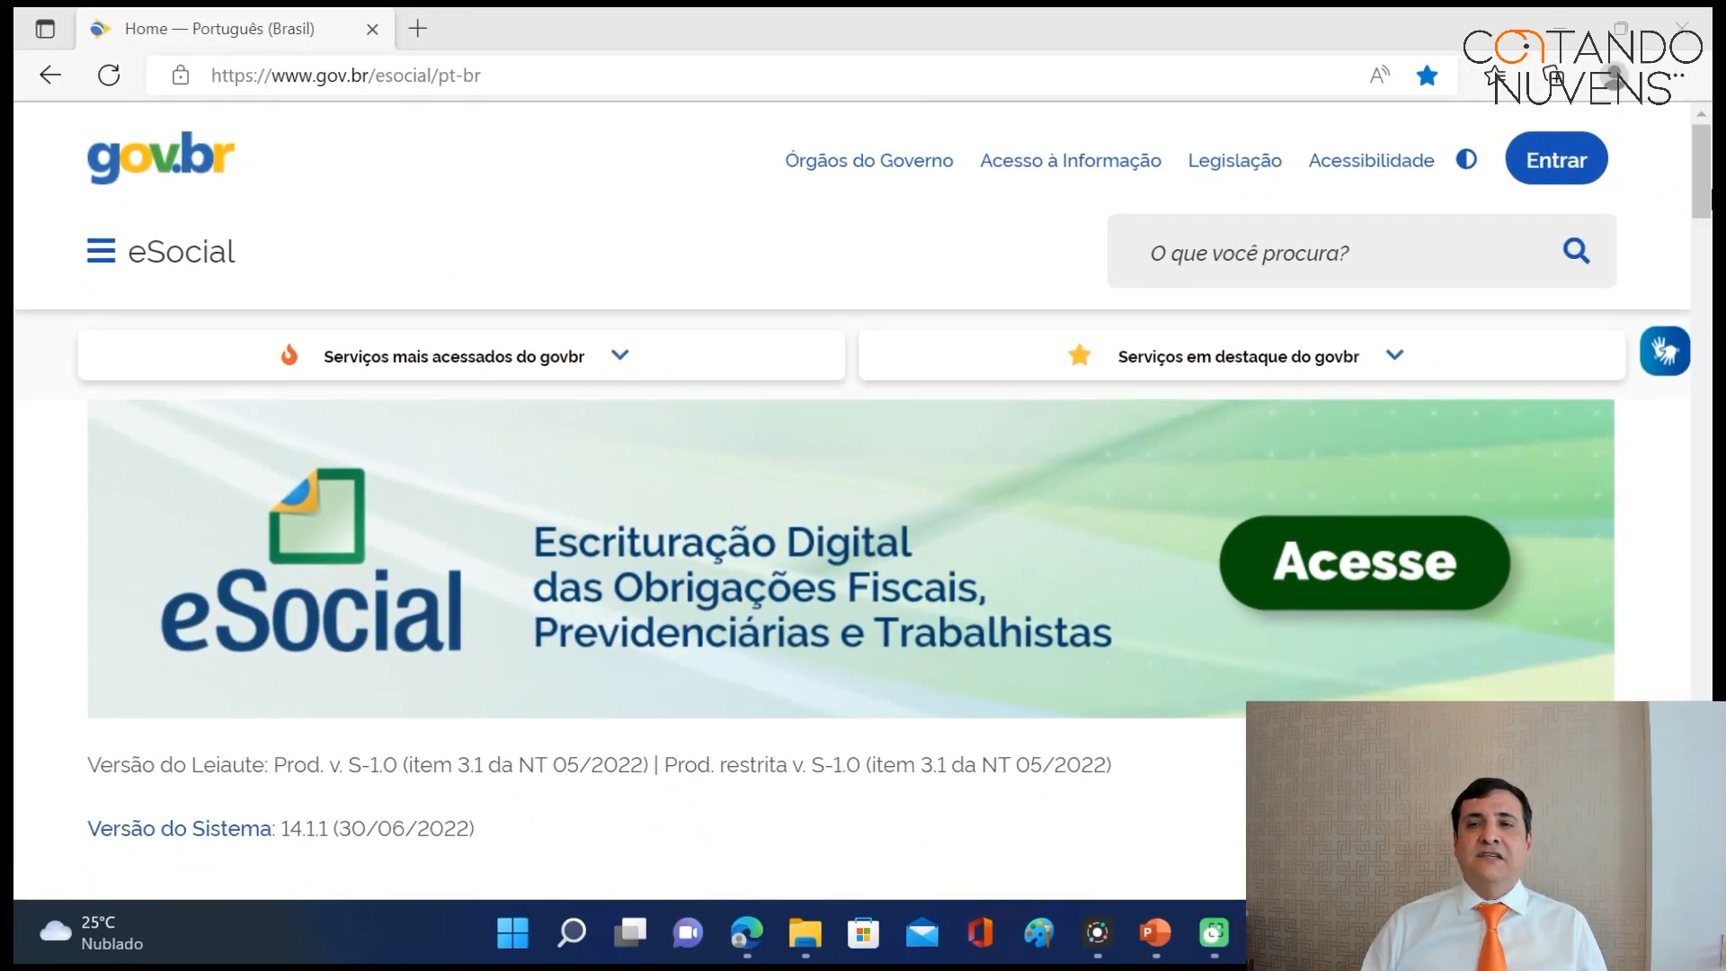
# Open the Manual do Doméstico from the Empregador Doméstico site menu.
pyautogui.scroll(-6, 852, 503)
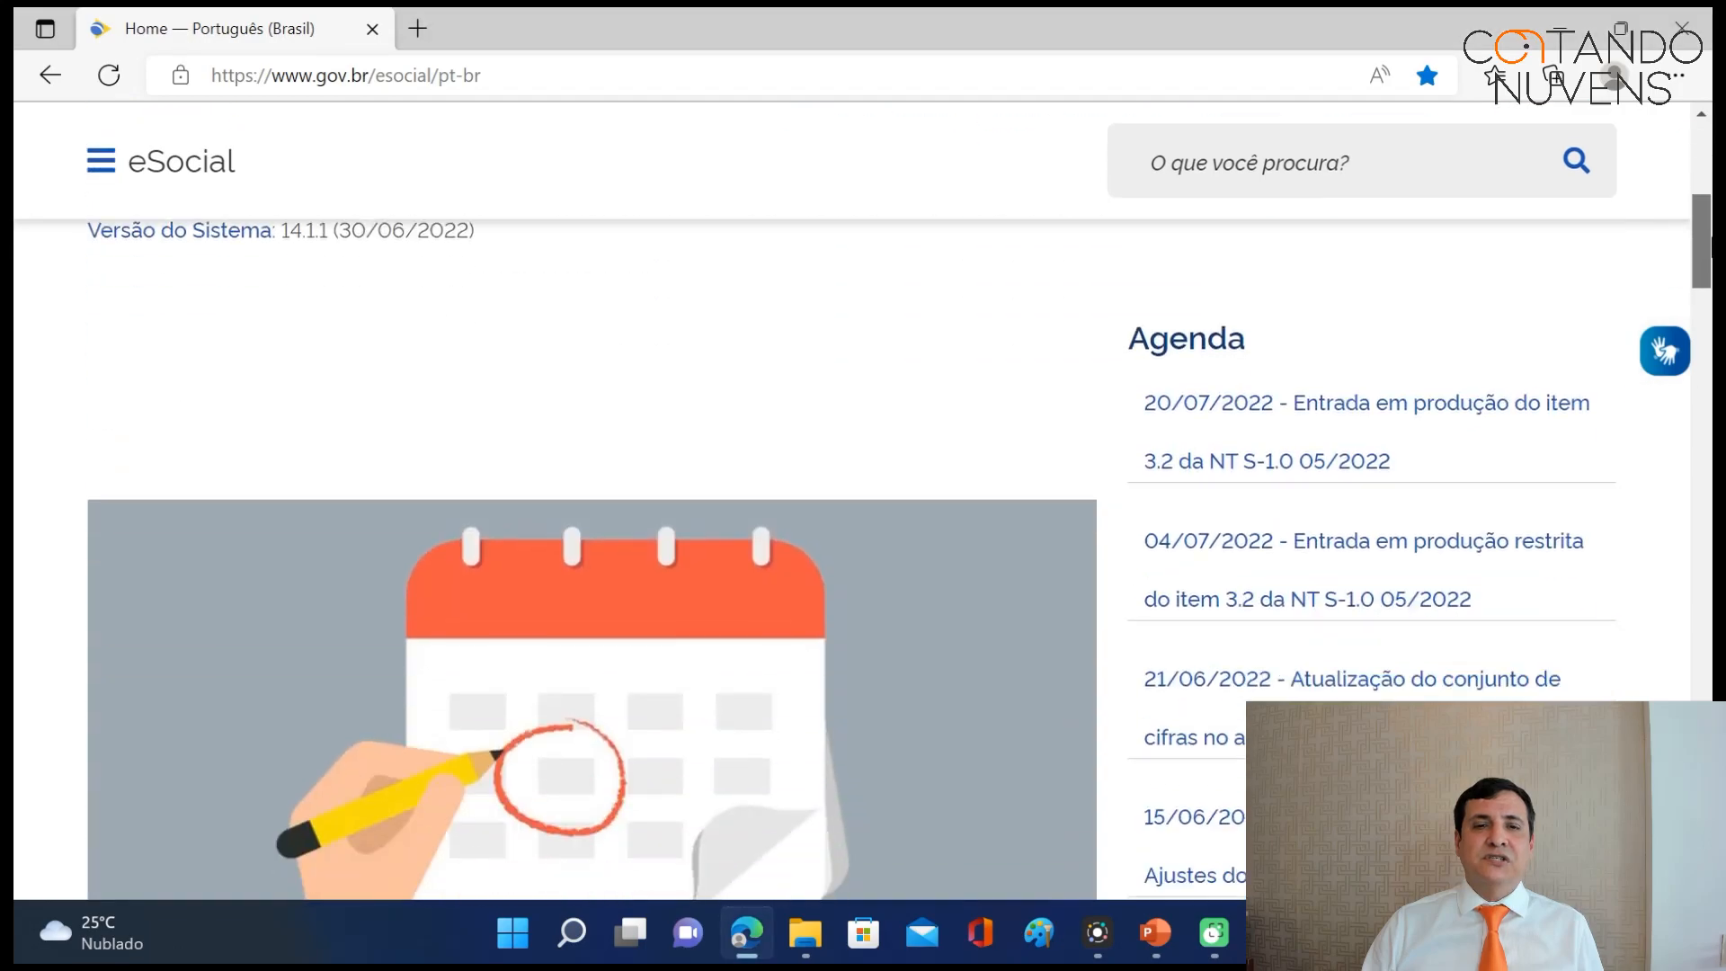
pyautogui.scroll(-10, 852, 503)
pyautogui.scroll(-15, 852, 504)
pyautogui.scroll(15, 853, 503)
pyautogui.scroll(18, 852, 503)
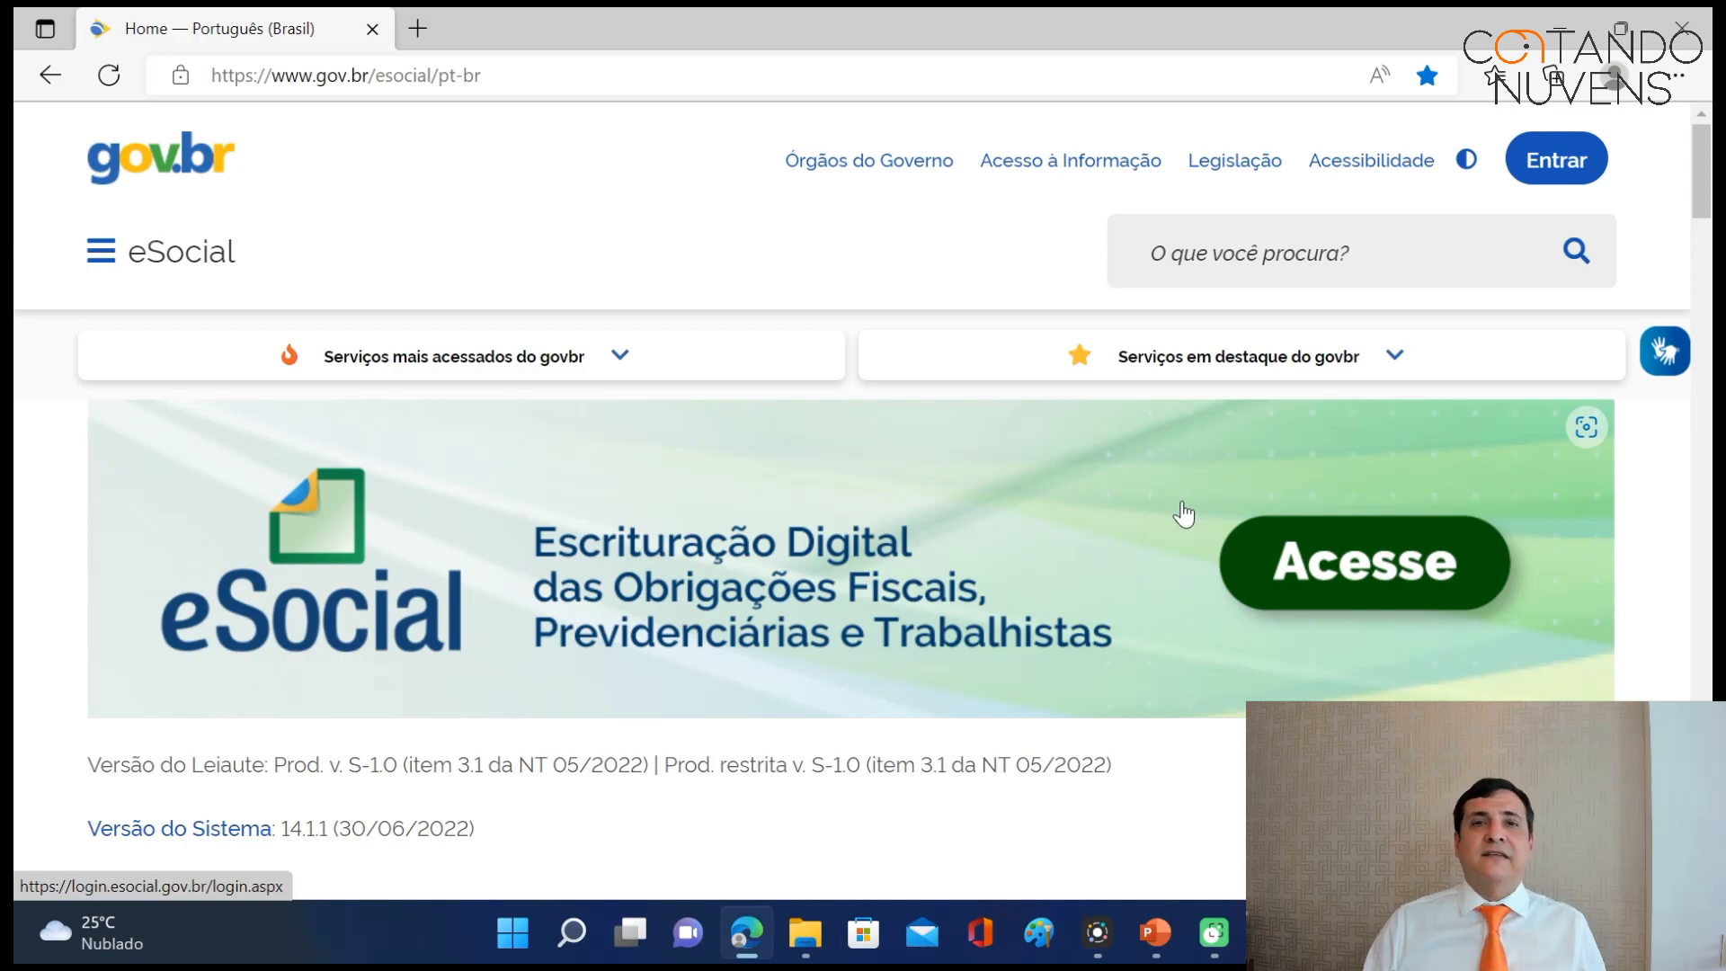
pyautogui.click(115, 215)
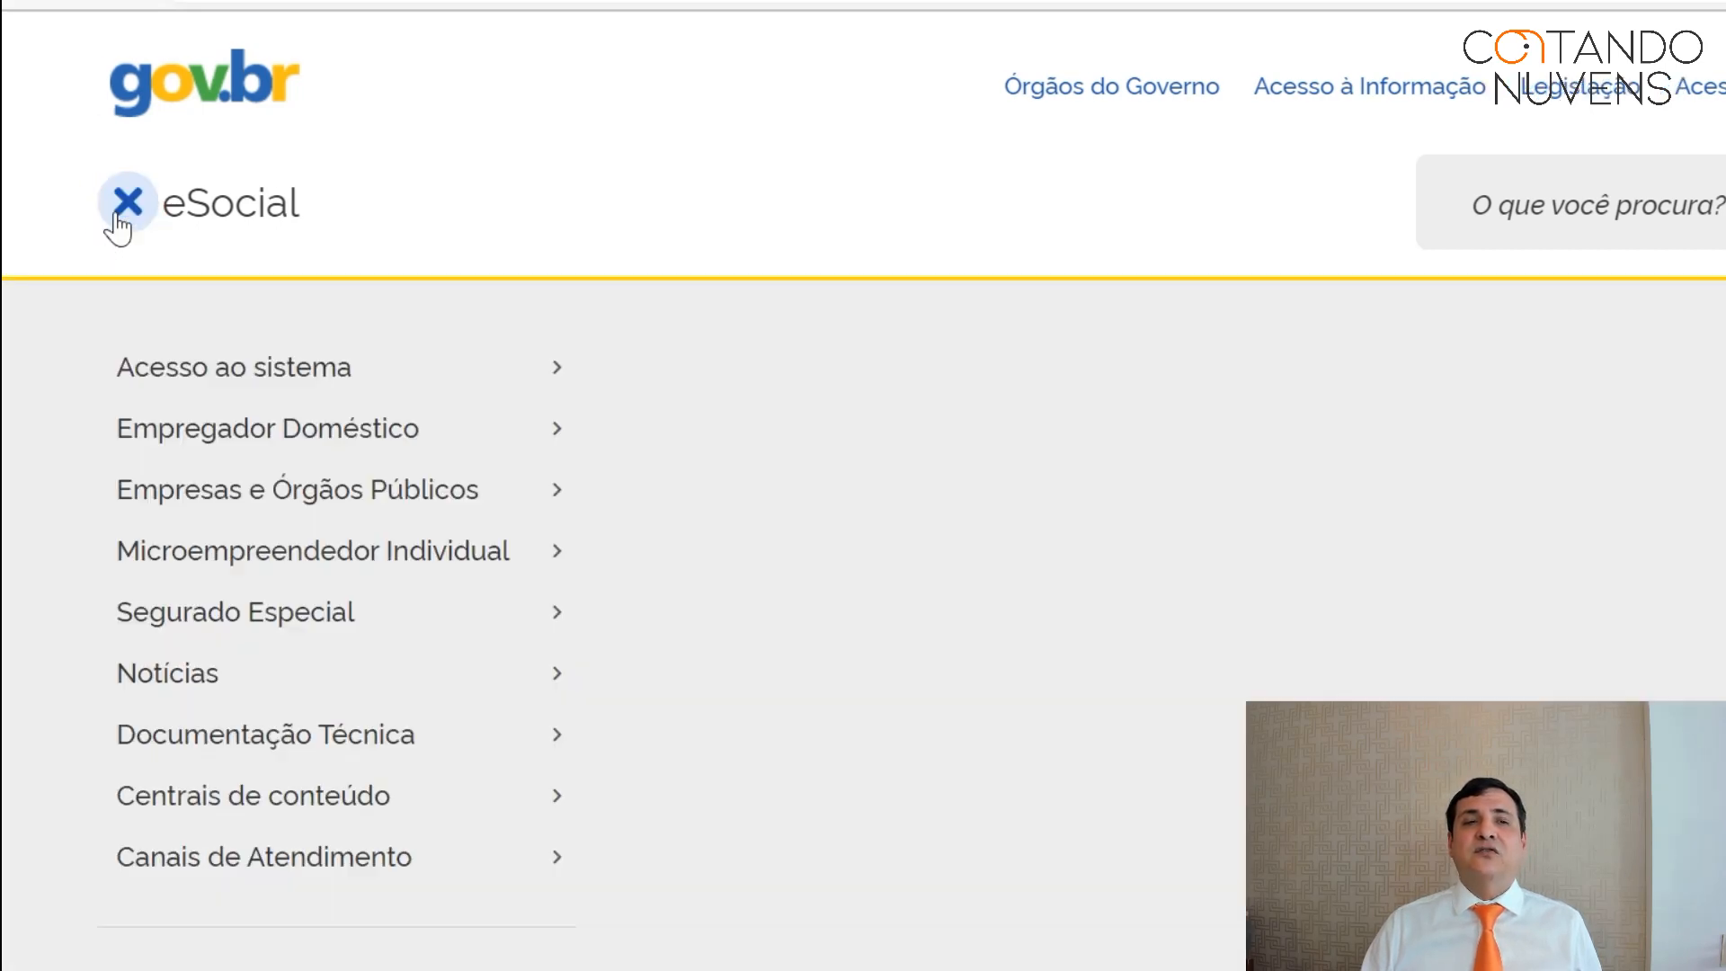
pyautogui.moveTo(219, 424)
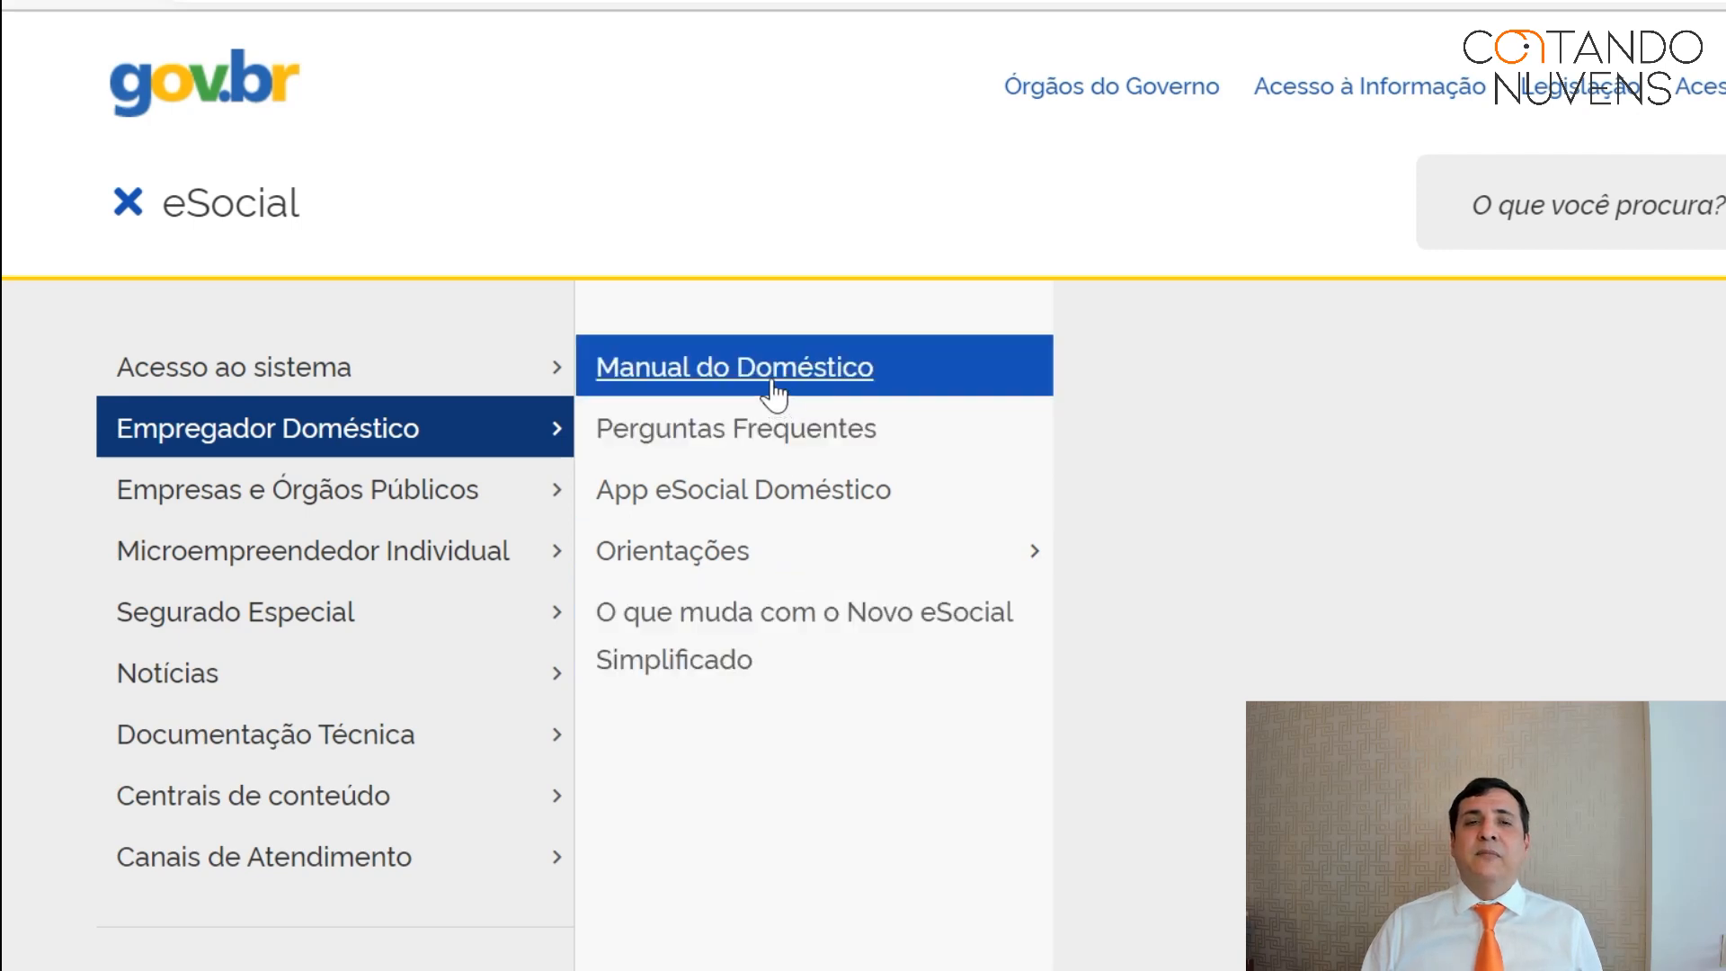
pyautogui.click(773, 389)
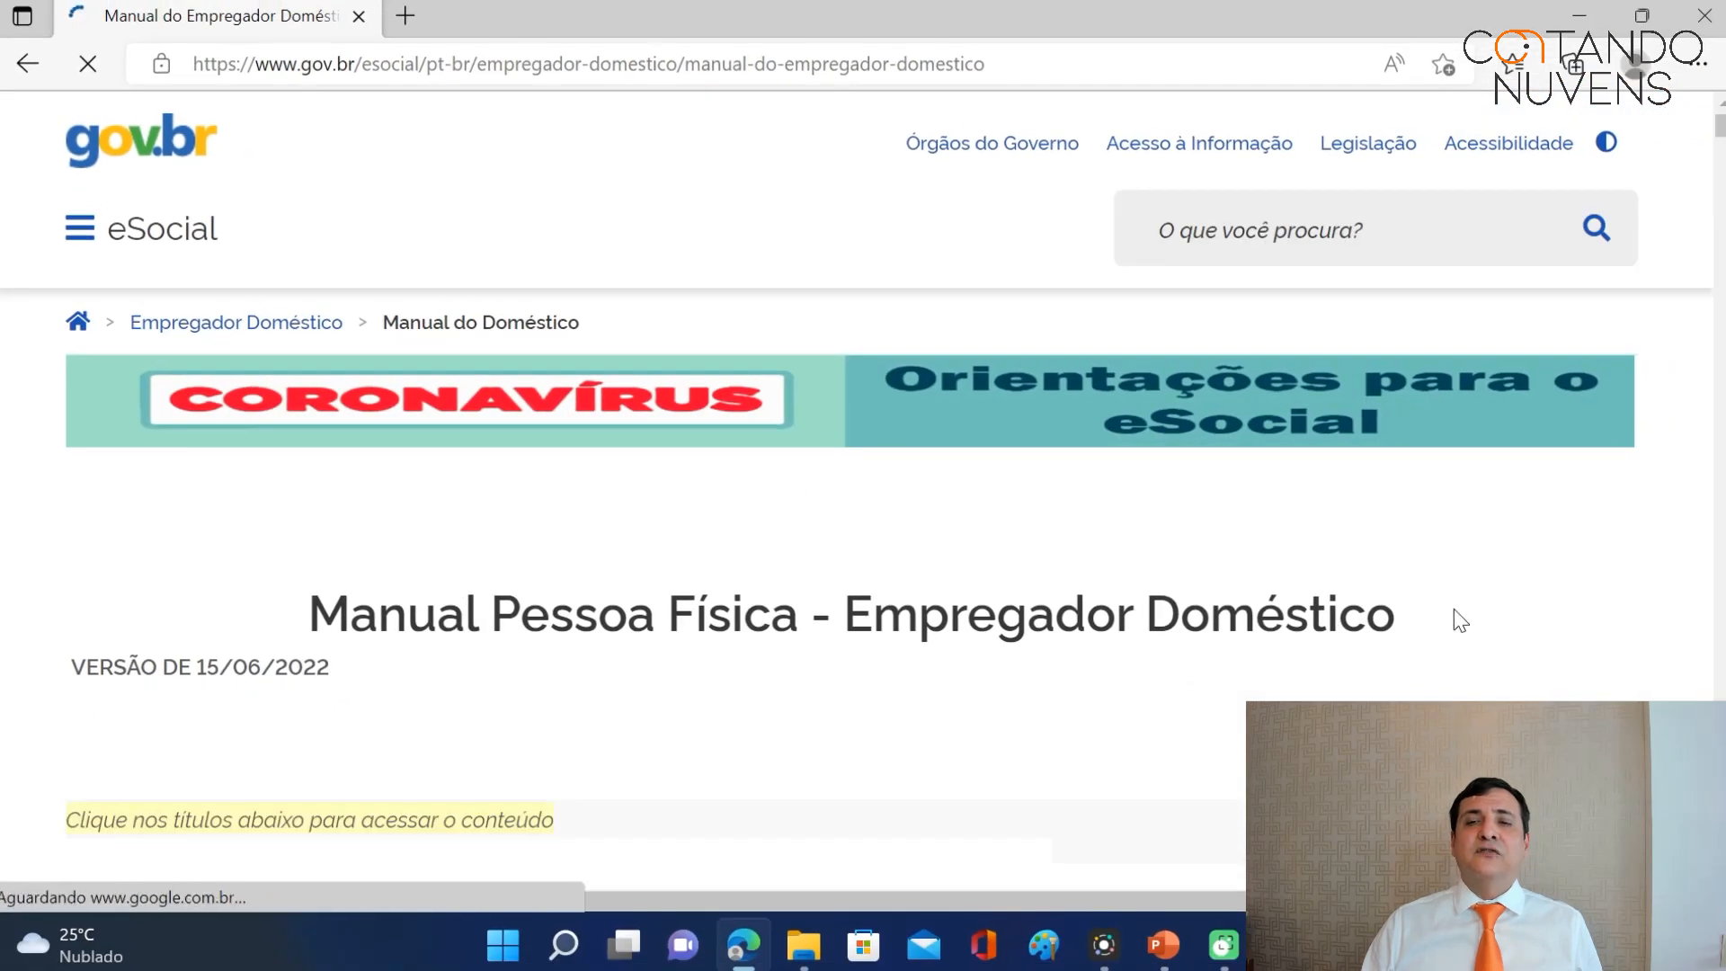
# Jump to the manual's '1 – ACESSO' section.
pyautogui.scroll(-3, 1449, 604)
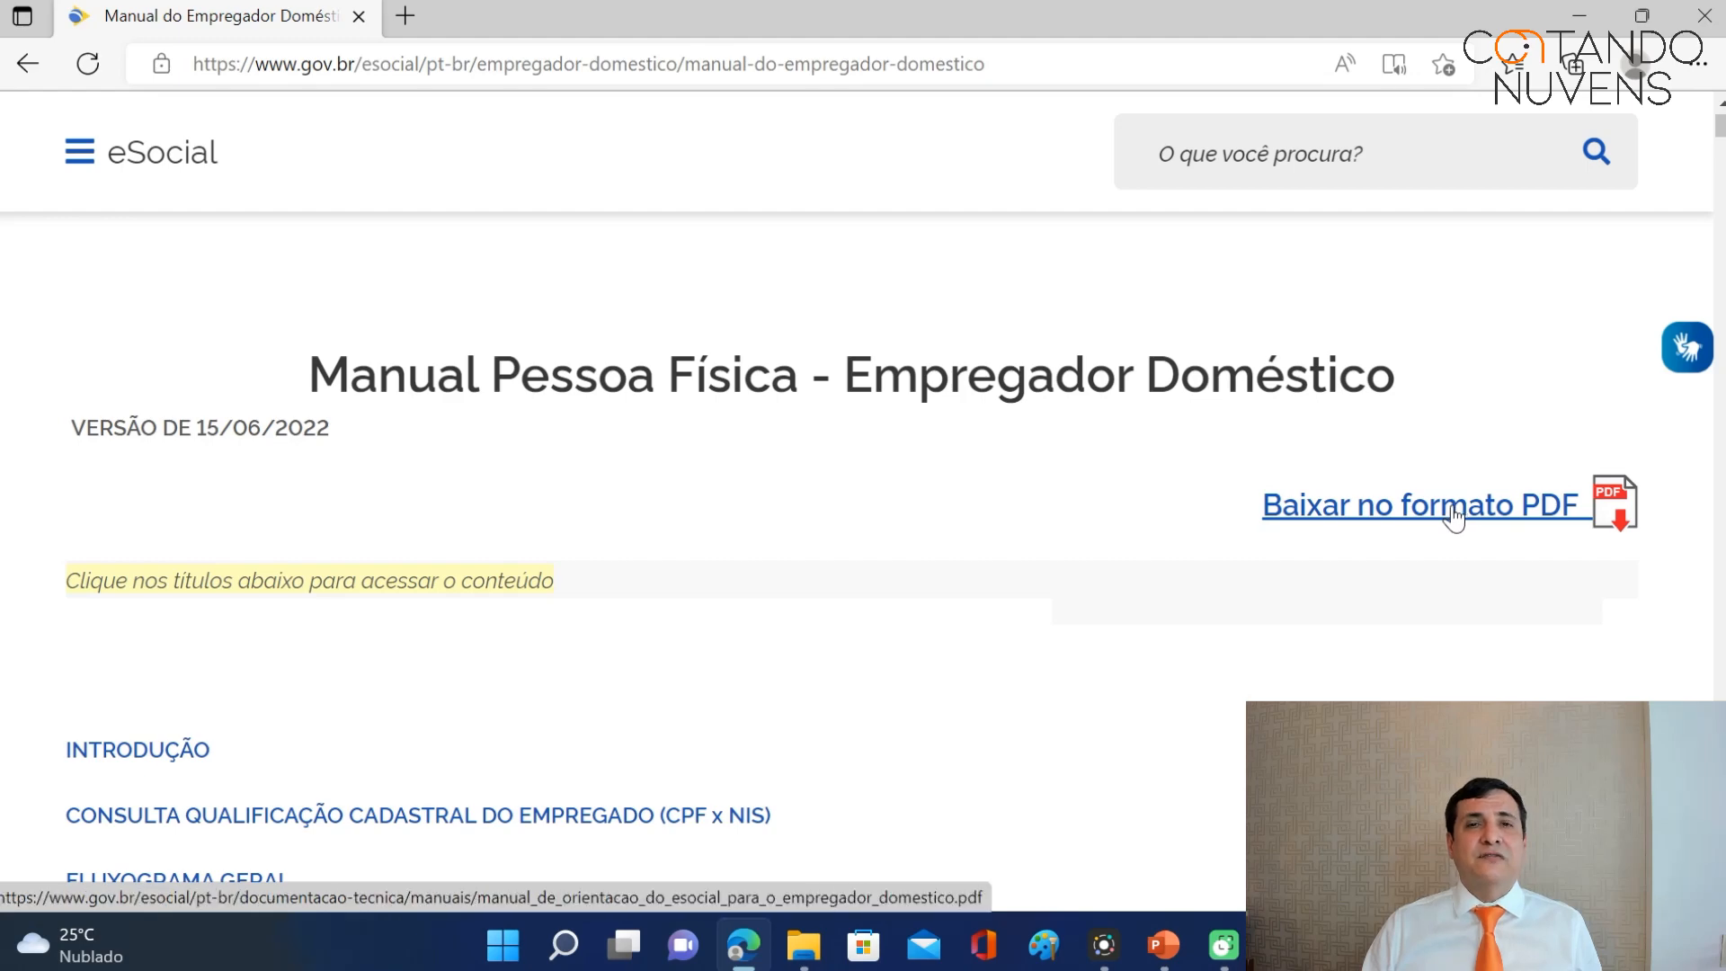
pyautogui.scroll(-5, 1451, 517)
pyautogui.scroll(-1, 1445, 511)
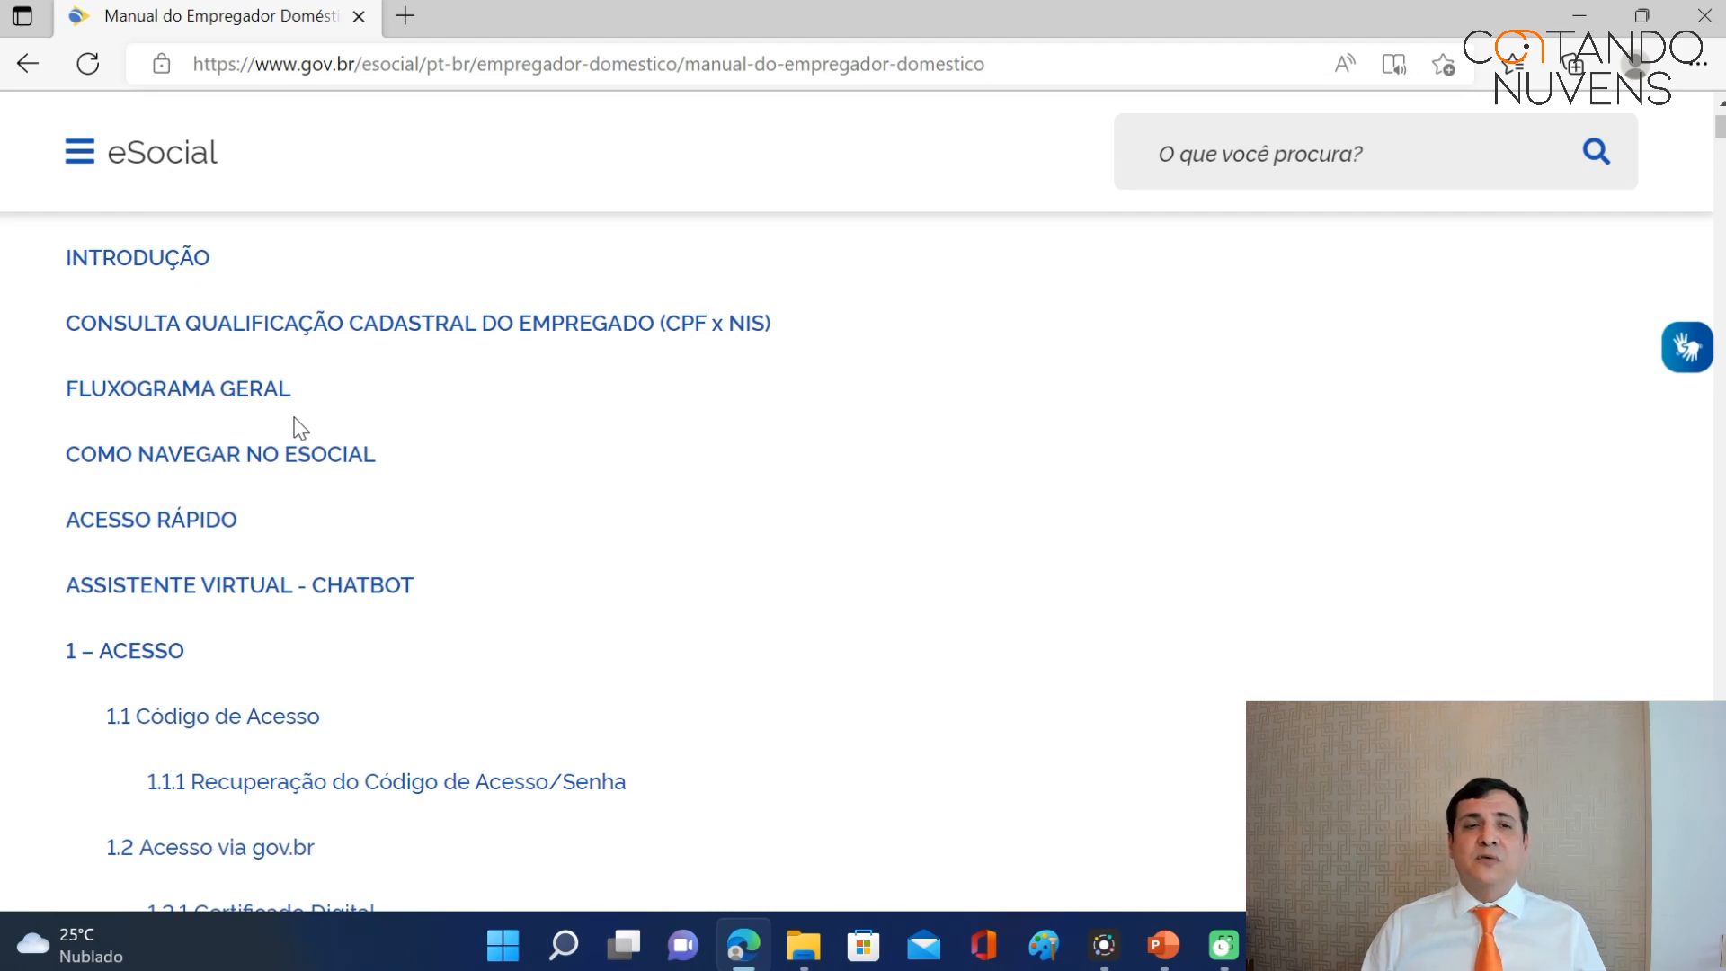
pyautogui.scroll(-2, 296, 424)
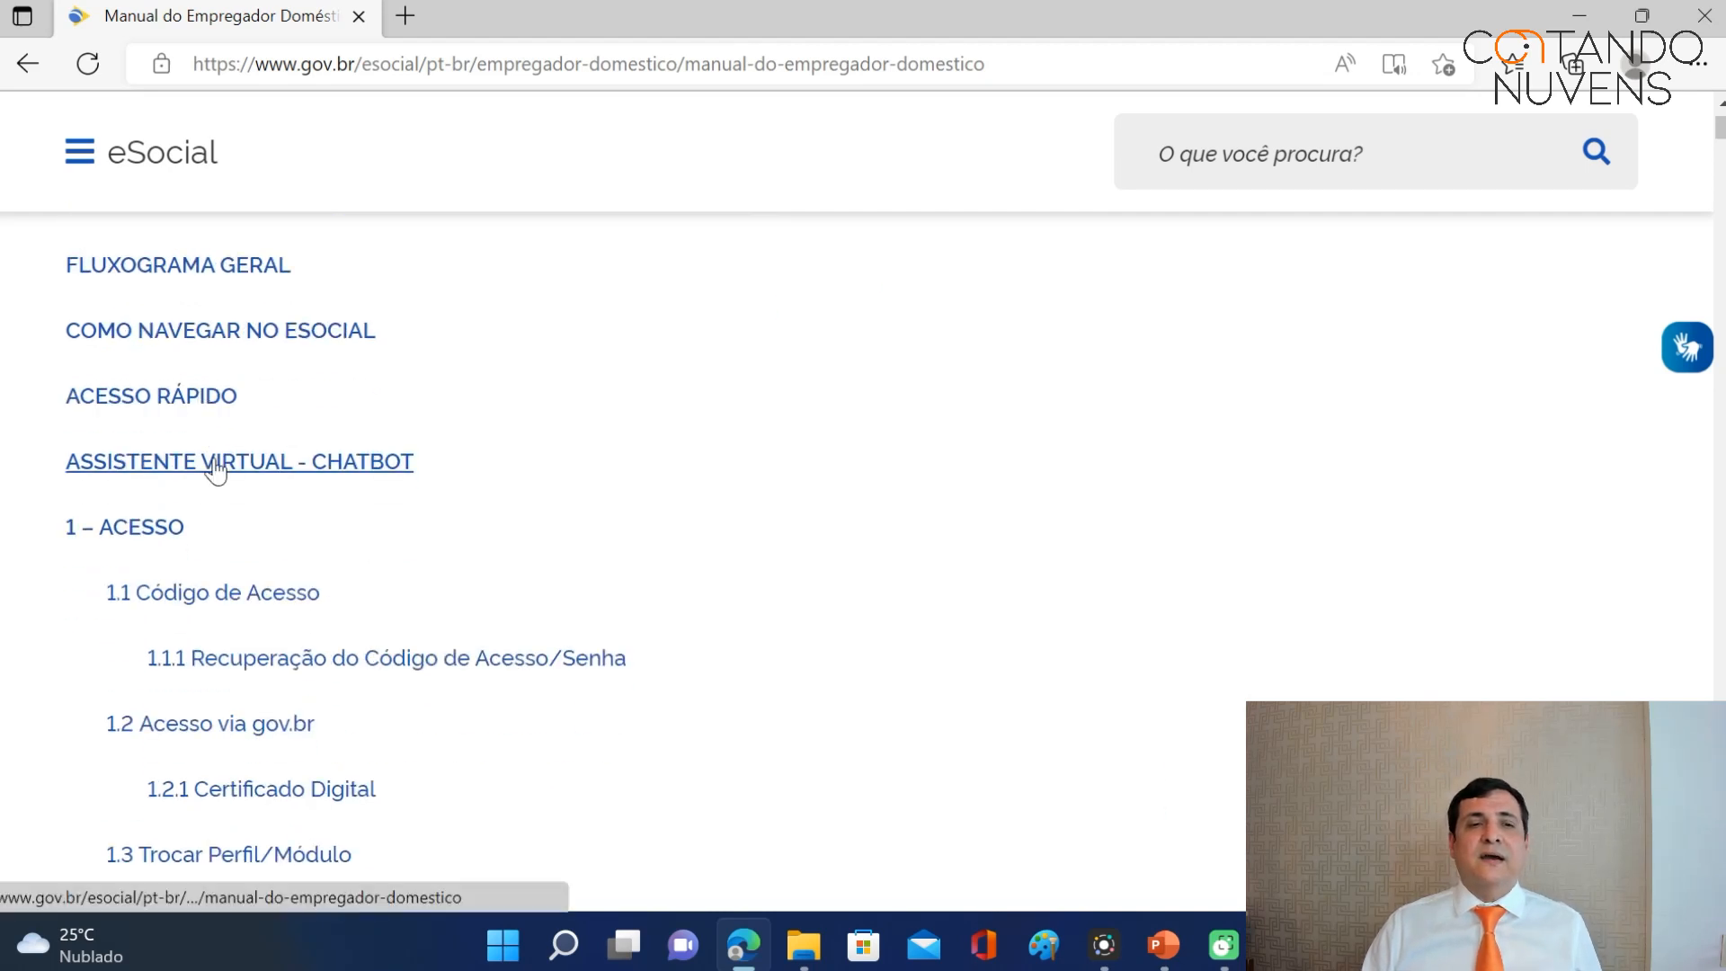
pyautogui.click(144, 528)
# Review the Acesso section, then bring up the eSocial site navigation menu again.
pyautogui.scroll(-5, 836, 423)
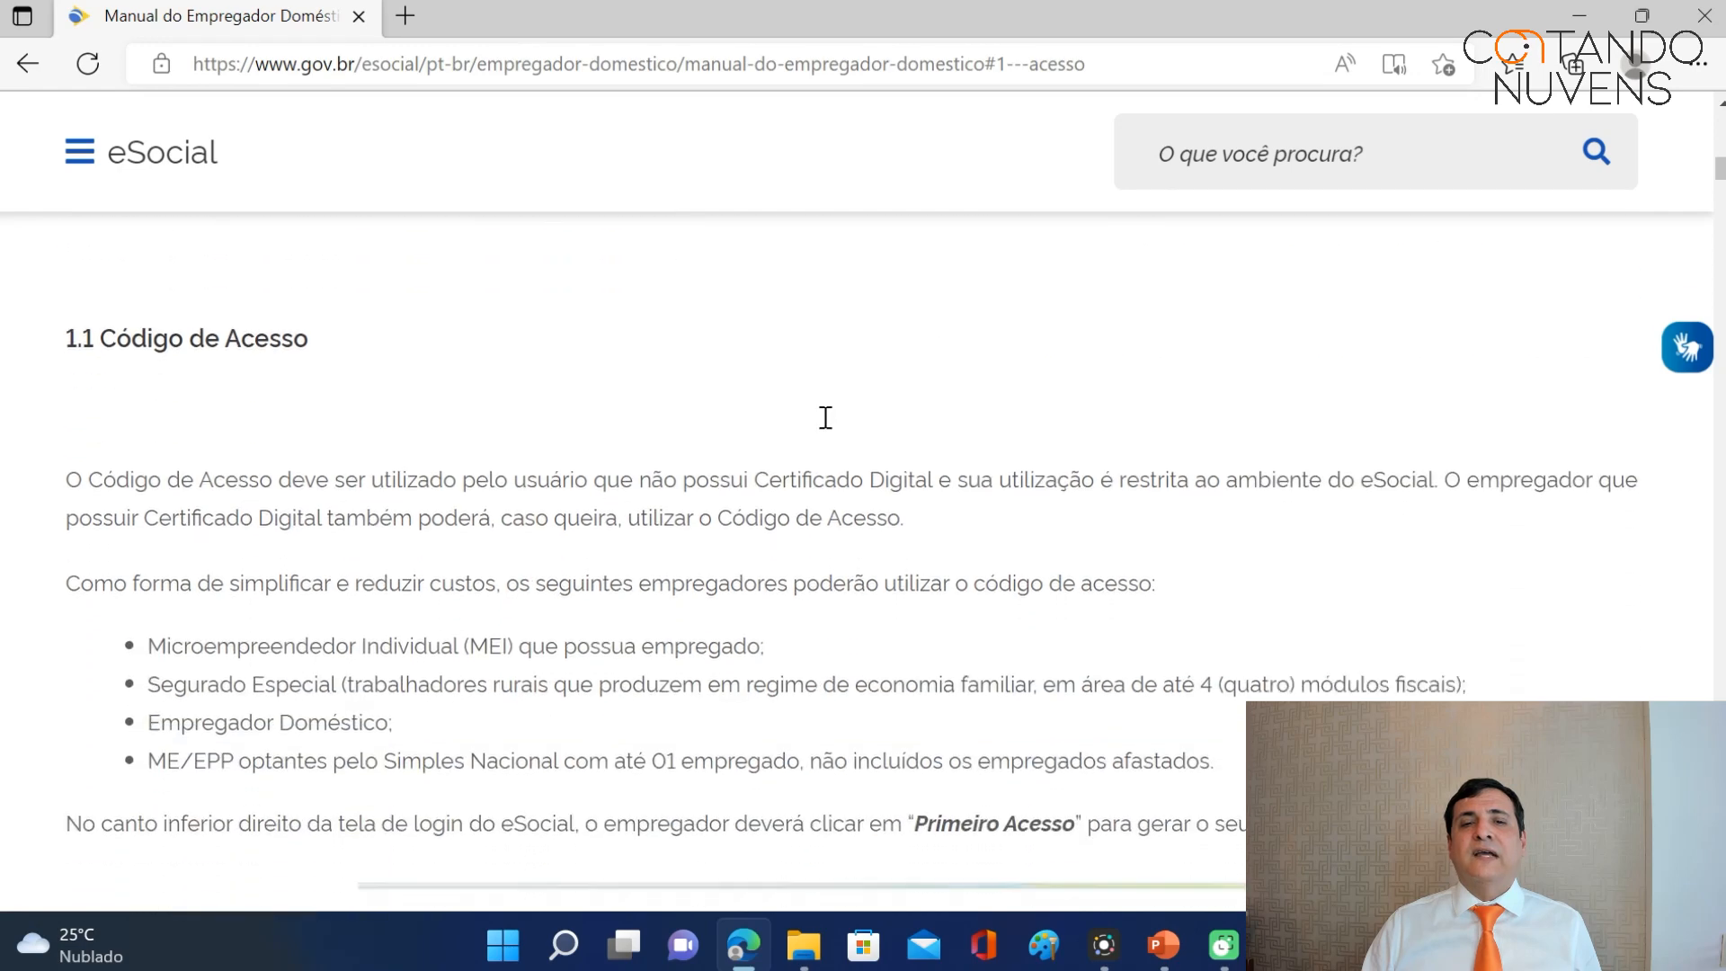
pyautogui.scroll(-2, 820, 423)
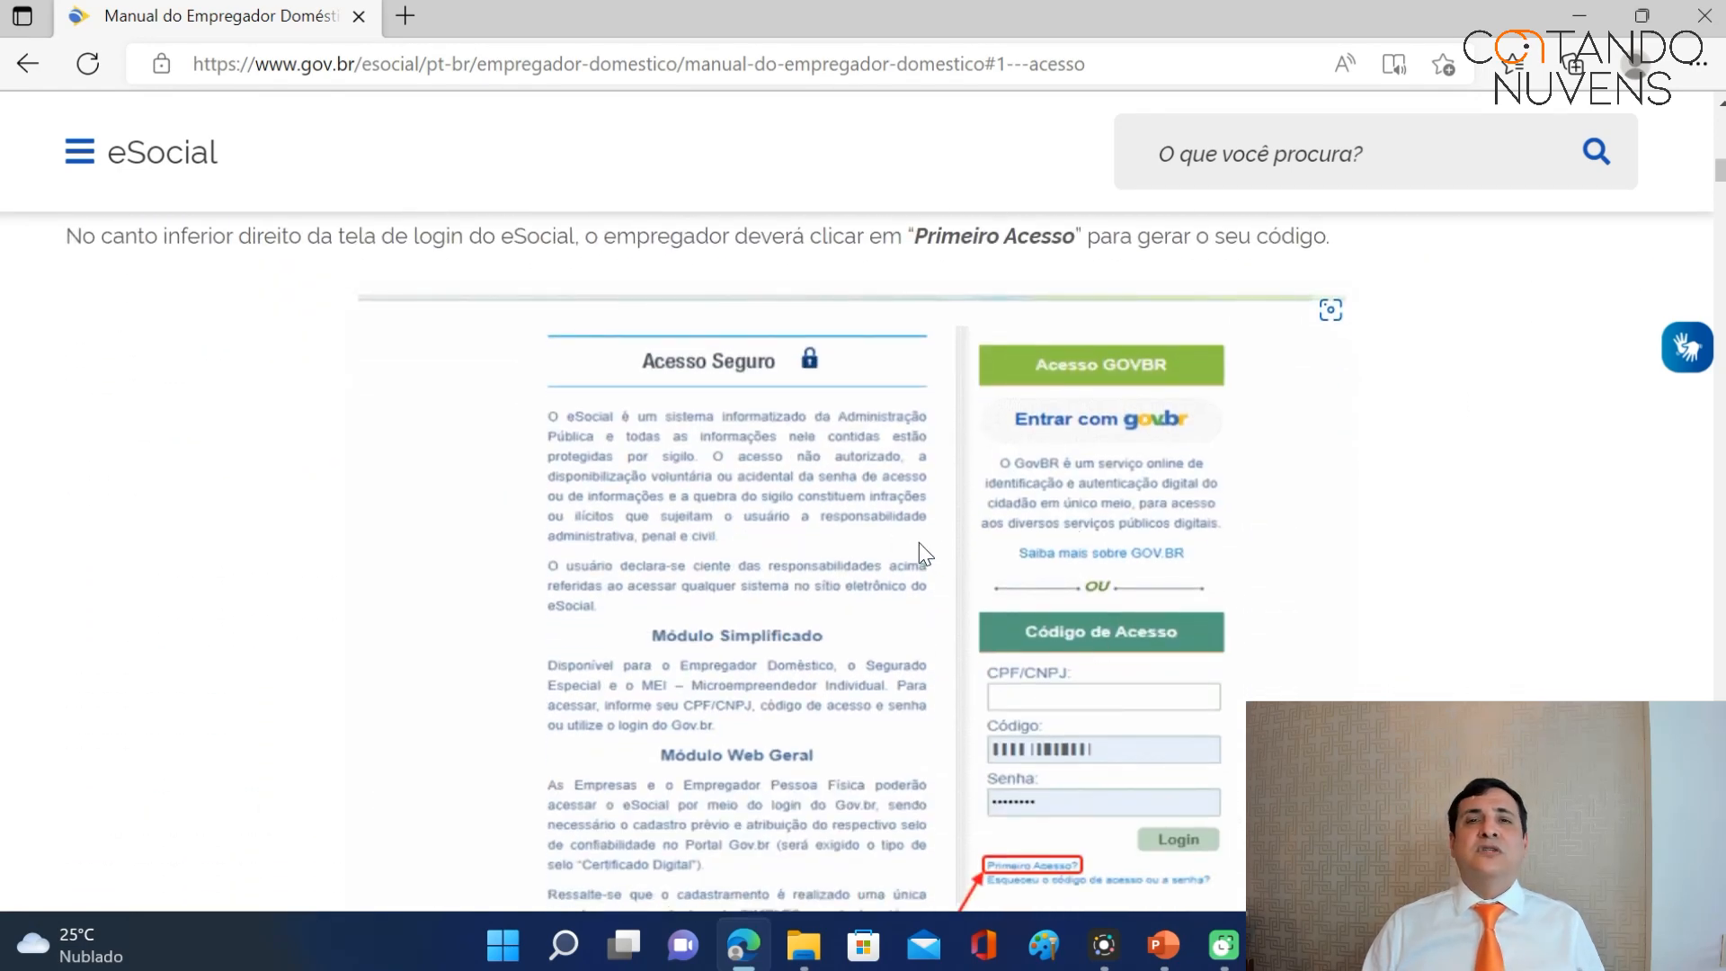
pyautogui.scroll(4, 715, 482)
pyautogui.scroll(3, 715, 482)
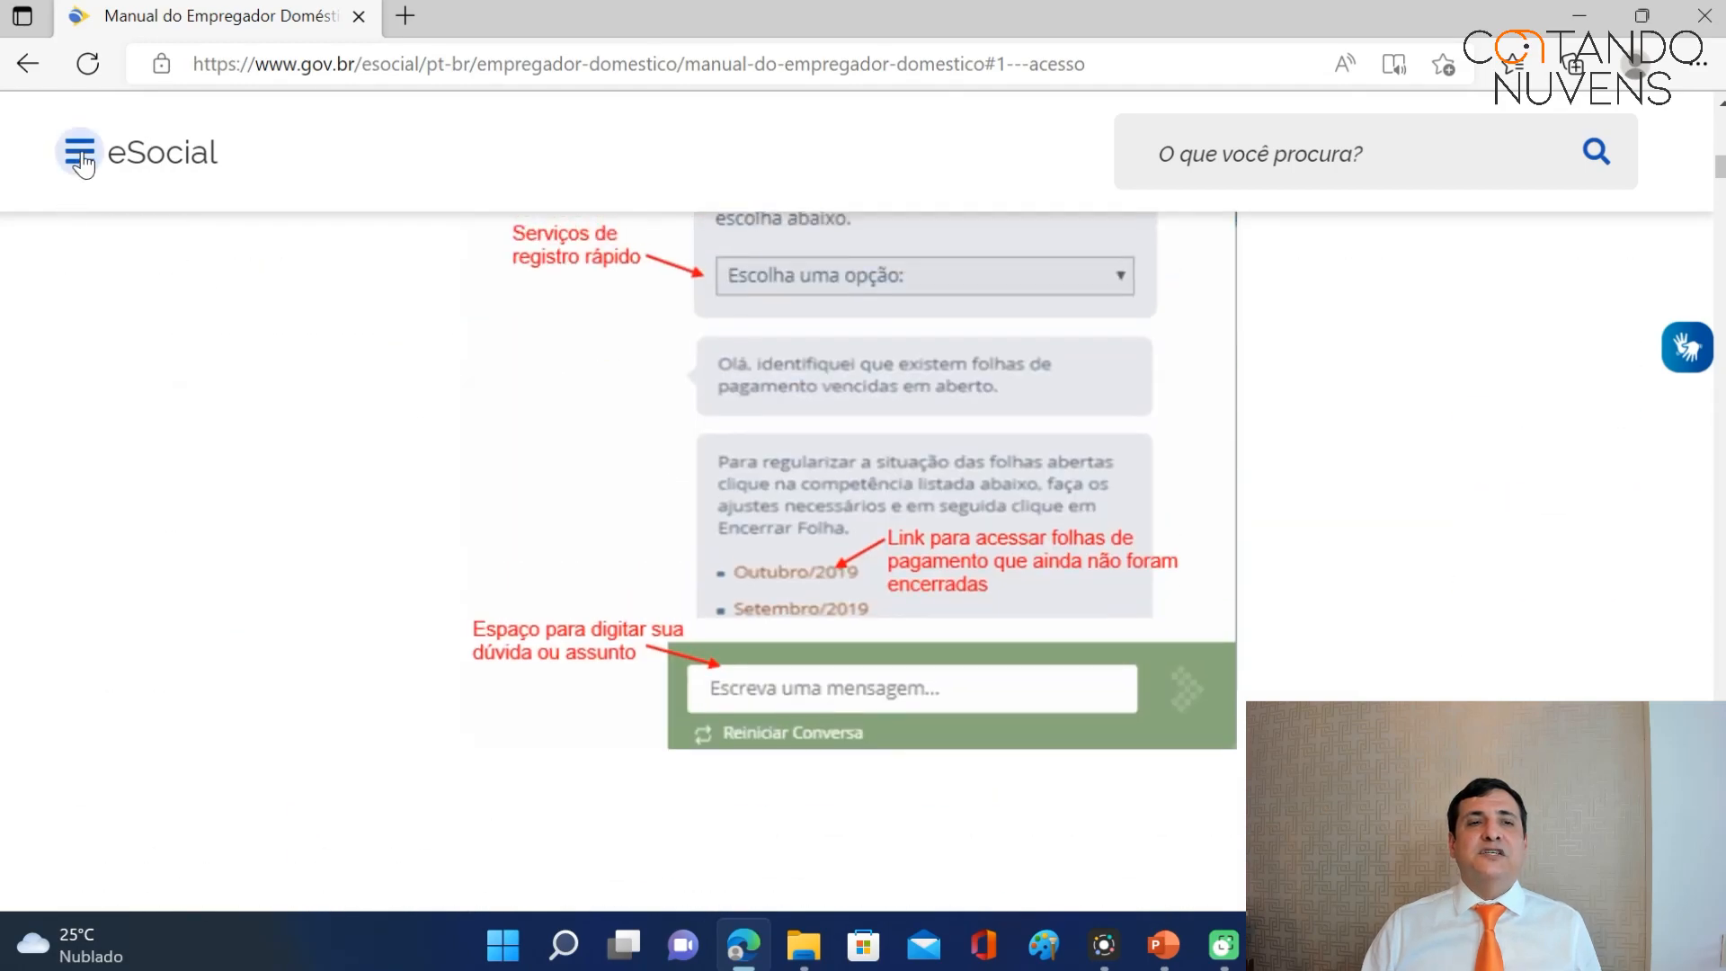
pyautogui.click(86, 154)
# Open the domestic employer Perguntas Frequentes and find 'chave' in the answer to 16.02.
pyautogui.moveTo(288, 339)
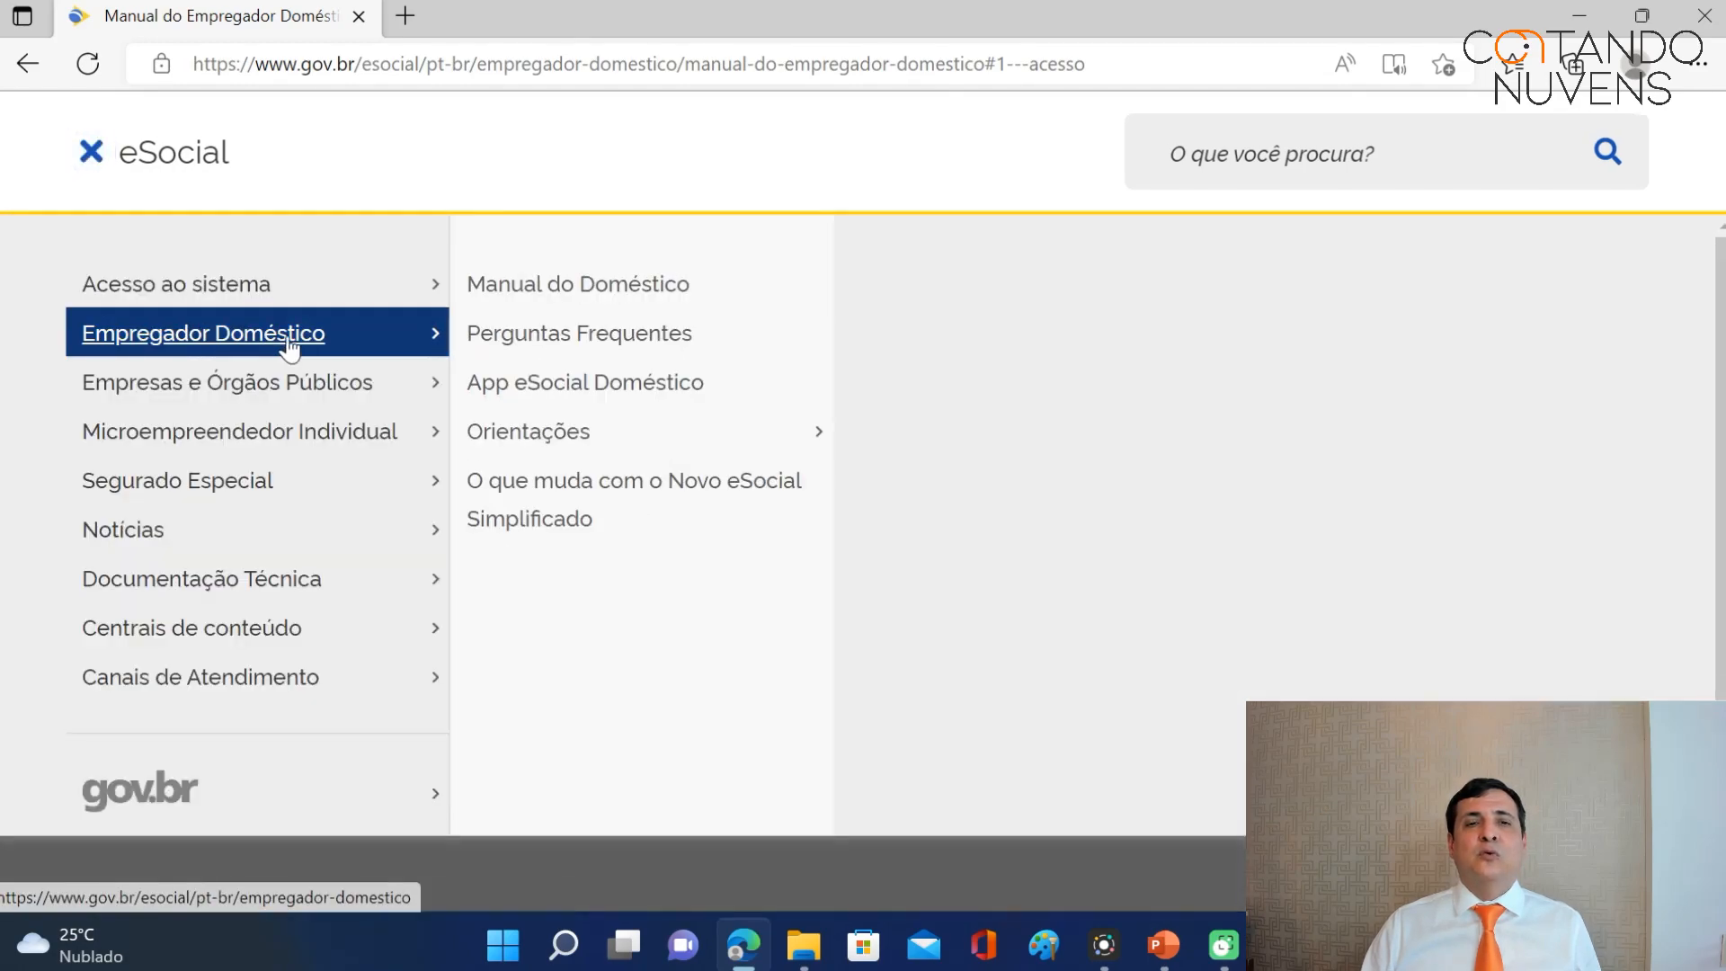
pyautogui.click(526, 342)
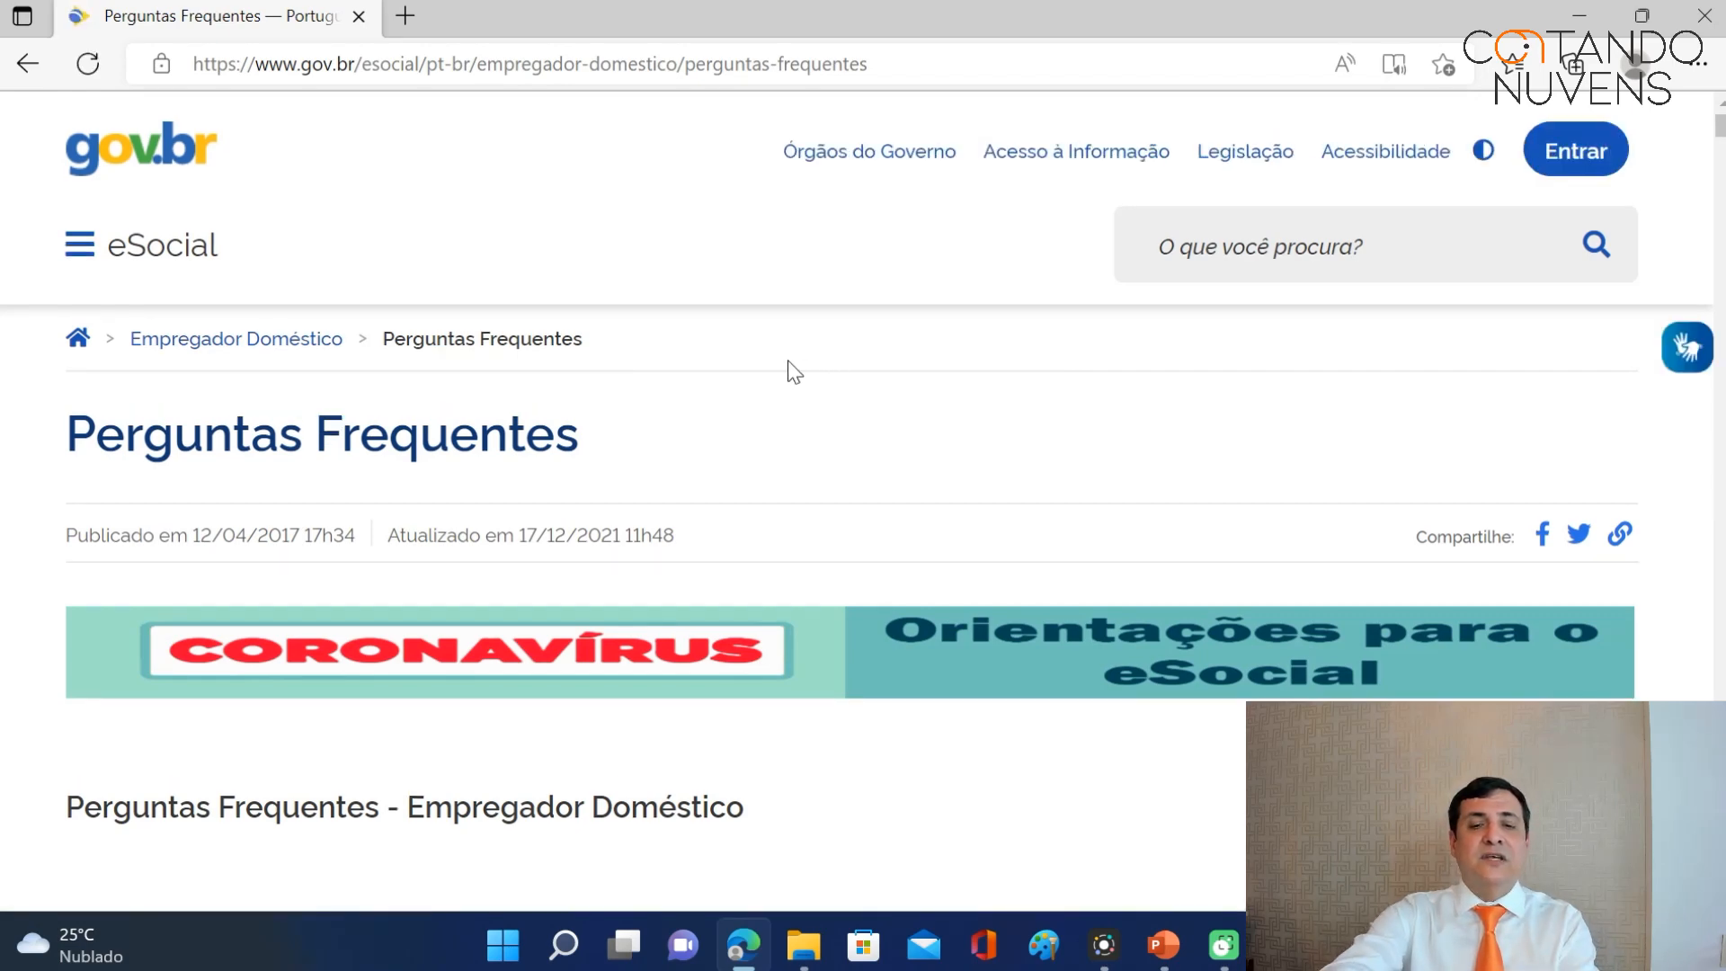
pyautogui.hotkey('ctrl', 'f')
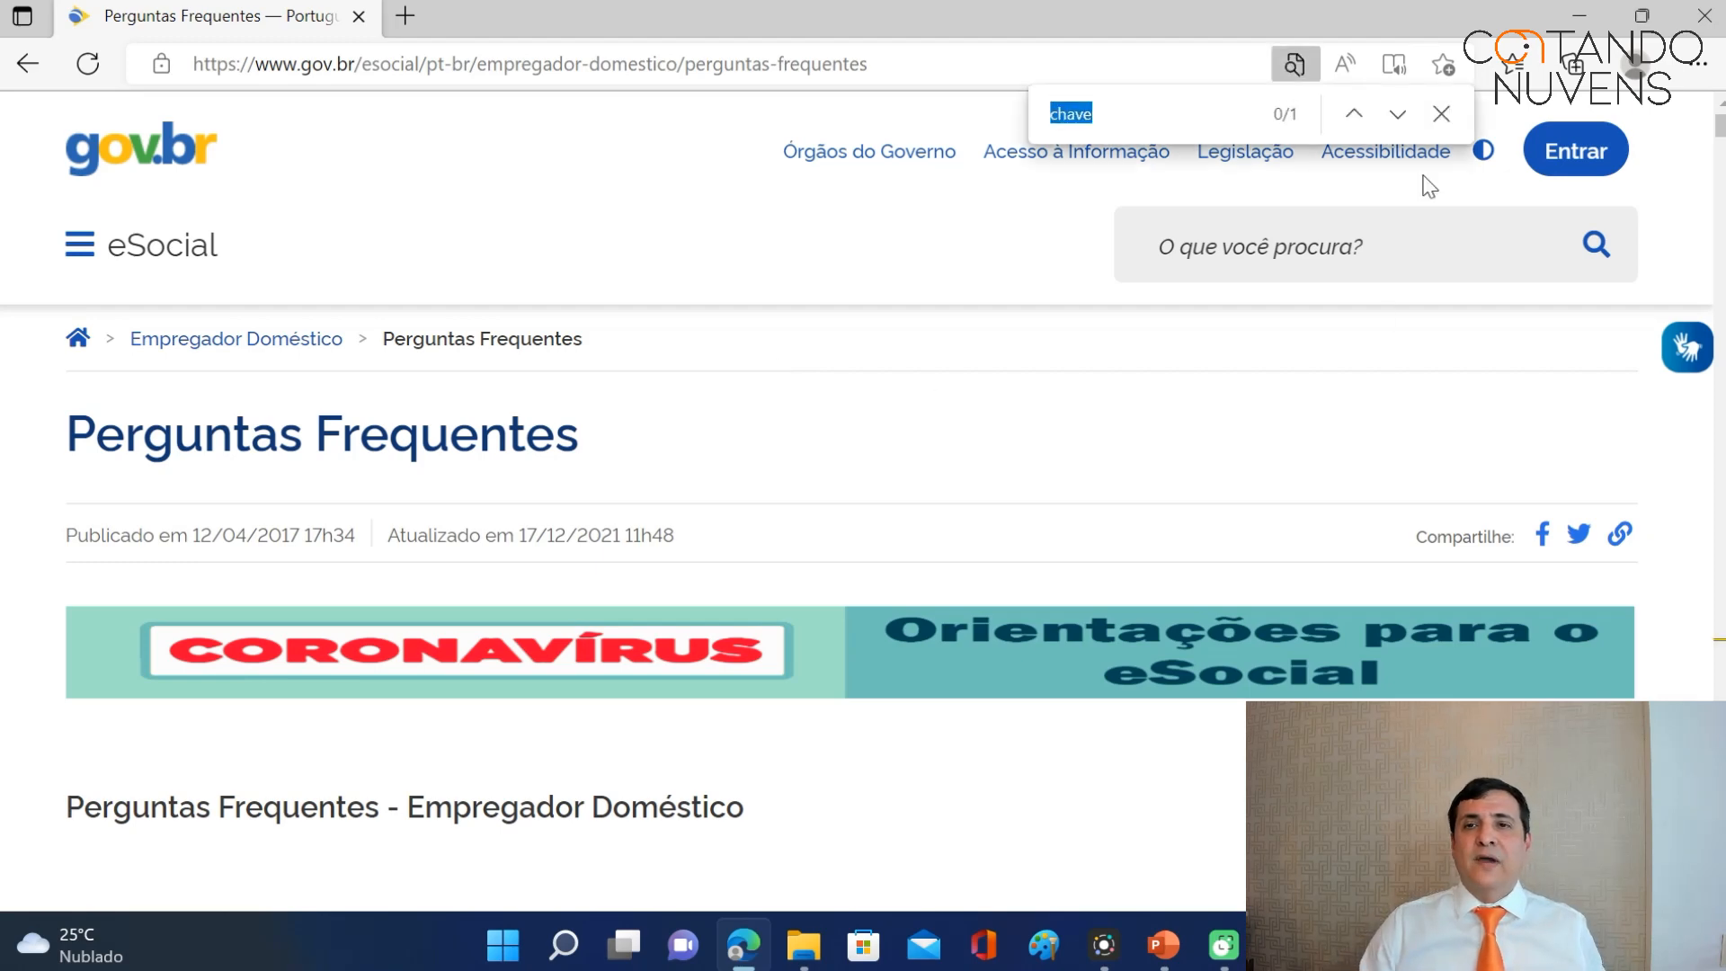
pyautogui.click(1399, 115)
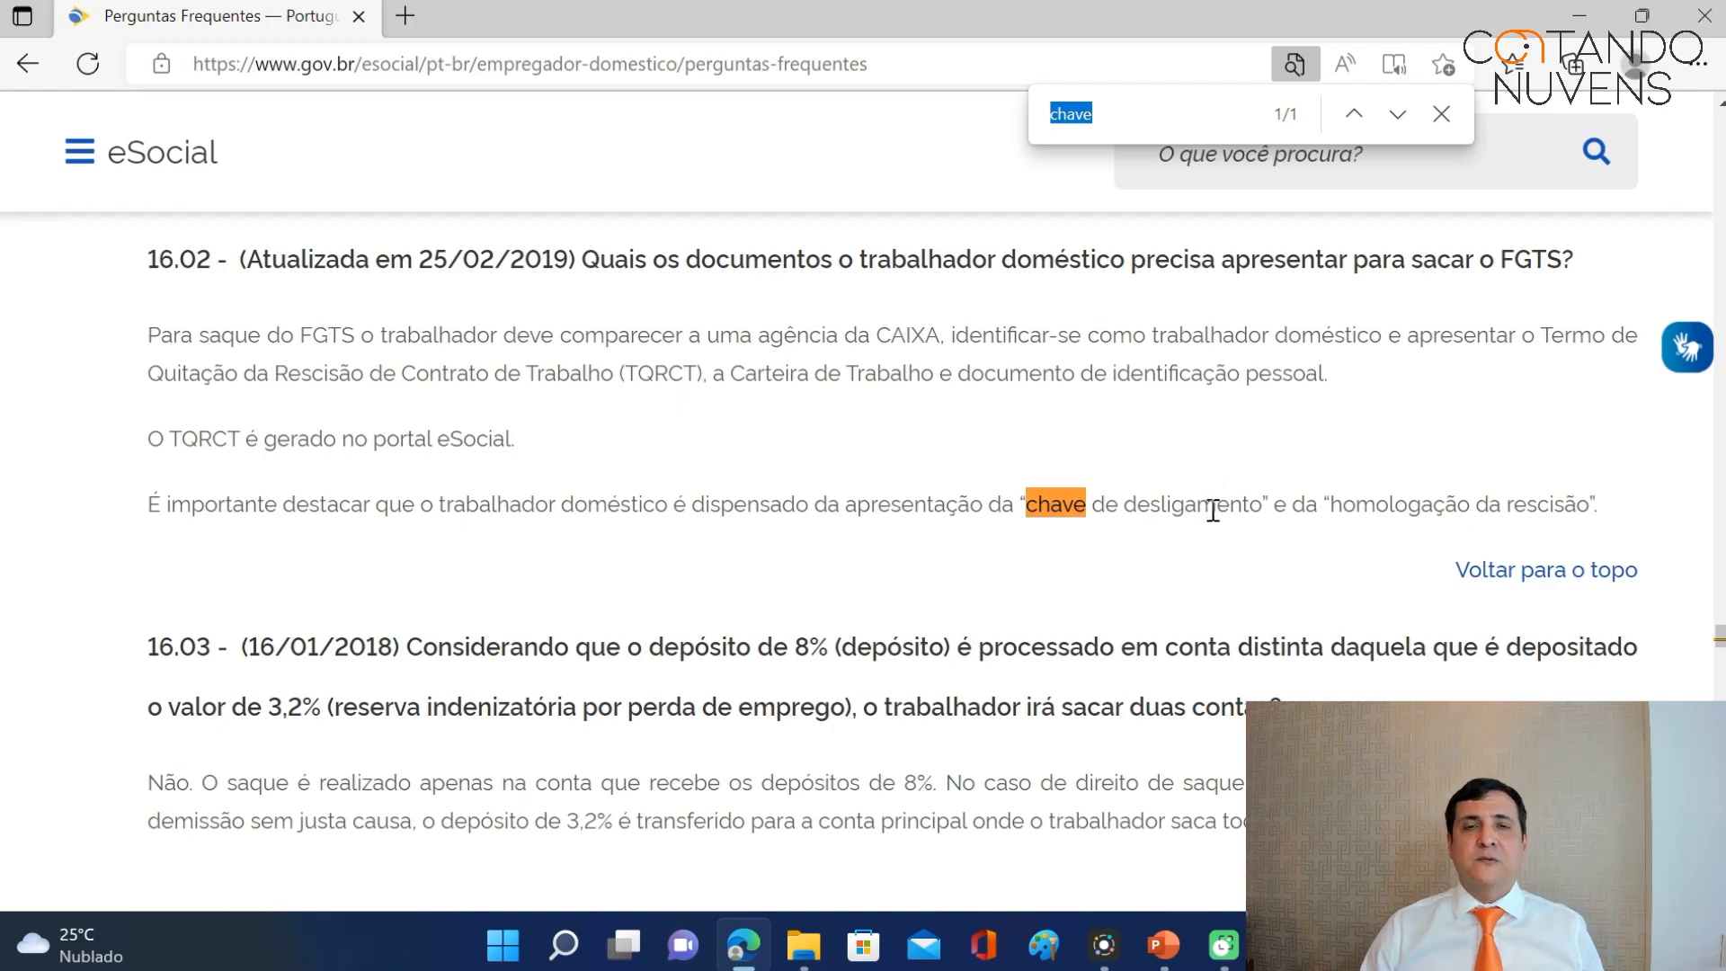
pyautogui.click(1441, 114)
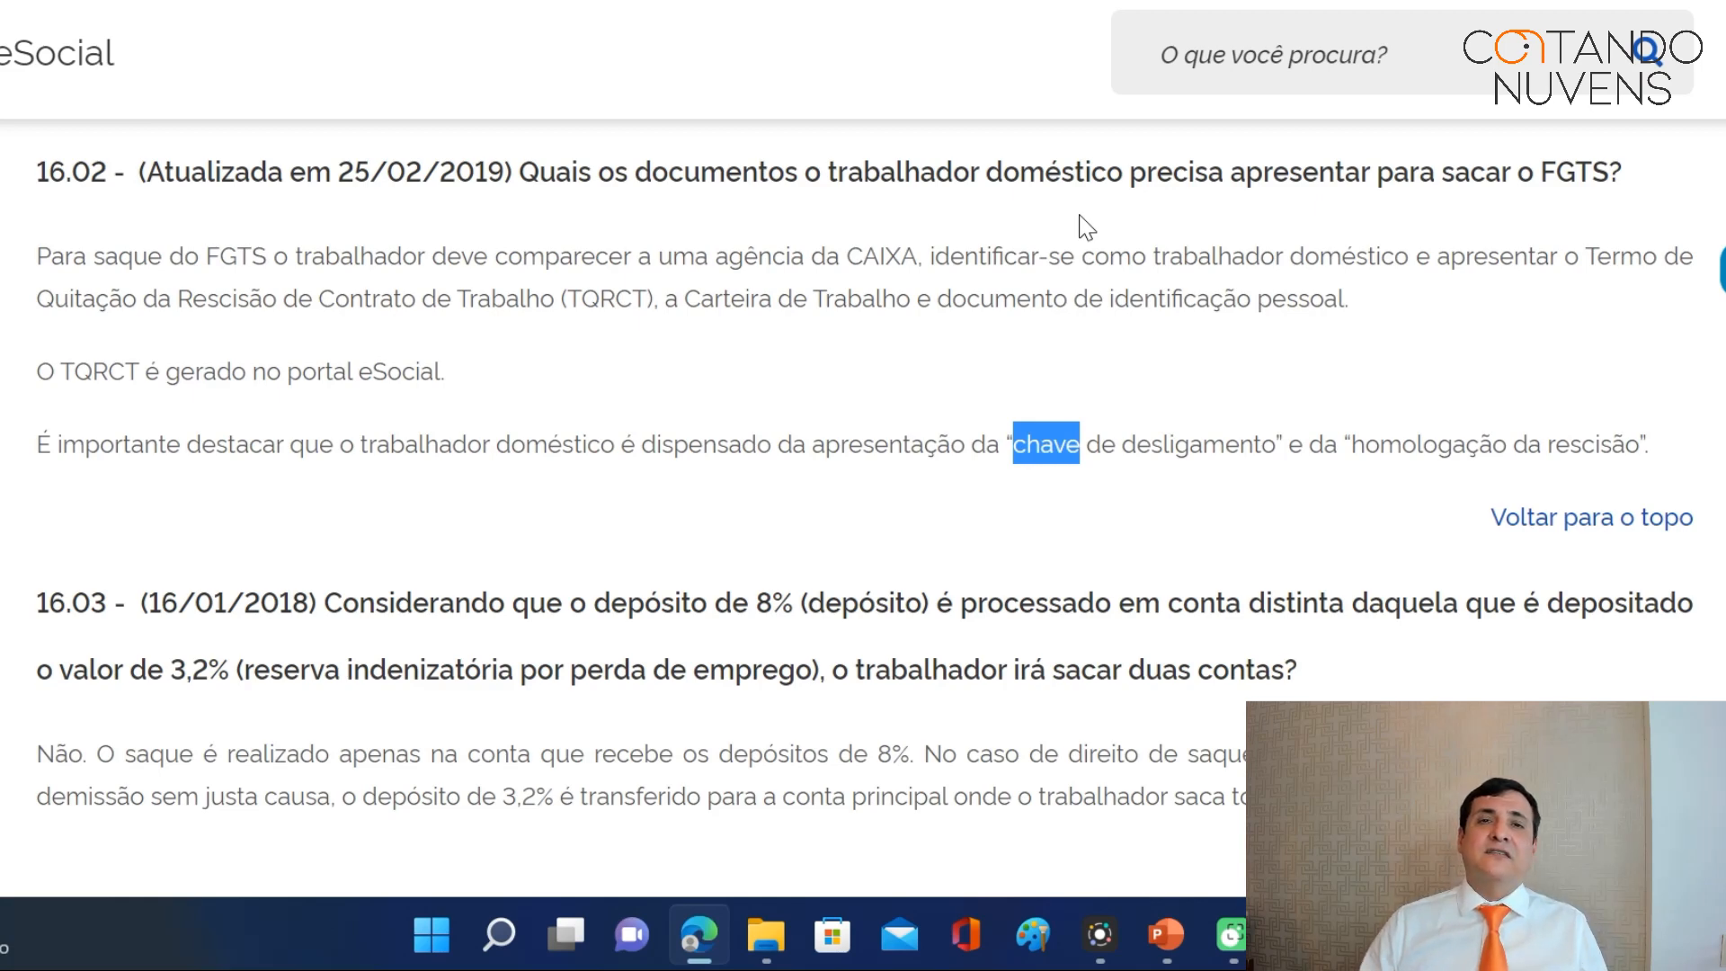
# Select the 'É importante destacar…' sentence on the chave de desligamento and homologação da rescisão.
pyautogui.click(37, 446)
pyautogui.moveTo(37, 446); pyautogui.dragTo(1659, 446)
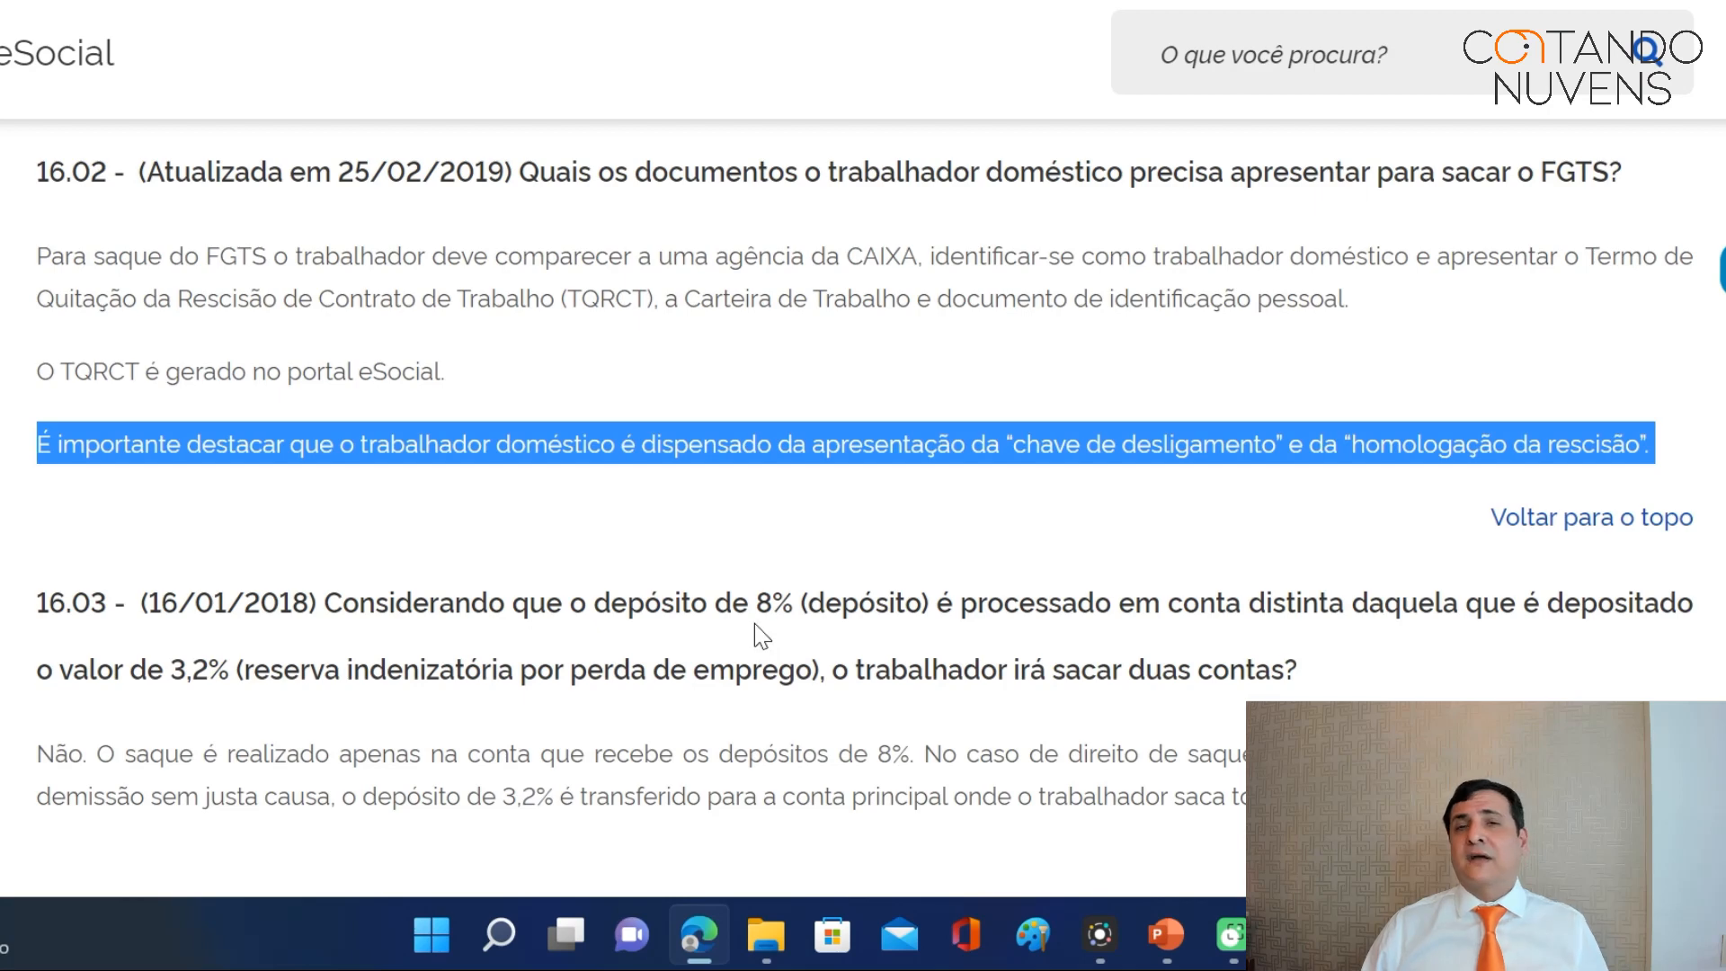
pyautogui.scroll(-1, 801, 582)
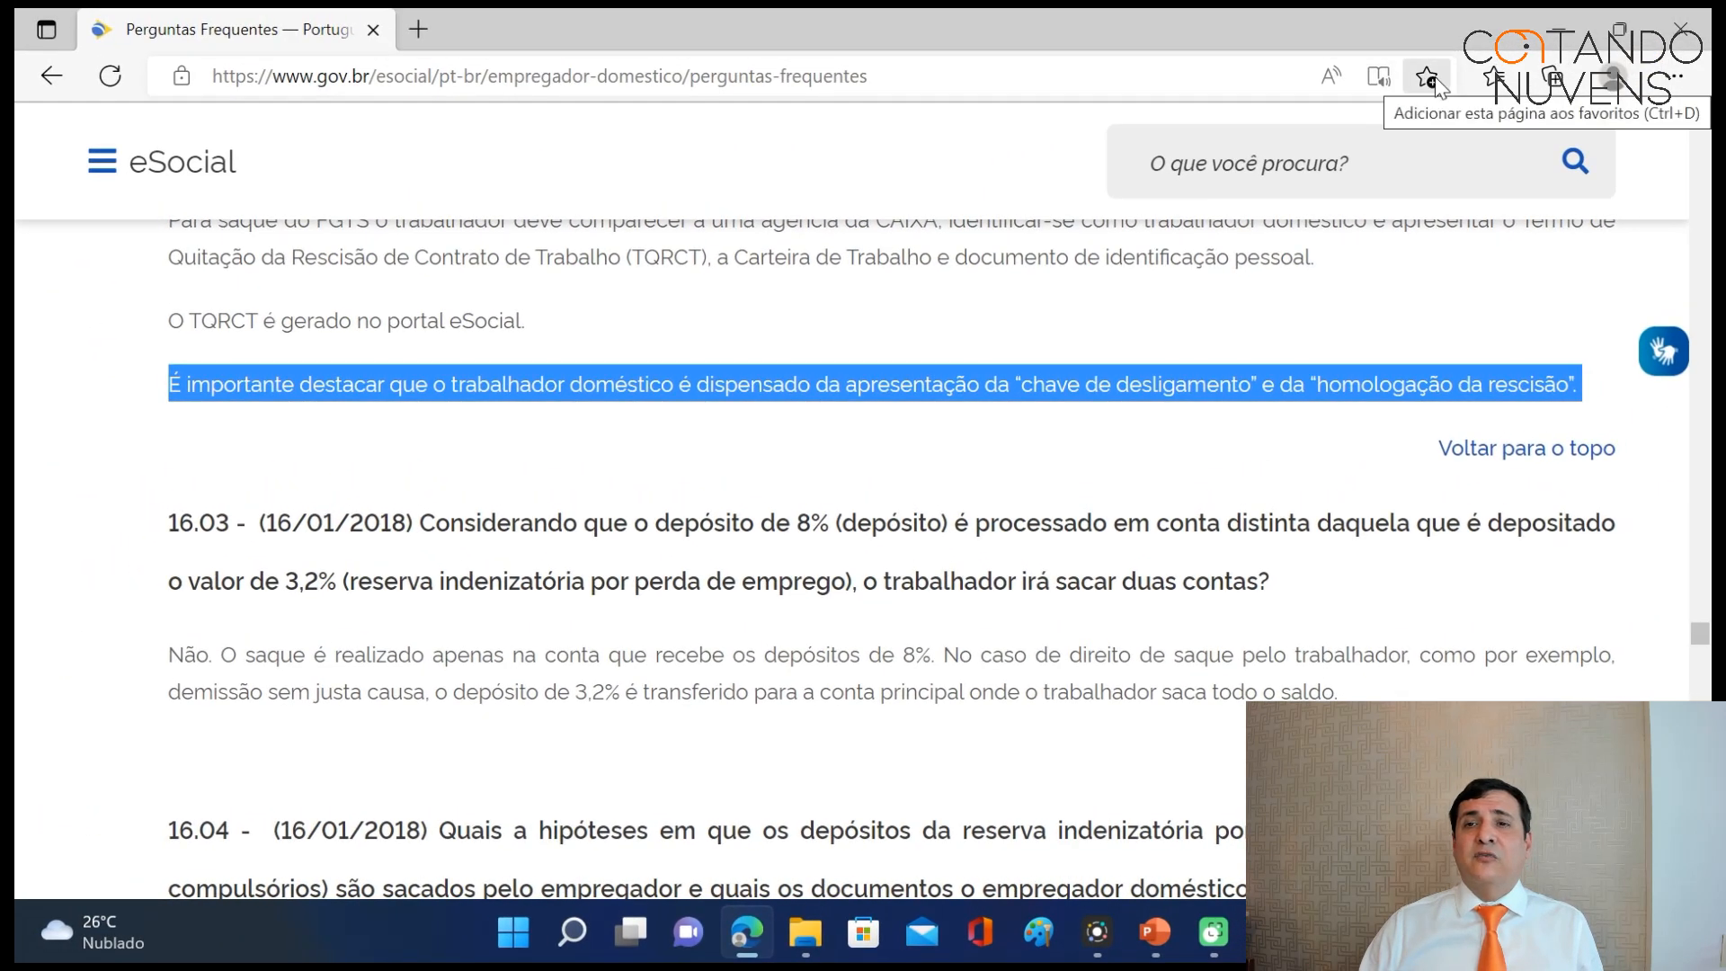
# Go from the 'eSocial doméstico' favourite to the login page with the access-code sign-in fields.
pyautogui.click(1495, 78)
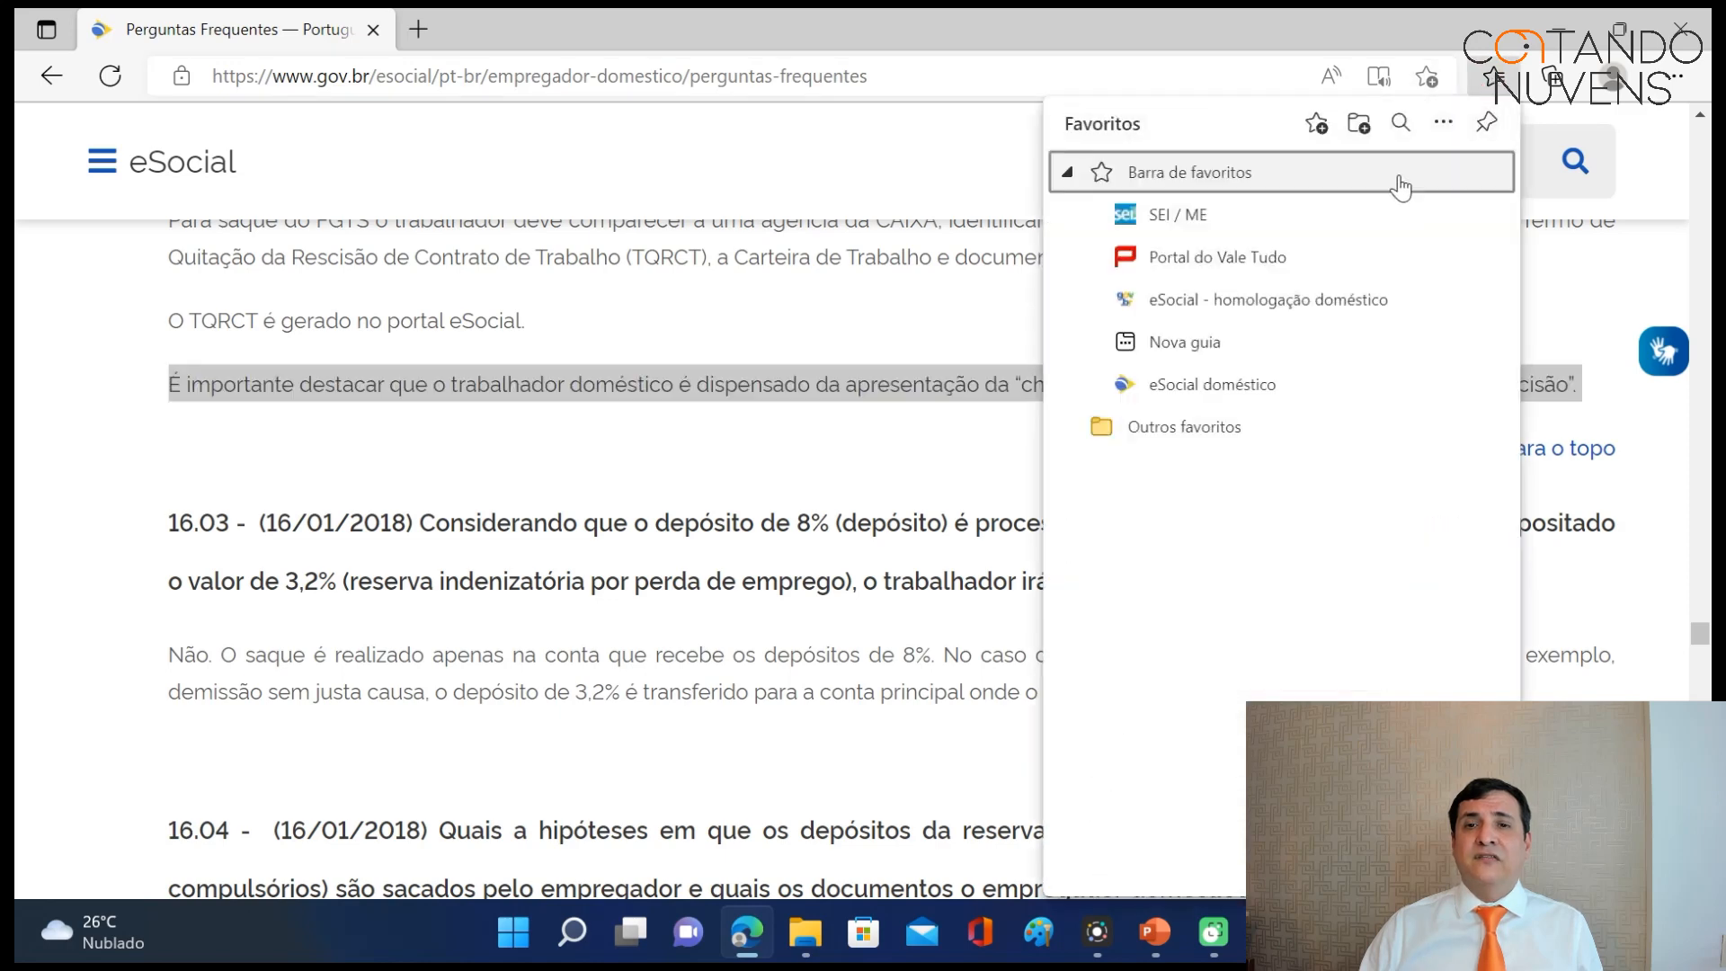
pyautogui.click(1210, 385)
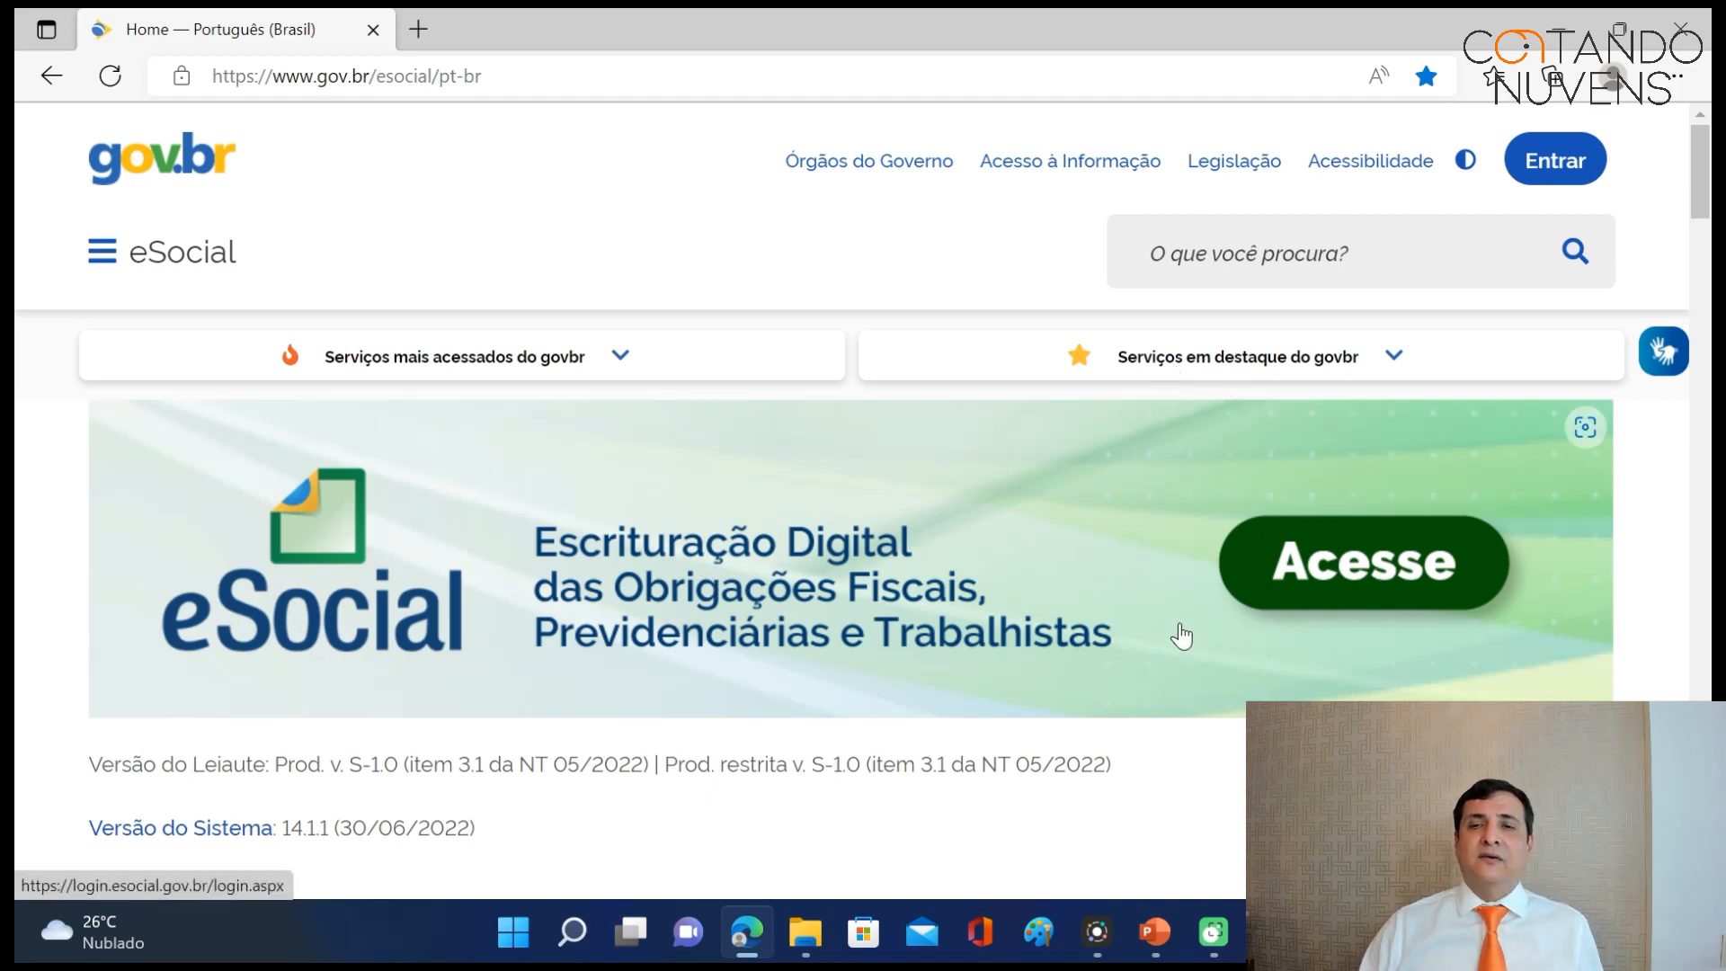
pyautogui.click(1360, 571)
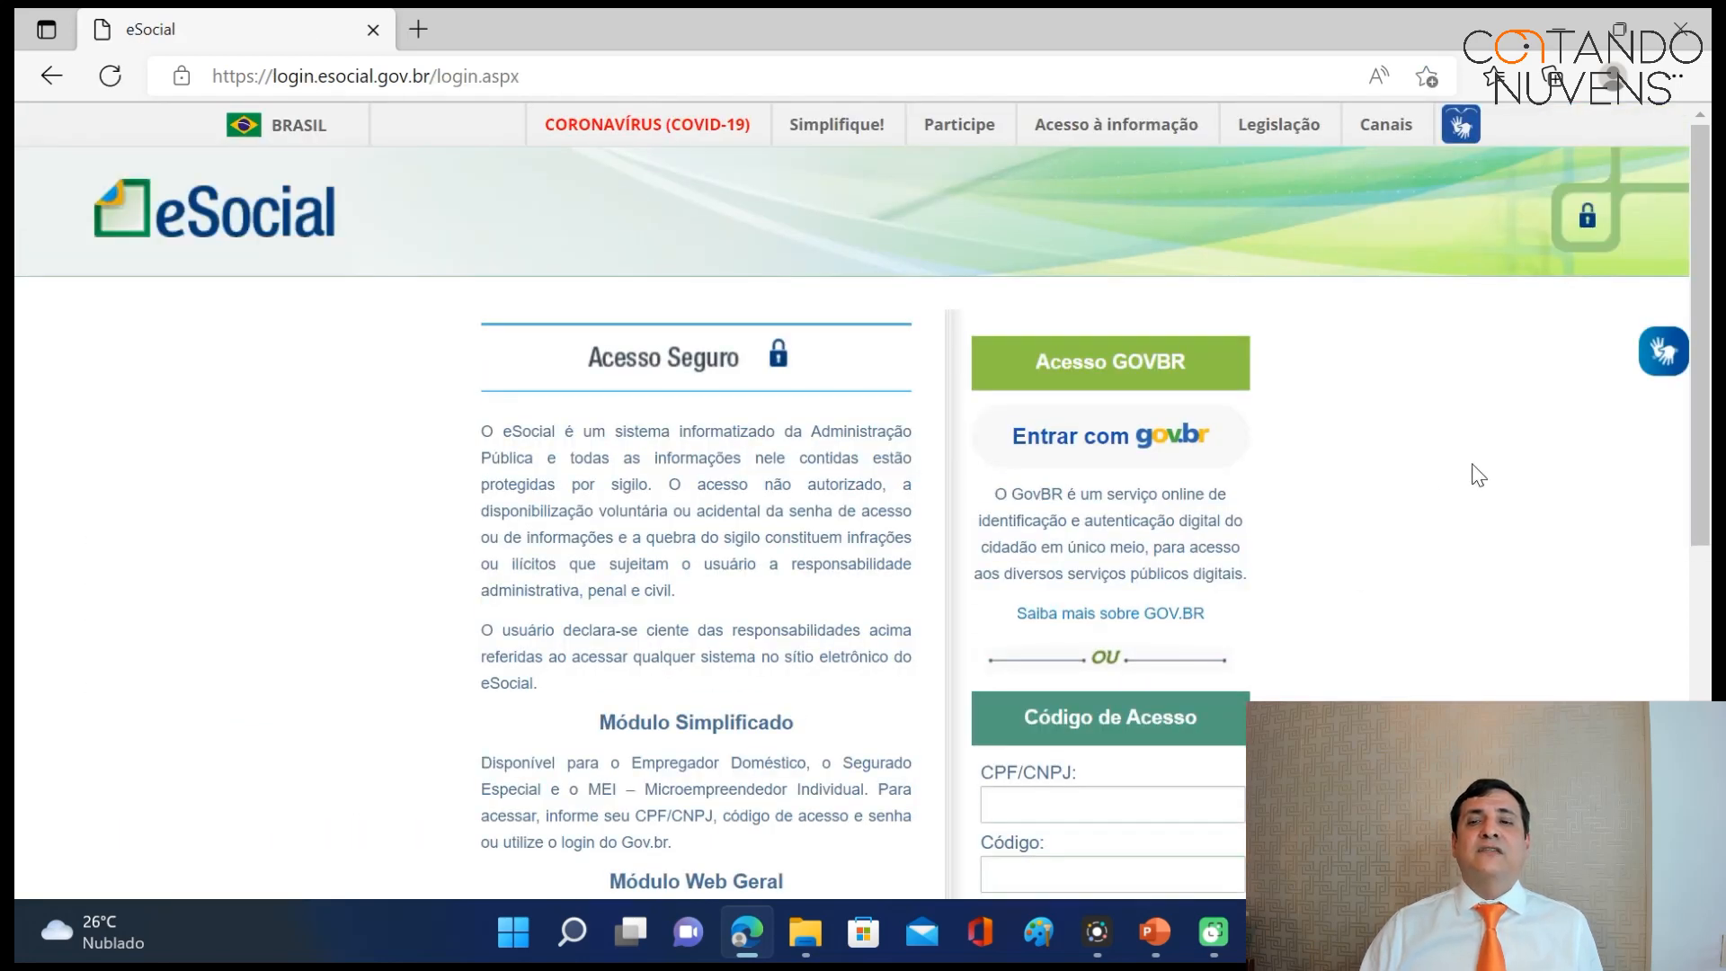
pyautogui.moveTo(1703, 402); pyautogui.dragTo(1708, 522)
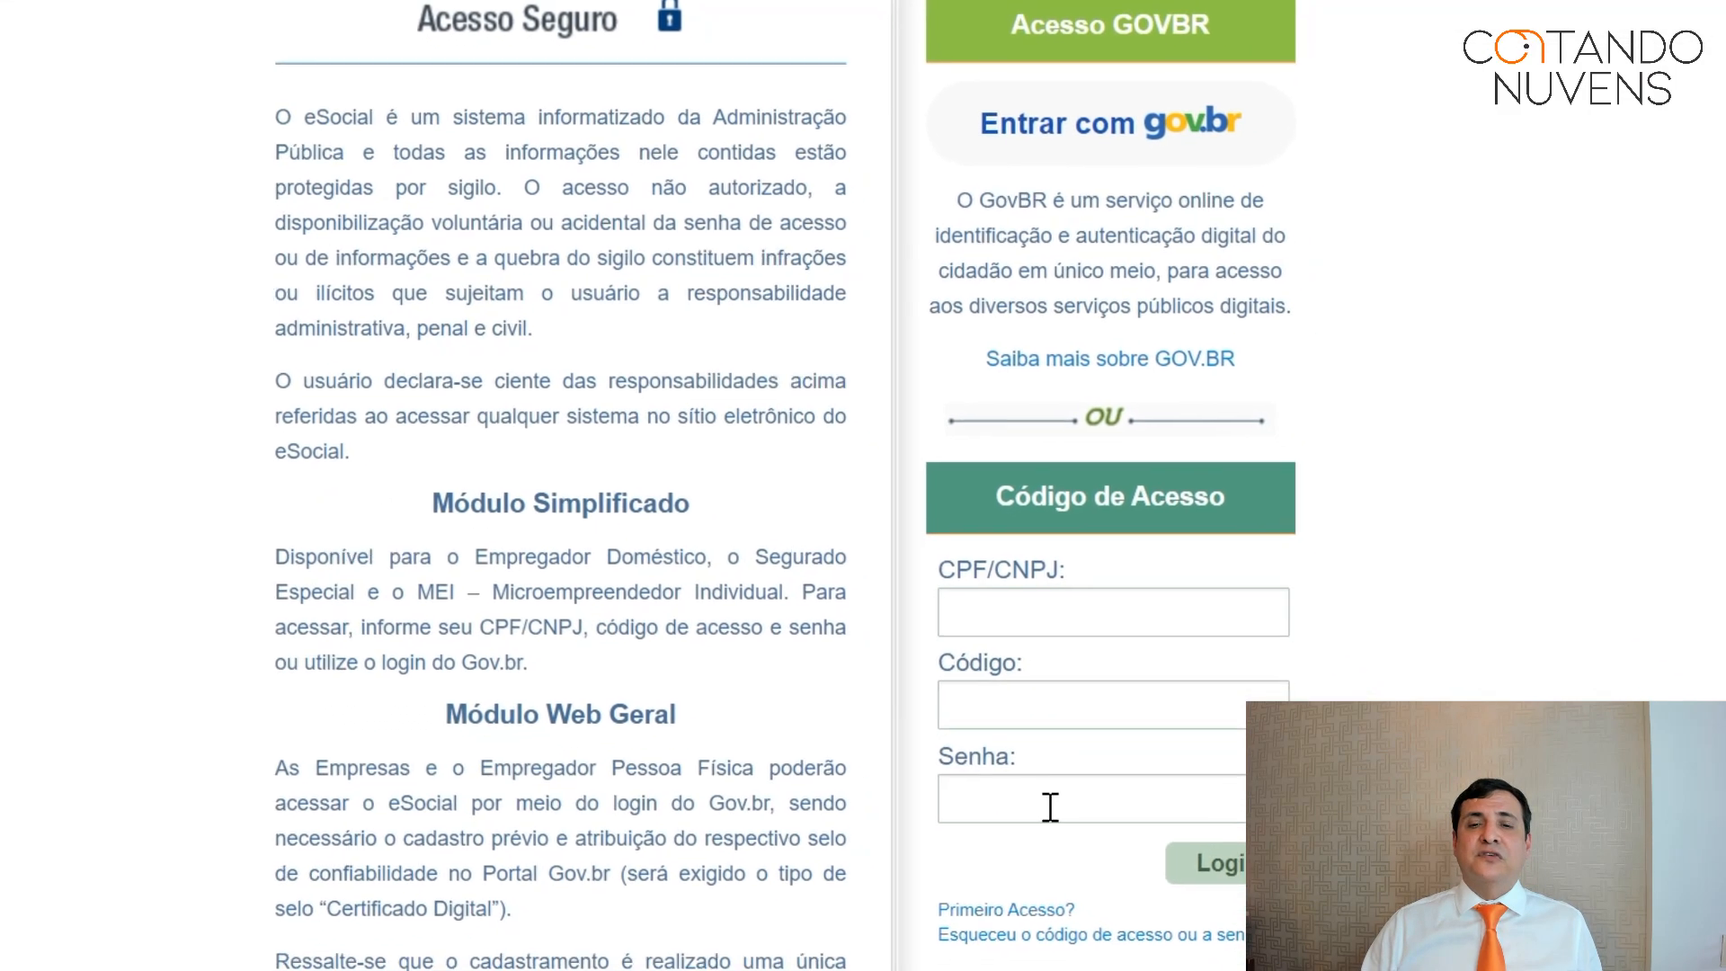
# Fill the Primeiro acesso form with the saved CPF, birth date and captcha characters, then advance.
pyautogui.click(1023, 907)
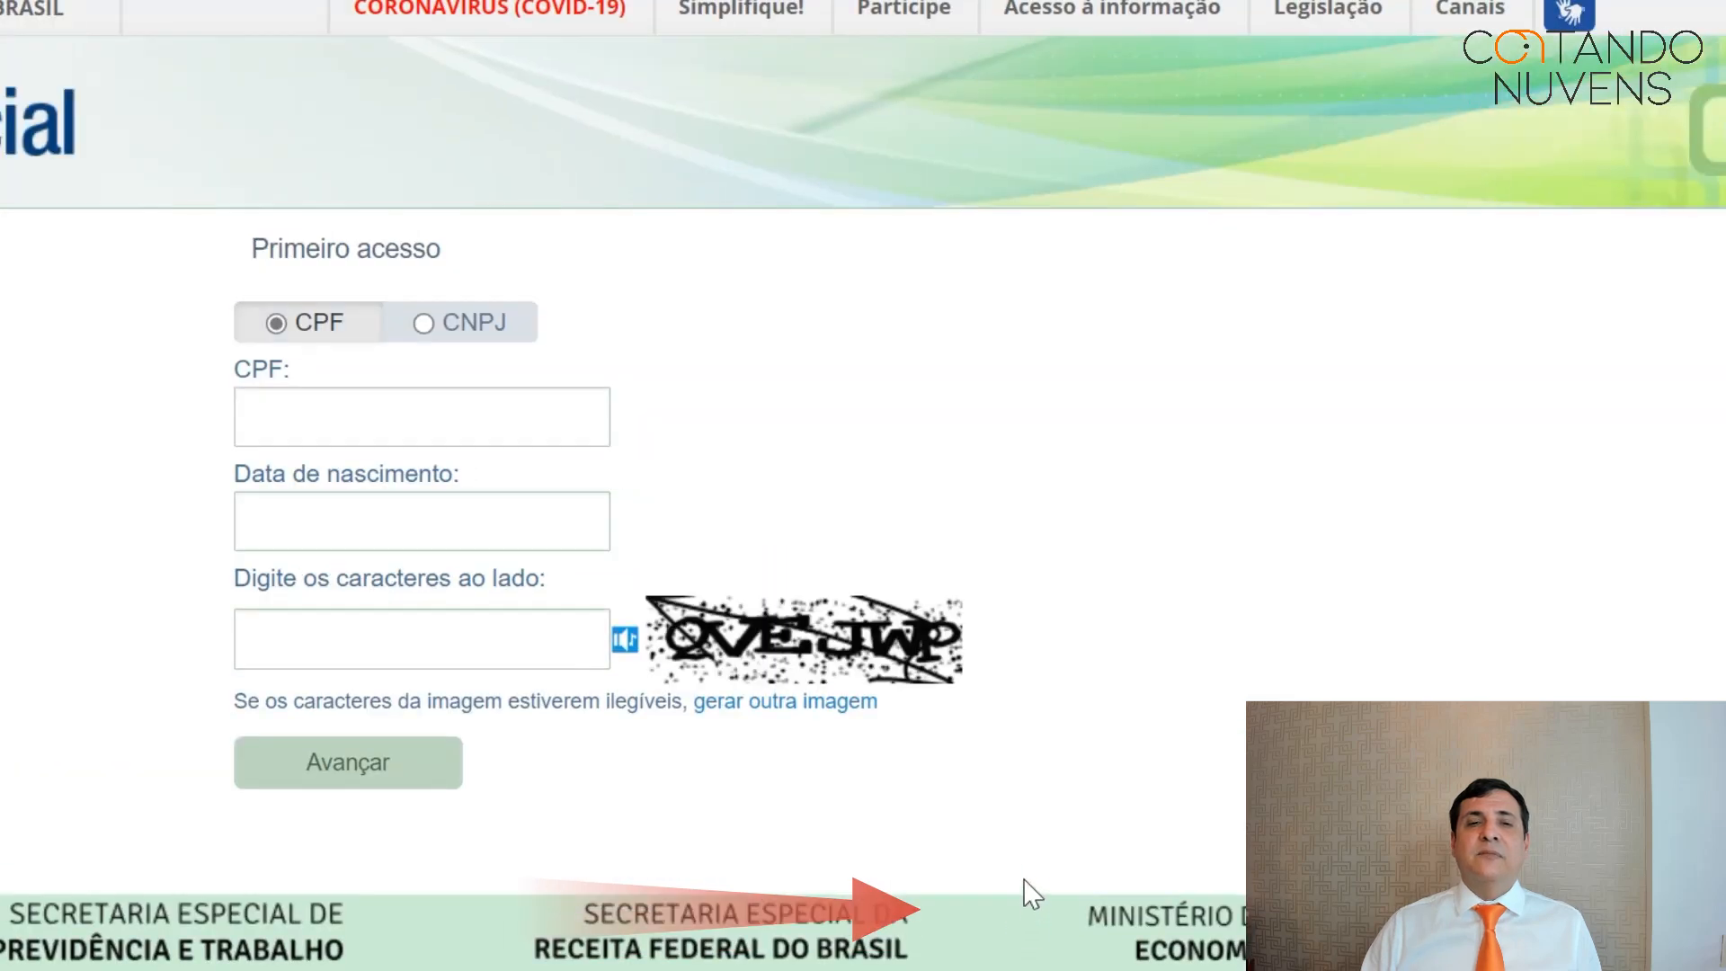
pyautogui.click(323, 424)
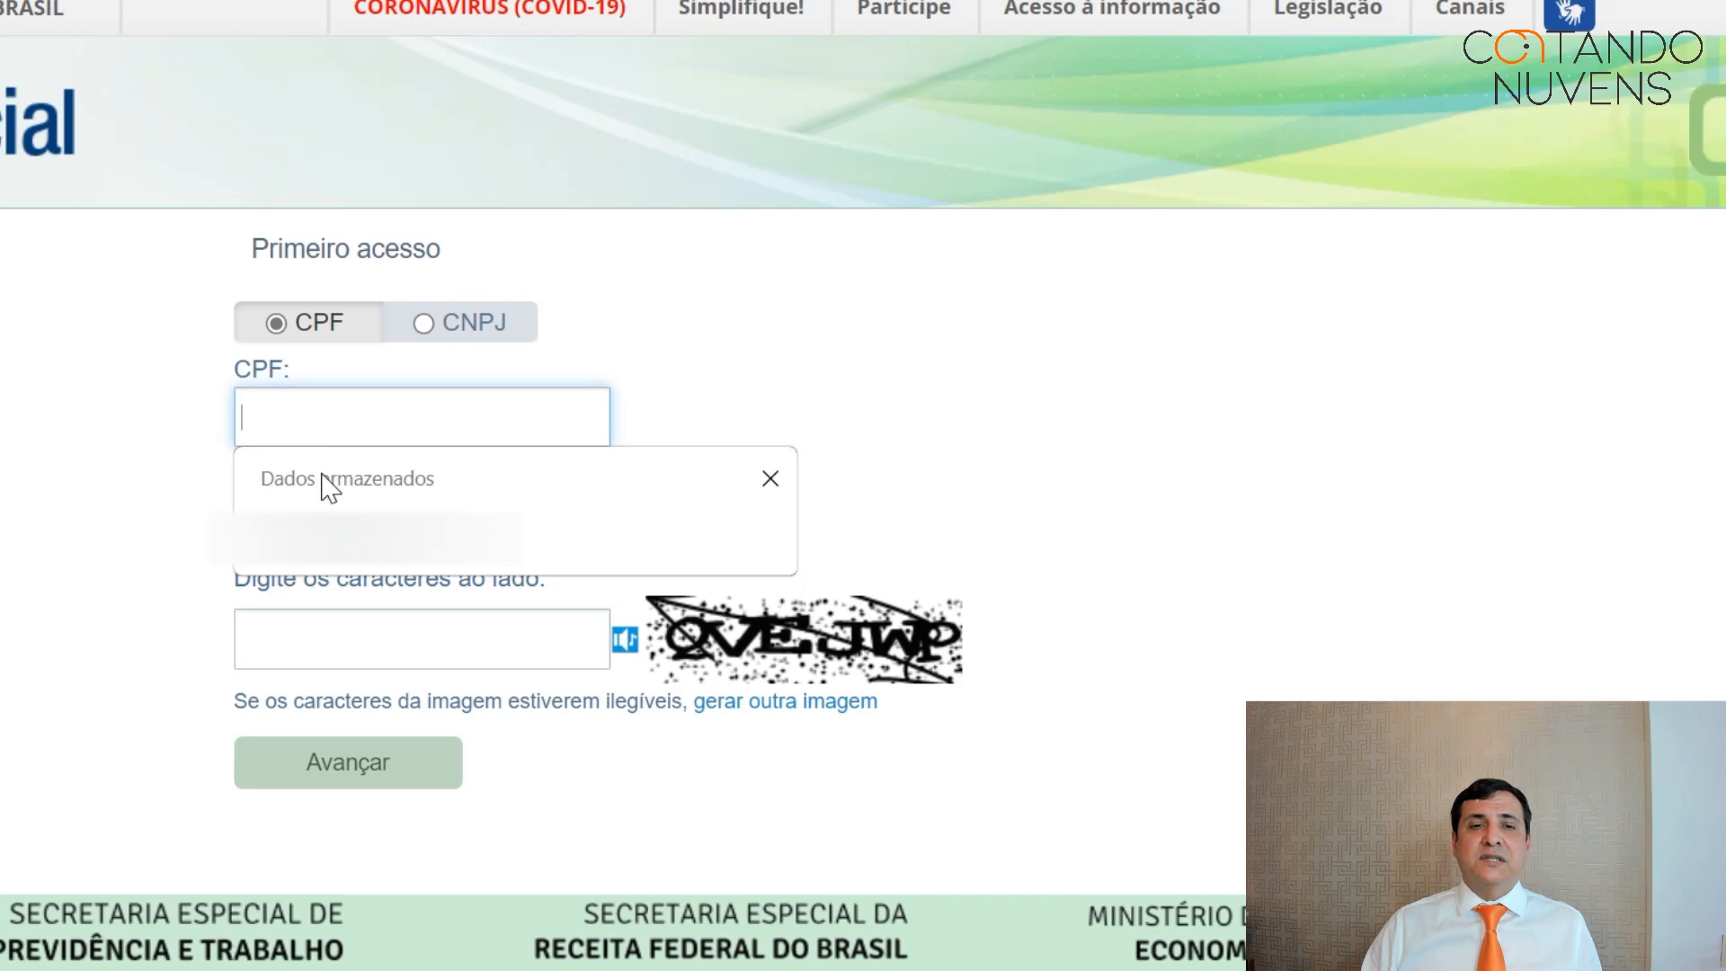
pyautogui.click(324, 530)
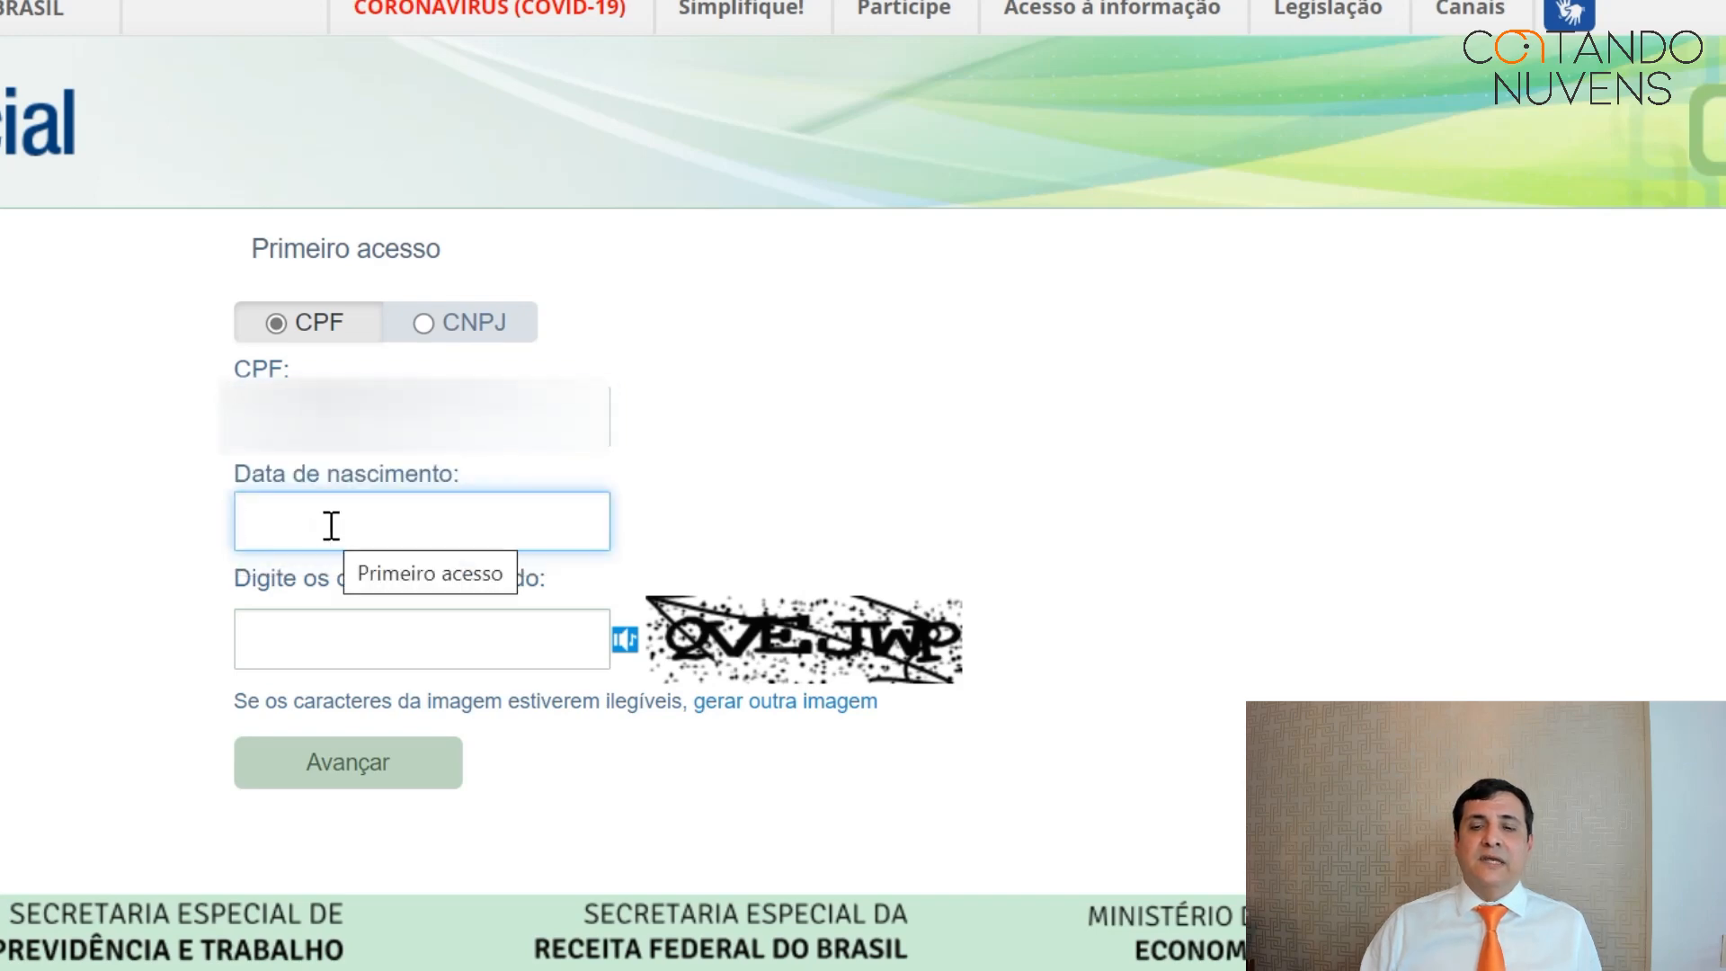
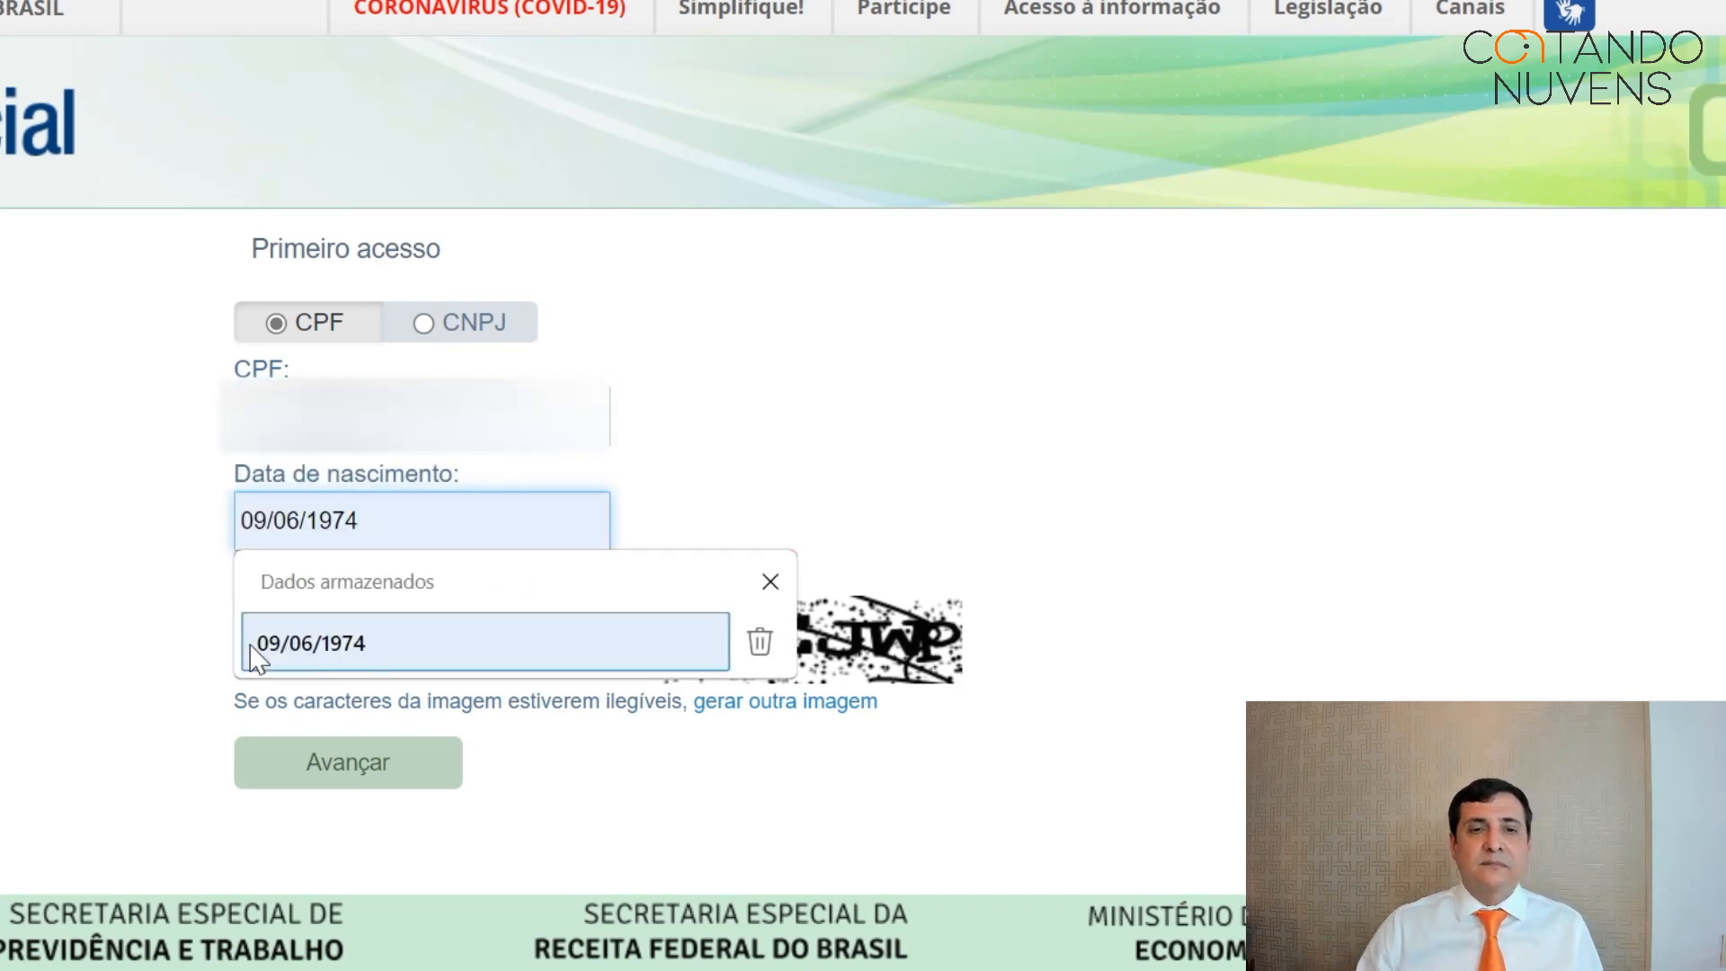
pyautogui.click(255, 659)
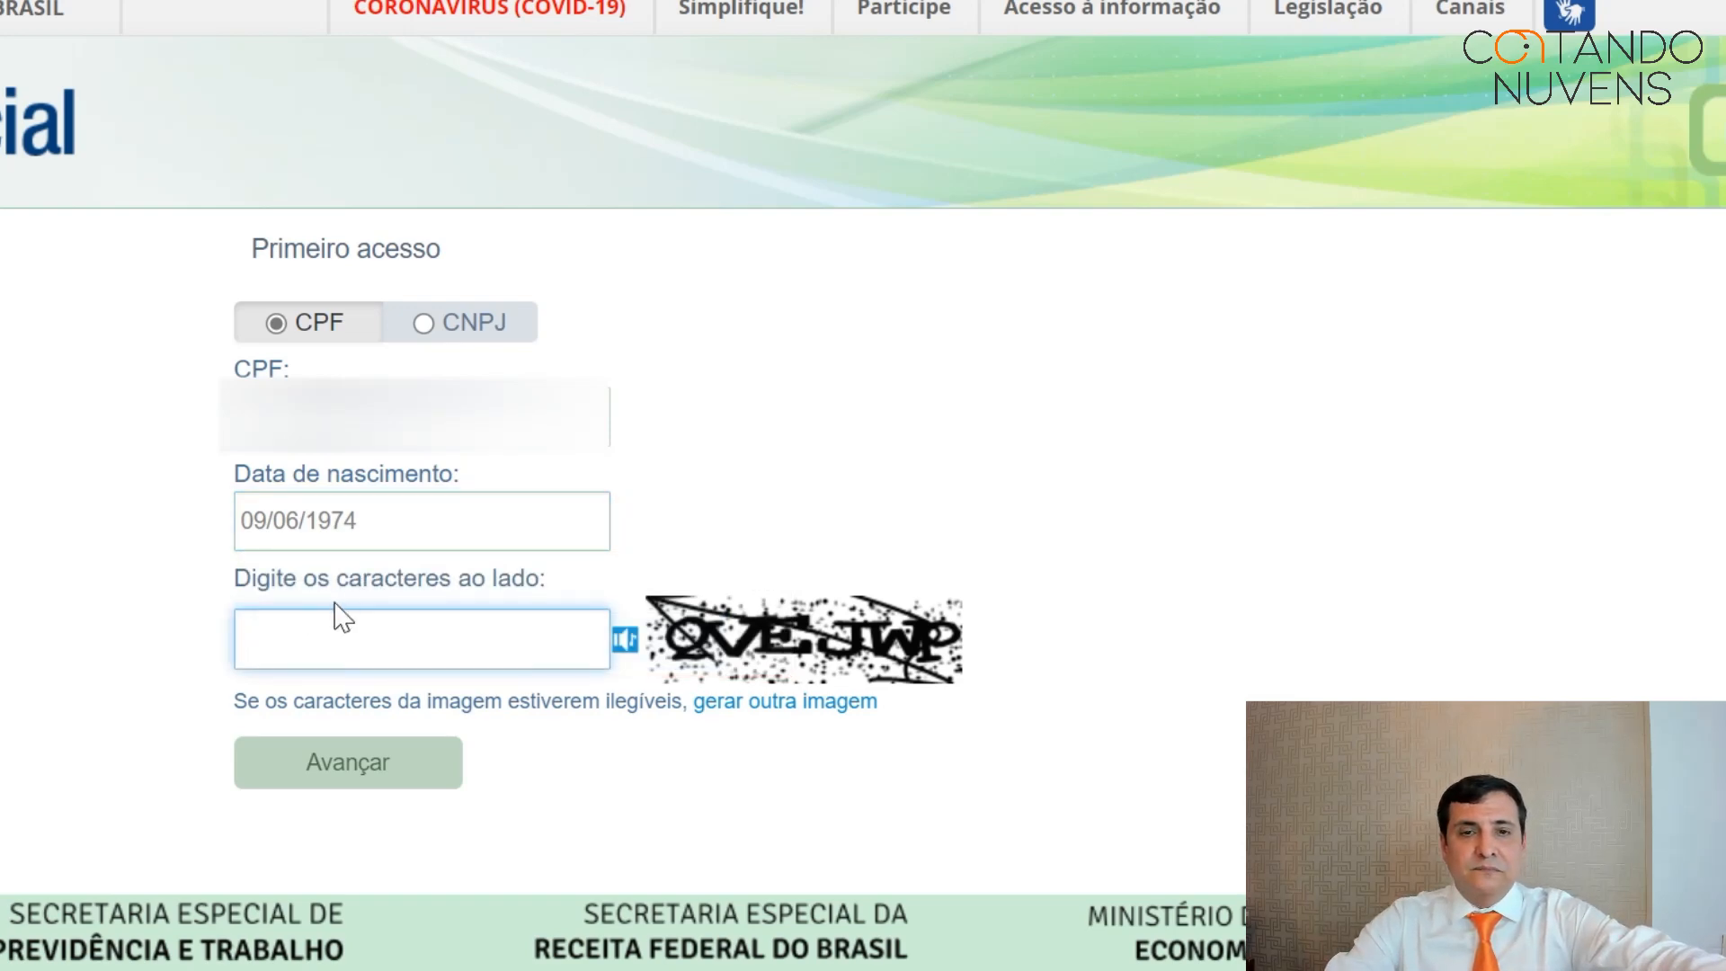
pyautogui.write('Q')
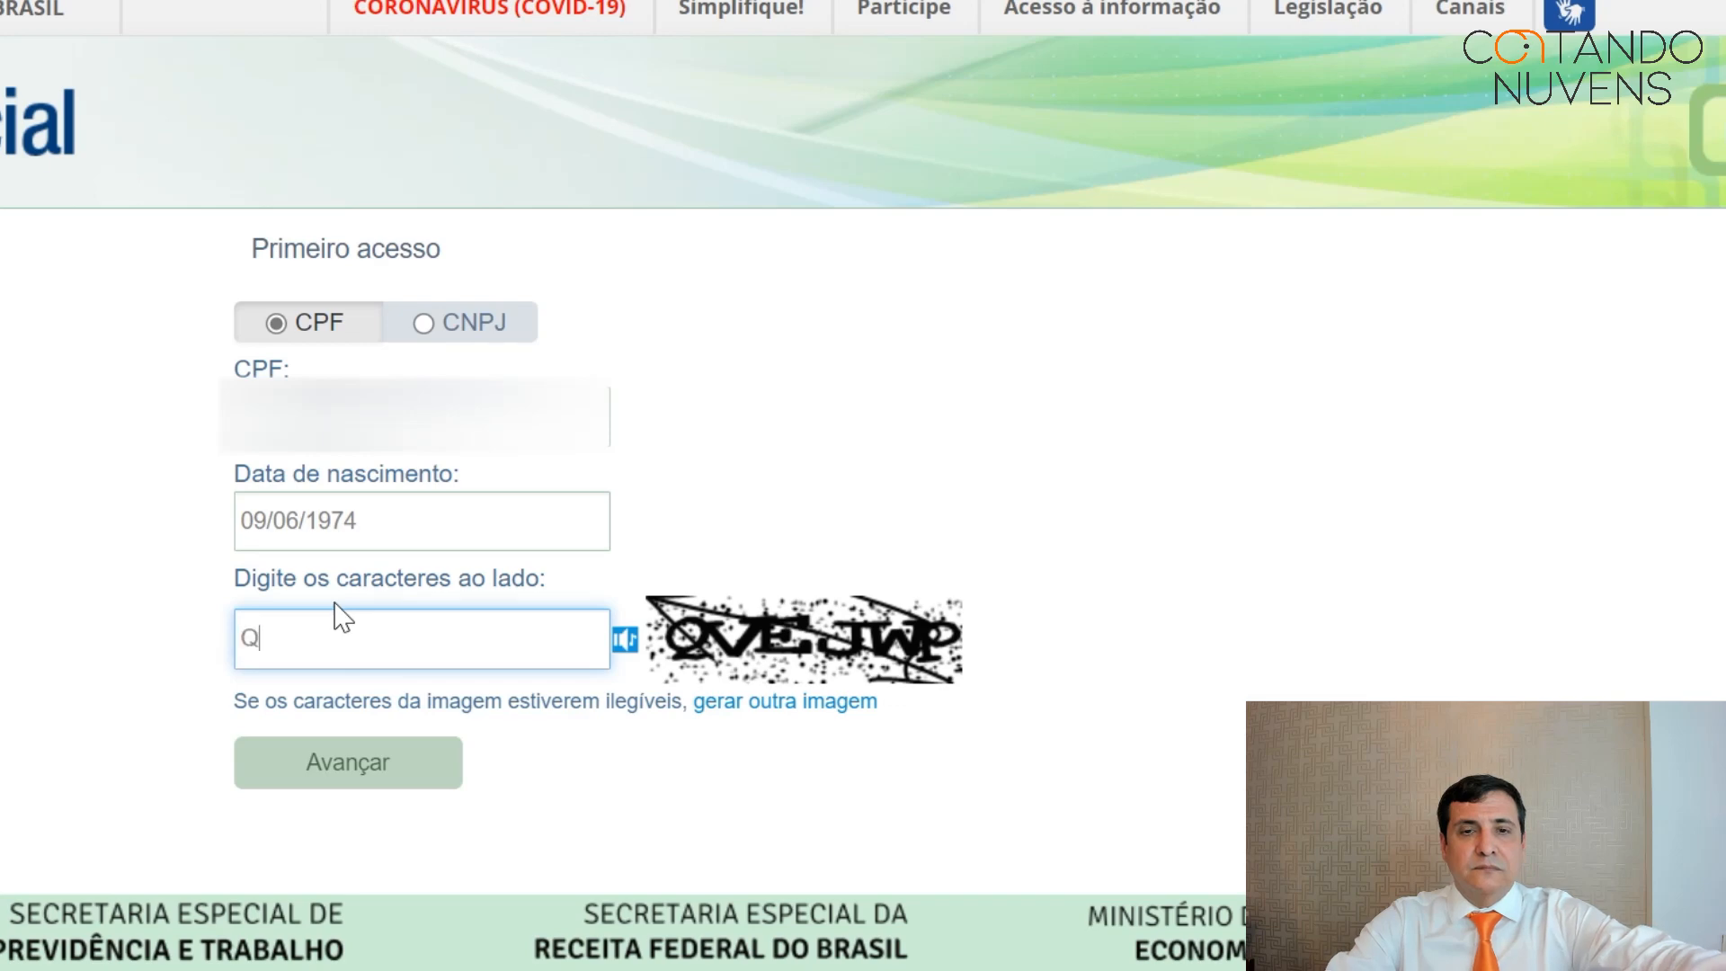
pyautogui.write('VE')
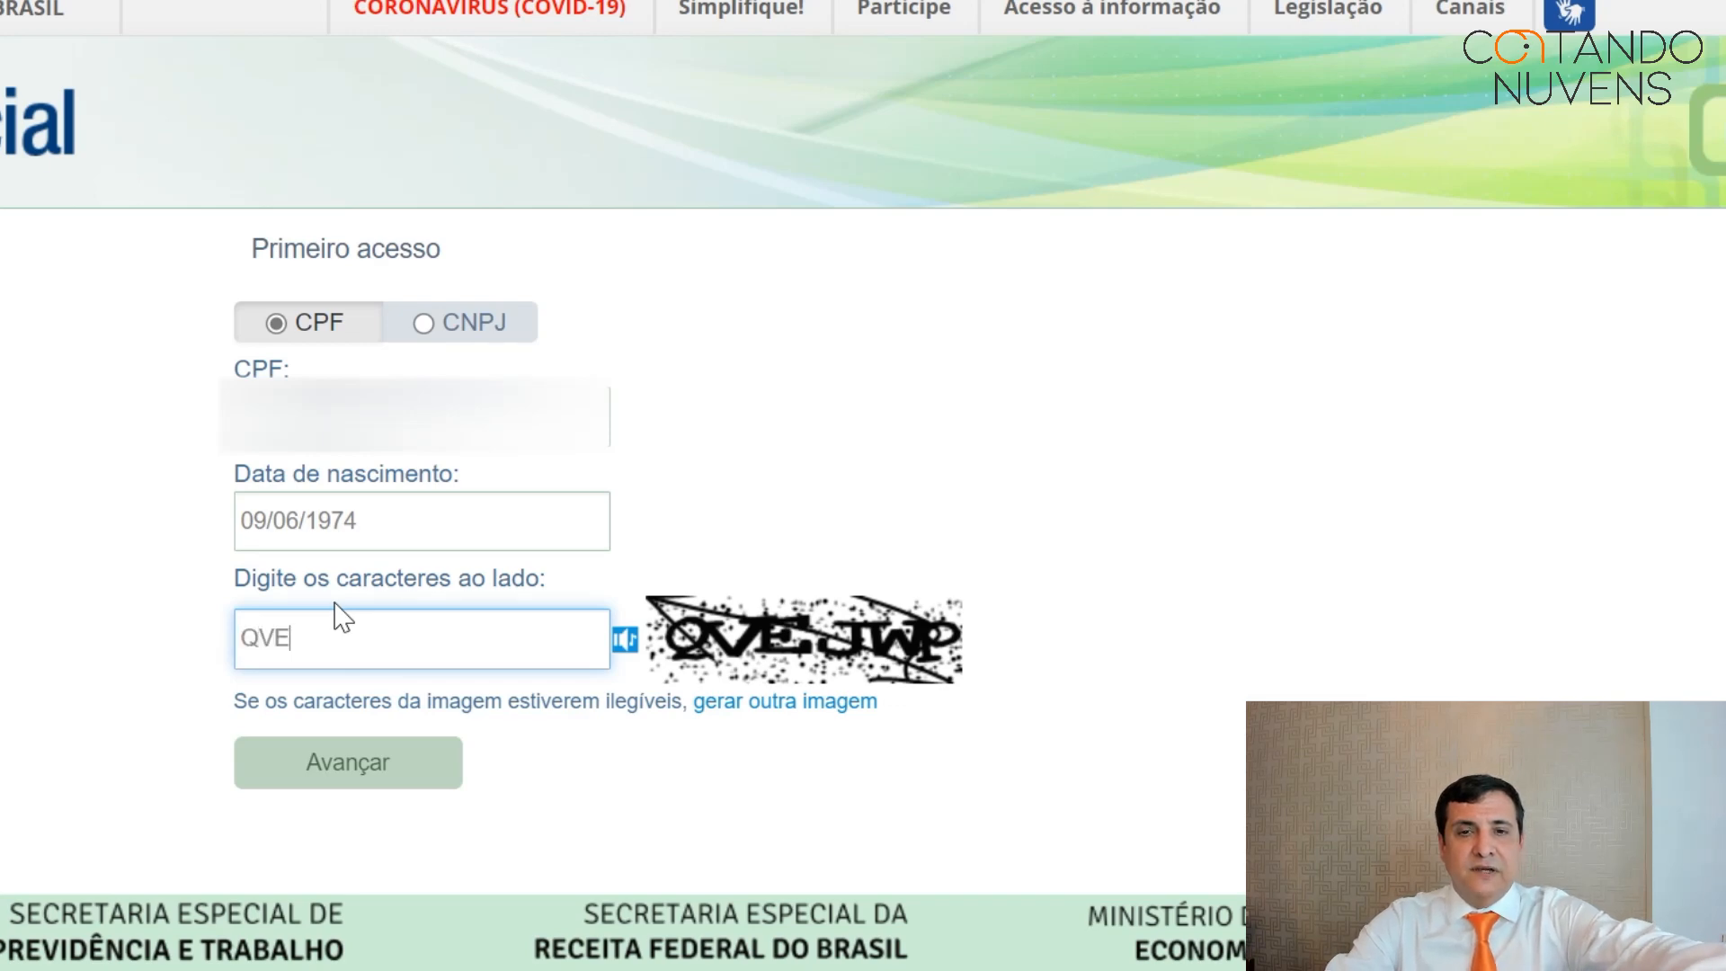
pyautogui.write('JWP')
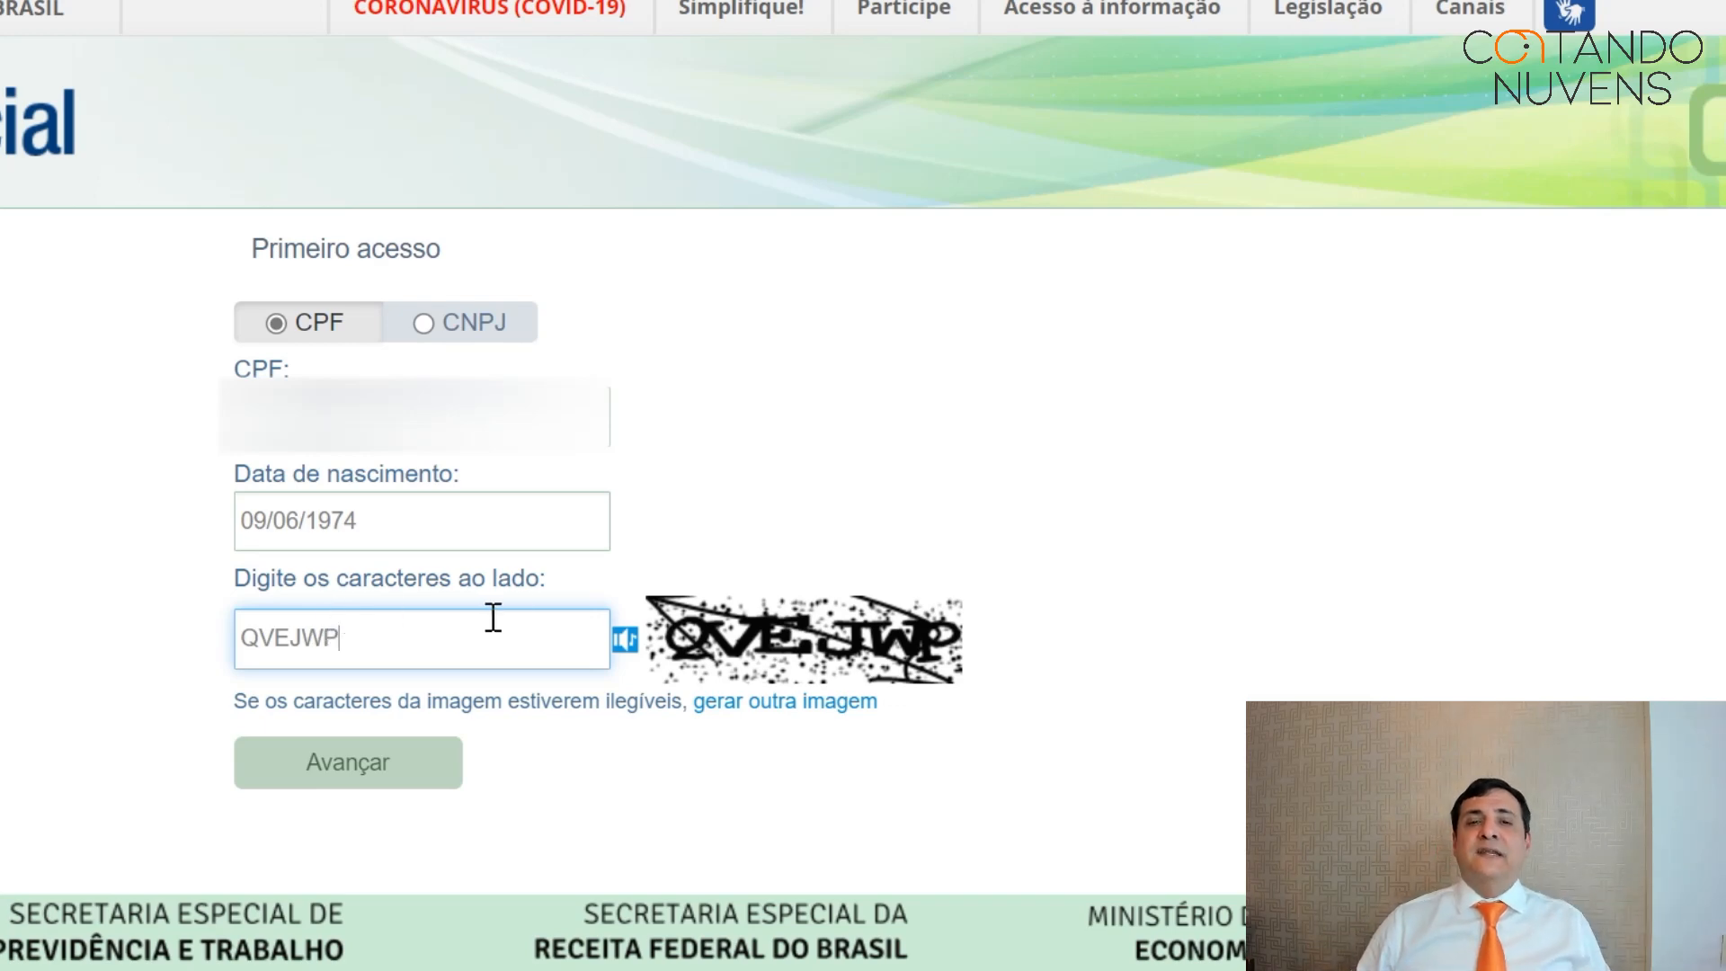
pyautogui.click(360, 780)
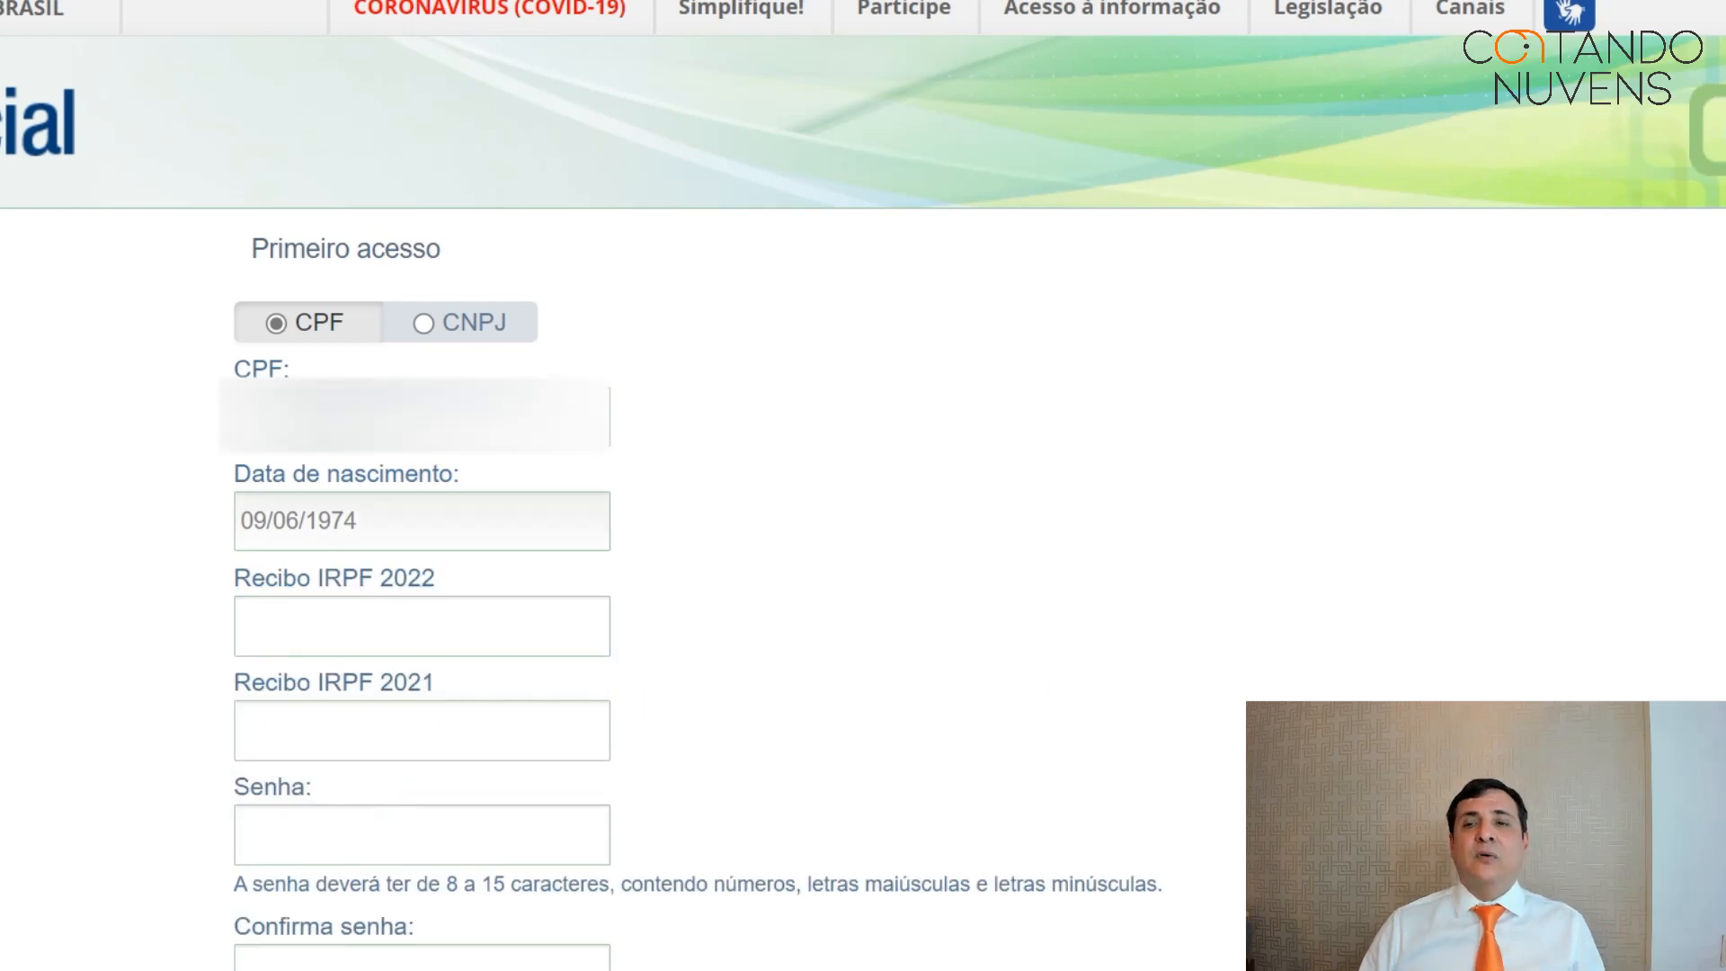
# Enter the IRPF 2022 and IRPF 2021 declaration receipt numbers.
pyautogui.scroll(-2, 863, 539)
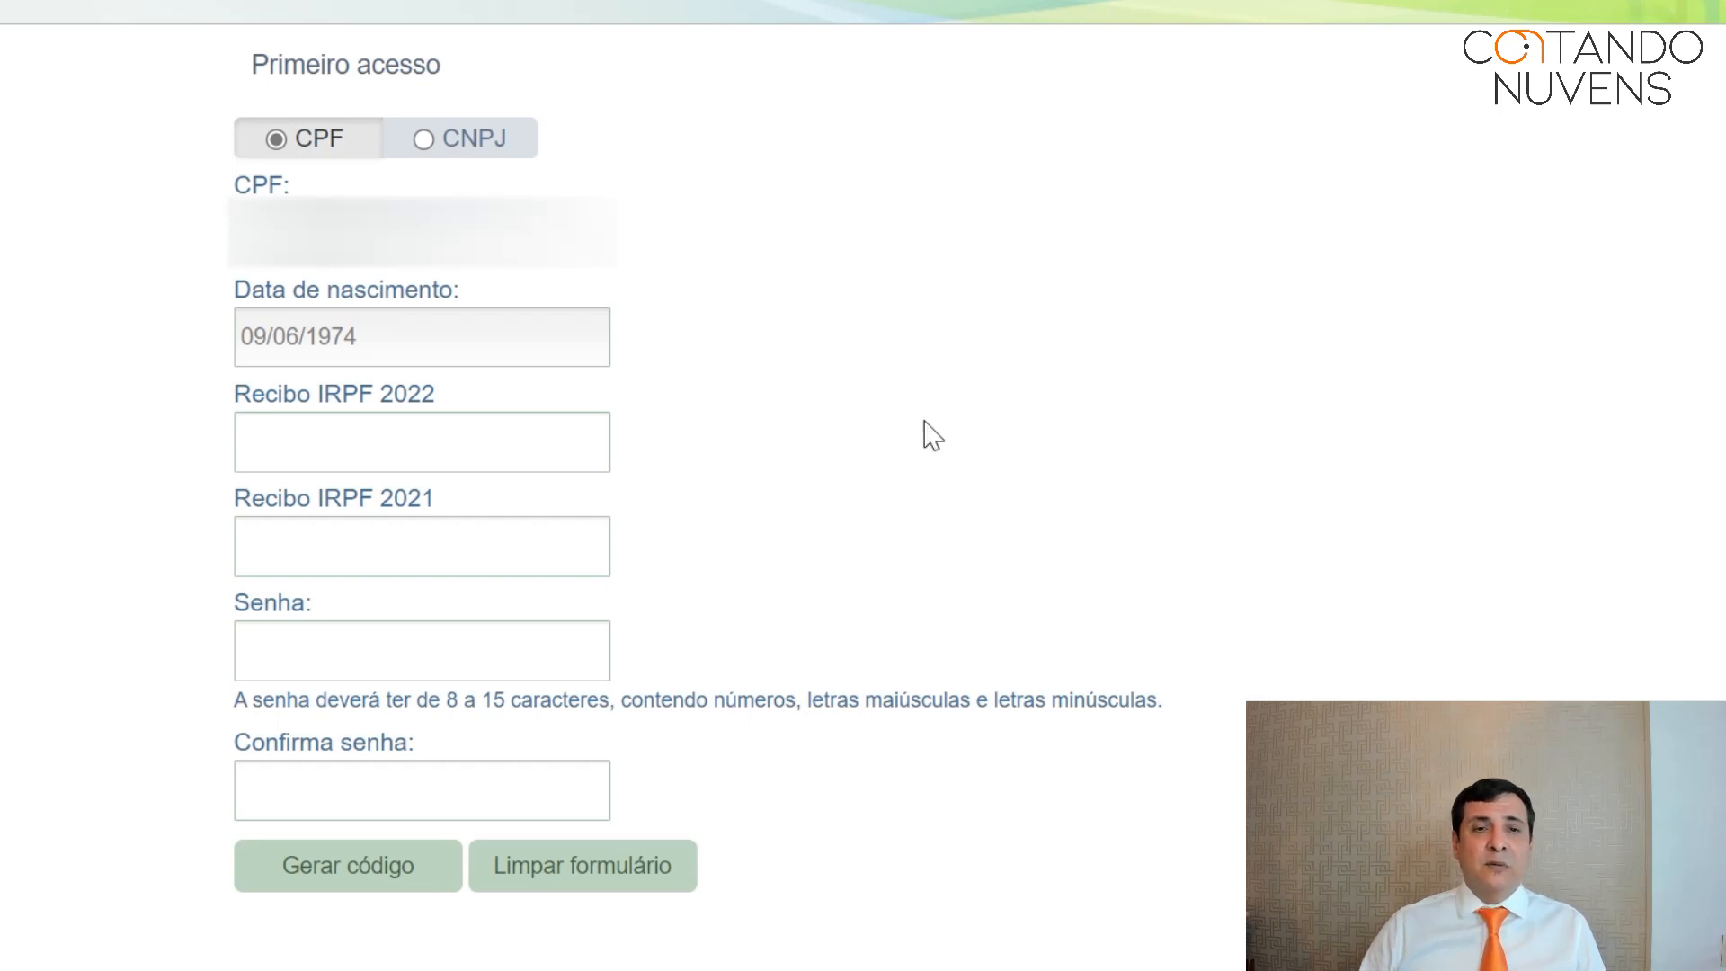
pyautogui.click(350, 437)
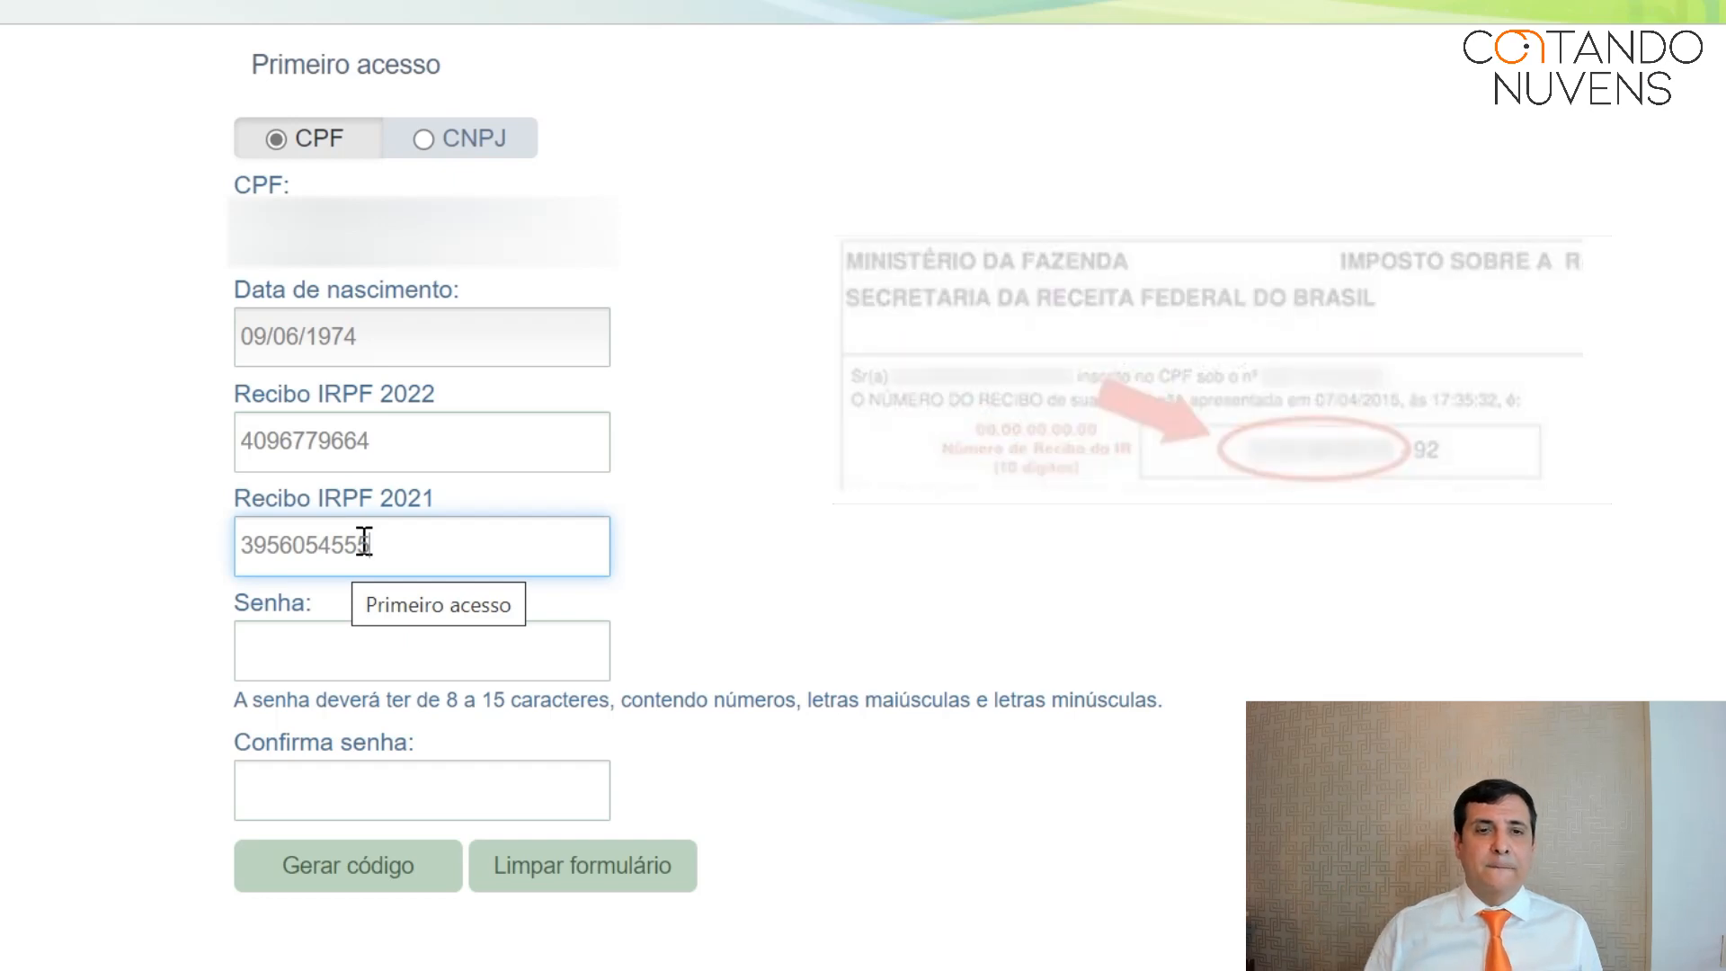
# Type the new access password in Senha and repeat it in Confirma senha.
pyautogui.click(314, 640)
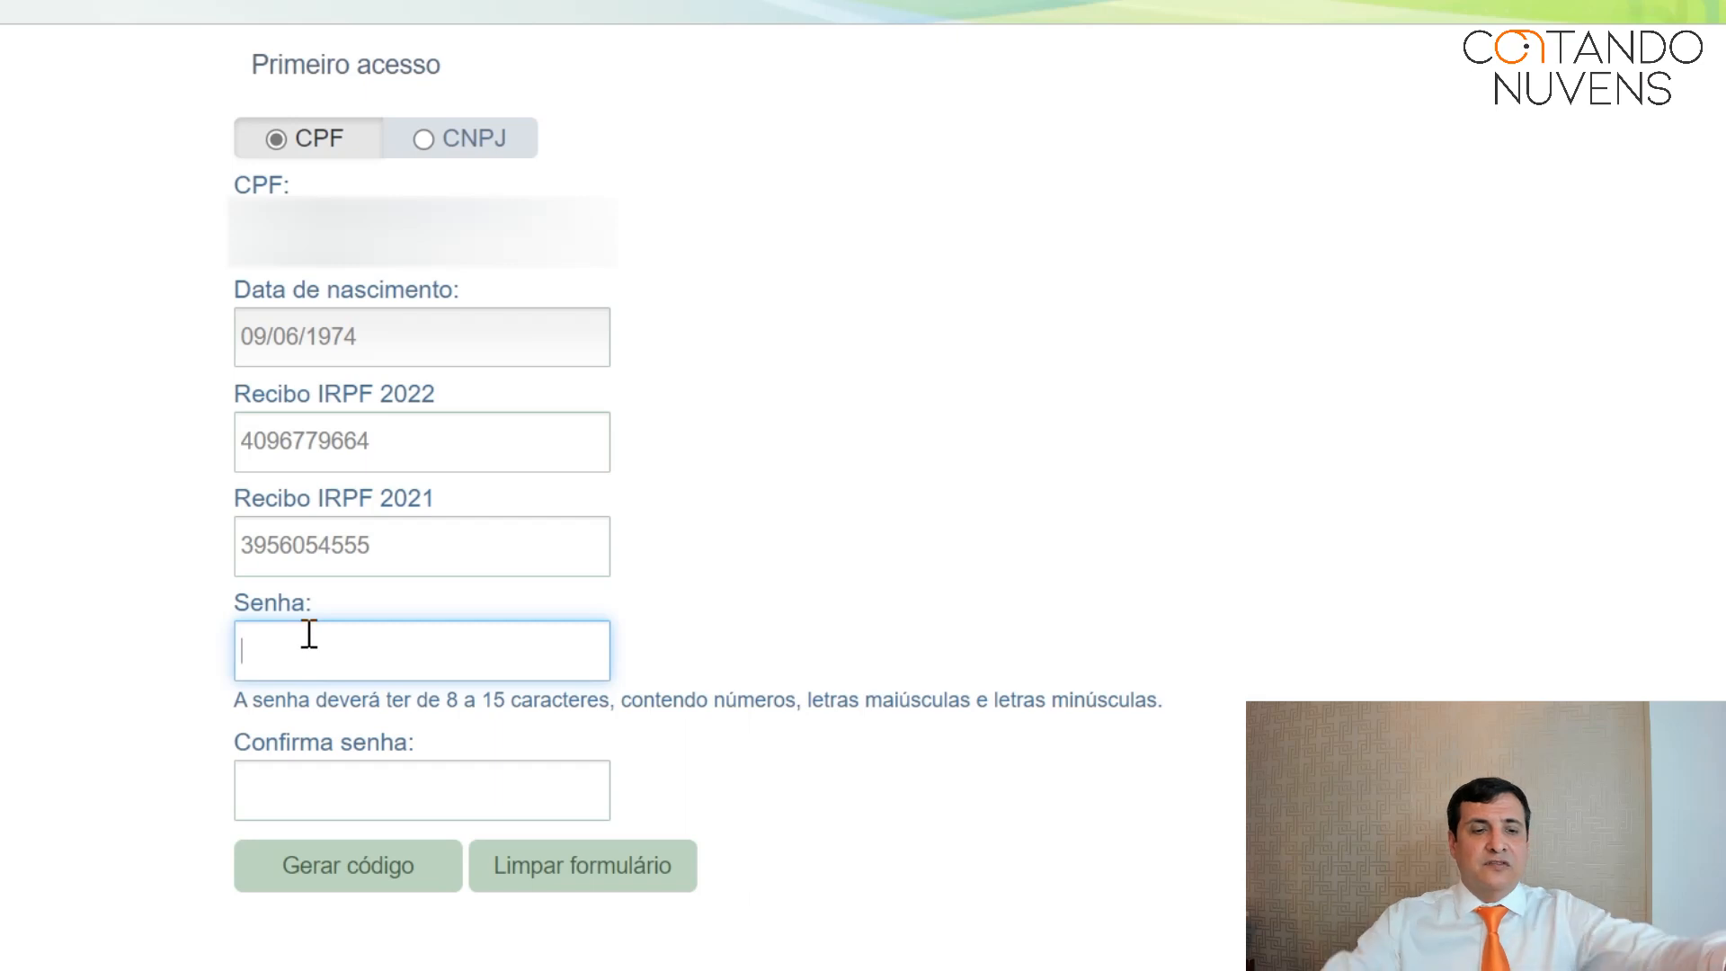
pyautogui.write('••••')
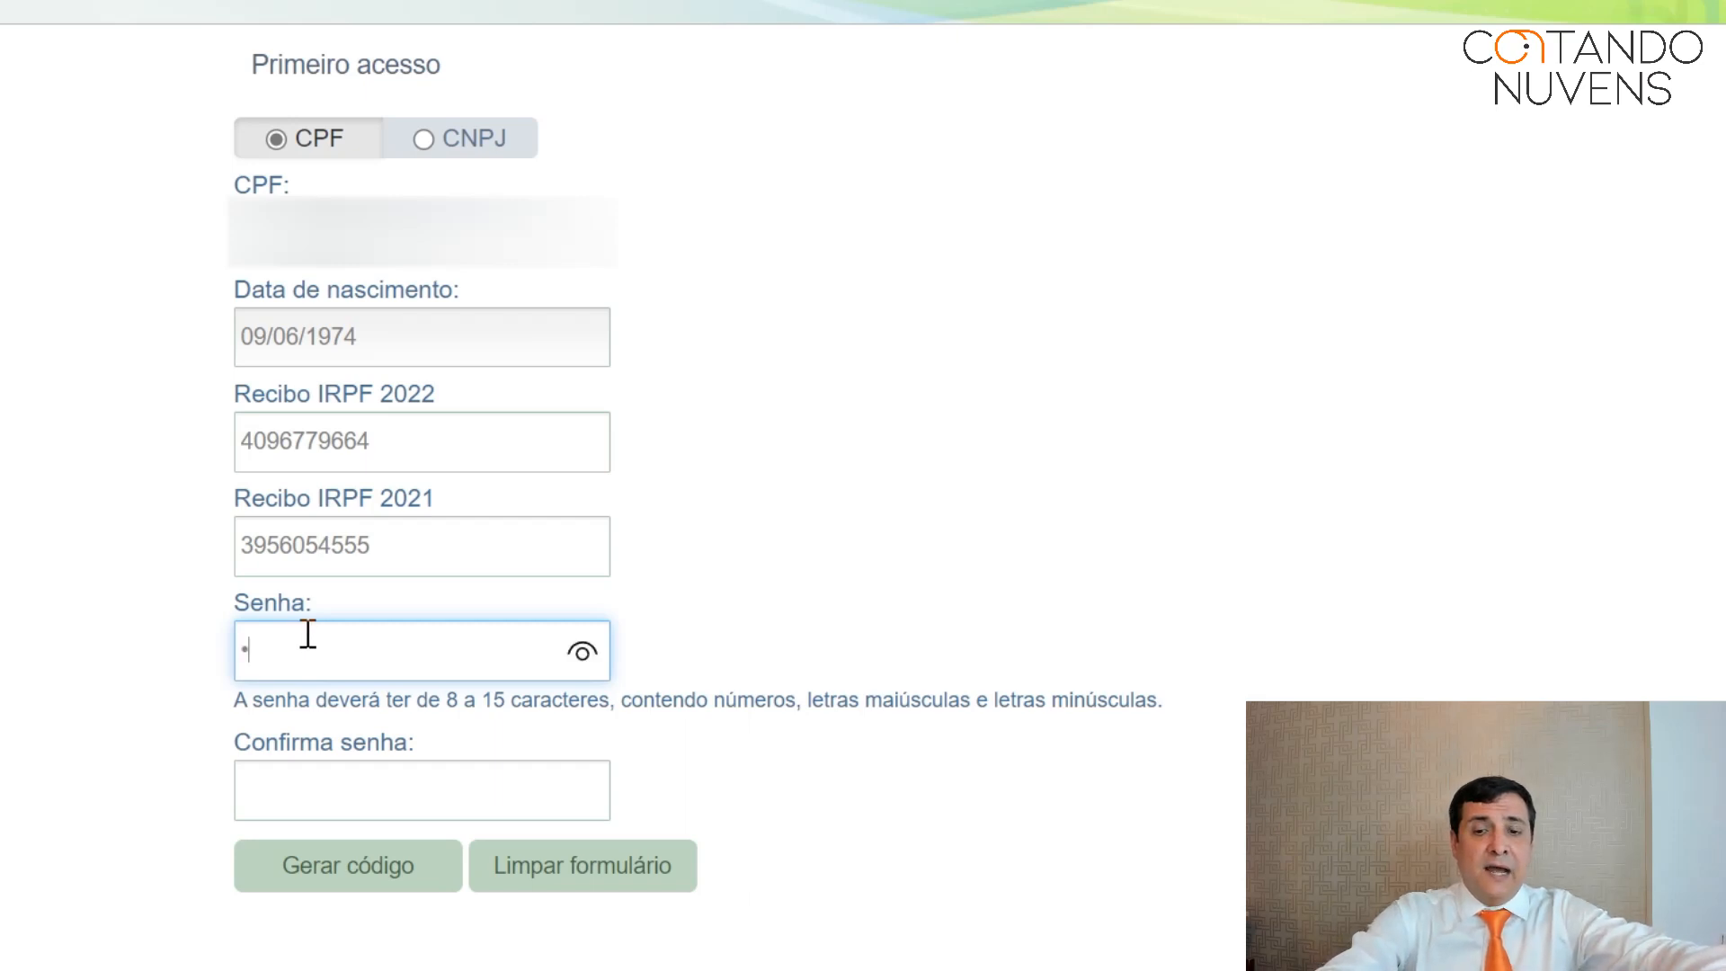
pyautogui.write('••••')
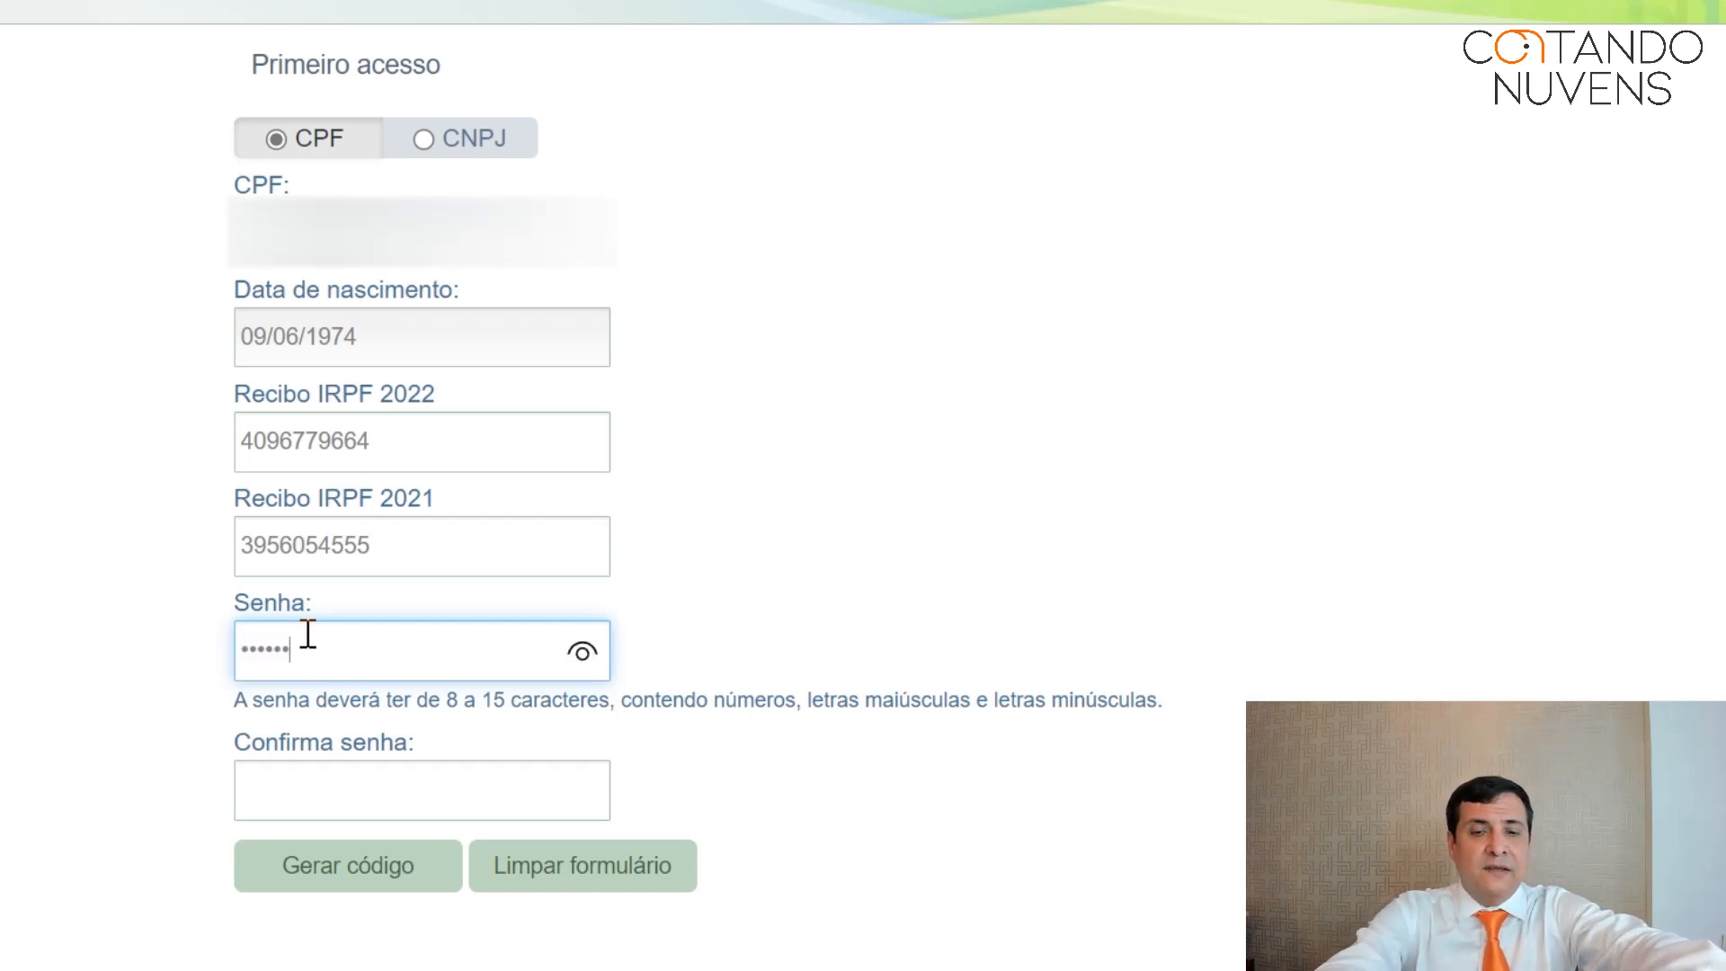
pyautogui.write('•')
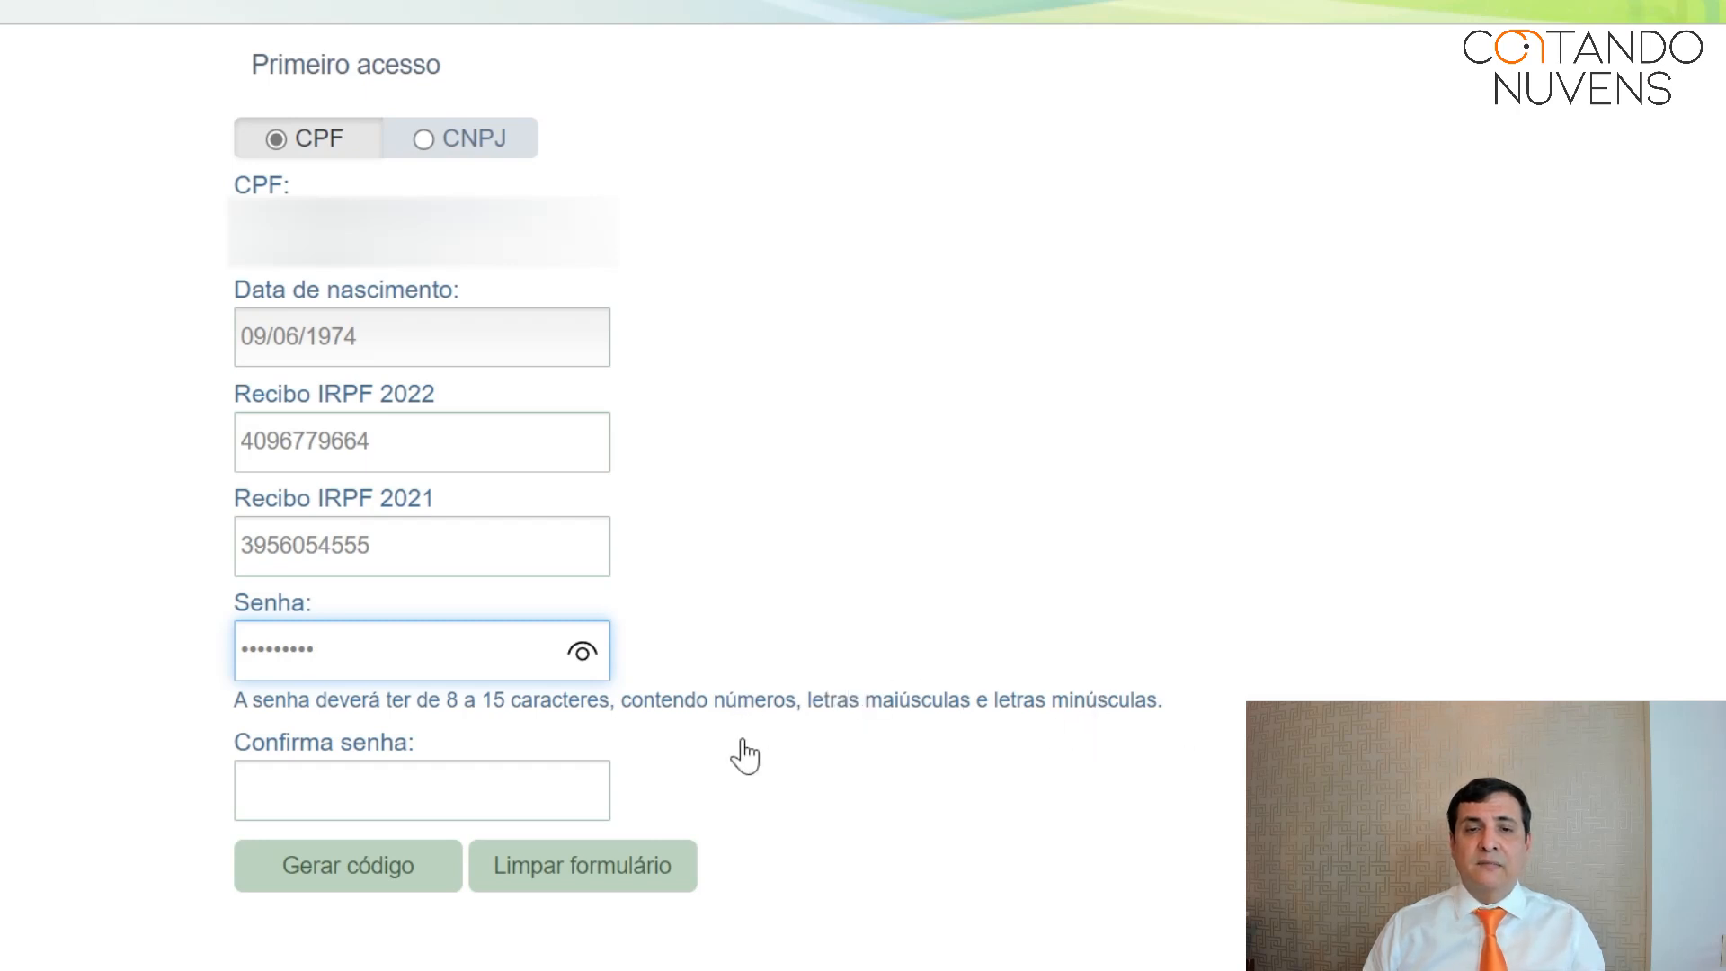
pyautogui.click(496, 774)
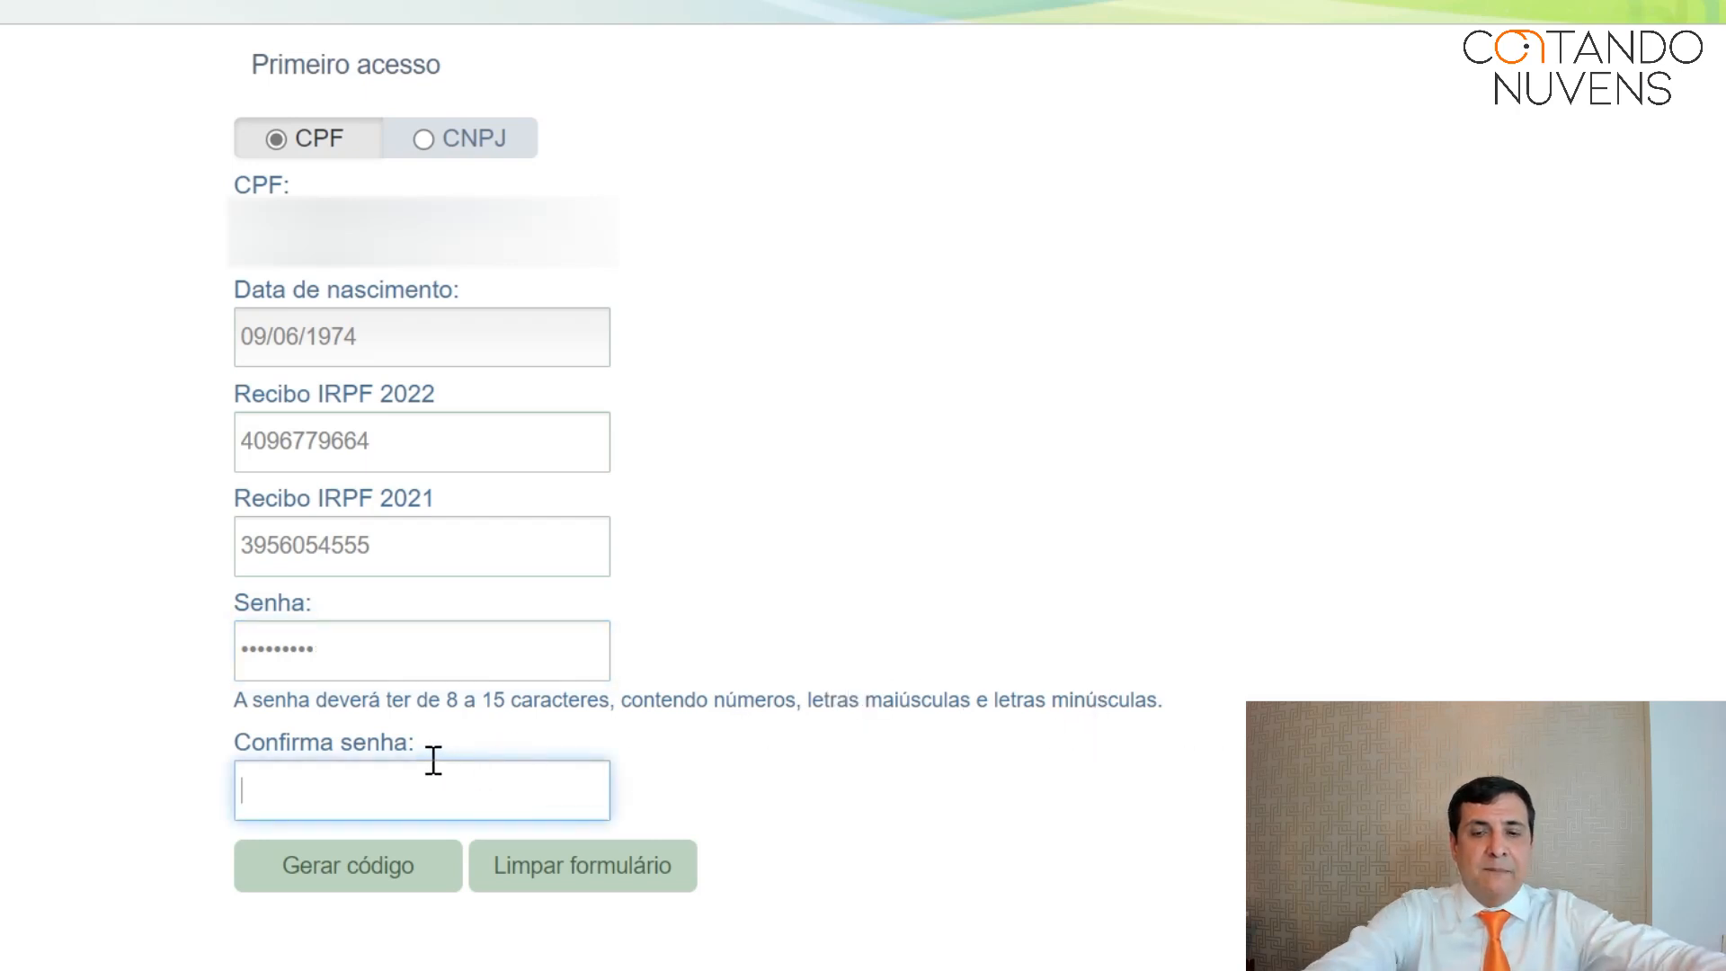
pyautogui.write('••••••••••')
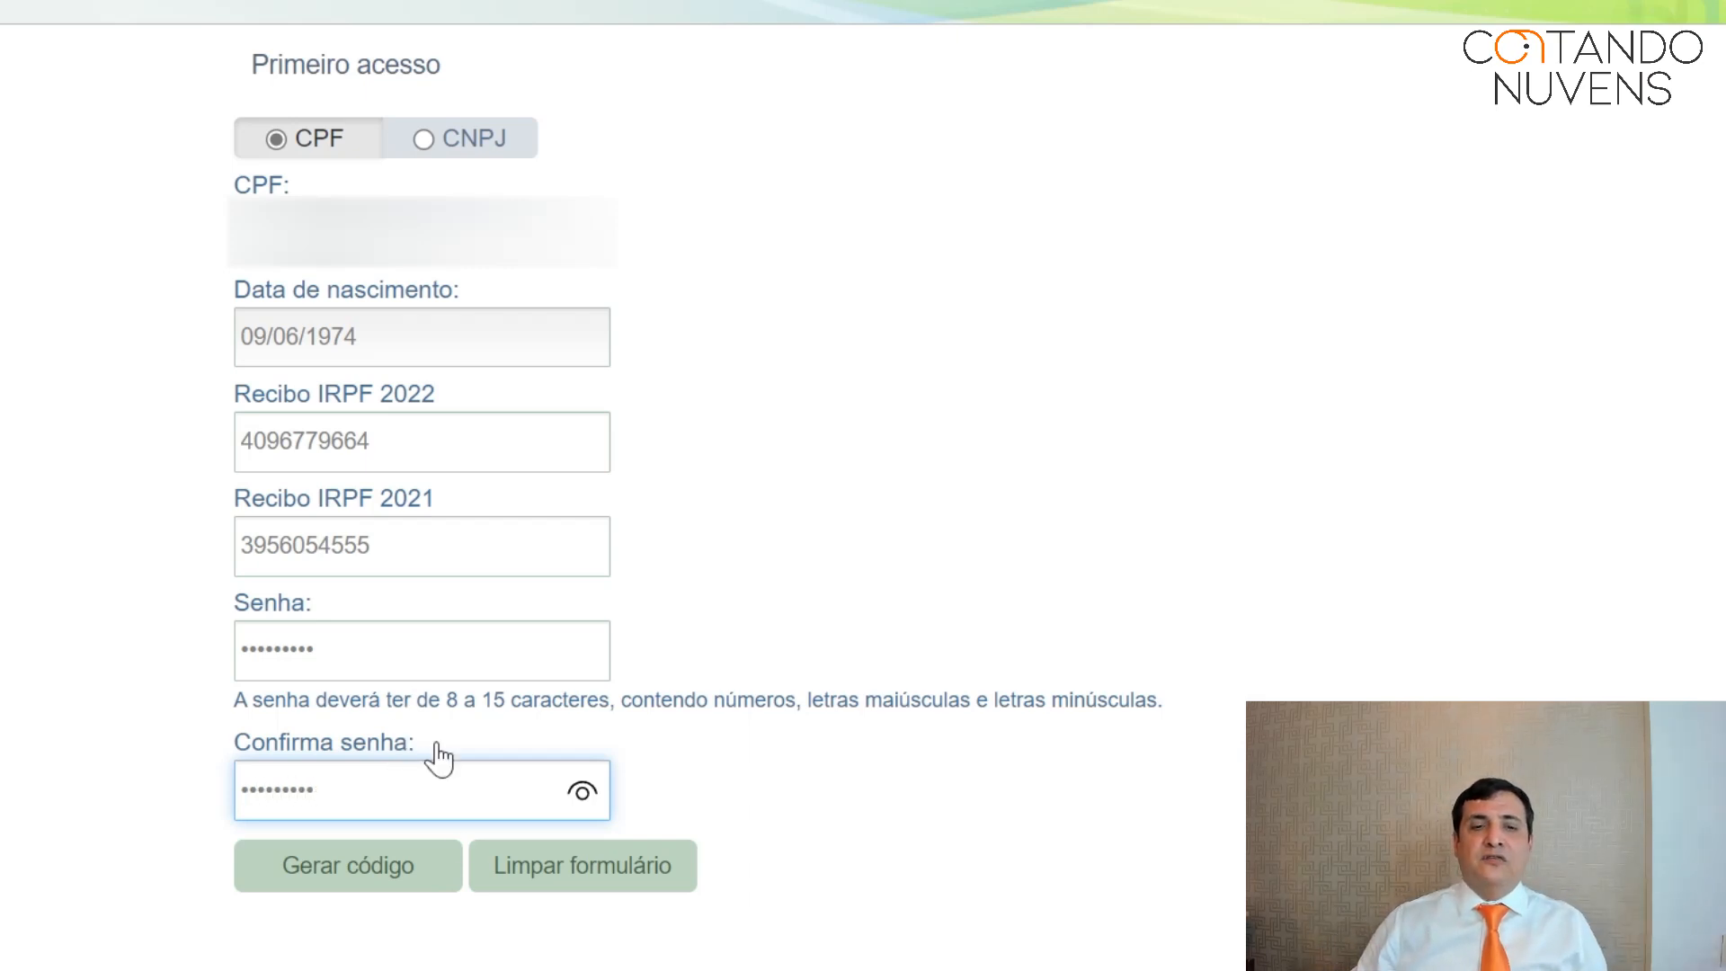
# Generate the eSocial access code with Gerar código to reach the employer home page.
pyautogui.click(374, 888)
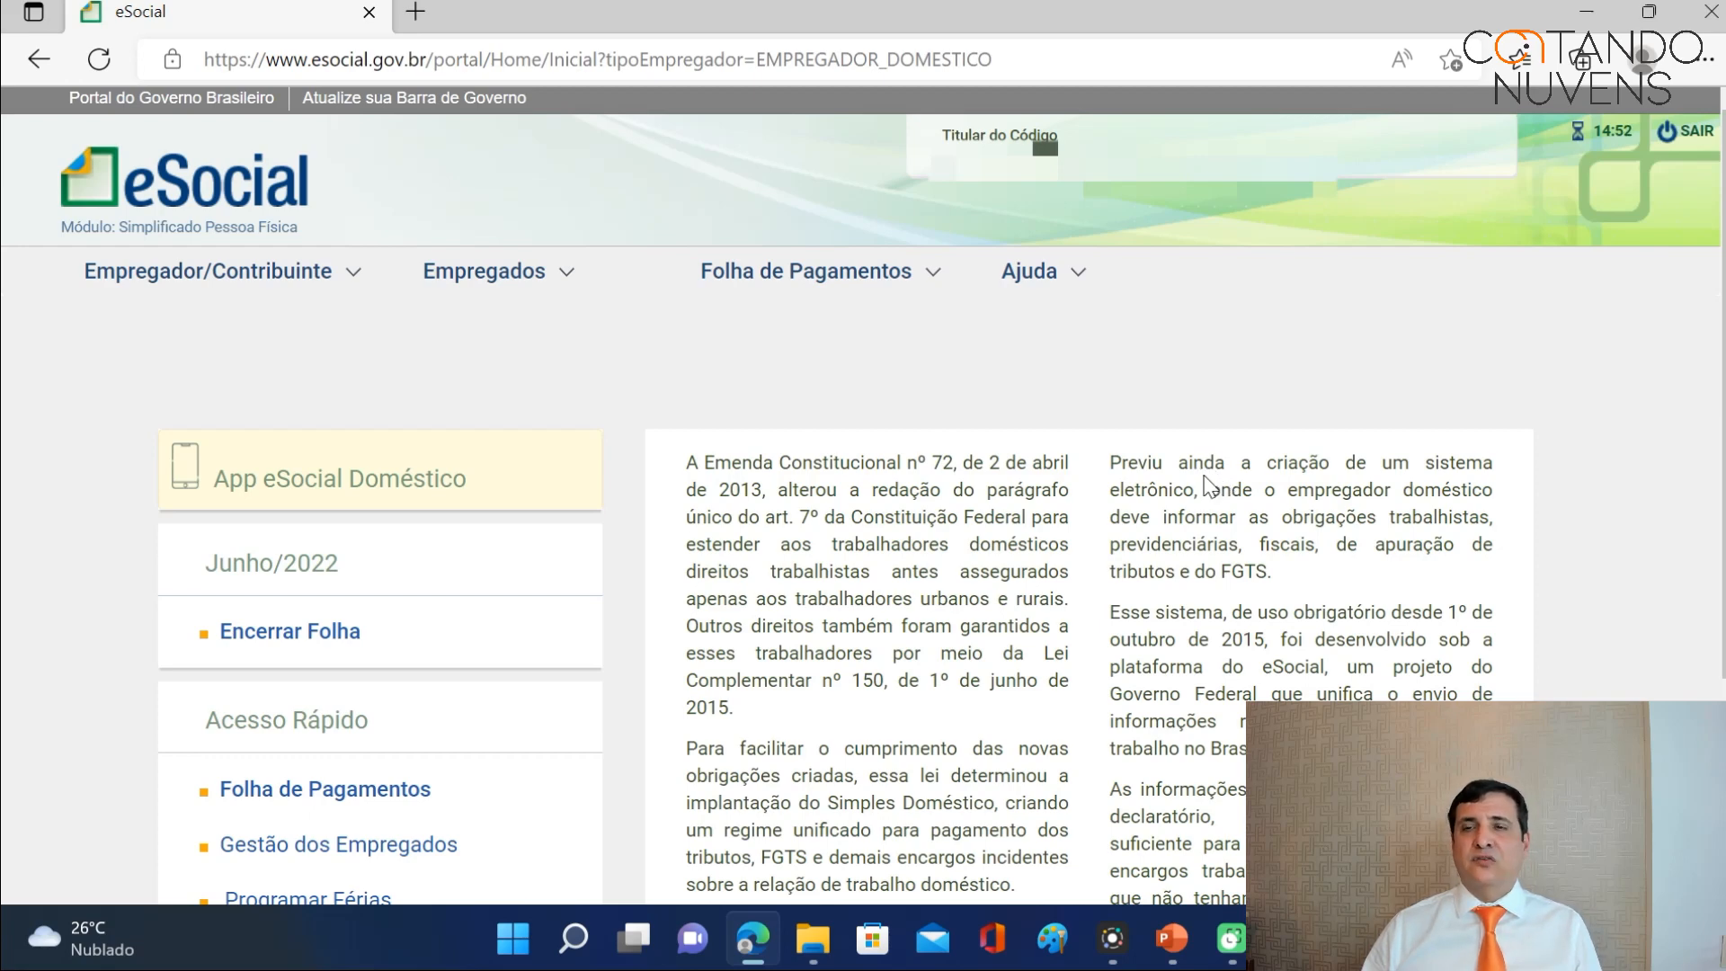
# Log out of eSocial, confirming the exit, and choose 'Entrar com gov.br'.
pyautogui.click(1697, 136)
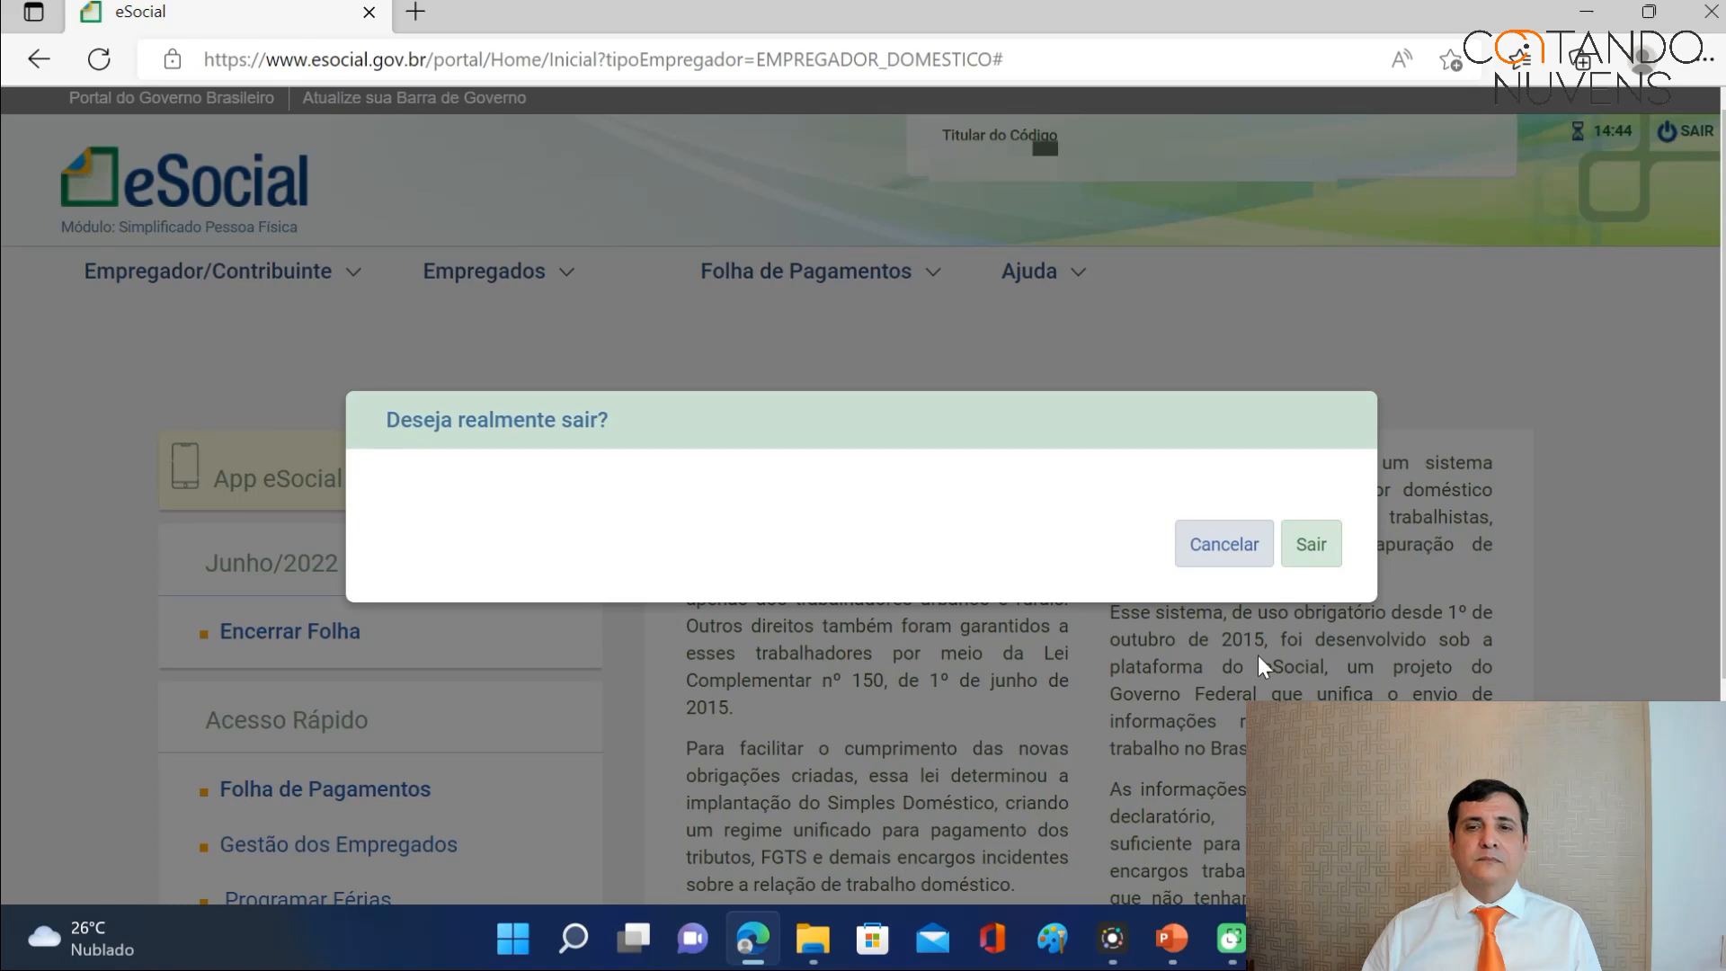
pyautogui.click(1314, 544)
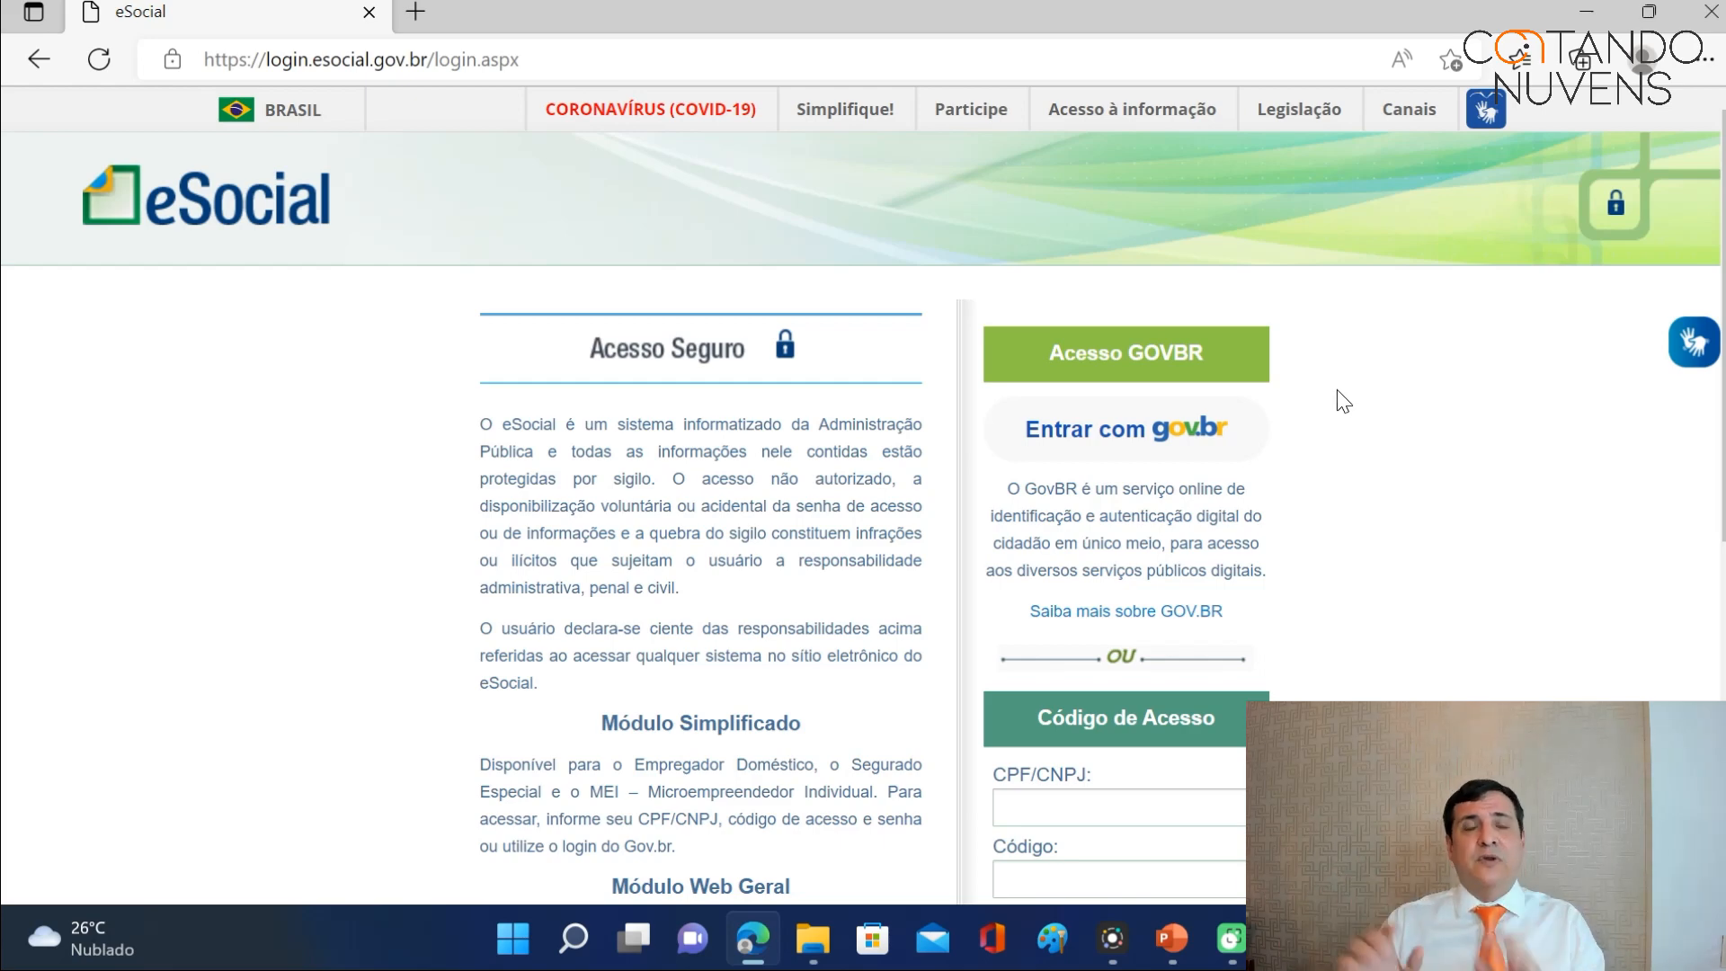
pyautogui.click(1137, 437)
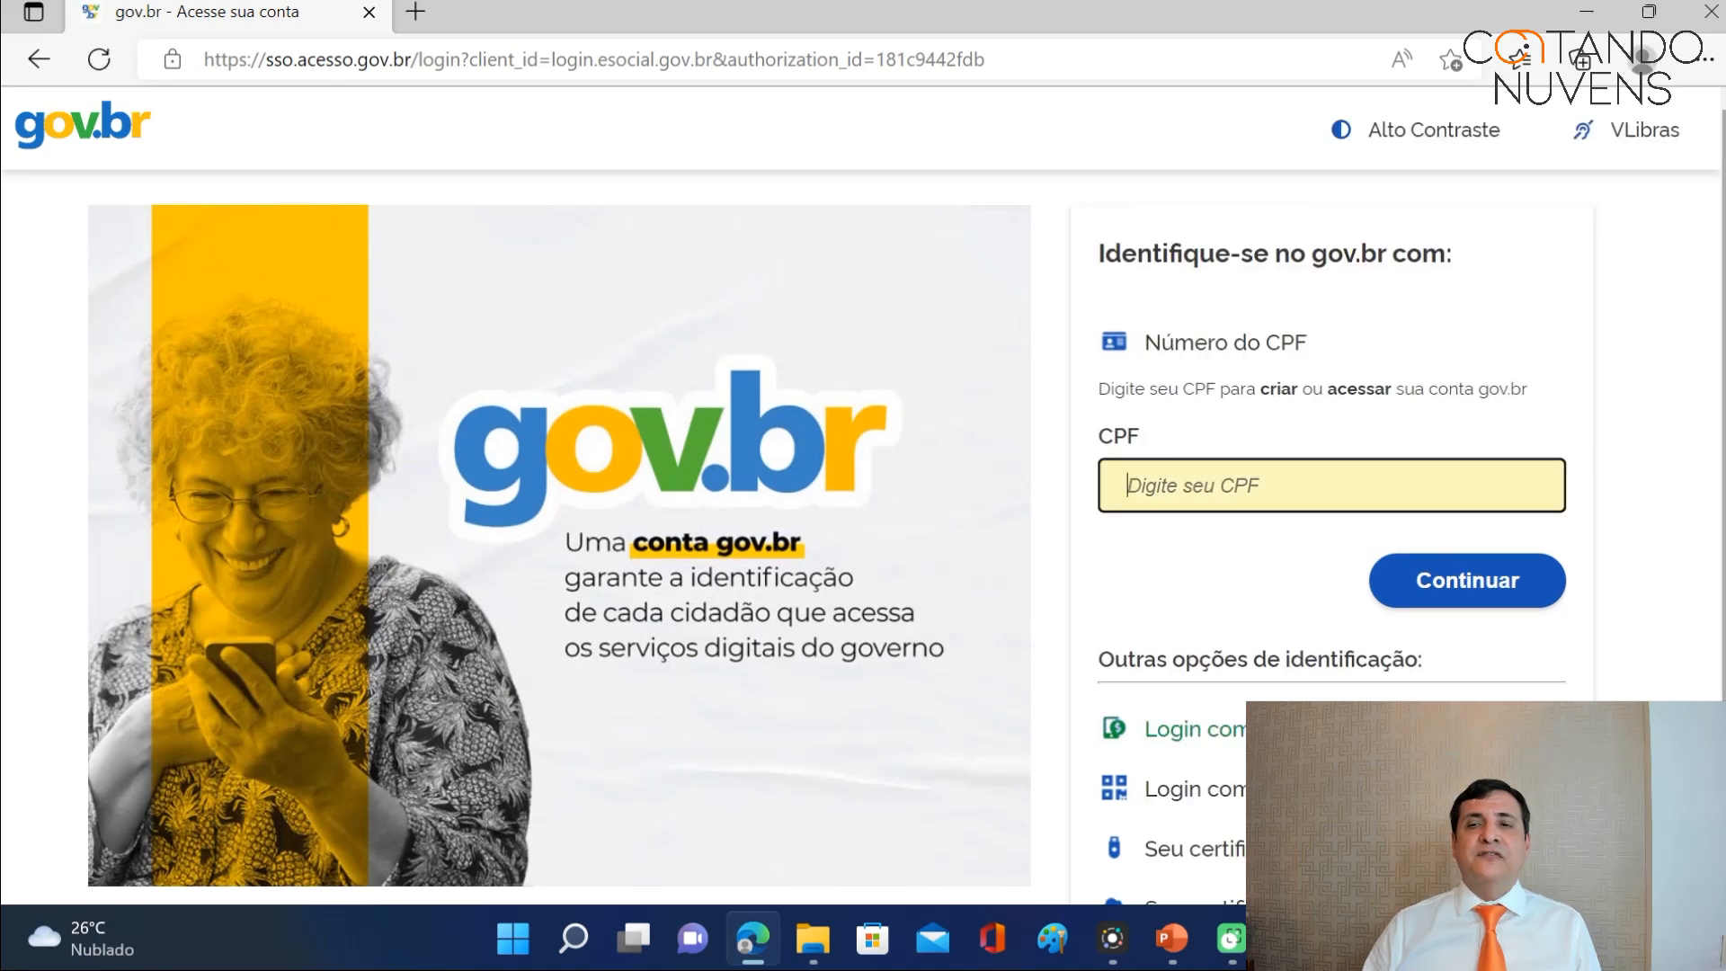
# Scroll the gov.br sign-in page to review the CPF field and other identification options.
pyautogui.scroll(-2, 863, 495)
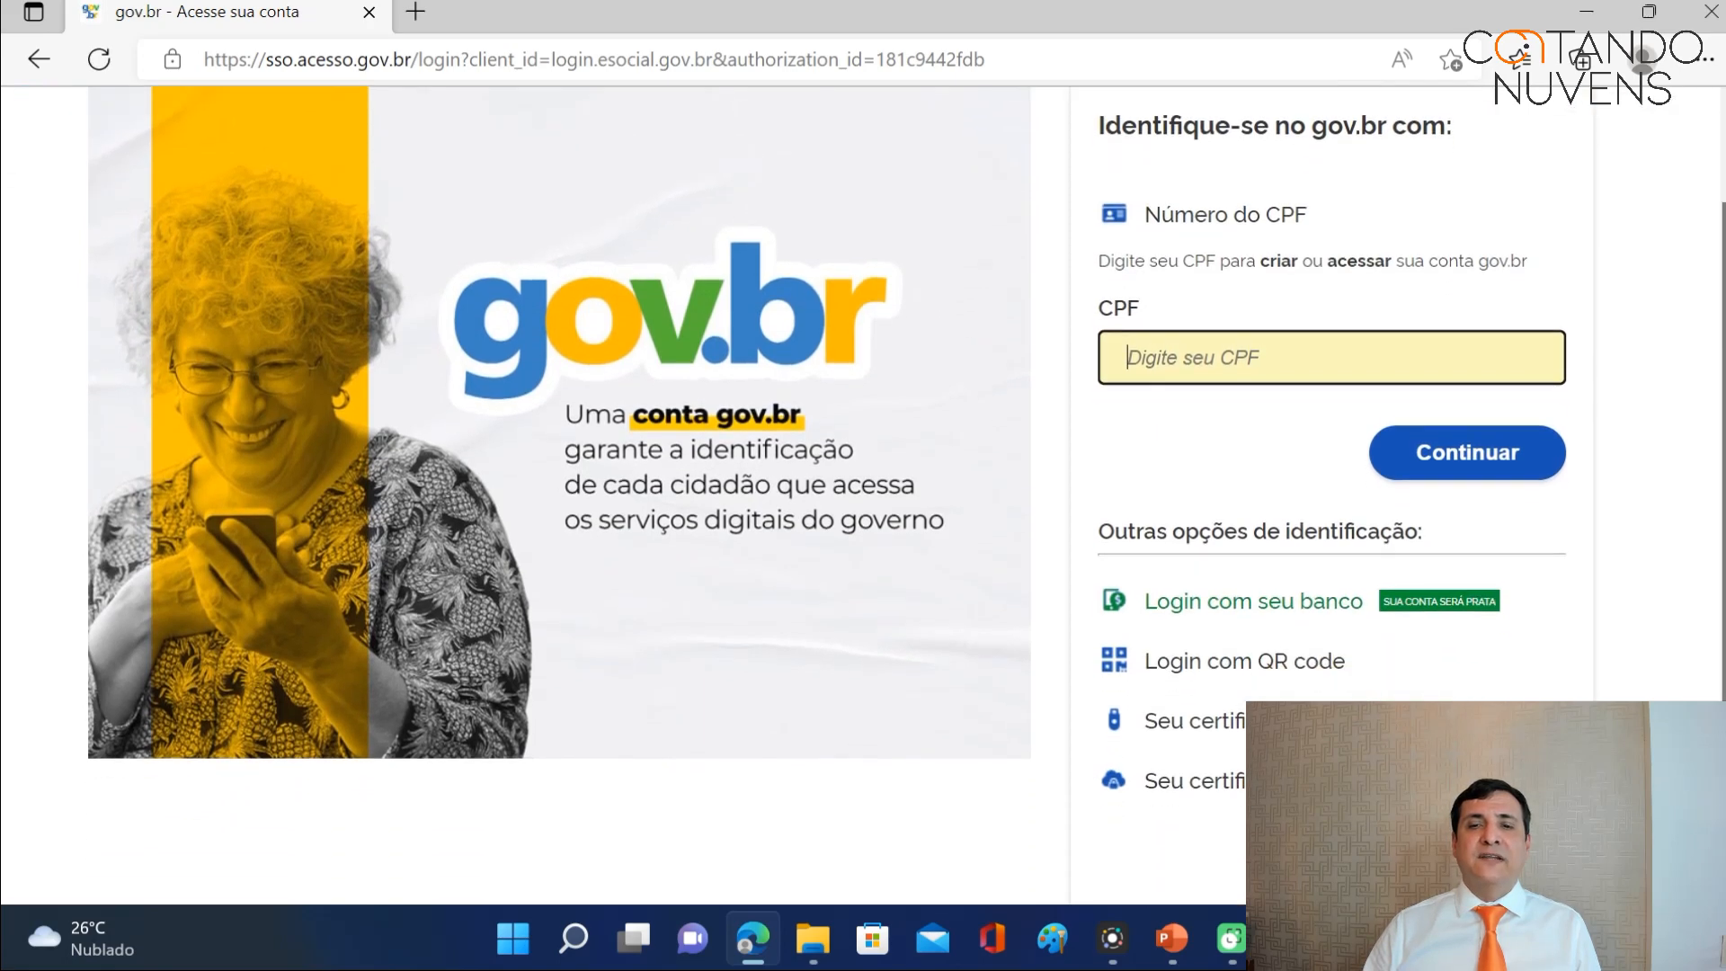
pyautogui.moveTo(1724, 468); pyautogui.dragTo(1724, 456)
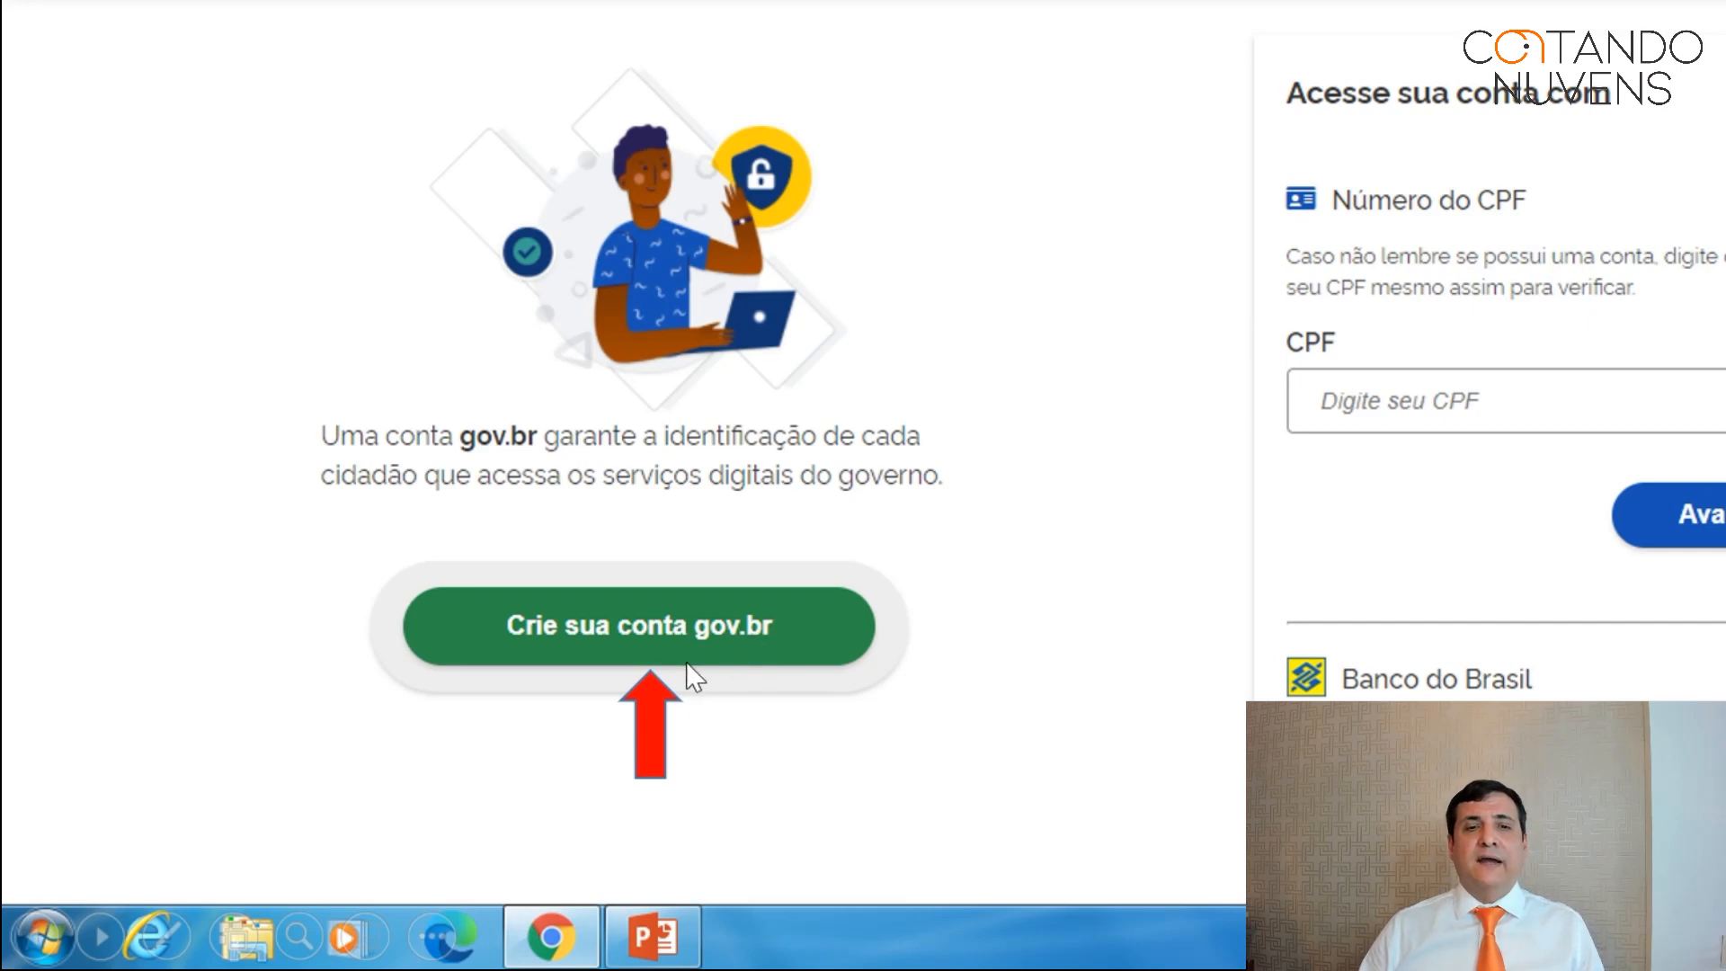
# Start a new gov.br account registration using the 'Número do CPF' option.
pyautogui.click(823, 622)
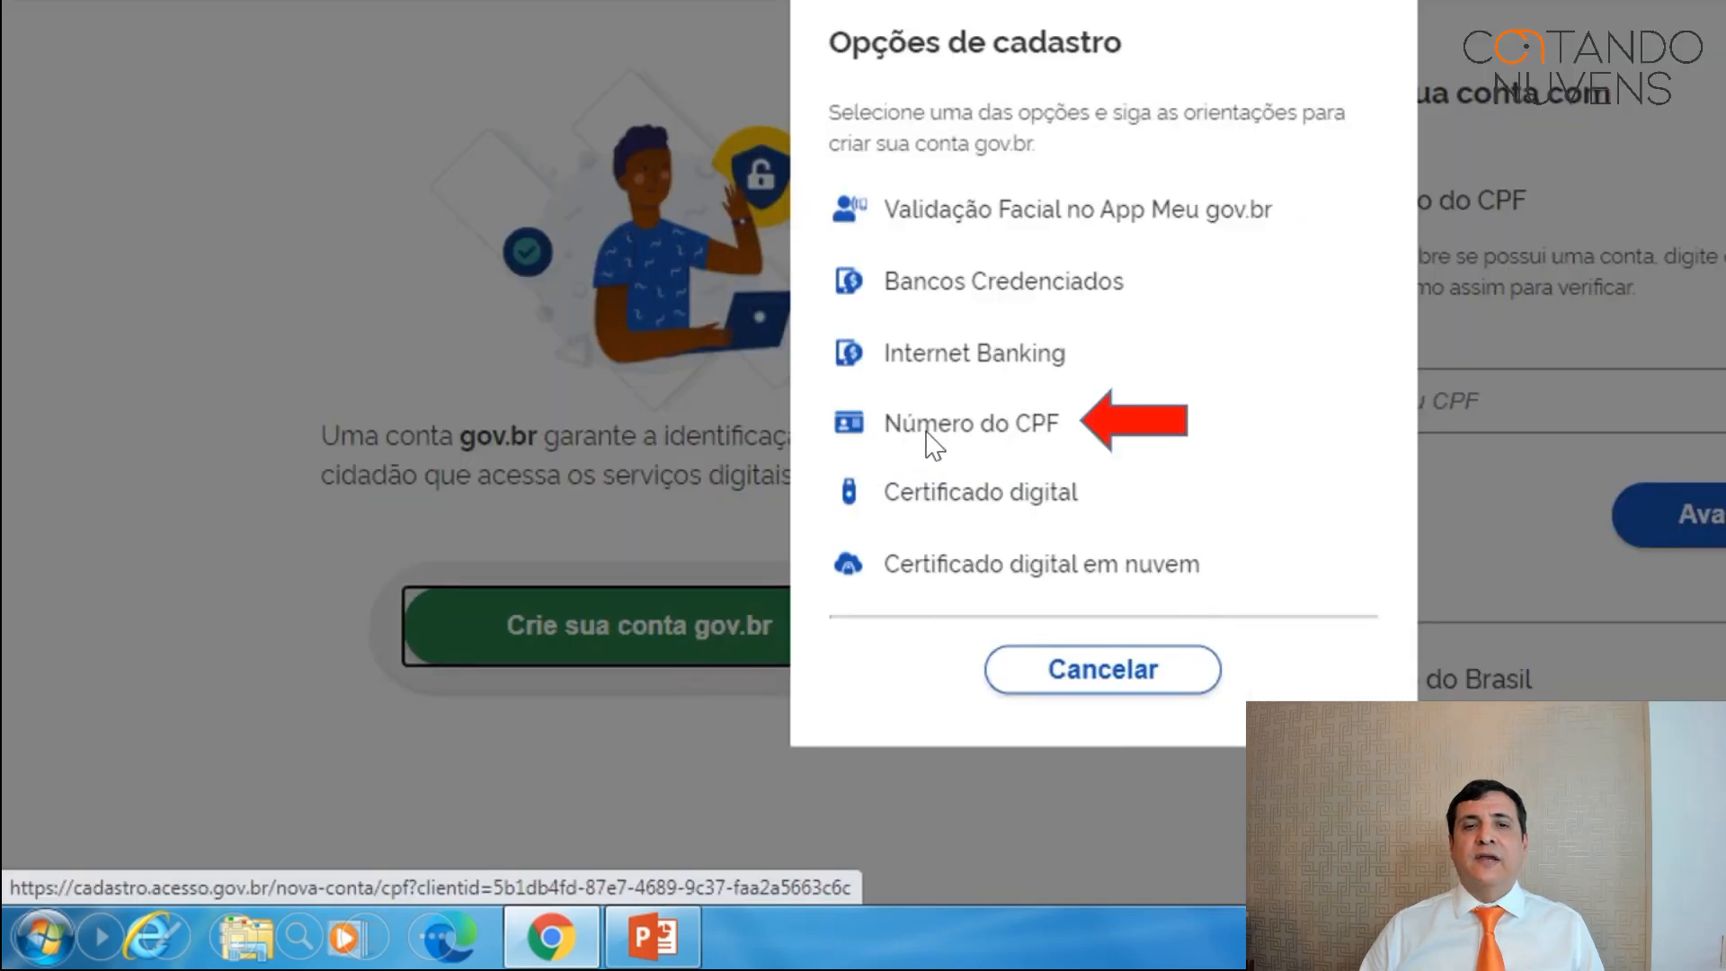
pyautogui.click(1048, 434)
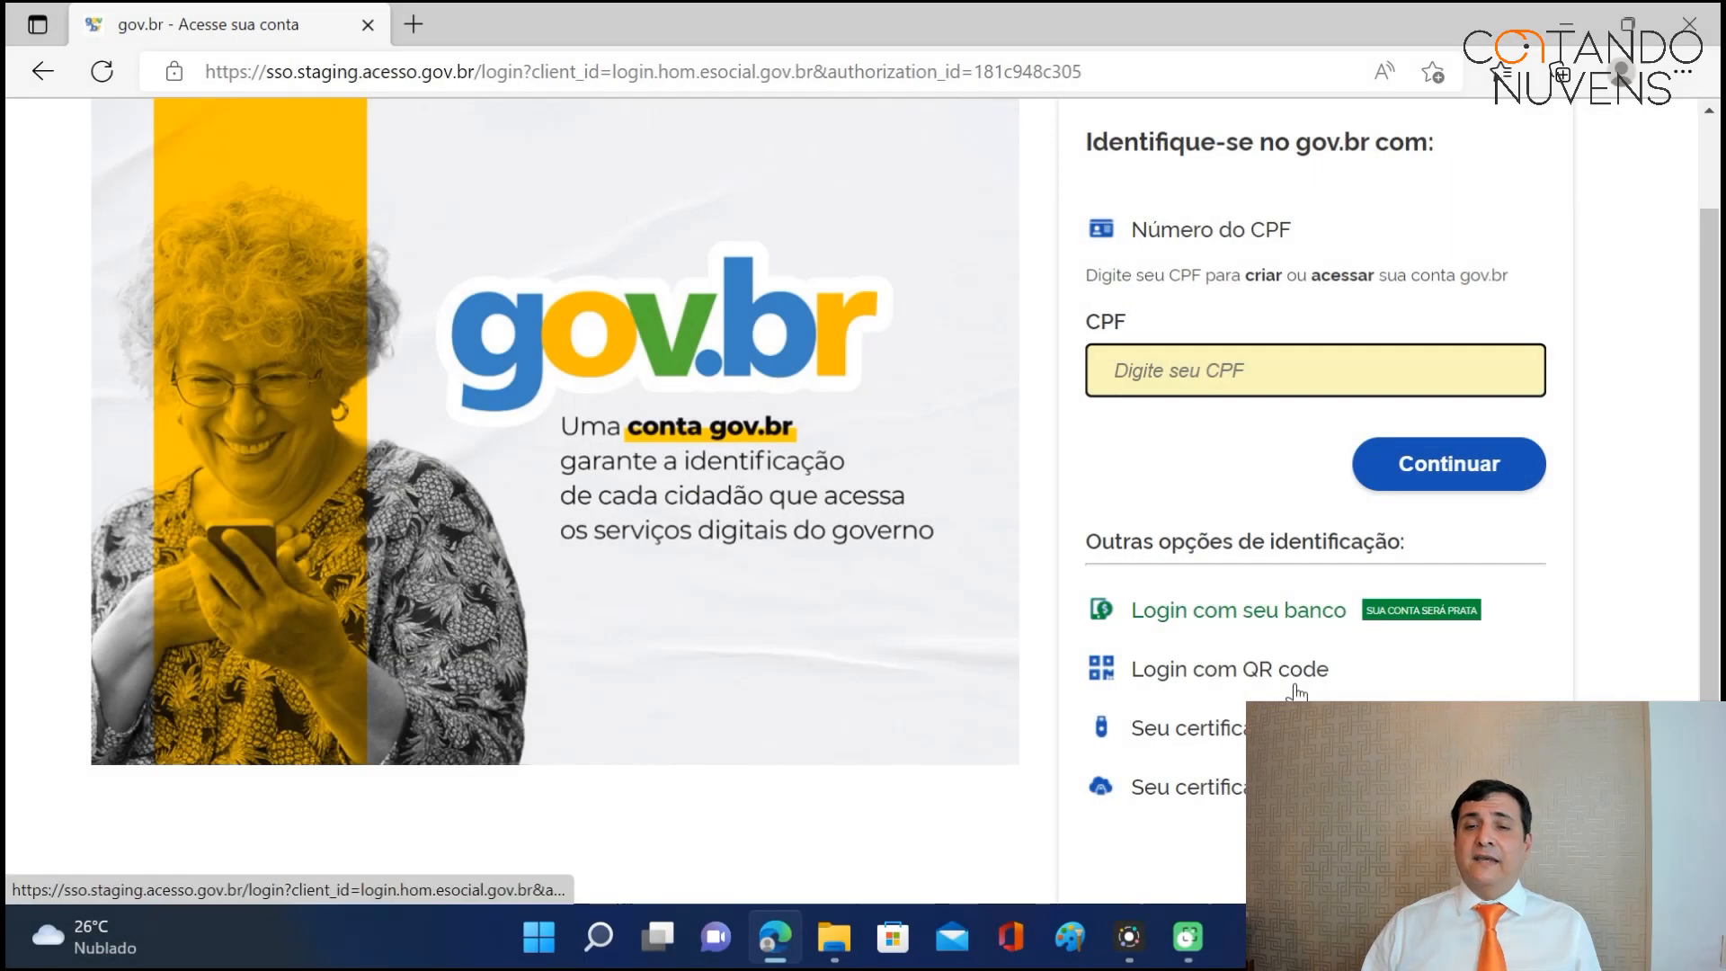
# Sign in to gov.br with the second digital certificate in the list.
pyautogui.click(1212, 375)
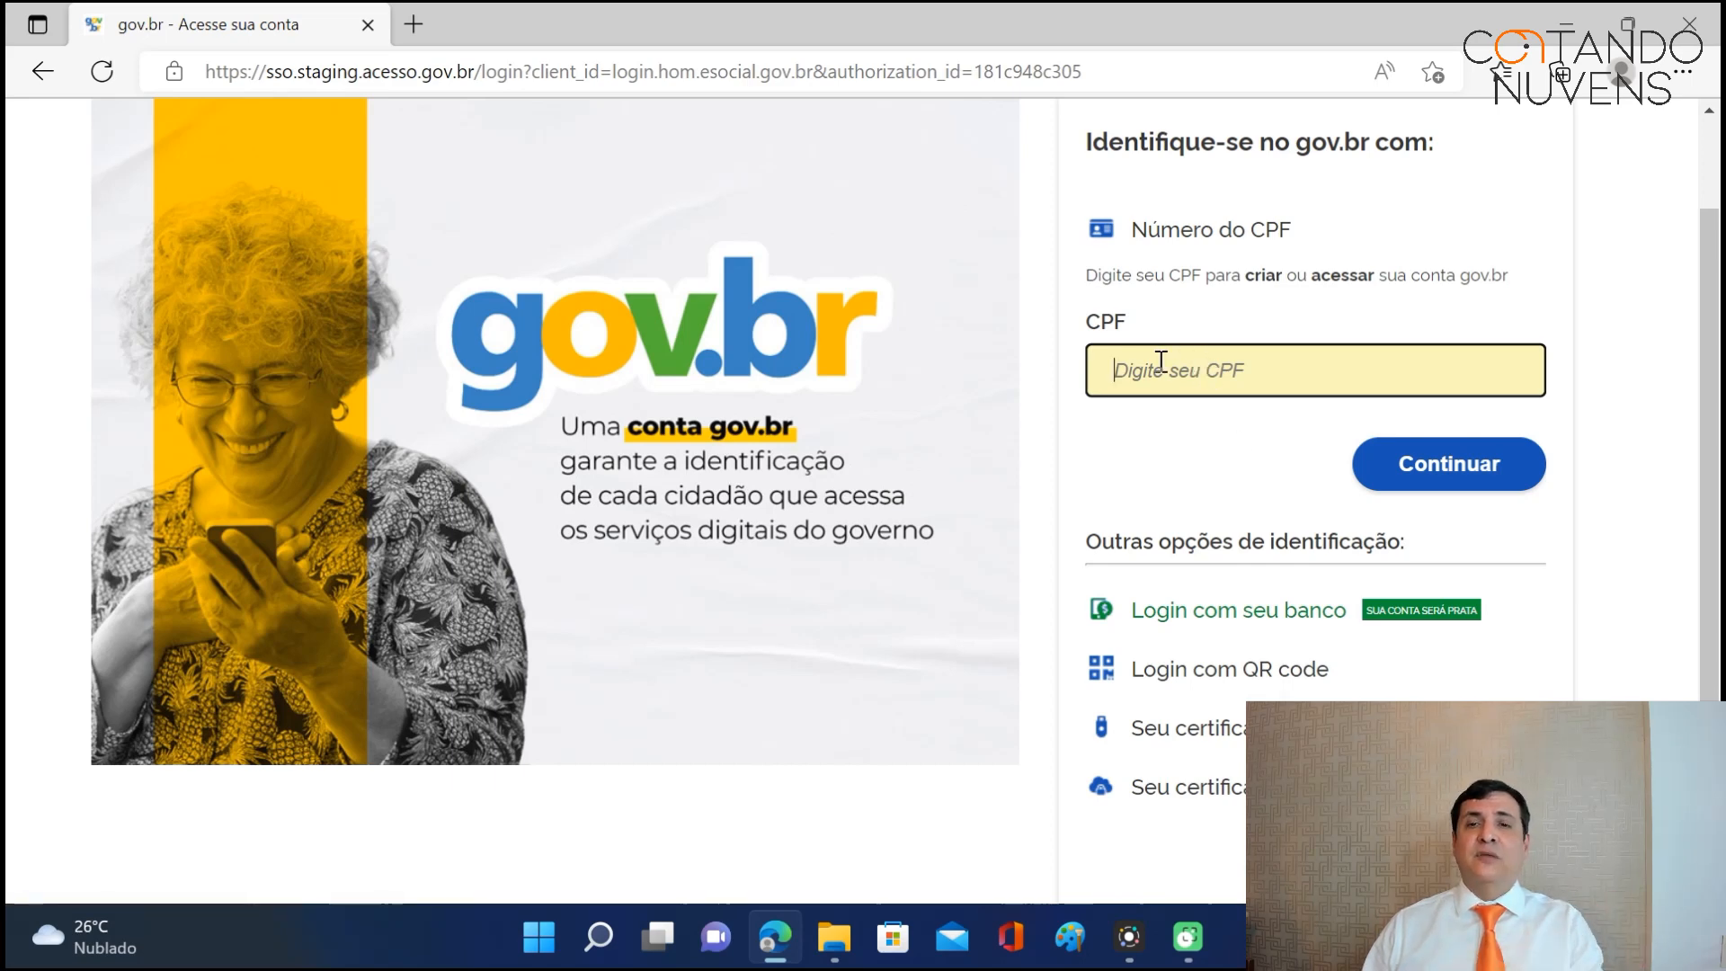
pyautogui.click(1229, 732)
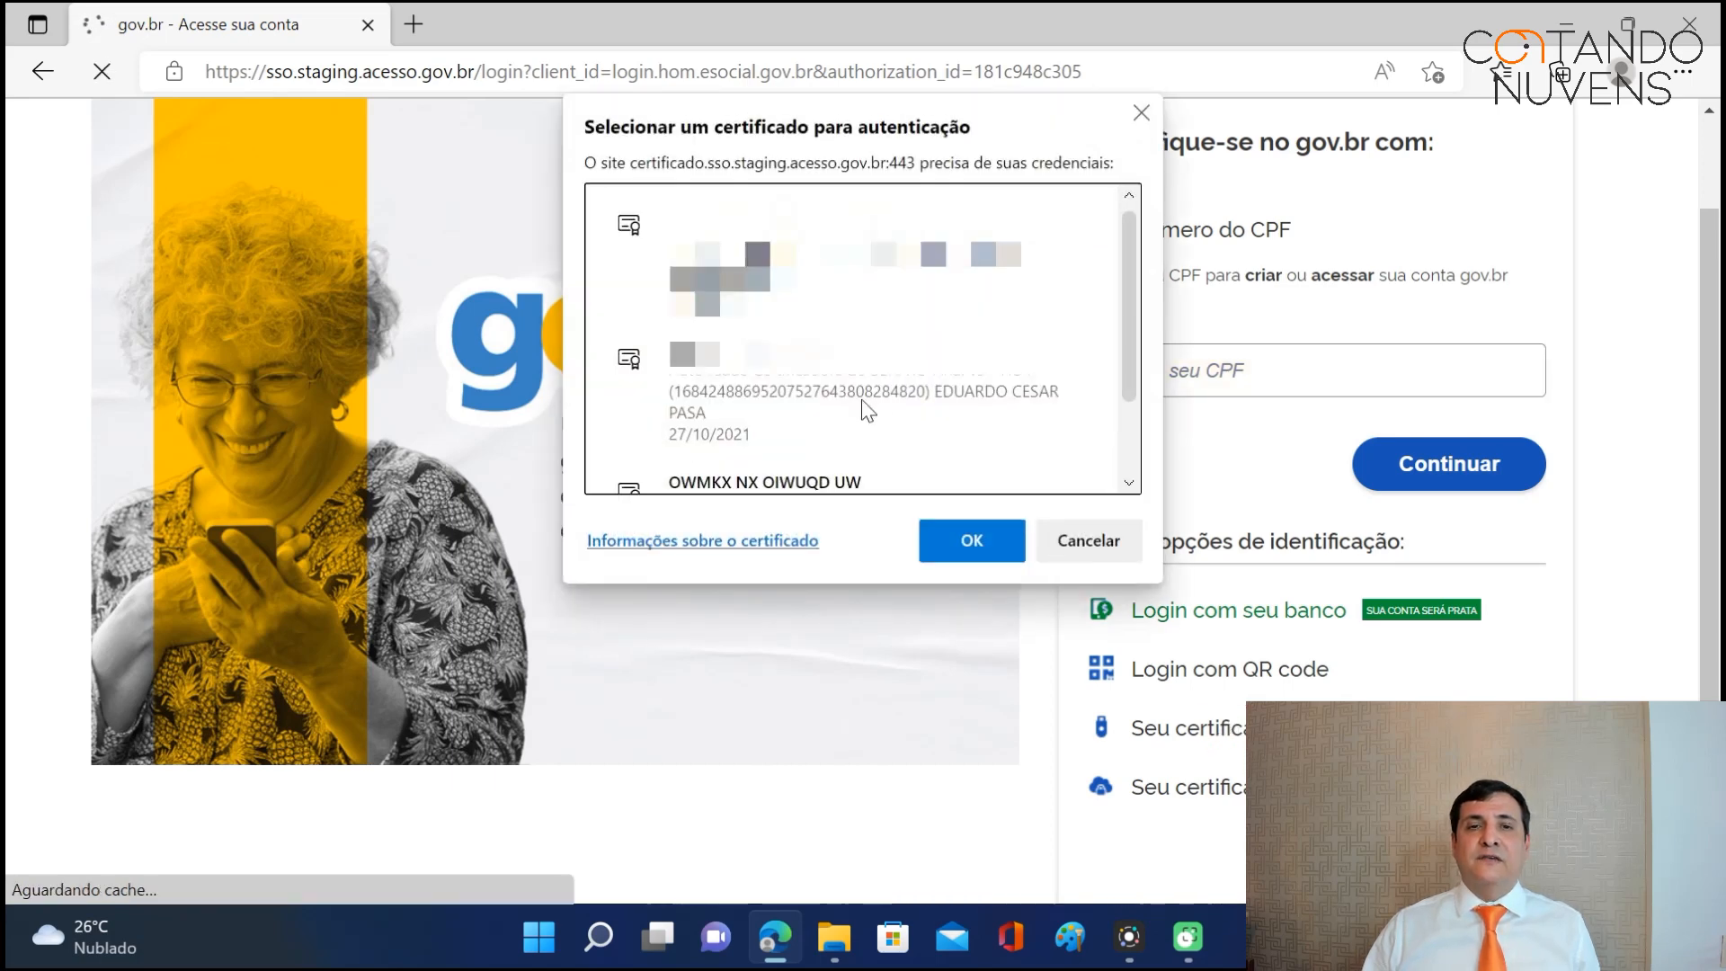
pyautogui.click(778, 380)
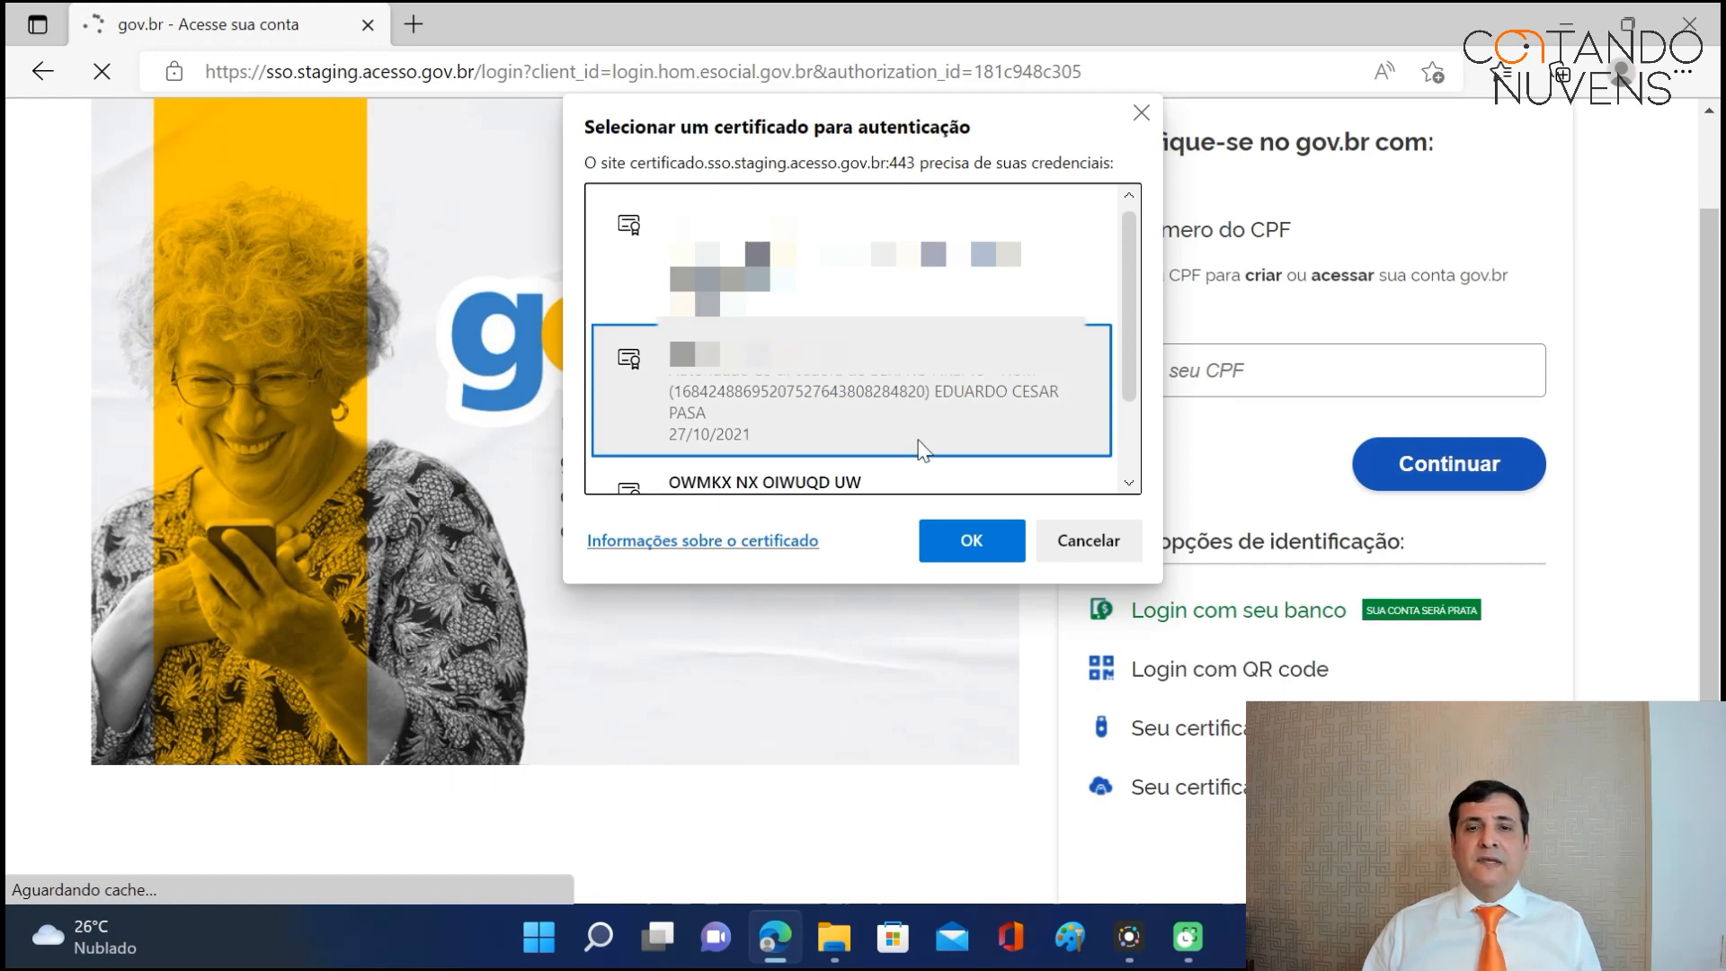
pyautogui.click(988, 552)
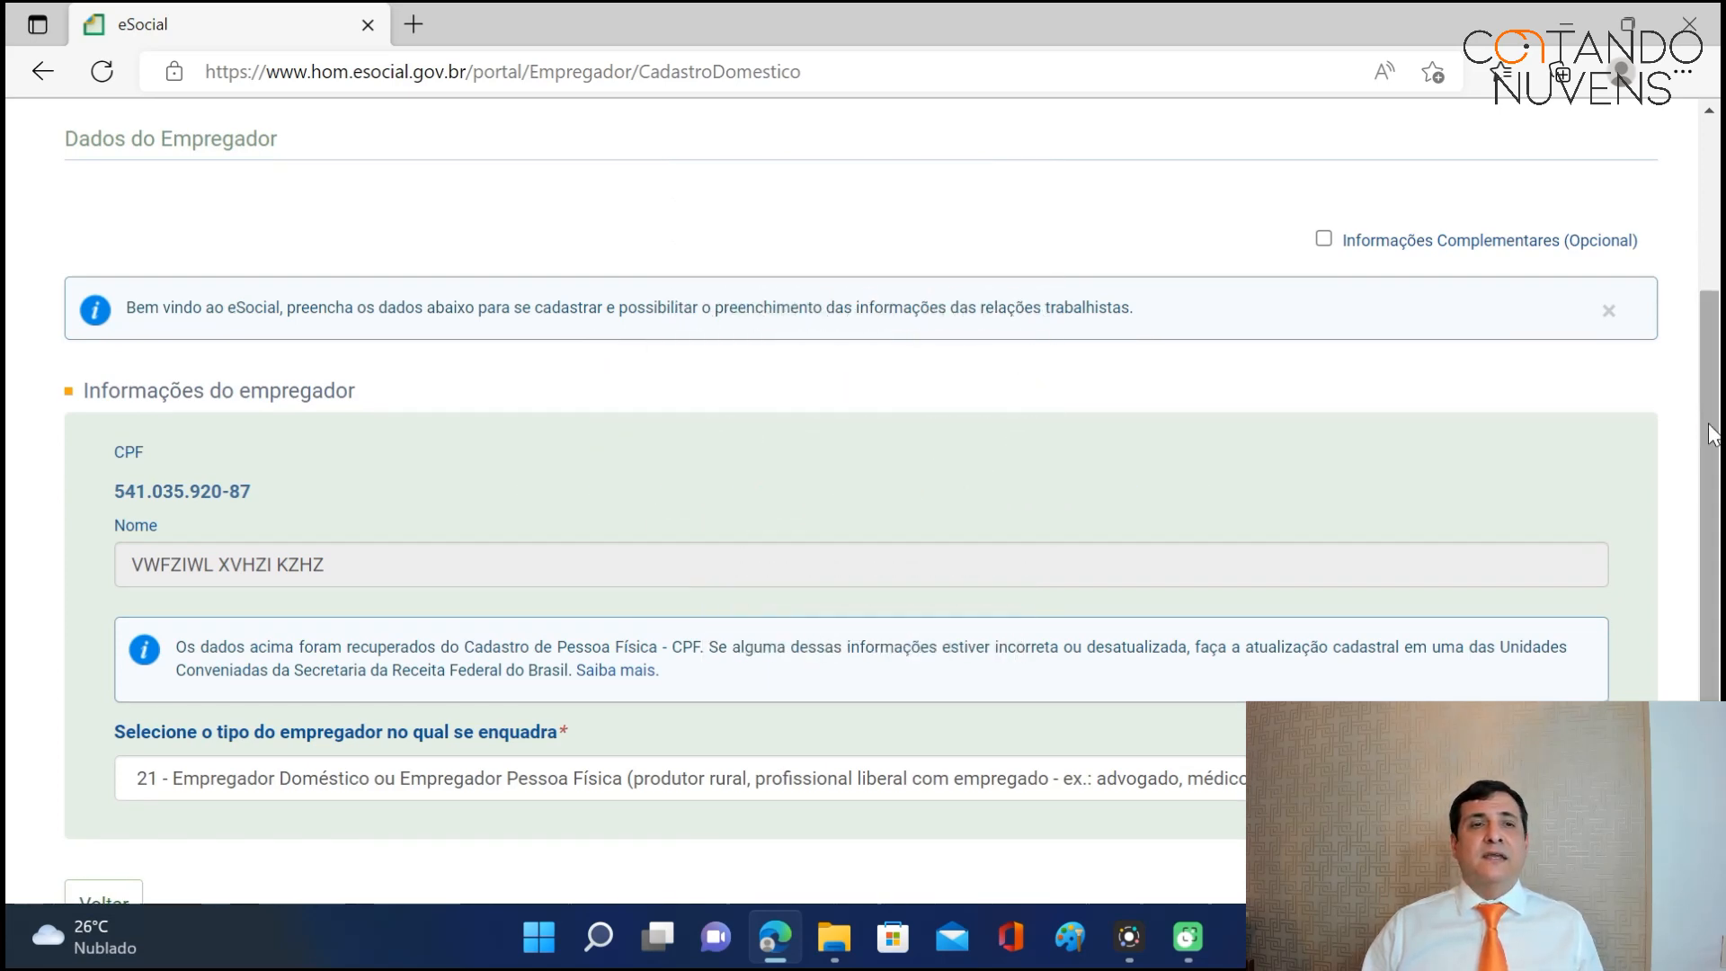
# Scroll through the Dados do Empregador form to review the pre-filled CPF, name and employer type 21.
pyautogui.scroll(1, 1708, 423)
pyautogui.scroll(-1, 1709, 422)
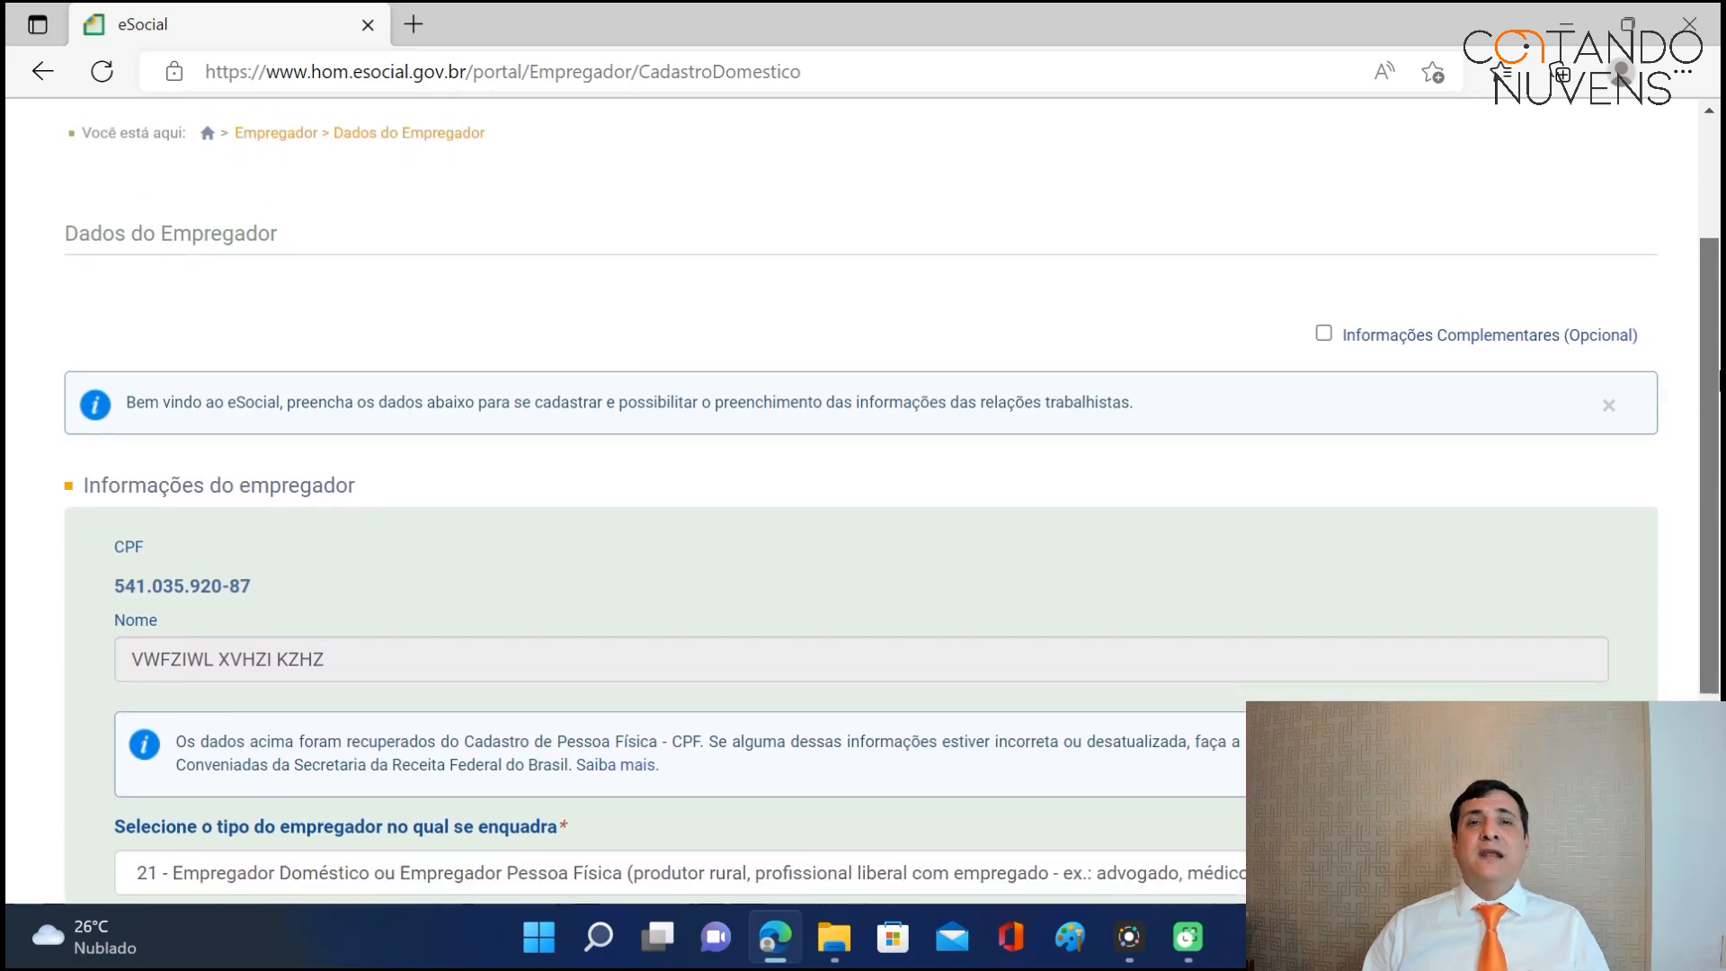
pyautogui.scroll(-1, 891, 502)
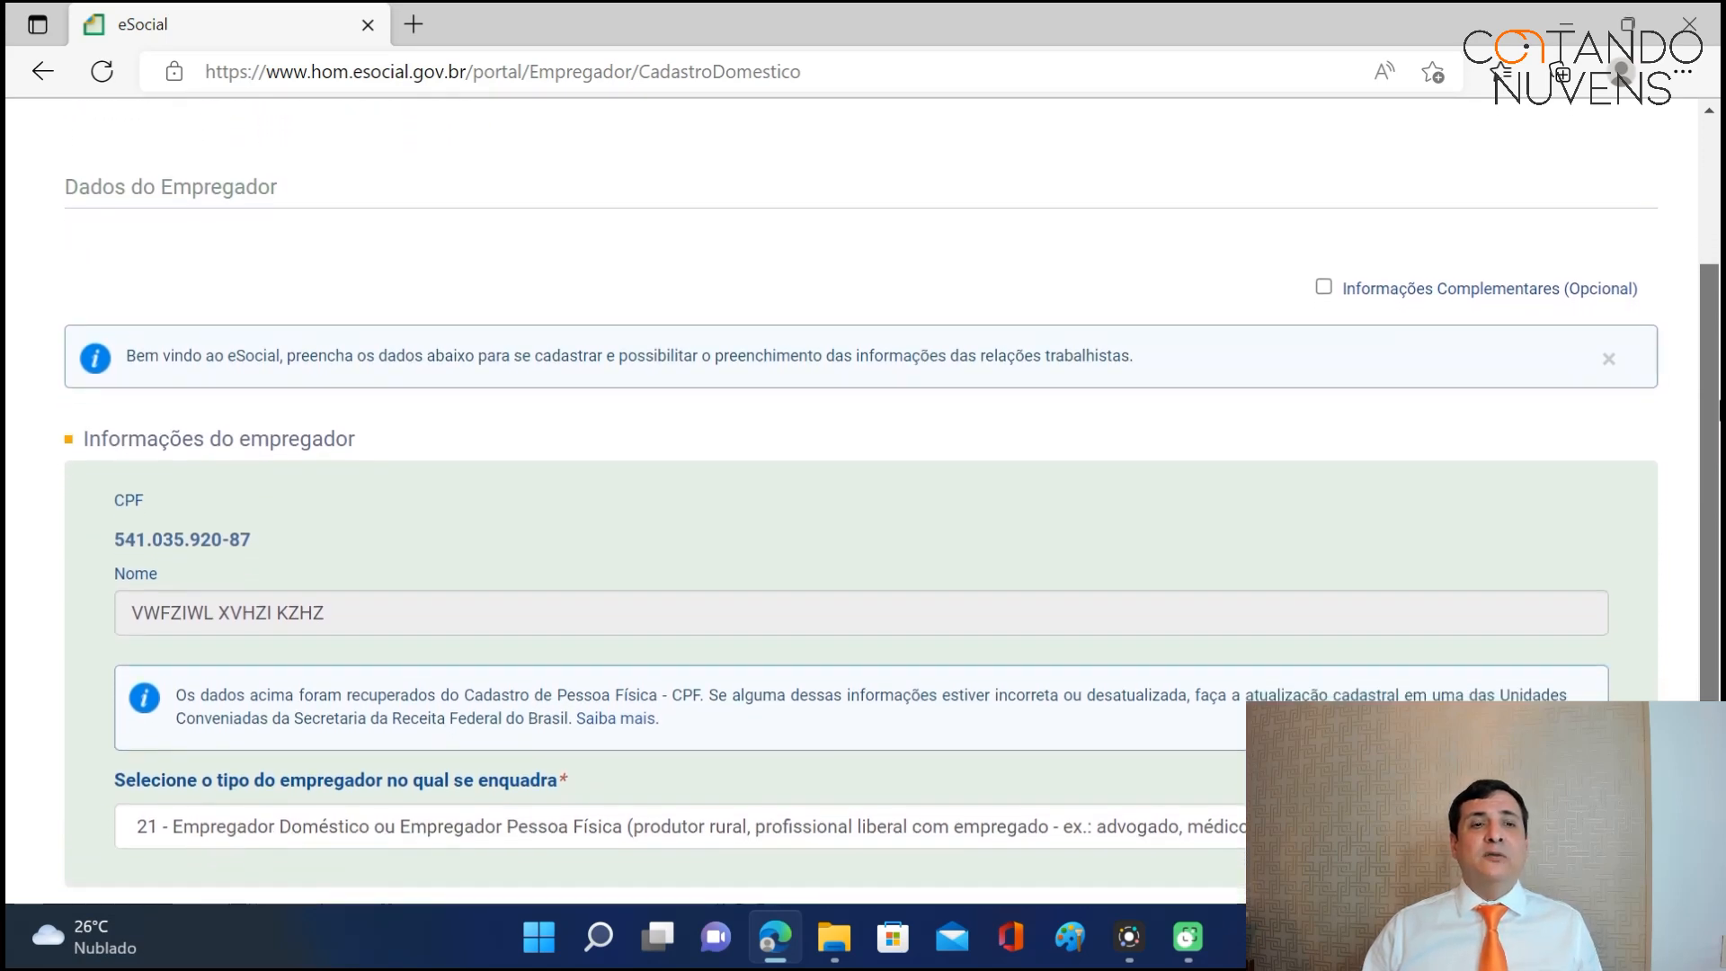
pyautogui.scroll(-1, 61, 490)
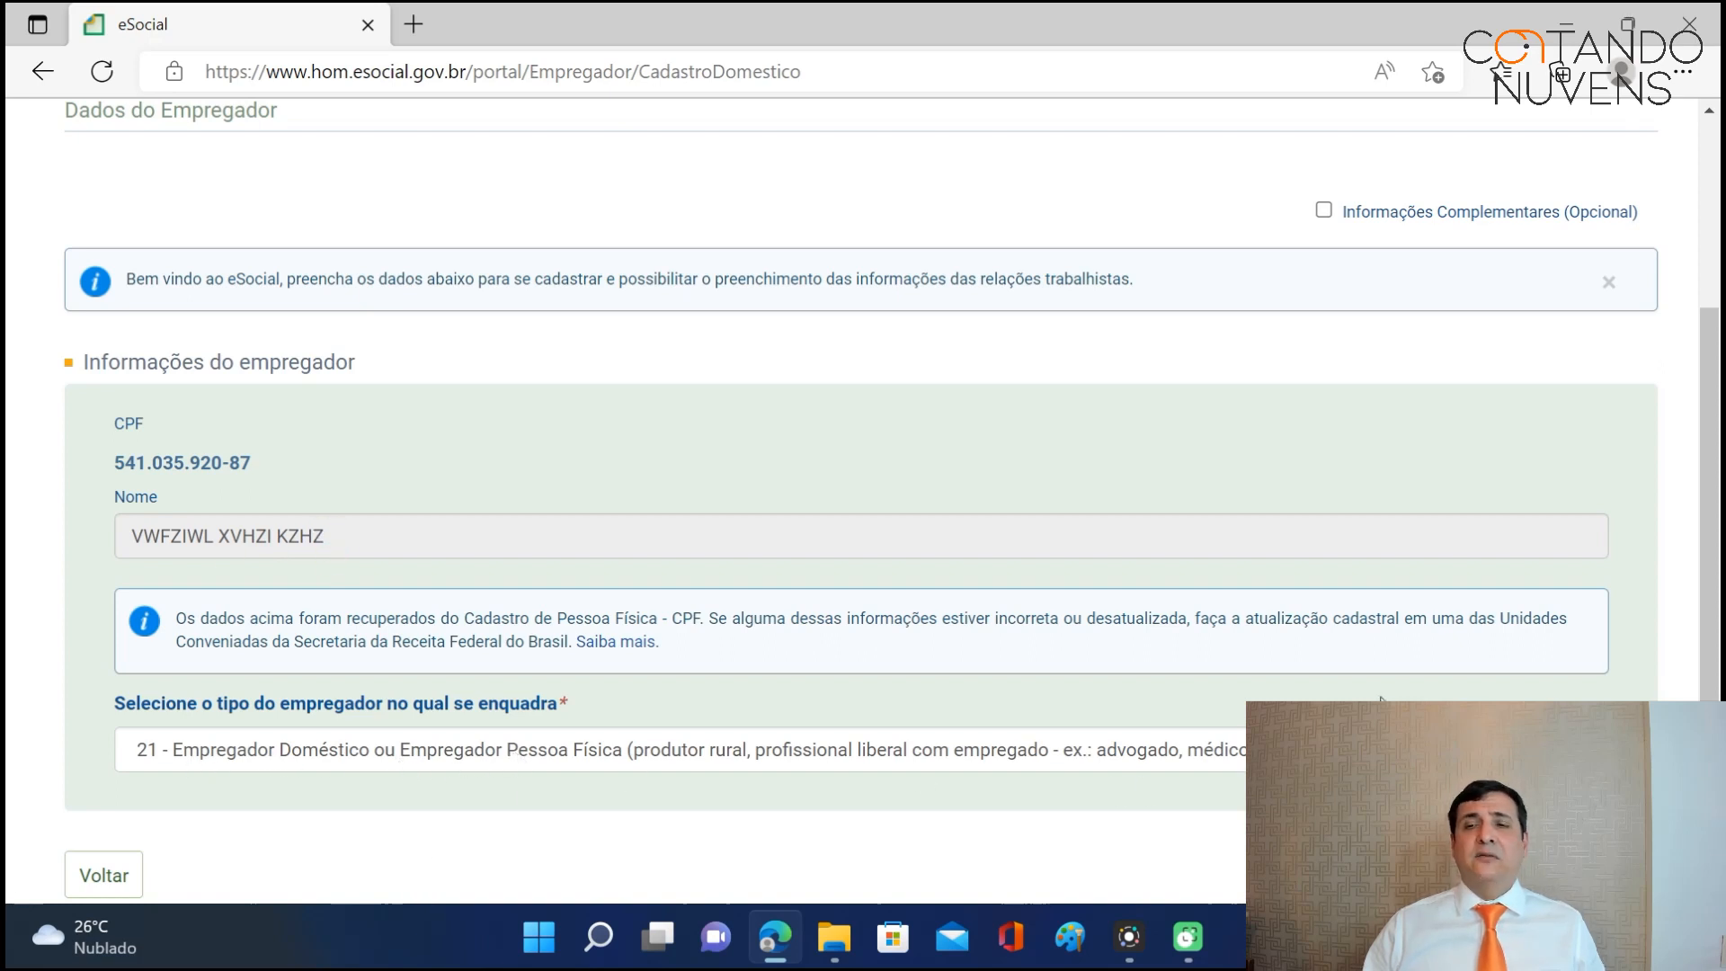
pyautogui.moveTo(1716, 466)
pyautogui.mouseDown()
pyautogui.moveTo(1719, 549)
pyautogui.moveTo(1719, 464)
pyautogui.moveTo(1719, 483)
pyautogui.mouseUp()
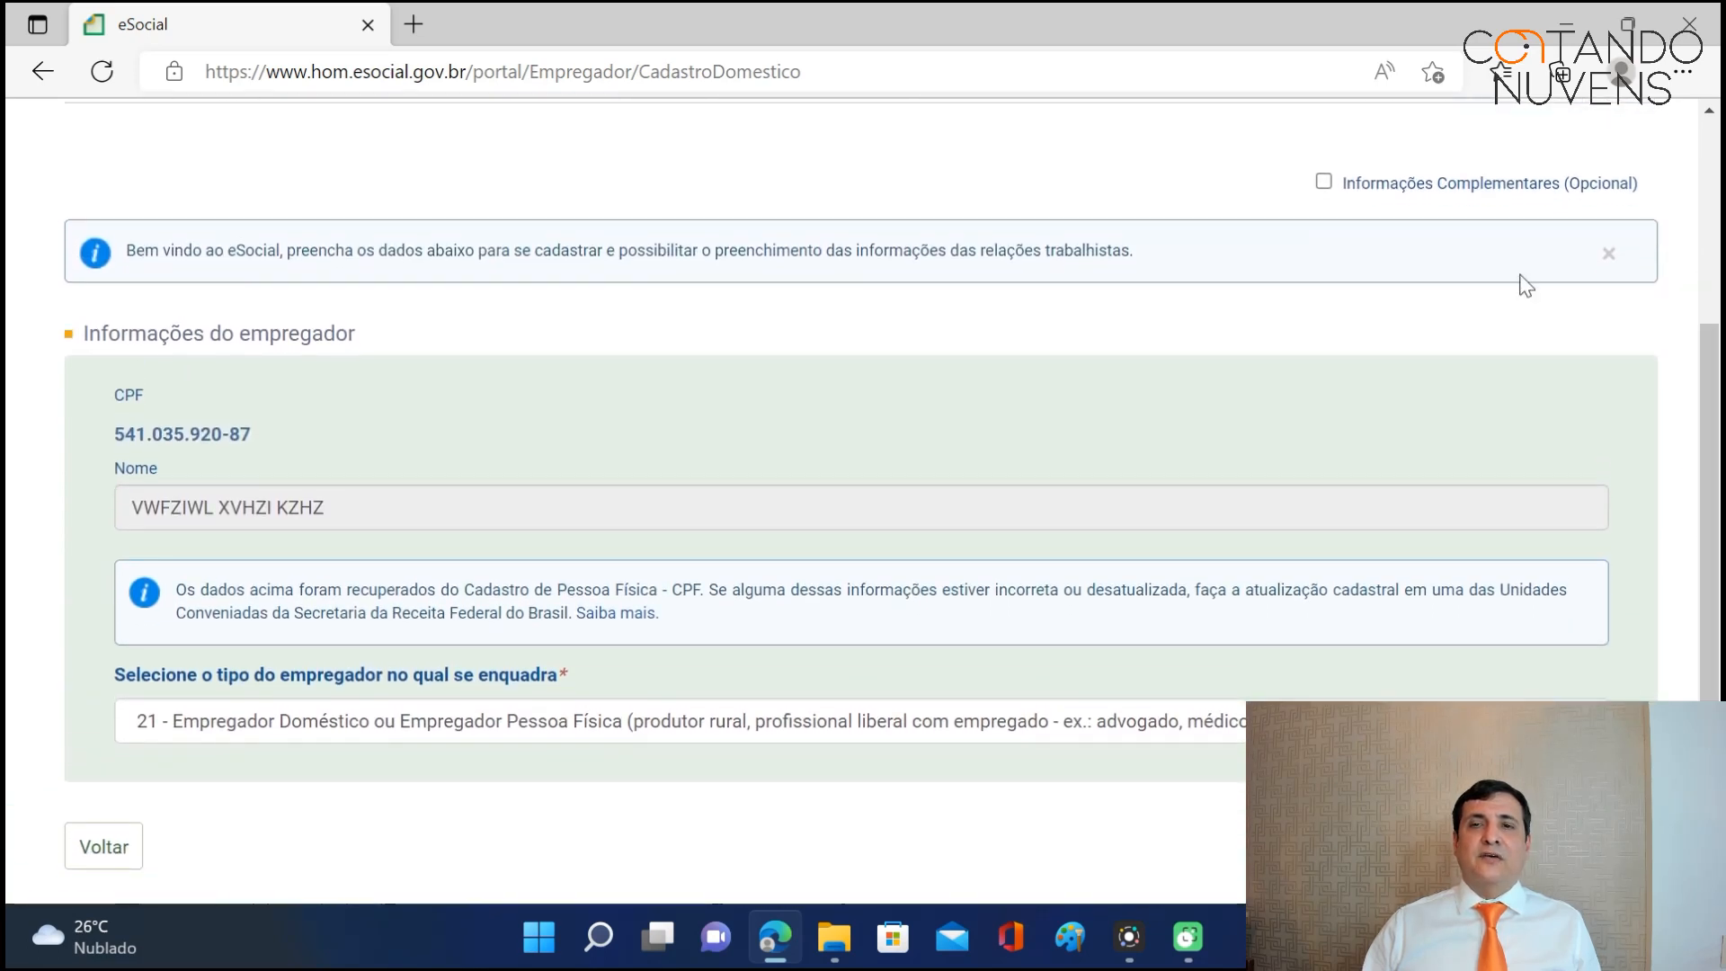
# Reveal Informações Complementares and review Desoneração da Folha and the electronic employee registry option.
pyautogui.click(1327, 186)
pyautogui.moveTo(1711, 433); pyautogui.dragTo(1661, 542)
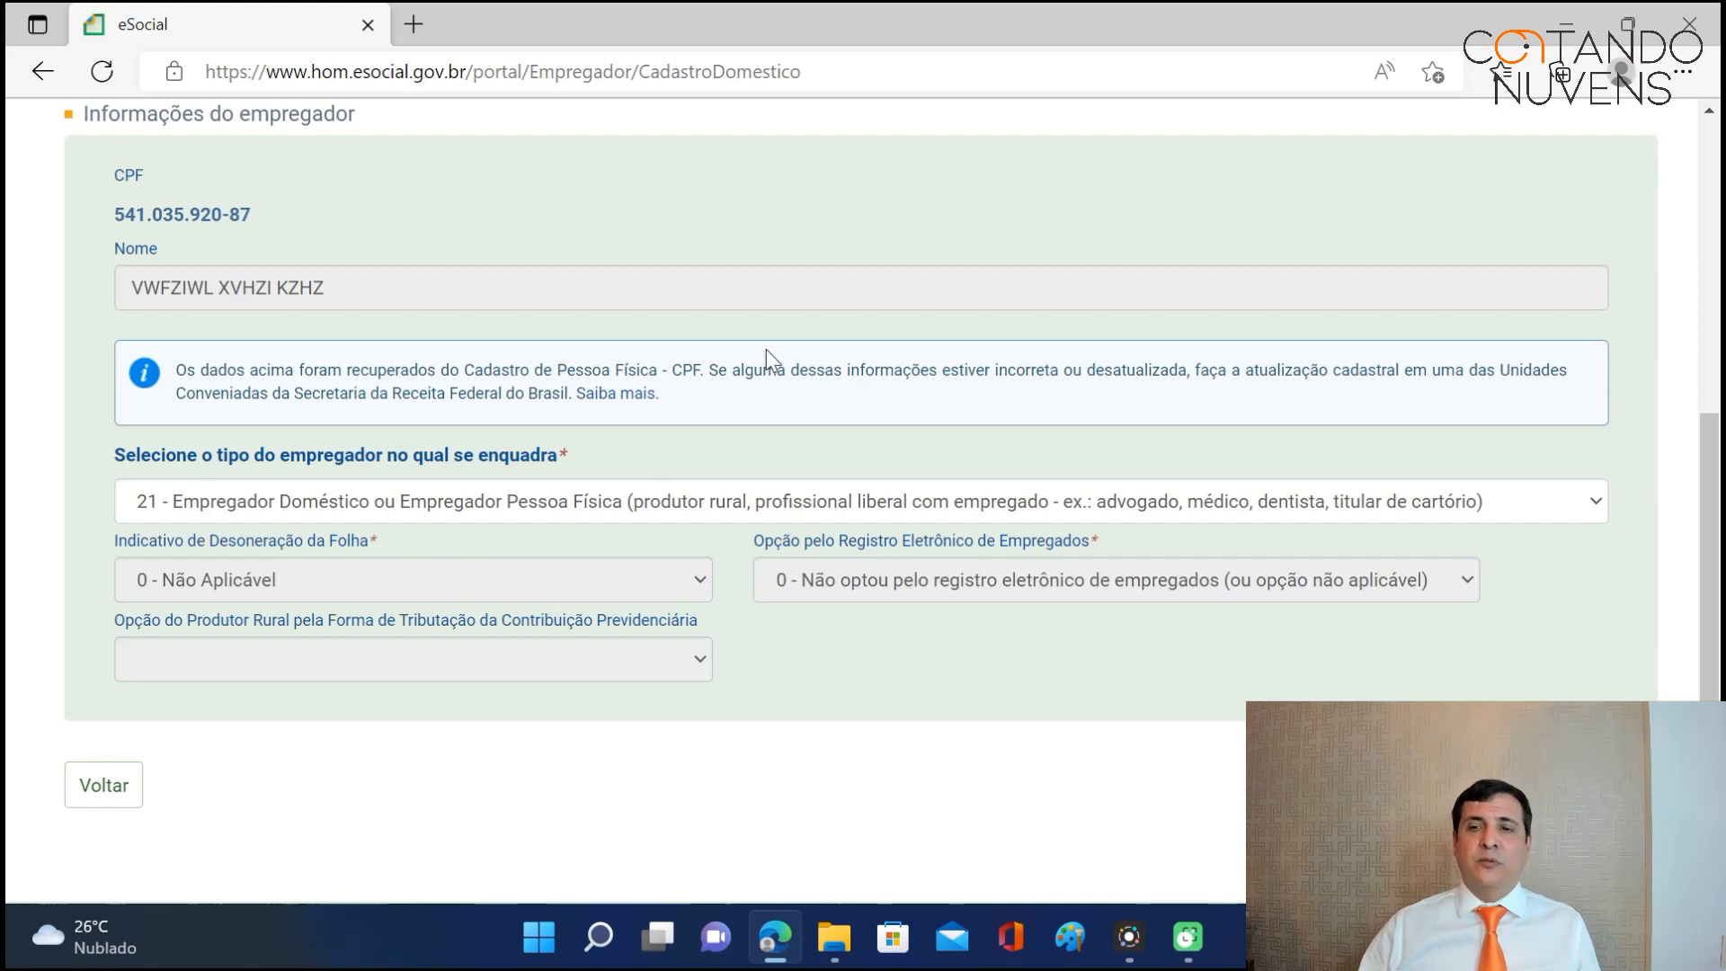
pyautogui.scroll(2, 1705, 503)
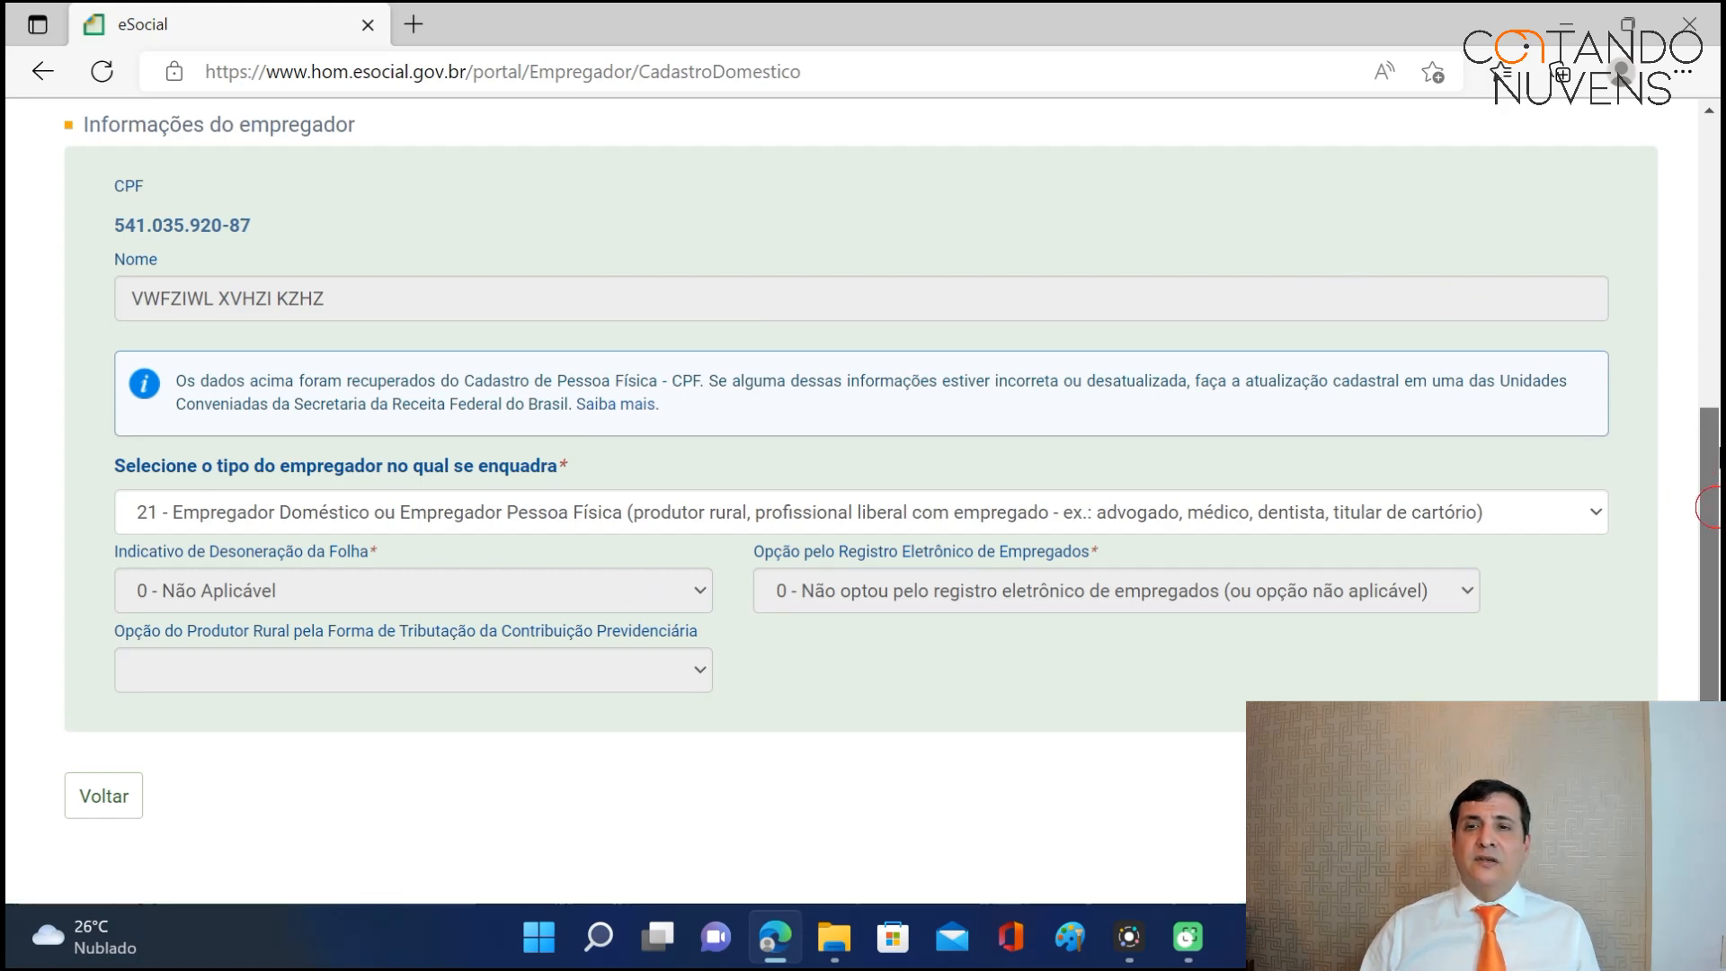
# Unmark Informações Complementares (Opcional) and save the employer registration with Salvar.
pyautogui.click(1324, 158)
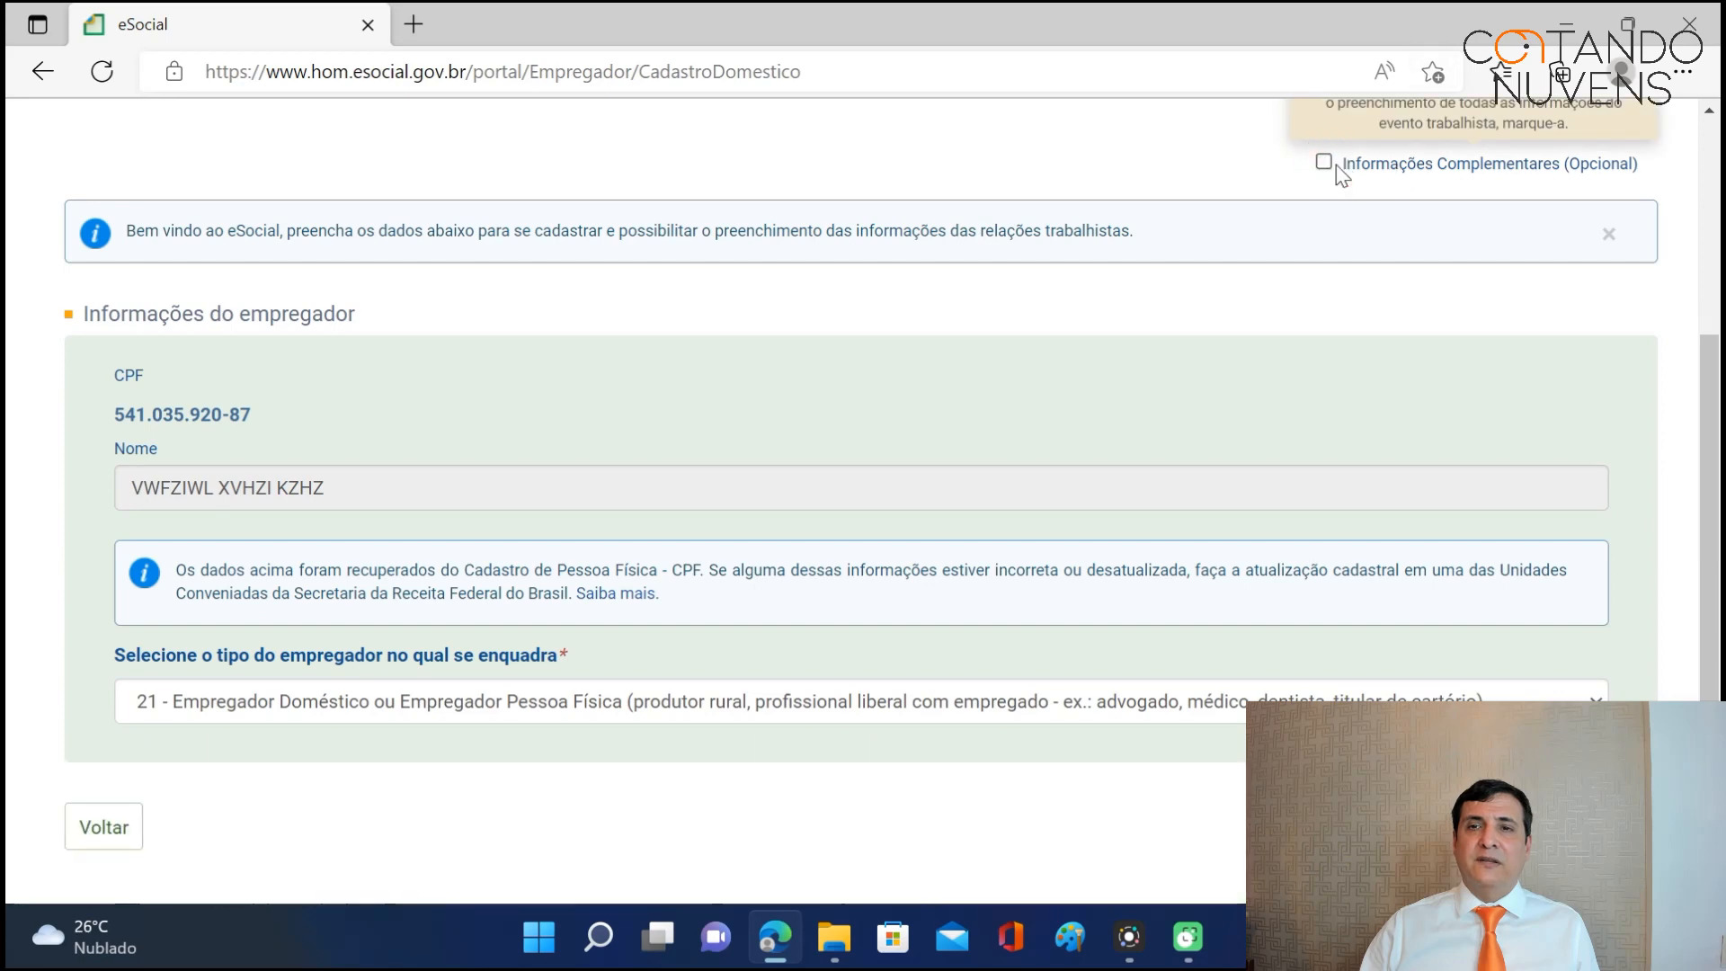
pyautogui.scroll(-2, 1705, 421)
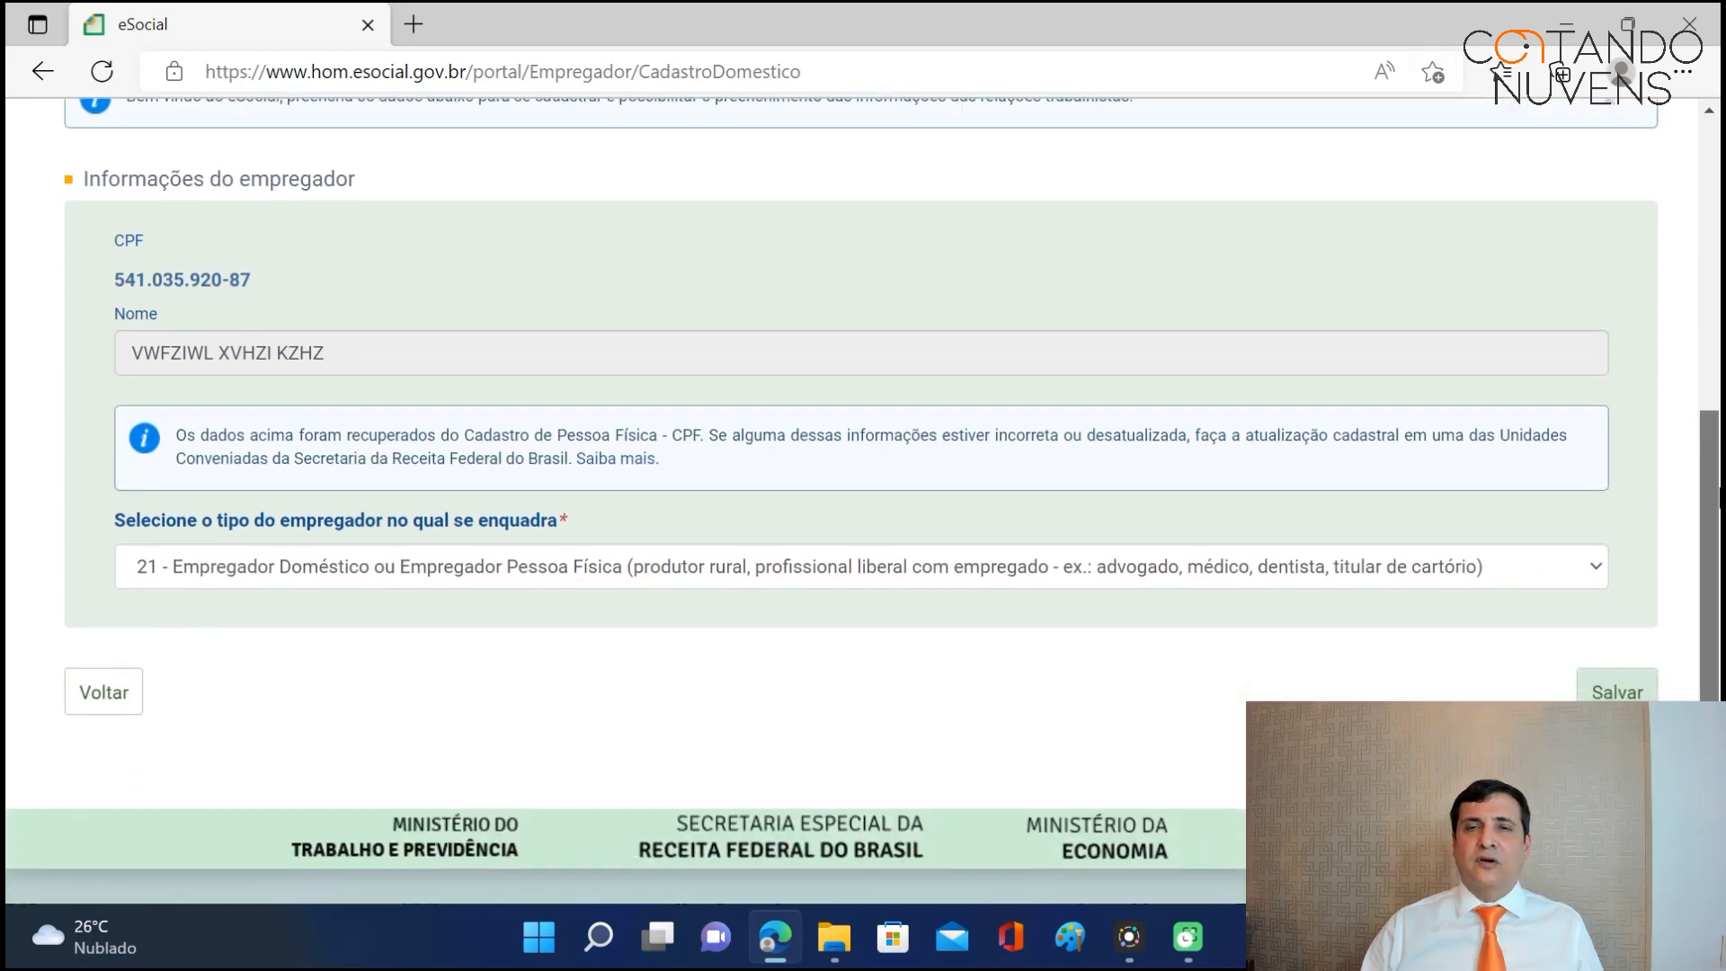
pyautogui.click(1618, 692)
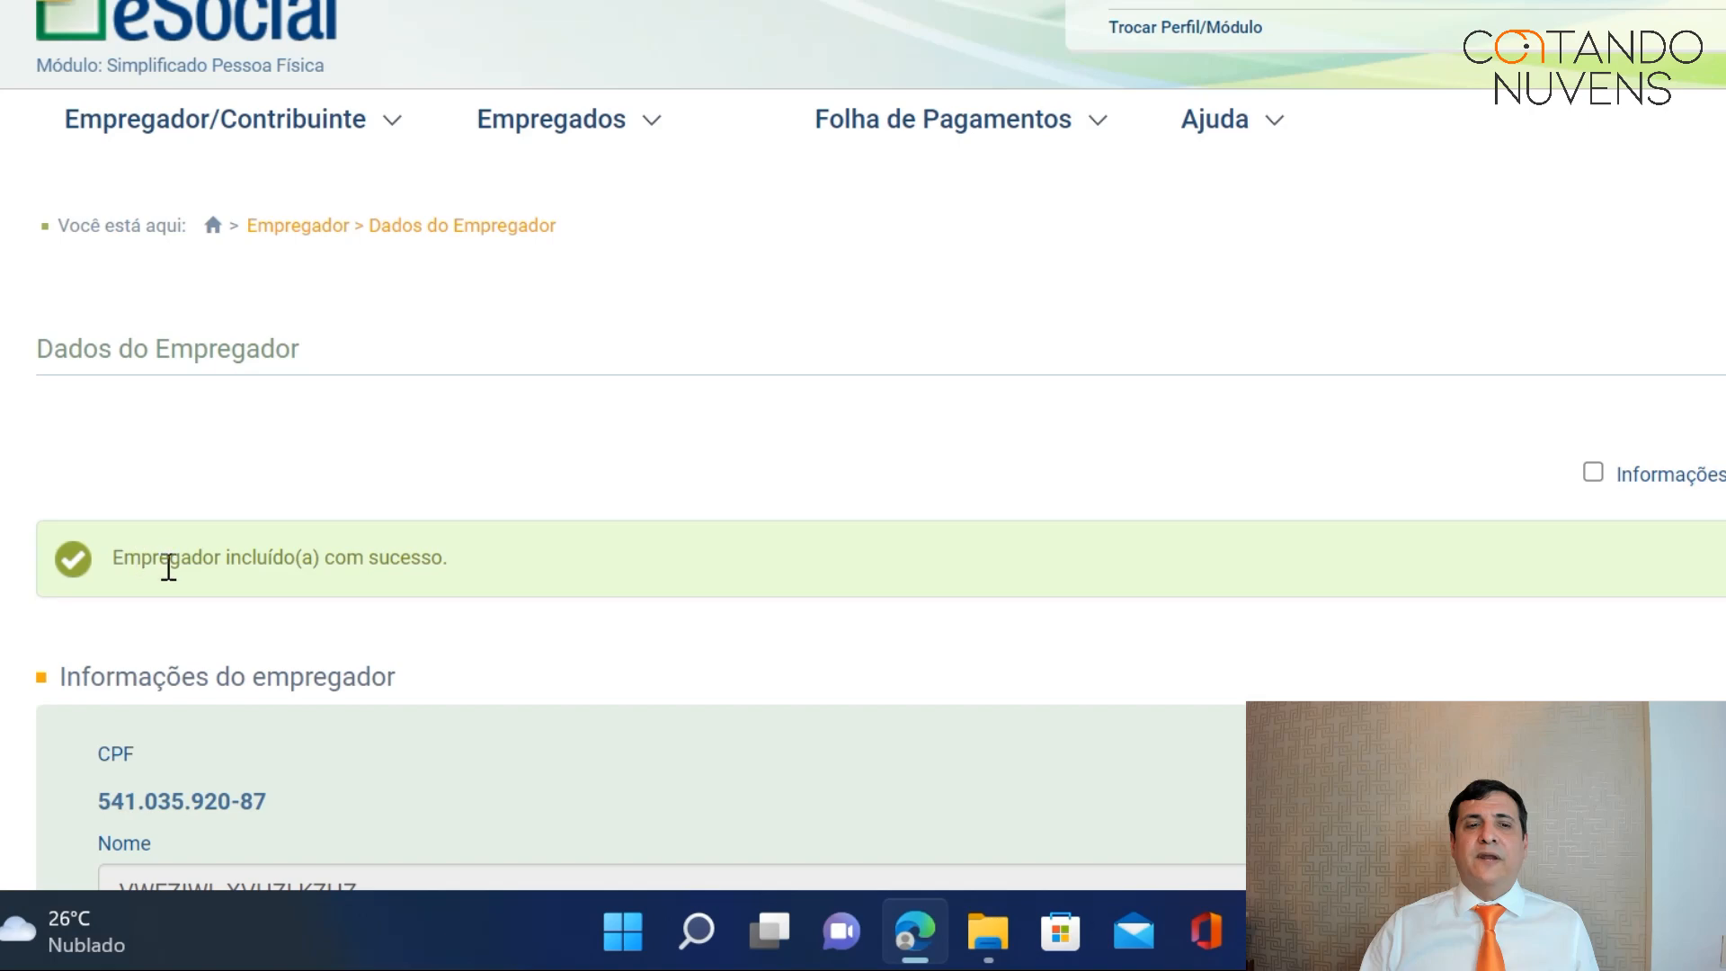
# Scroll the success page and return to the Módulo Simplificado Pessoa Física home page.
pyautogui.scroll(-5, 553, 547)
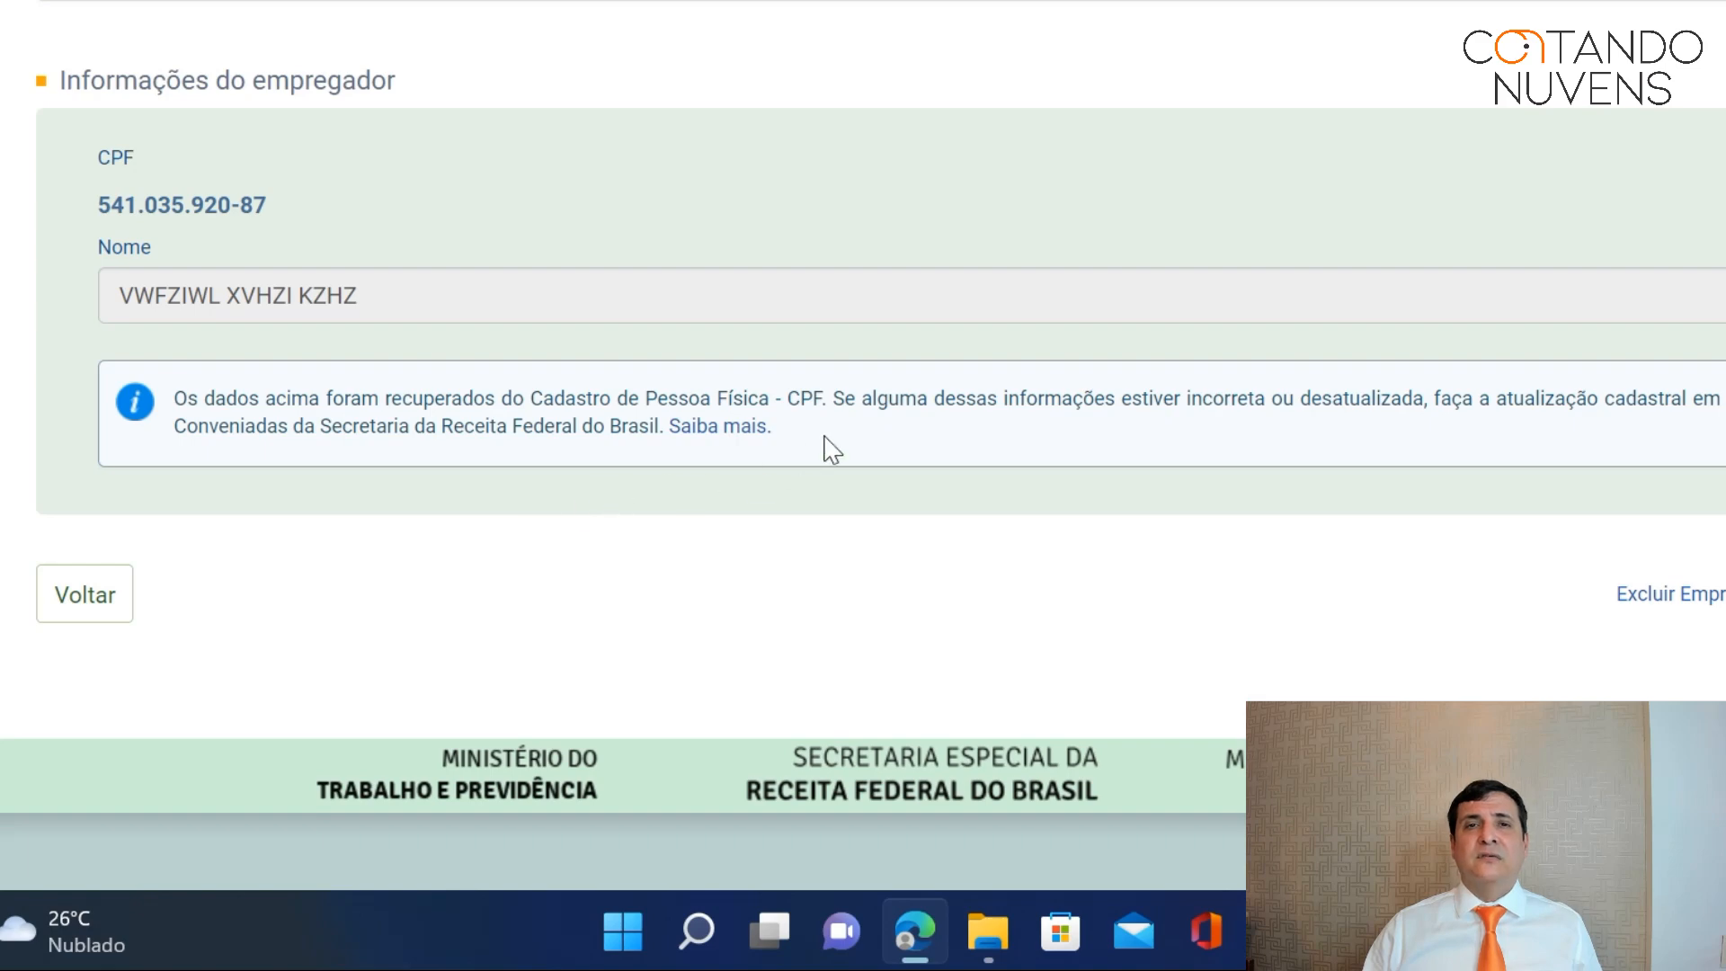
pyautogui.scroll(2, 828, 450)
pyautogui.scroll(2, 828, 451)
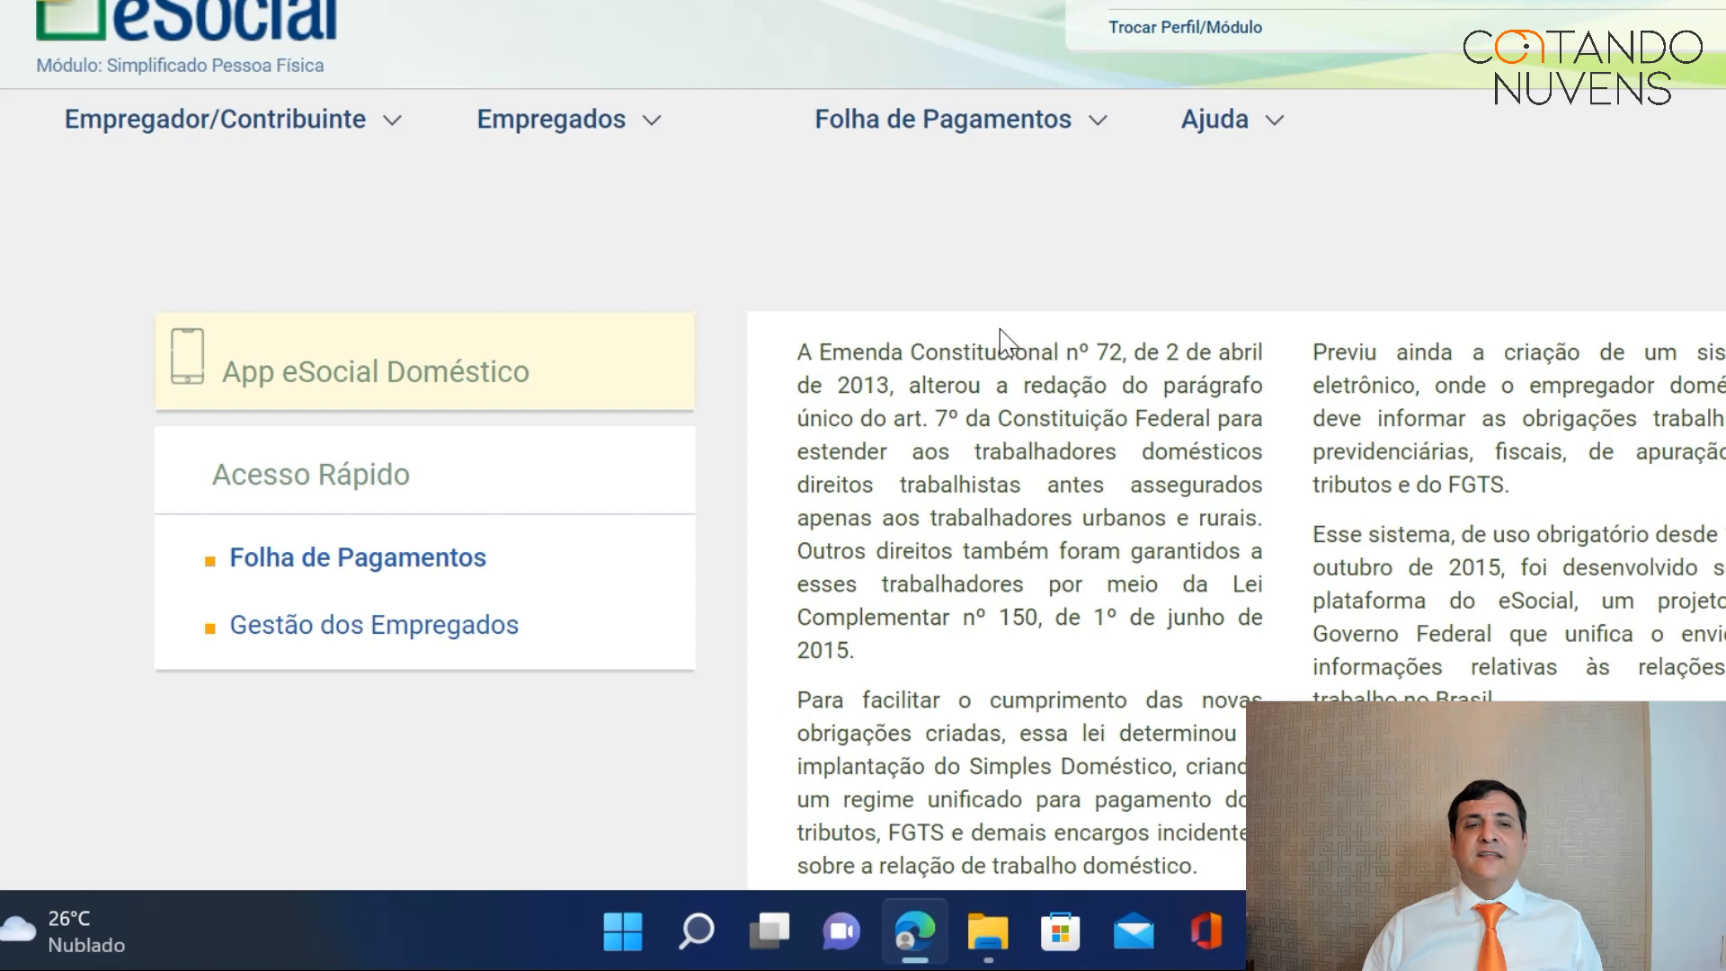
# Open the Empregador/Contribuinte menu and display the Empregados options list.
pyautogui.scroll(-2, 998, 346)
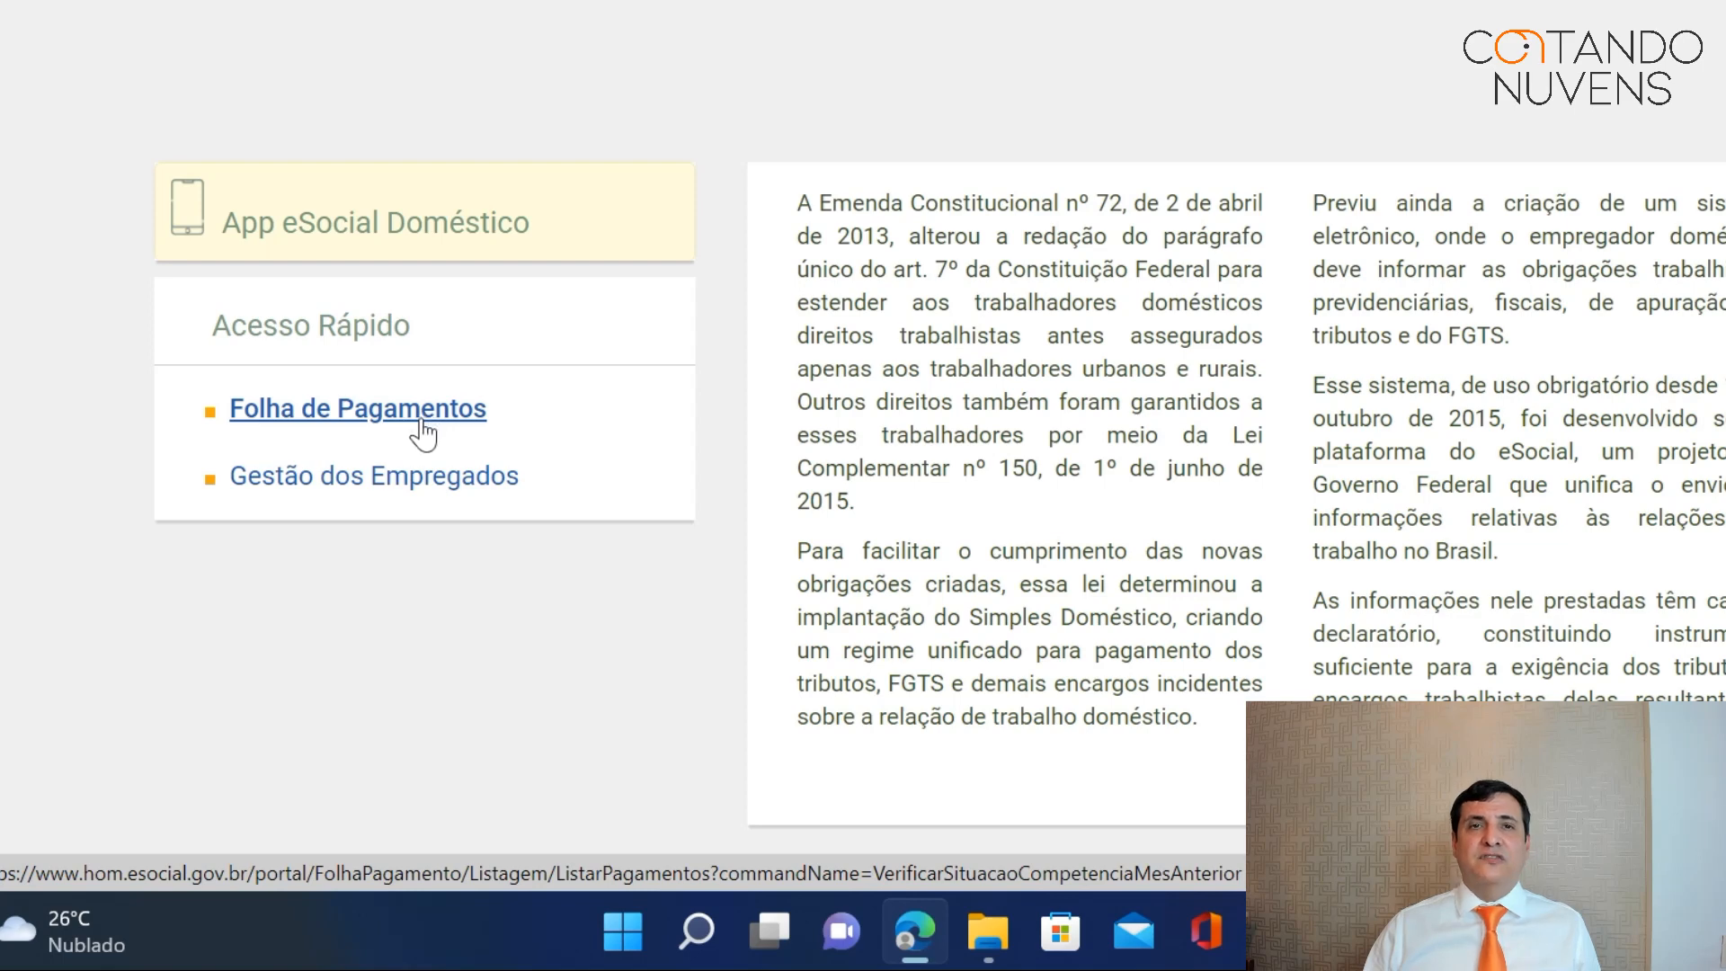
pyautogui.click(418, 424)
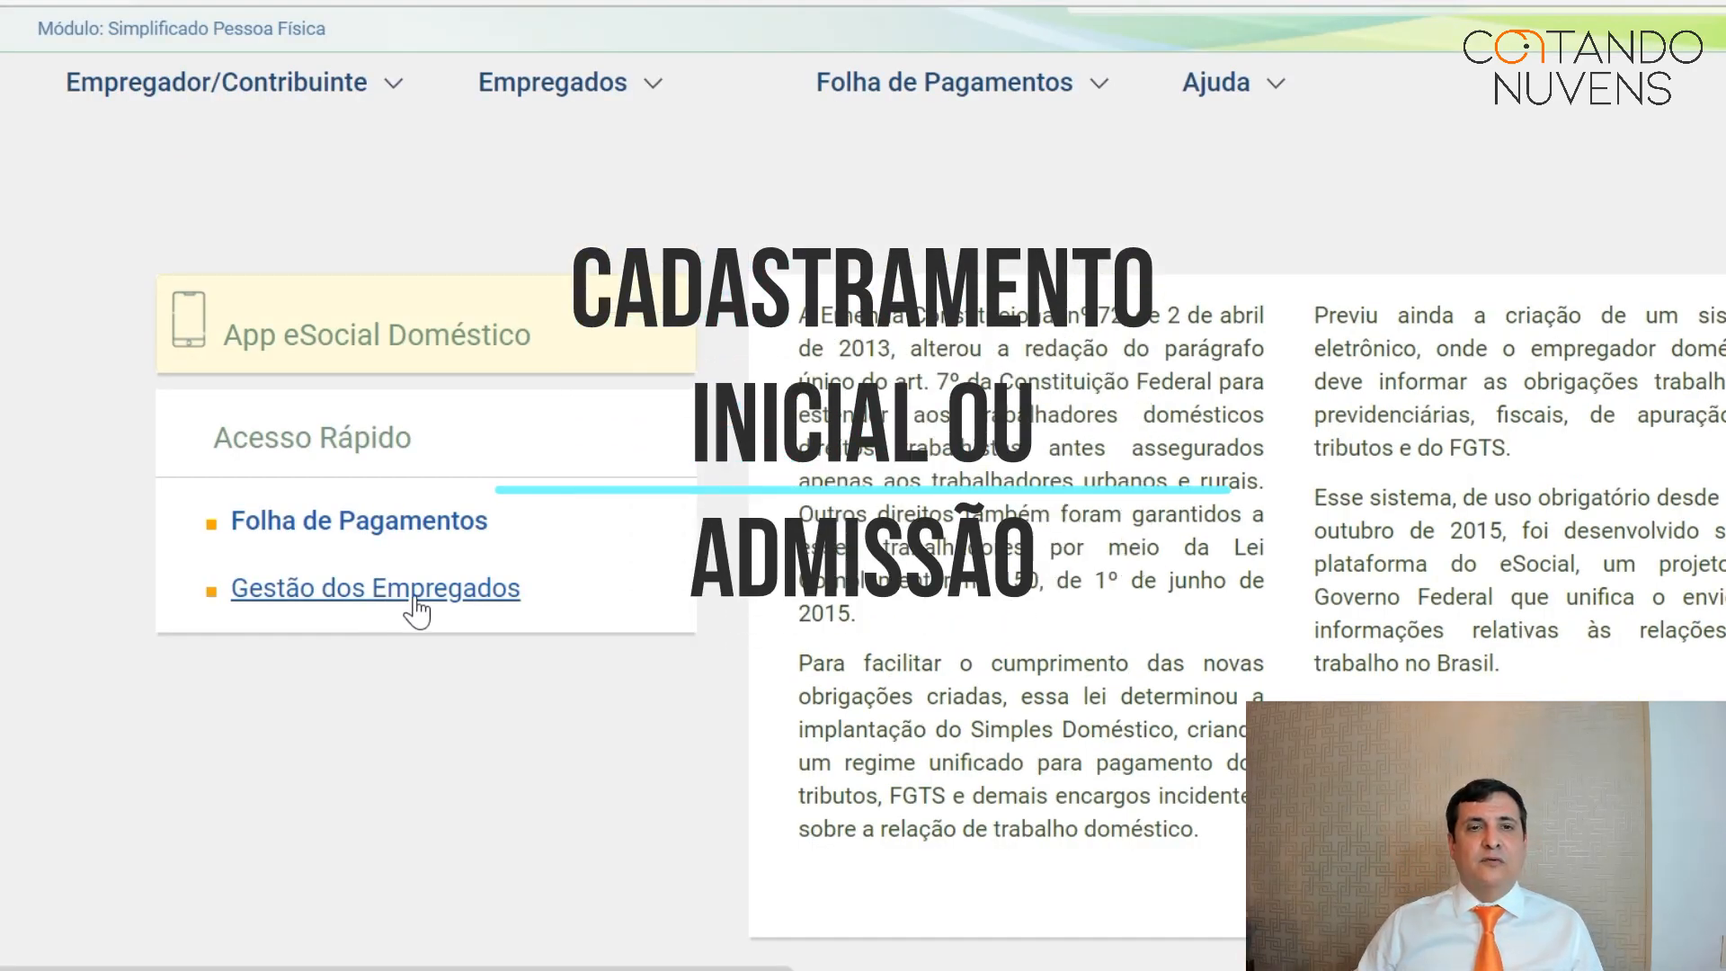
pyautogui.click(393, 84)
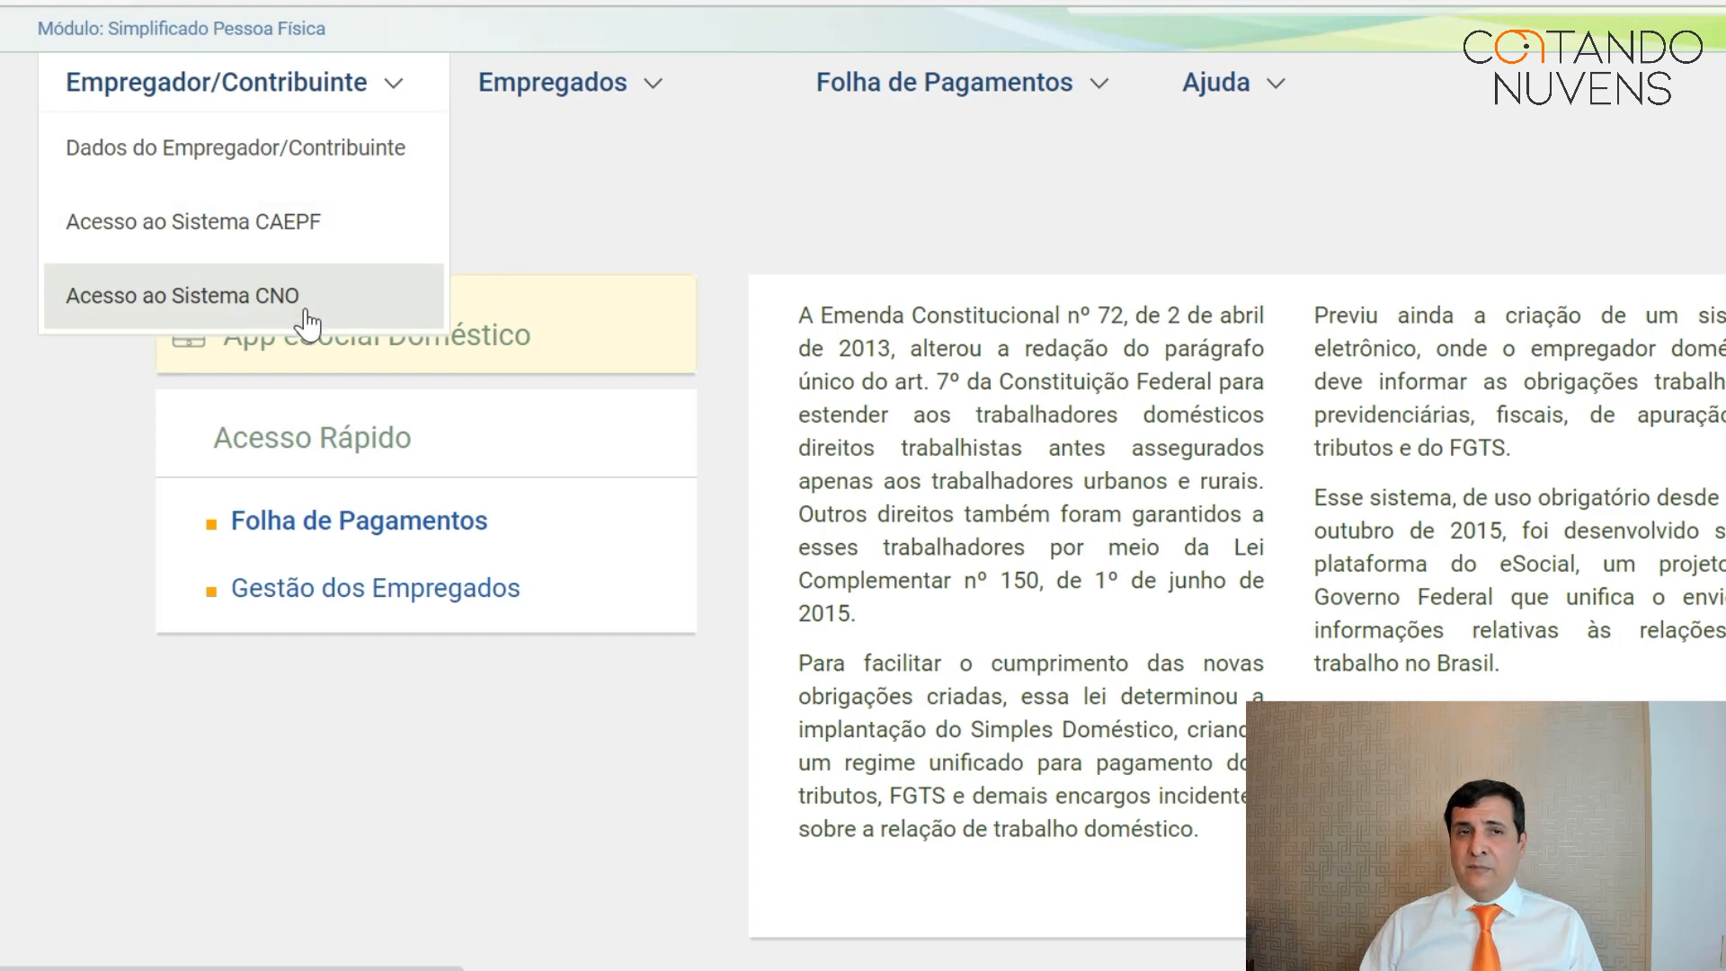
pyautogui.moveTo(617, 84)
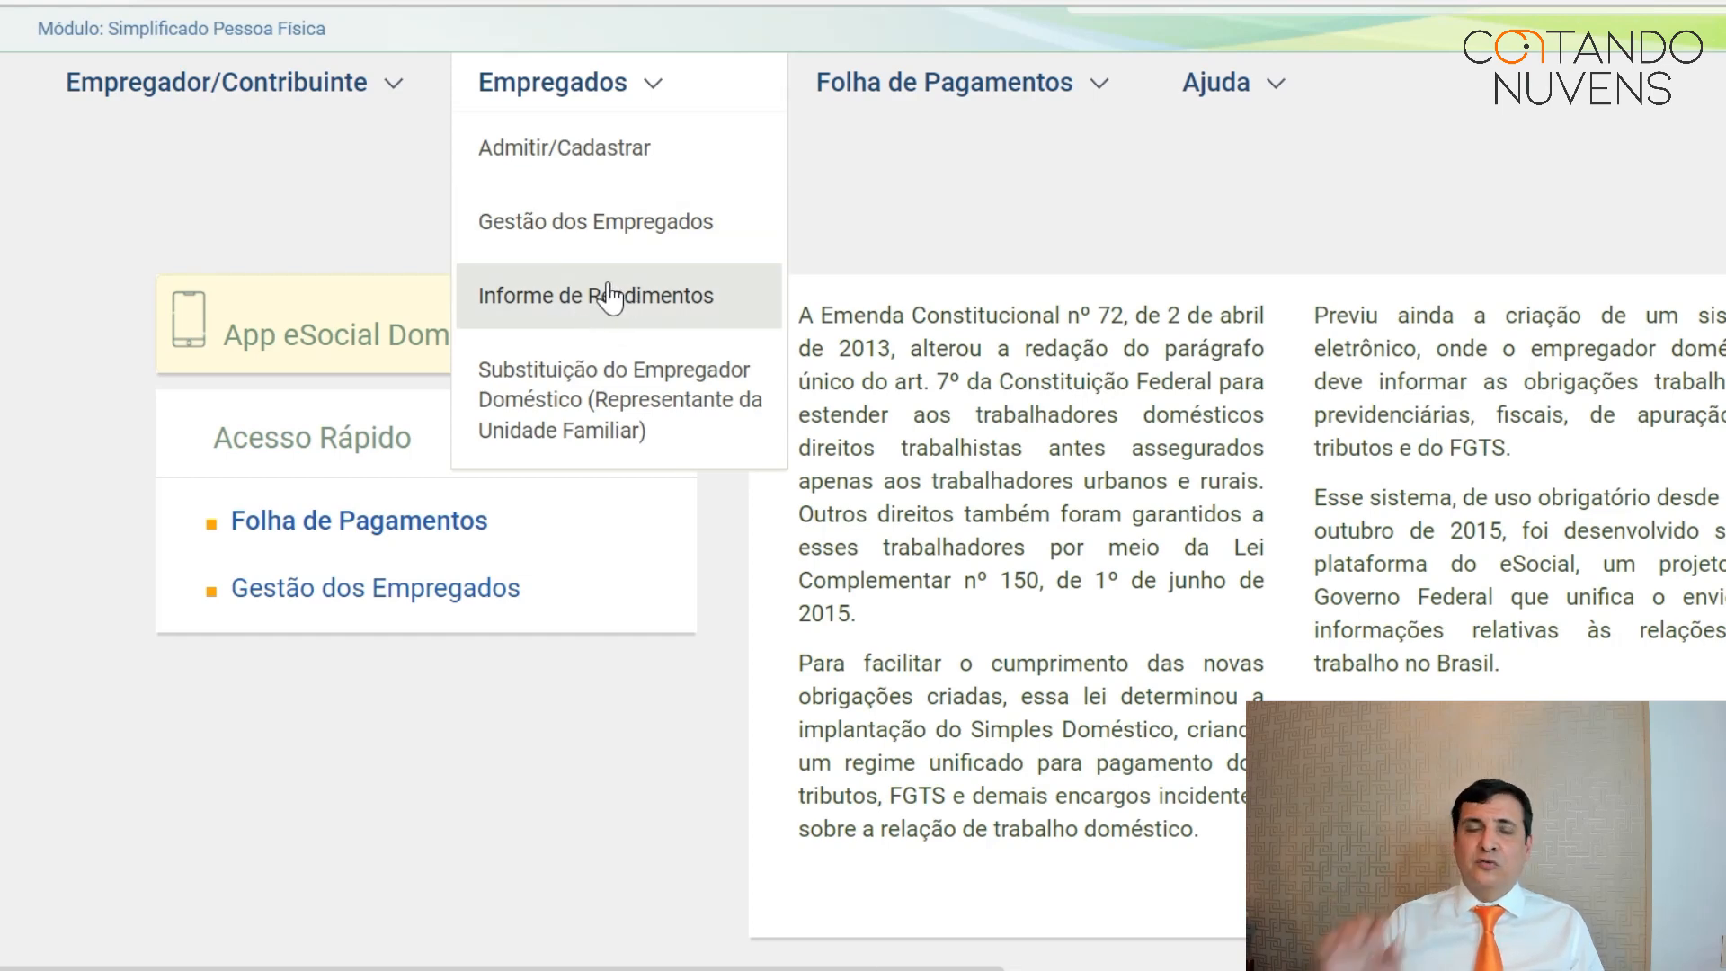
# Choose Empregados > Admitir/Cadastrar to open the employee admission page.
pyautogui.moveTo(933, 101)
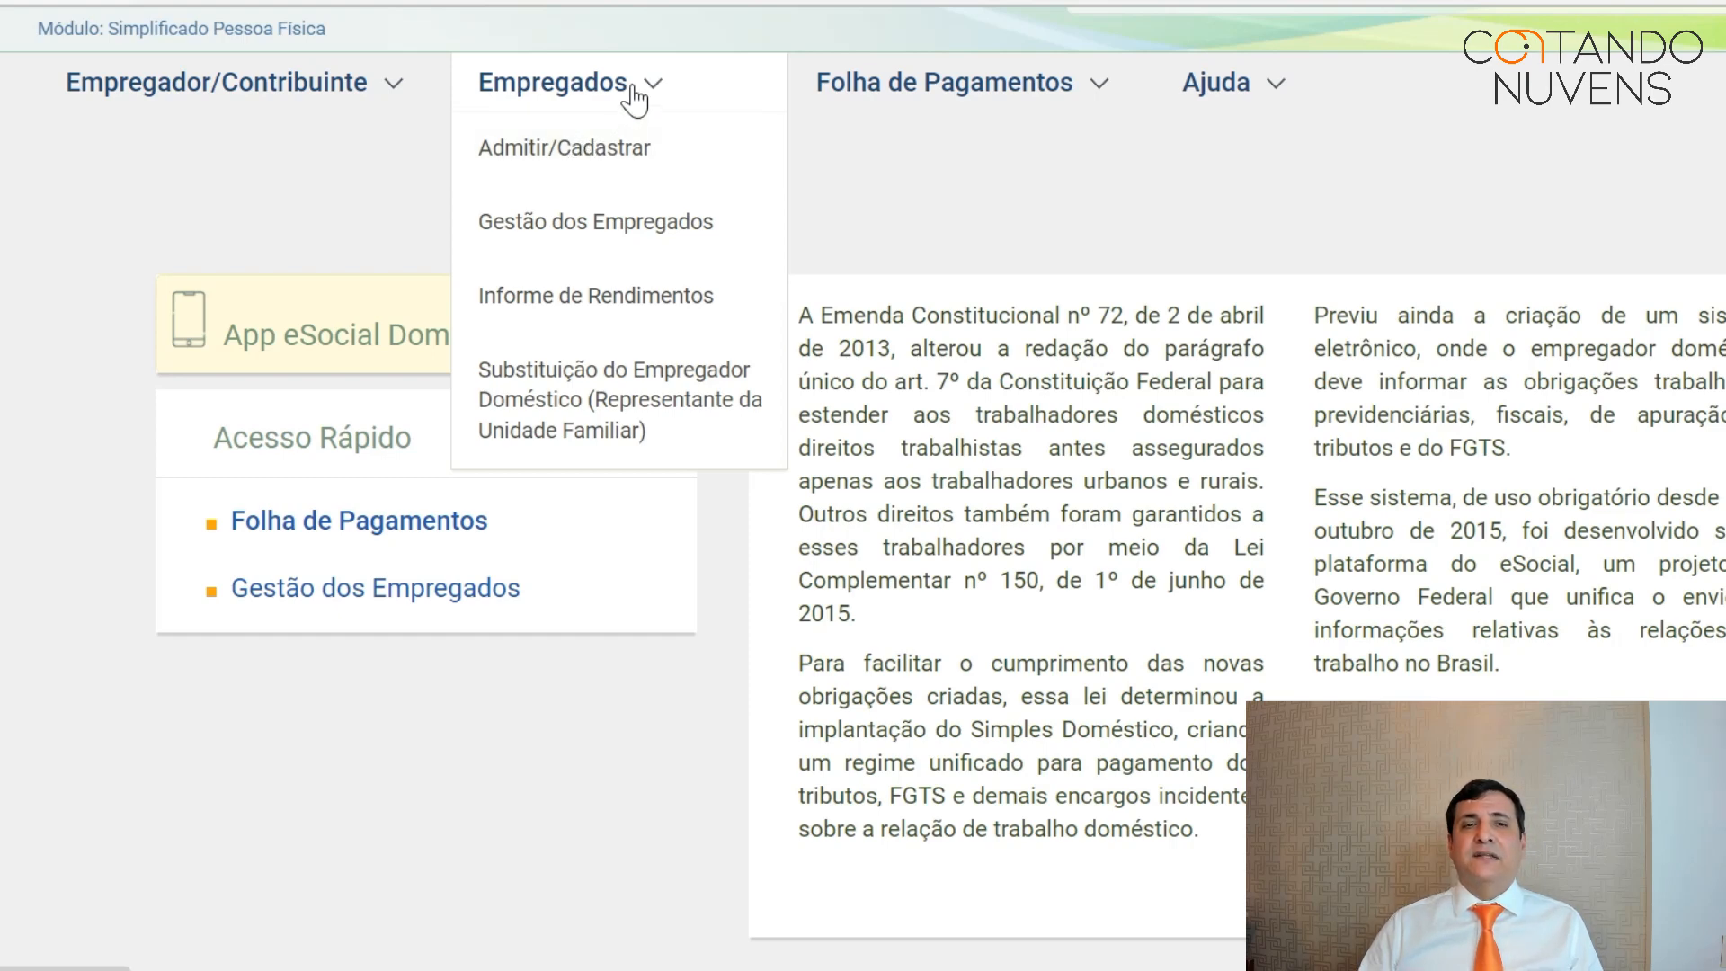
pyautogui.click(627, 148)
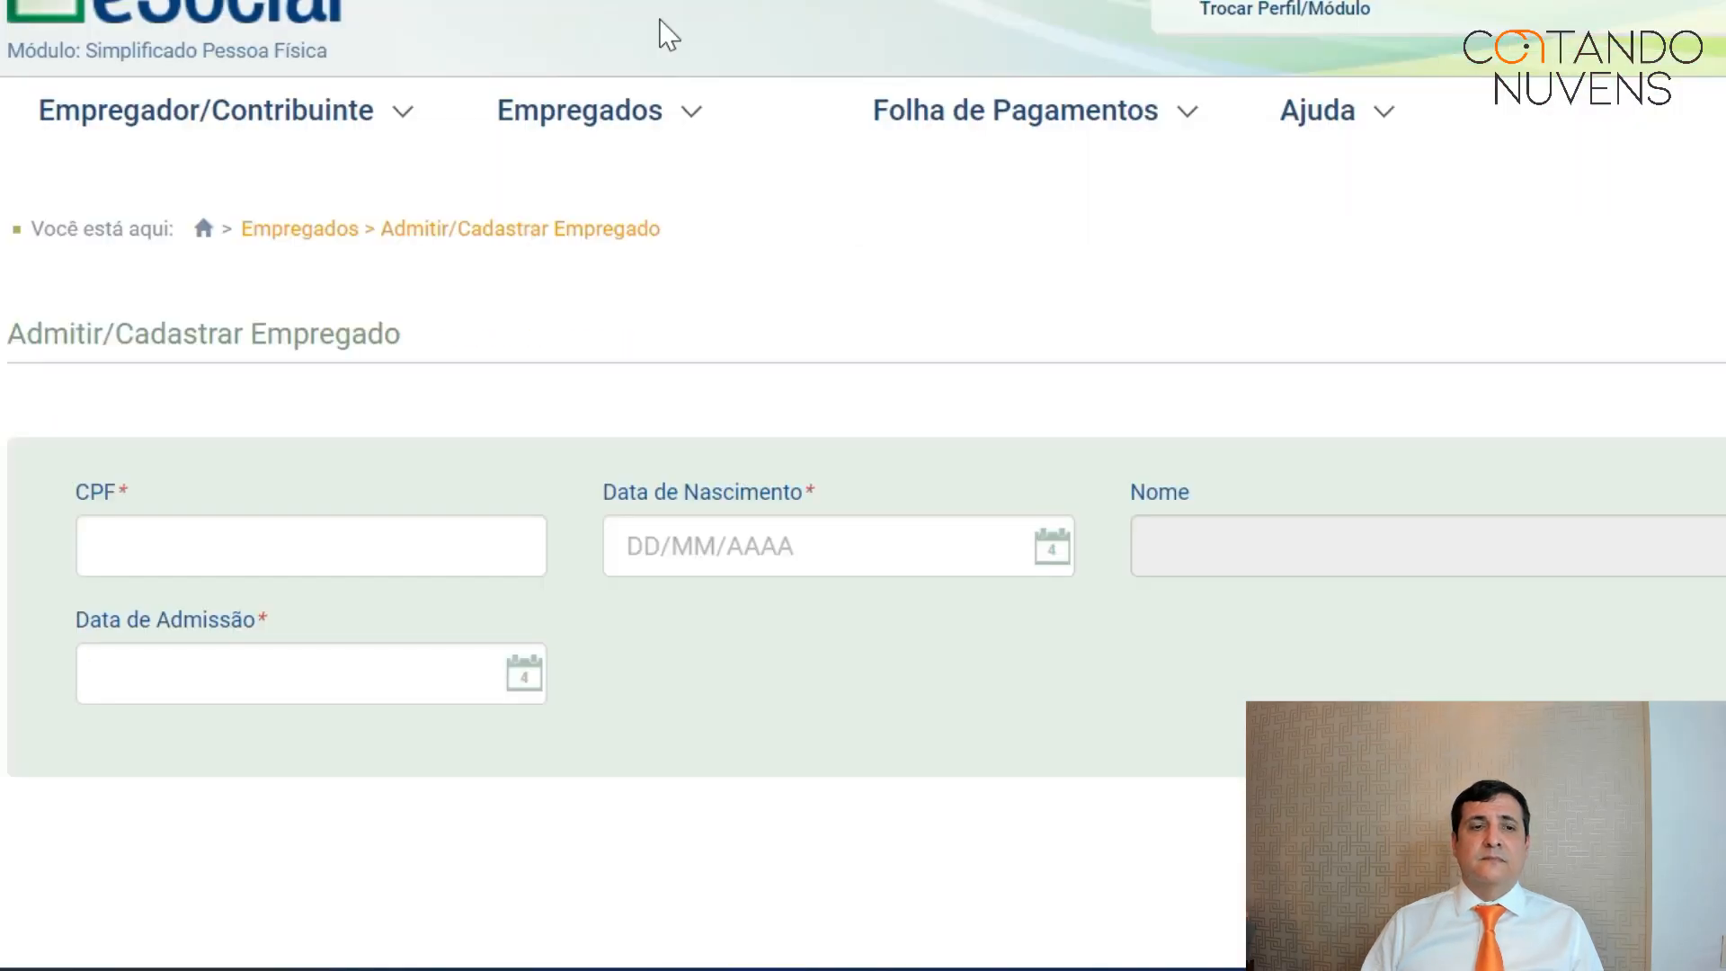
# Enter the employee's CPF number.
pyautogui.click(345, 529)
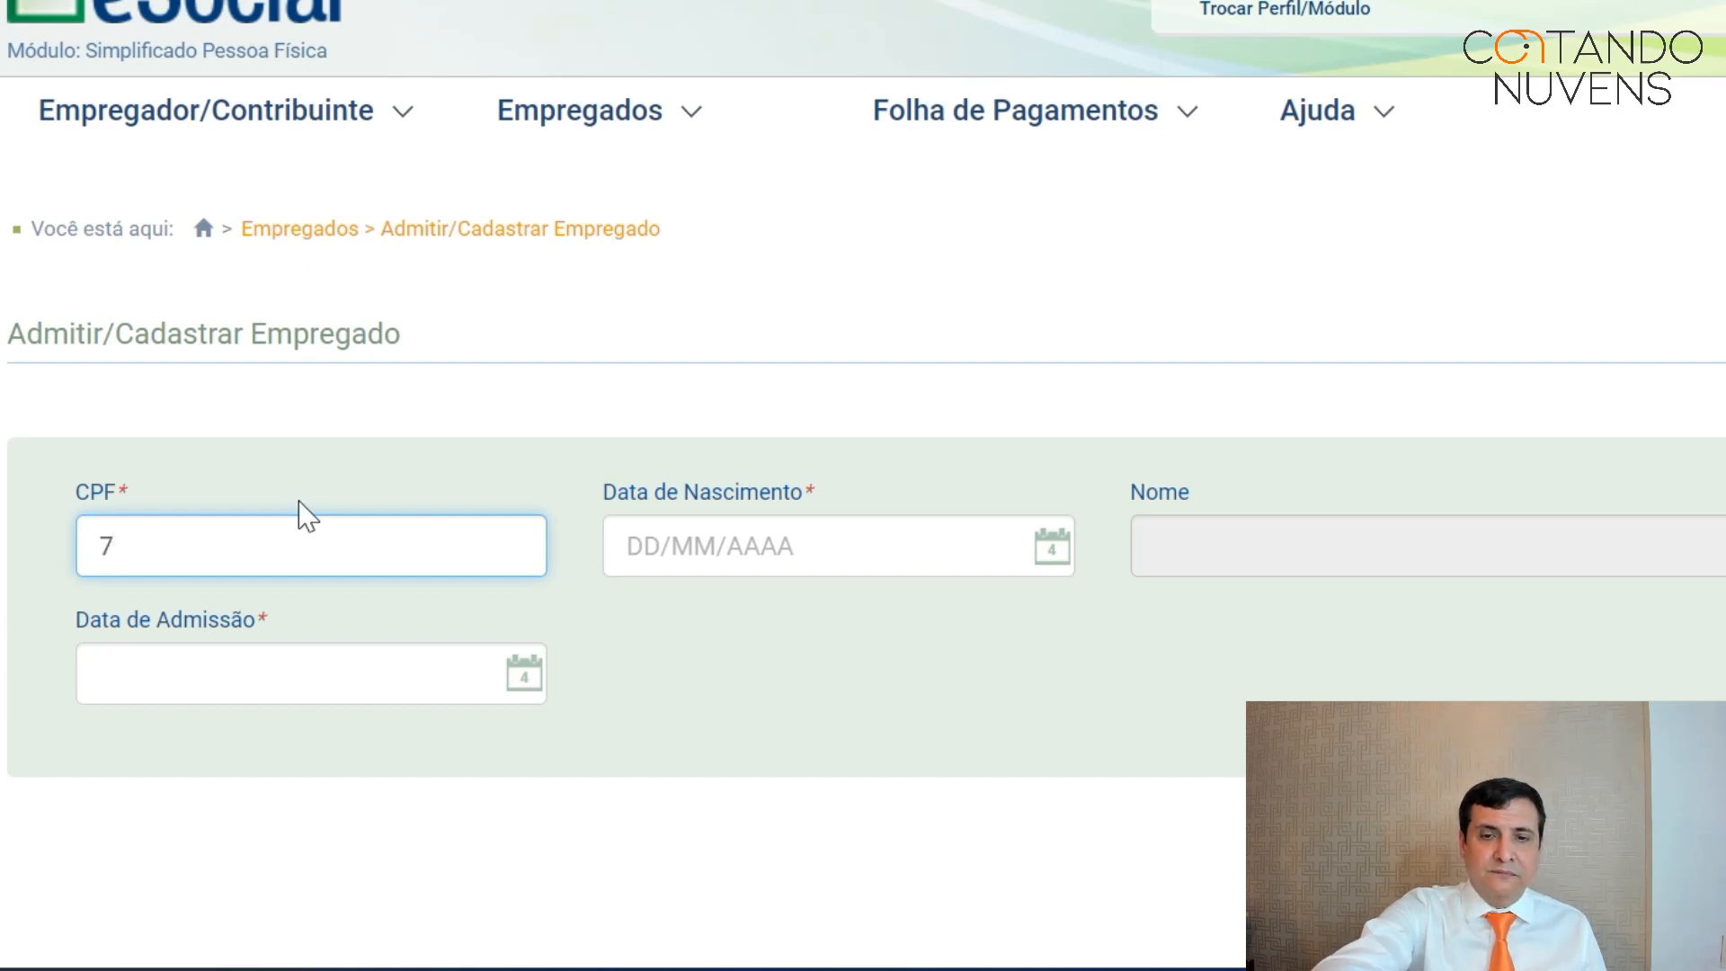
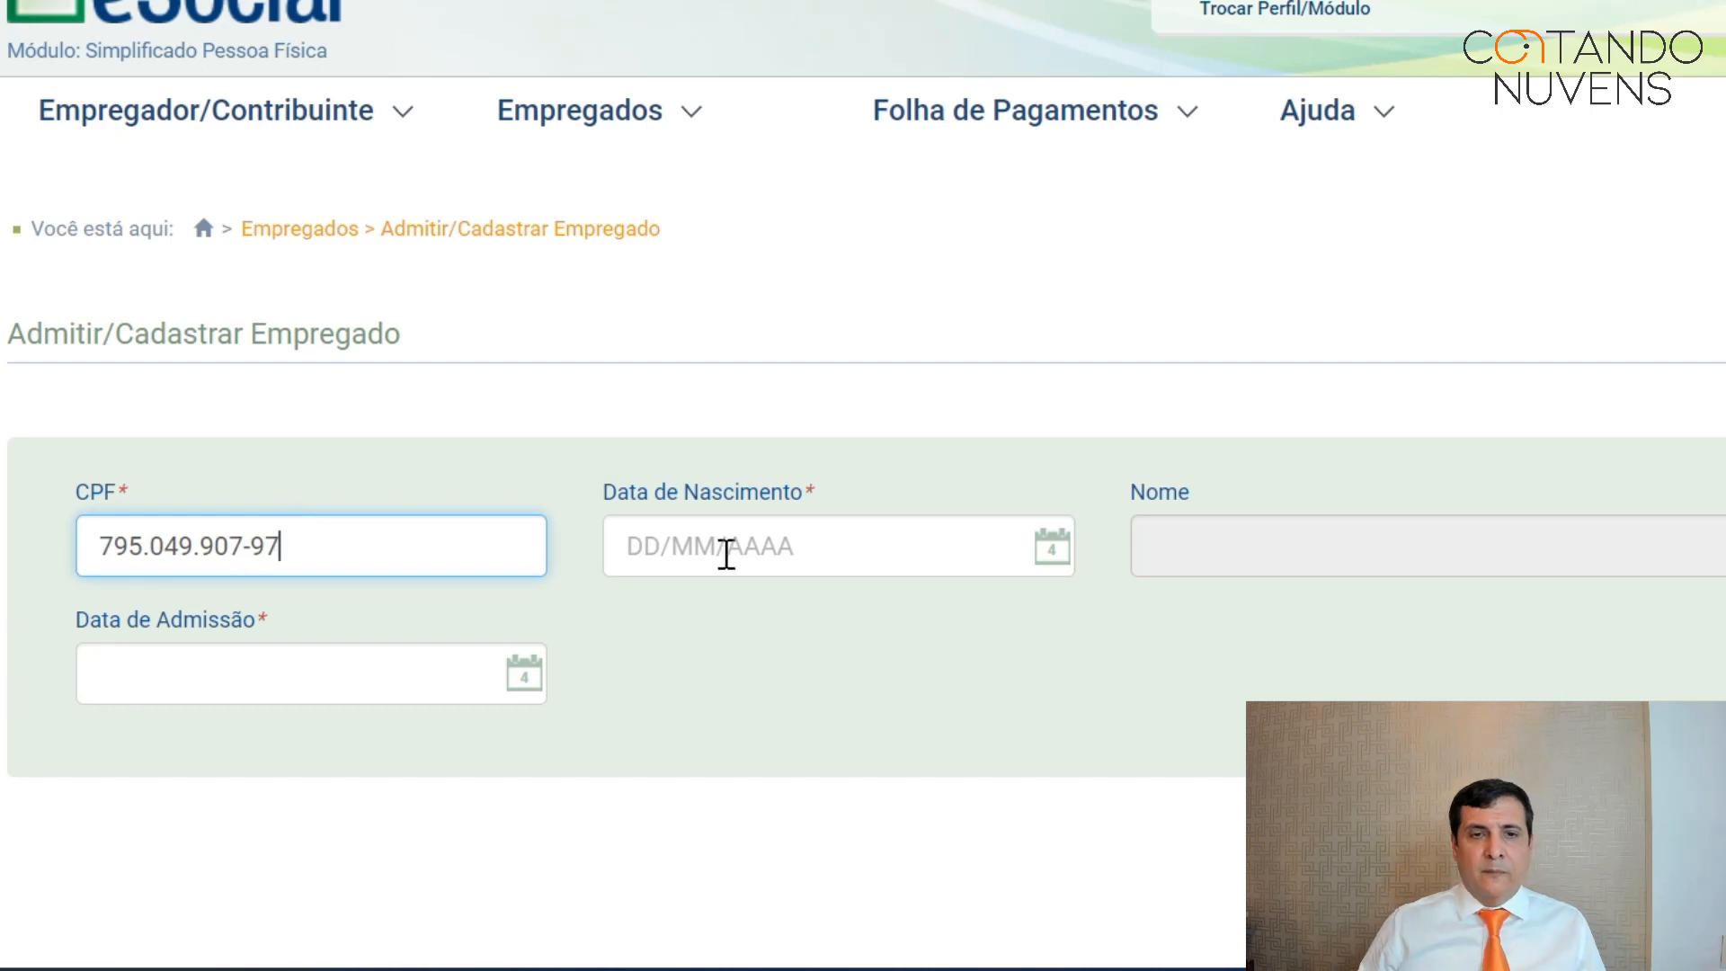
pyautogui.click(624, 544)
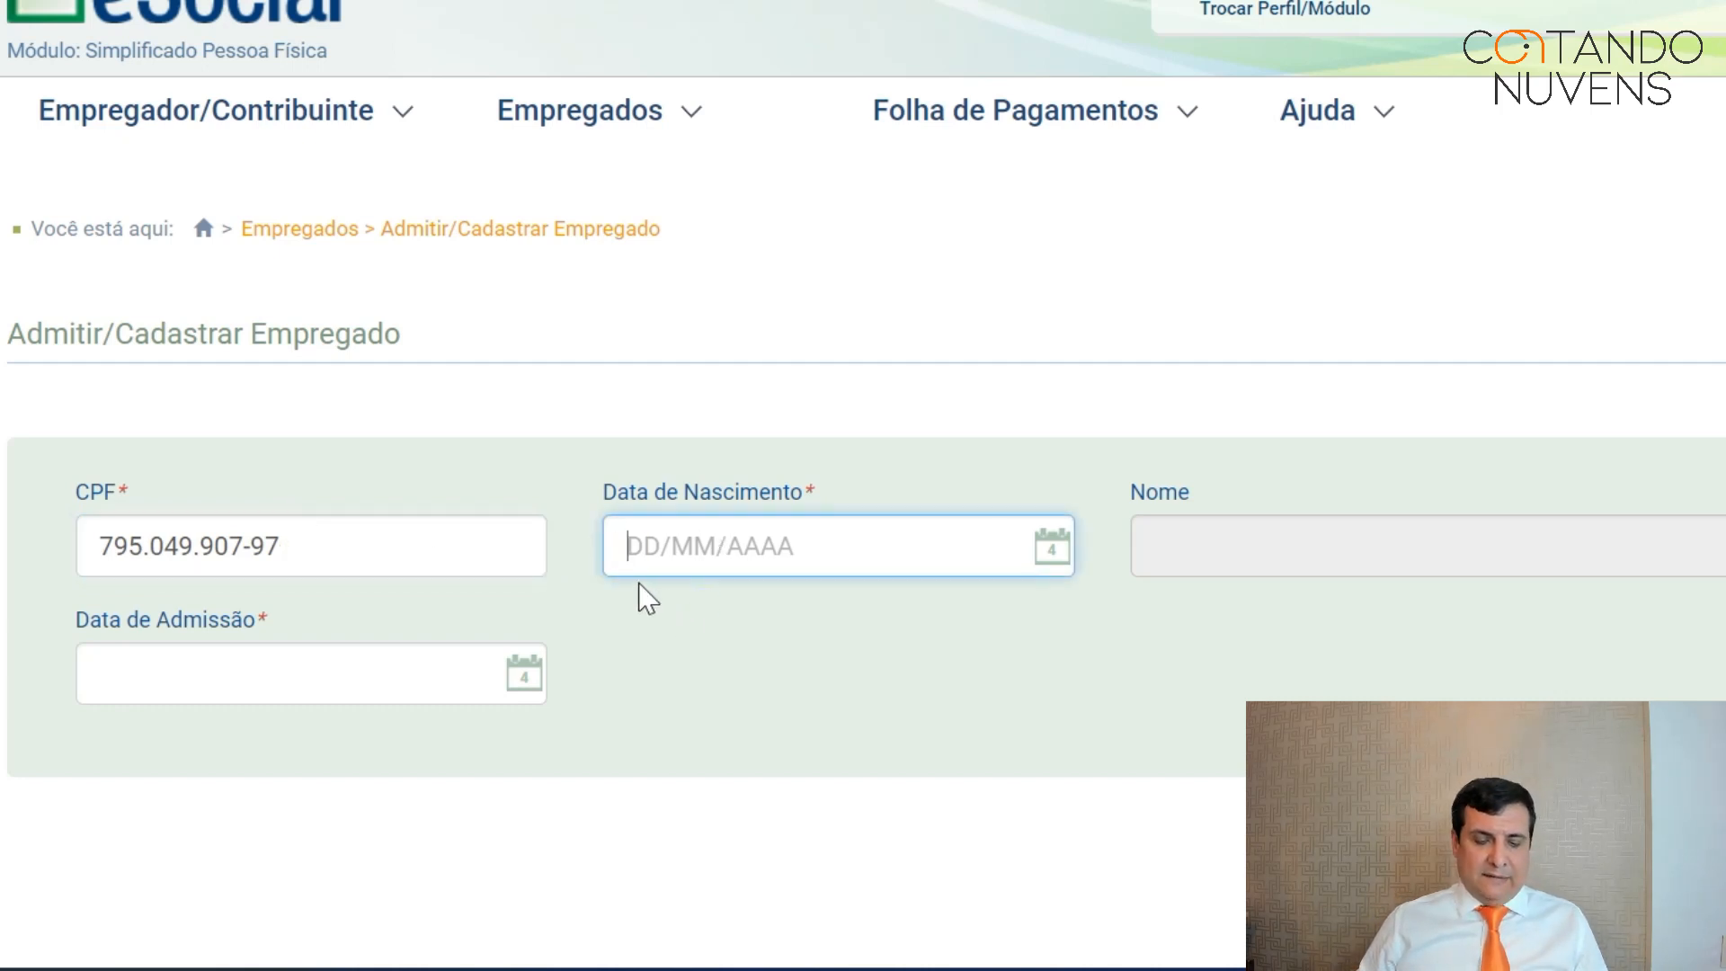
pyautogui.write('23/04/1962')
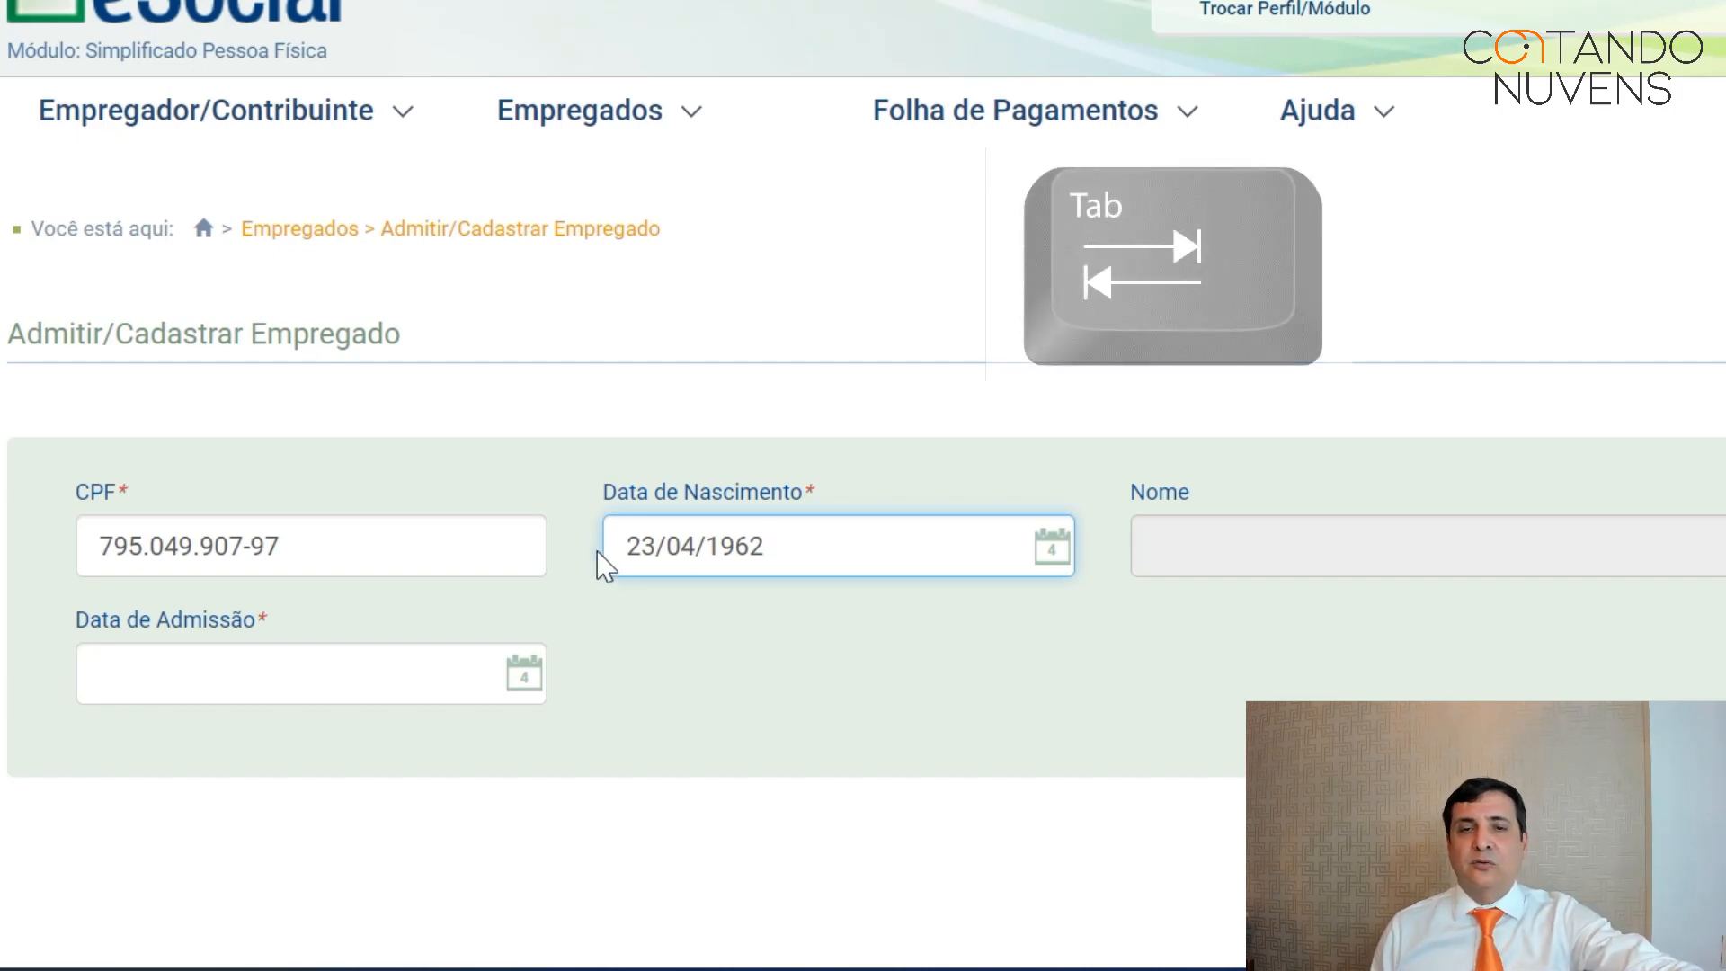
pyautogui.press('Tab')
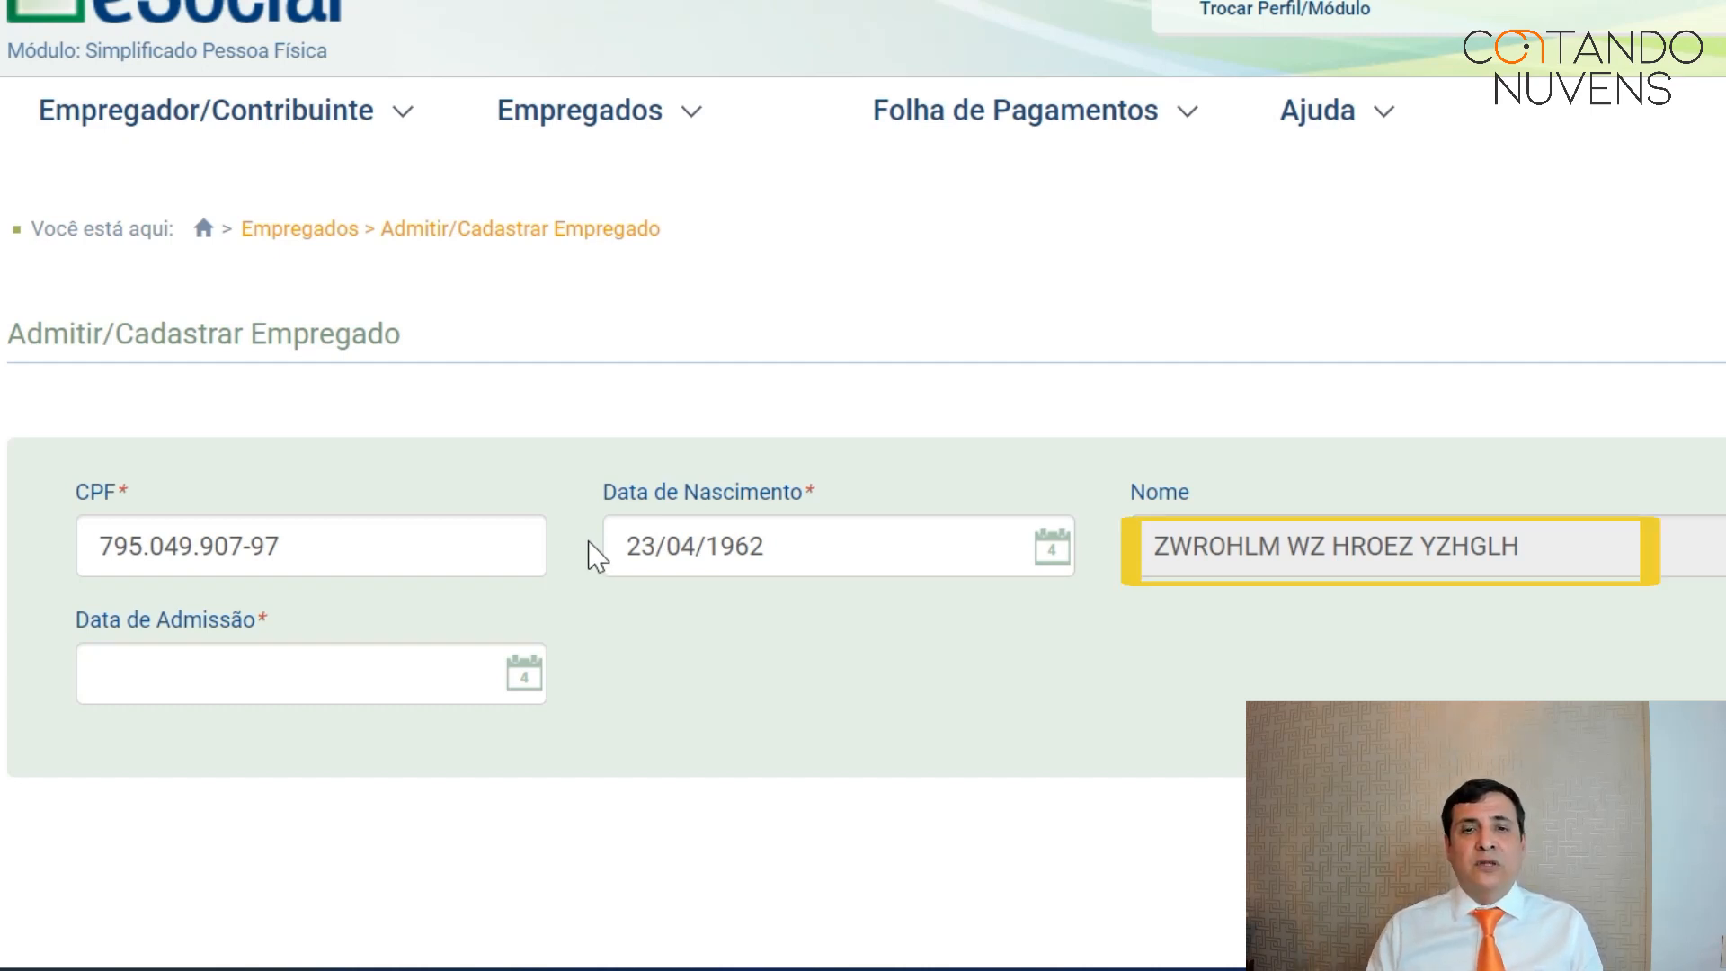
pyautogui.click(194, 678)
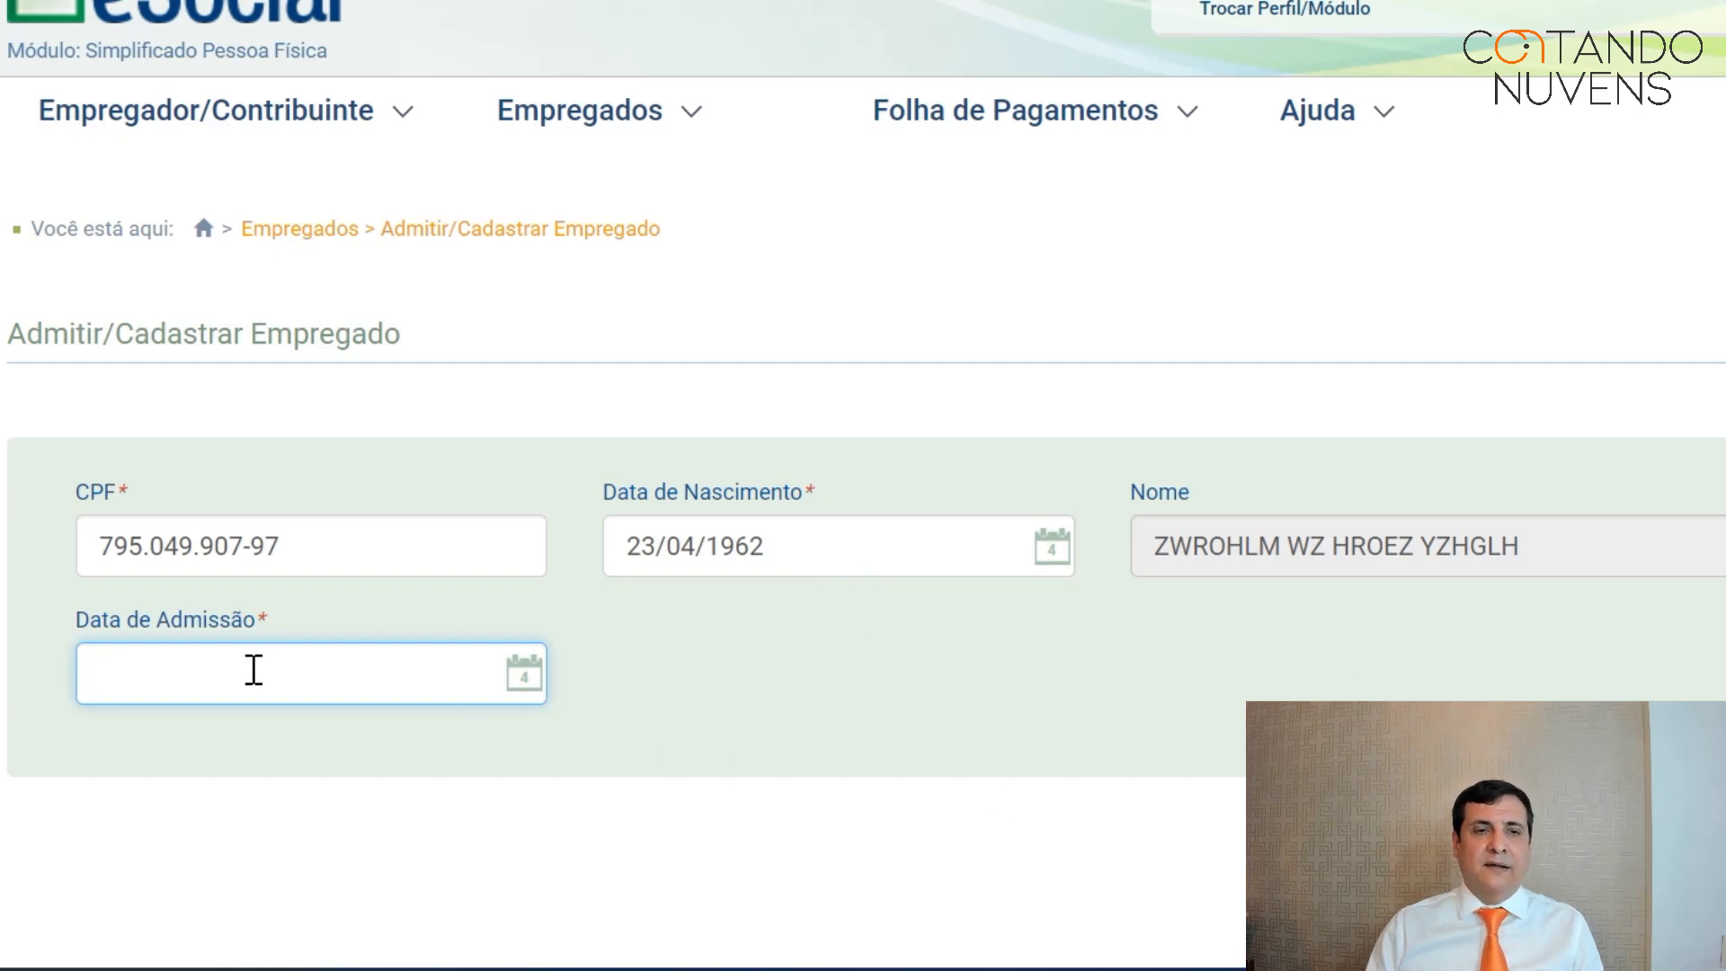
# Enter admission date 10/02/2014, let category 104 – Empregado – Doméstico load, and continue.
pyautogui.scroll(-3, 254, 669)
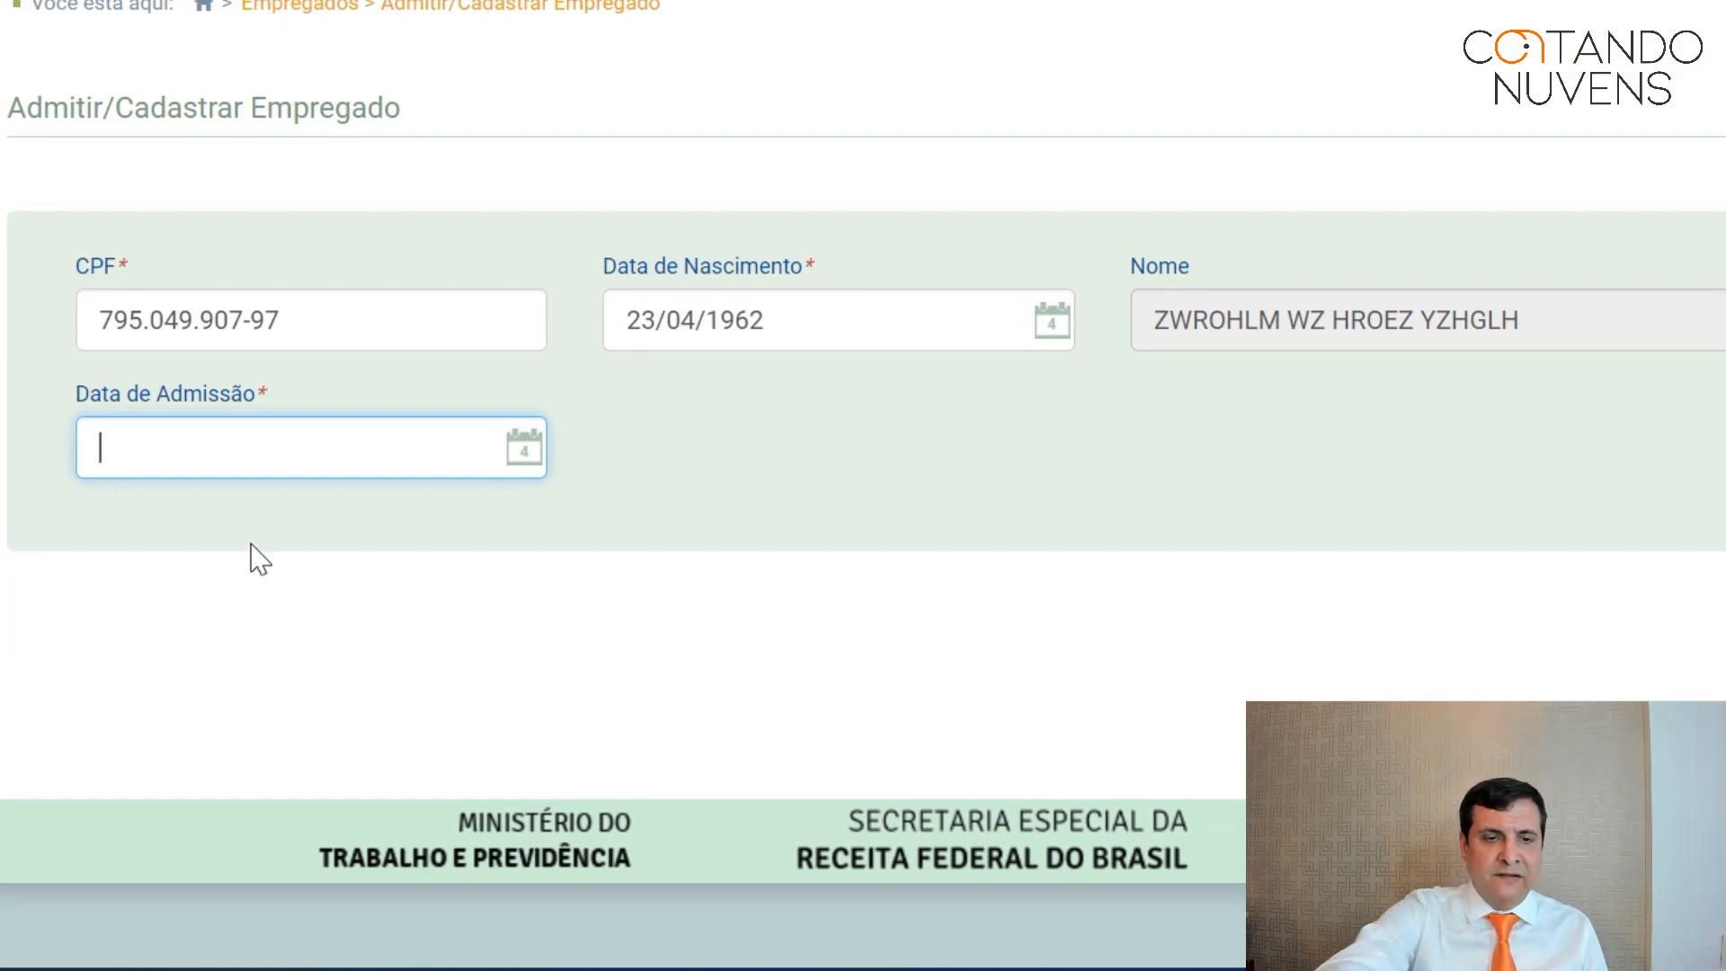
pyautogui.write('1')
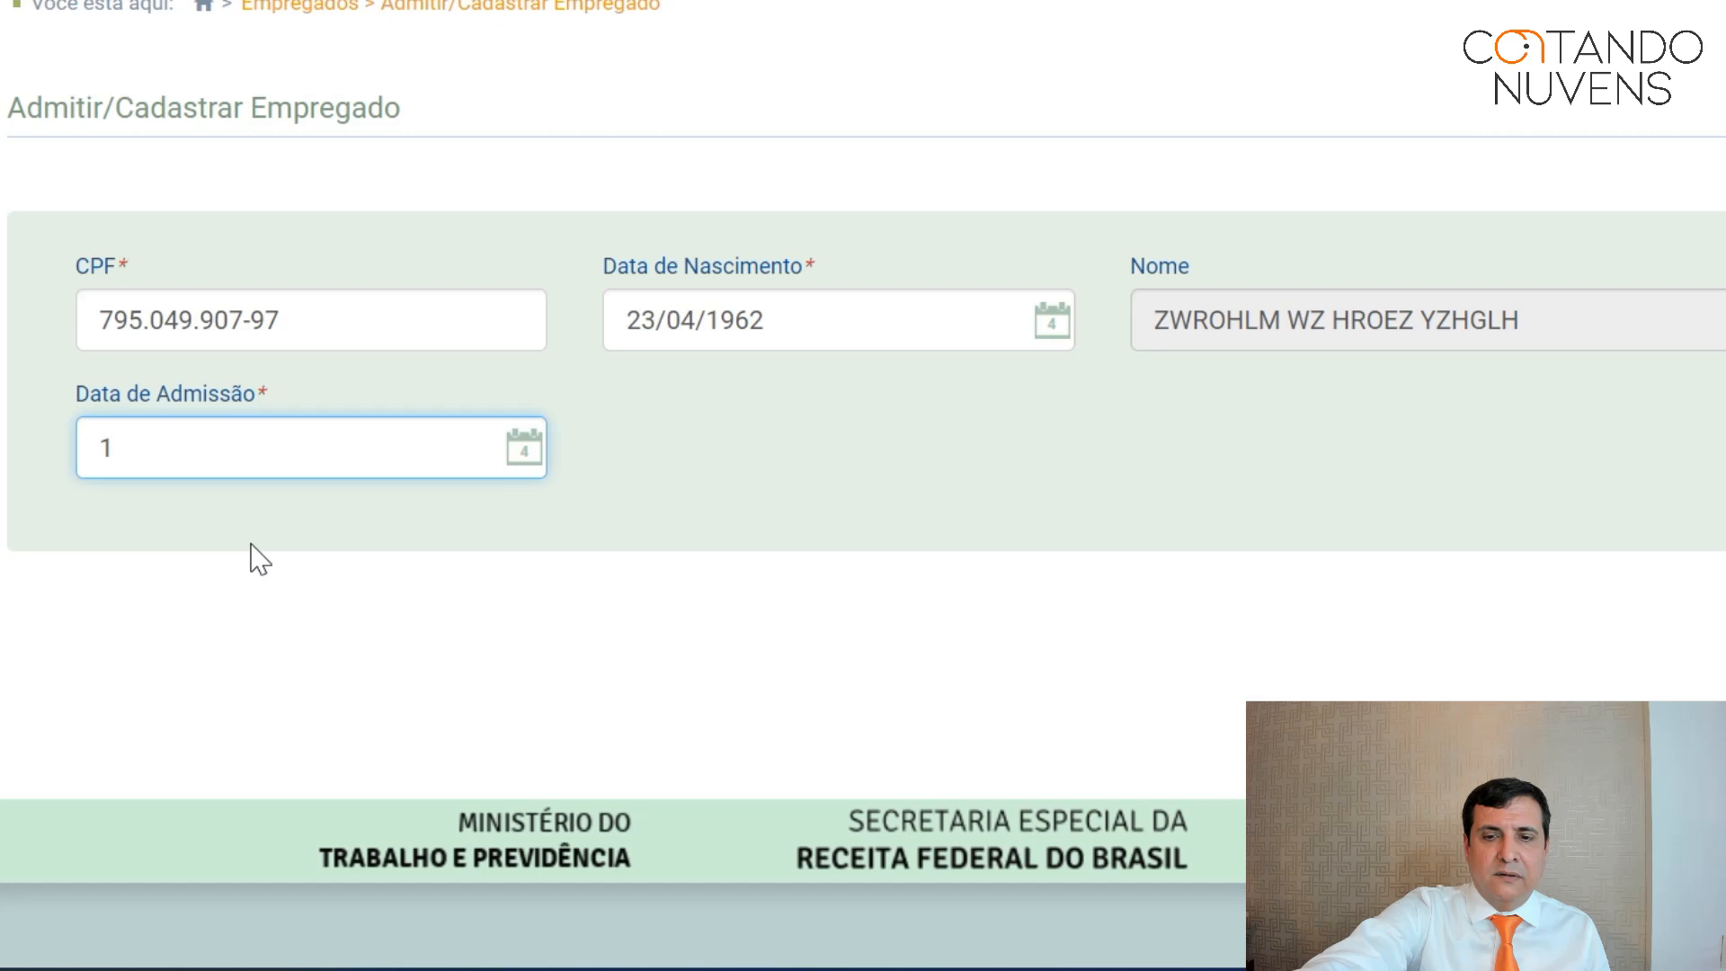
pyautogui.write('0/02')
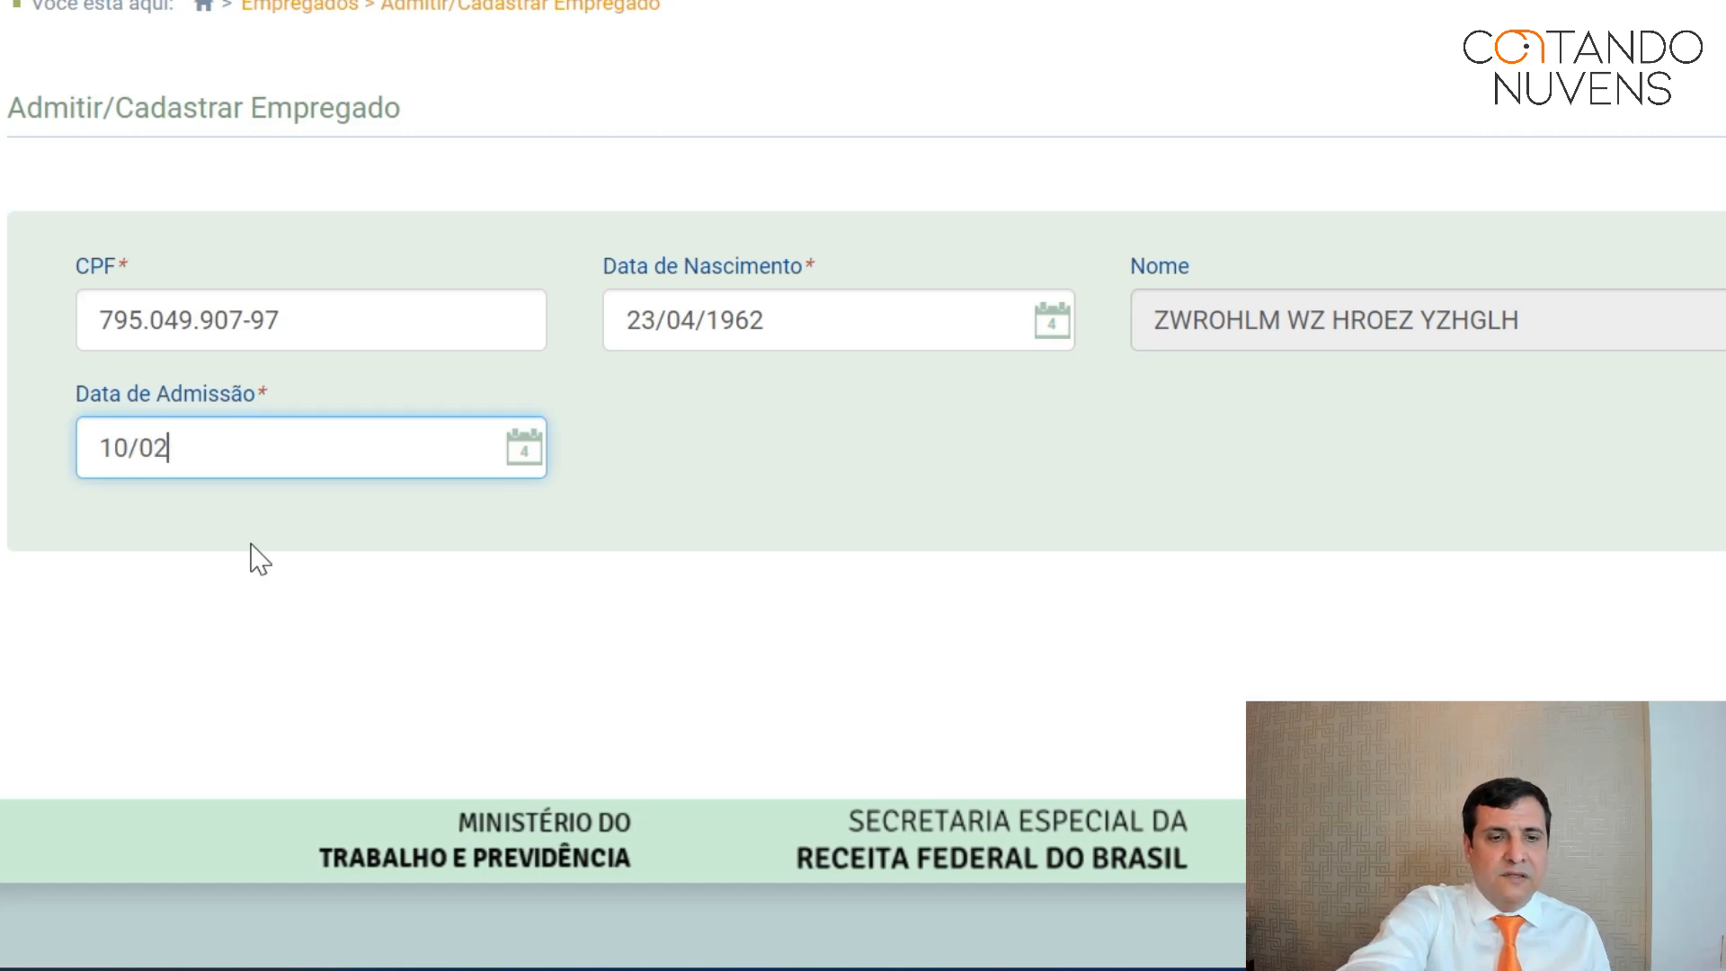
pyautogui.write('/2')
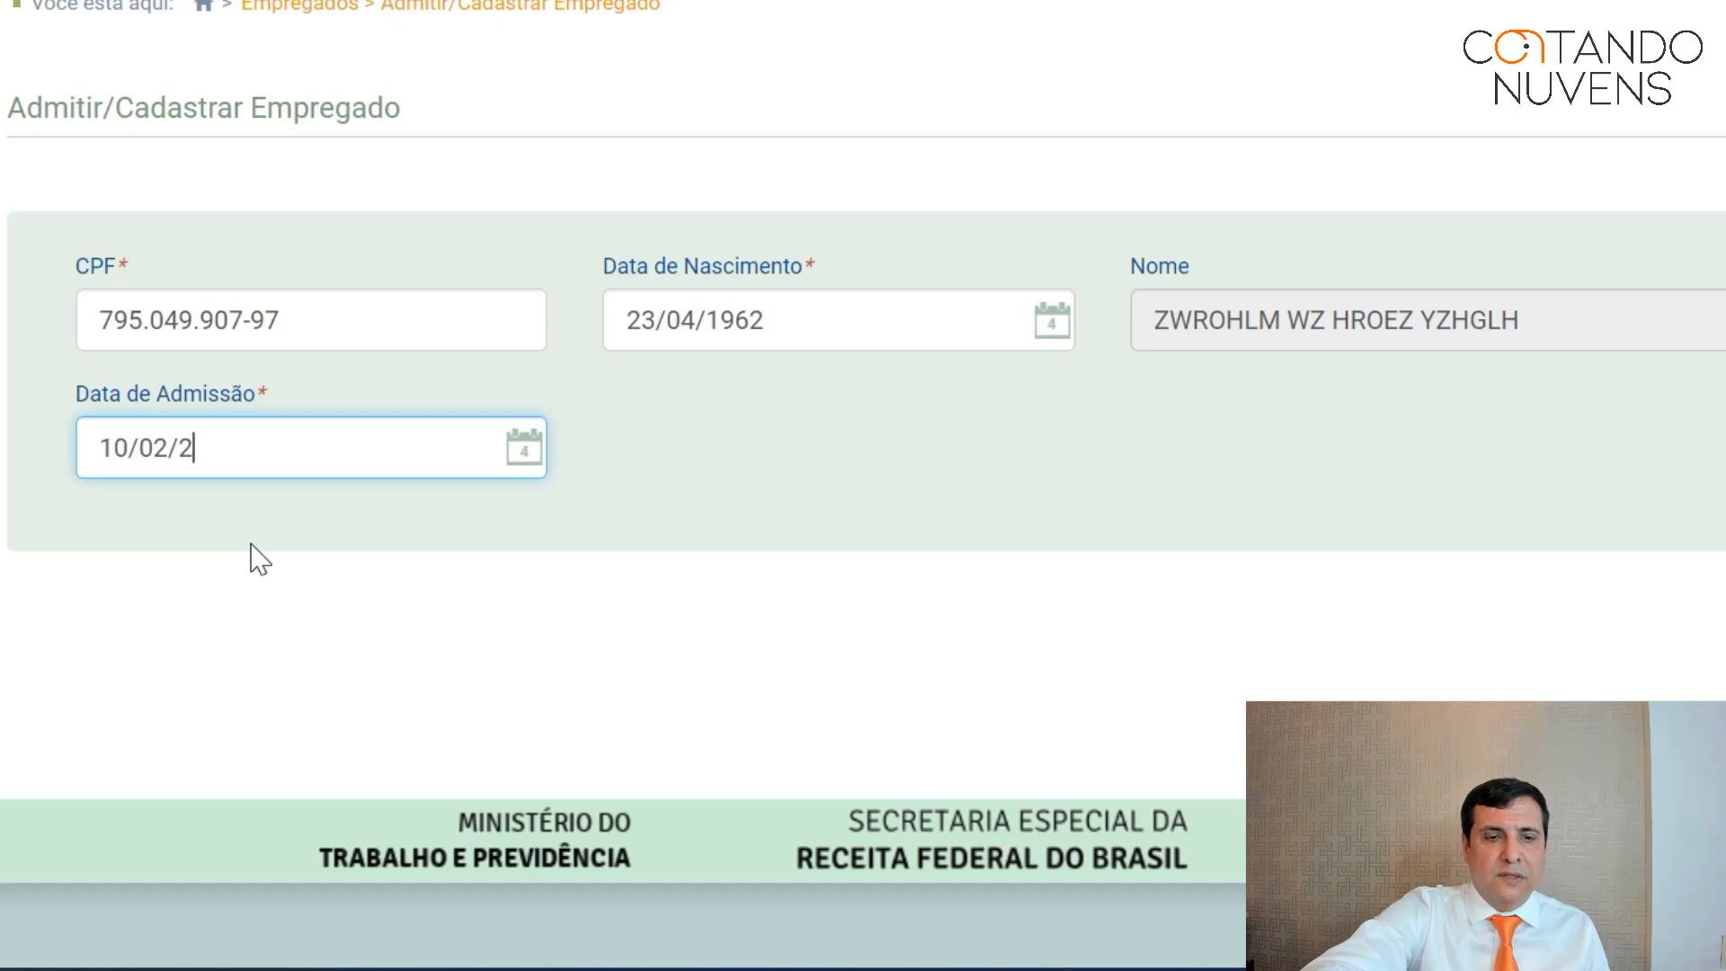
pyautogui.write('014')
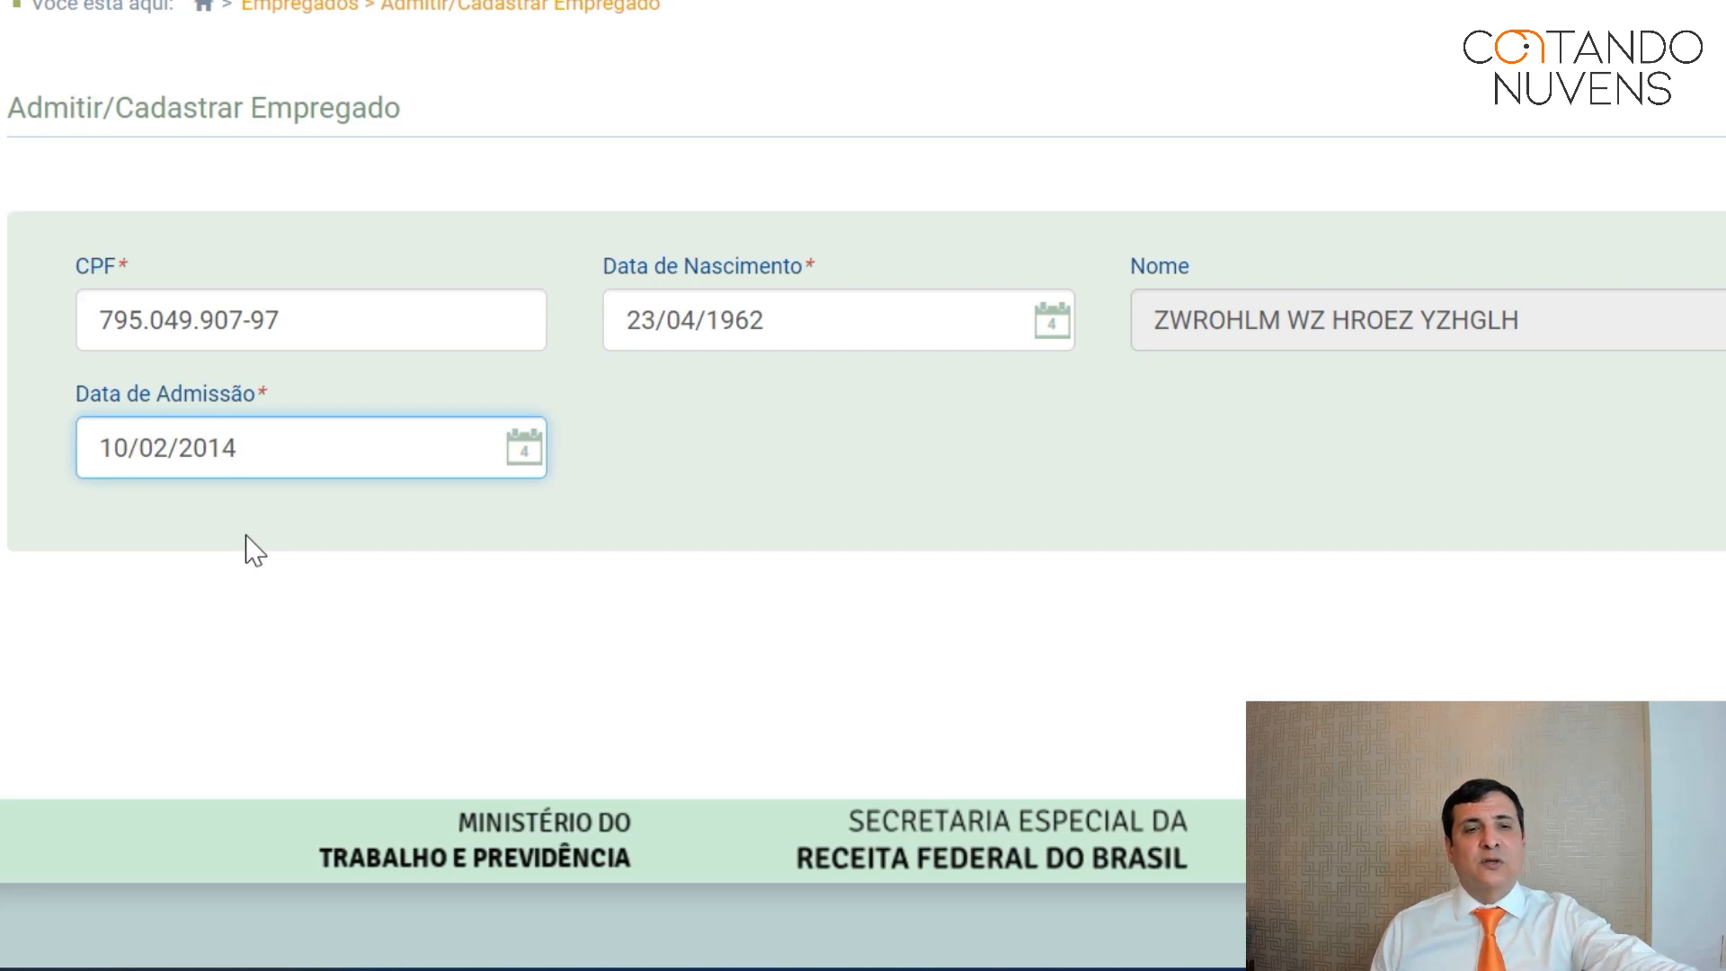
pyautogui.click(245, 536)
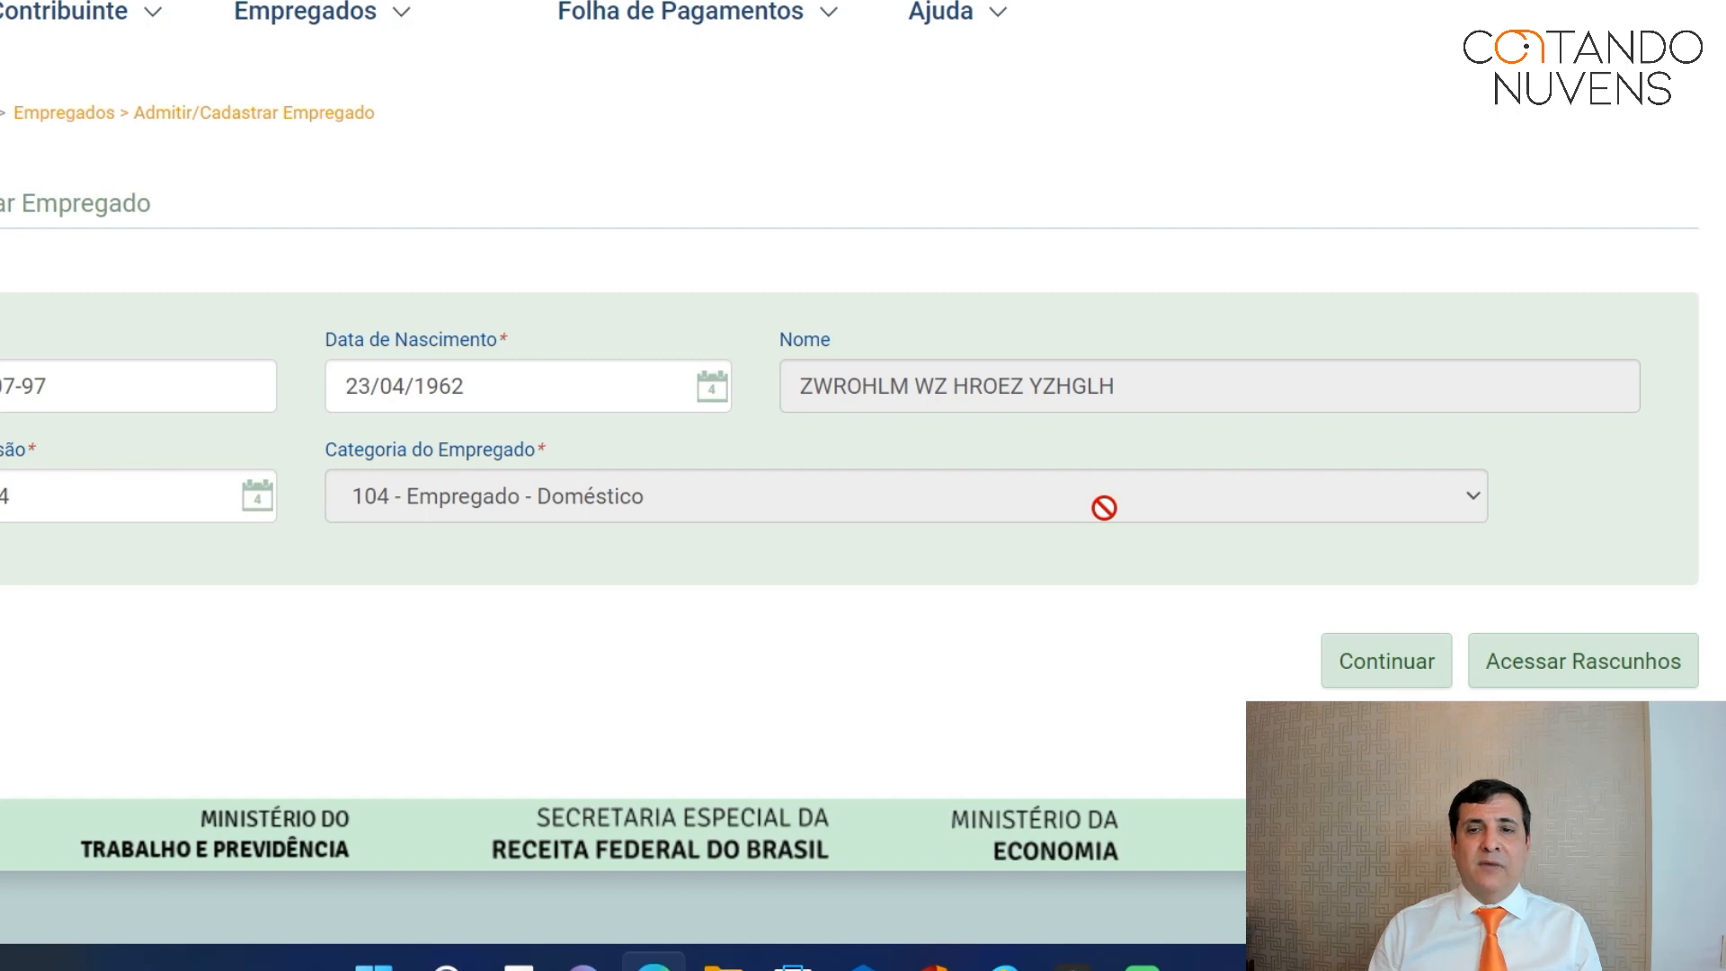
pyautogui.click(1381, 669)
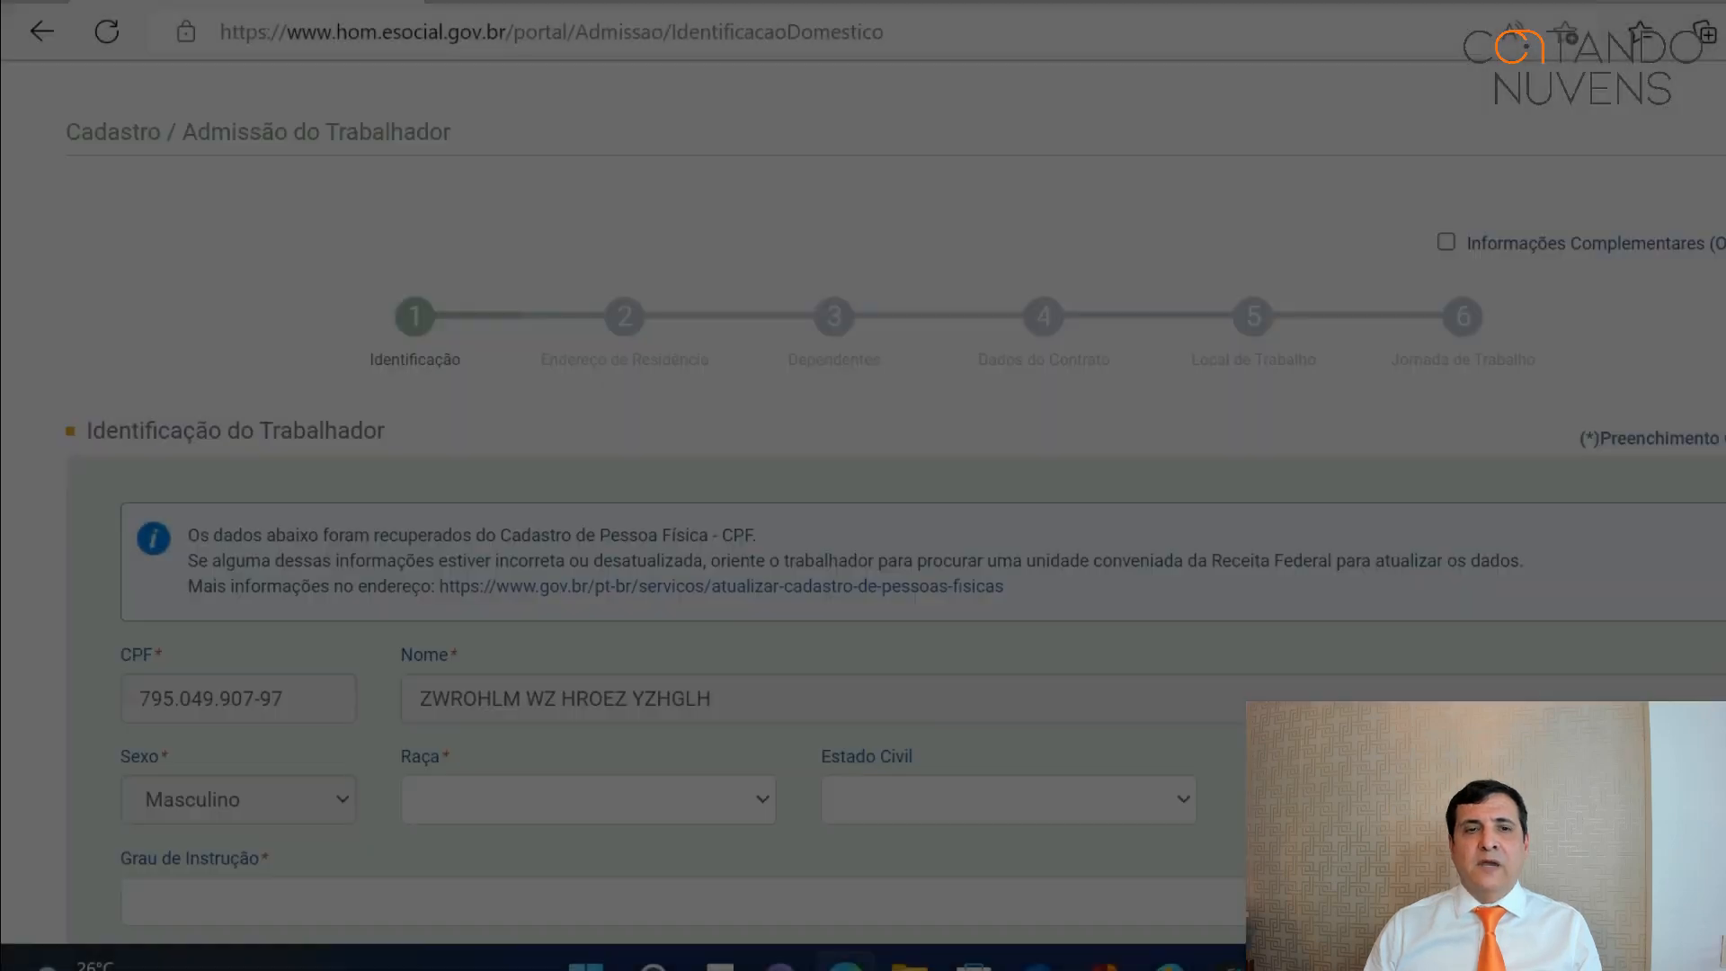
# Pick race Branca, marital status Casado, education Ensino Médio incompleto, and birth country Brasil.
pyautogui.scroll(-2, 863, 504)
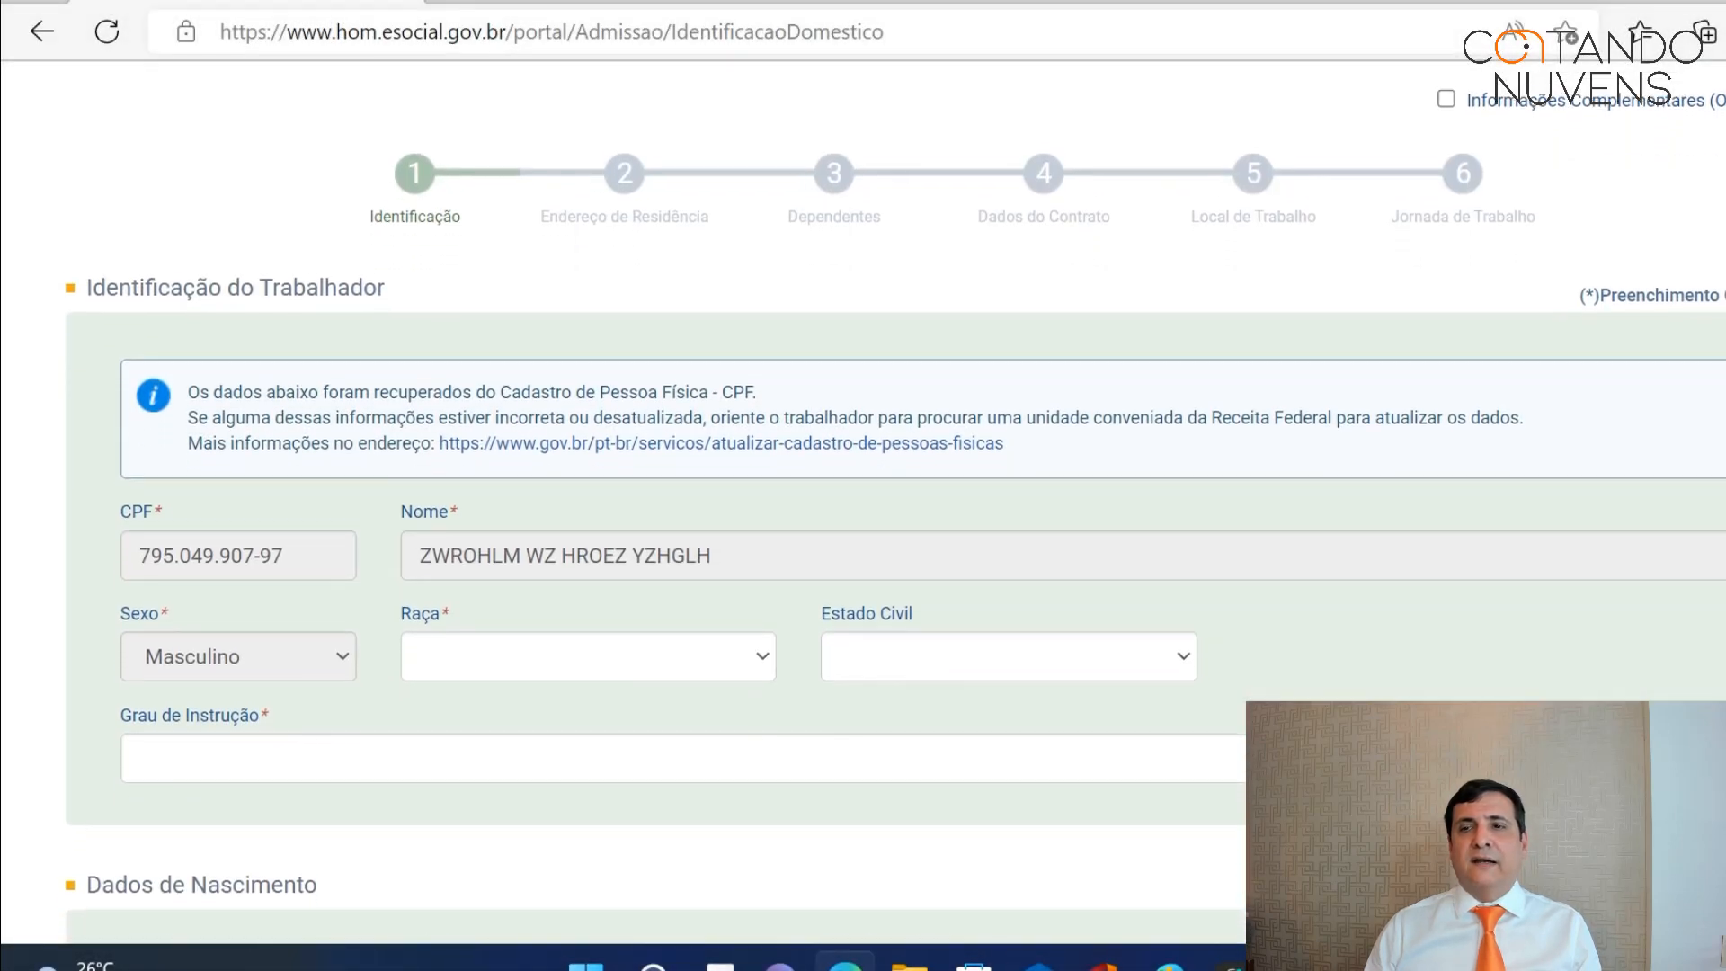
pyautogui.scroll(-1, 863, 503)
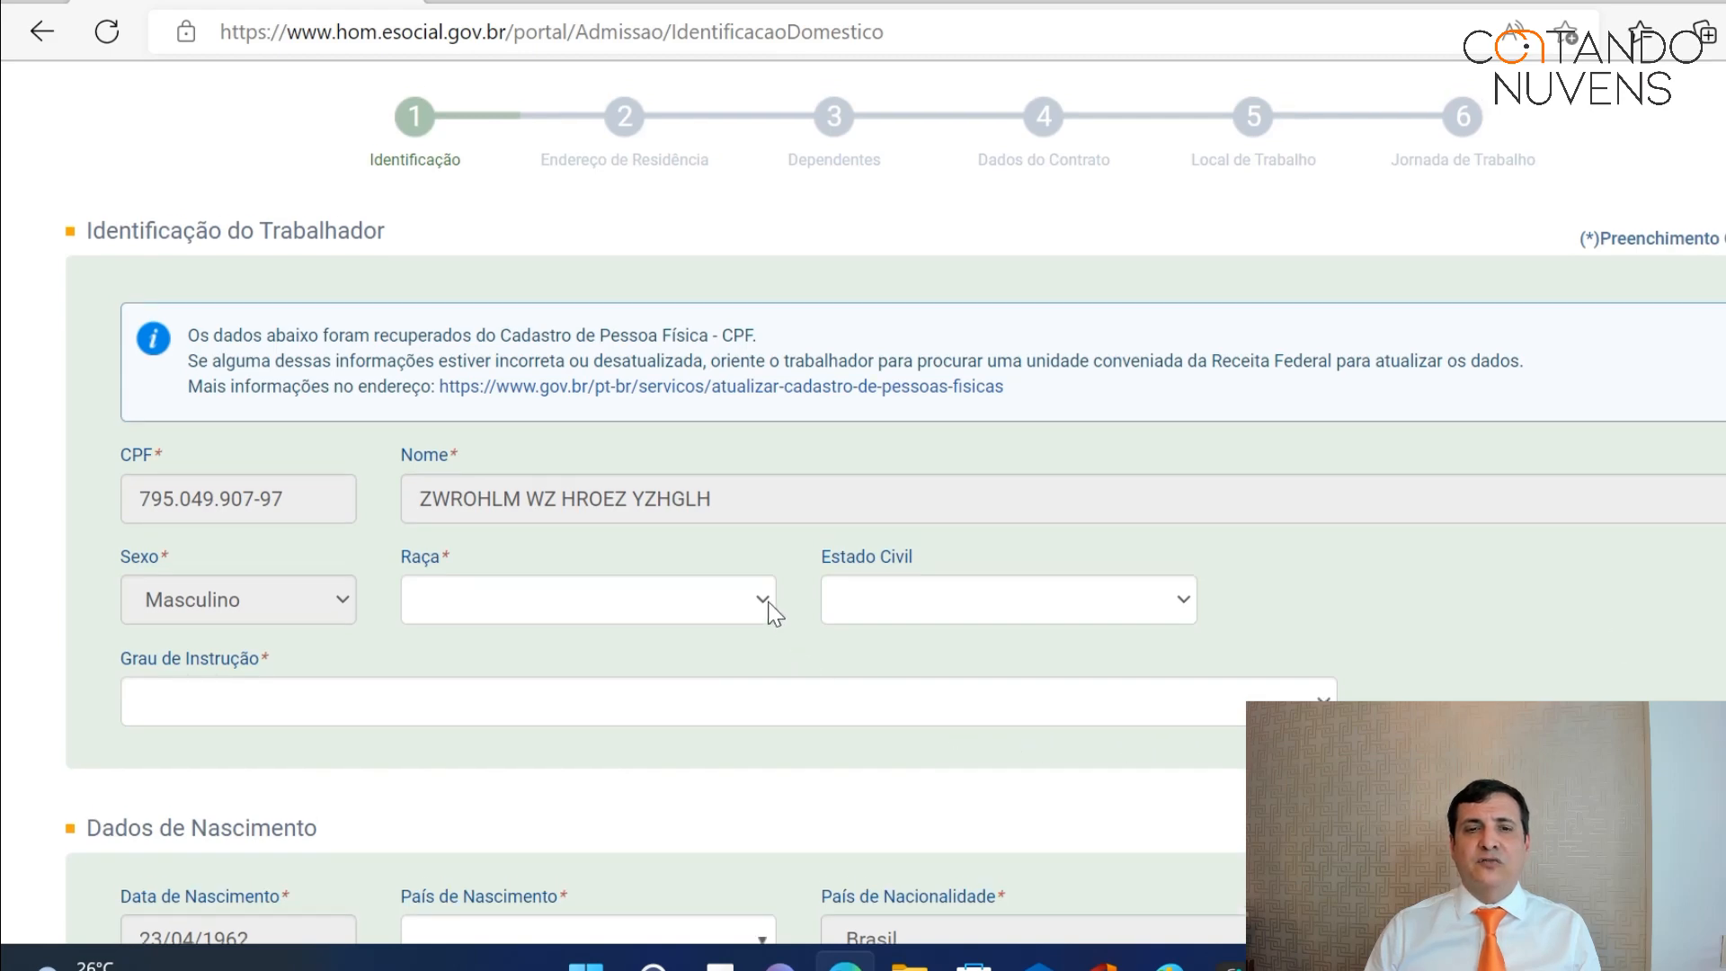
pyautogui.click(766, 602)
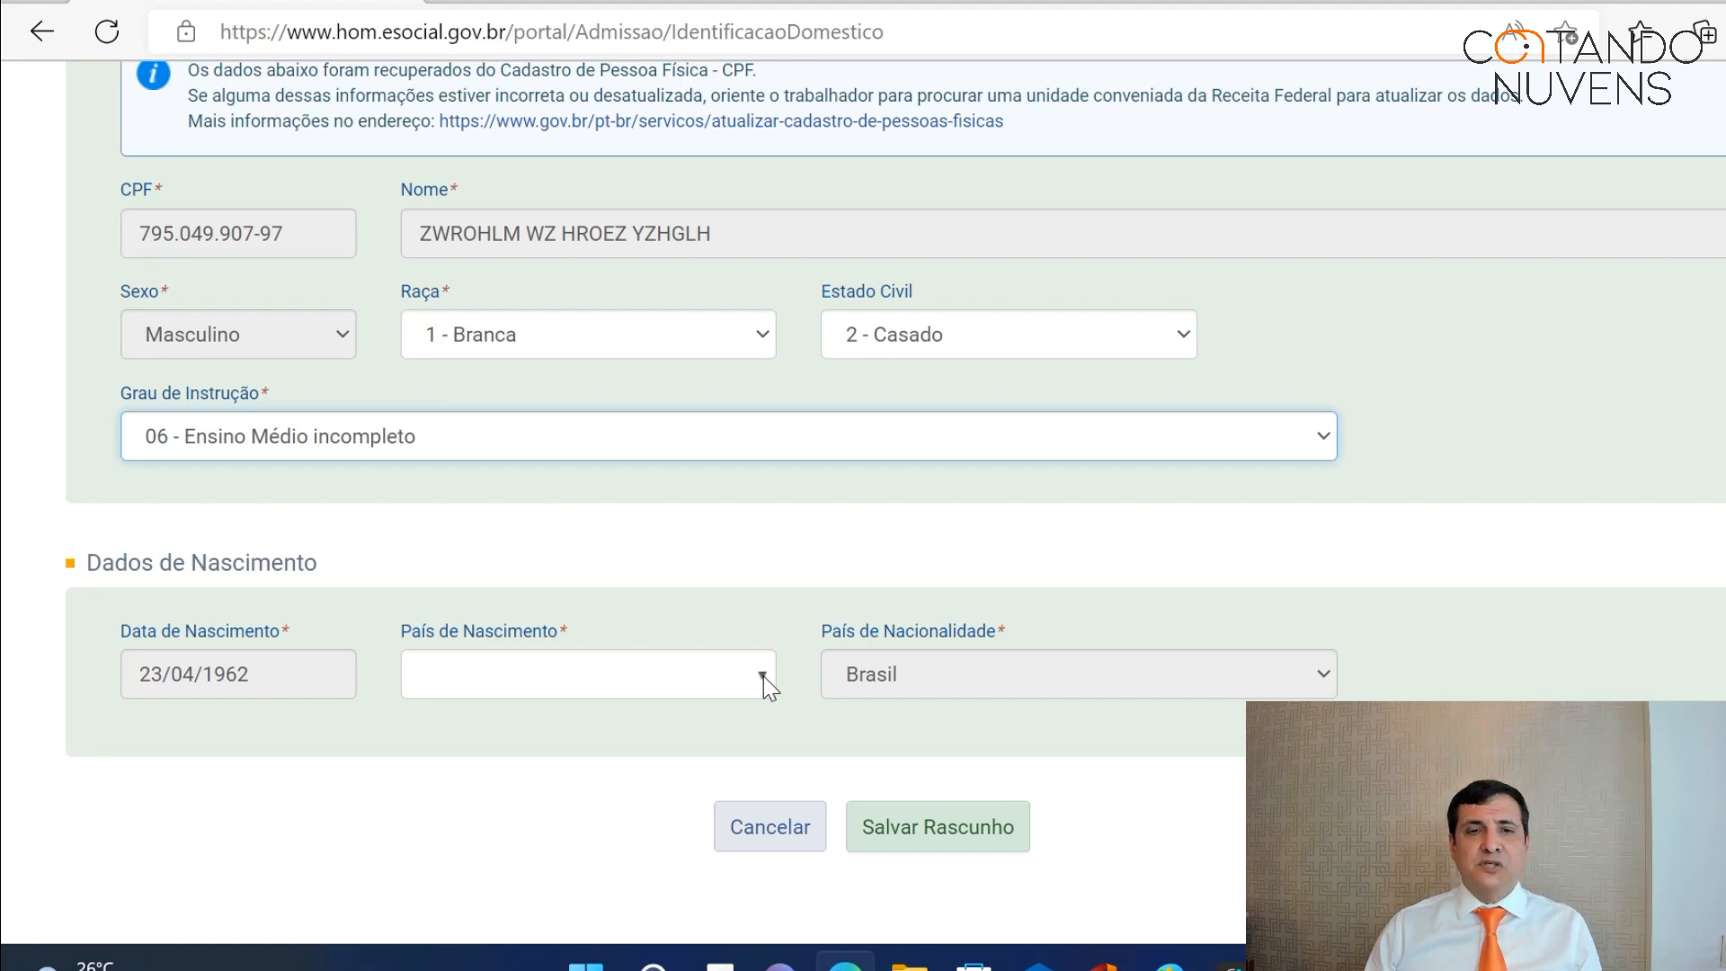
pyautogui.click(763, 676)
pyautogui.click(568, 722)
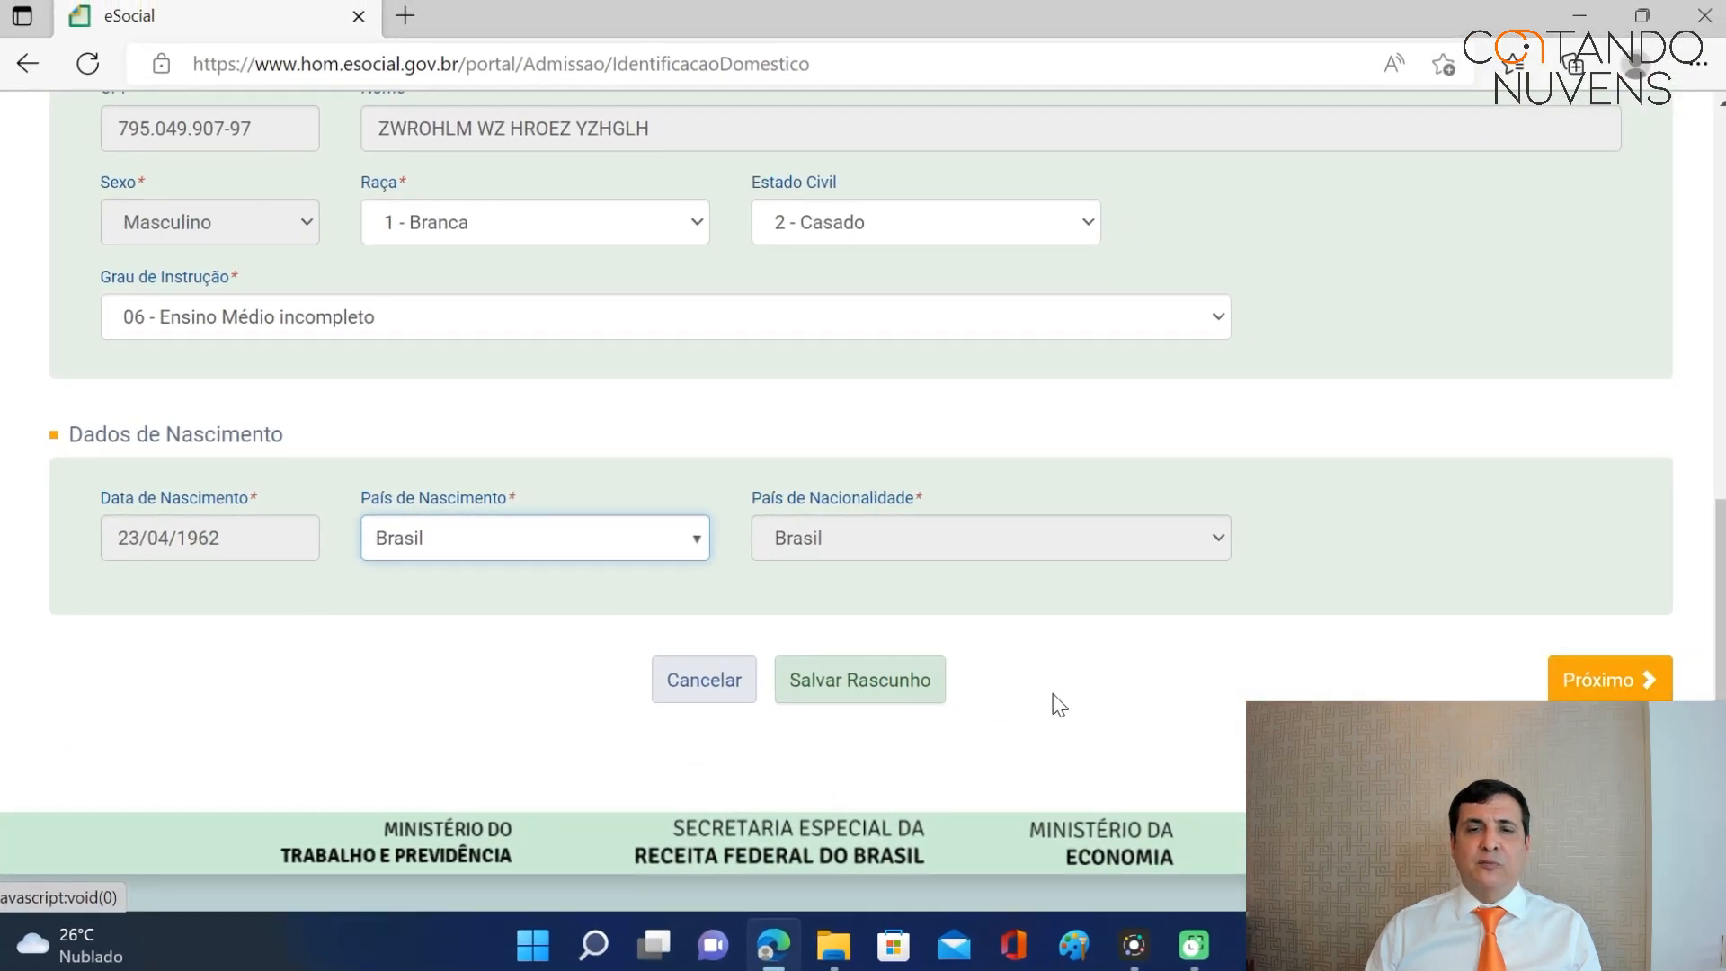
# Save the worker identification as a draft, then advance to the residence address step.
pyautogui.click(882, 681)
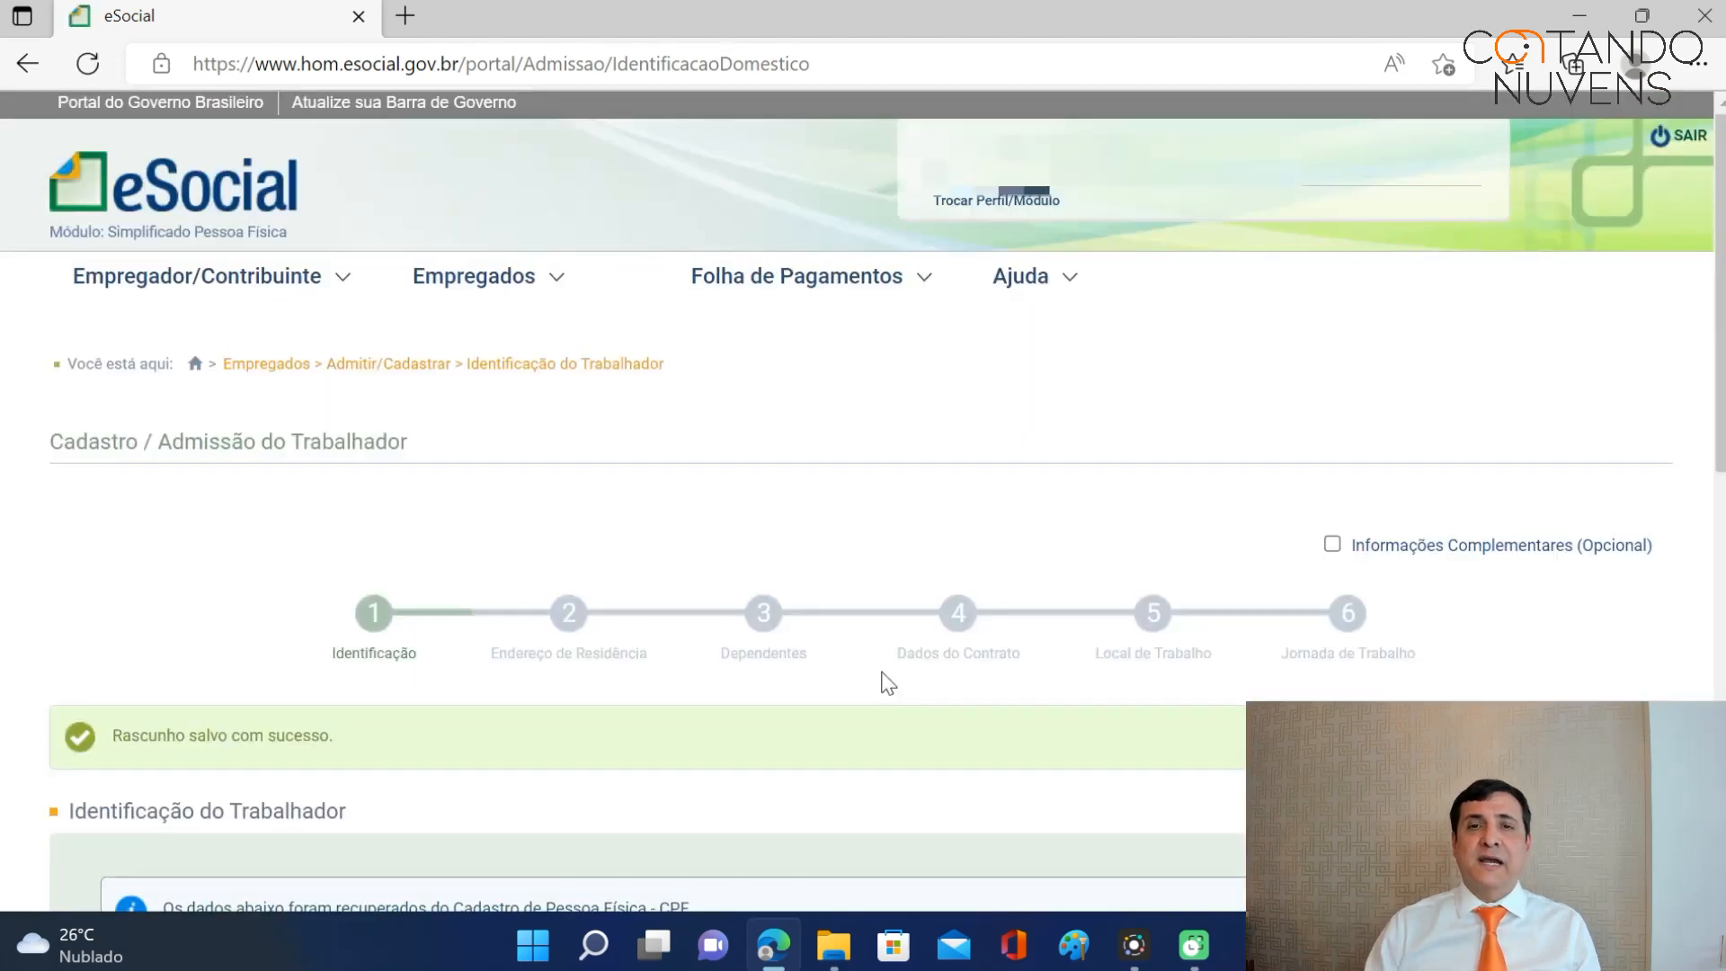
pyautogui.scroll(-5, 1722, 265)
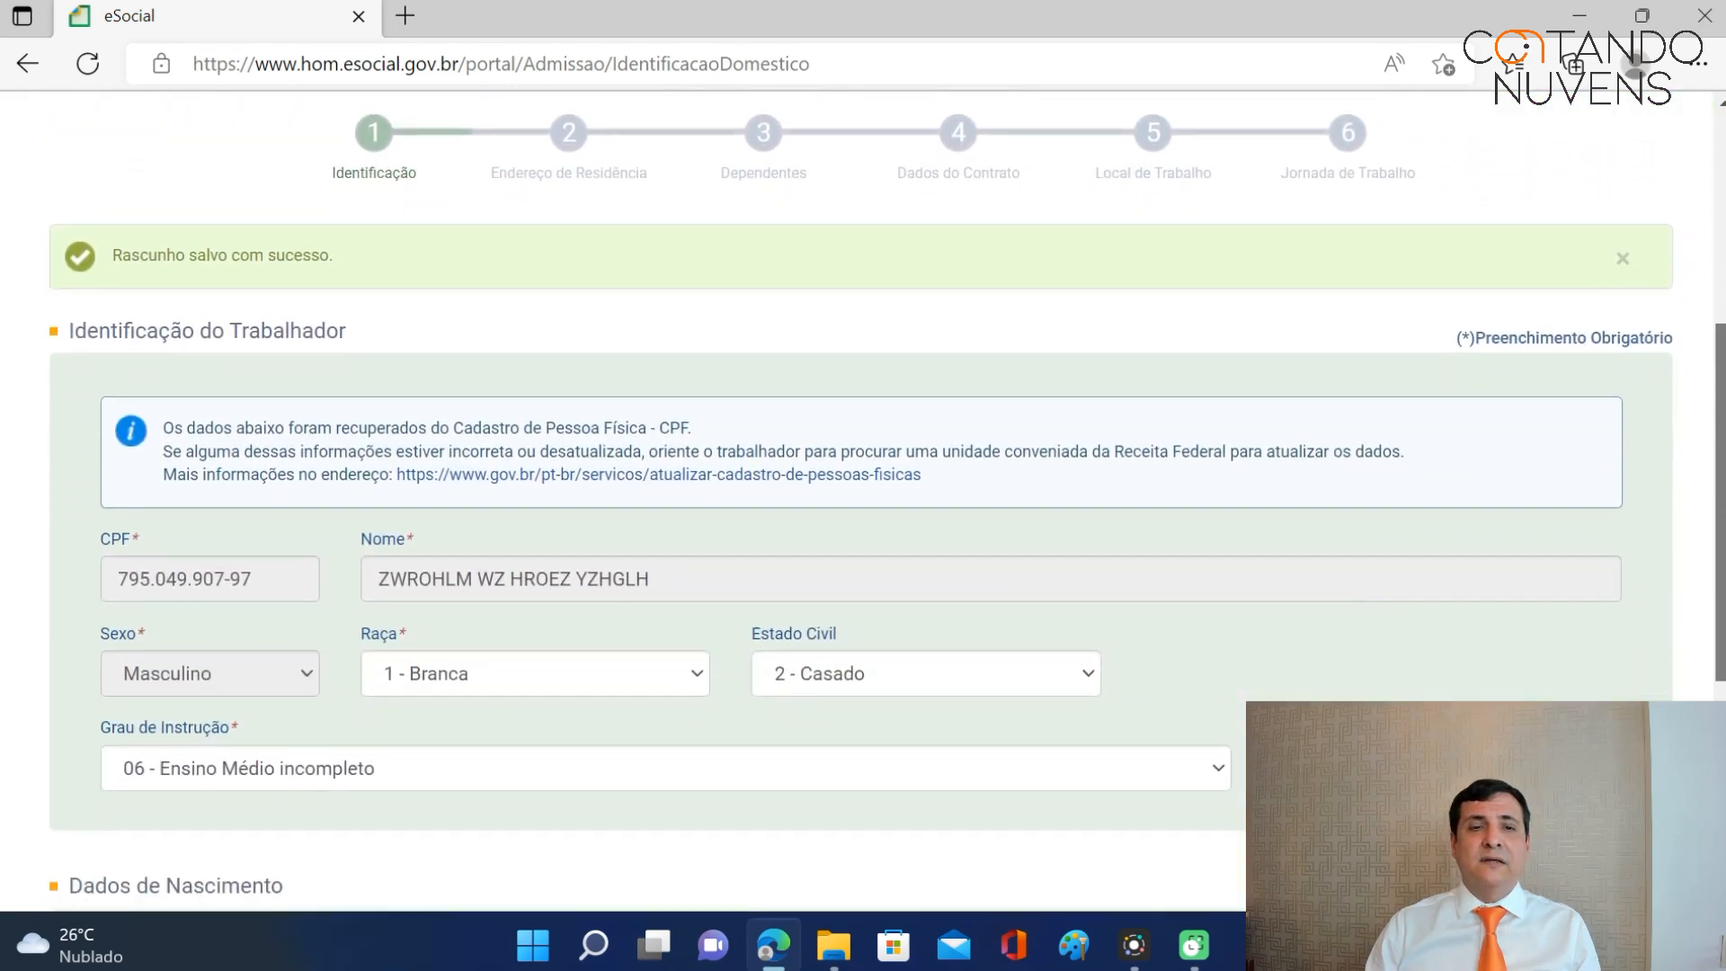
pyautogui.moveTo(1722, 467); pyautogui.dragTo(1722, 490)
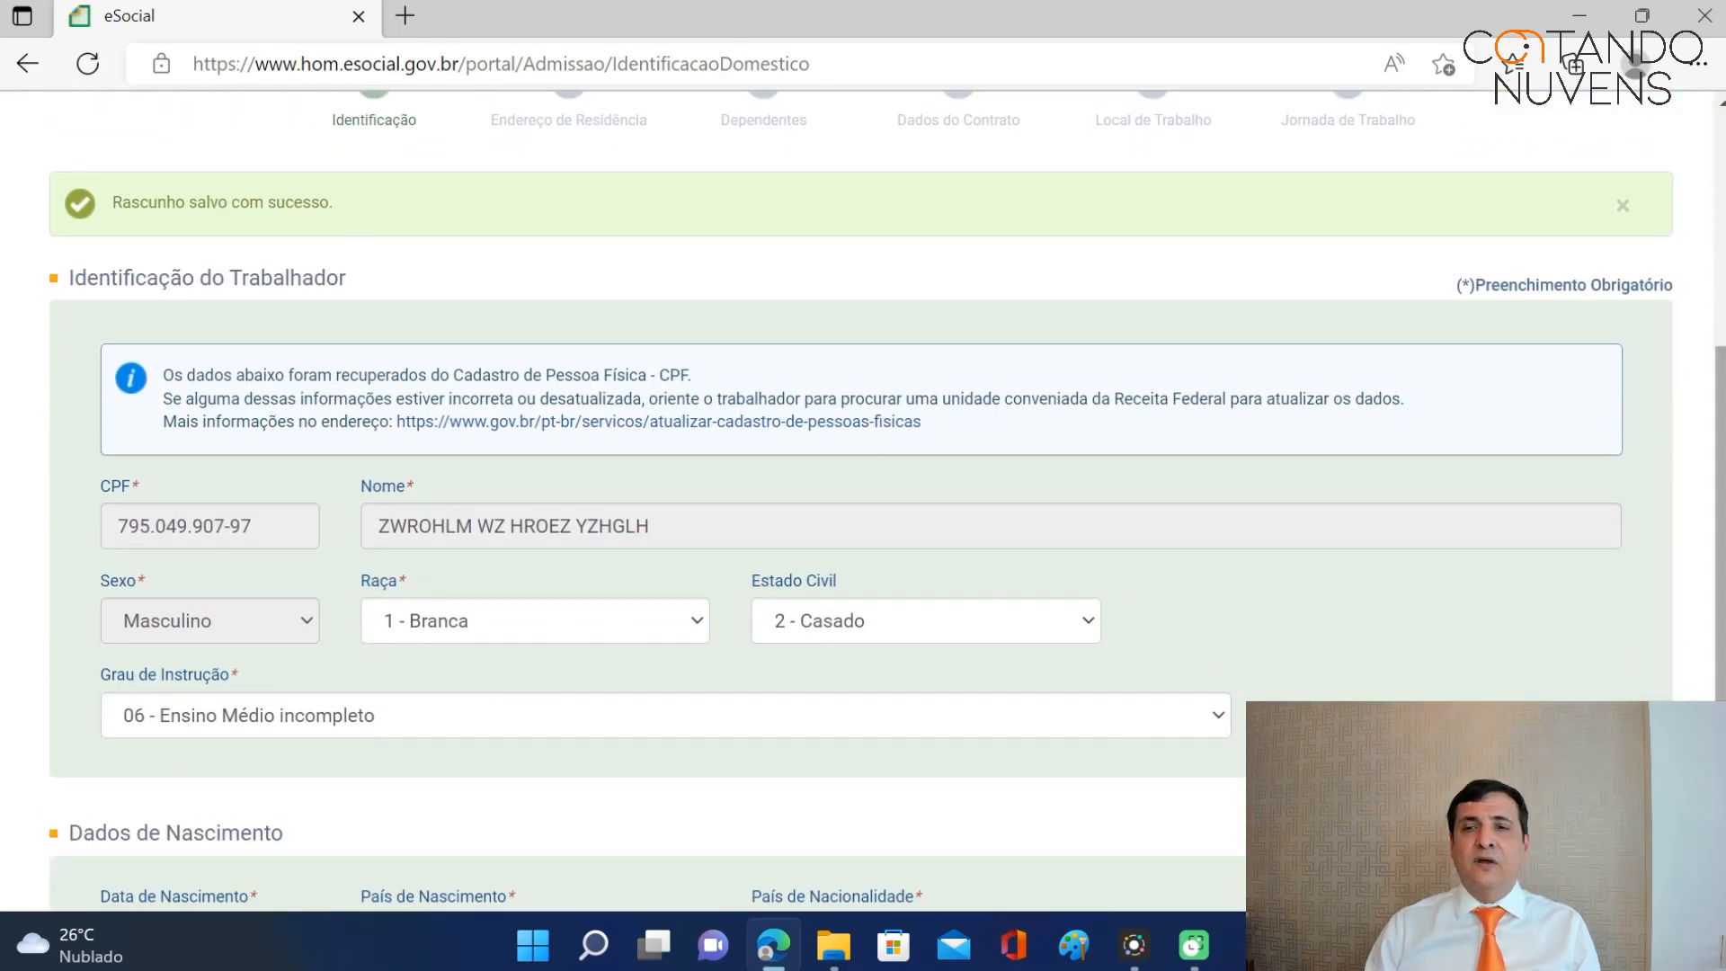
pyautogui.scroll(-4, 863, 494)
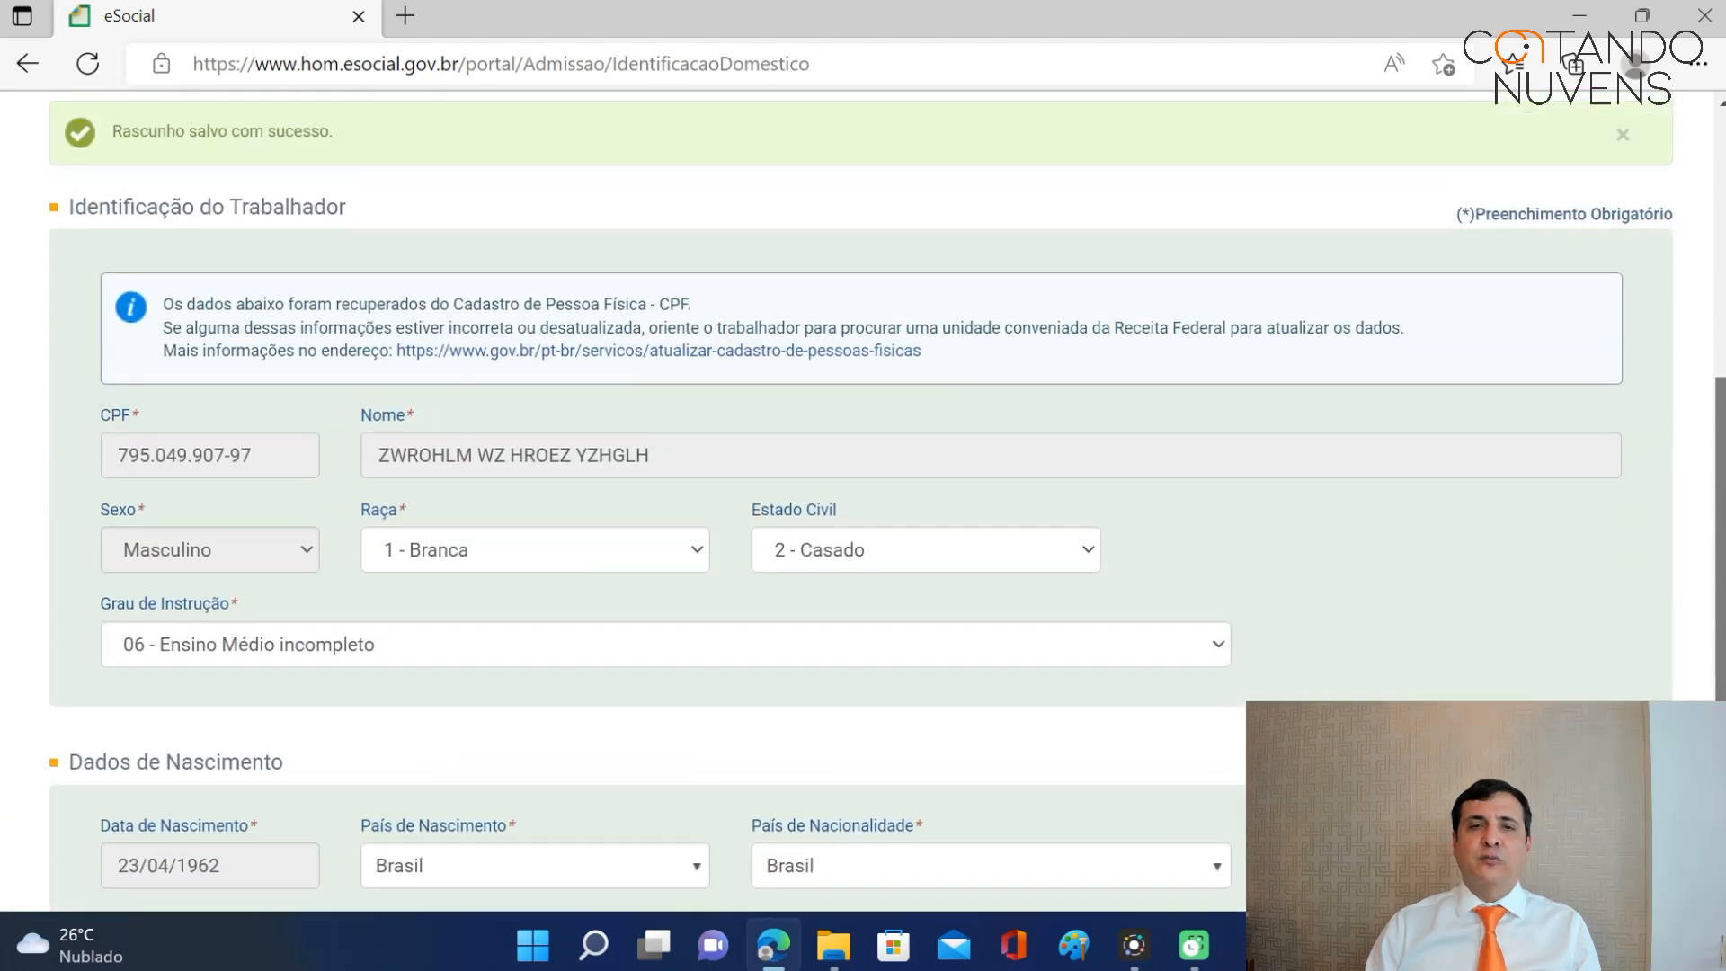
pyautogui.moveTo(1721, 558); pyautogui.dragTo(1720, 460)
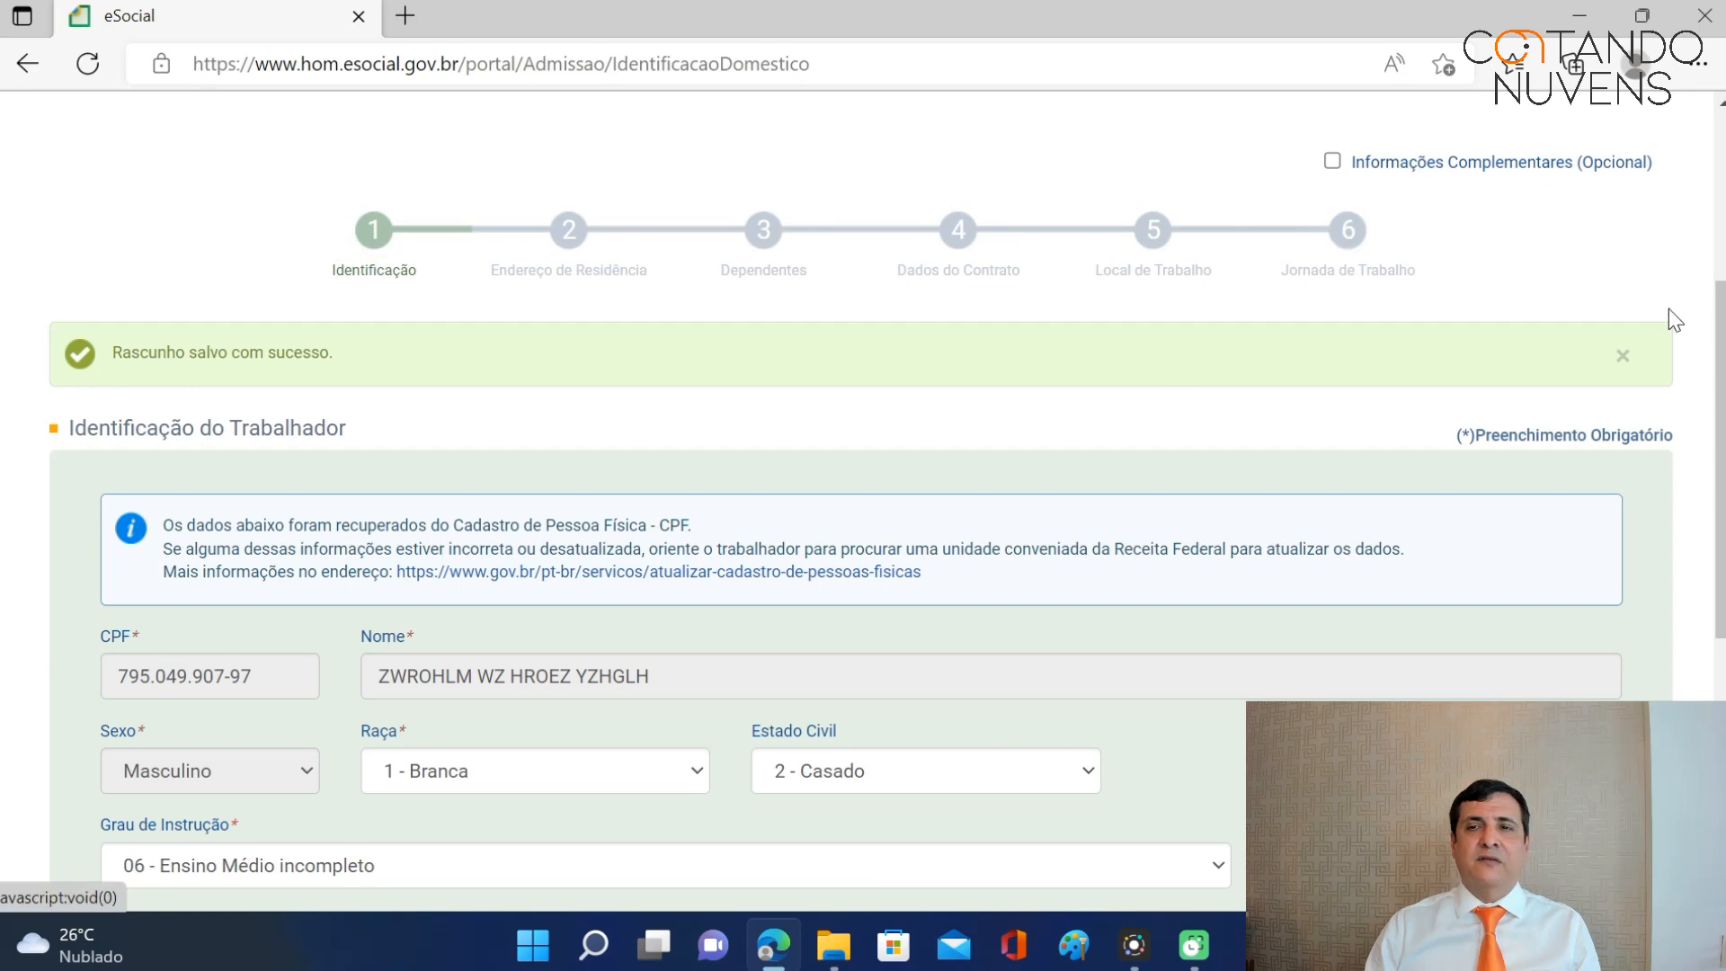
pyautogui.moveTo(1721, 460); pyautogui.dragTo(1721, 711)
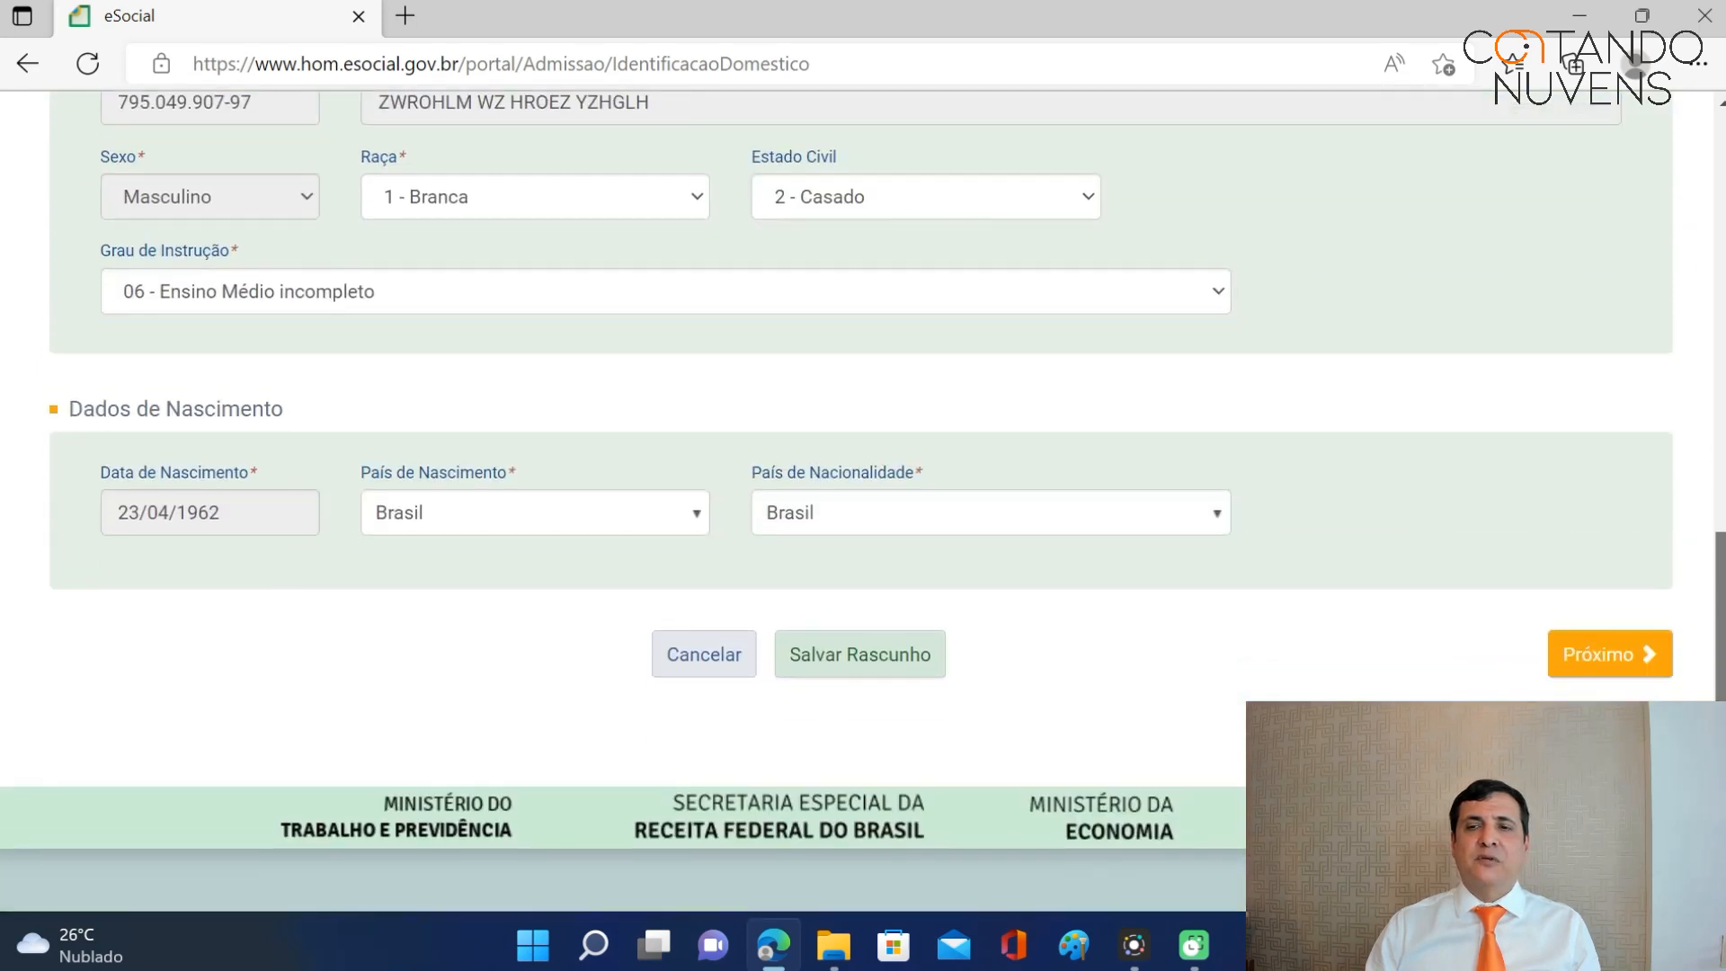
pyautogui.click(1605, 657)
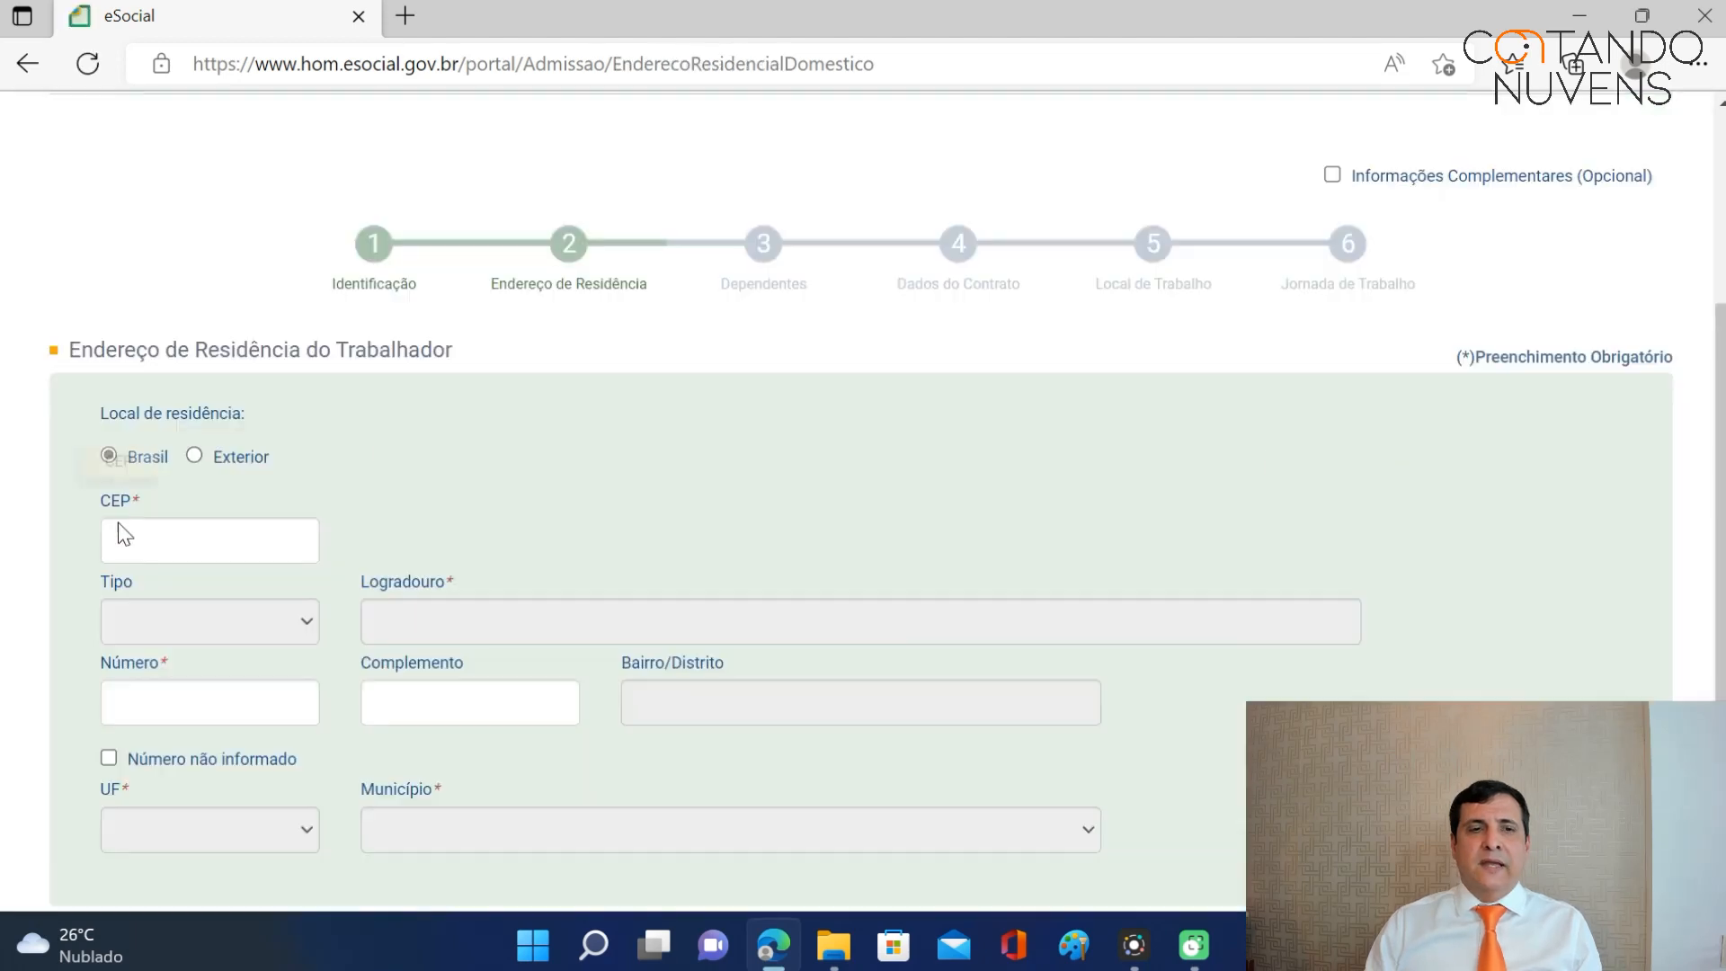
# Enter the worker's postal code so street, district, state and city auto-fill.
pyautogui.click(124, 537)
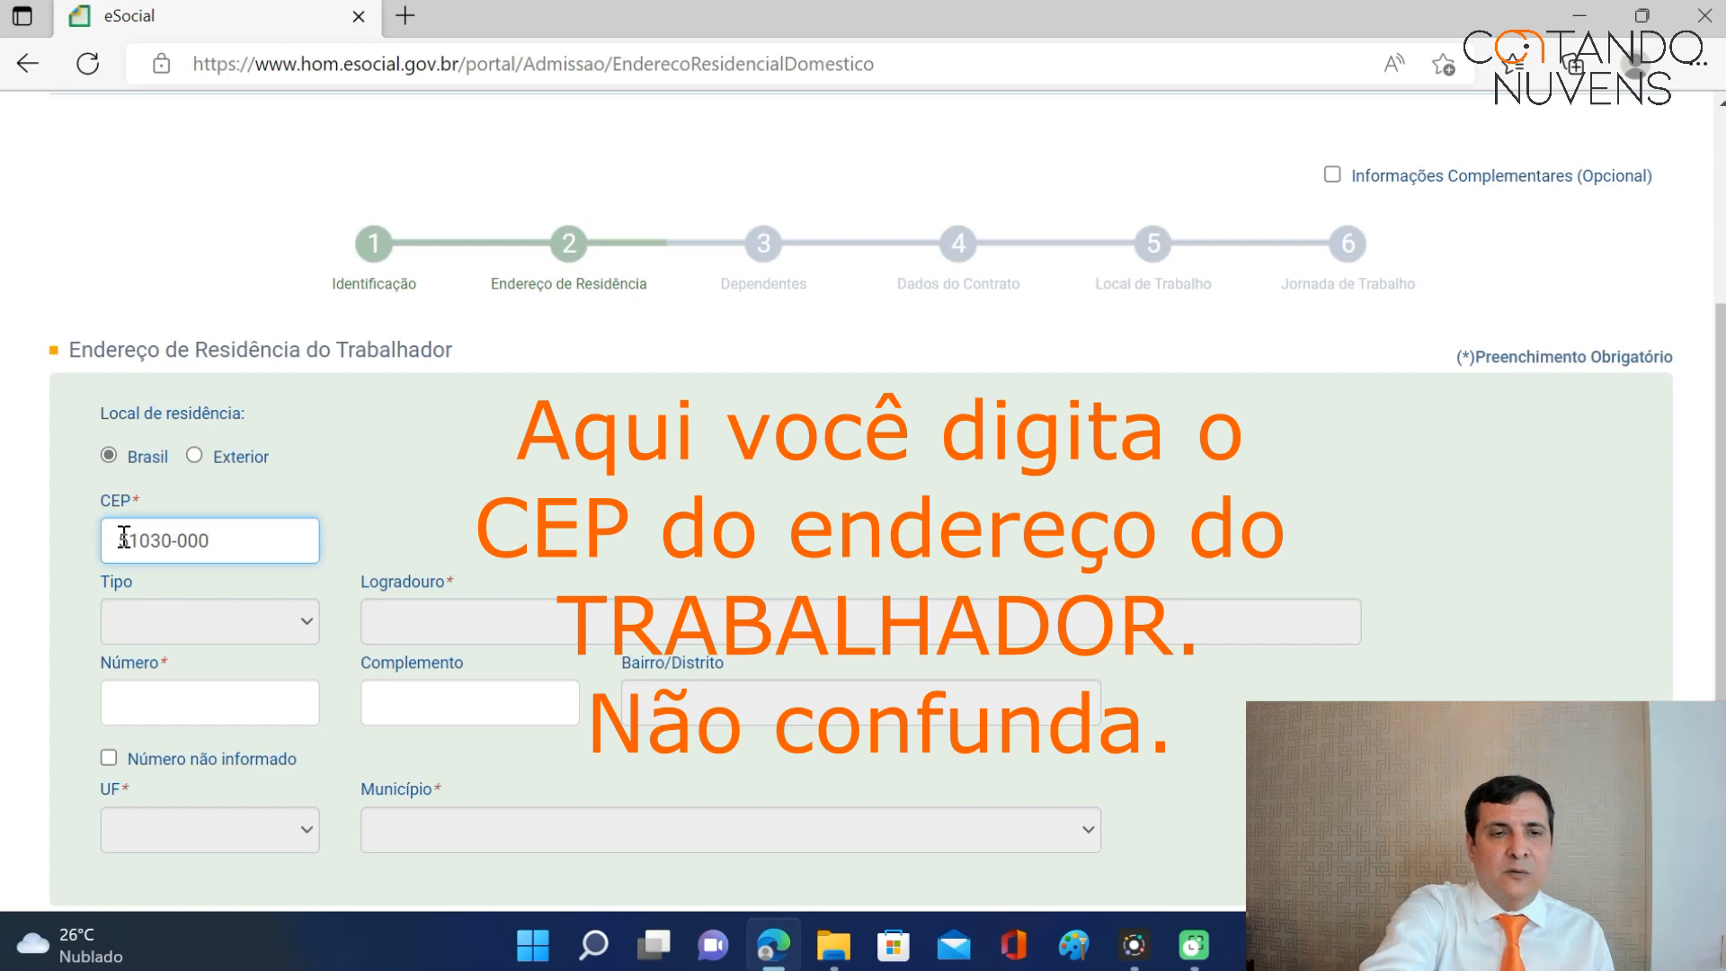
pyautogui.press('Tab')
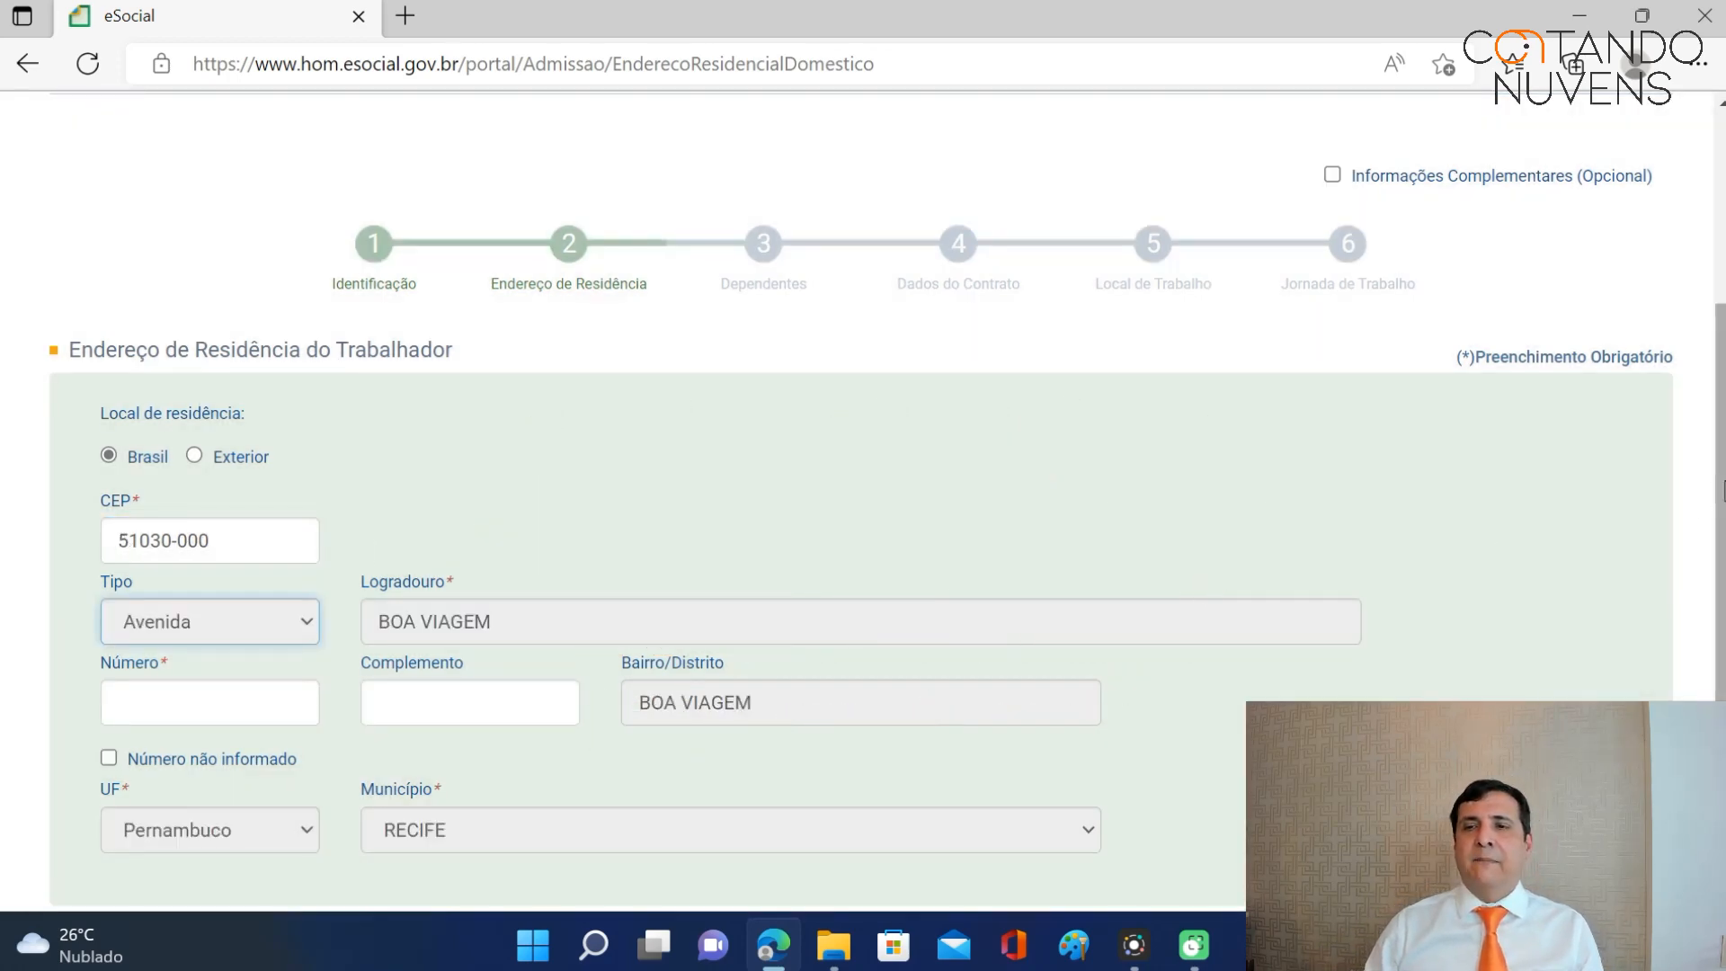
pyautogui.scroll(-2, 1346, 564)
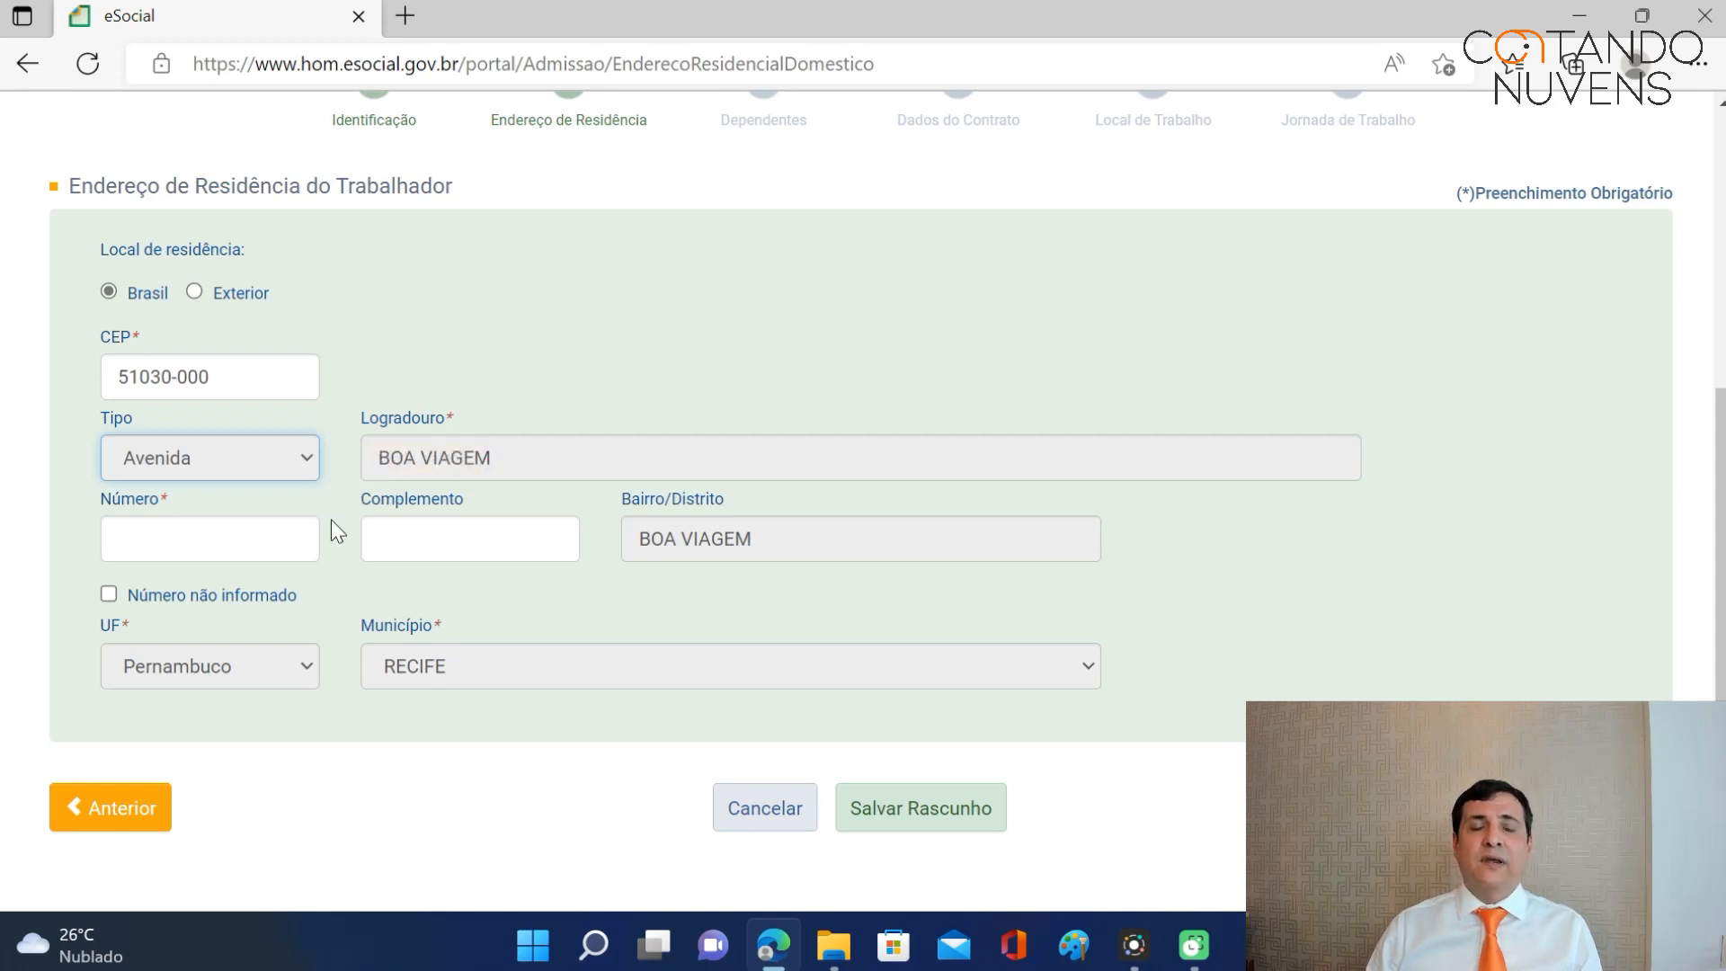
# Fill in the worker's house number and apartment complement.
pyautogui.click(218, 534)
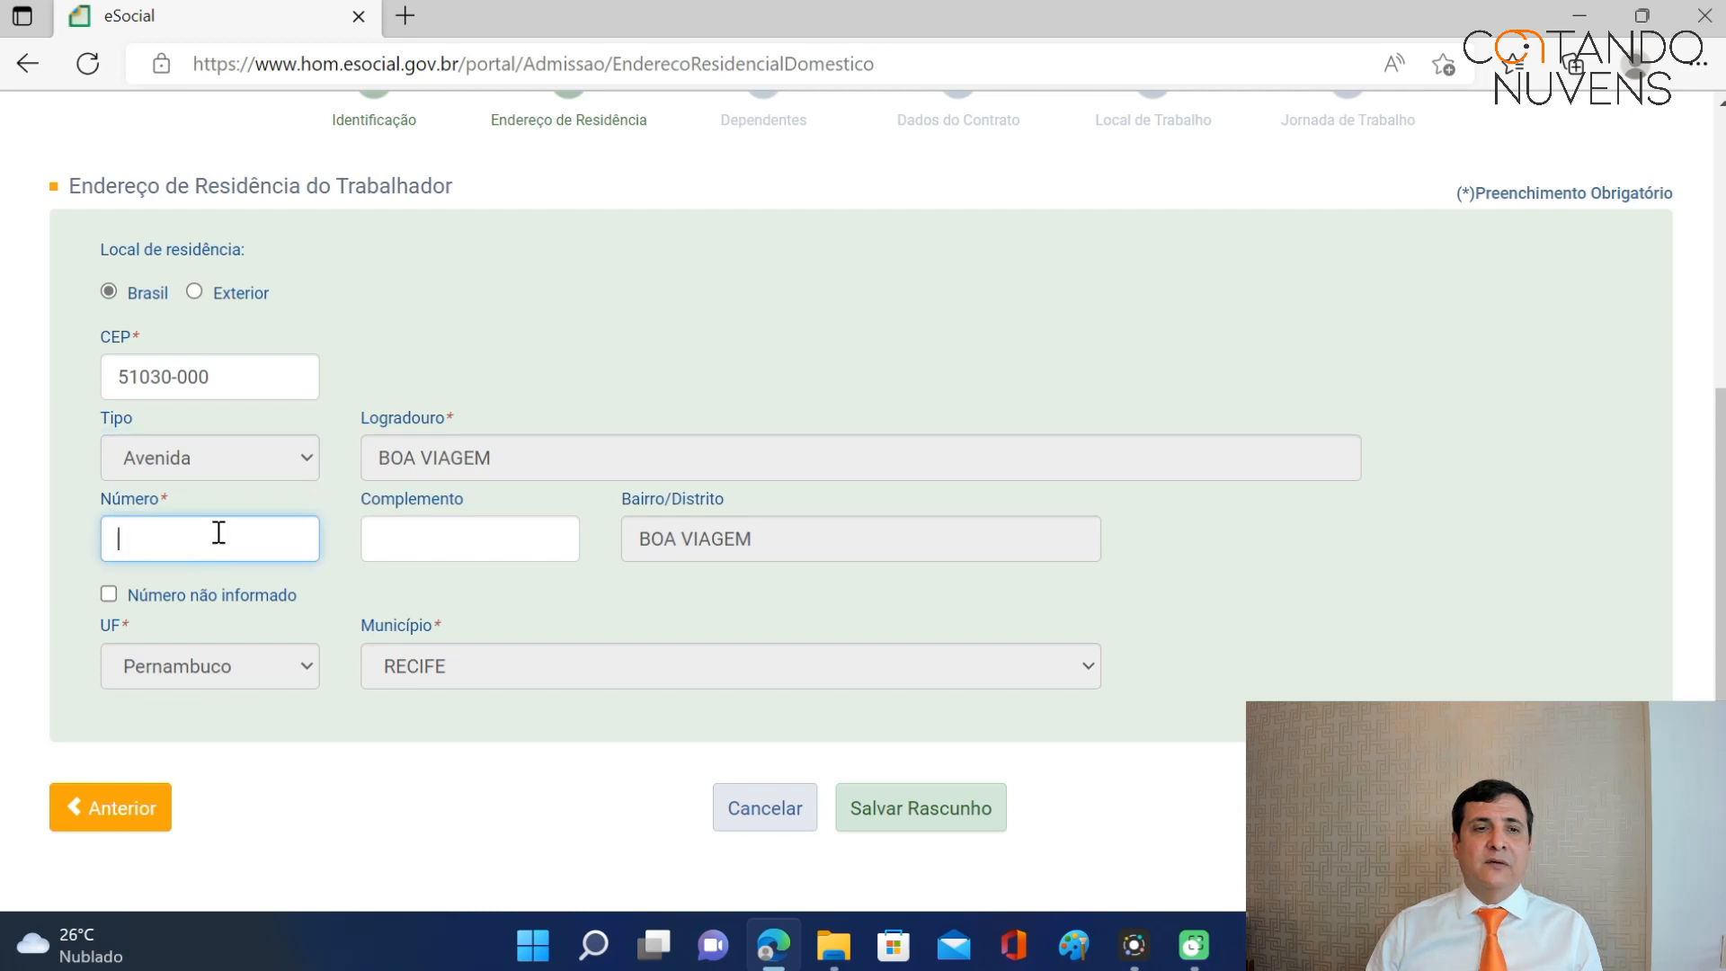
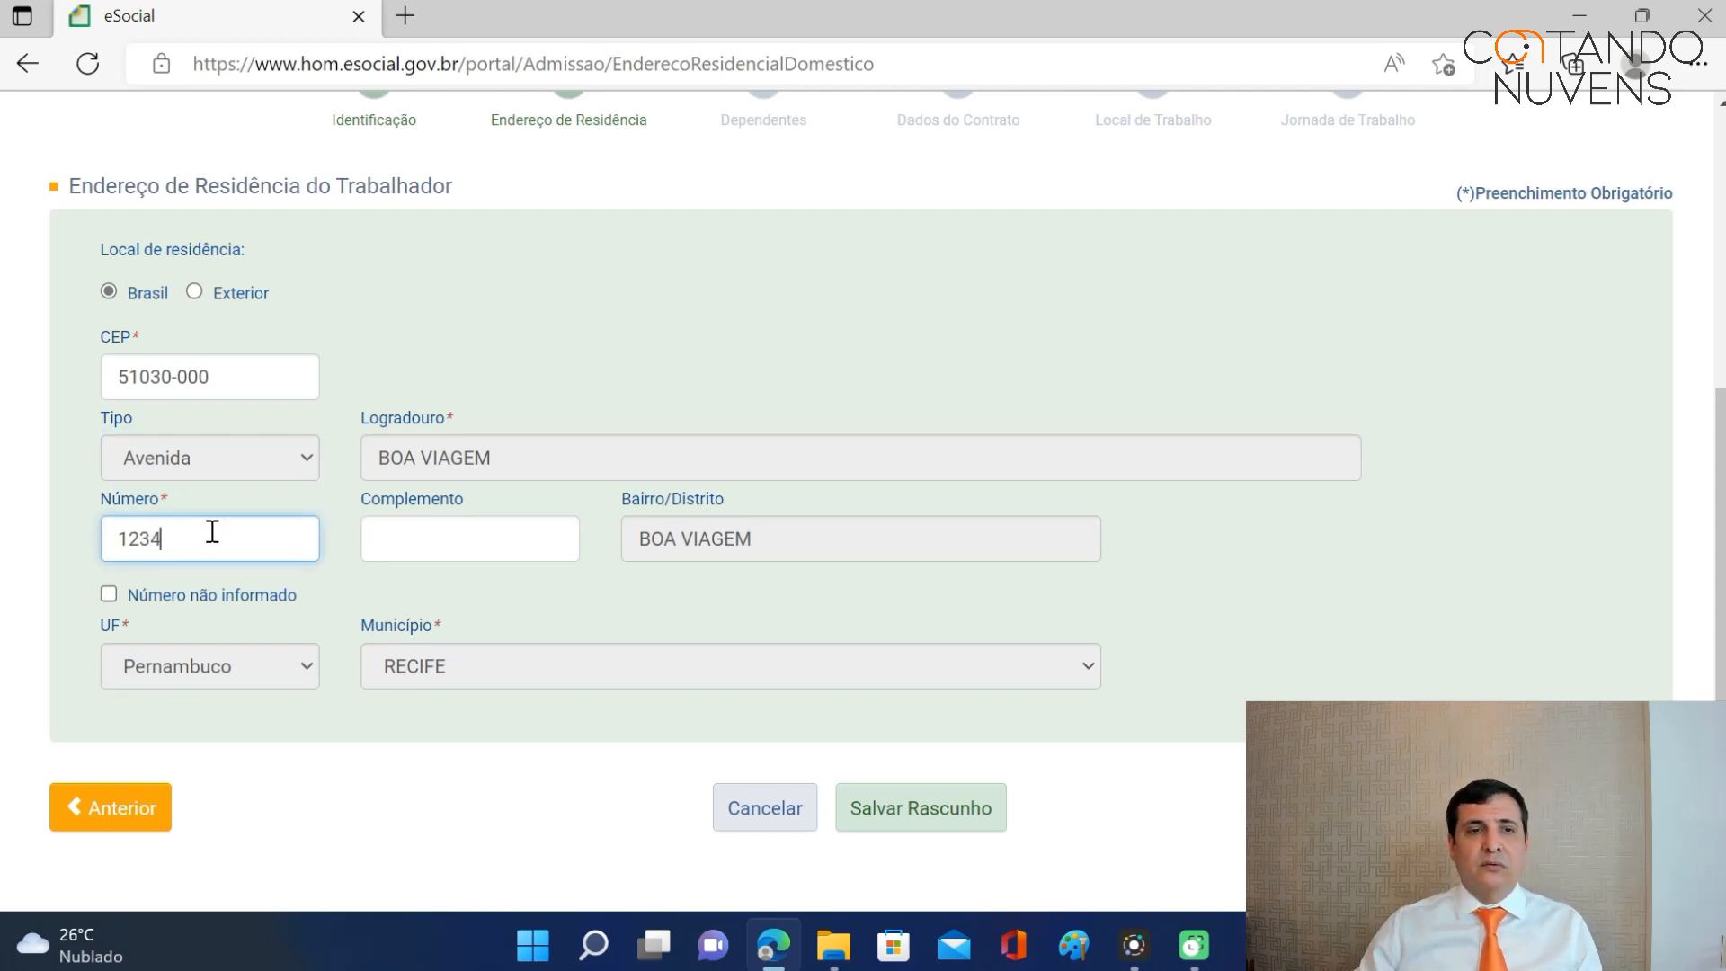
pyautogui.click(420, 537)
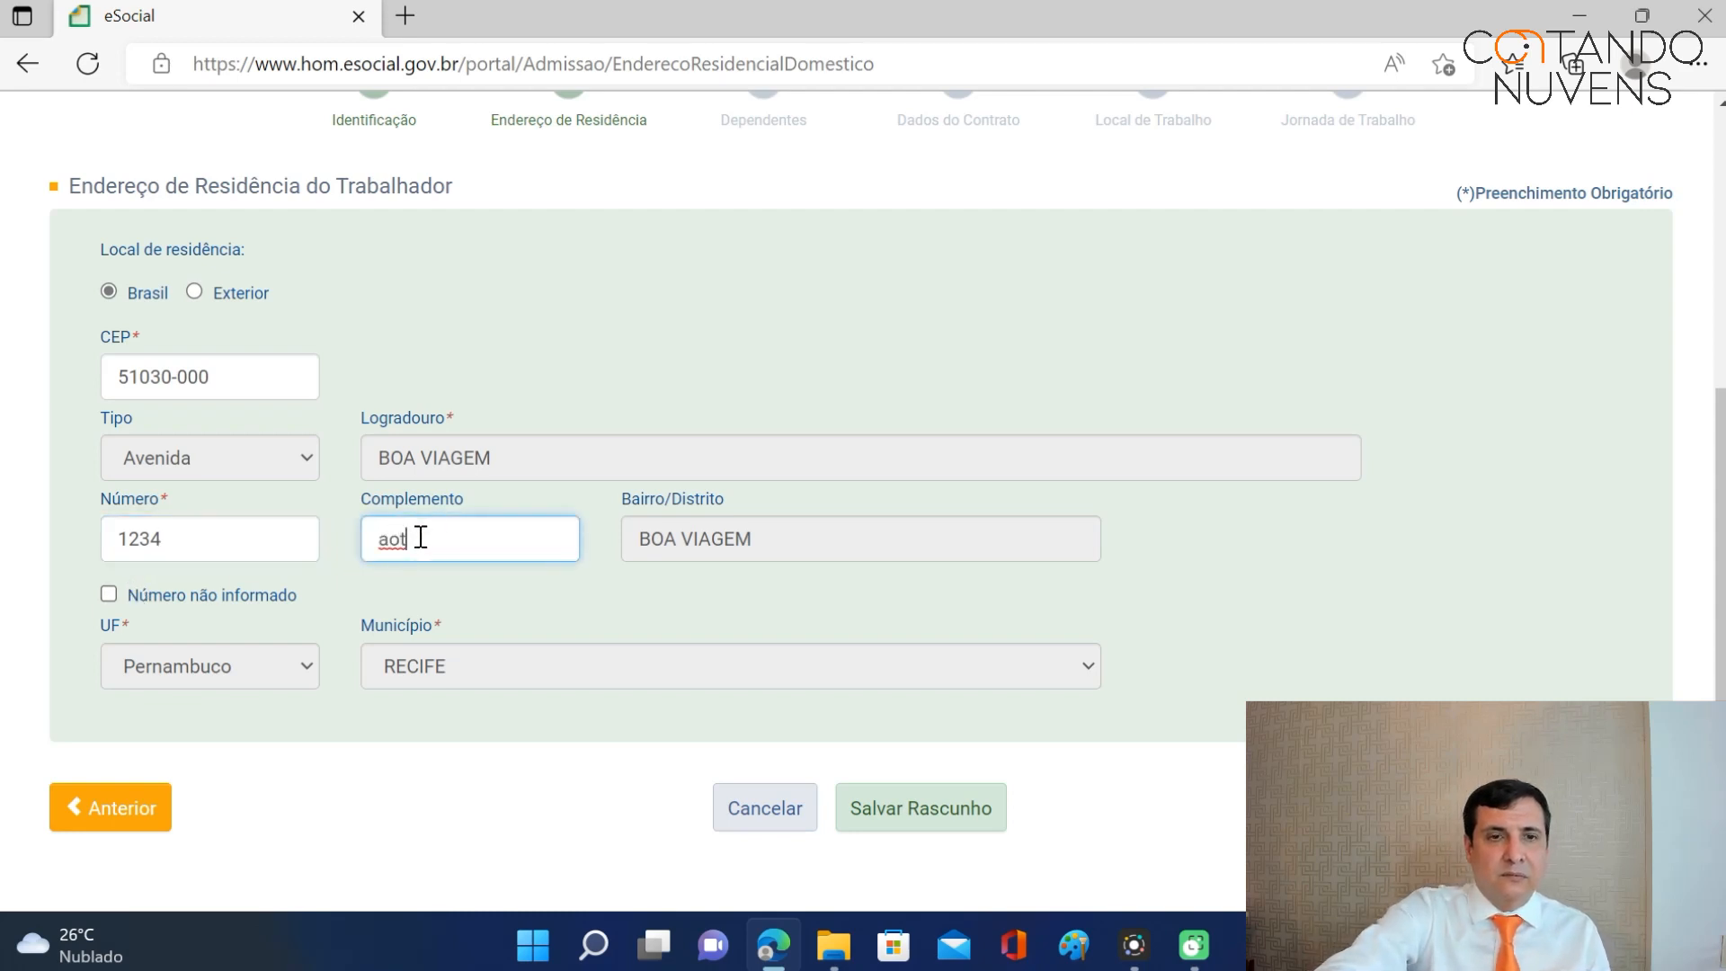
pyautogui.press('BackSpace')
pyautogui.press('BackSpace')
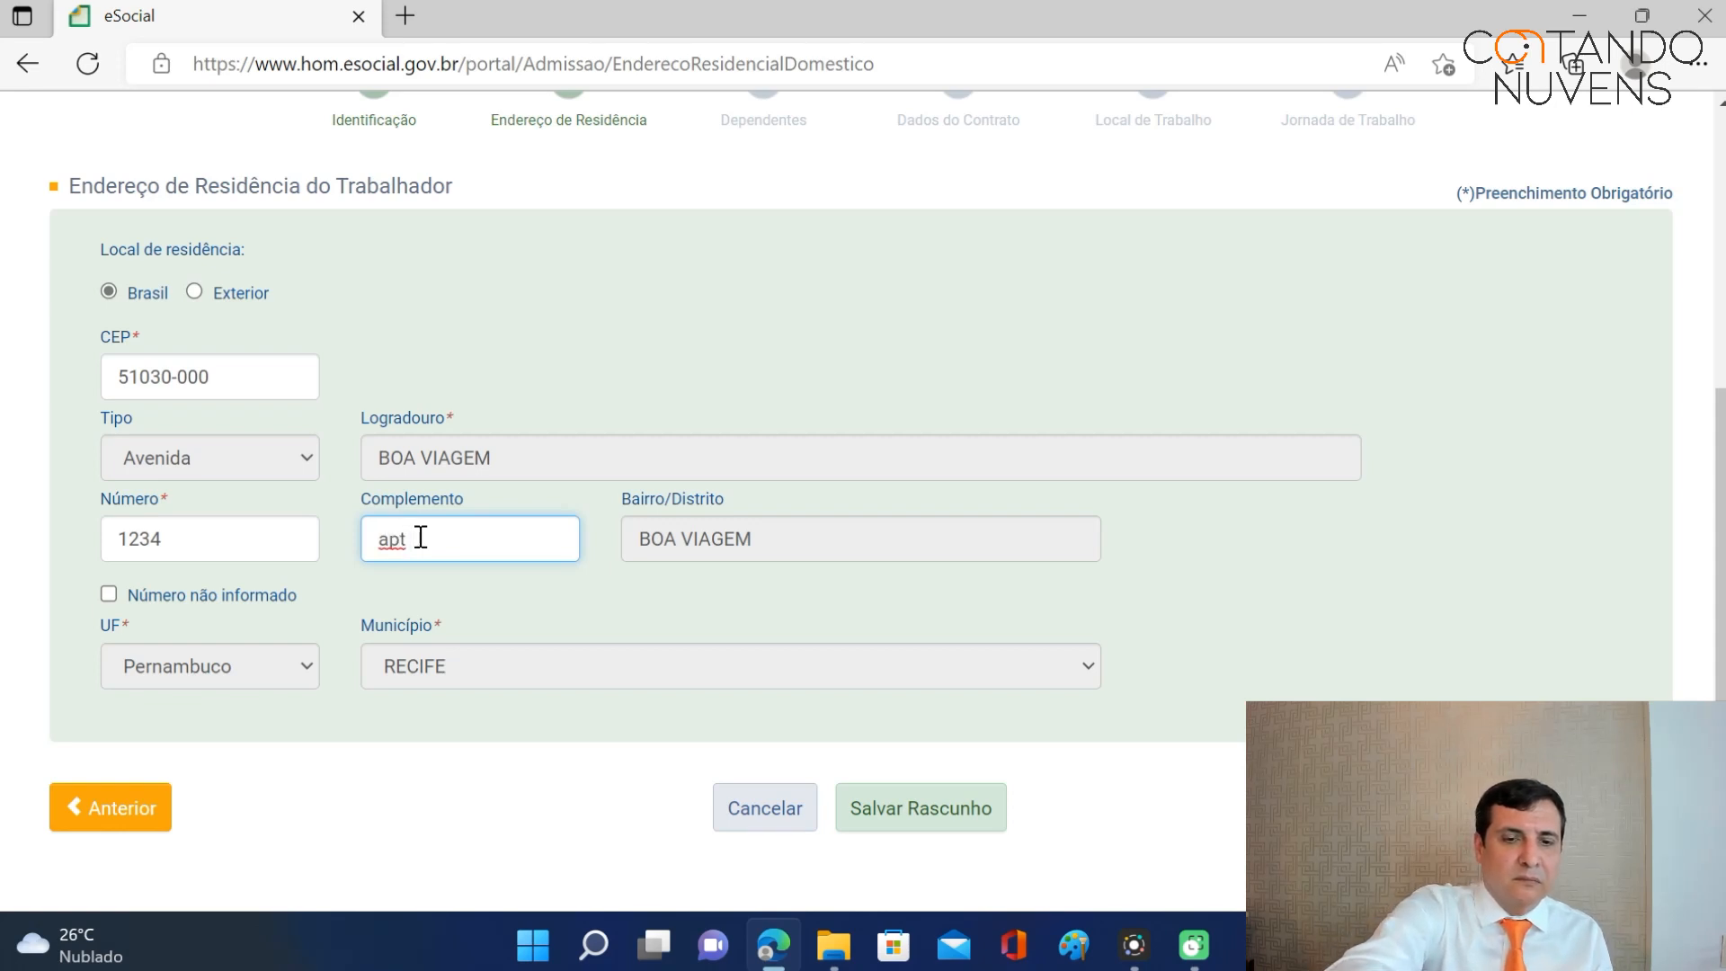
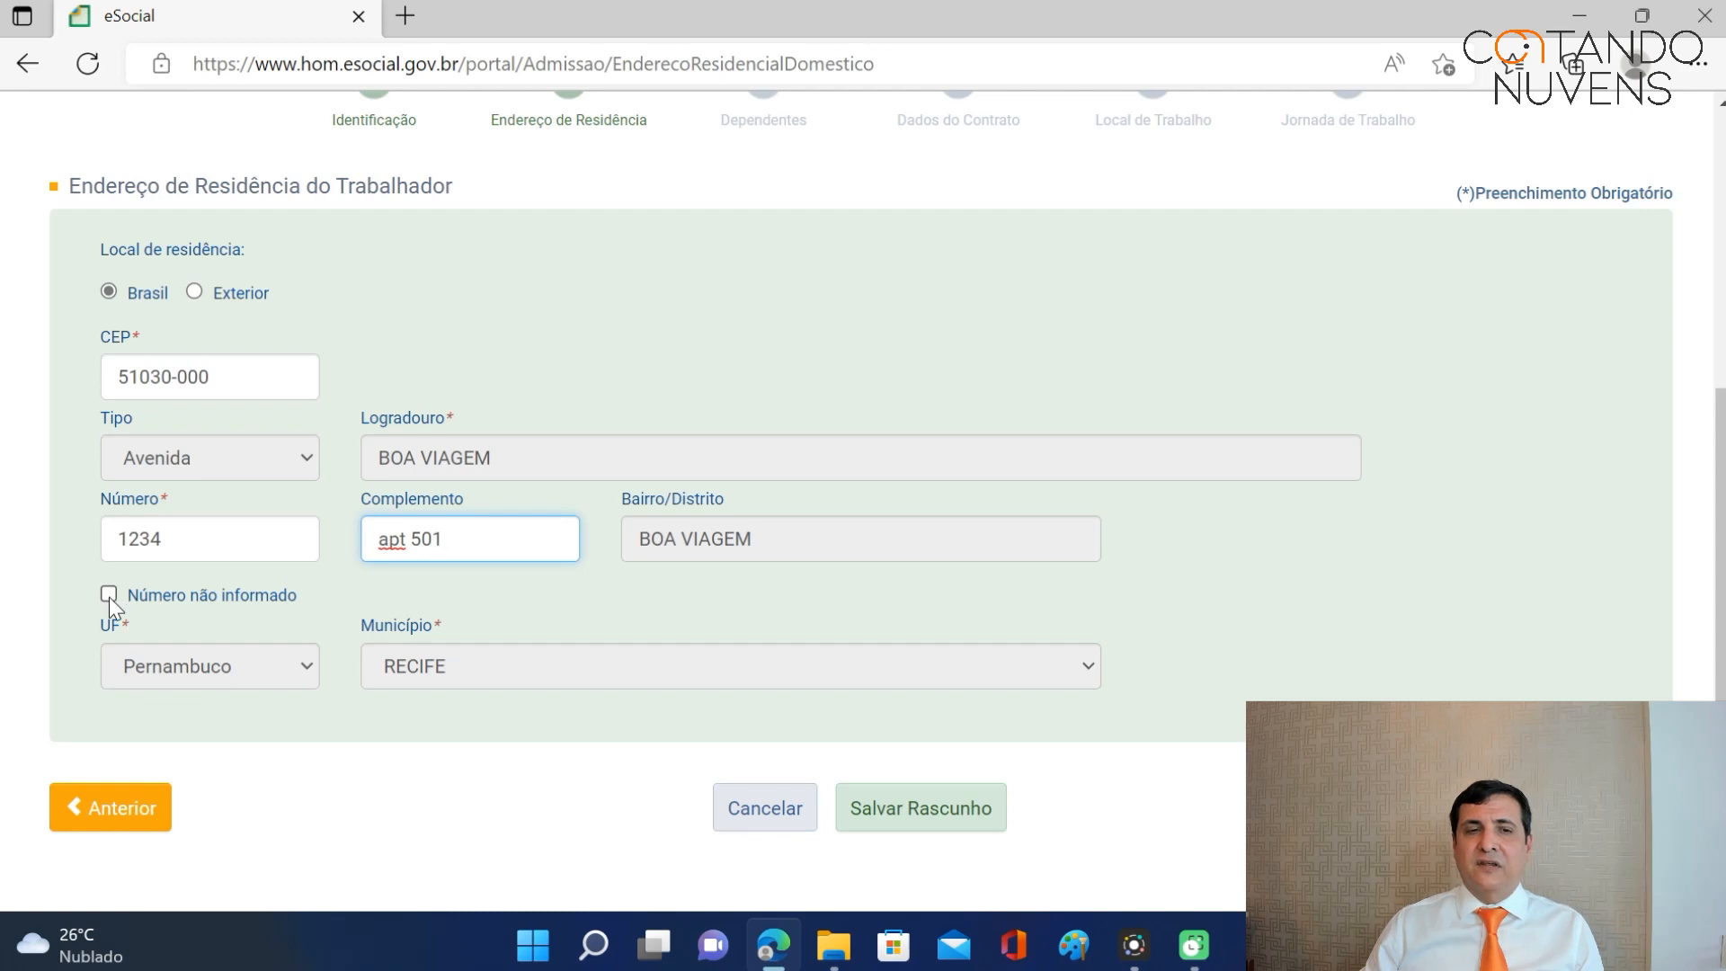
pyautogui.scroll(-1, 1719, 594)
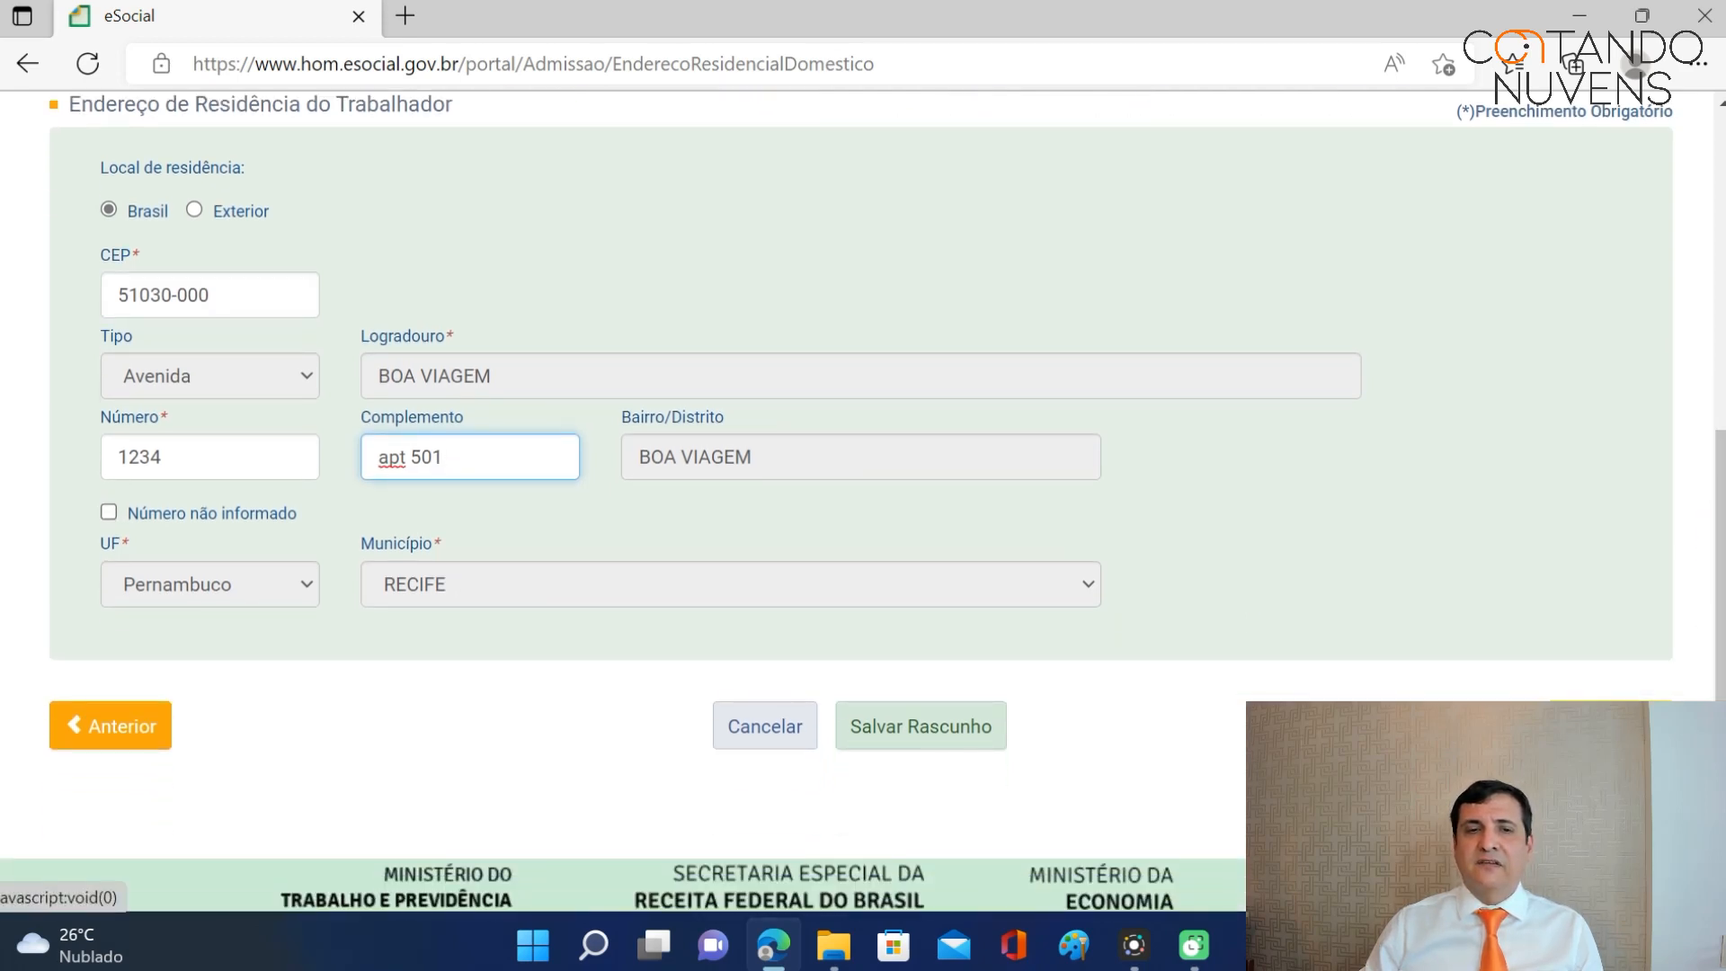
# Advance to the Dependentes step and switch on 'Preencher dependentes?' to reveal the dependent fields.
pyautogui.click(1609, 725)
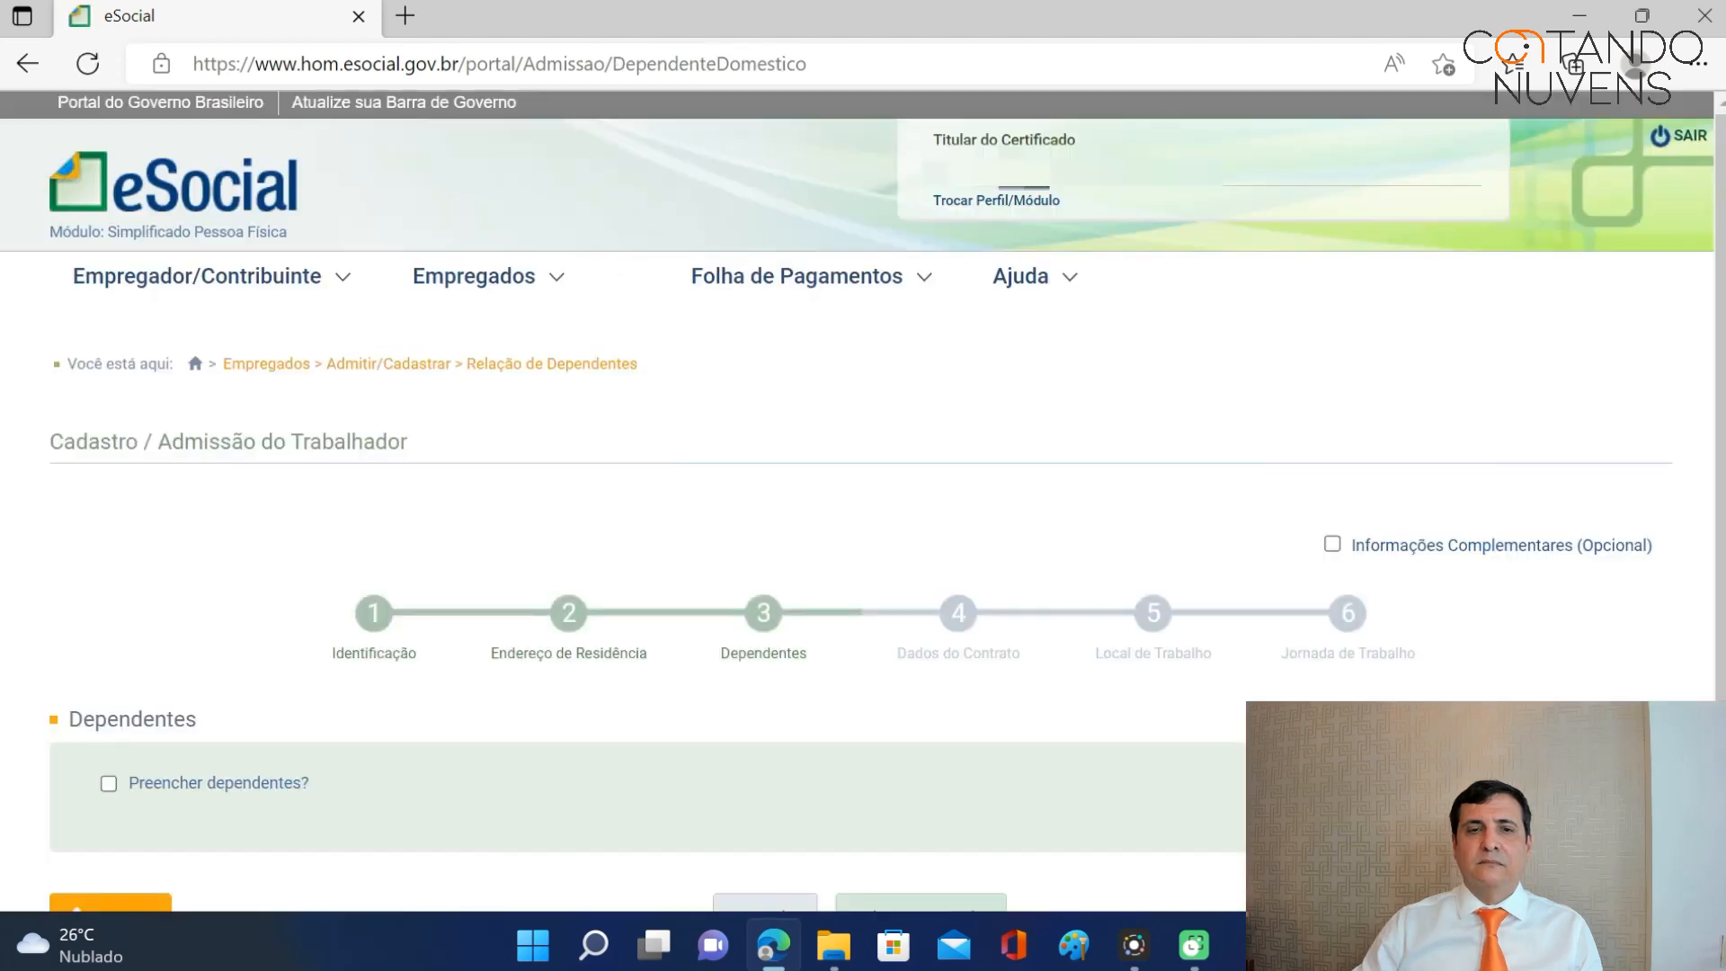
pyautogui.scroll(-3, 1113, 401)
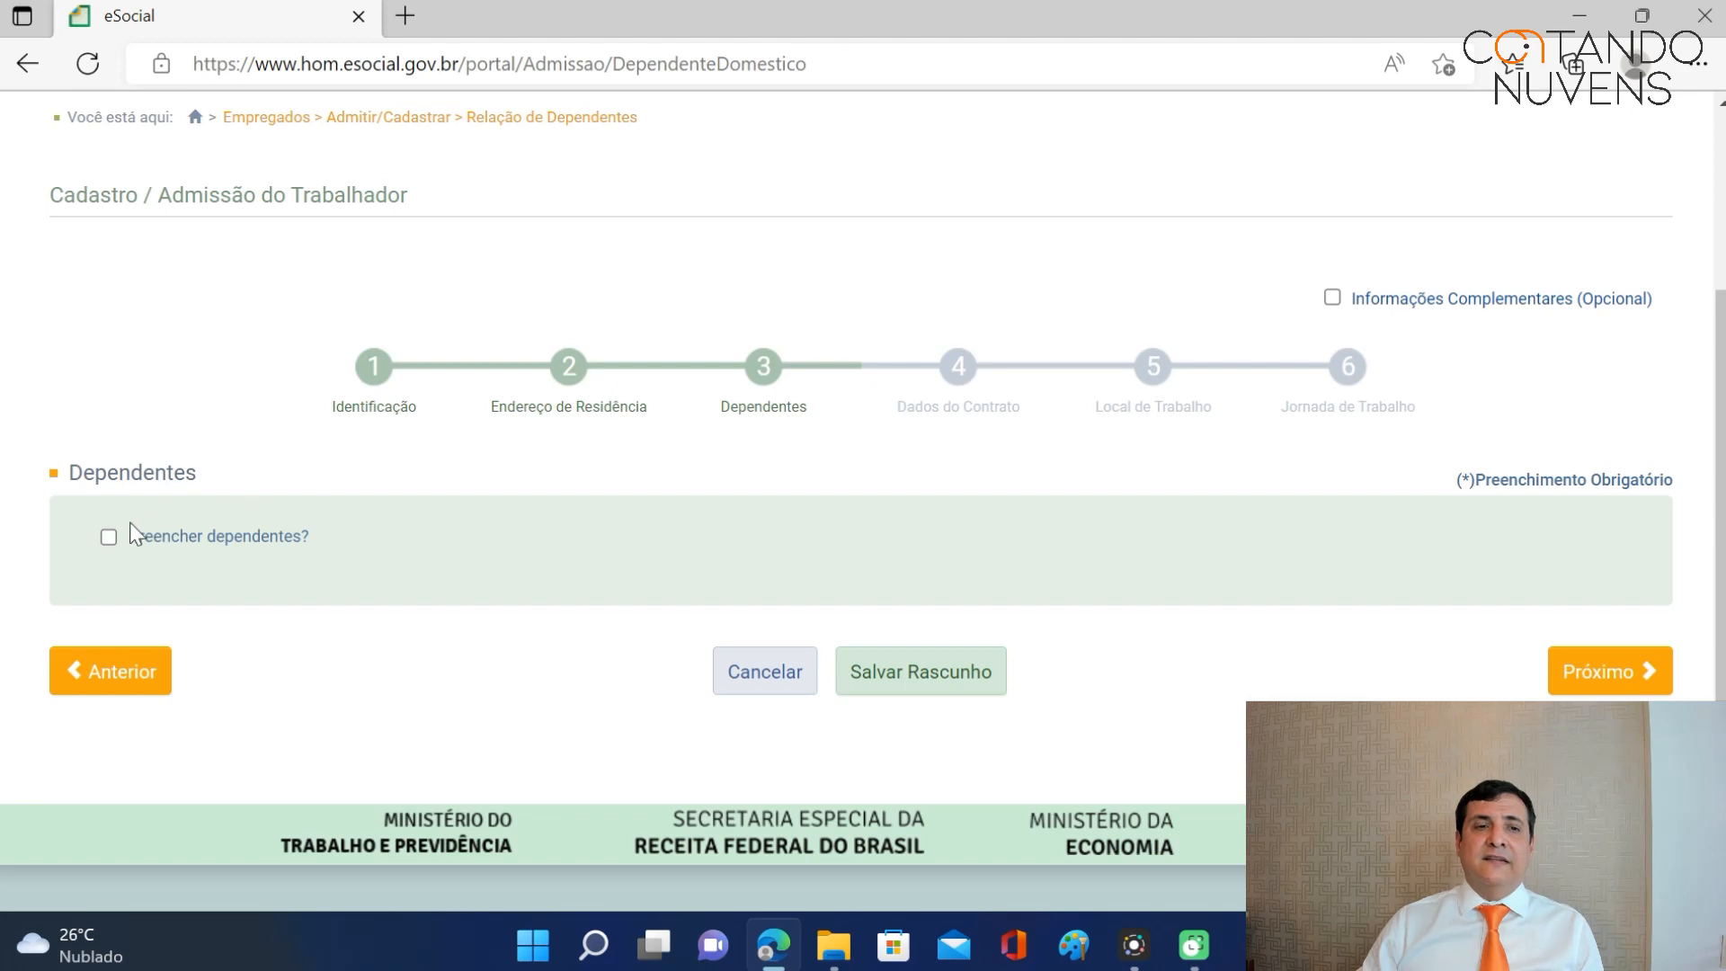
pyautogui.click(109, 536)
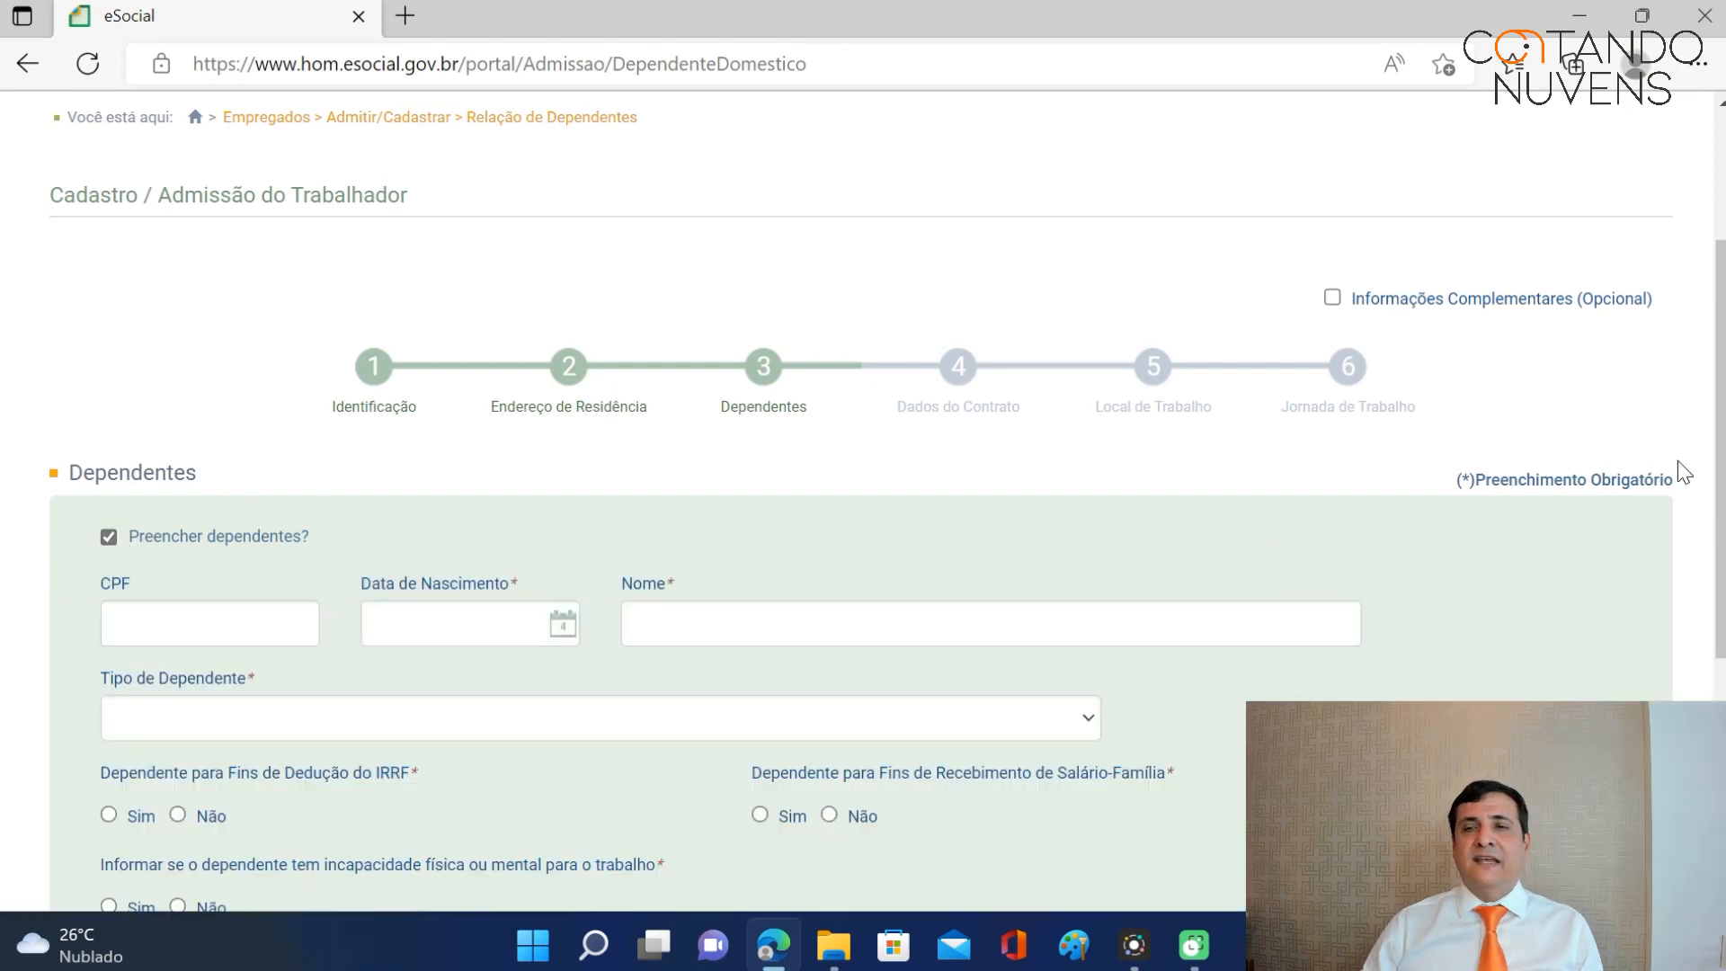
pyautogui.scroll(-3, 1668, 472)
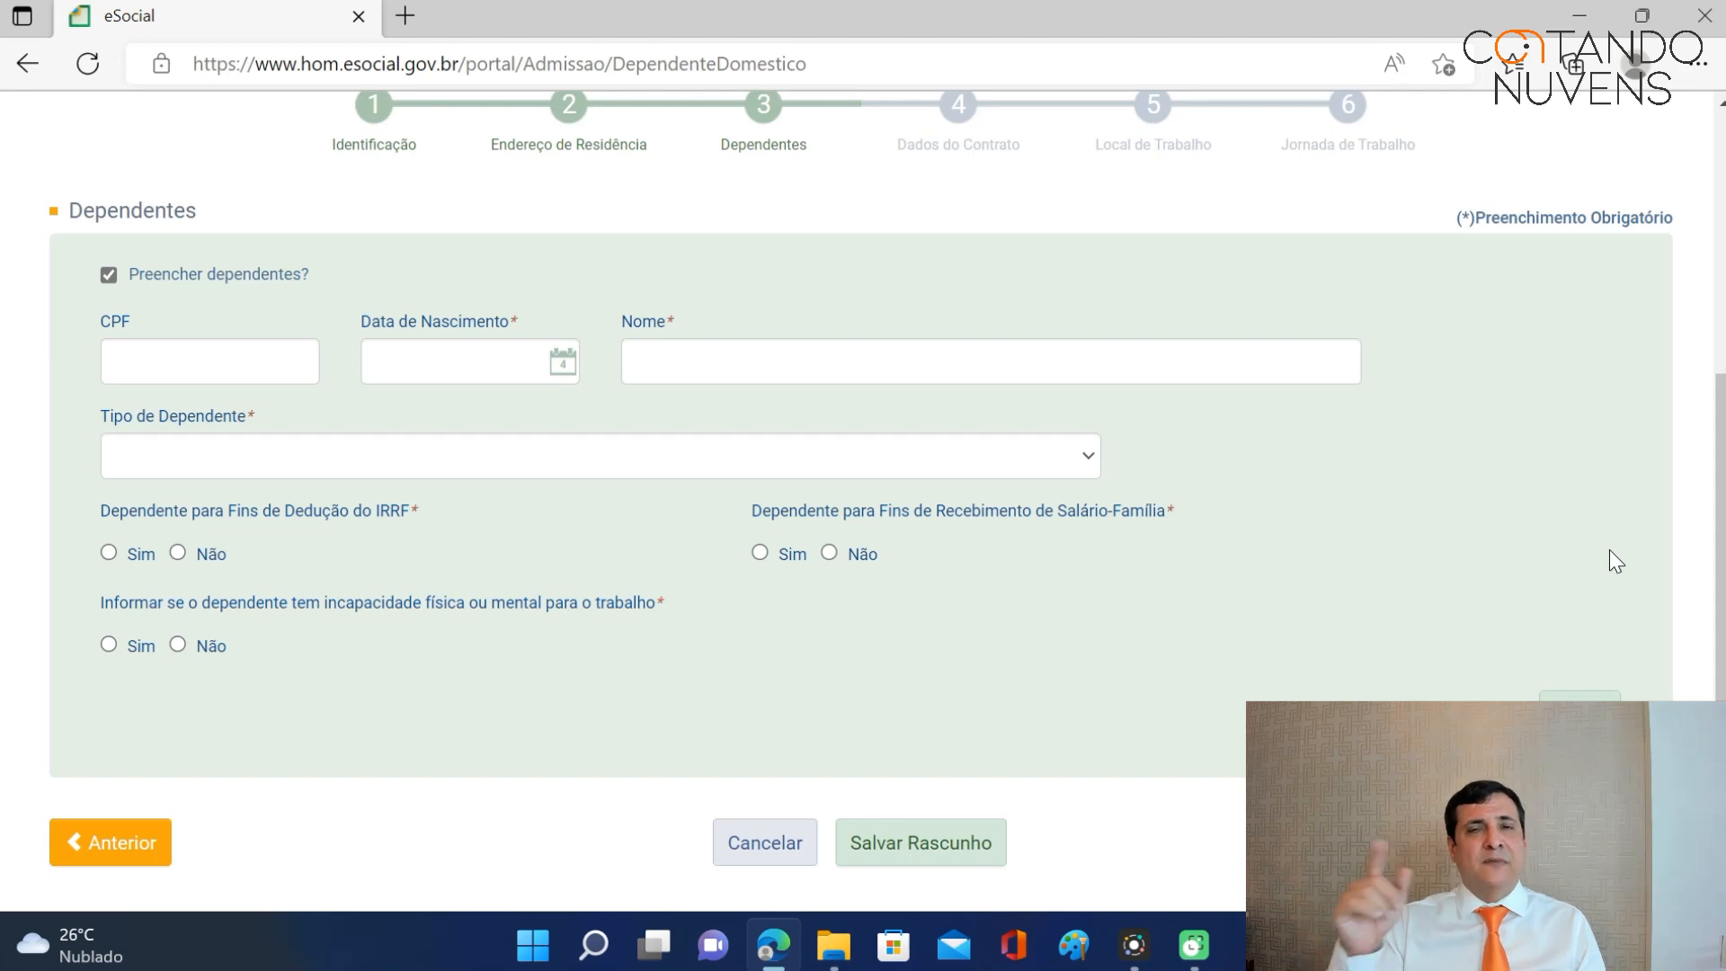
# Enter the dependent's CPF, type 03 - Filho(a) ou enteado(a), IRRF Sim, and incapacity Não.
pyautogui.click(190, 357)
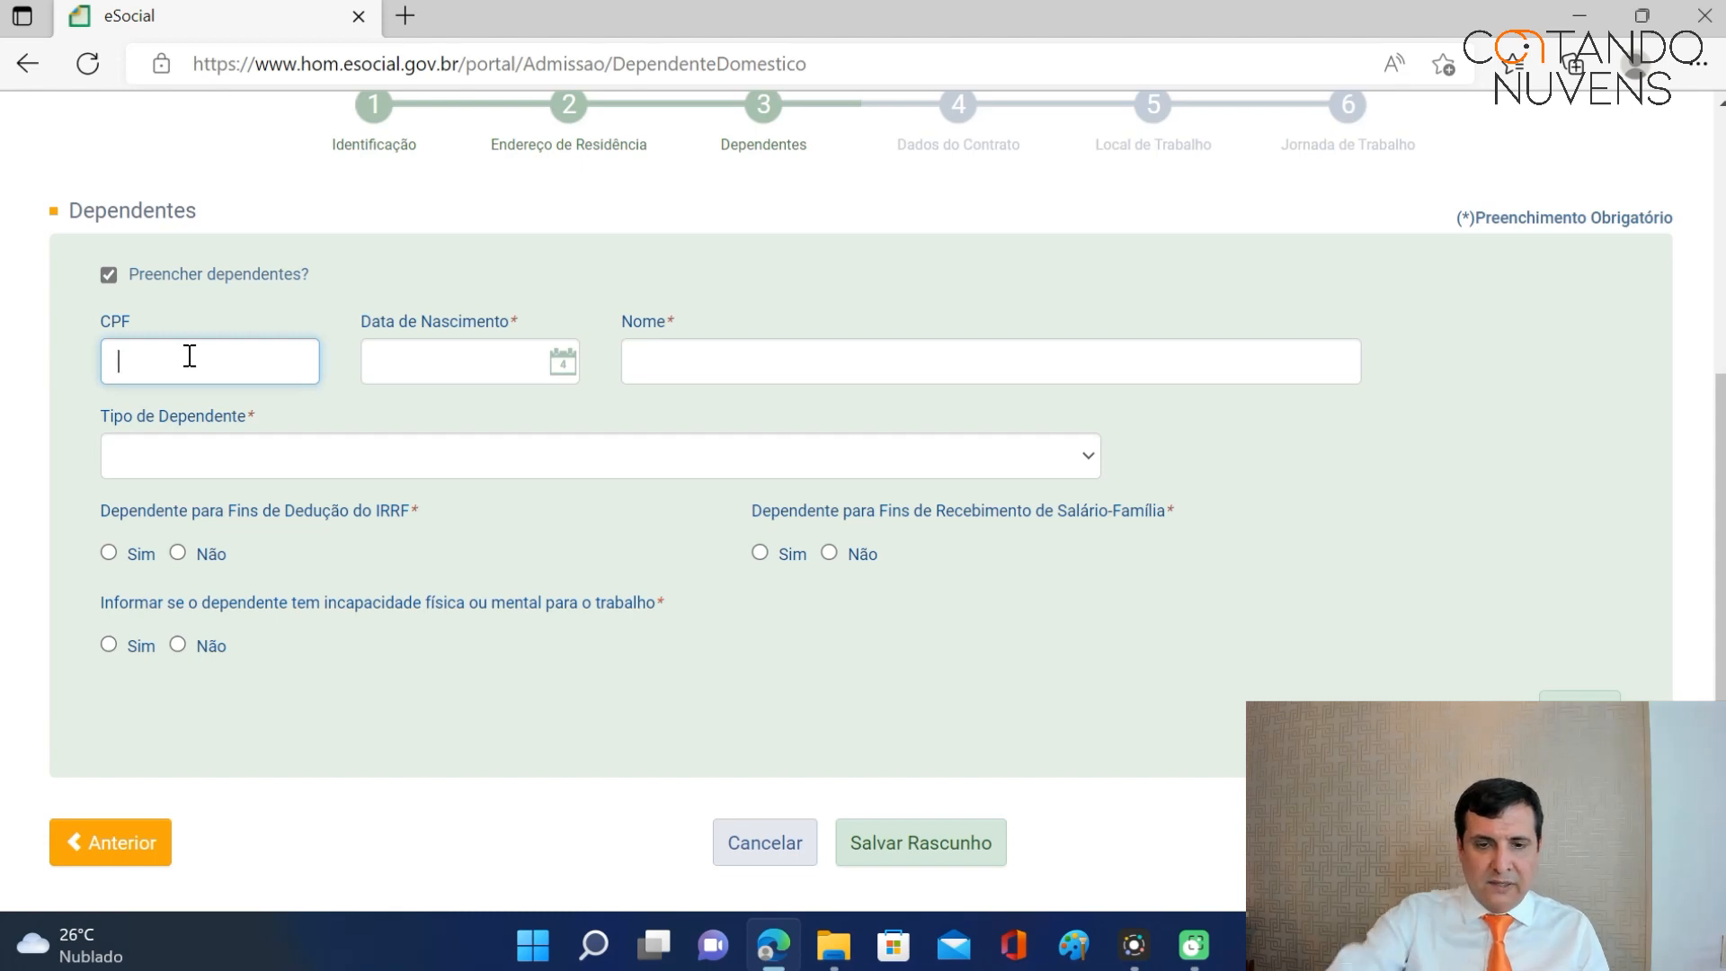
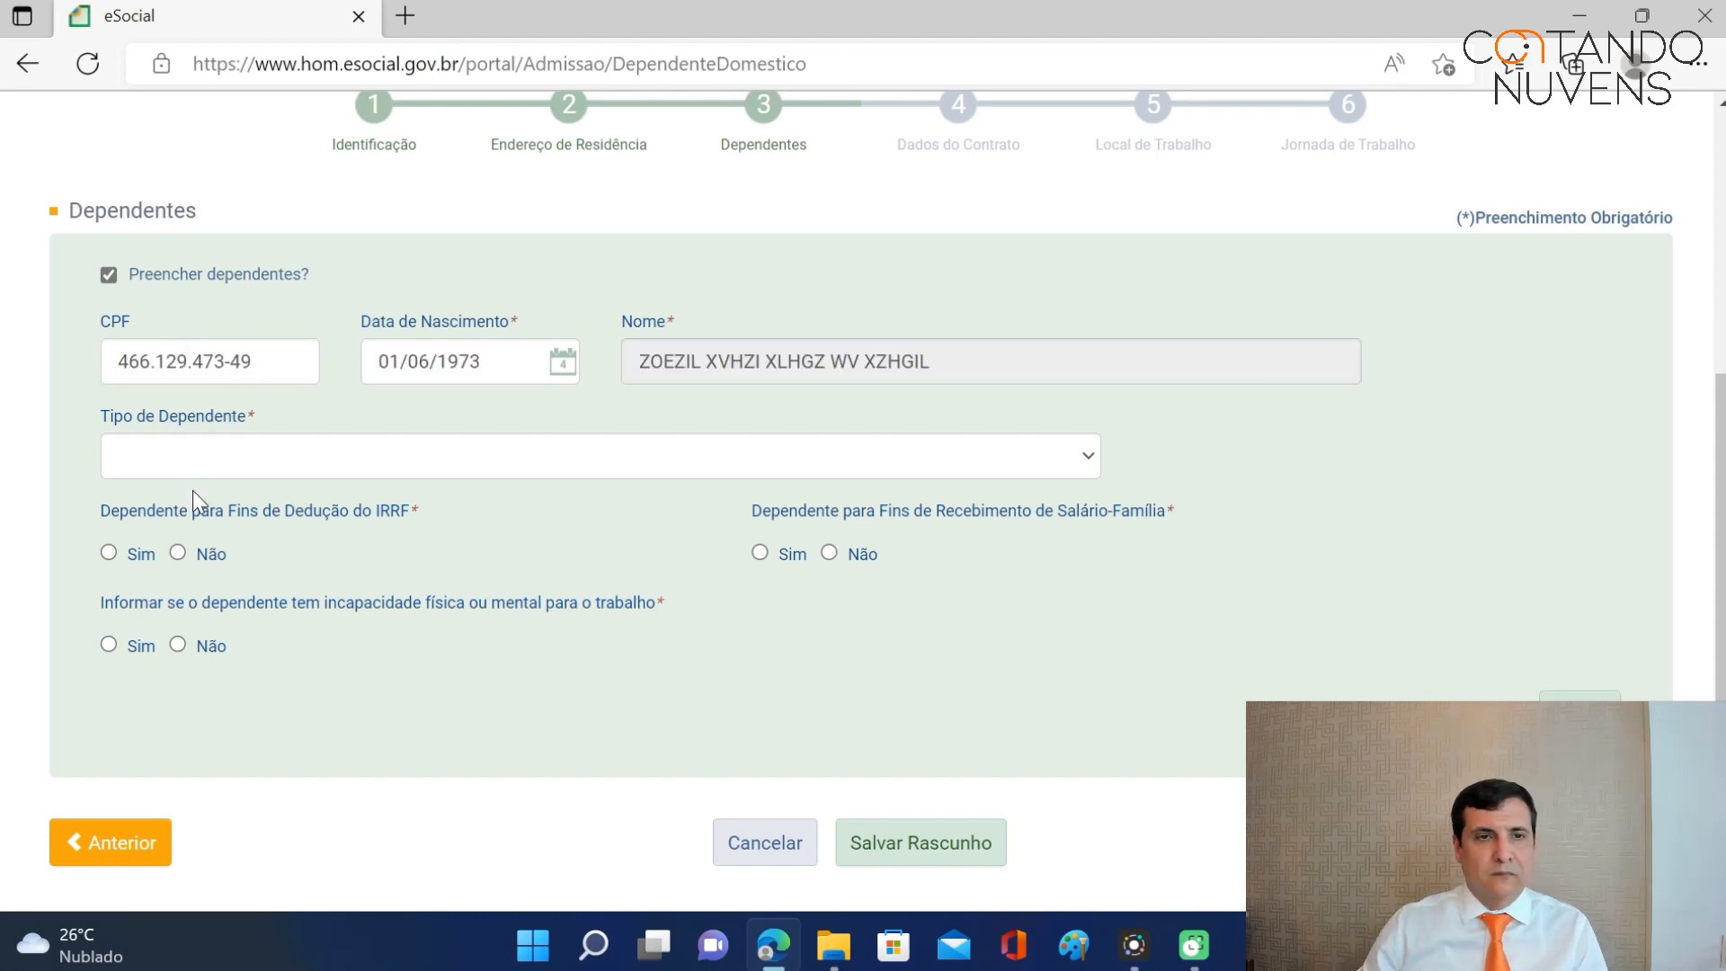
pyautogui.click(361, 466)
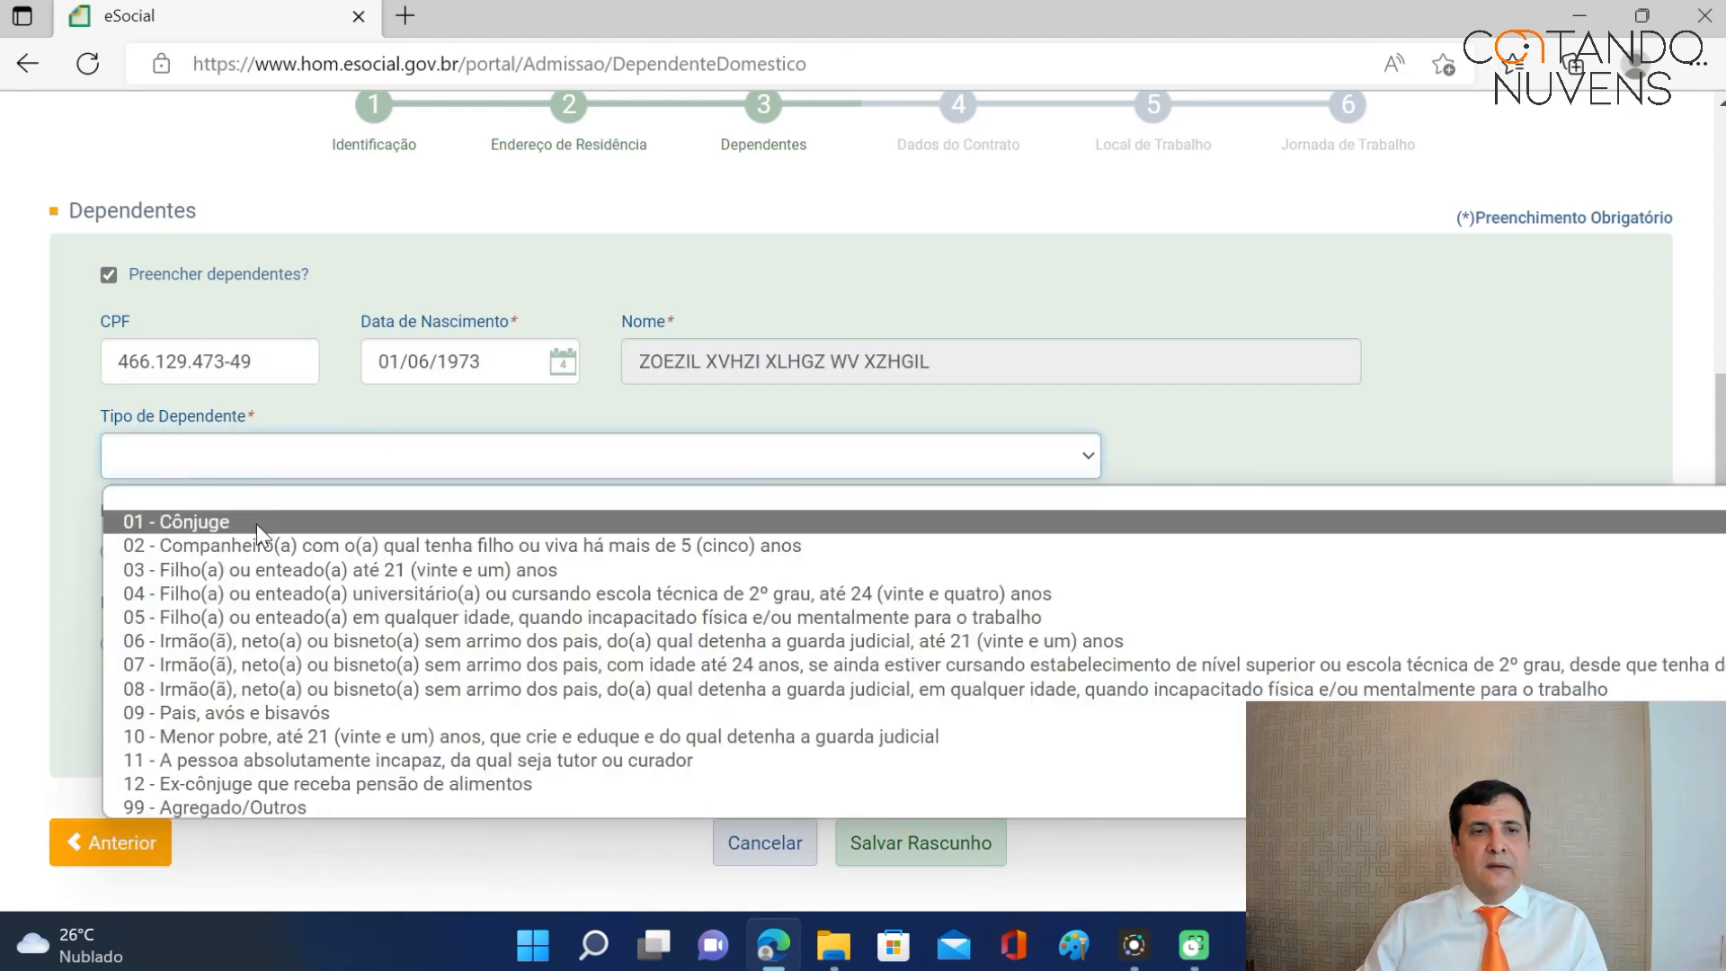
pyautogui.click(300, 580)
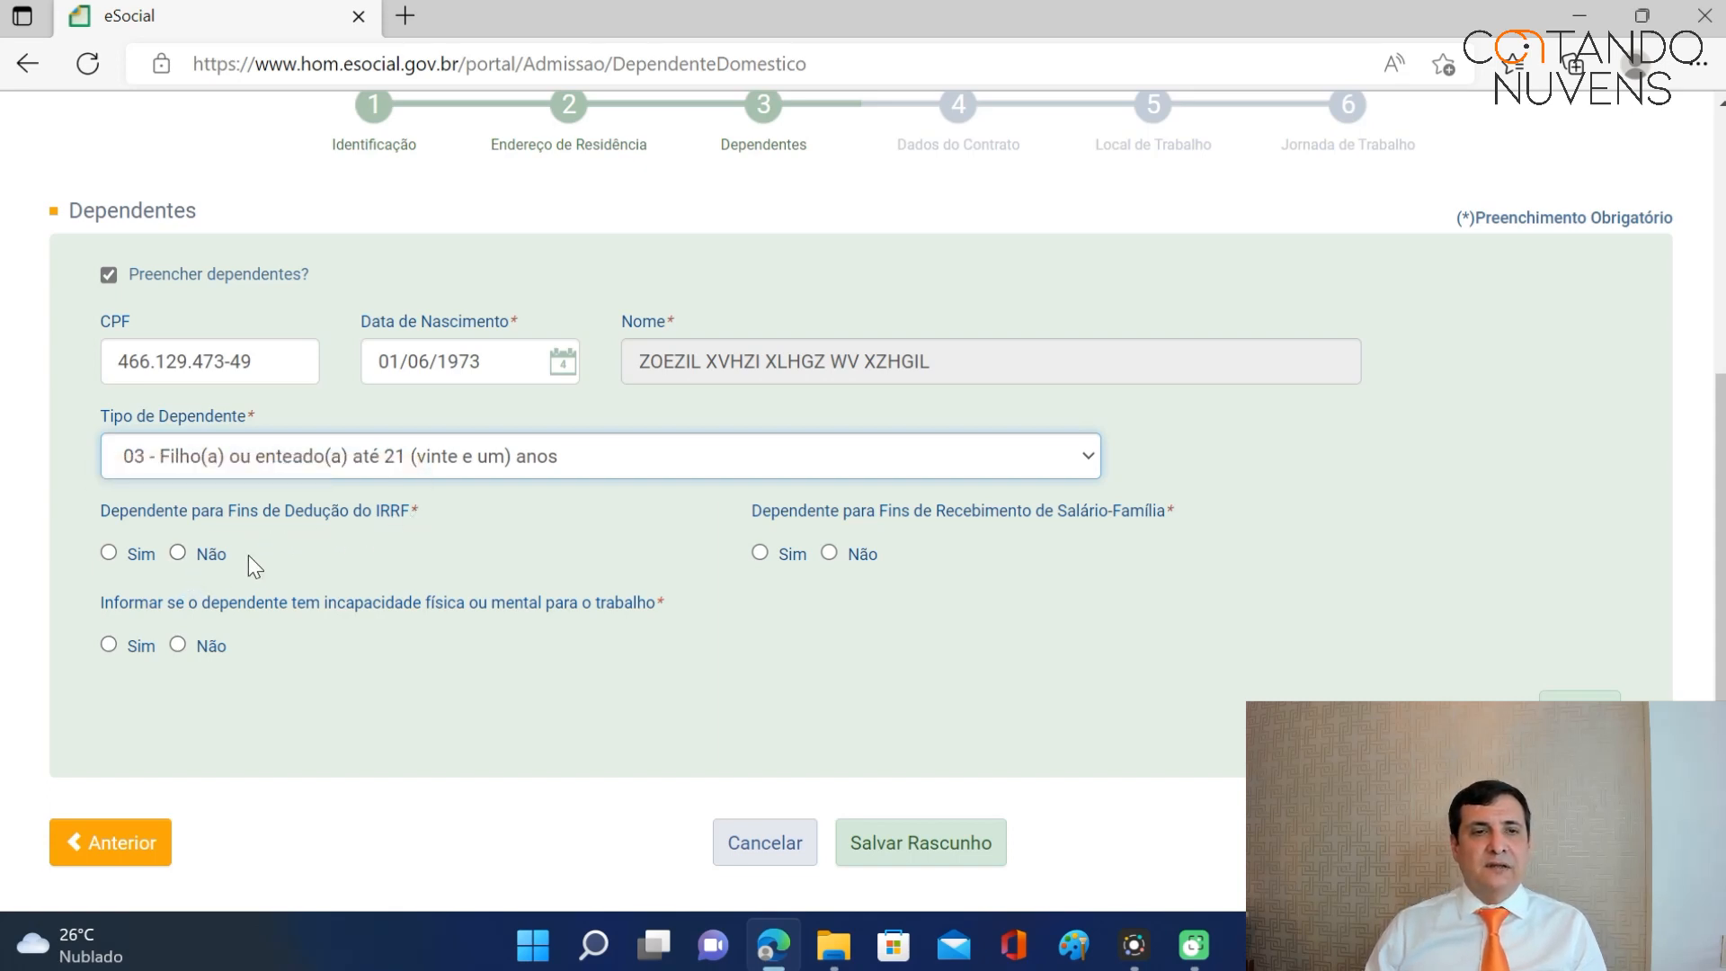
pyautogui.click(108, 553)
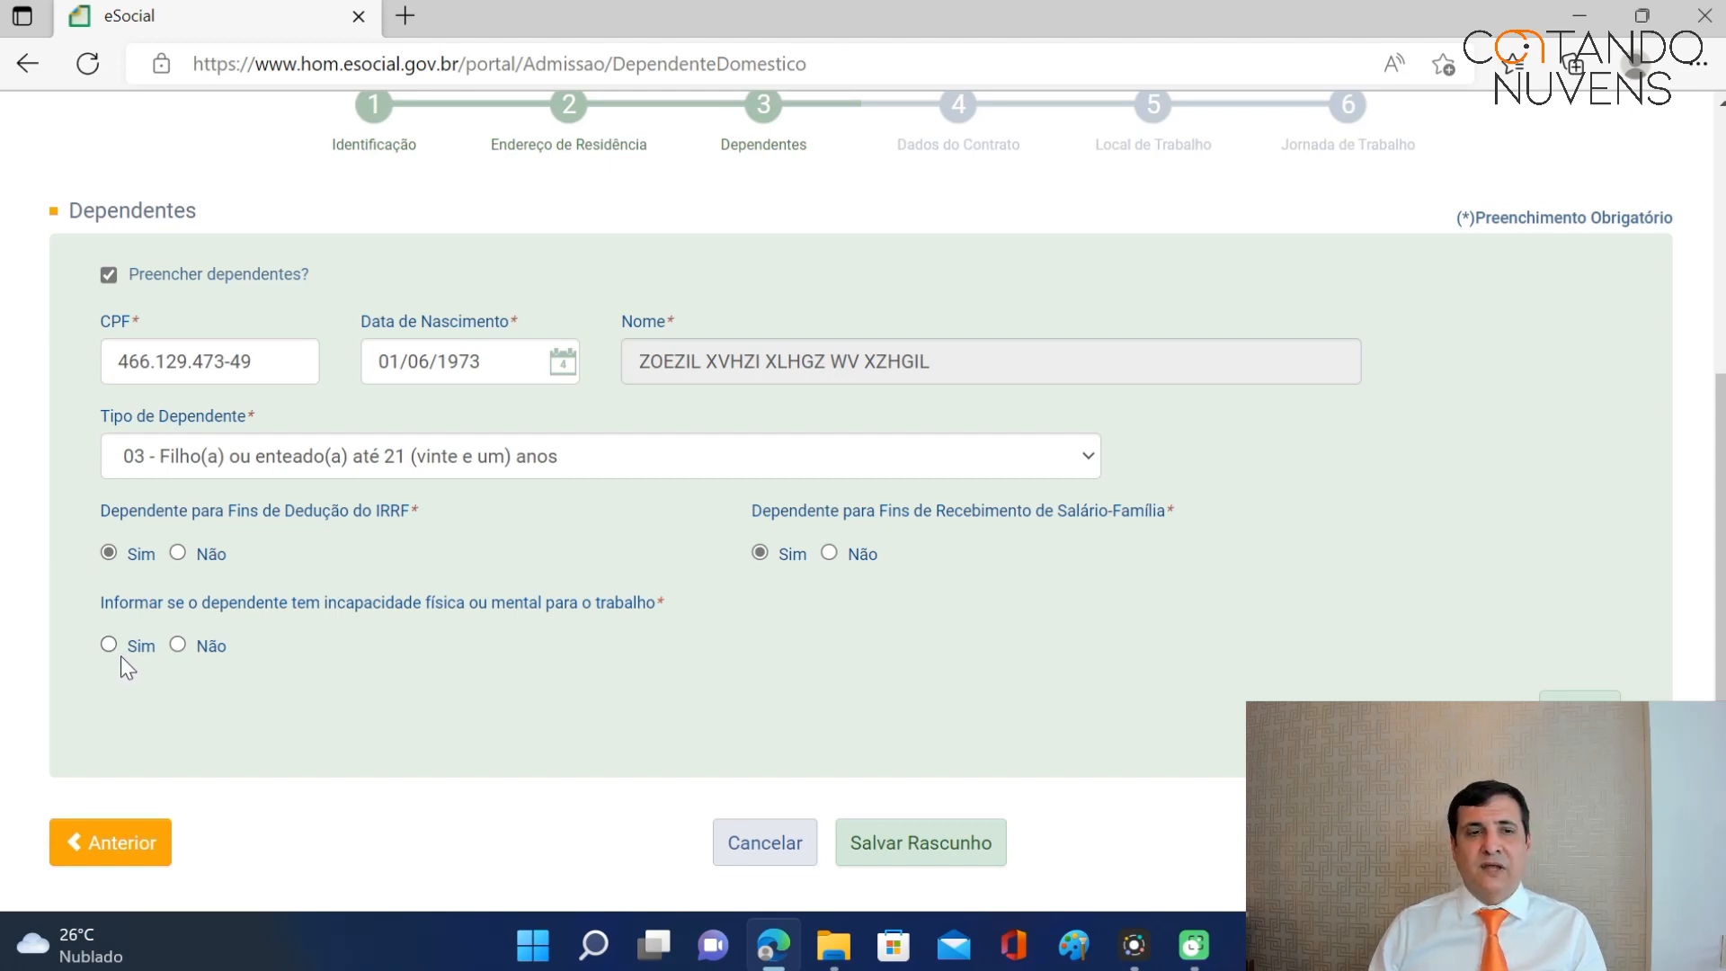
pyautogui.click(182, 644)
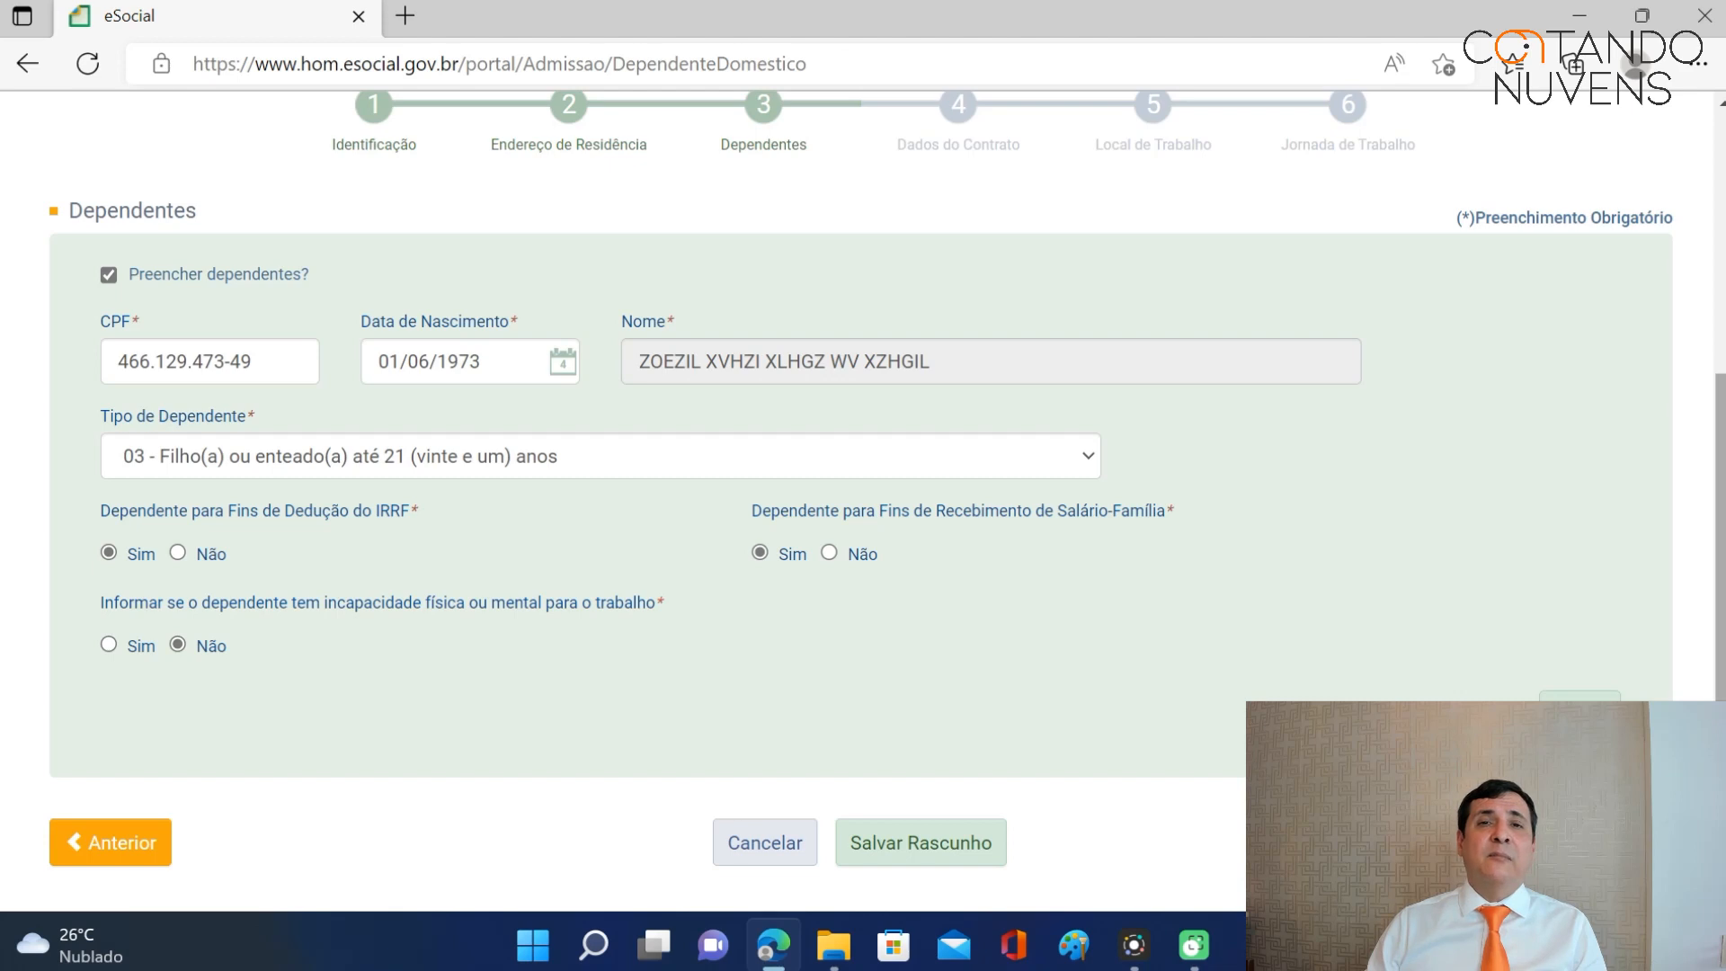
pyautogui.scroll(-1, 1607, 695)
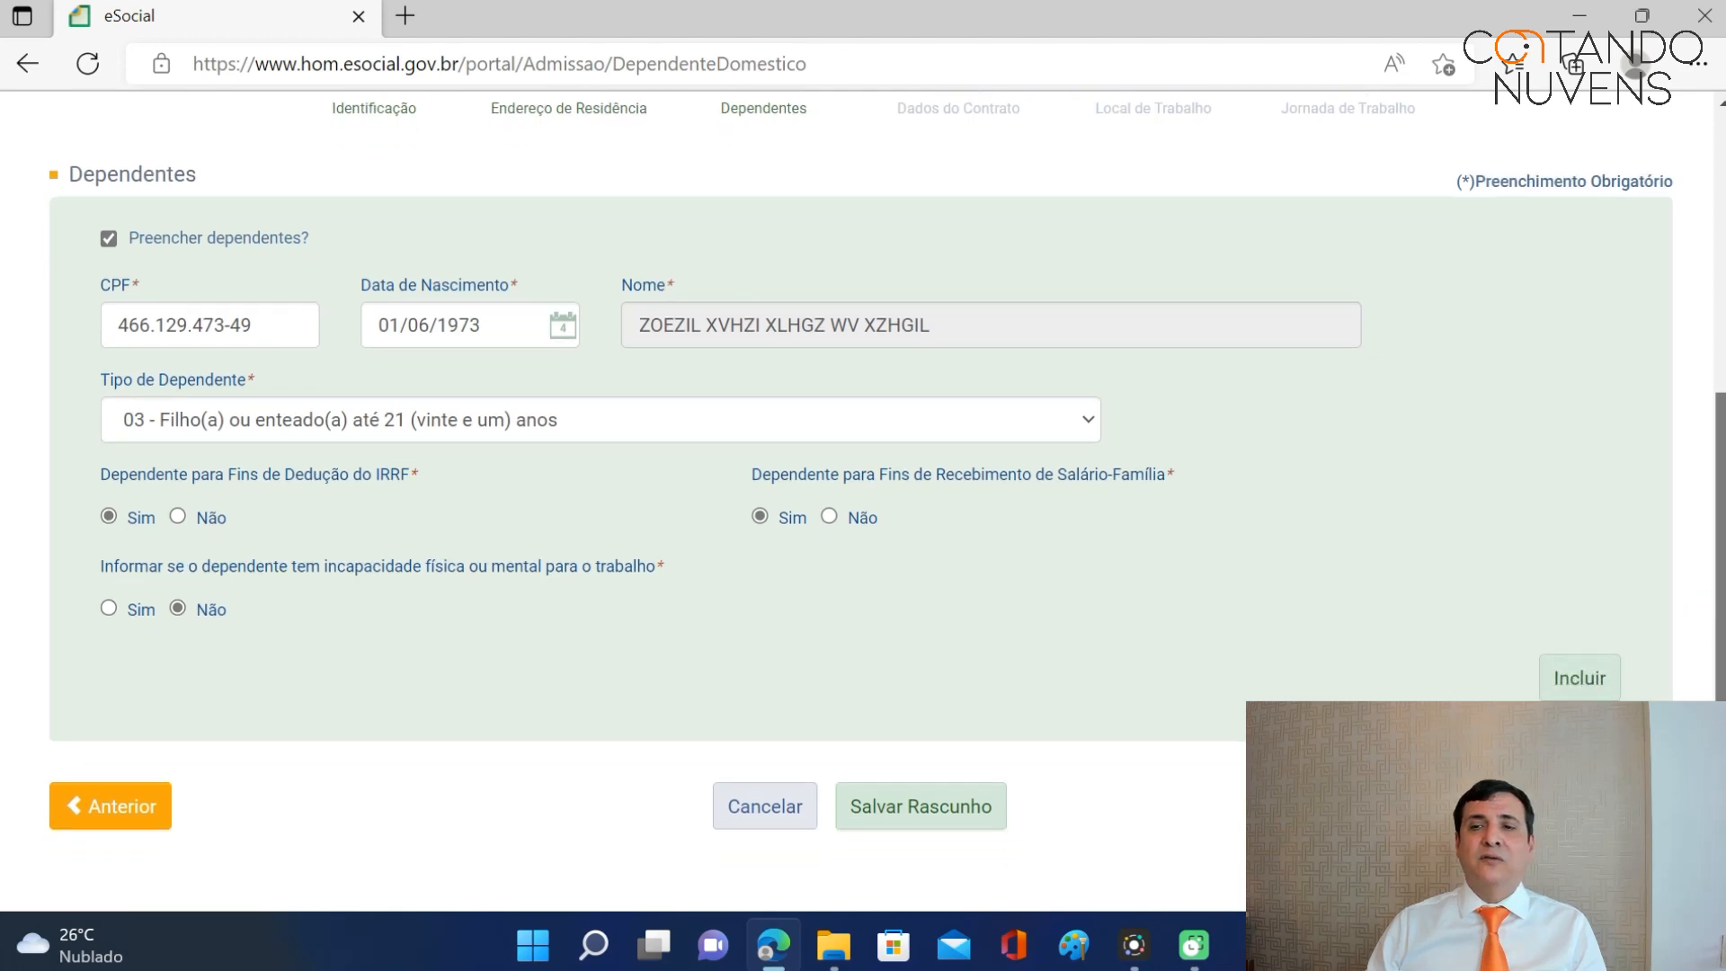
# Include the dependent and scroll down to see it listed in the dependents table.
pyautogui.click(1580, 680)
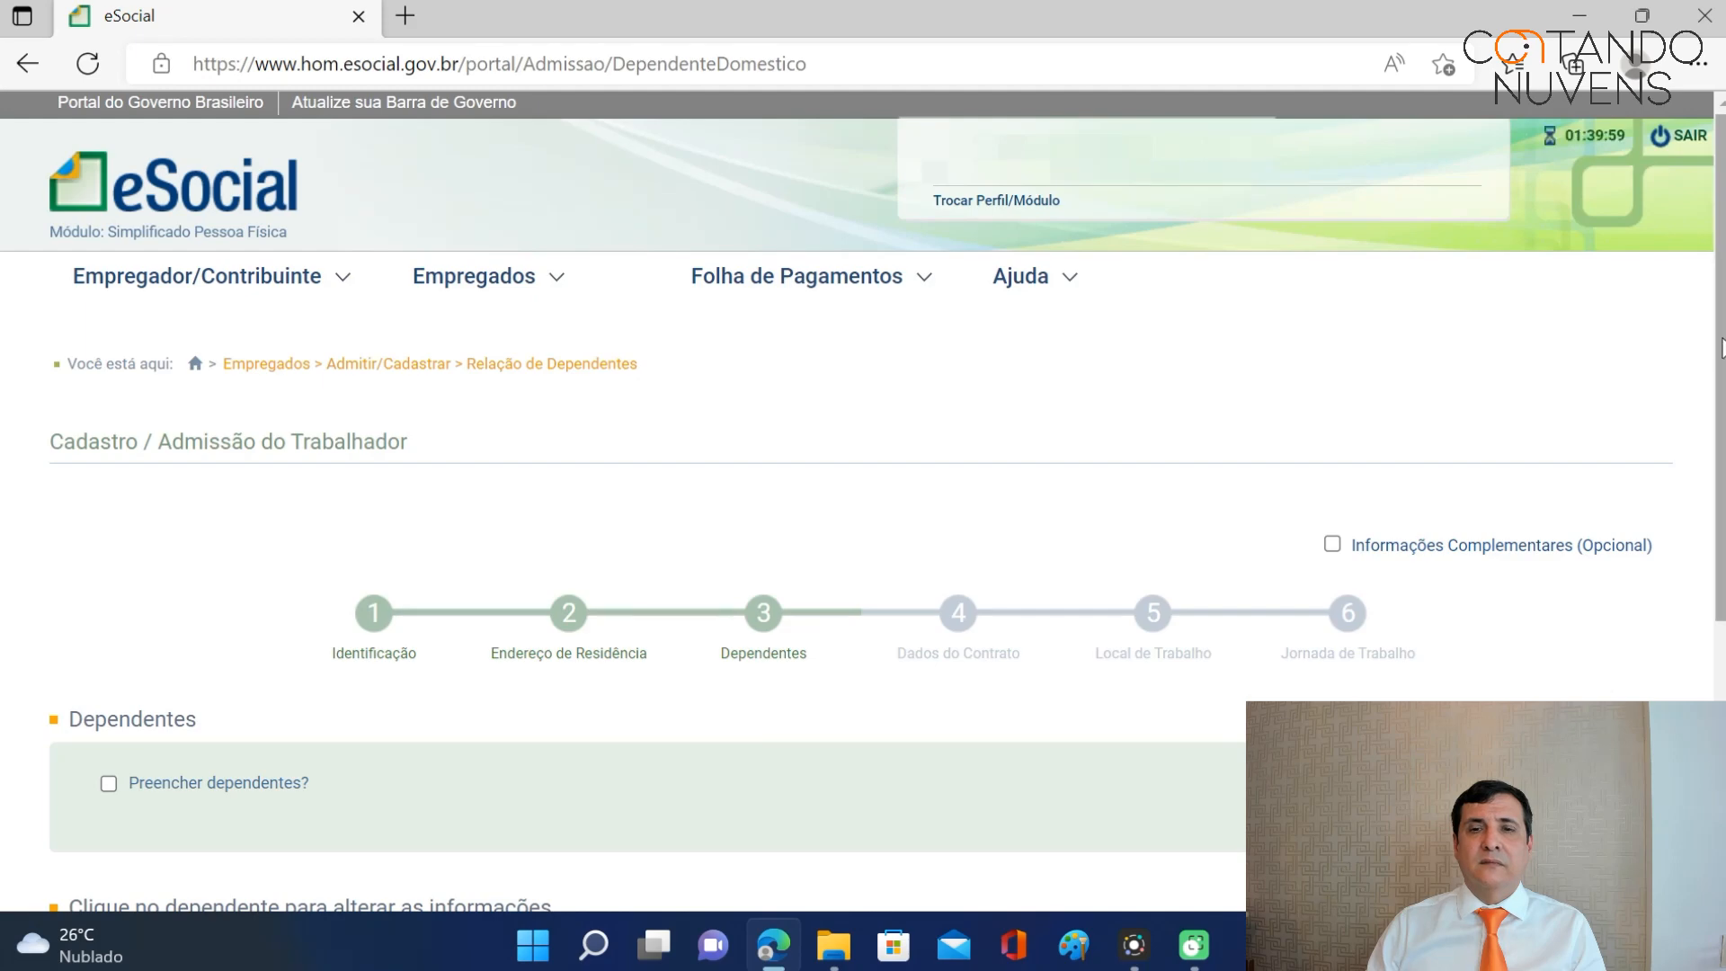
pyautogui.scroll(-5, 1721, 349)
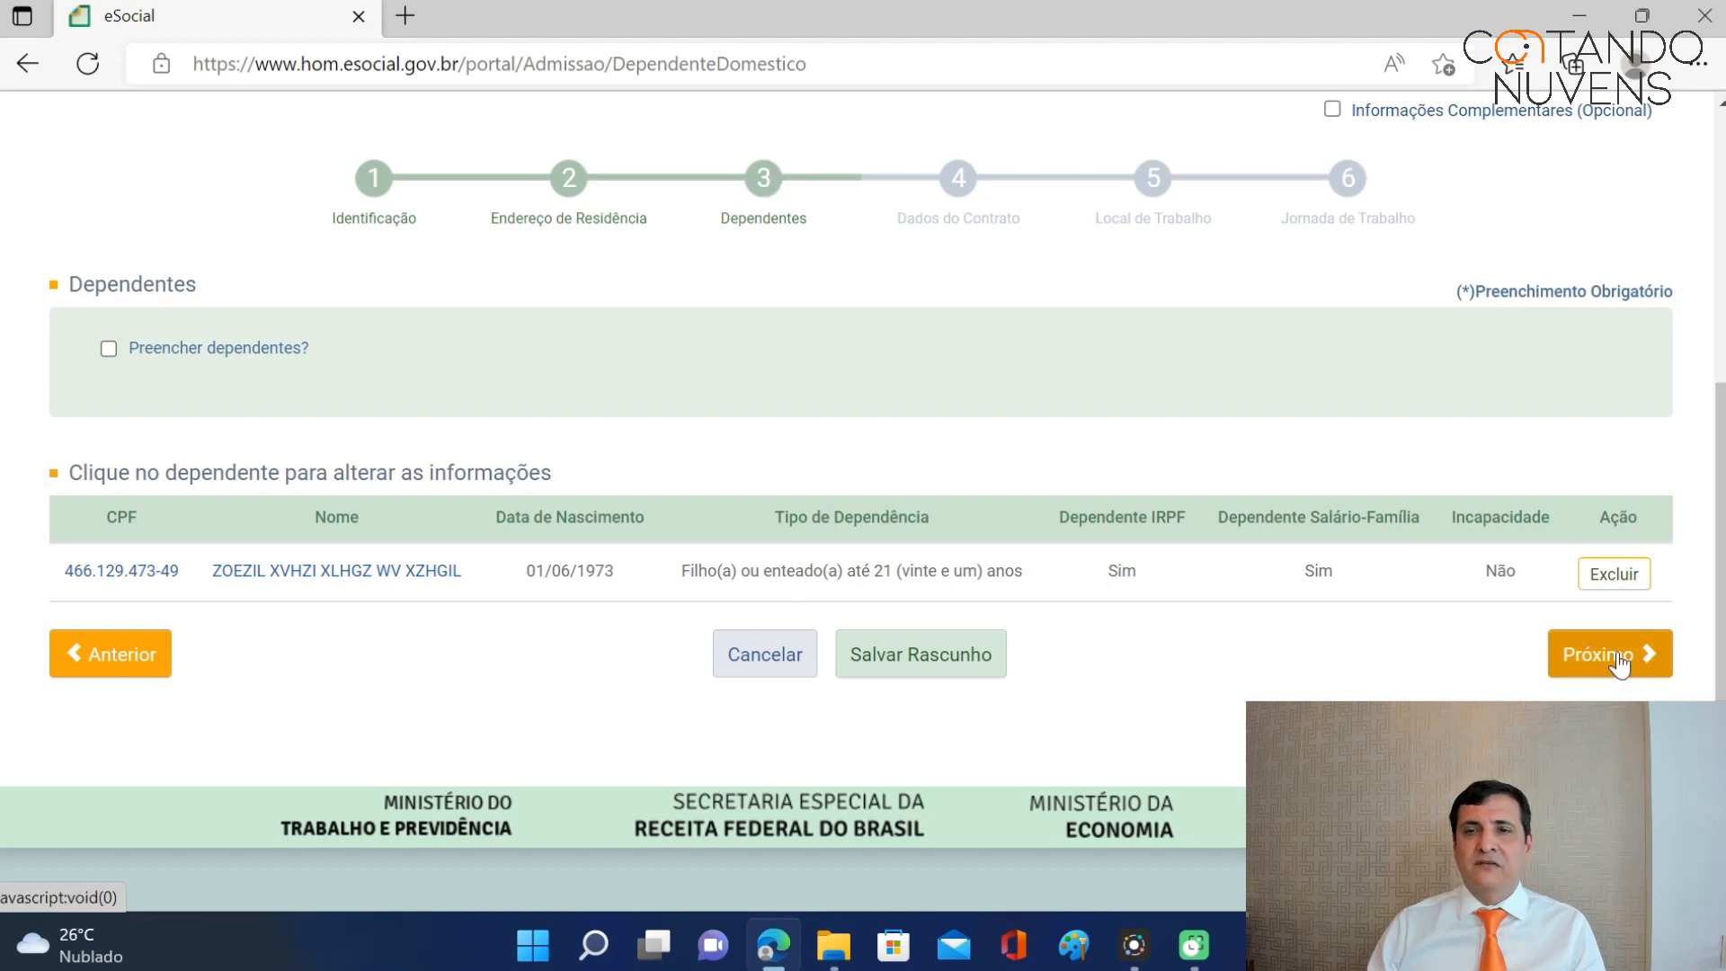
# Advance to Dados do Contrato and review the prefilled dates 10/02/2014 and 01/10/2015.
pyautogui.click(1616, 653)
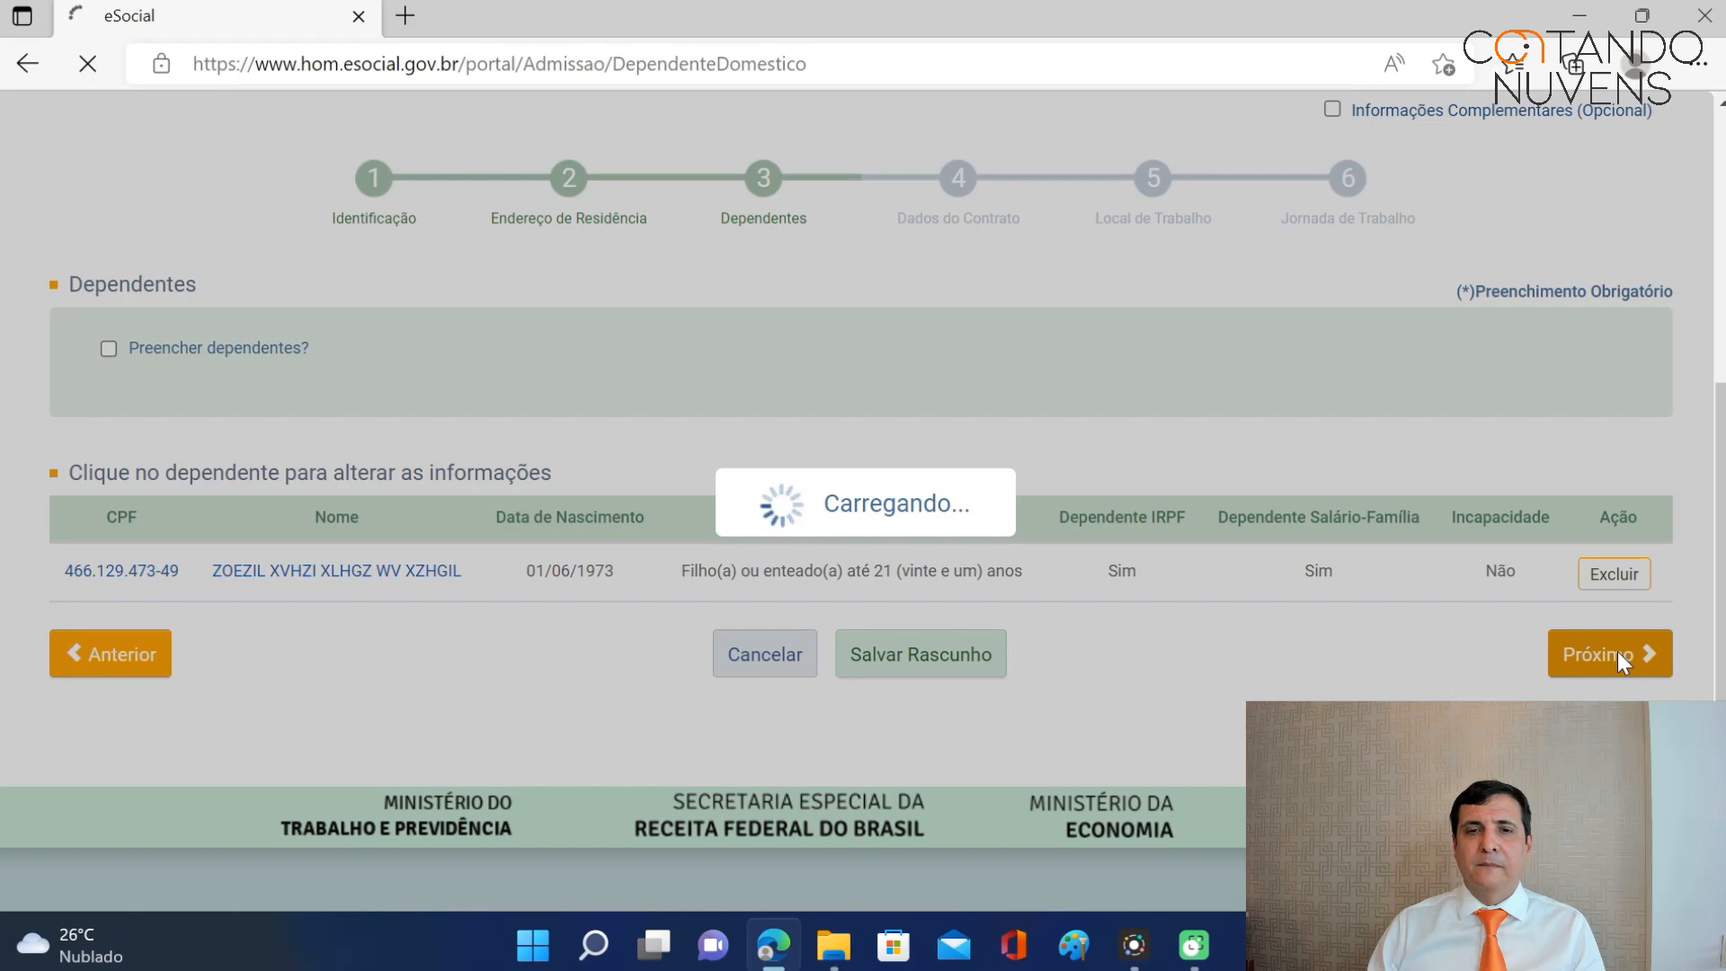
pyautogui.scroll(-4, 1295, 558)
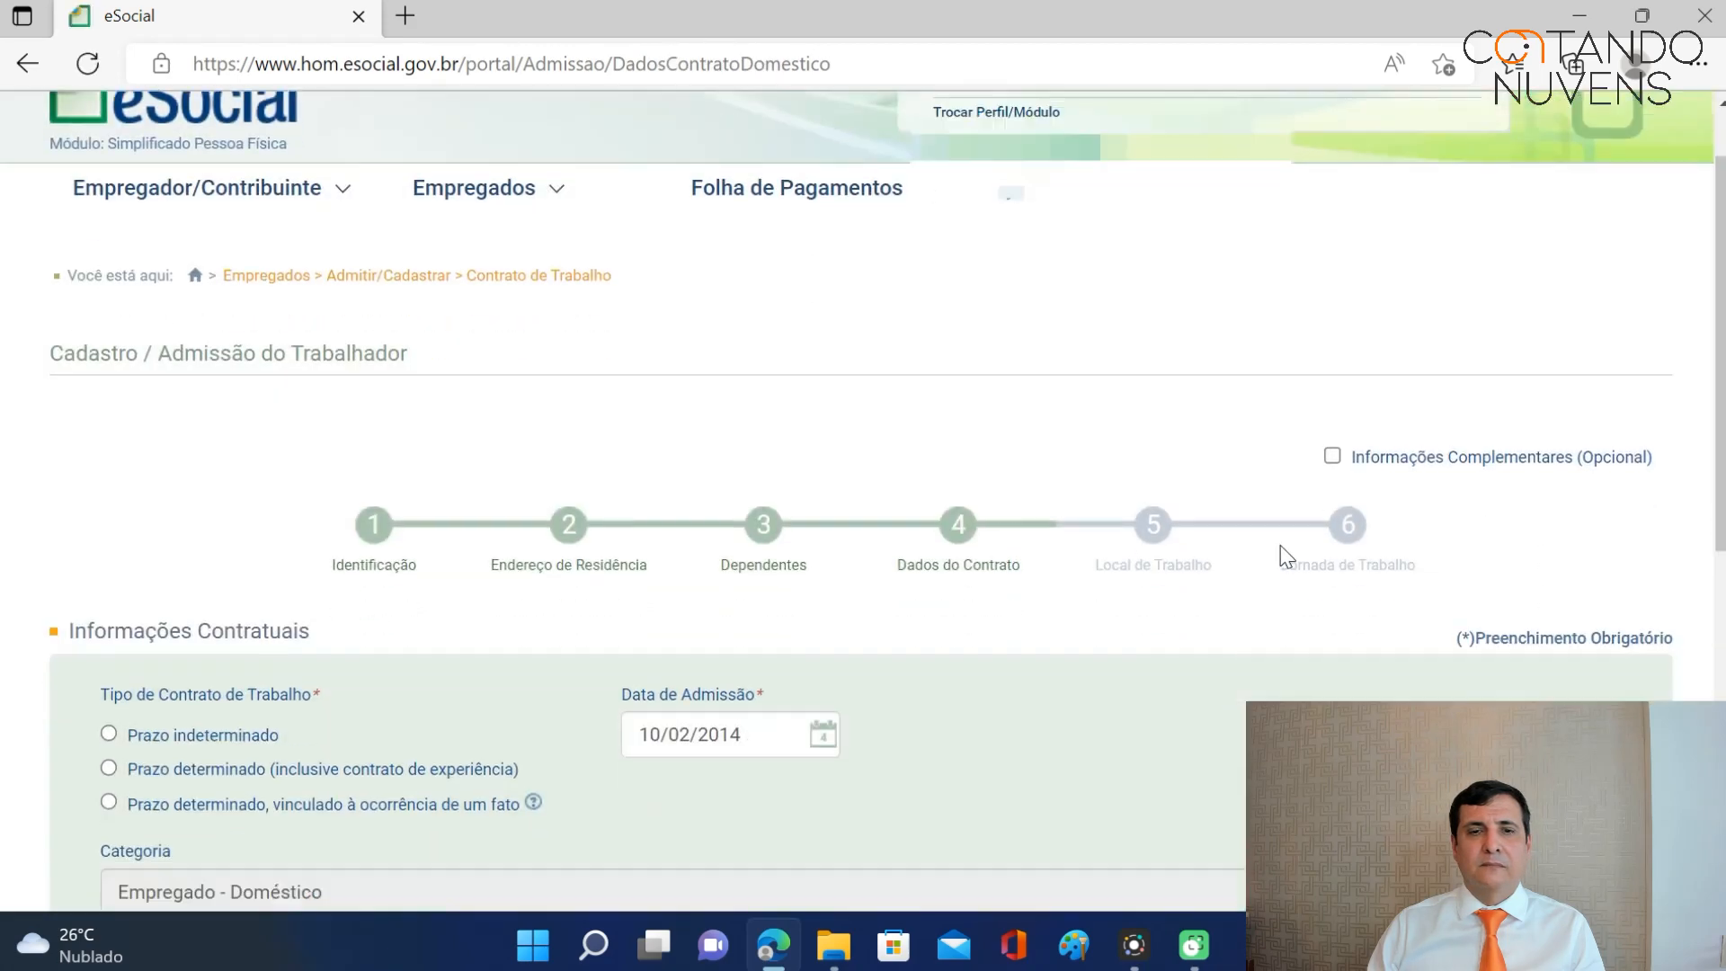
pyautogui.scroll(-1, 1279, 565)
pyautogui.scroll(1, 1276, 565)
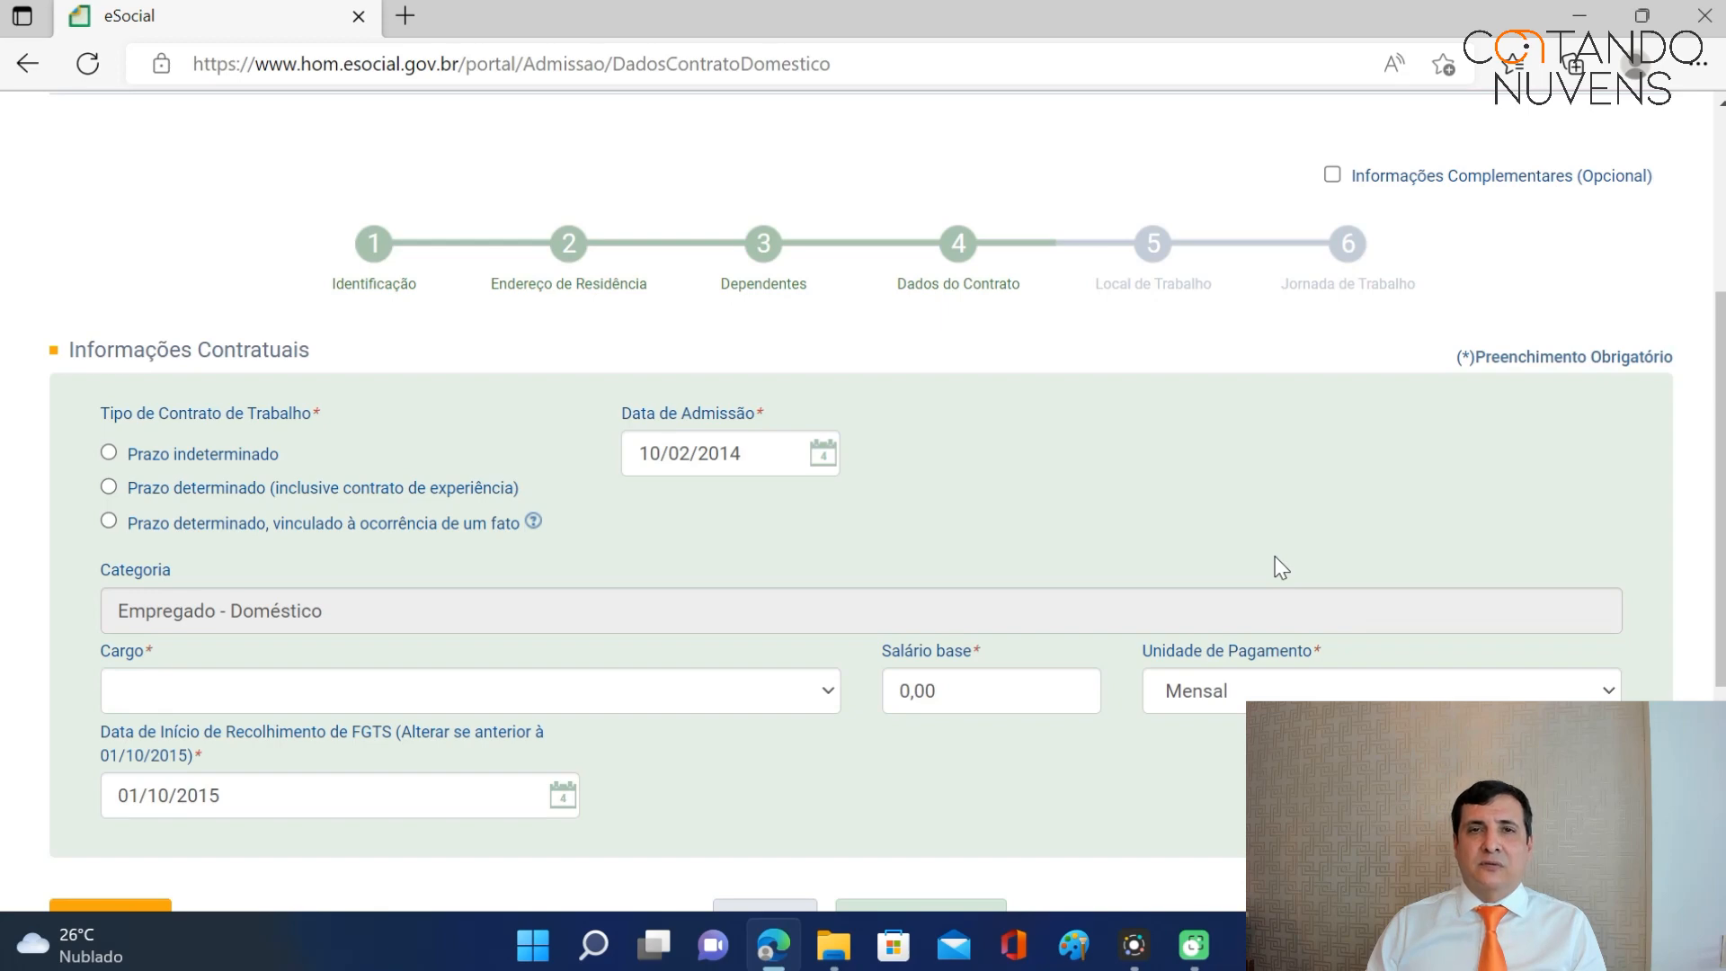
pyautogui.scroll(4, 1281, 566)
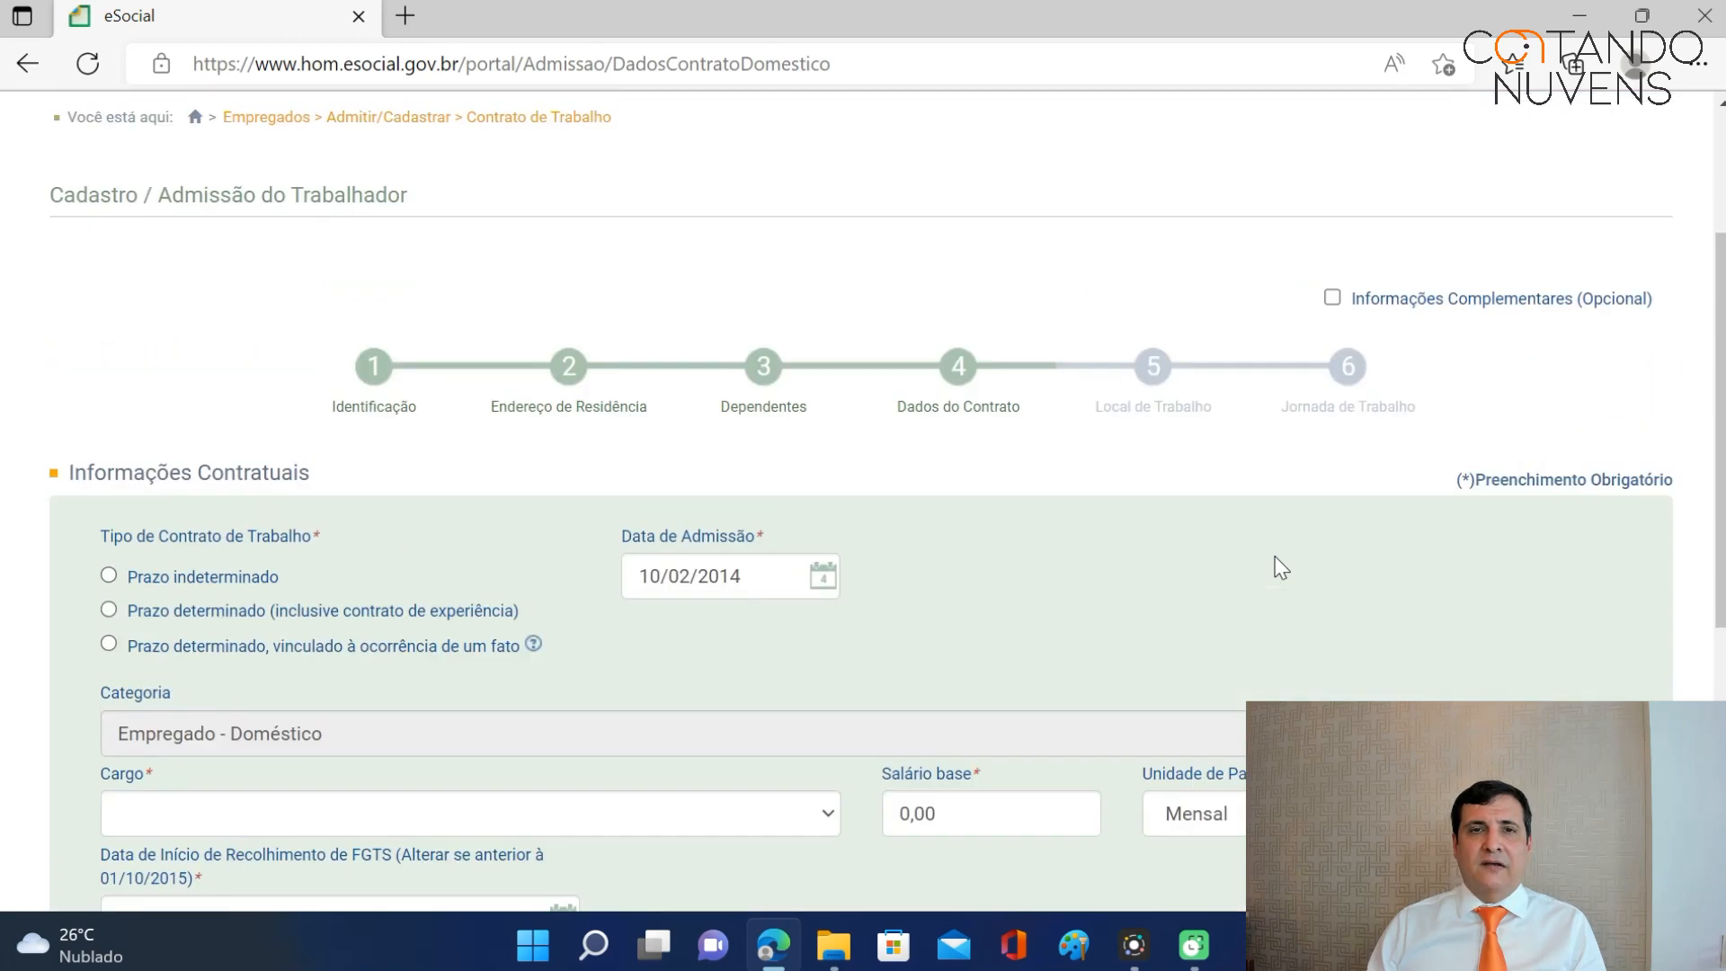
pyautogui.moveTo(532, 252)
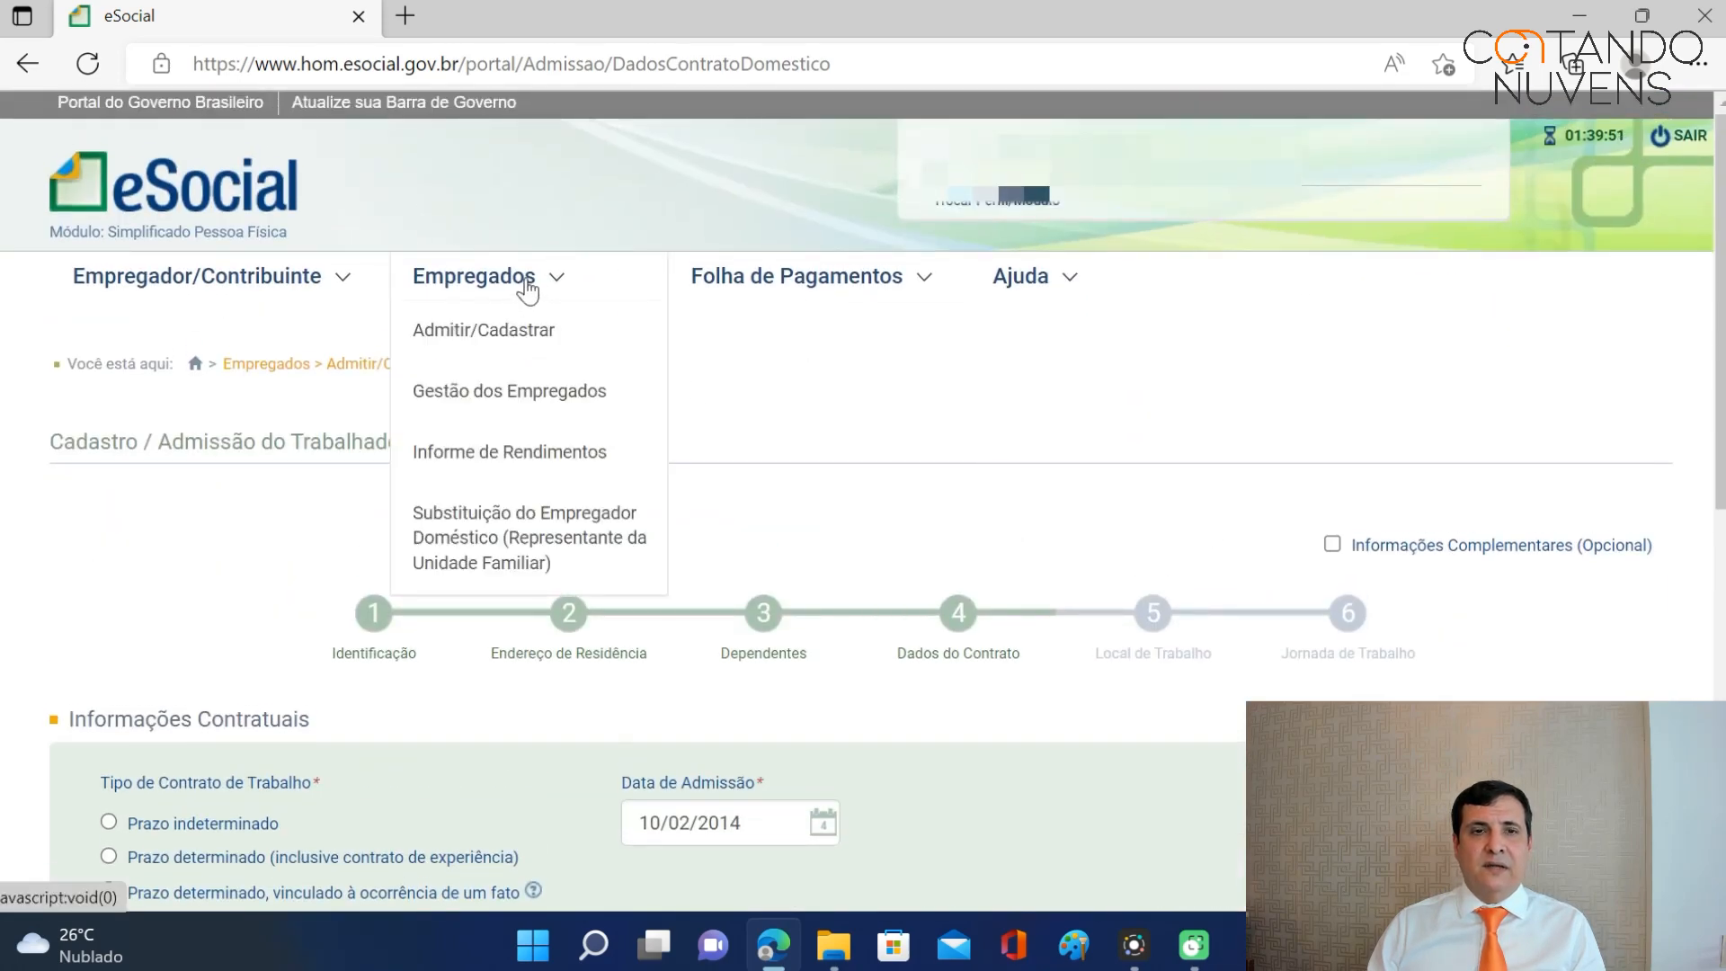
pyautogui.scroll(-2, 925, 530)
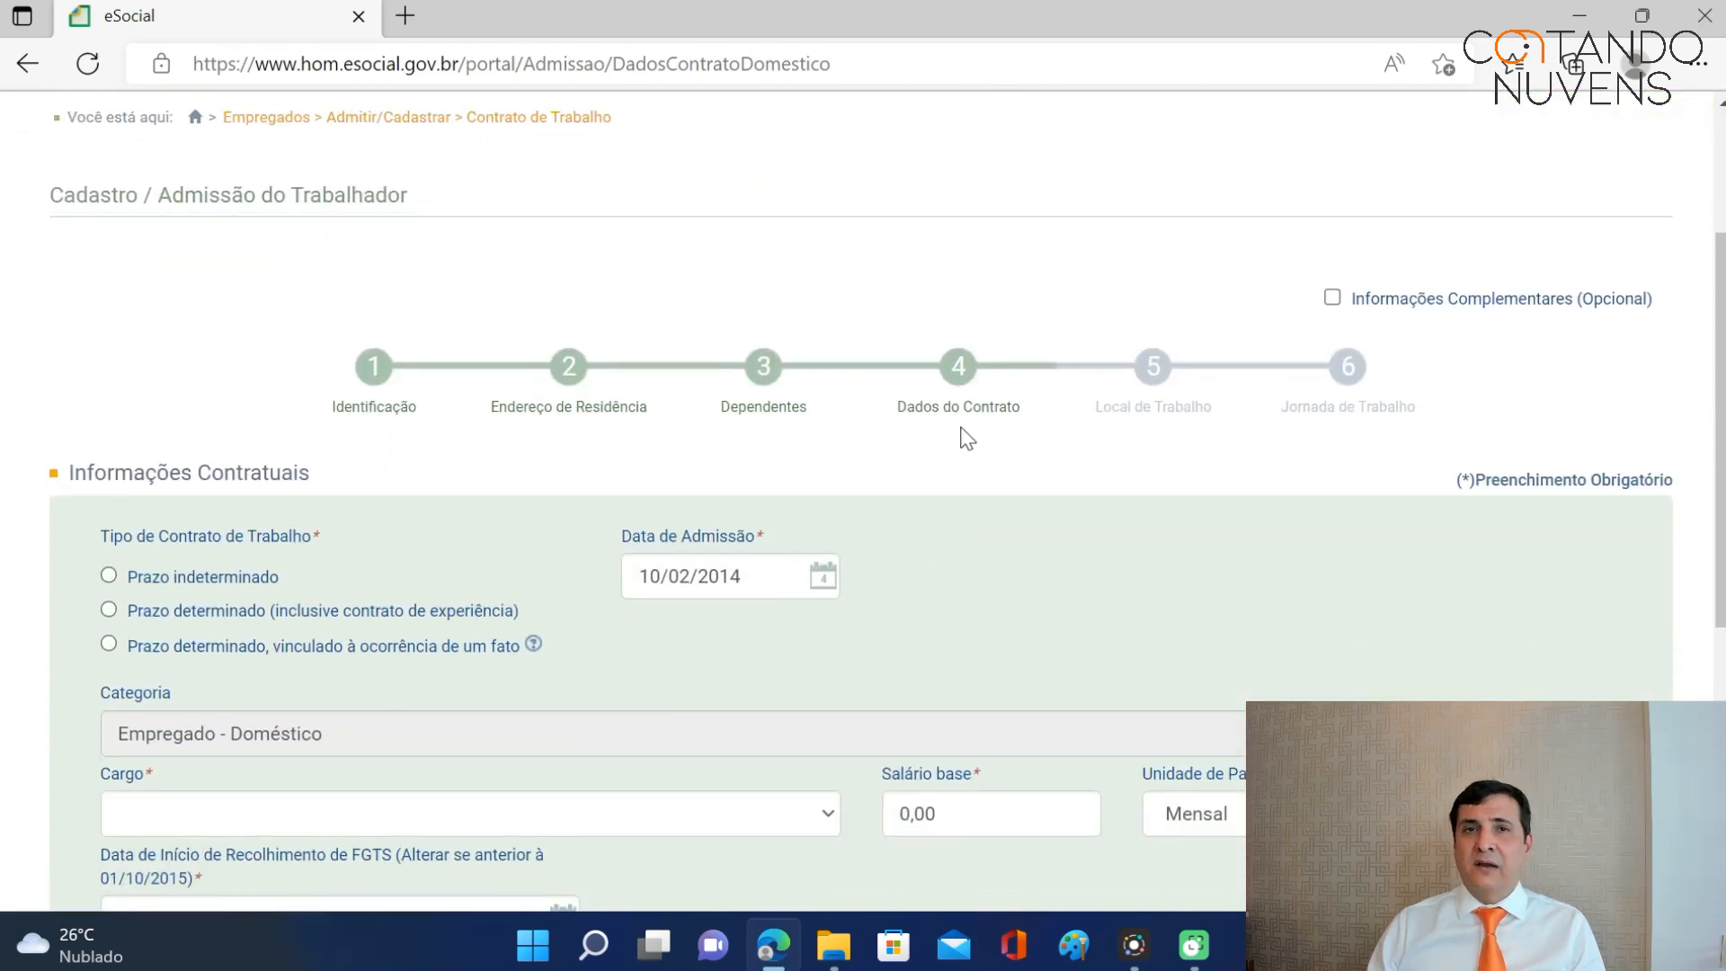
pyautogui.scroll(-1, 967, 440)
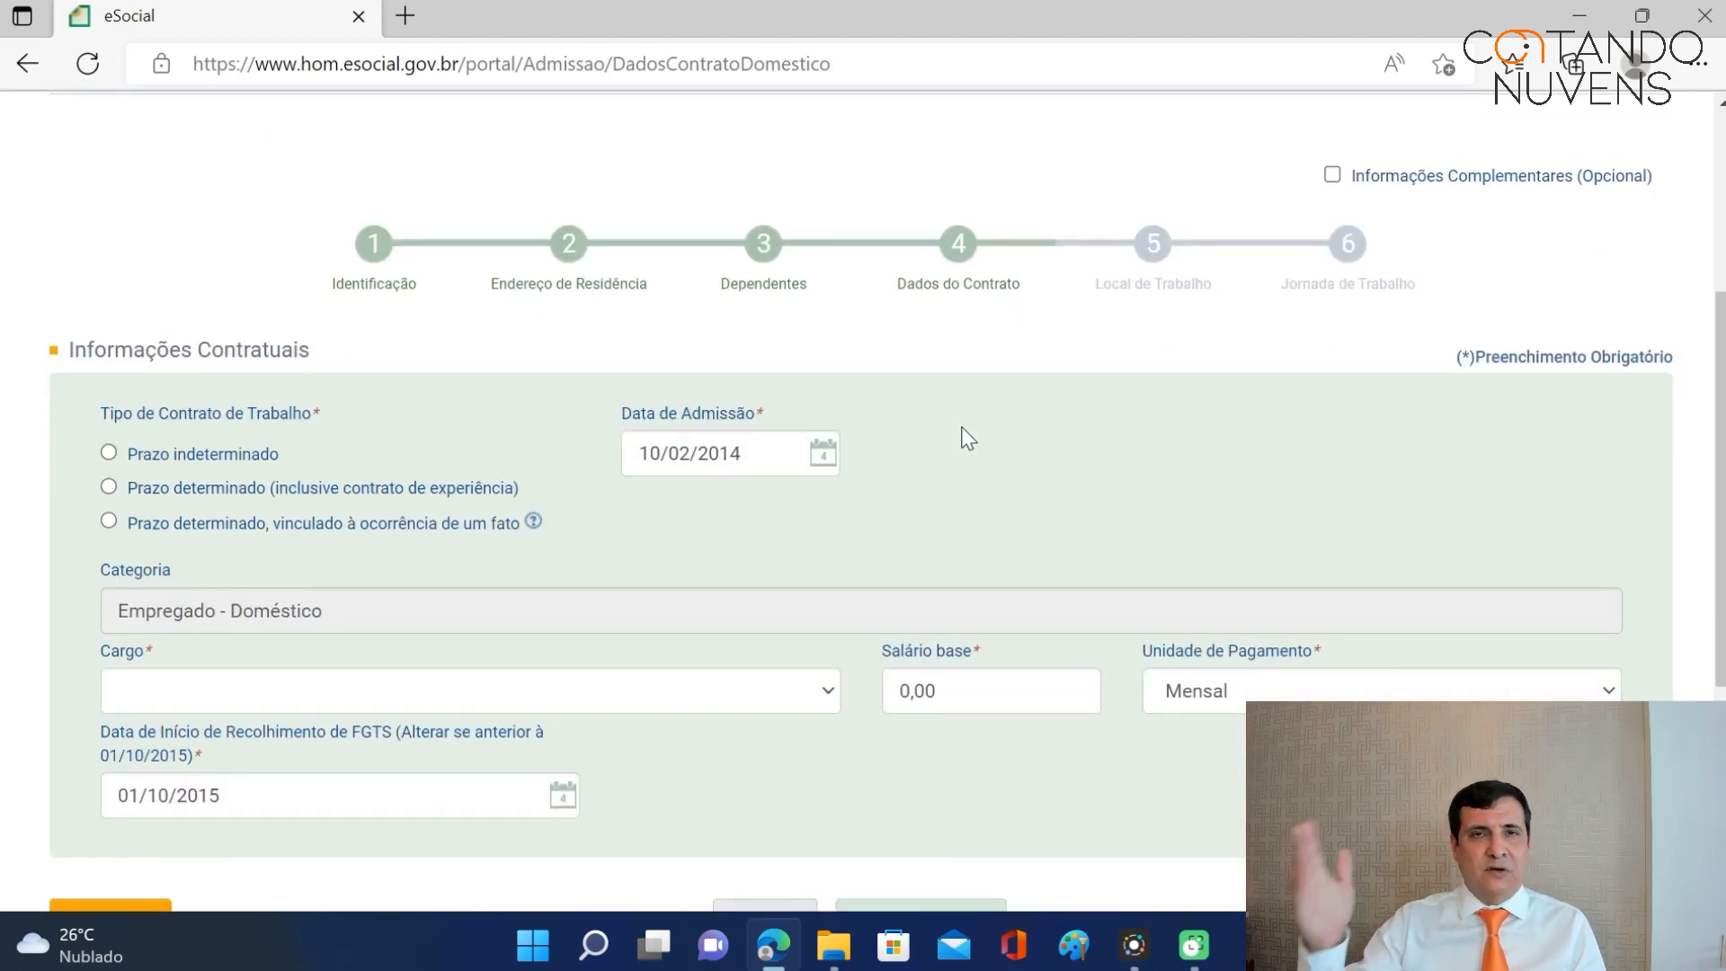
# Set the contract to Prazo determinado (inclusive contrato de experiência) and focus the Data de Término field.
pyautogui.click(109, 452)
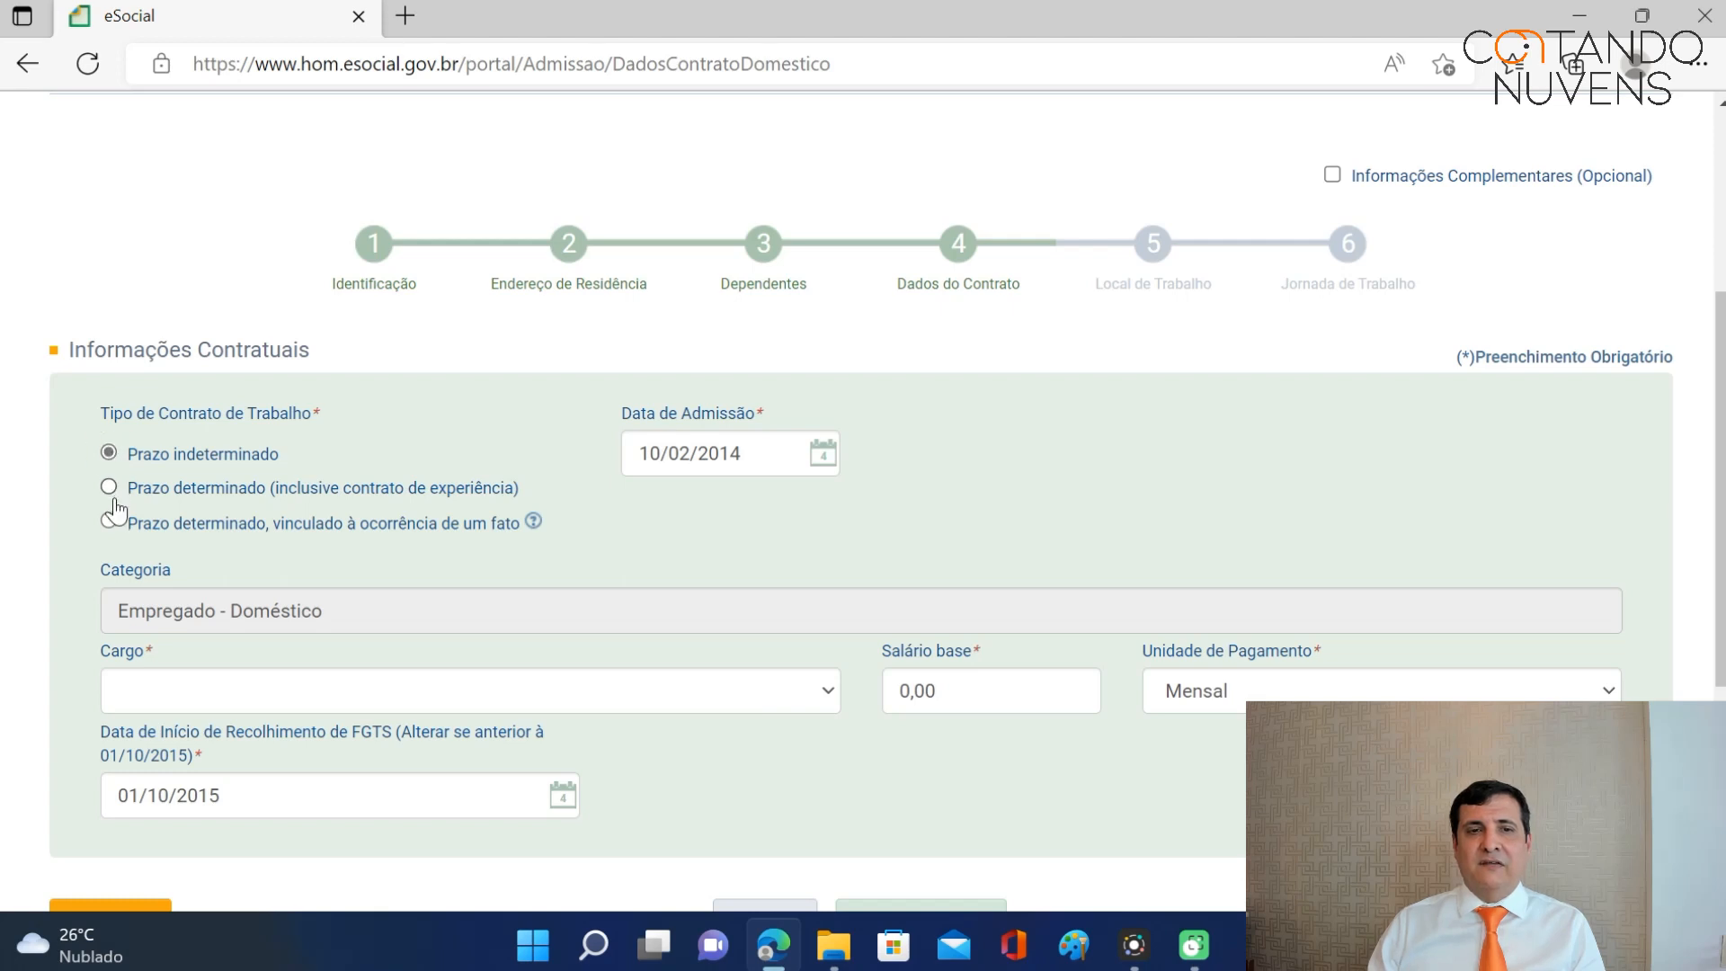
pyautogui.click(111, 489)
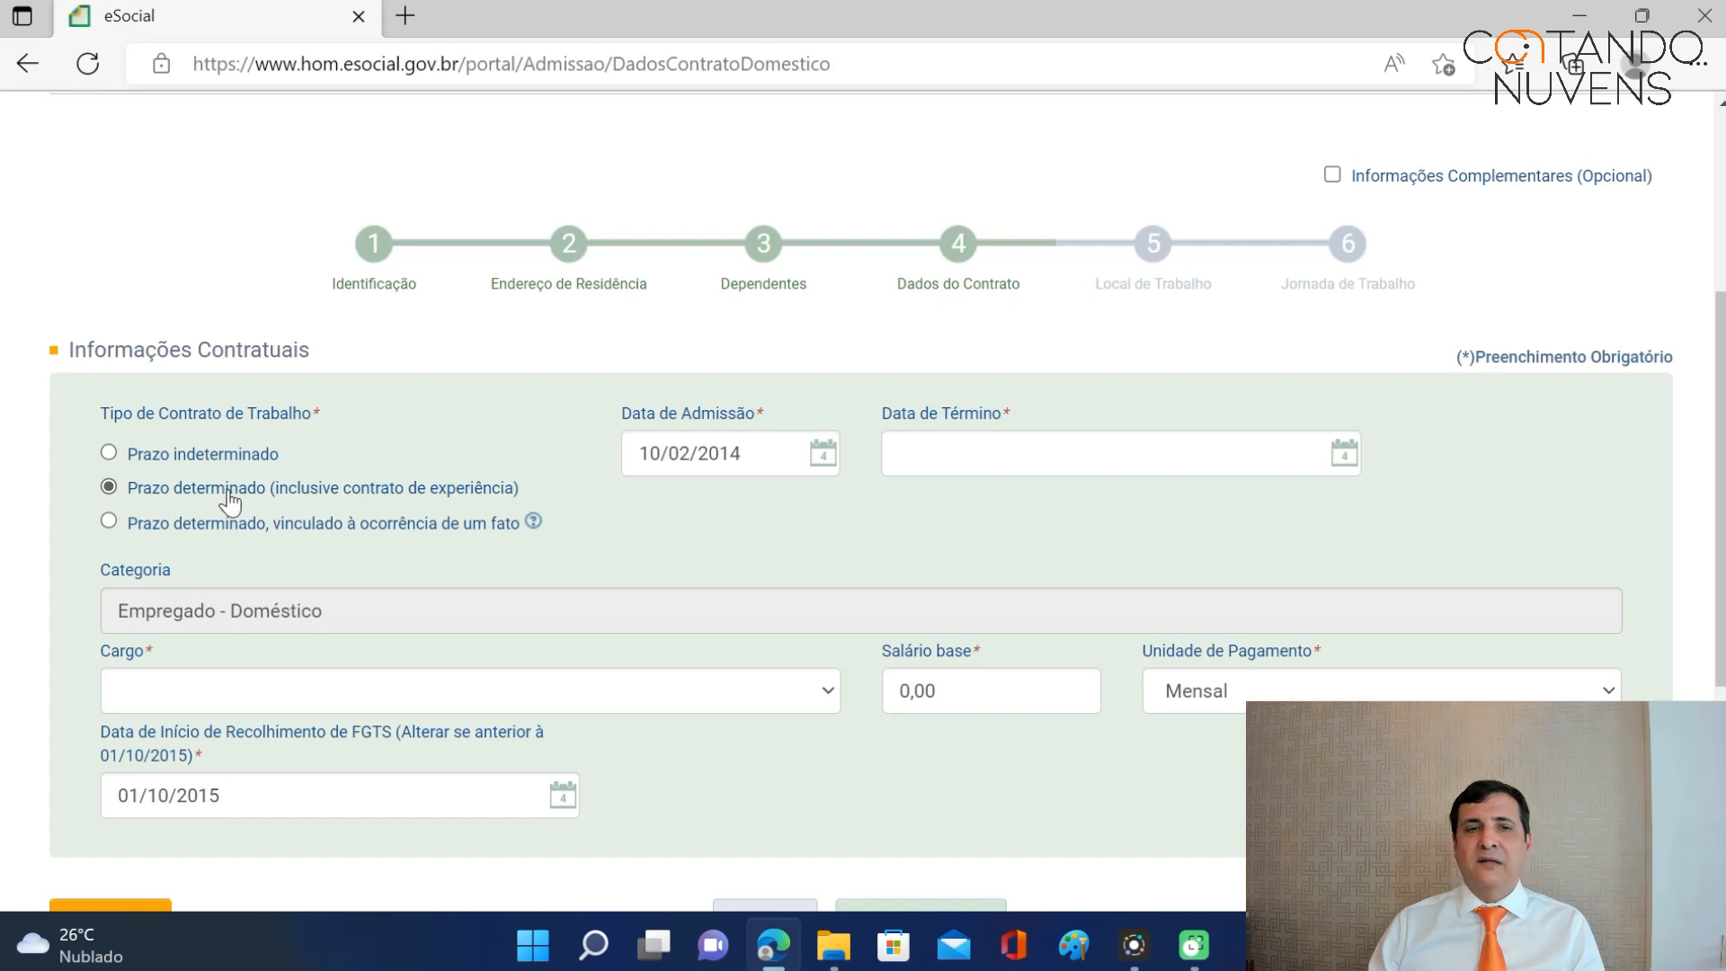
pyautogui.click(951, 454)
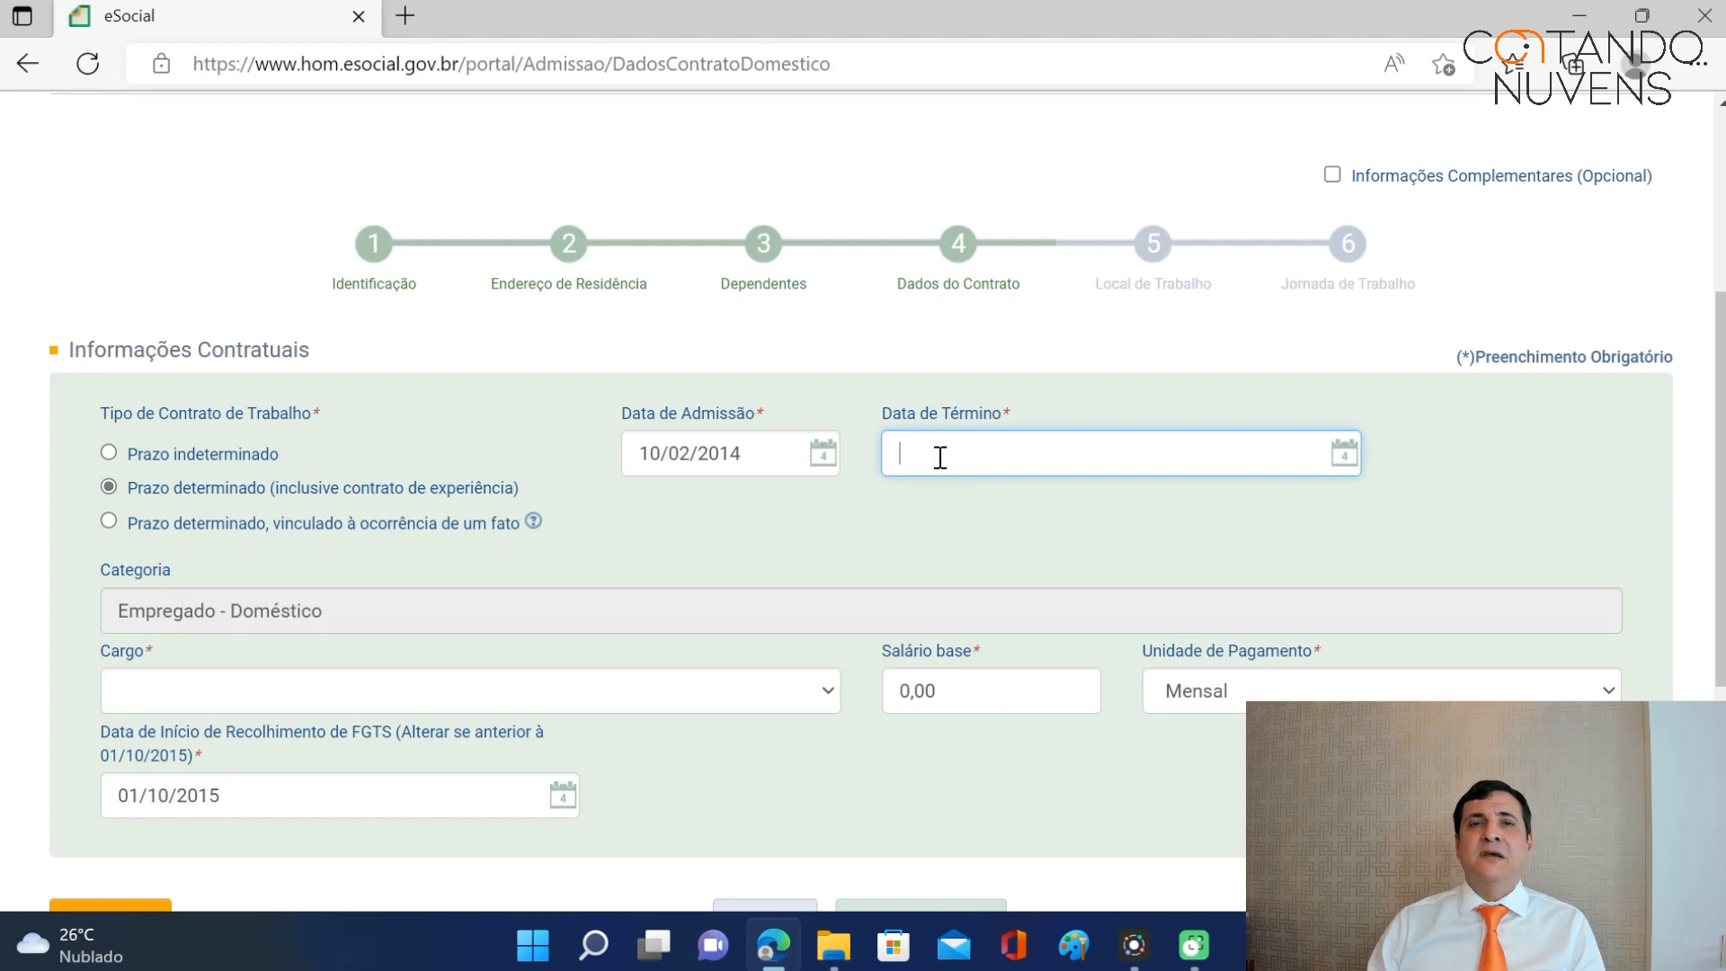
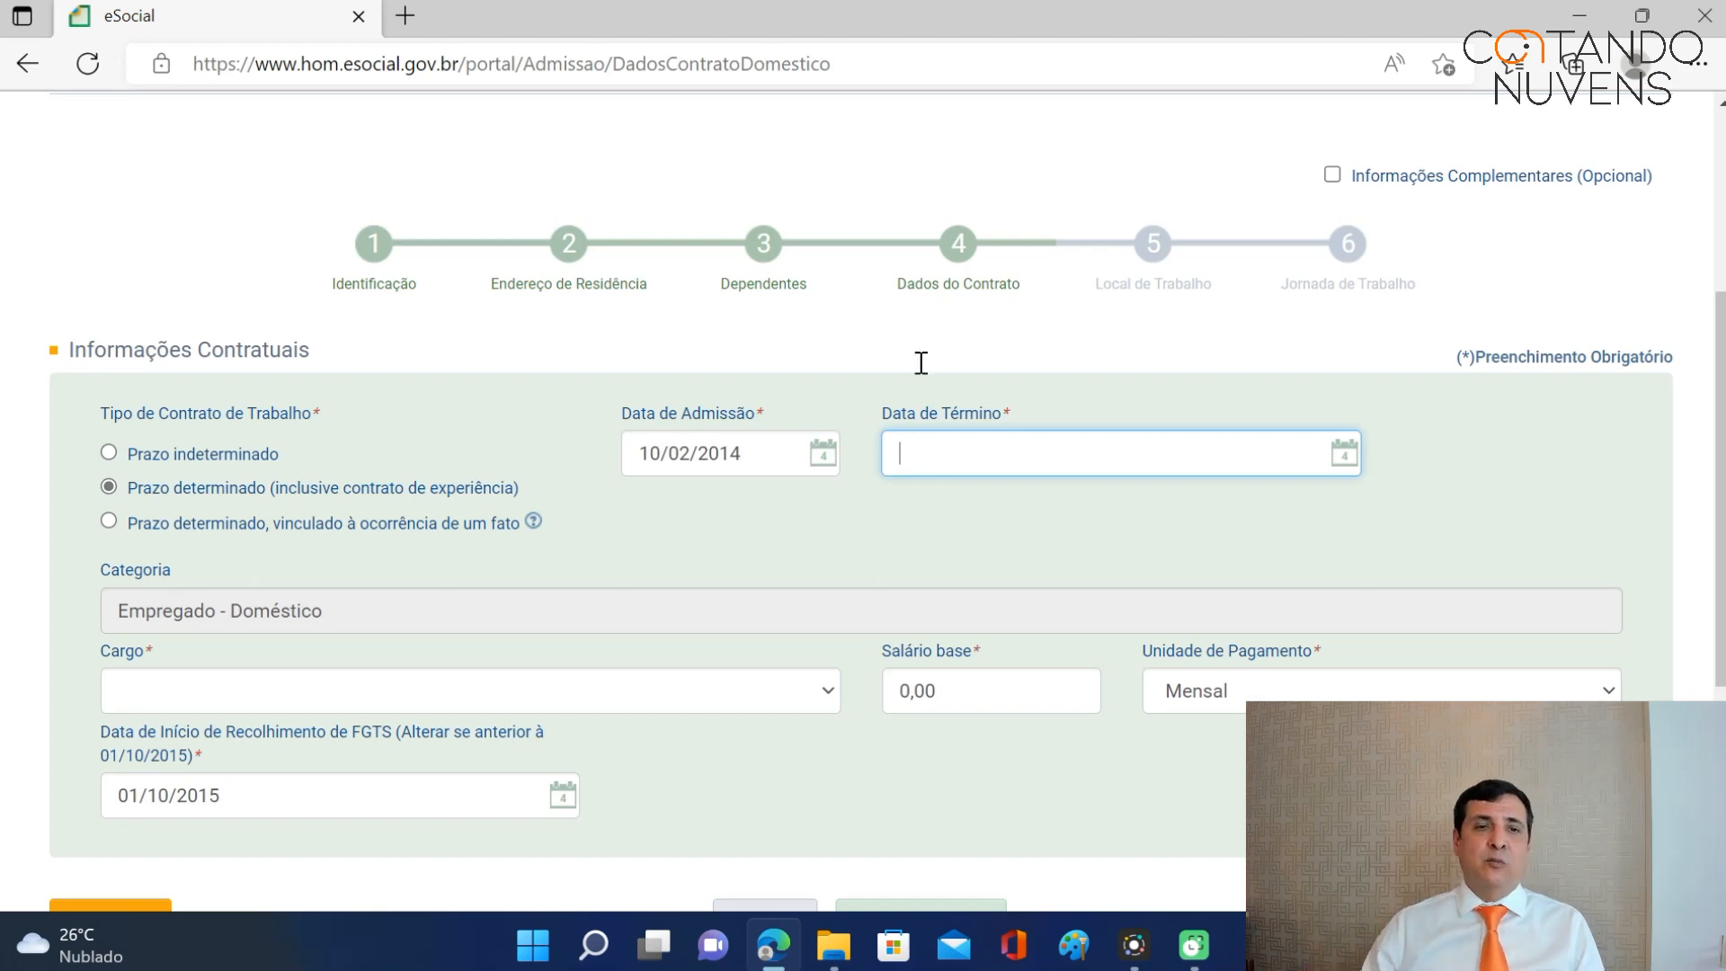
# Switch the contract type to Prazo indeterminado so the end-date field disappears.
pyautogui.click(109, 454)
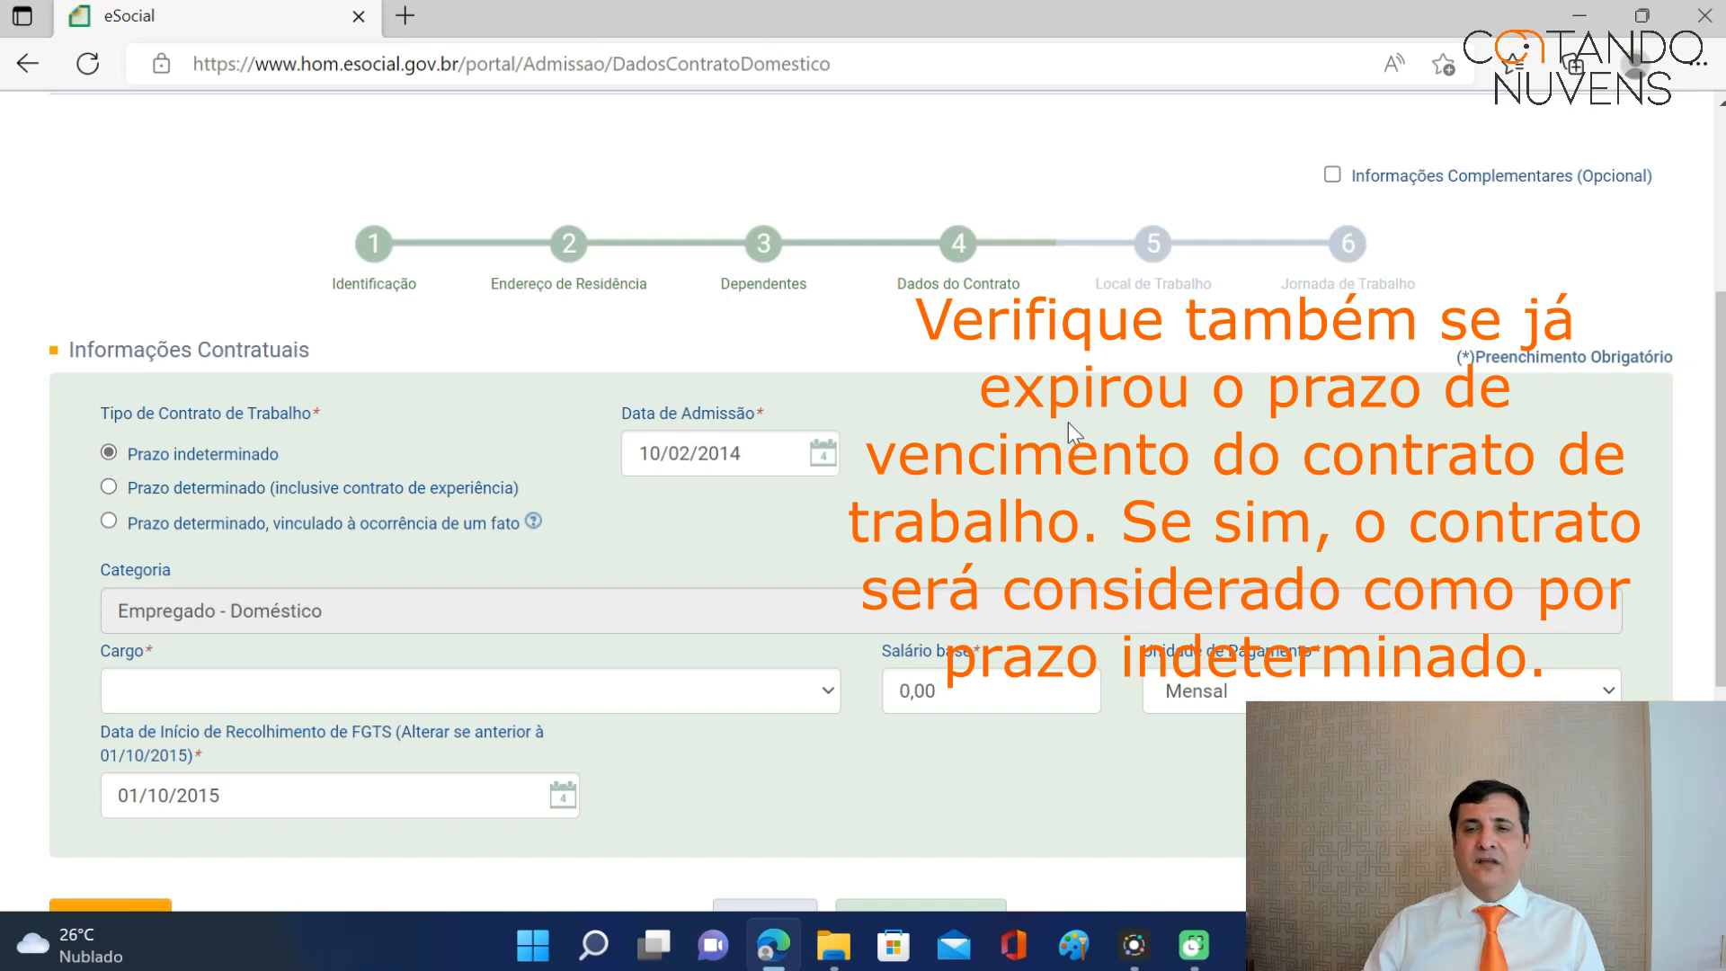
pyautogui.scroll(-2, 1719, 486)
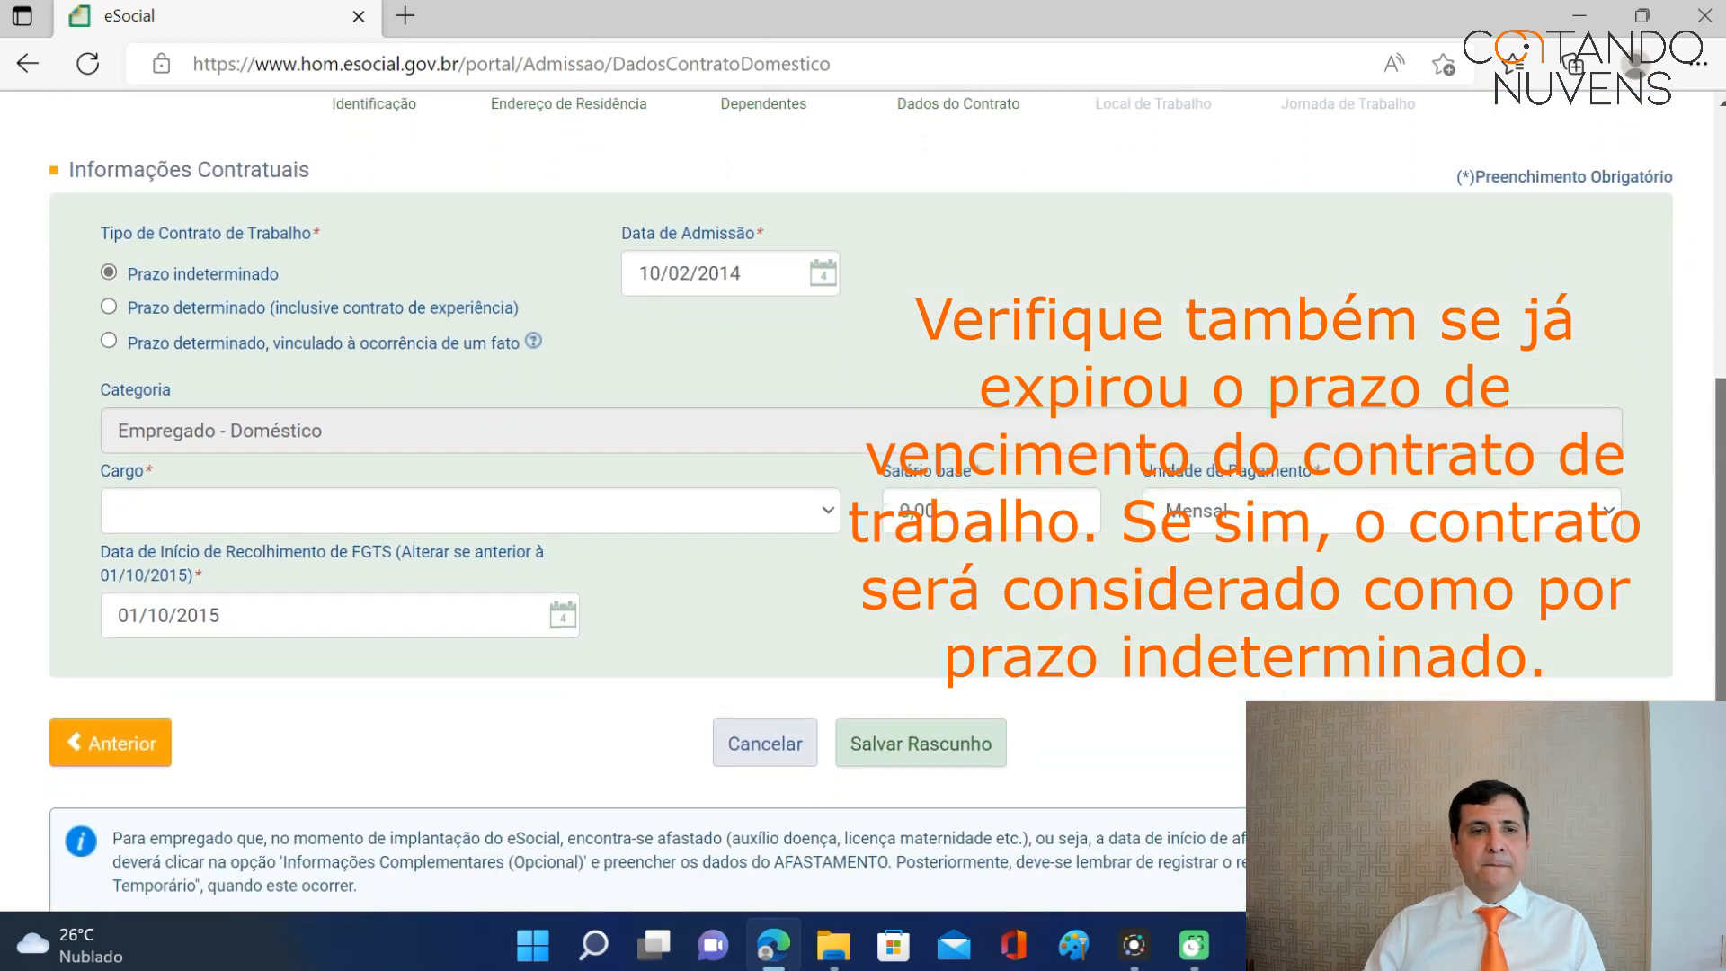
# Choose the role eSocial-001 – Empregado doméstico nos serviços gerais and select the Salário base value.
pyautogui.click(827, 493)
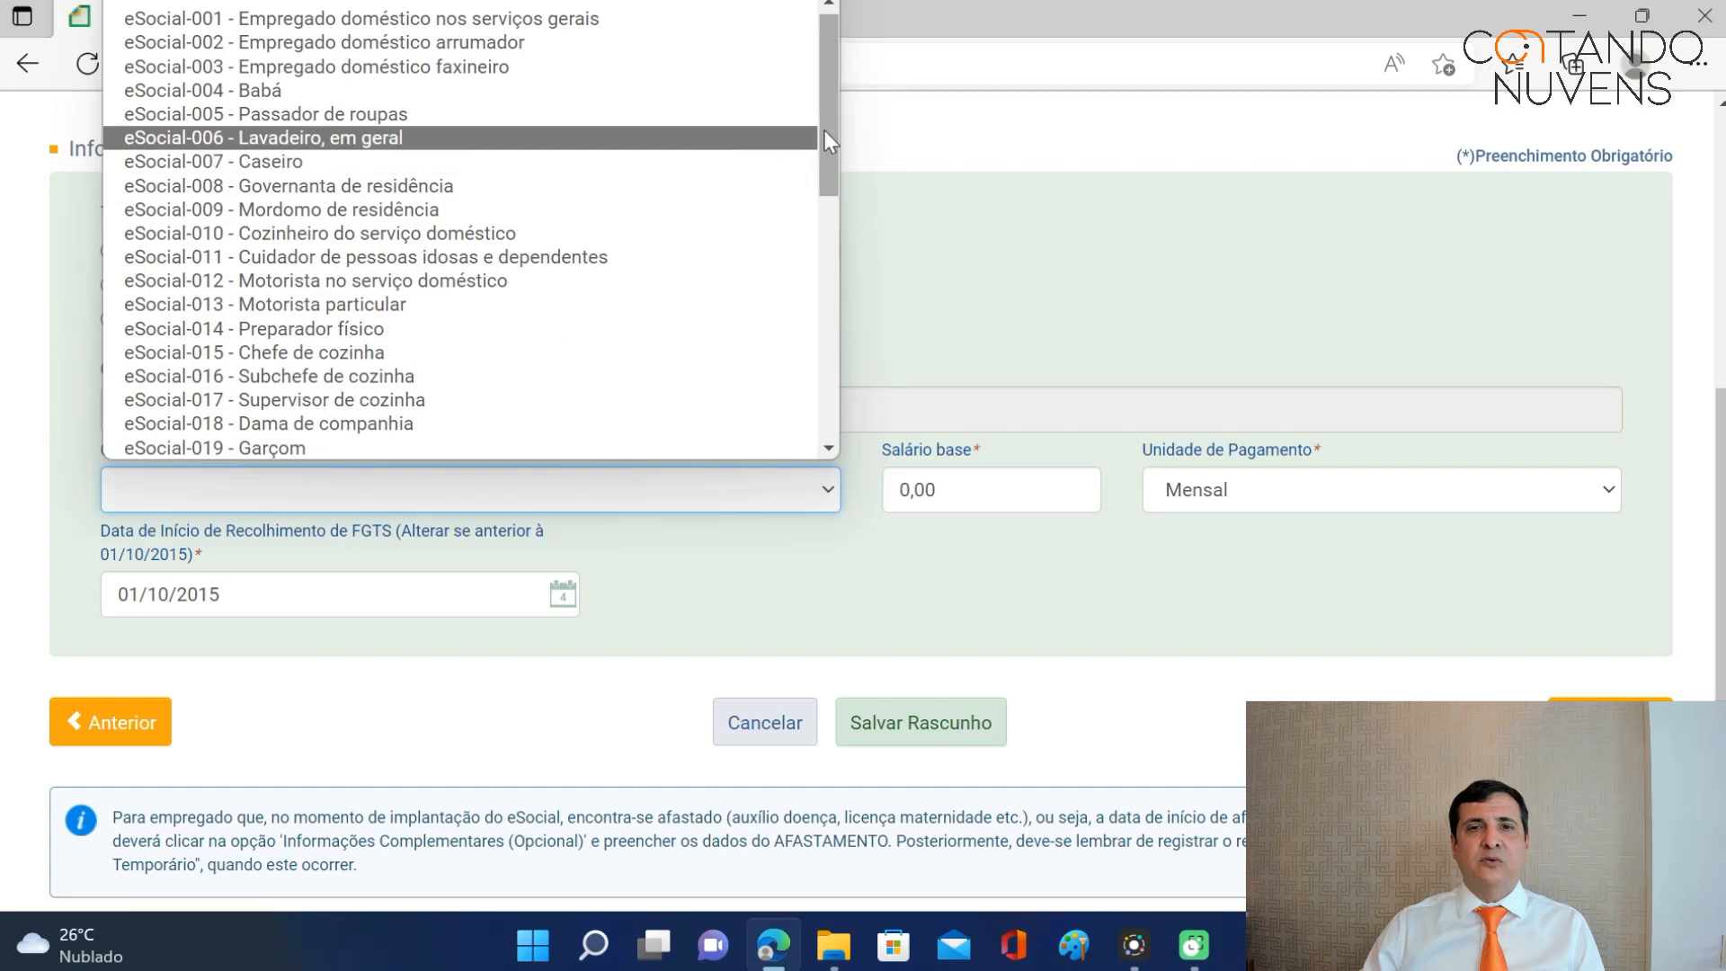
pyautogui.click(484, 18)
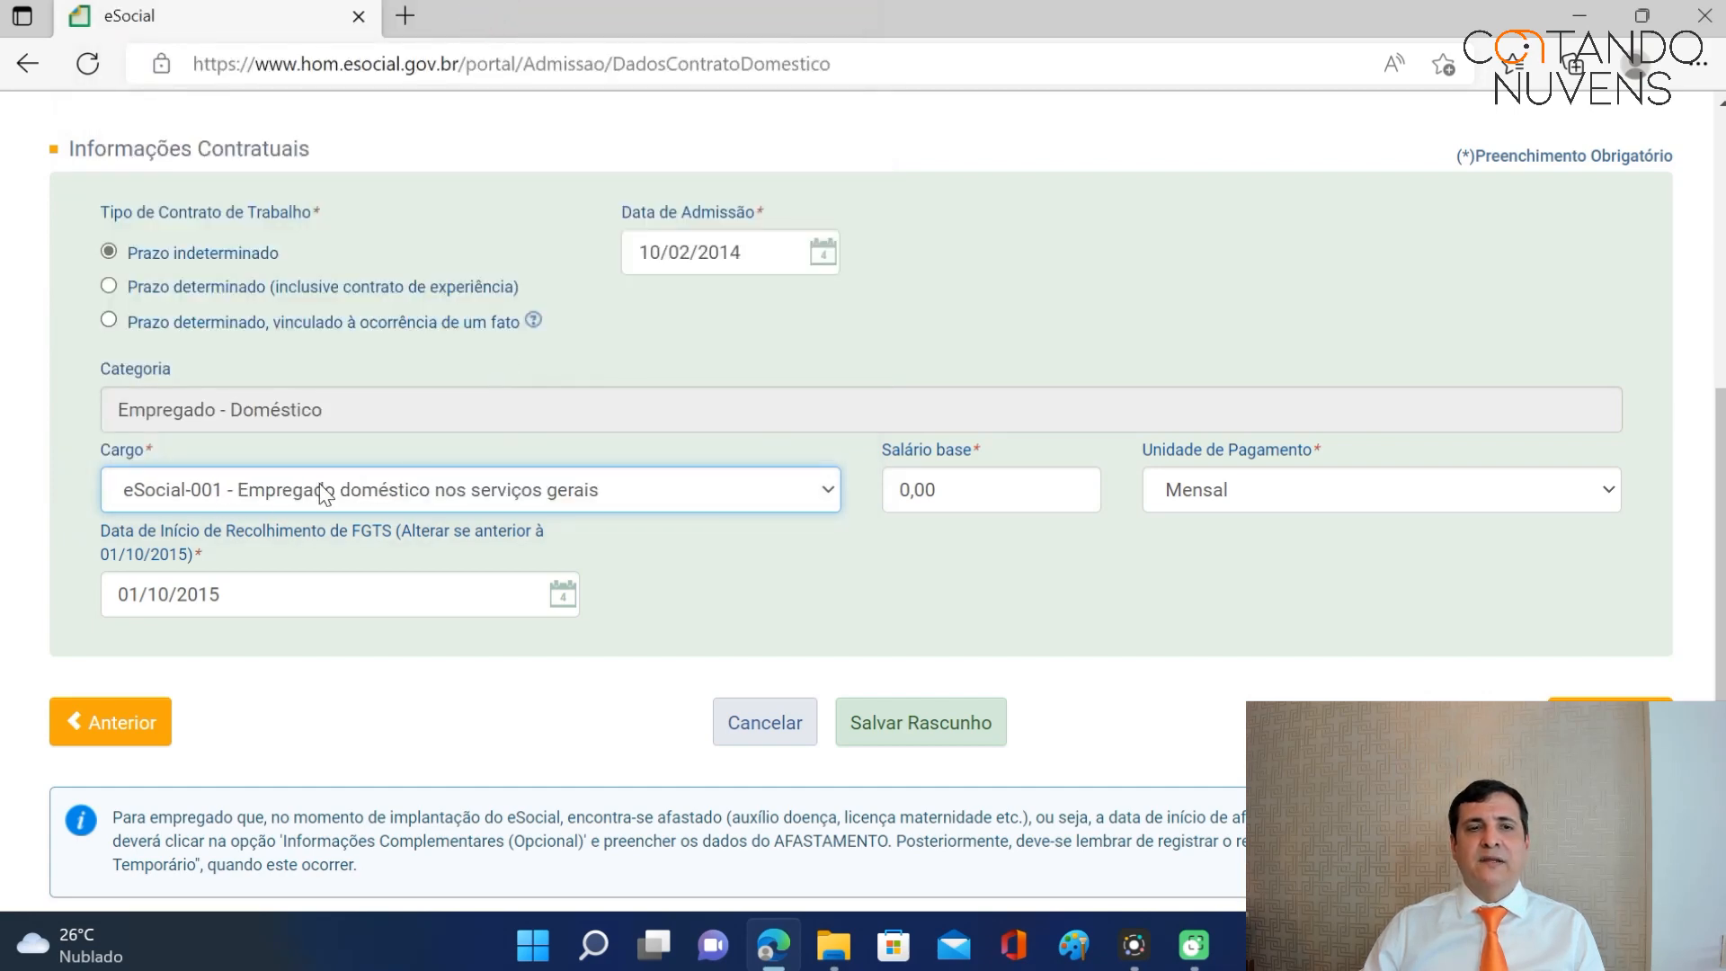
pyautogui.click(958, 489)
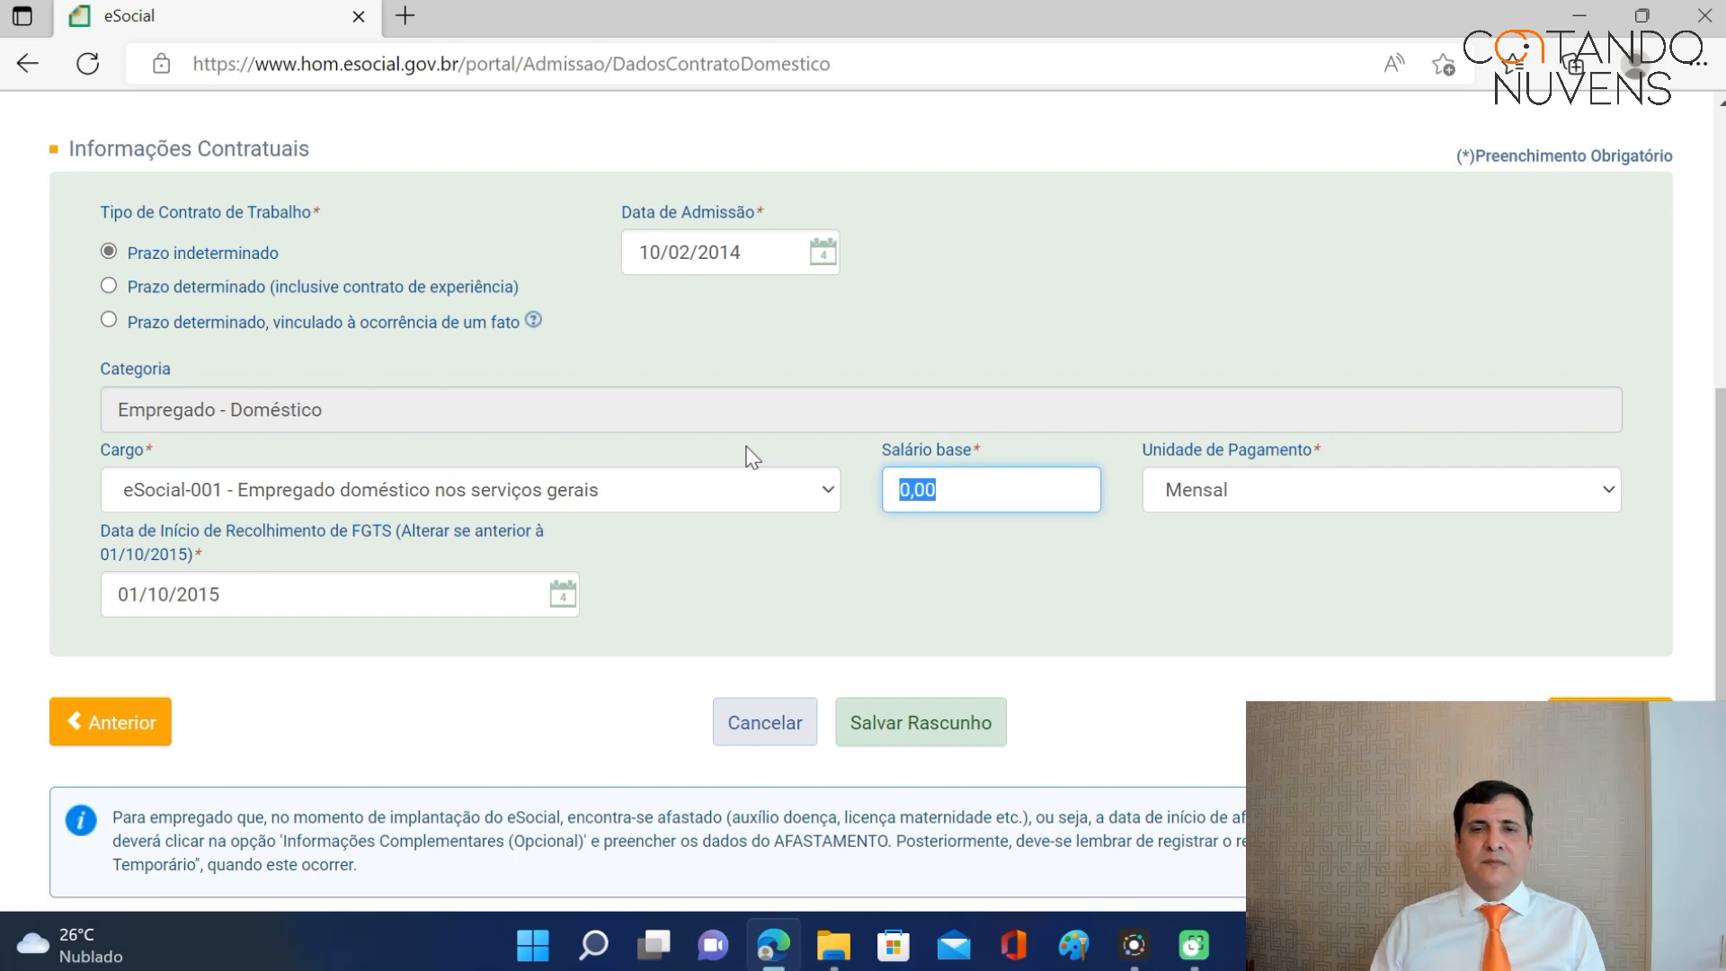
# Enter 788,00 as base salary, then leave for the blank Admitir/Cadastrar Empregado page.
pyautogui.write('78,88')
pyautogui.press('BackSpace')
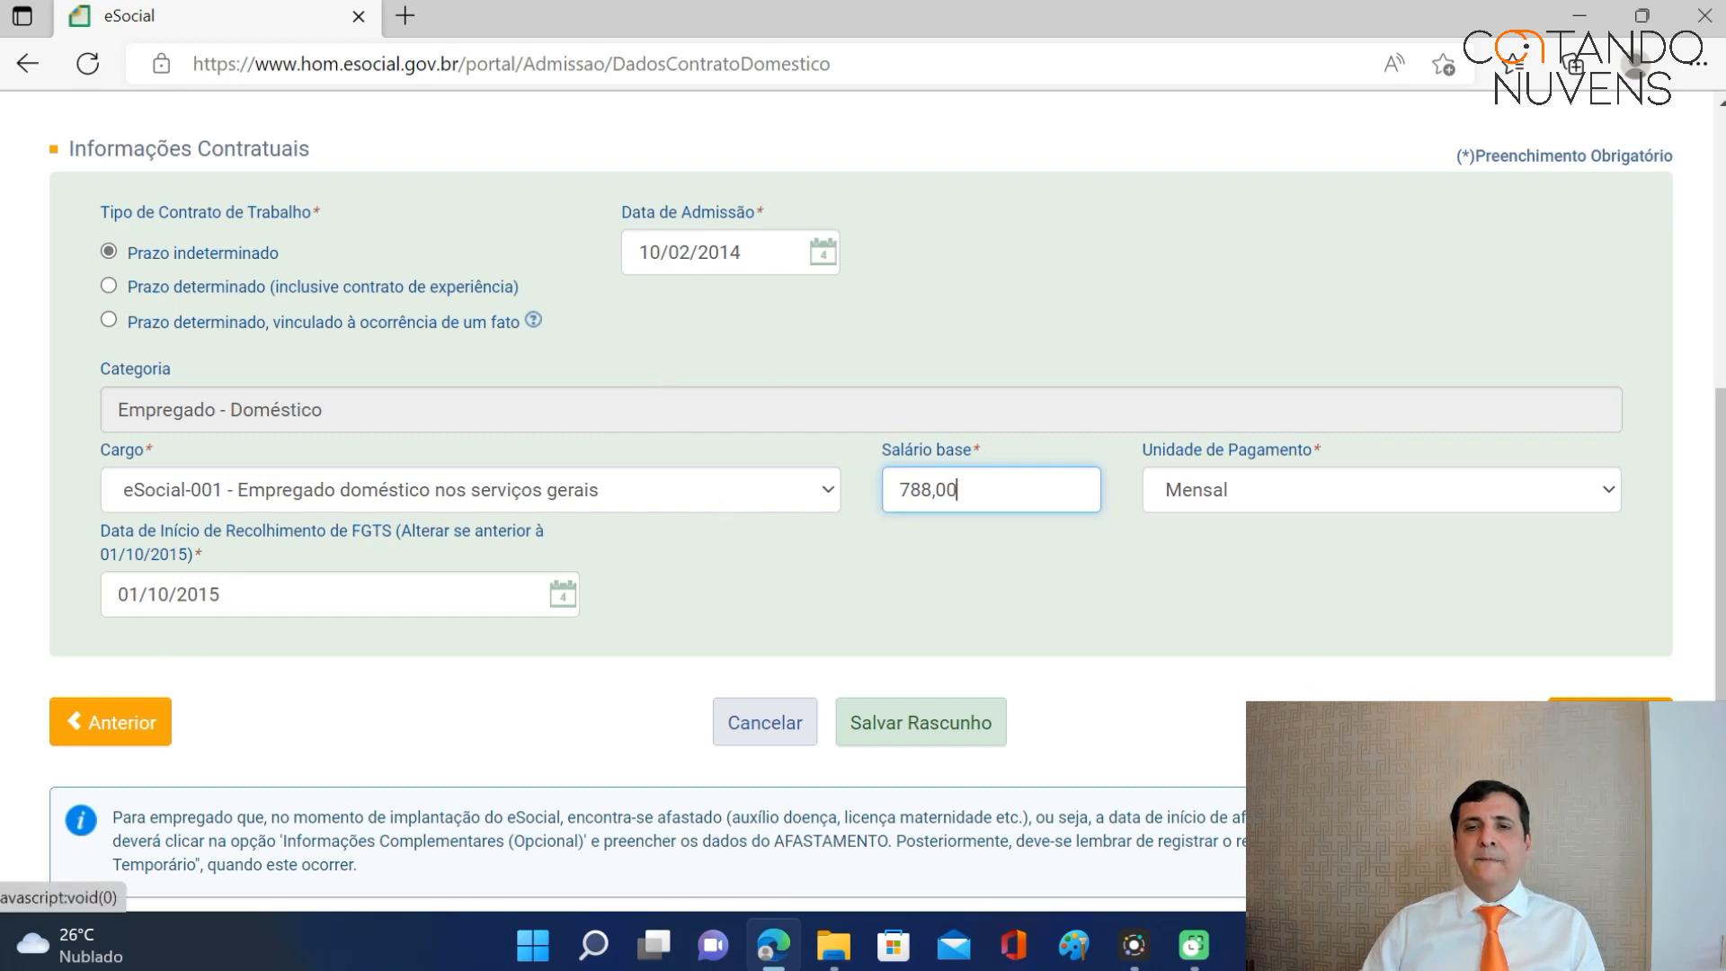
pyautogui.click(1609, 722)
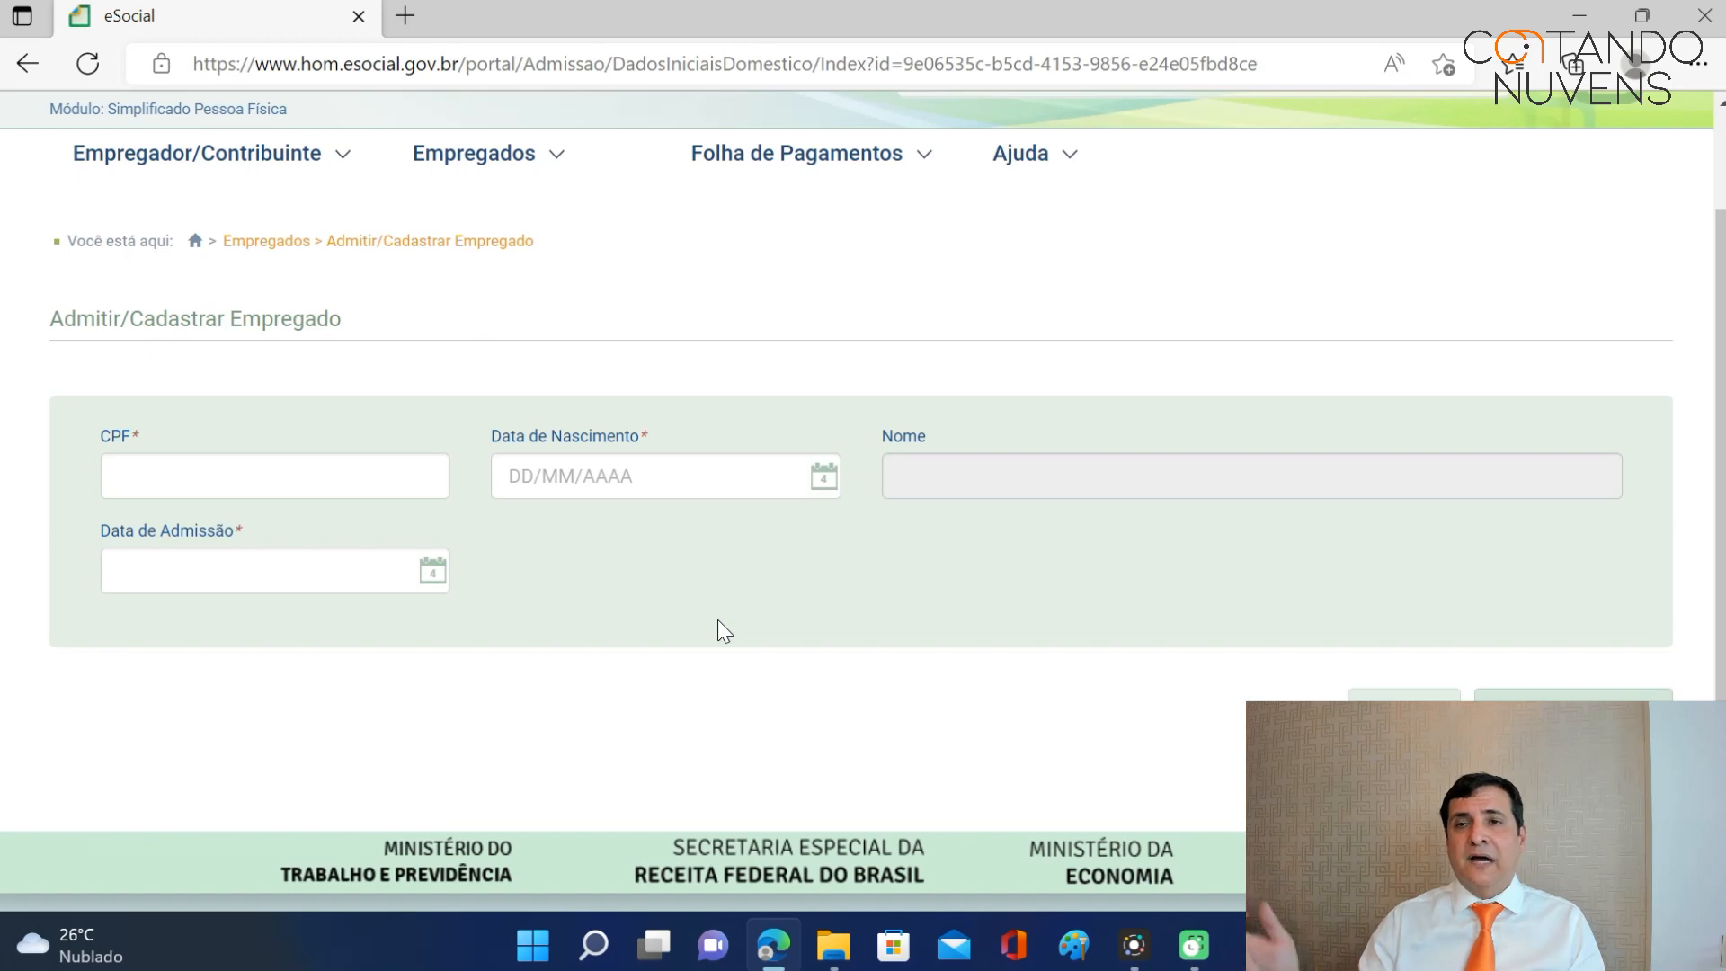
# Reopen the employee's saved admission draft via Empregados > Admitir/Cadastrar > Acessar Rascunhos.
pyautogui.click(551, 152)
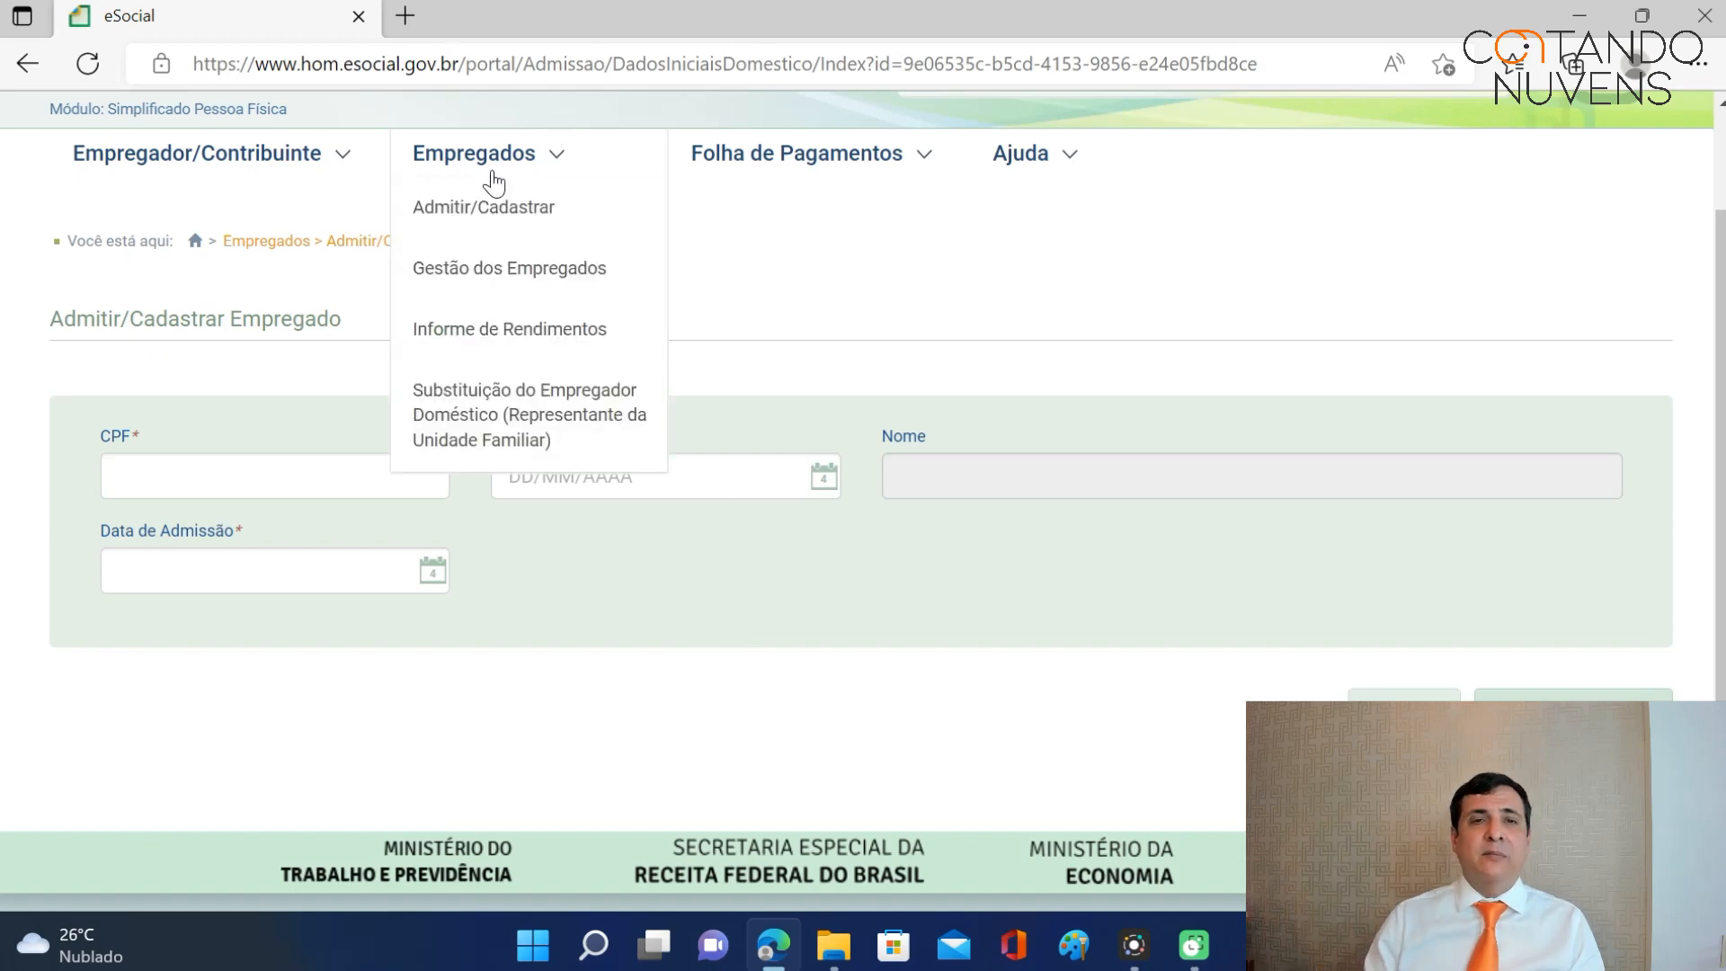
pyautogui.click(486, 211)
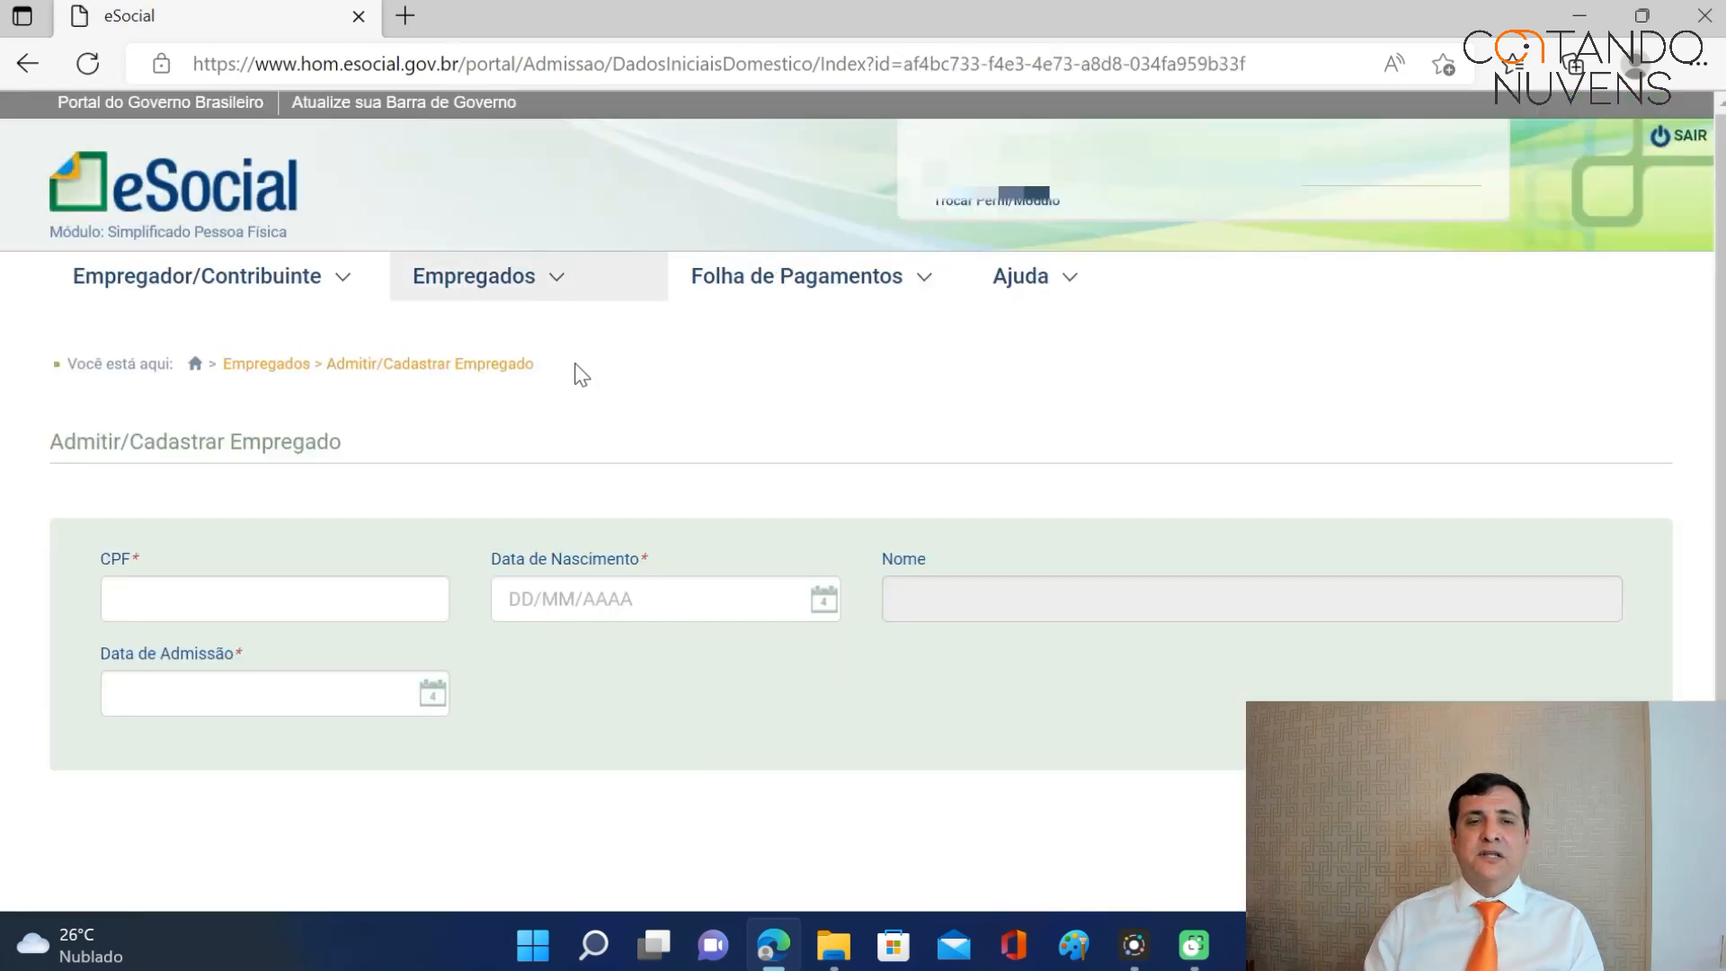
pyautogui.scroll(-2, 899, 485)
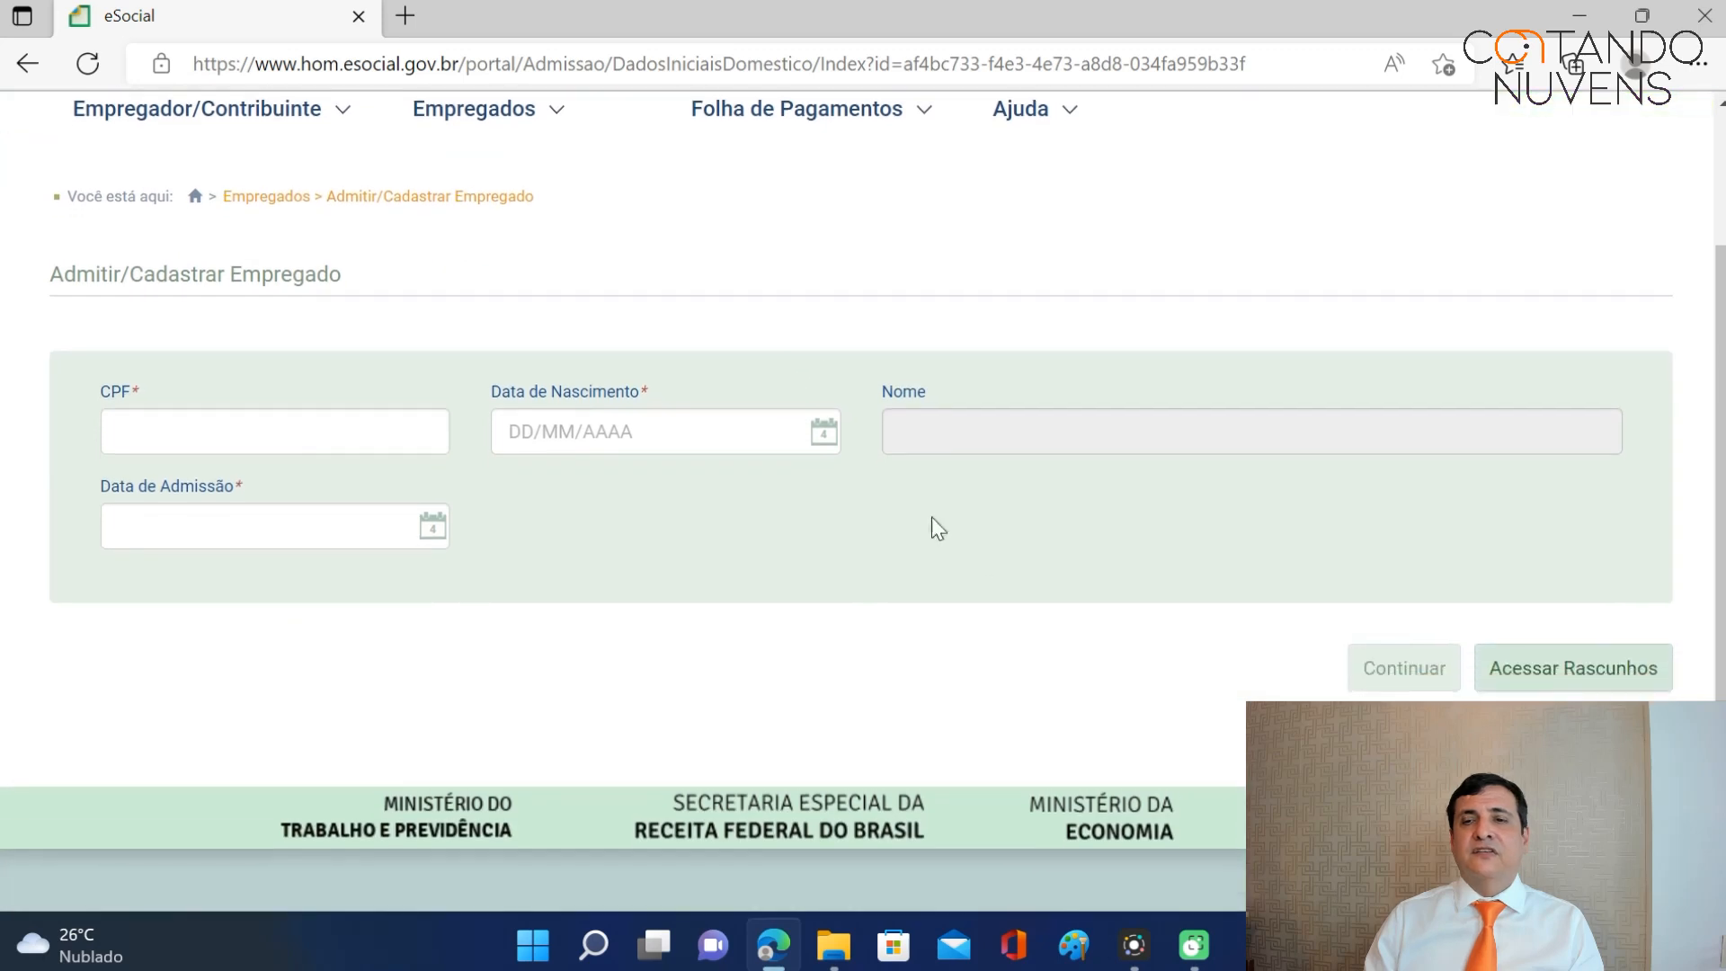
pyautogui.click(1571, 686)
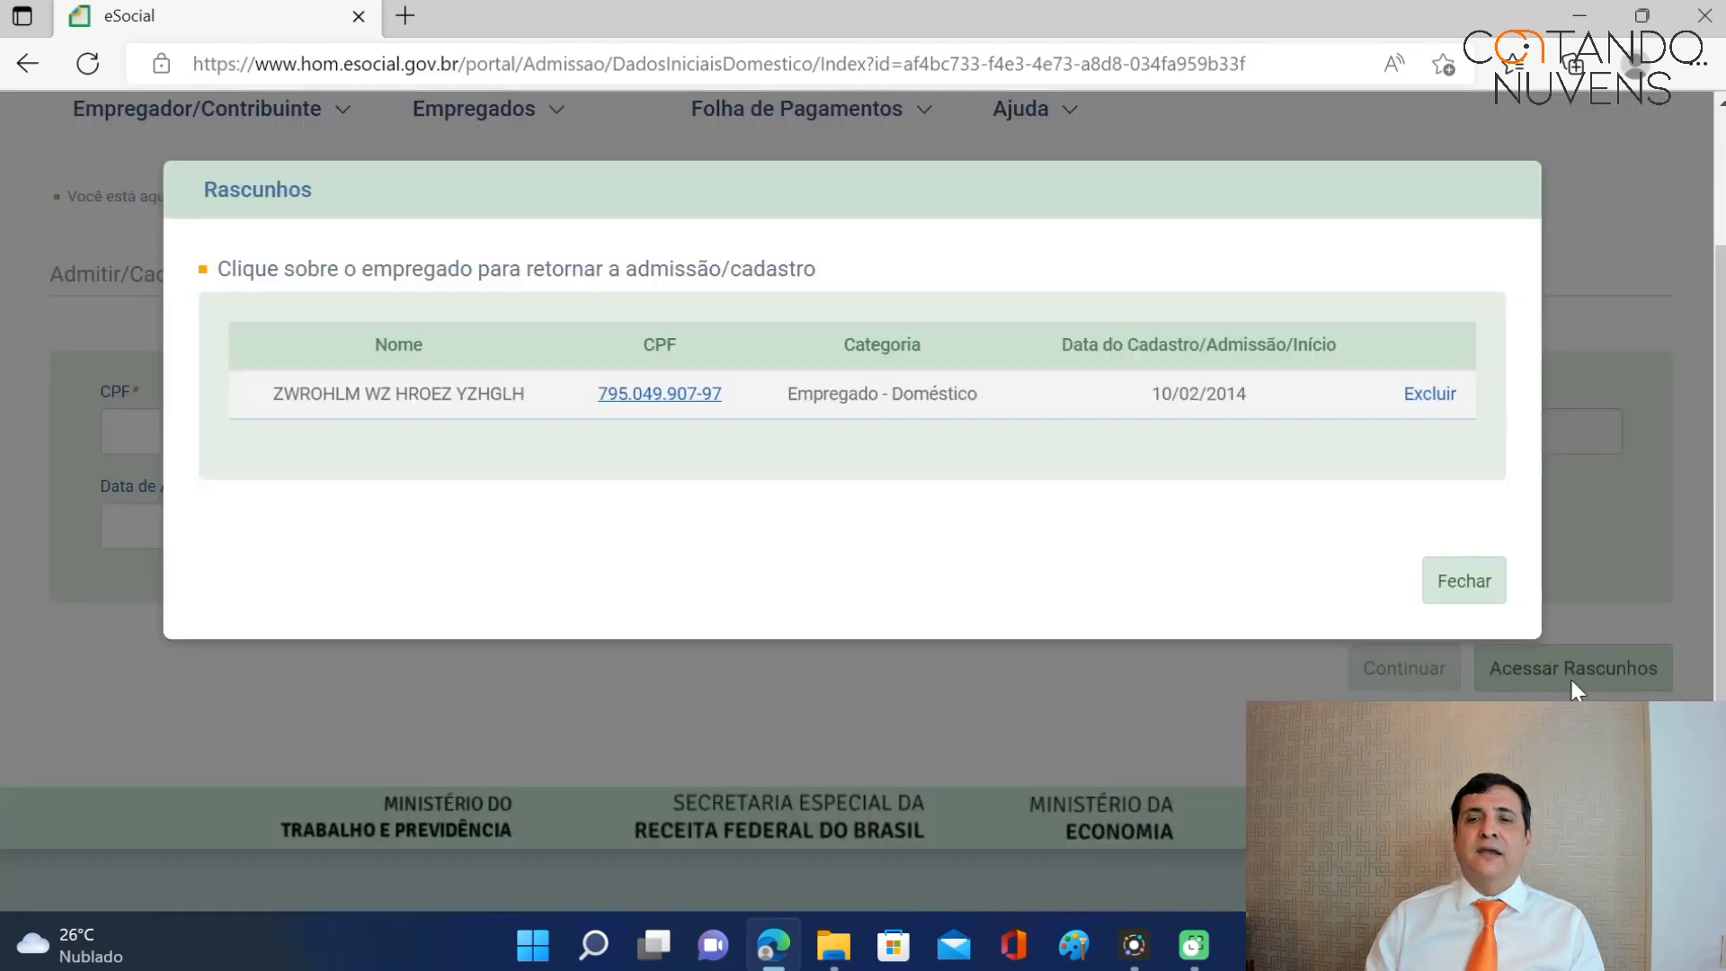
pyautogui.click(681, 394)
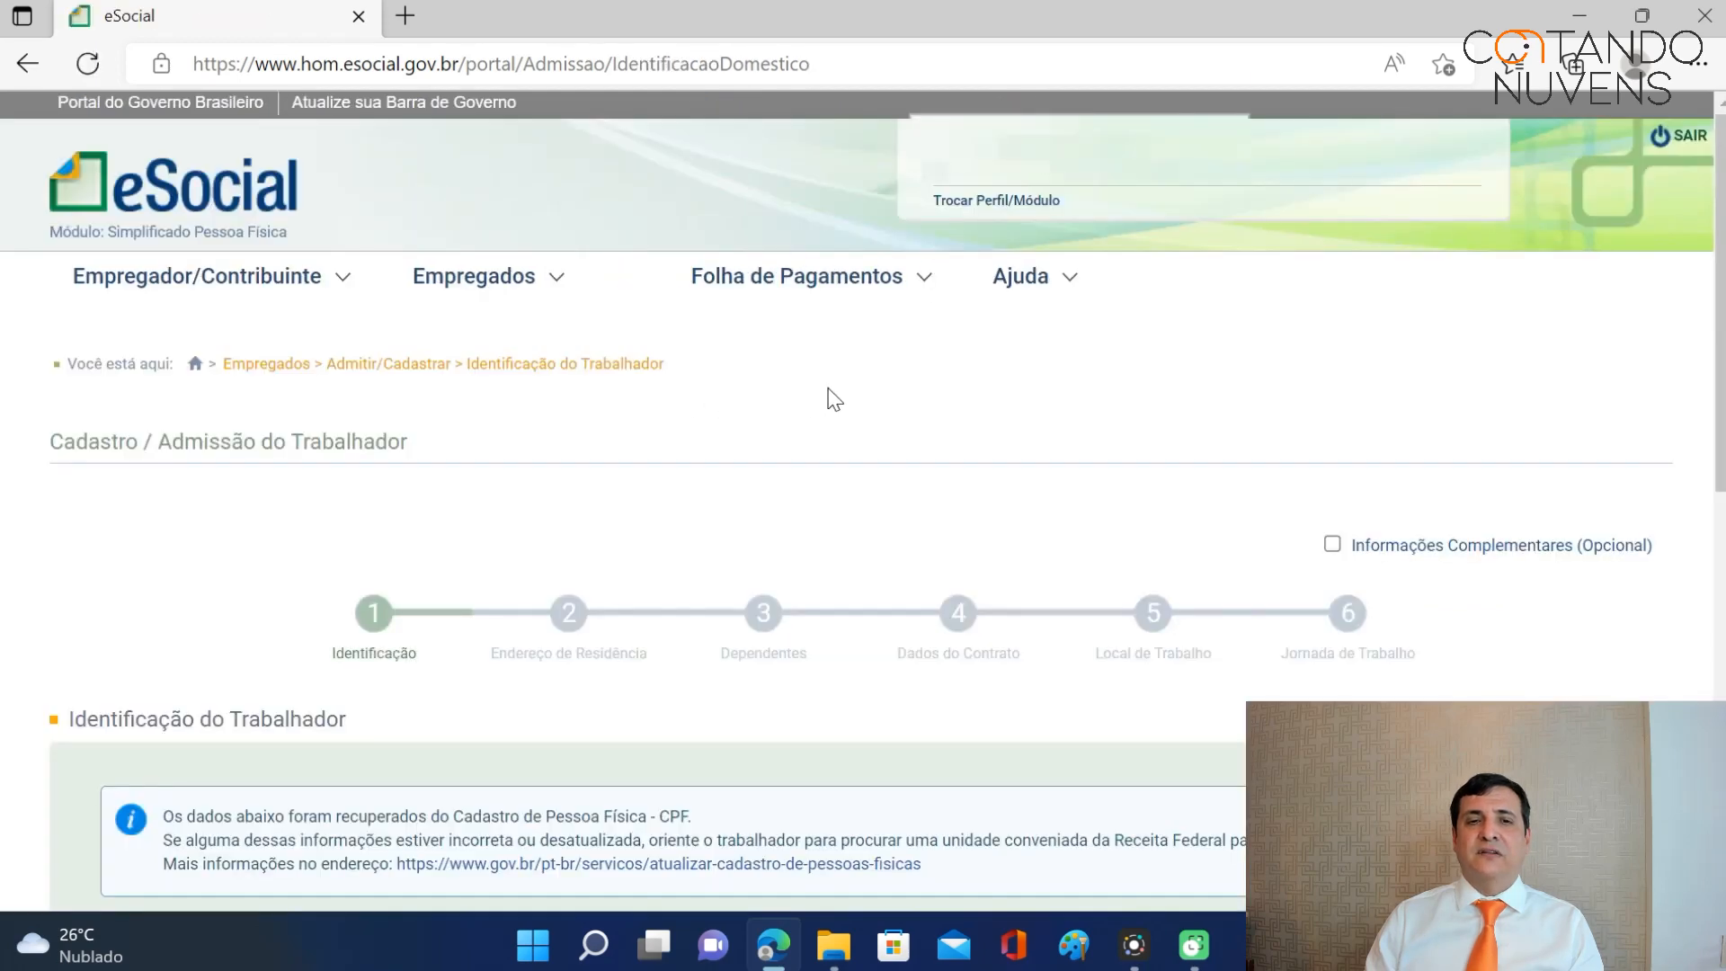
# Review the Identificação step and advance to the residential address step.
pyautogui.scroll(-8, 828, 413)
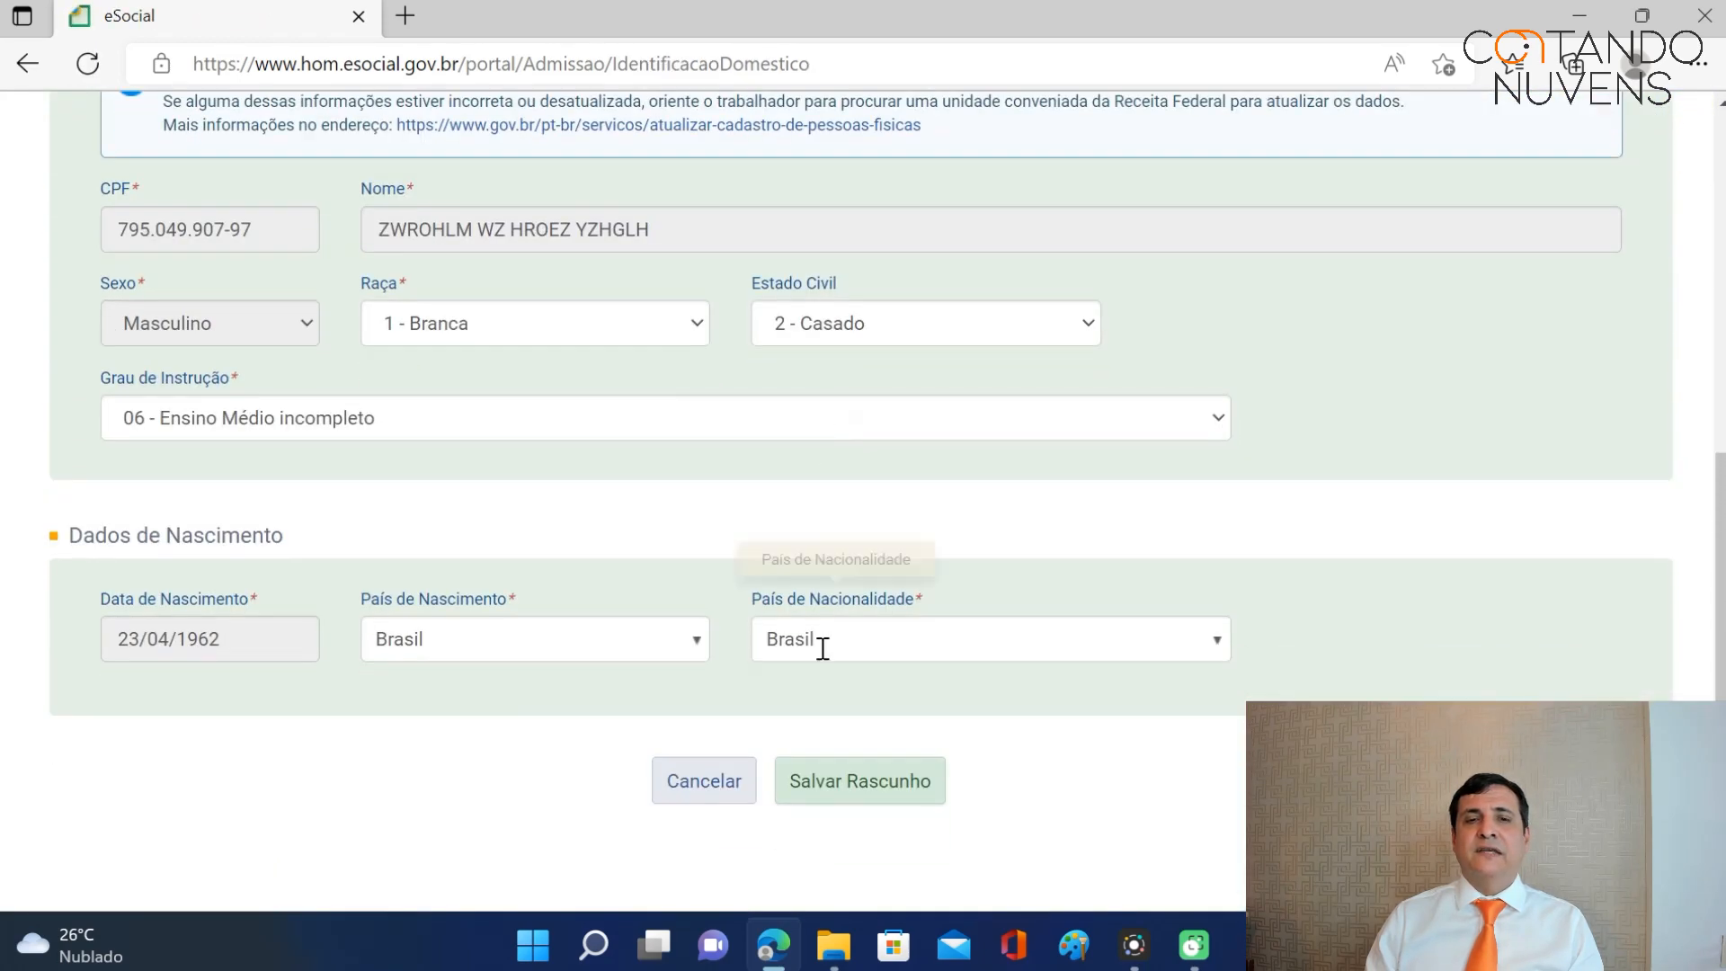
pyautogui.scroll(-2, 1119, 594)
pyautogui.scroll(3, 1106, 581)
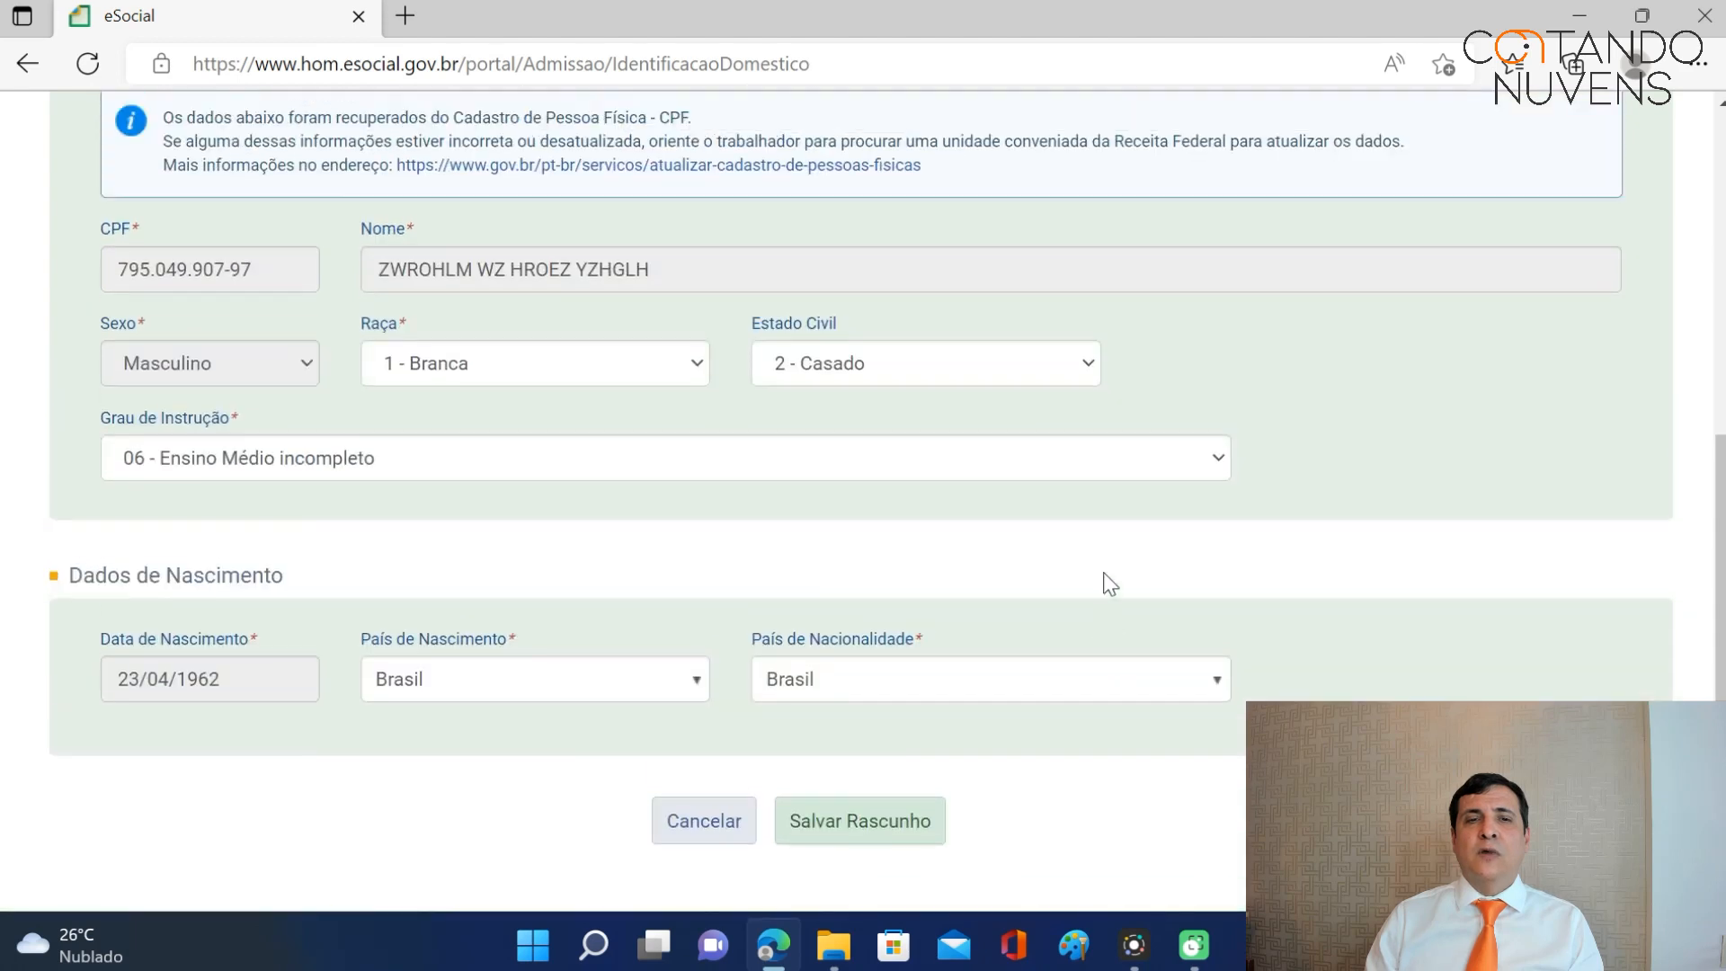
pyautogui.scroll(-3, 1098, 587)
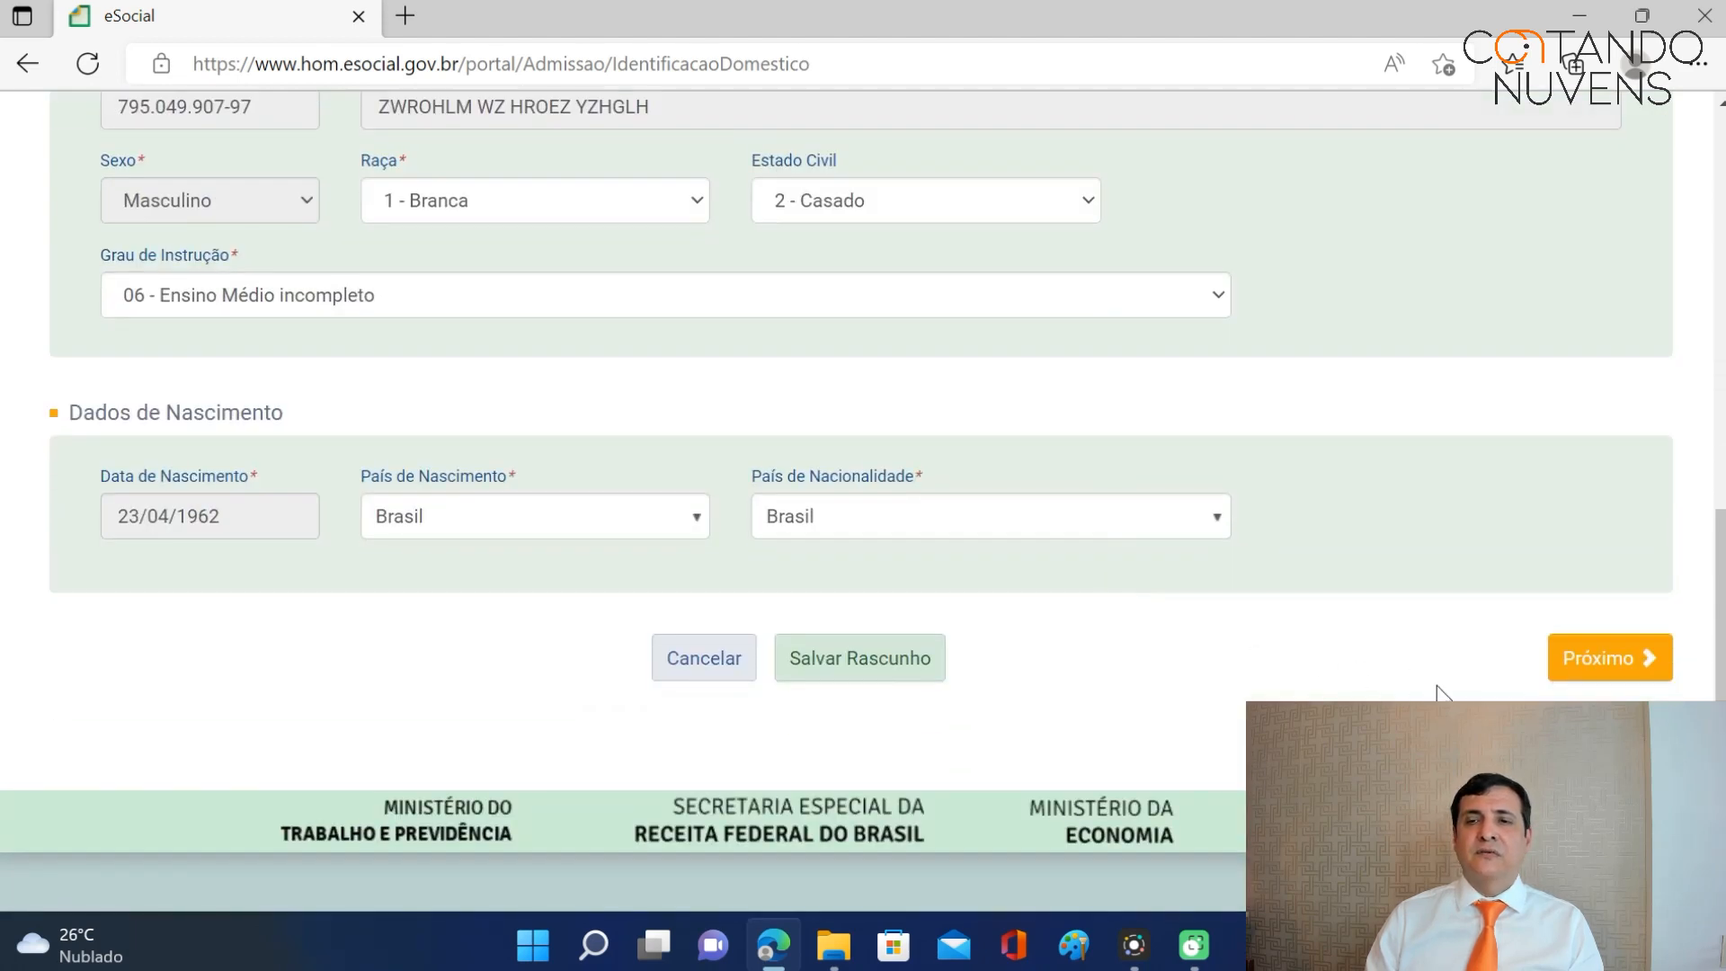
pyautogui.click(1609, 662)
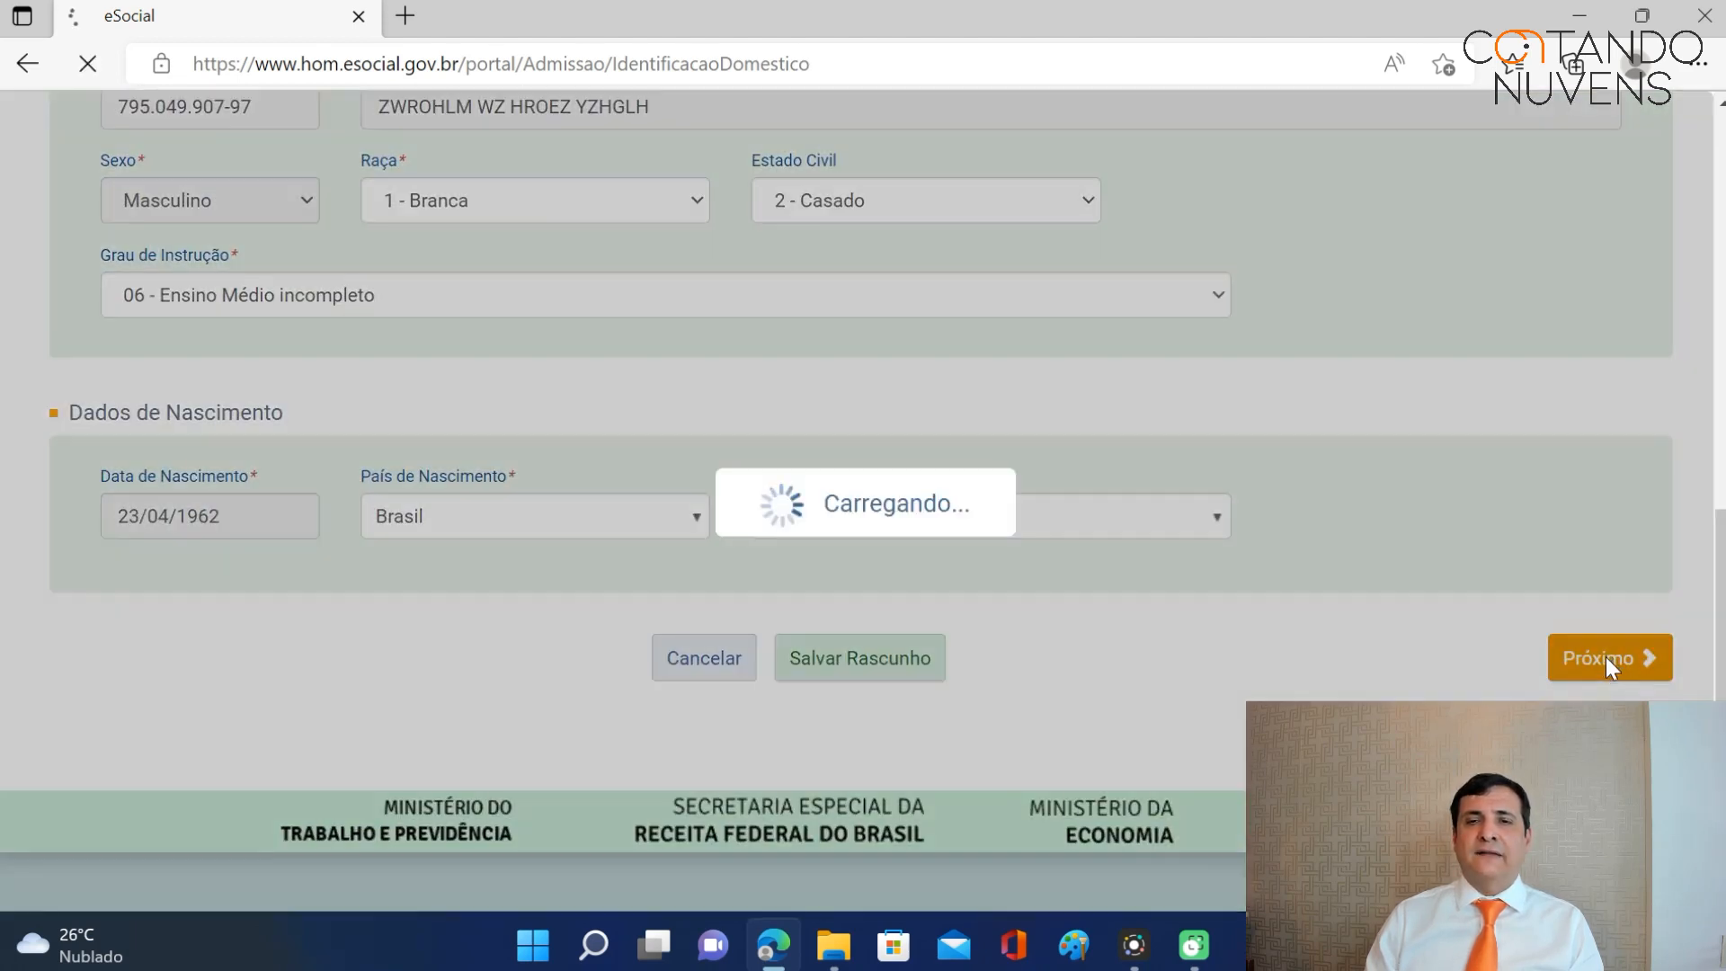
# Autofill the address from the stored CEP and start entering the house number.
pyautogui.scroll(-5, 1465, 580)
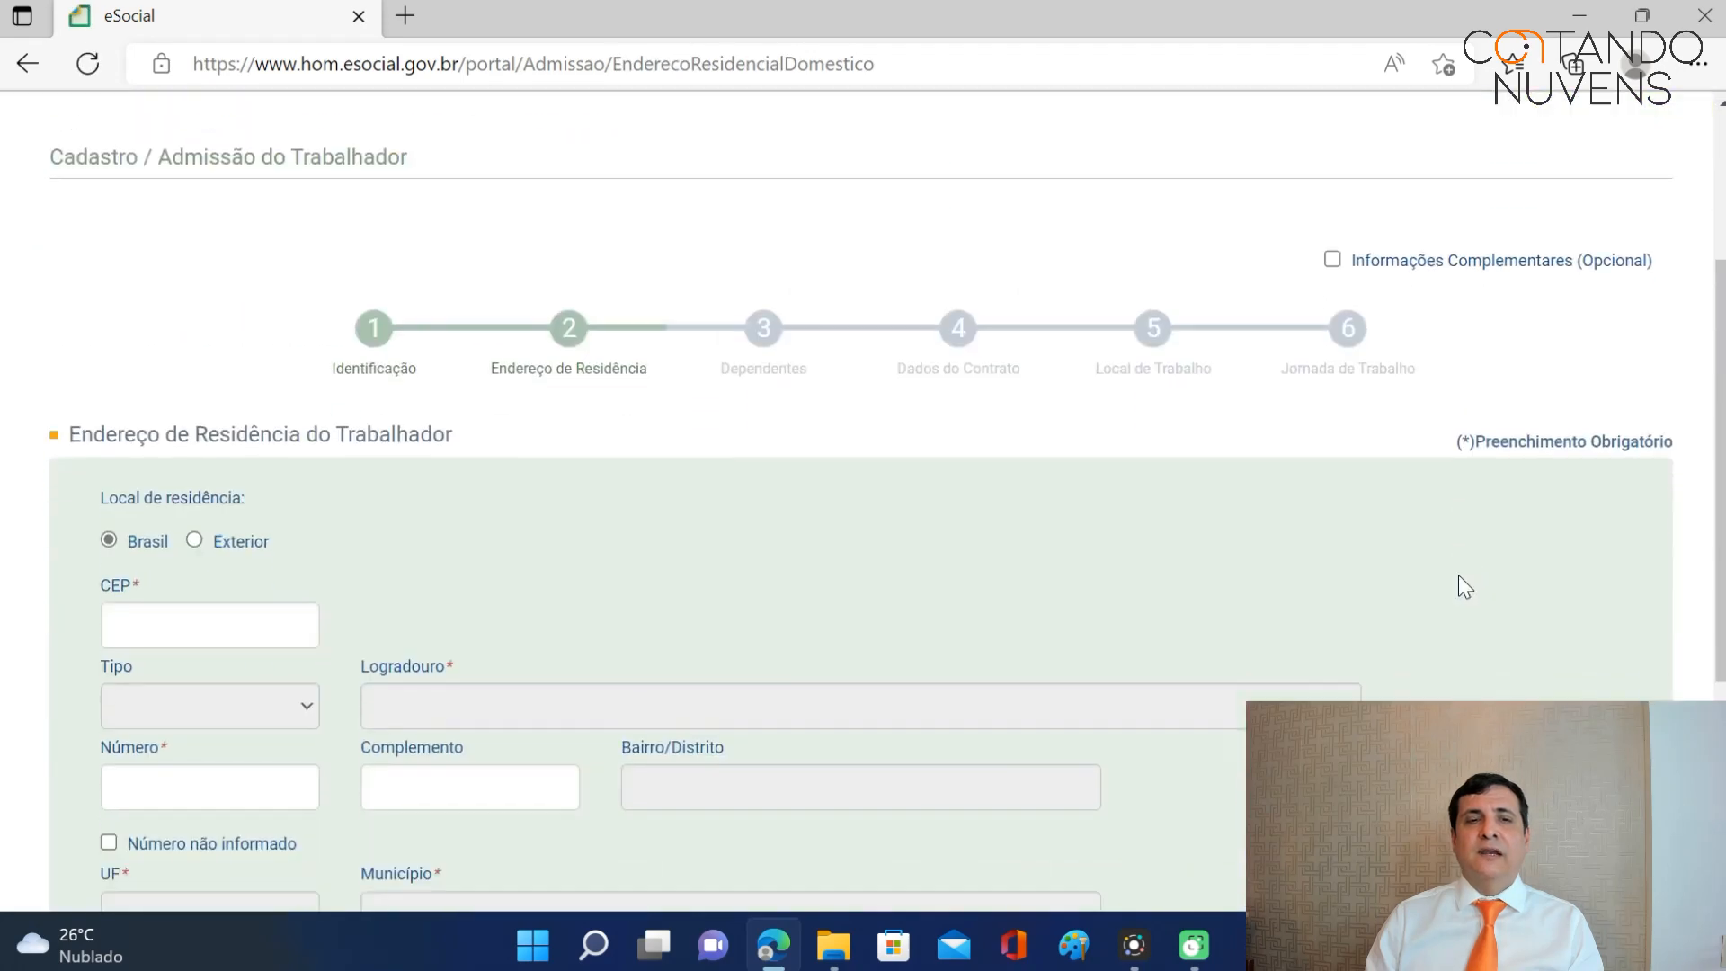
pyautogui.click(159, 410)
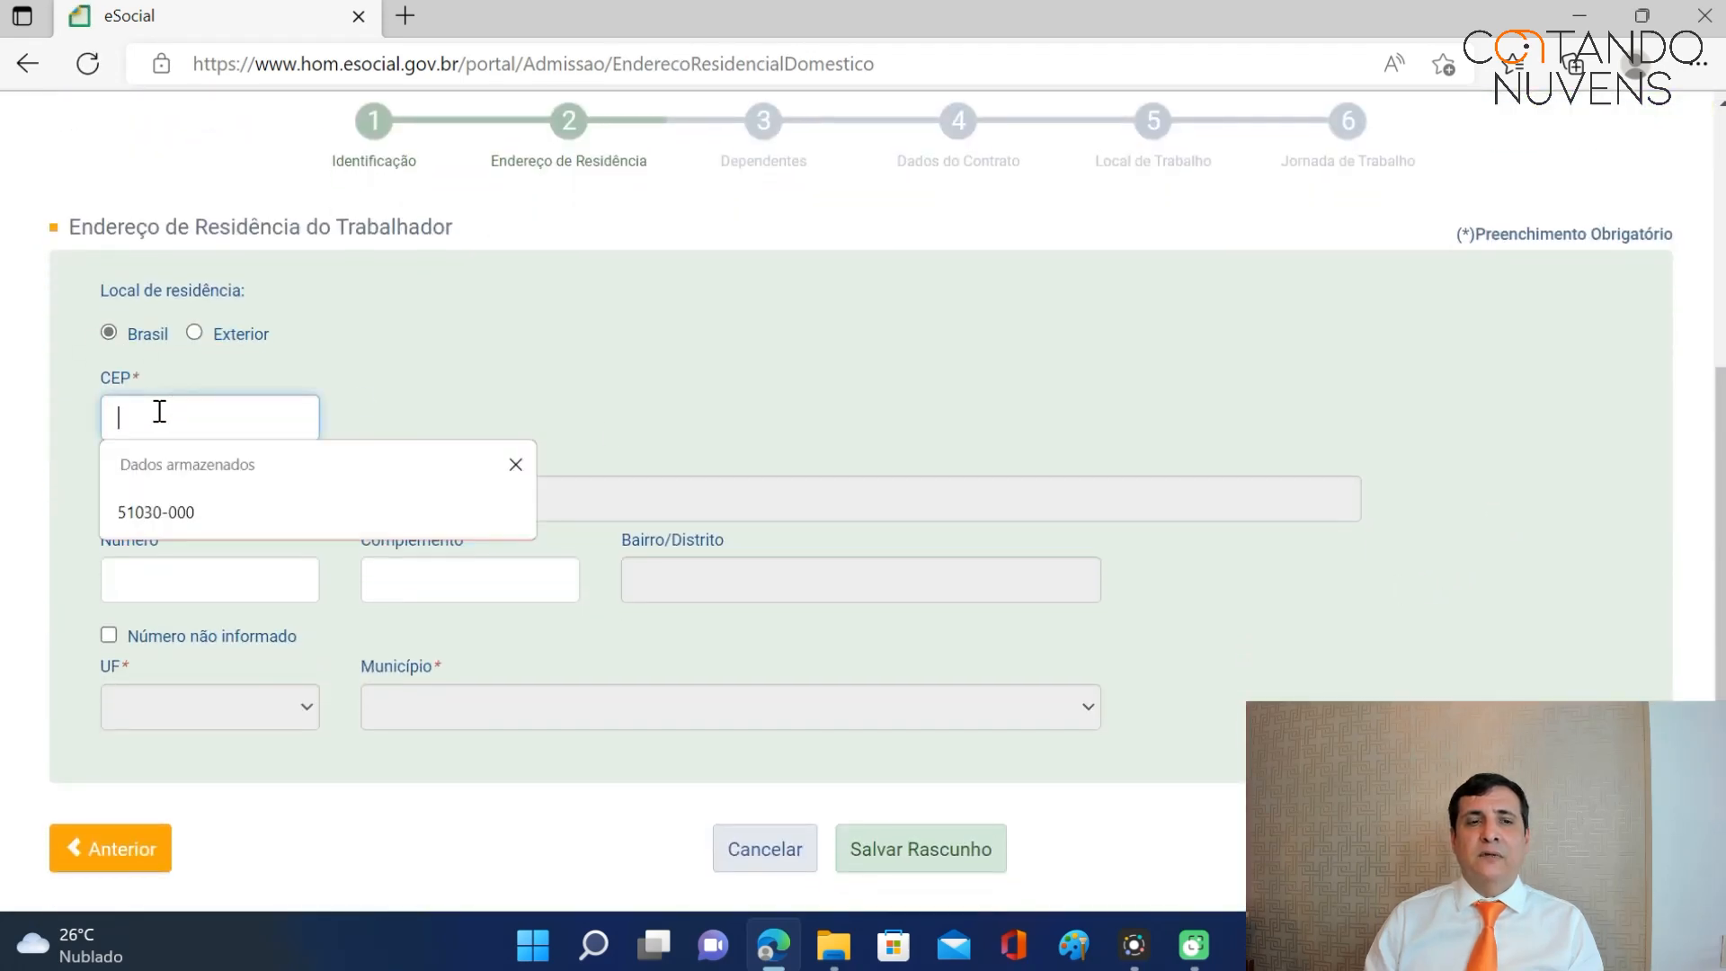
pyautogui.click(173, 498)
pyautogui.press('Tab')
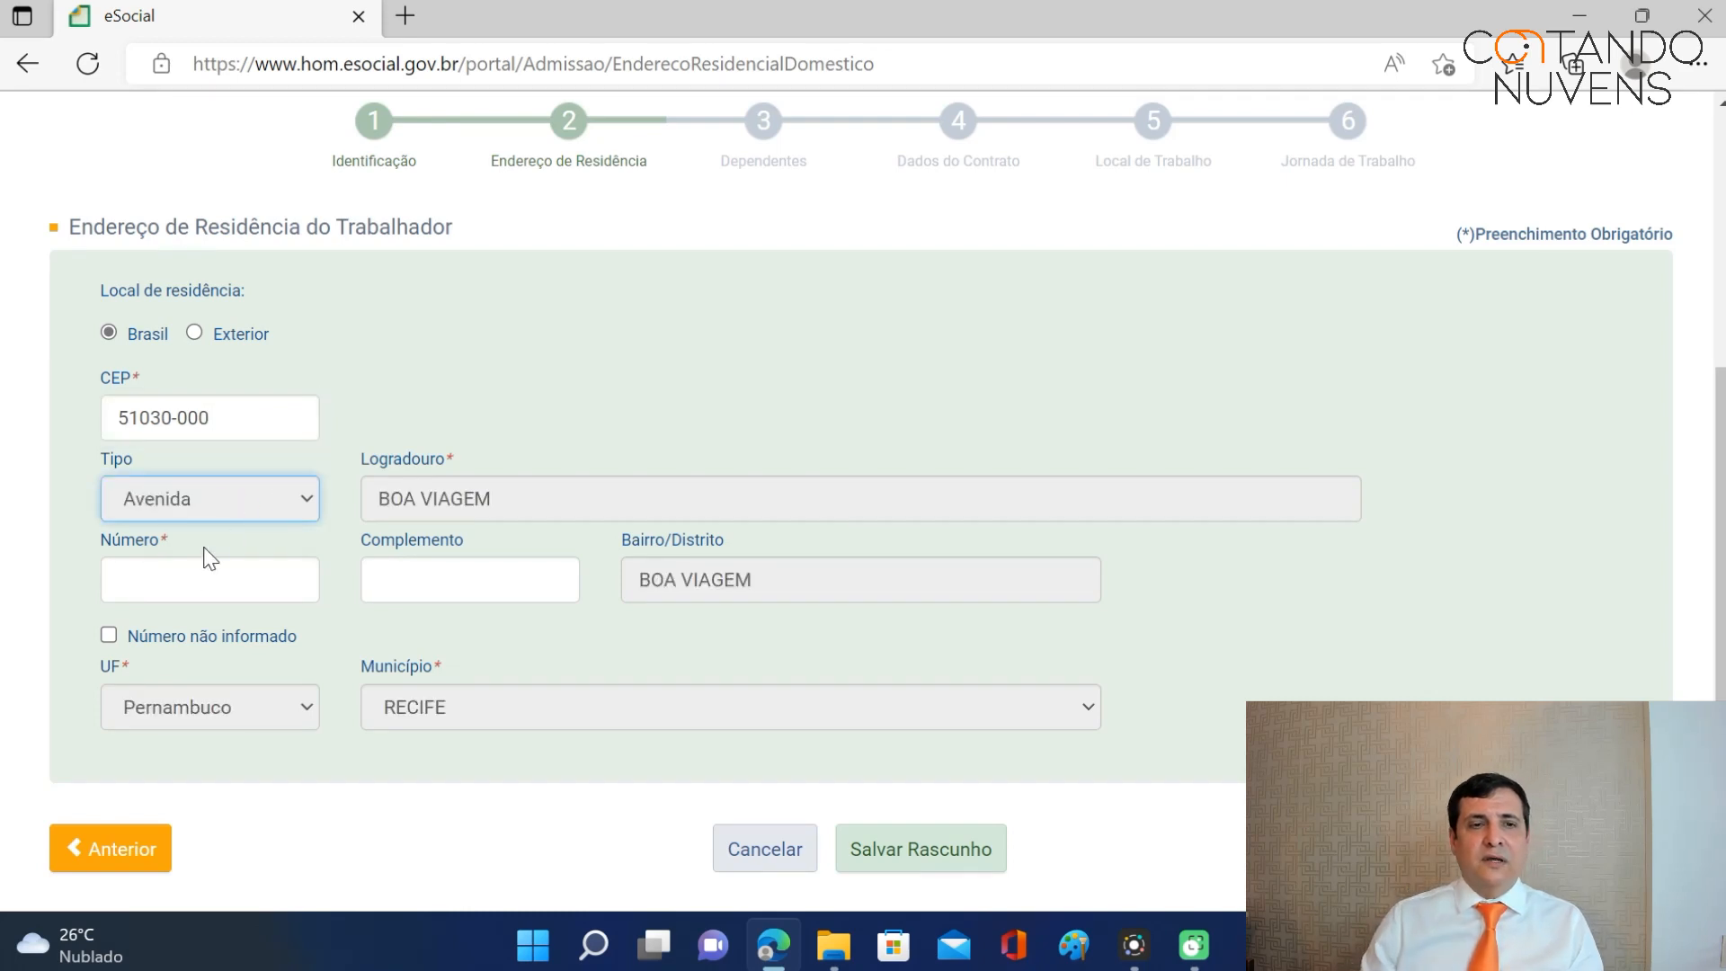
pyautogui.click(183, 562)
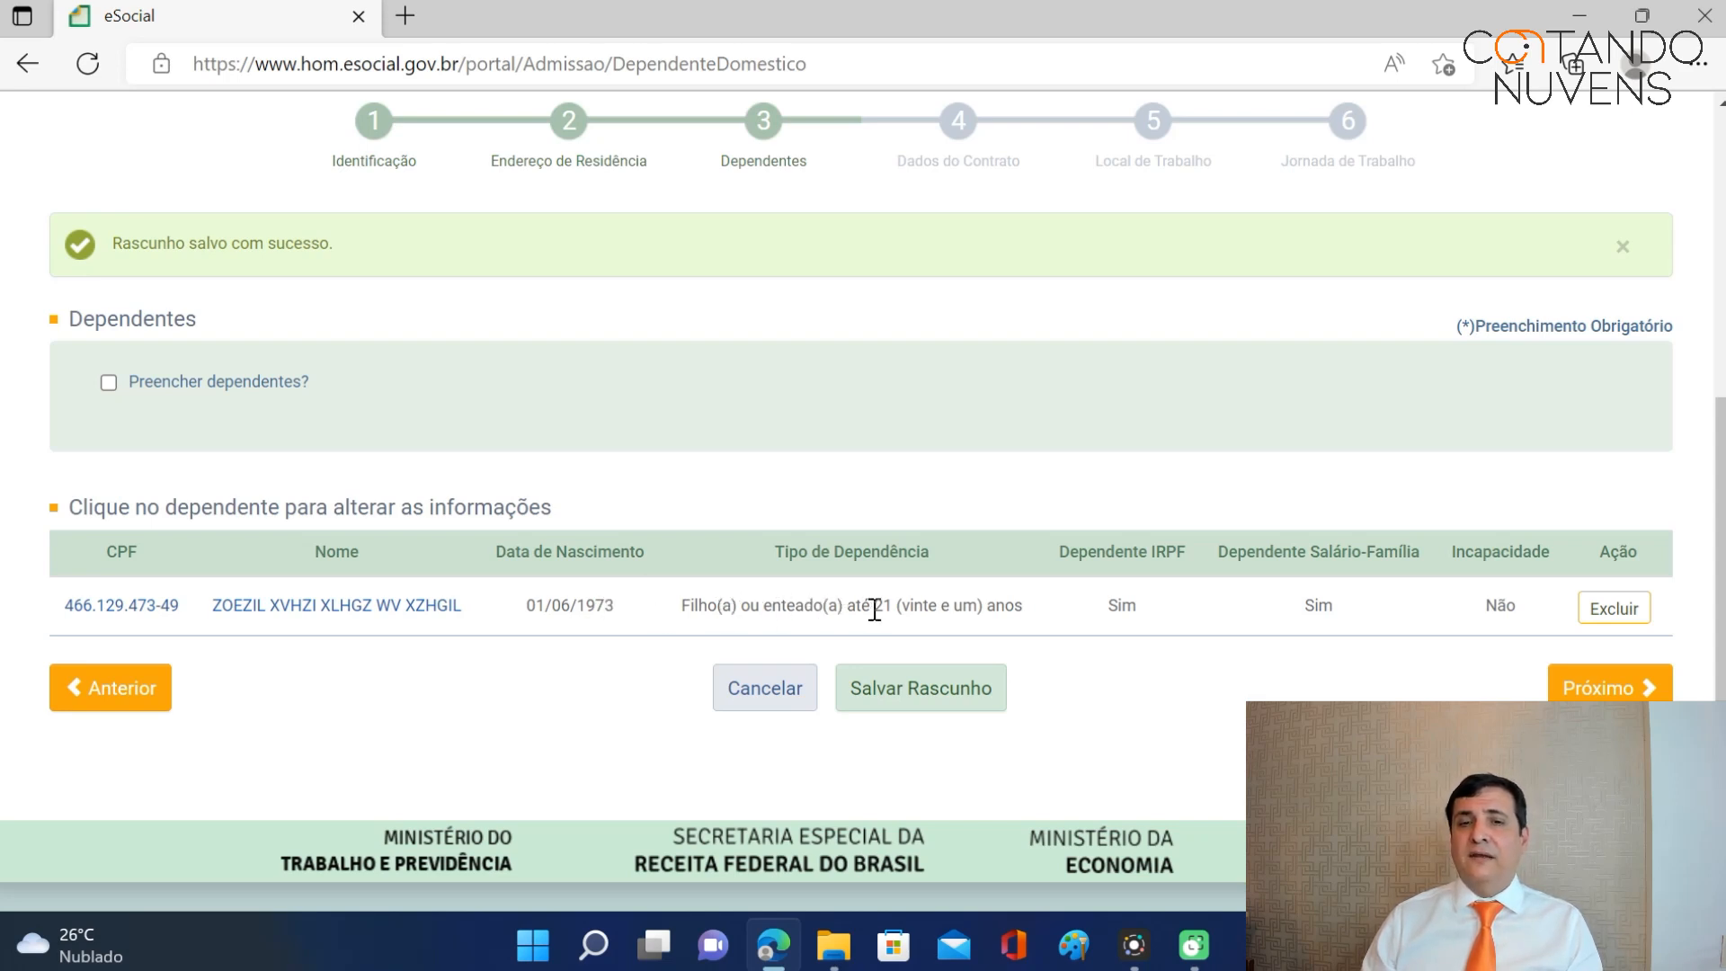
# Advance to Dados do Contrato and save the admission as a draft.
pyautogui.click(1588, 688)
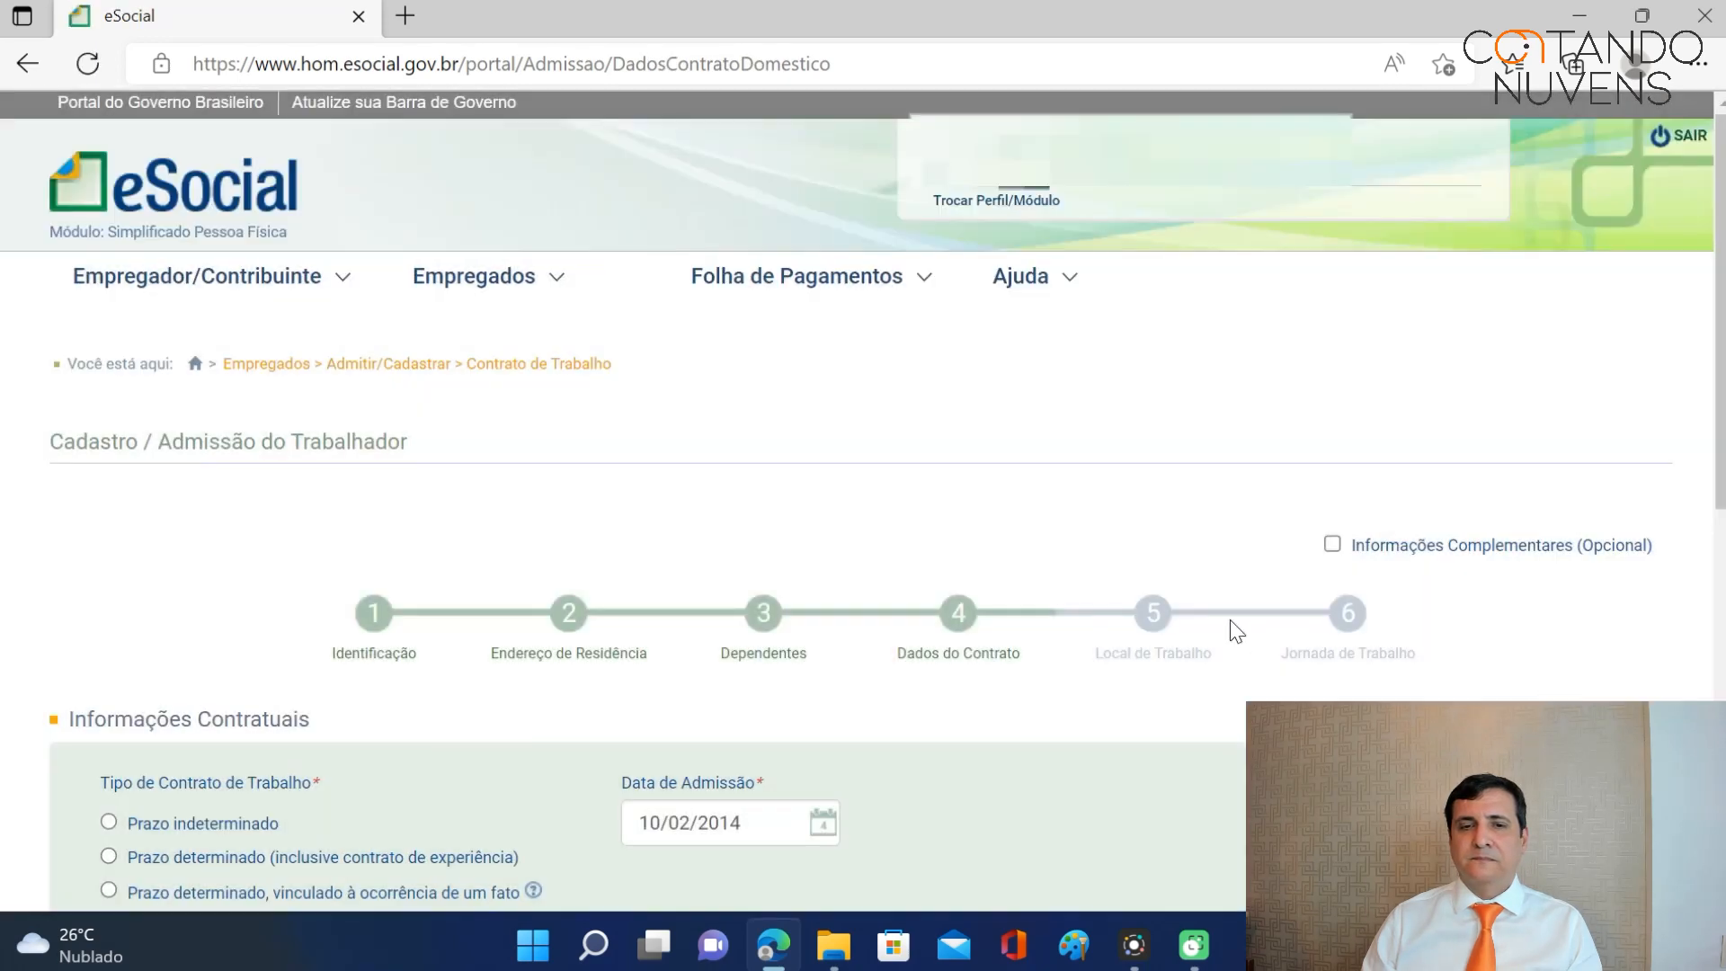
pyautogui.scroll(-5, 1230, 620)
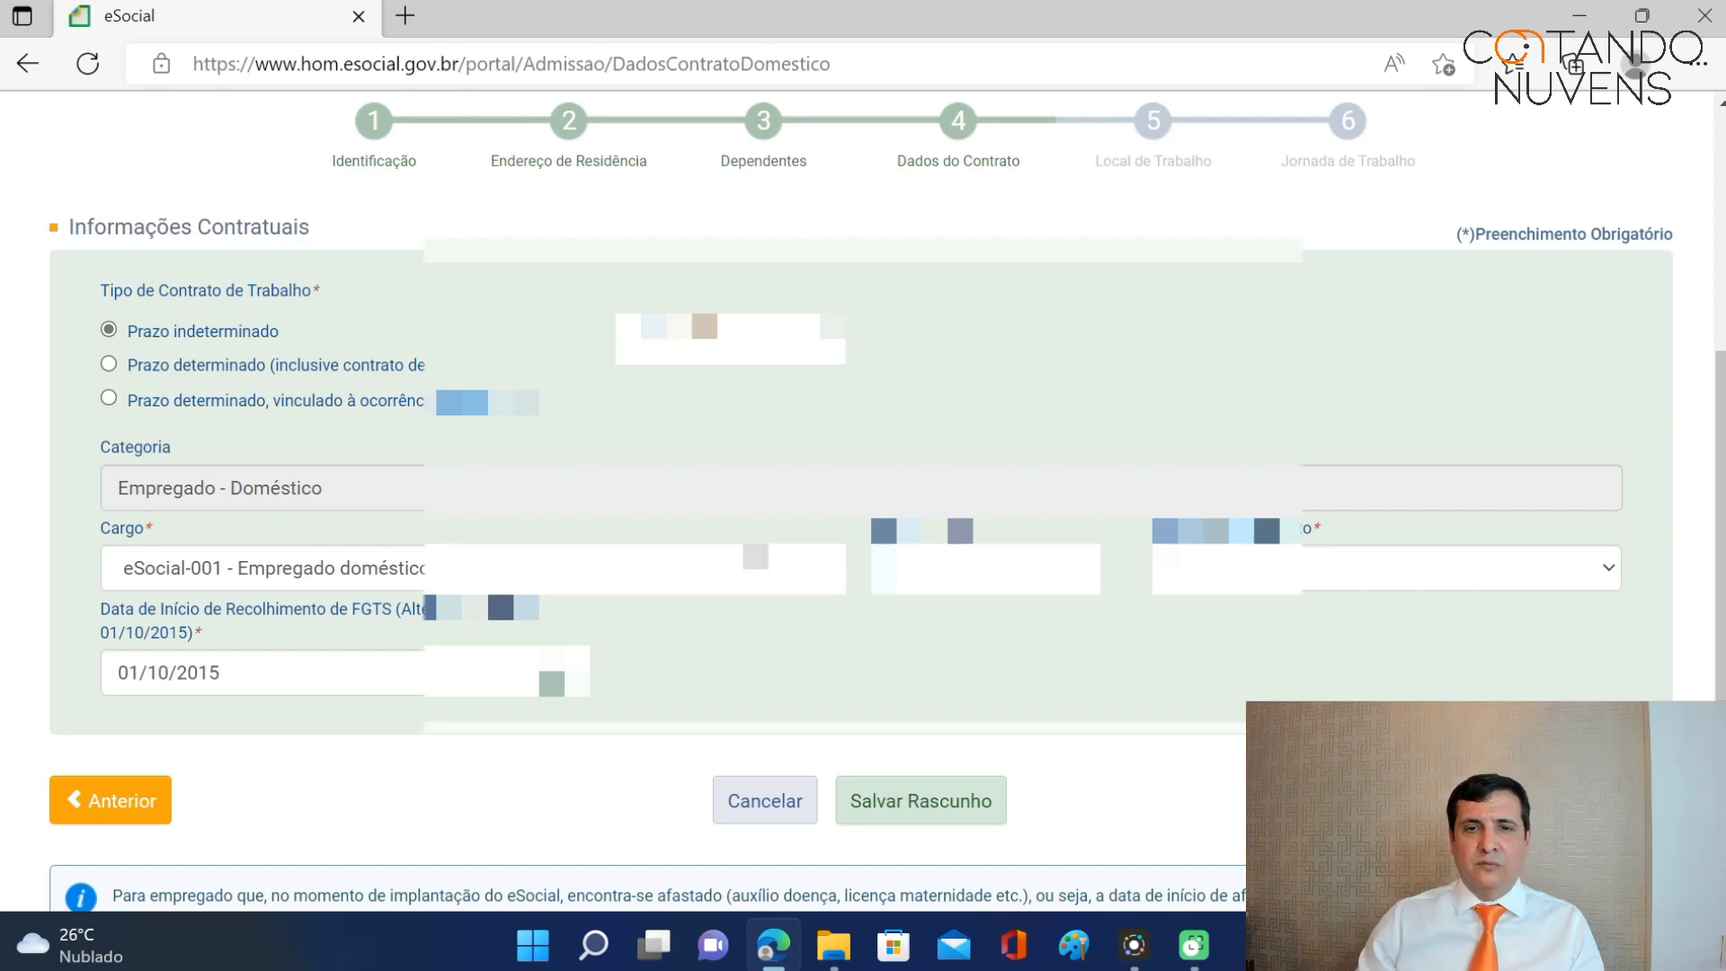
pyautogui.click(953, 800)
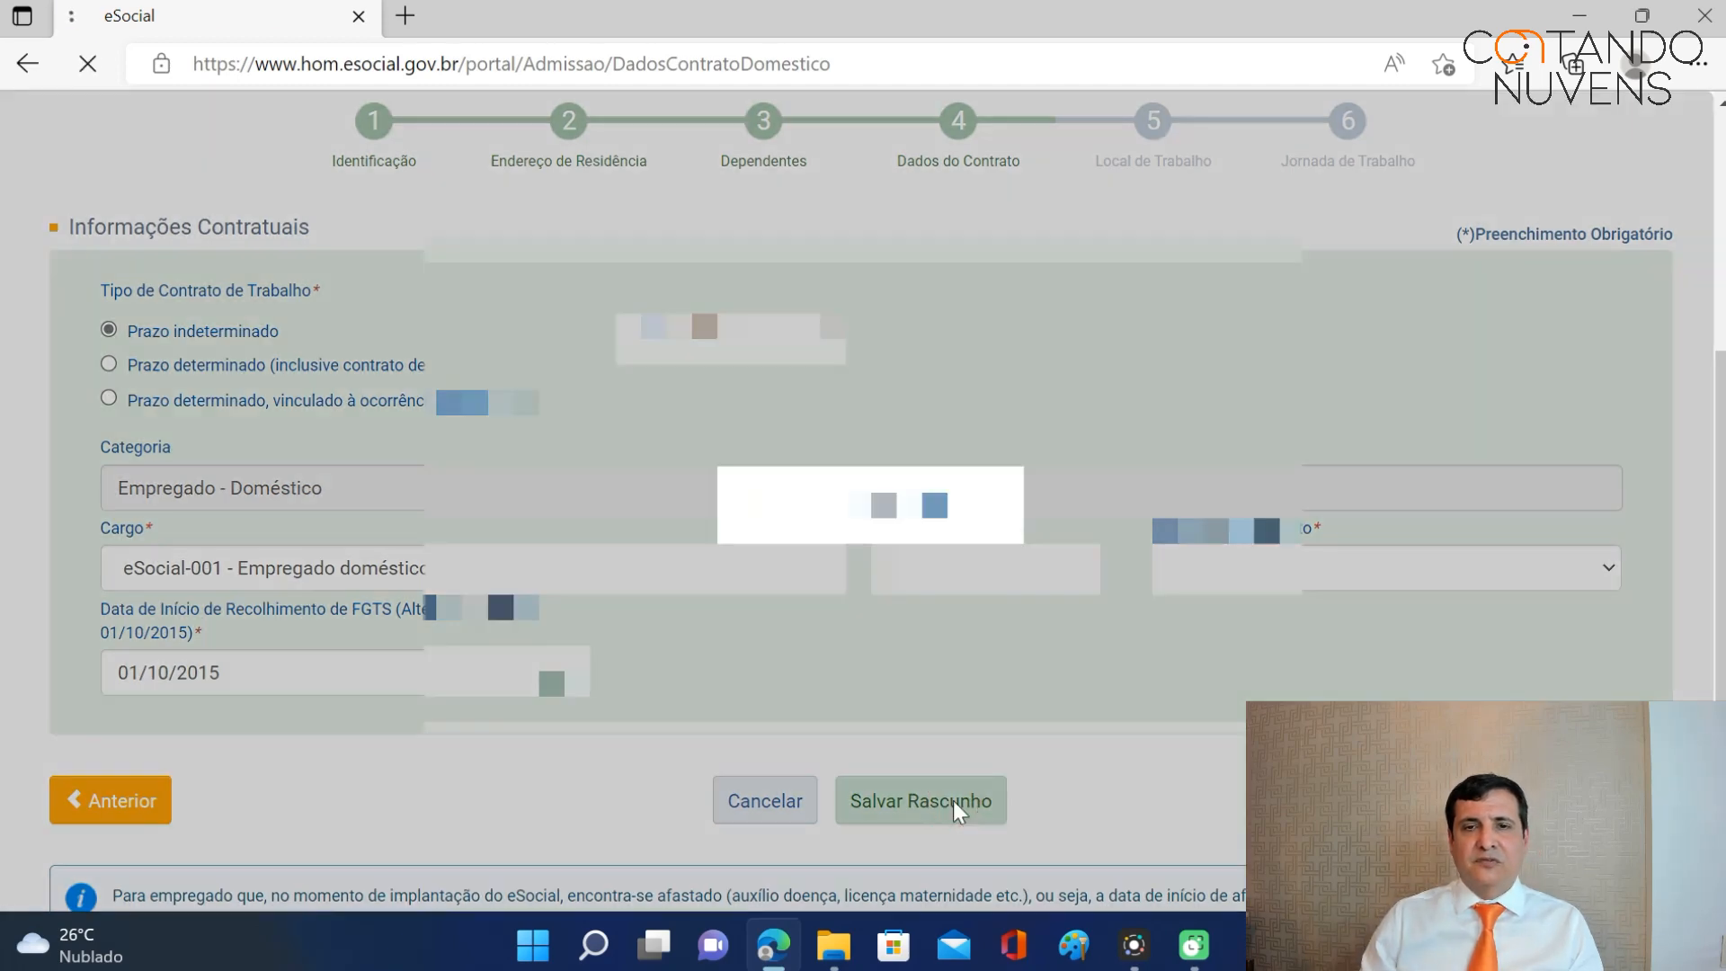
pyautogui.scroll(-8, 1312, 639)
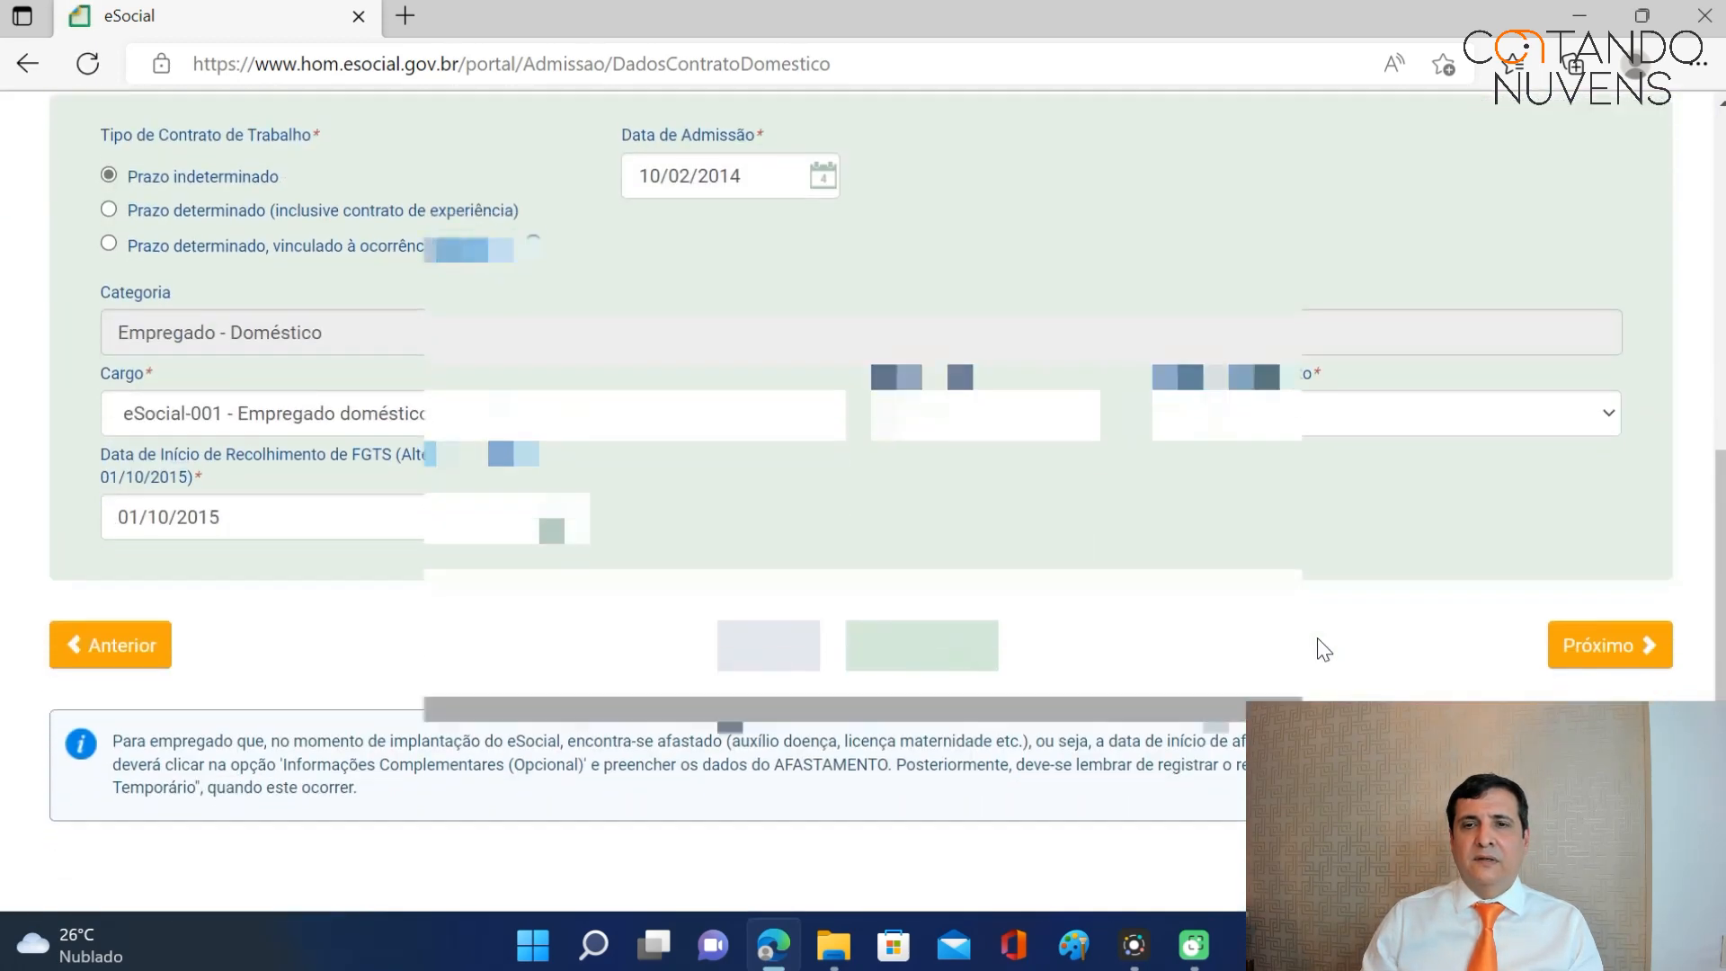
# Advance to the Local de Trabalho step and review its address options.
pyautogui.click(1596, 639)
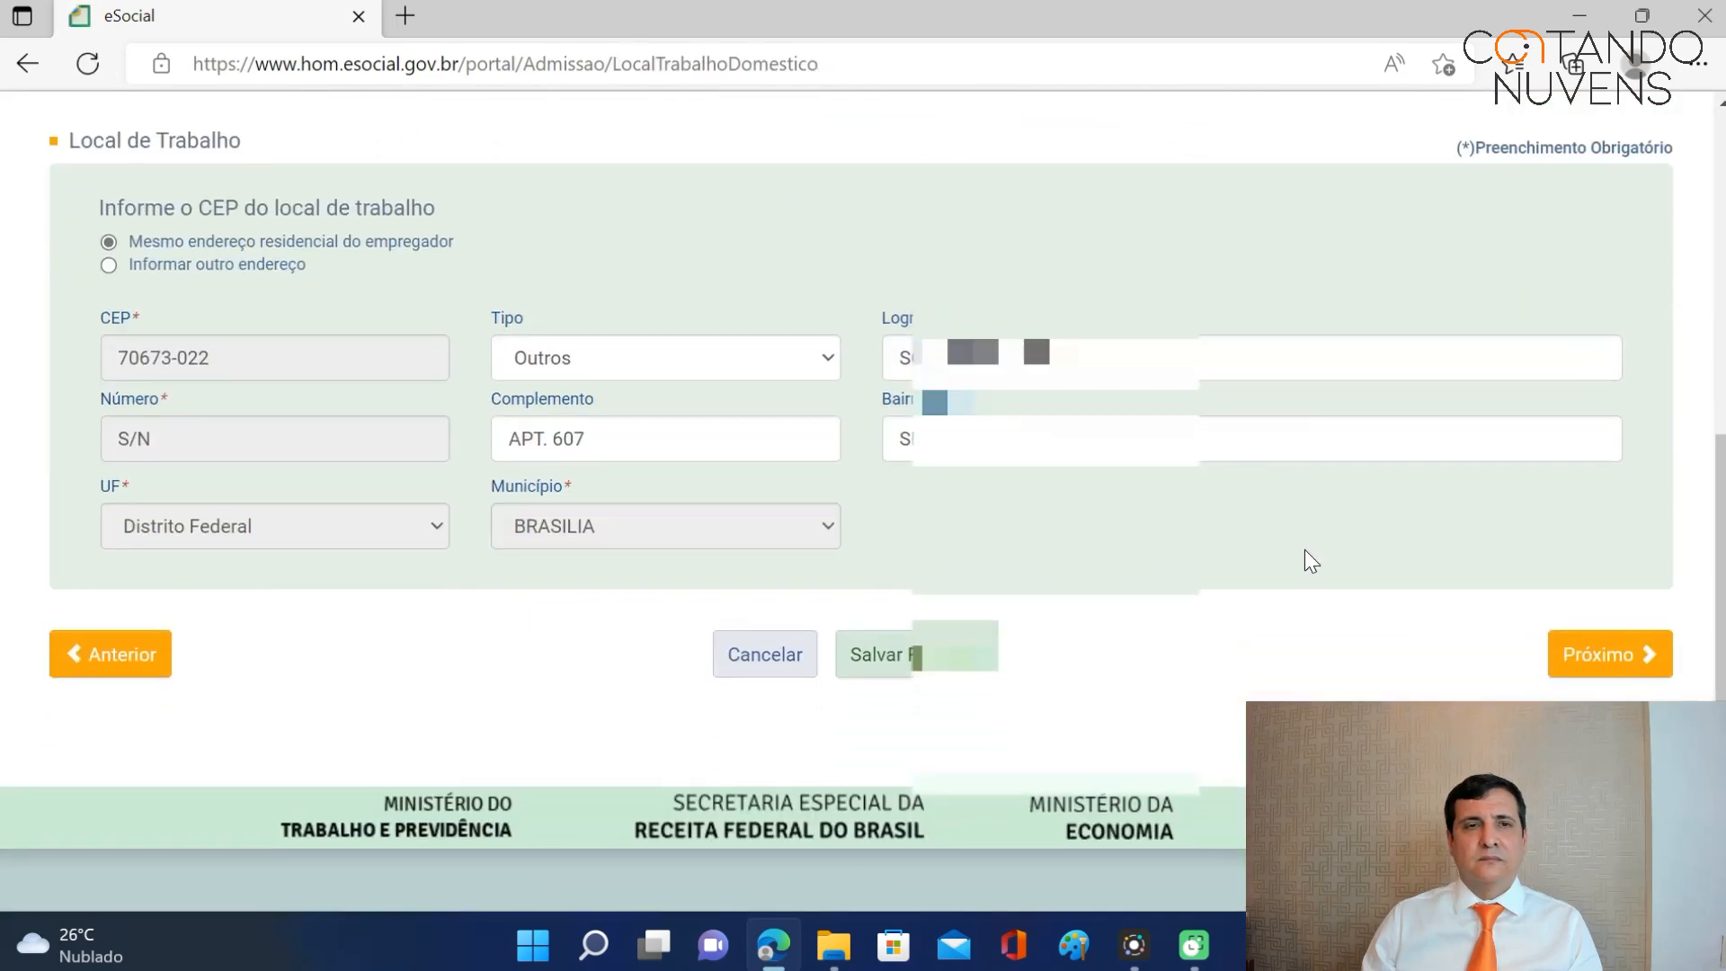
pyautogui.scroll(4, 1295, 543)
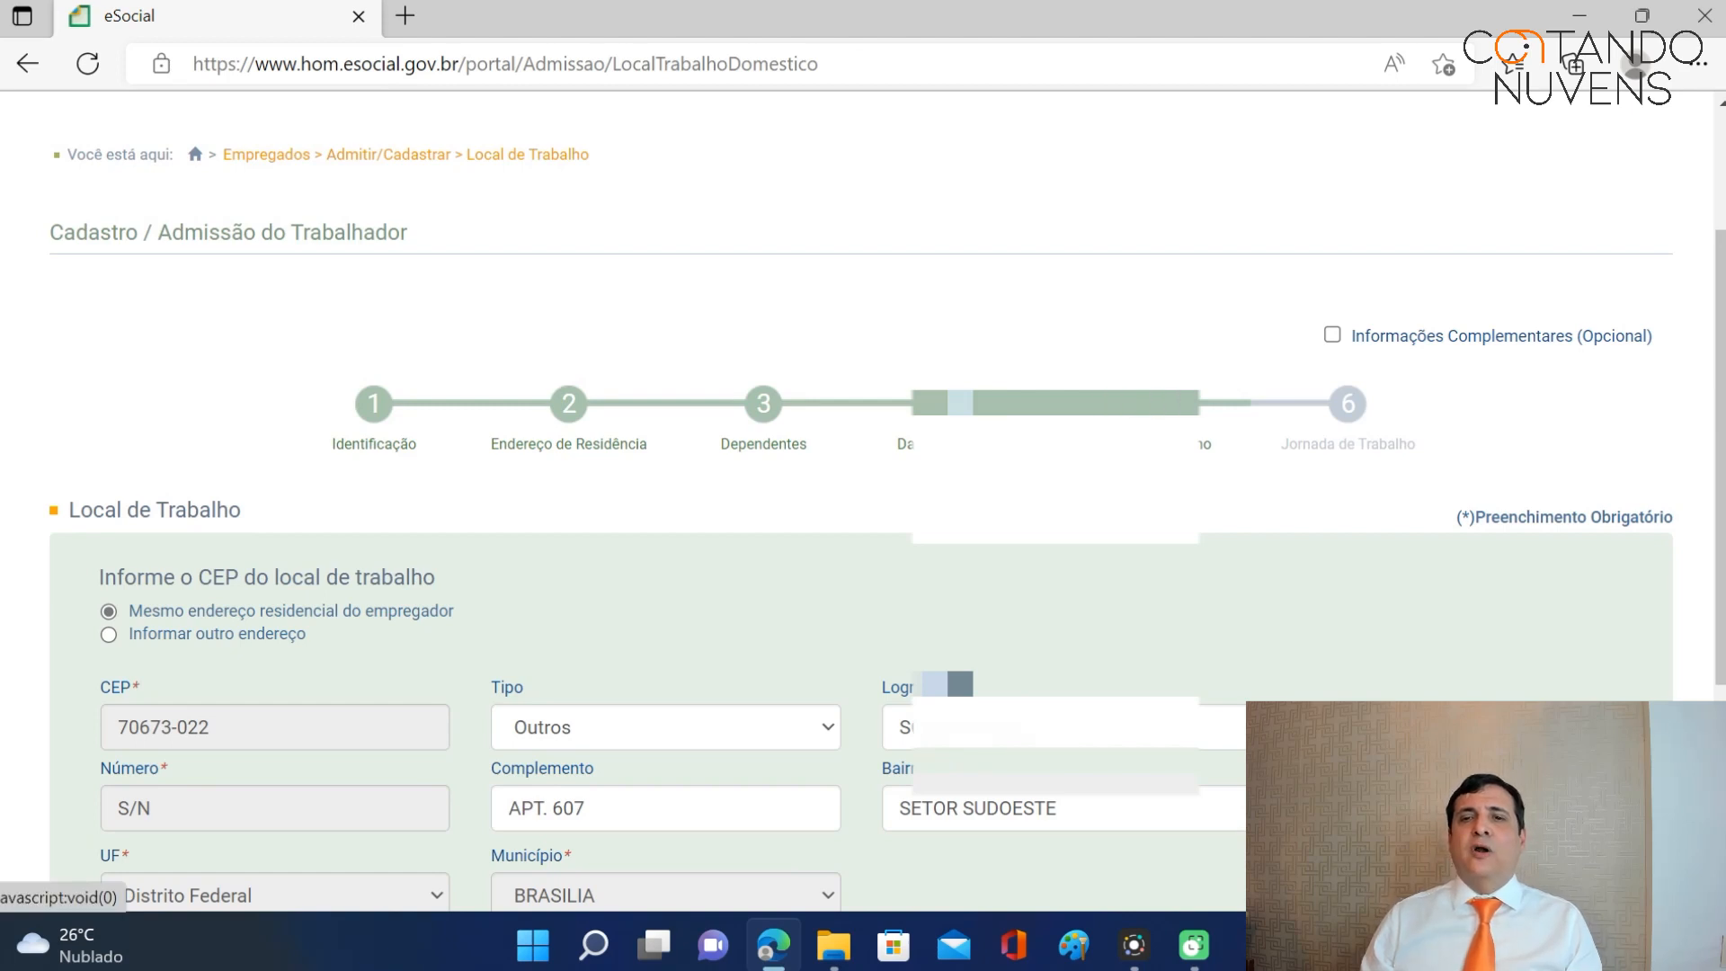
pyautogui.scroll(-1, 888, 528)
pyautogui.scroll(-1, 1139, 453)
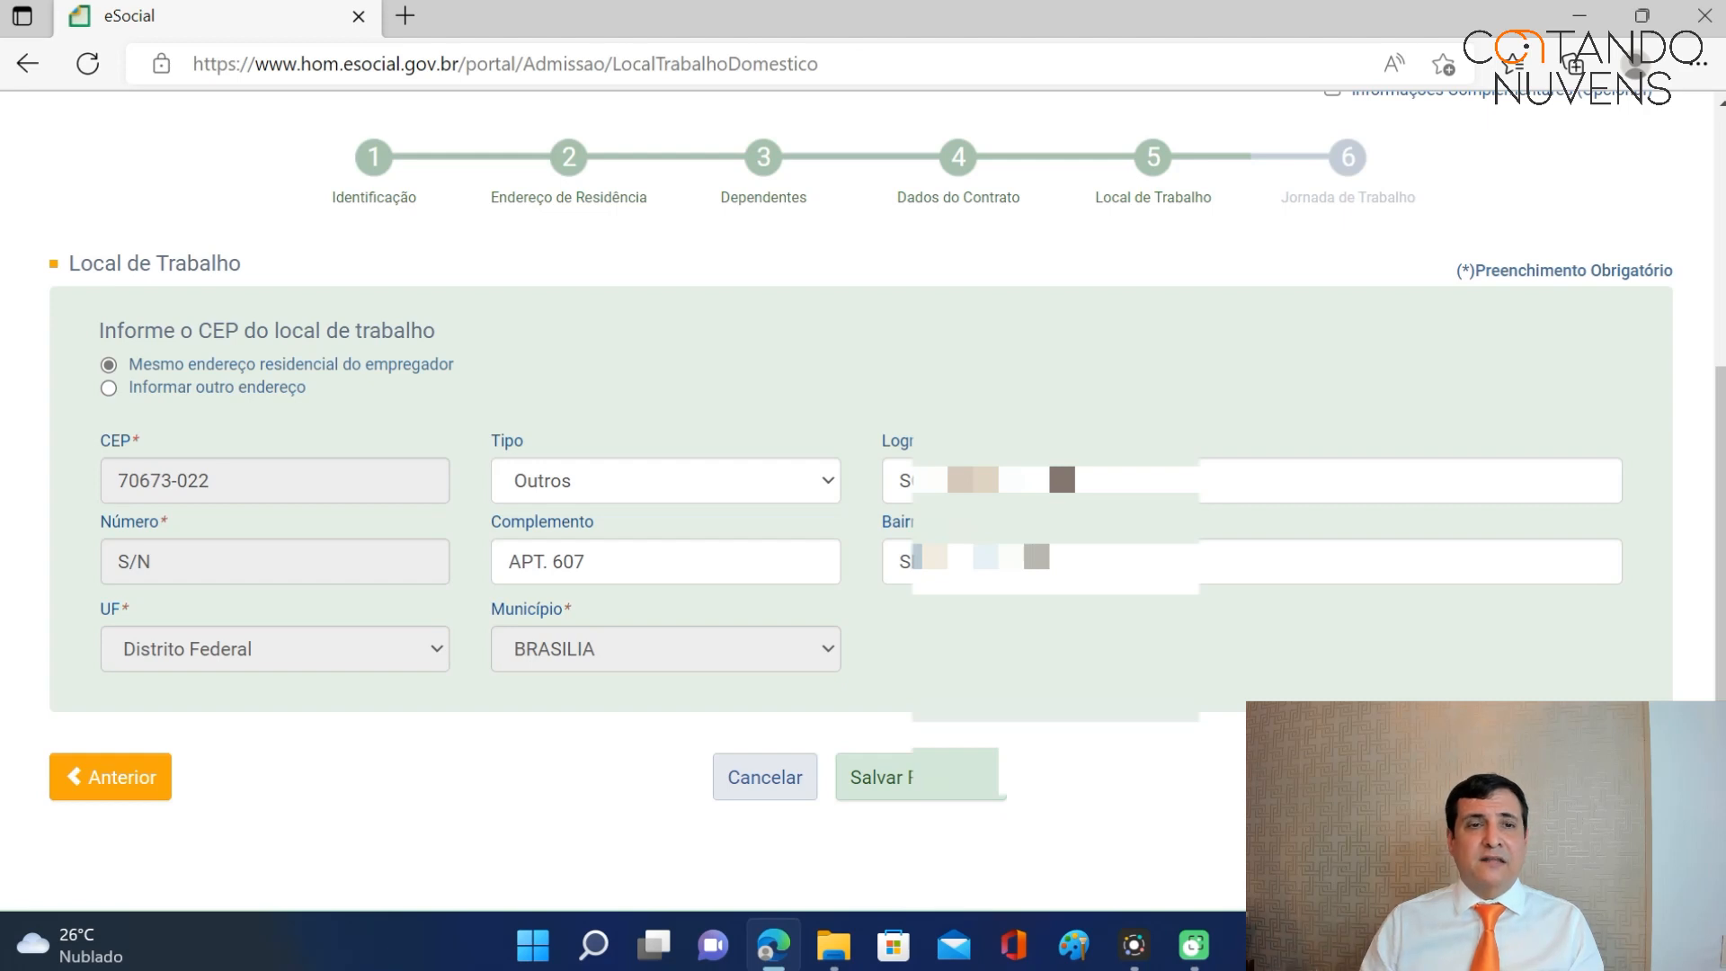
# Use the employer's home address as workplace and proceed to Jornada de Trabalho.
pyautogui.click(109, 388)
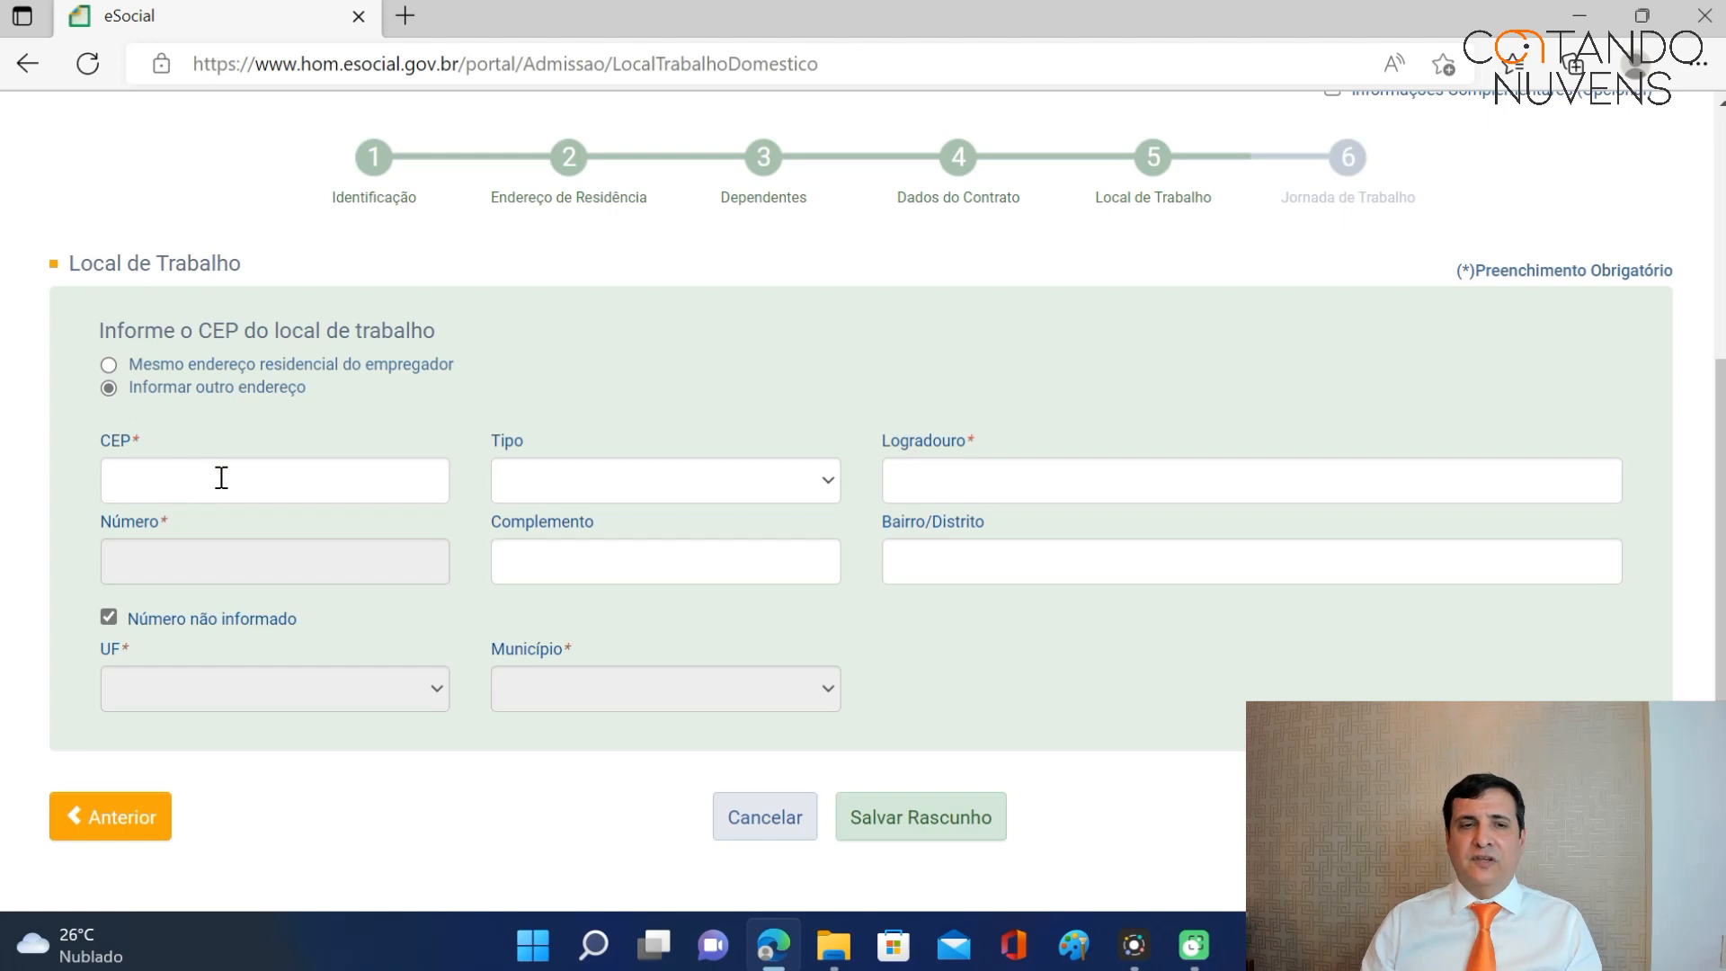
pyautogui.click(108, 364)
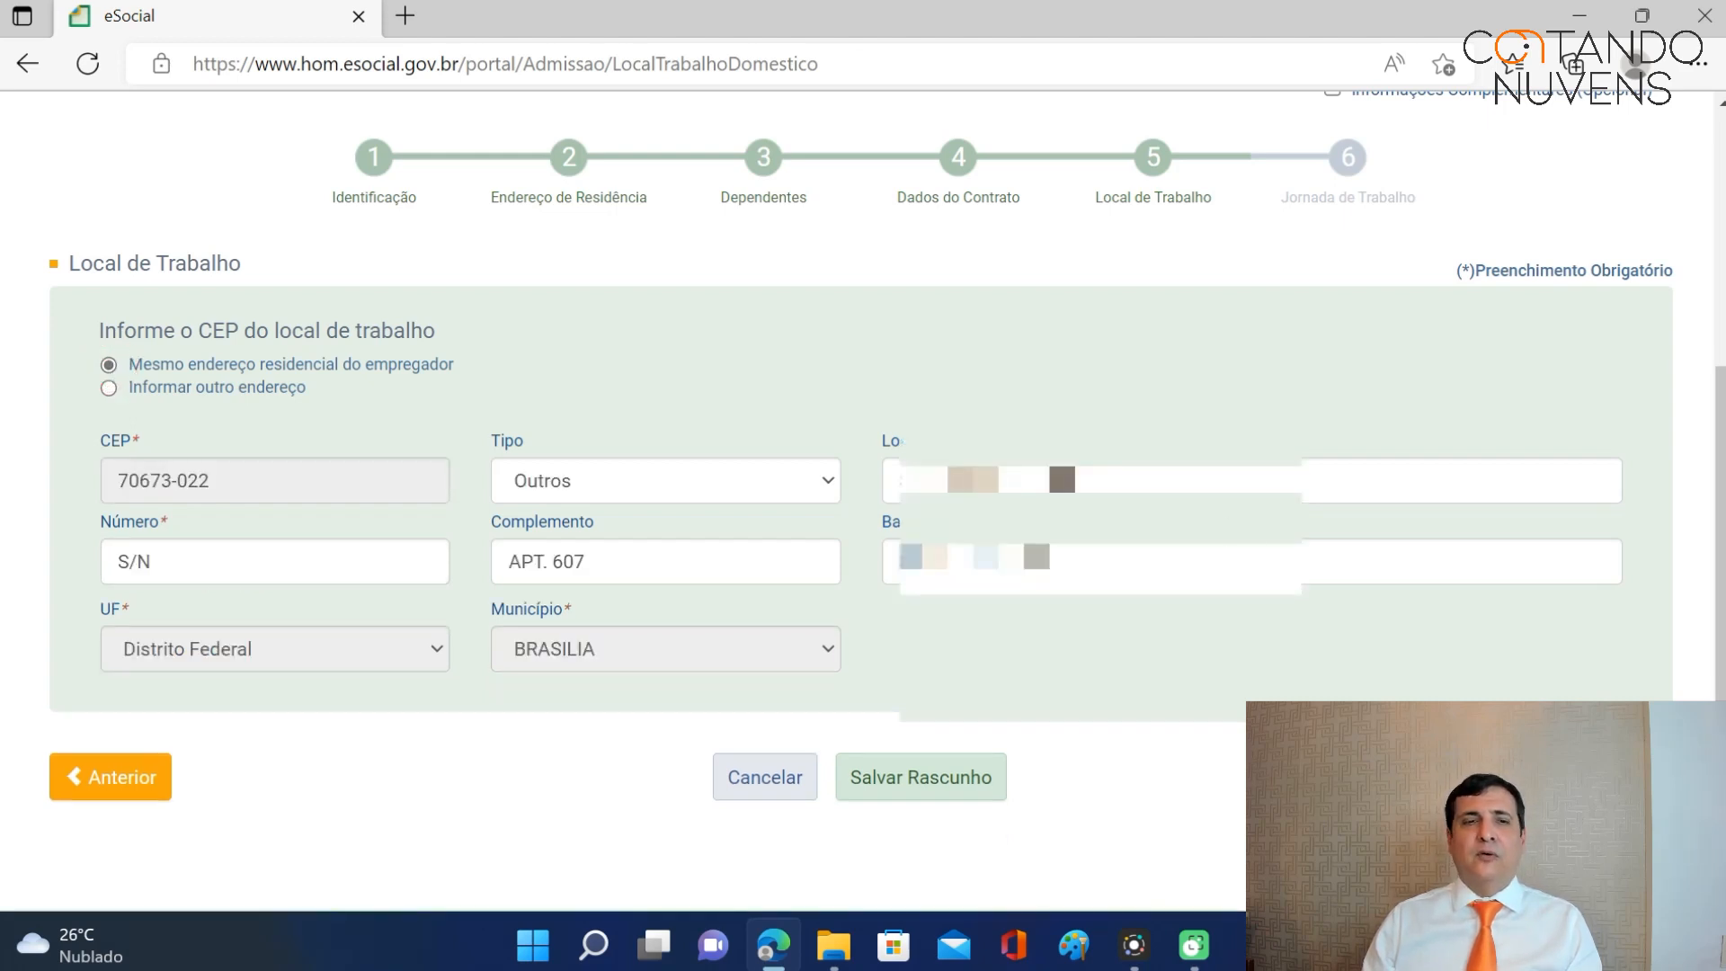
pyautogui.scroll(-1, 863, 501)
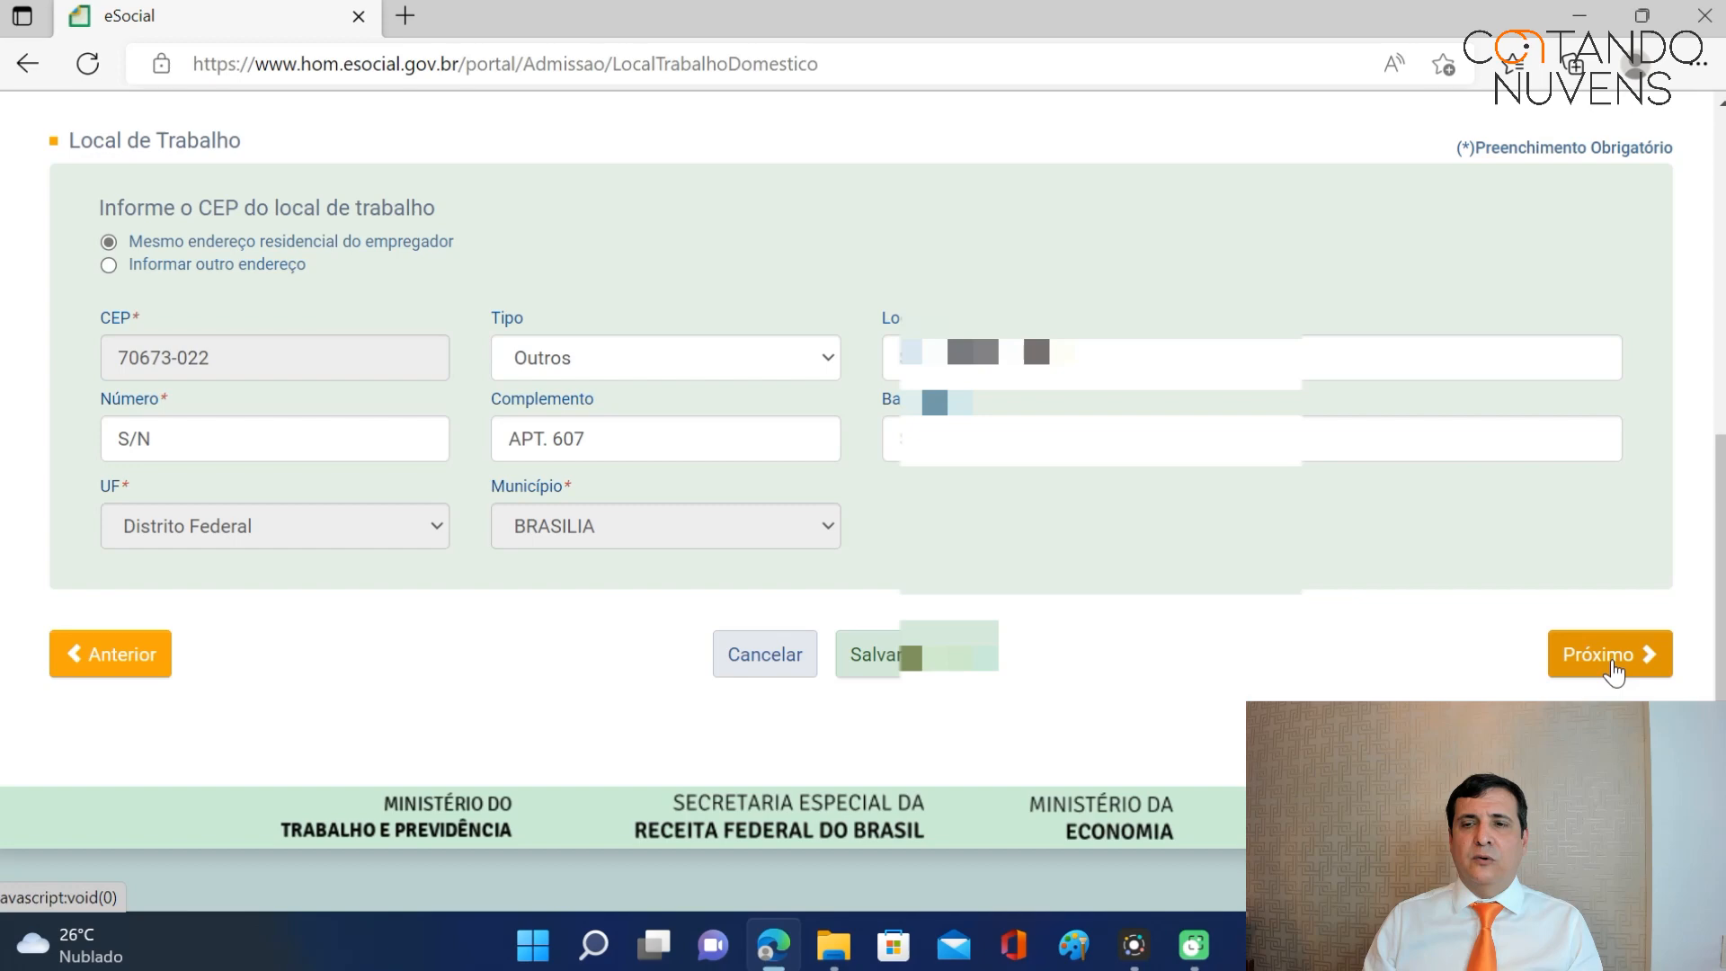
pyautogui.click(1611, 664)
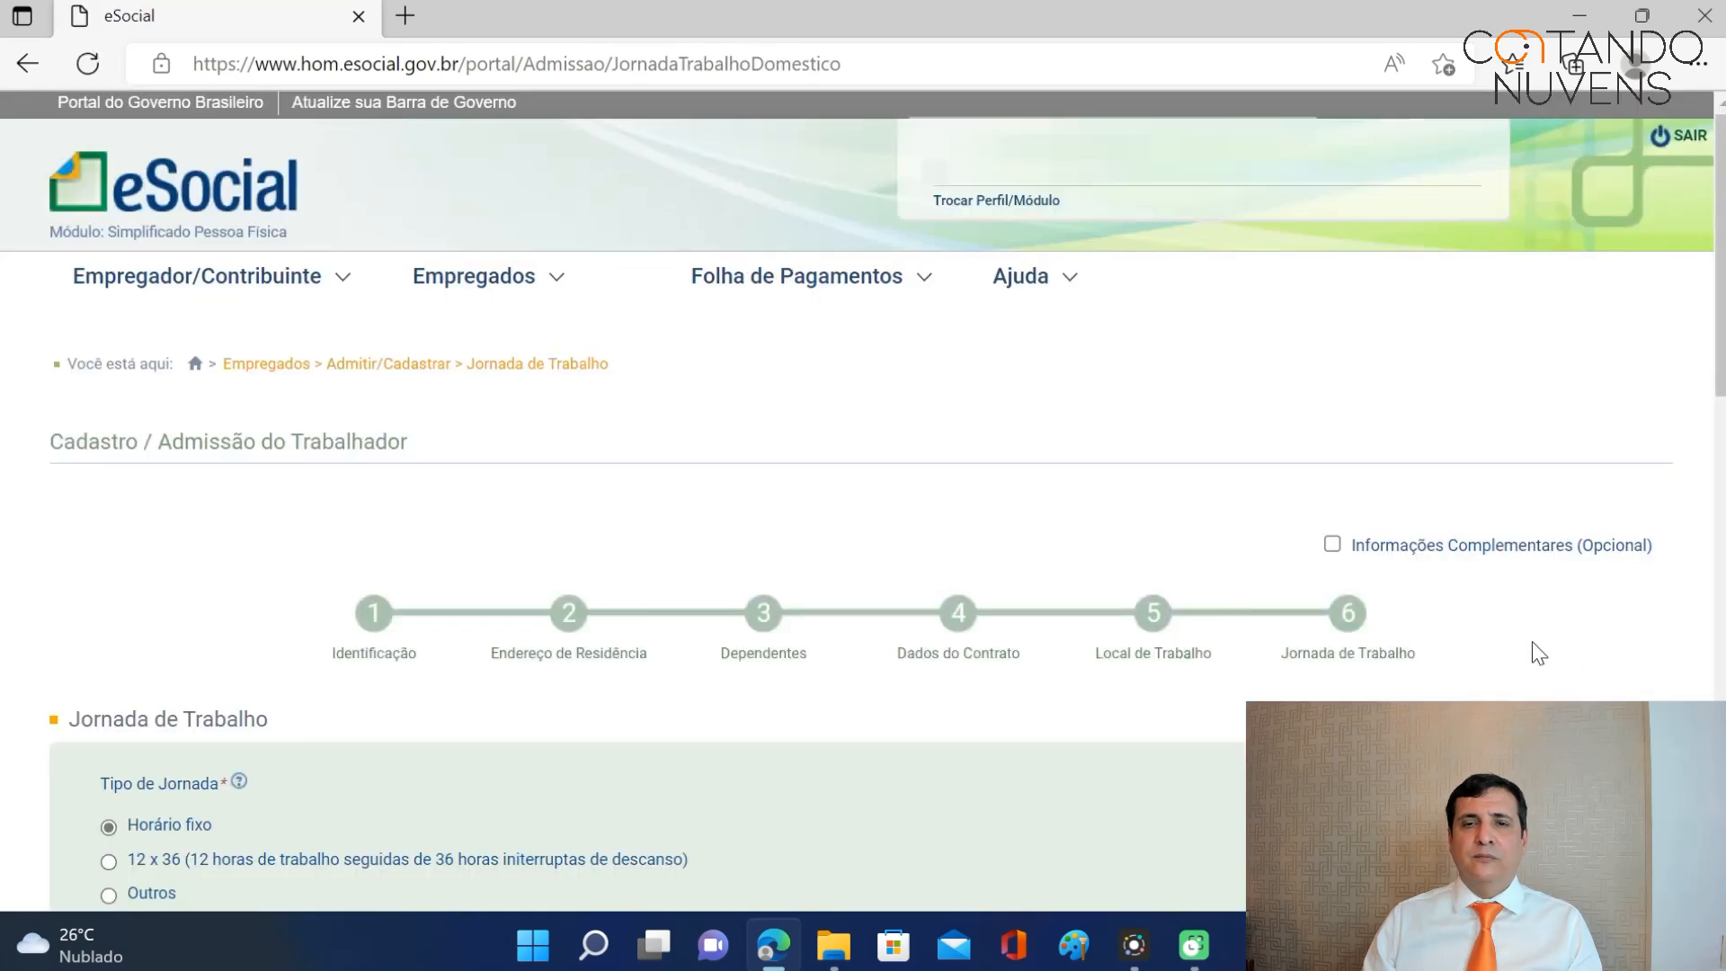
# Check the Outros schedule types, then set Tipo de Jornada to Horário fixo.
pyautogui.scroll(-3, 1487, 634)
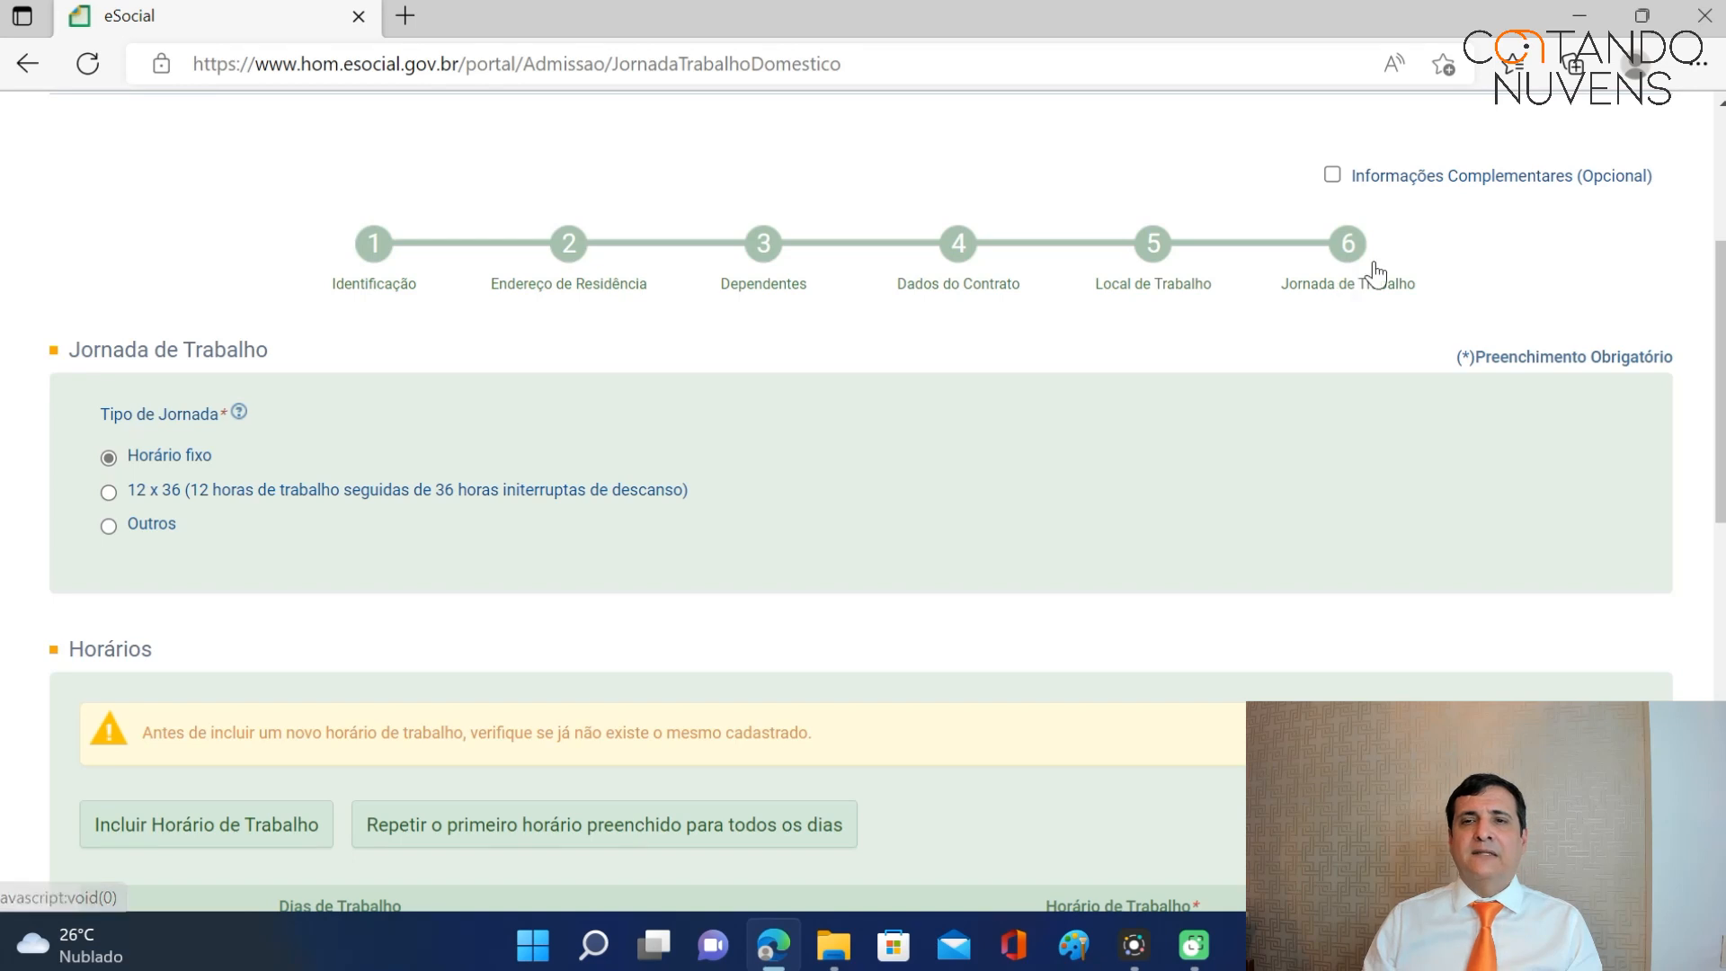
pyautogui.scroll(-2, 770, 618)
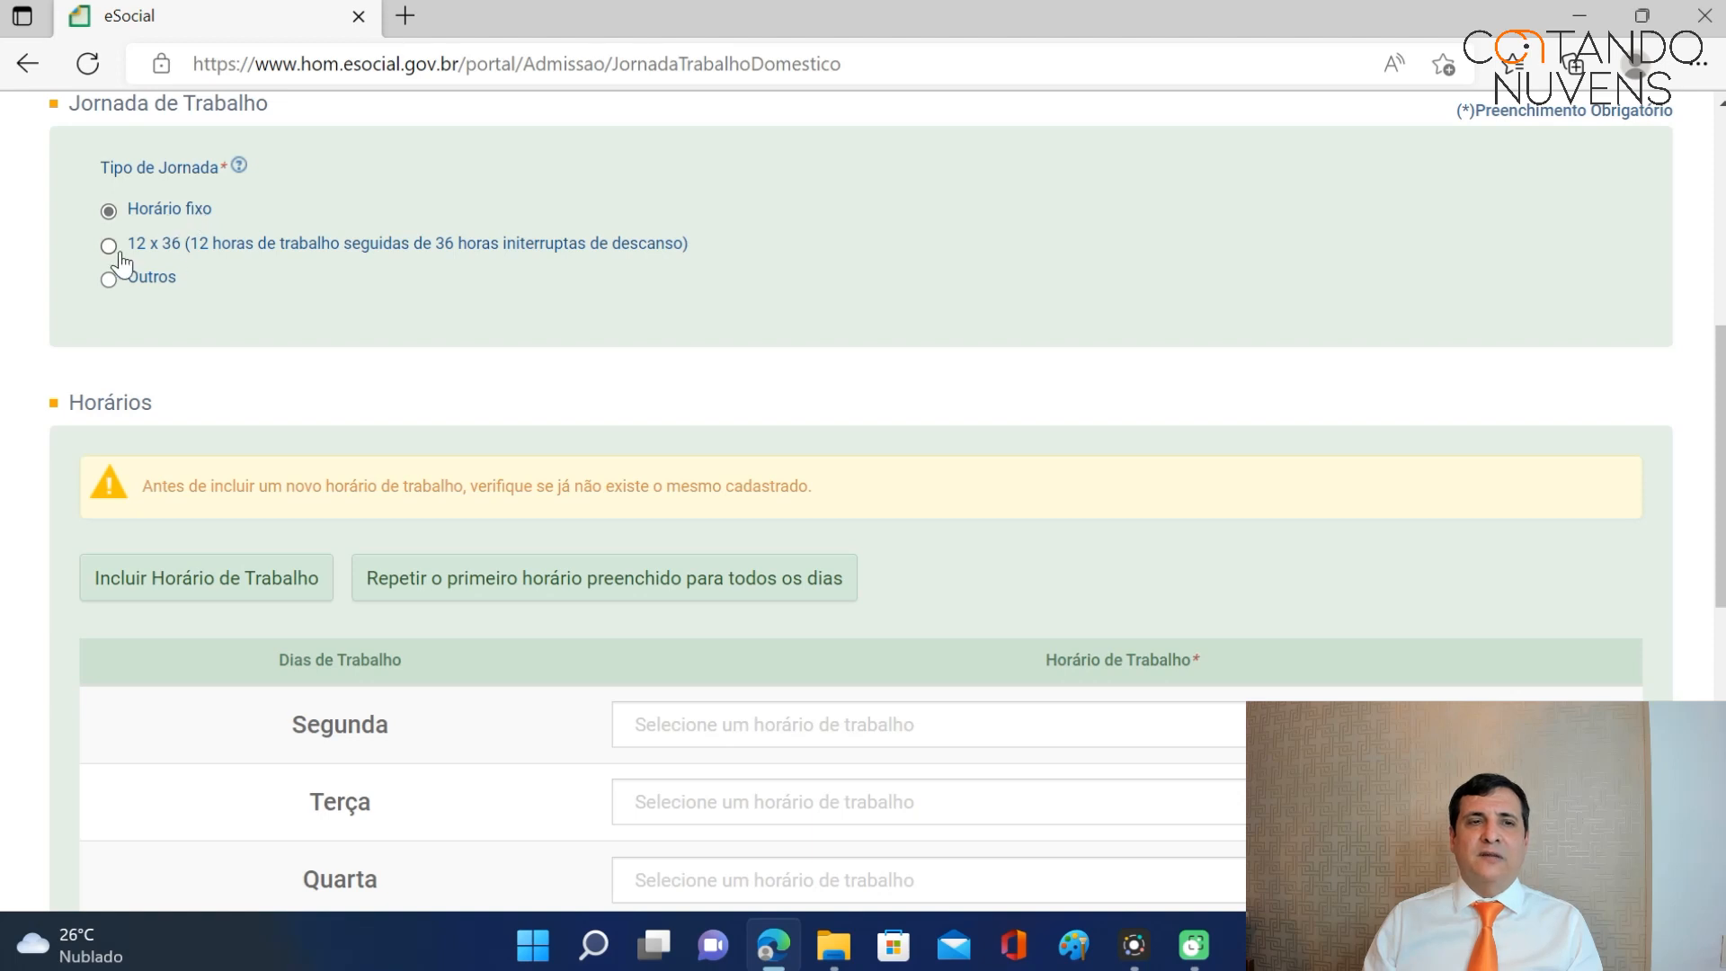
pyautogui.click(109, 280)
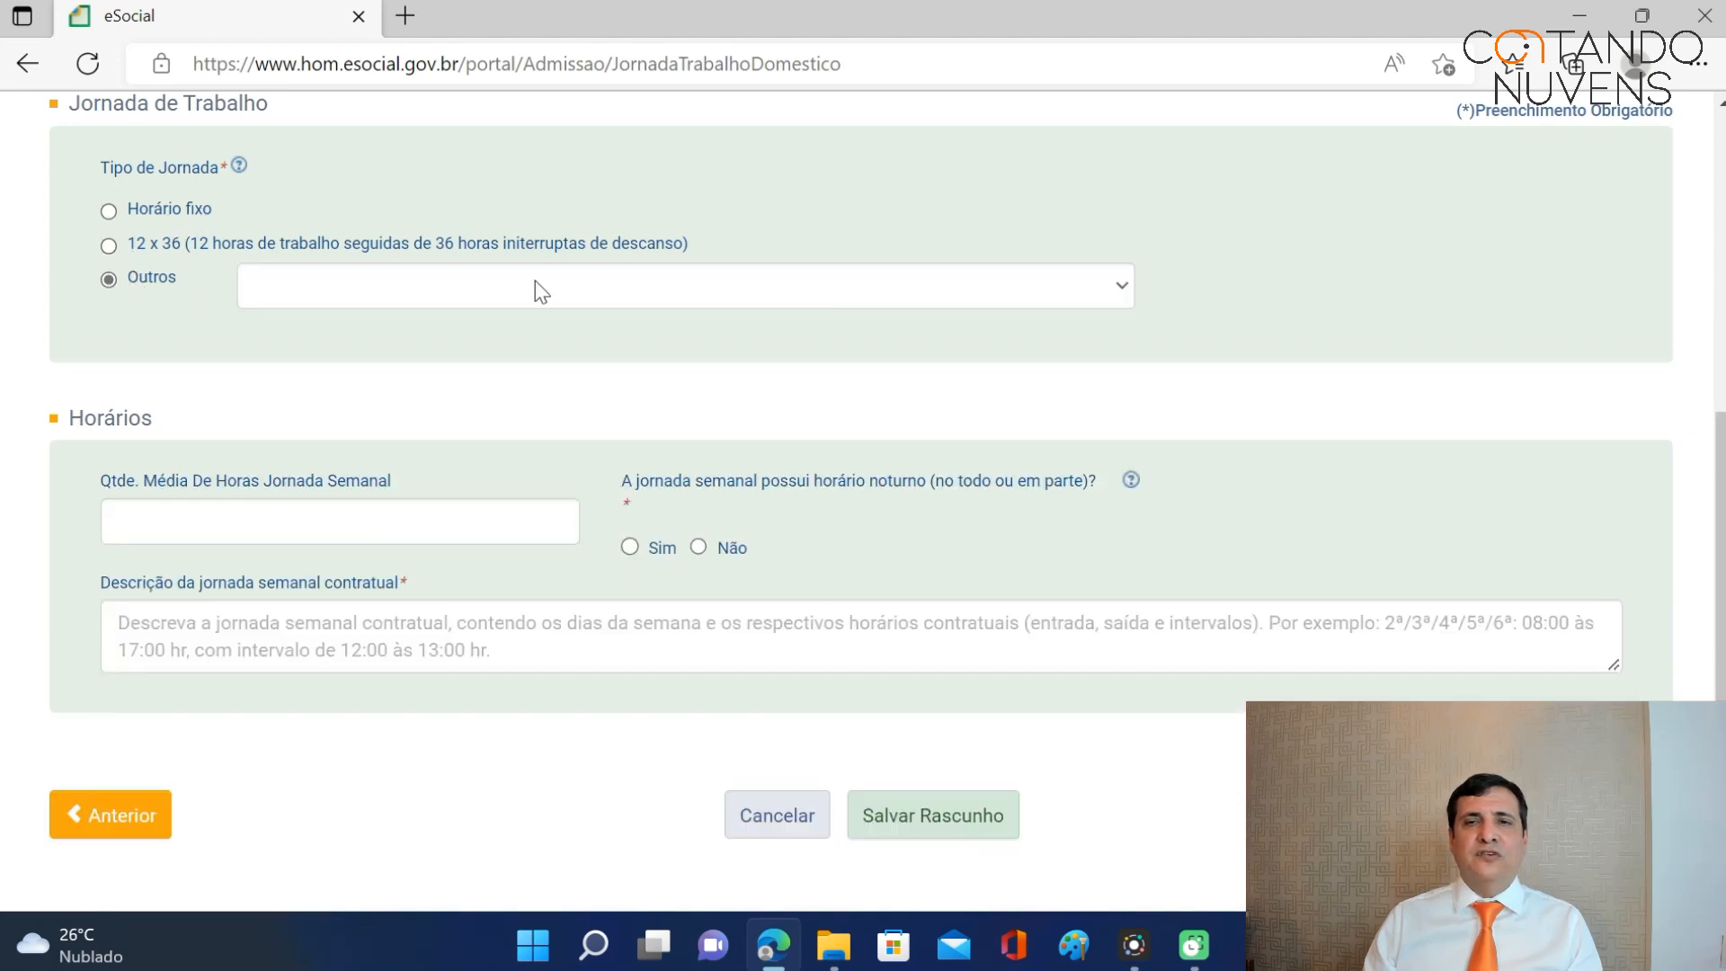
pyautogui.click(1121, 286)
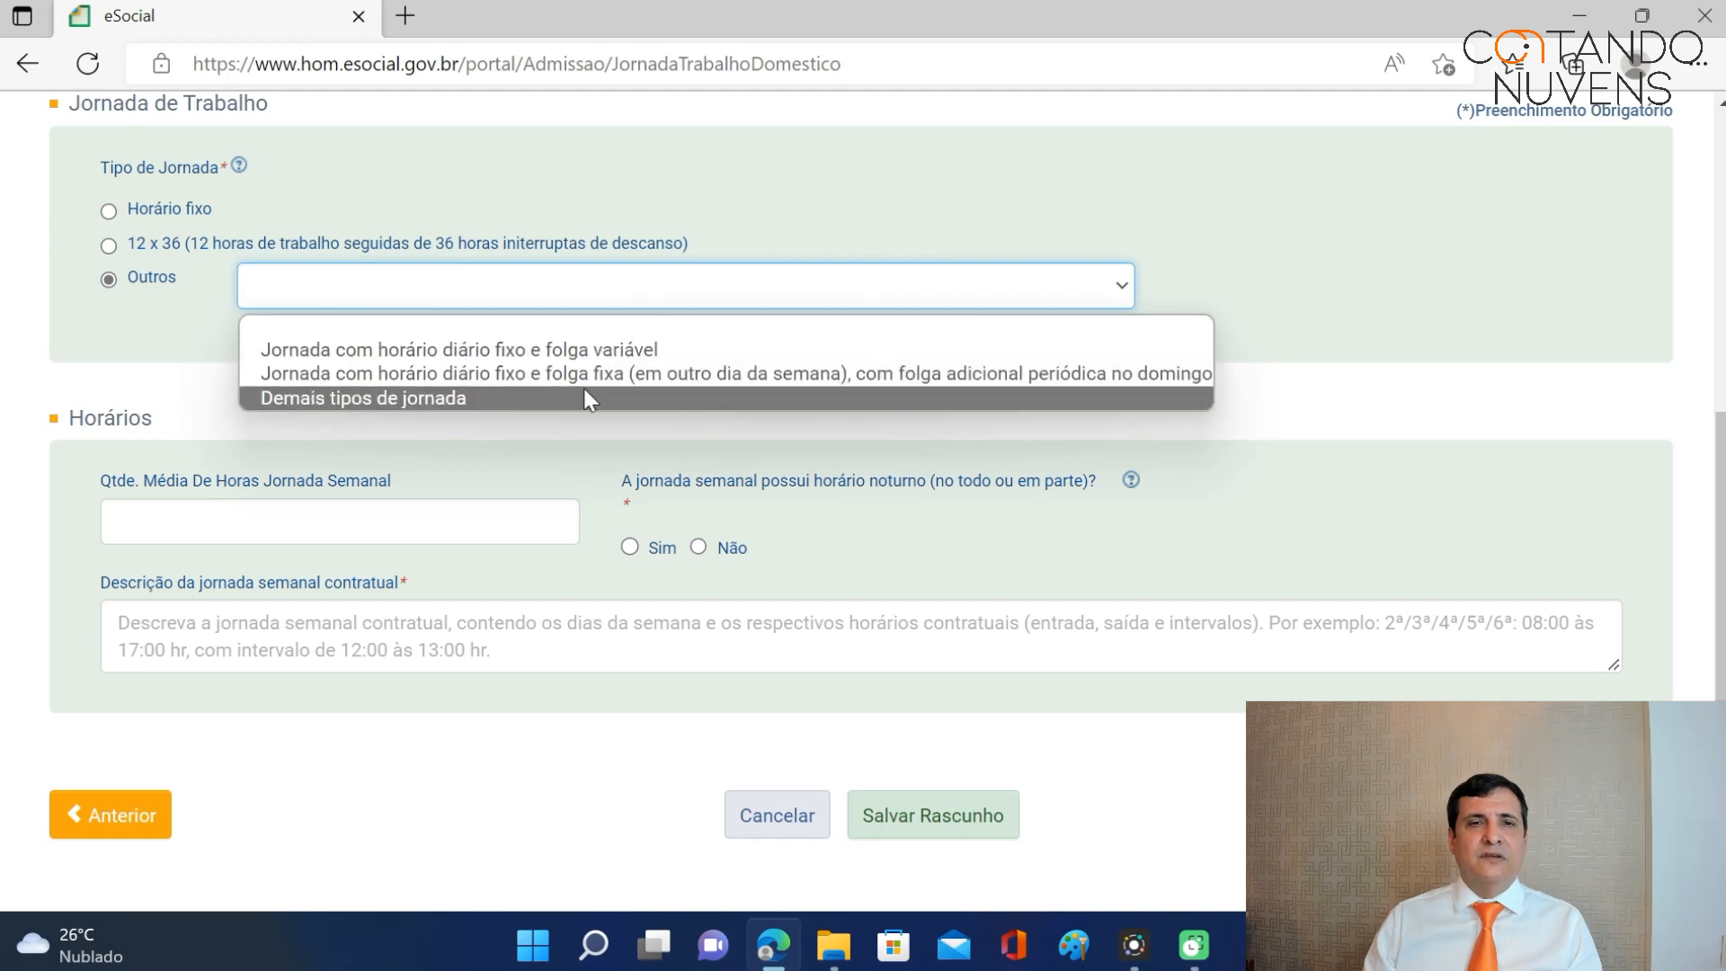
pyautogui.click(1123, 284)
pyautogui.scroll(2, 1440, 347)
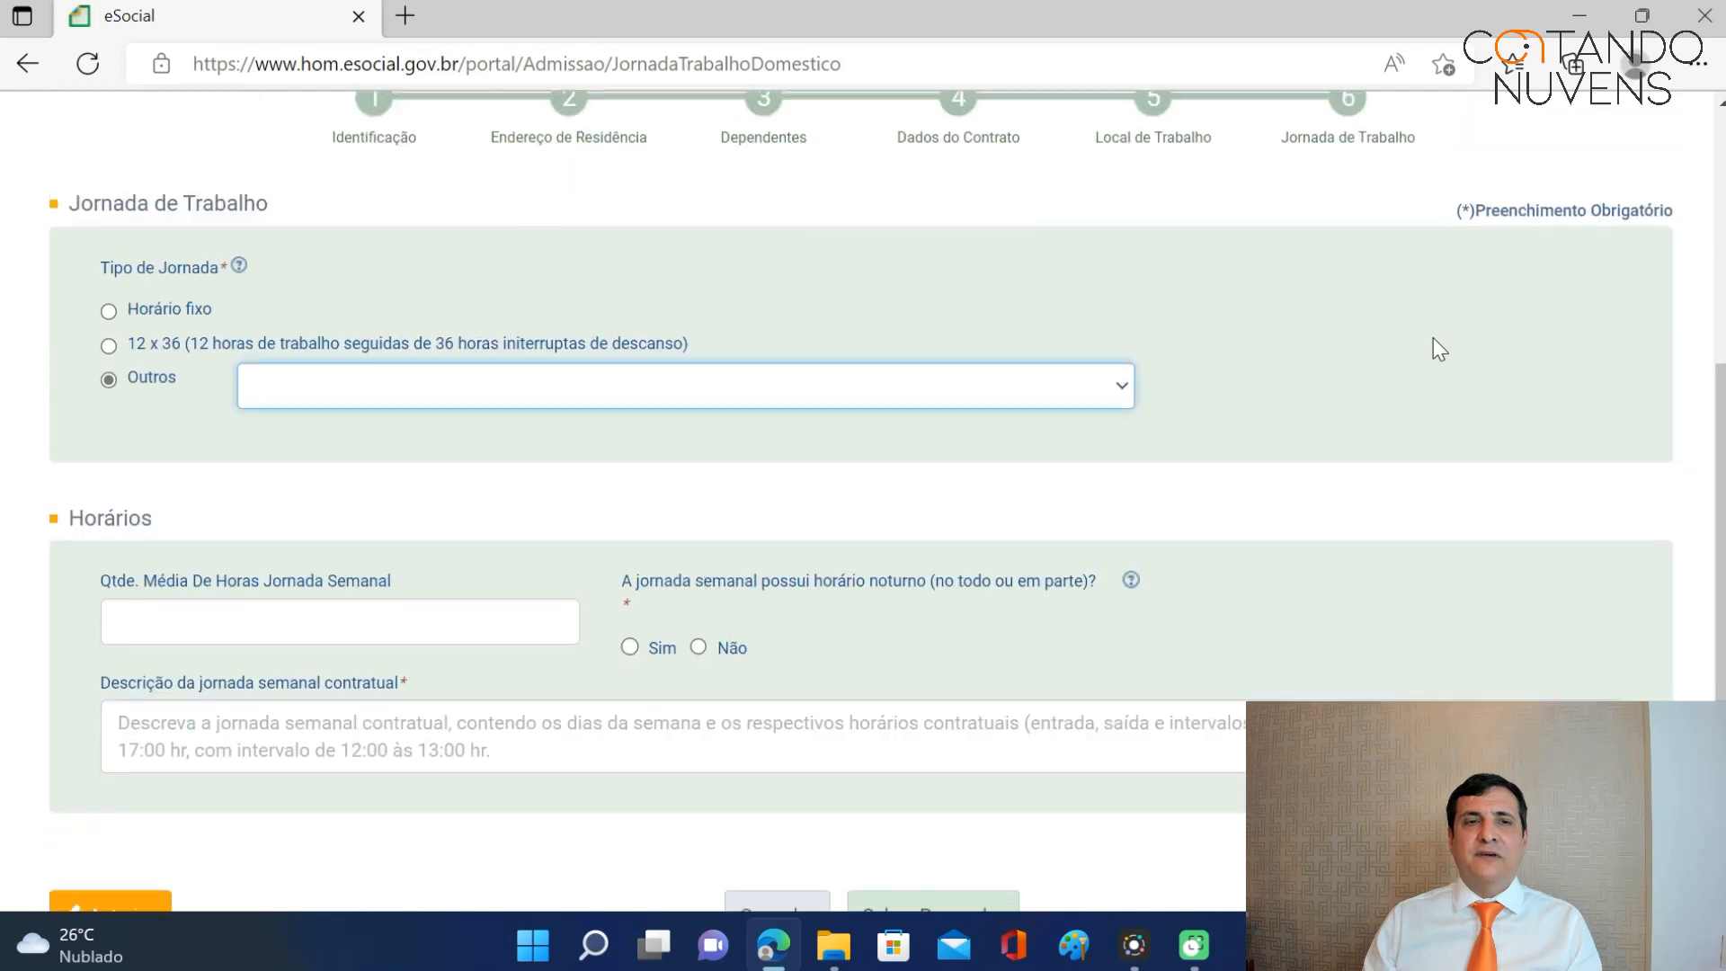
pyautogui.click(109, 334)
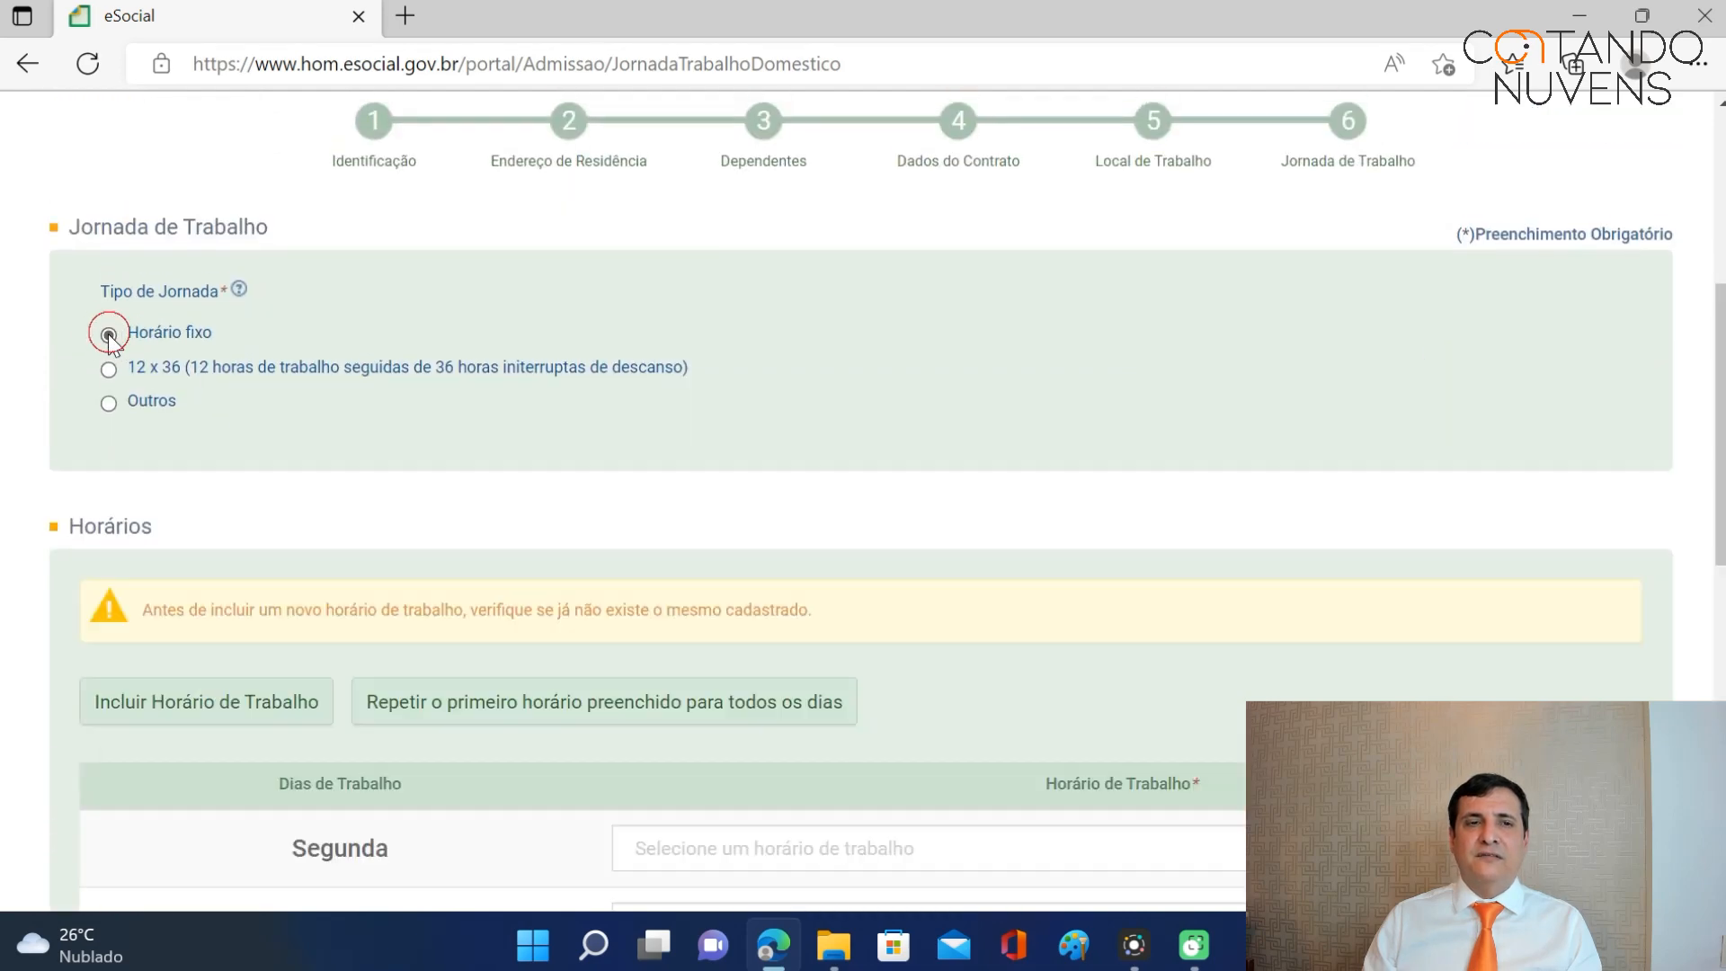
pyautogui.scroll(-5, 682, 424)
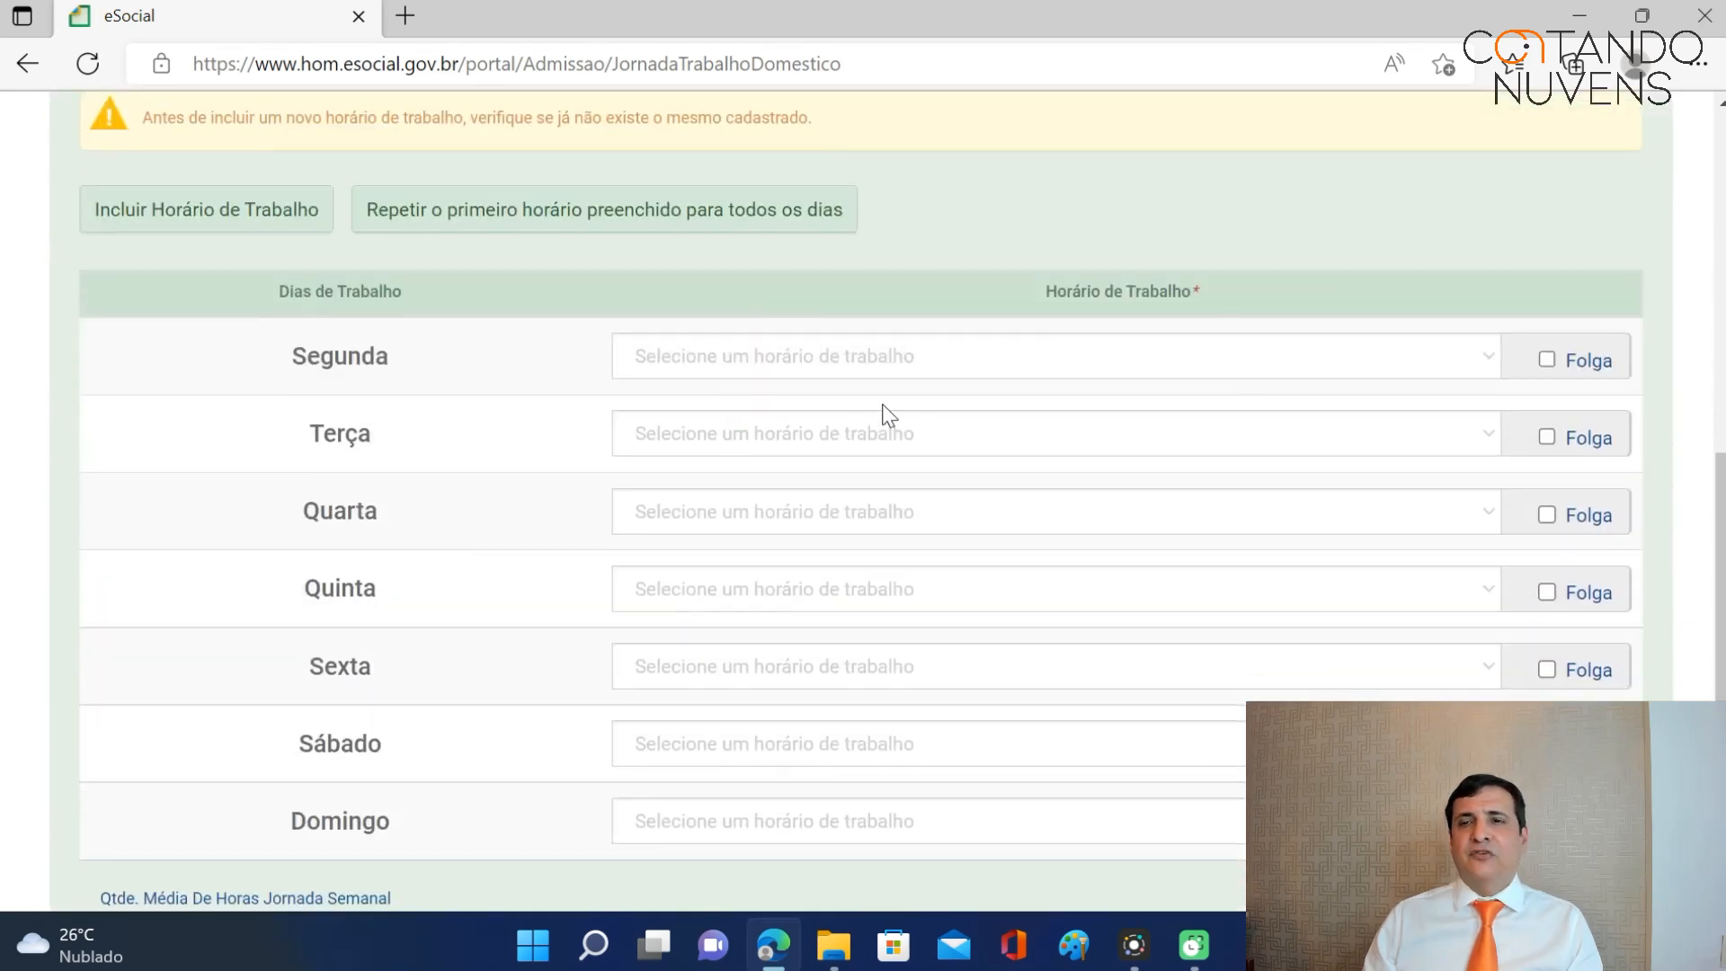
pyautogui.scroll(-3, 1588, 516)
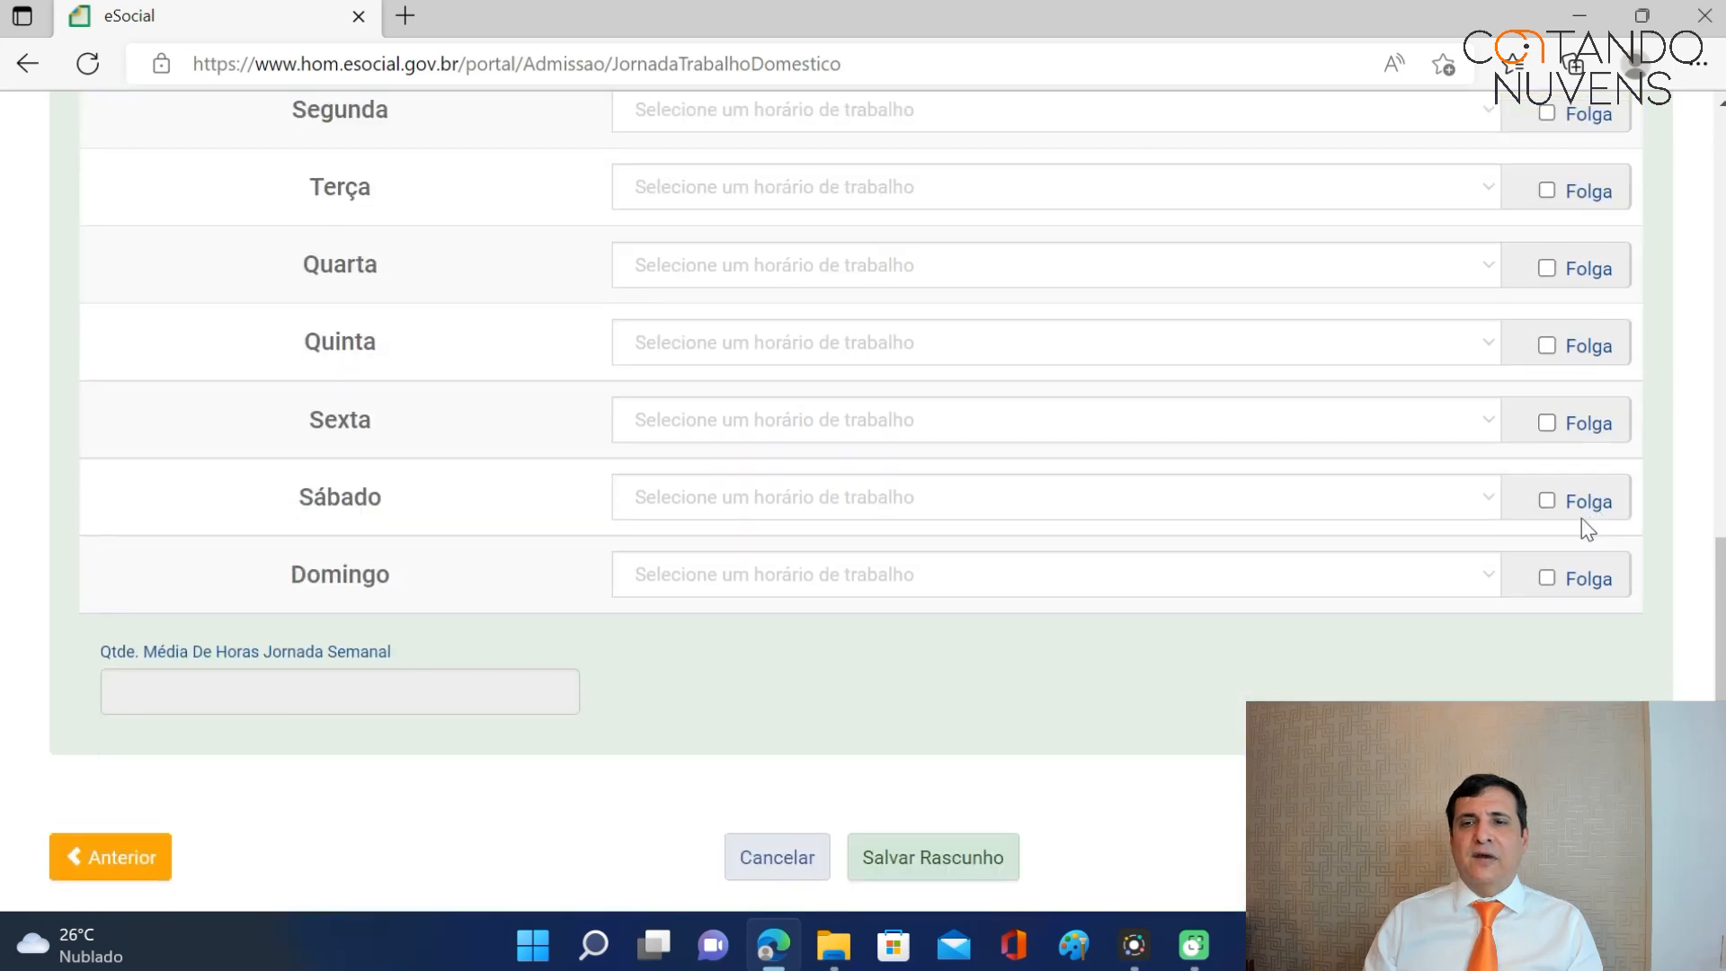
# Mark Domingo as Folga and give Segunda the 8 h 48 min daytime schedule with 72 min break.
pyautogui.click(1546, 579)
pyautogui.scroll(4, 864, 502)
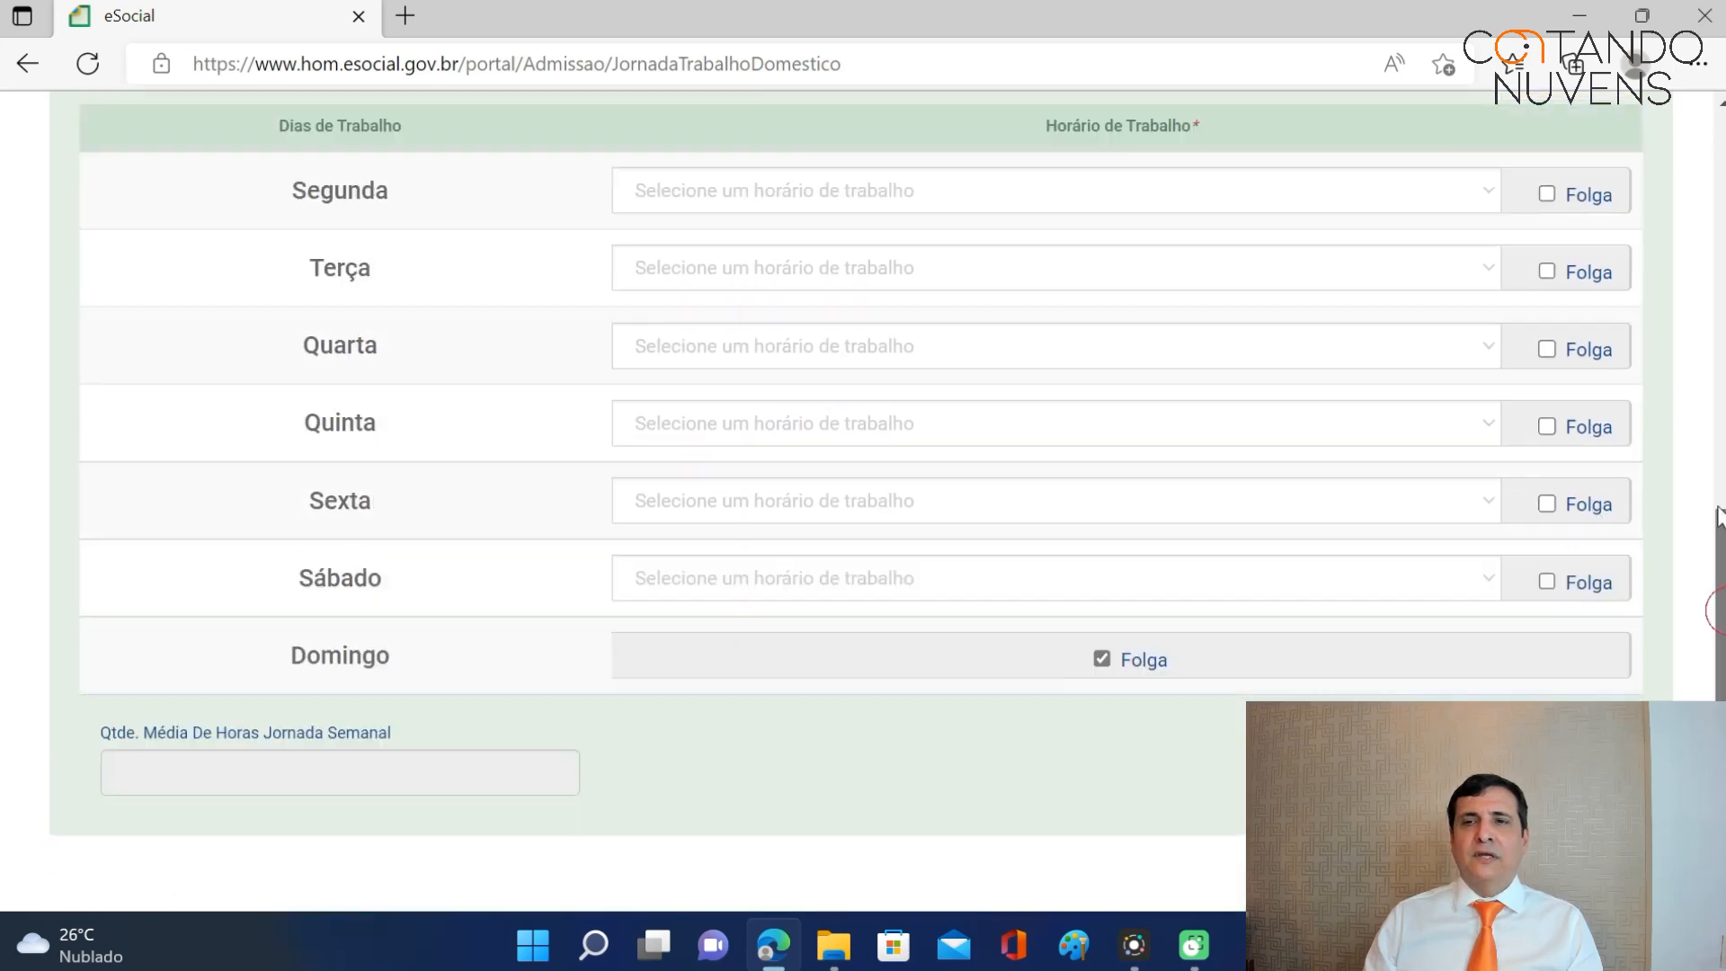
pyautogui.scroll(-2, 863, 501)
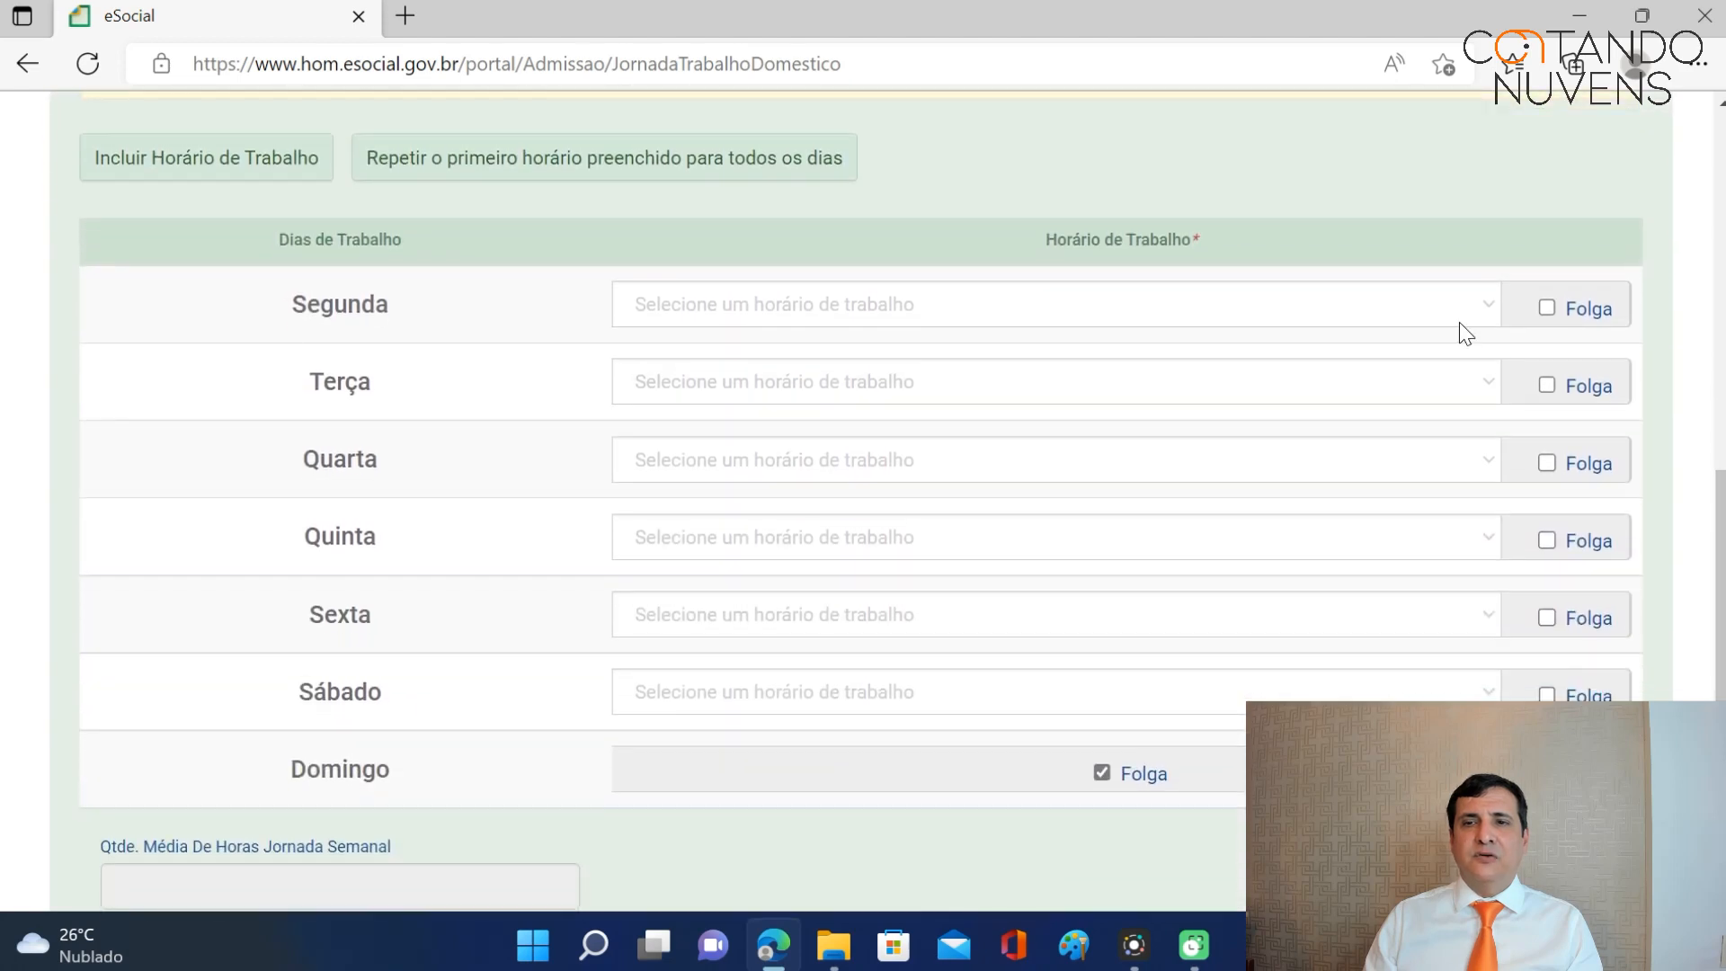
pyautogui.click(976, 311)
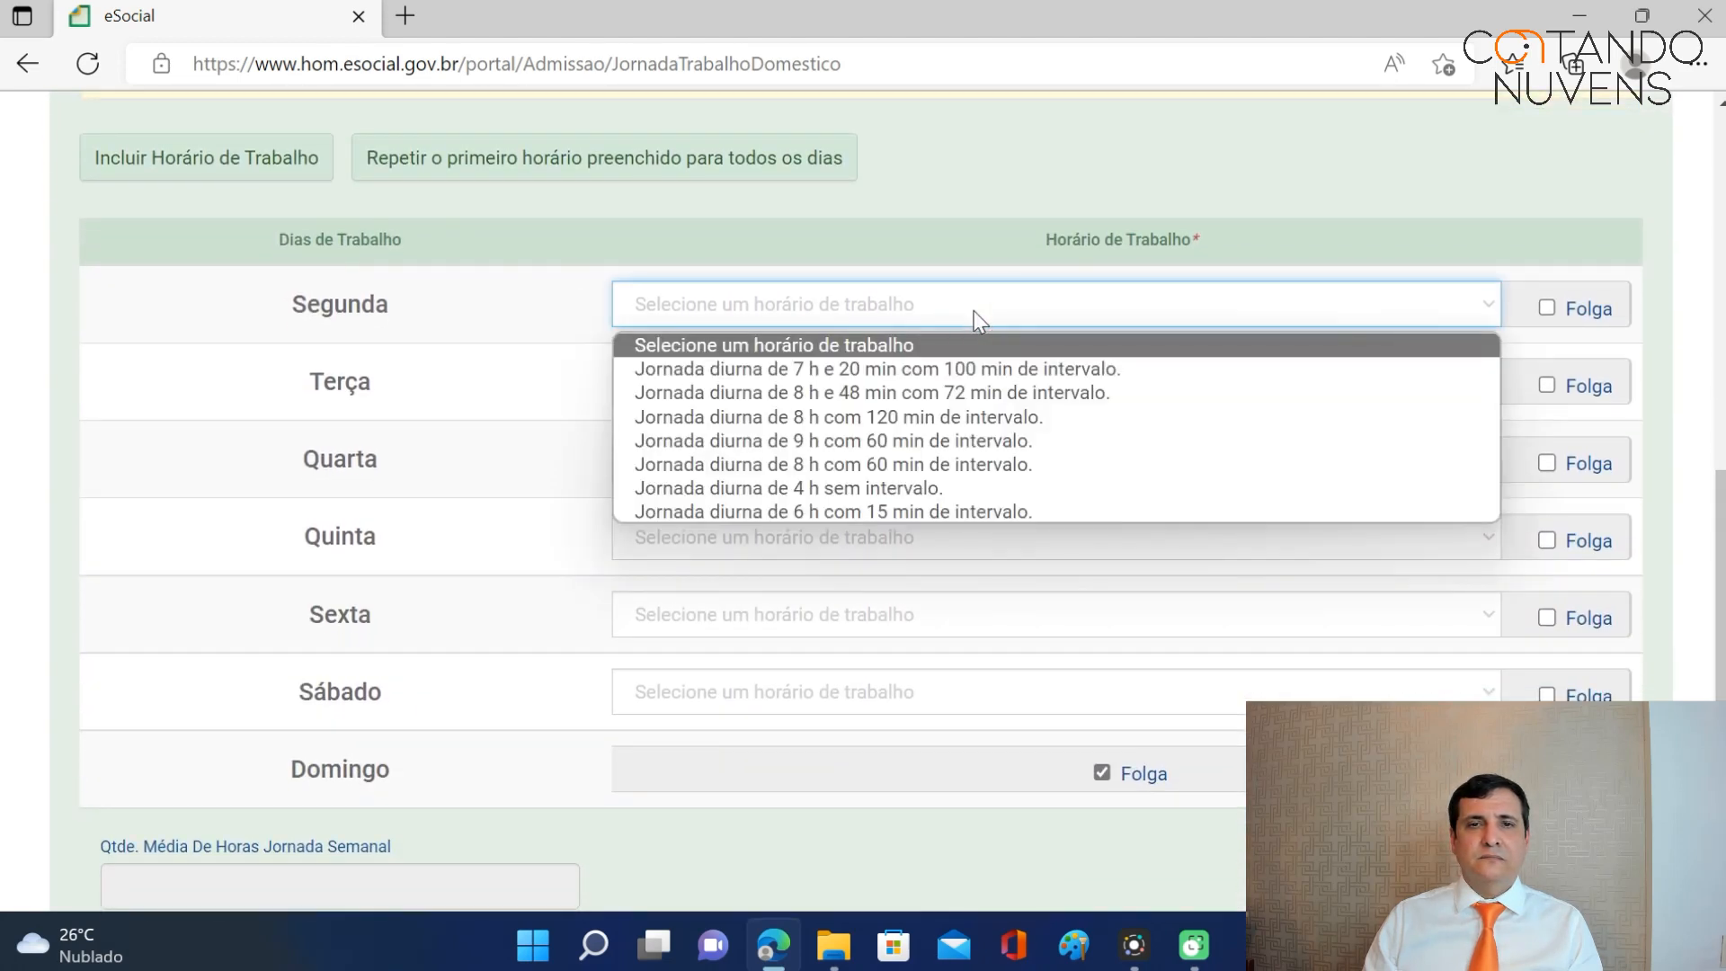
pyautogui.click(926, 393)
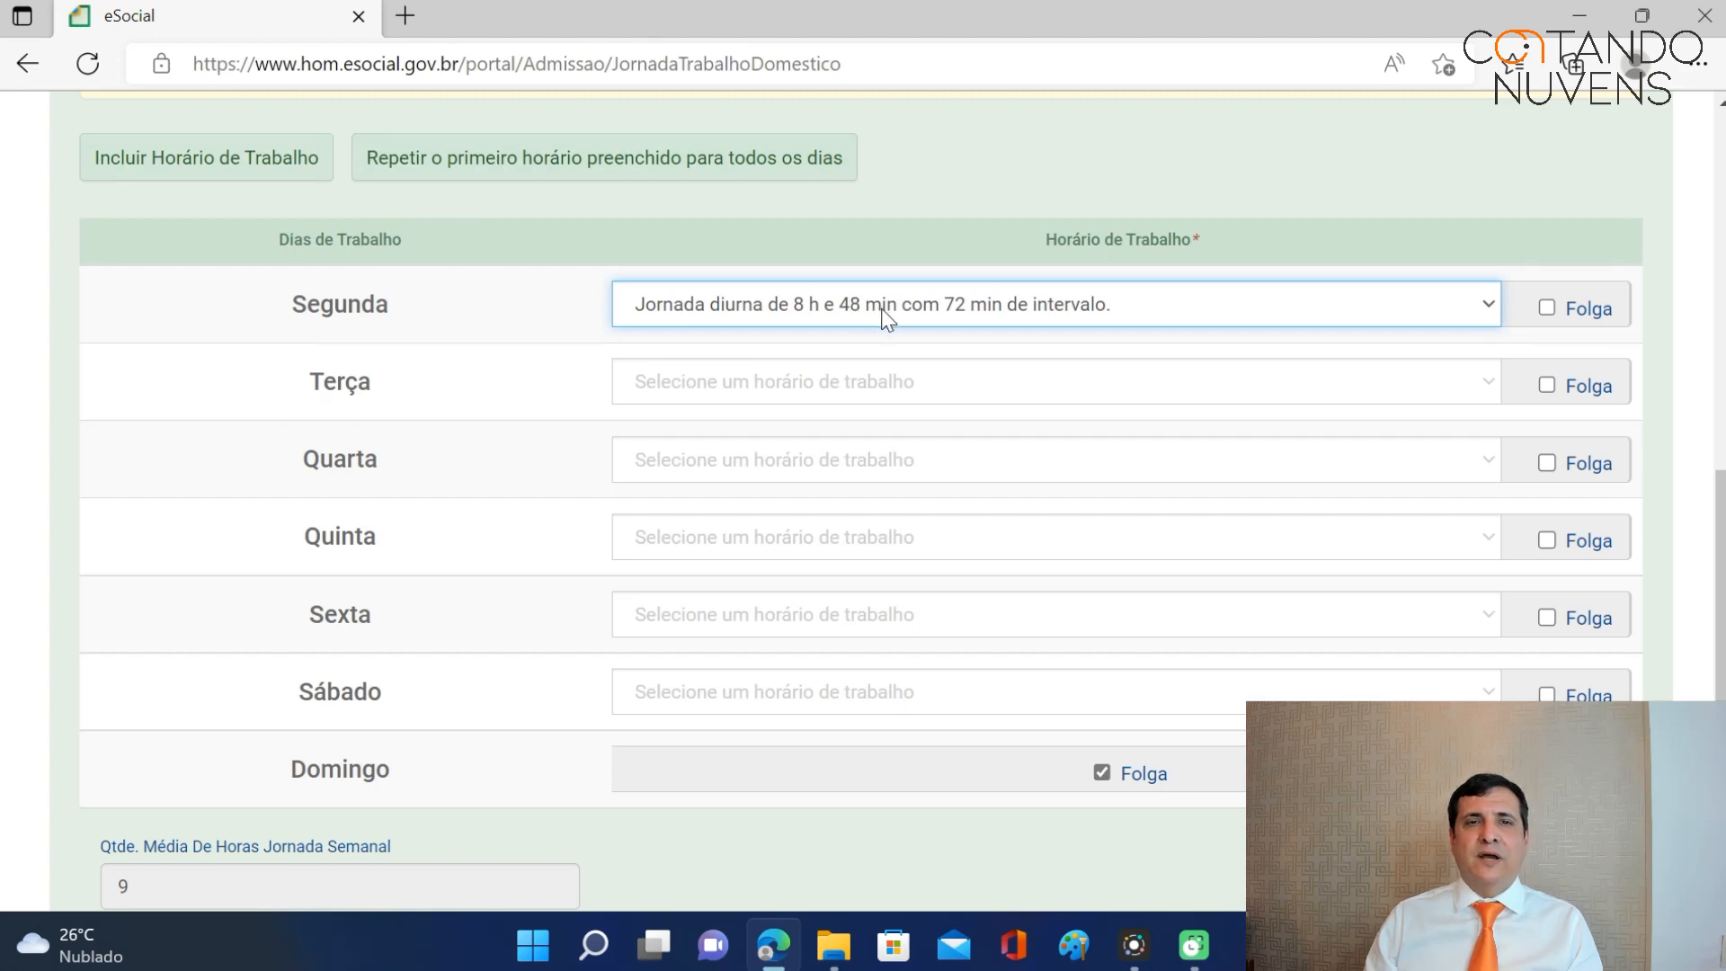
# Copy Monday's schedule to all days and mark Sábado as Folga for 44 weekly hours.
pyautogui.click(711, 171)
pyautogui.scroll(5, 902, 328)
pyautogui.scroll(-8, 921, 375)
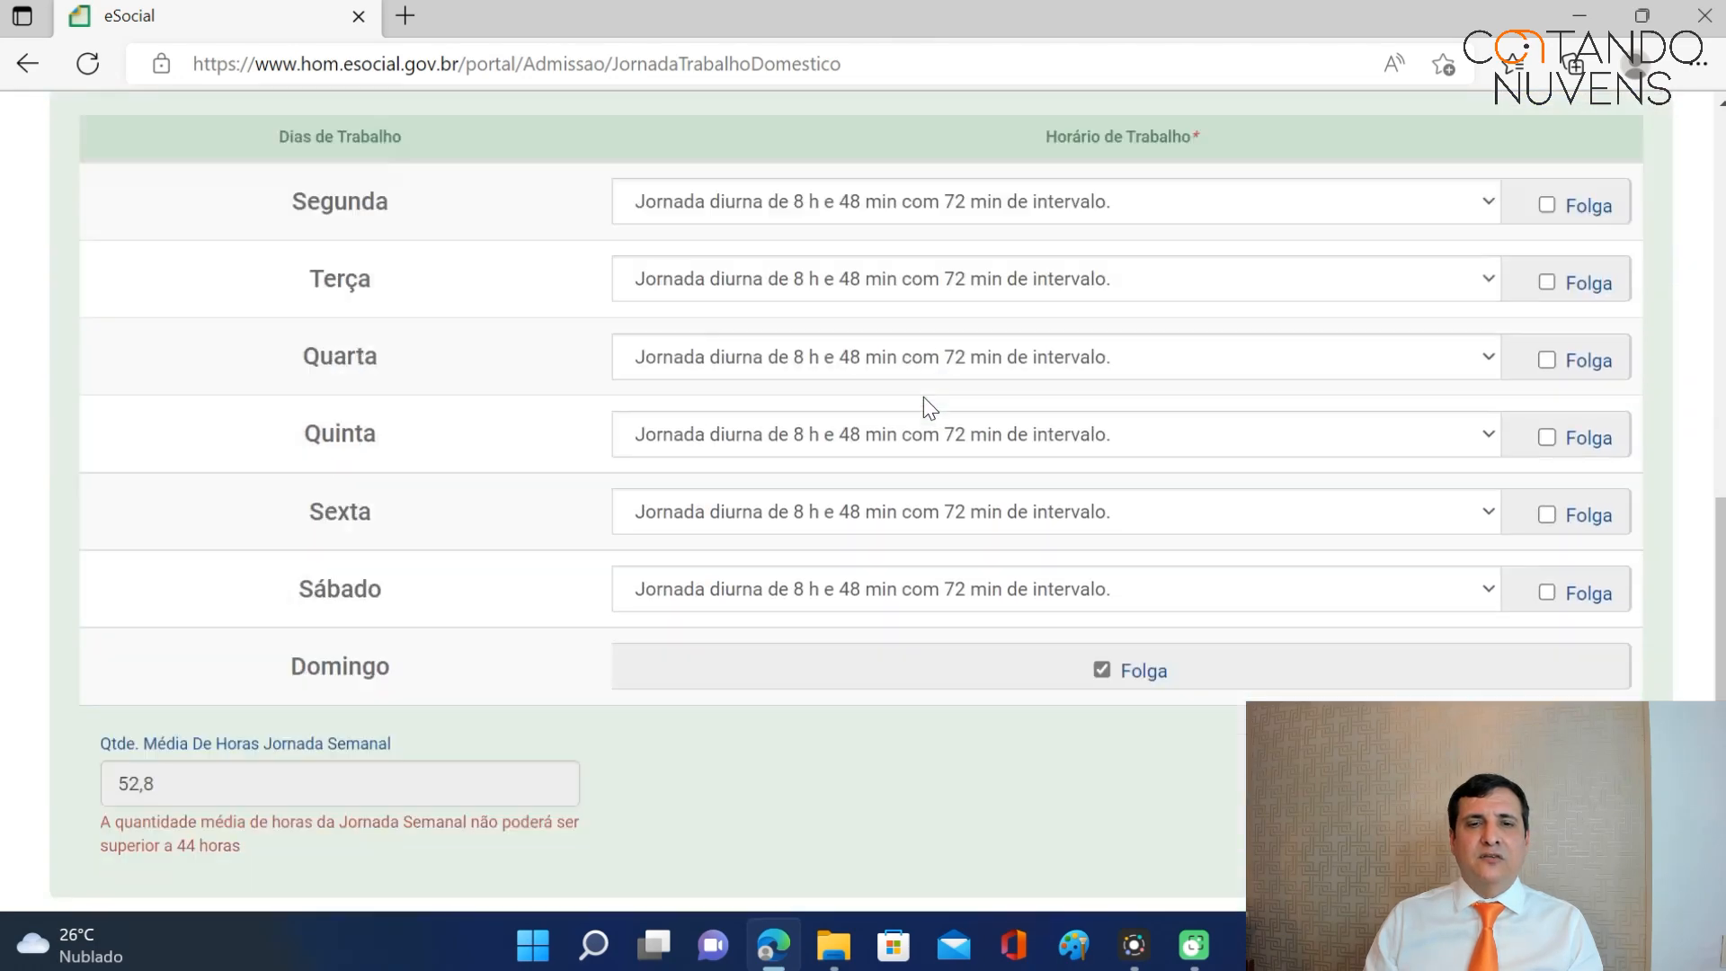
pyautogui.scroll(1, 922, 397)
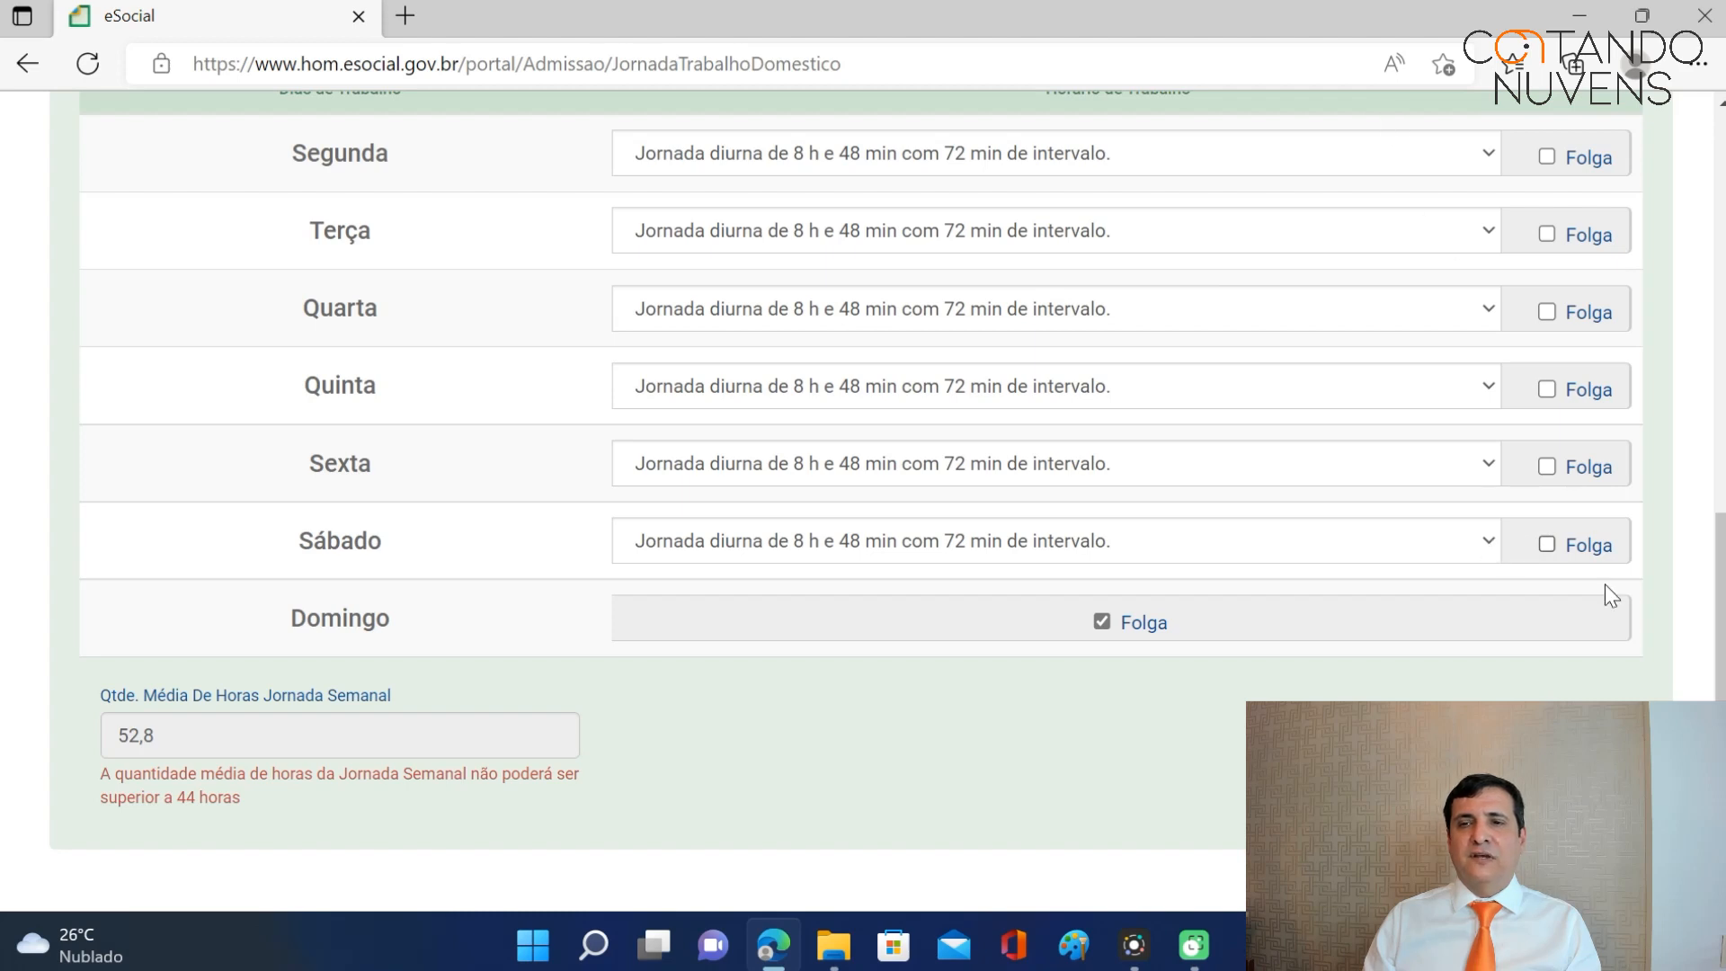
pyautogui.click(1548, 545)
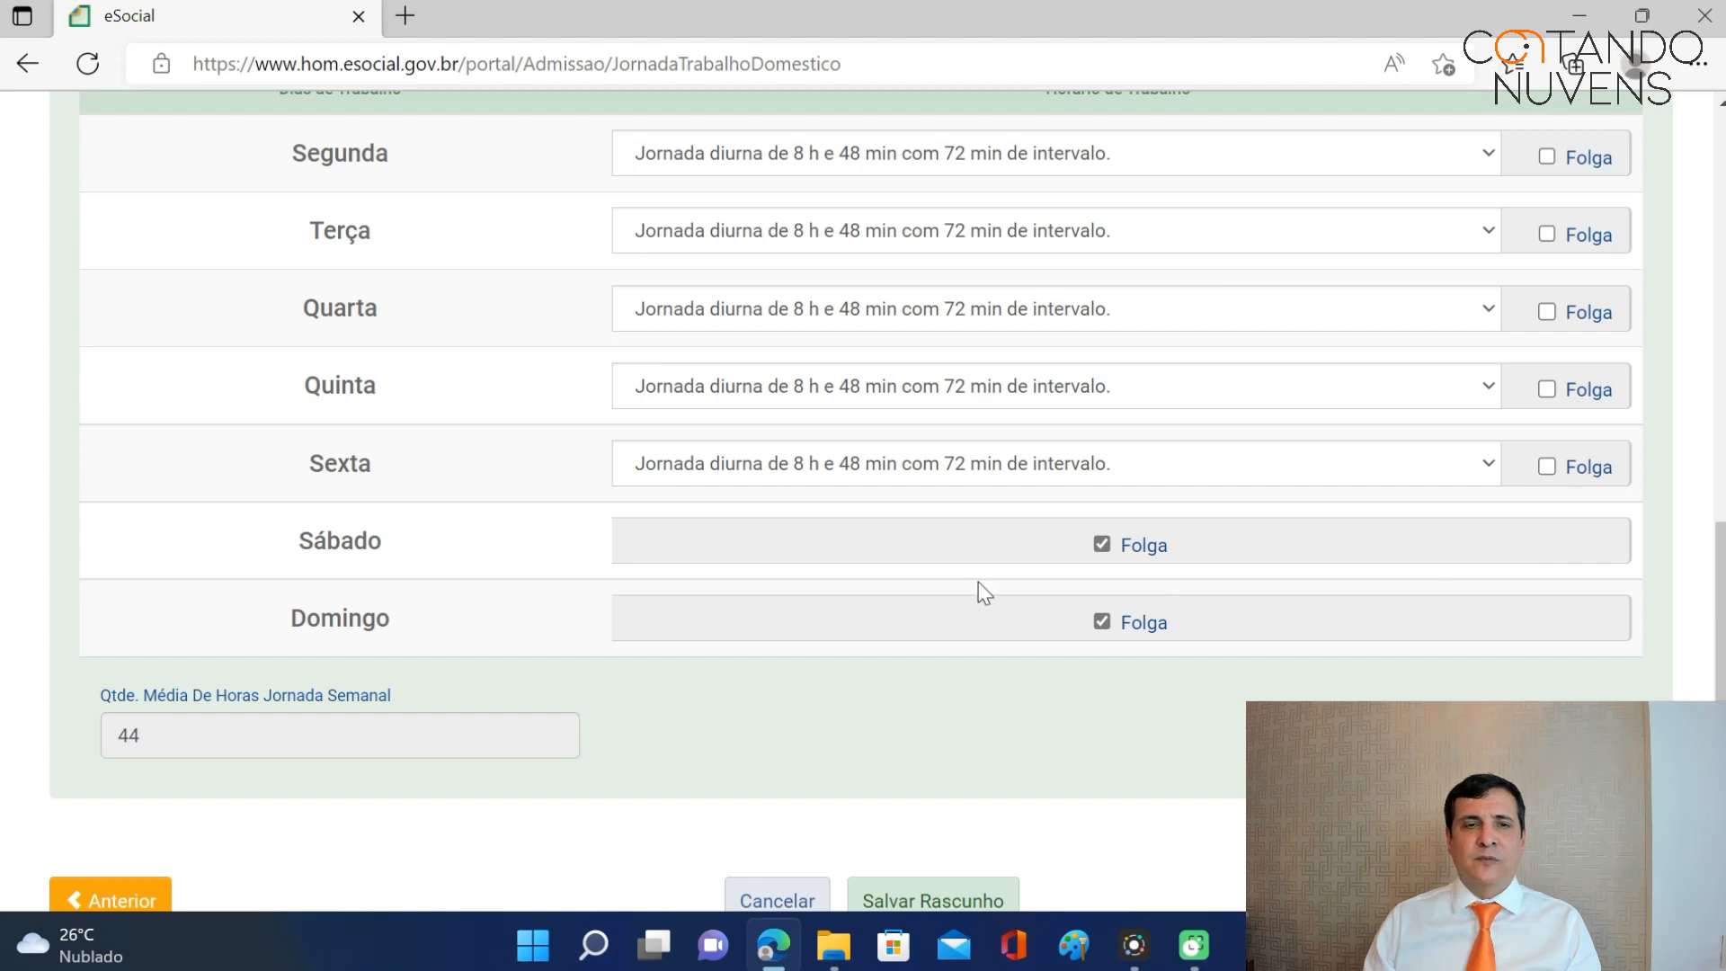
pyautogui.scroll(-2, 1161, 546)
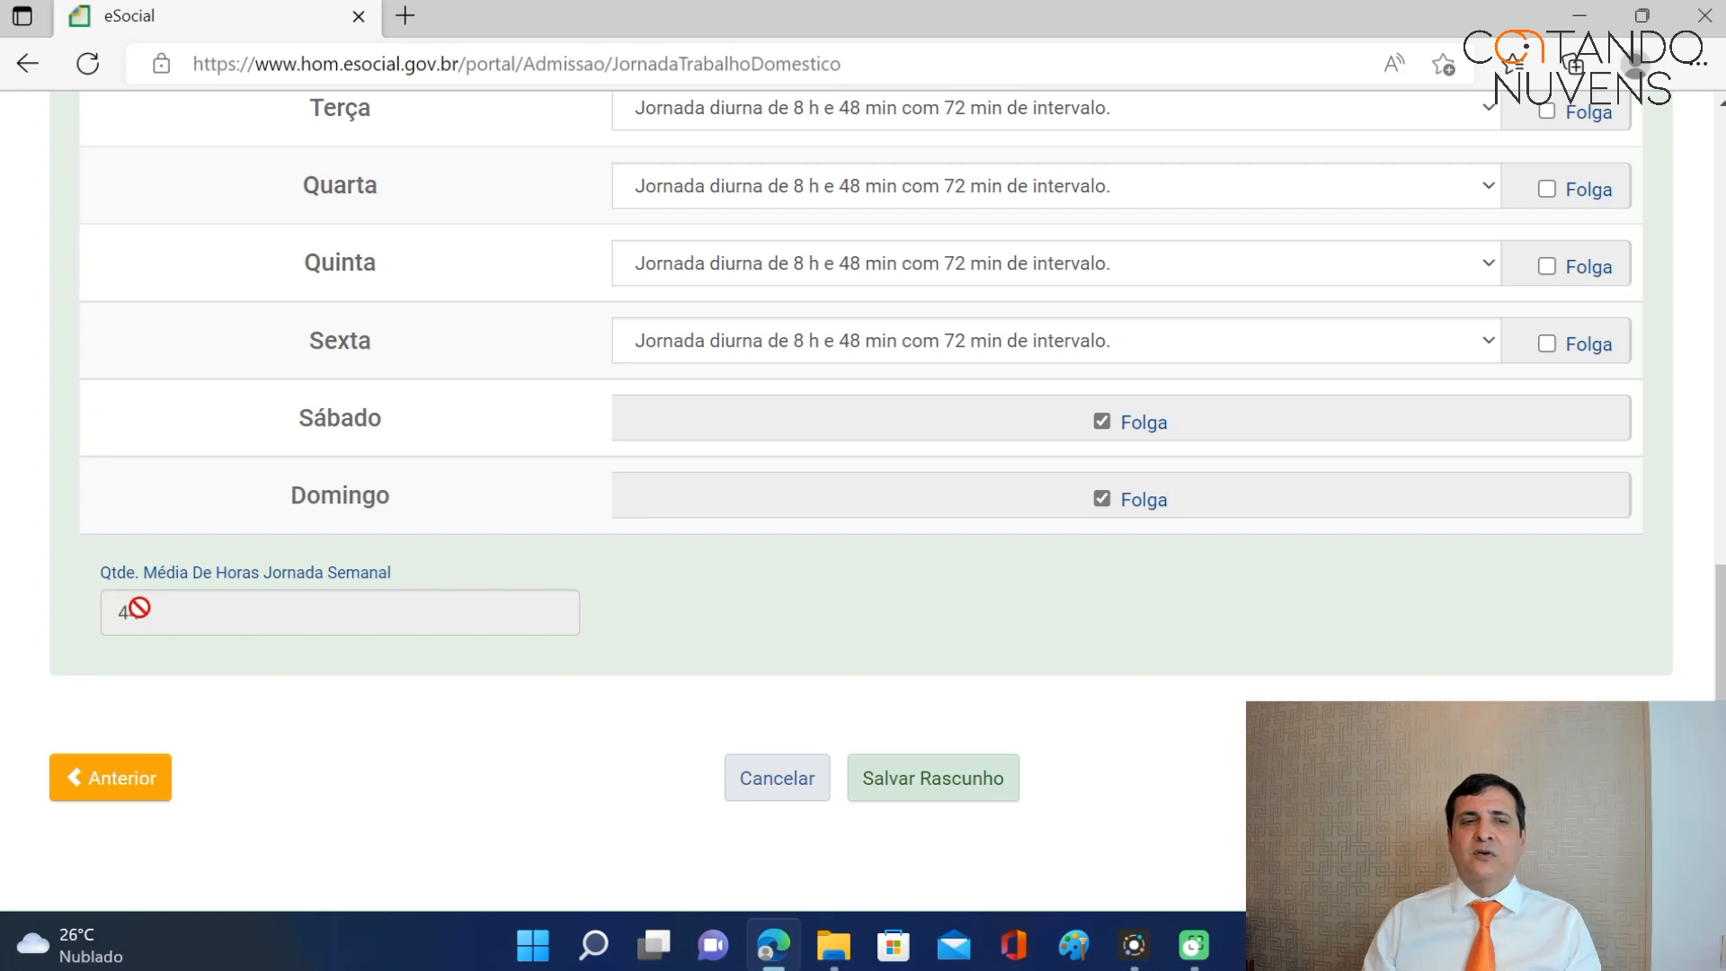
# Save the admission draft and conclude it so the employee is listed under Ativos.
pyautogui.click(938, 785)
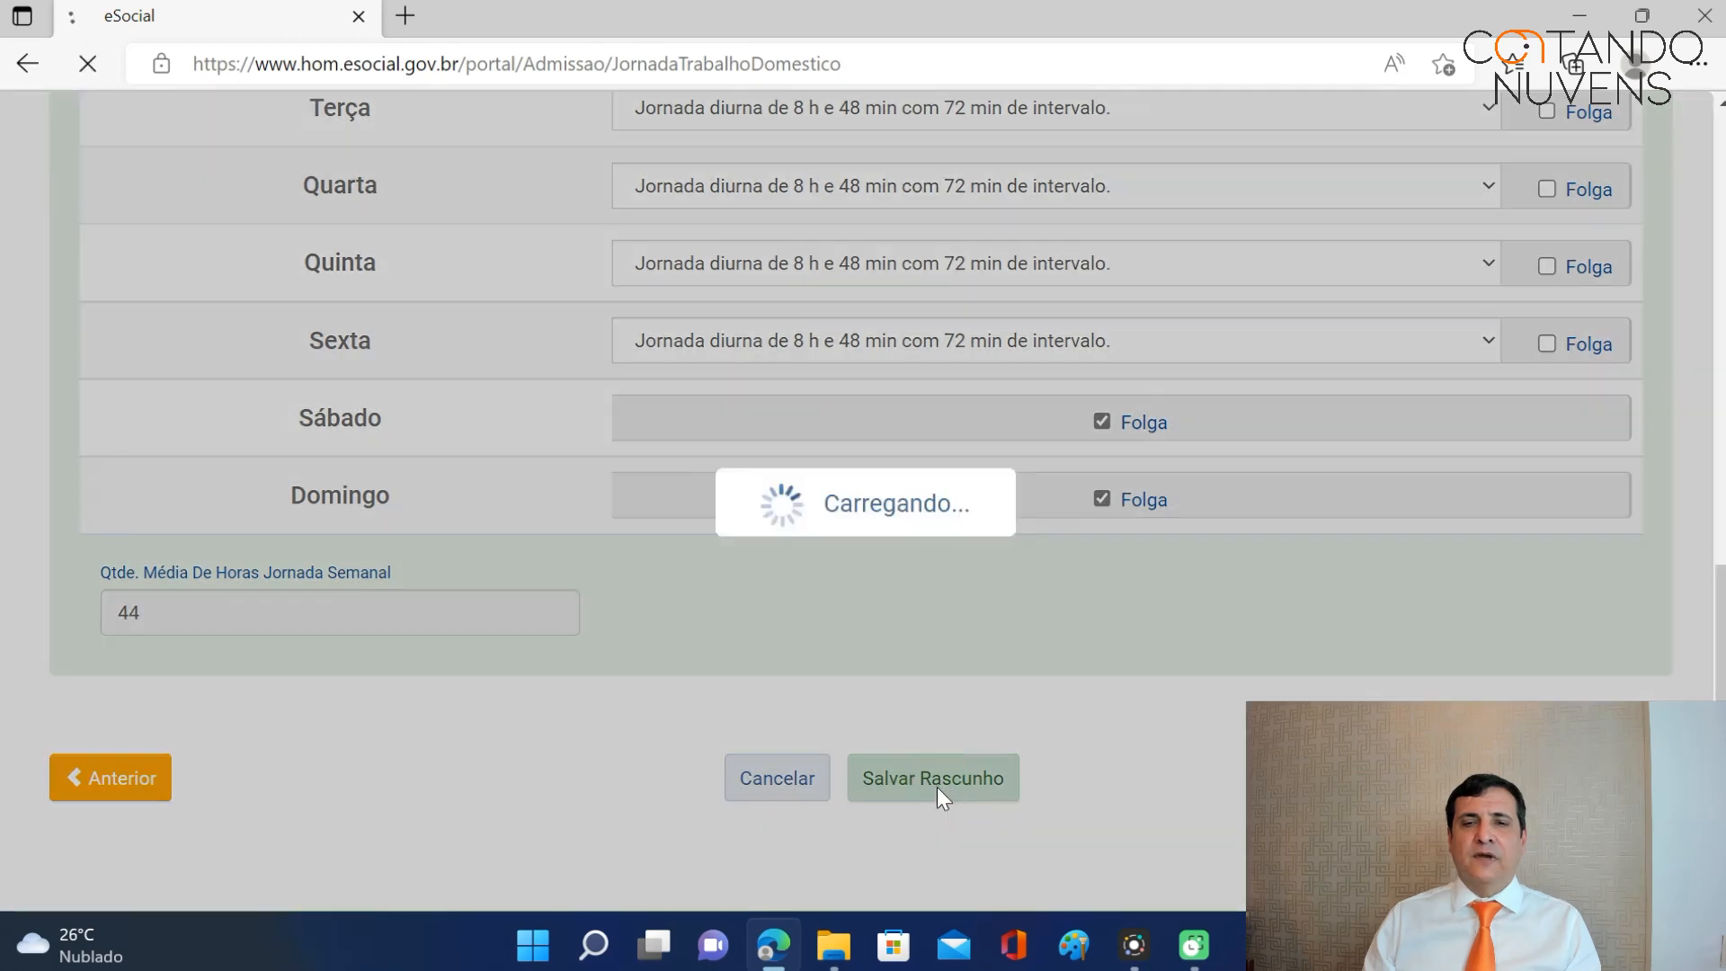
pyautogui.scroll(-5, 1020, 652)
pyautogui.scroll(-10, 1017, 644)
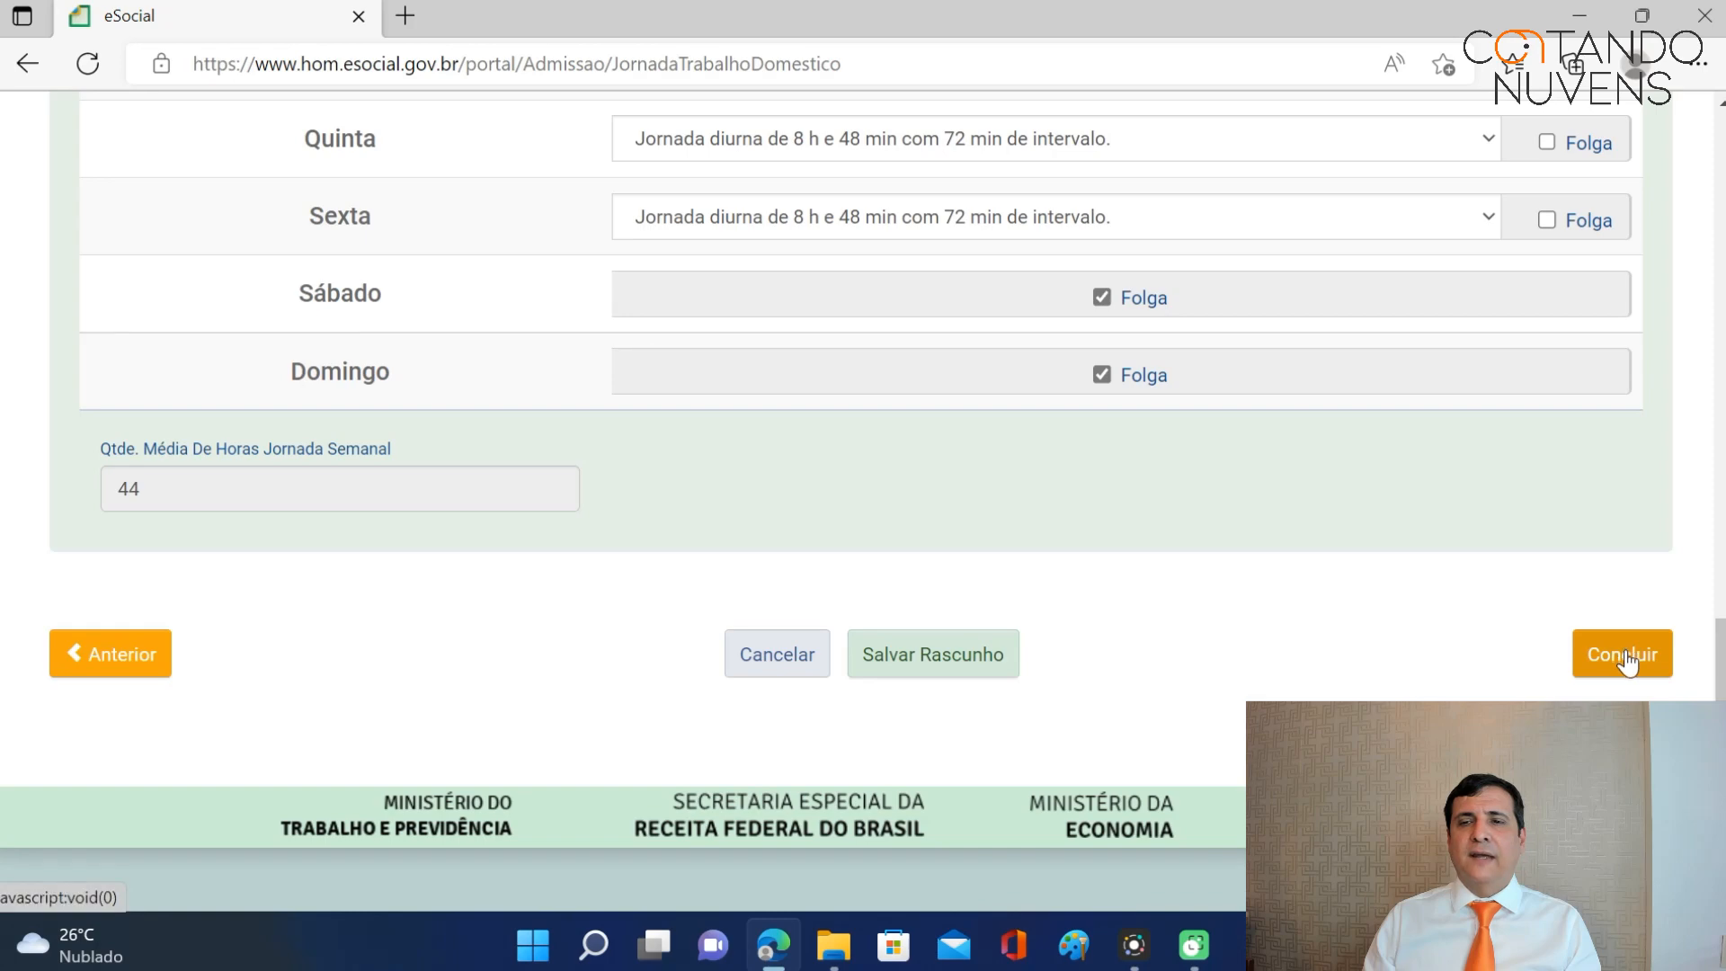
pyautogui.click(1625, 655)
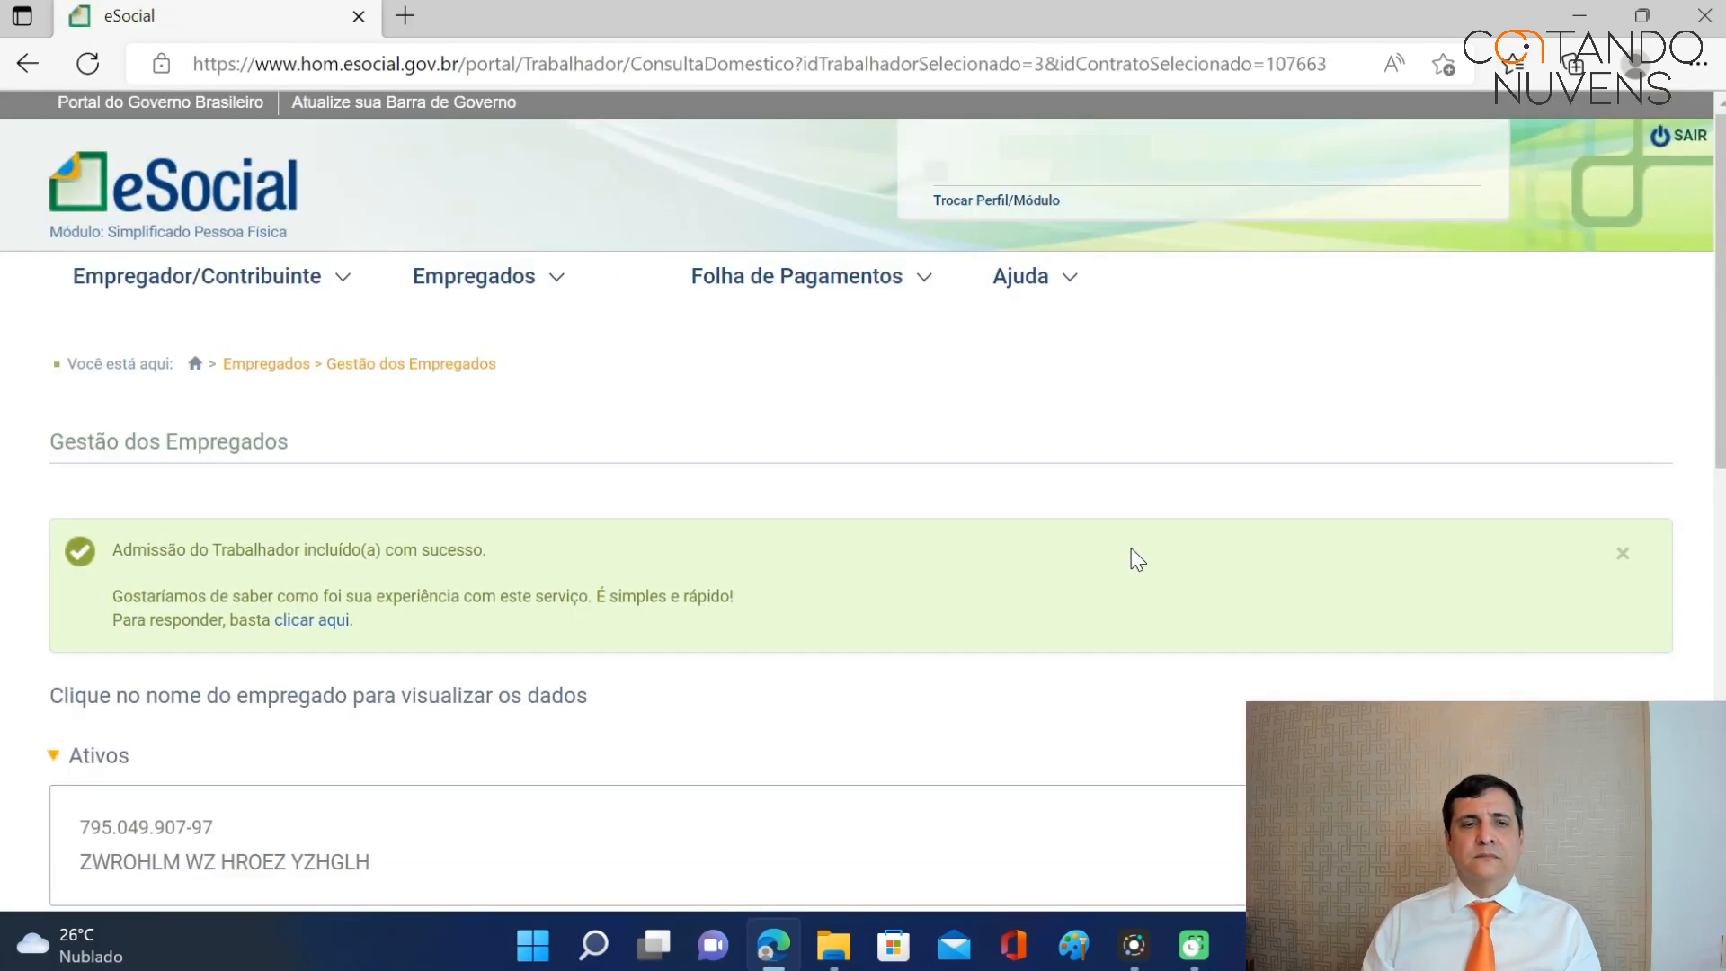
pyautogui.scroll(-3, 1129, 569)
pyautogui.scroll(-2, 1129, 578)
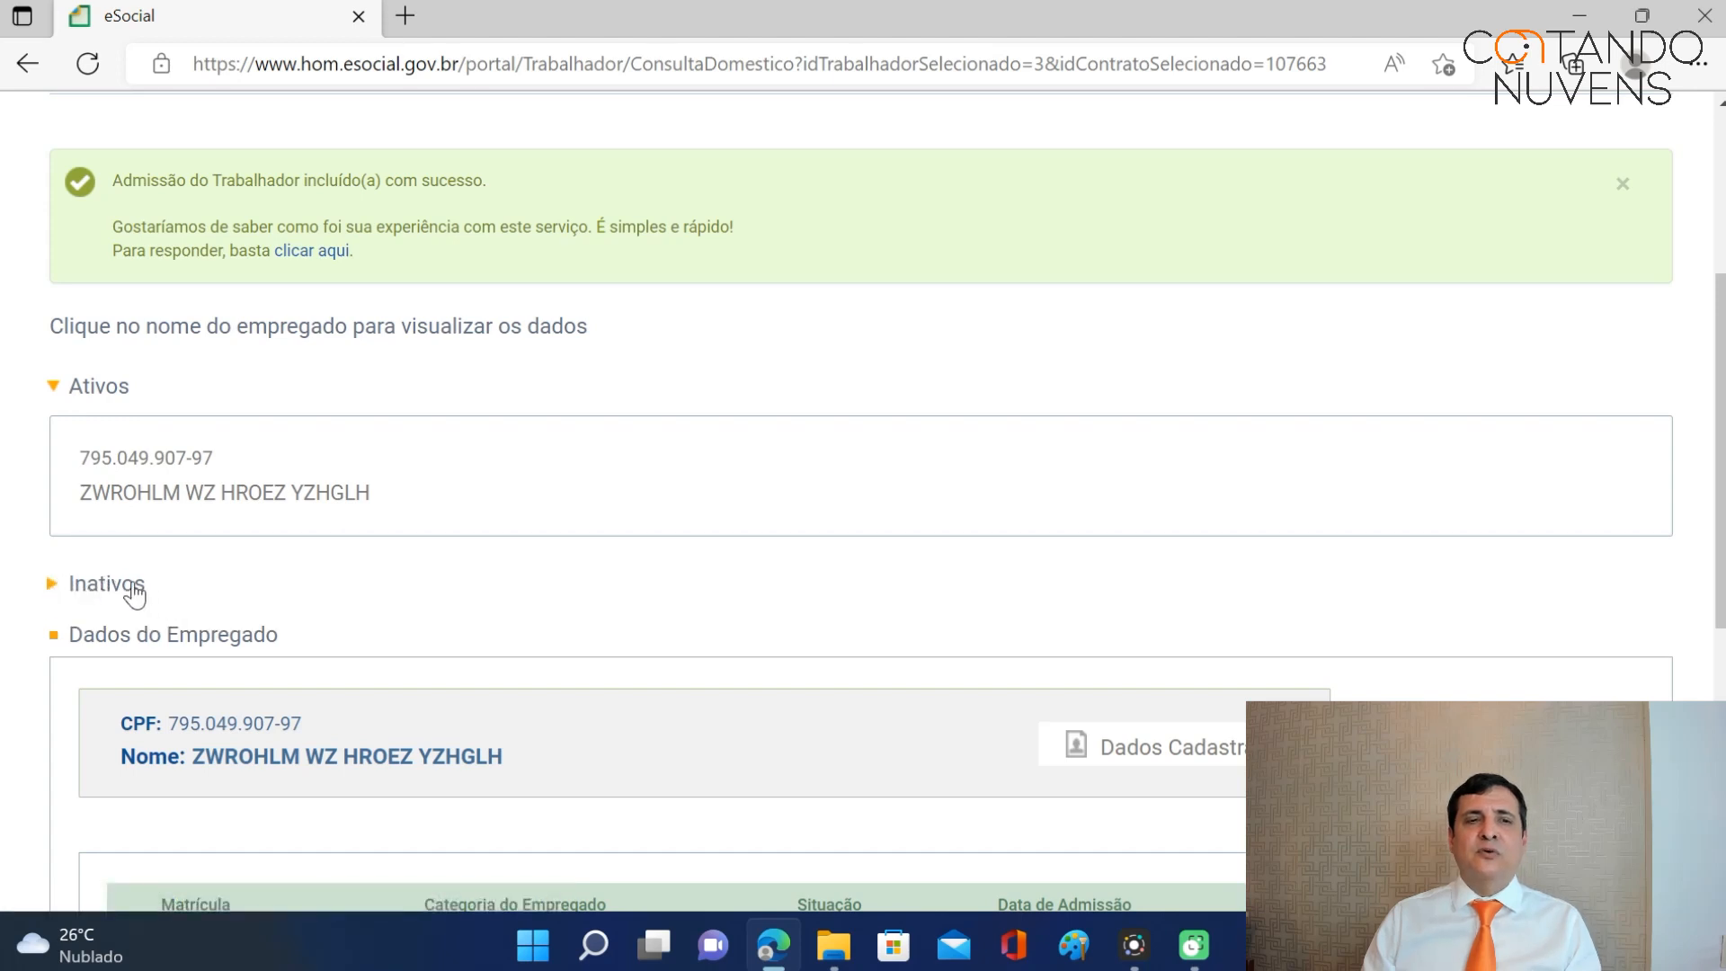
pyautogui.scroll(-1, 123, 616)
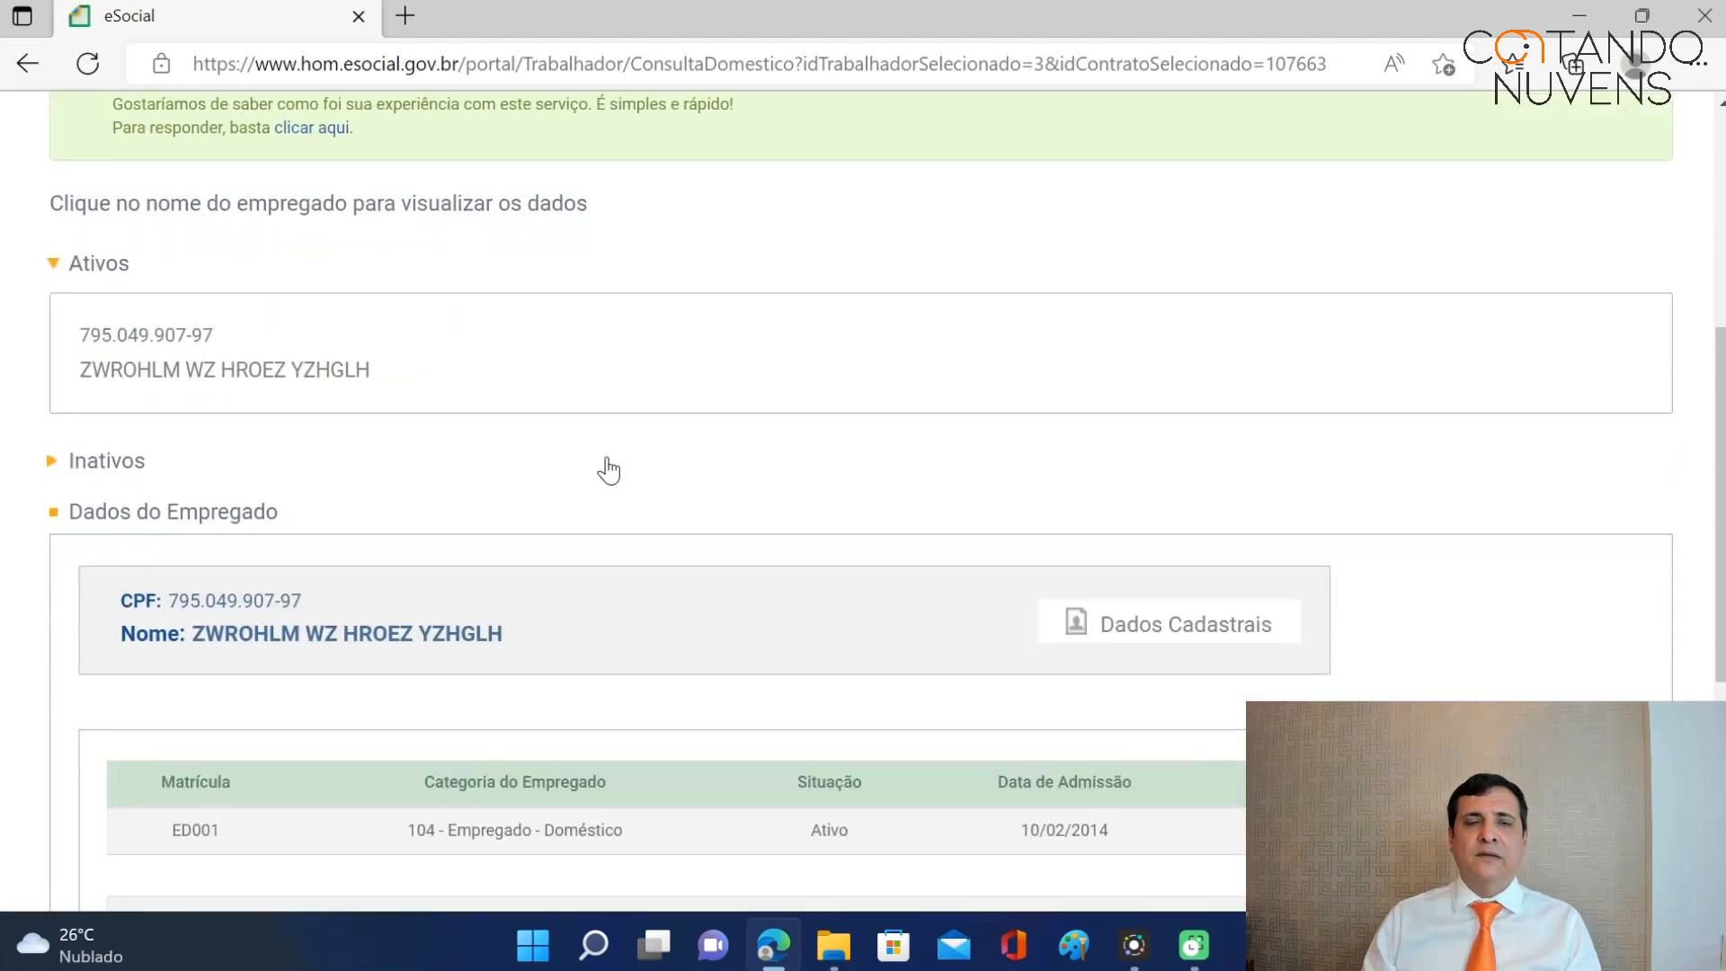
pyautogui.scroll(-1, 602, 473)
pyautogui.scroll(-1, 608, 476)
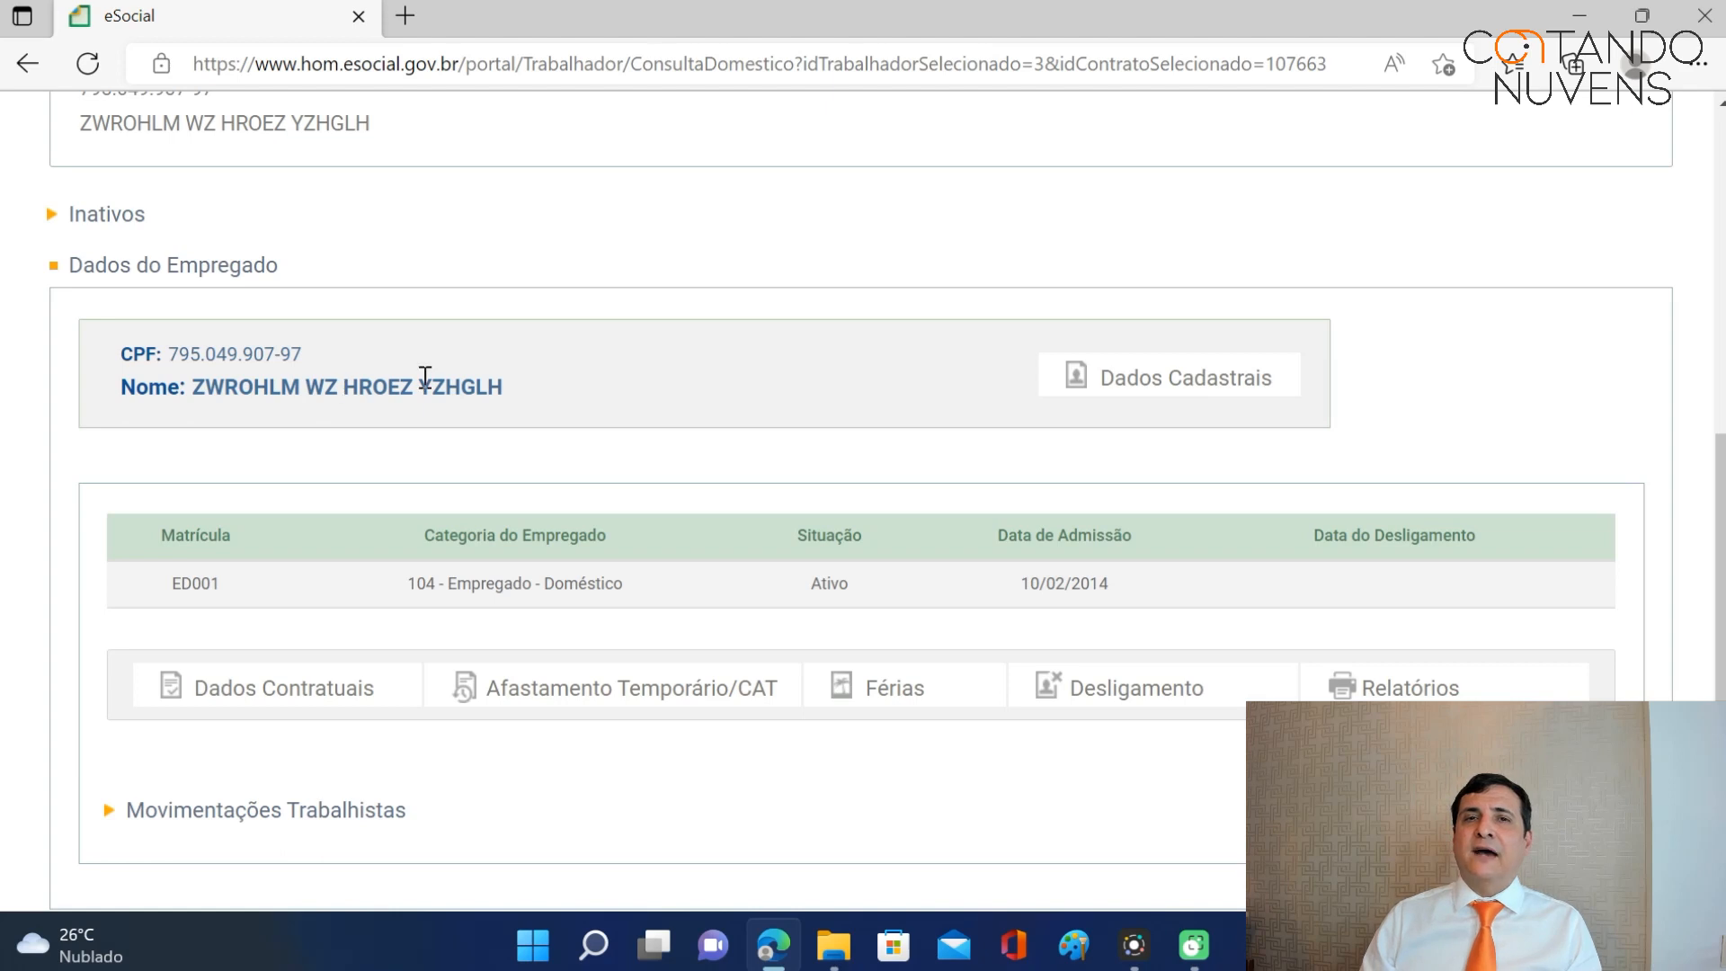
pyautogui.scroll(7, 893, 477)
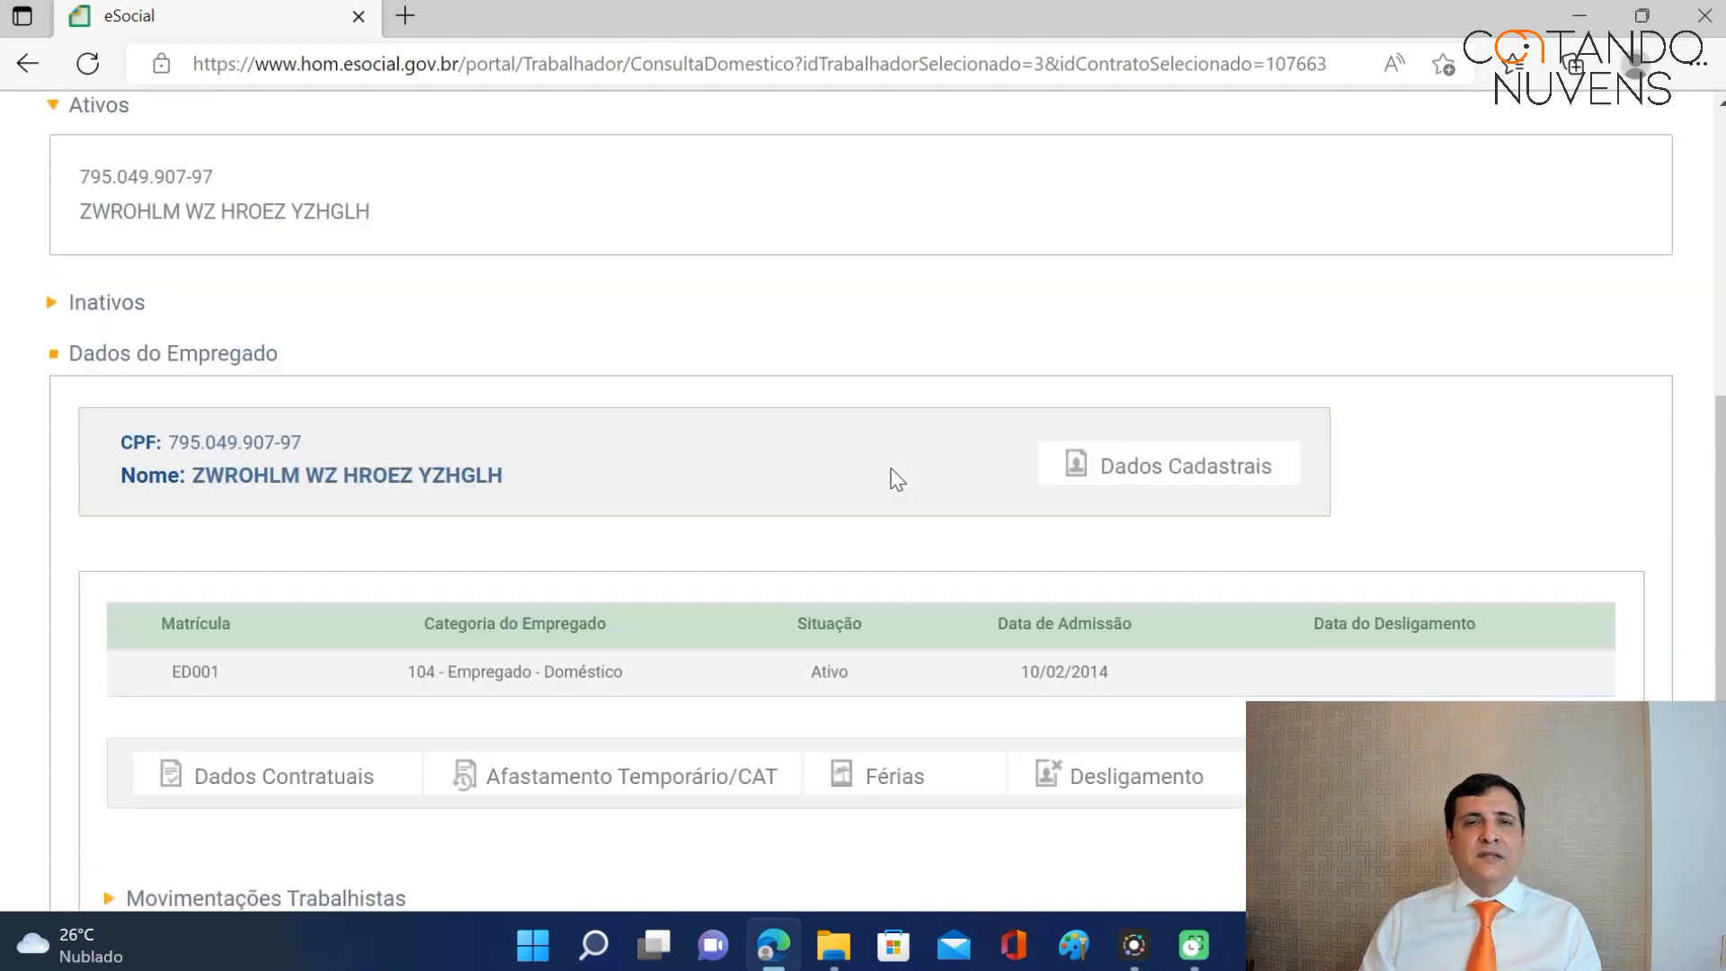
pyautogui.click(904, 155)
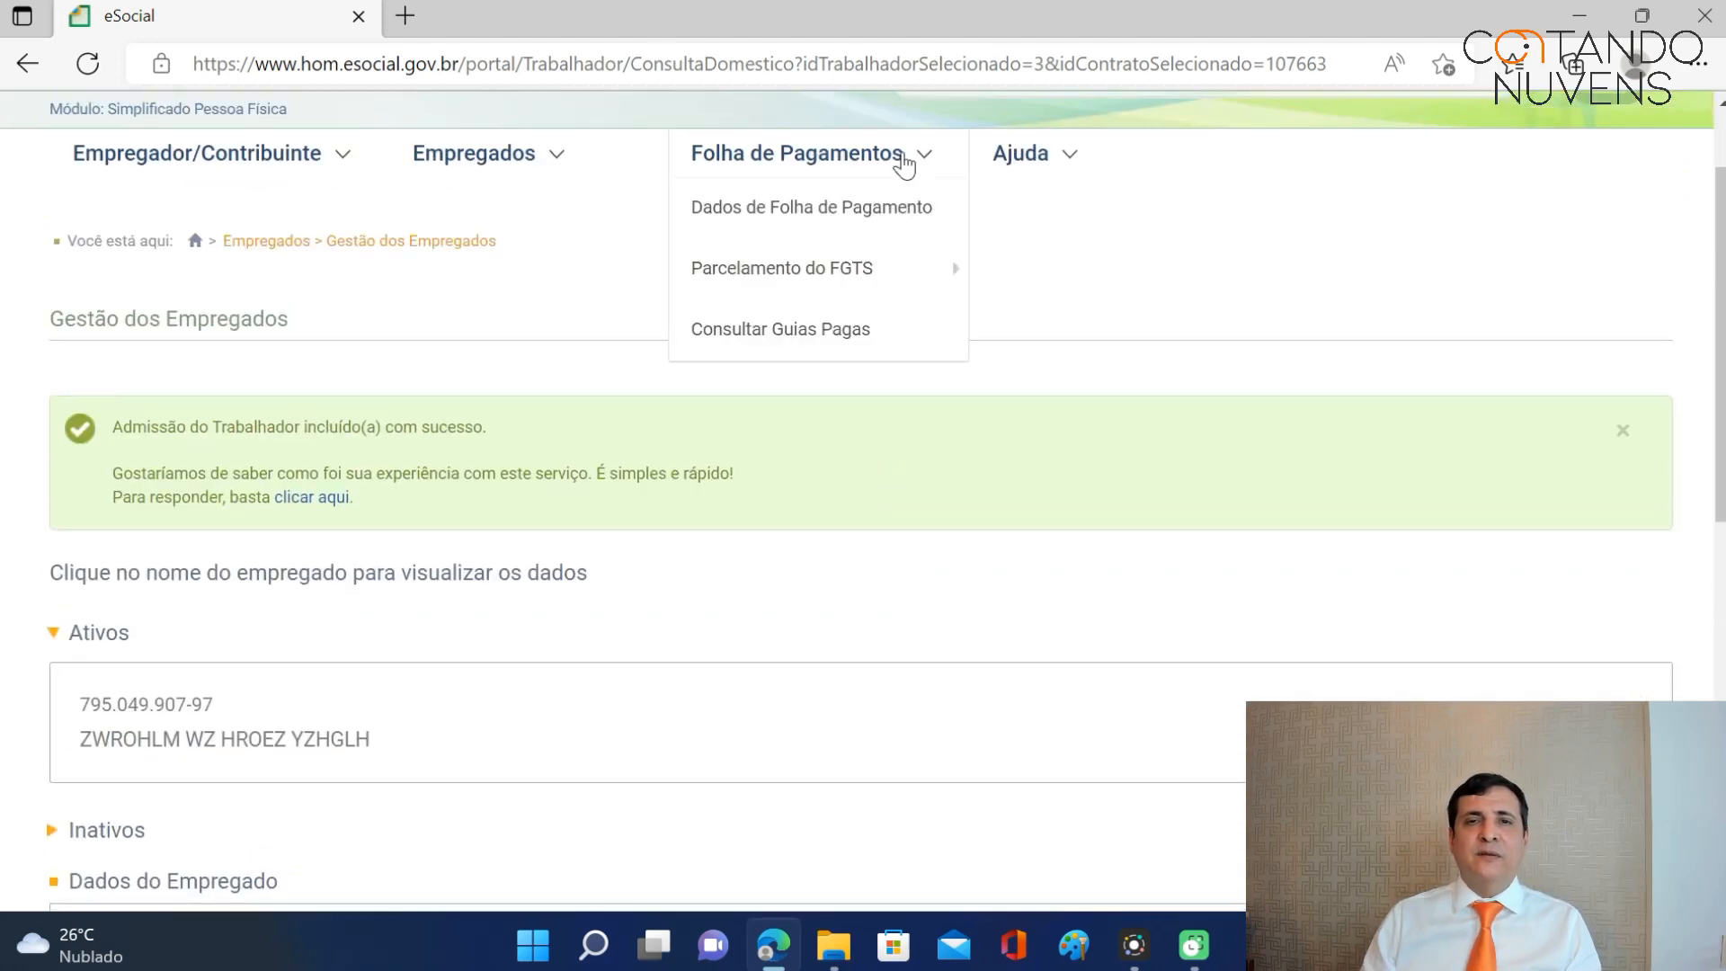
pyautogui.click(847, 209)
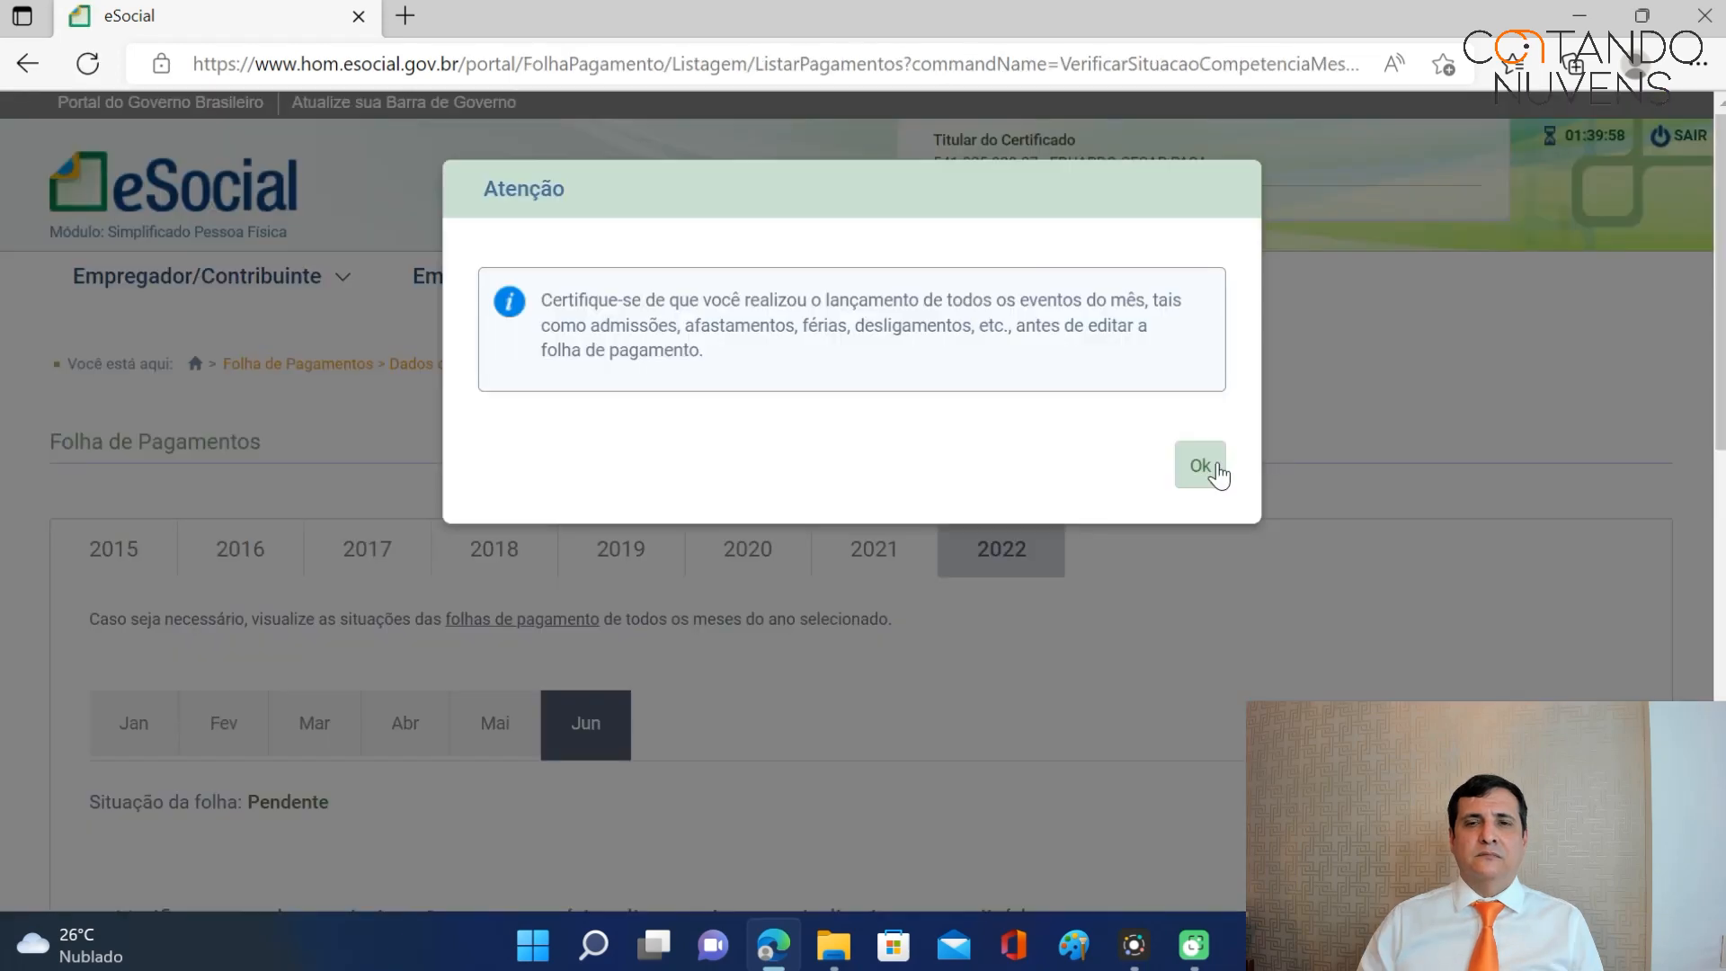
pyautogui.click(1200, 465)
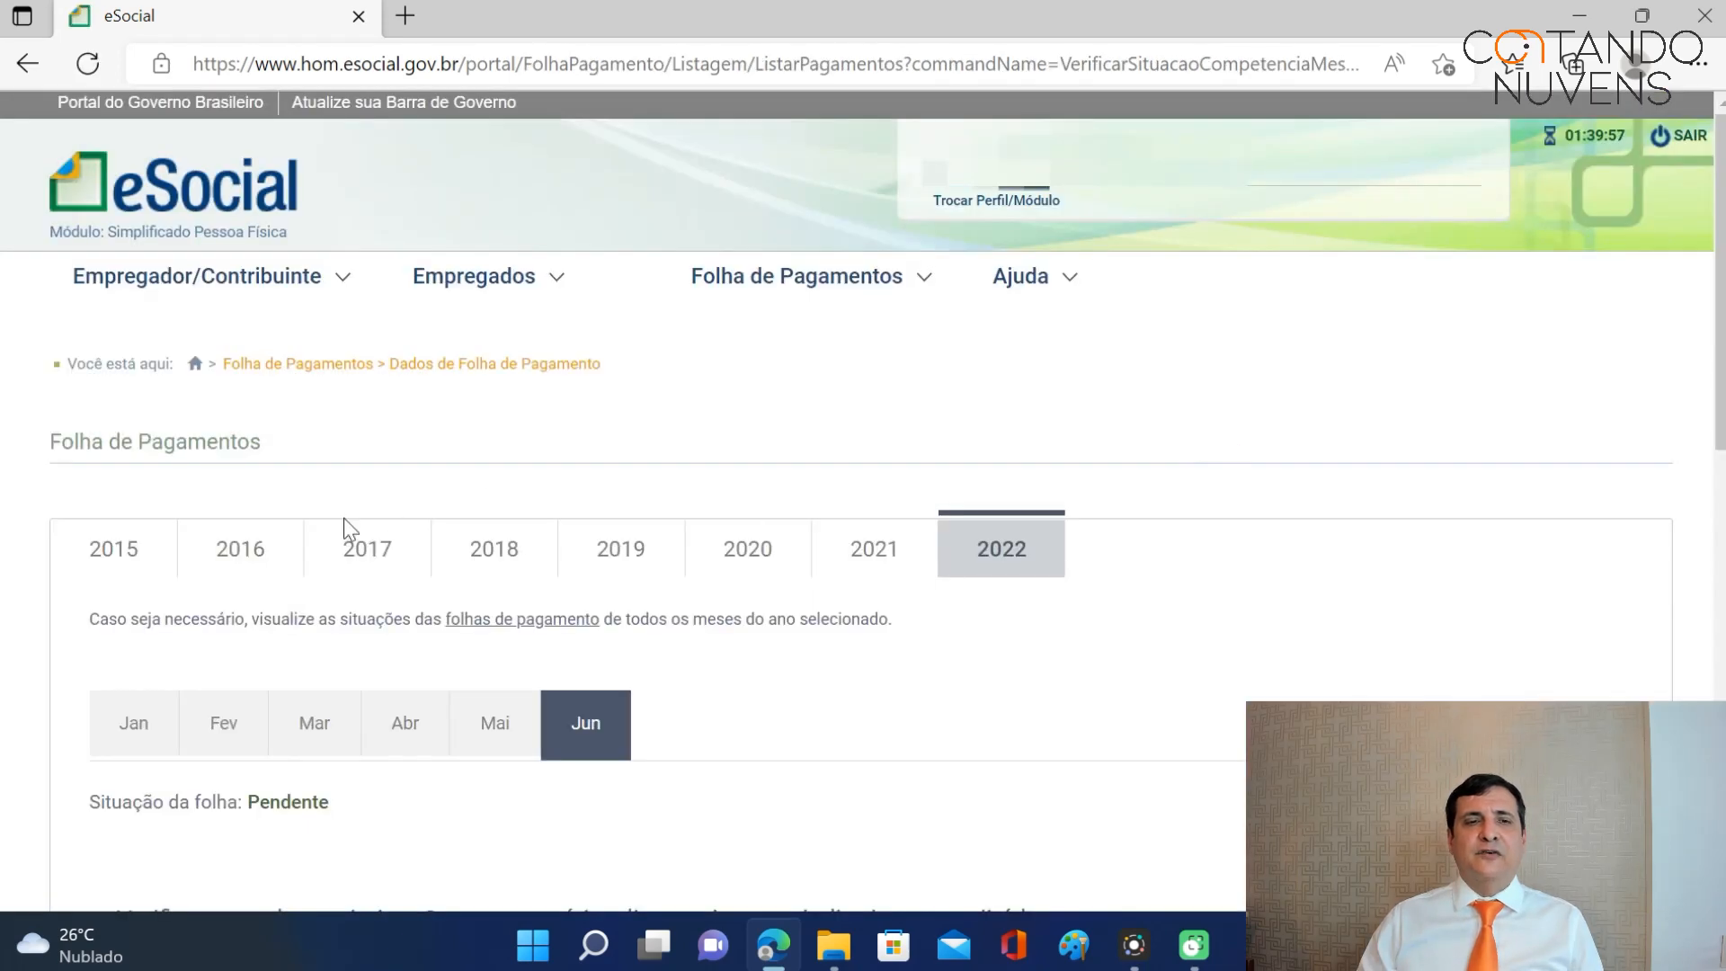
pyautogui.click(122, 552)
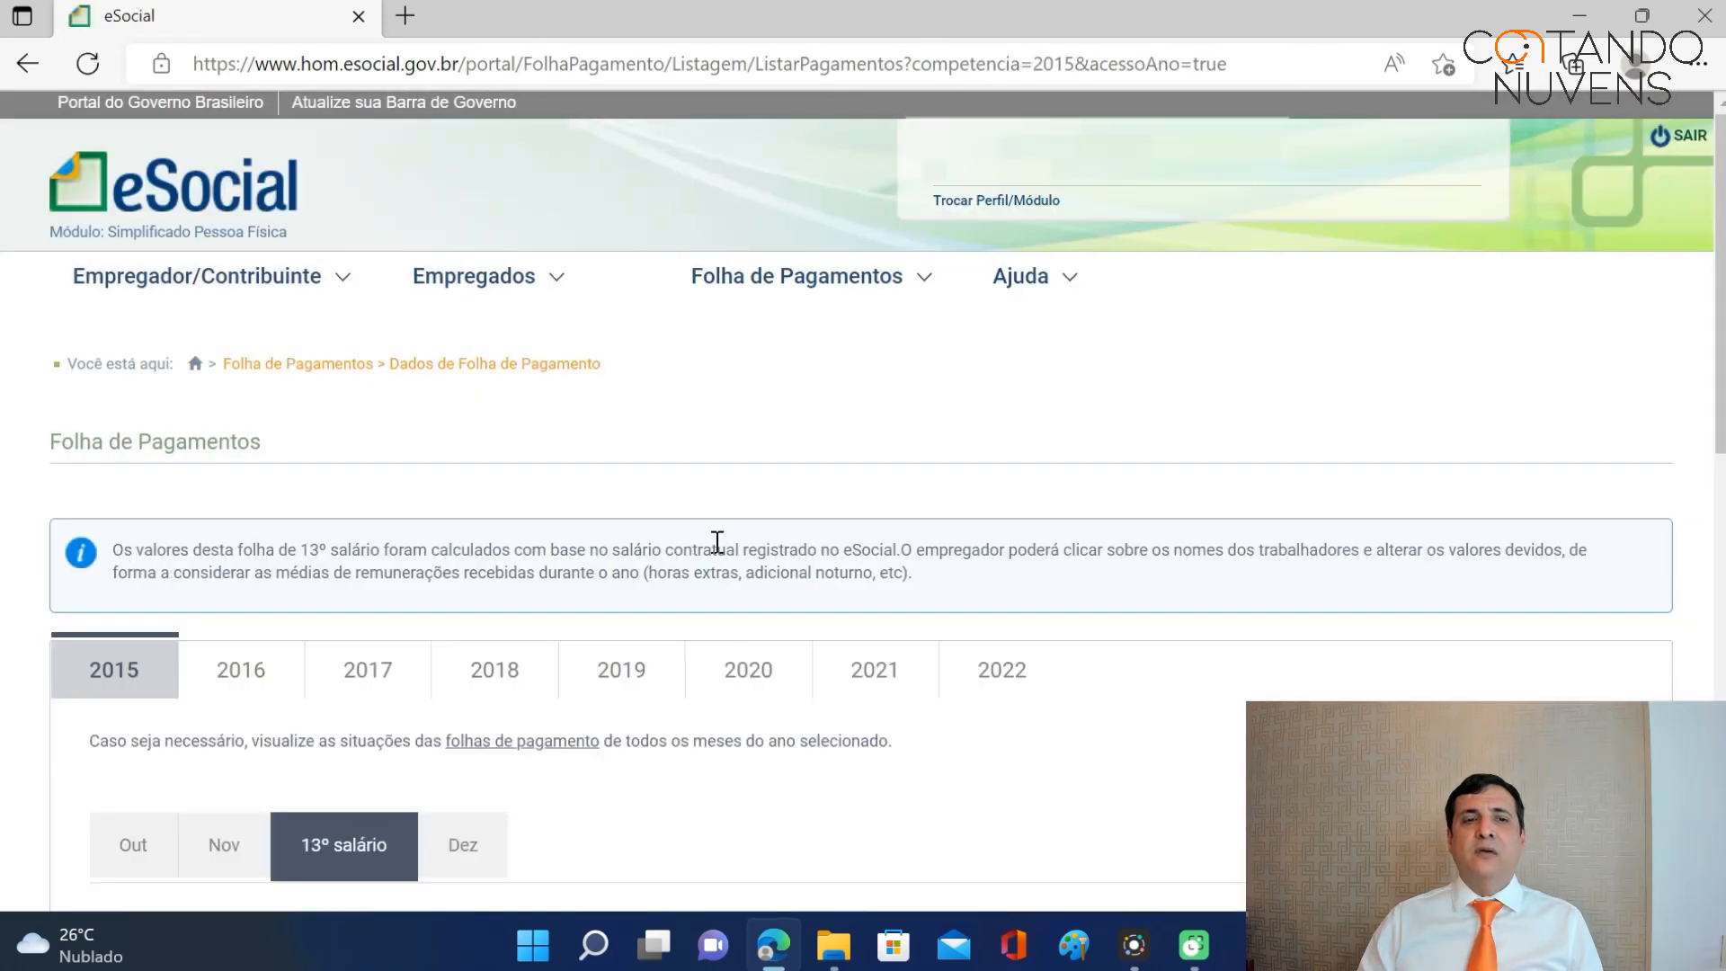
pyautogui.scroll(-4, 1237, 447)
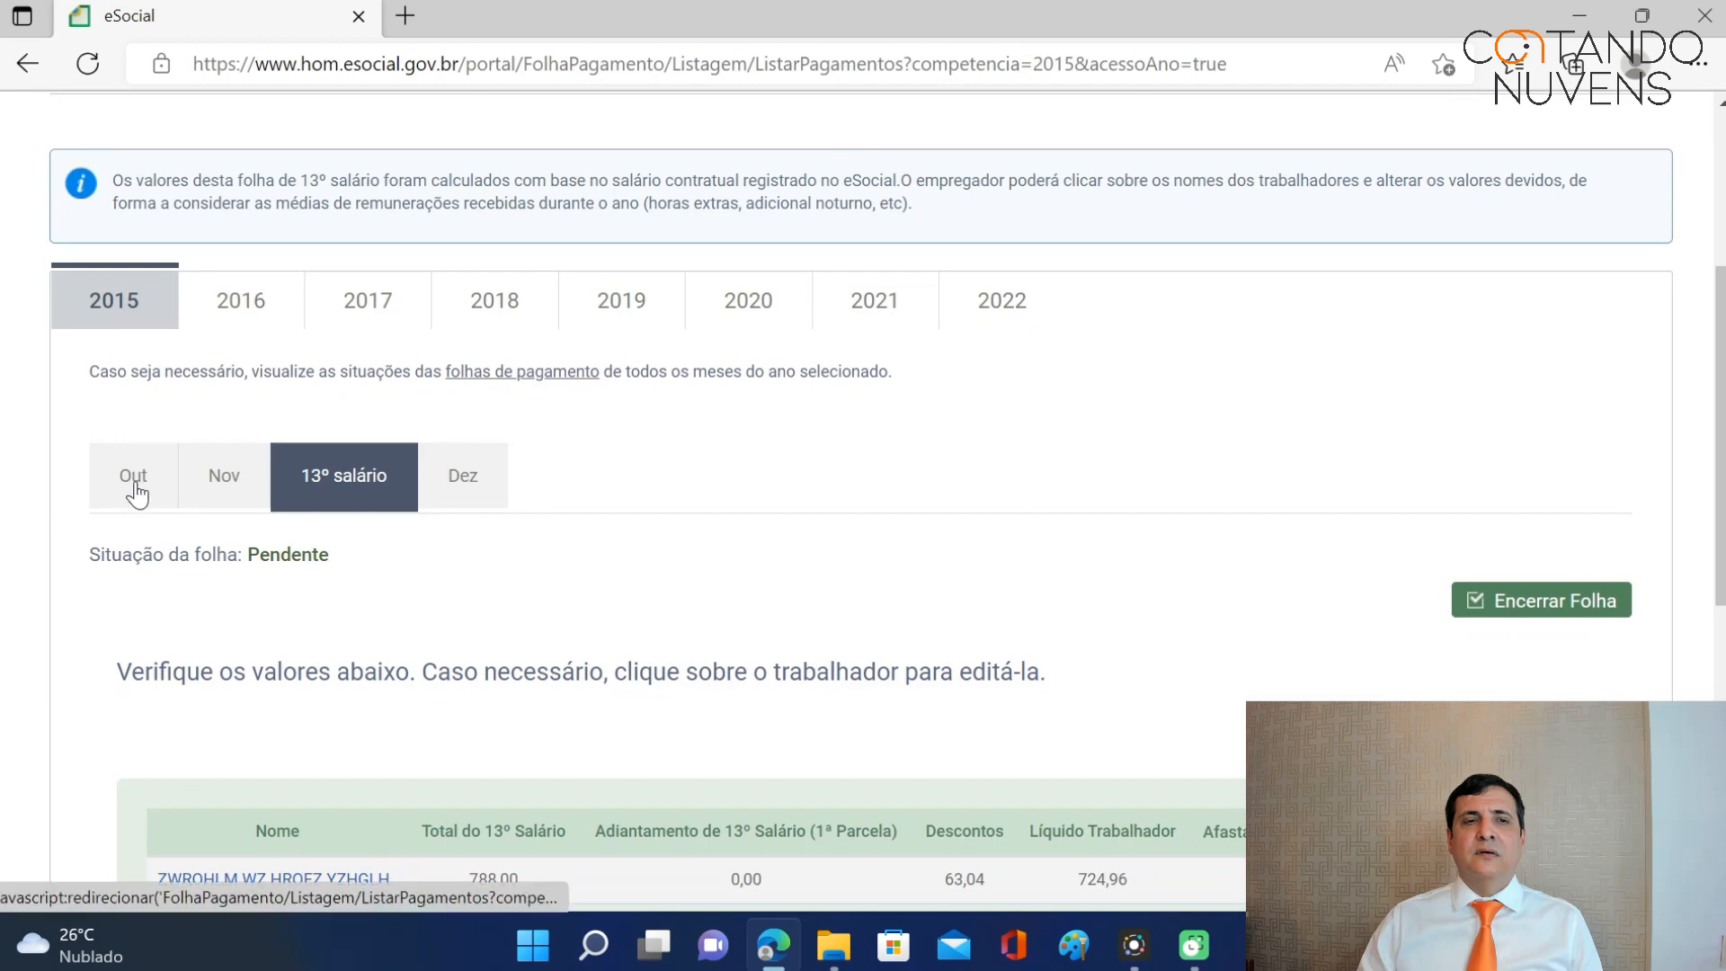
pyautogui.click(135, 481)
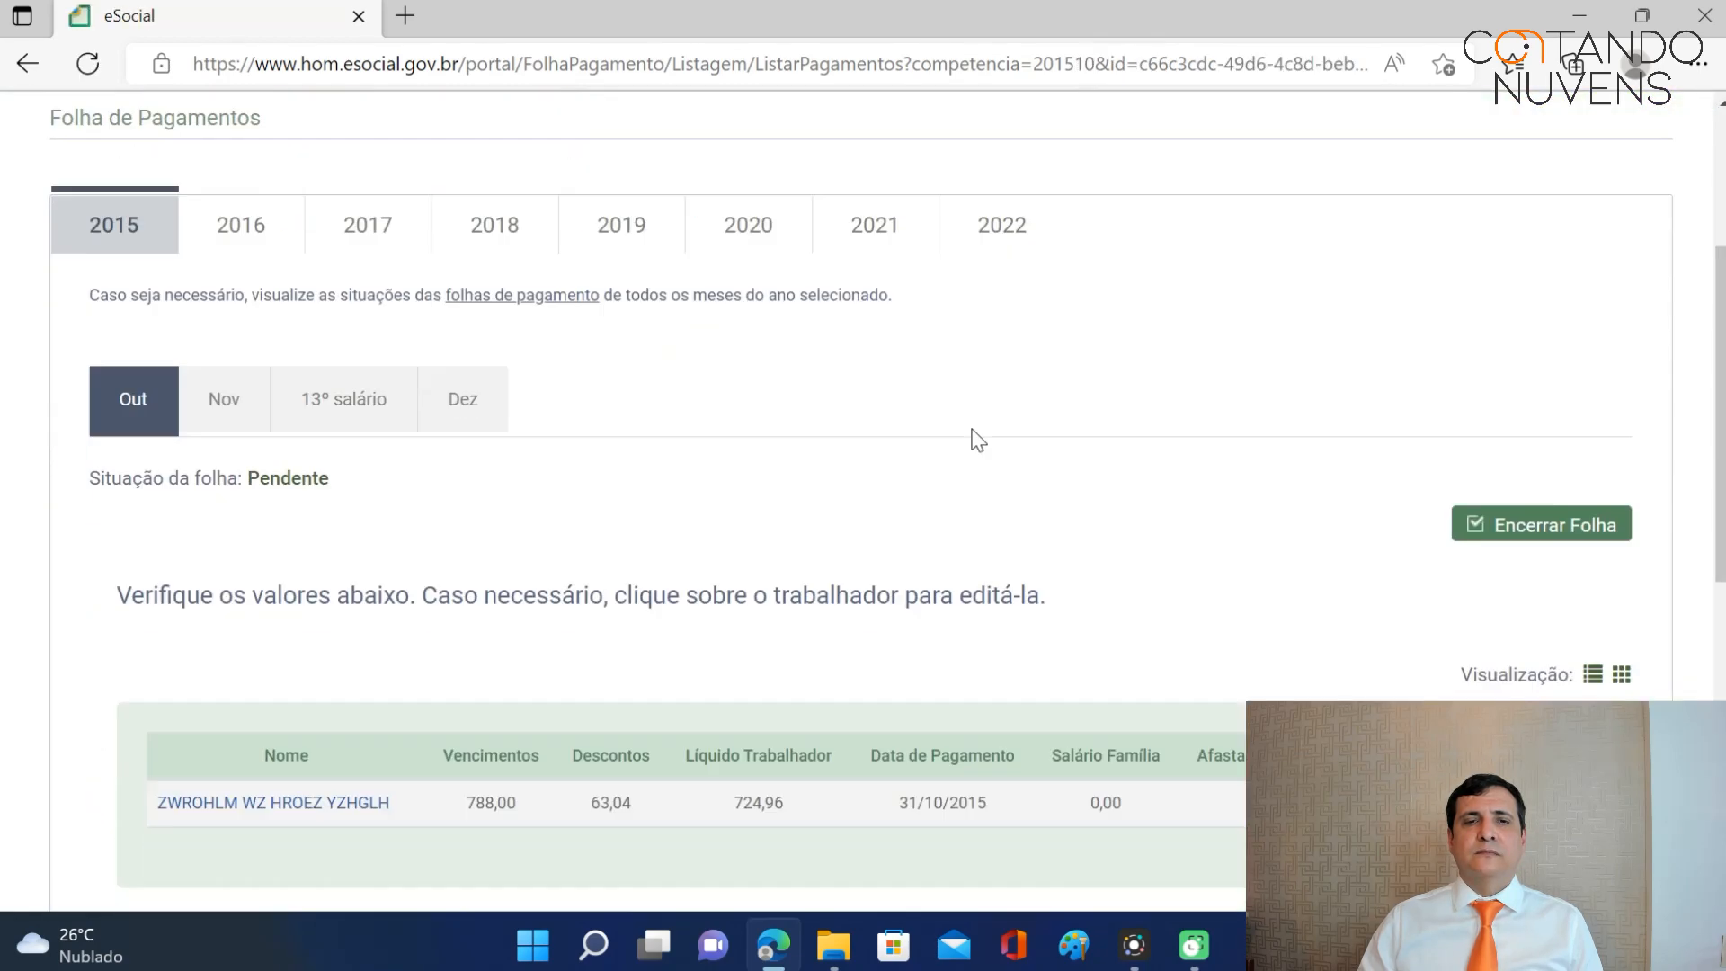
pyautogui.scroll(-2, 978, 439)
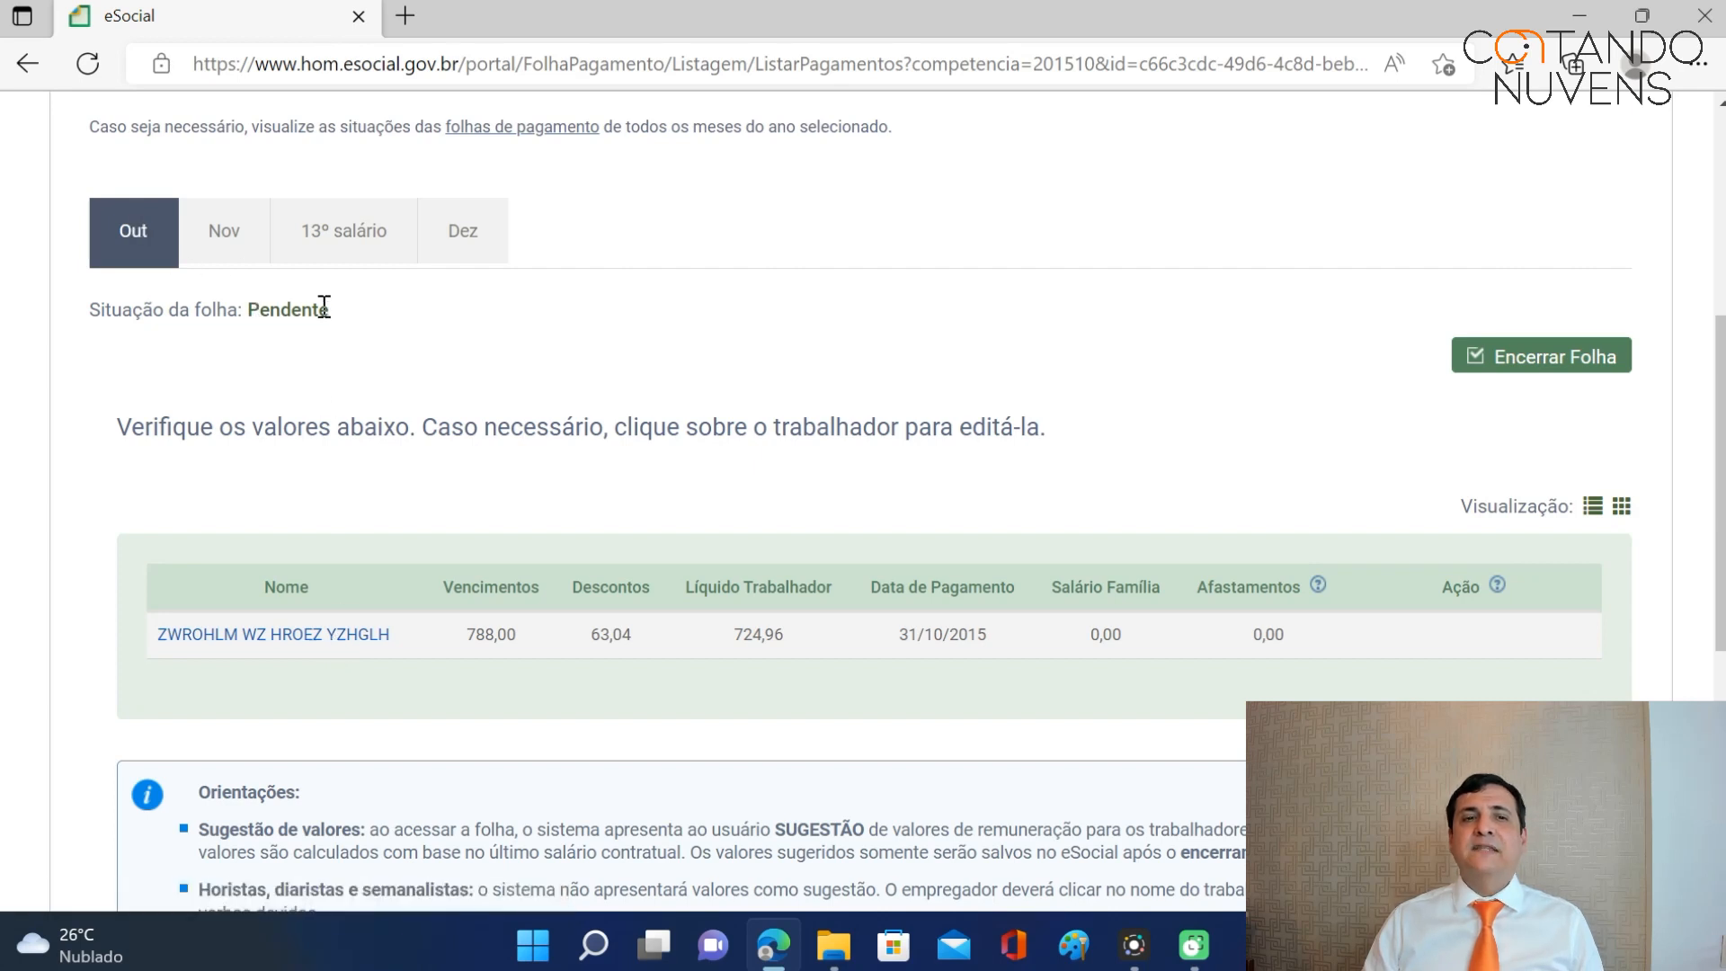
# Open the worker's October 2015 pay (788,00, INSS 63,04) and dismiss the extra earnings list.
pyautogui.click(312, 642)
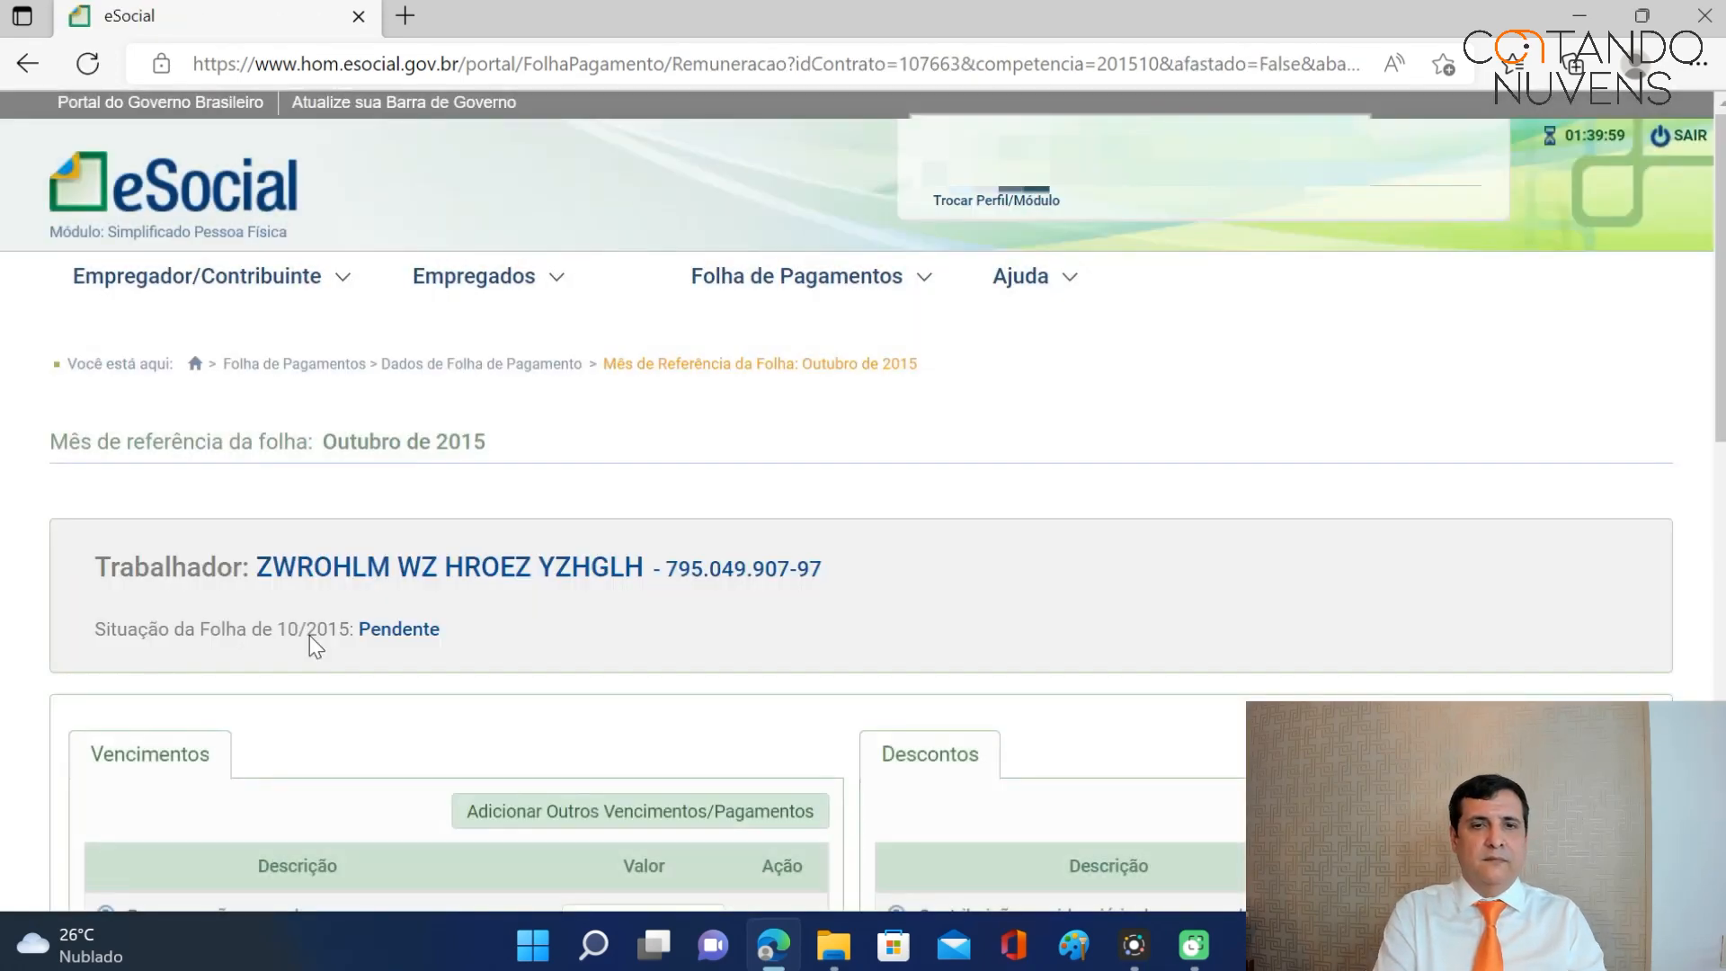
pyautogui.scroll(-4, 1164, 423)
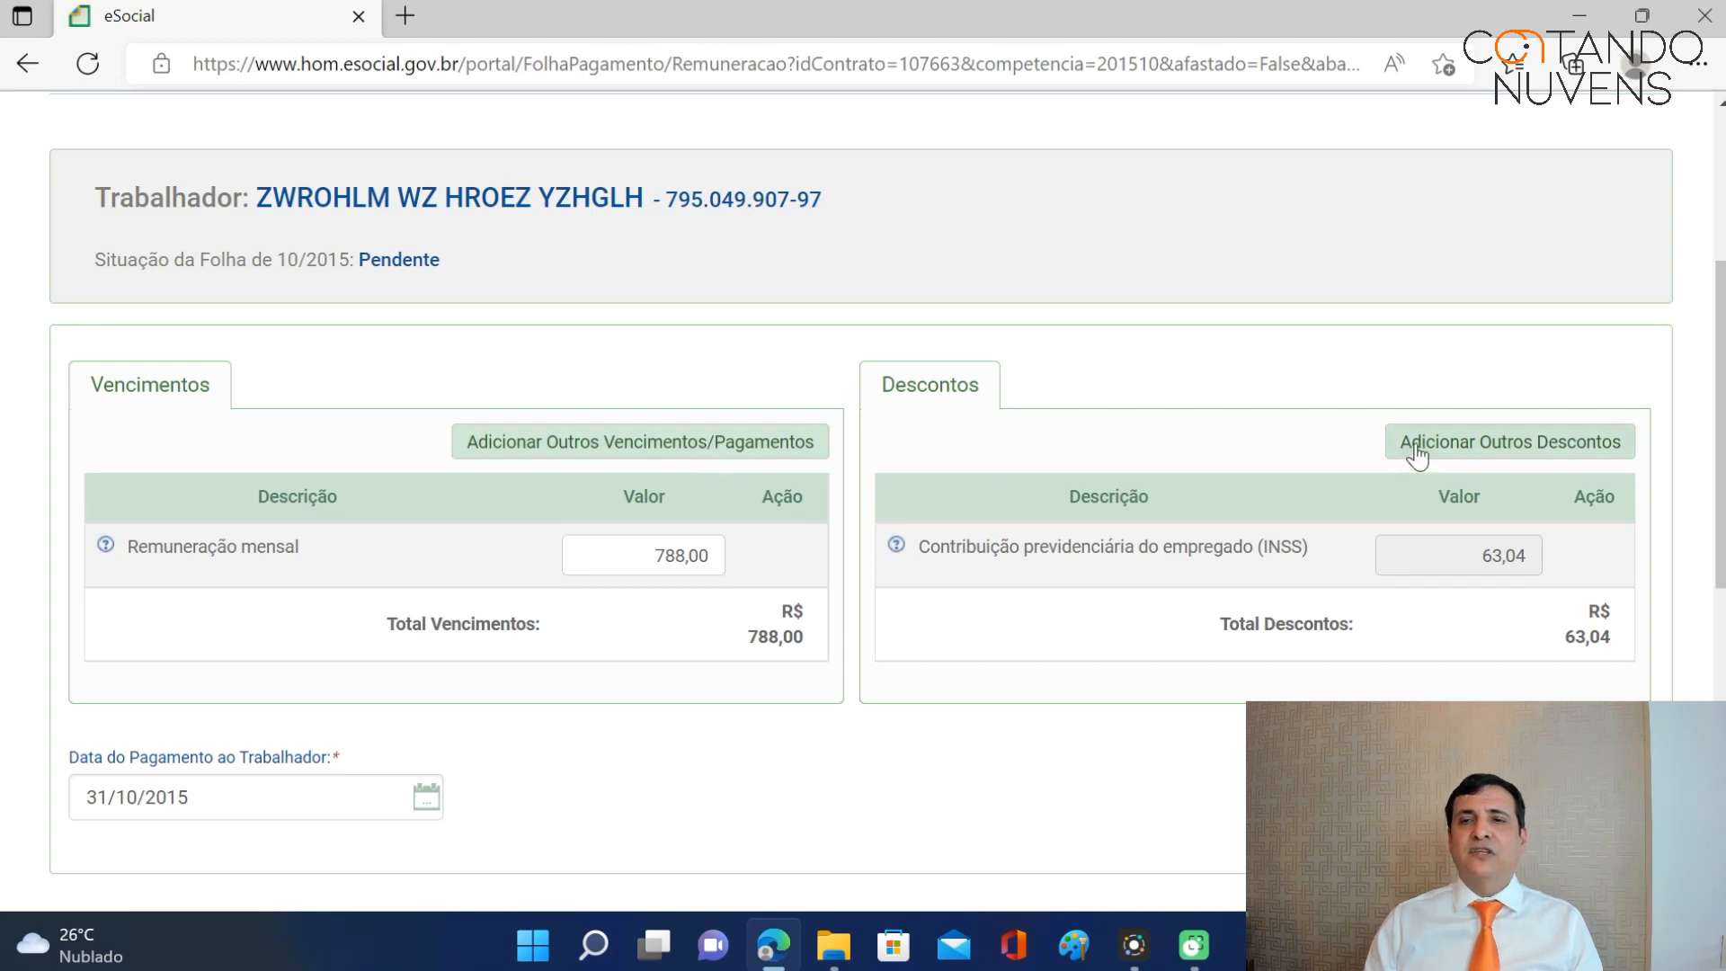
pyautogui.click(676, 455)
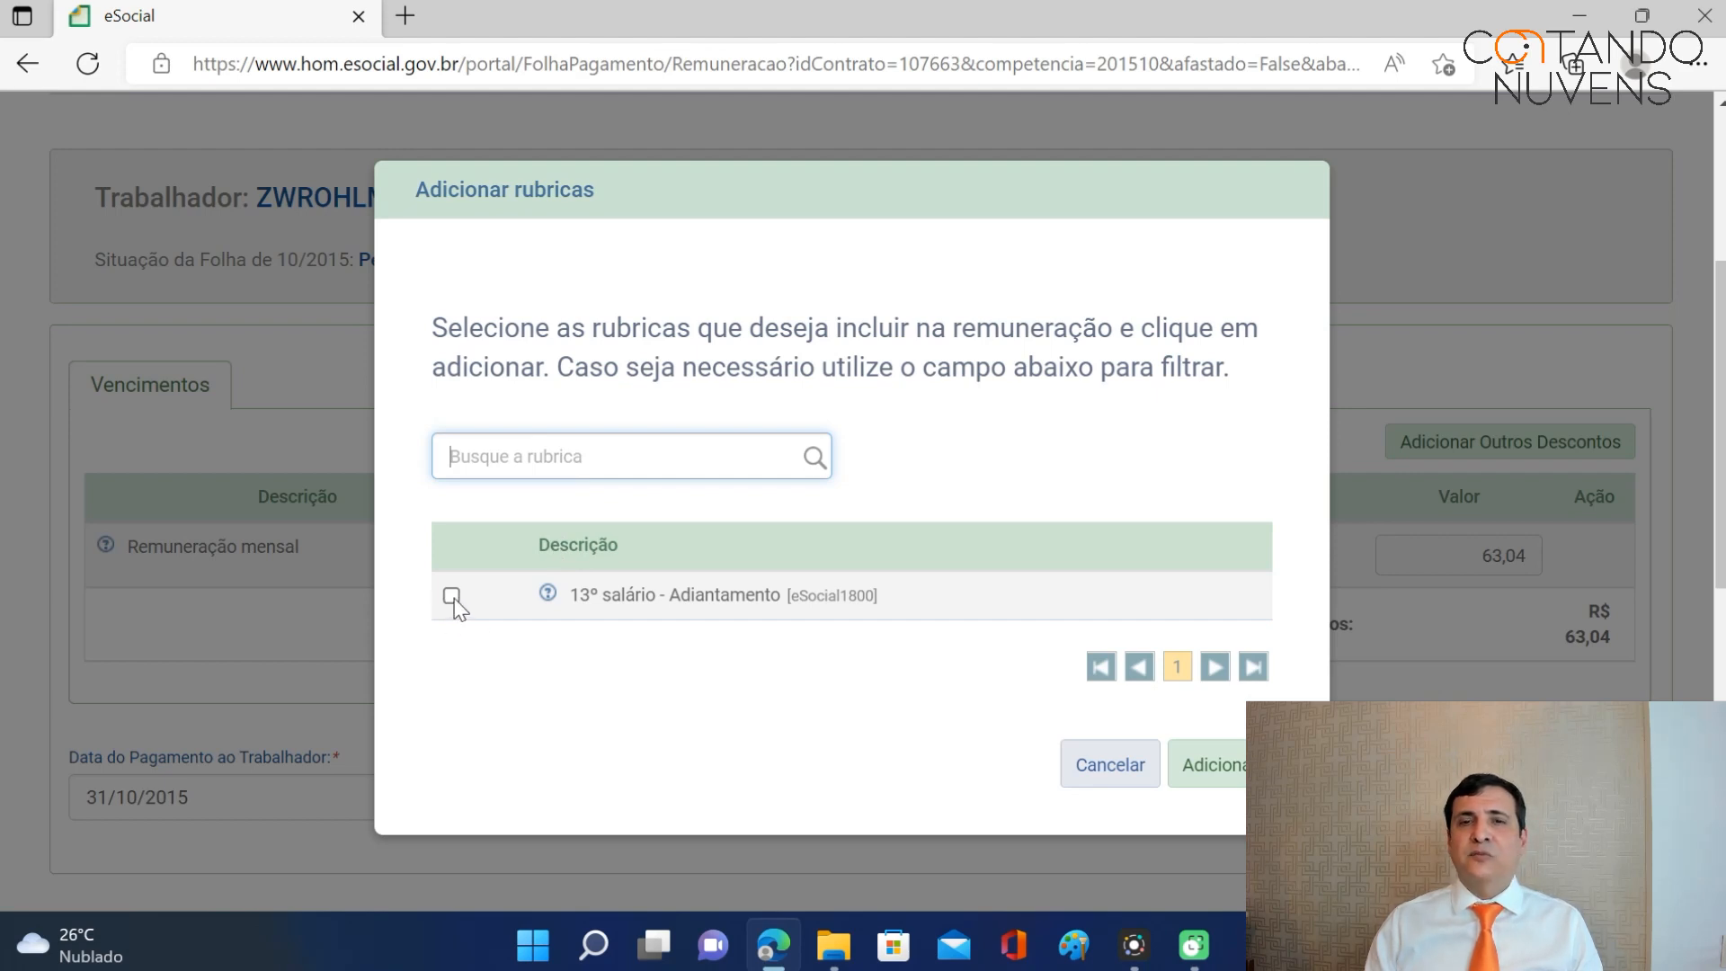
pyautogui.click(1090, 775)
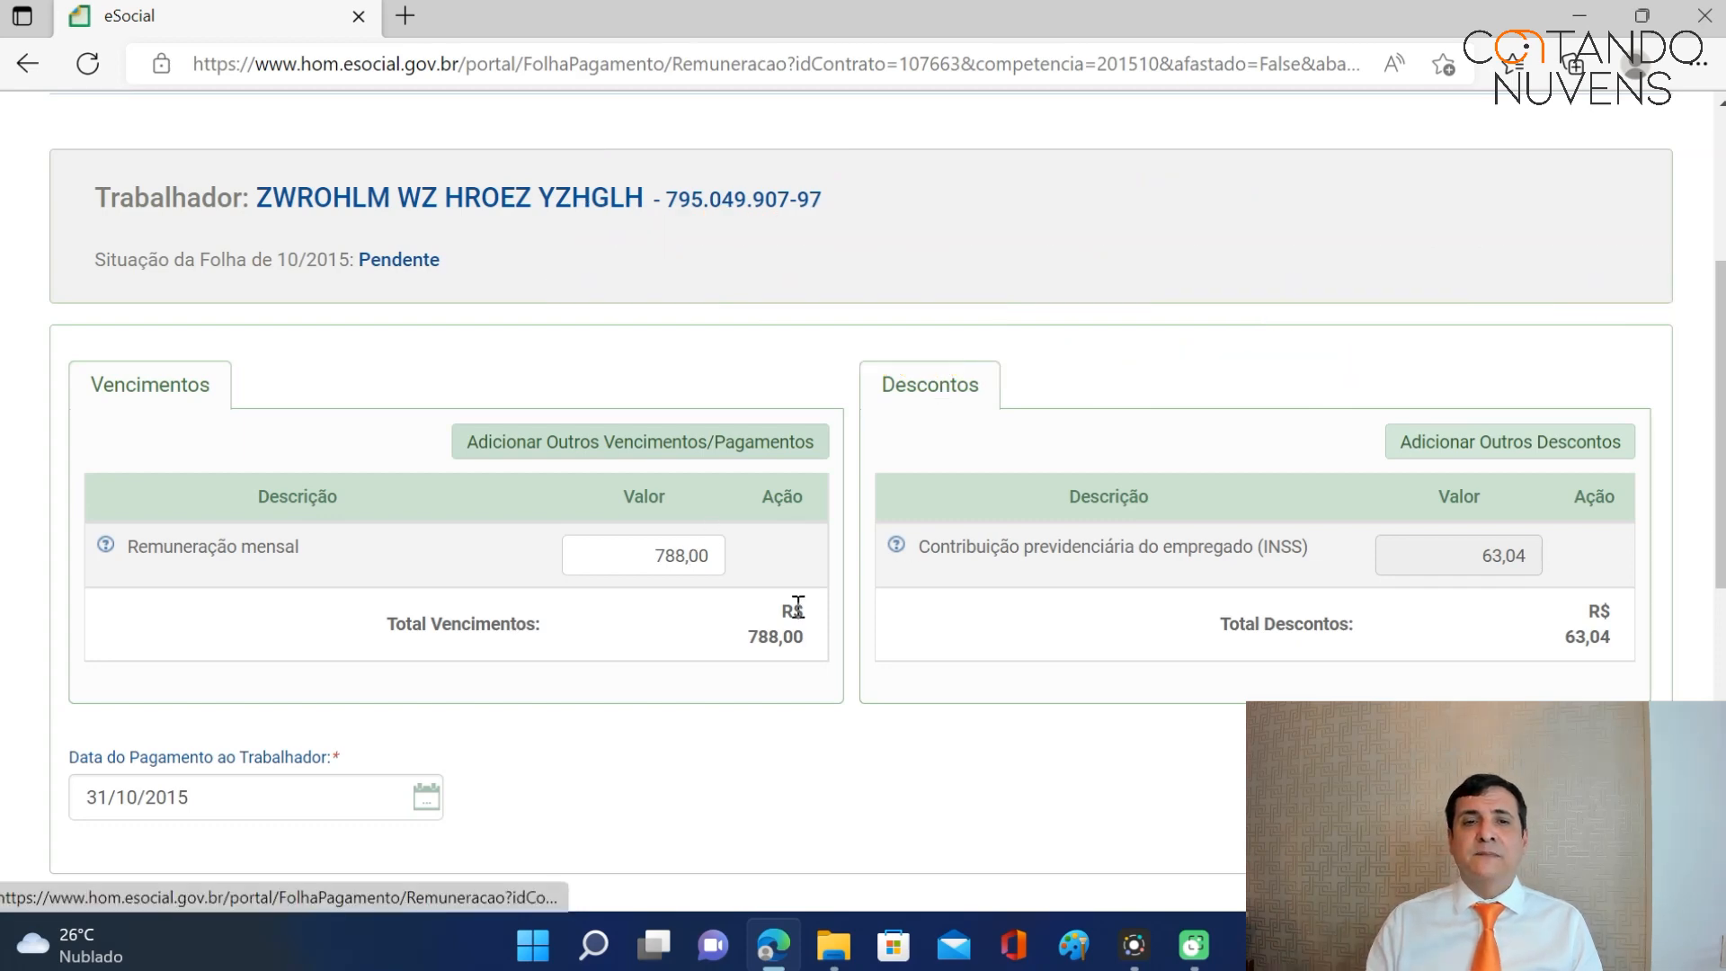
# Add a 13º salário - Adiantamento earning of 344,00 to the worker's October pay.
pyautogui.click(708, 433)
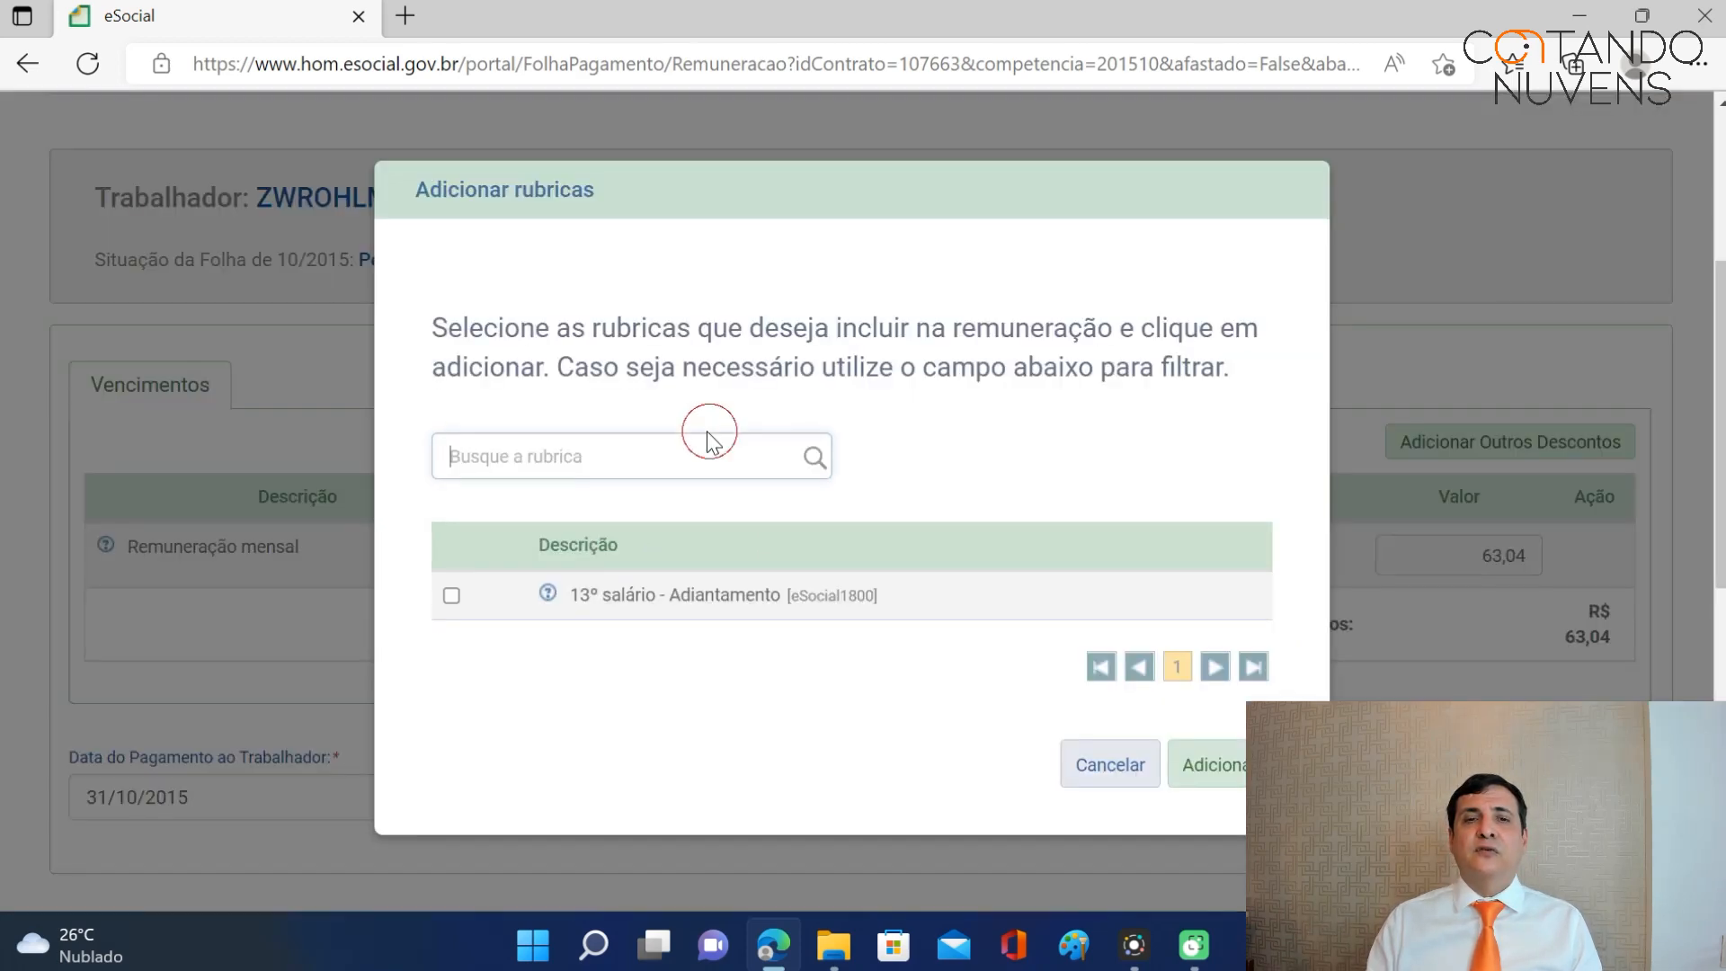
pyautogui.click(452, 597)
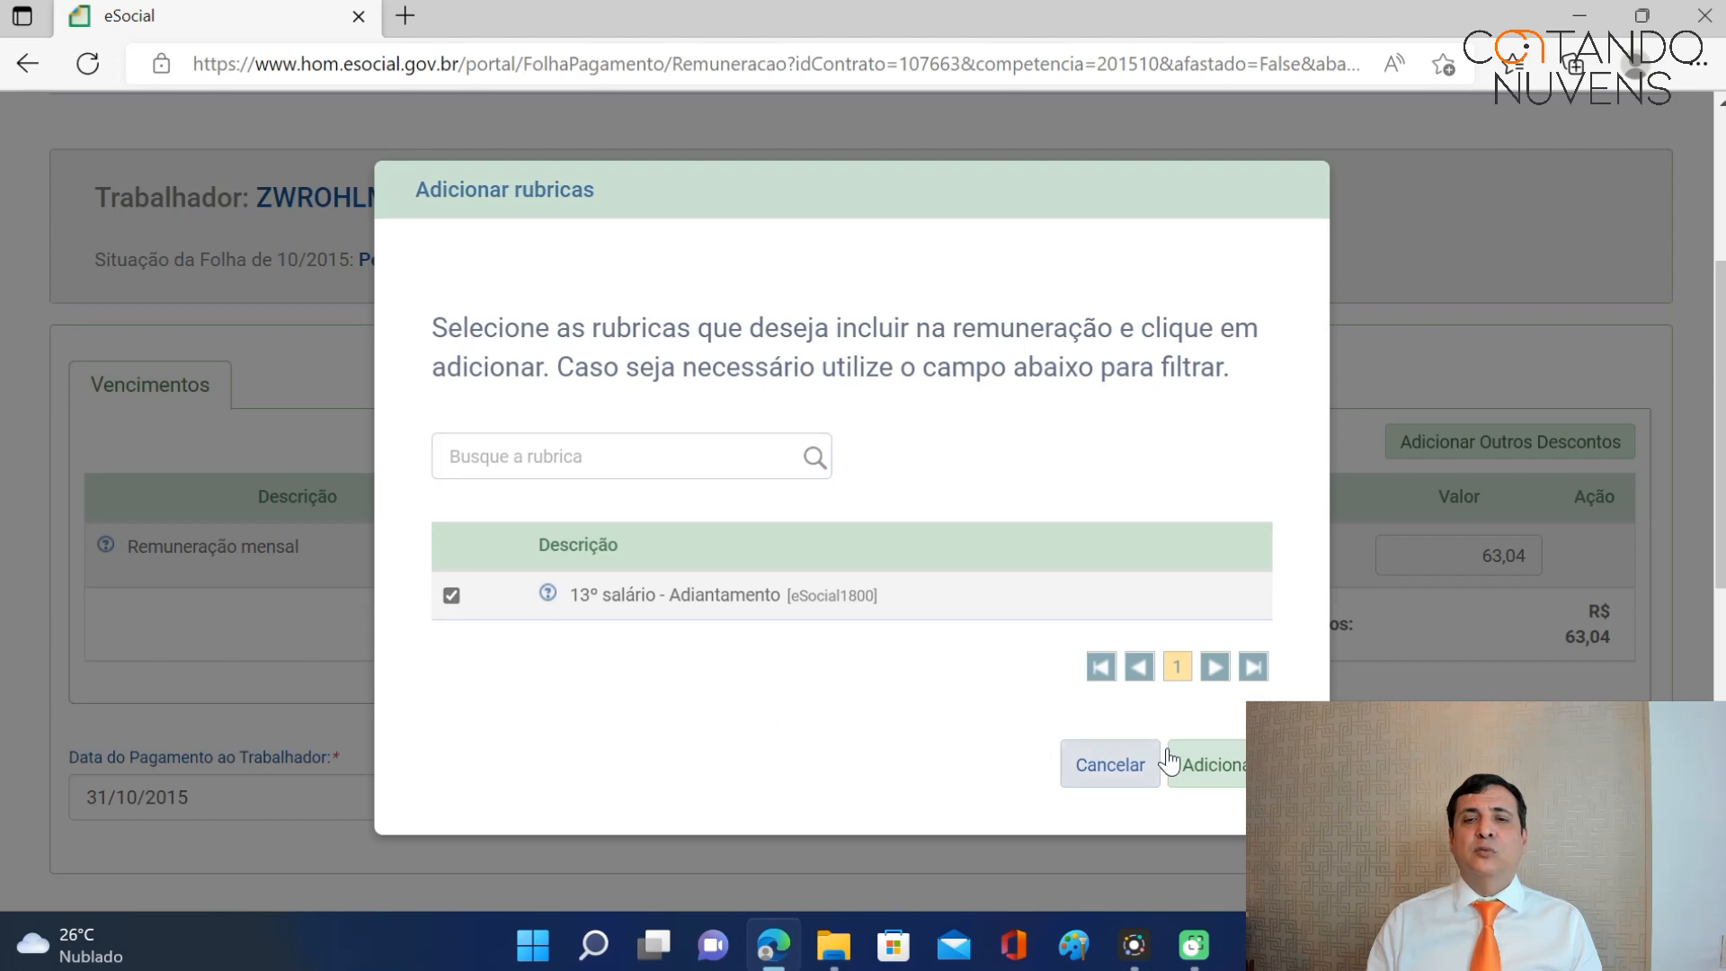
pyautogui.click(1228, 766)
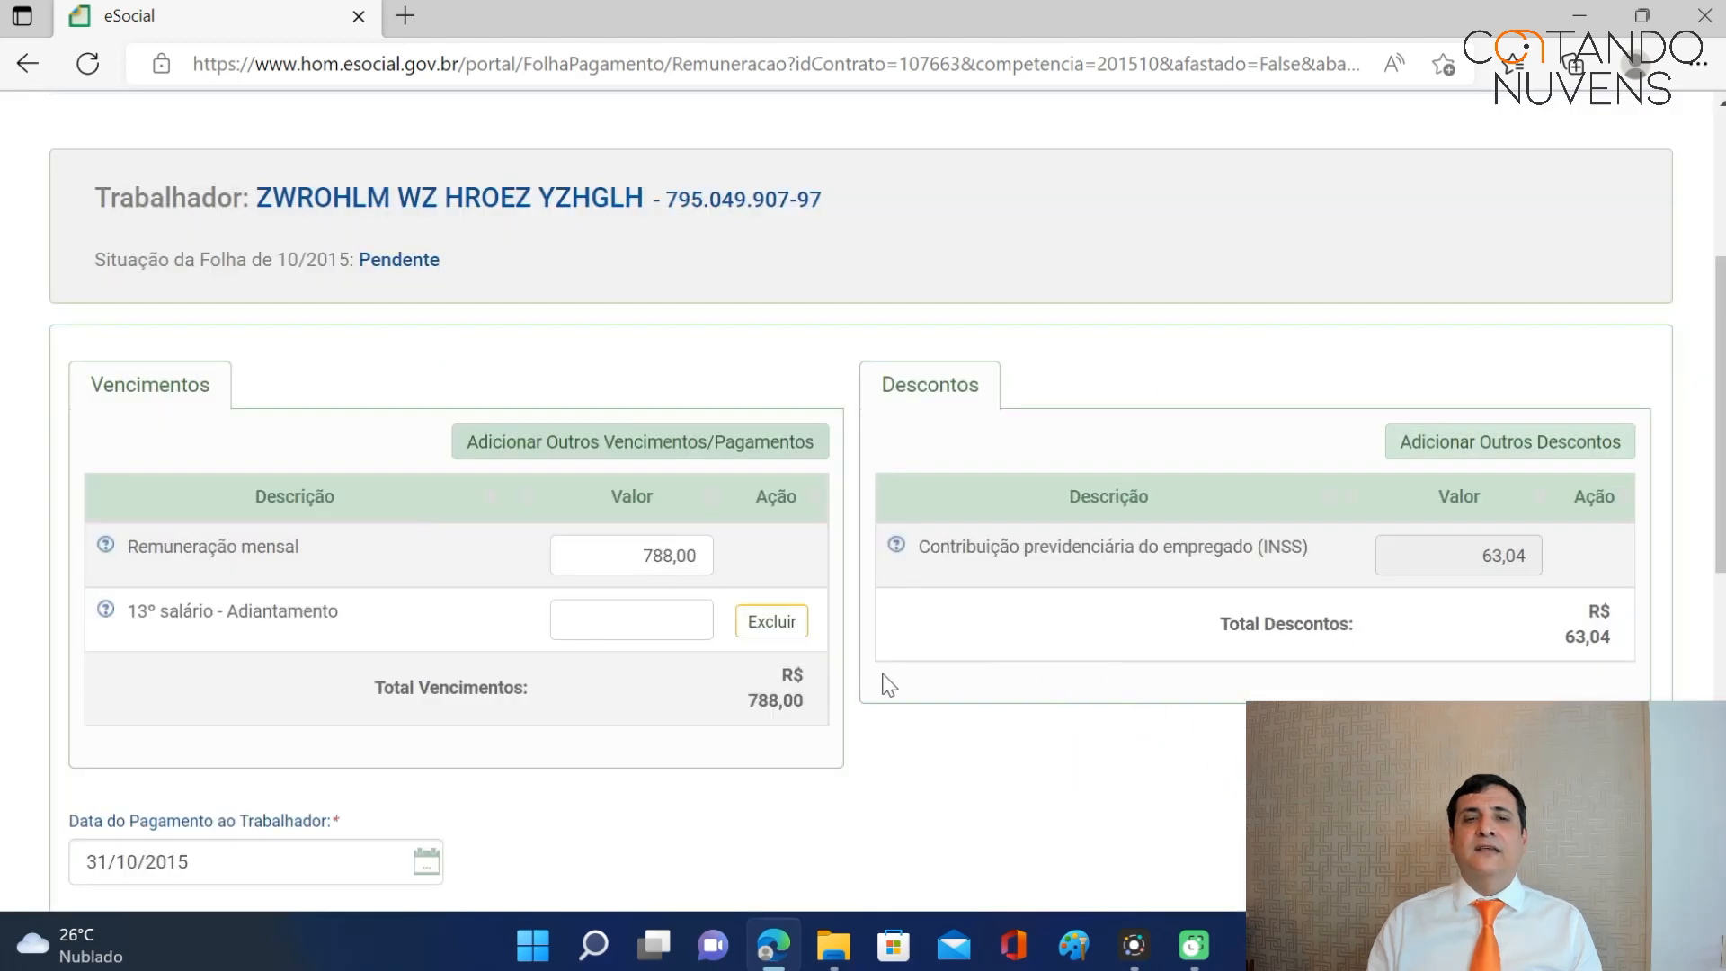
pyautogui.click(647, 619)
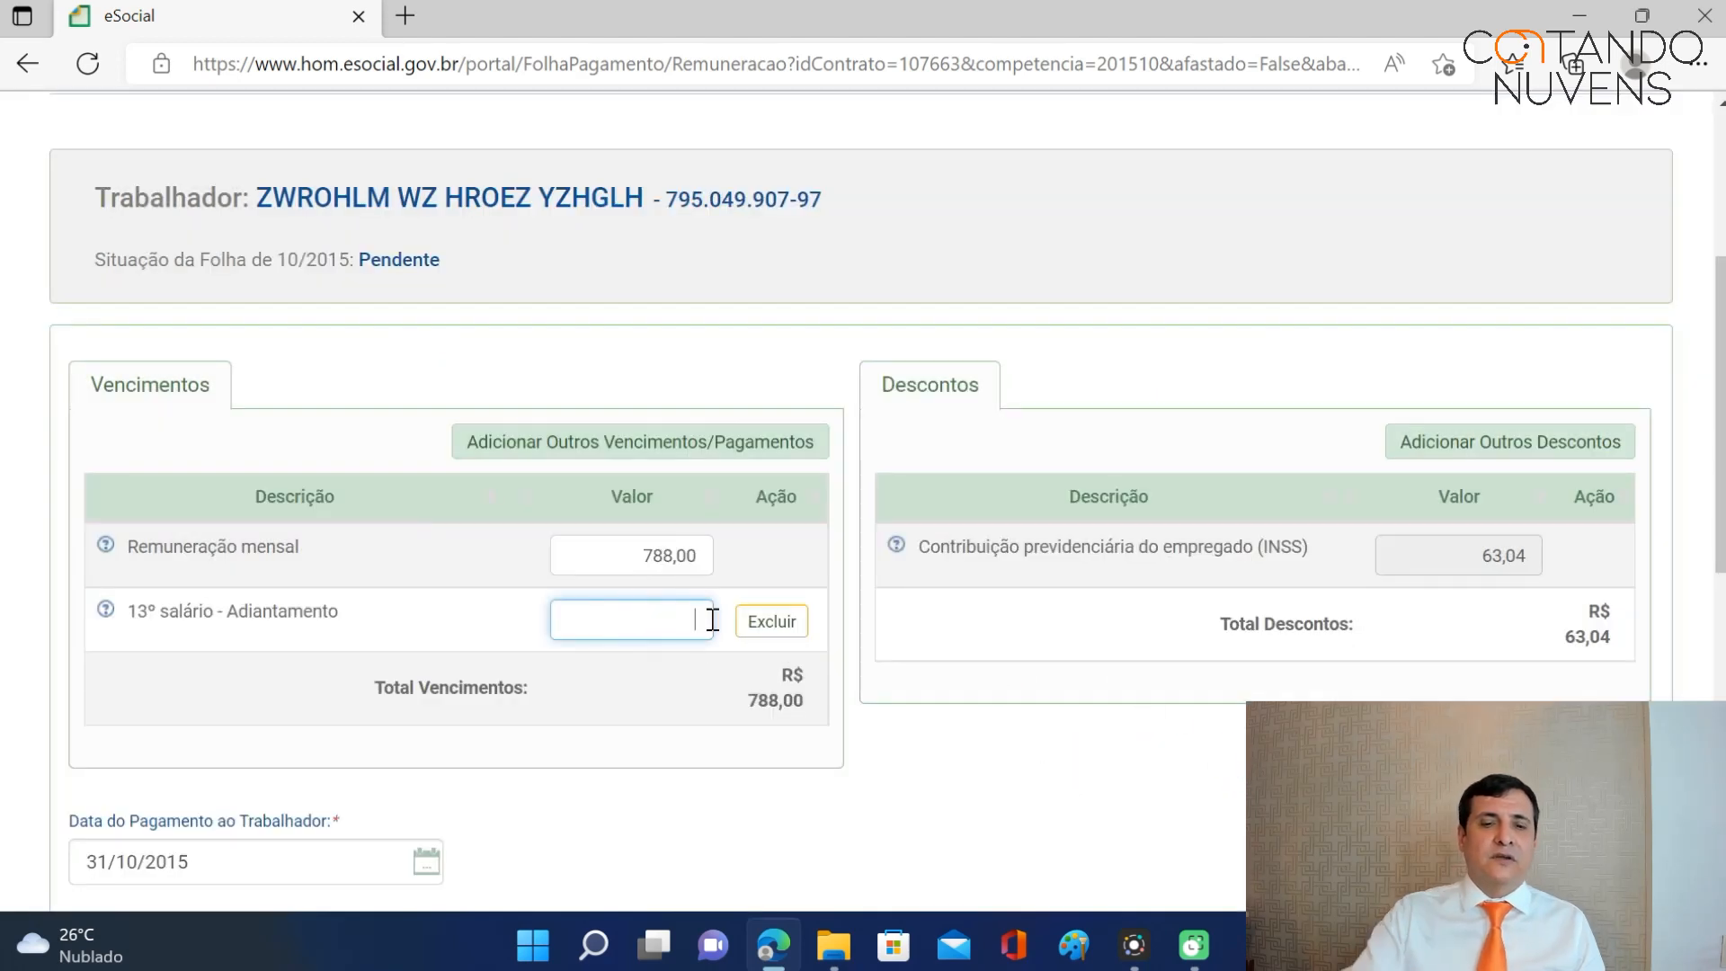
pyautogui.write('34')
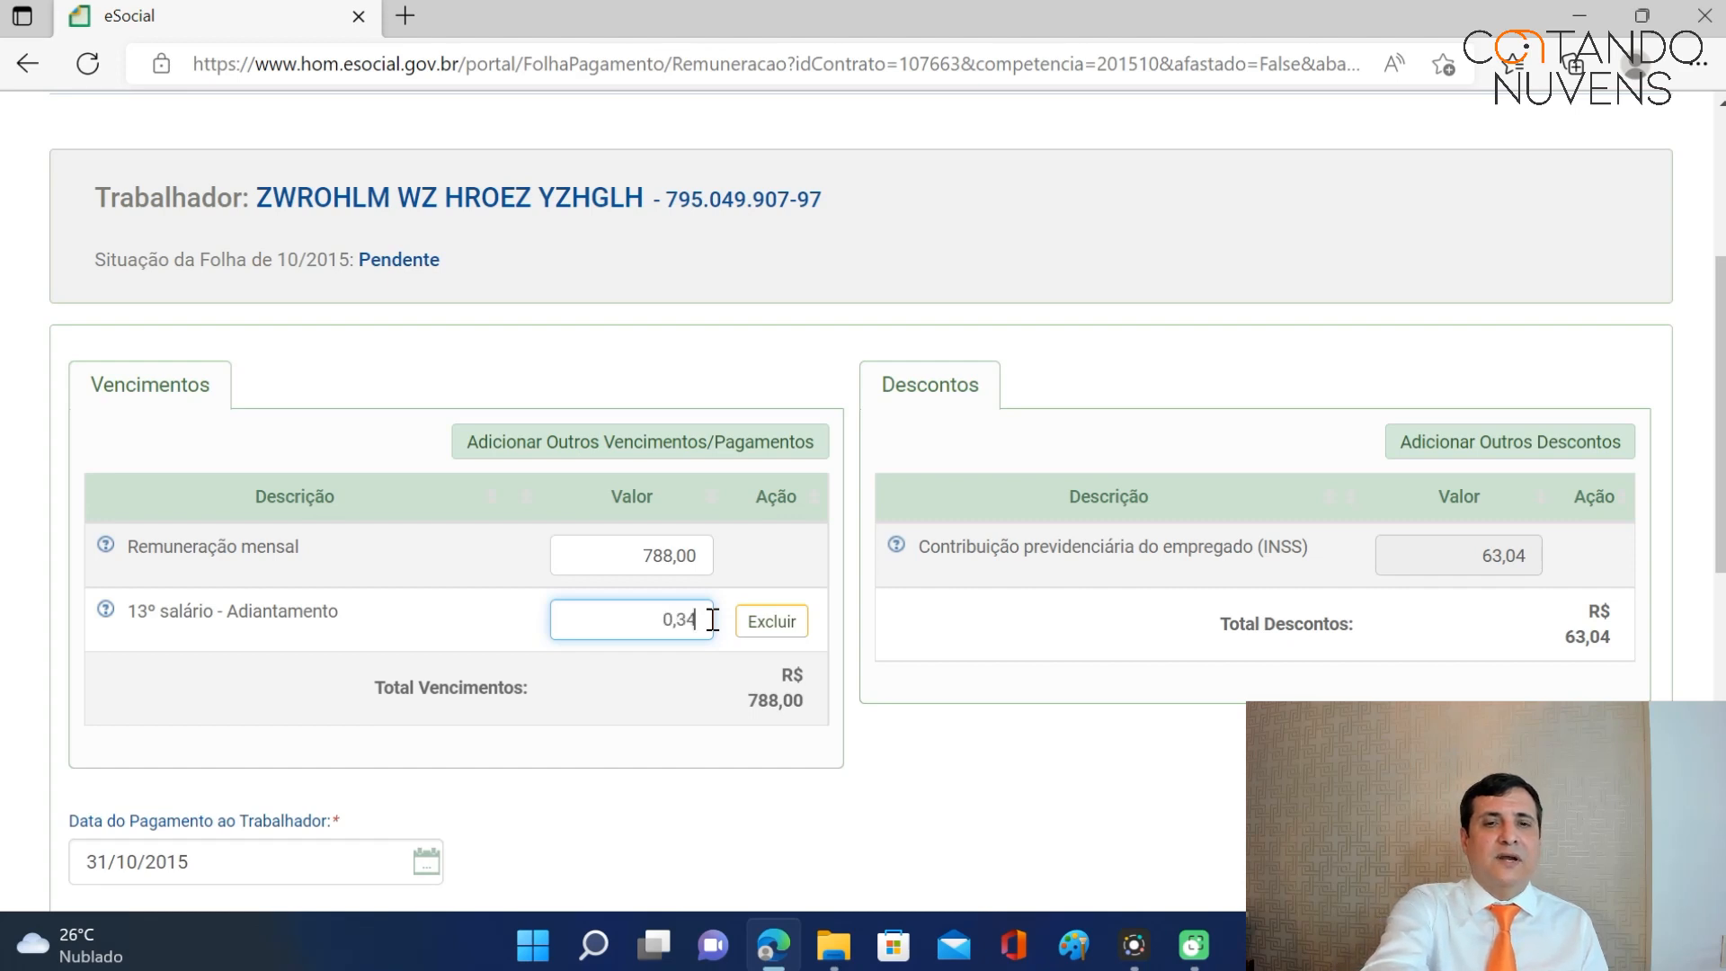
pyautogui.write('4,00')
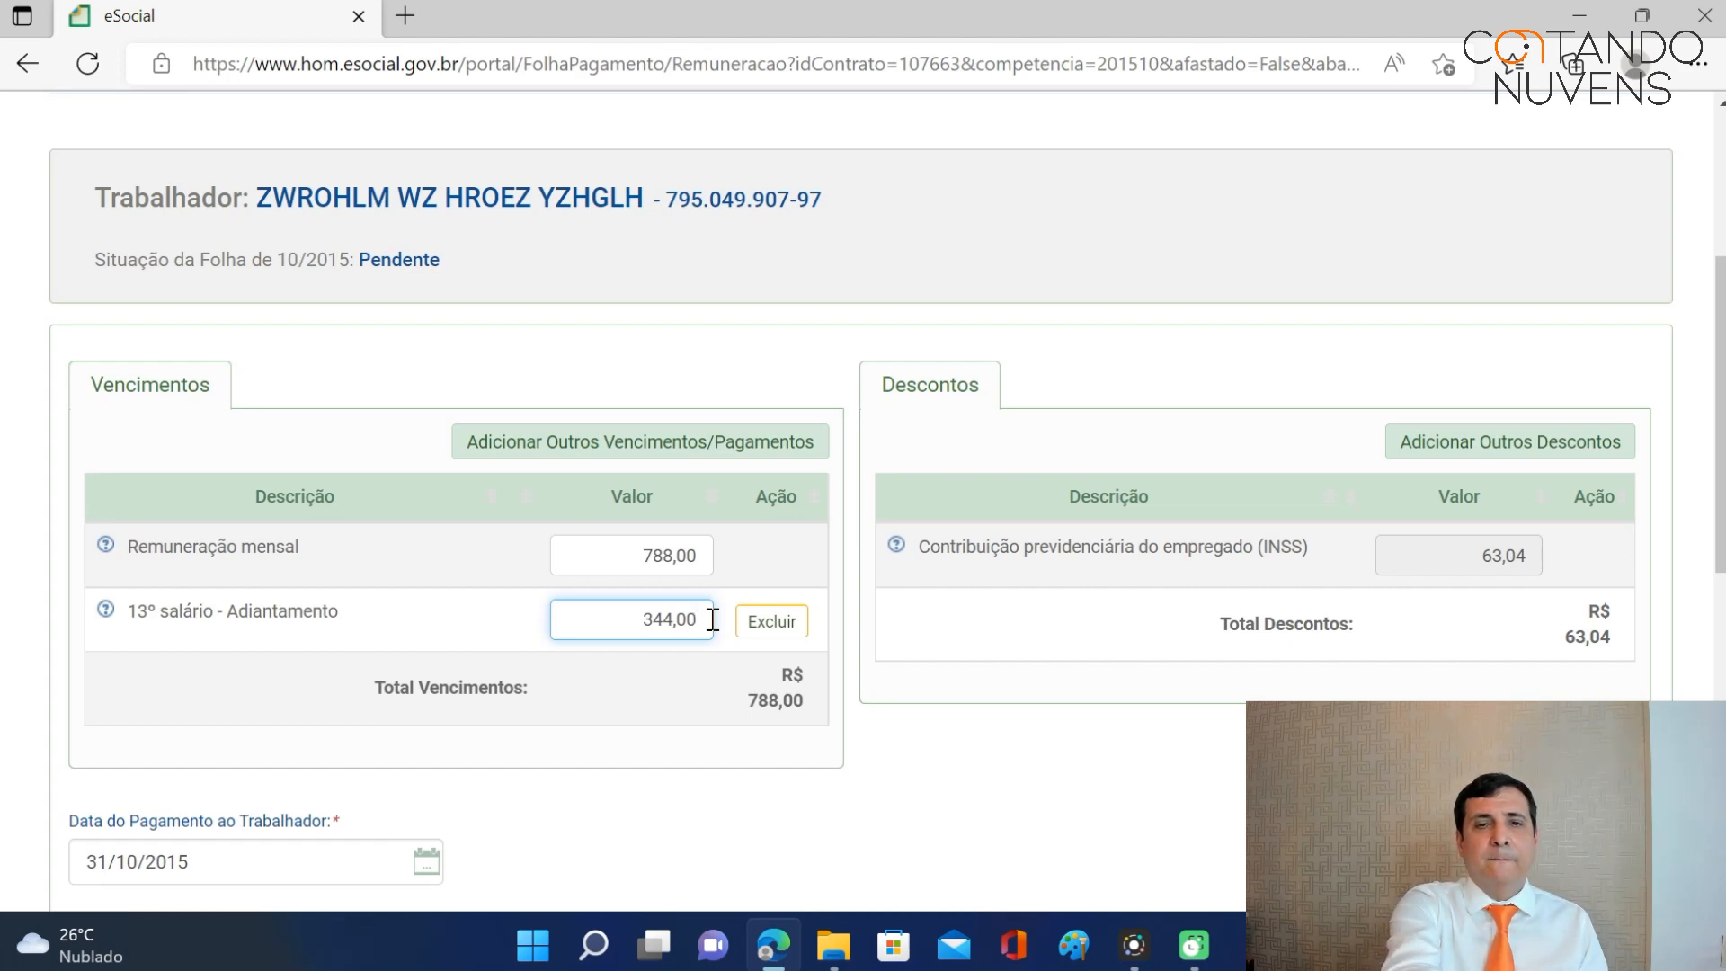
pyautogui.press('Tab')
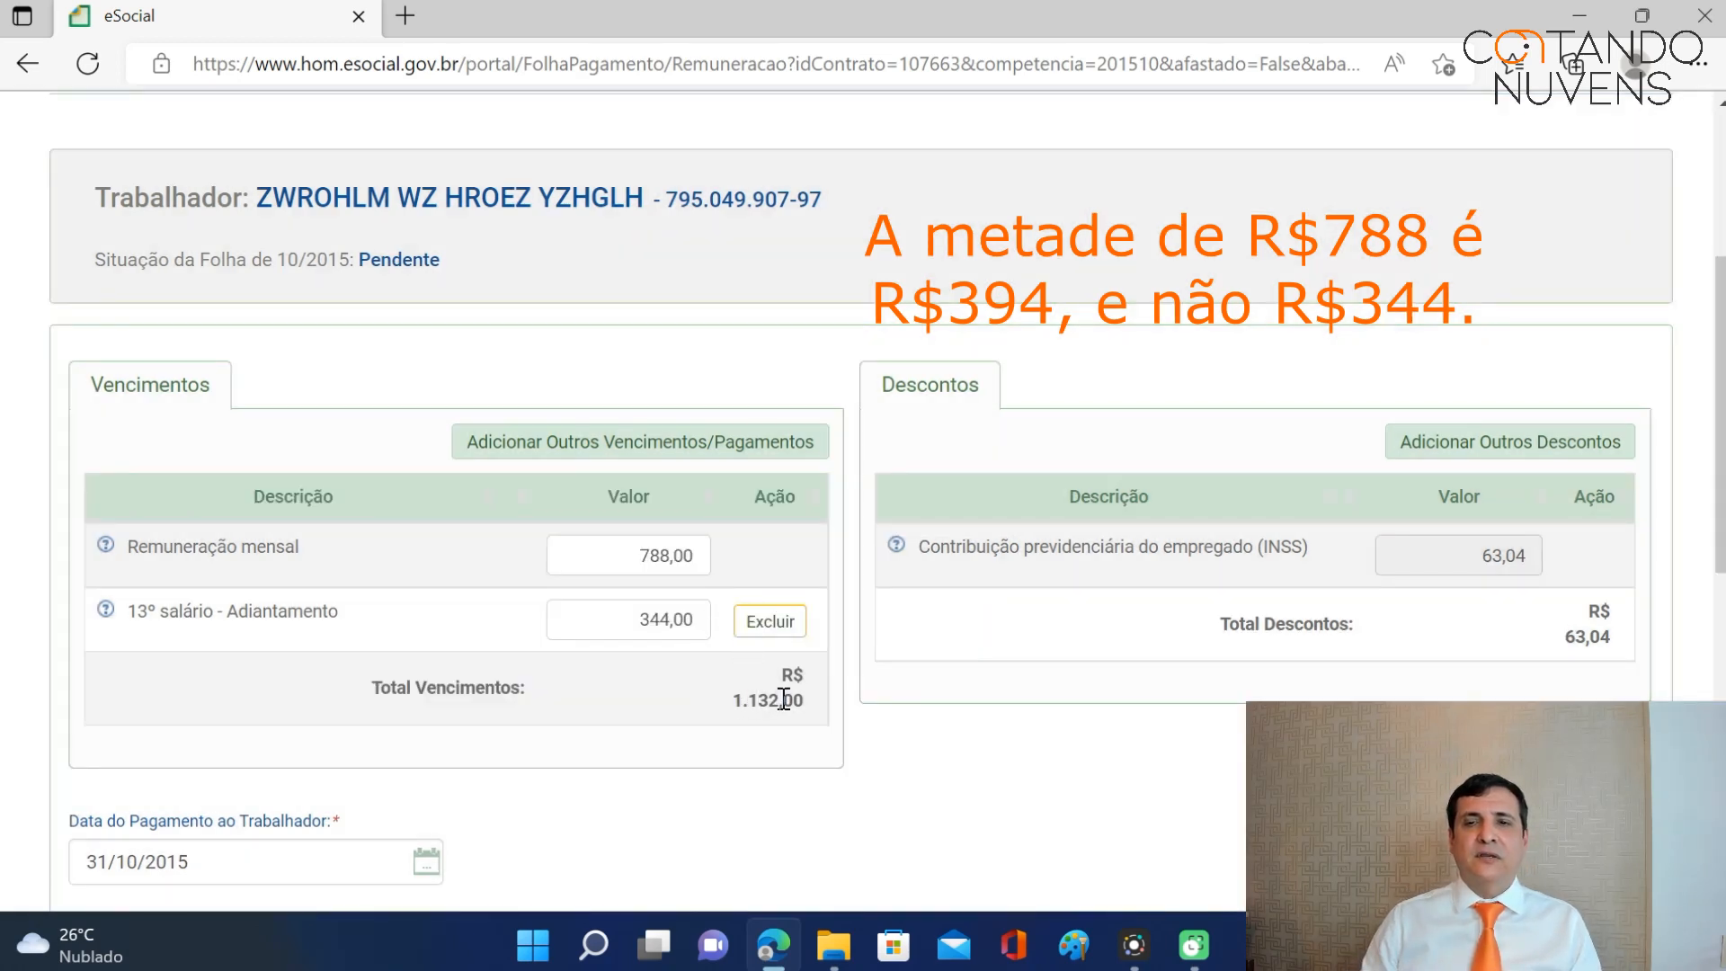
# Check the extra deductions list and leave it without adding any deduction.
pyautogui.click(1519, 450)
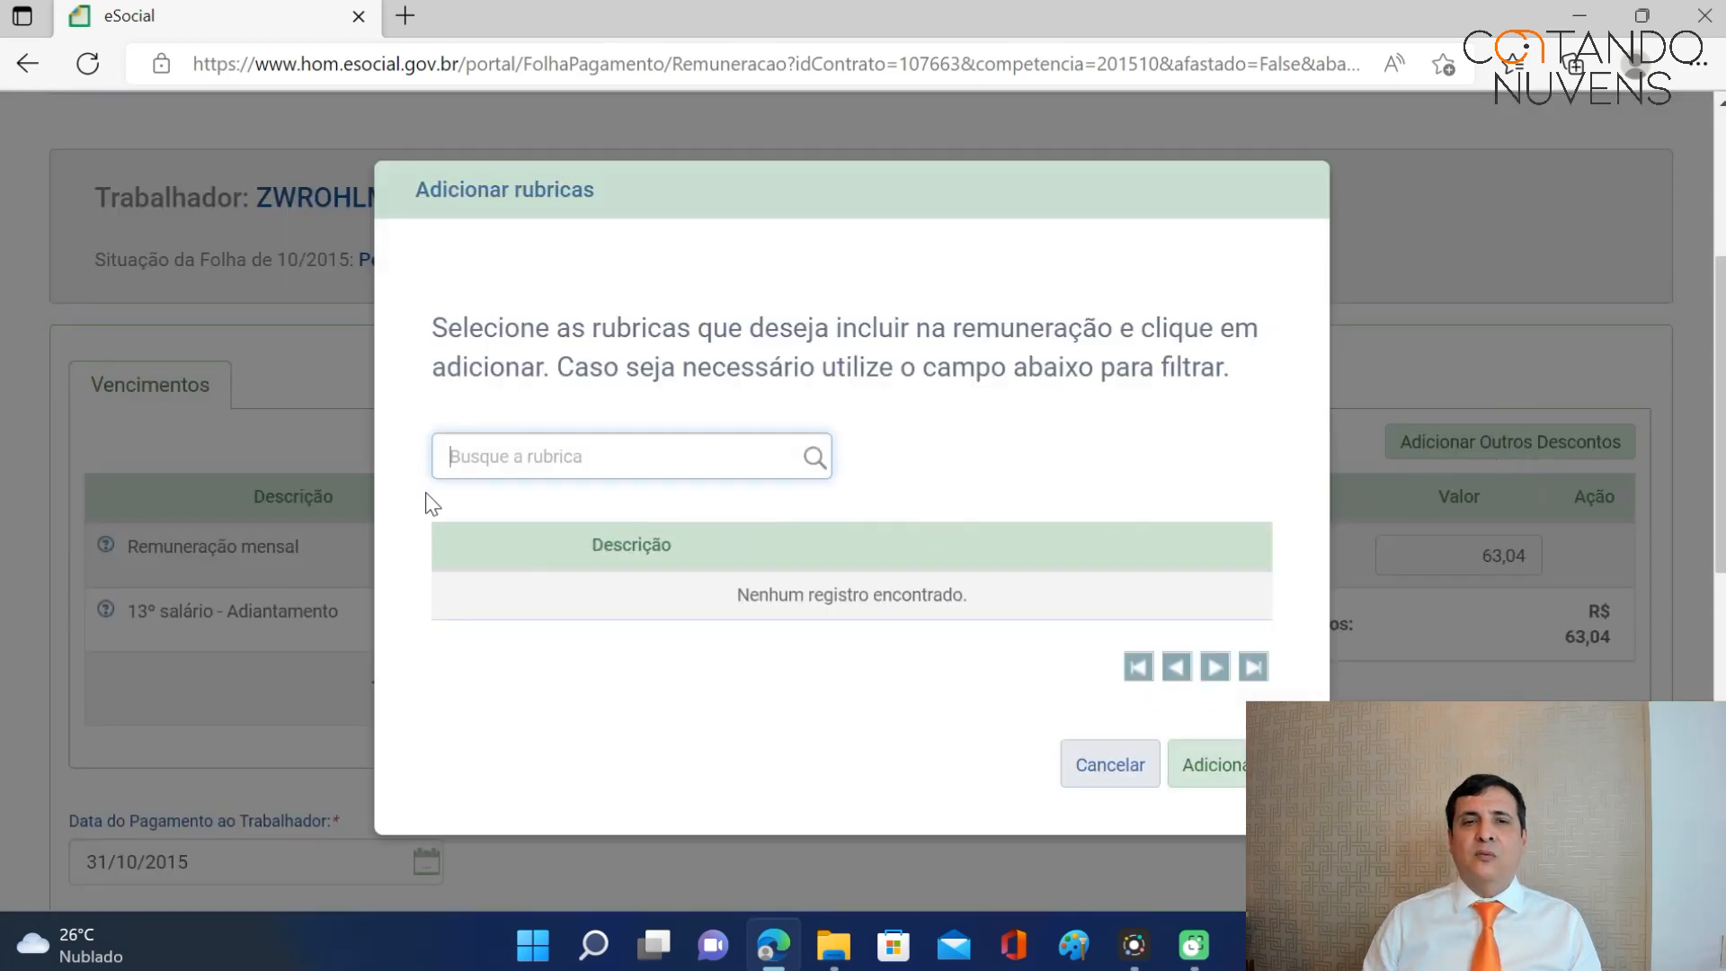
pyautogui.click(1142, 771)
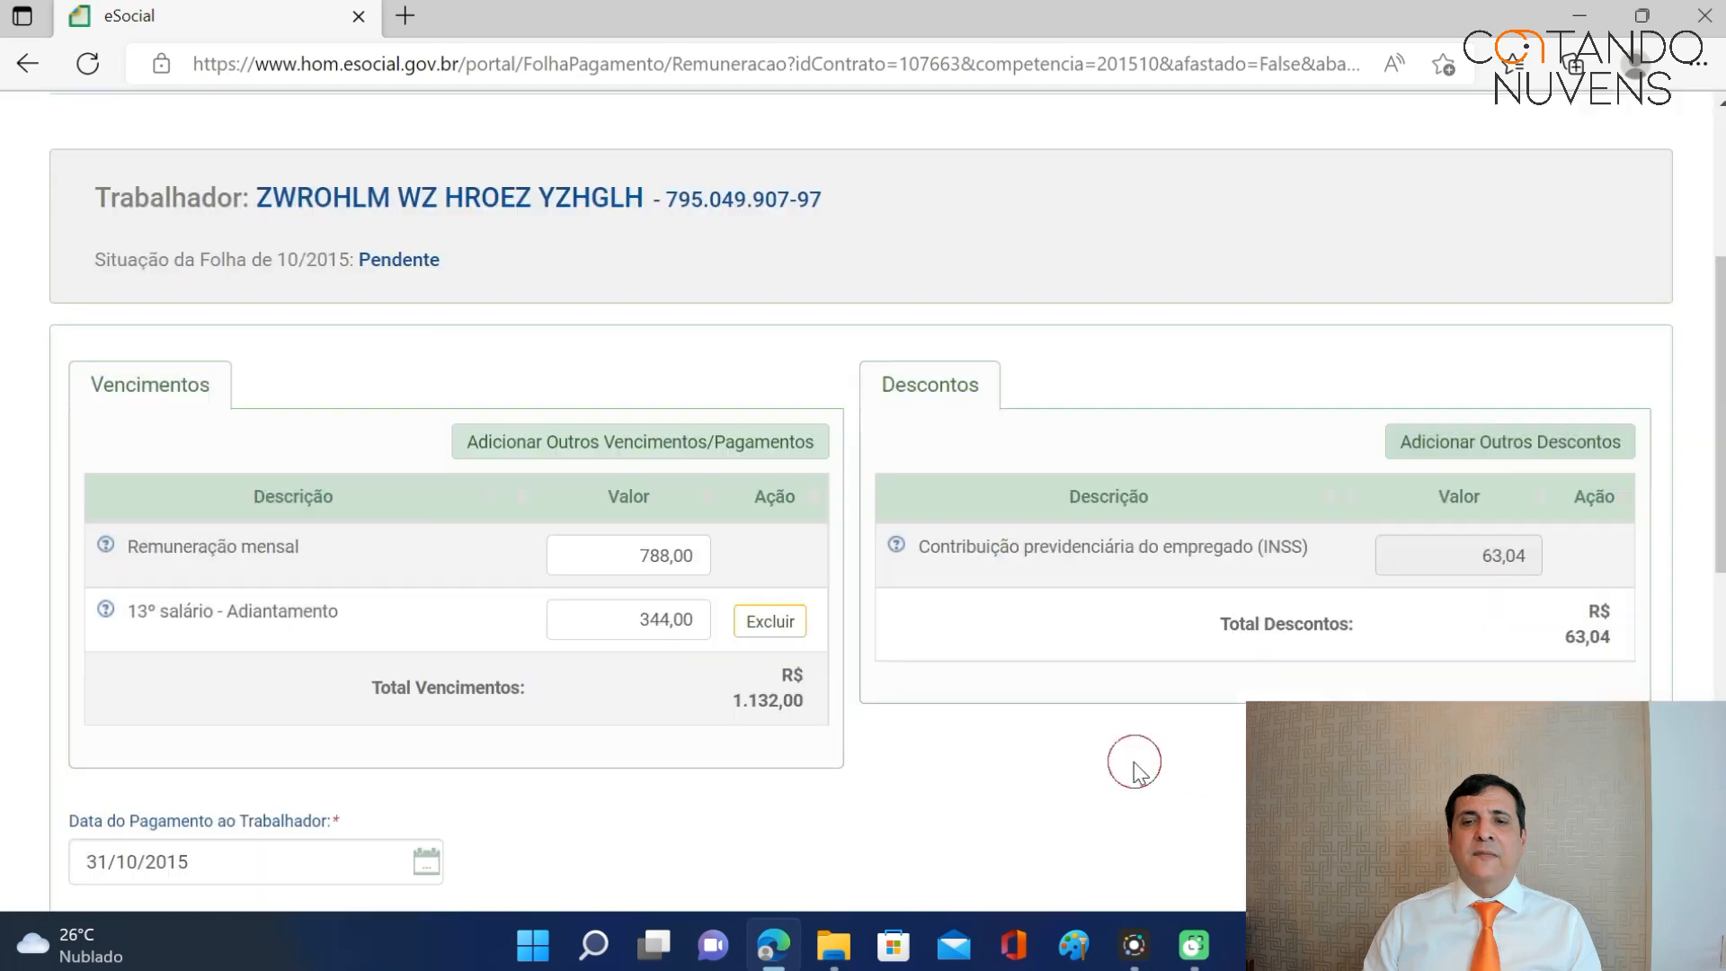
pyautogui.scroll(-1, 1454, 566)
pyautogui.scroll(-2, 1454, 561)
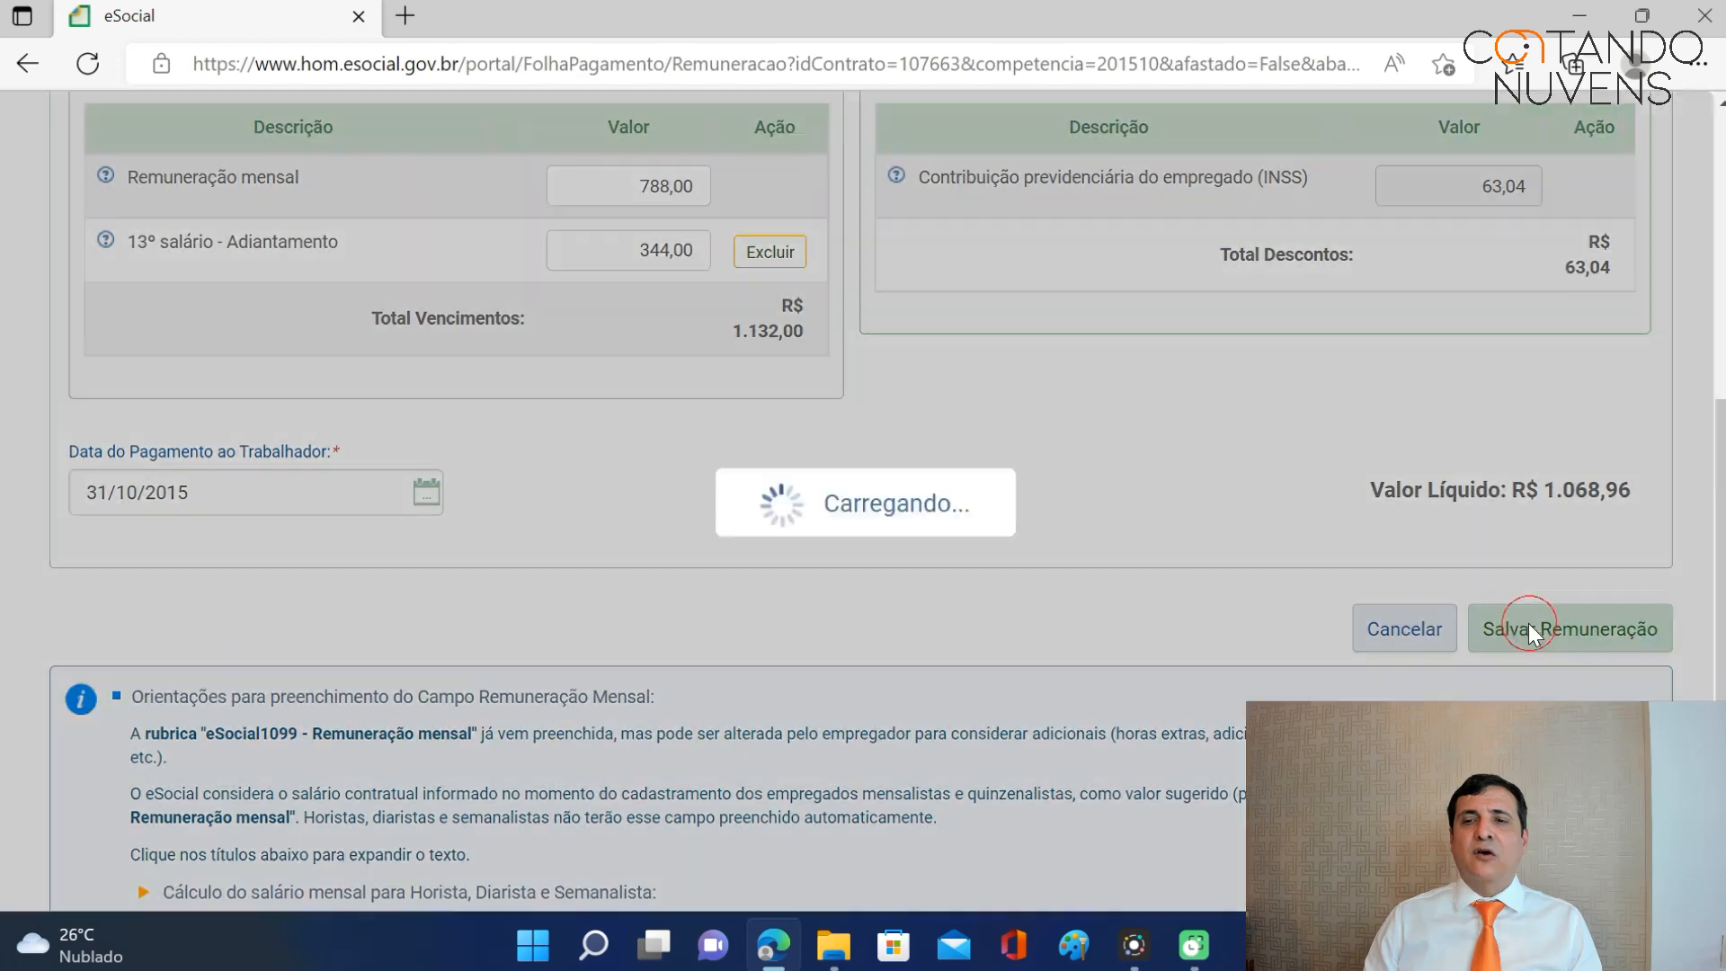
# Save the worker's October remuneration, then begin closing the October 2015 payroll with Encerrar Folha.
pyautogui.click(1533, 630)
pyautogui.scroll(-6, 1232, 530)
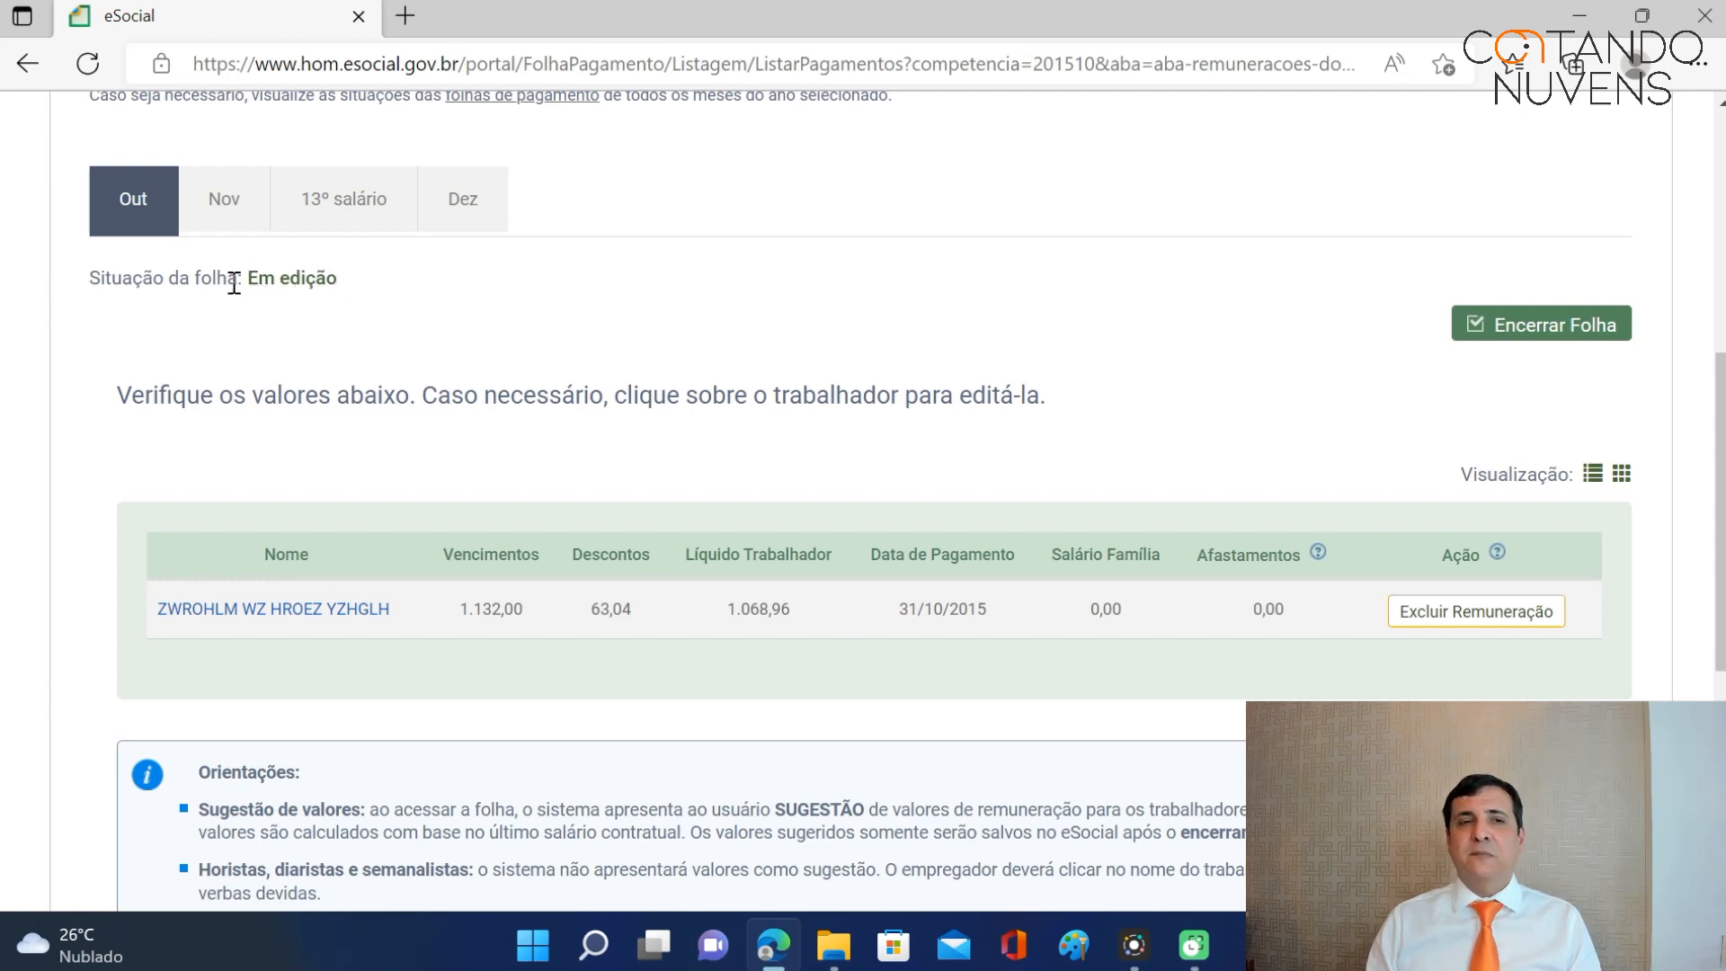
pyautogui.click(1535, 329)
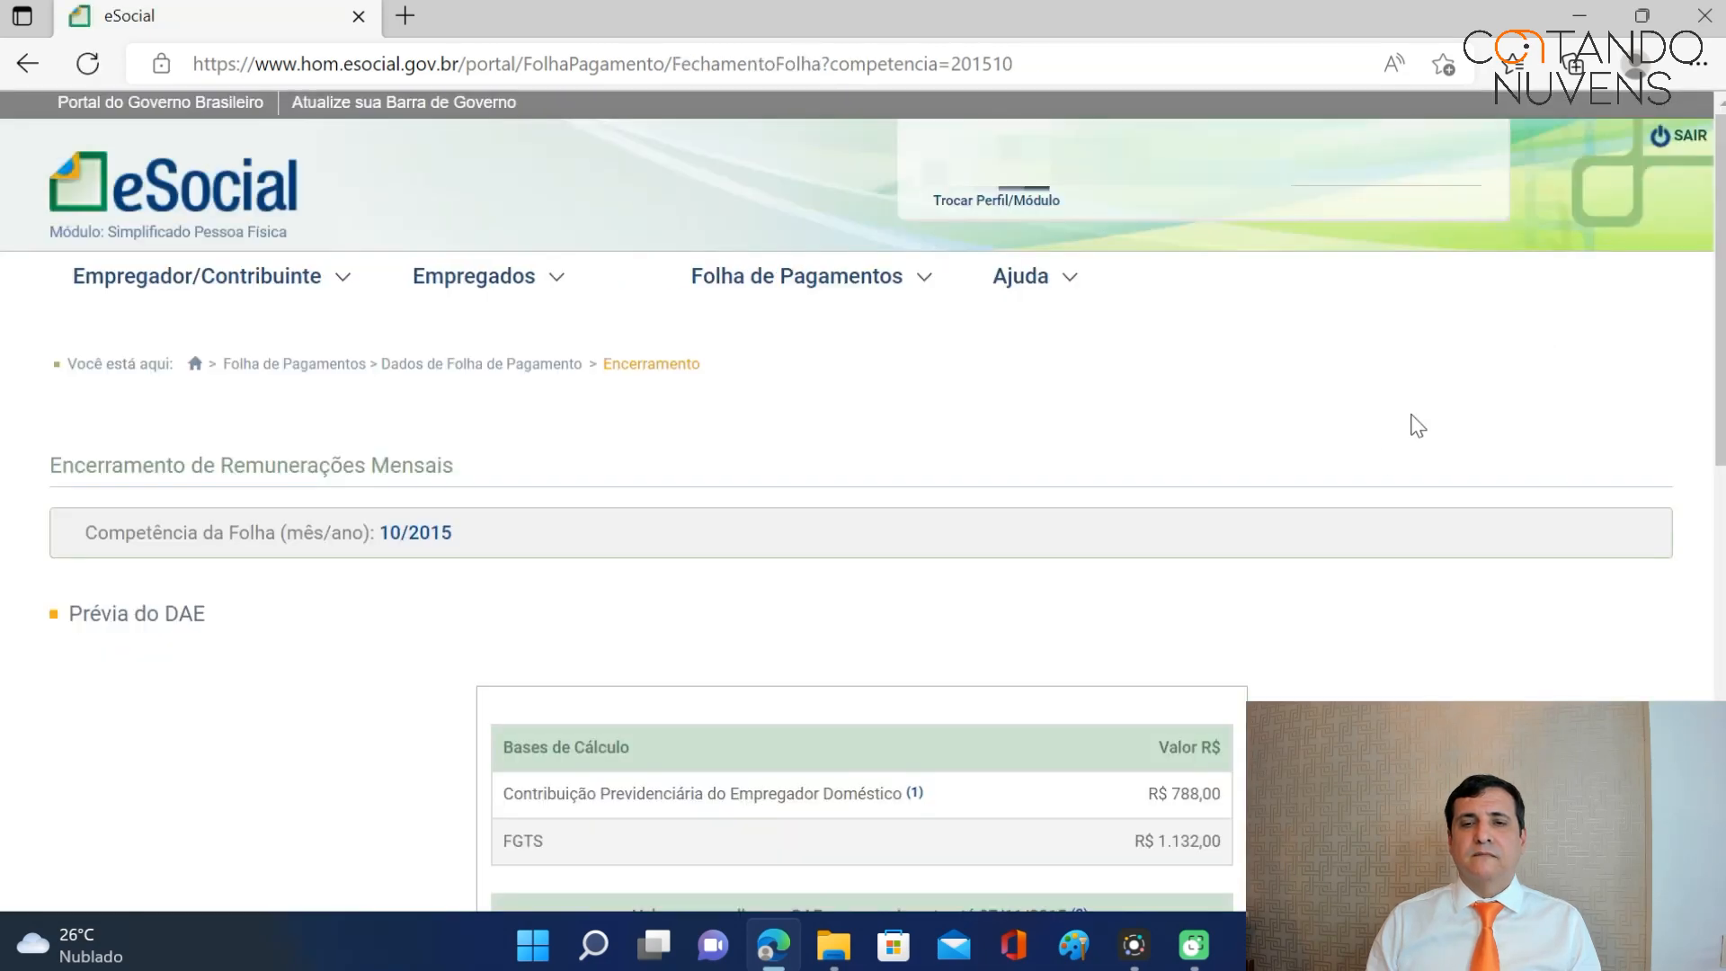
# Review the R$ 259,16 DAE preview due 07/11/2015 and confirm the October closing.
pyautogui.scroll(-7, 1389, 459)
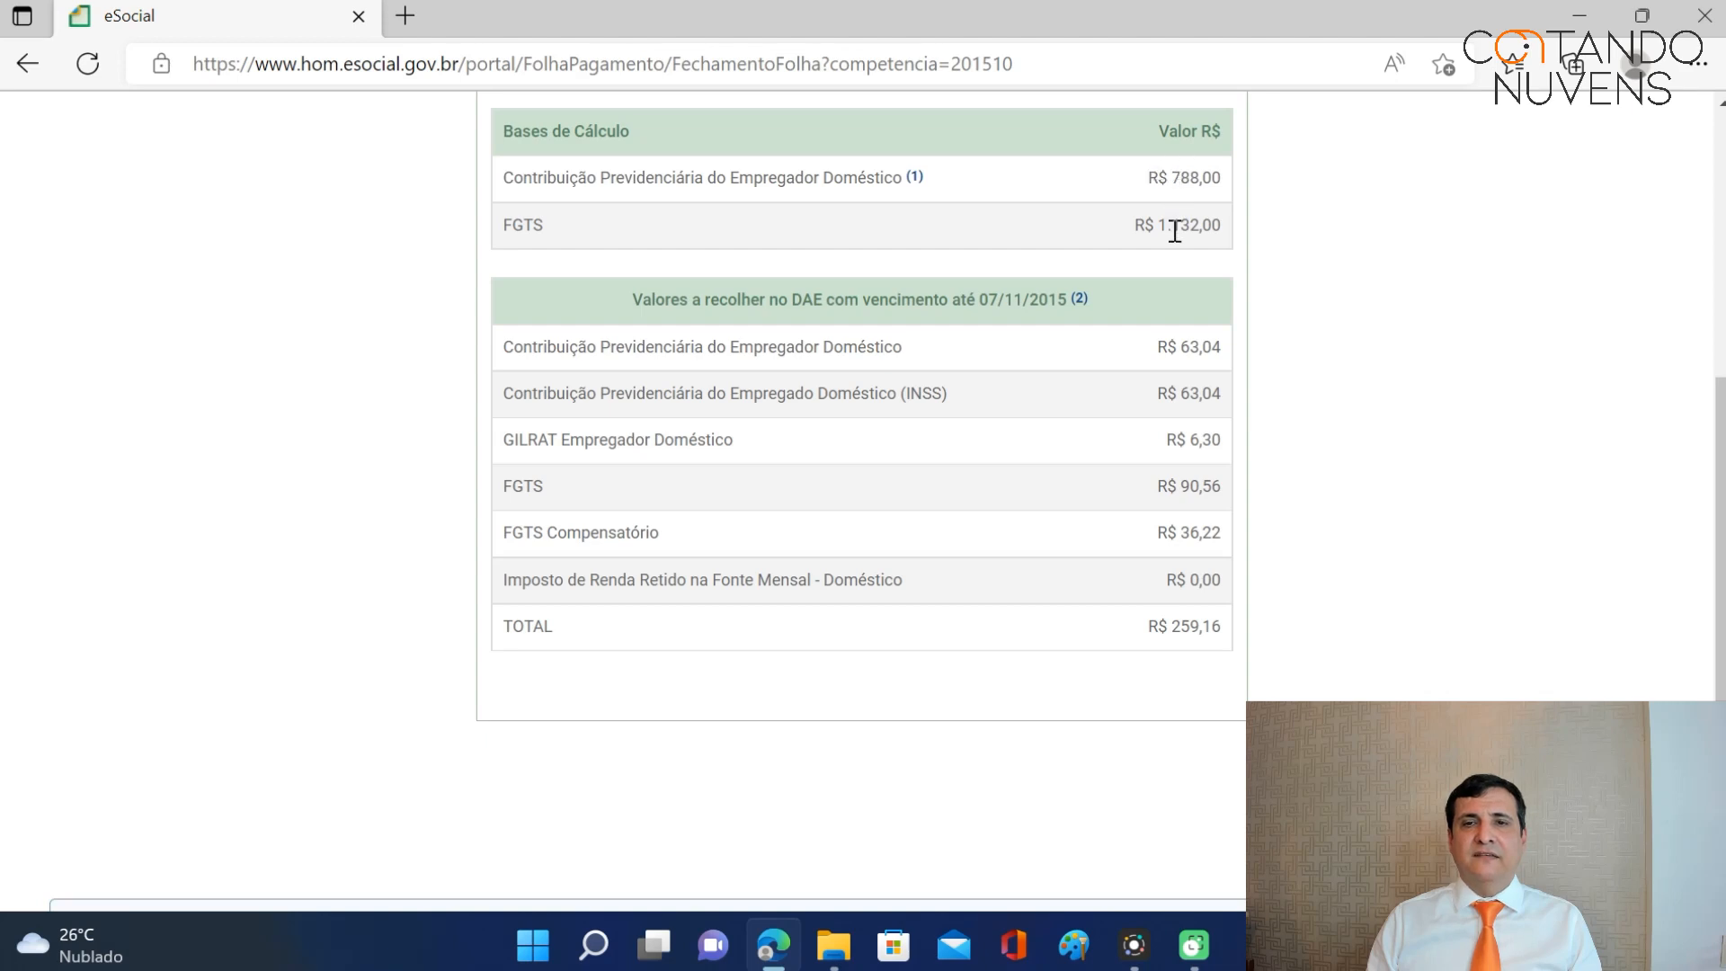
pyautogui.scroll(-2, 1210, 490)
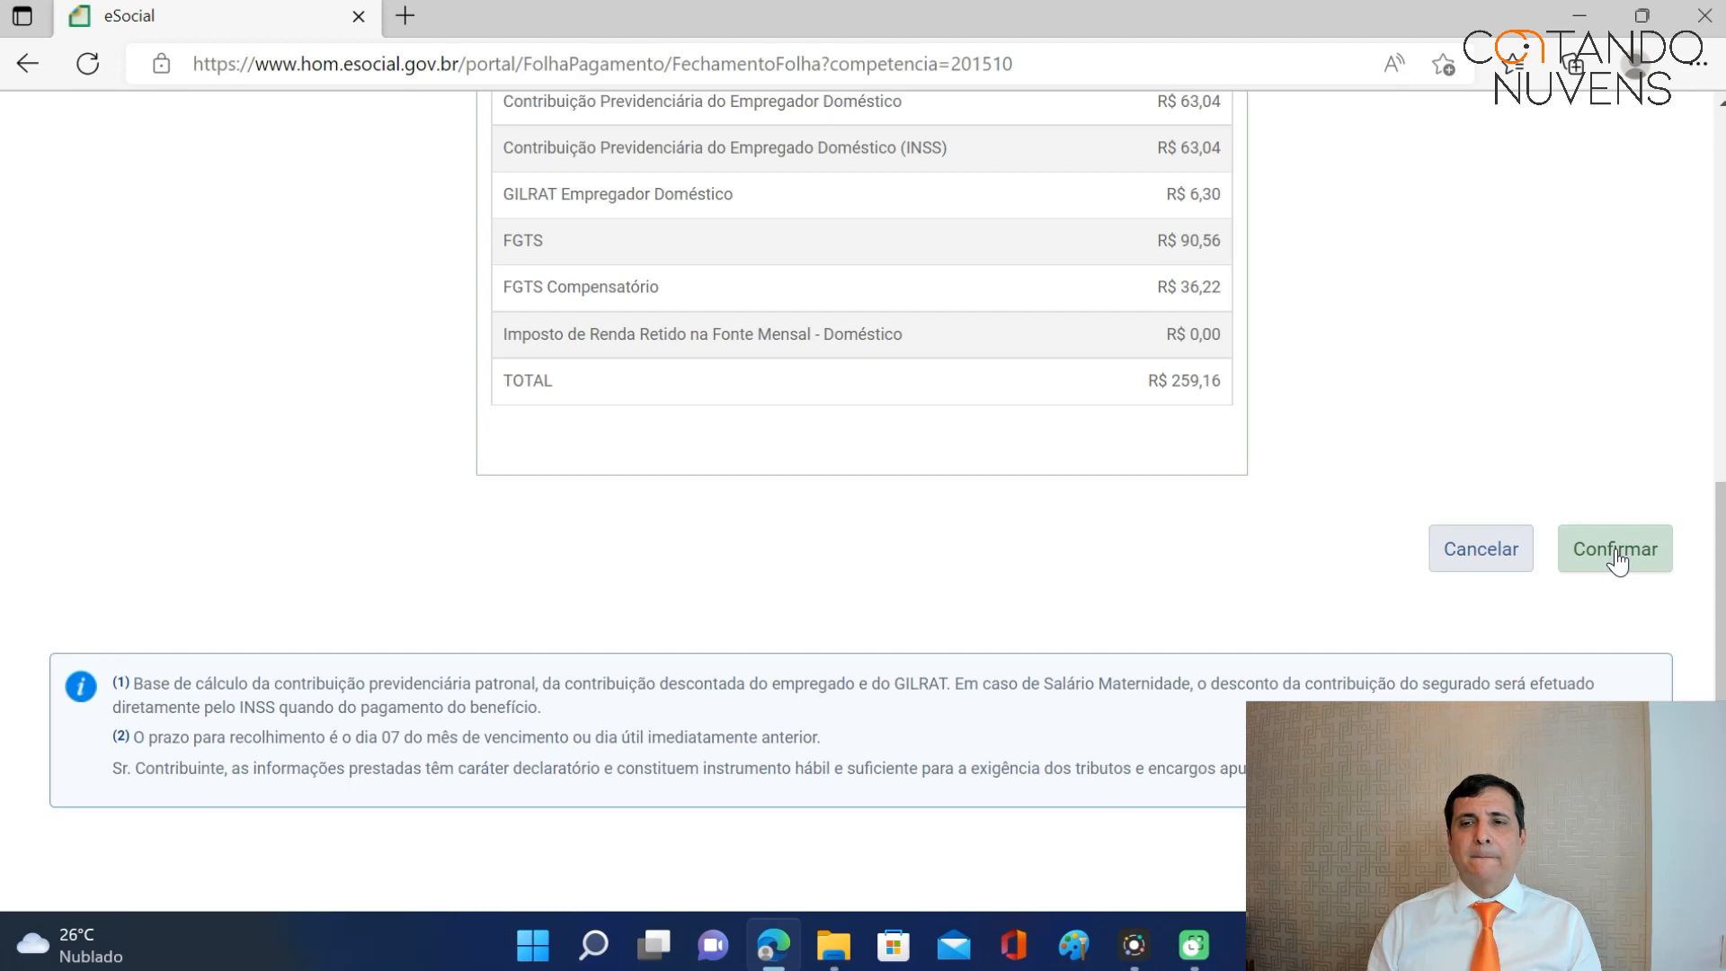
pyautogui.scroll(2, 1568, 429)
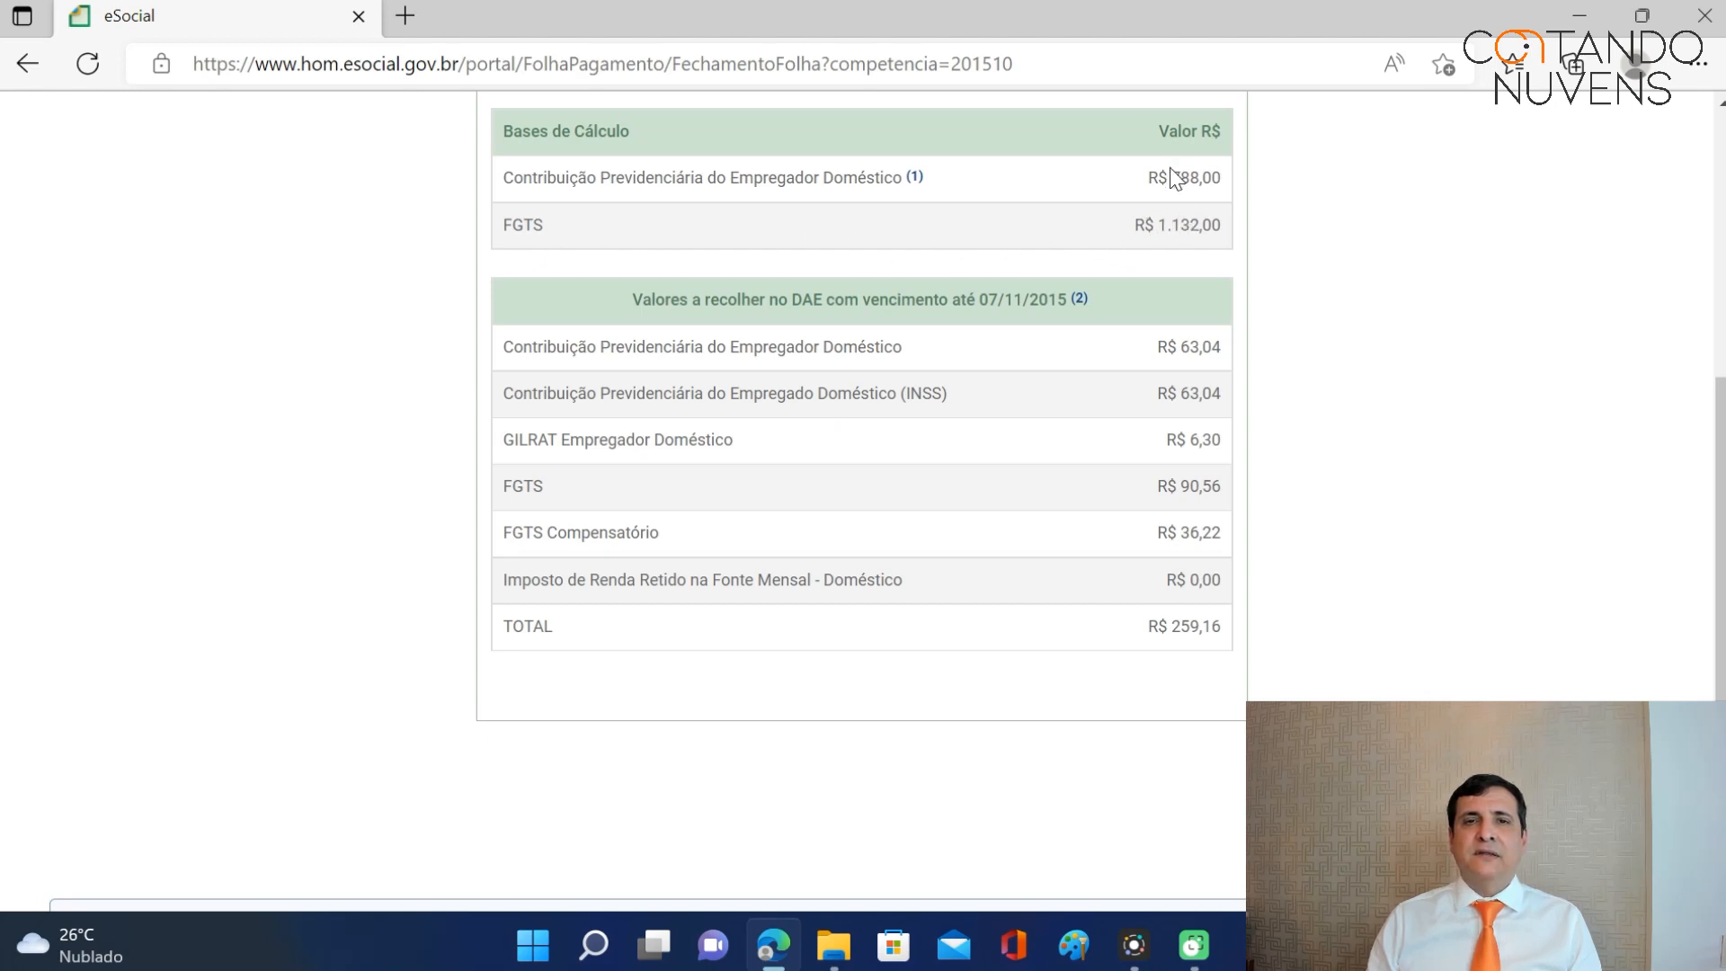
pyautogui.scroll(-1, 1409, 440)
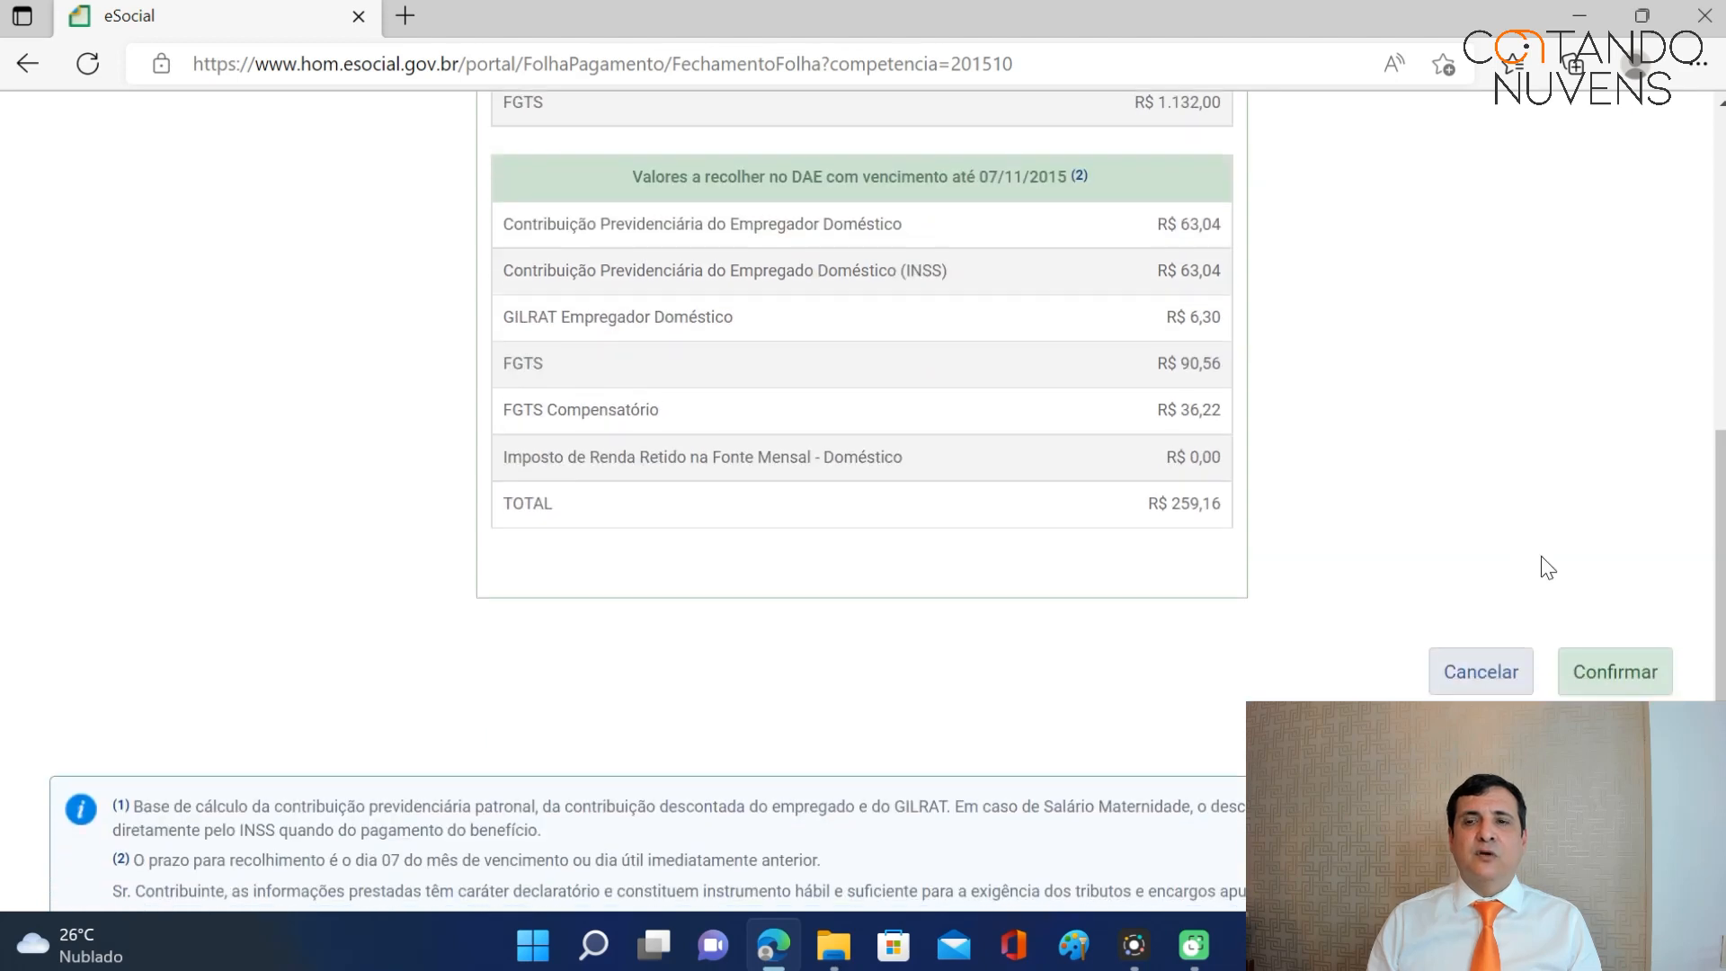
pyautogui.click(1607, 680)
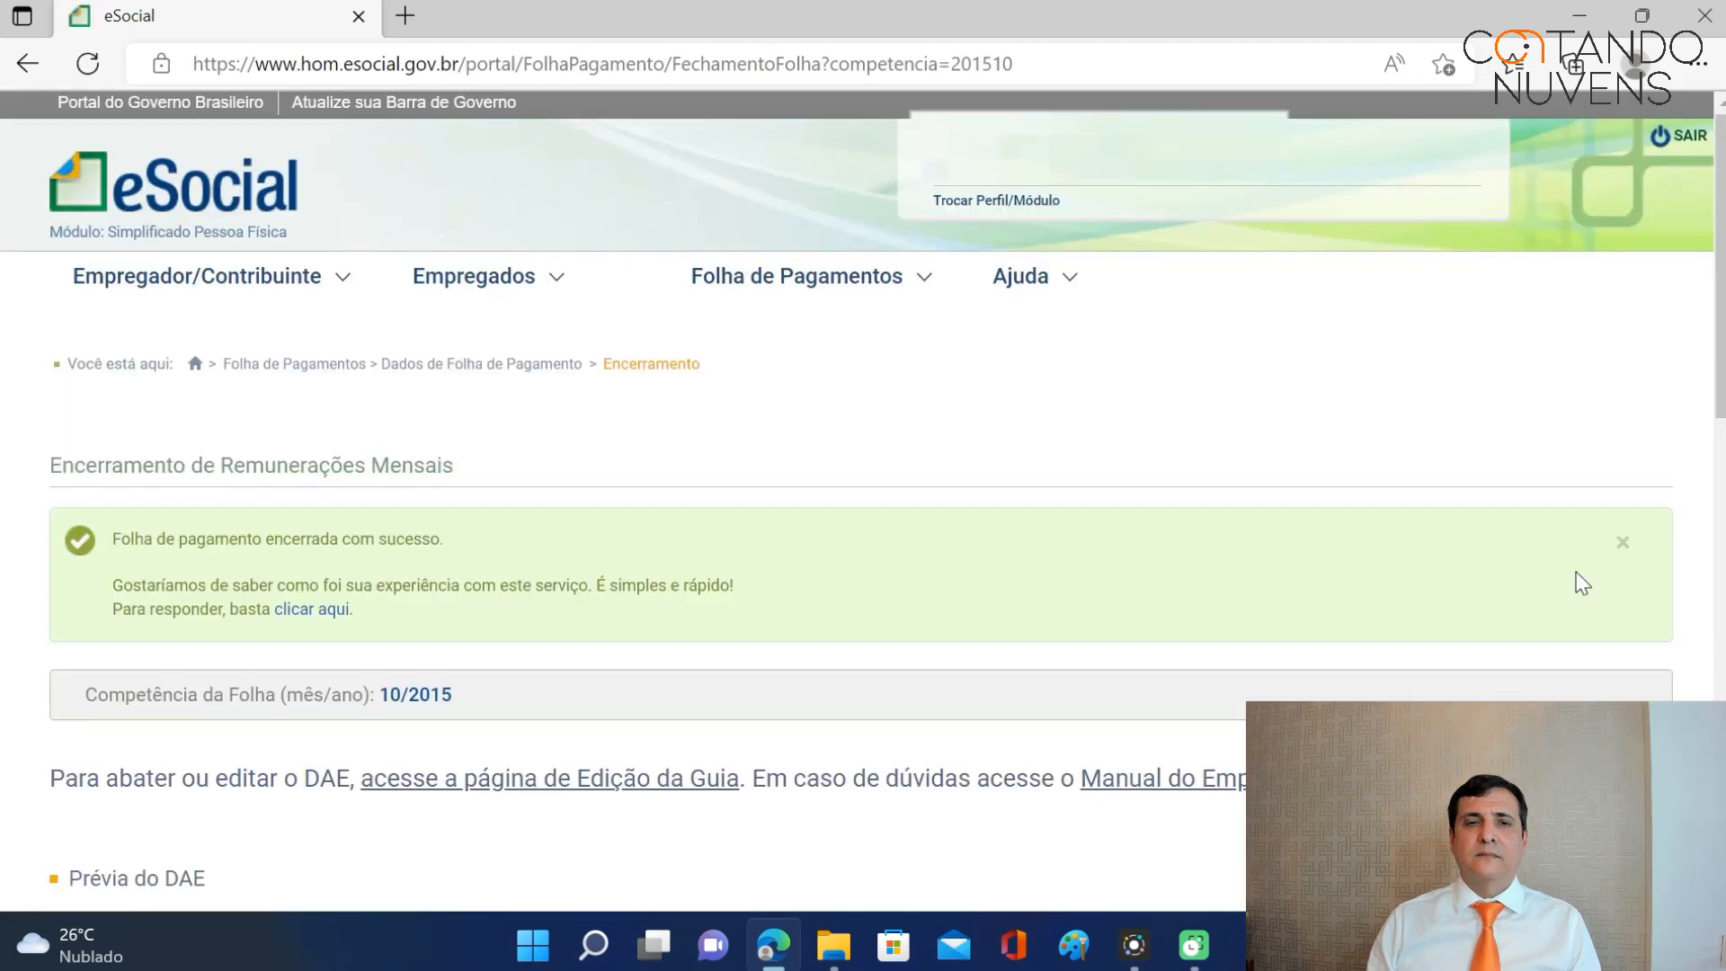
# Generate and download the October 2015 DAE payment slip with Emitir Guia.
pyautogui.scroll(-5, 1260, 464)
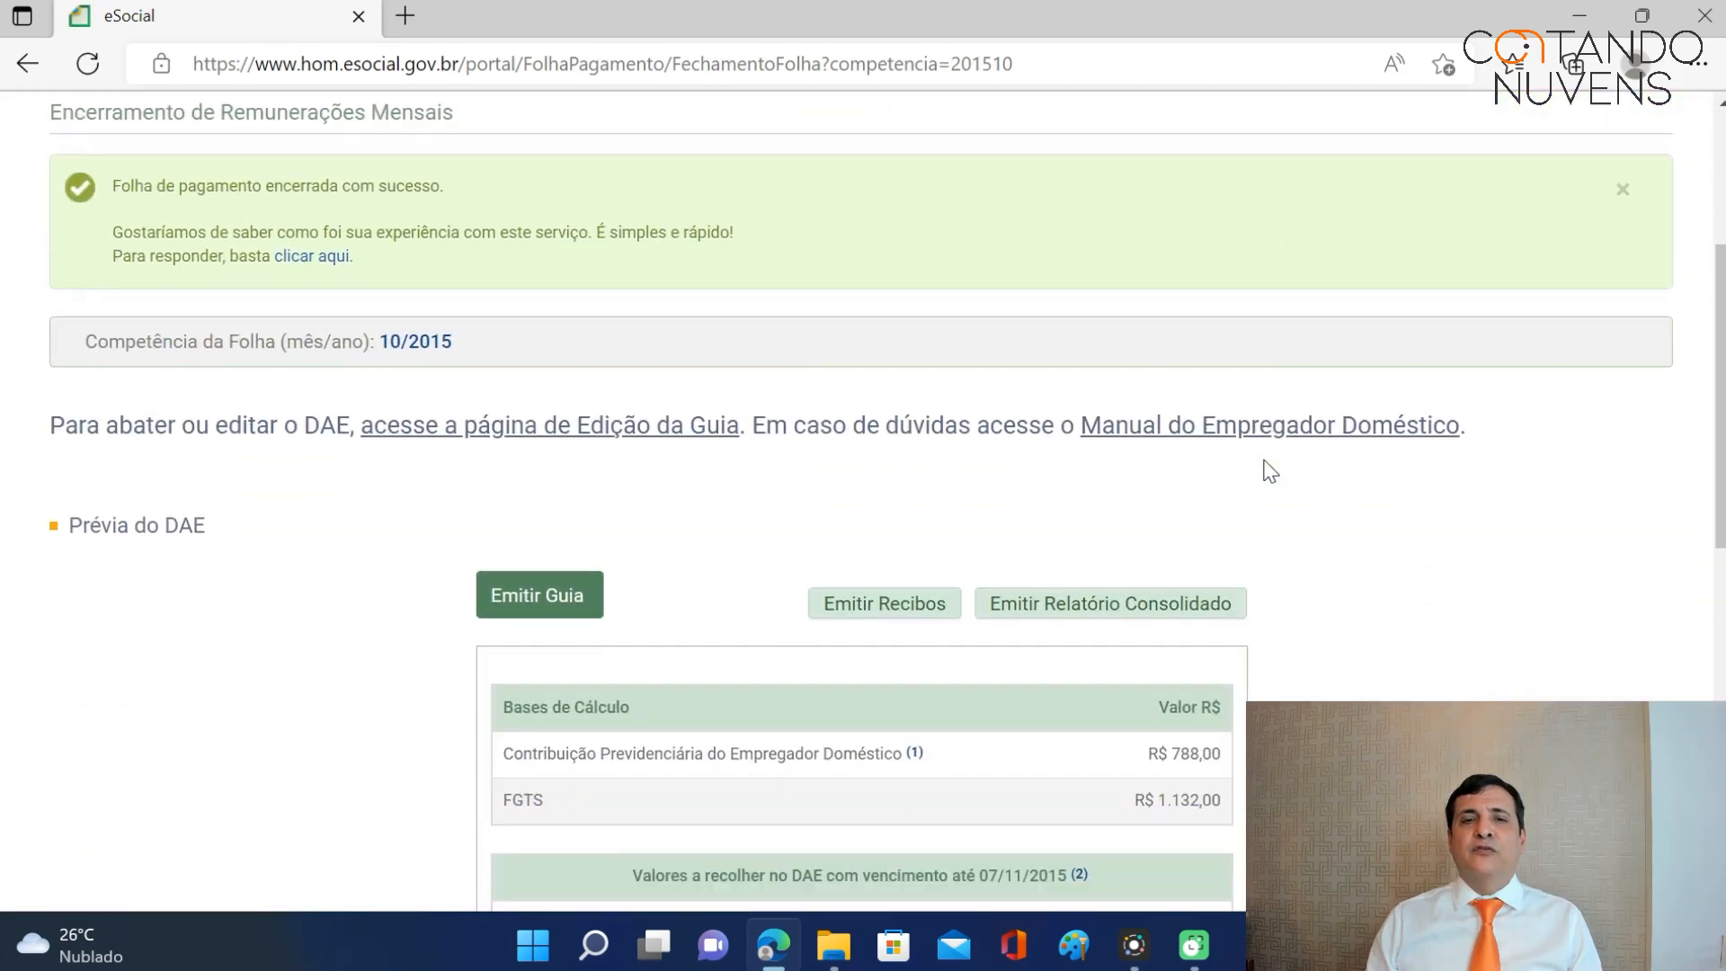
pyautogui.scroll(-1, 1270, 471)
pyautogui.scroll(2, 1270, 471)
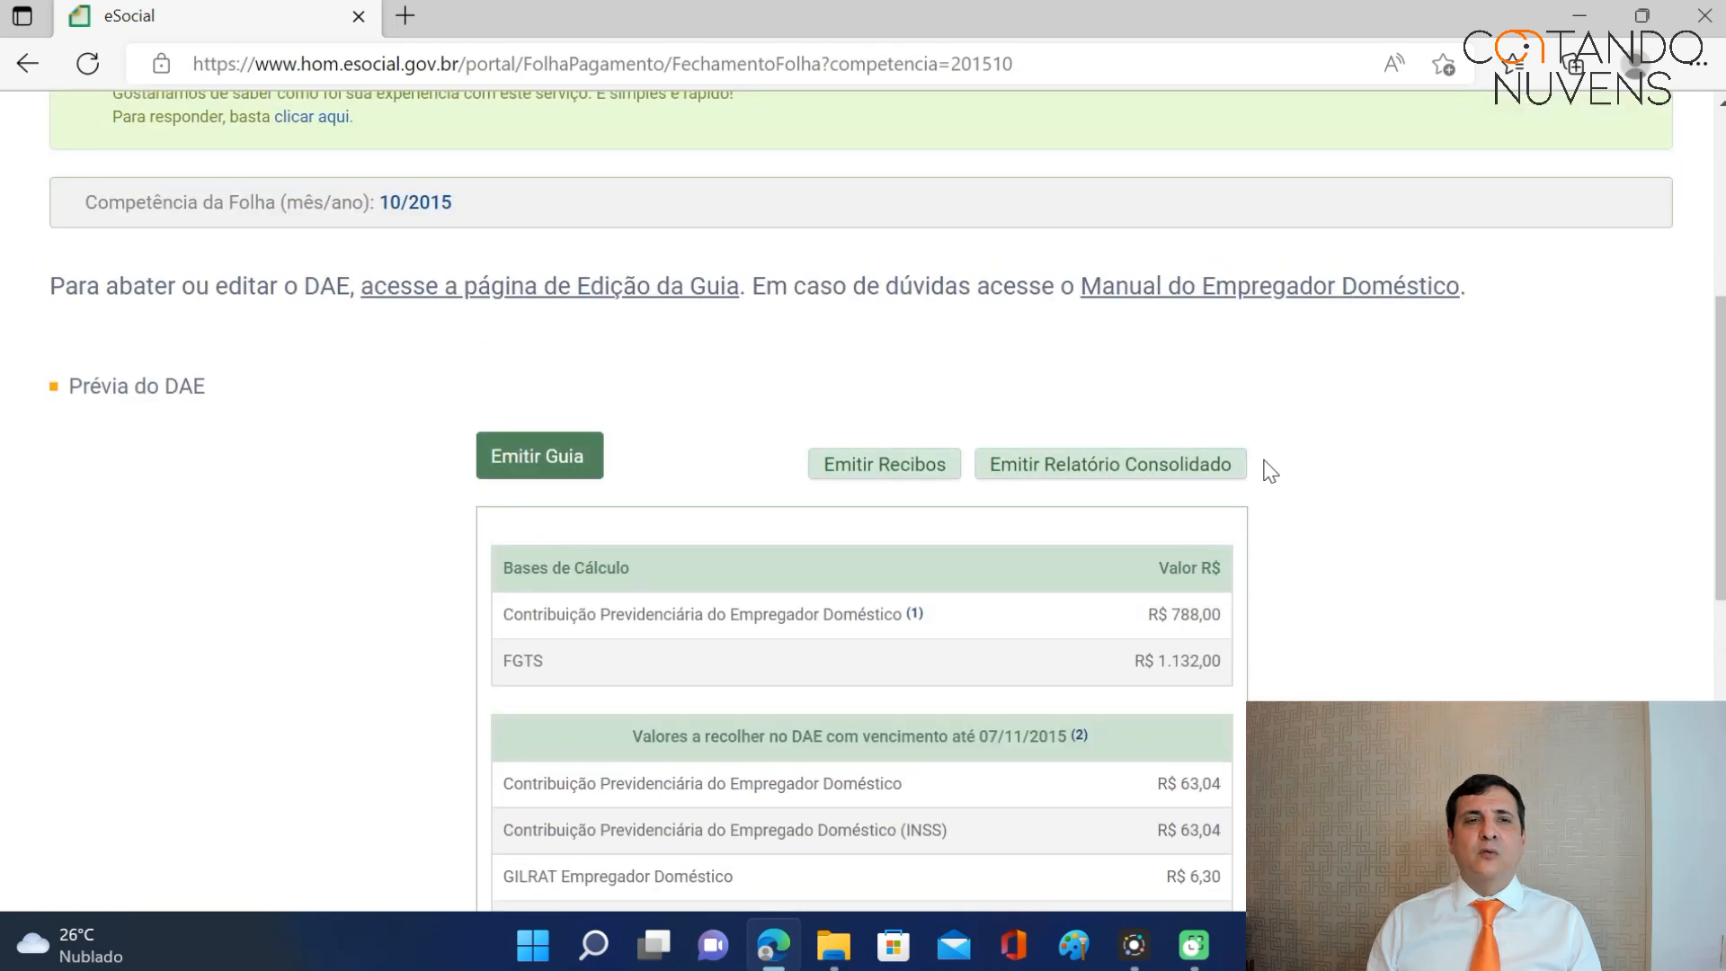
pyautogui.scroll(-2, 1268, 471)
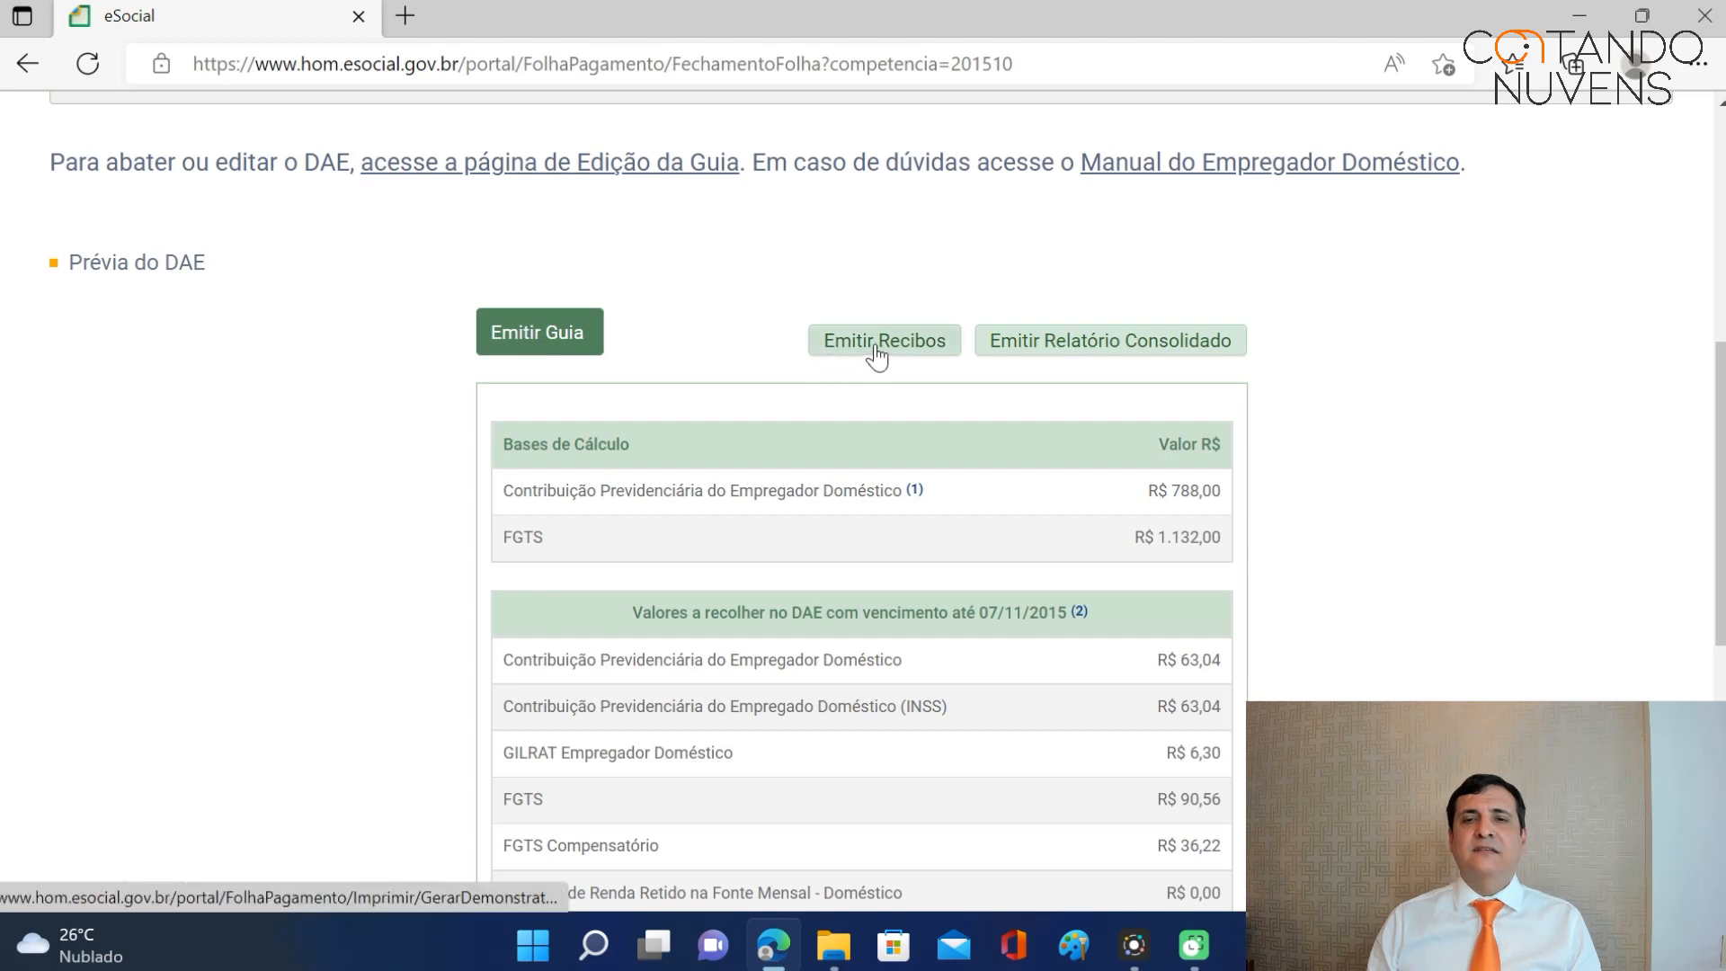
pyautogui.click(548, 343)
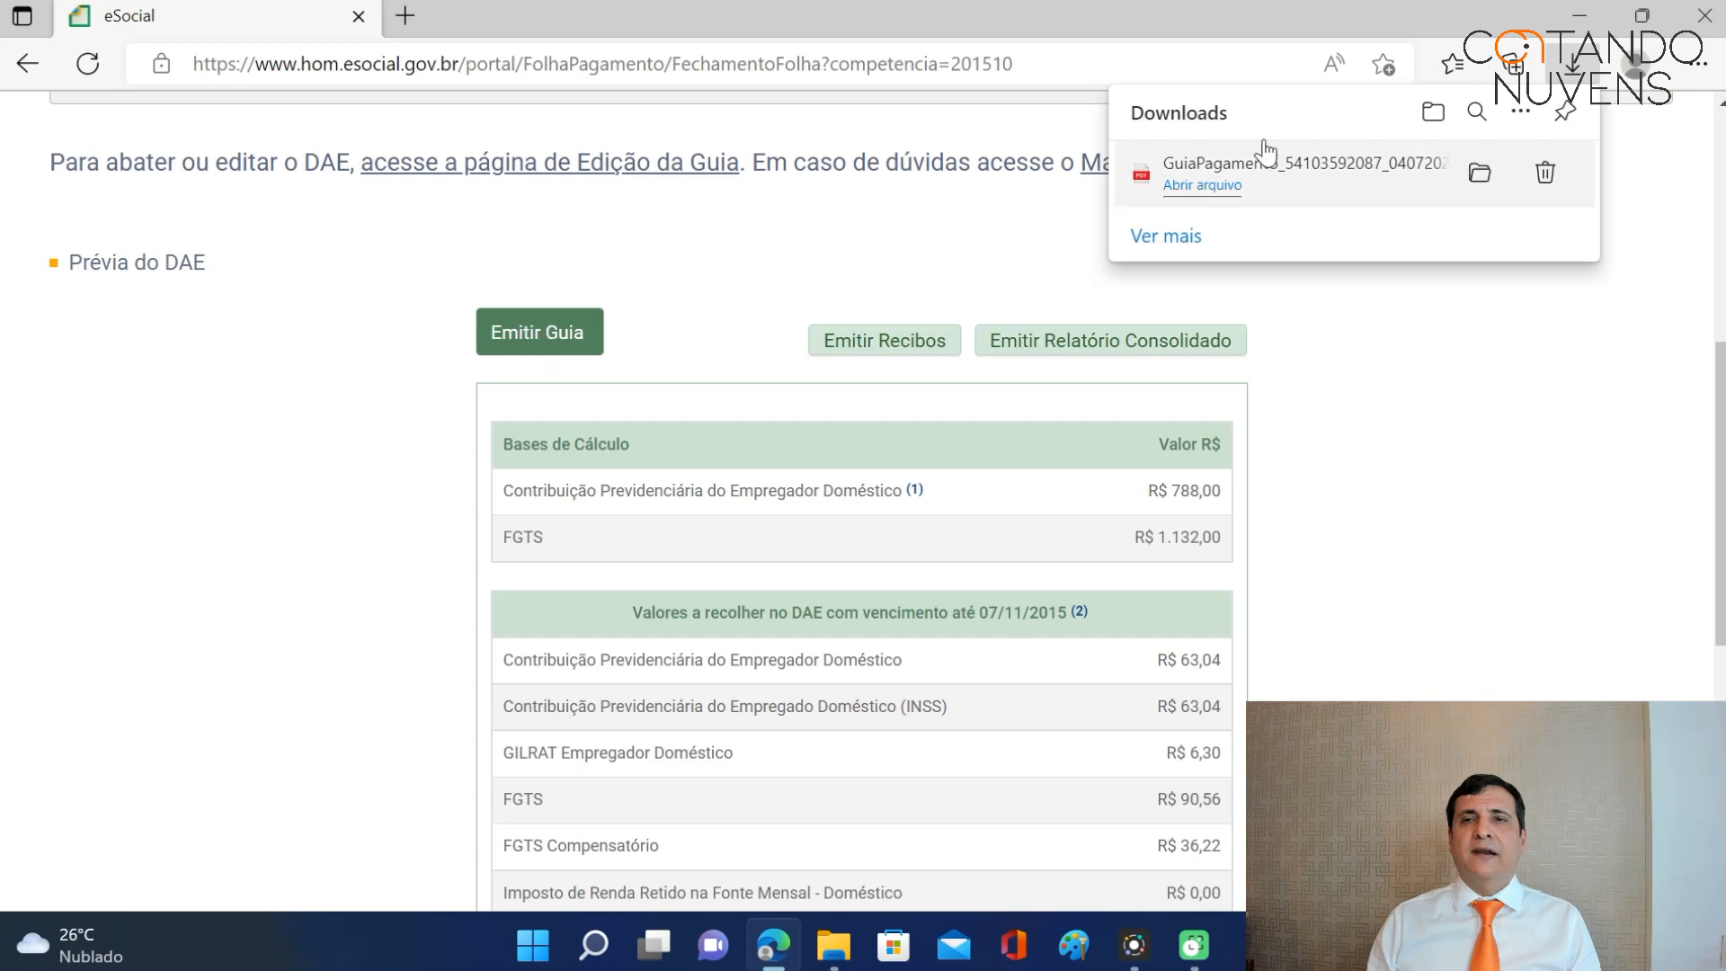
# Open the GuiaPagamento PDF, check its 420,79 total, and return to the eSocial tab.
pyautogui.click(1223, 184)
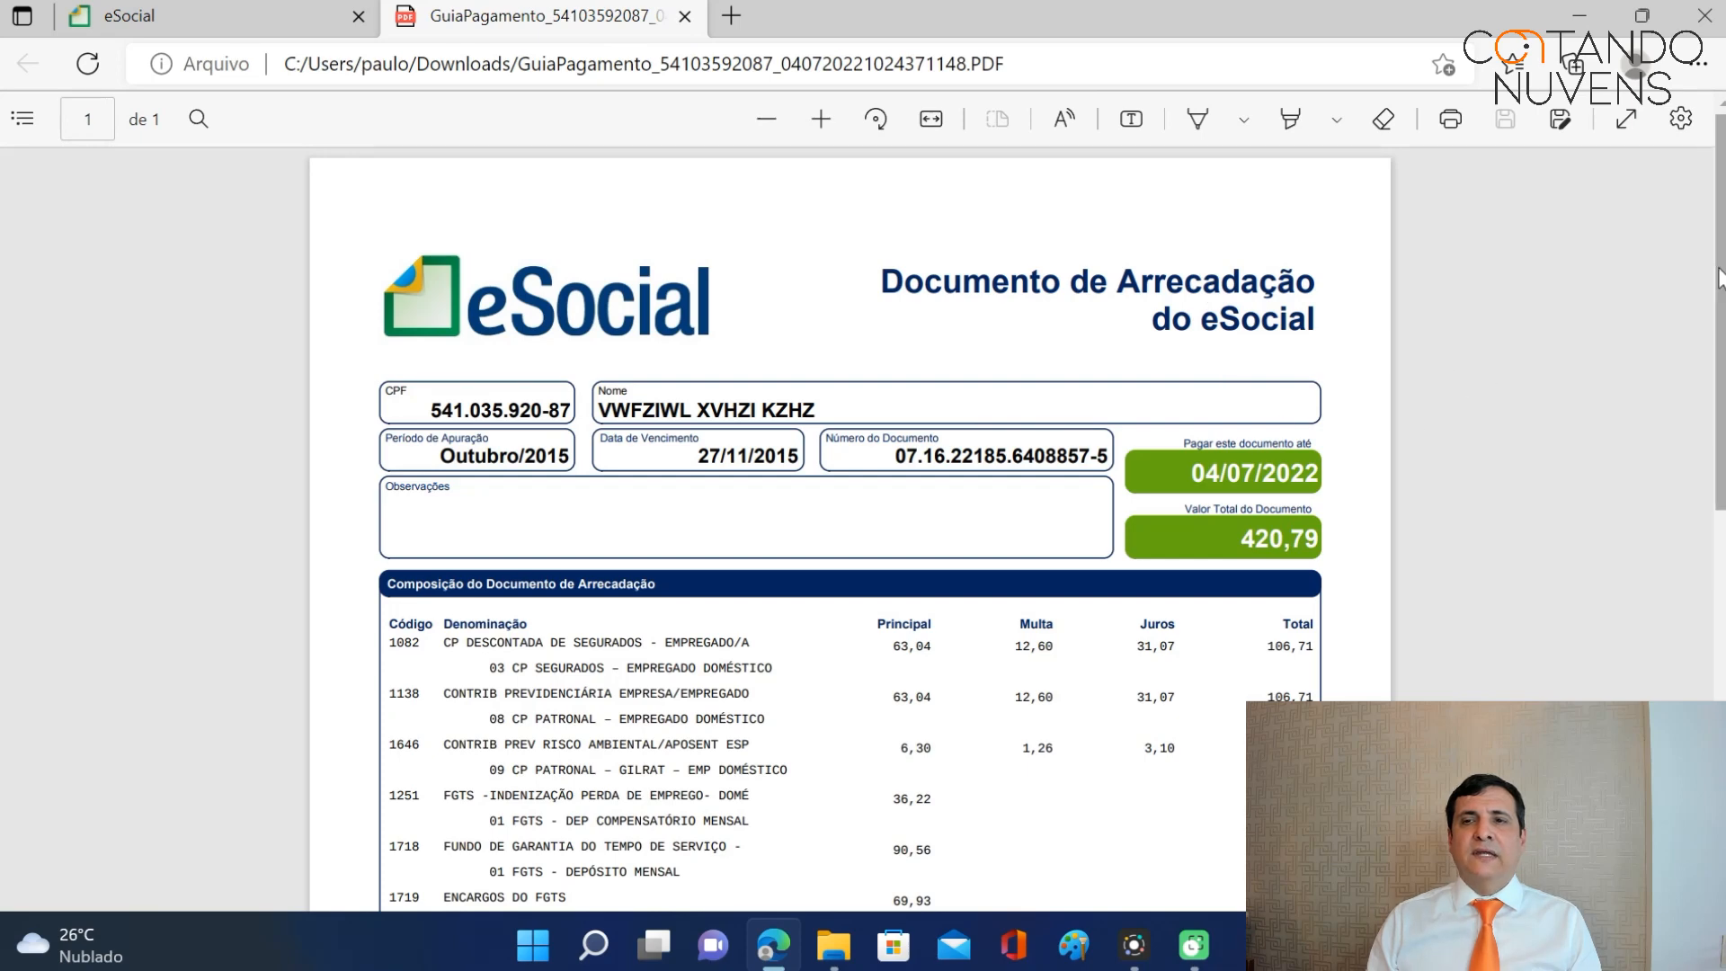
pyautogui.moveTo(1720, 269); pyautogui.dragTo(1725, 388)
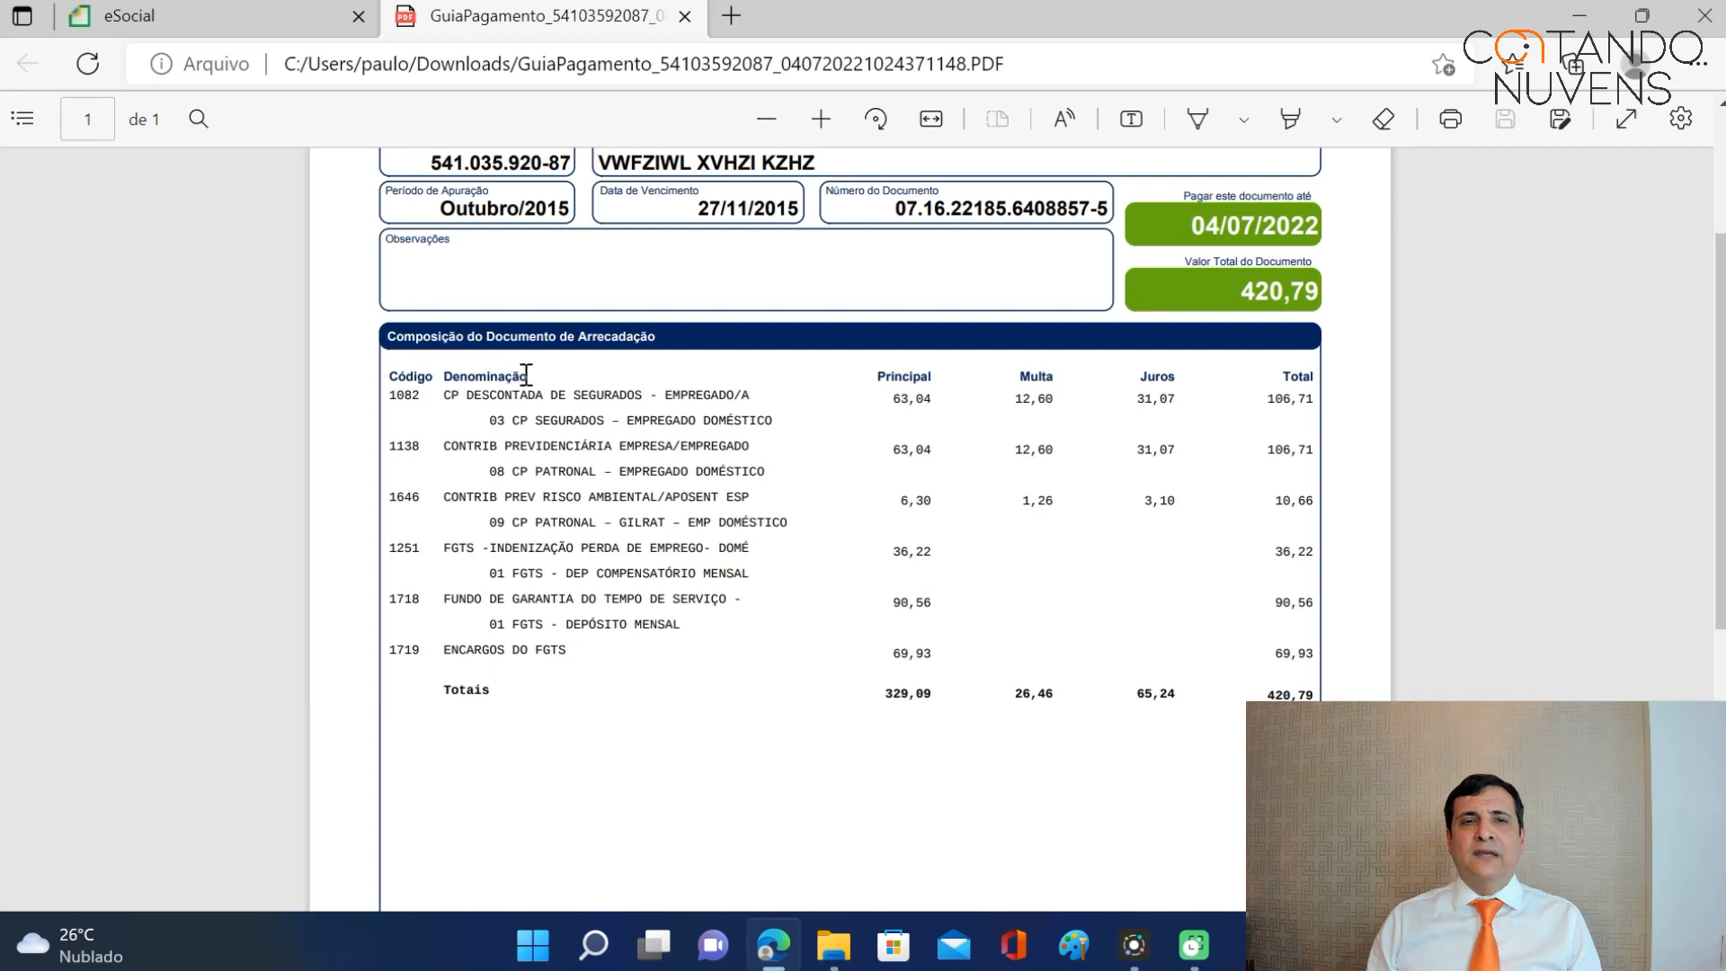
pyautogui.scroll(1, 1274, 402)
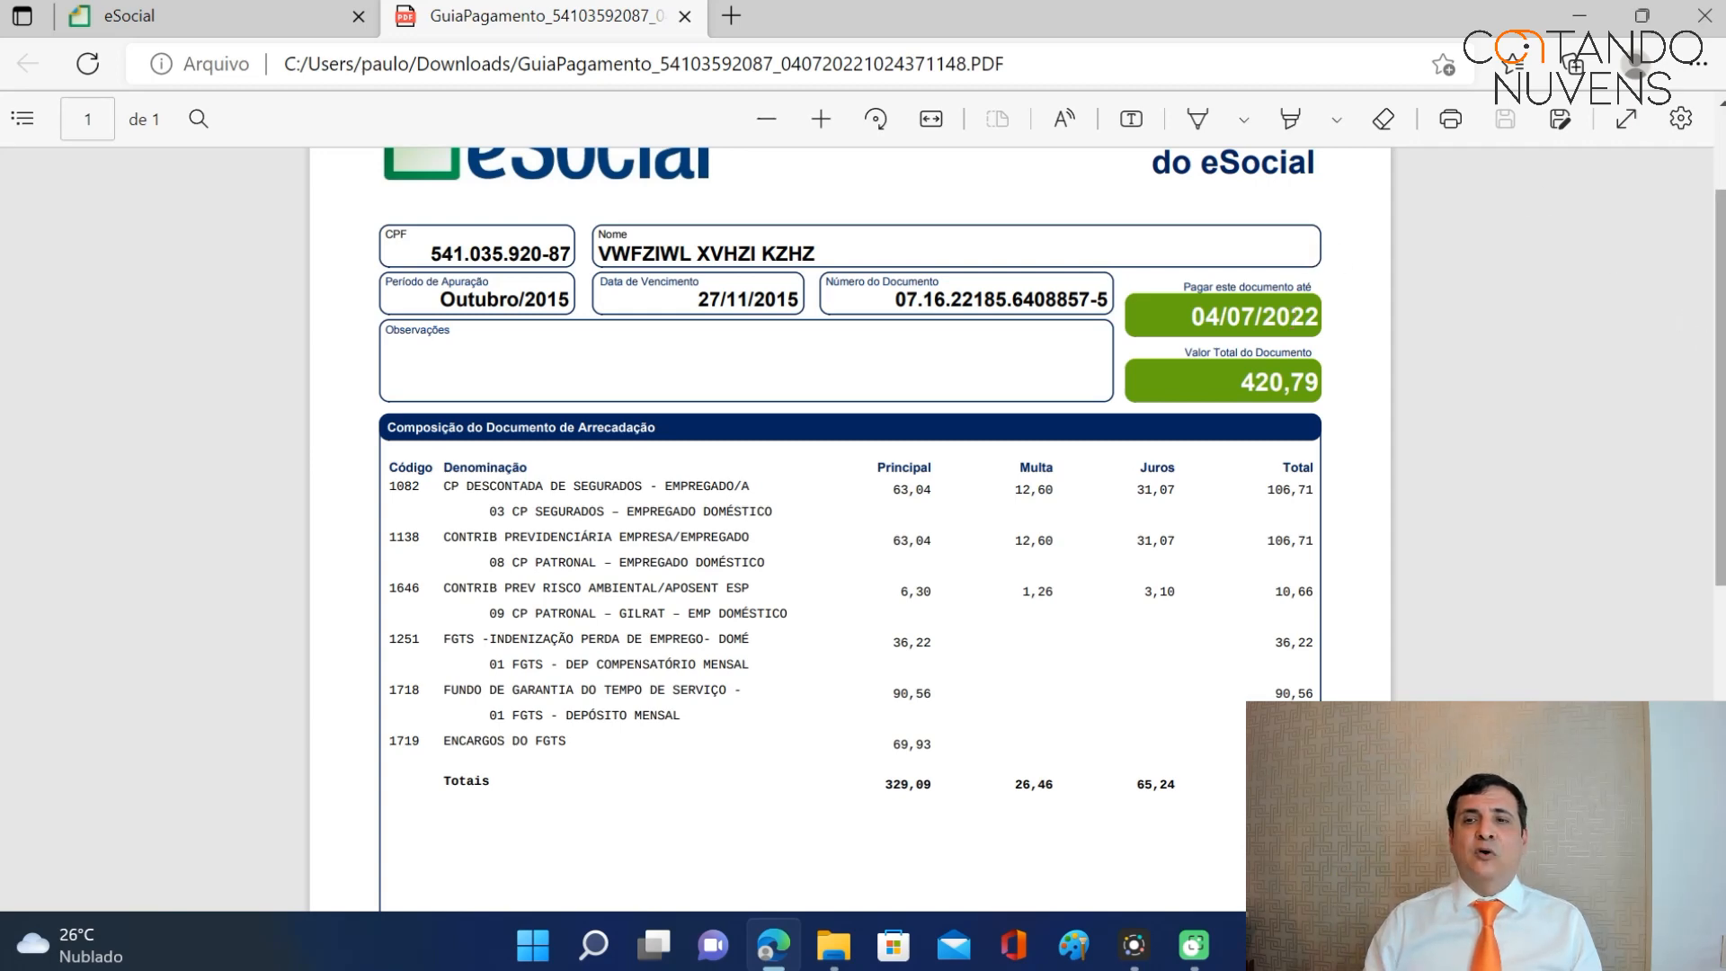
pyautogui.scroll(2, 1709, 344)
pyautogui.scroll(-3, 850, 530)
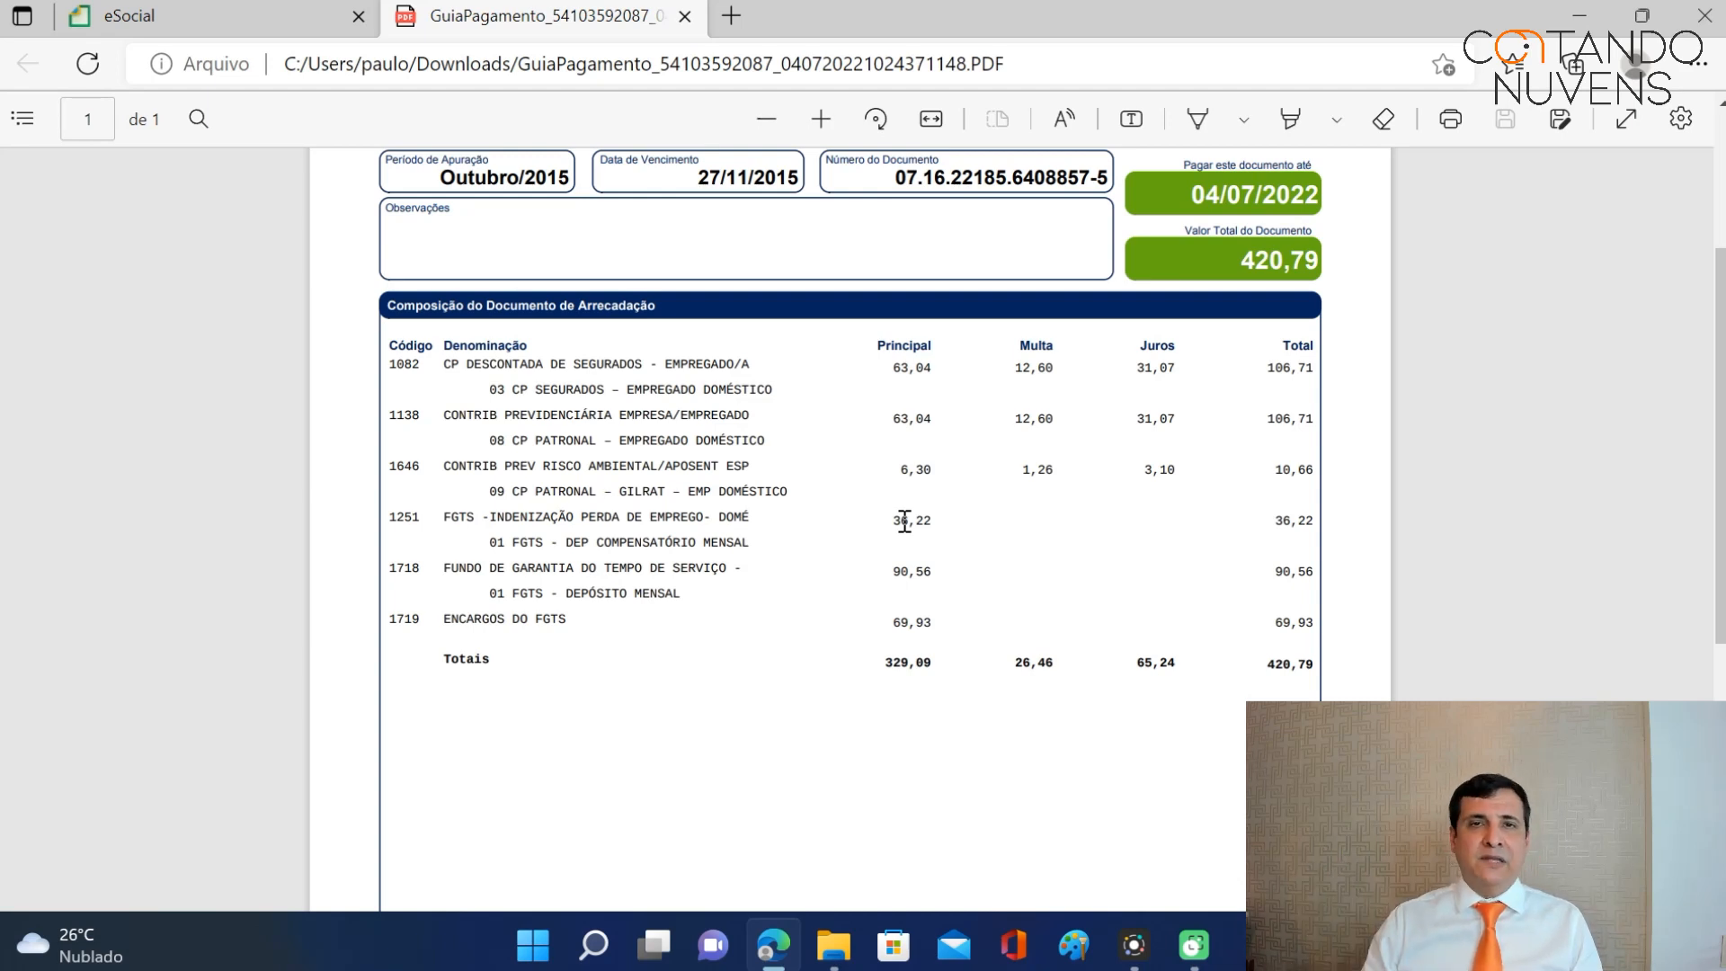
pyautogui.scroll(3, 994, 519)
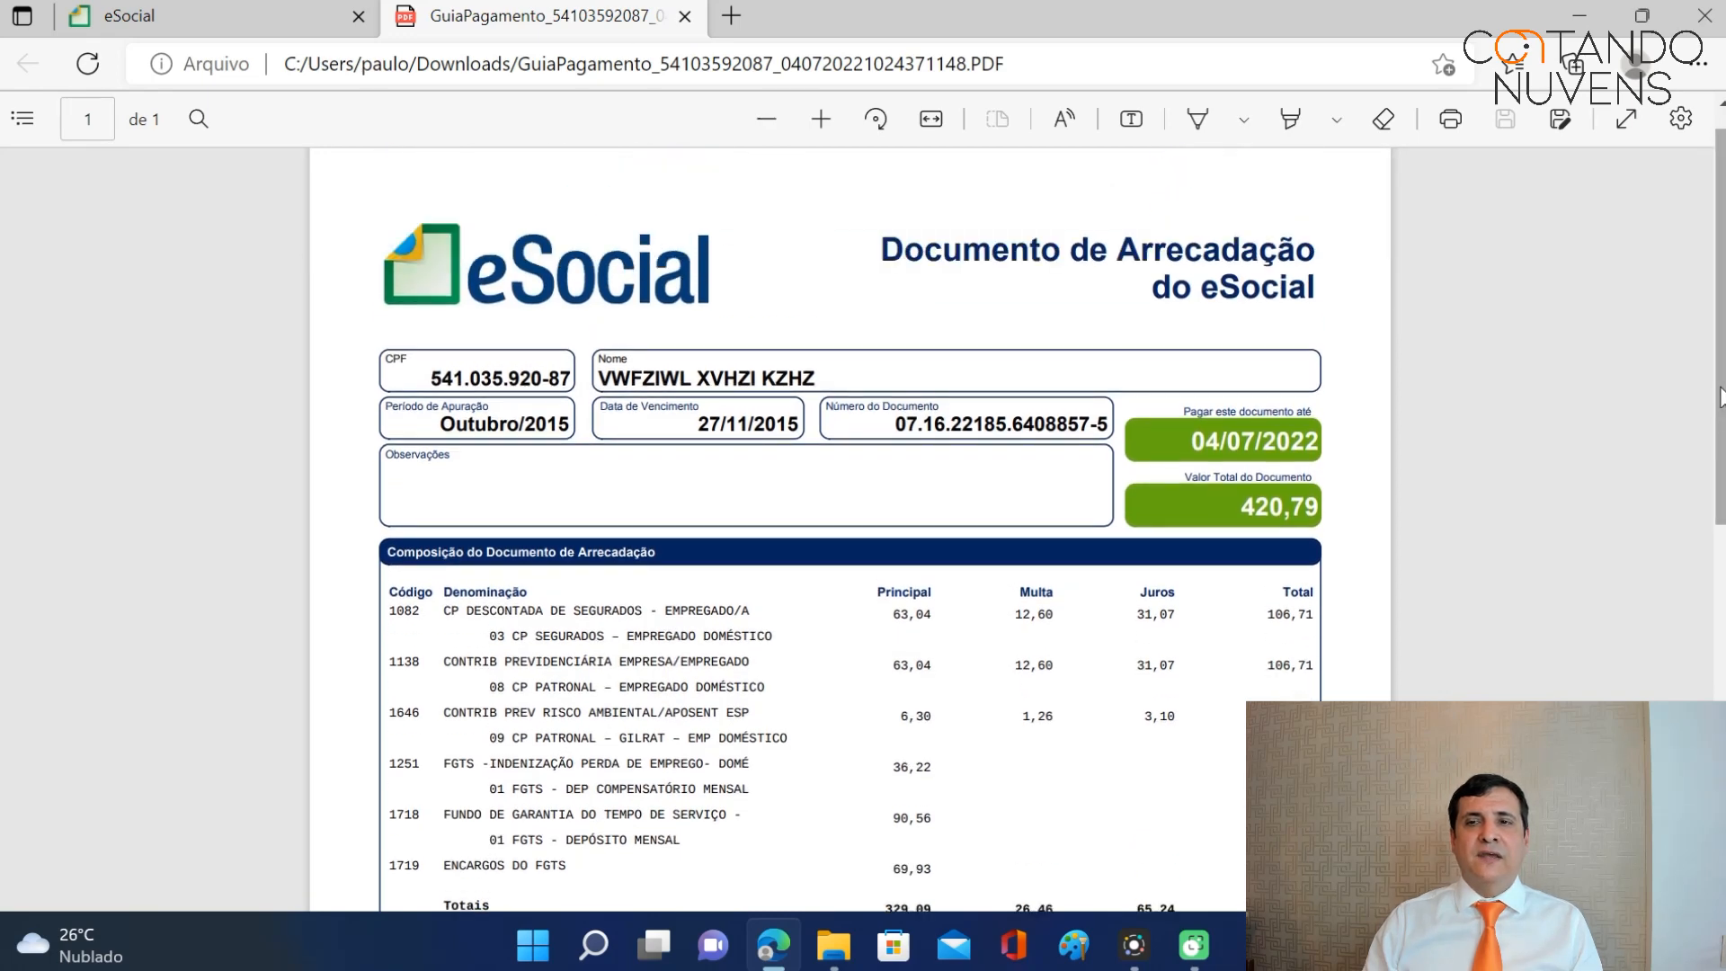
pyautogui.moveTo(1719, 377); pyautogui.dragTo(1719, 741)
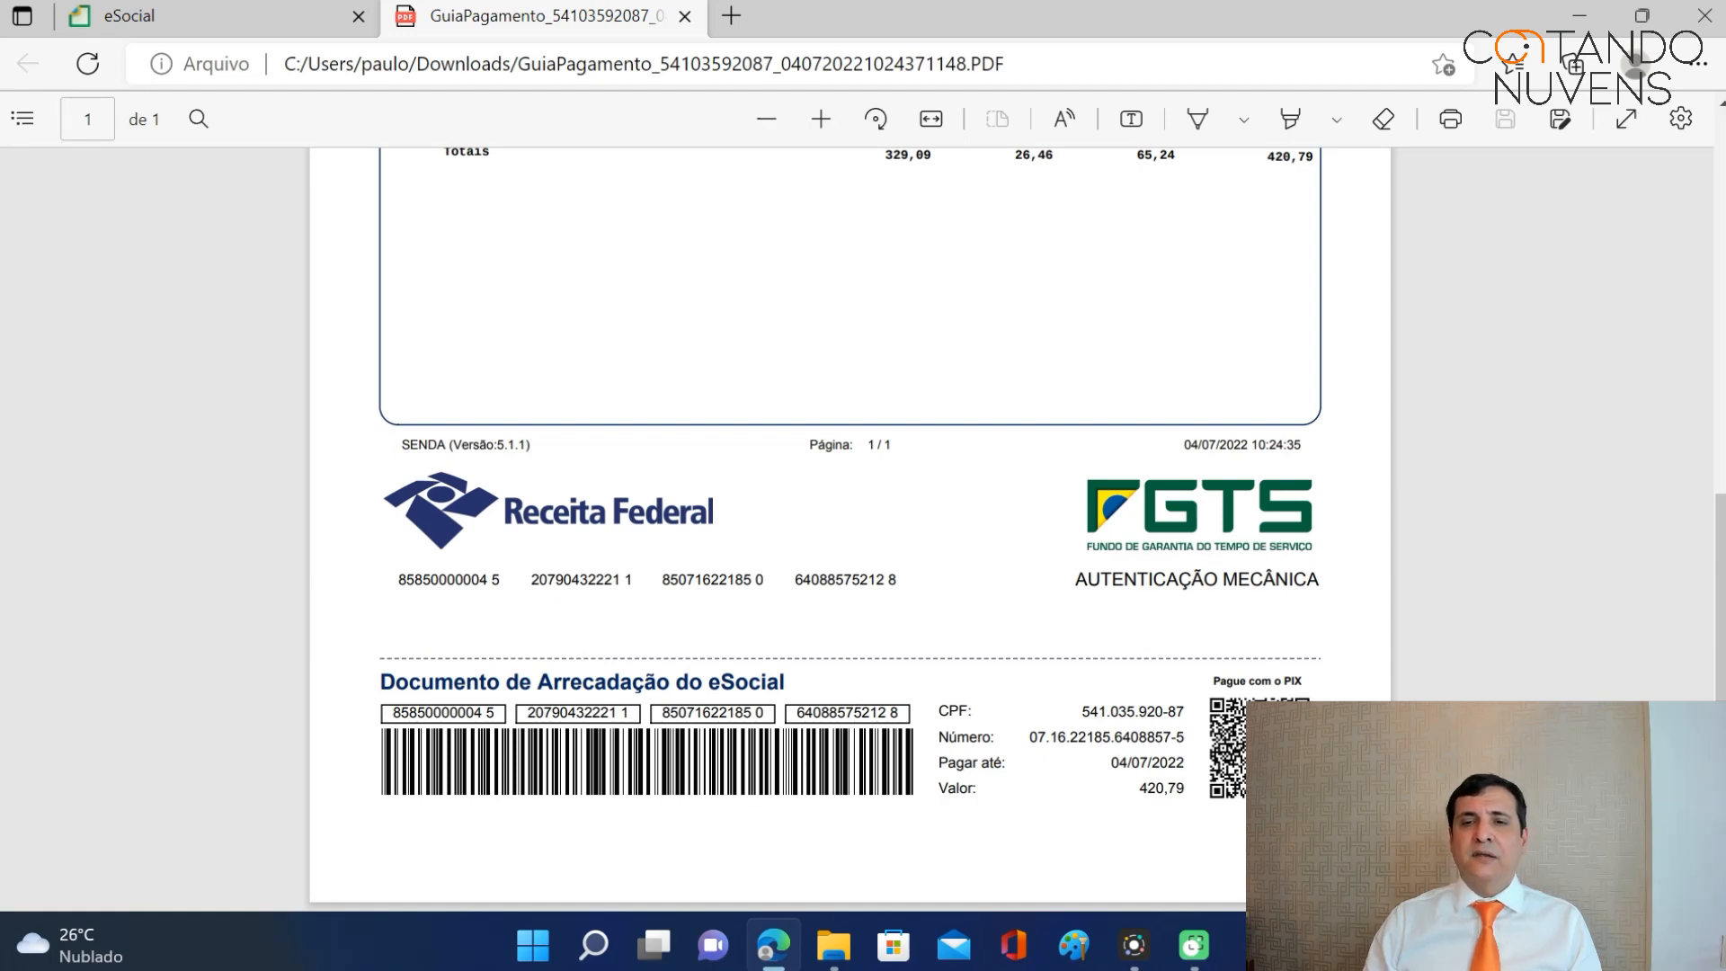
pyautogui.scroll(3, 1717, 593)
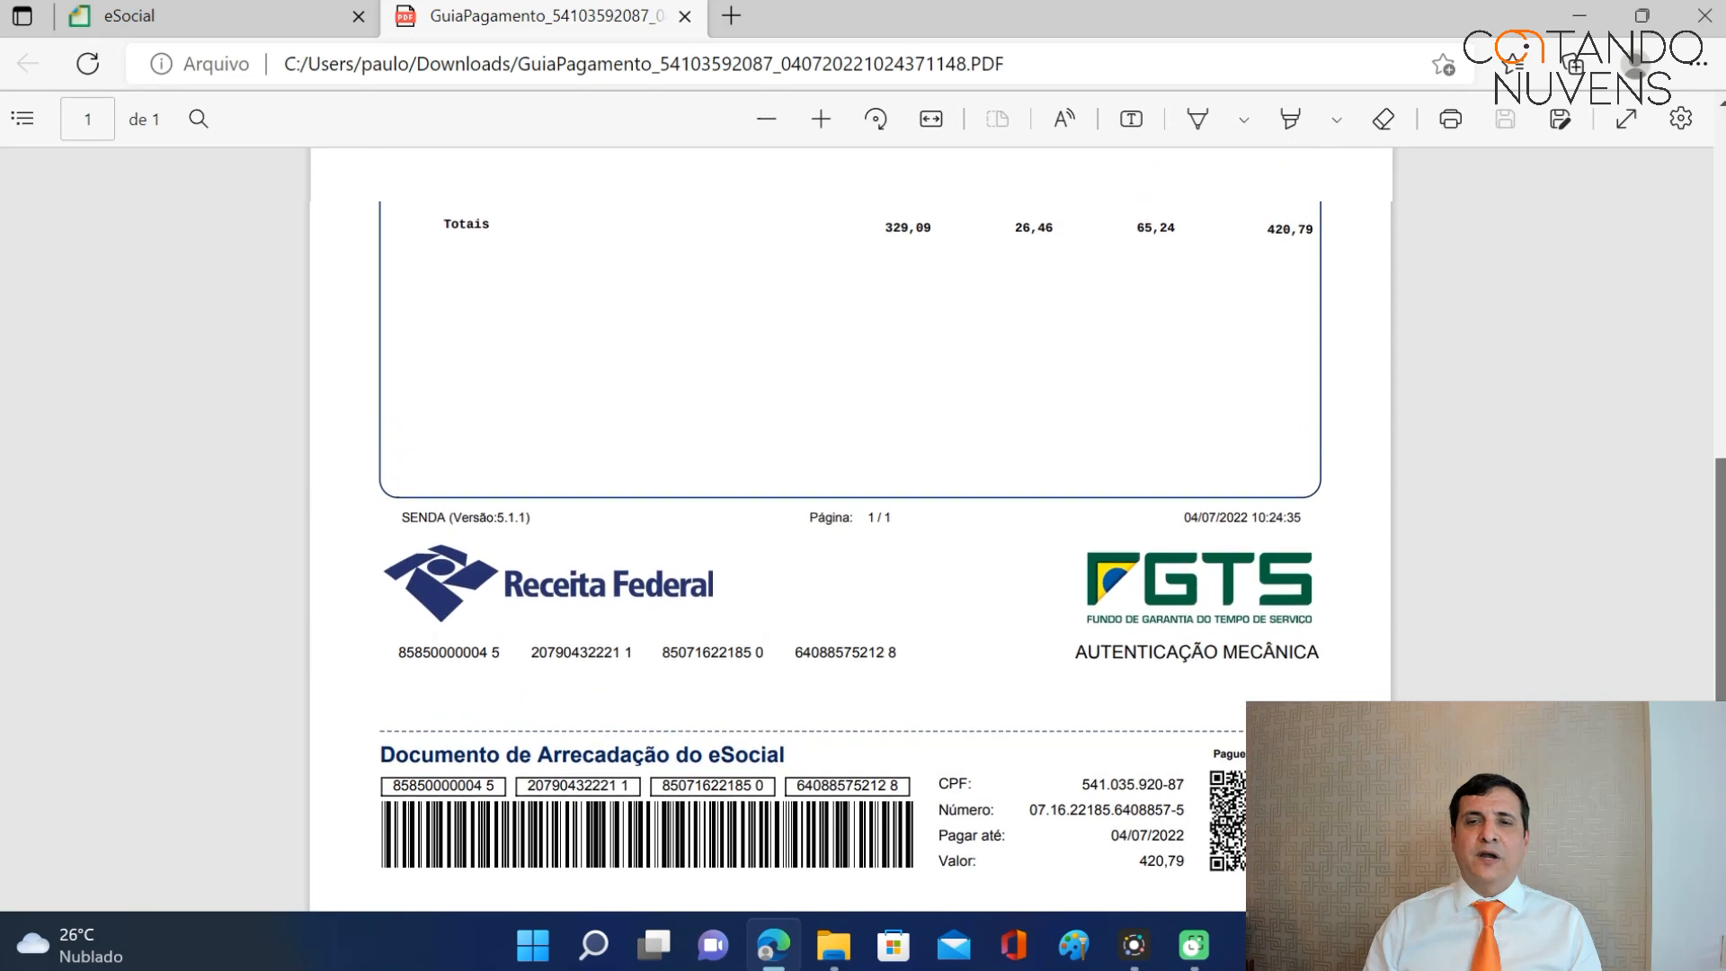
pyautogui.scroll(6, 849, 530)
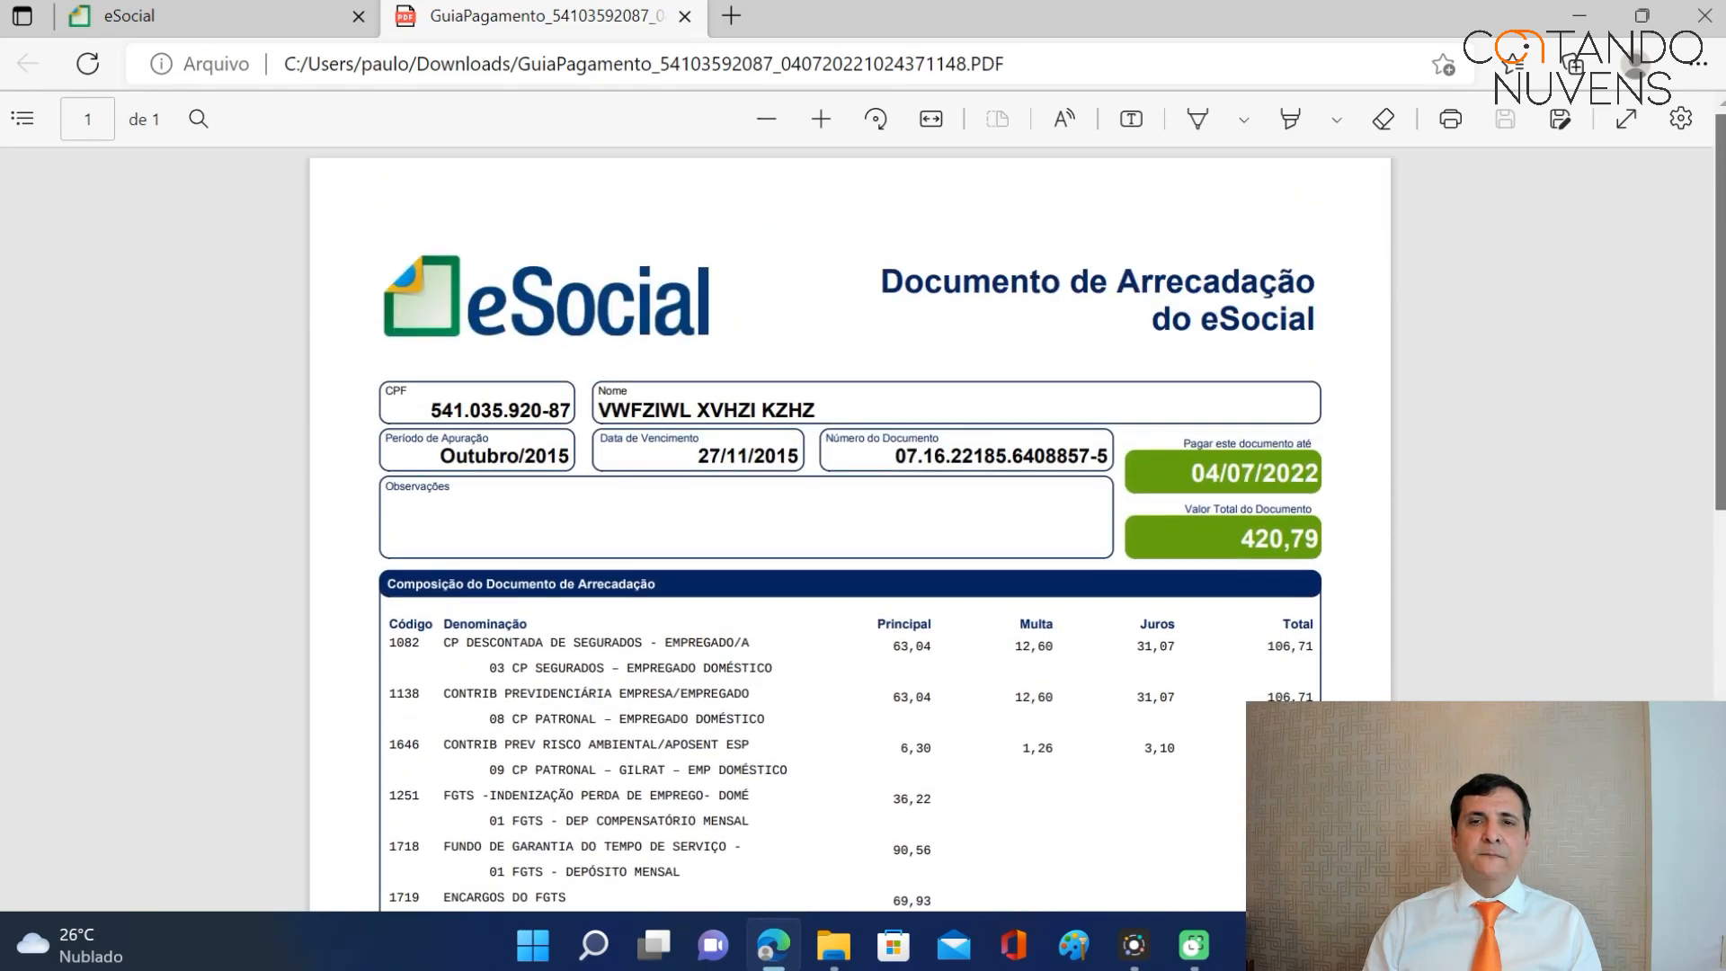
pyautogui.click(164, 16)
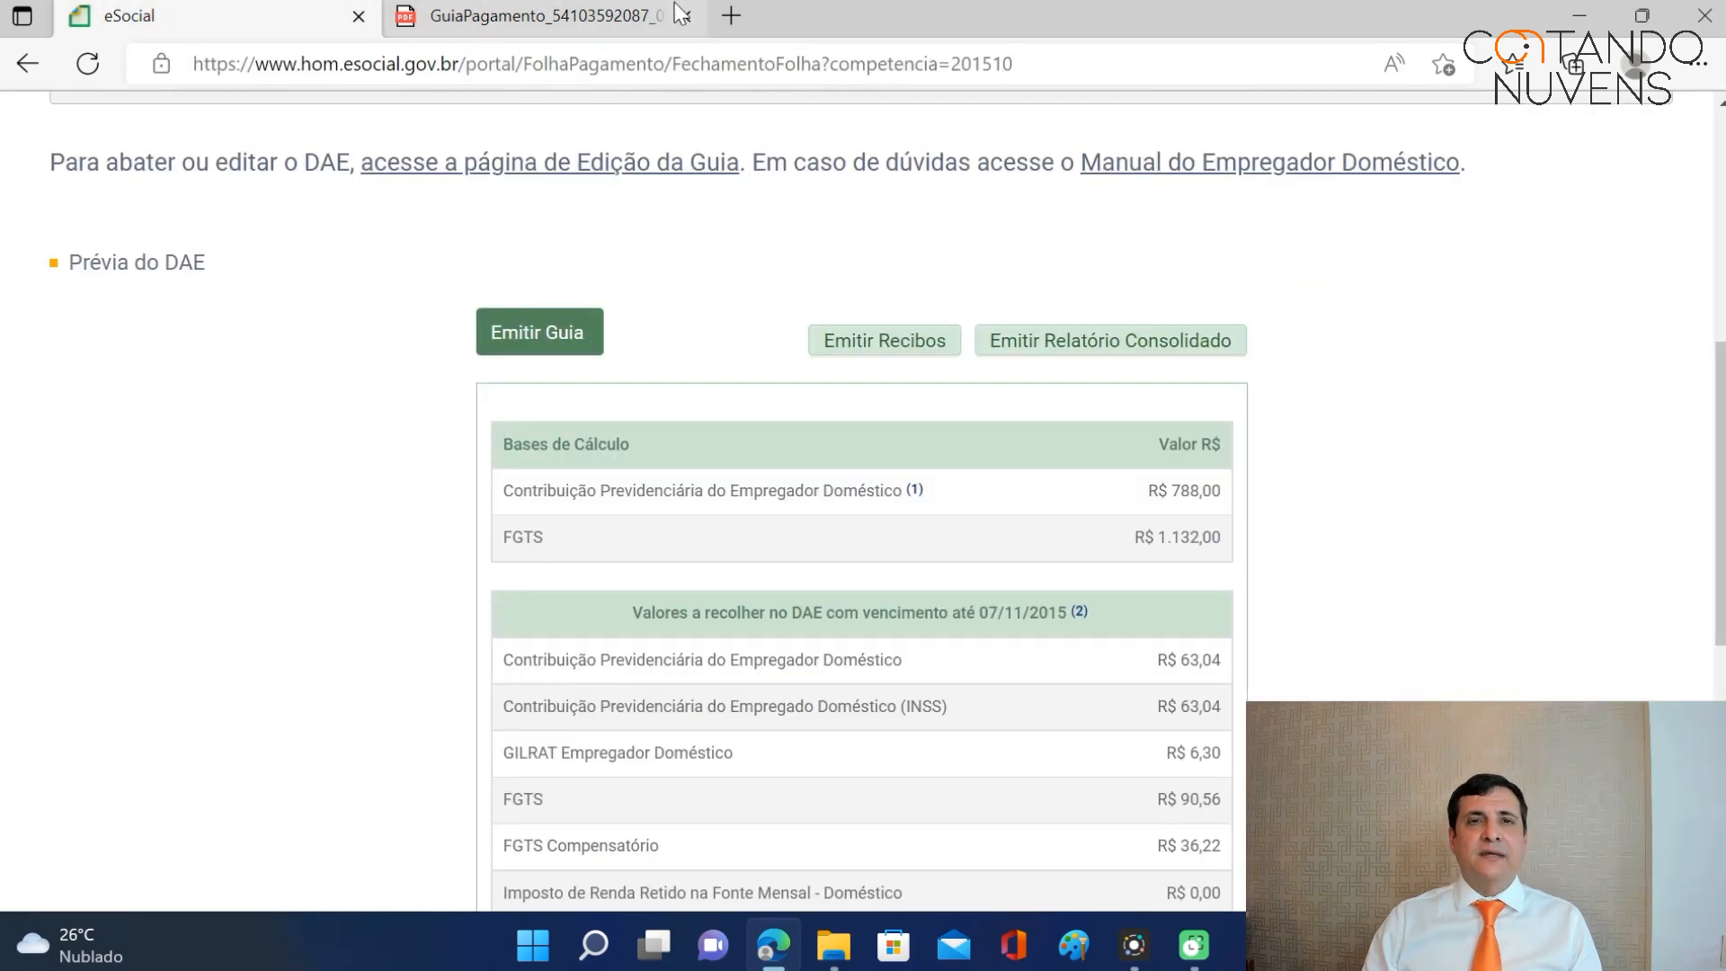
# Generate the October 2015 salary receipts and open the downloaded receipt PDF.
pyautogui.click(912, 347)
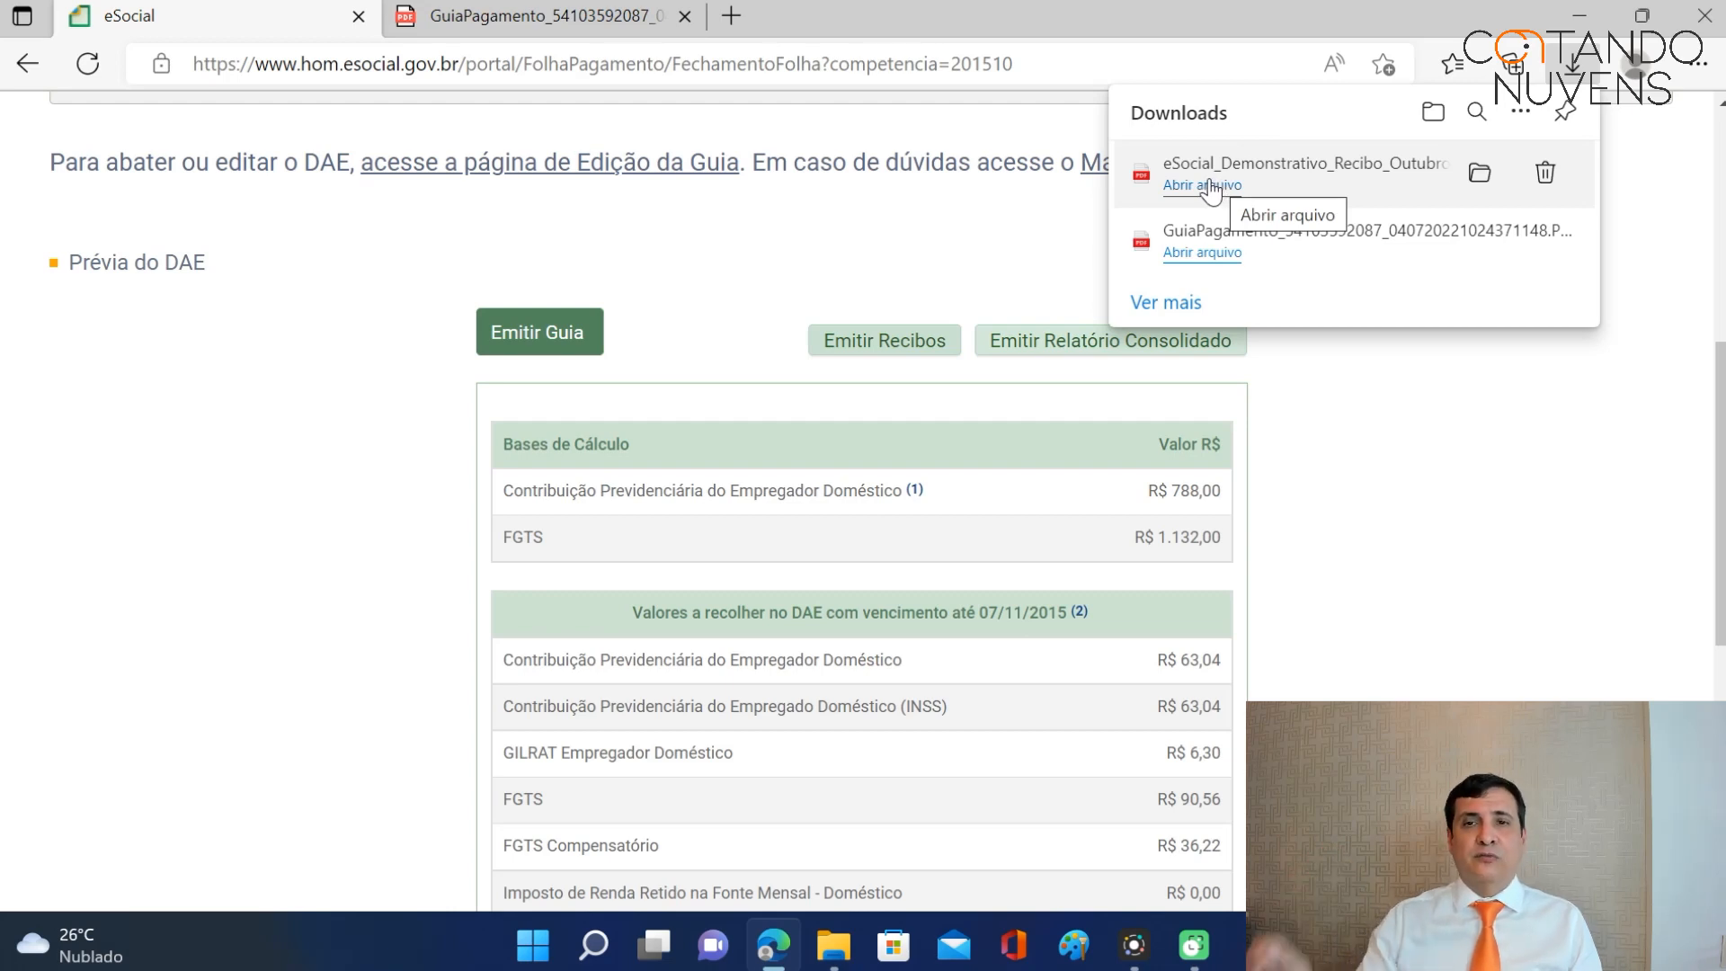
pyautogui.click(1211, 185)
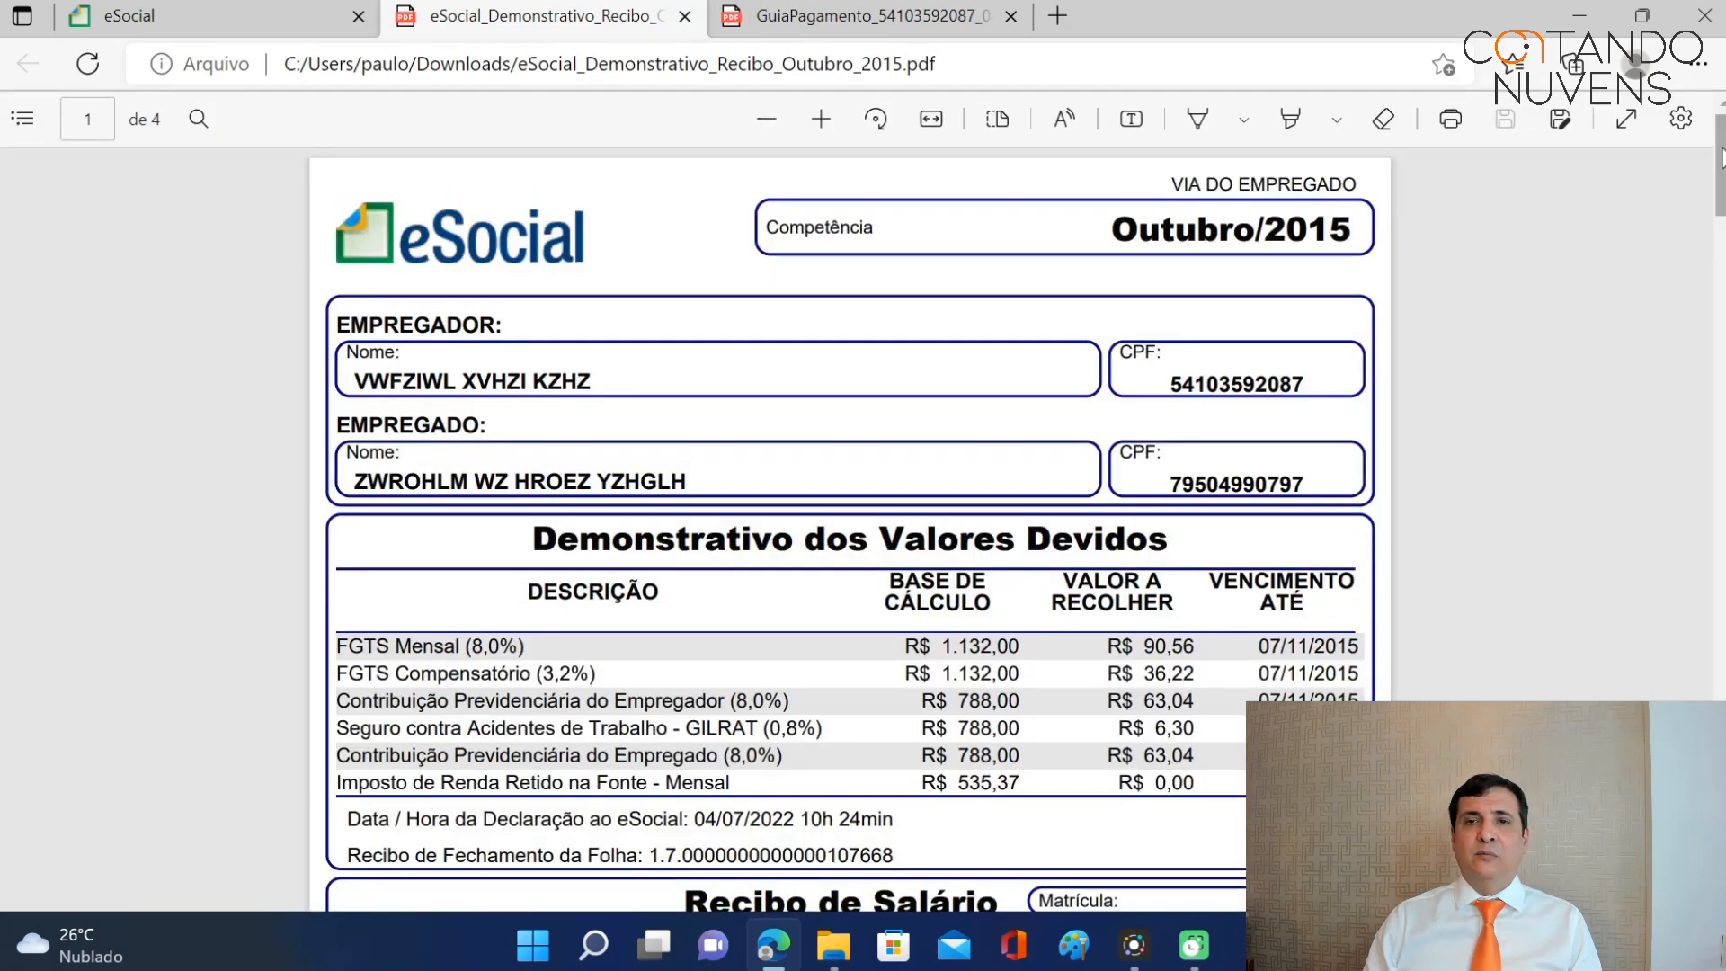
pyautogui.scroll(-2, 850, 530)
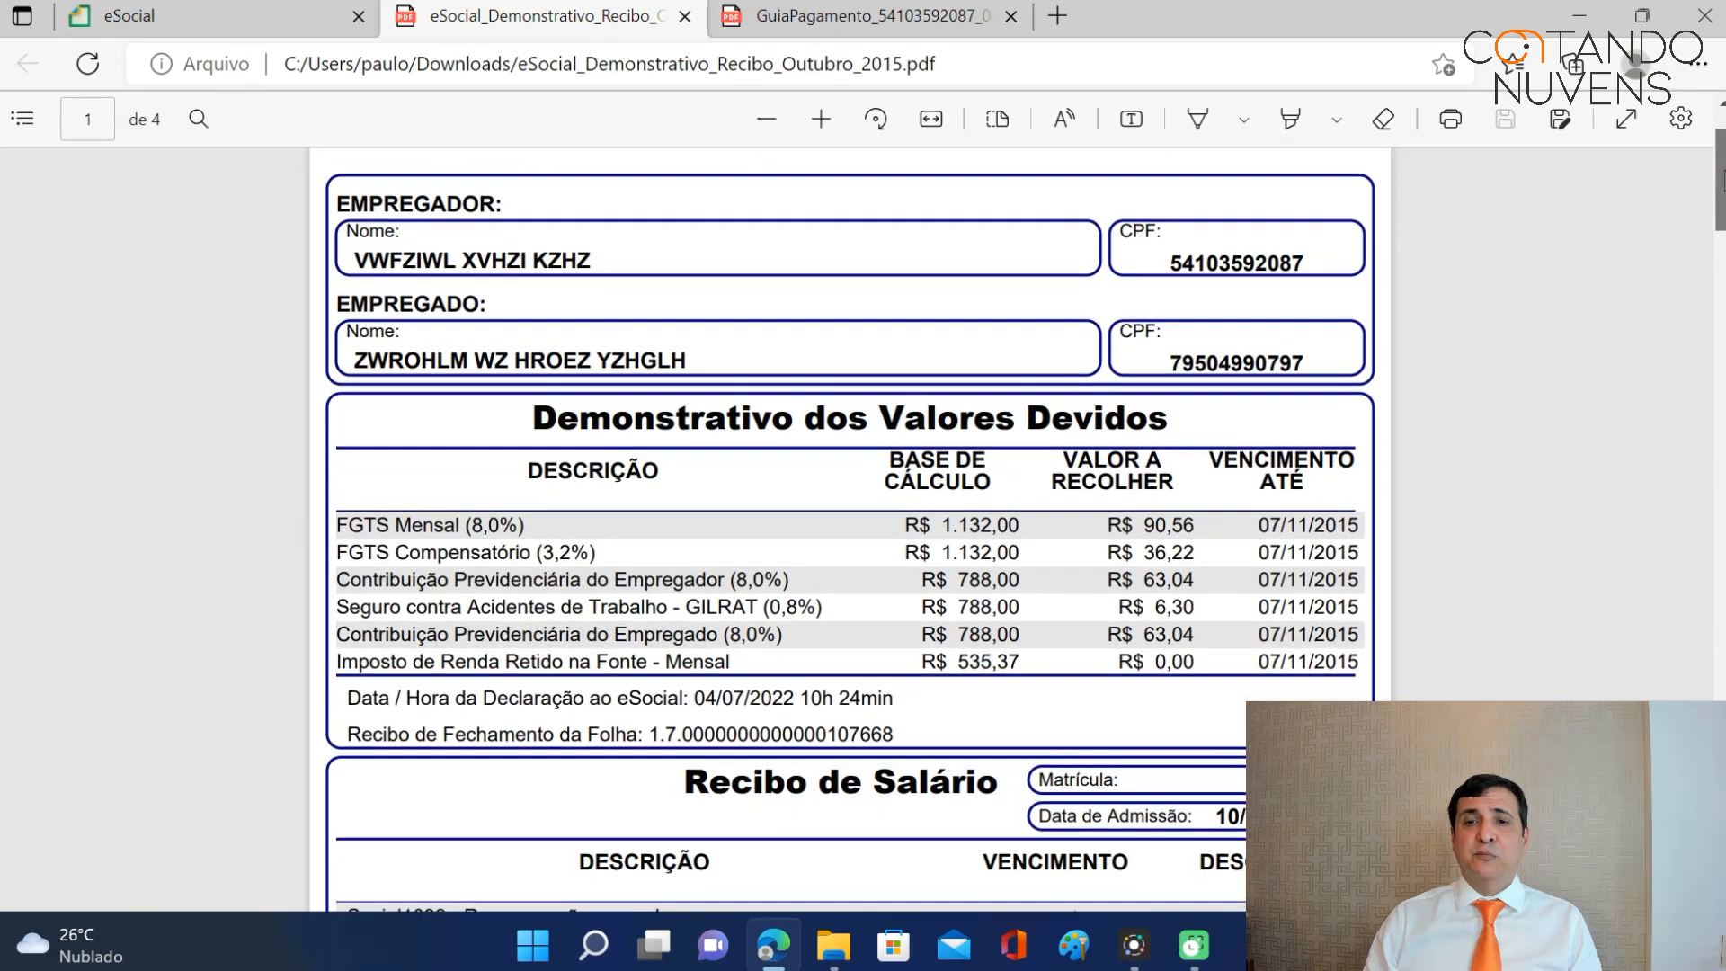
pyautogui.scroll(-1, 849, 530)
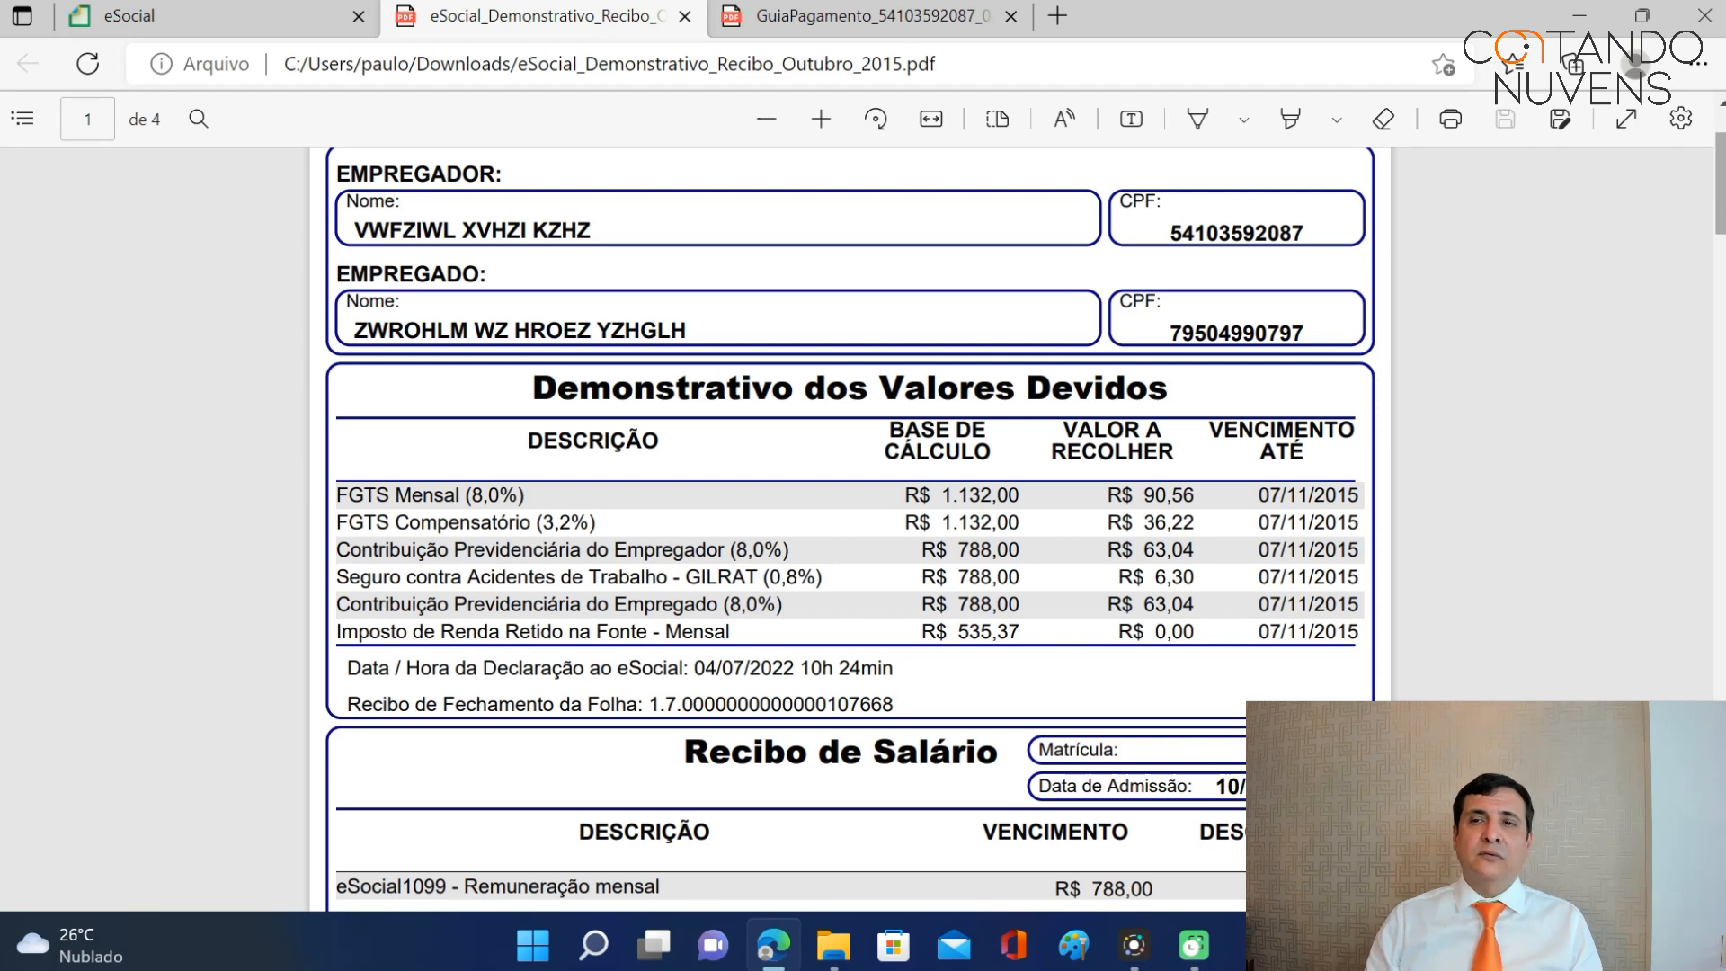
pyautogui.scroll(-3, 1719, 184)
pyautogui.scroll(-1, 1583, 193)
pyautogui.scroll(8, 1583, 193)
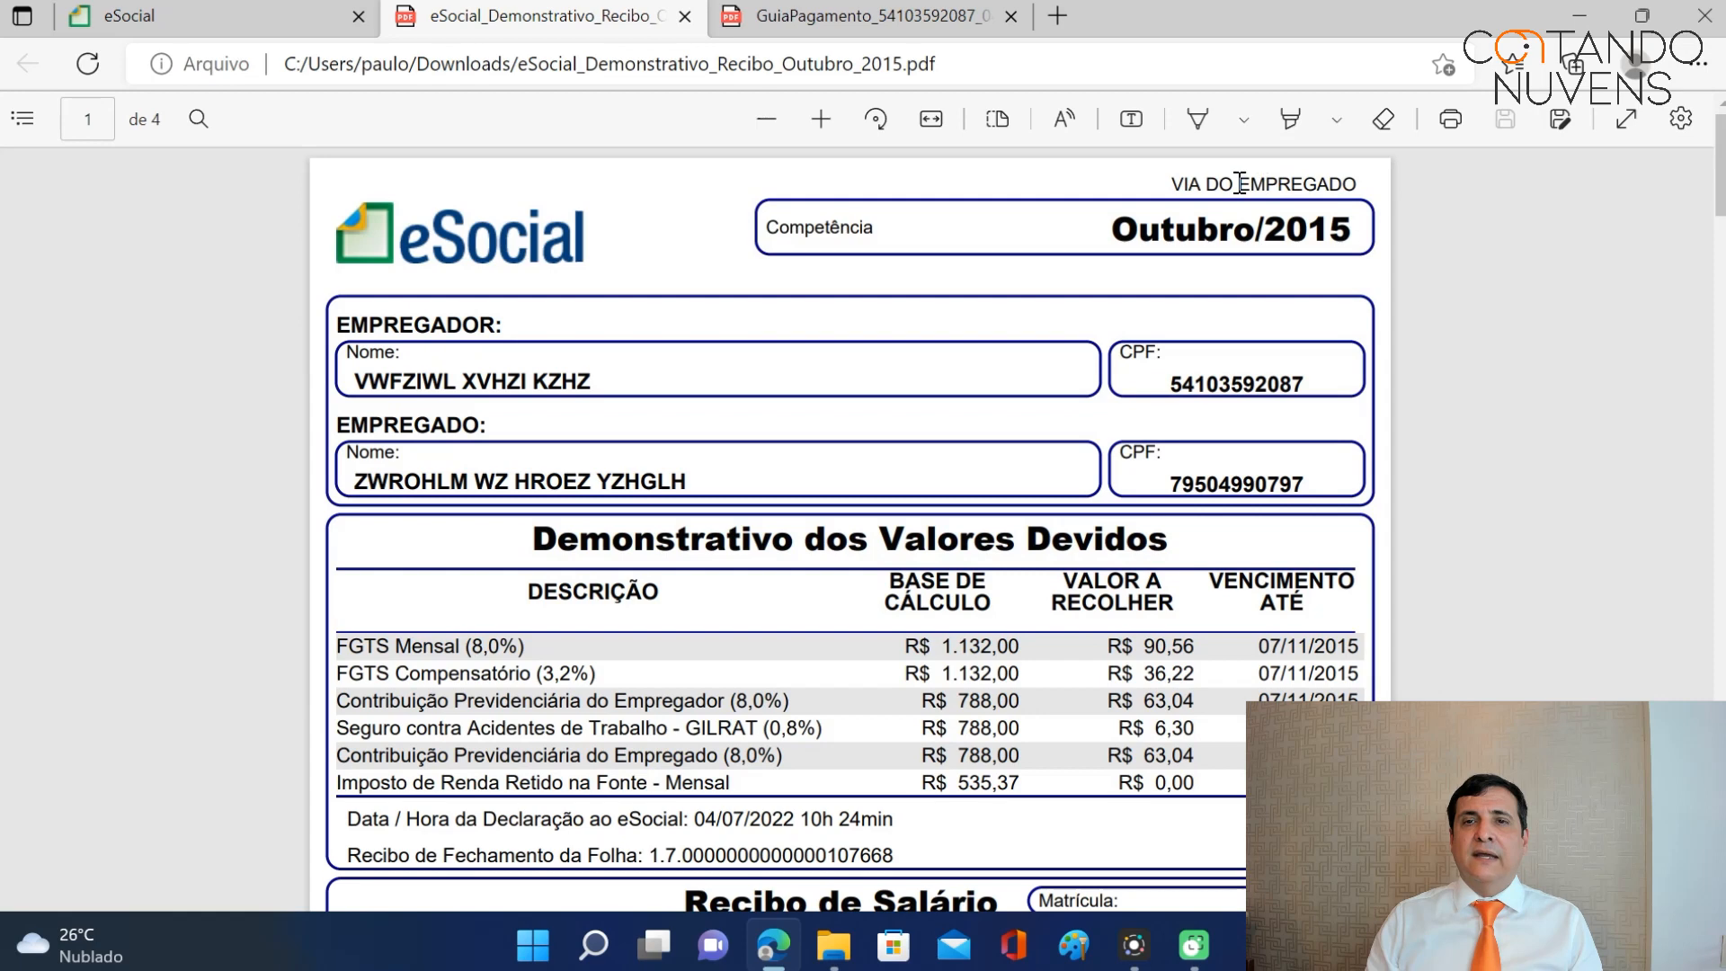
pyautogui.moveTo(1167, 184); pyautogui.dragTo(1366, 187)
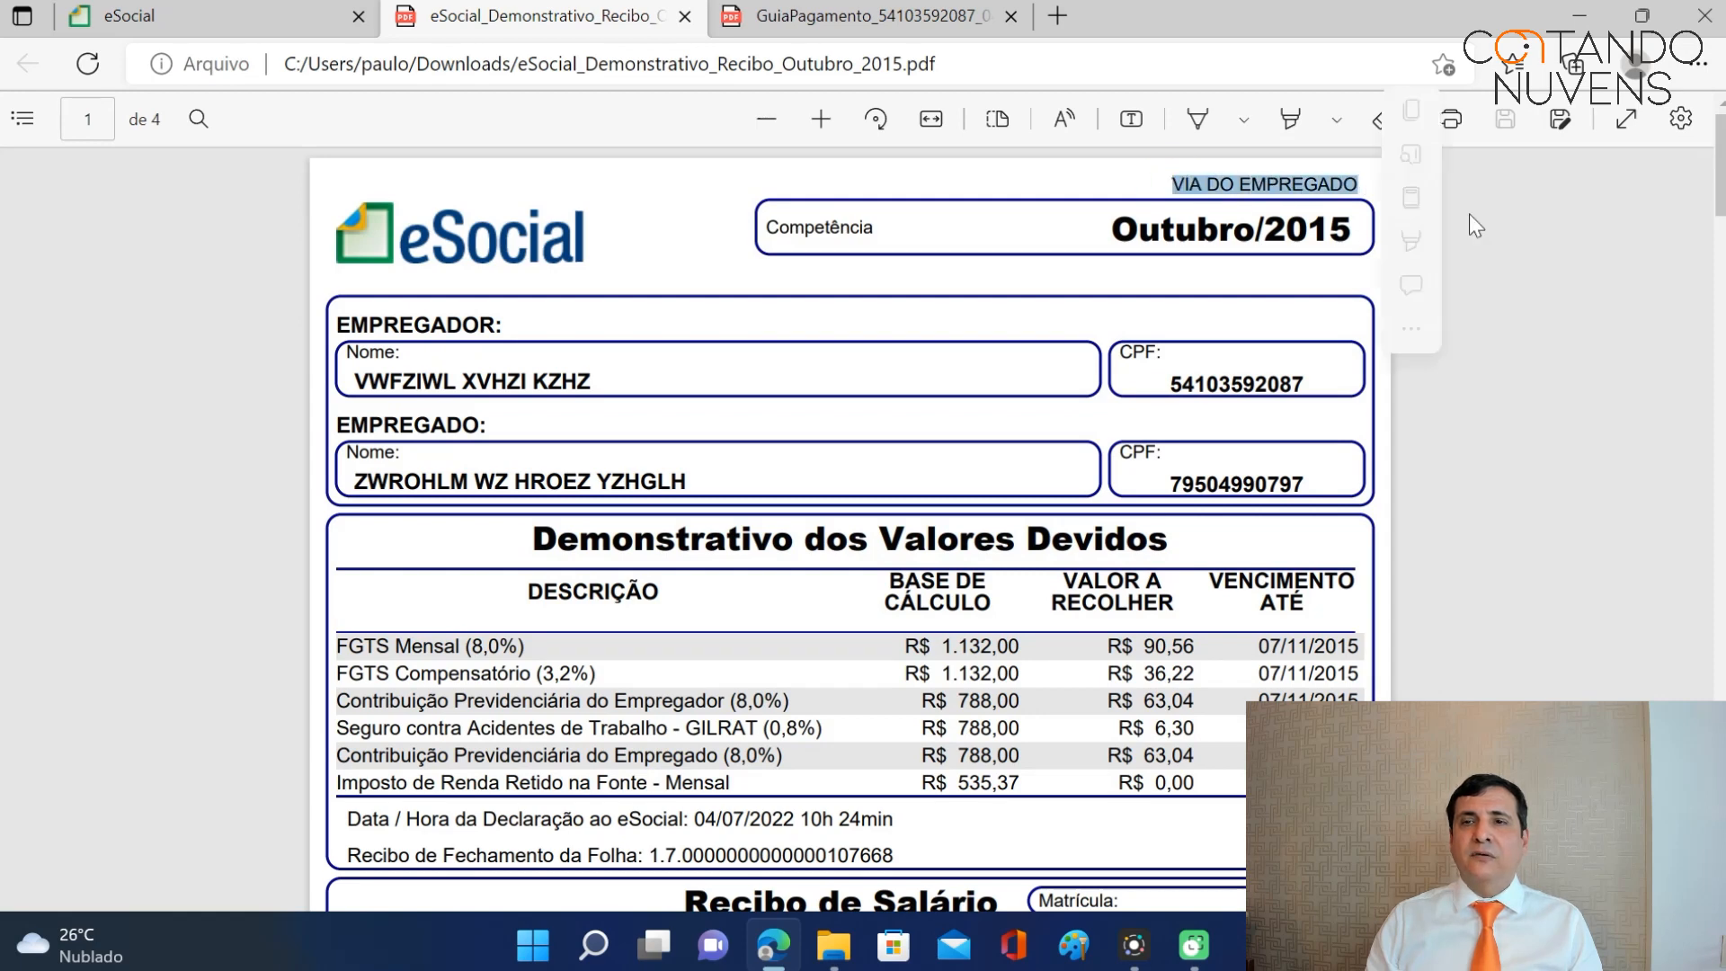
# Scroll through all four receipt pages, including the R$ 344,00 13º salário advance receipt.
pyautogui.moveTo(1721, 164); pyautogui.dragTo(1722, 163)
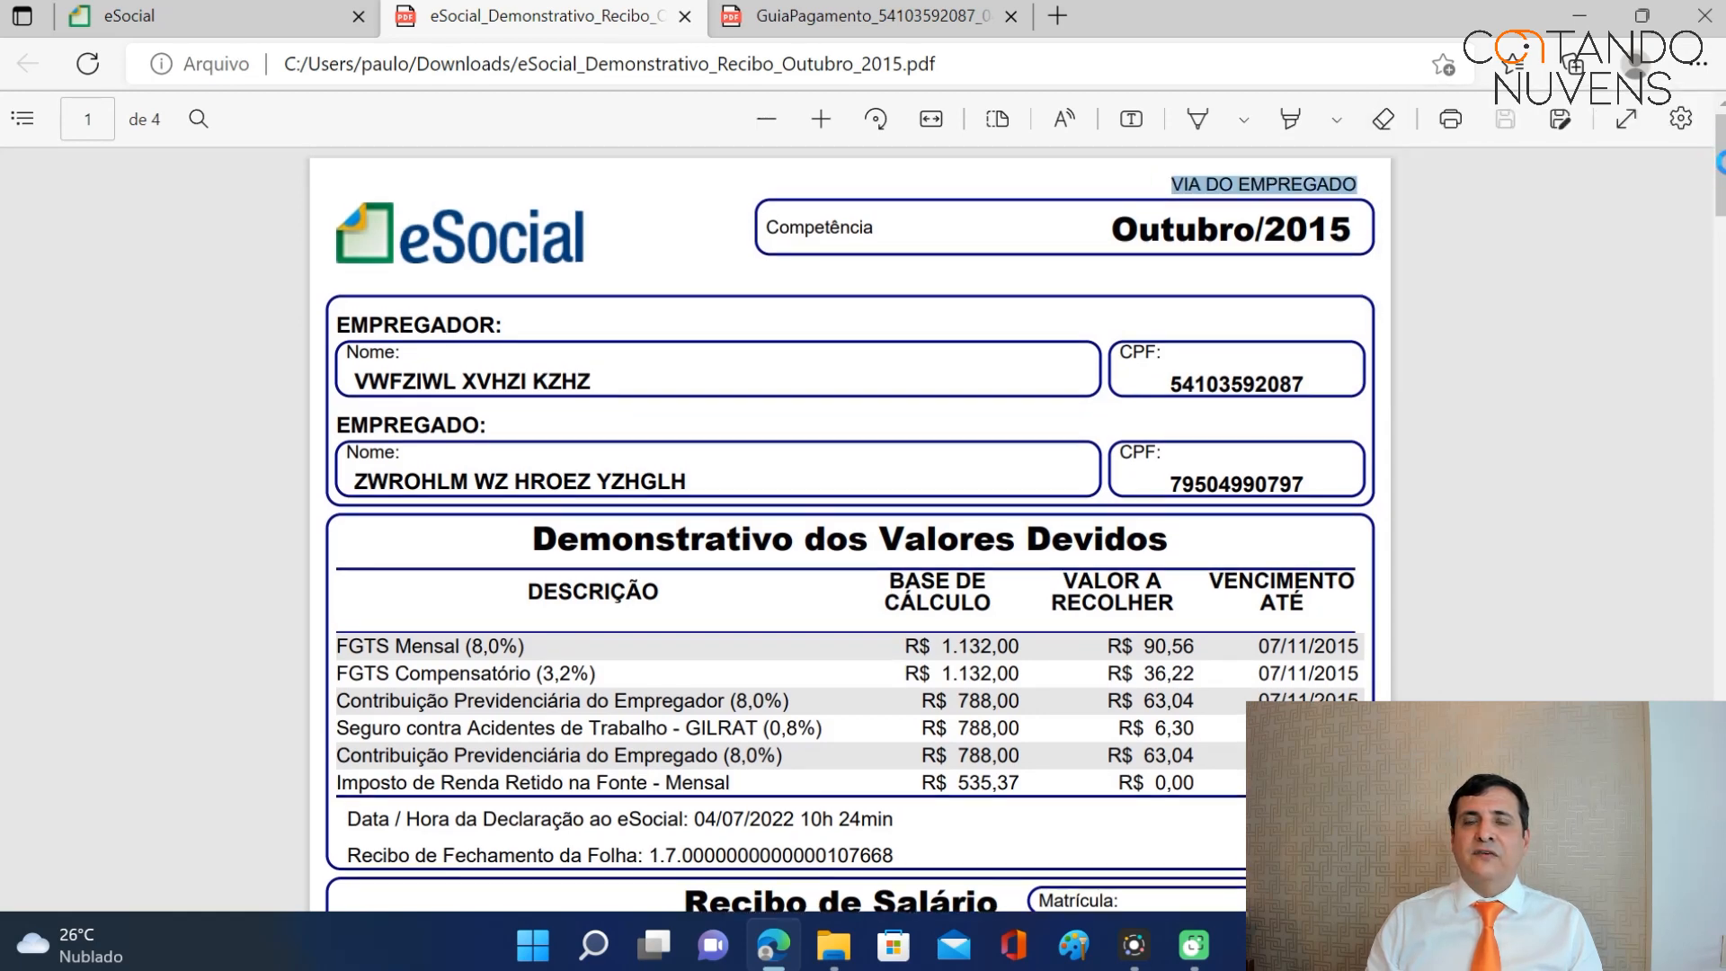
pyautogui.scroll(-7, 602, 443)
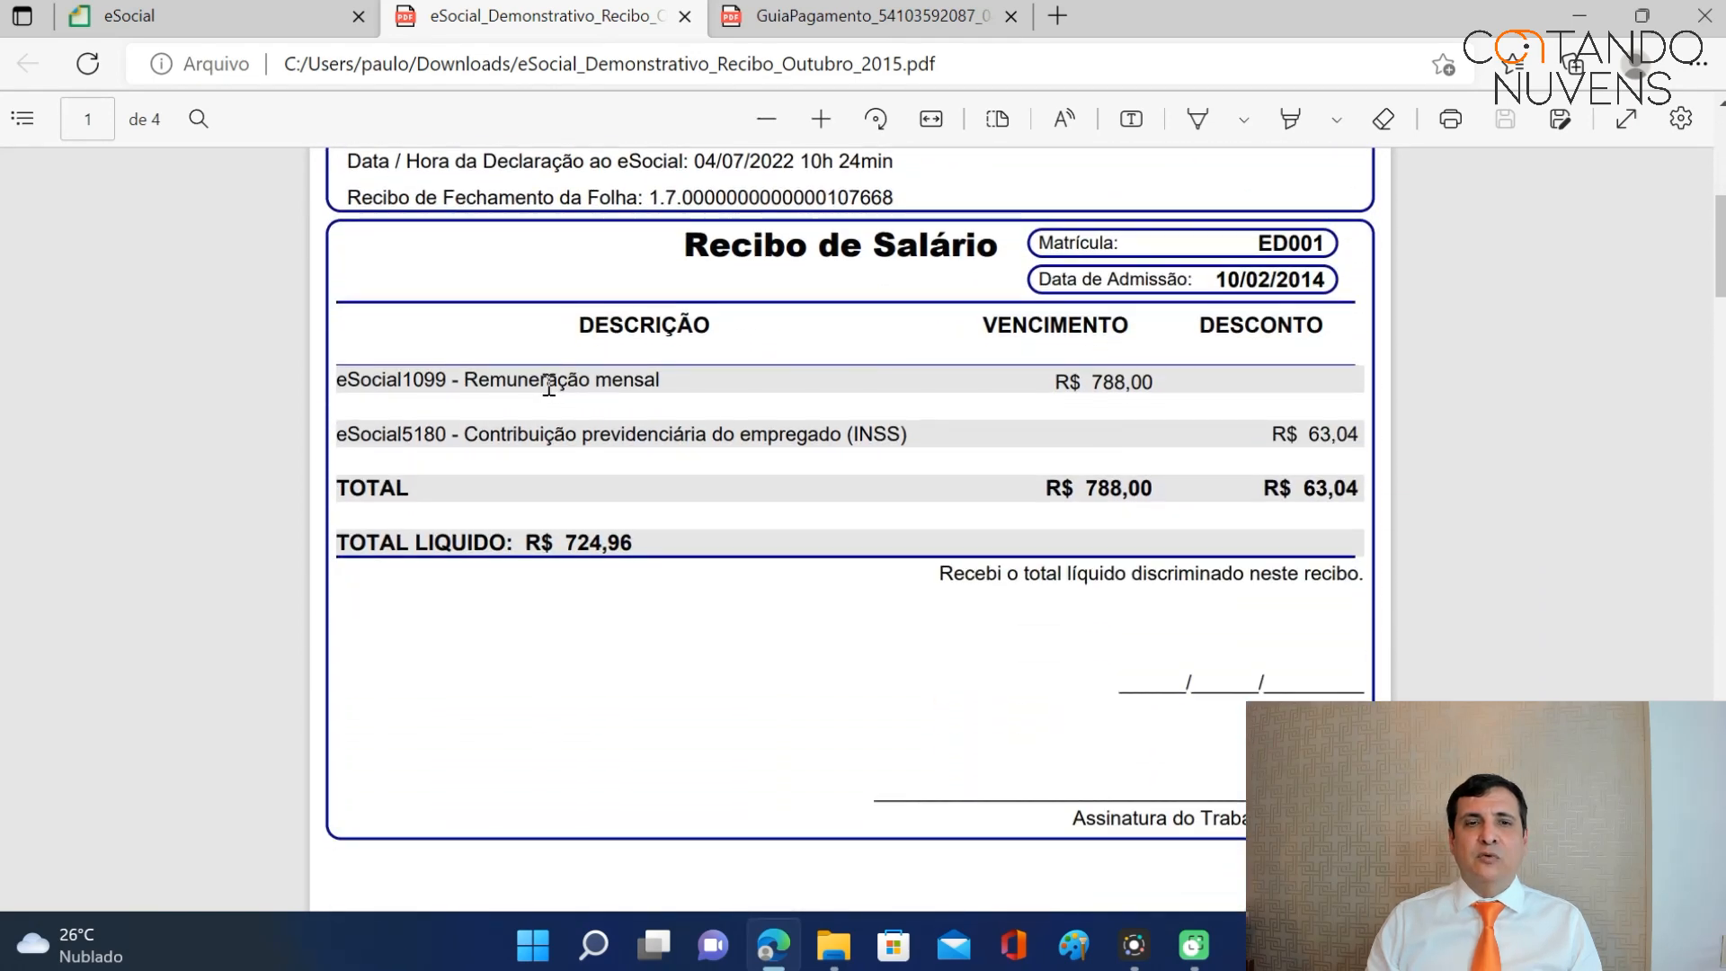
pyautogui.moveTo(1720, 261); pyautogui.dragTo(1720, 375)
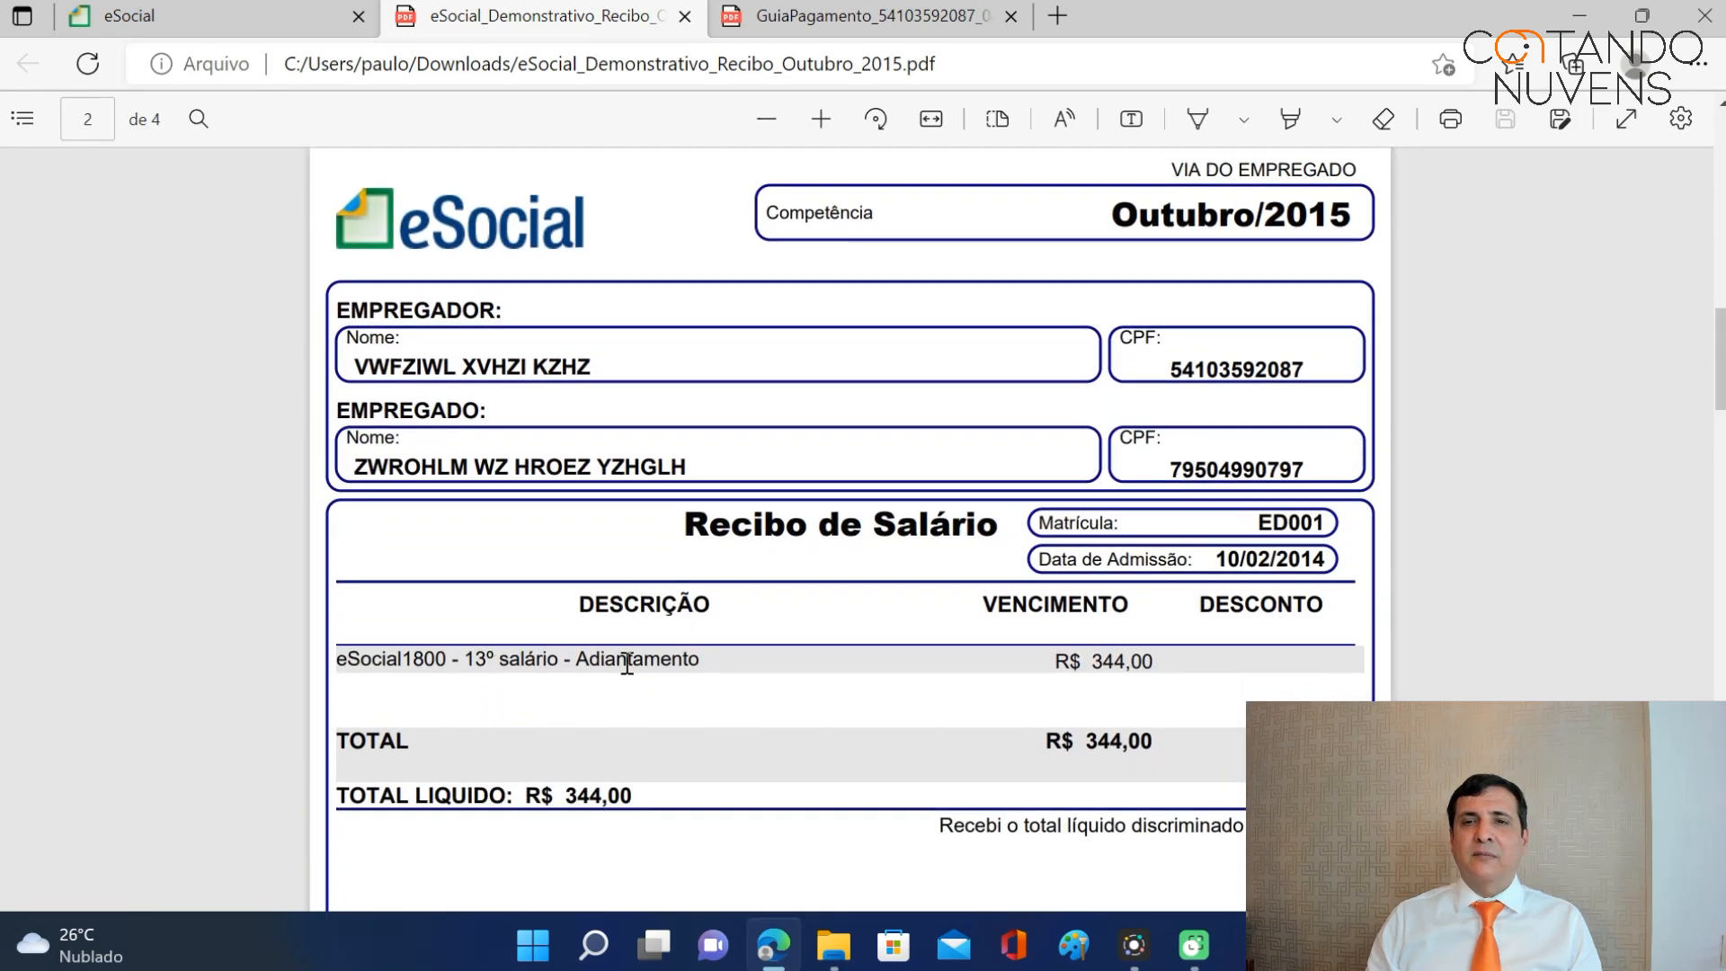
pyautogui.moveTo(1721, 370); pyautogui.dragTo(1721, 362)
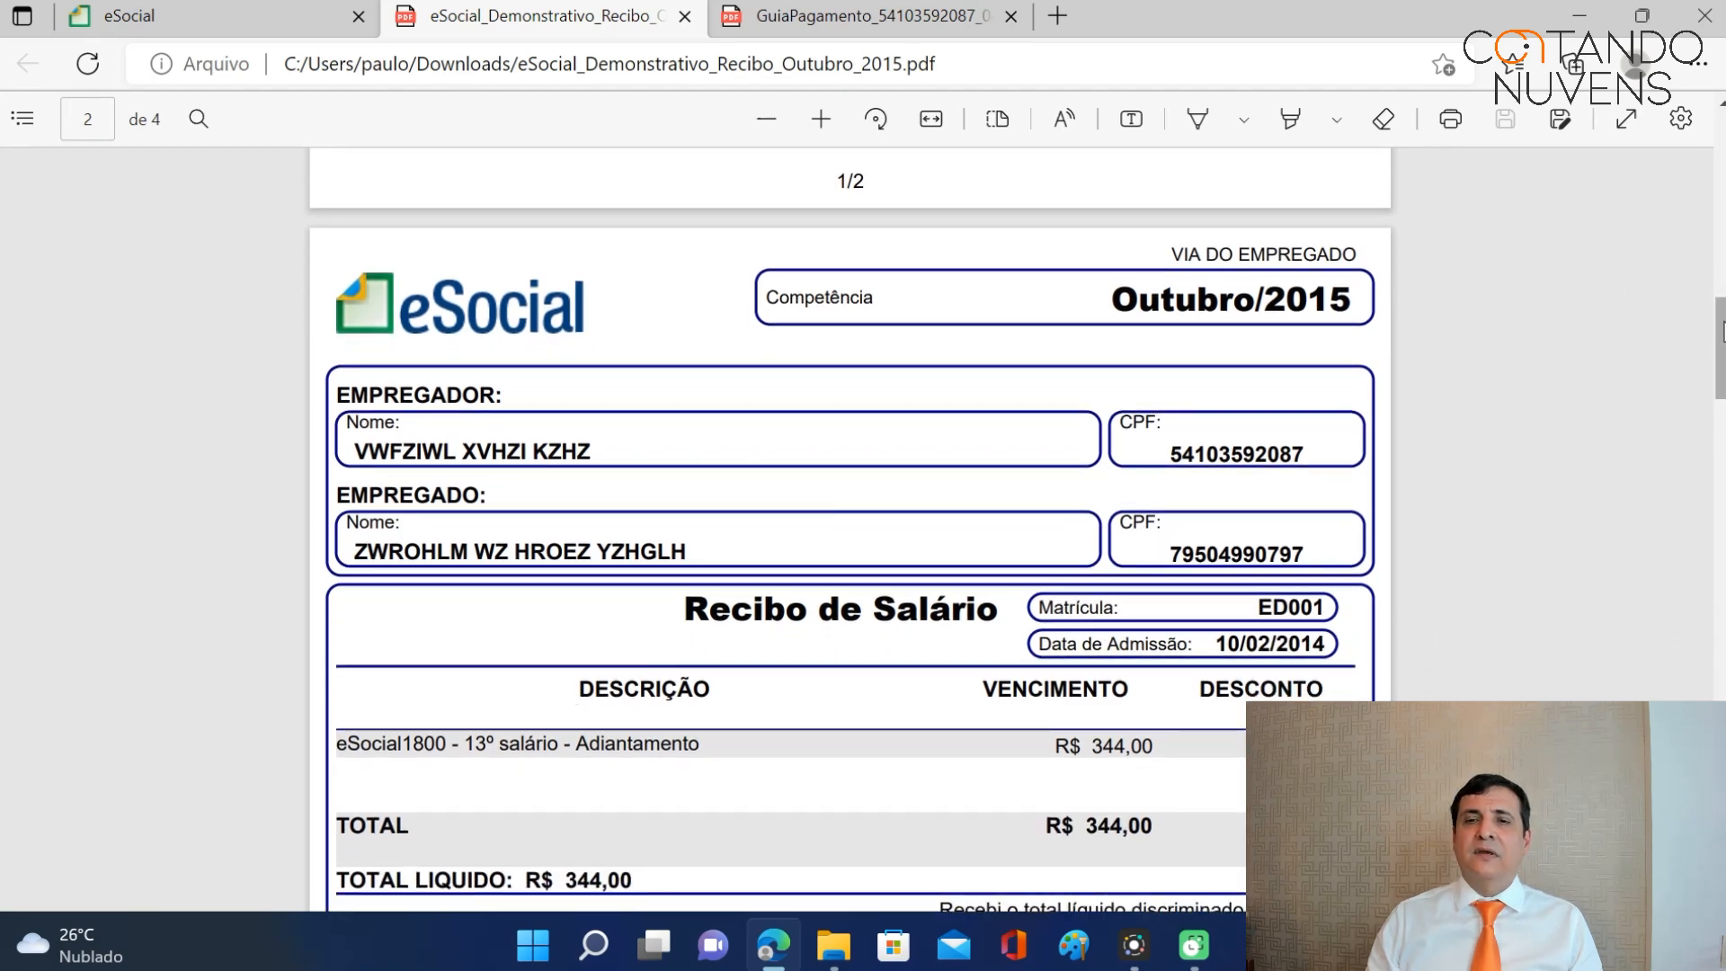
pyautogui.scroll(-7, 1700, 299)
pyautogui.scroll(-1, 850, 530)
pyautogui.scroll(8, 849, 530)
pyautogui.scroll(-6, 850, 532)
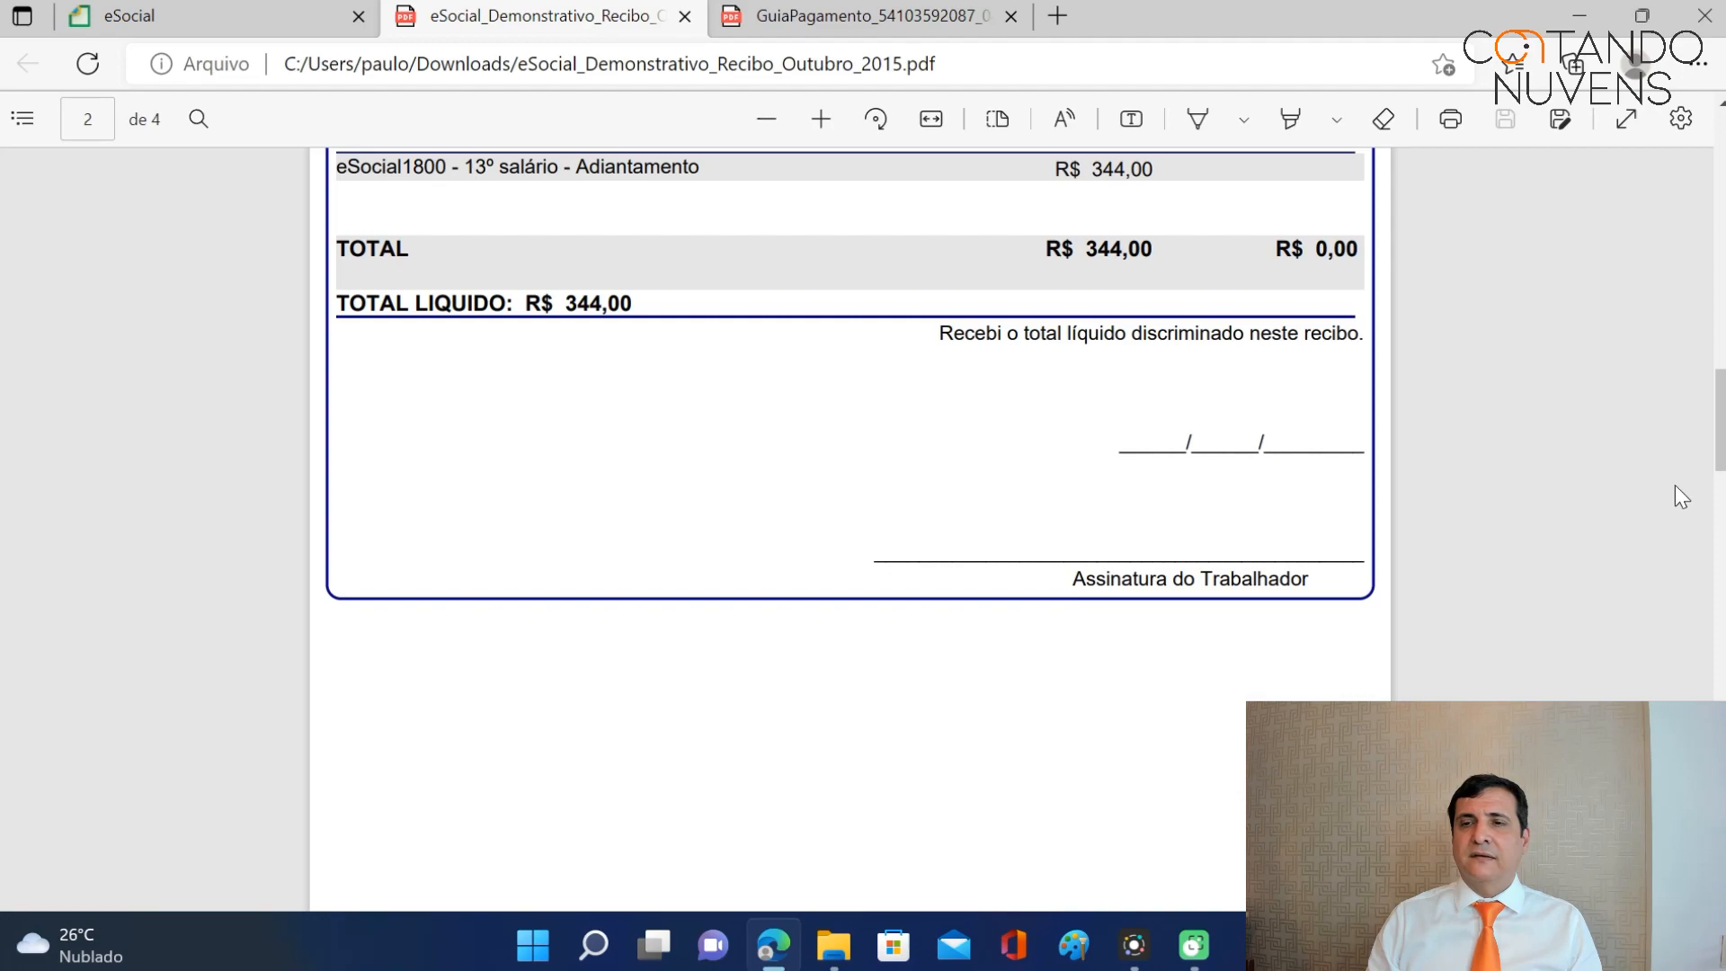
pyautogui.scroll(-10, 1681, 495)
pyautogui.scroll(1, 849, 530)
pyautogui.scroll(-15, 850, 531)
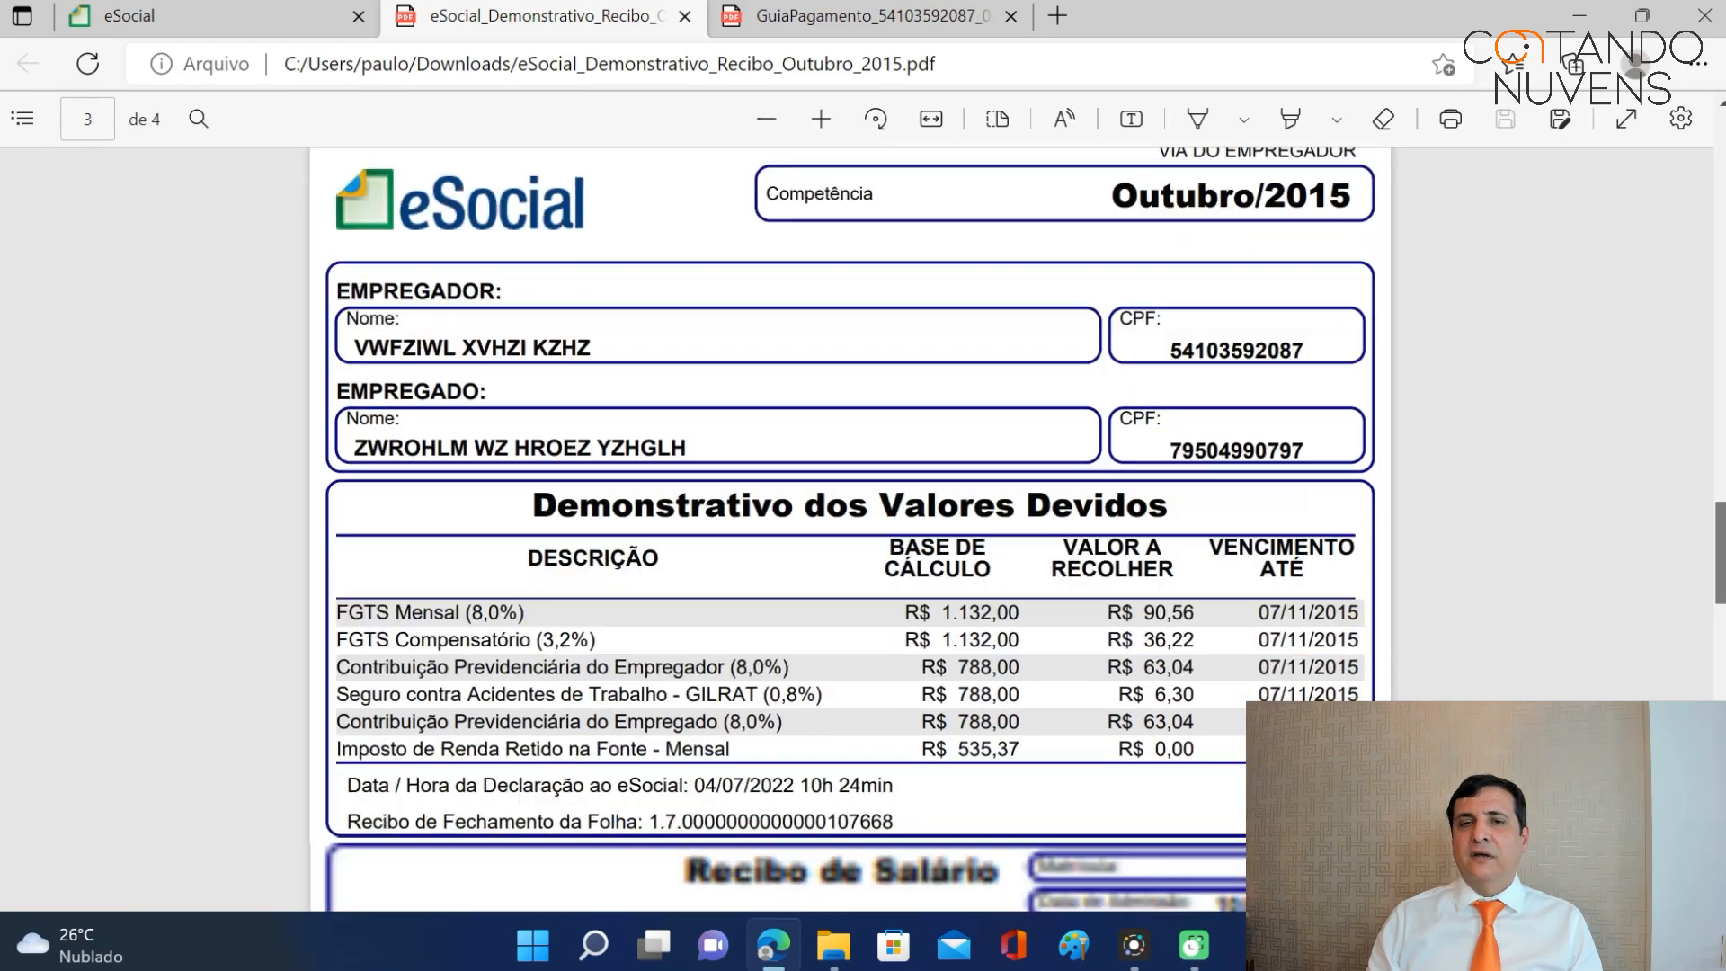
pyautogui.scroll(-4, 850, 531)
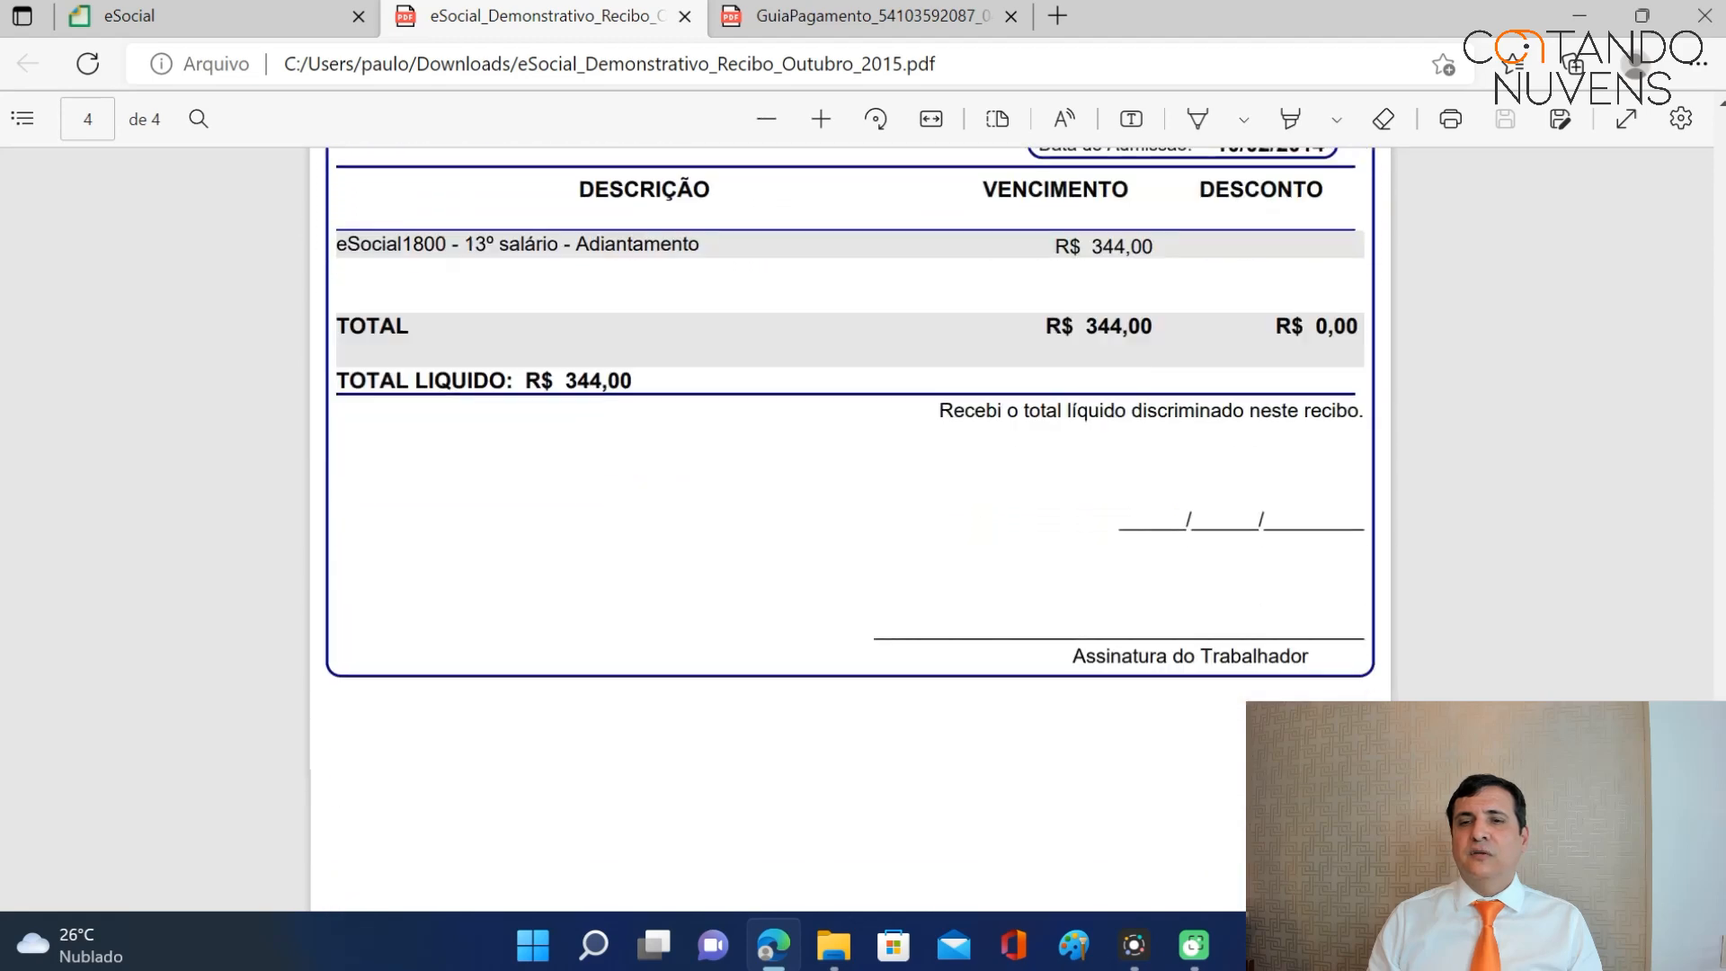
# Close the Recibo and GuiaPagamento PDF tabs and review the closed October payroll page.
pyautogui.click(685, 16)
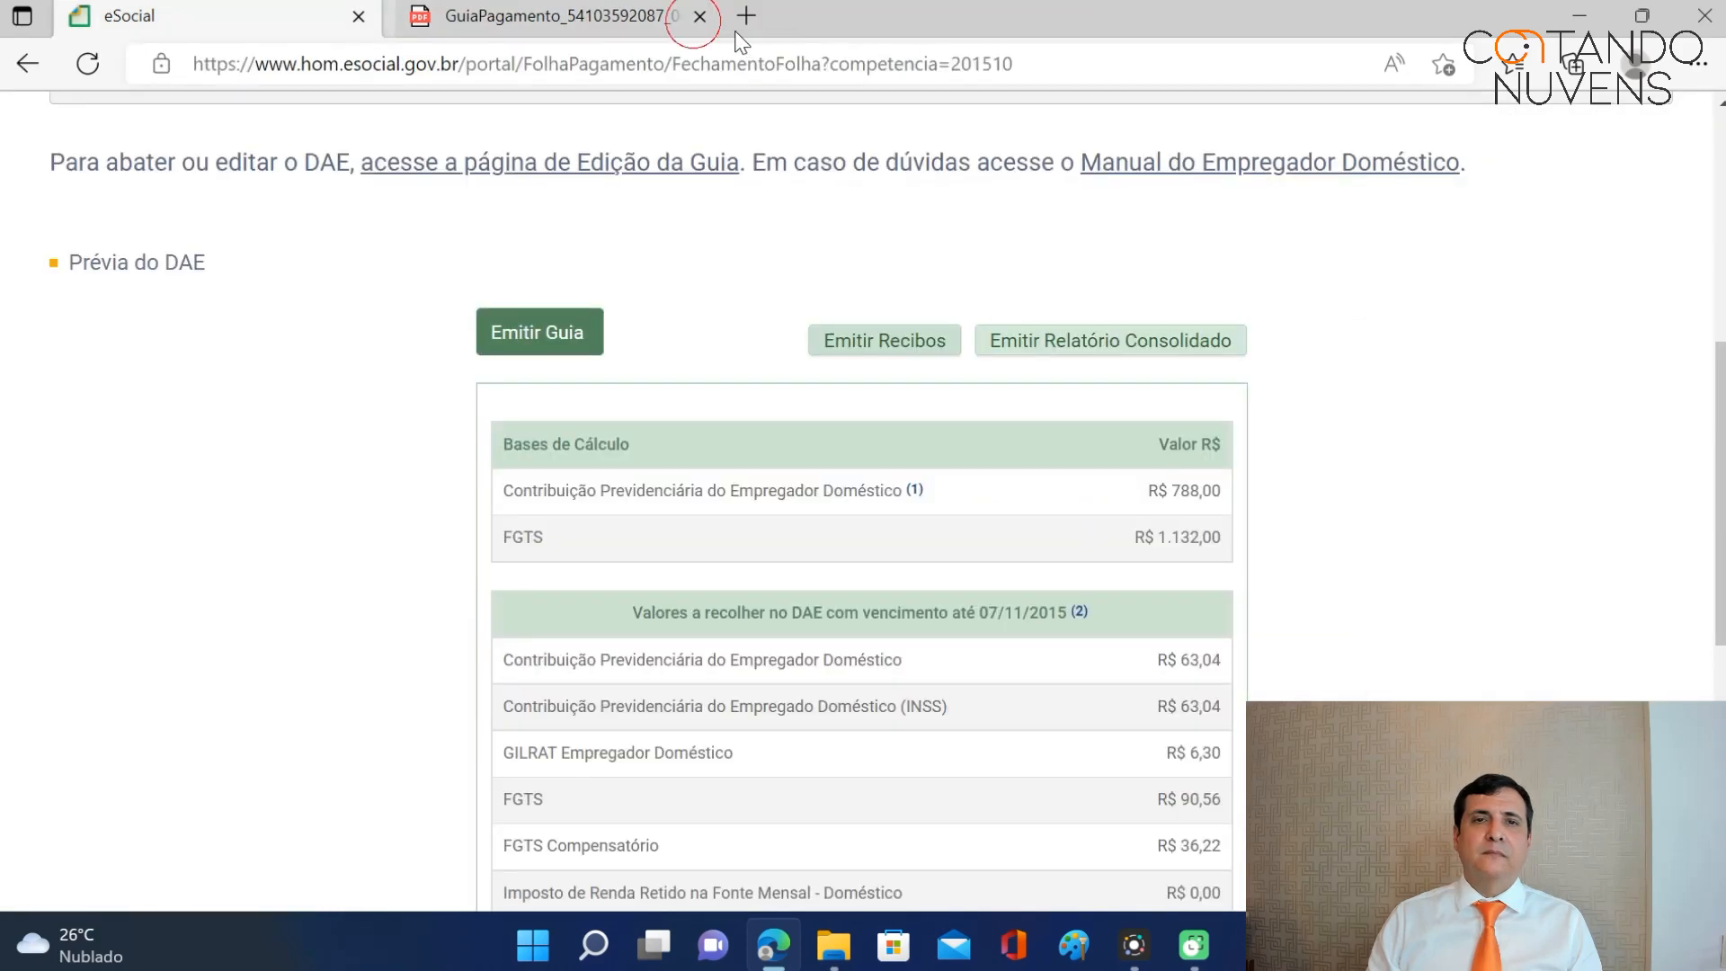
pyautogui.click(685, 16)
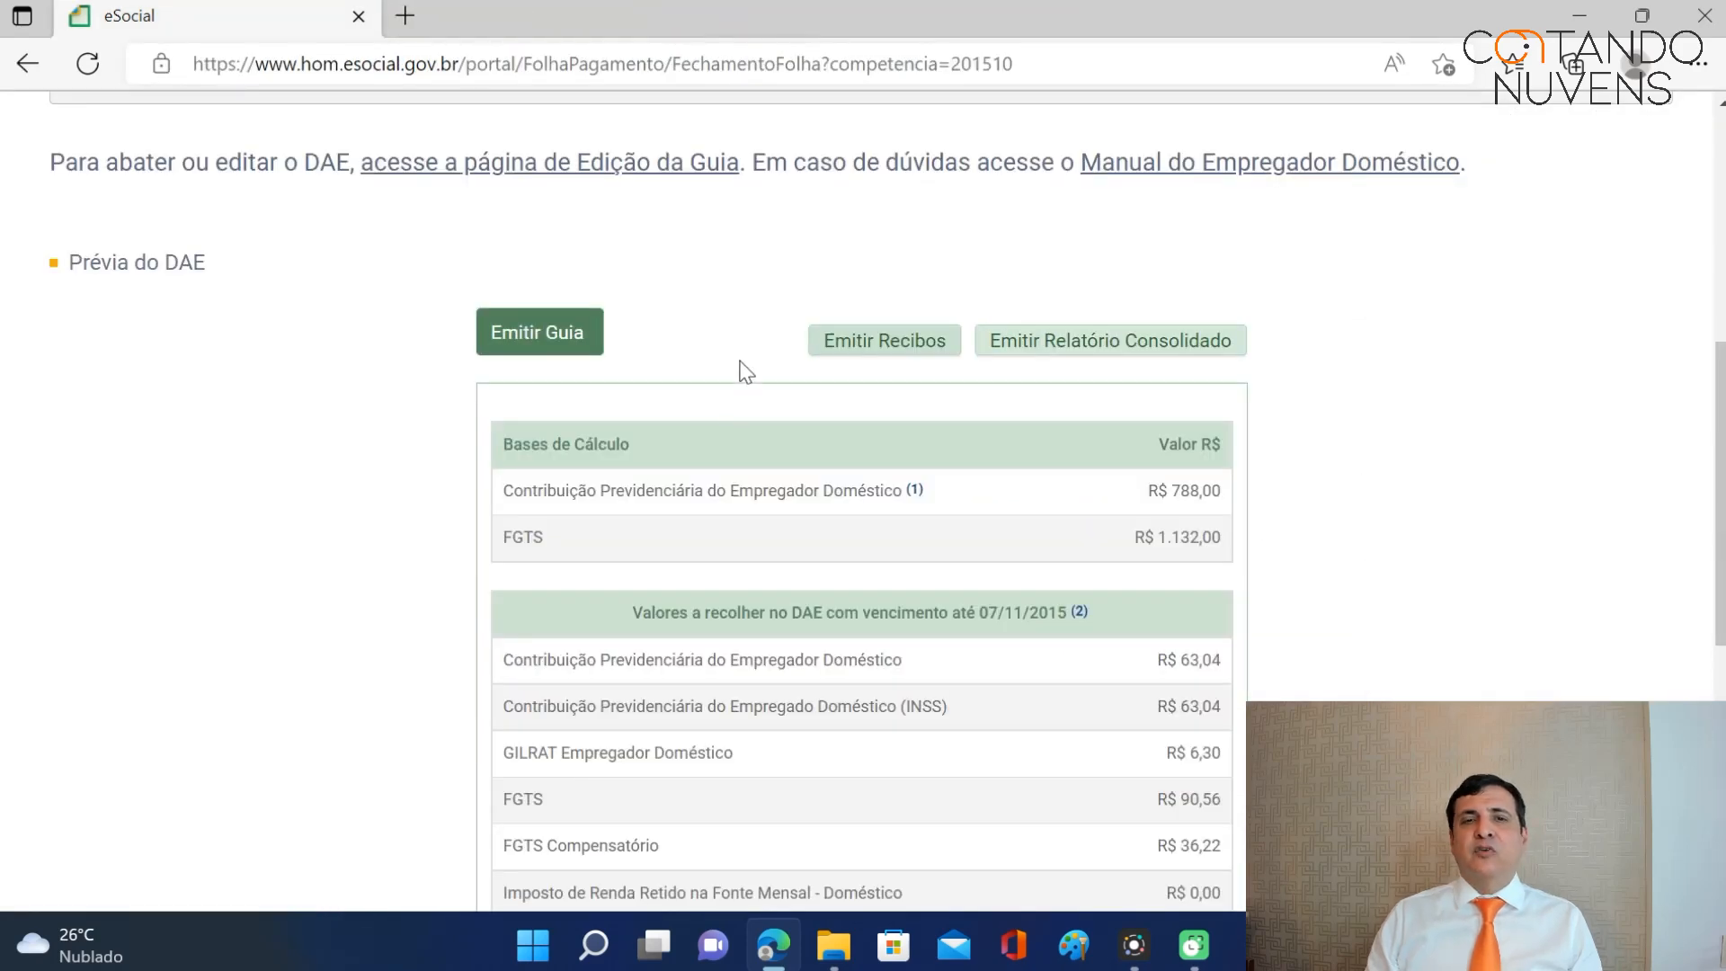
pyautogui.scroll(3, 743, 370)
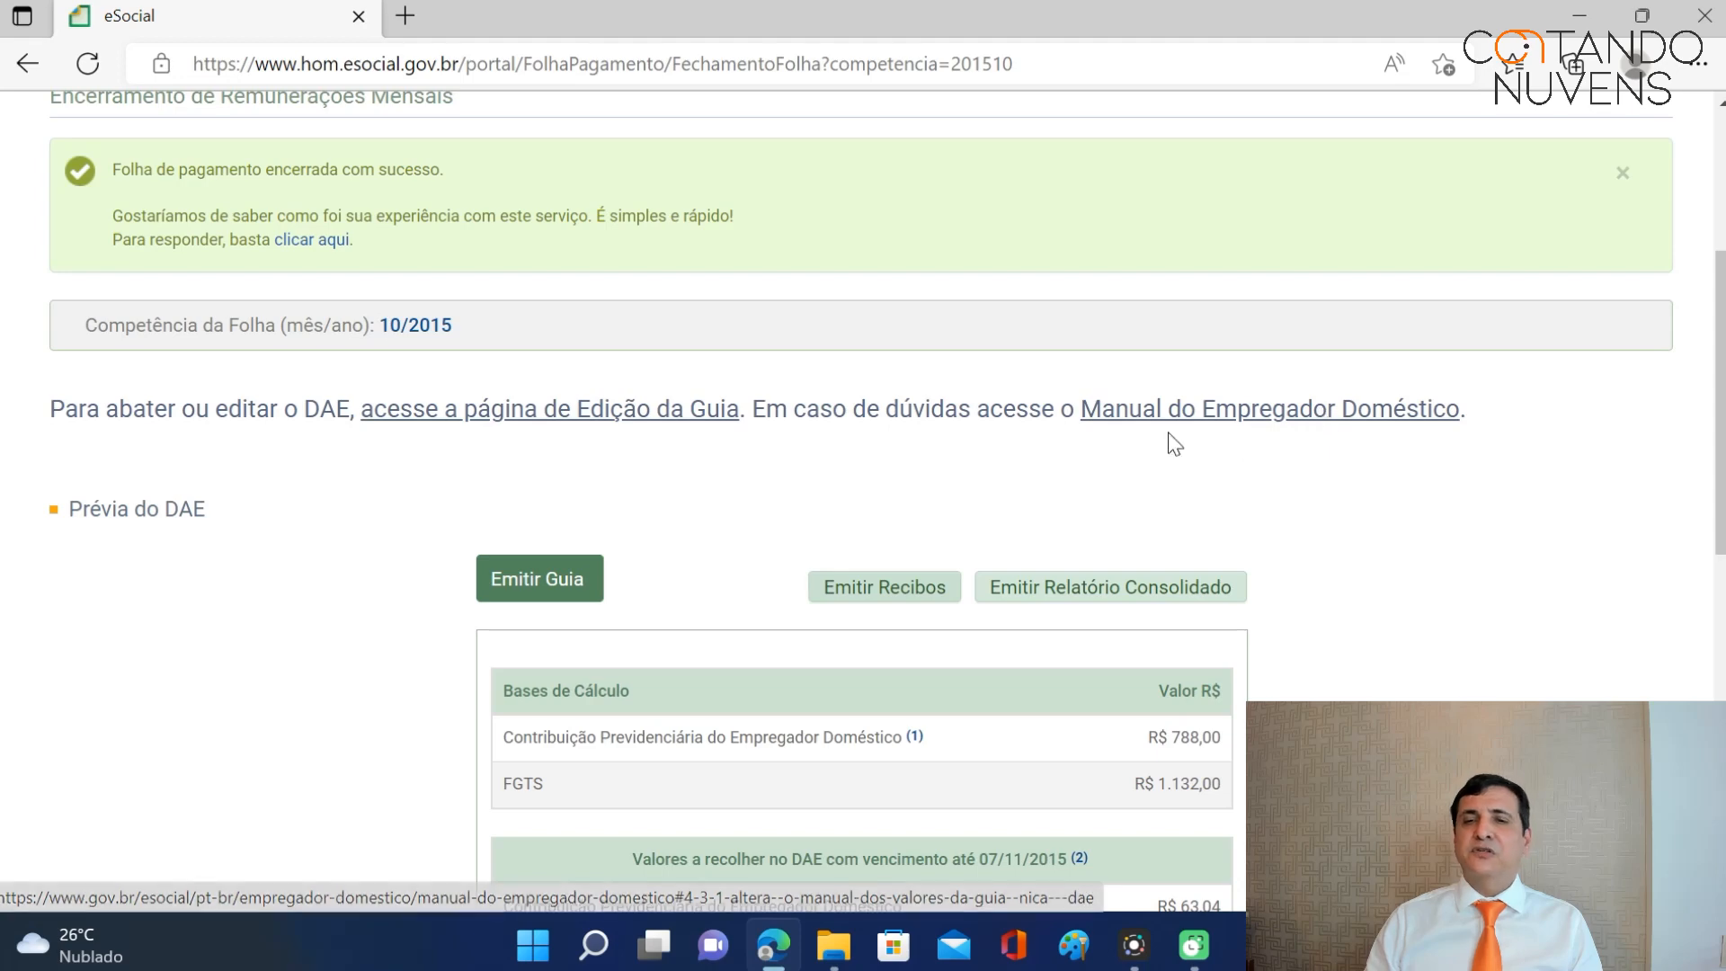
pyautogui.scroll(-3, 1168, 443)
pyautogui.scroll(-6, 1157, 449)
pyautogui.scroll(5, 1125, 455)
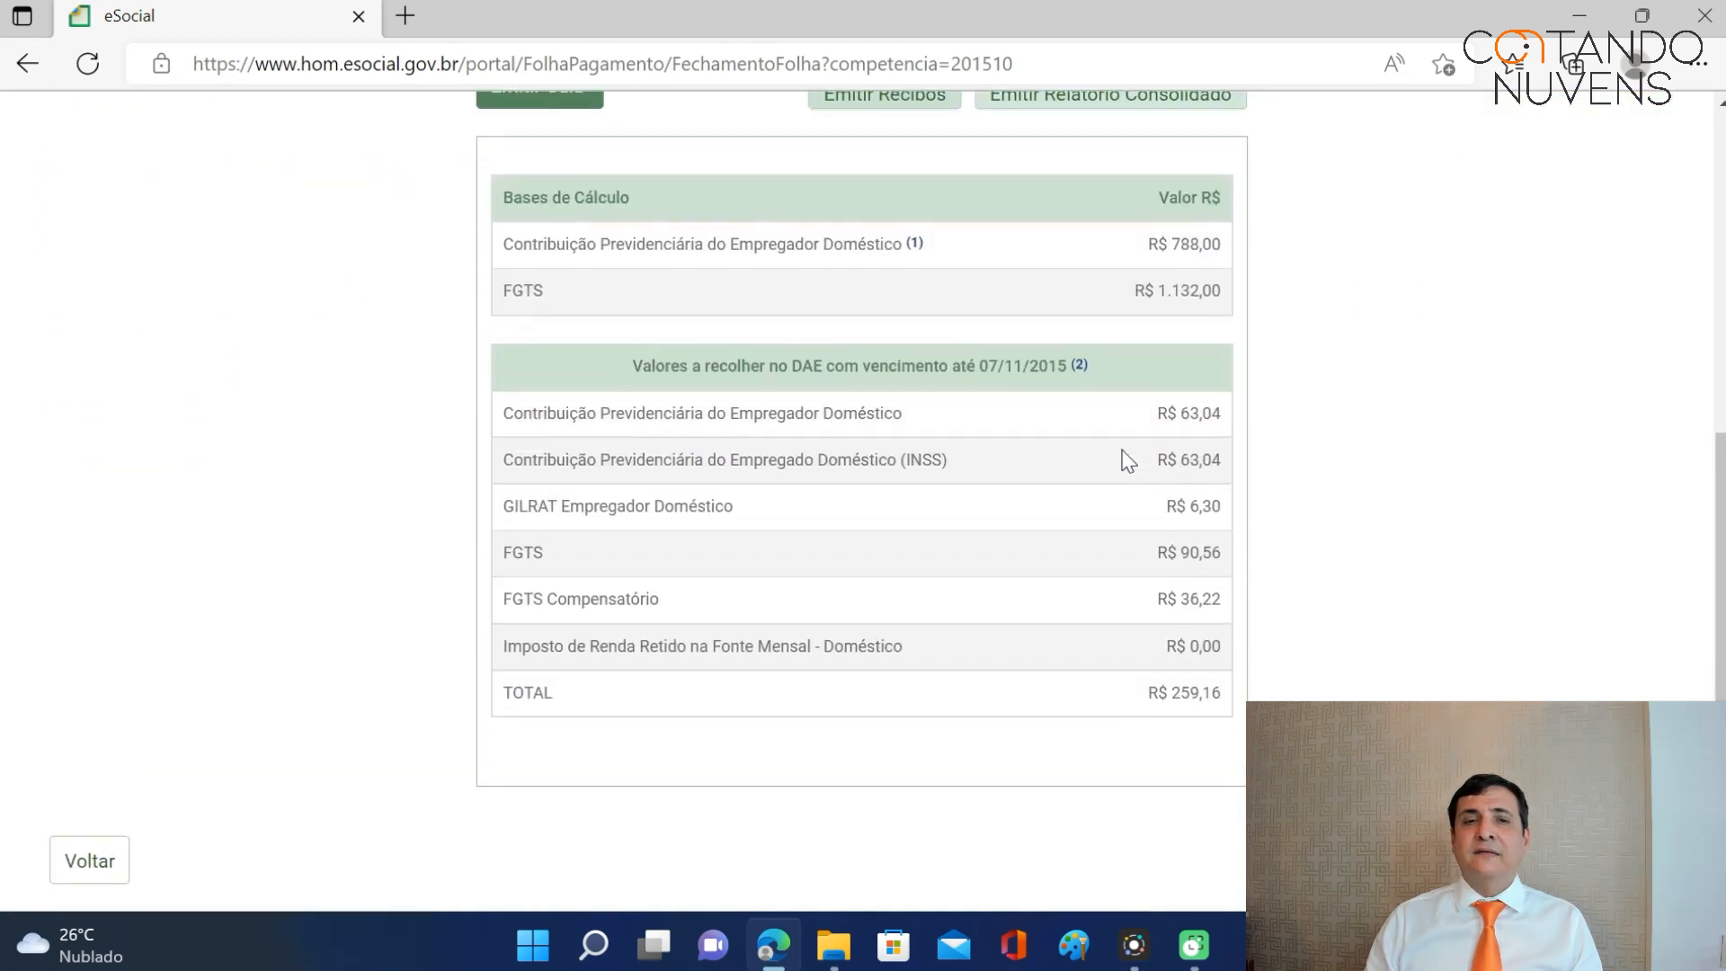
pyautogui.scroll(5, 1125, 460)
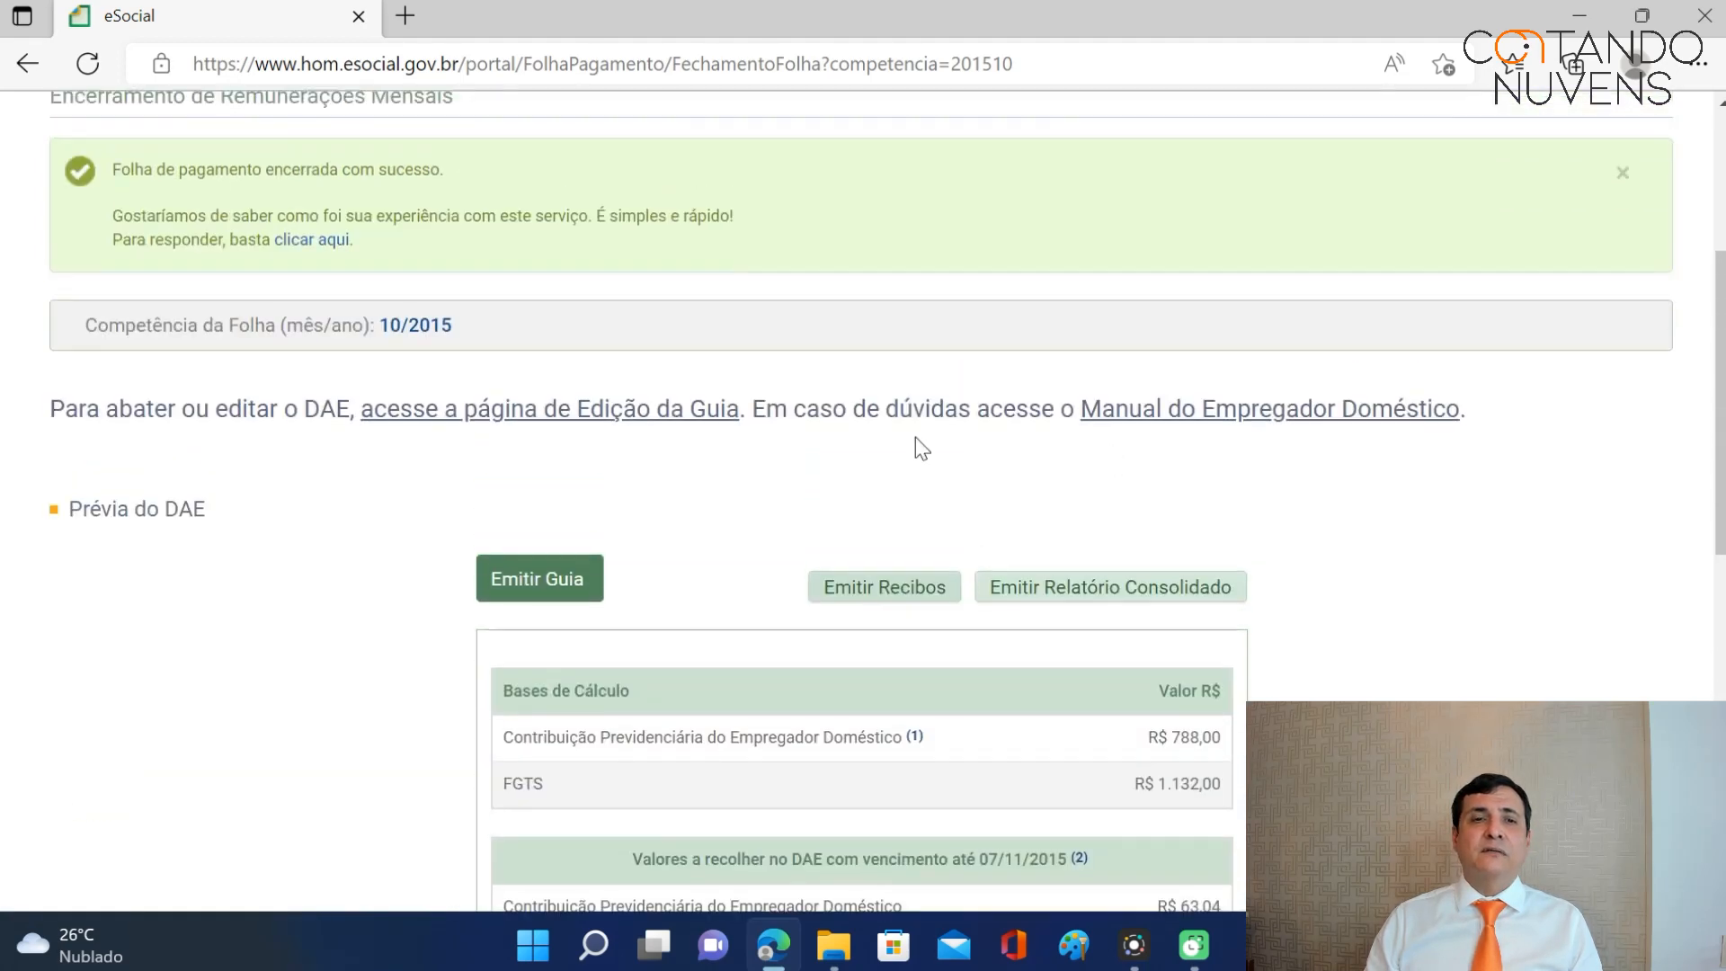
pyautogui.scroll(-7, 309, 740)
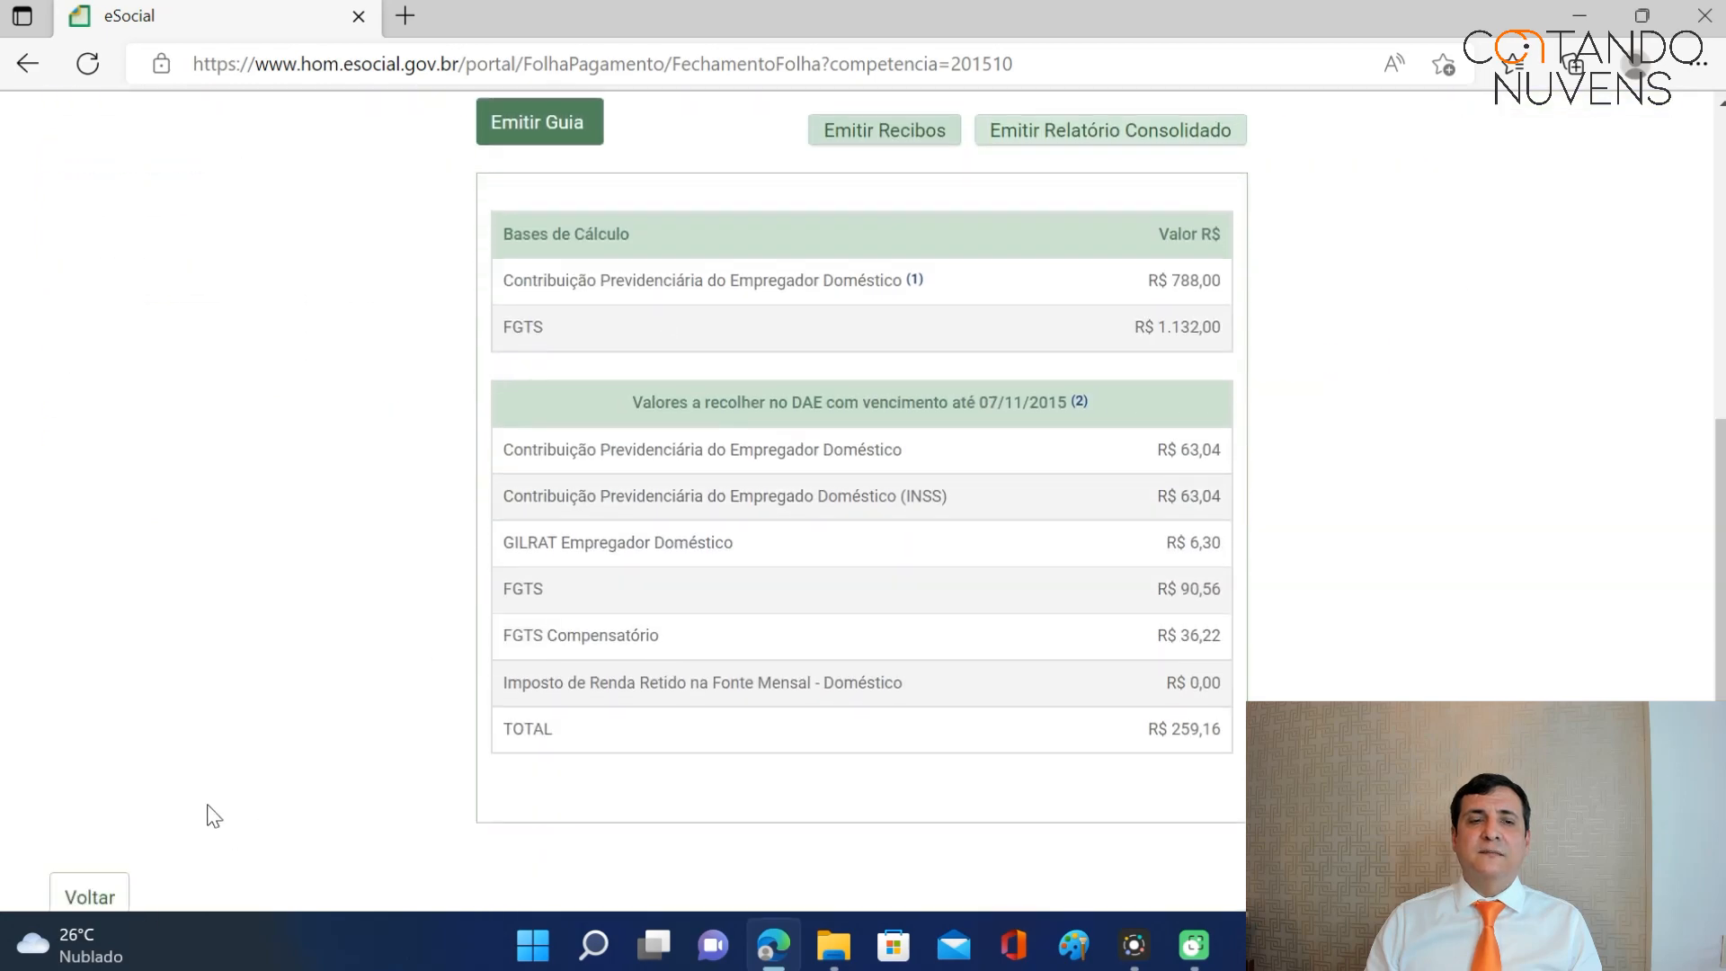
# Return to the payroll listing, view the pending November 2015 payroll, then the 13º salário payroll.
pyautogui.click(90, 739)
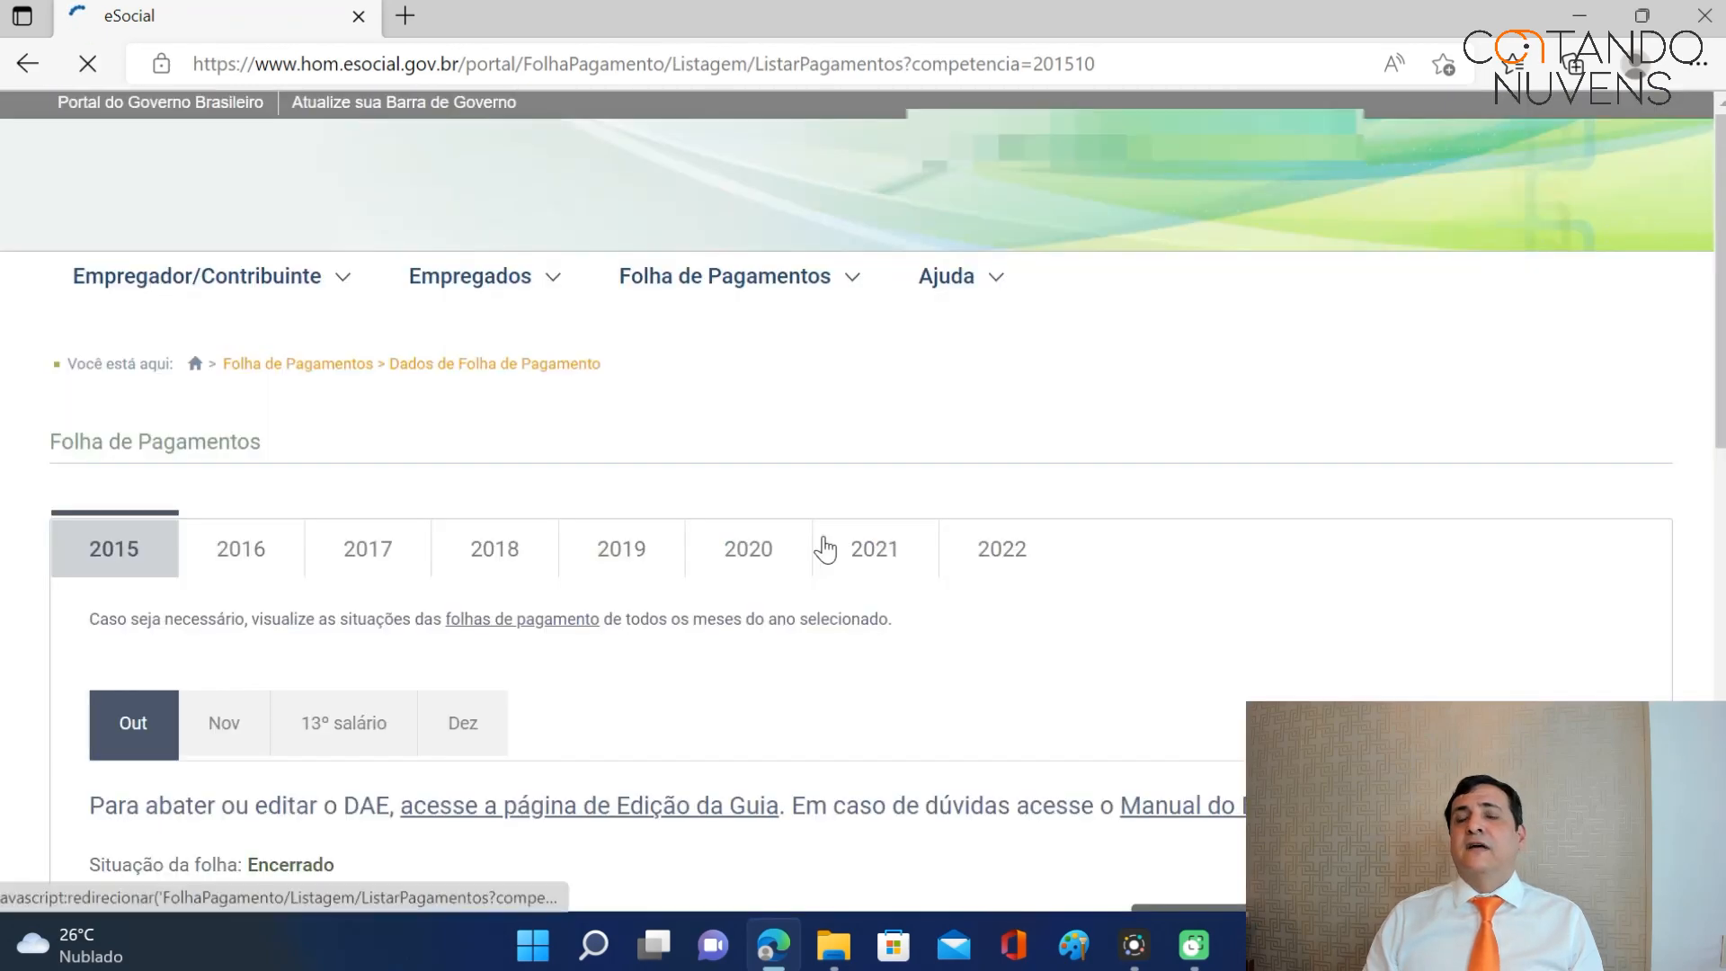
pyautogui.scroll(-5, 935, 521)
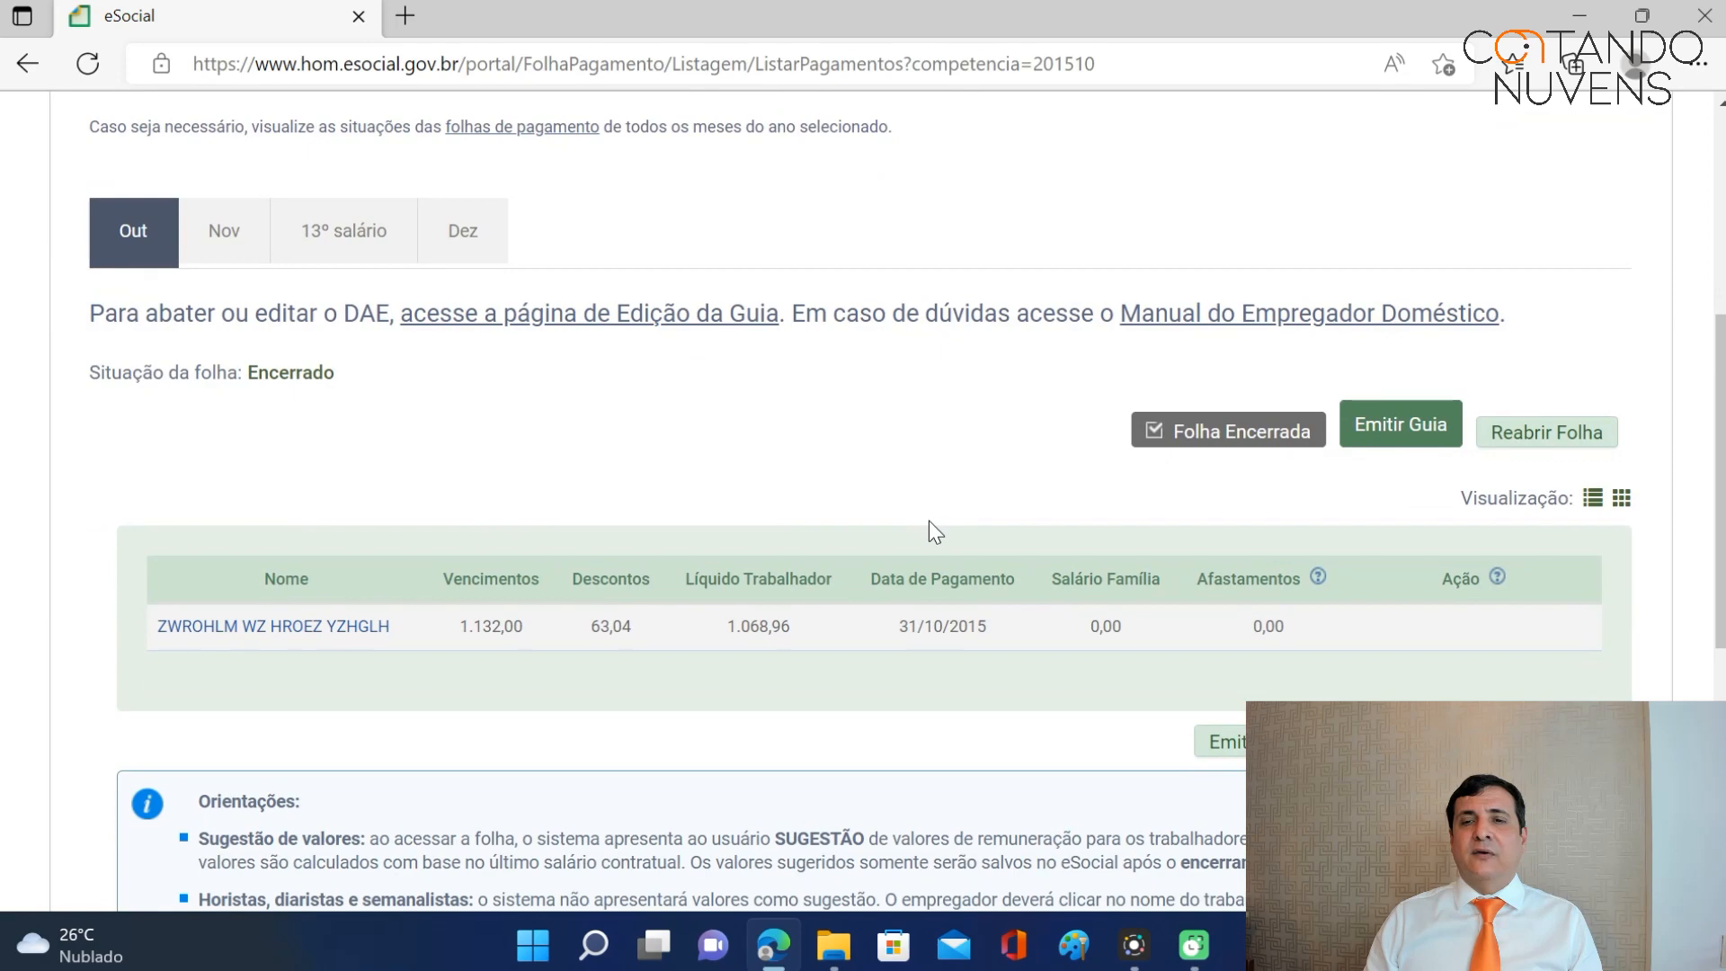
pyautogui.click(229, 258)
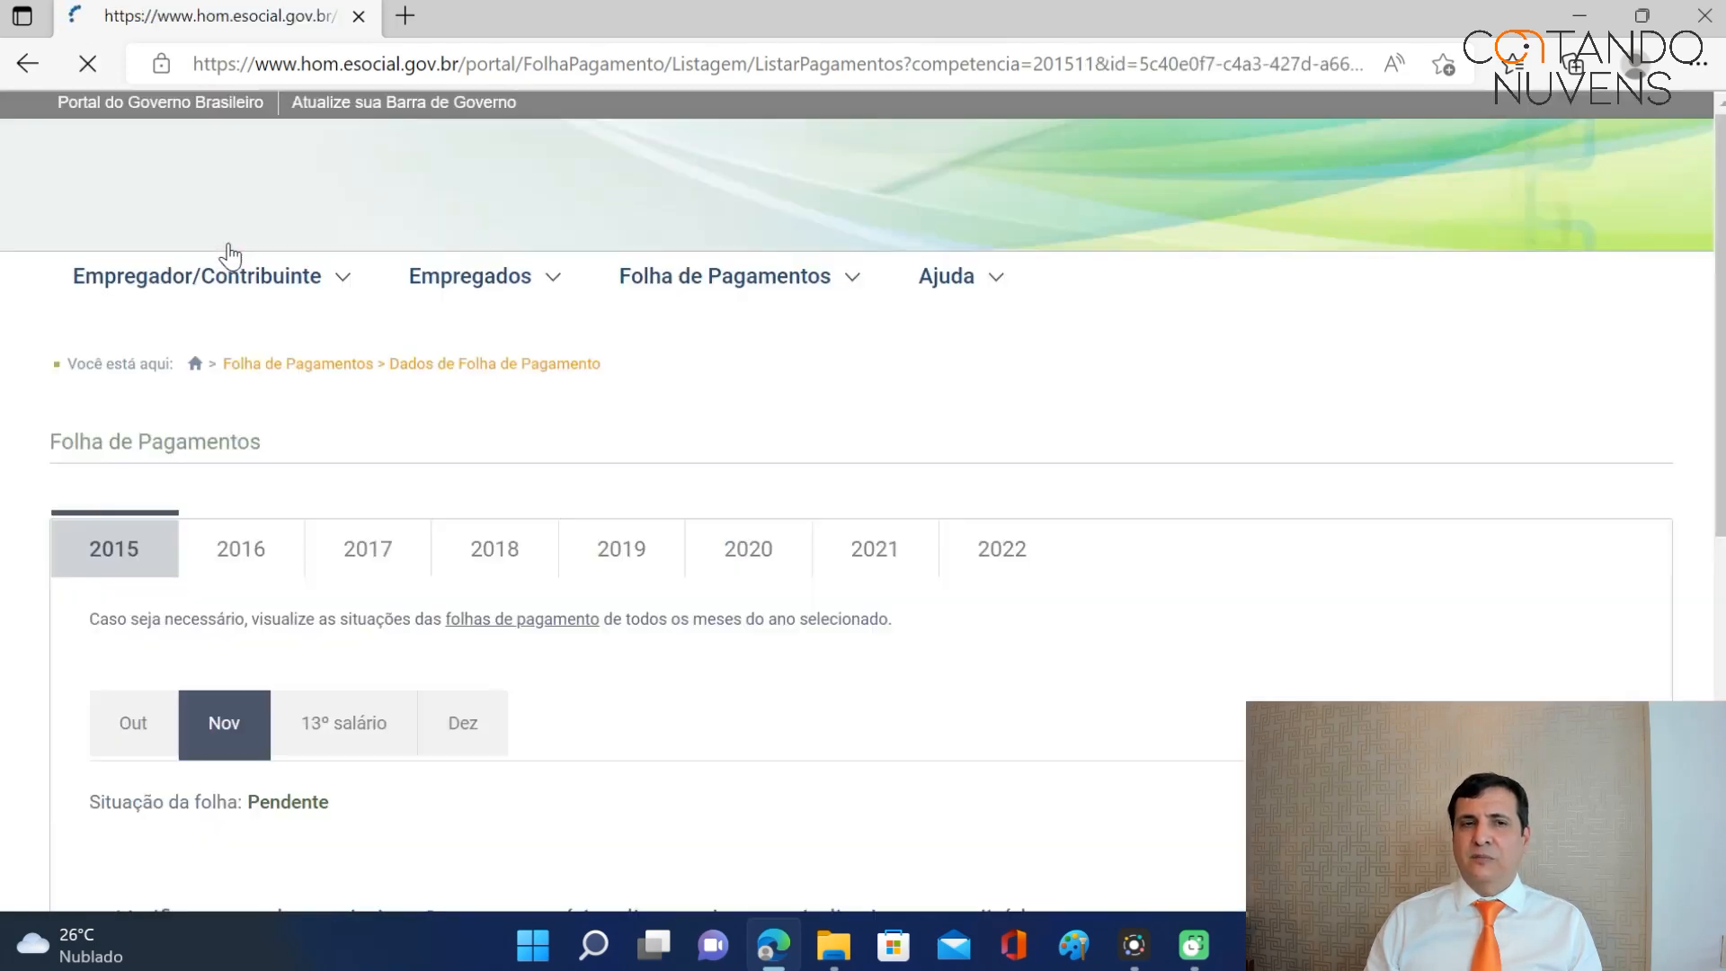
pyautogui.scroll(-5, 670, 537)
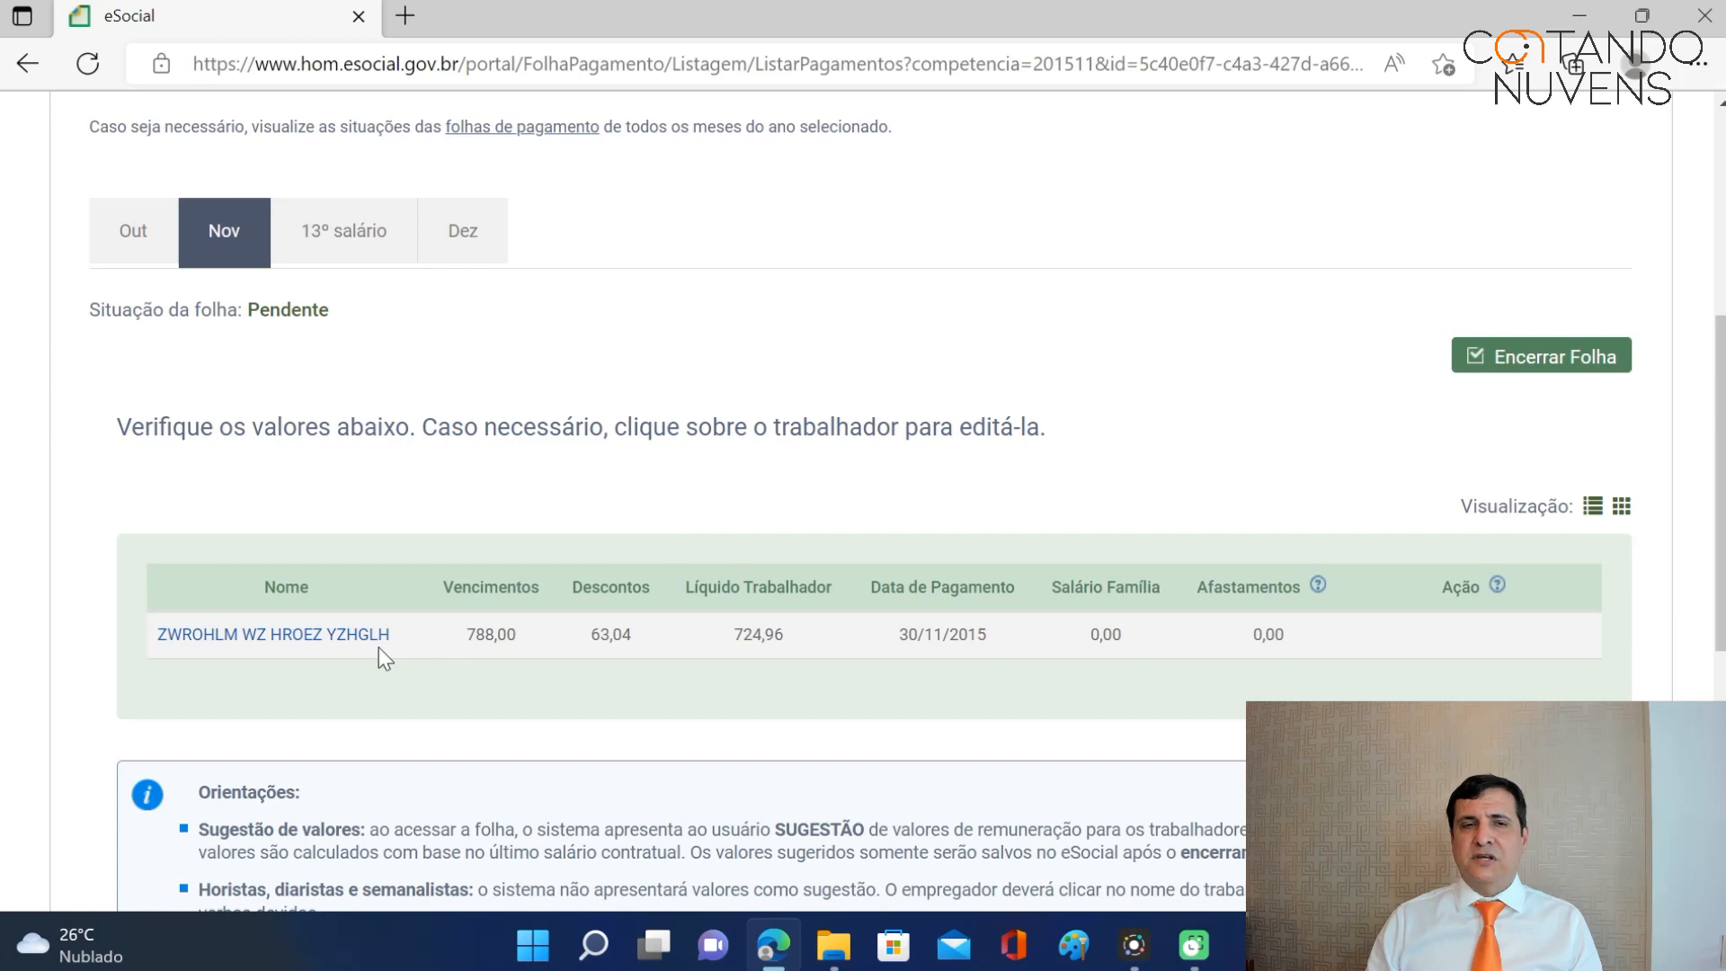
pyautogui.click(348, 241)
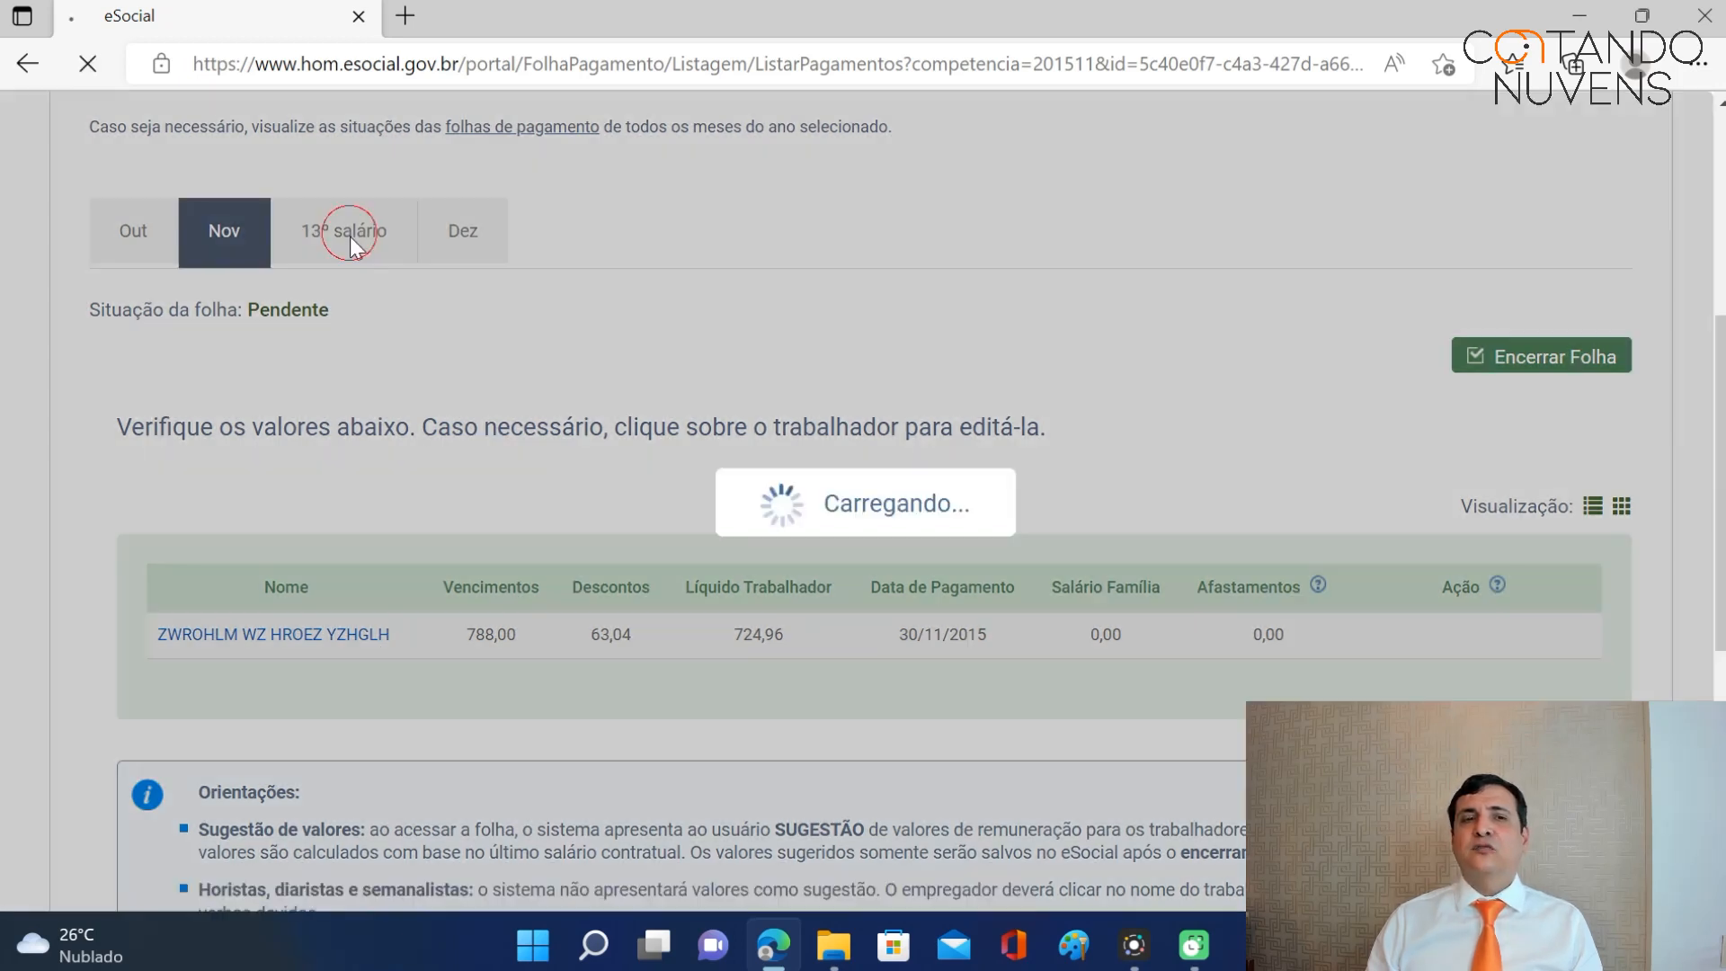
# Open the worker's 13th-salary remuneration from the 13º salário payroll table.
pyautogui.scroll(-5, 854, 485)
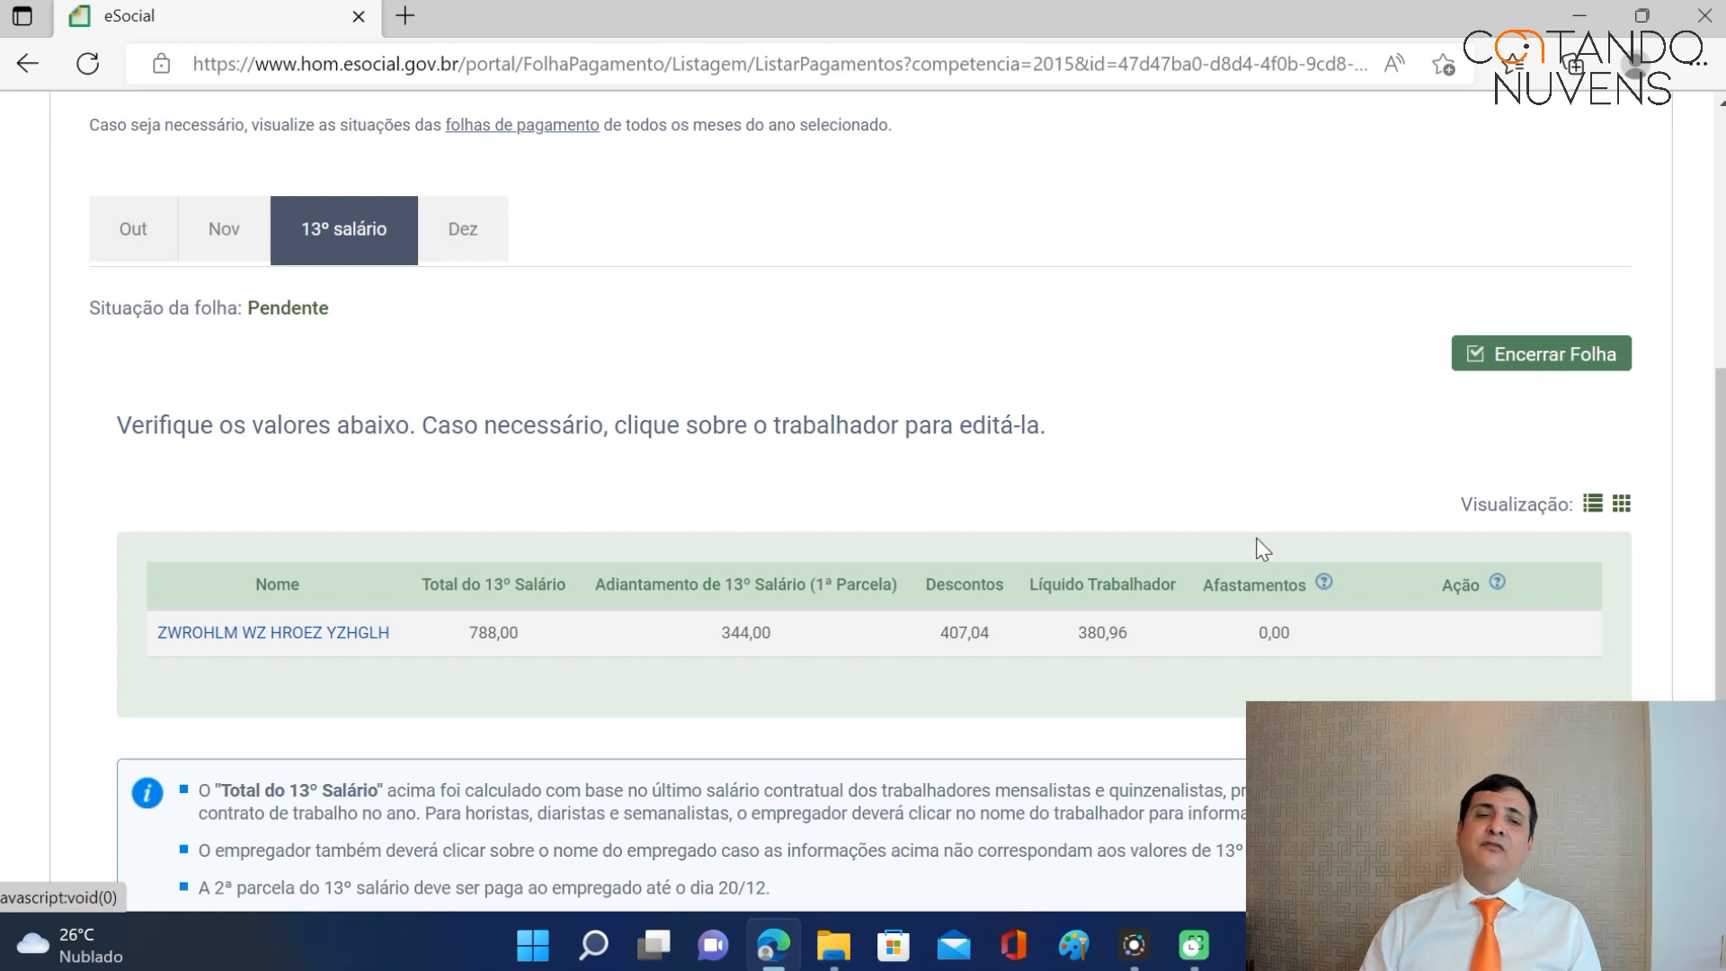
pyautogui.click(347, 632)
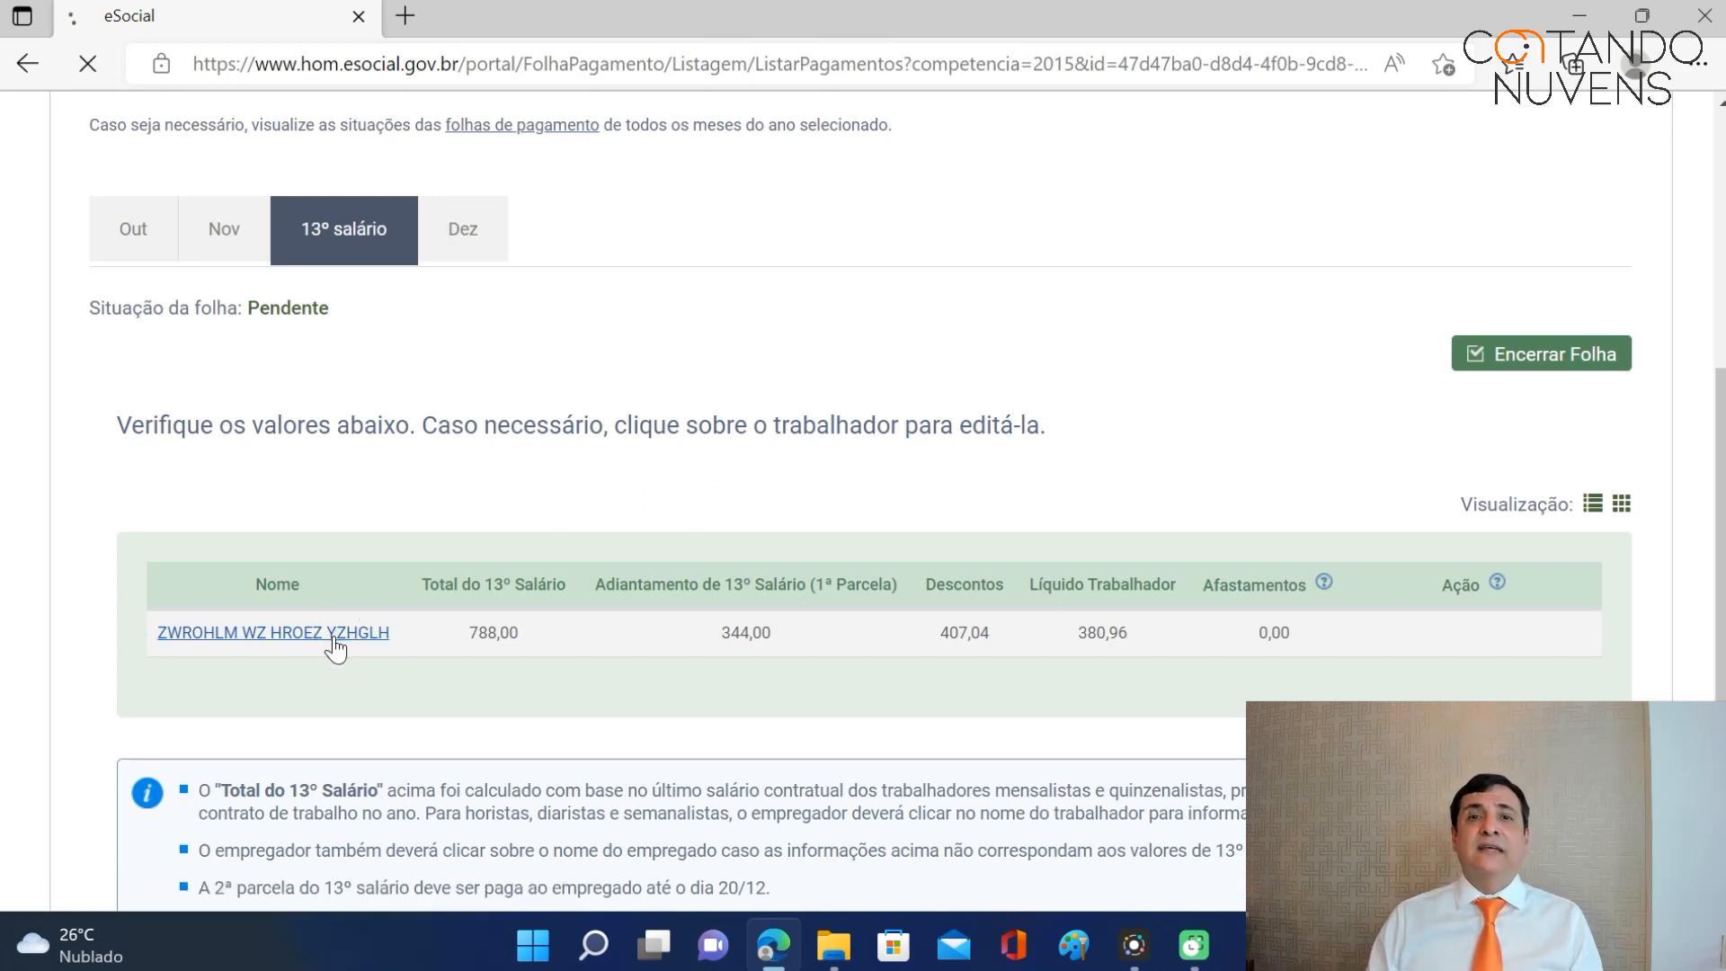
# Change the worker's 13º salário from 788,00 to 862,00 and save the remuneration.
pyautogui.scroll(-4, 813, 405)
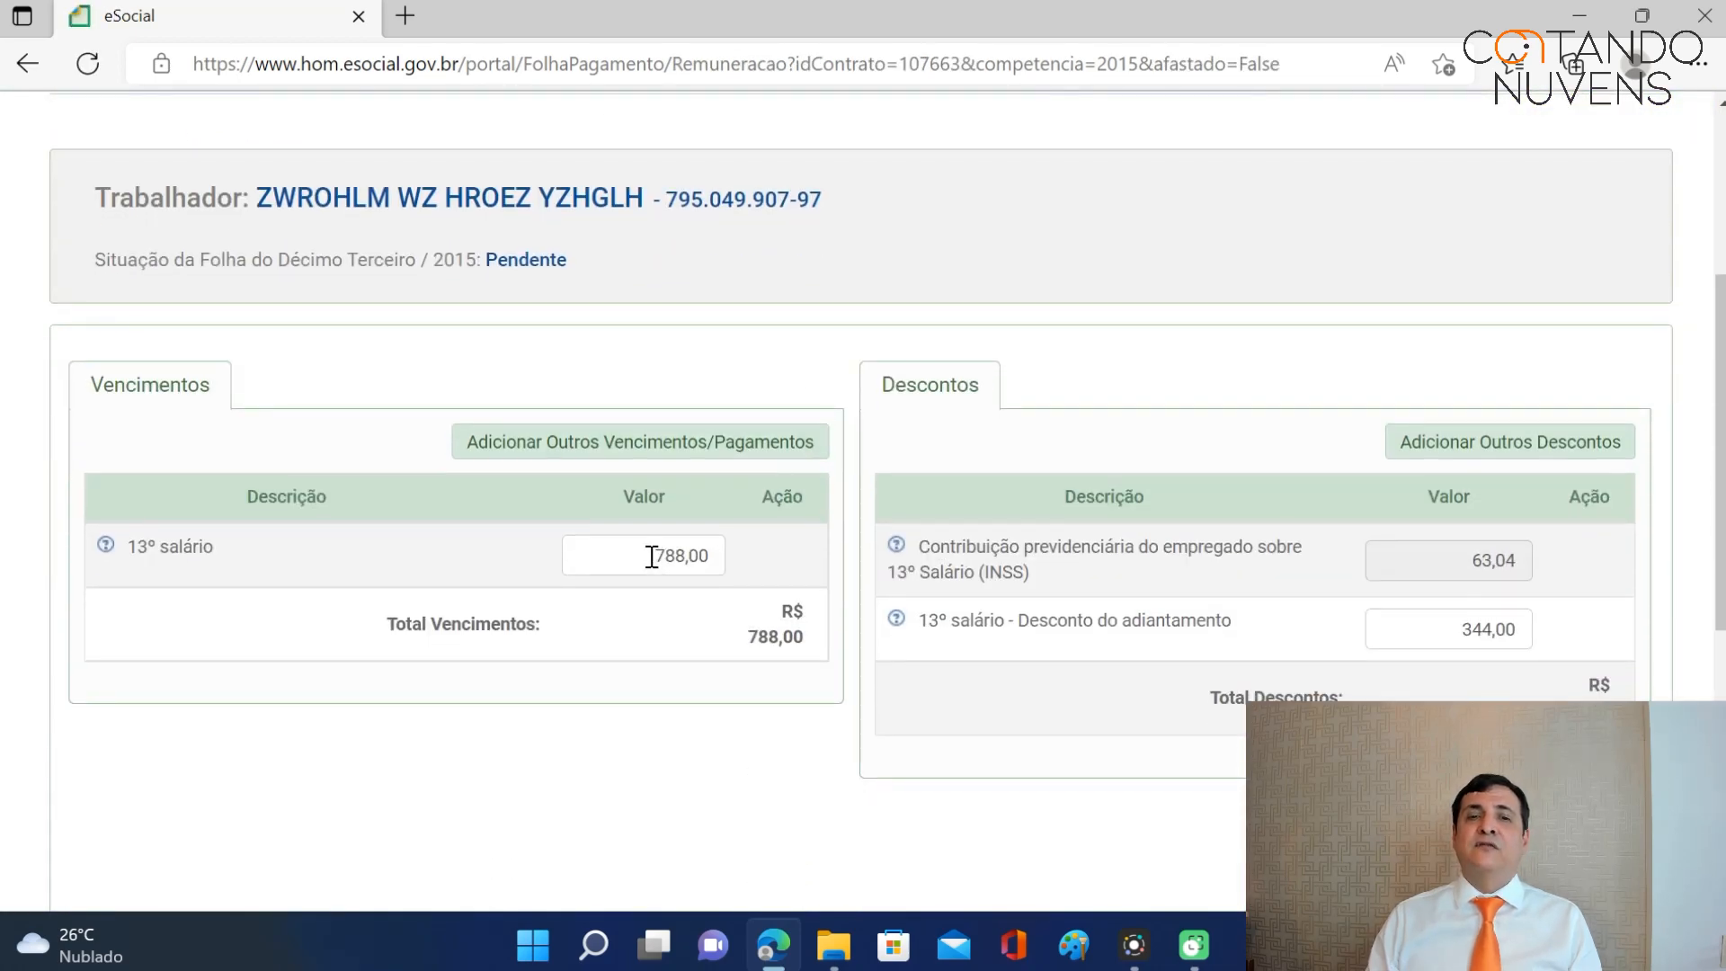
pyautogui.moveTo(652, 555); pyautogui.dragTo(730, 559)
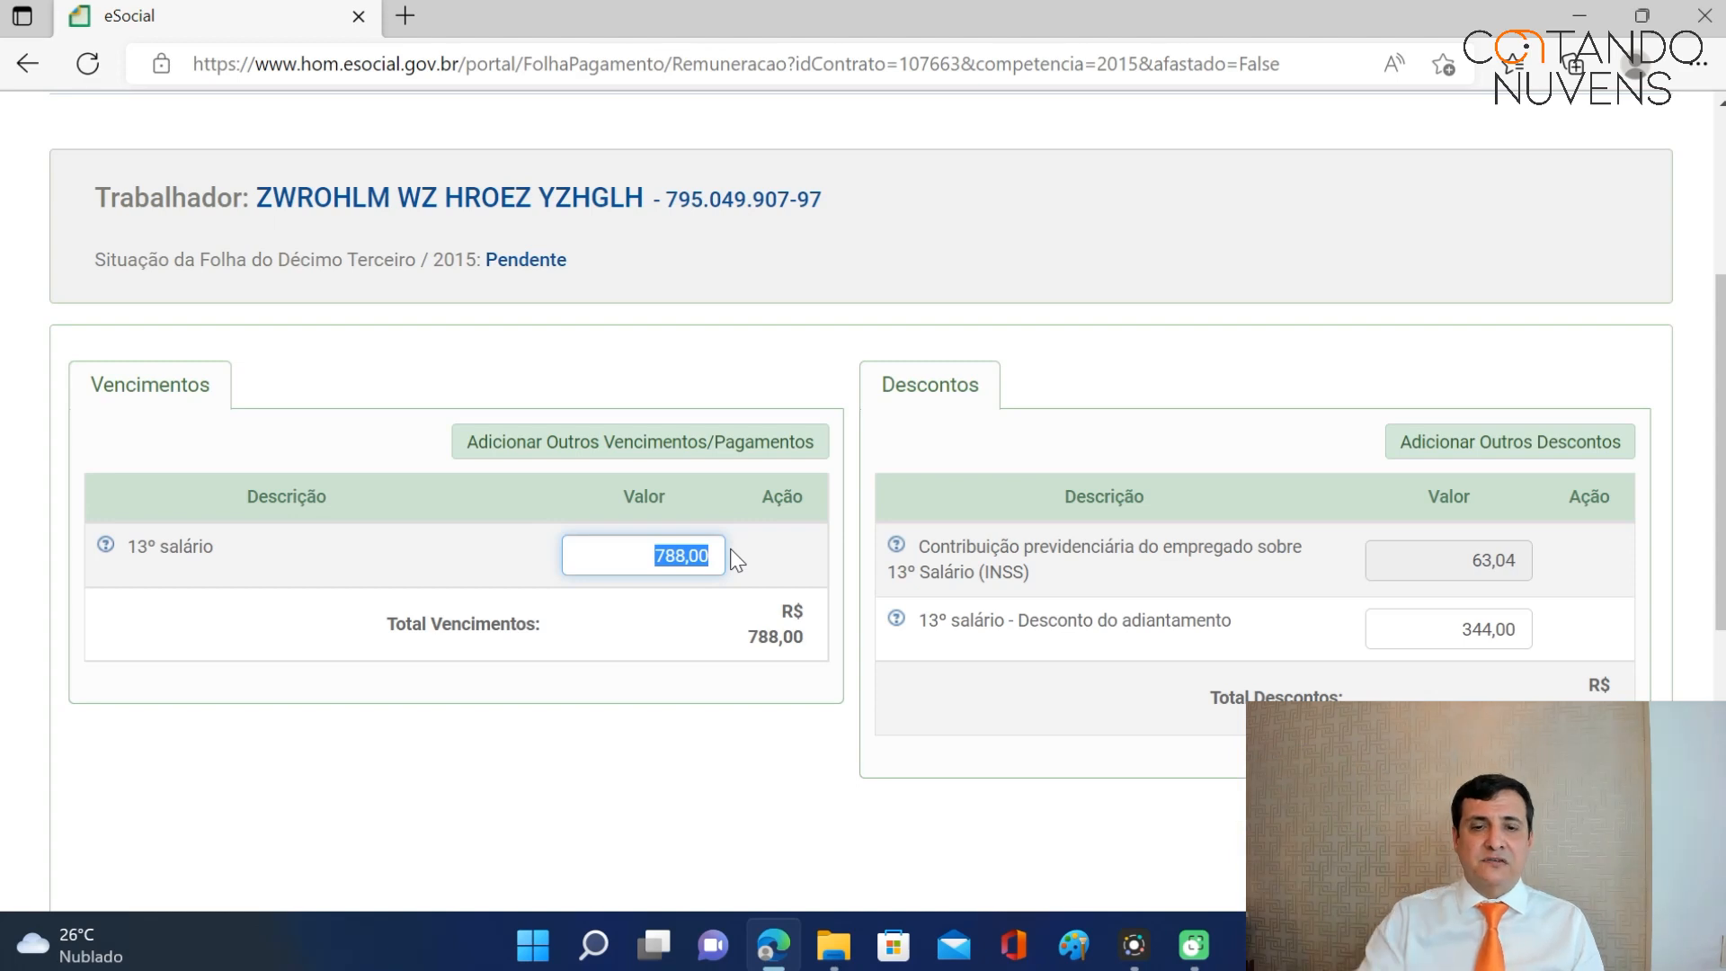
pyautogui.write('86')
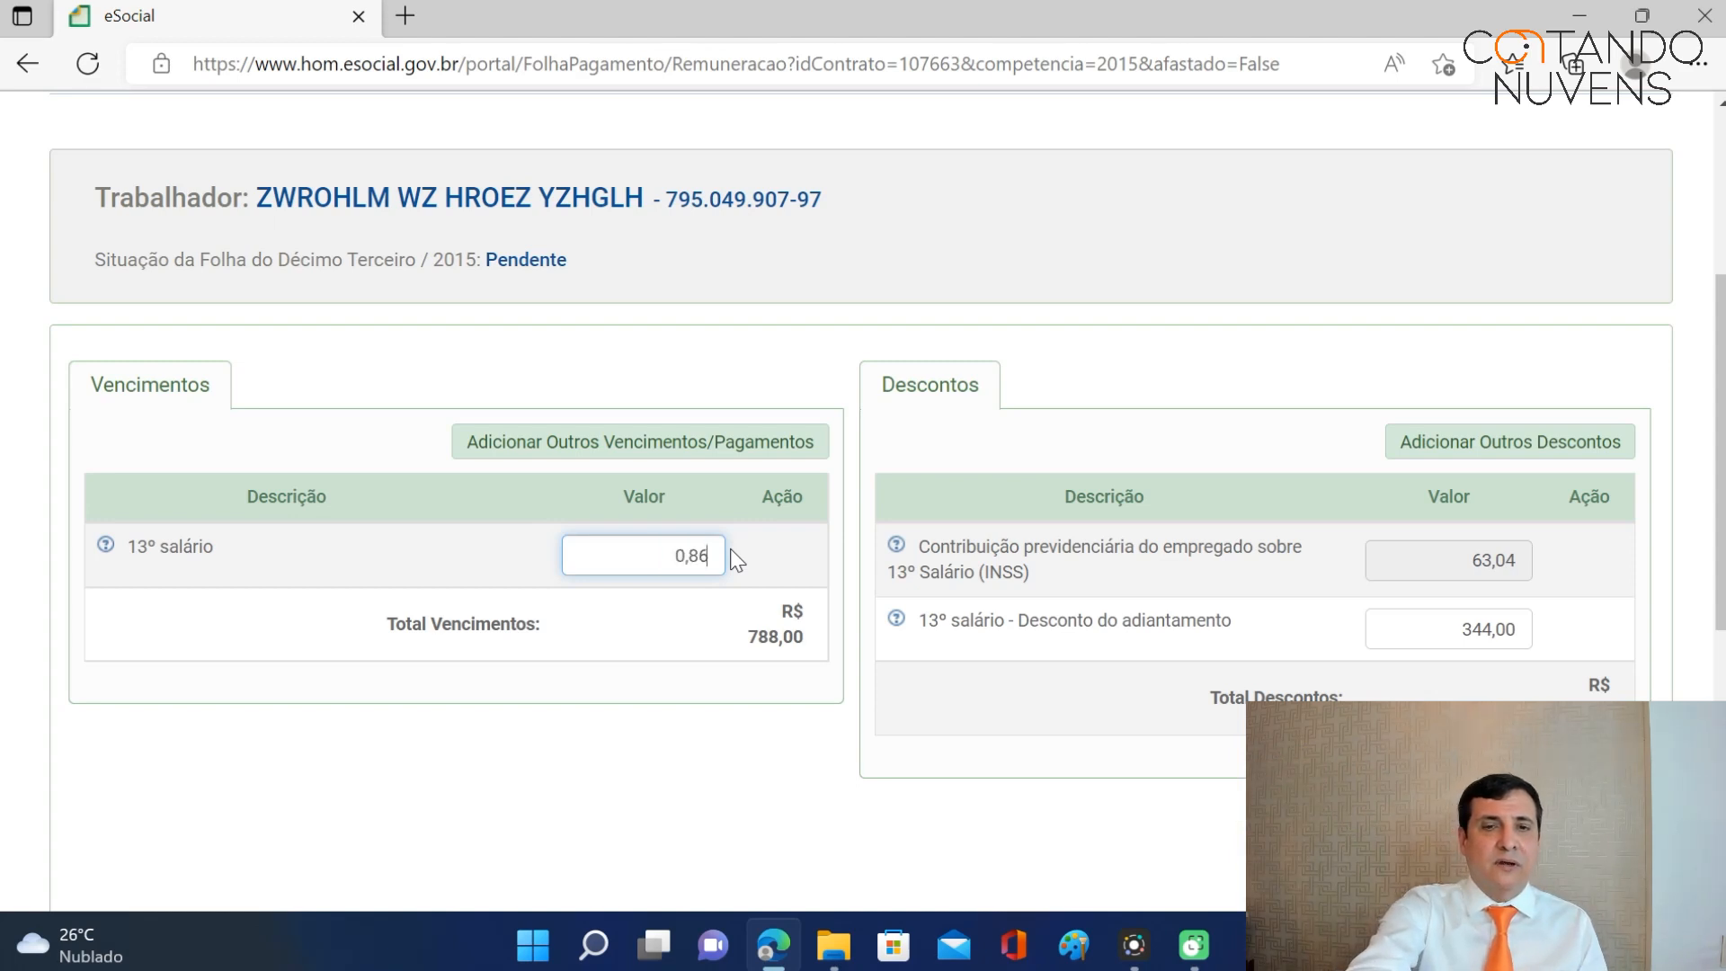
pyautogui.write('2,0')
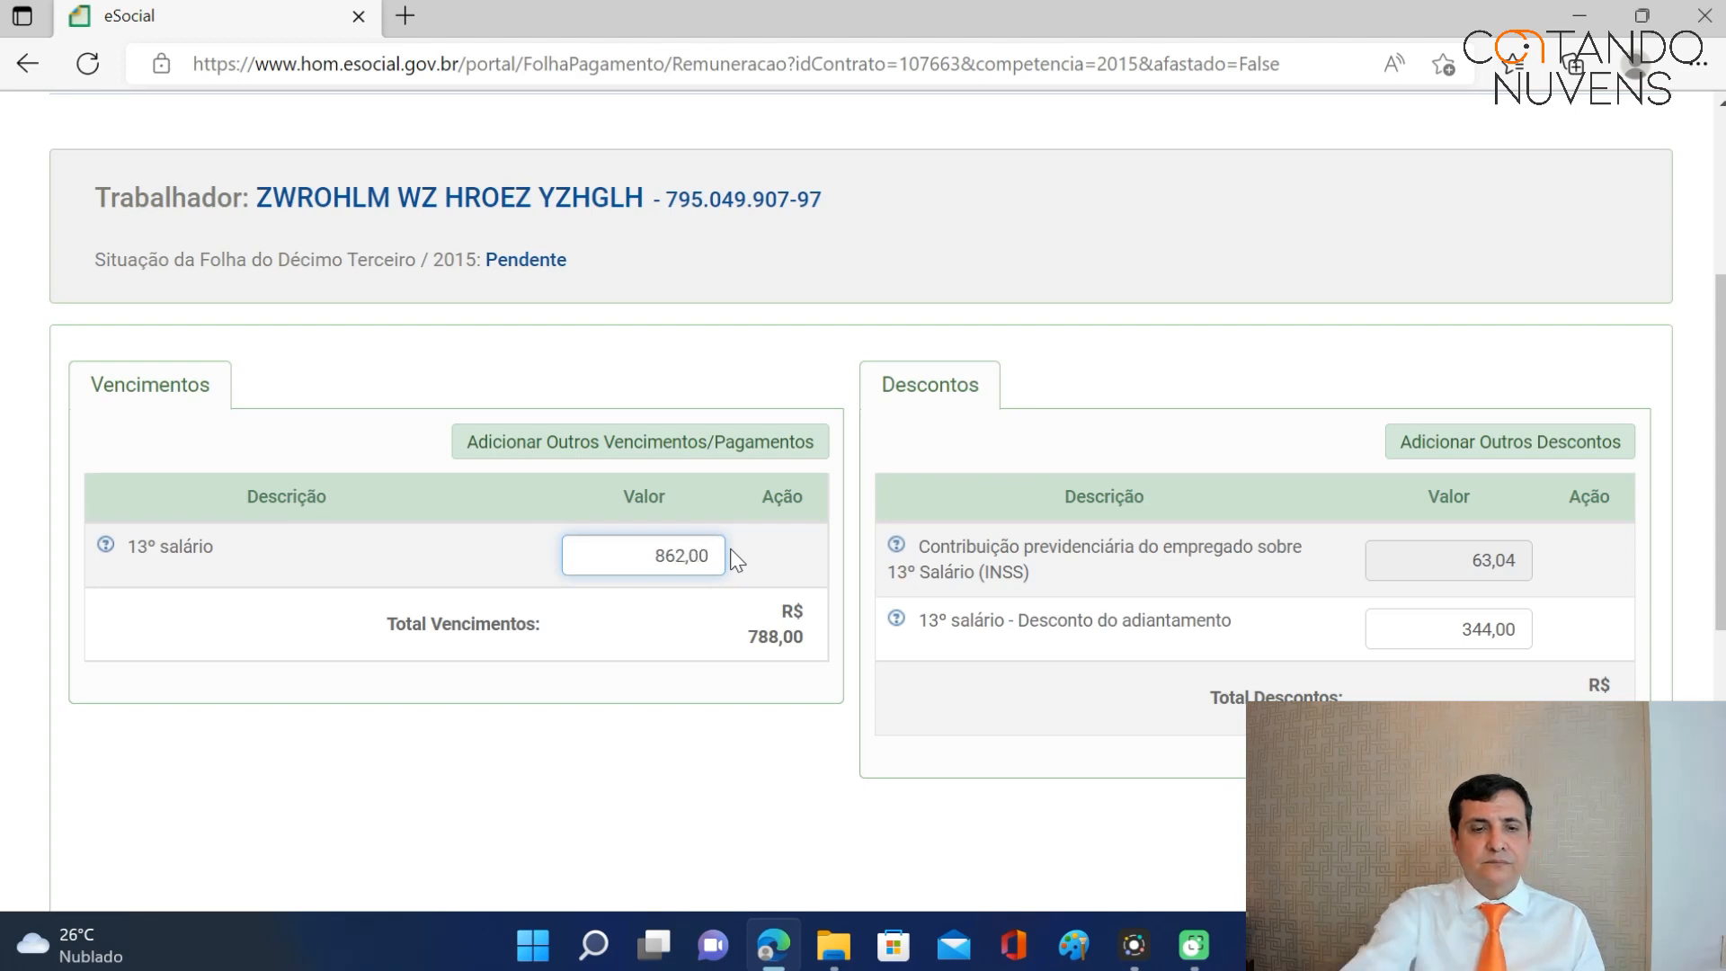
pyautogui.write('0')
pyautogui.press('Tab')
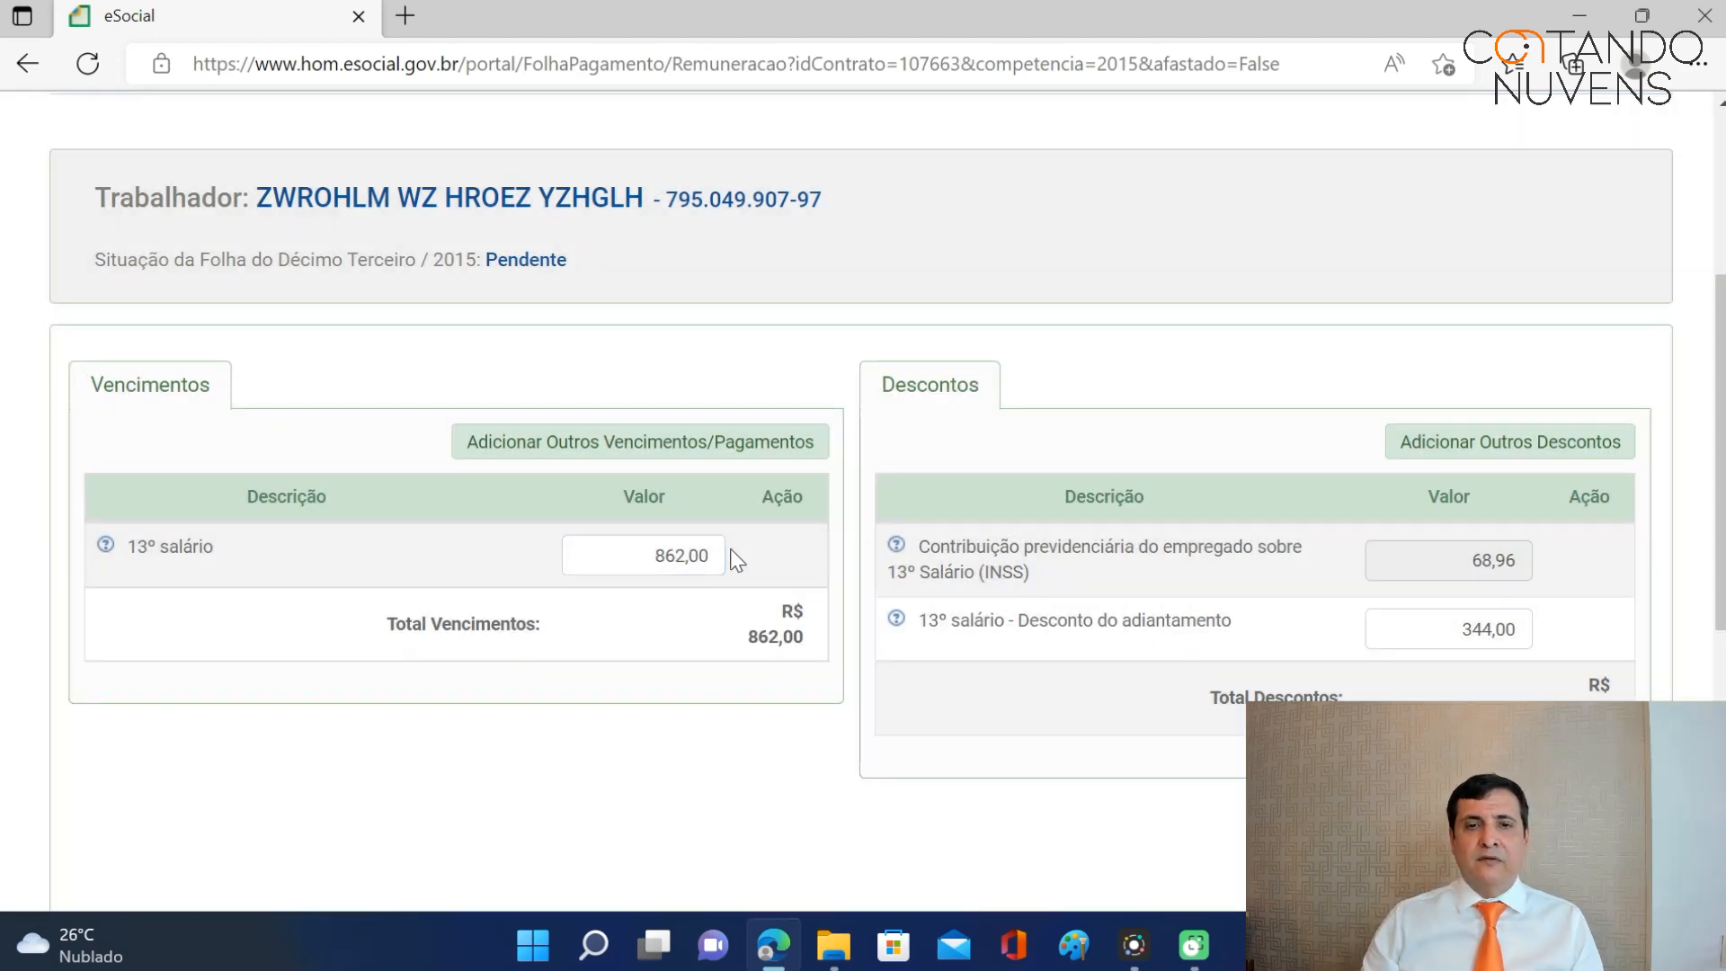
pyautogui.scroll(-4, 766, 606)
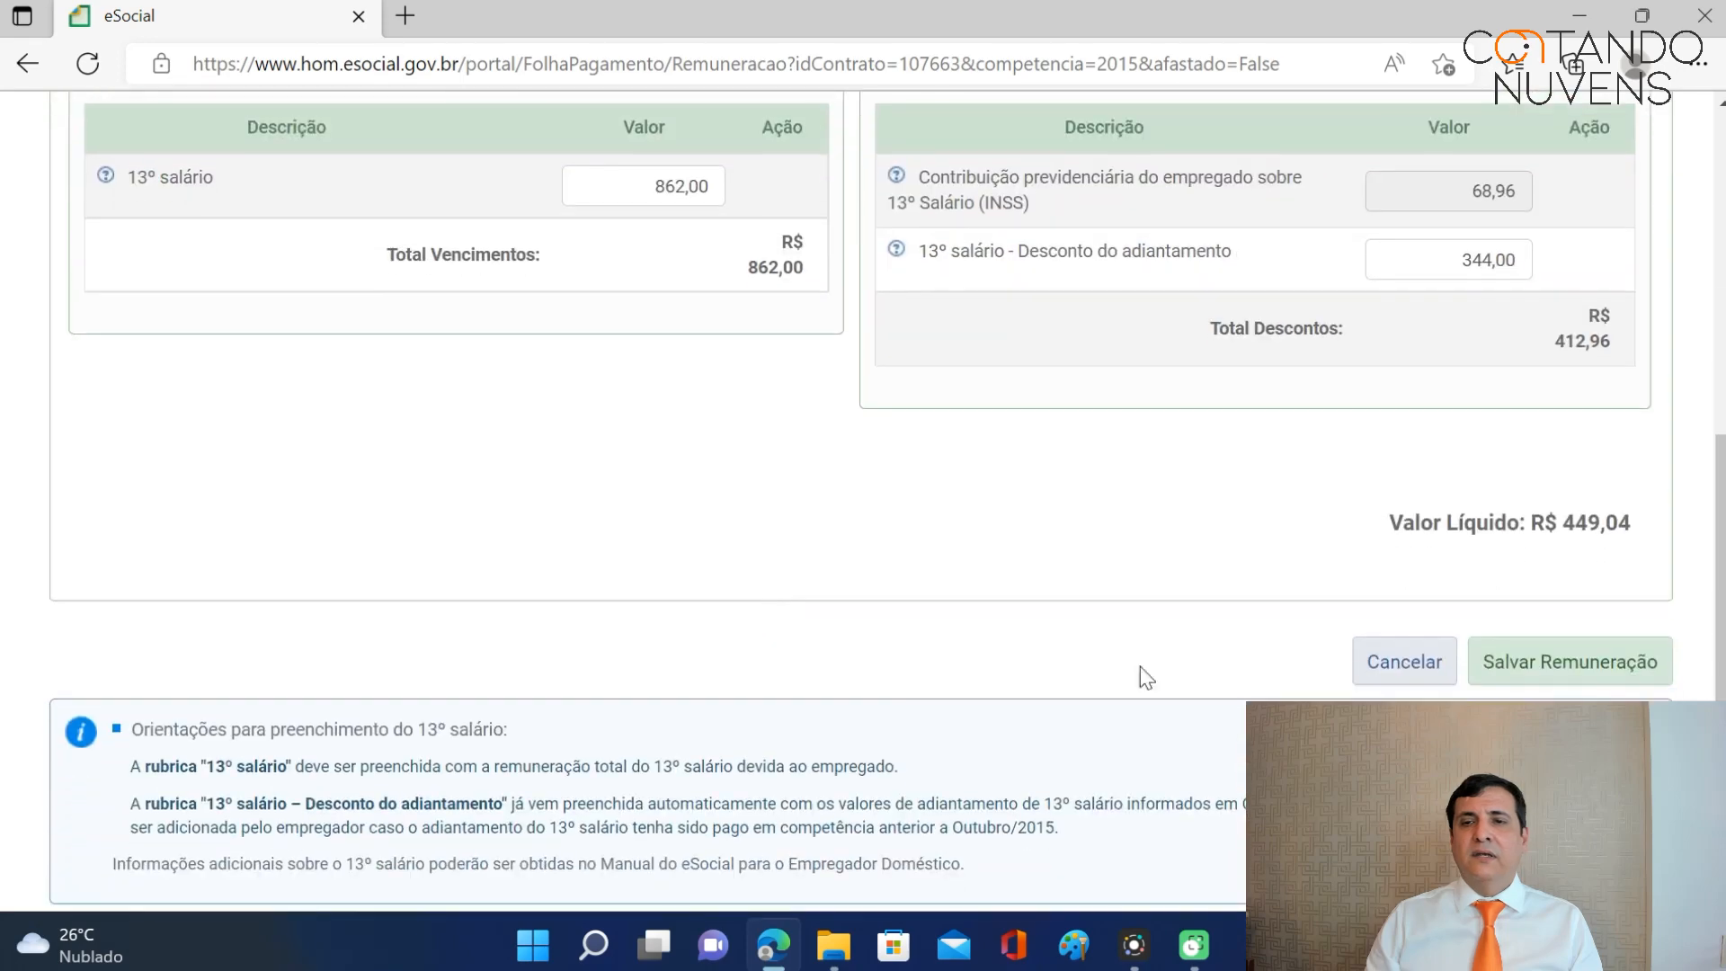
pyautogui.click(1541, 672)
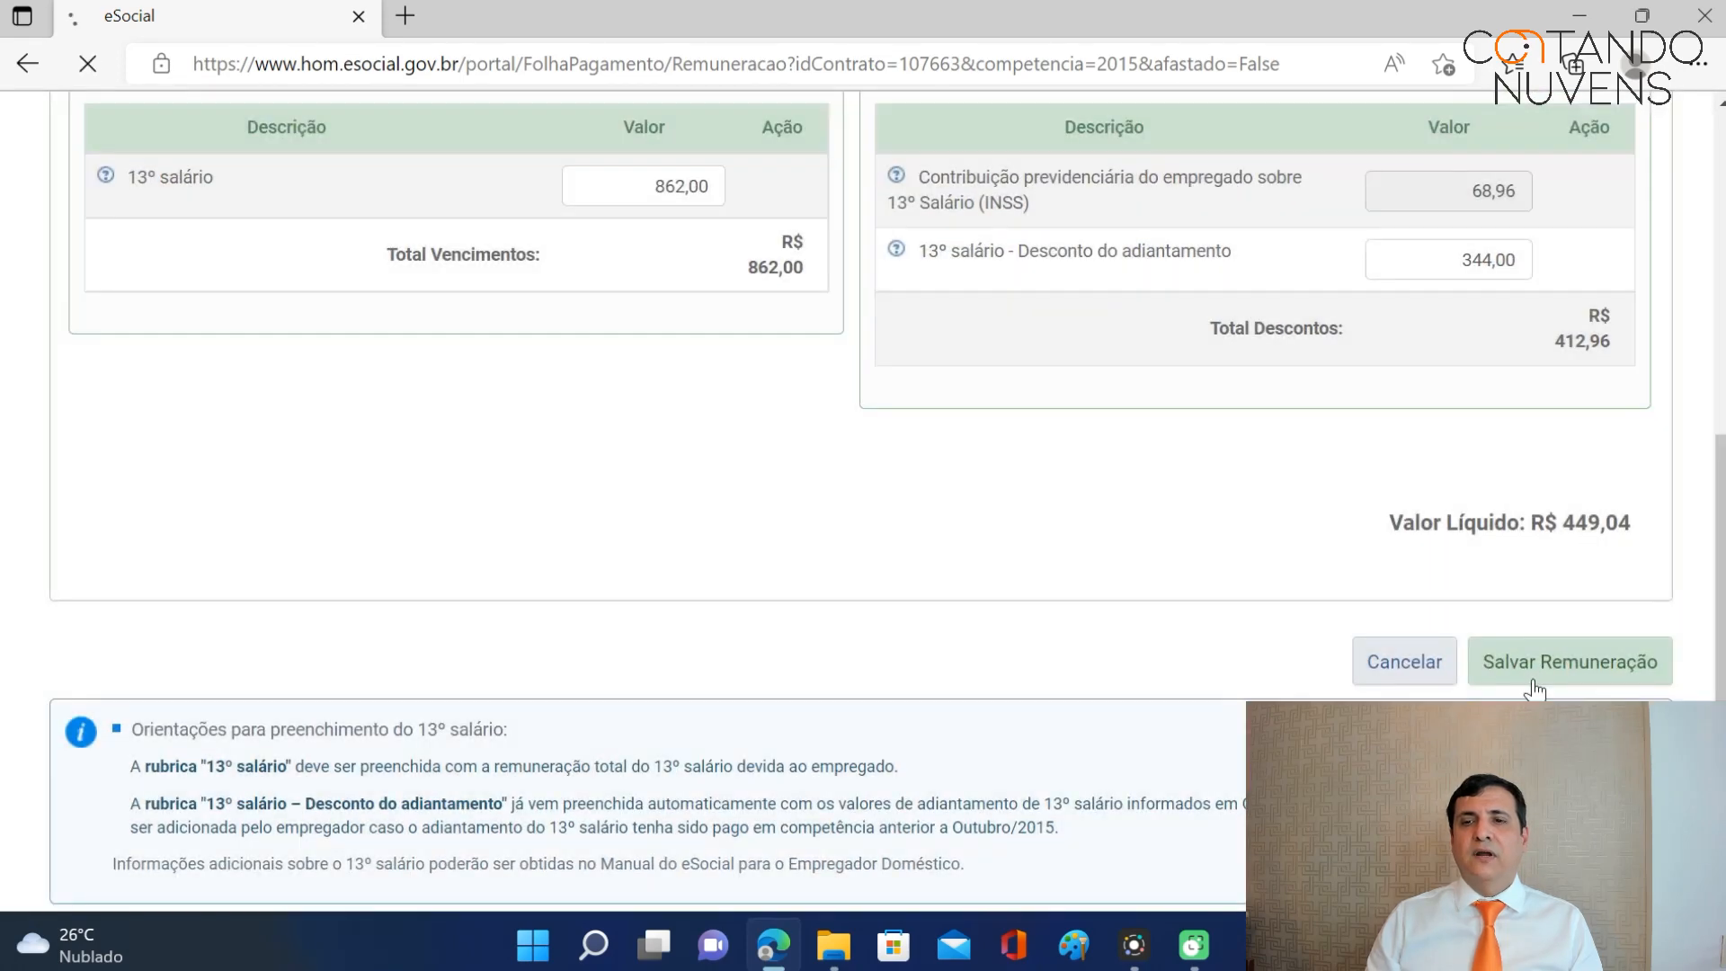
pyautogui.scroll(-8, 1032, 466)
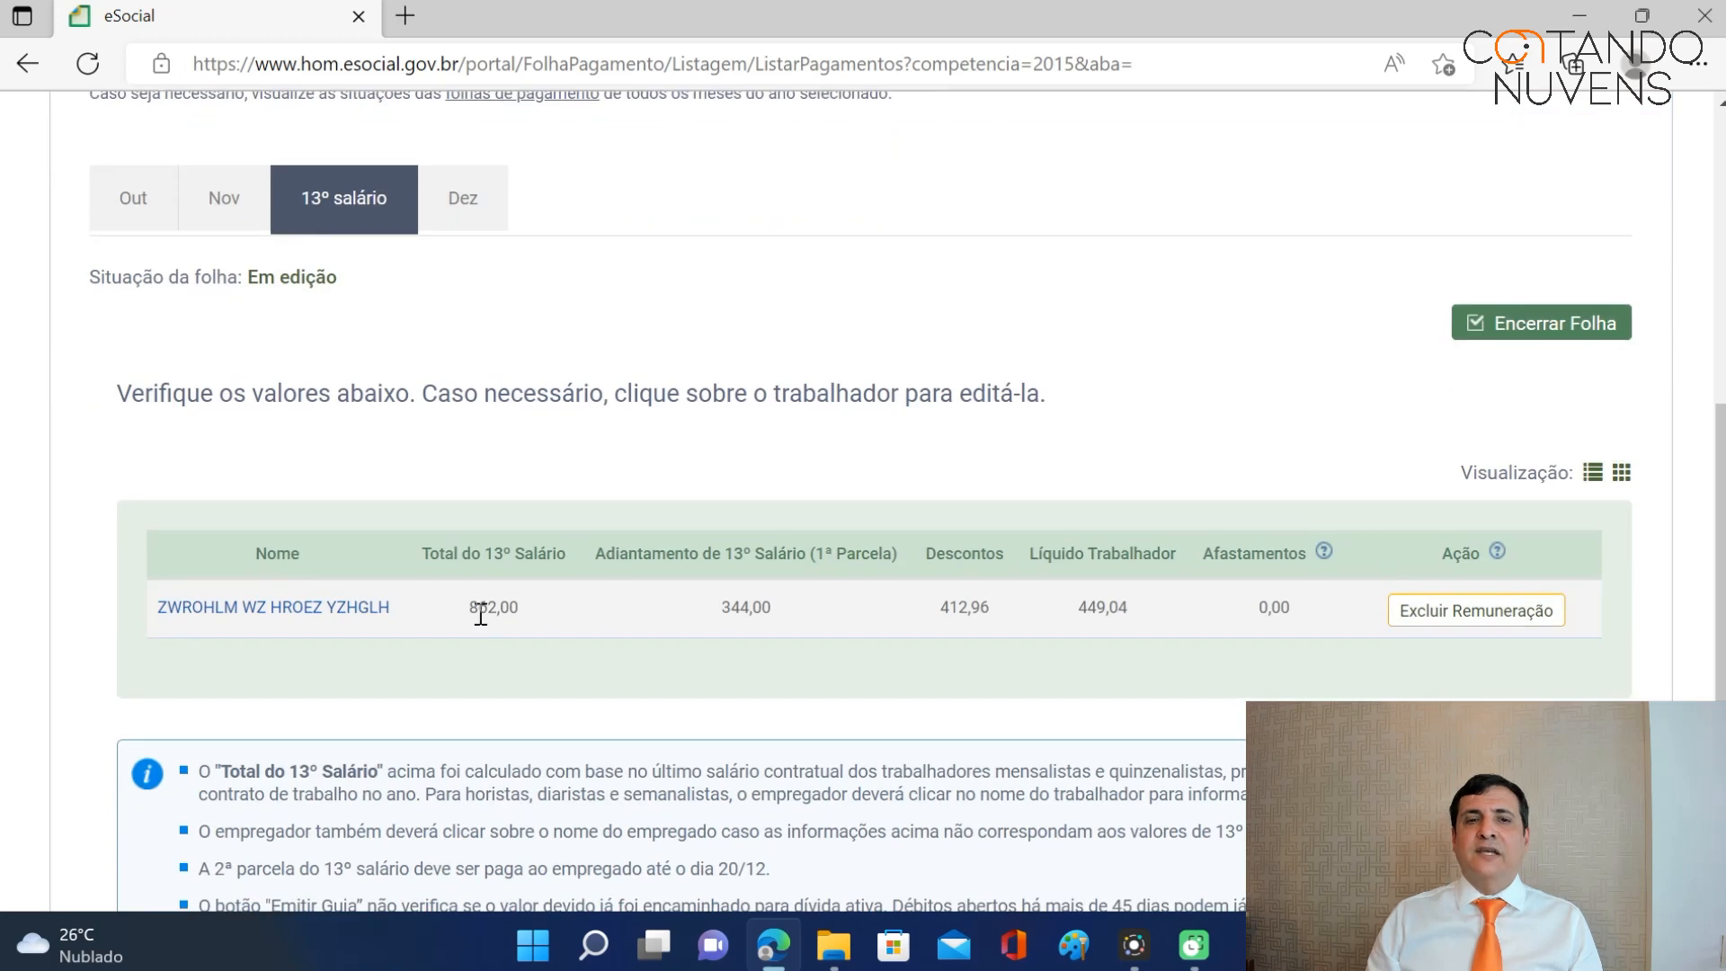
# Close the 13º salário payroll after checking the R$ 144,81 DAE preview due 07/01/2016.
pyautogui.click(1558, 331)
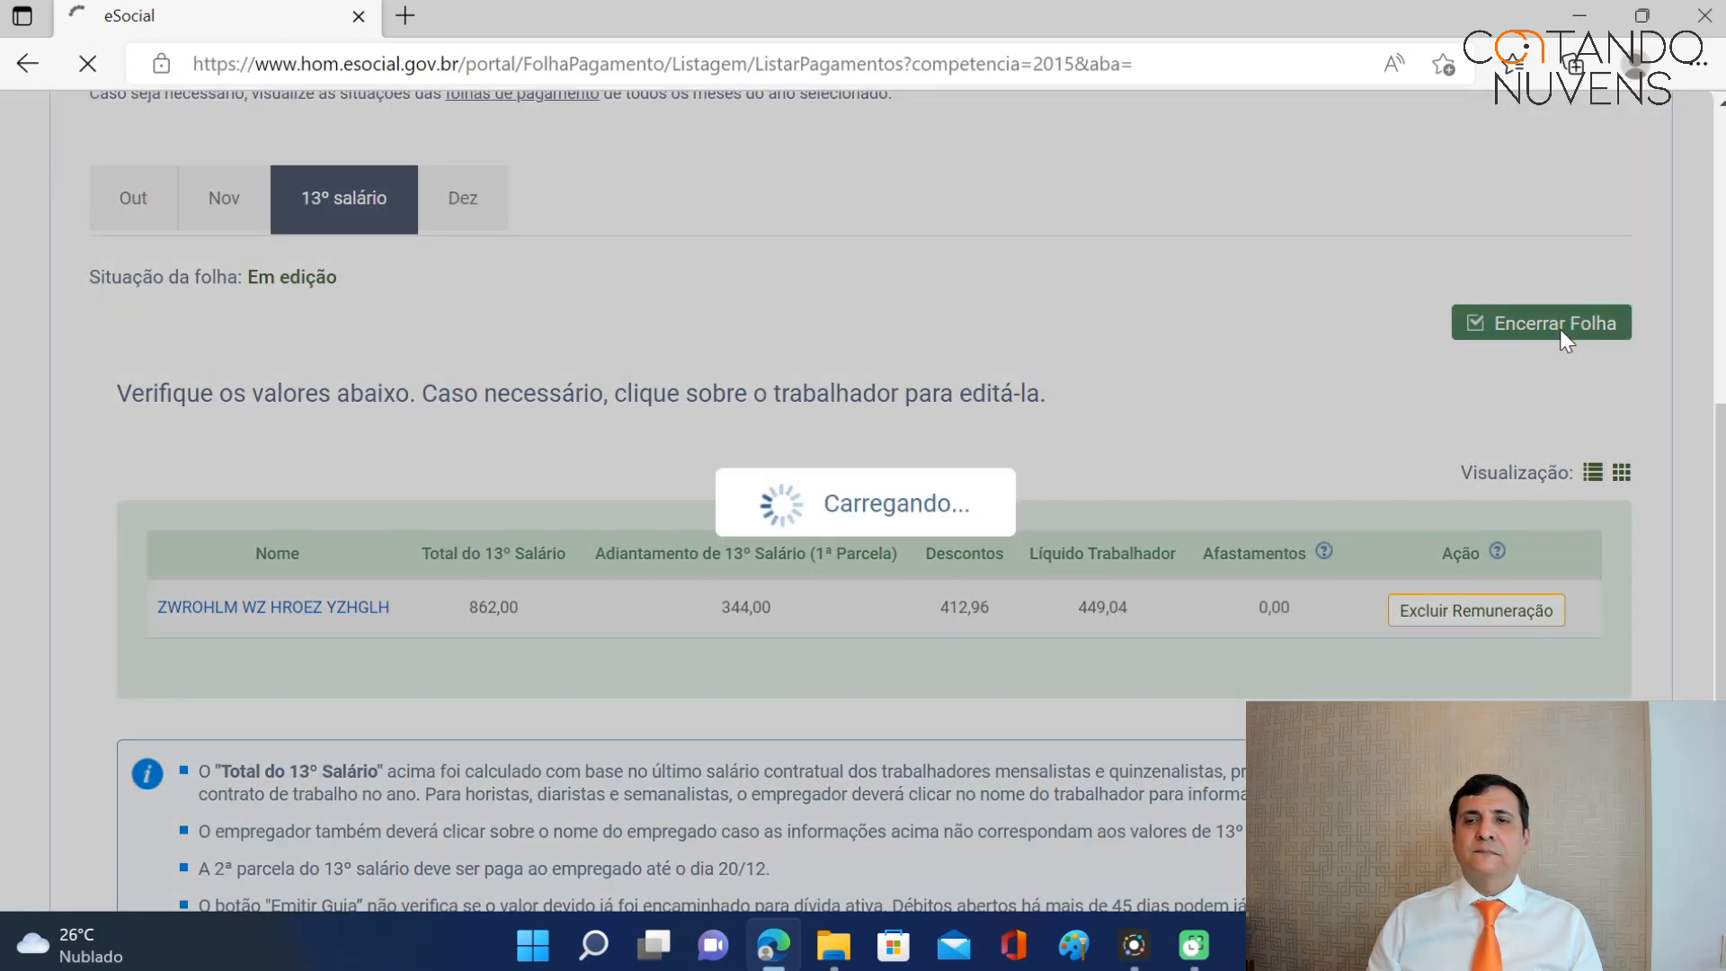
pyautogui.scroll(-5, 1525, 358)
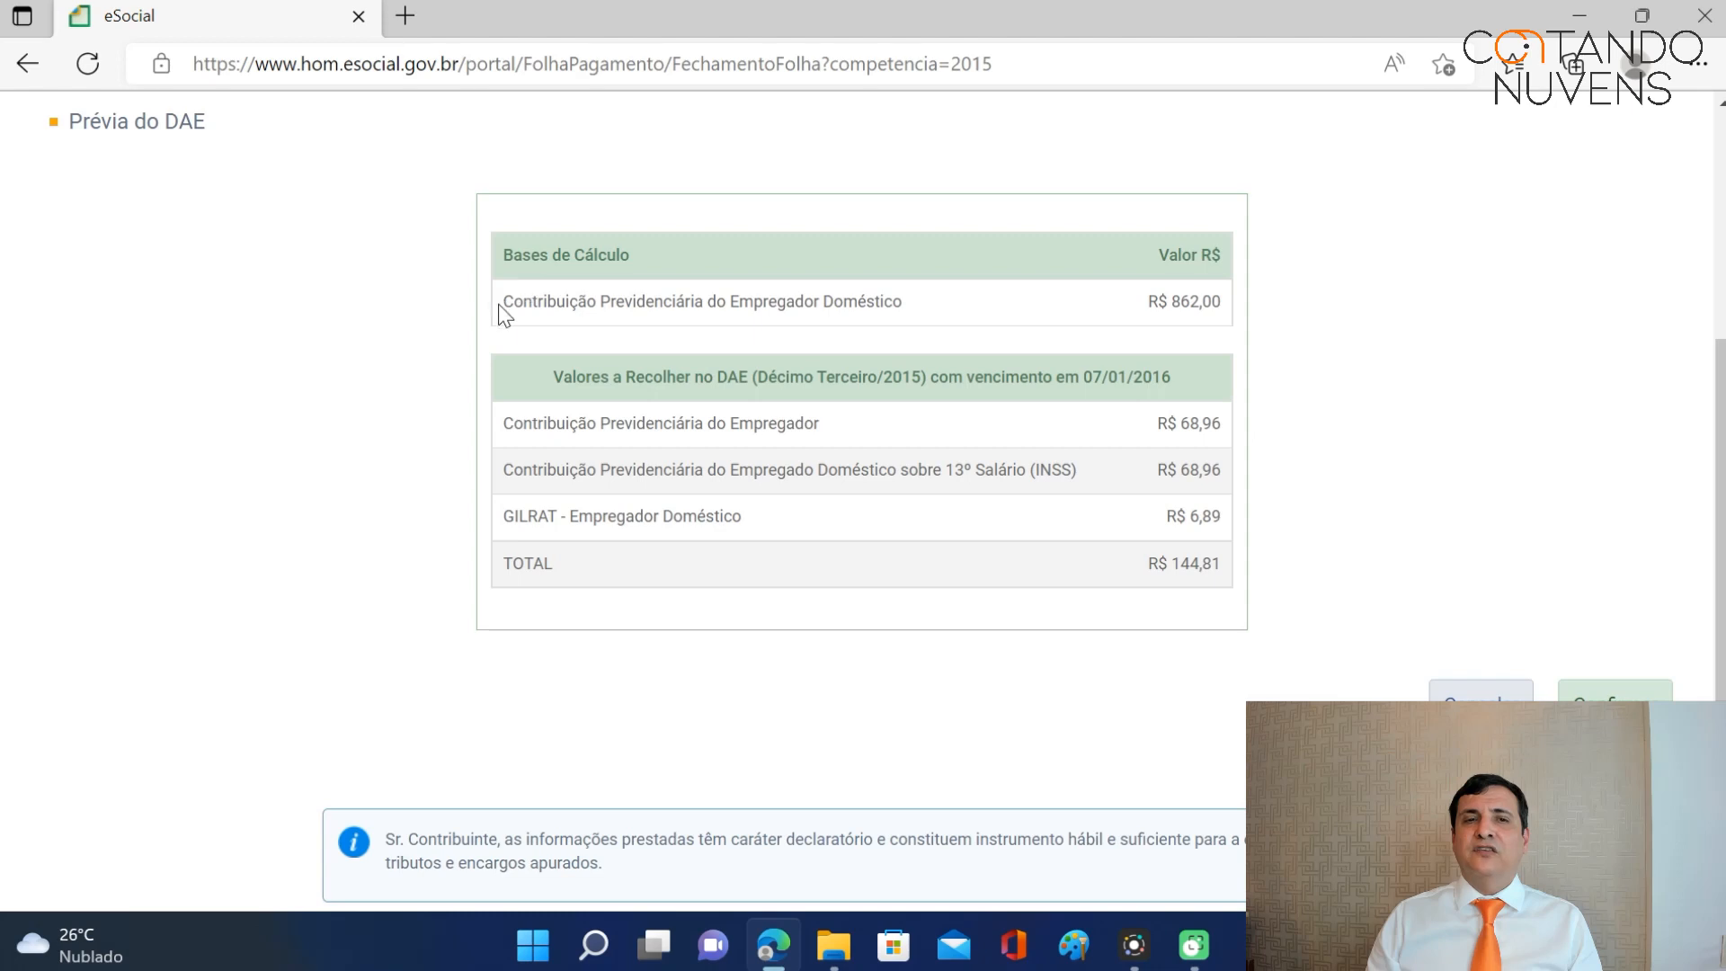
pyautogui.scroll(1, 994, 351)
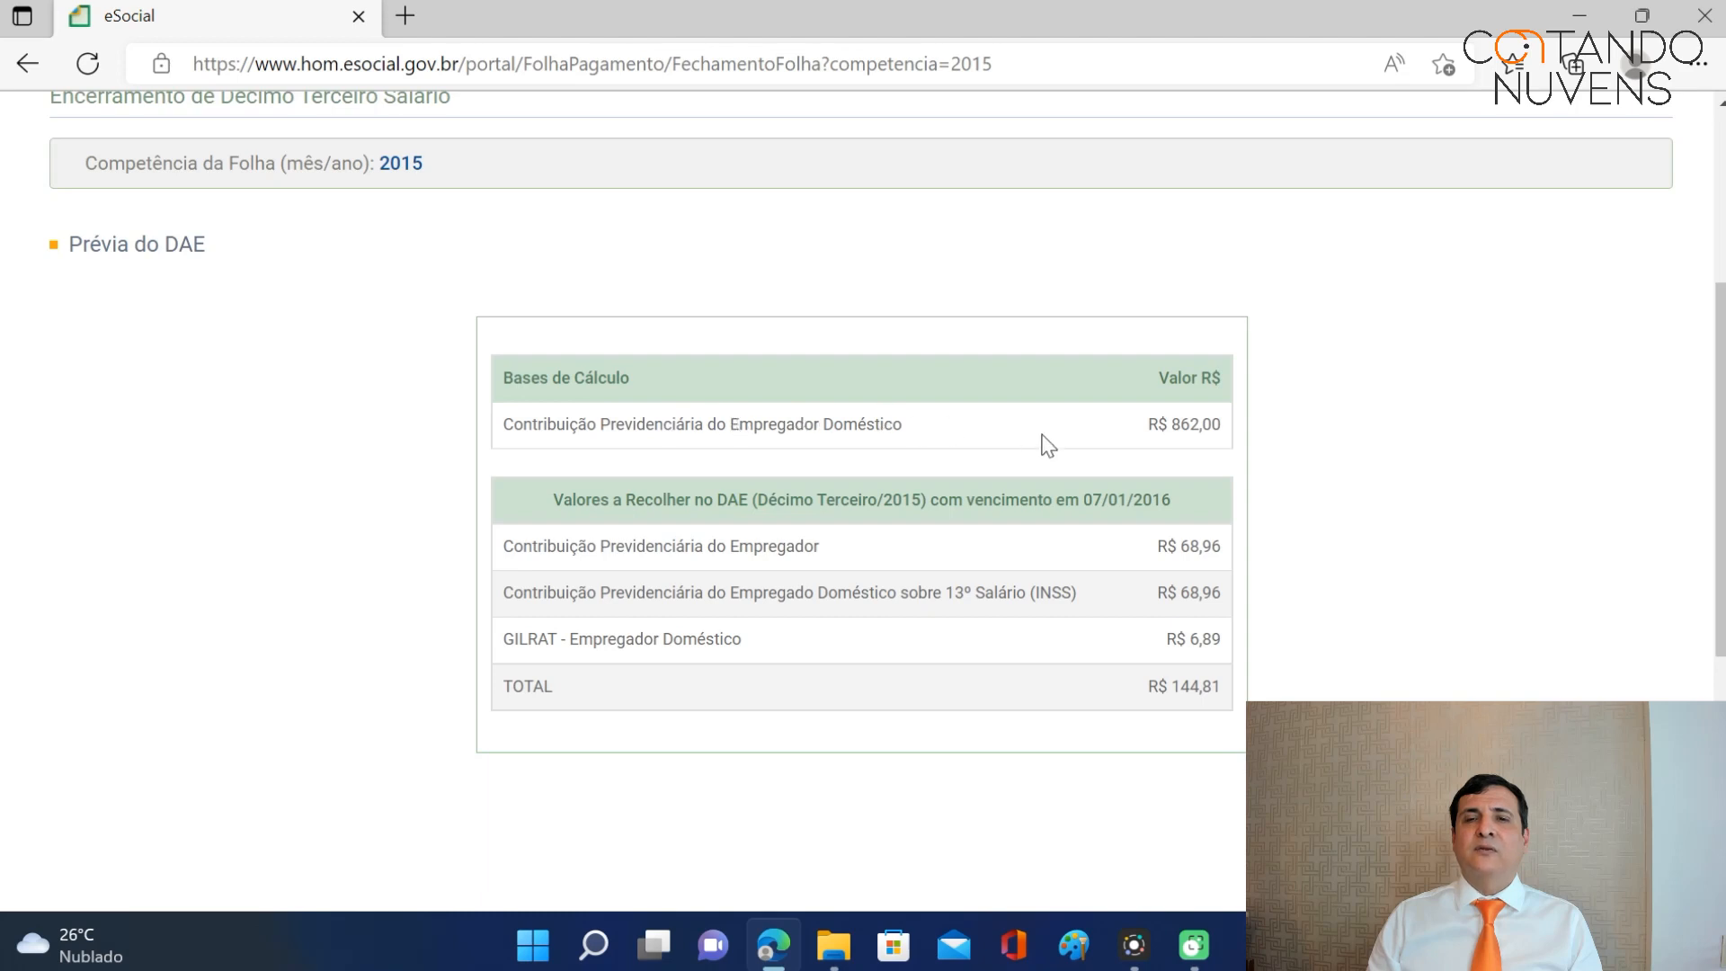
pyautogui.scroll(-2, 1357, 423)
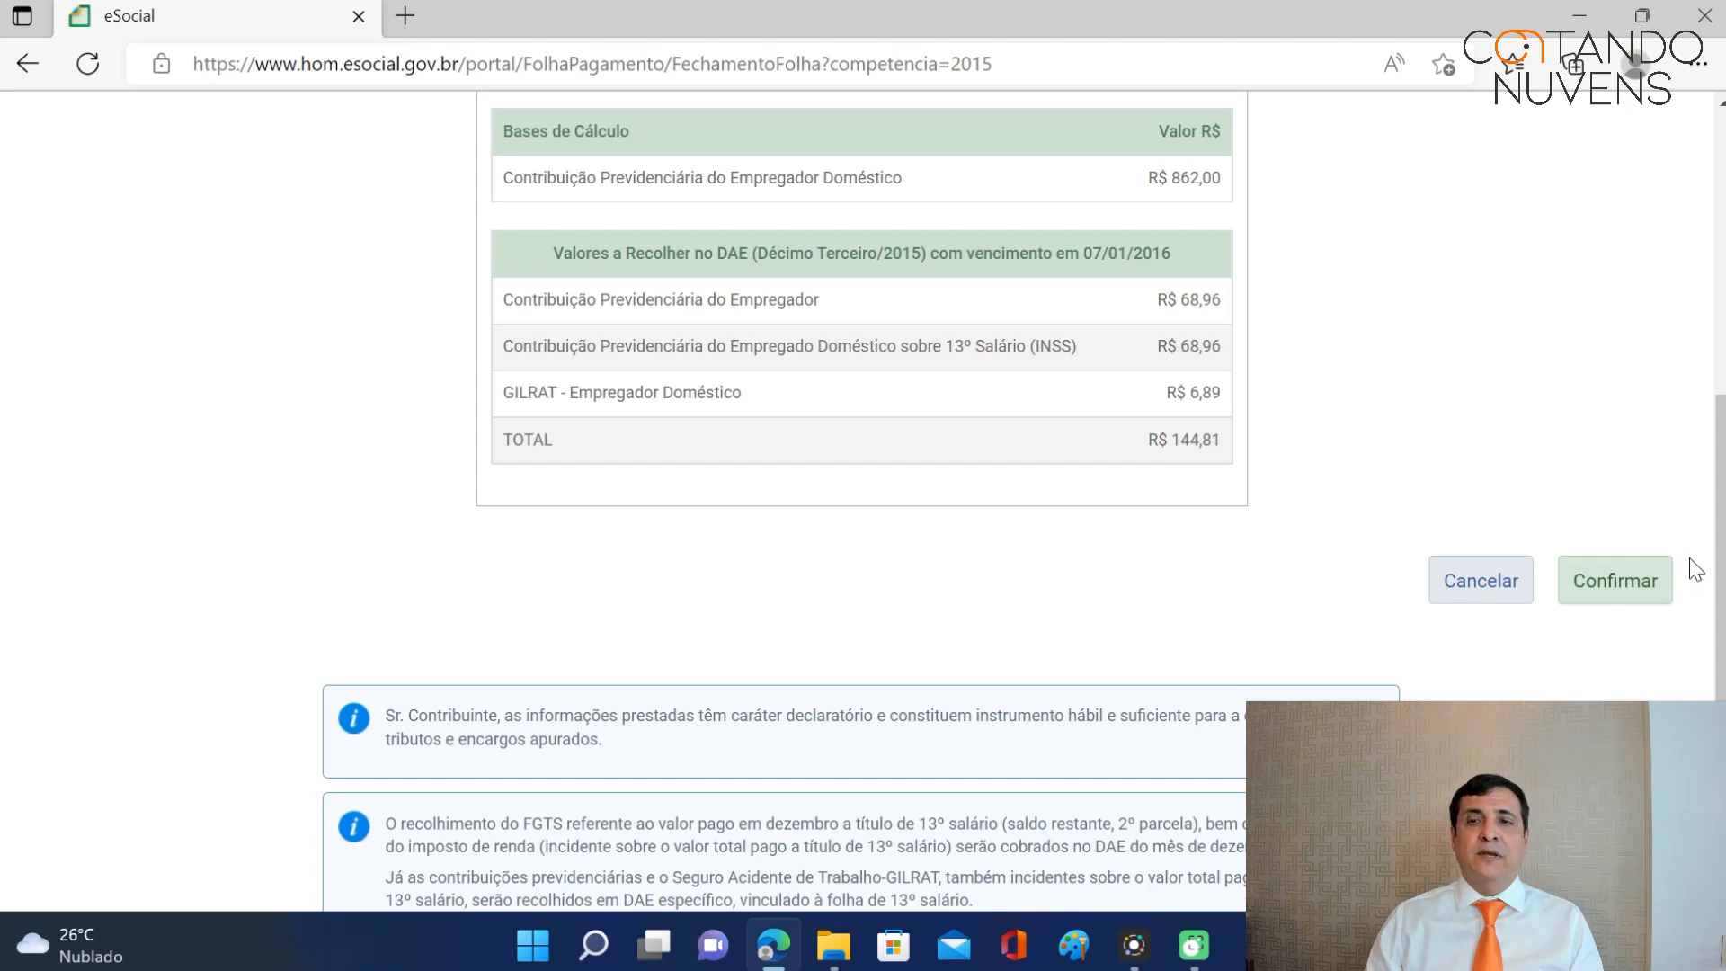
pyautogui.click(1638, 600)
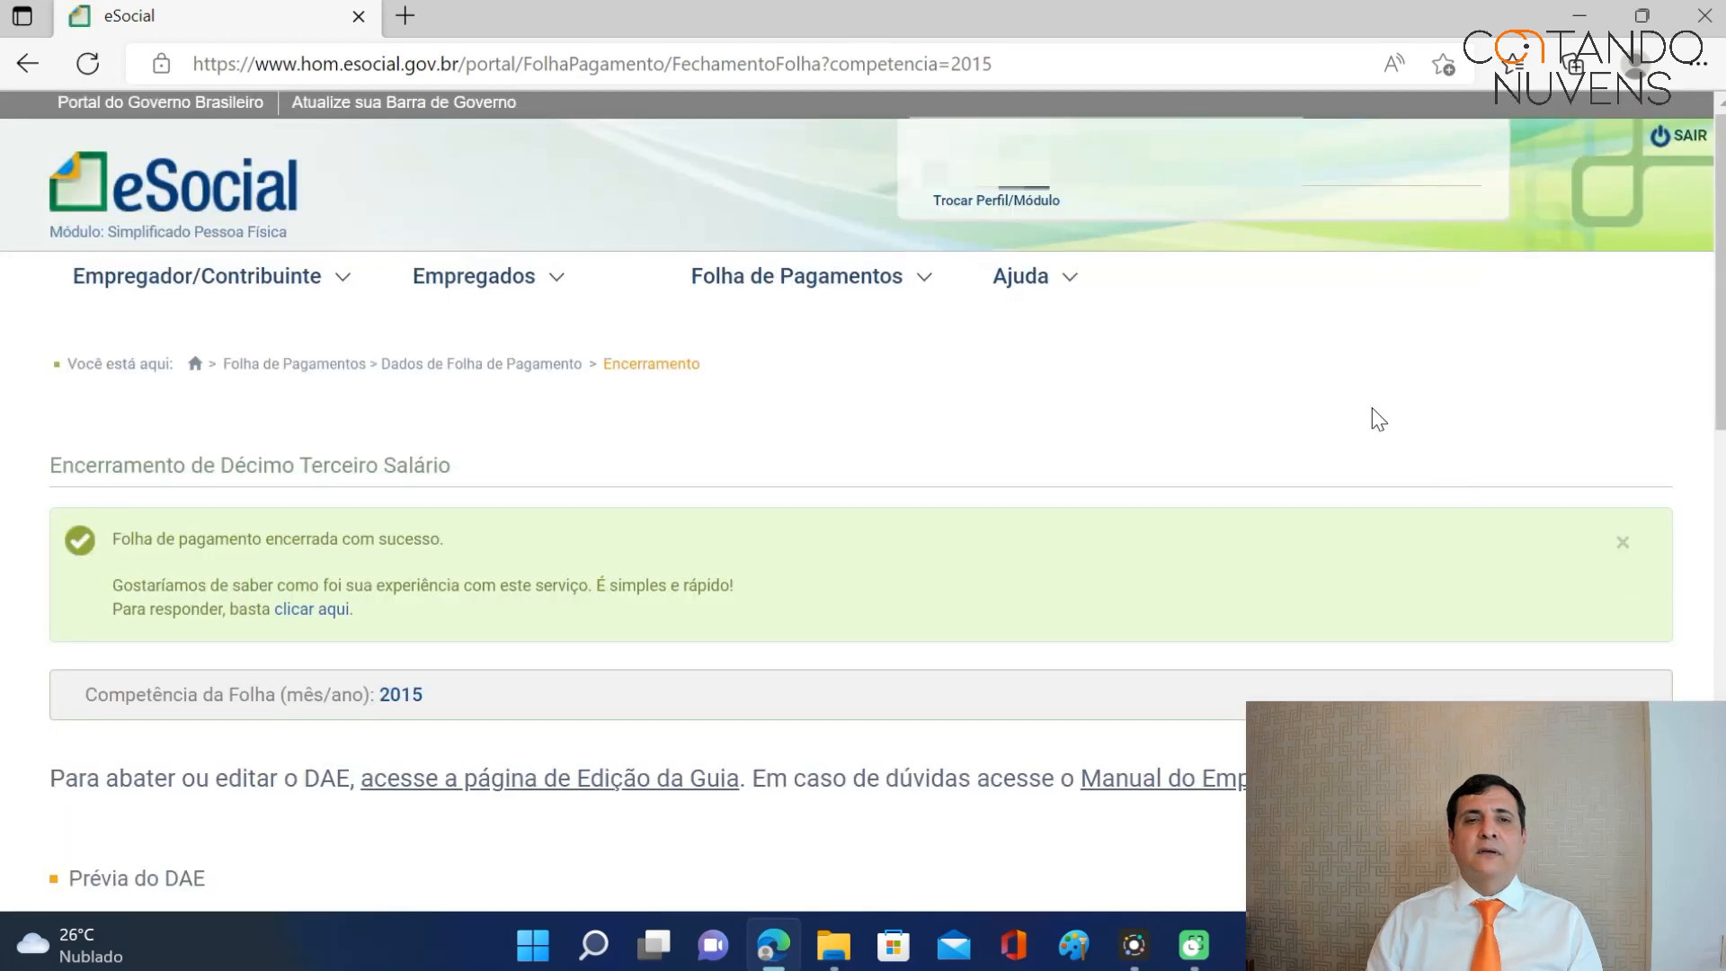
# Issue the 13º salário DAE payment guide and open the downloaded PDF.
pyautogui.scroll(-3, 1376, 423)
pyautogui.scroll(-3, 1356, 416)
pyautogui.scroll(3, 1354, 412)
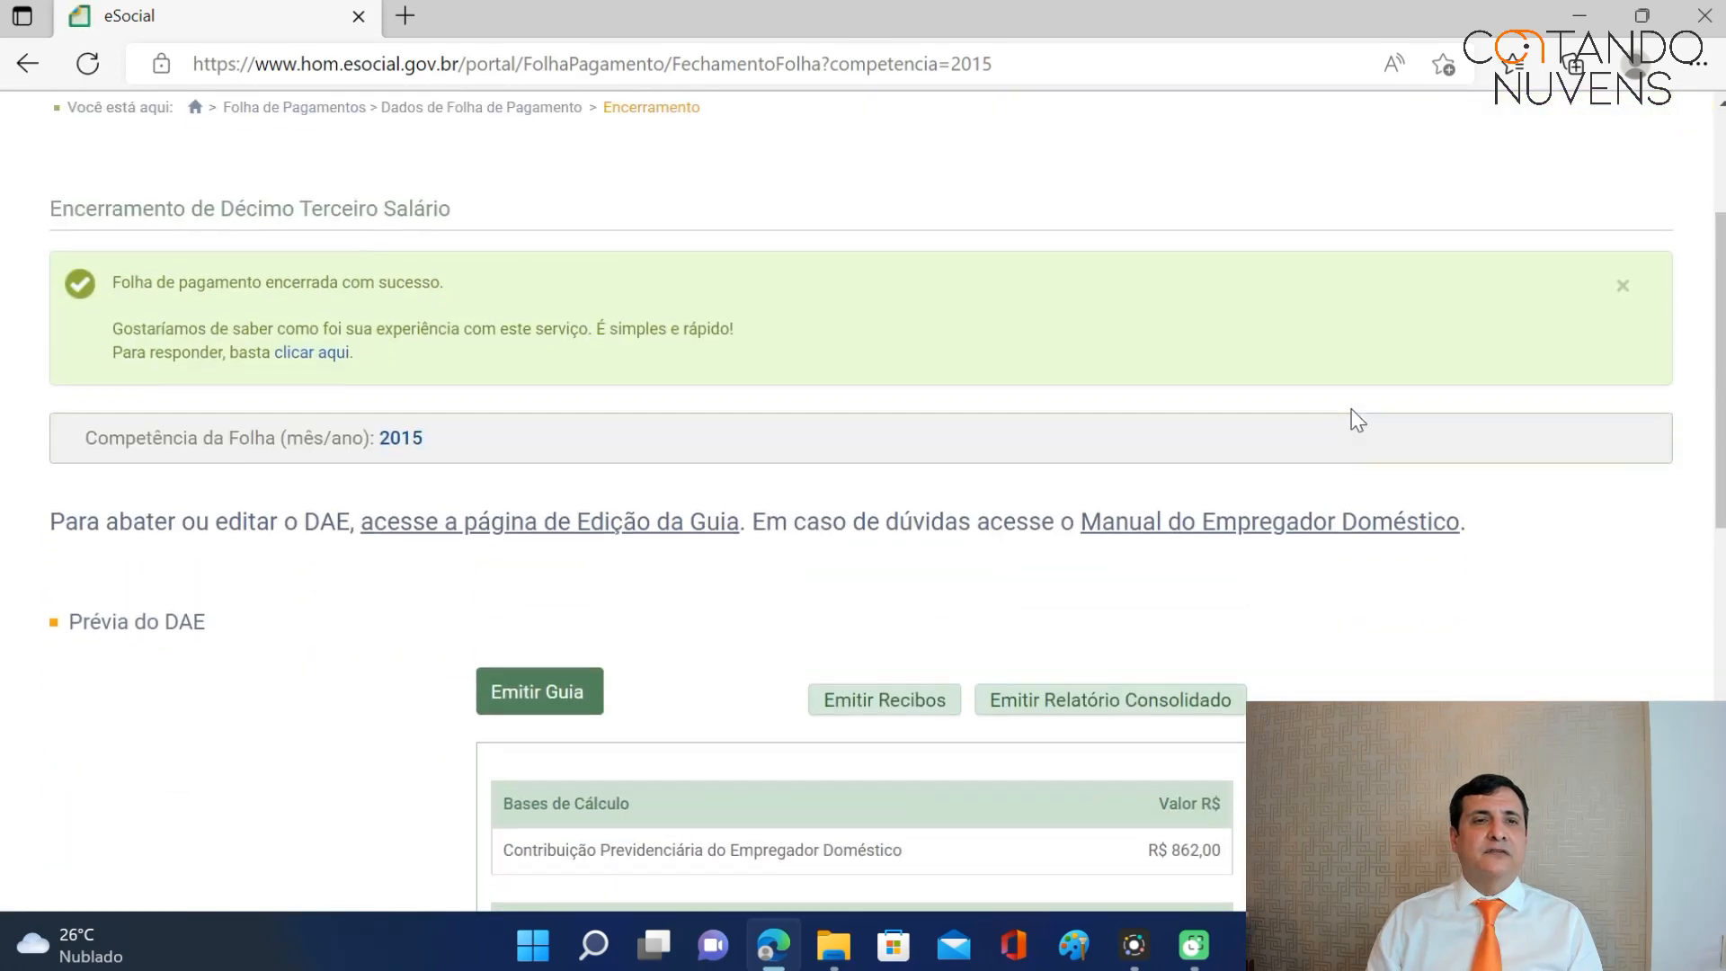
pyautogui.scroll(-5, 676, 408)
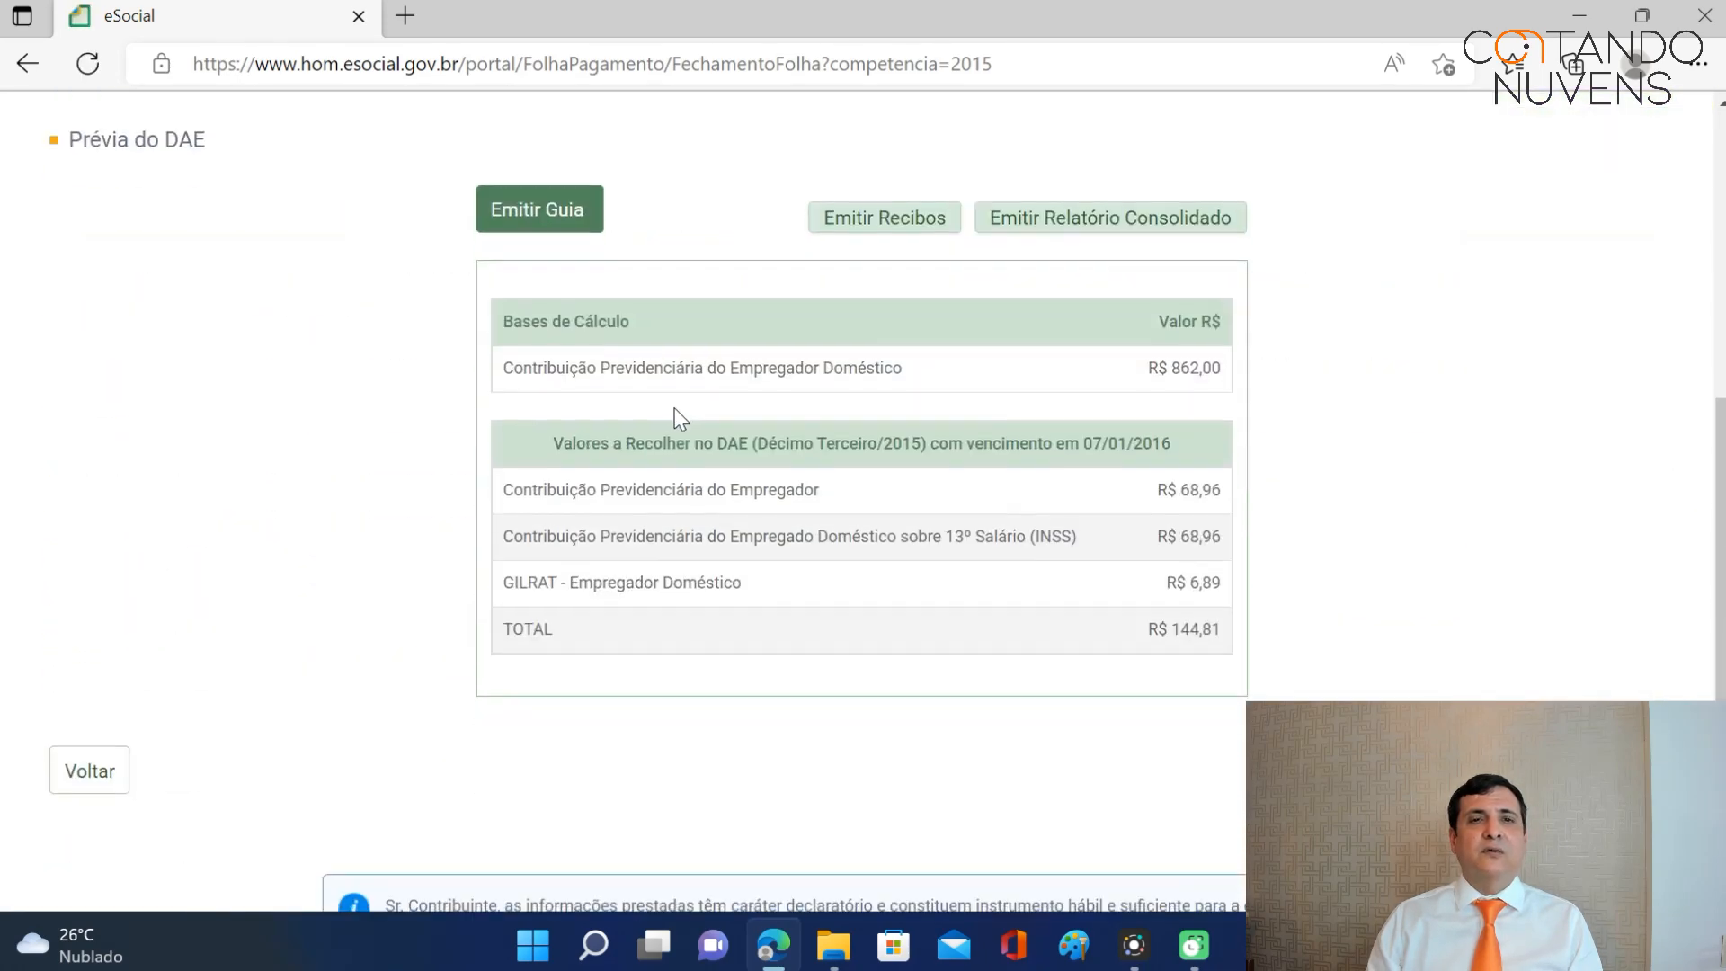
pyautogui.click(566, 231)
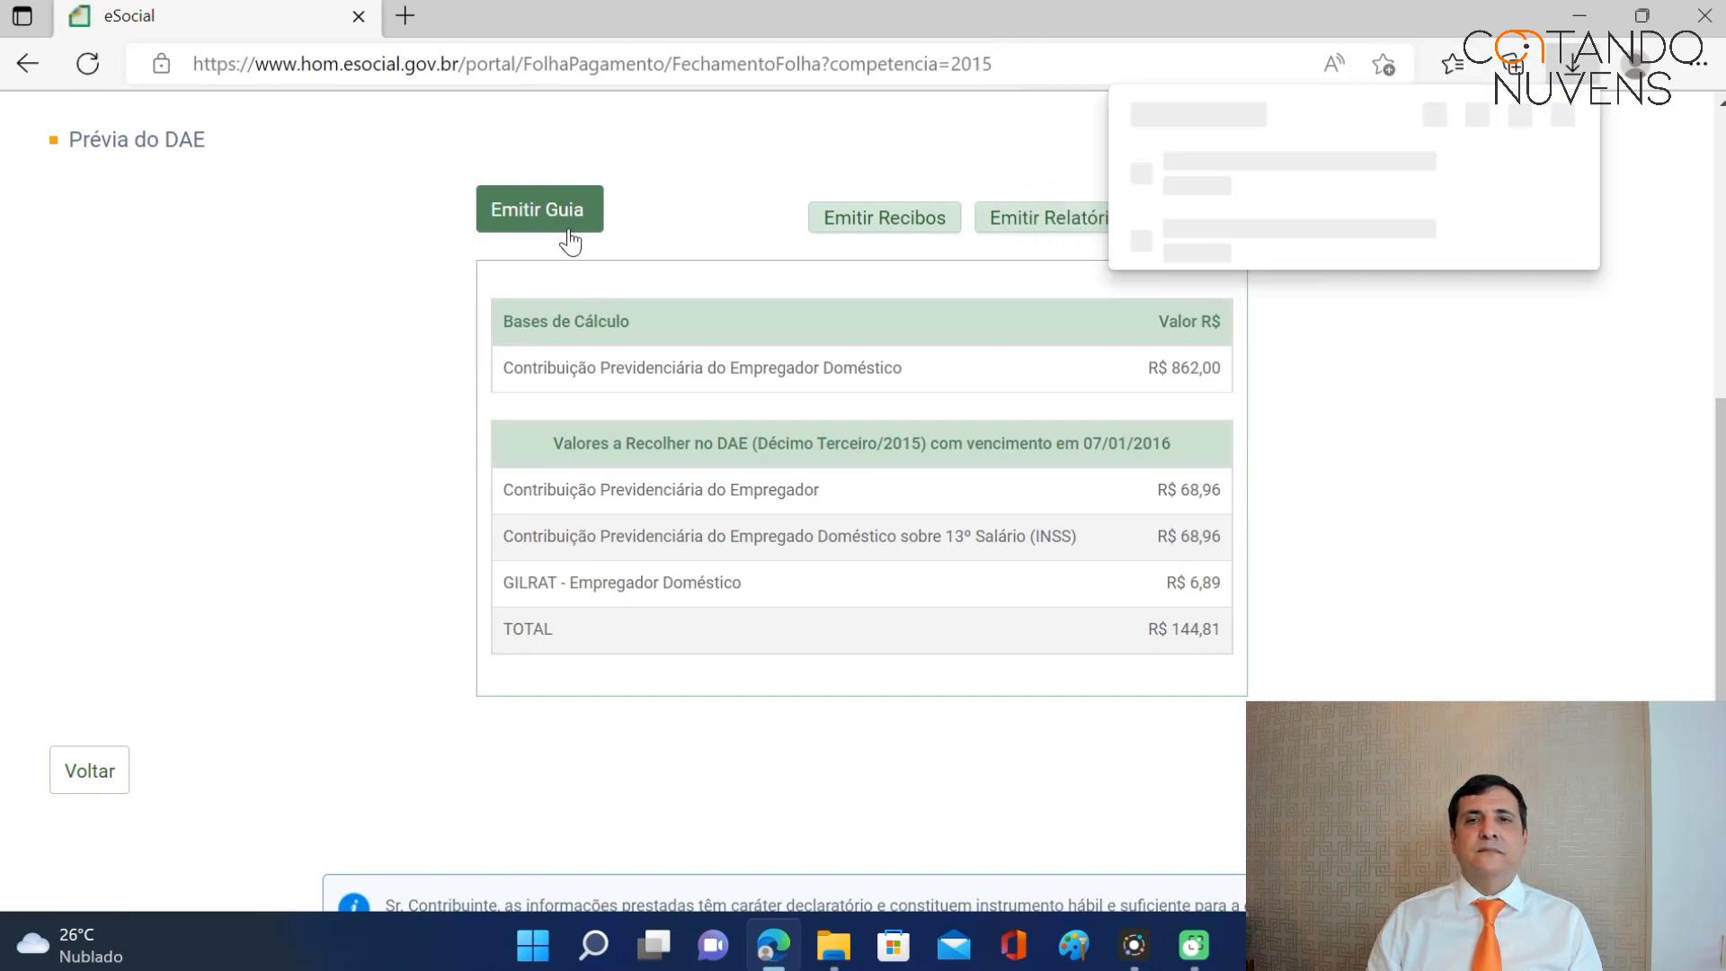
pyautogui.click(1202, 186)
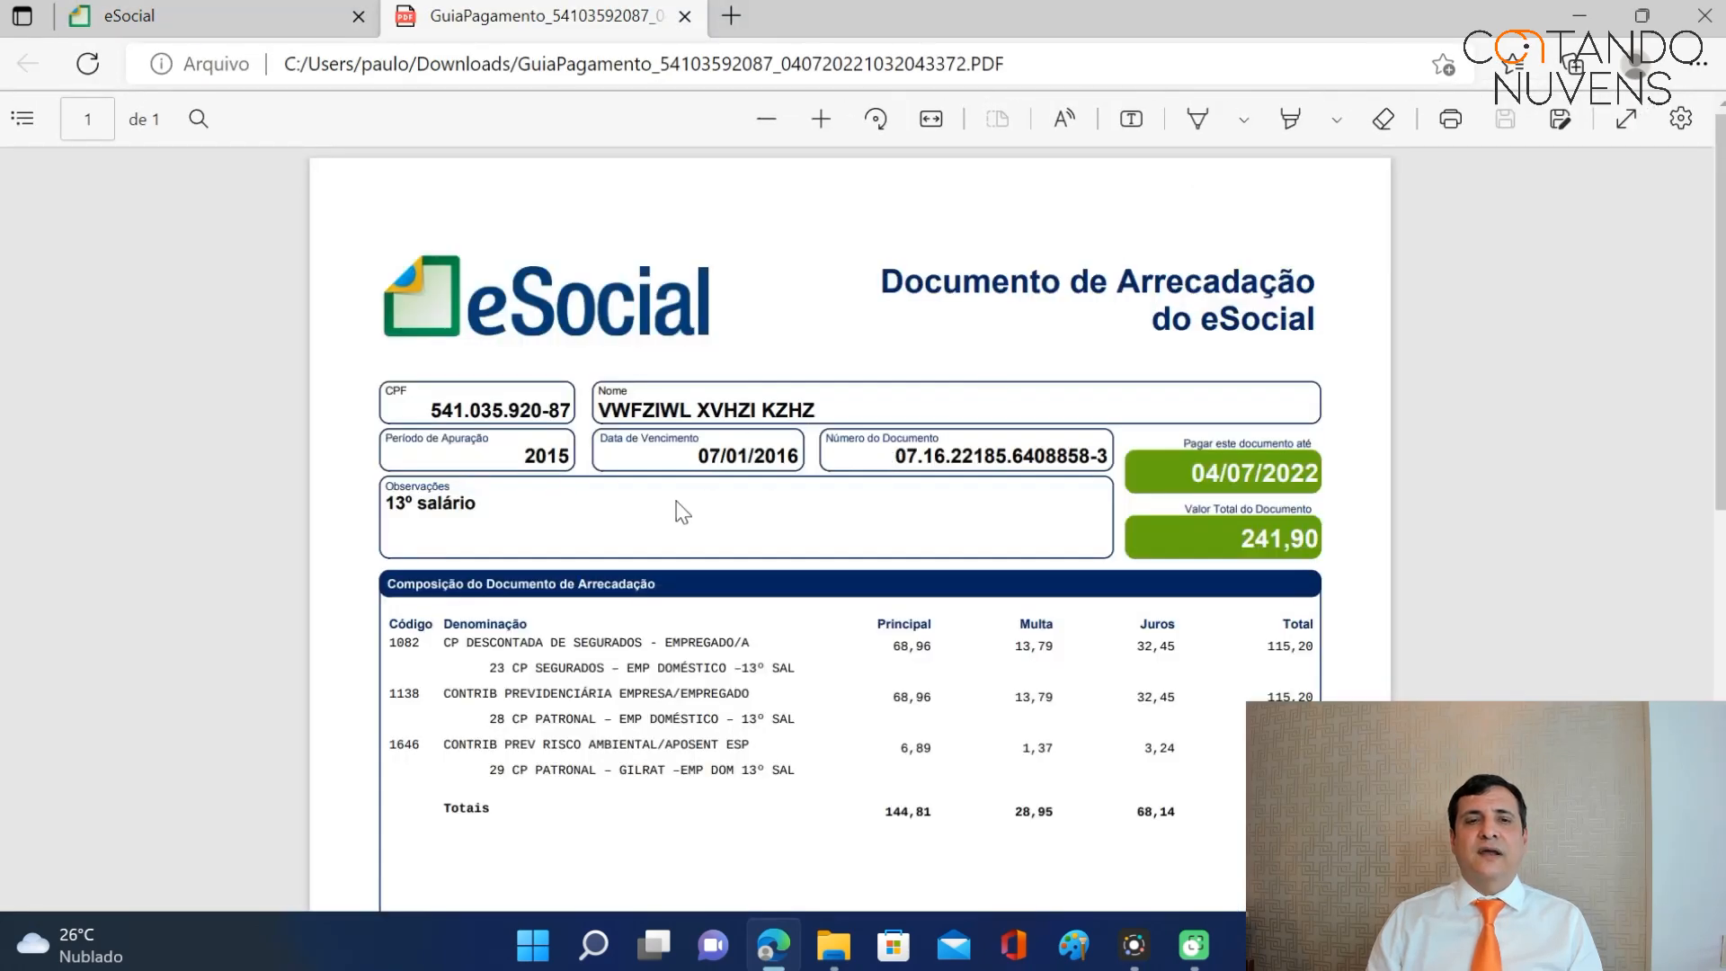
# Check the guide's tax breakdown totalling 241,90 with fines and interest, then close the PDF.
pyautogui.scroll(-1, 684, 513)
pyautogui.moveTo(446, 529); pyautogui.dragTo(681, 644)
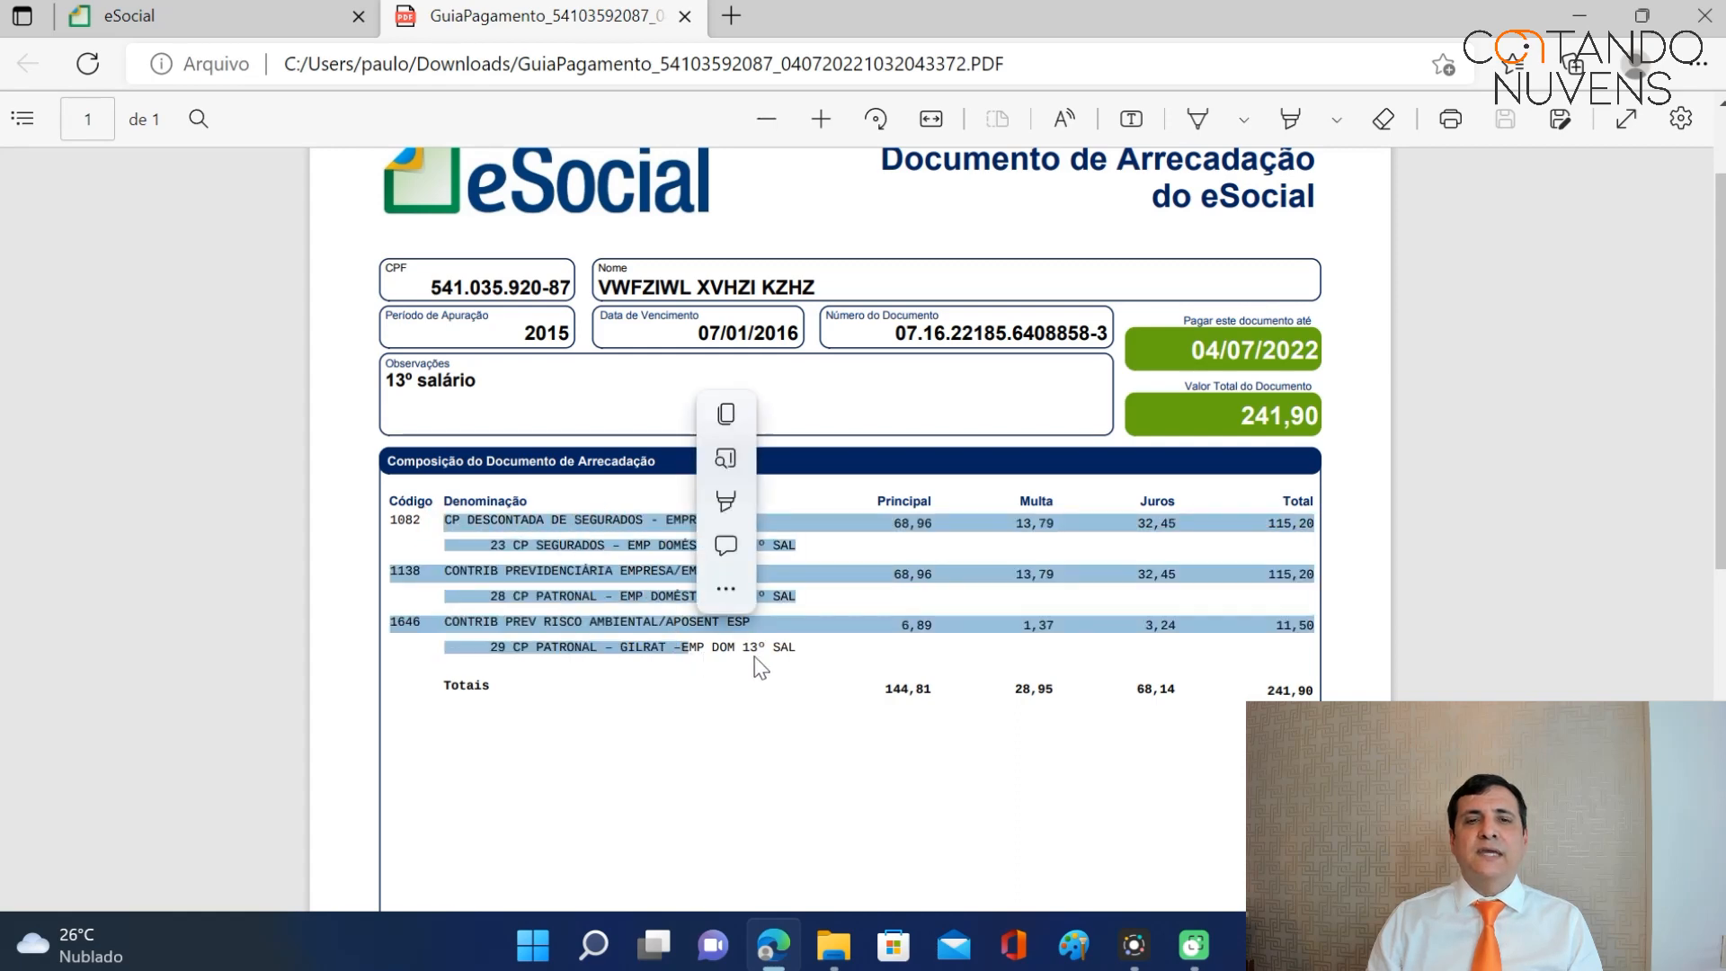
pyautogui.click(1585, 514)
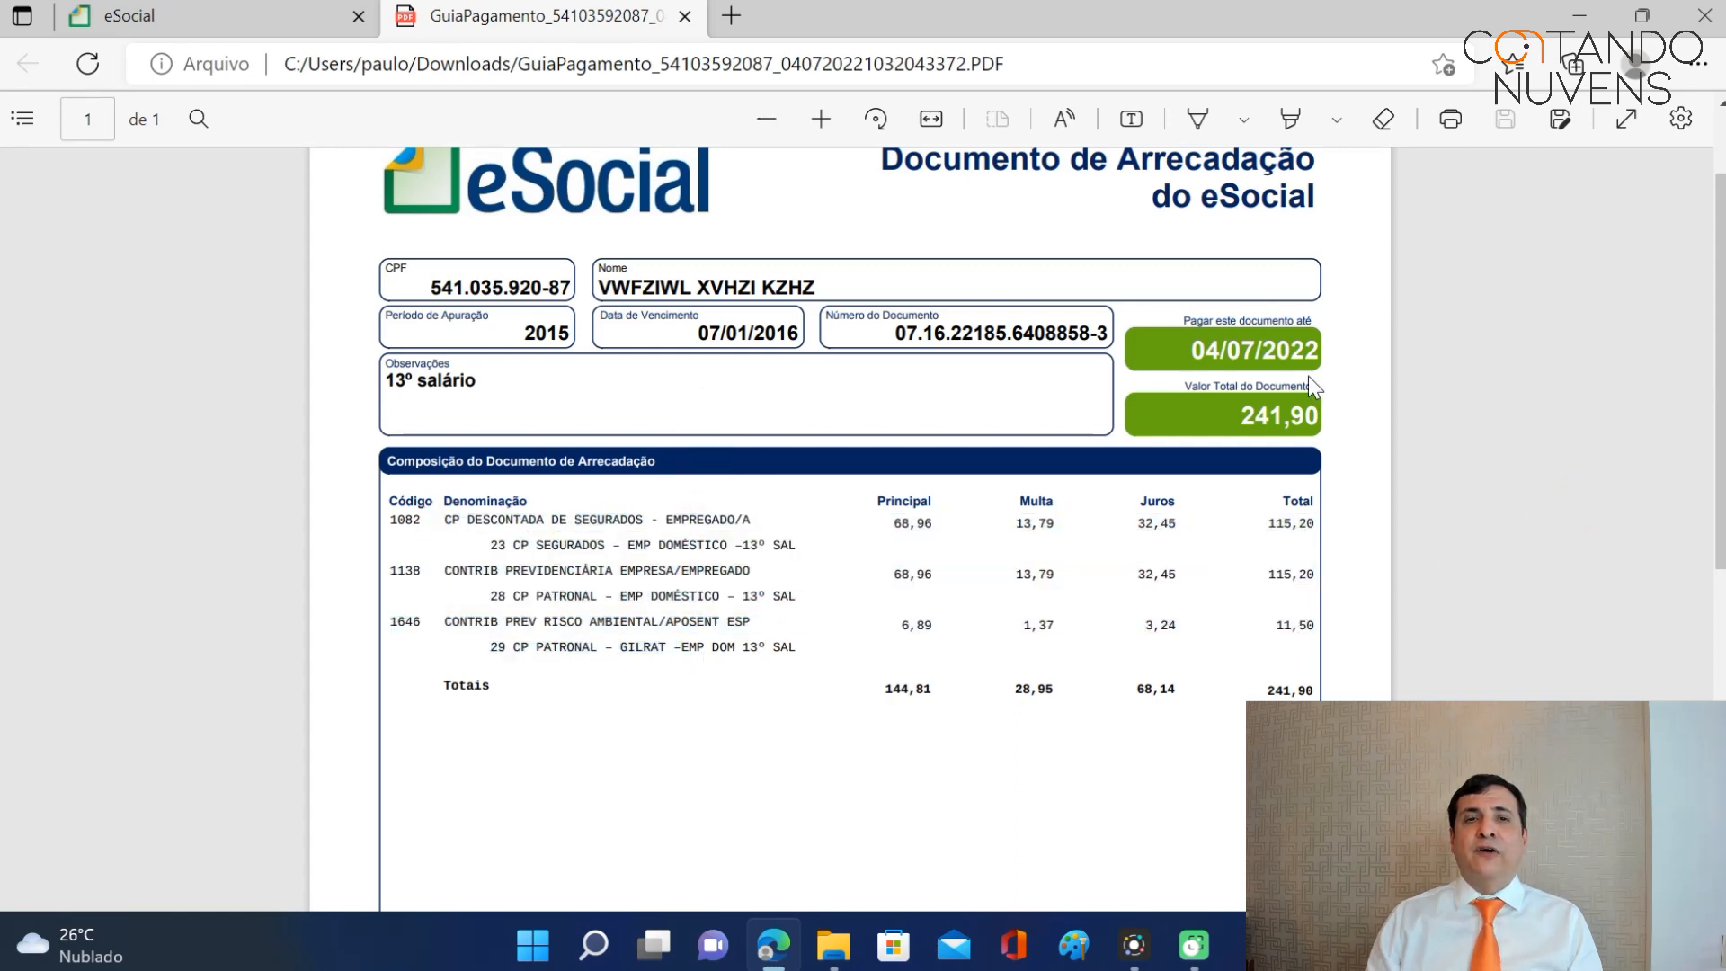
pyautogui.click(686, 17)
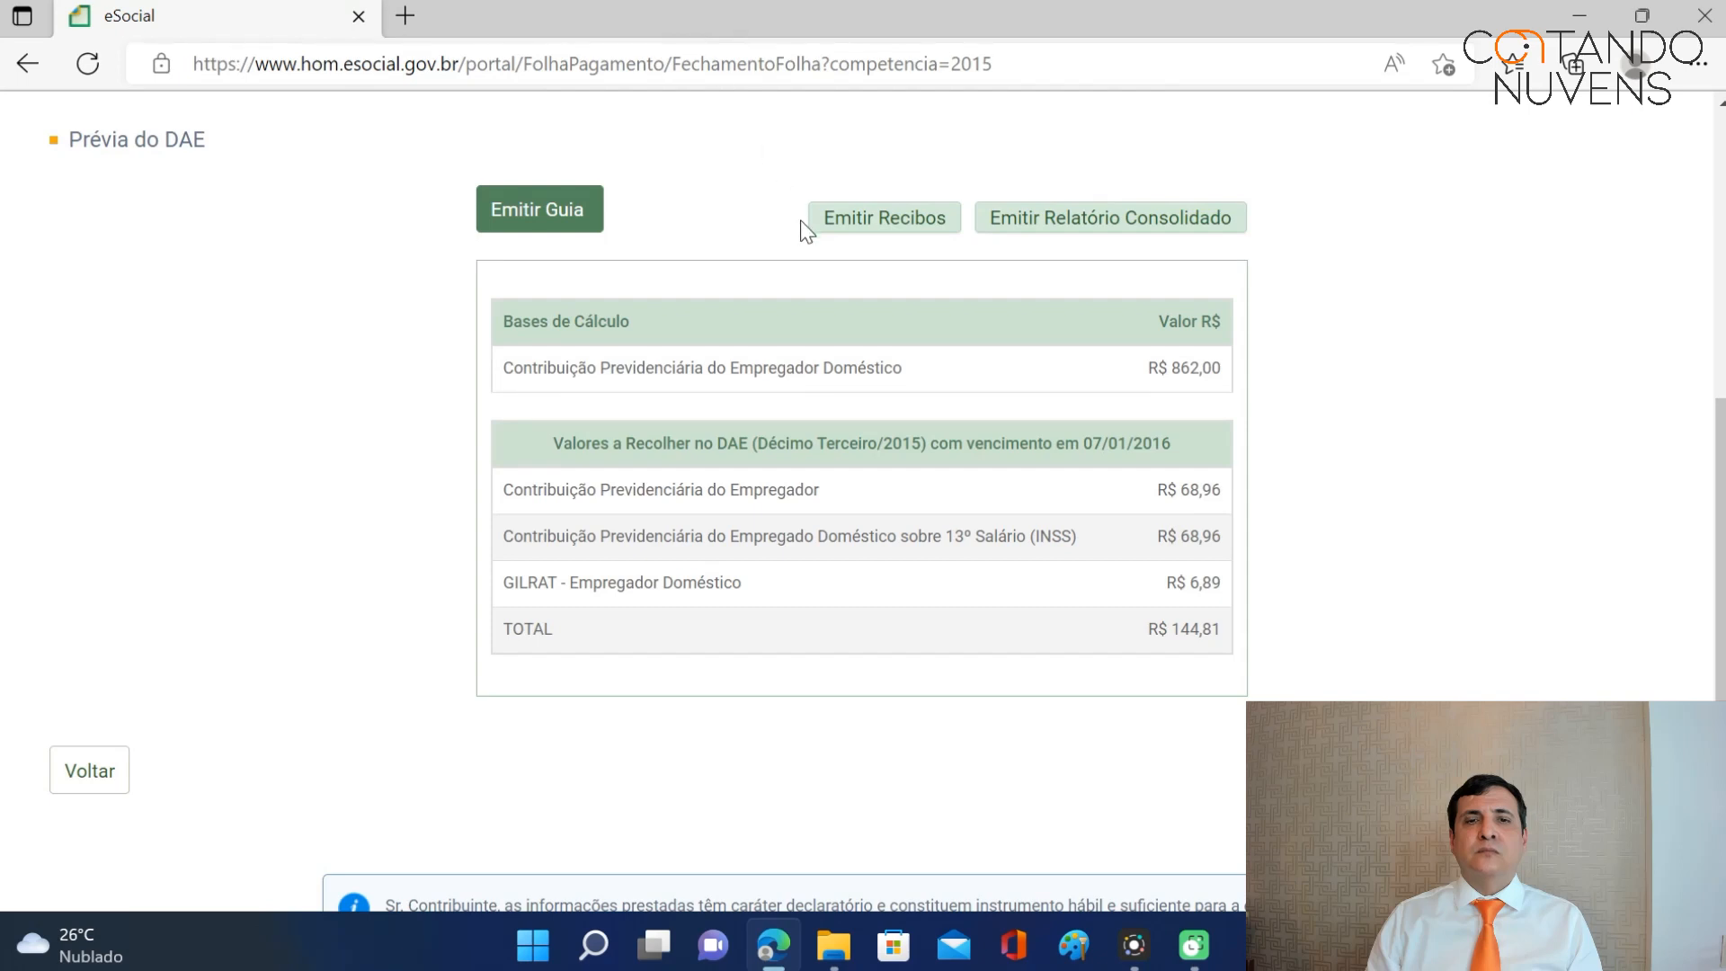
# Issue the 13º salário receipts and open the downloaded receipt PDF.
pyautogui.click(904, 225)
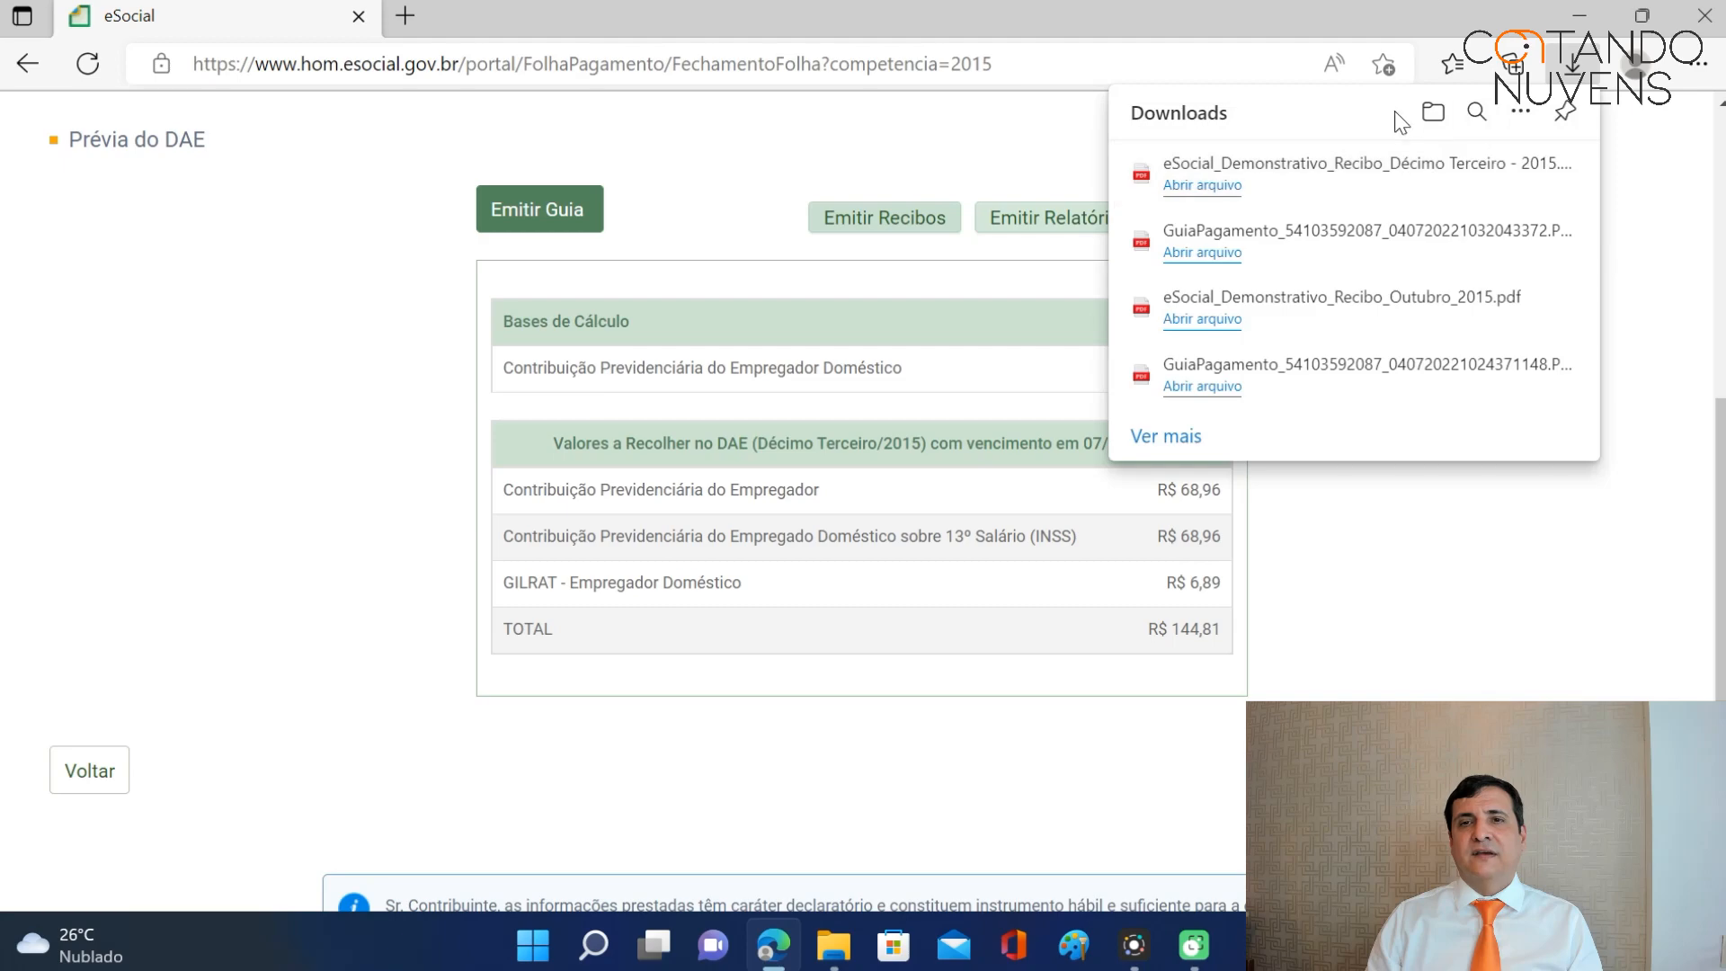
pyautogui.click(1214, 174)
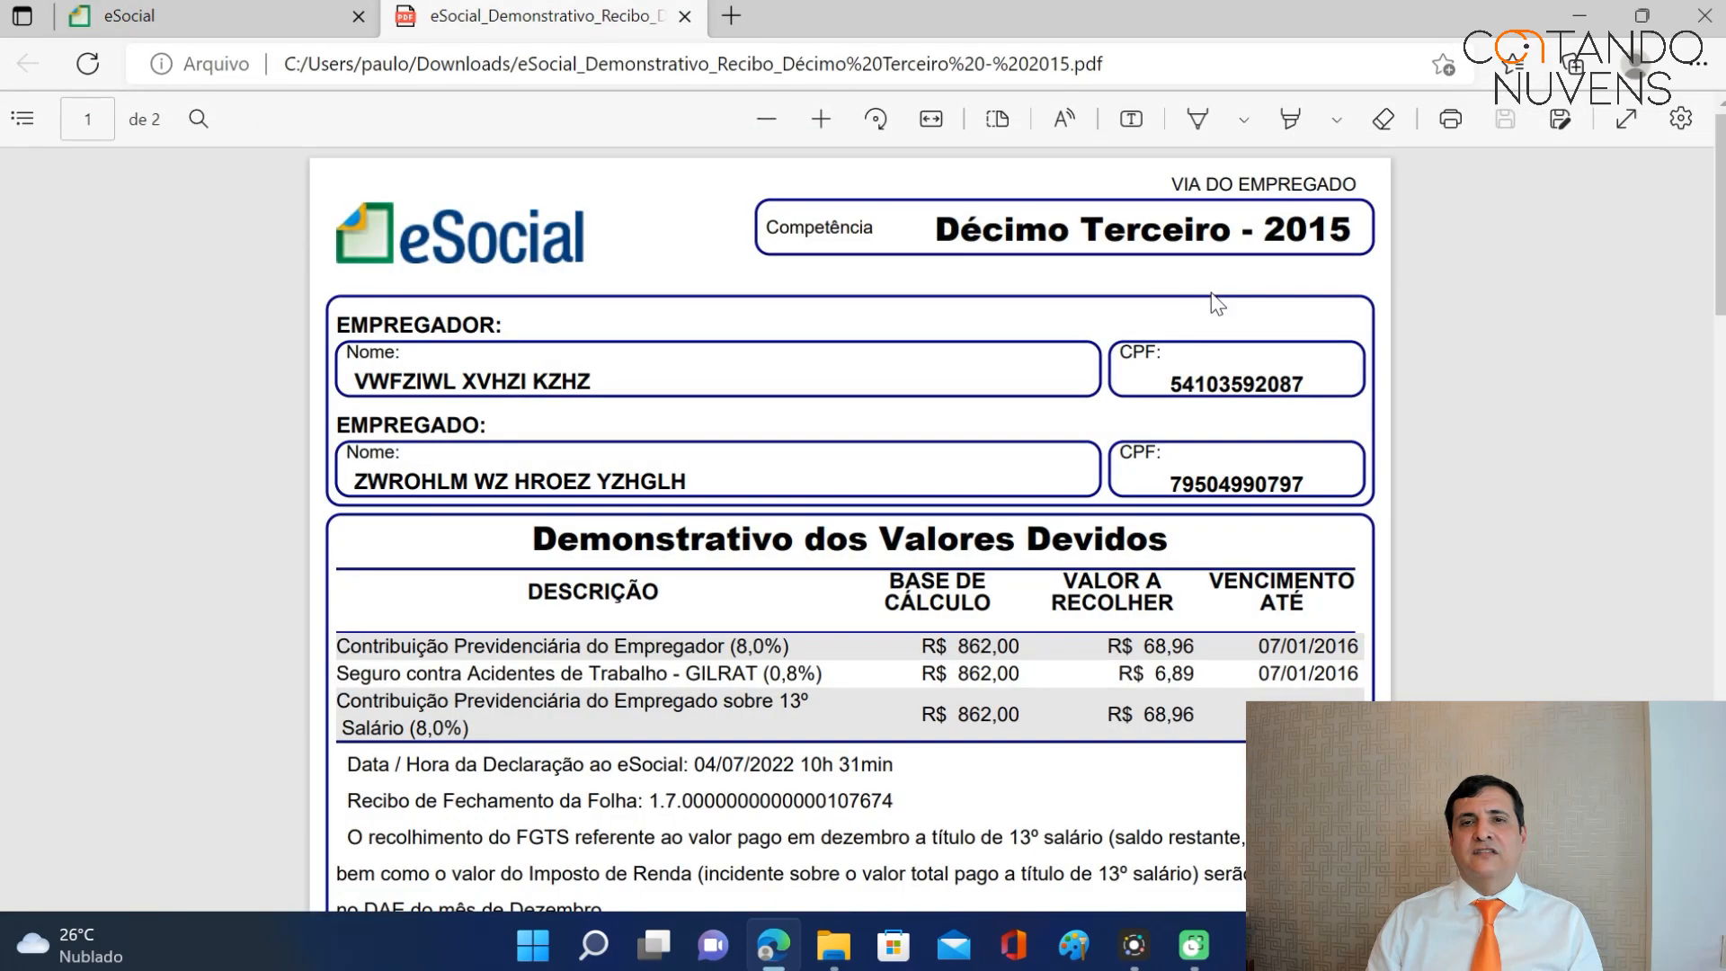
pyautogui.scroll(-8, 850, 531)
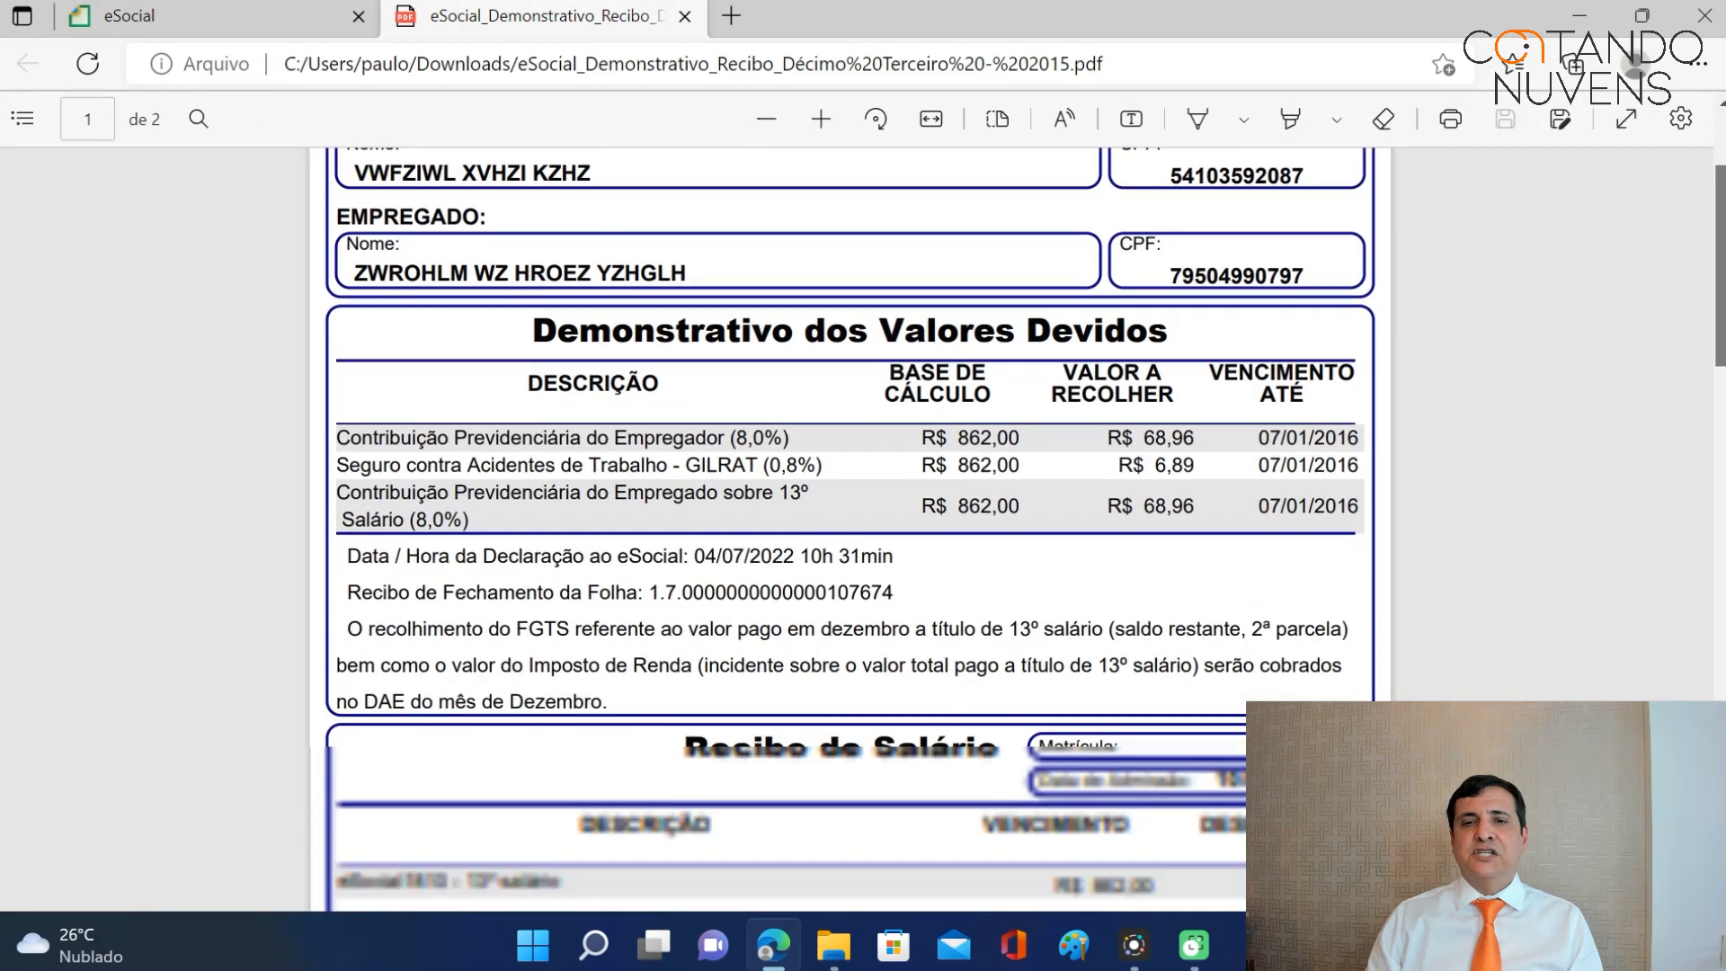
pyautogui.scroll(1, 719, 385)
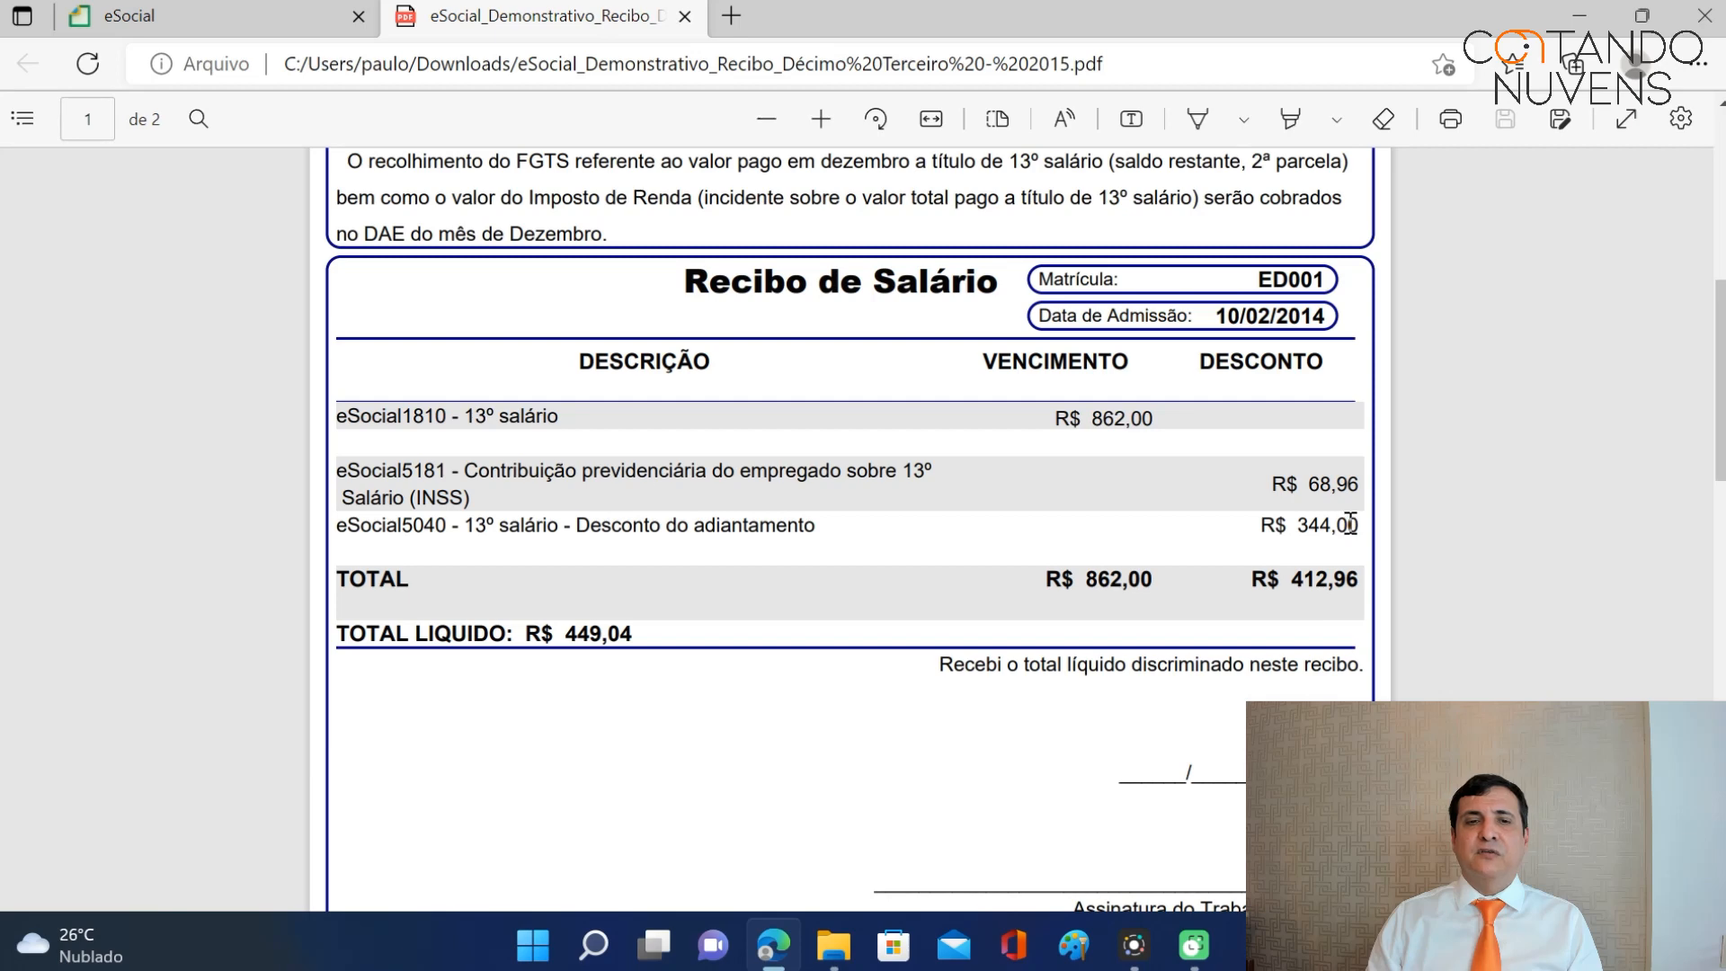
# Verify the receipt's R$ 449,04 net, then close the receipt PDF.
pyautogui.moveTo(557, 633); pyautogui.dragTo(635, 629)
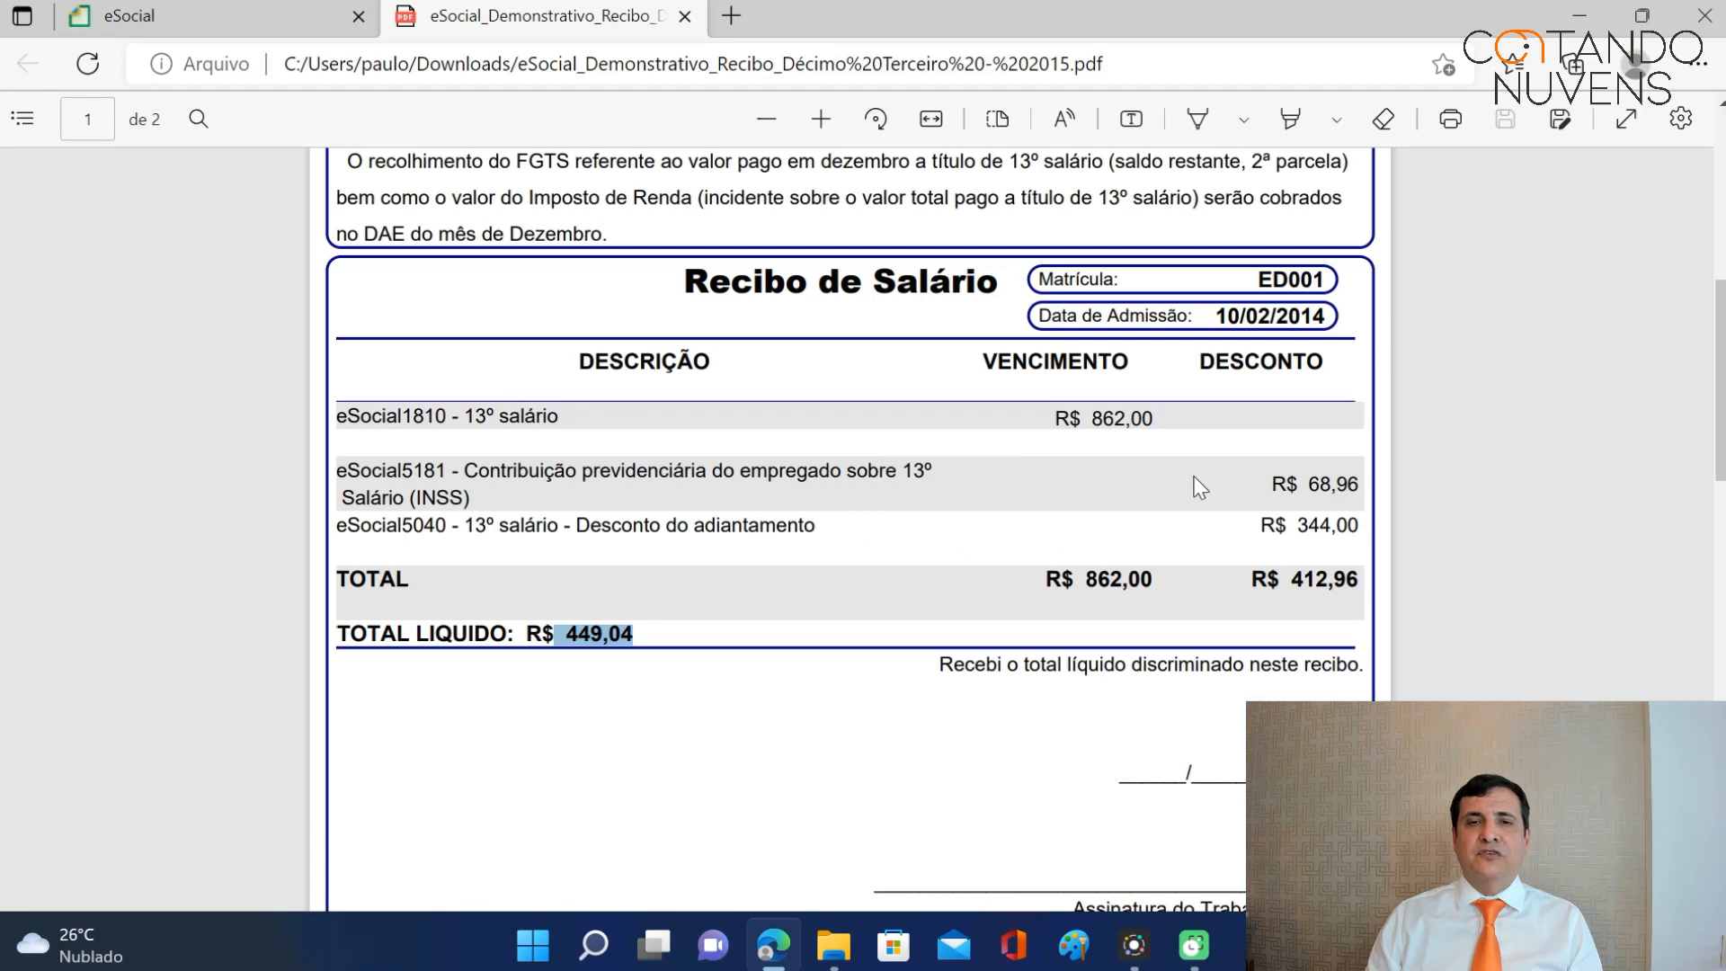
pyautogui.scroll(-1, 1308, 476)
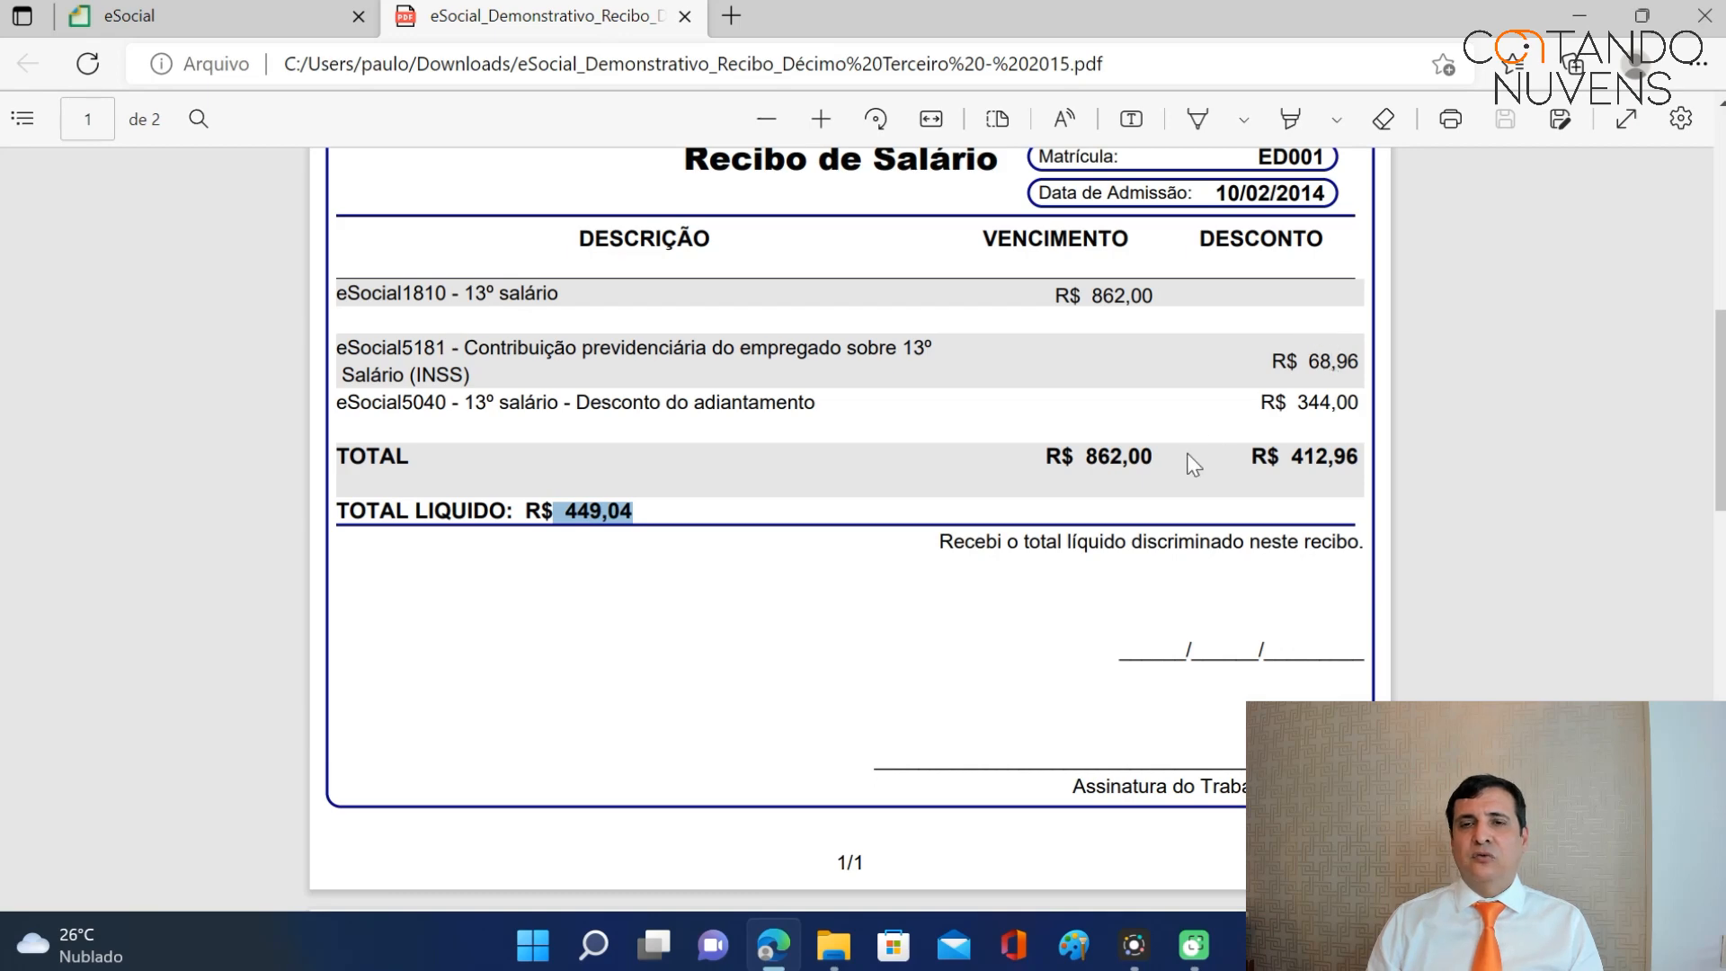
pyautogui.scroll(-2, 1160, 468)
pyautogui.scroll(-1, 1149, 472)
pyautogui.scroll(4, 1146, 468)
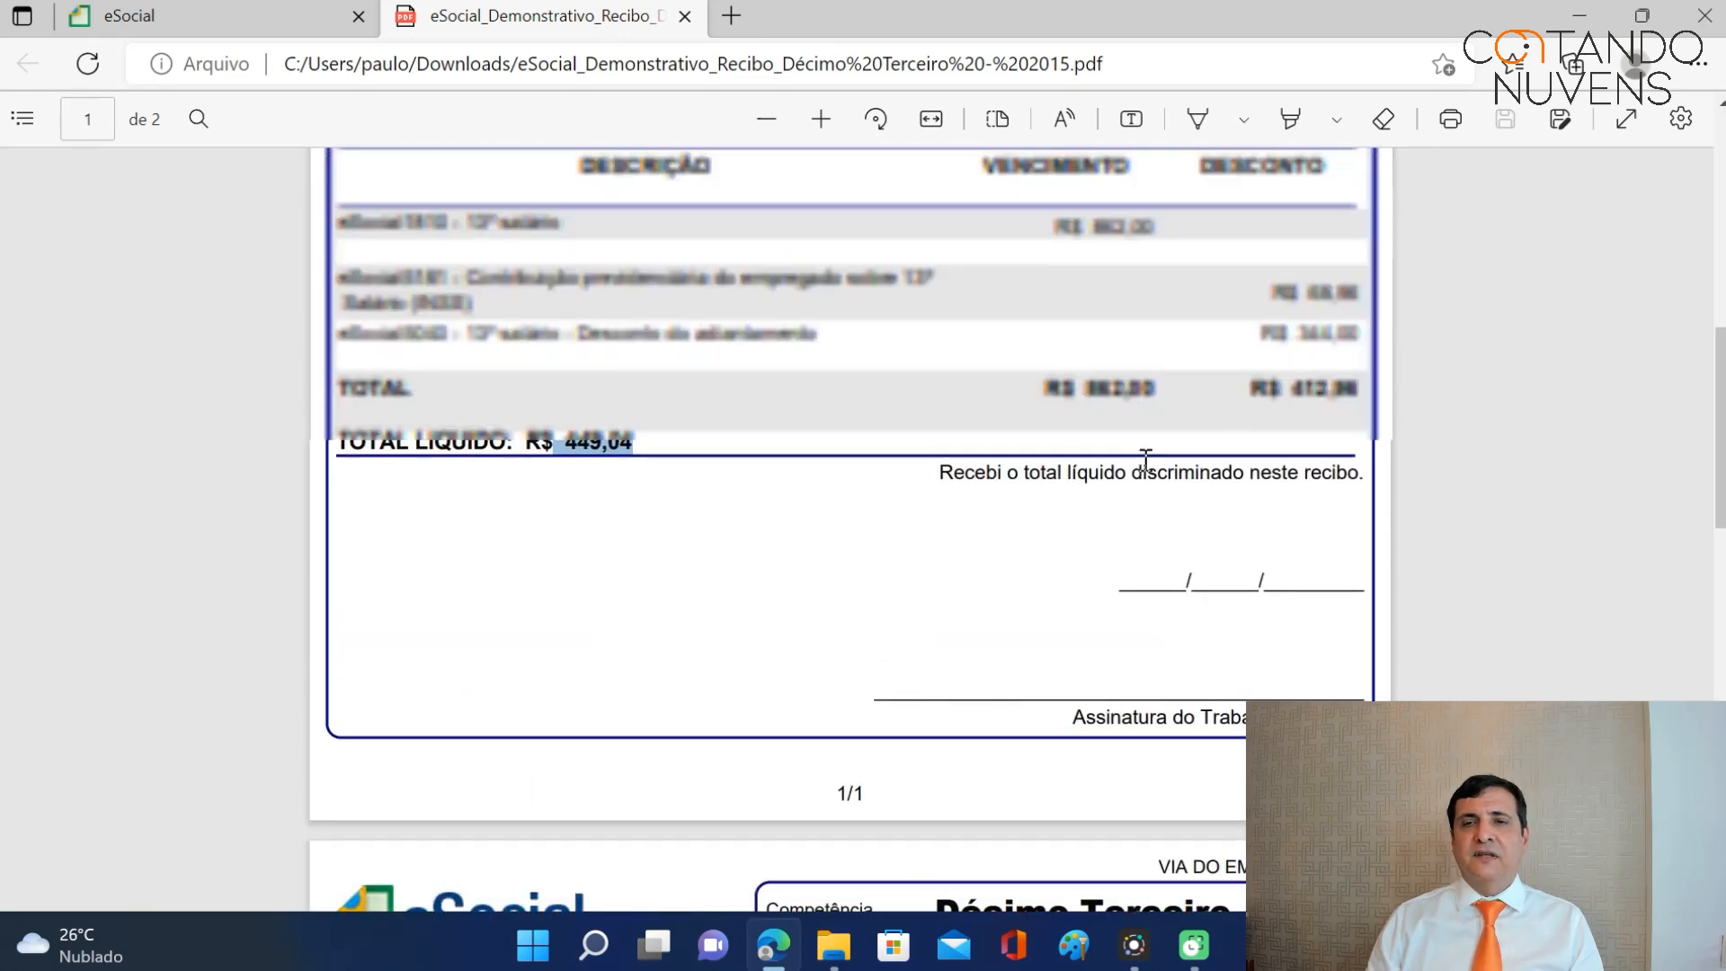
pyautogui.click(685, 16)
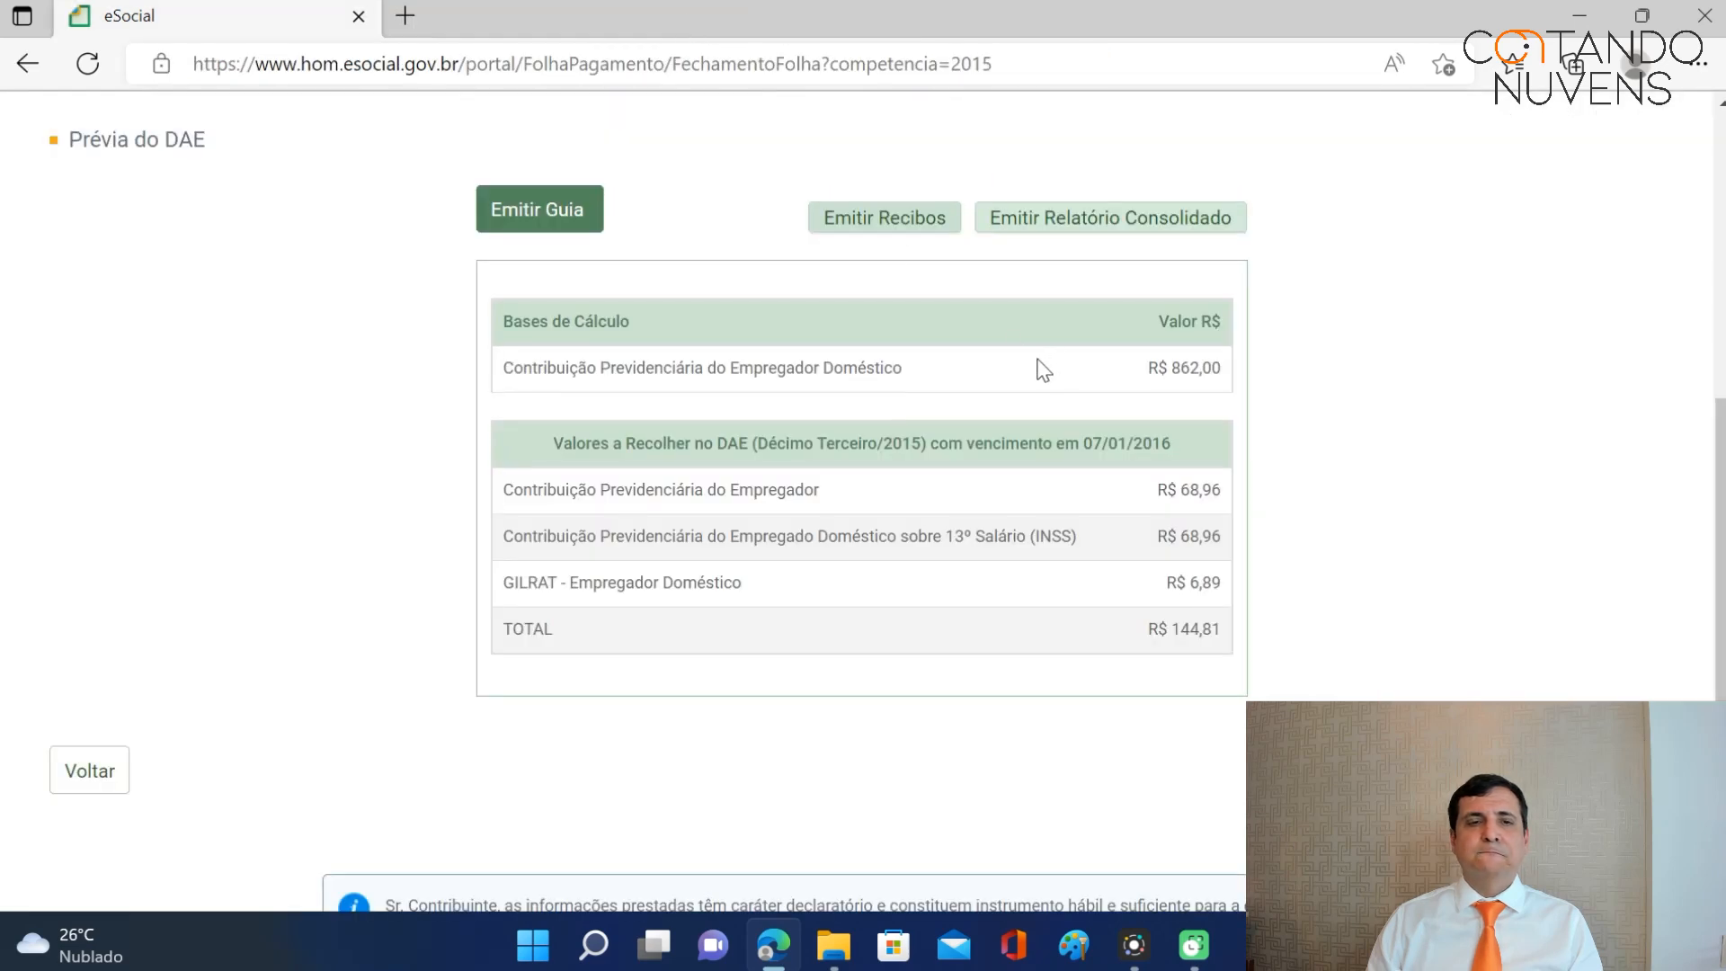
# Return to the payroll list, open the December 2015 payroll and choose Encerrar Folha.
pyautogui.click(94, 781)
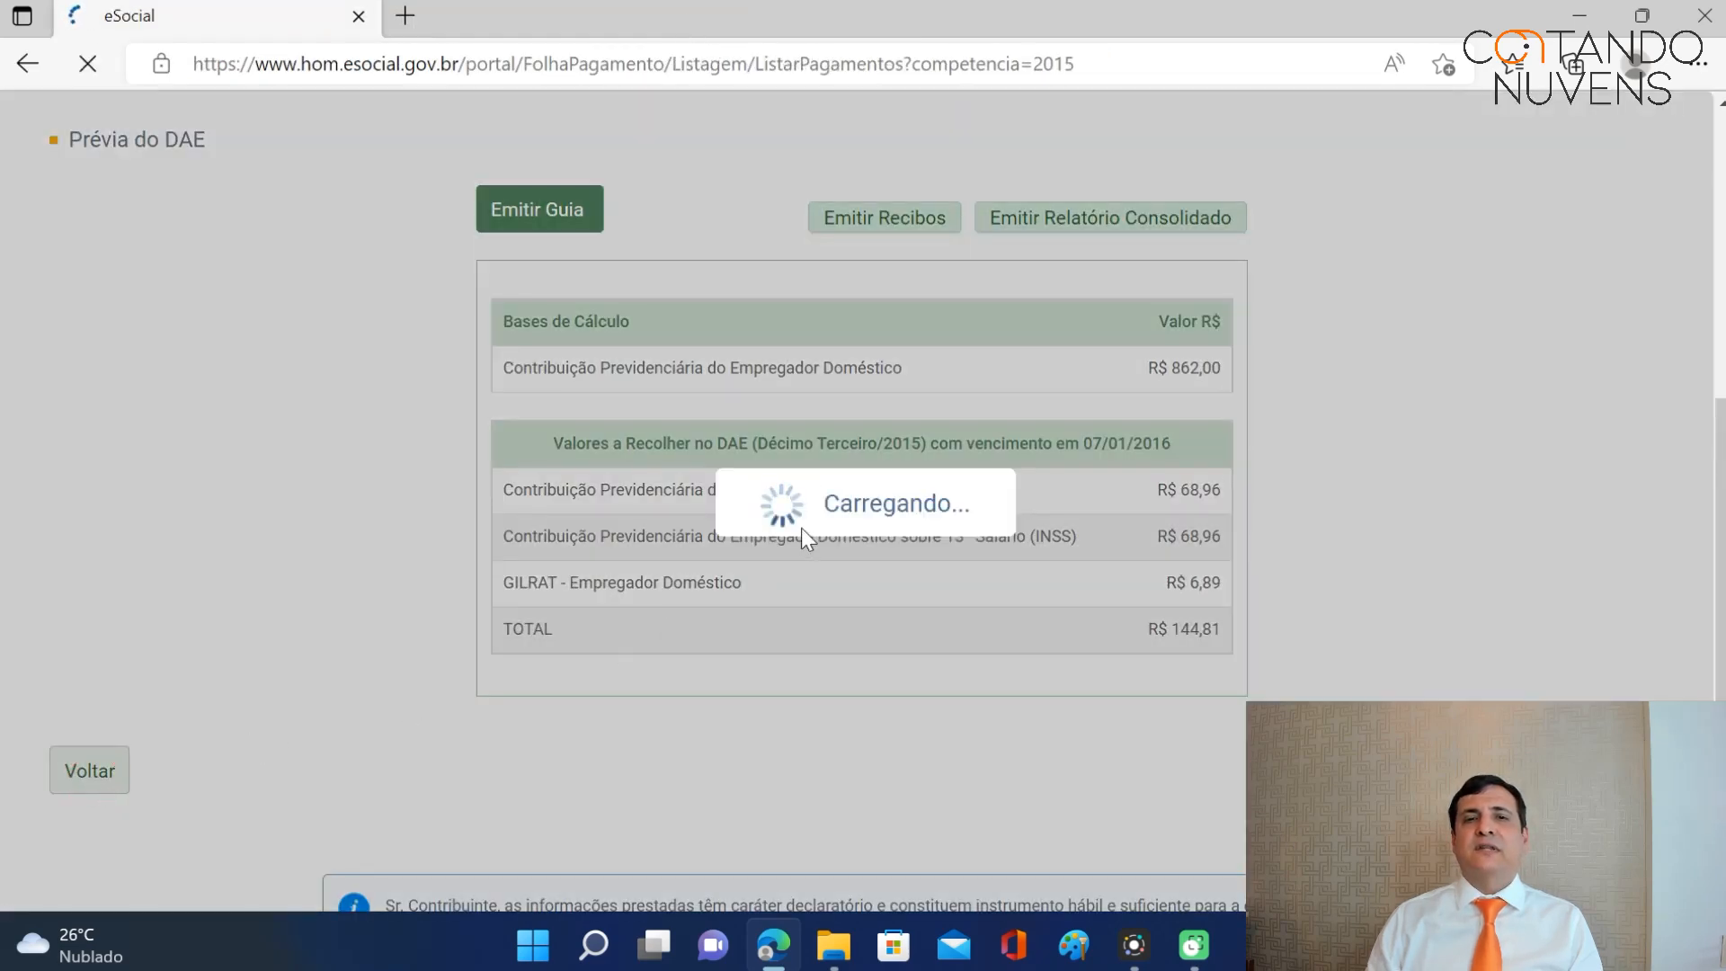
pyautogui.scroll(-5, 976, 531)
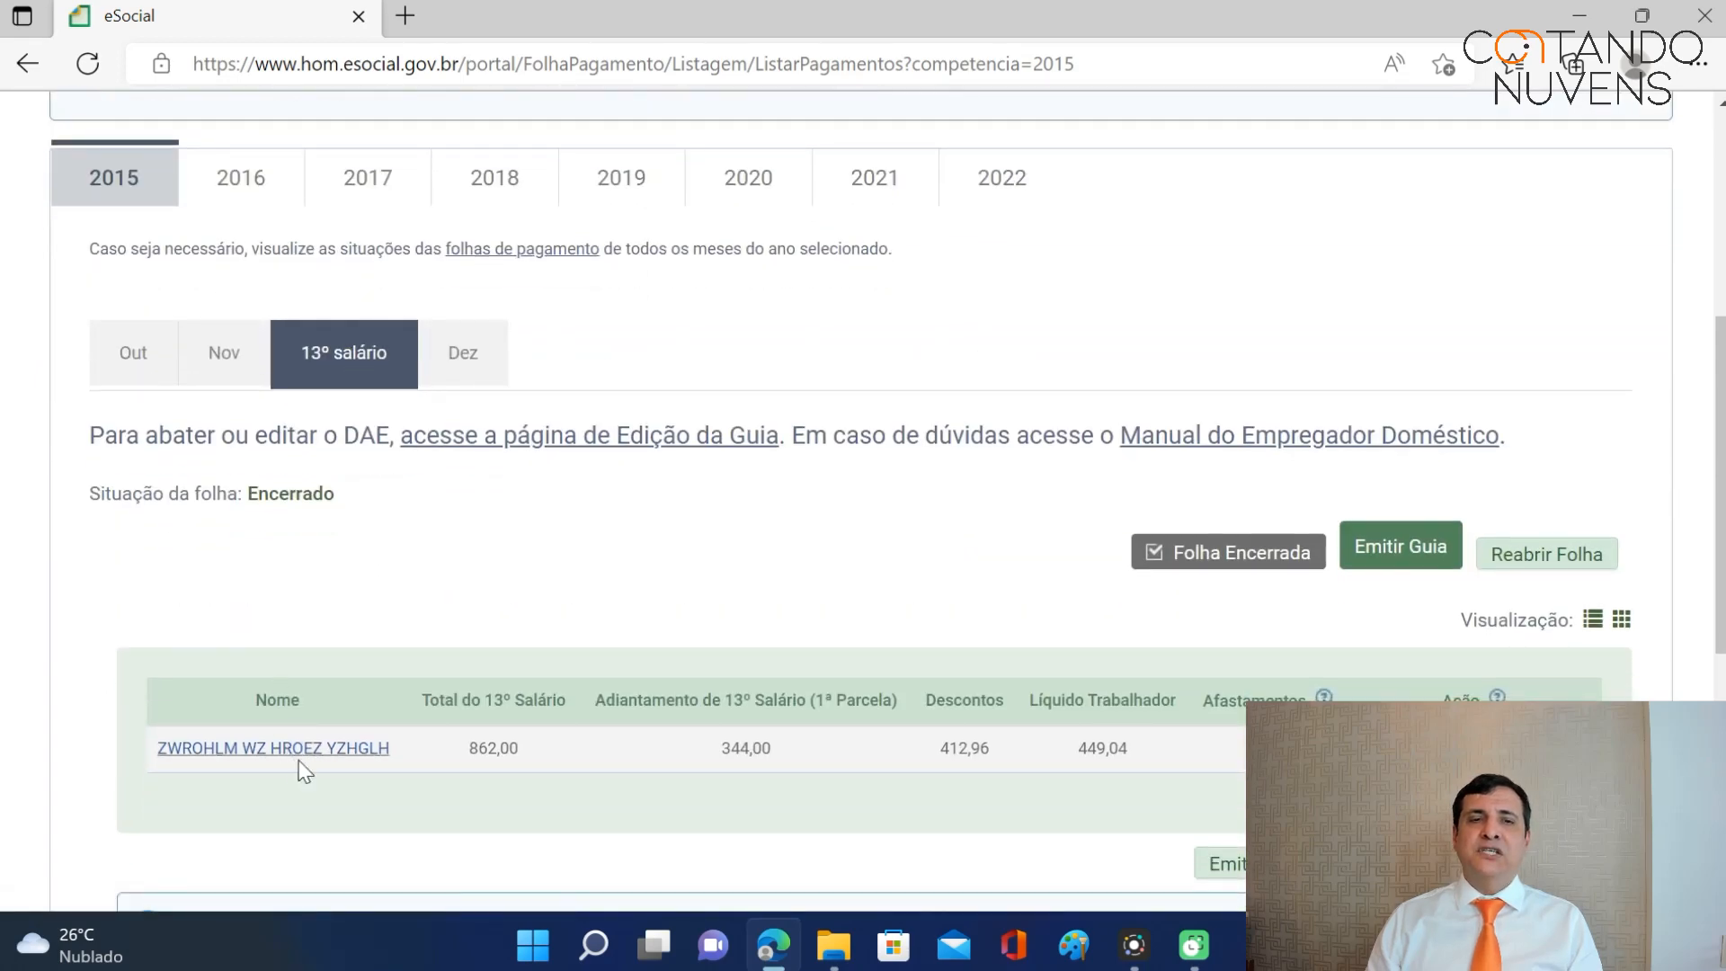
pyautogui.click(464, 363)
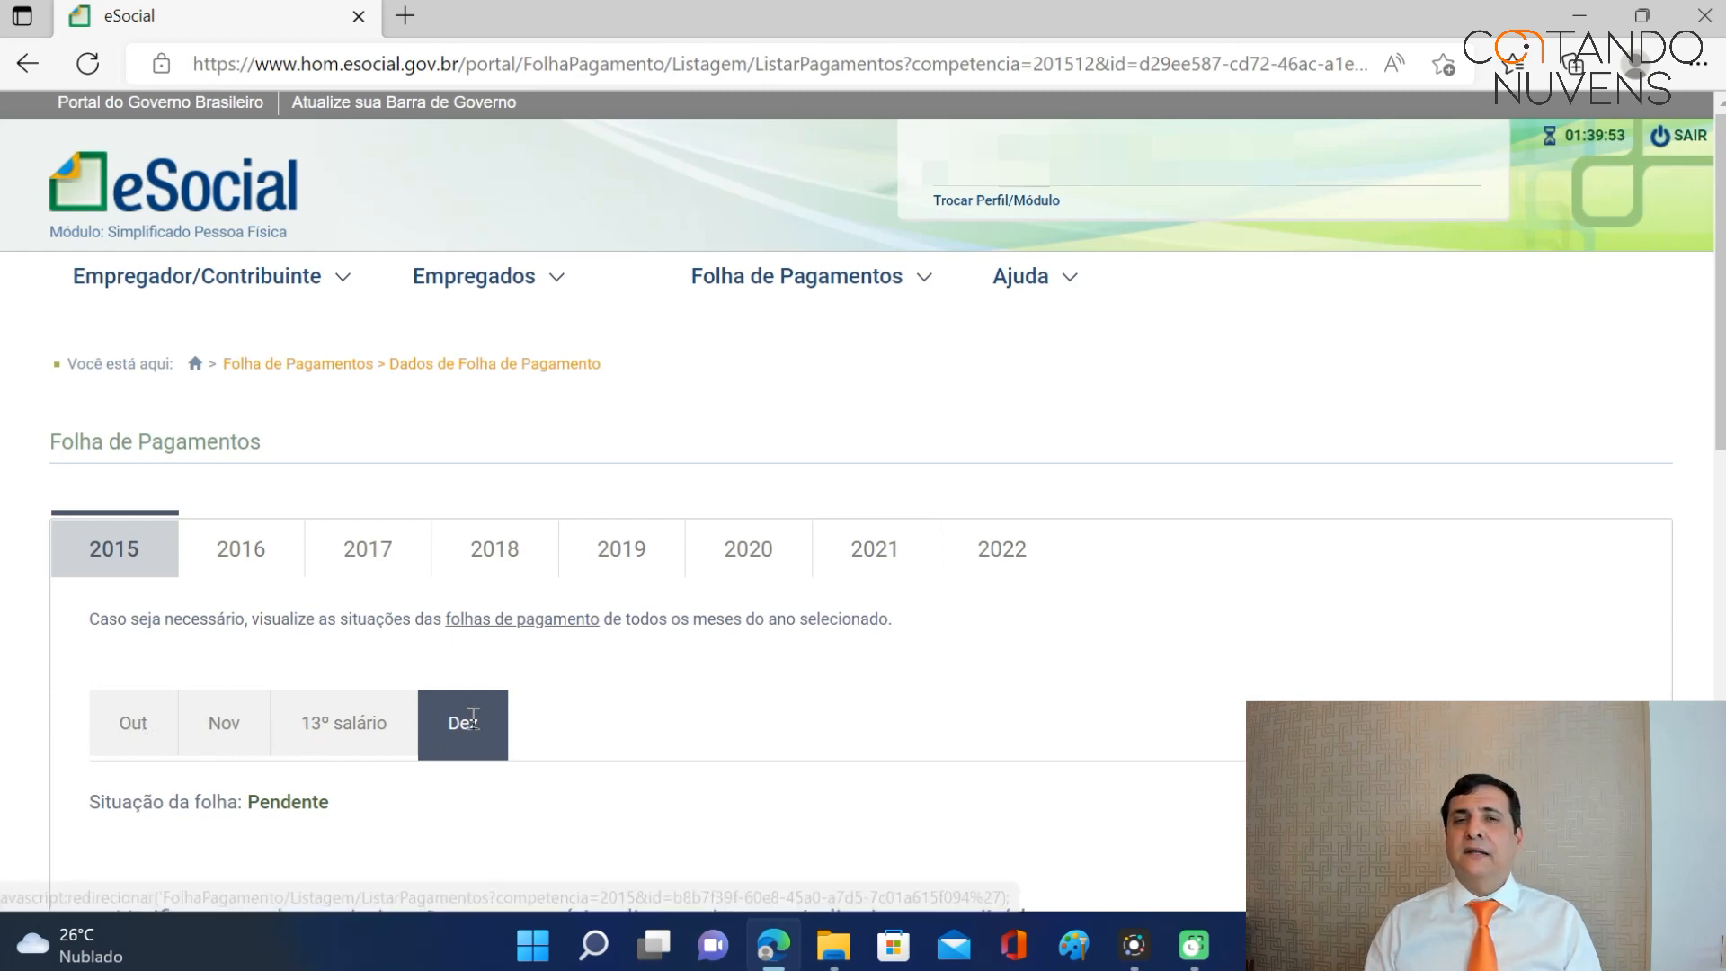
pyautogui.scroll(-3, 550, 713)
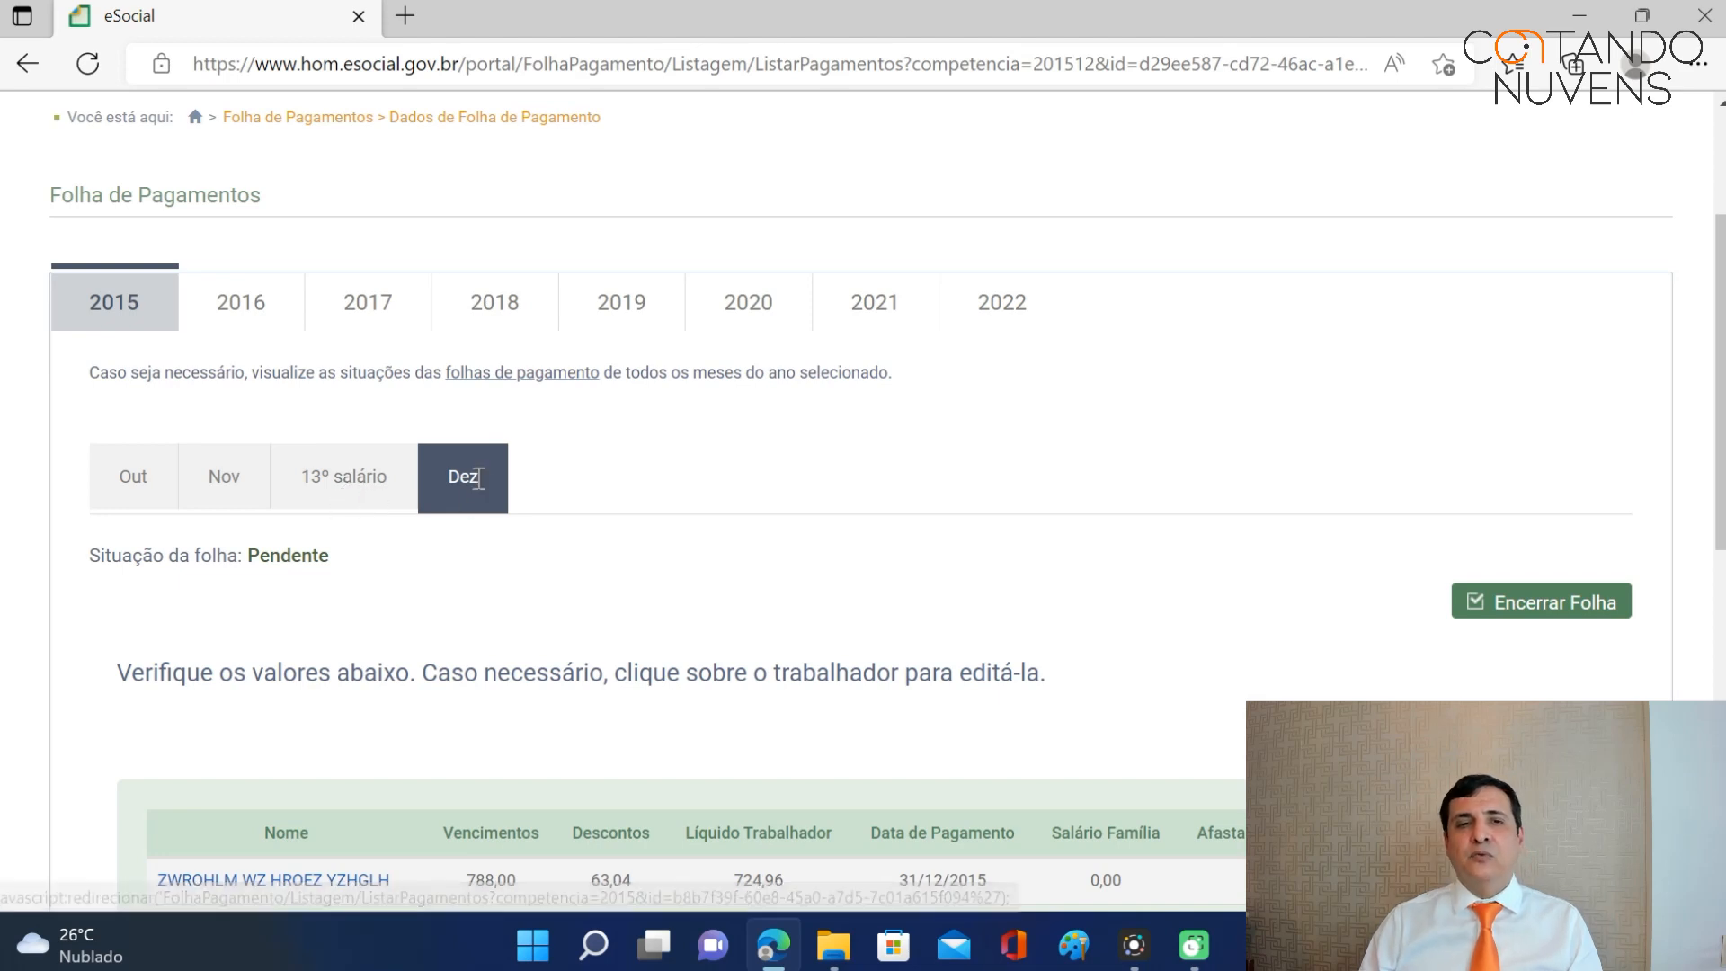
pyautogui.scroll(-3, 490, 477)
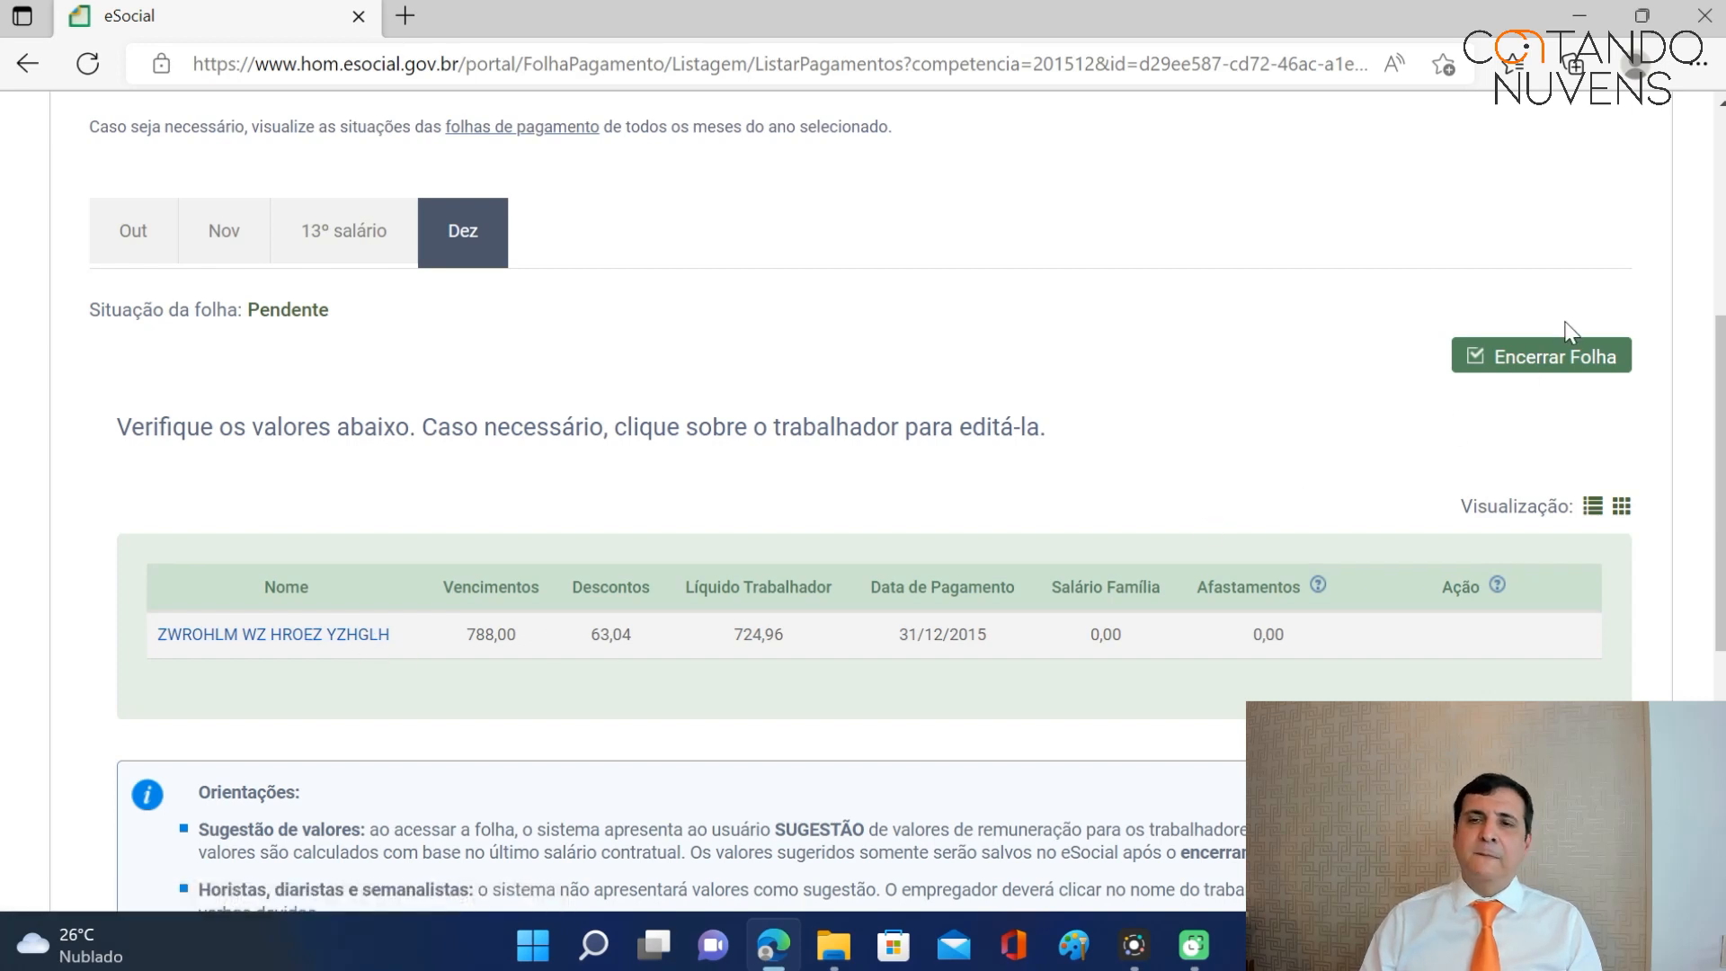
pyautogui.click(1555, 361)
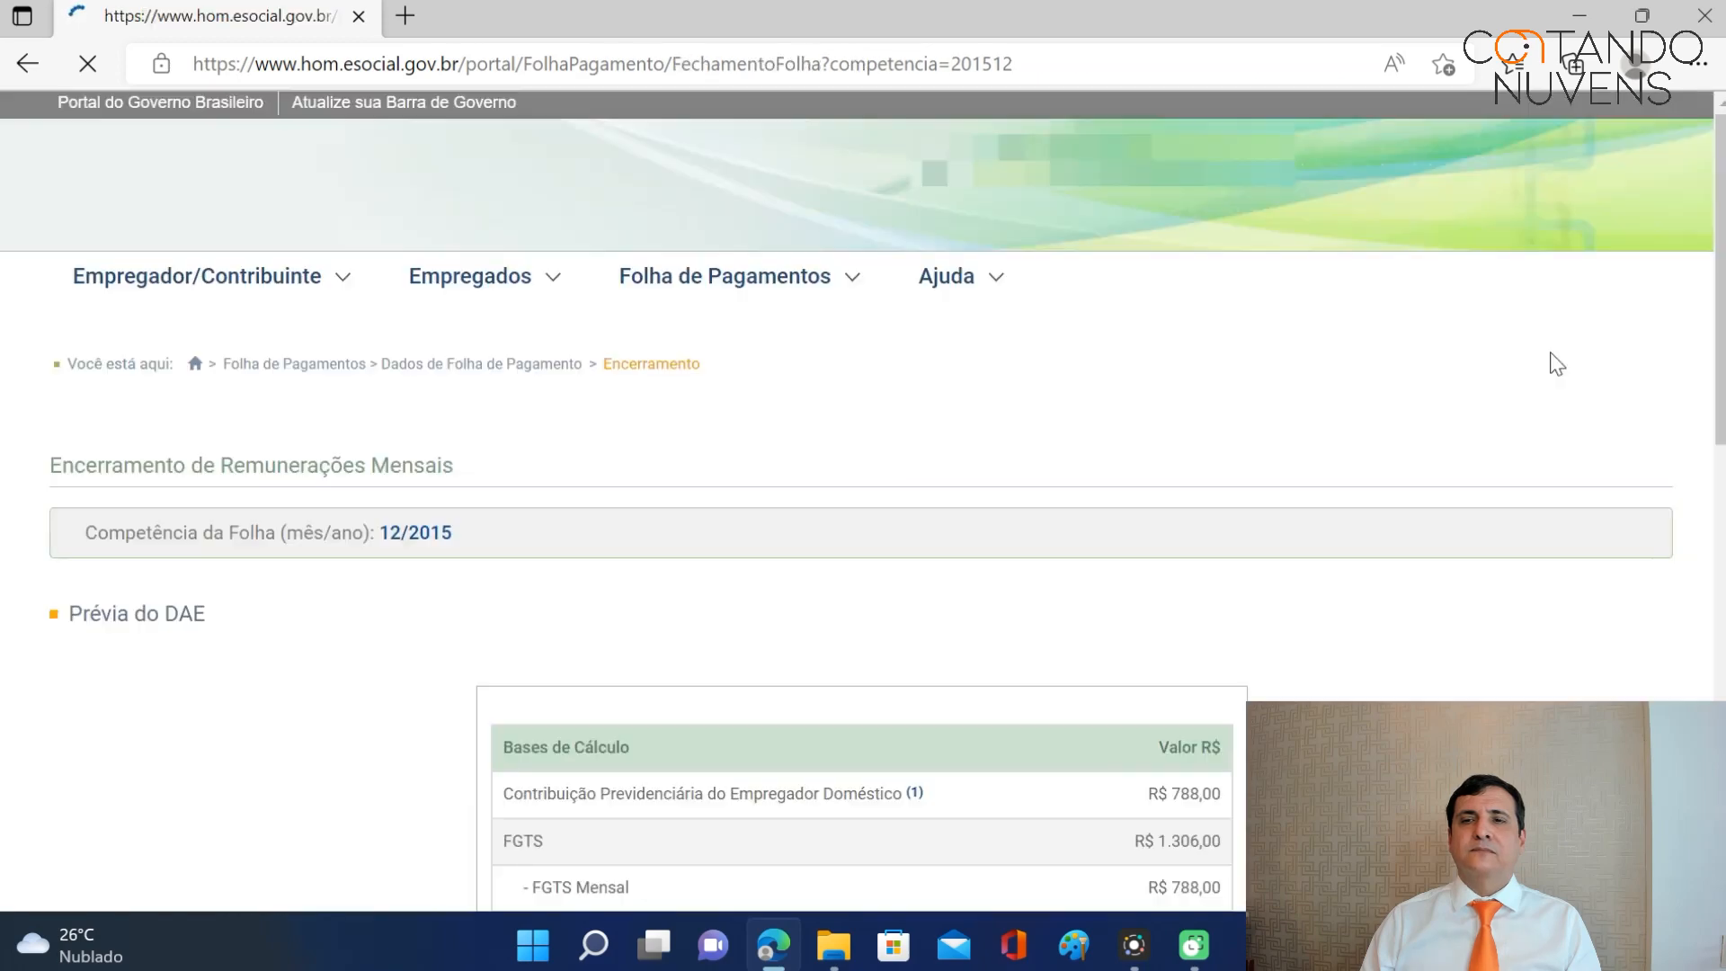
# Review the 12/2015 DAE preview totalling R$ 278,65 and confirm closing the payroll.
pyautogui.scroll(-4, 1434, 404)
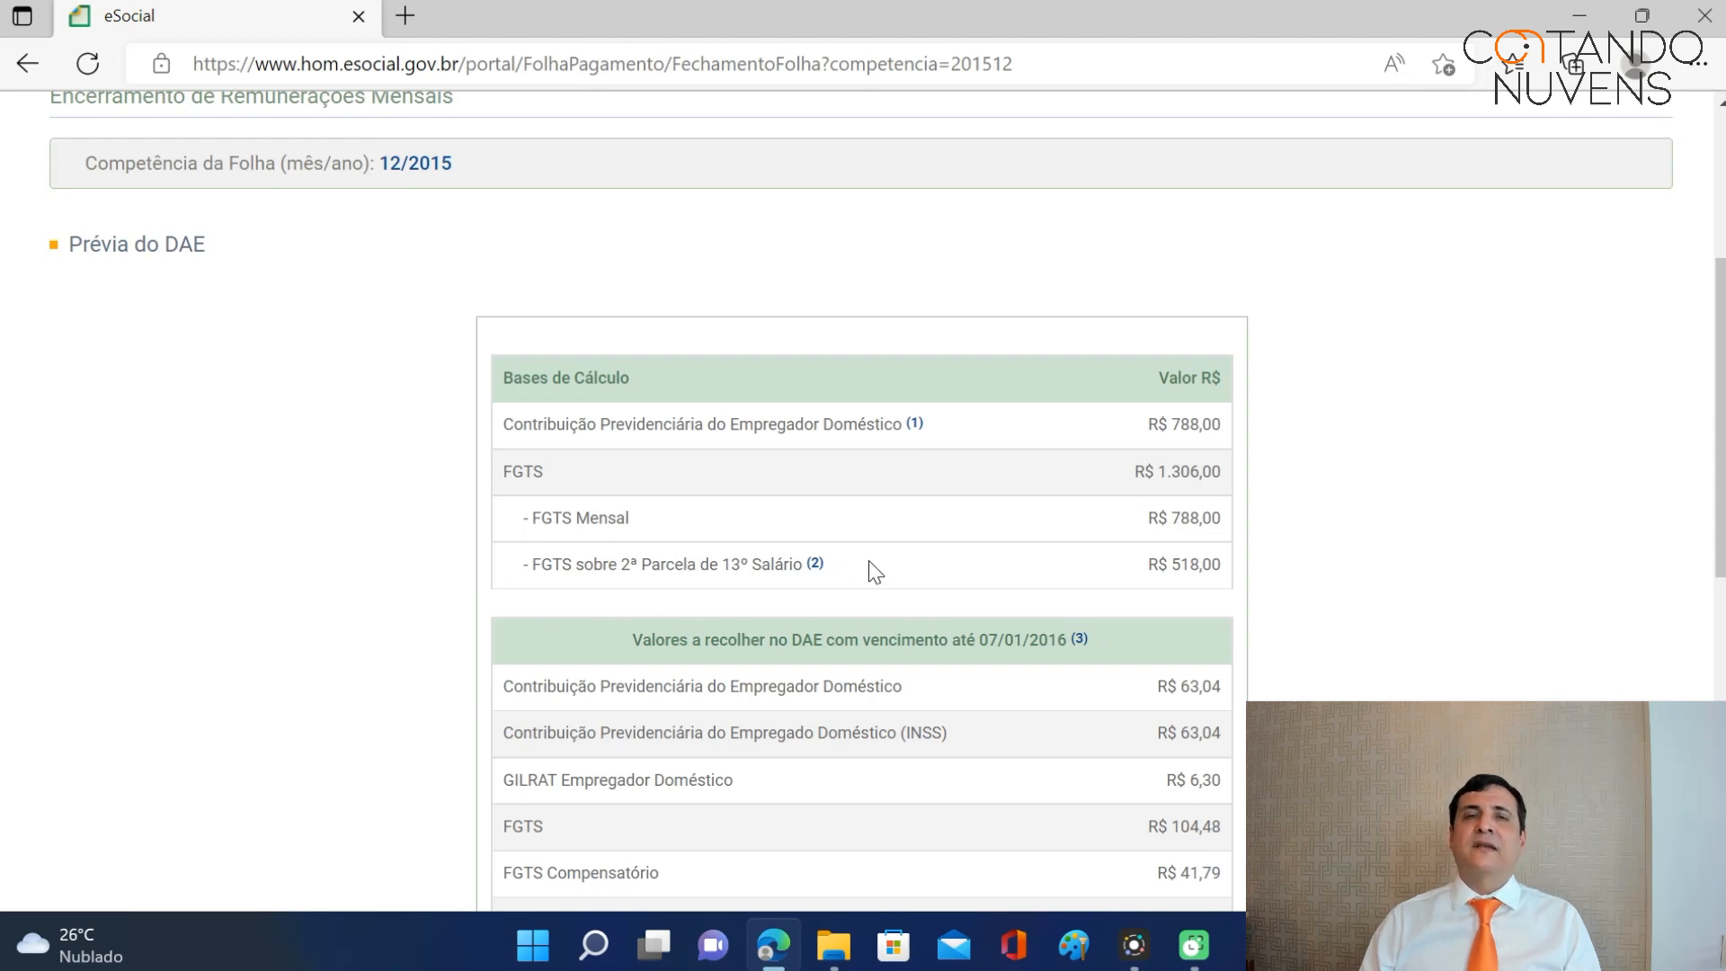
pyautogui.scroll(-1, 1007, 586)
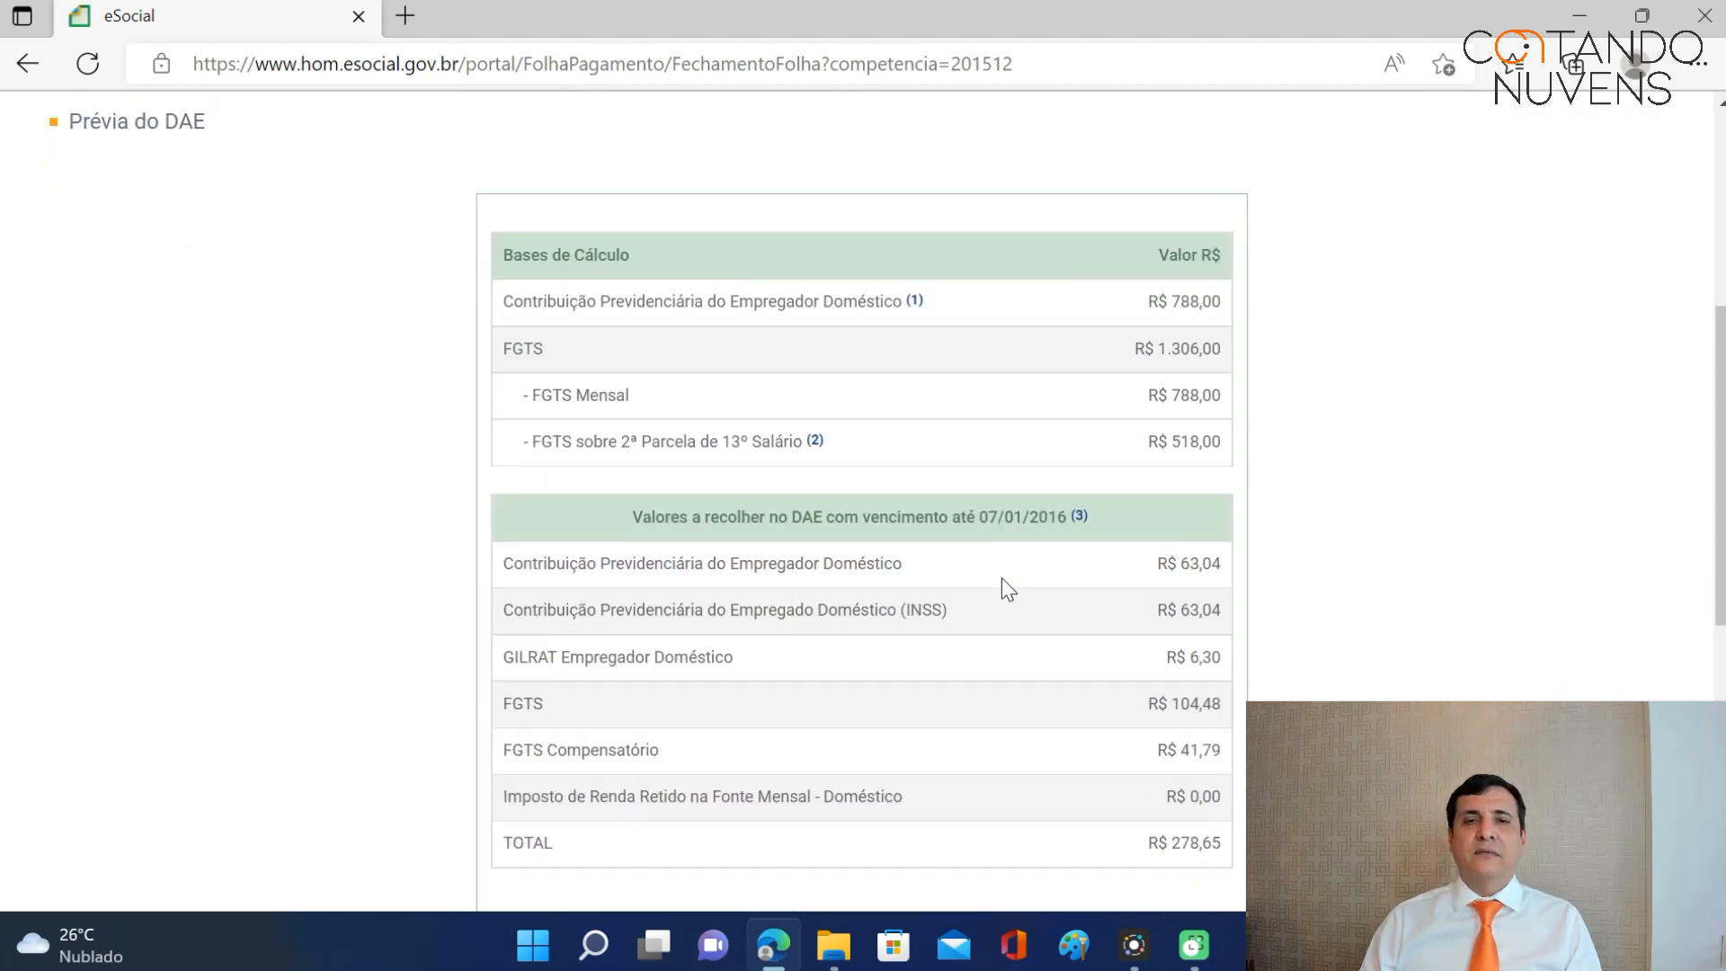
pyautogui.scroll(-1, 1005, 582)
pyautogui.scroll(1, 1007, 582)
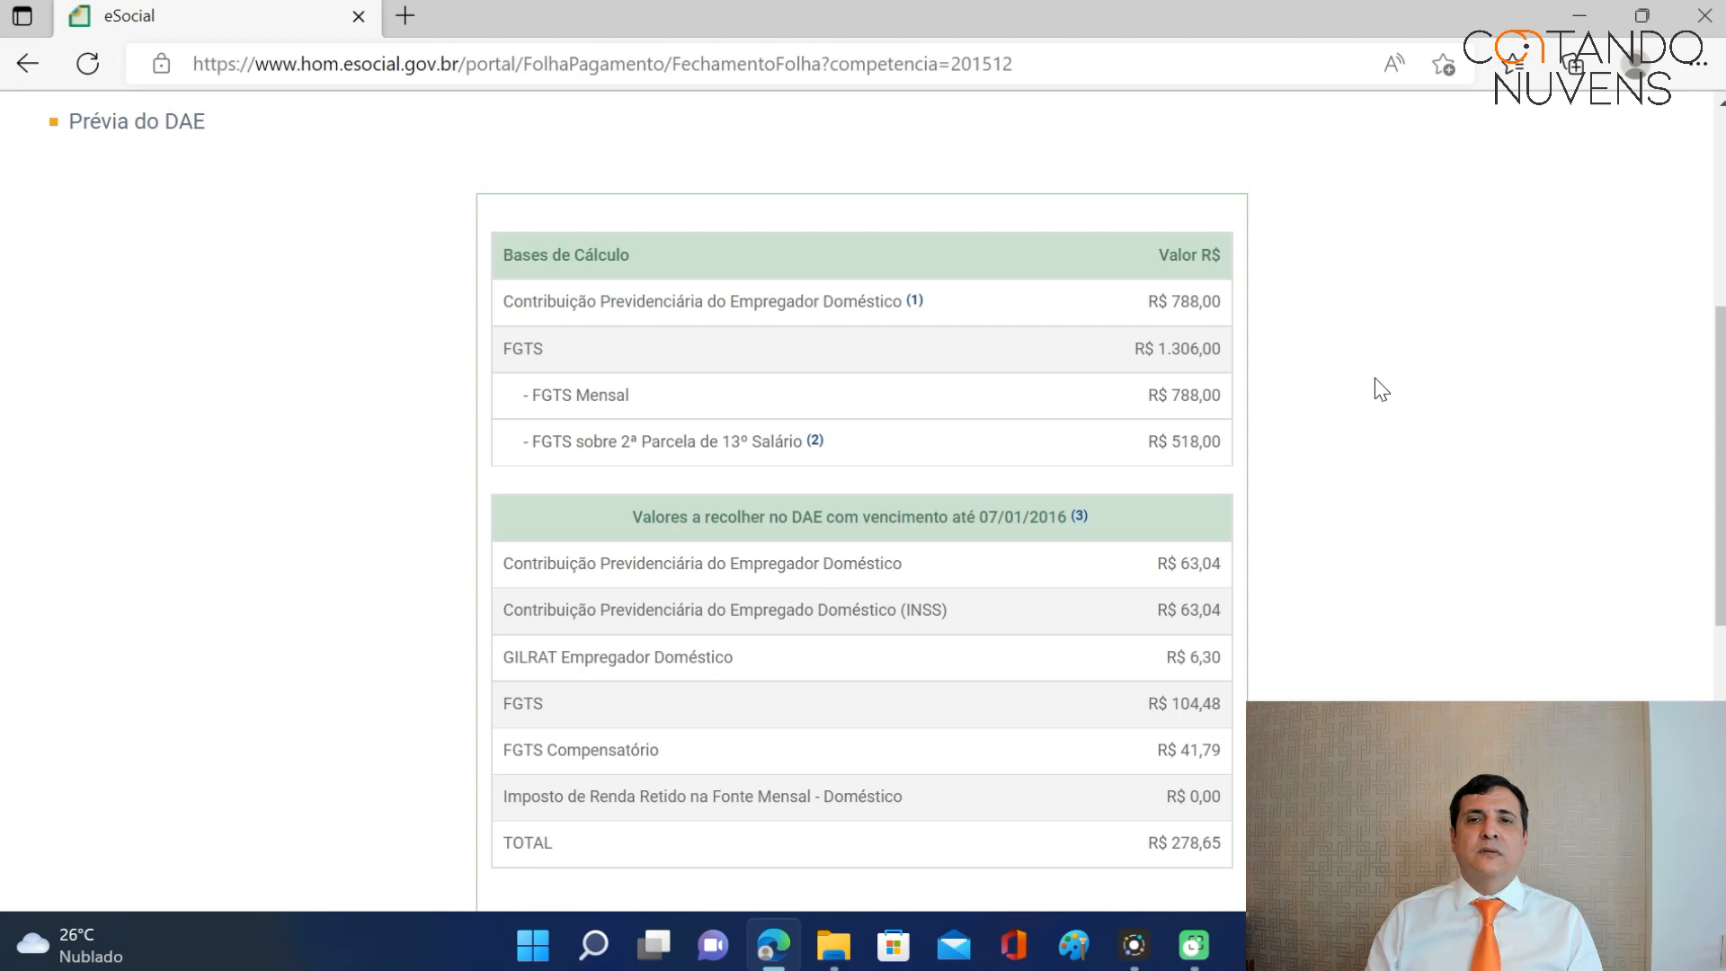
pyautogui.scroll(-4, 1373, 378)
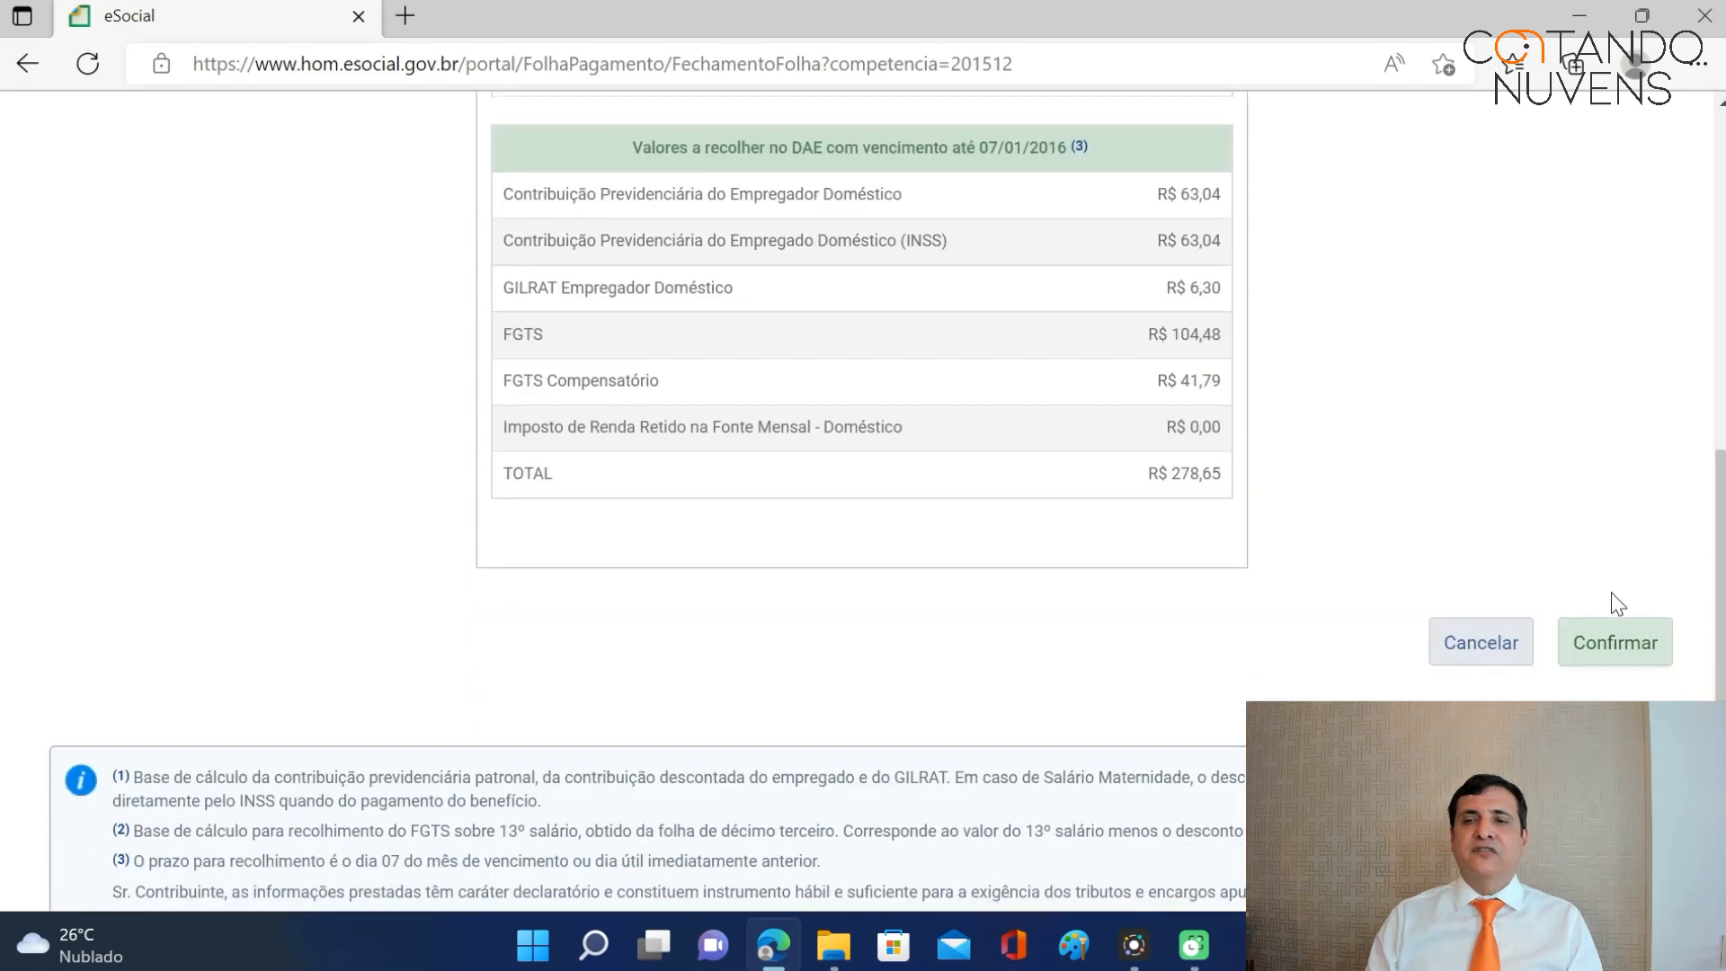
pyautogui.click(1616, 646)
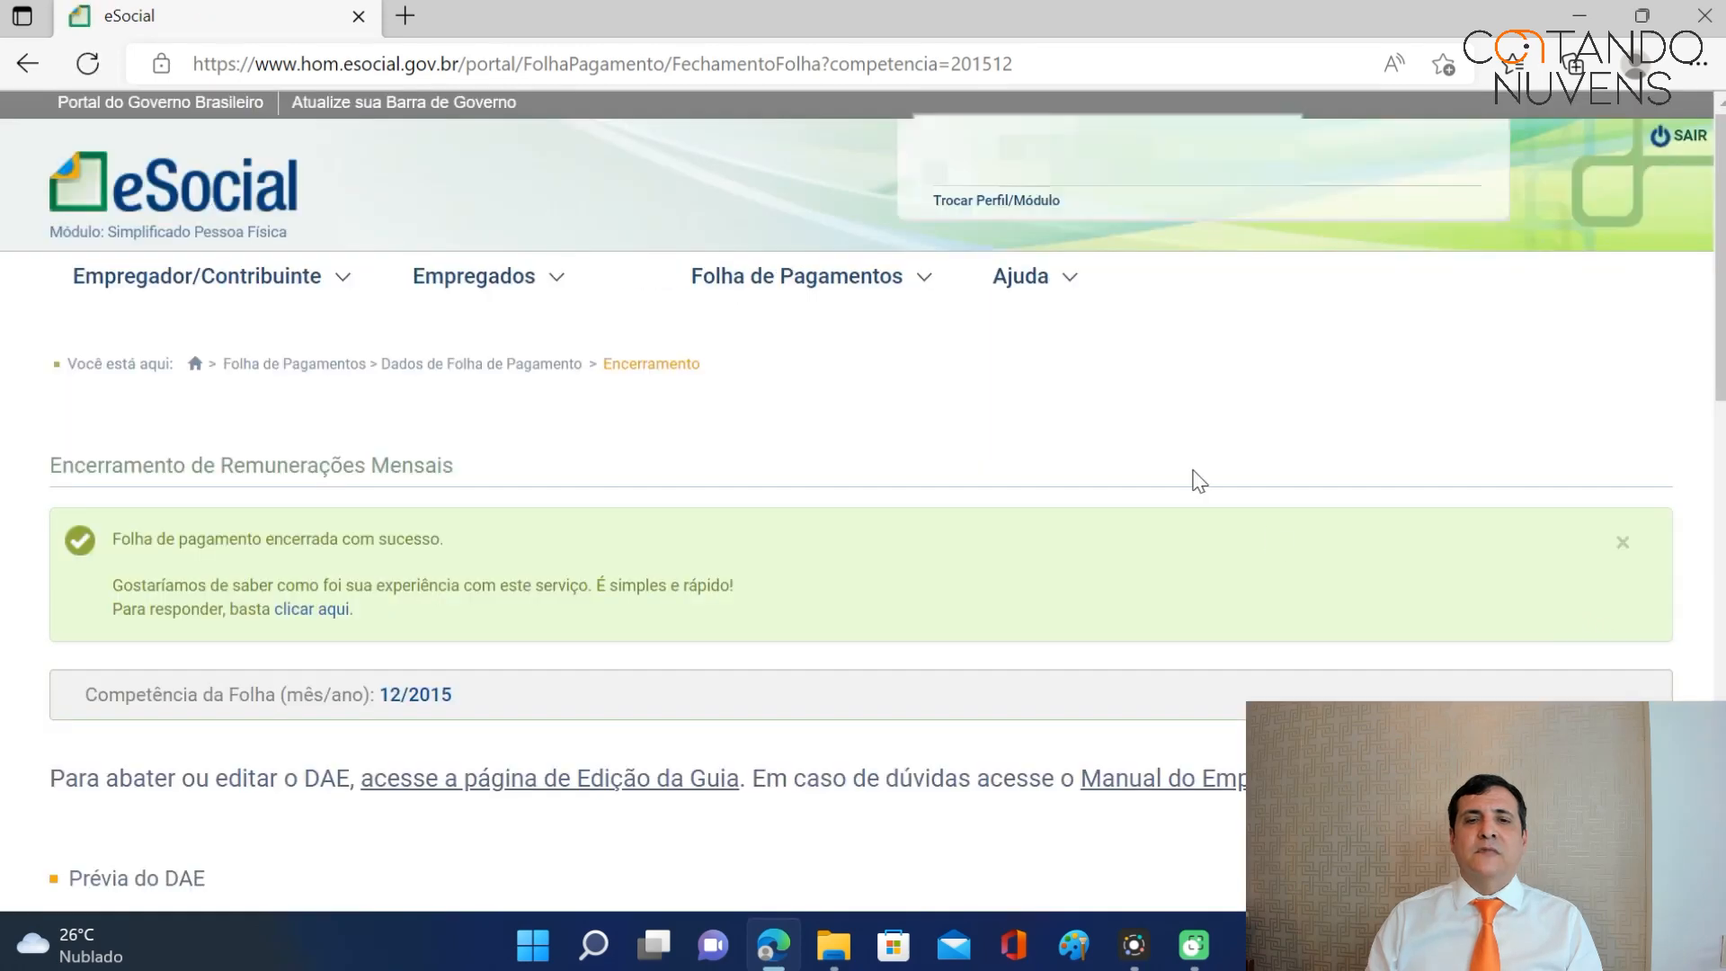
# Issue the DAE payment guide for the closed 12/2015 payroll.
pyautogui.scroll(-4, 1200, 484)
pyautogui.scroll(-4, 1195, 481)
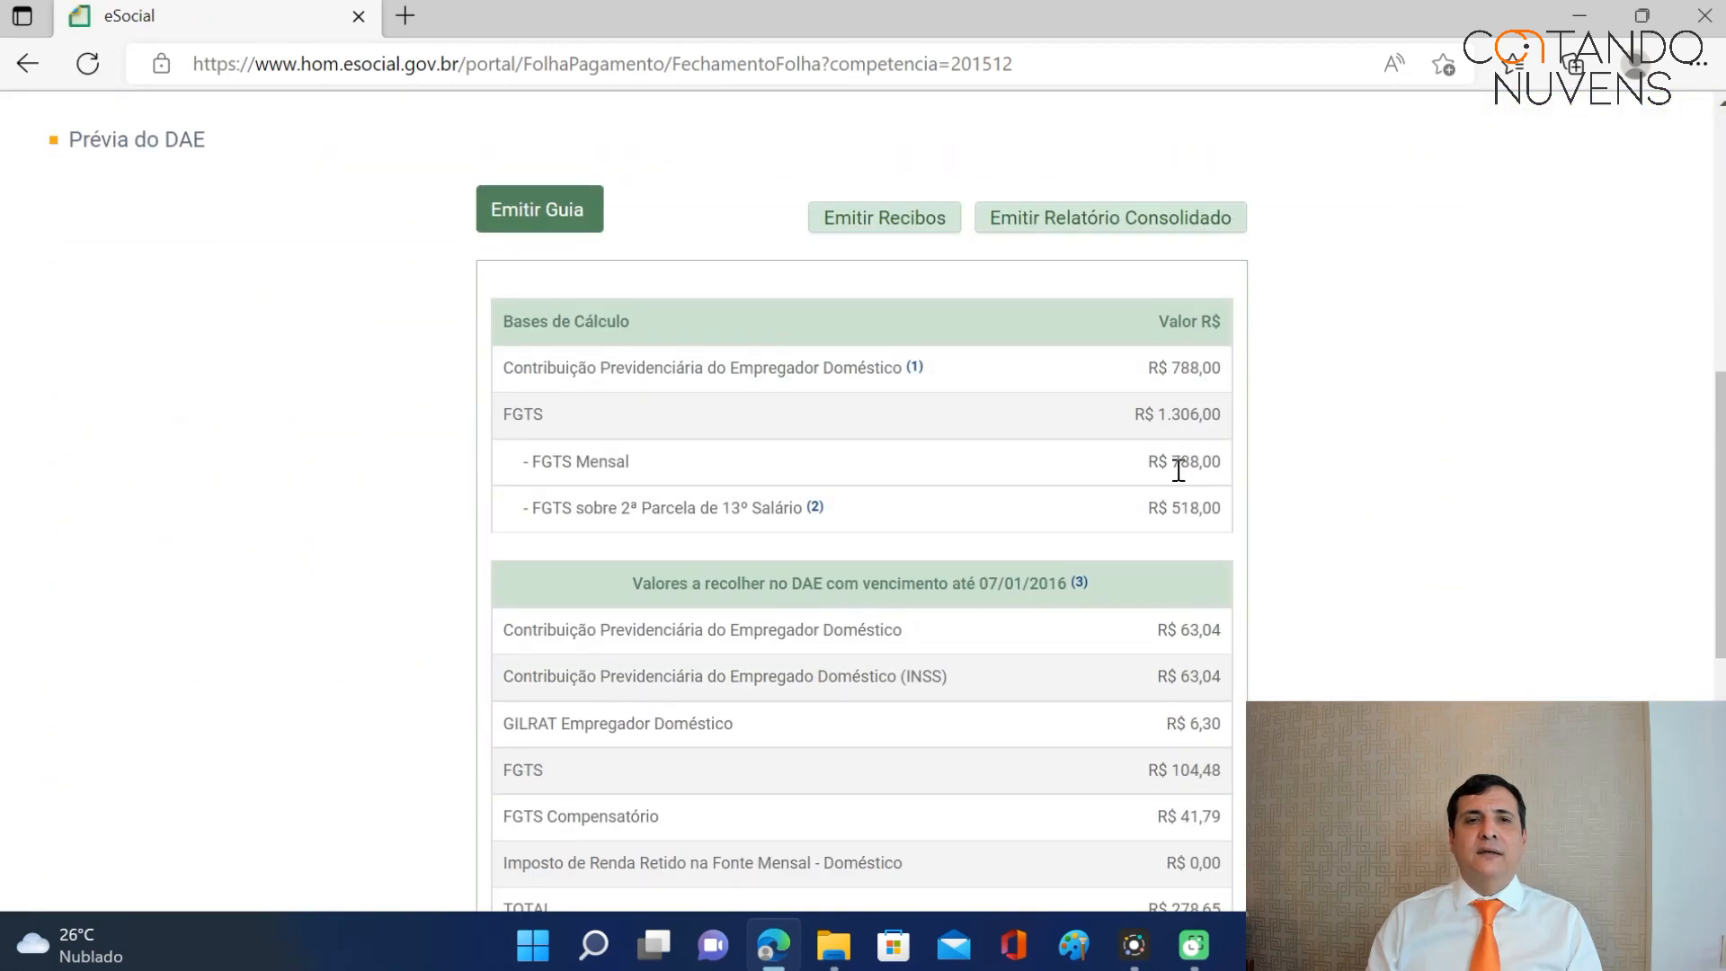
pyautogui.scroll(3, 1118, 454)
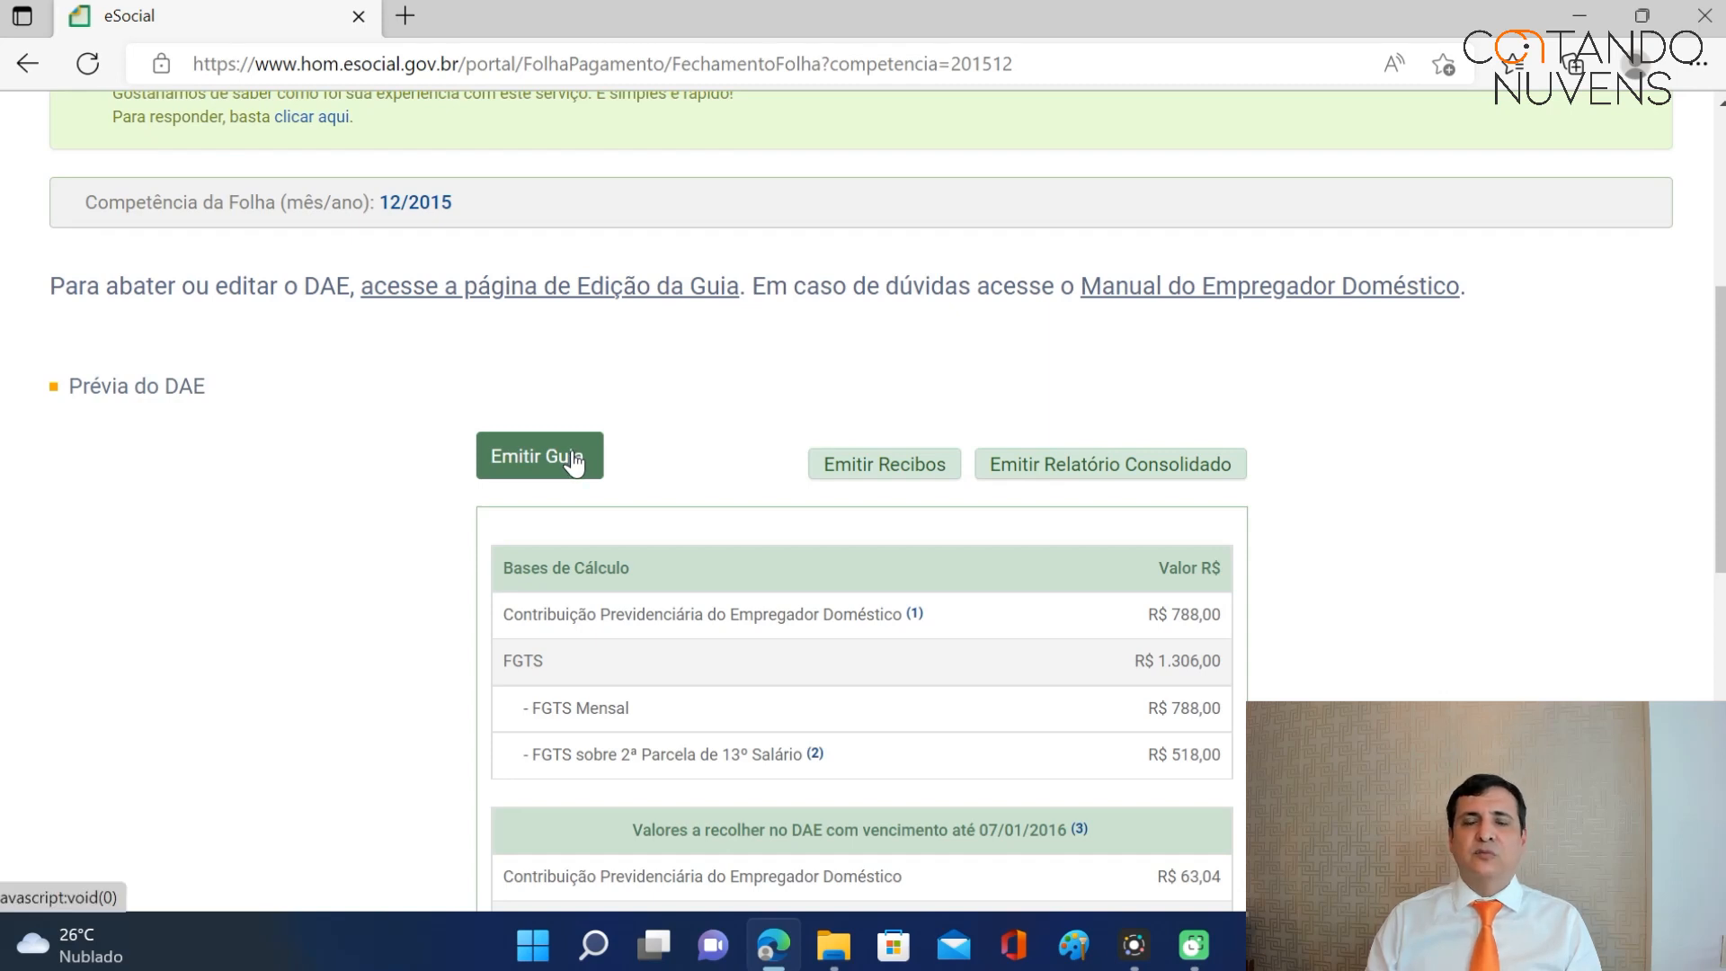
pyautogui.click(573, 462)
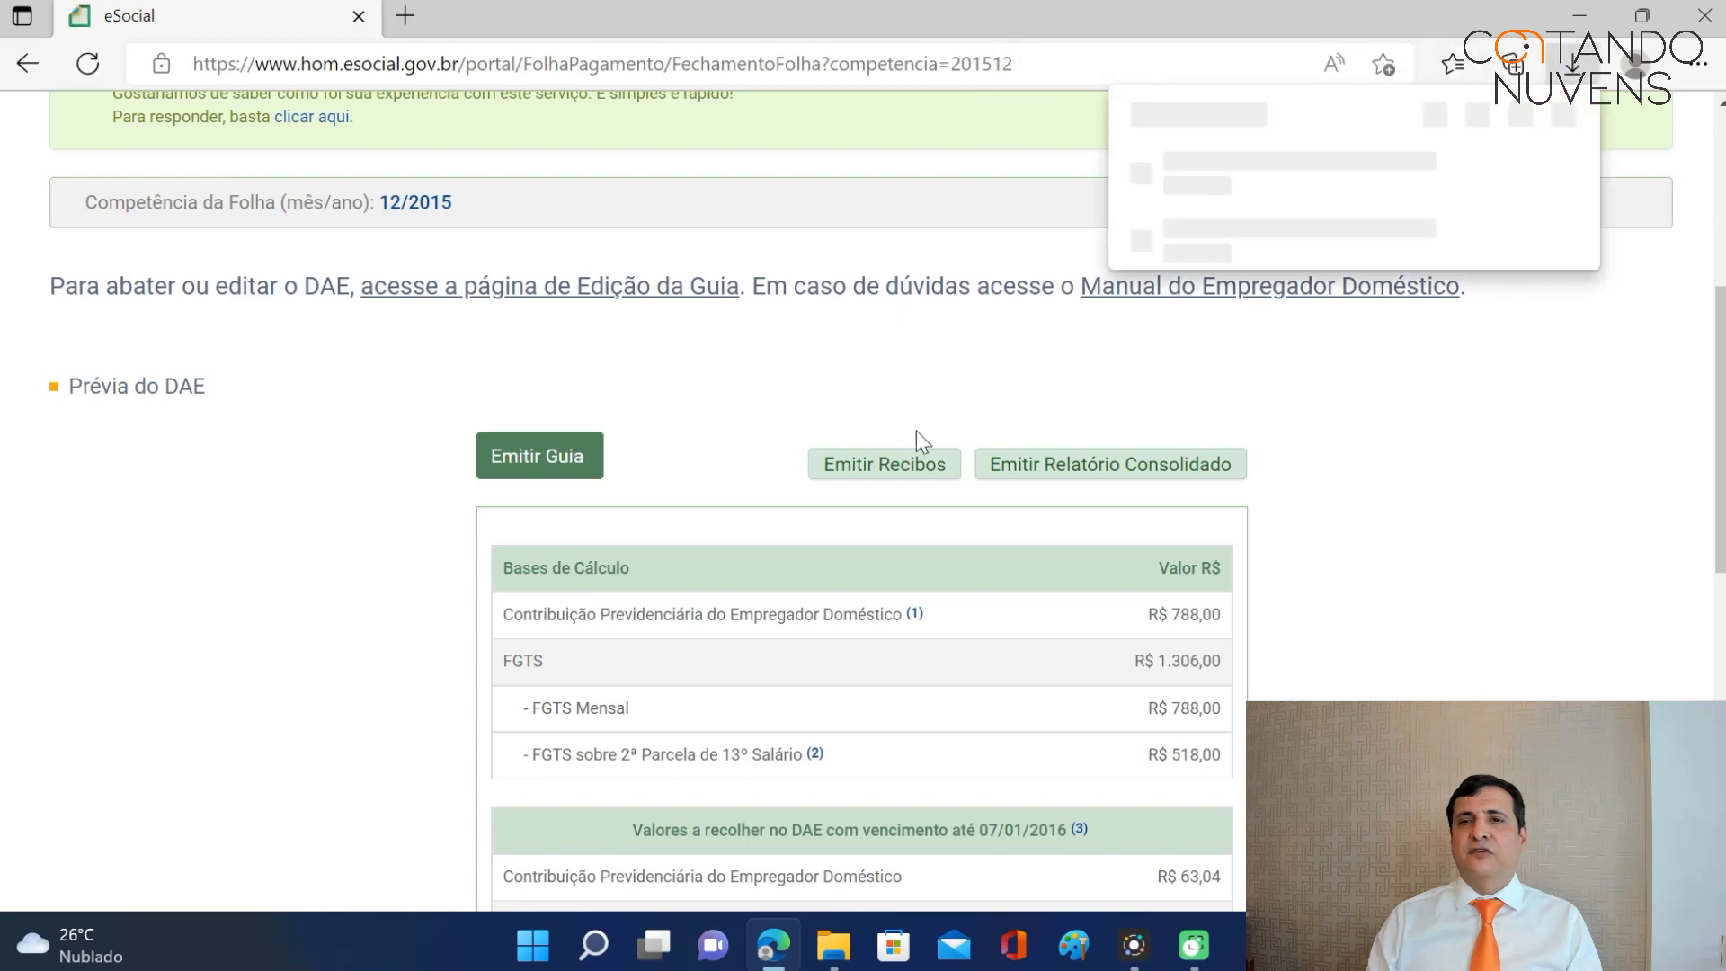
# Open the downloaded December 2015 DAE guide and check its 446,01 total due 04/07/2022.
pyautogui.click(1210, 185)
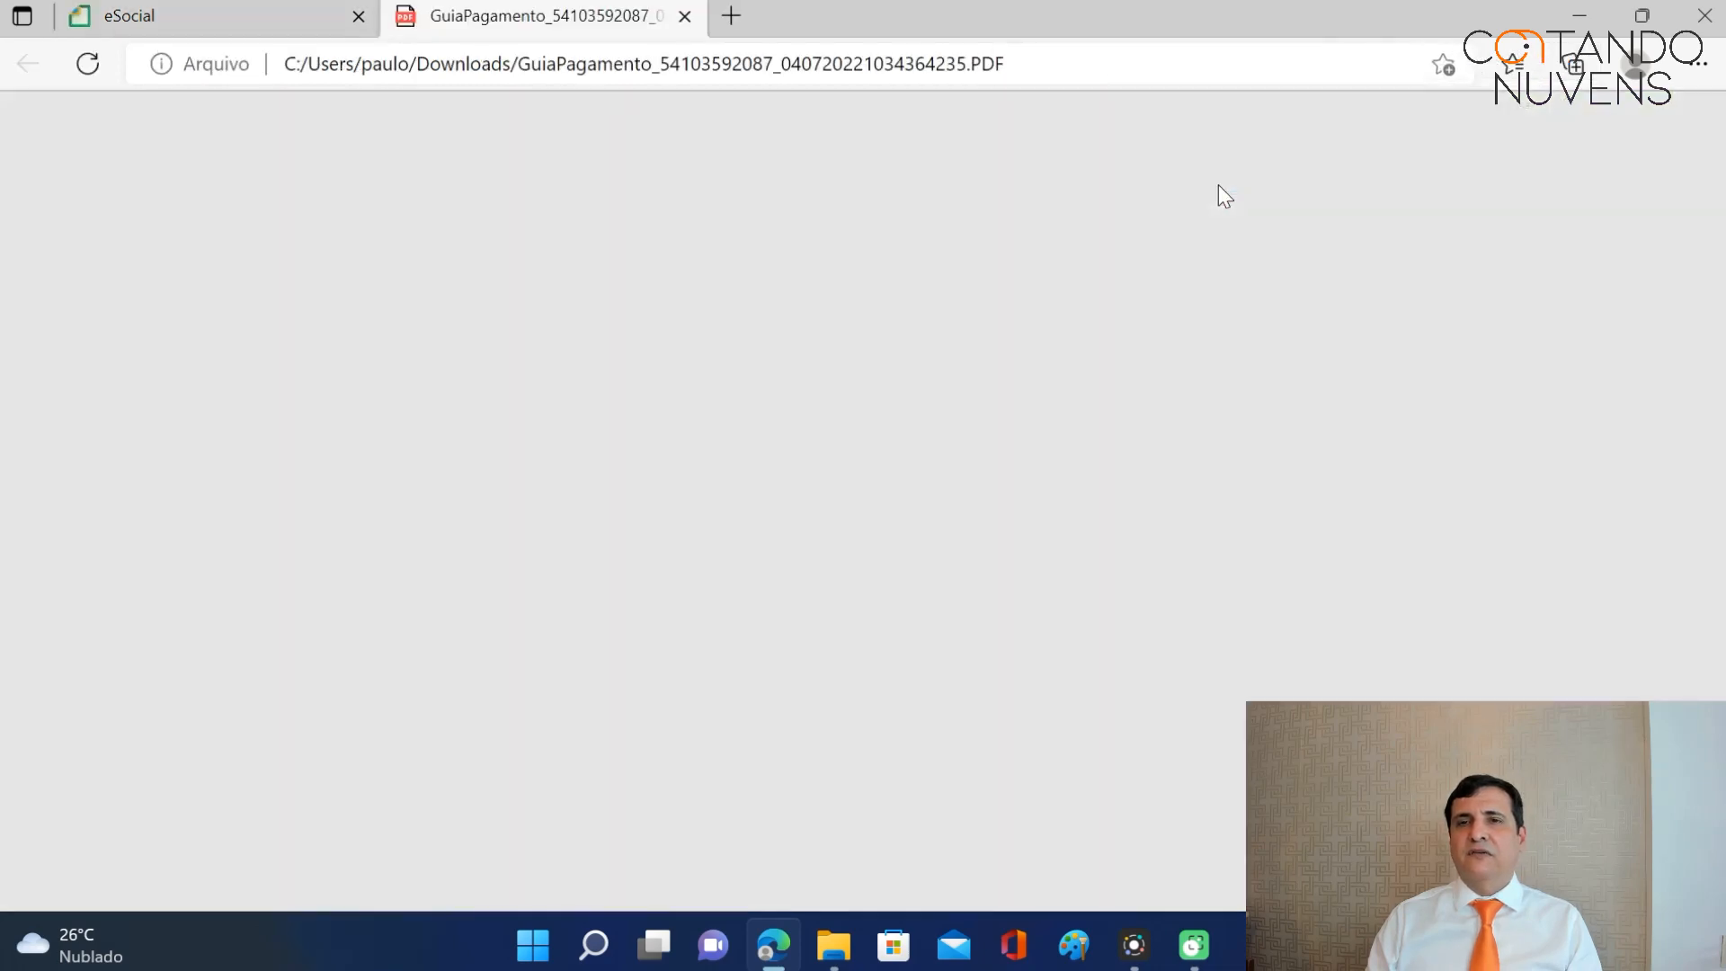
pyautogui.scroll(-5, 990, 467)
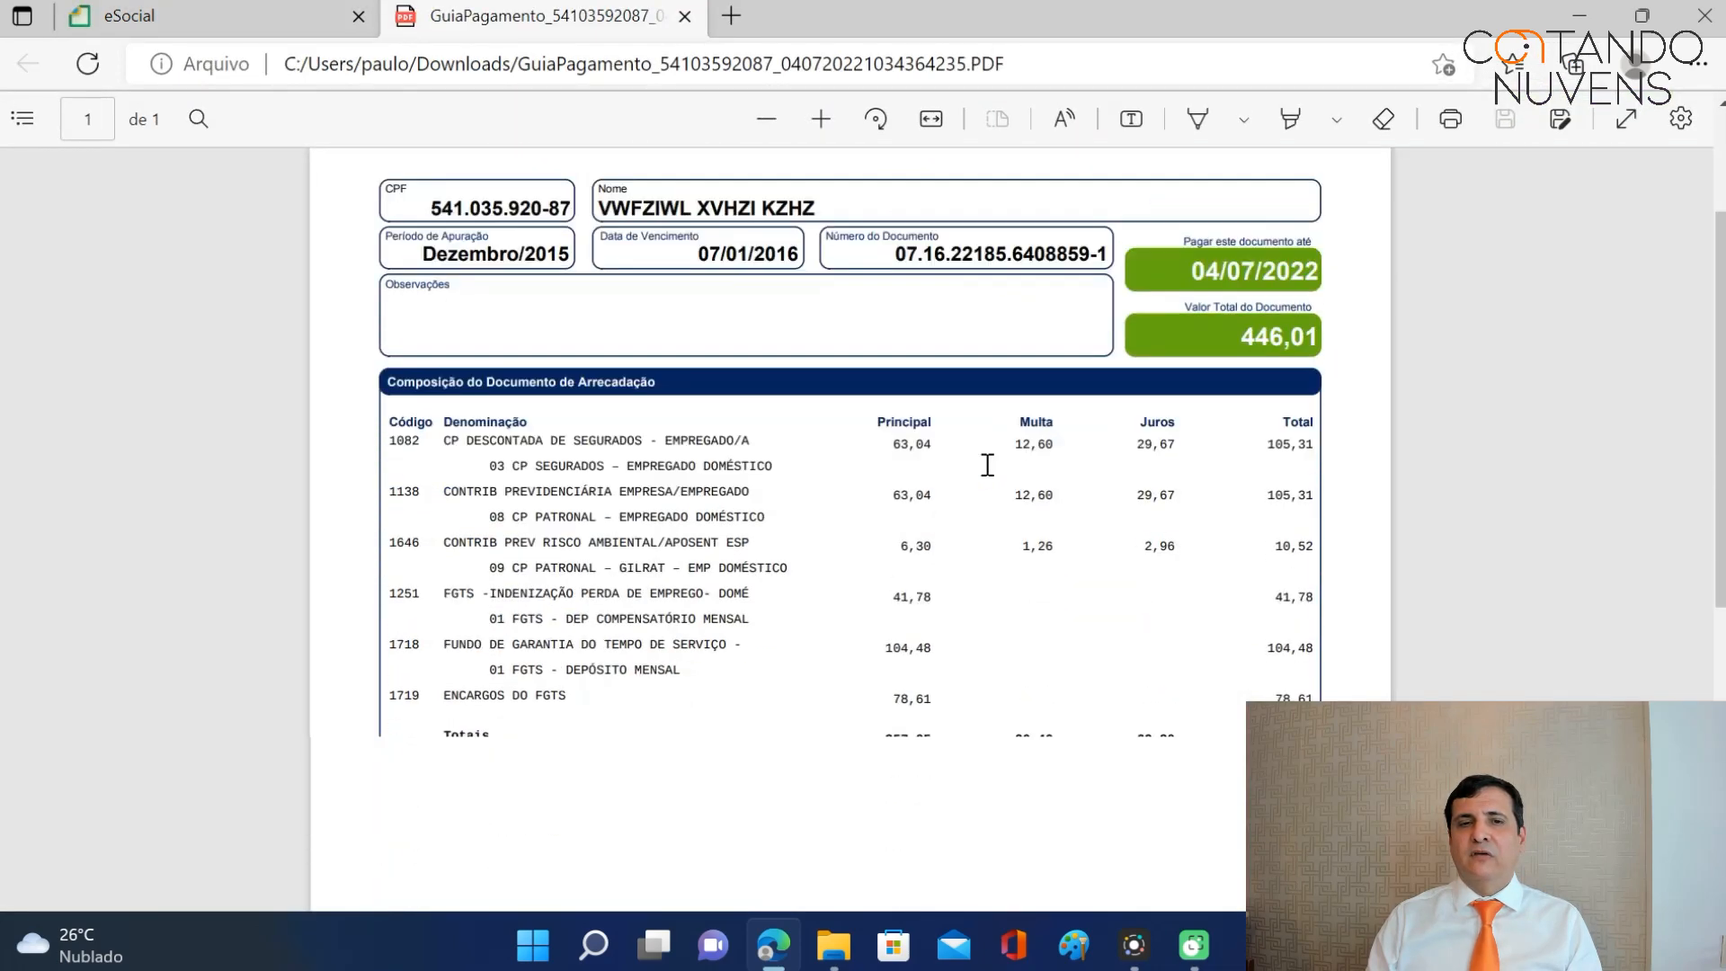
pyautogui.scroll(5, 807, 581)
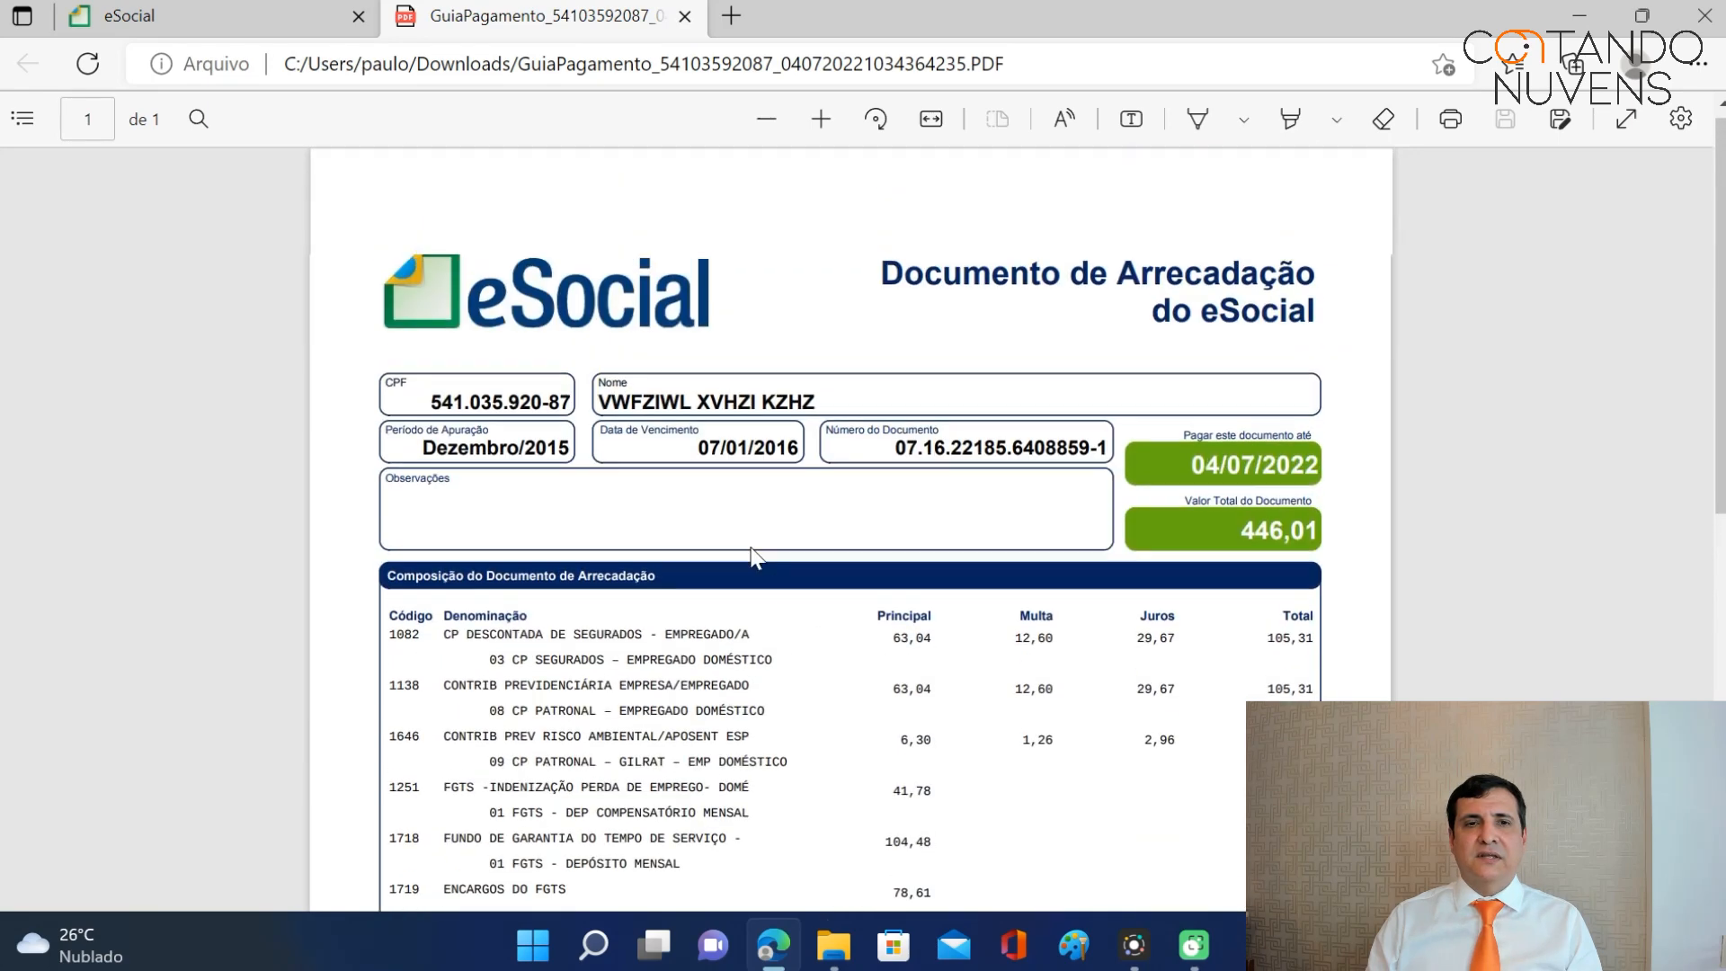
# Close the guide PDF and open the pending January 2016 payroll showing net 724,96.
pyautogui.click(685, 17)
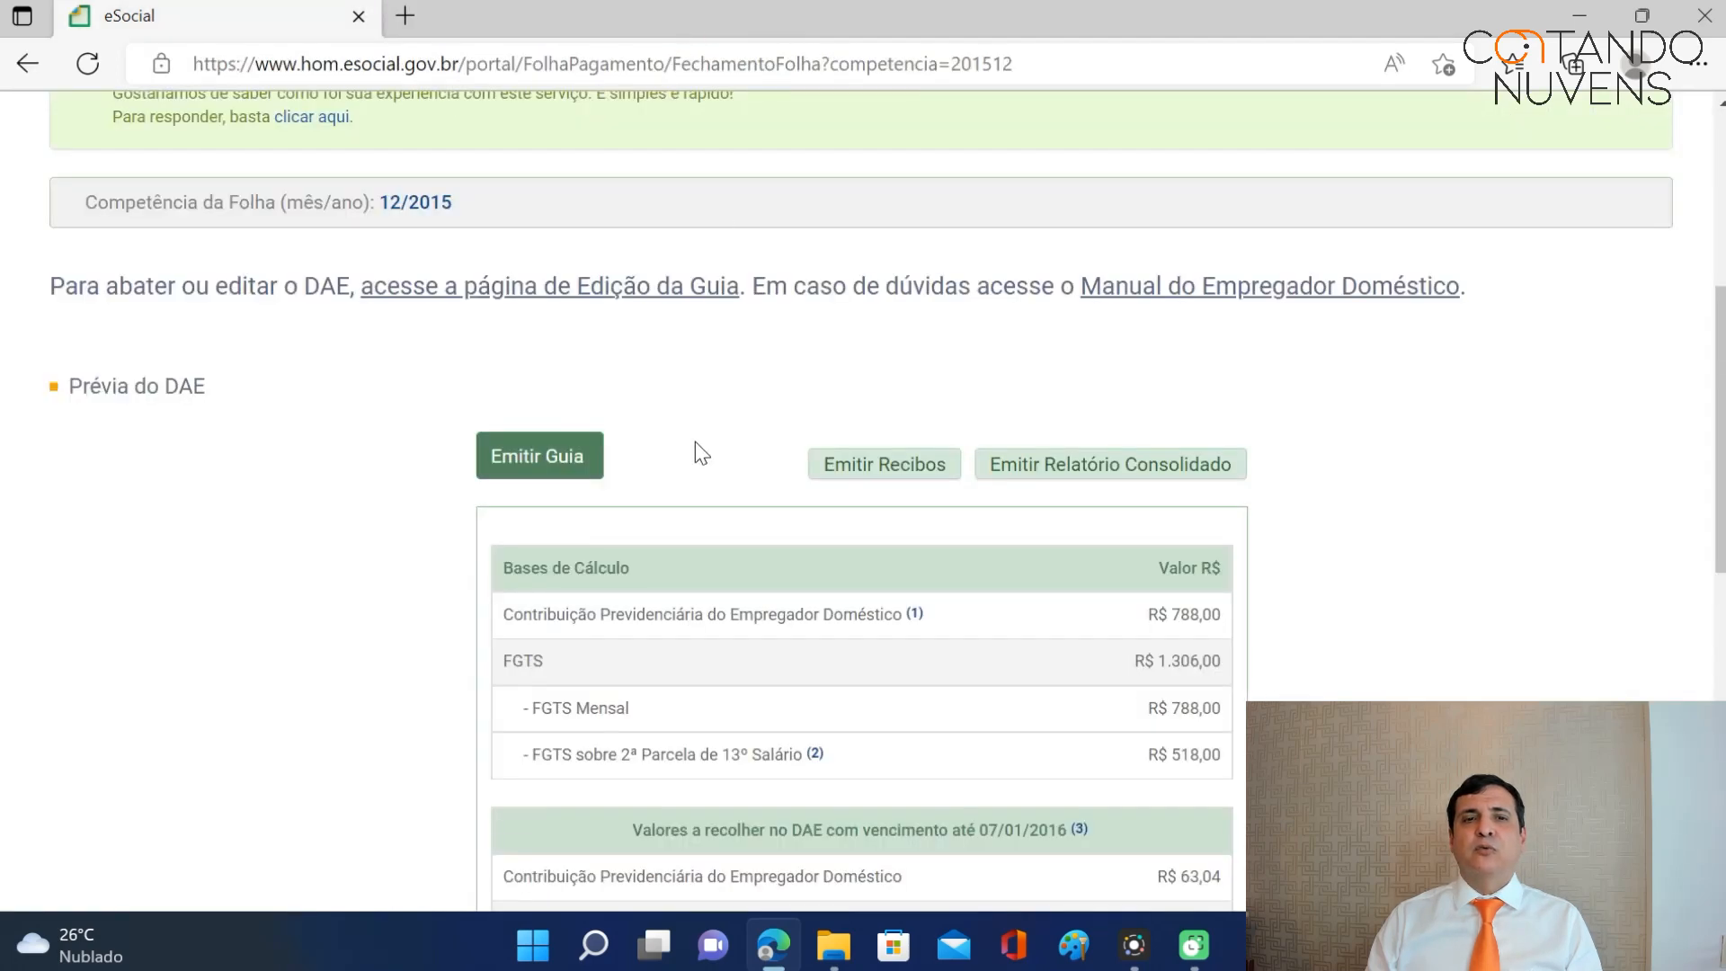
pyautogui.scroll(-6, 716, 435)
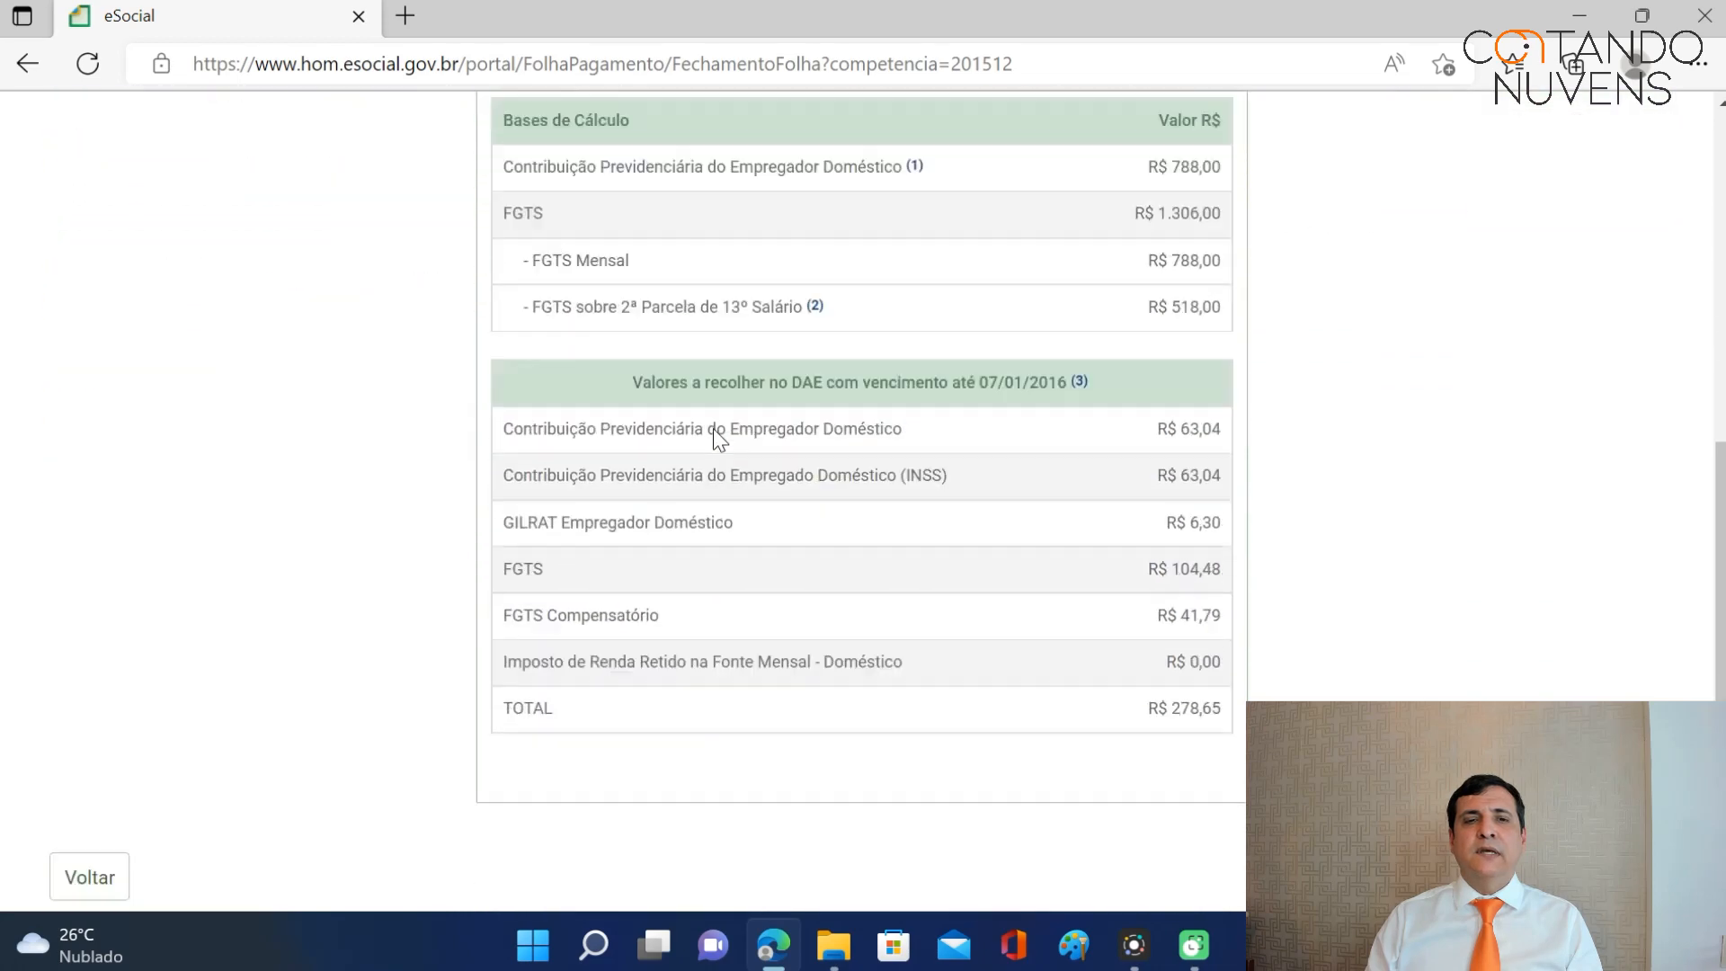
pyautogui.click(94, 720)
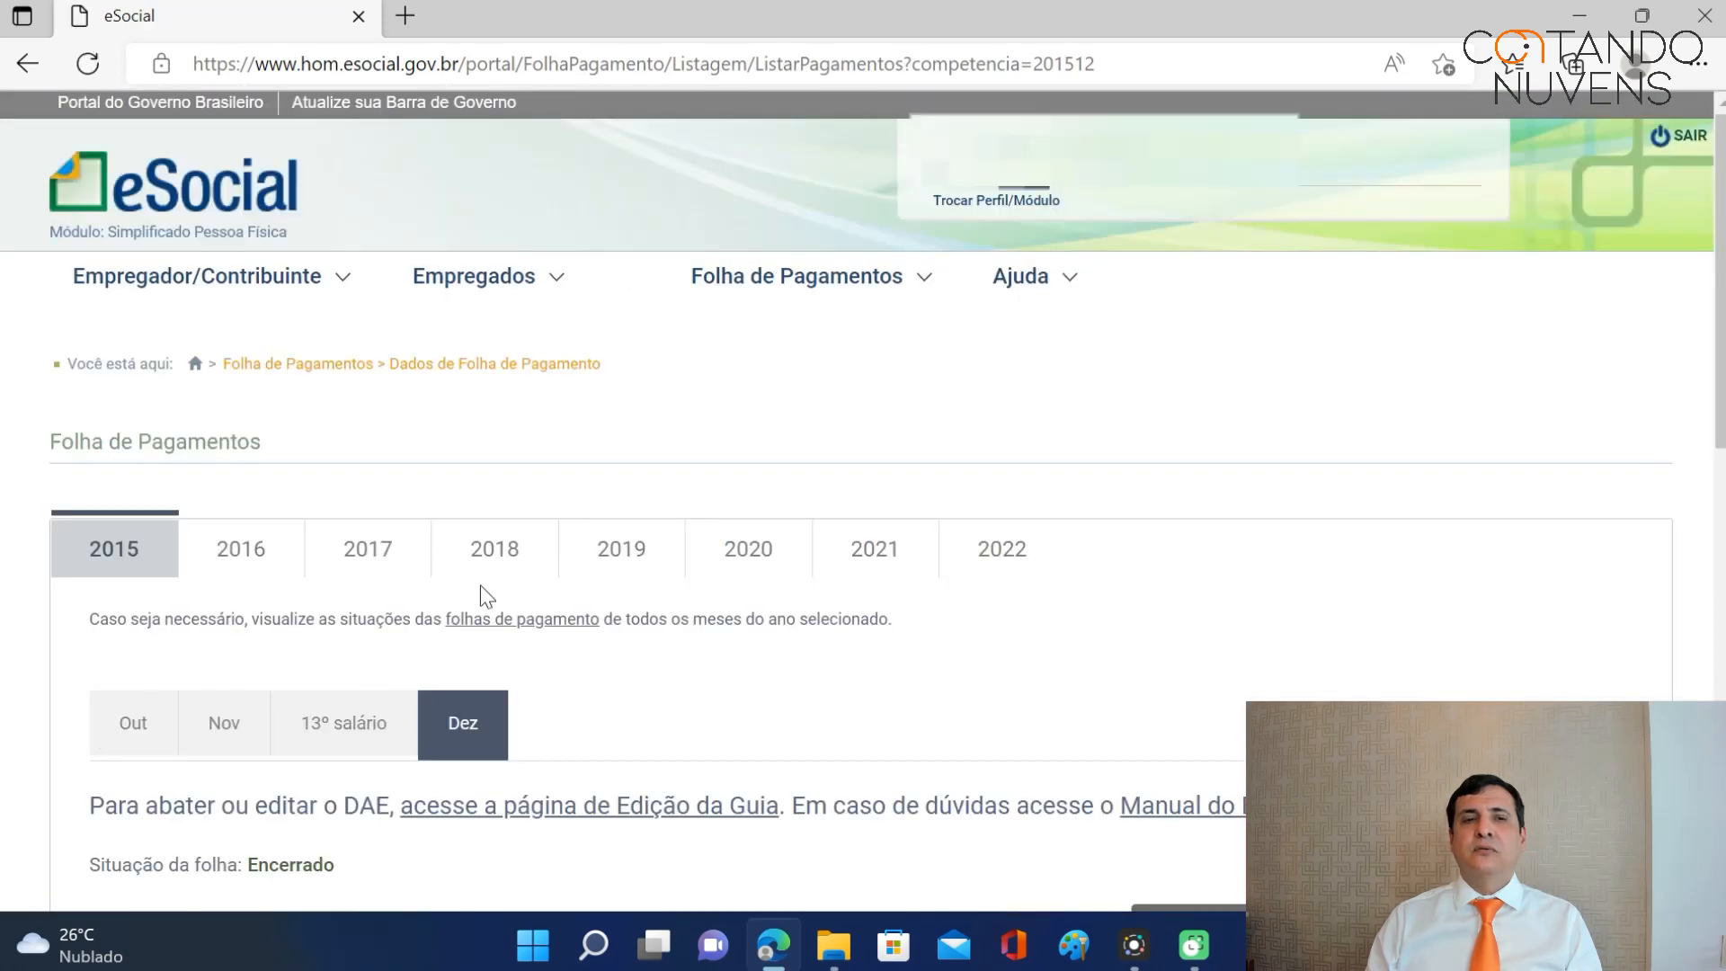
pyautogui.click(245, 557)
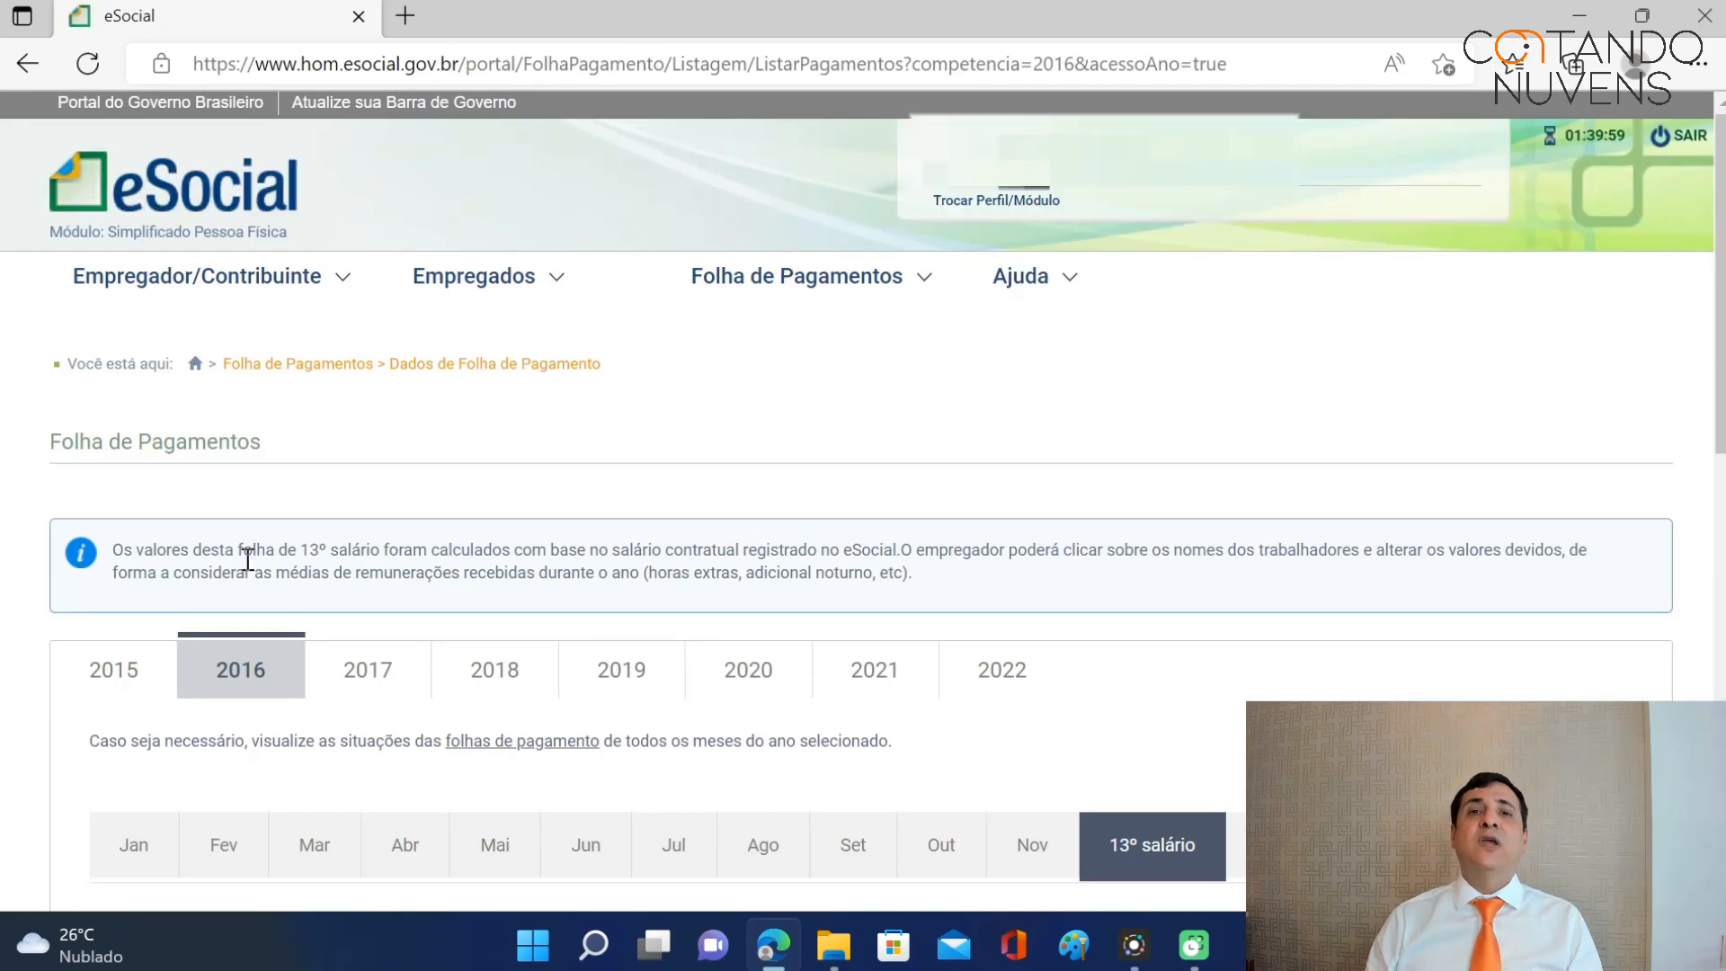
pyautogui.scroll(-1, 845, 439)
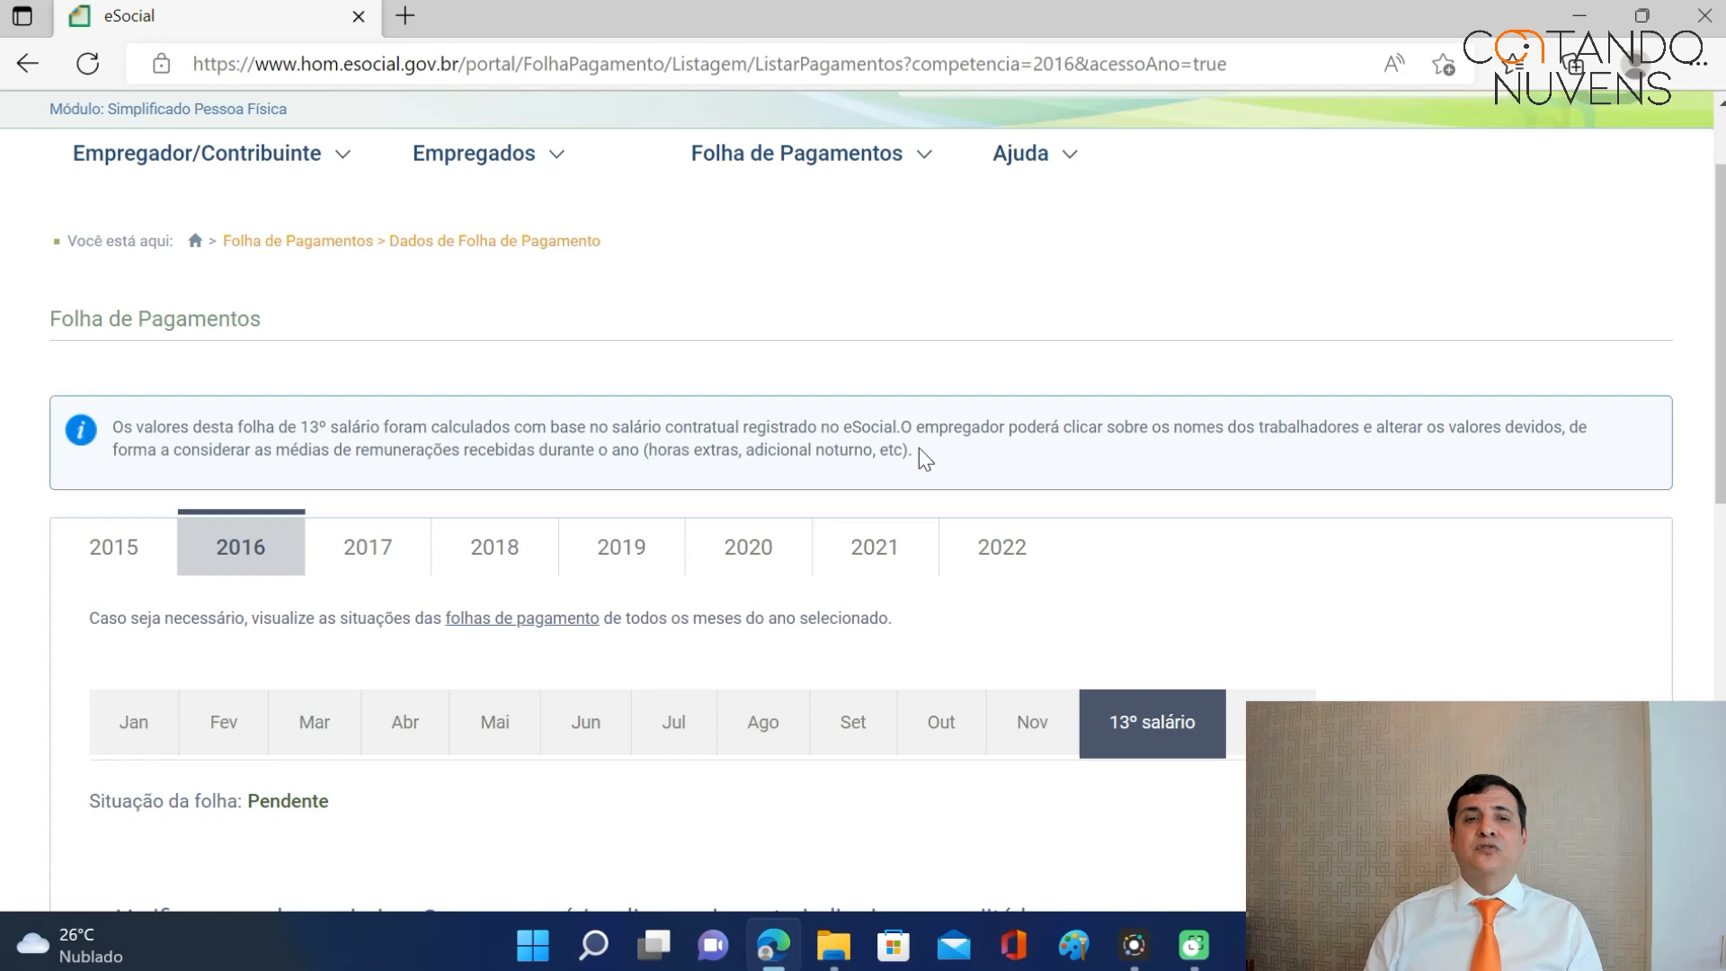
pyautogui.click(128, 725)
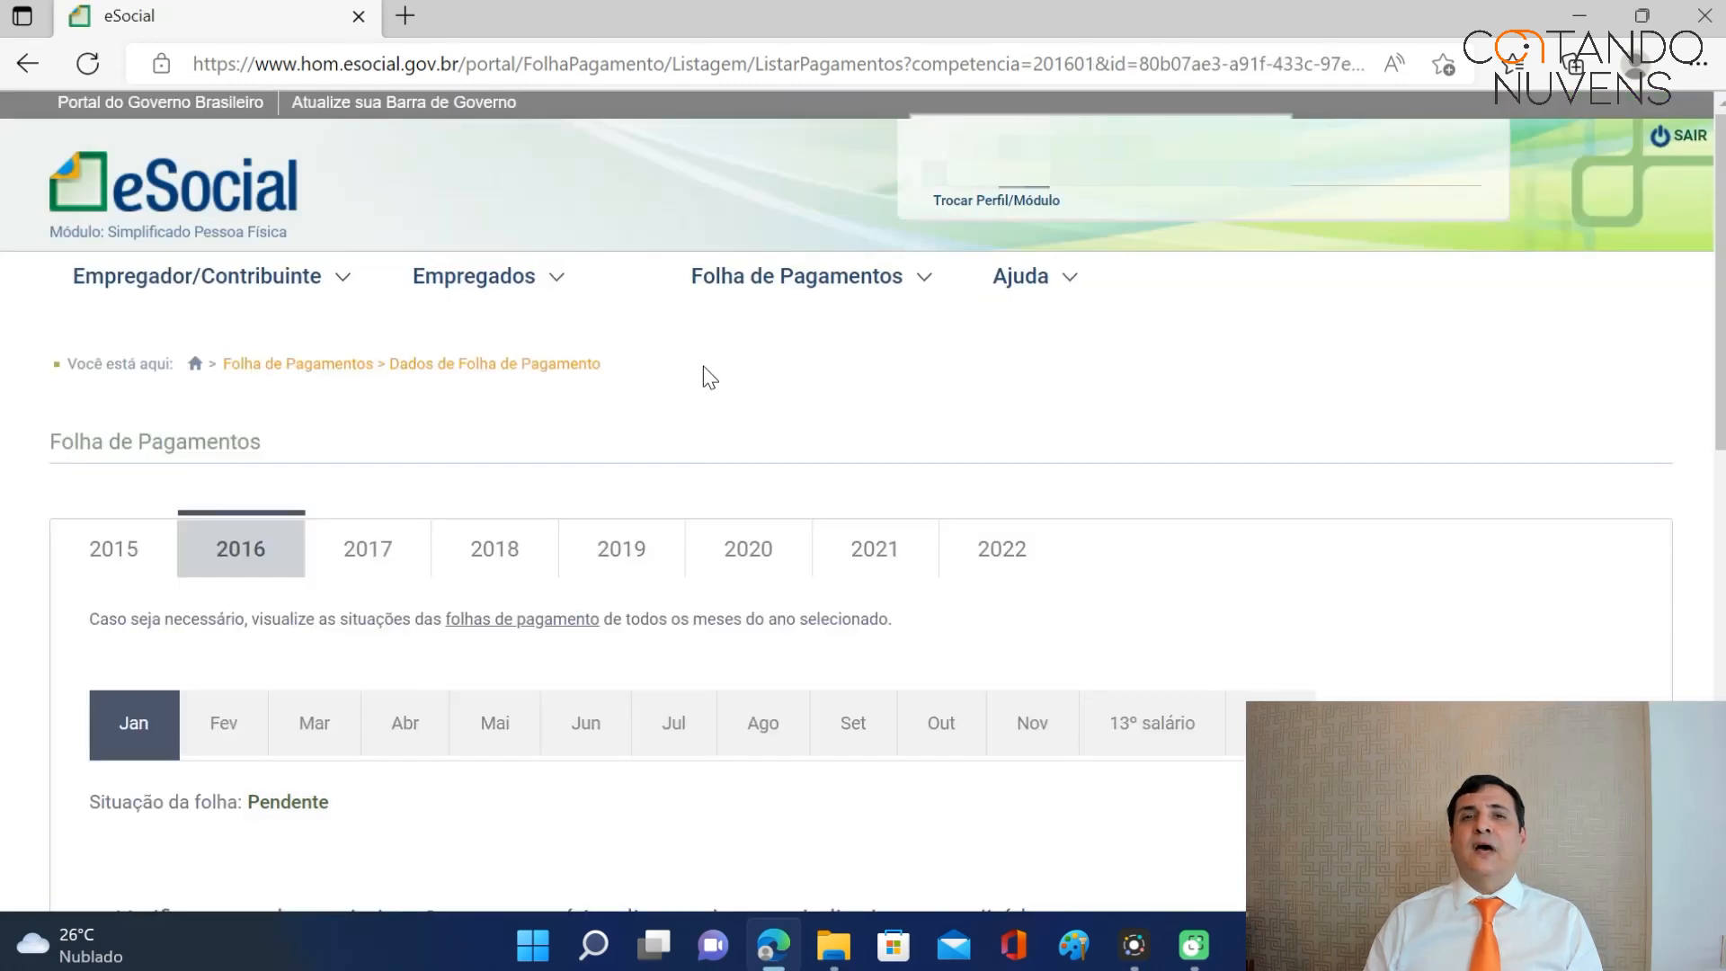
pyautogui.scroll(-1, 704, 363)
pyautogui.scroll(-2, 705, 363)
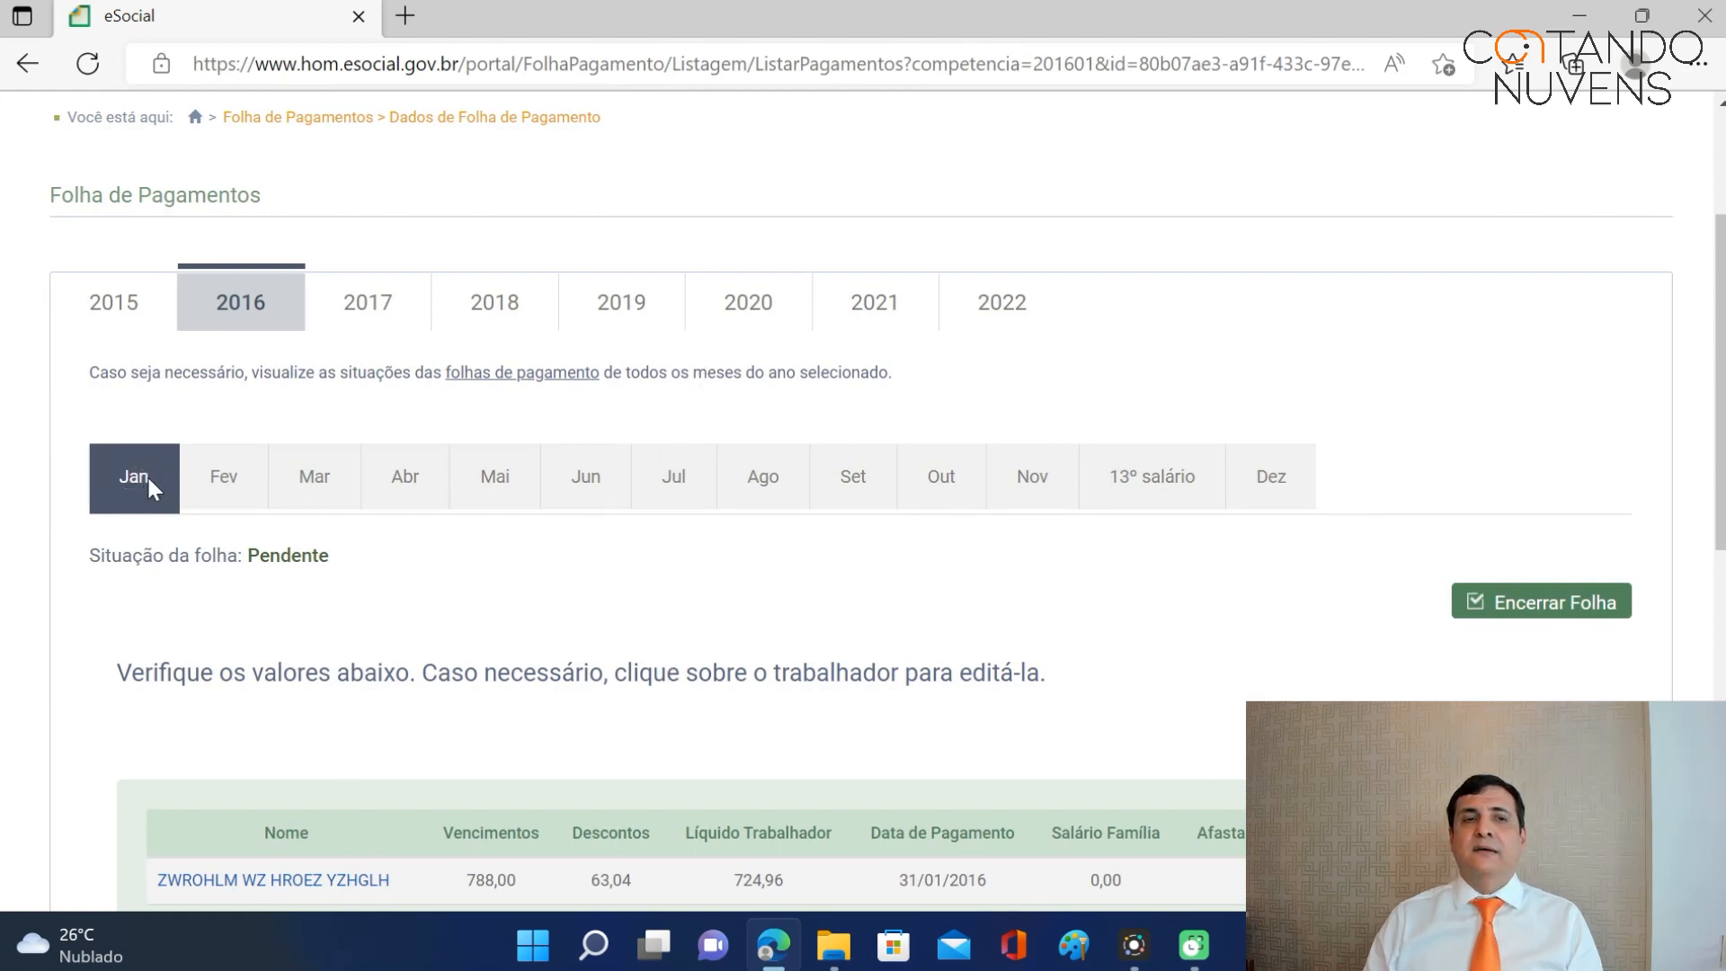
# Close the 01/2016 payroll, confirming after its R$ 220,63 DAE preview.
pyautogui.click(1516, 610)
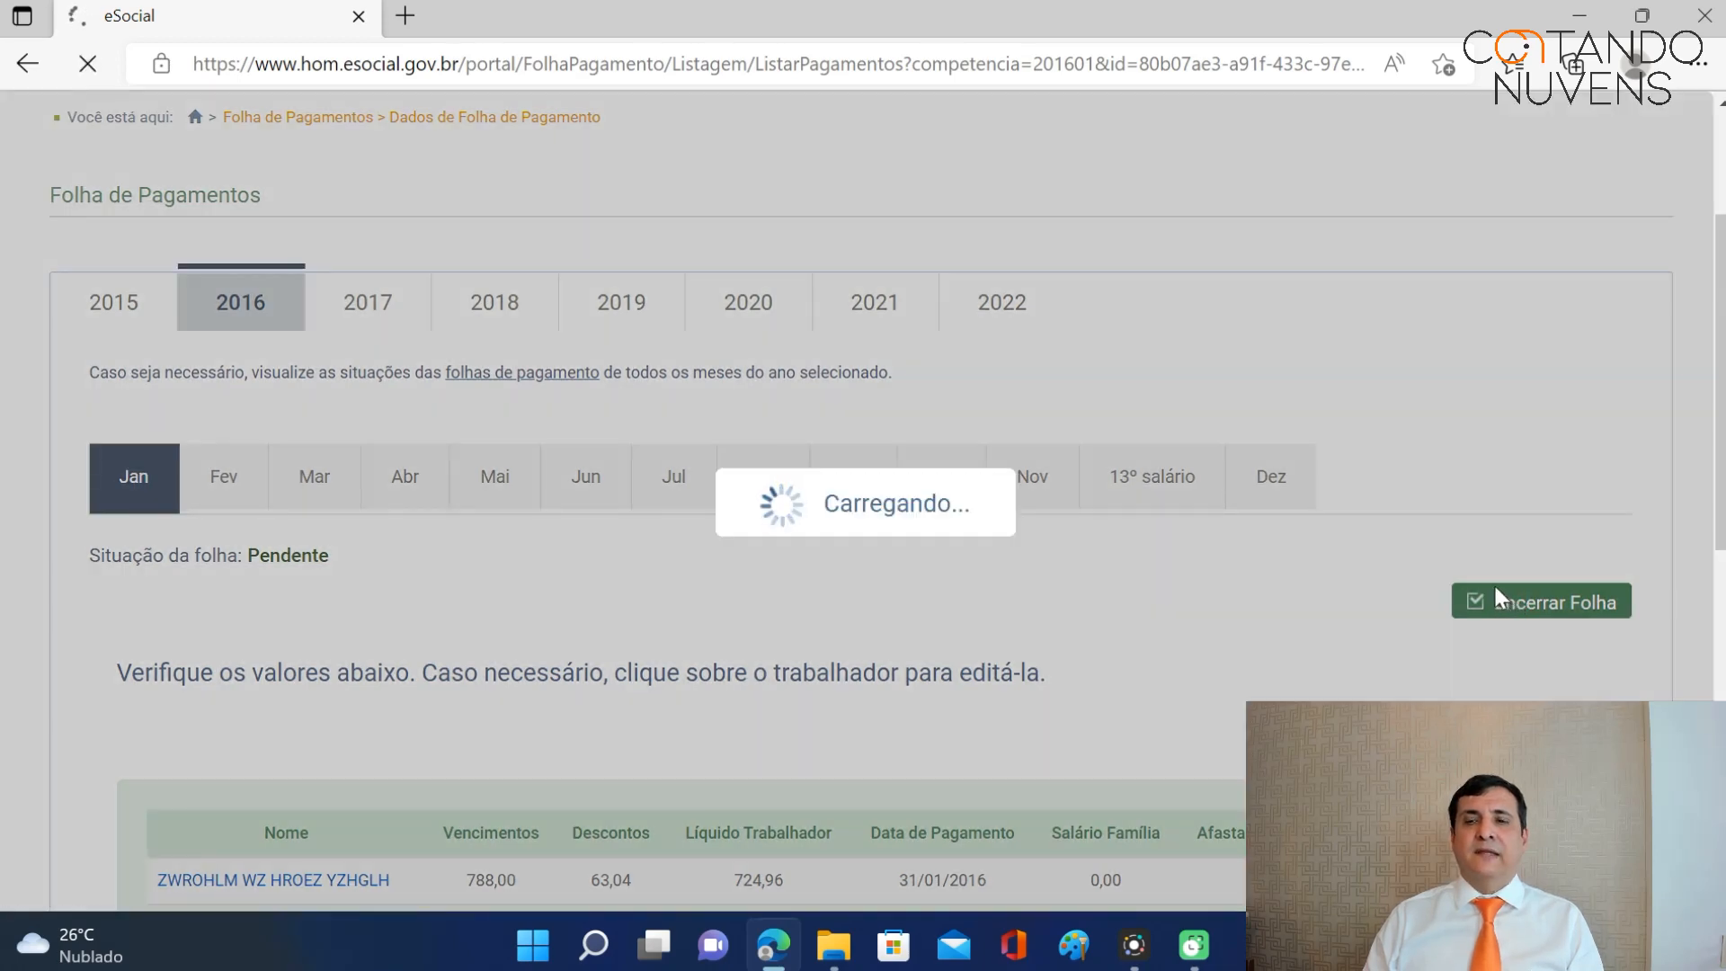
pyautogui.scroll(-4, 1489, 594)
pyautogui.scroll(-4, 1490, 593)
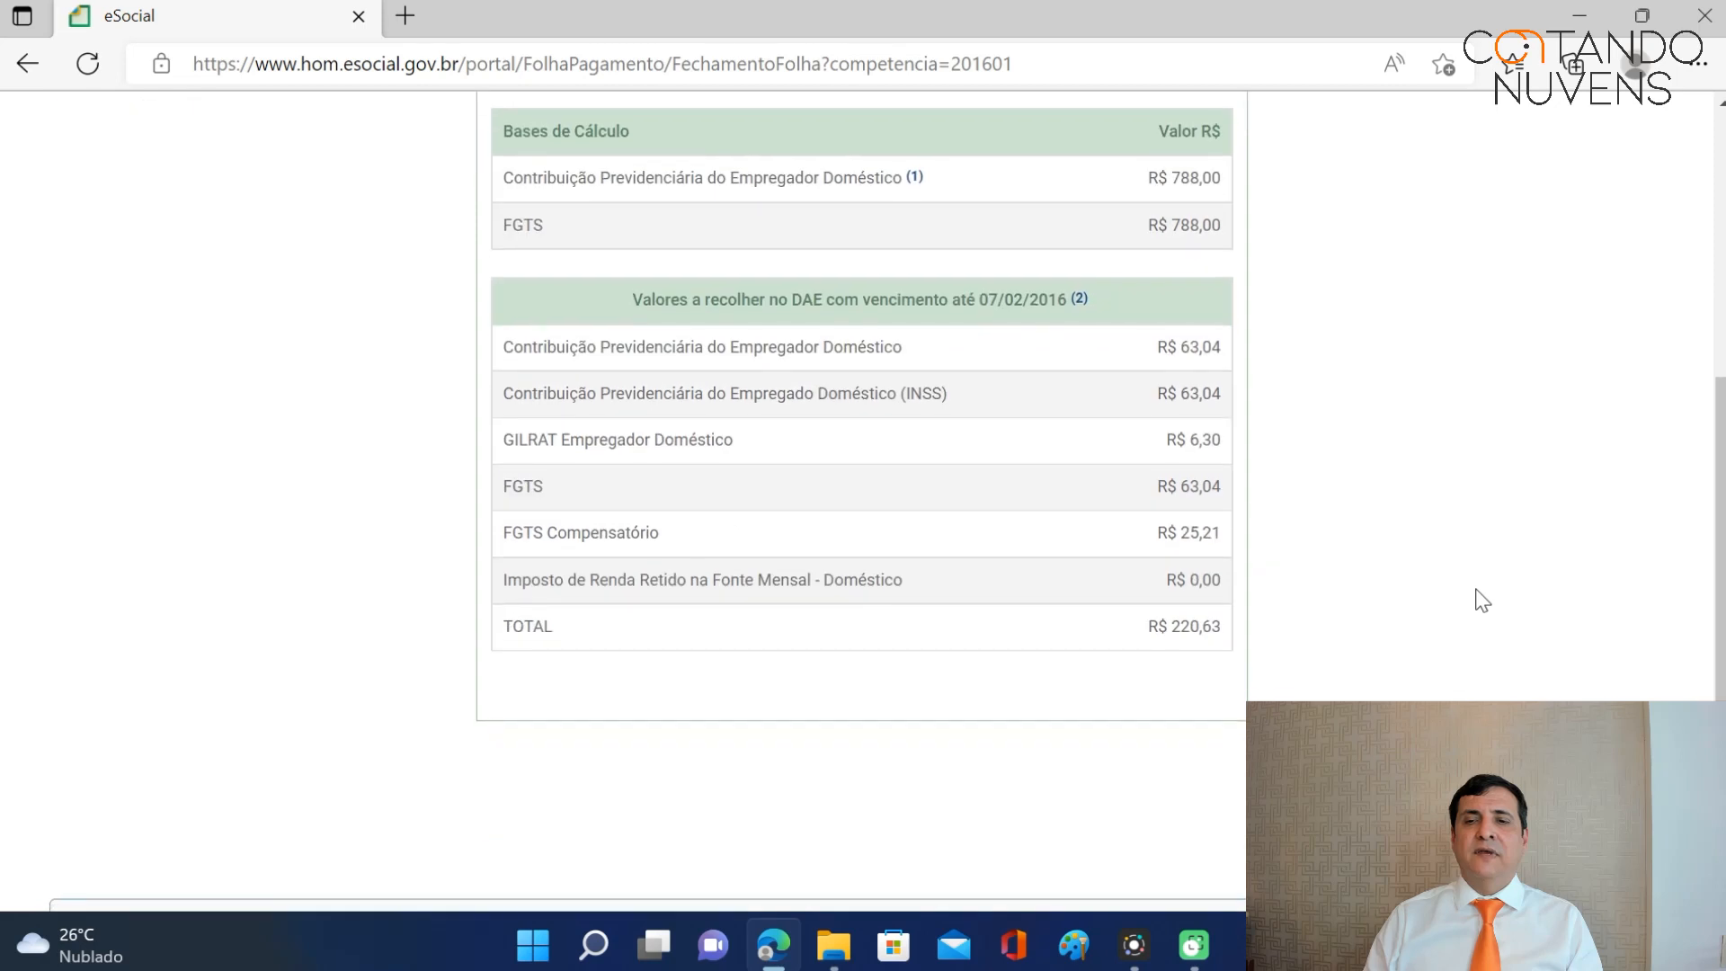
pyautogui.click(1587, 666)
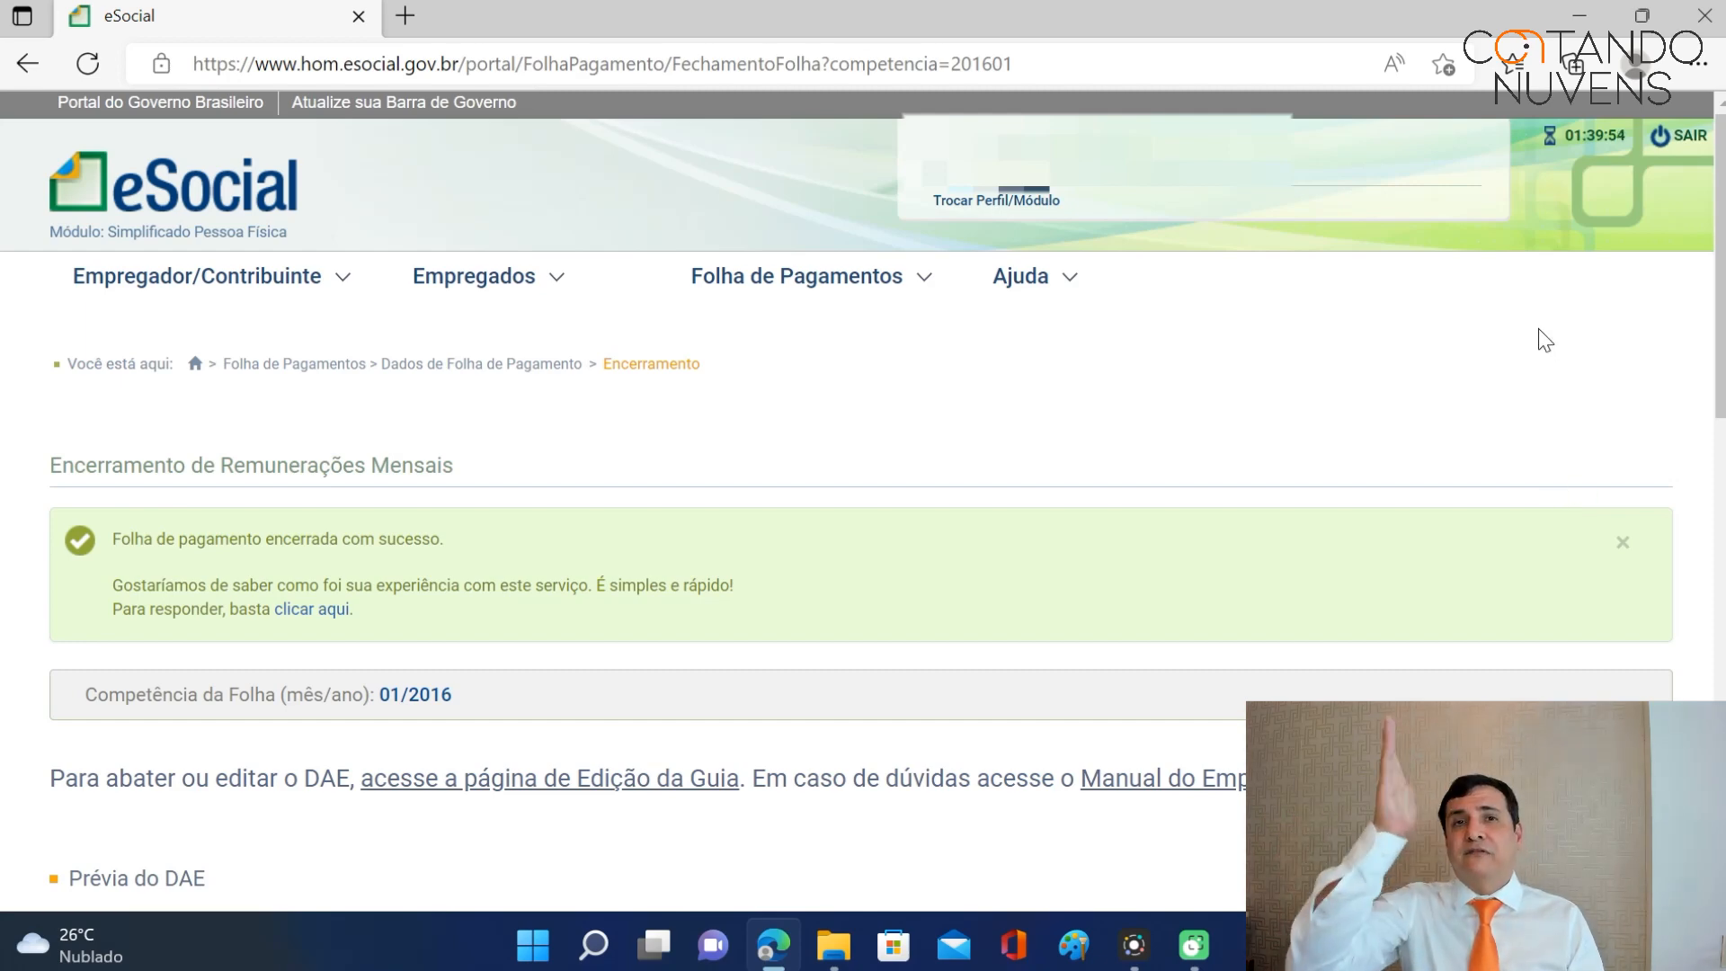
pyautogui.moveTo(493, 281)
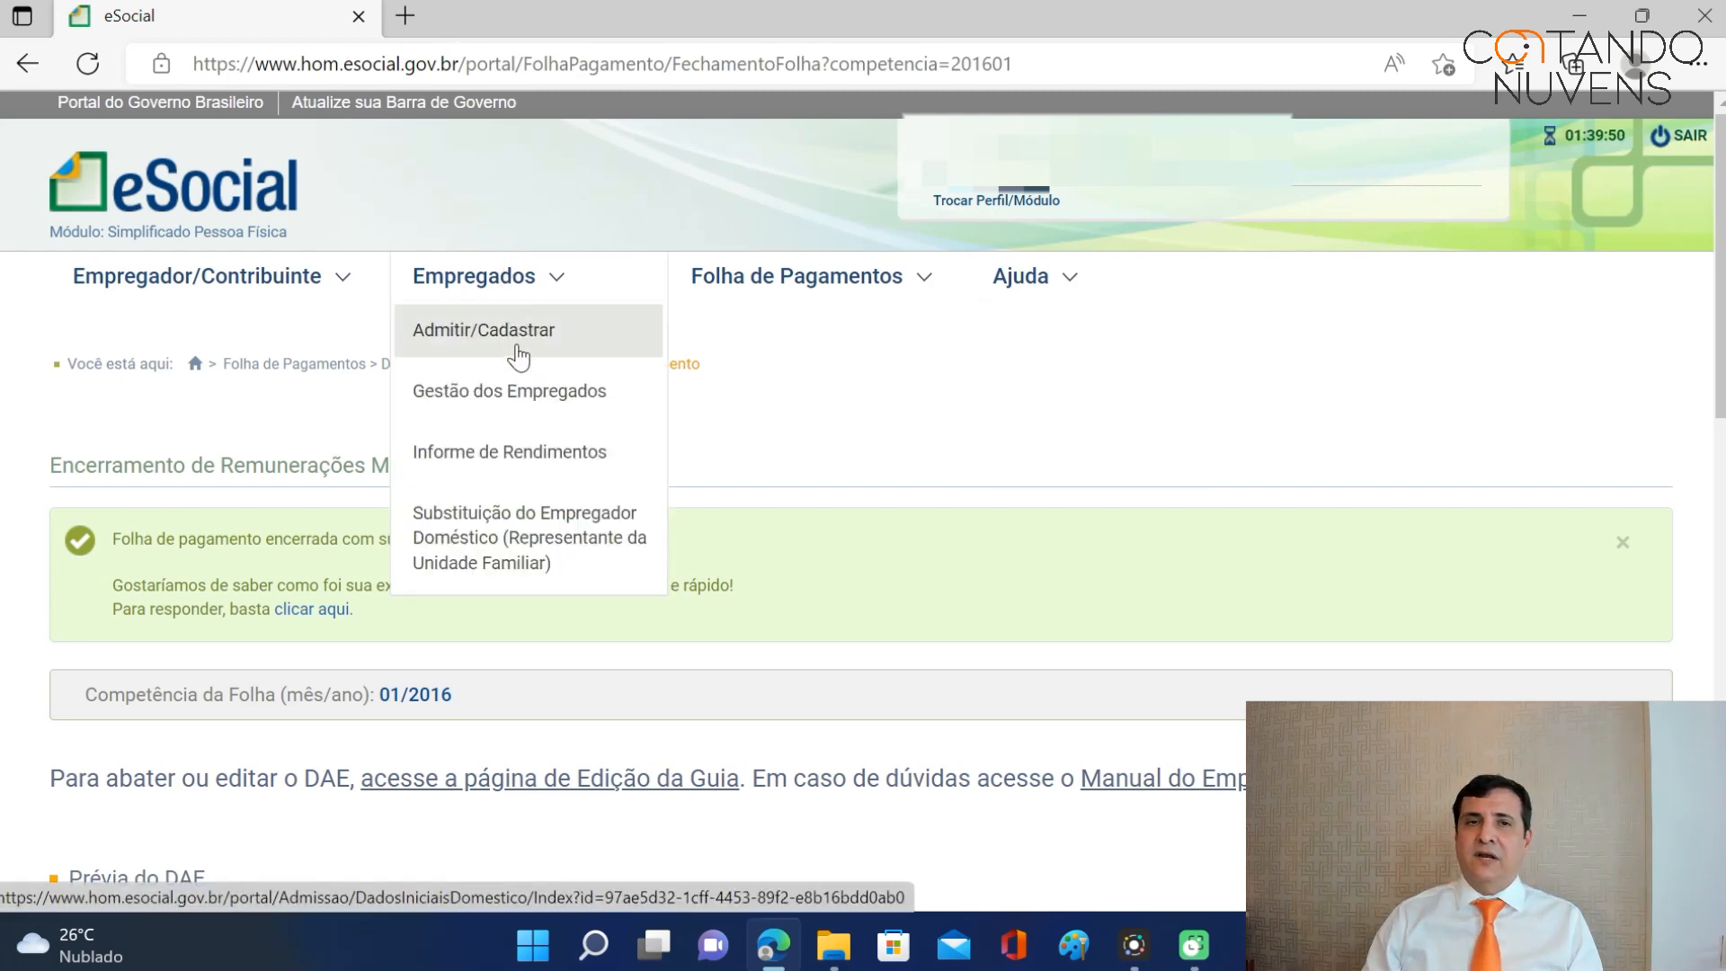
pyautogui.click(195, 364)
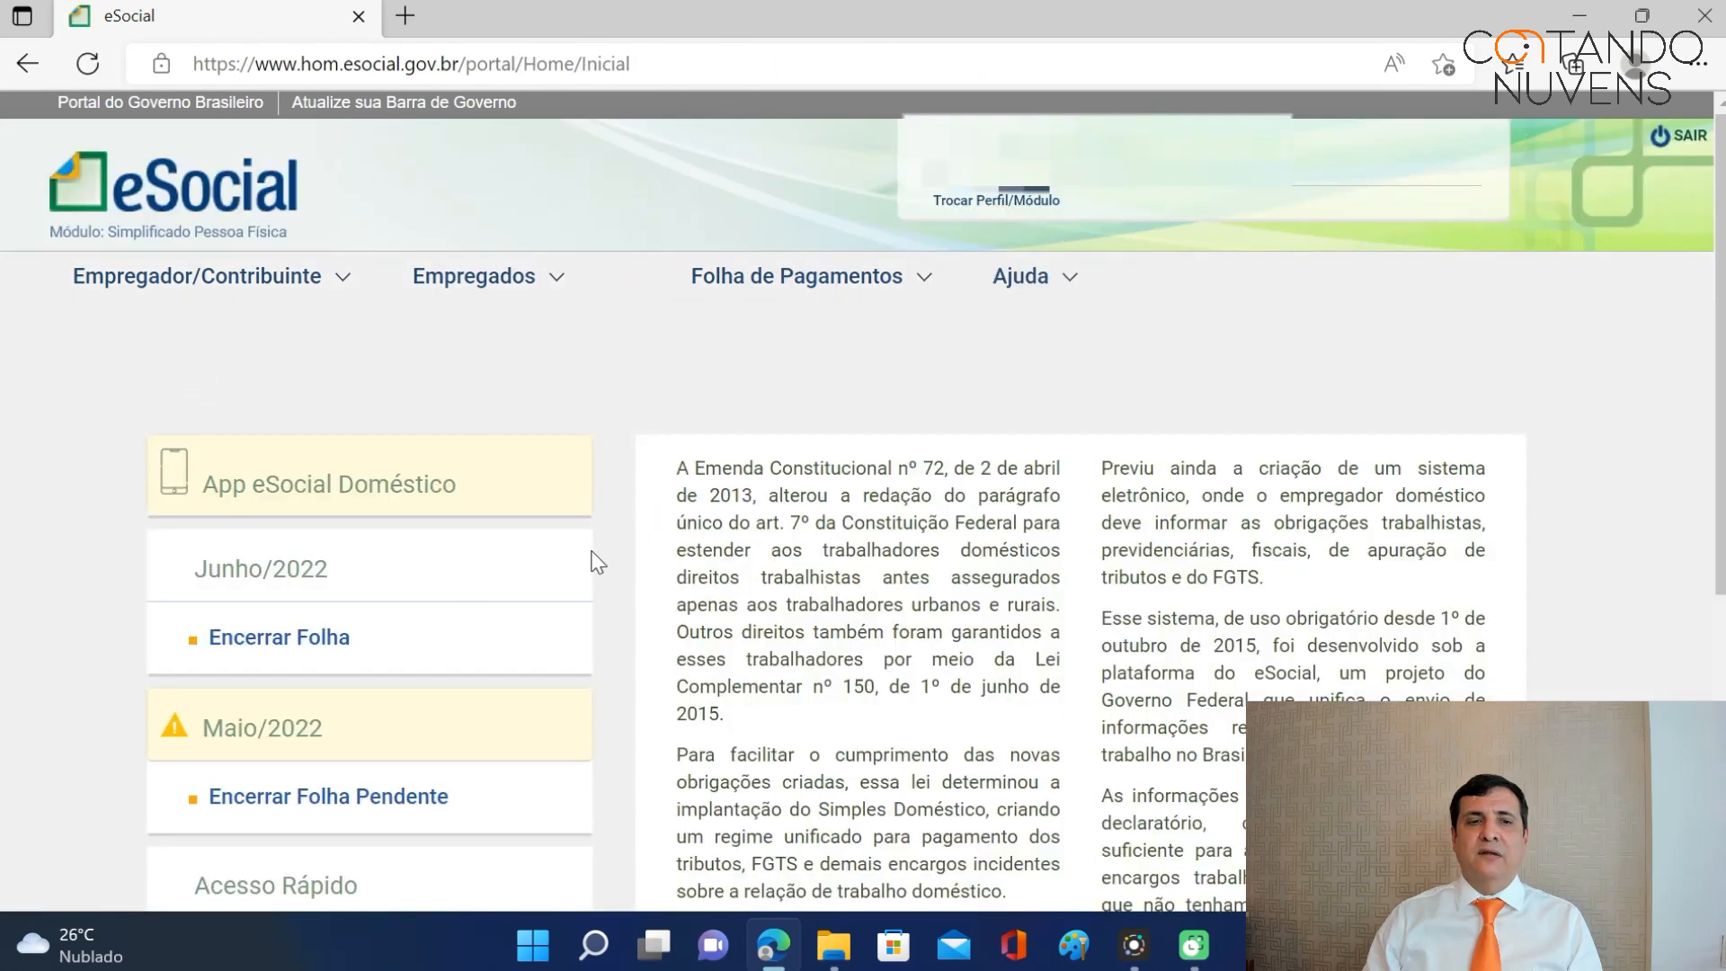
pyautogui.scroll(-3, 588, 562)
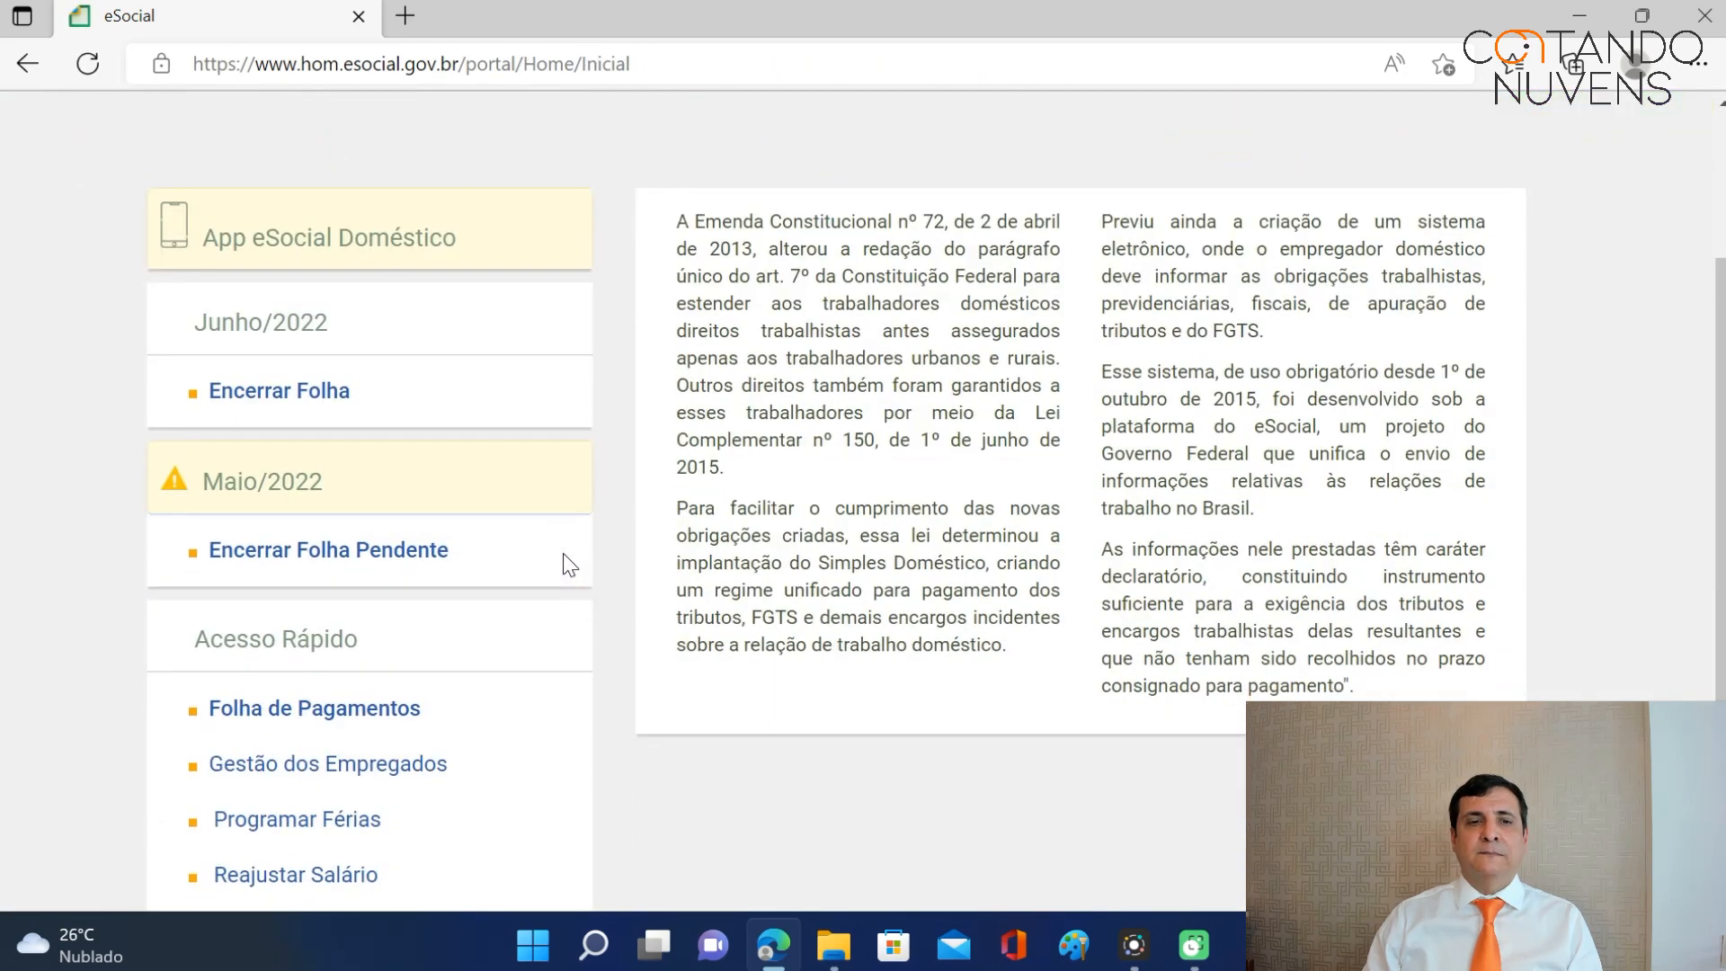
pyautogui.scroll(-3, 566, 563)
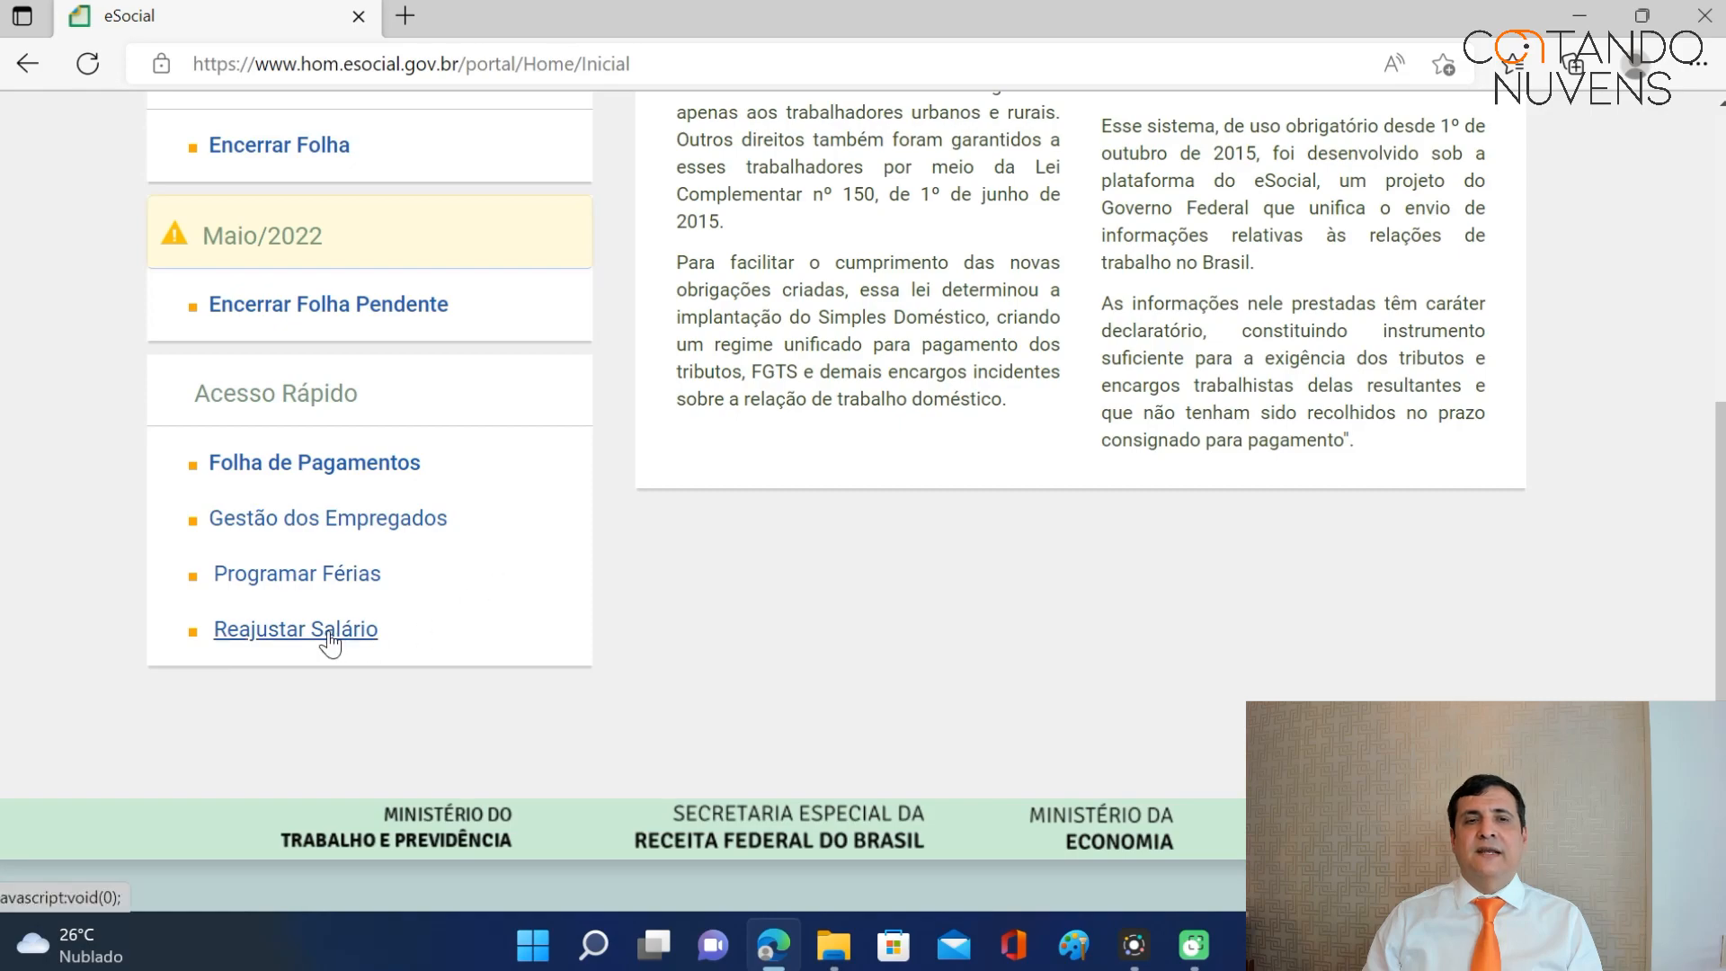
pyautogui.scroll(6, 568, 600)
pyautogui.scroll(-1, 565, 591)
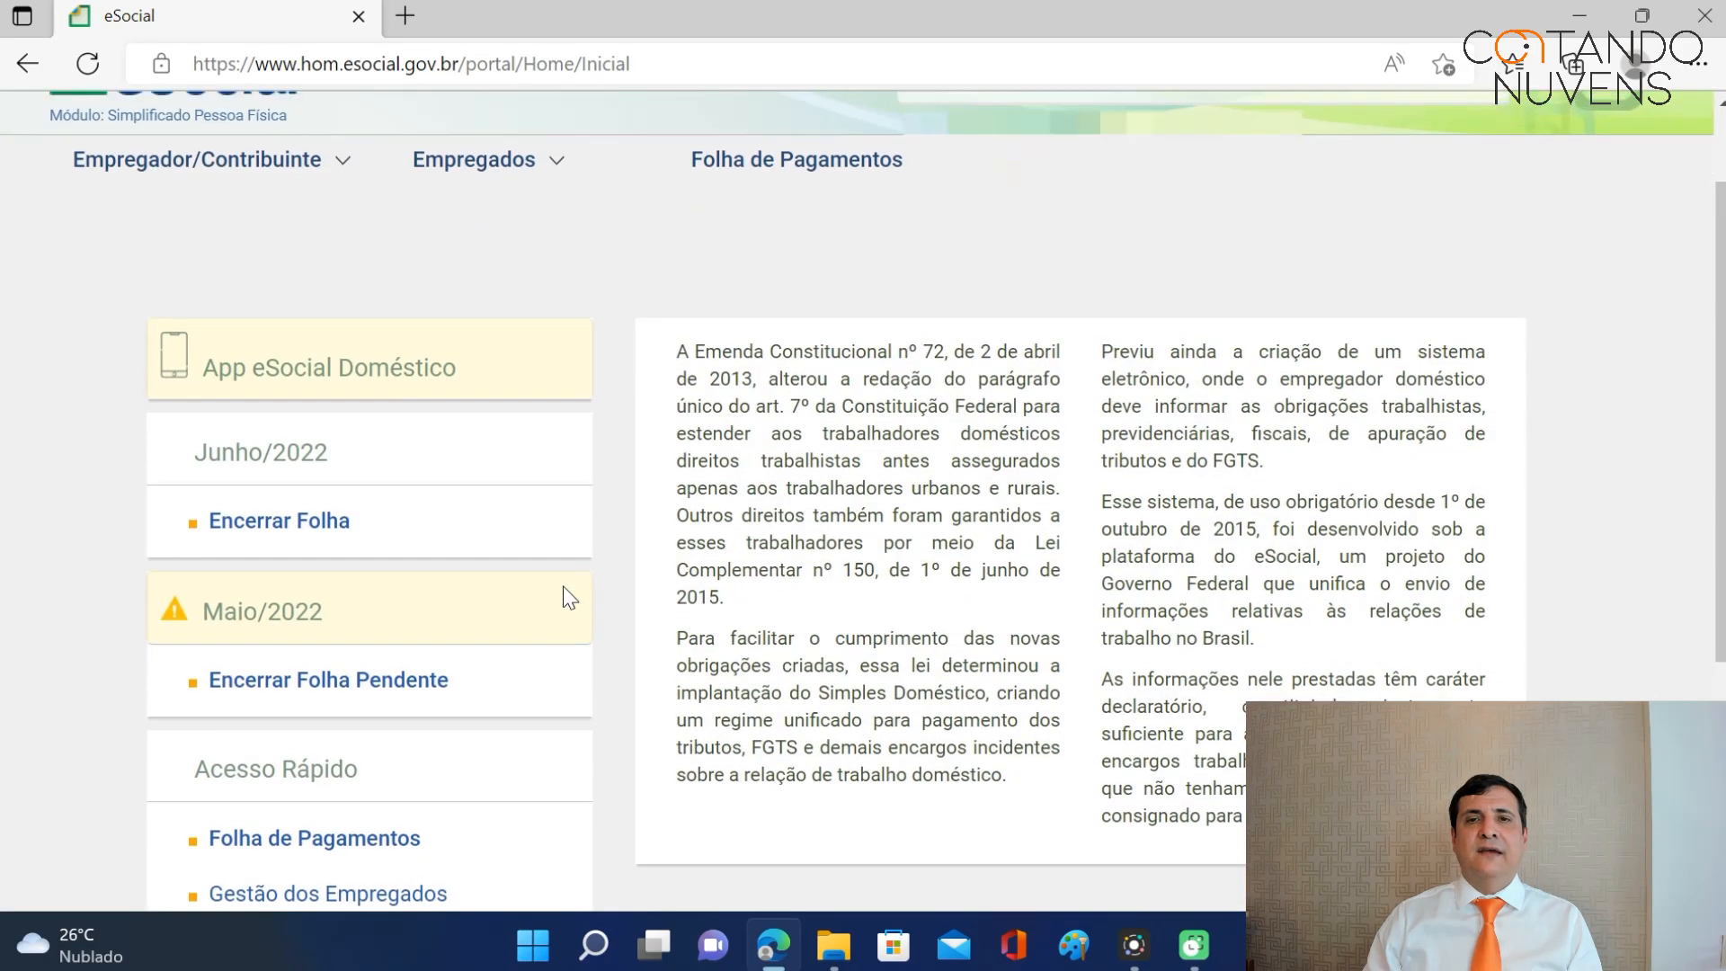
pyautogui.scroll(2, 563, 586)
pyautogui.scroll(-3, 960, 366)
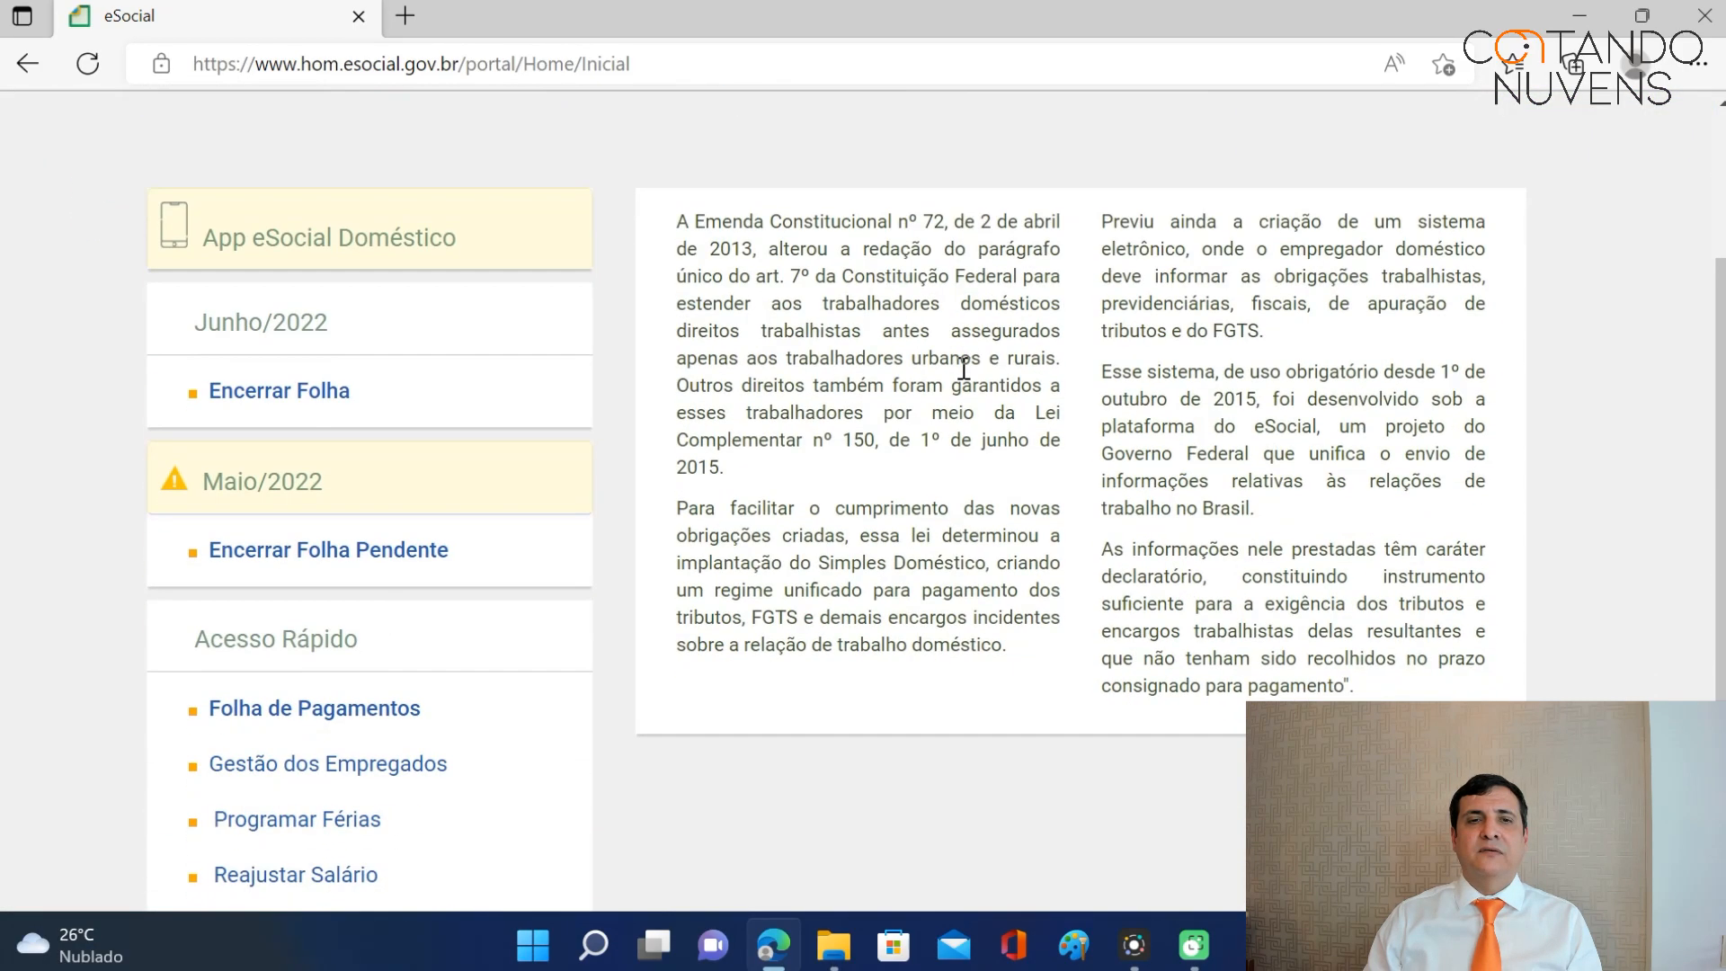
pyautogui.scroll(3, 847, 377)
pyautogui.moveTo(346, 272)
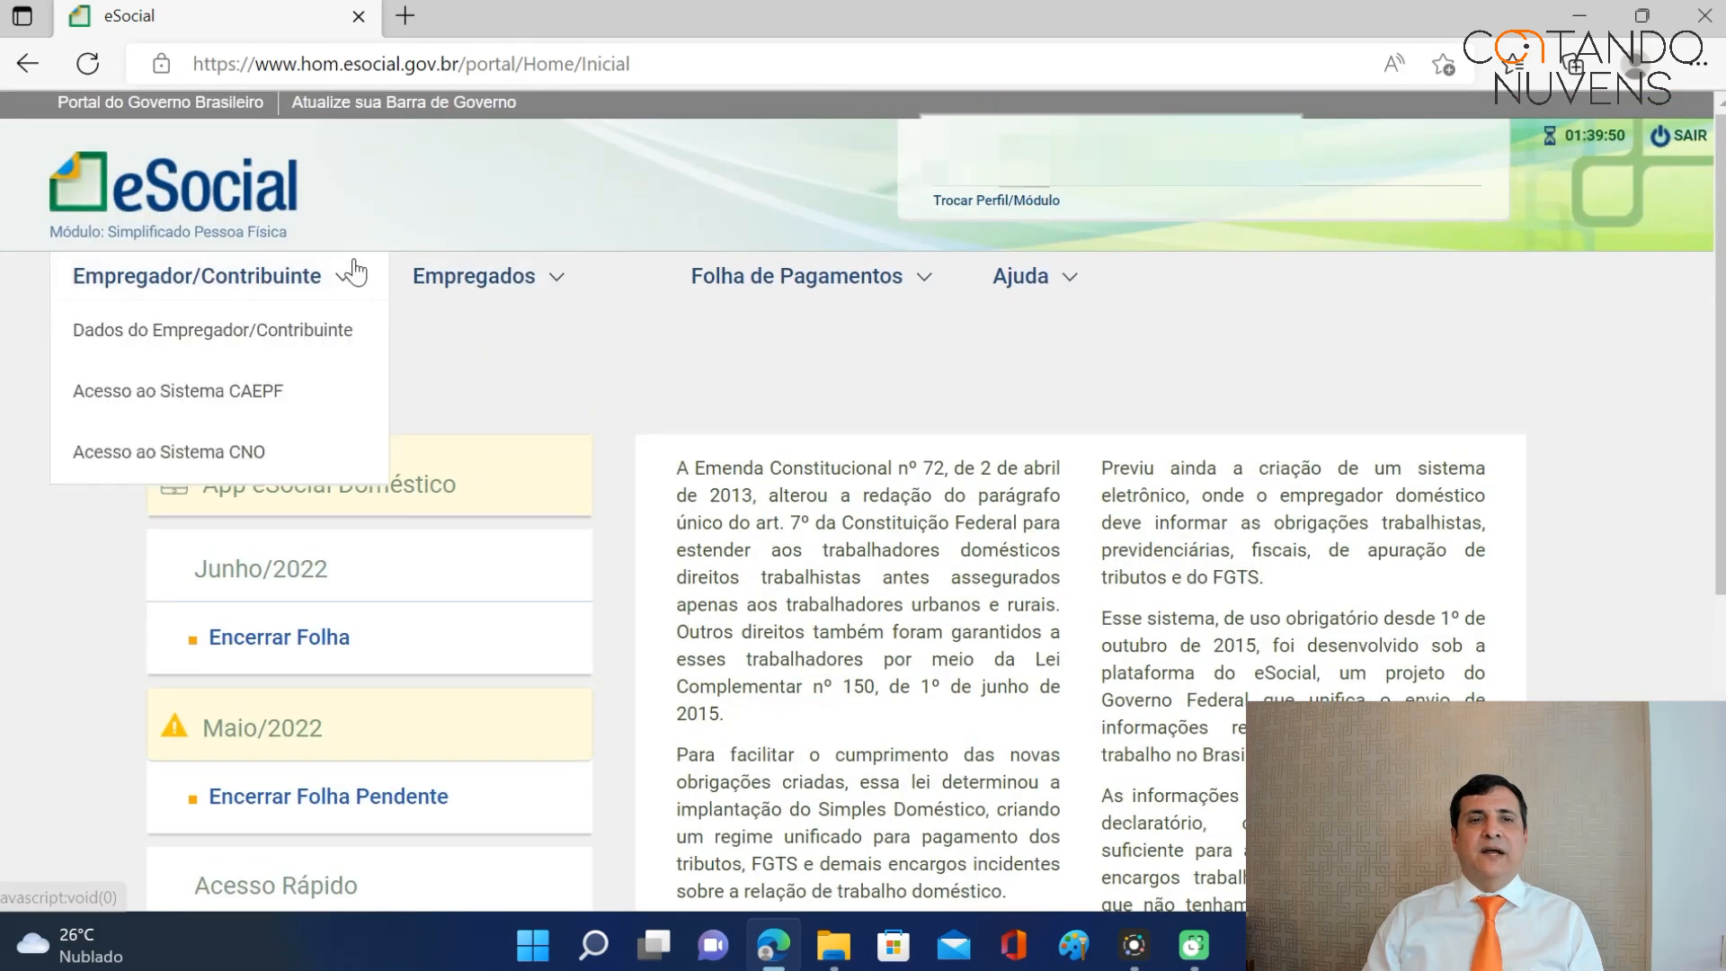
pyautogui.moveTo(877, 279)
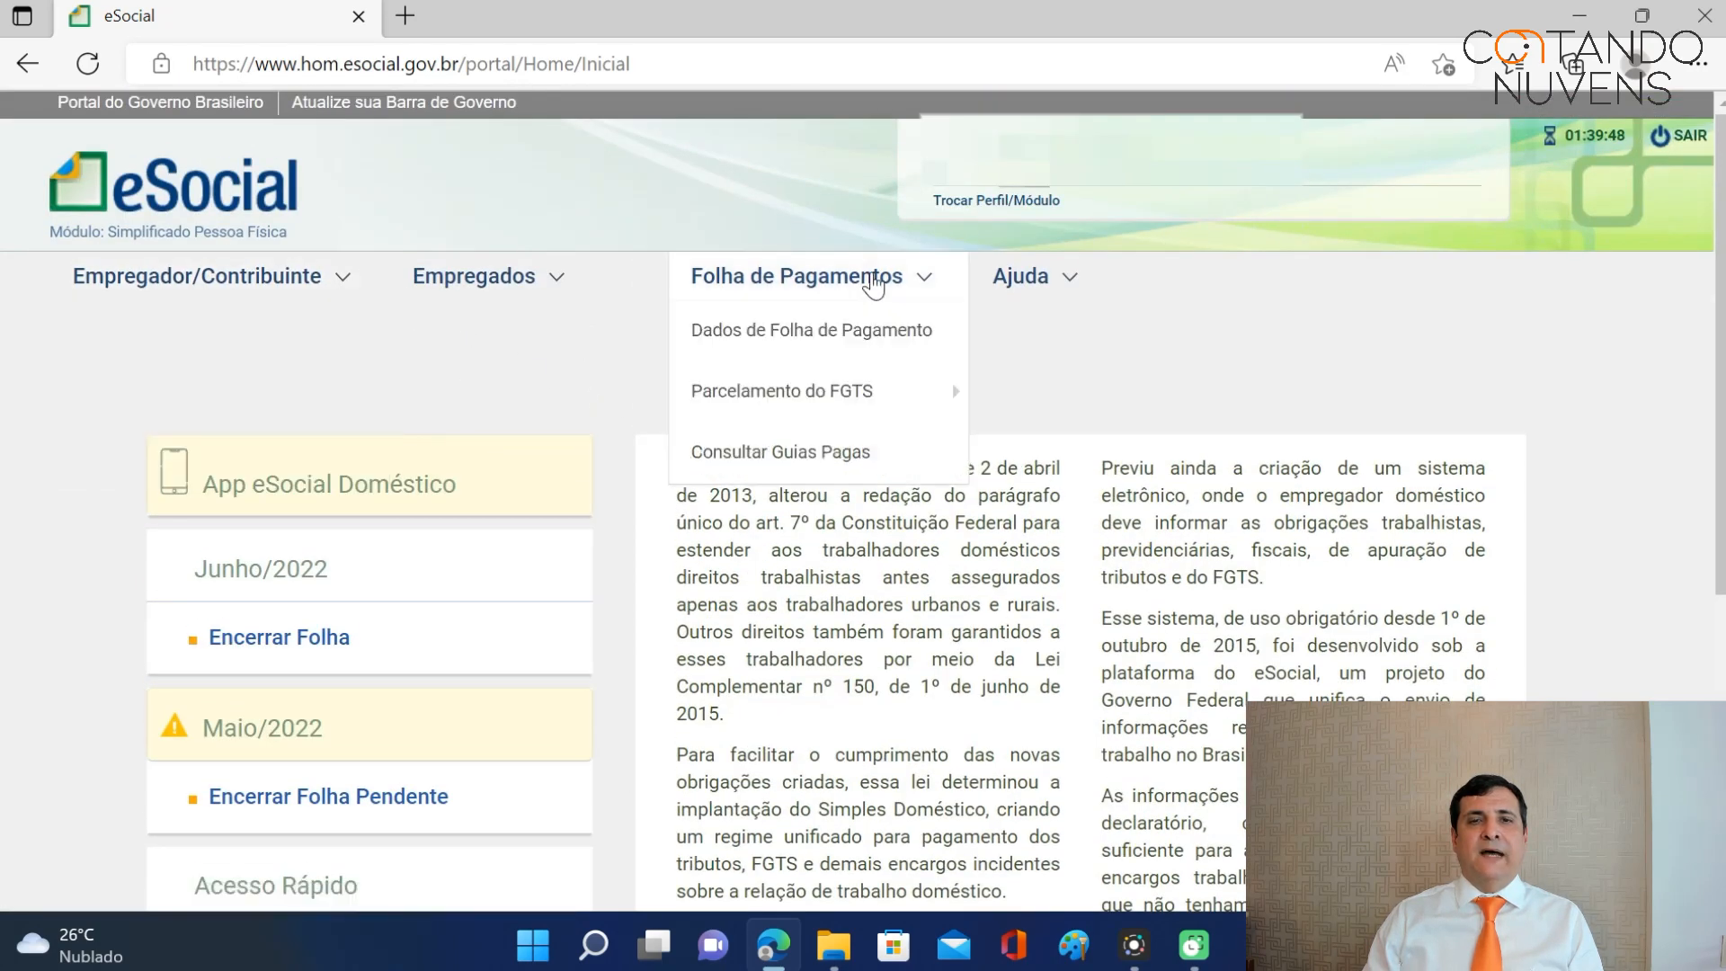
pyautogui.click(863, 325)
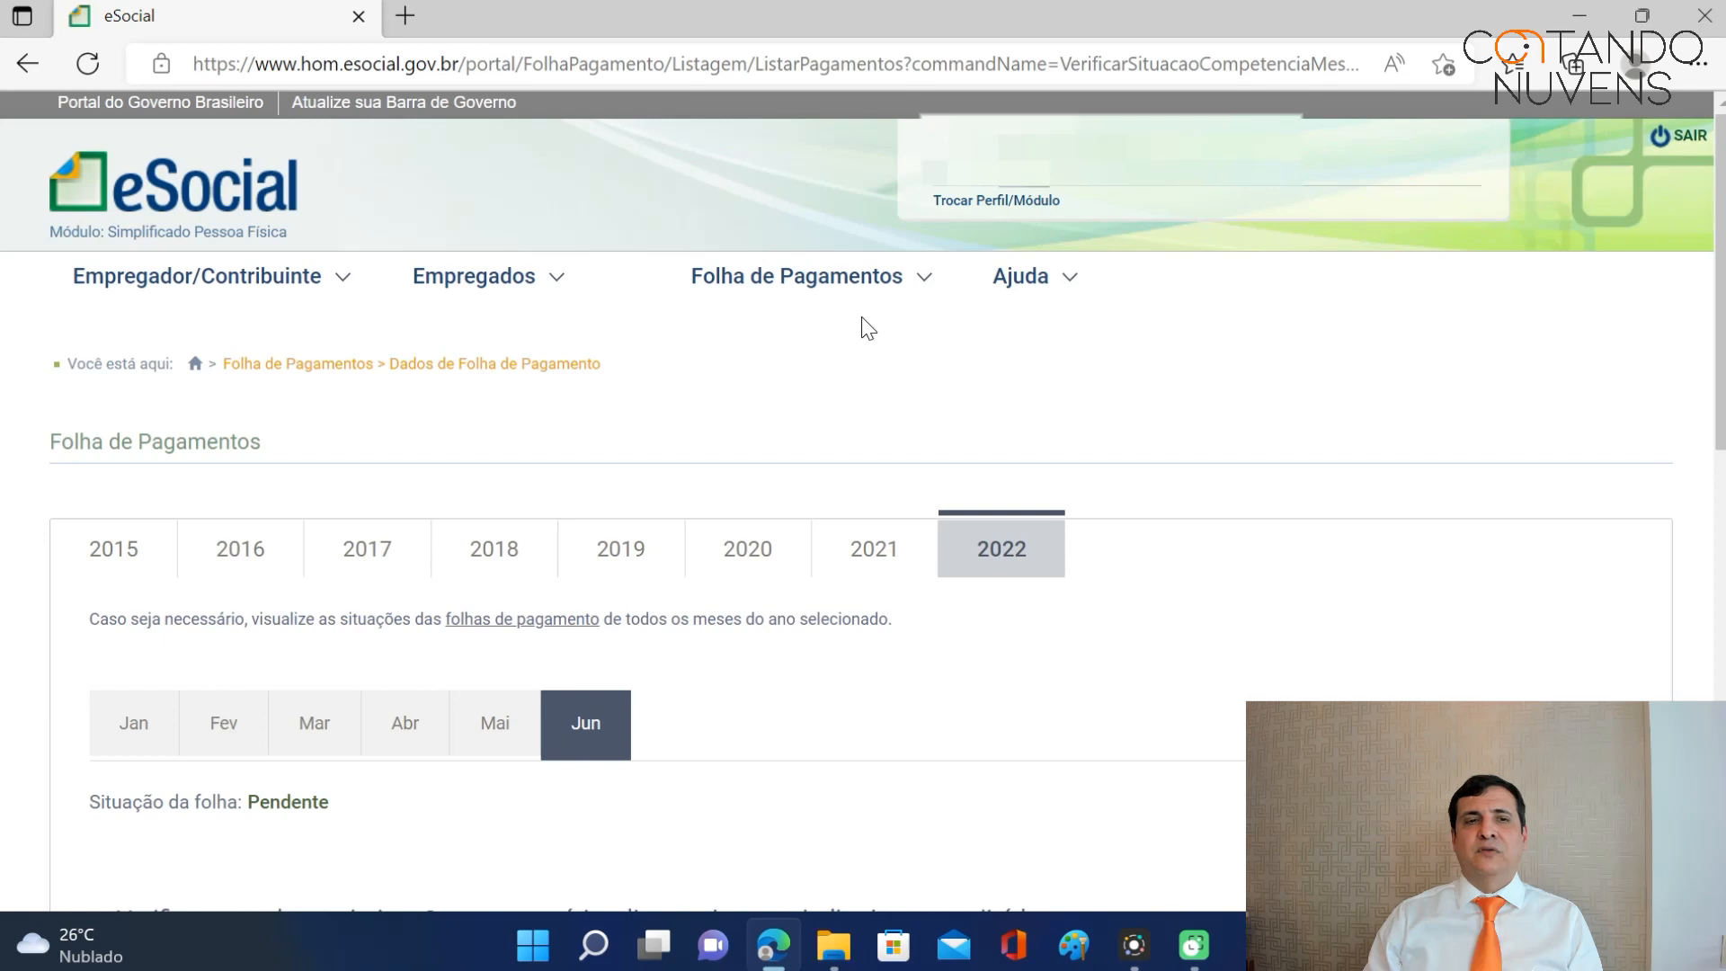
pyautogui.click(195, 366)
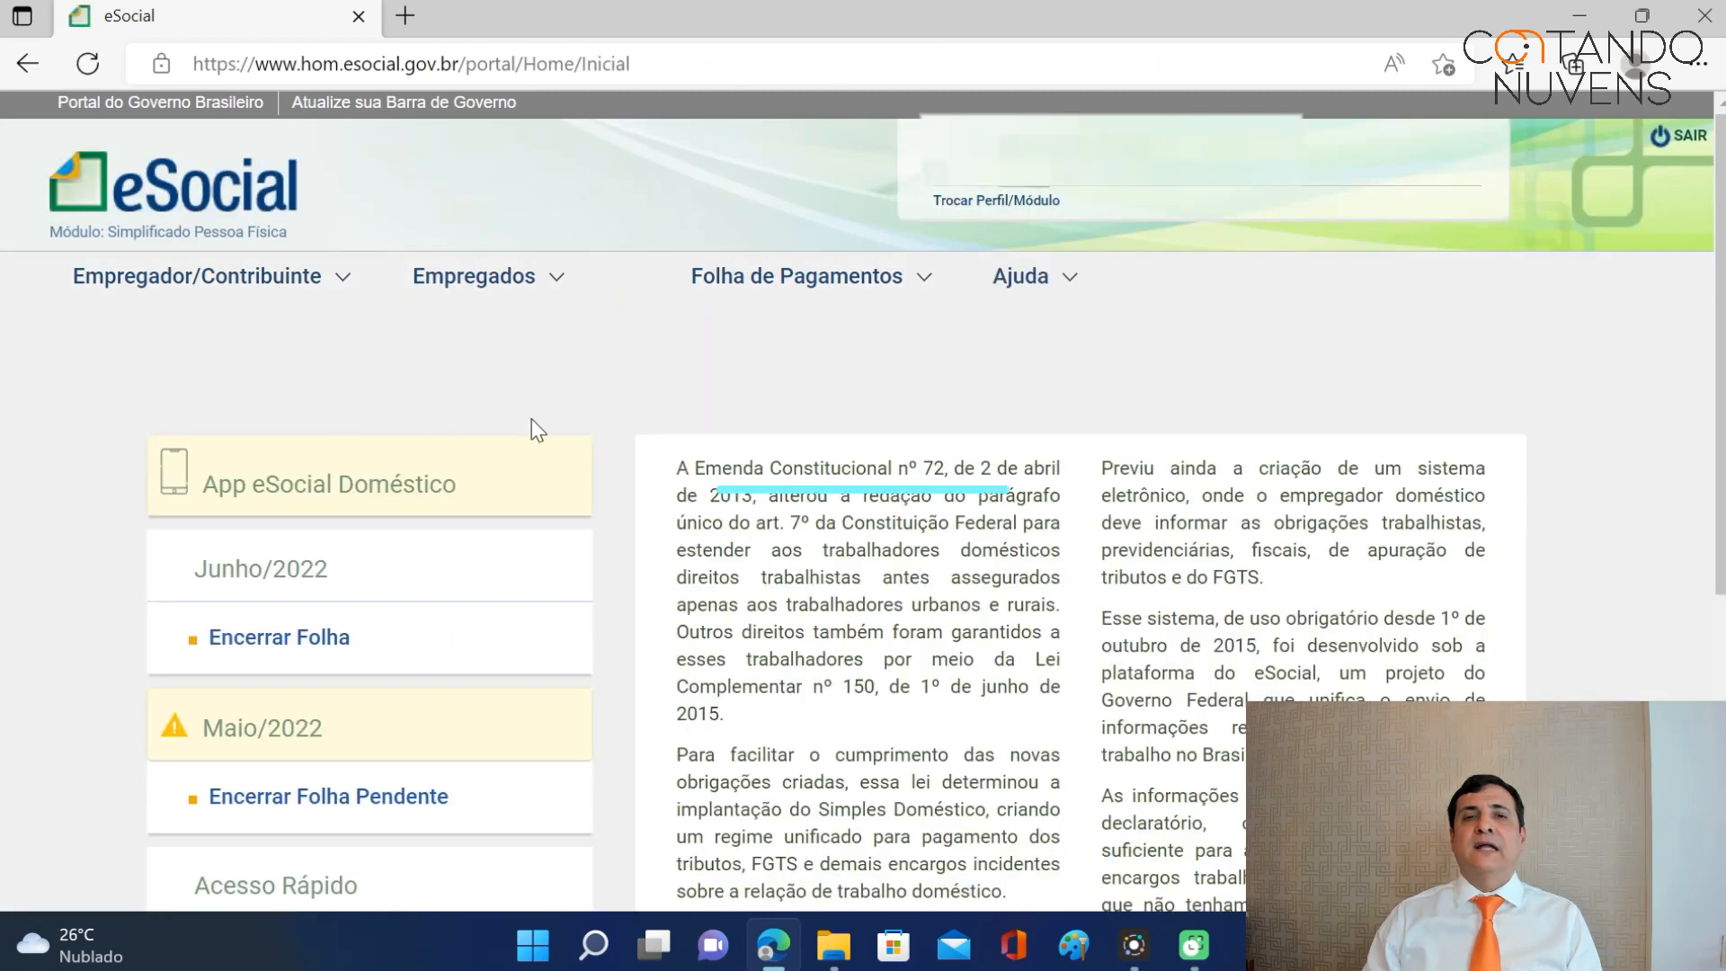
pyautogui.scroll(-3, 659, 337)
pyautogui.scroll(-3, 655, 327)
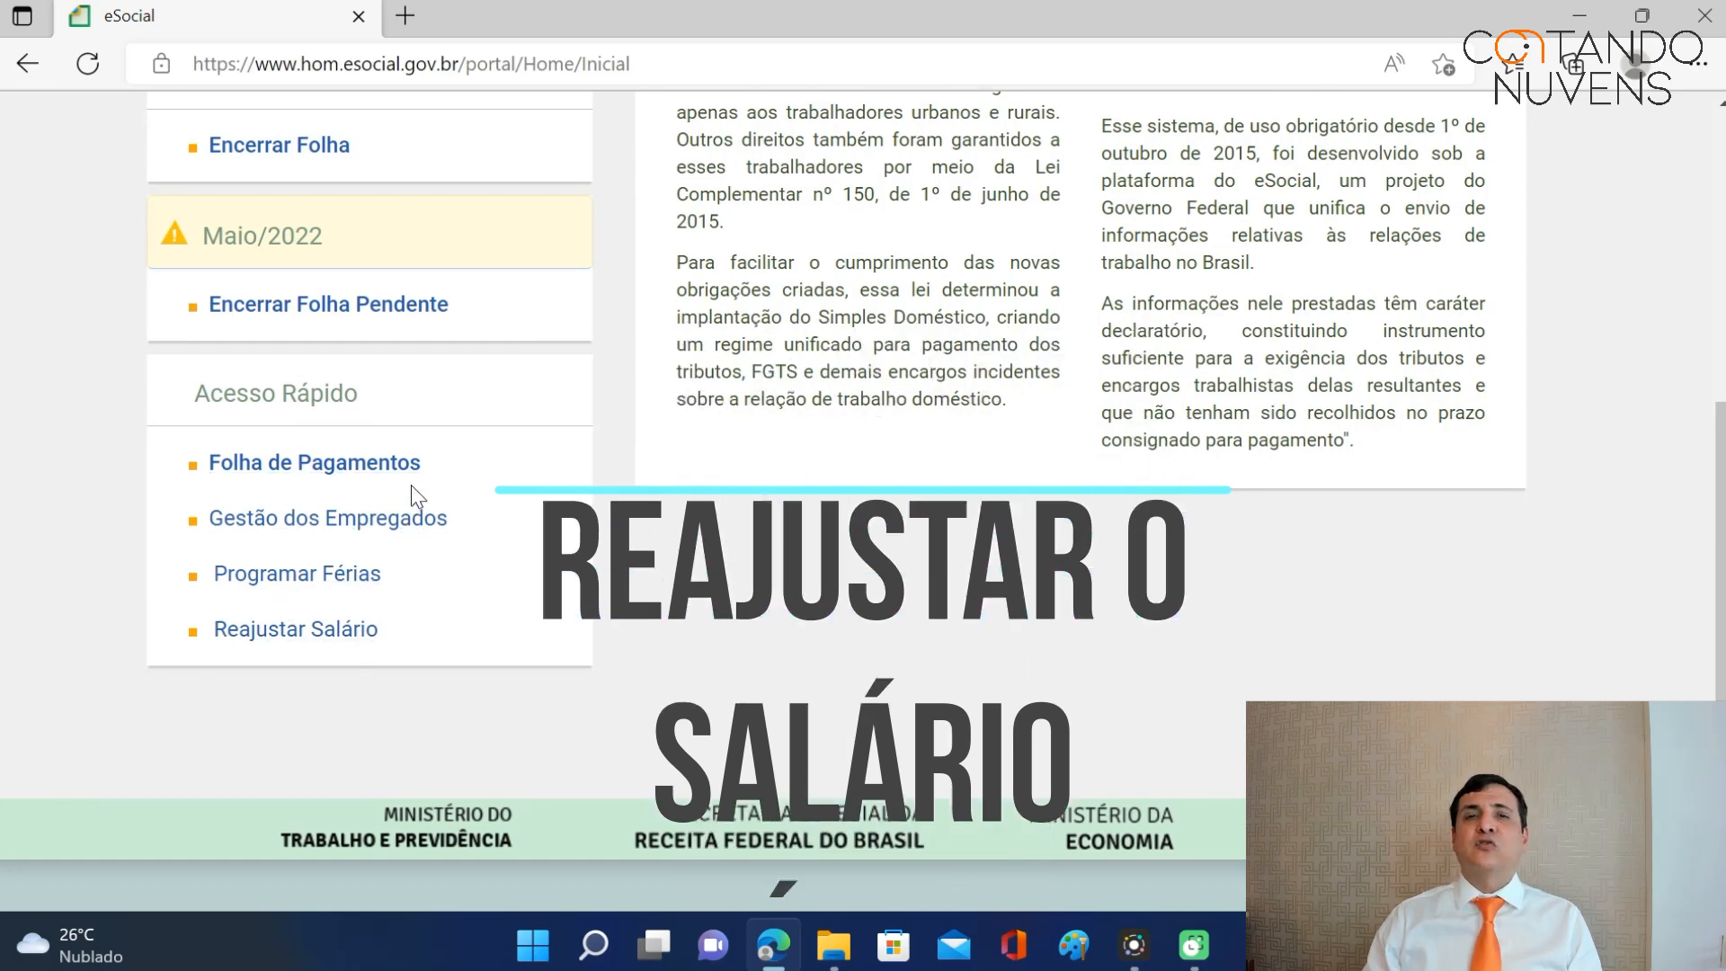
# Adjust the worker's salary to 880,00 effective 01/01/2016 and confirm.
pyautogui.click(310, 634)
pyautogui.click(619, 533)
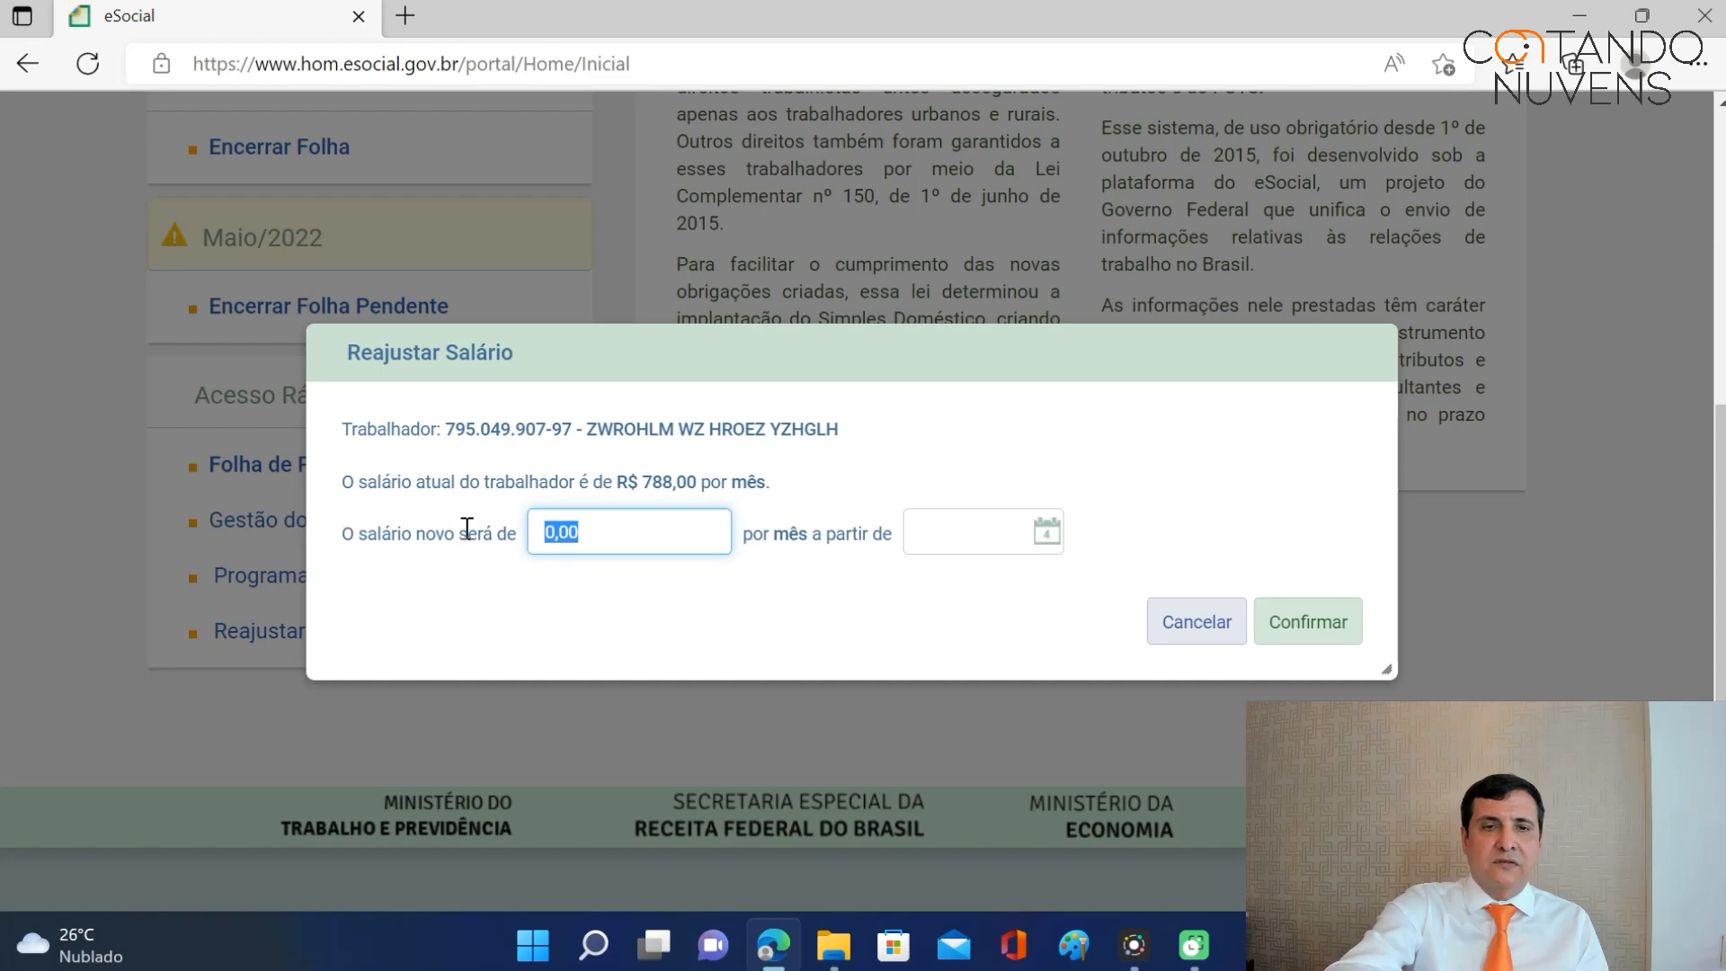
pyautogui.write('88')
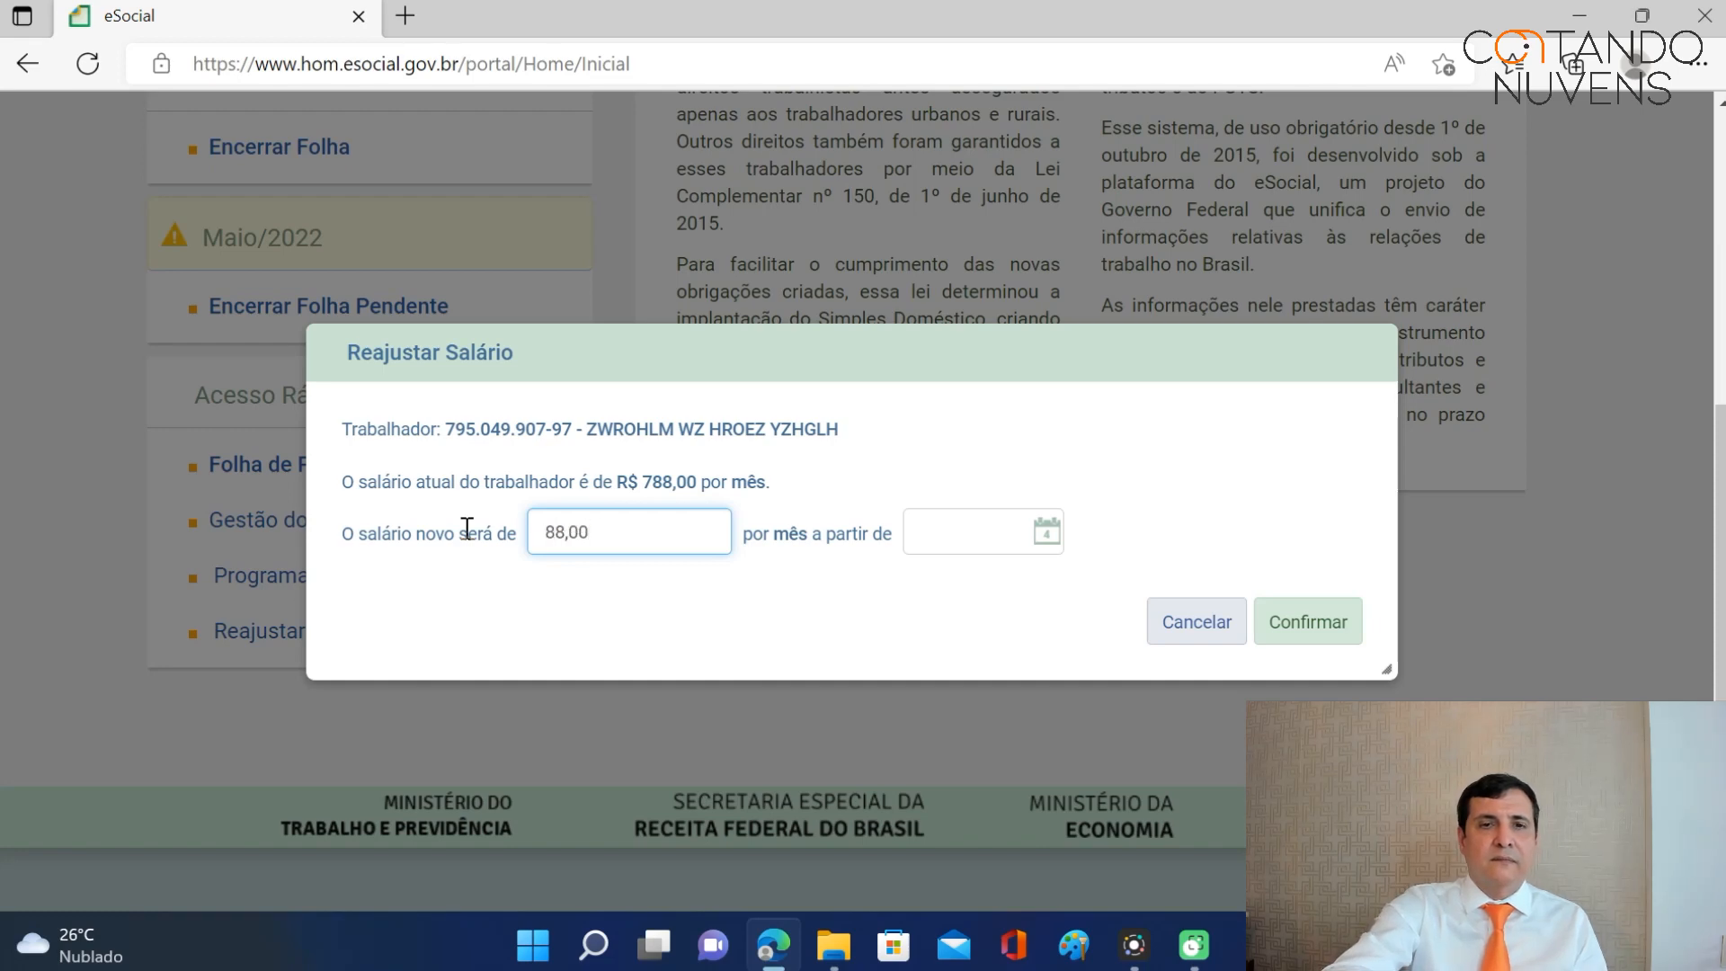
pyautogui.click(924, 532)
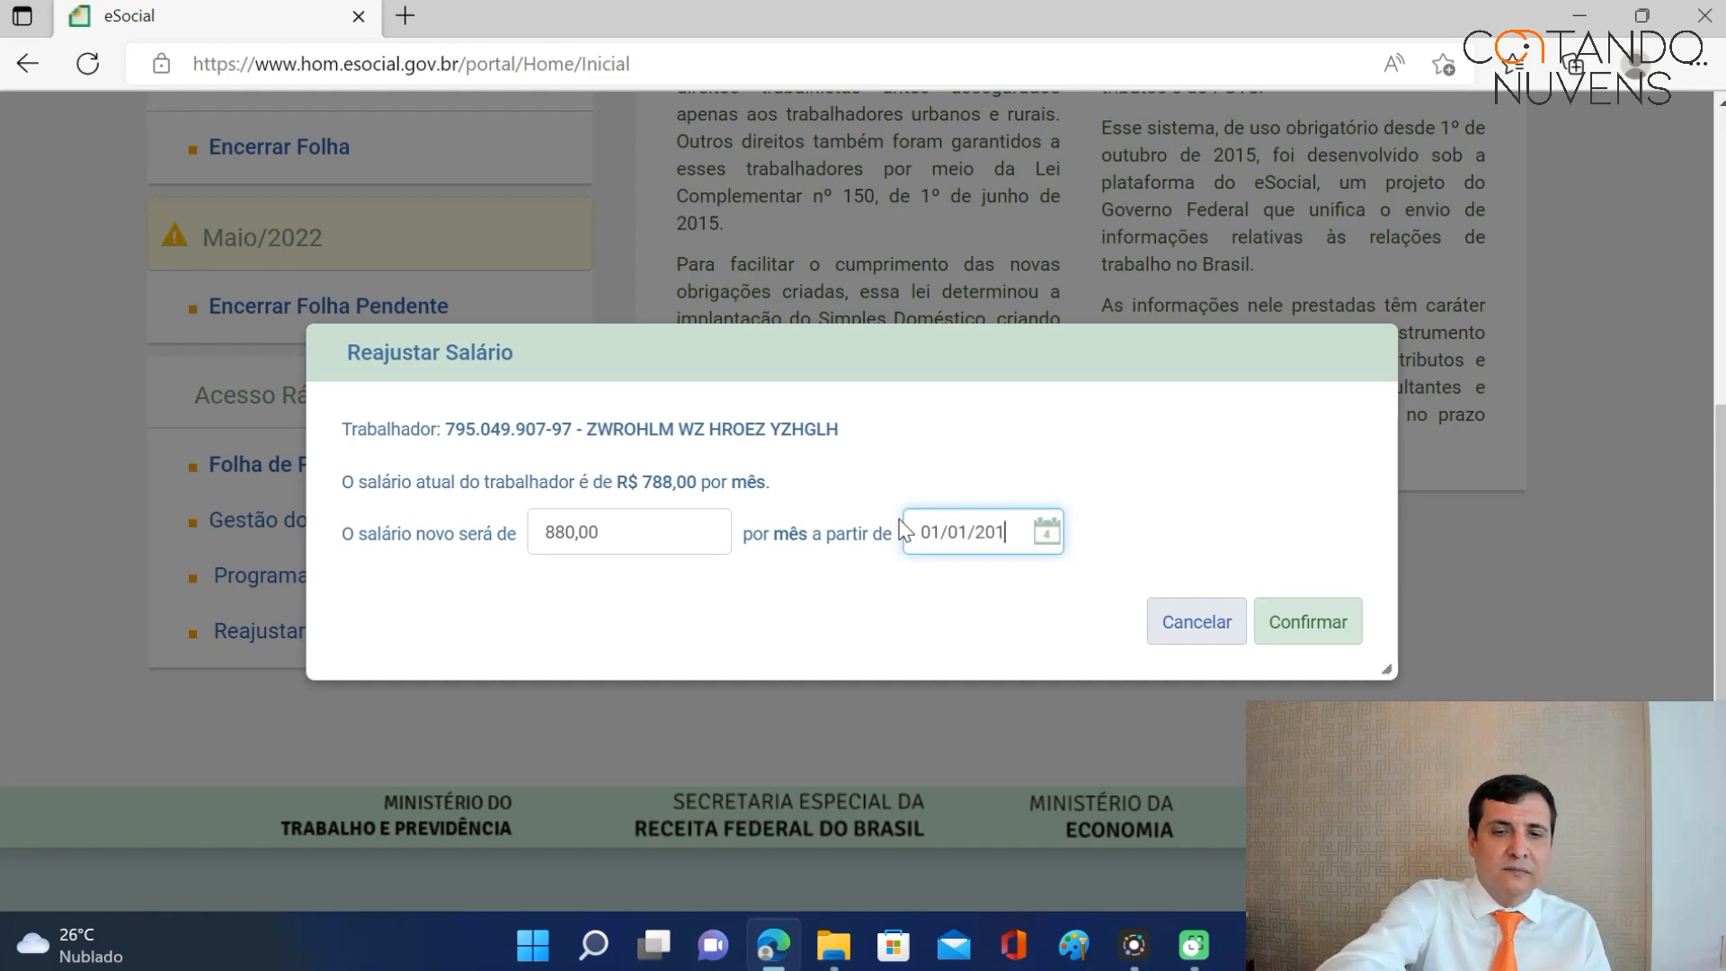
pyautogui.write('01/01/2016')
pyautogui.click(1309, 636)
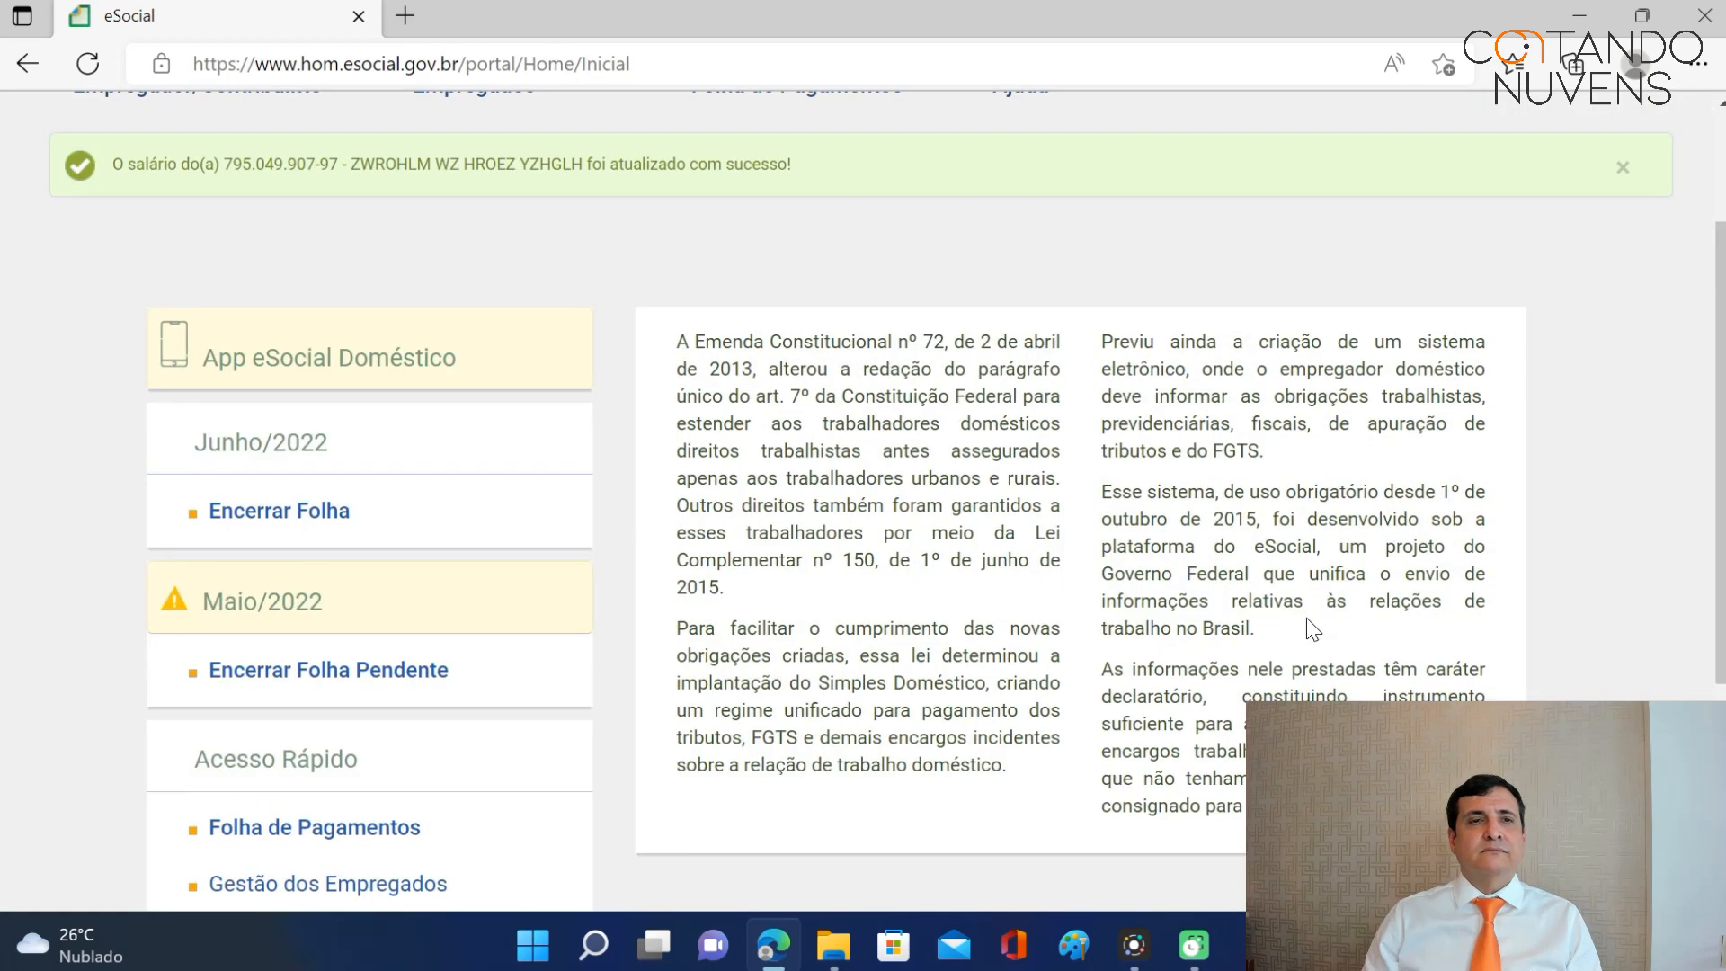
# Go to Folha de Pagamentos > Dados de Folha de Pagamento to list payroll years 2015–2020.
pyautogui.moveTo(266, 156)
pyautogui.scroll(2, 303, 324)
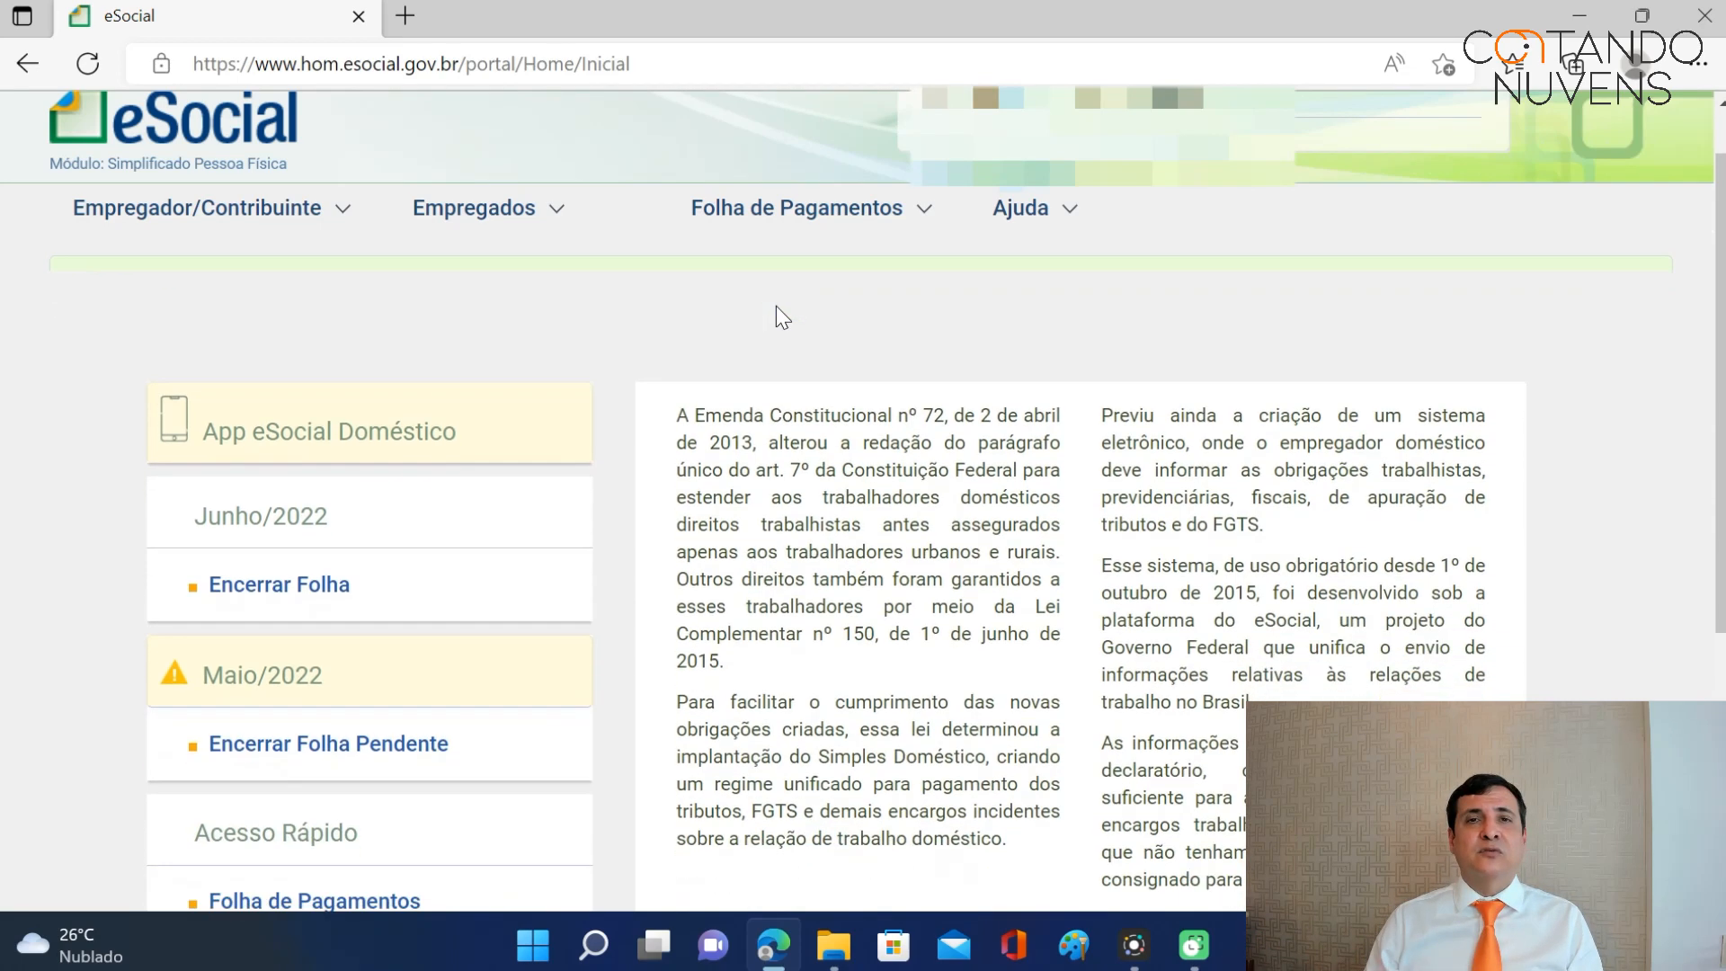
pyautogui.moveTo(892, 205)
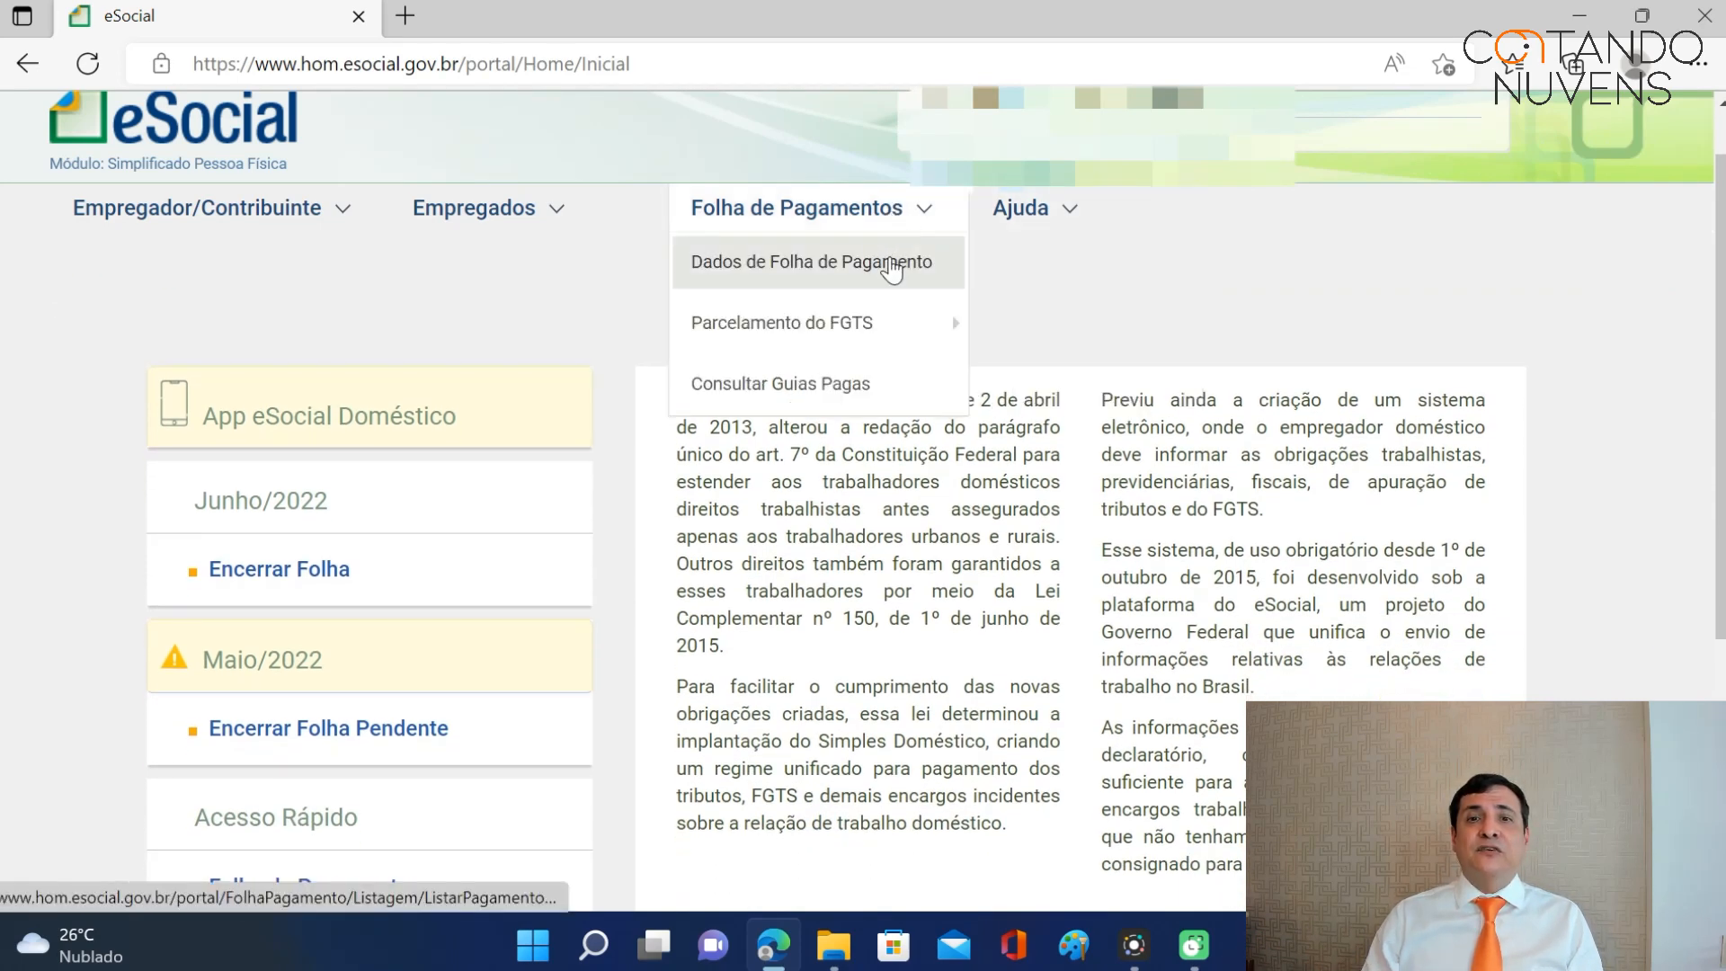
pyautogui.click(889, 263)
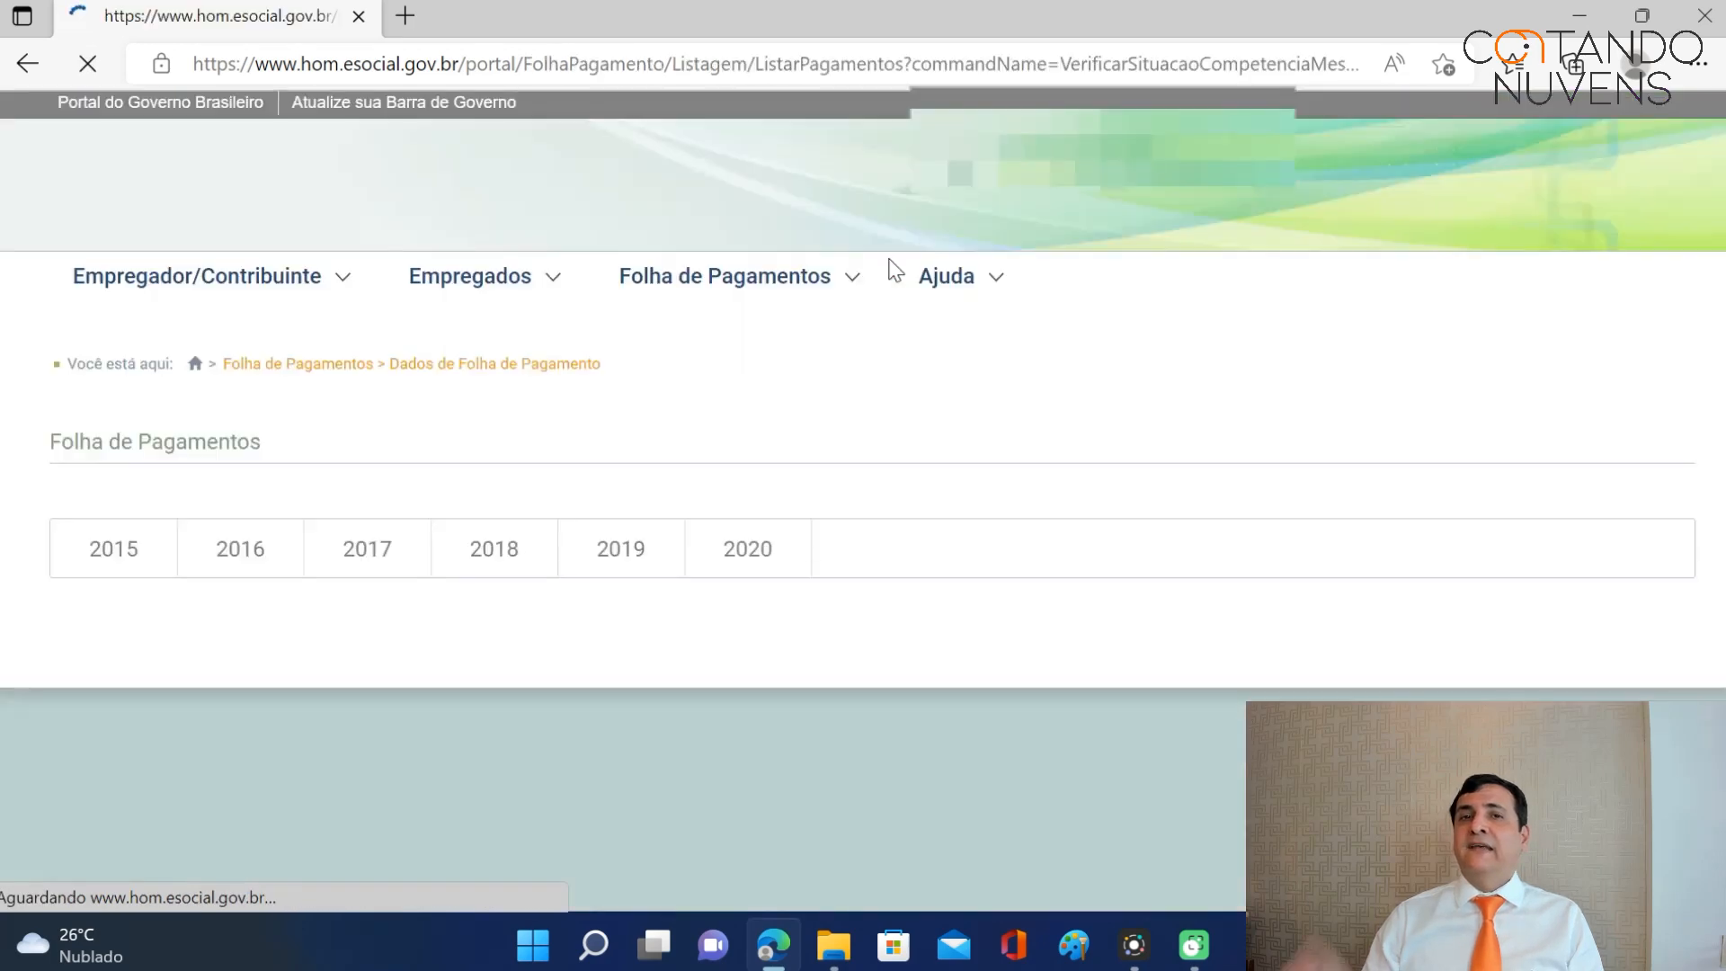
# Show the closed January 2016 payroll with earnings 788,00, deductions 63,04 and net 724,96.
pyautogui.click(252, 546)
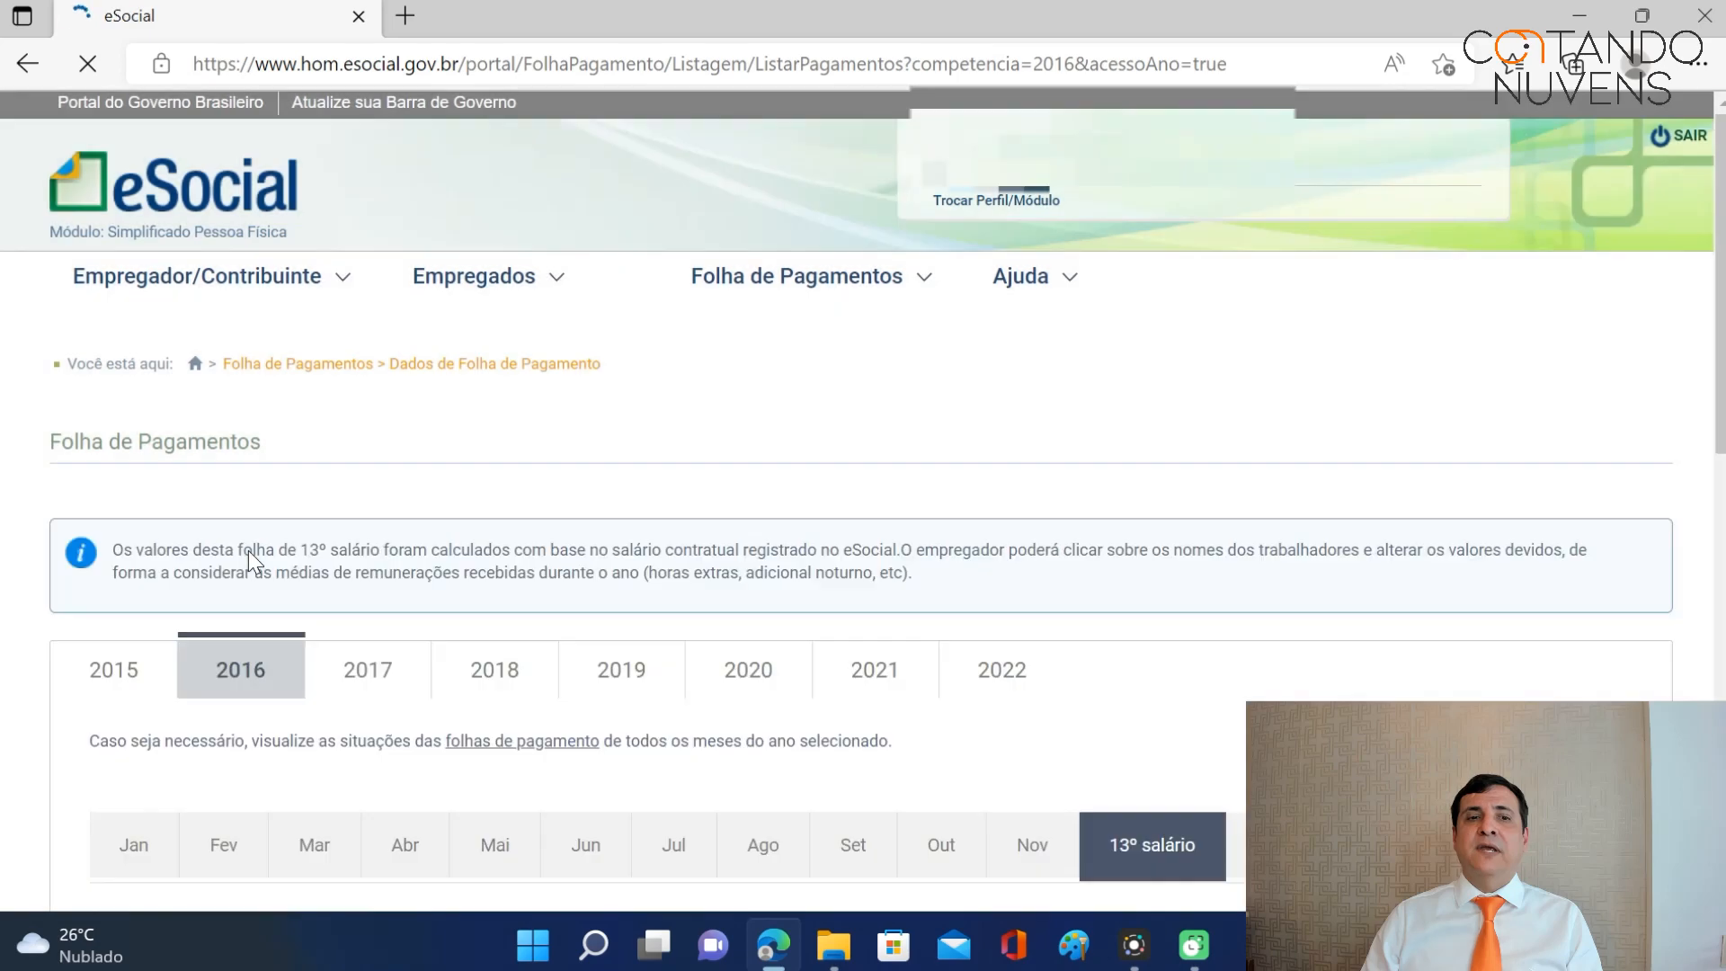
pyautogui.scroll(-2, 239, 557)
pyautogui.click(154, 600)
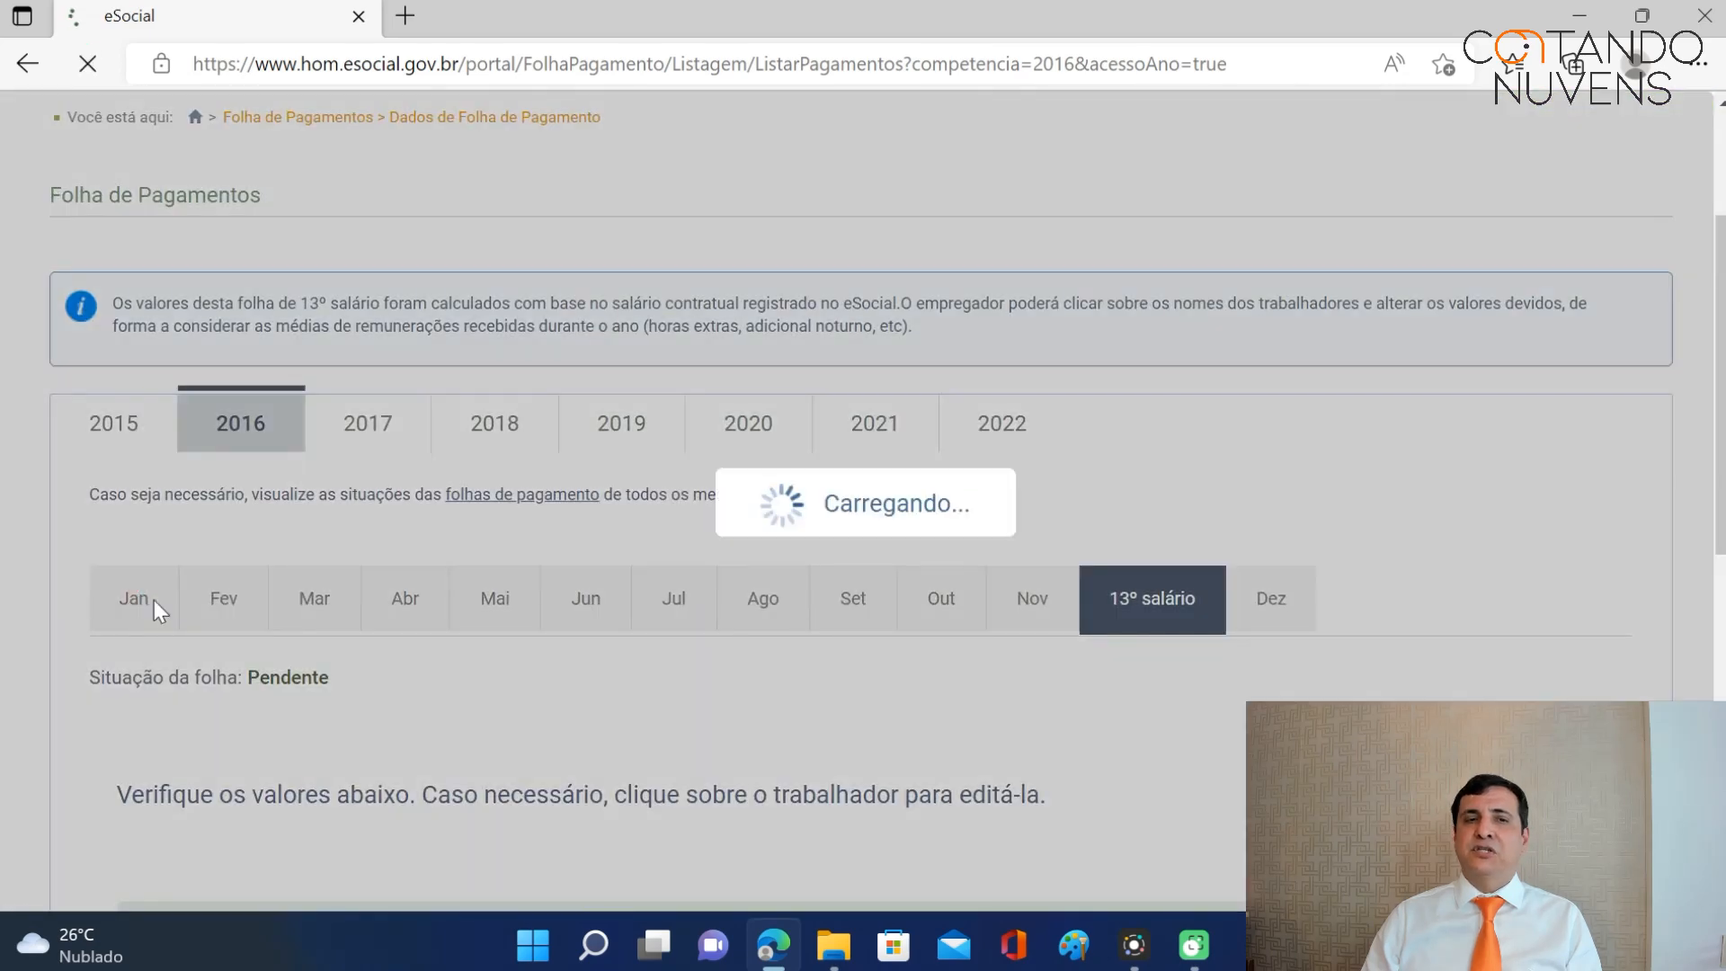
pyautogui.scroll(-2, 1059, 454)
pyautogui.scroll(-3, 1059, 449)
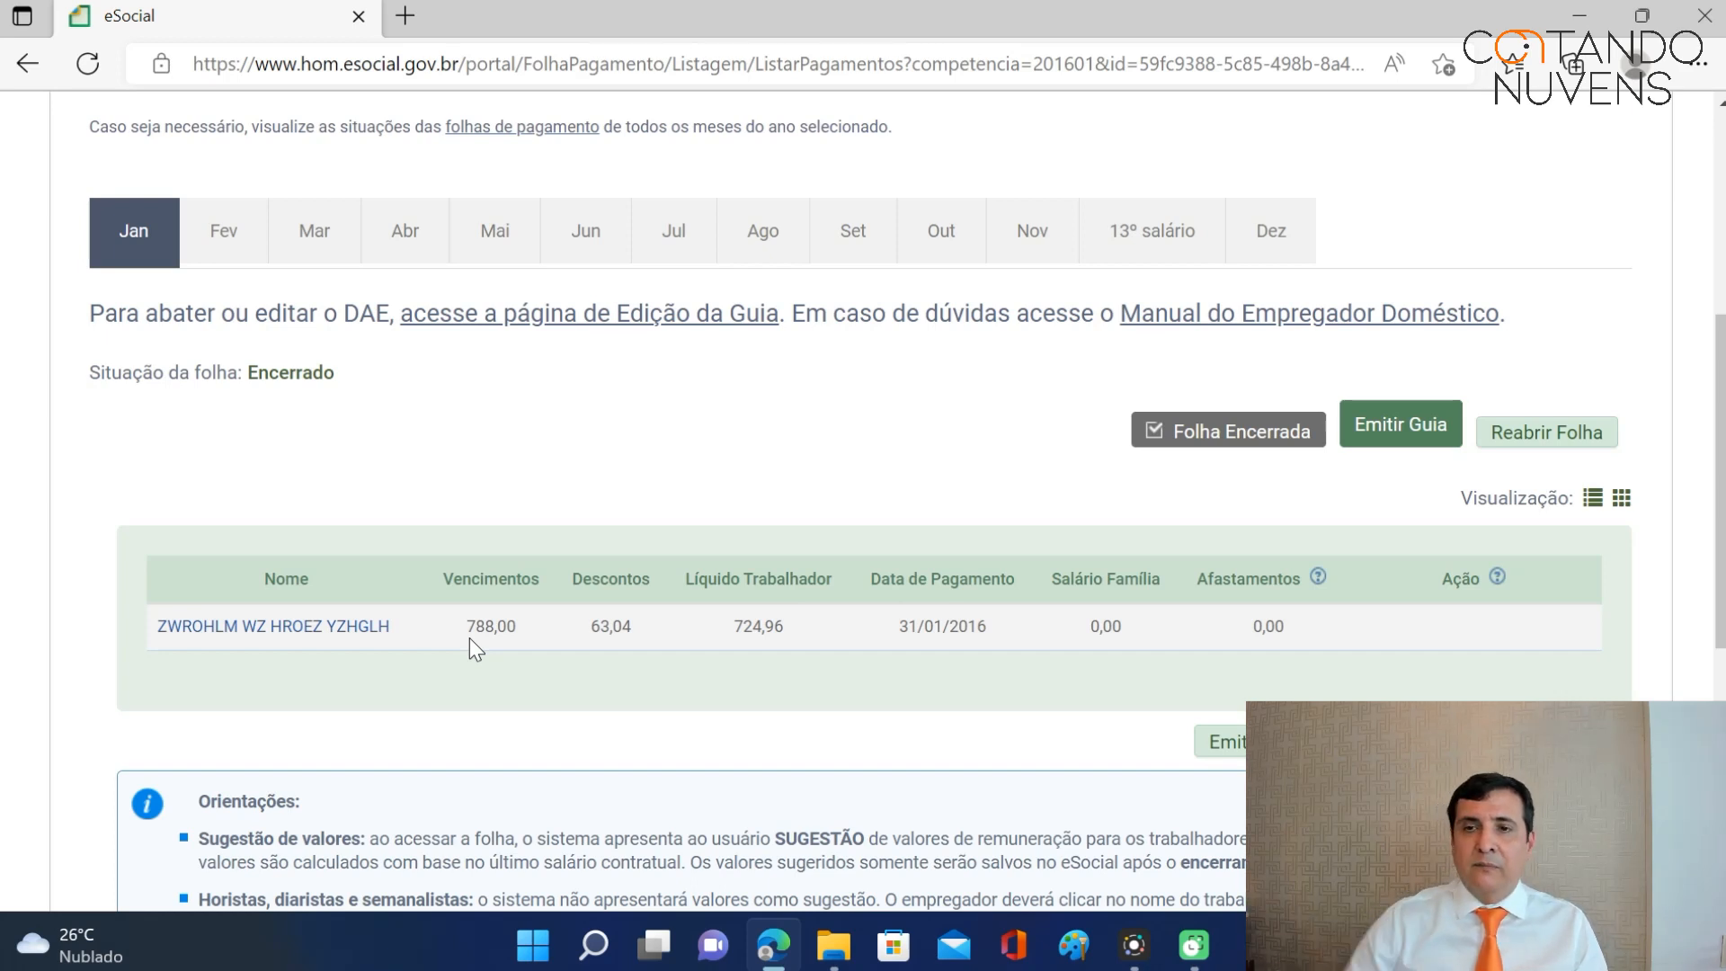
# Reopen the closed January 2016 payroll.
pyautogui.click(1539, 454)
pyautogui.click(972, 397)
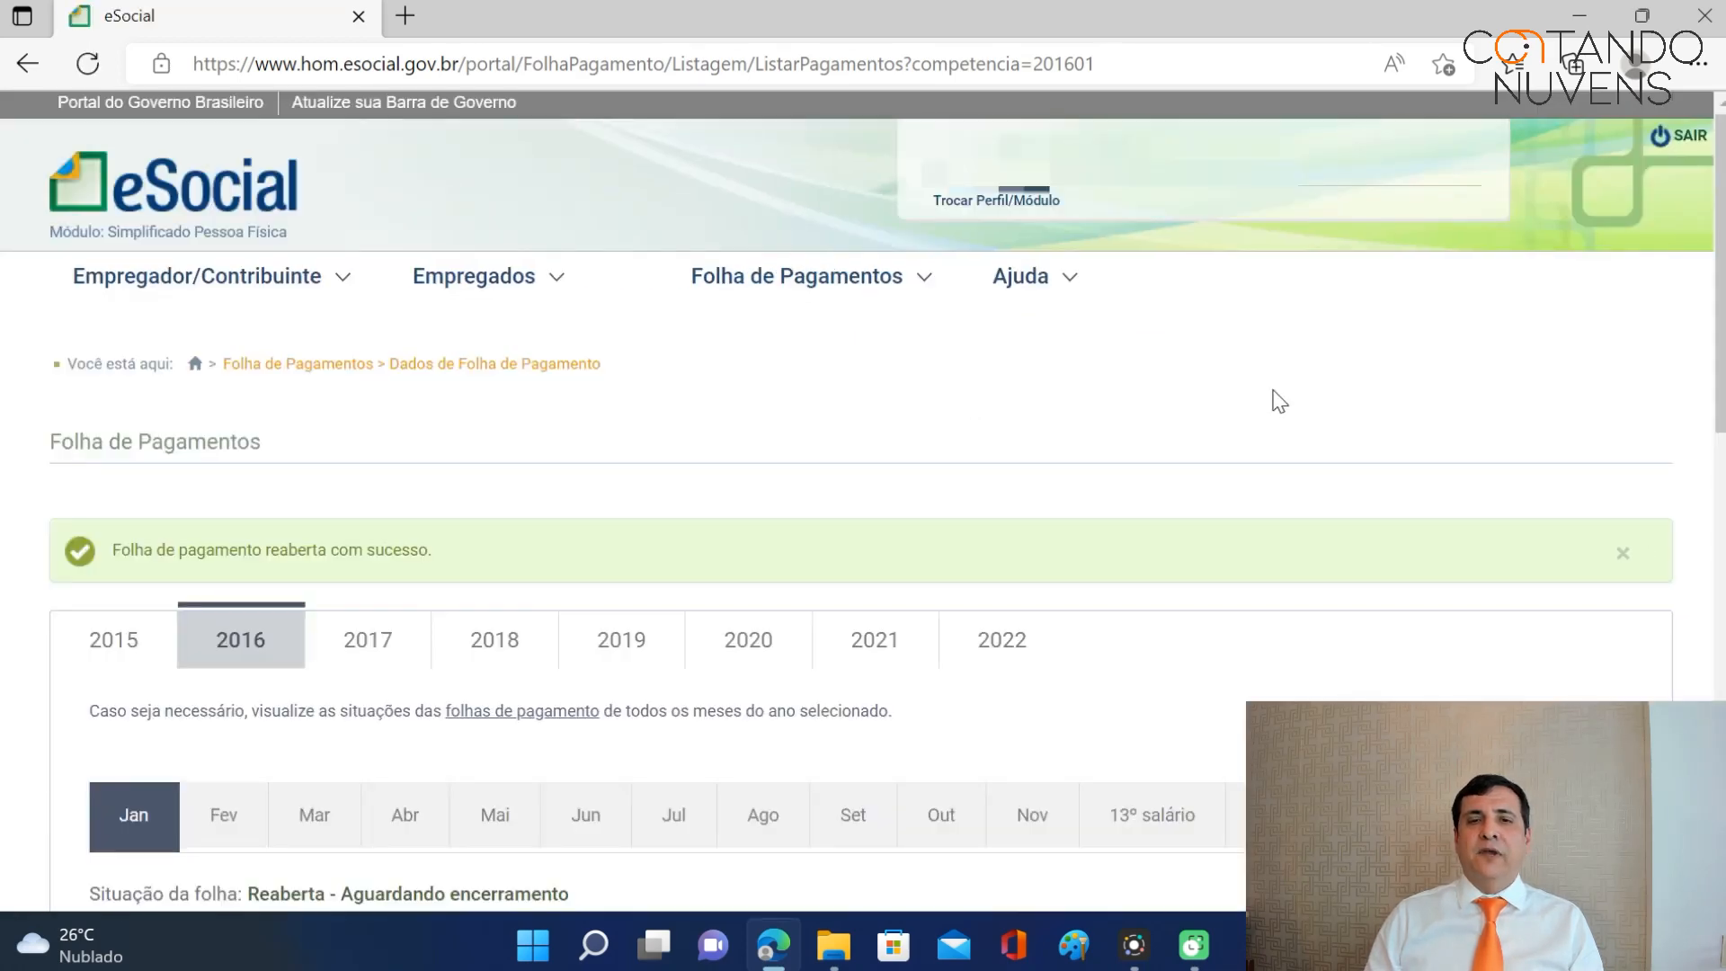
pyautogui.scroll(-5, 1272, 397)
pyautogui.scroll(-1, 1456, 472)
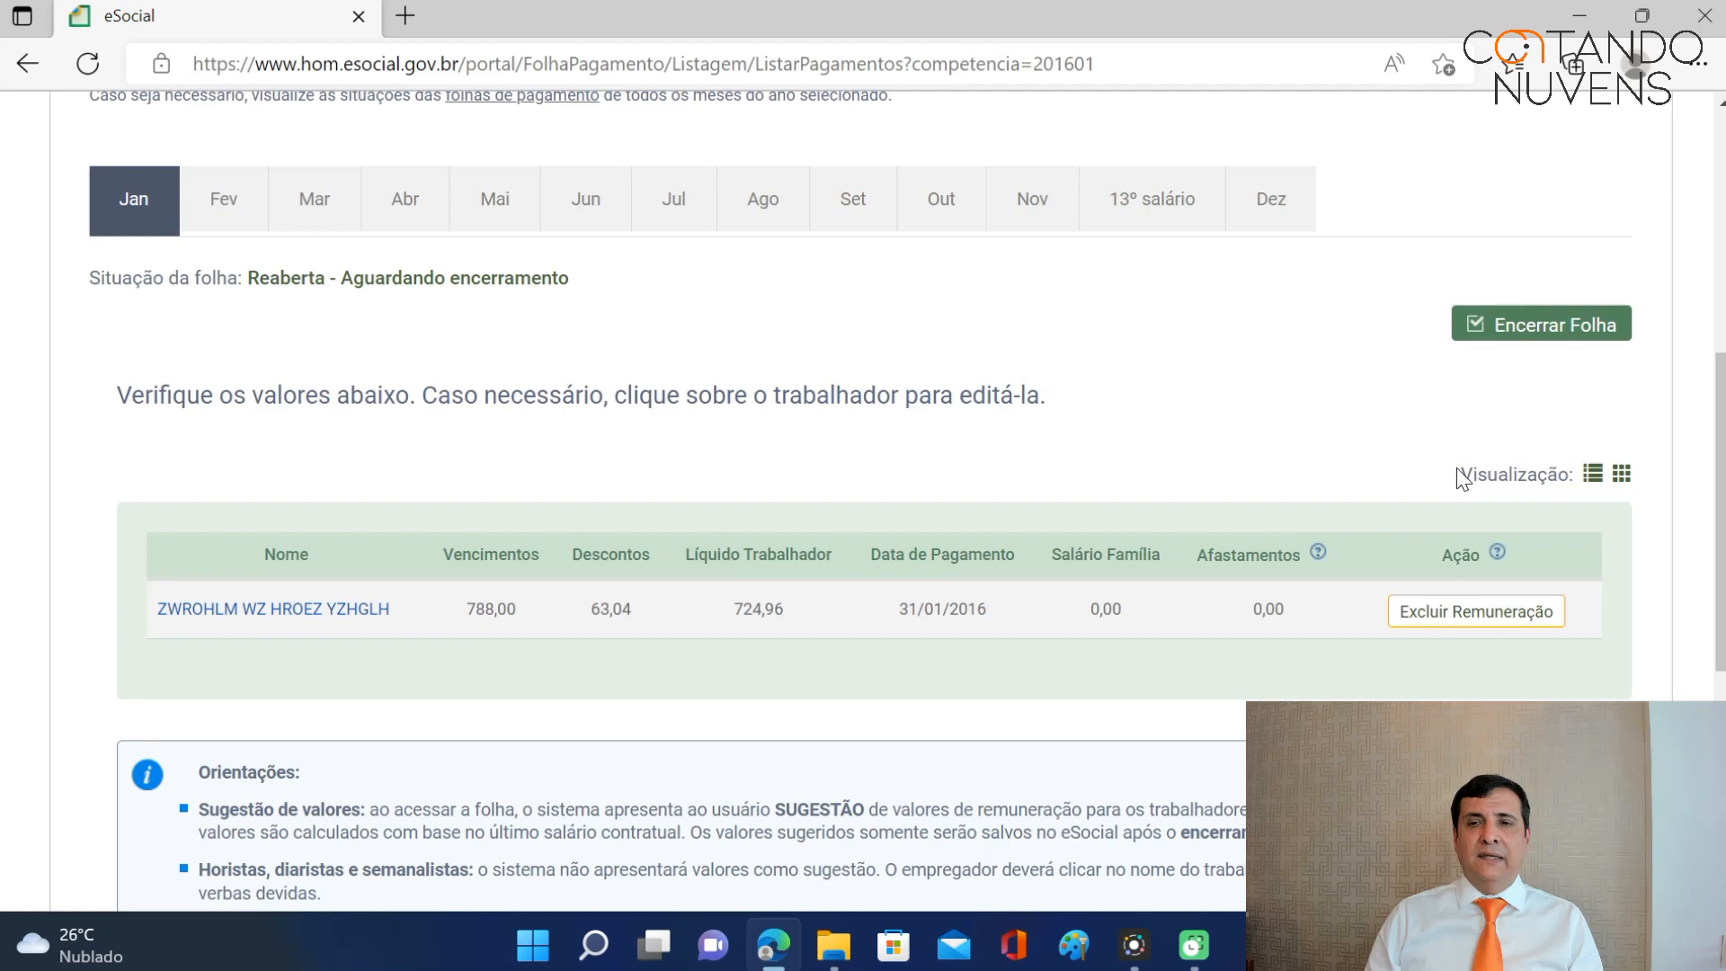
# Delete the worker's existing R$ 788,00 remuneration from the reopened payroll.
pyautogui.click(1479, 623)
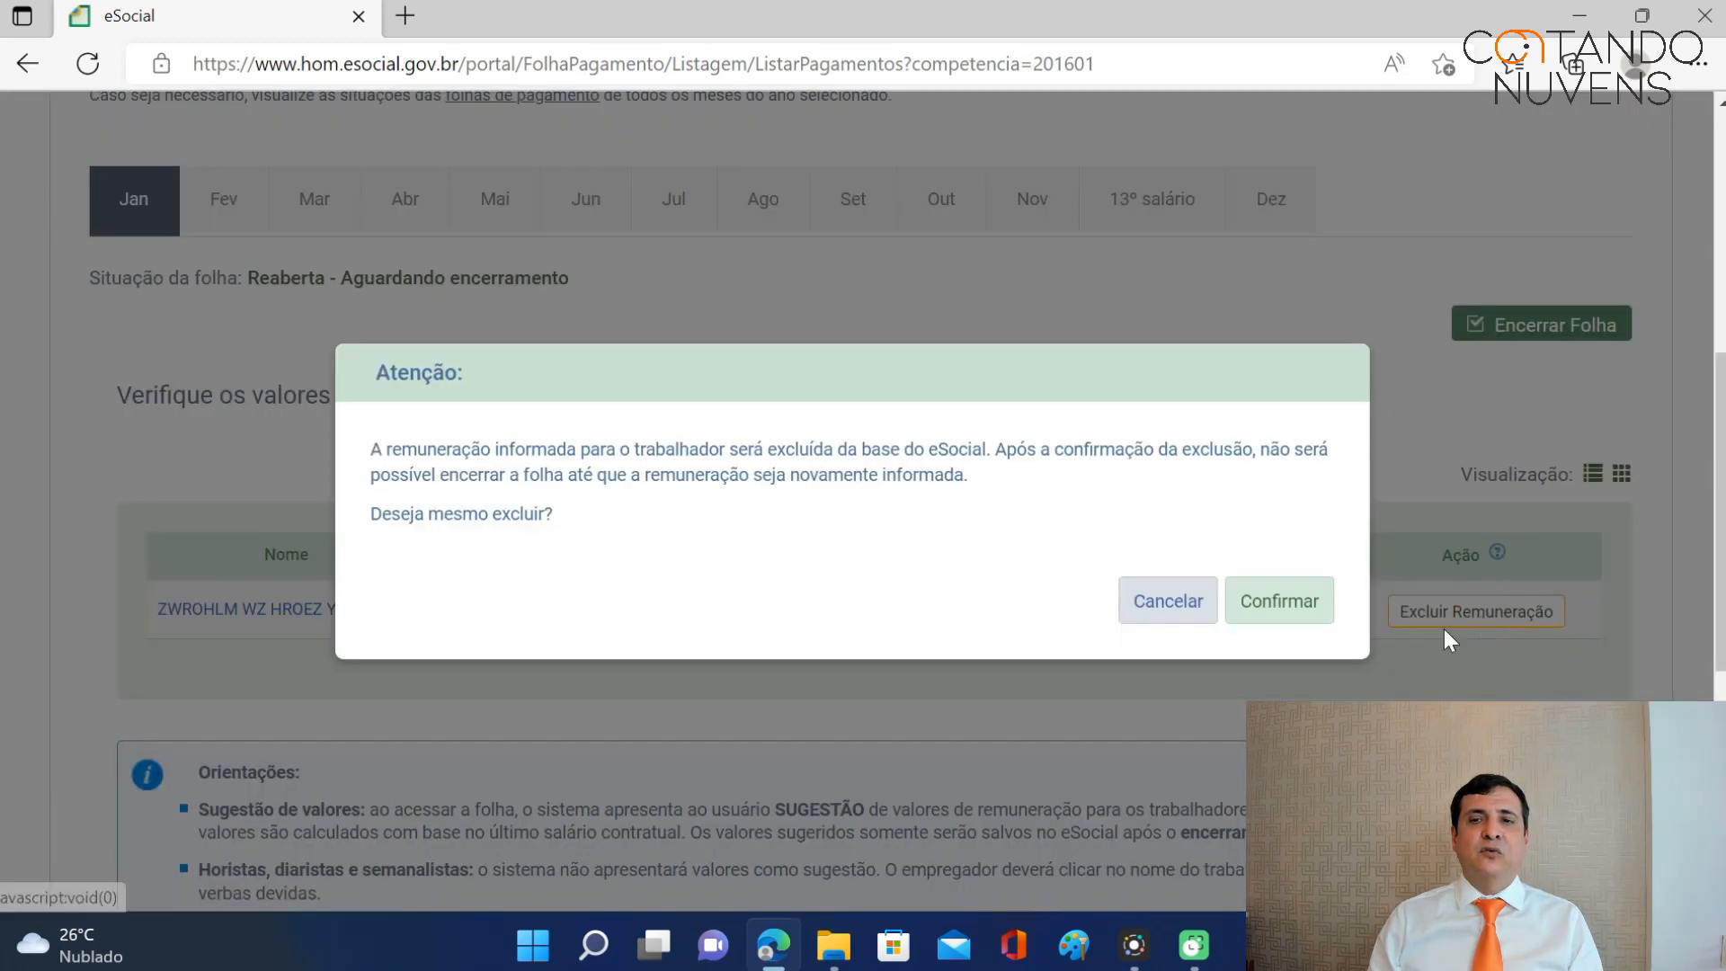
pyautogui.click(1304, 613)
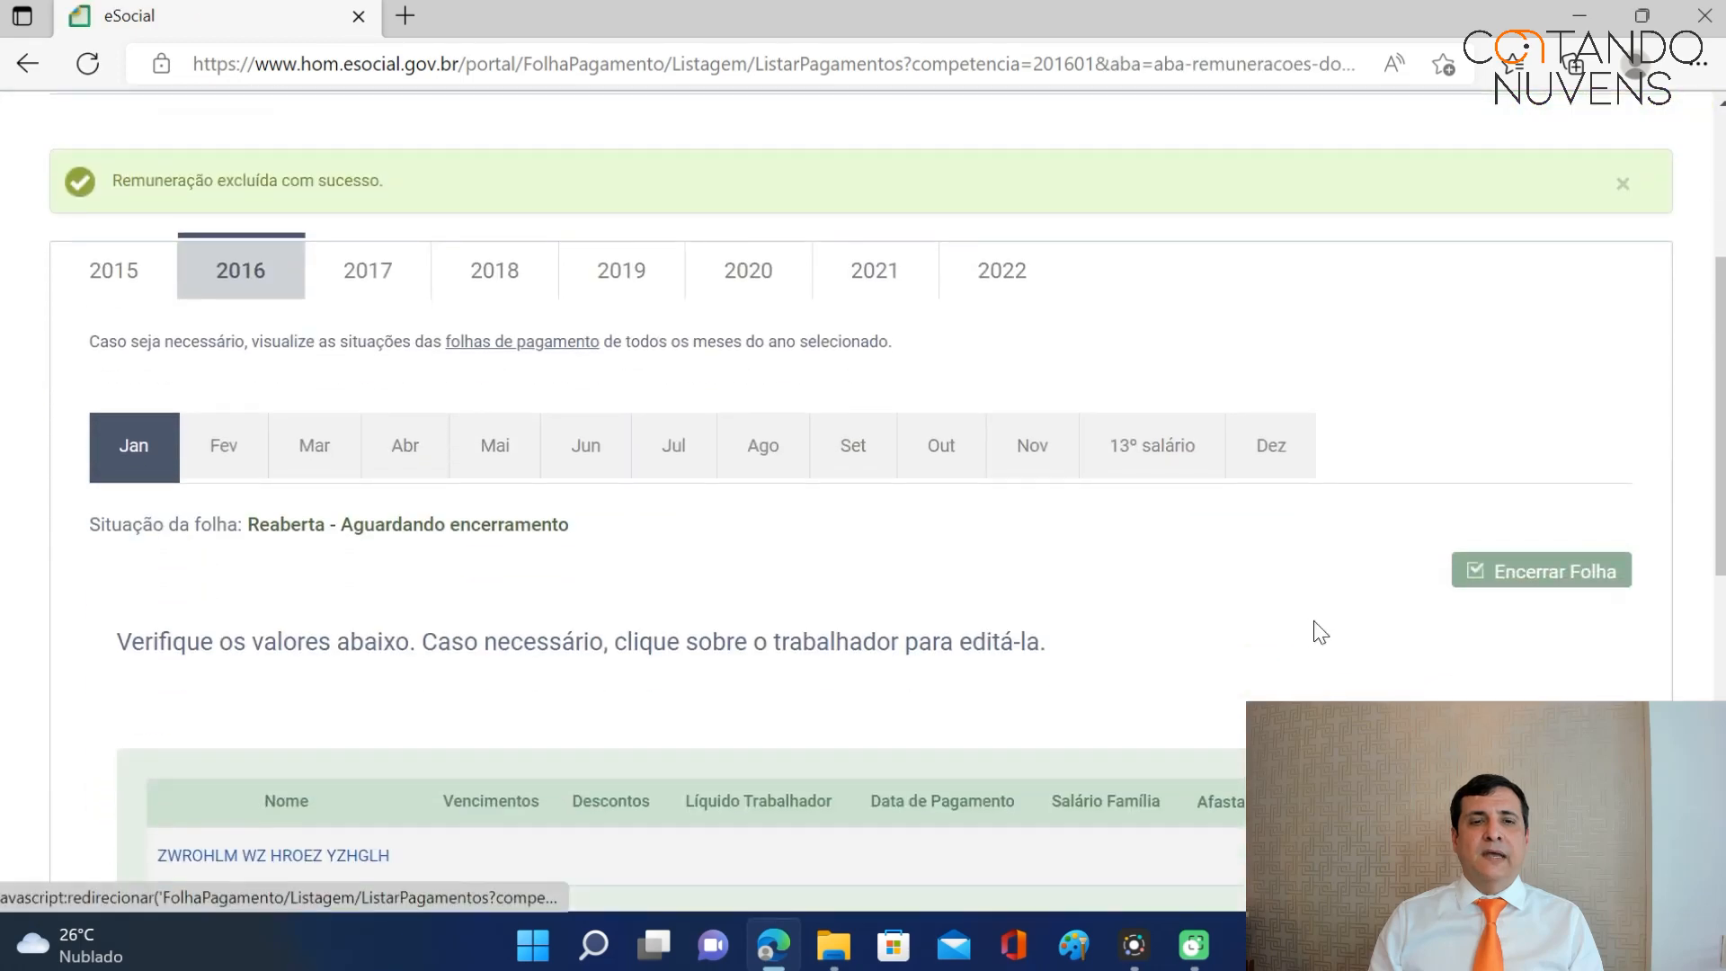
pyautogui.scroll(-3, 1313, 621)
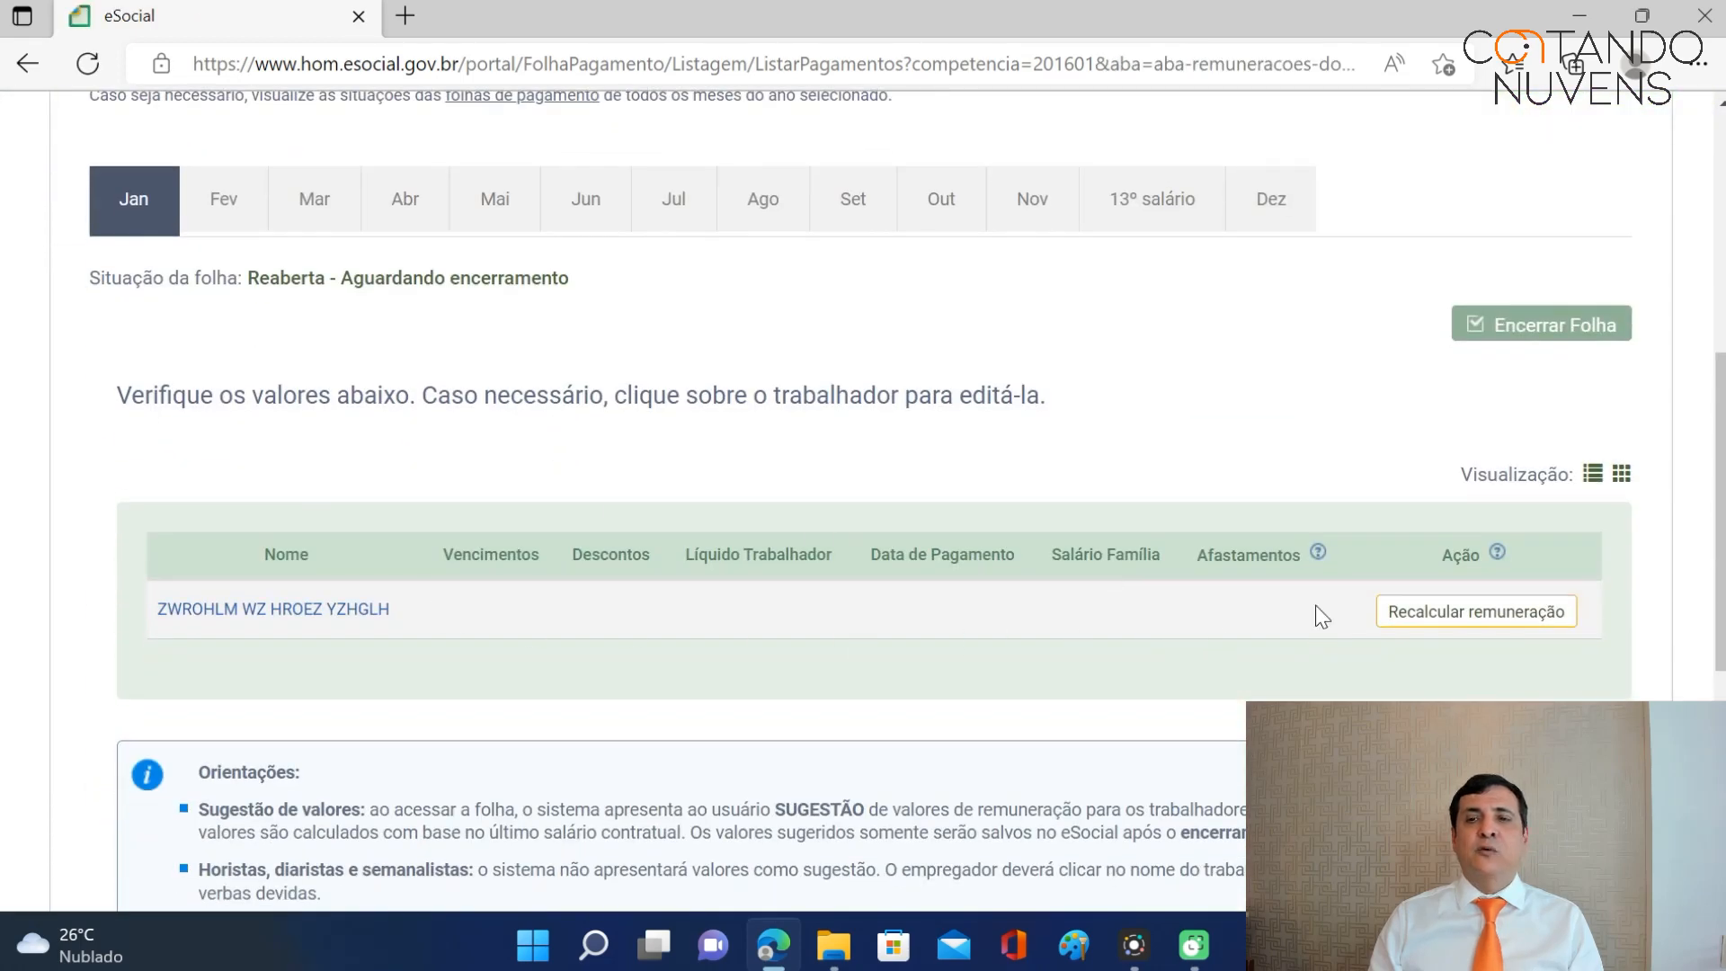
# Recalculate the worker's January pay to 880,00 earnings, 70,40 deductions and 809,60 net.
pyautogui.click(1438, 619)
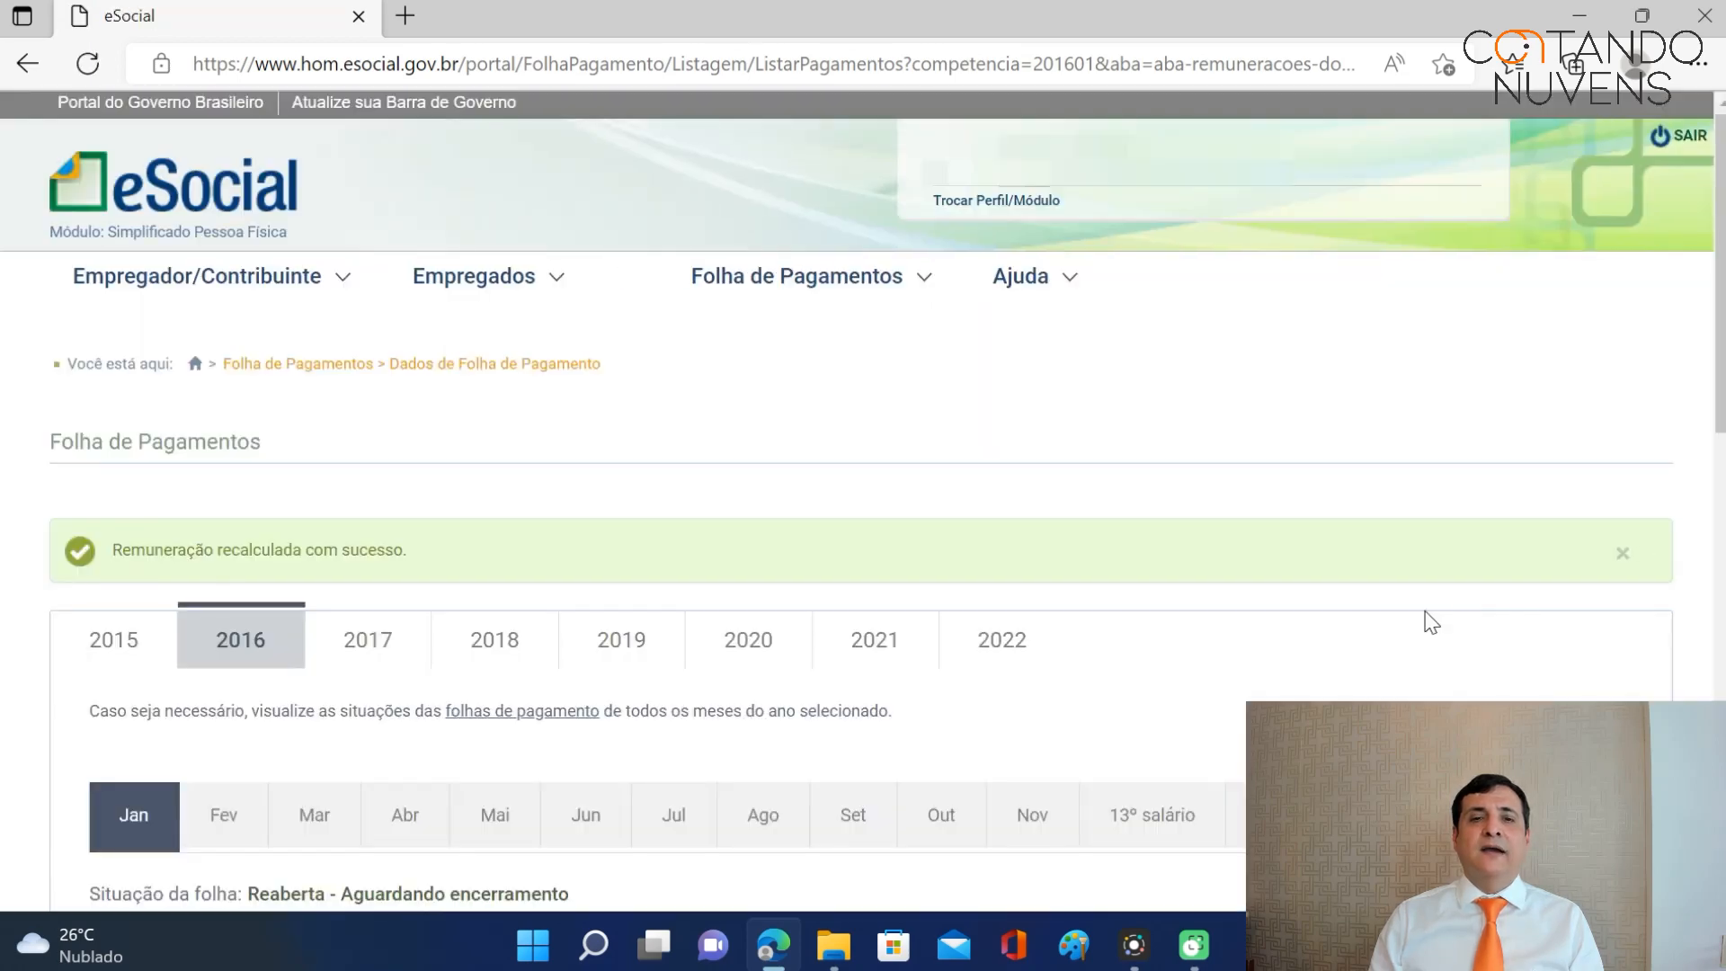
pyautogui.scroll(-5, 1427, 617)
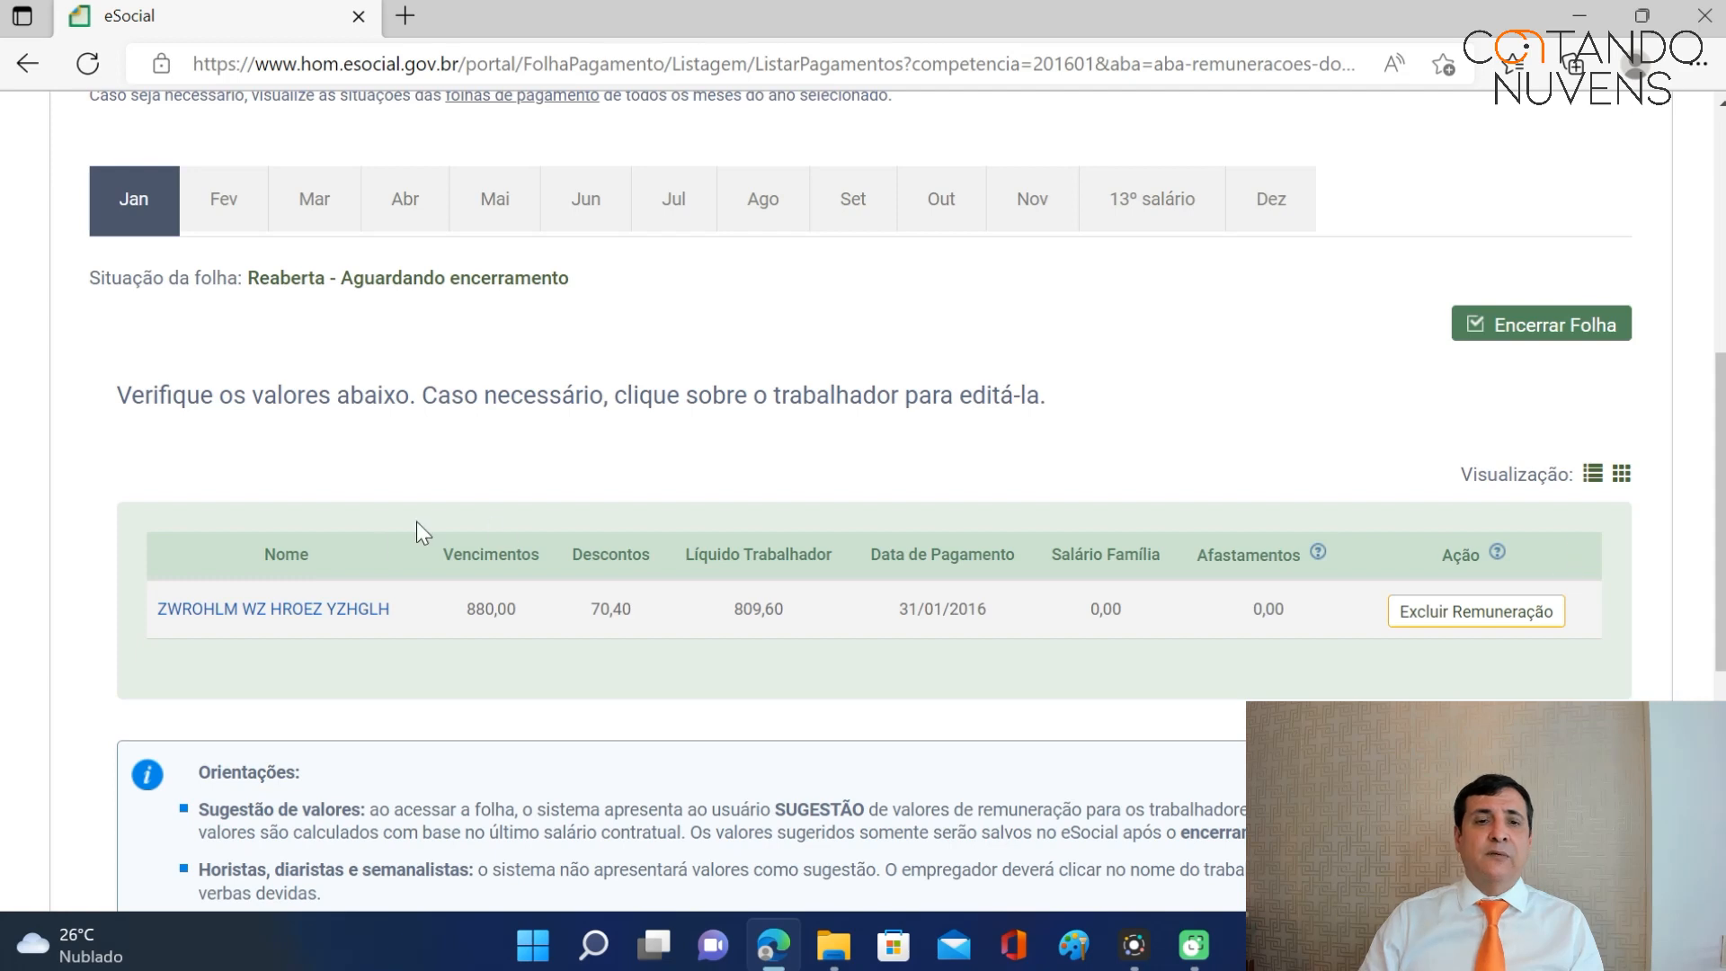
# Close the recalculated 01/2016 payroll with its DAE, then bring up the Empregados menu.
pyautogui.click(1582, 337)
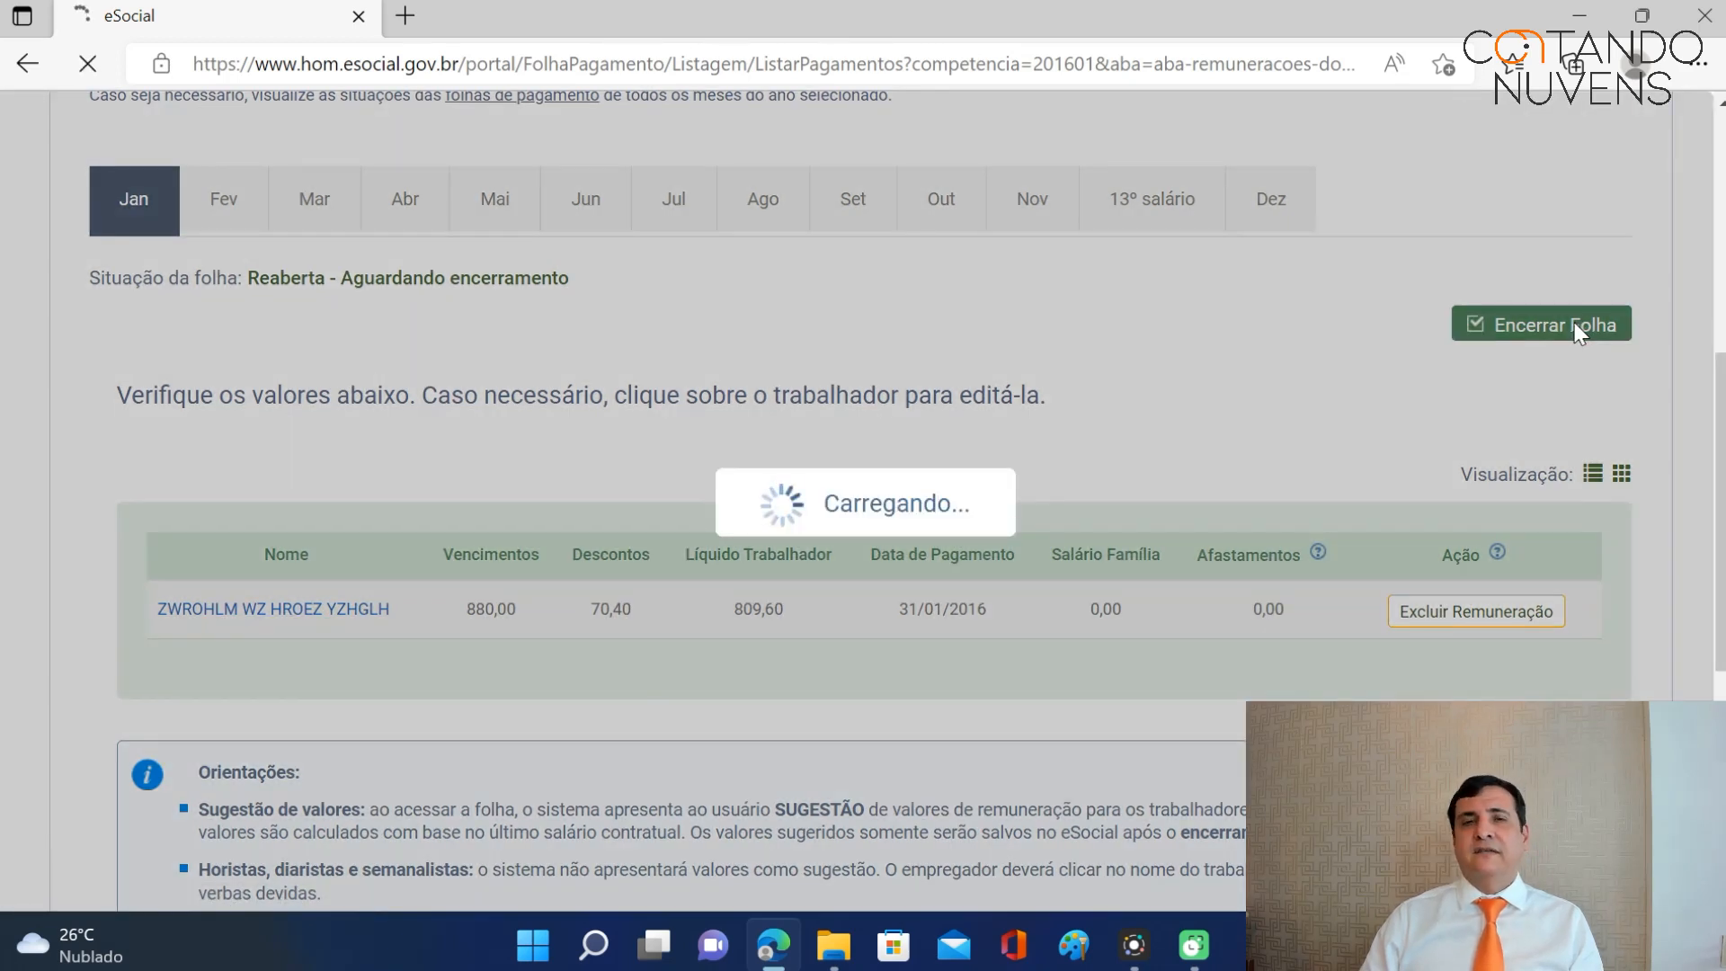
pyautogui.scroll(-5, 1561, 350)
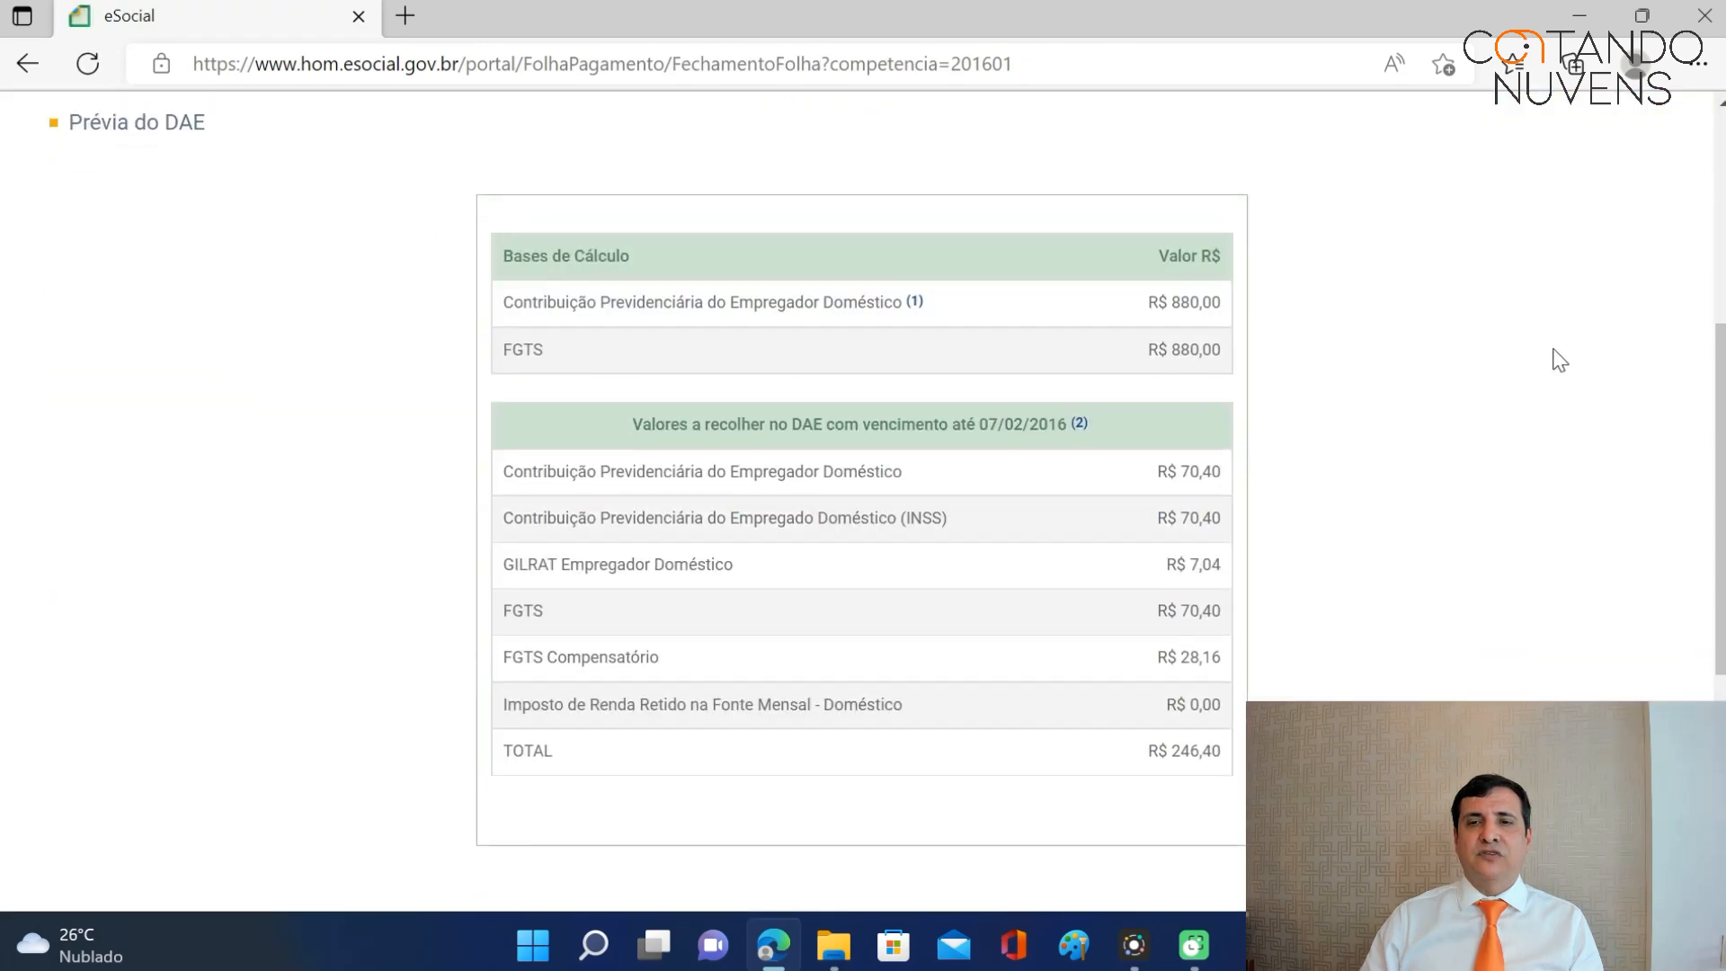
pyautogui.scroll(-3, 1561, 360)
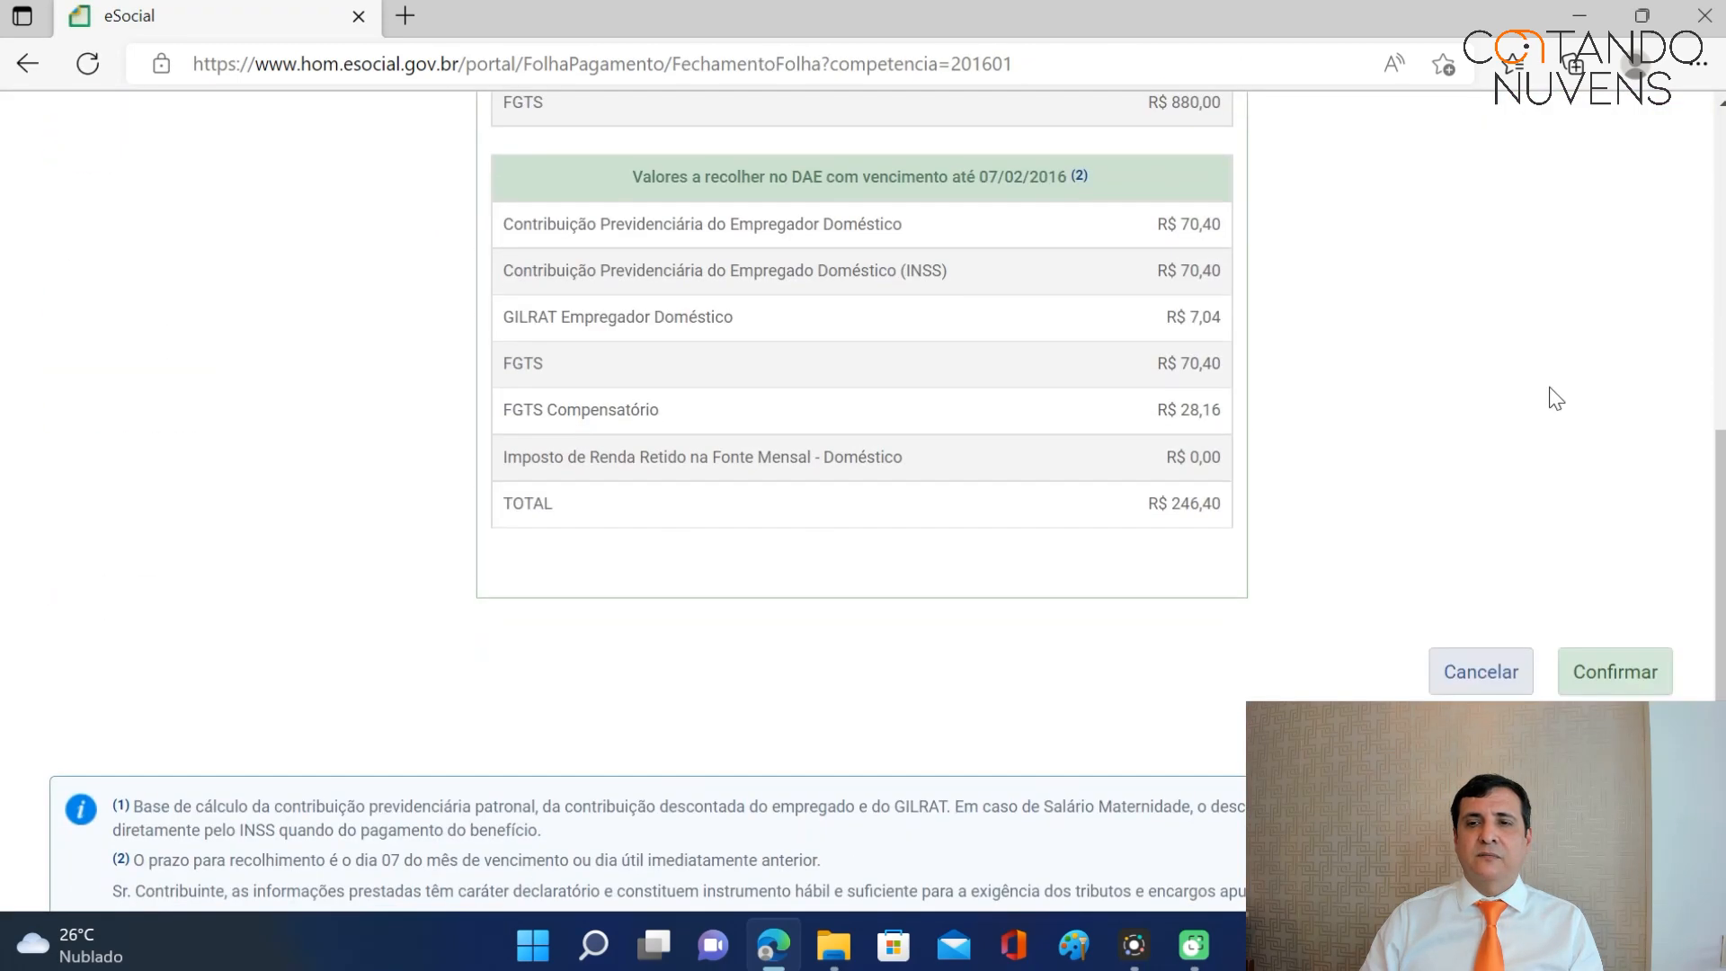
pyautogui.click(1620, 676)
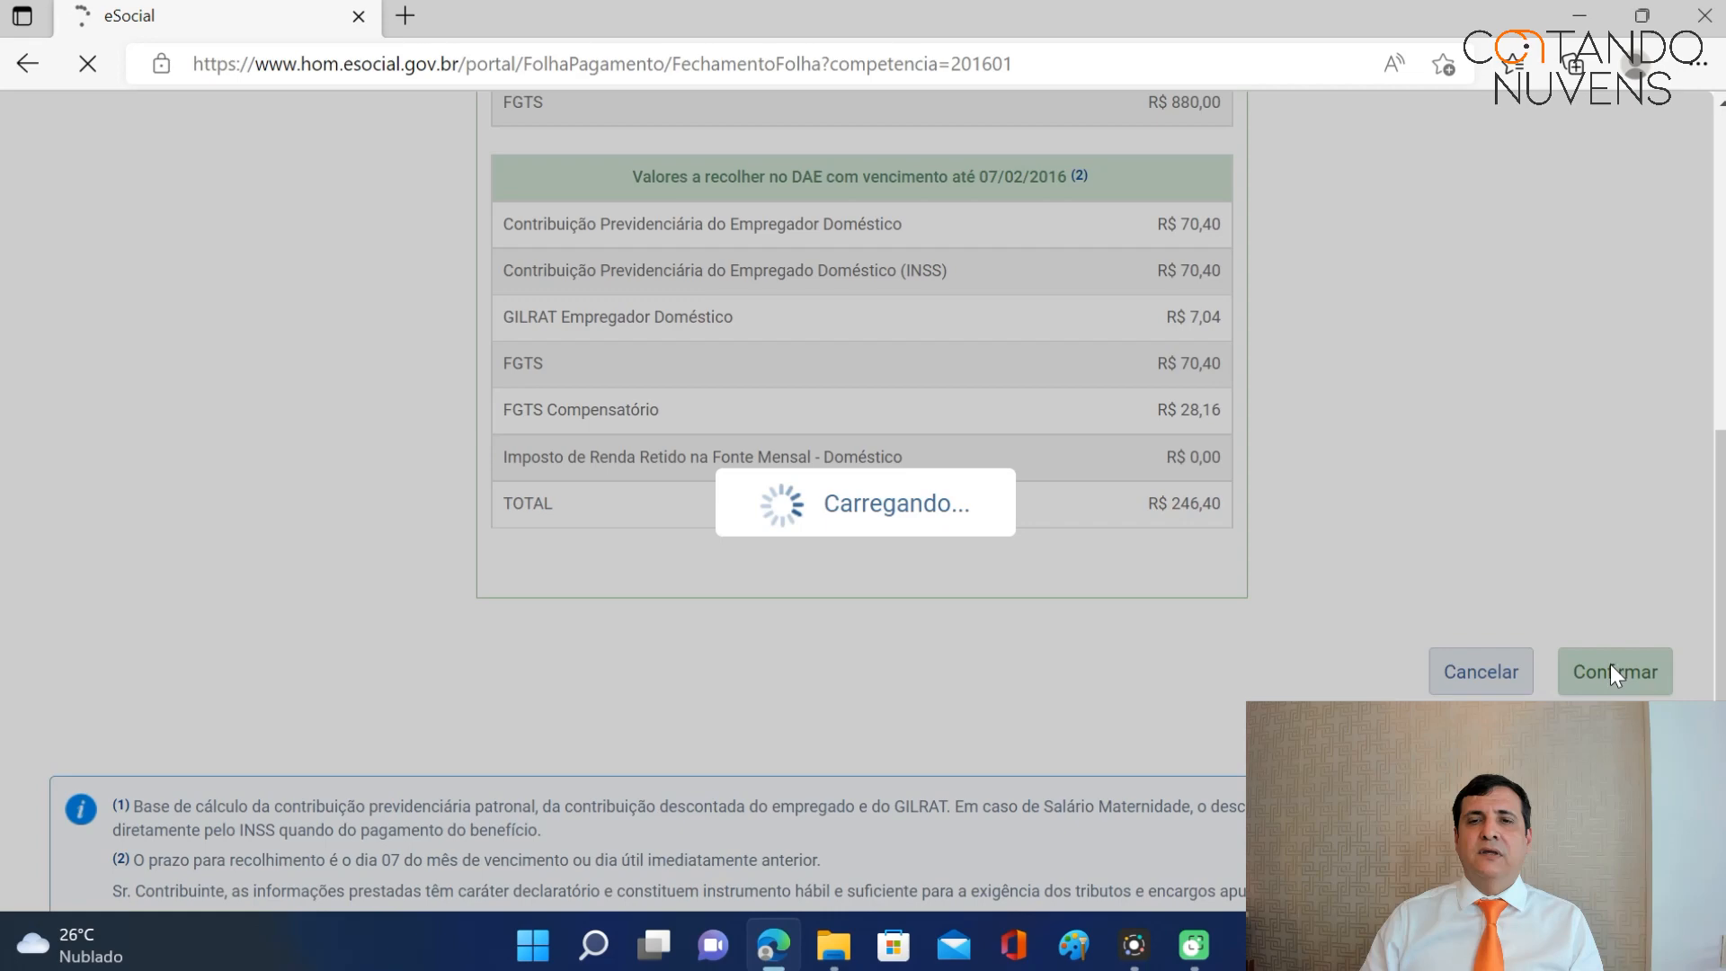
pyautogui.scroll(-8, 1318, 566)
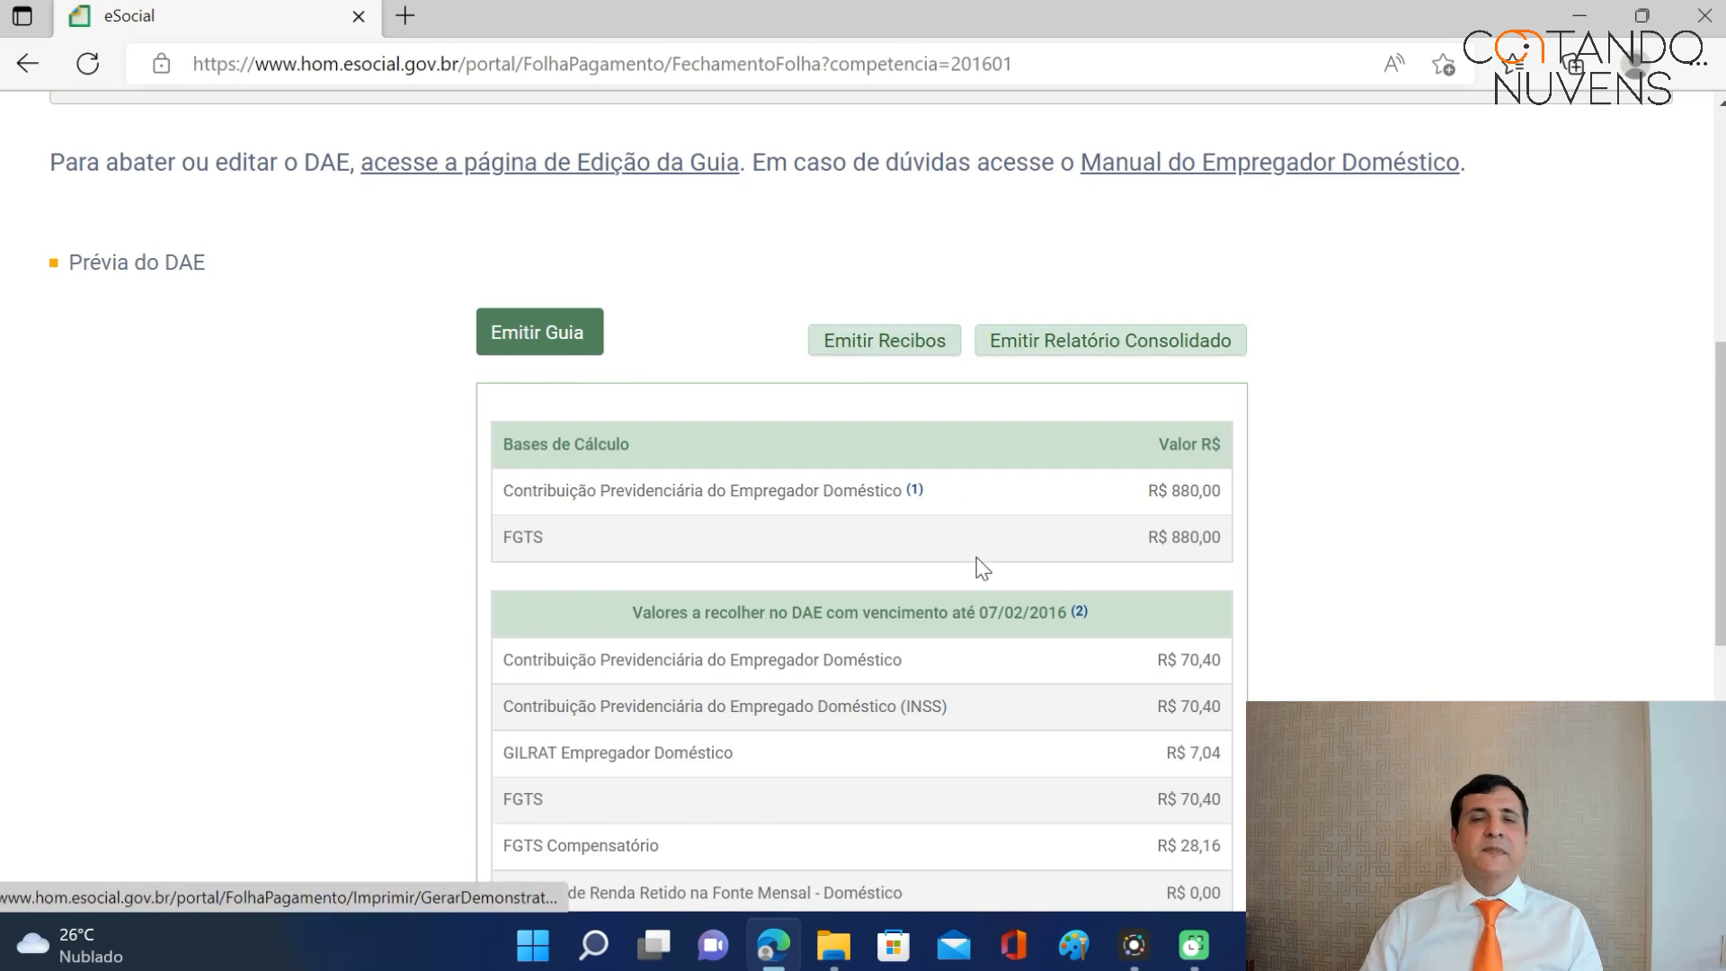
pyautogui.scroll(7, 976, 559)
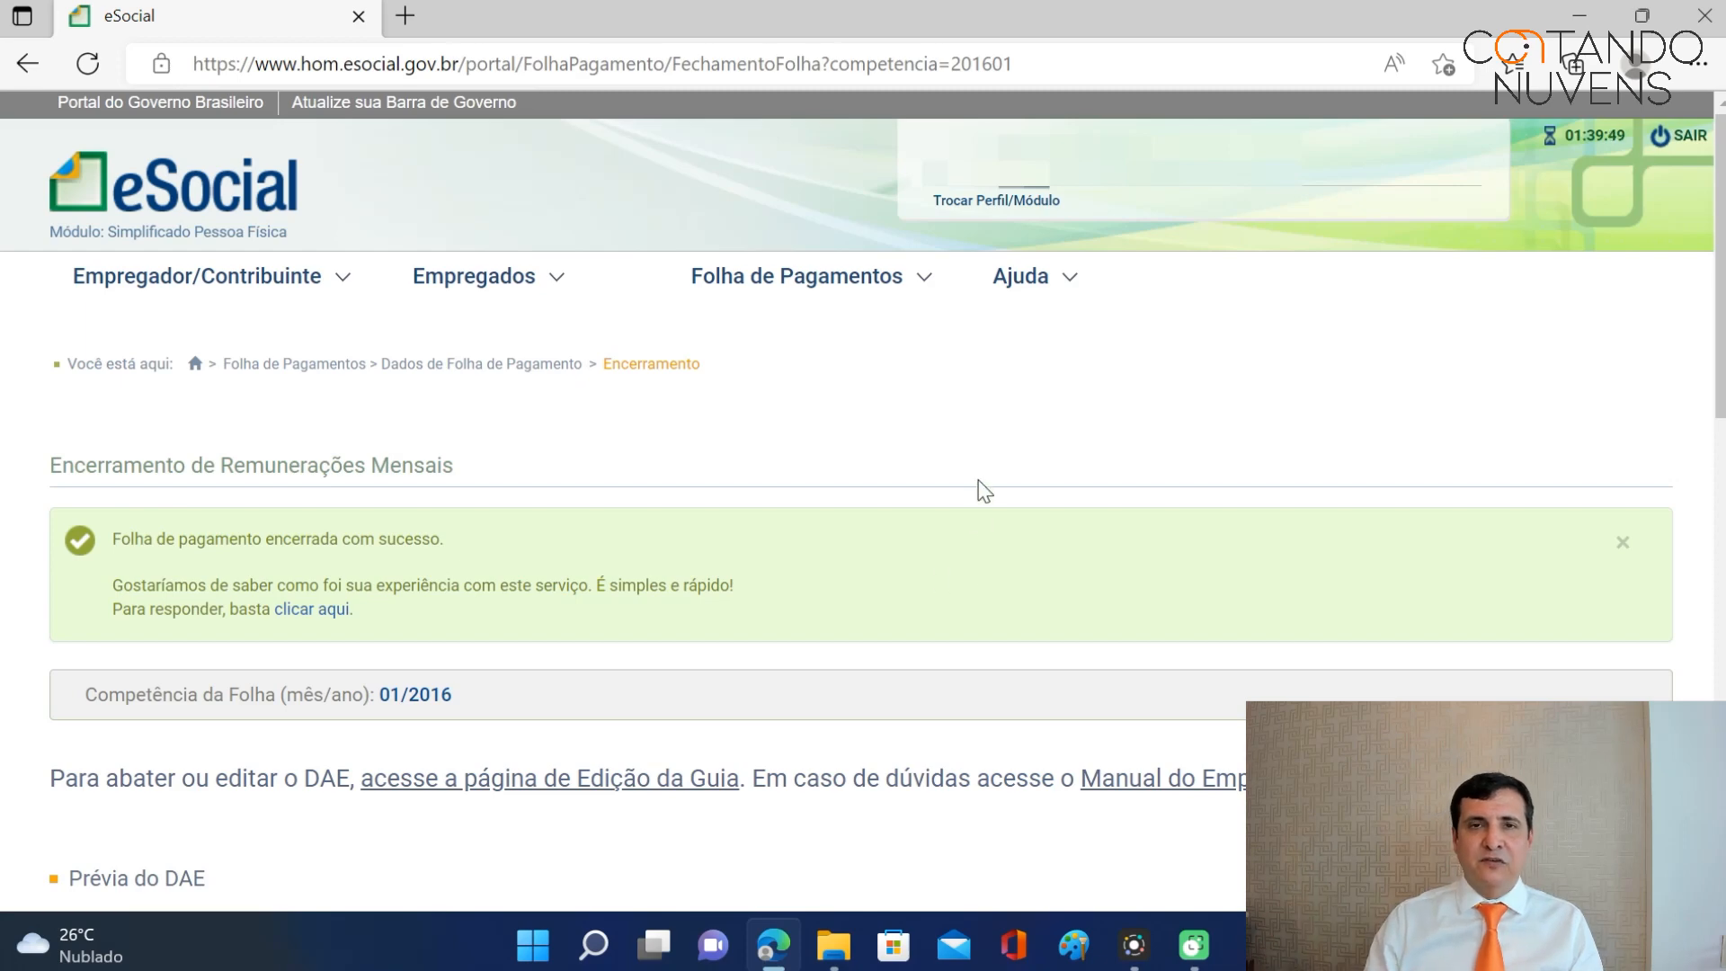
pyautogui.click(505, 289)
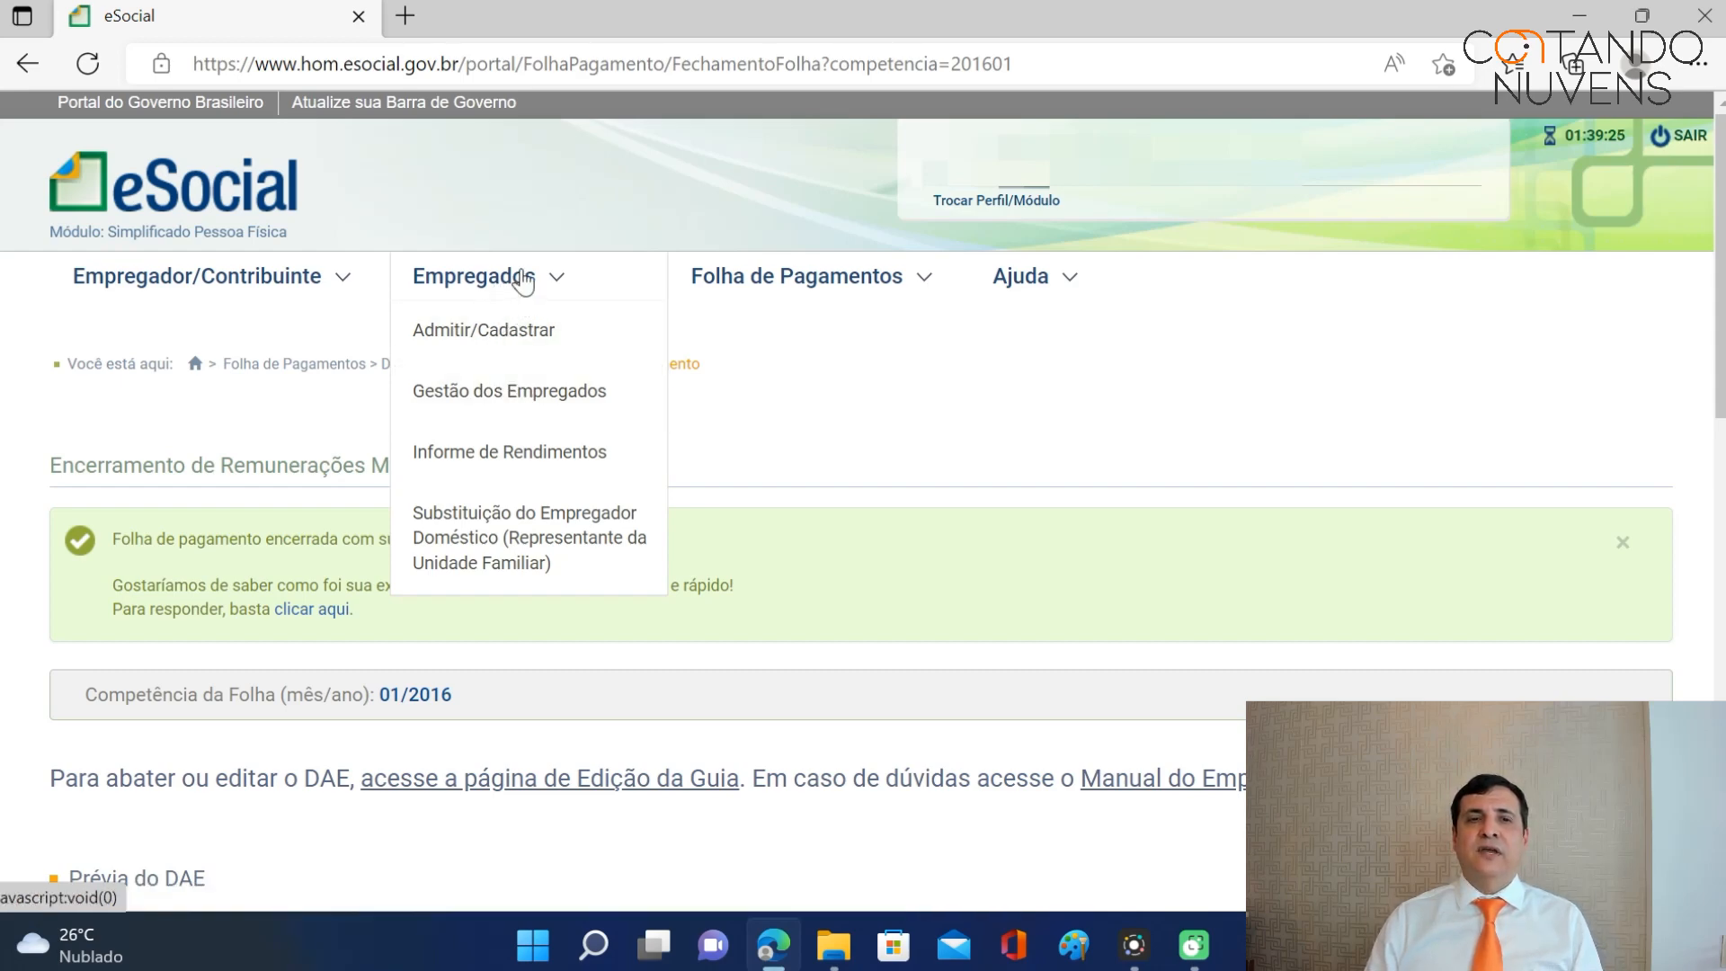
# Open the worker's record in Gestão dos Empregados and review Movimentações Trabalhistas, including the 01/01/2016 change.
pyautogui.click(530, 392)
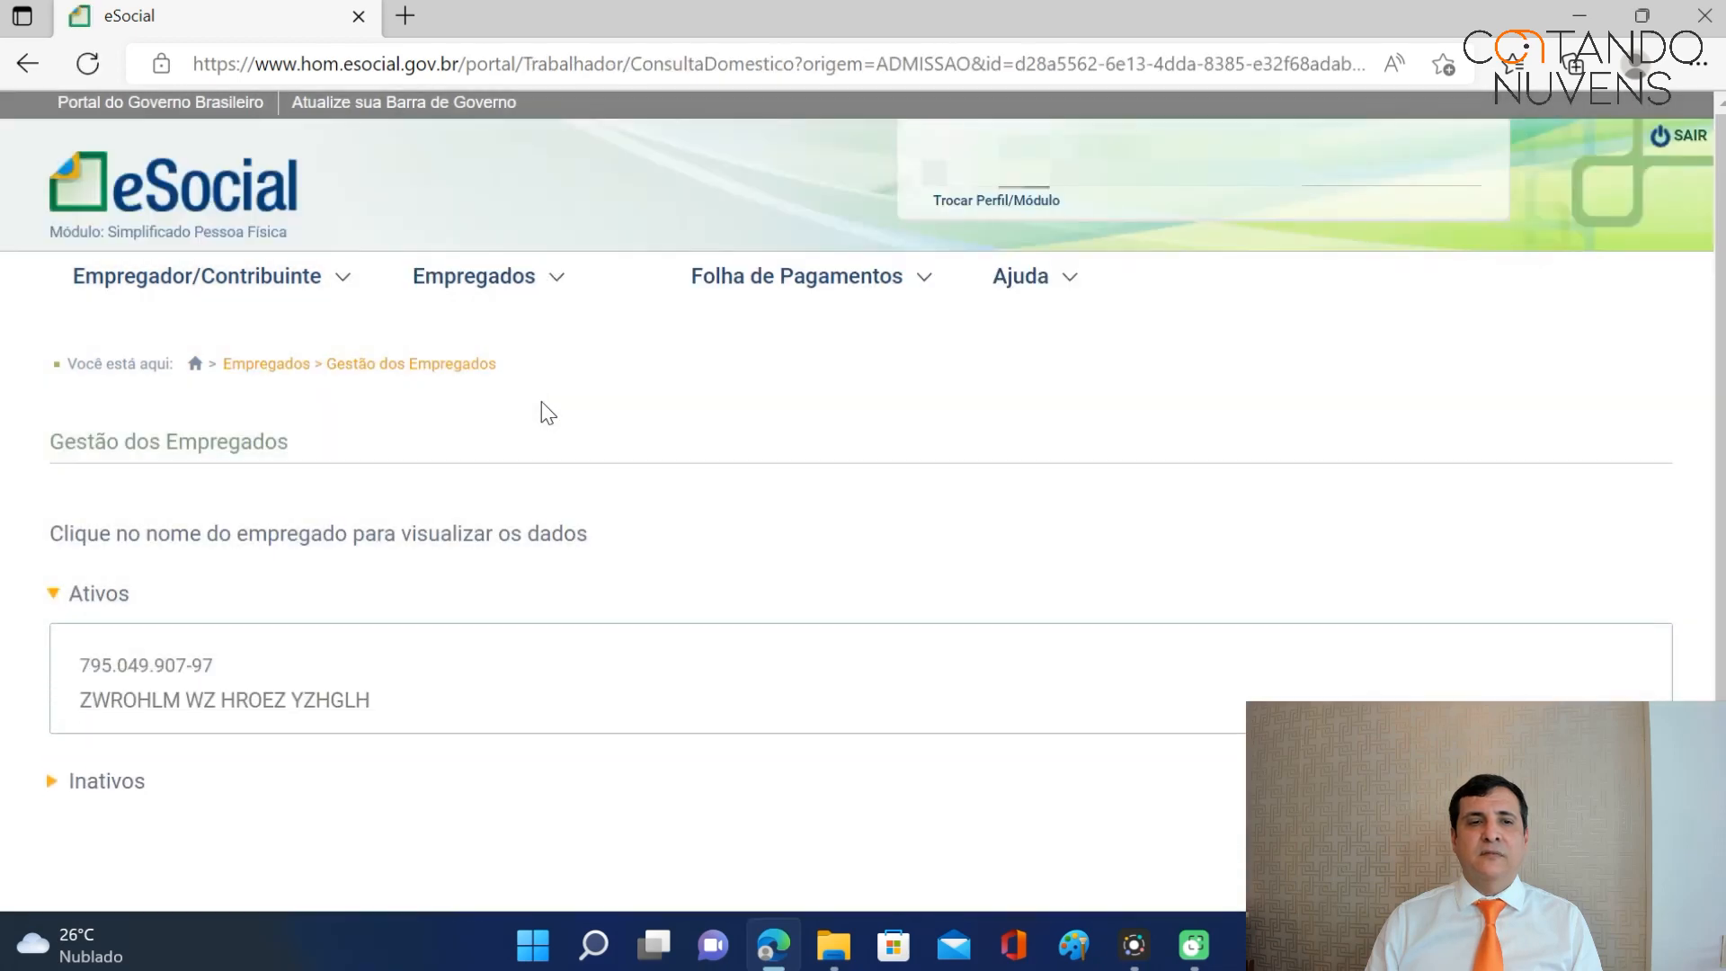
pyautogui.click(202, 701)
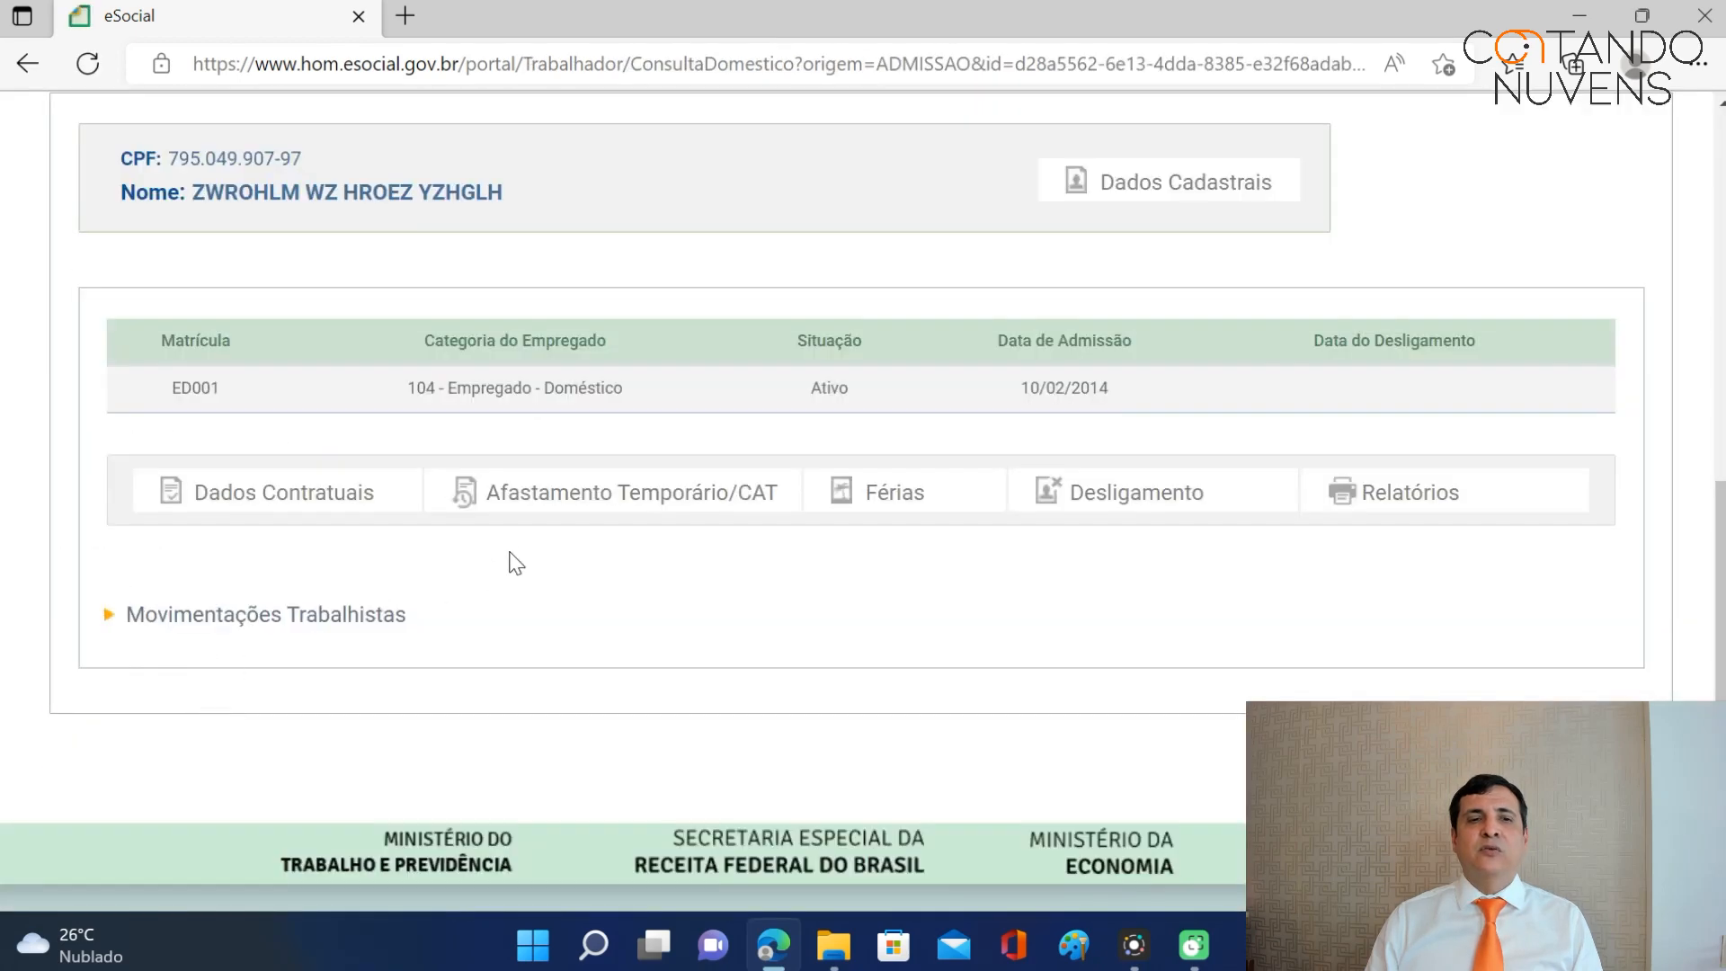
pyautogui.click(333, 621)
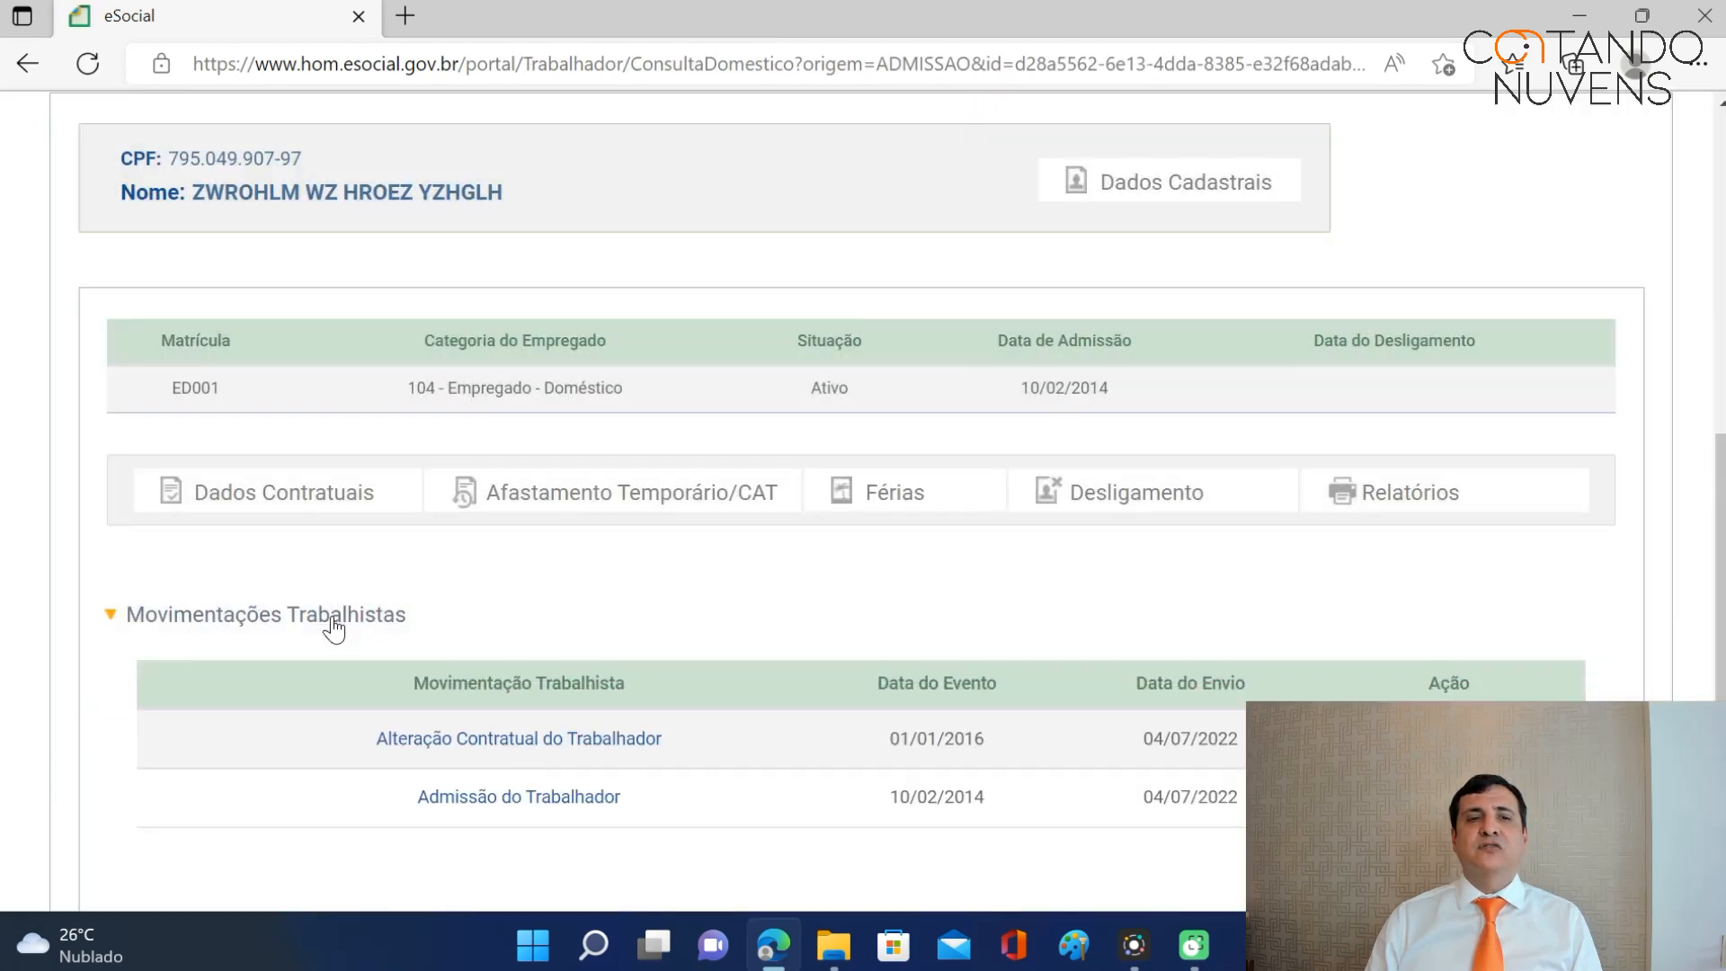
pyautogui.scroll(-1, 818, 539)
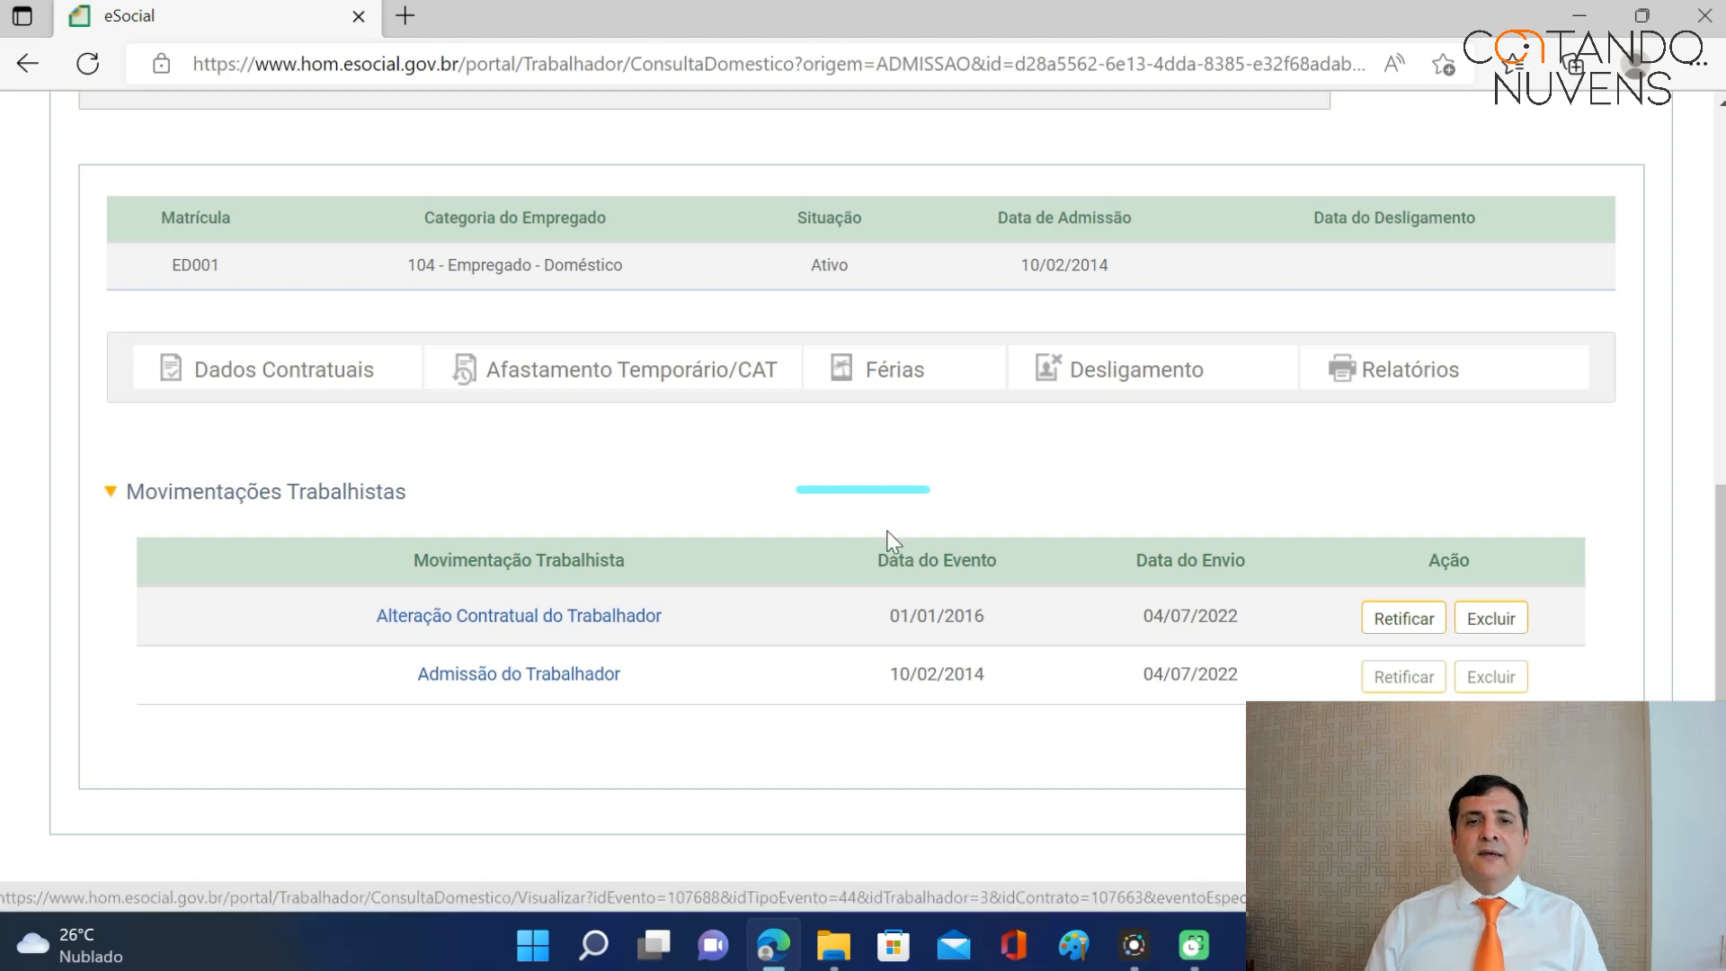
pyautogui.scroll(2, 903, 522)
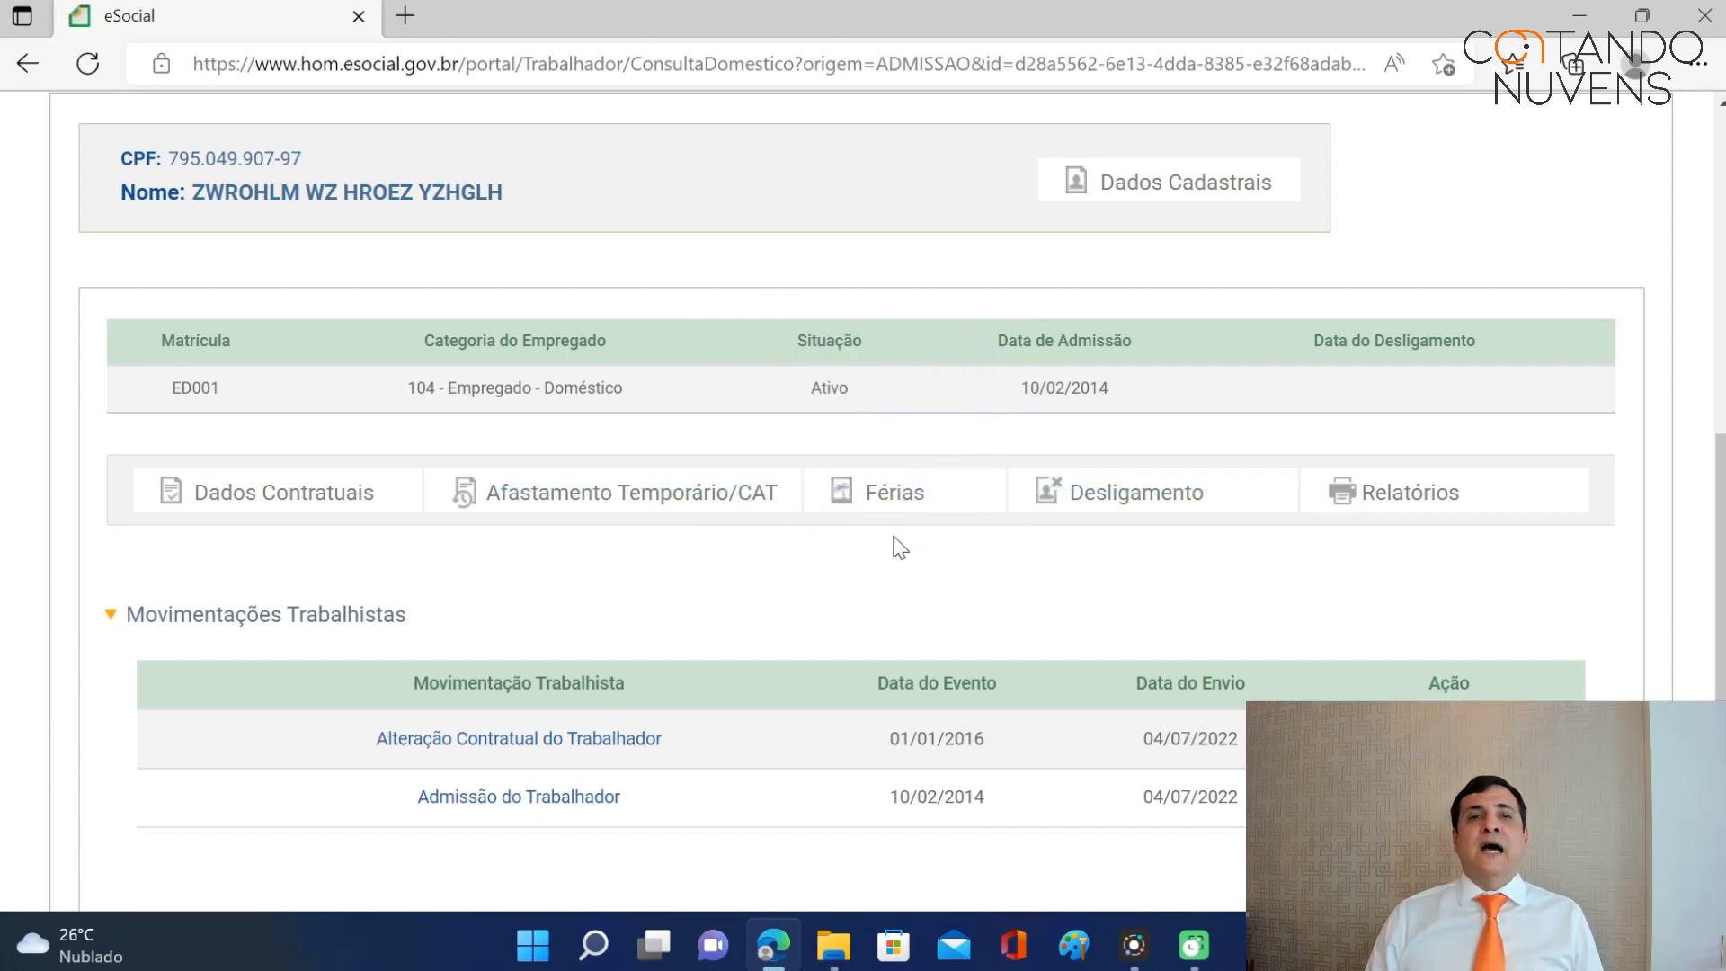
pyautogui.scroll(5, 900, 547)
pyautogui.scroll(4, 880, 472)
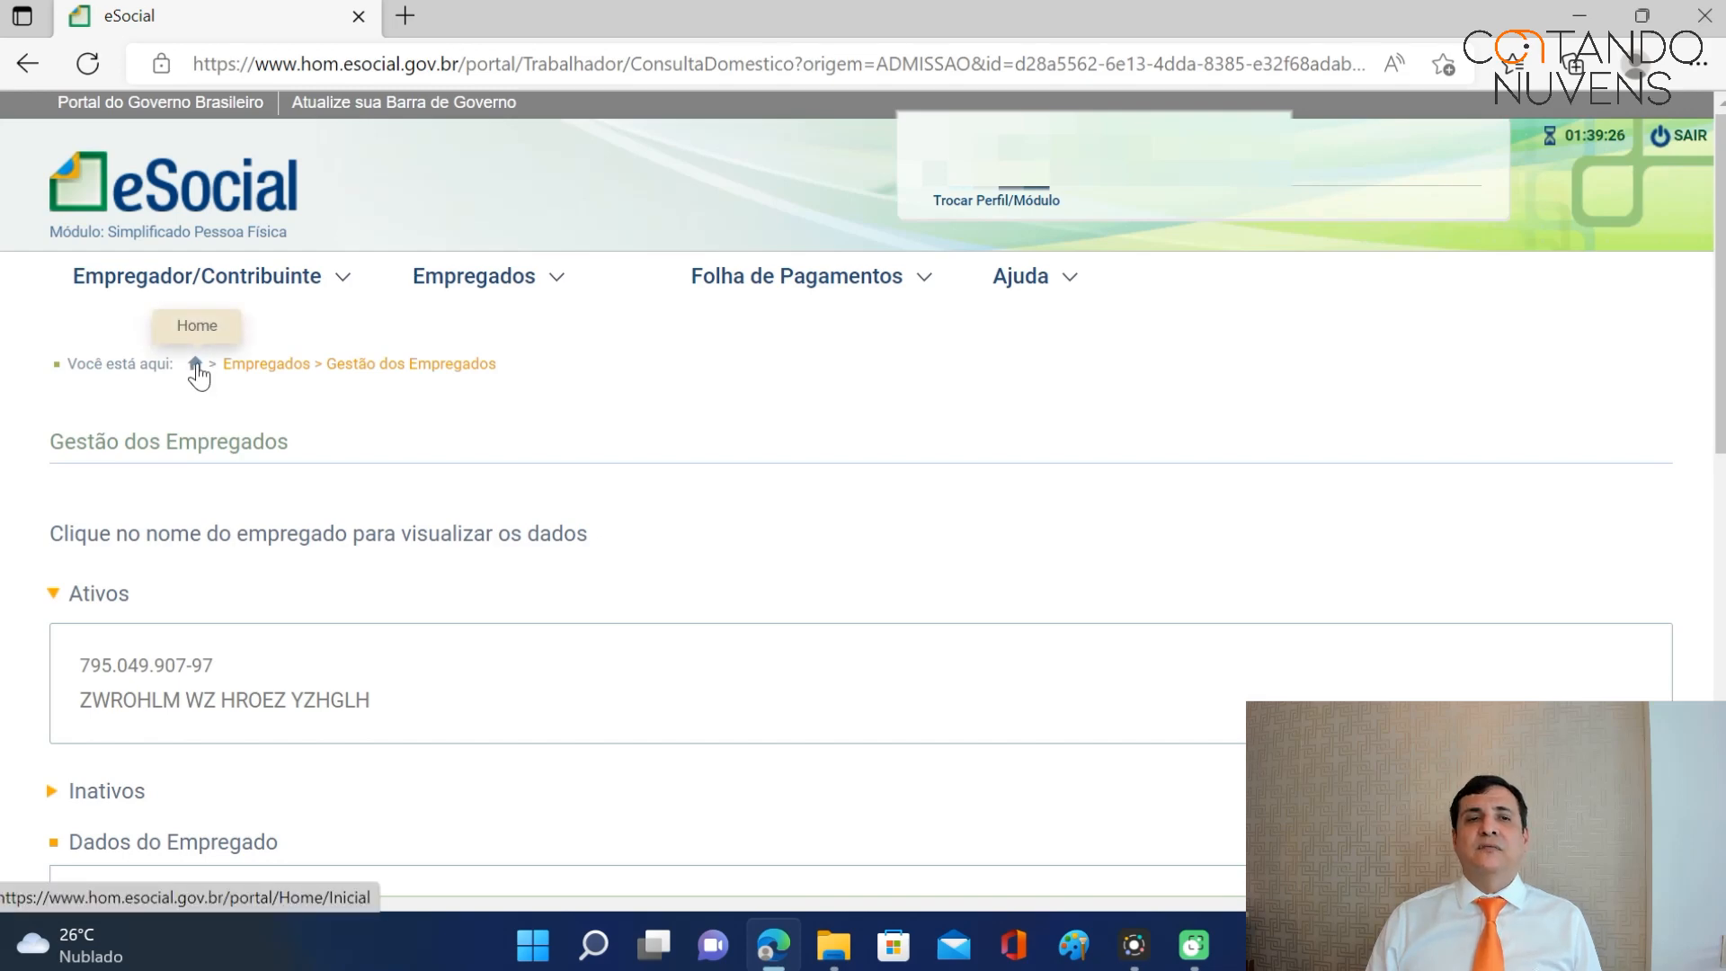
# From the home page, start Programar Férias, offering 30 days for 10/02/2021–09/02/2022.
pyautogui.click(195, 367)
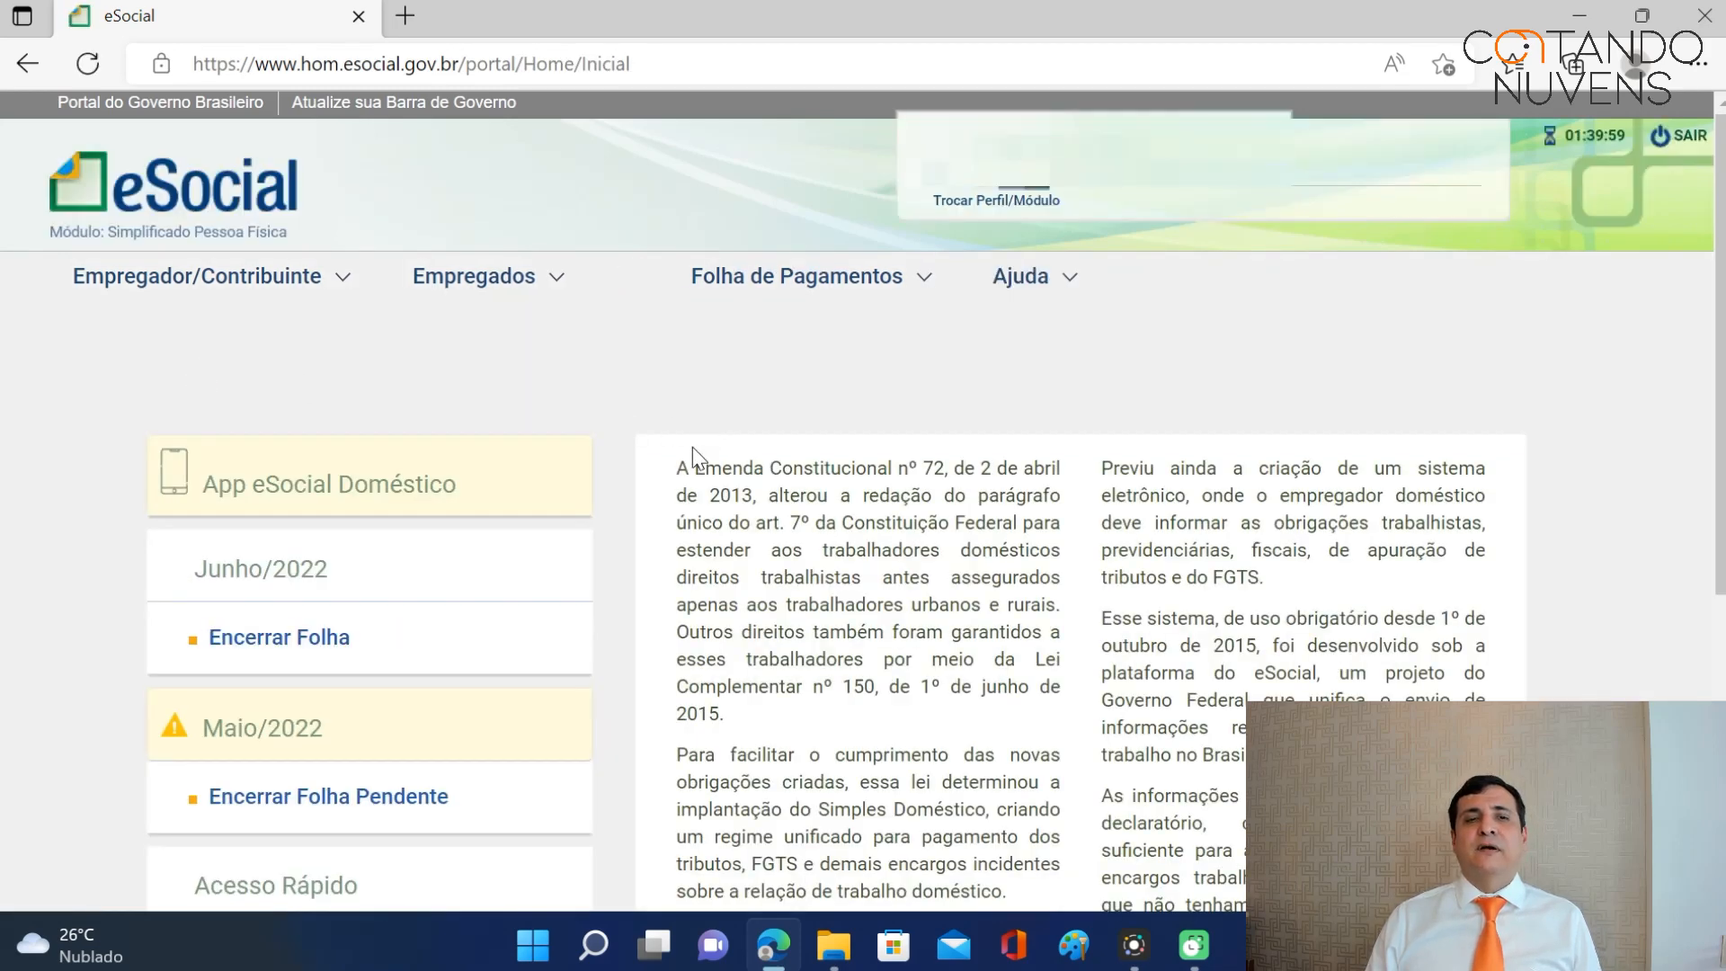
pyautogui.scroll(-5, 694, 445)
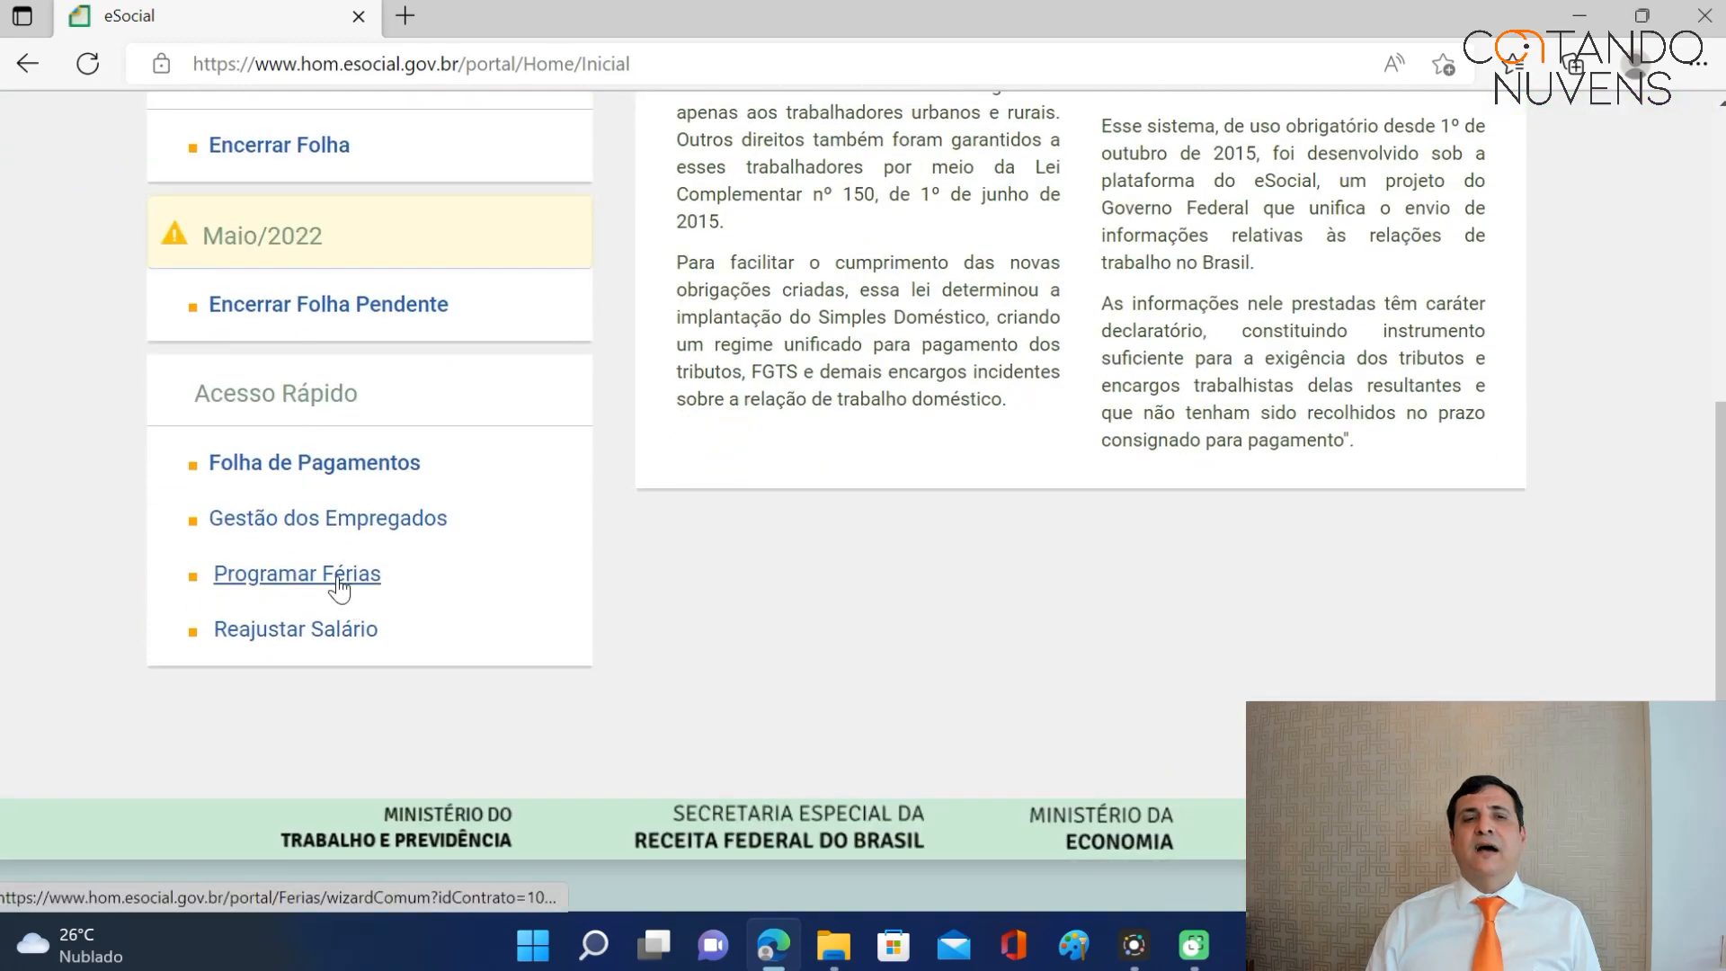
pyautogui.scroll(5, 759, 589)
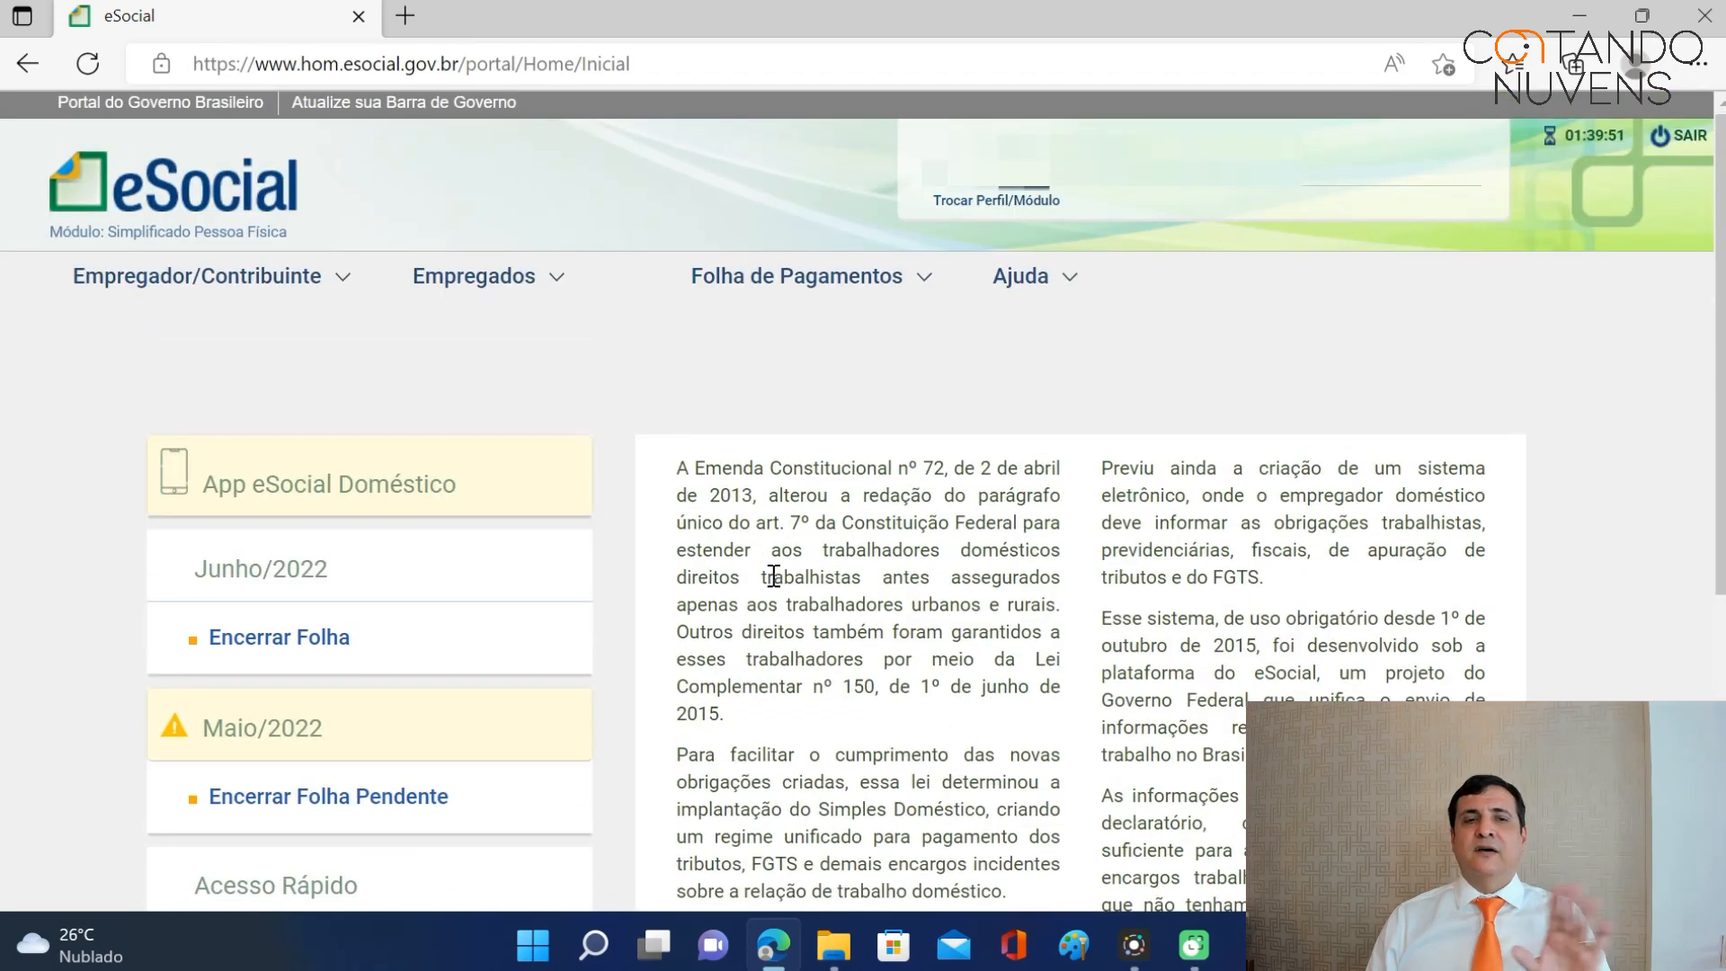
pyautogui.scroll(-3, 769, 577)
pyautogui.scroll(-1, 768, 579)
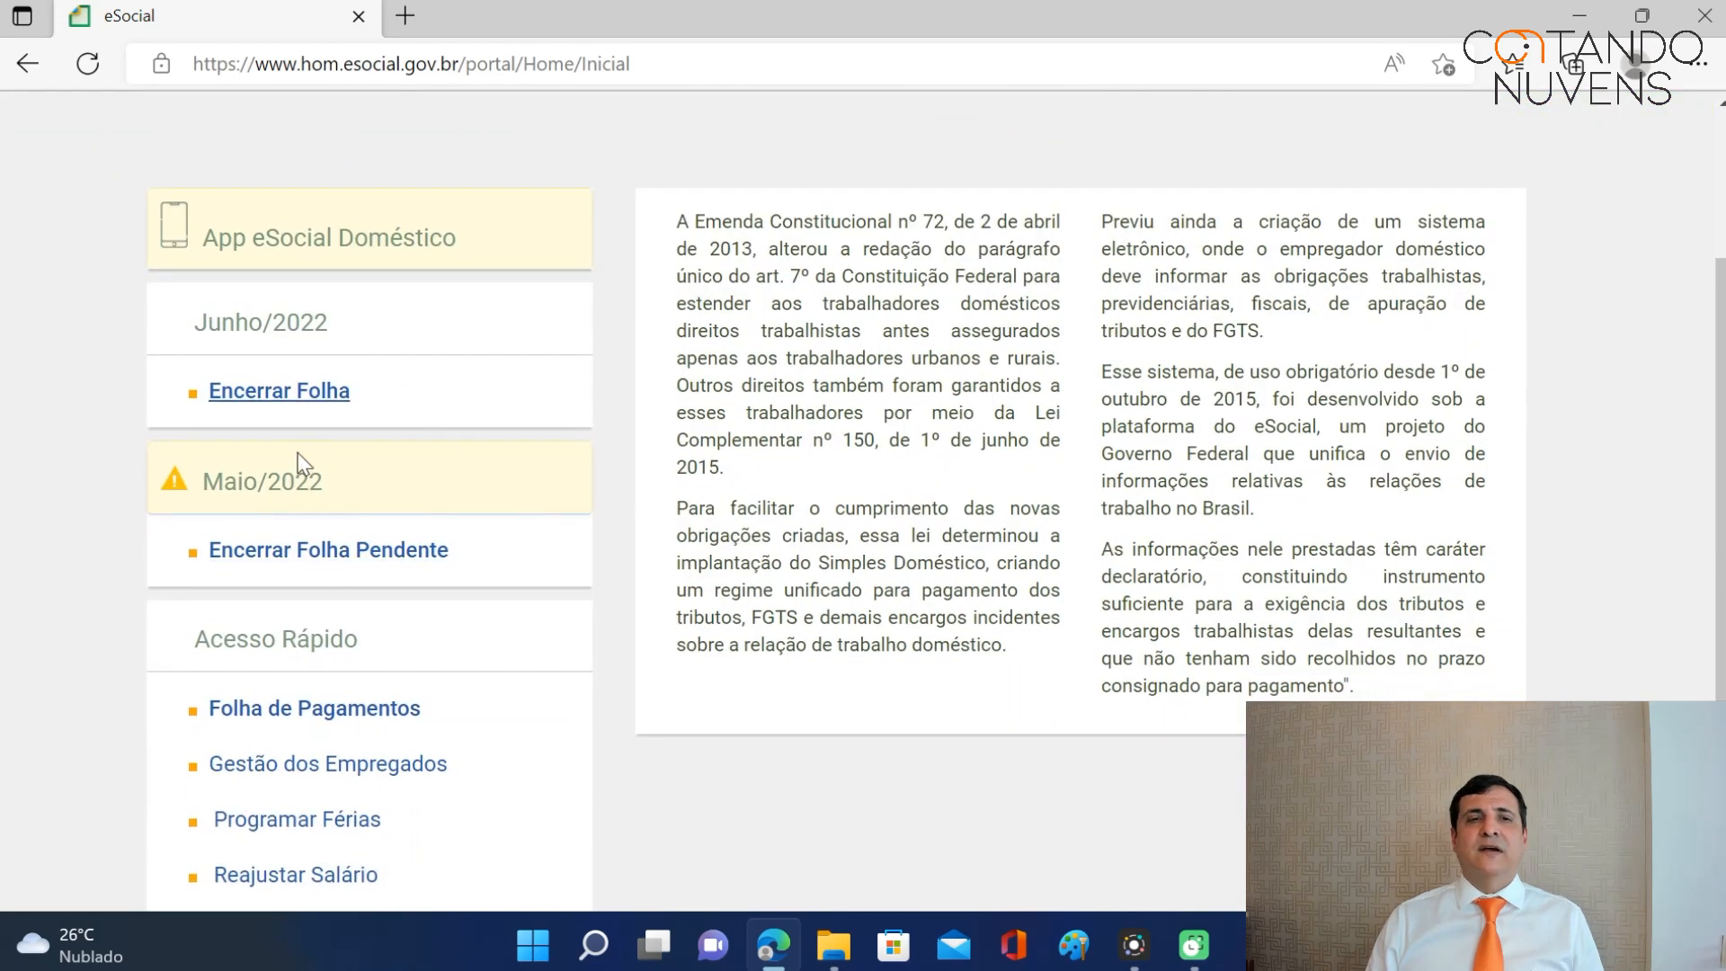
pyautogui.scroll(-3, 493, 517)
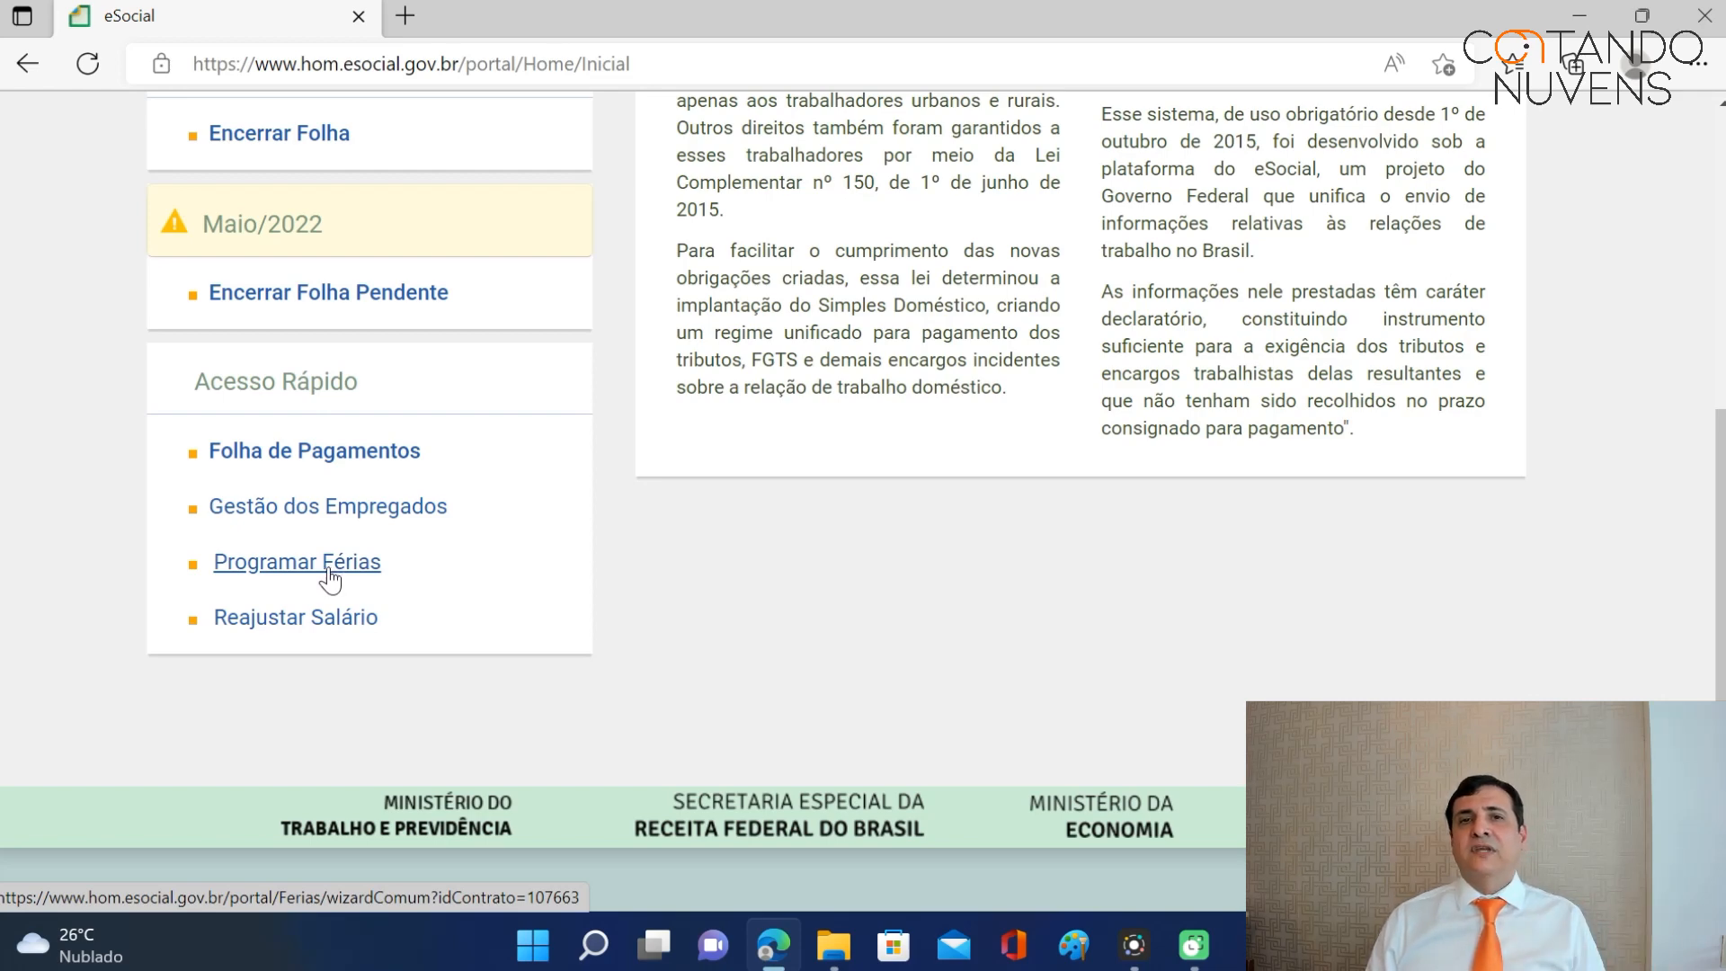
pyautogui.click(329, 578)
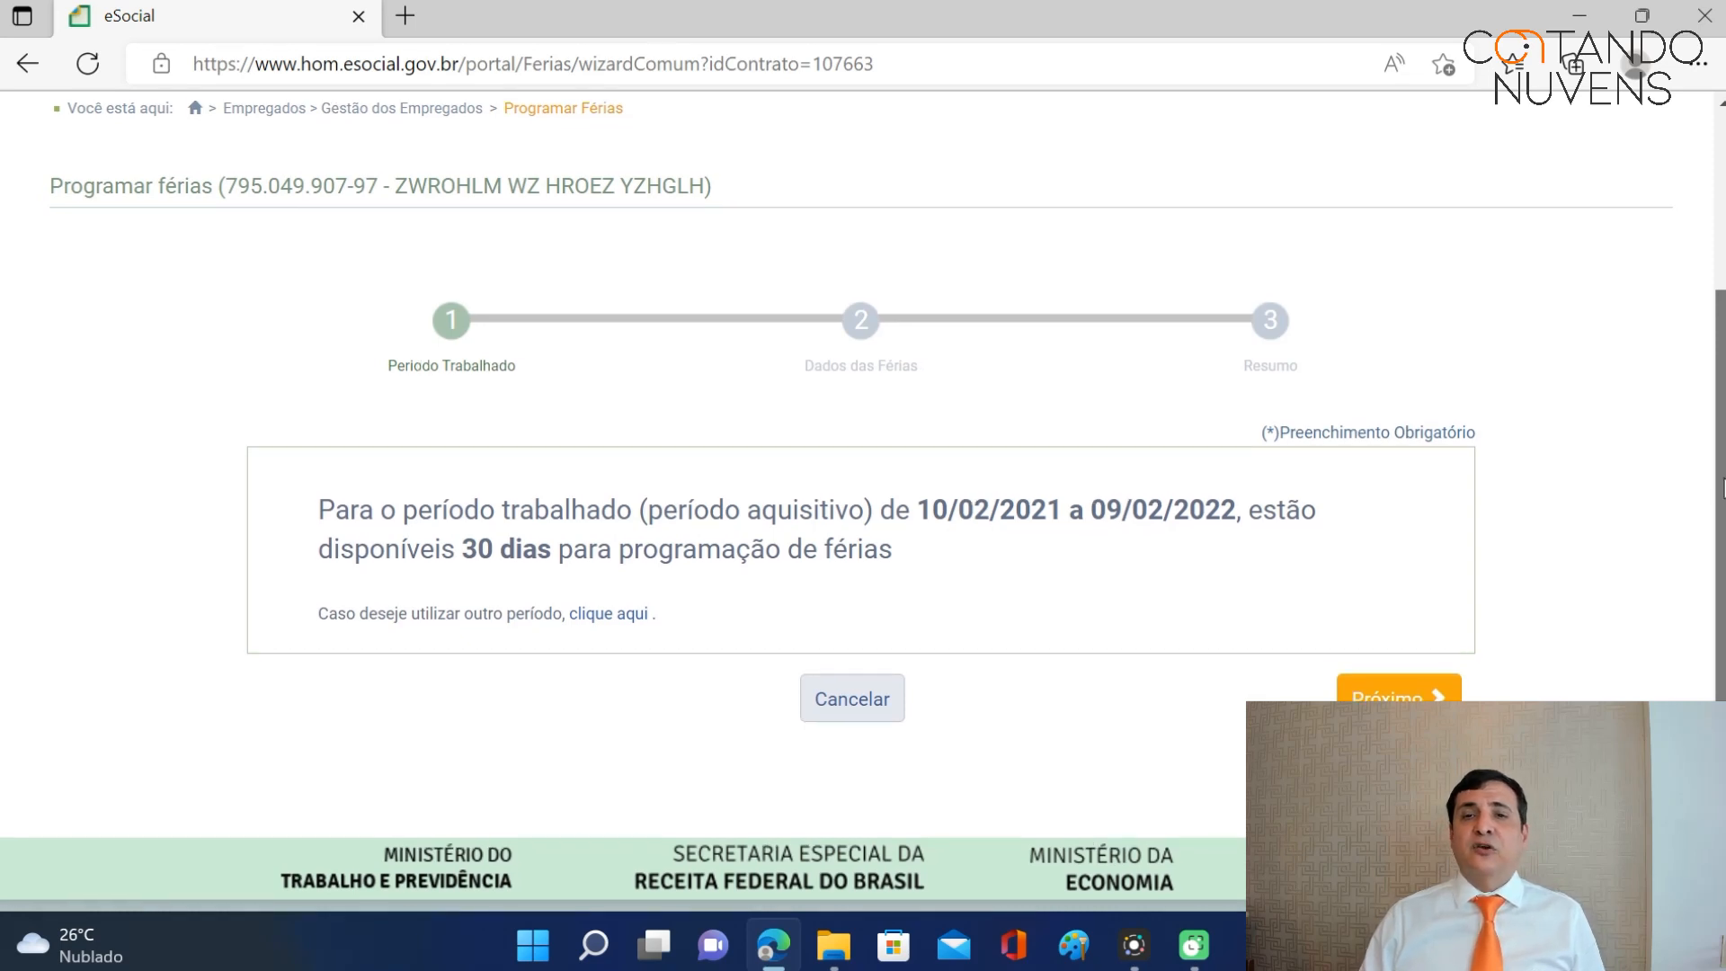
# Scroll back up the Programar férias wizard and bring up the Empregados menu.
pyautogui.scroll(1, 1717, 409)
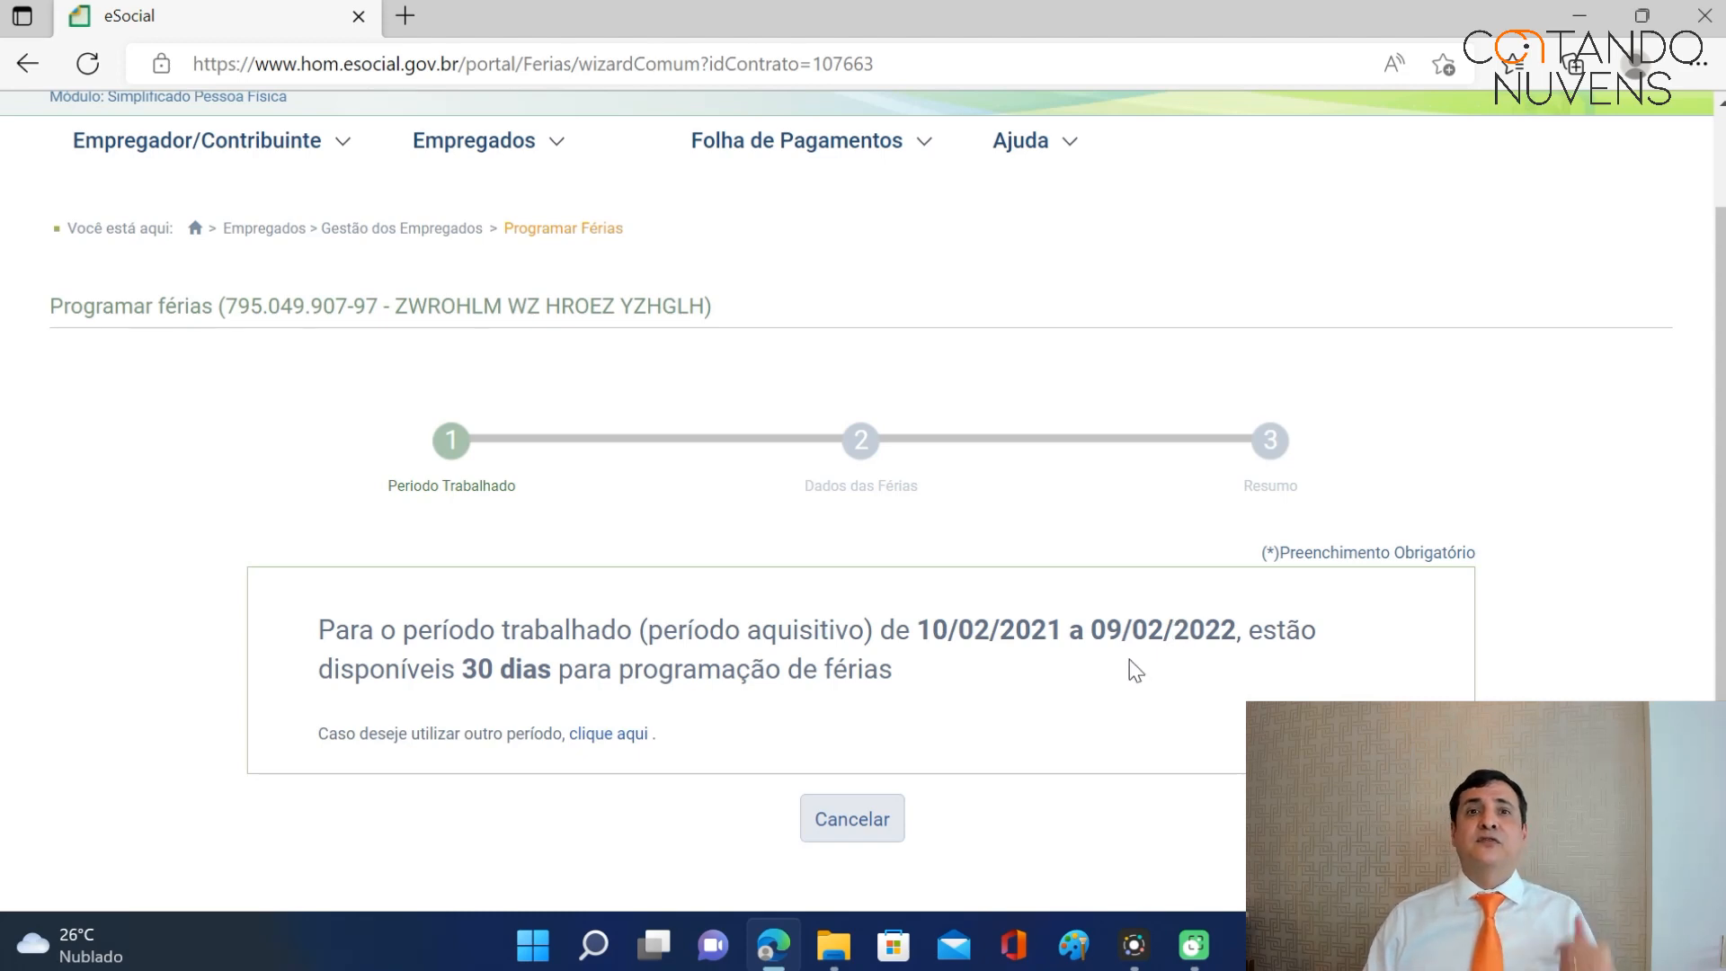
pyautogui.scroll(-1, 1129, 669)
pyautogui.scroll(1, 1121, 666)
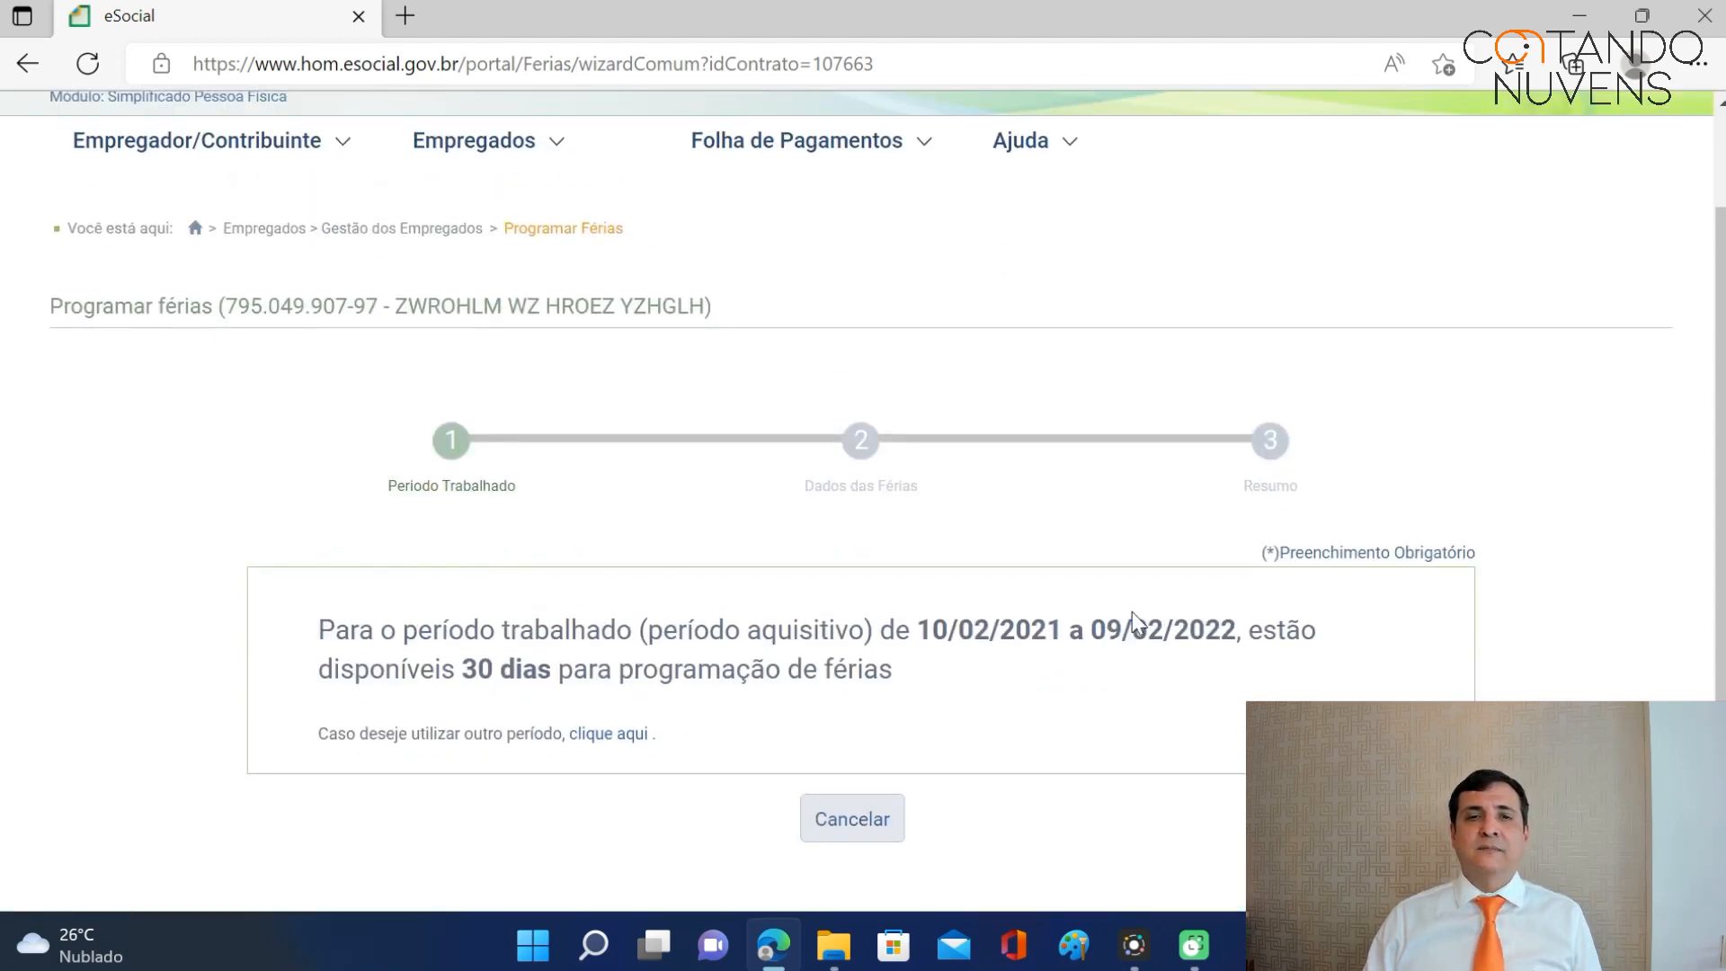
pyautogui.moveTo(578, 262)
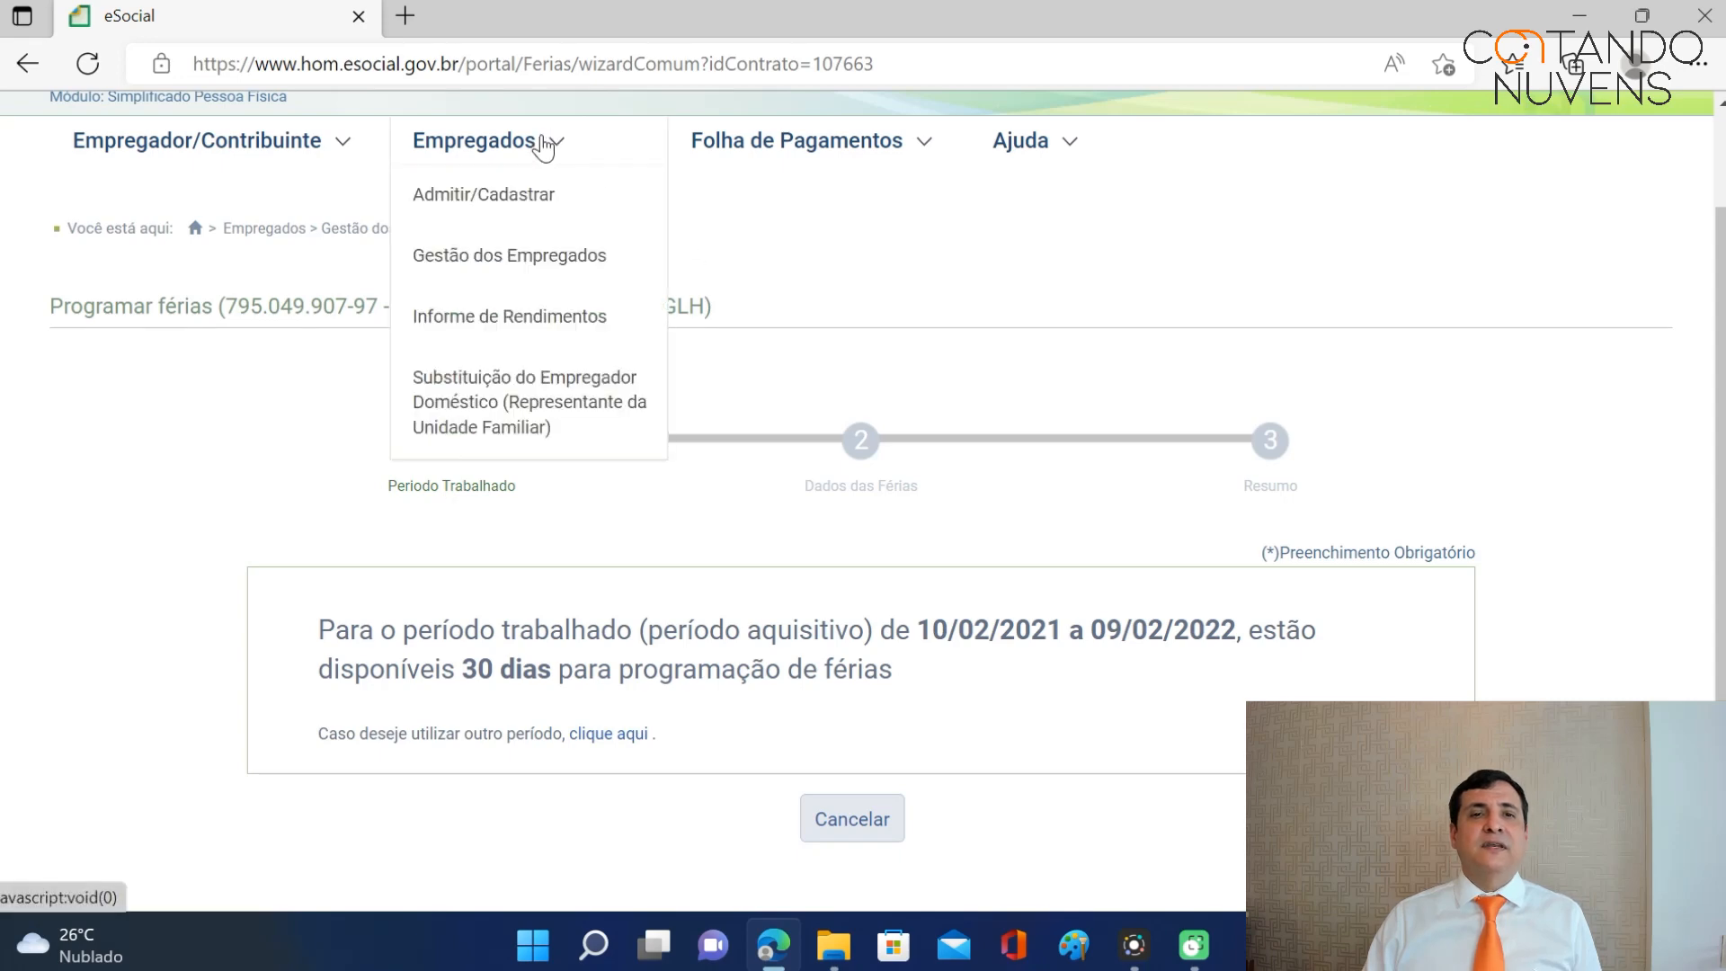
# Open the worker's Férias page listing accrual periods 10/02/2014 to 09/02/2024, each with 30 days.
pyautogui.click(516, 258)
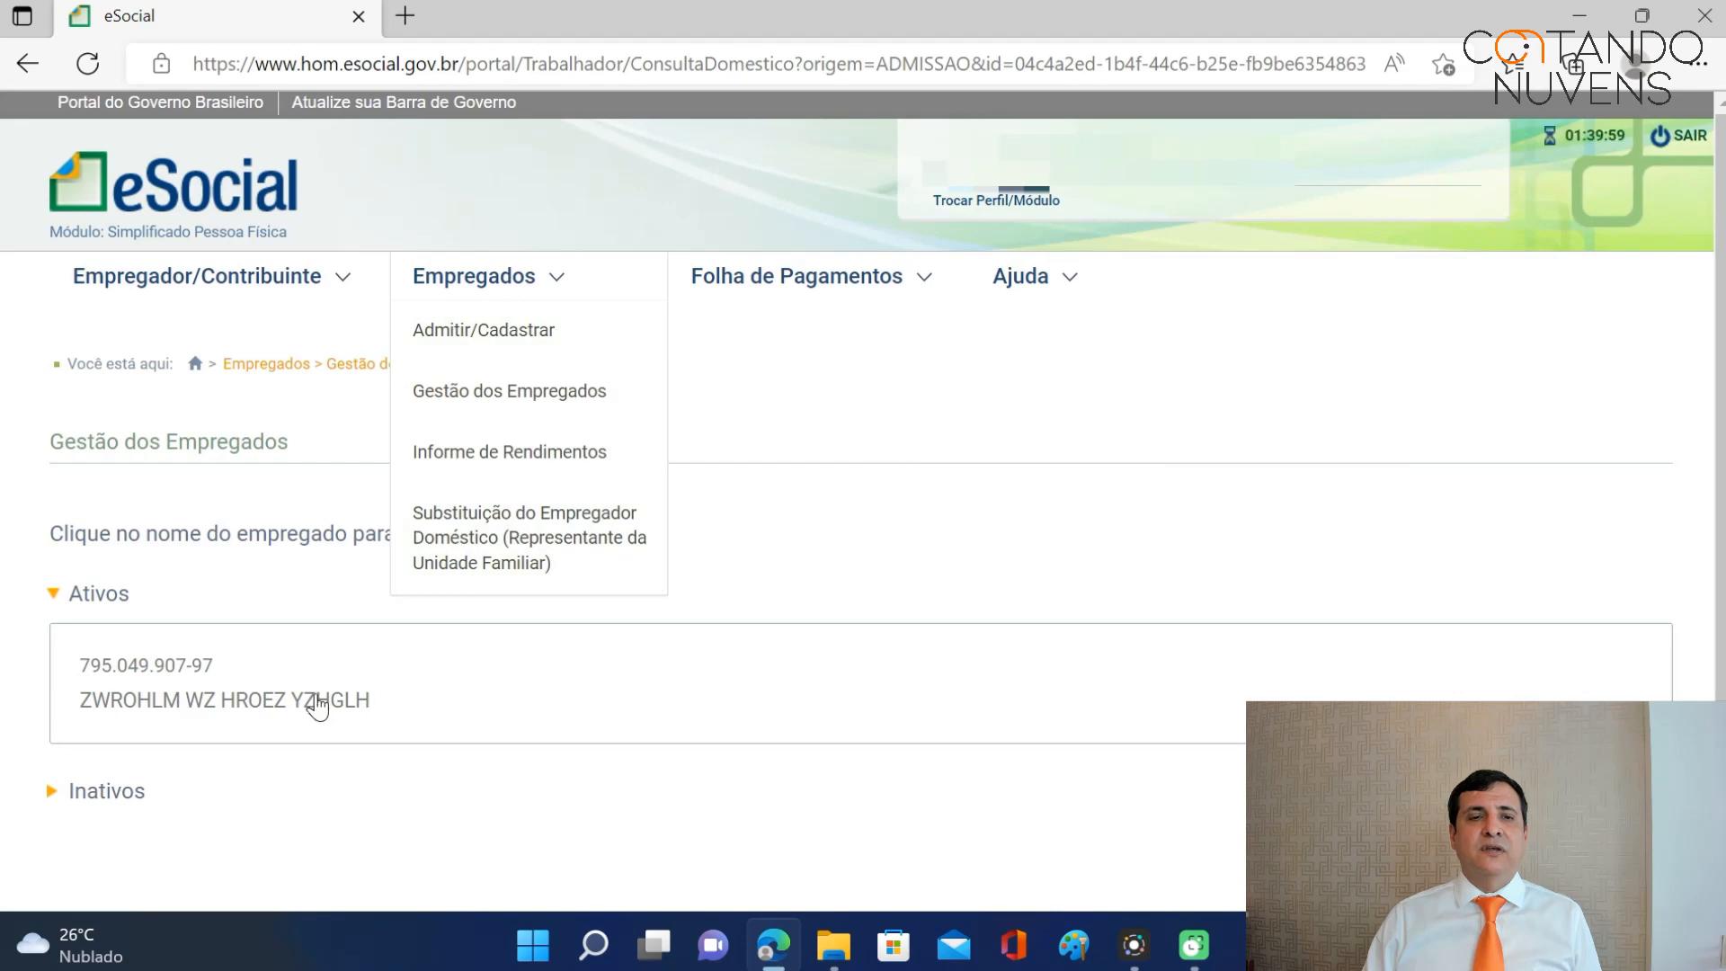
pyautogui.click(316, 707)
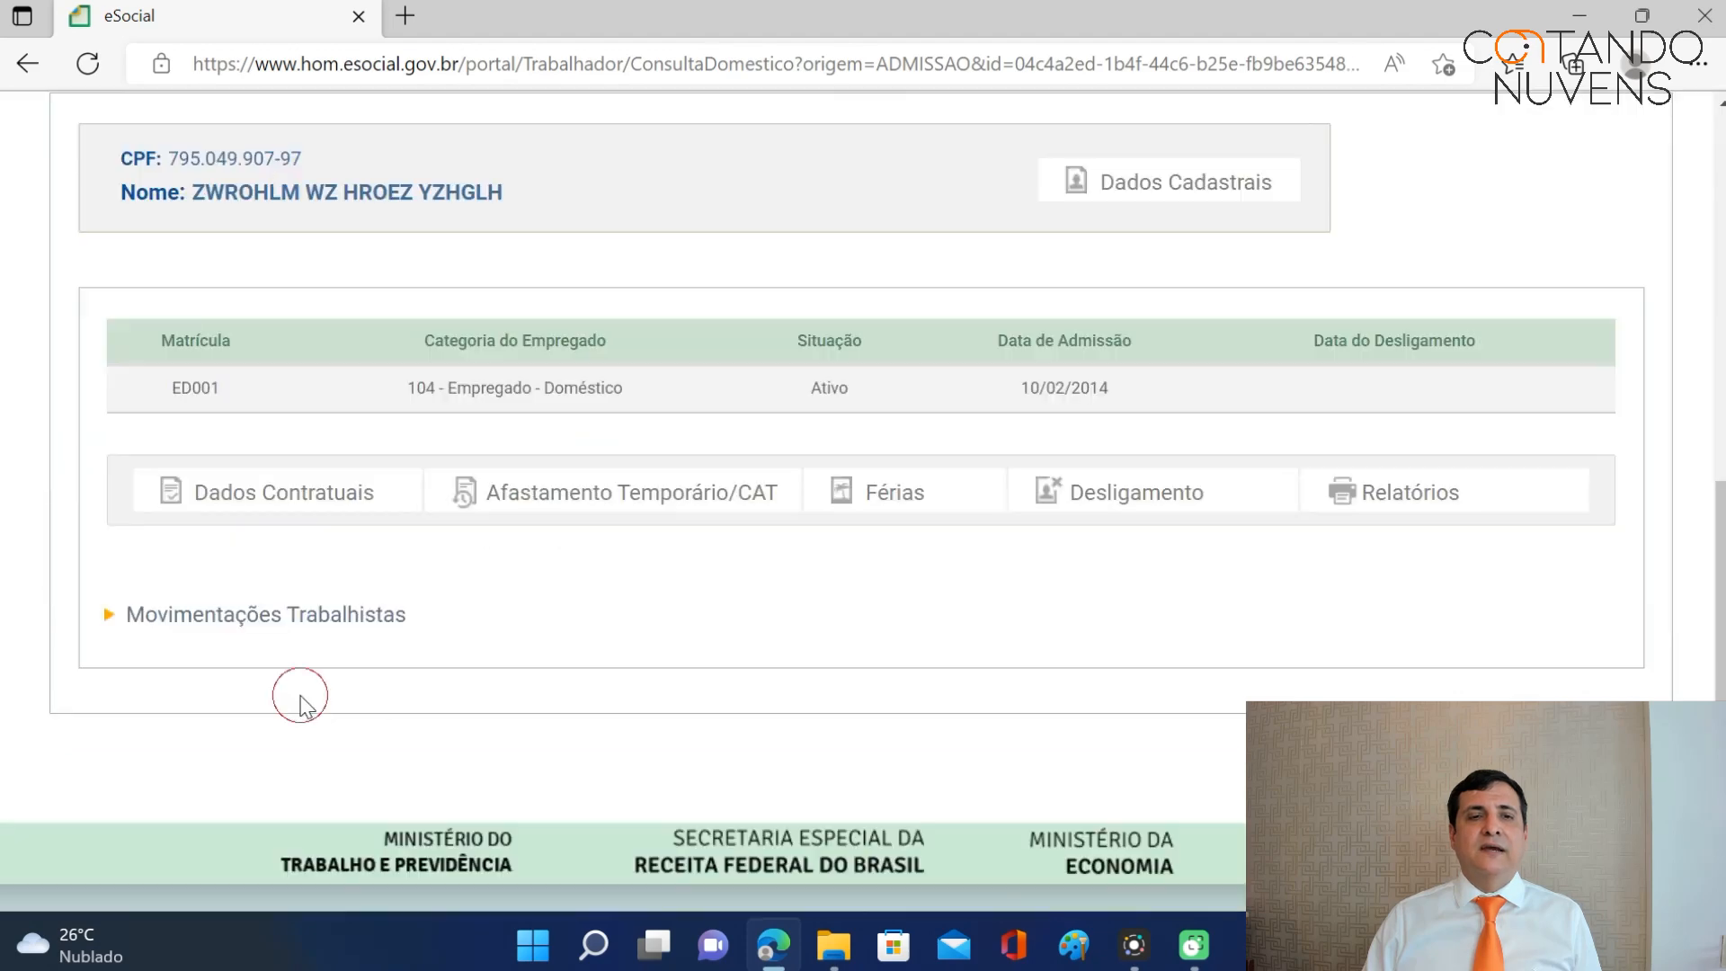
pyautogui.click(896, 500)
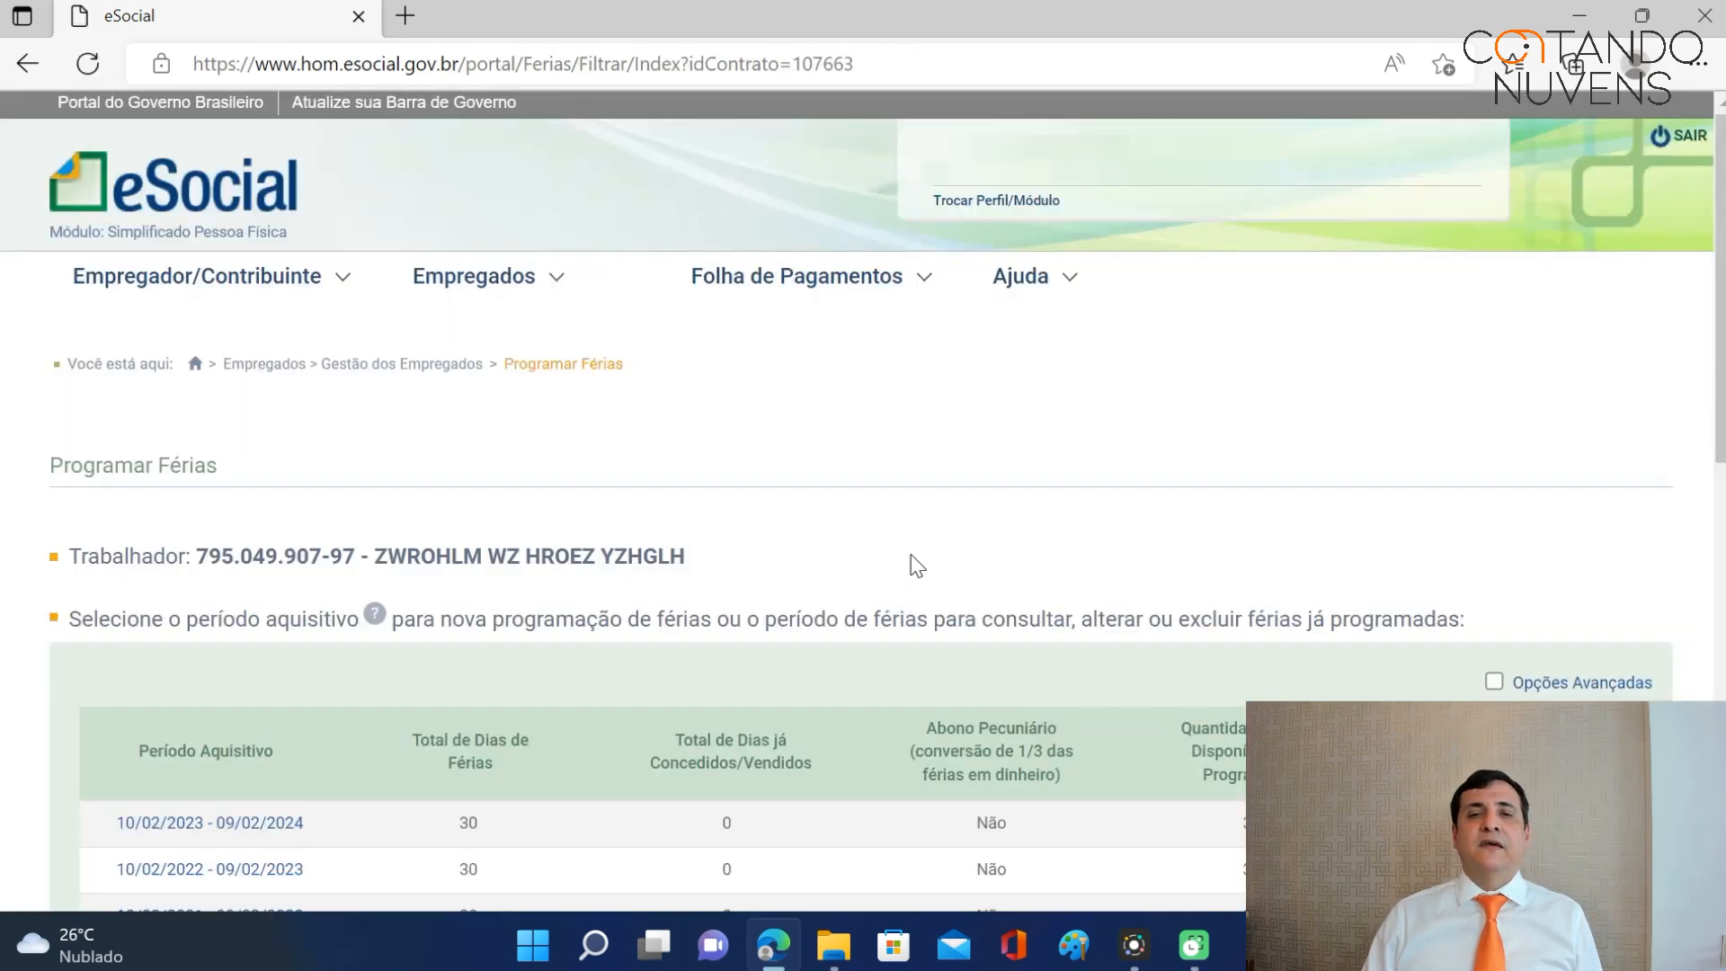
pyautogui.scroll(-3, 1070, 454)
pyautogui.scroll(-5, 1059, 467)
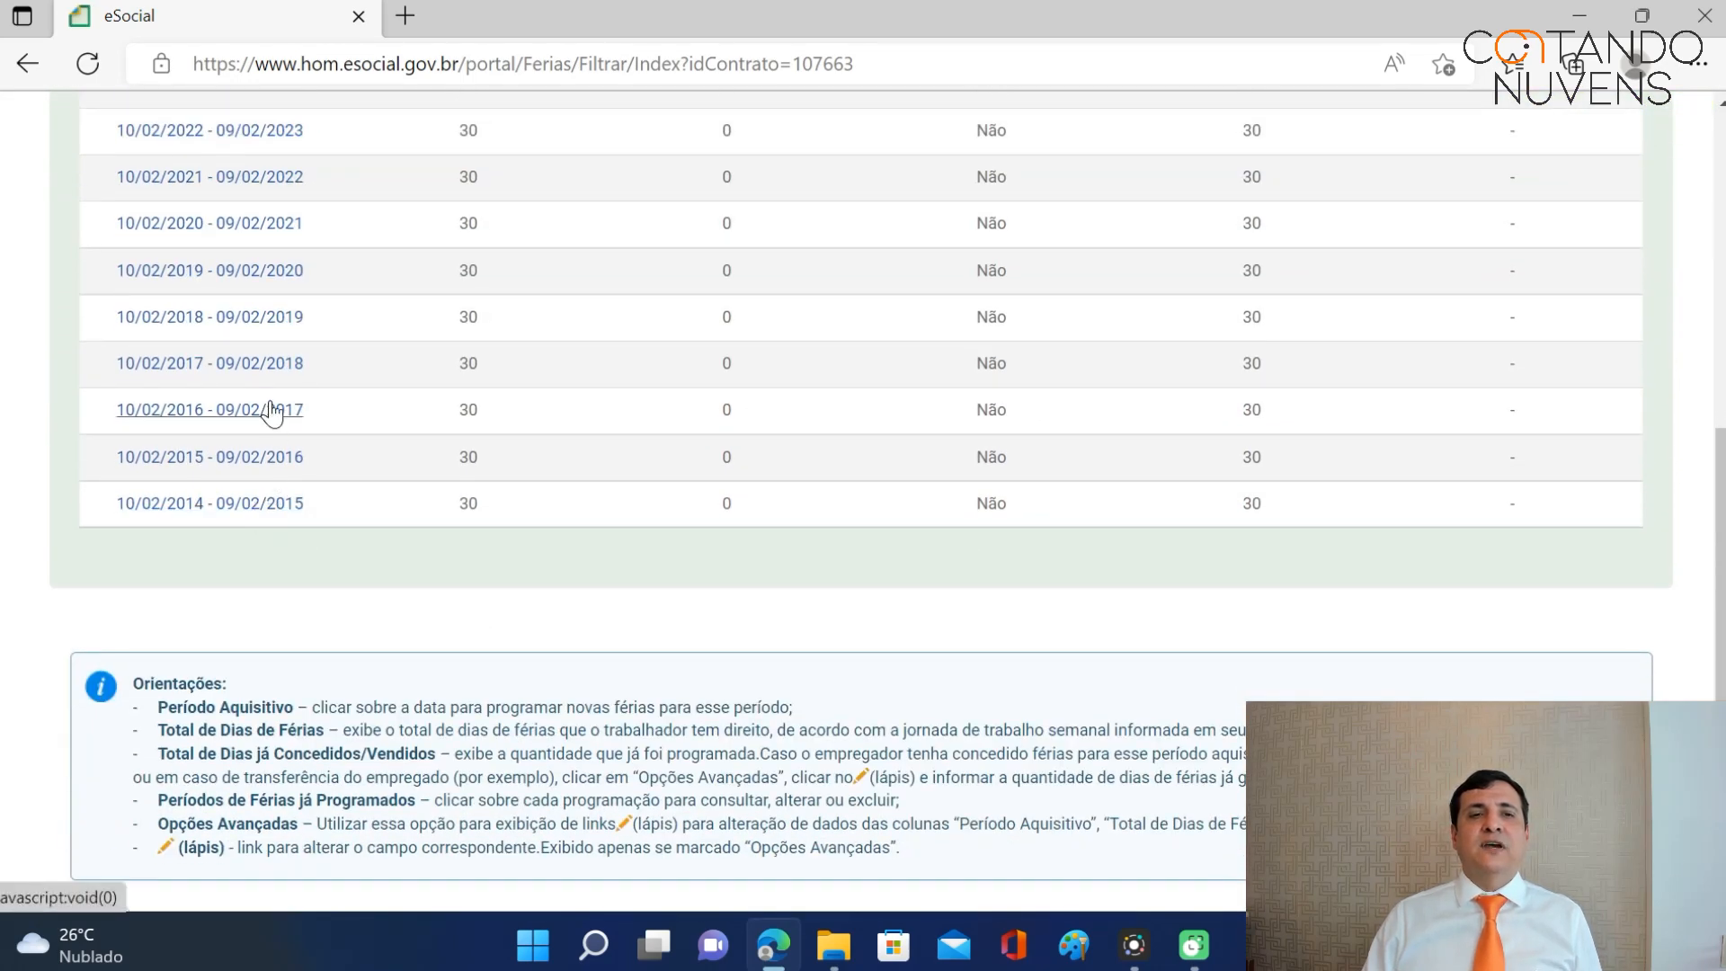
pyautogui.scroll(3, 279, 296)
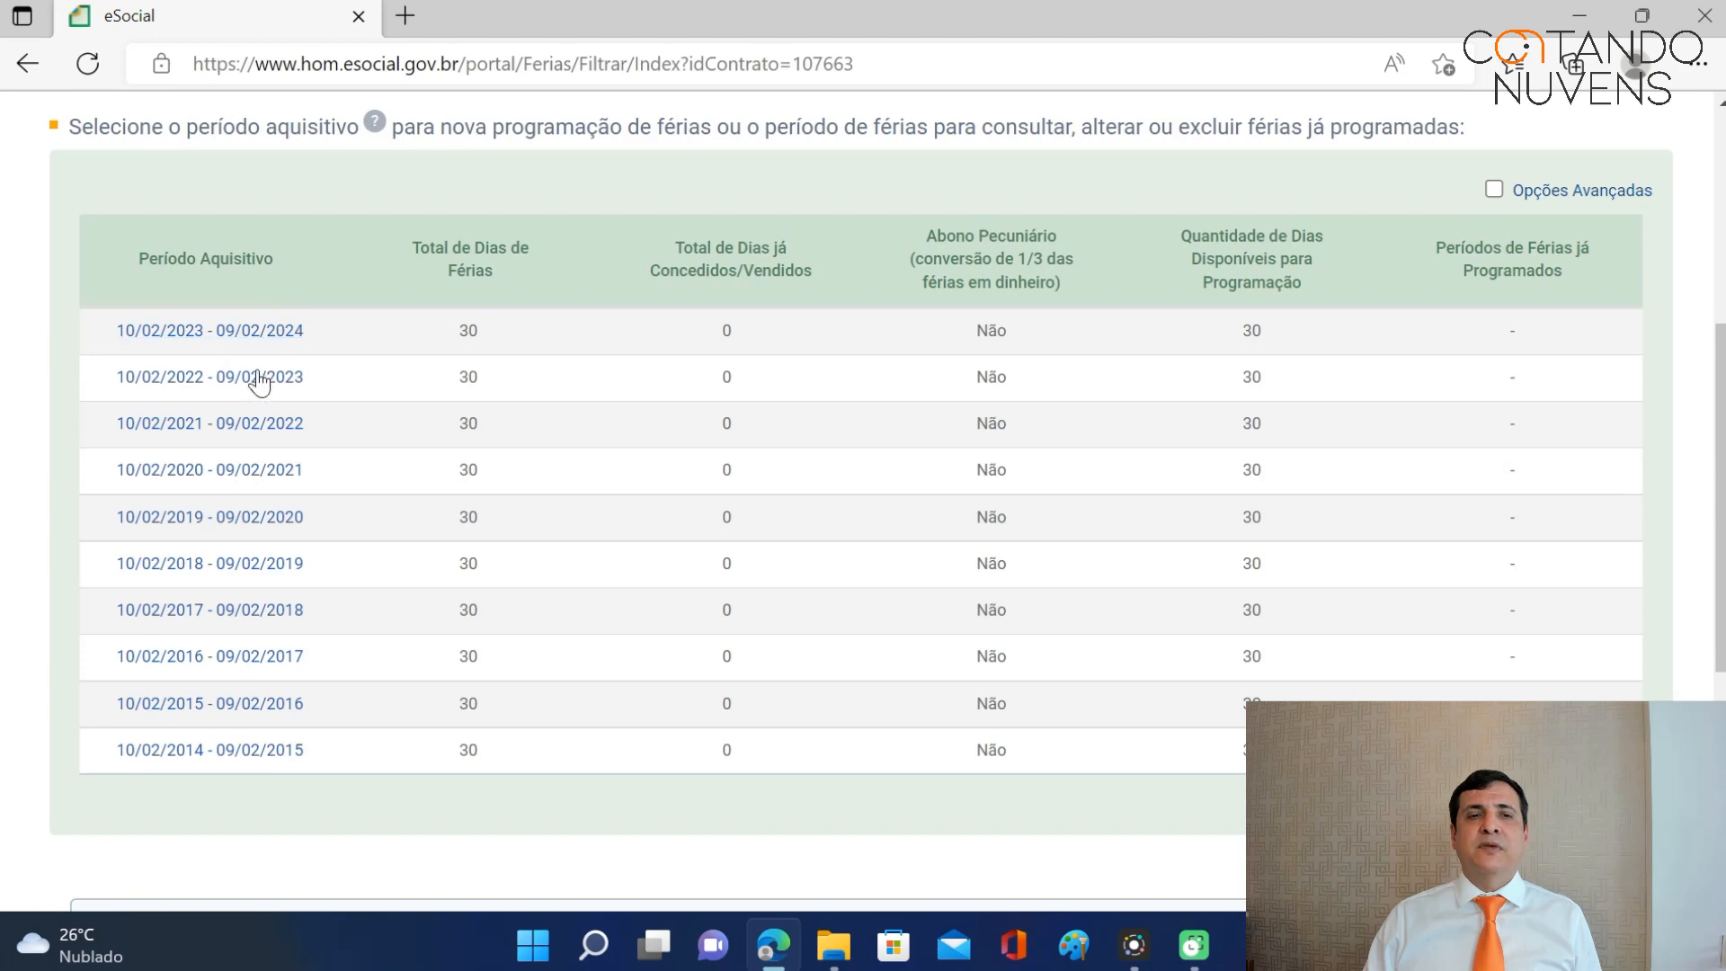
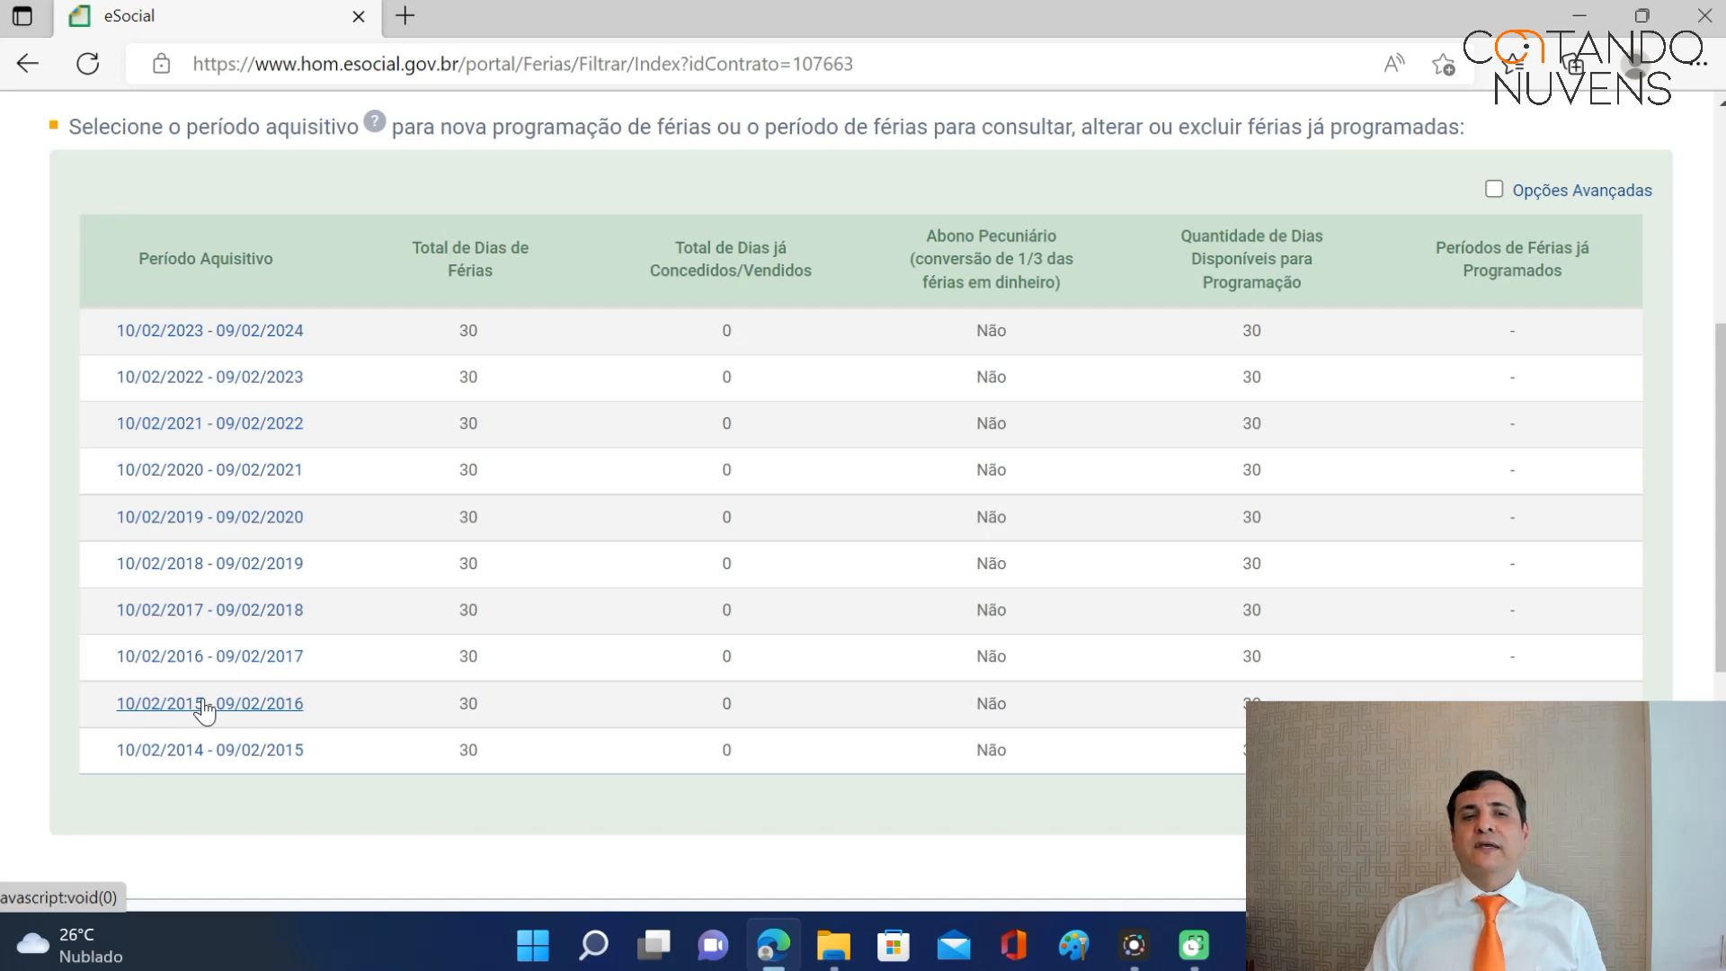
# Open the 10/02/2015 - 09/02/2016 accrual period's vacation form, showing 30 programmable days.
pyautogui.click(205, 707)
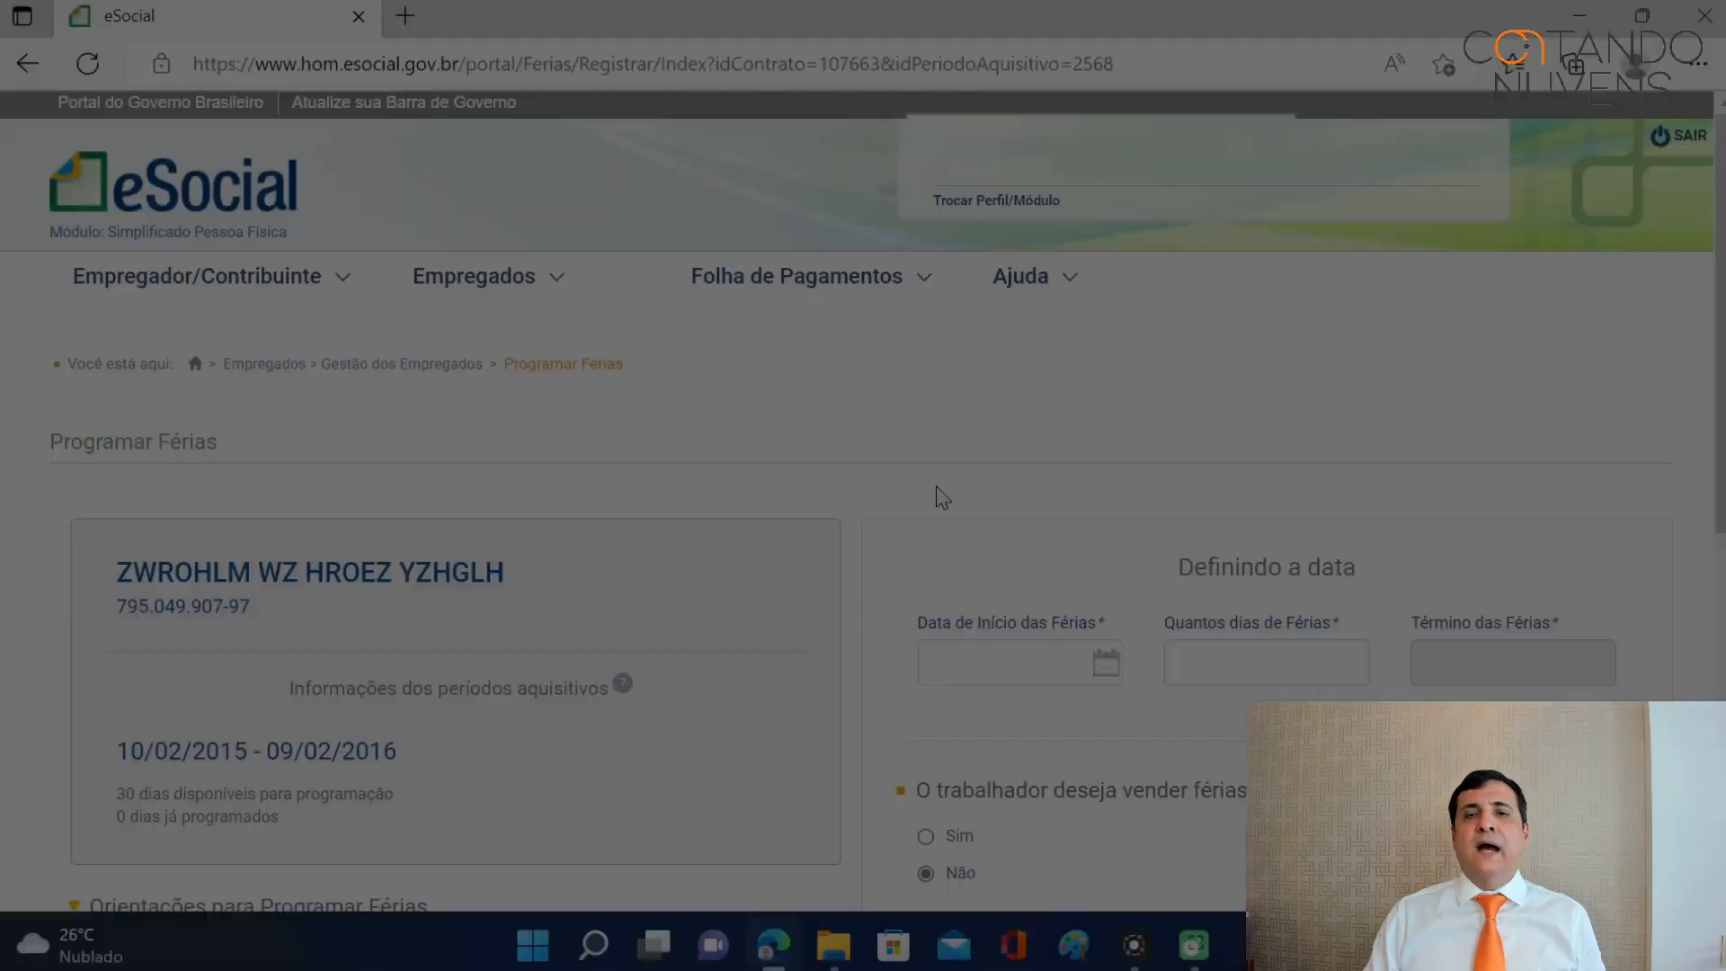
pyautogui.scroll(-3, 936, 495)
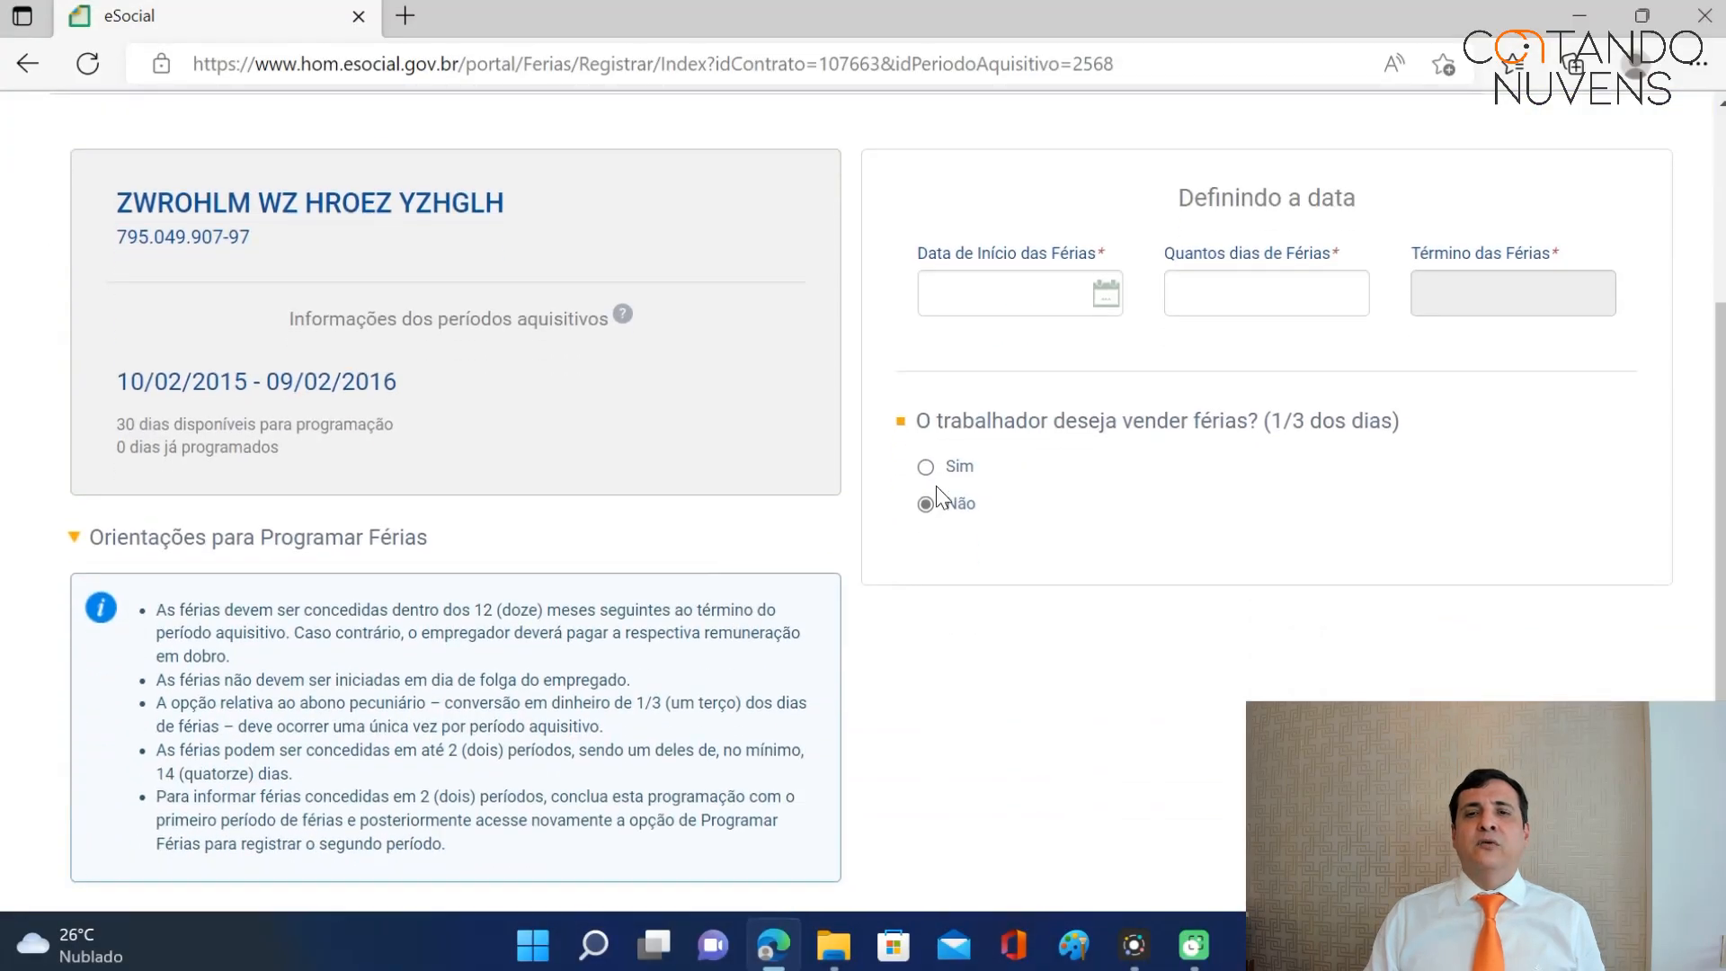
# Start the vacation on 10/03/2016 for 15 days, ending 24/03/2016.
pyautogui.click(998, 295)
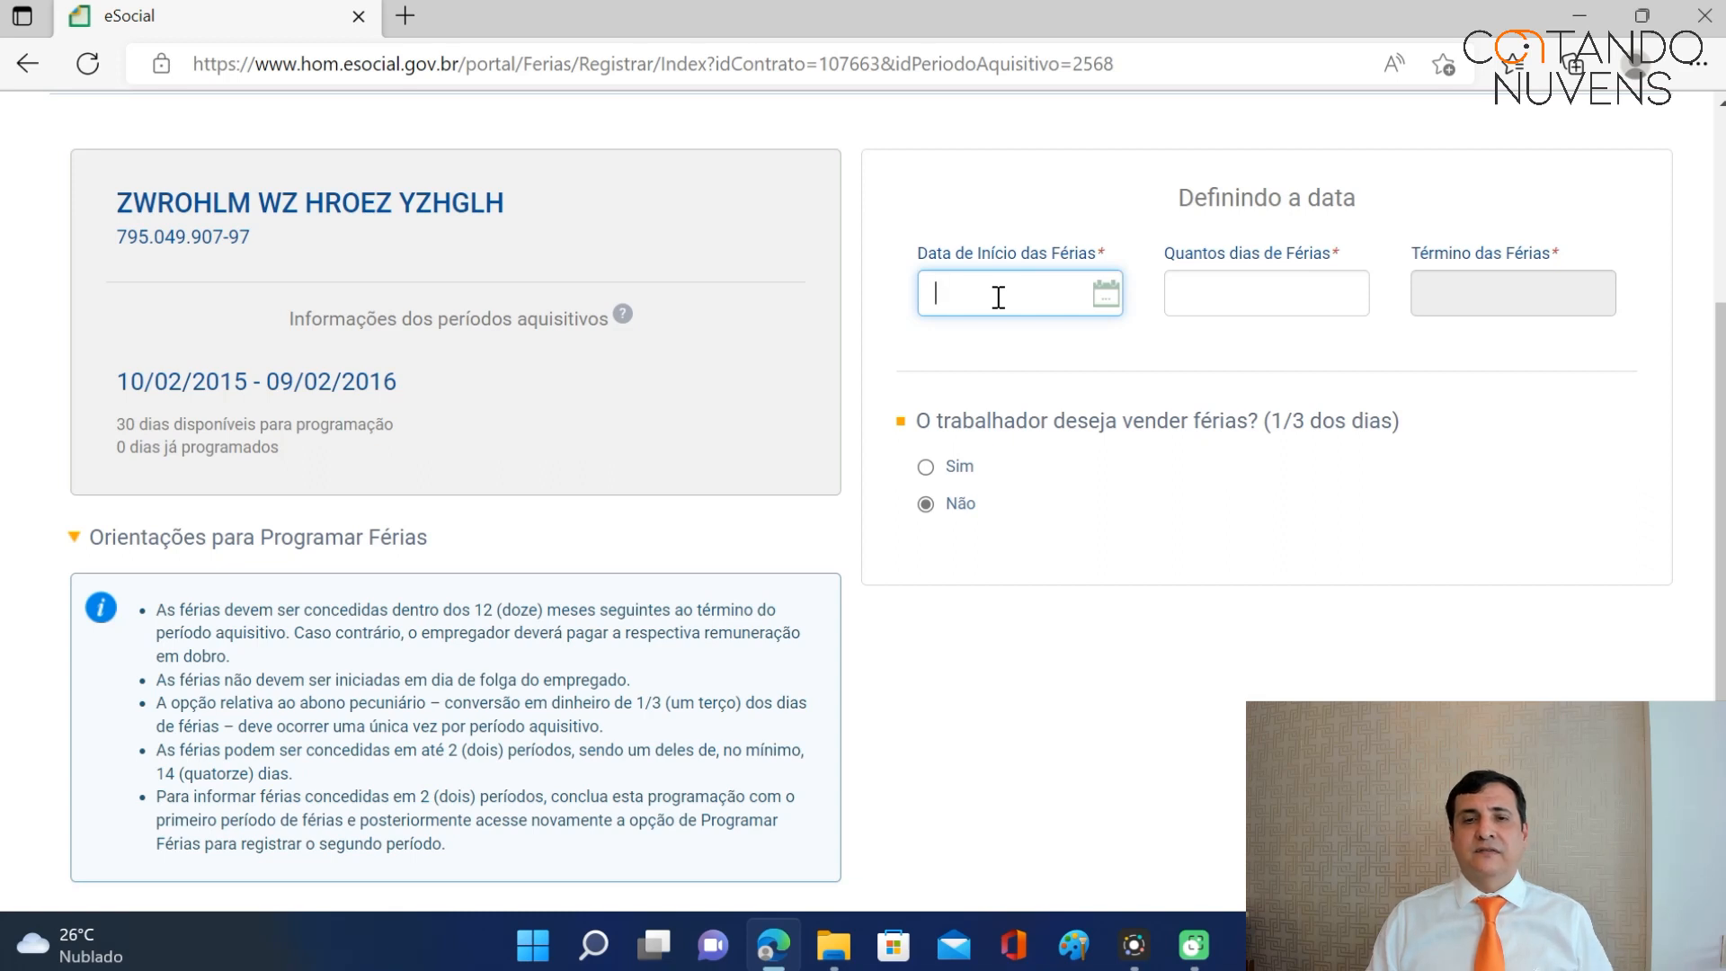
pyautogui.write('10/03/2016')
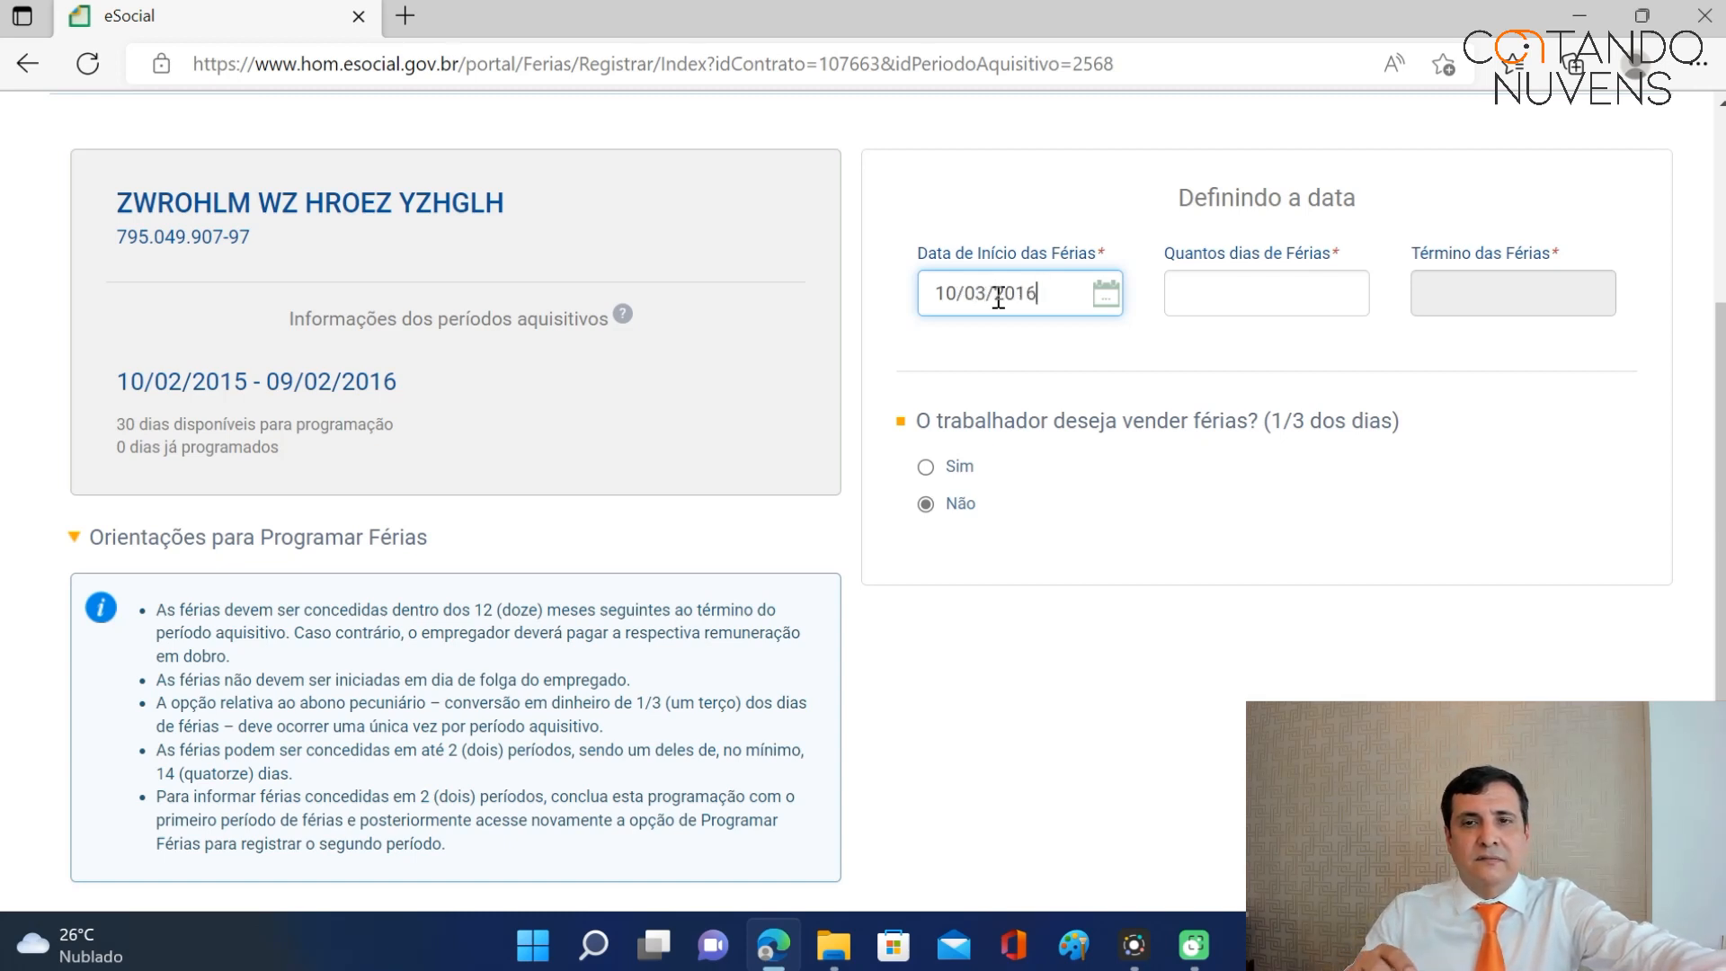
pyautogui.press('Tab')
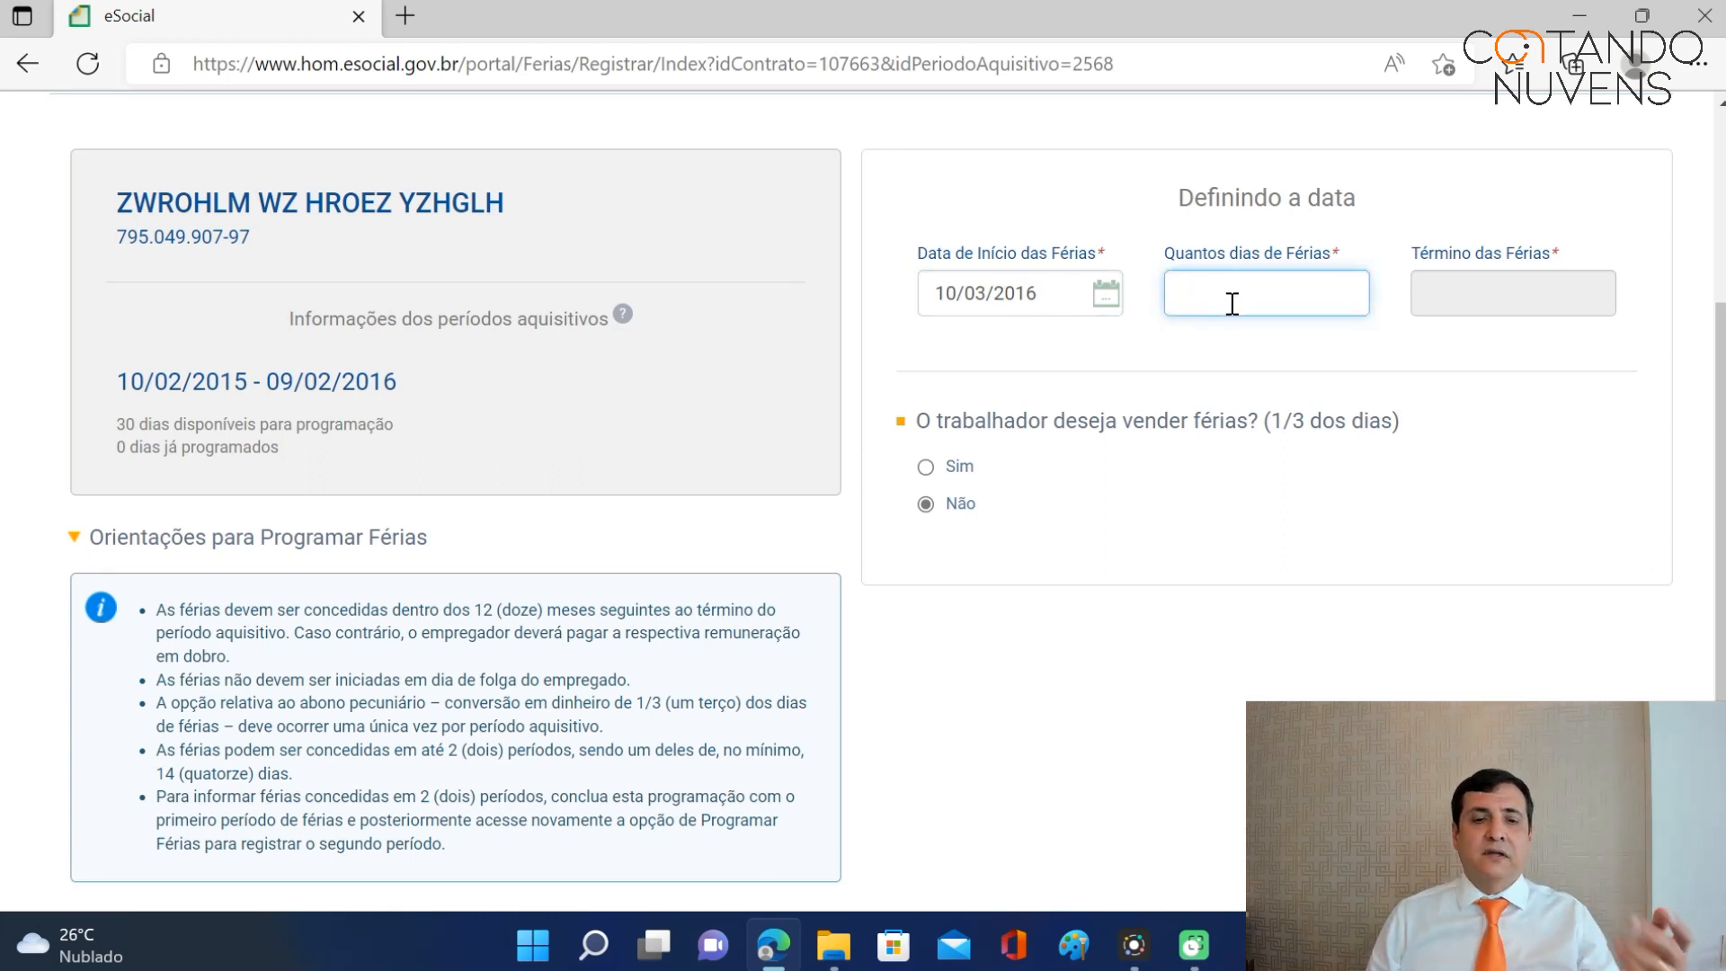
pyautogui.write('15')
pyautogui.press('Tab')
pyautogui.scroll(-7, 1231, 304)
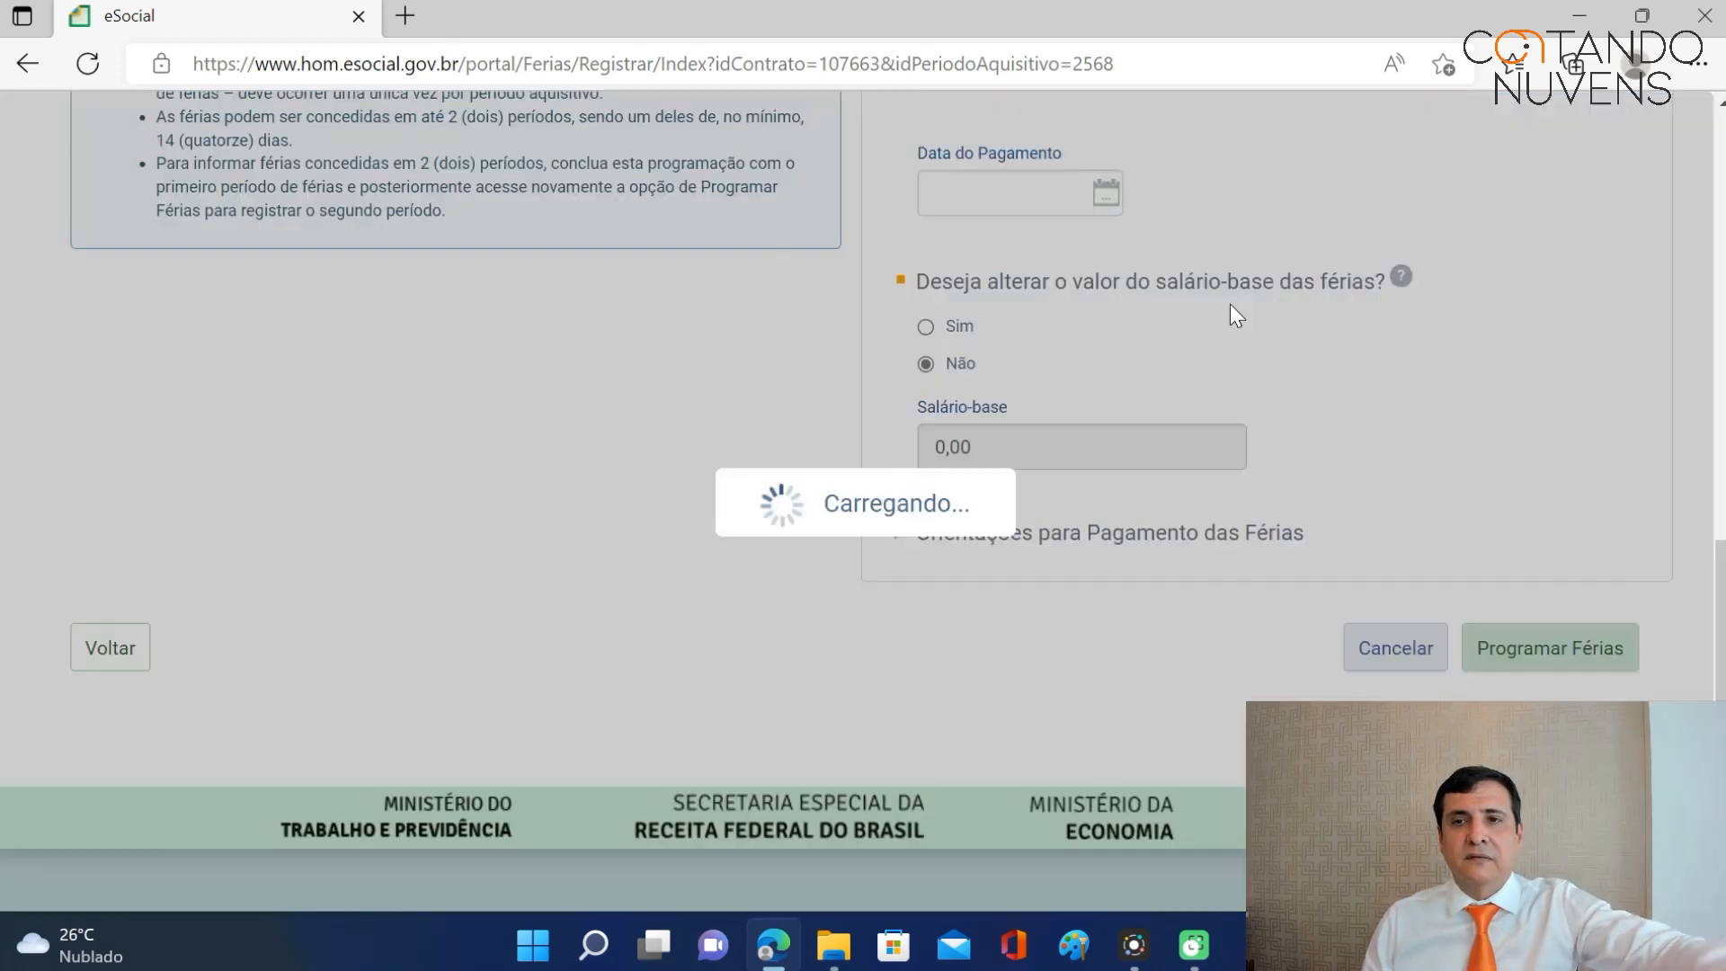
pyautogui.moveTo(1721, 589); pyautogui.dragTo(1717, 261)
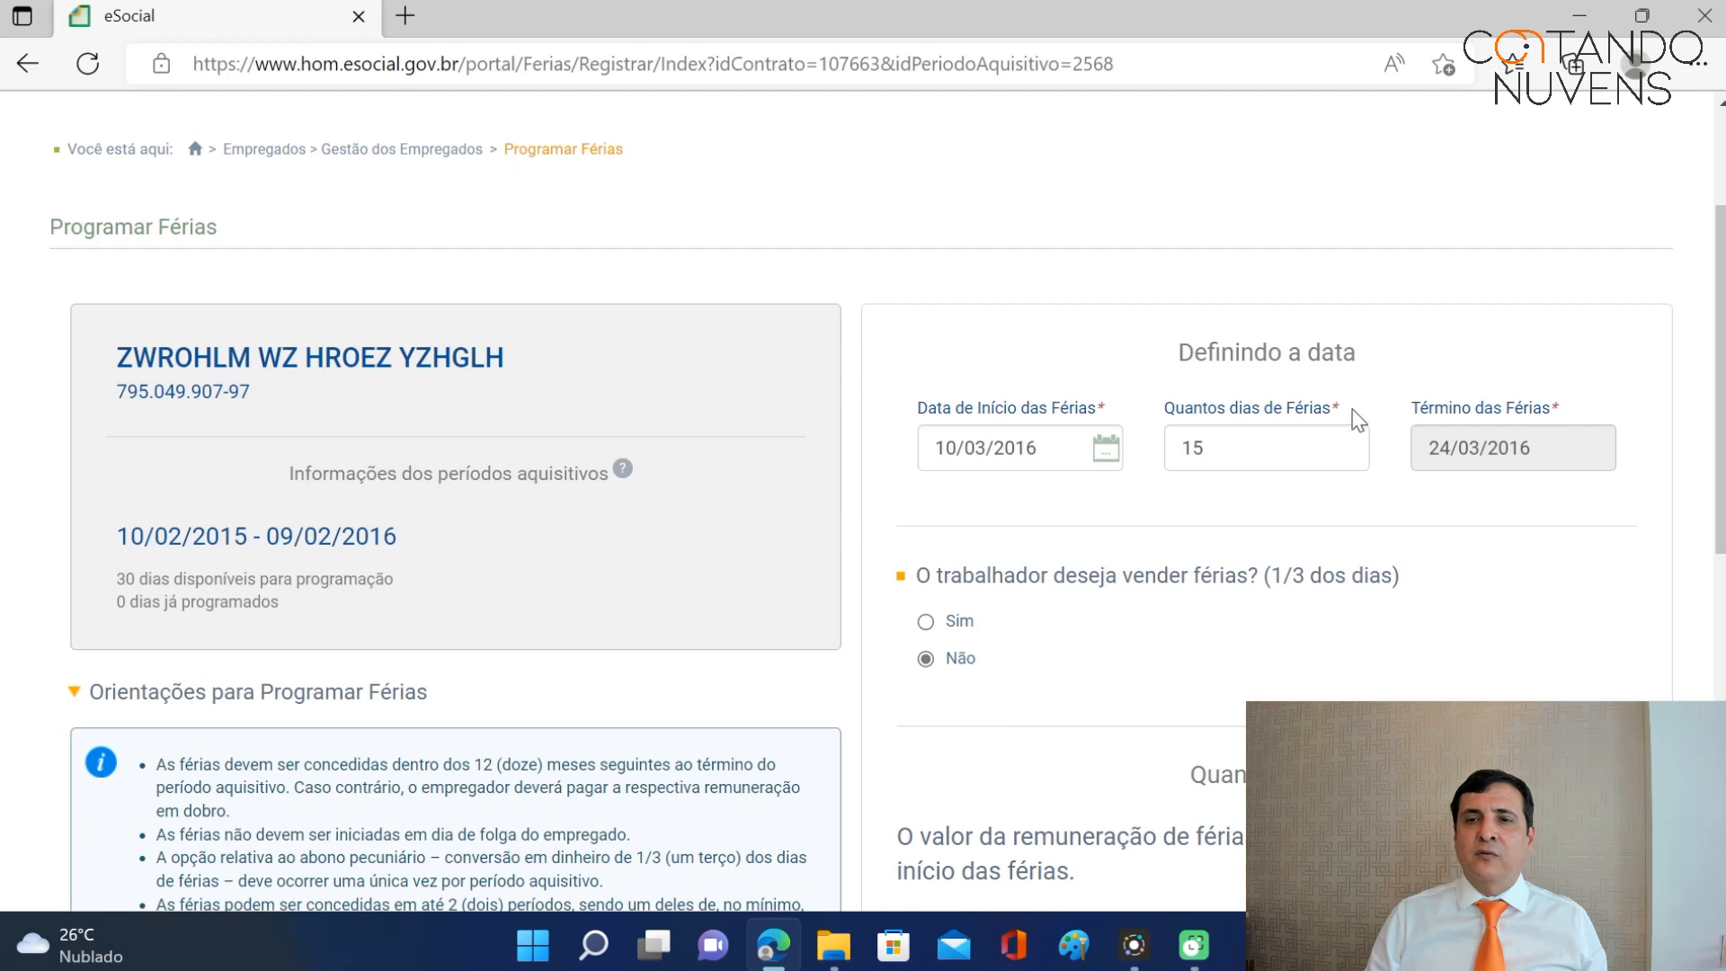
pyautogui.moveTo(1721, 348); pyautogui.dragTo(1721, 365)
pyautogui.scroll(-3, 1720, 365)
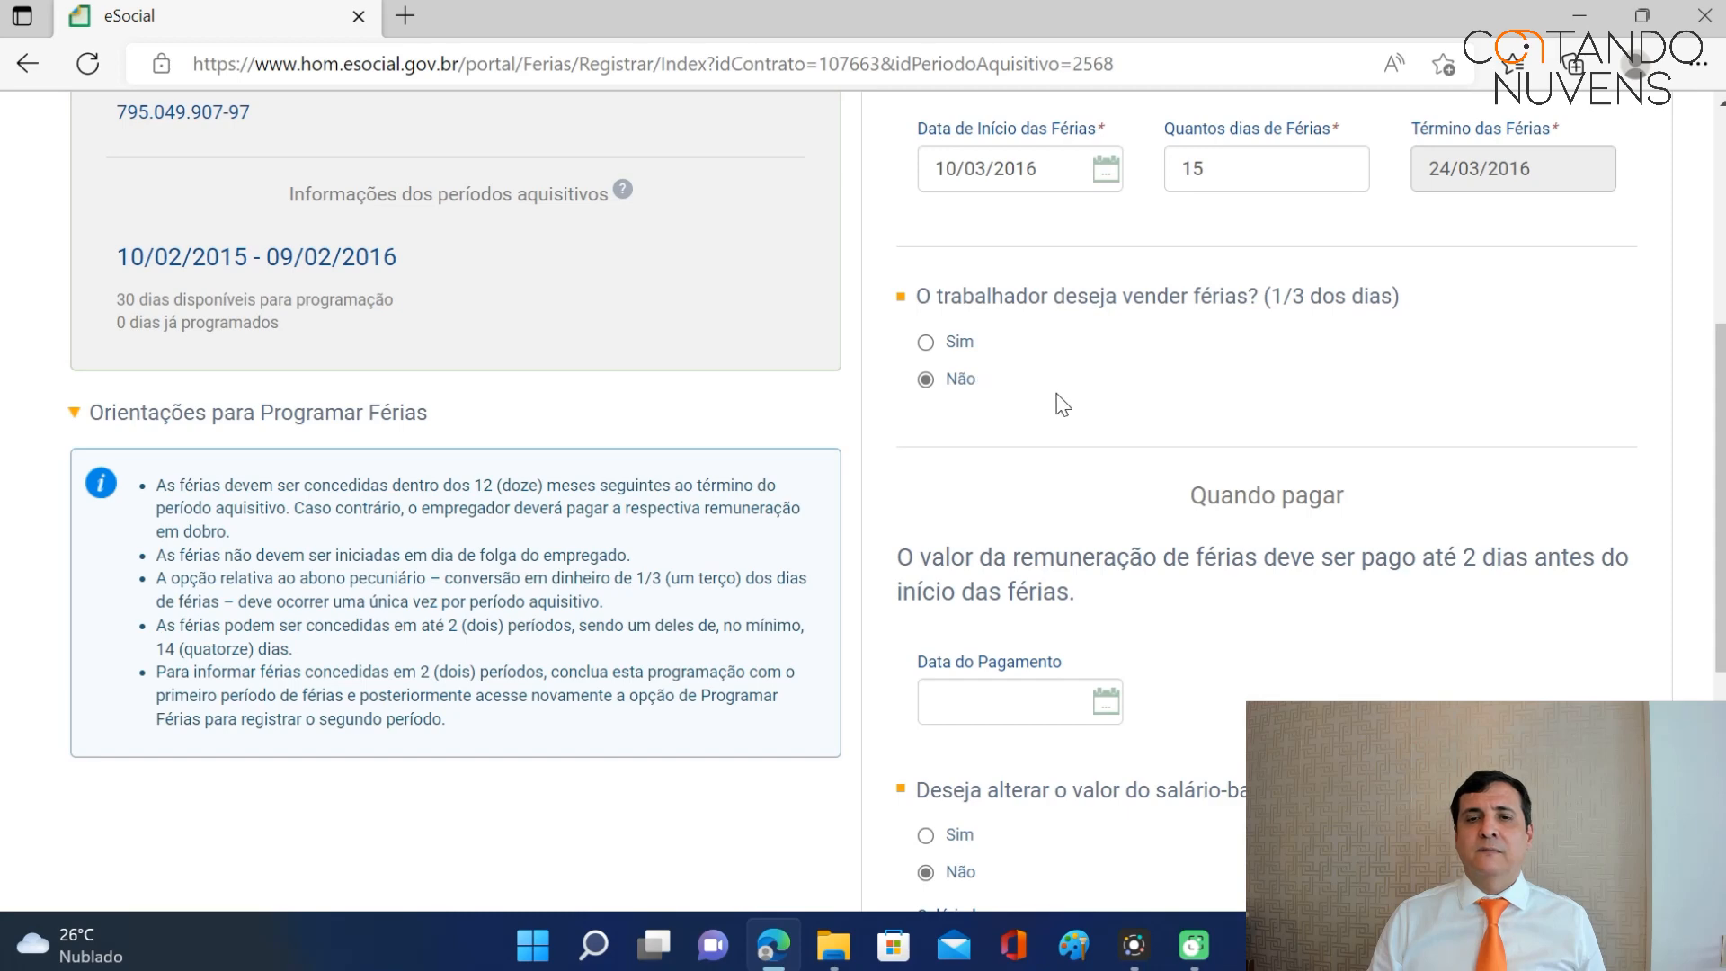
pyautogui.scroll(-1, 1059, 413)
# Set the vacation payment date to 08/03/2016, selling no days.
pyautogui.click(976, 580)
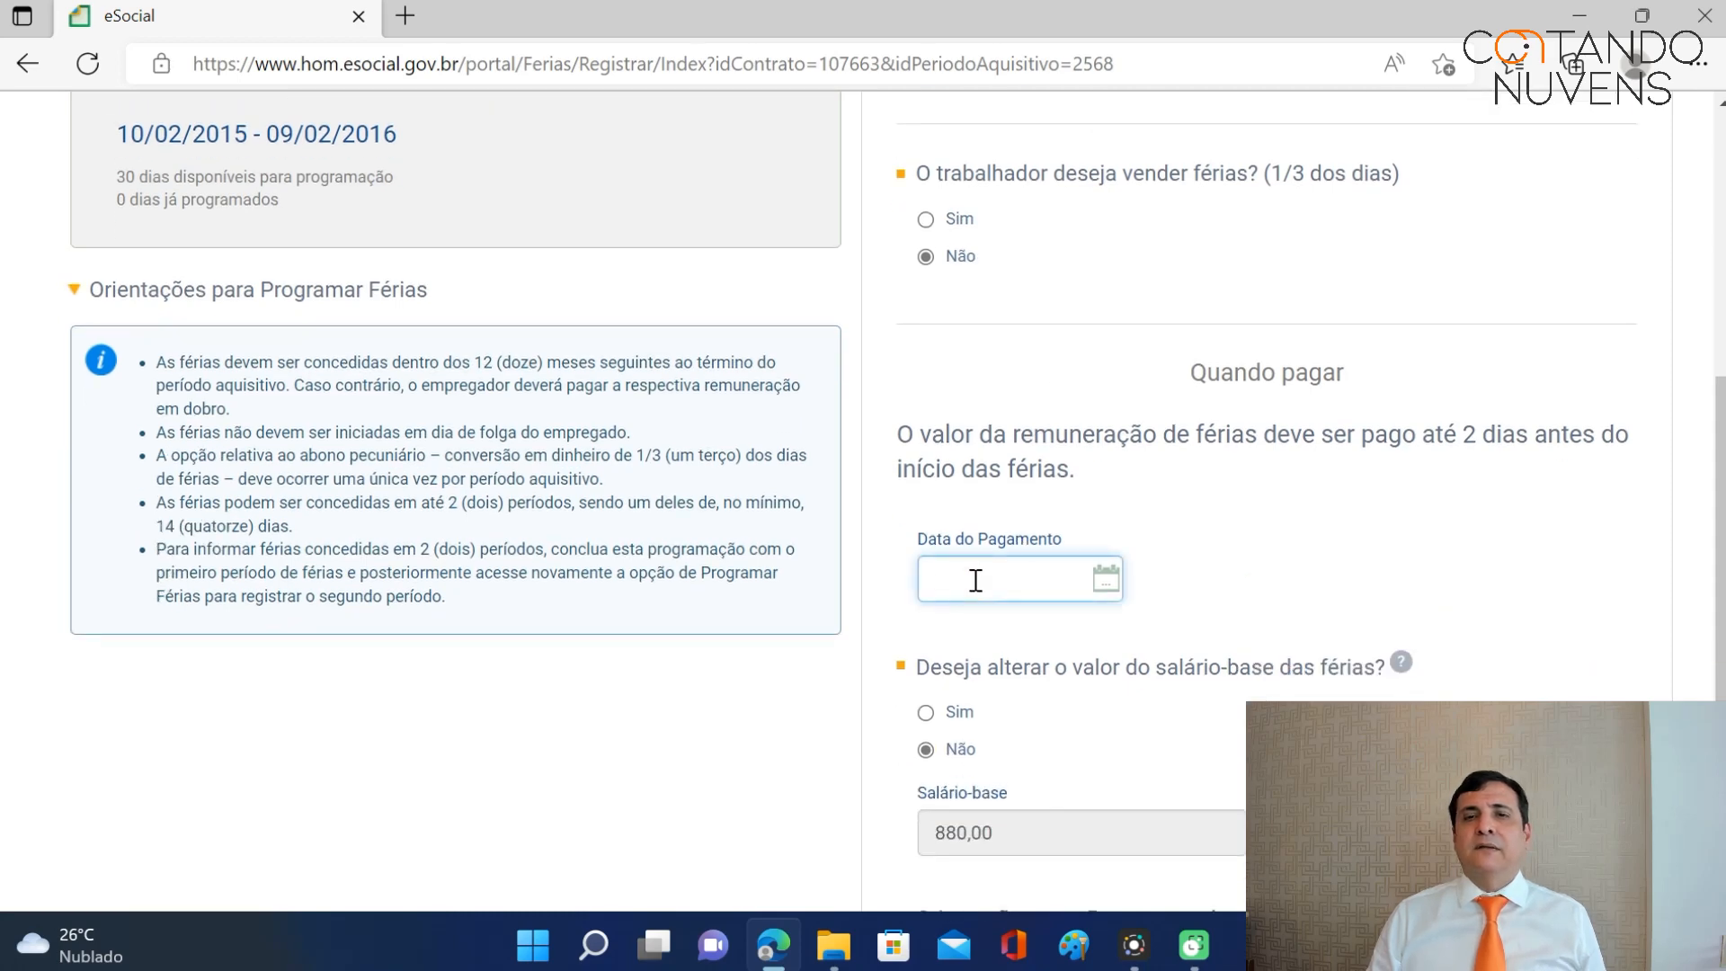
pyautogui.scroll(2, 990, 551)
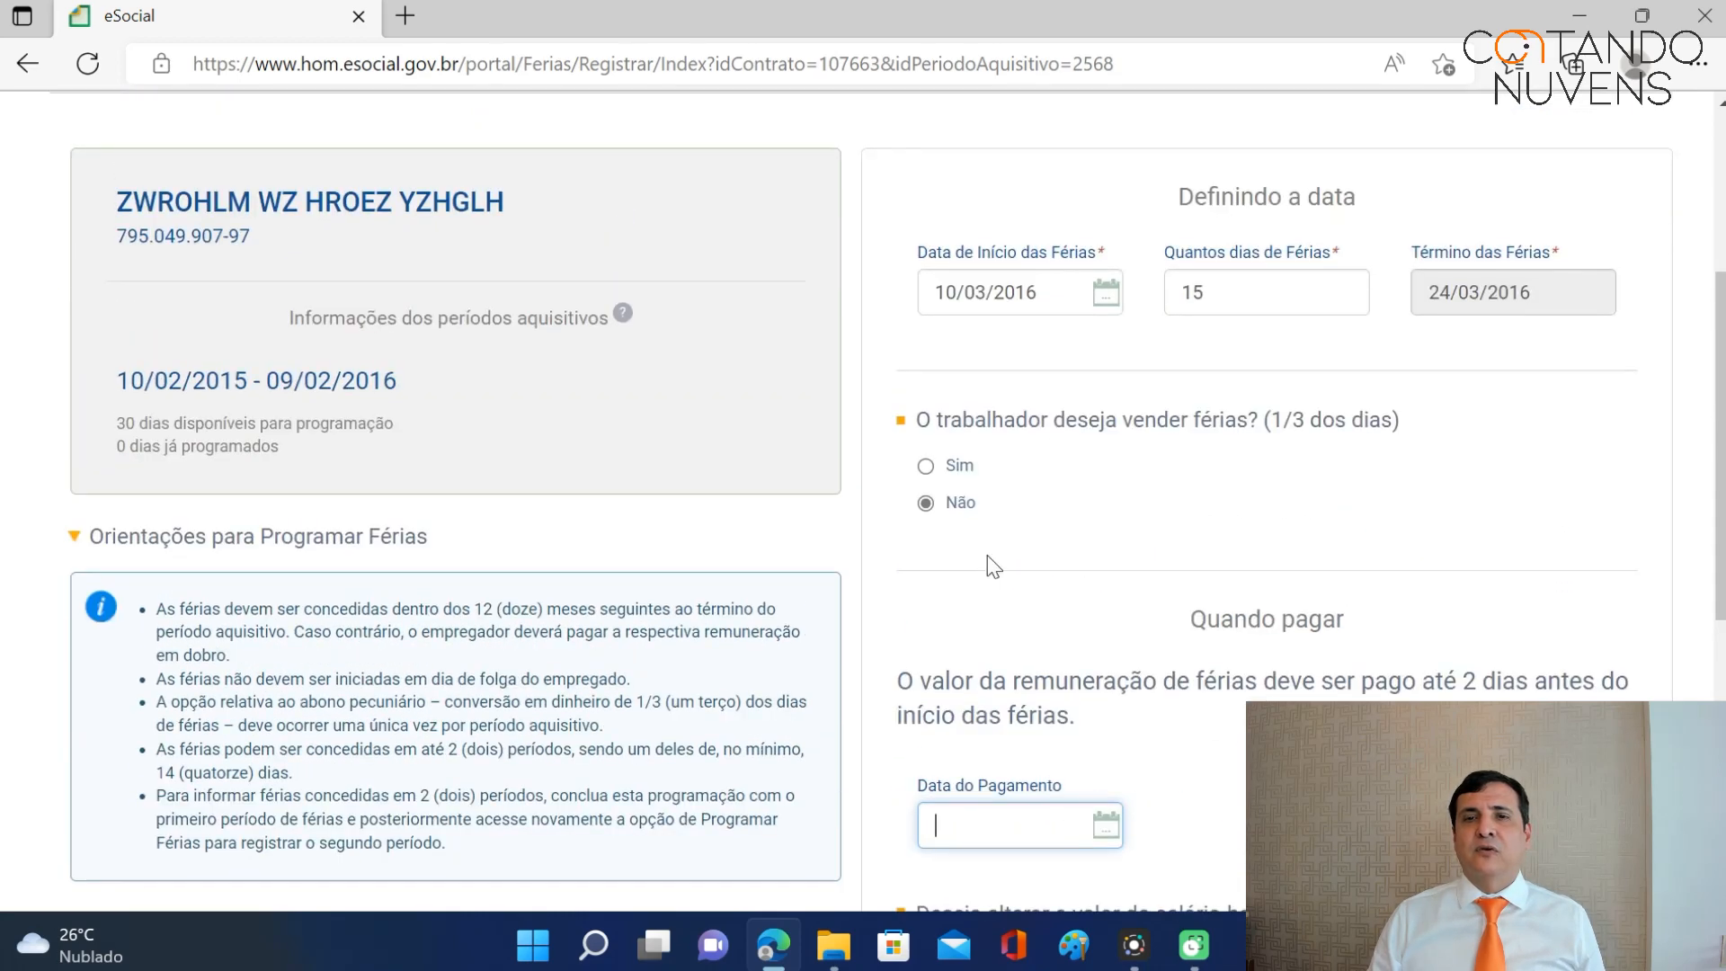
pyautogui.scroll(-2, 990, 551)
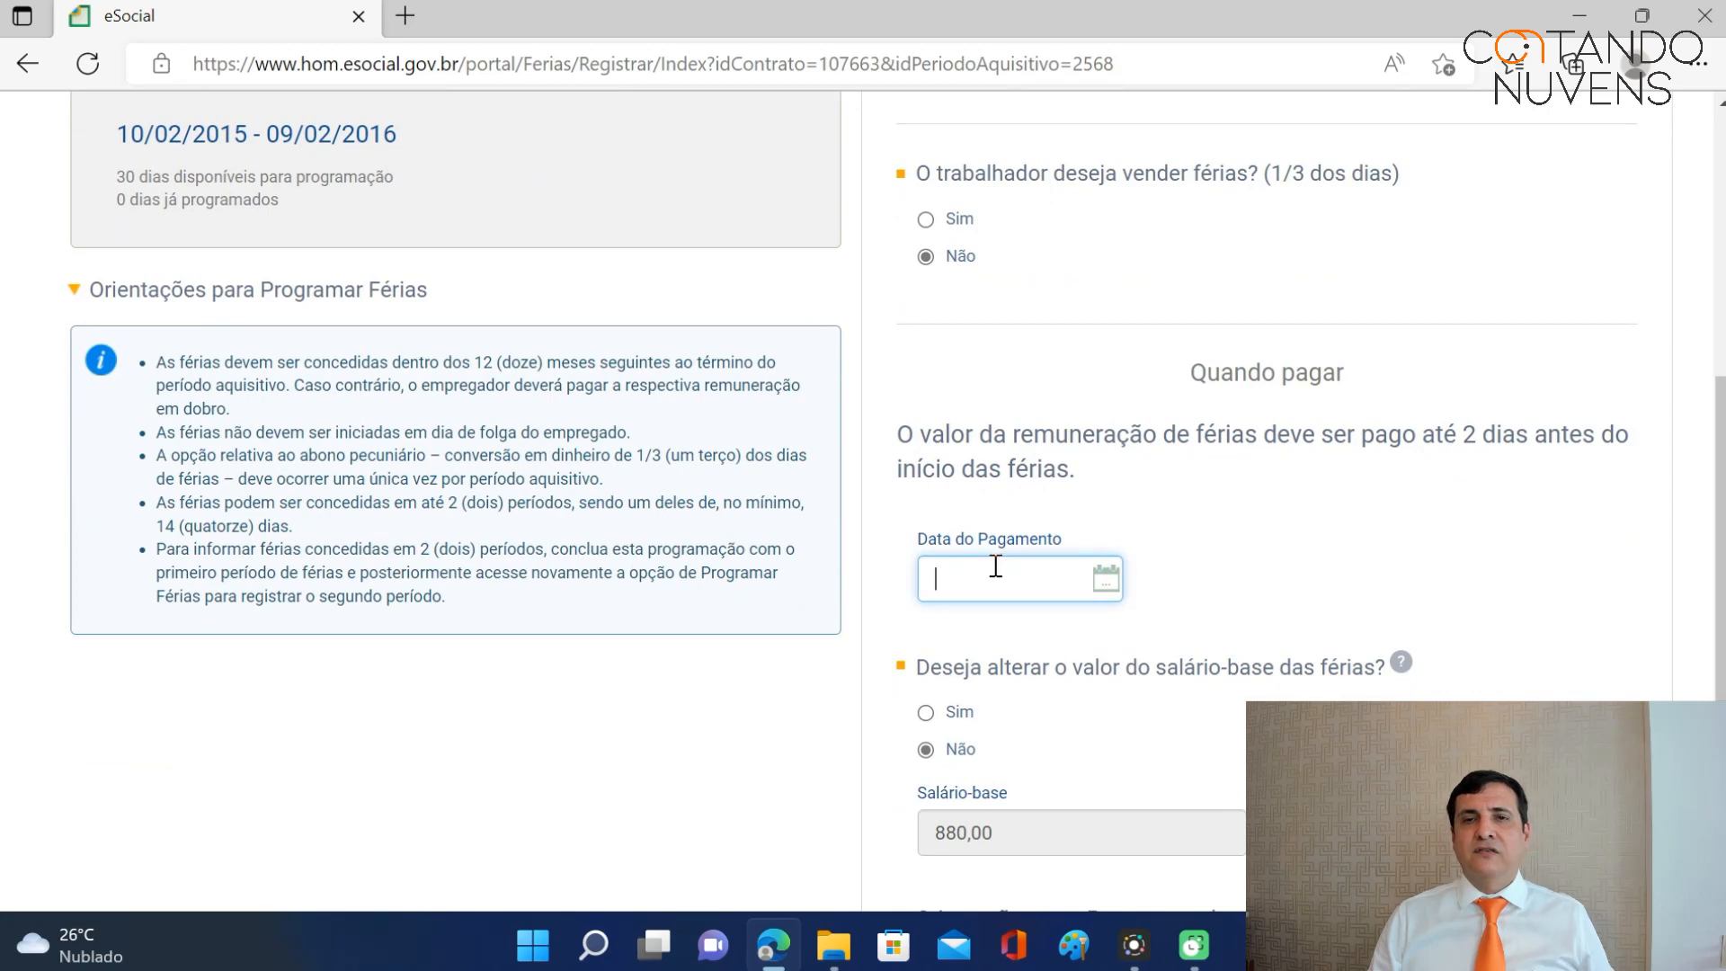
pyautogui.scroll(2, 996, 565)
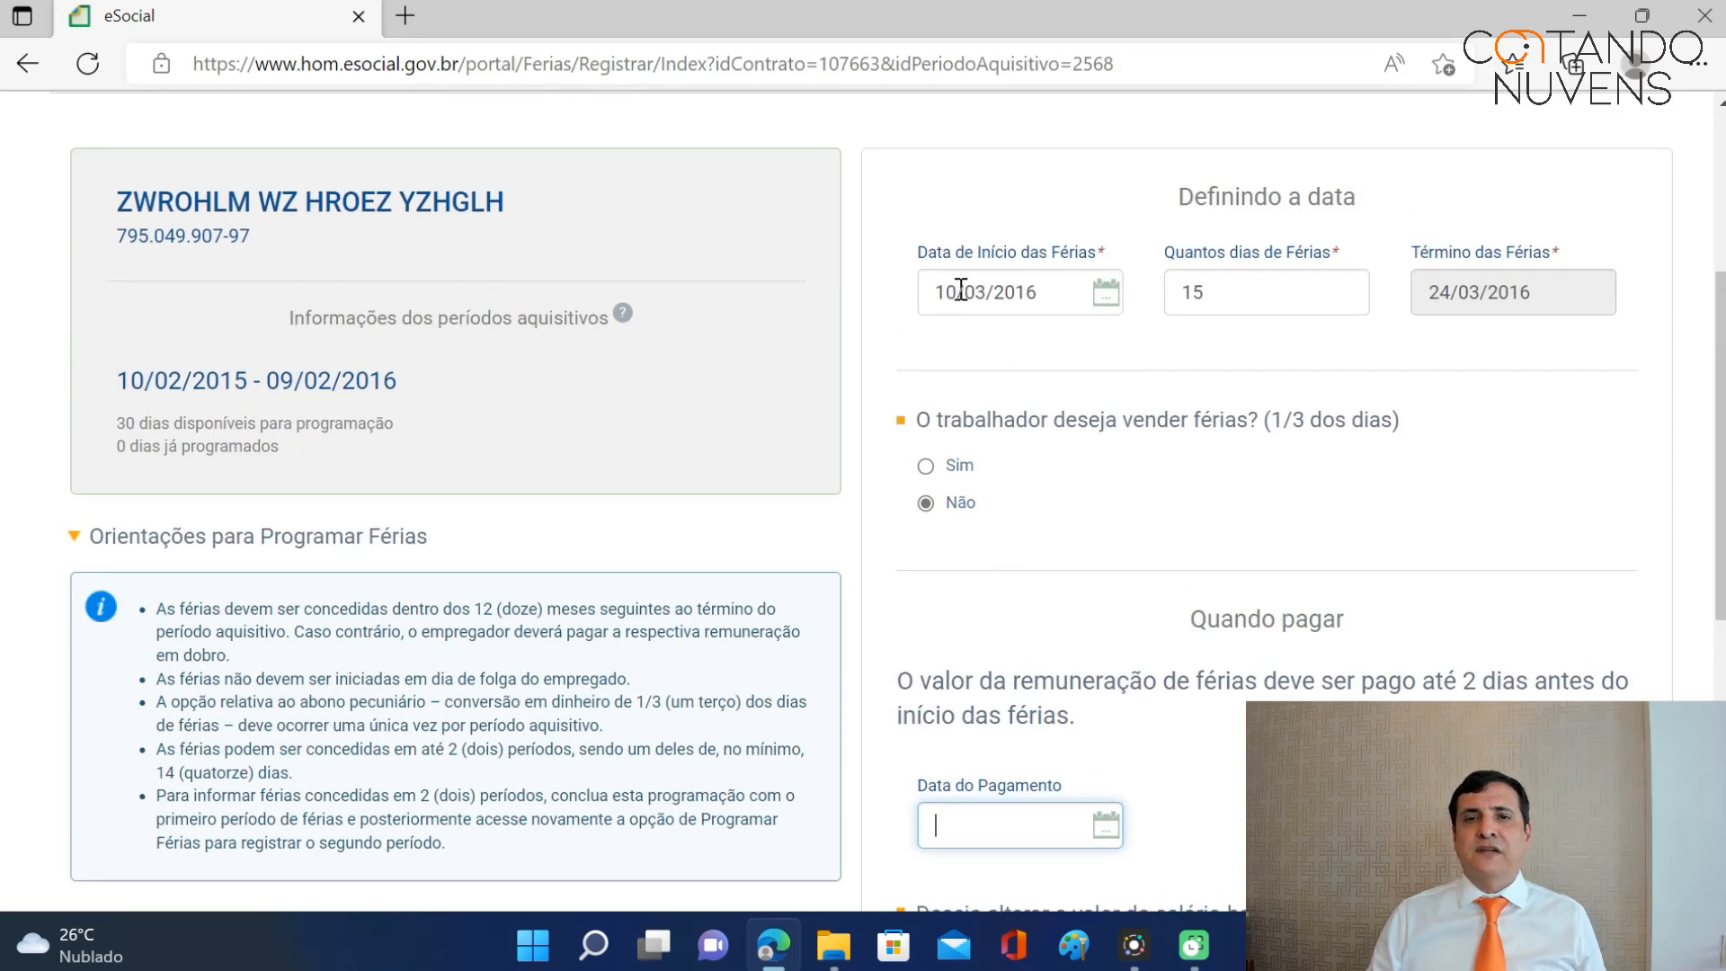
pyautogui.scroll(-3, 994, 748)
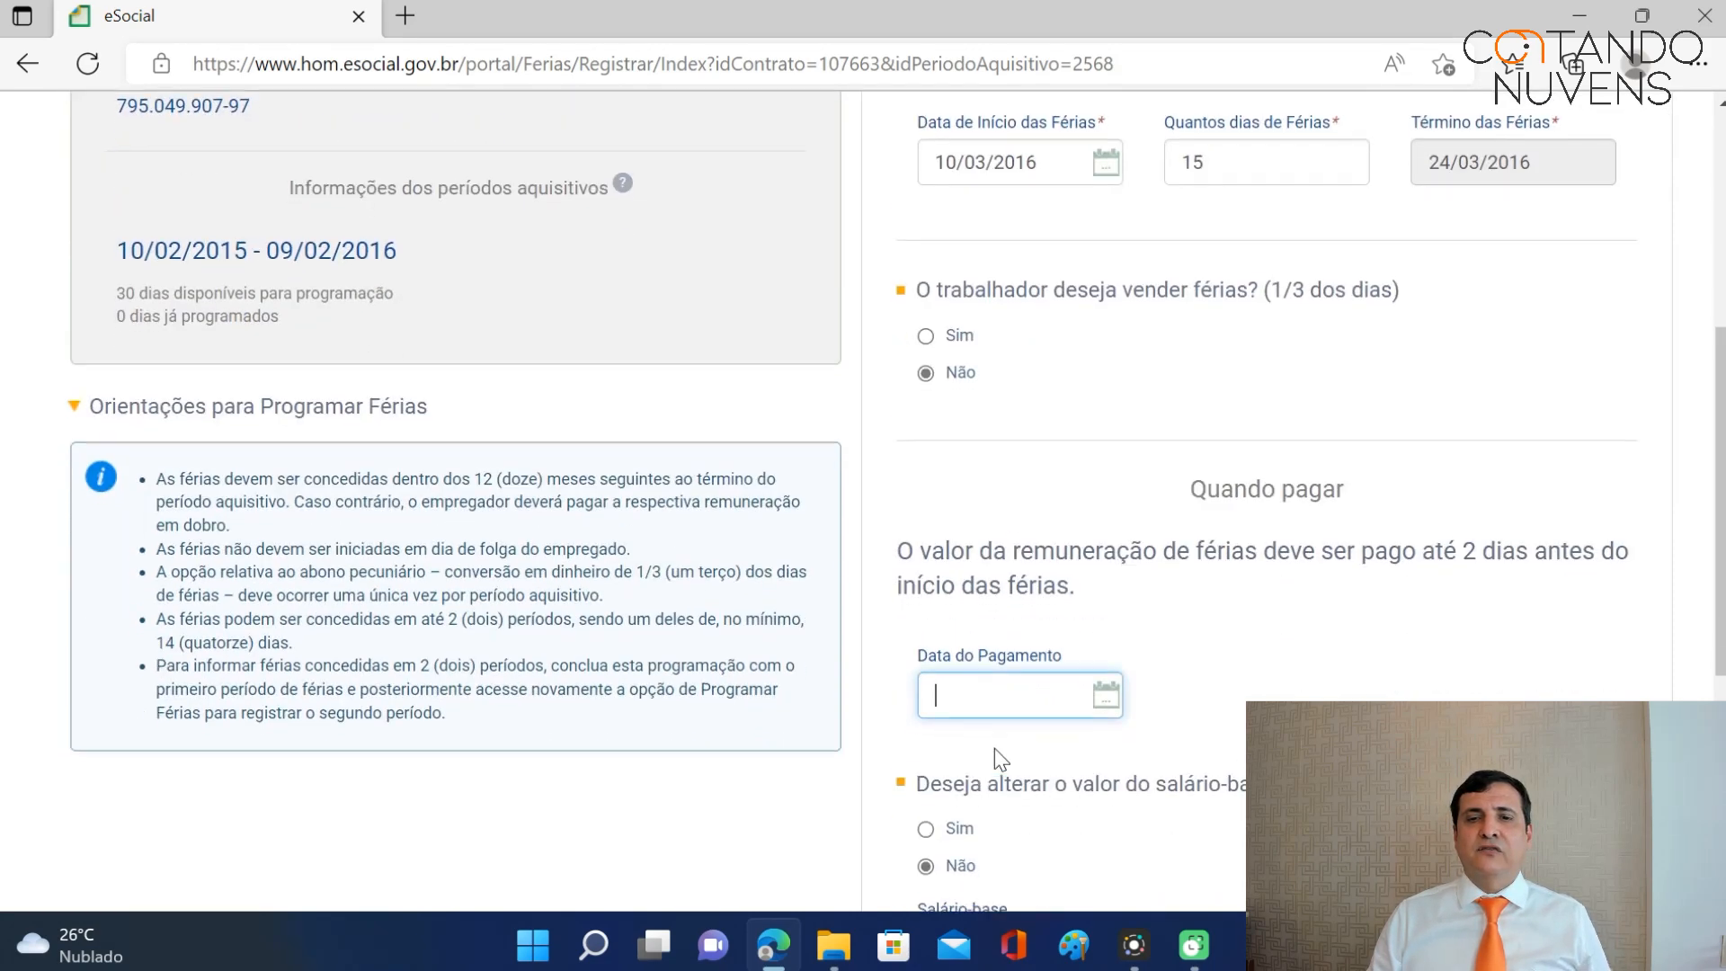
pyautogui.write('08/03')
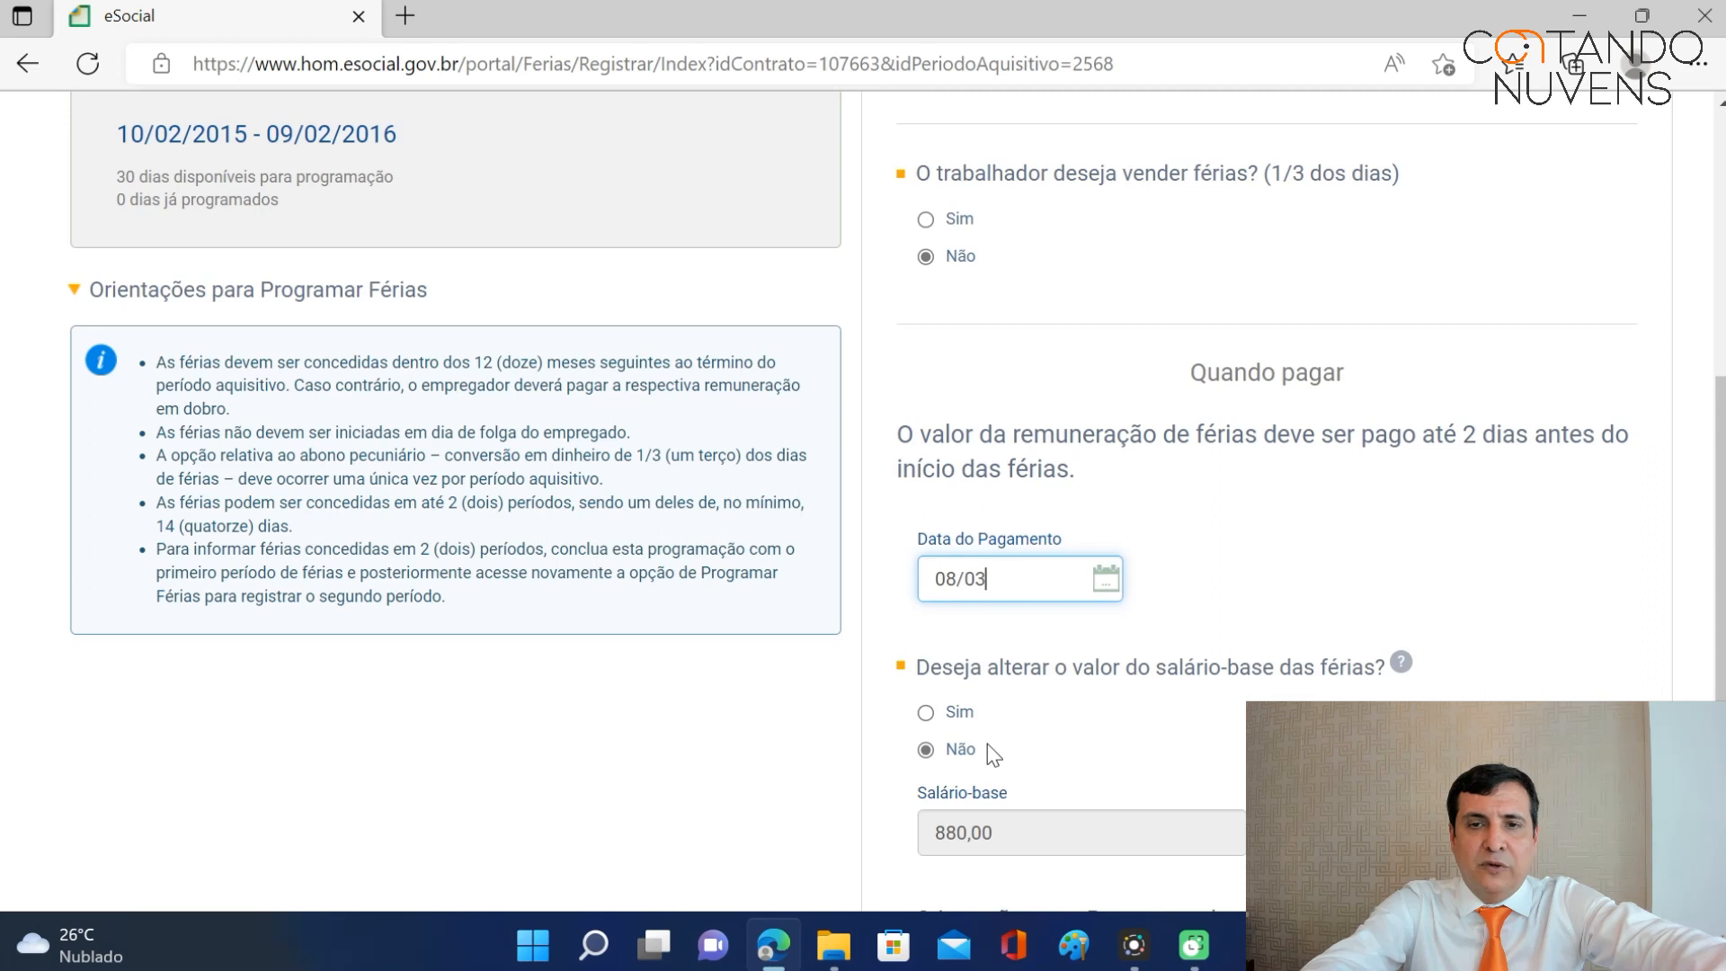
pyautogui.write('/201')
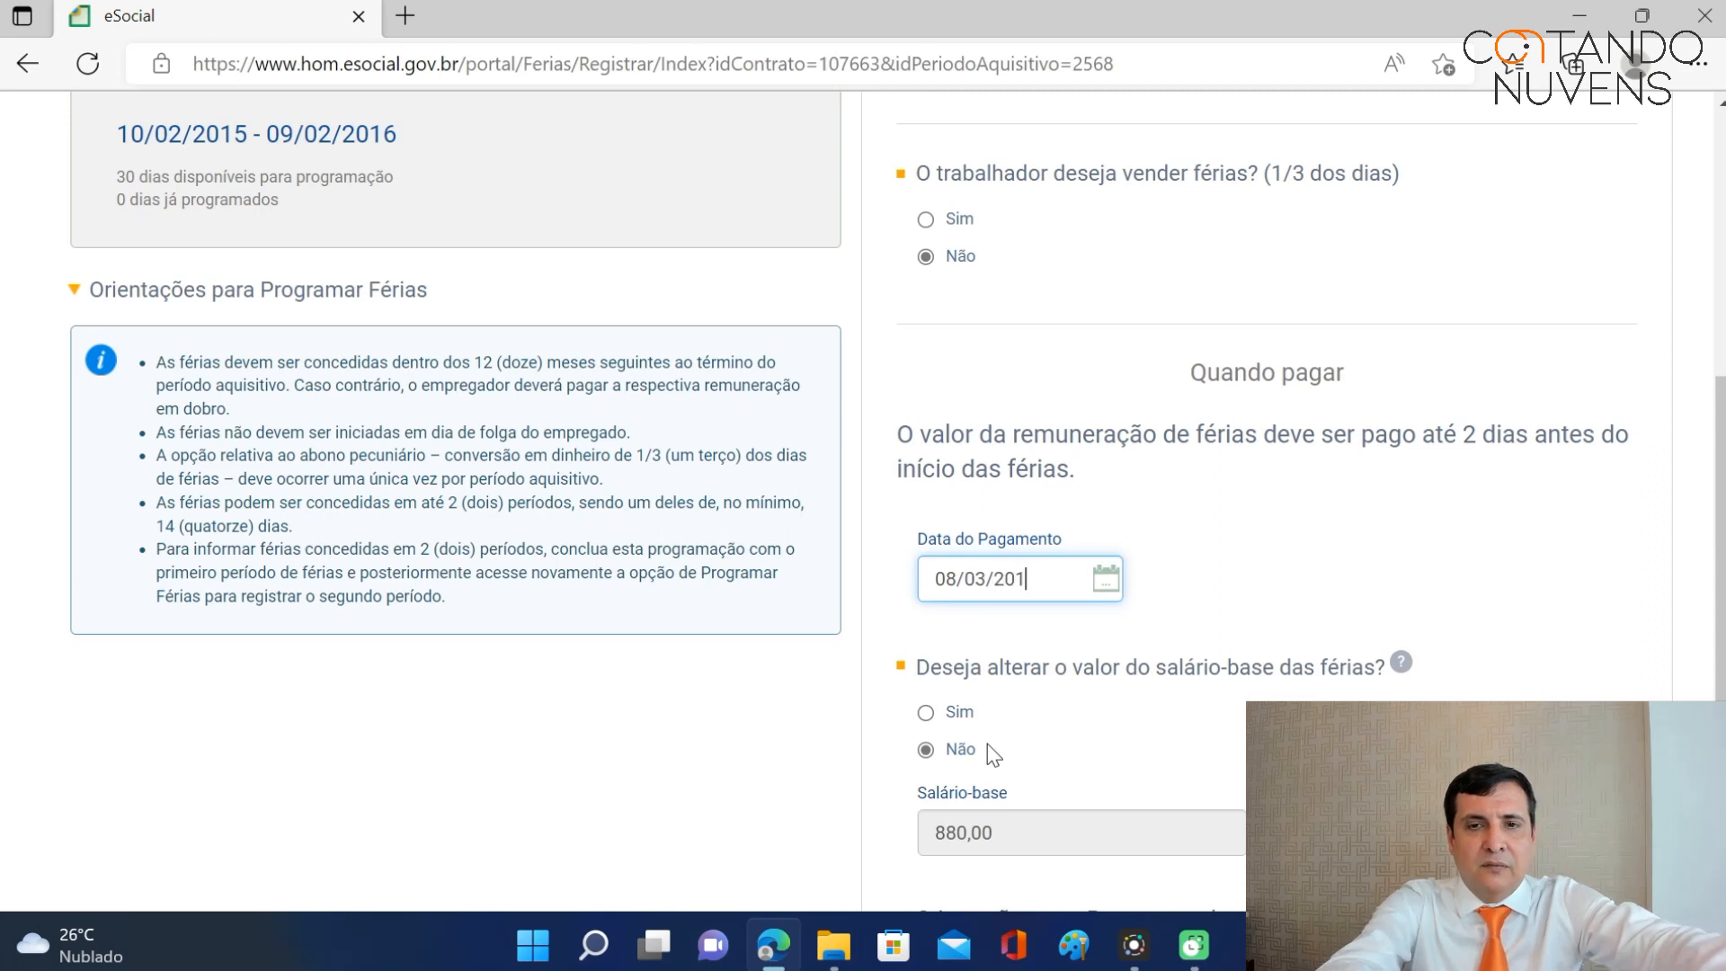
pyautogui.write('6')
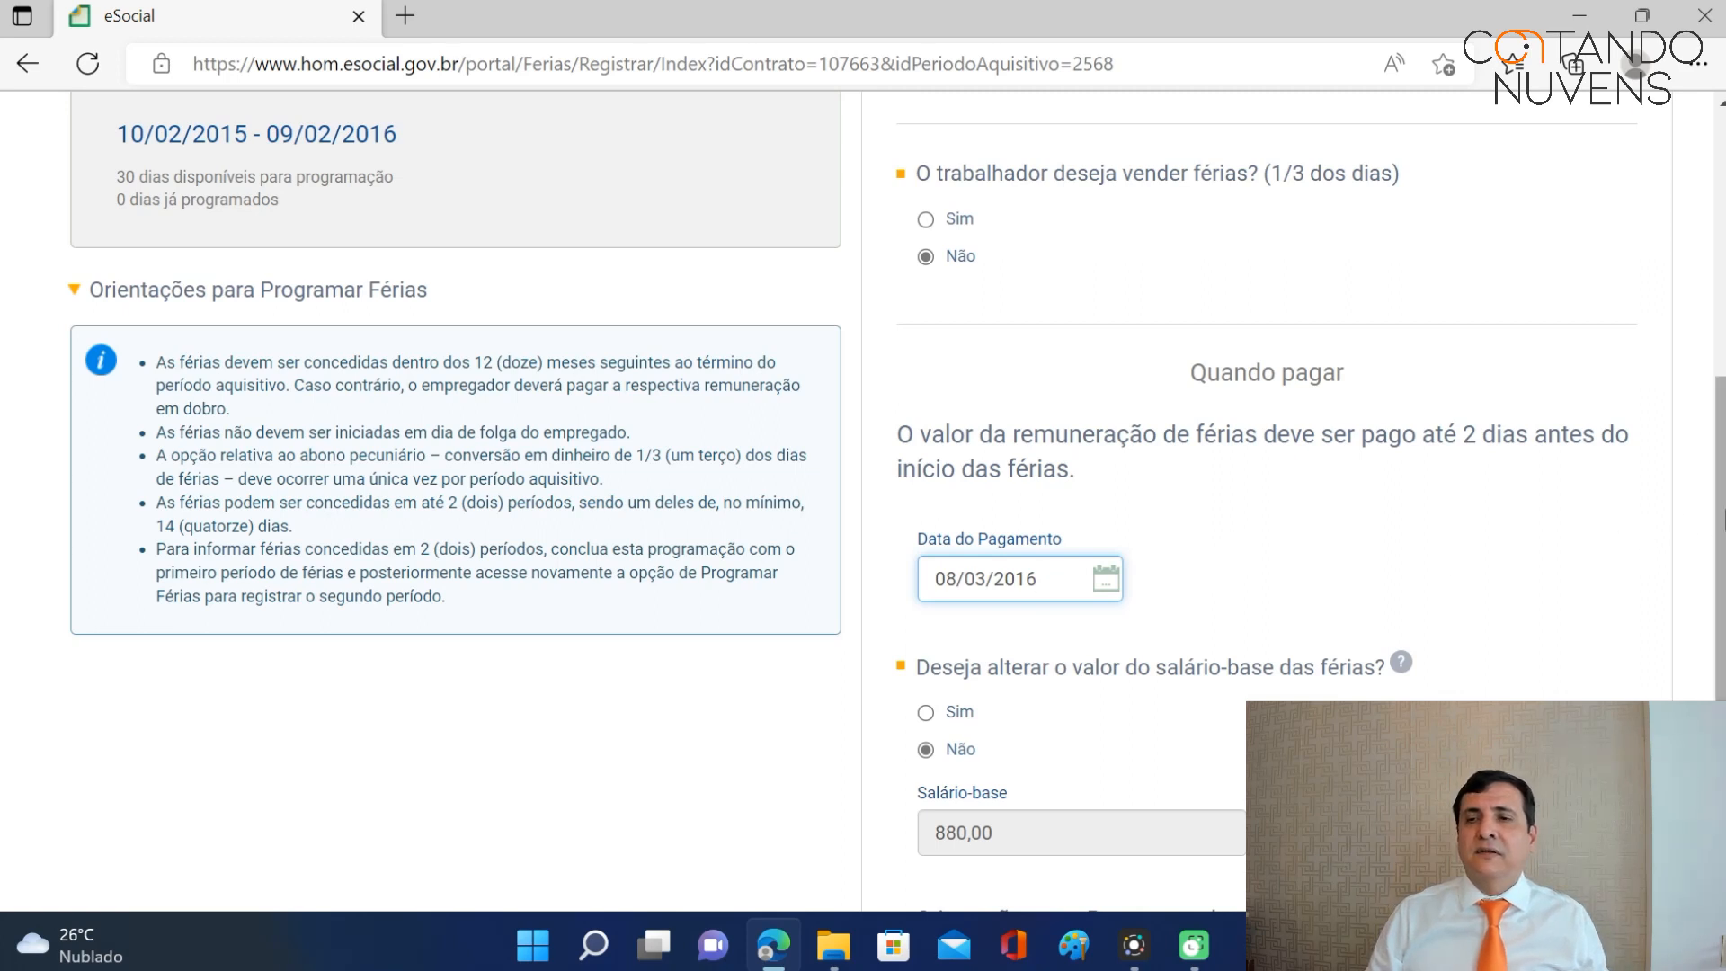
pyautogui.scroll(-4, 863, 503)
pyautogui.scroll(-1, 863, 504)
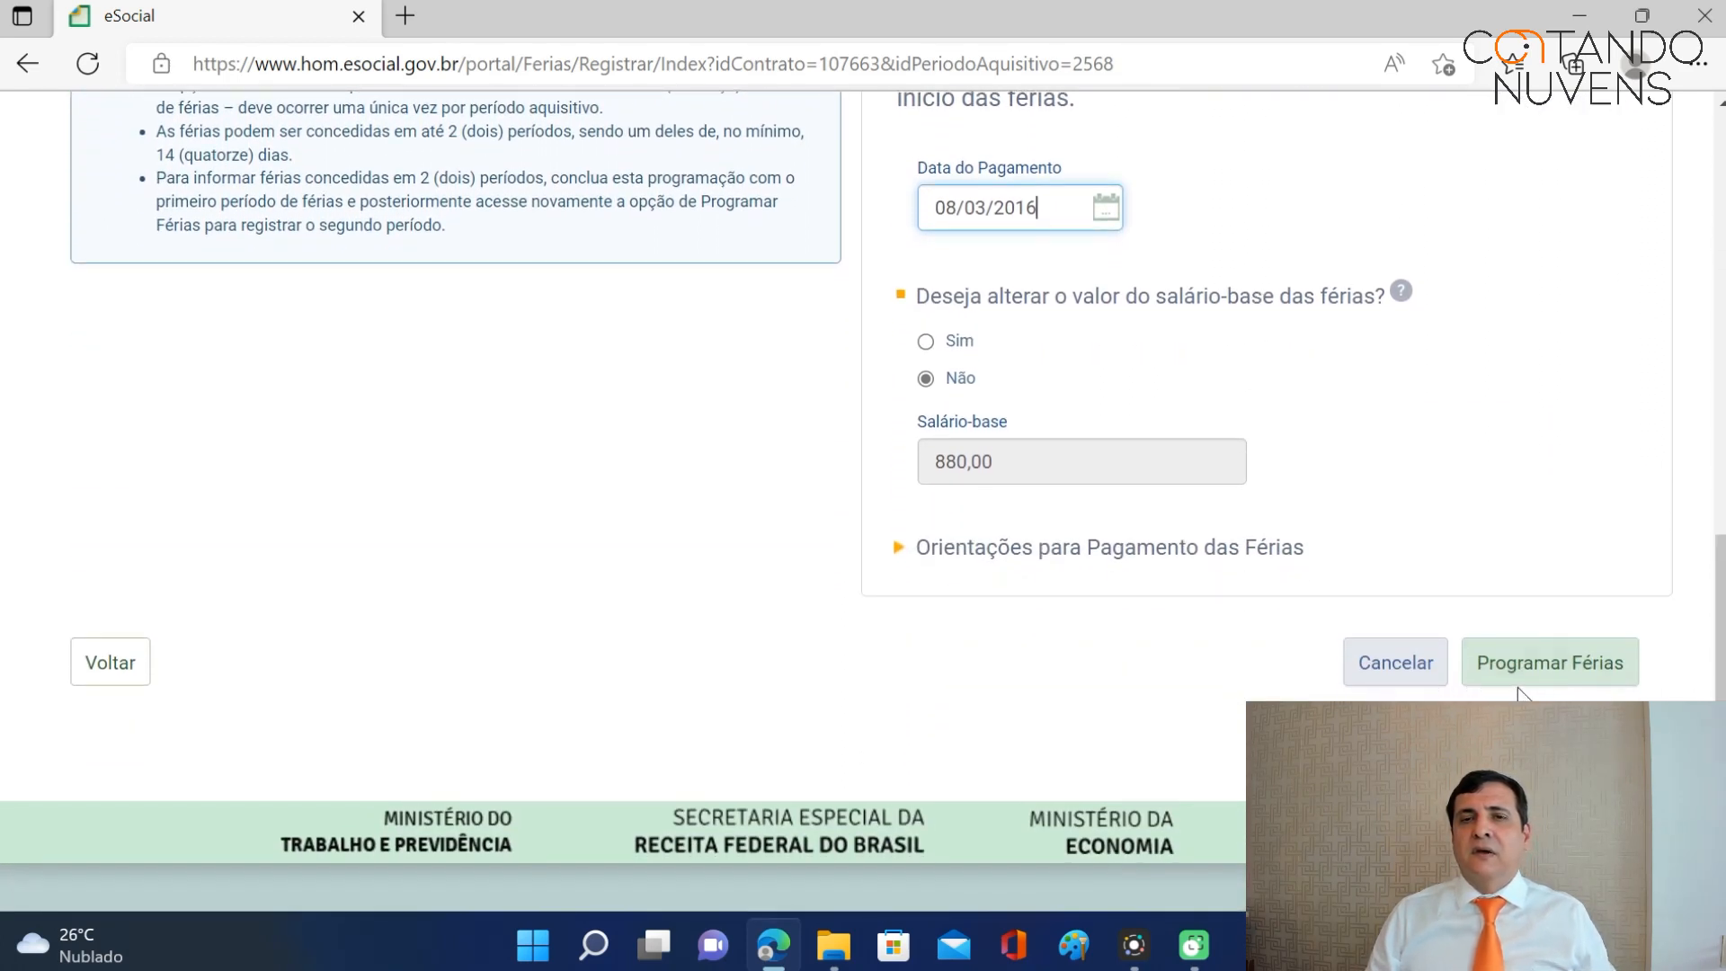
# Generate the payment summary, then submit and confirm the 10/03/2016 - 24/03/2016 vacation schedule.
pyautogui.click(1503, 665)
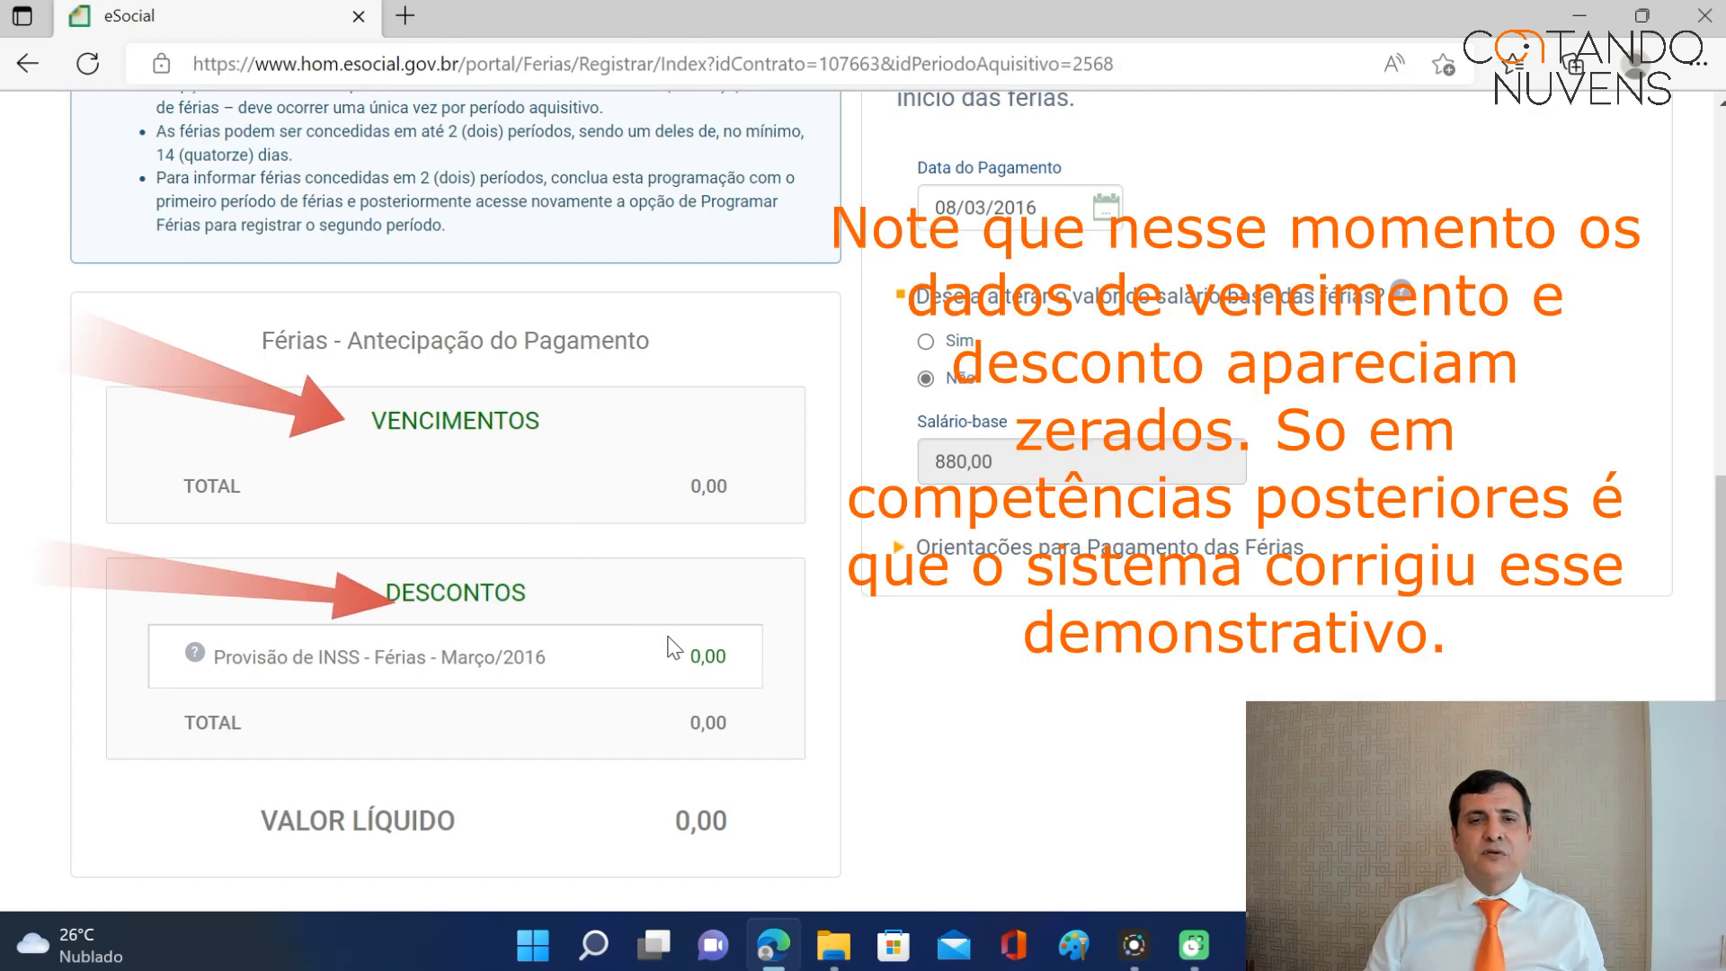
pyautogui.scroll(-3, 669, 638)
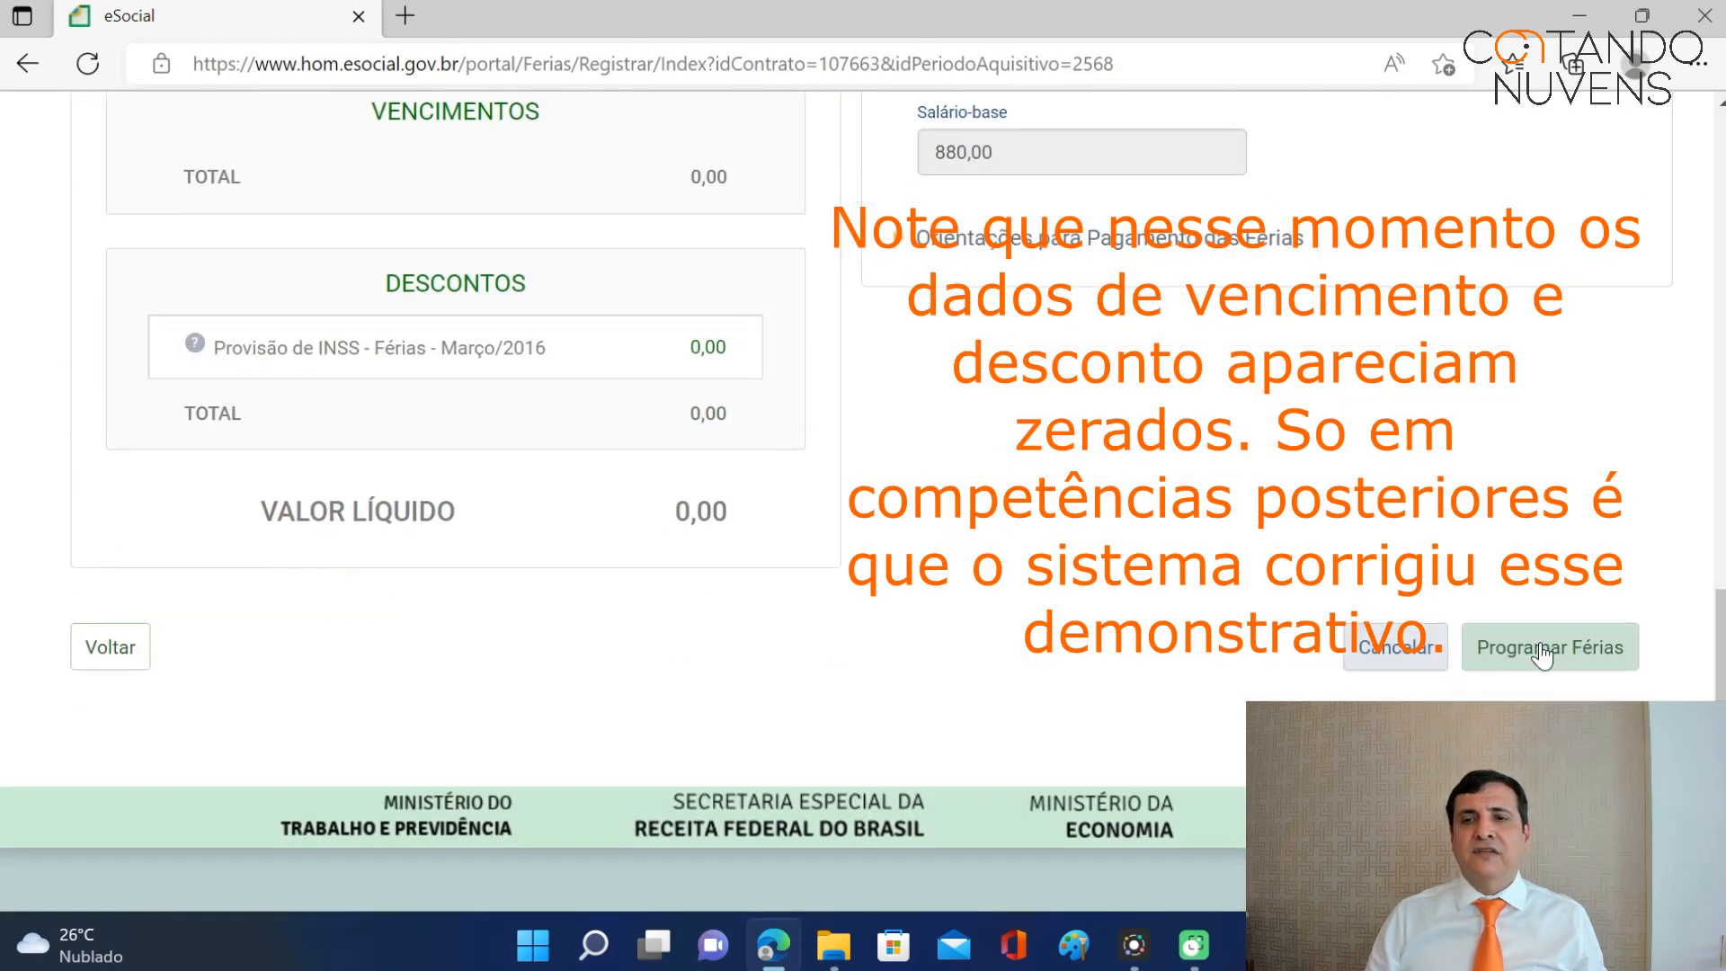
pyautogui.scroll(3, 1048, 513)
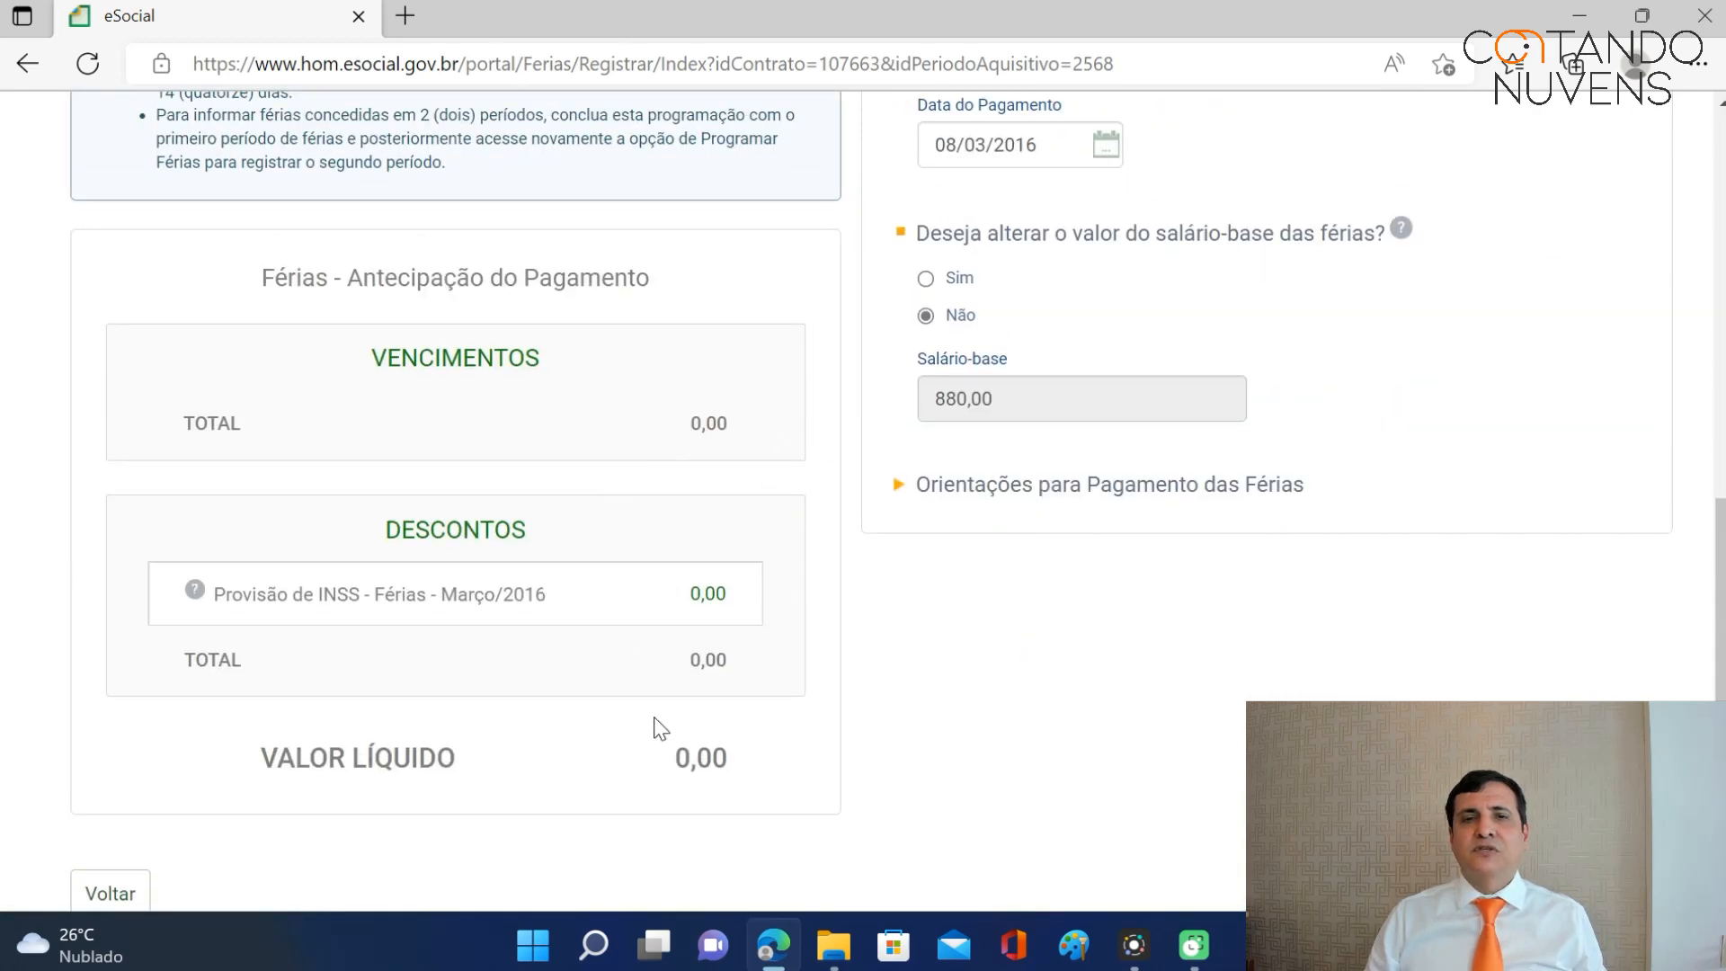
pyautogui.scroll(-3, 1375, 486)
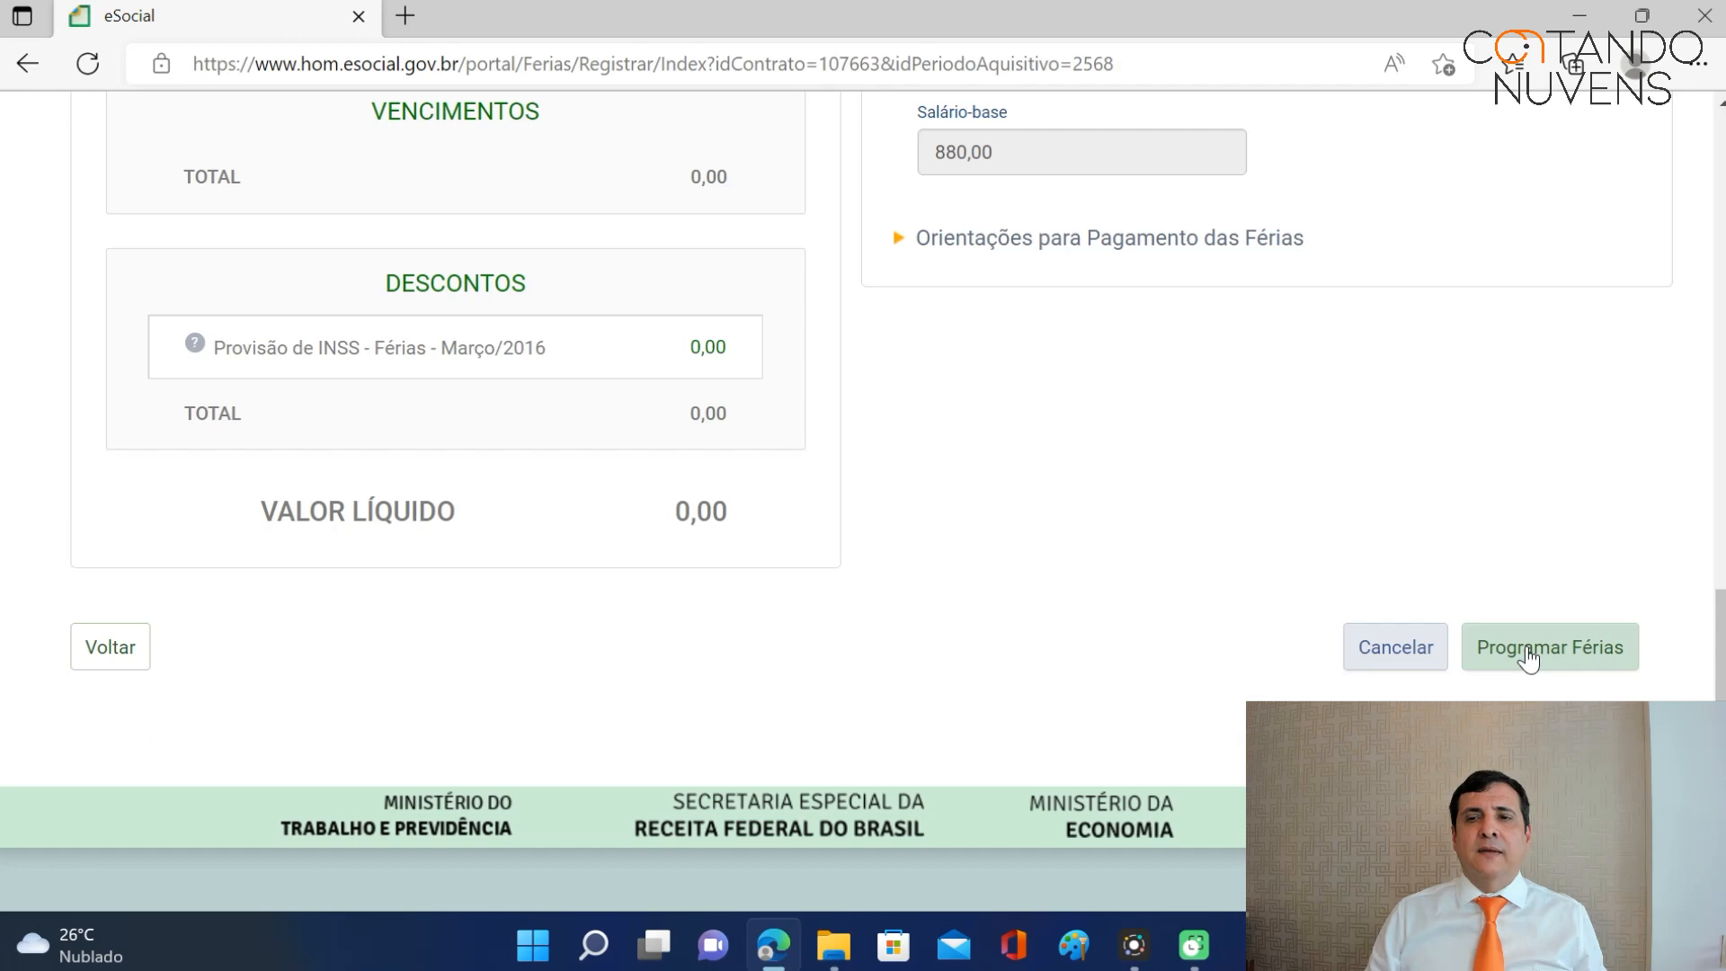
pyautogui.click(1526, 659)
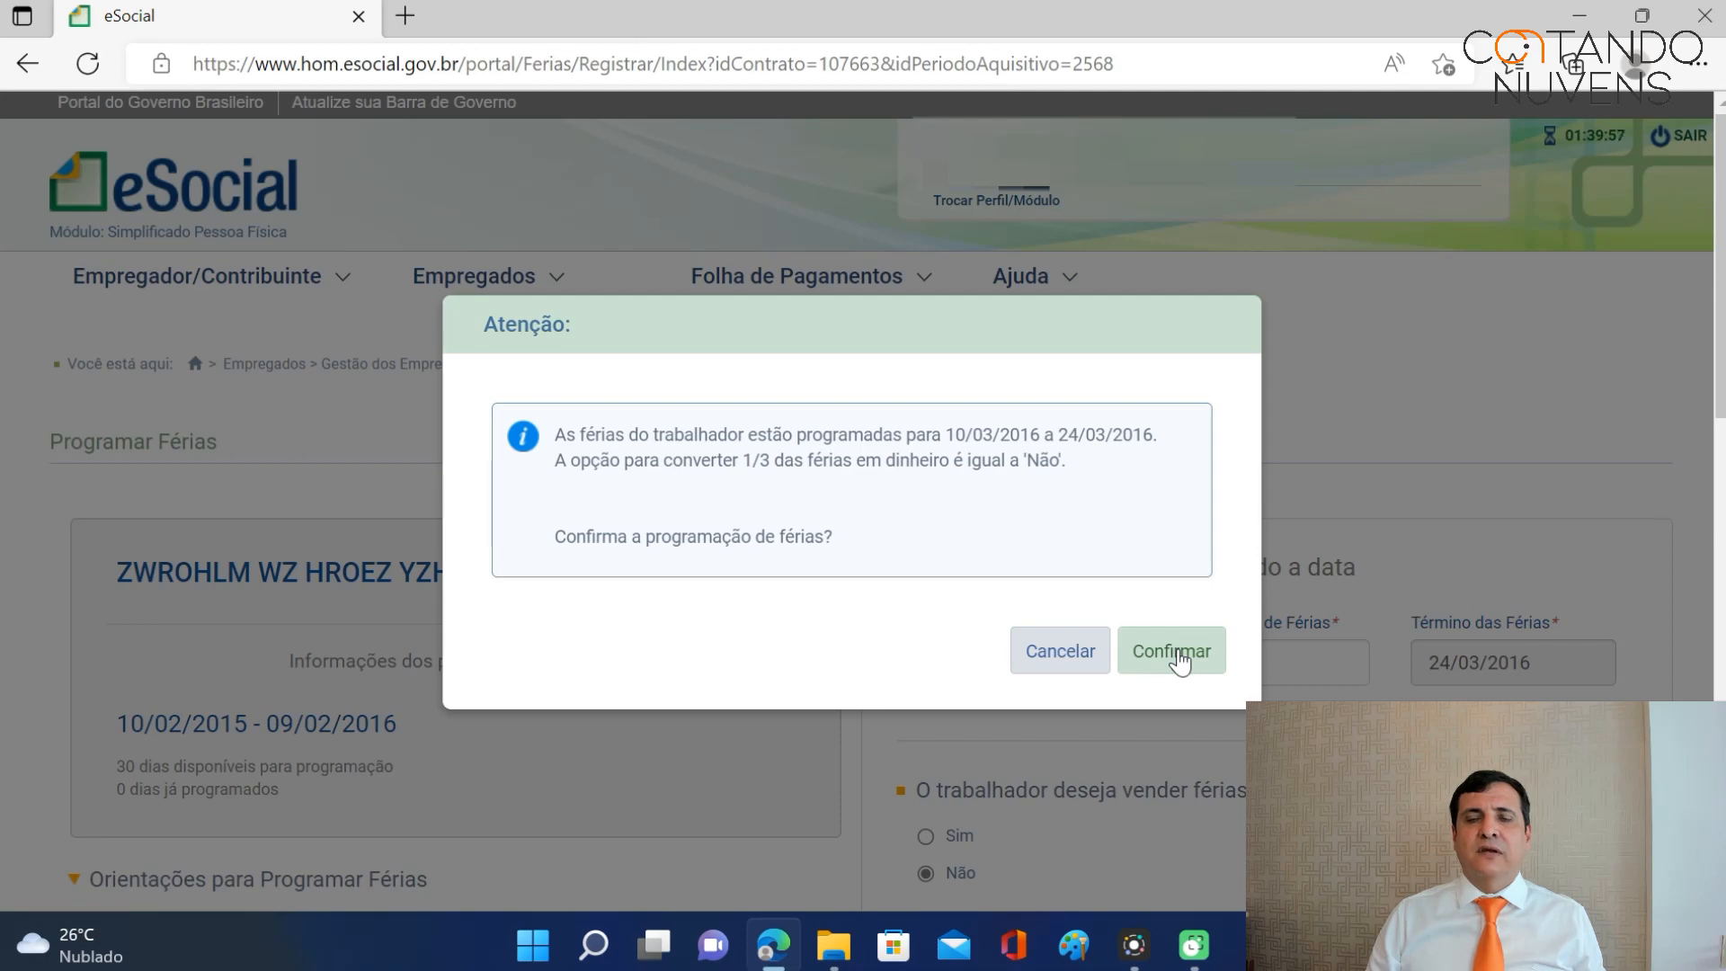
pyautogui.click(1178, 655)
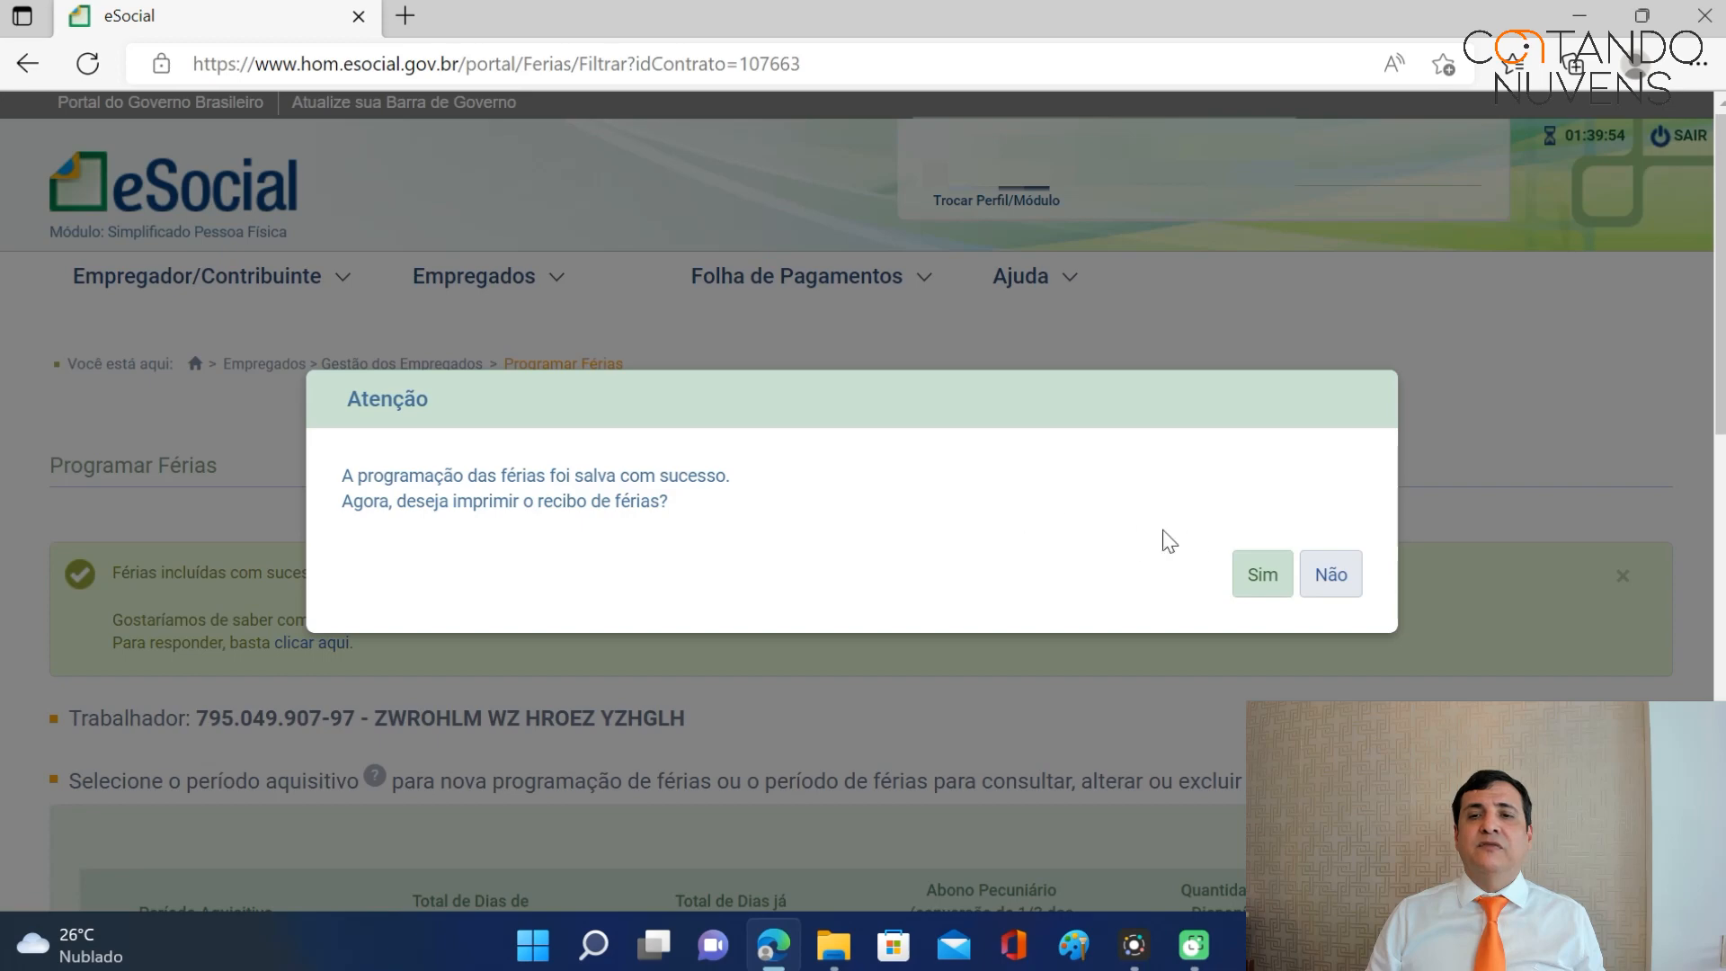
pyautogui.click(1260, 574)
pyautogui.scroll(-8, 1206, 510)
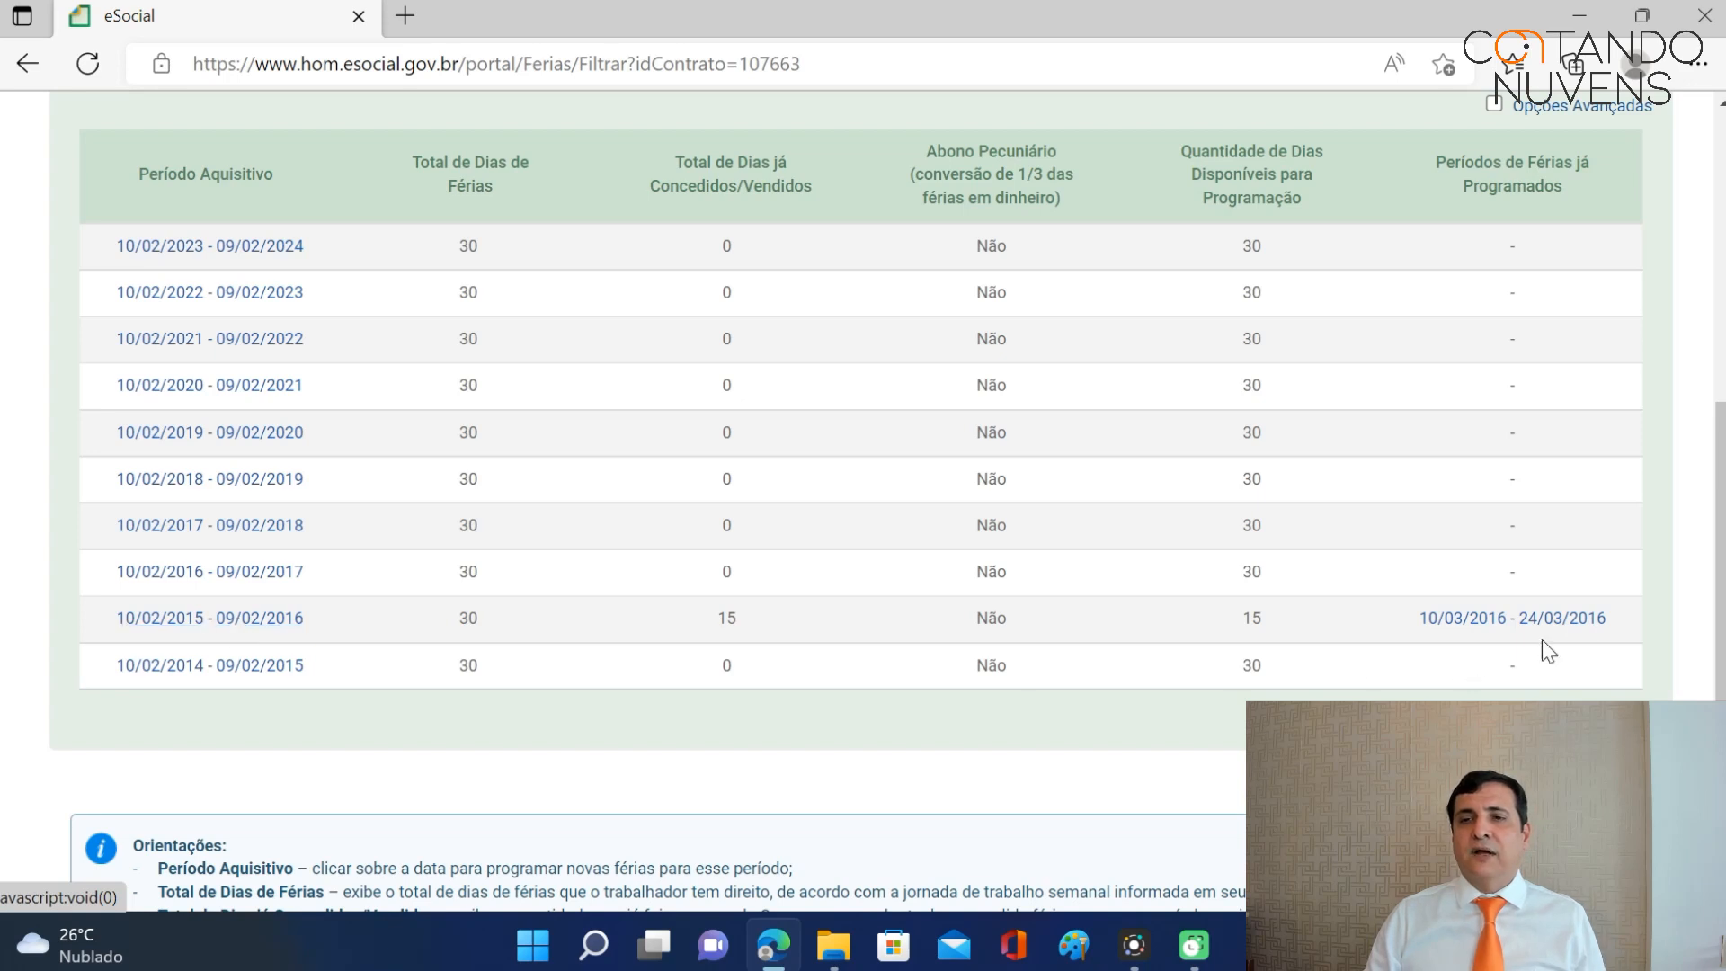
# Open the saved 10/03/2016 - 24/03/2016 vacation and download its payment receipt PDF.
pyautogui.click(1562, 620)
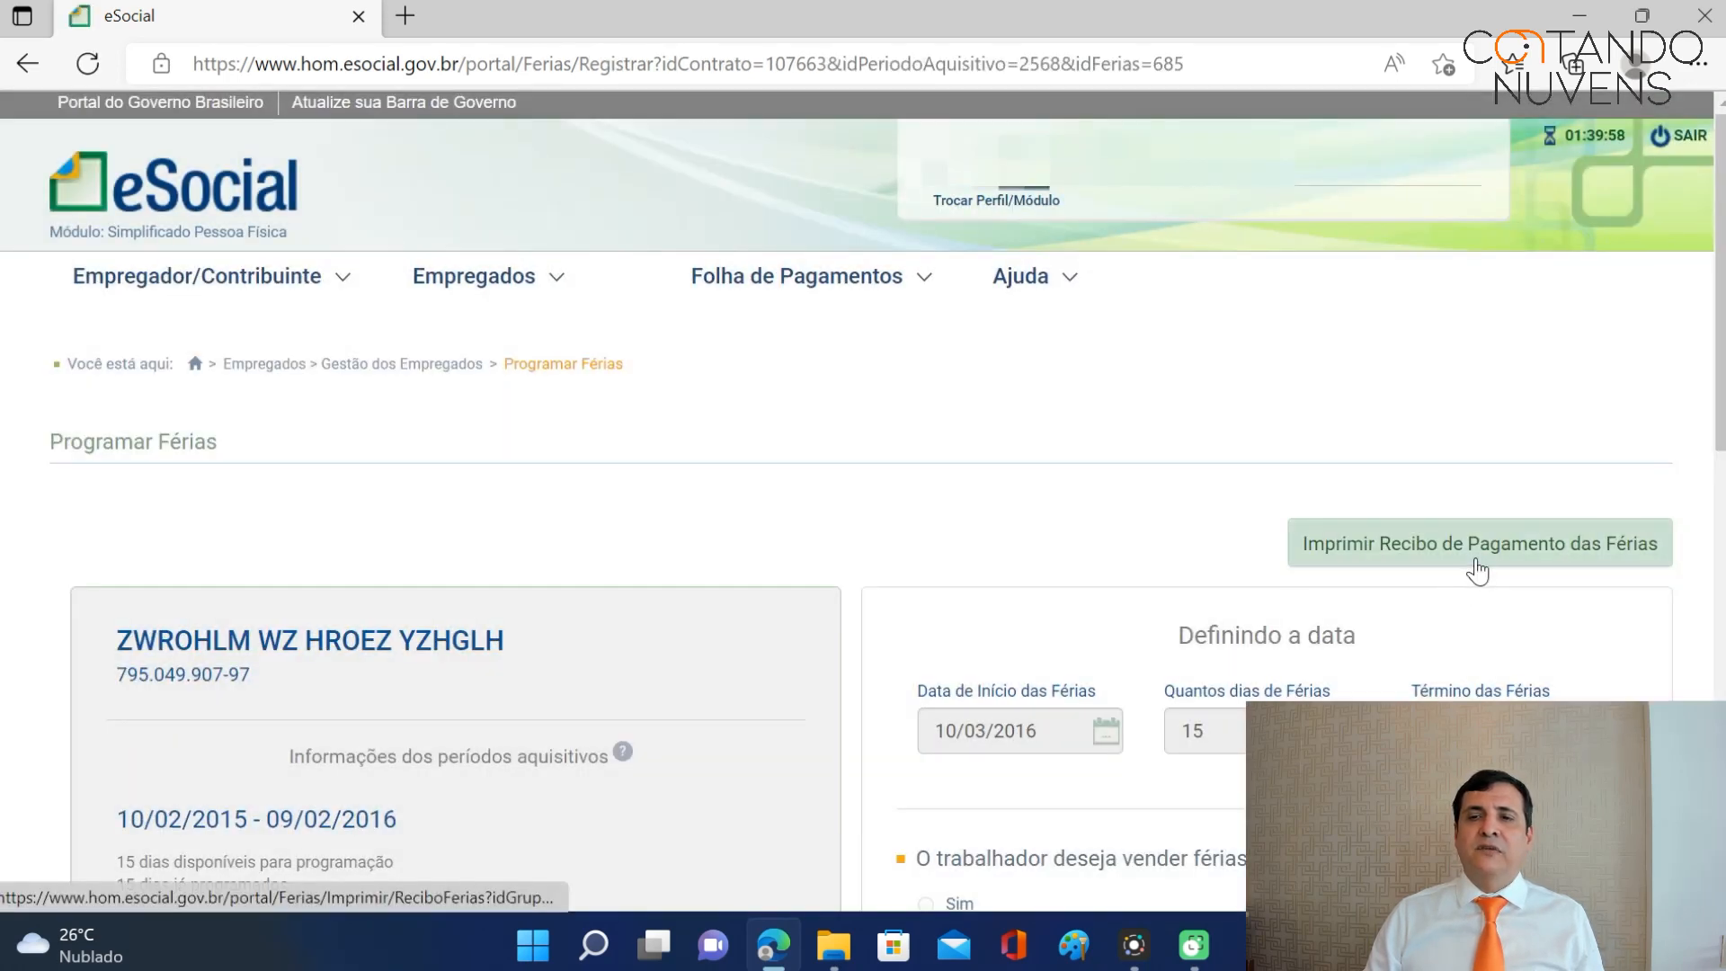
pyautogui.scroll(-1, 1521, 559)
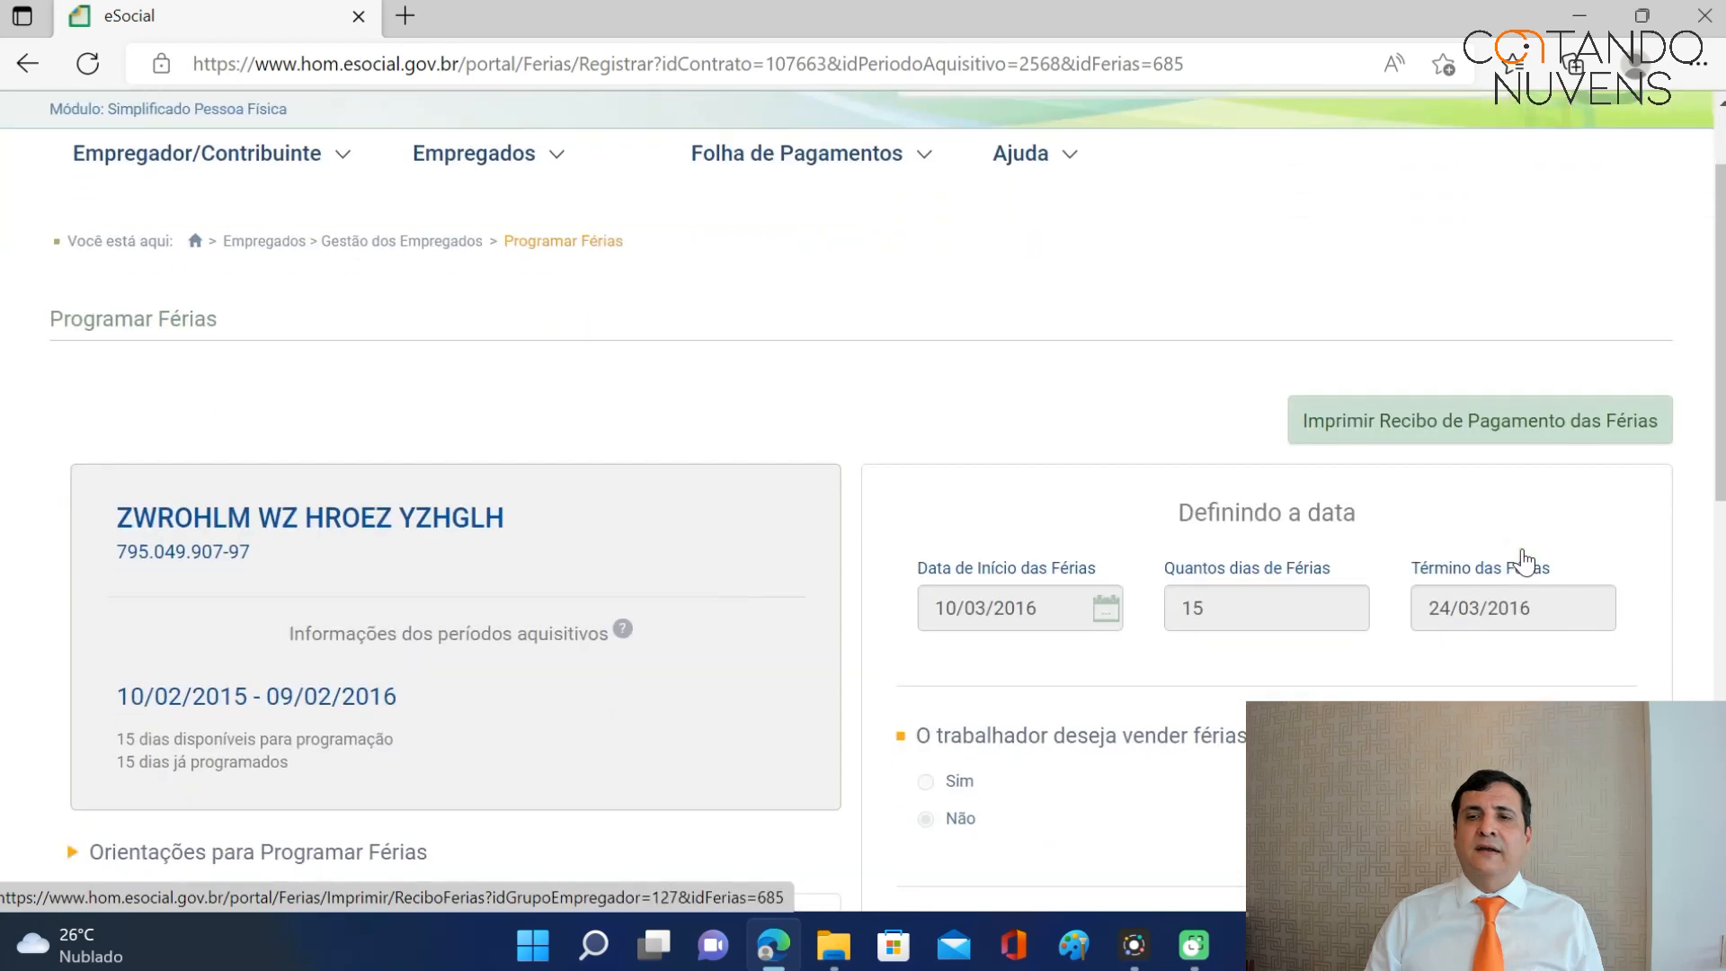
pyautogui.click(1496, 439)
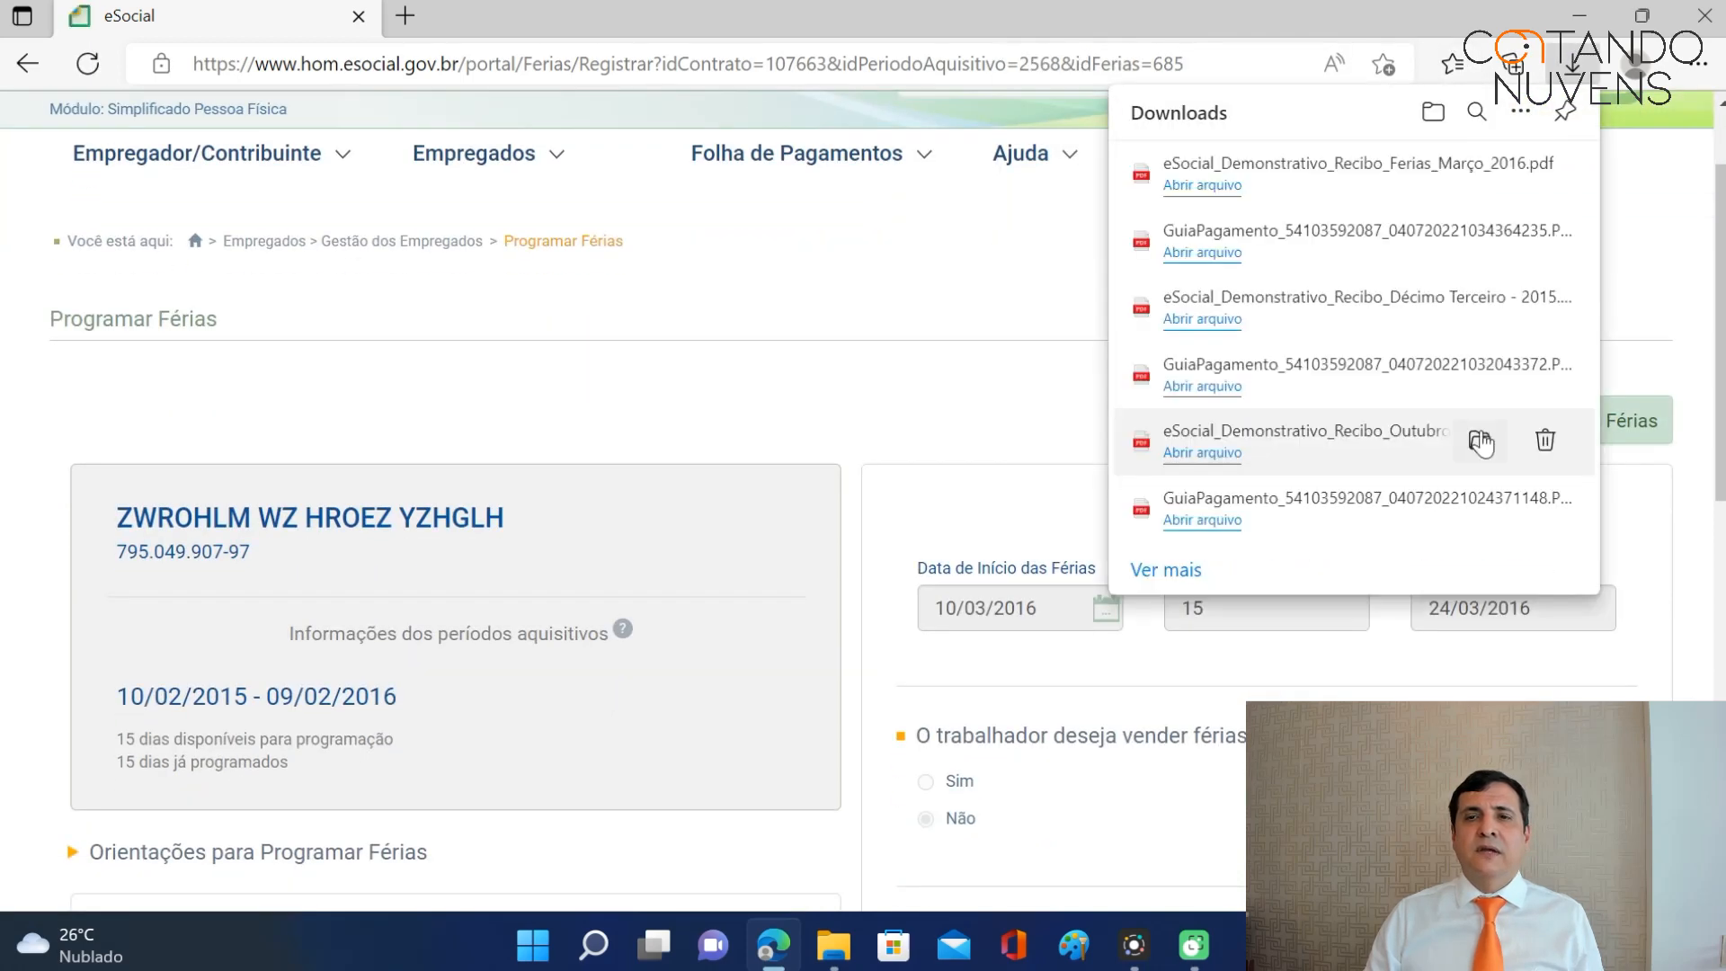
# Review the 10/03/2016–24/03/2016 Recibo de Férias PDF, then close its tab.
pyautogui.click(1250, 171)
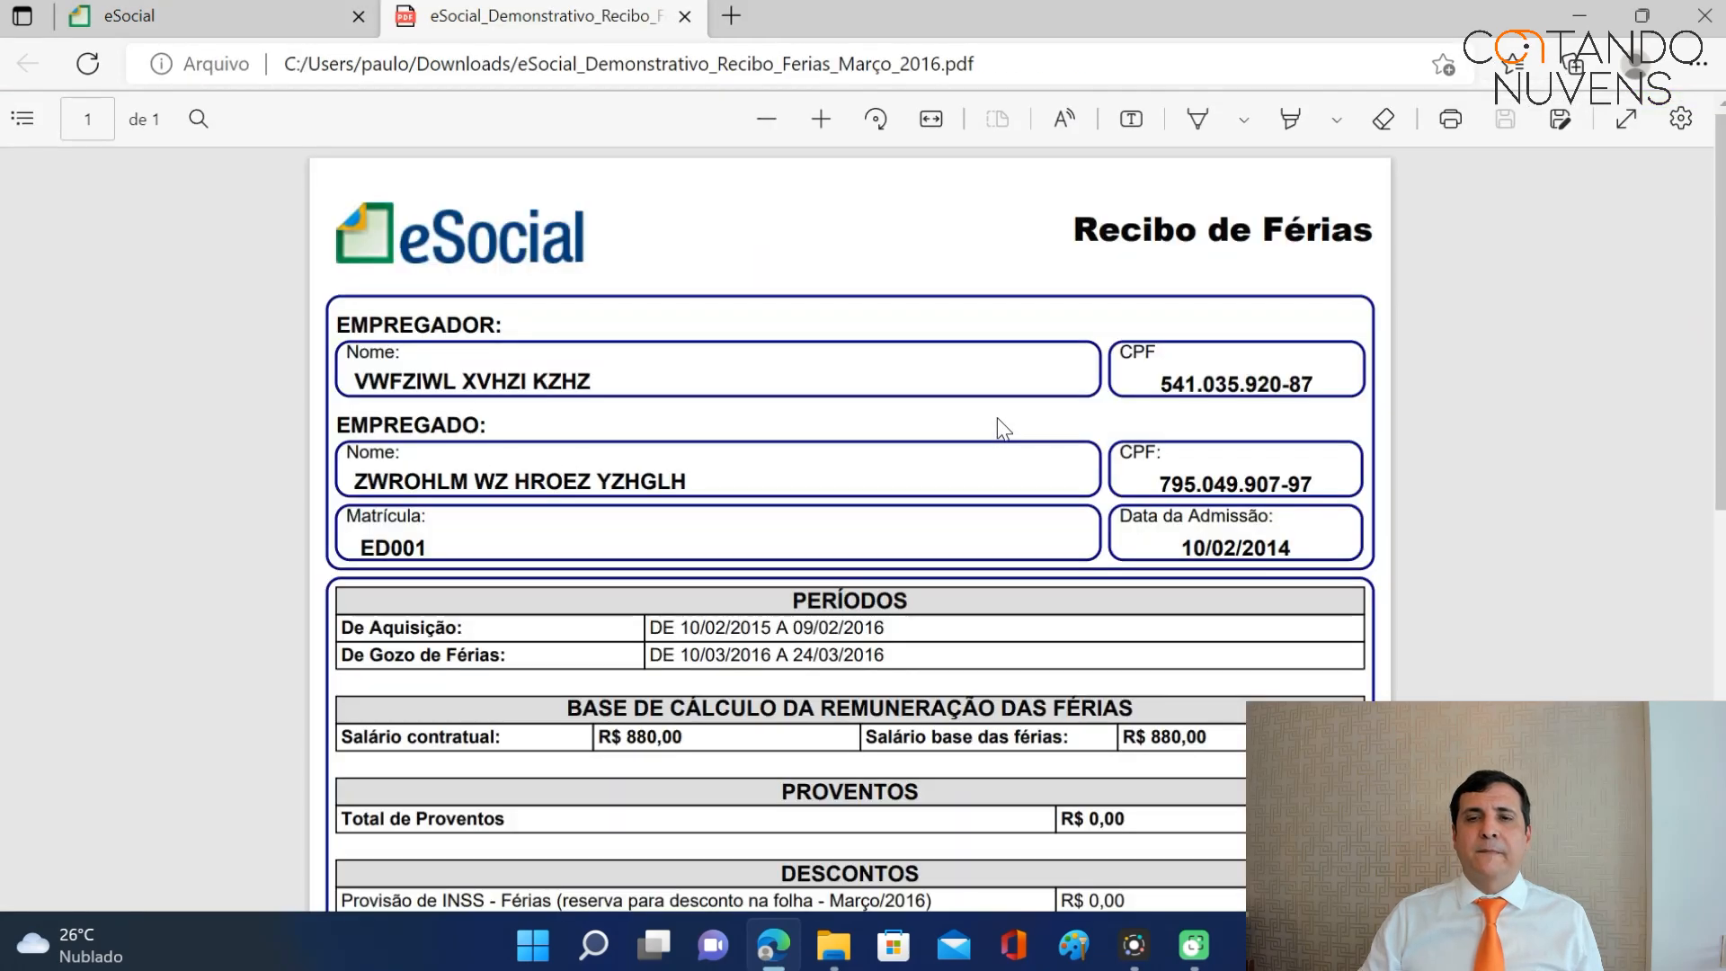
pyautogui.scroll(-1, 998, 447)
pyautogui.scroll(-5, 998, 450)
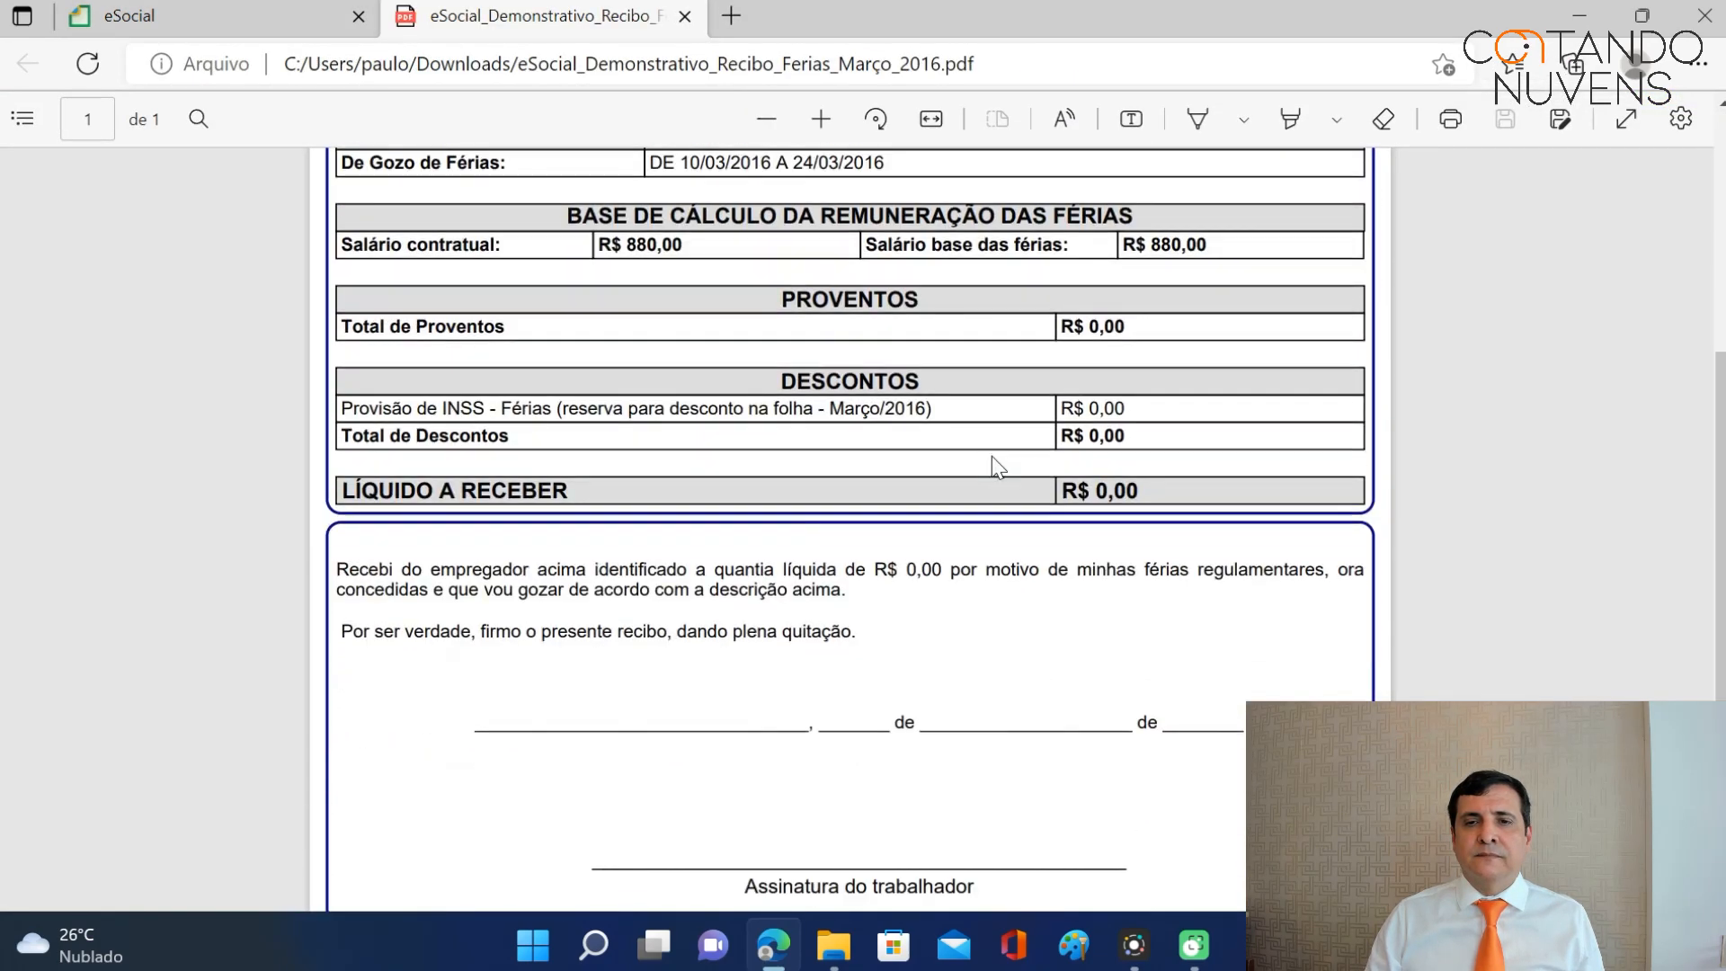
pyautogui.scroll(5, 984, 454)
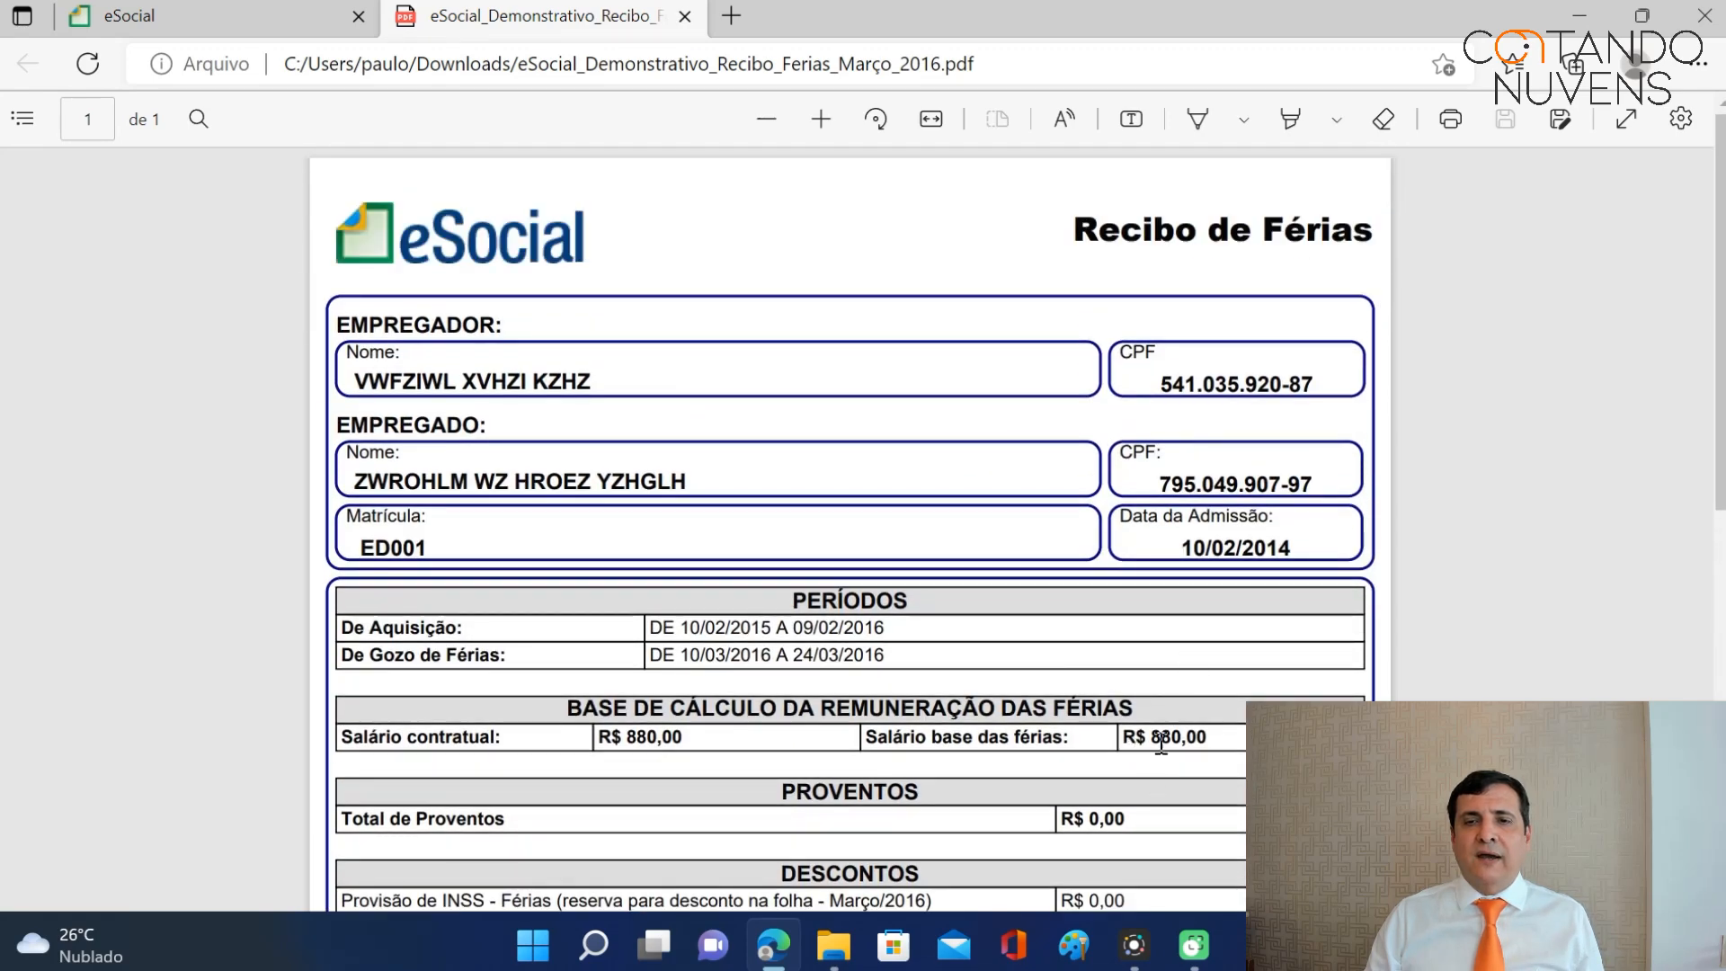
pyautogui.scroll(-4, 1233, 700)
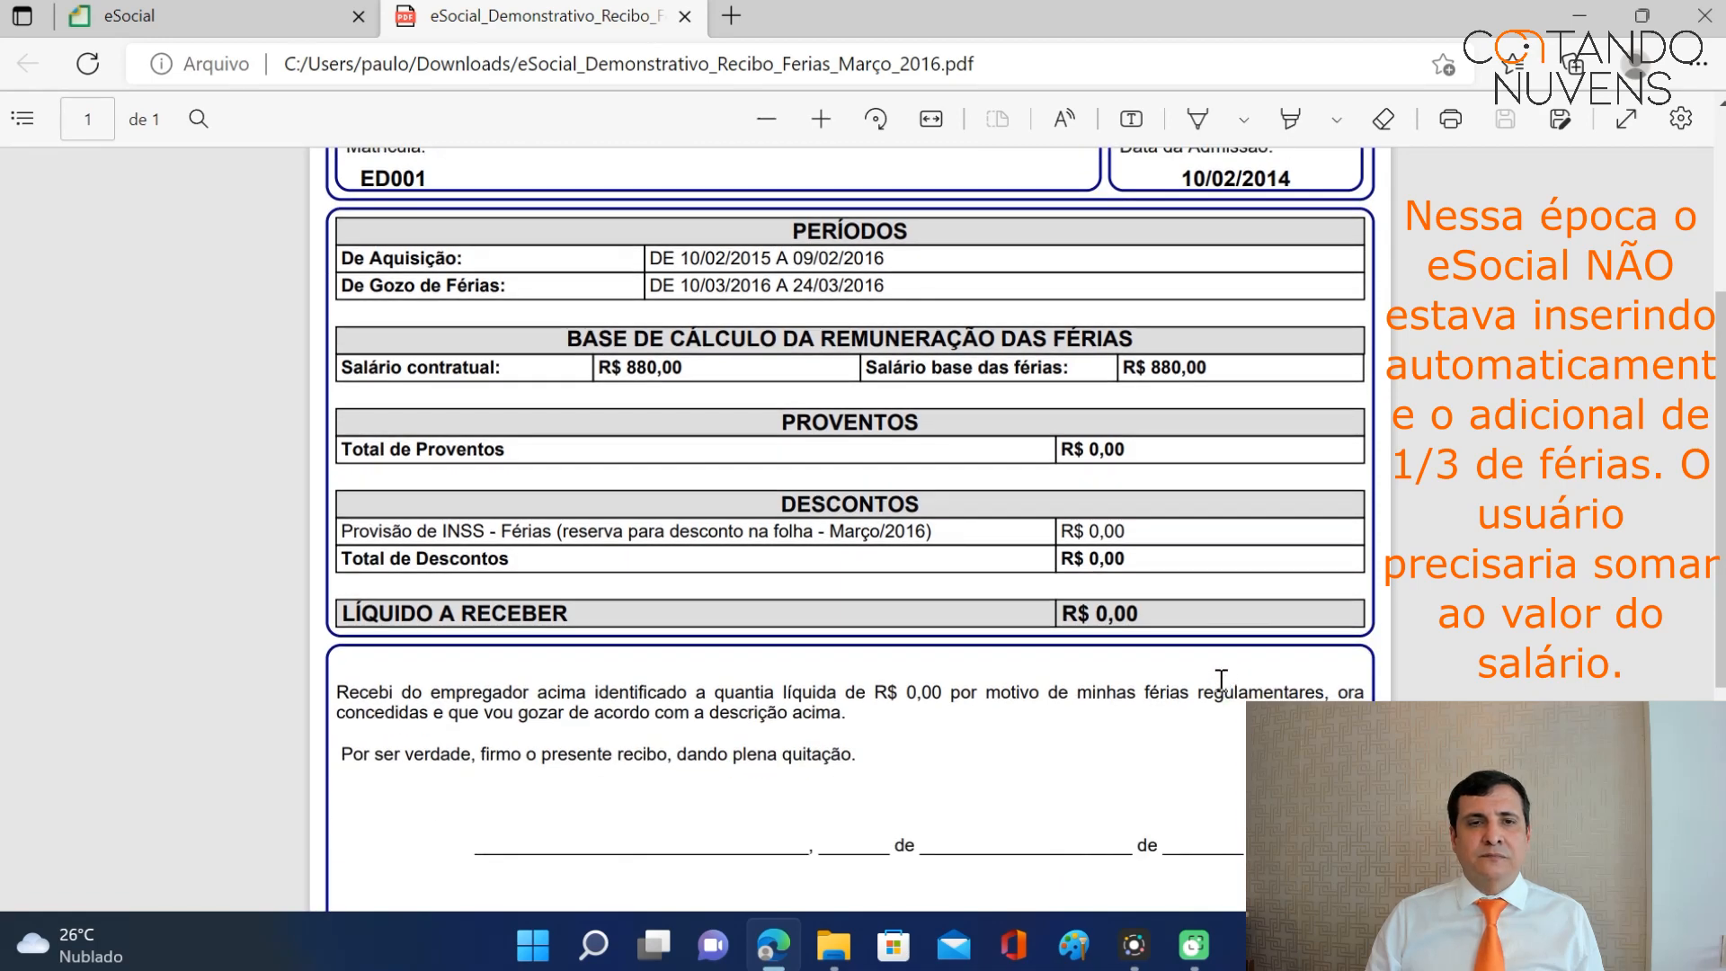
pyautogui.scroll(1, 1218, 672)
pyautogui.scroll(-5, 1216, 667)
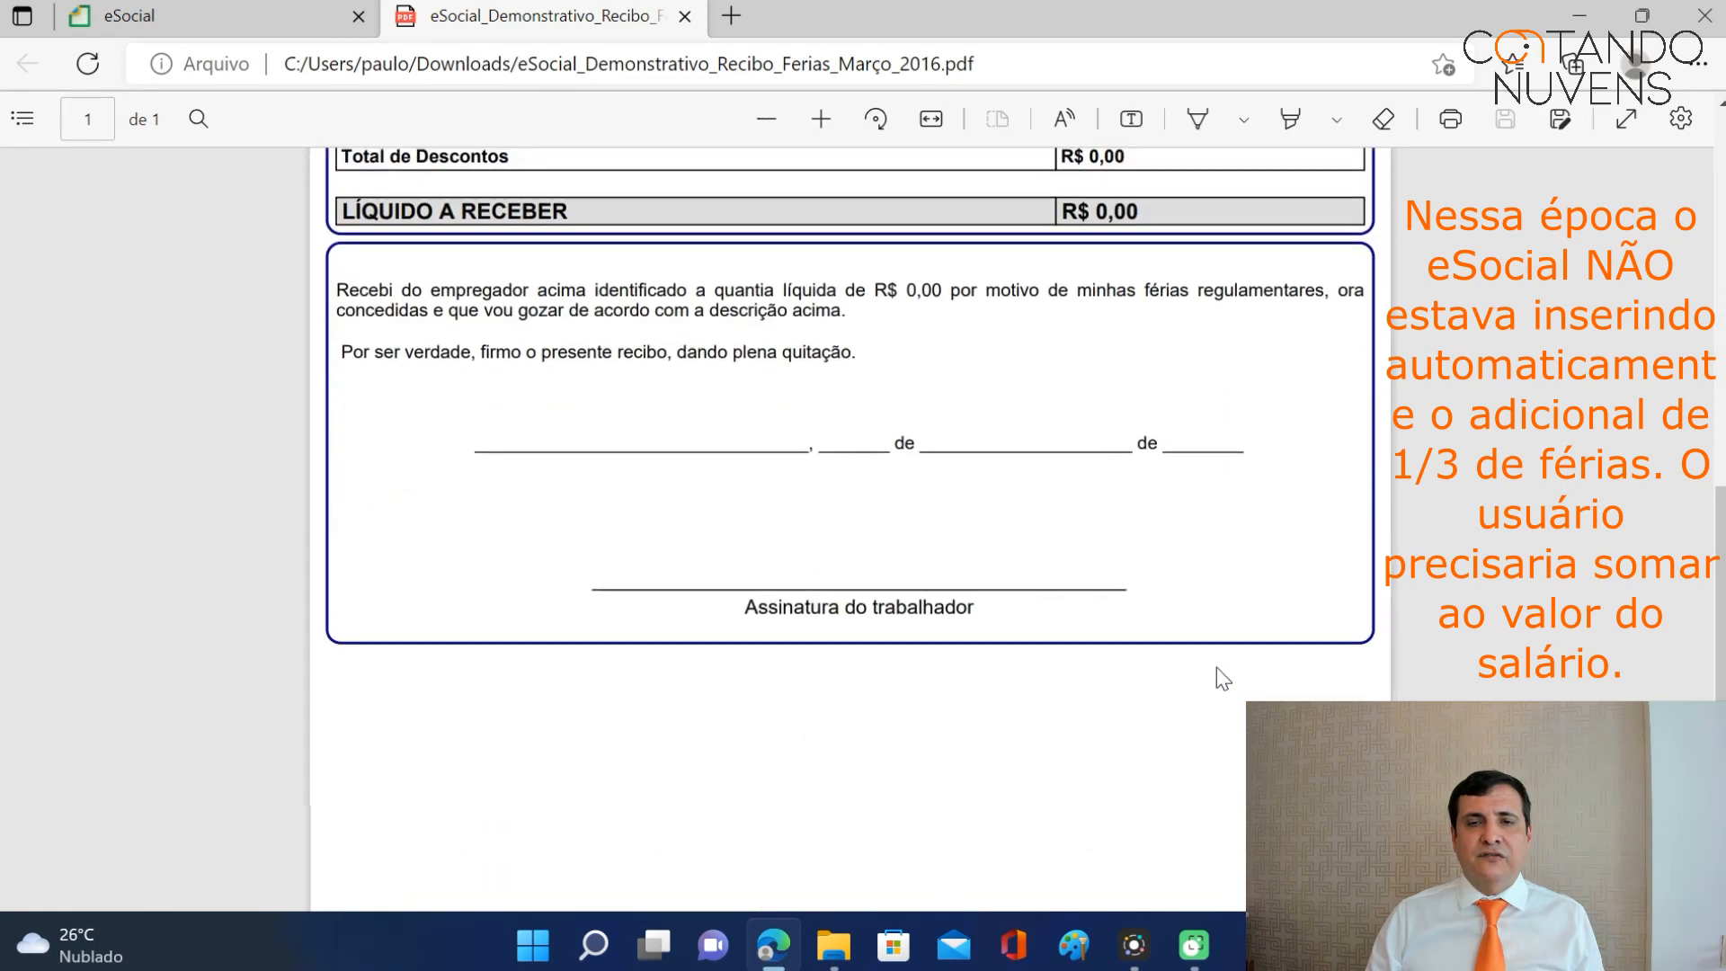
pyautogui.scroll(7, 1215, 666)
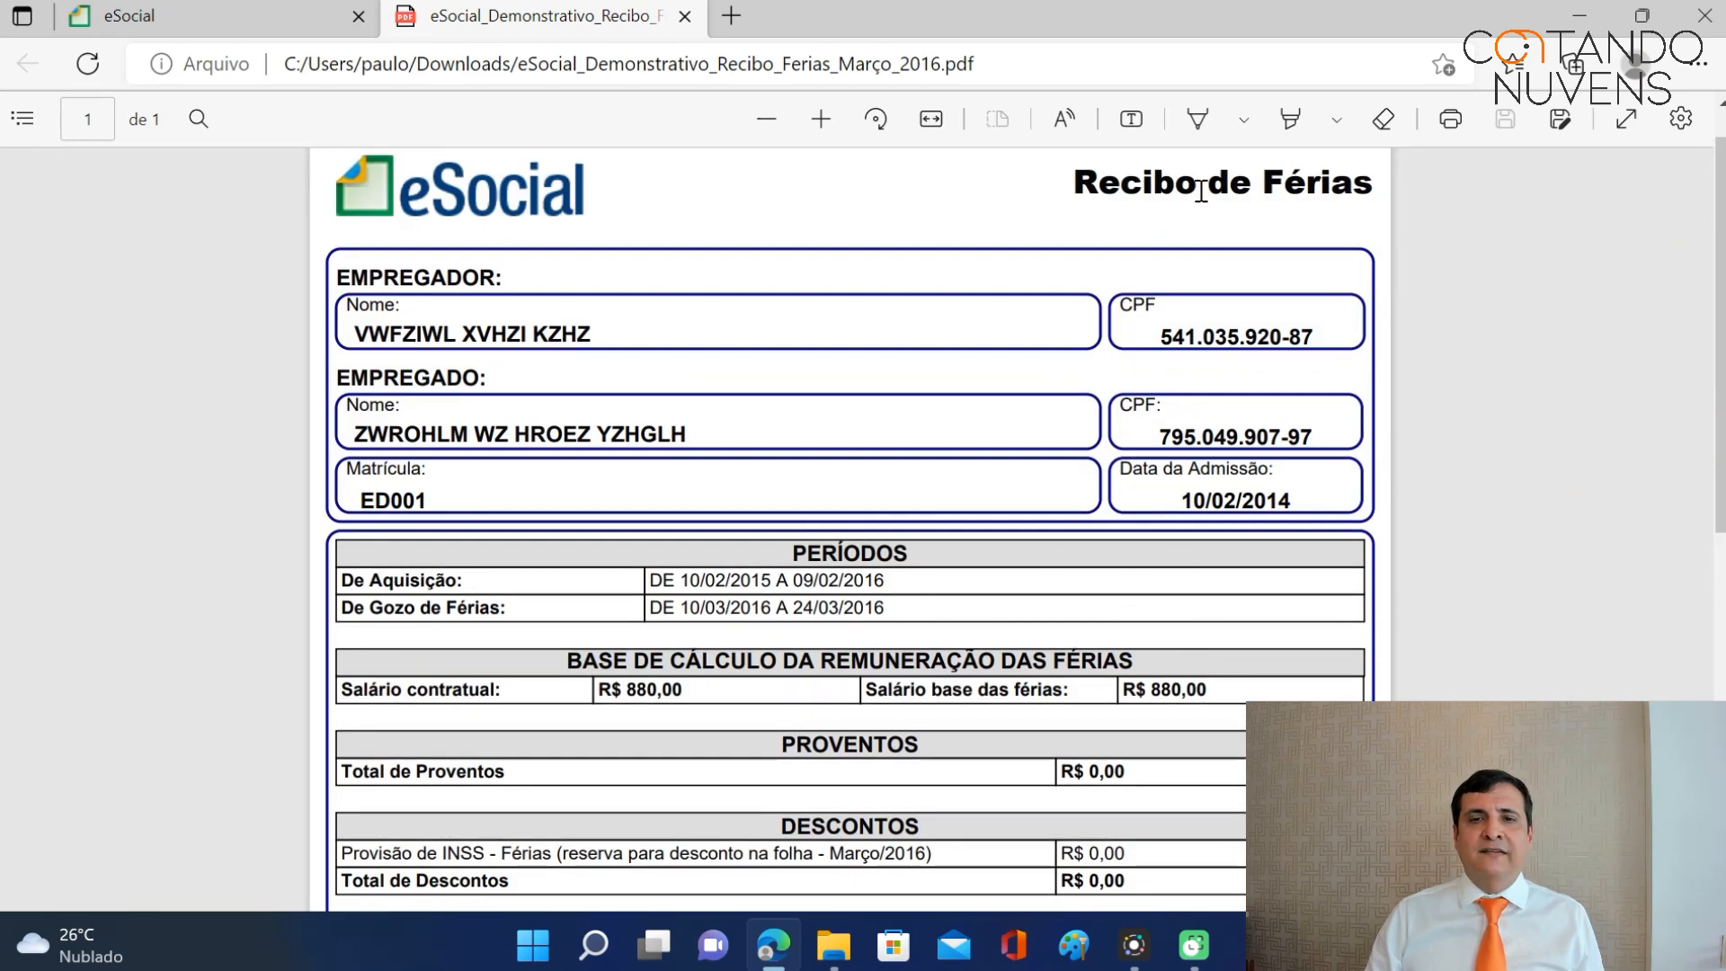
pyautogui.scroll(-3, 1183, 551)
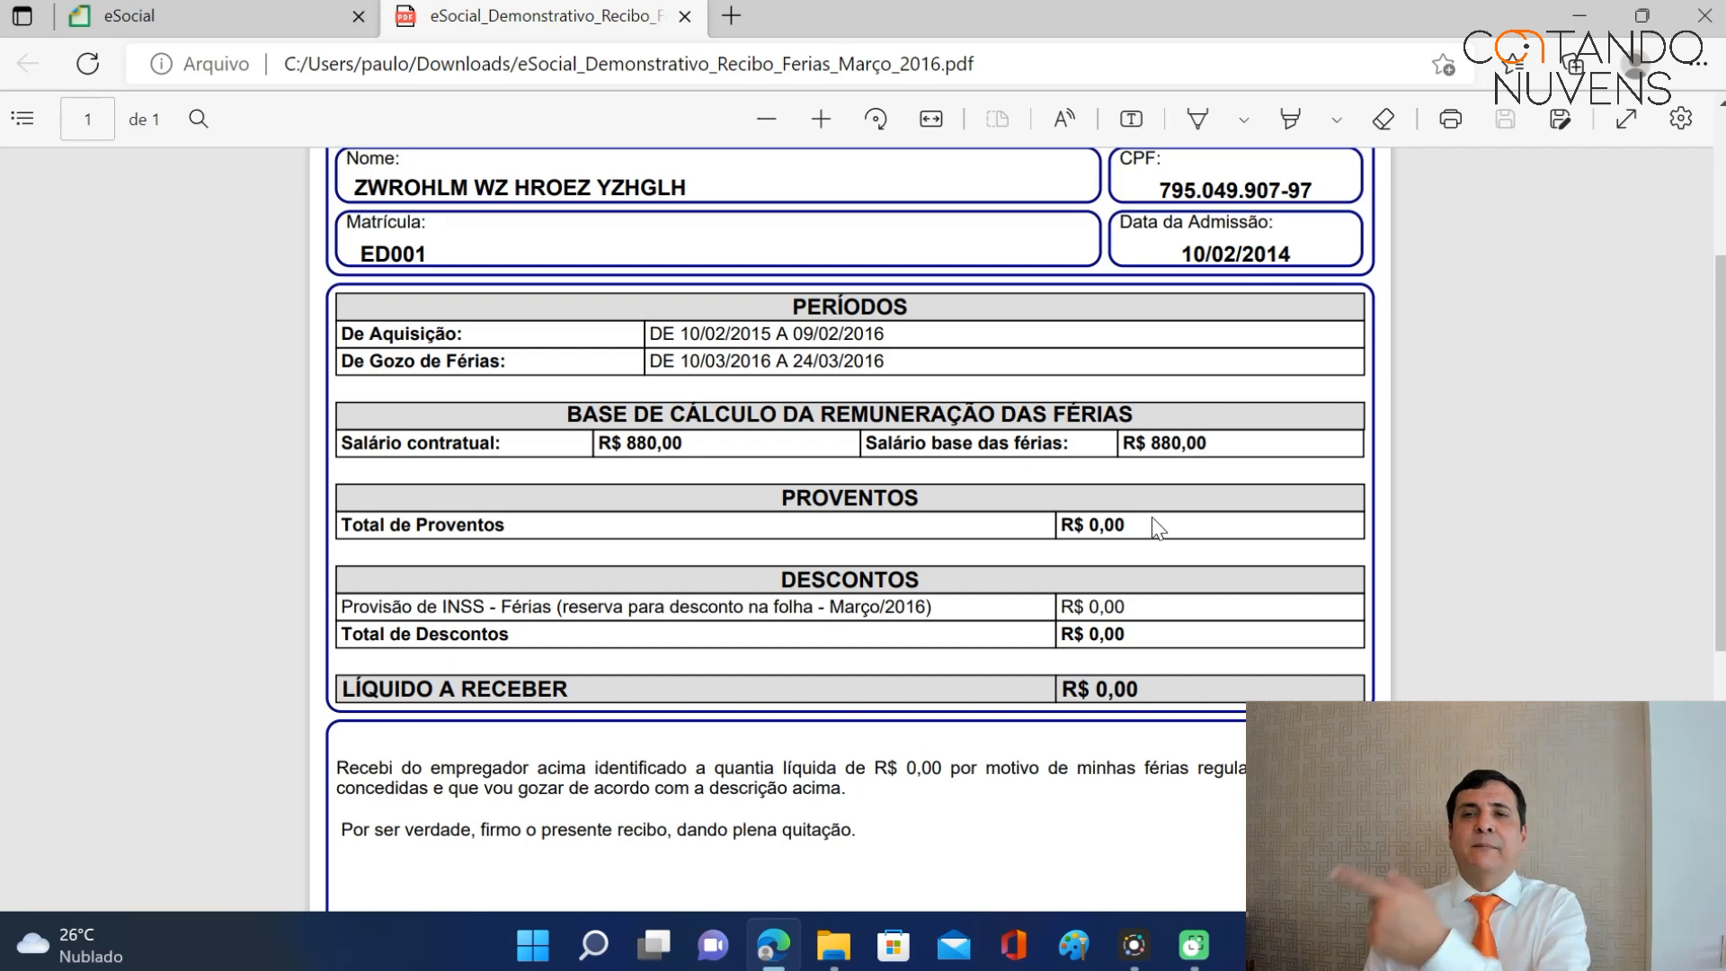
pyautogui.click(685, 16)
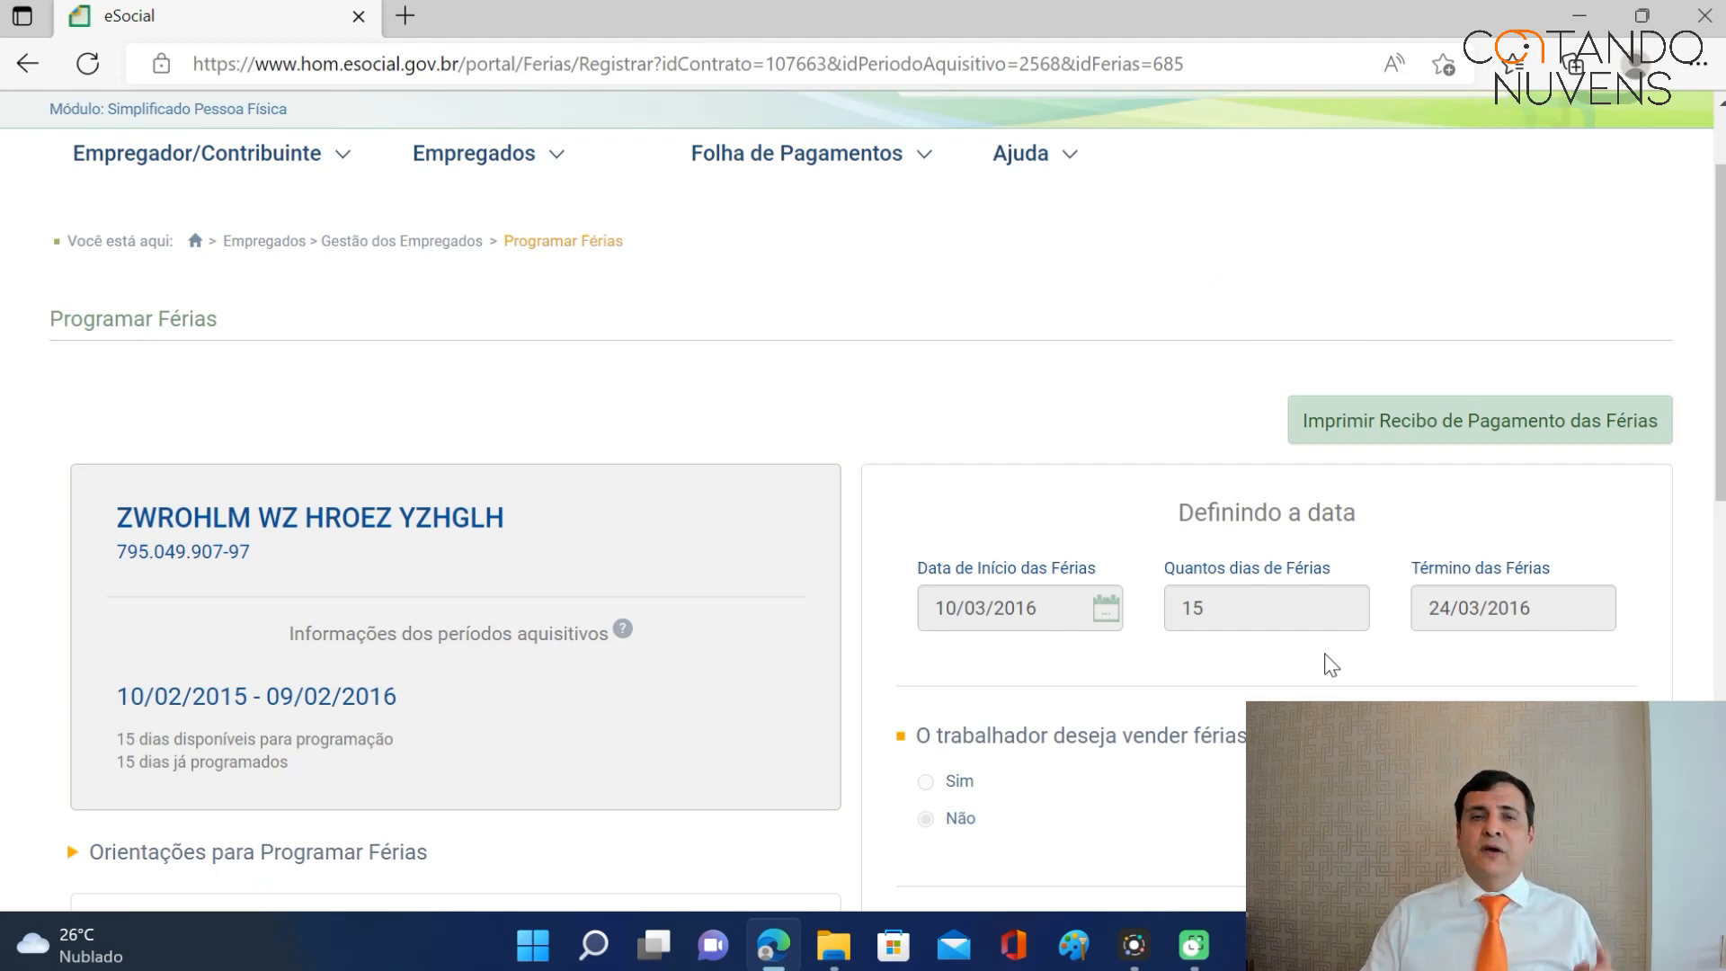
# Open the March 2016 payroll under Dados da Folha de Pagamento.
pyautogui.moveTo(899, 155)
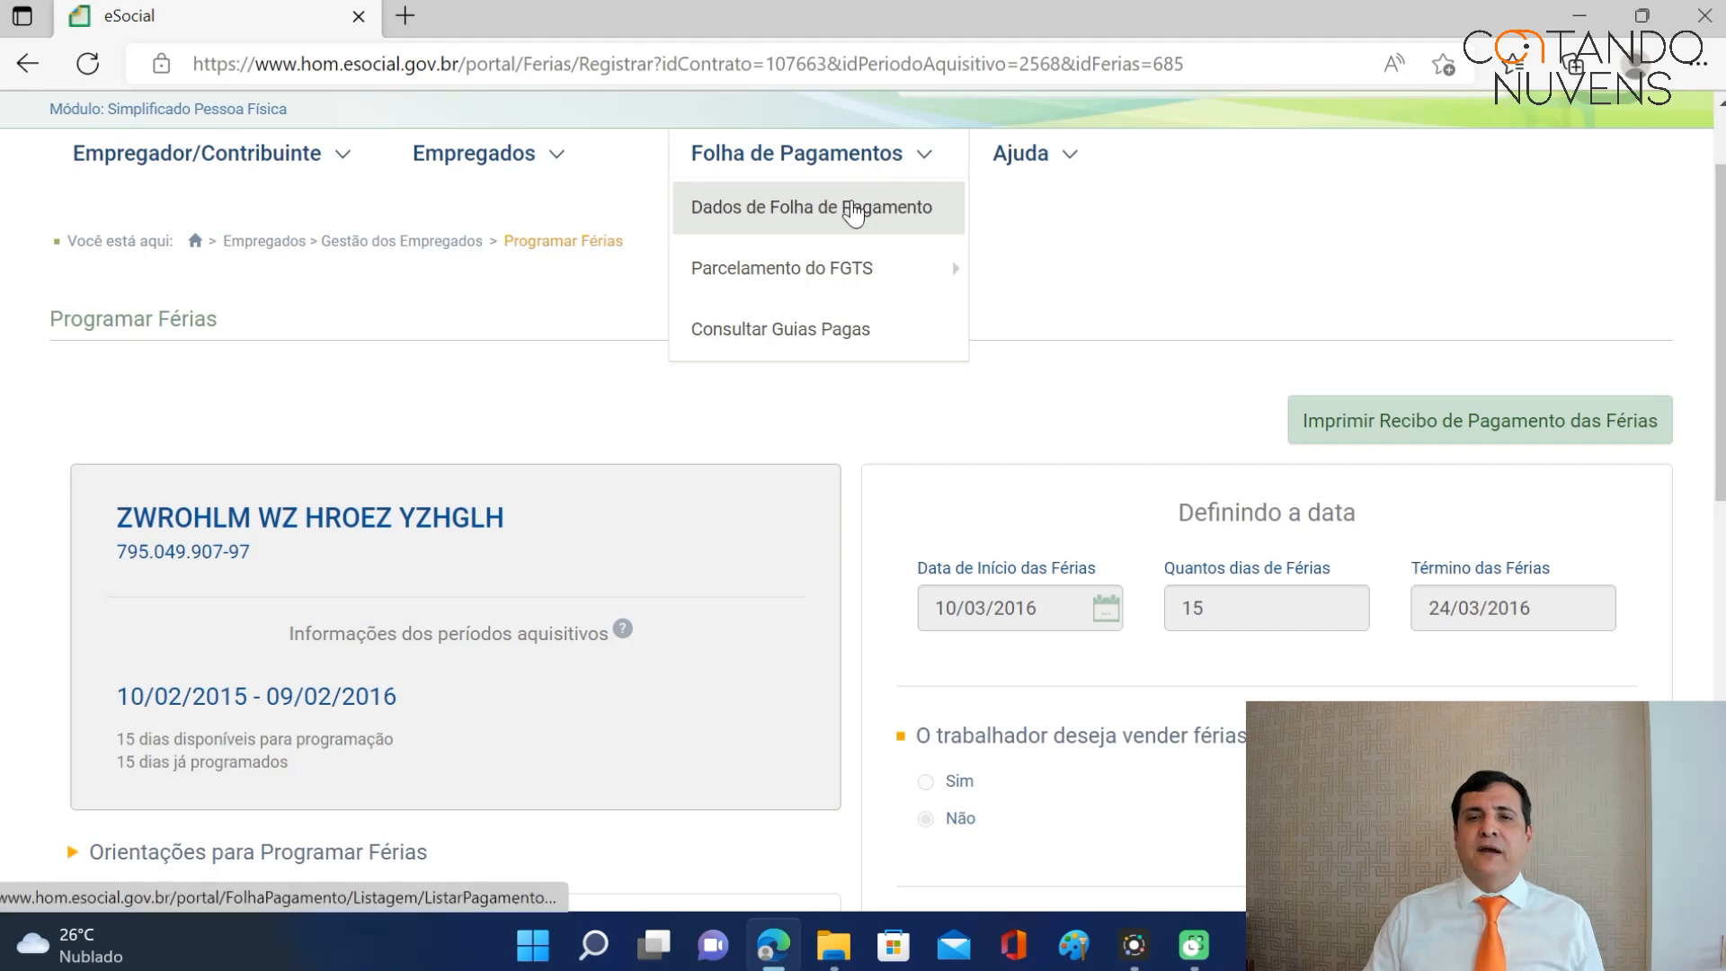
pyautogui.click(852, 205)
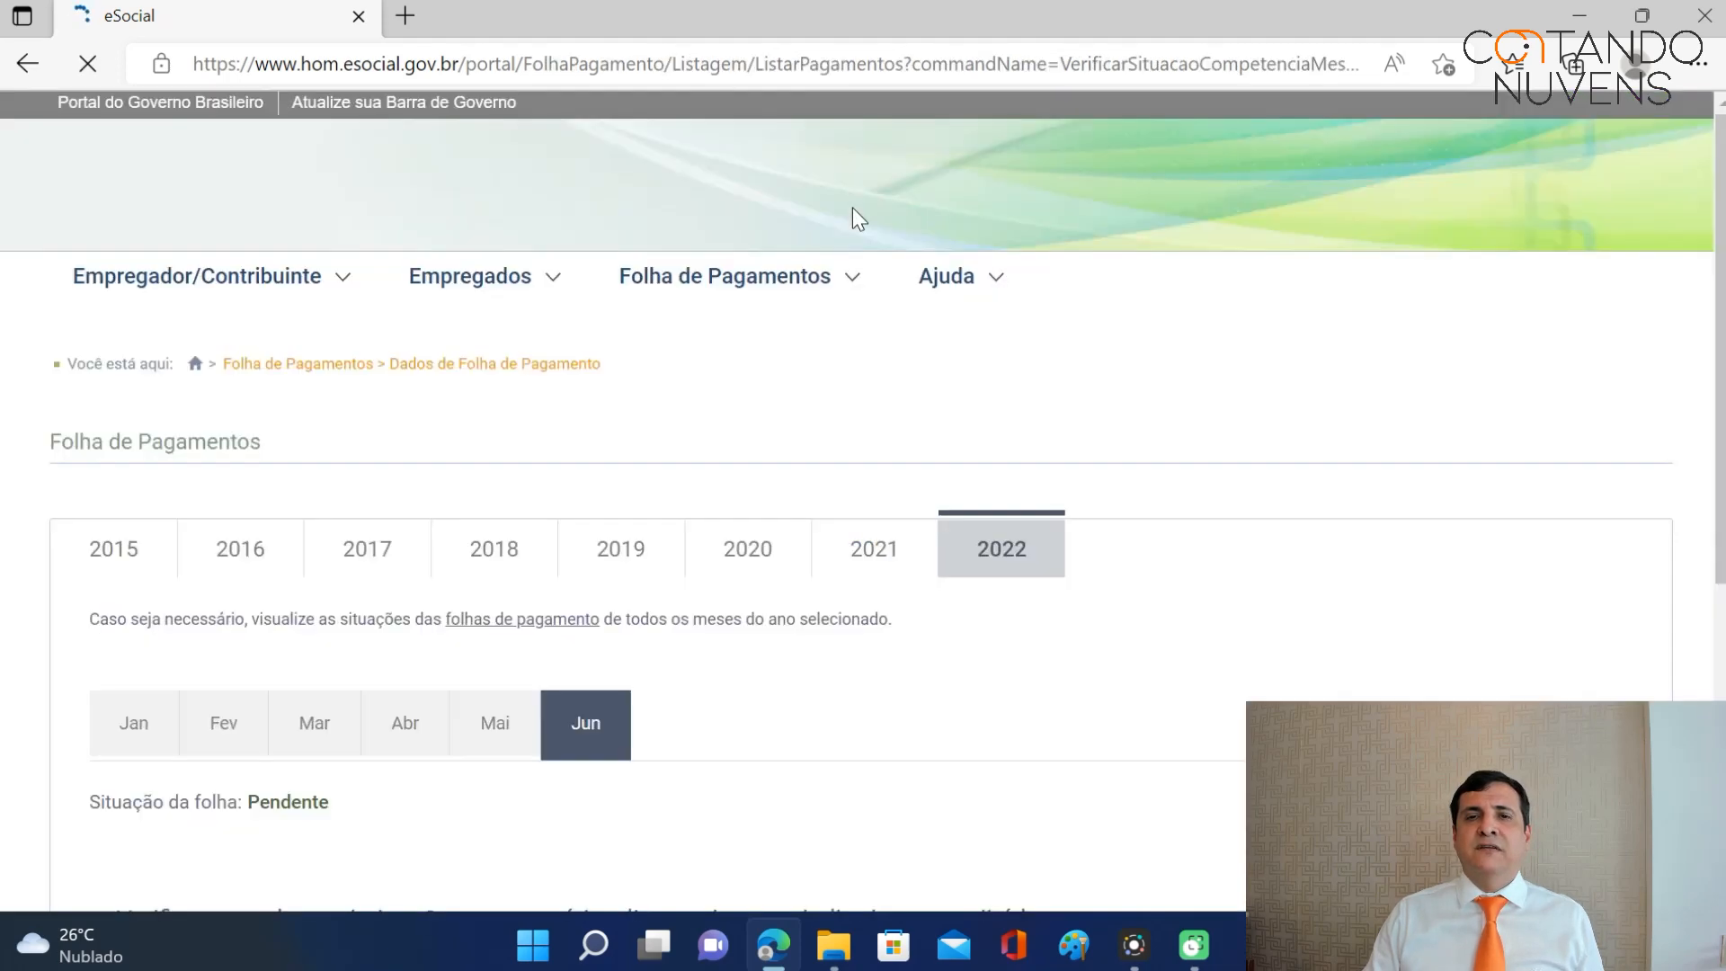
pyautogui.click(243, 551)
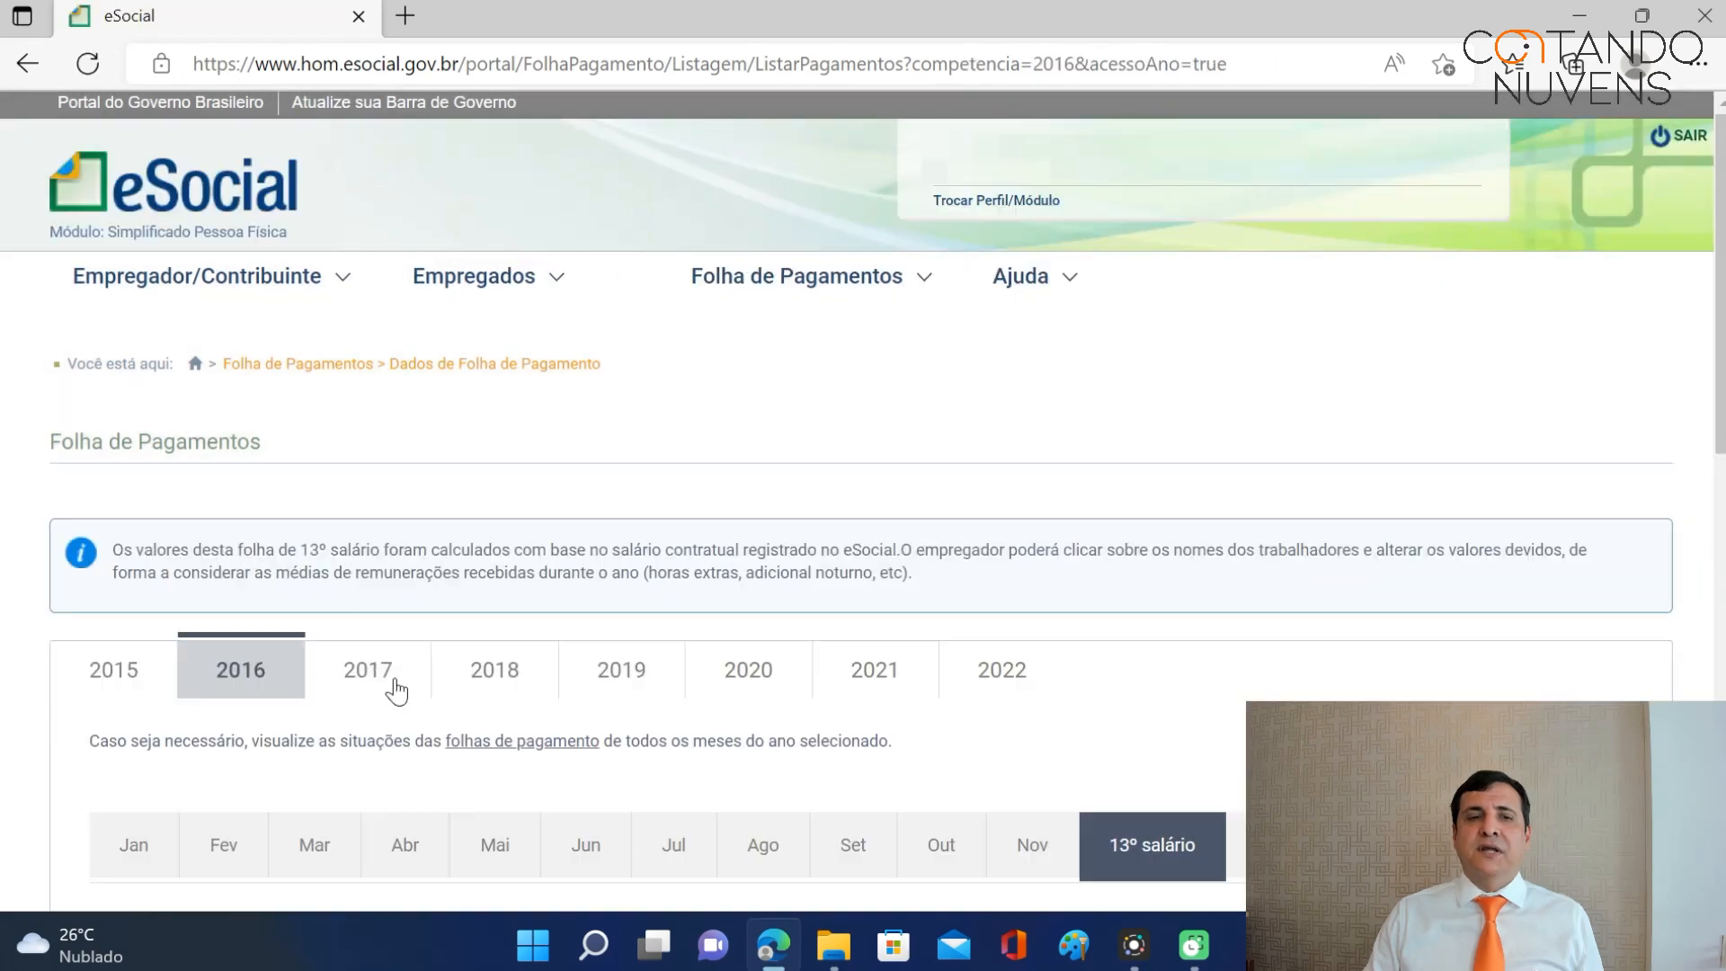
pyautogui.scroll(-5, 458, 684)
pyautogui.click(326, 358)
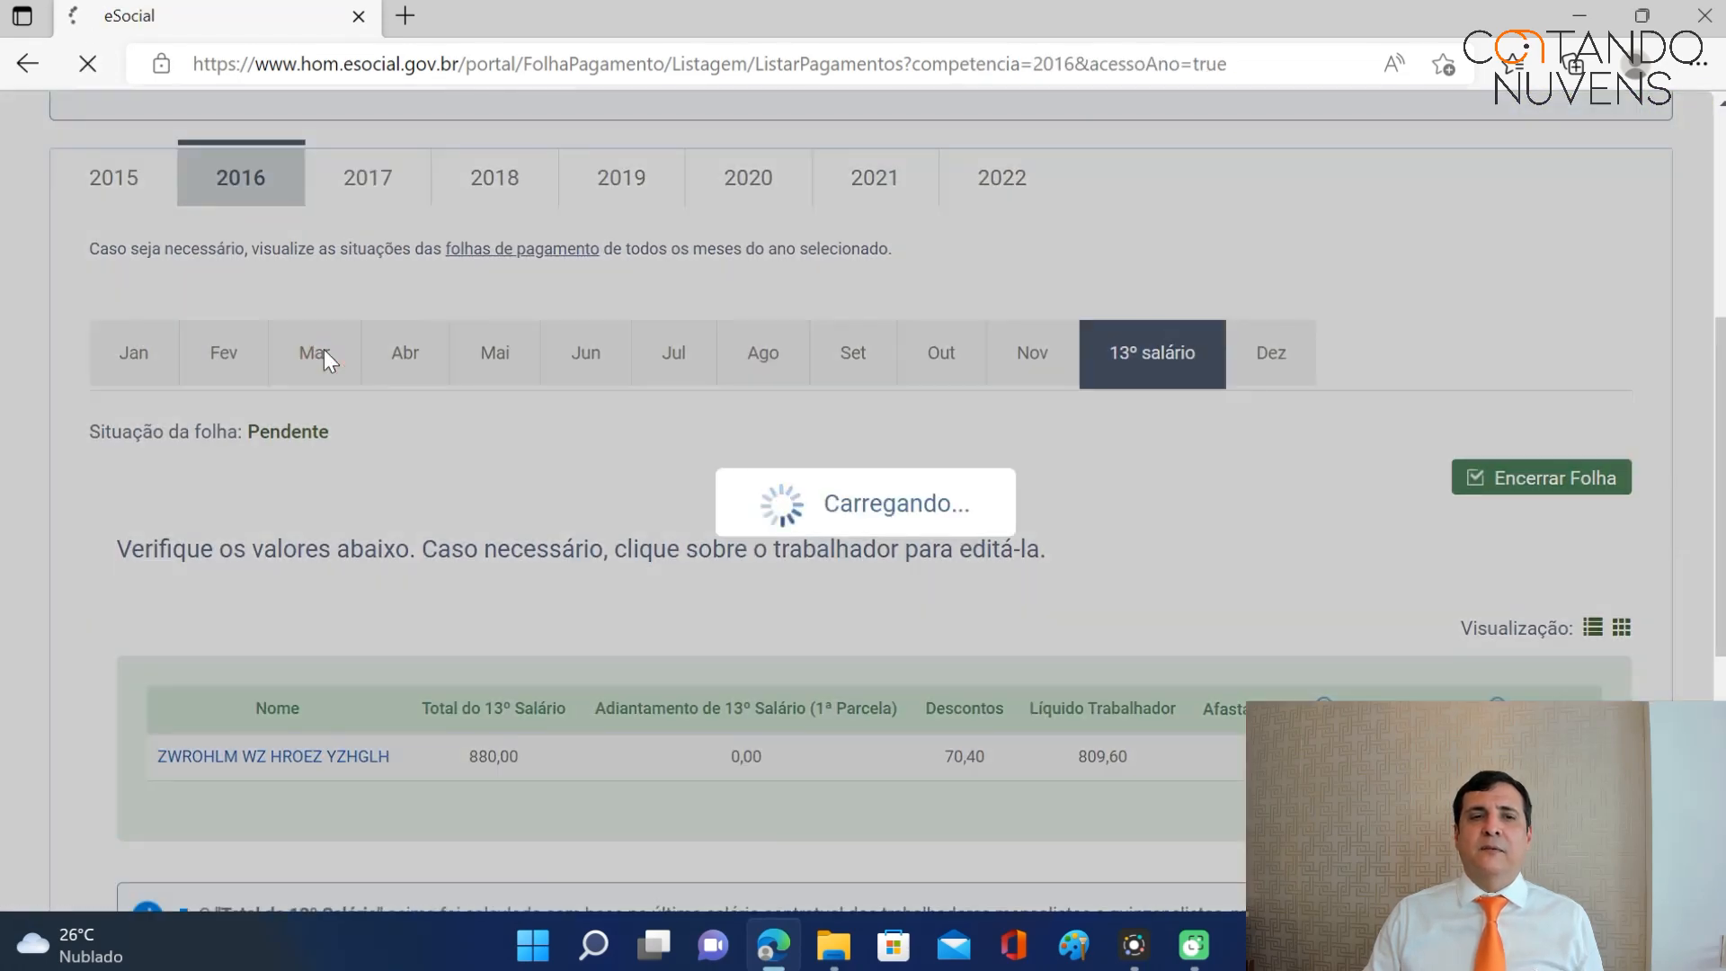
pyautogui.scroll(-5, 912, 499)
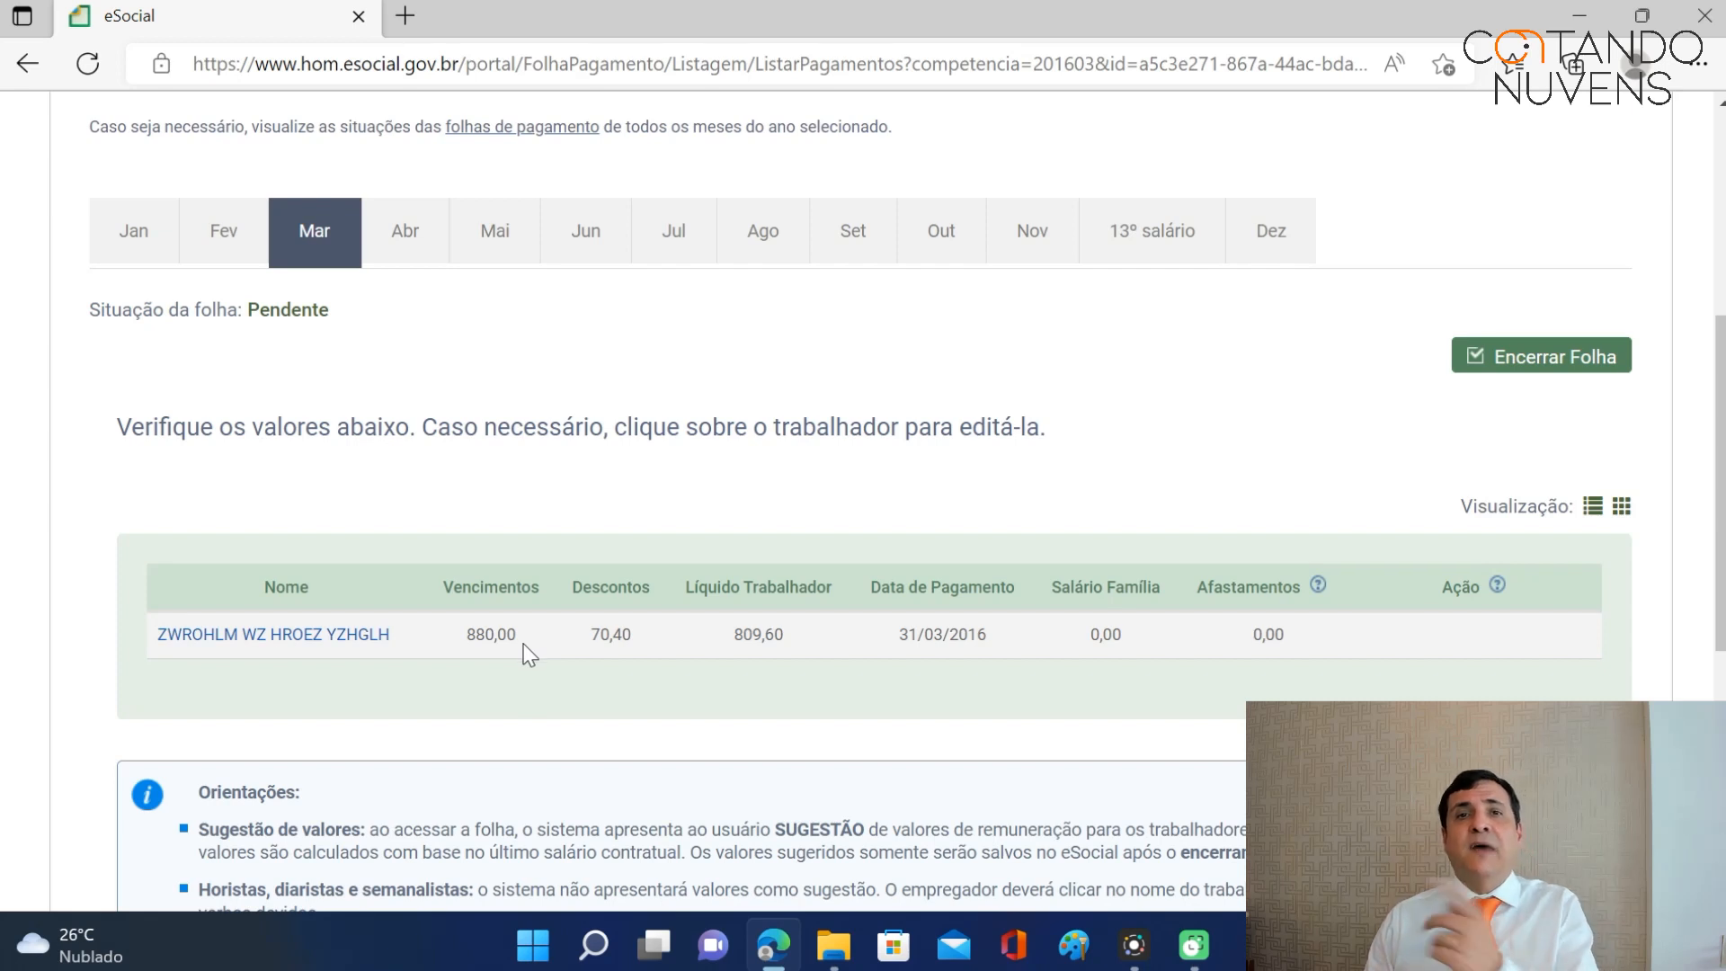
pyautogui.scroll(1, 612, 583)
pyautogui.scroll(3, 612, 583)
pyautogui.moveTo(539, 155)
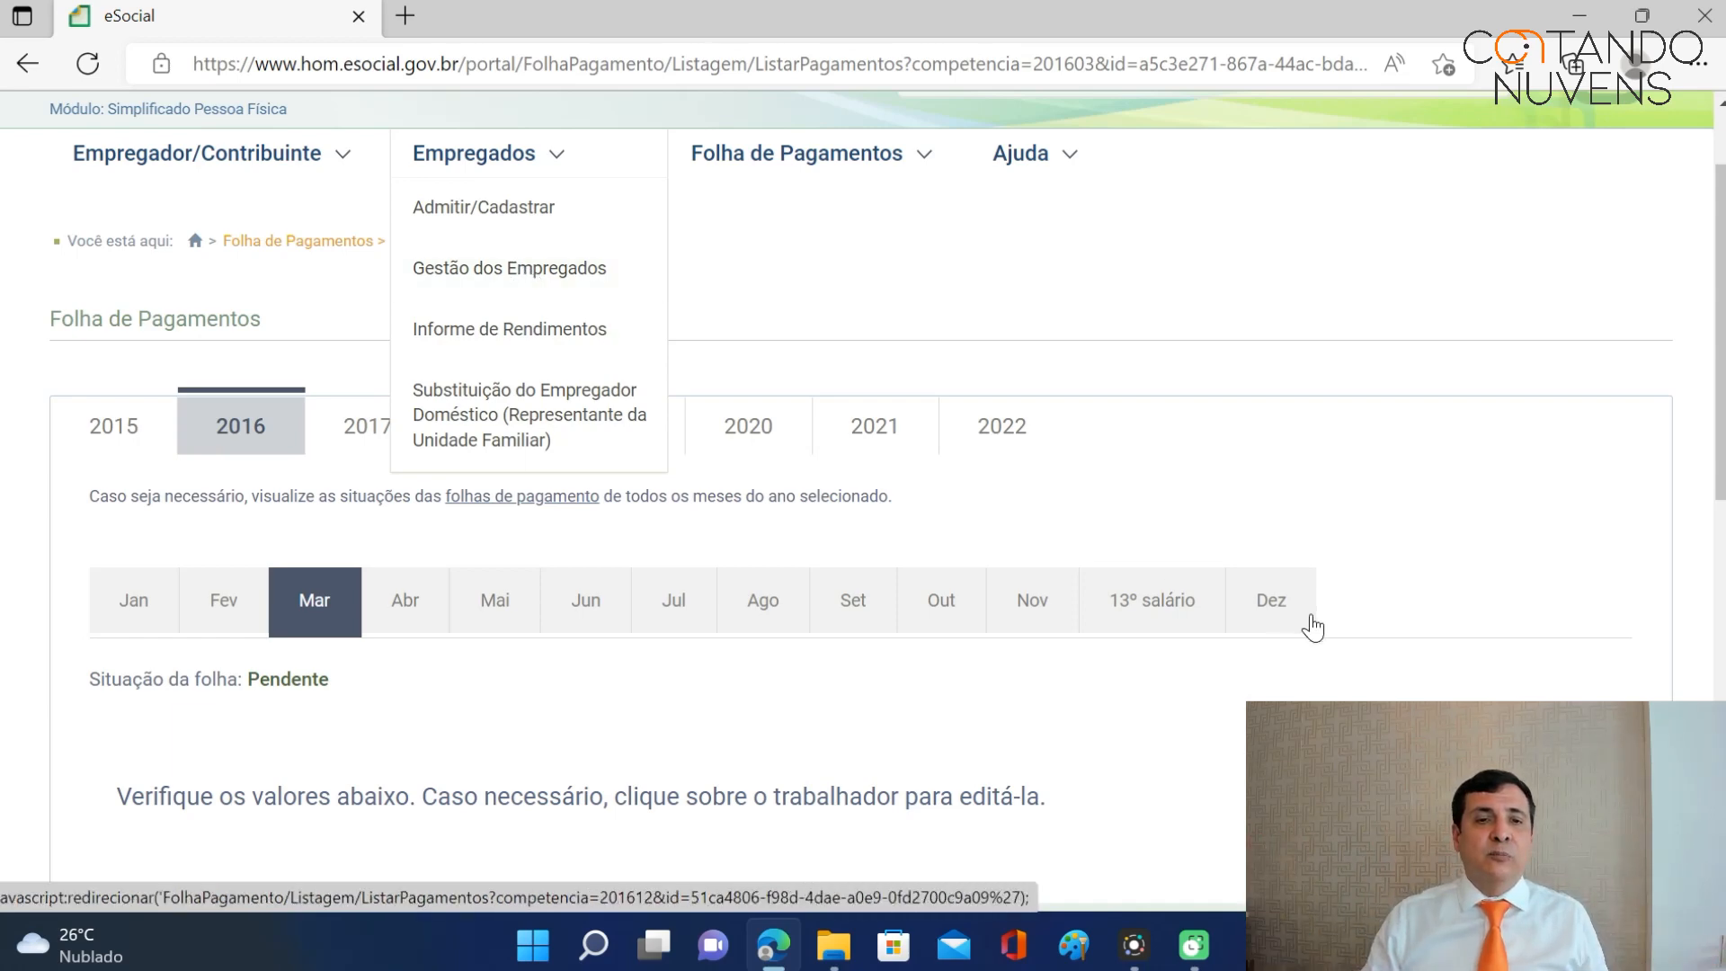
pyautogui.scroll(-5, 1310, 624)
# Change the employee's March monthly pay to 1.133,00 and save, giving 1.042,36 net.
pyautogui.click(349, 511)
pyautogui.scroll(-5, 1010, 415)
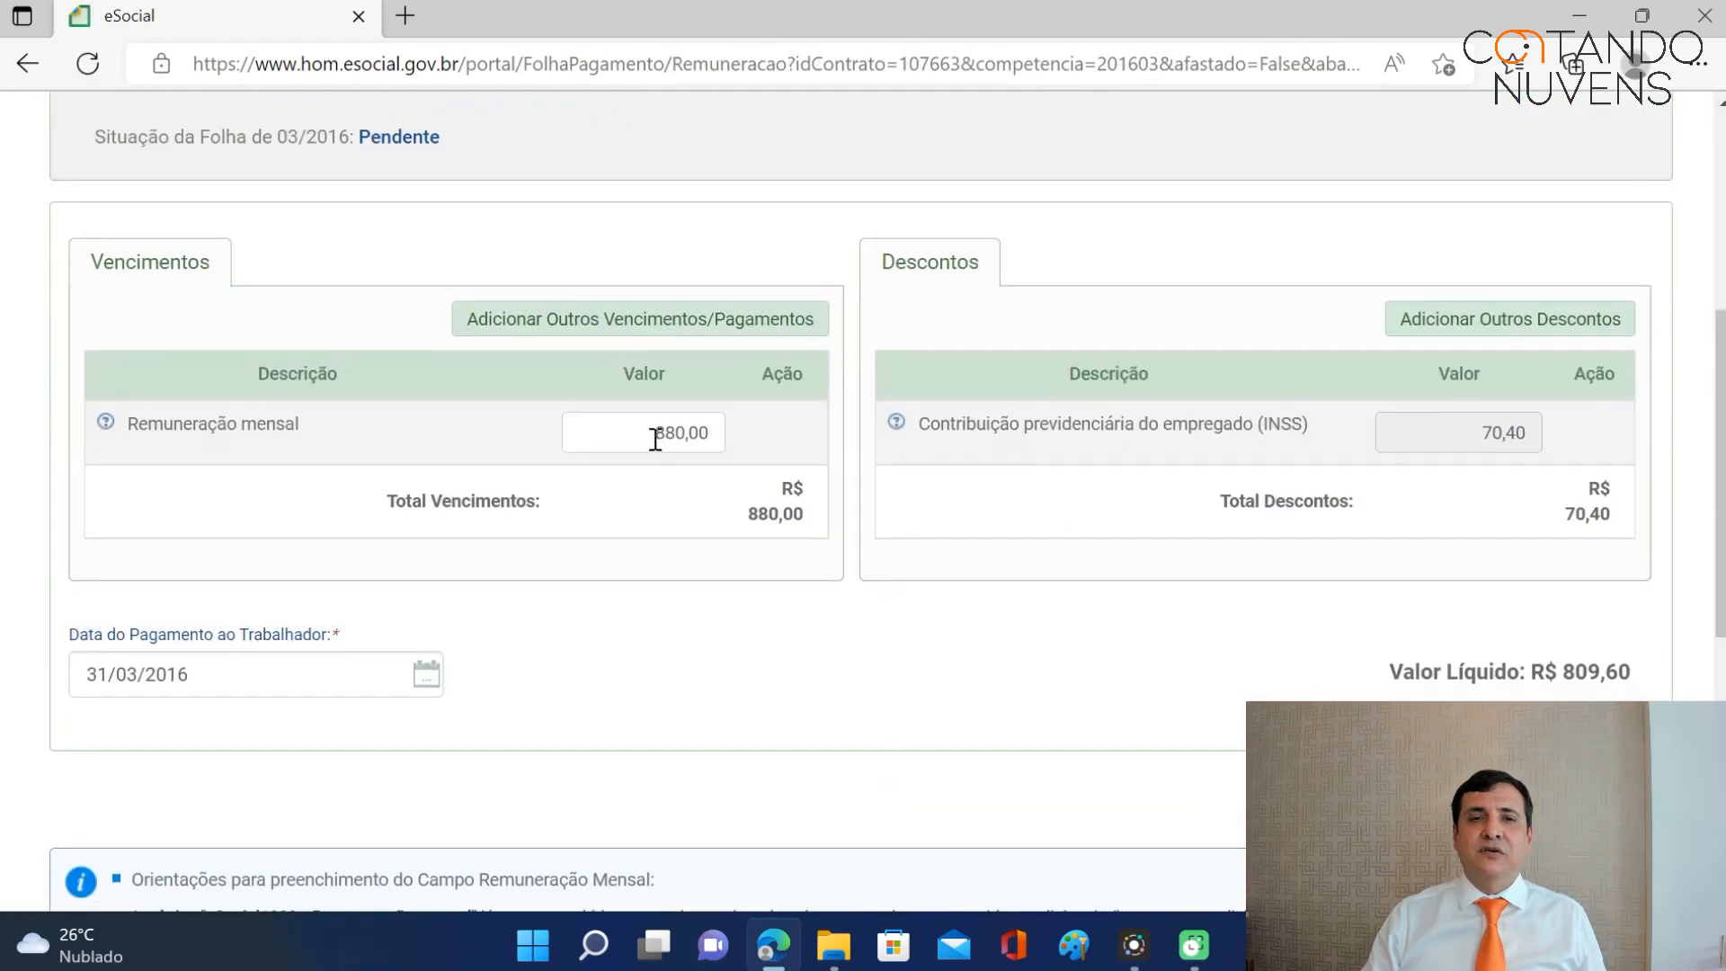
pyautogui.doubleClick(656, 436)
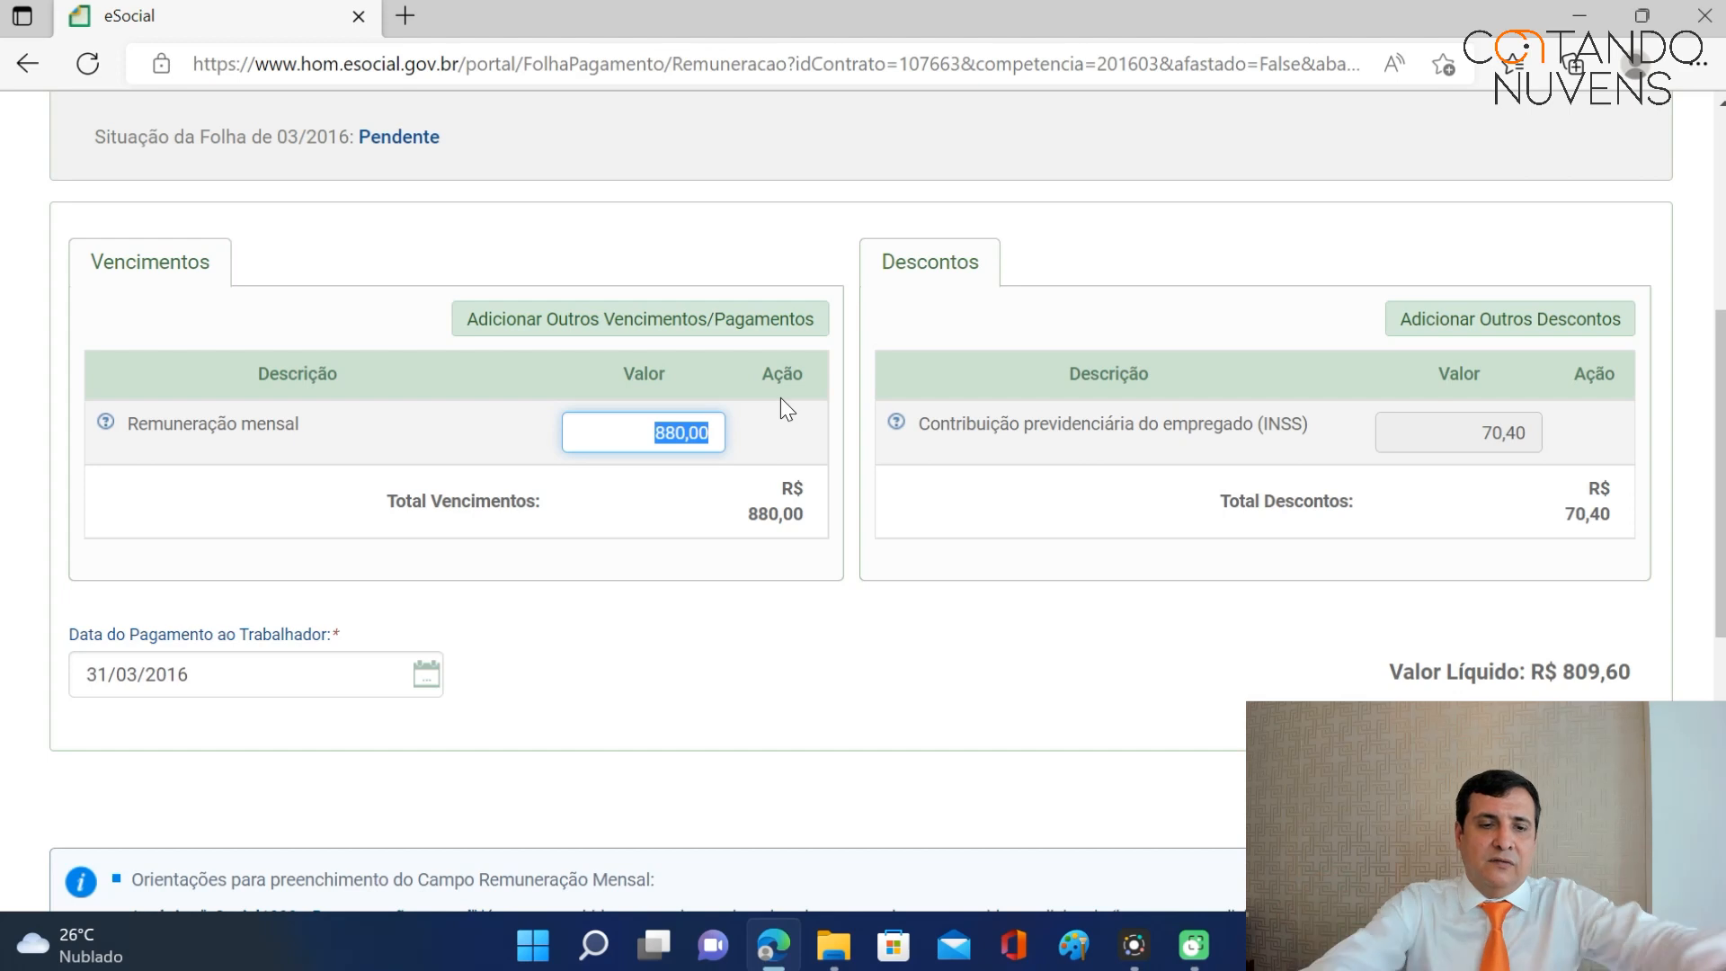
pyautogui.write('1')
pyautogui.write('10')
pyautogui.press('BackSpace')
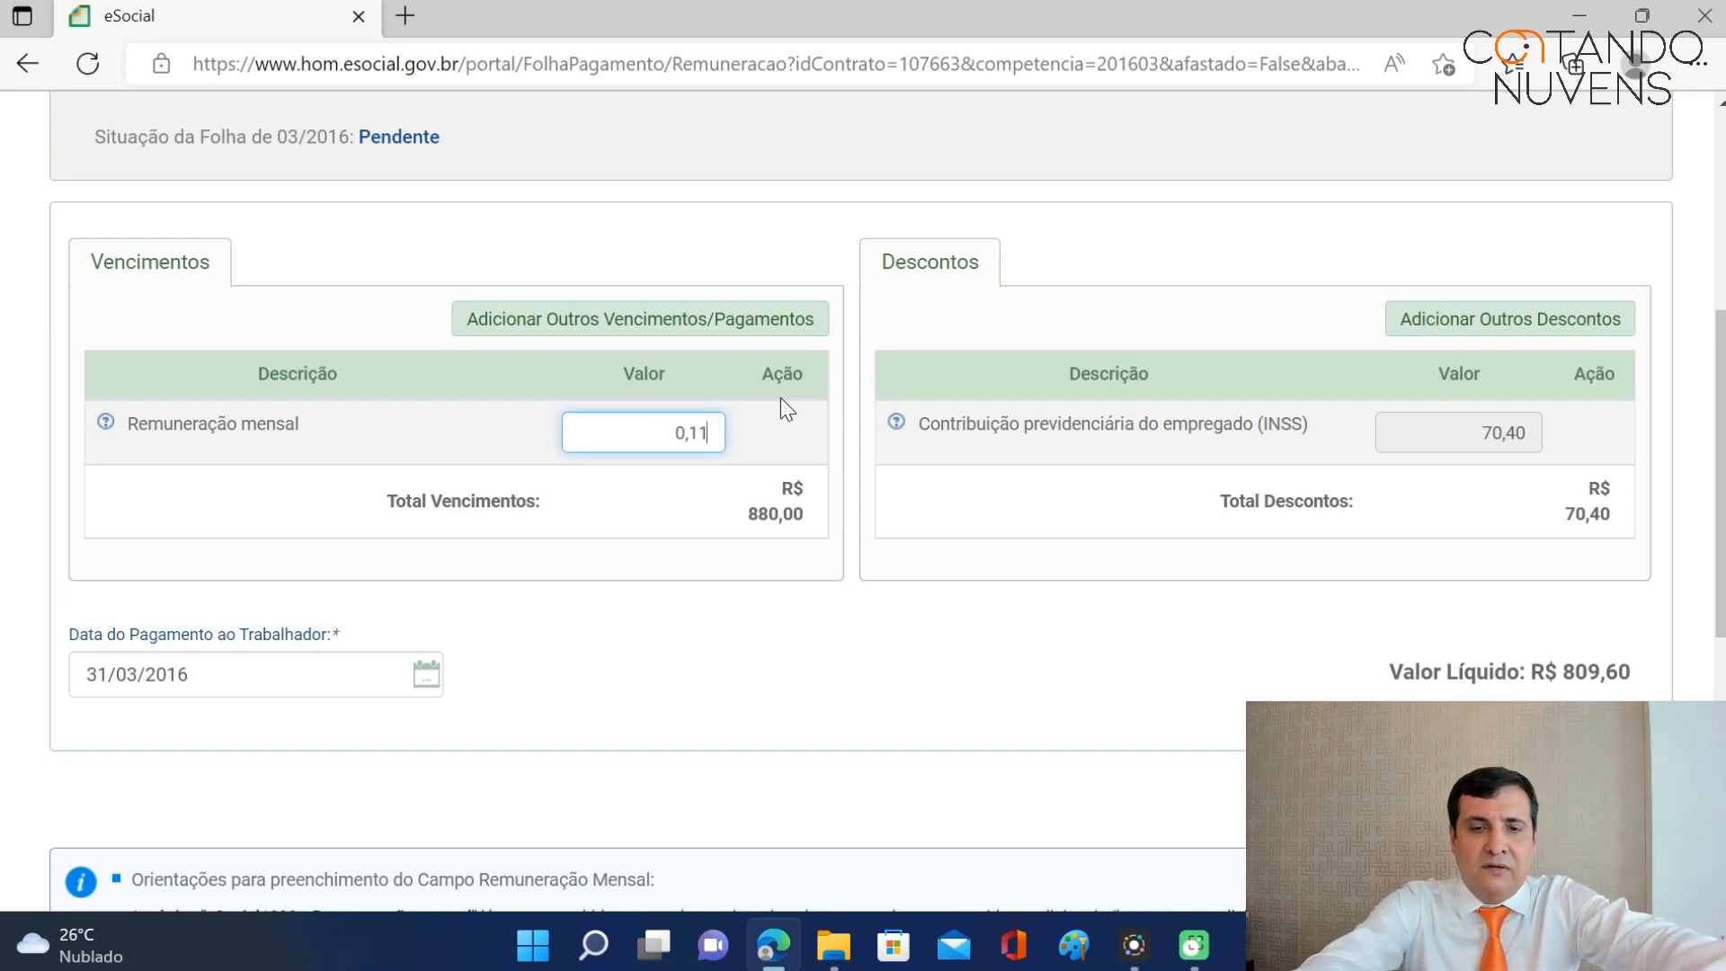
pyautogui.write('3')
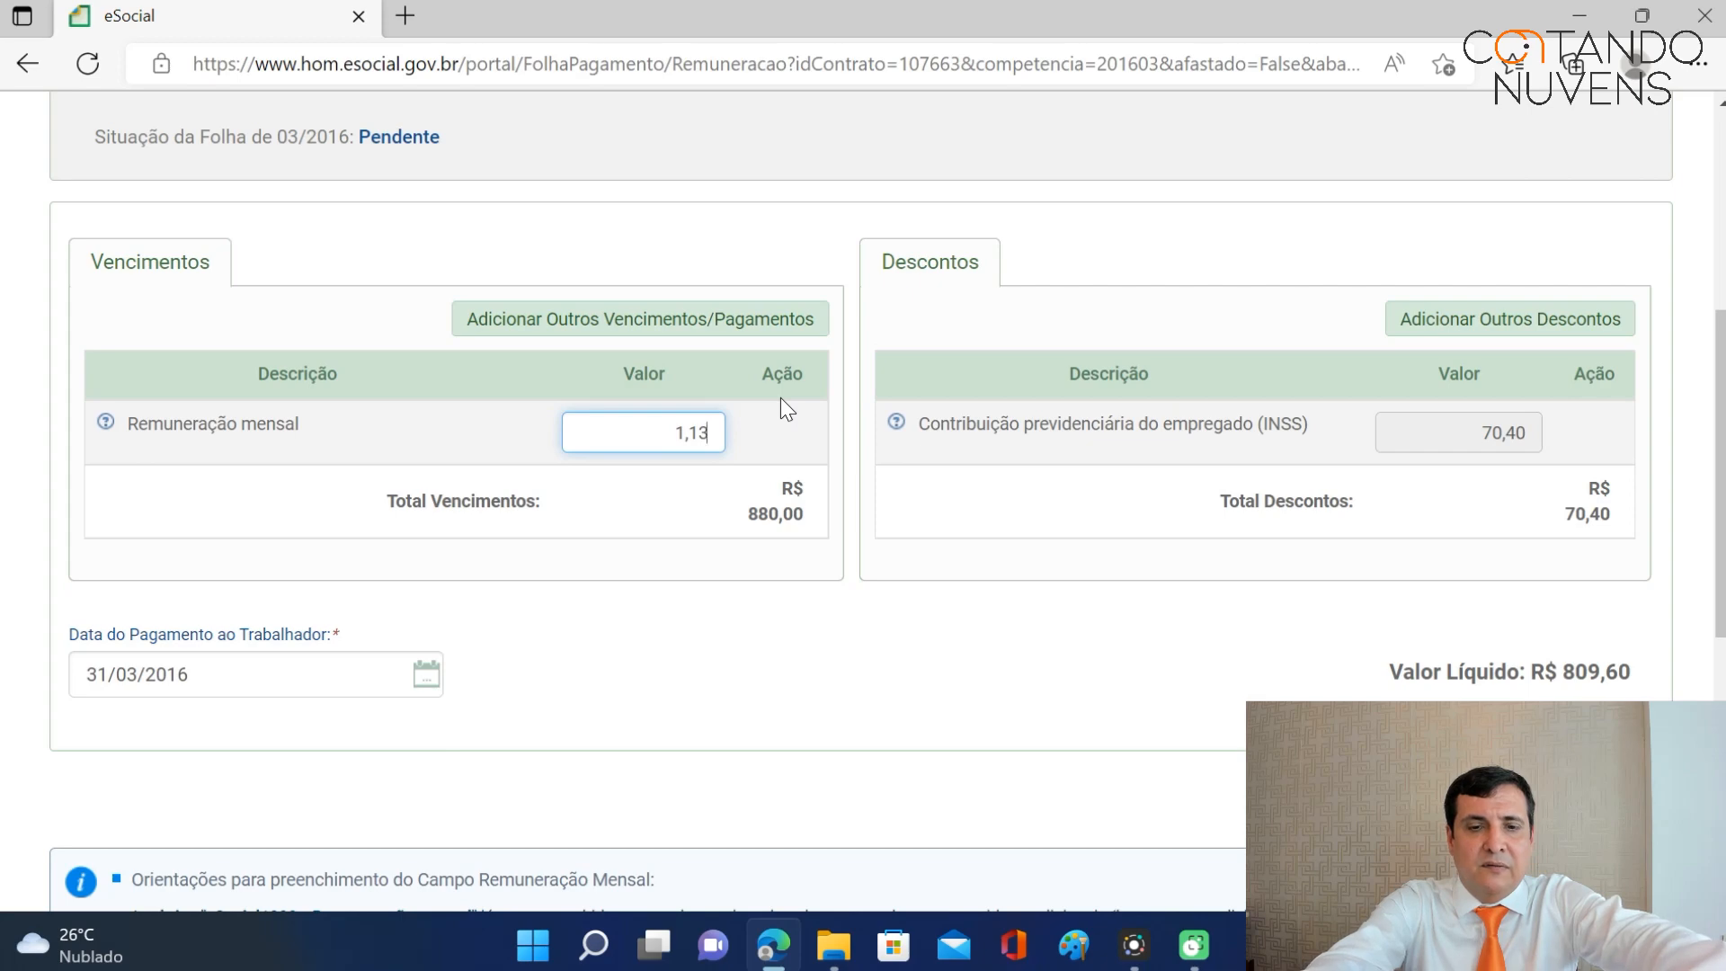
pyautogui.write('3,00')
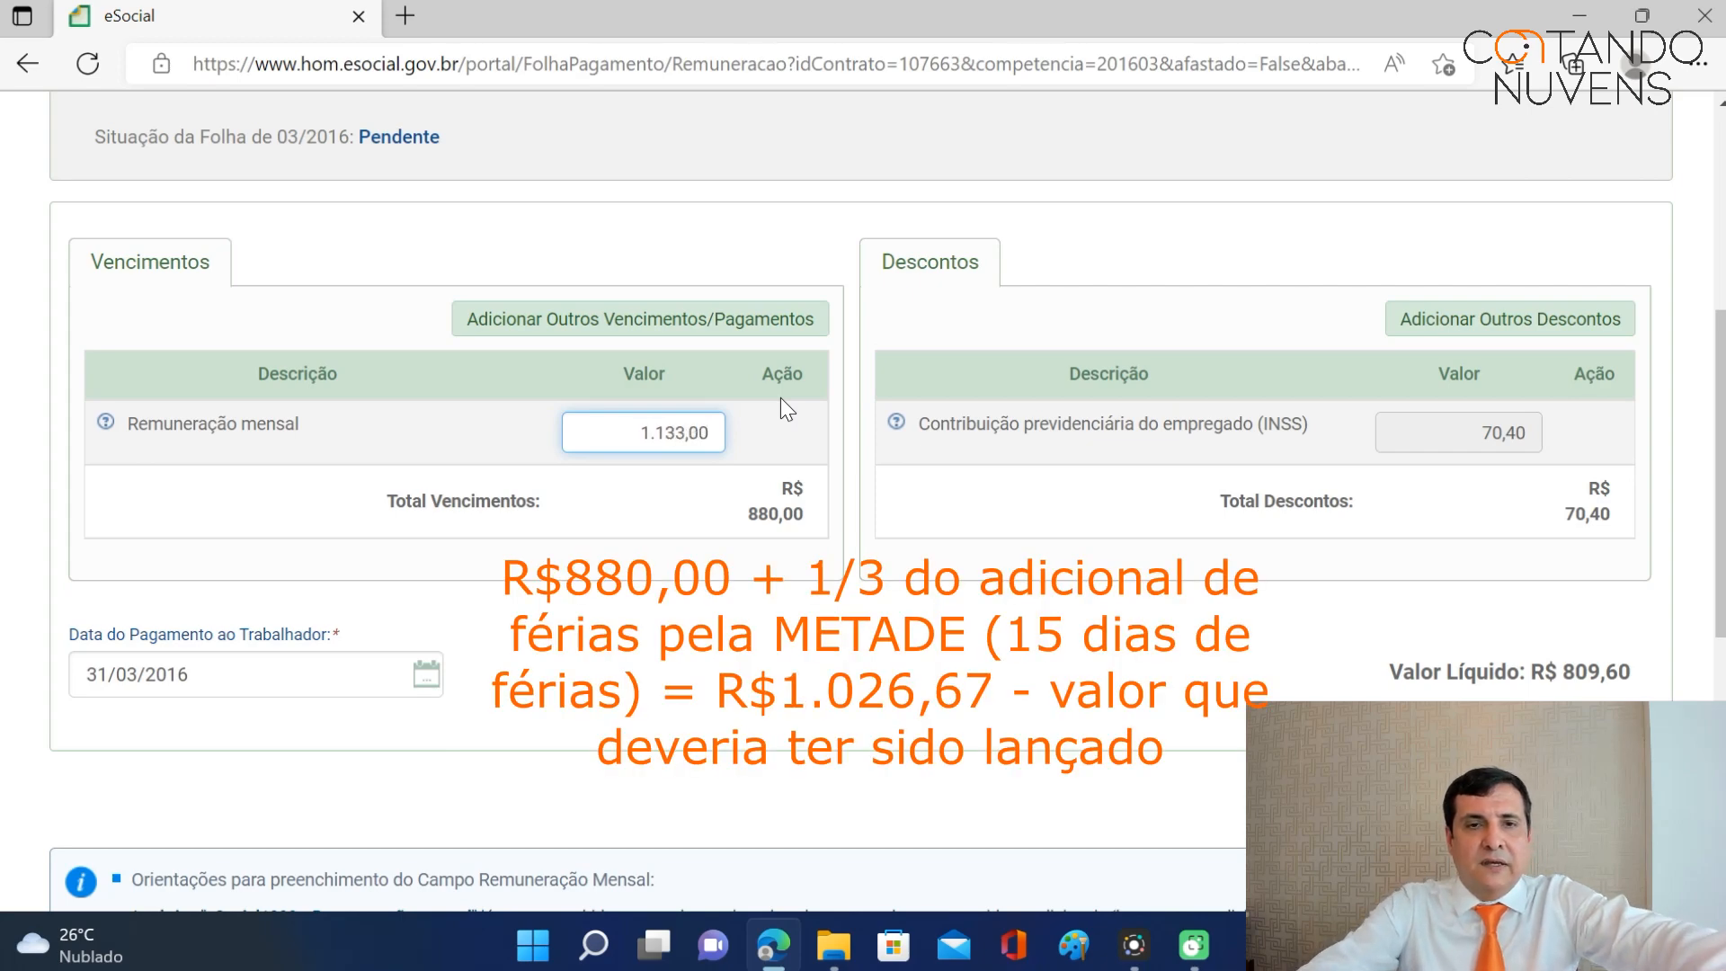
pyautogui.click(781, 397)
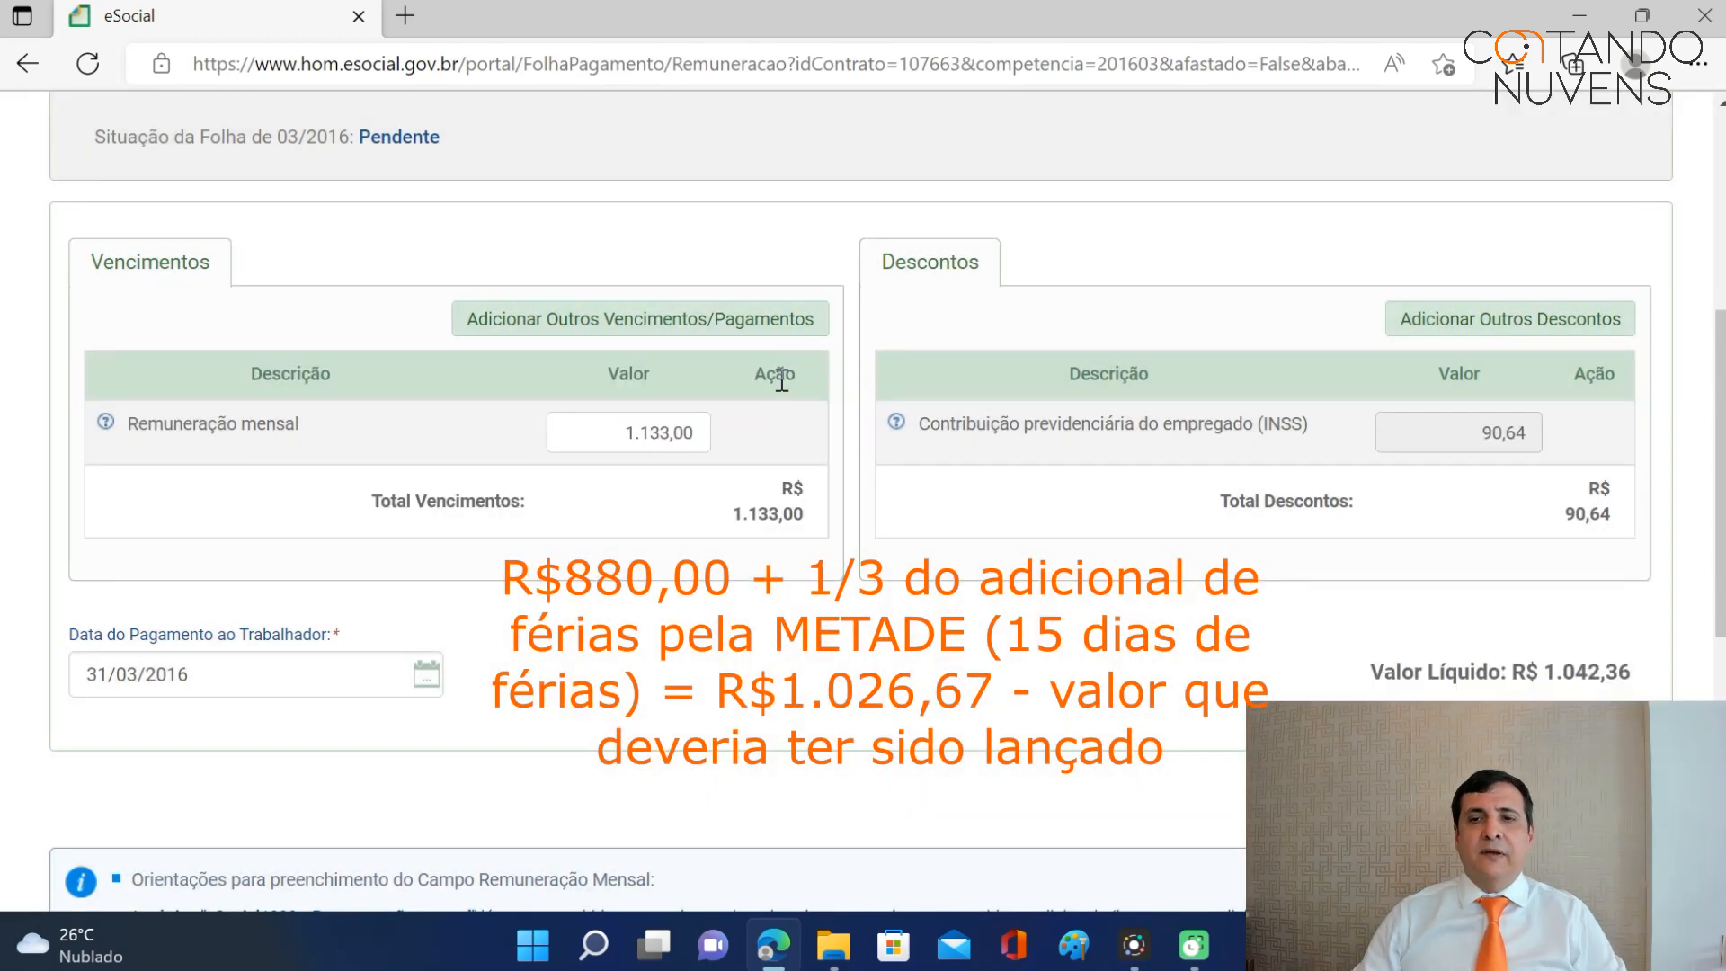
pyautogui.scroll(-3, 1465, 445)
pyautogui.click(1557, 580)
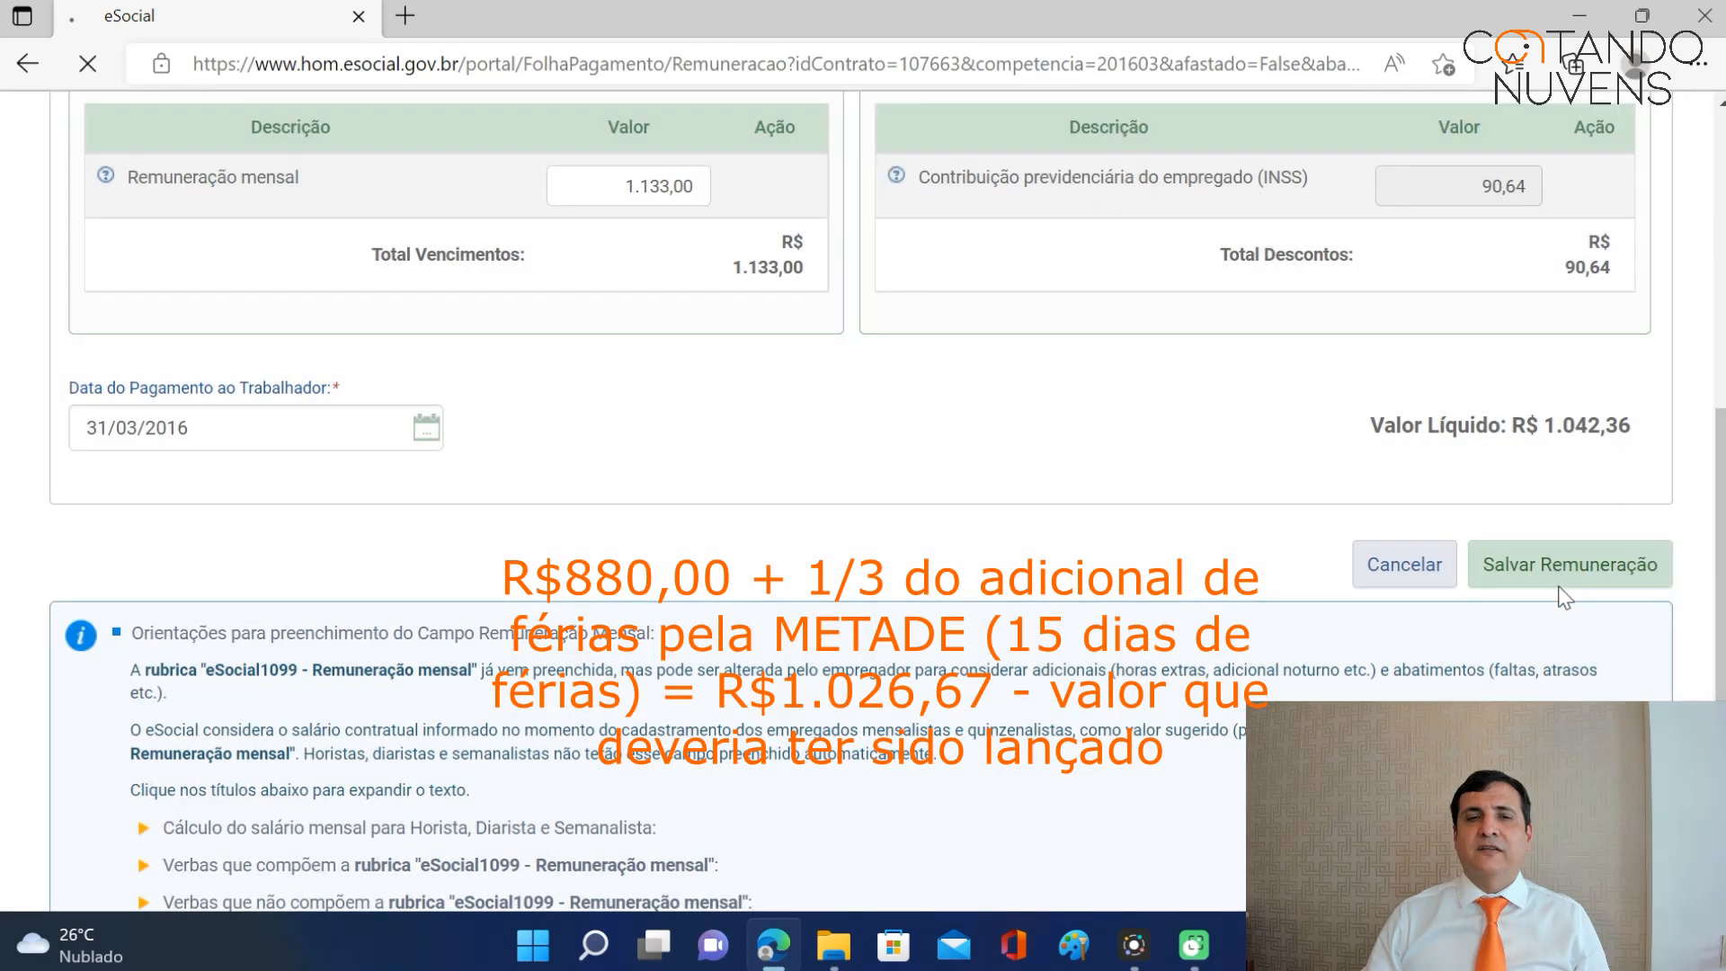
pyautogui.scroll(-6, 1259, 450)
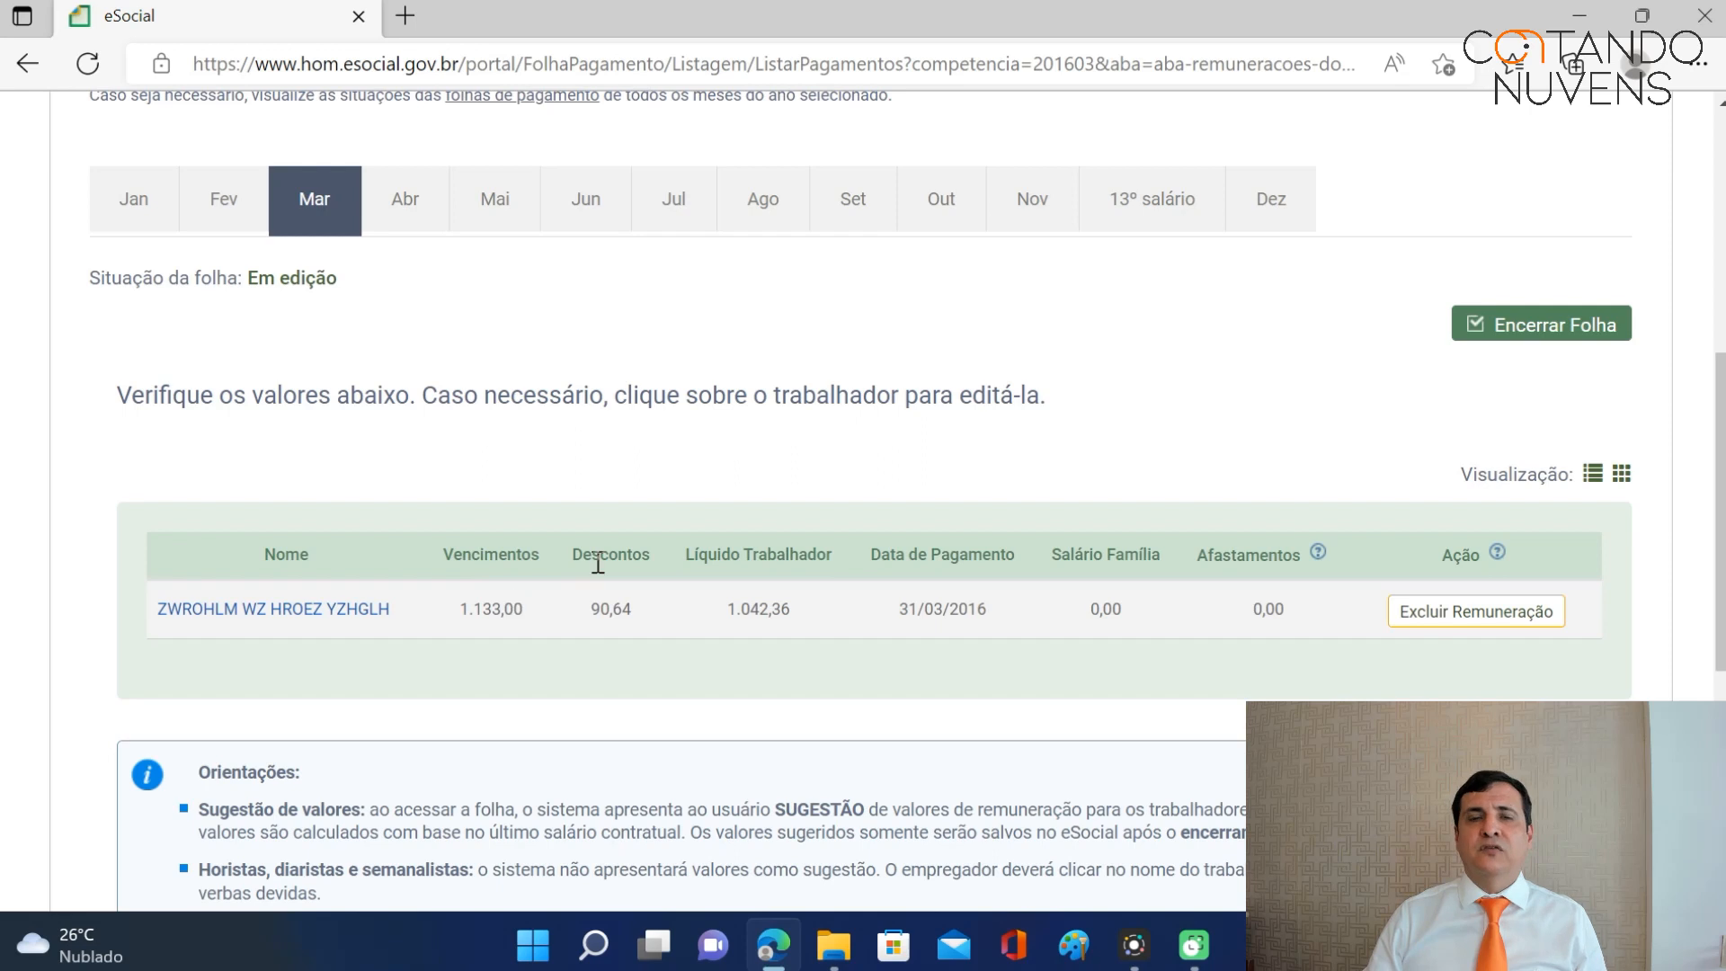
# Close the March 2016 payroll and review the R$ 317,23 DAE due 07/04/2016.
pyautogui.click(1568, 333)
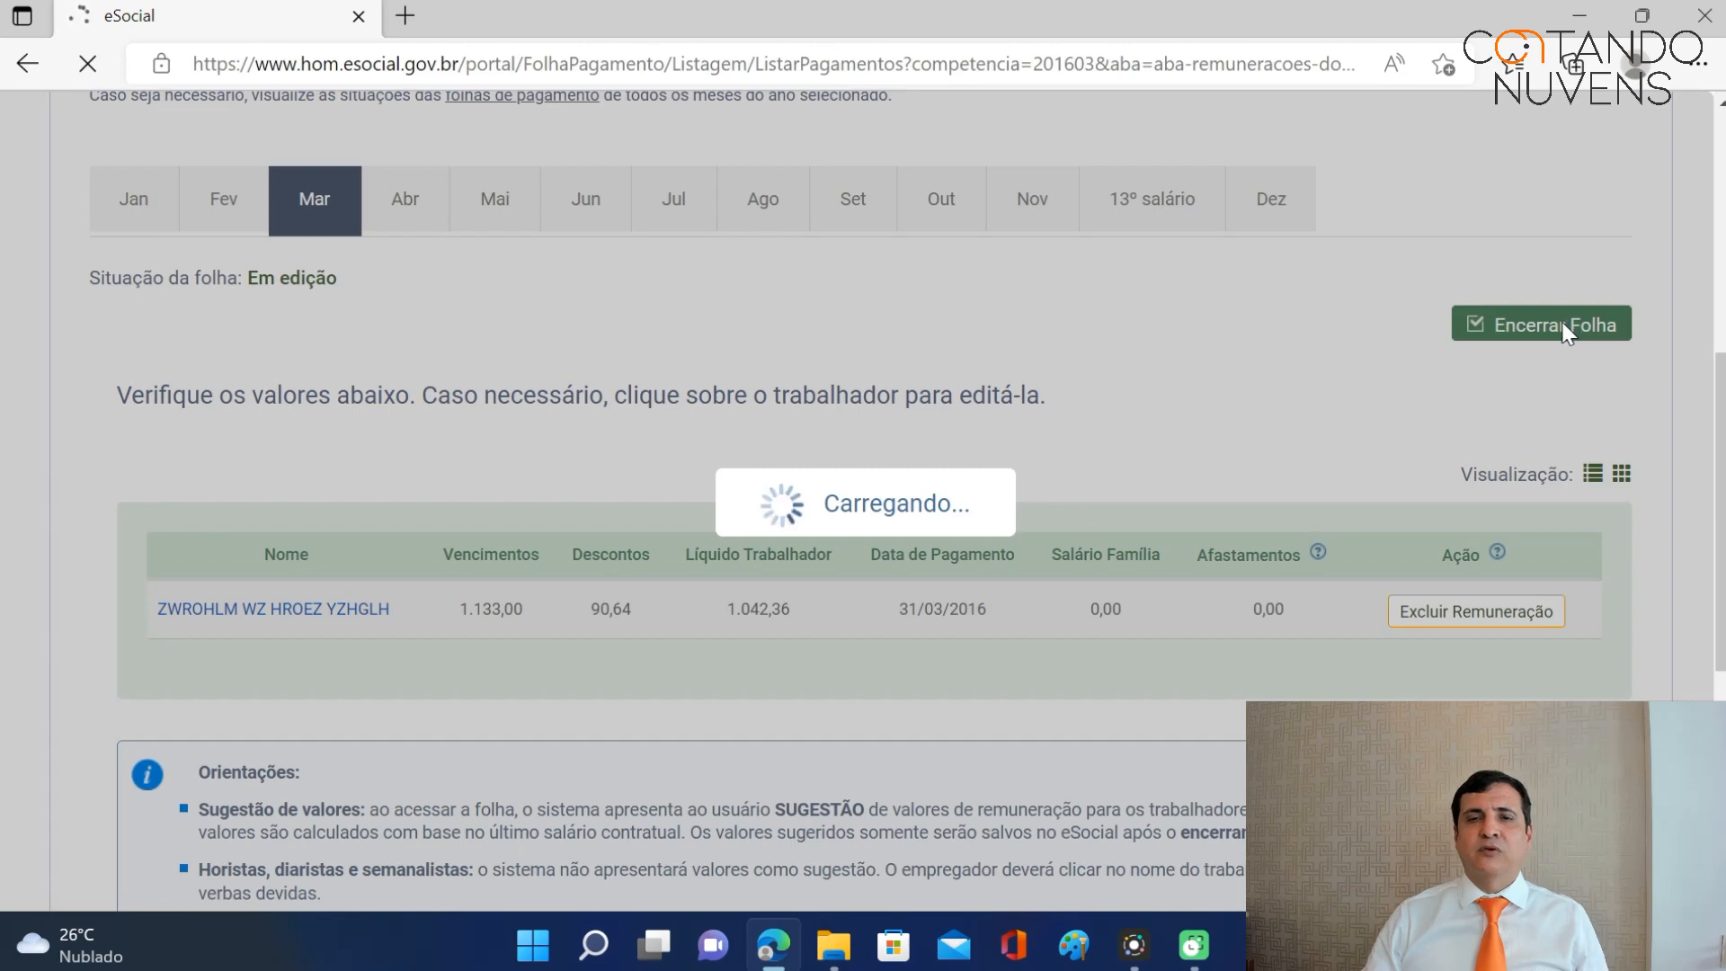
pyautogui.scroll(-10, 1566, 329)
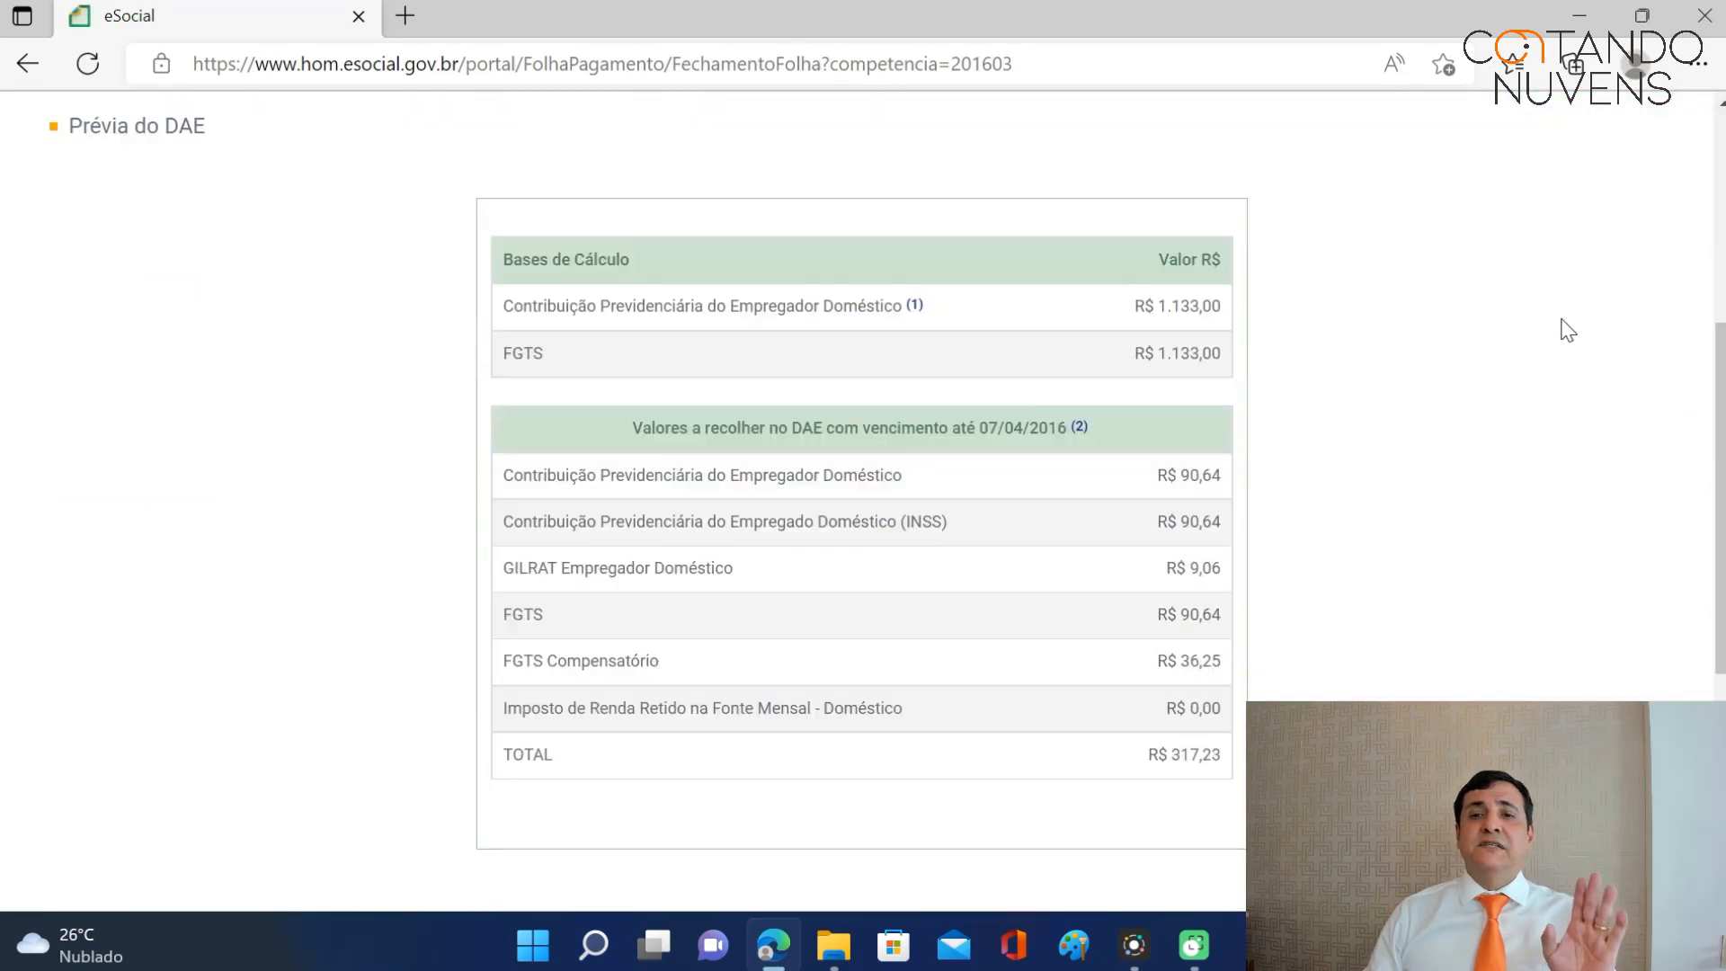
pyautogui.click(1629, 562)
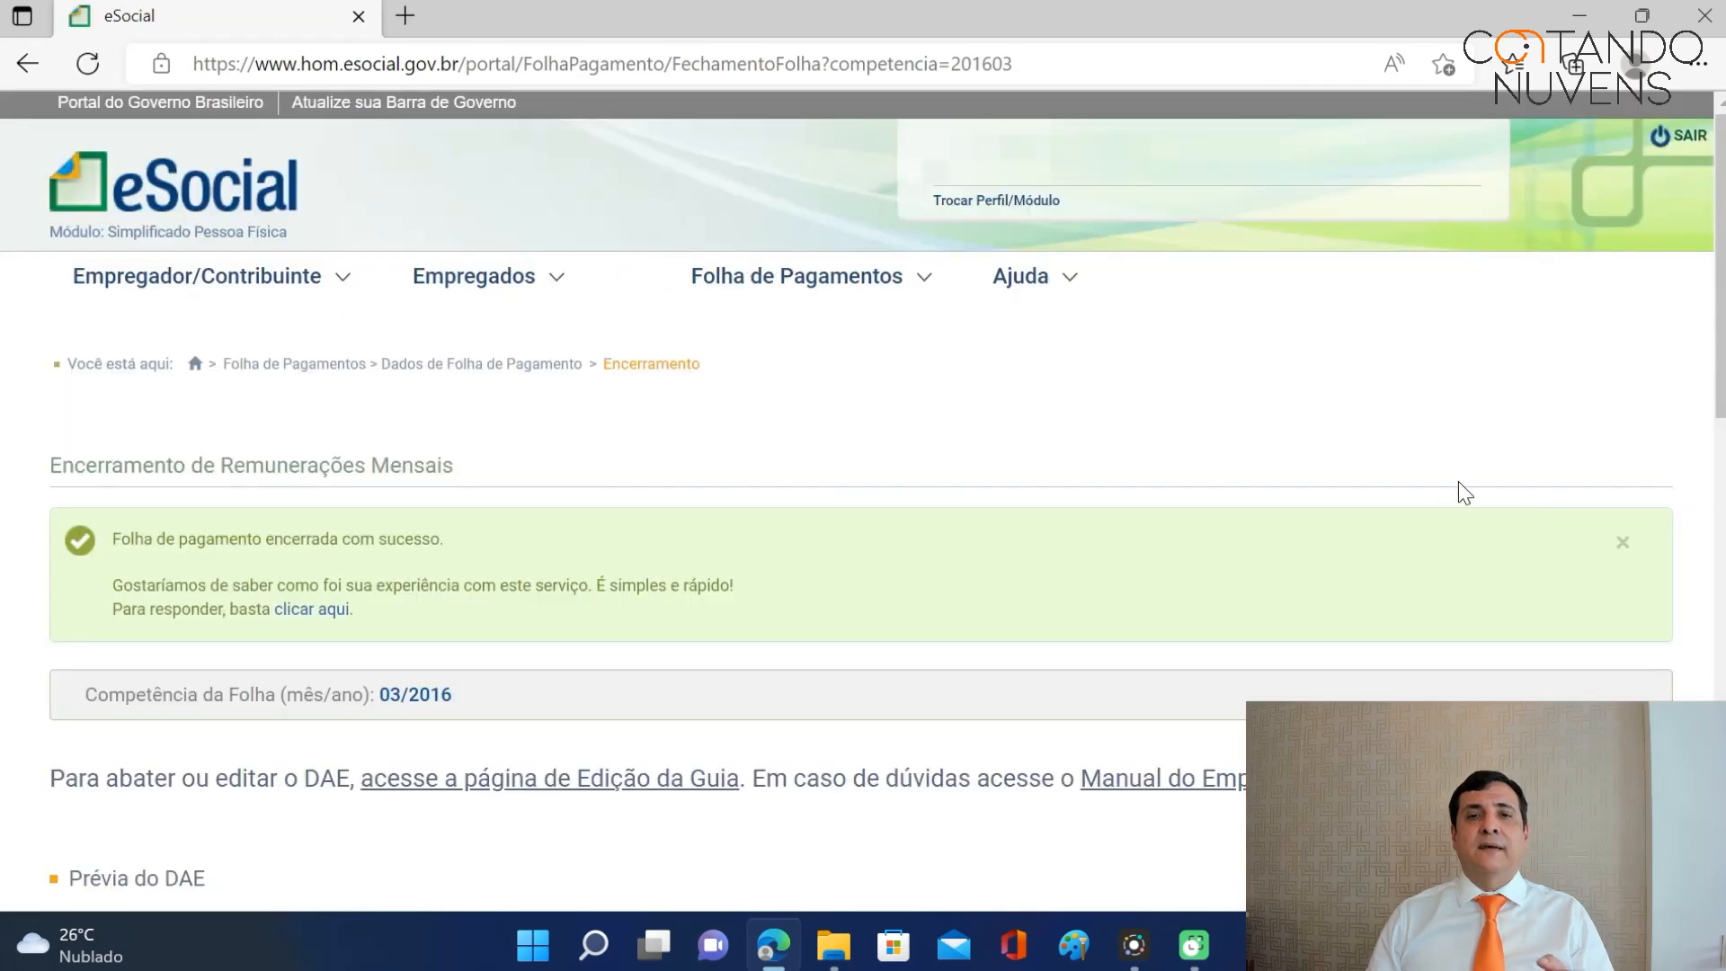
pyautogui.scroll(-6, 1434, 483)
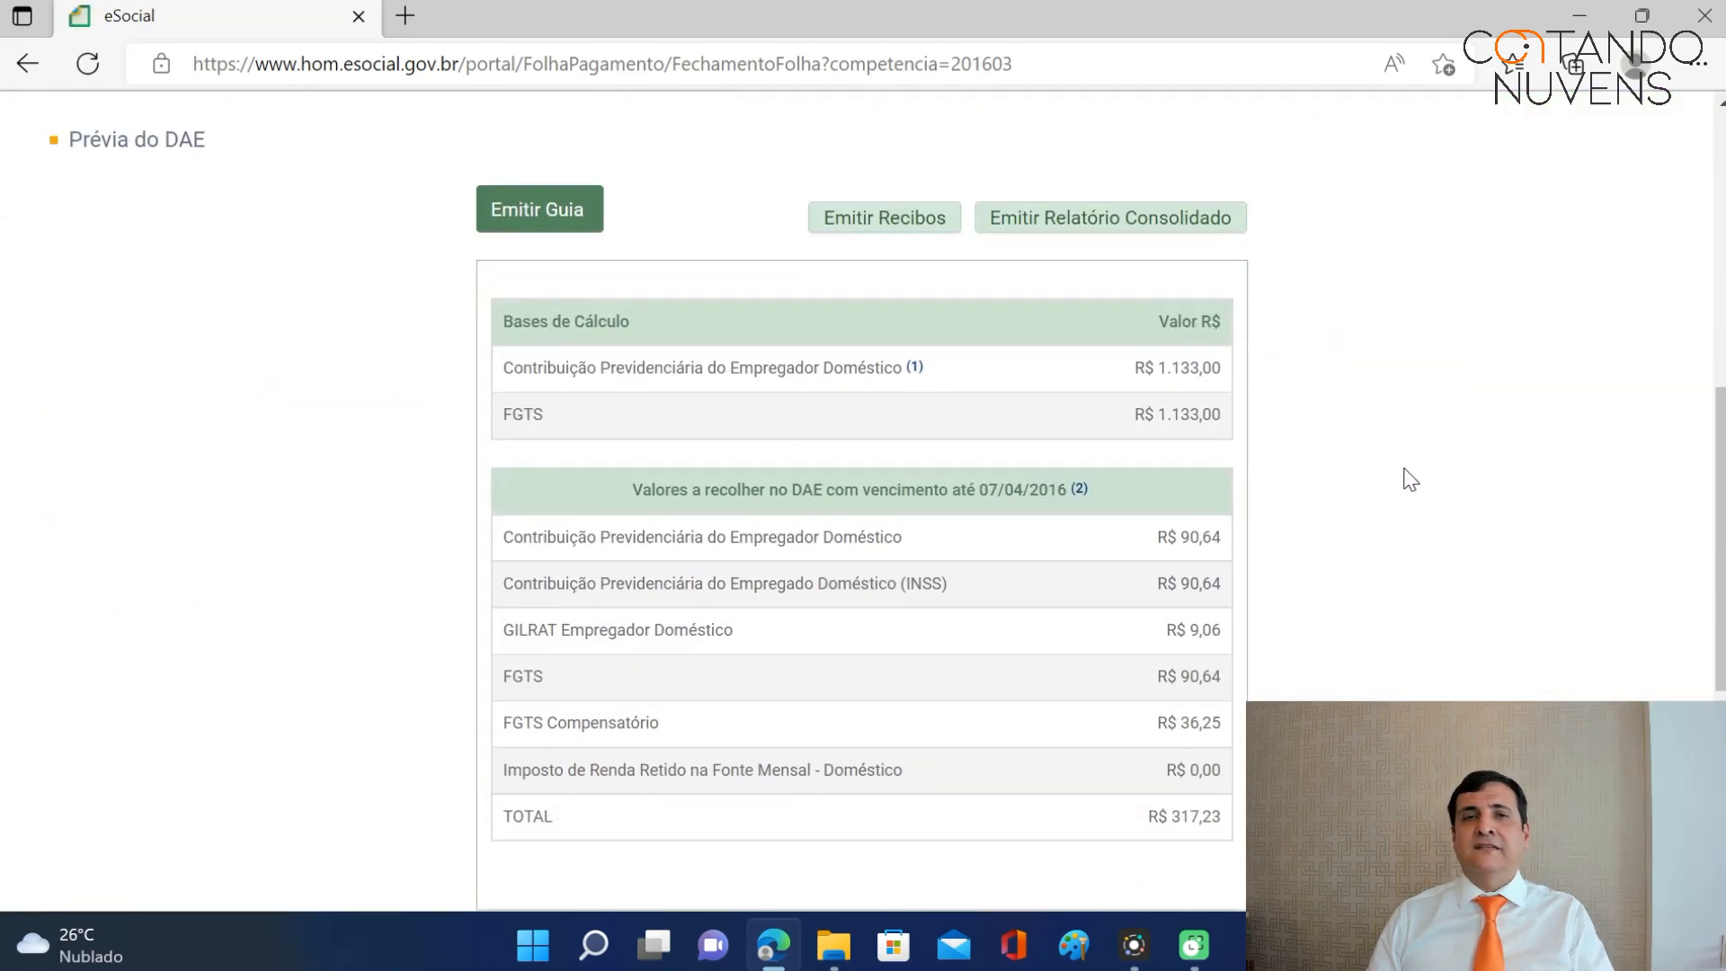
pyautogui.scroll(4, 1409, 479)
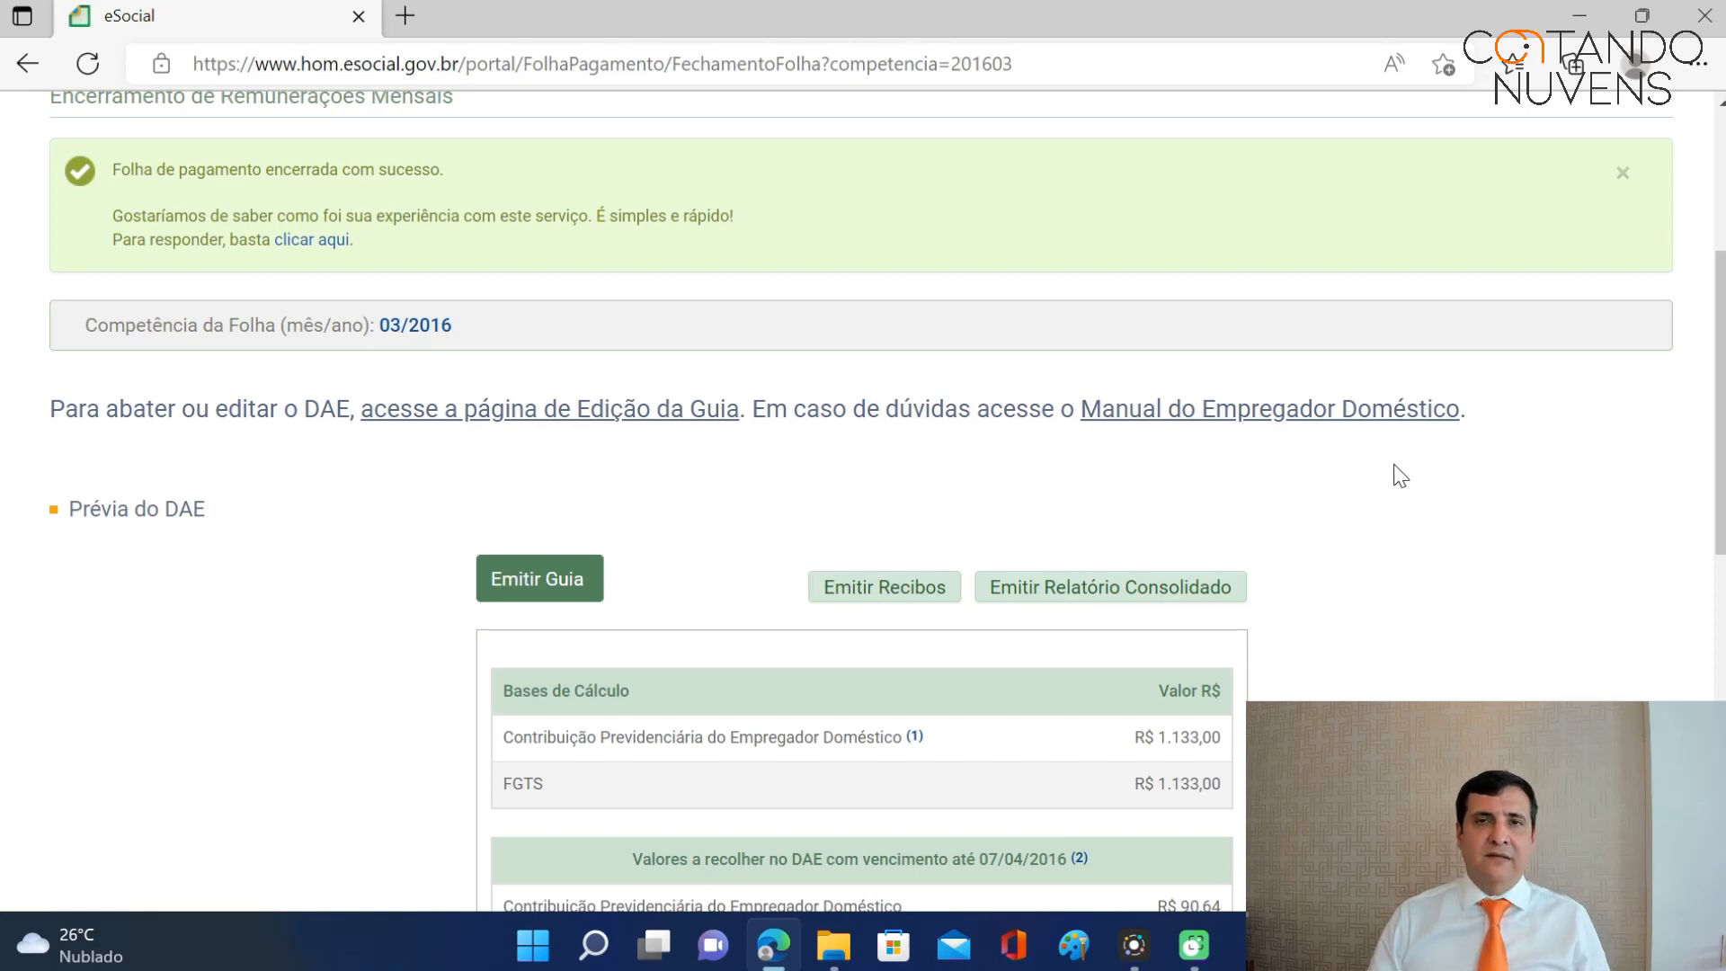
pyautogui.scroll(-1, 1378, 468)
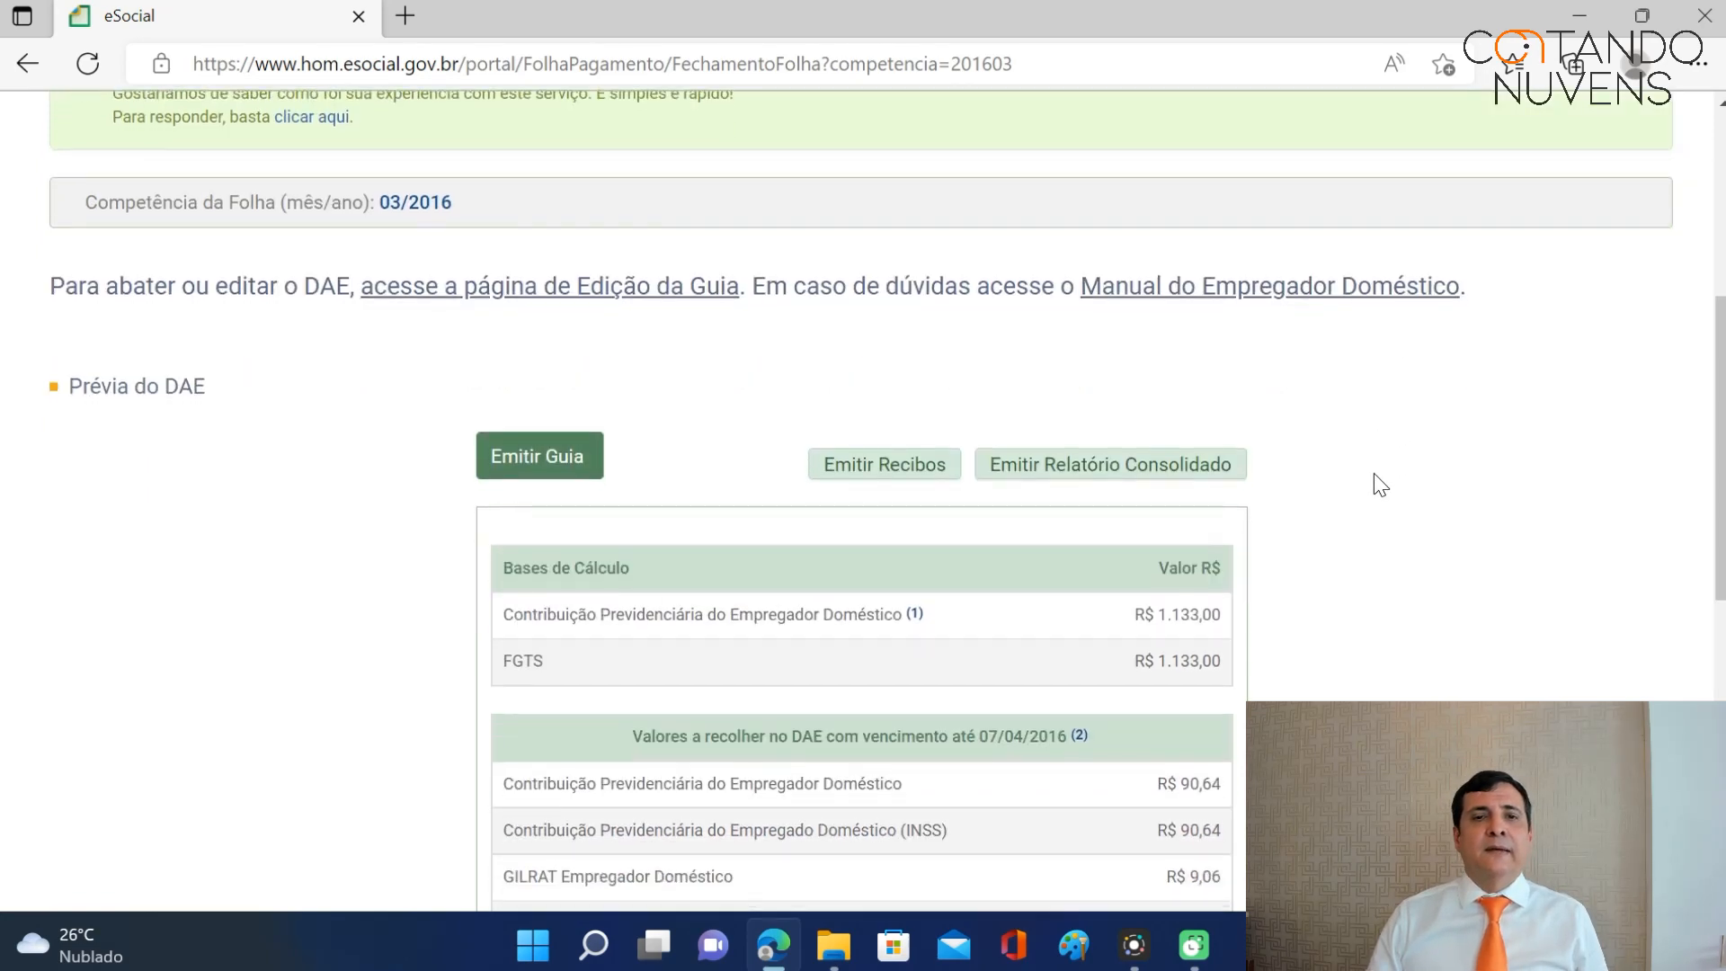
pyautogui.scroll(-3, 1381, 486)
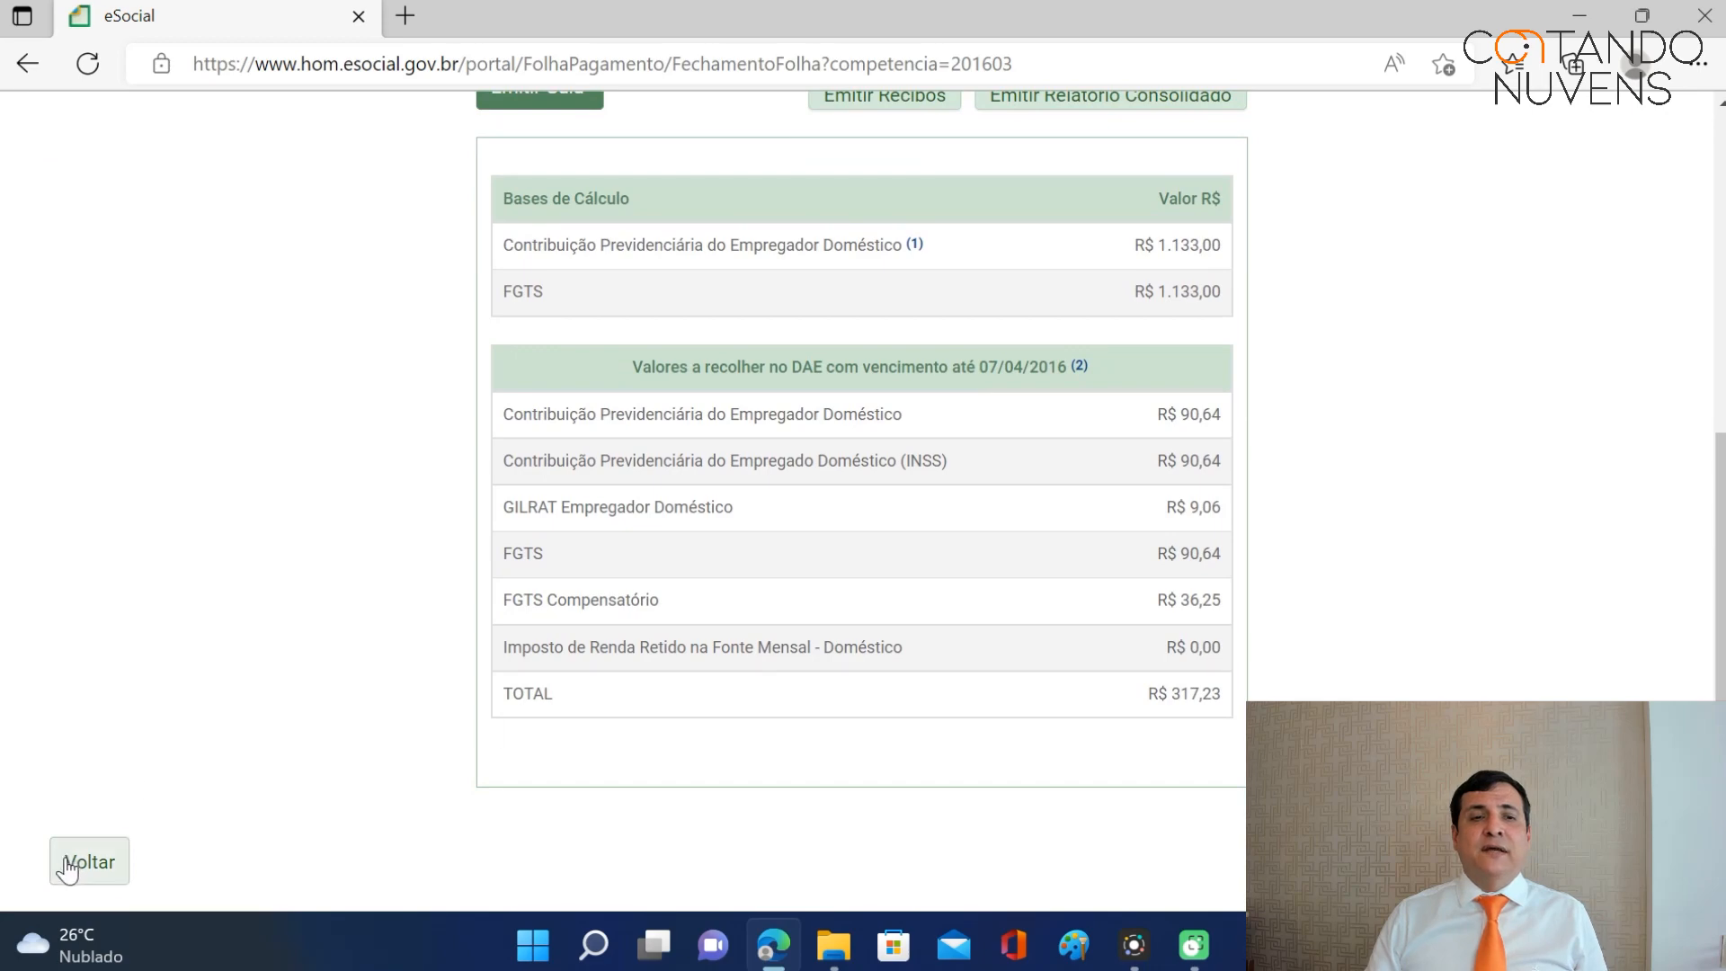
pyautogui.scroll(6, 1442, 568)
# Open the employee's Férias periods and the 10/02/2015 - 09/02/2016 period with 15 days left.
pyautogui.moveTo(726, 179)
pyautogui.moveTo(500, 181)
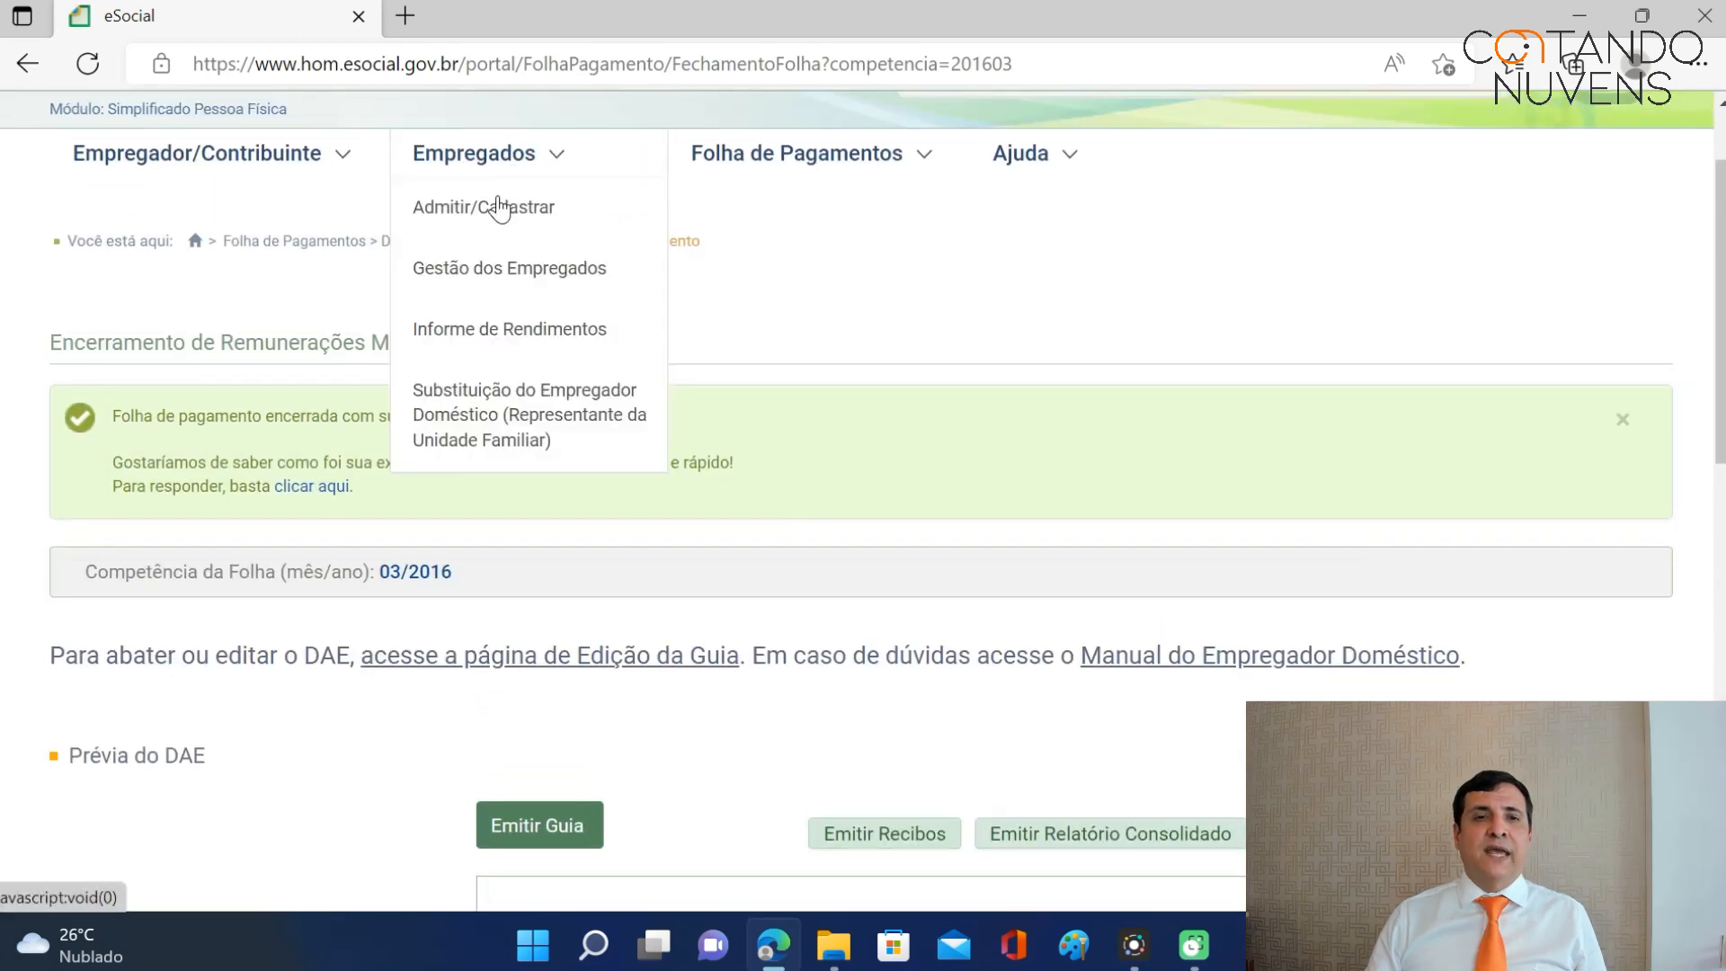
pyautogui.click(484, 270)
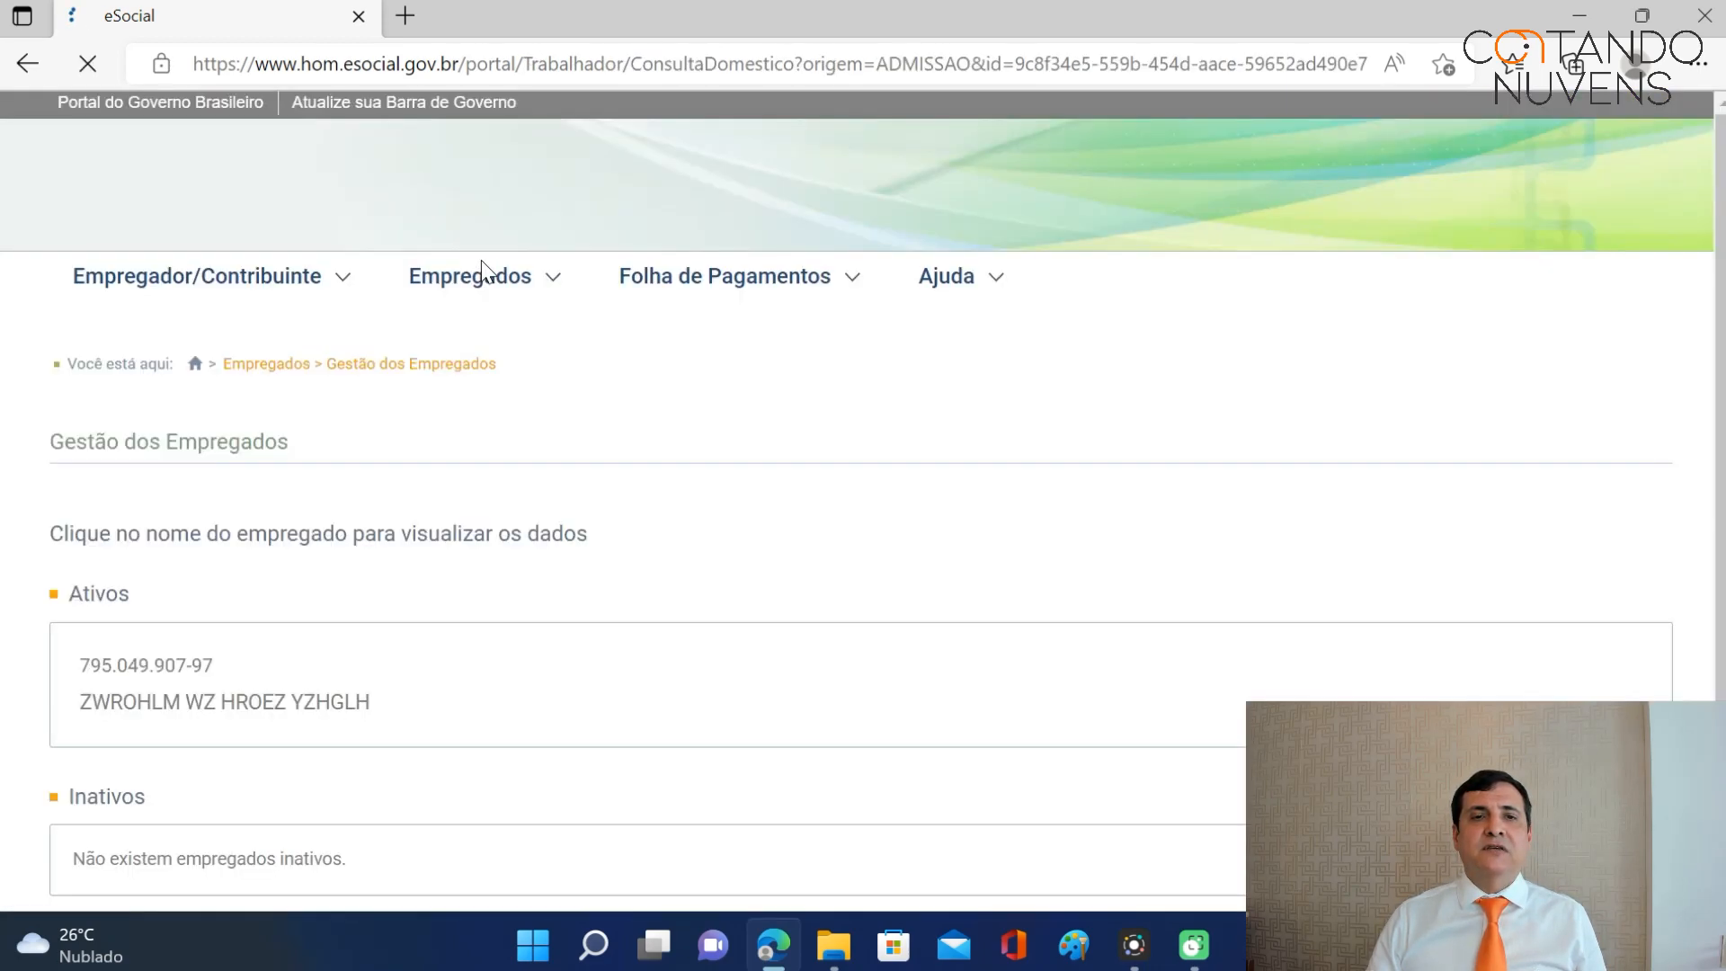
pyautogui.click(249, 711)
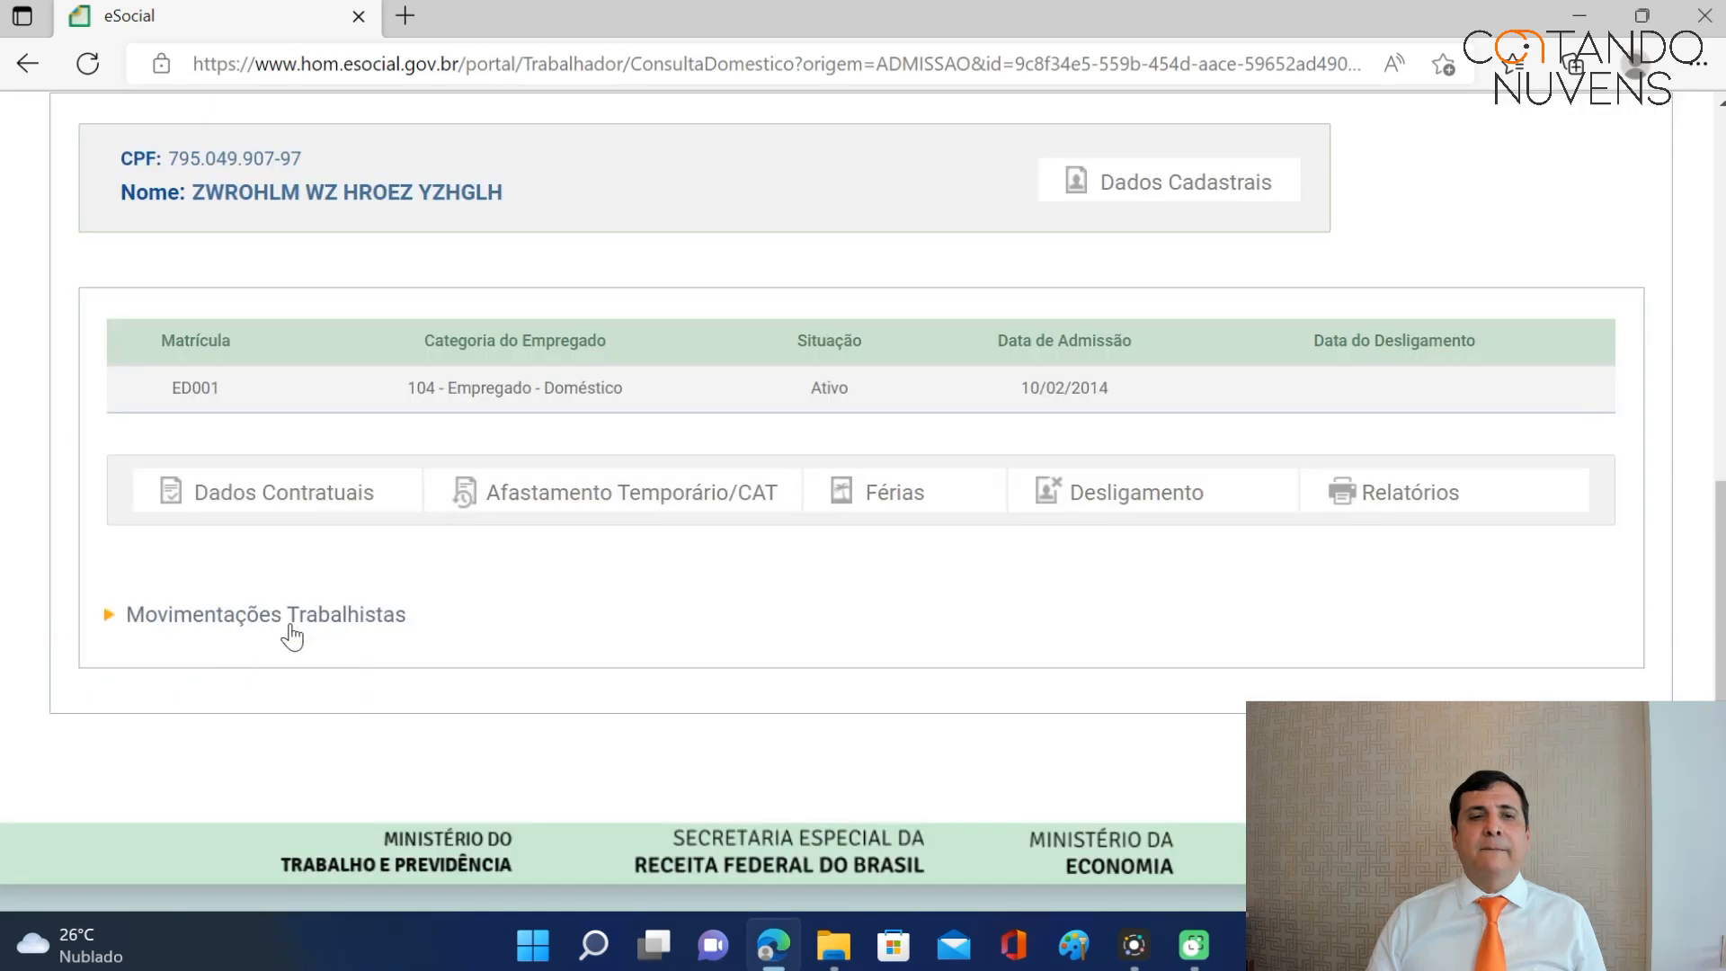
pyautogui.click(269, 620)
pyautogui.scroll(-3, 949, 472)
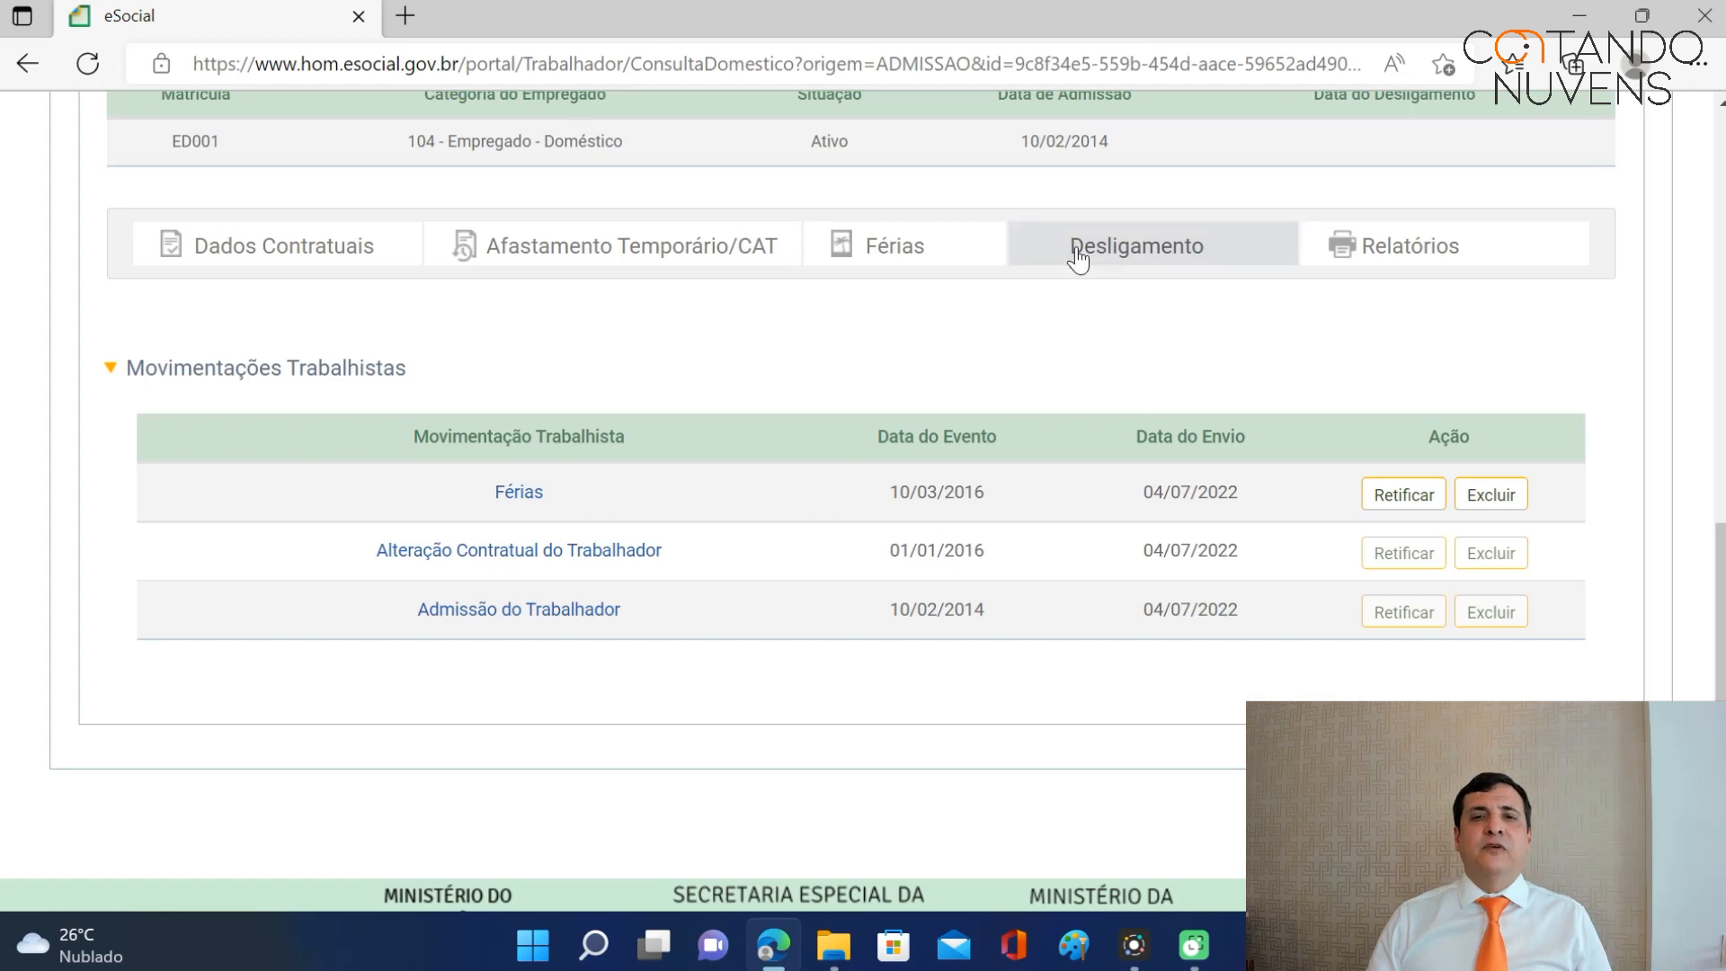
pyautogui.click(899, 256)
pyautogui.scroll(-8, 1145, 435)
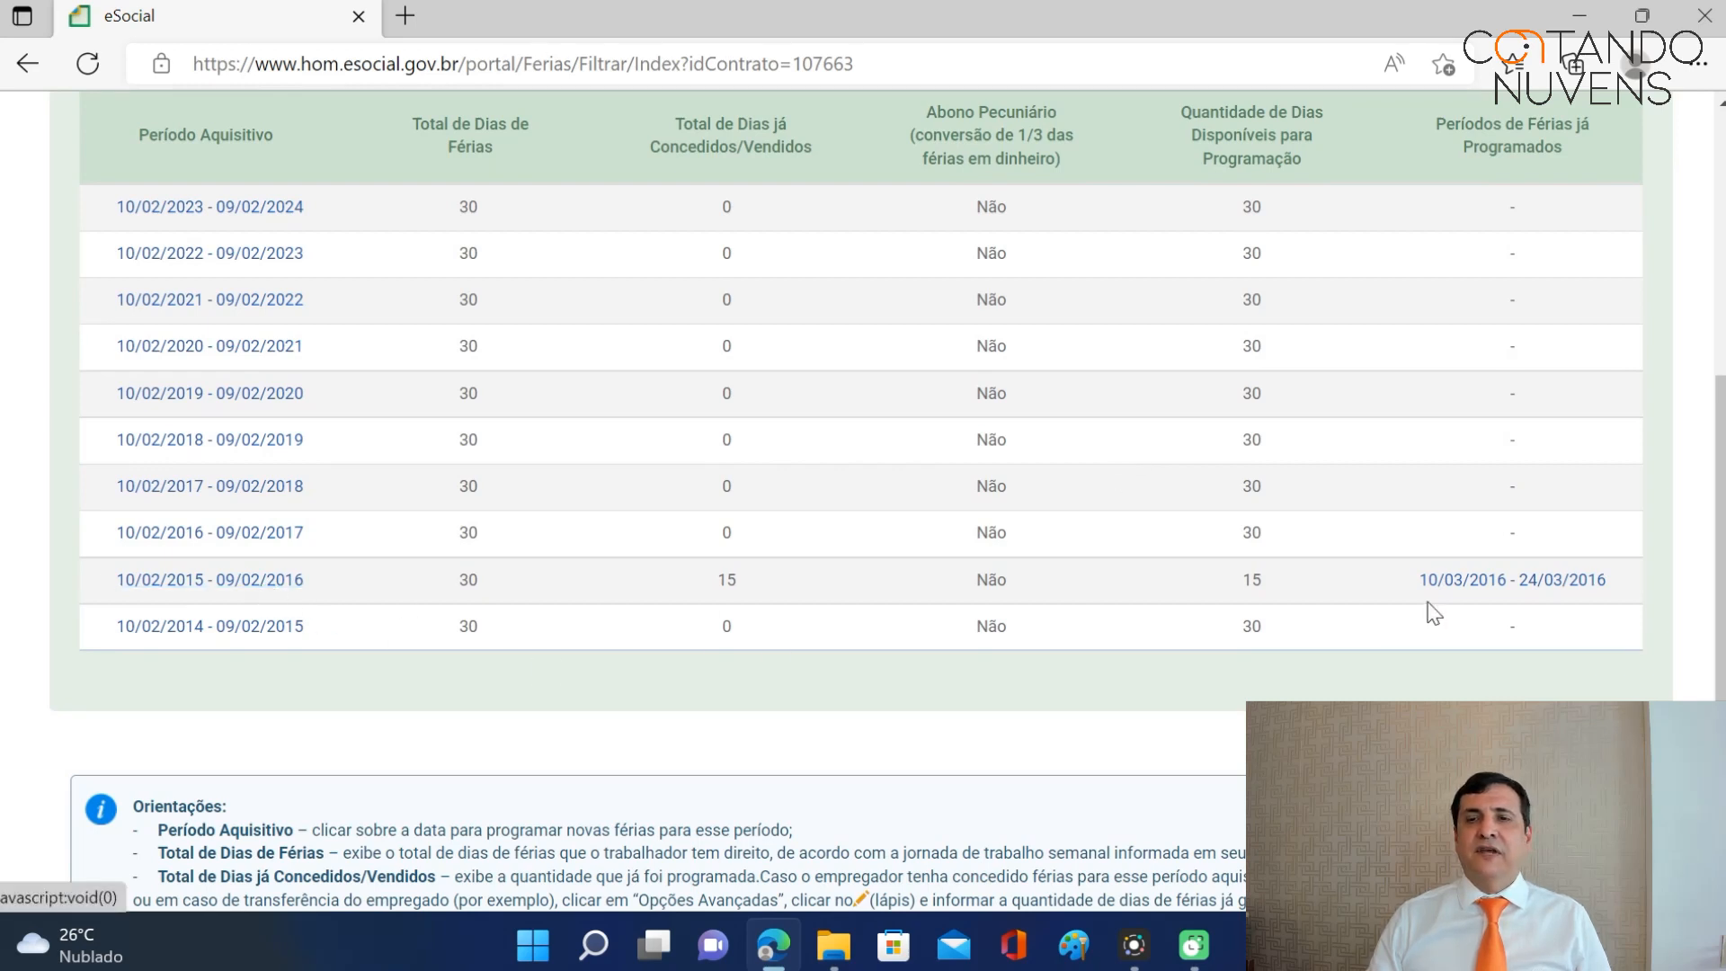
pyautogui.click(252, 579)
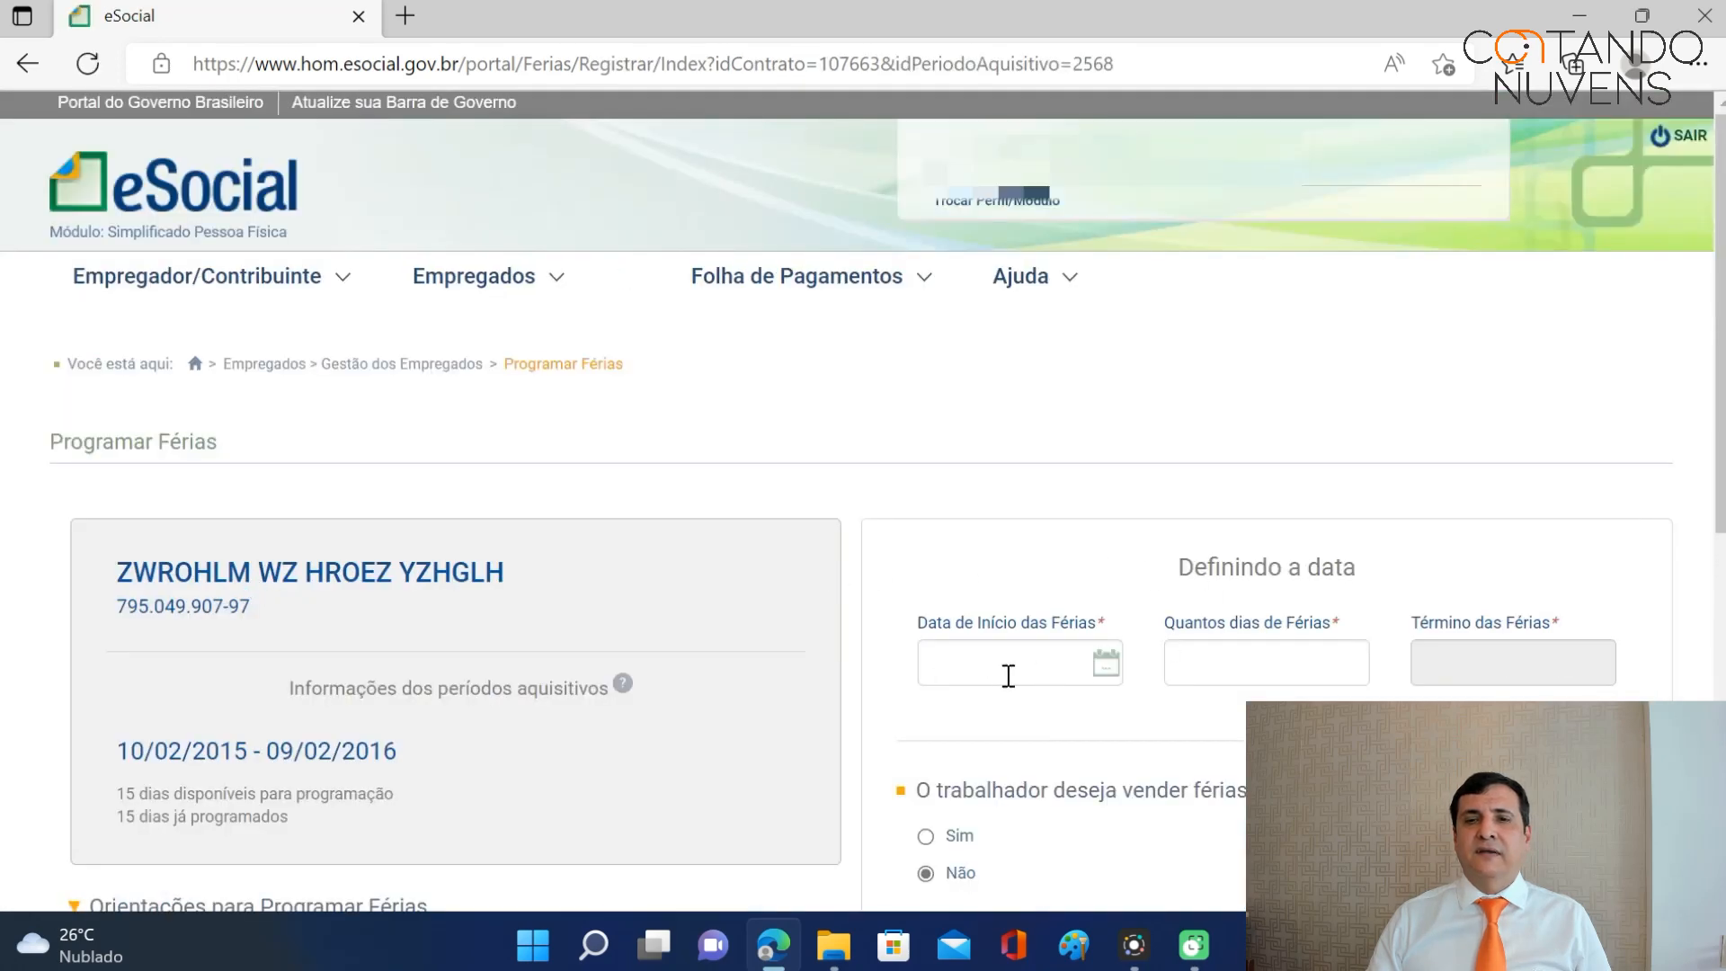
# Enter vacation start 20/06/2016, 15 days, and payment date 20/06/2016.
pyautogui.click(1007, 674)
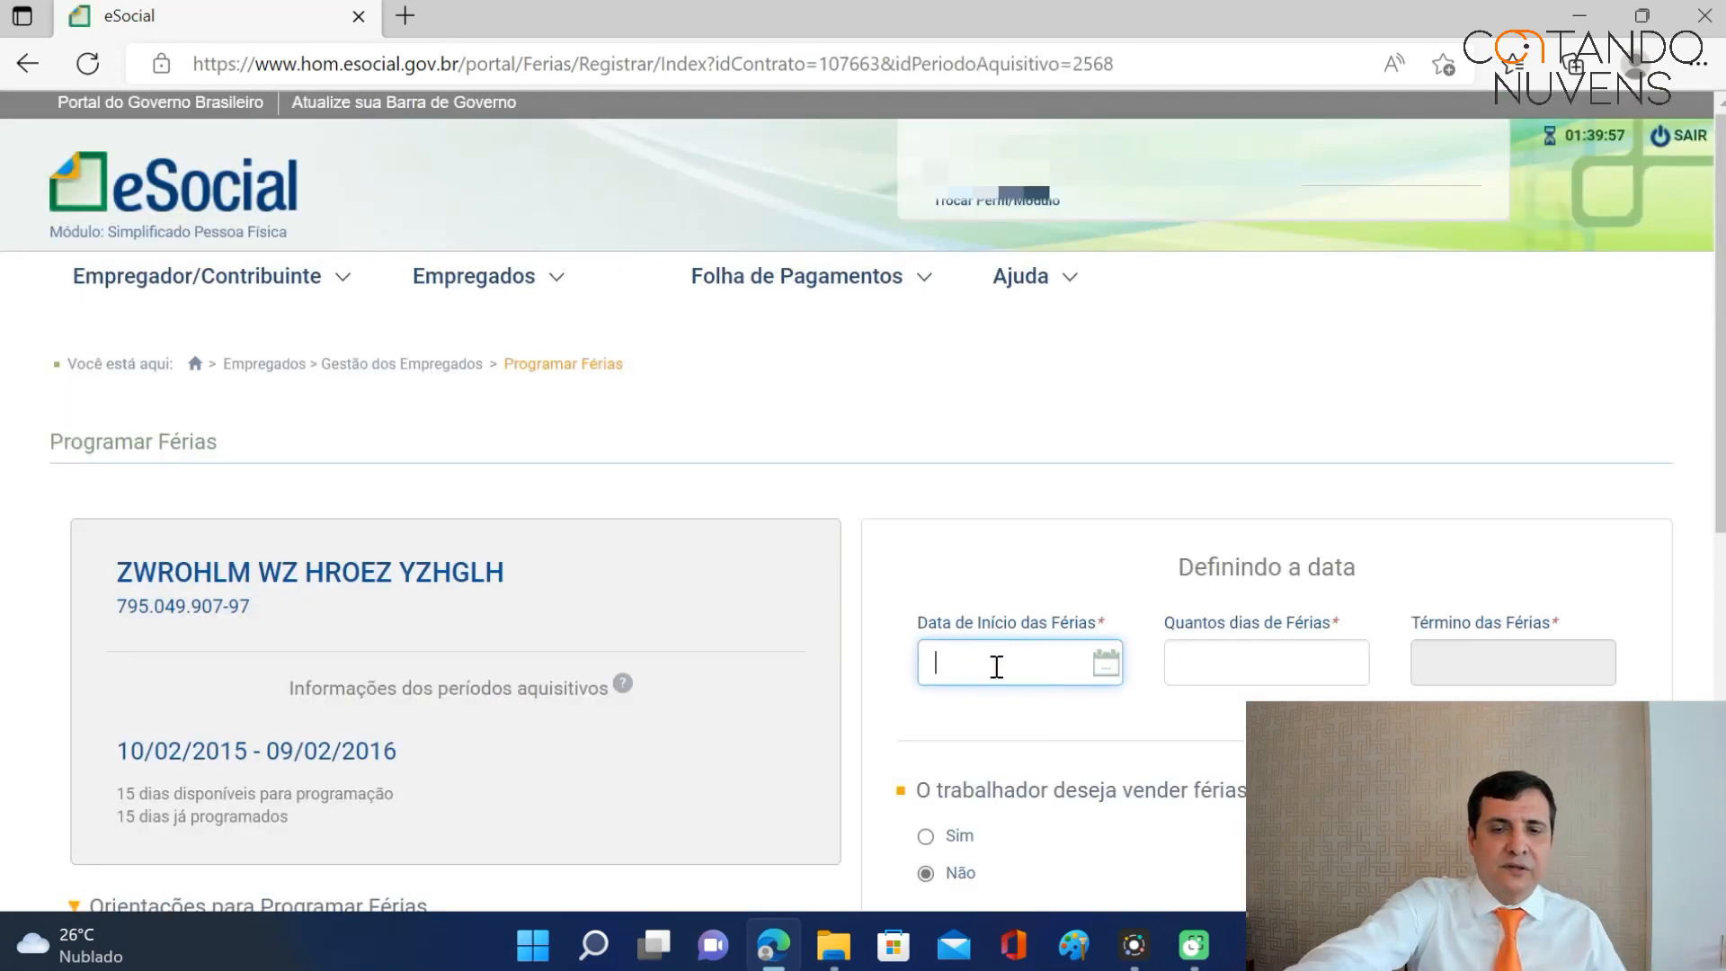
pyautogui.write('20')
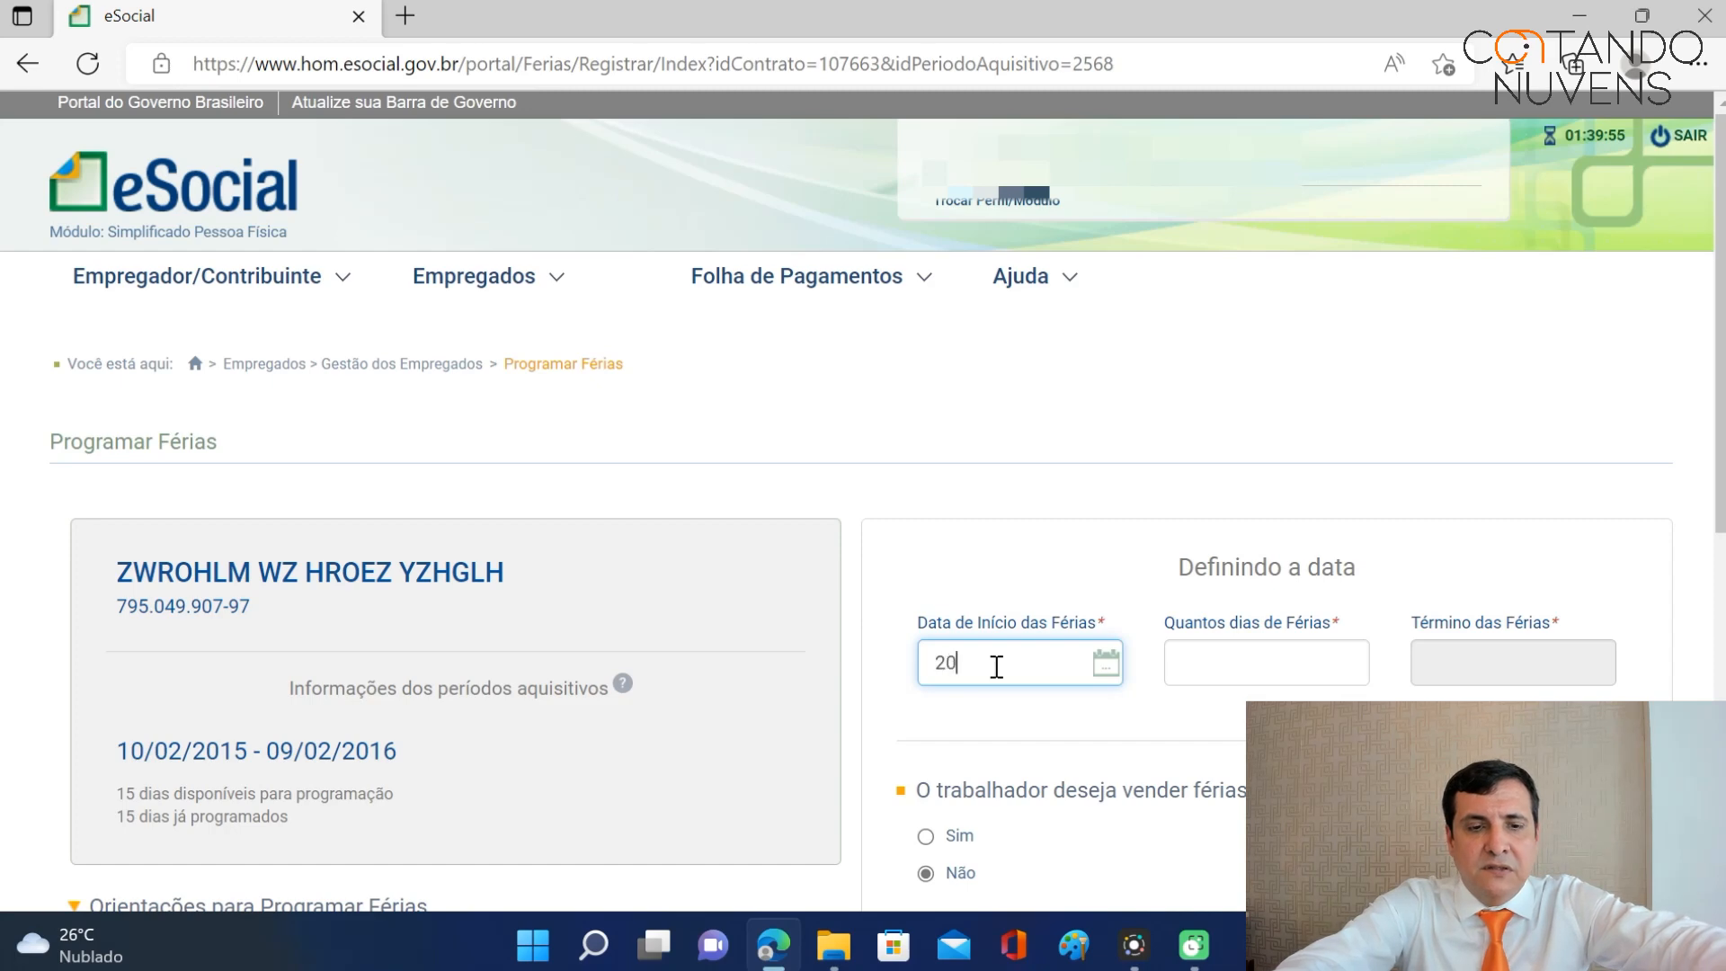
pyautogui.write('/06/2016')
pyautogui.press('Tab')
pyautogui.write('15')
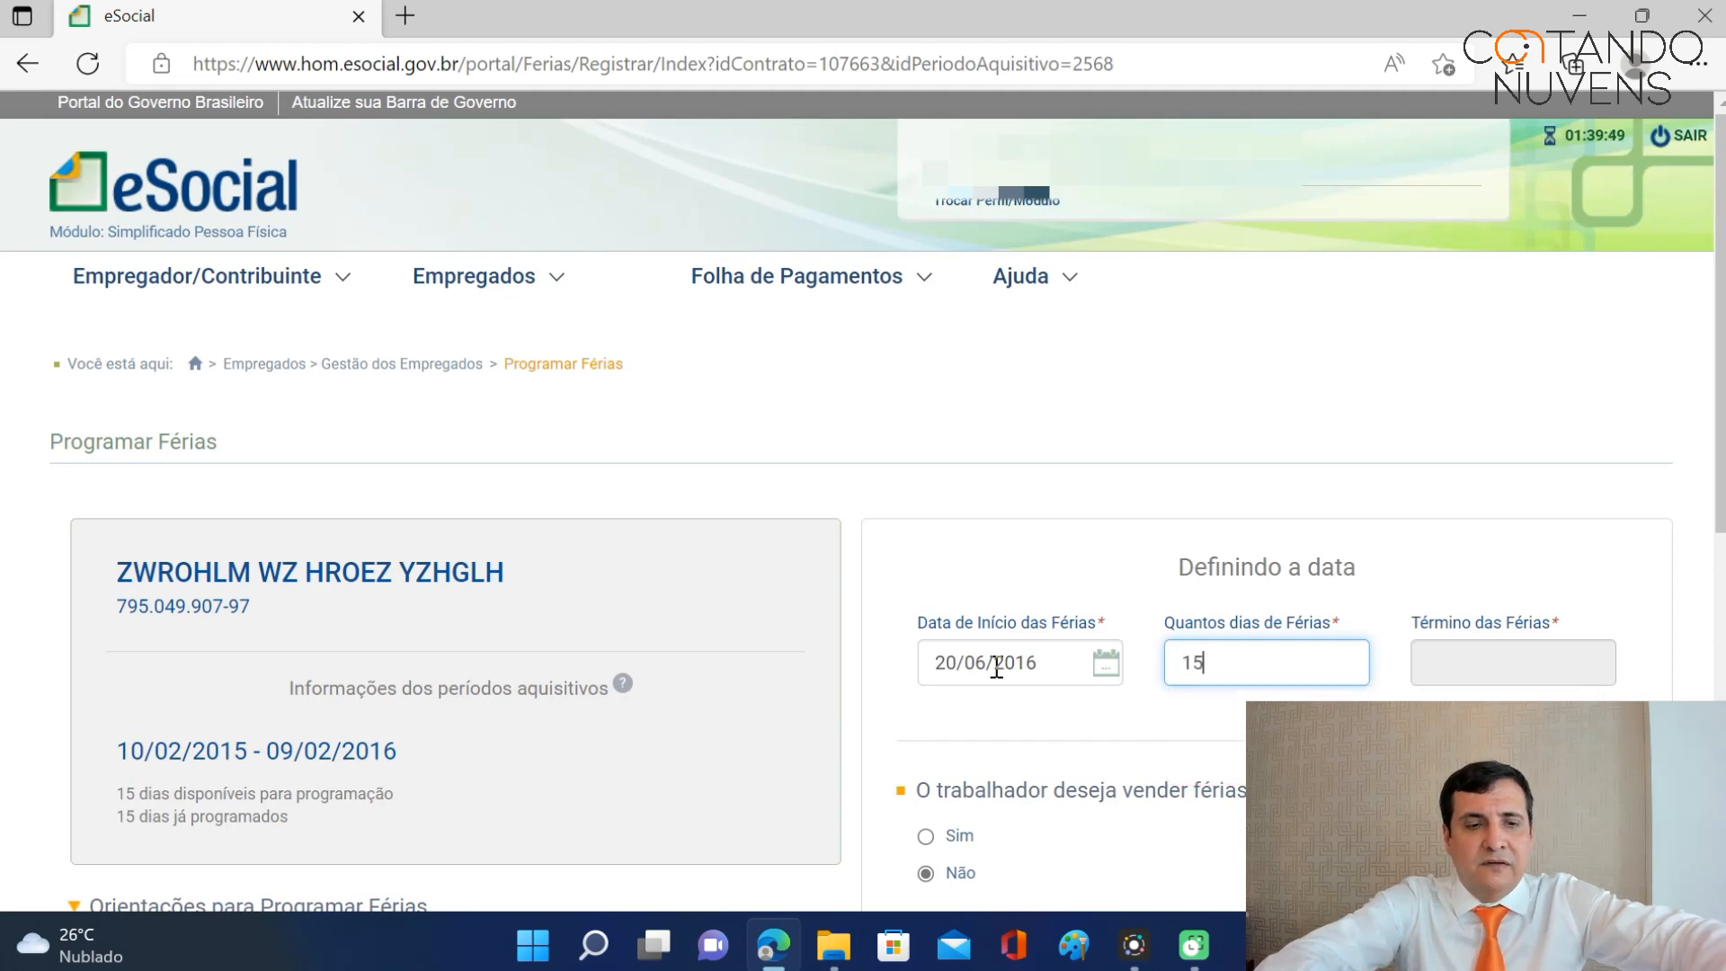
pyautogui.scroll(-6, 996, 670)
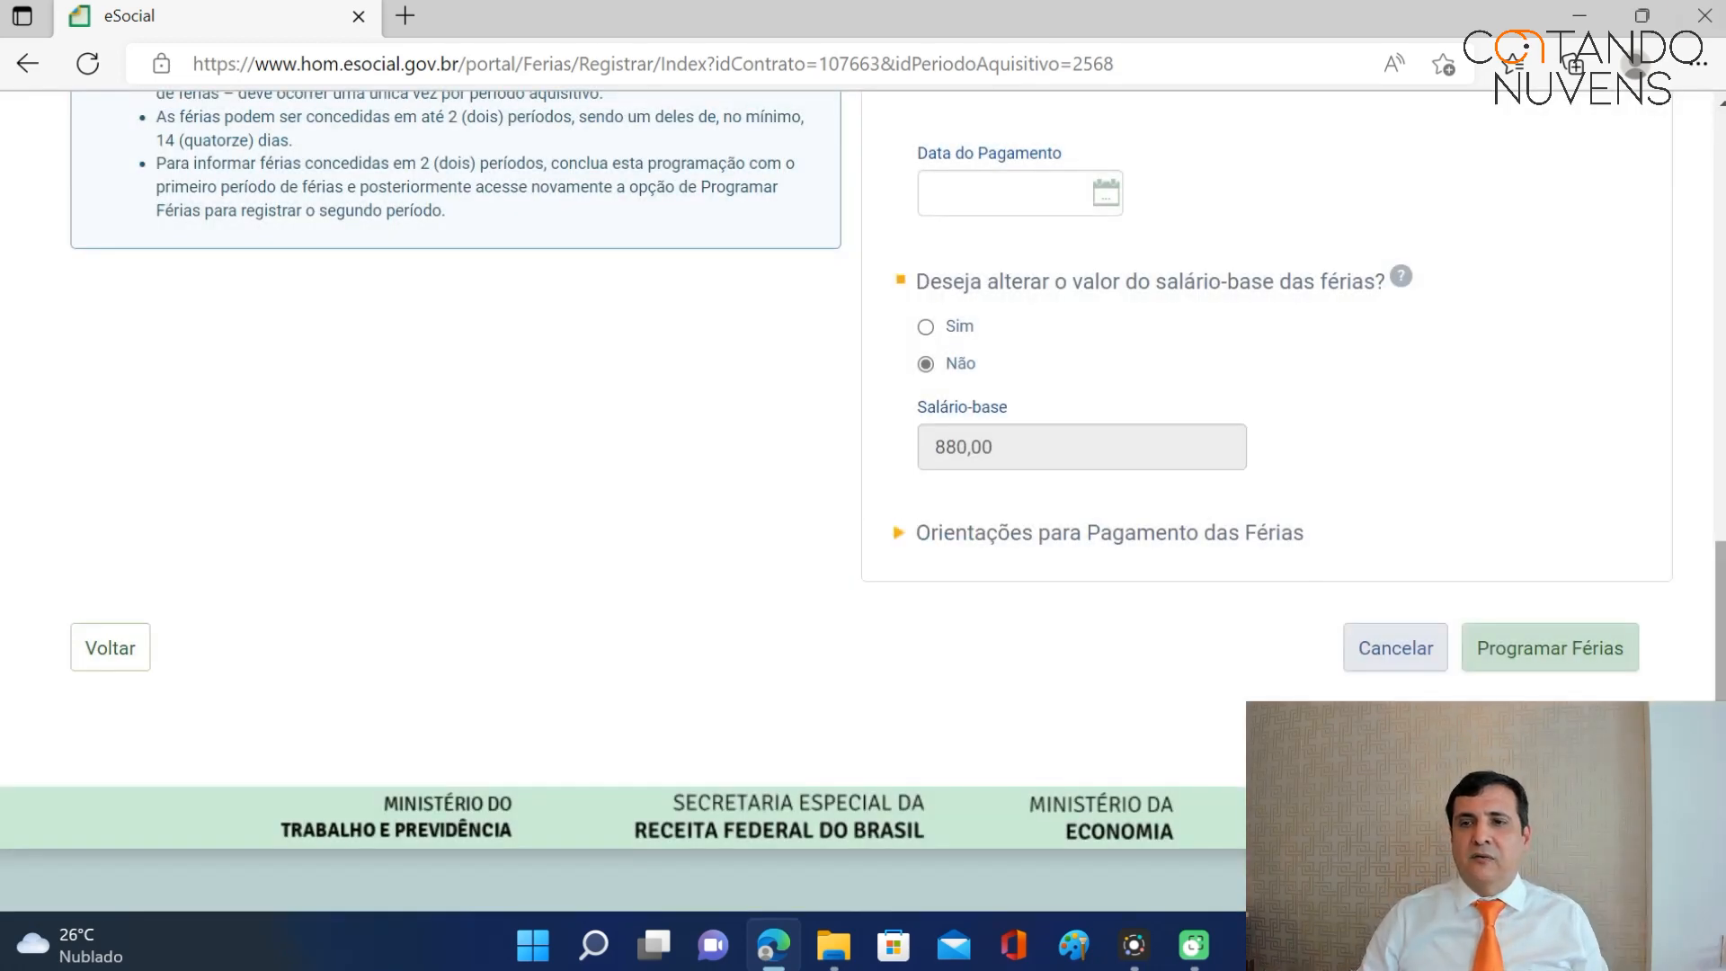
pyautogui.scroll(8, 1723, 615)
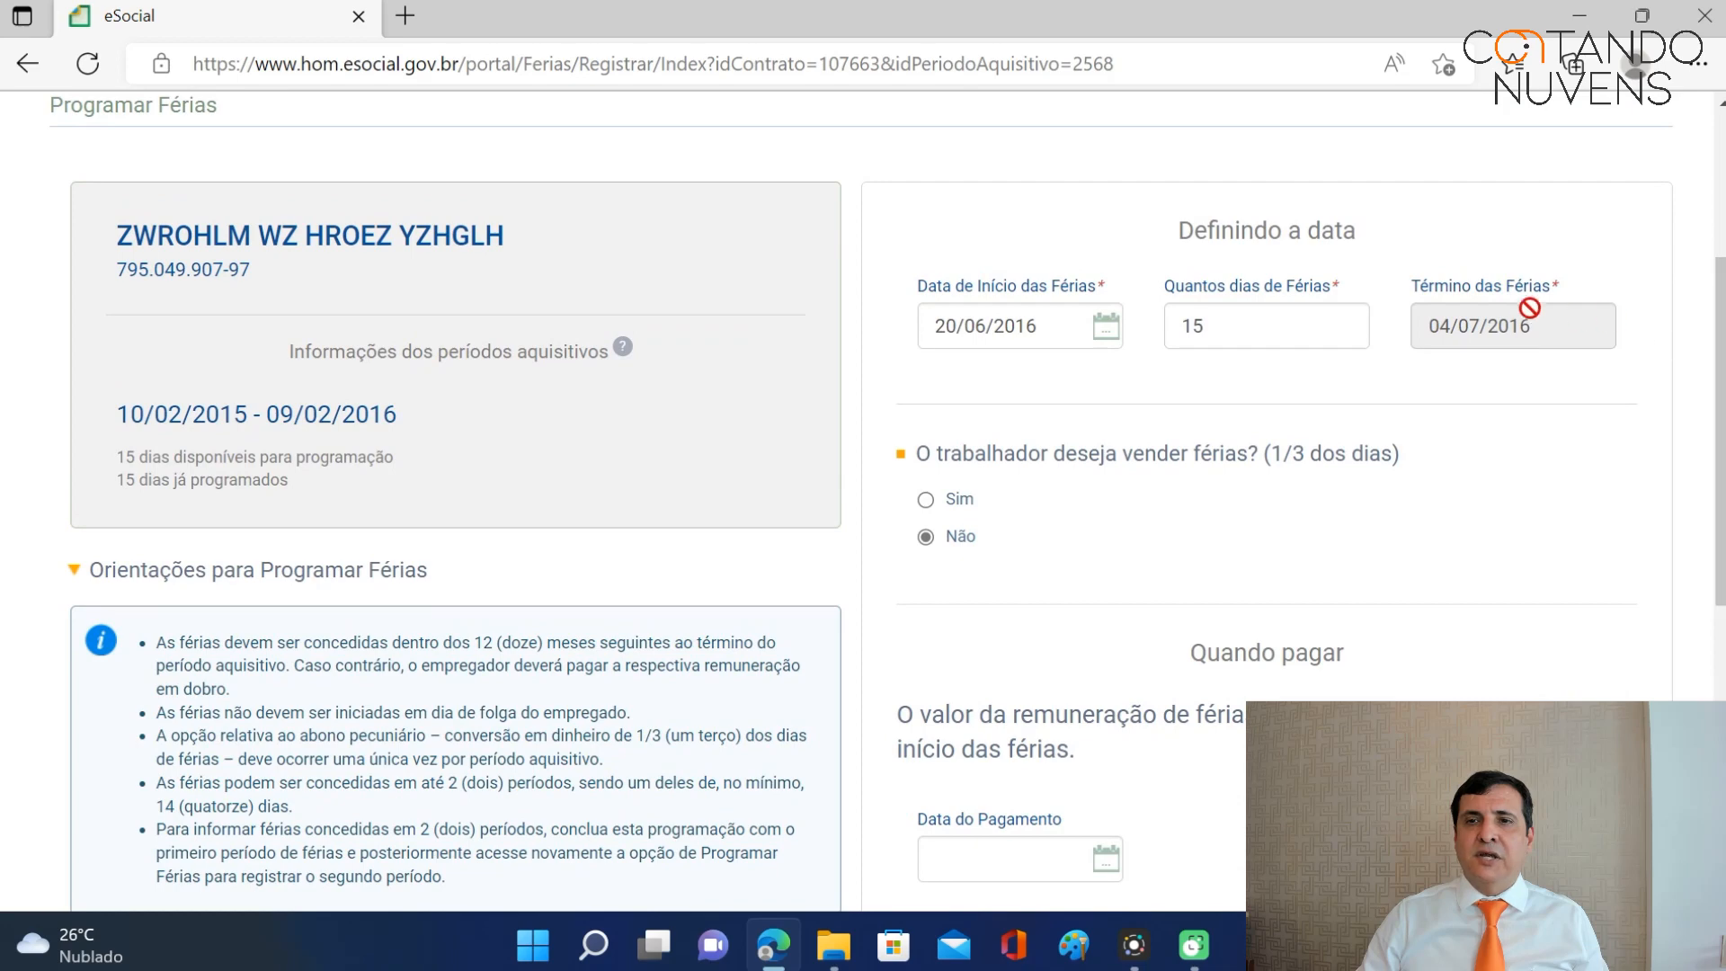
pyautogui.scroll(-5, 969, 547)
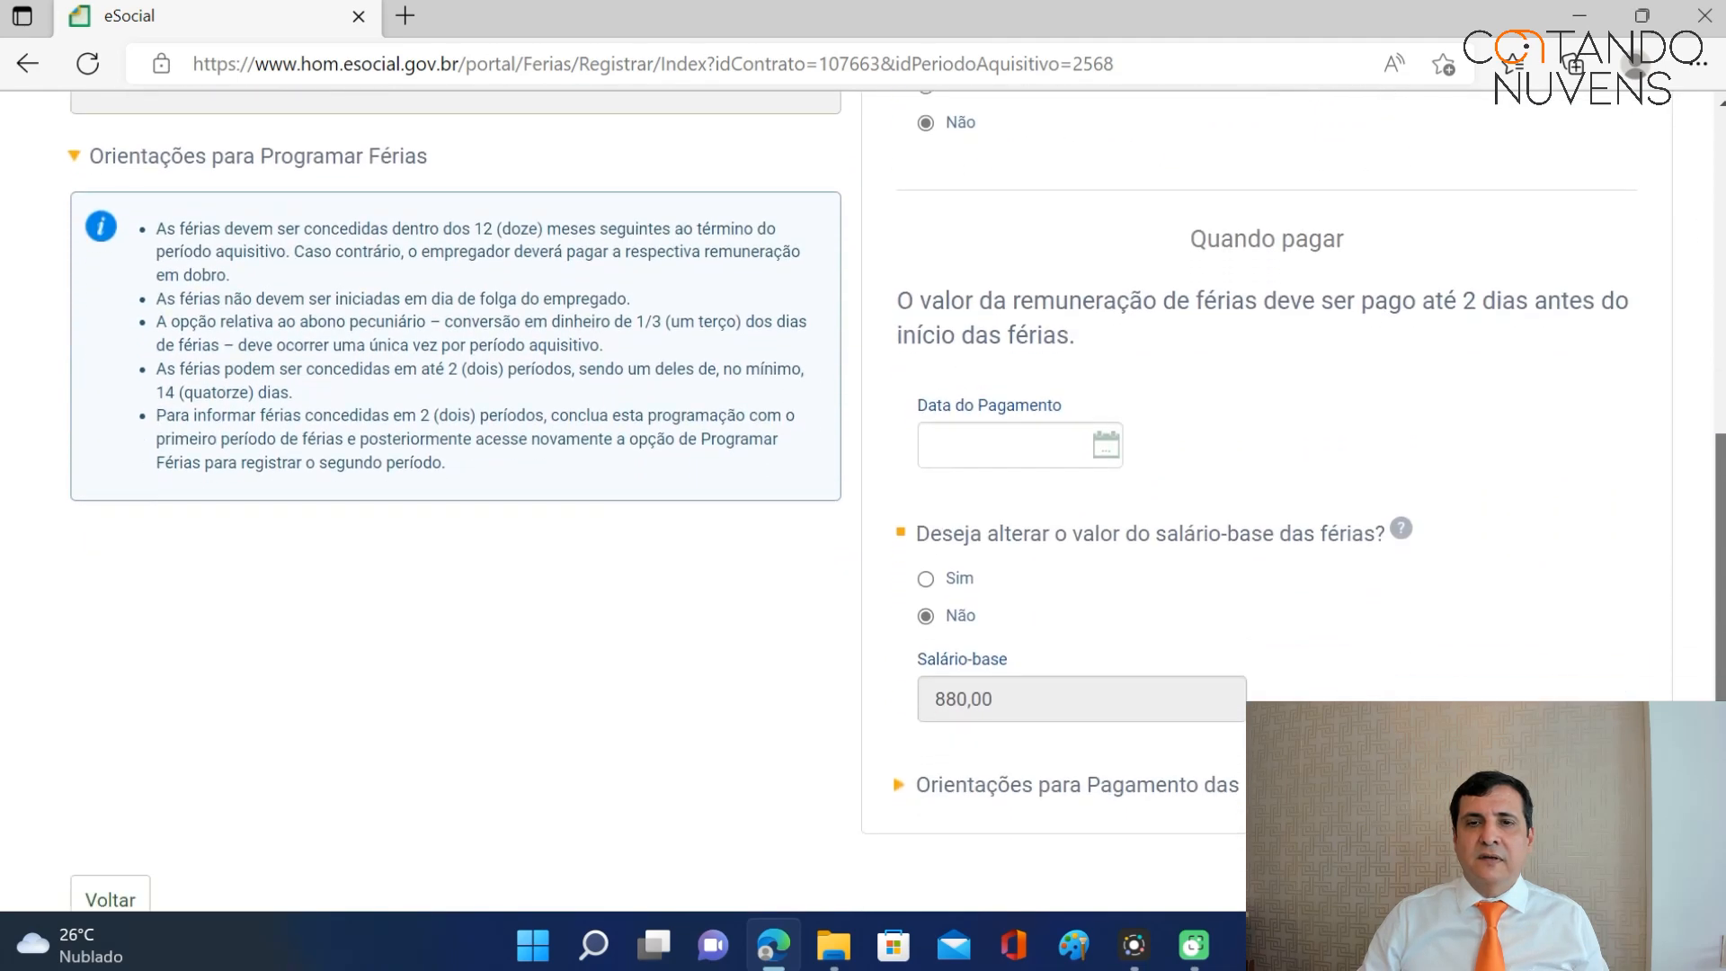
pyautogui.click(971, 434)
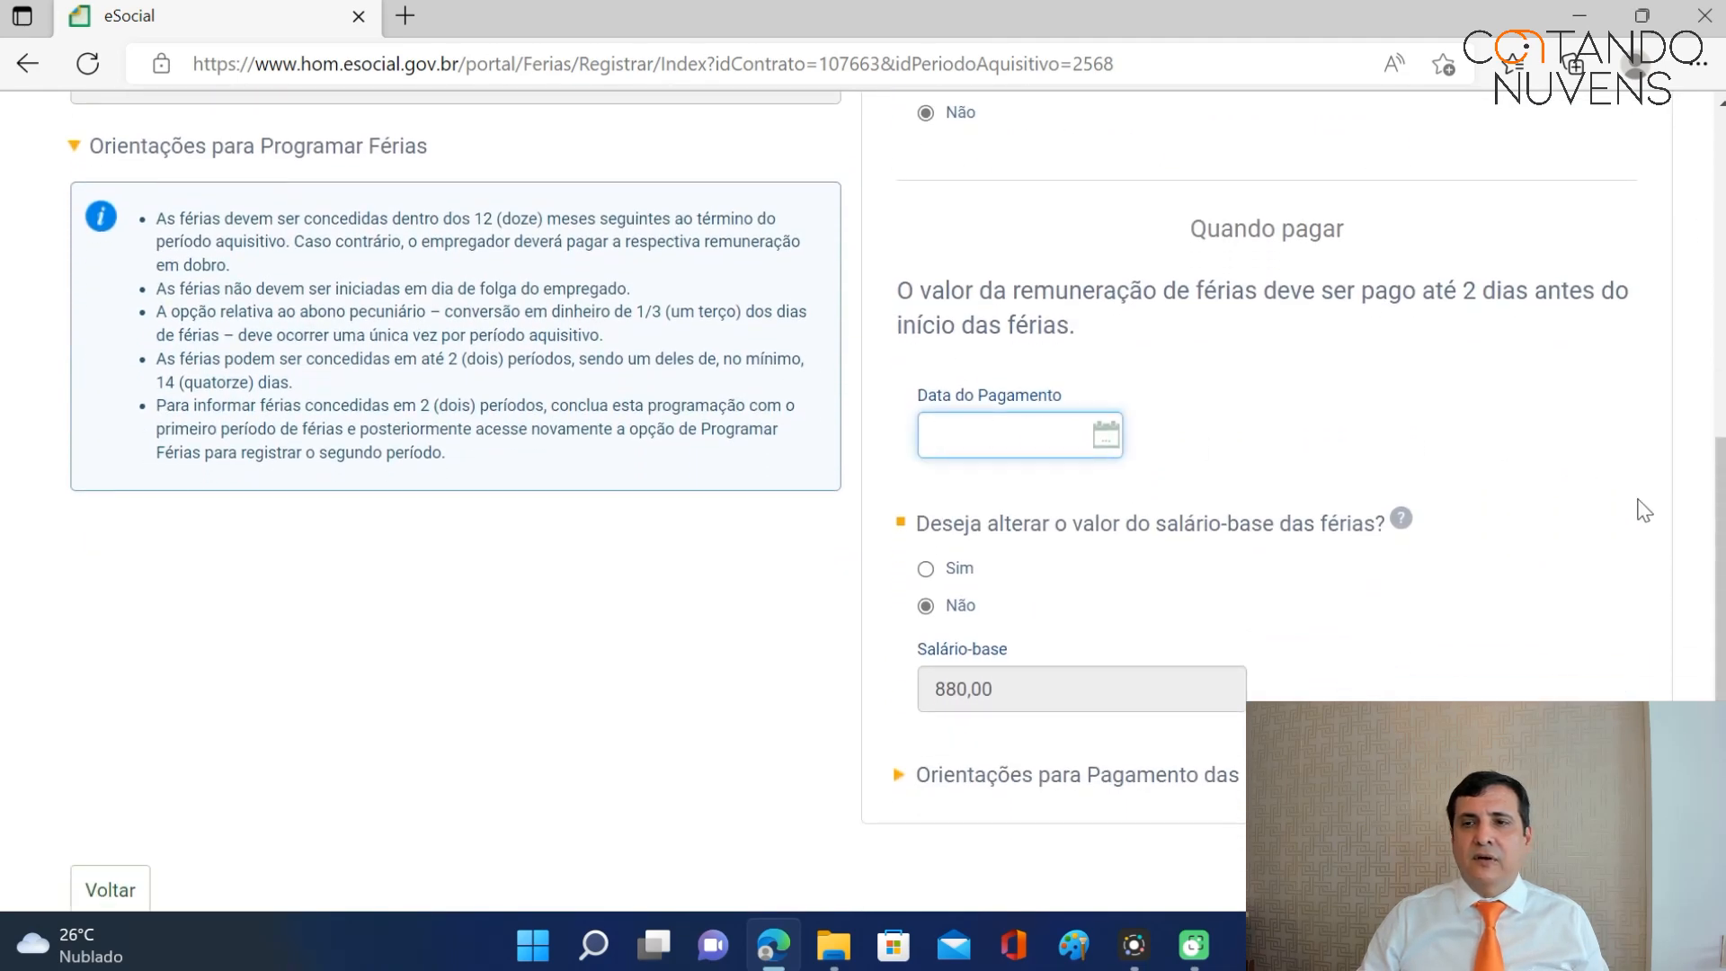
pyautogui.scroll(3, 1717, 539)
pyautogui.scroll(-3, 896, 500)
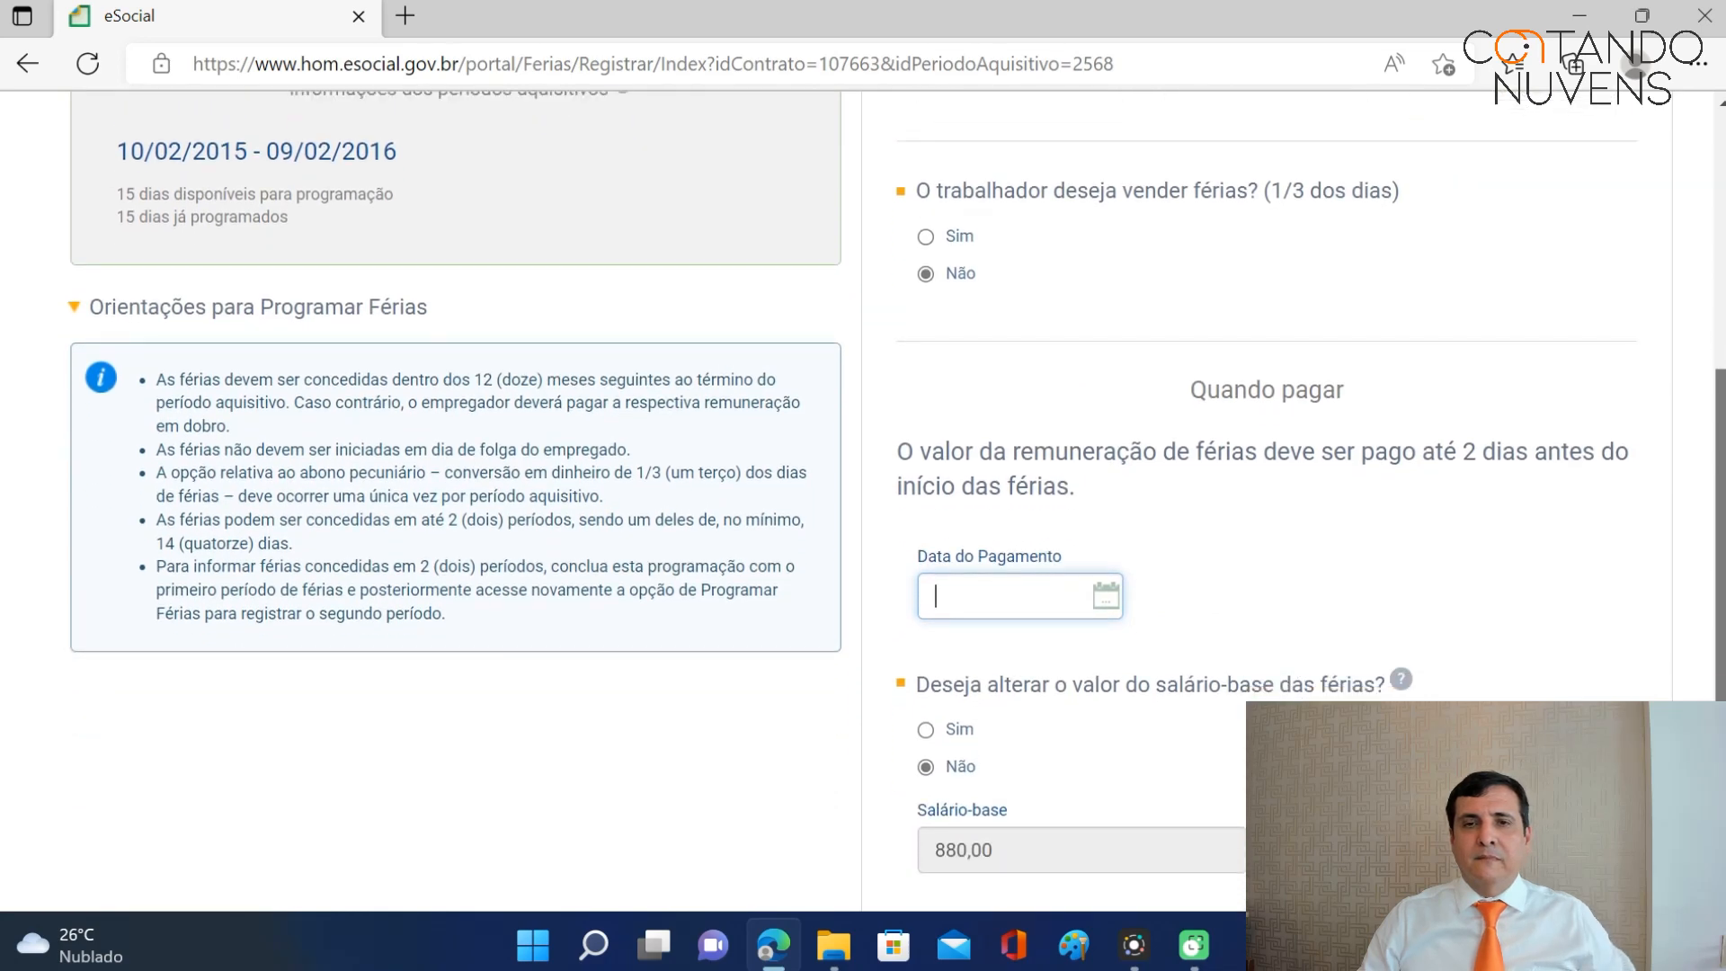
pyautogui.write('20')
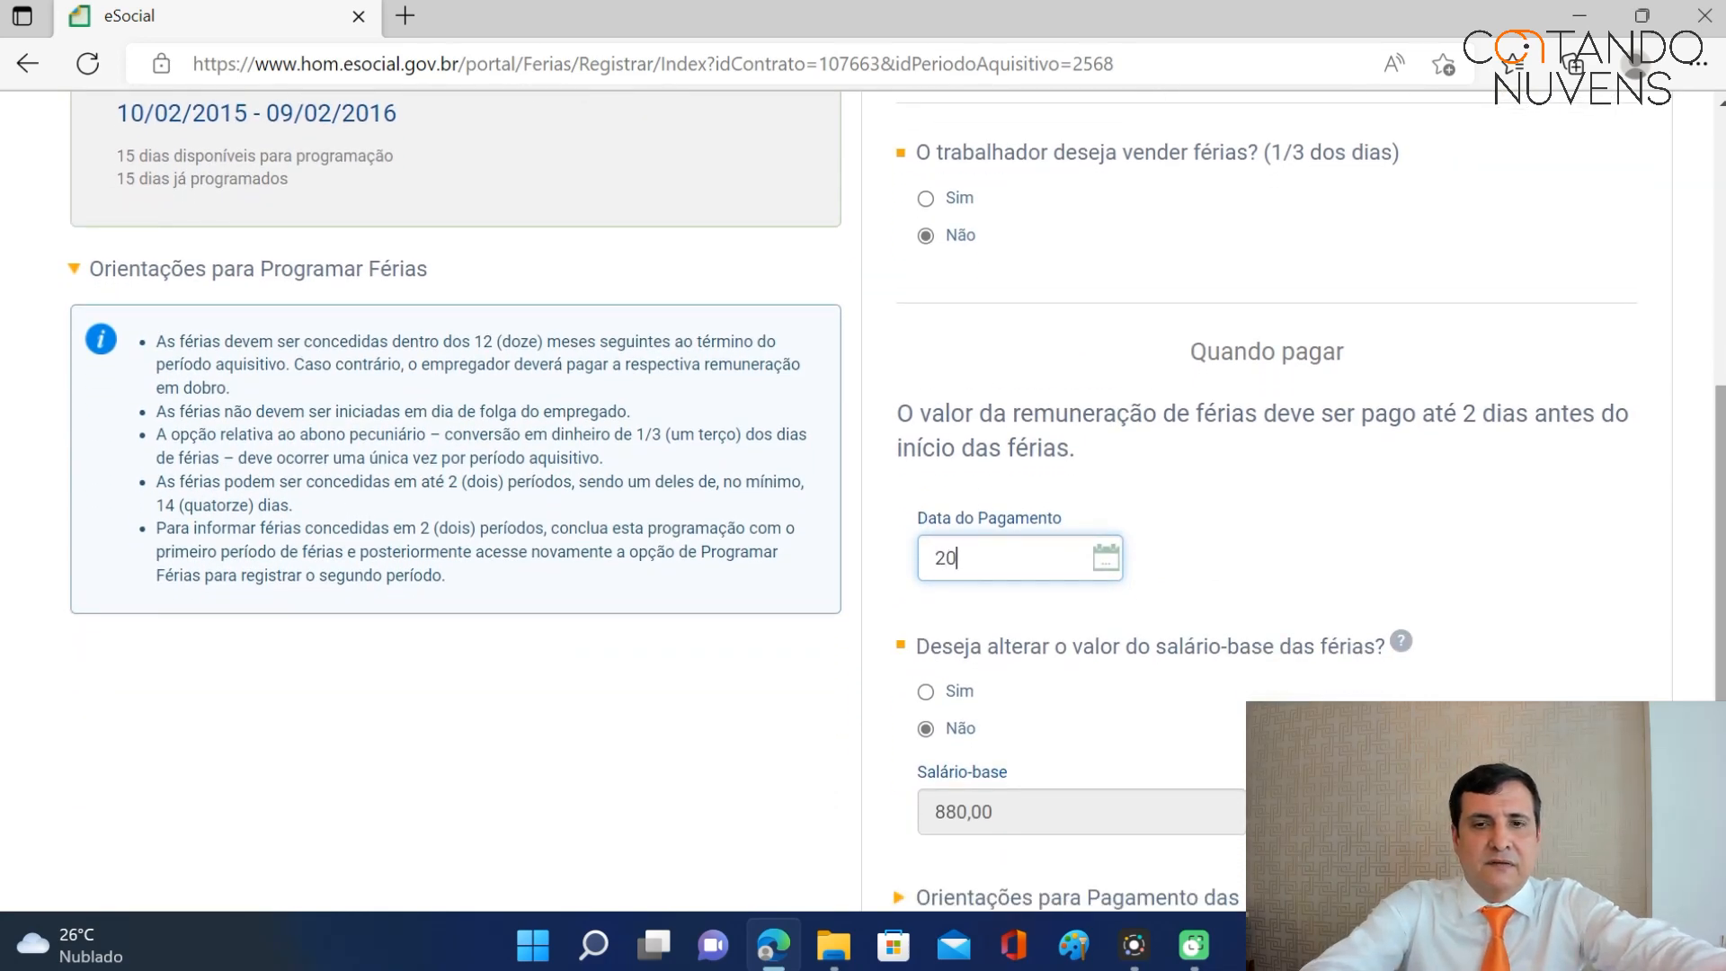
pyautogui.write('/06')
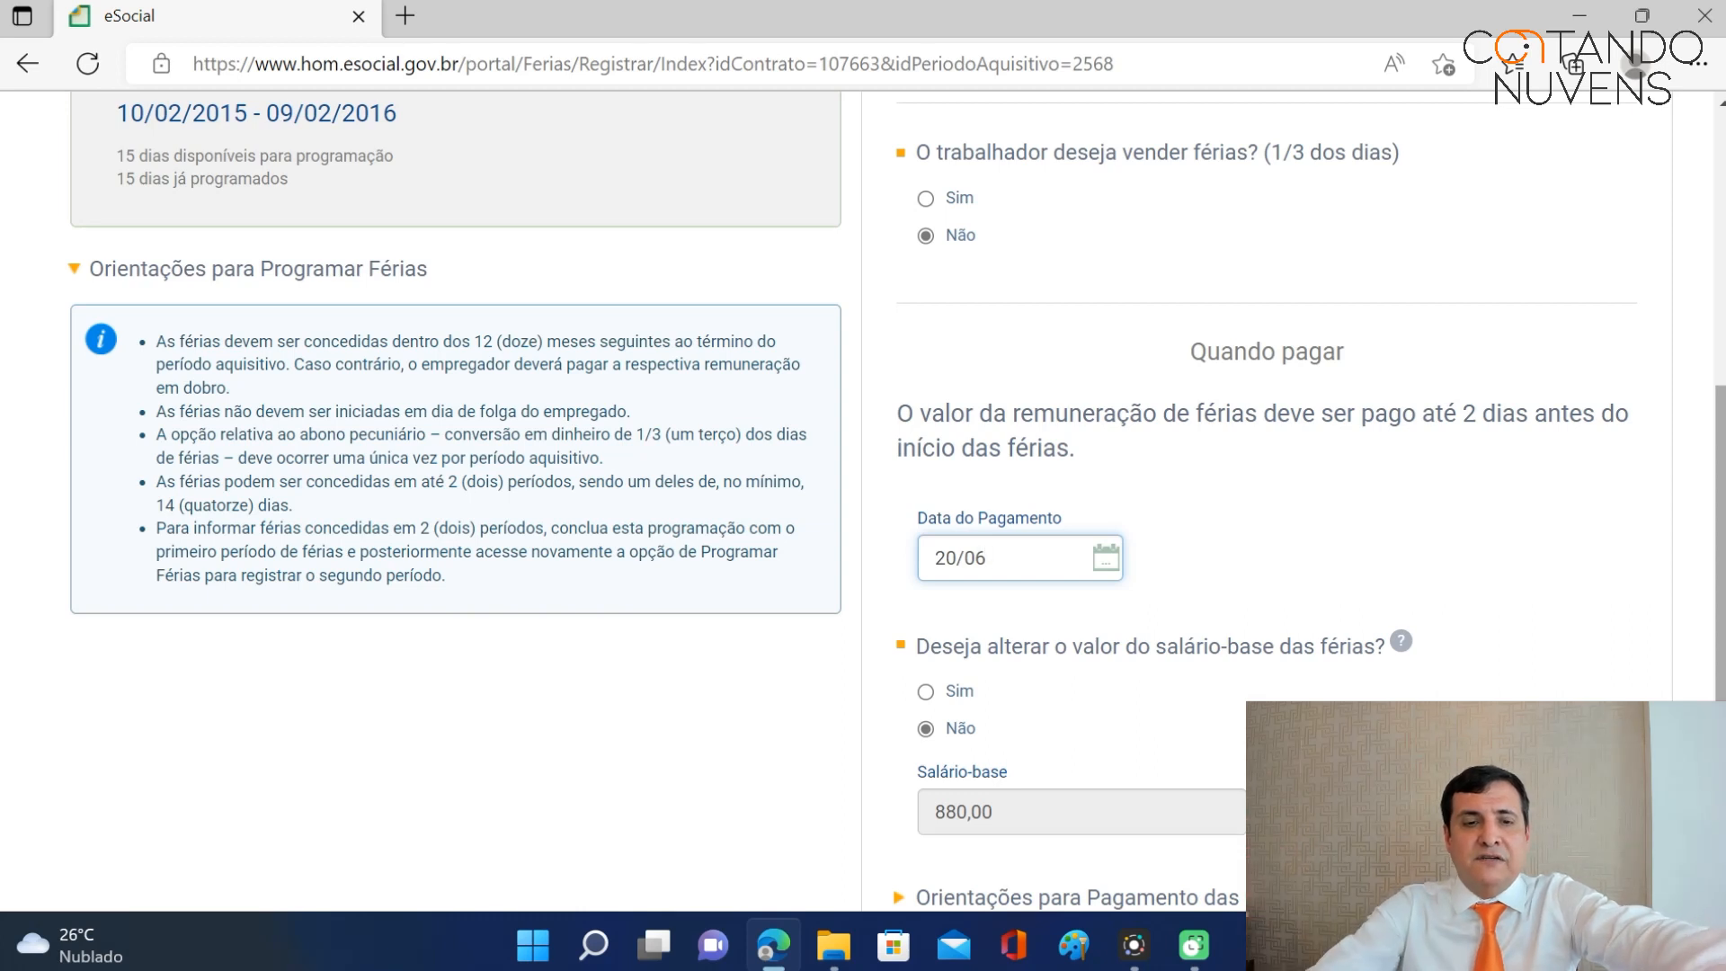
pyautogui.write('/2016')
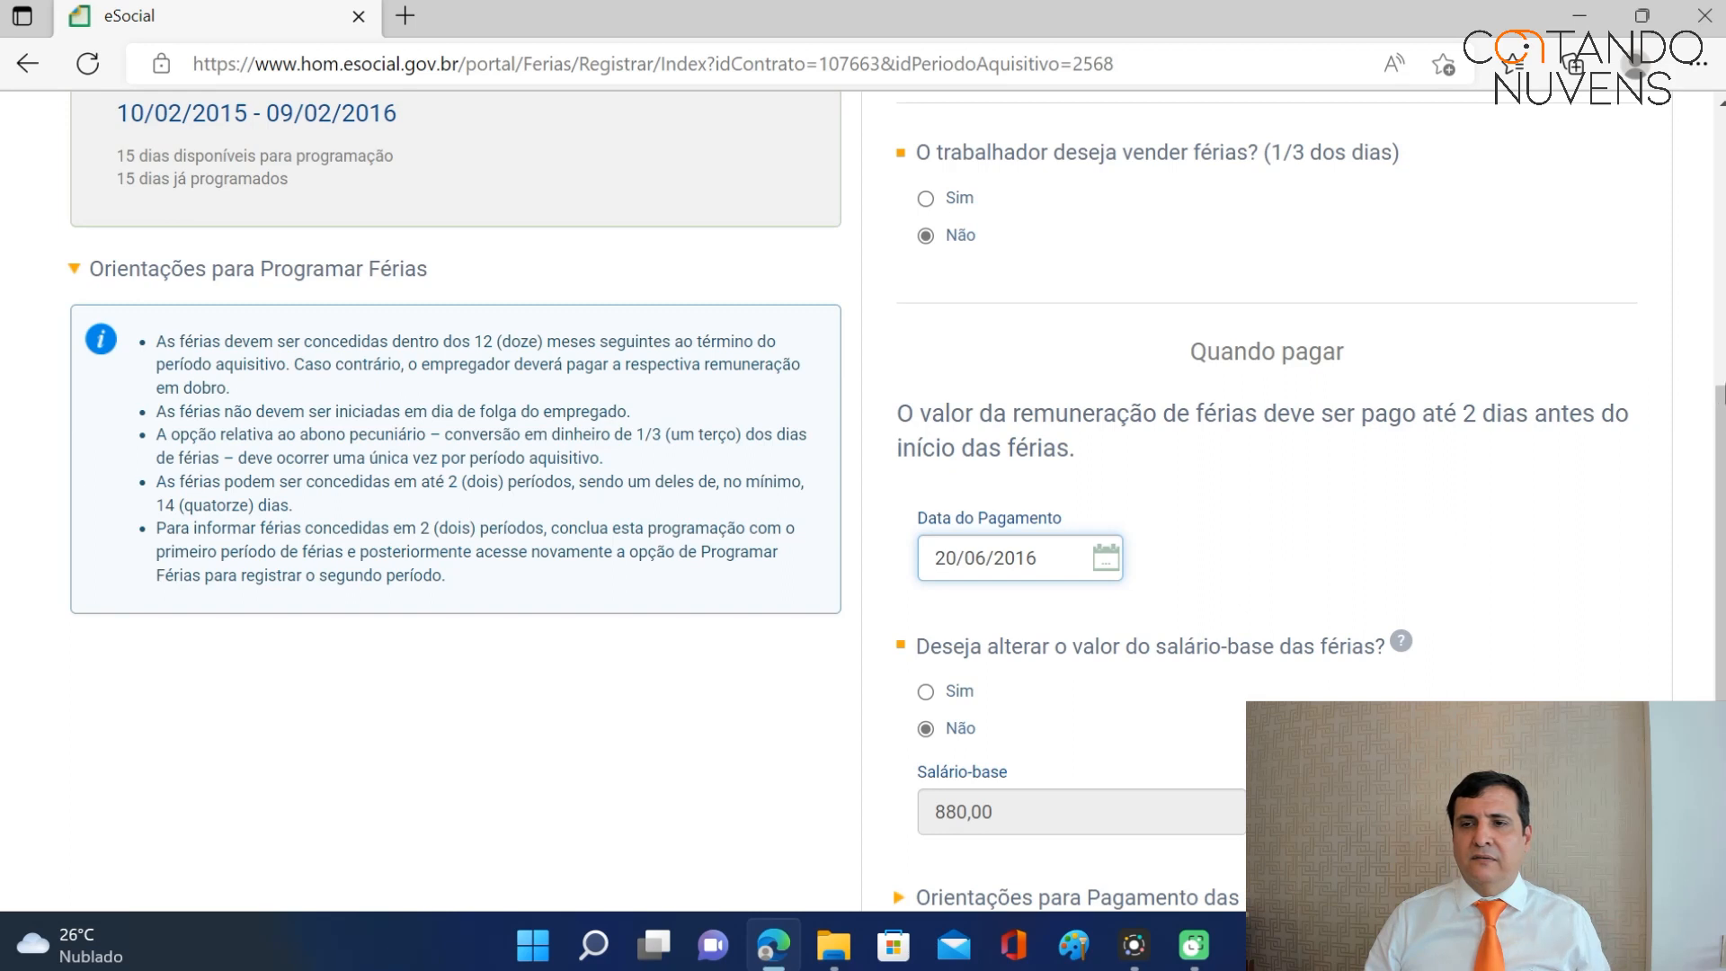
pyautogui.scroll(-4, 863, 503)
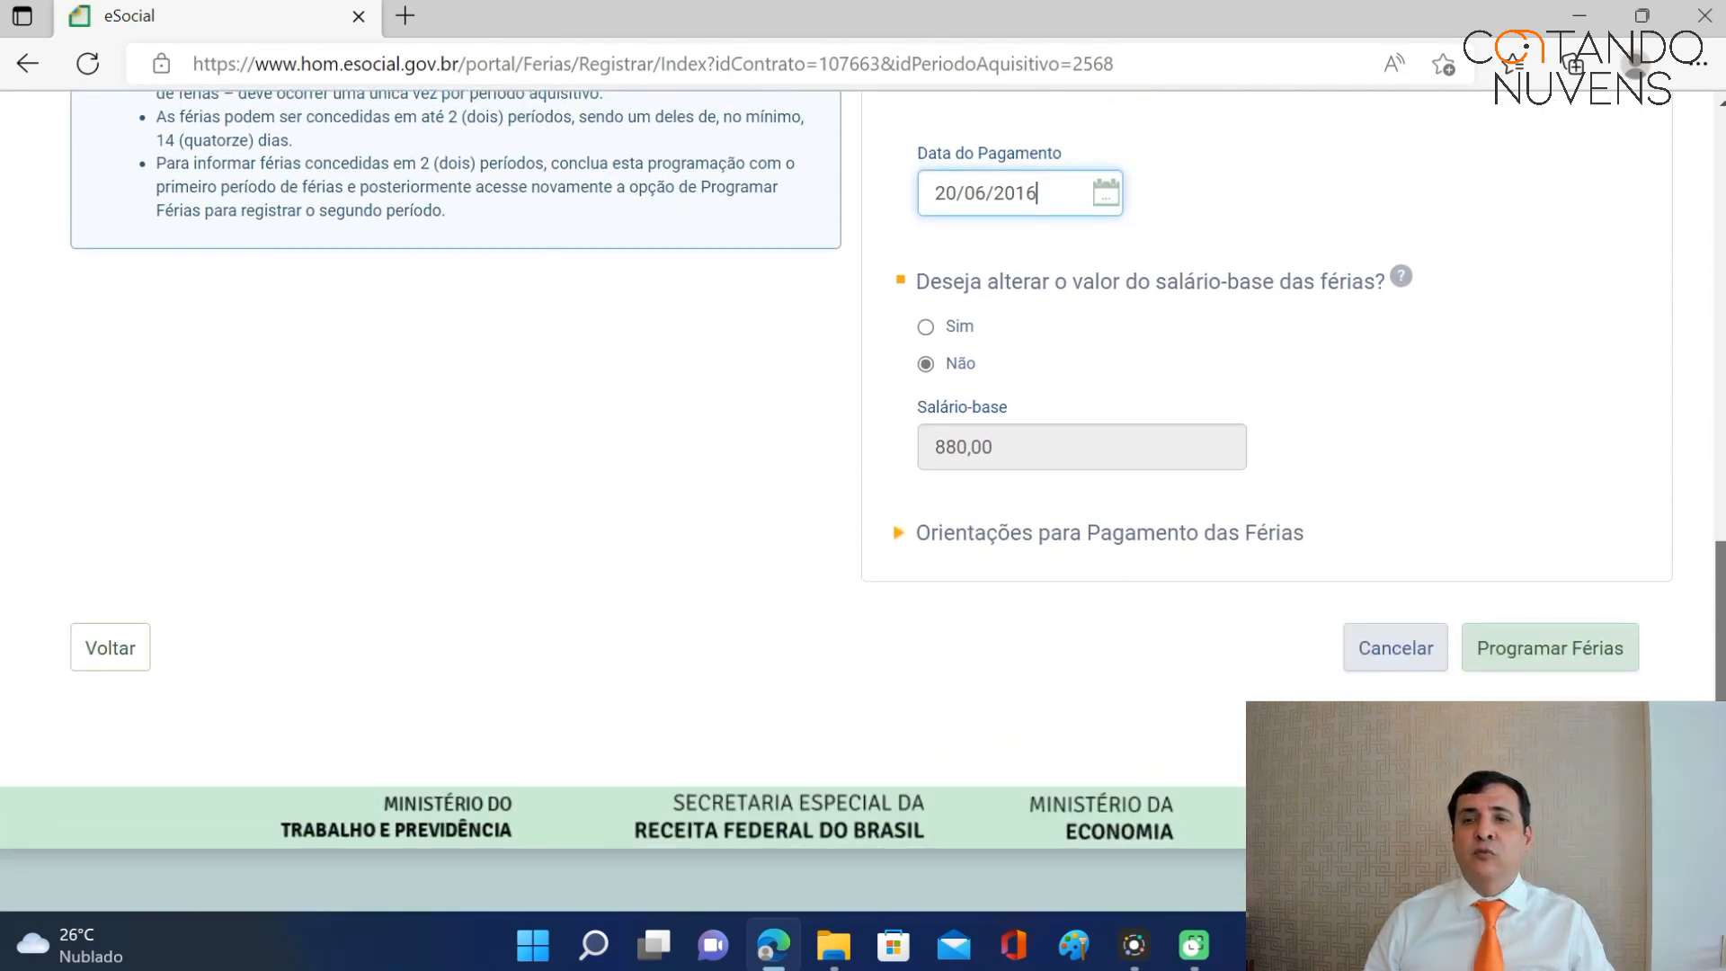
# Calculate the 539,75 net advance, then submit and confirm the 20/06/2016–04/07/2016 vacation.
pyautogui.click(1559, 661)
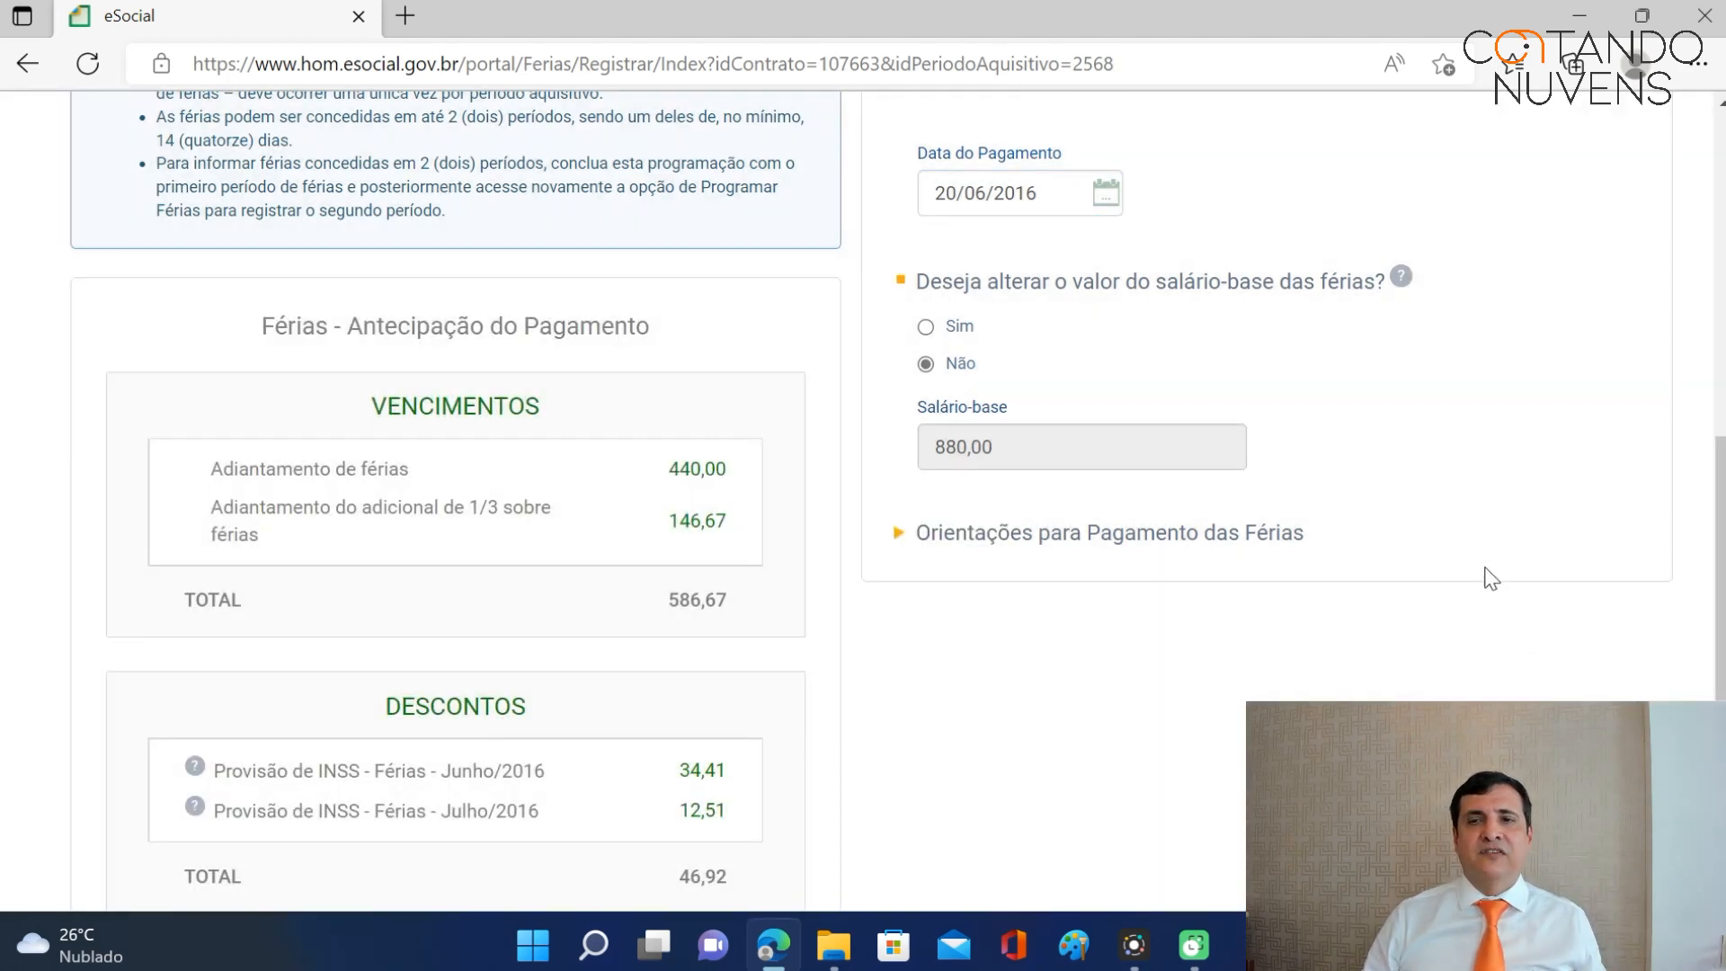
pyautogui.scroll(-2, 1718, 575)
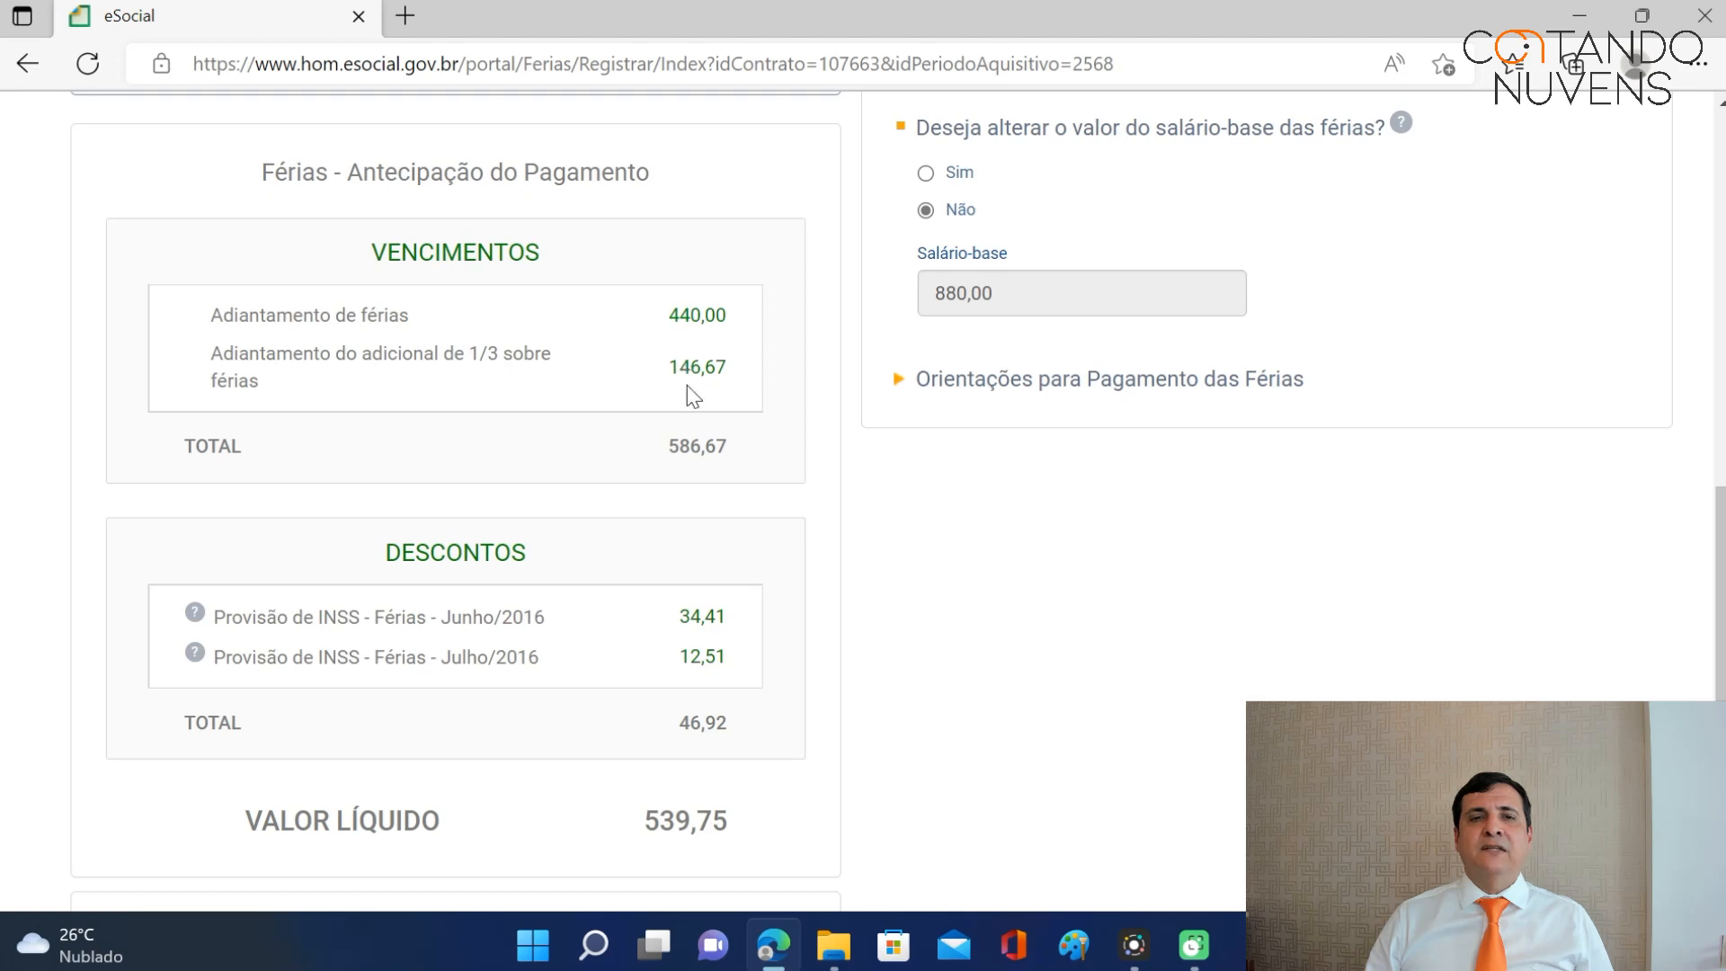
pyautogui.moveTo(1721, 572); pyautogui.dragTo(1721, 701)
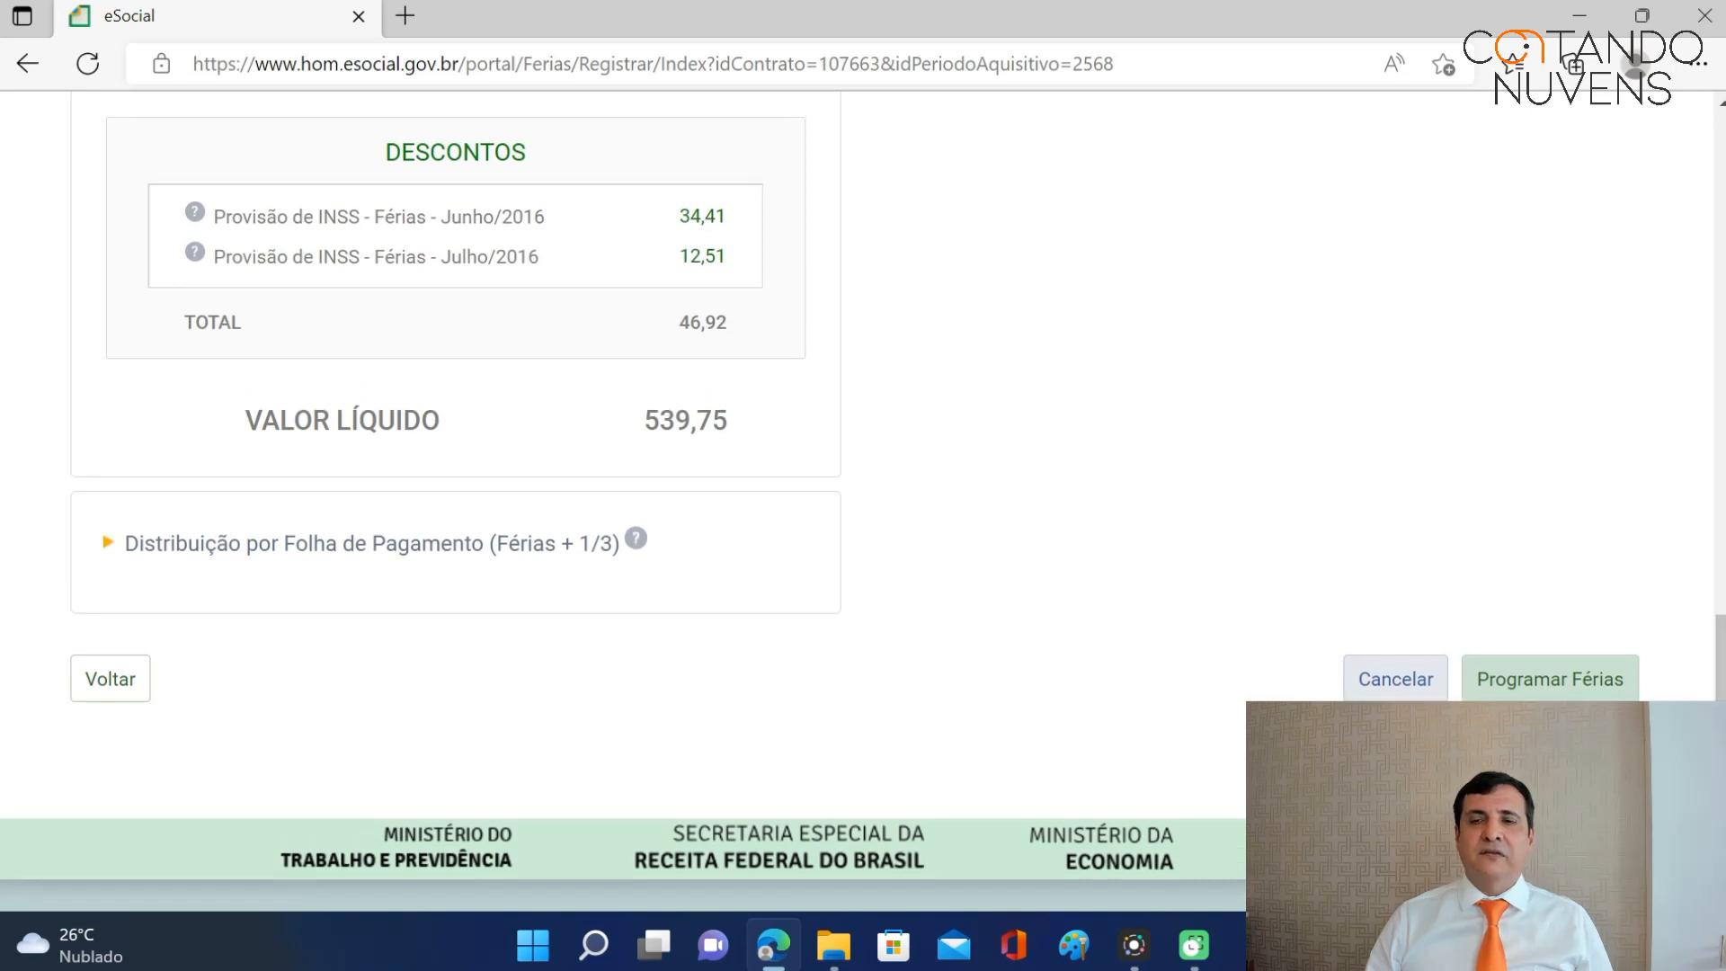
pyautogui.click(1557, 685)
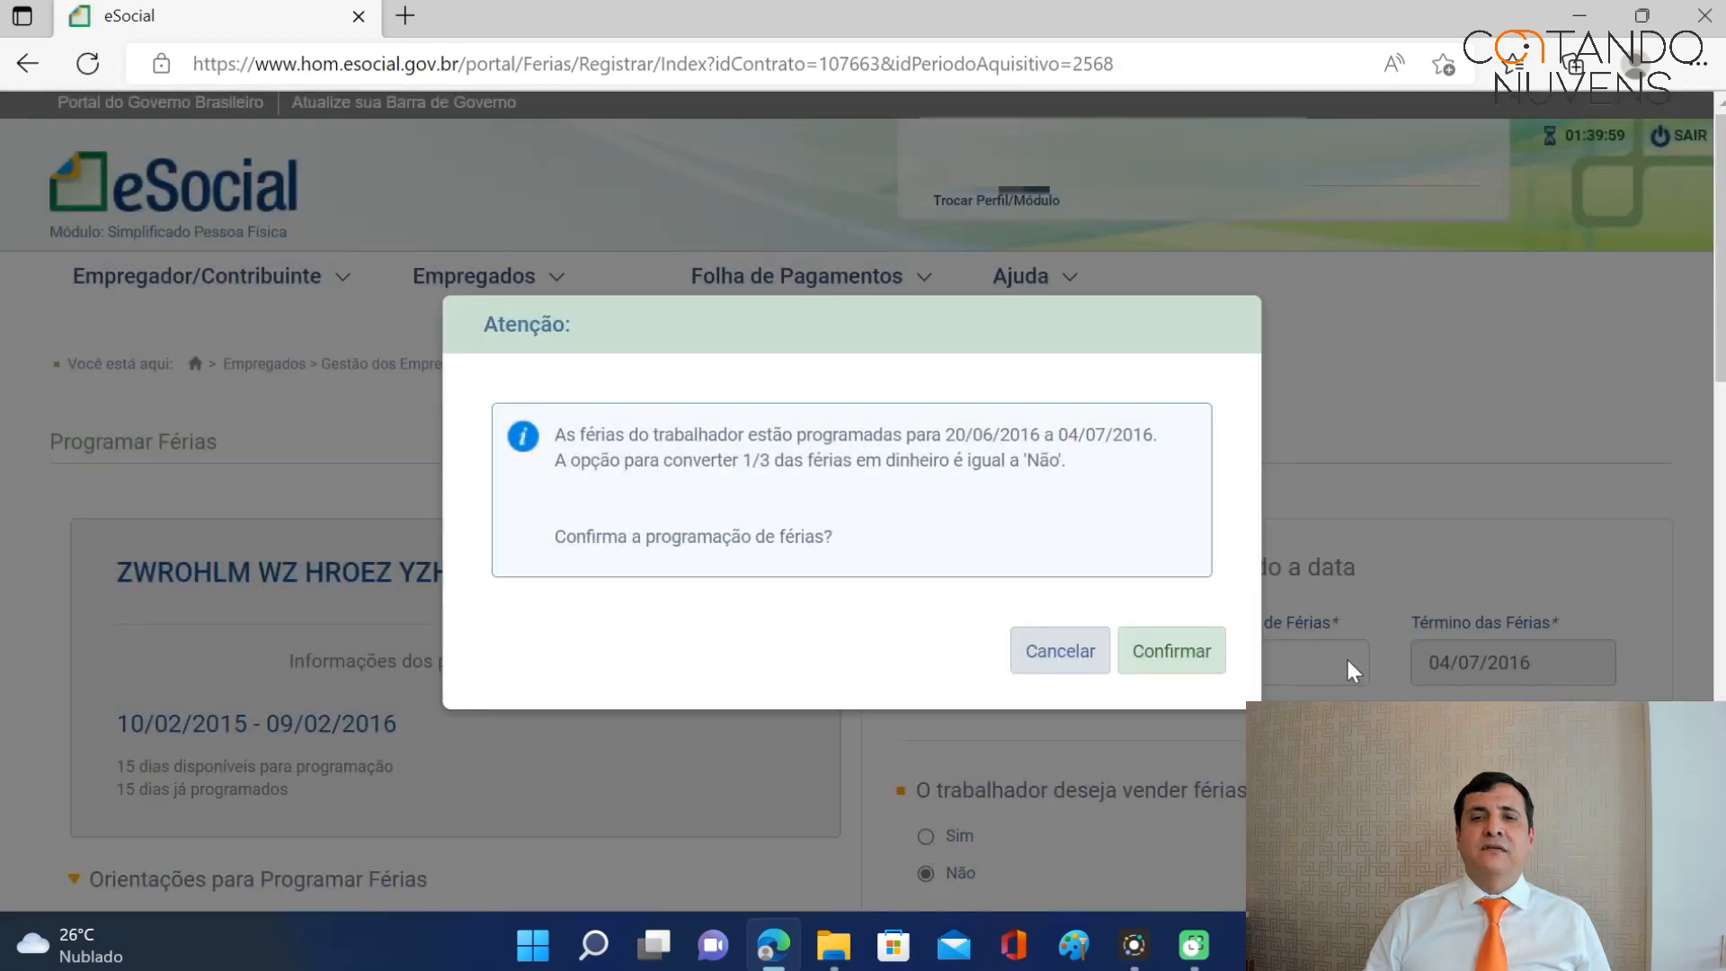
pyautogui.click(1175, 652)
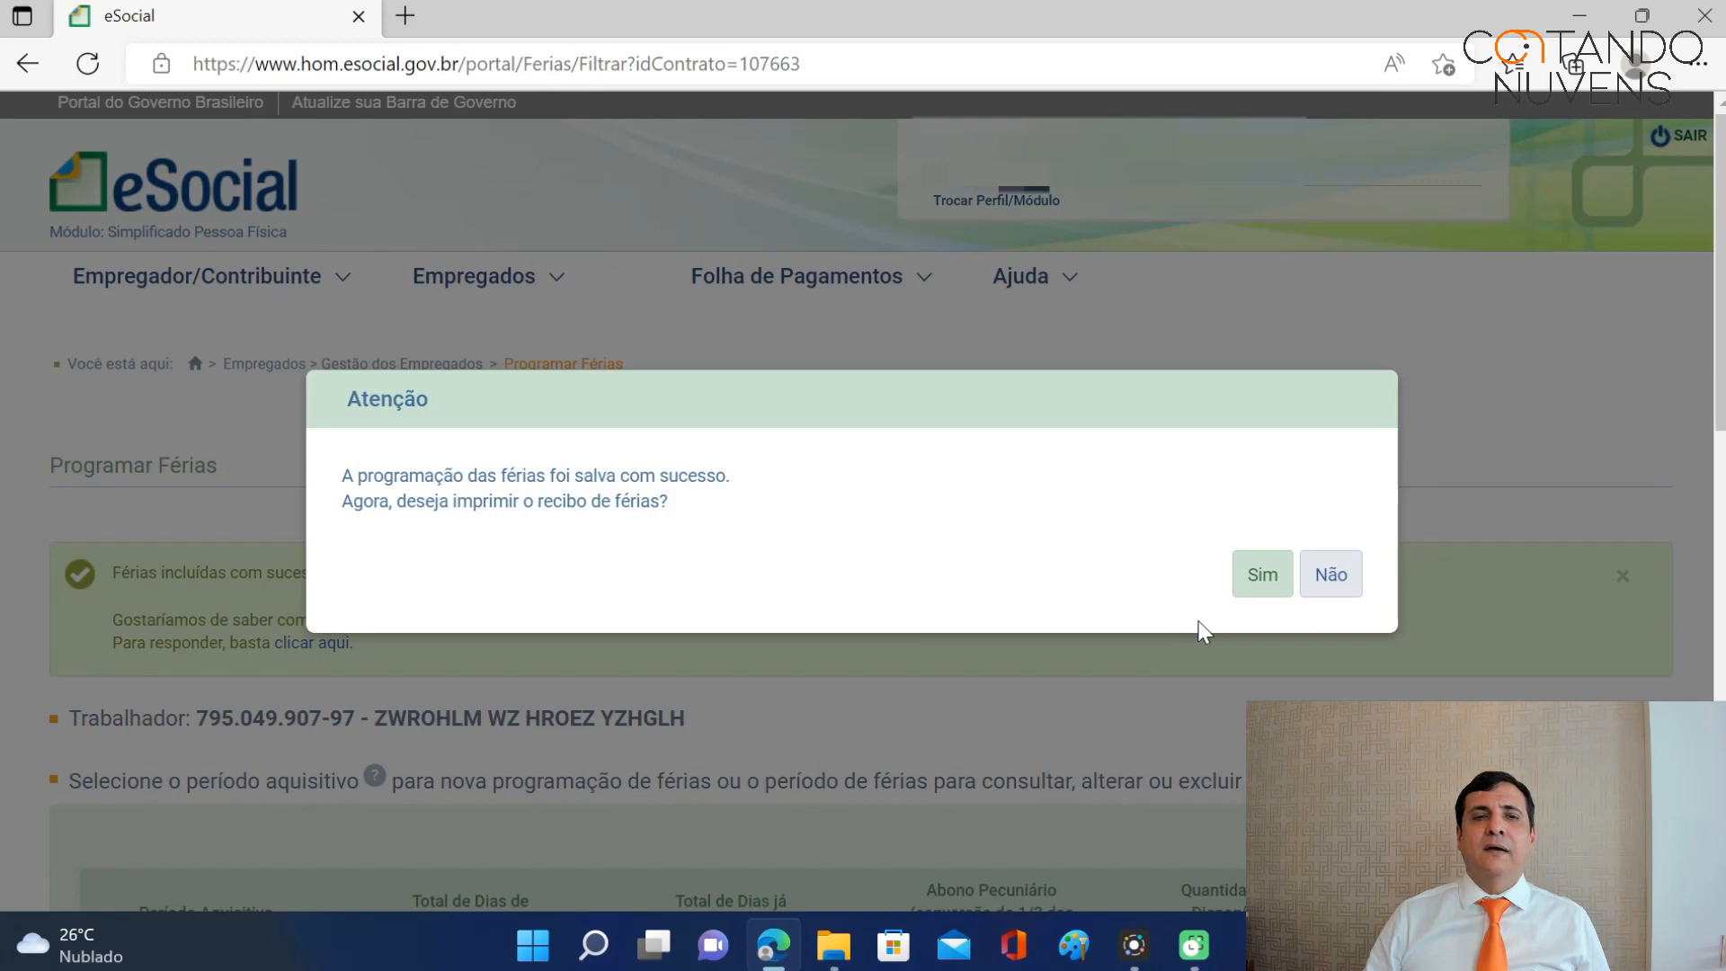
# Accept the receipt prompt, then open the worker's June 2016 pay entry showing 880,00 salary.
pyautogui.click(1264, 584)
pyautogui.scroll(-10, 1610, 593)
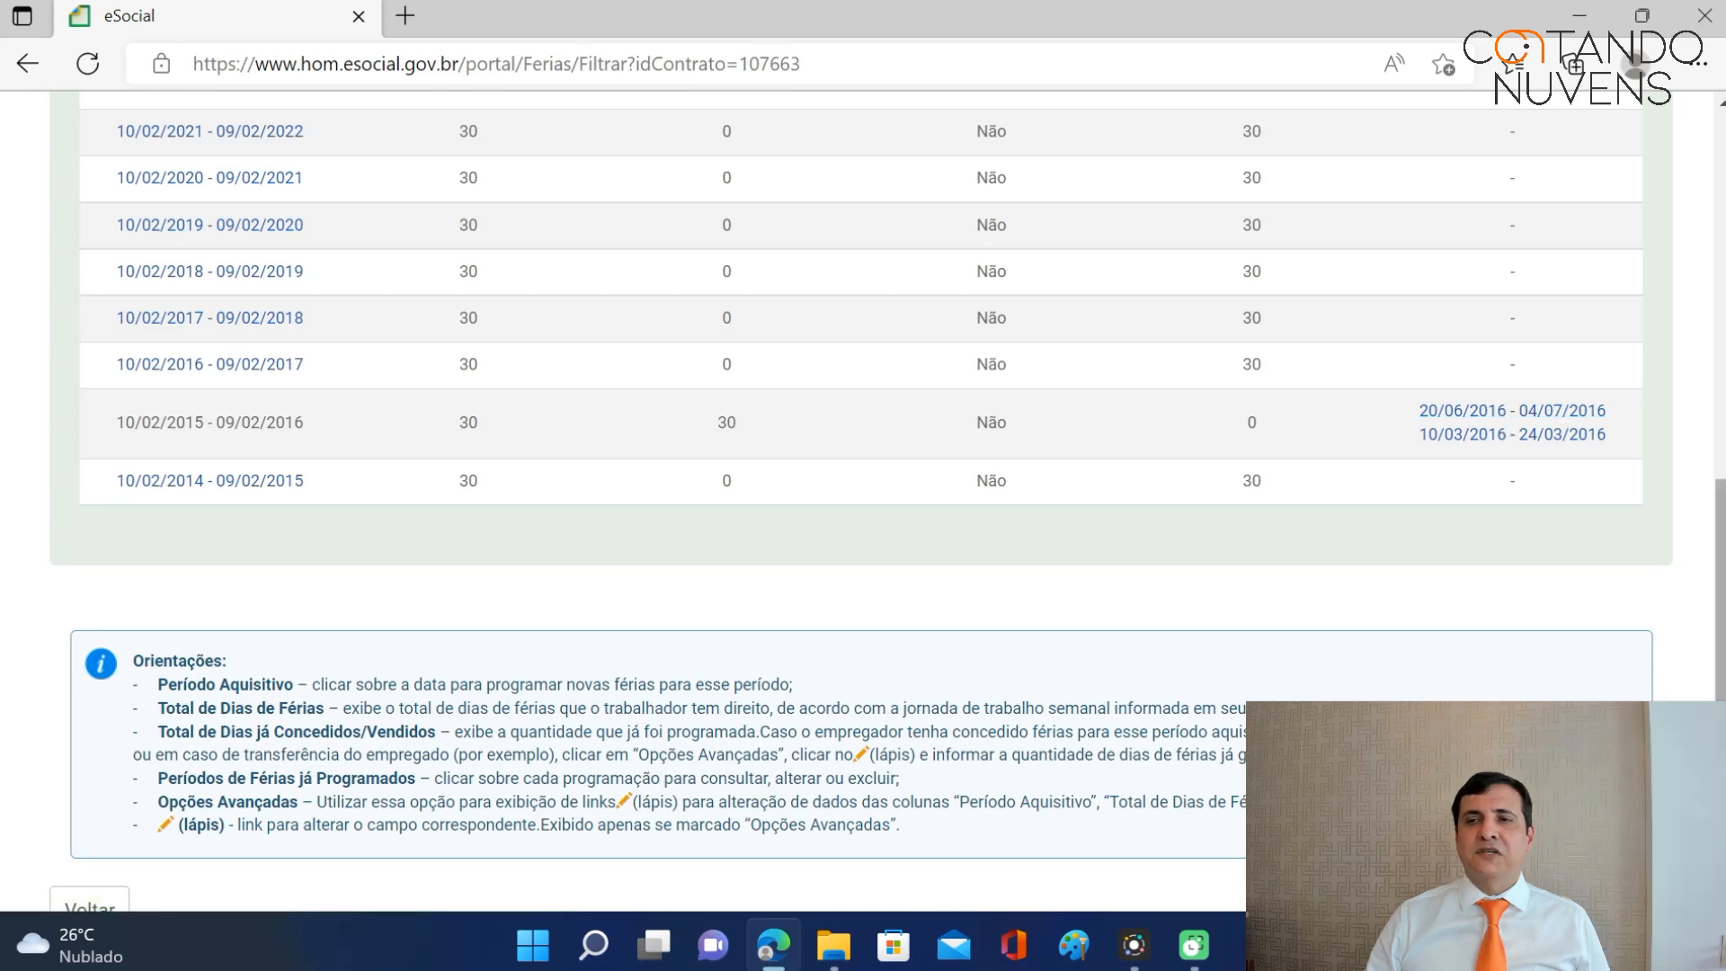
pyautogui.scroll(10, 829, 138)
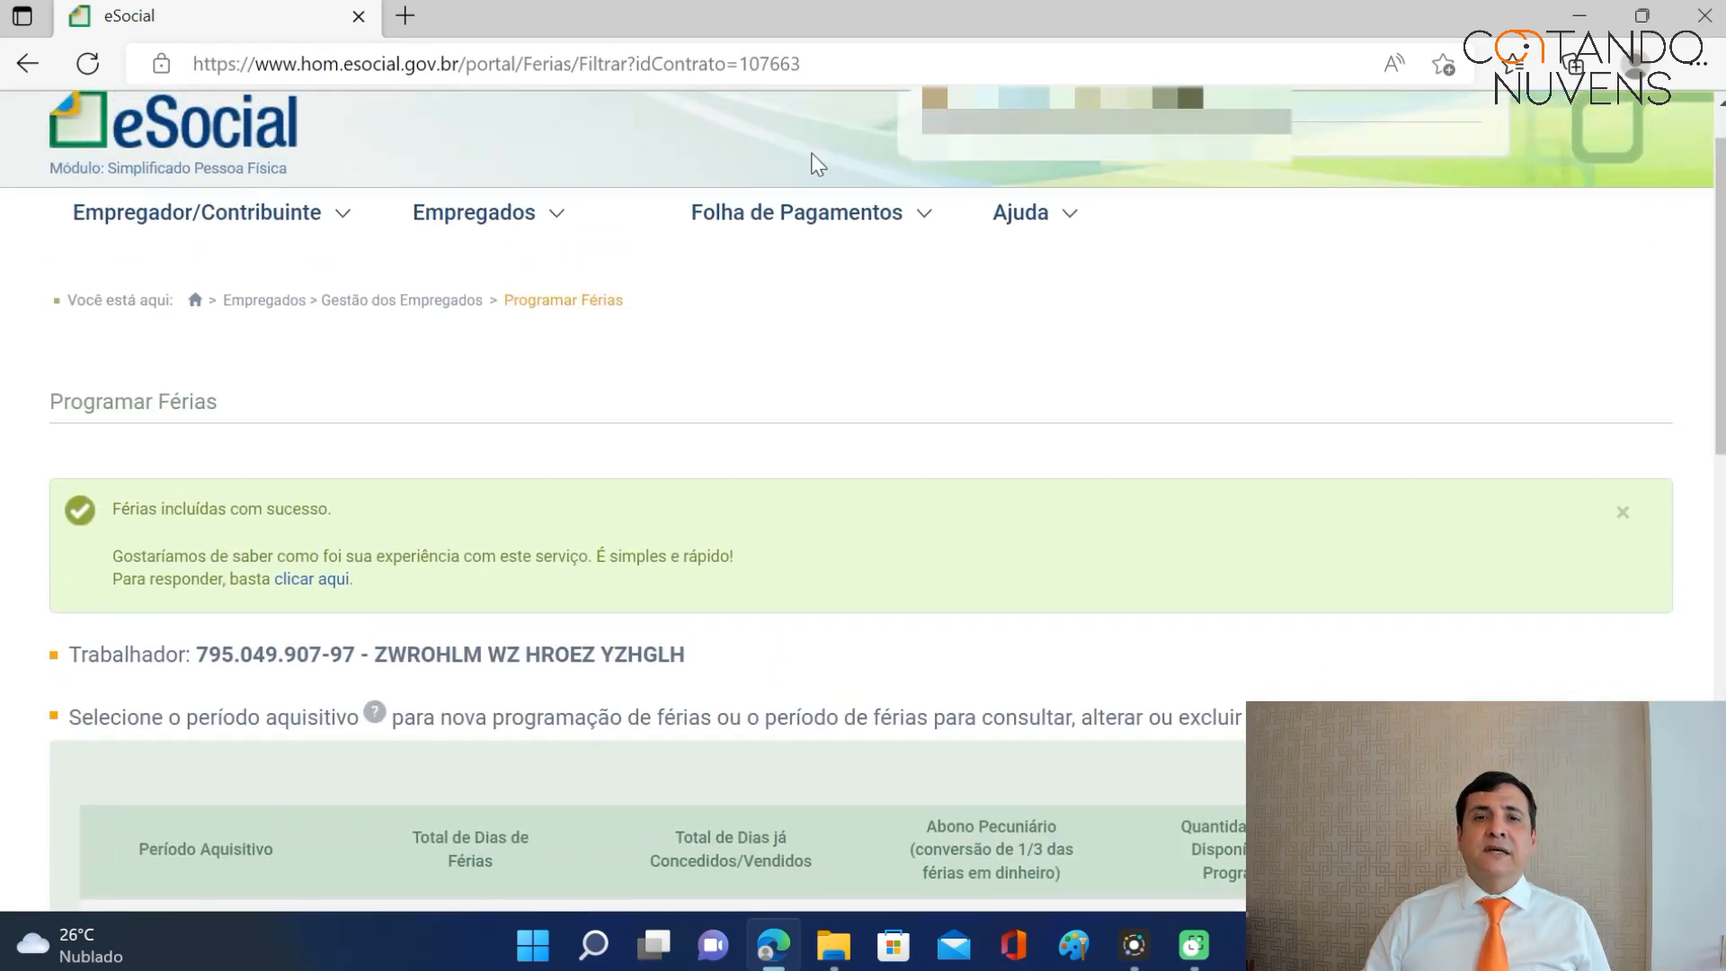
pyautogui.moveTo(796, 216)
pyautogui.click(791, 261)
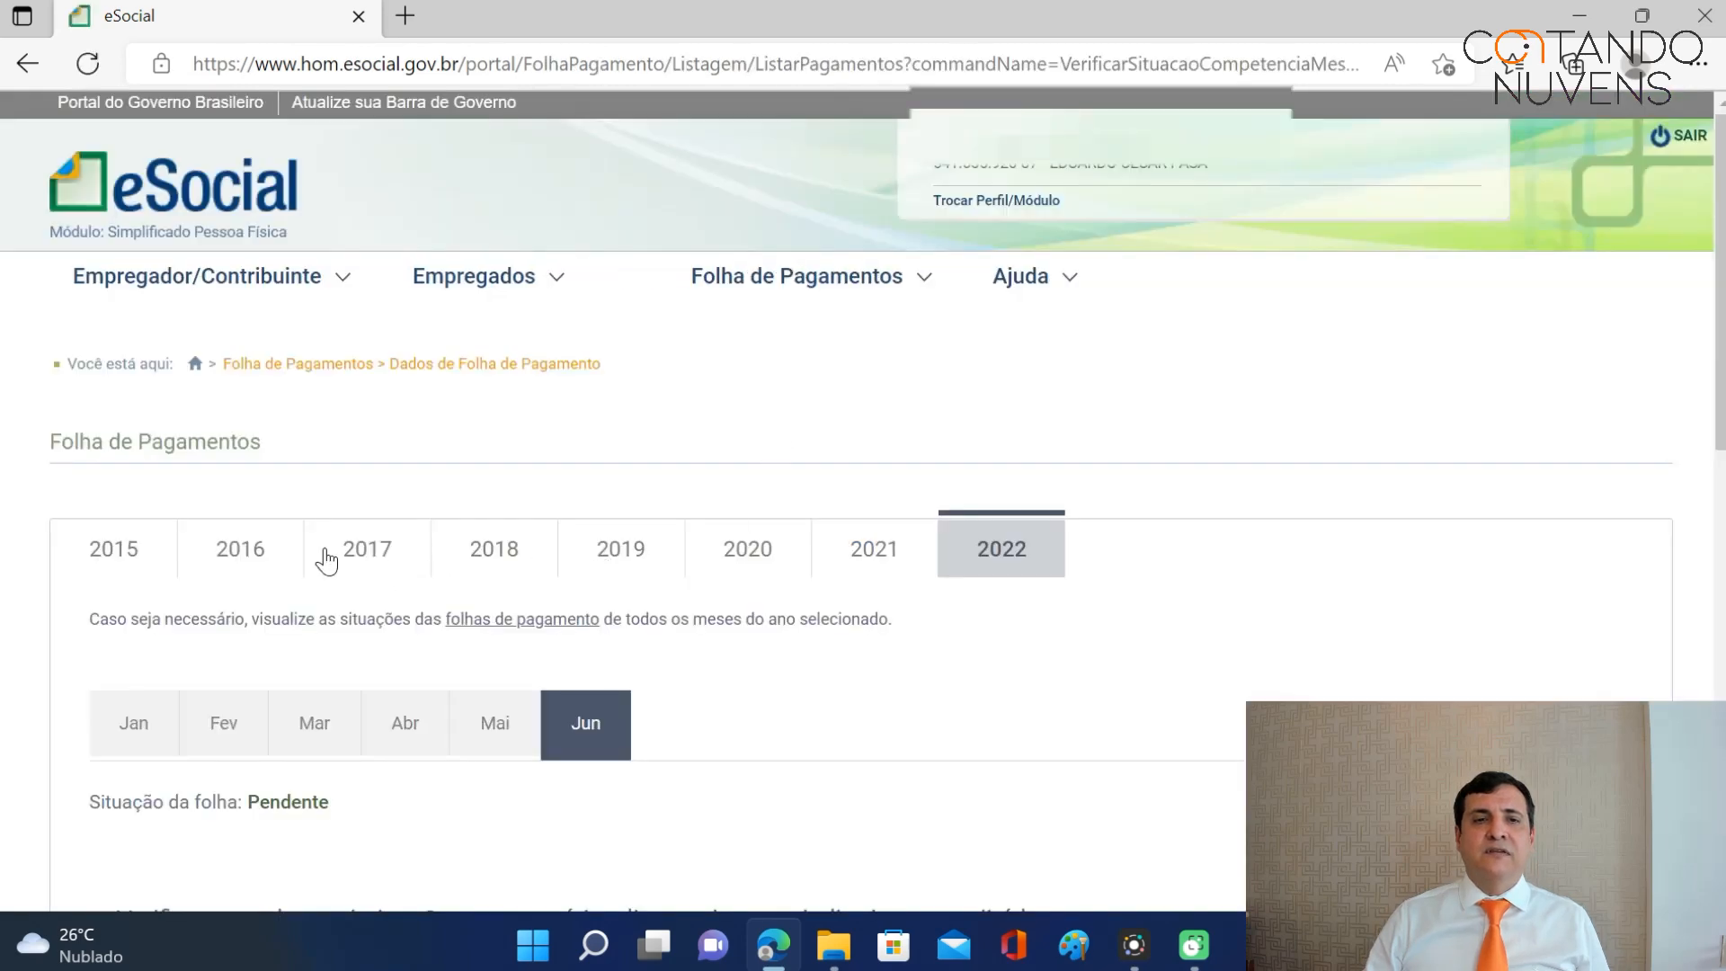
pyautogui.click(262, 547)
pyautogui.click(338, 508)
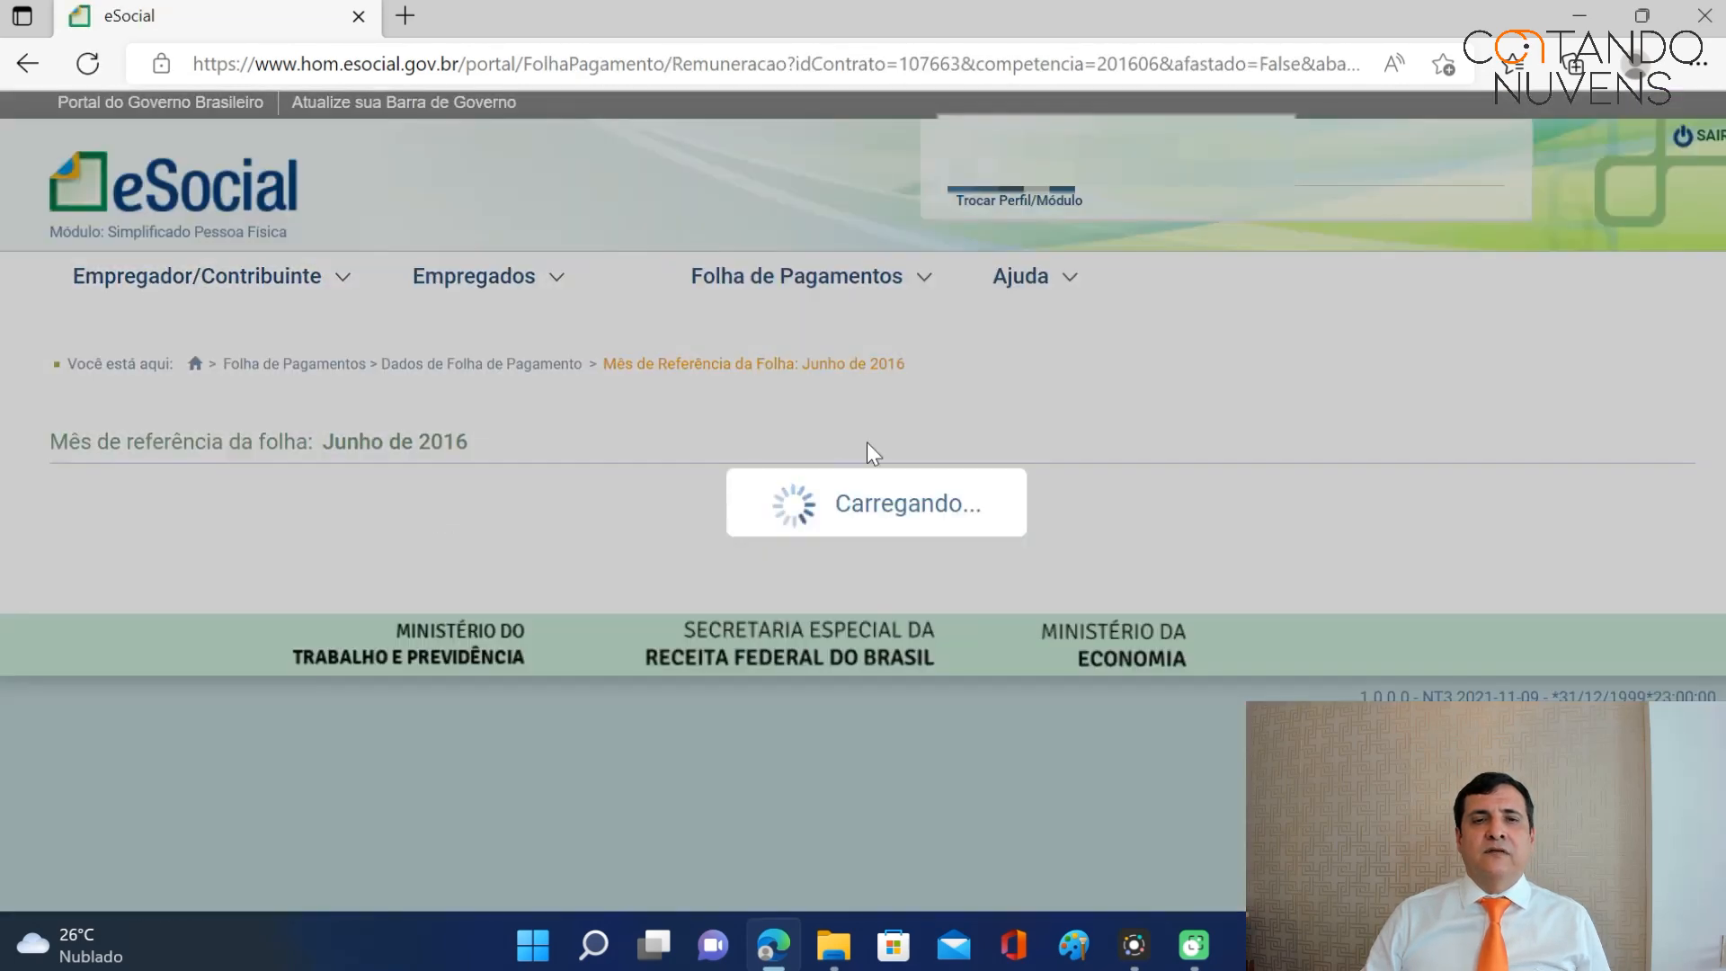
pyautogui.scroll(-5, 974, 417)
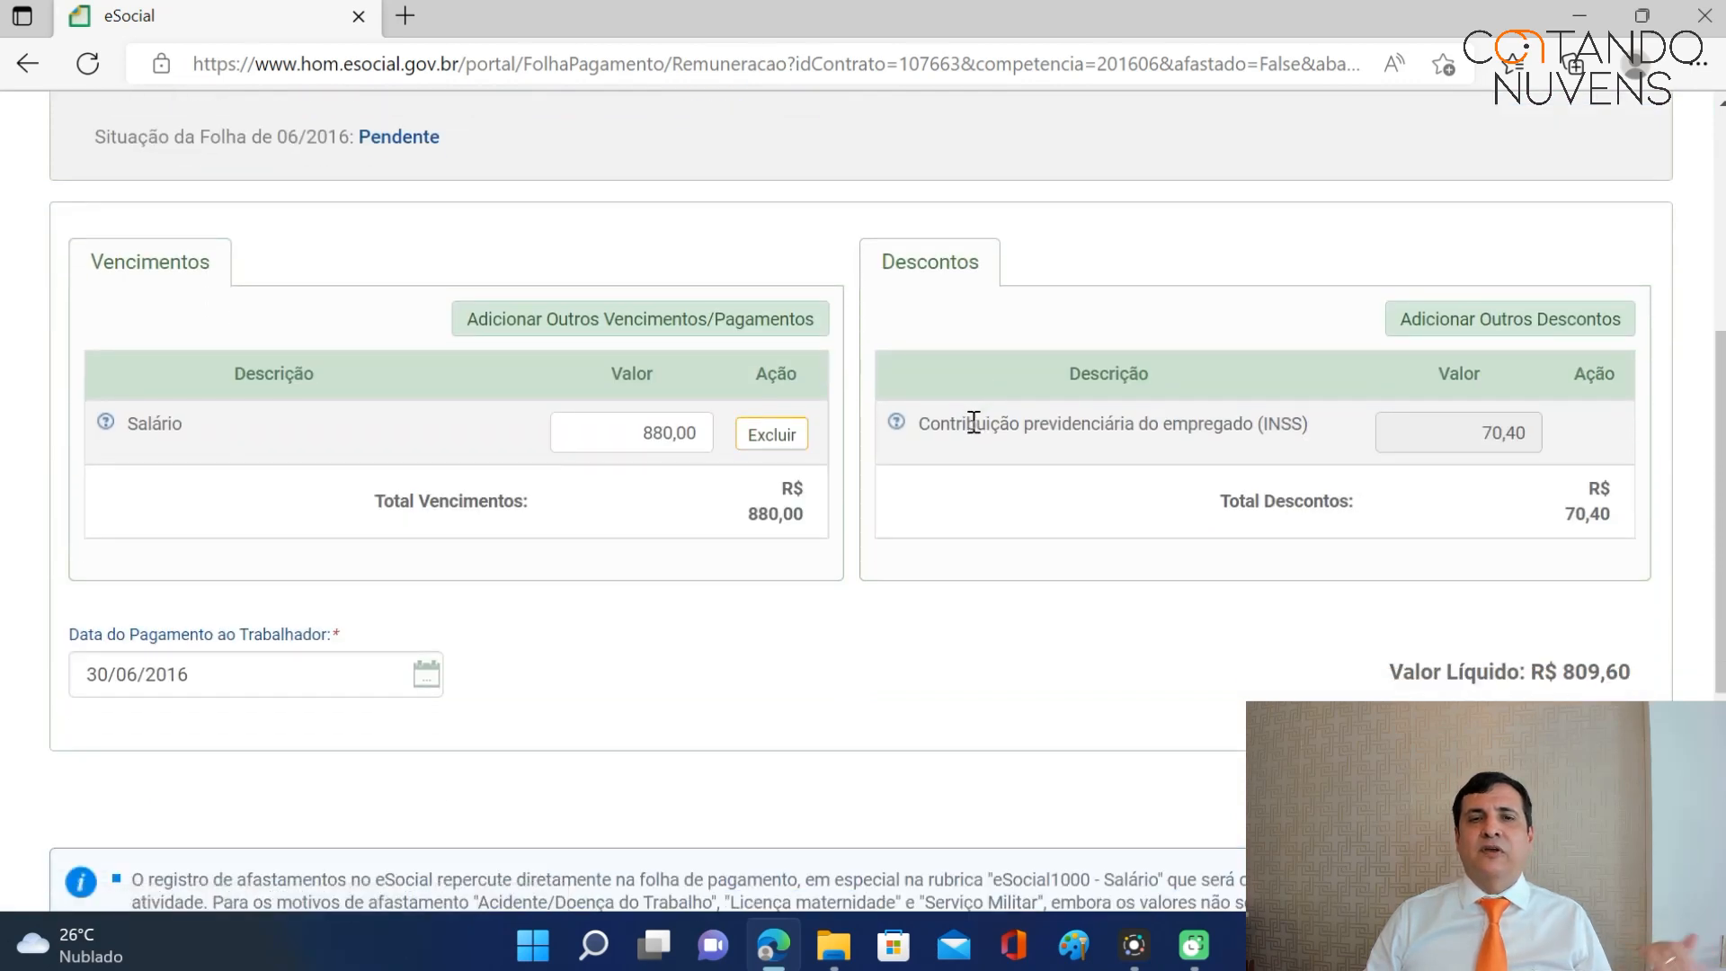
# Replace the 880,00 June salary with 1.133,00 and save, yielding 90,64 INSS and 1.042,36 net.
pyautogui.moveTo(645, 437); pyautogui.dragTo(720, 438)
pyautogui.write('1.133')
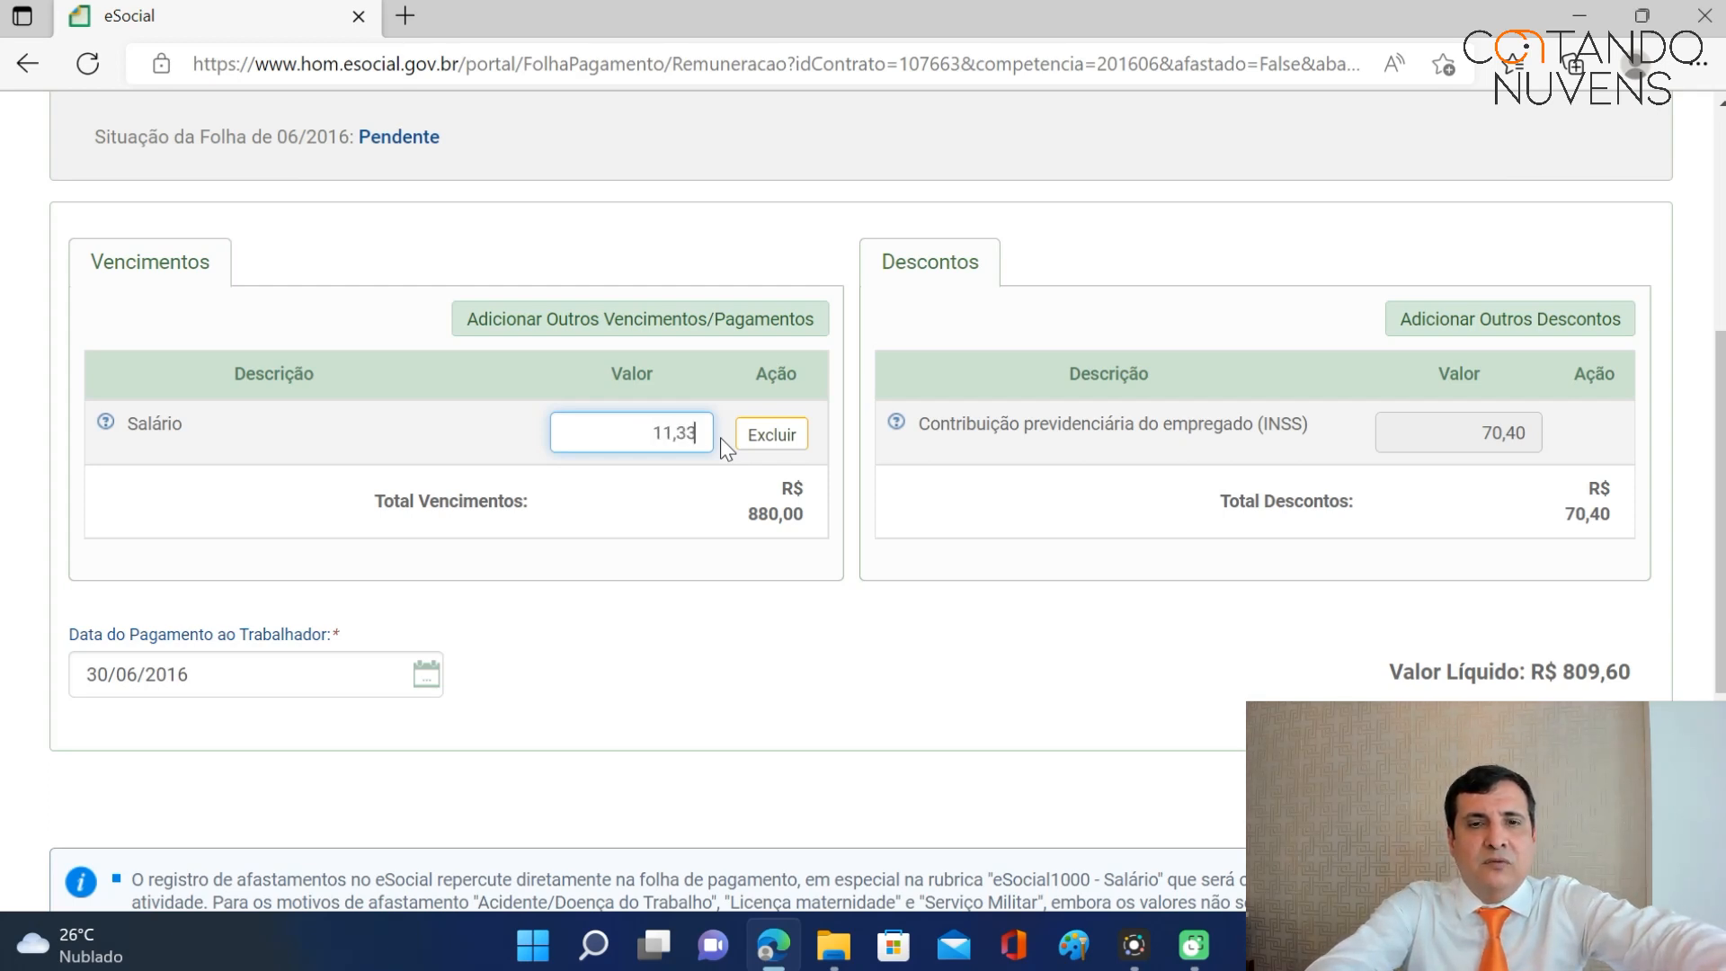
pyautogui.write(',00')
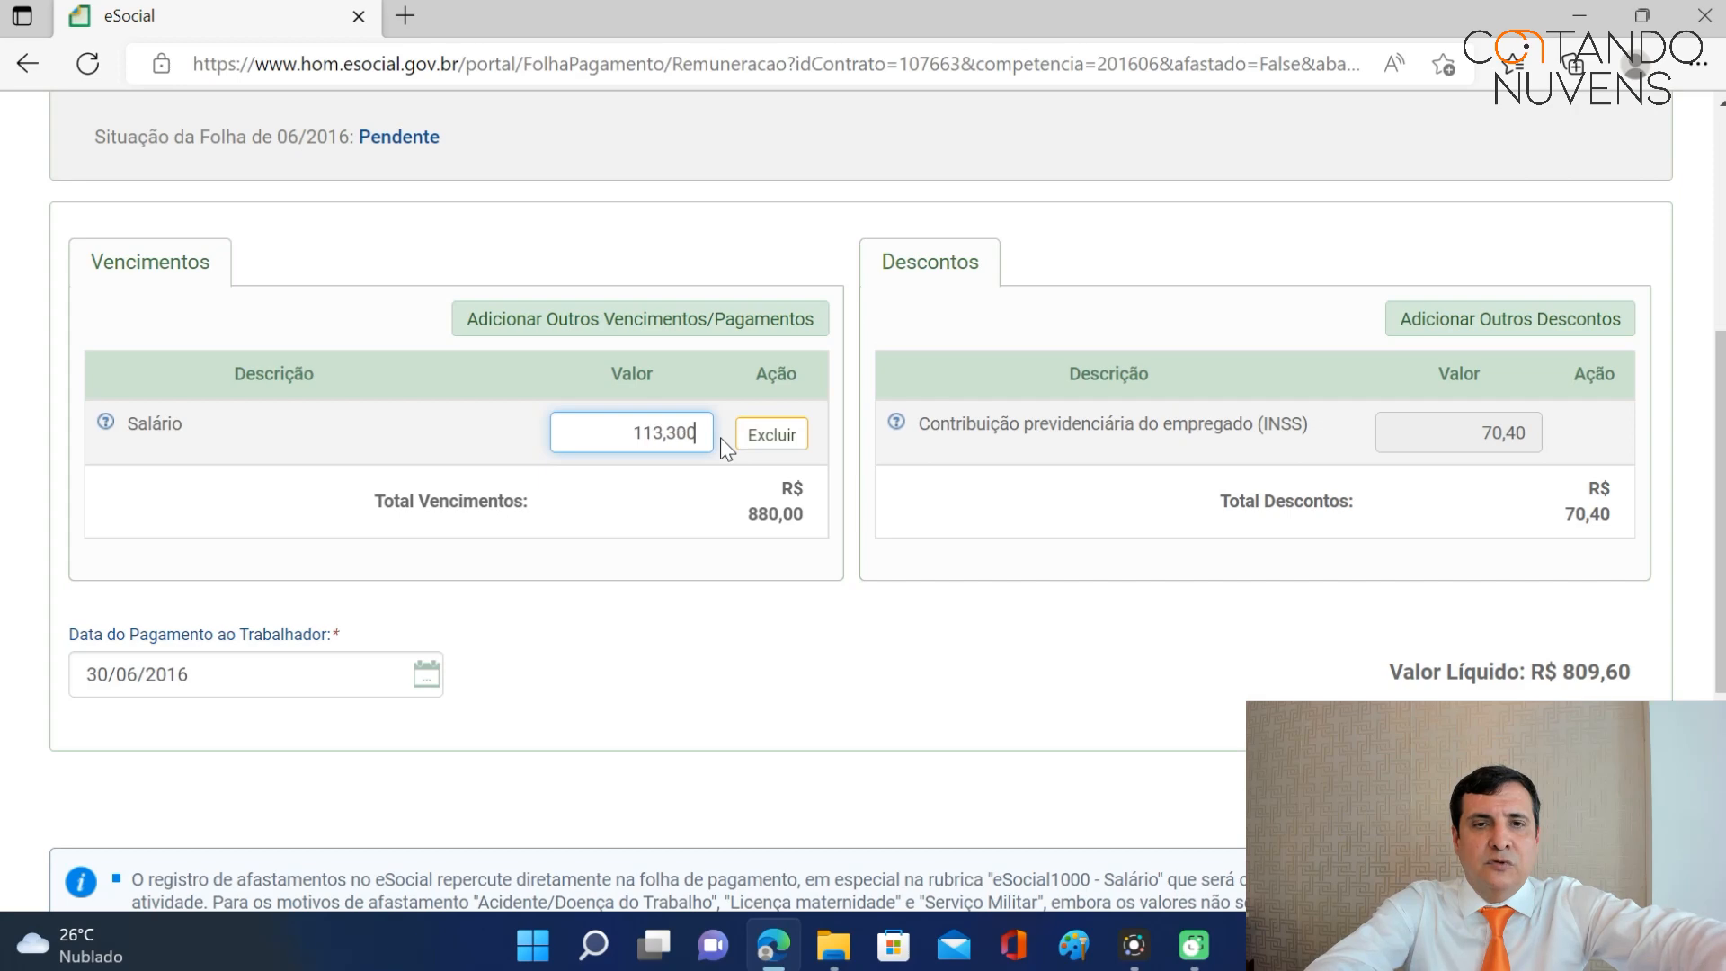
pyautogui.press('Tab')
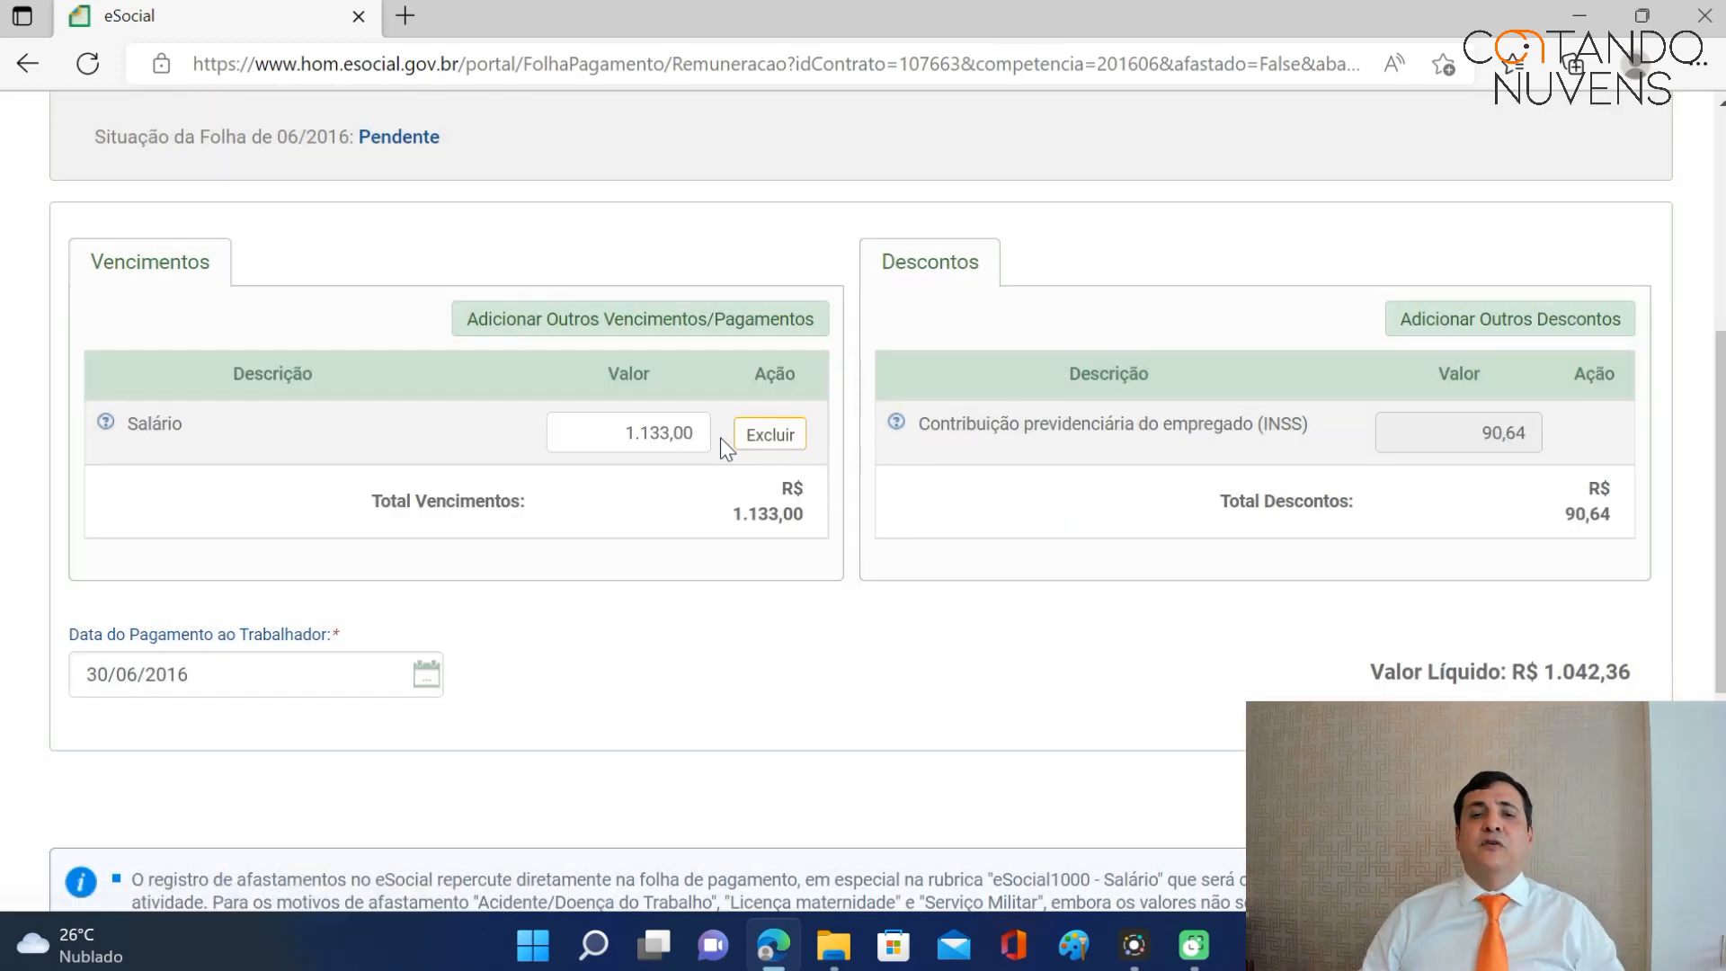
pyautogui.scroll(-3, 1063, 558)
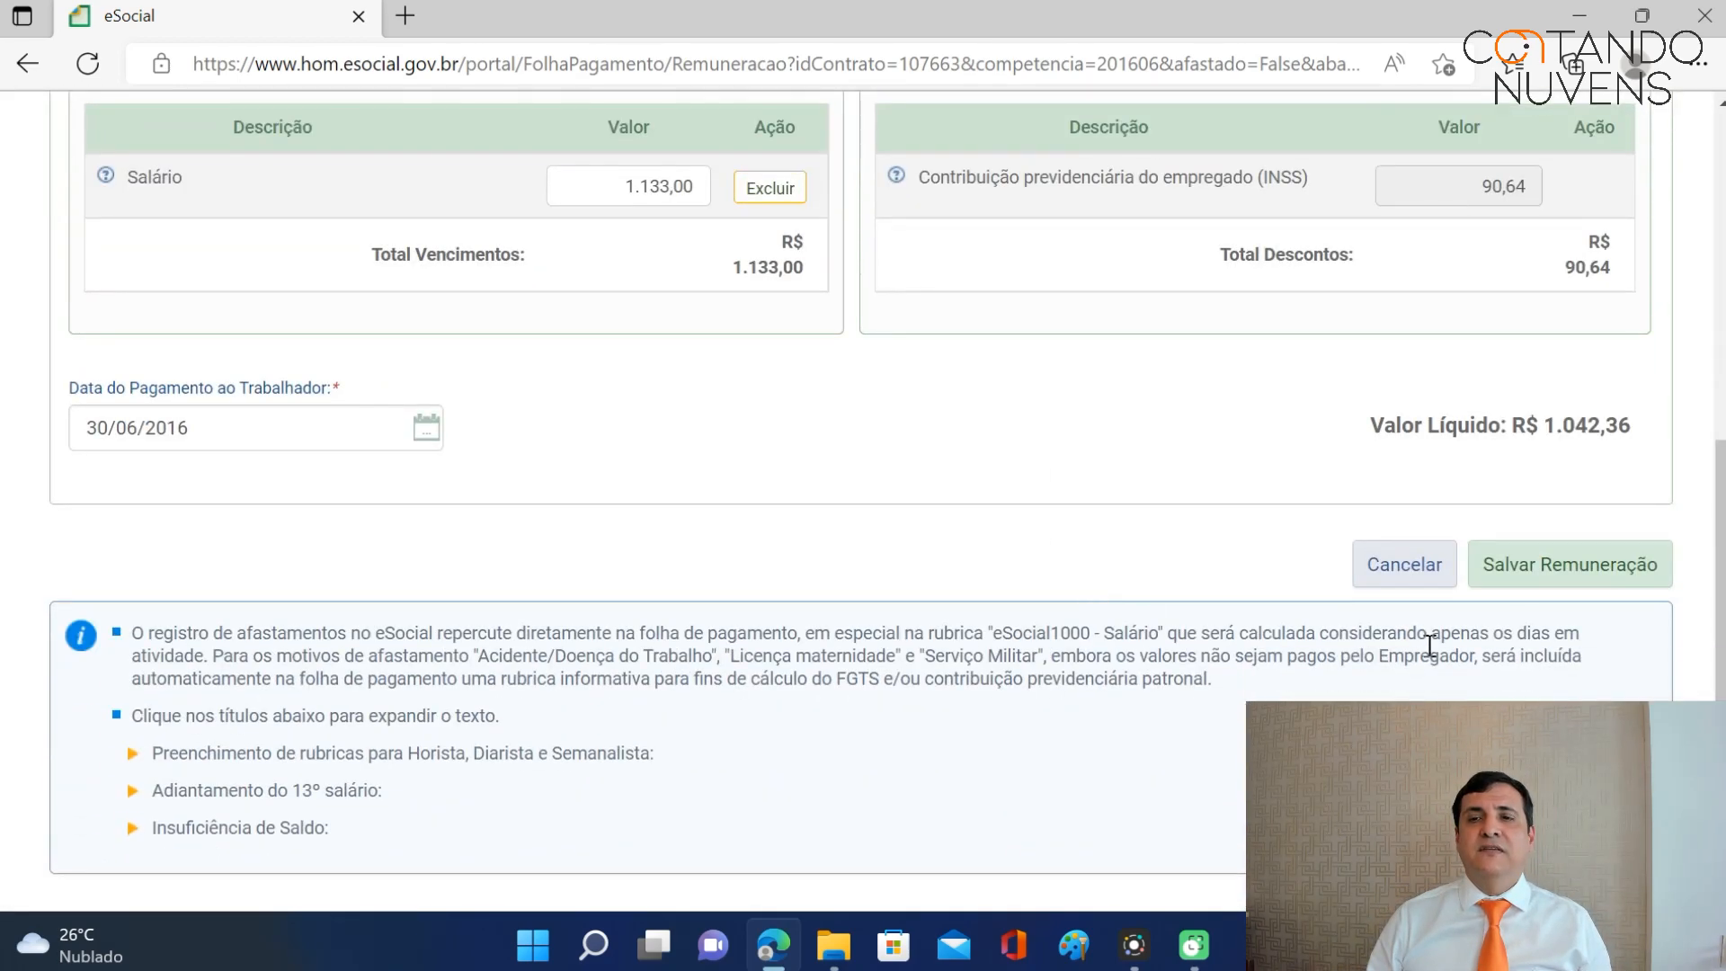
pyautogui.click(1559, 583)
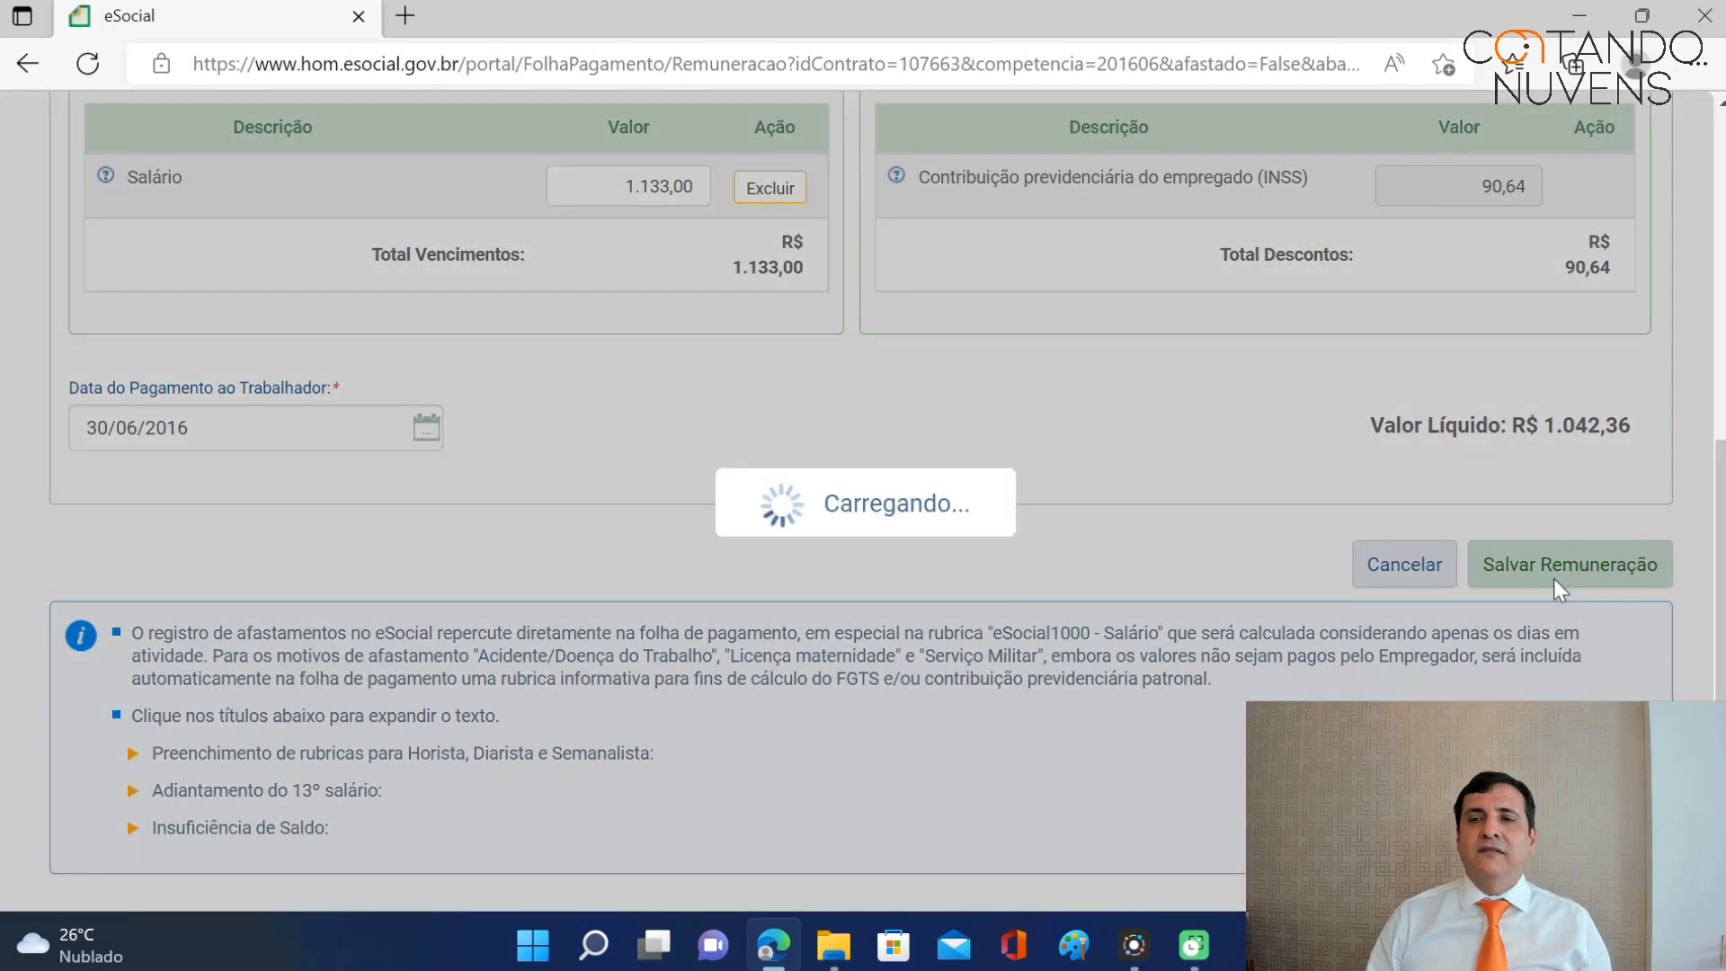
pyautogui.scroll(-4, 1546, 593)
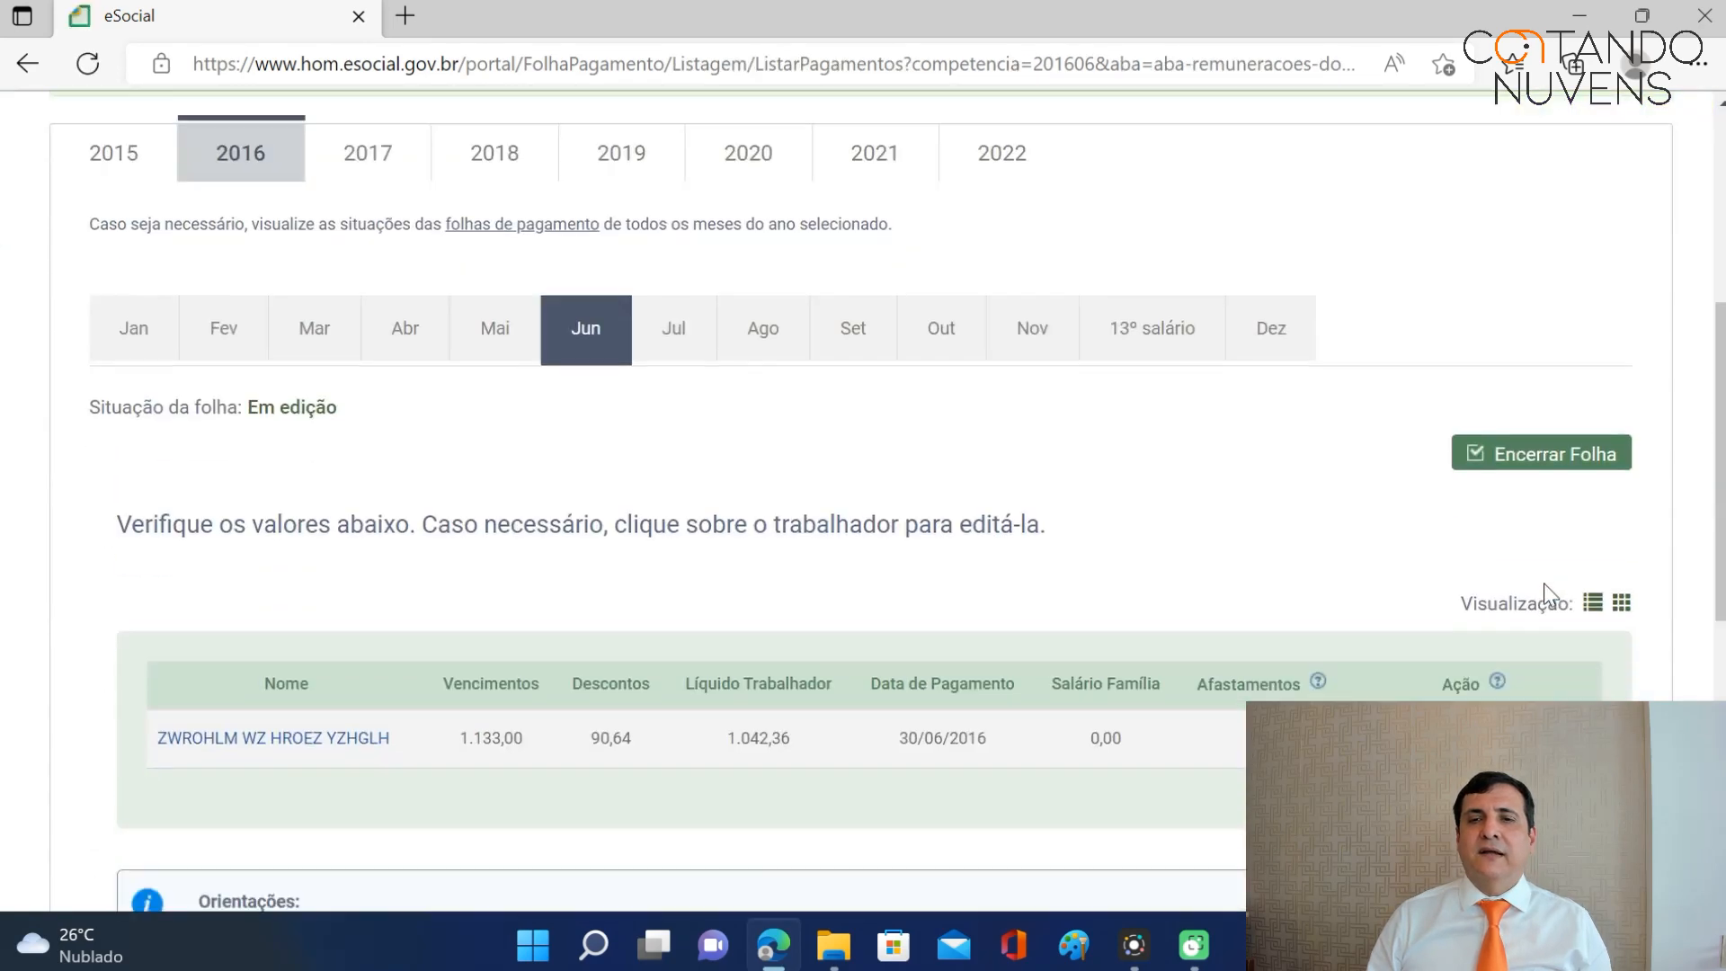
# Close the June 2016 payroll, confirming the DAE preview of R$ 317,23 due 07/07/2016.
pyautogui.click(1566, 457)
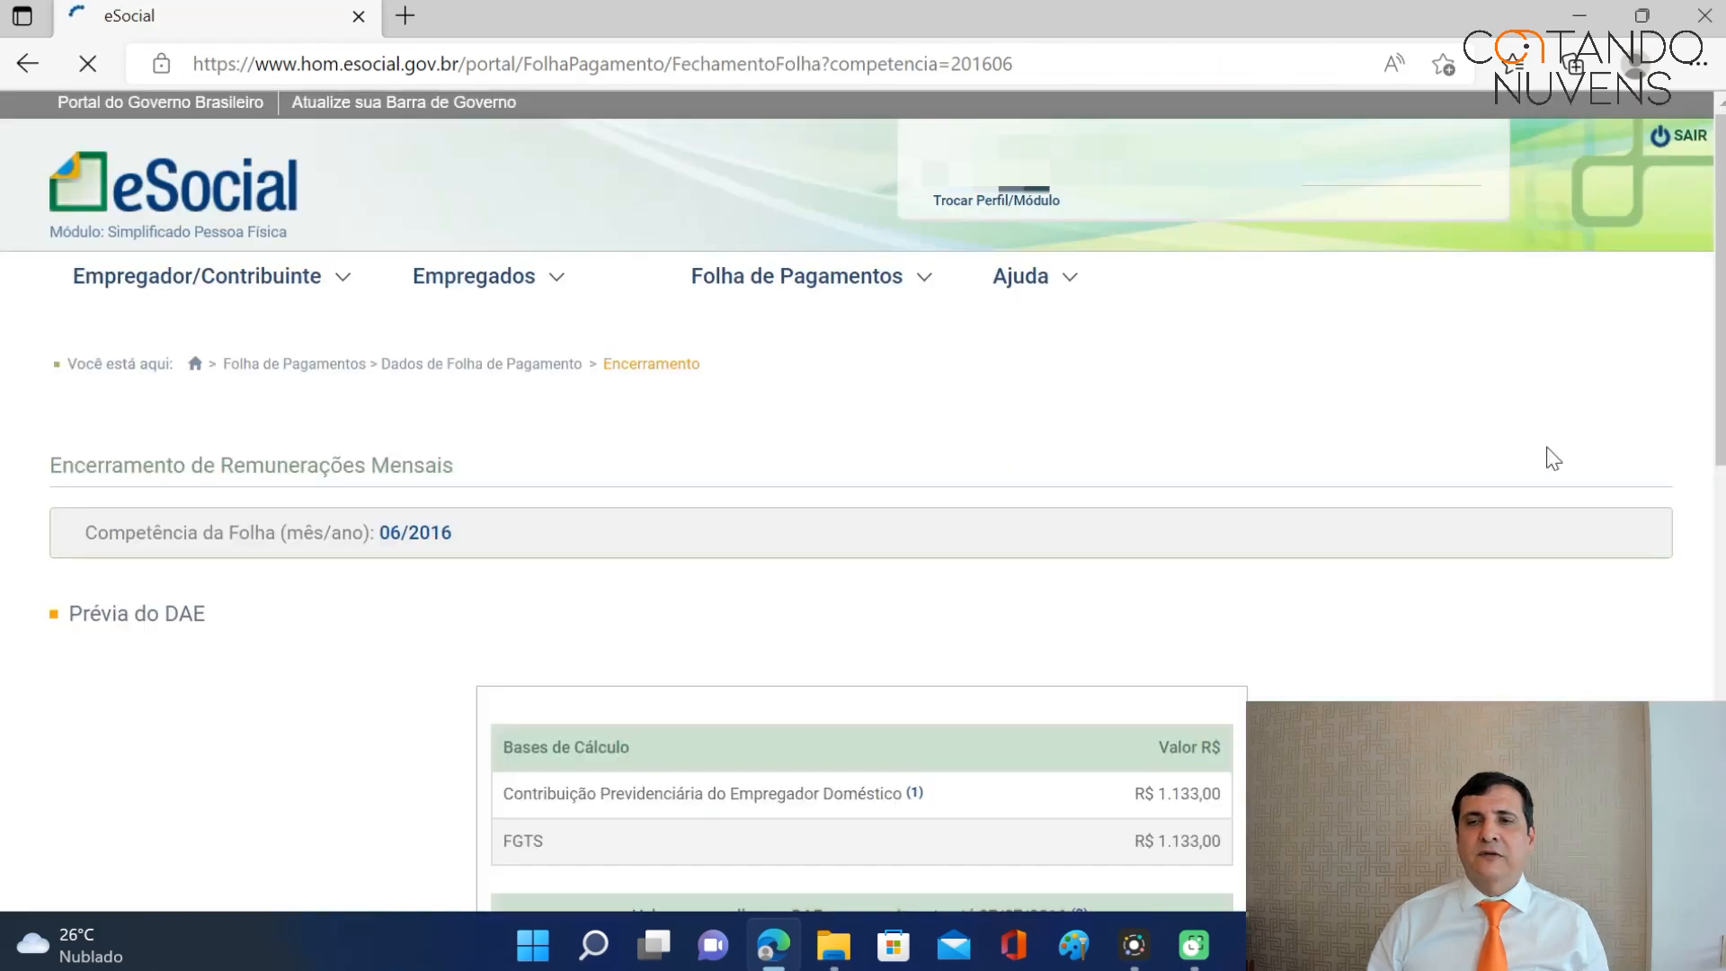
pyautogui.scroll(-6, 1537, 453)
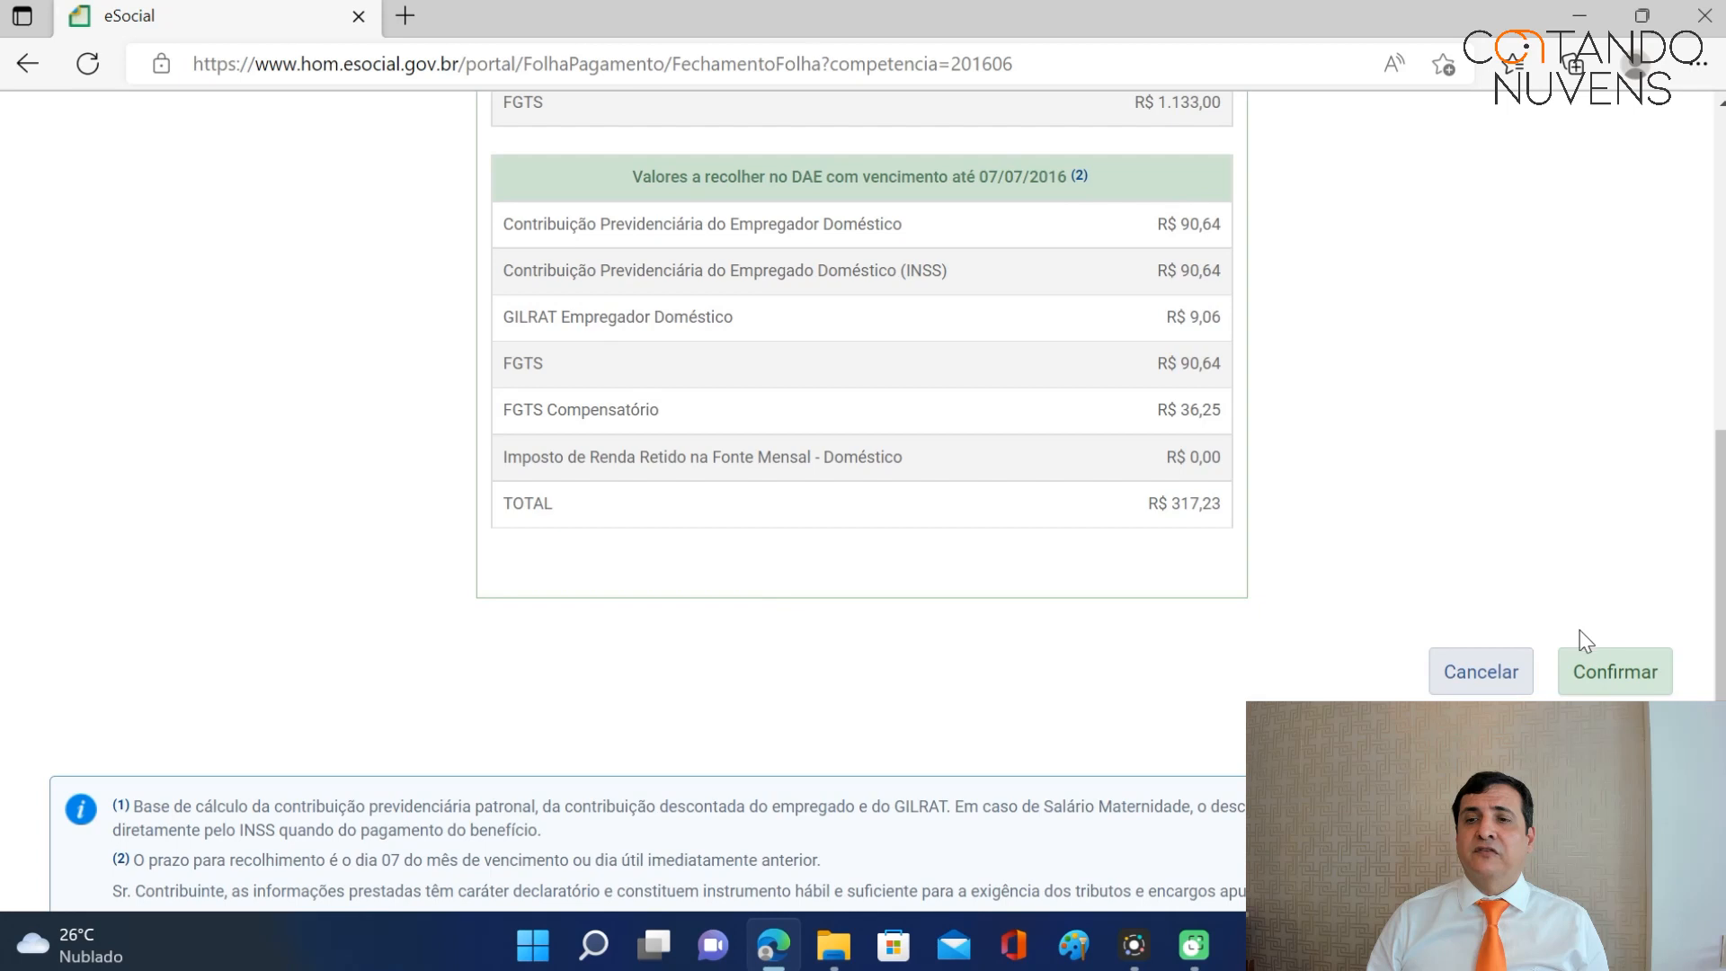
pyautogui.click(1587, 663)
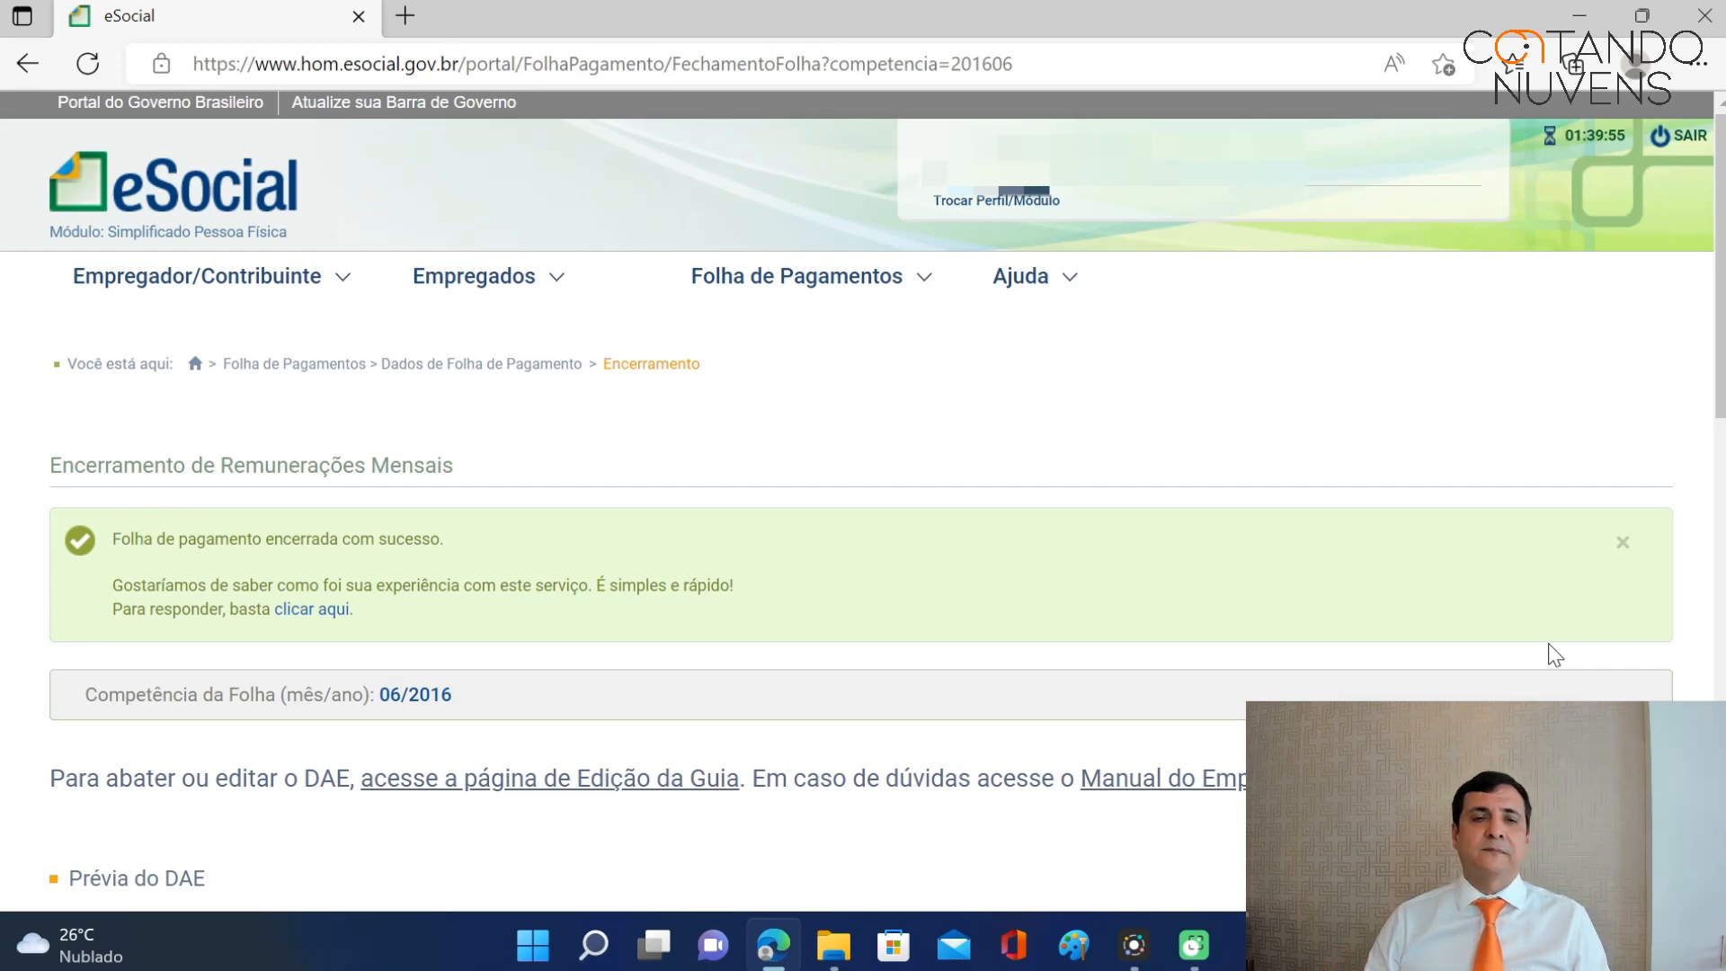
# Open the employee's page from Gestão dos Empregados and review the Movimentações Trabalhistas table.
pyautogui.click(531, 290)
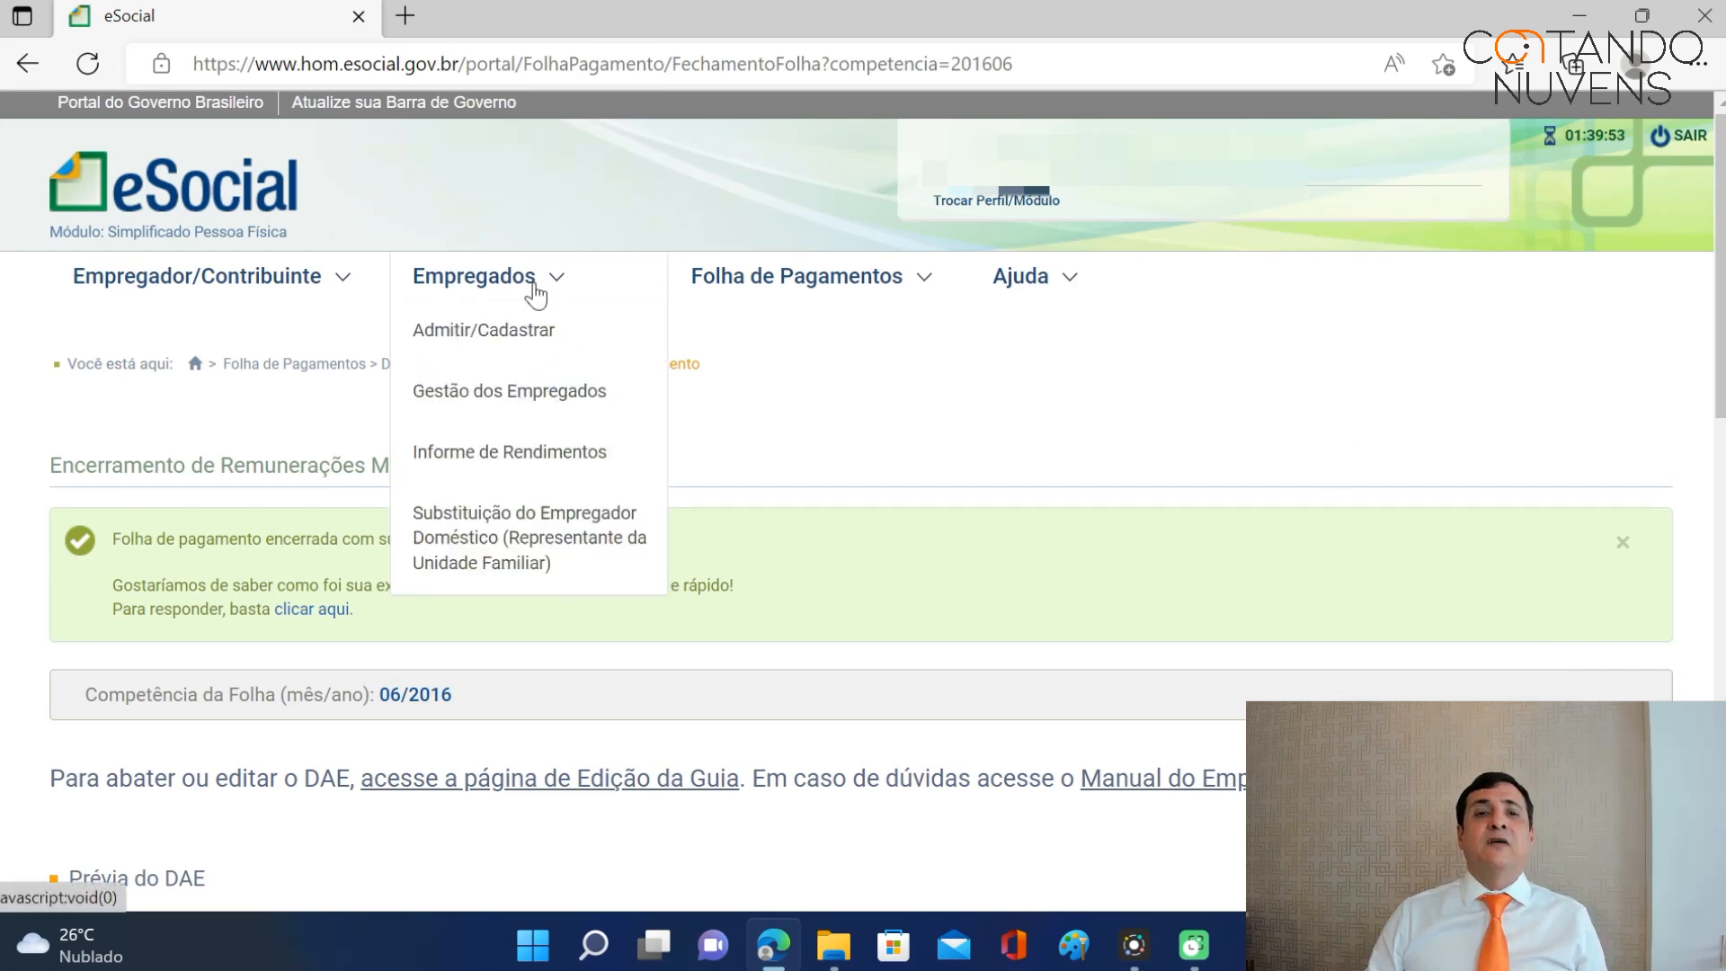
pyautogui.click(529, 396)
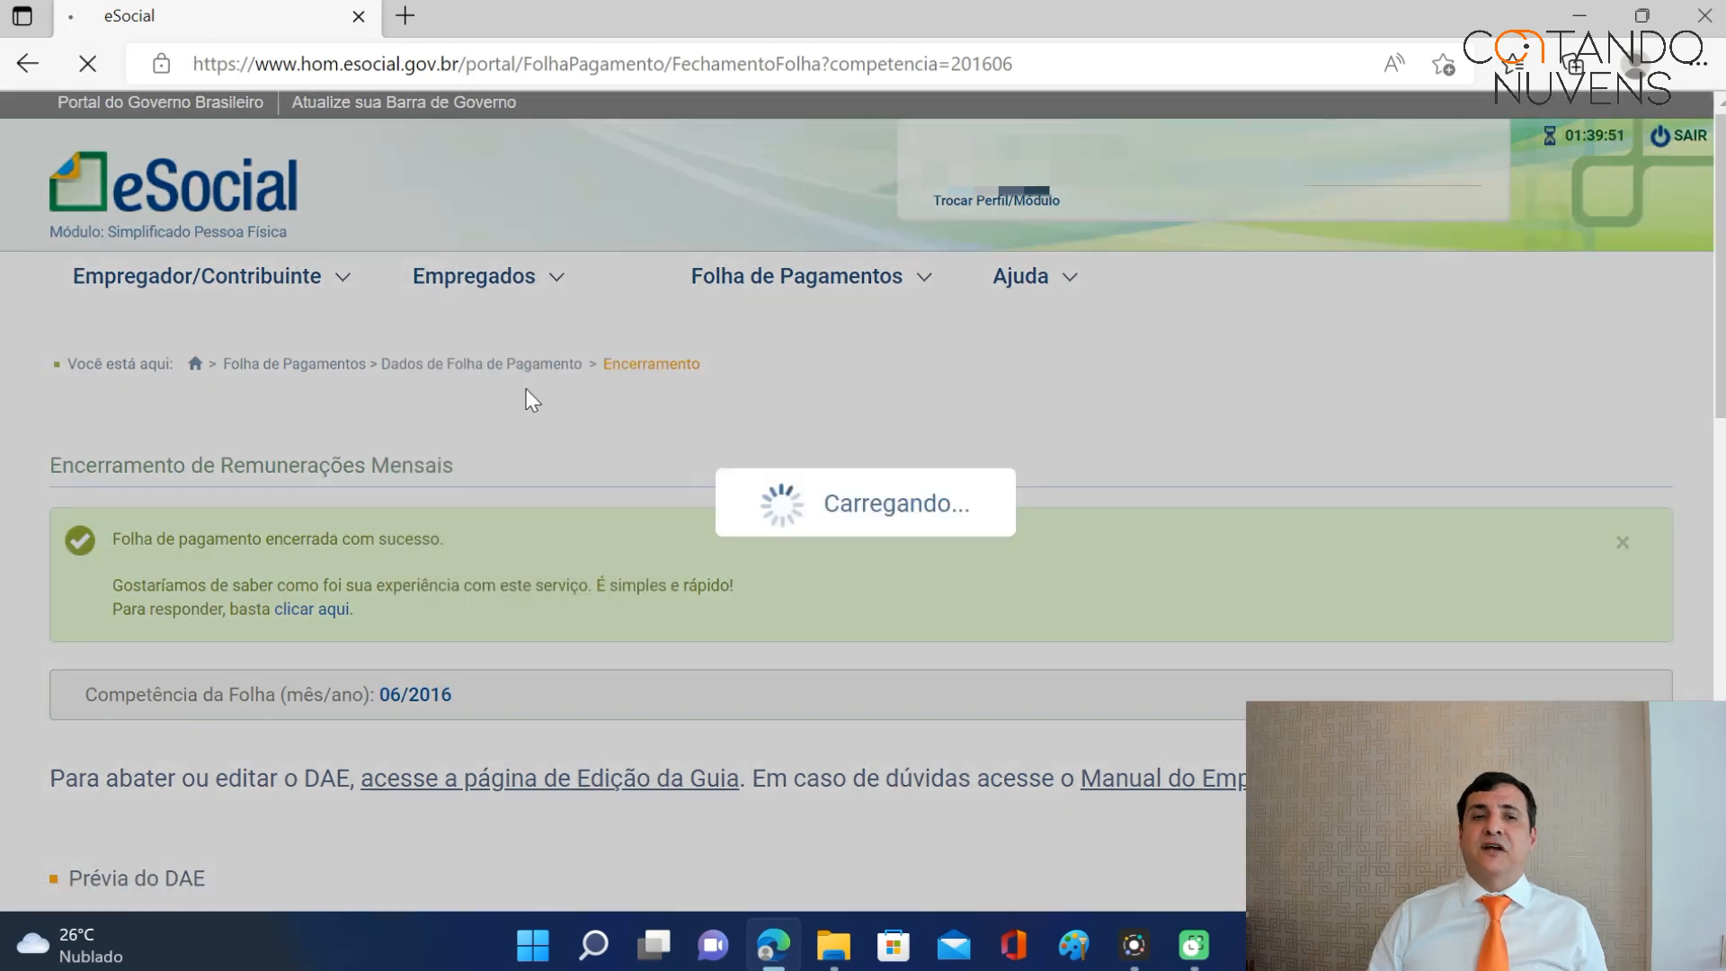
pyautogui.click(198, 715)
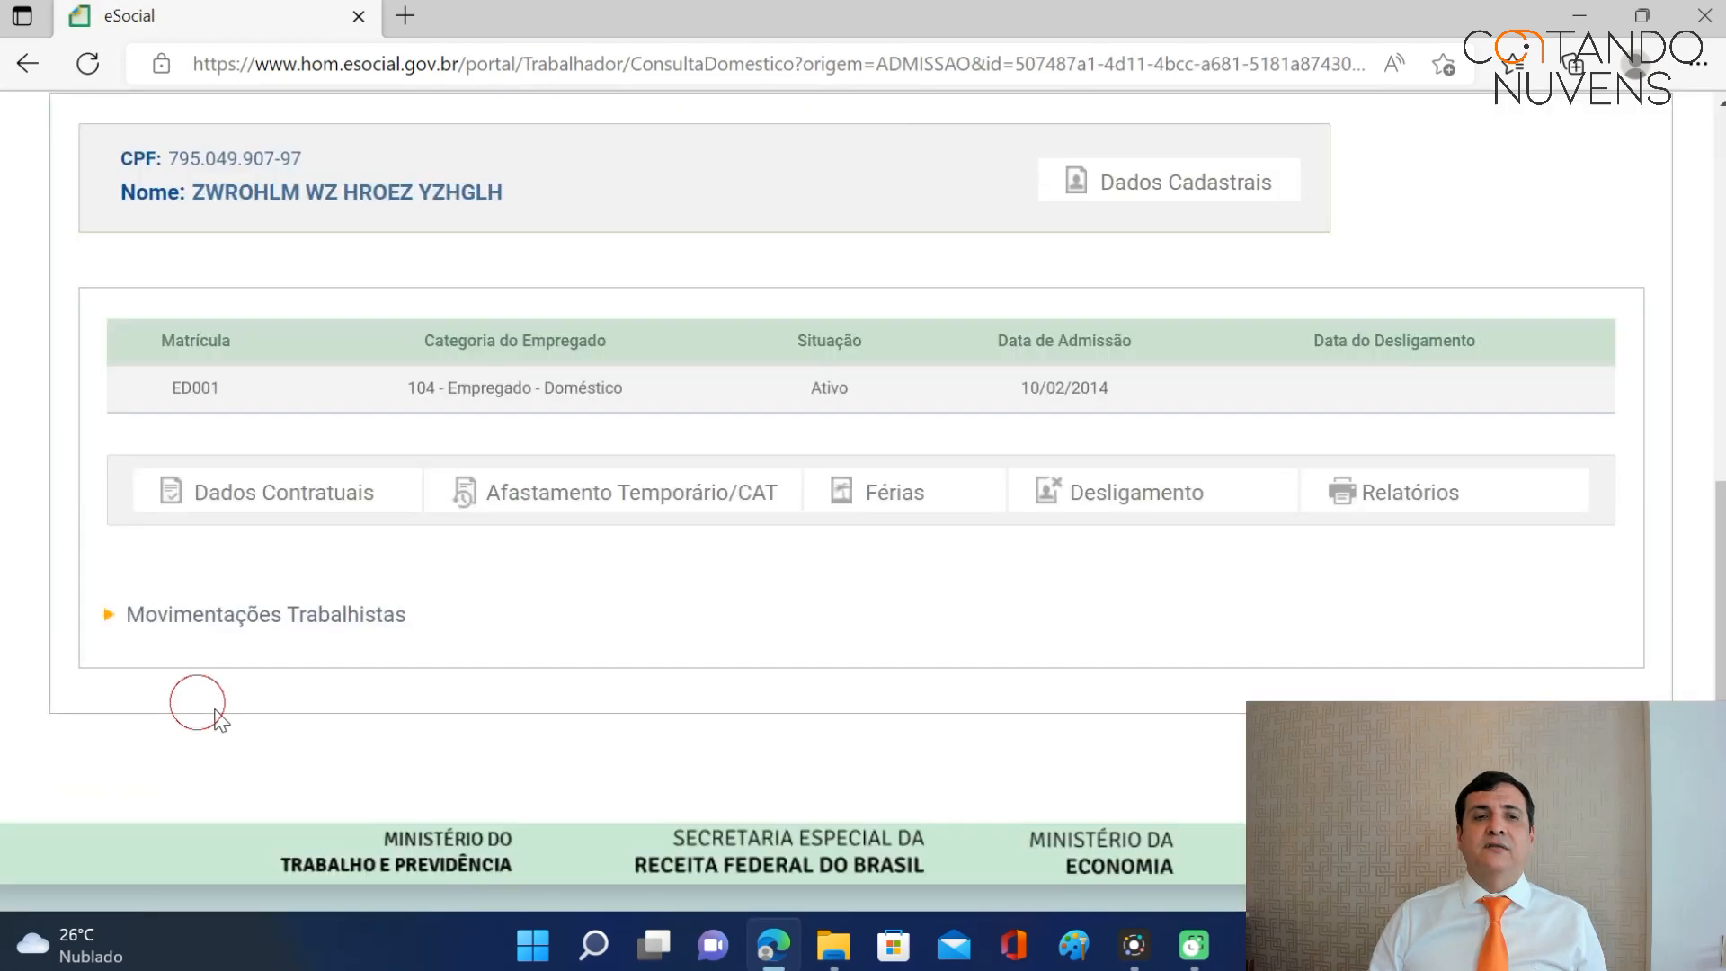
pyautogui.click(108, 617)
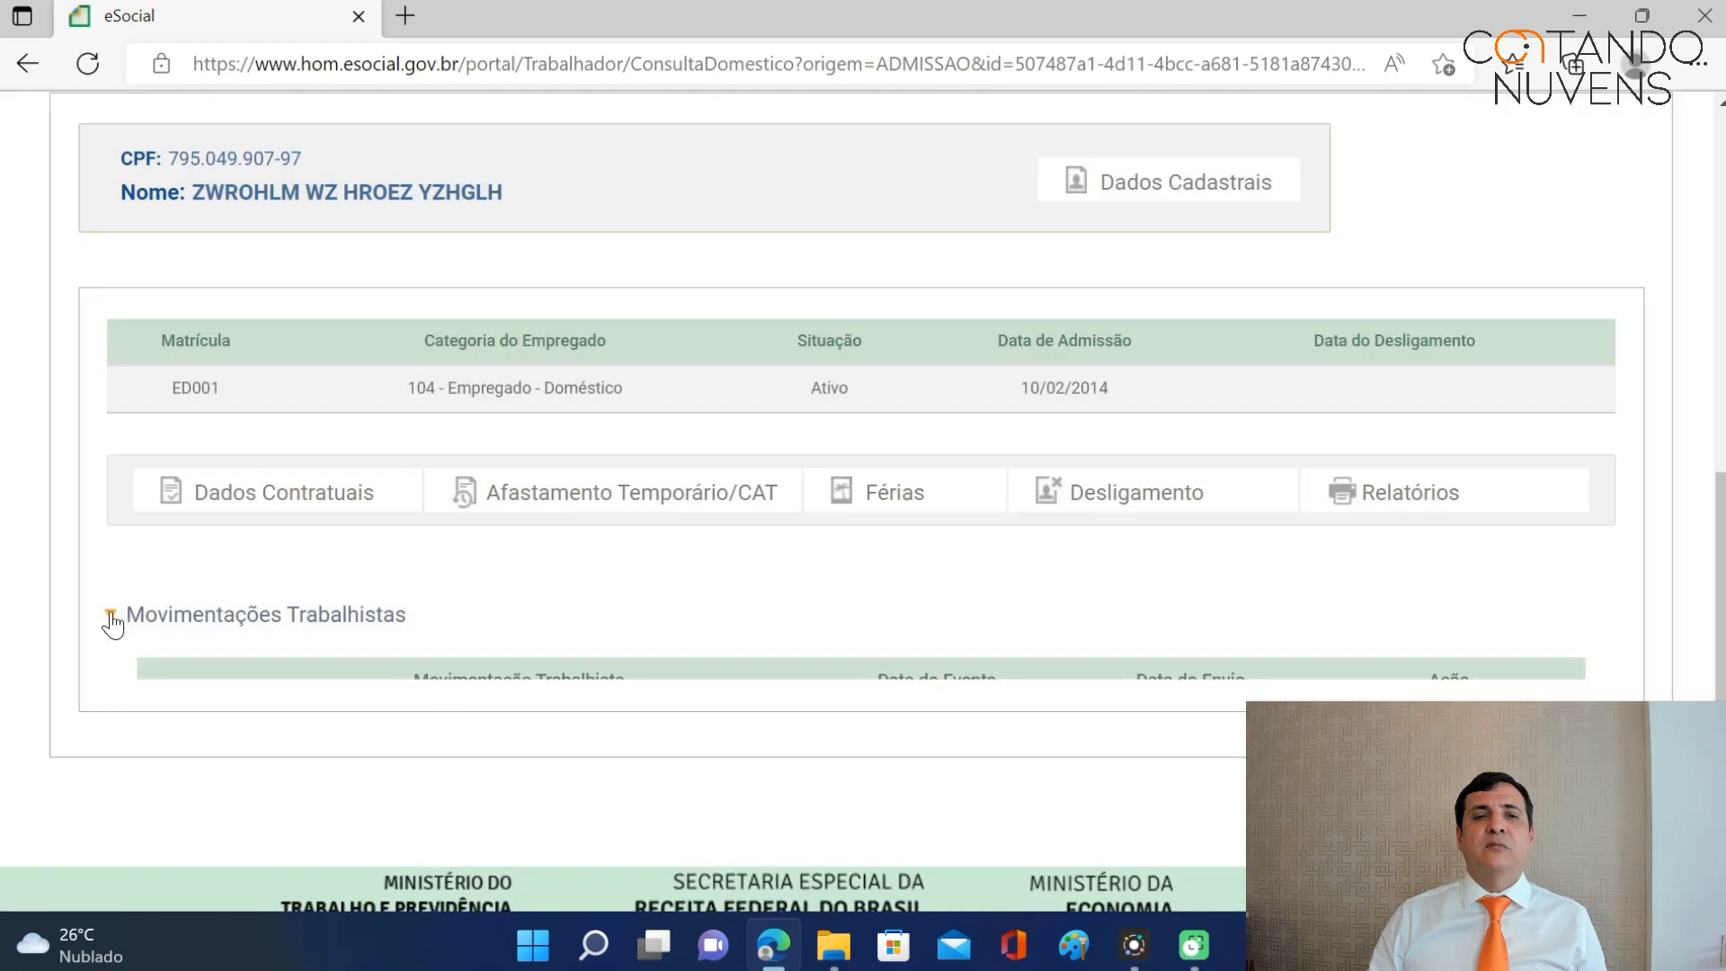
pyautogui.scroll(-4, 1151, 540)
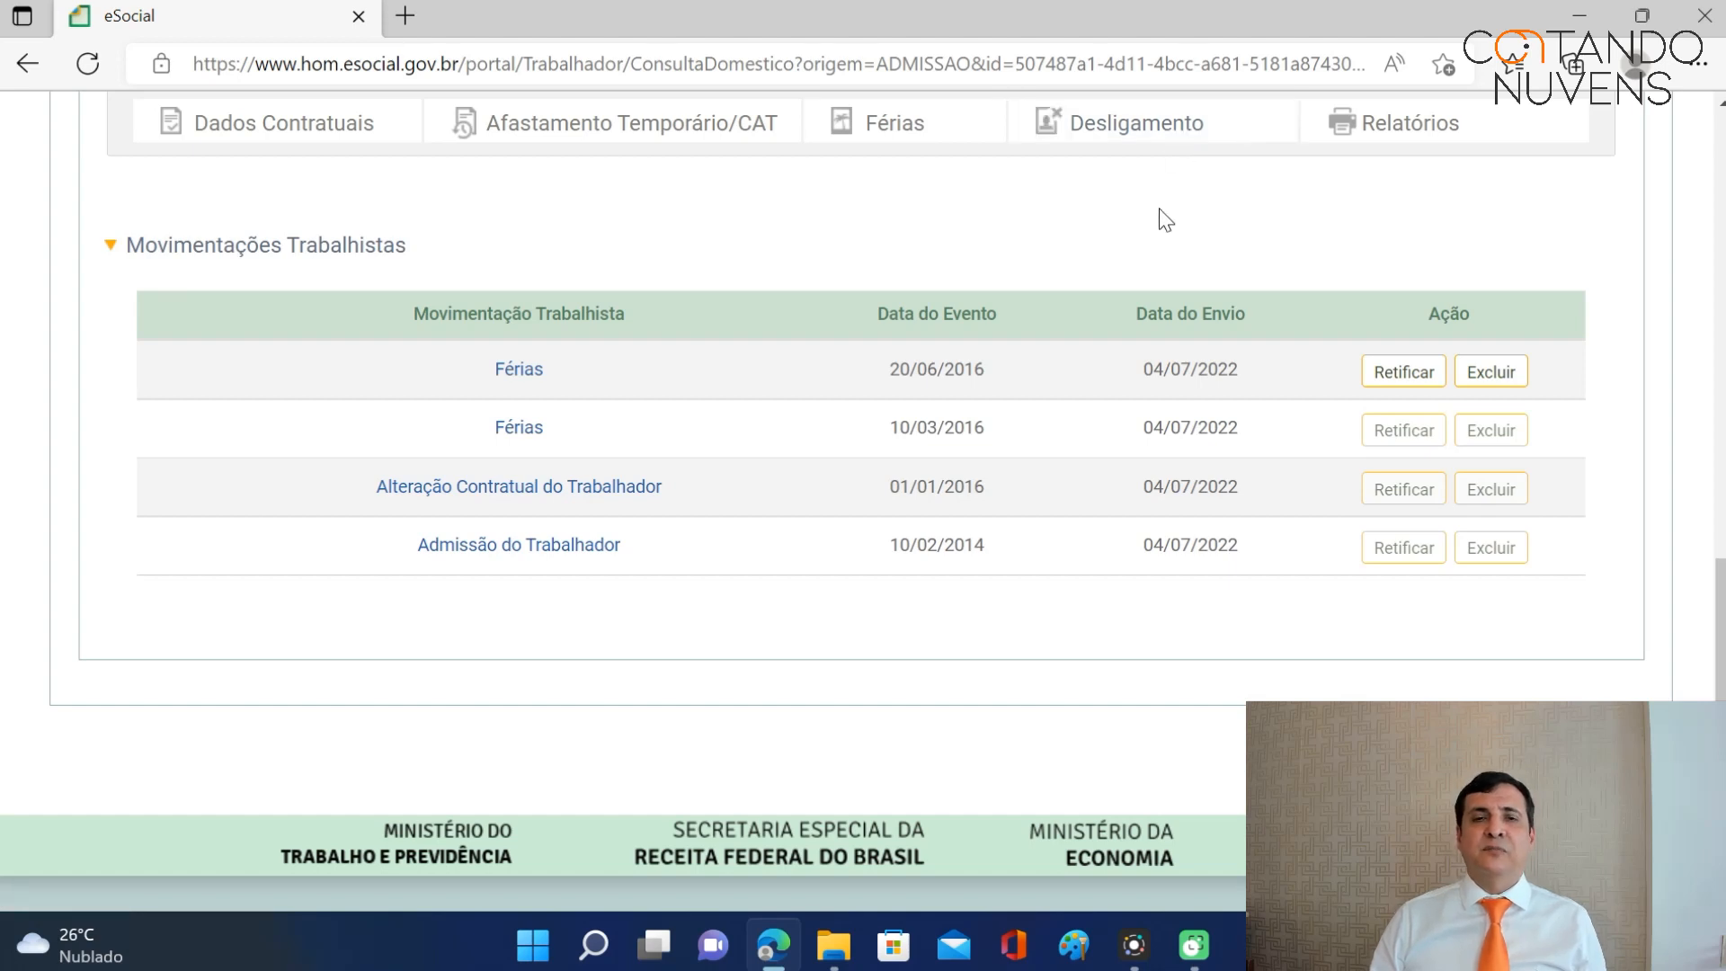
pyautogui.scroll(2, 1012, 423)
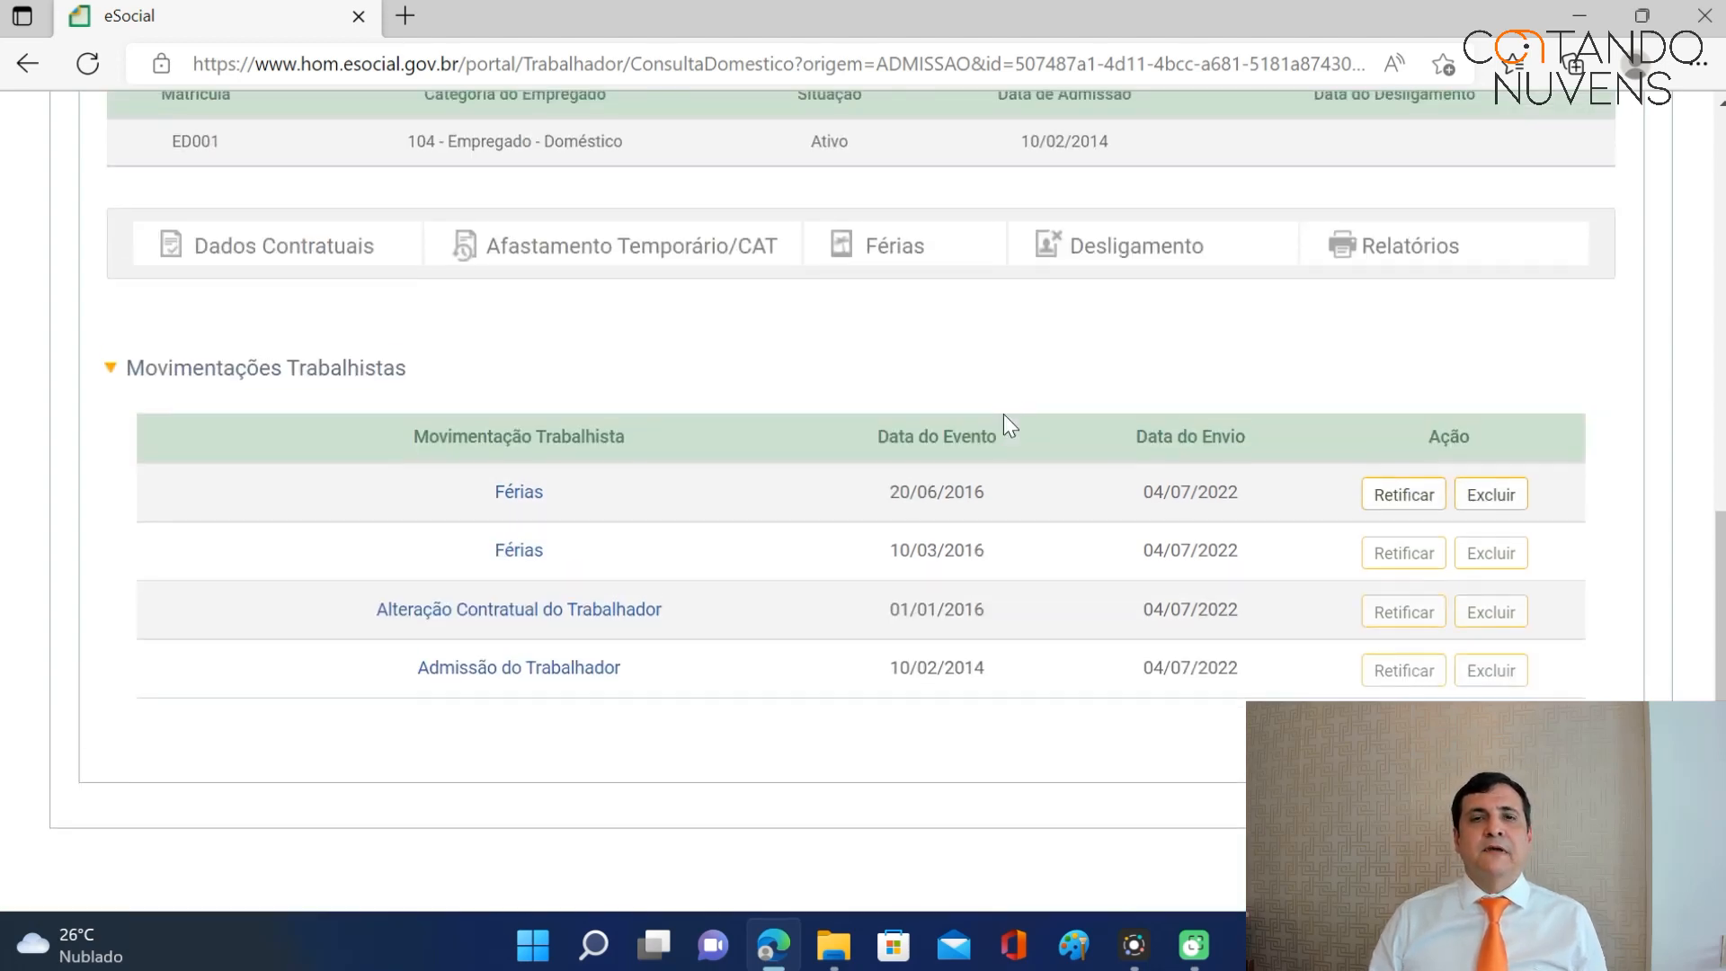
pyautogui.scroll(1, 1000, 415)
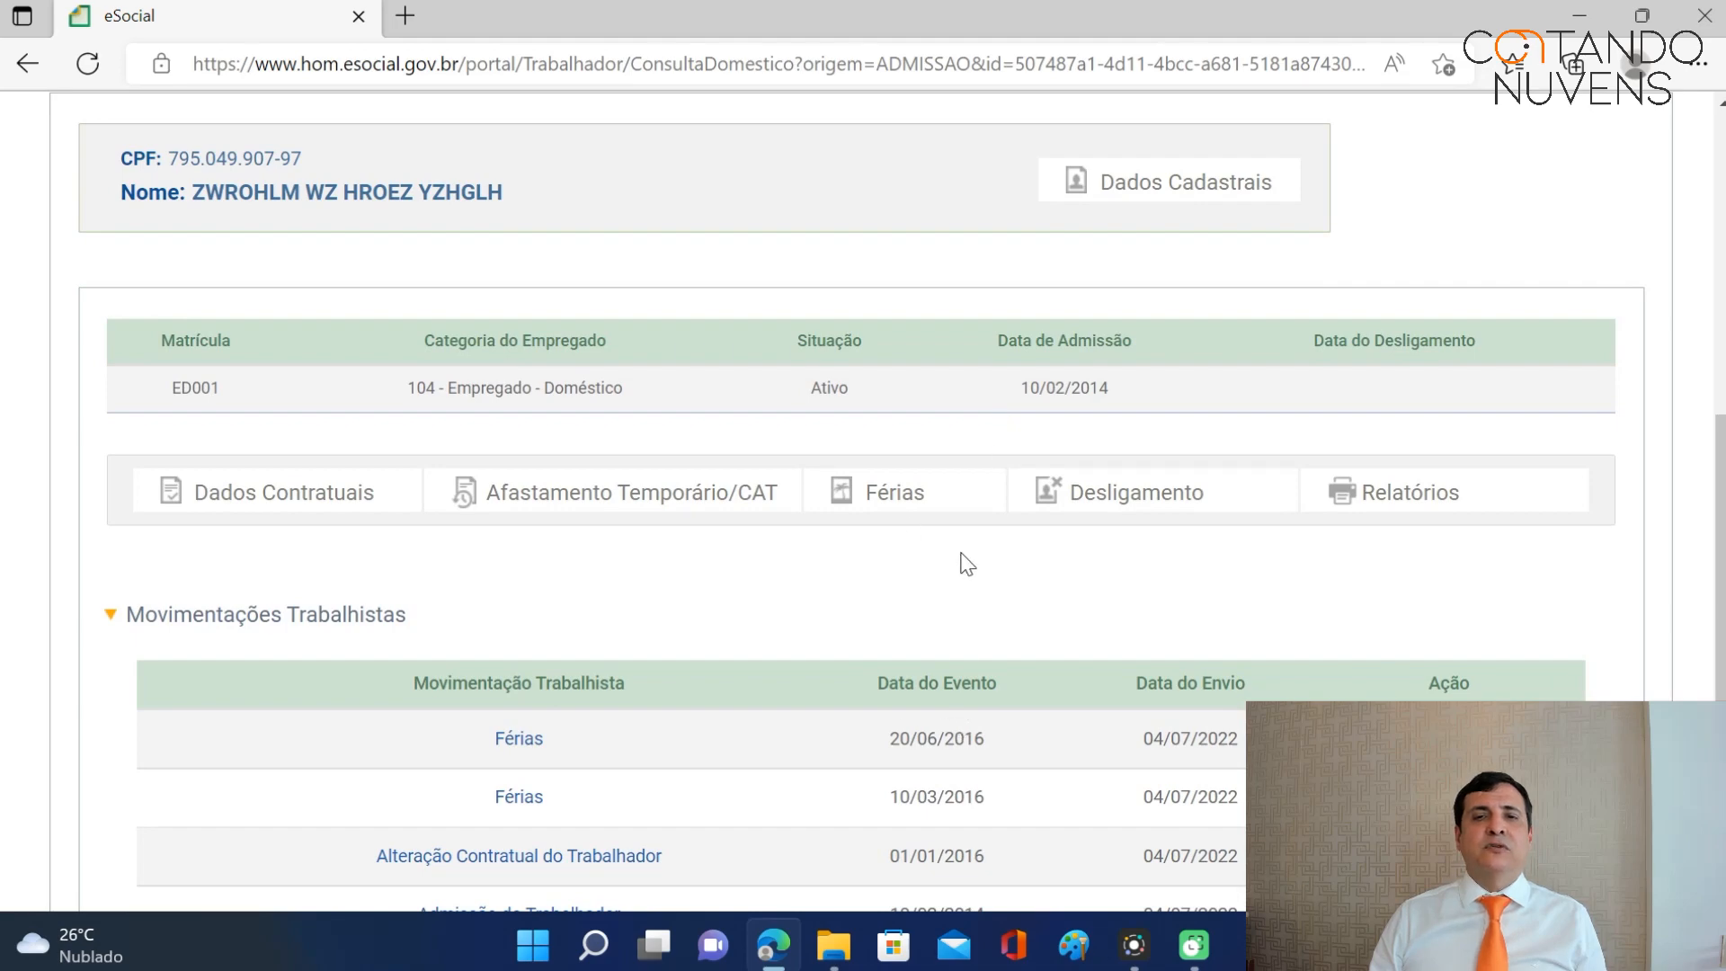
pyautogui.scroll(5, 955, 560)
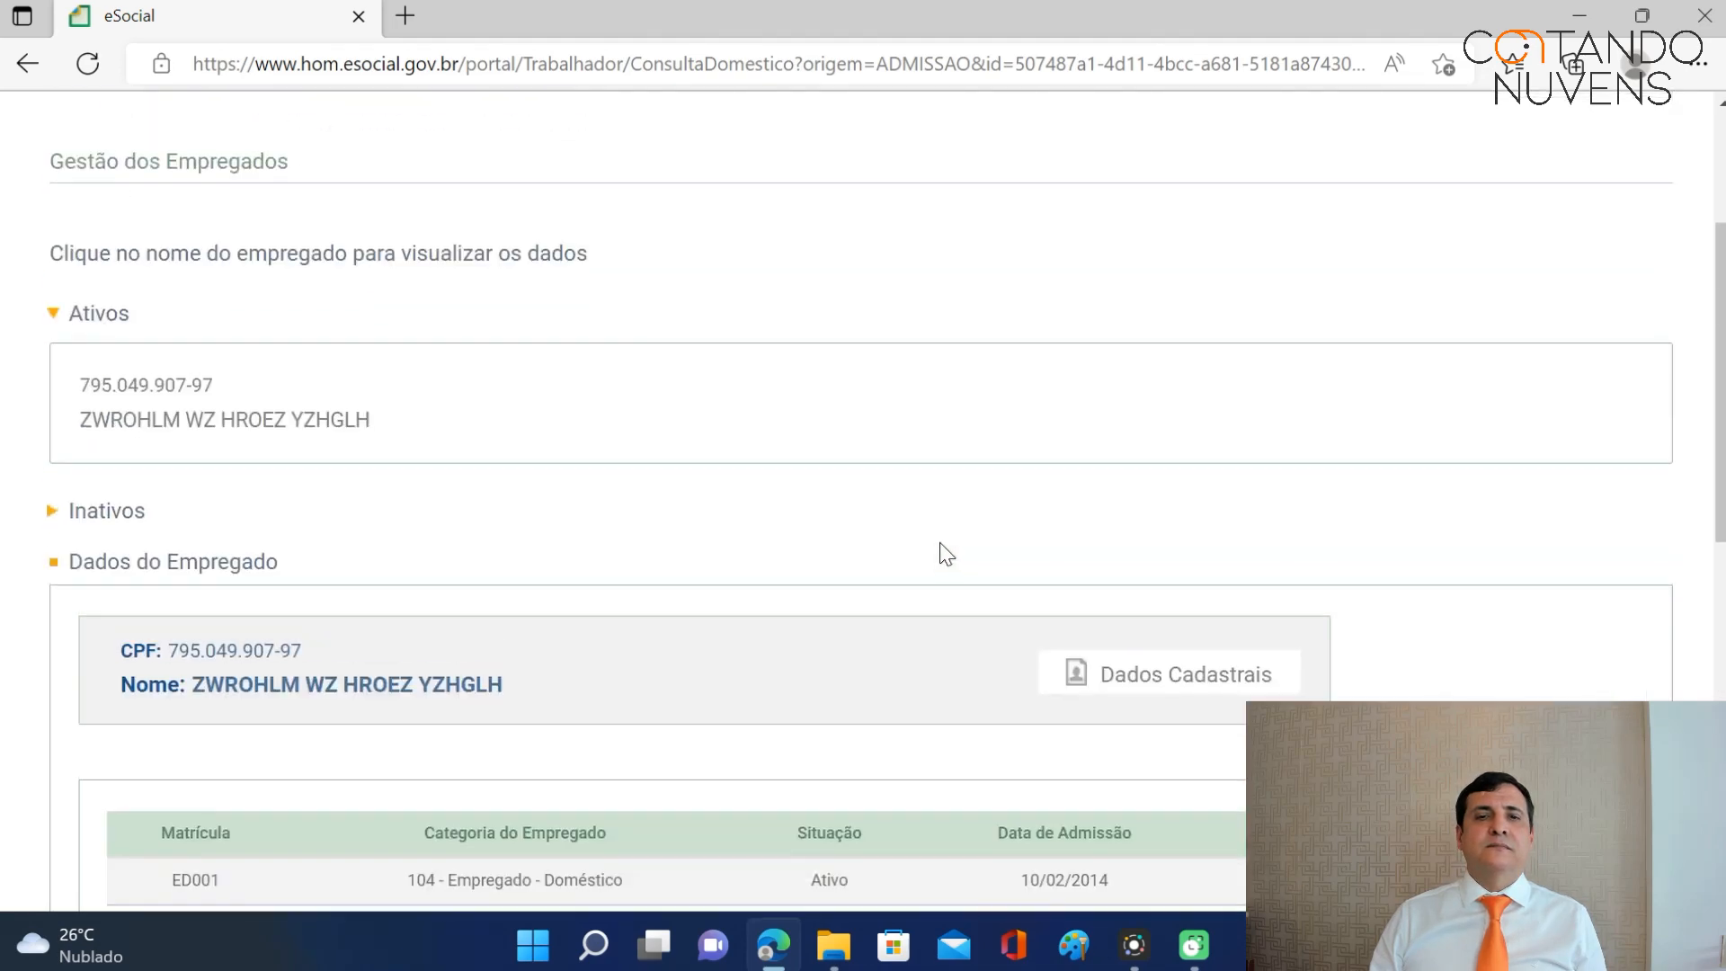
pyautogui.scroll(2, 927, 496)
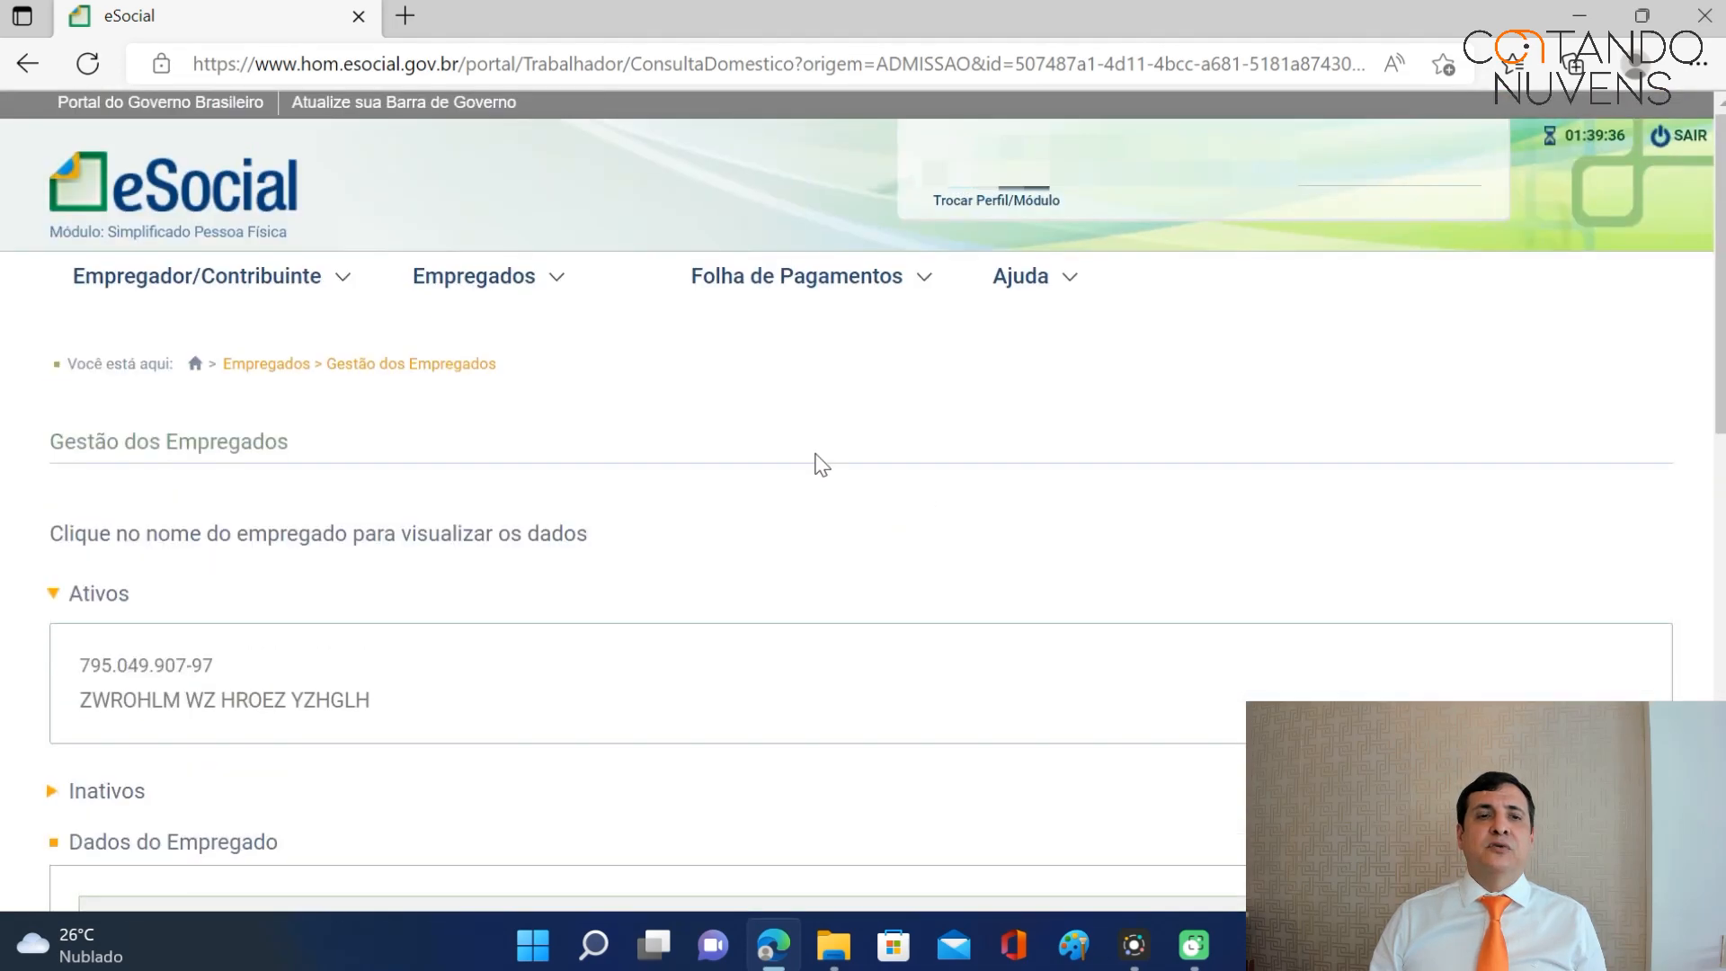
# Readjust the employee's salary to R$ 937,00 effective 01/01/2017 from the home page.
pyautogui.click(212, 361)
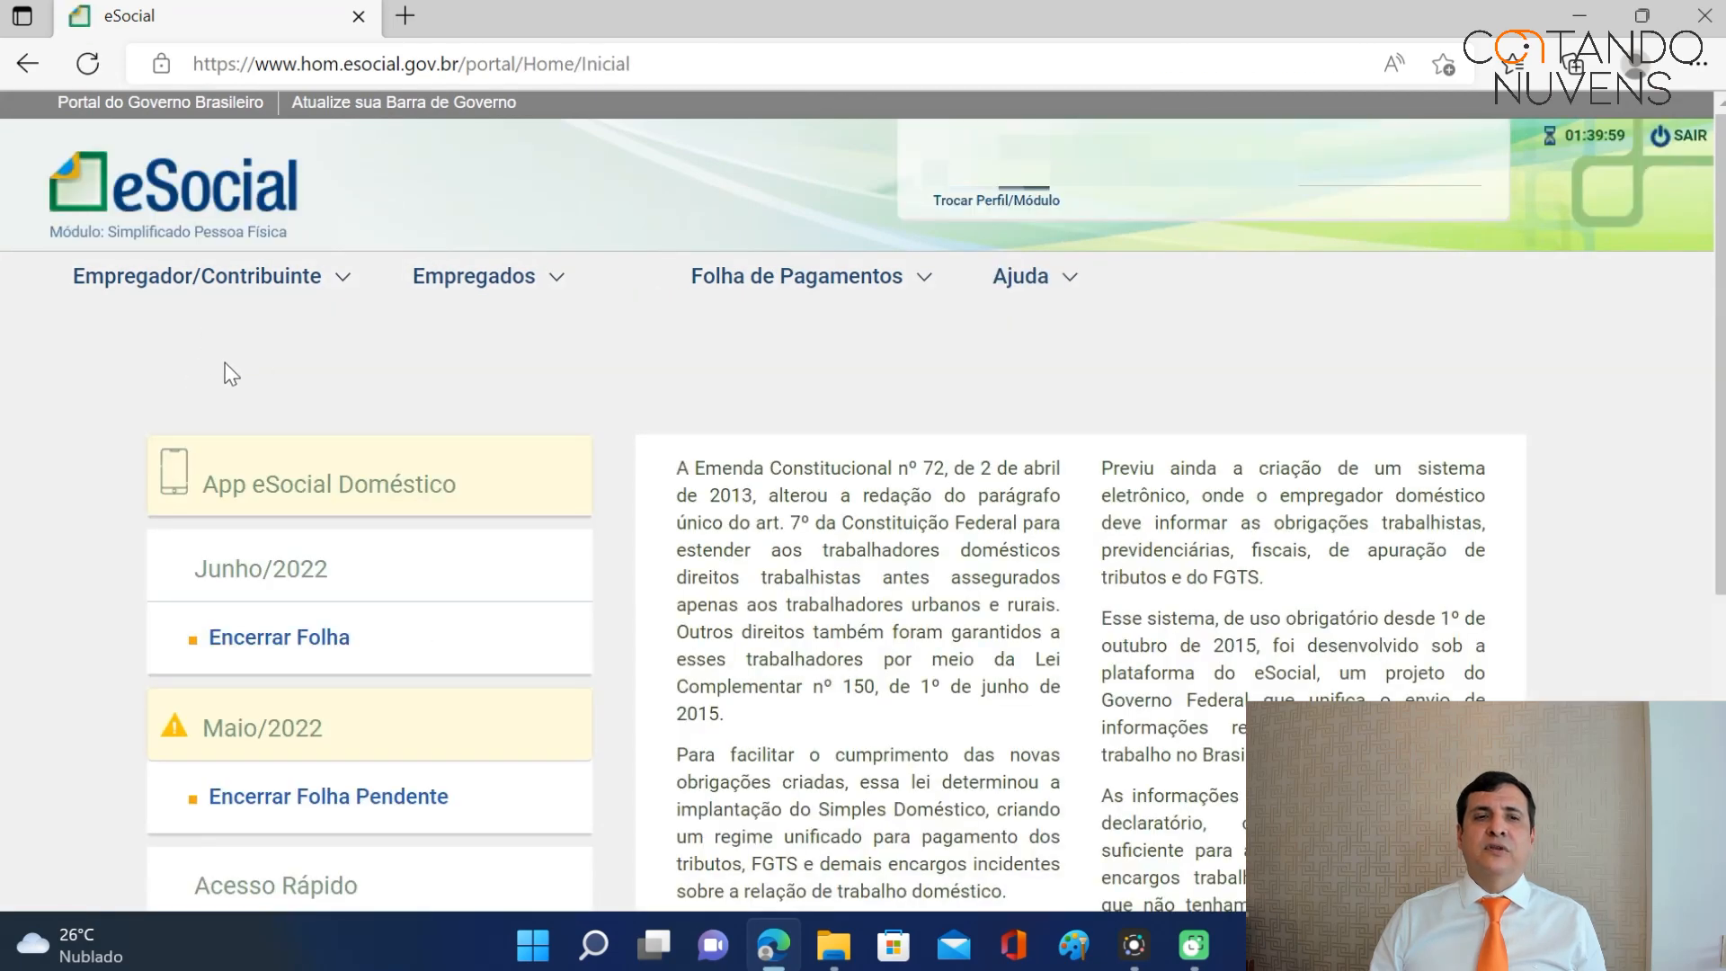
pyautogui.scroll(-5, 539, 486)
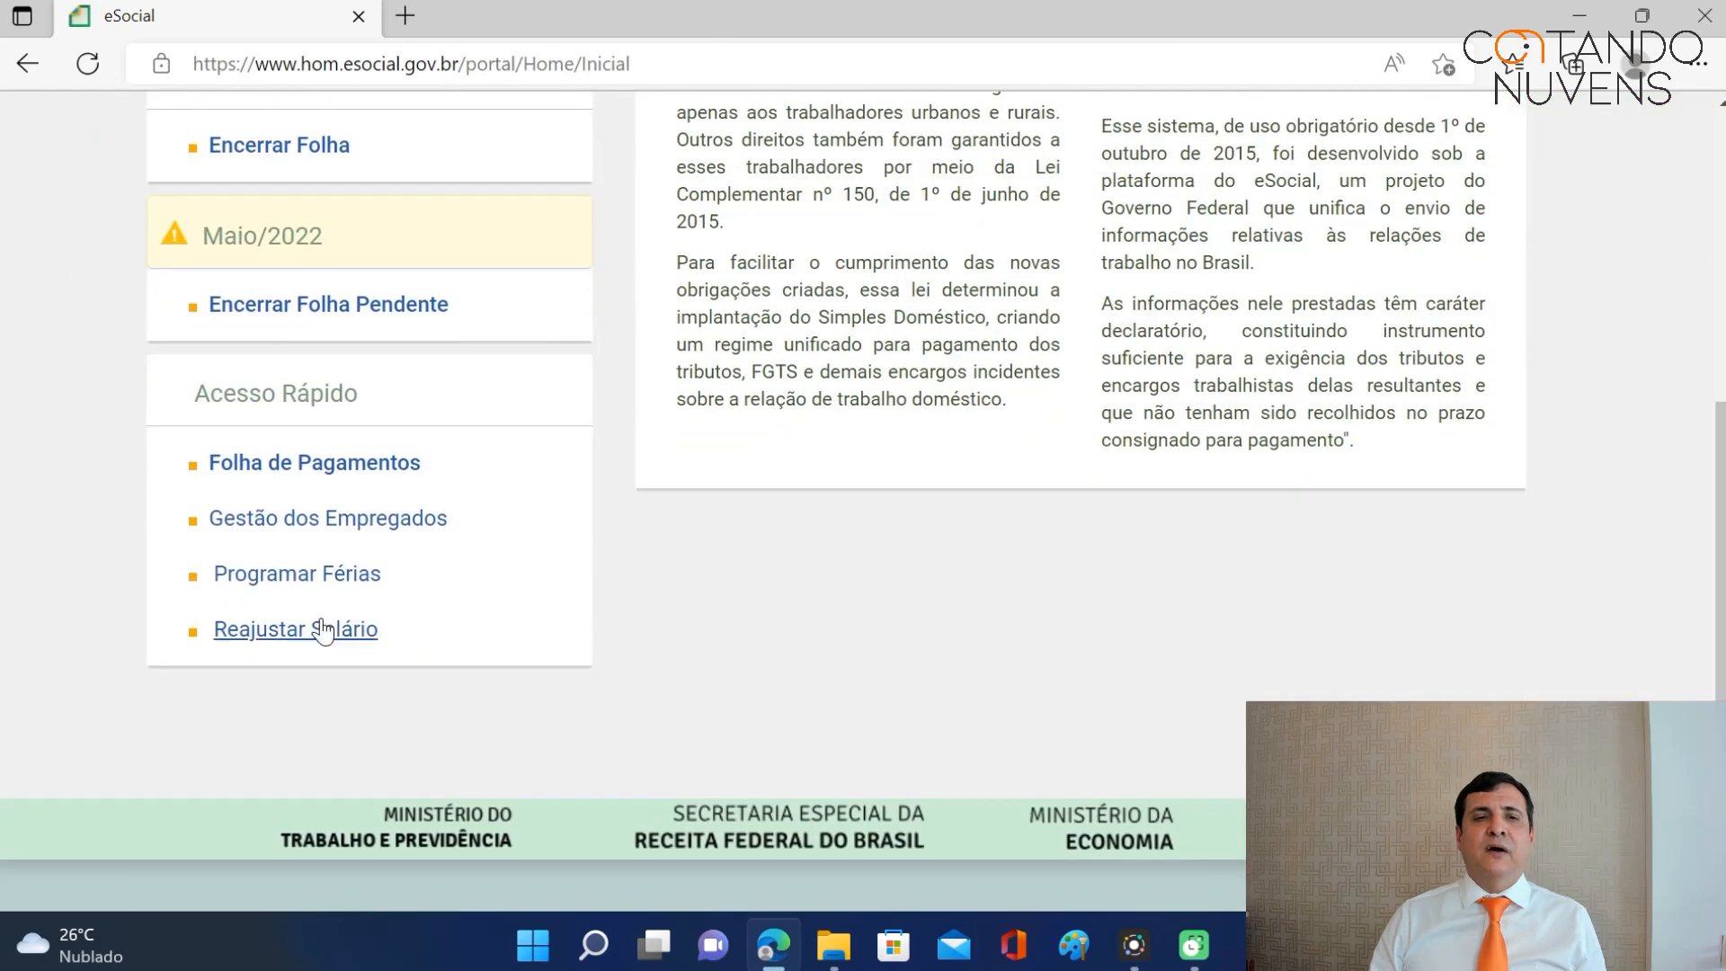
pyautogui.click(321, 627)
pyautogui.click(591, 537)
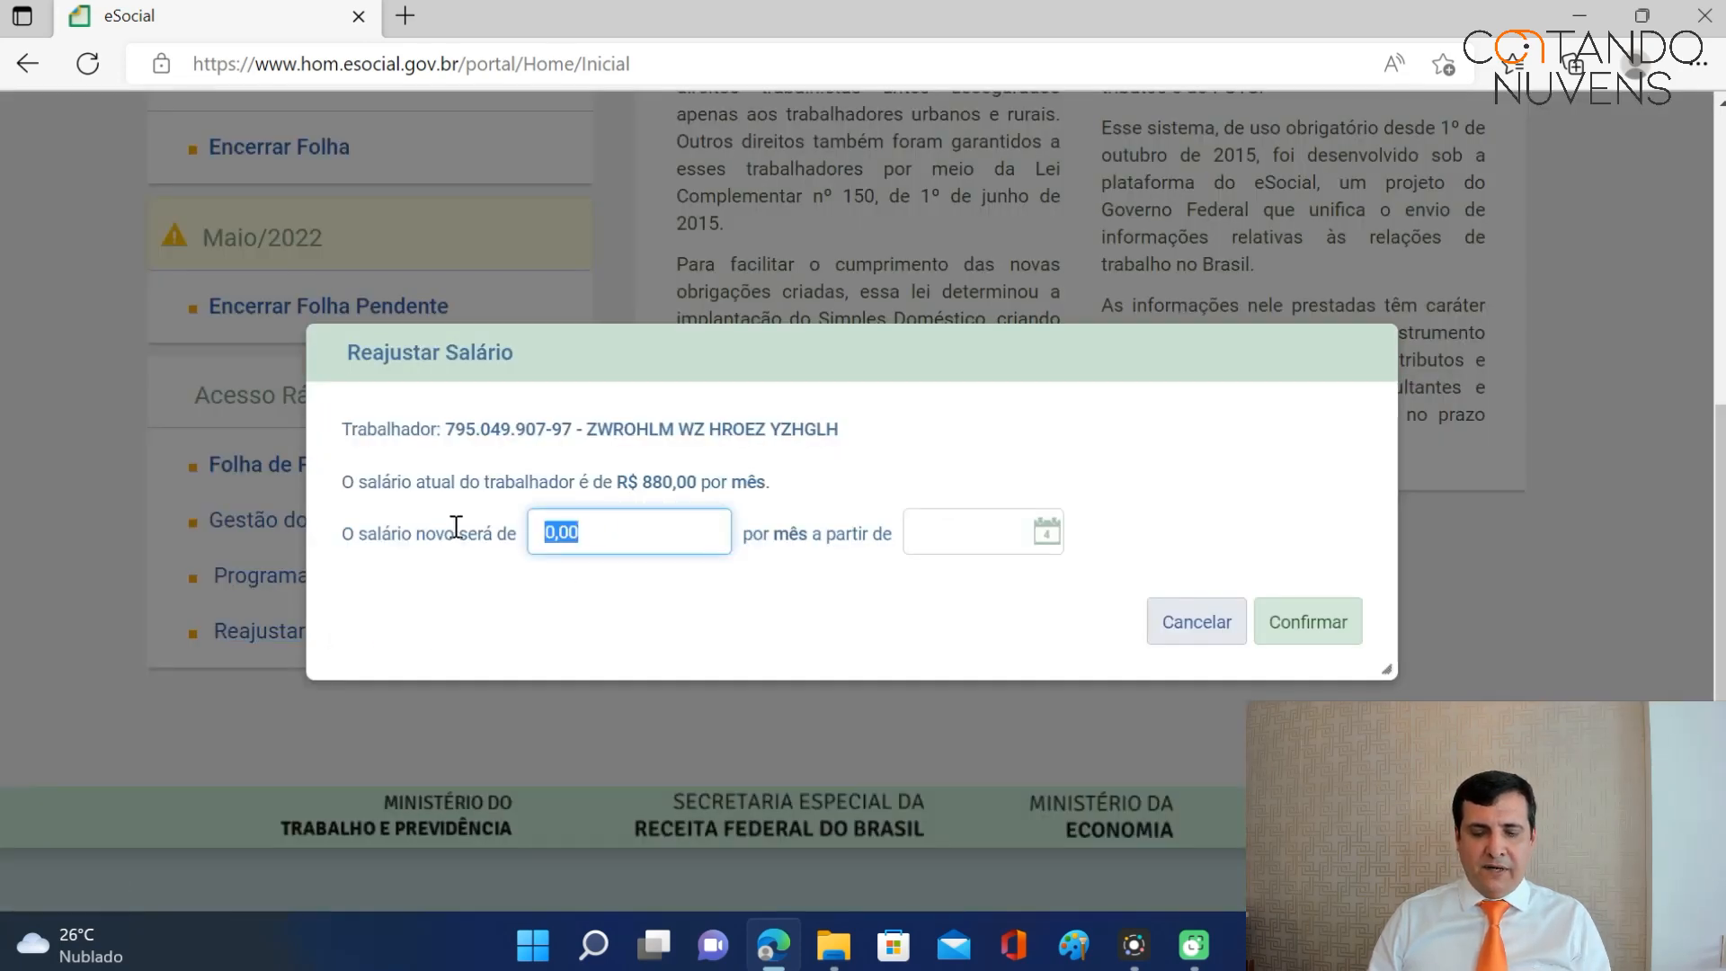
pyautogui.write('937,00')
pyautogui.press('Tab')
pyautogui.write('0')
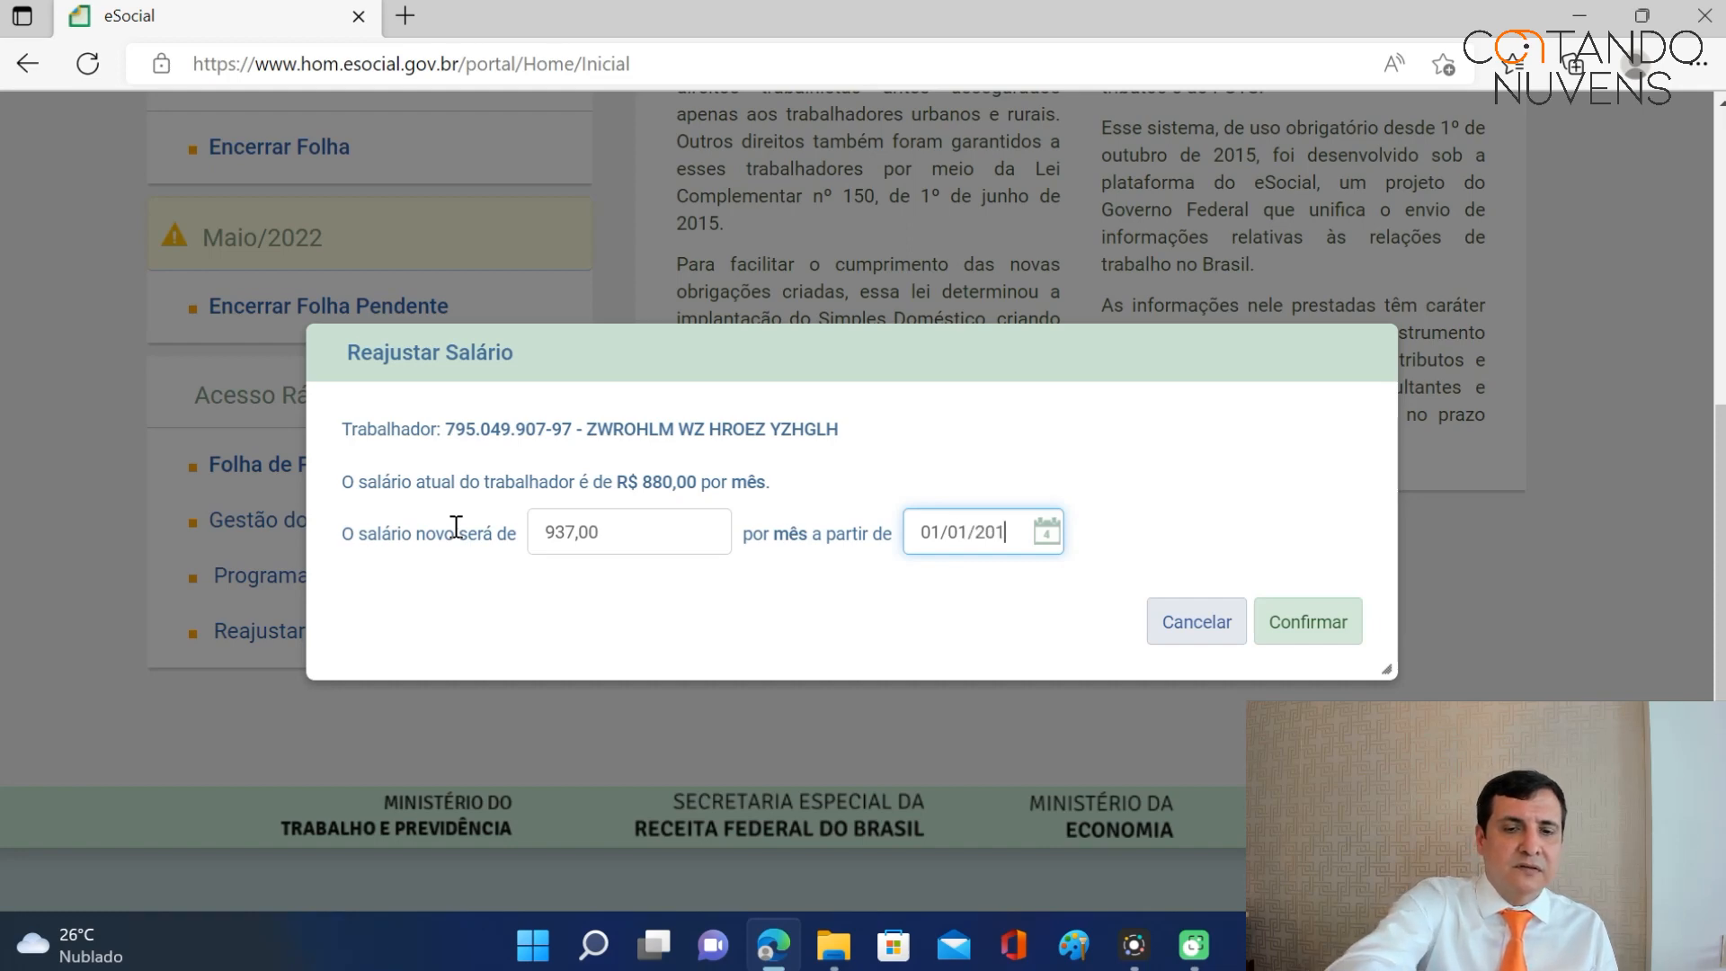
pyautogui.click(457, 528)
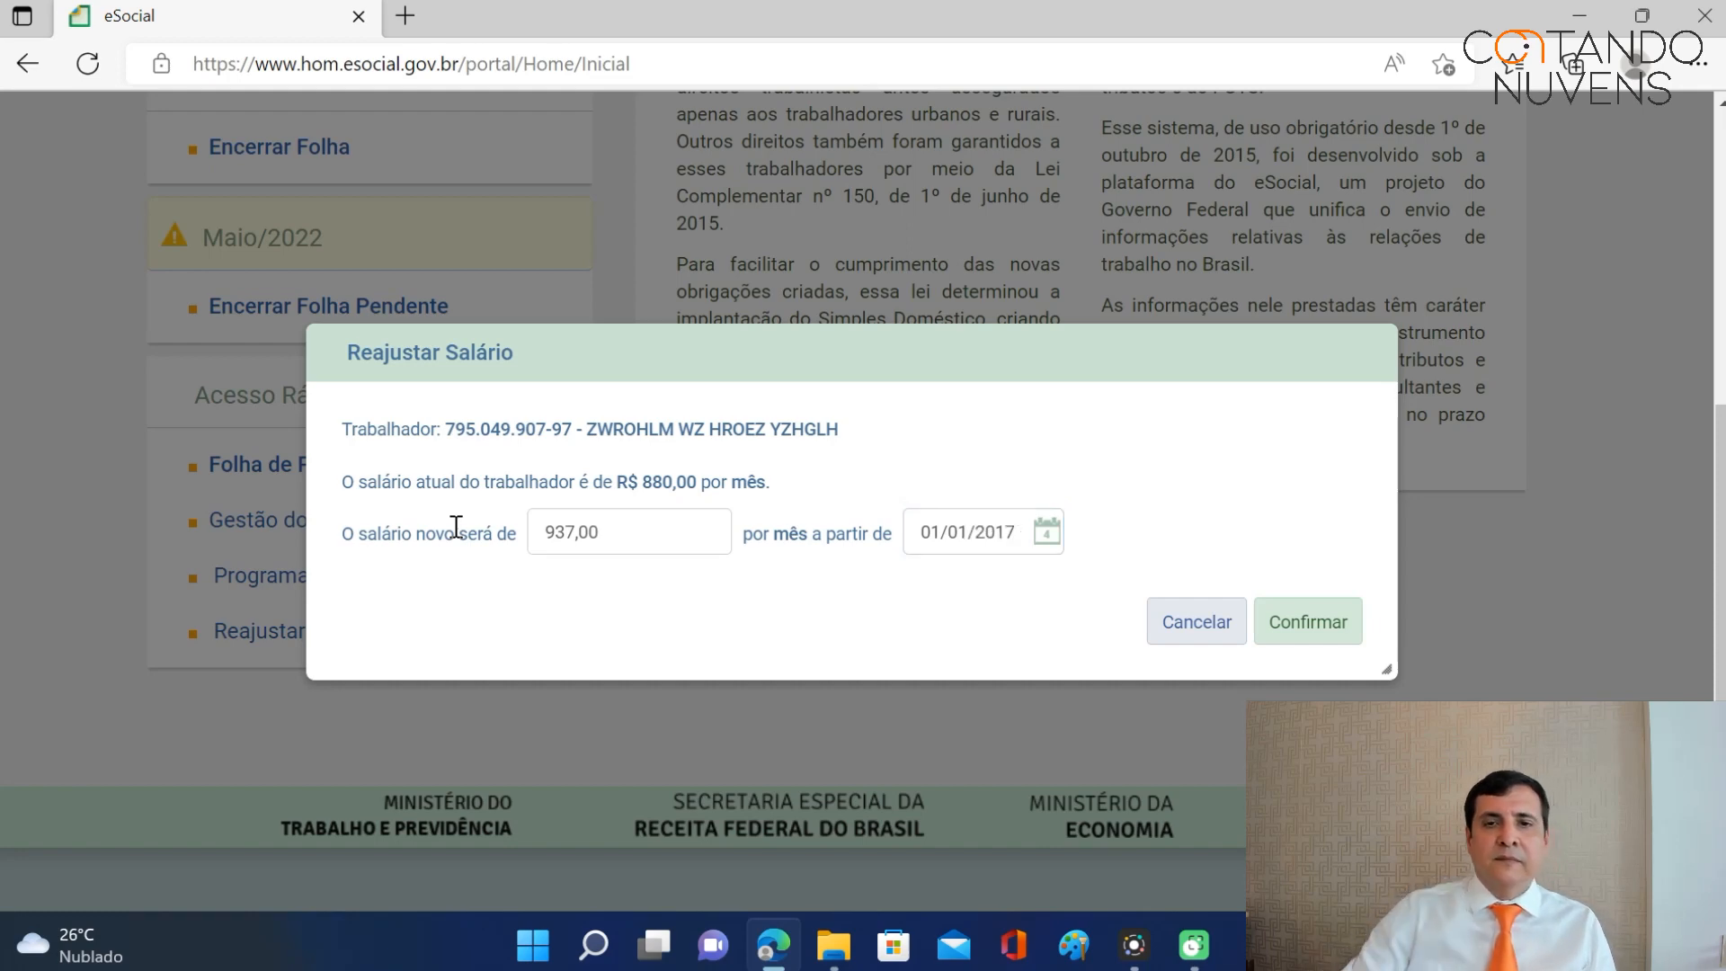
pyautogui.click(1324, 621)
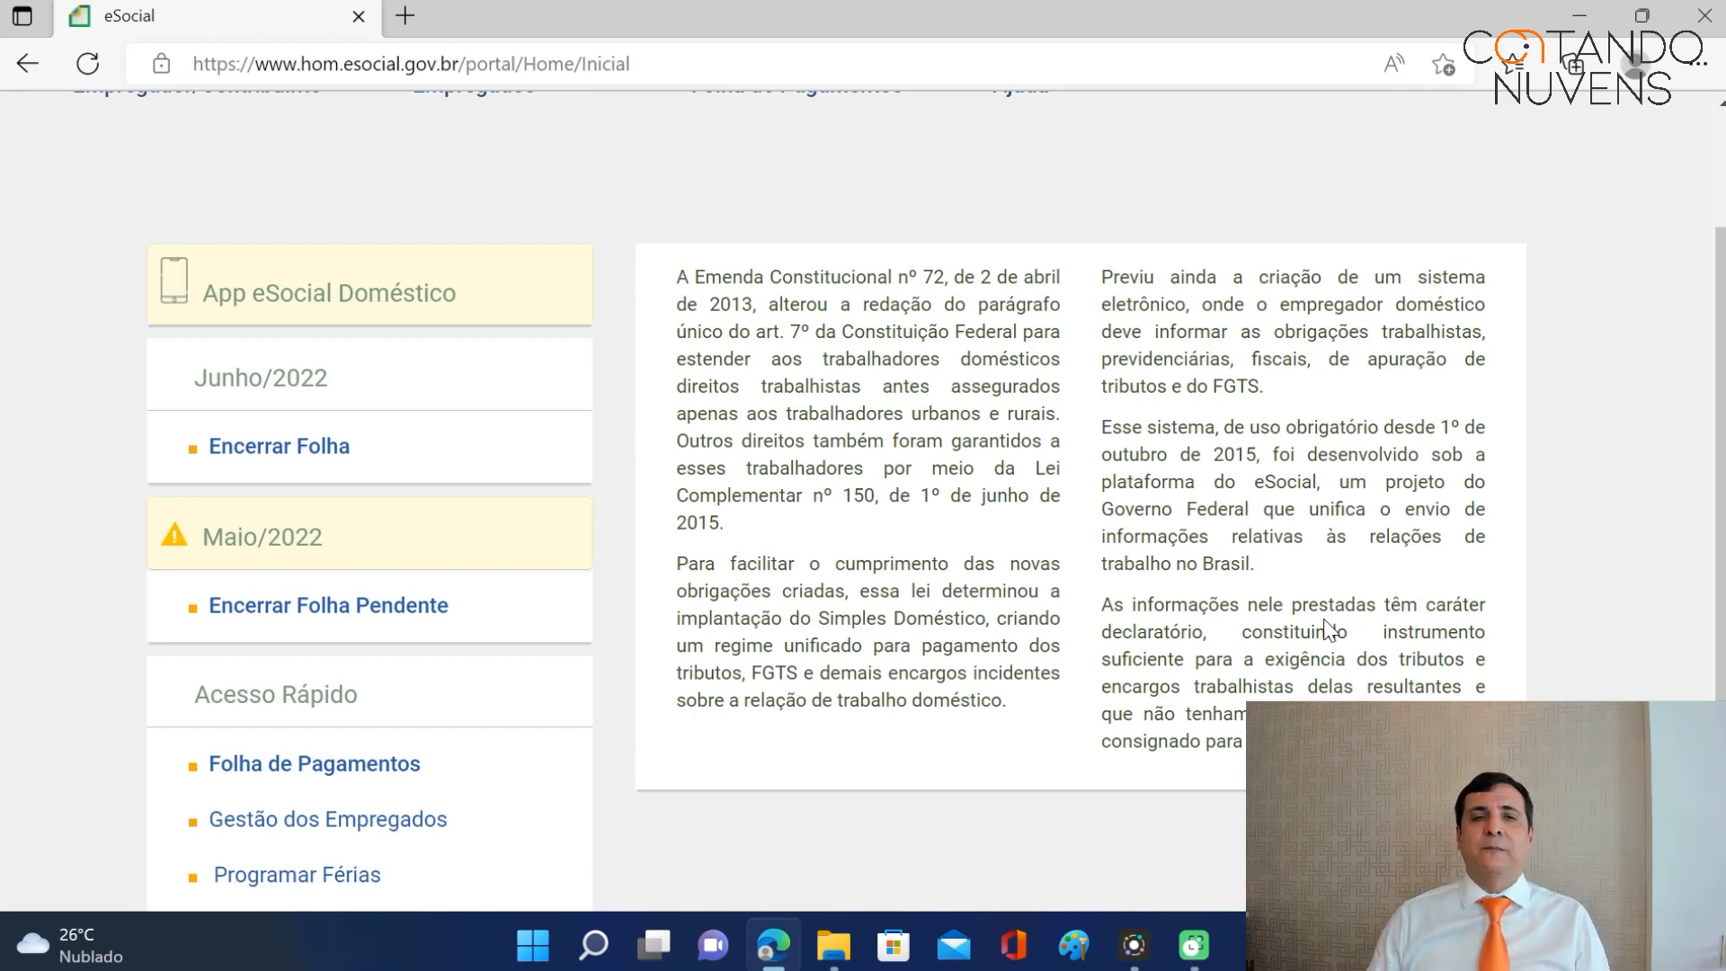
# Open the employee's Férias section via Gestão dos Empregados to view the acquisition periods.
pyautogui.scroll(-1, 539, 557)
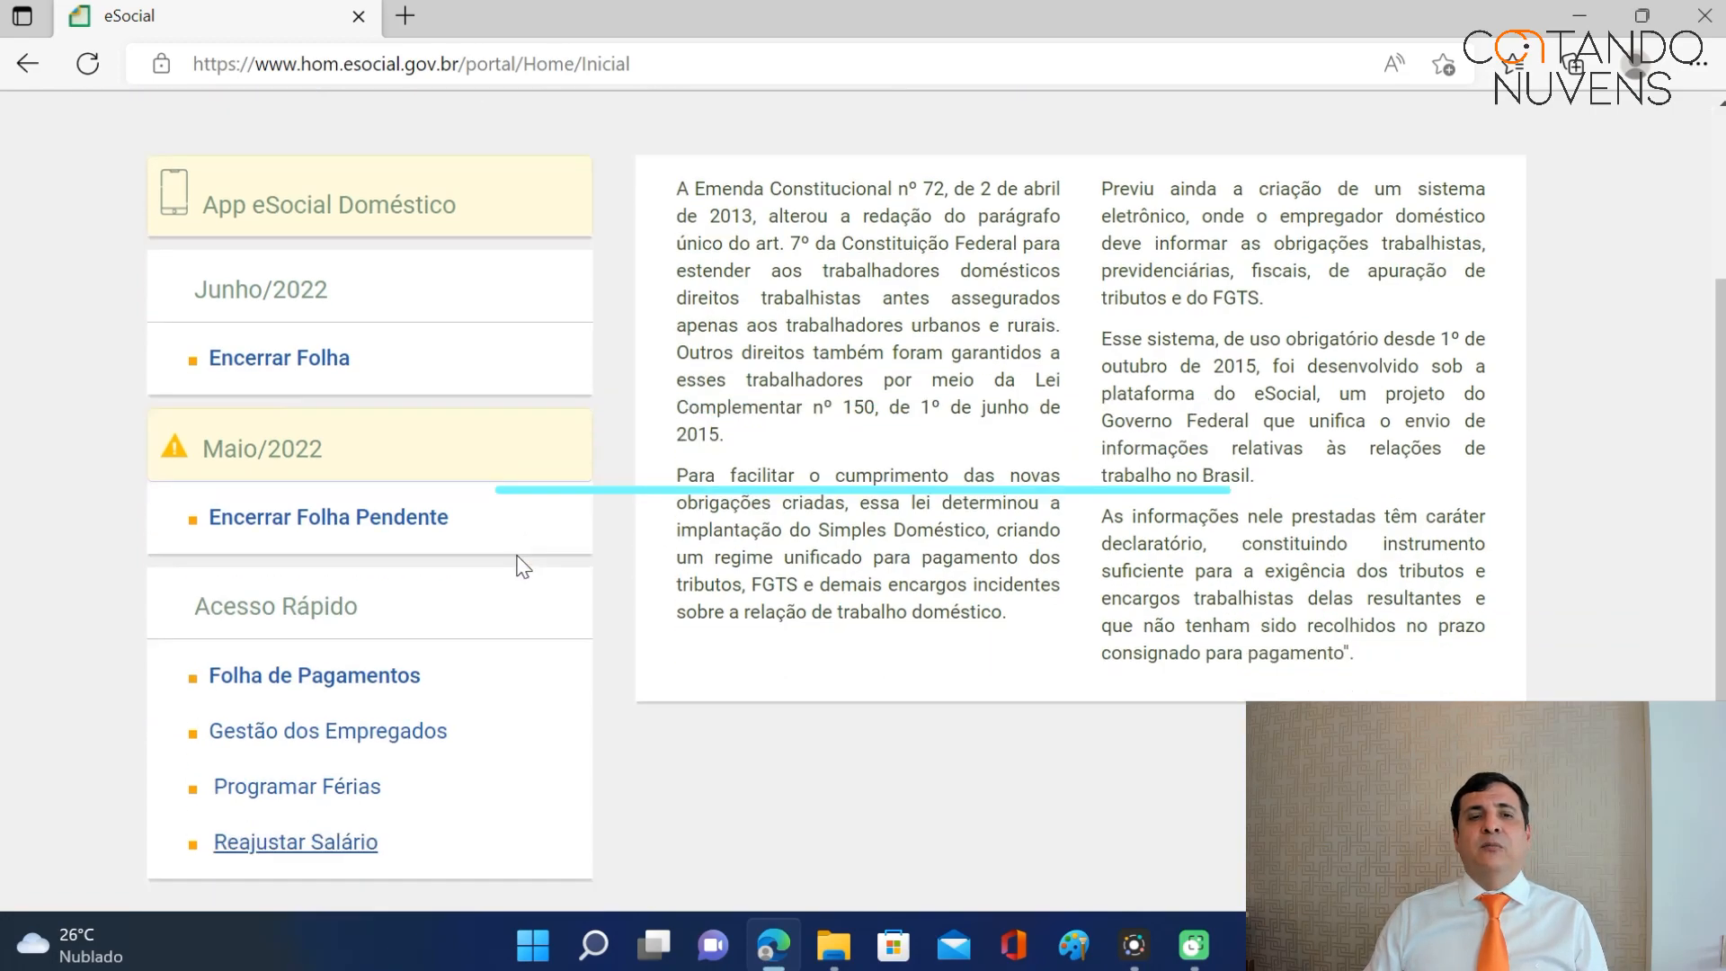
pyautogui.scroll(-2, 522, 566)
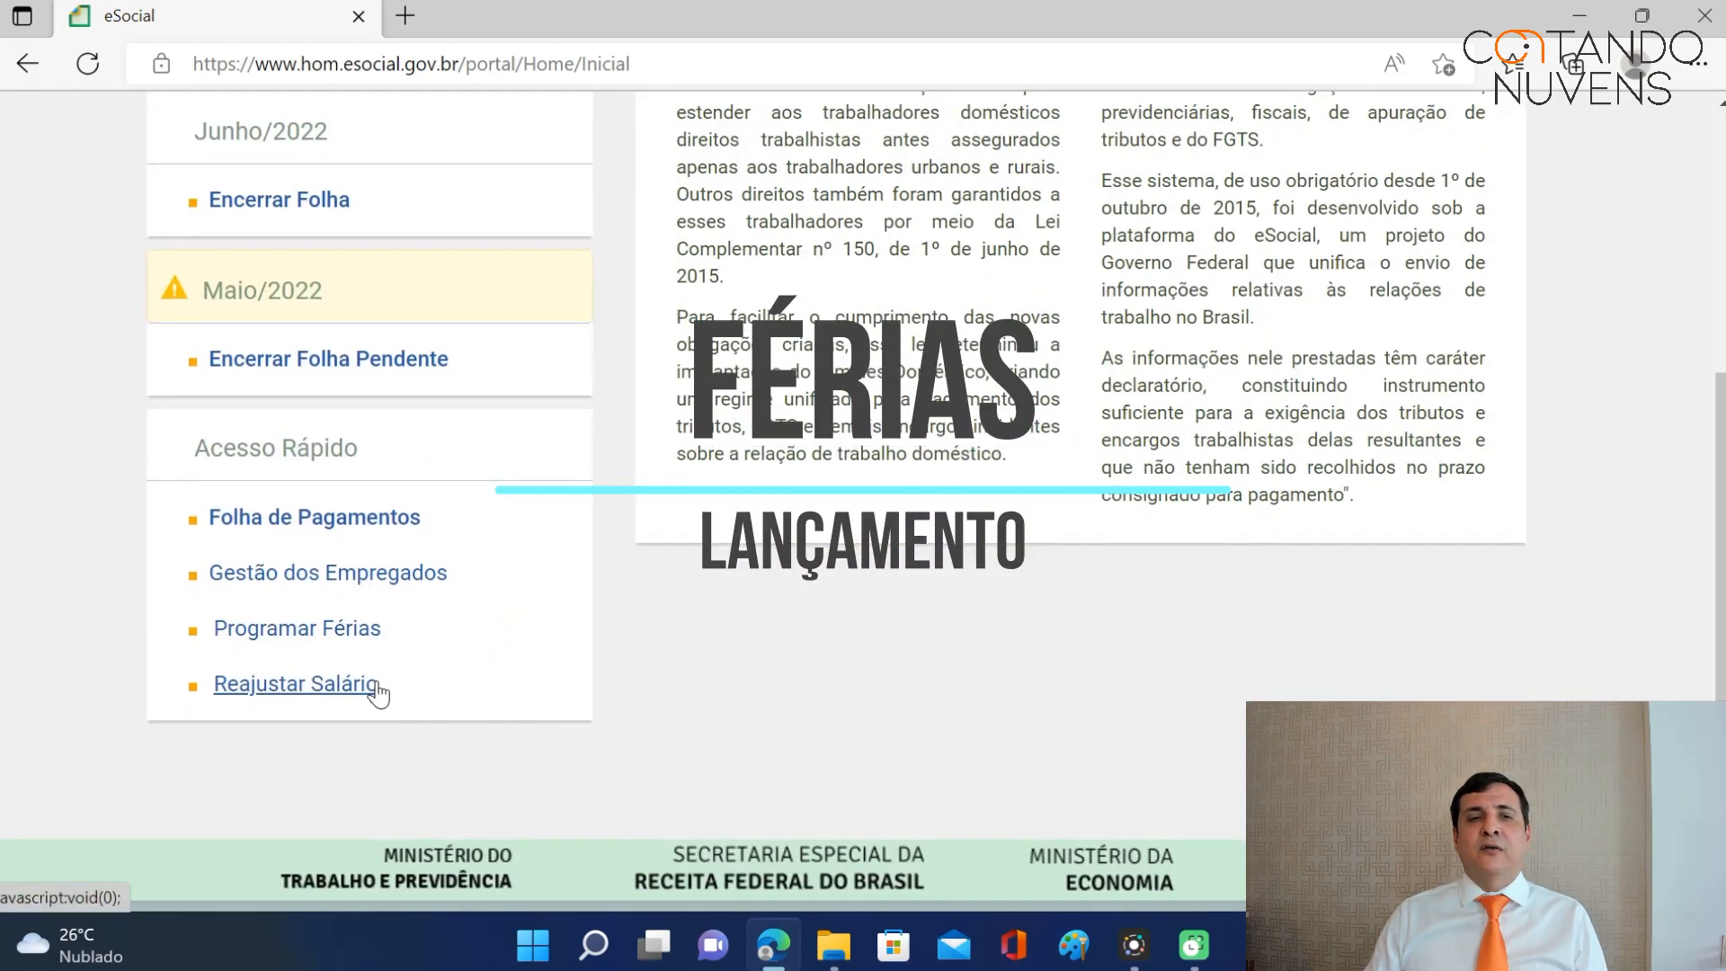
pyautogui.scroll(5, 472, 490)
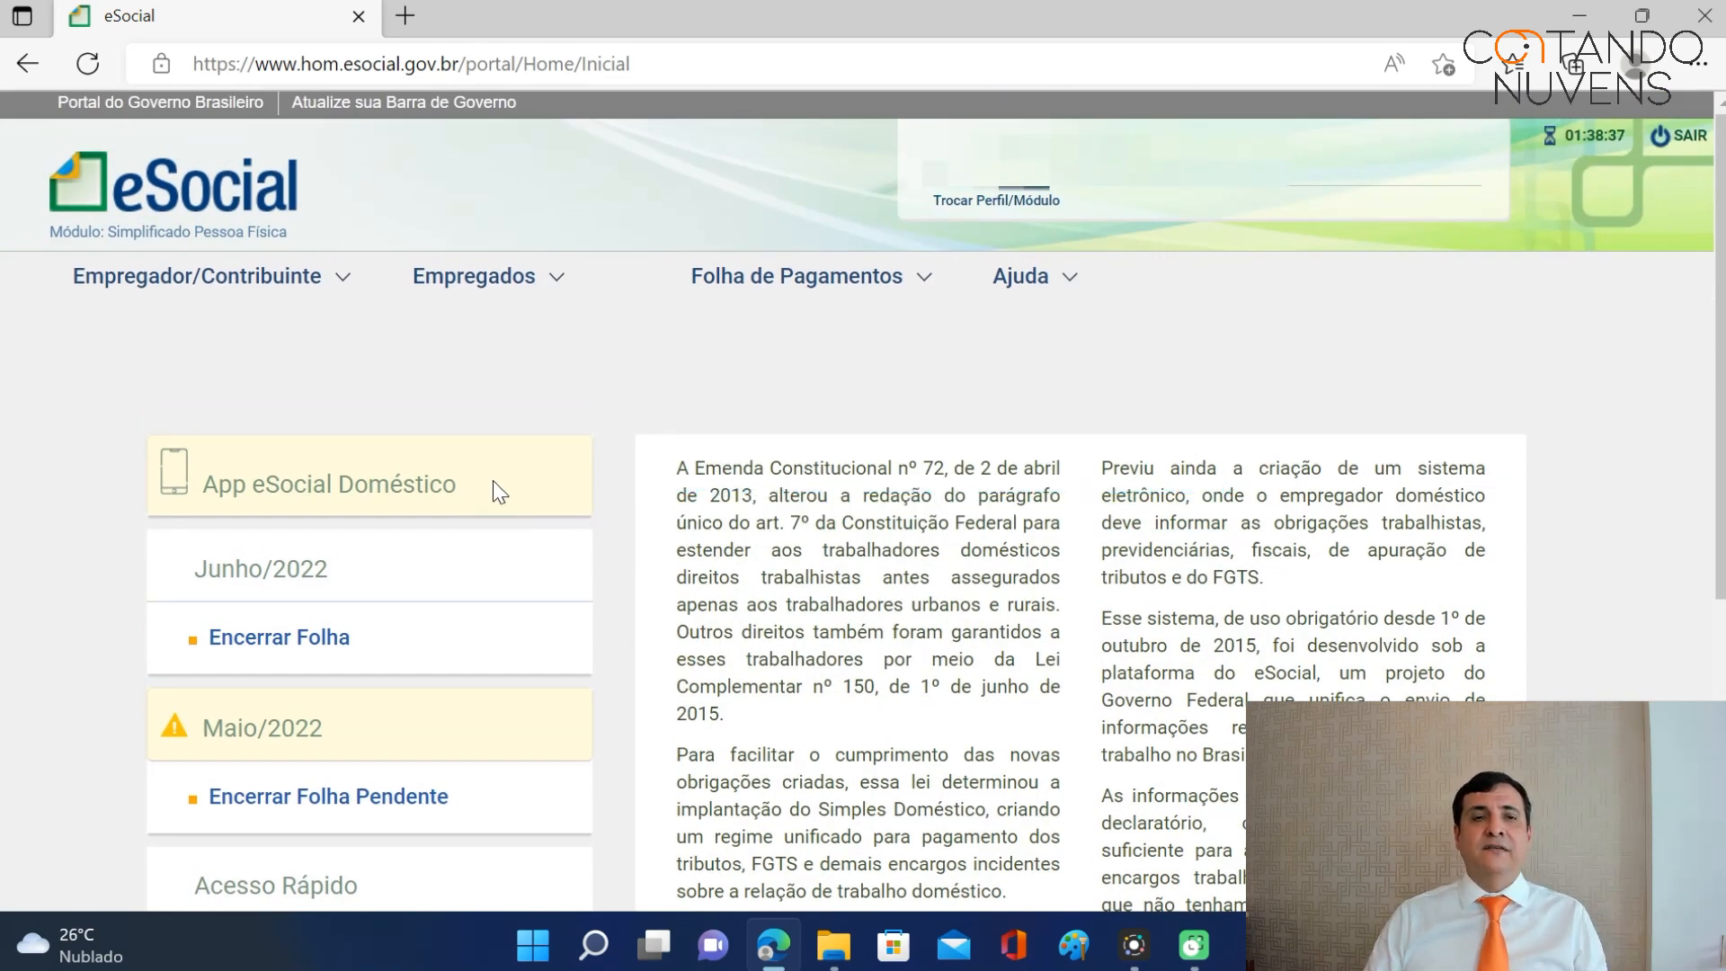
pyautogui.moveTo(547, 277)
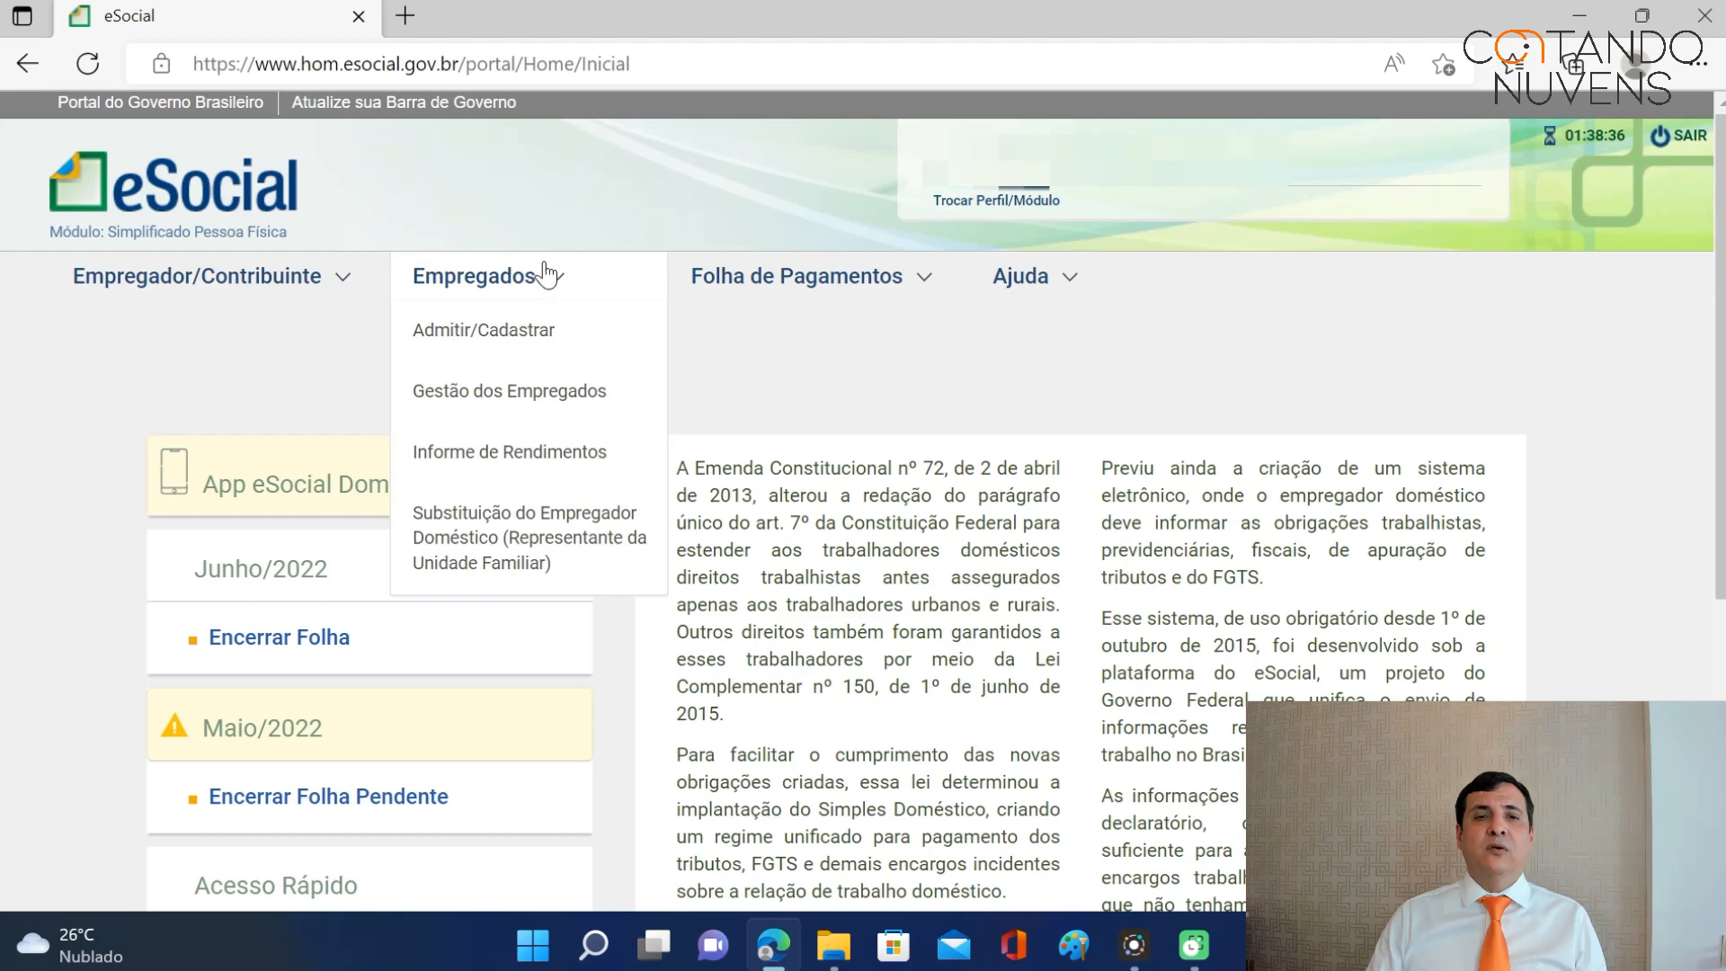
pyautogui.click(528, 394)
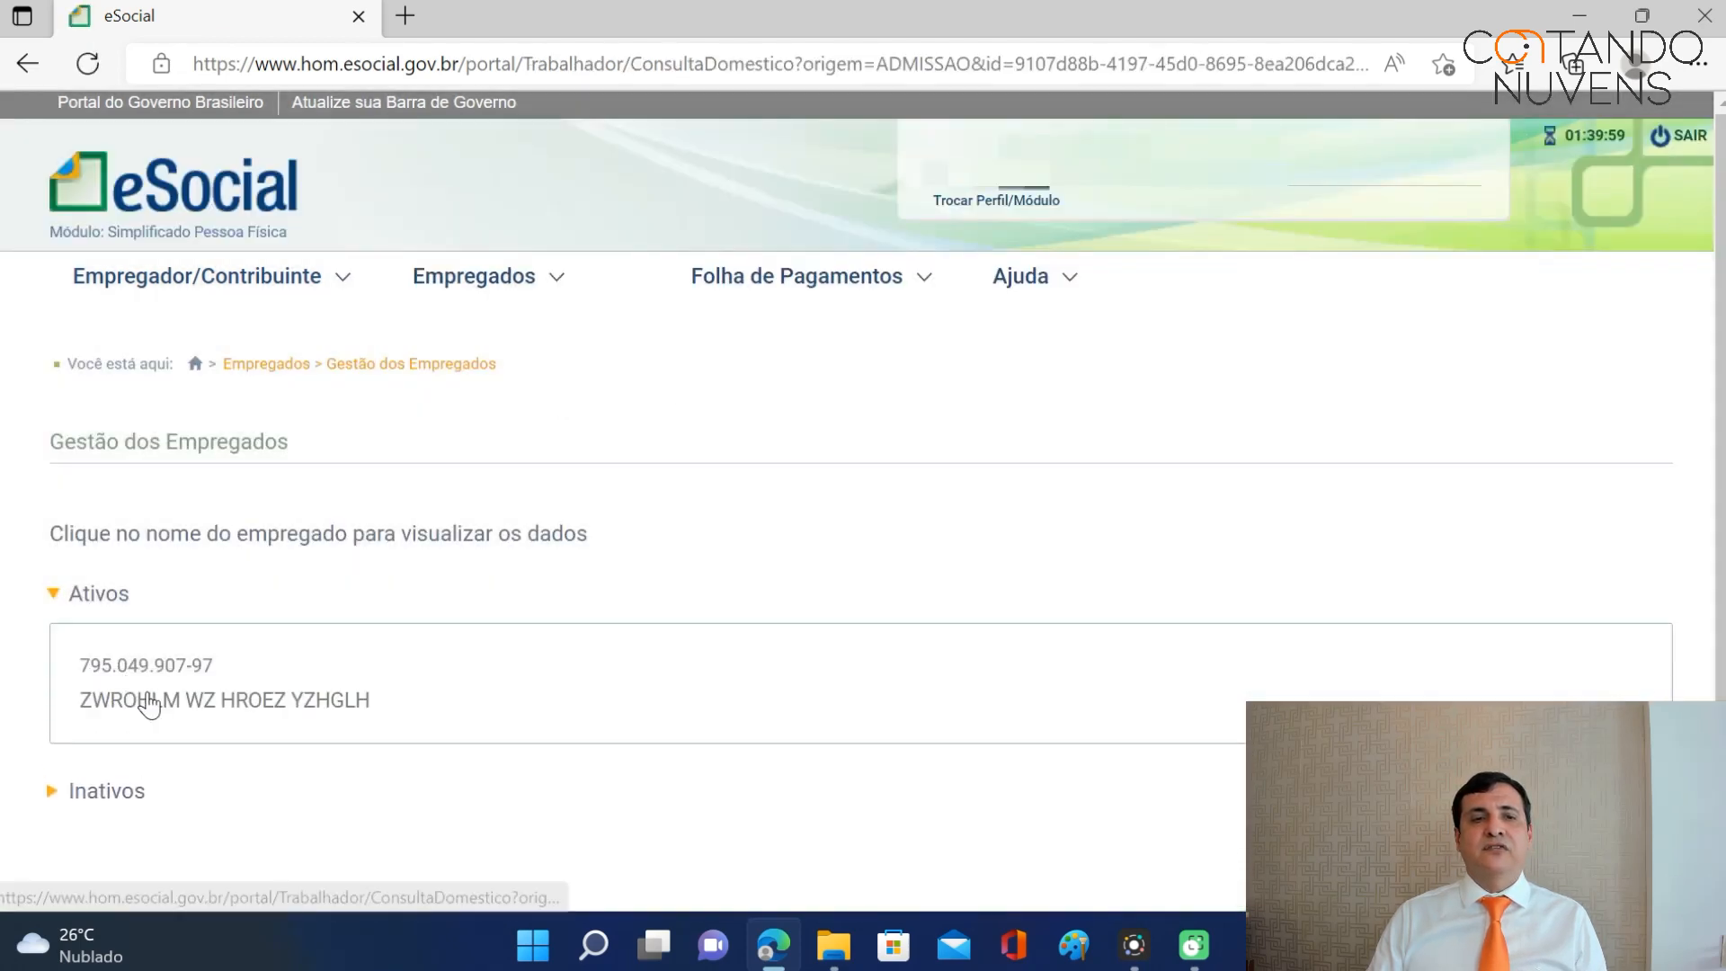
pyautogui.click(137, 700)
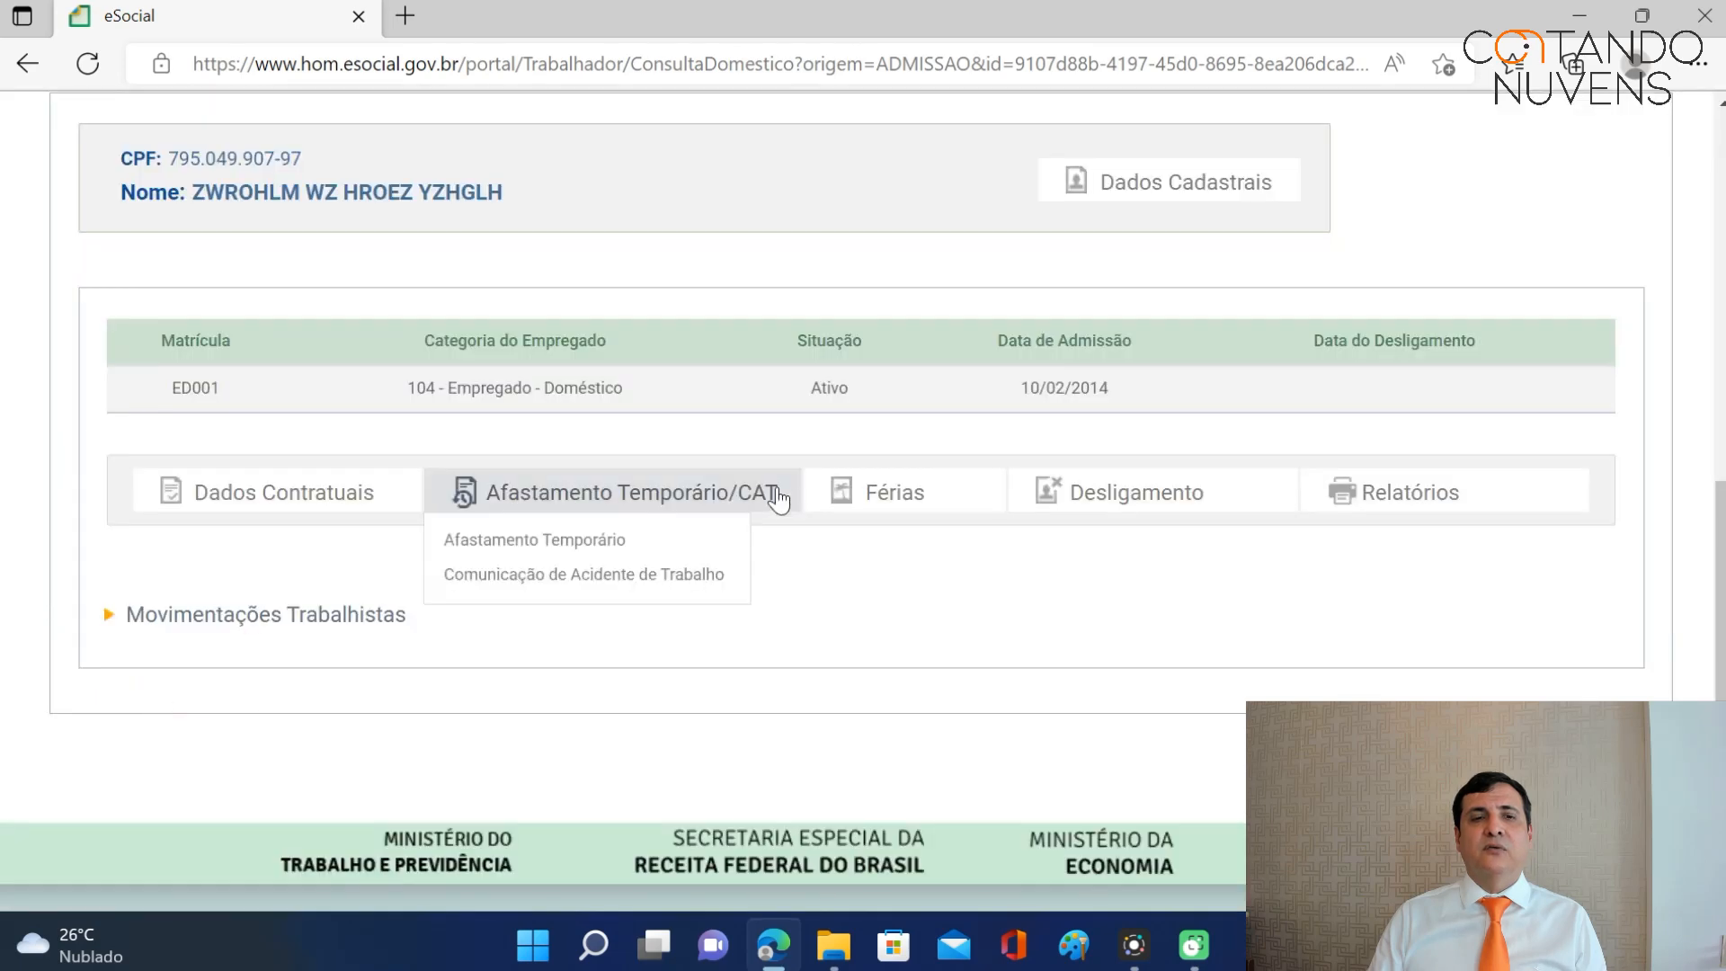
pyautogui.click(902, 506)
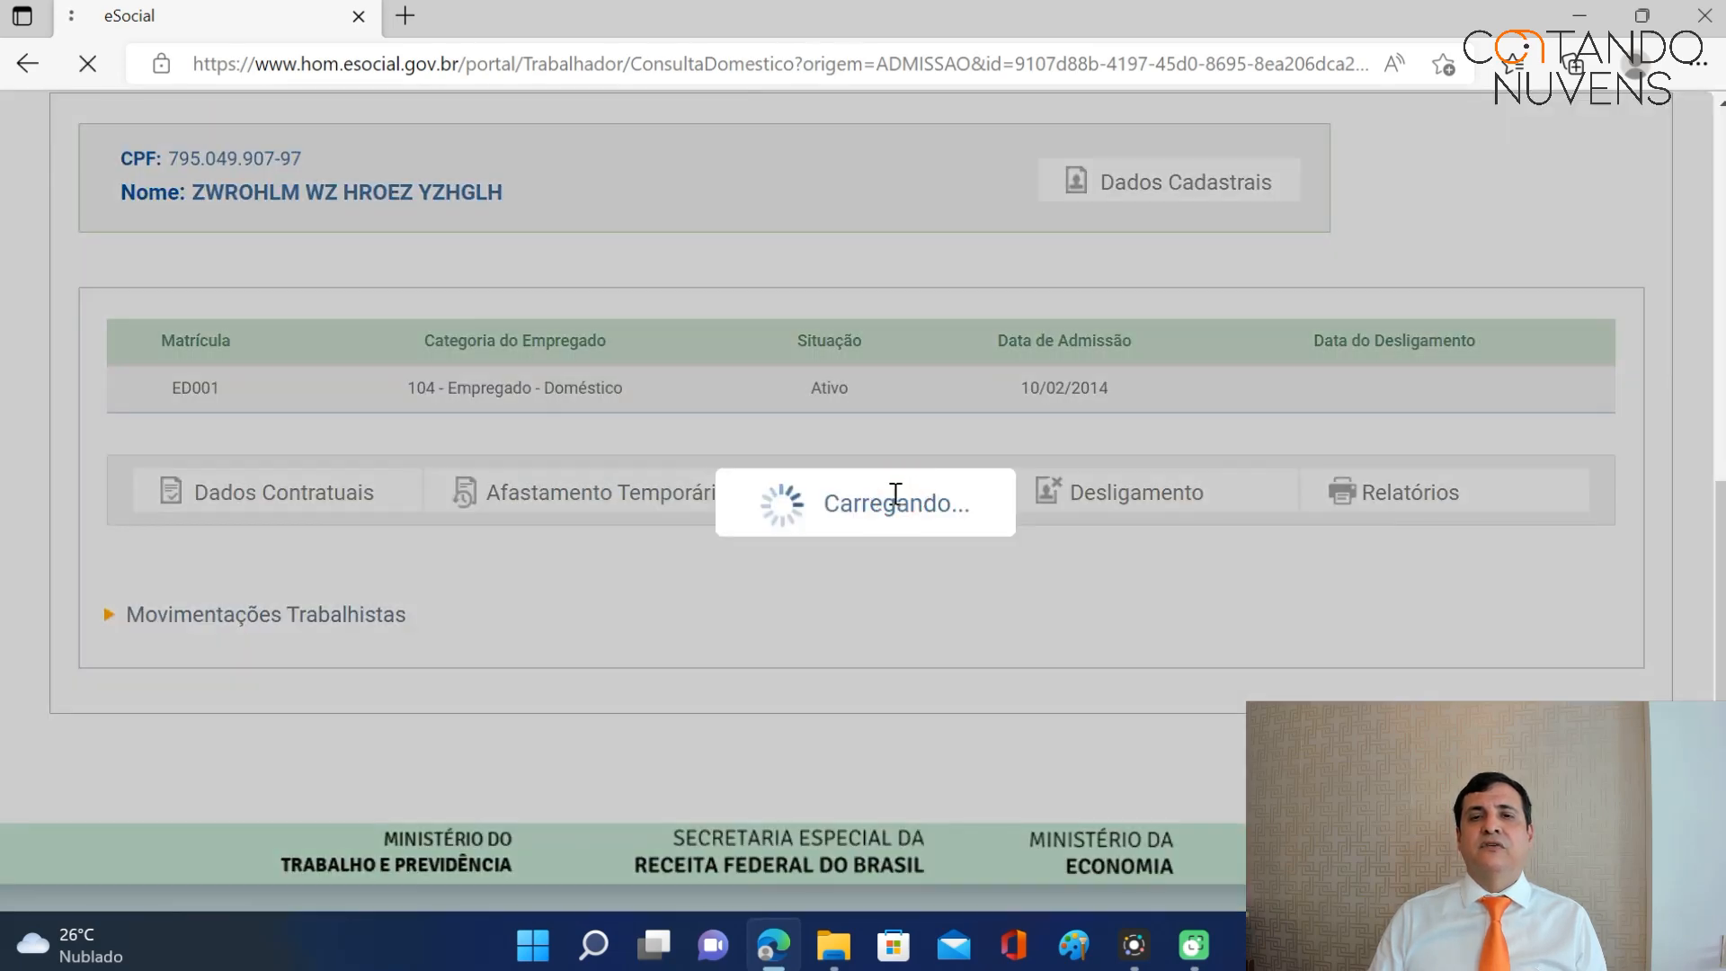
pyautogui.scroll(-5, 892, 509)
pyautogui.scroll(-3, 893, 509)
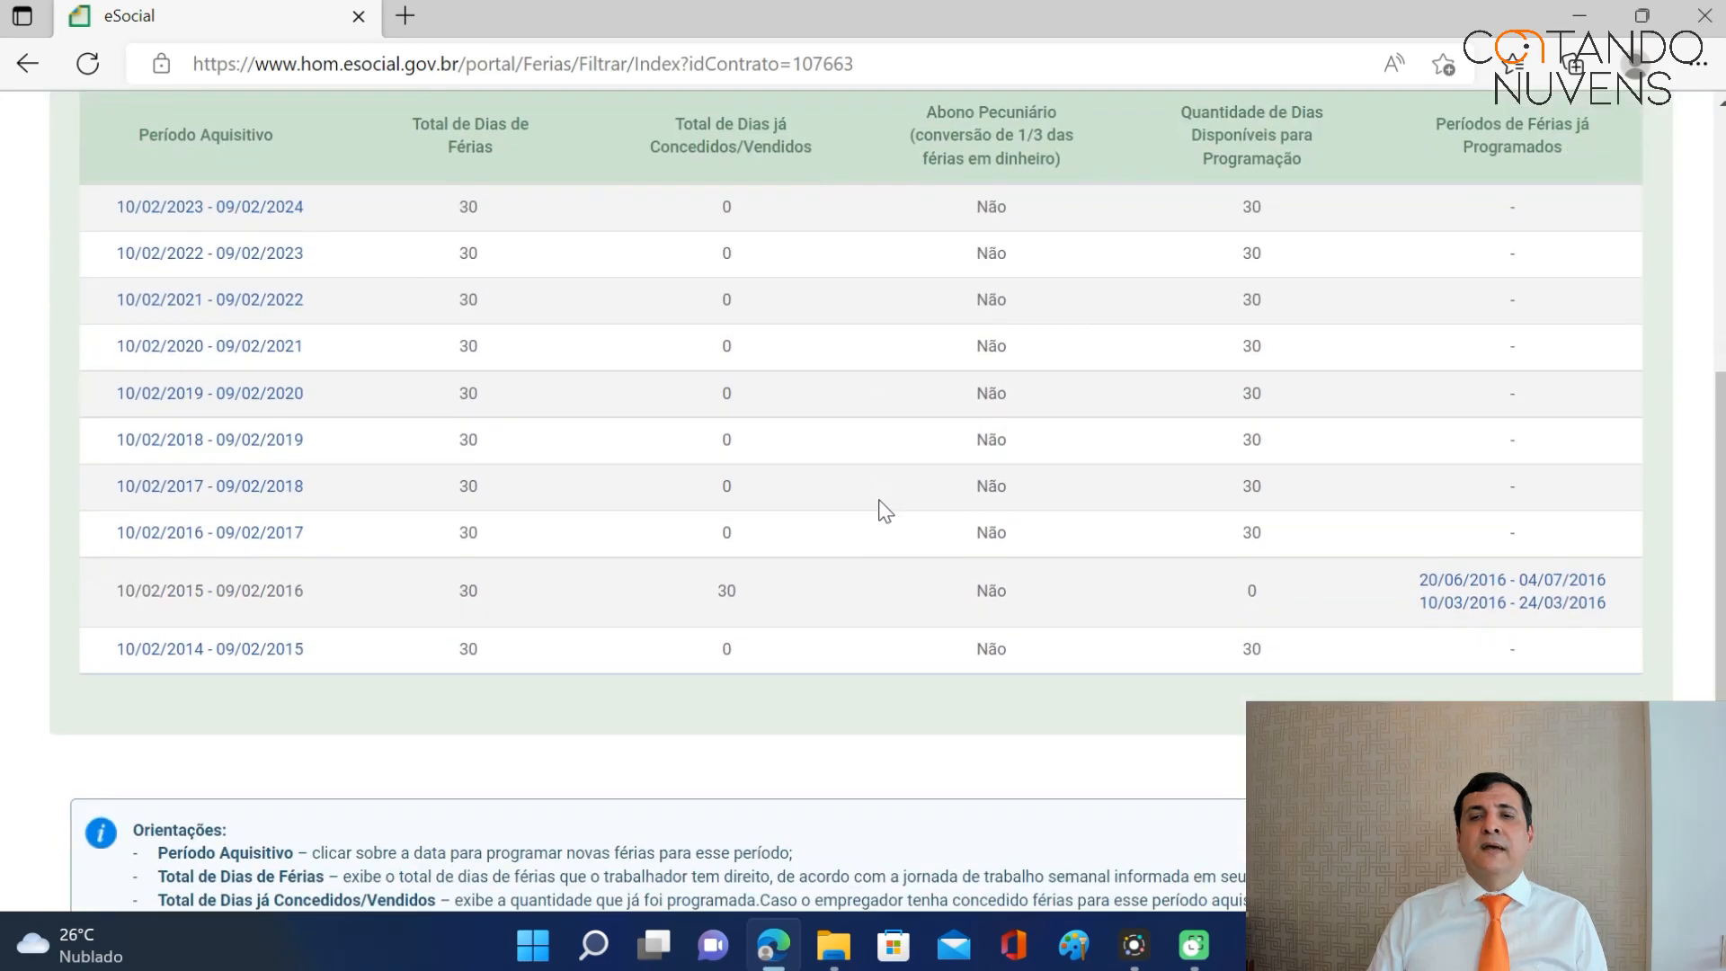
# Schedule a 30-day vacation from 10/07/2017 for the 10/02/2016–09/02/2017 period.
pyautogui.click(249, 538)
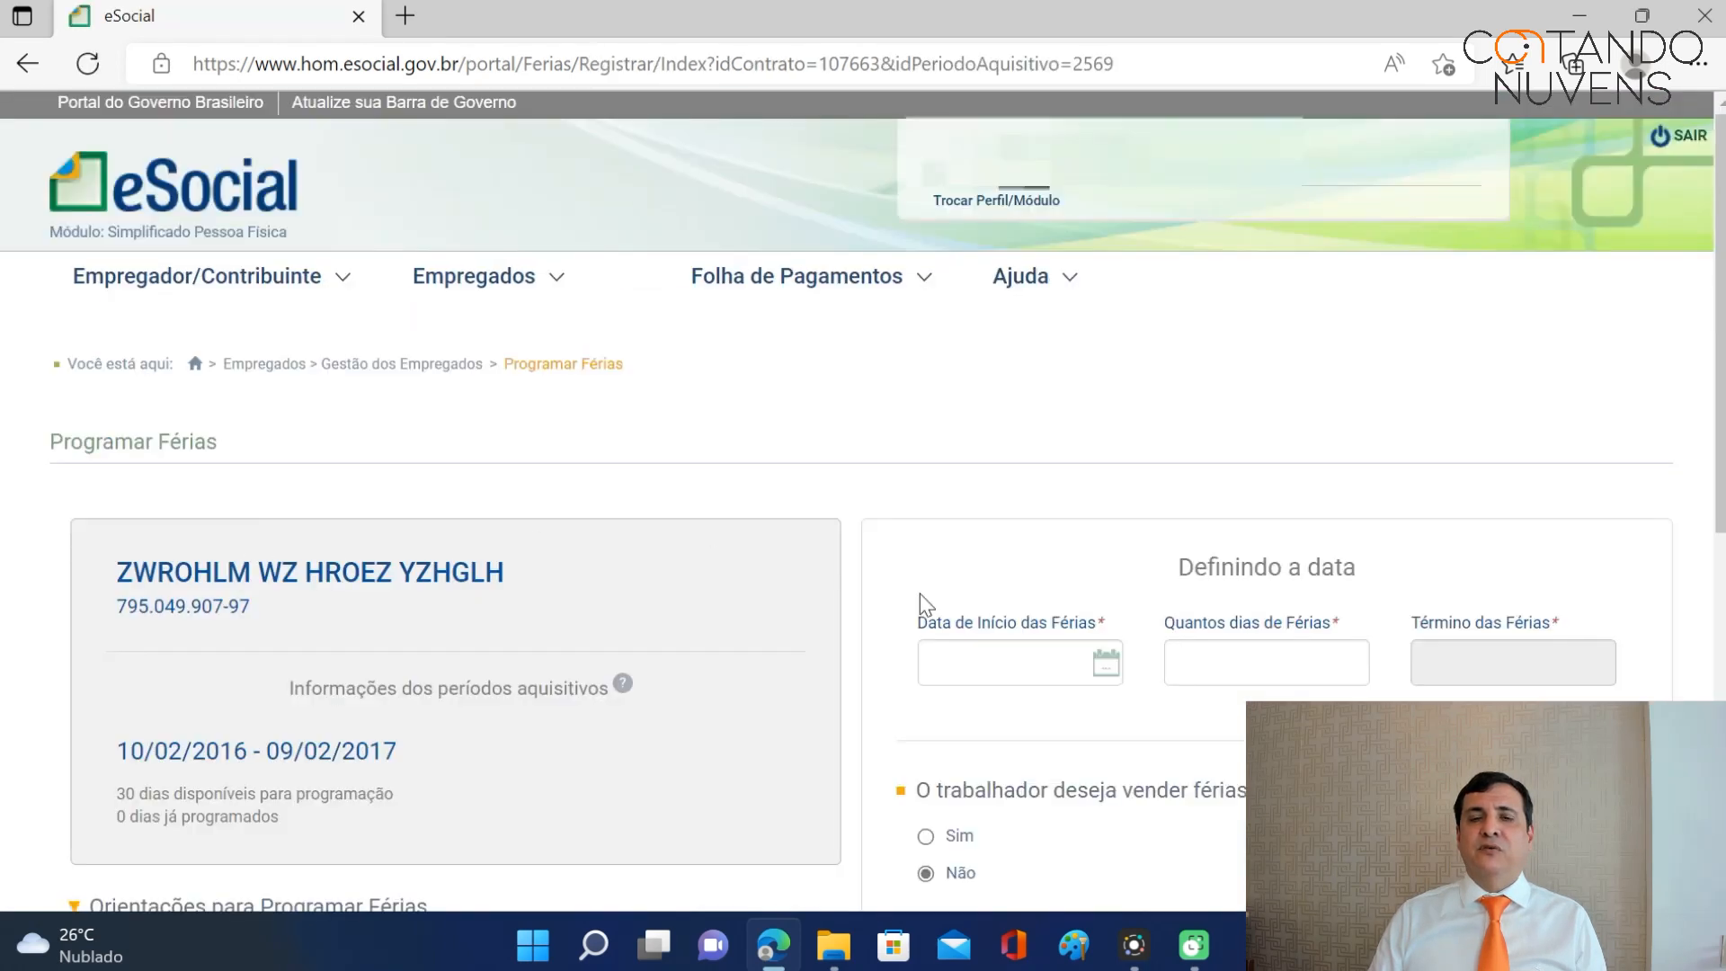
pyautogui.scroll(-3, 983, 601)
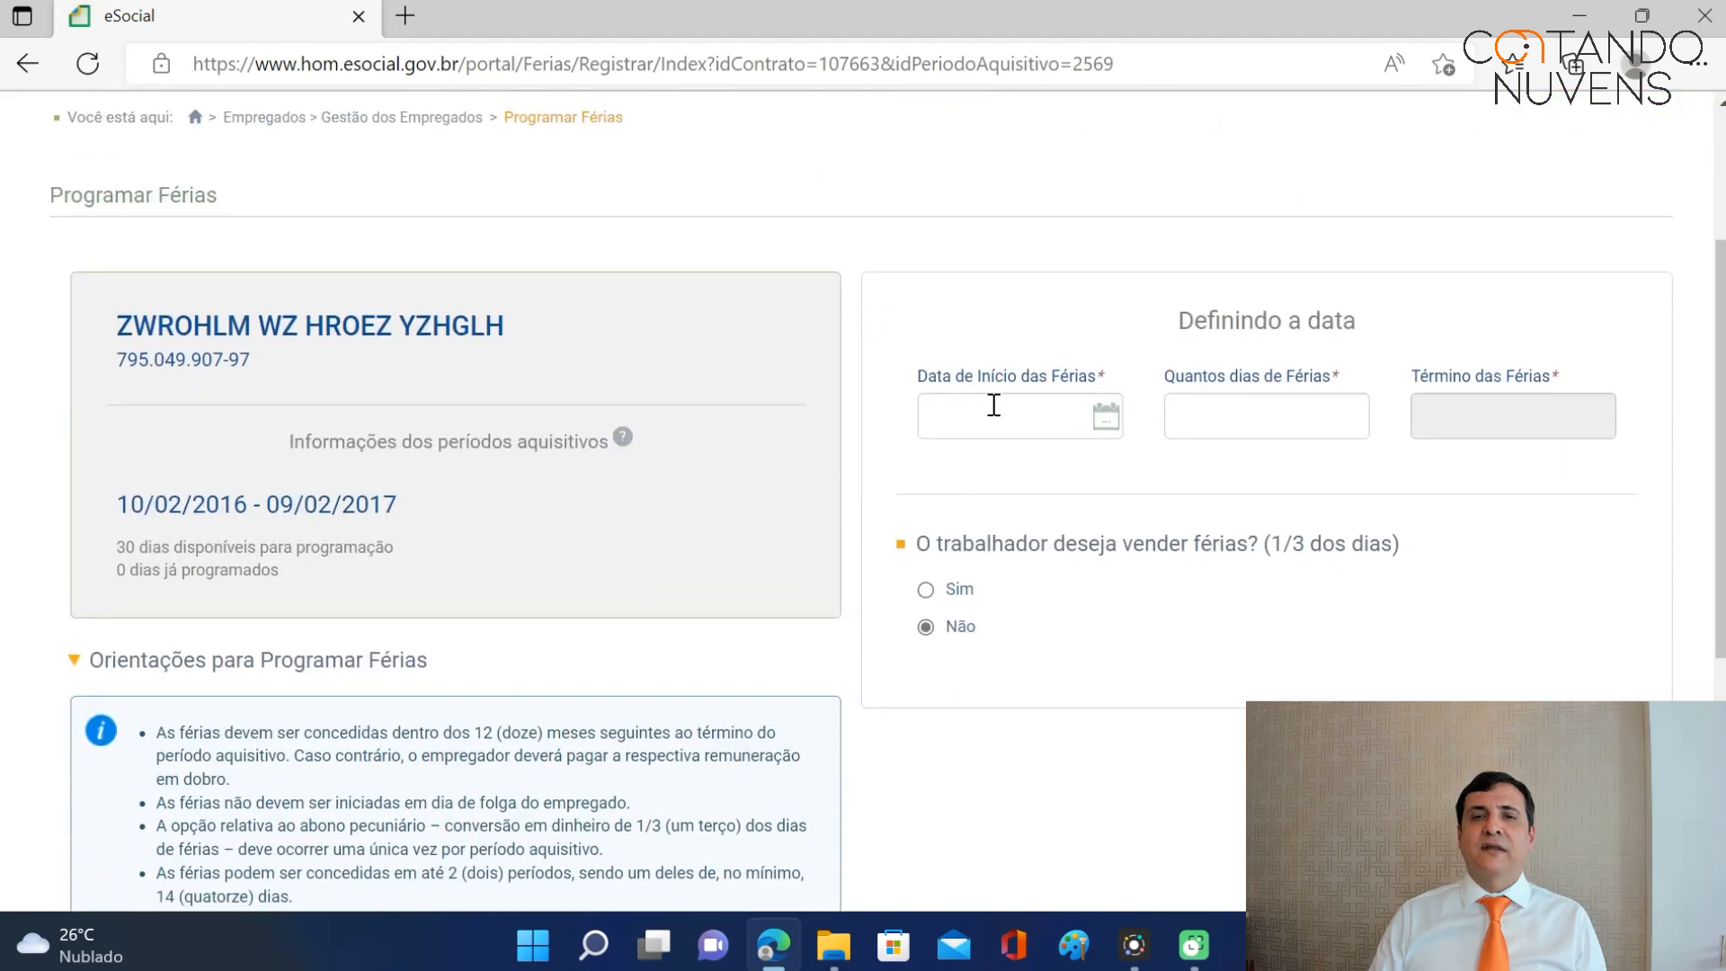
pyautogui.click(989, 414)
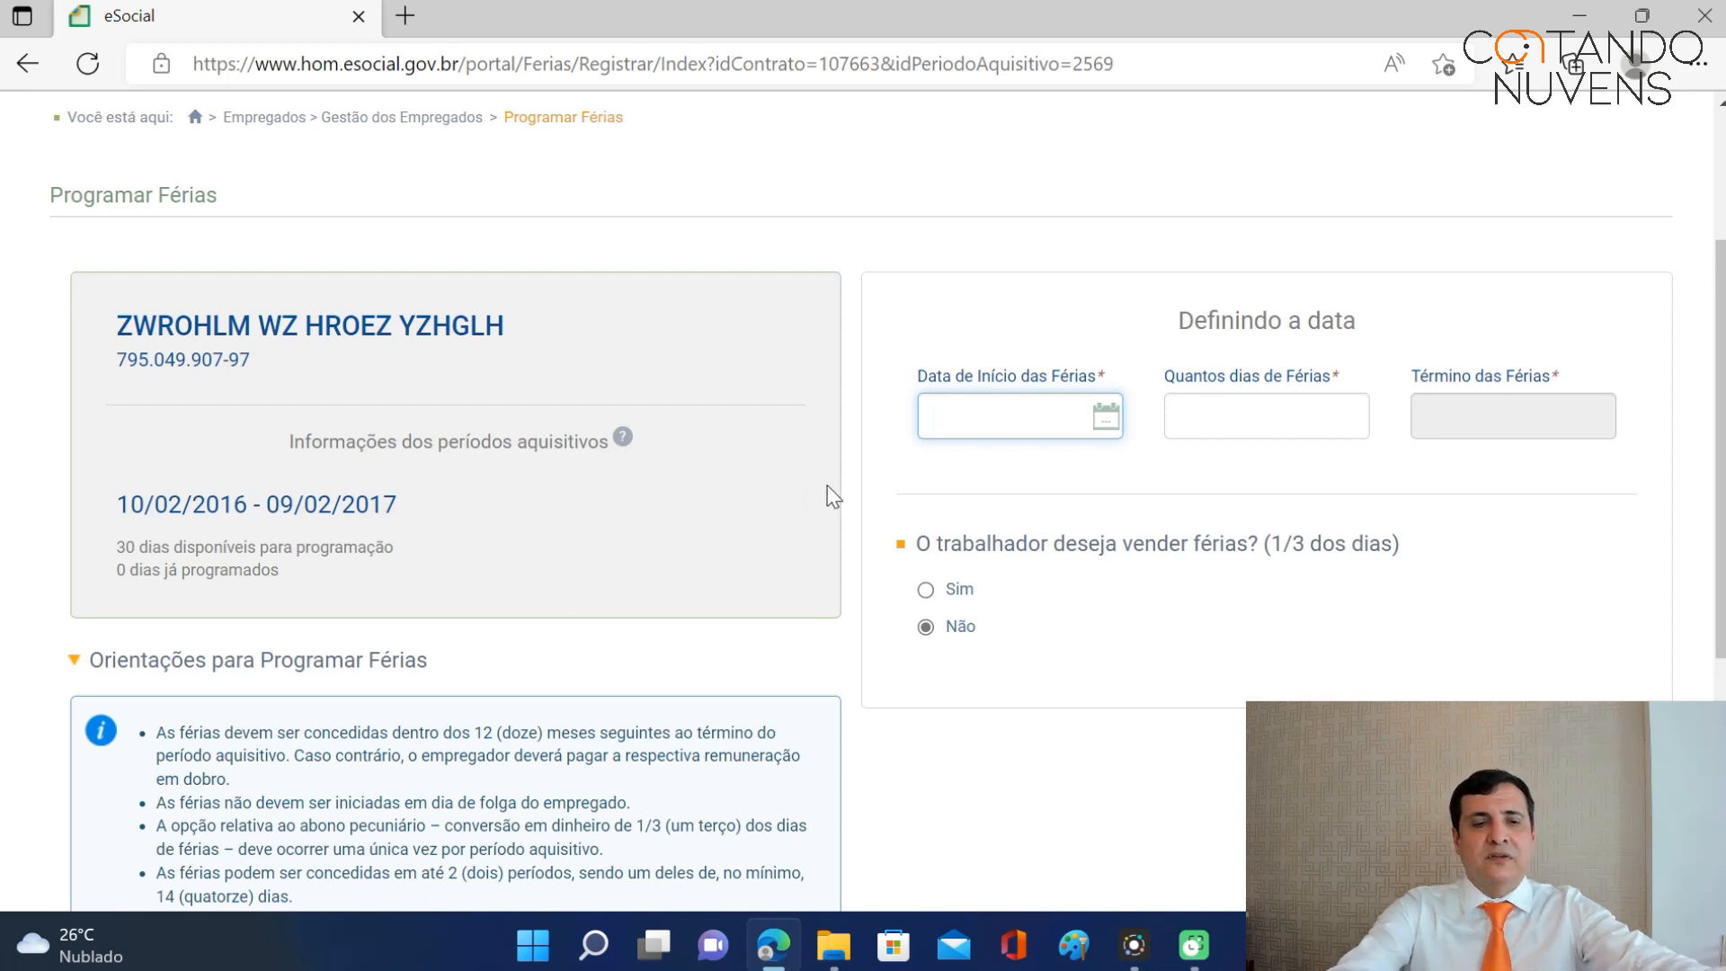
pyautogui.write('10/0')
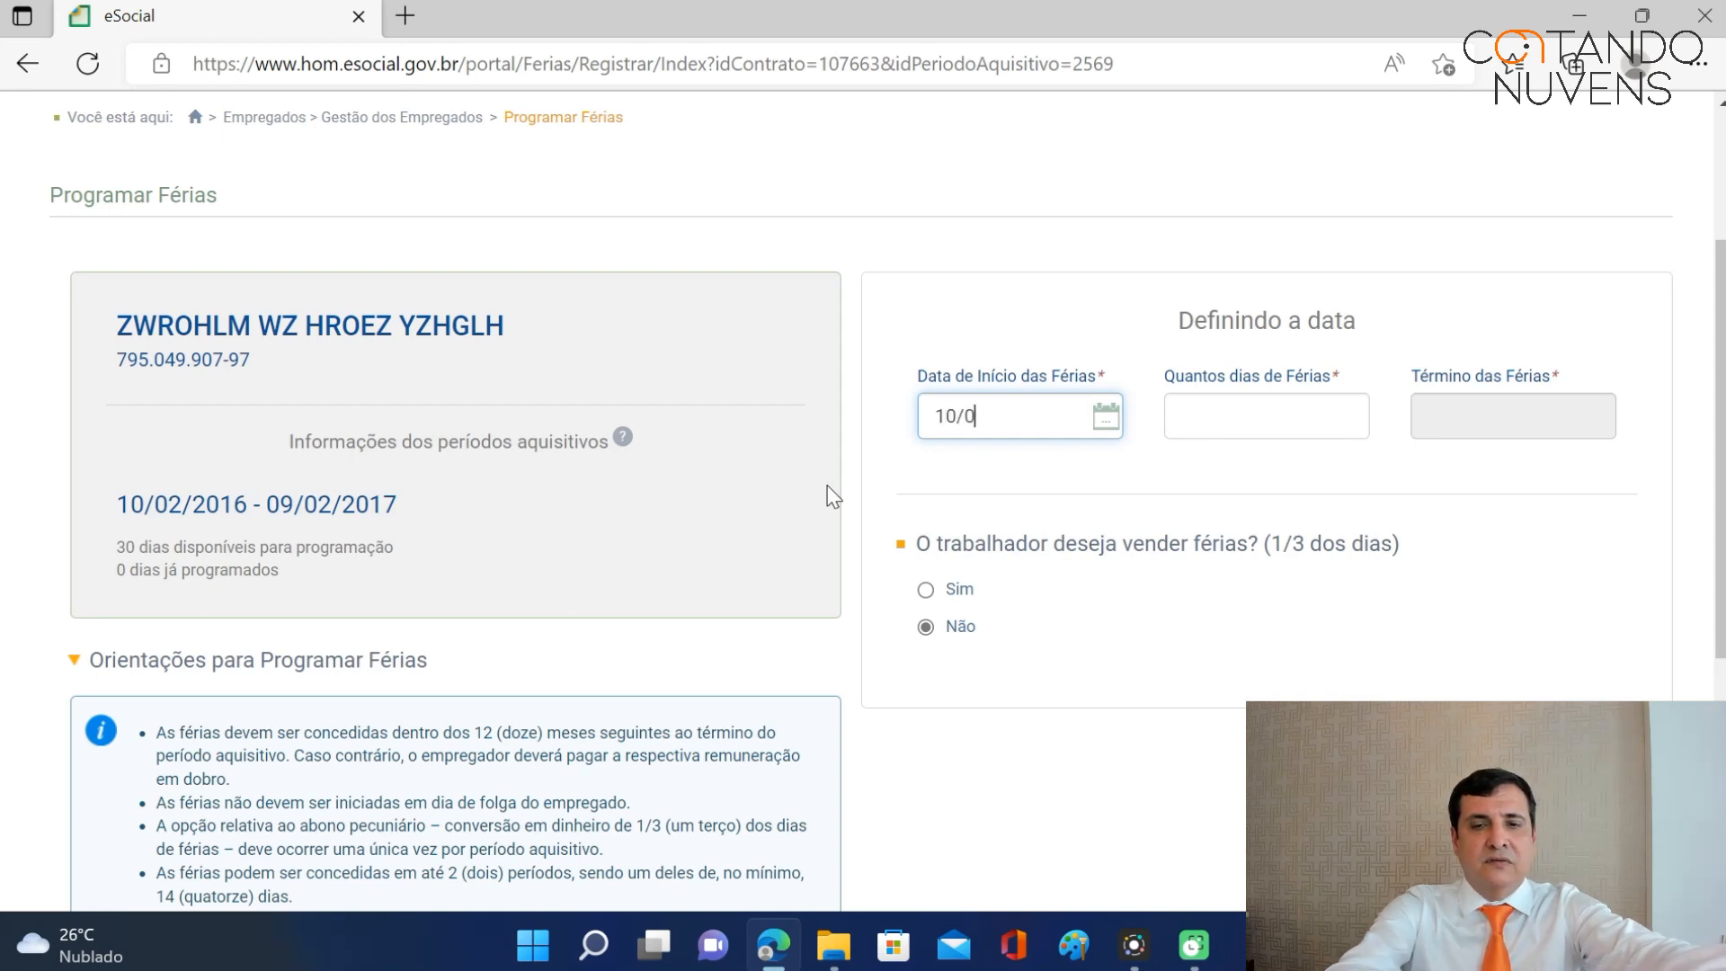
pyautogui.write('7/20')
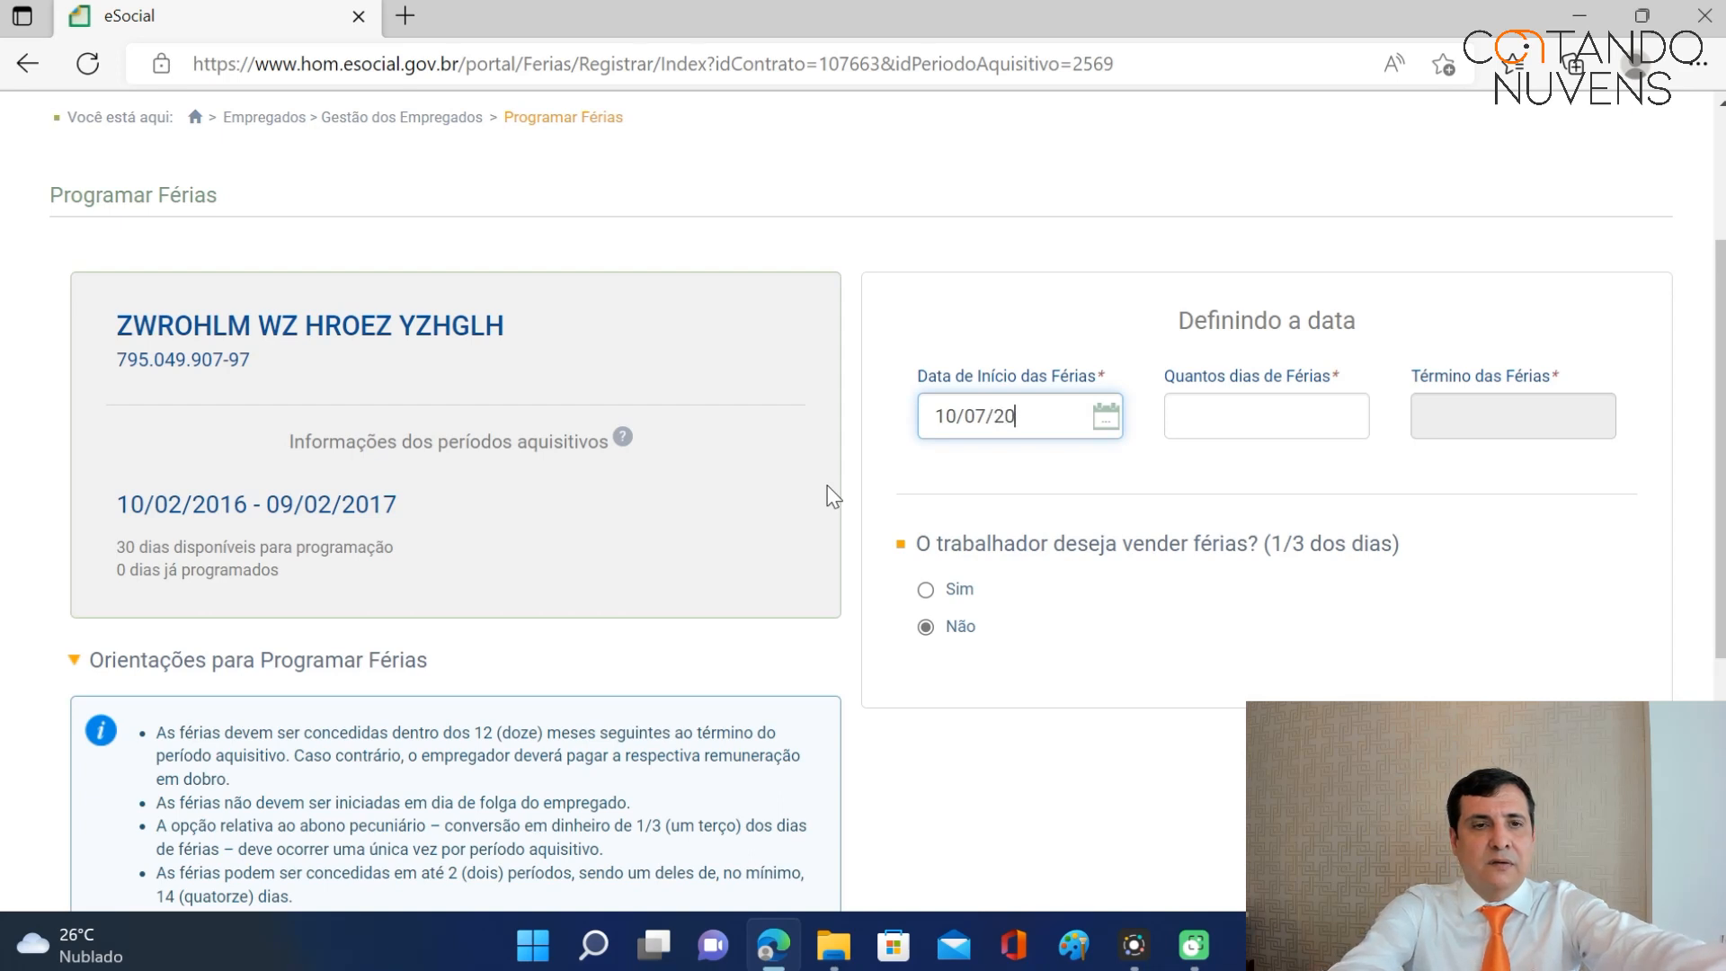
pyautogui.write('17')
pyautogui.press('Tab')
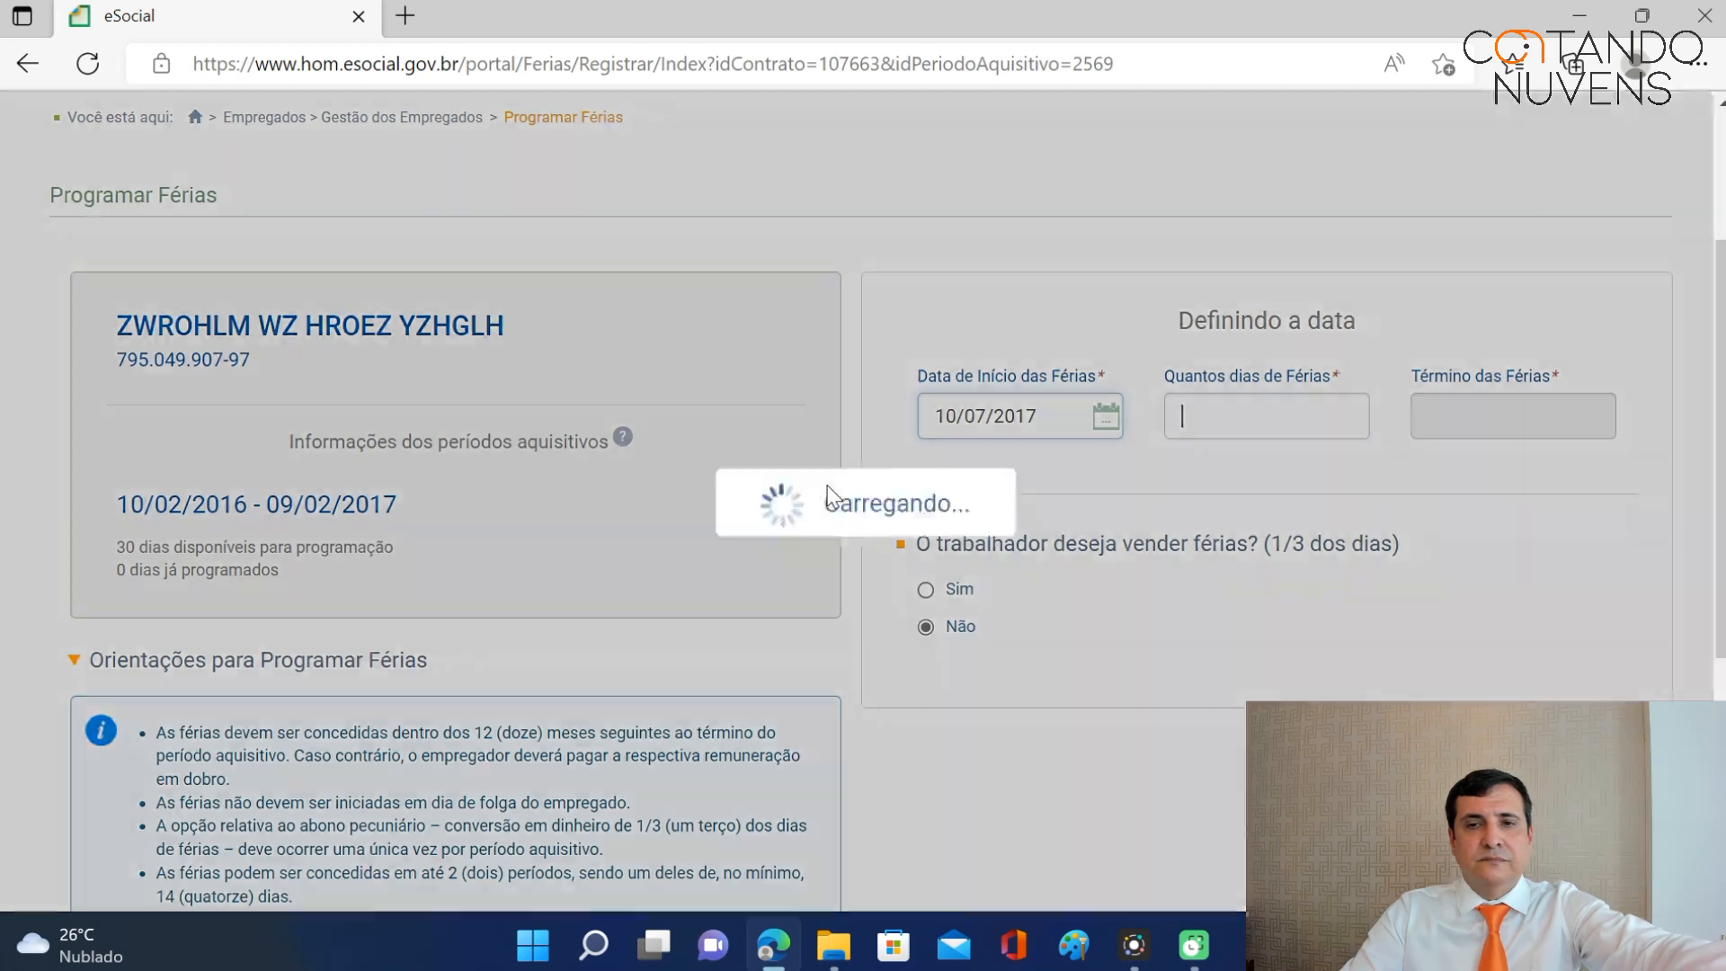
pyautogui.write('30')
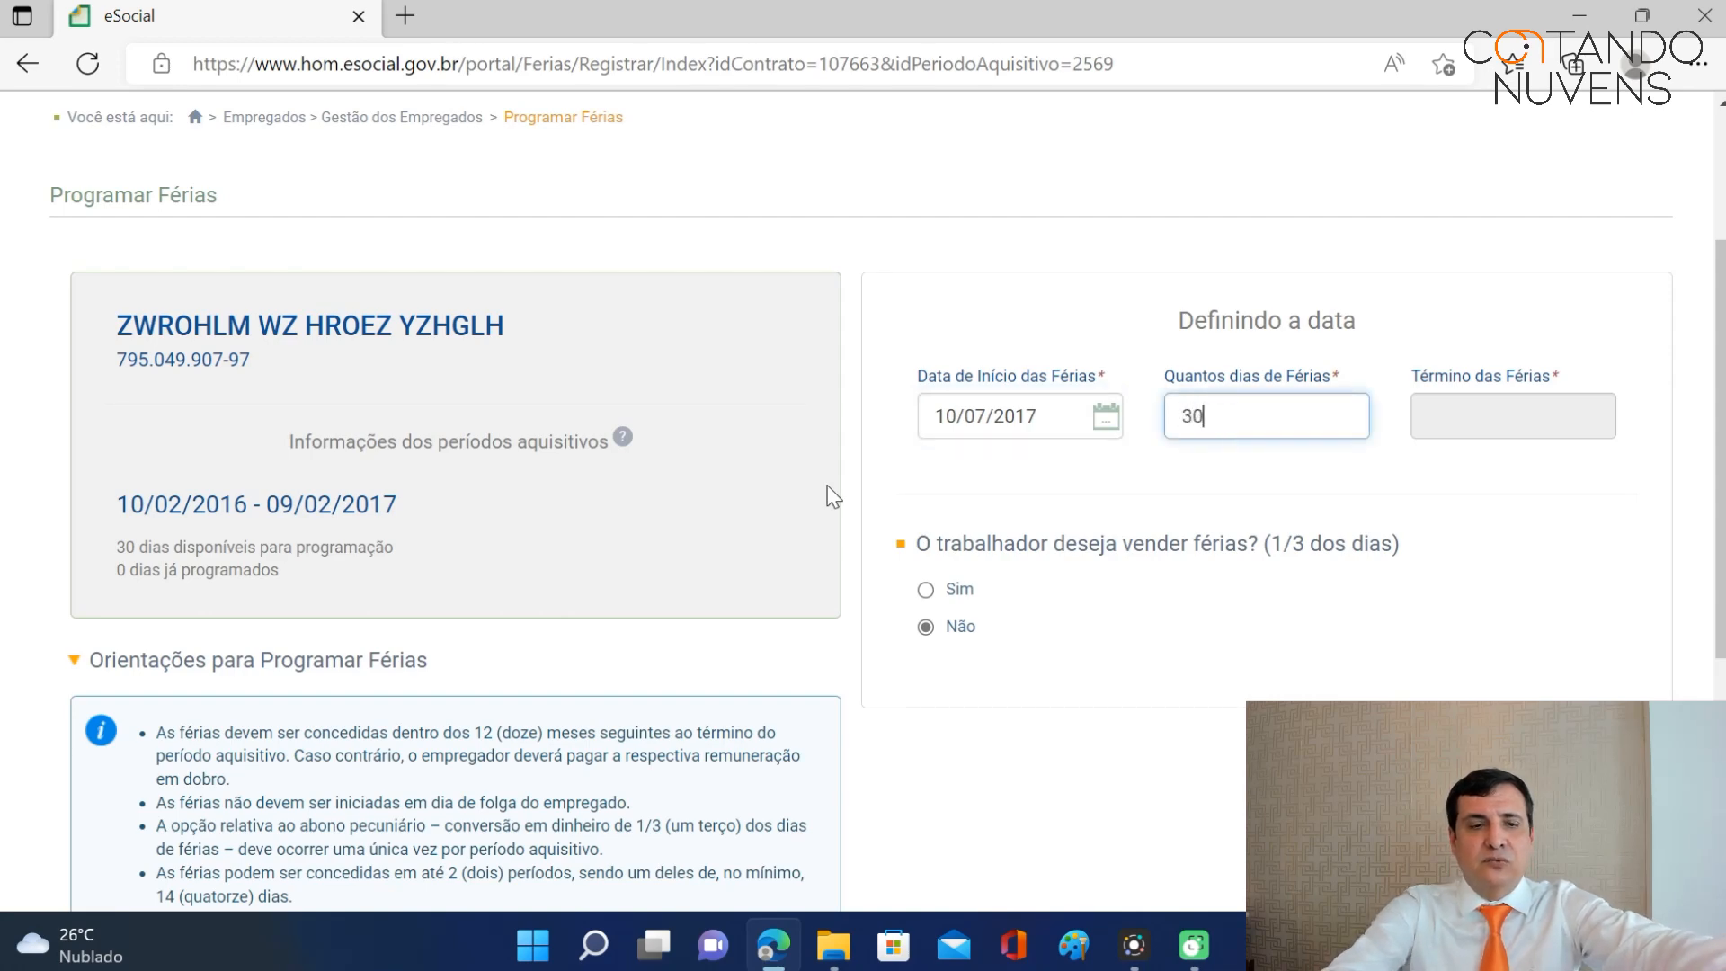
# Enter 08/07/2017 as the vacation payment date.
pyautogui.scroll(-8, 827, 485)
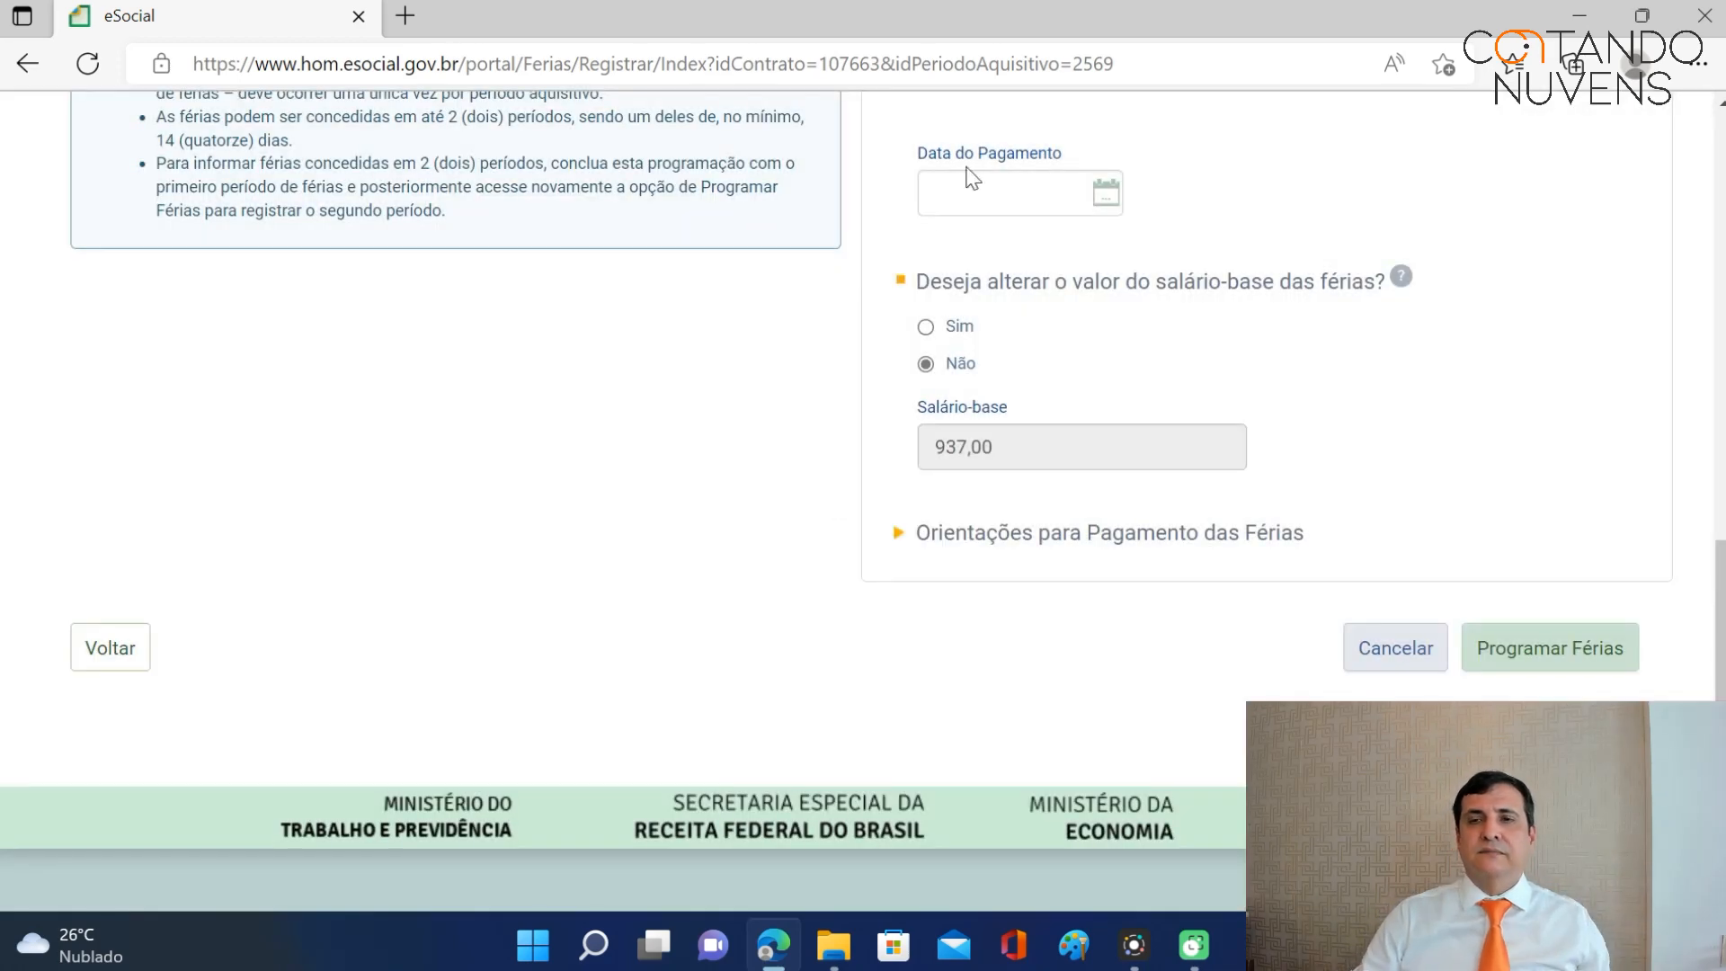
pyautogui.scroll(7, 1687, 629)
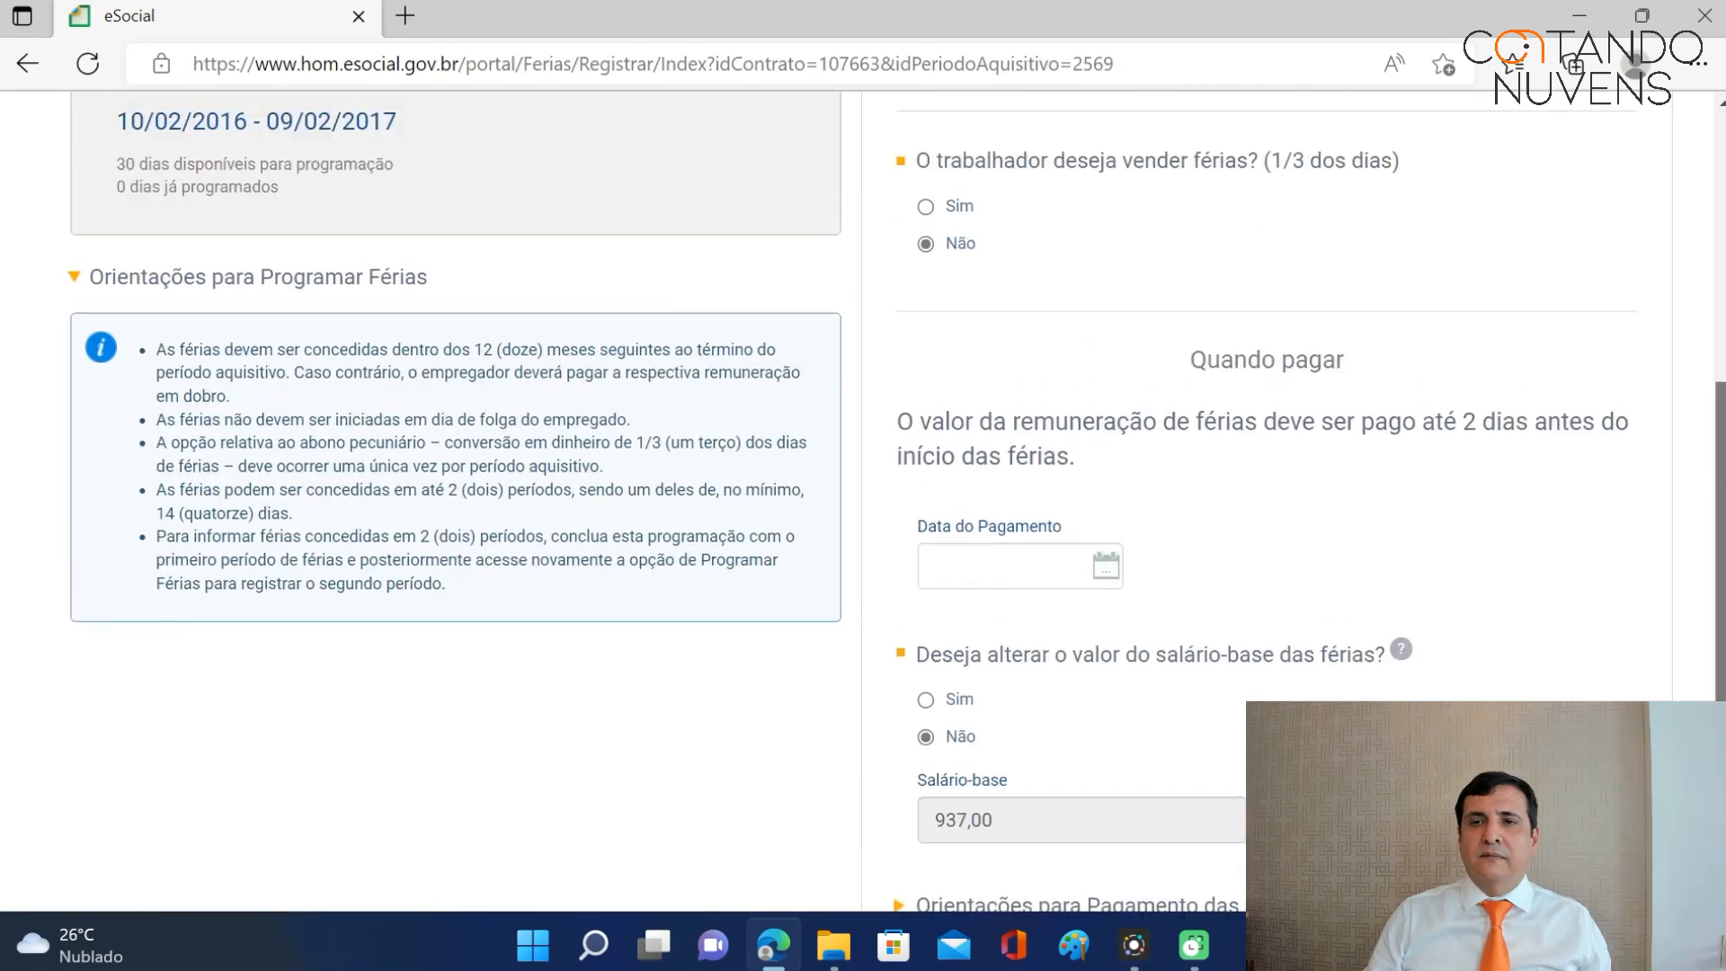
pyautogui.scroll(1, 1708, 450)
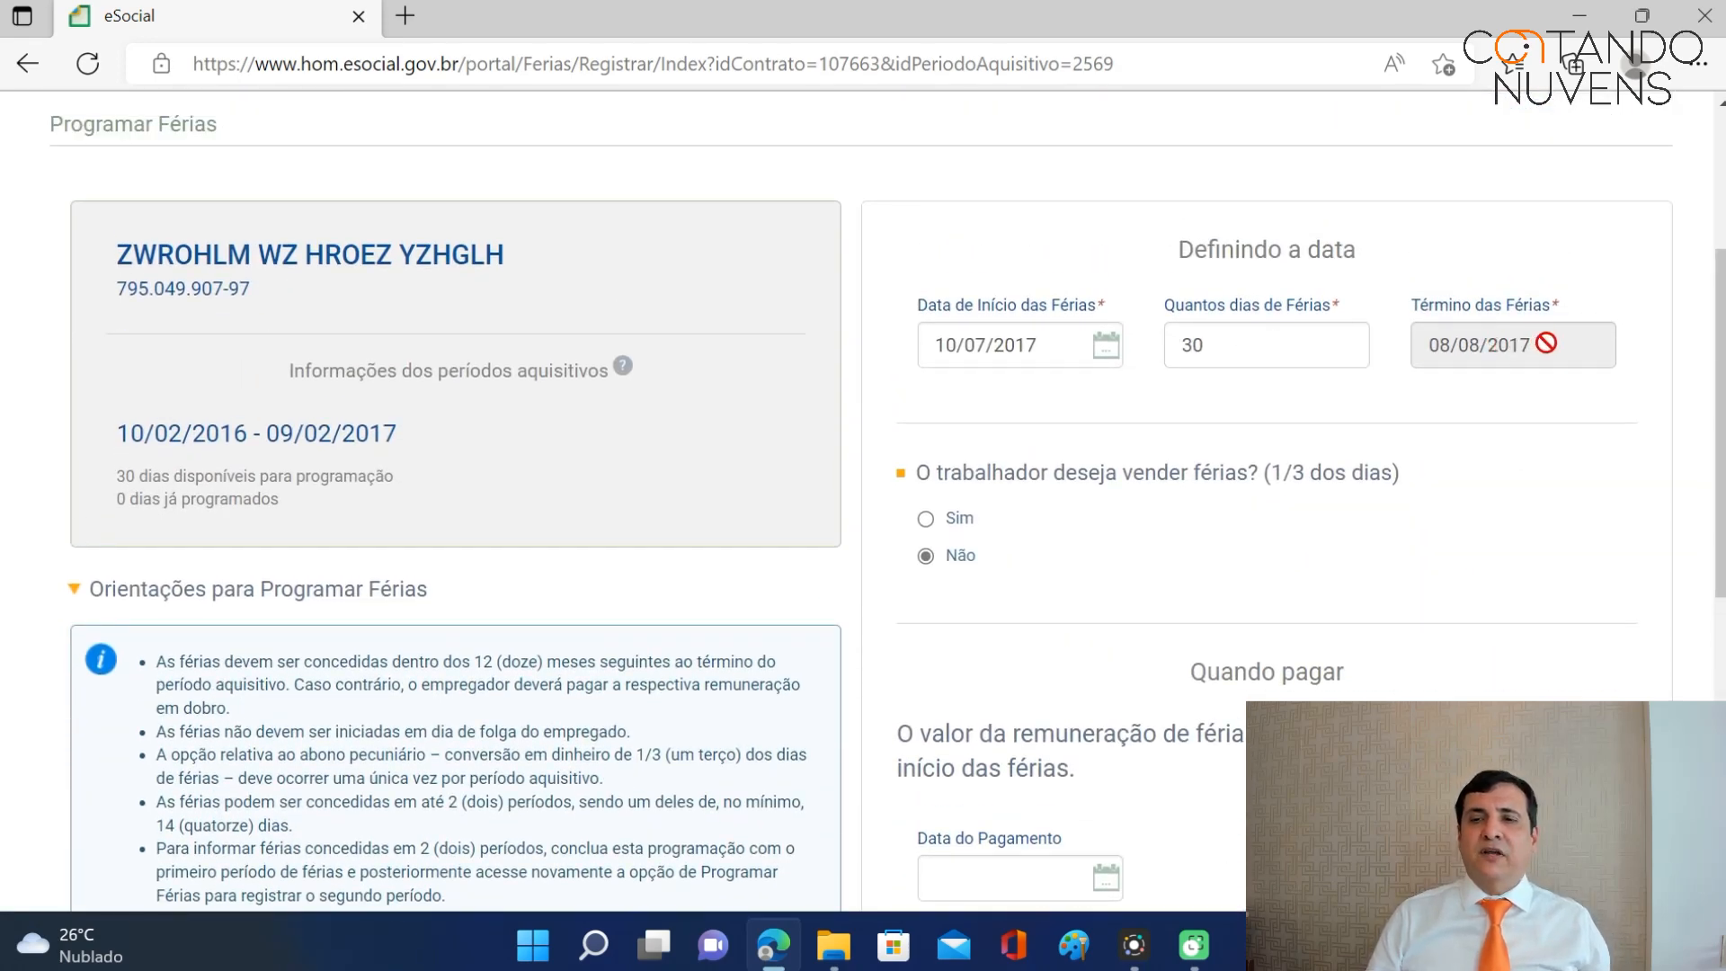
pyautogui.scroll(-3, 1196, 575)
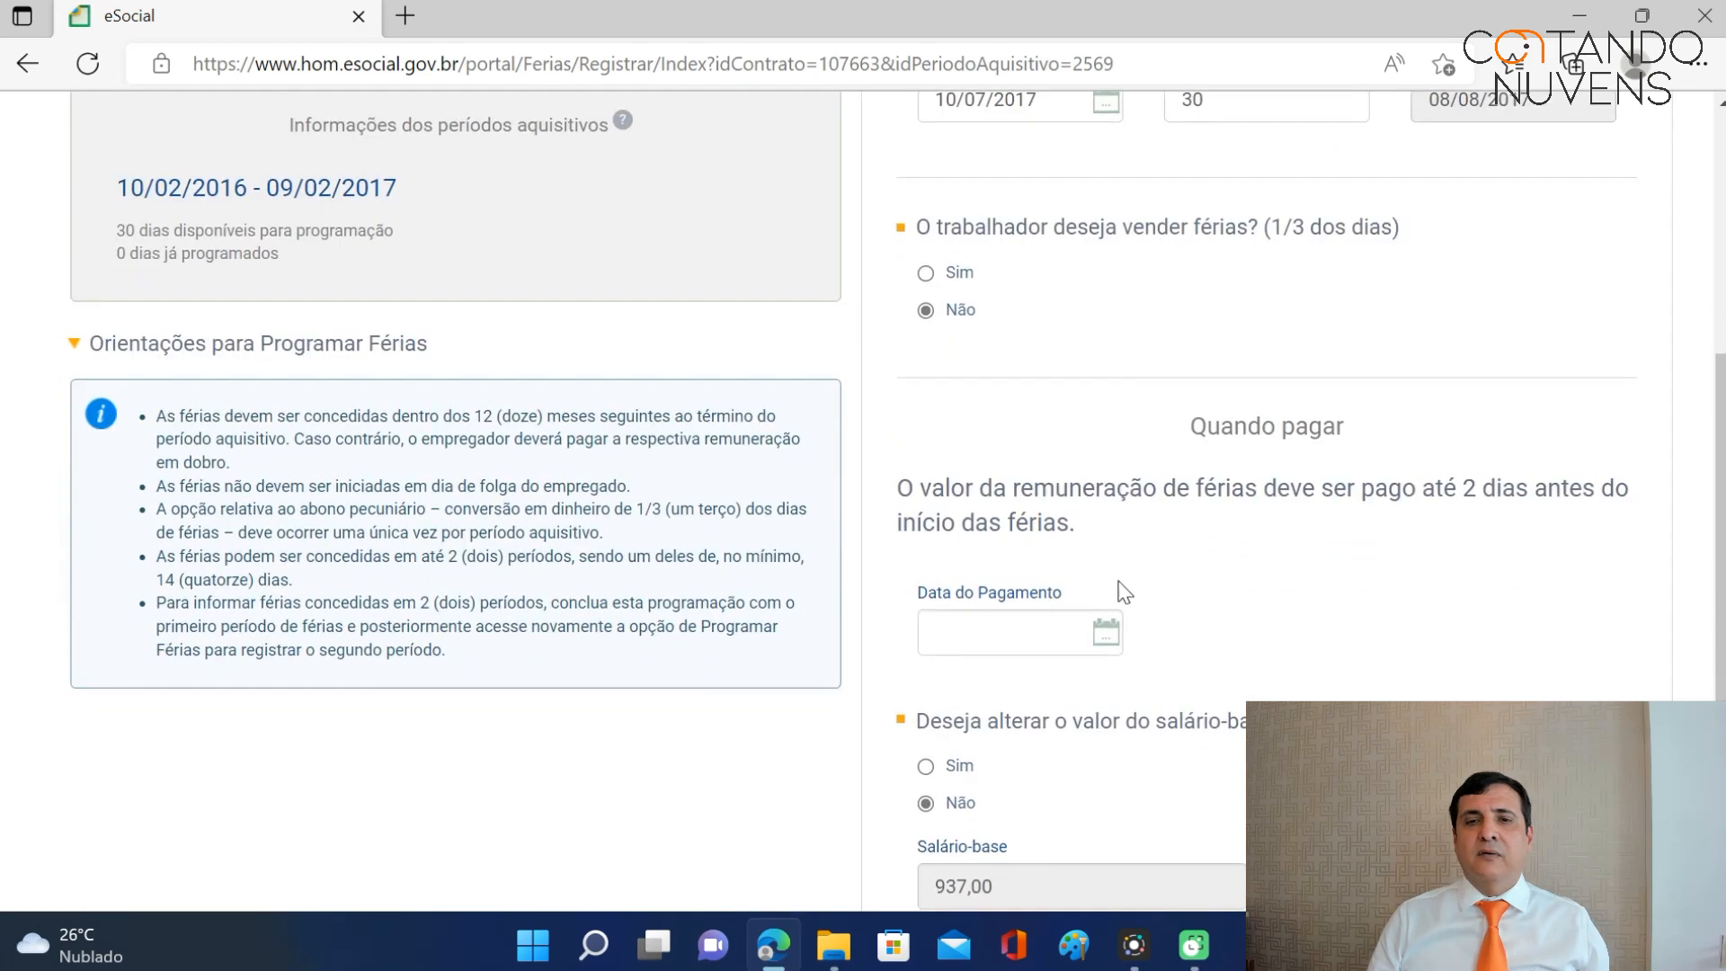
pyautogui.click(977, 642)
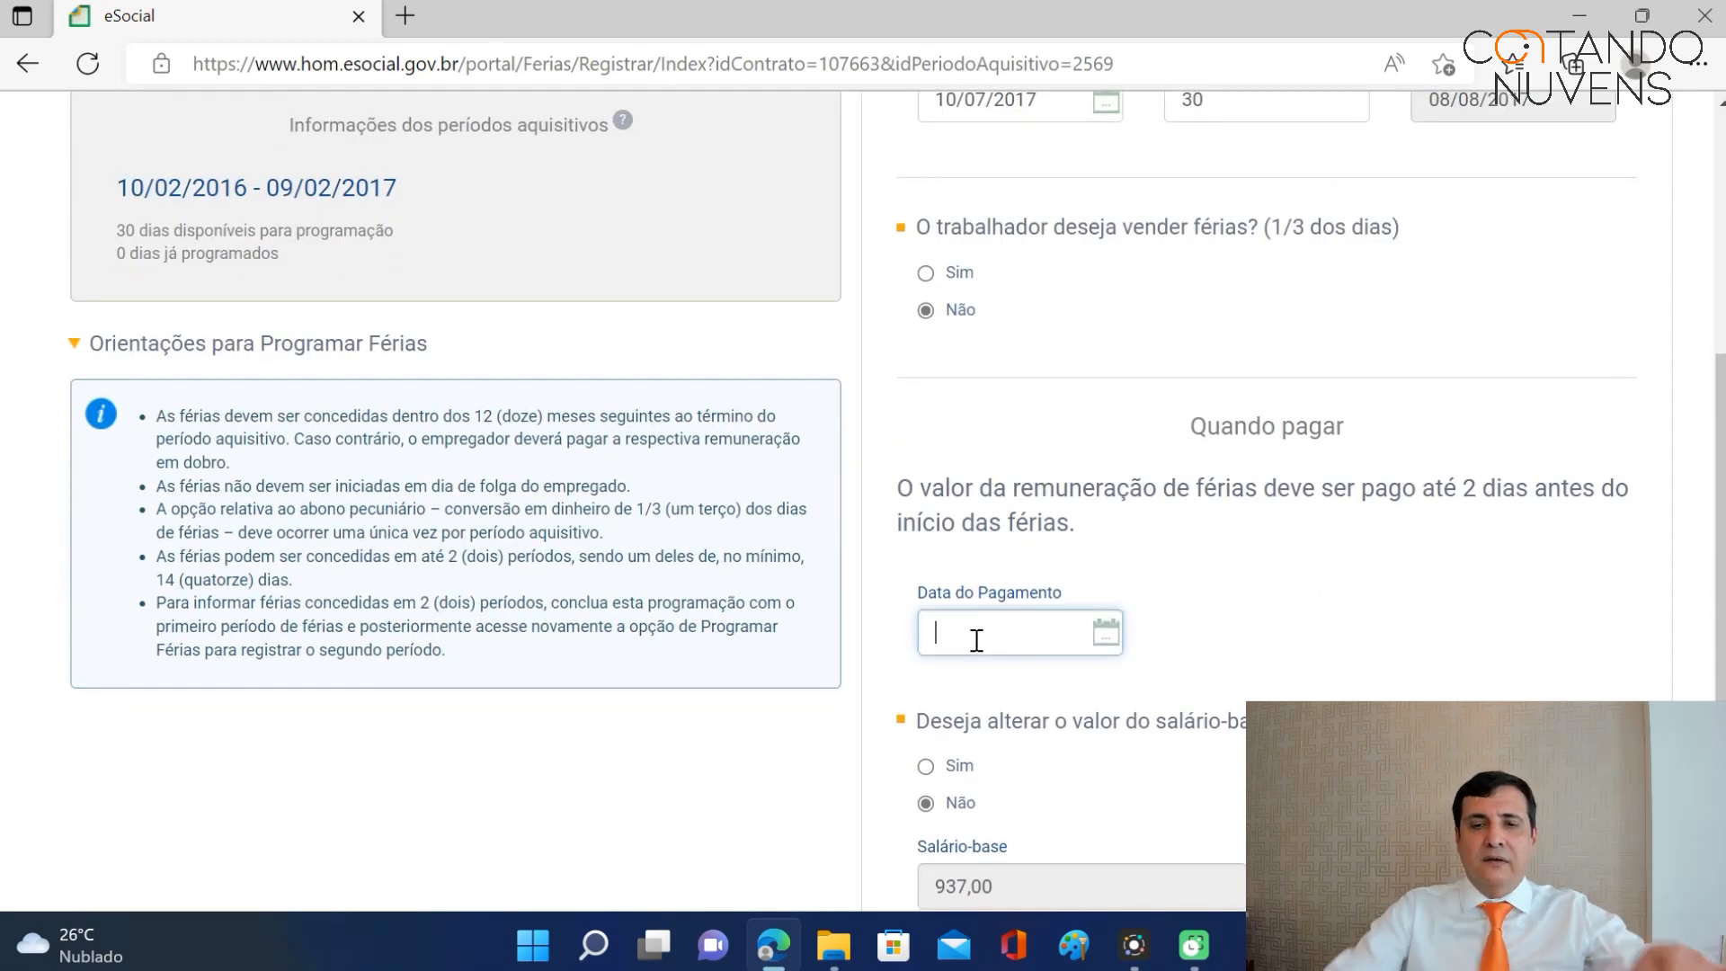
pyautogui.write('08/07')
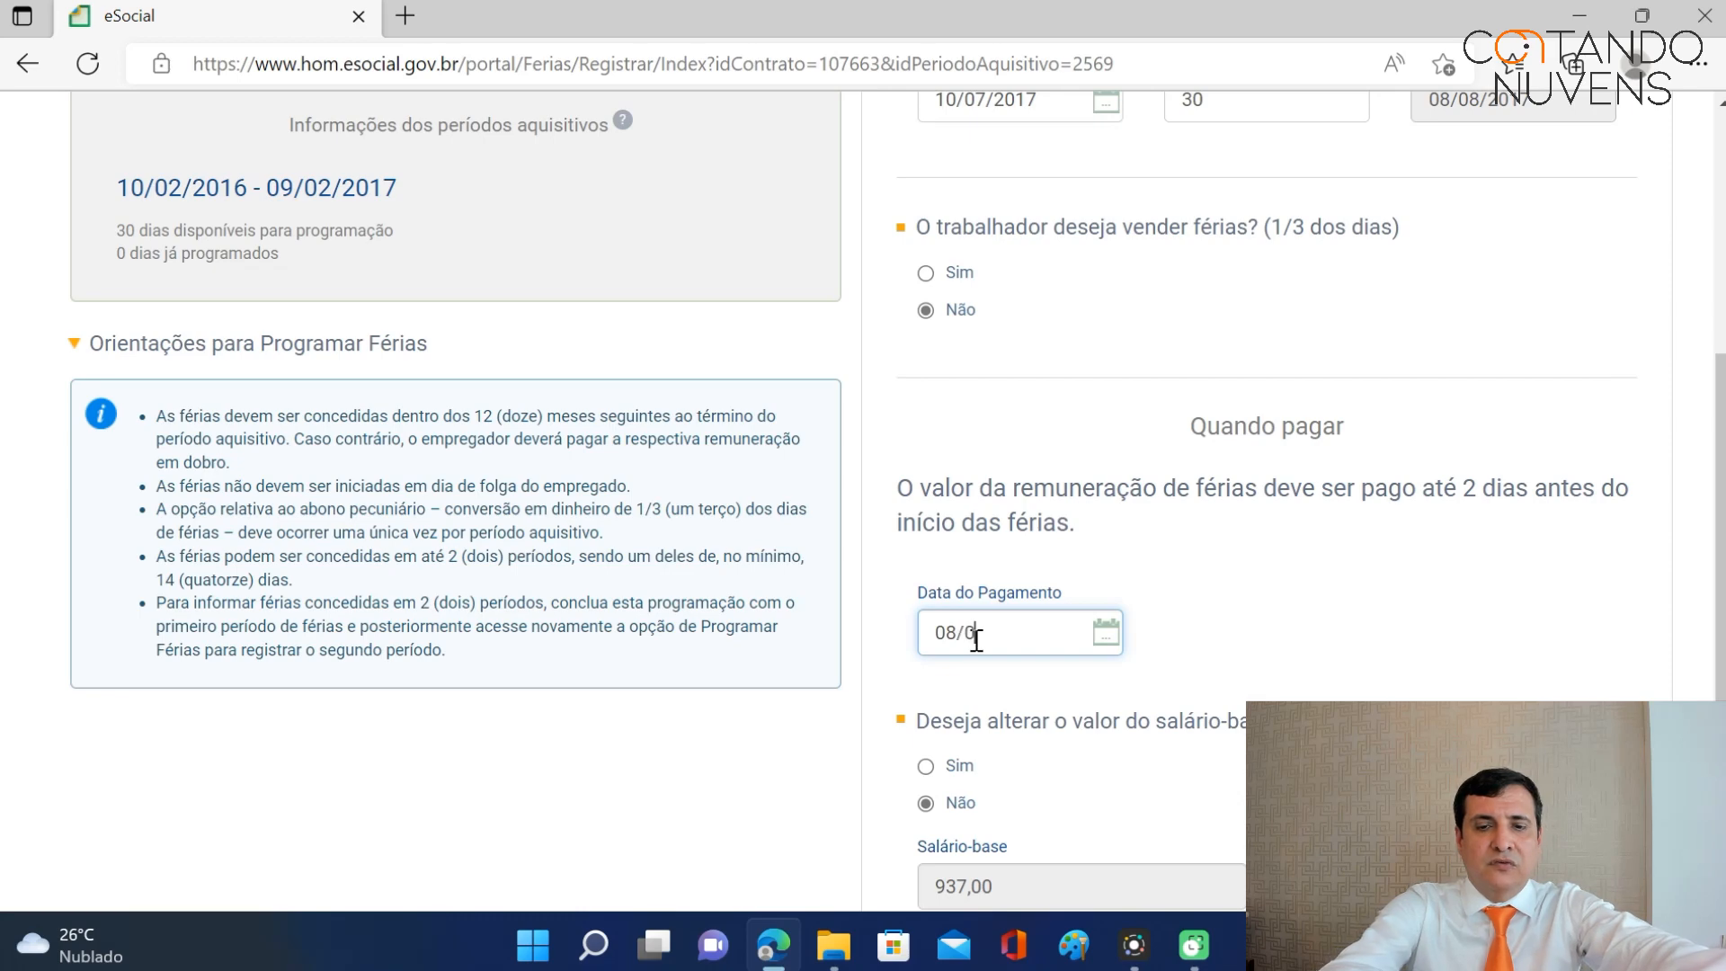
pyautogui.write('/2017')
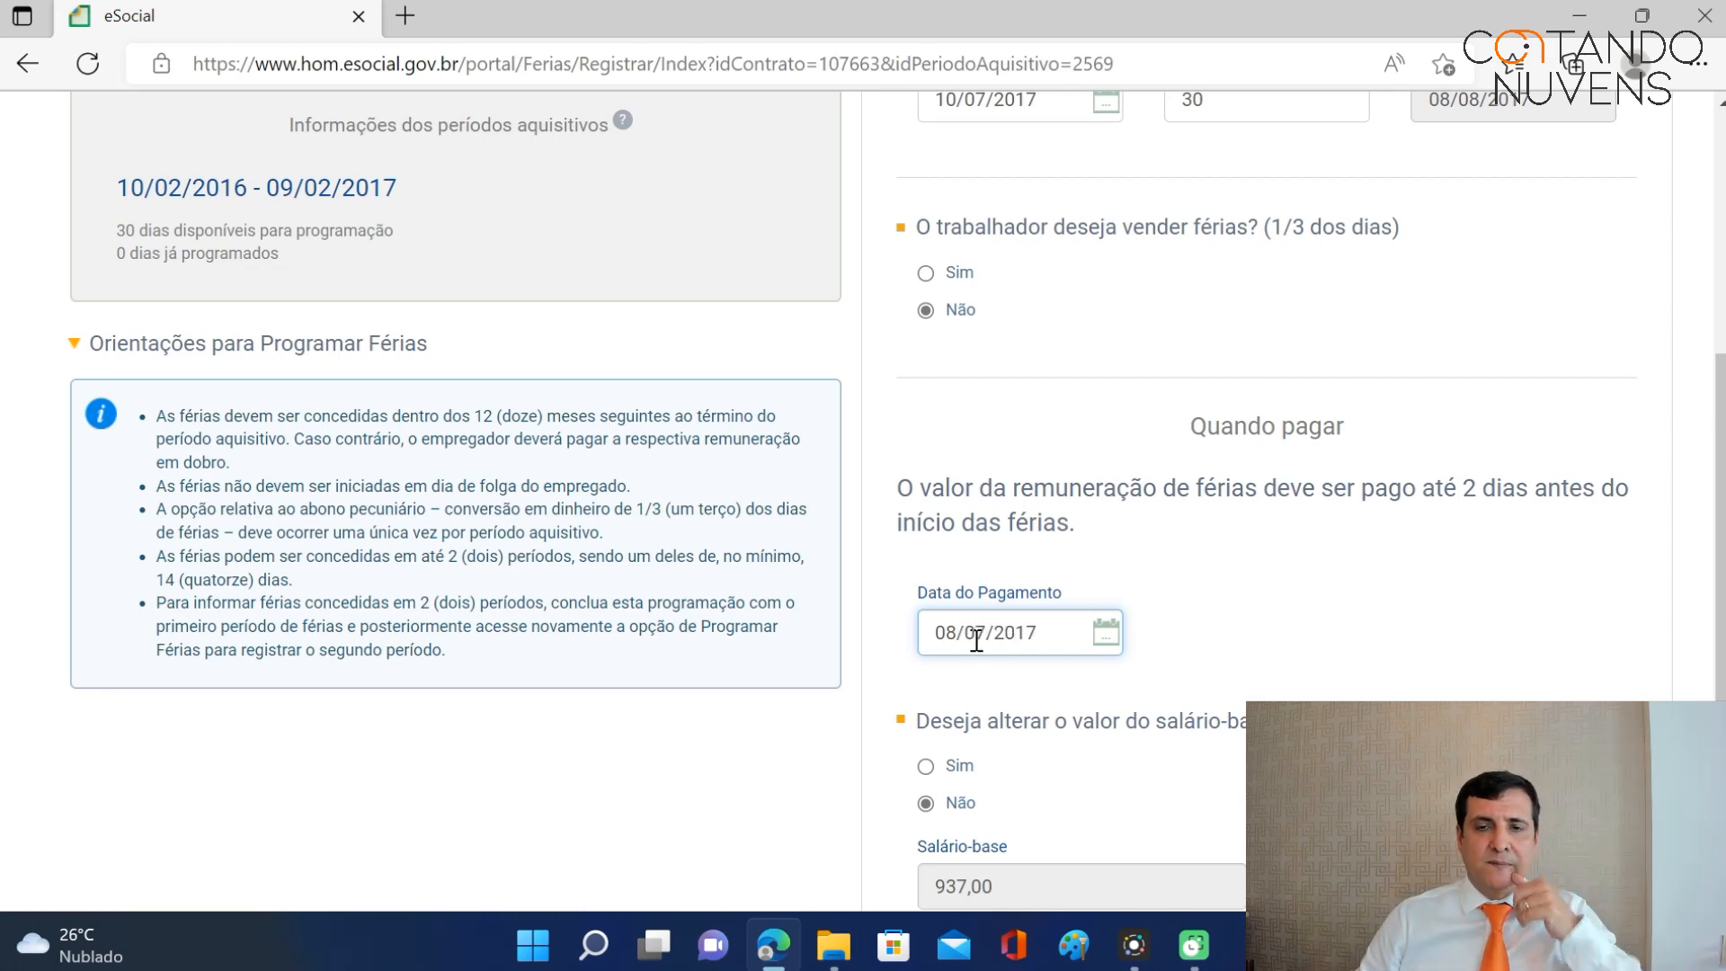
pyautogui.scroll(-3, 1719, 474)
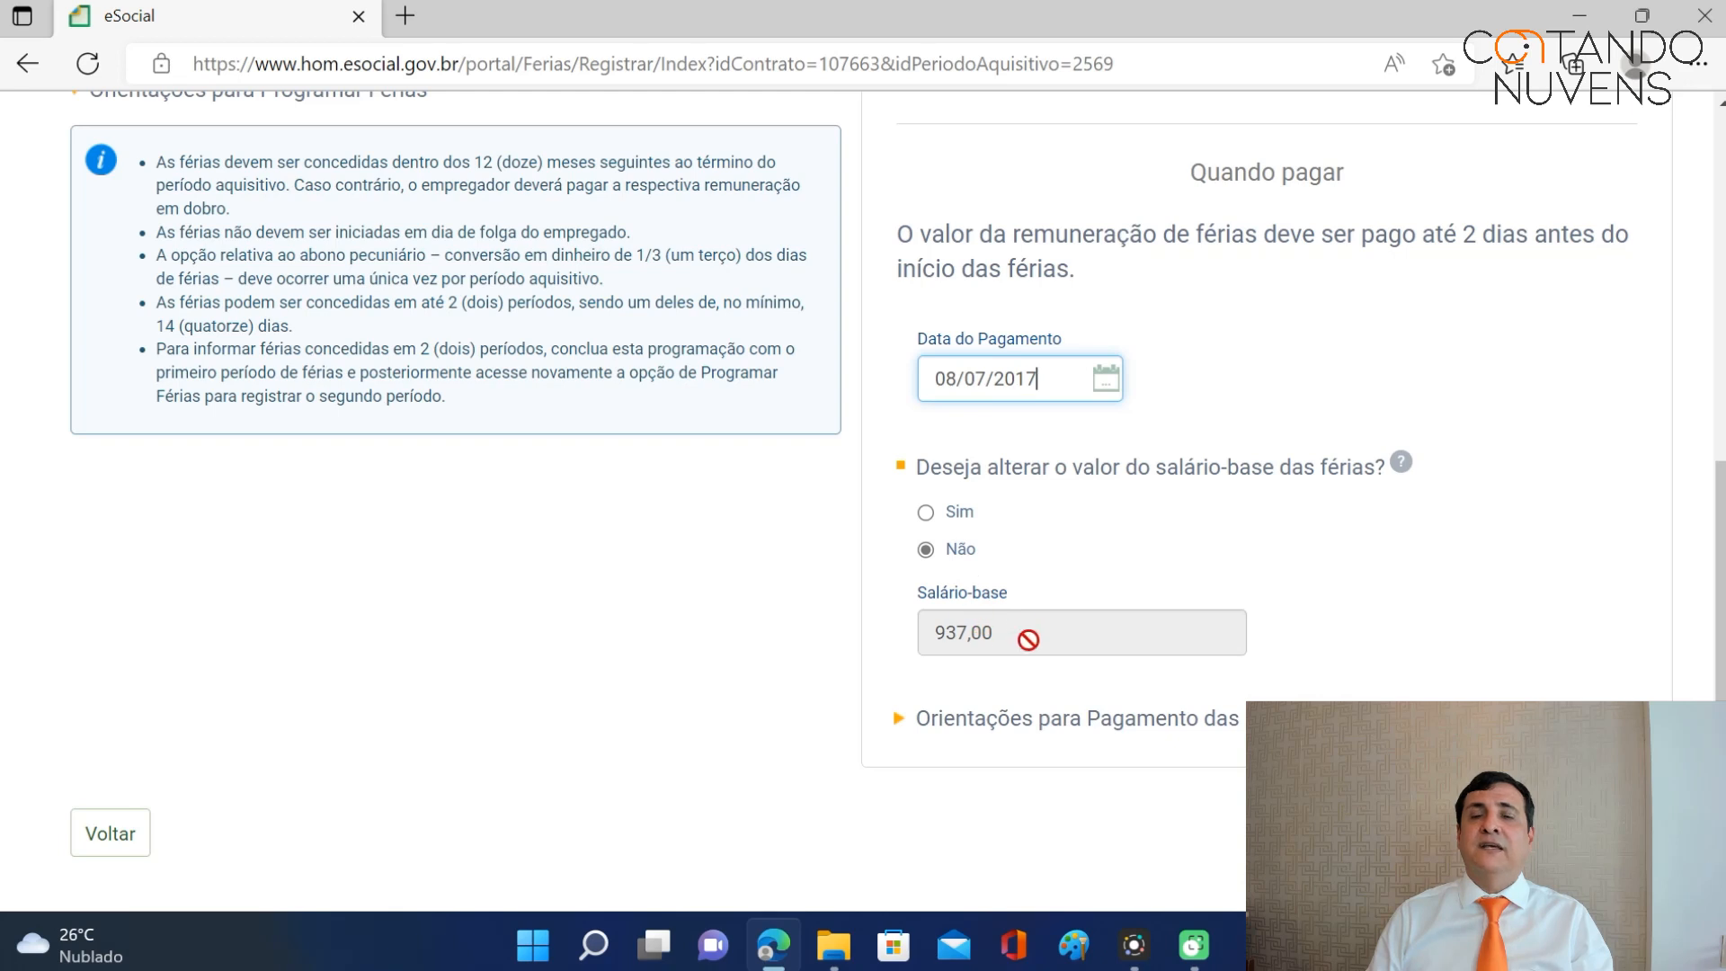
# Change the vacation base salary to 1.037,00, giving 1.382,67 gross and 1.272,07 net.
pyautogui.click(928, 515)
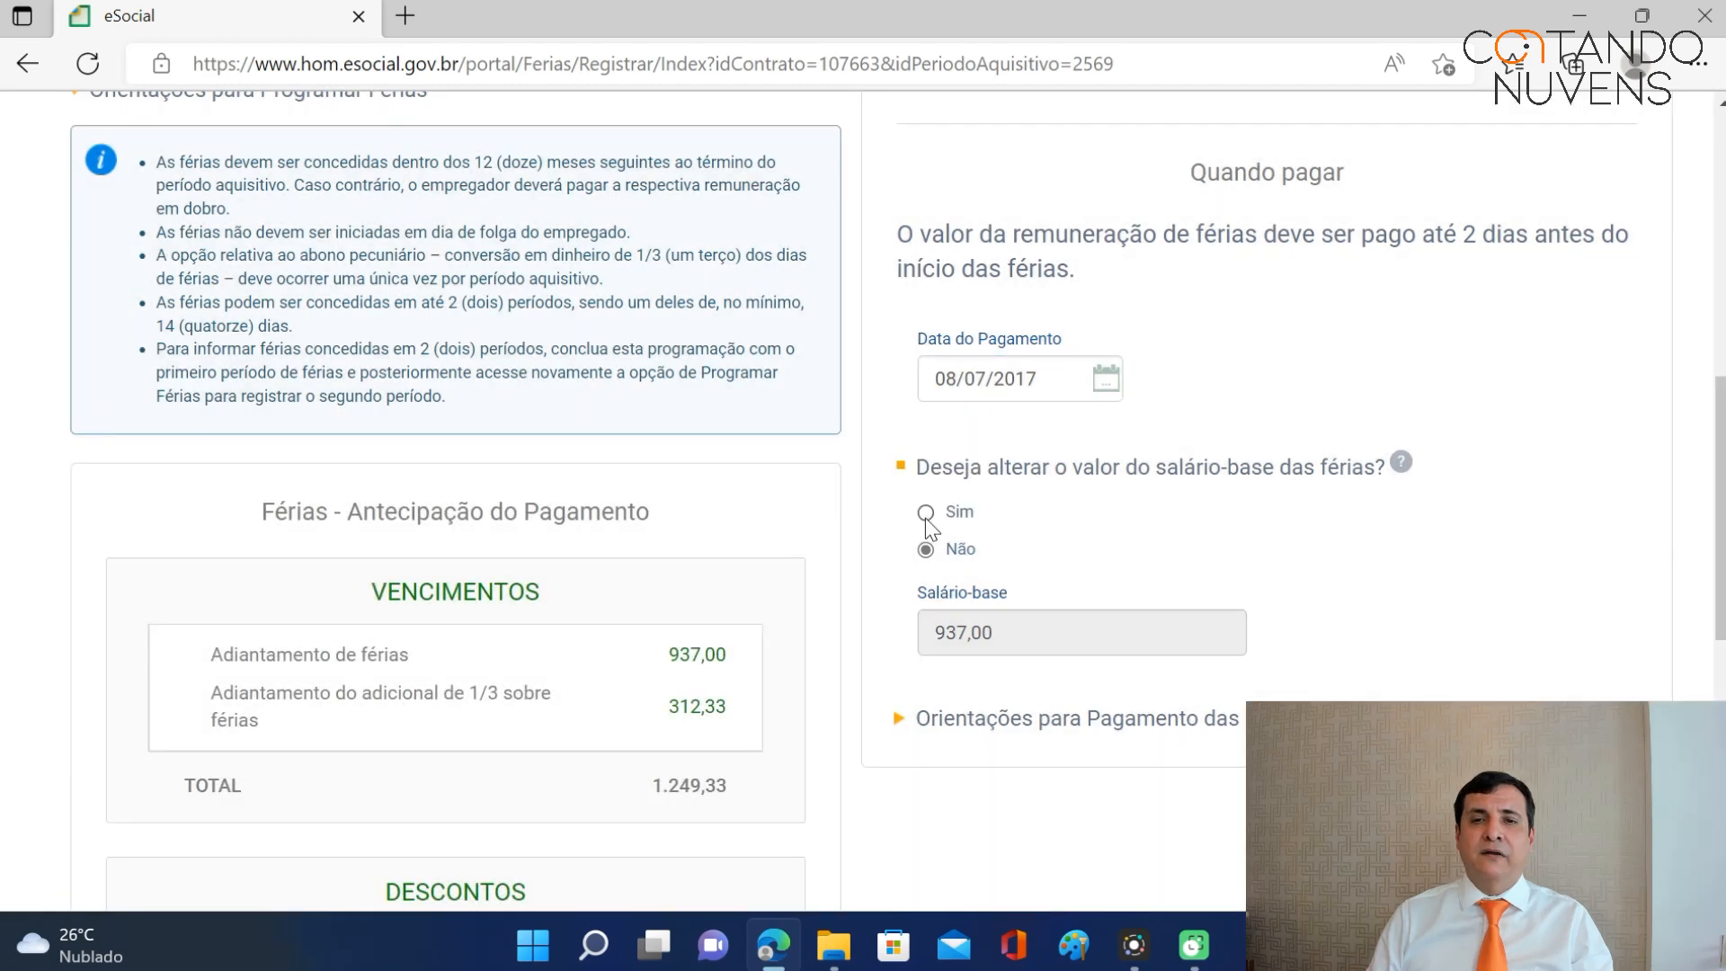
pyautogui.click(927, 513)
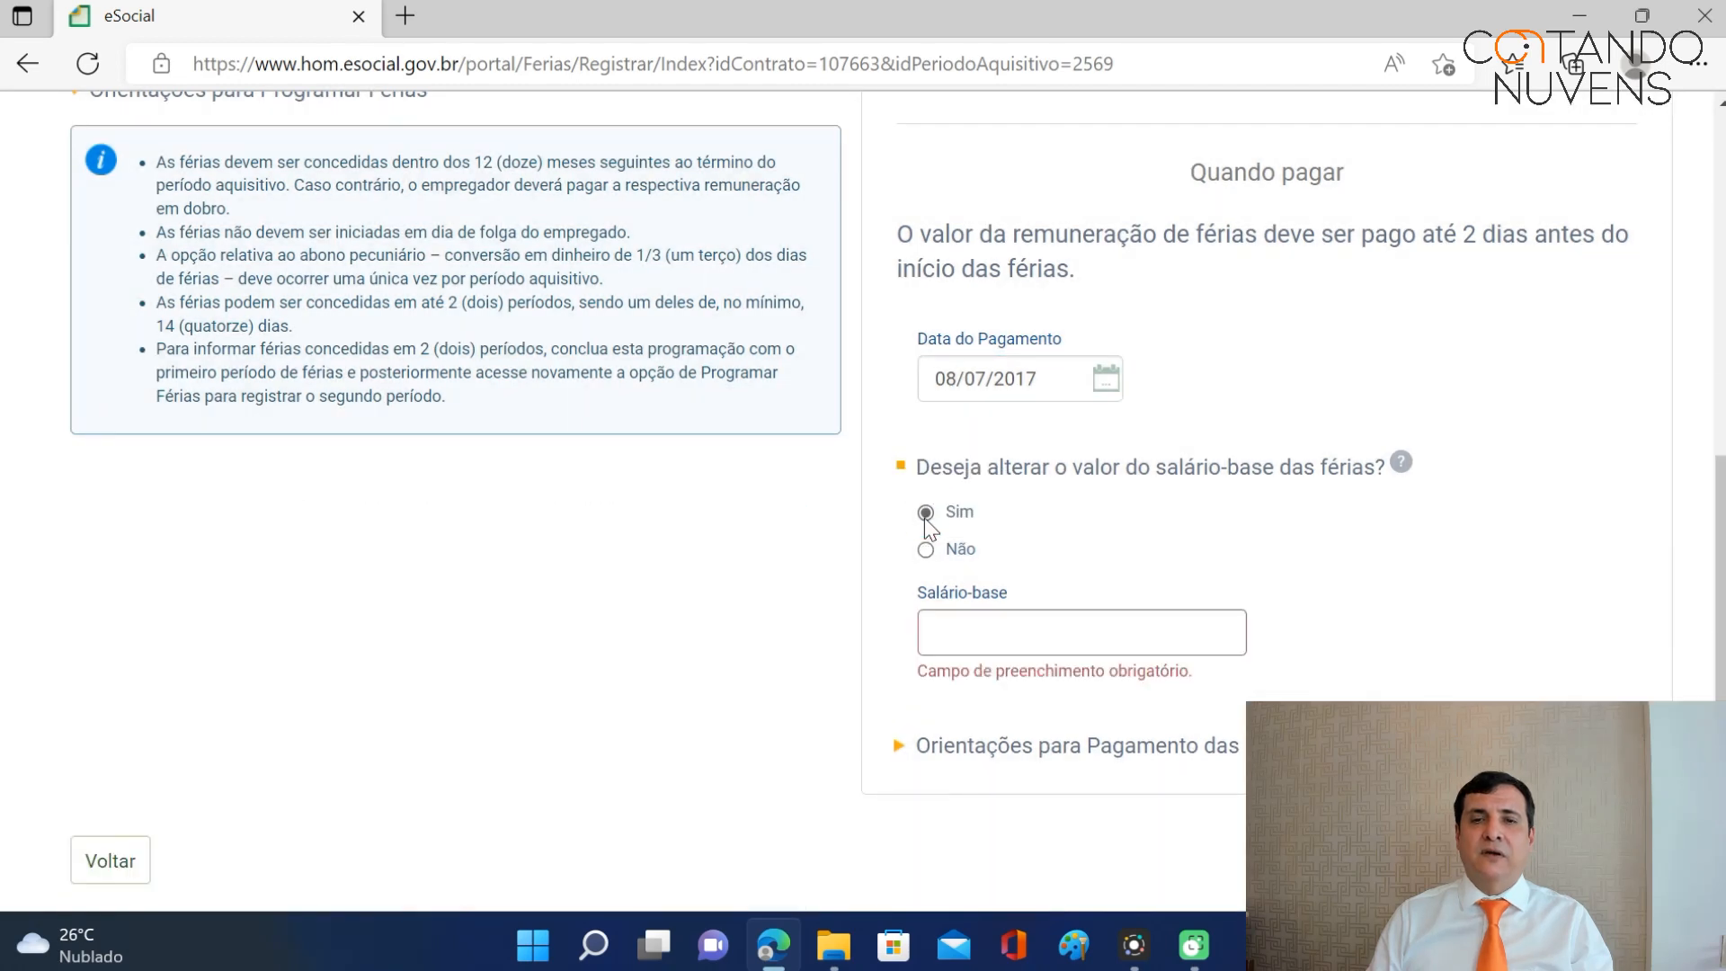
pyautogui.click(995, 636)
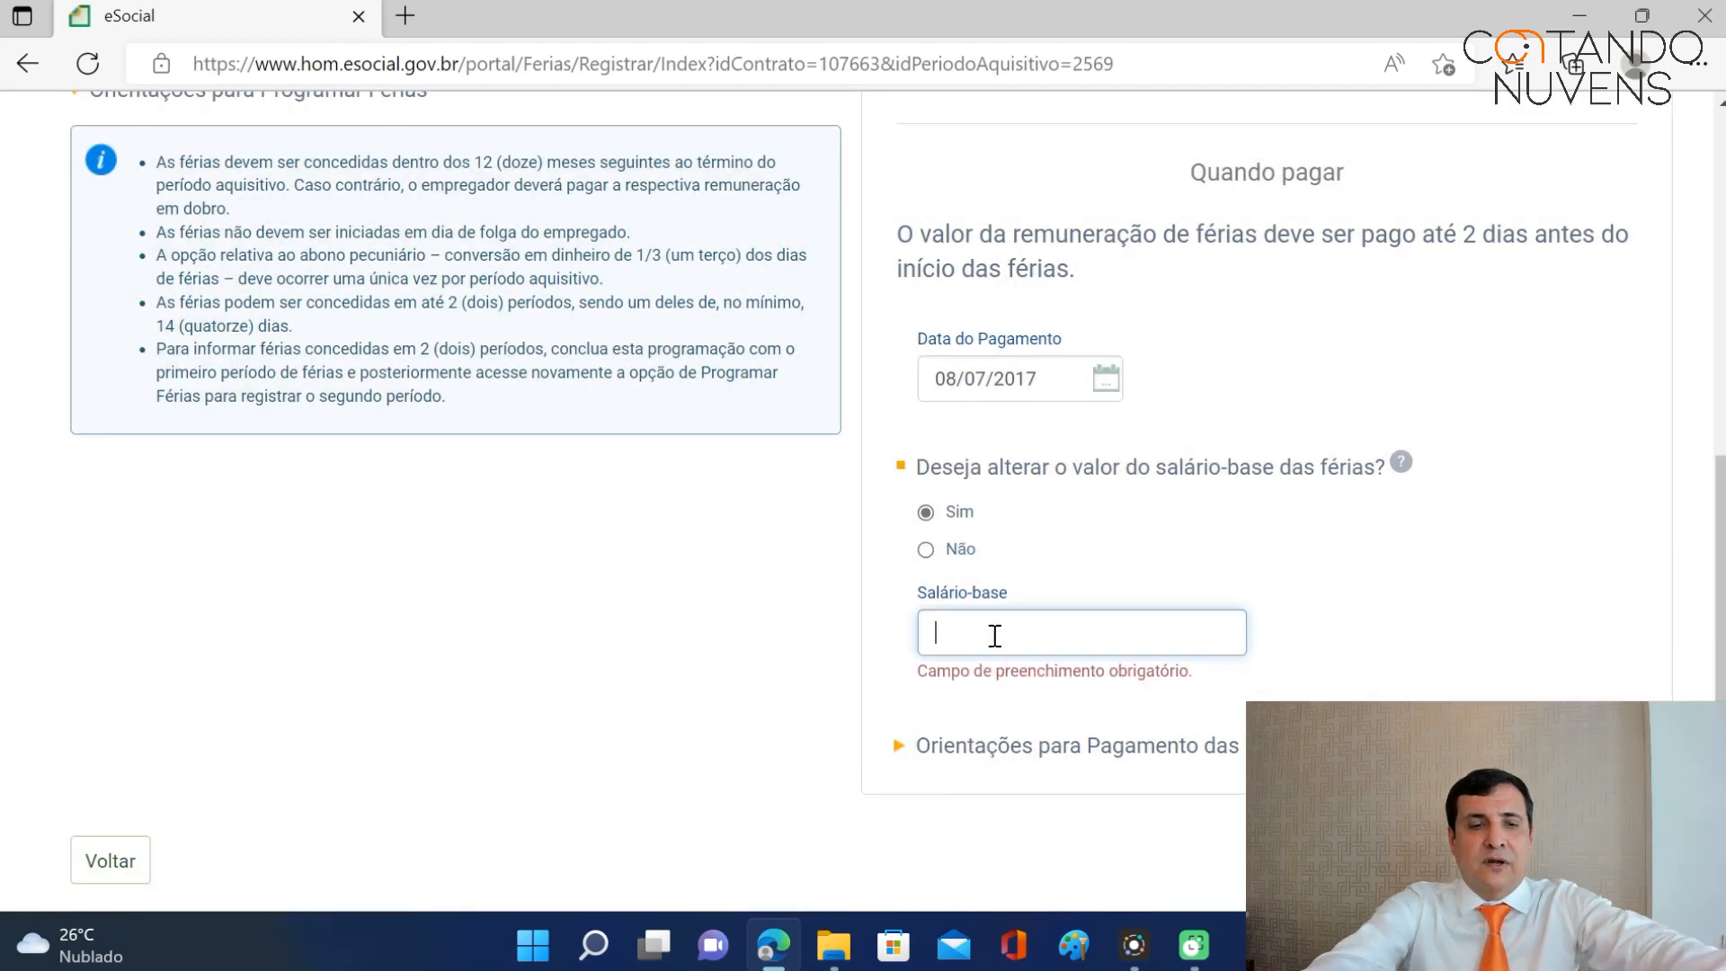
pyautogui.write('0,10')
pyautogui.write('370')
pyautogui.write('0')
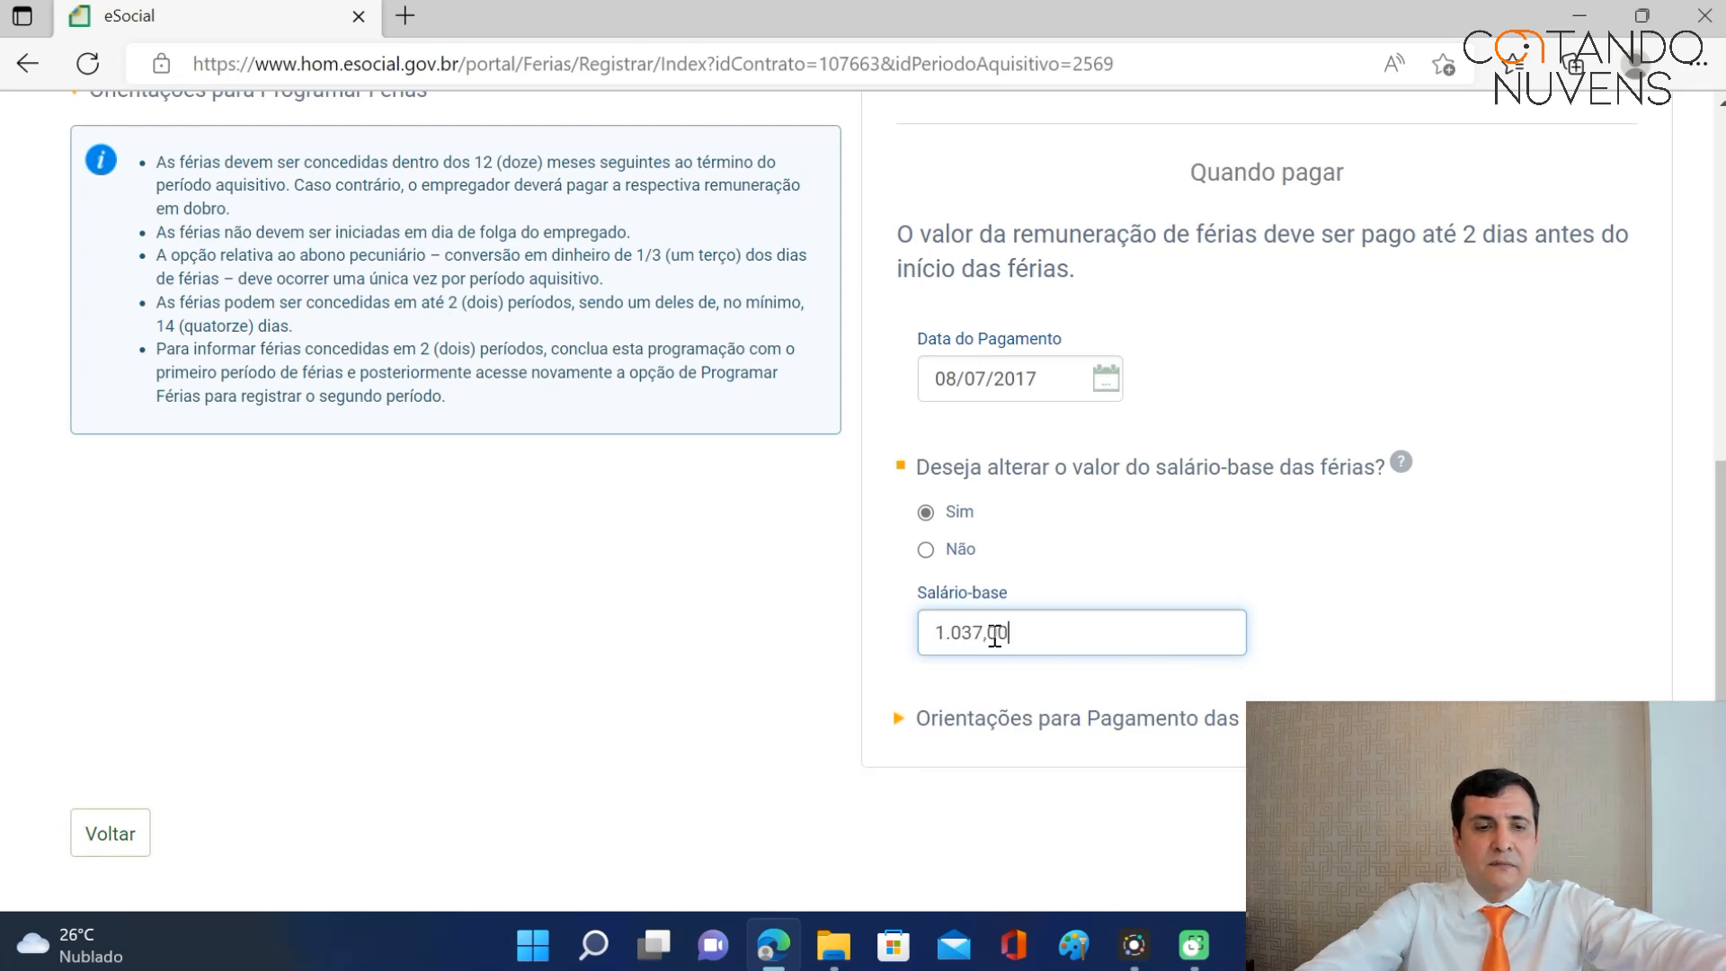
pyautogui.press('Tab')
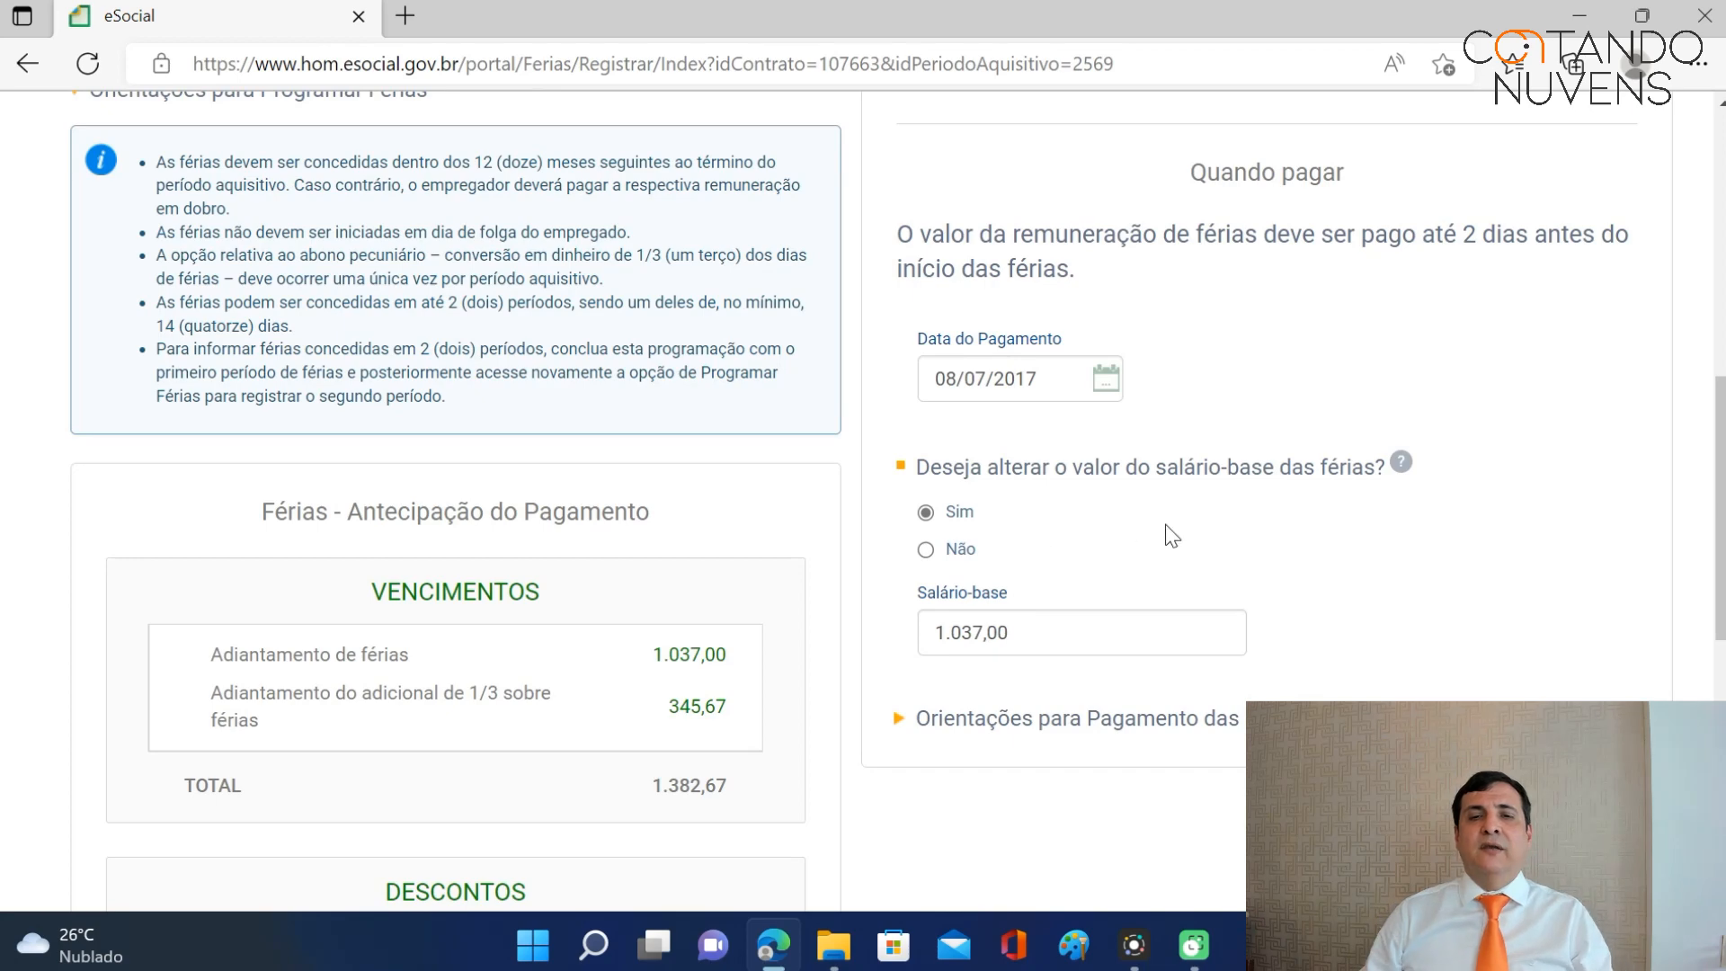
pyautogui.scroll(-1, 1230, 512)
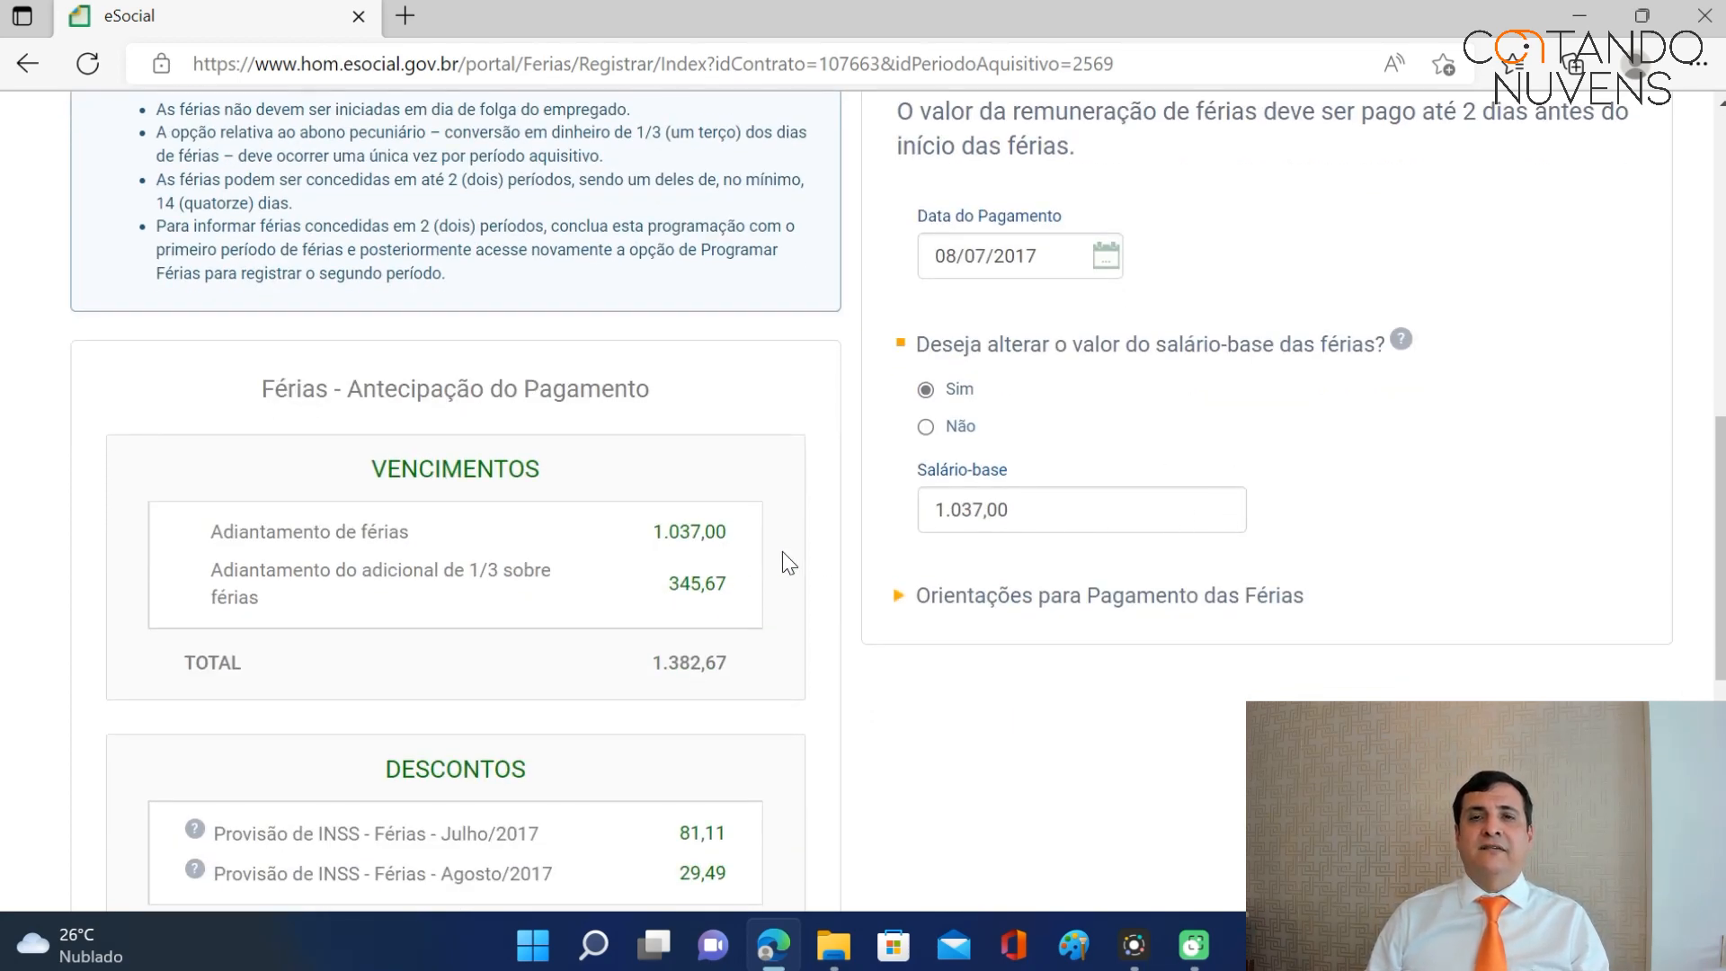
pyautogui.scroll(-5, 1000, 548)
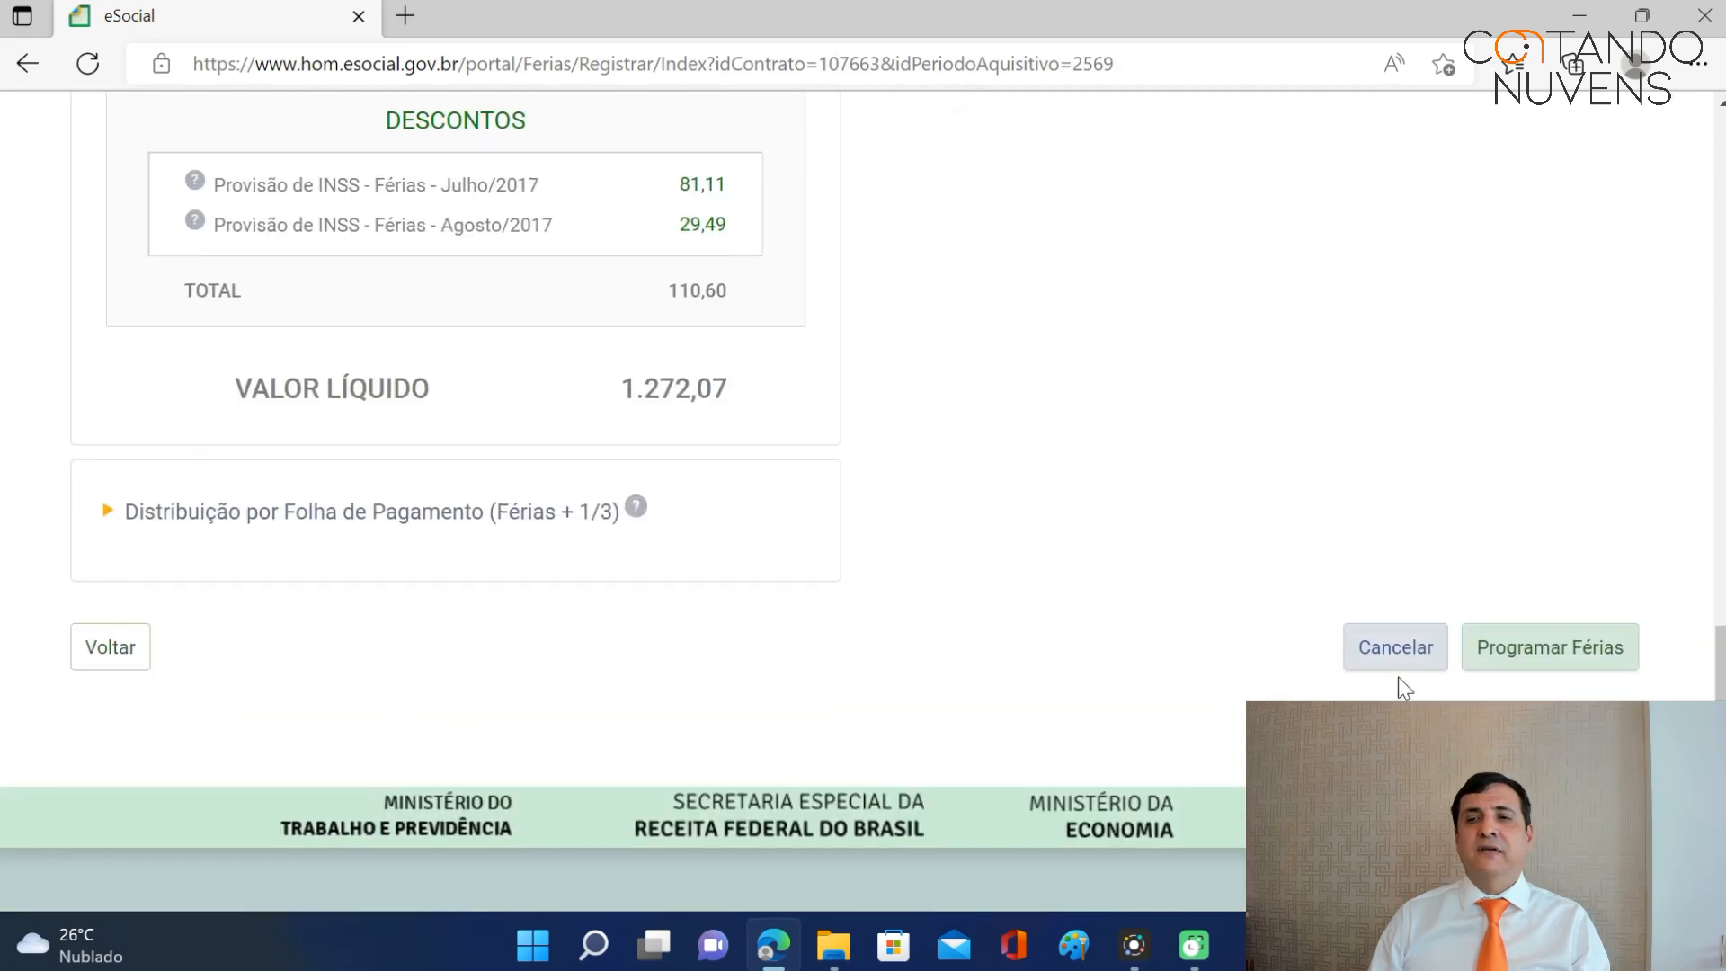
# Save and confirm the 10/07/2017–08/08/2017 vacation schedule, answering the receipt prompt.
pyautogui.click(1553, 652)
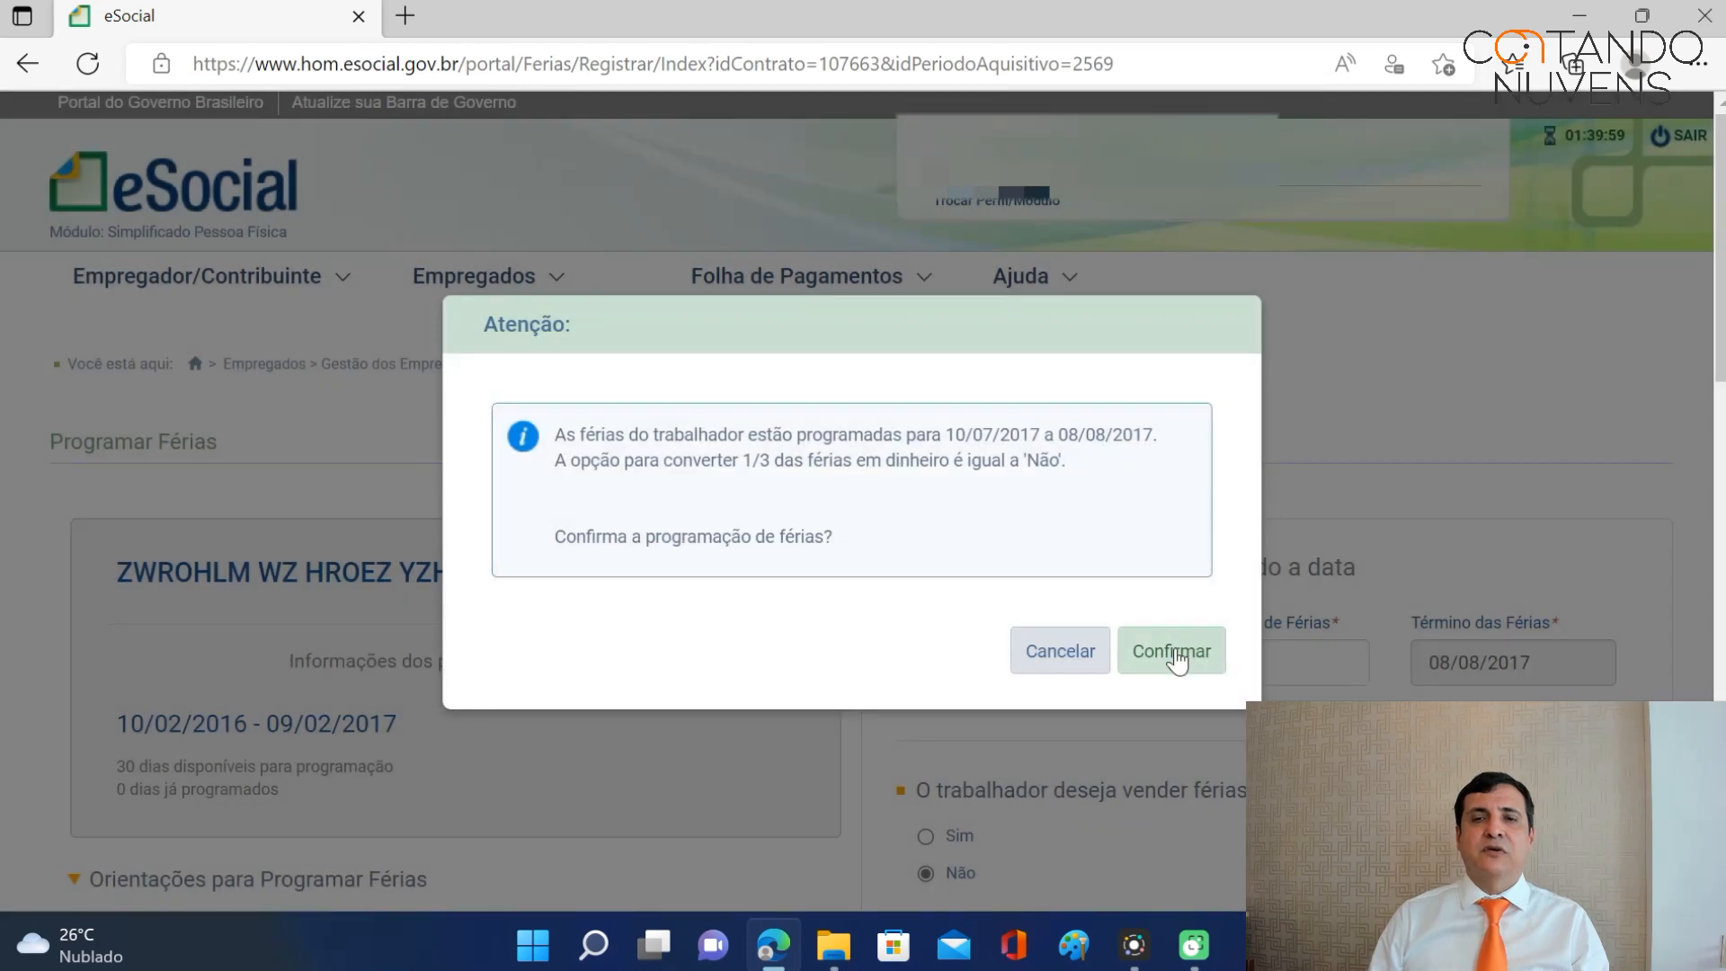
pyautogui.click(1174, 650)
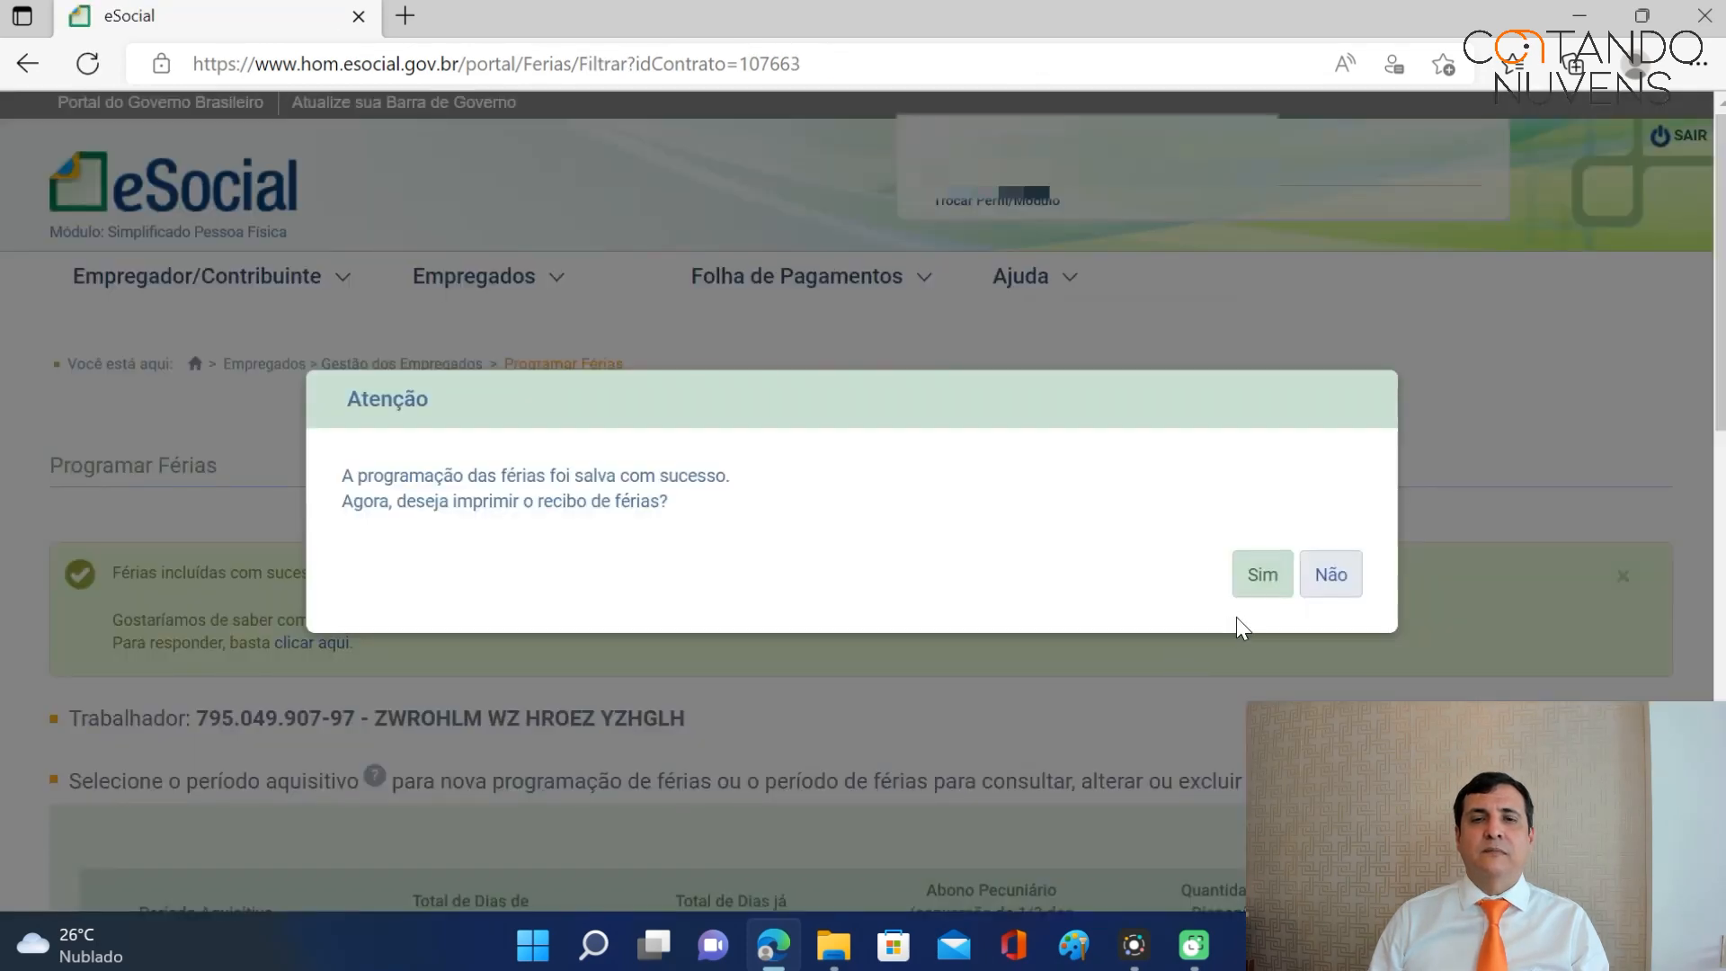
pyautogui.click(1264, 590)
# Go to Folha de Pagamentos > Dados de Folha de Pagamento.
pyautogui.scroll(-8, 1295, 462)
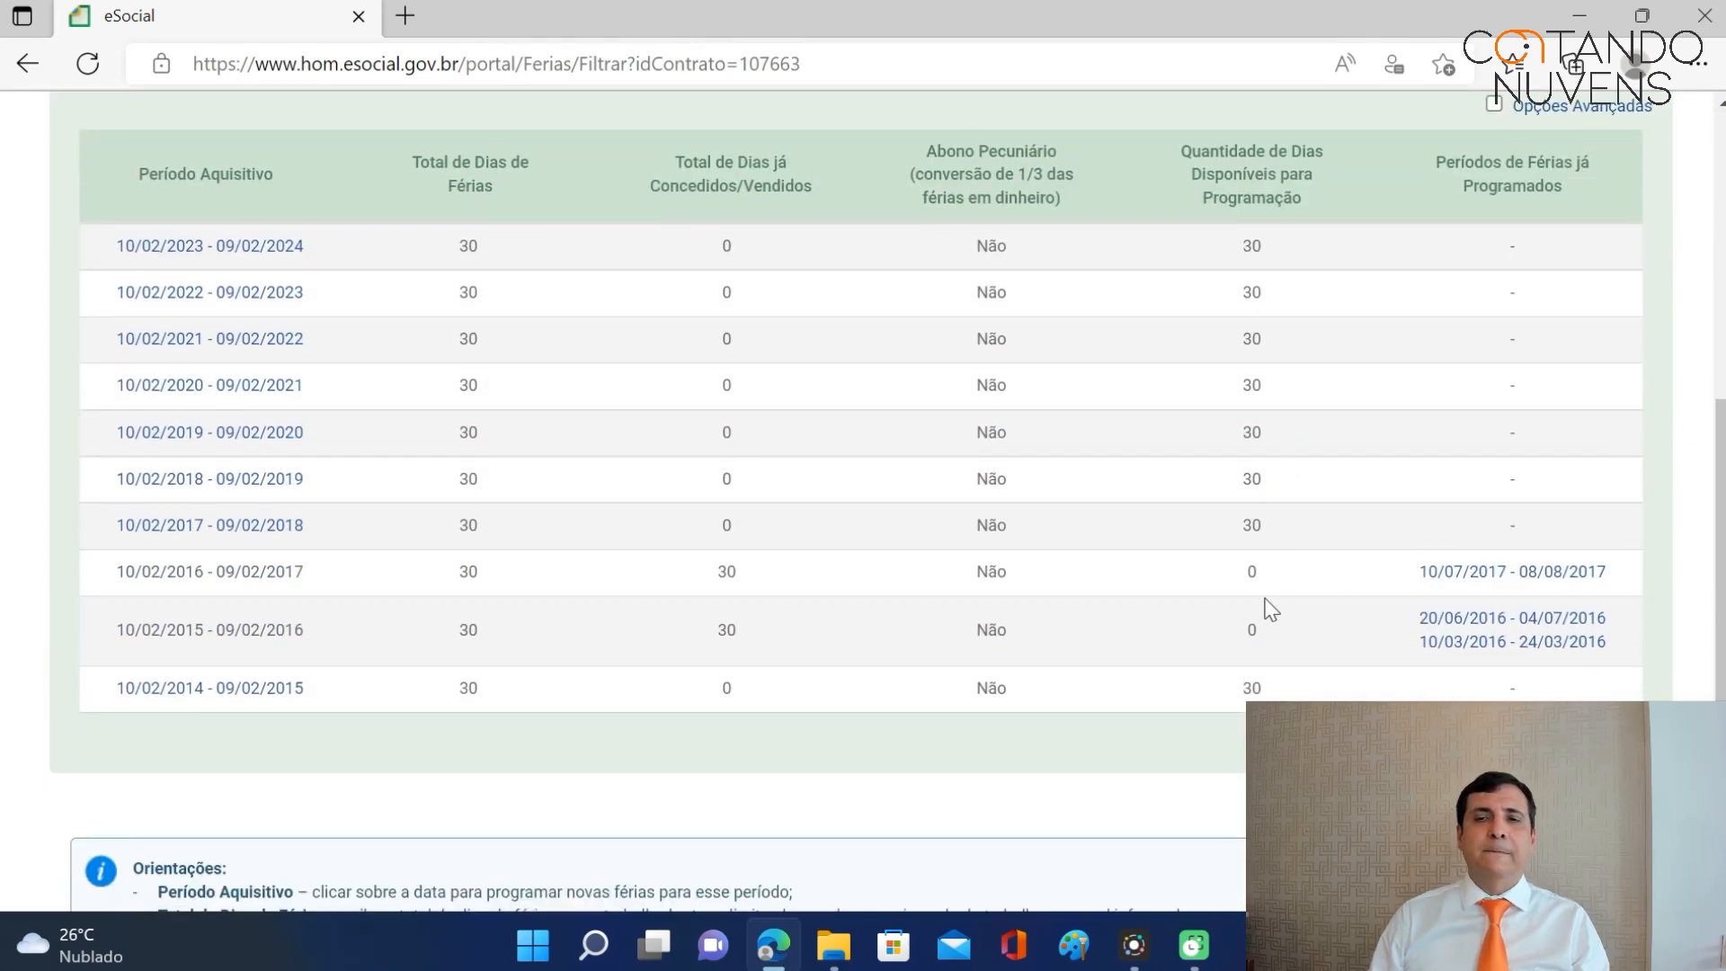
pyautogui.scroll(8, 1264, 593)
pyautogui.scroll(-8, 1264, 589)
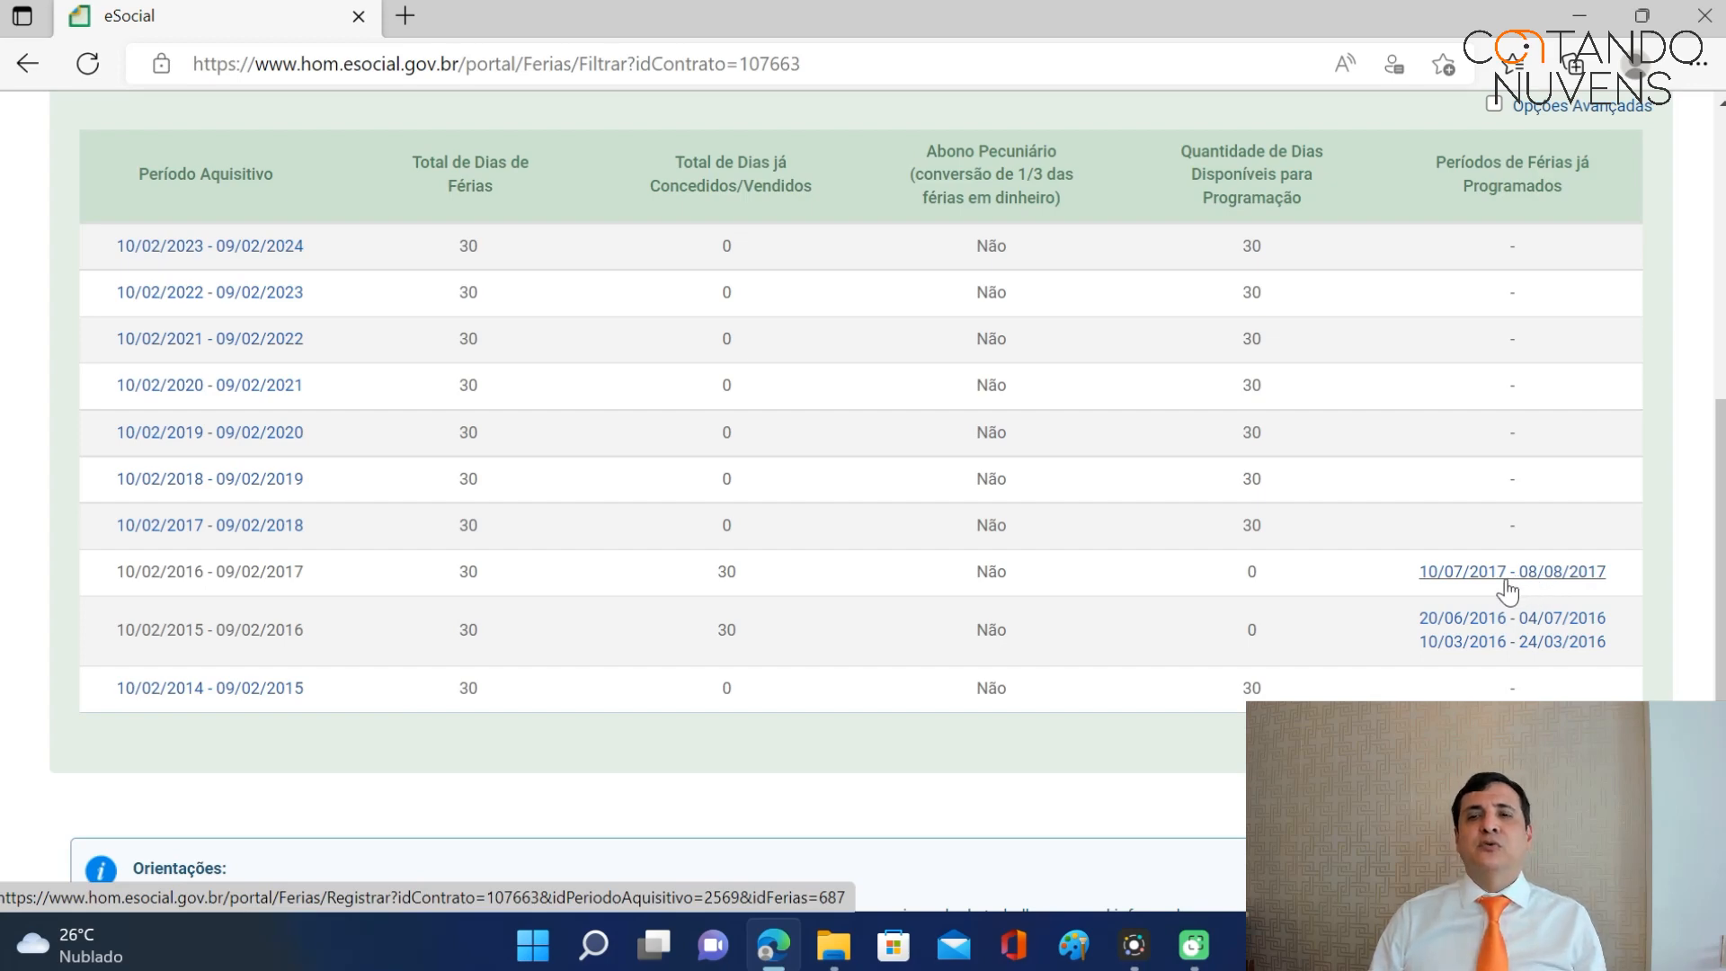
pyautogui.scroll(1, 1491, 569)
pyautogui.scroll(5, 1492, 569)
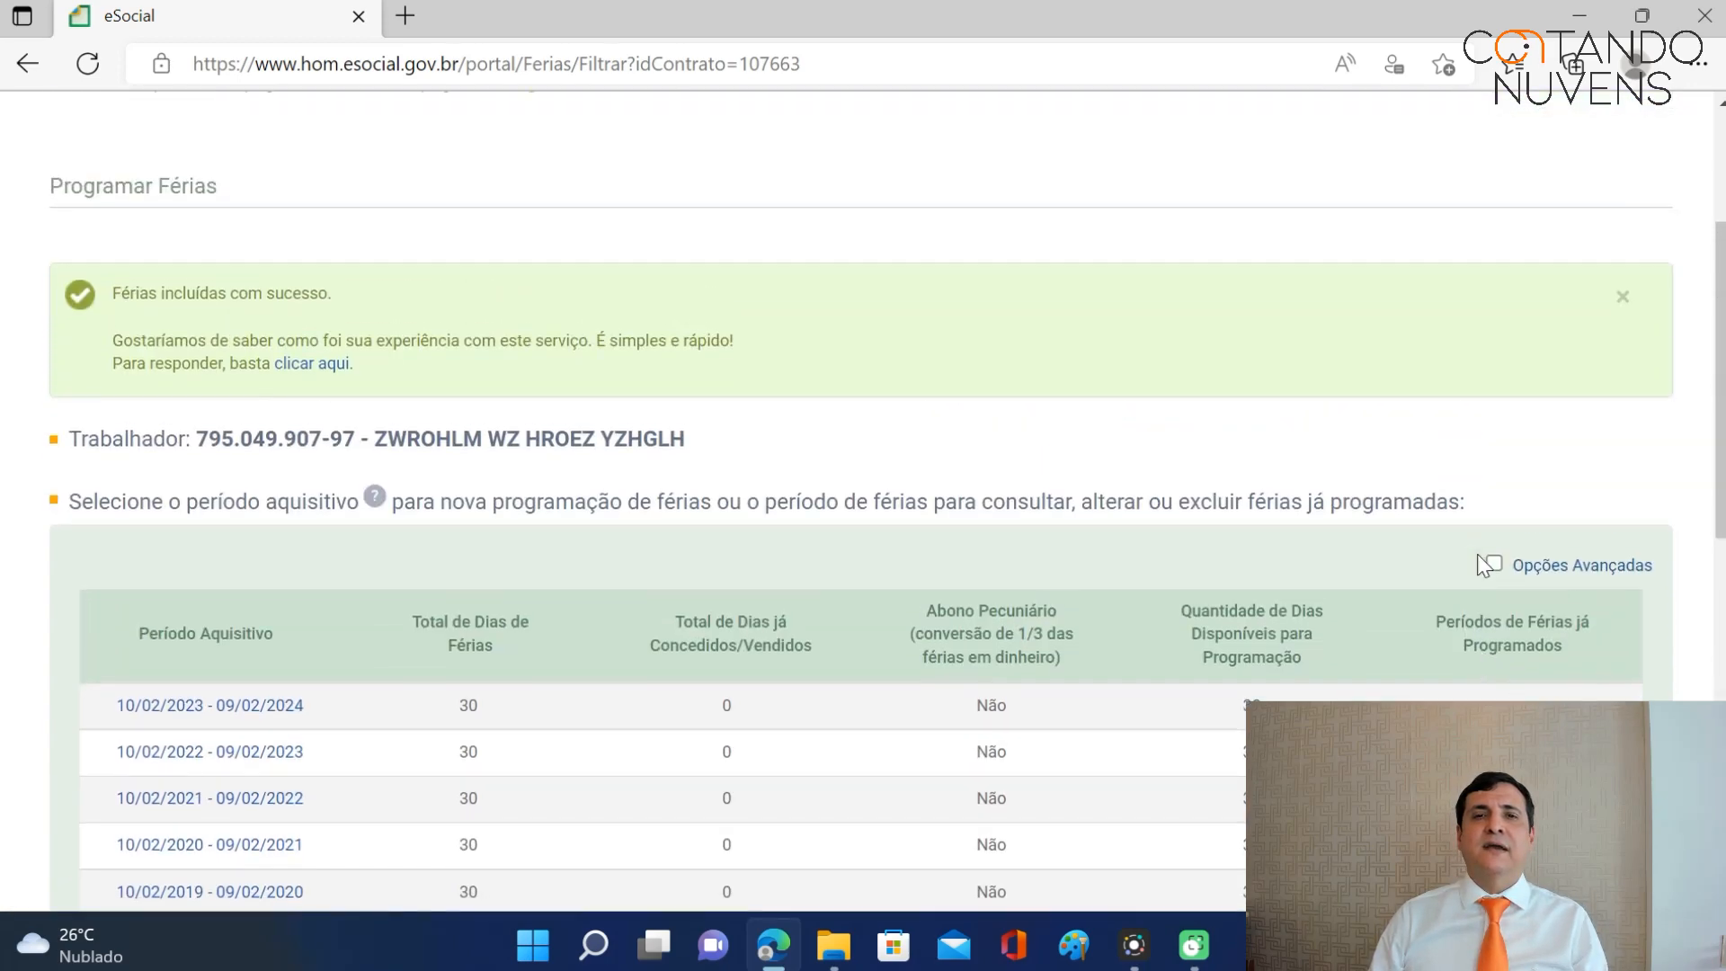
pyautogui.moveTo(899, 154)
pyautogui.click(850, 208)
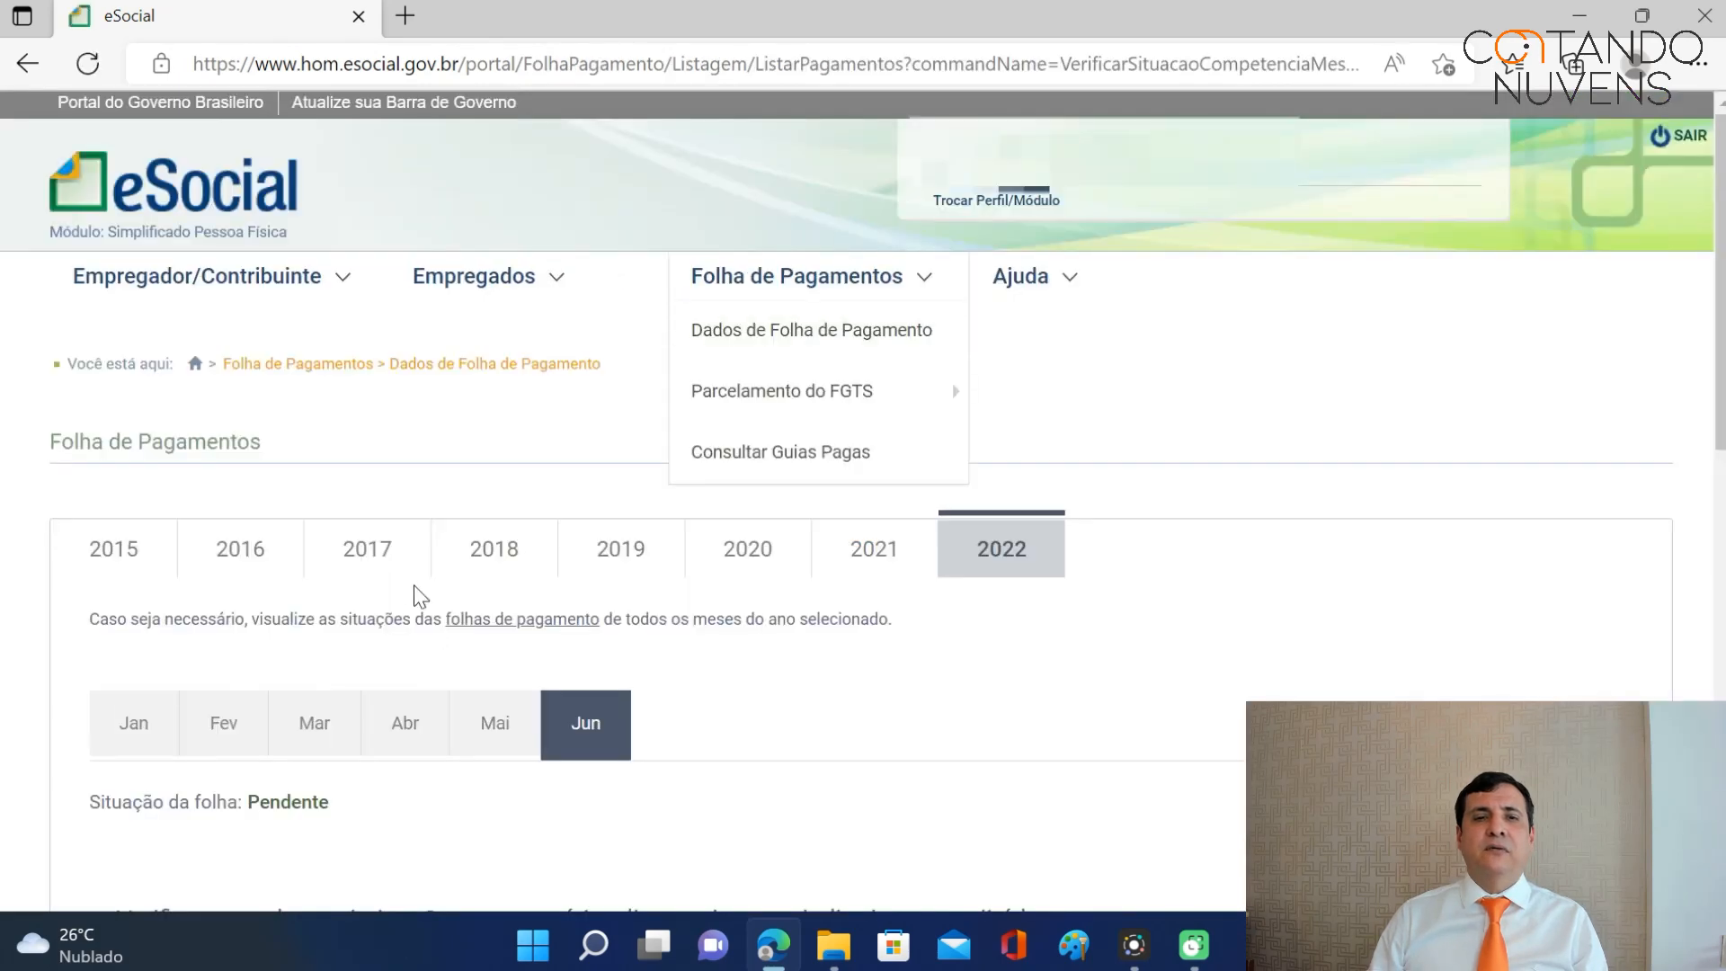
# Show the July 2017 payroll and its worker row with 1.367,10 earnings and 250,27 net.
pyautogui.click(367, 539)
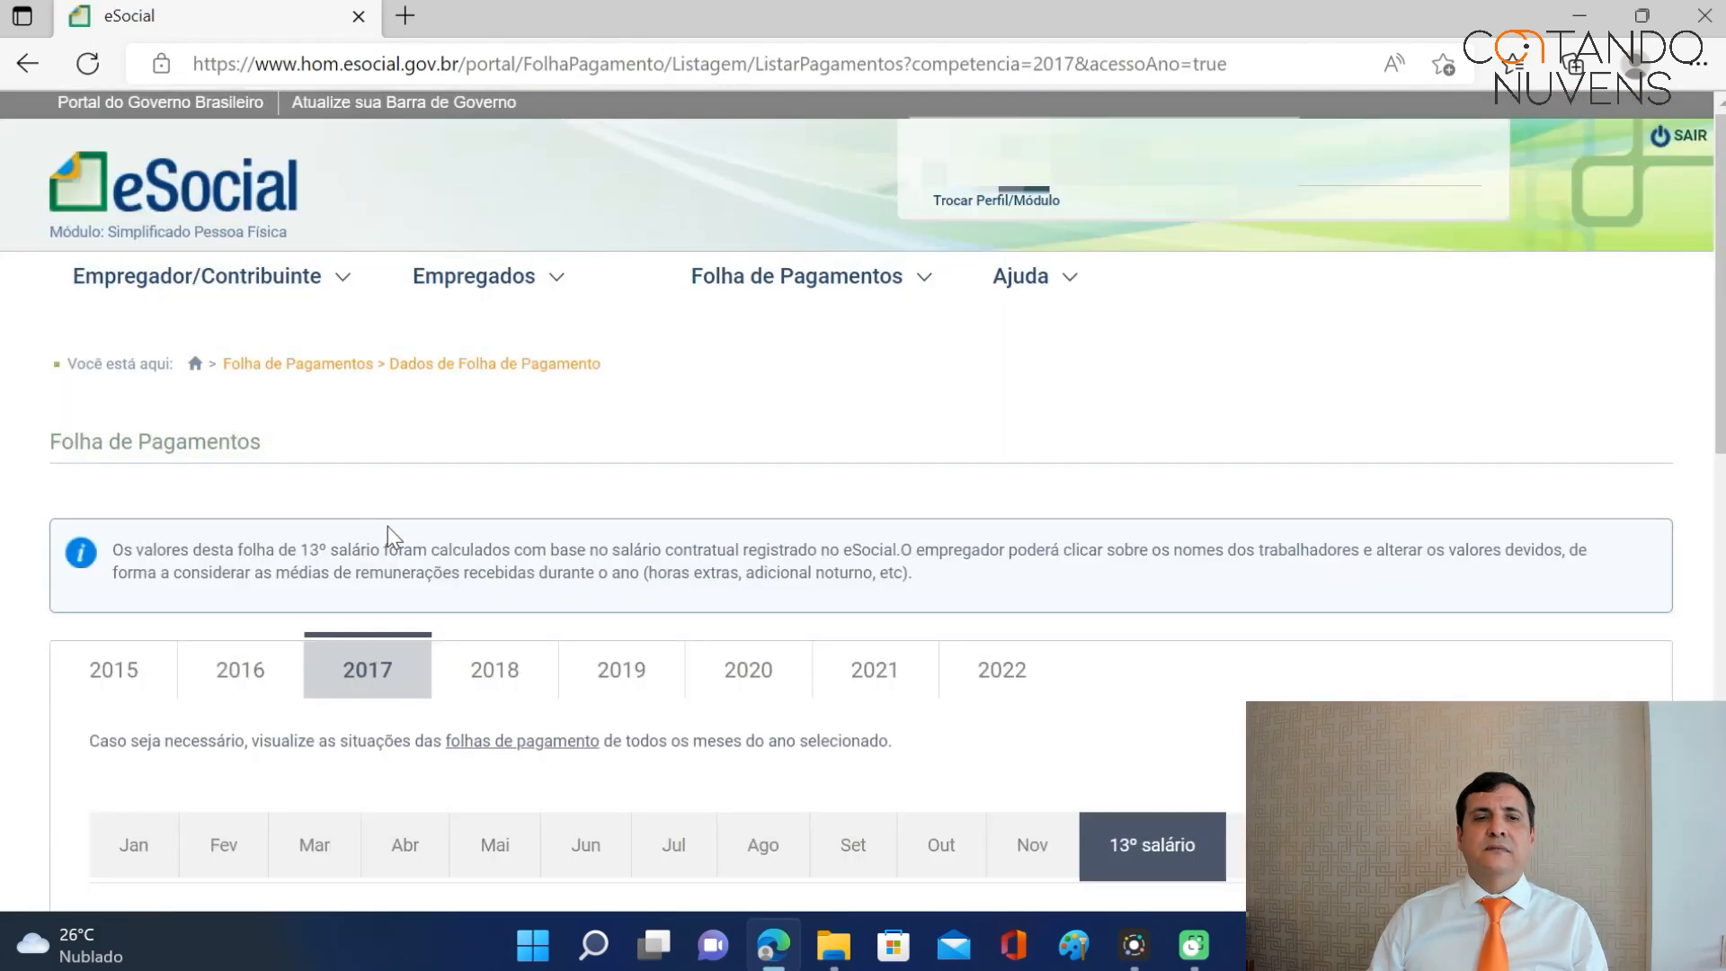
pyautogui.scroll(-3, 449, 530)
pyautogui.click(673, 486)
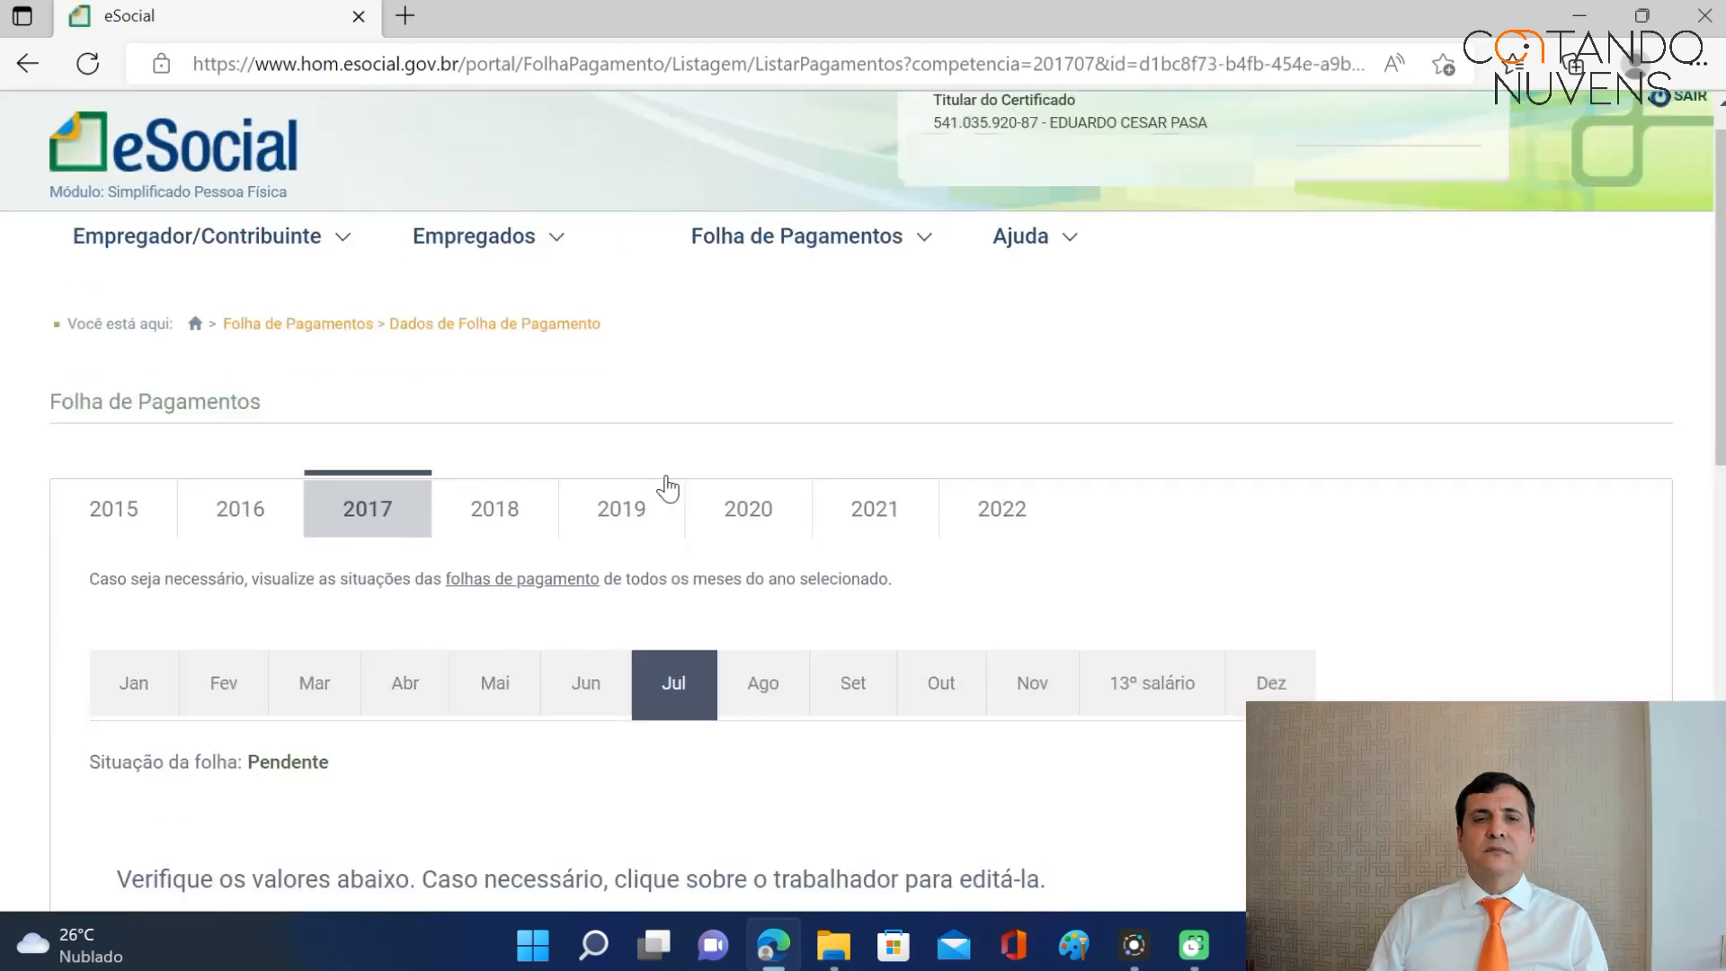
pyautogui.scroll(-7, 670, 490)
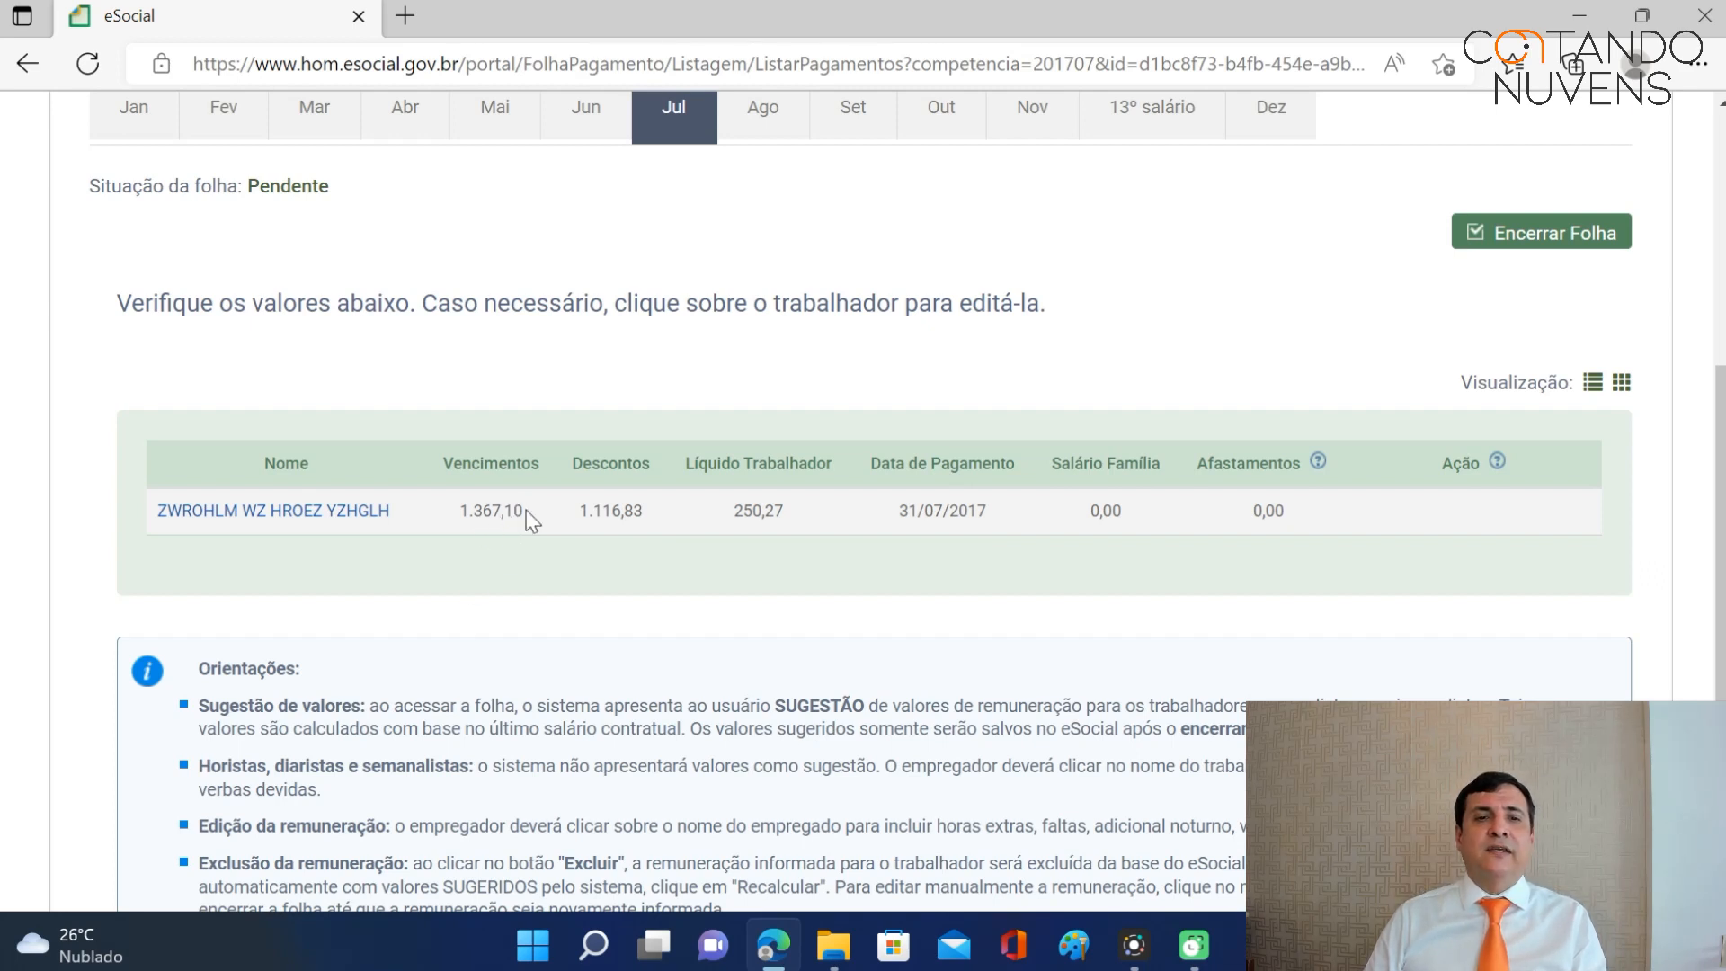
# Open the worker's July 2017 remuneration and review the vacation receipt, earnings and deductions.
pyautogui.click(286, 513)
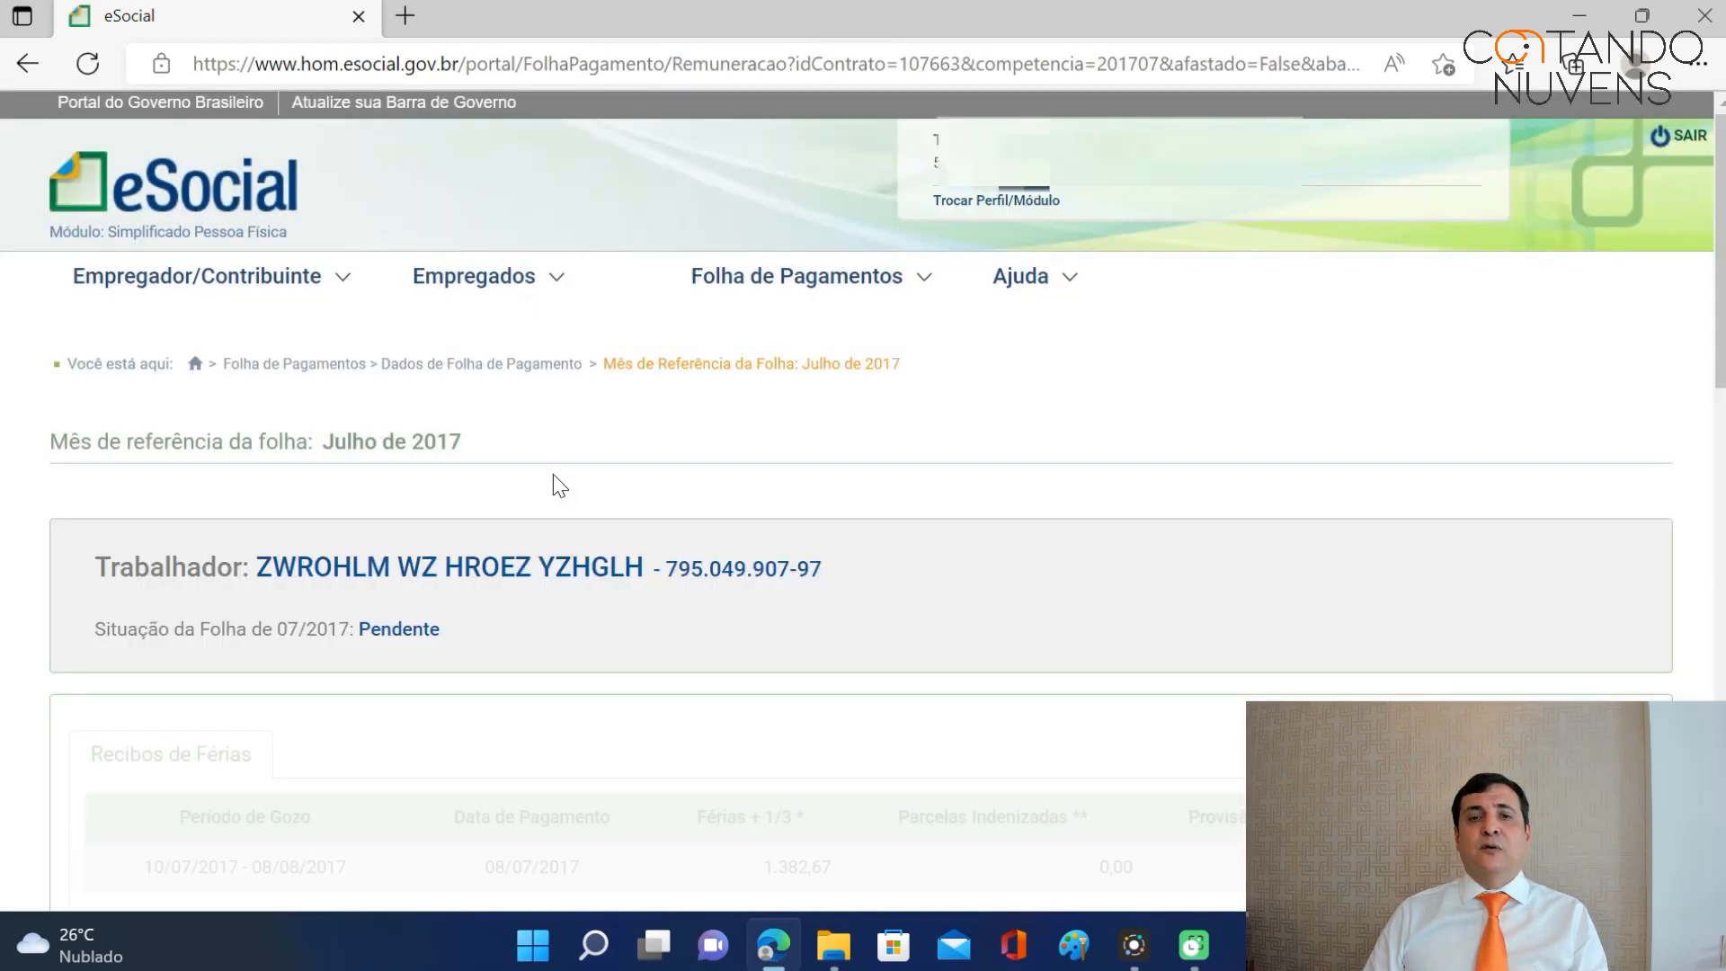
pyautogui.scroll(-1, 678, 458)
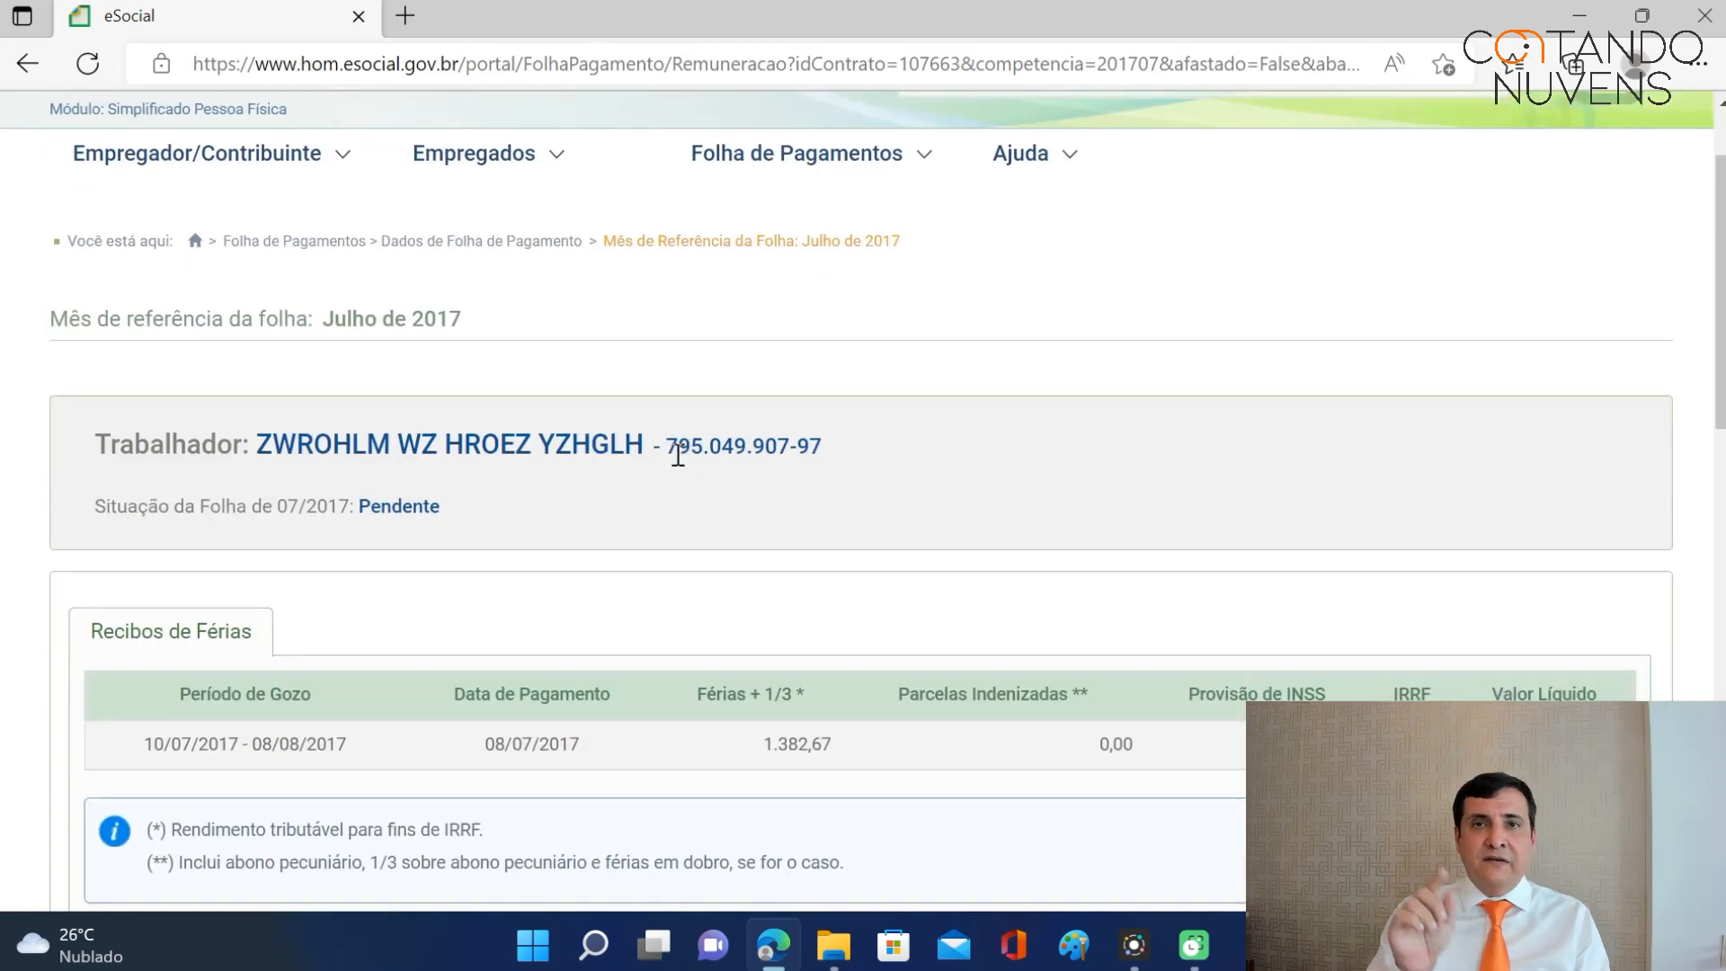
pyautogui.scroll(-2, 742, 413)
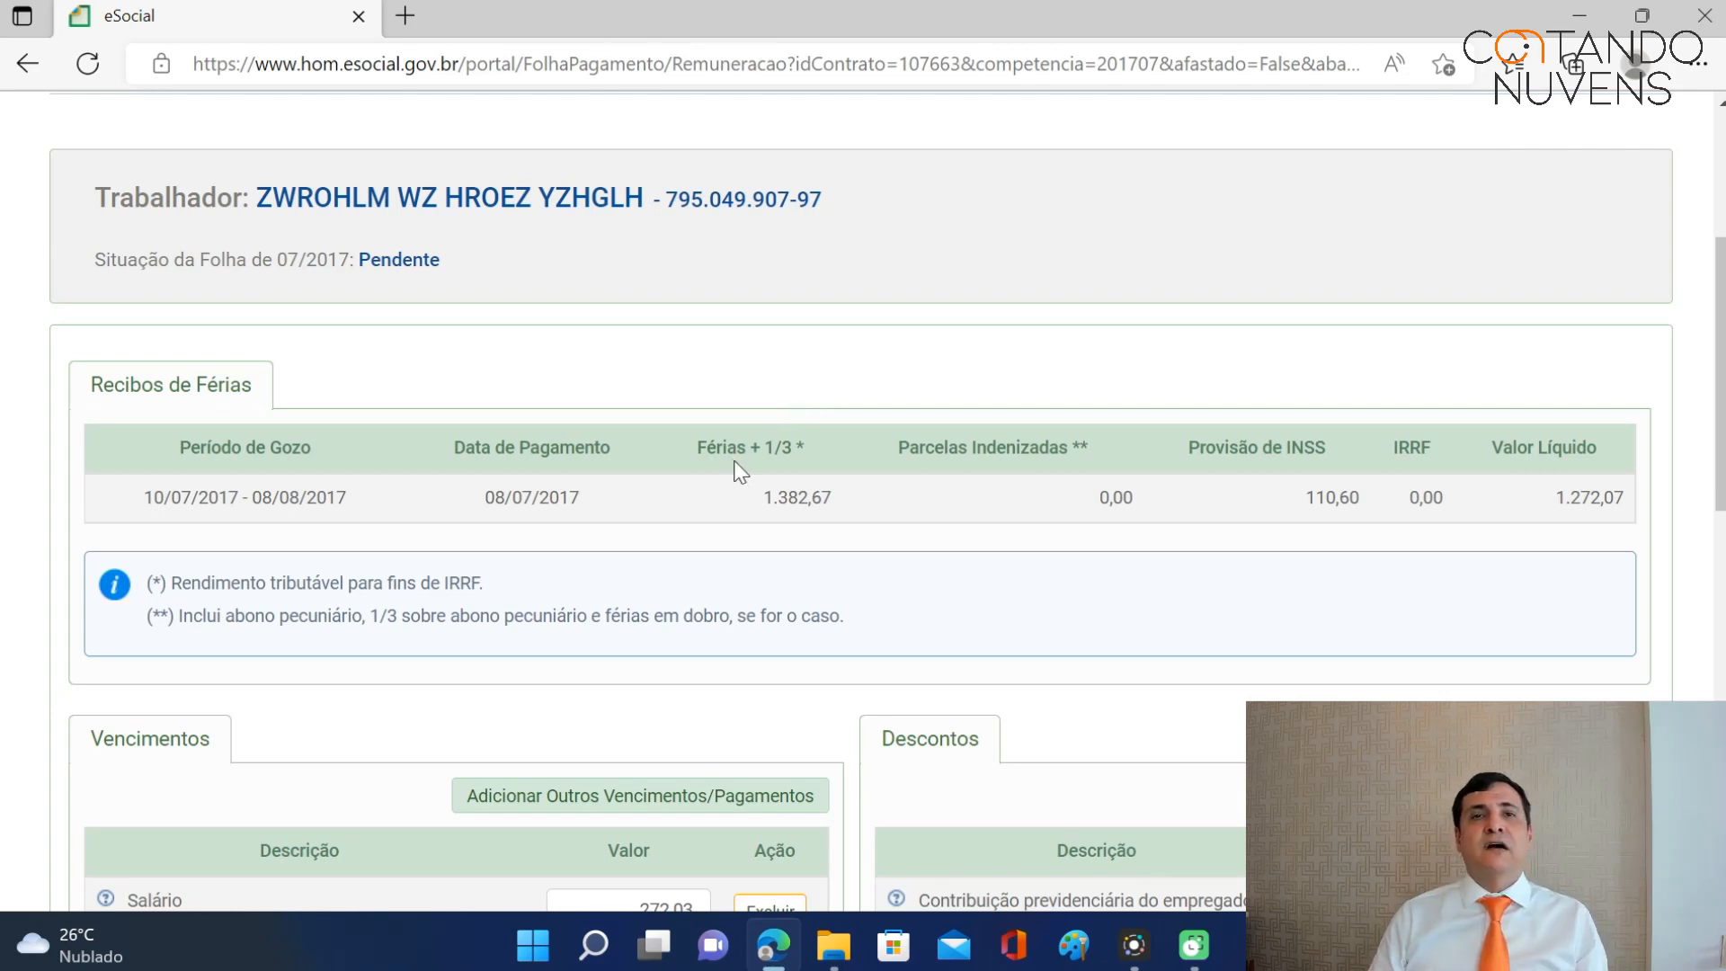
pyautogui.scroll(-1, 738, 469)
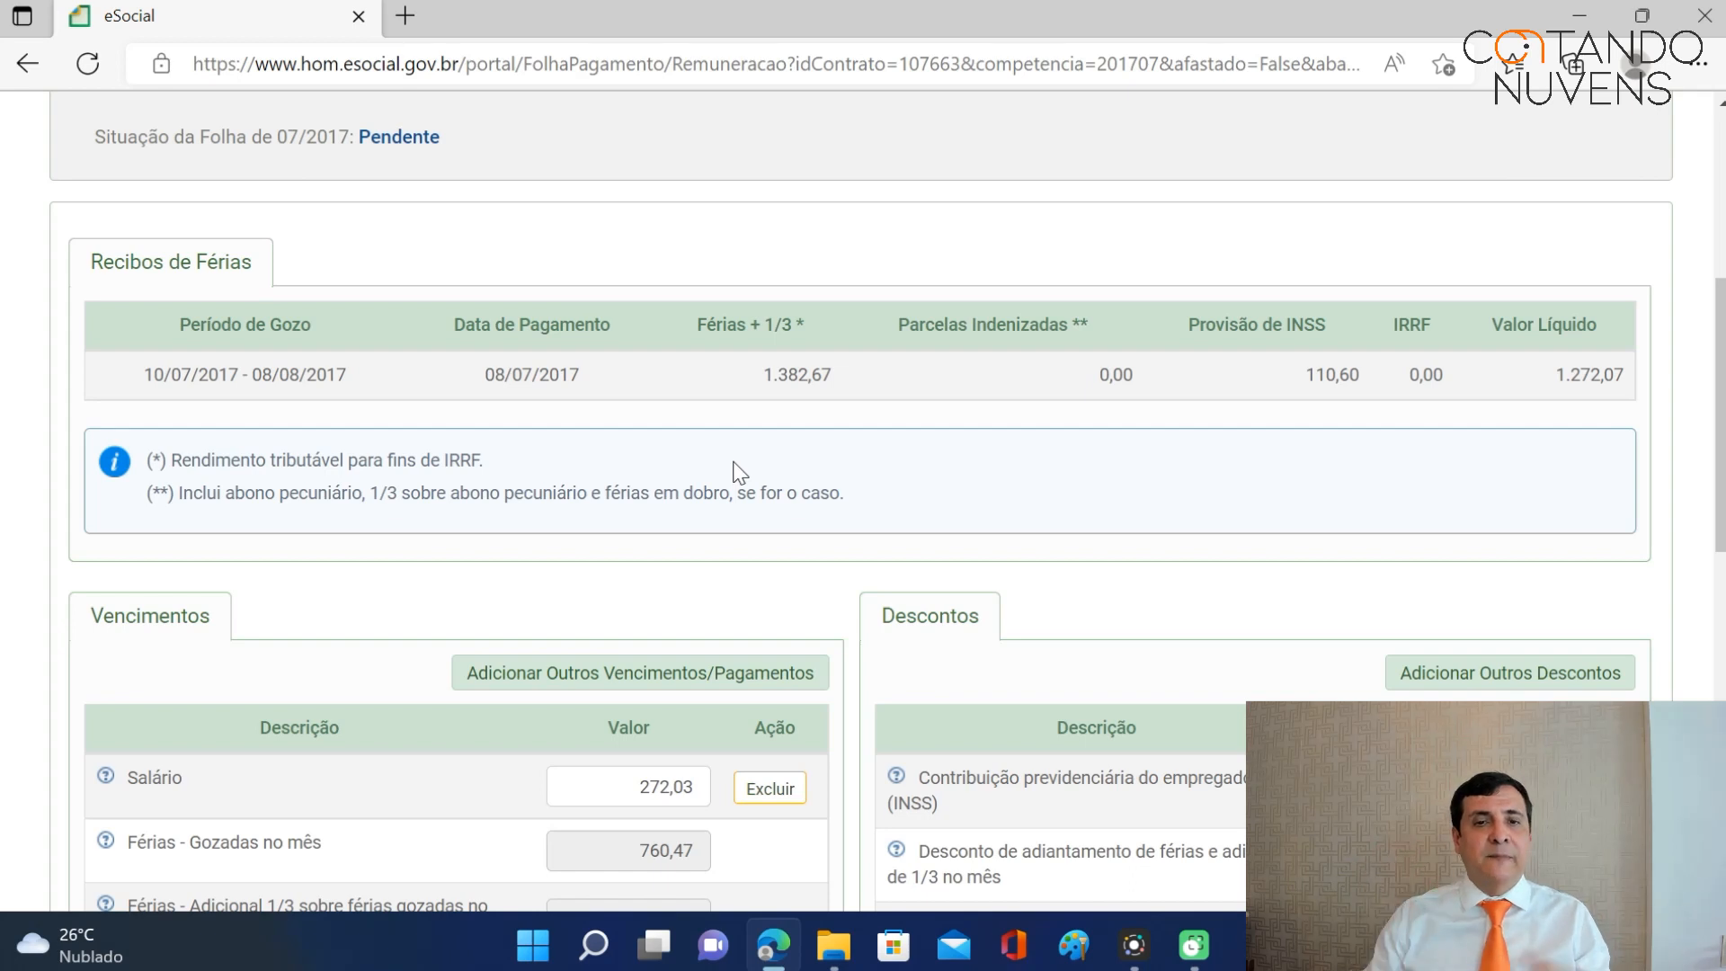
pyautogui.scroll(-1, 841, 454)
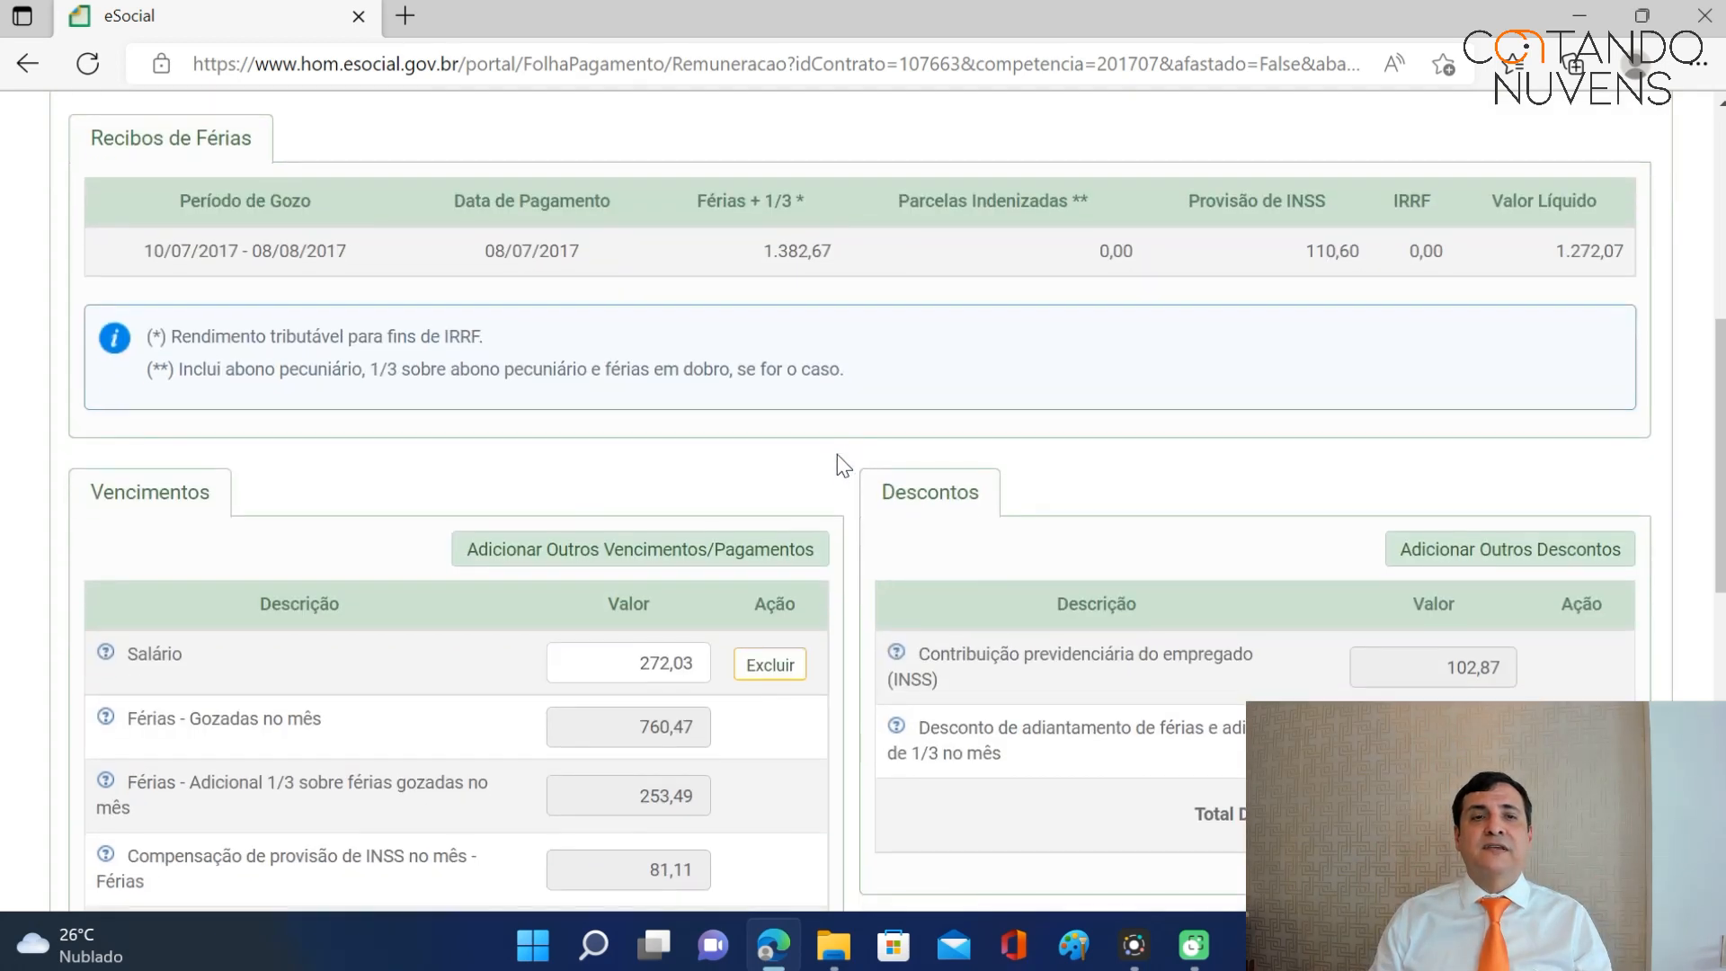
pyautogui.scroll(-1, 829, 475)
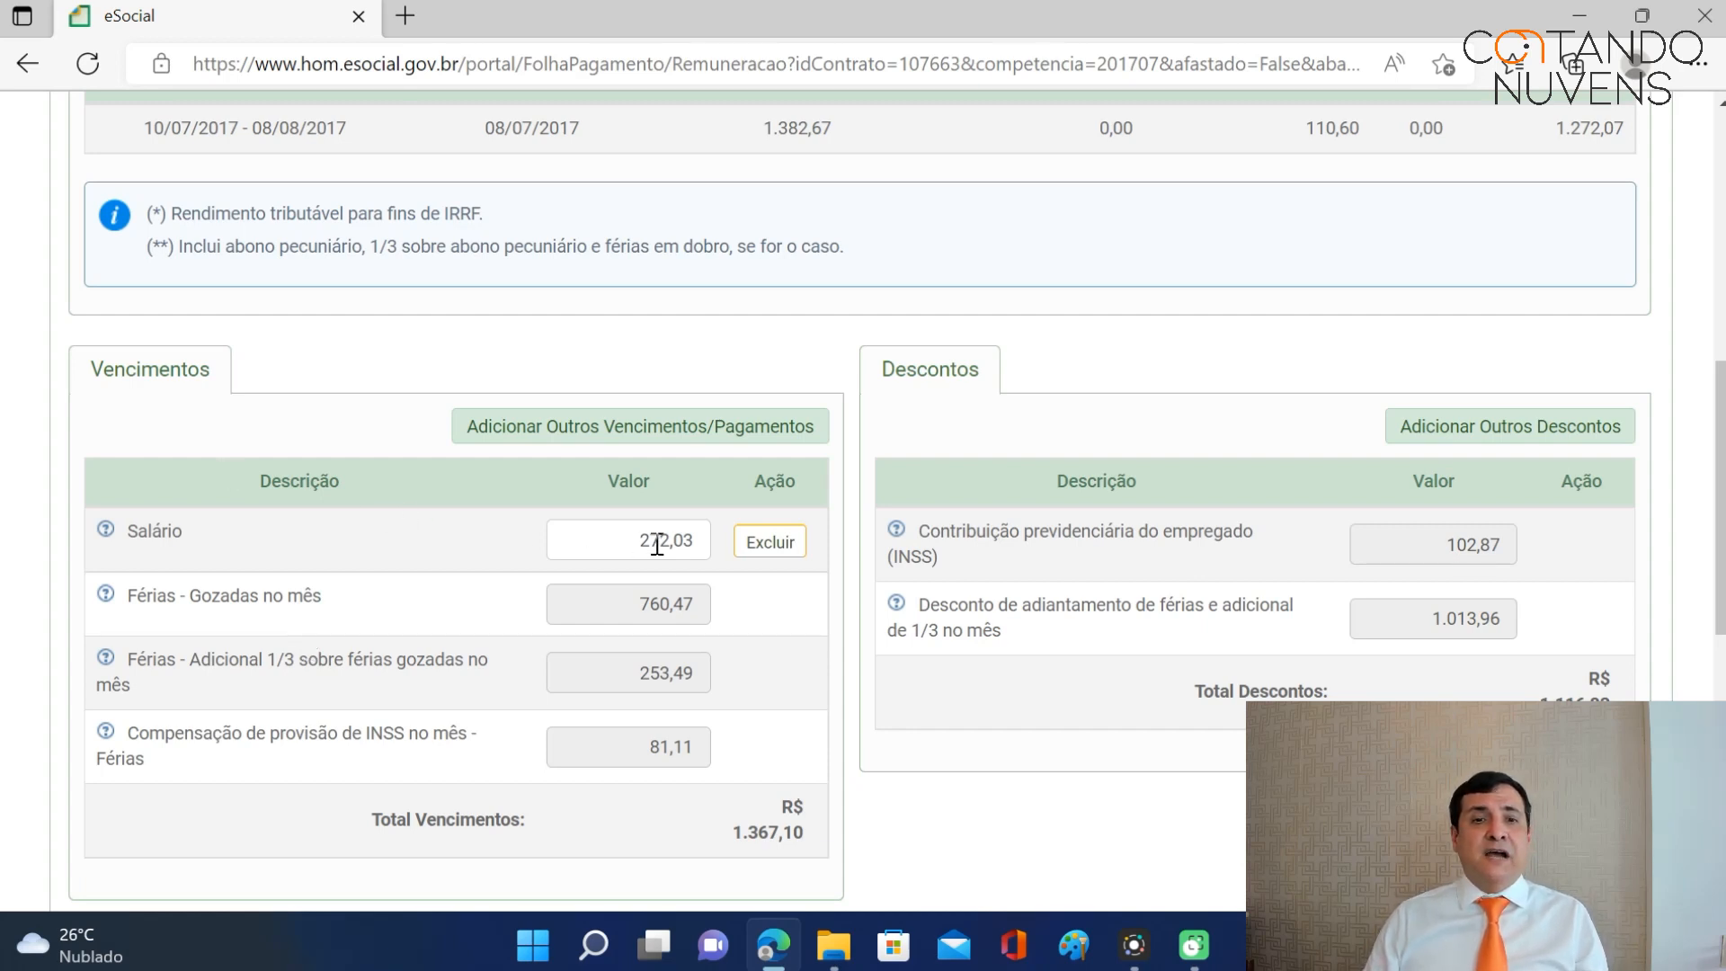
pyautogui.scroll(-3, 696, 545)
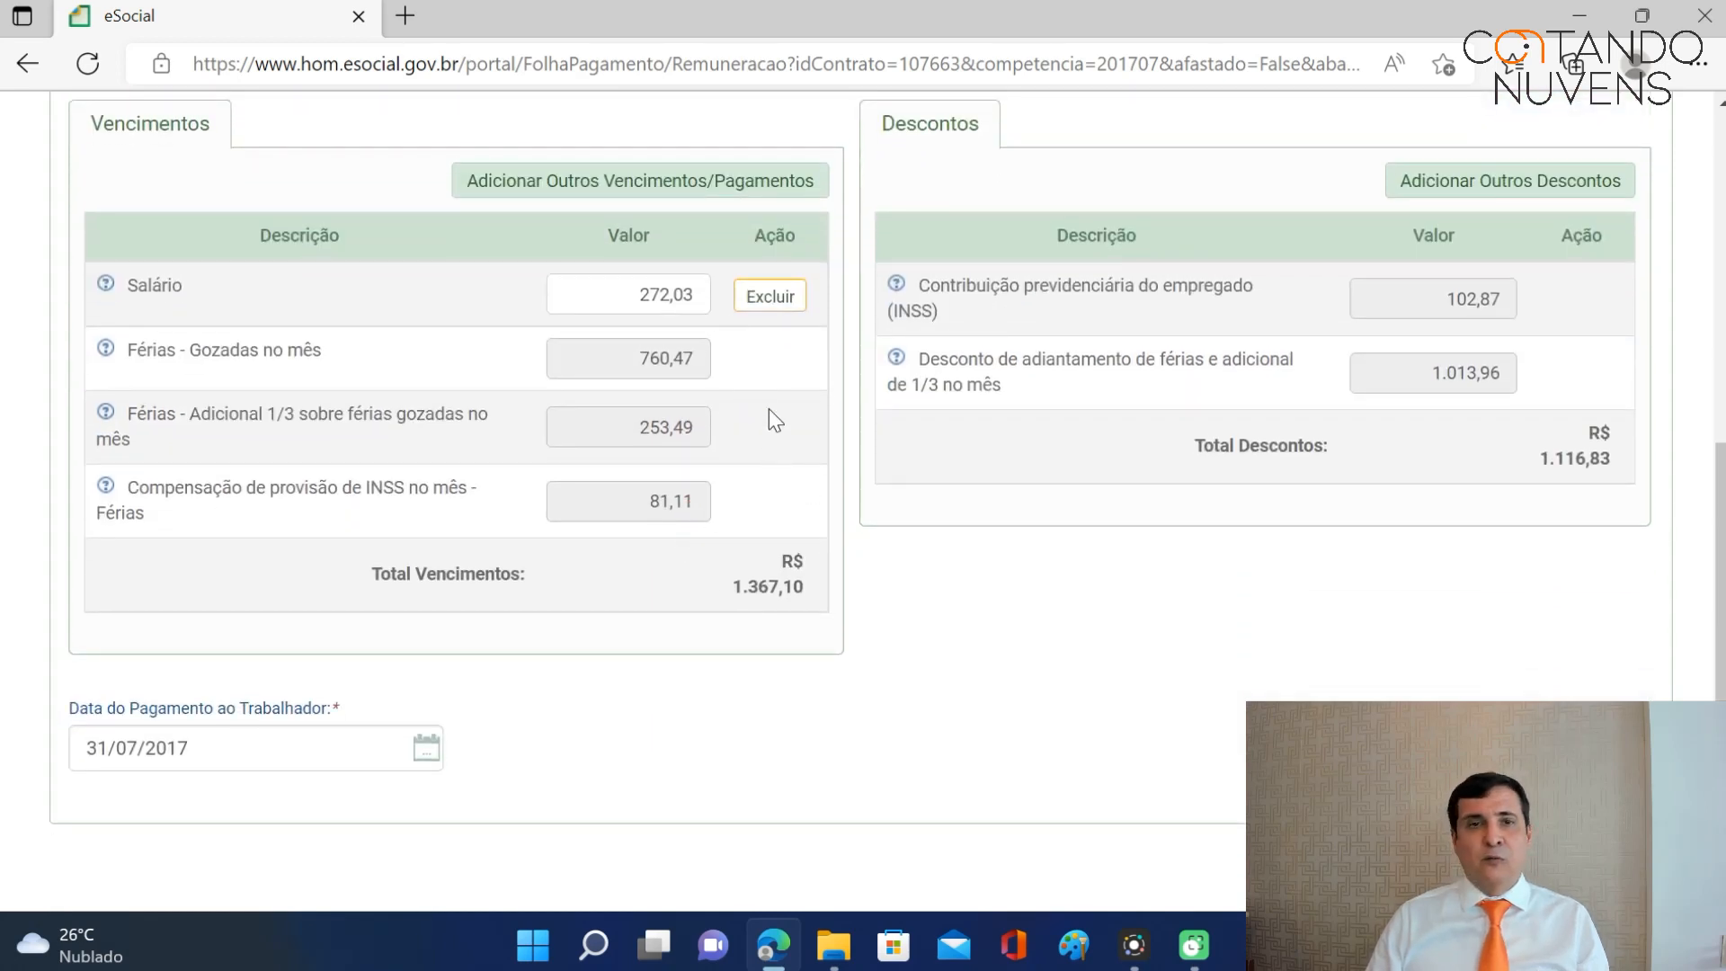
# Search rubrics for 'extra' and add Horas extras and DSR sobre Horas Extras to the July earnings.
pyautogui.click(683, 192)
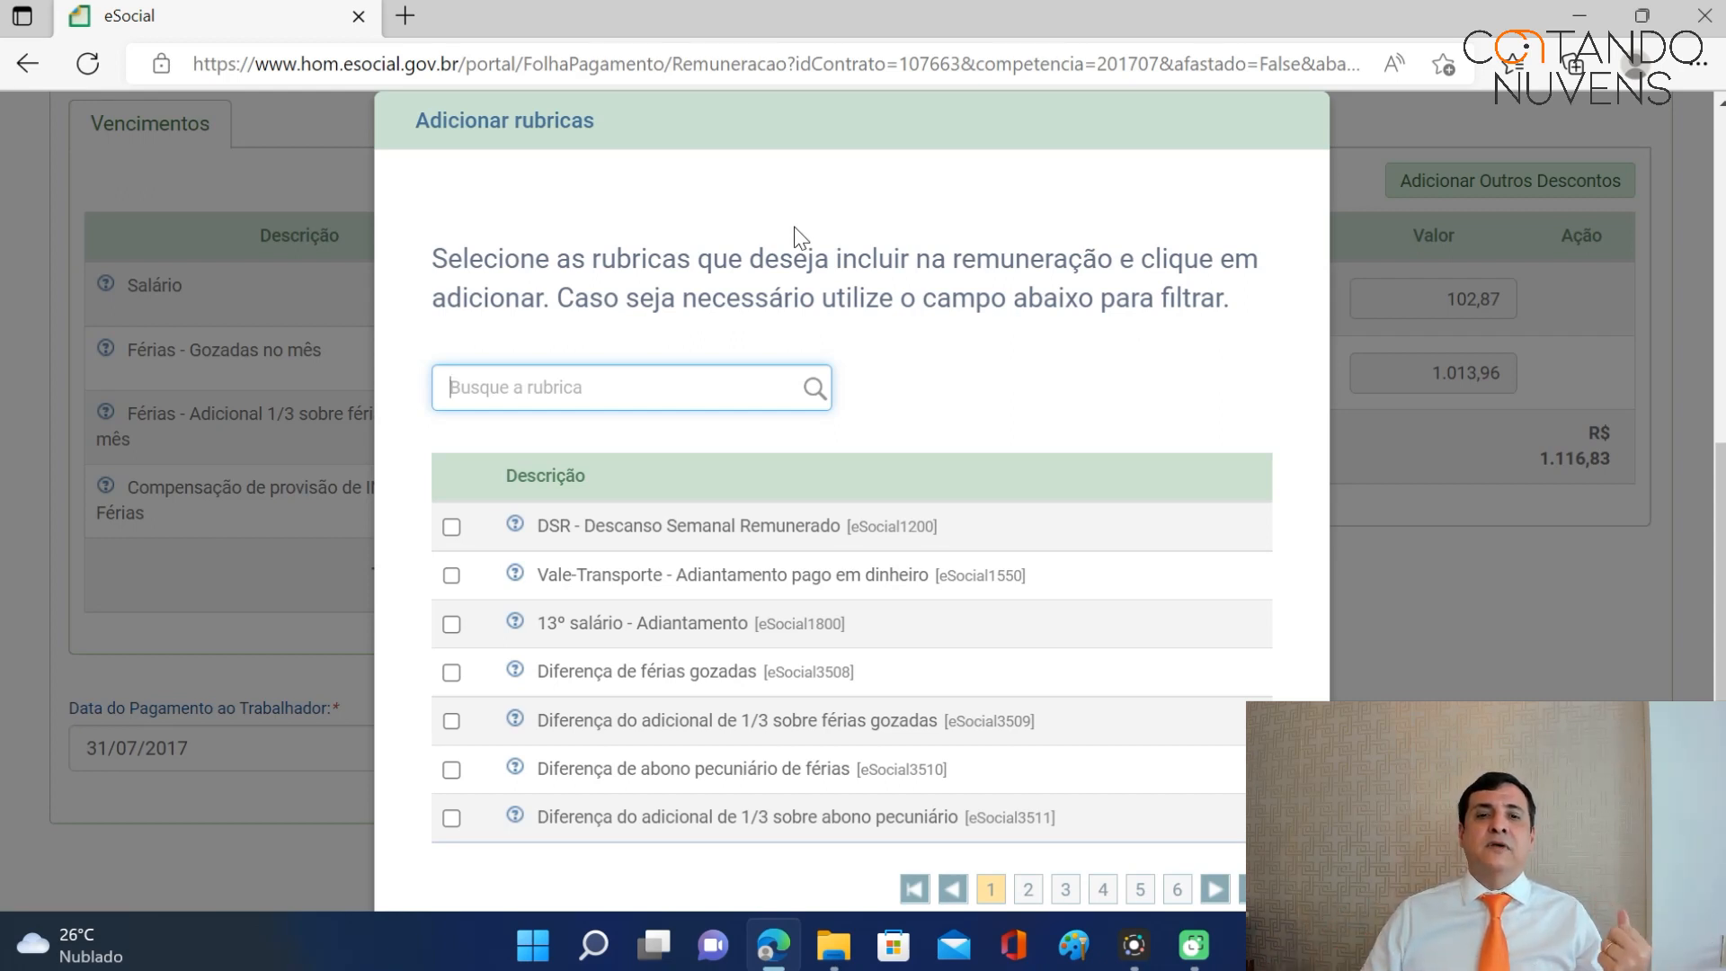
pyautogui.click(452, 575)
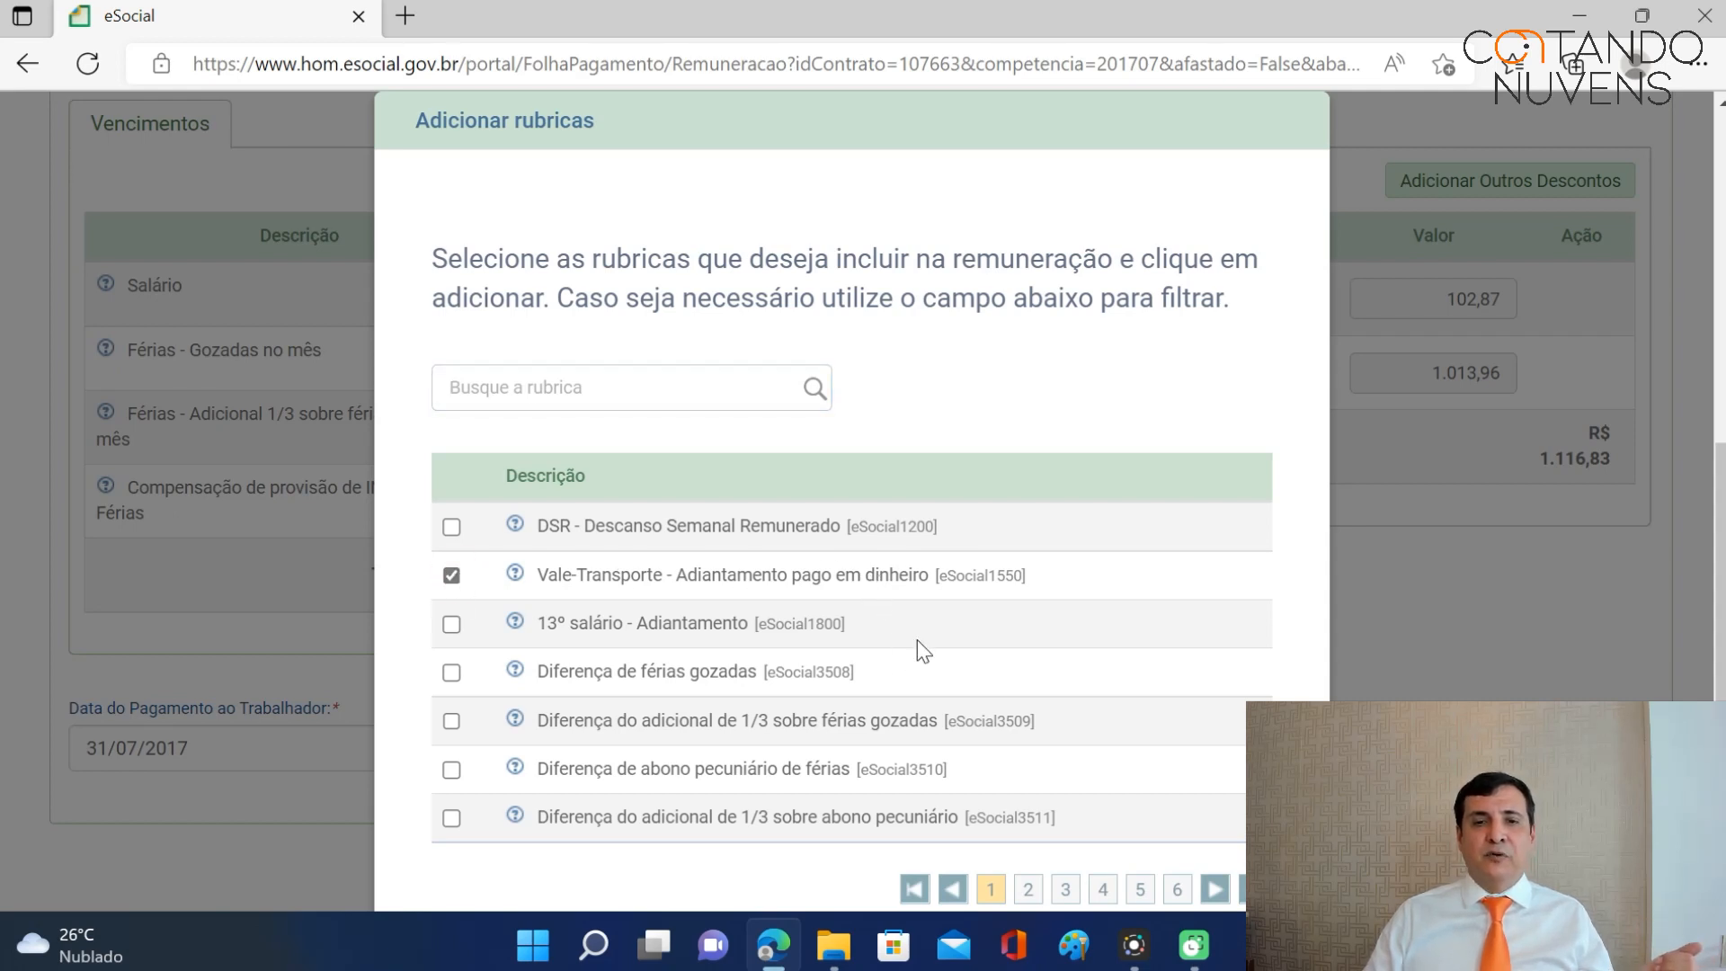
pyautogui.click(649, 393)
pyautogui.write('extr')
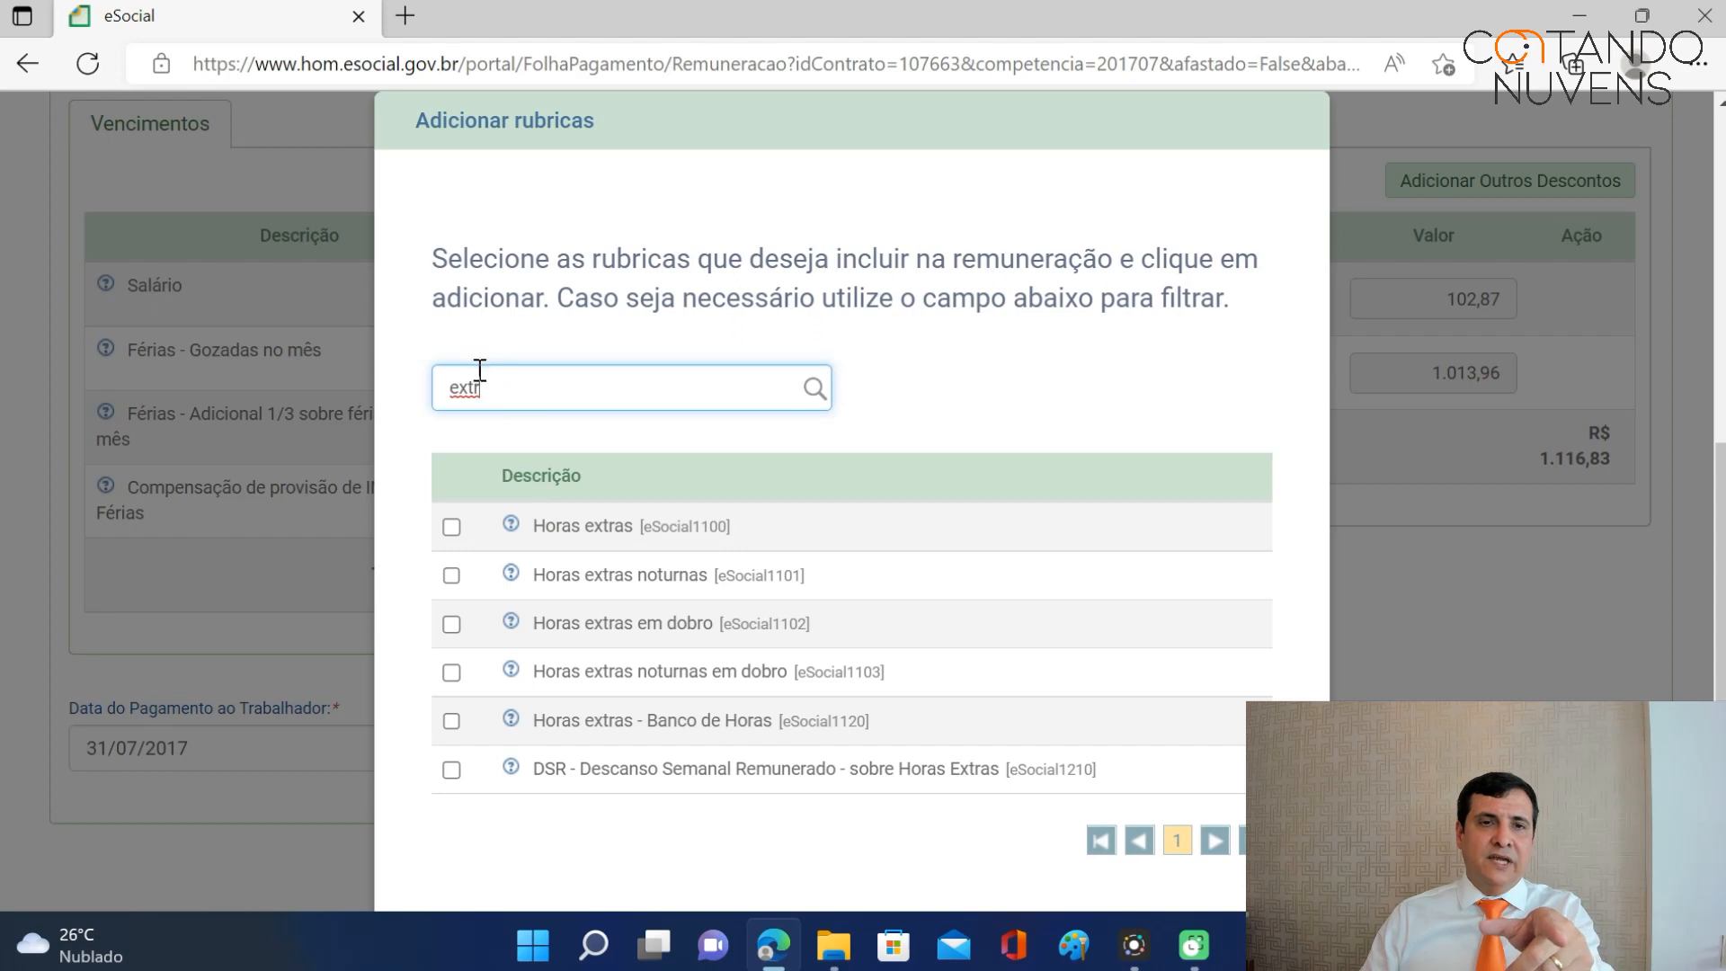
pyautogui.write('a')
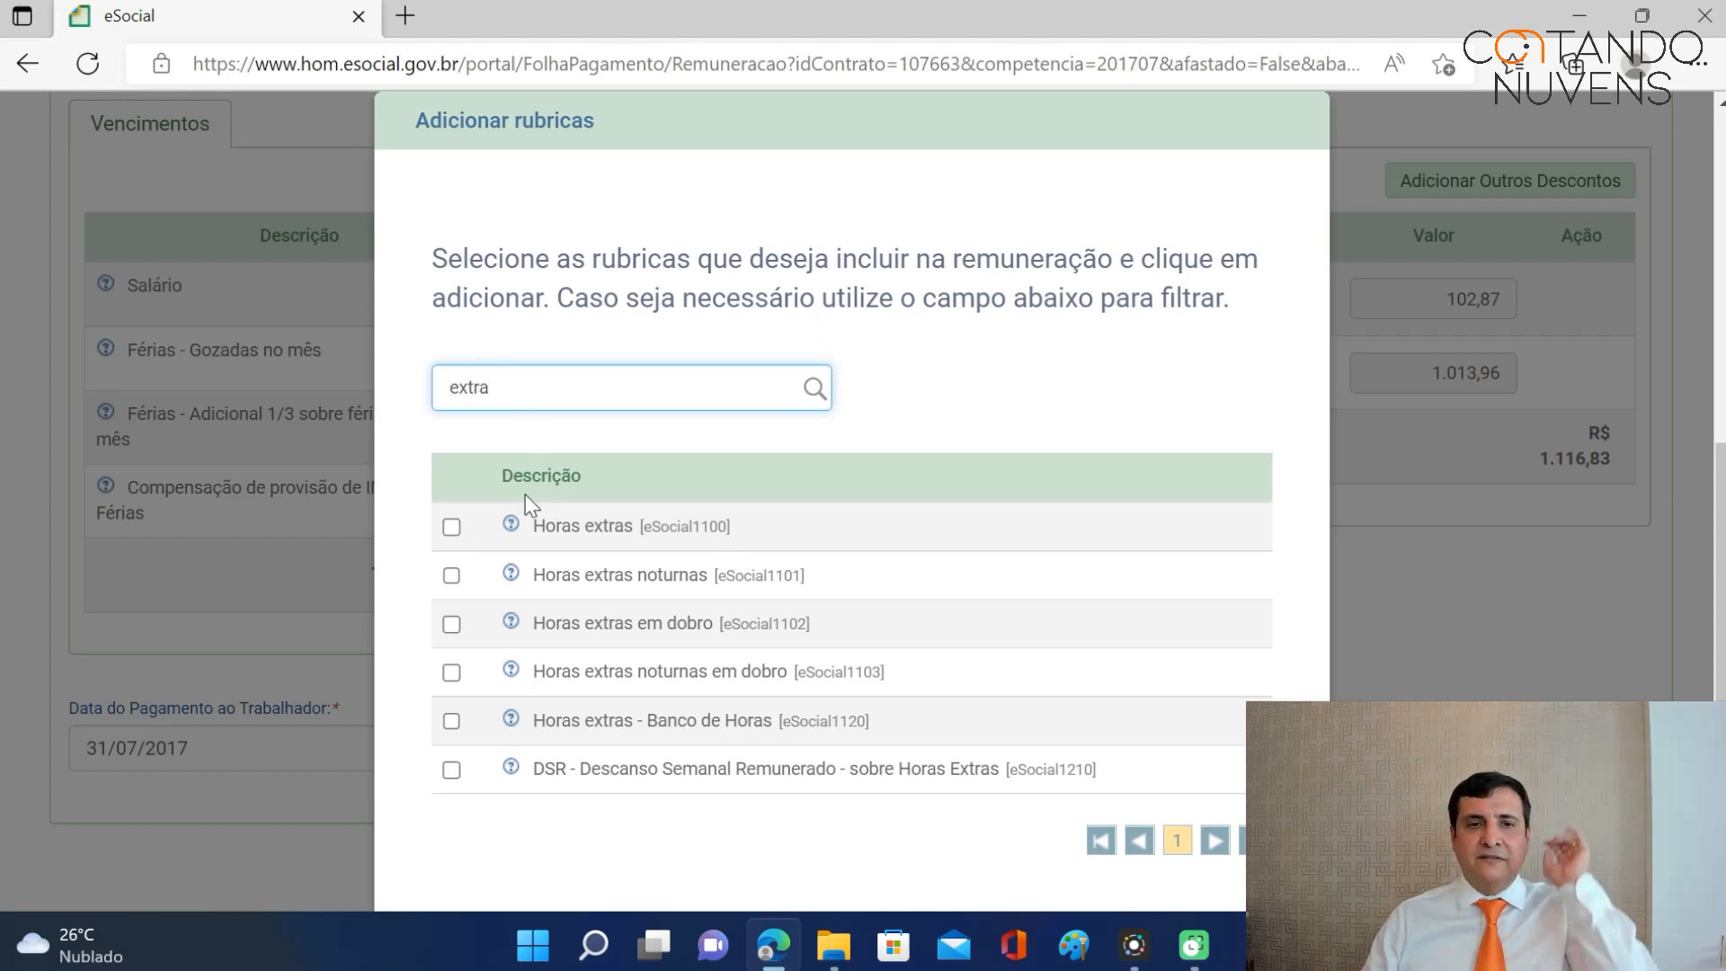
pyautogui.click(455, 526)
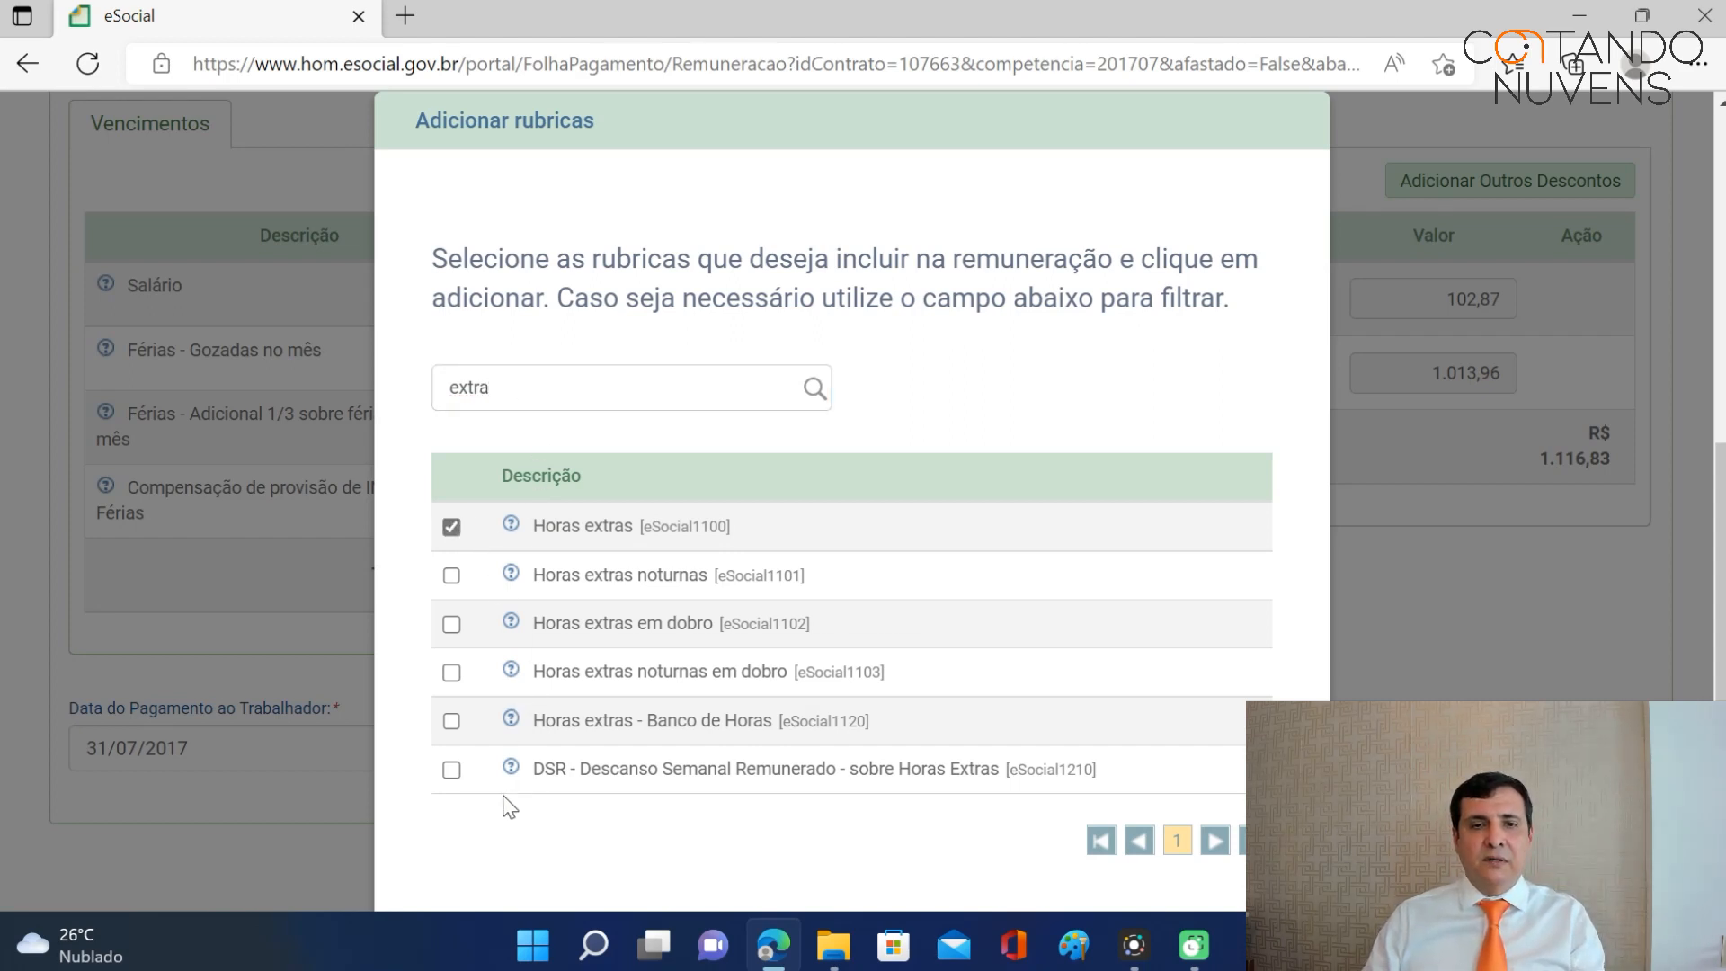
pyautogui.click(452, 771)
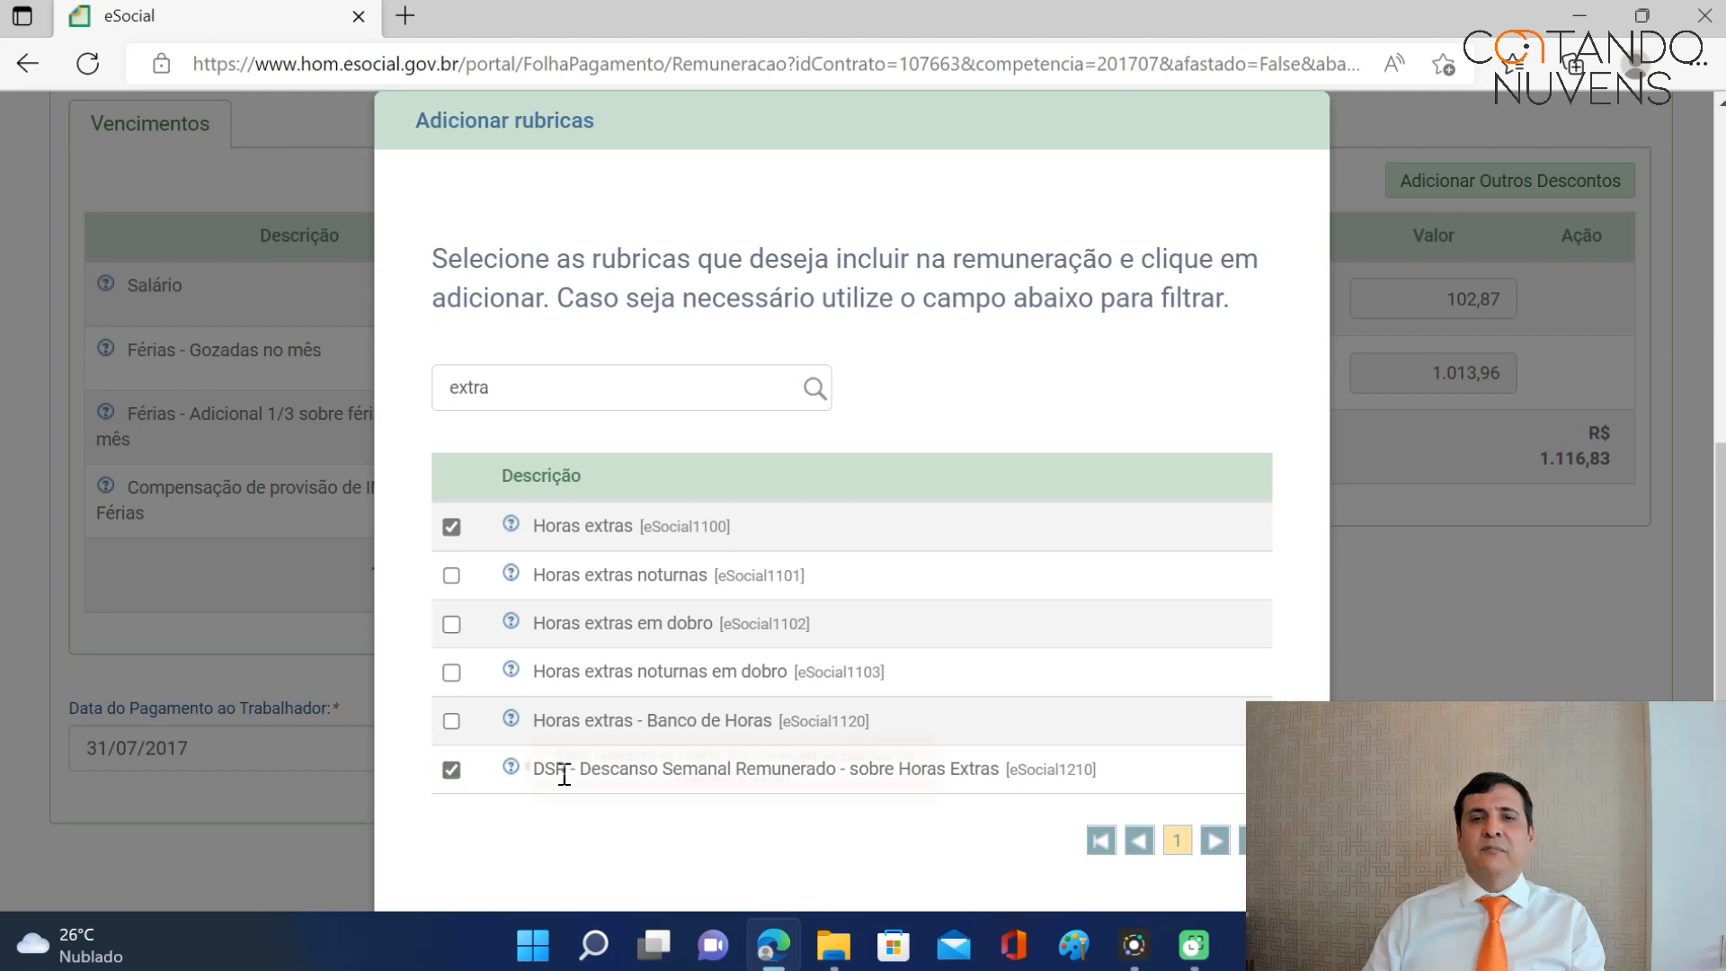
pyautogui.press('F11')
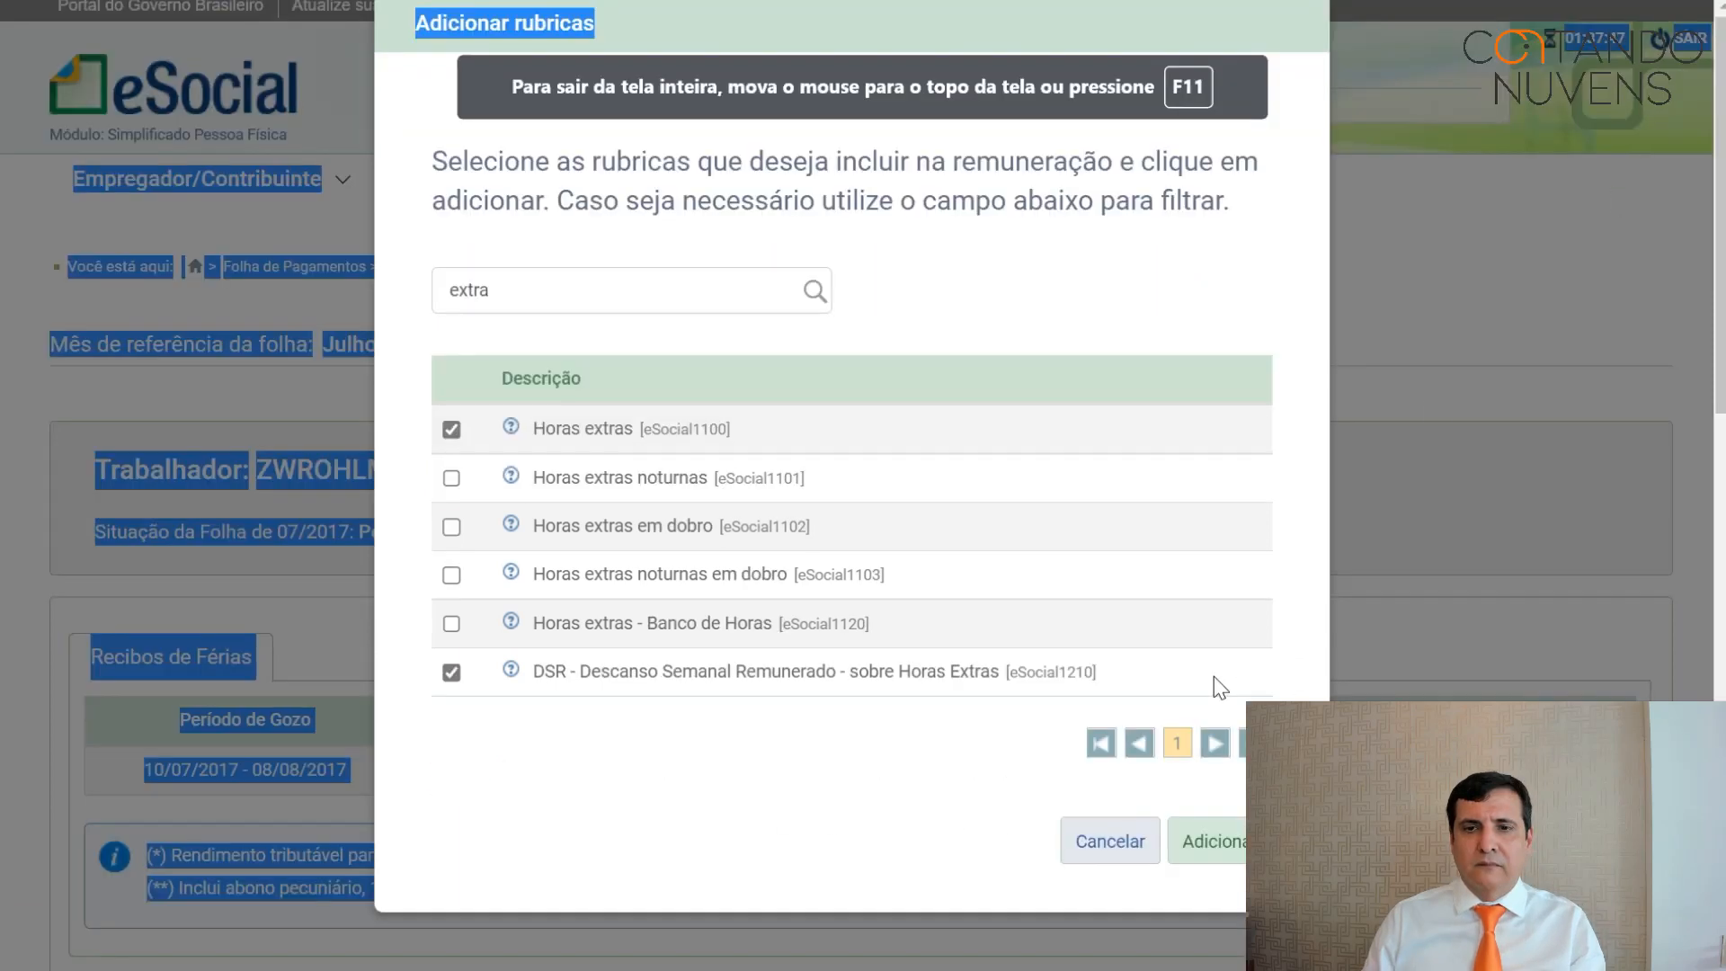
pyautogui.click(1233, 854)
# Enter 160,00 transport allowance, 120,00 overtime and 20,00 DSR, then save the July remuneration.
pyautogui.scroll(-4, 1061, 511)
pyautogui.scroll(1, 1059, 519)
pyautogui.click(608, 359)
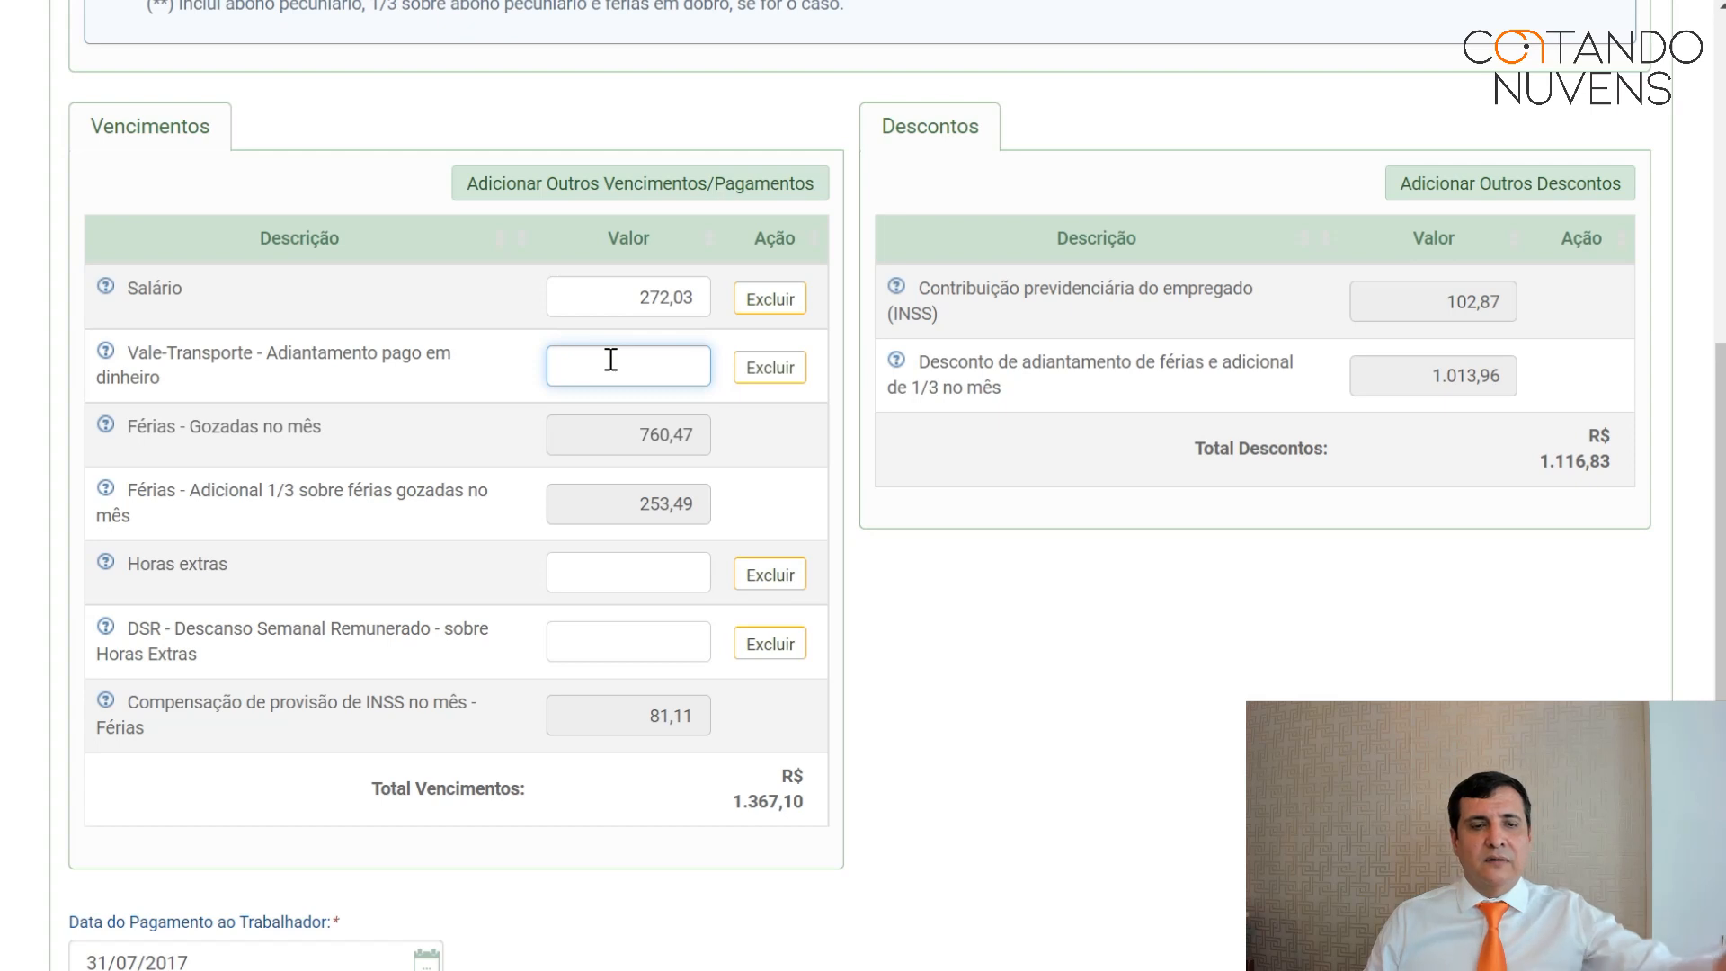
pyautogui.write('0,16')
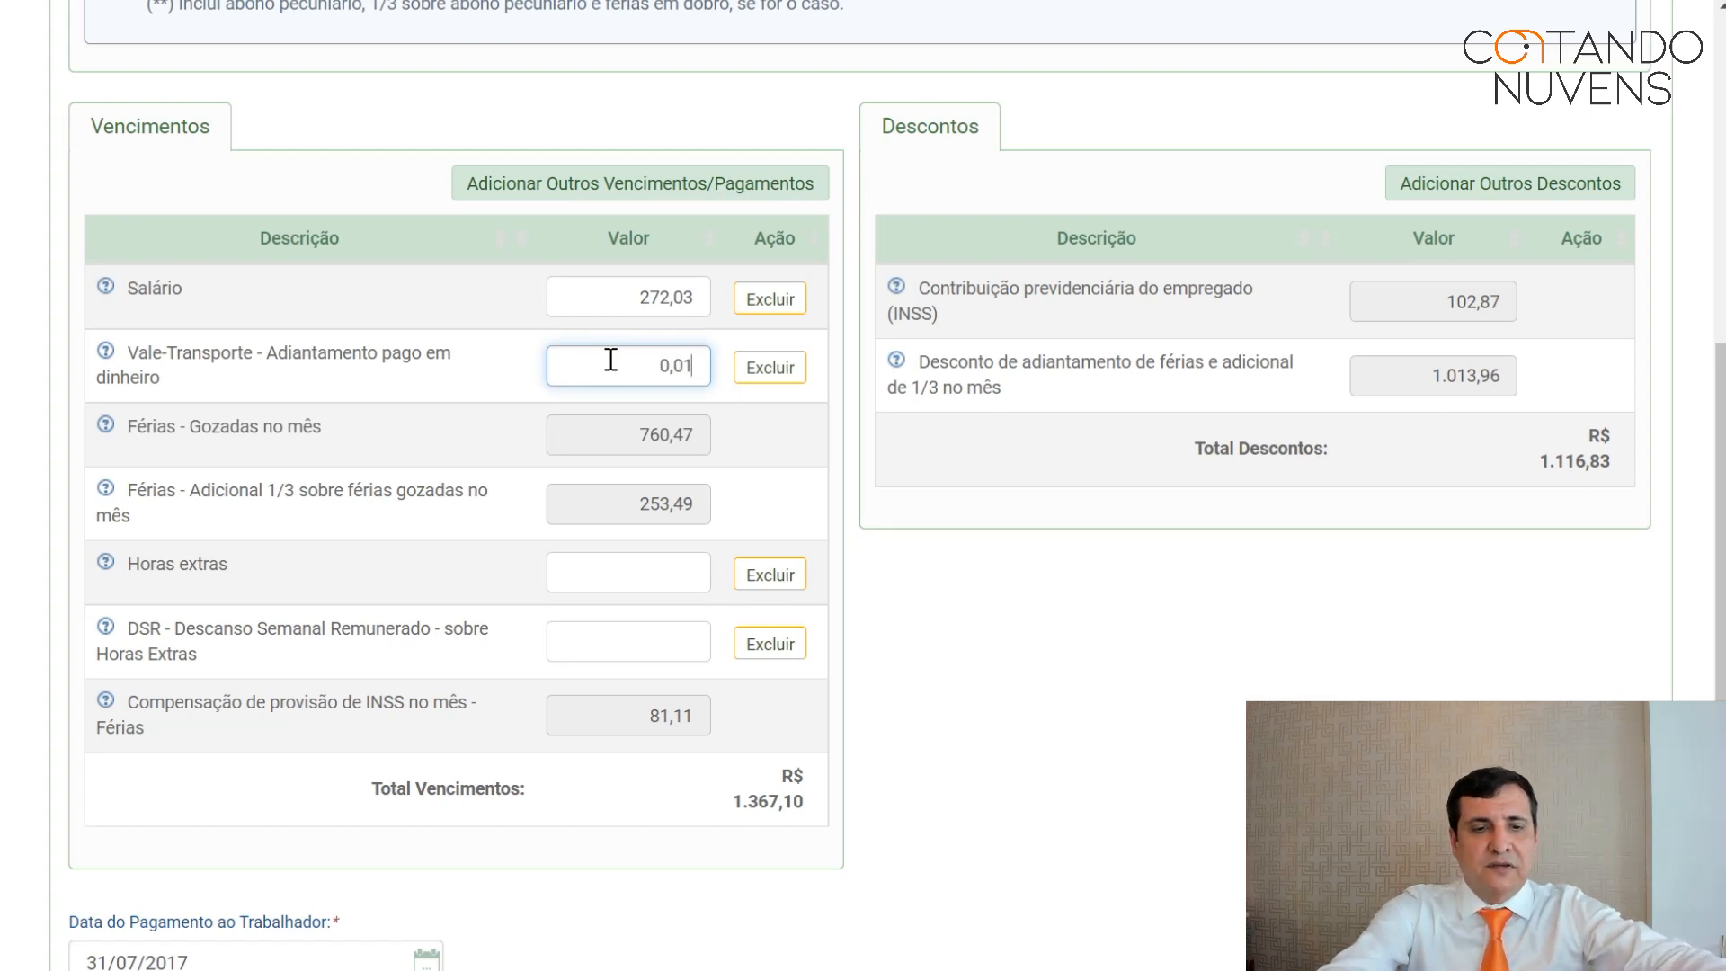
pyautogui.write('000')
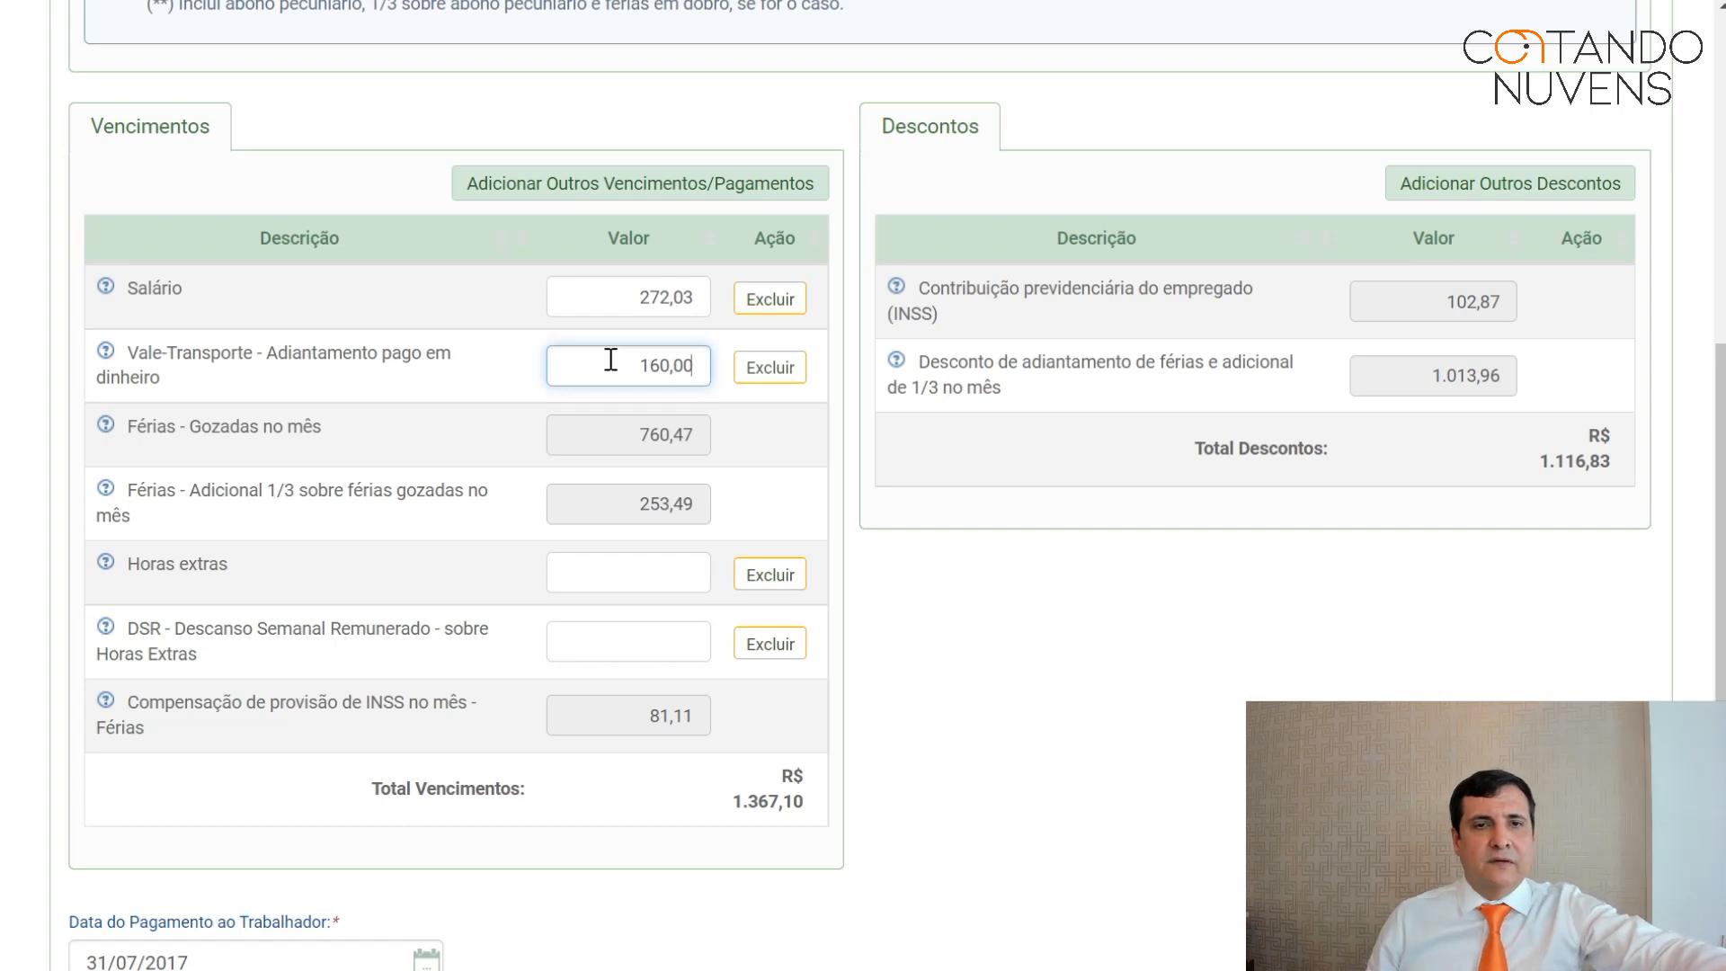
pyautogui.press('Tab')
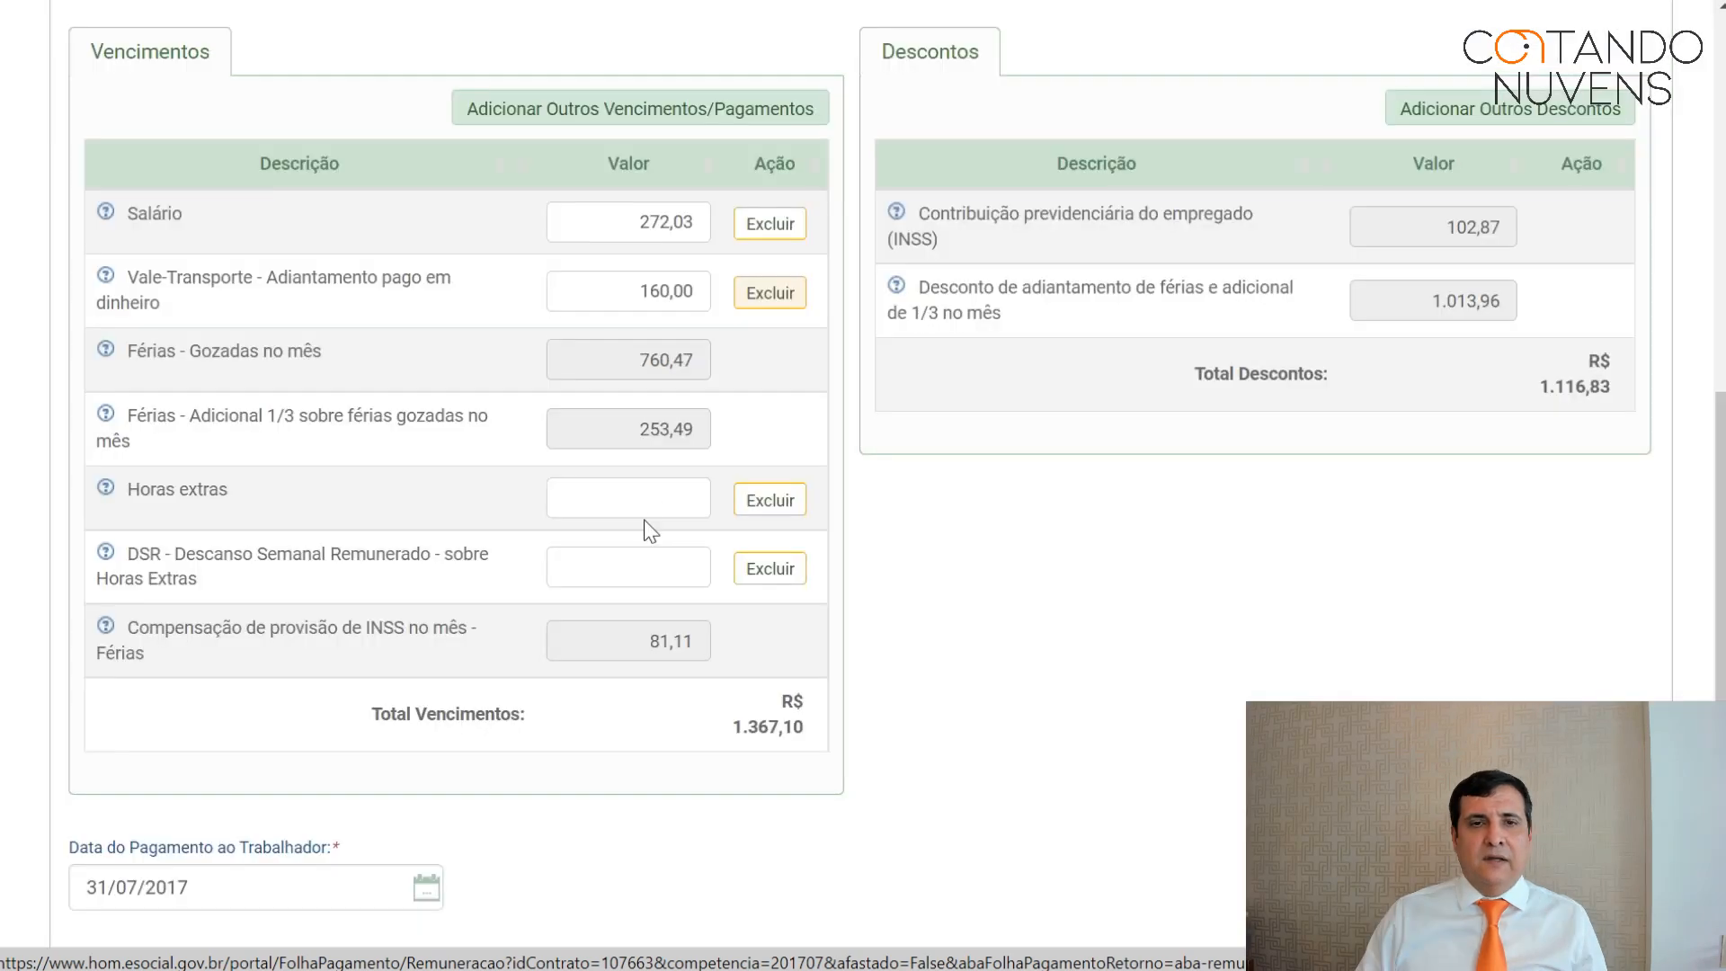
pyautogui.click(654, 490)
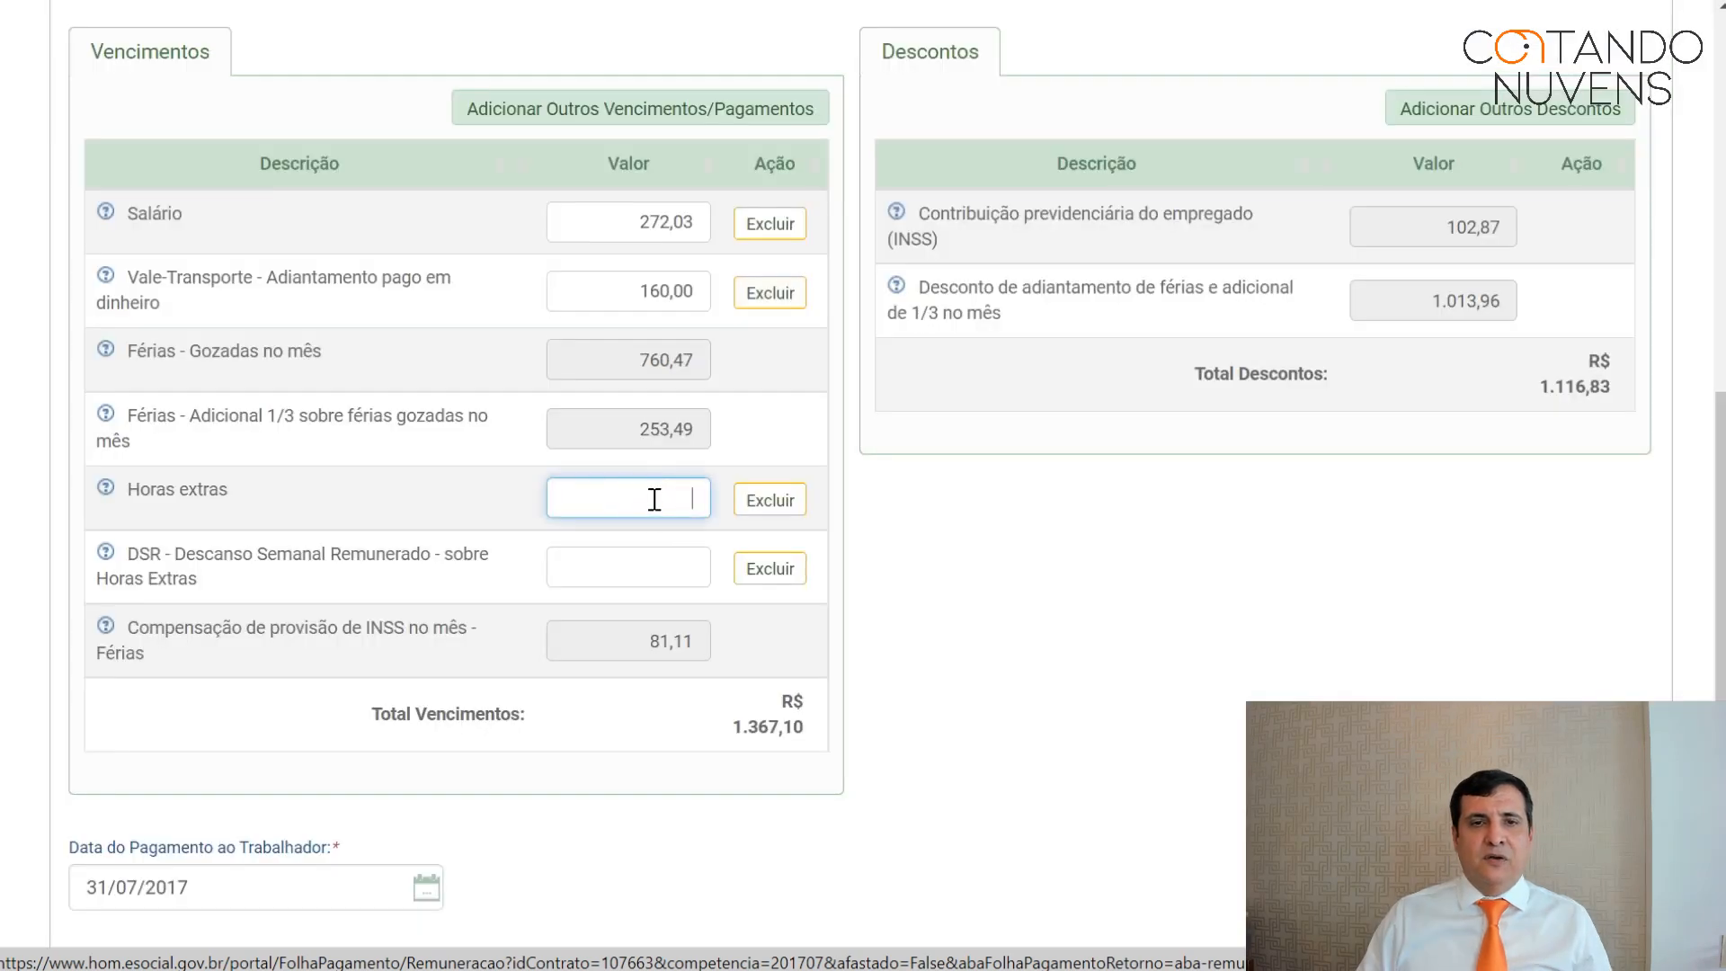
pyautogui.write('200')
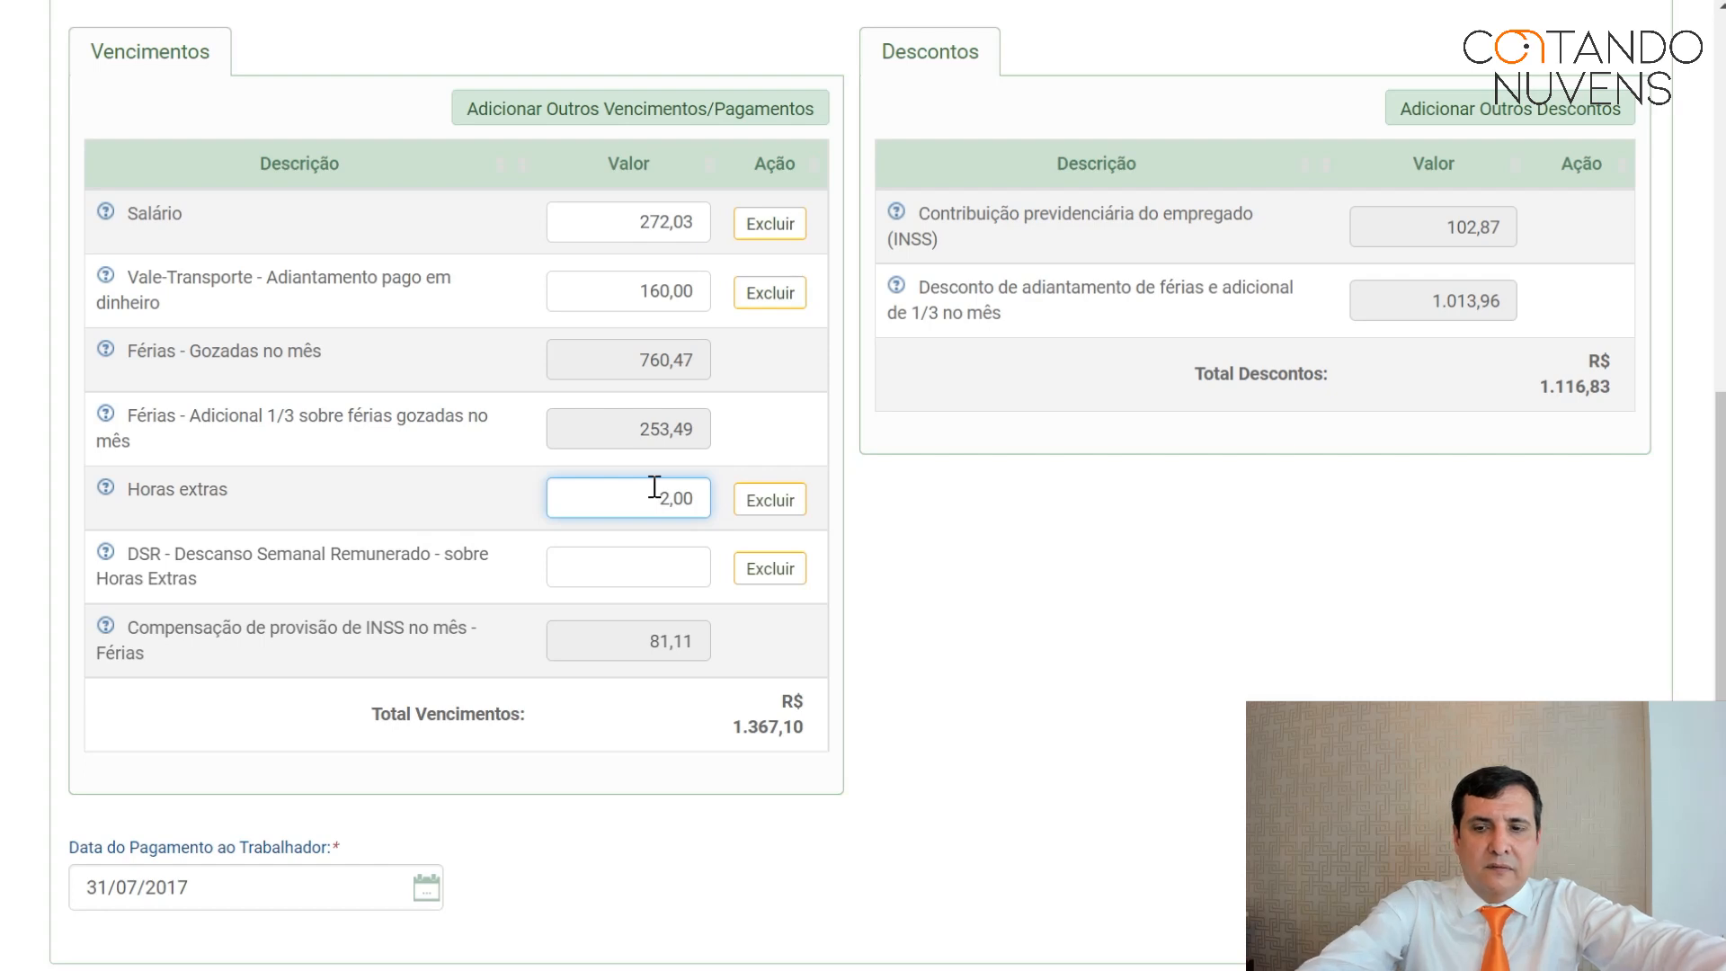
pyautogui.write('0')
pyautogui.write('1')
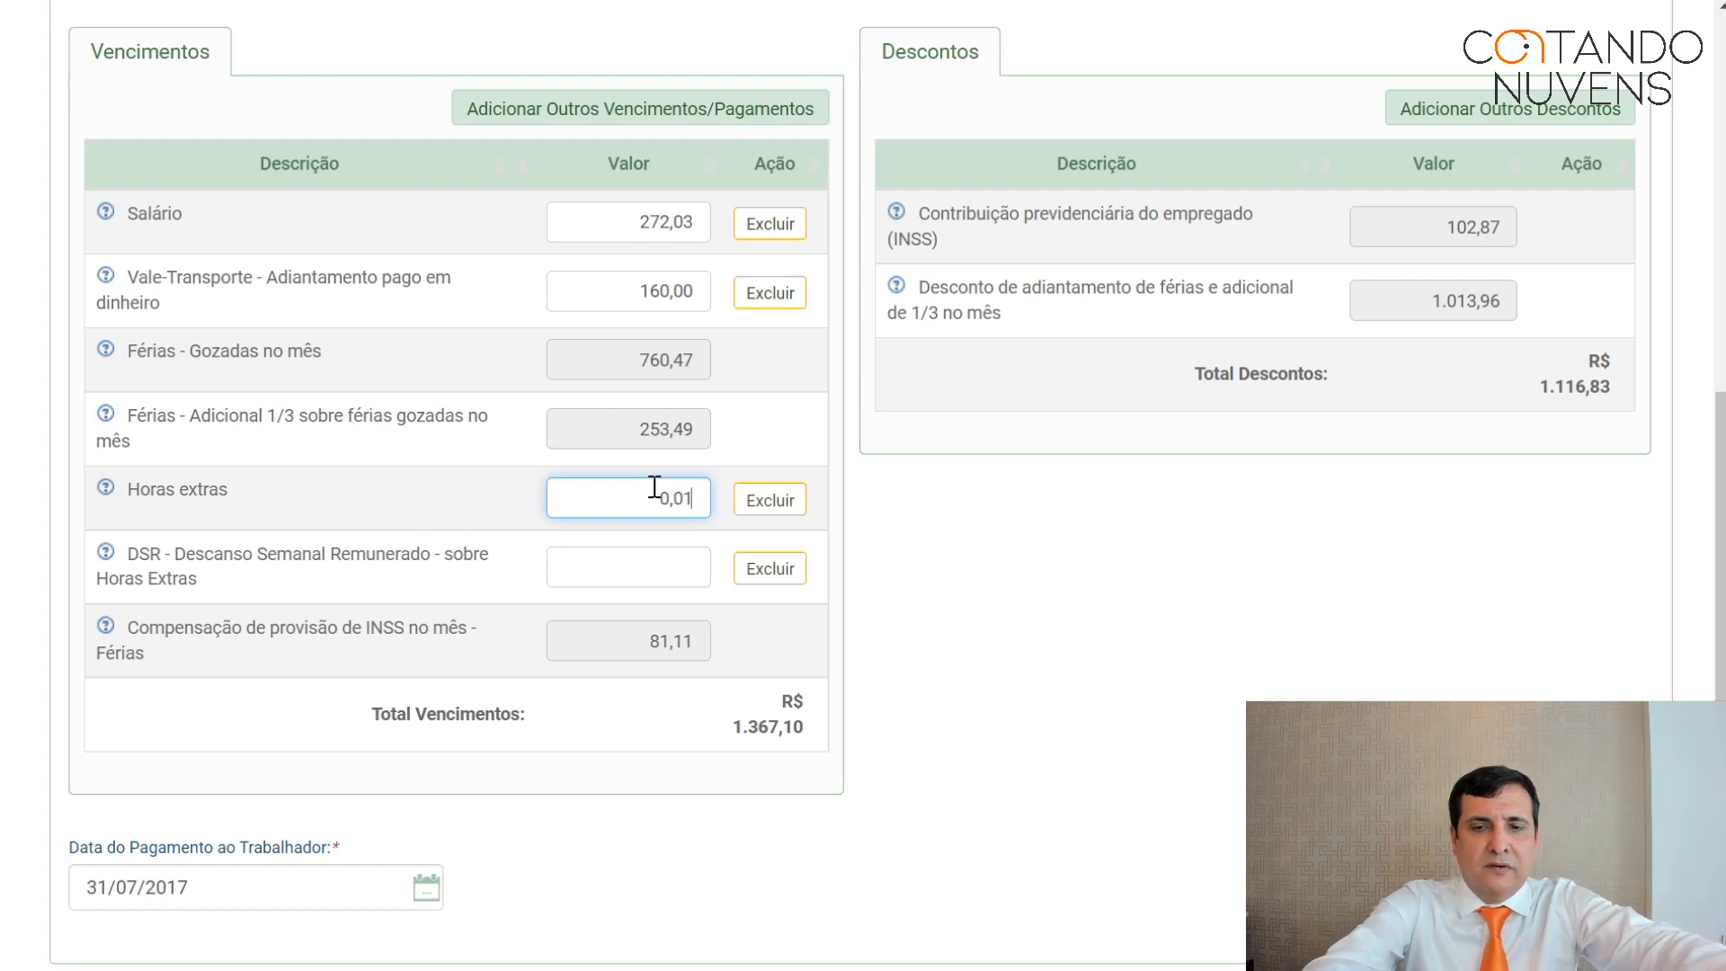
pyautogui.write('2000')
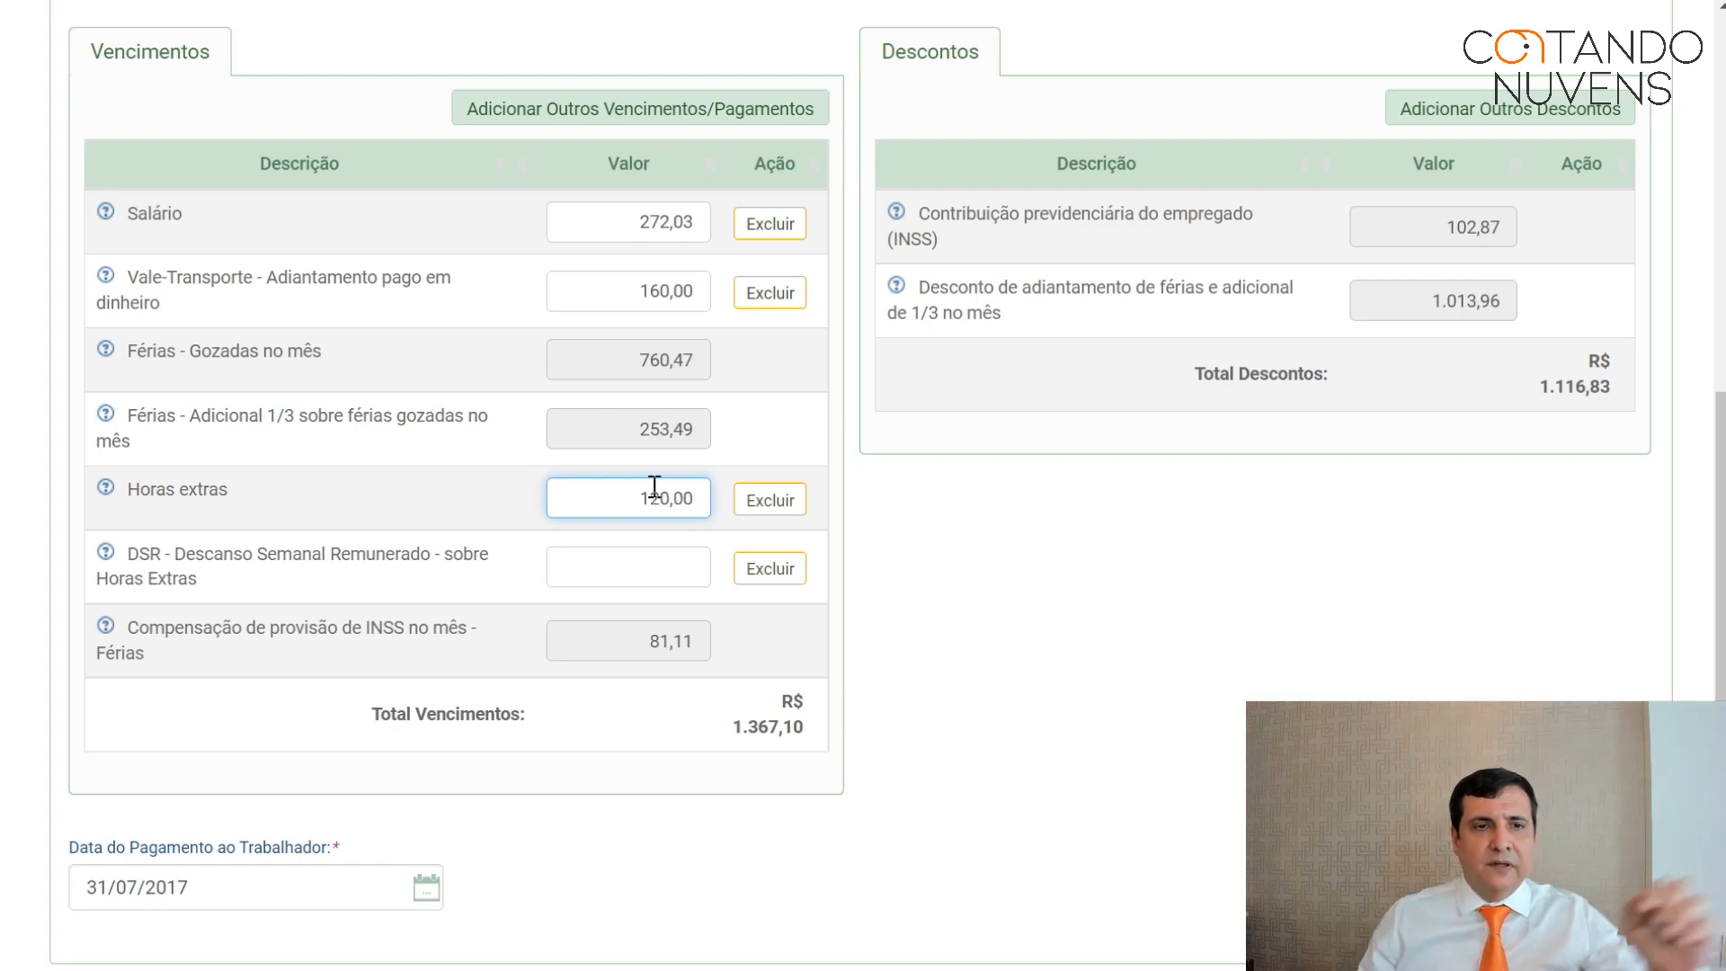
pyautogui.click(663, 580)
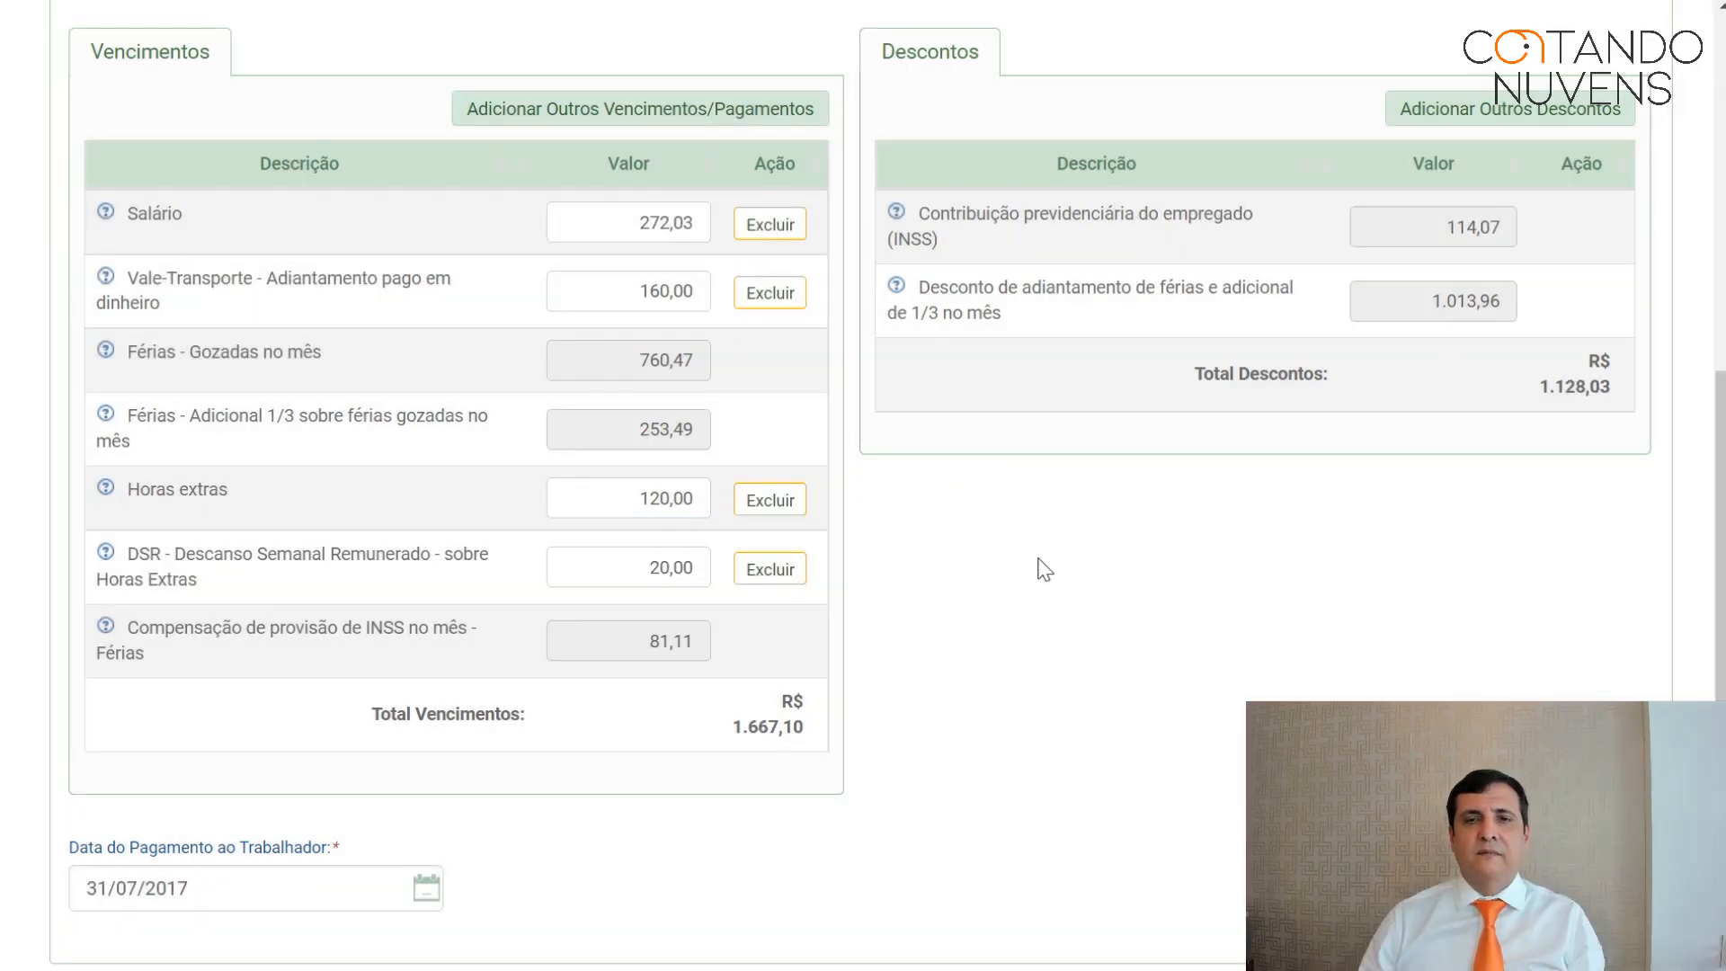
pyautogui.scroll(-3, 1046, 554)
pyautogui.scroll(-2, 1053, 565)
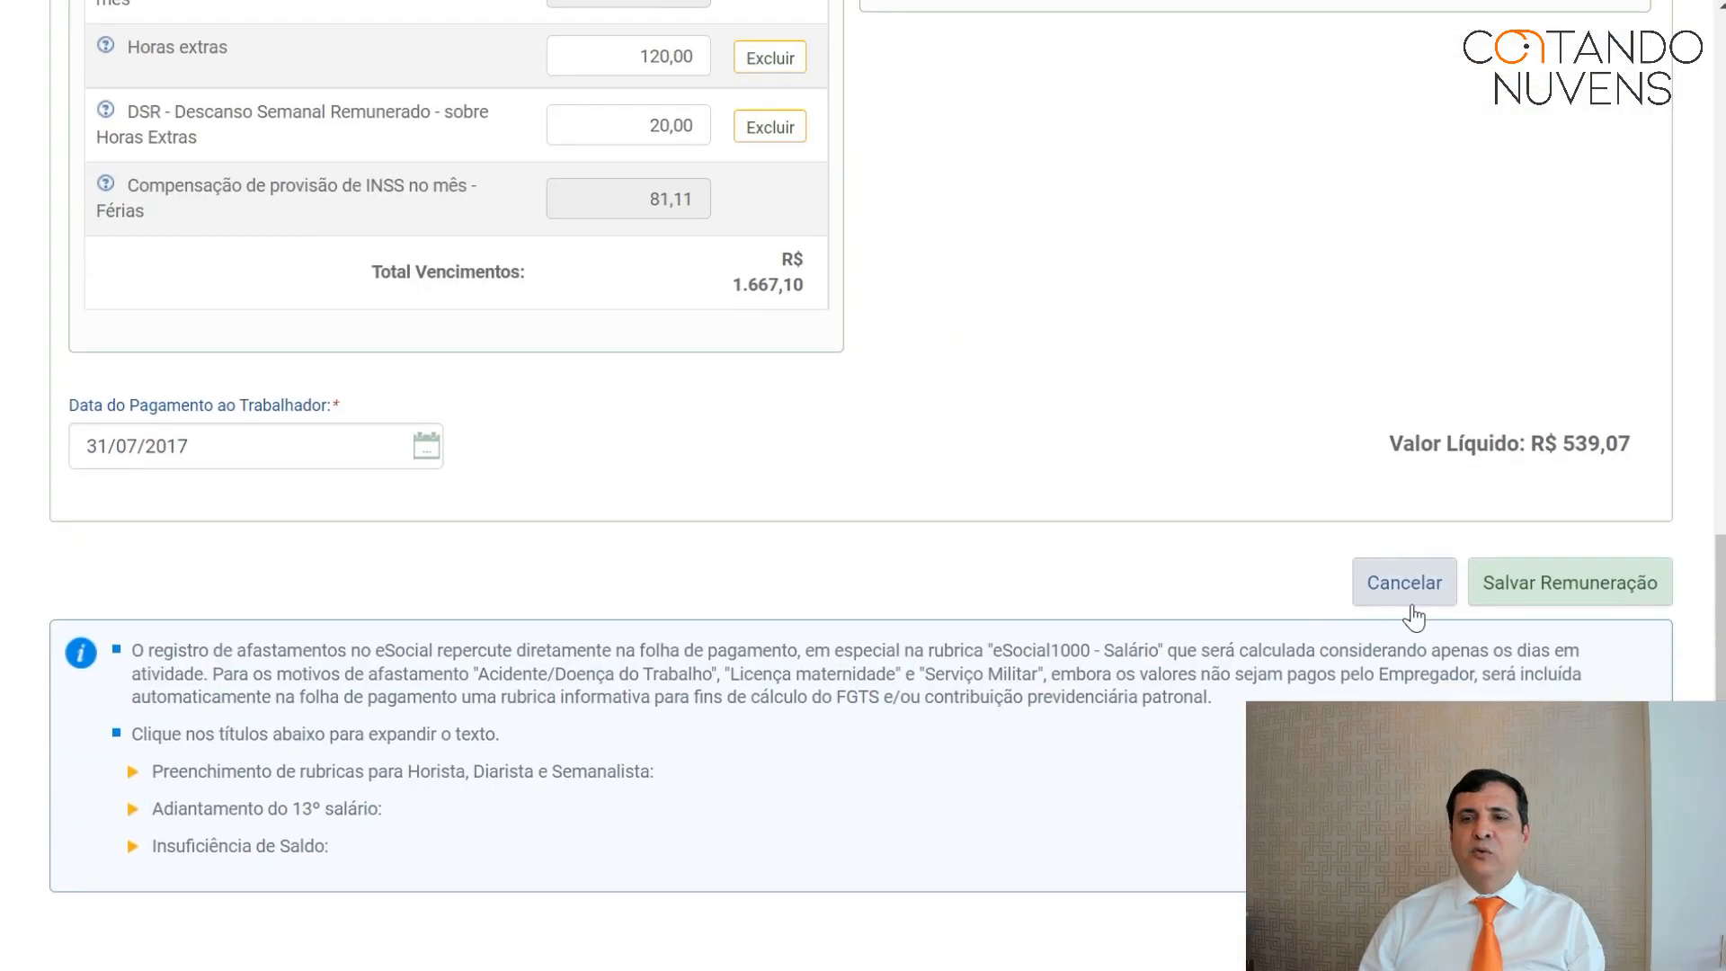
pyautogui.click(1543, 585)
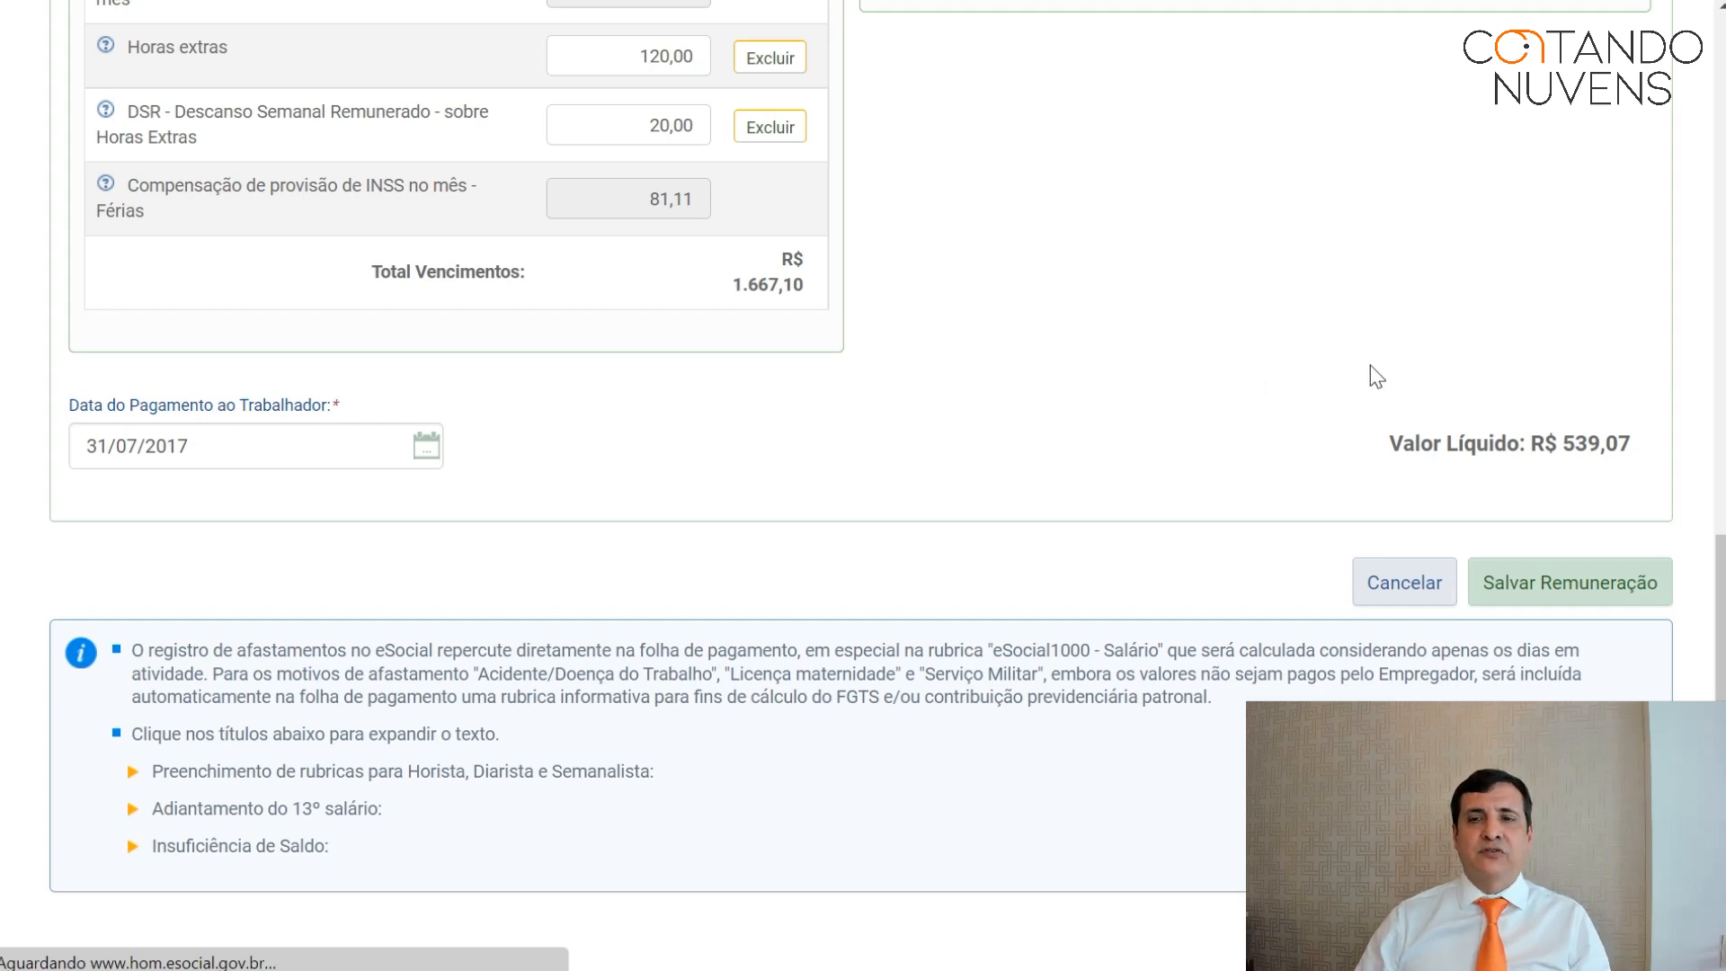
# Reopen the worker's July 2017 remuneration for editing.
pyautogui.click(1579, 583)
pyautogui.scroll(-1, 467, 598)
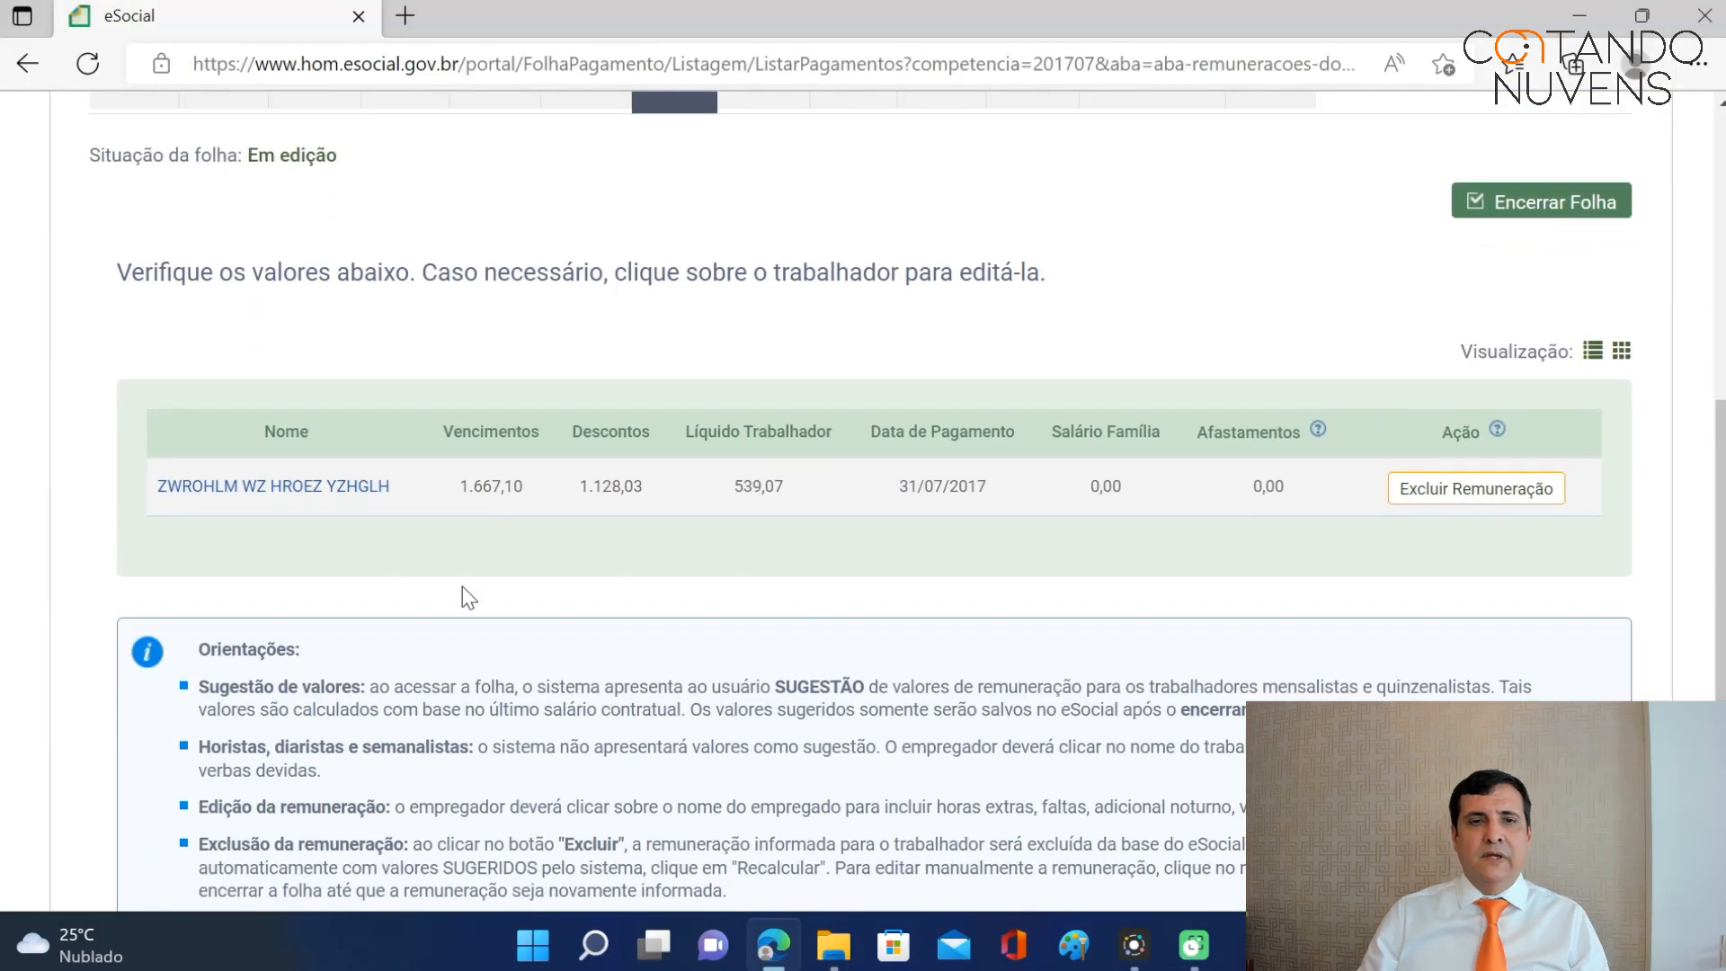
pyautogui.click(335, 490)
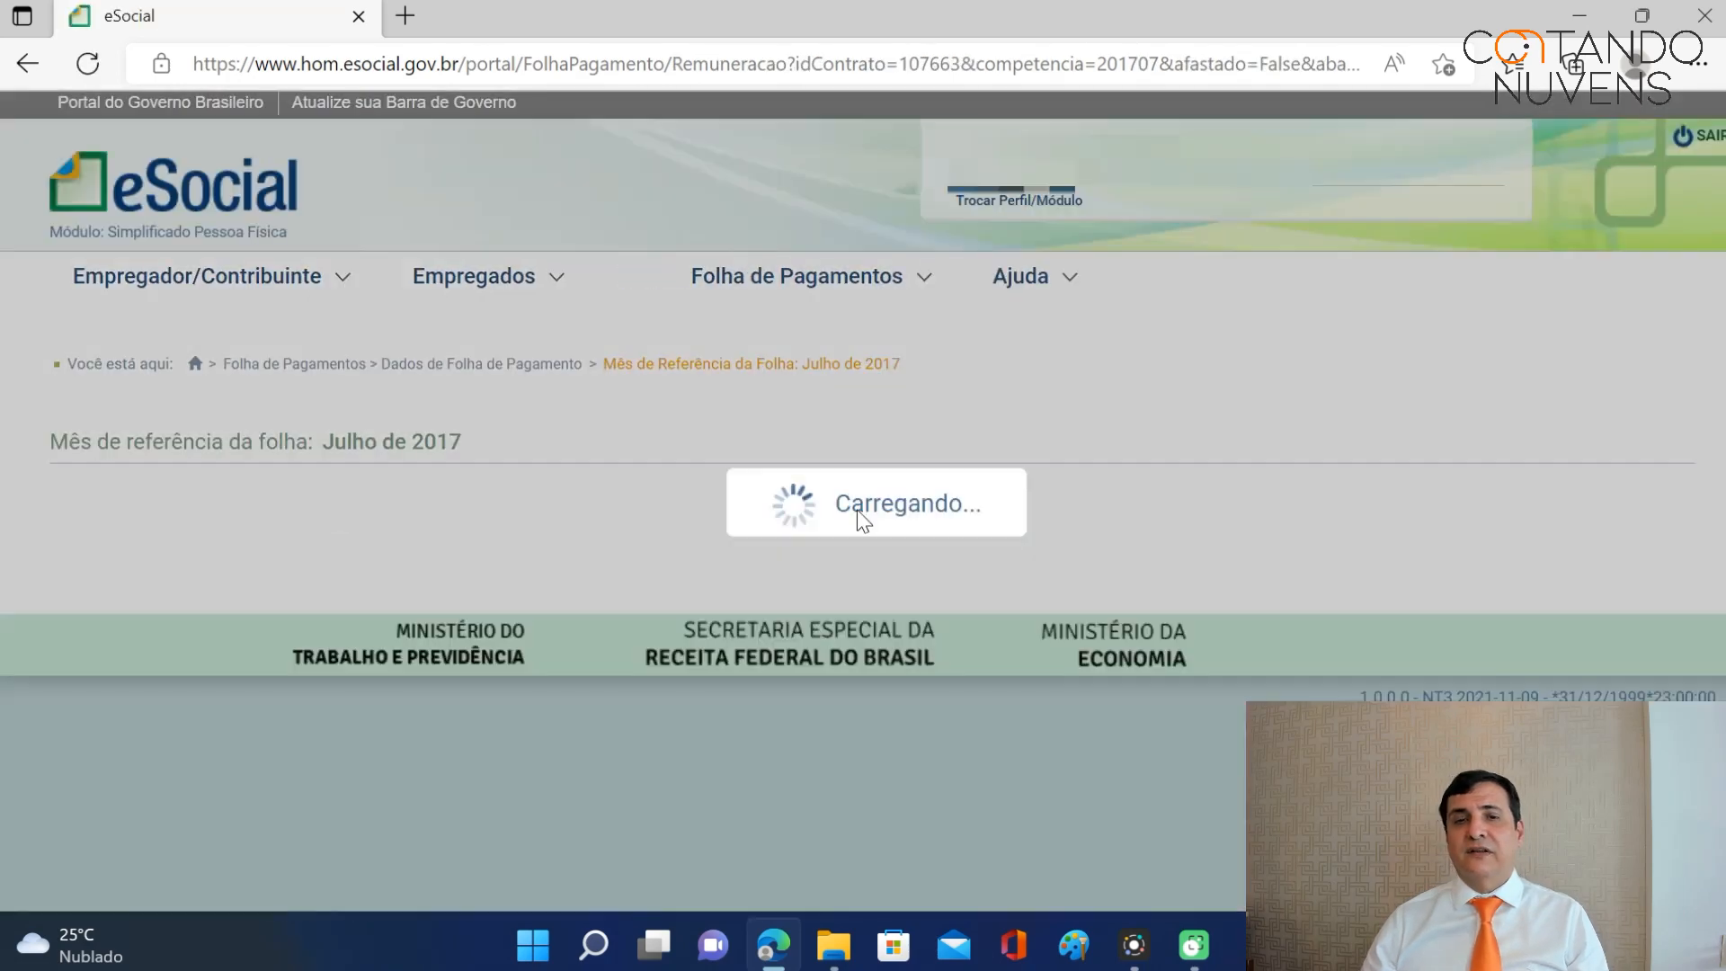
pyautogui.scroll(-3, 1304, 401)
pyautogui.scroll(-5, 1302, 392)
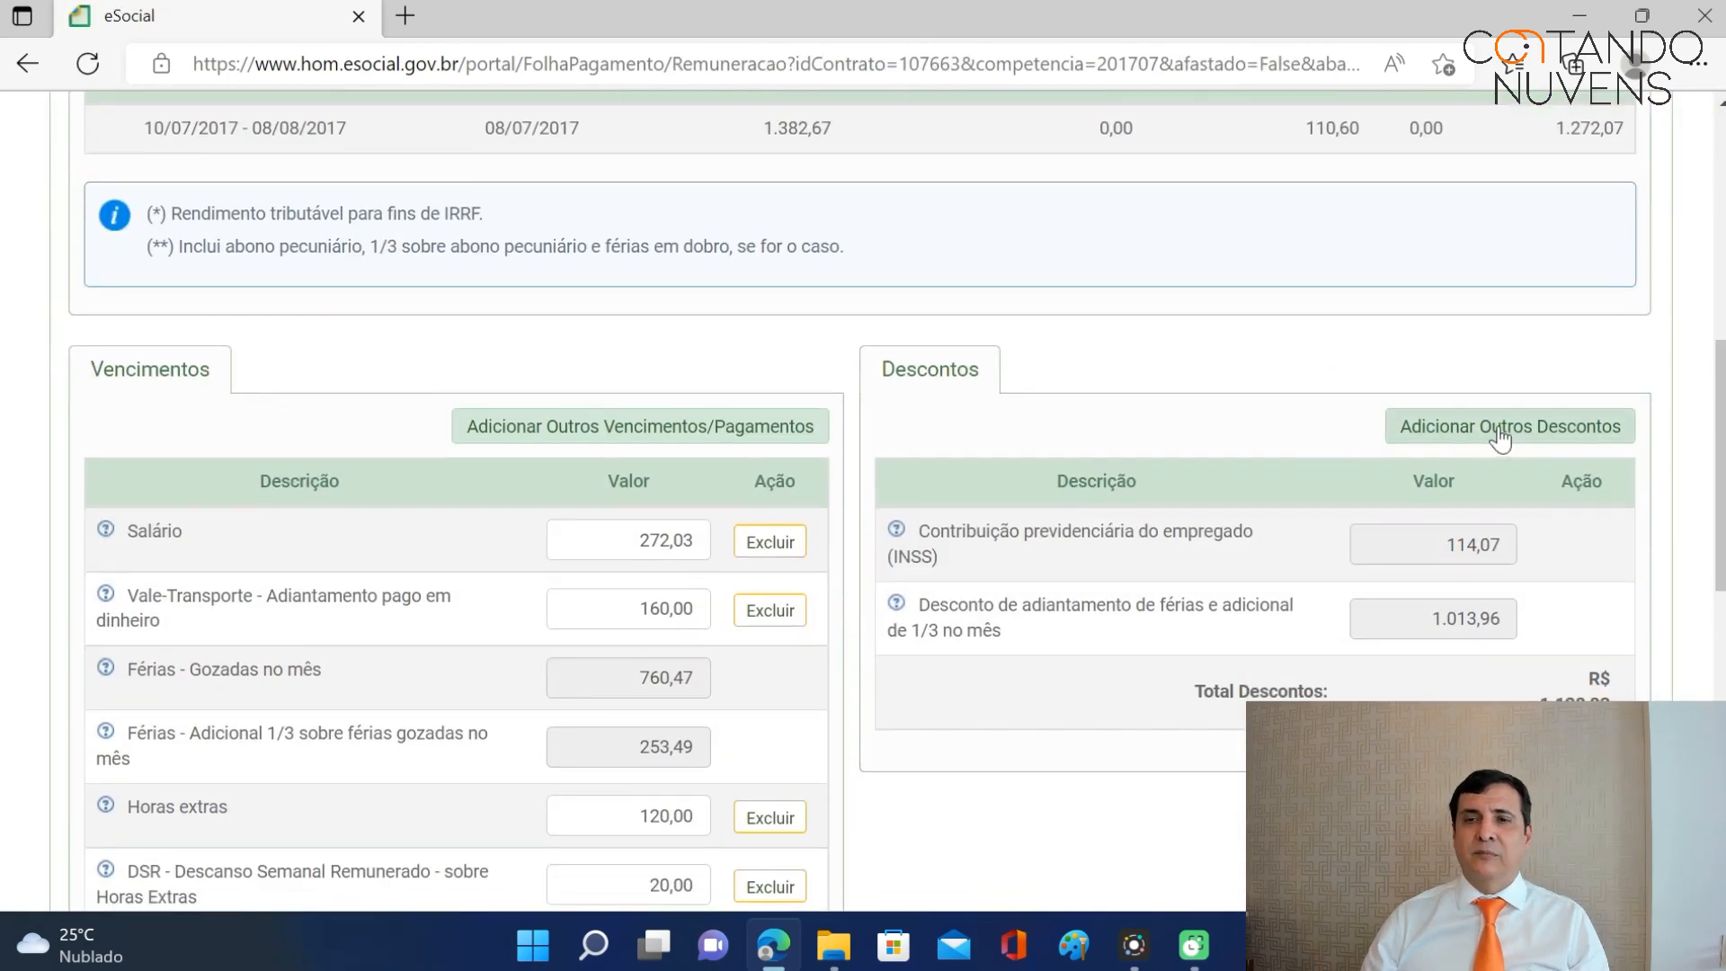
# Add a Faltas deduction item and enter 46,00 as its amount.
pyautogui.click(1500, 436)
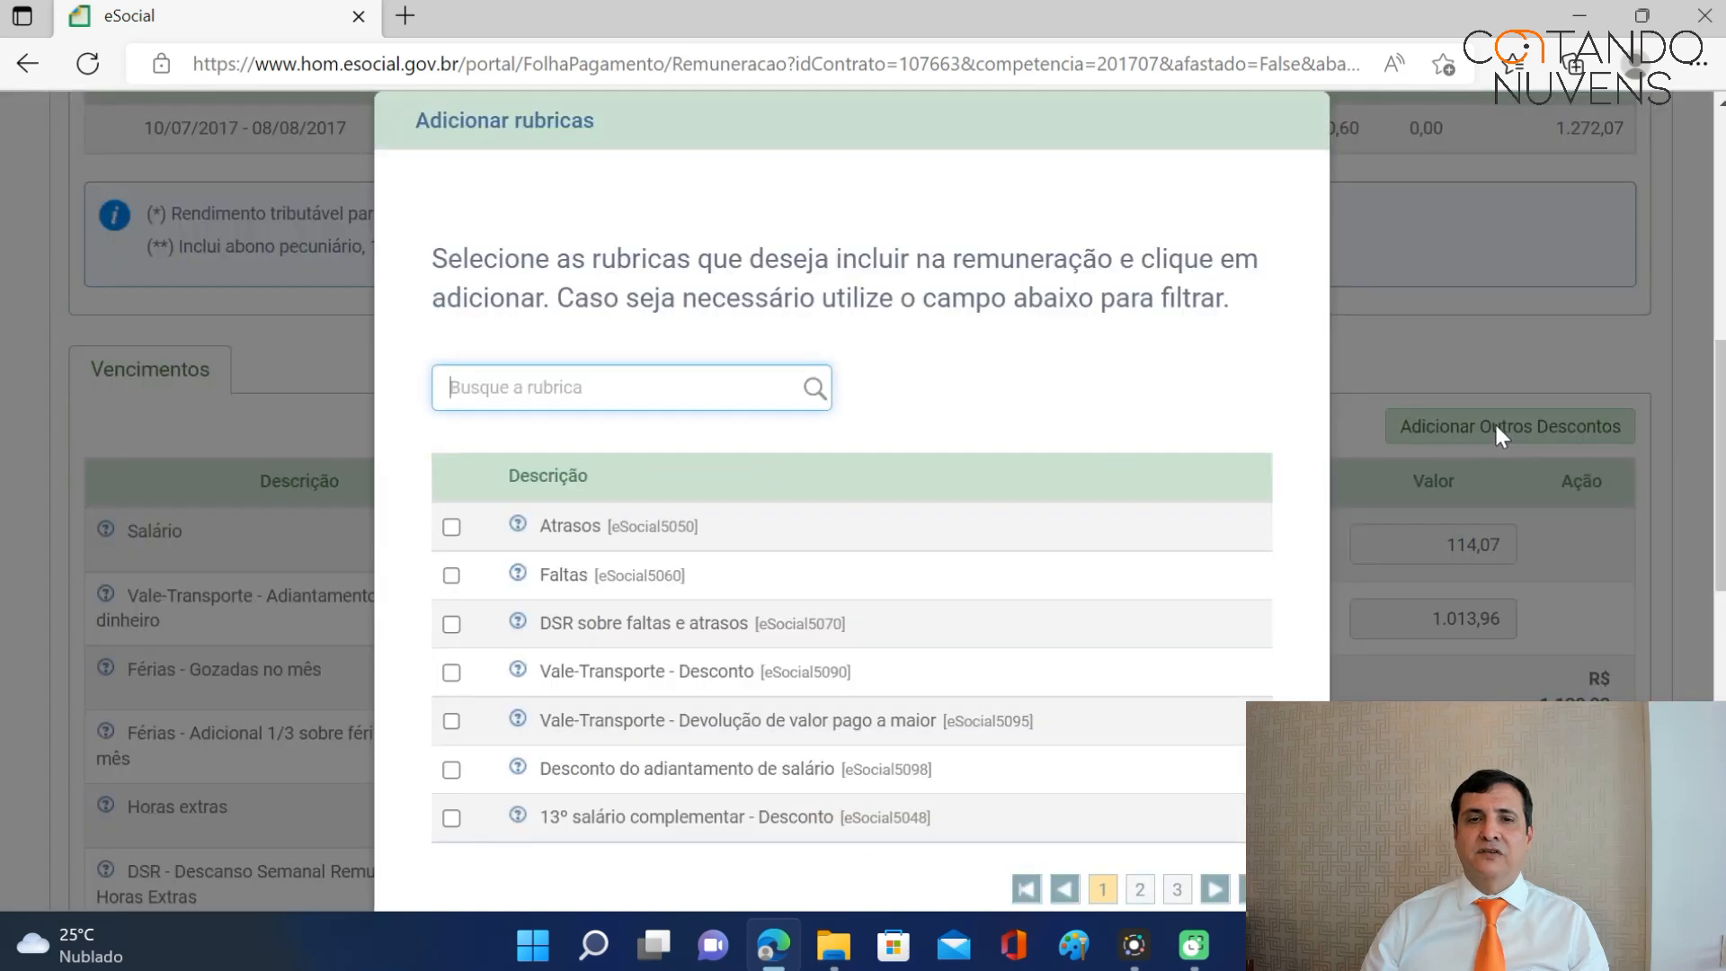
pyautogui.click(453, 577)
pyautogui.scroll(-1, 1204, 575)
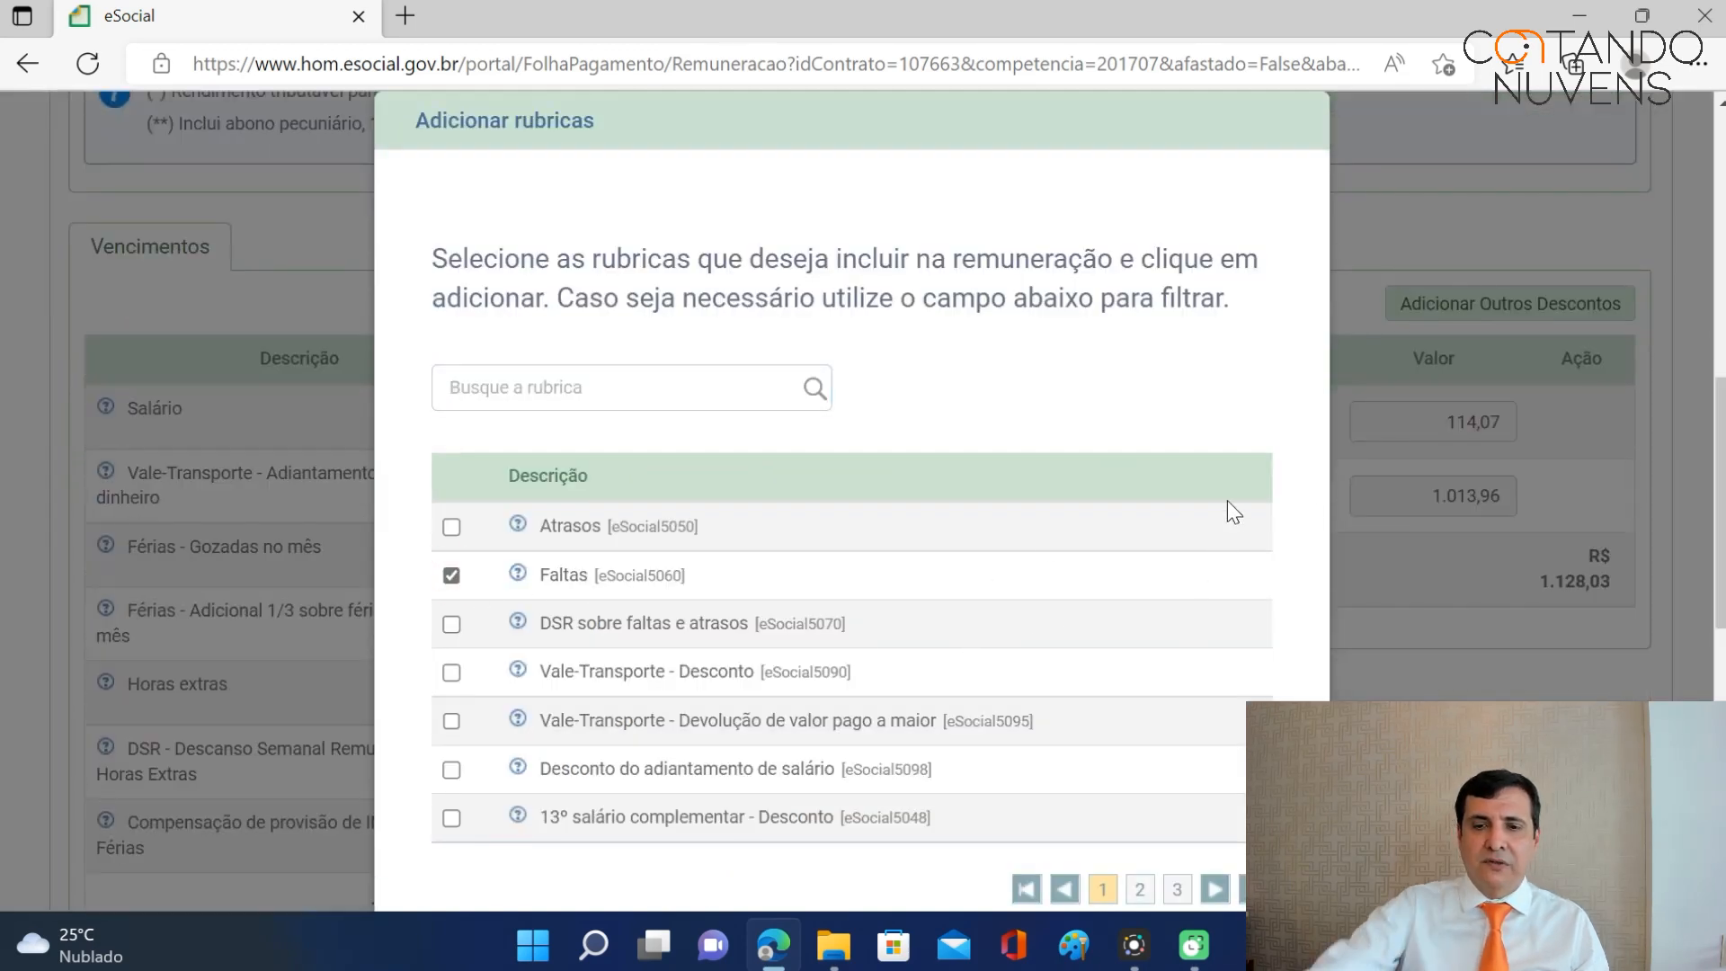
pyautogui.press('F11')
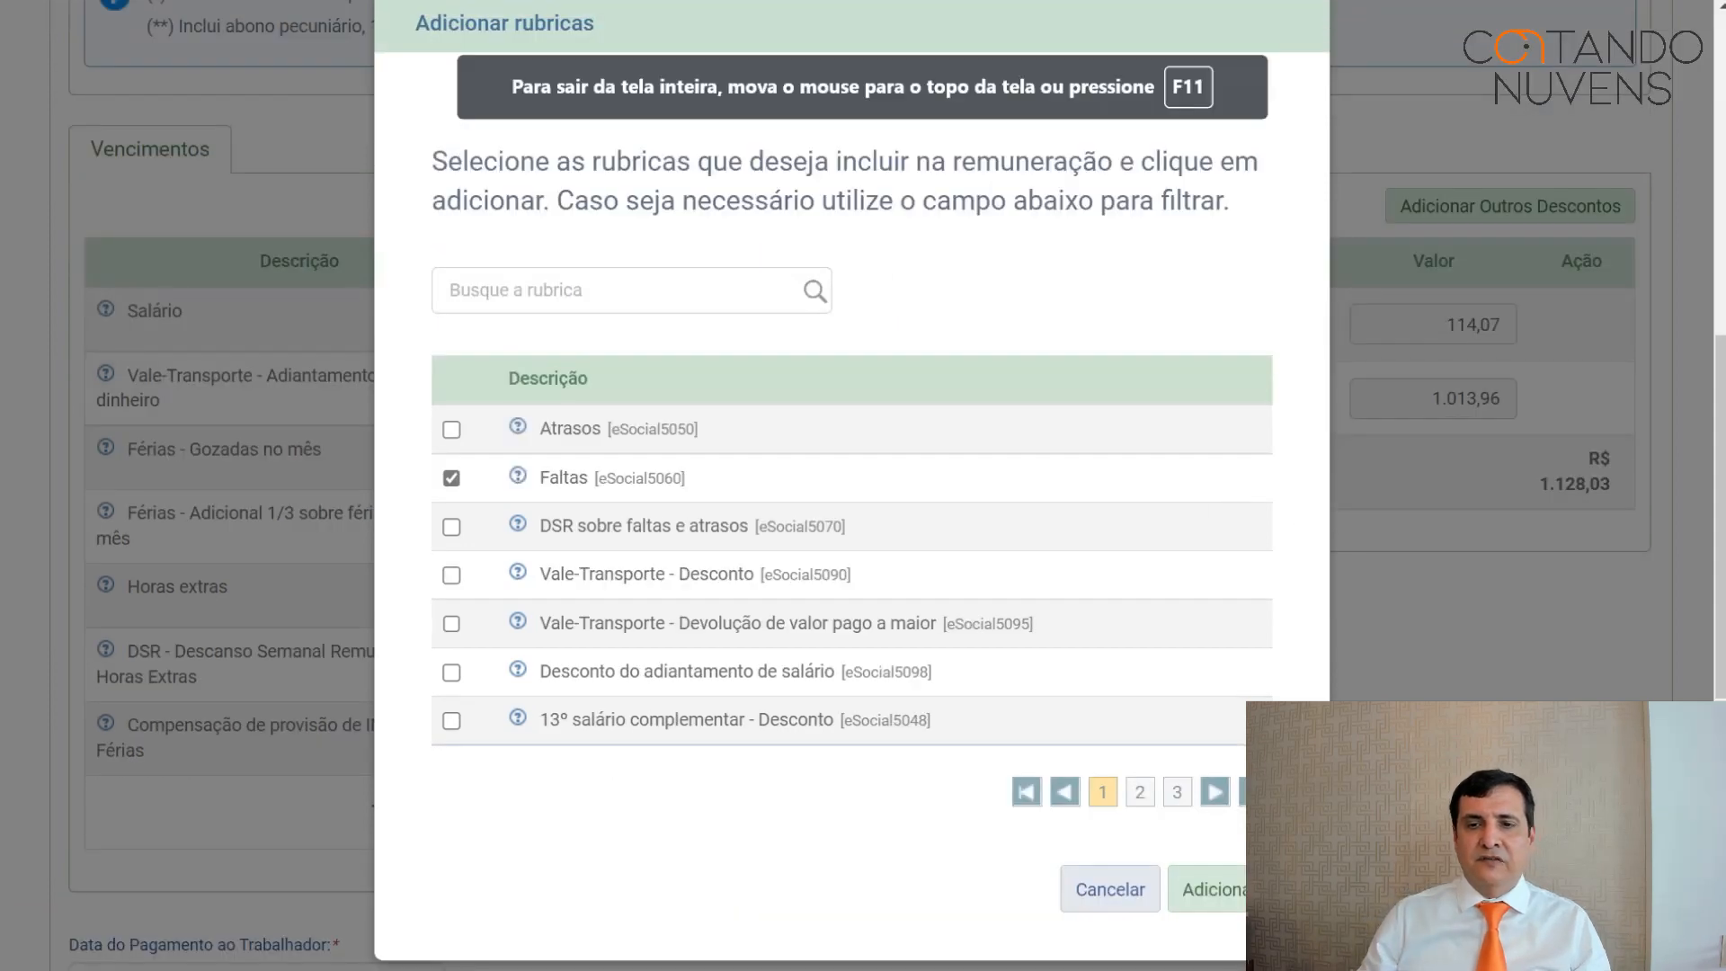
pyautogui.click(1236, 890)
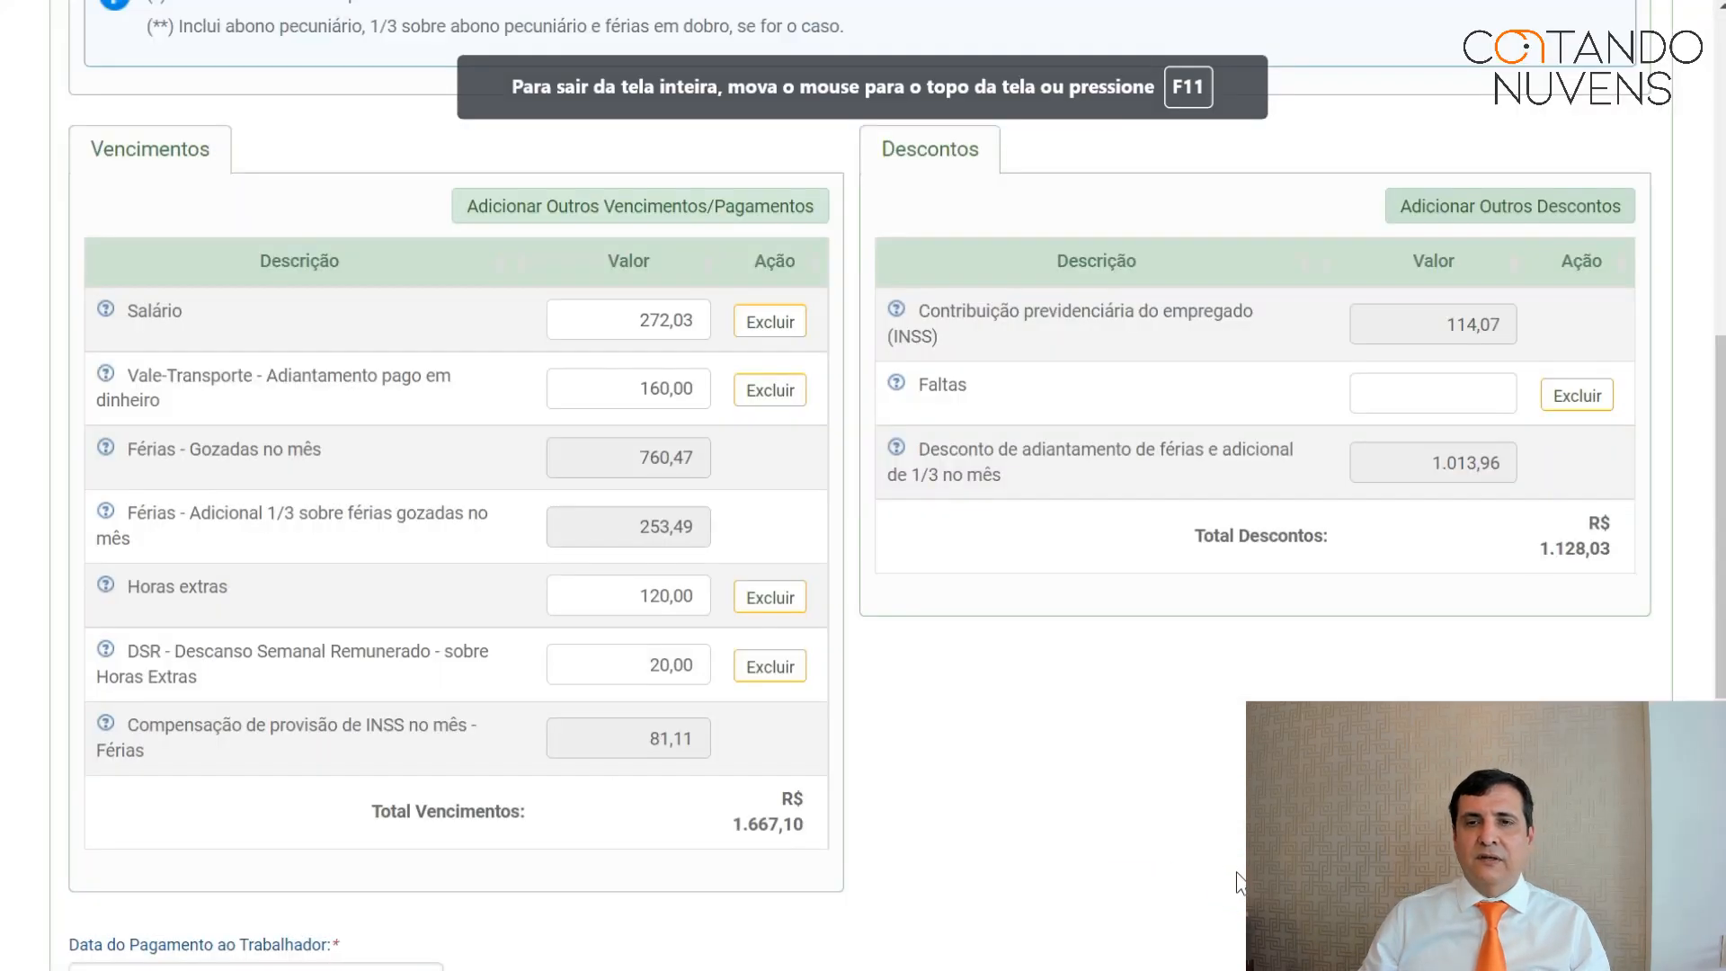
pyautogui.click(1432, 387)
pyautogui.write('46')
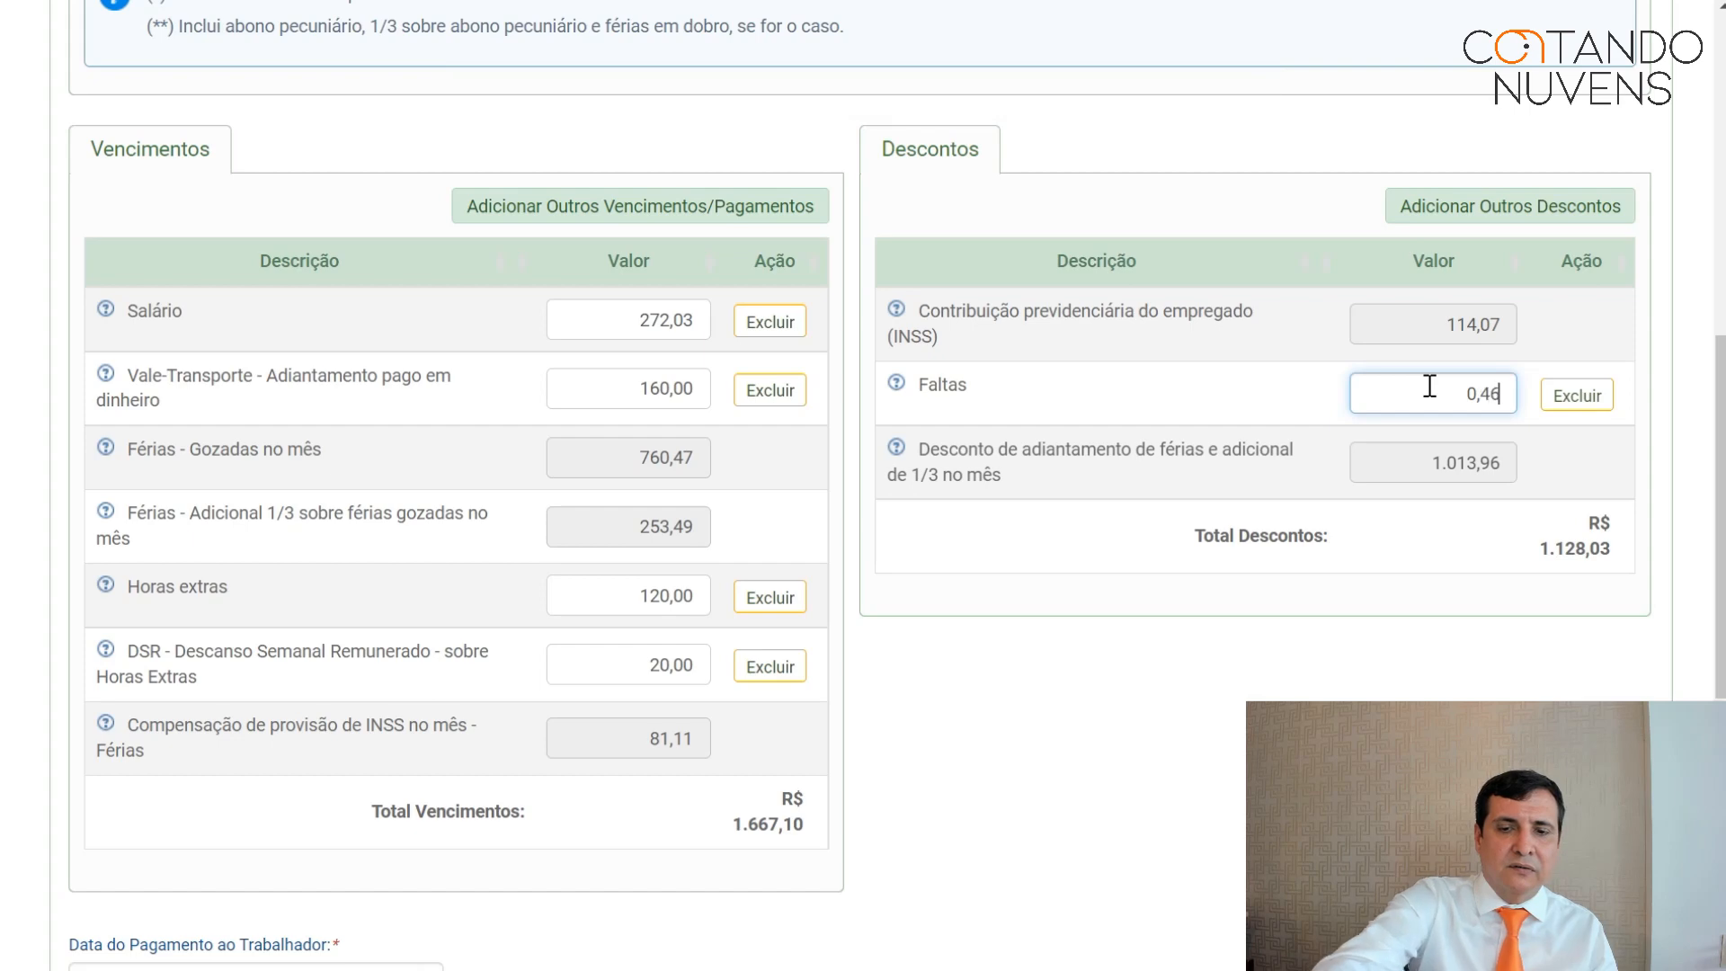
pyautogui.write(',00')
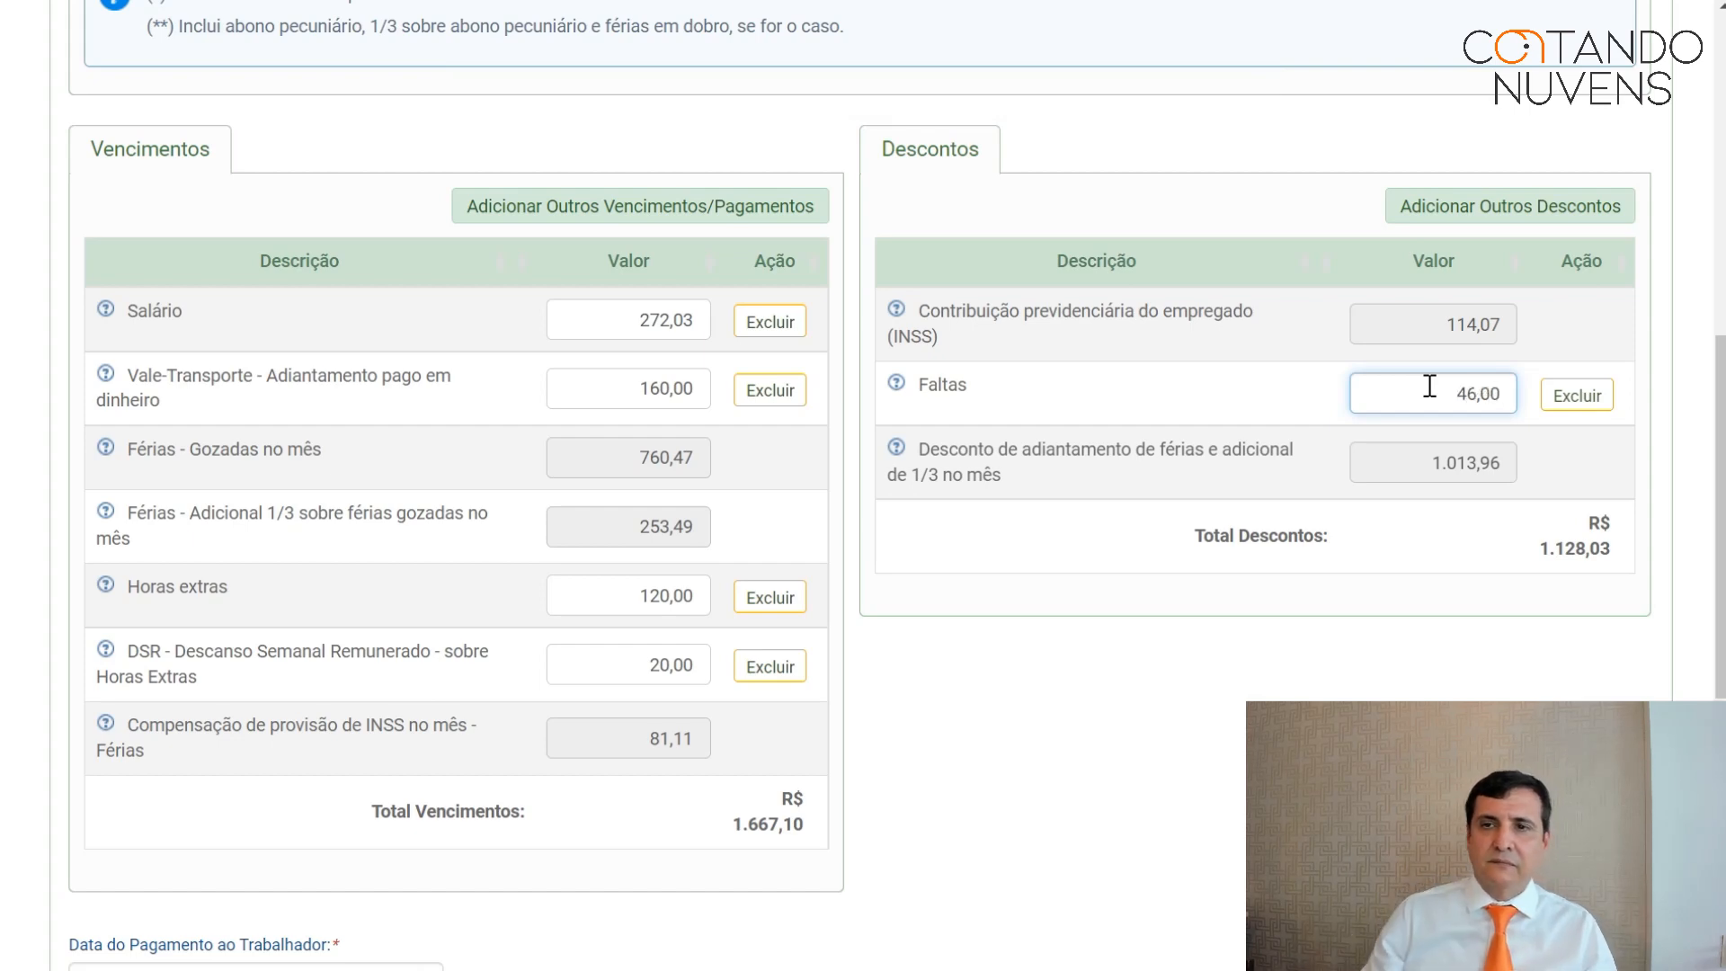
pyautogui.press('Tab')
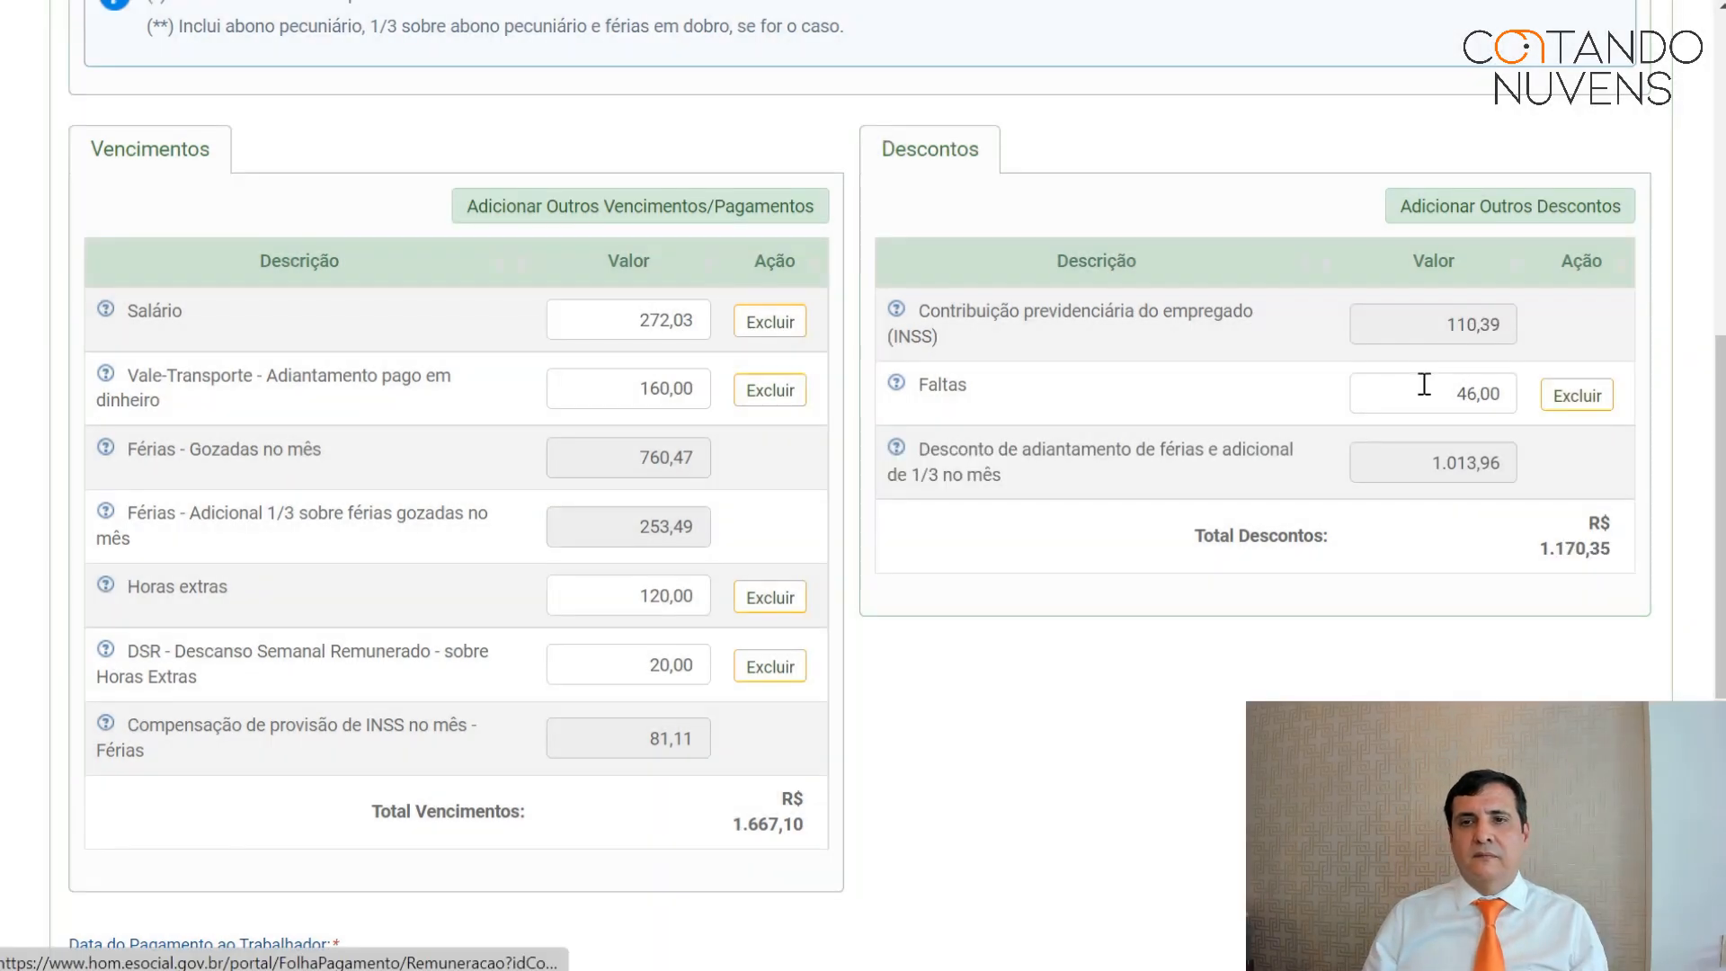
pyautogui.scroll(-5, 1421, 413)
# Save the July remuneration with 496,75 net pay and close the July 2017 payroll.
pyautogui.click(1565, 539)
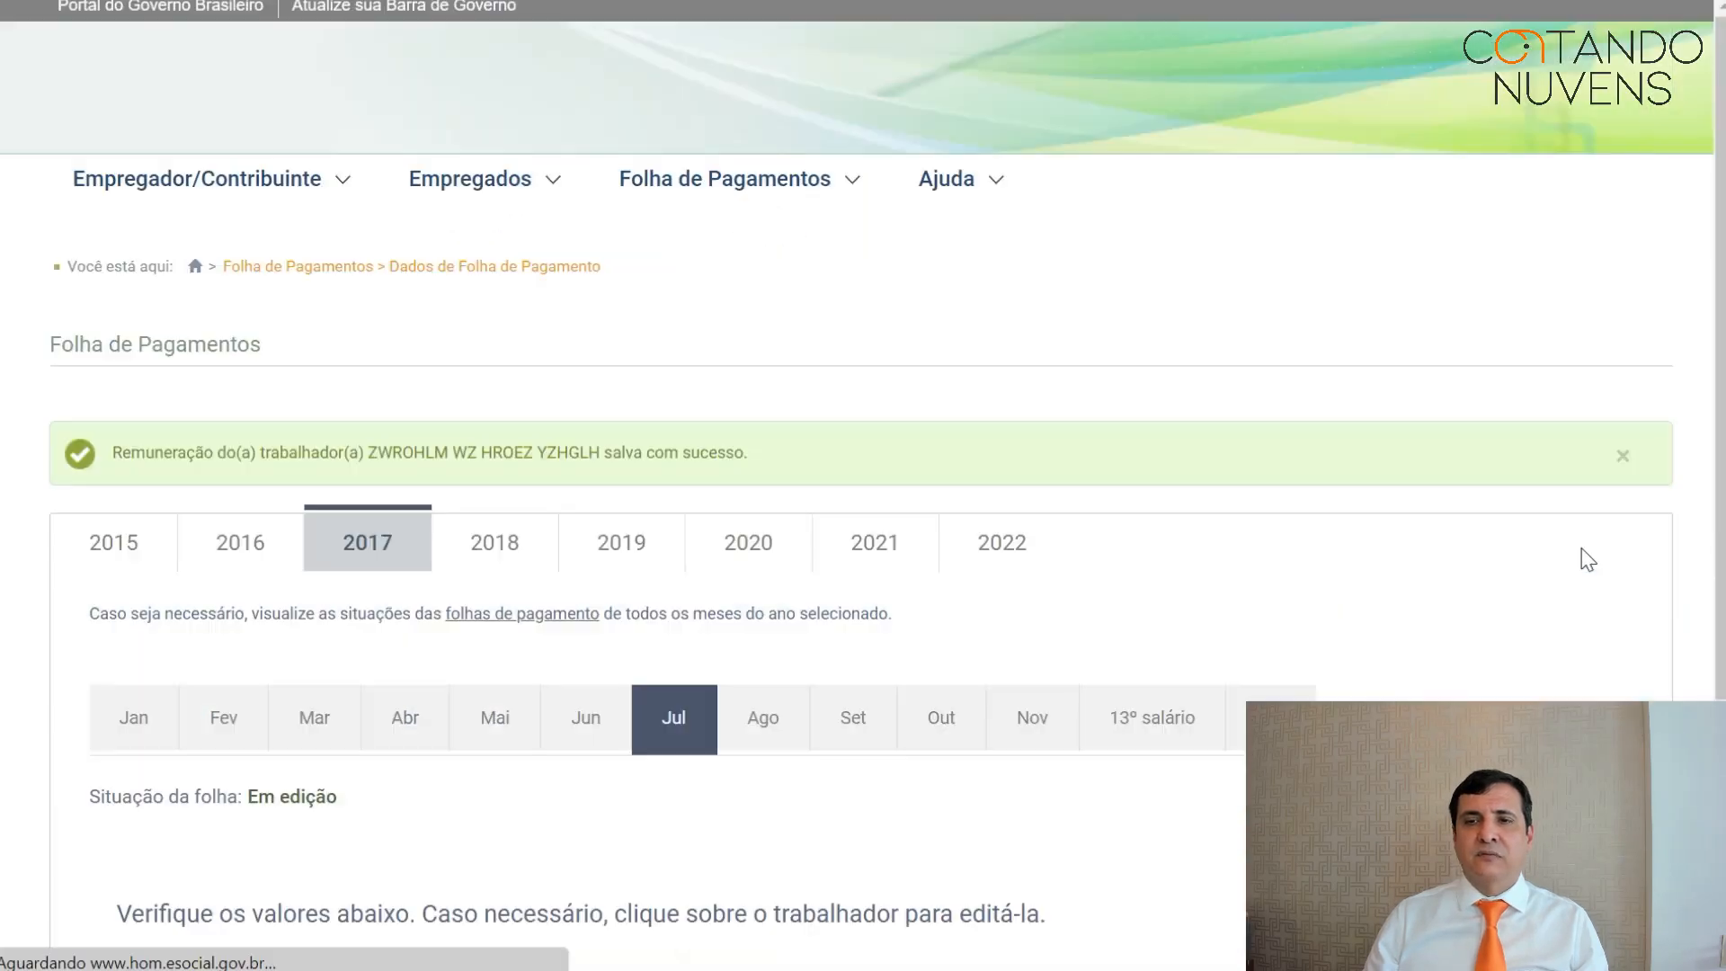
pyautogui.scroll(-6, 1426, 543)
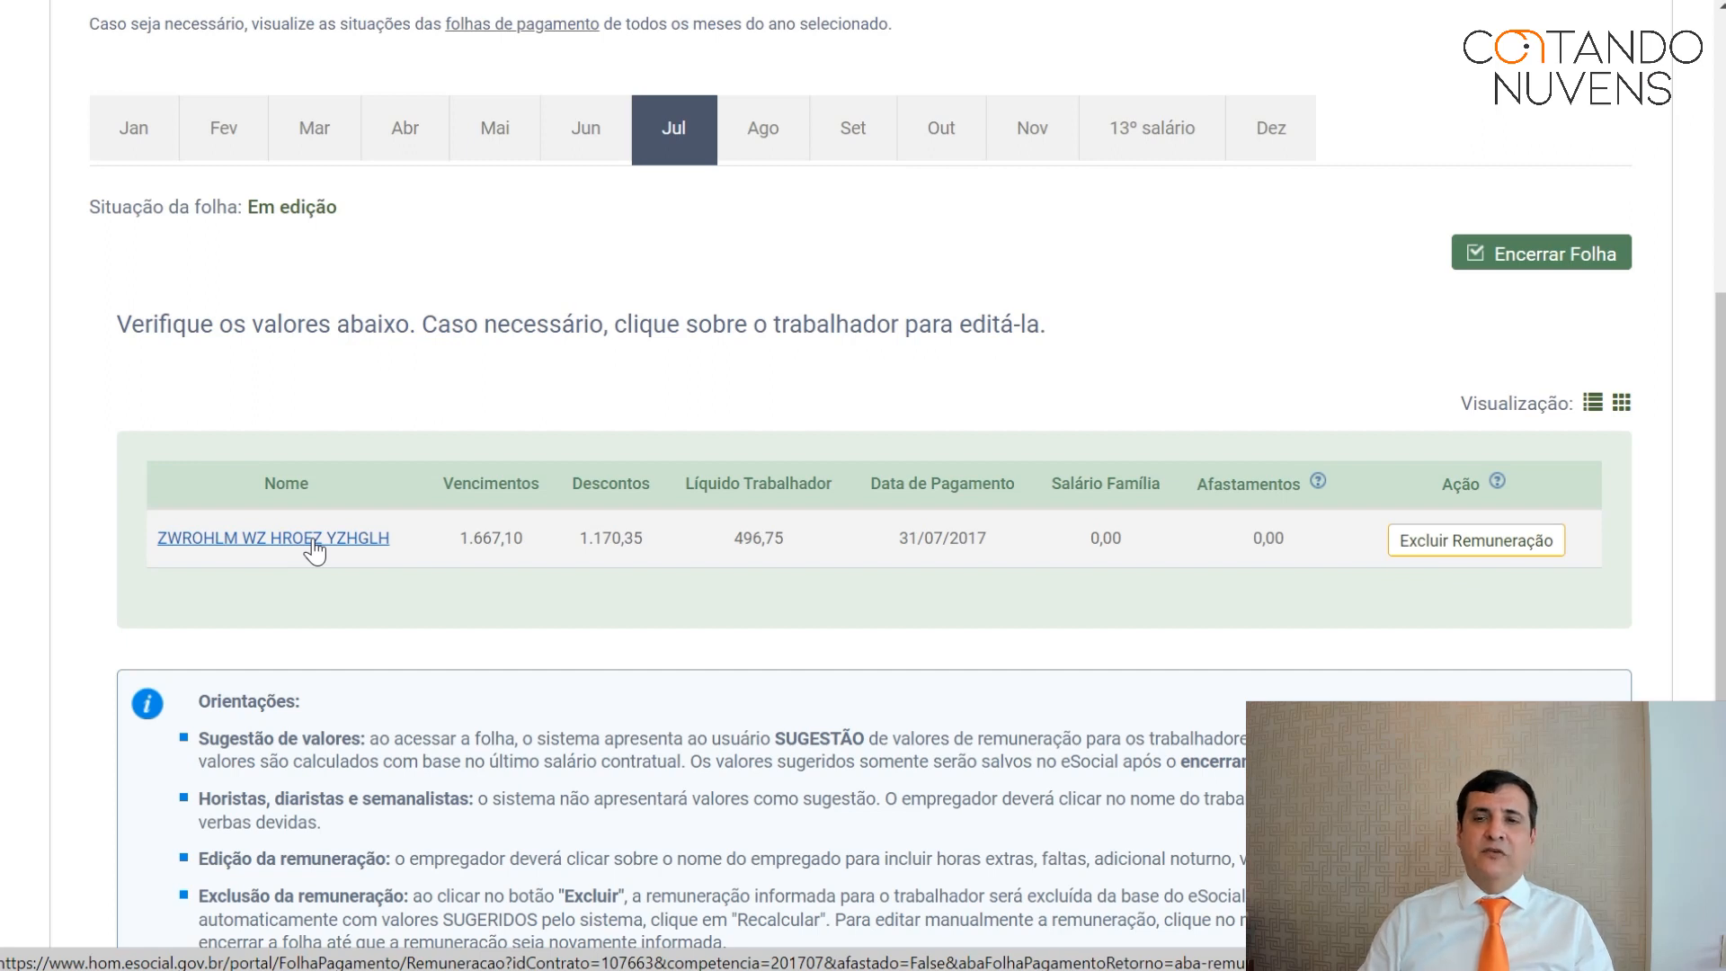
pyautogui.click(1572, 256)
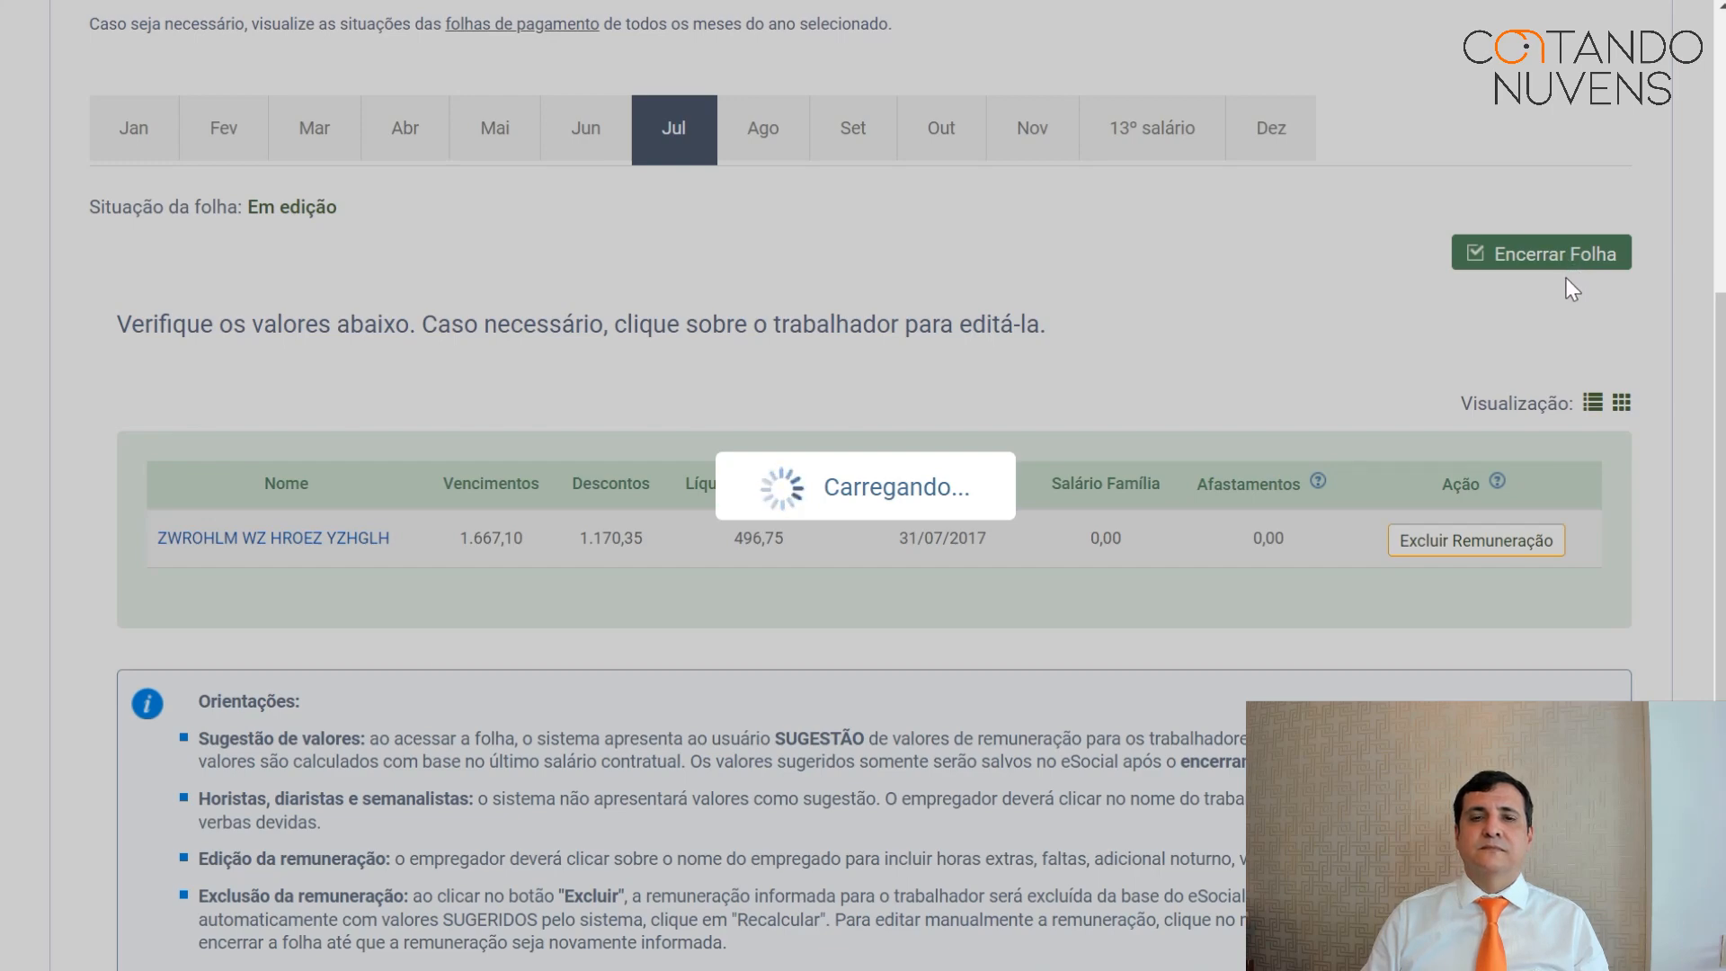
# Review the DAE preview of R$ 386,35 due 07/08/2017 and issue the July payslip receipts.
pyautogui.scroll(-5, 1402, 387)
pyautogui.scroll(-2, 1391, 404)
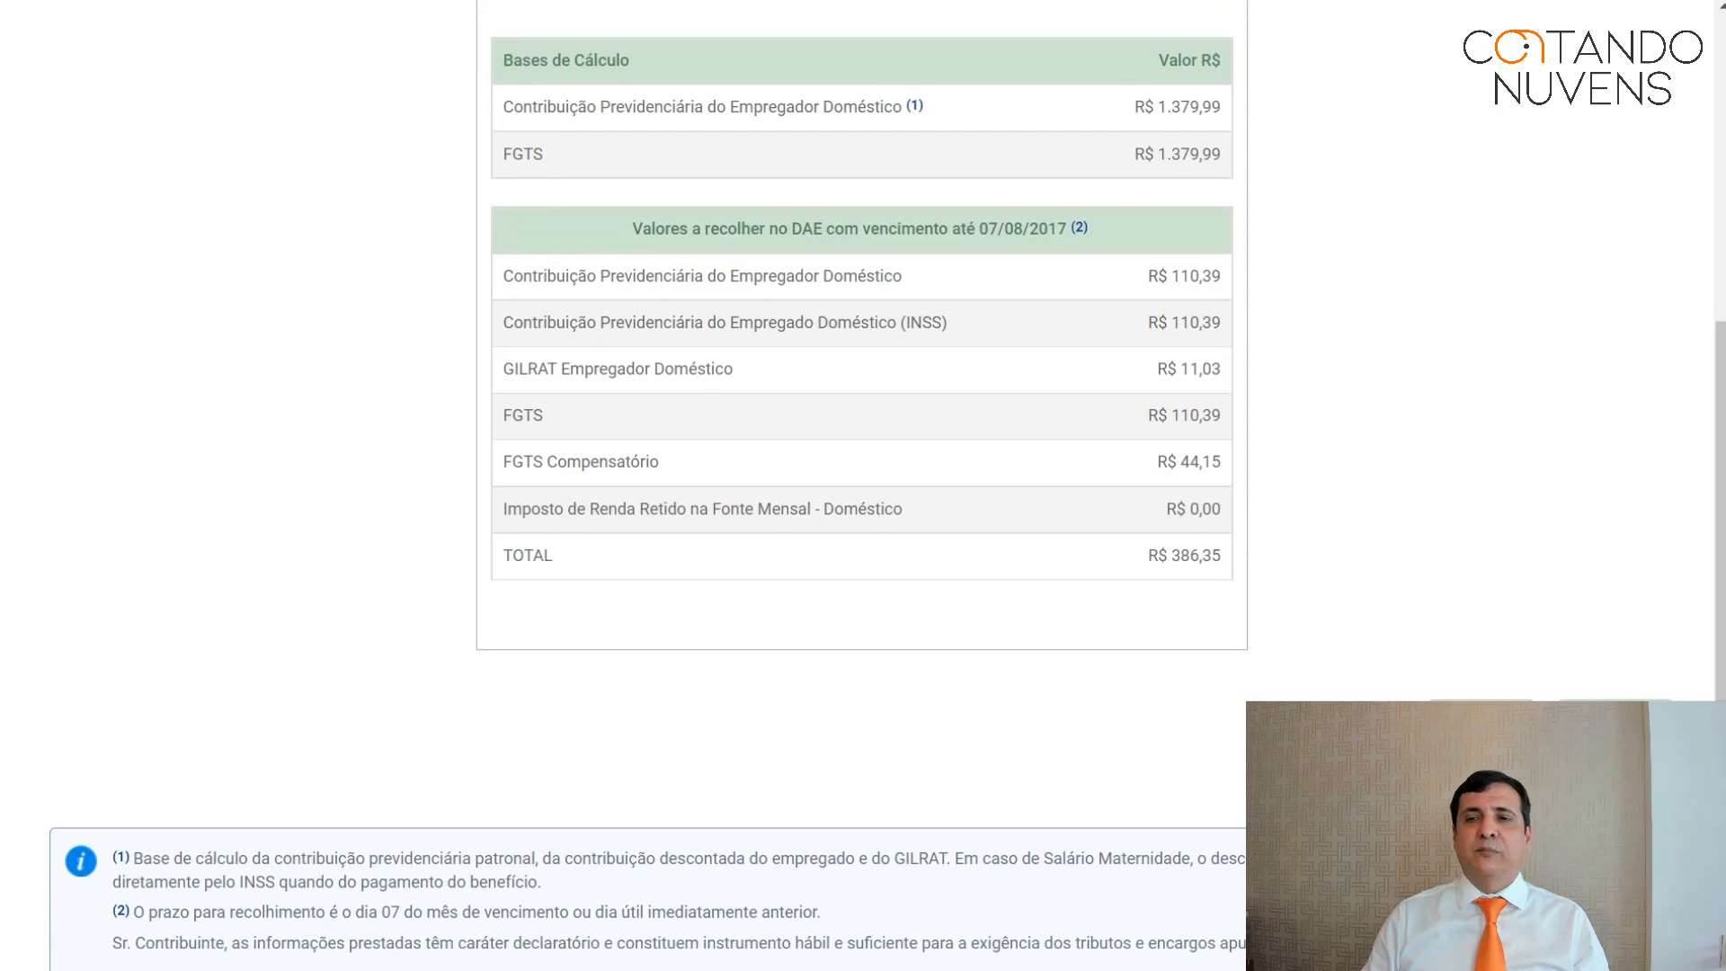
pyautogui.click(1615, 717)
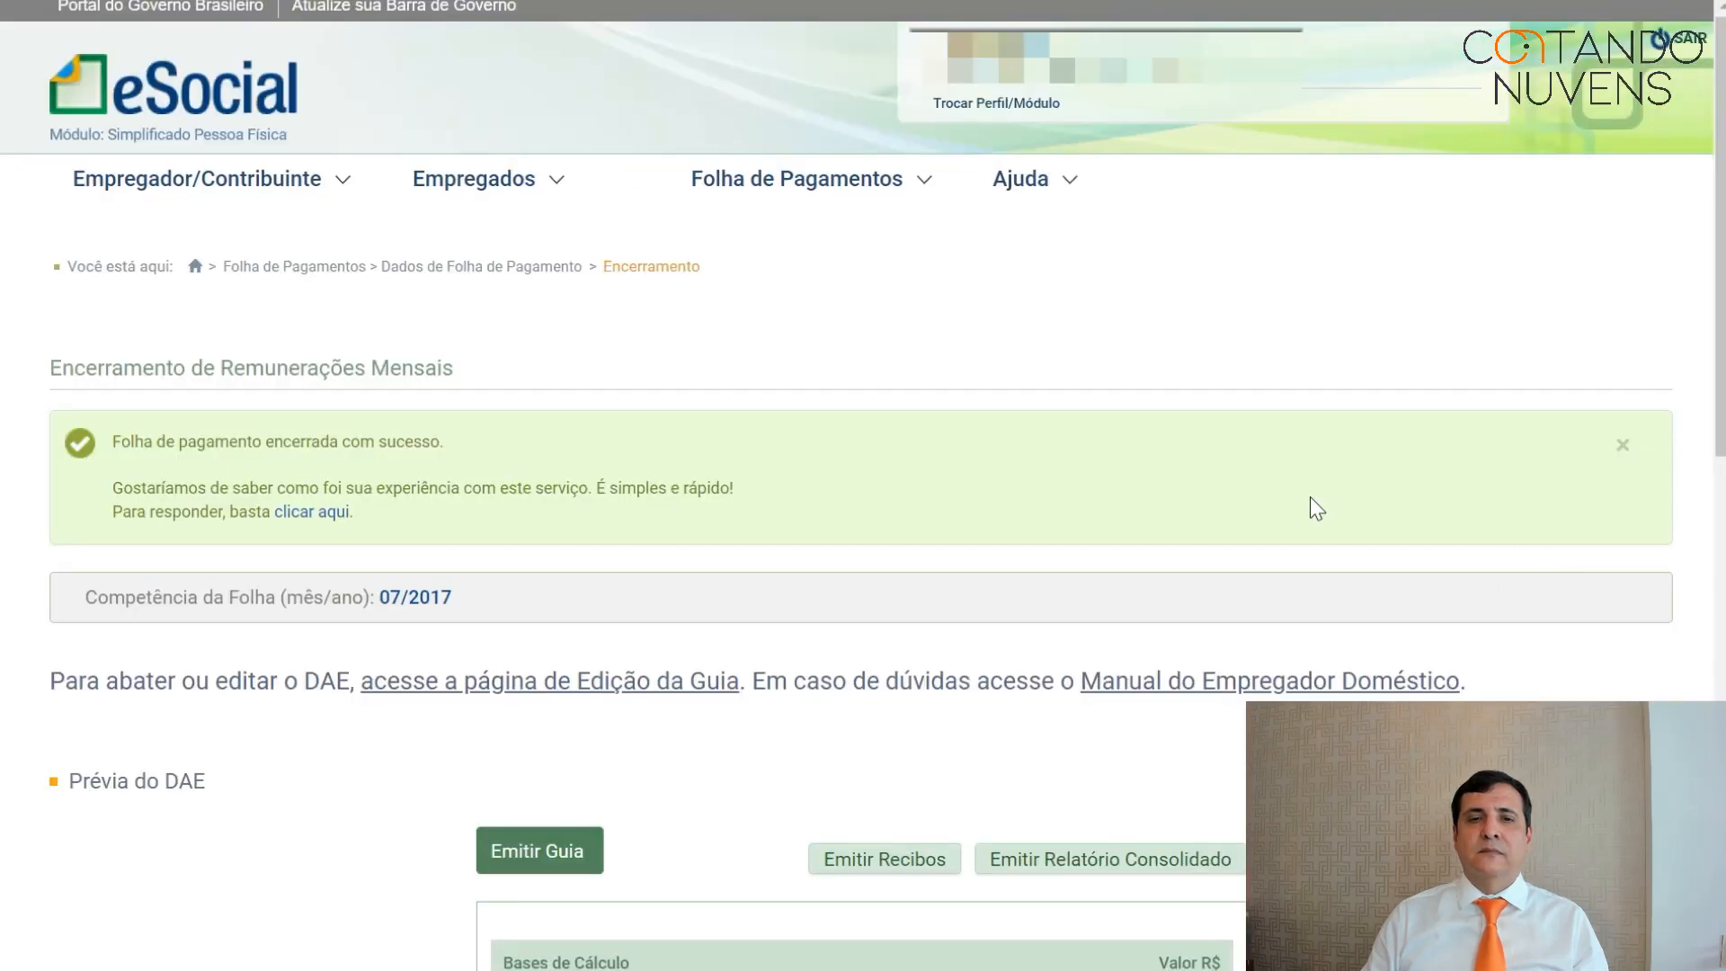
pyautogui.scroll(-3, 1313, 506)
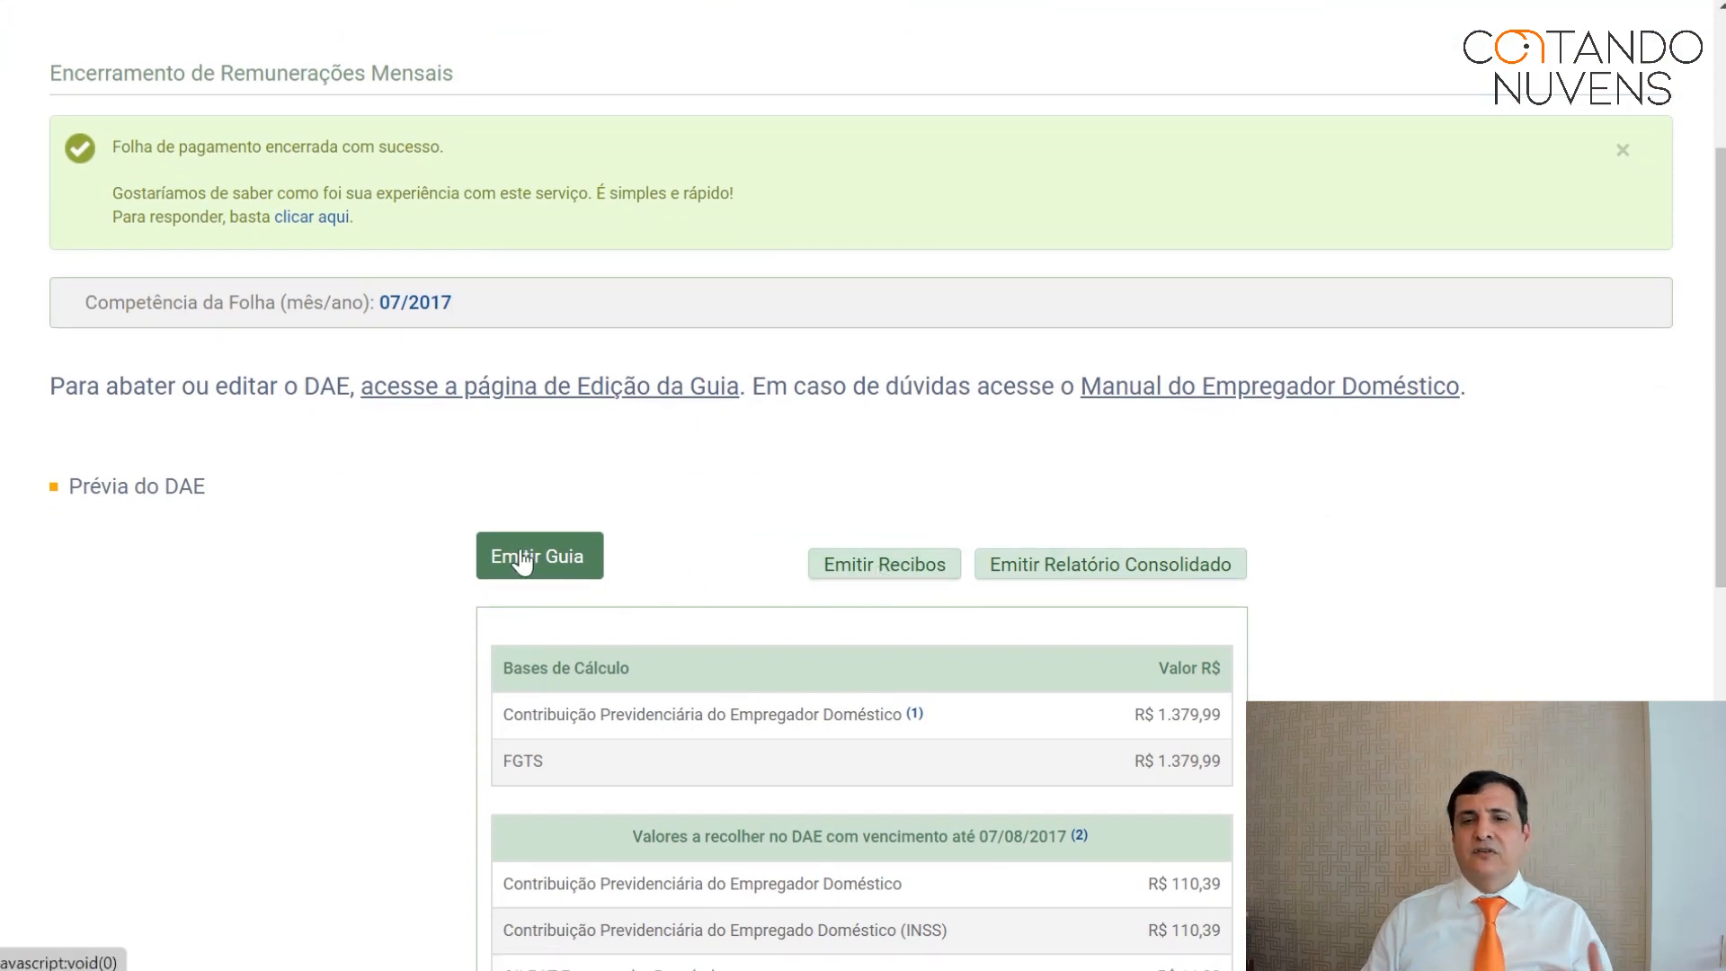
pyautogui.scroll(-2, 1185, 726)
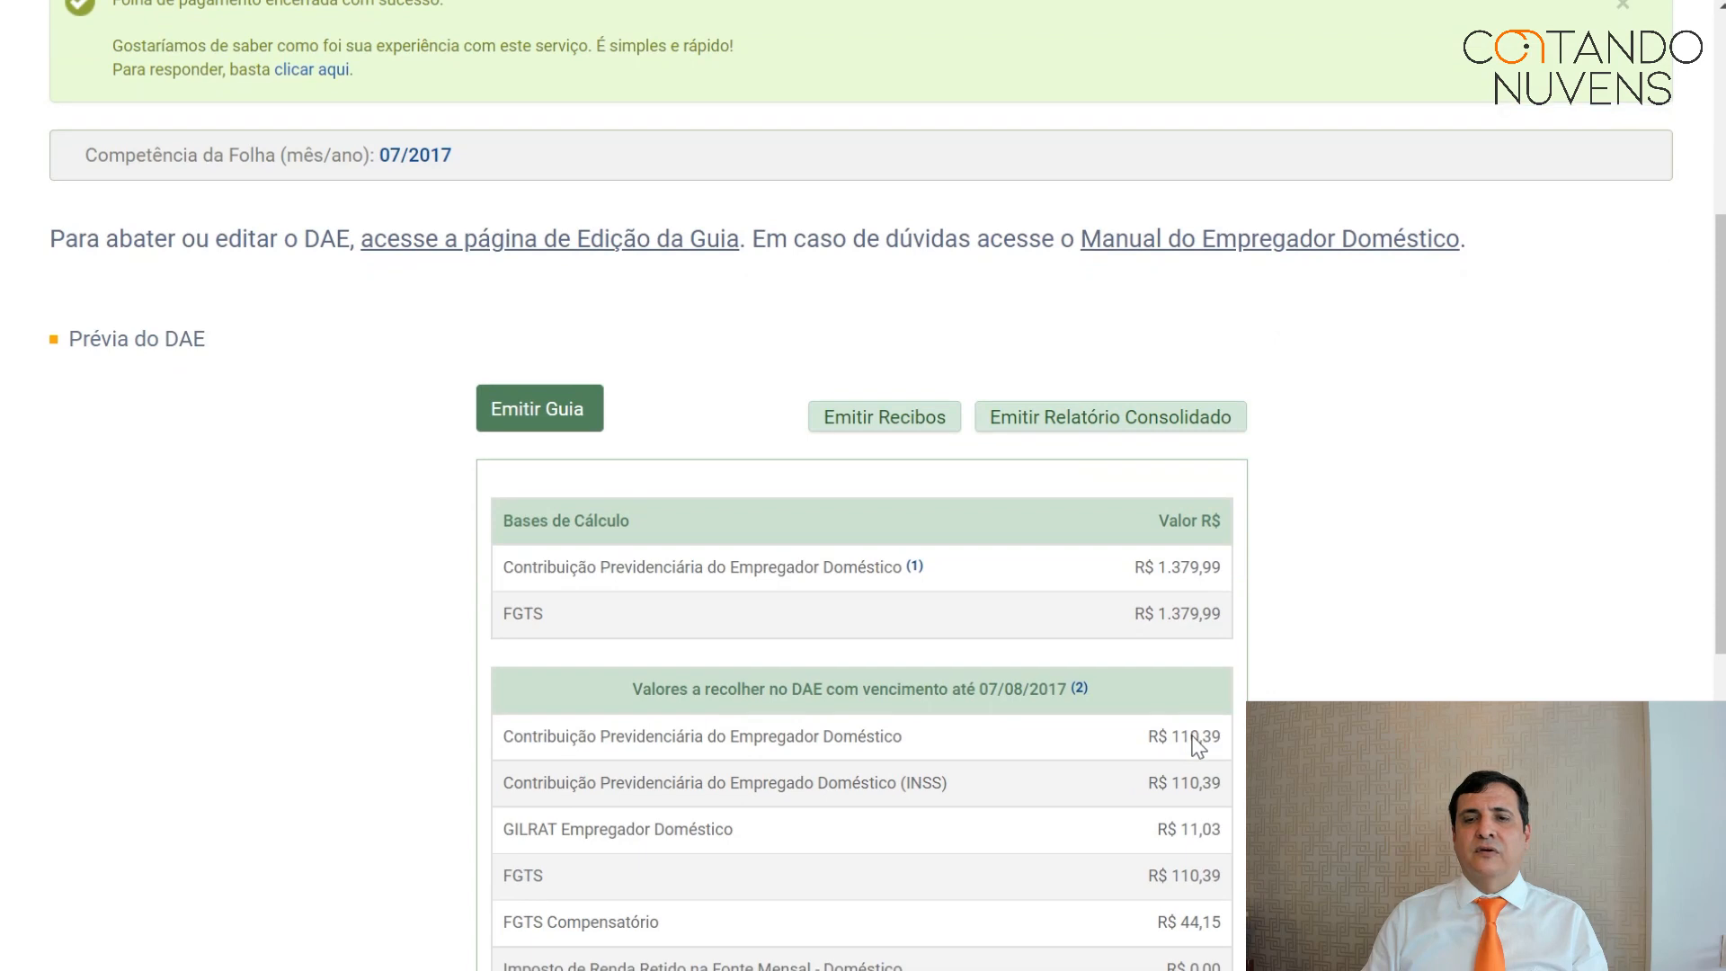
pyautogui.click(903, 429)
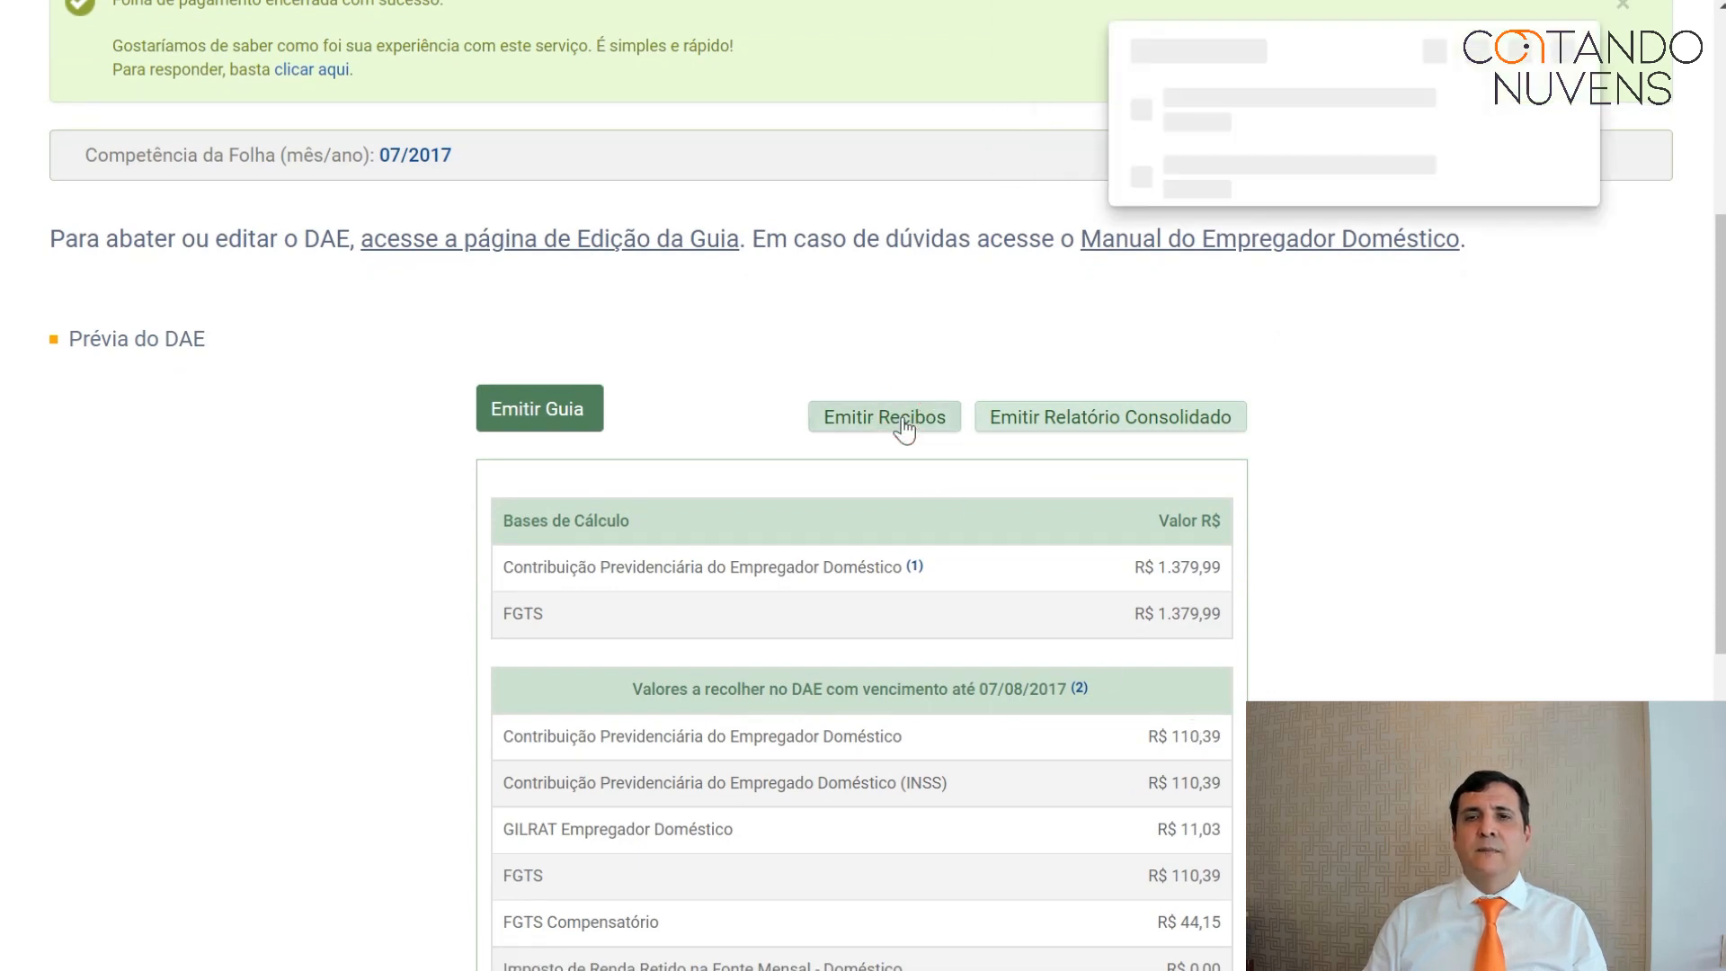
# Open the downloaded receipts PDF and scroll to page 2's net total of R$ 496,75.
pyautogui.click(1205, 108)
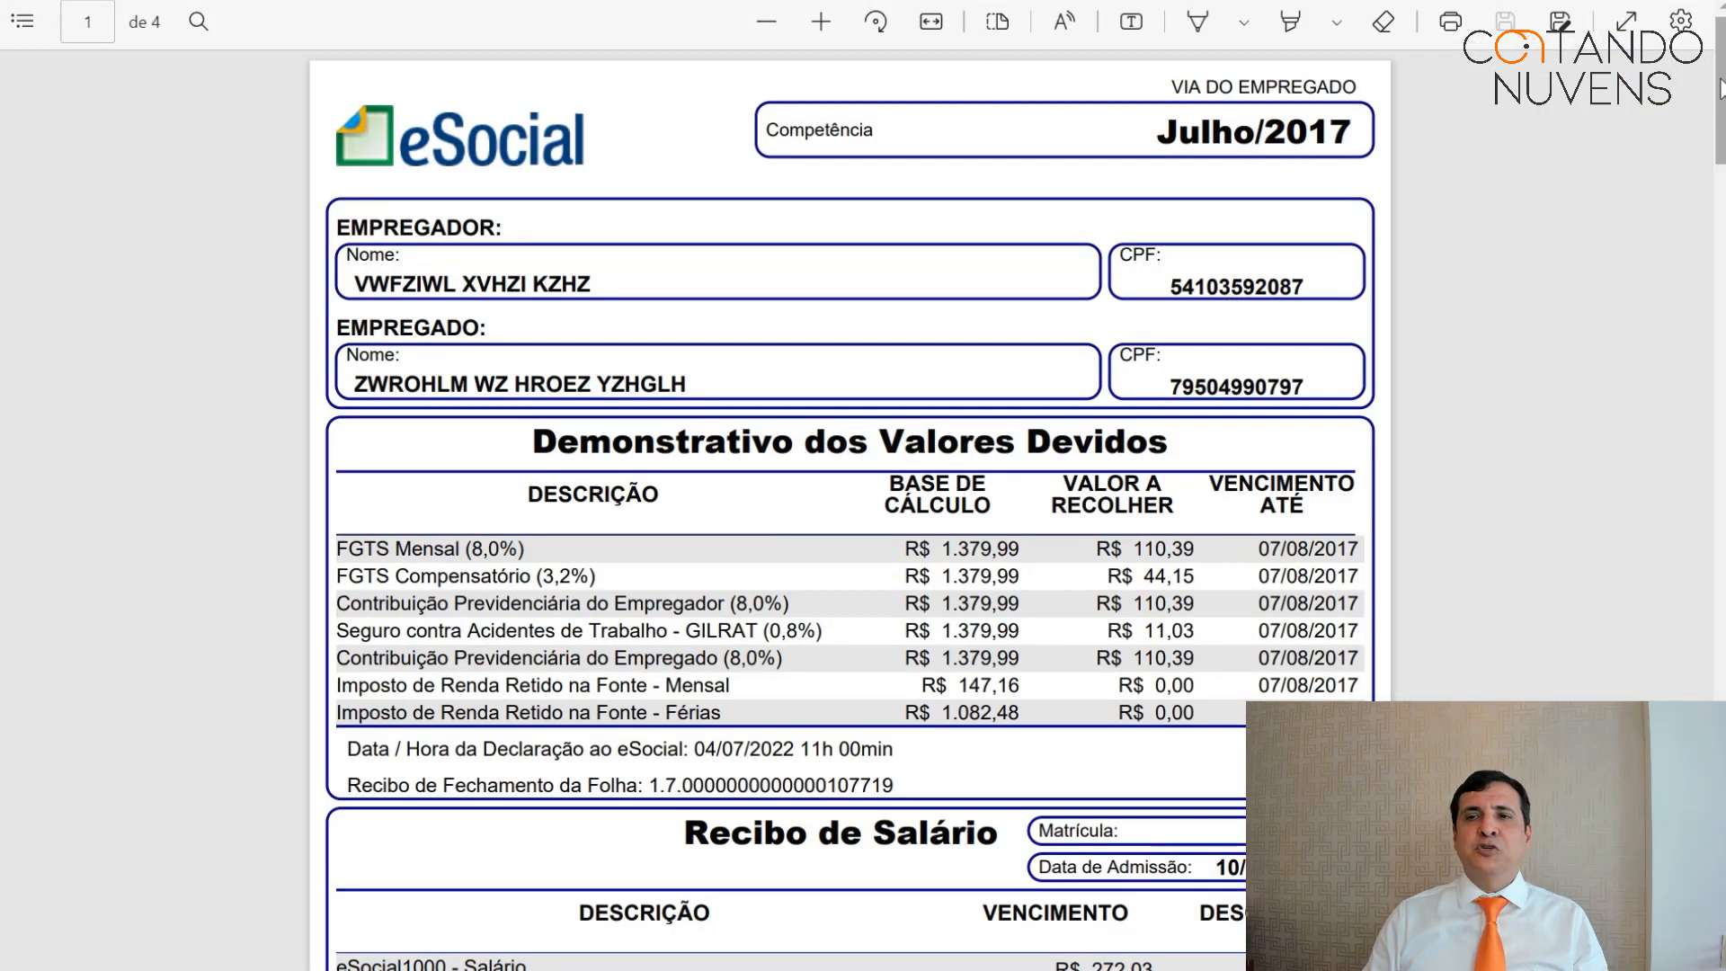
pyautogui.scroll(-6, 843, 511)
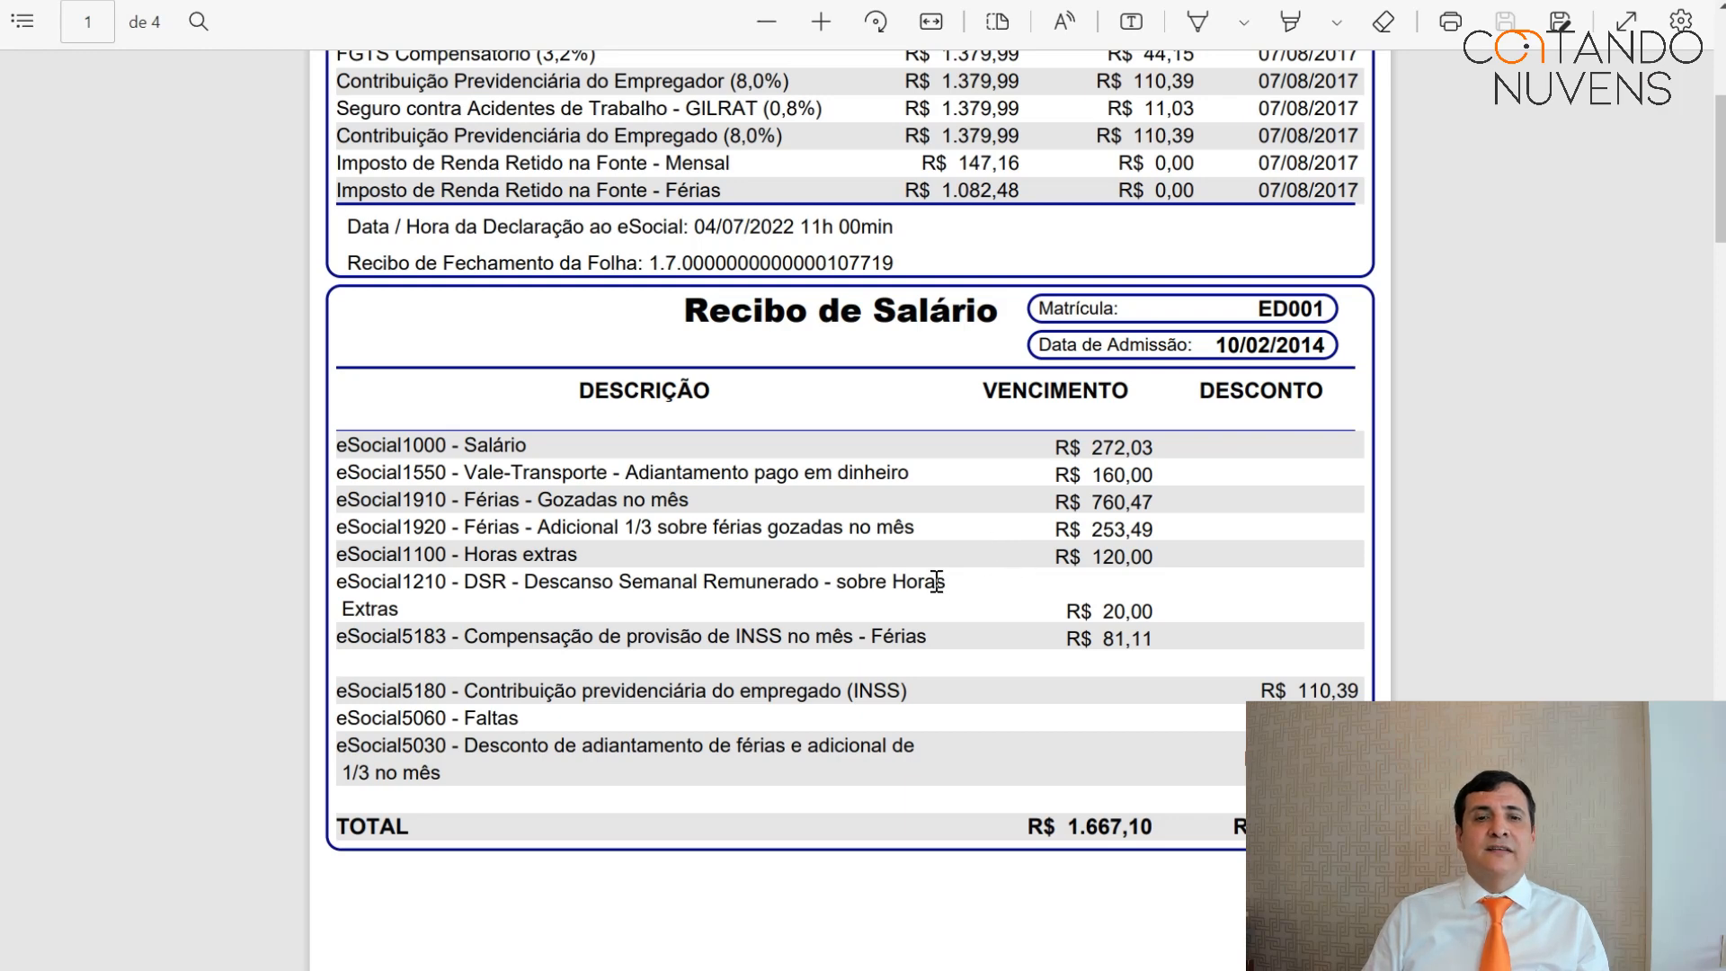
pyautogui.scroll(-2, 937, 582)
pyautogui.scroll(-10, 933, 583)
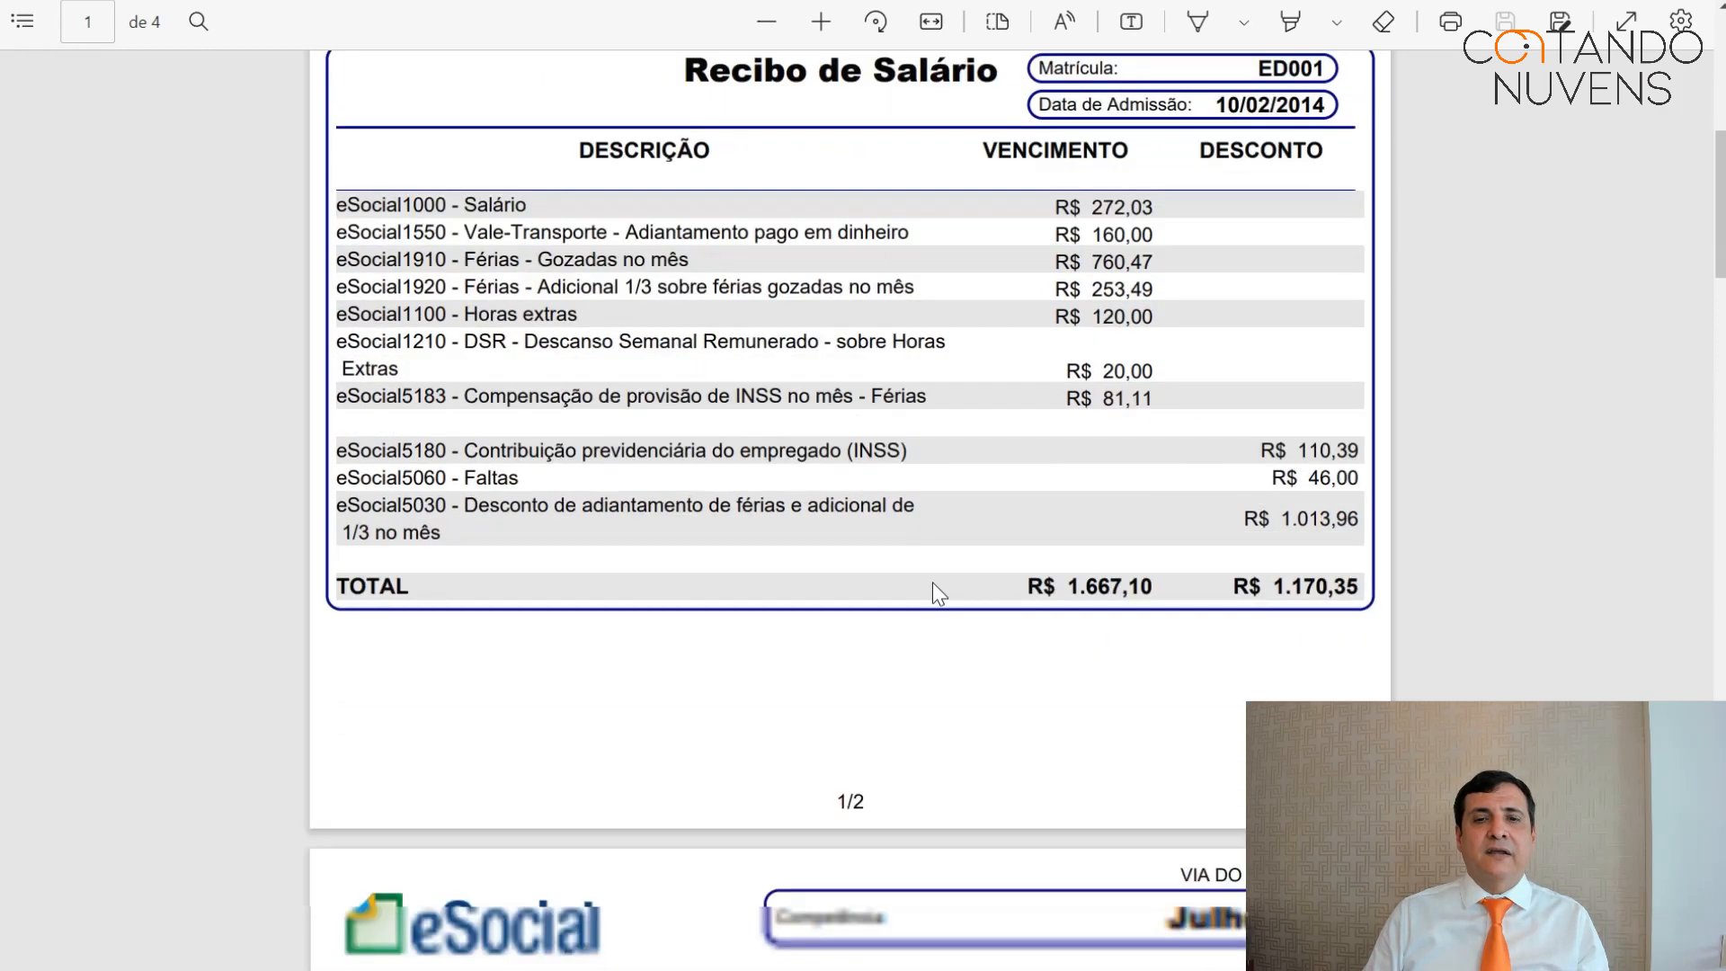
pyautogui.scroll(-1, 937, 600)
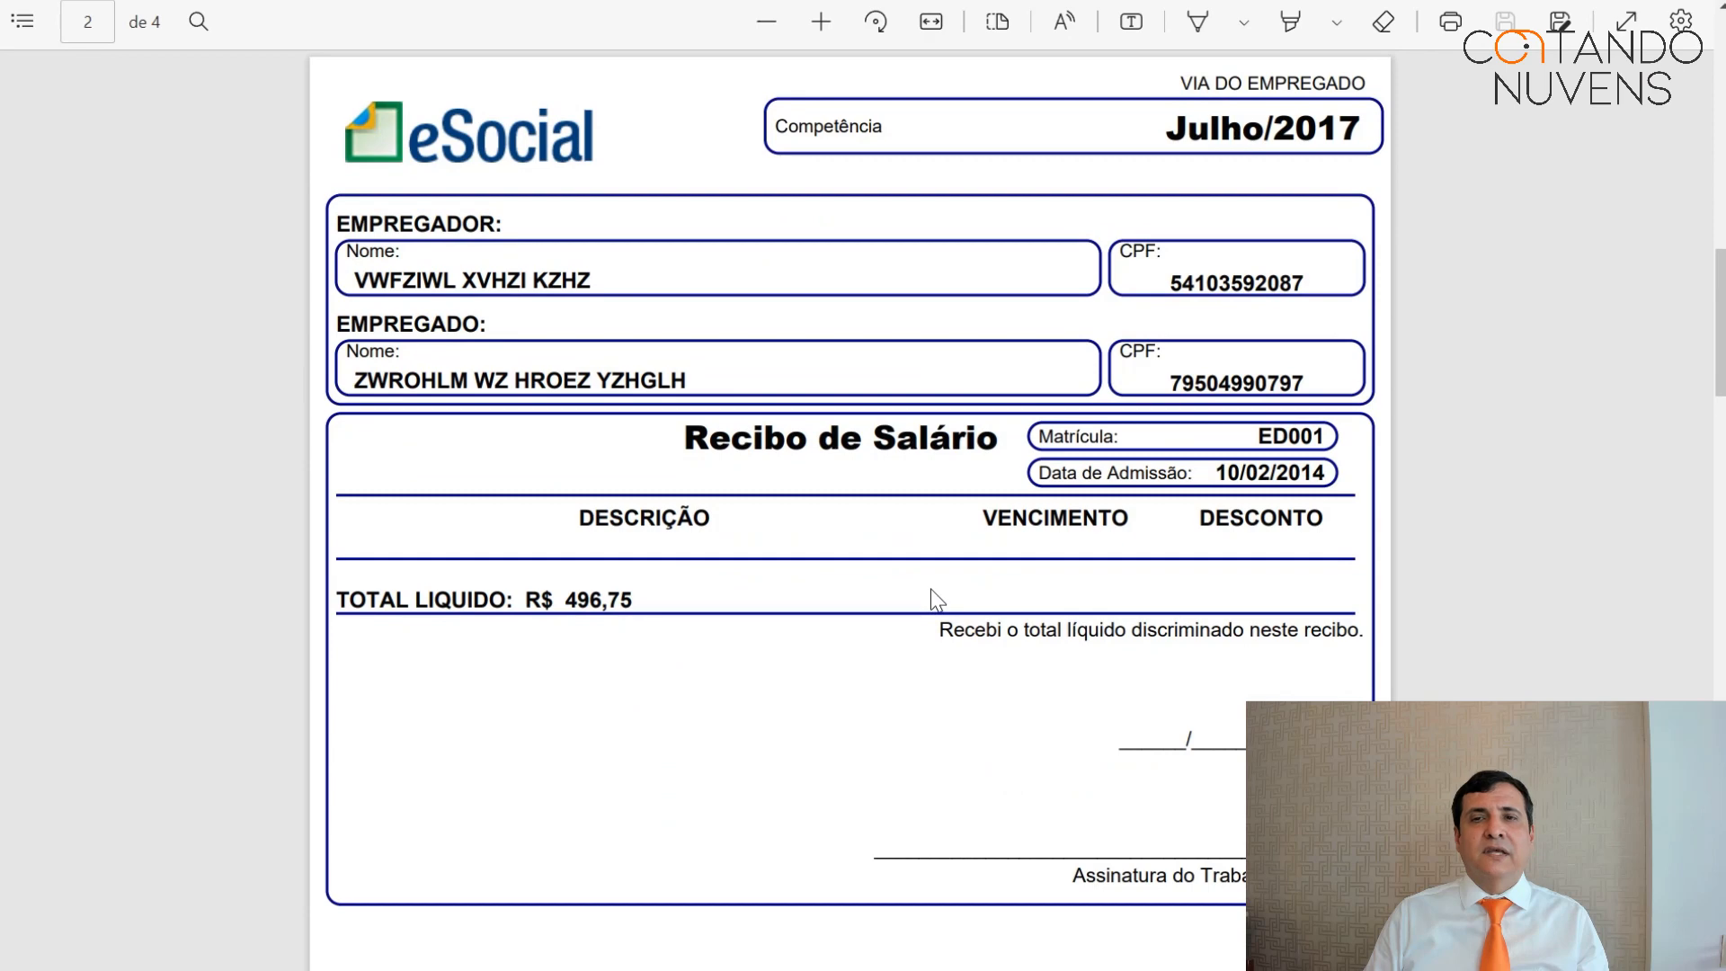
pyautogui.scroll(-2, 935, 598)
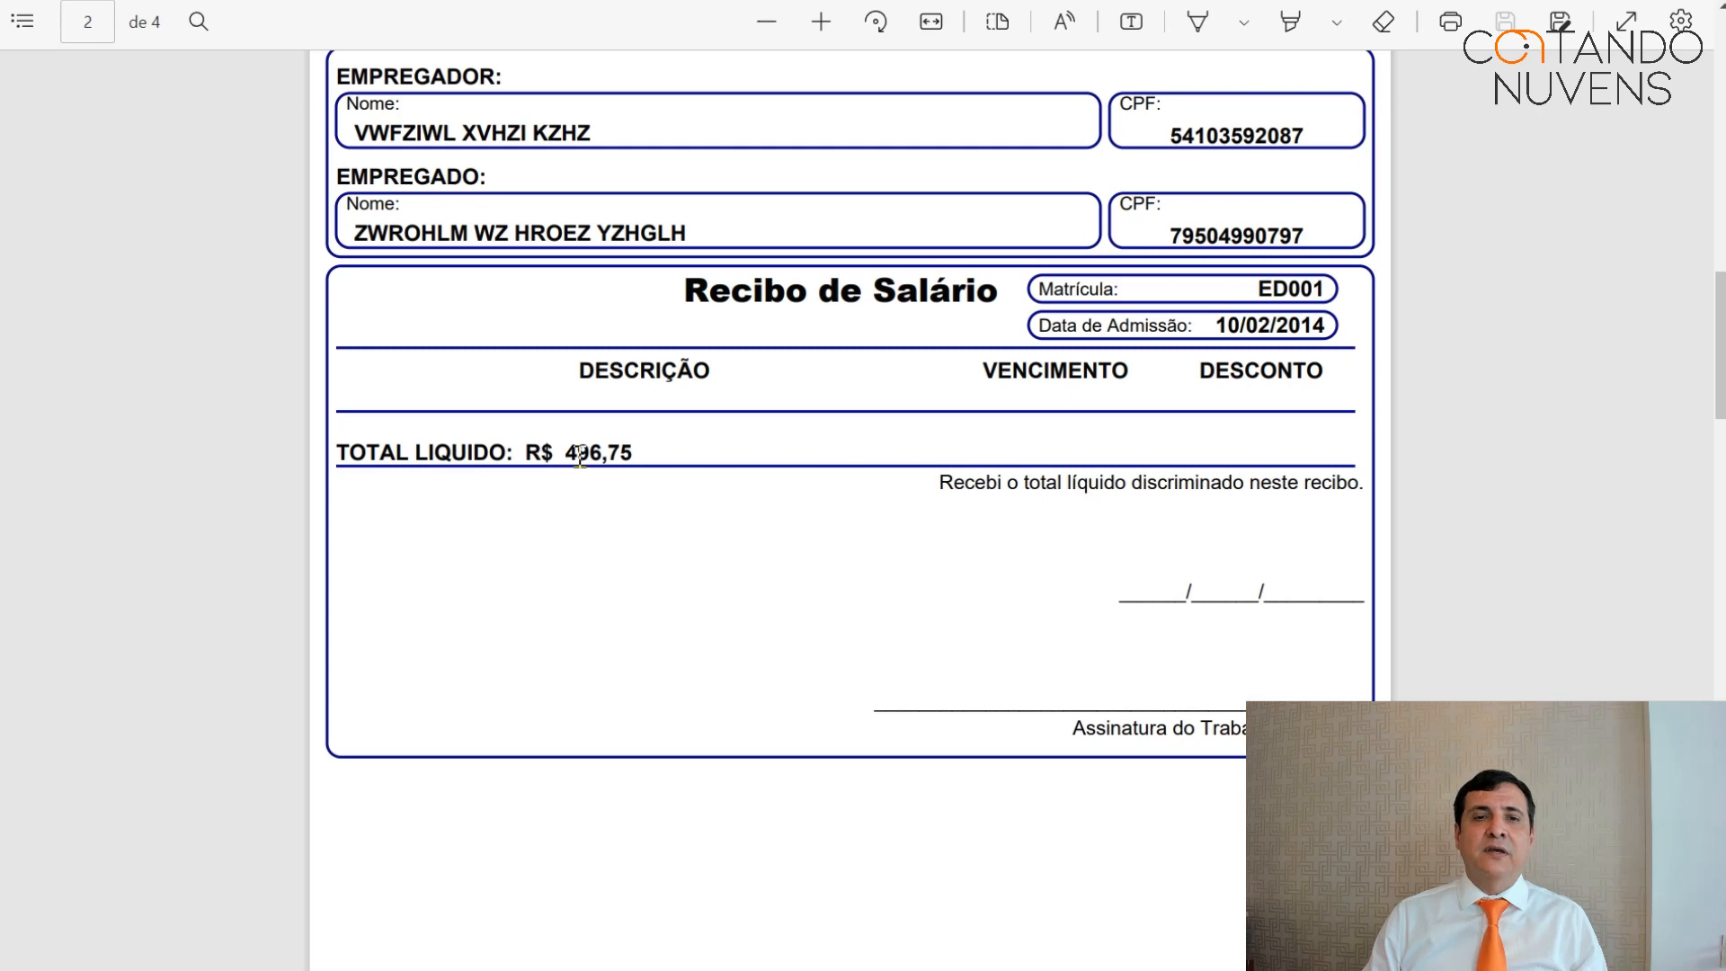
# Highlight the 496,75 net total, return to the top of page 1 and exit full-screen.
pyautogui.moveTo(565, 451); pyautogui.dragTo(634, 452)
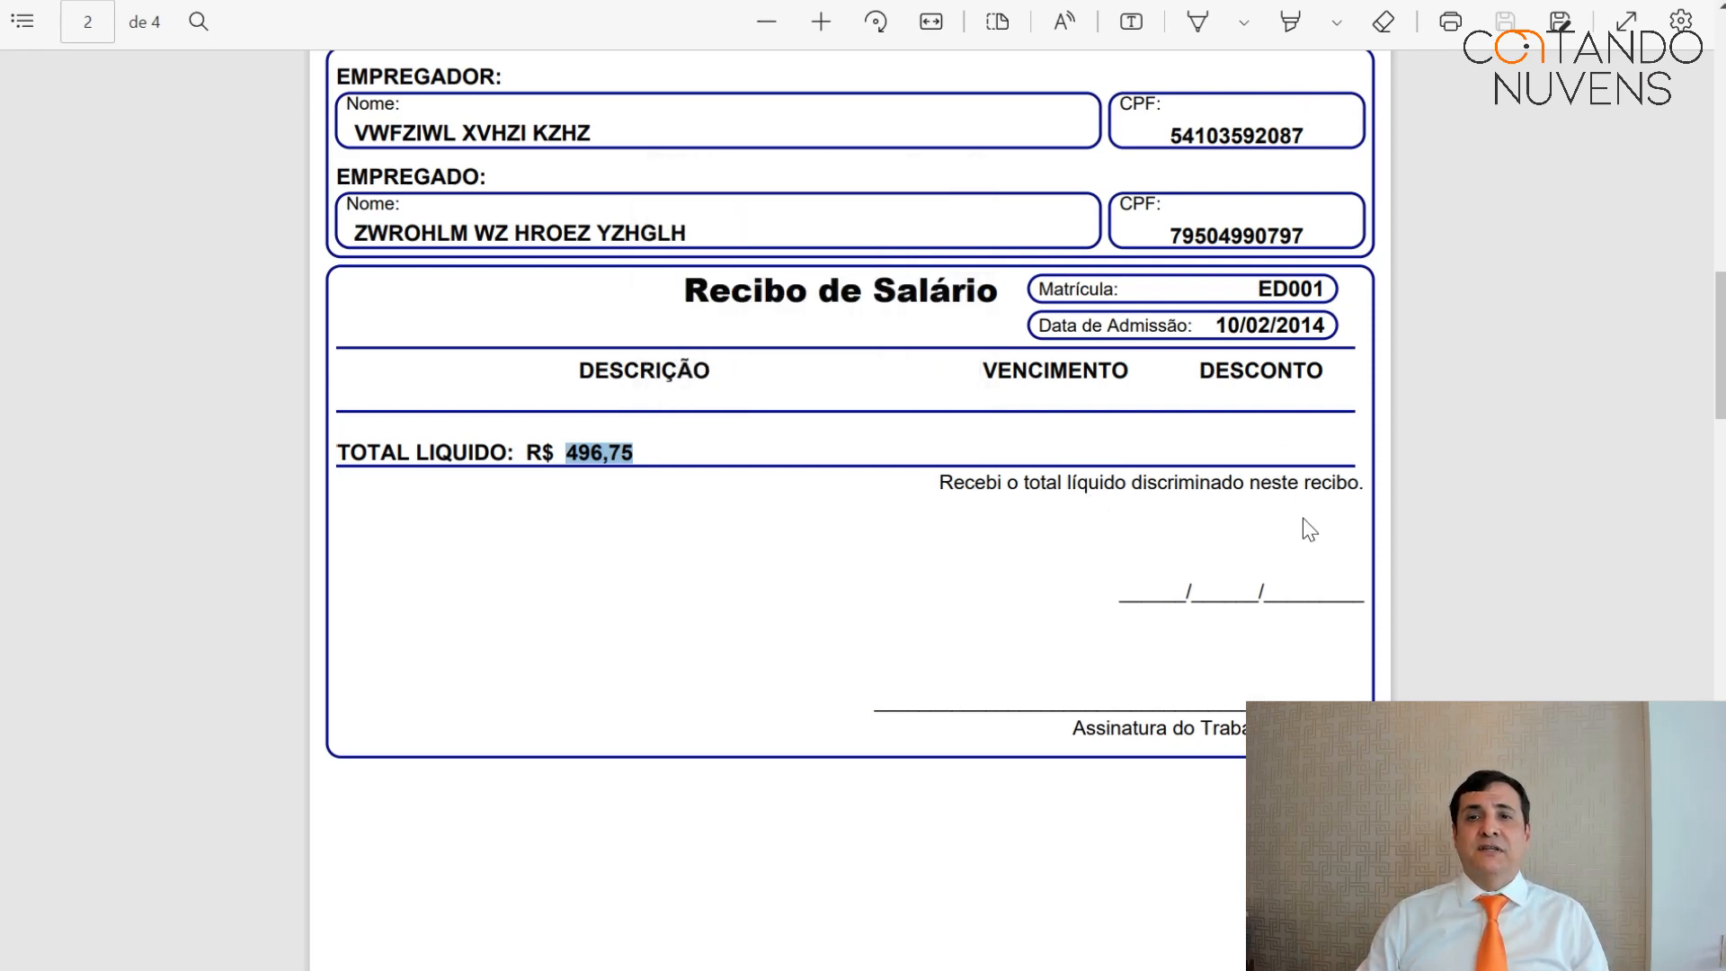
pyautogui.moveTo(1721, 378); pyautogui.dragTo(1721, 137)
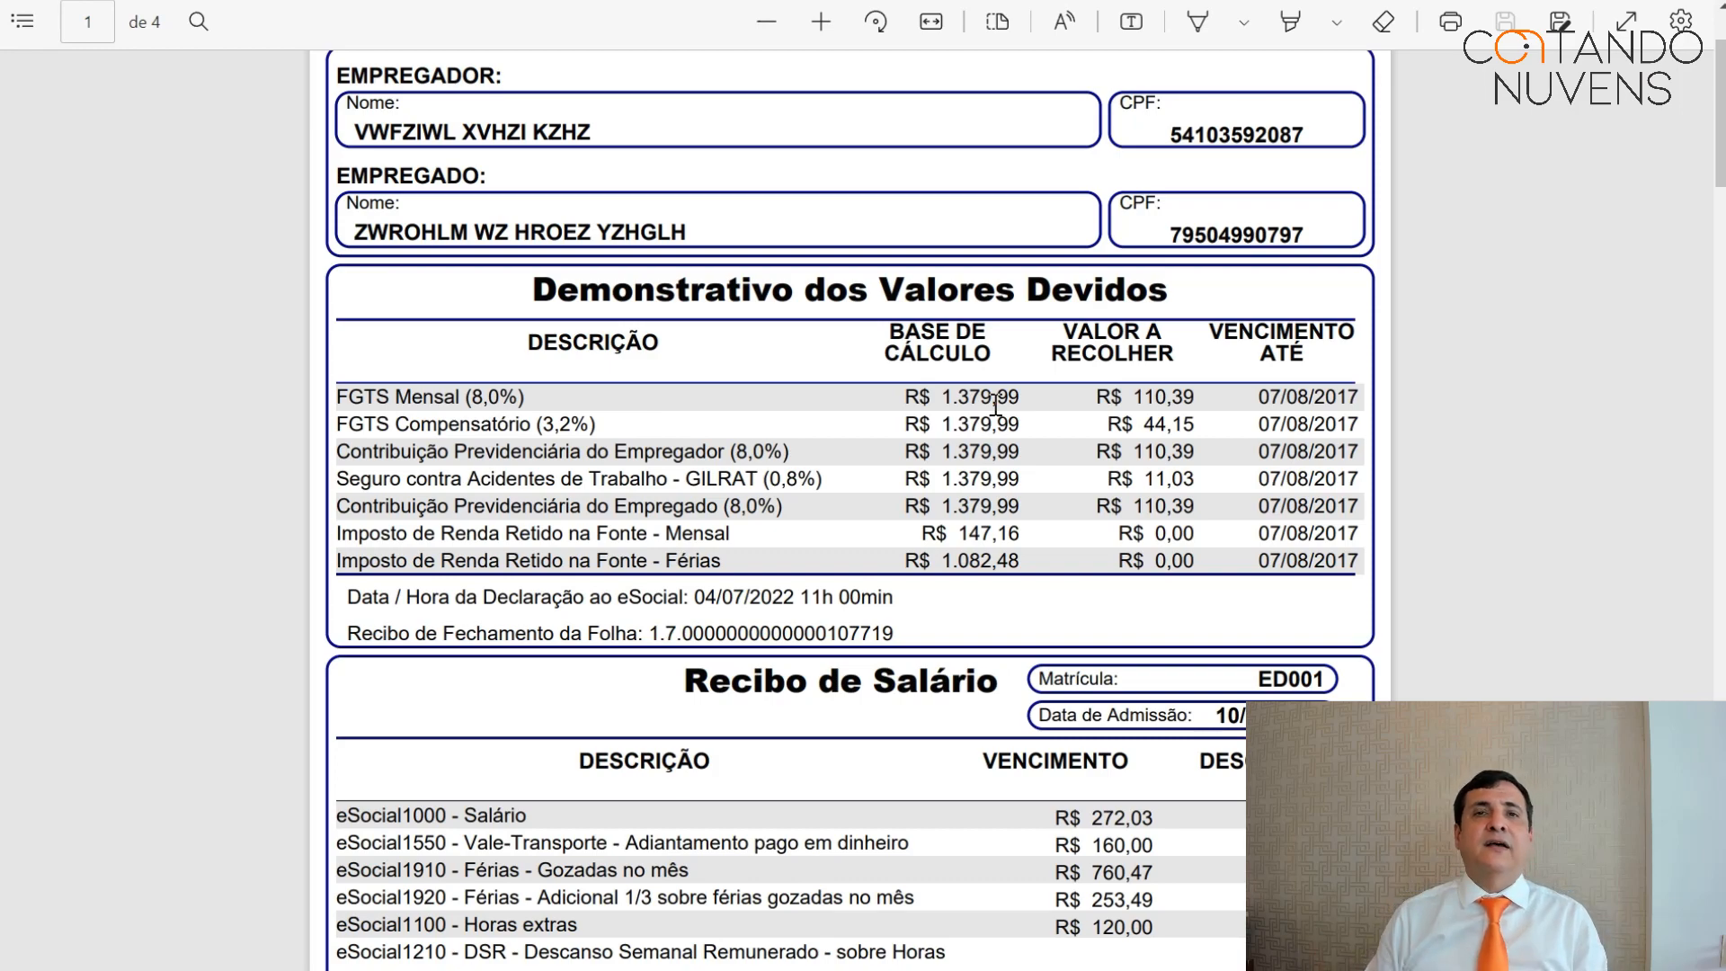
pyautogui.scroll(-15, 949, 387)
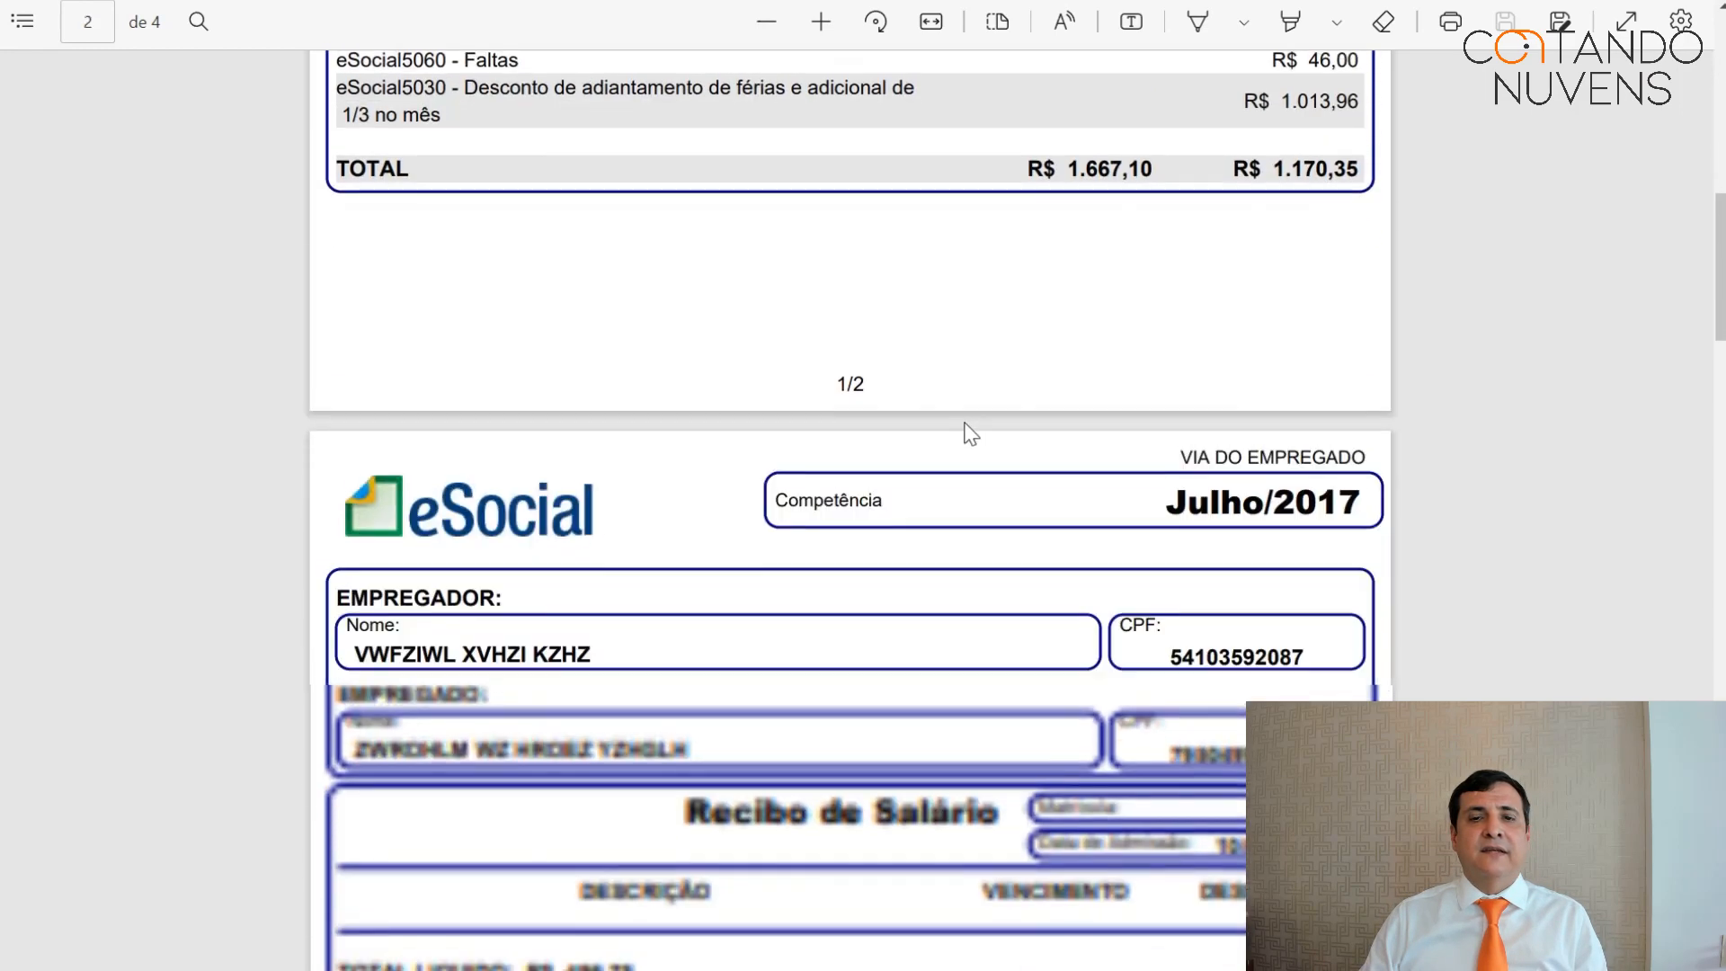
pyautogui.scroll(12, 962, 461)
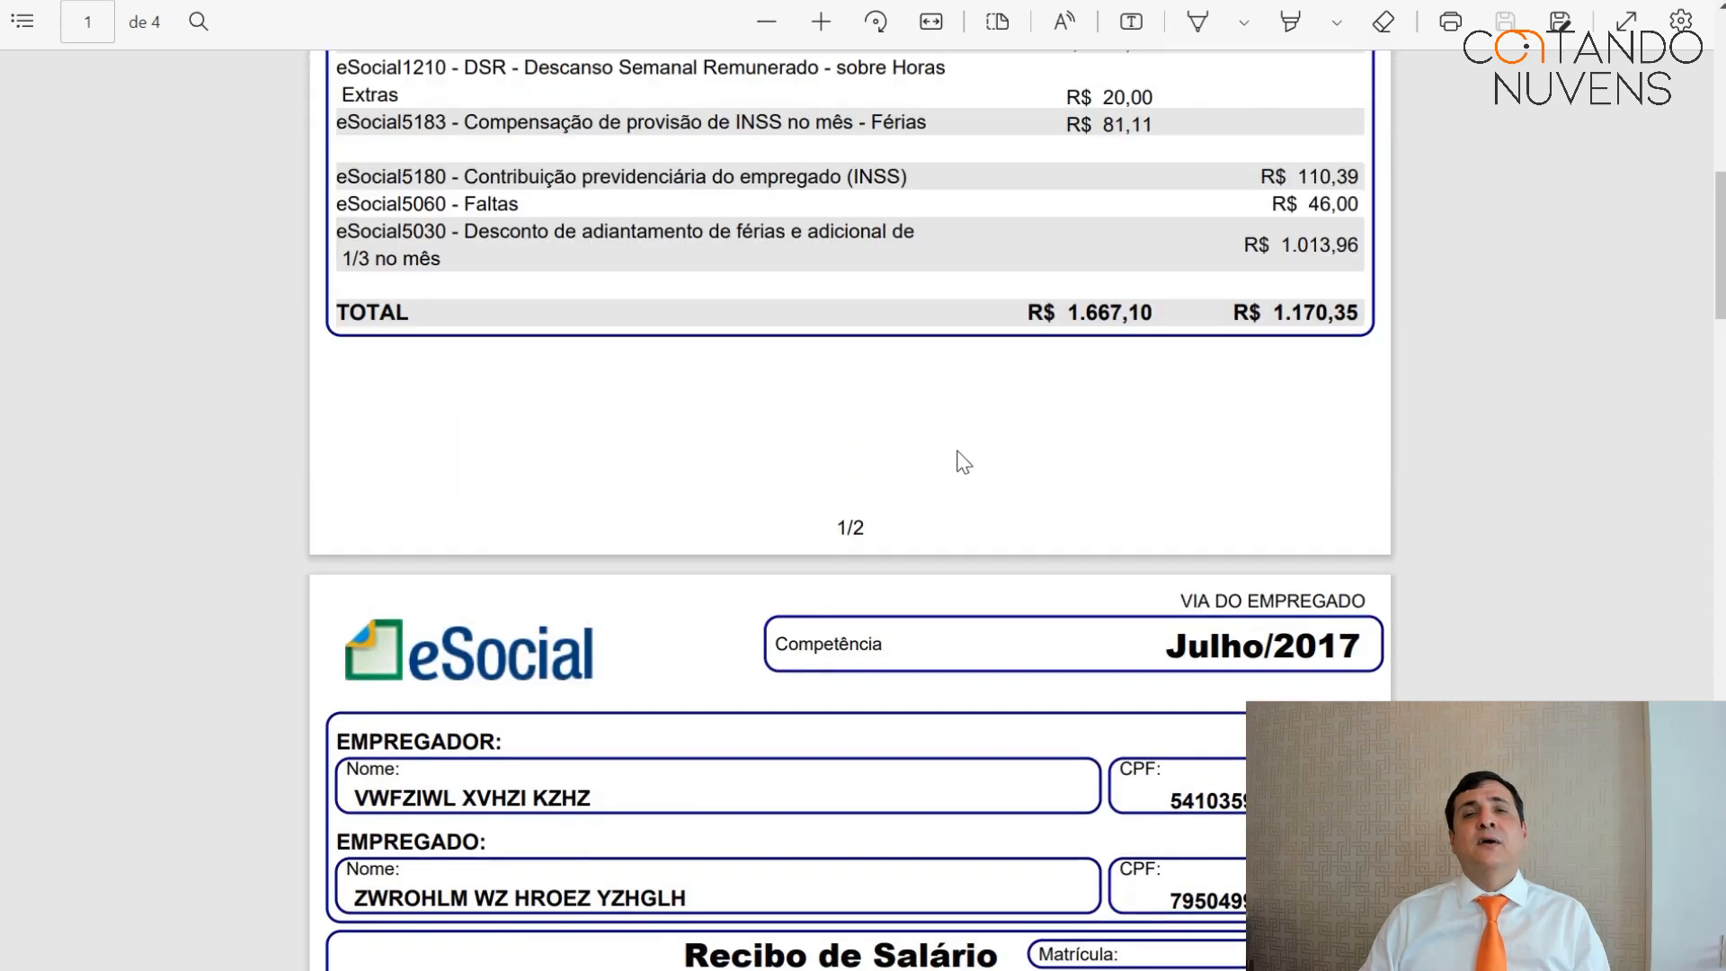
pyautogui.scroll(2, 951, 440)
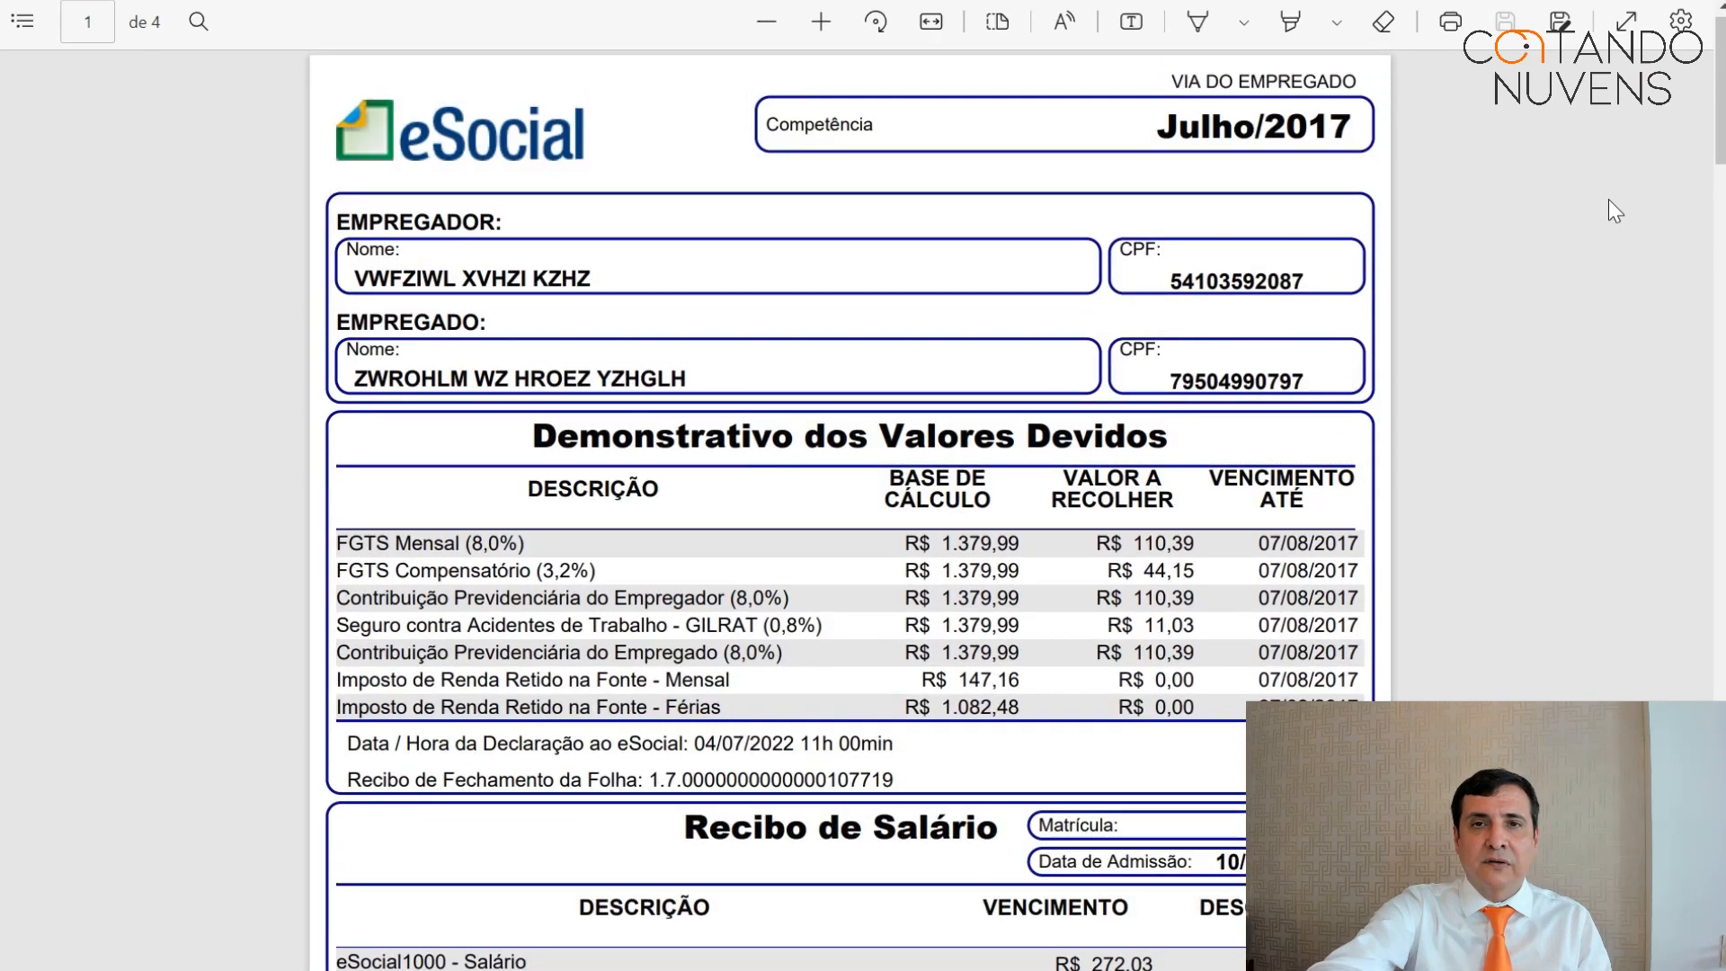
pyautogui.press('F11')
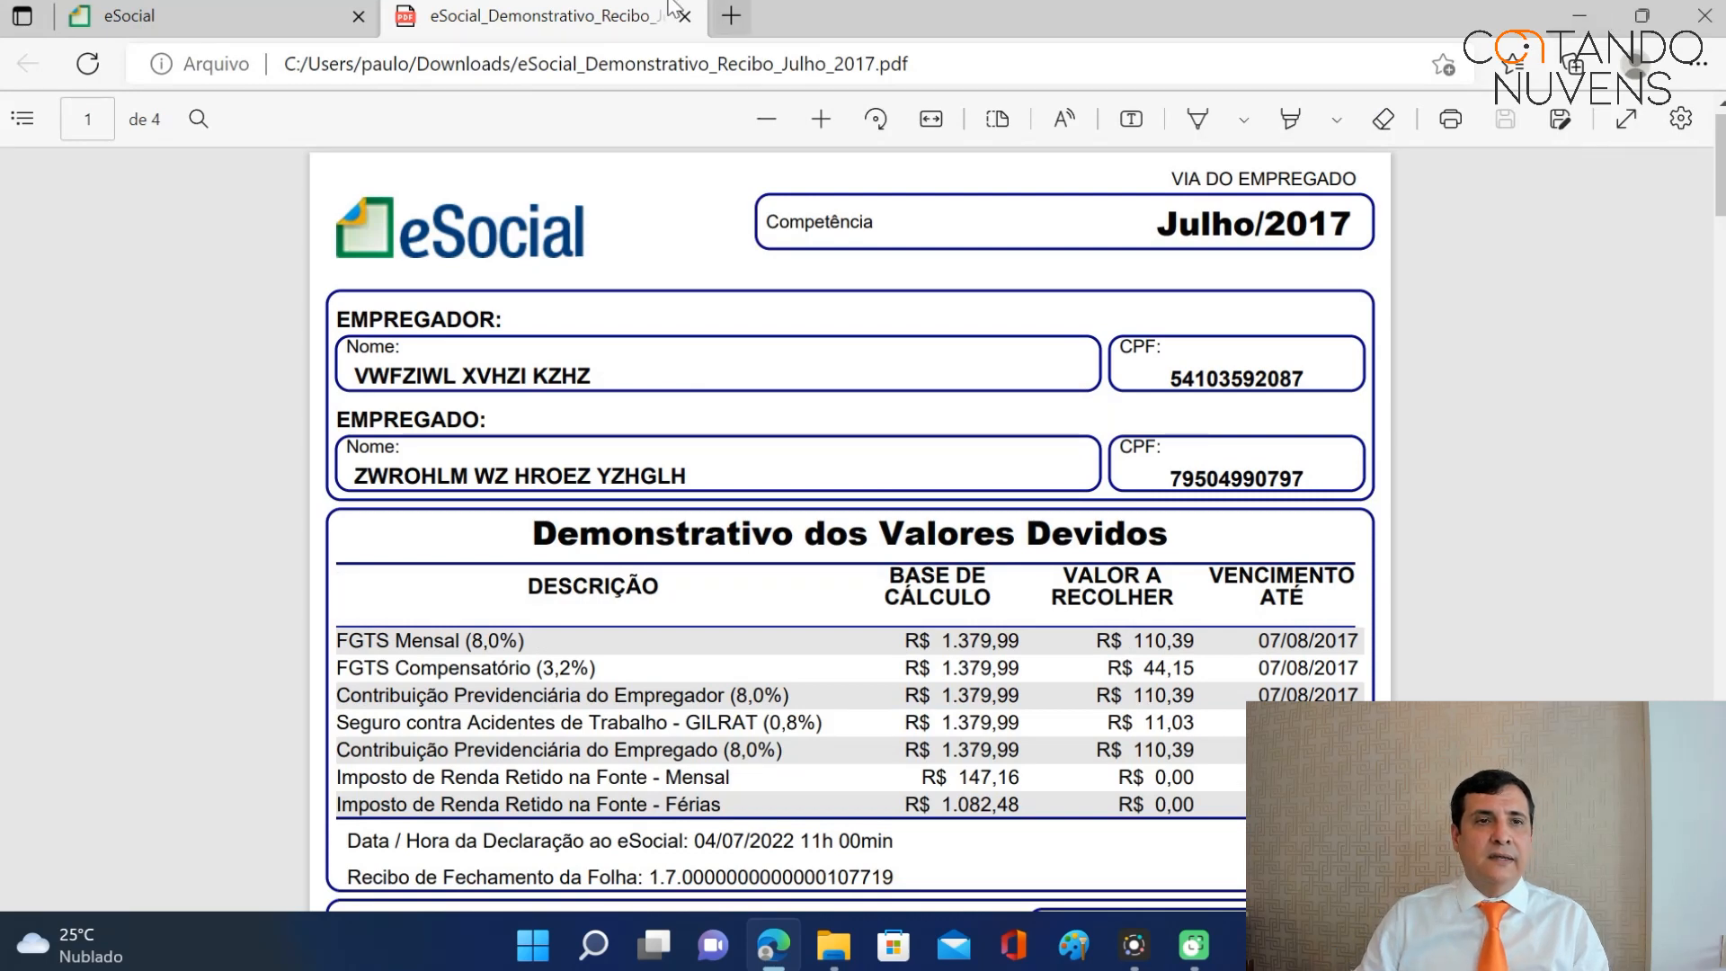
# Close the receipt, issue the July 2017 DAE slip, check its 559,40 total, then close it.
pyautogui.click(684, 15)
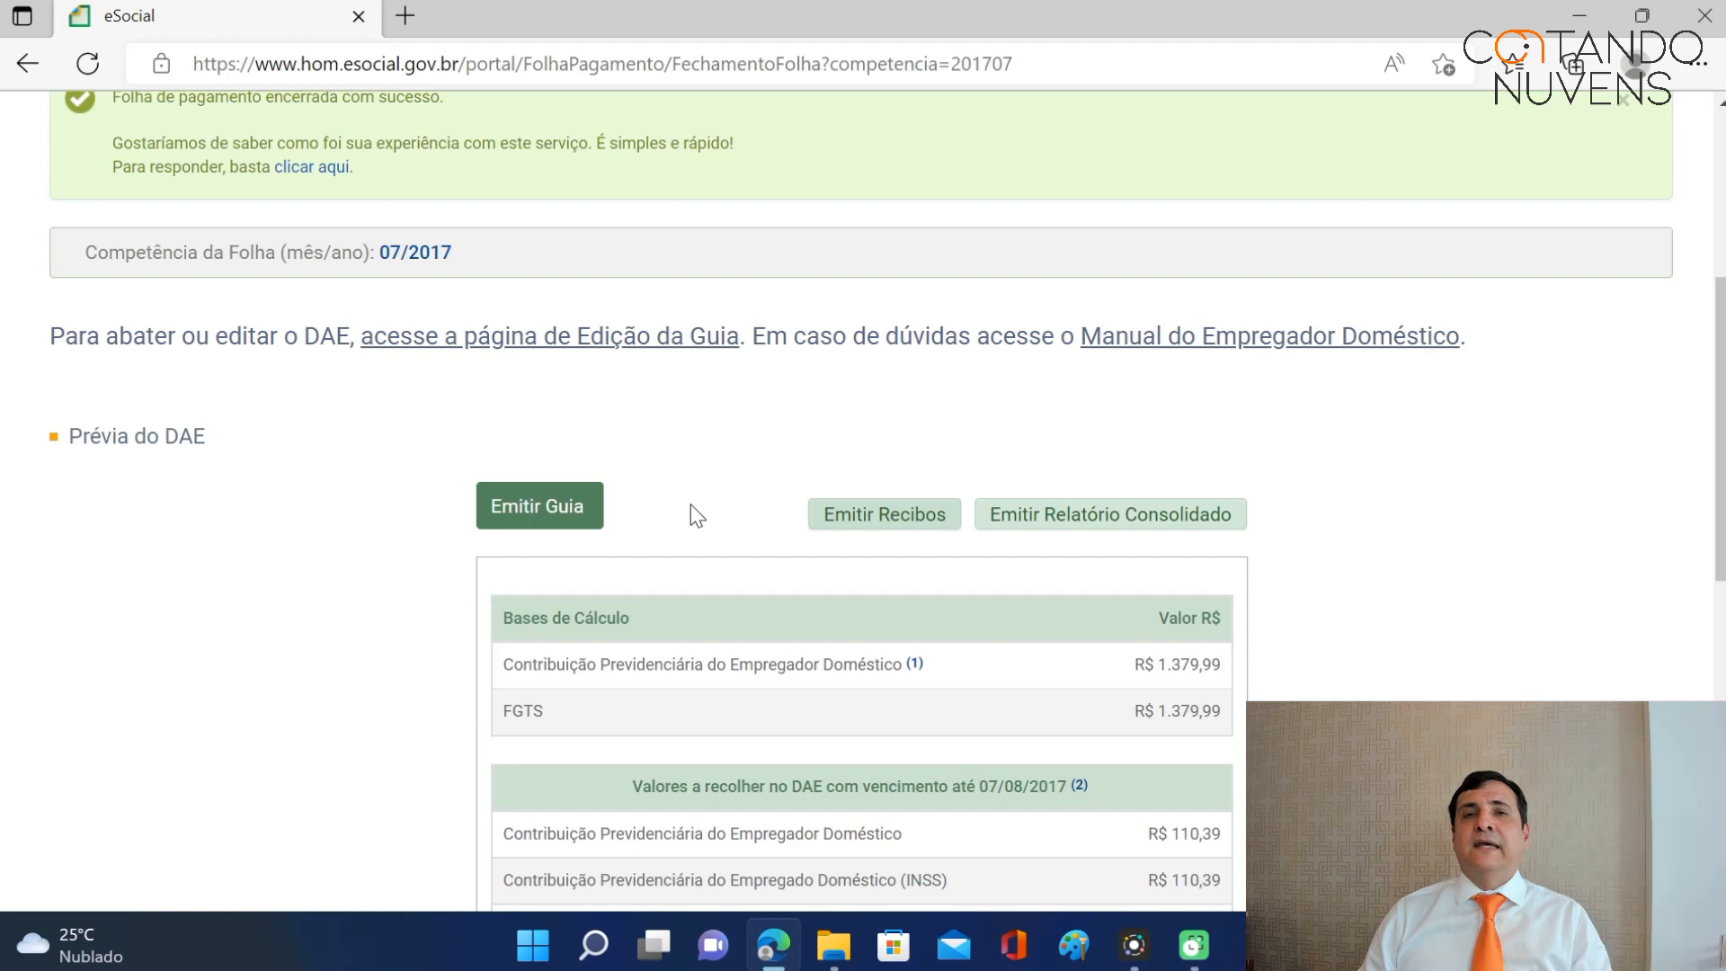
pyautogui.click(578, 512)
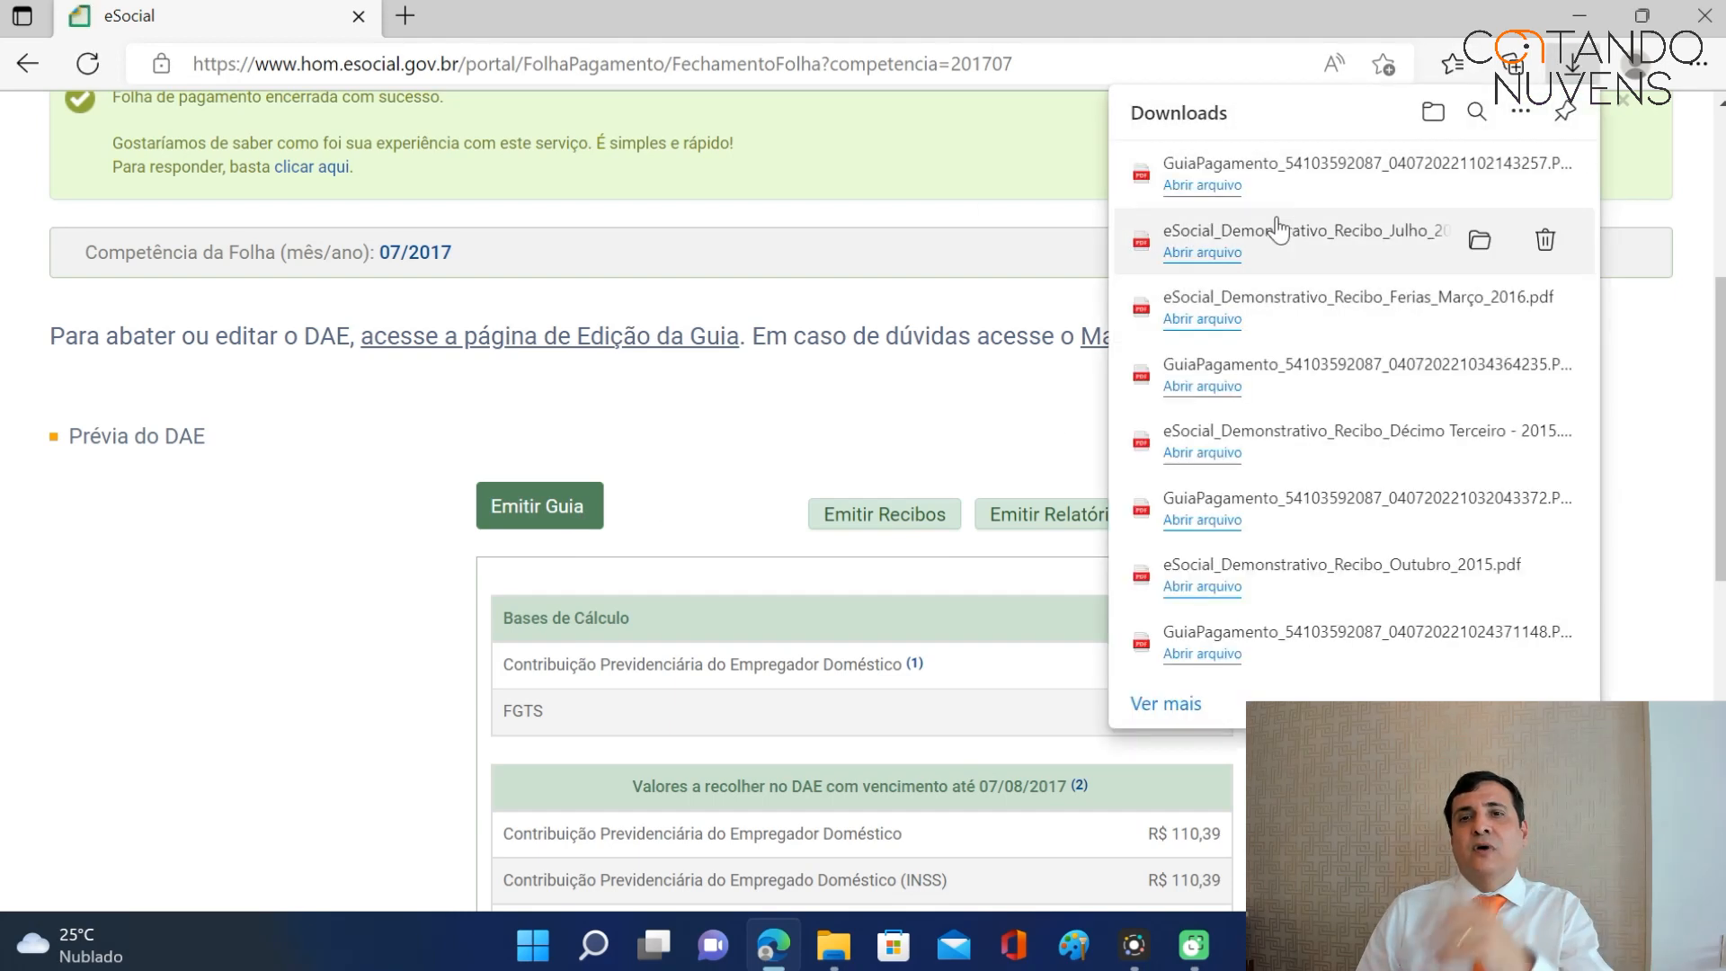
pyautogui.click(1220, 185)
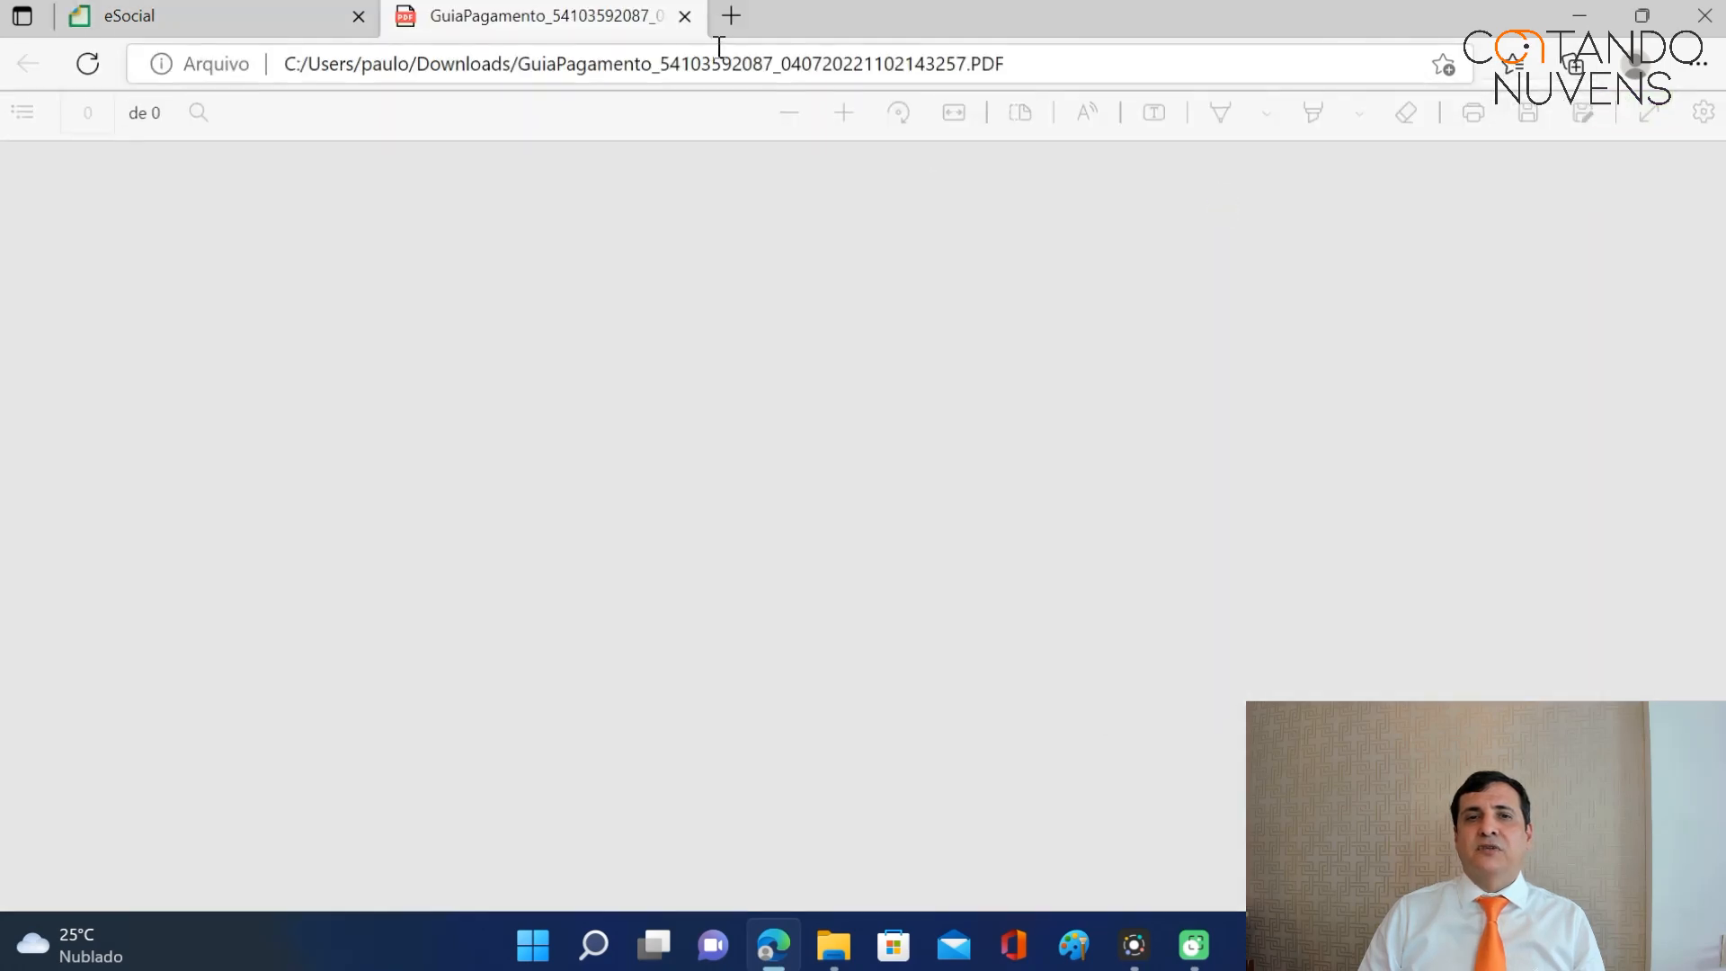
pyautogui.scroll(-3, 861, 626)
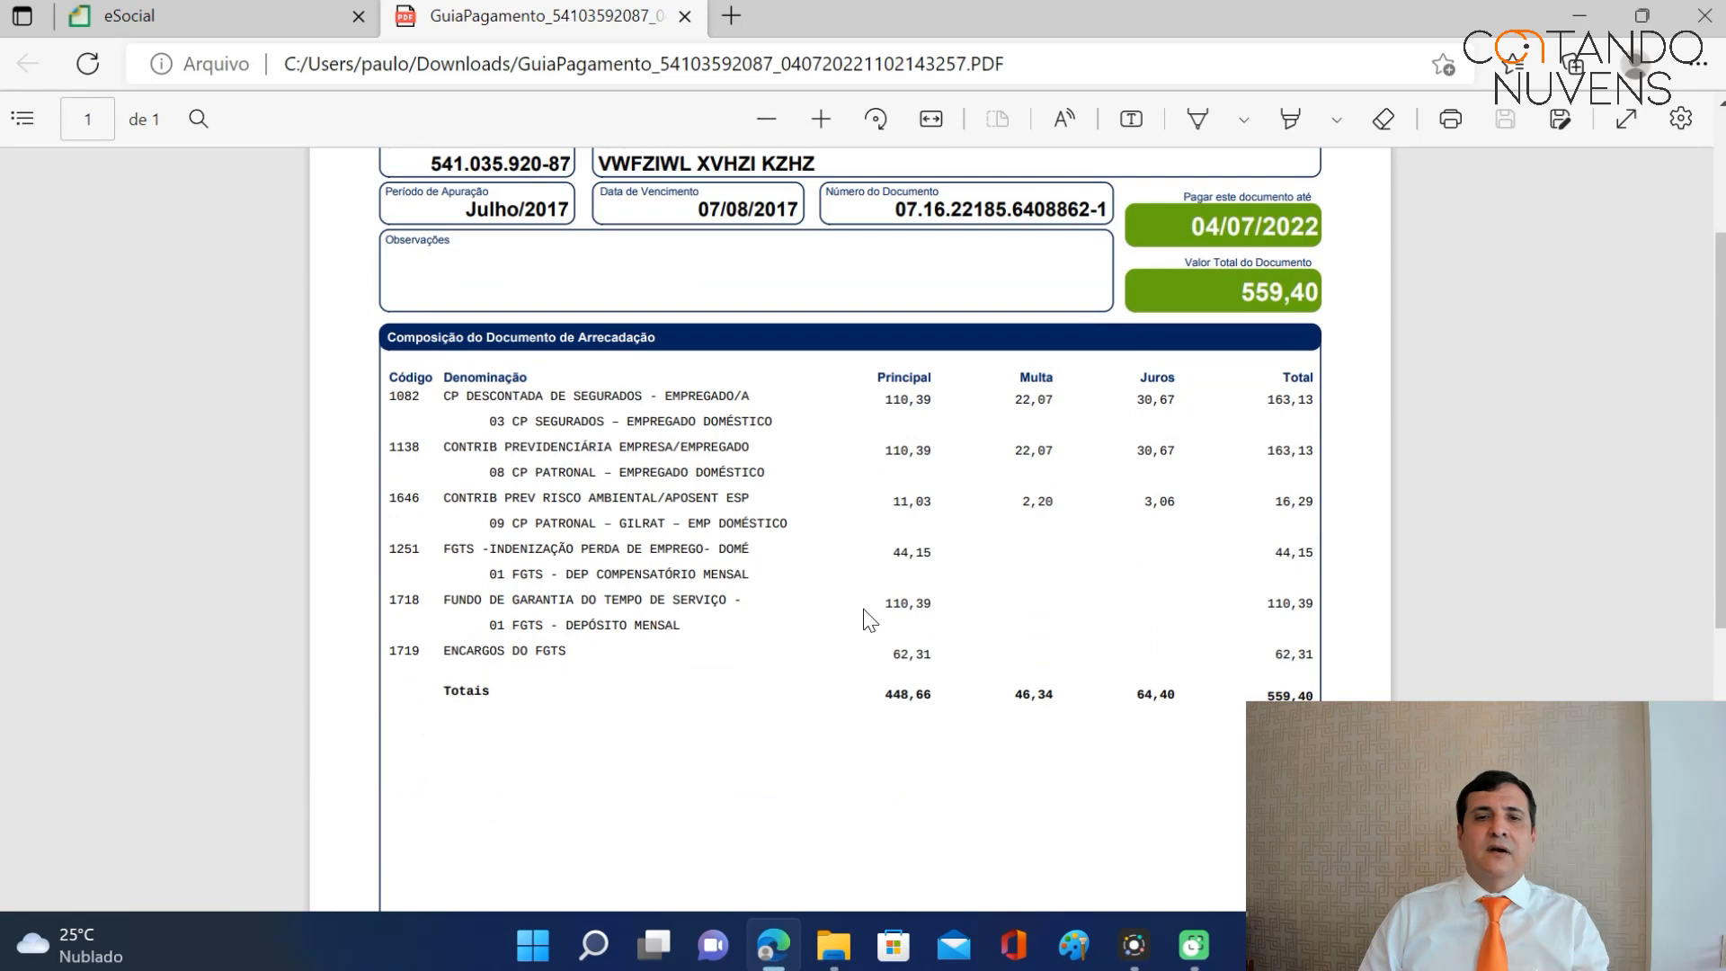
pyautogui.click(684, 17)
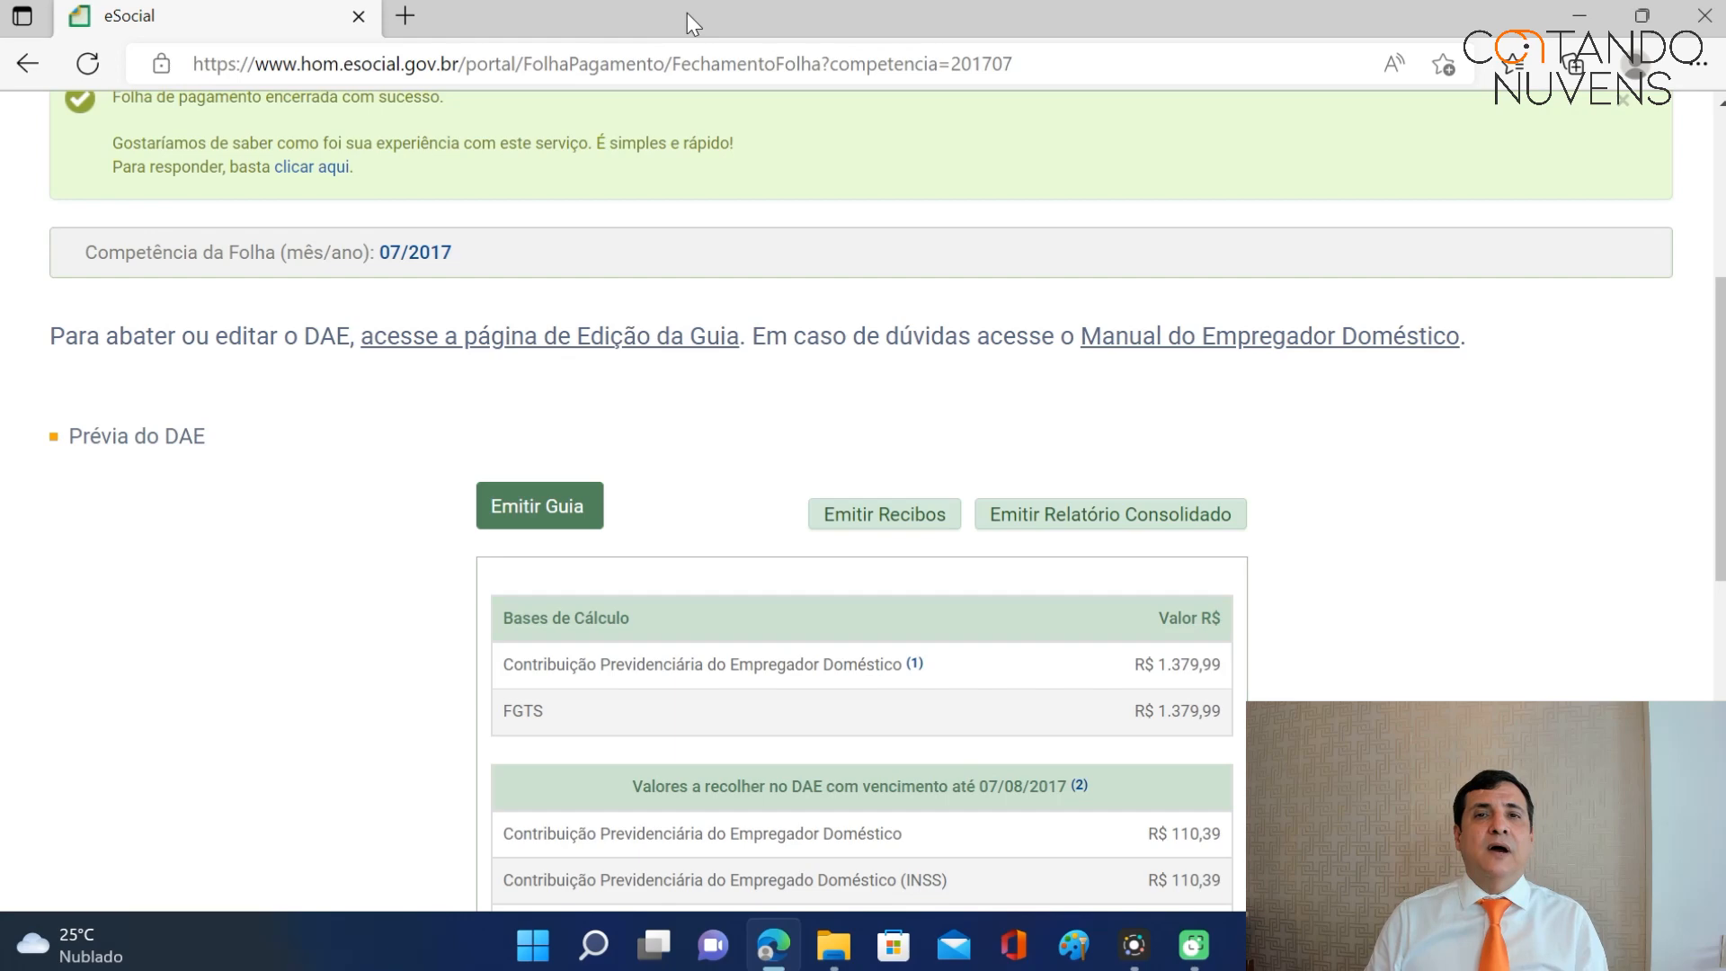
# Open the employee's record in Gestão dos Empregados and browse the Movimentações Trabalhistas list.
pyautogui.scroll(4, 595, 454)
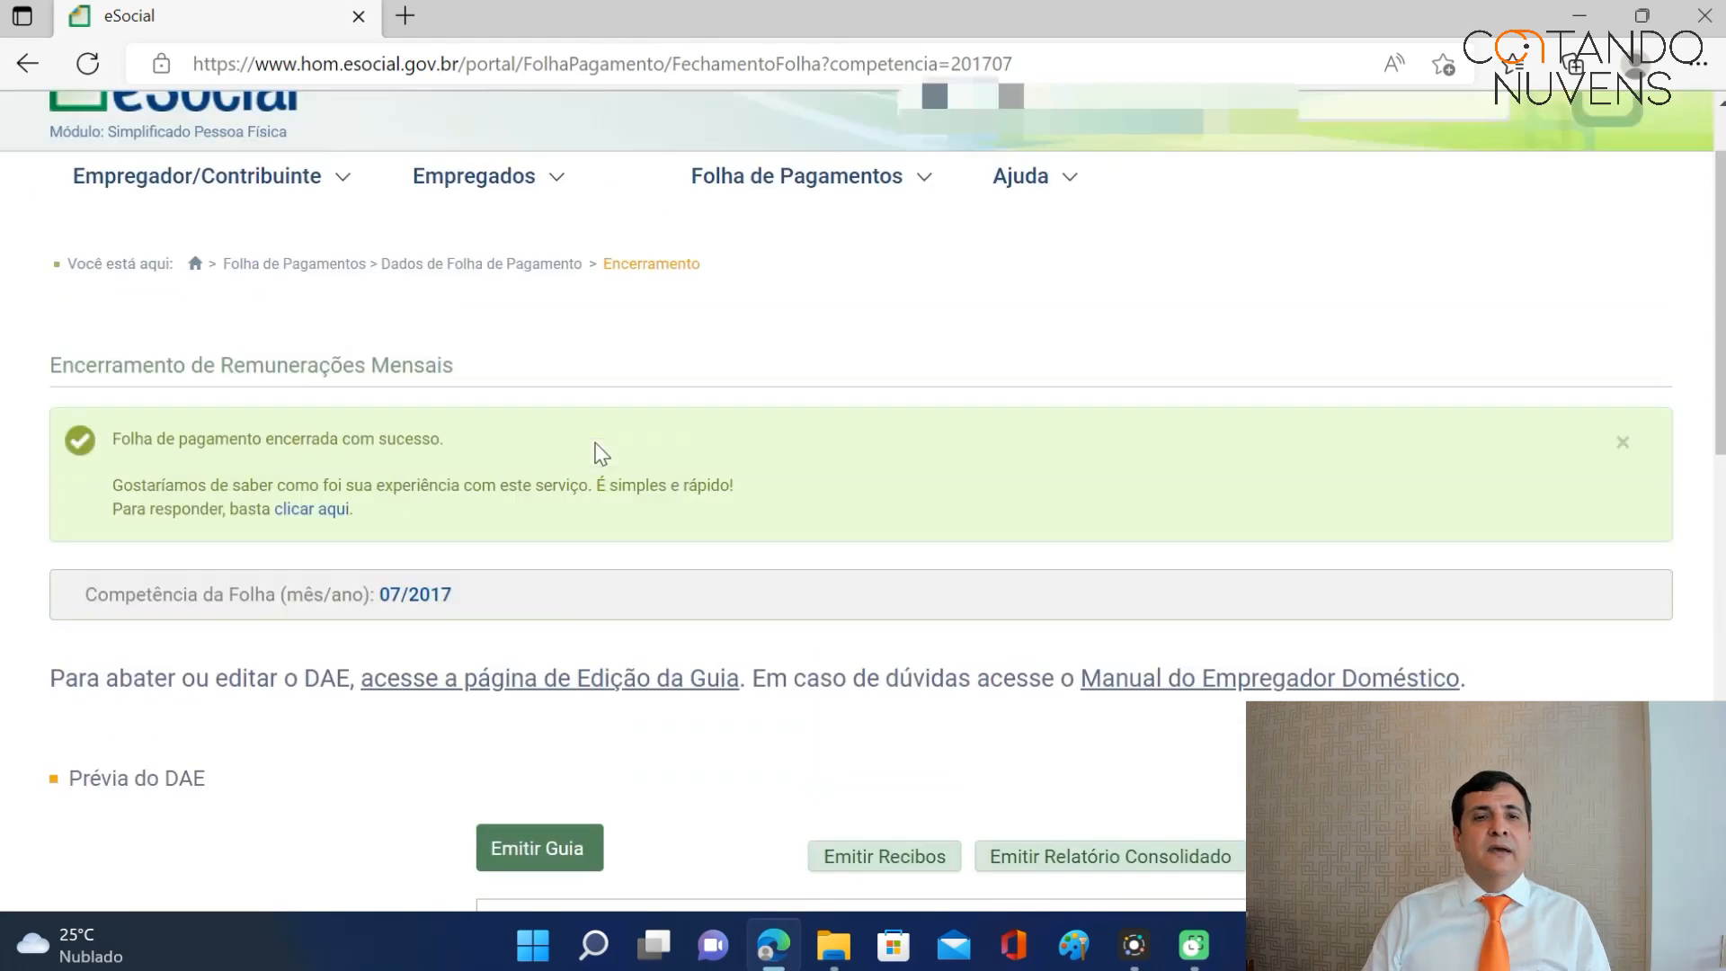
pyautogui.moveTo(556, 214)
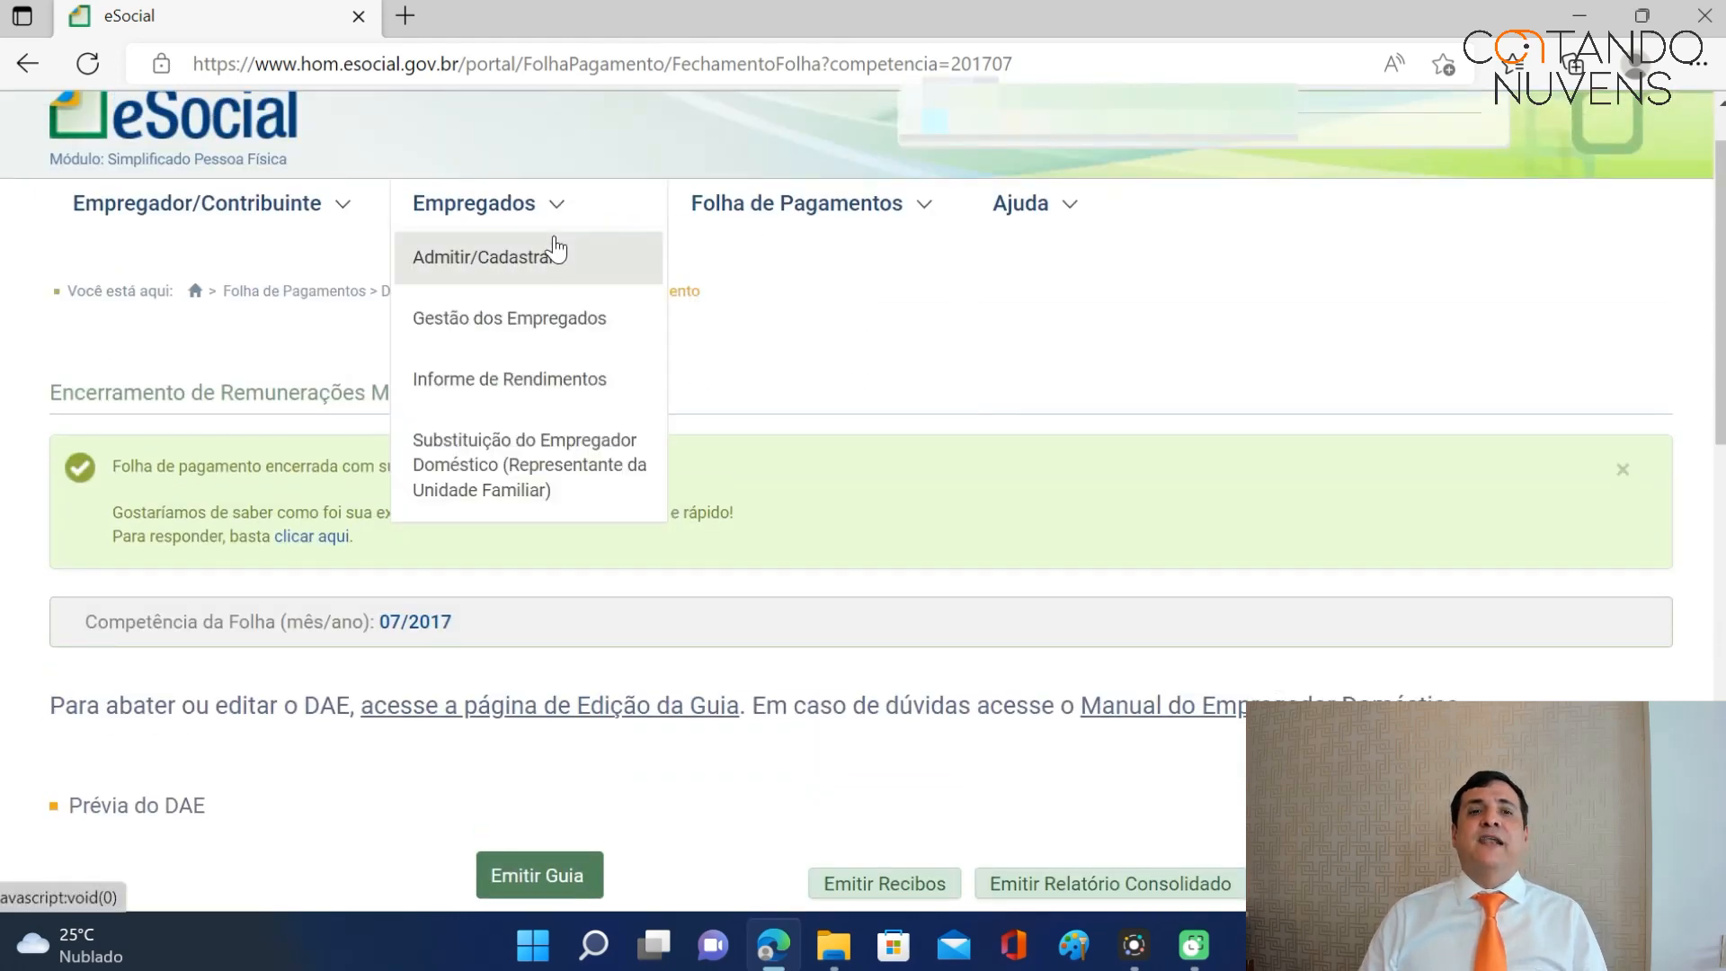
pyautogui.click(546, 323)
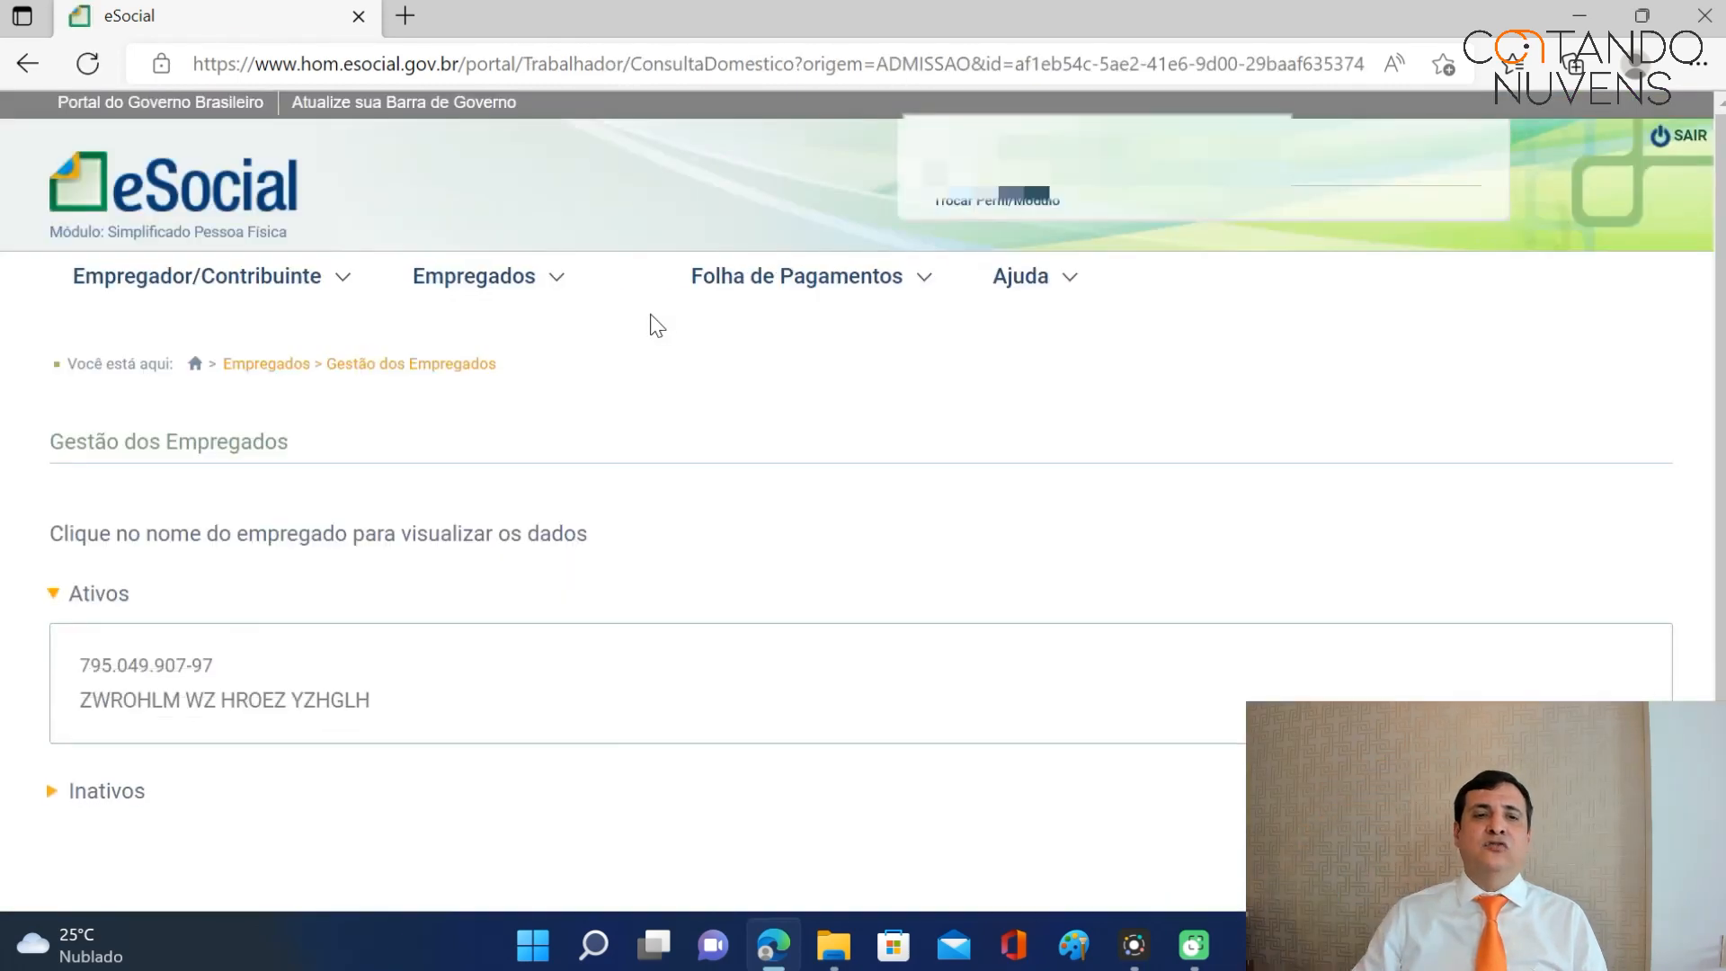
pyautogui.click(265, 699)
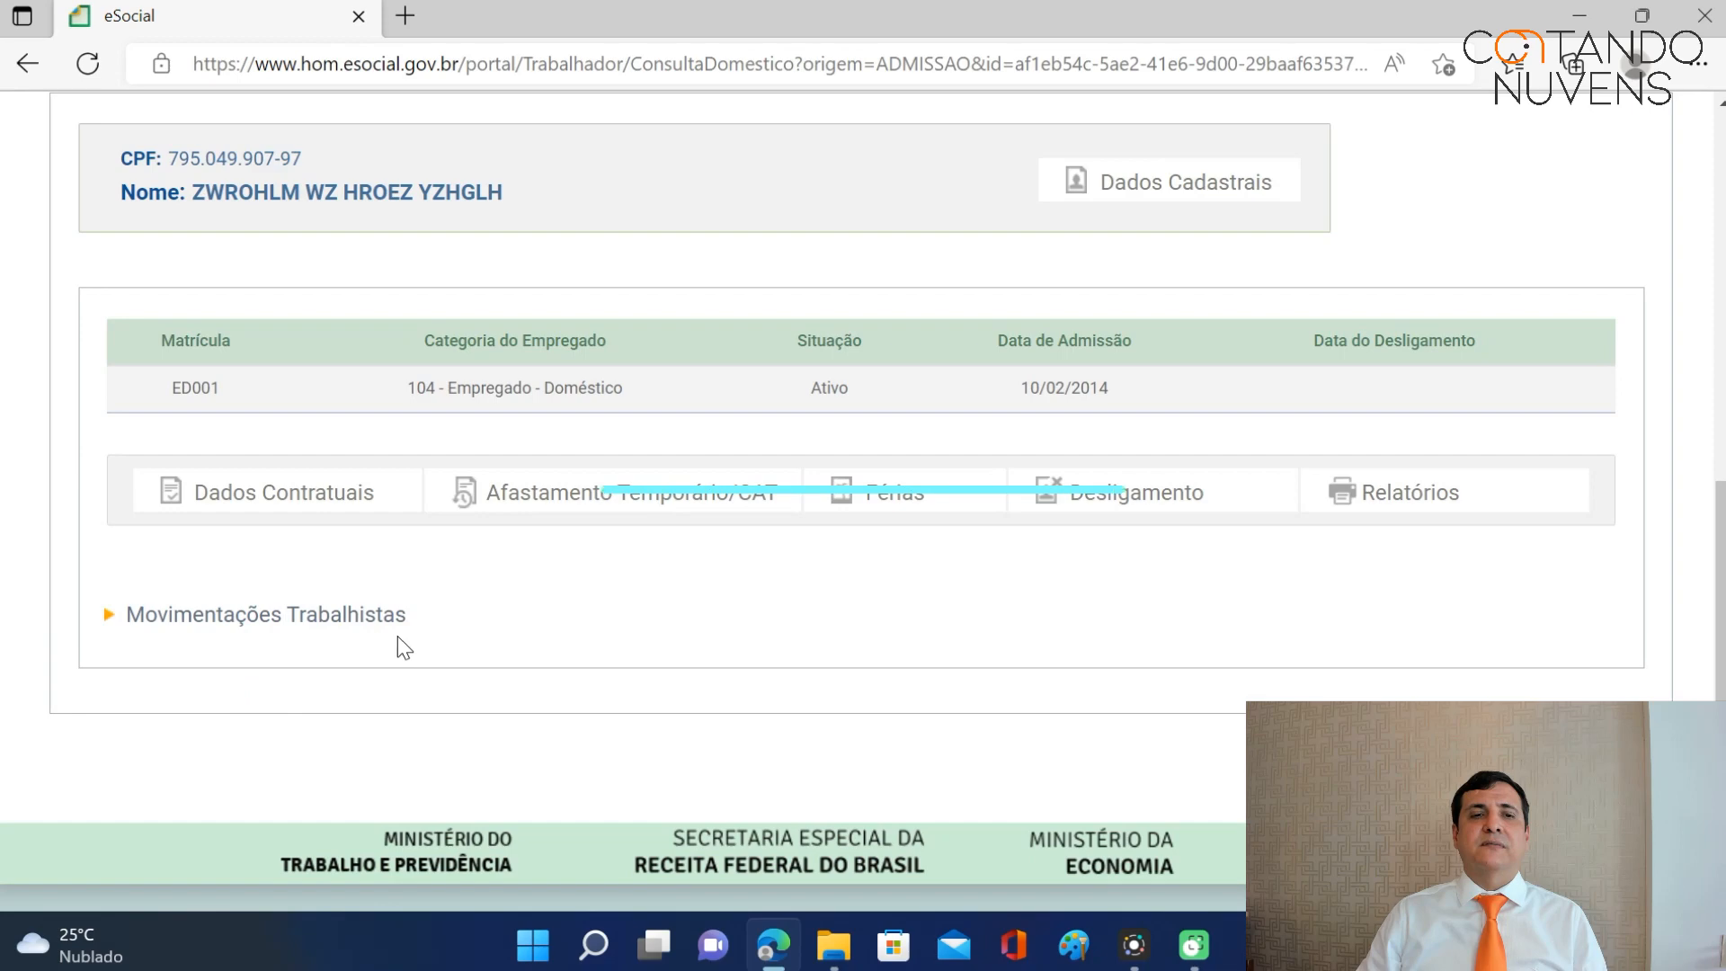
pyautogui.click(351, 614)
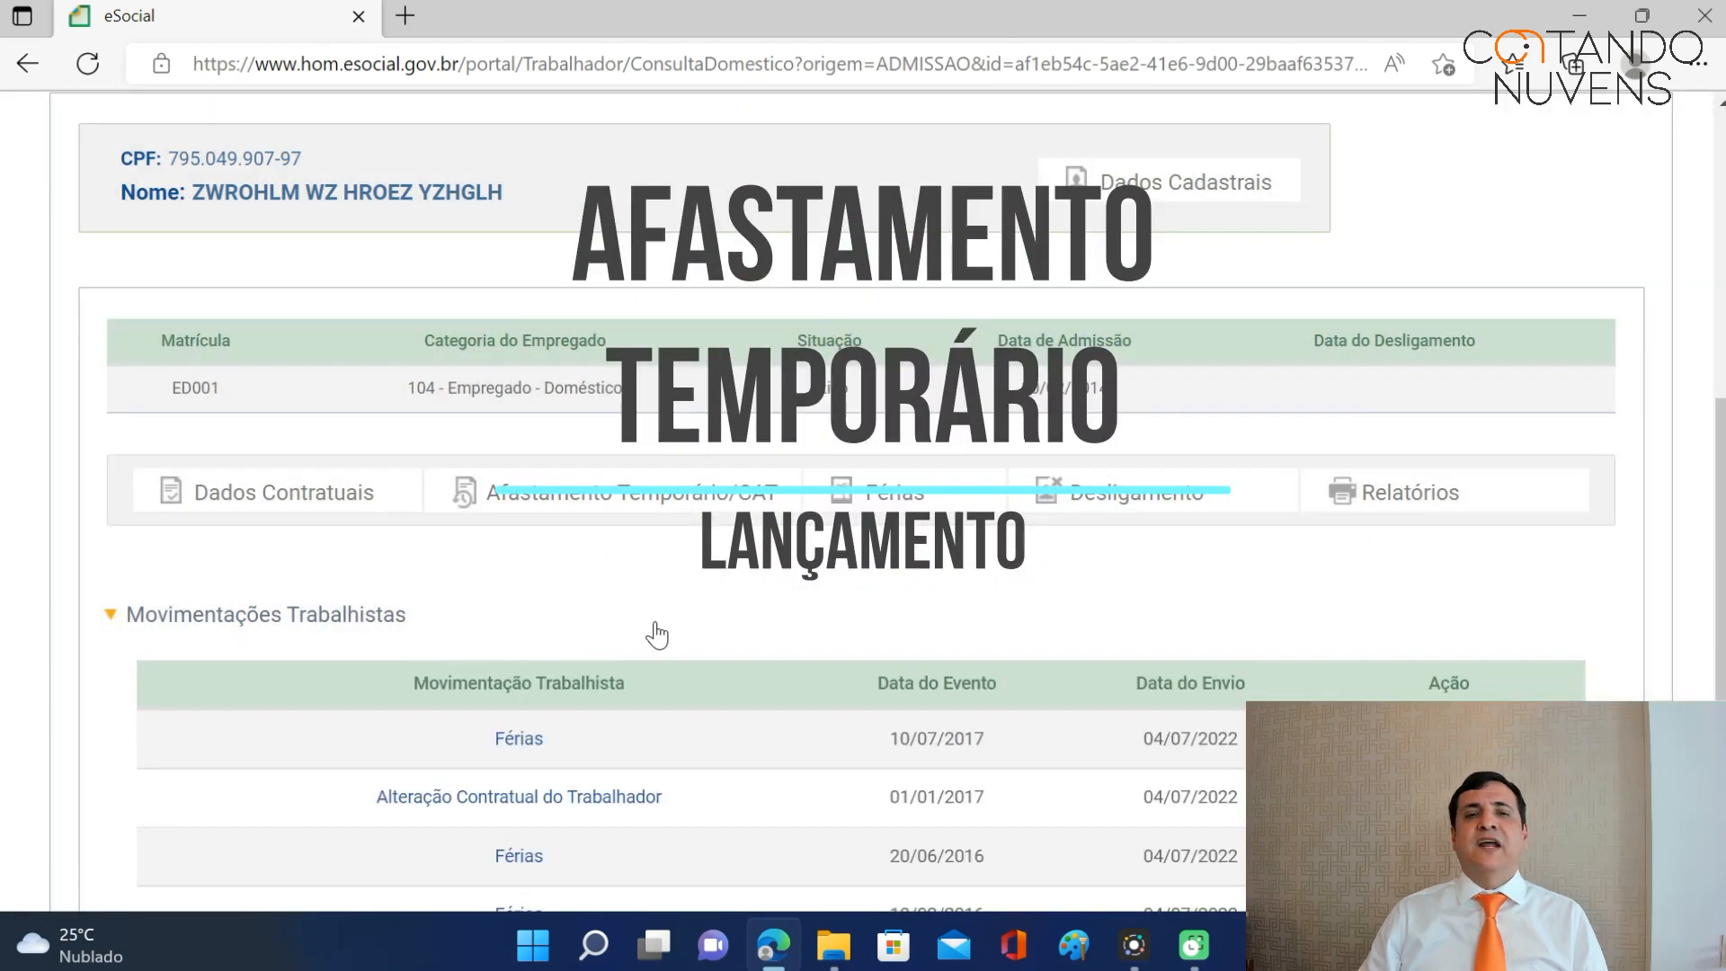
pyautogui.scroll(-4, 637, 635)
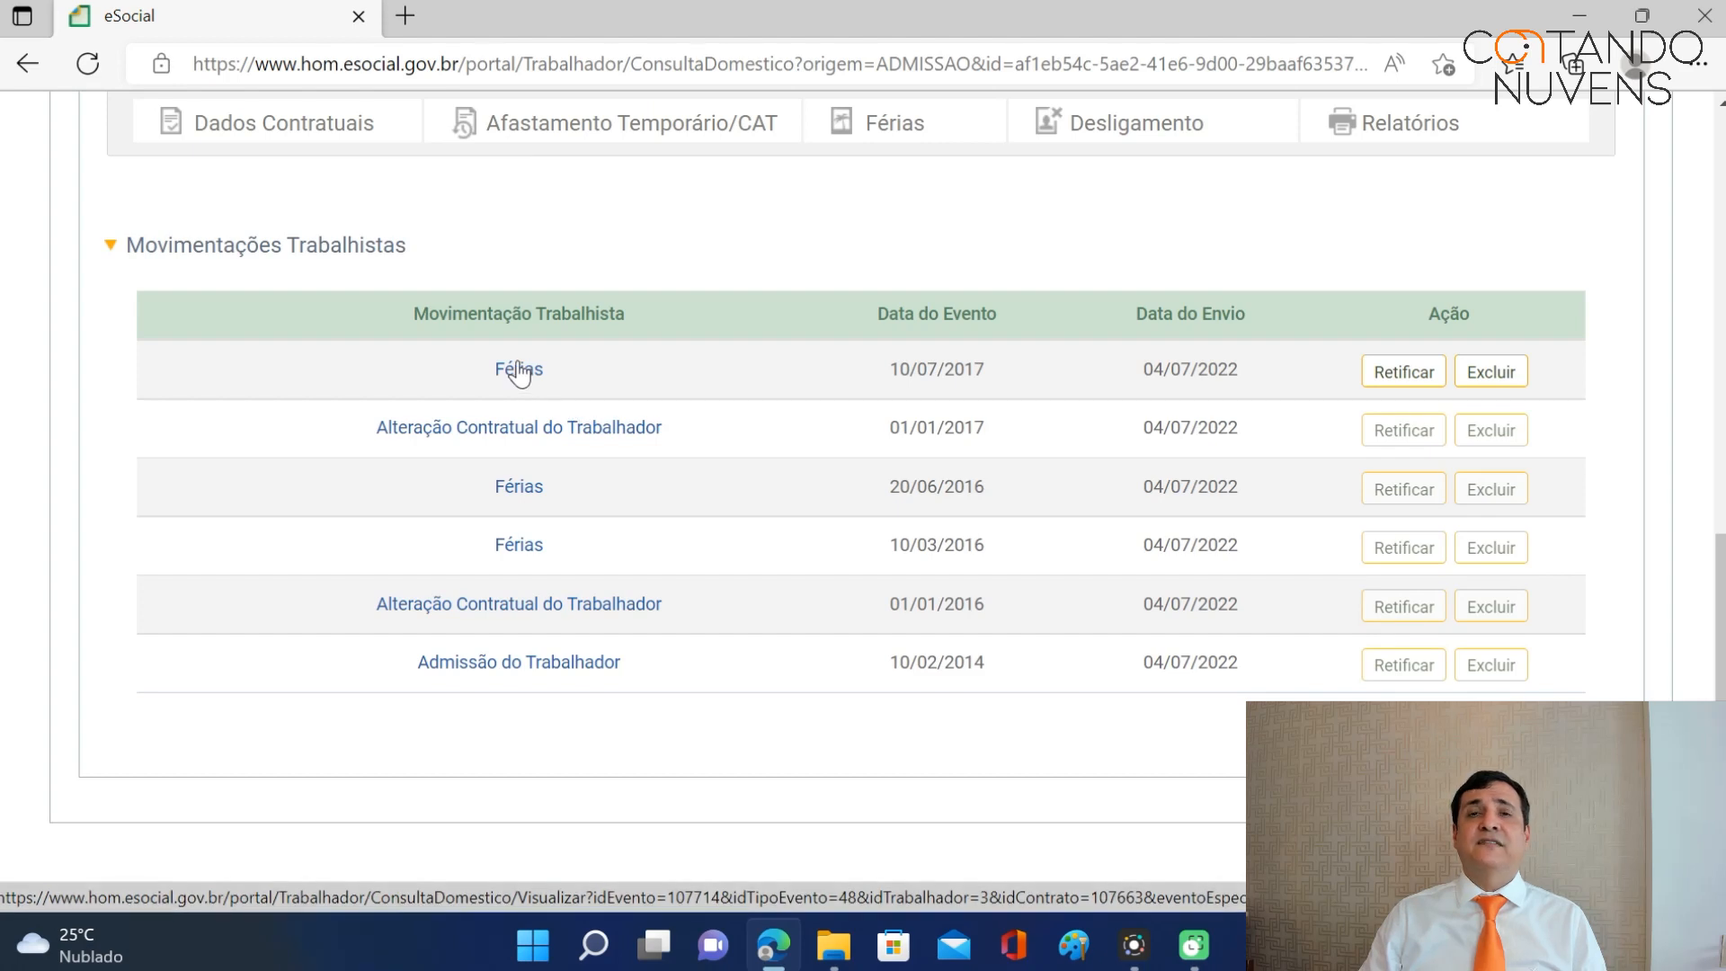
pyautogui.scroll(3, 683, 570)
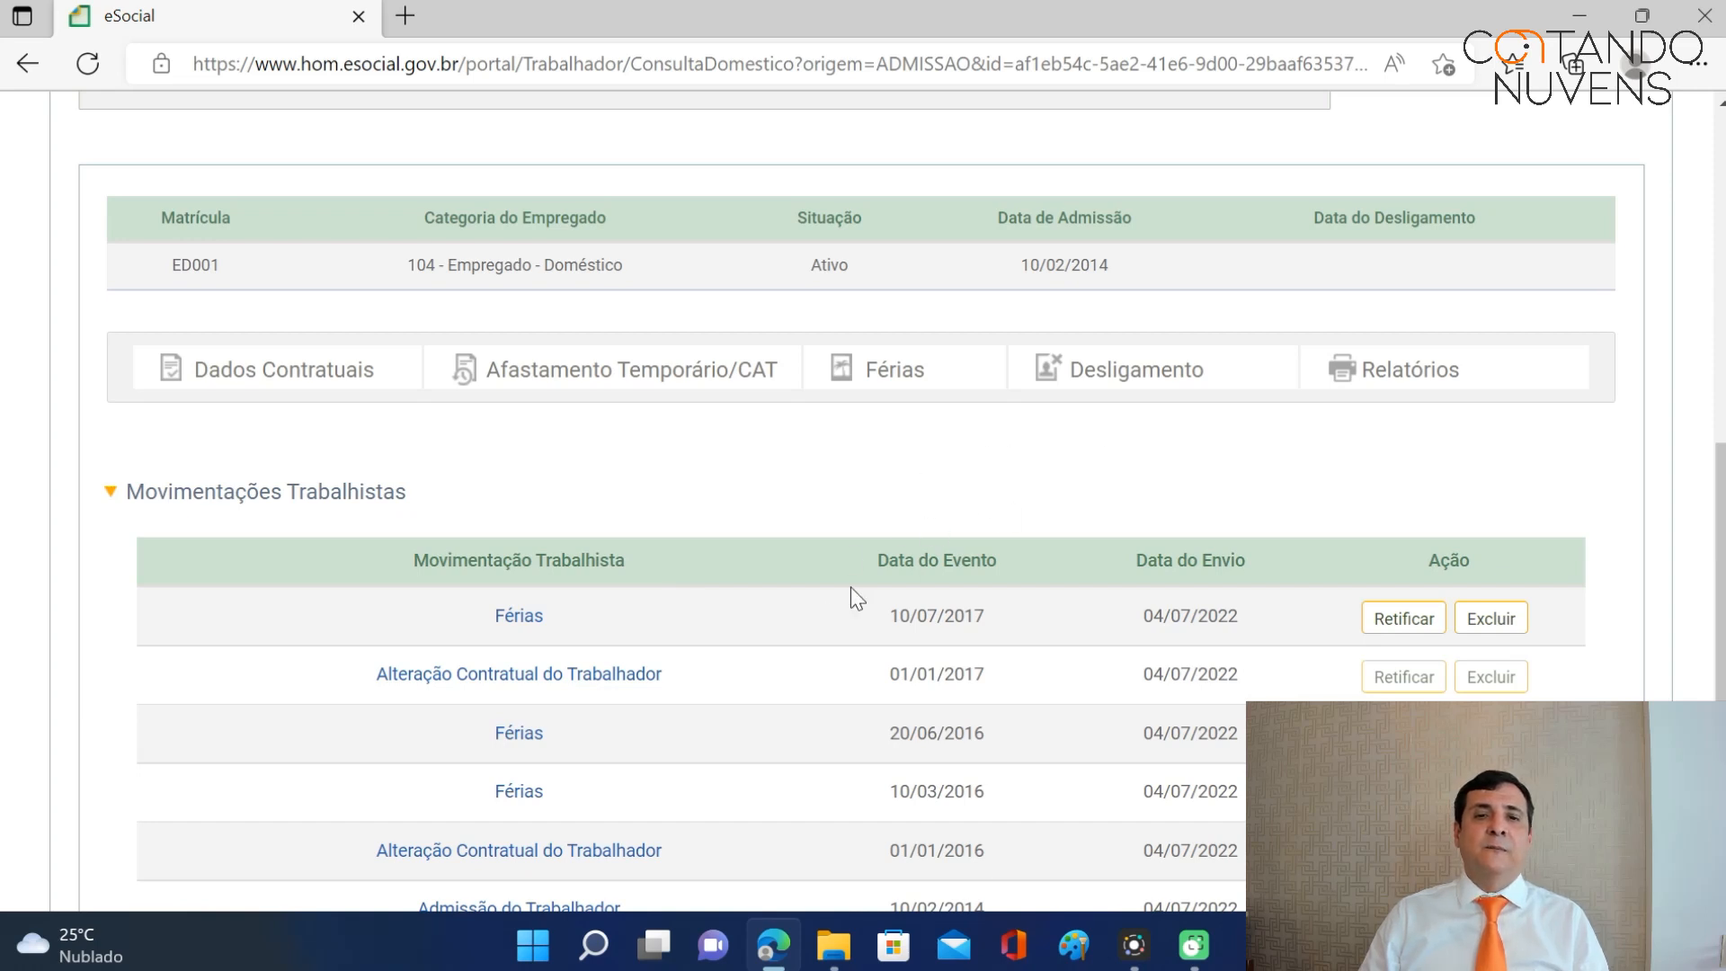
pyautogui.scroll(3, 765, 630)
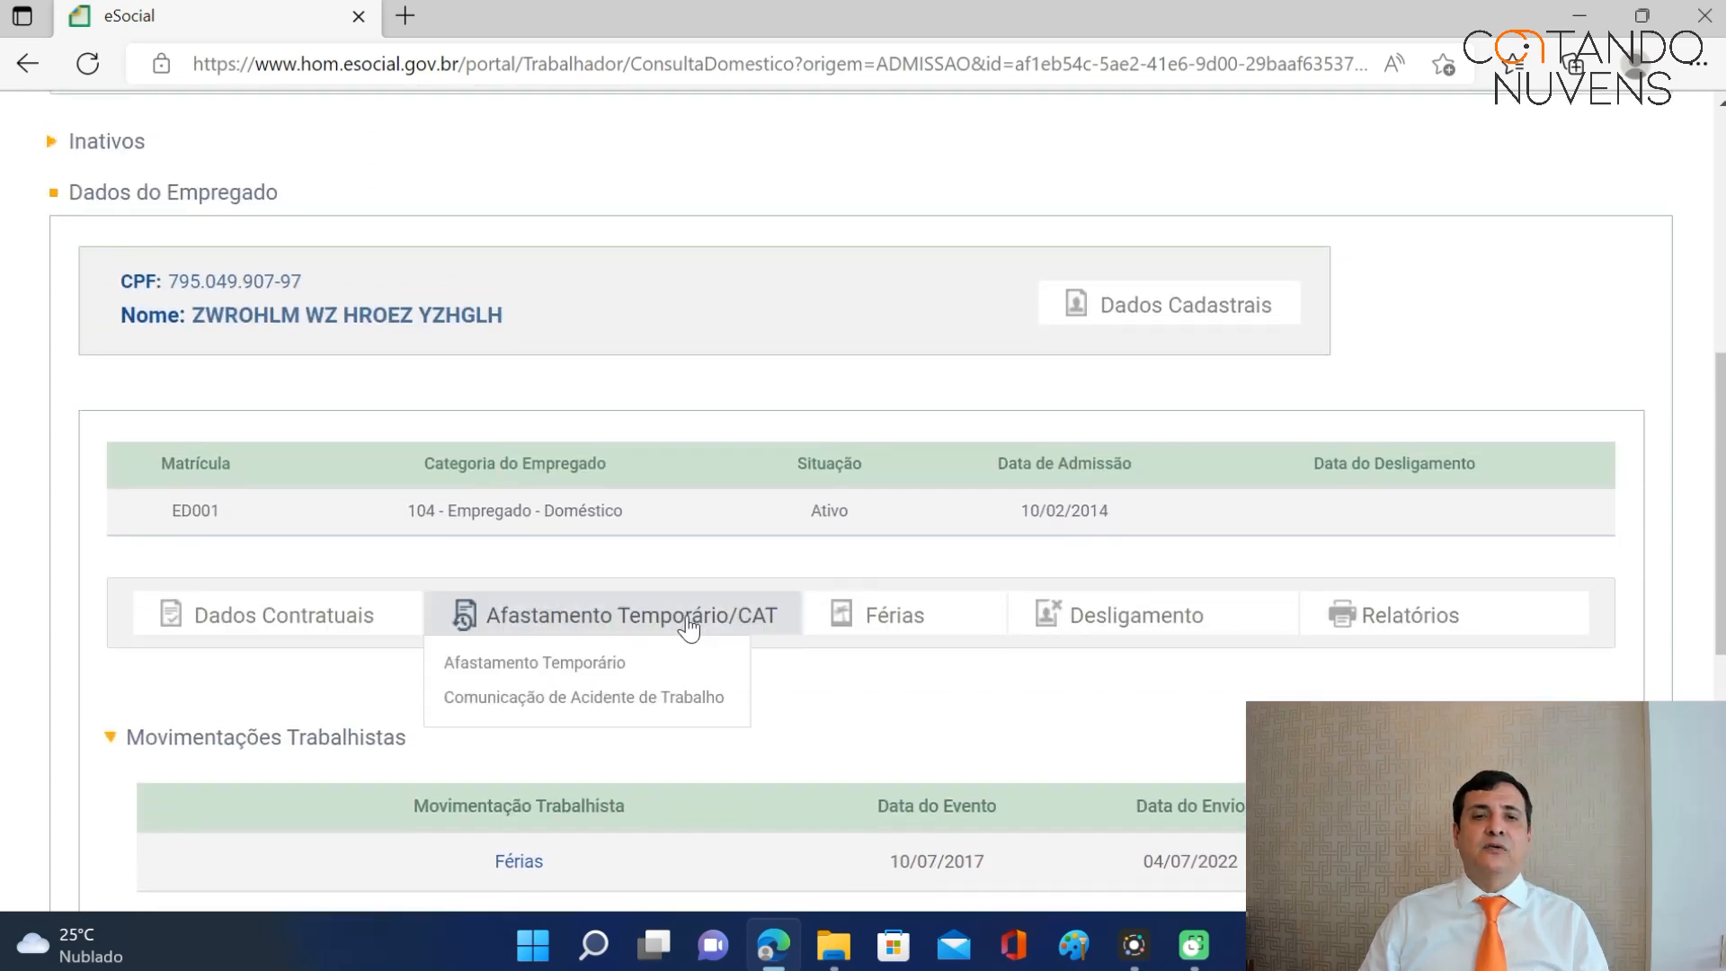
pyautogui.scroll(7, 766, 674)
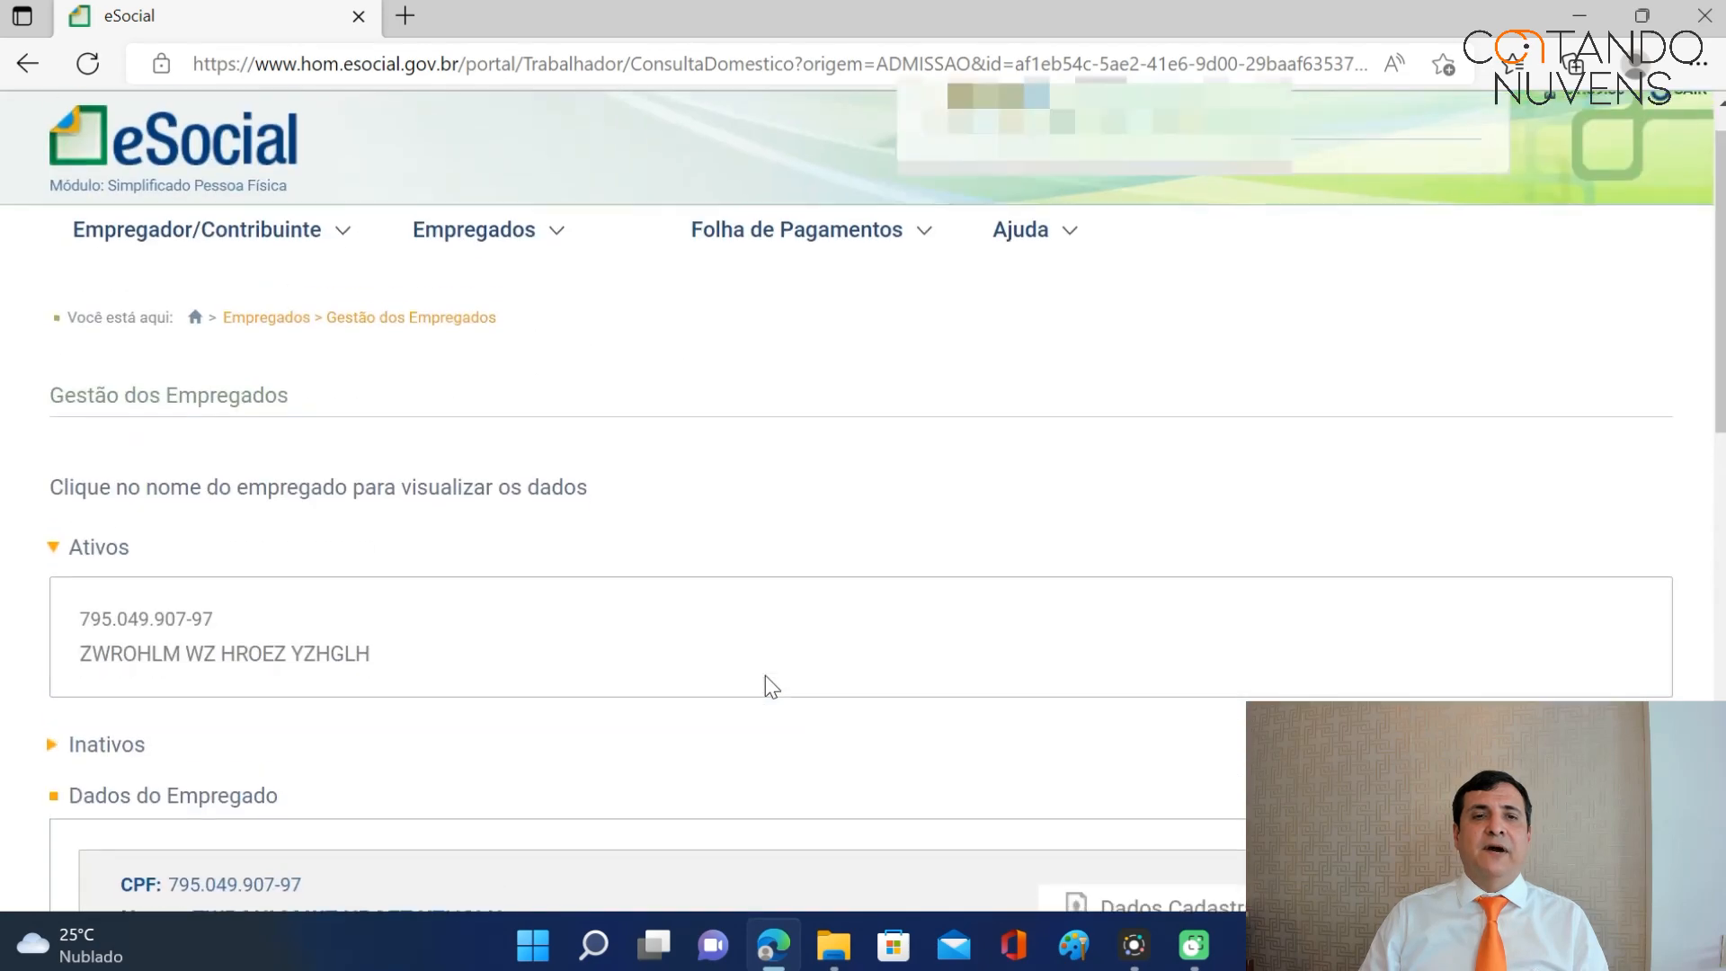
# Go from Home through Gestão dos Empregados to the employee's Afastamento Temporário page.
pyautogui.moveTo(535, 243)
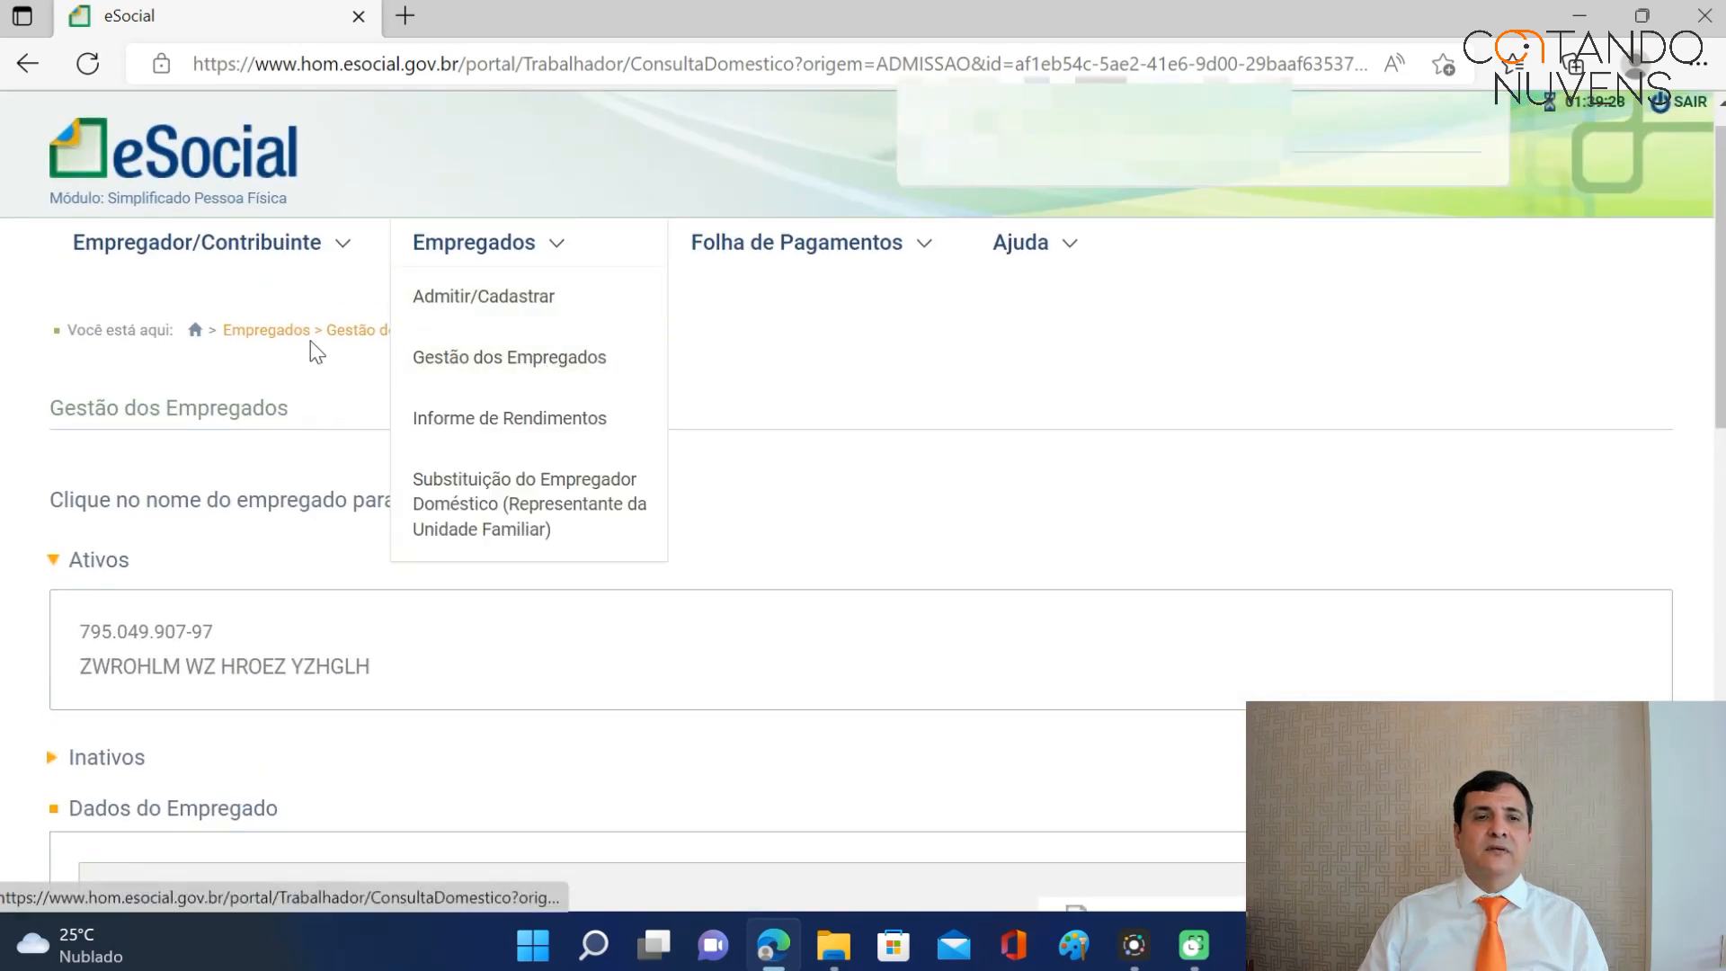
pyautogui.click(196, 334)
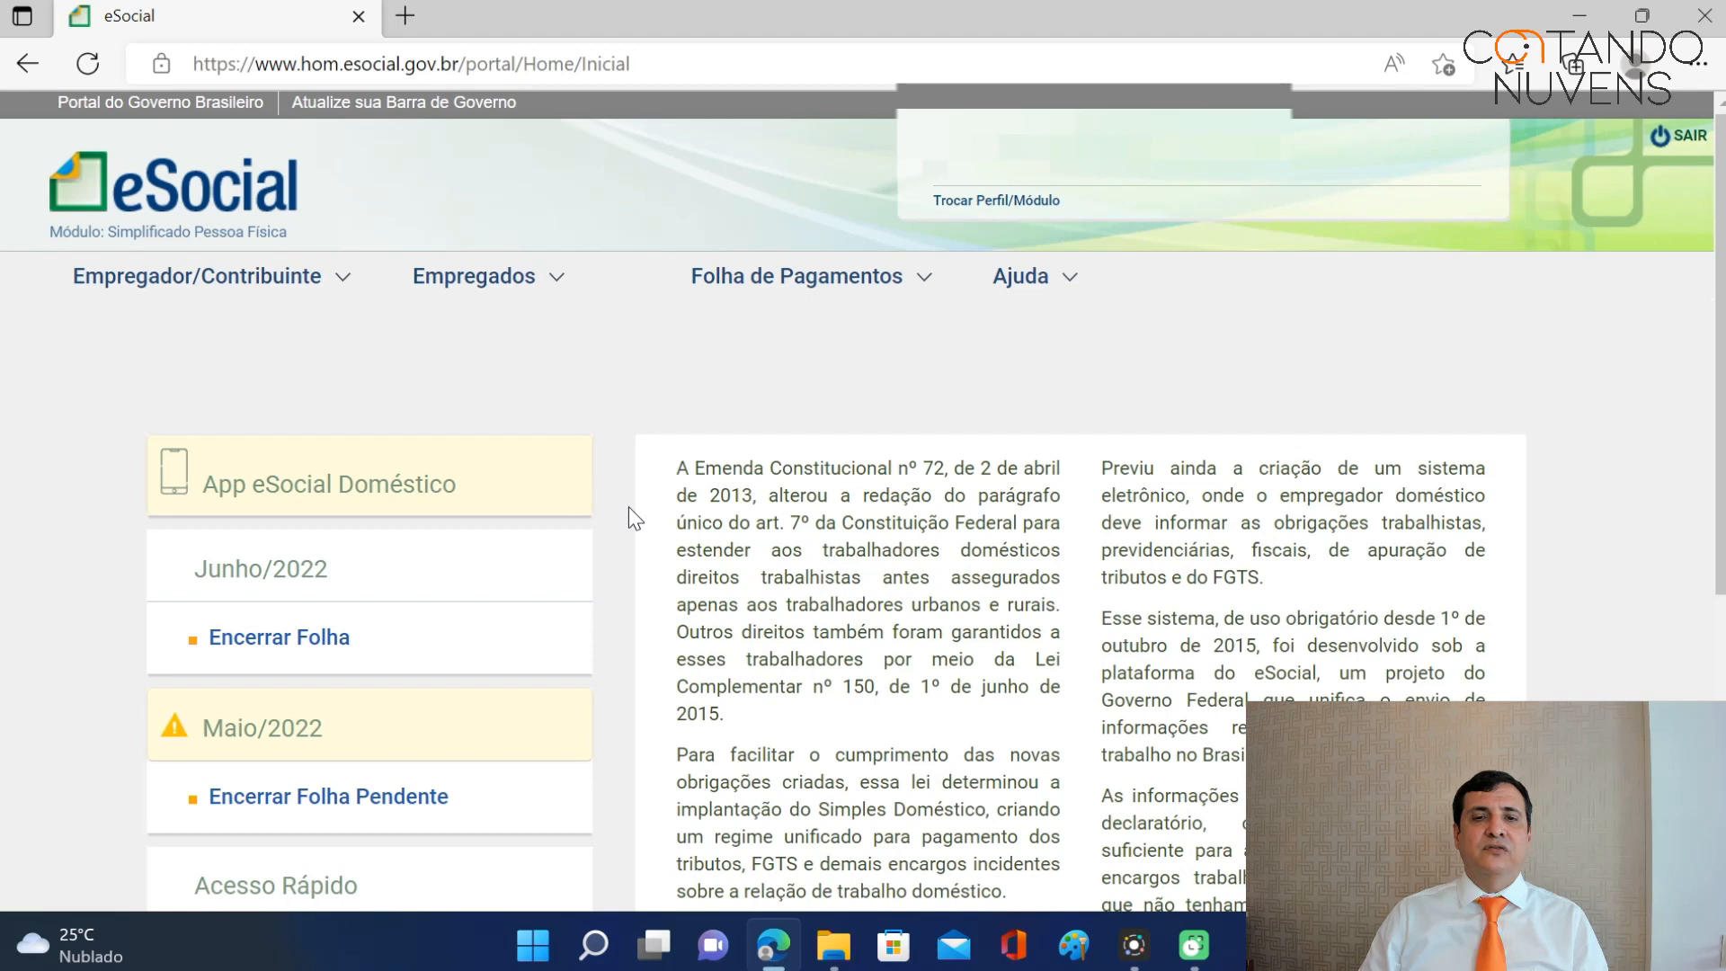
pyautogui.scroll(-4, 629, 513)
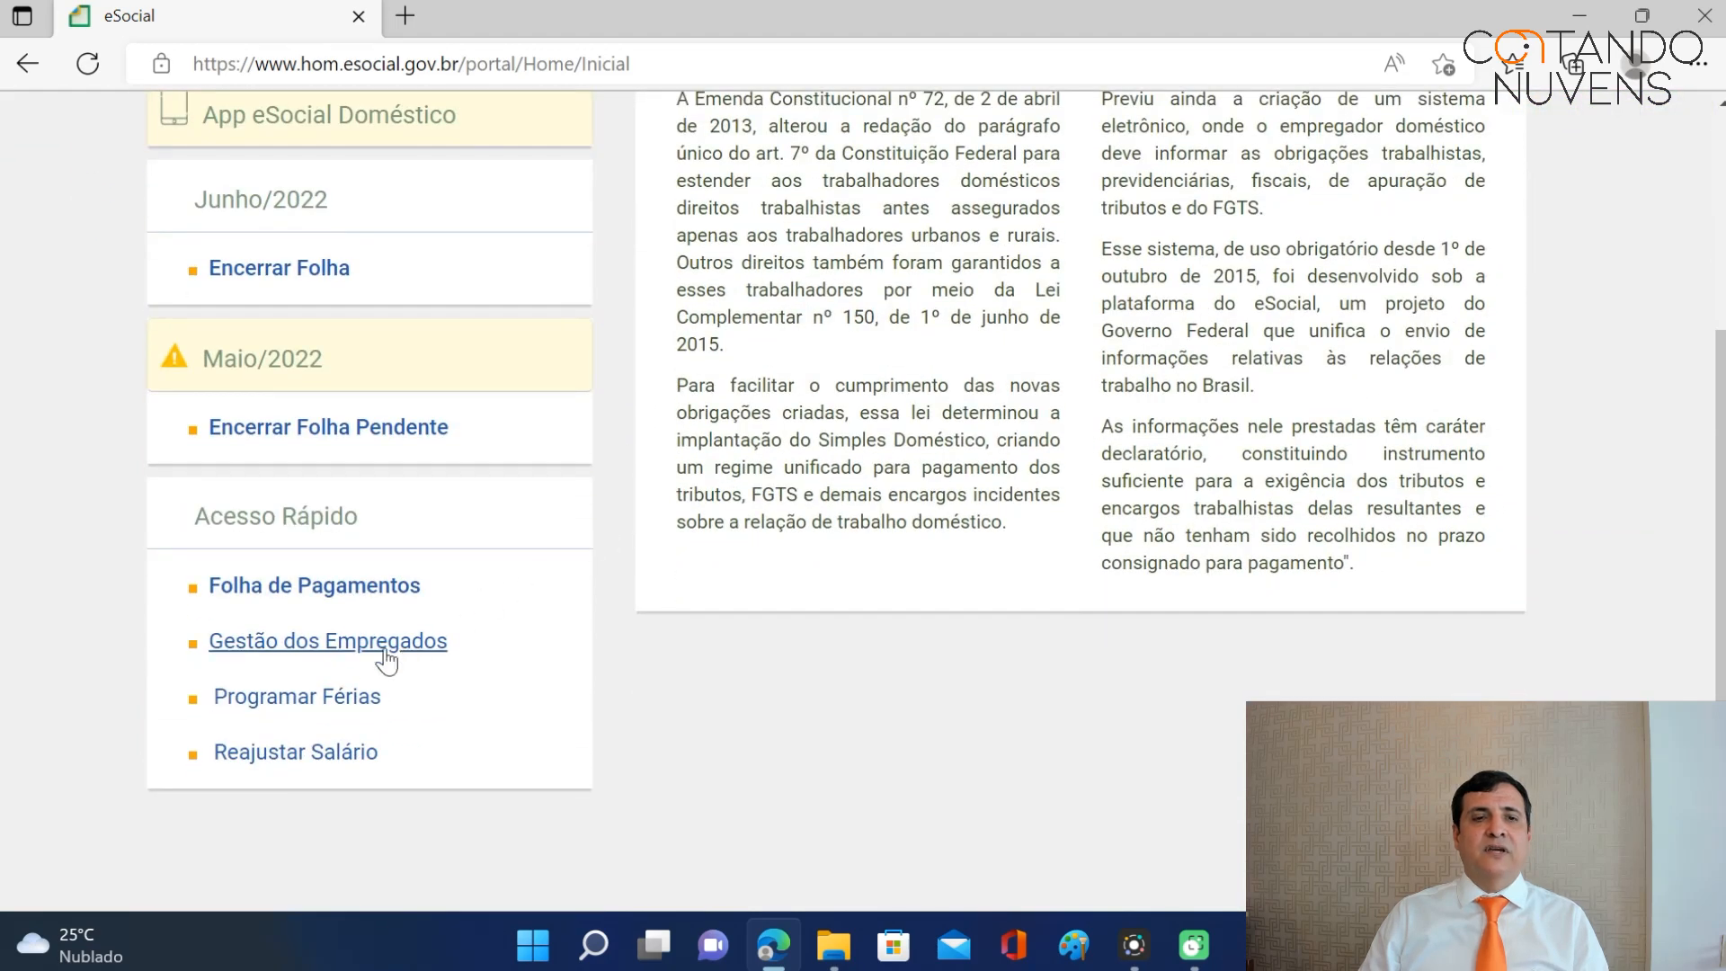
pyautogui.click(340, 653)
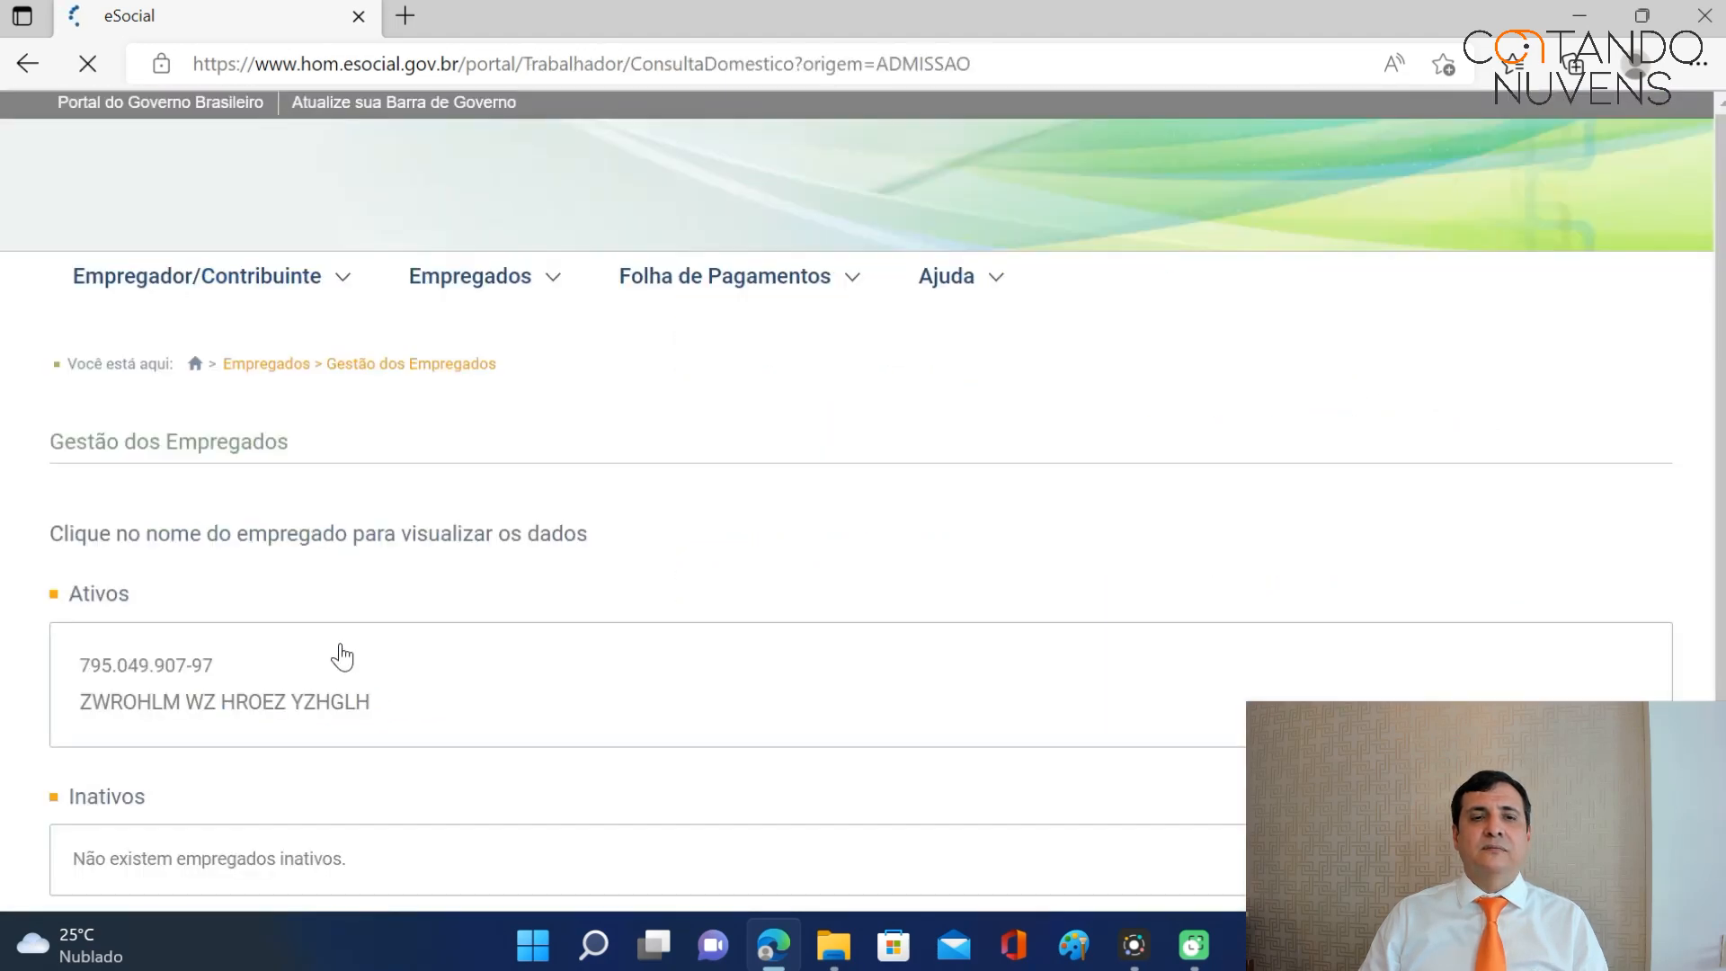
pyautogui.click(176, 701)
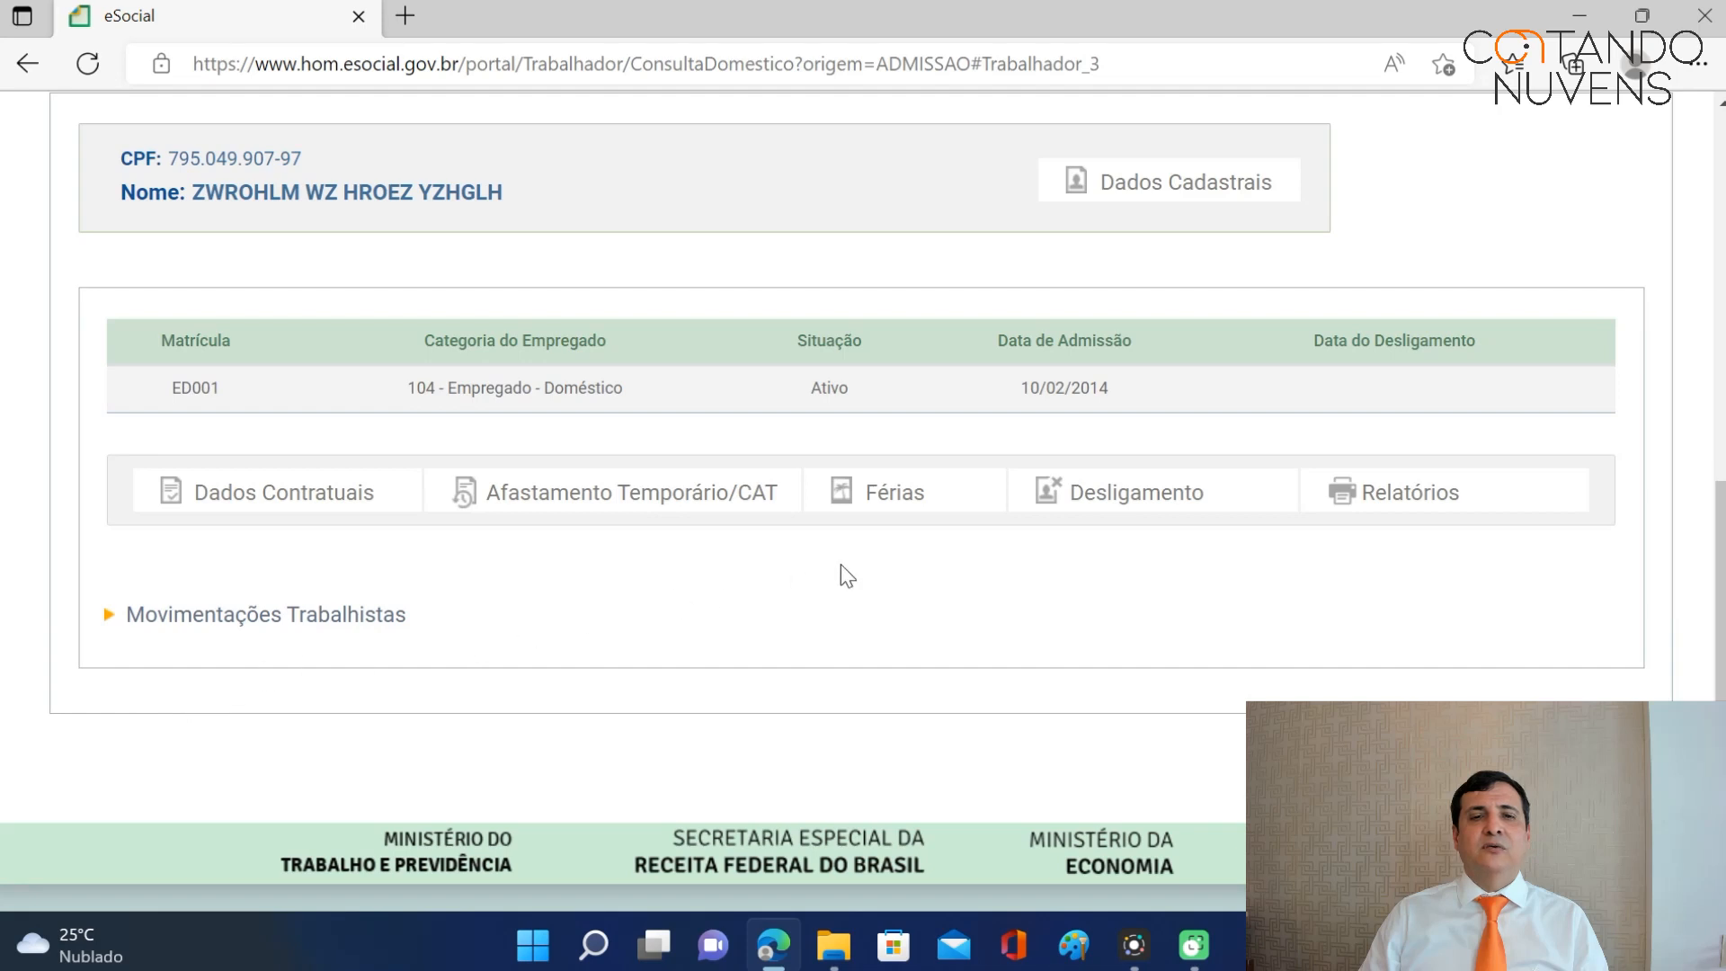
pyautogui.click(609, 507)
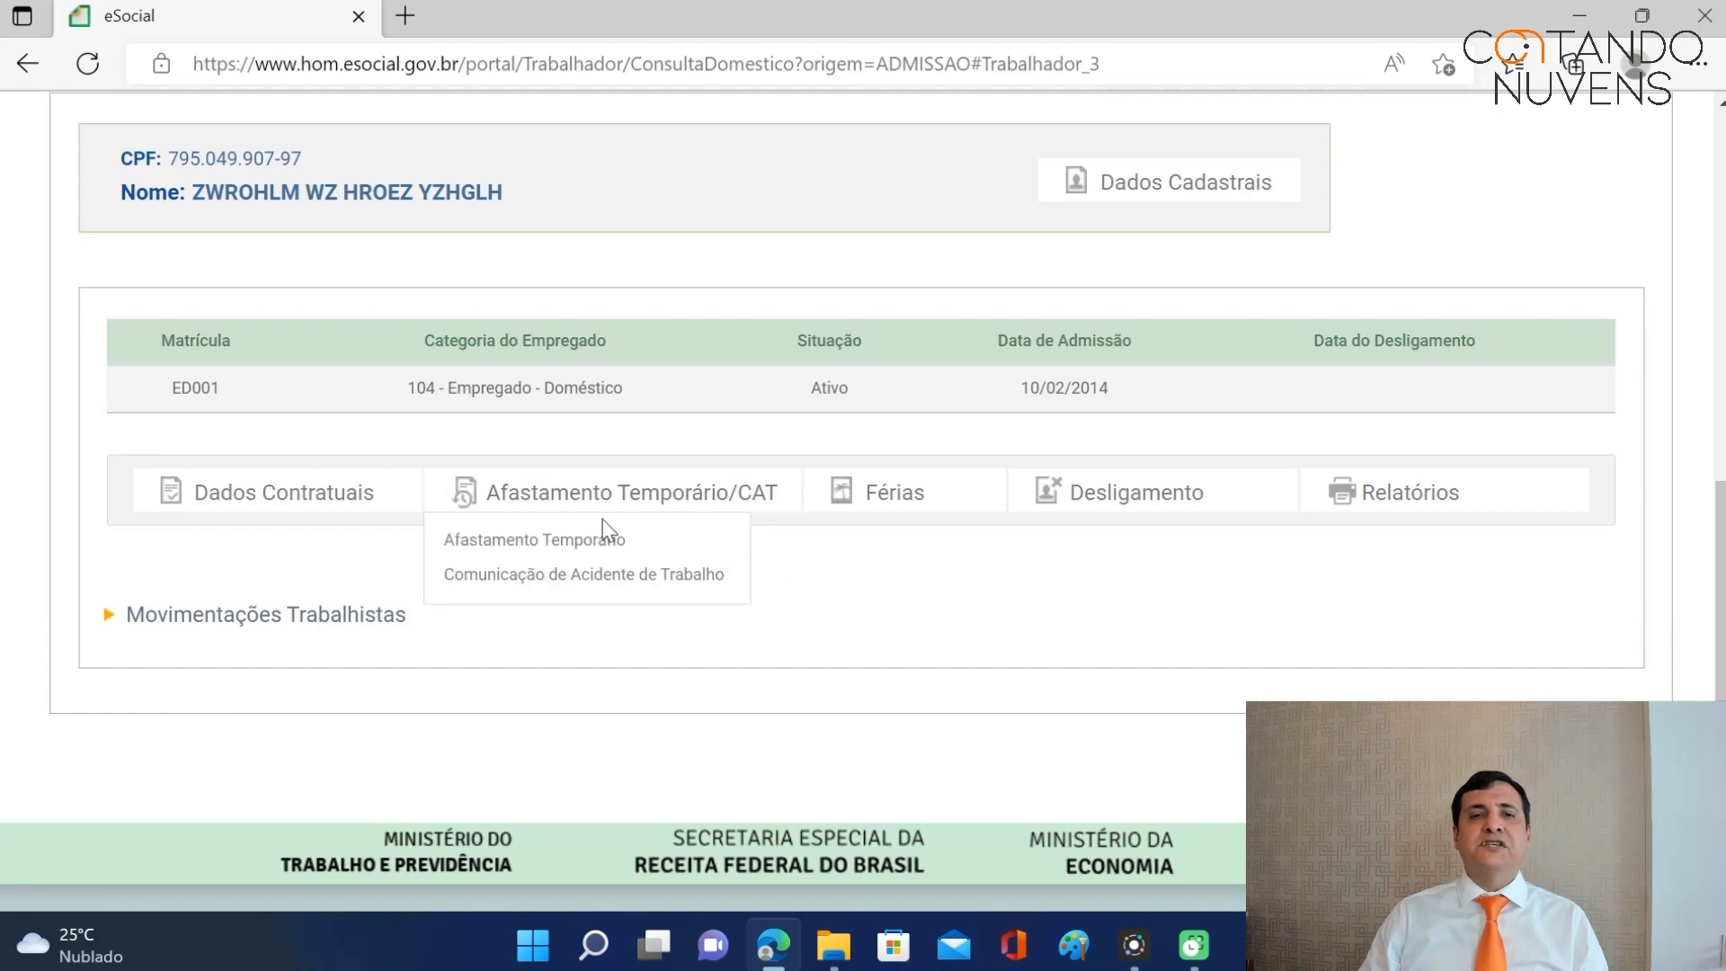
pyautogui.click(597, 543)
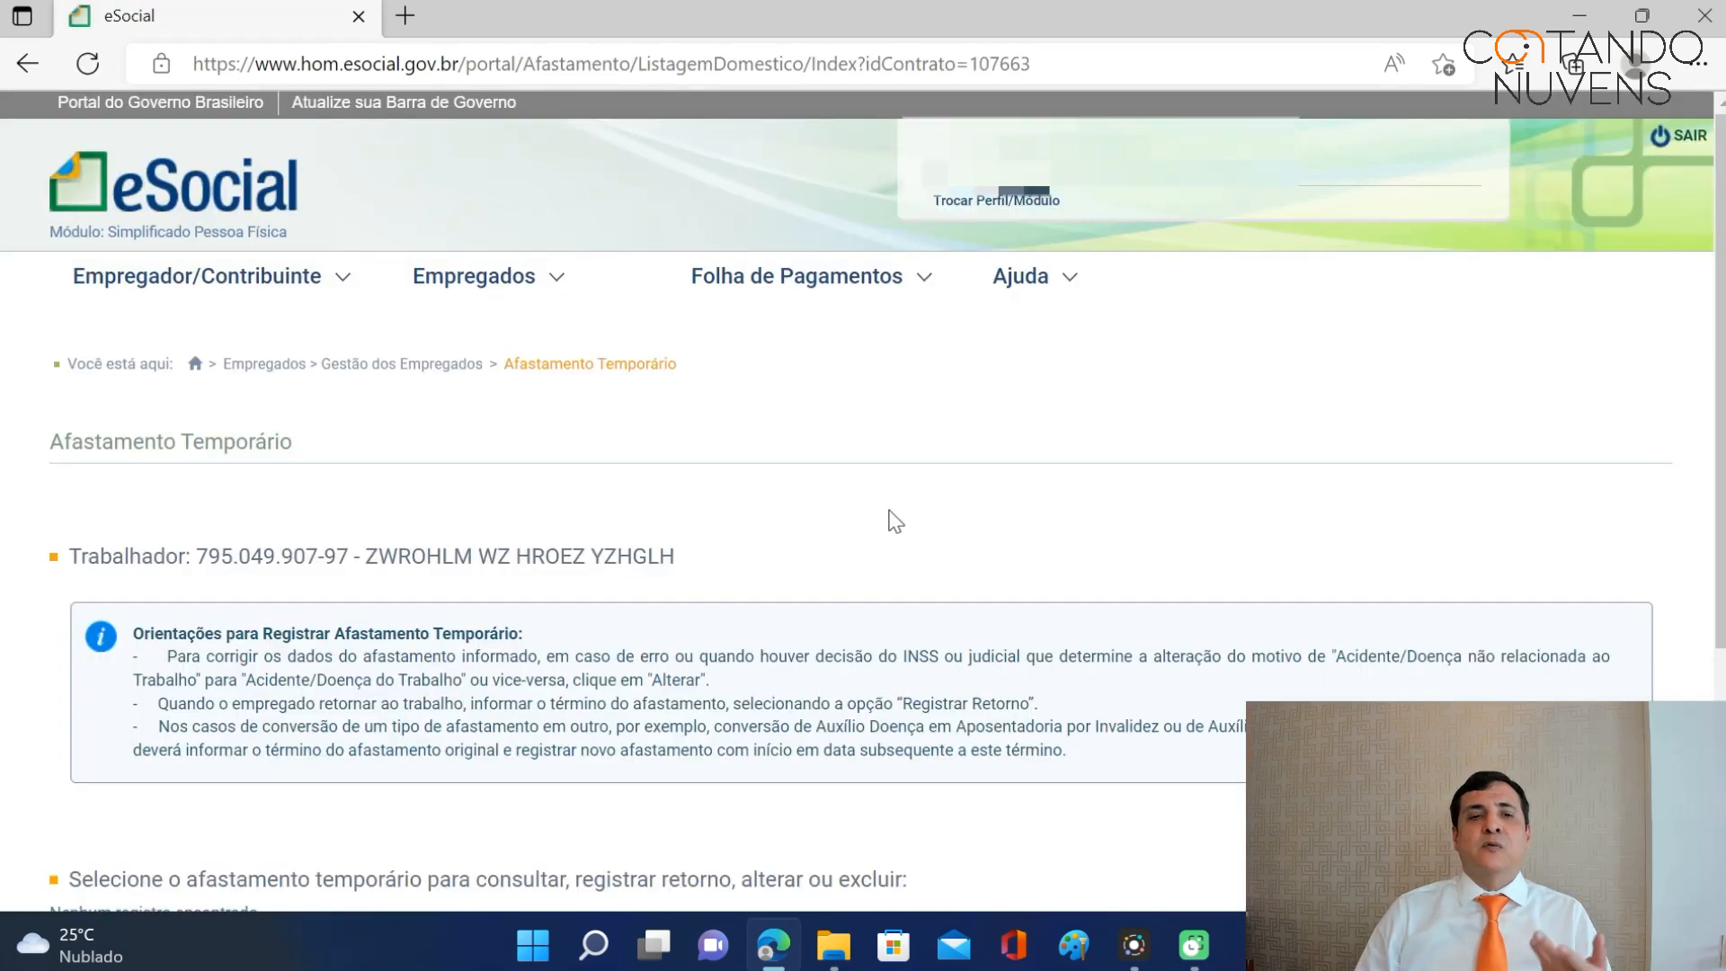
# Start a new temporary leave with start date 02/10/2017 picked from the calendar.
pyautogui.scroll(-4, 890, 526)
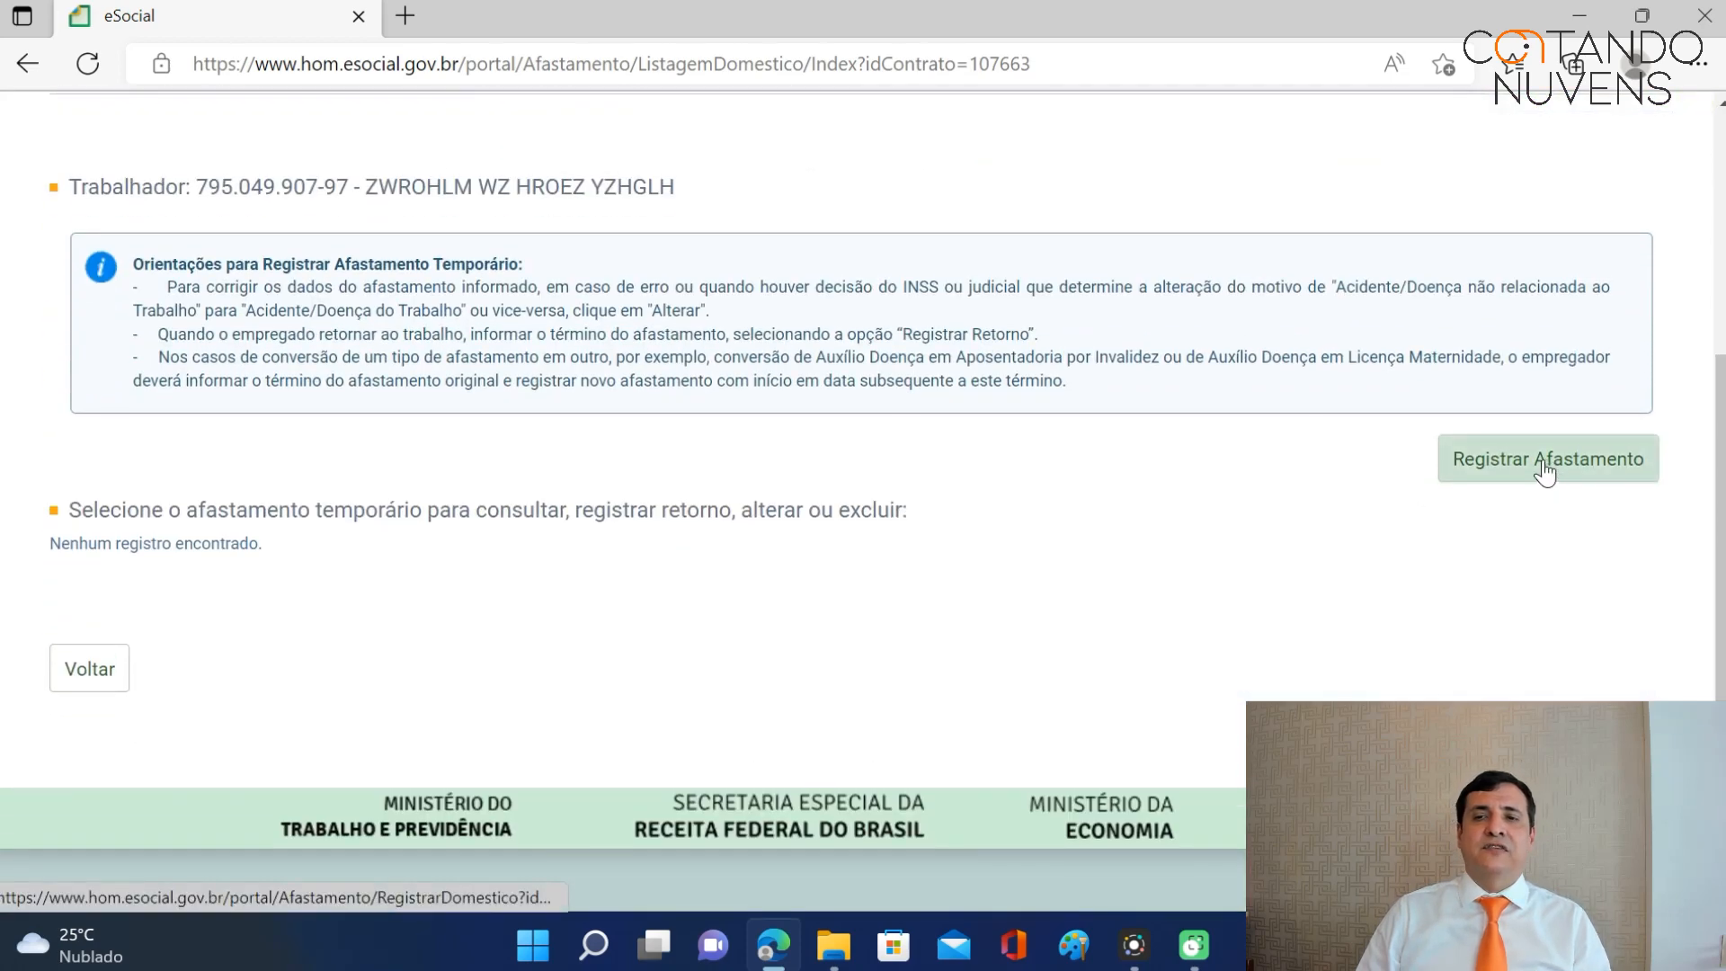
pyautogui.click(1535, 473)
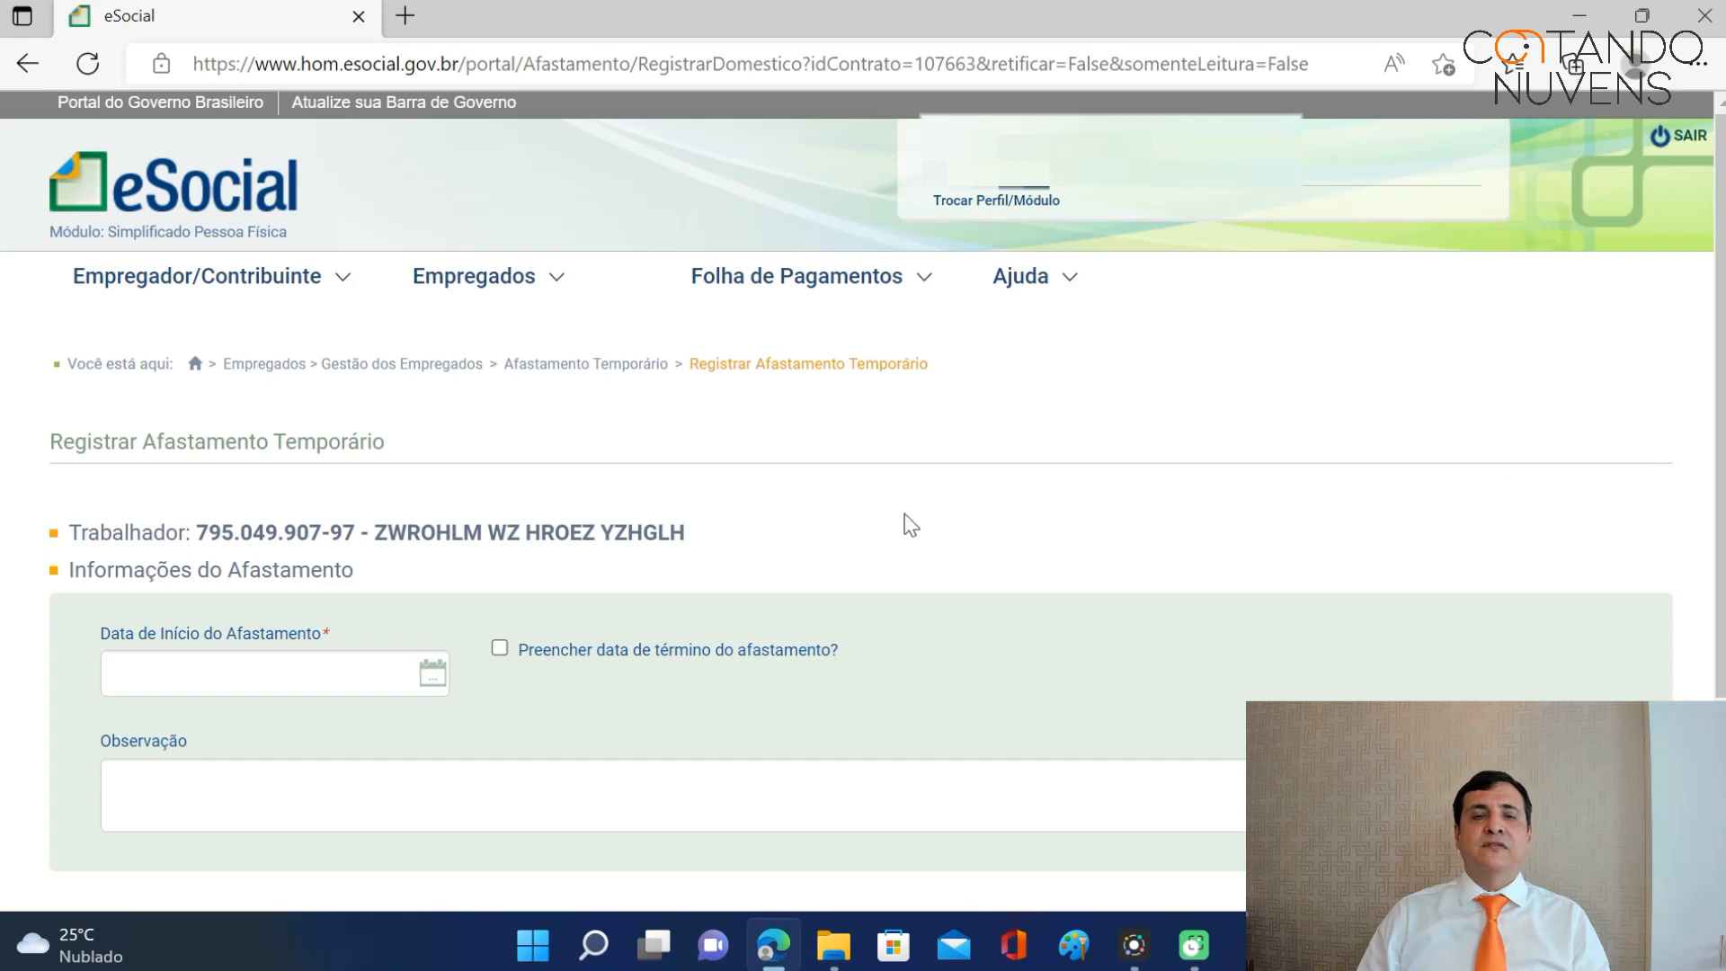
pyautogui.scroll(-3, 913, 511)
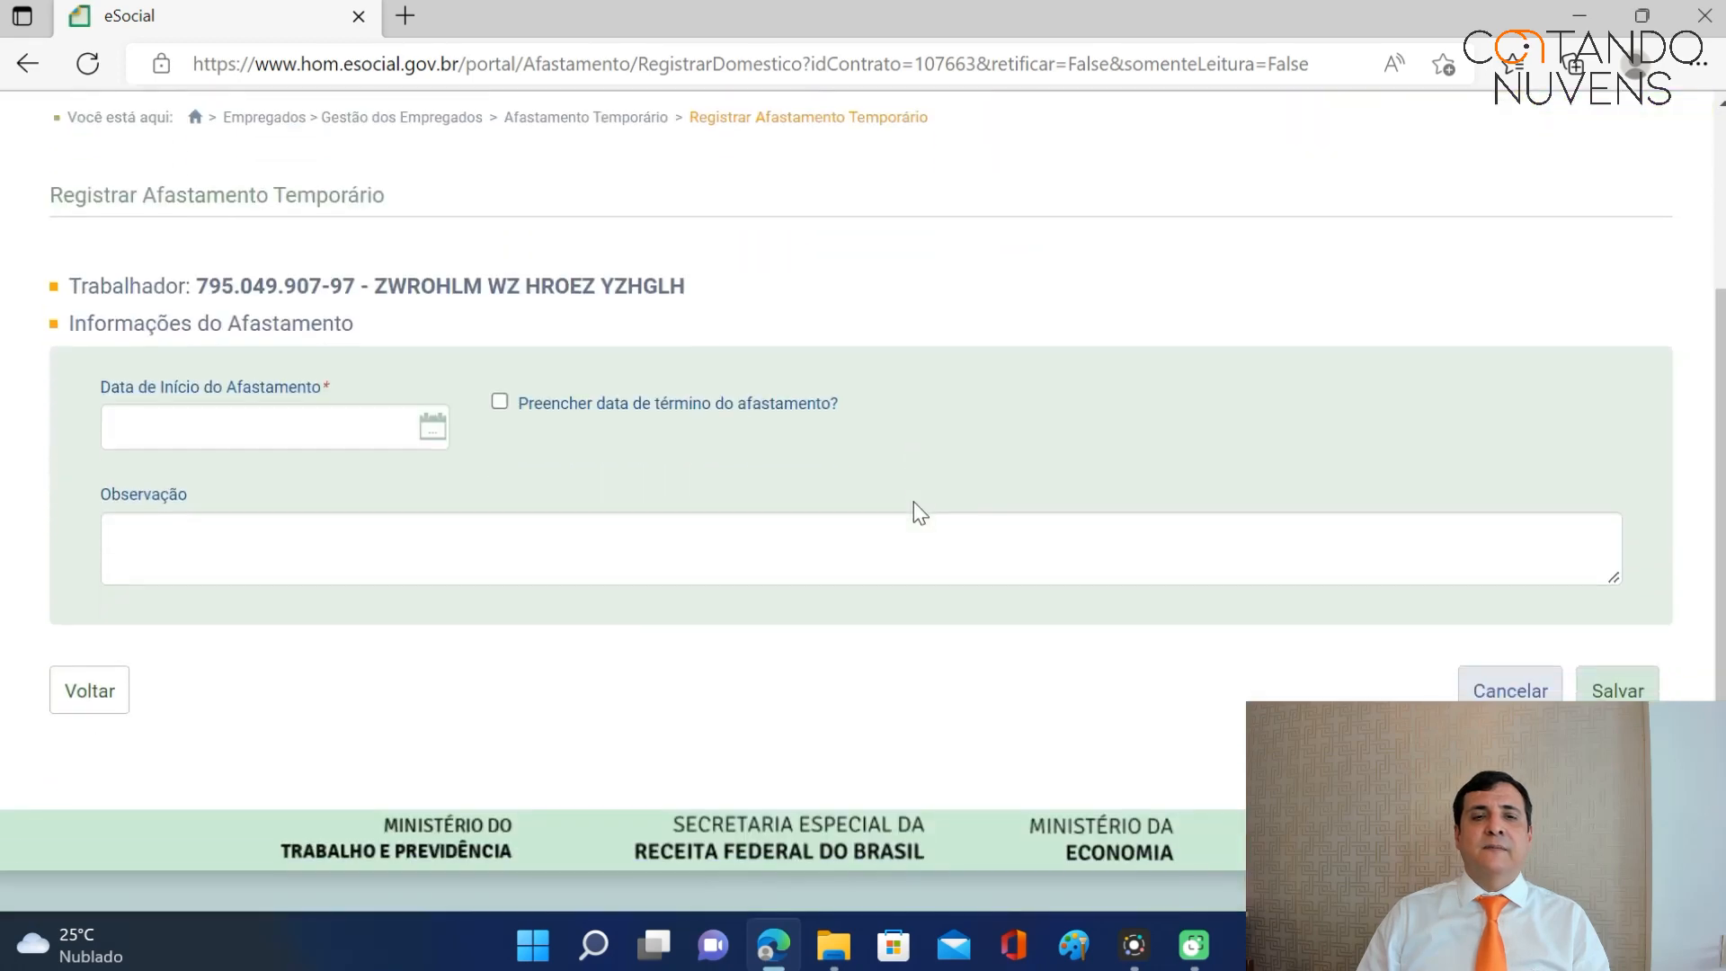
pyautogui.click(434, 442)
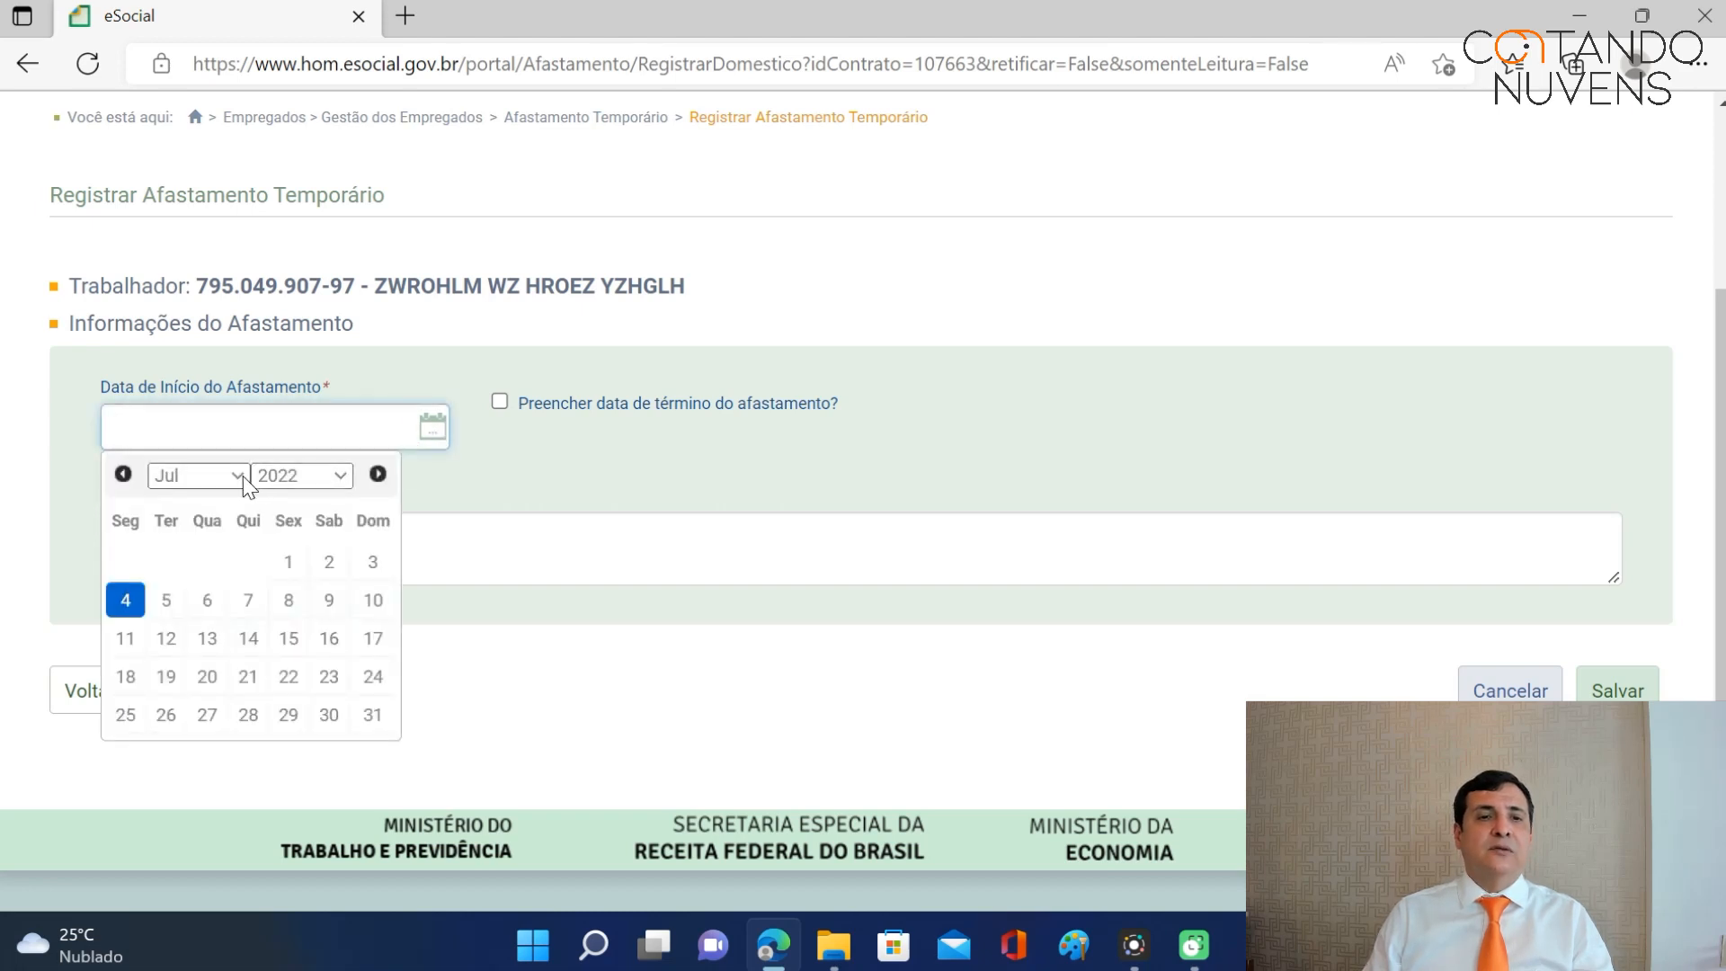
pyautogui.click(240, 476)
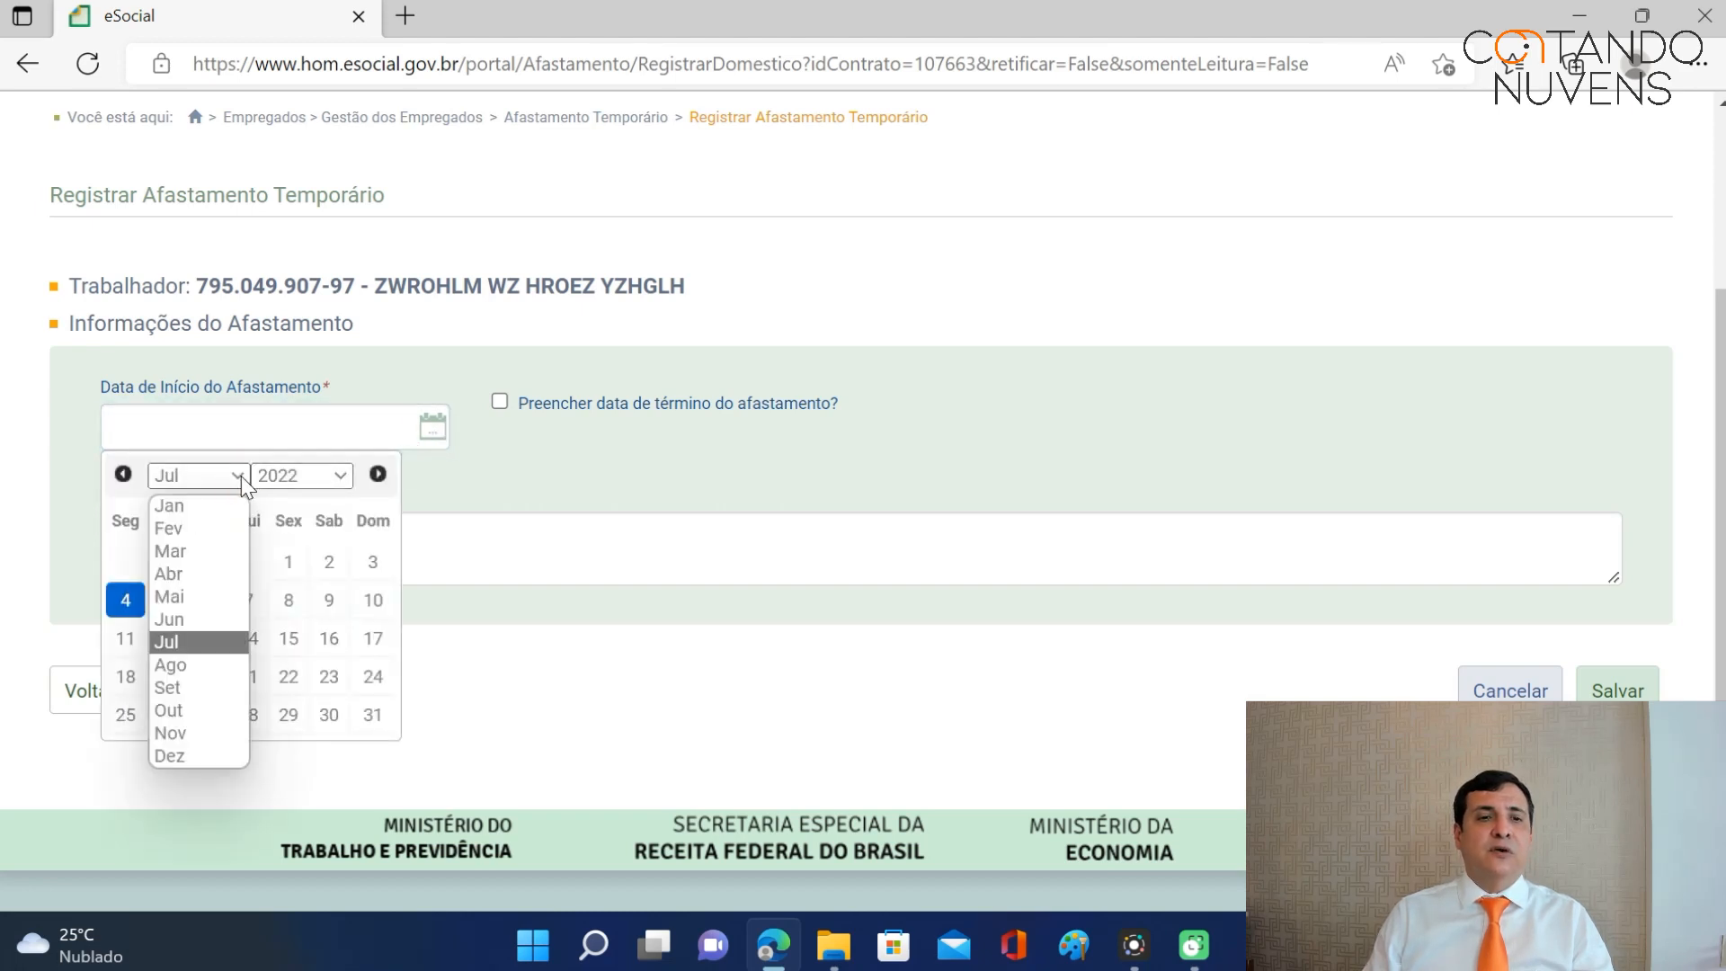
pyautogui.click(206, 712)
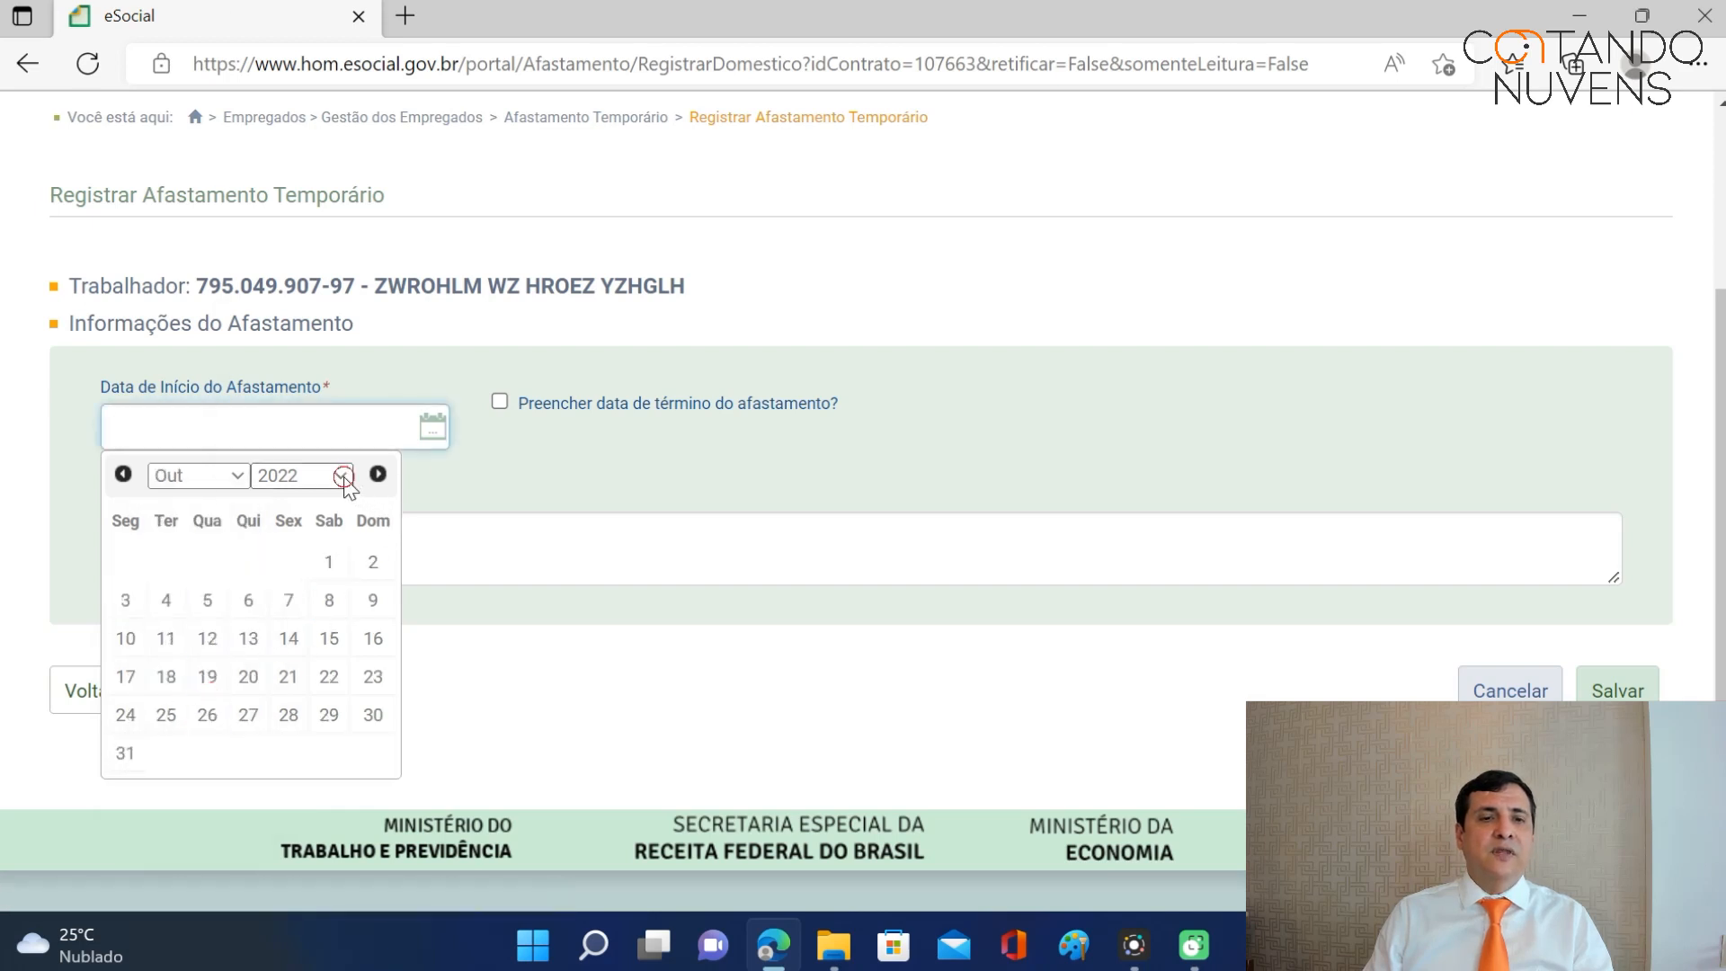
pyautogui.click(345, 477)
pyautogui.click(301, 333)
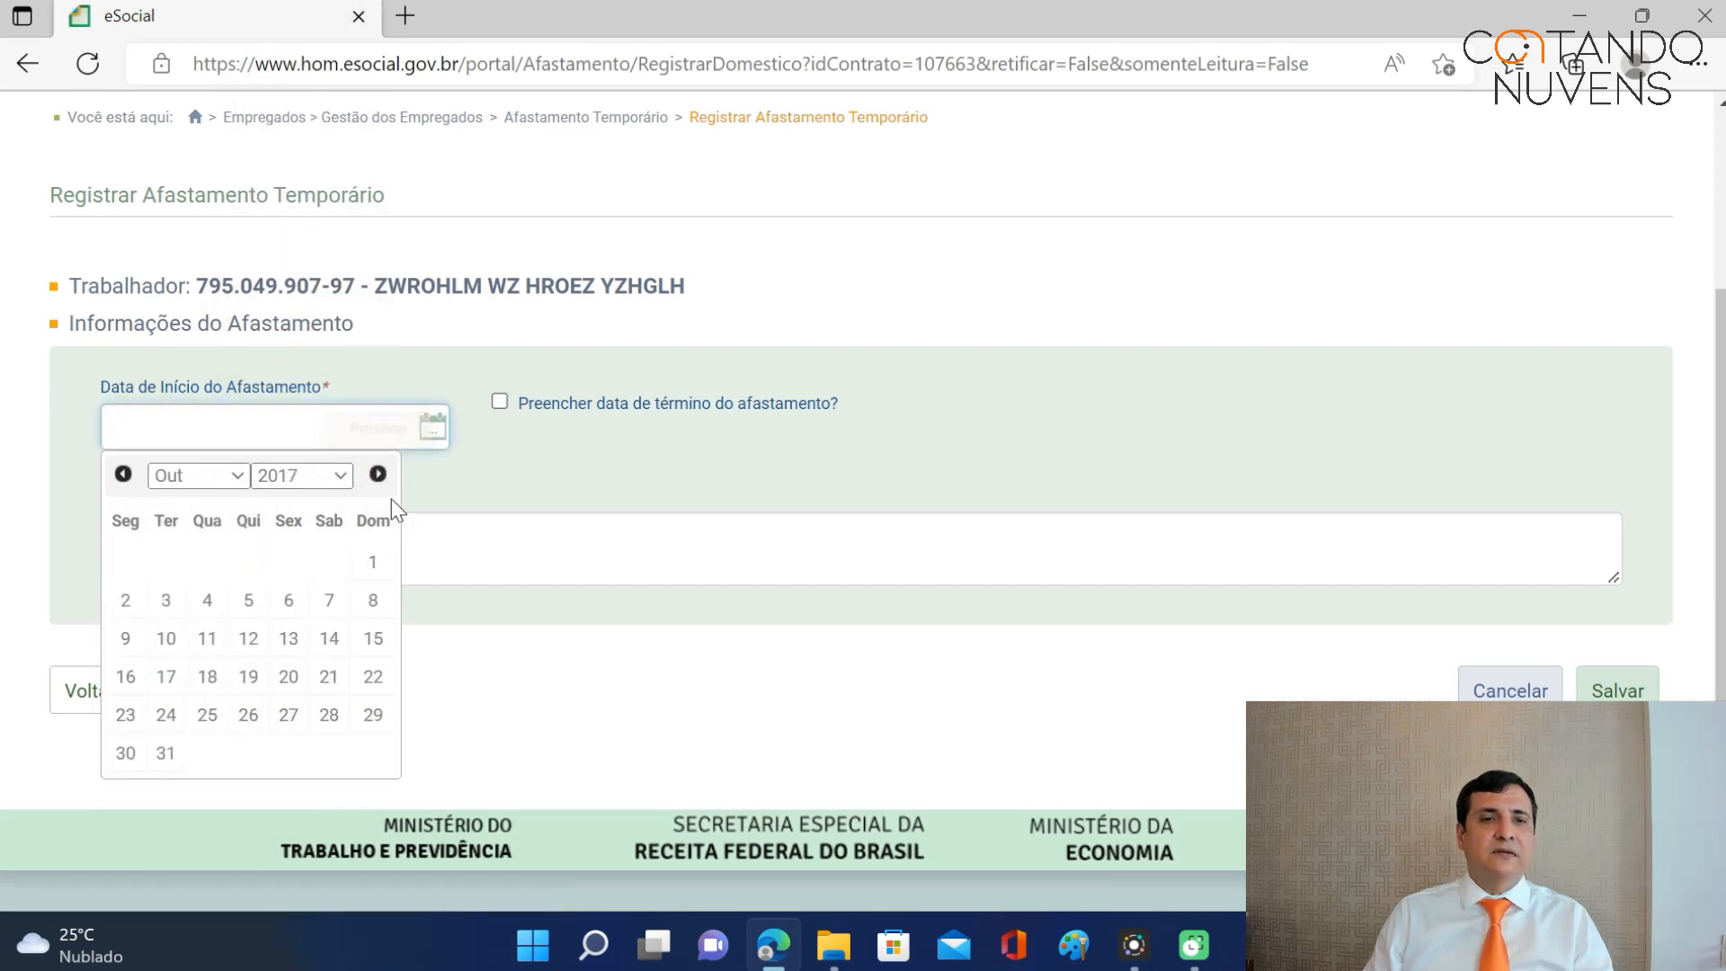
pyautogui.click(135, 604)
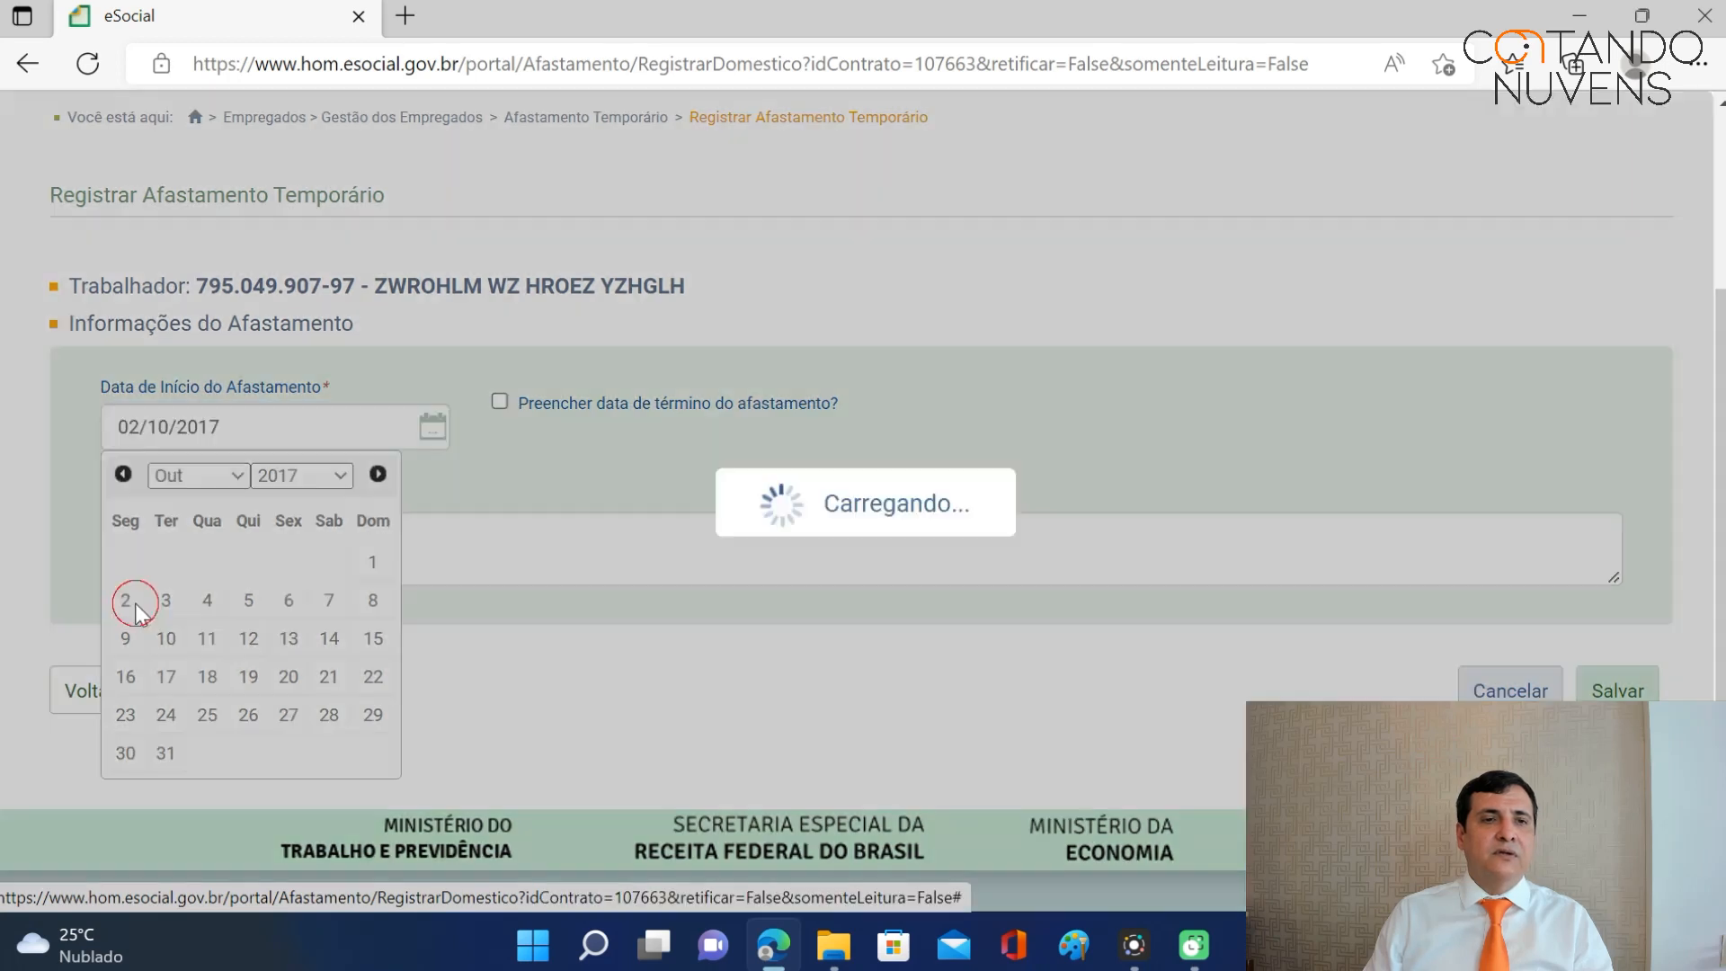
# Enable the end date and enter 18/11/2017 as the leave's end.
pyautogui.moveTo(501, 413)
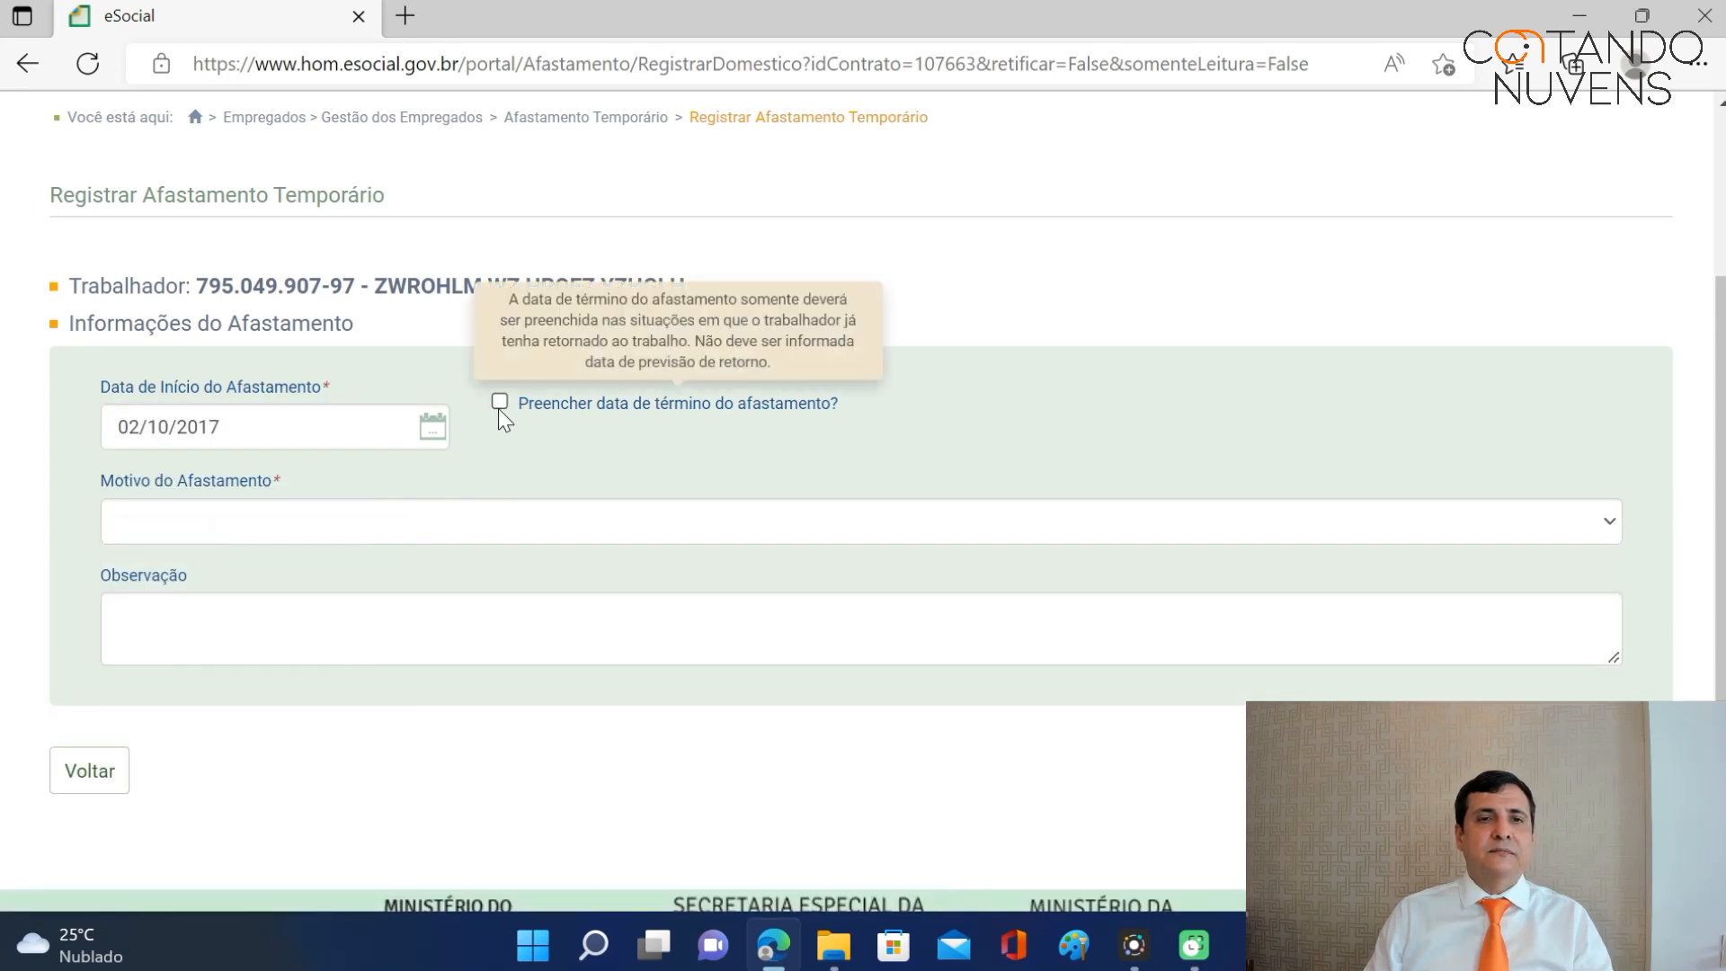
pyautogui.click(500, 401)
pyautogui.click(589, 423)
pyautogui.write('18/0')
pyautogui.write('/11/2')
pyautogui.write('017')
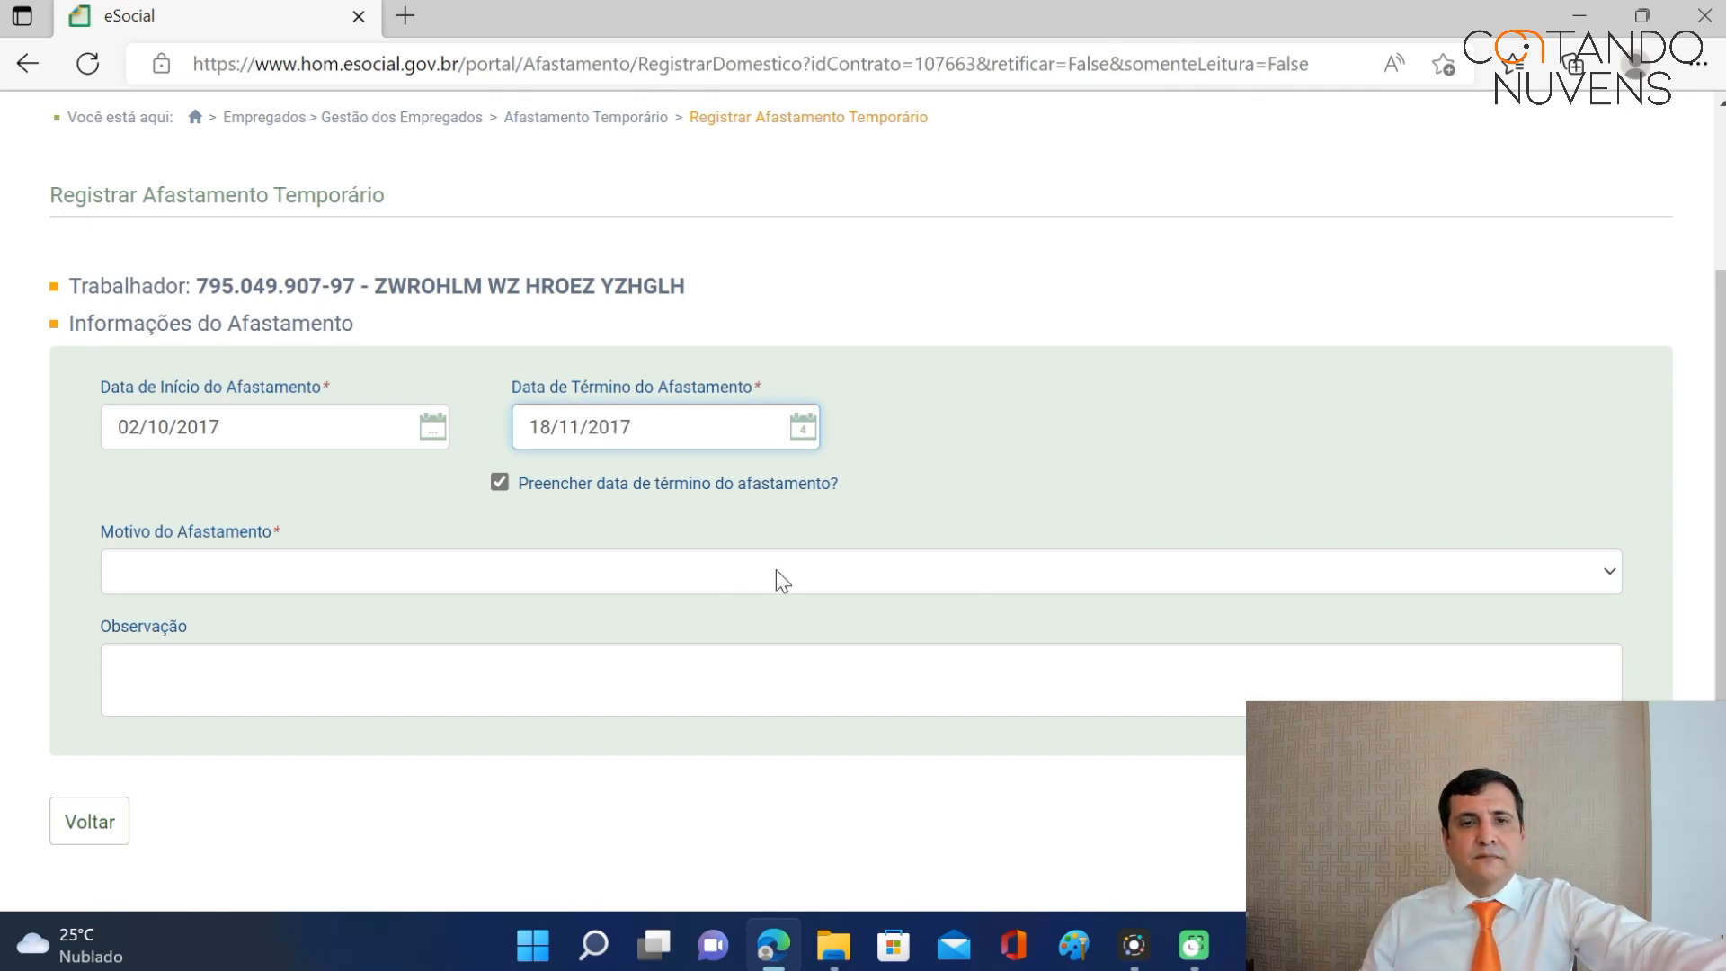
# Set the leave reason to '03 - Acidente/doença não relacionada ao trabalho'.
pyautogui.click(1609, 575)
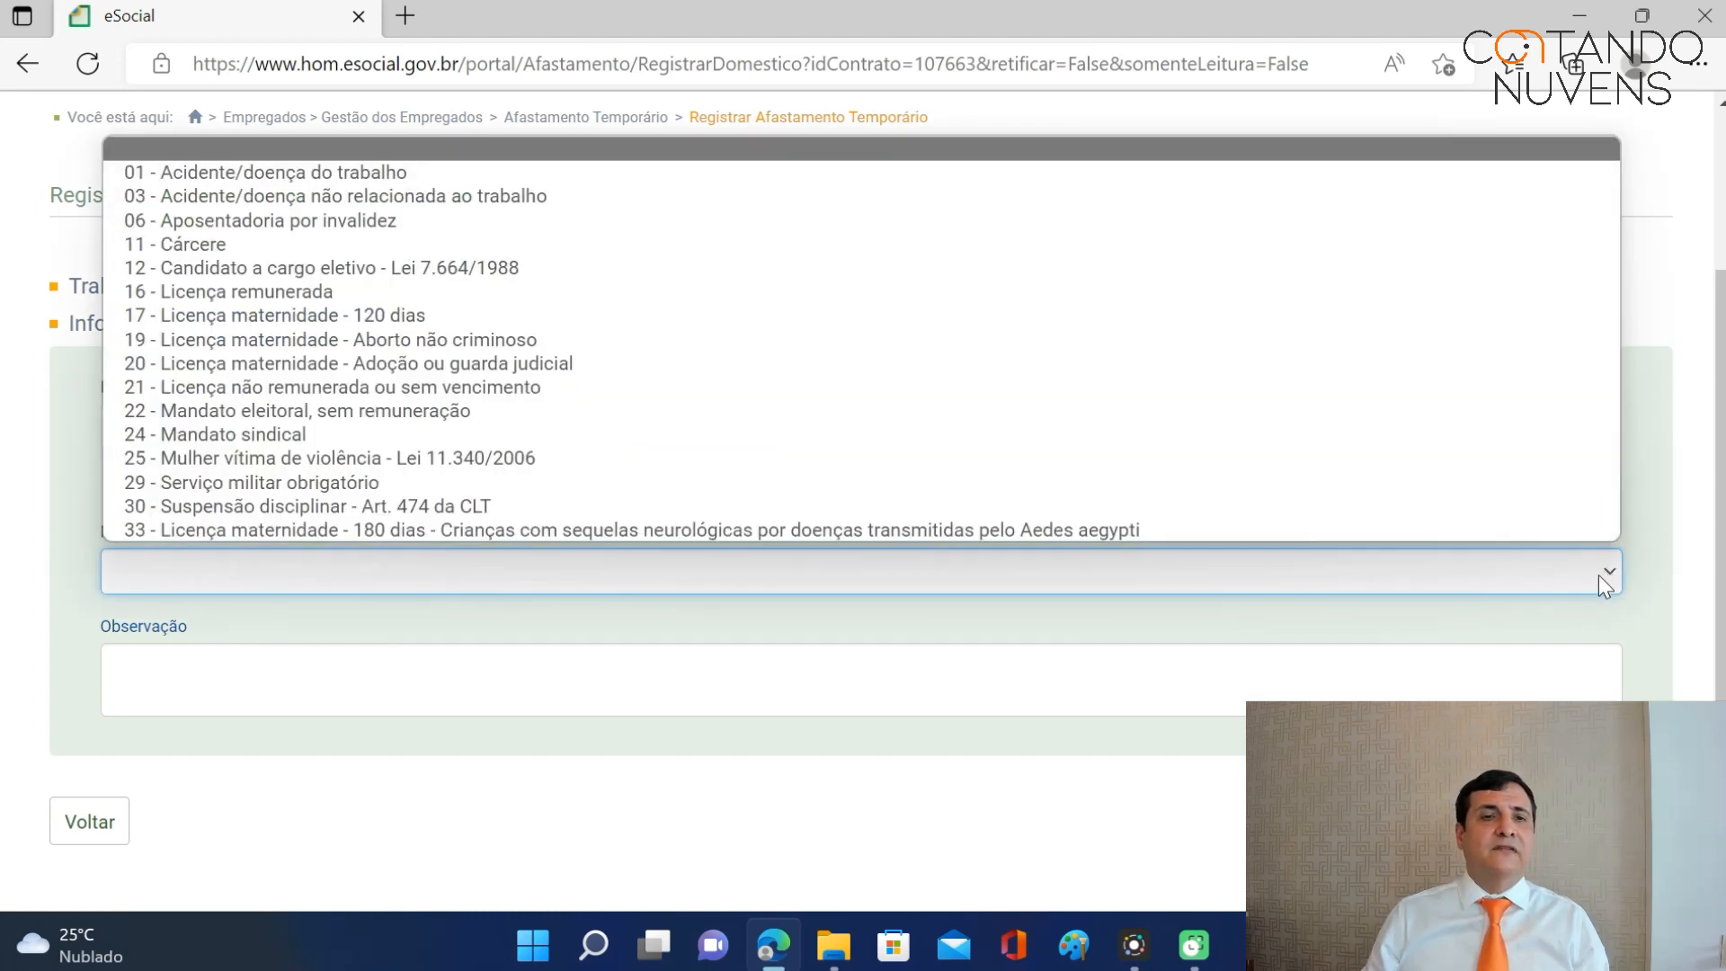
pyautogui.click(266, 174)
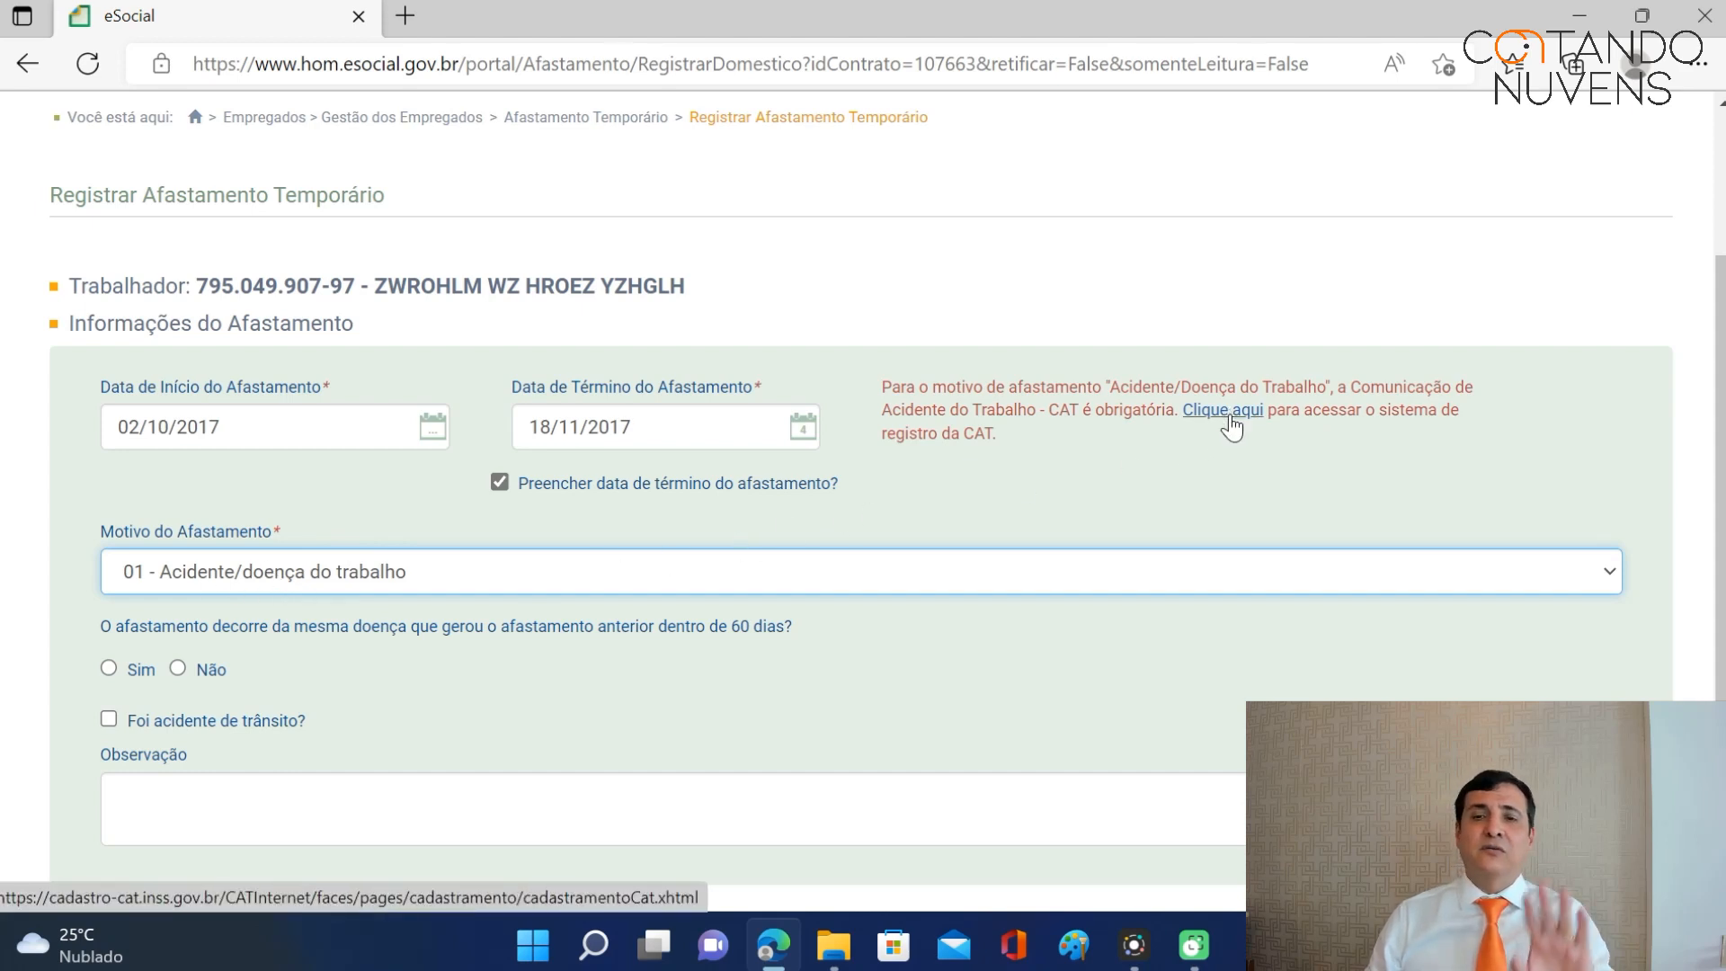
pyautogui.click(1607, 577)
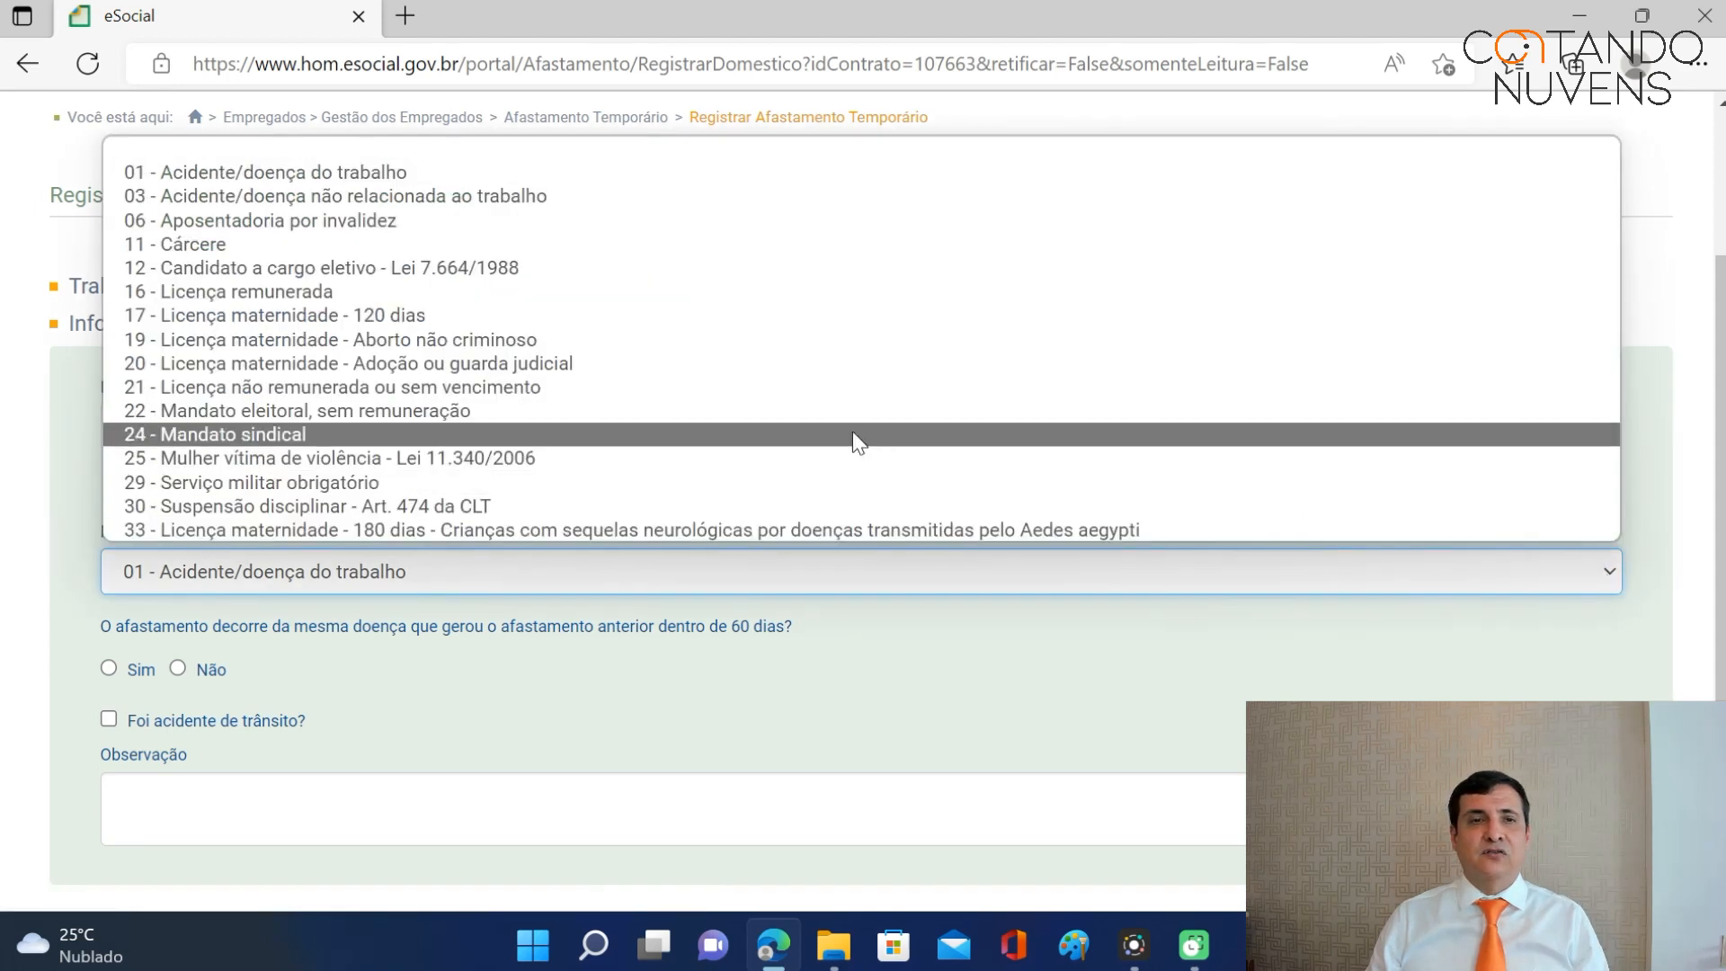
pyautogui.click(408, 196)
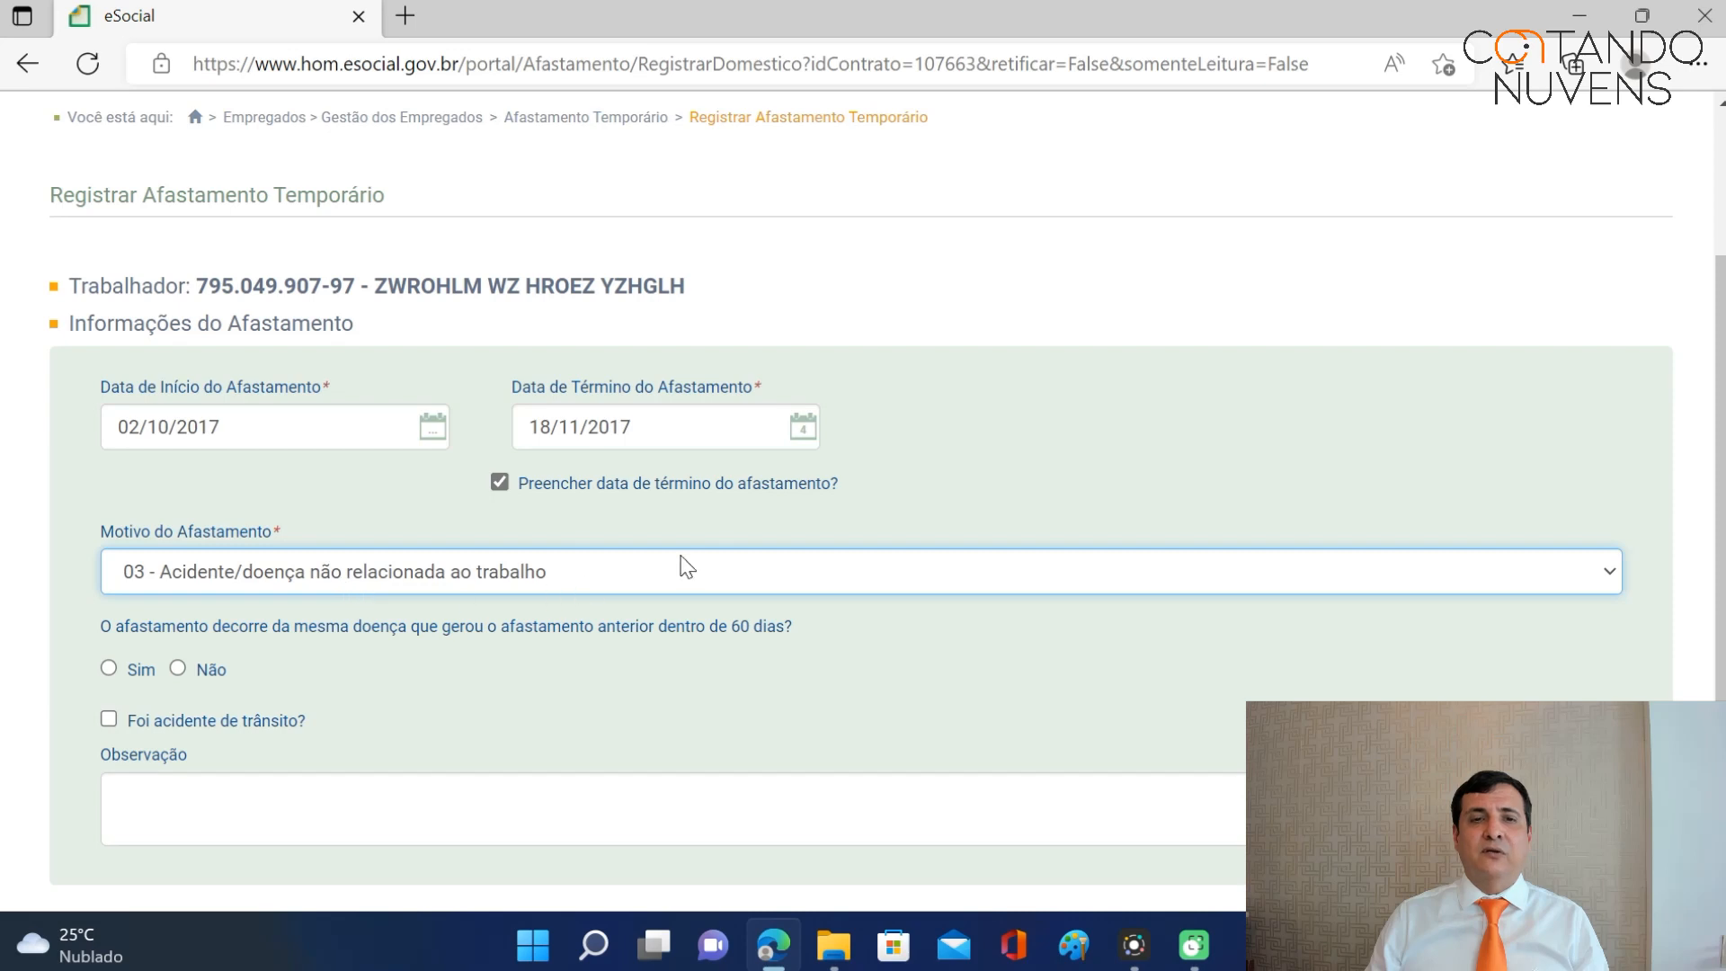
pyautogui.scroll(-5, 704, 550)
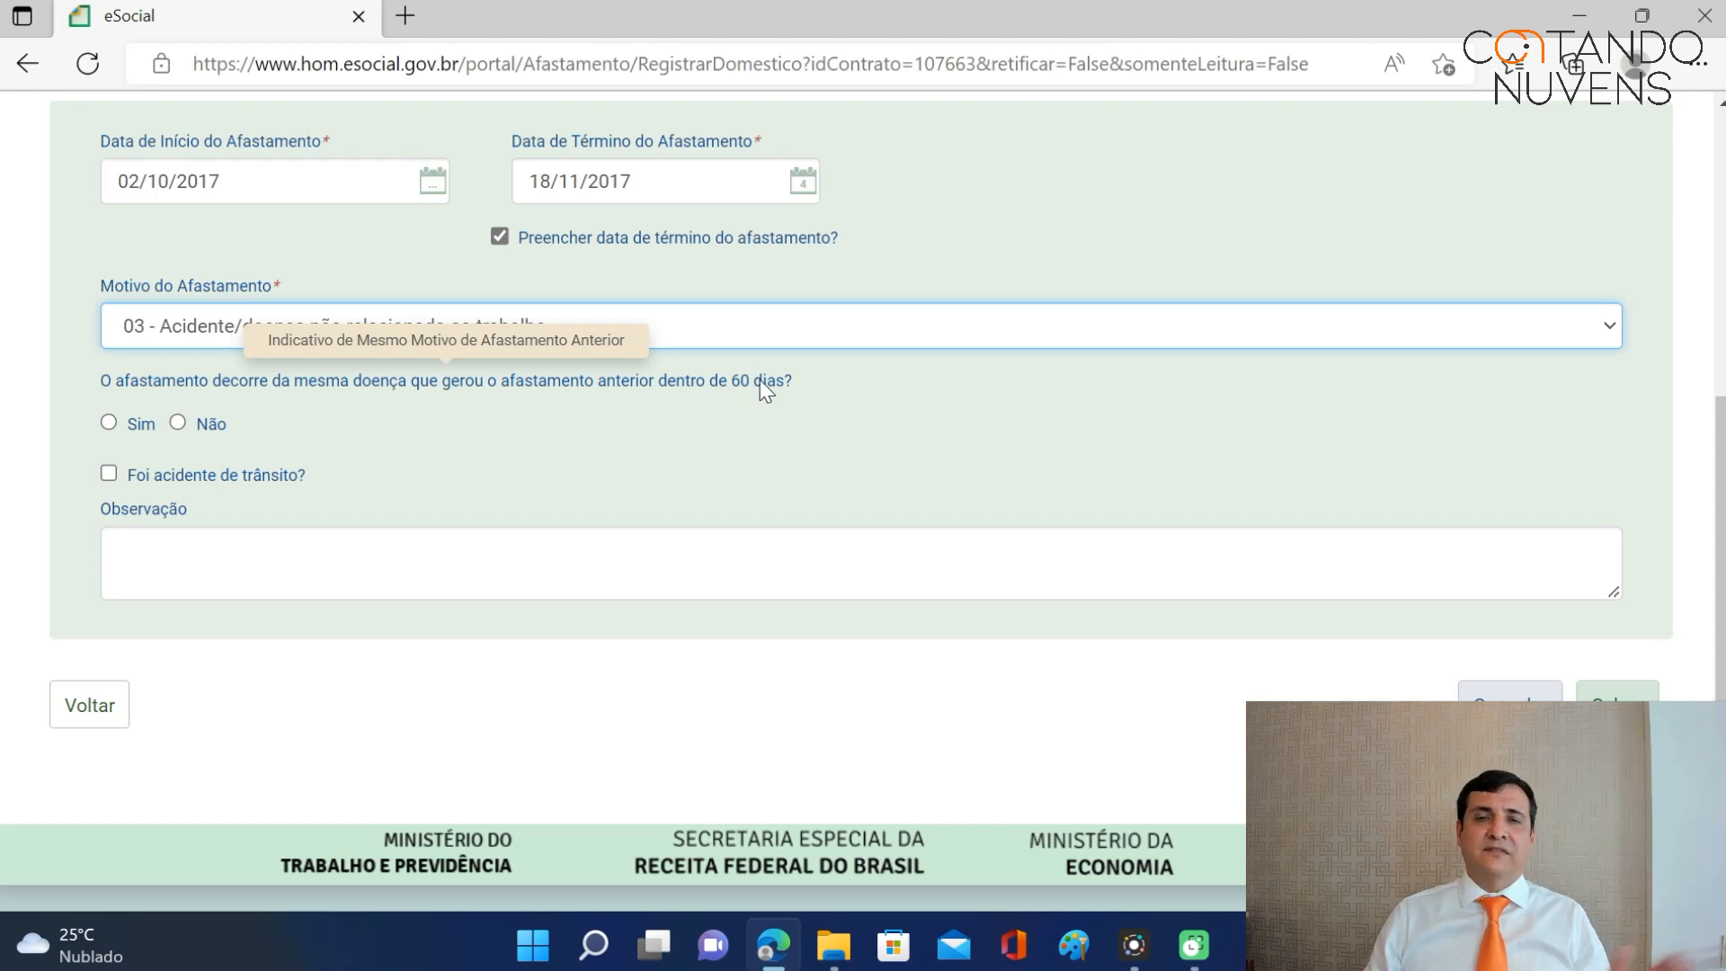
# Answer Não to the 60-day recurrence question, leave traffic accident unticked, and save.
pyautogui.click(179, 422)
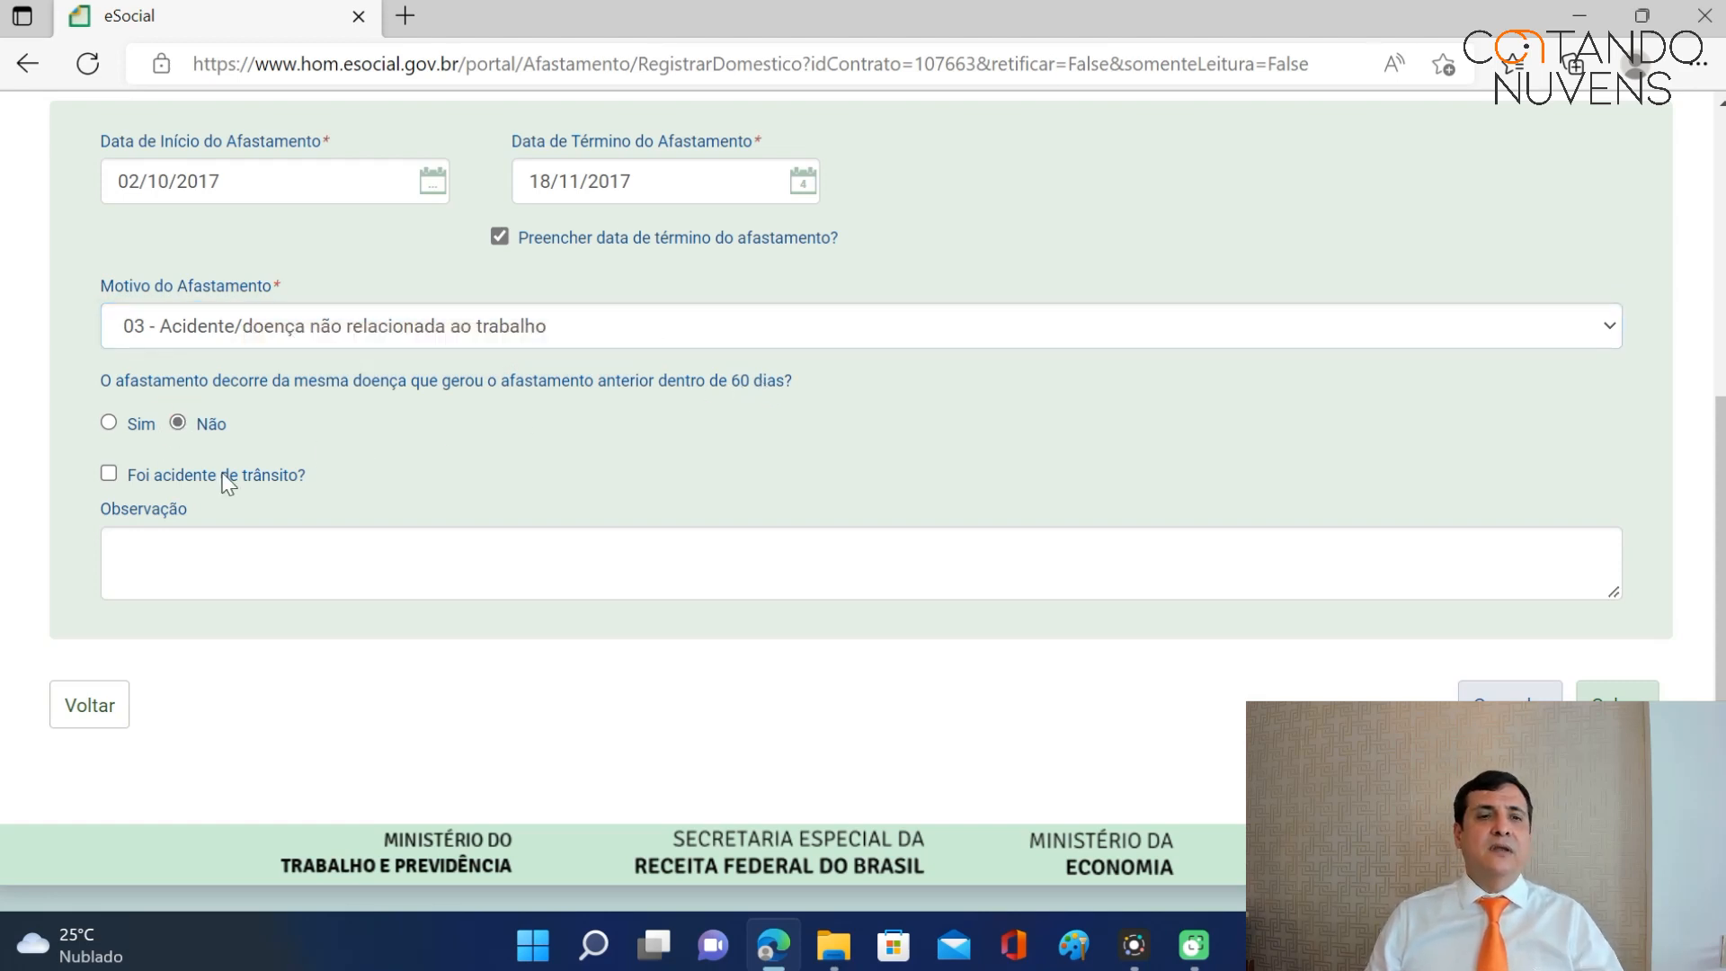
pyautogui.click(105, 474)
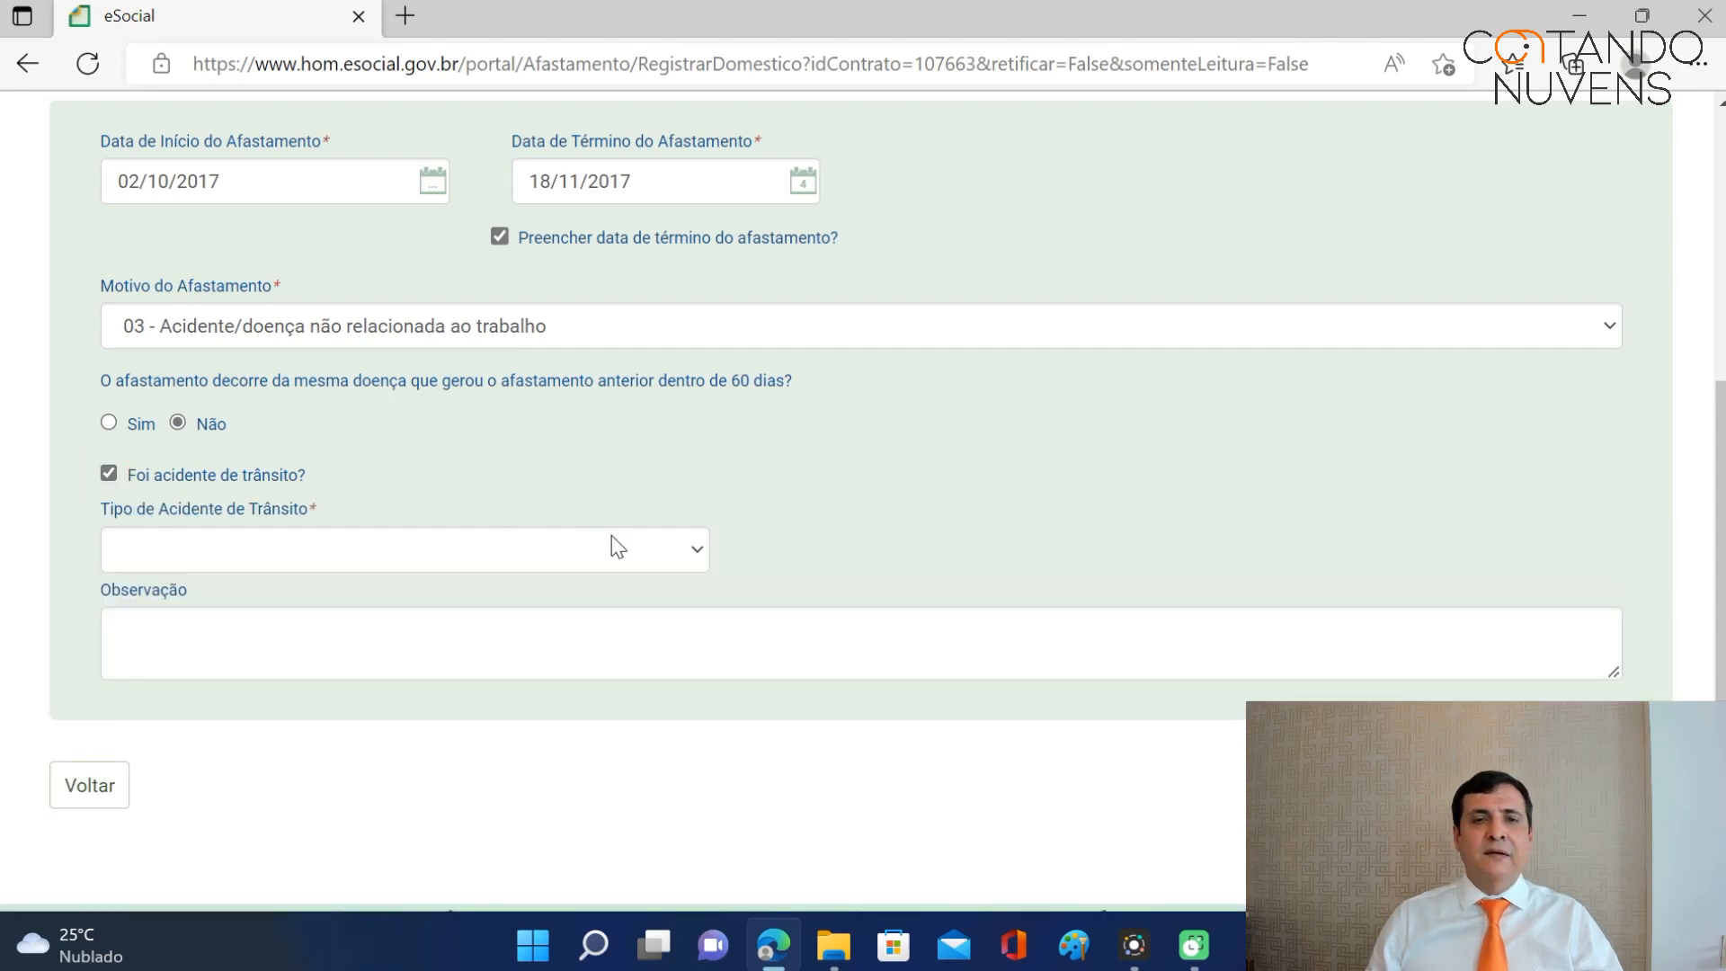
pyautogui.click(696, 551)
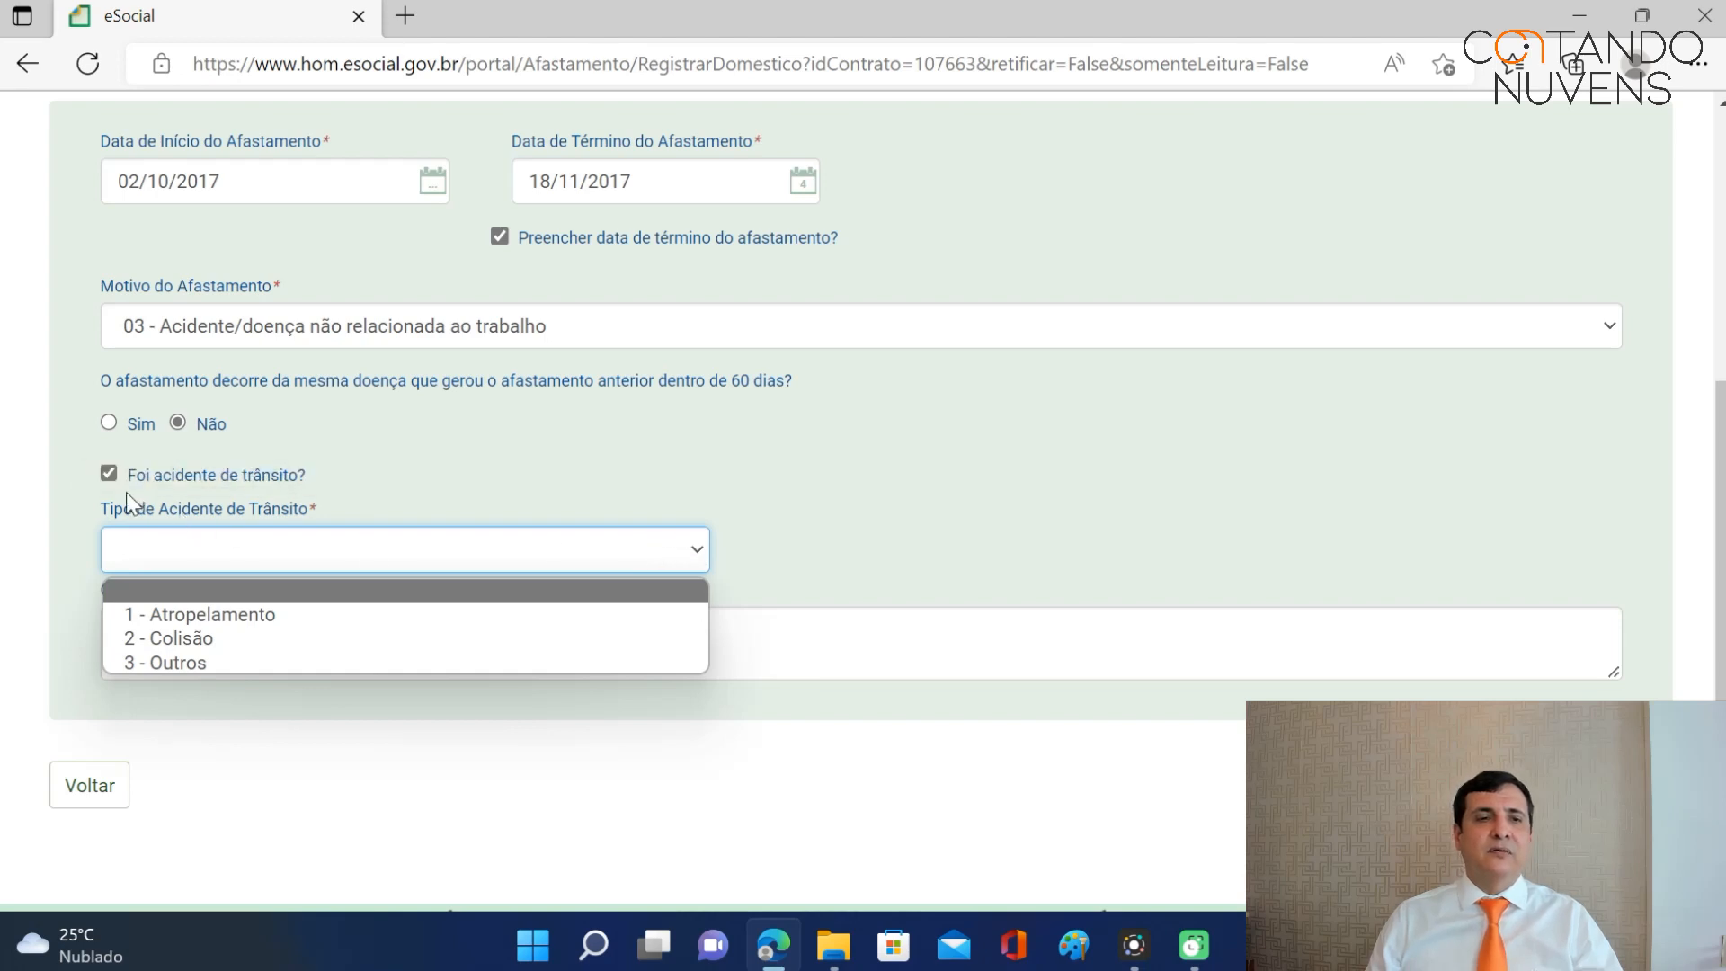
pyautogui.click(108, 474)
pyautogui.click(229, 551)
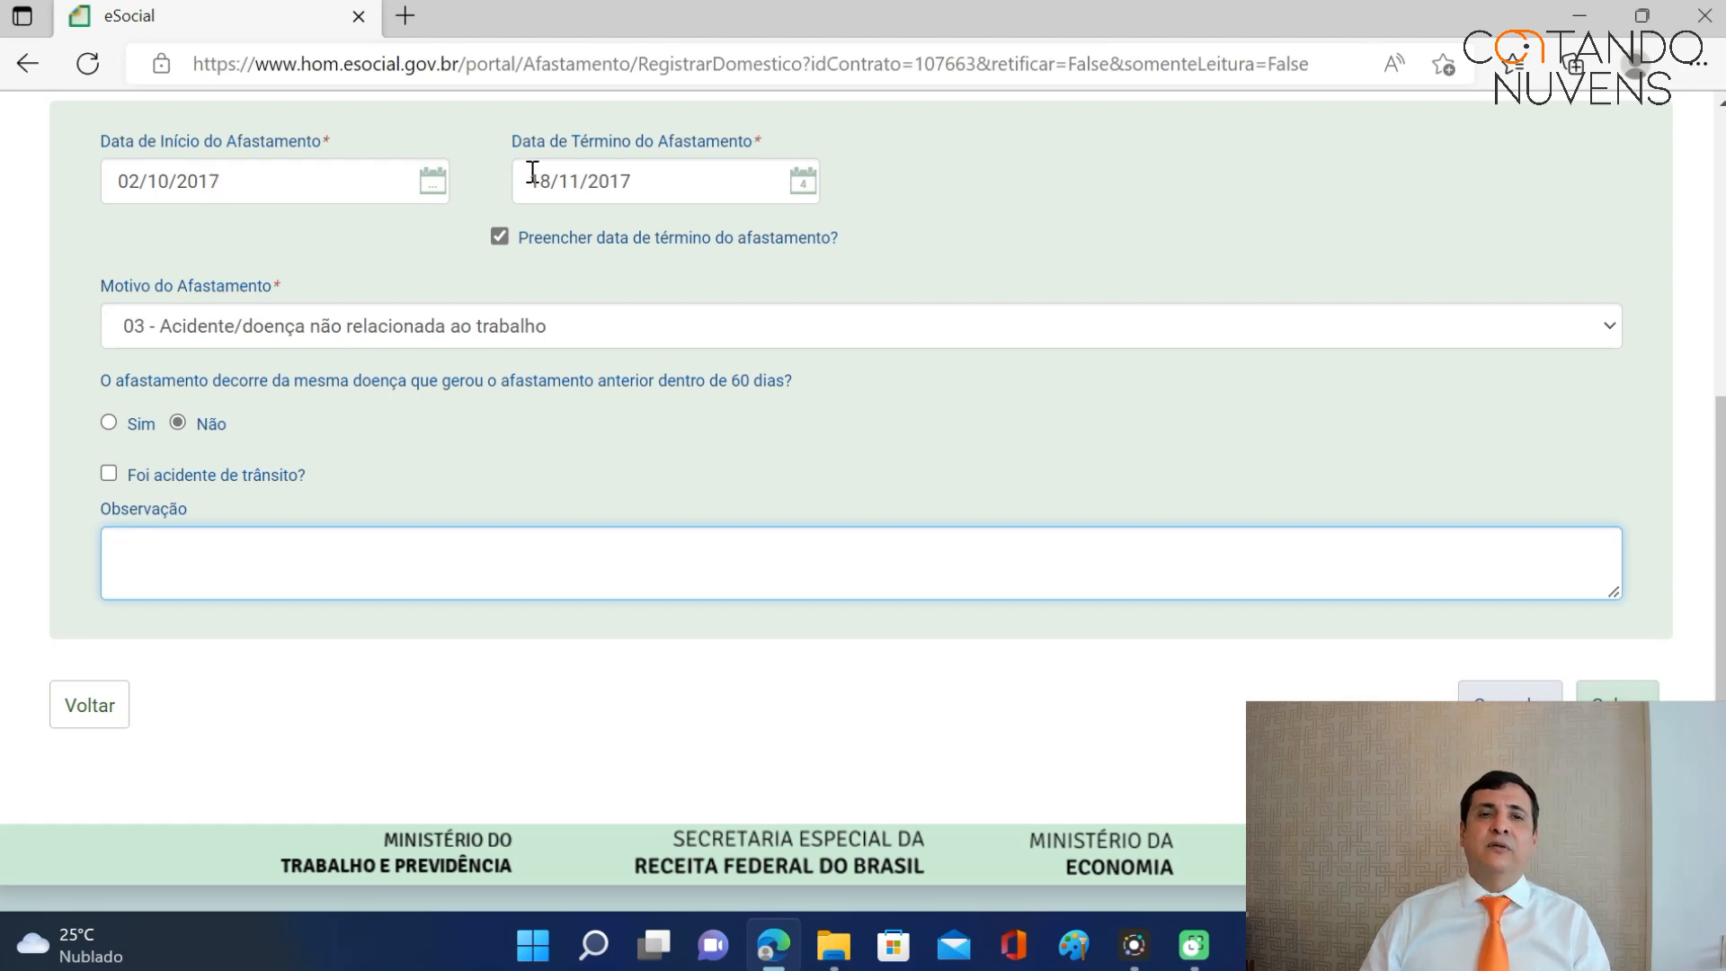
pyautogui.click(1618, 694)
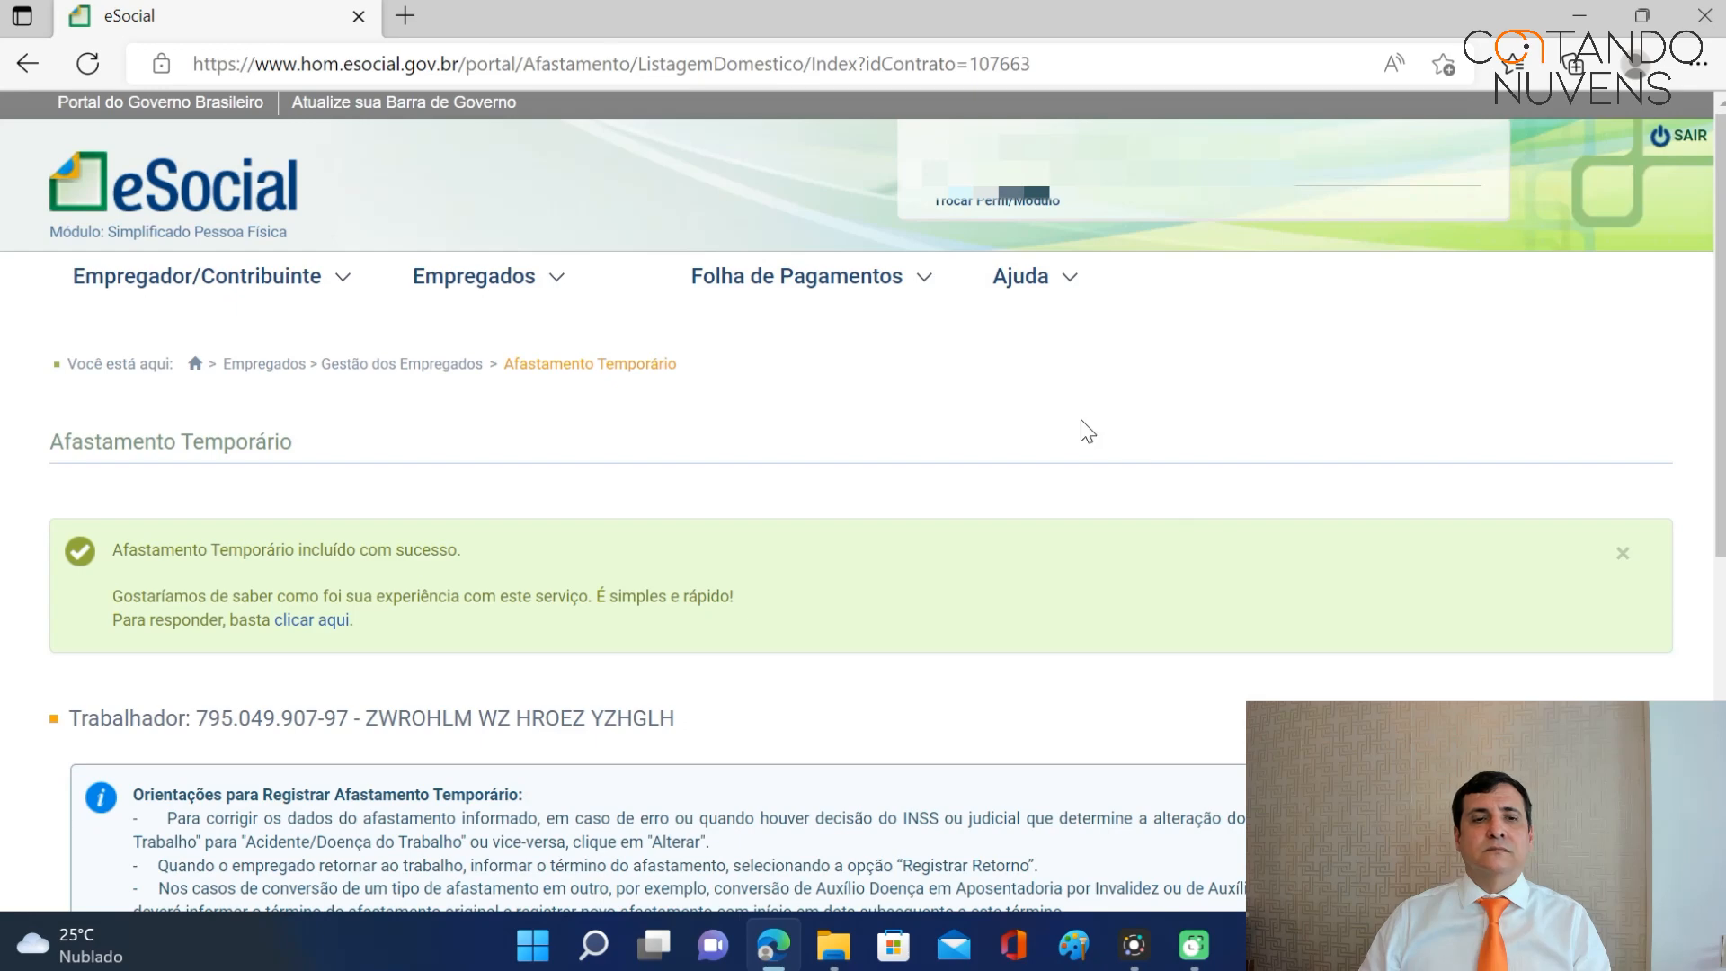
# Review the leave listing for the new reason 03 entry covering 02/10/2017 to 18/11/2017.
pyautogui.scroll(-3, 1087, 455)
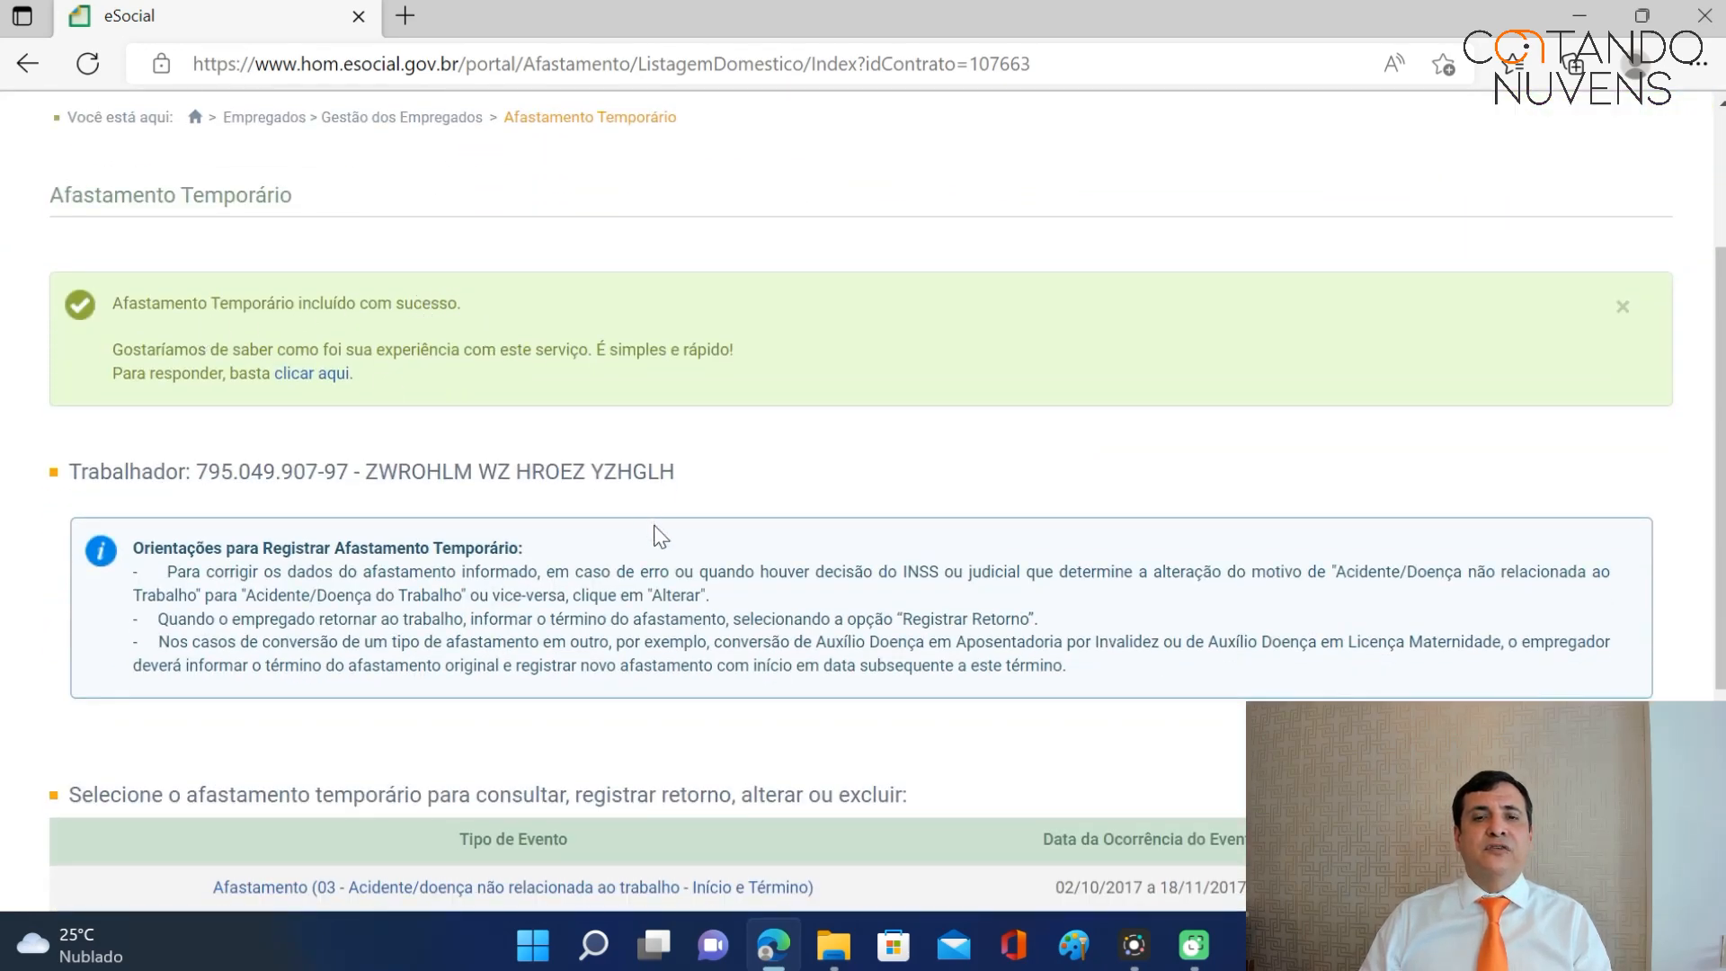
pyautogui.scroll(-3, 656, 538)
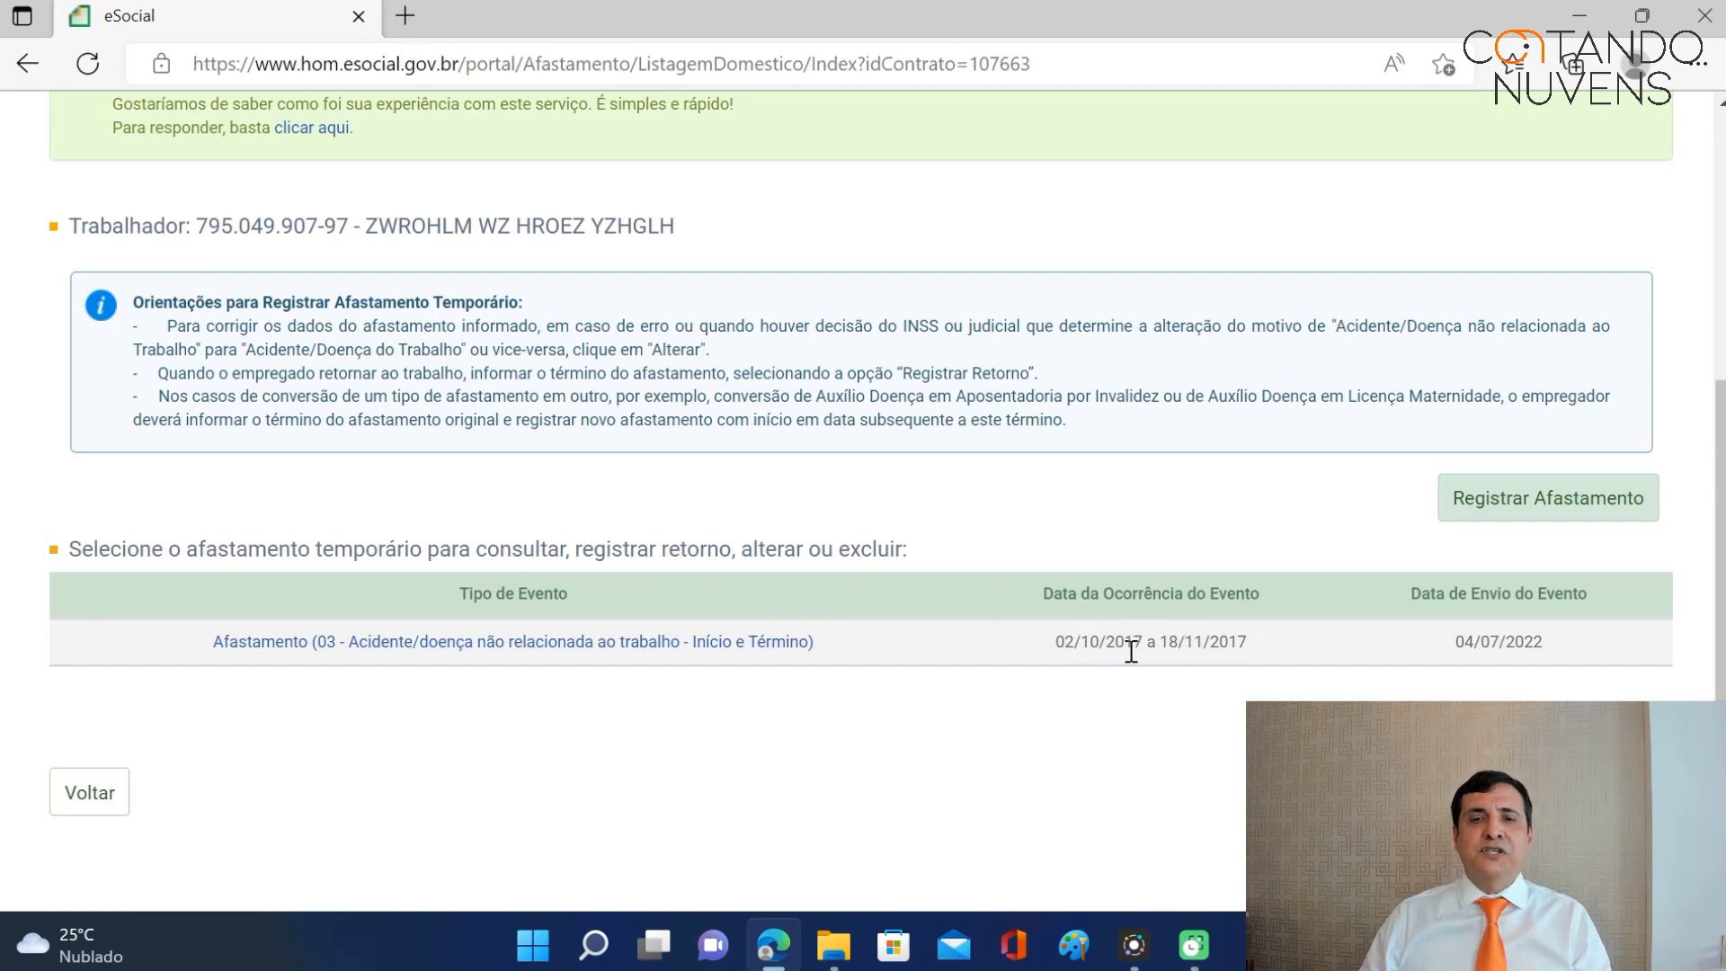
pyautogui.scroll(5, 1250, 652)
pyautogui.moveTo(906, 281)
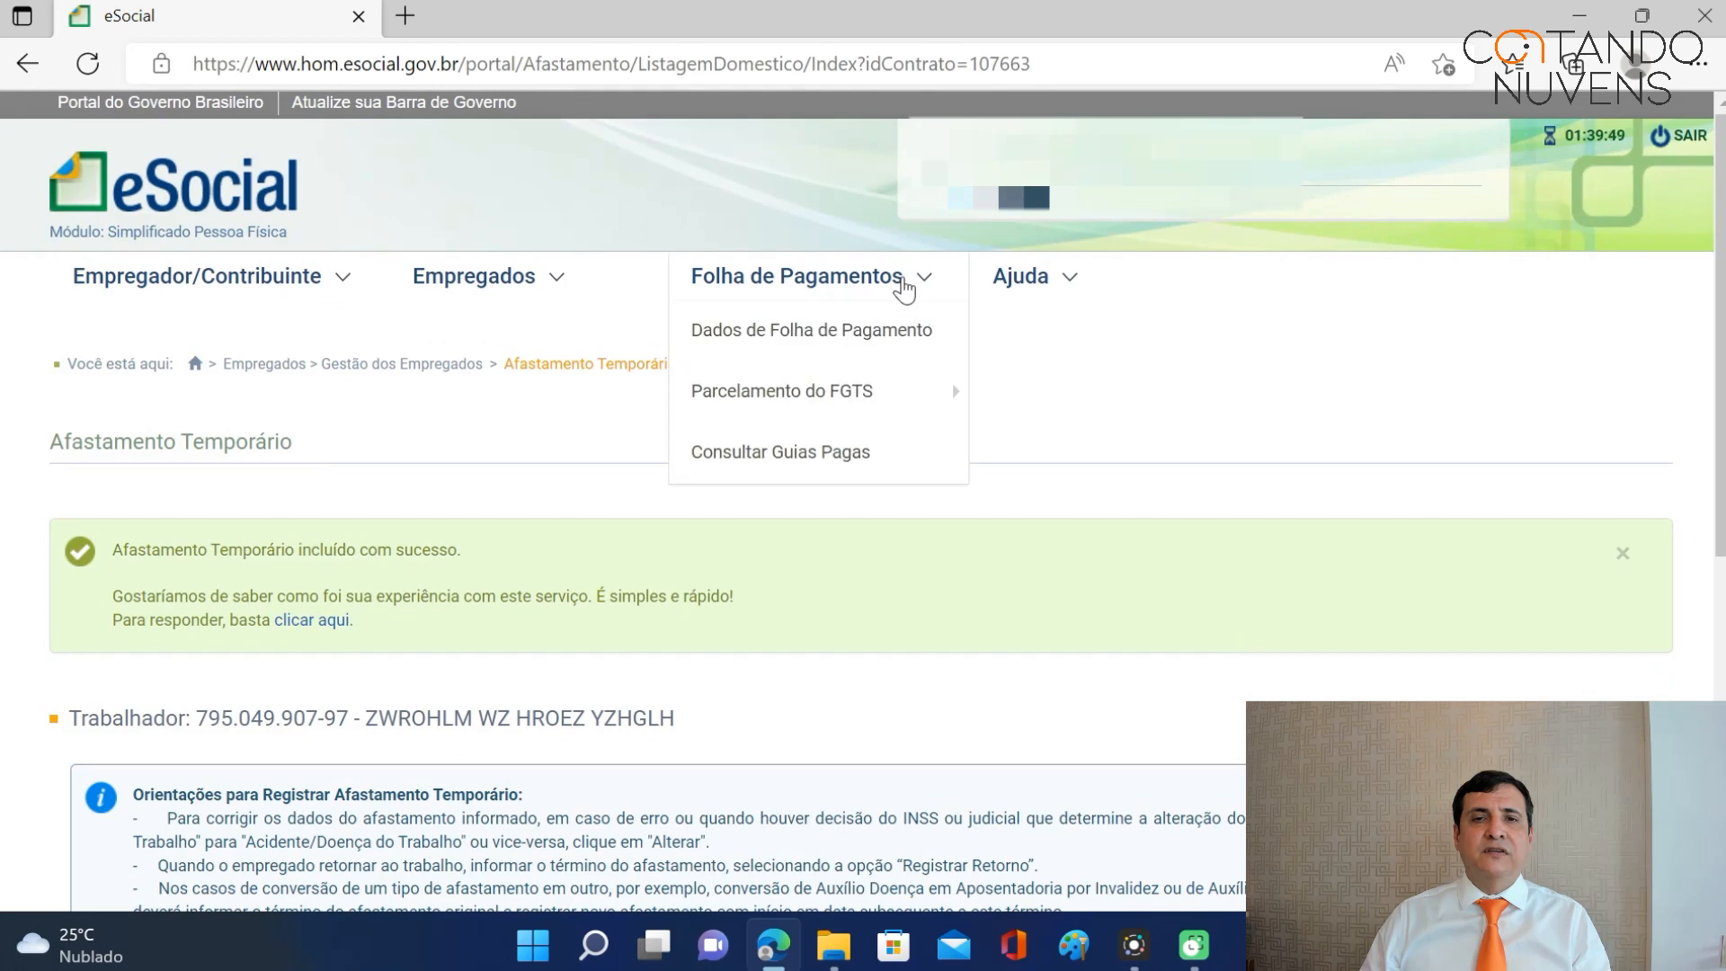
# Open Dados de Folha de Pagamento, dismiss the reminder, and select the October 2017 payroll.
pyautogui.click(858, 337)
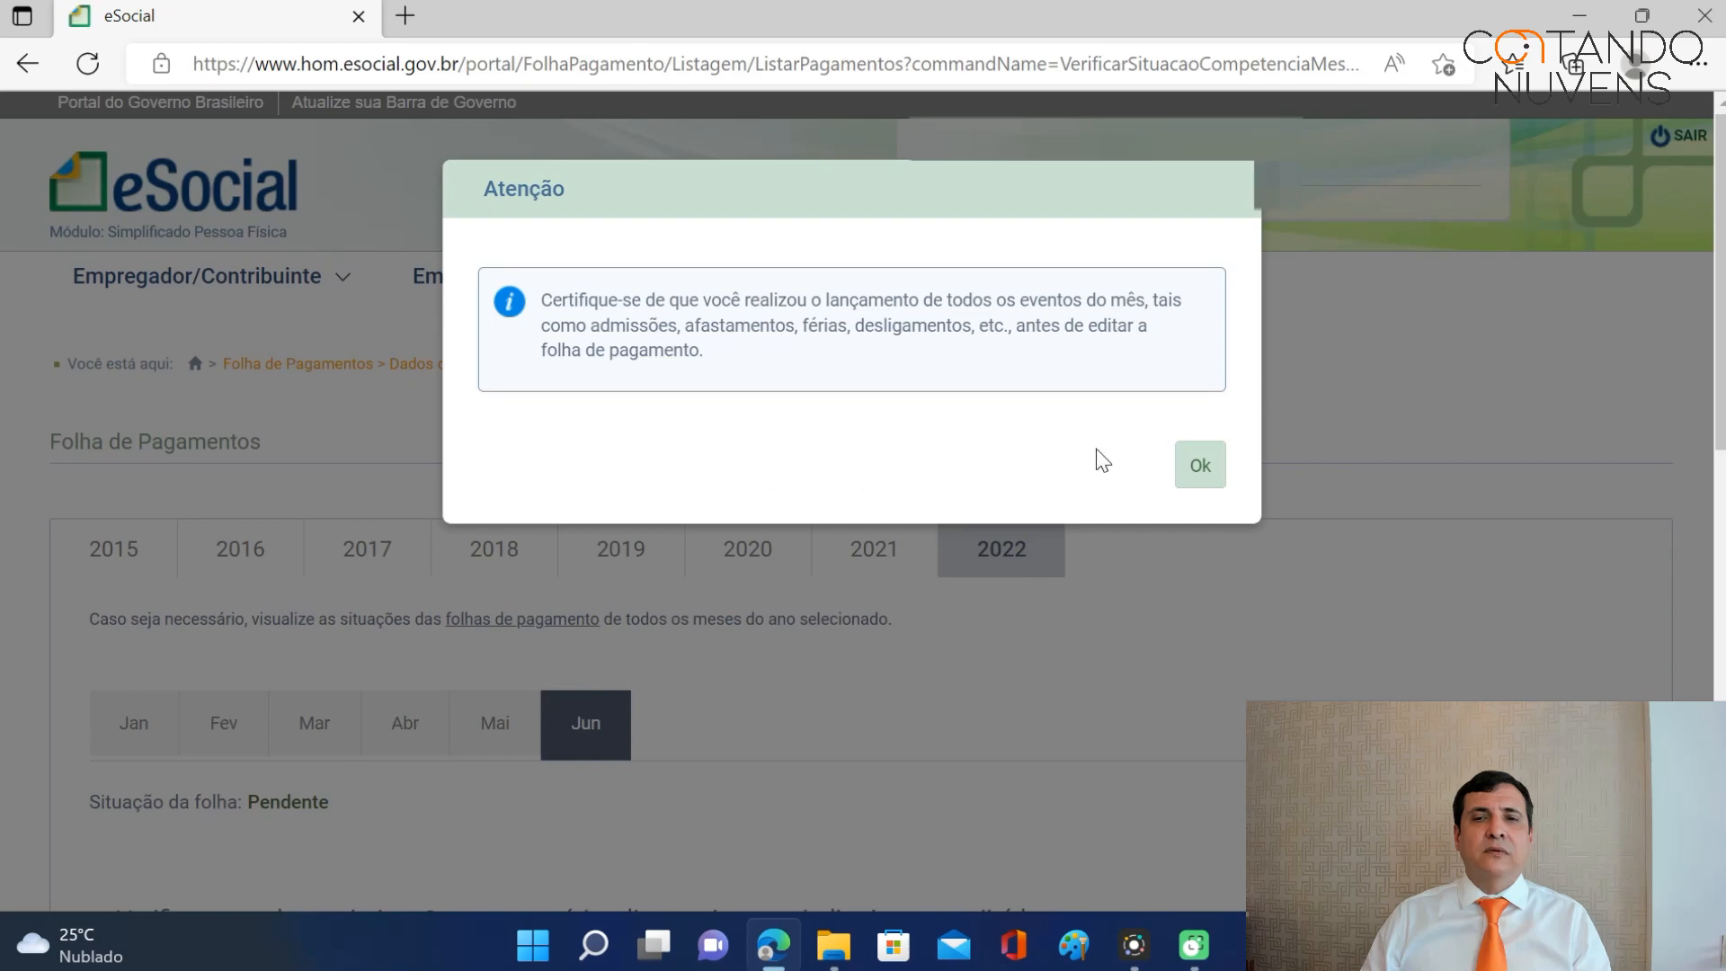
pyautogui.click(1199, 465)
pyautogui.click(368, 565)
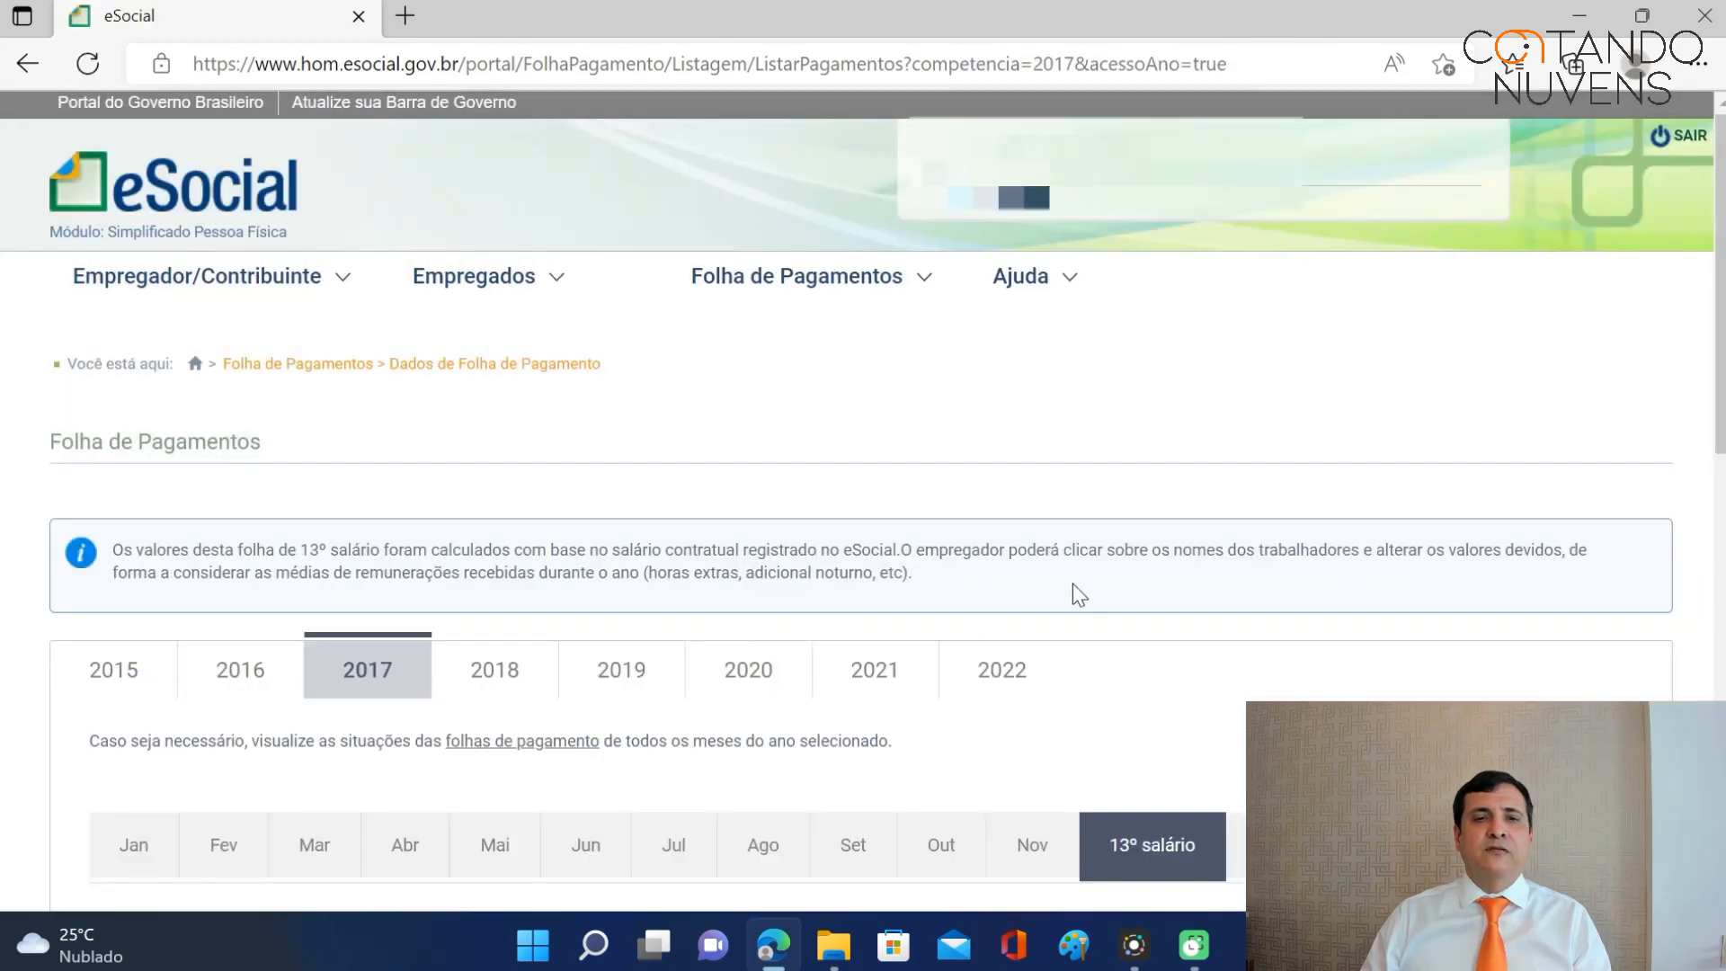
pyautogui.scroll(-4, 1097, 586)
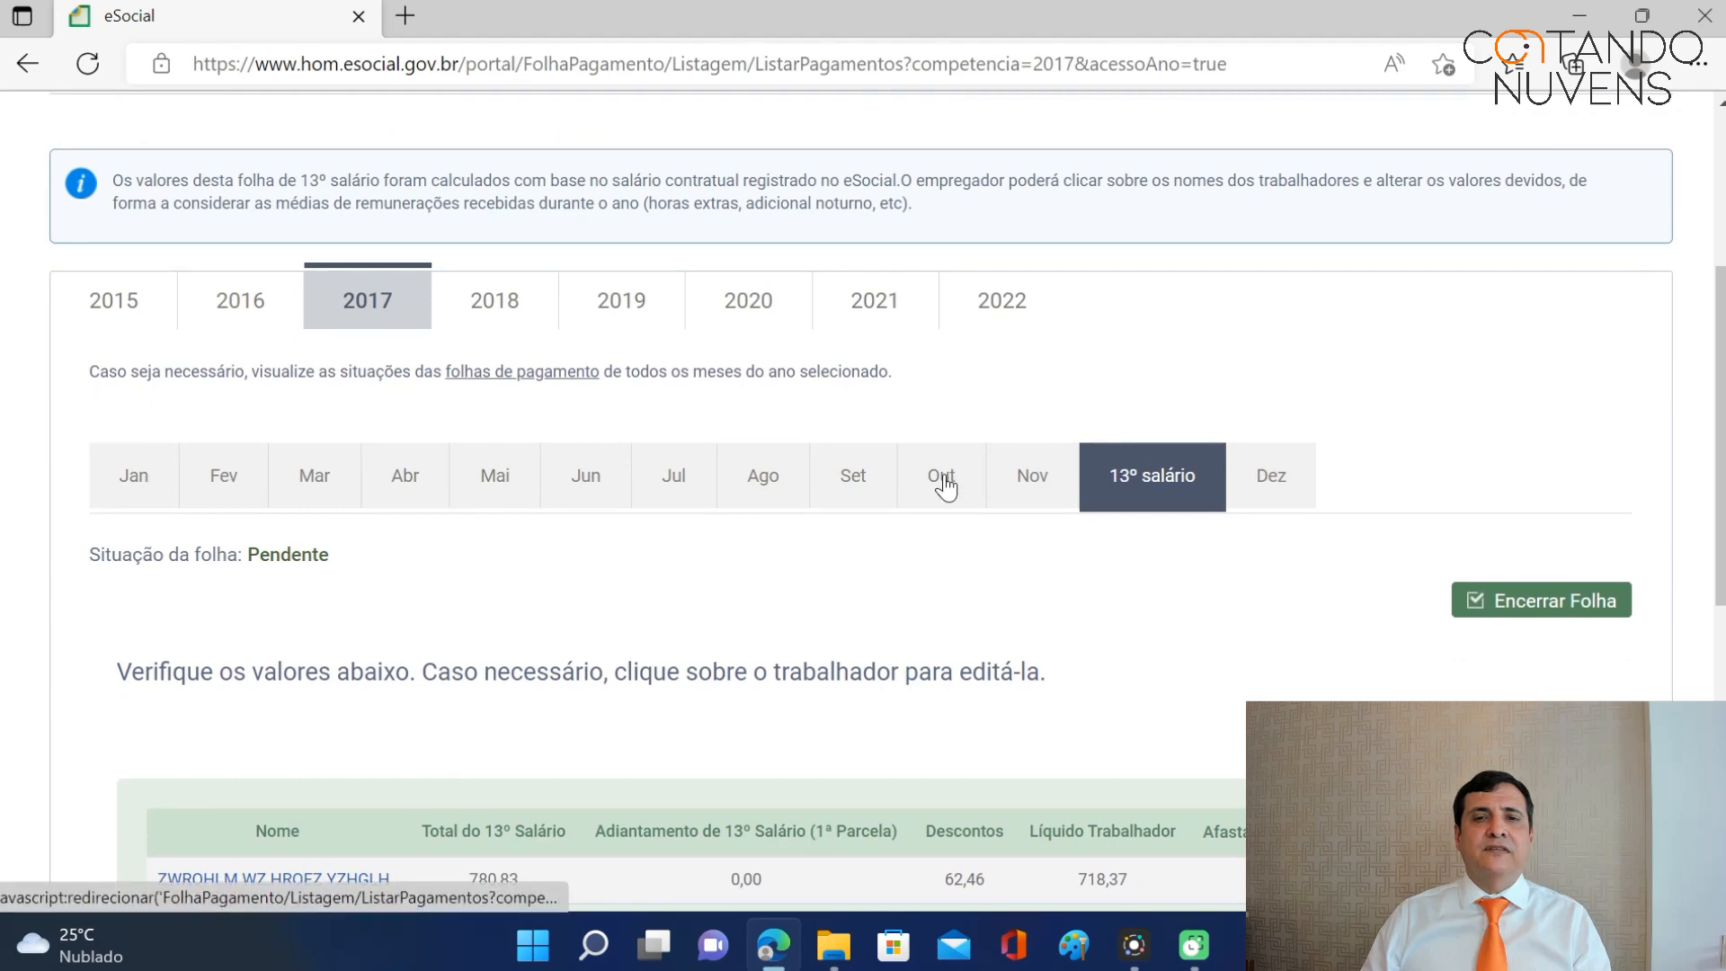
pyautogui.click(941, 477)
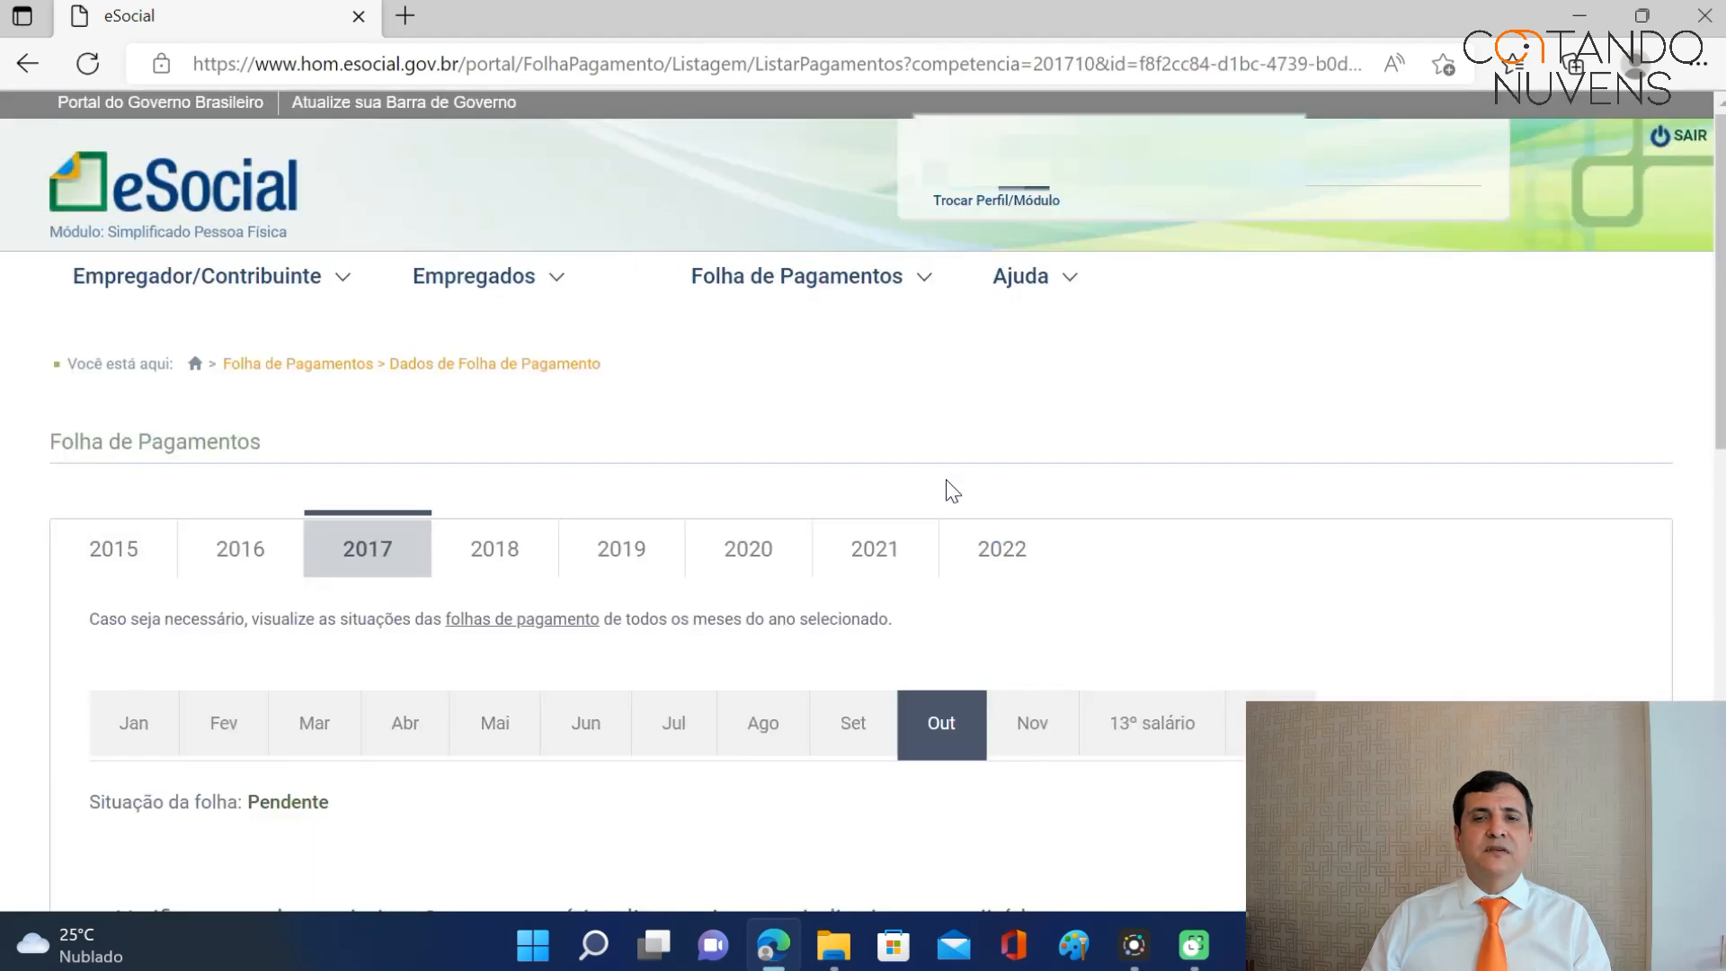
pyautogui.scroll(-5, 1003, 471)
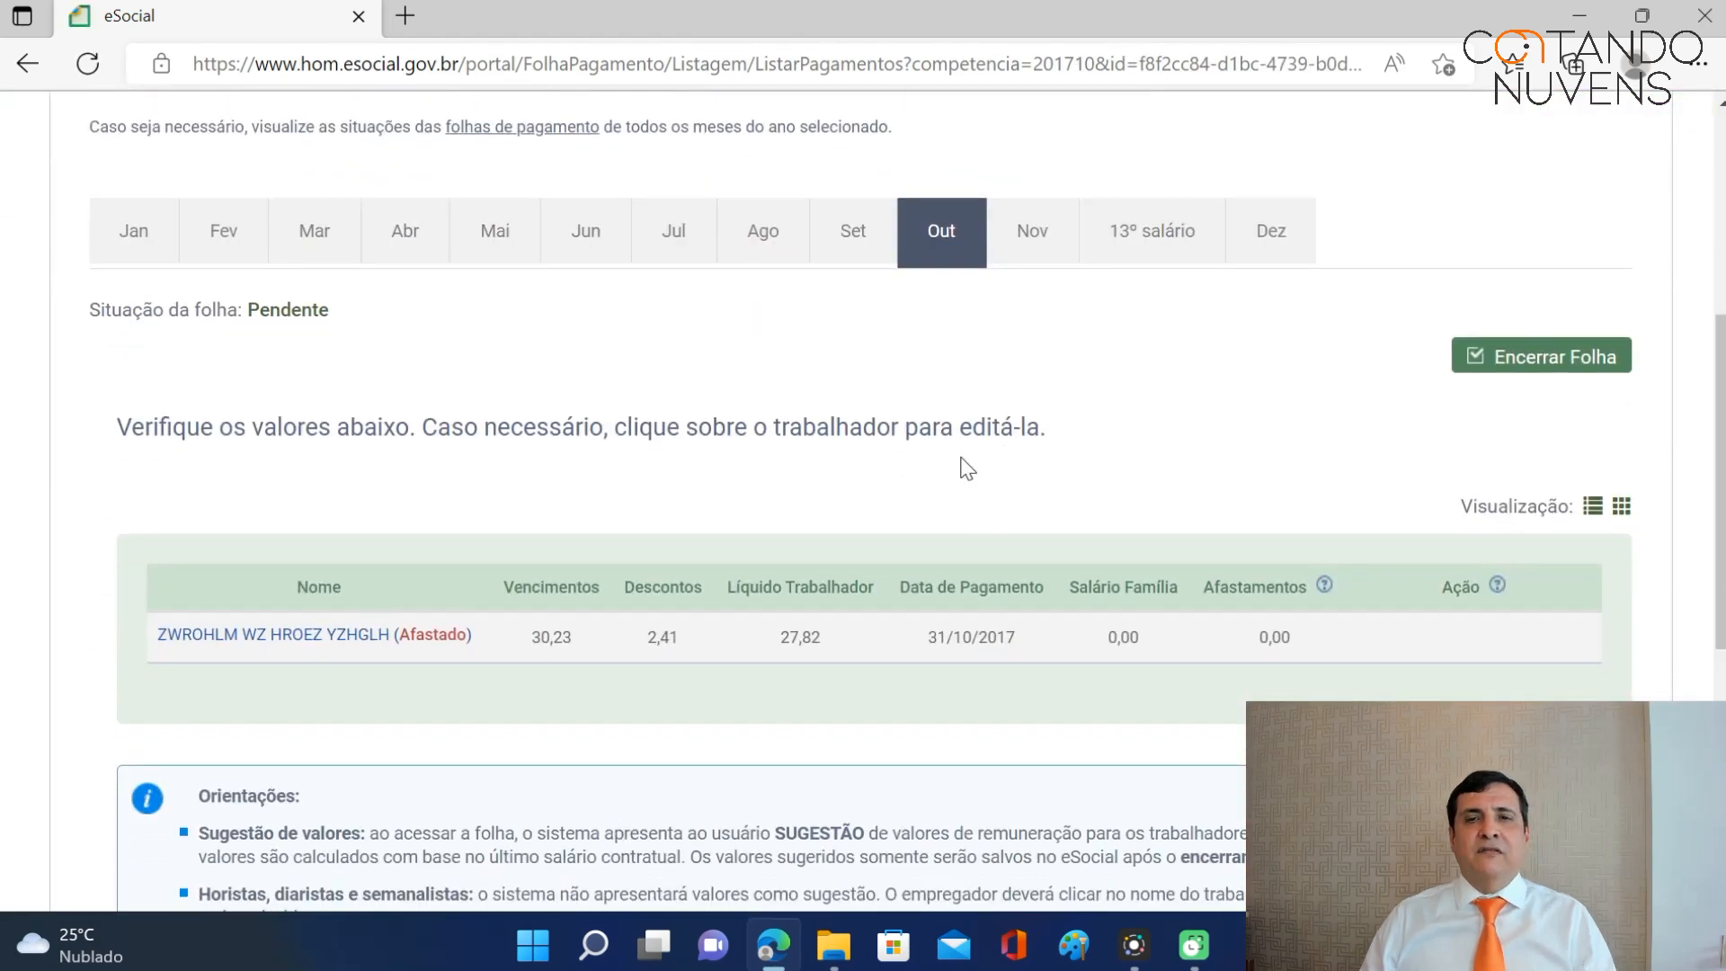
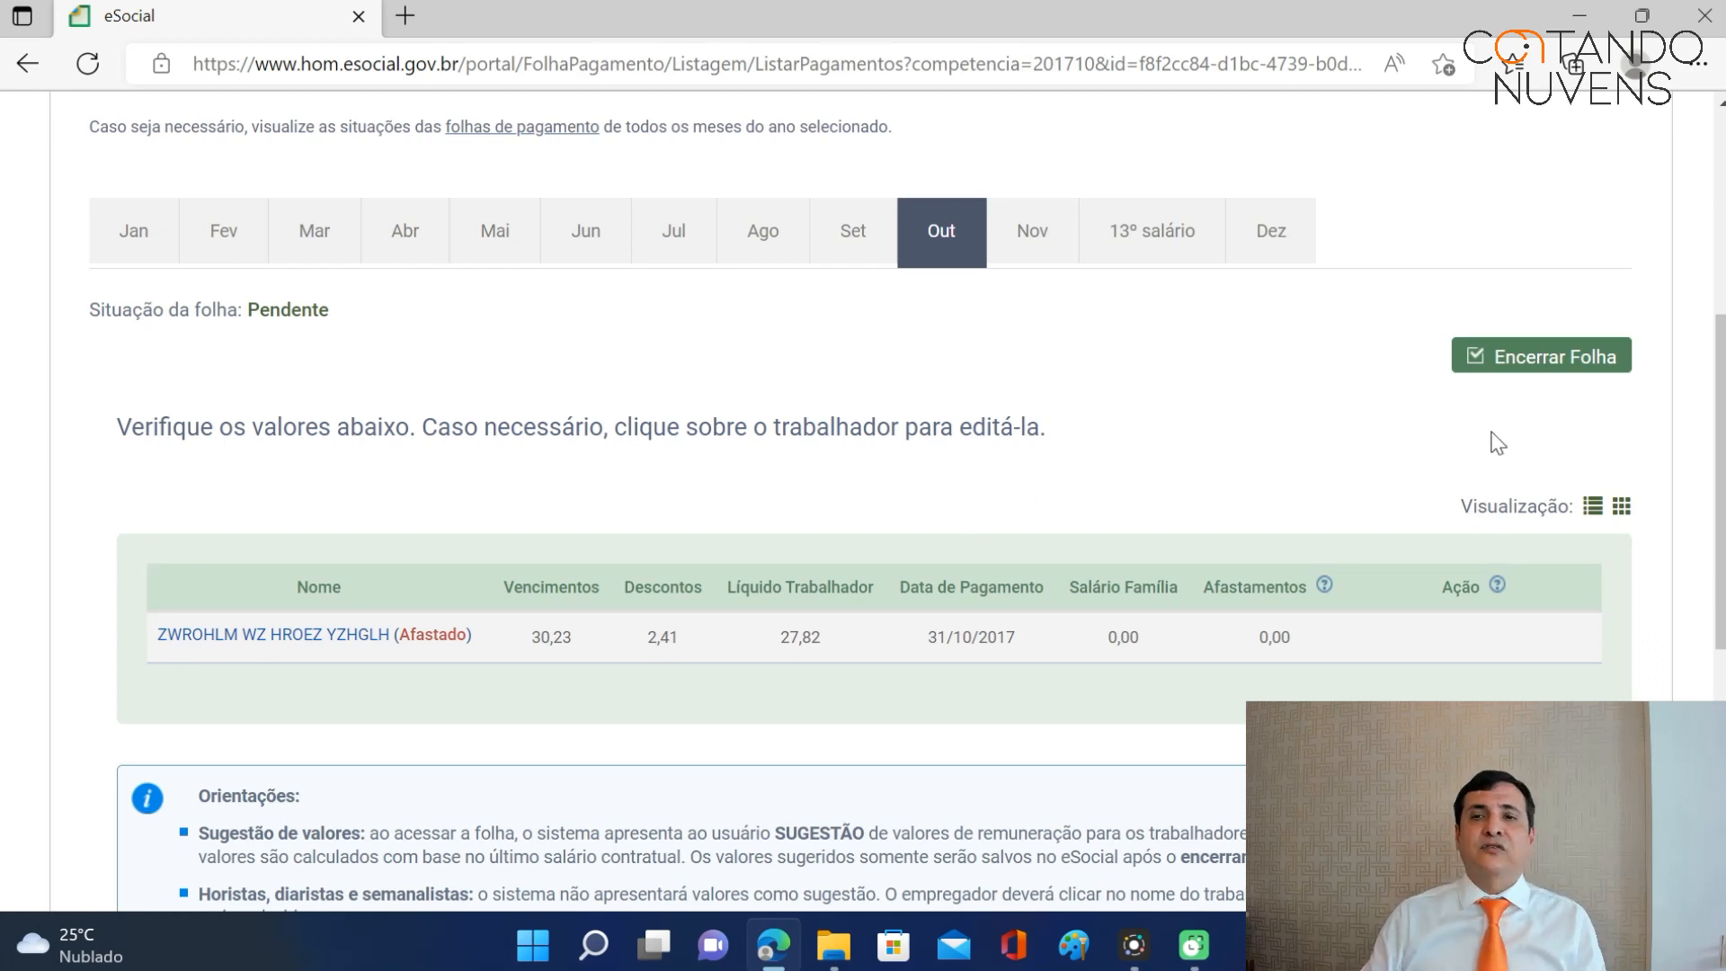
# Close the October 2017 payroll with its R$ 8,43 DAE and return to the payroll list.
pyautogui.click(1538, 369)
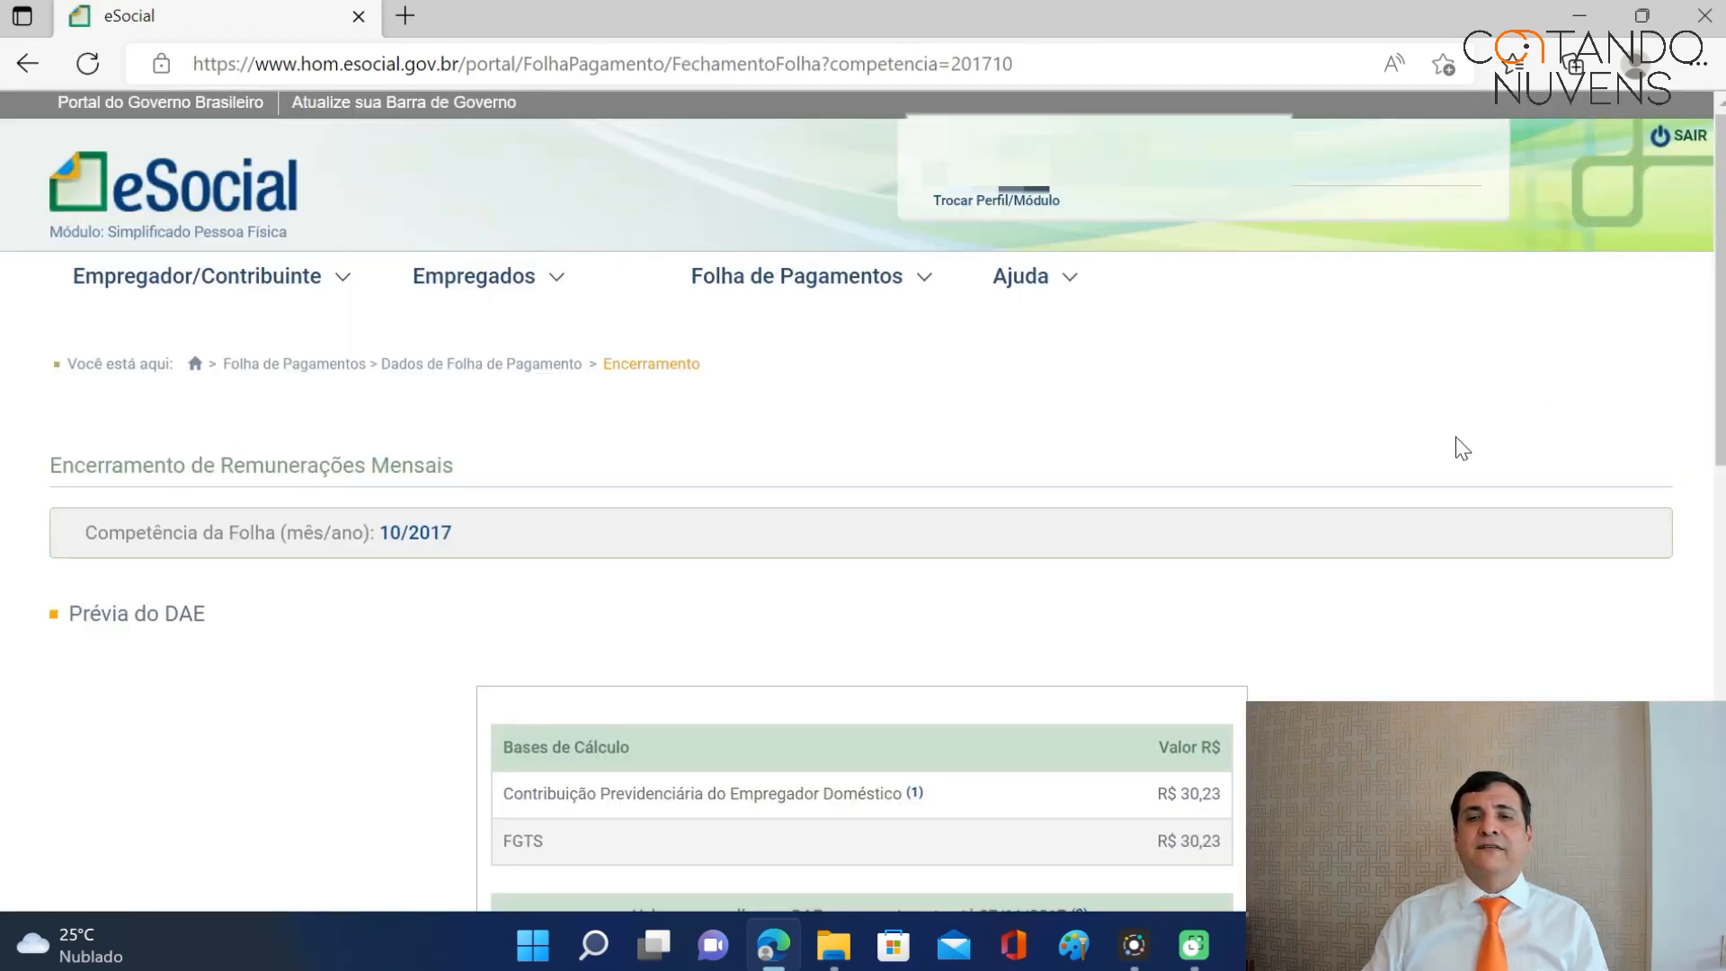
pyautogui.scroll(-8, 1458, 450)
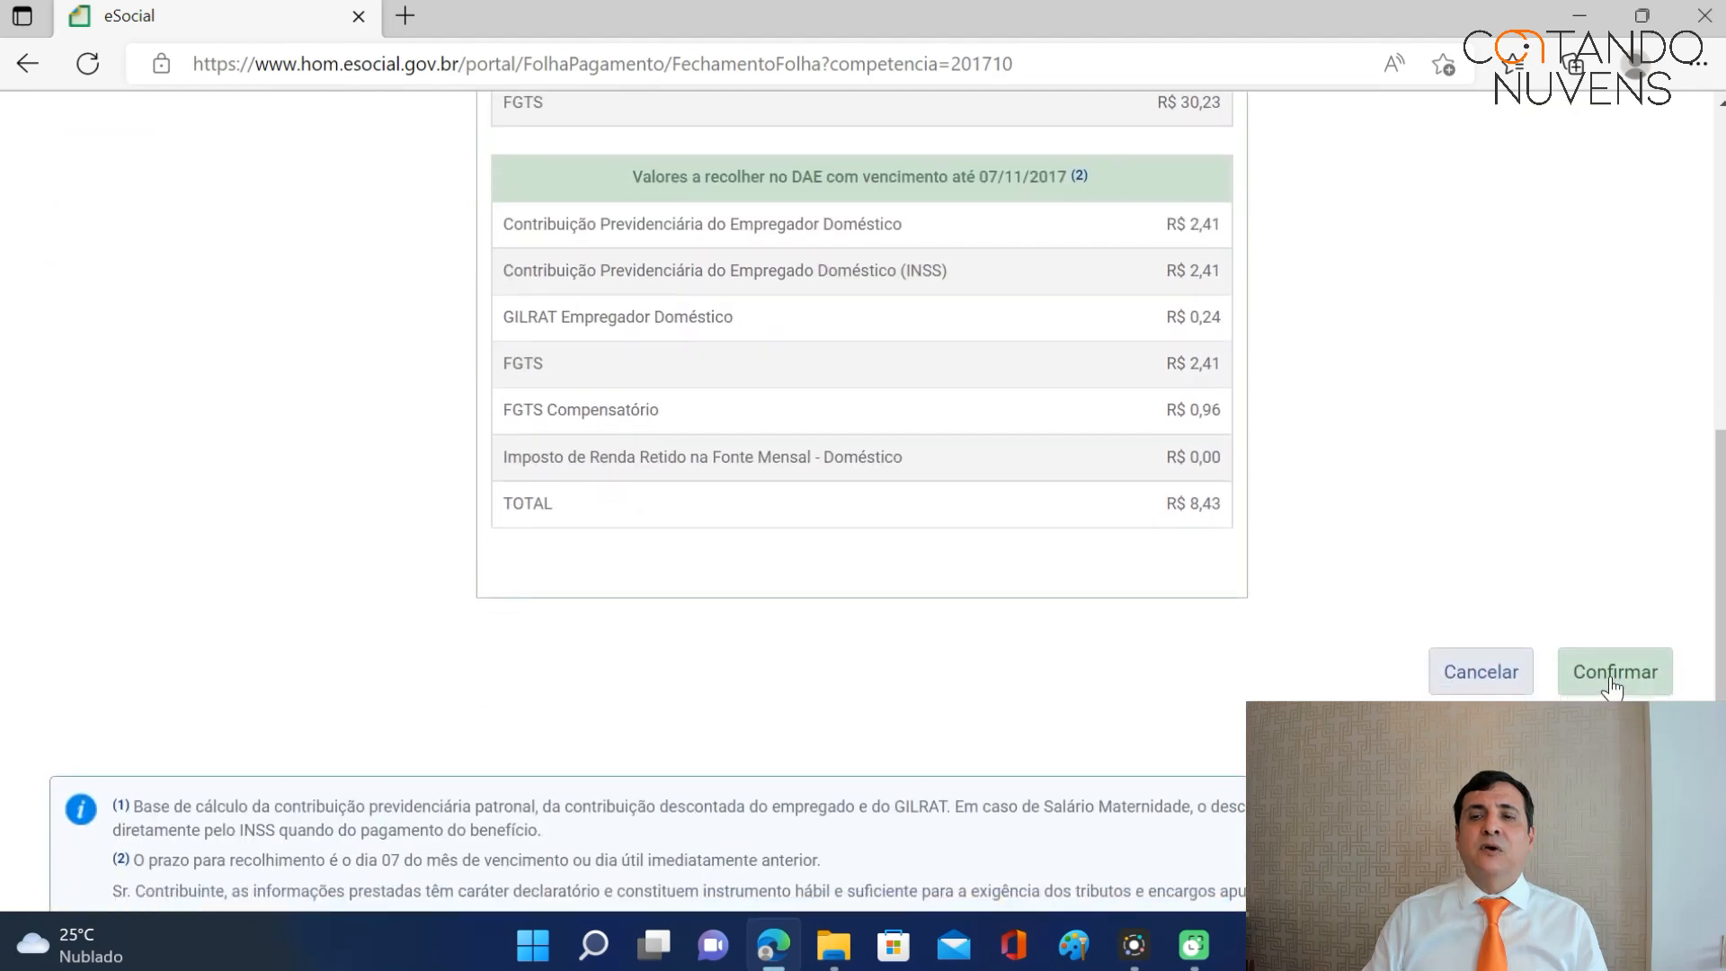
pyautogui.click(1612, 675)
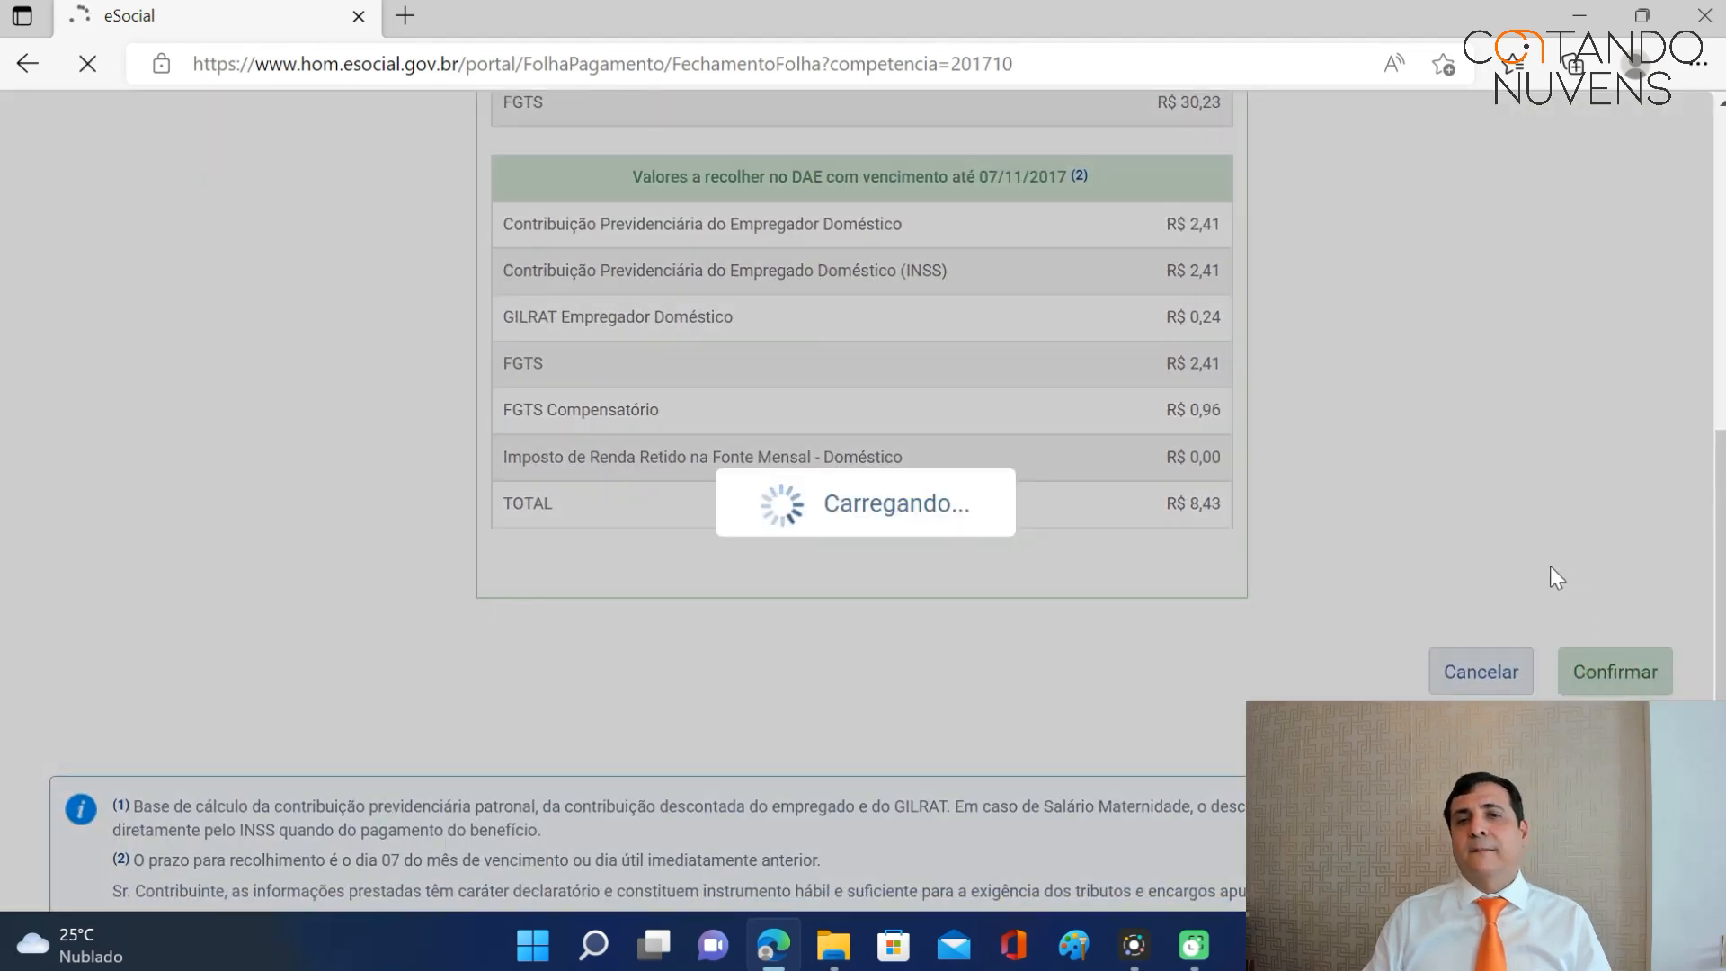
pyautogui.scroll(-3, 1368, 512)
pyautogui.scroll(-1, 1370, 519)
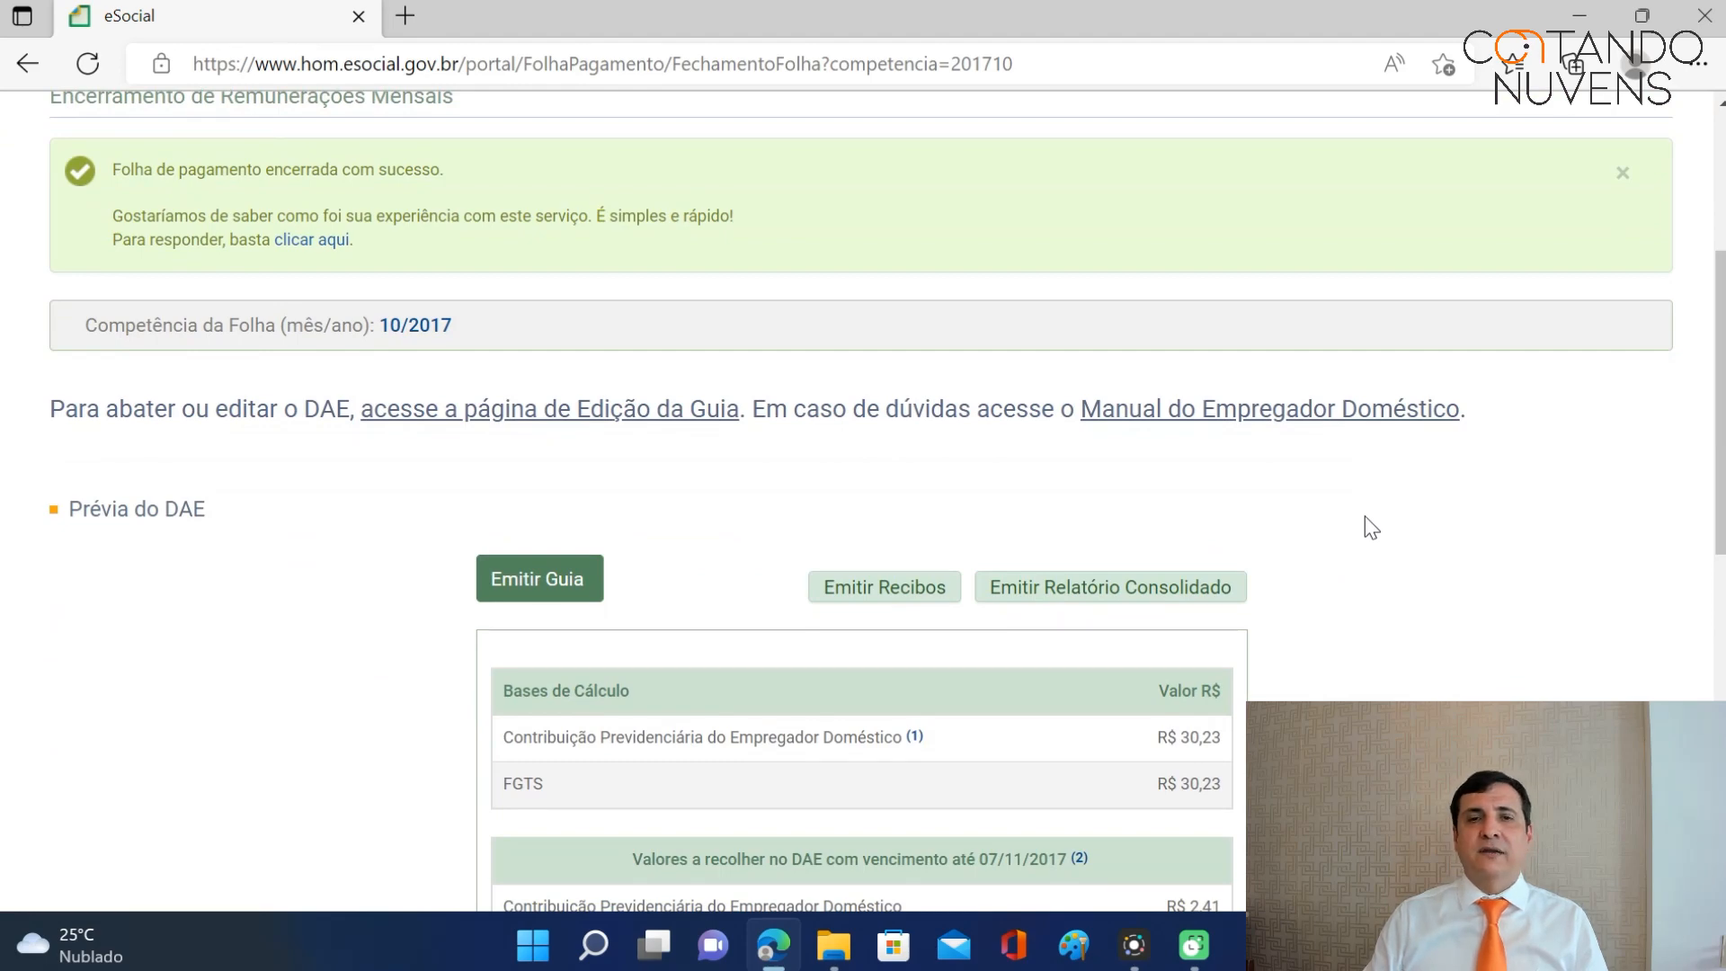
pyautogui.scroll(-6, 984, 598)
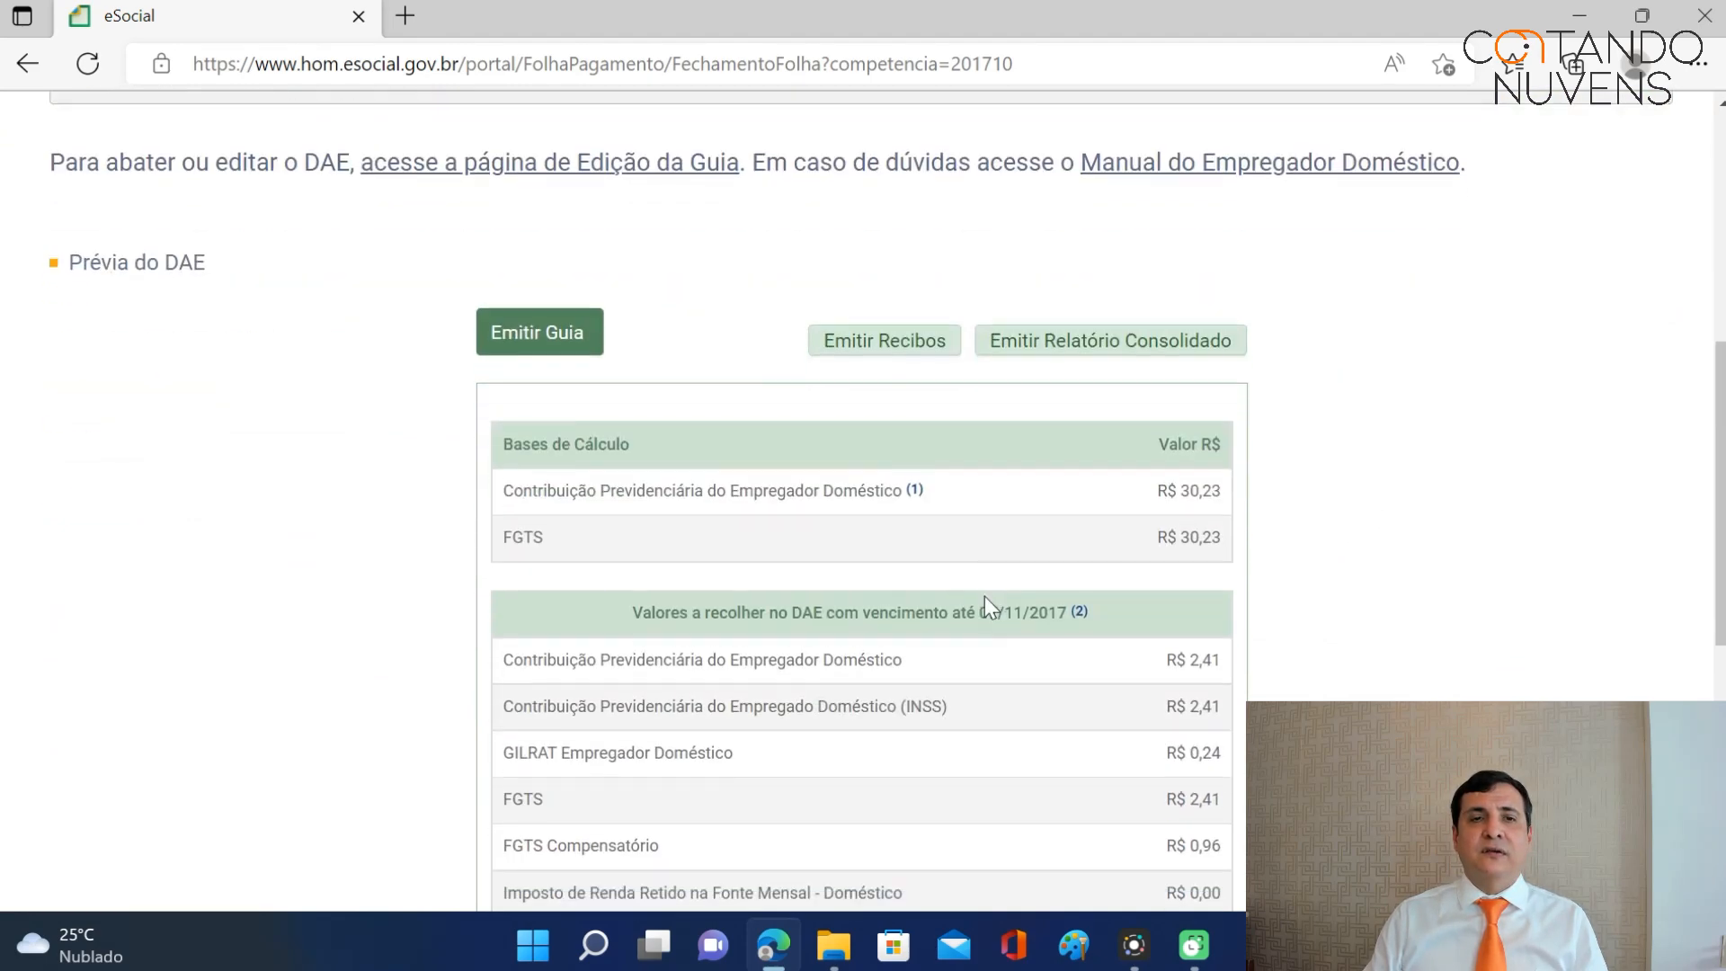
pyautogui.scroll(-2, 983, 625)
pyautogui.click(92, 630)
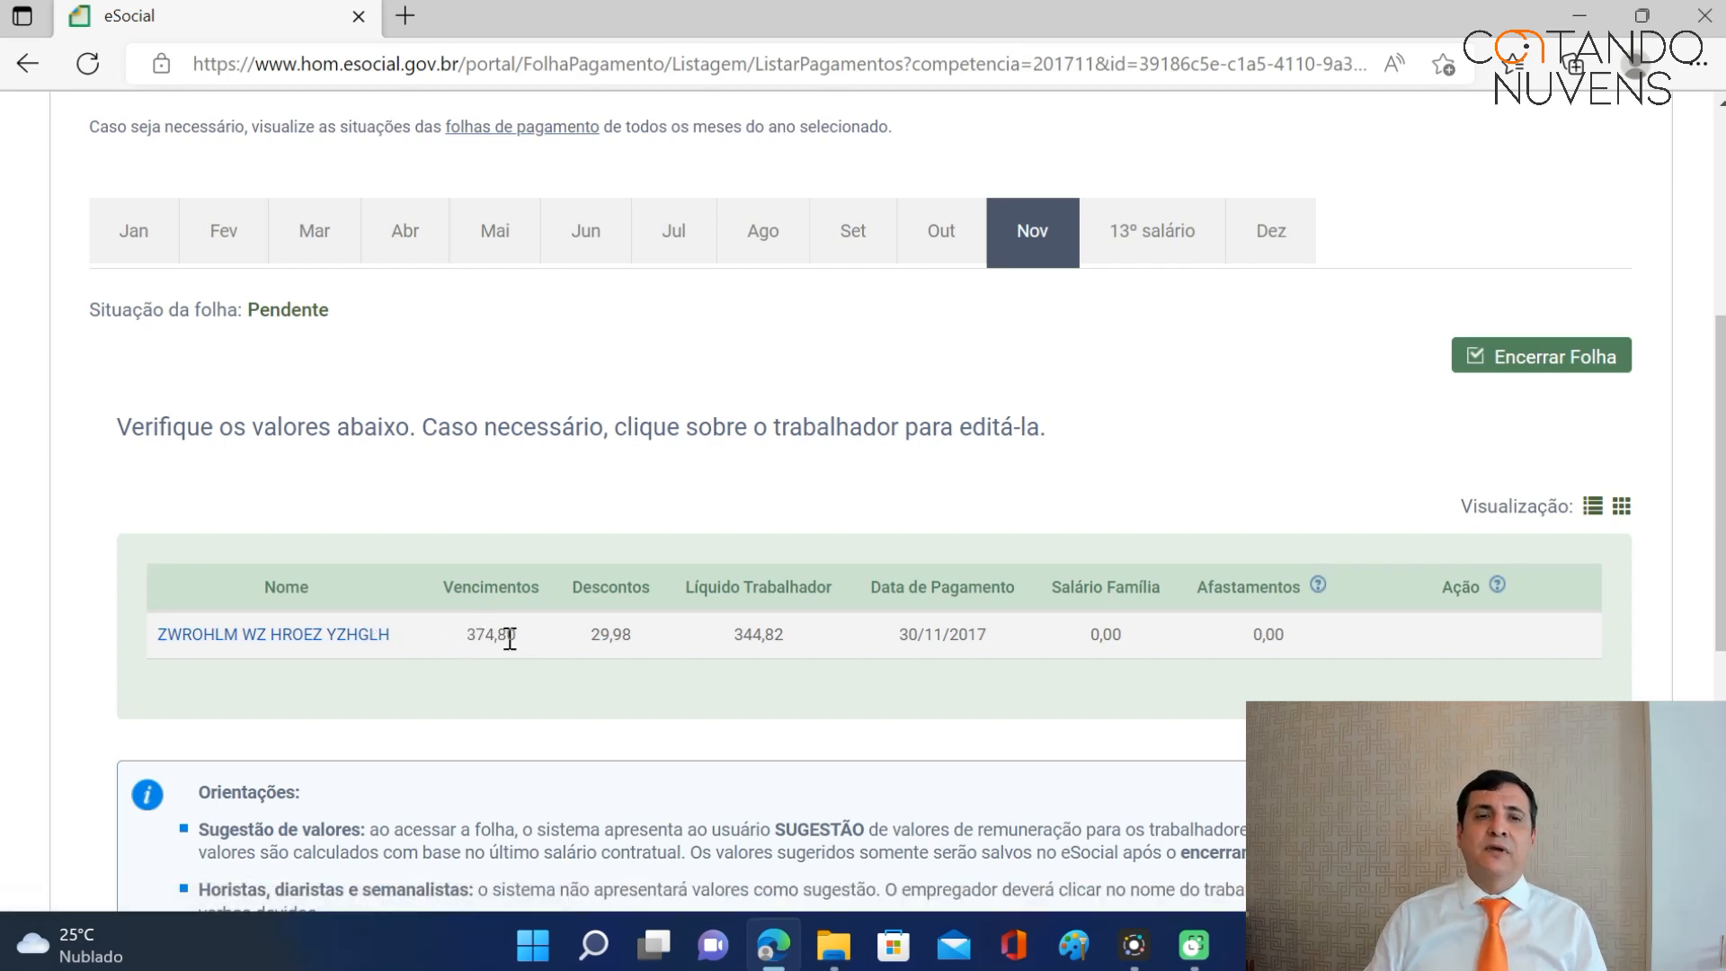
# Open the worker's November 2017 payroll entry: salary 374,80, INSS 29,98, status Pendente.
pyautogui.click(359, 635)
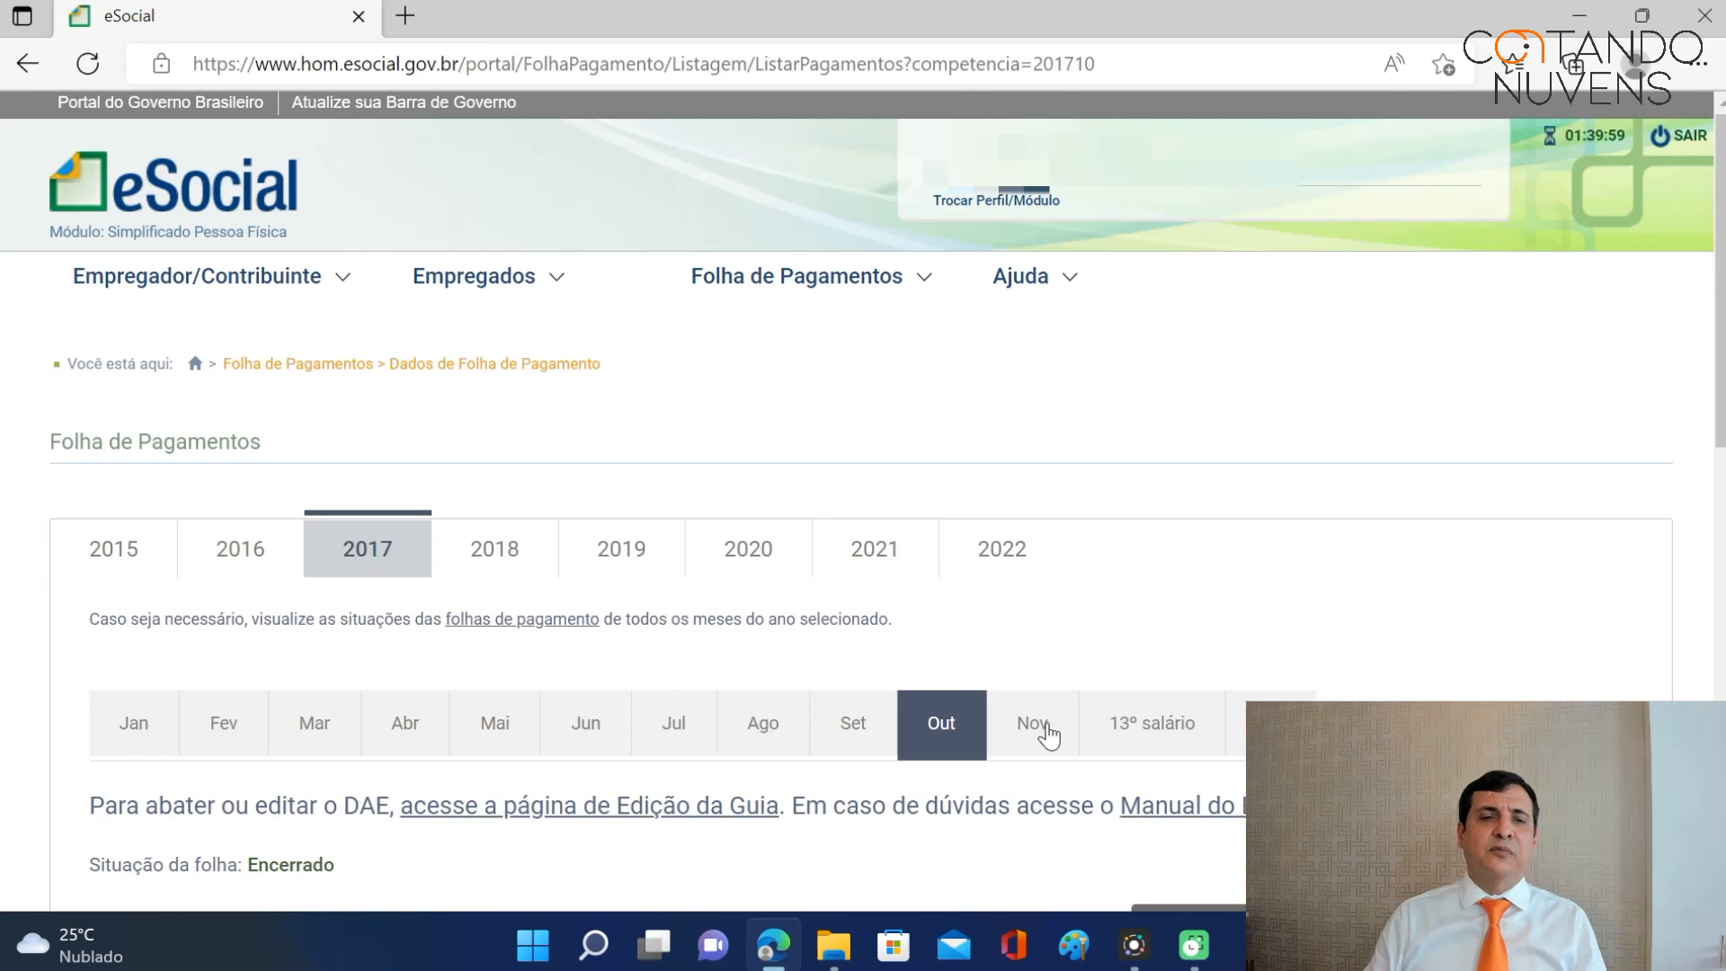
pyautogui.click(1038, 728)
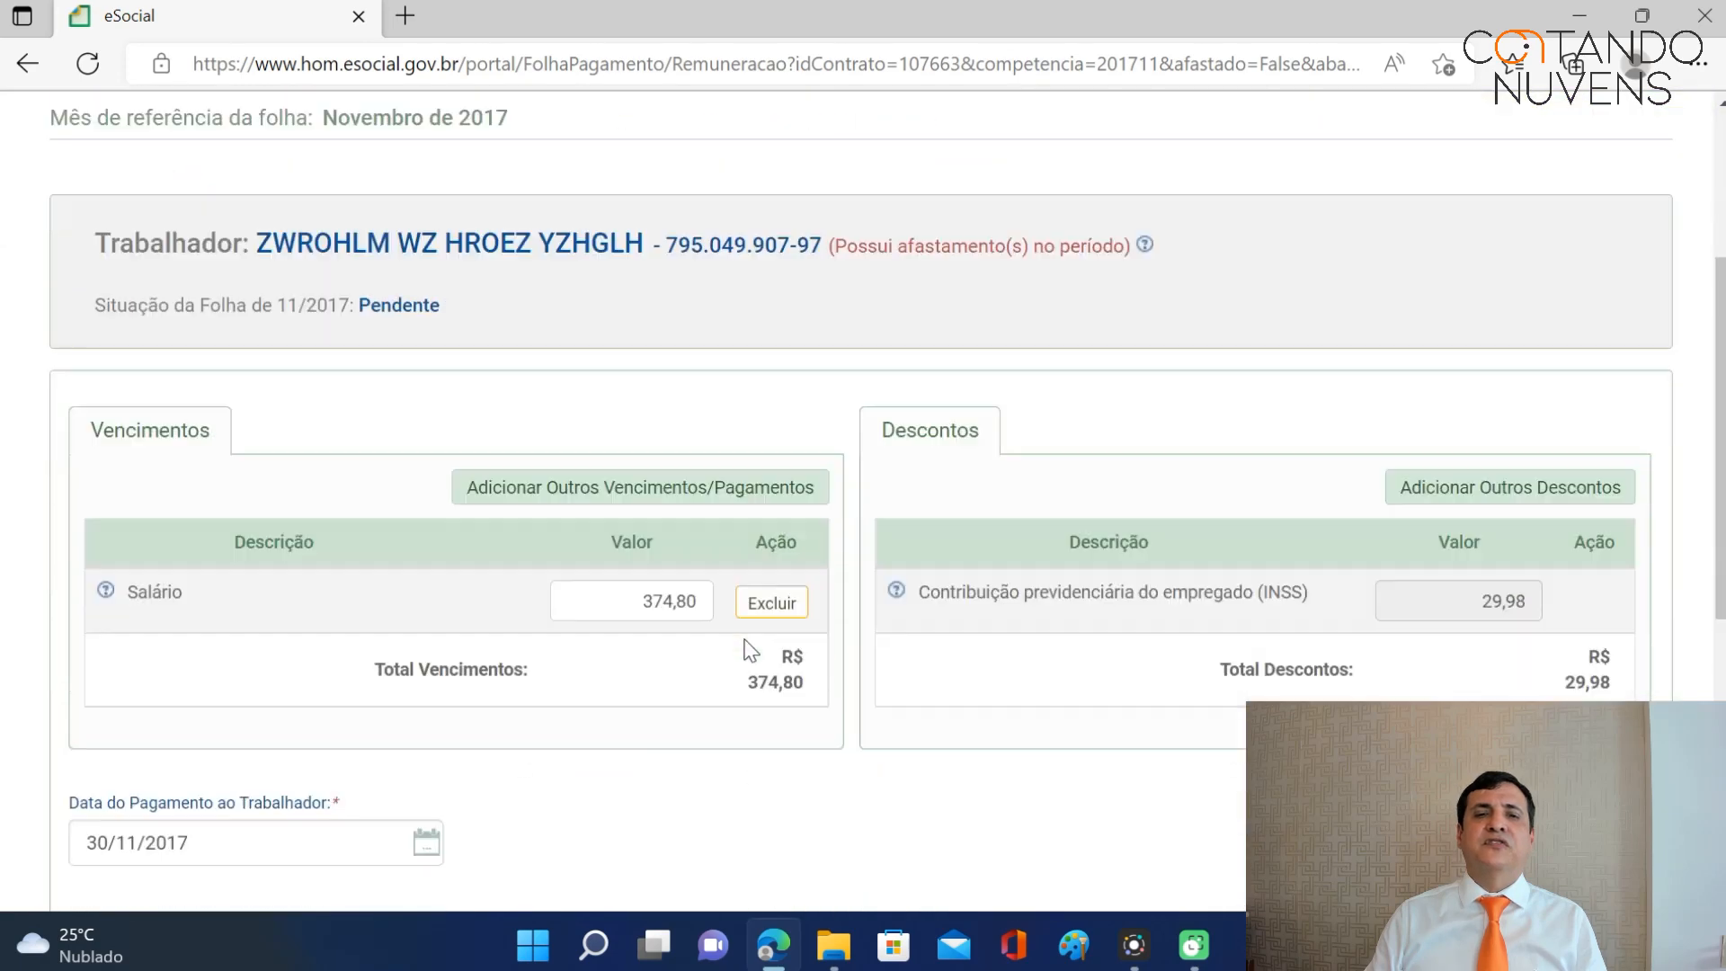
pyautogui.scroll(-1, 746, 611)
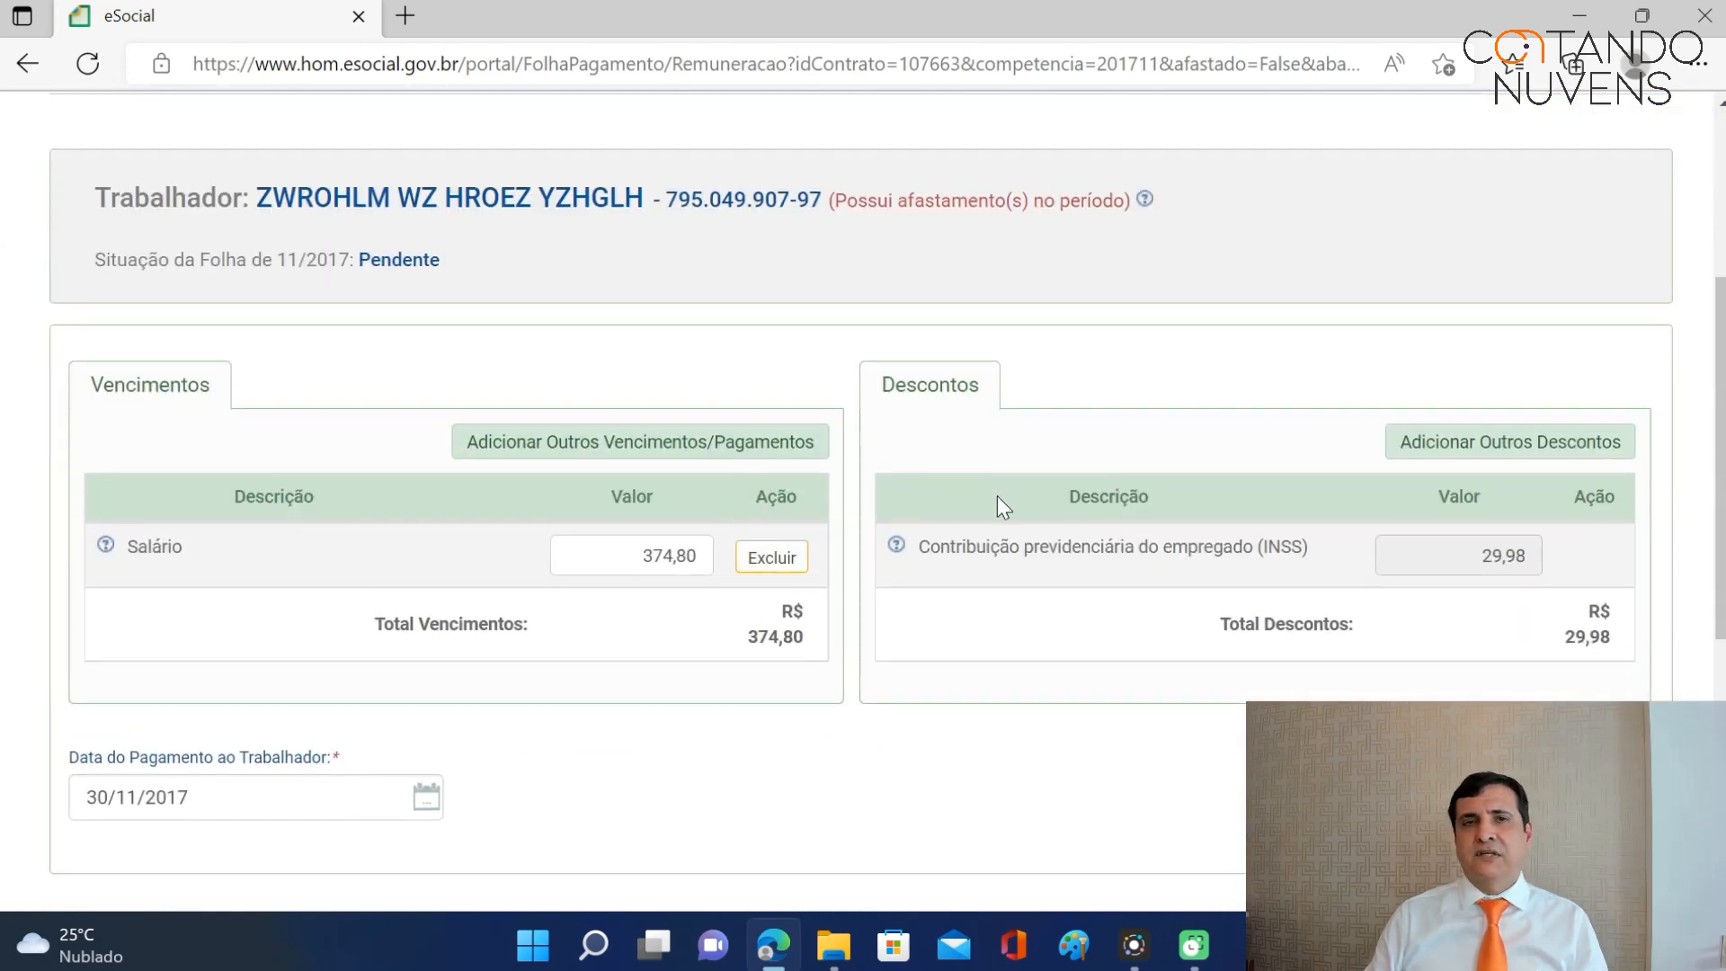
pyautogui.scroll(5, 987, 500)
# Go to Empregados > Gestão dos Empregados.
pyautogui.moveTo(903, 280)
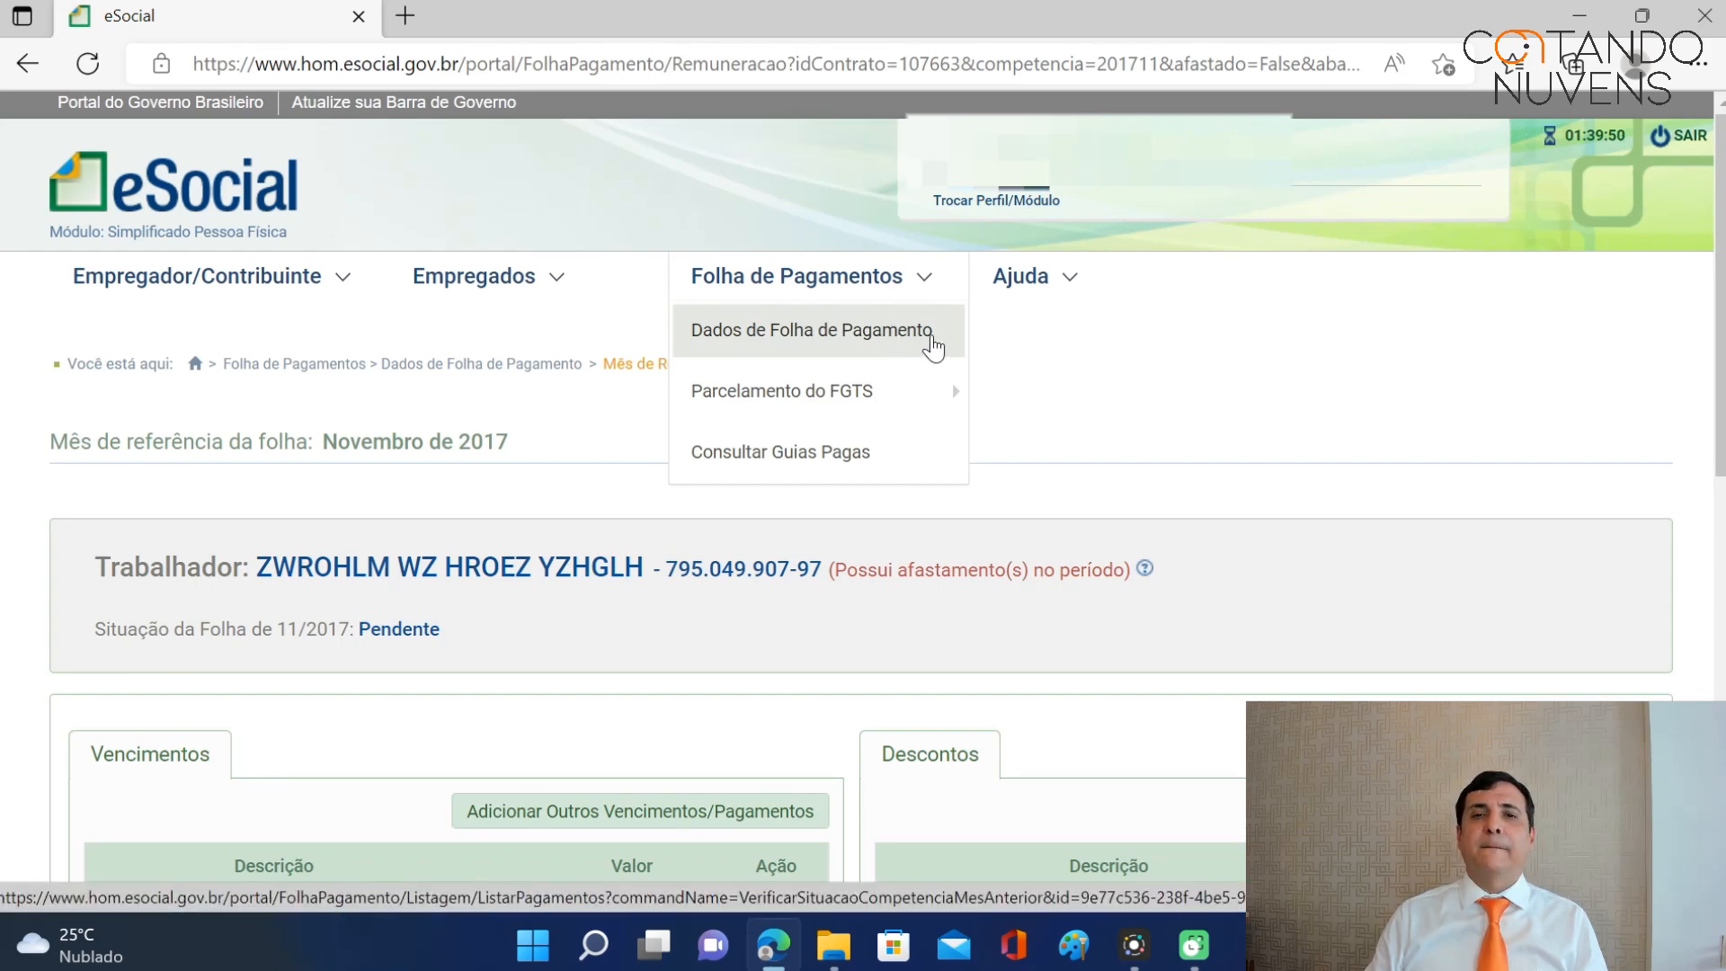
pyautogui.moveTo(496, 289)
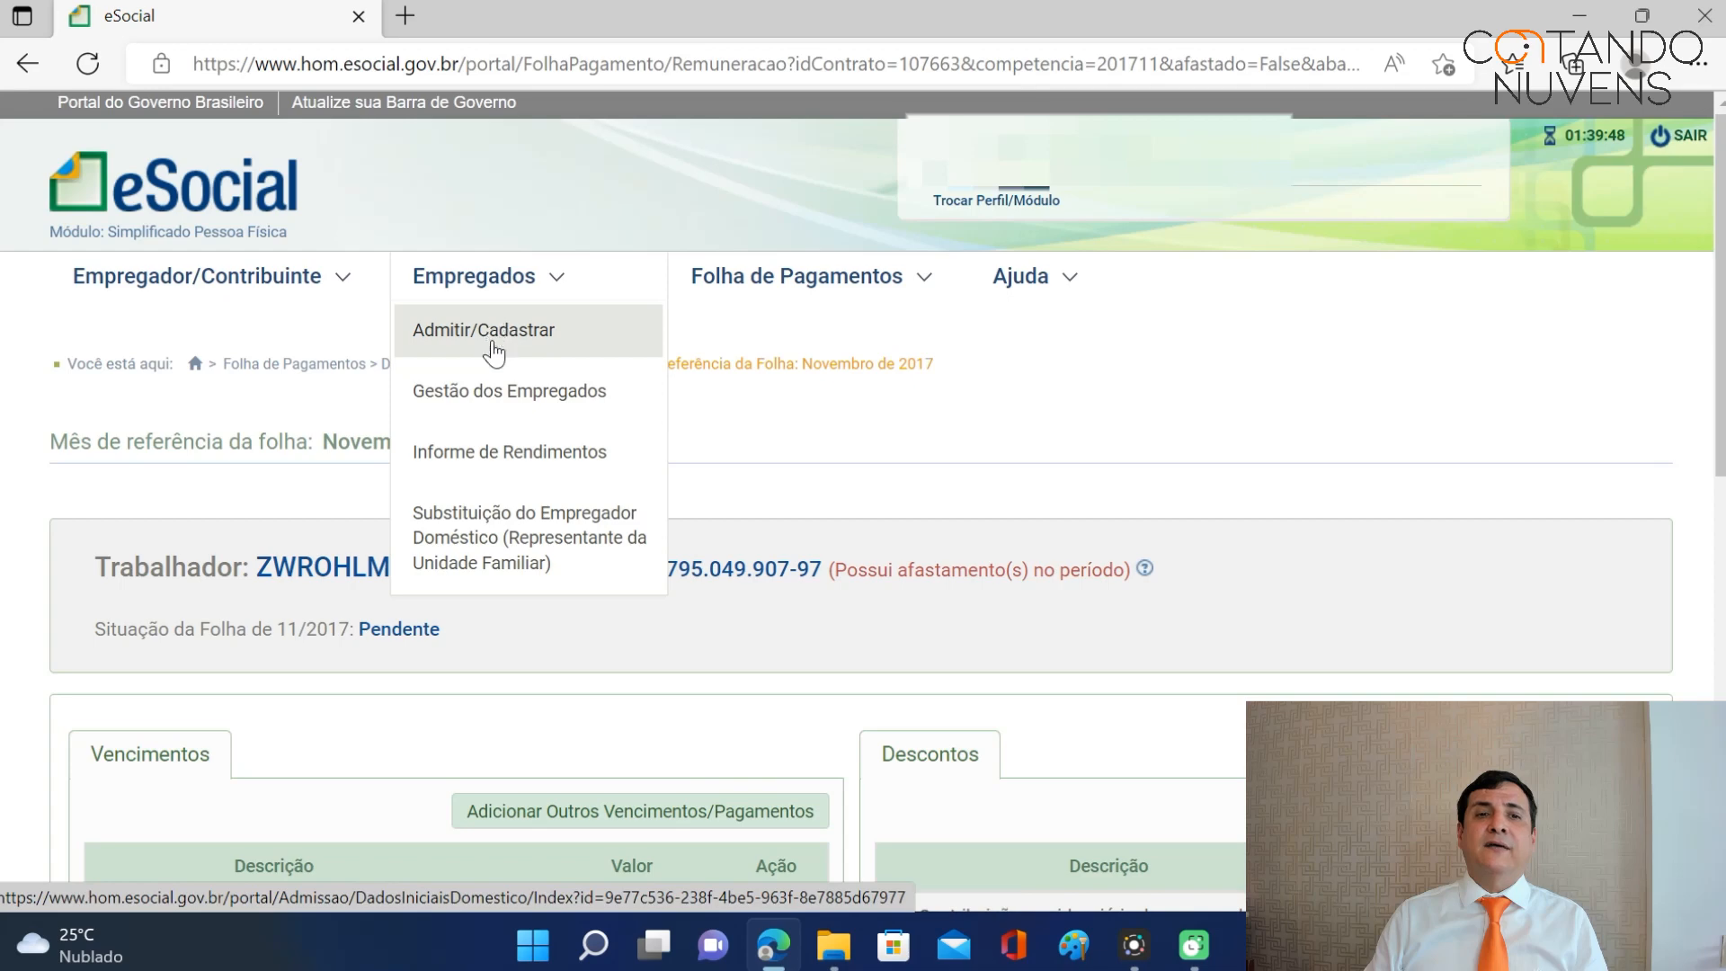
pyautogui.click(500, 392)
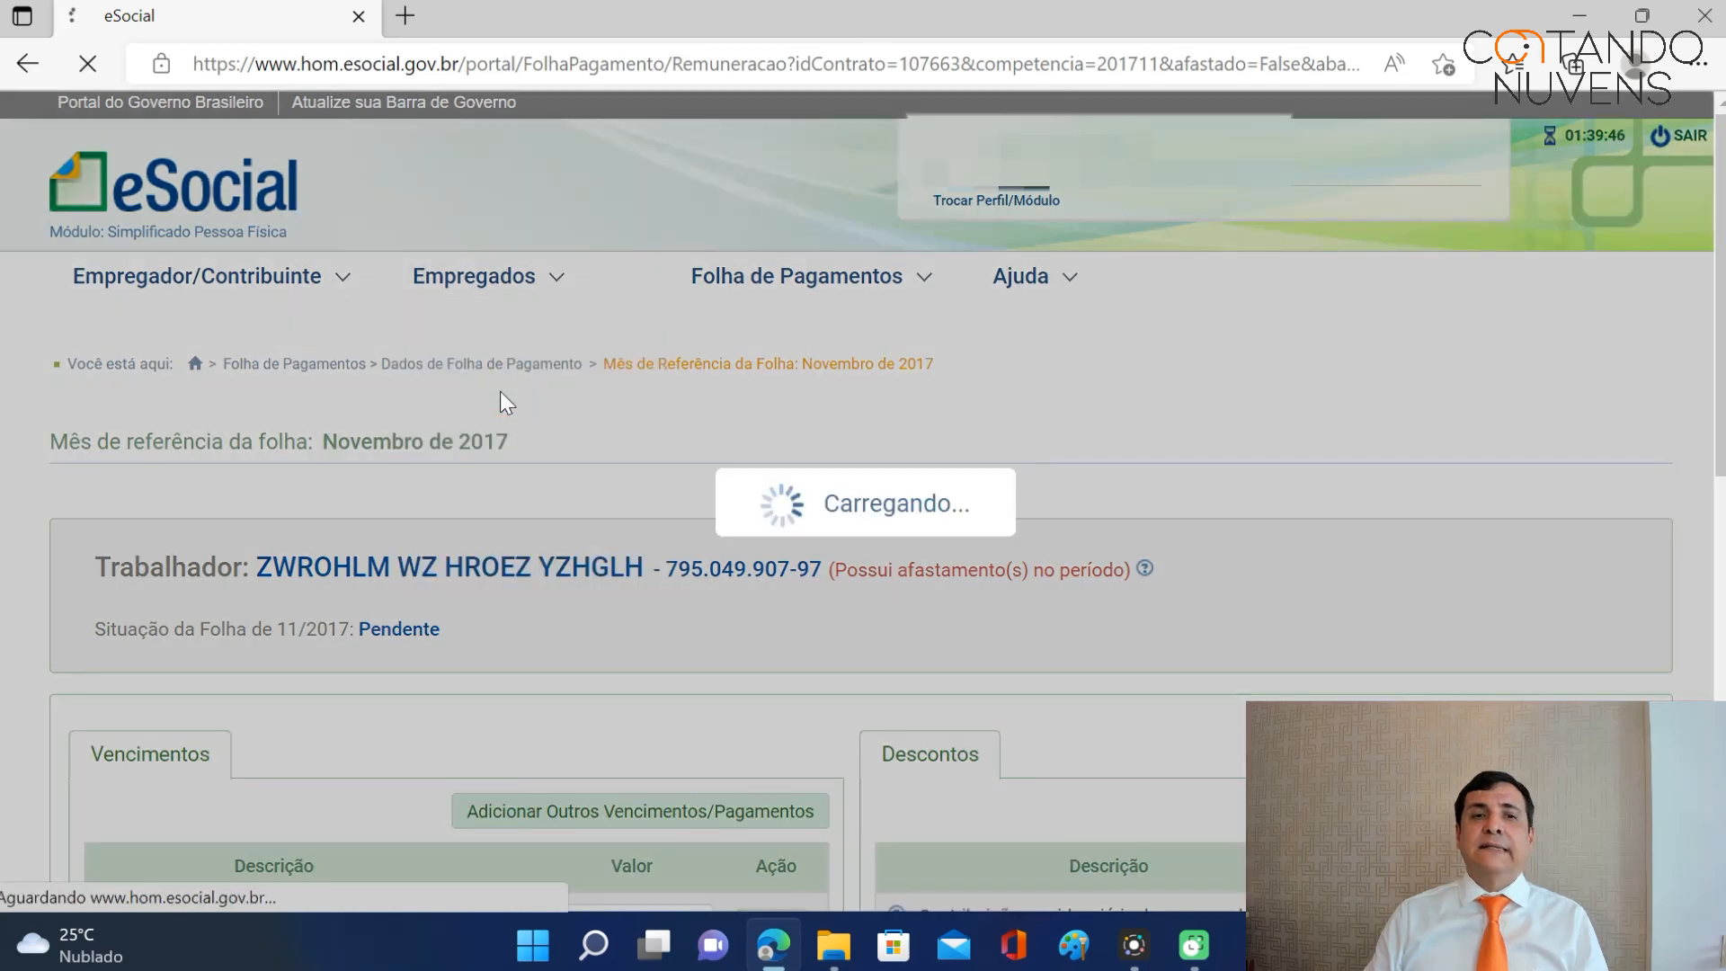
# Open the employee's record and review the Movimentações Trabalhistas history of leave, vacation and admission.
pyautogui.scroll(-2, 692, 395)
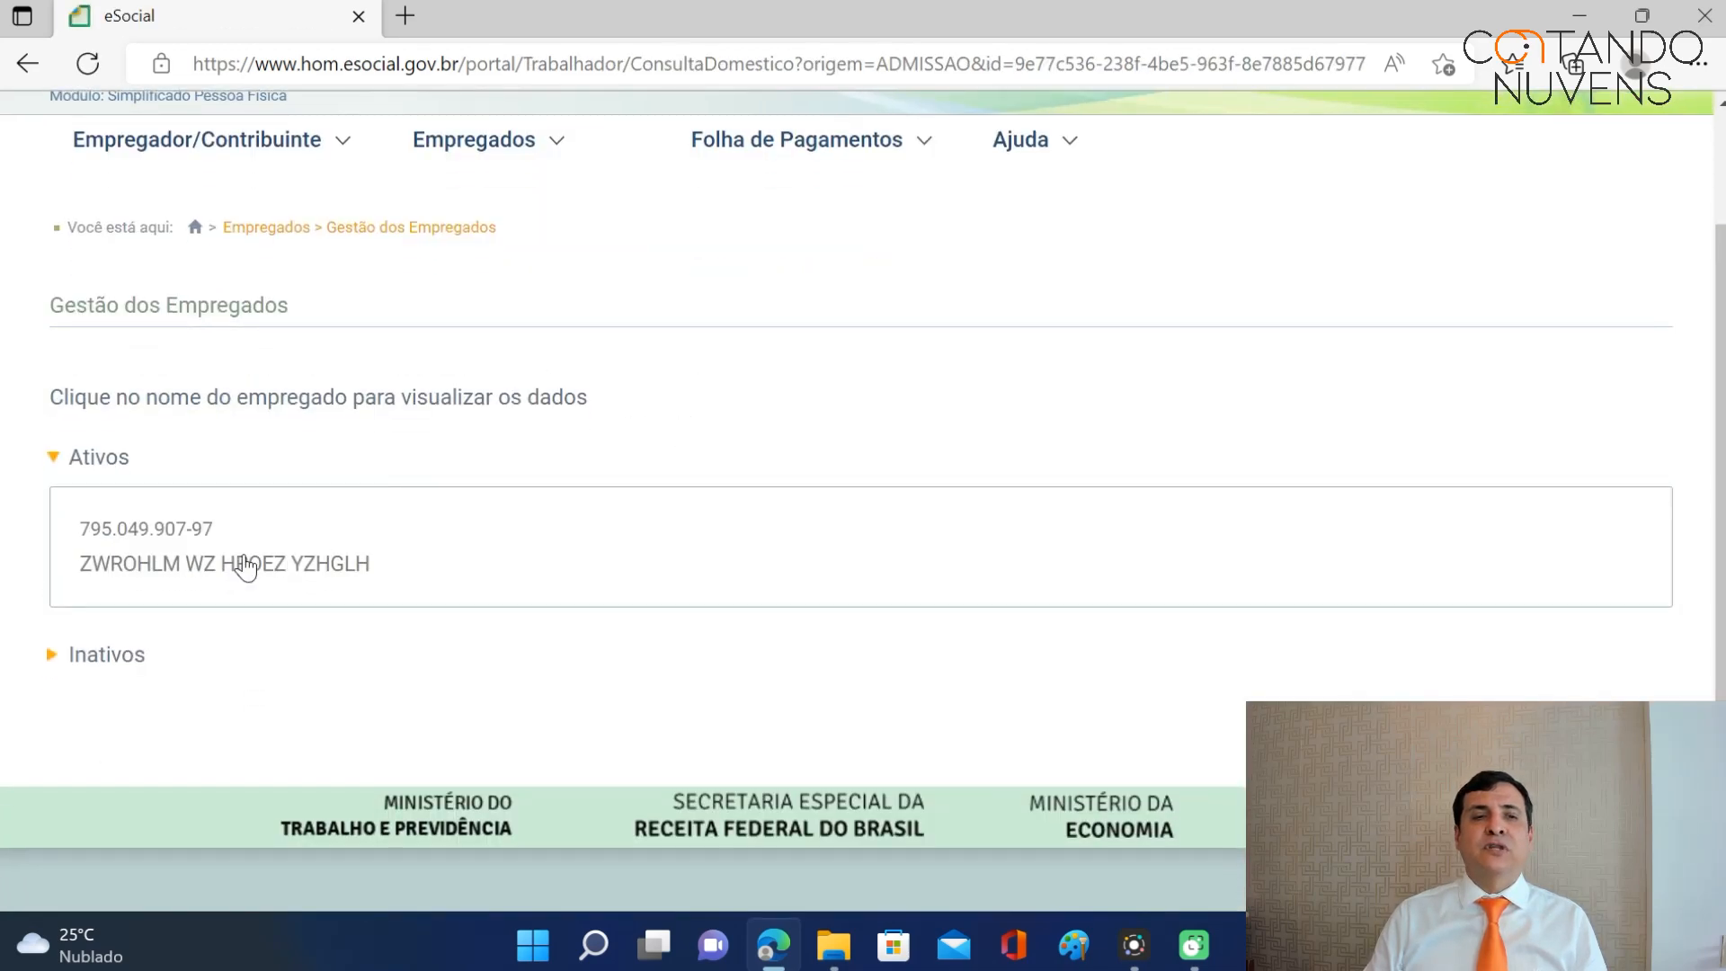
pyautogui.click(189, 564)
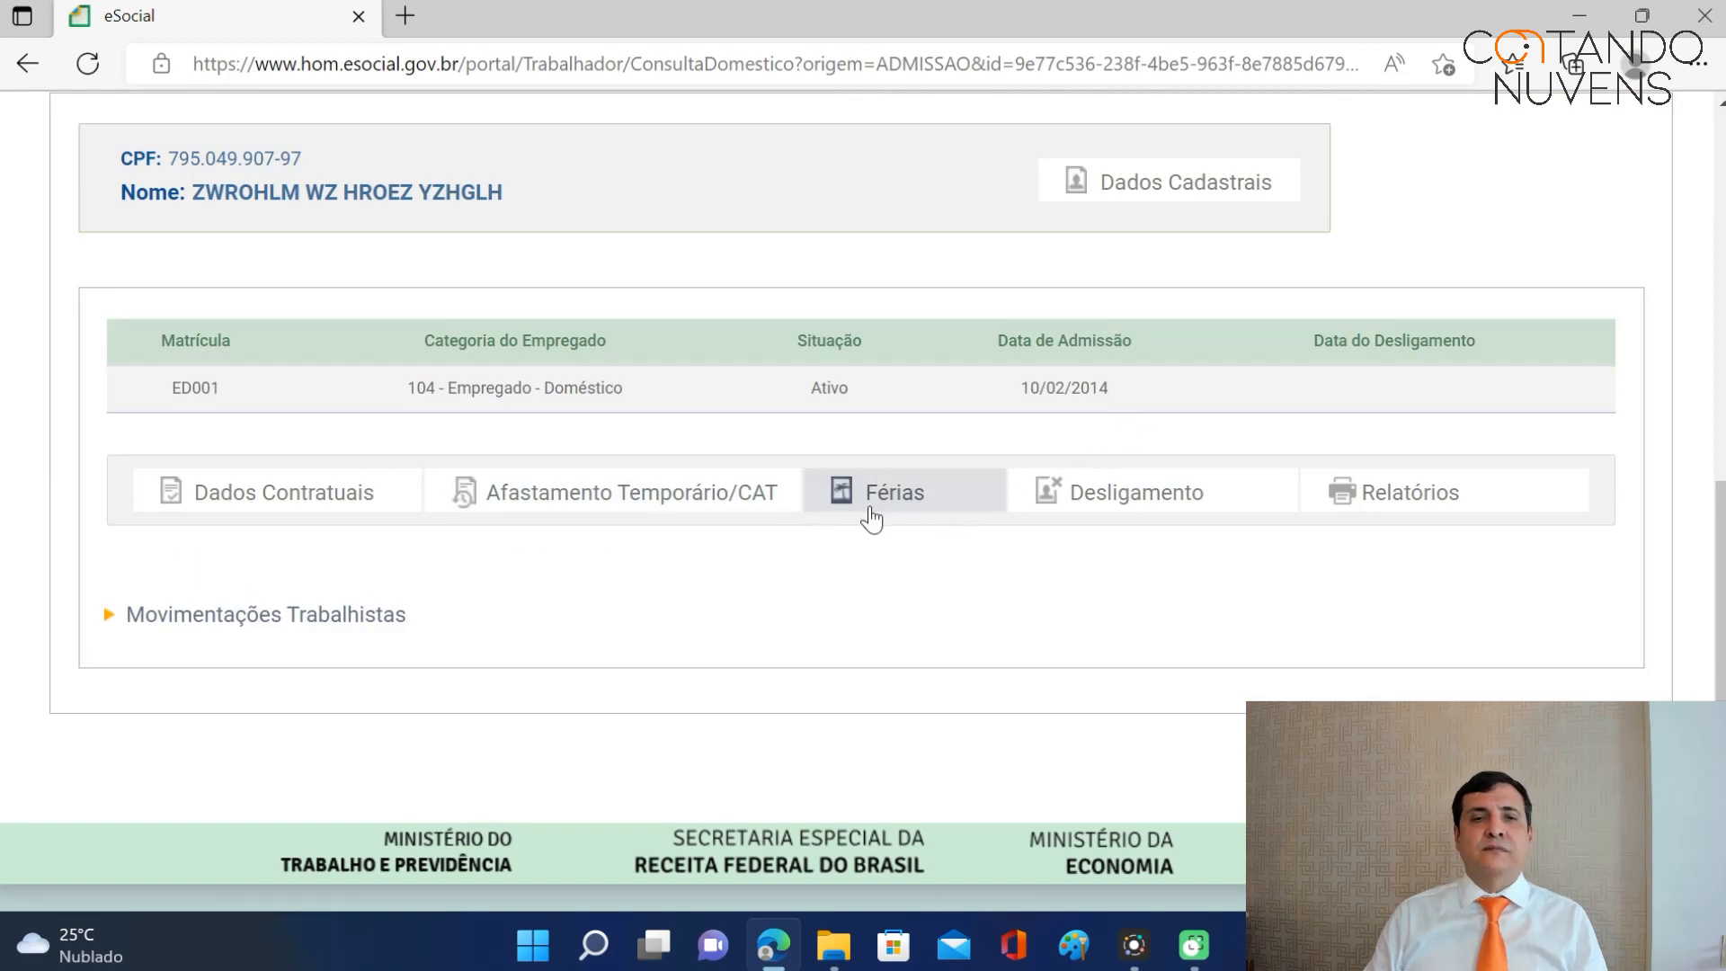
pyautogui.click(256, 617)
pyautogui.scroll(-5, 508, 587)
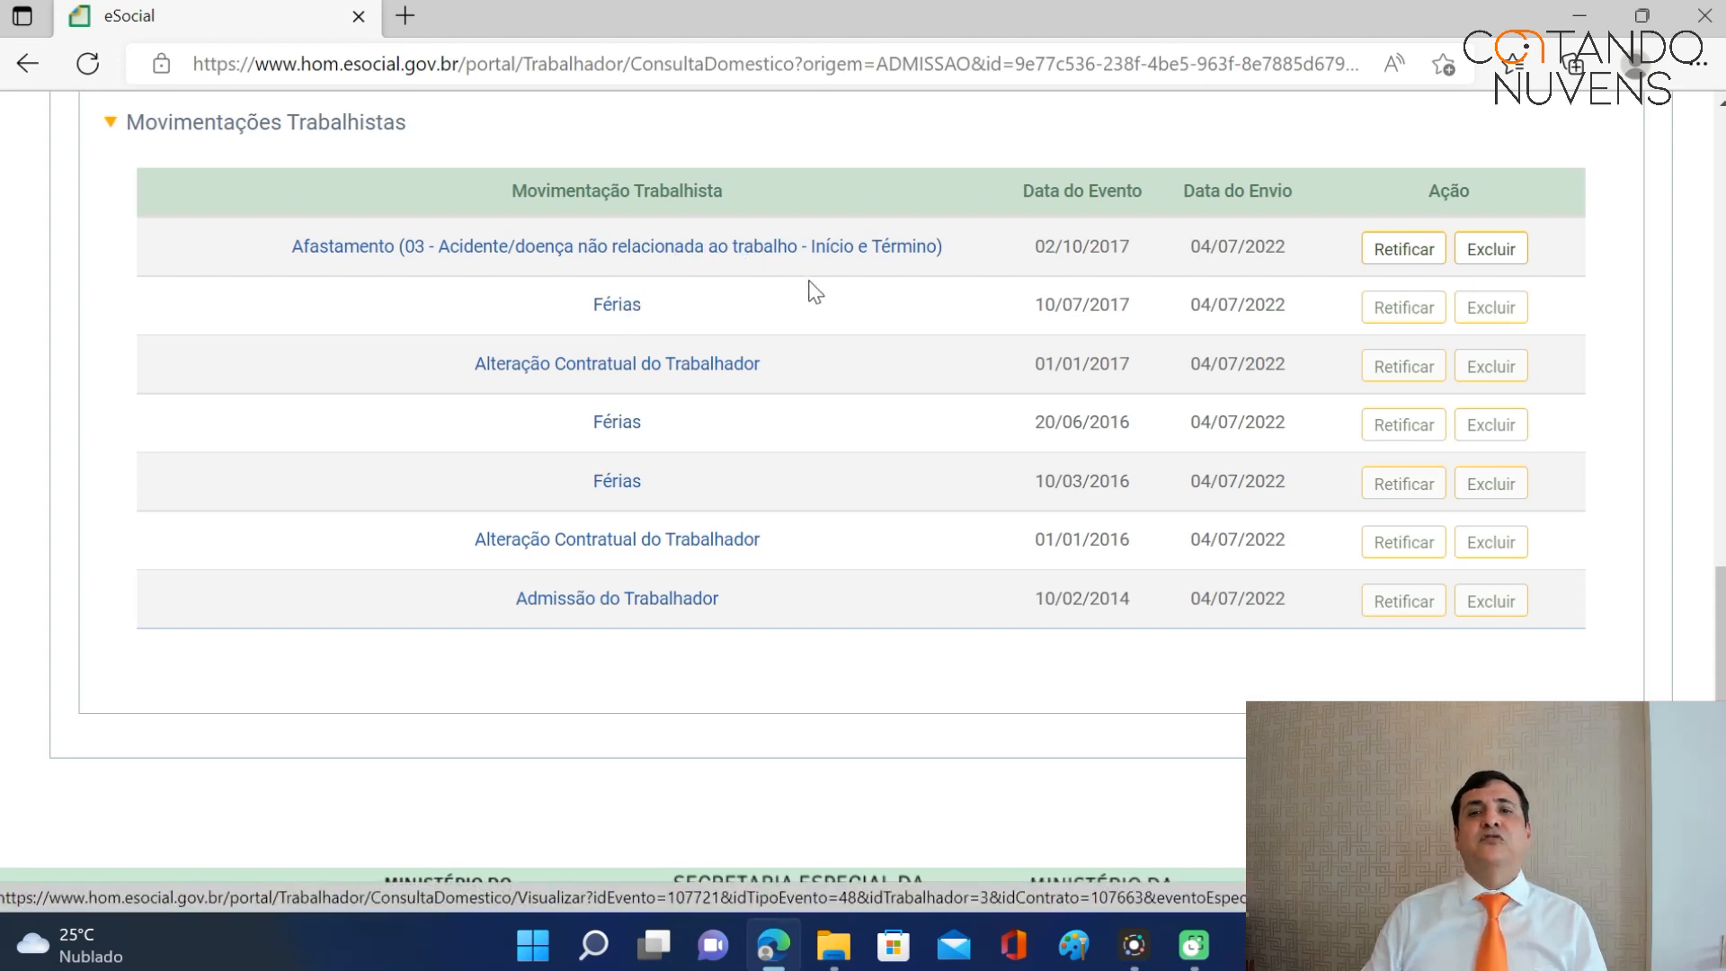
pyautogui.scroll(4, 815, 292)
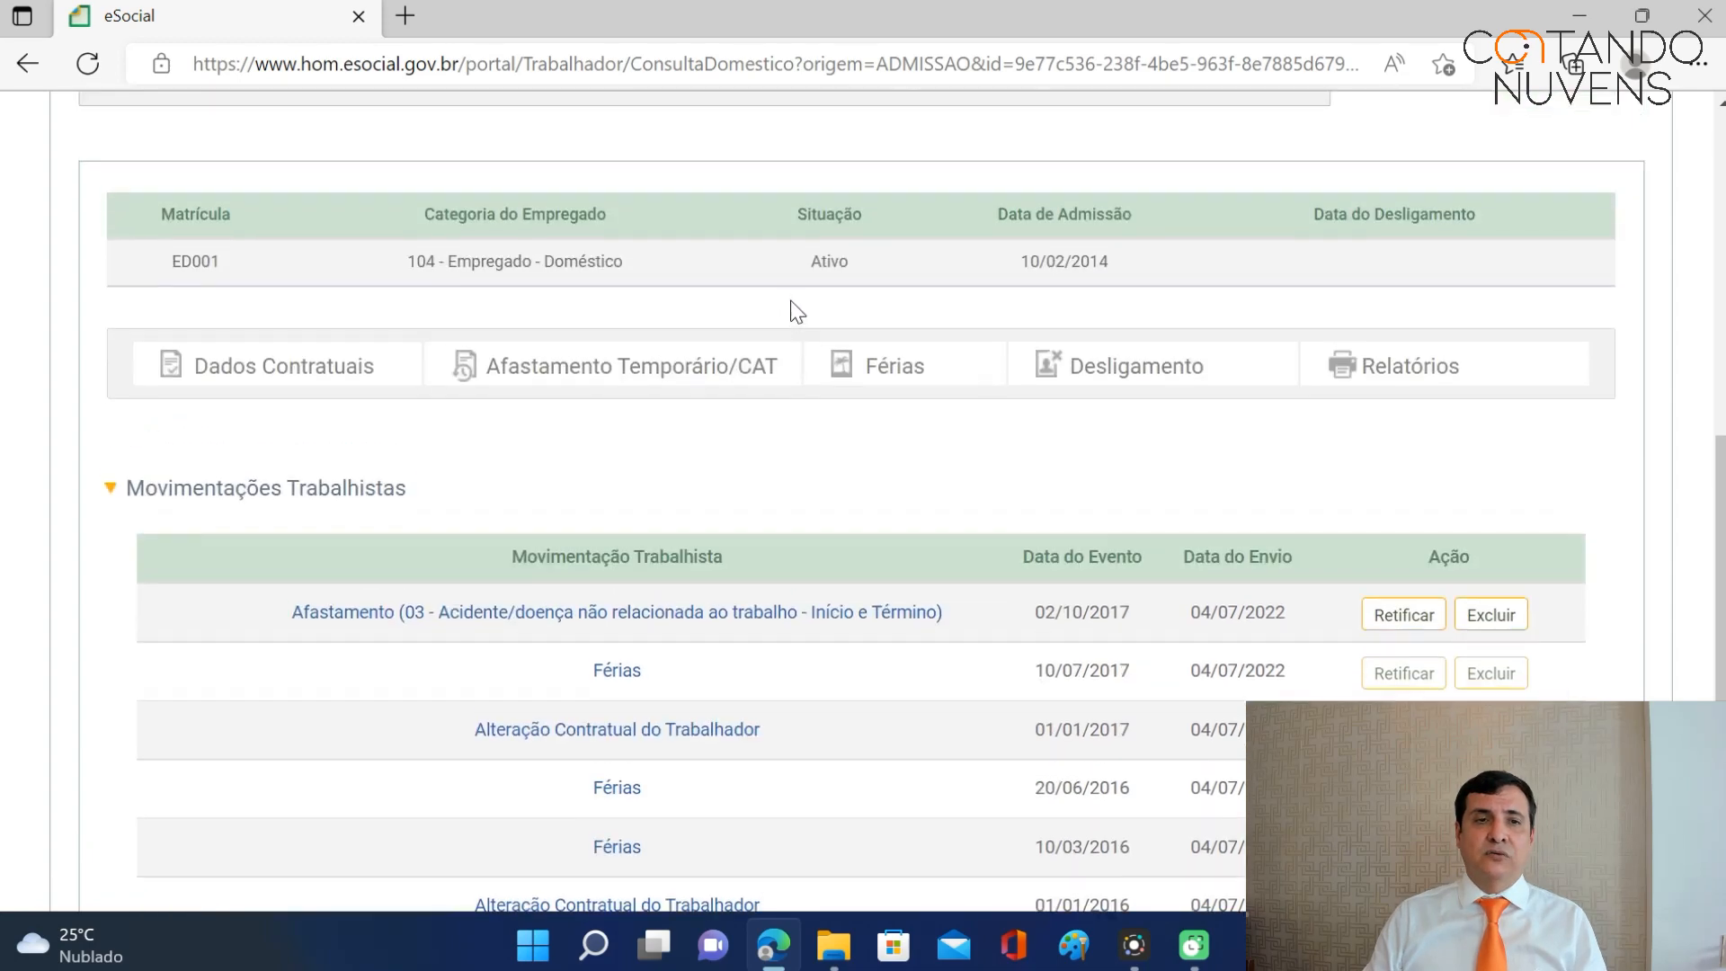
pyautogui.scroll(10, 674, 409)
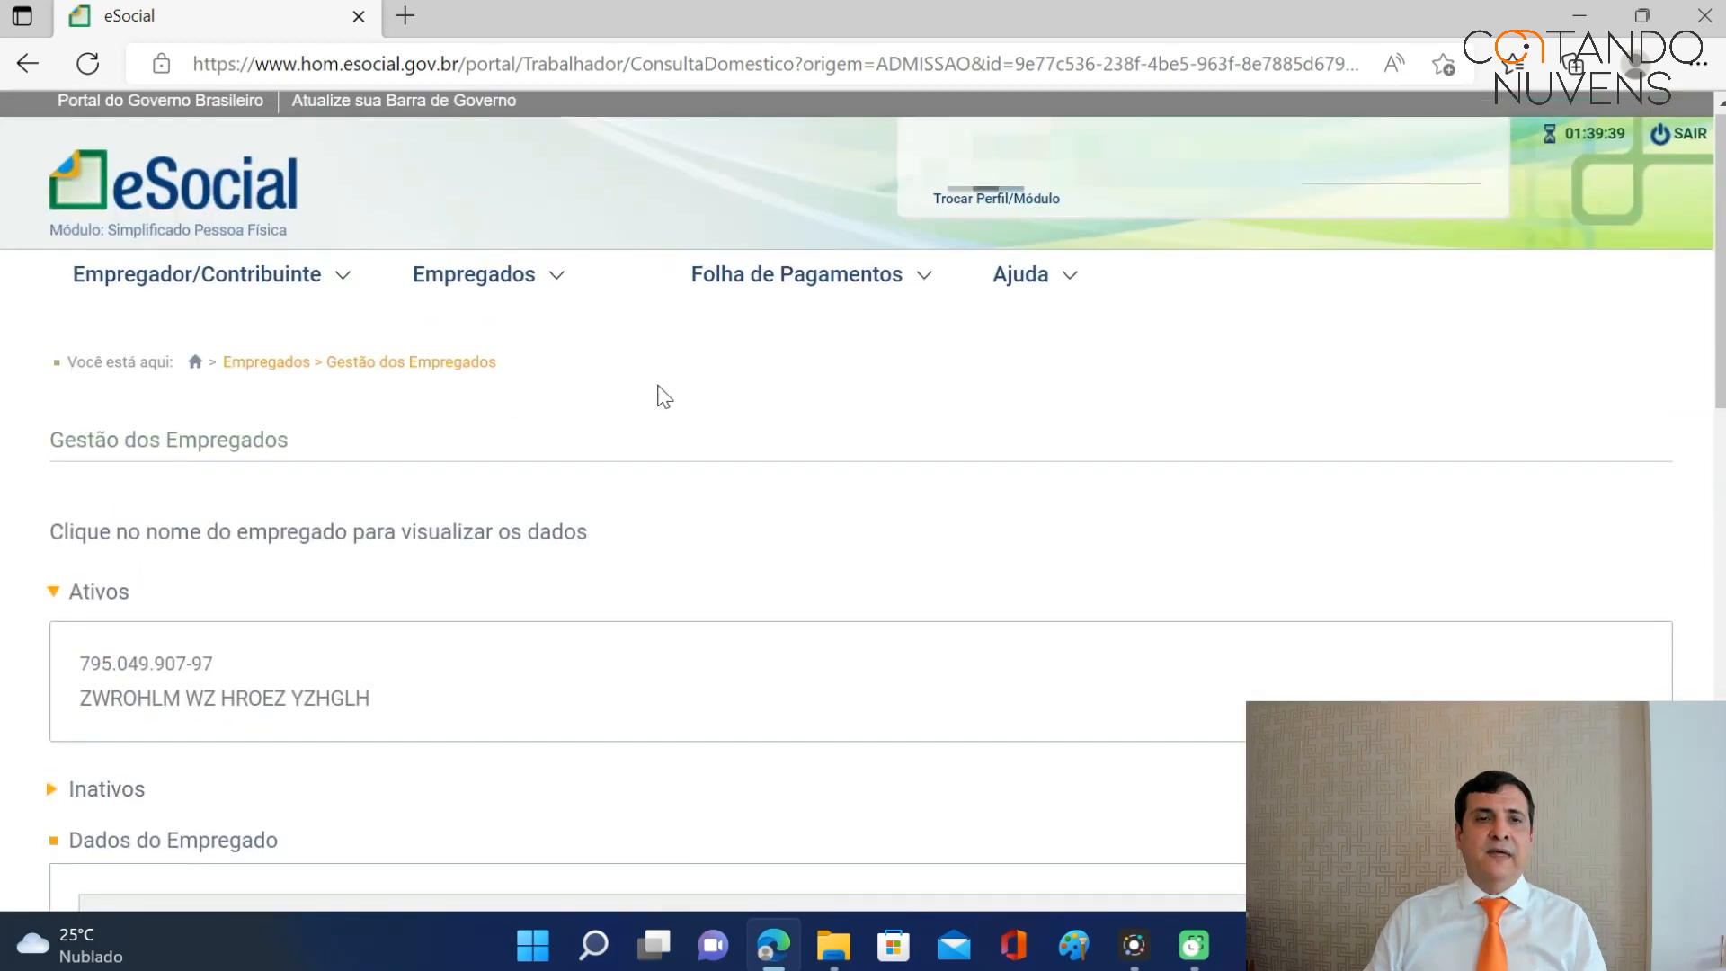
pyautogui.scroll(-4, 663, 396)
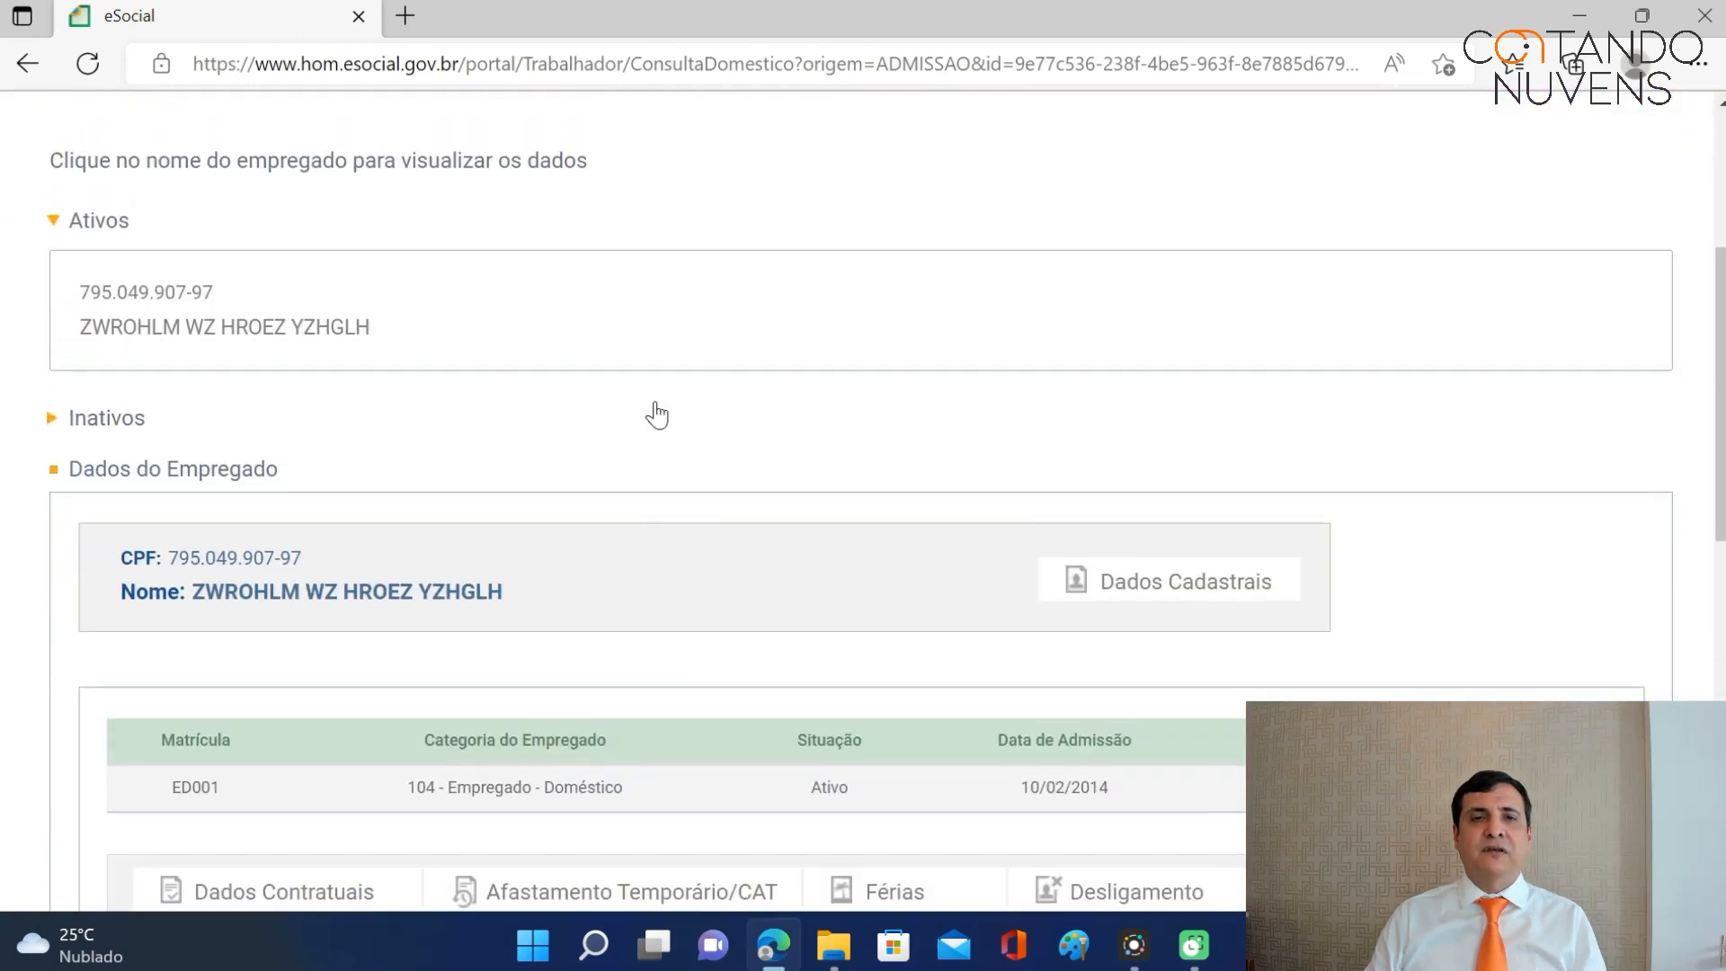
pyautogui.scroll(4, 657, 416)
# Return to the employee's record via Home and Acesso Rápido > Gestão dos Empregados.
pyautogui.click(536, 292)
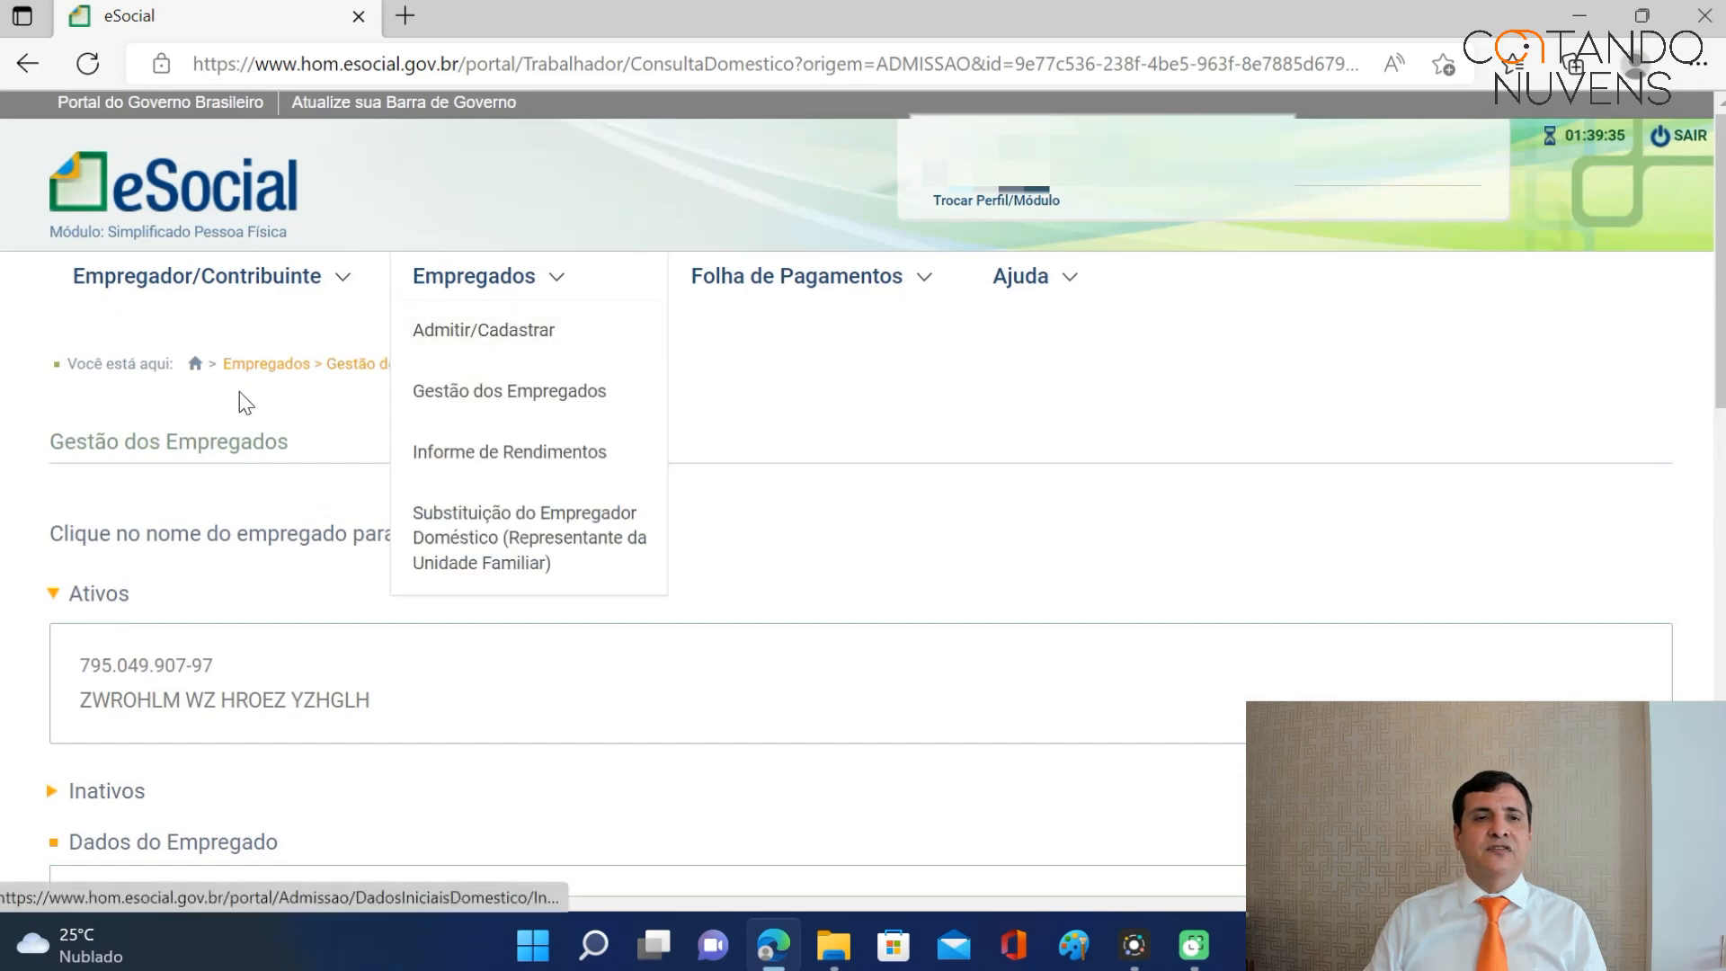
pyautogui.click(195, 364)
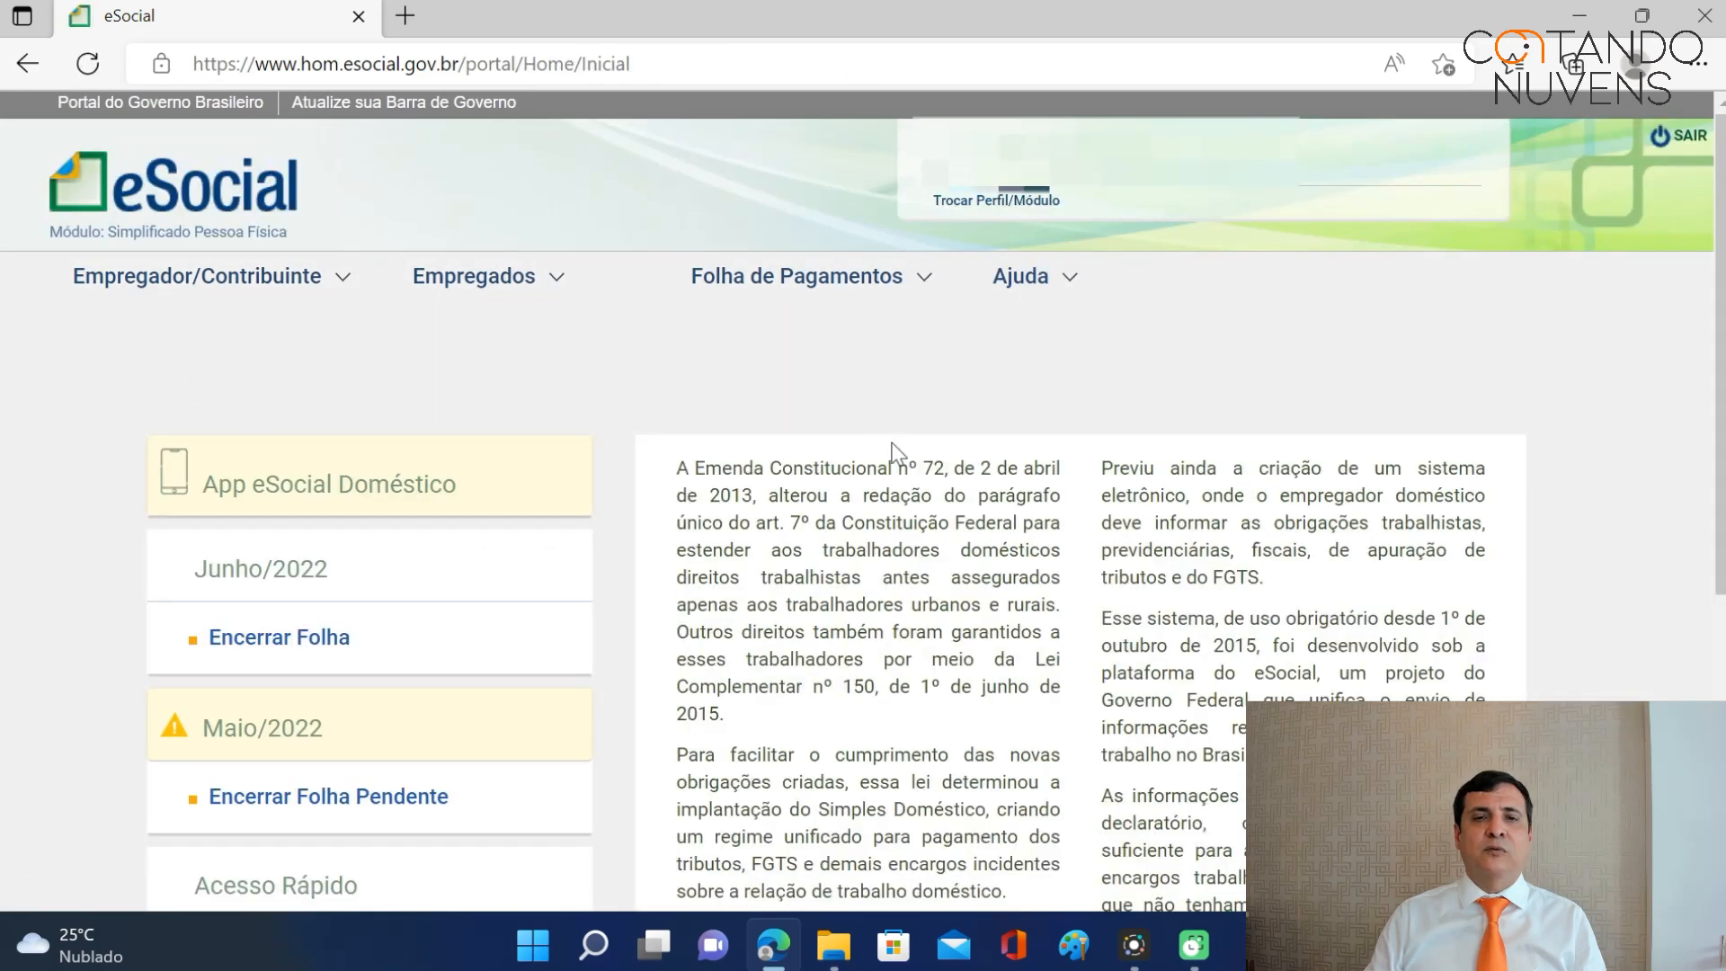
pyautogui.scroll(-5, 1178, 395)
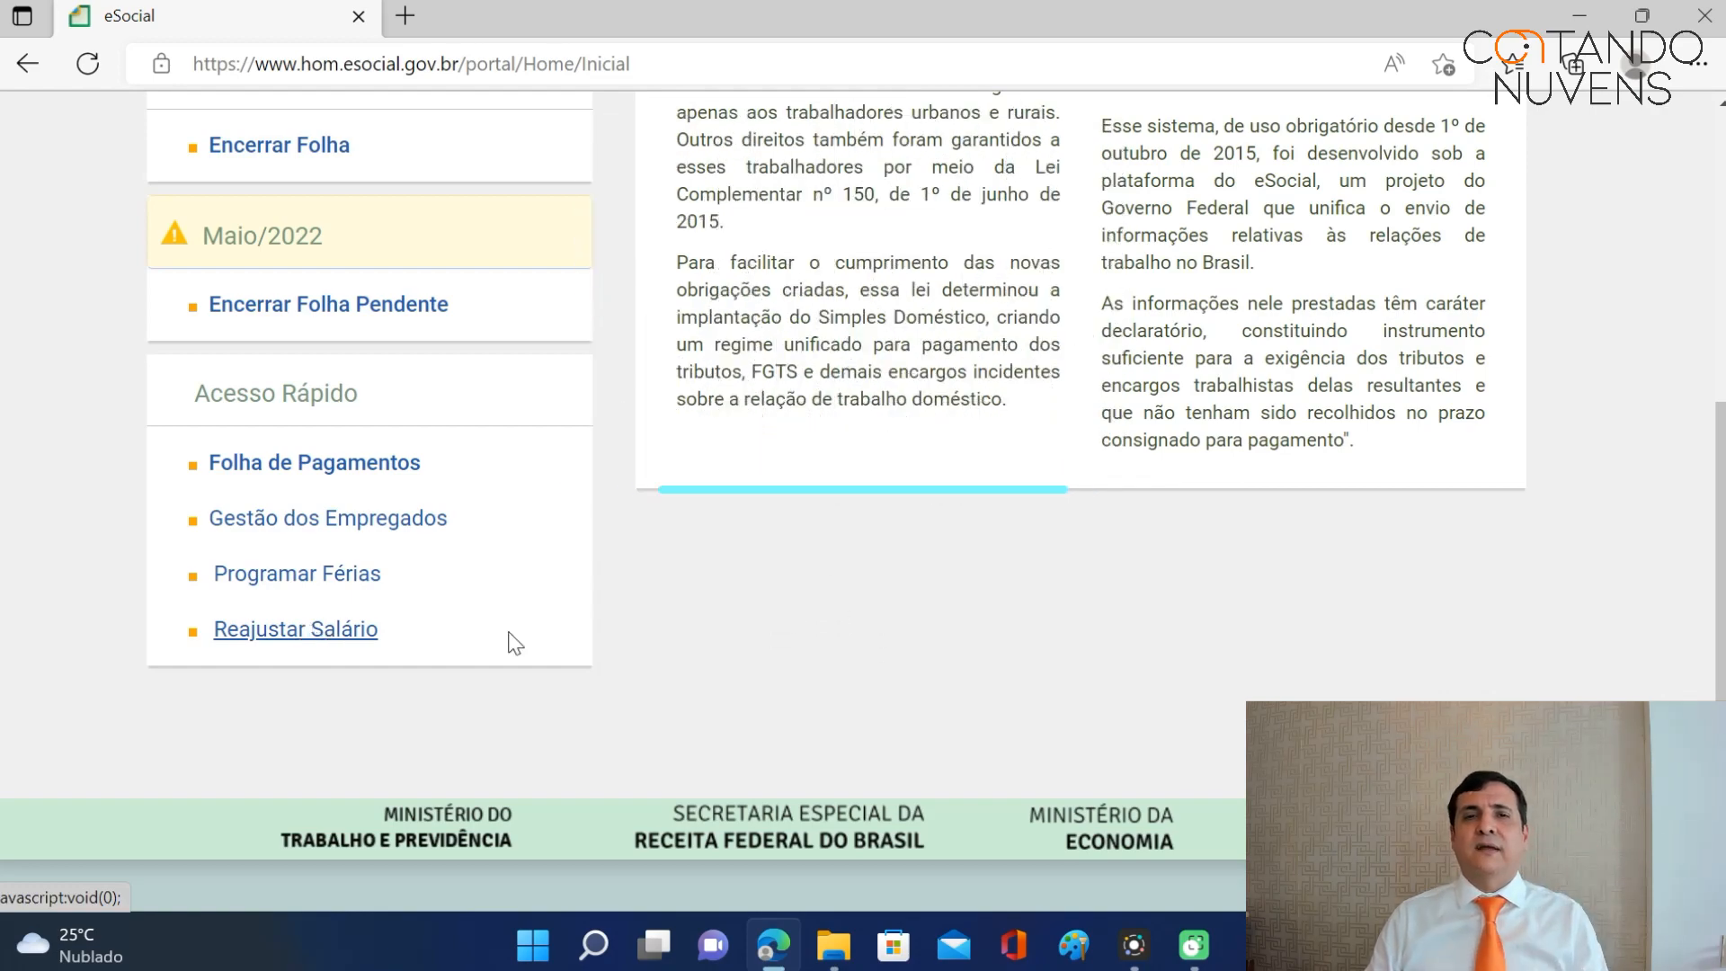
pyautogui.click(310, 634)
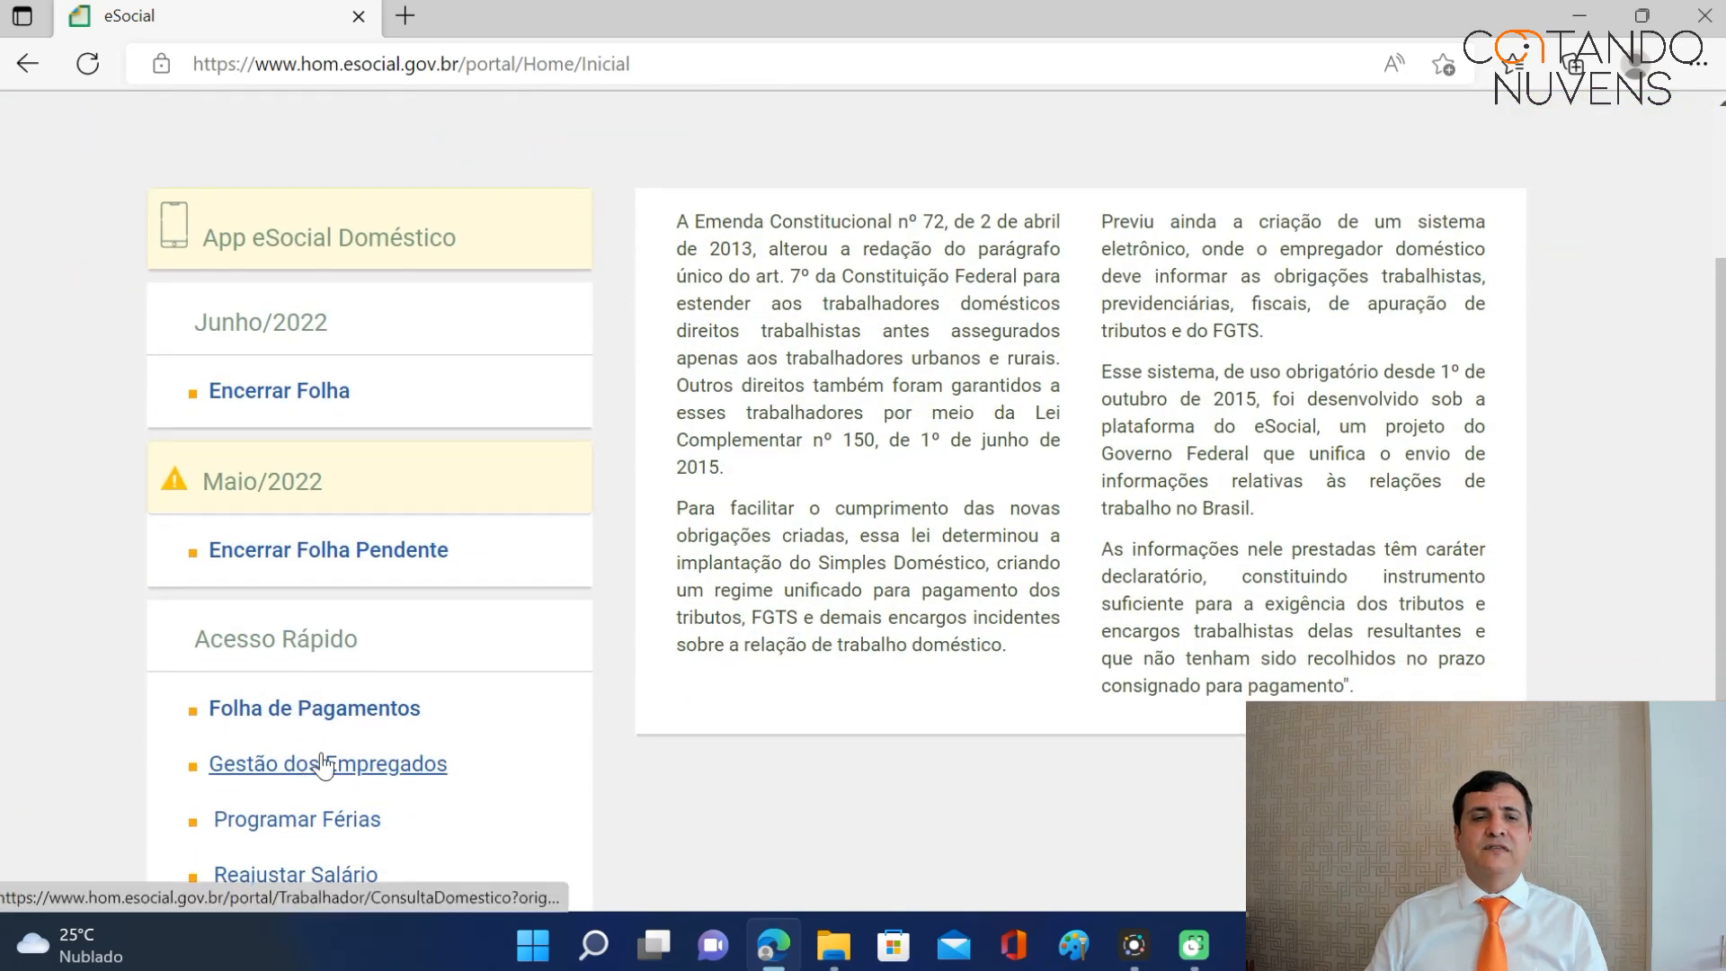
pyautogui.click(322, 766)
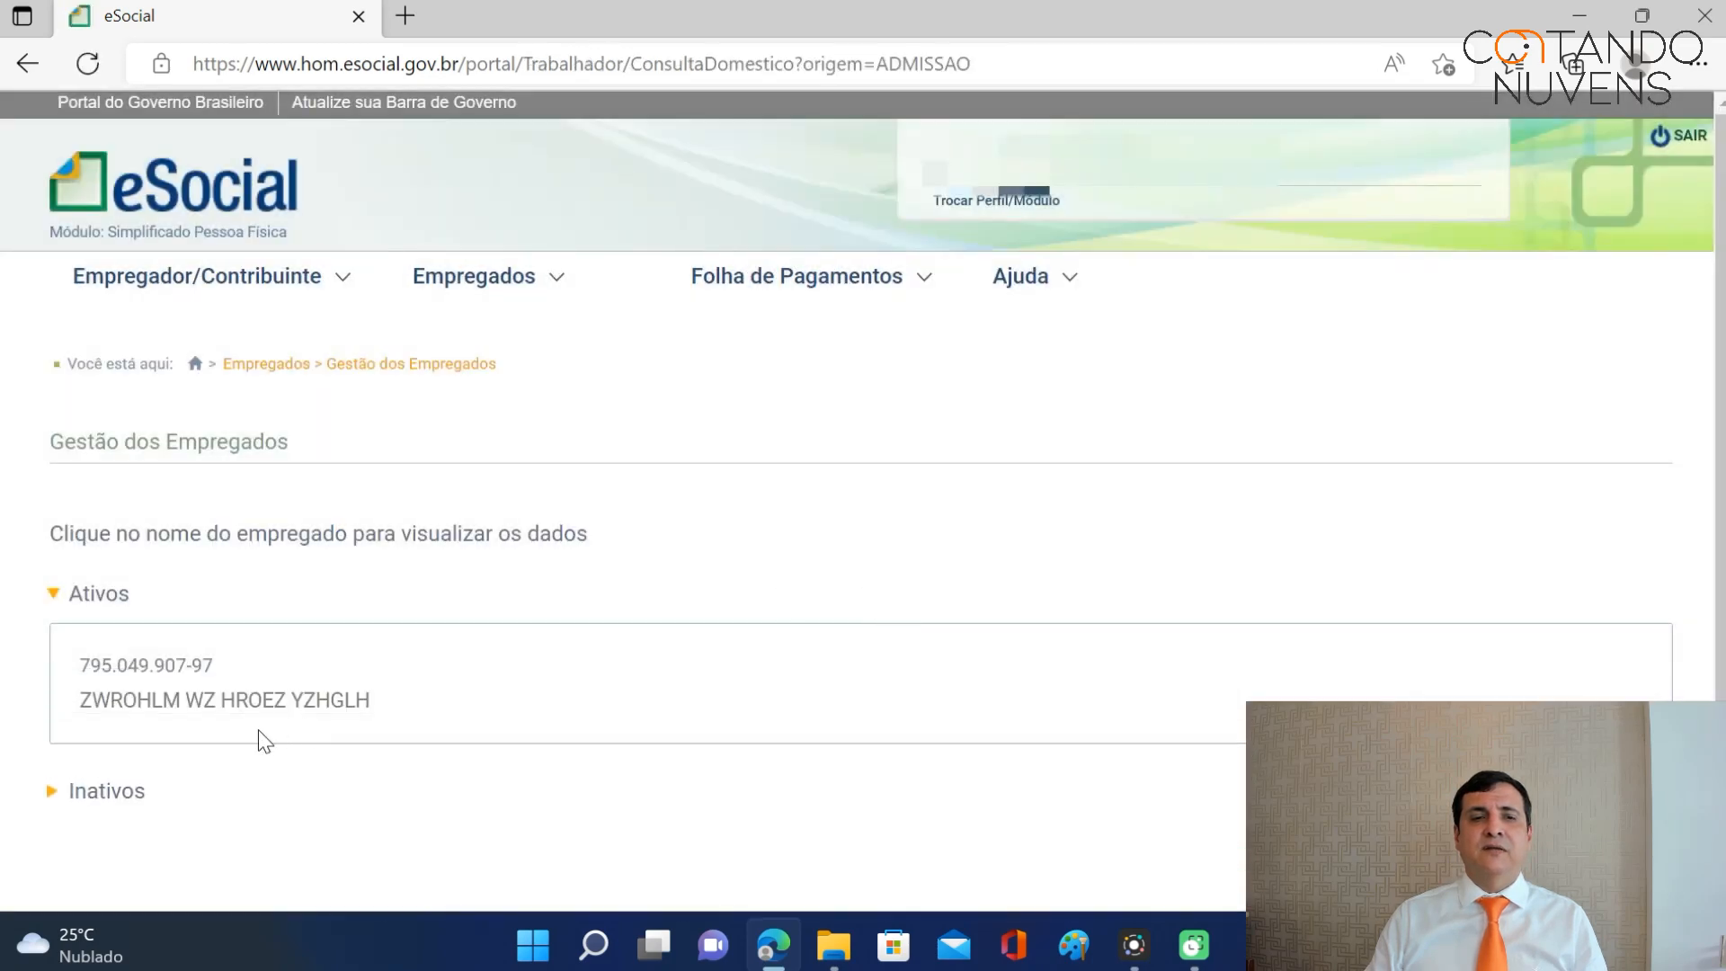
pyautogui.click(197, 714)
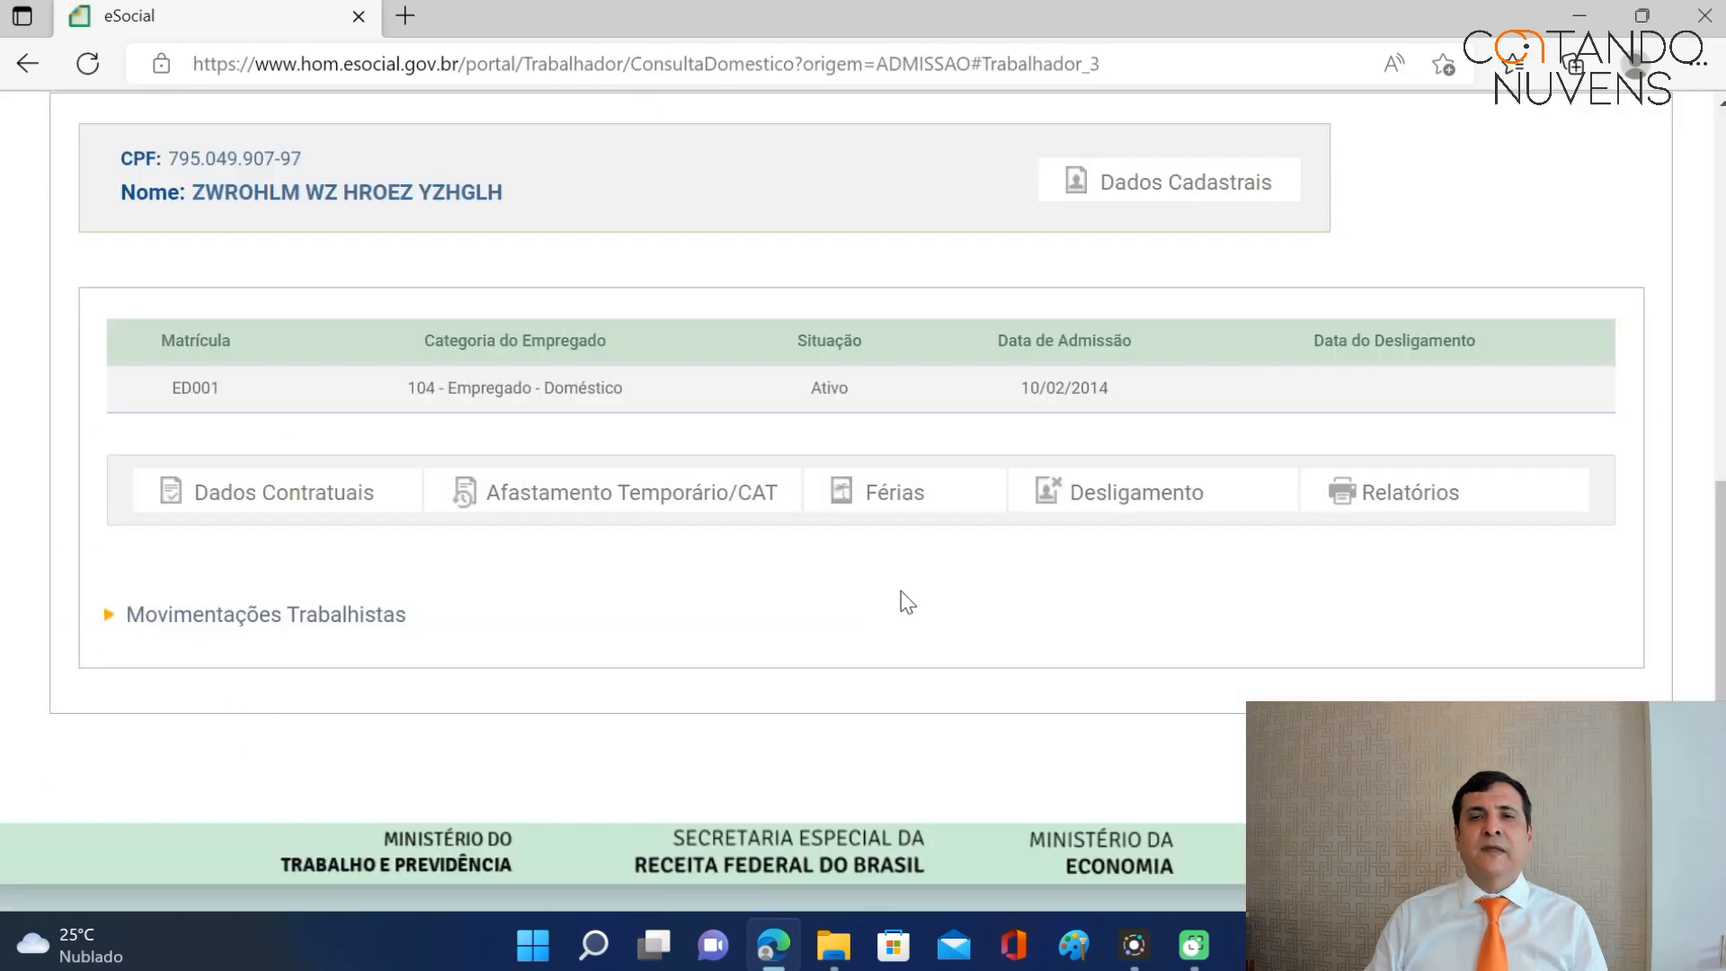
pyautogui.moveTo(333, 512)
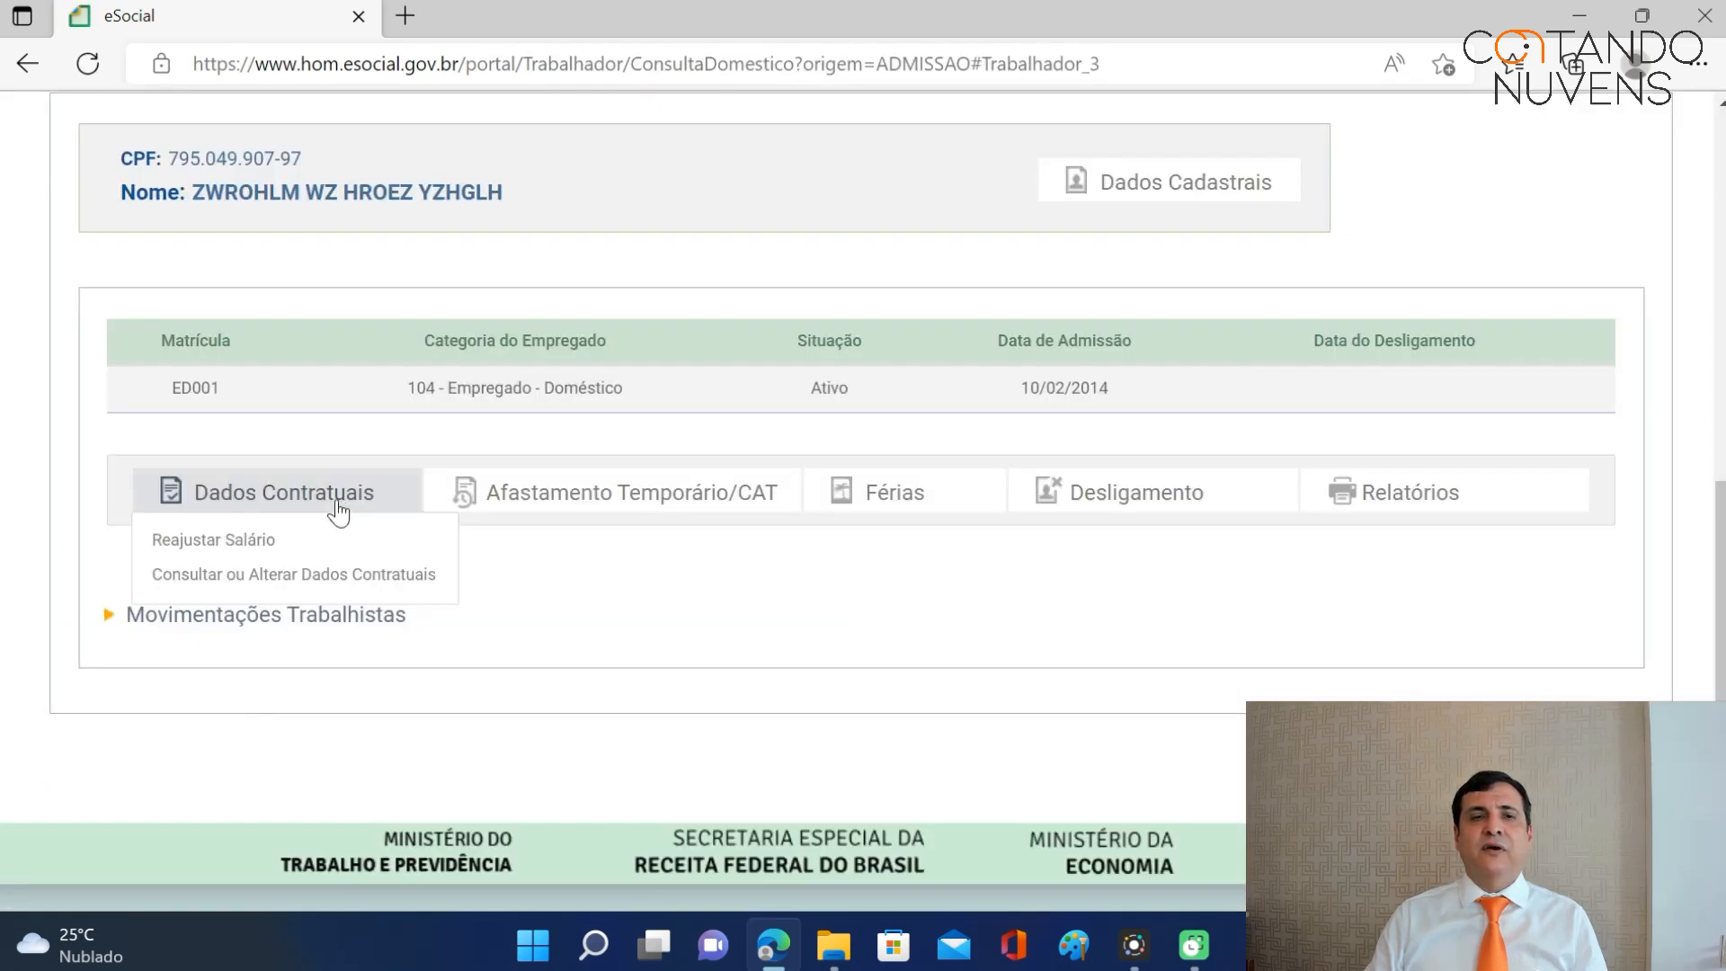
# Raise the employee's salary from R$ 937,00 to 954,00 per month effective 01/01/2018.
pyautogui.click(248, 542)
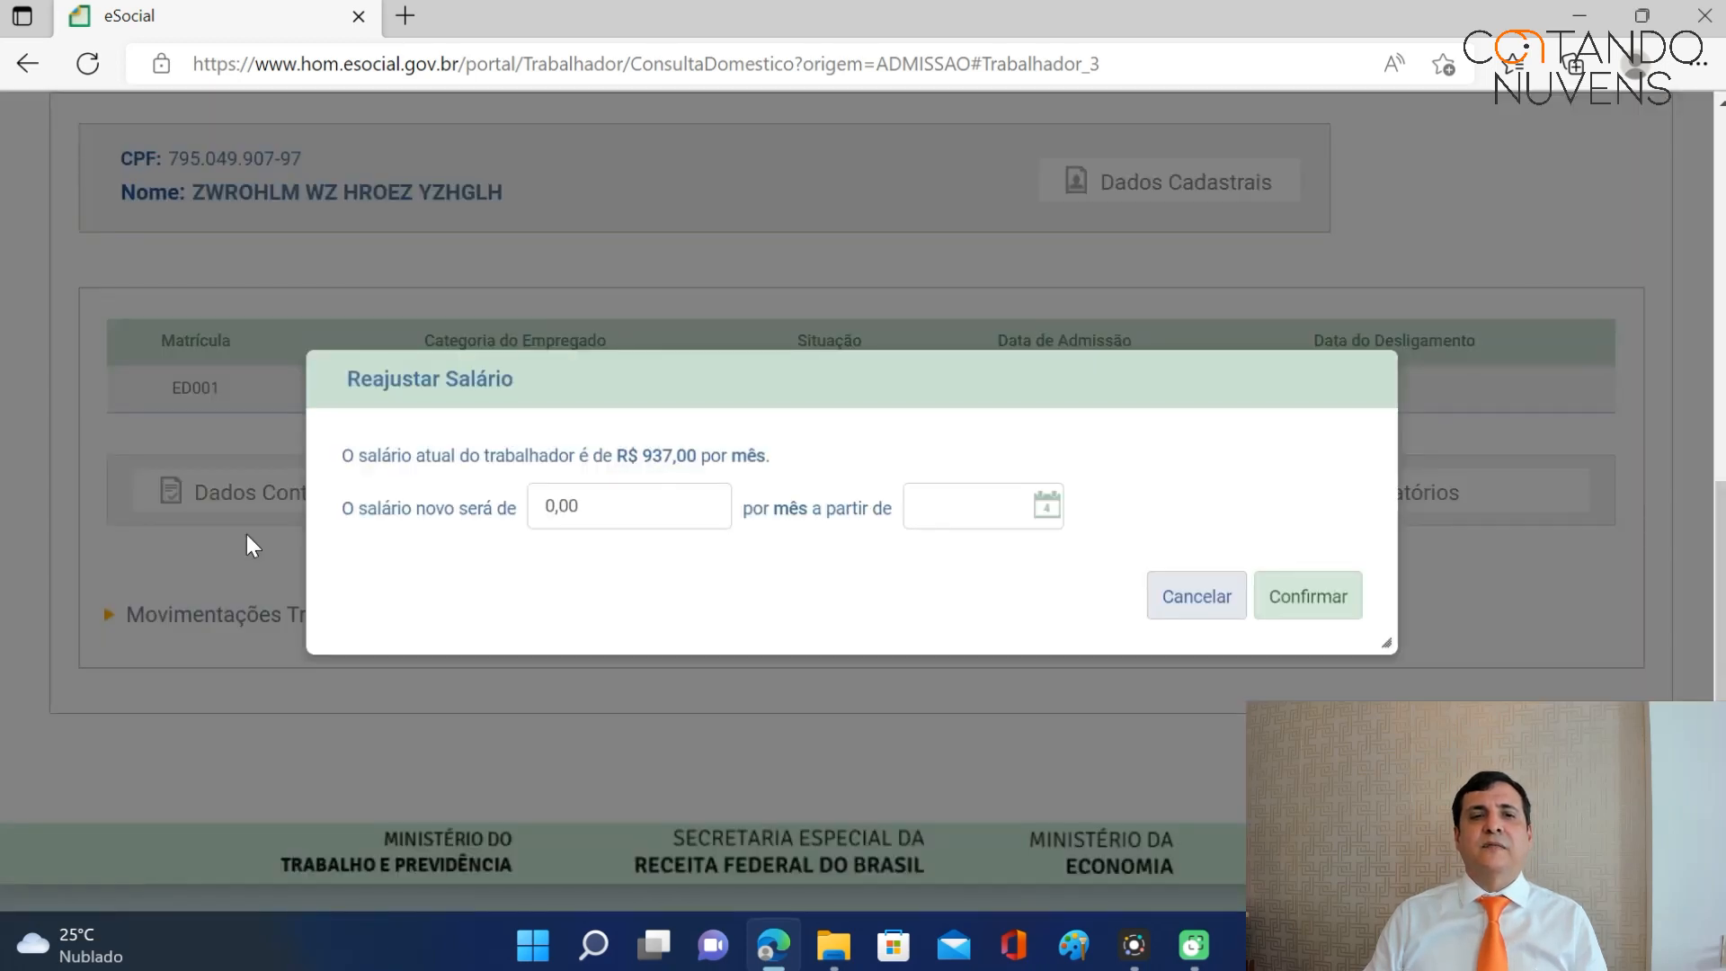
pyautogui.click(592, 507)
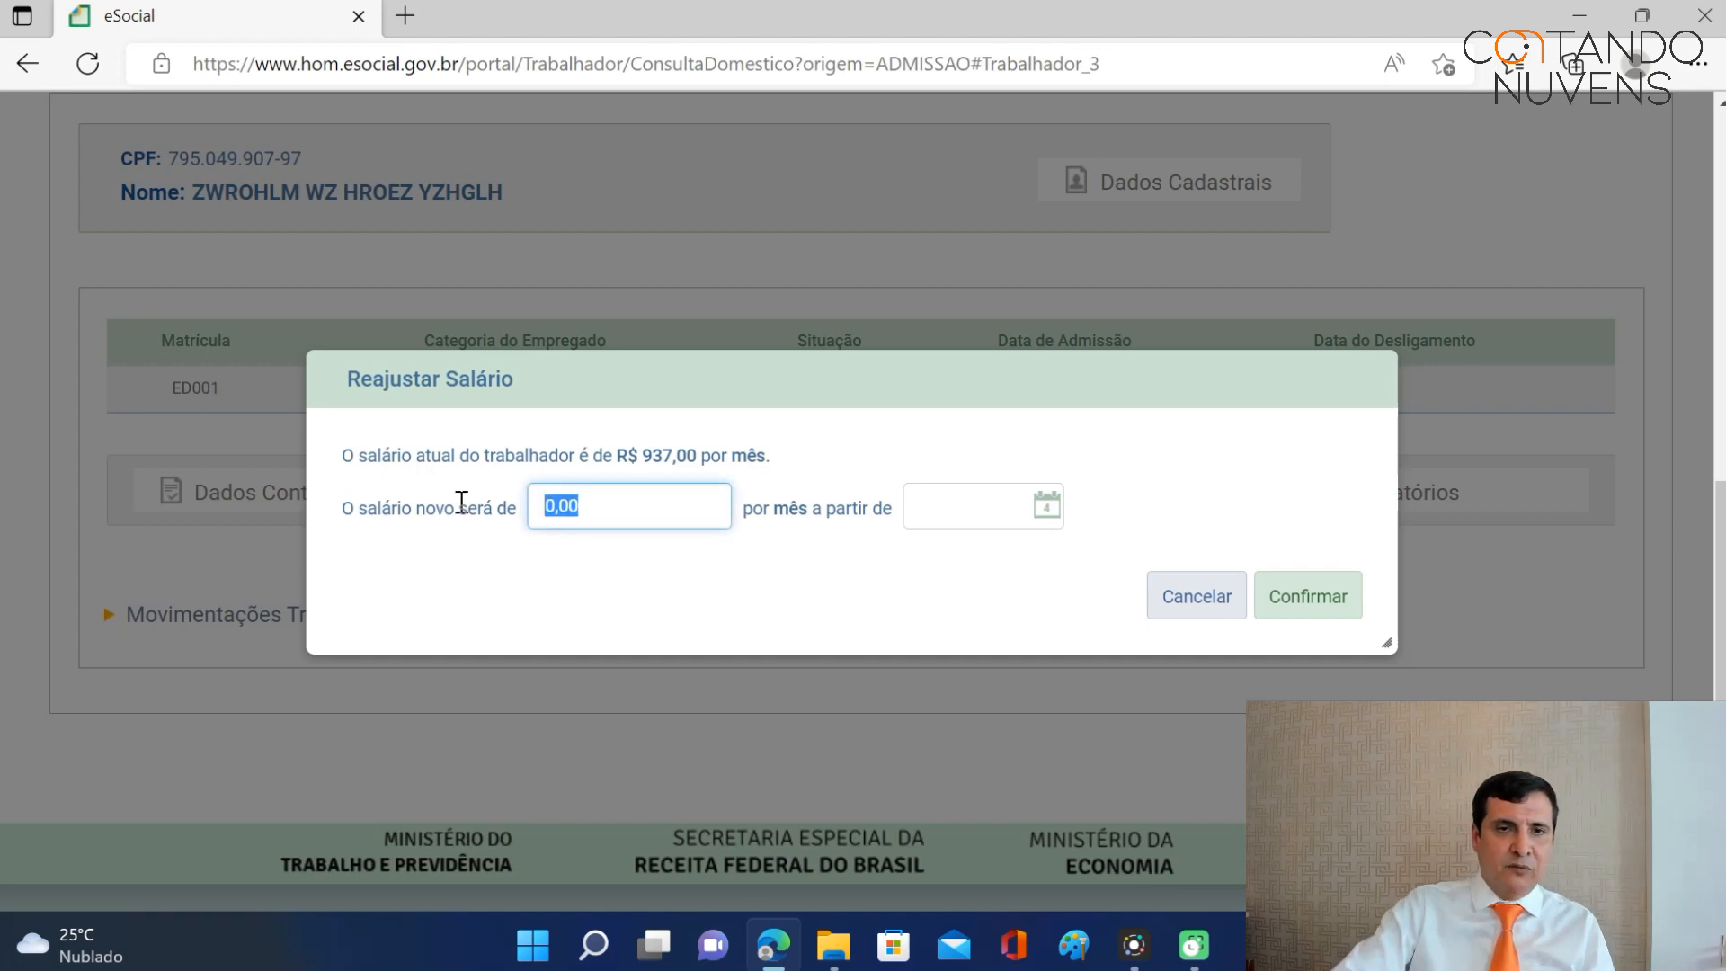
pyautogui.write('954,')
pyautogui.write('0')
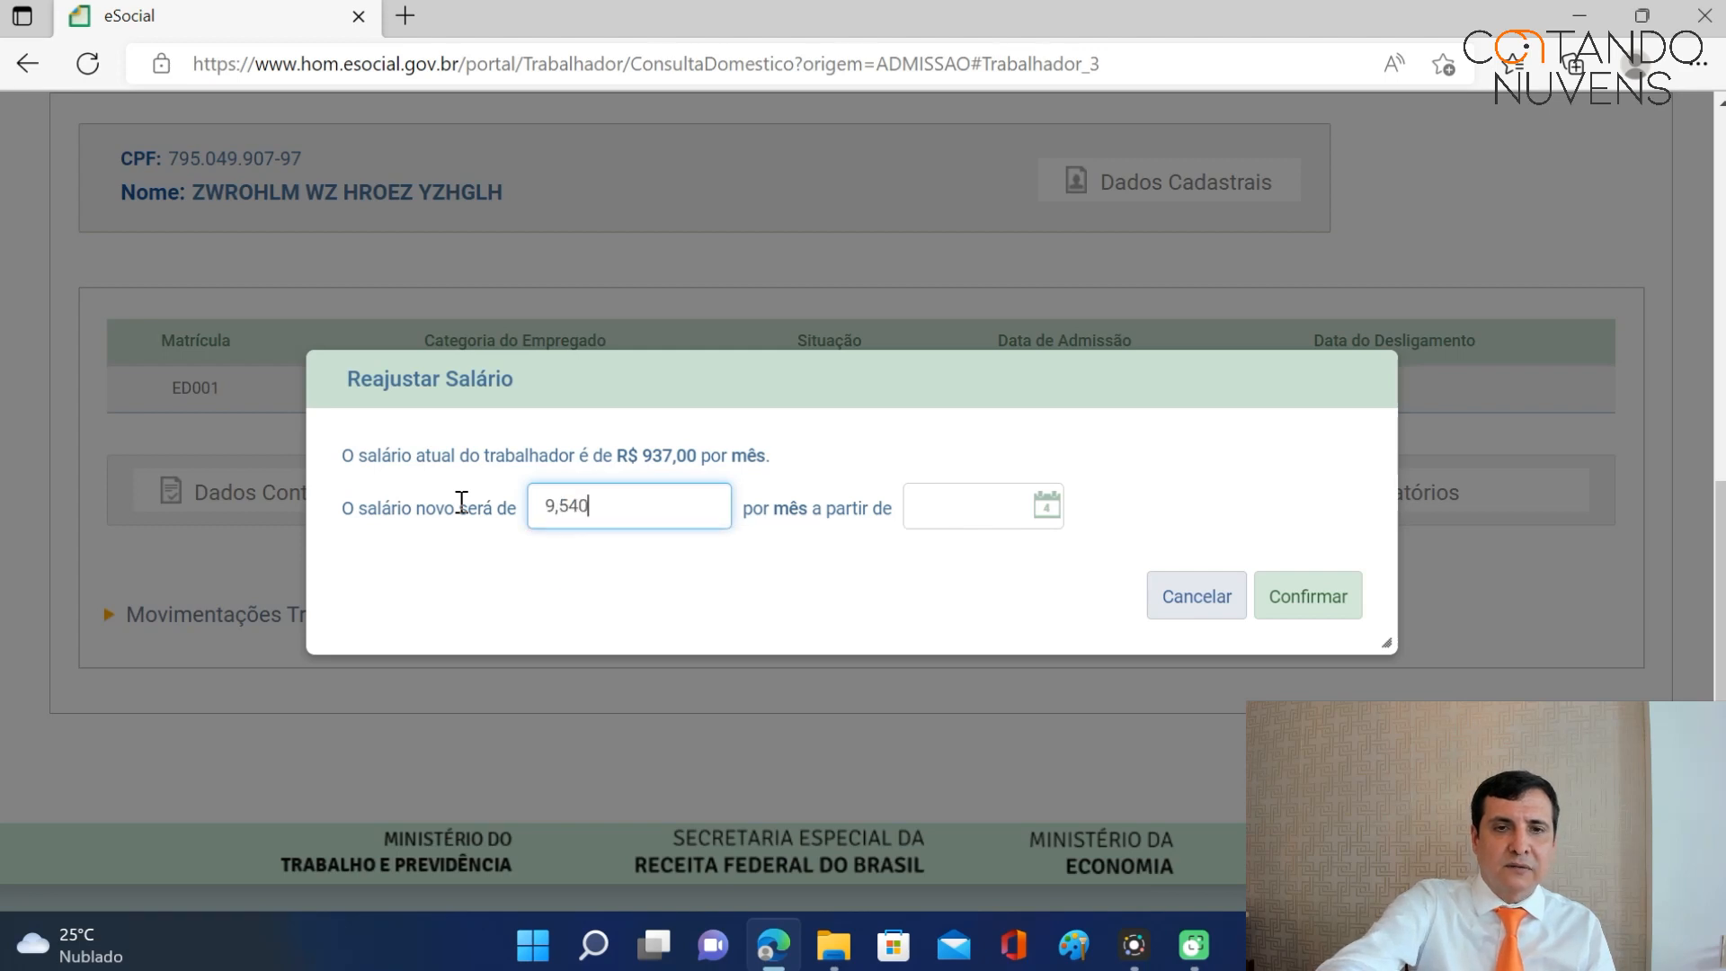
pyautogui.write('0')
pyautogui.click(926, 510)
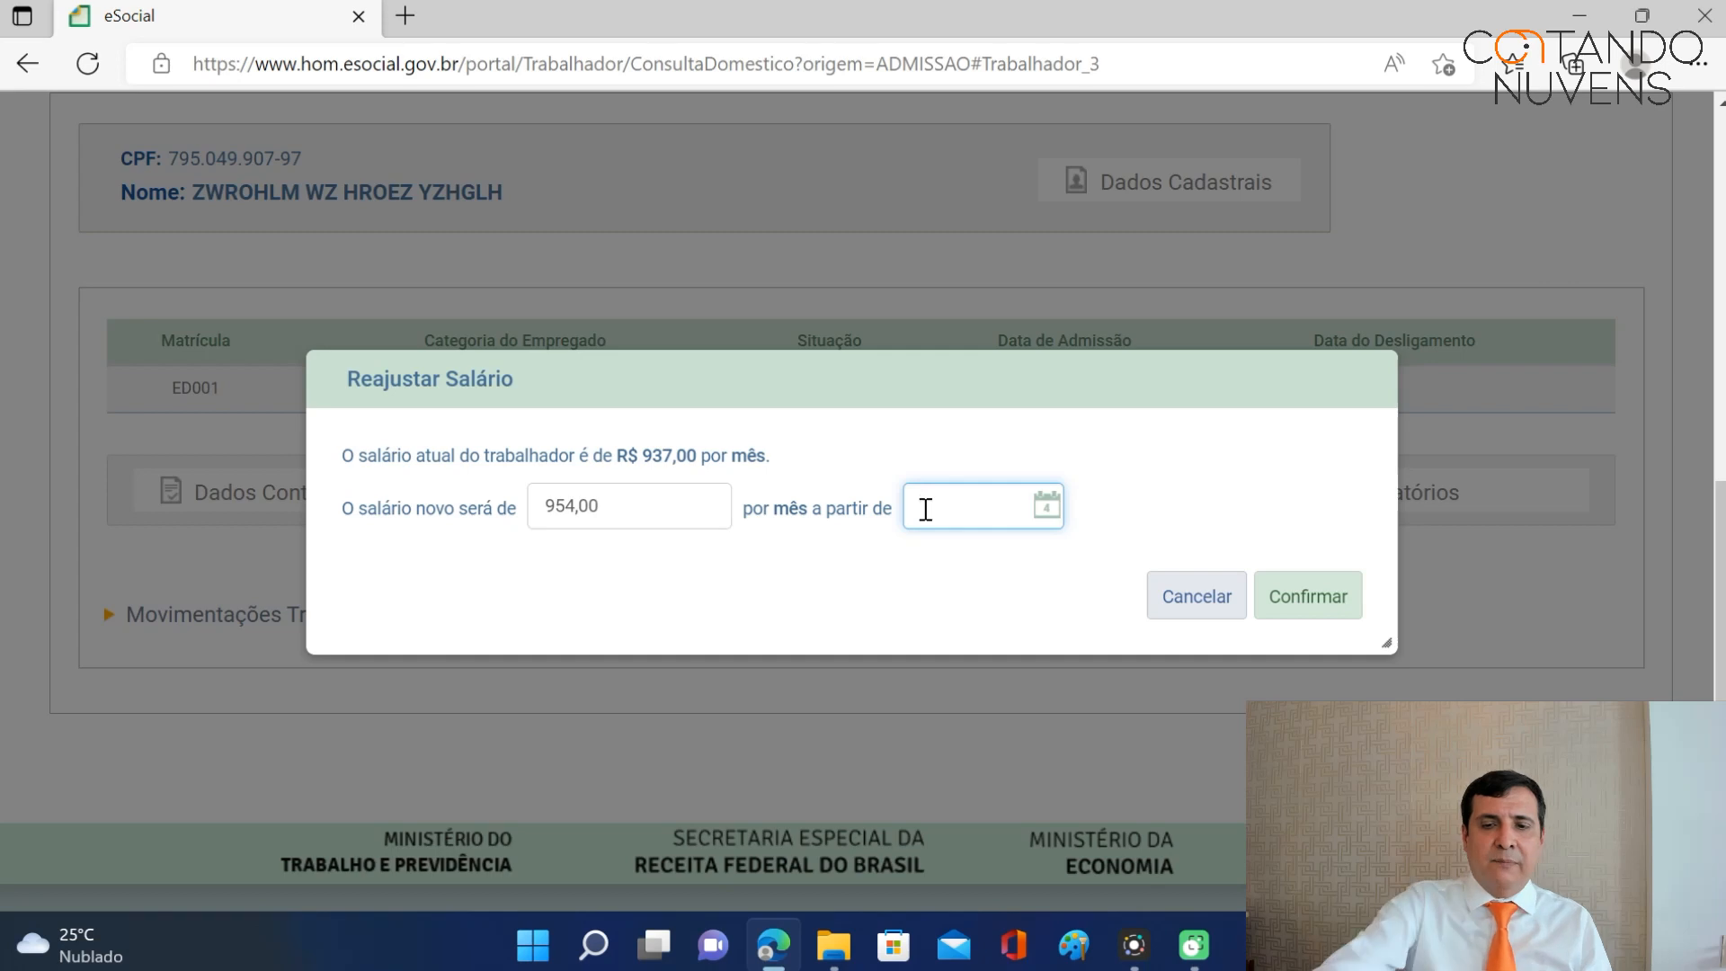
pyautogui.write('01/01/2018')
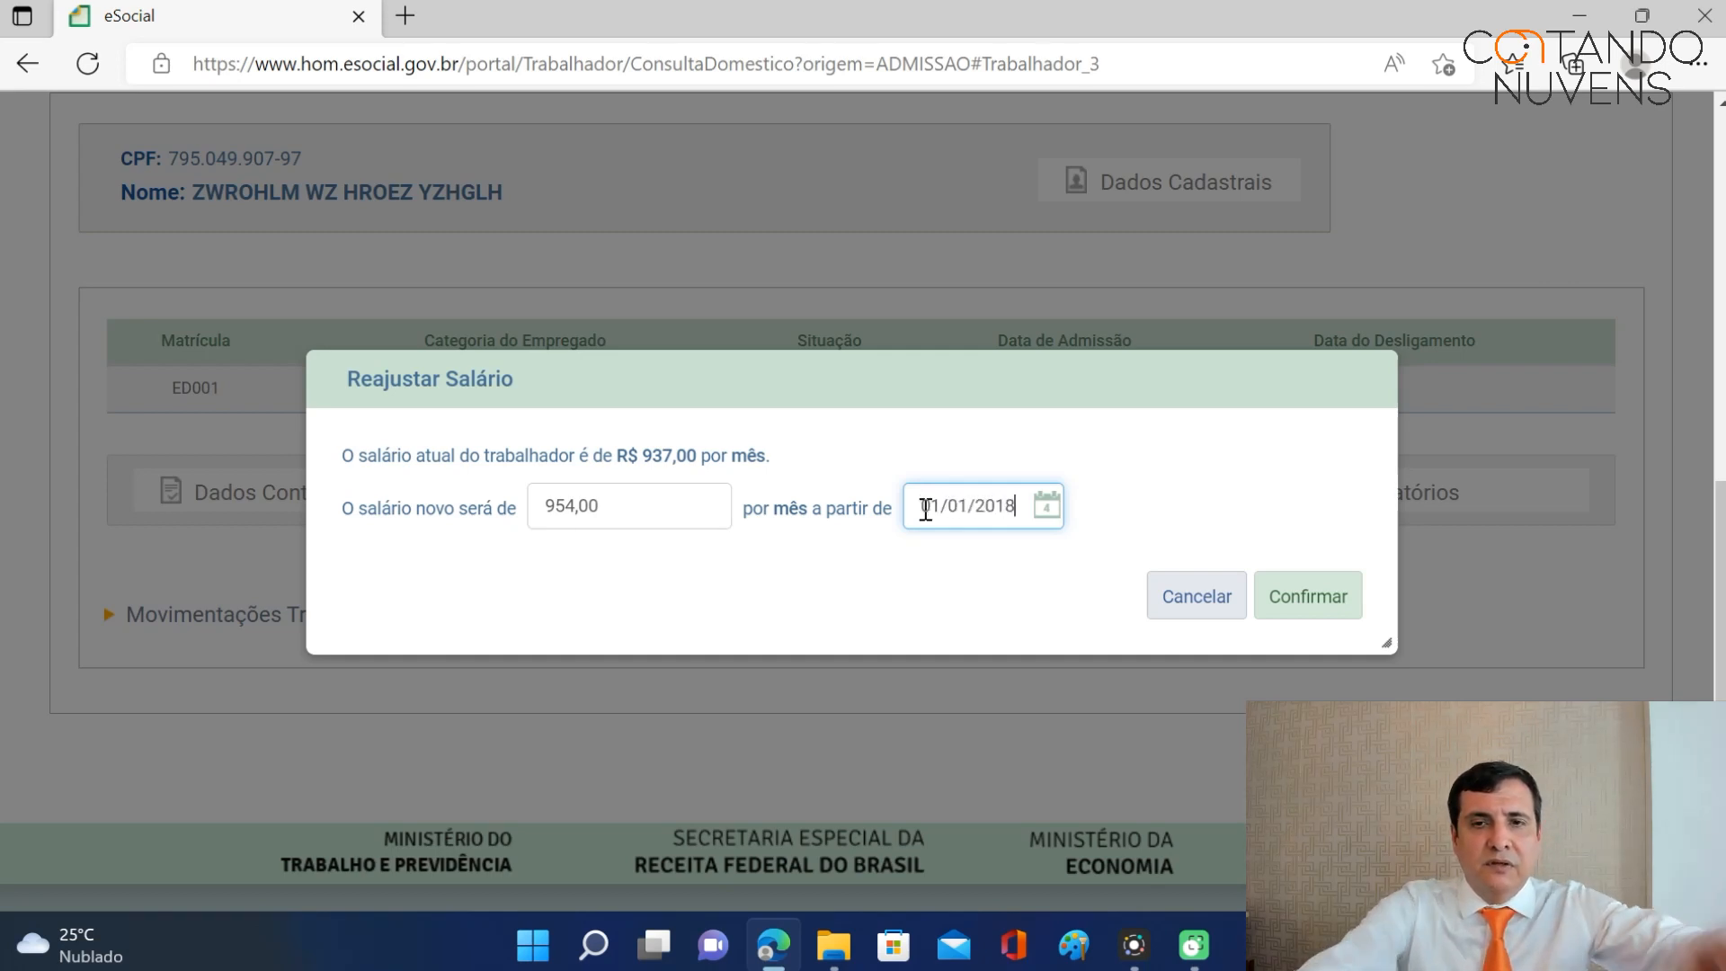
pyautogui.click(1314, 597)
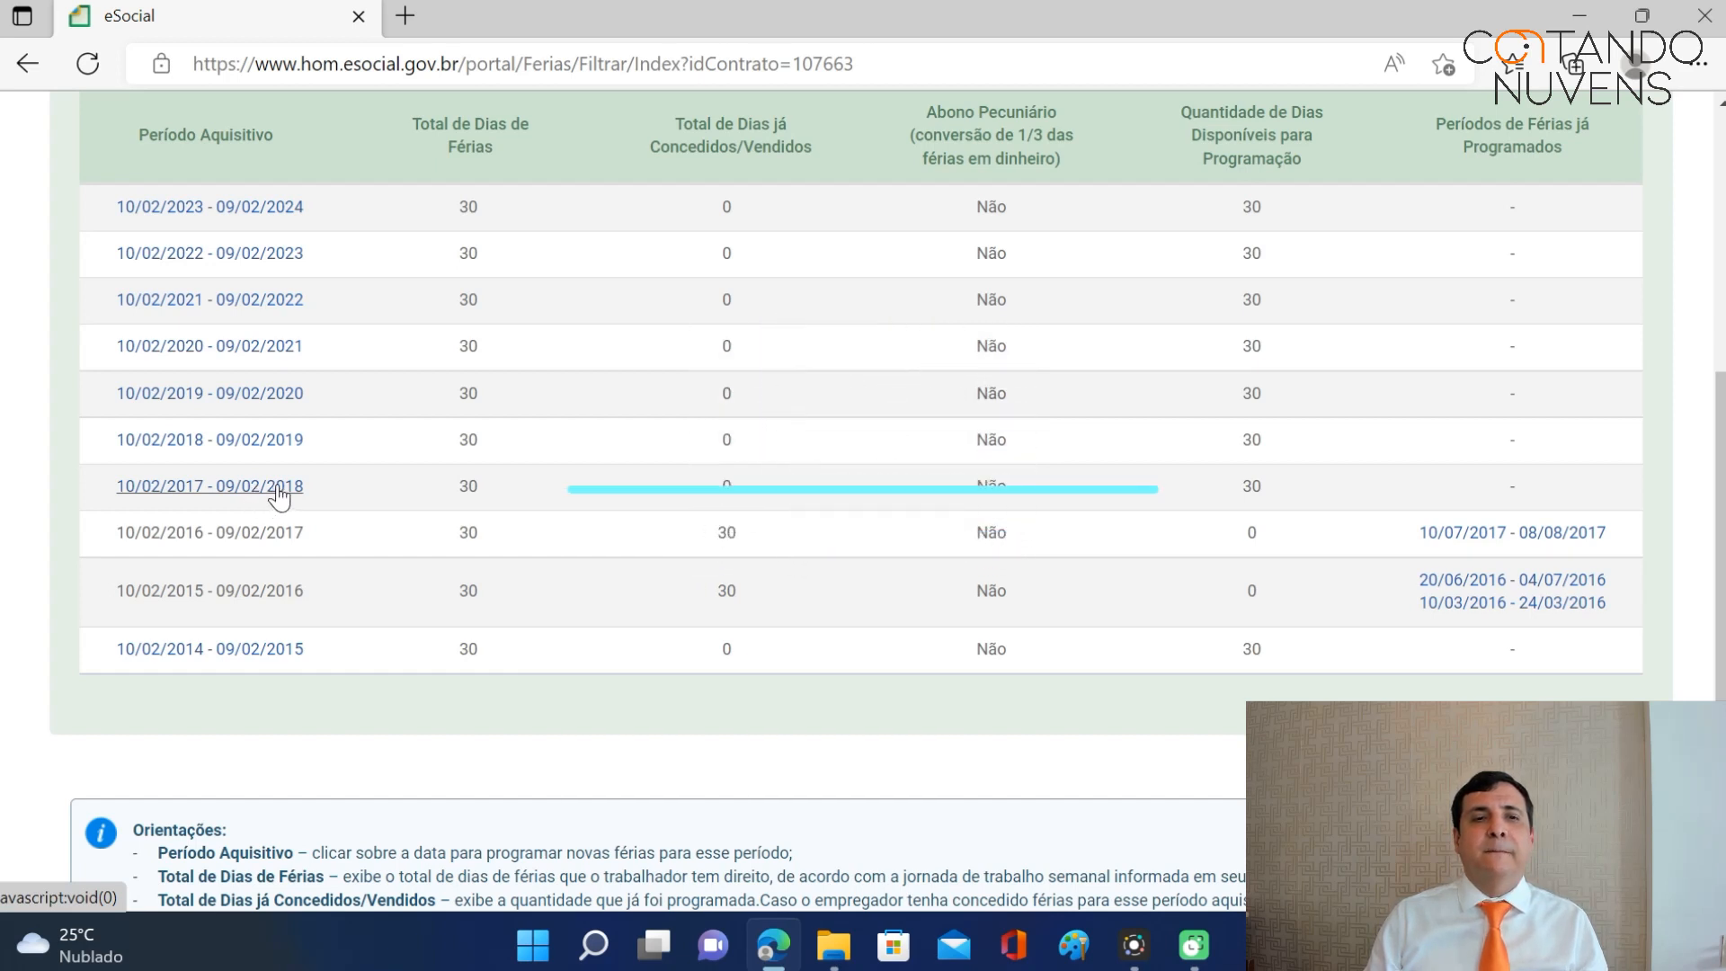
# For the 10/02/2017–09/02/2018 period, enter a 20-day vacation starting 20/01/2018.
pyautogui.click(281, 499)
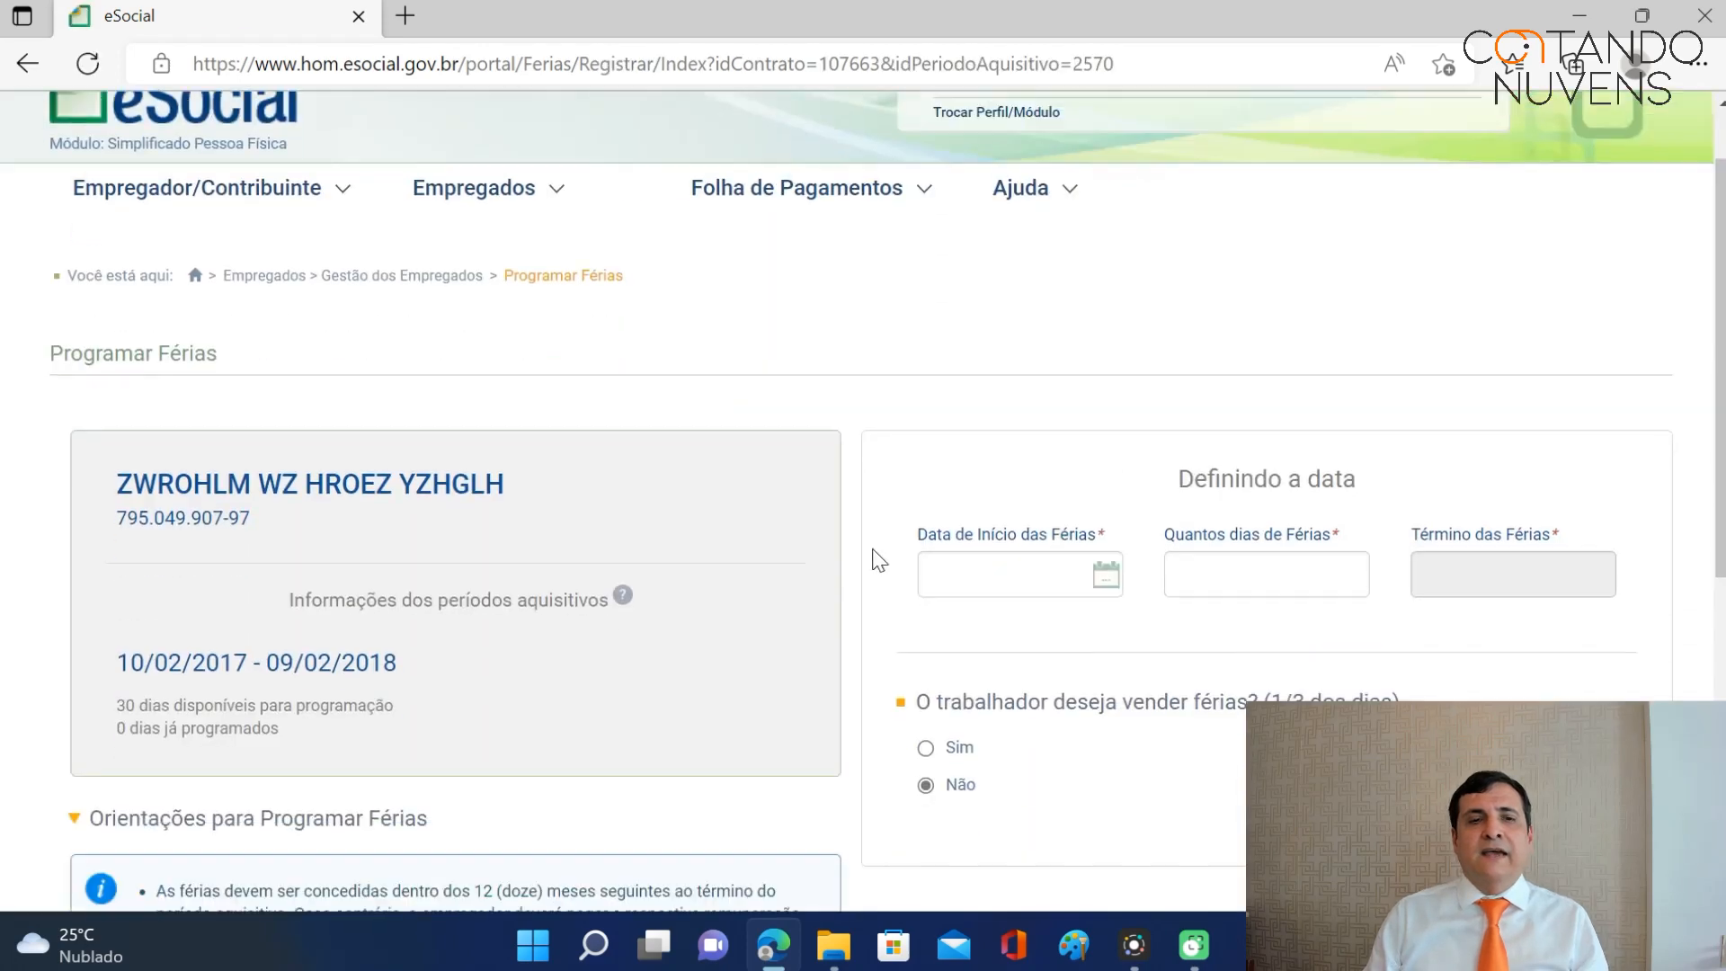
pyautogui.scroll(-3, 444, 415)
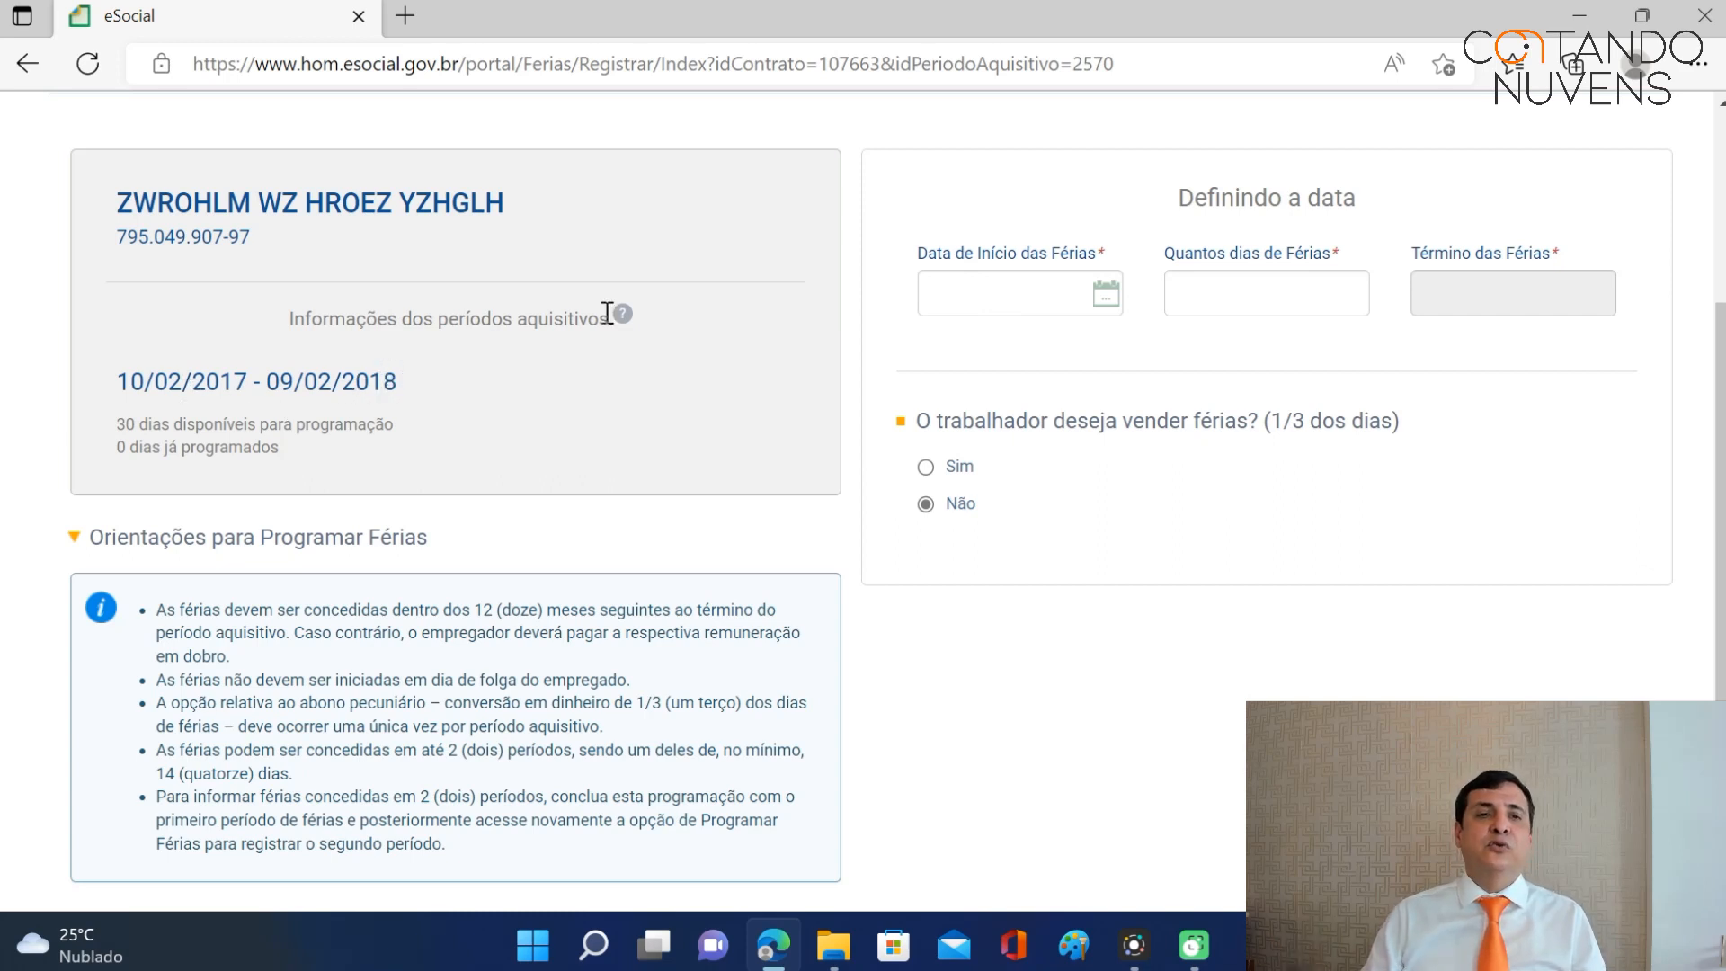
pyautogui.click(1025, 294)
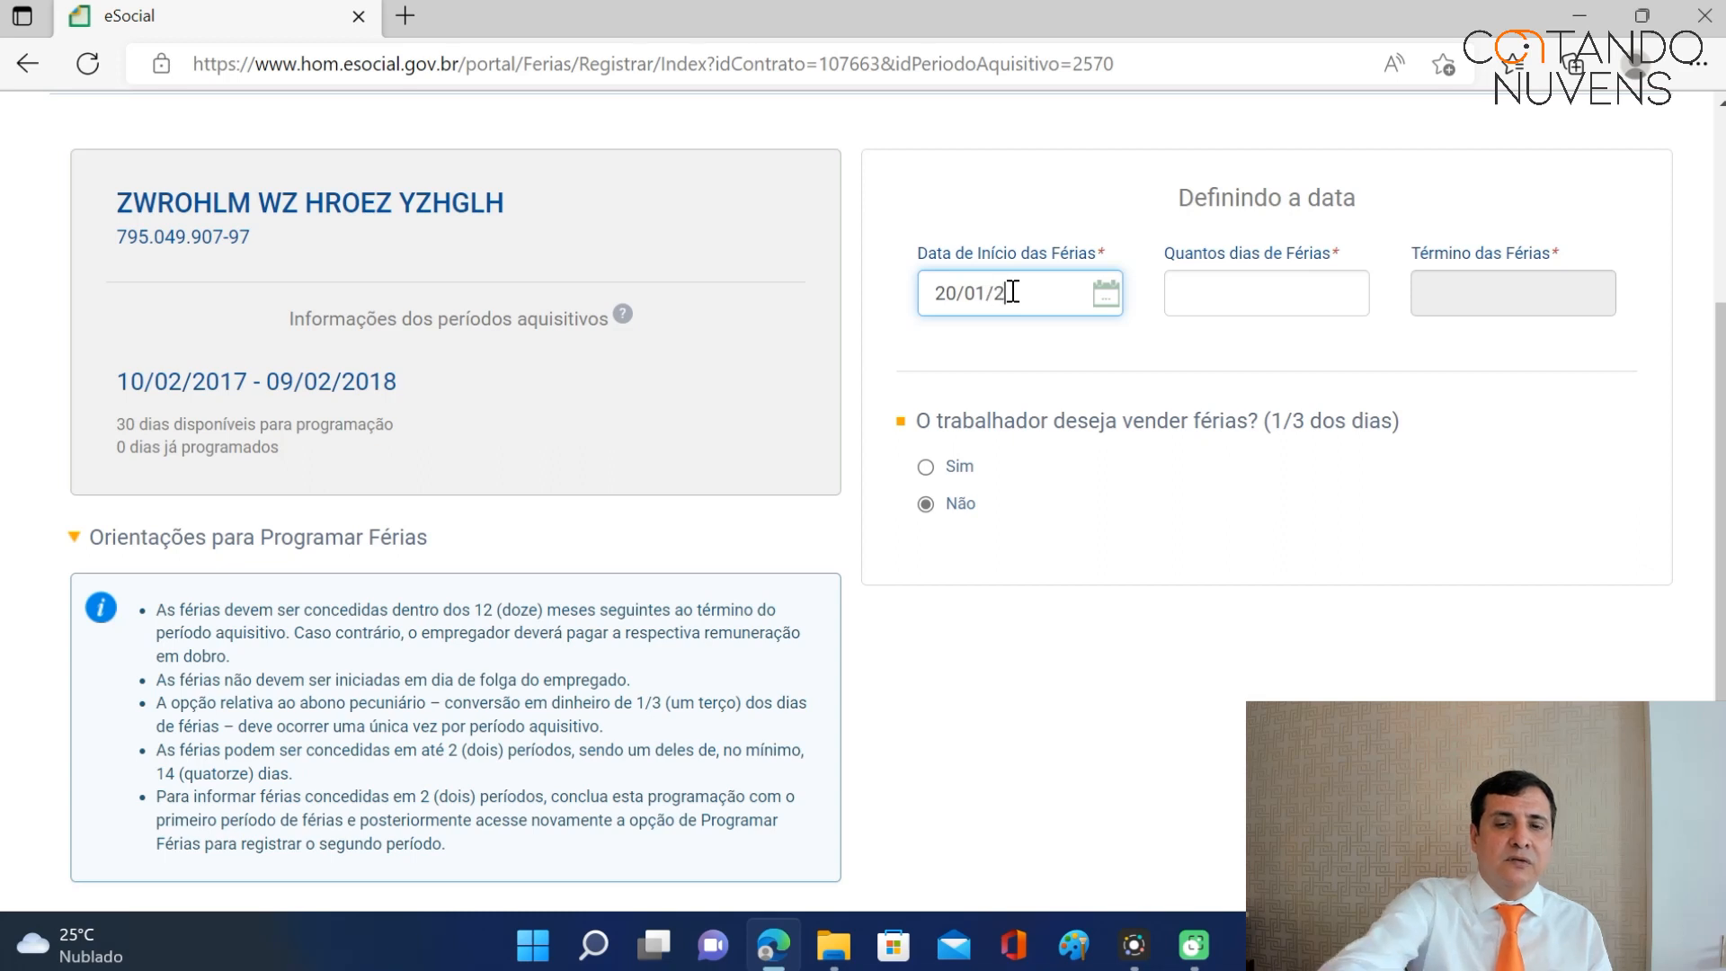
pyautogui.write('18')
pyautogui.click(1204, 290)
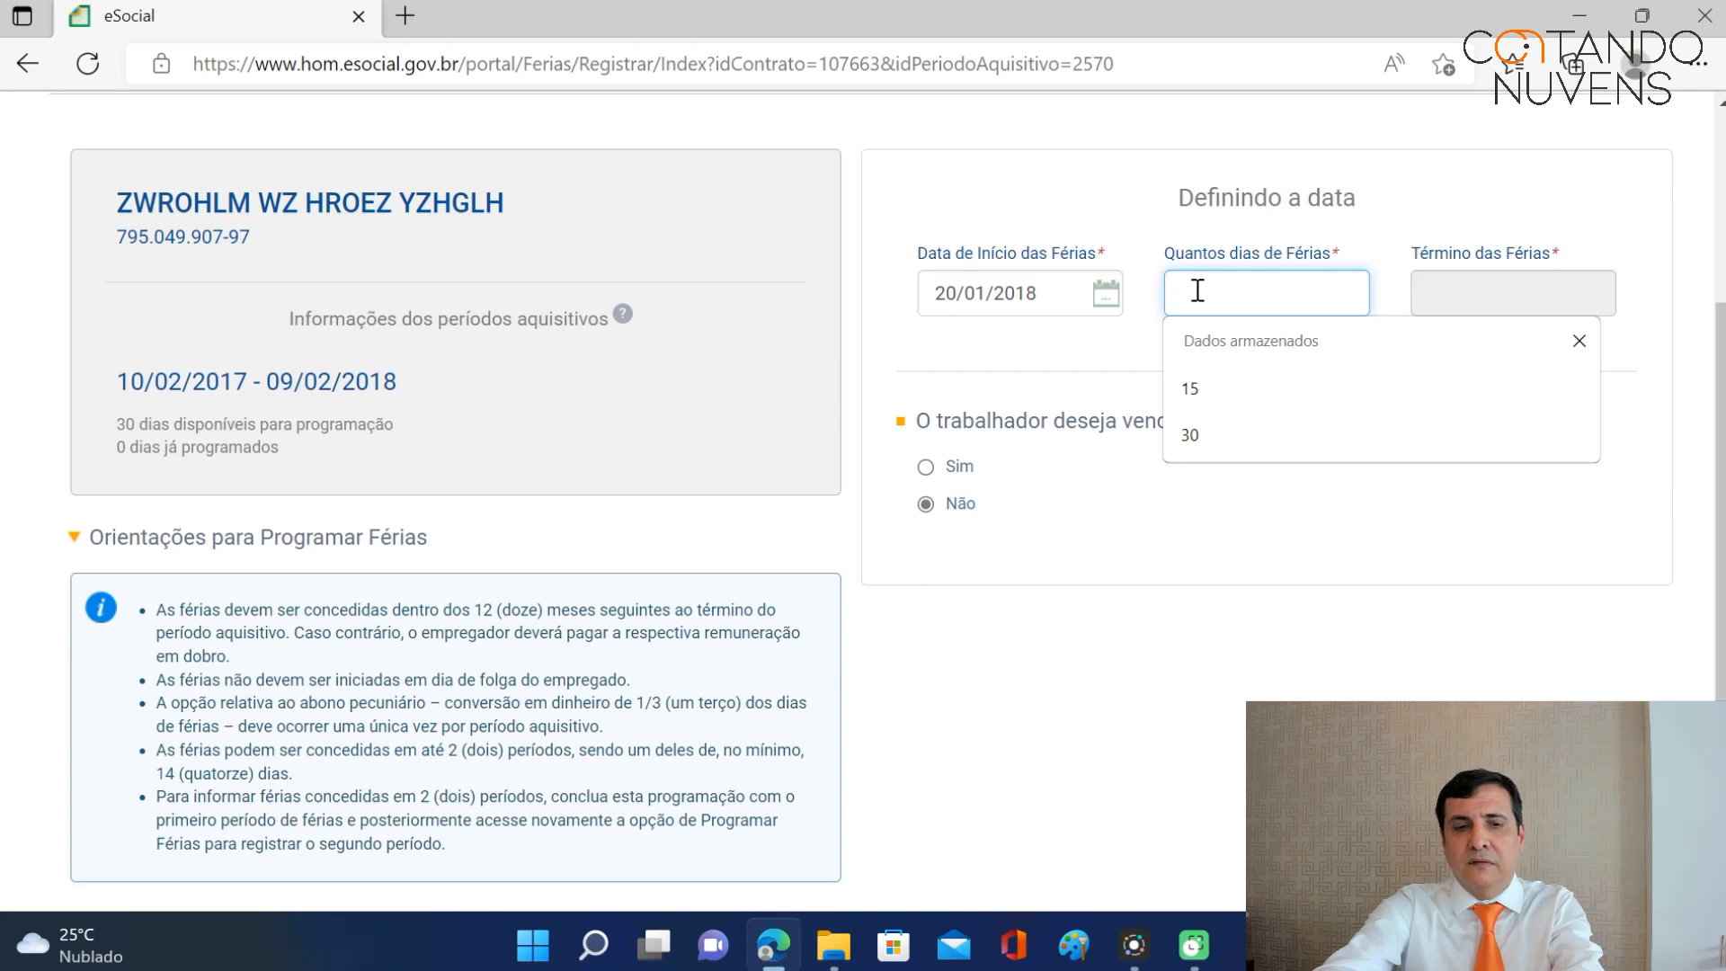
pyautogui.write('20')
pyautogui.press('Tab')
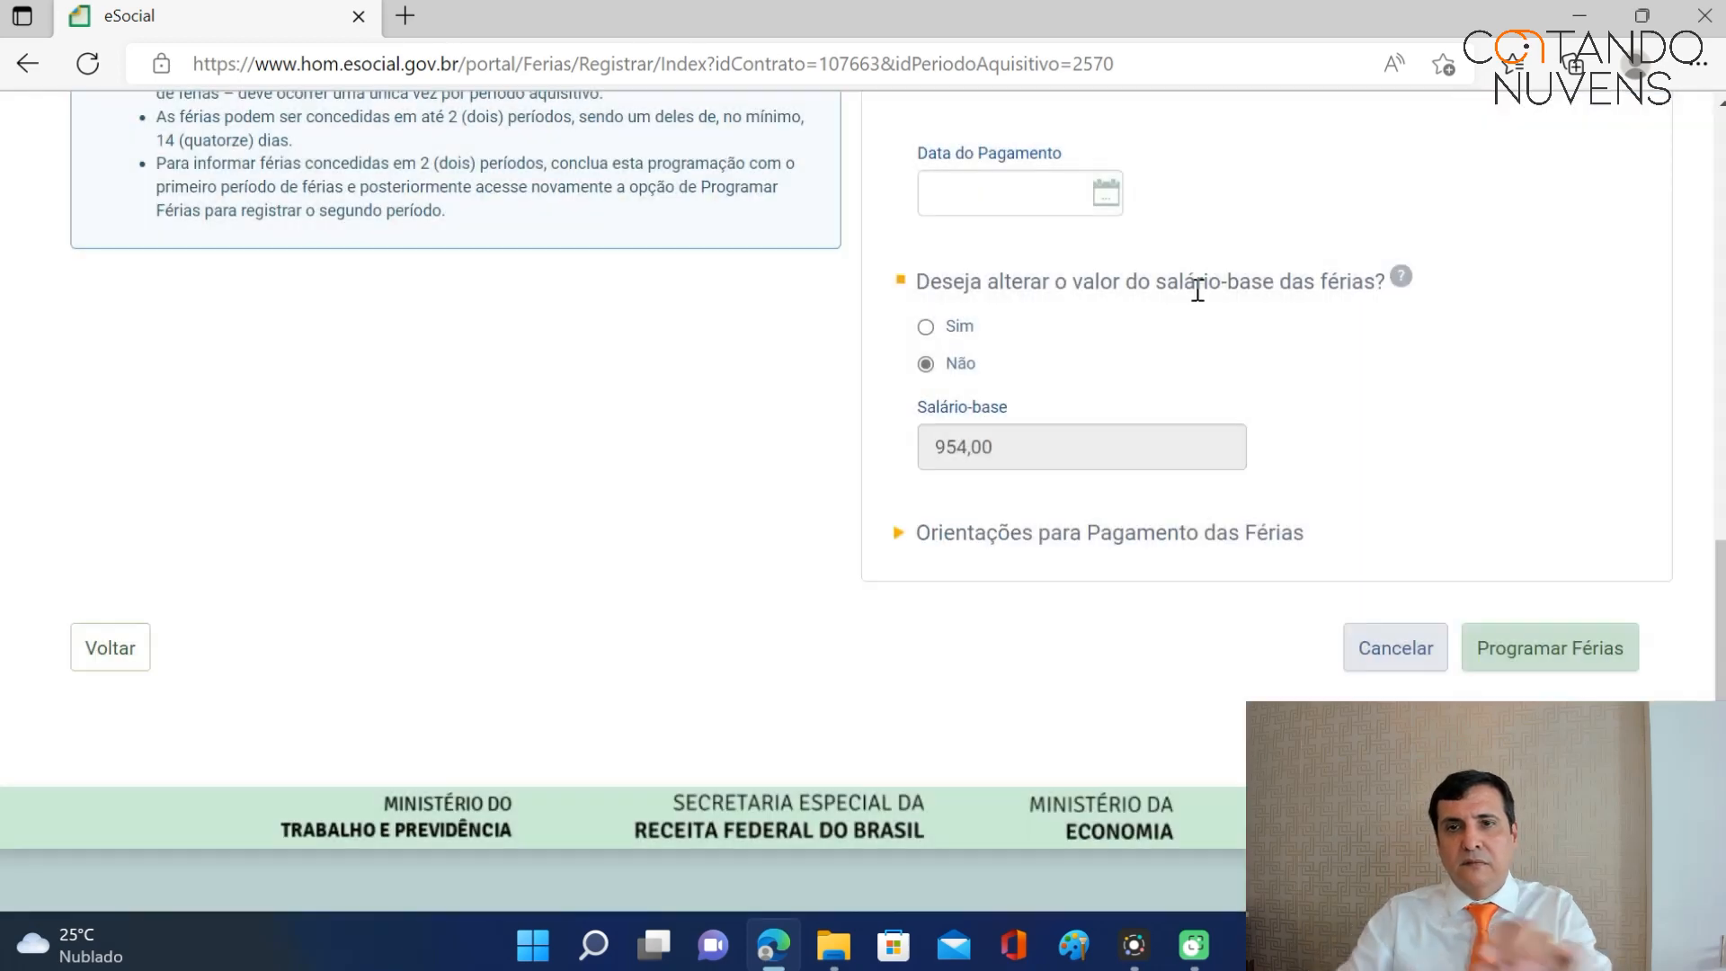
pyautogui.moveTo(1721, 597); pyautogui.dragTo(1719, 347)
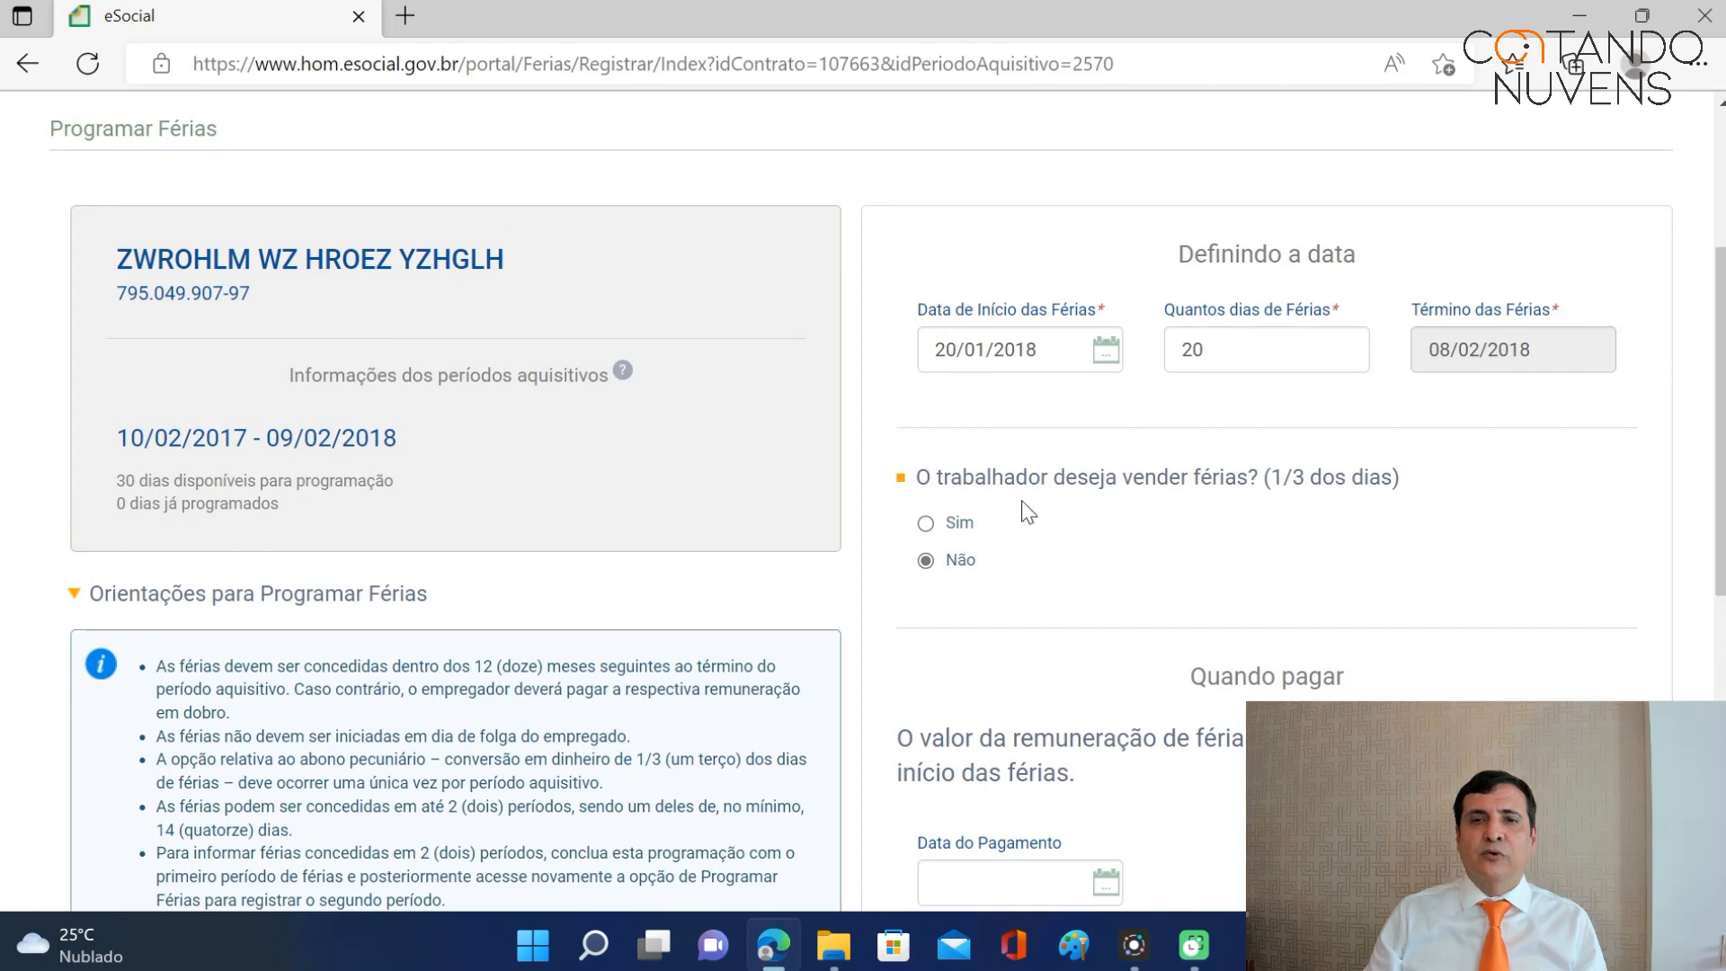
# Have the worker sell a third of the vacation, with payment date 18/01/2018.
pyautogui.click(927, 524)
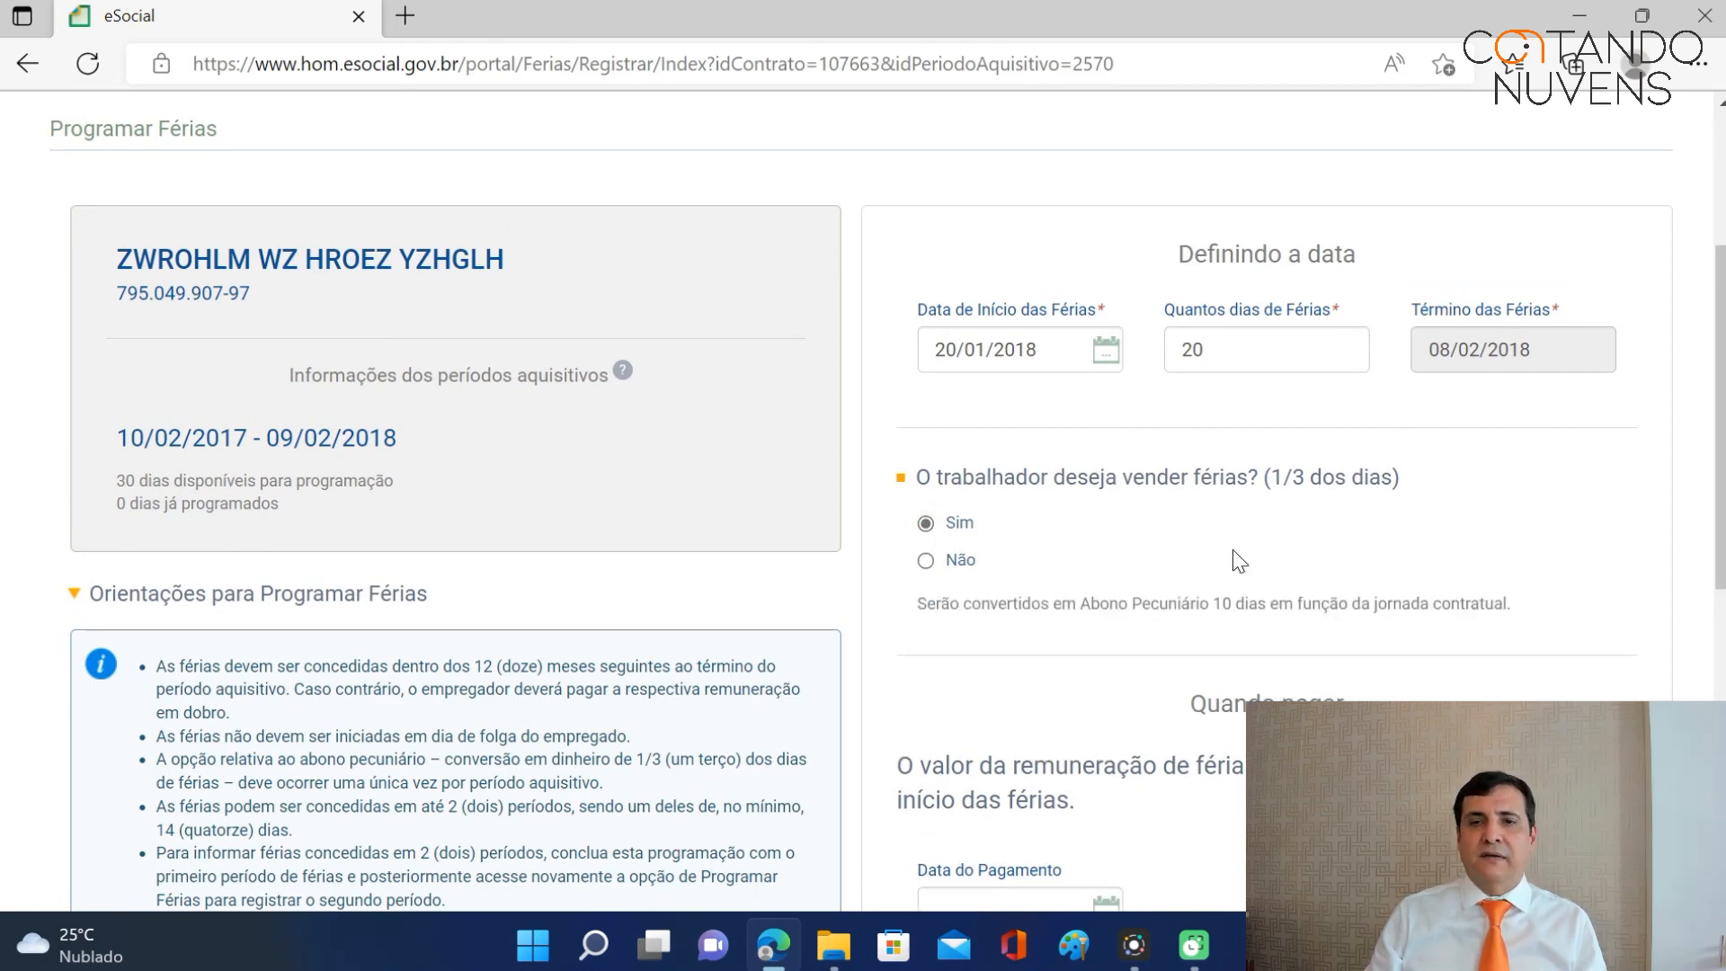
pyautogui.scroll(-3, 1722, 413)
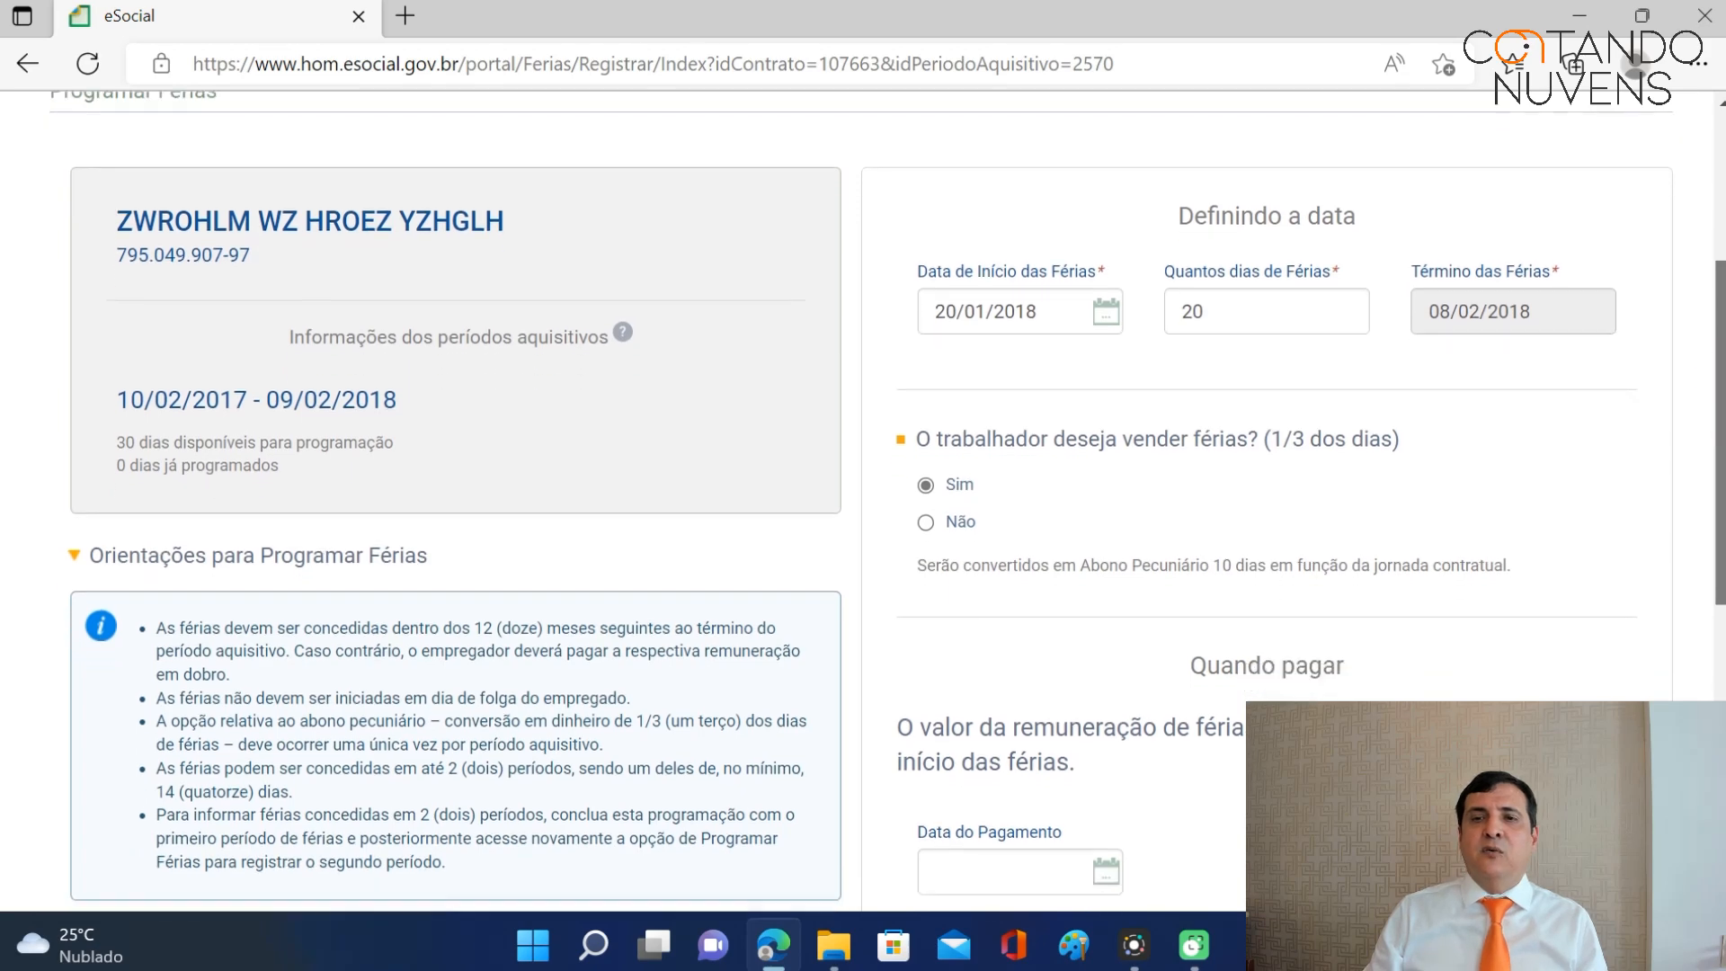
pyautogui.scroll(-1, 1722, 414)
pyautogui.scroll(2, 1722, 414)
pyautogui.scroll(-1, 1722, 413)
pyautogui.scroll(-1, 1722, 414)
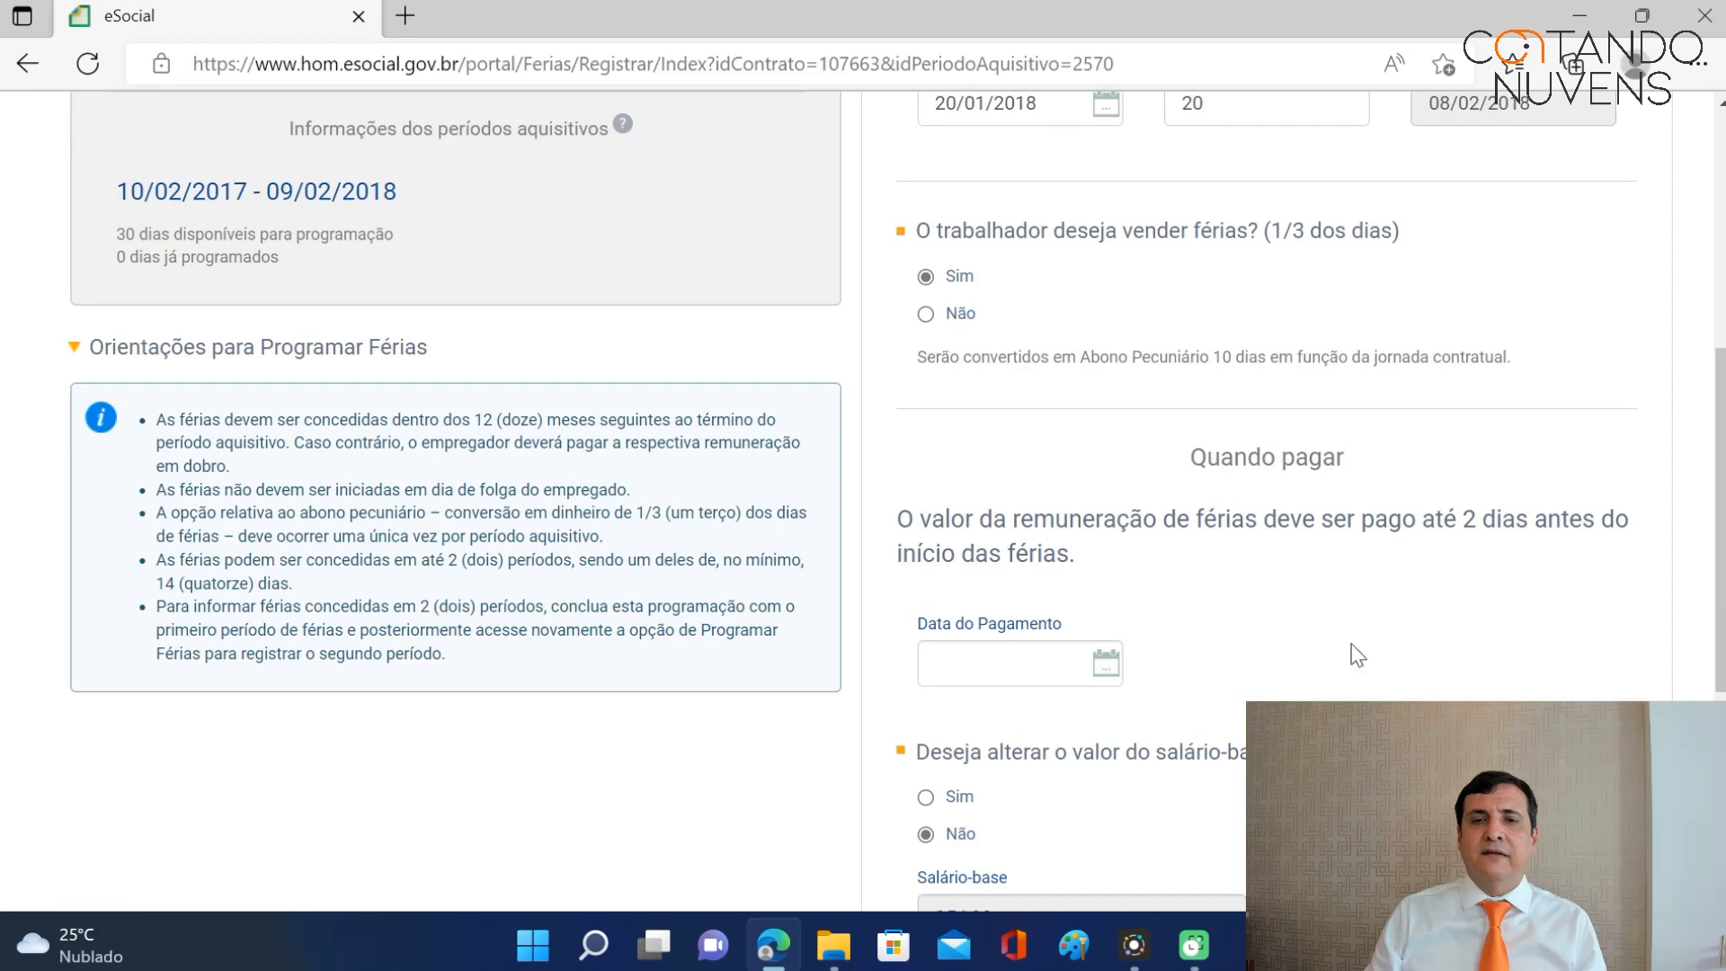
pyautogui.click(993, 668)
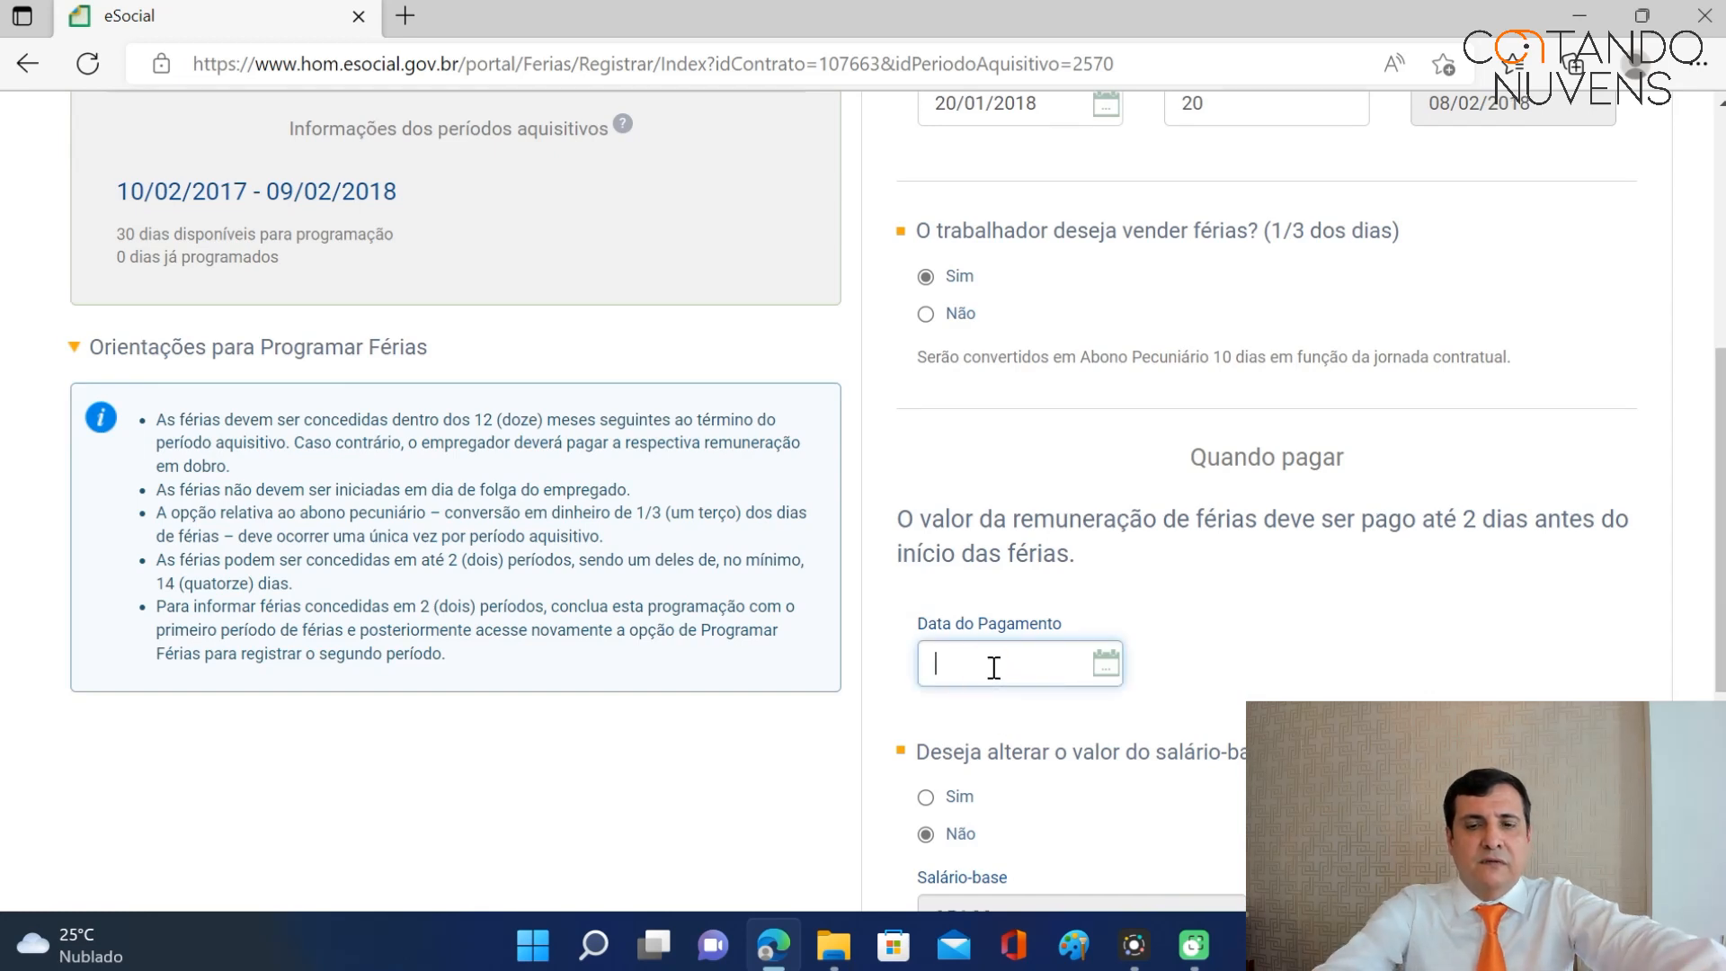
pyautogui.write('18')
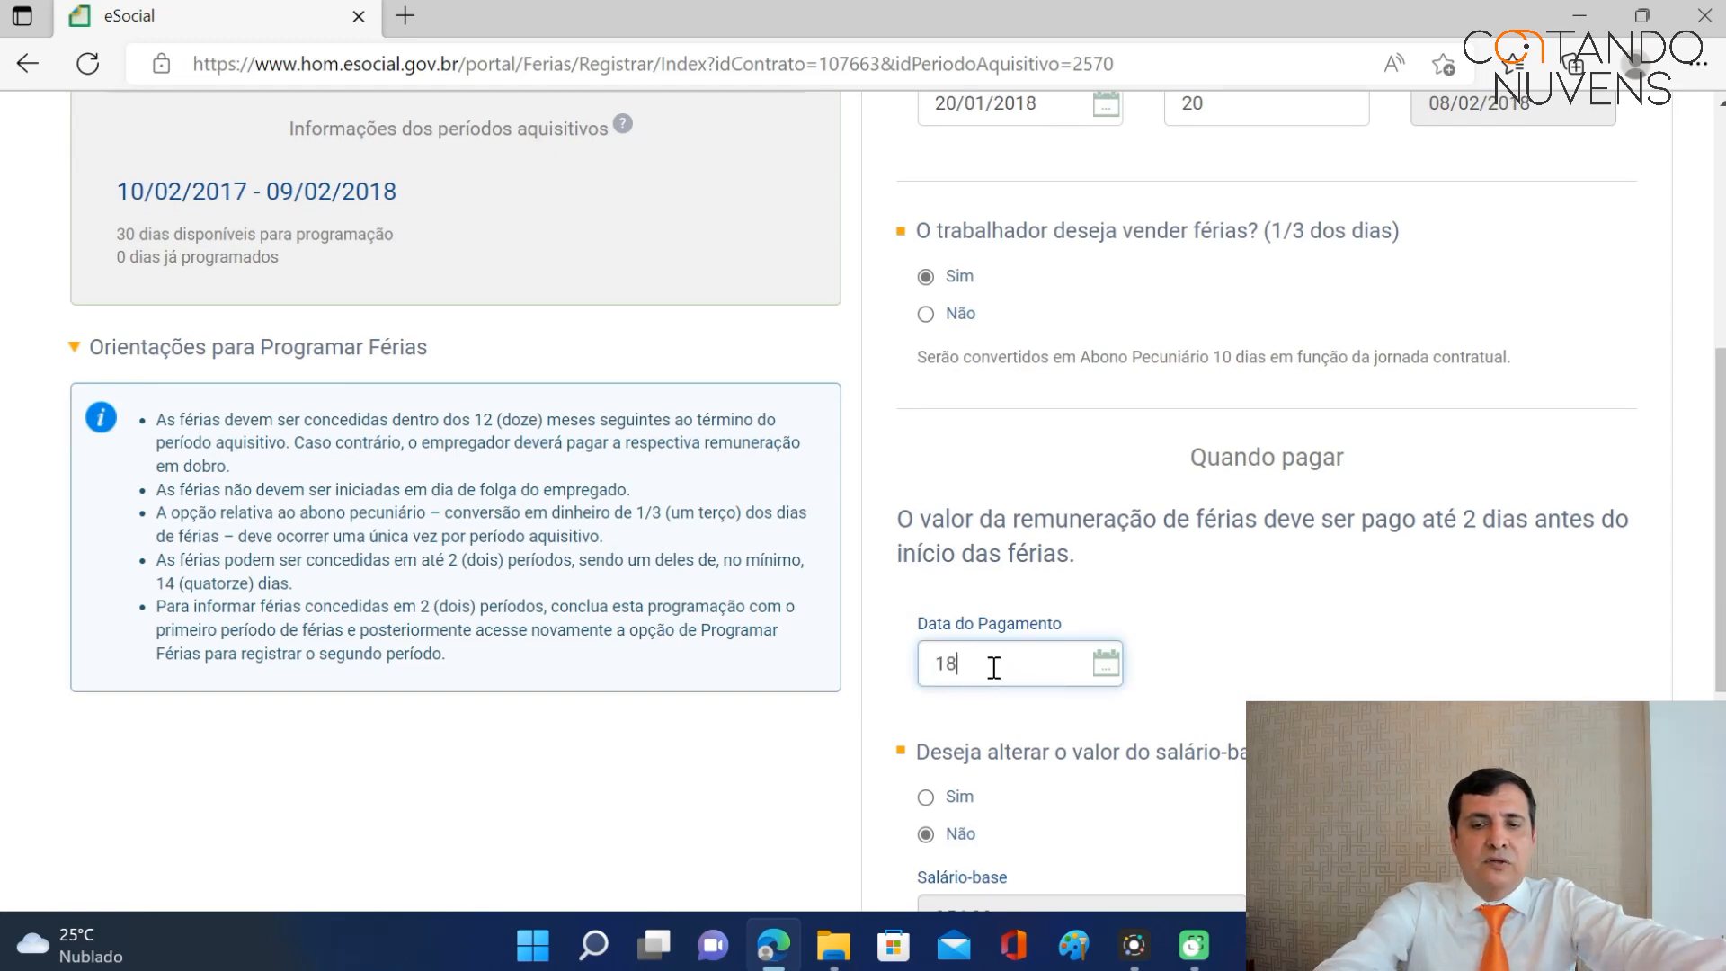
pyautogui.write('/01/201')
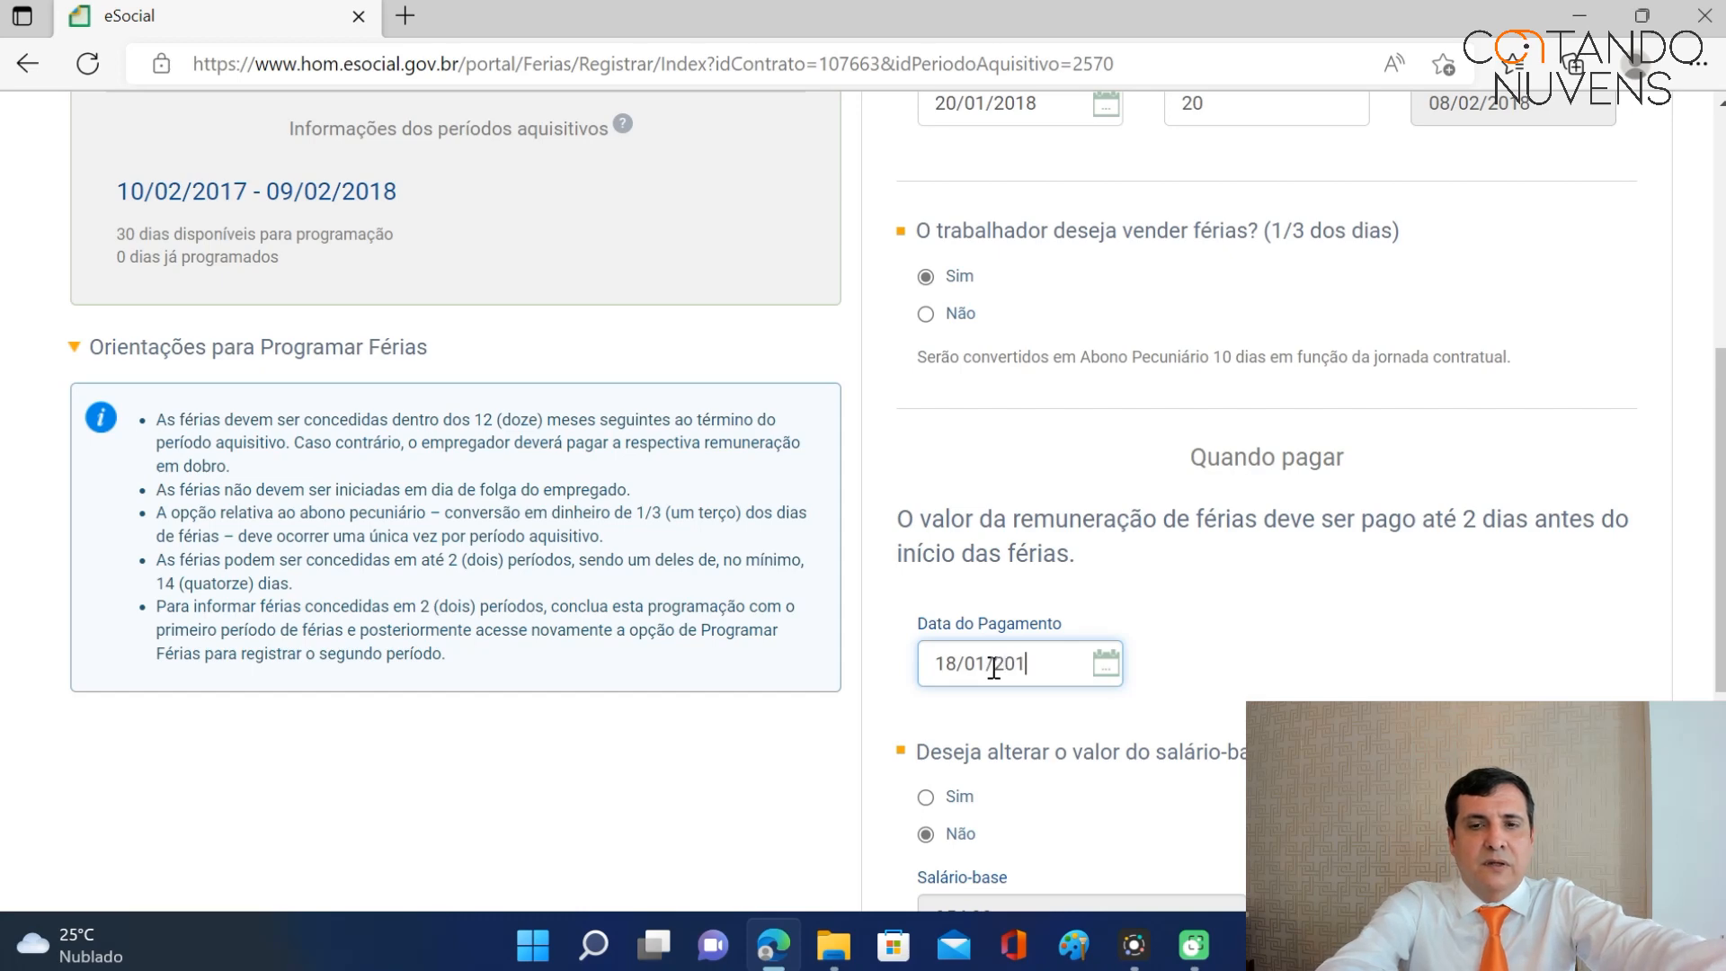
pyautogui.write('8')
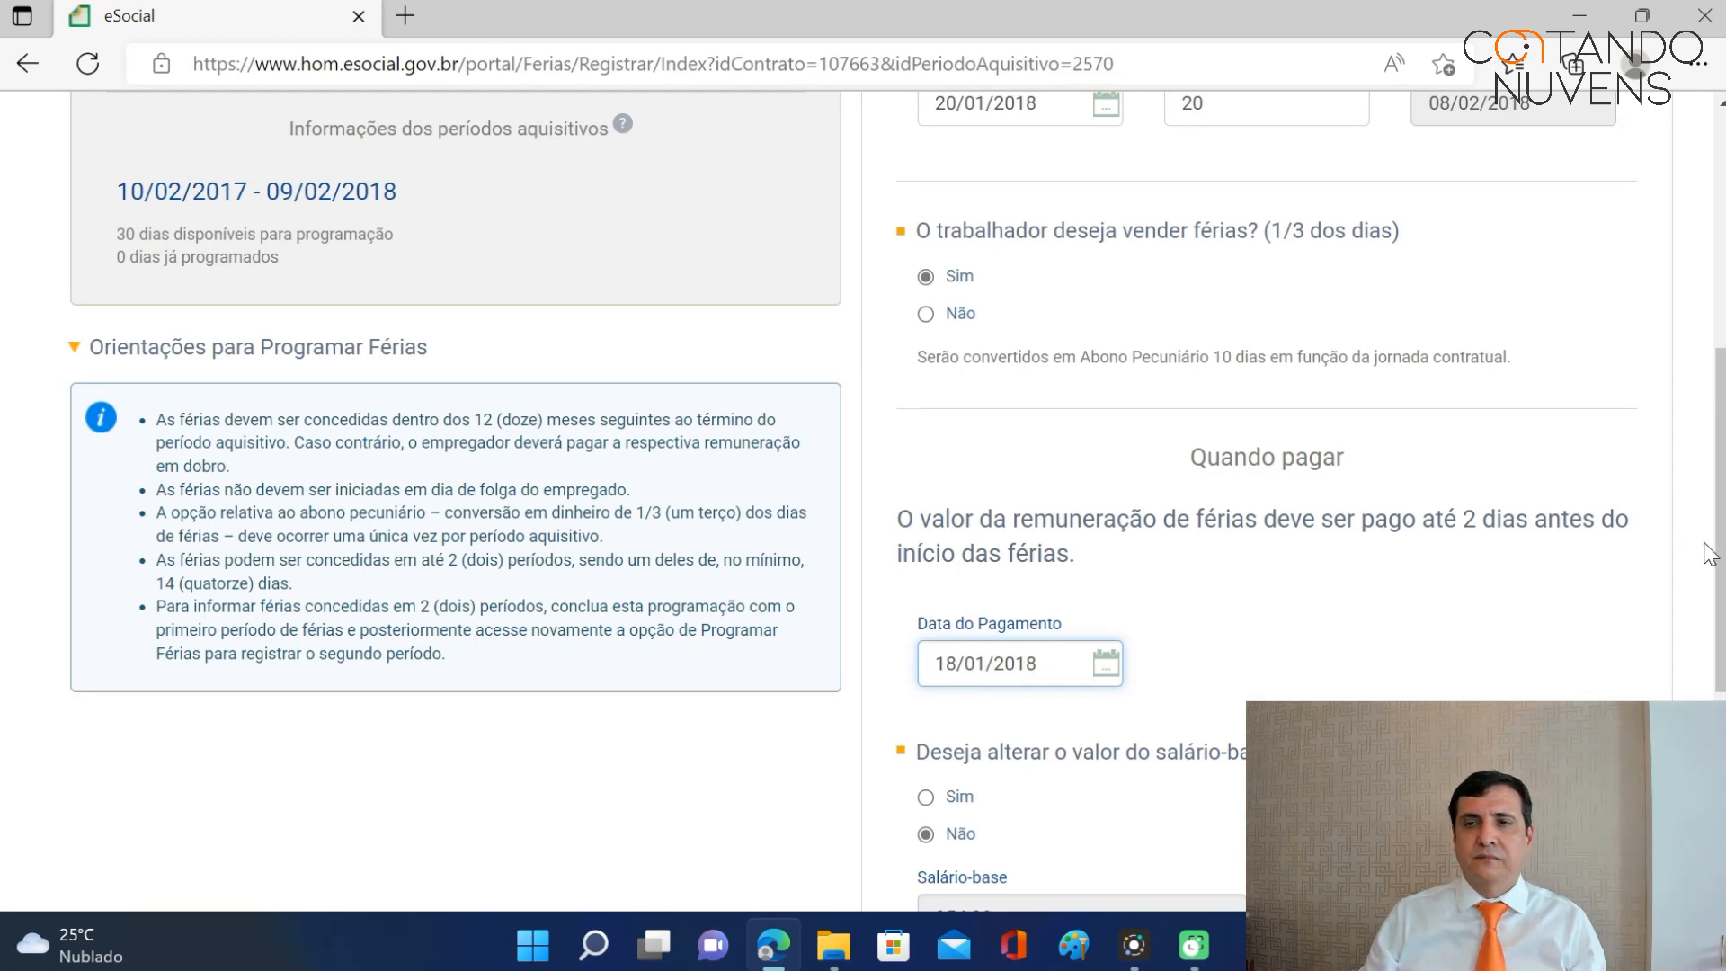
# Keep the 954,00 base salary unchanged, giving gross 1.272,00 and net 1.204,17.
pyautogui.scroll(-4, 1708, 552)
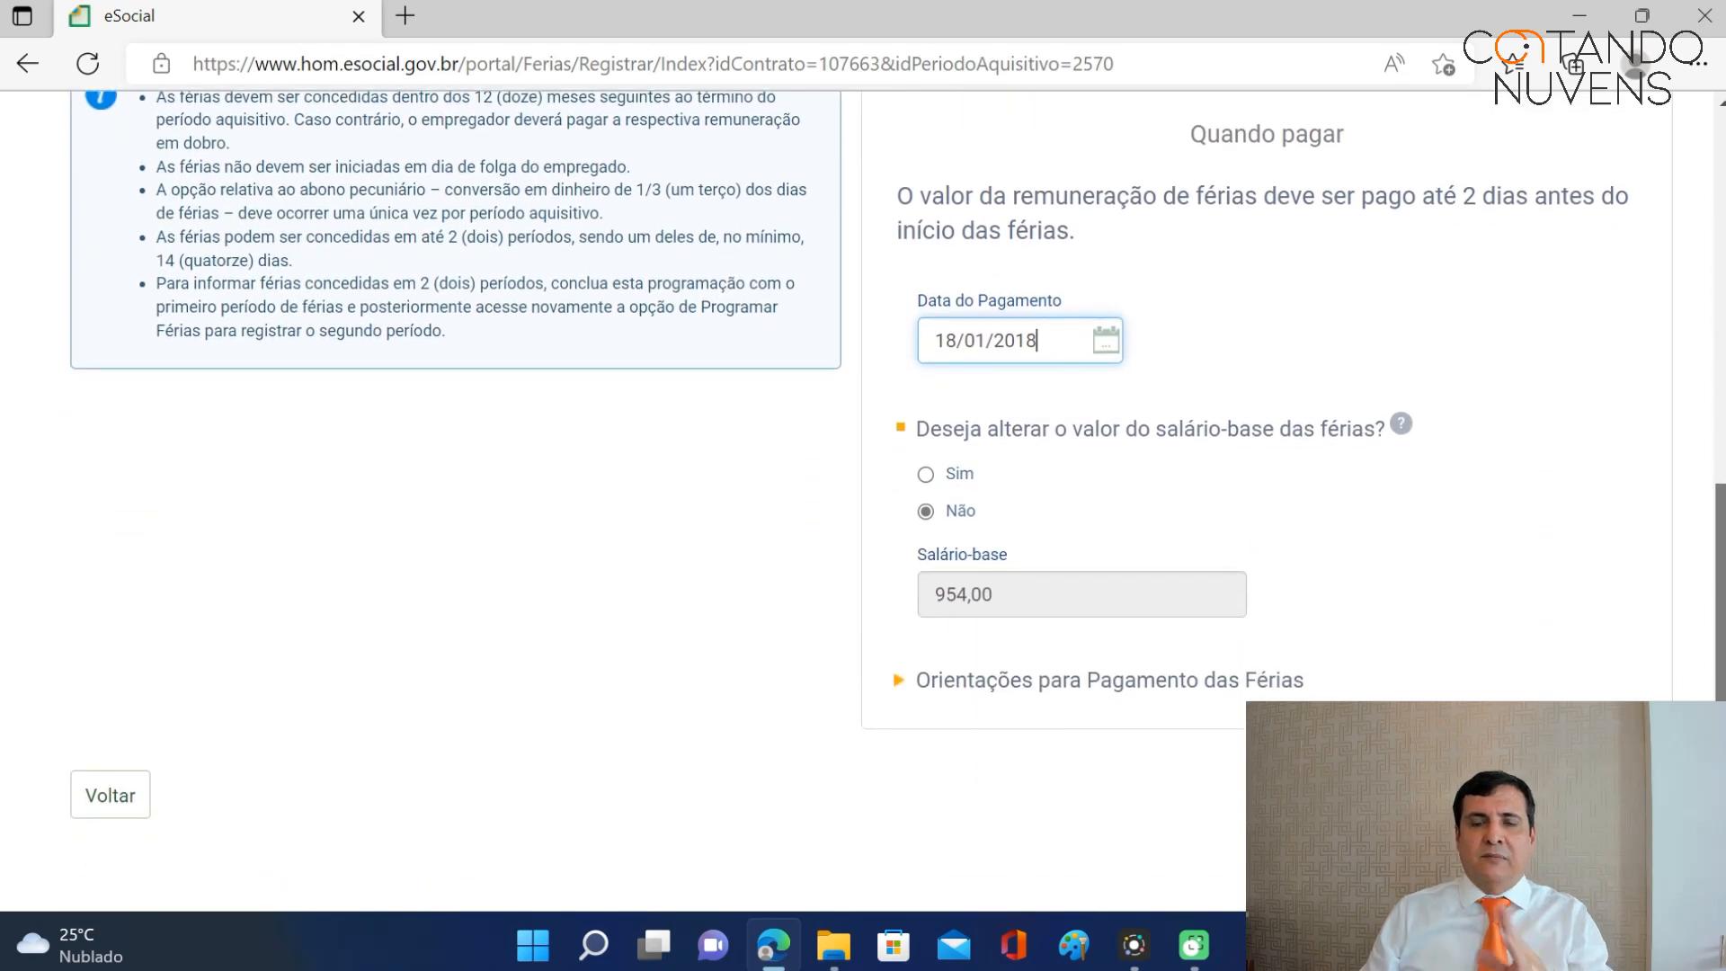
pyautogui.scroll(-1, 960, 480)
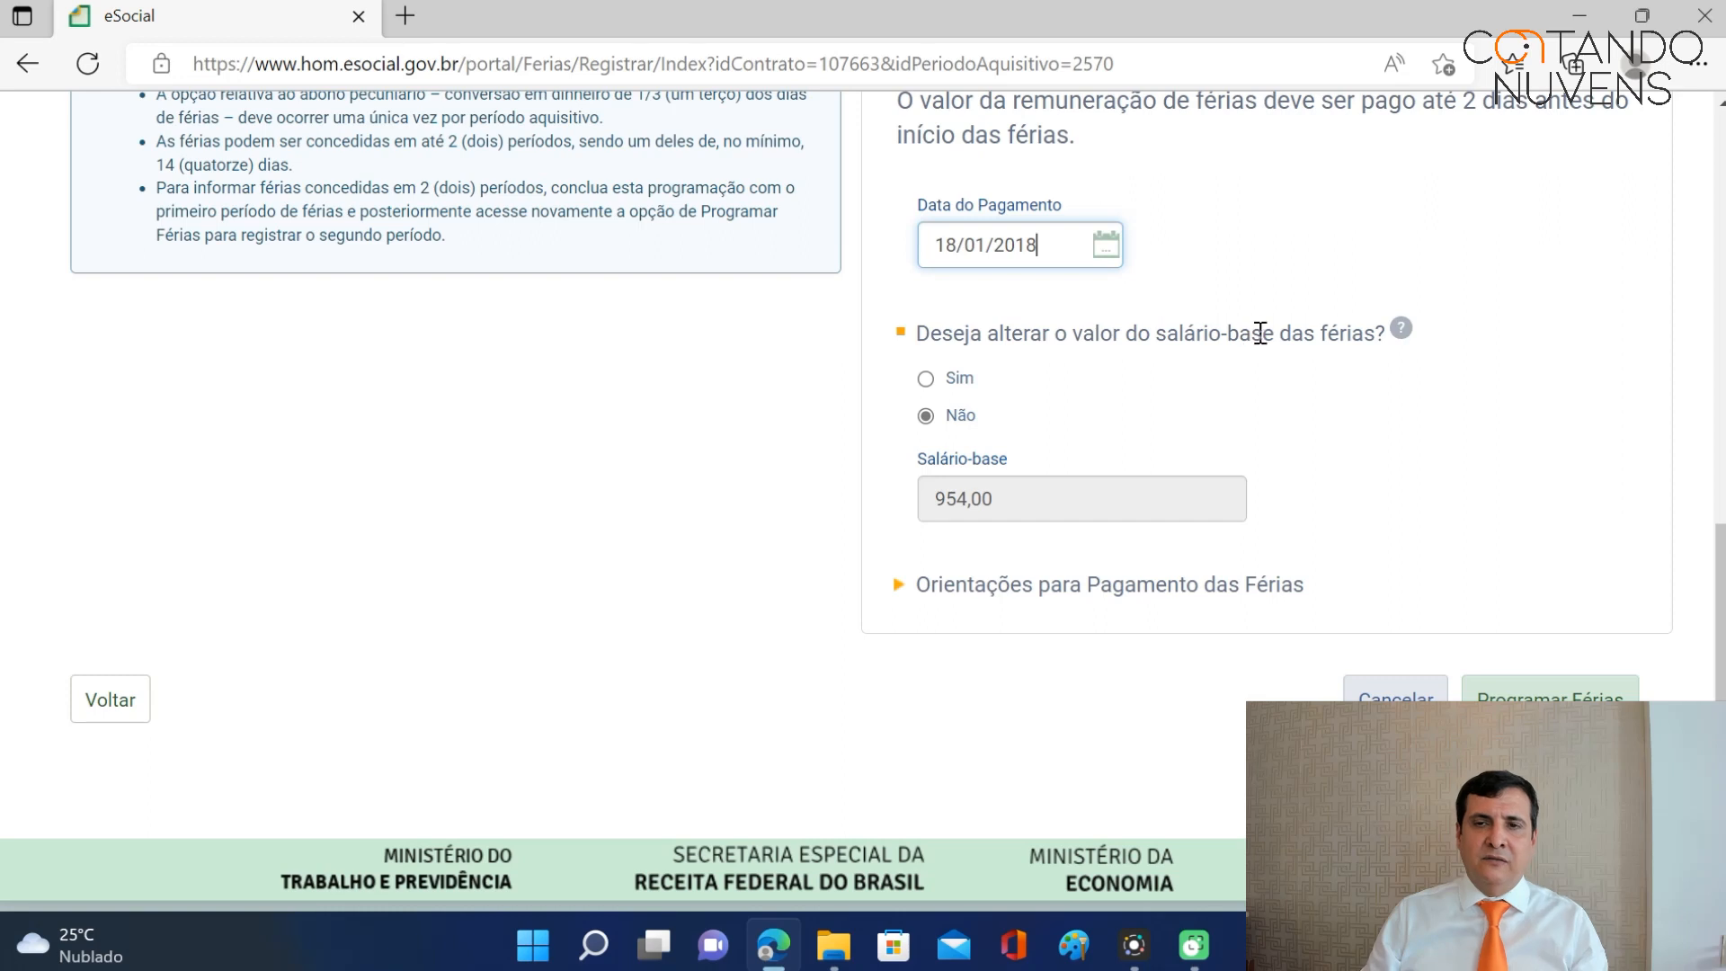
pyautogui.click(926, 377)
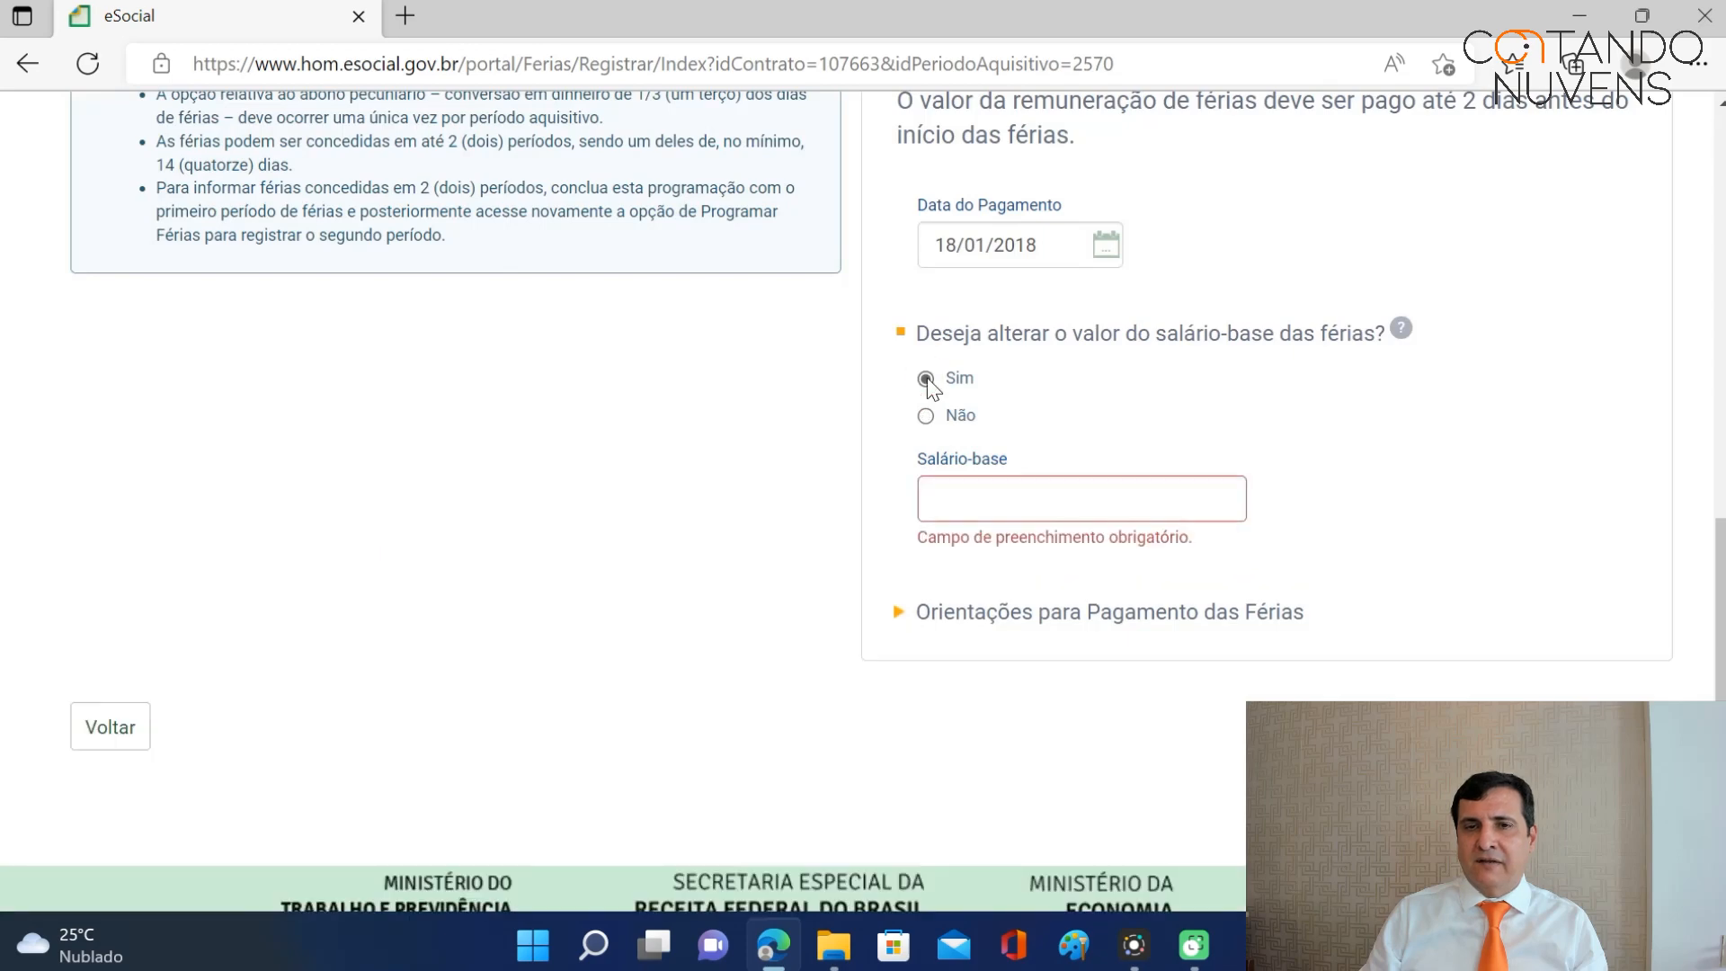
pyautogui.click(927, 415)
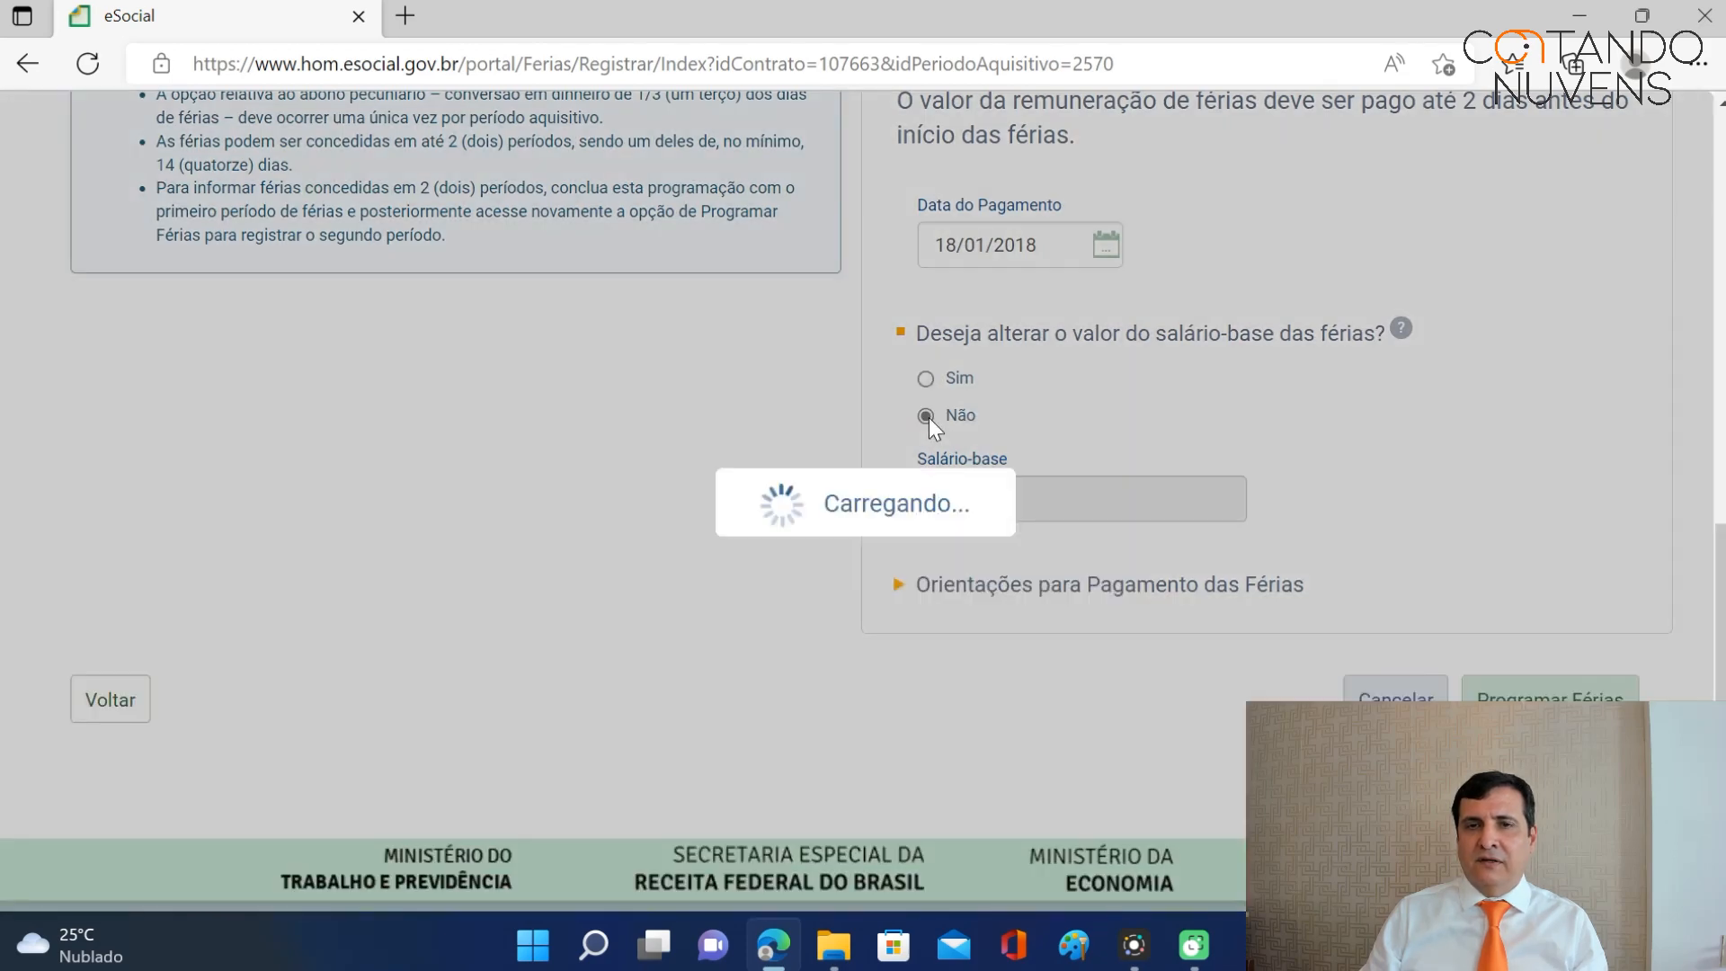
pyautogui.scroll(-7, 1520, 553)
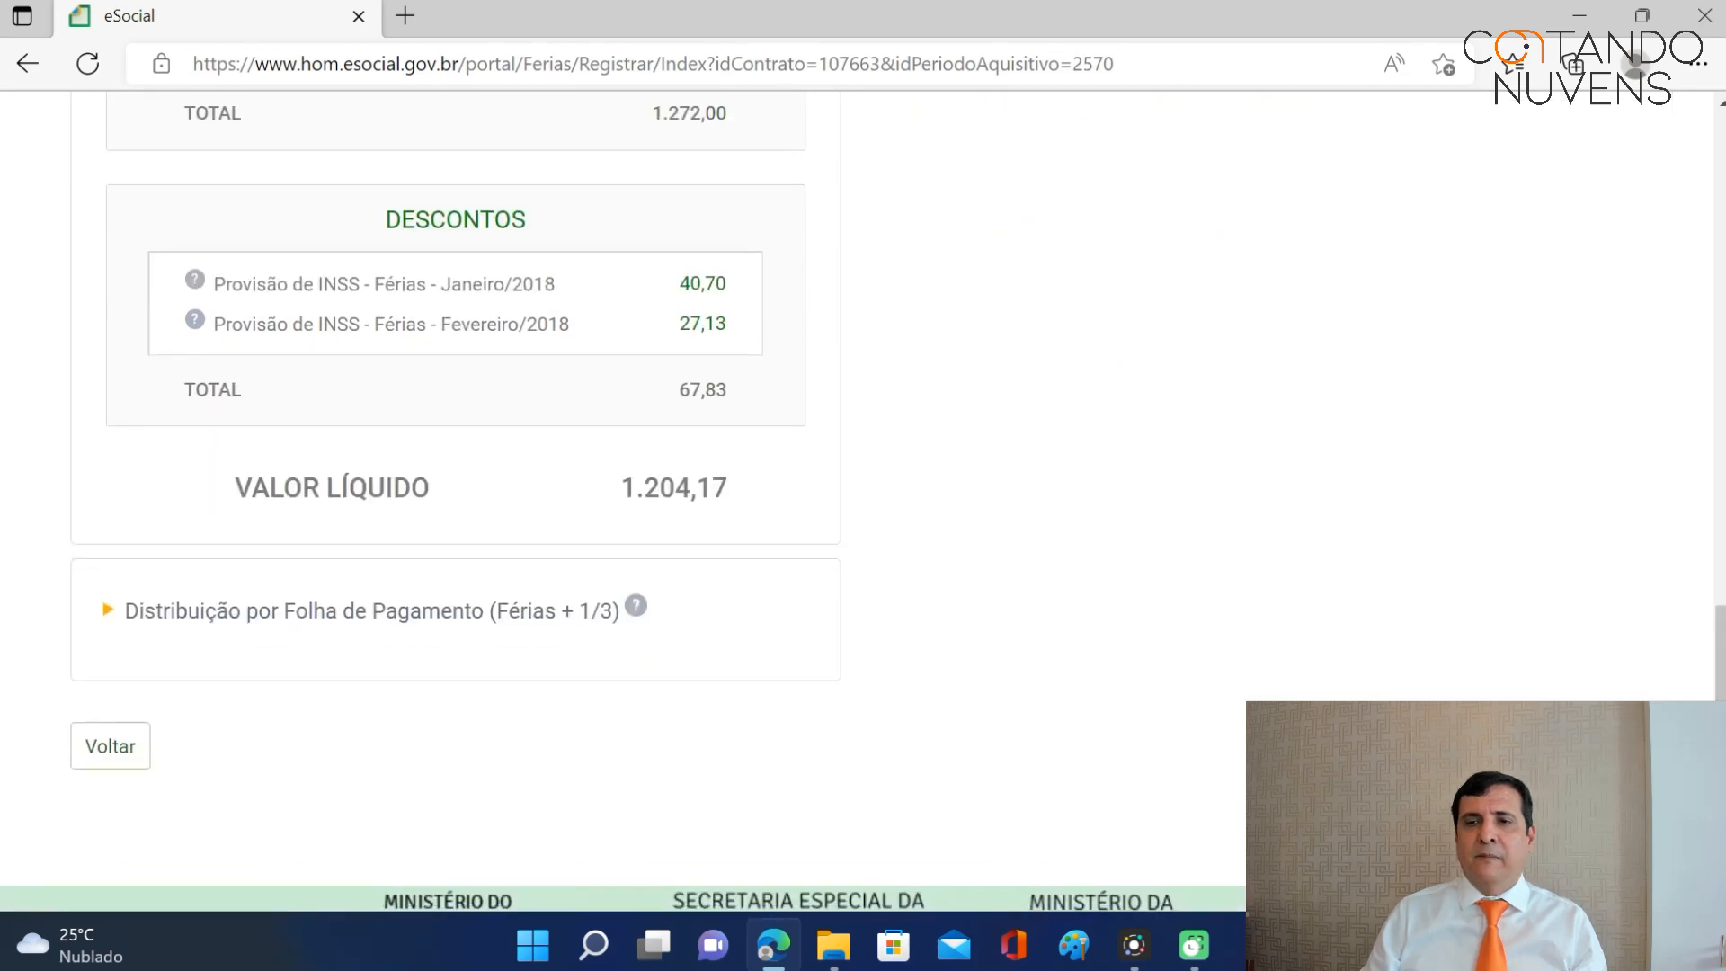
# Save the vacation schedule, print the receipt, and check 20/01/2018–08/02/2018 with abono in the periods table.
pyautogui.click(1605, 746)
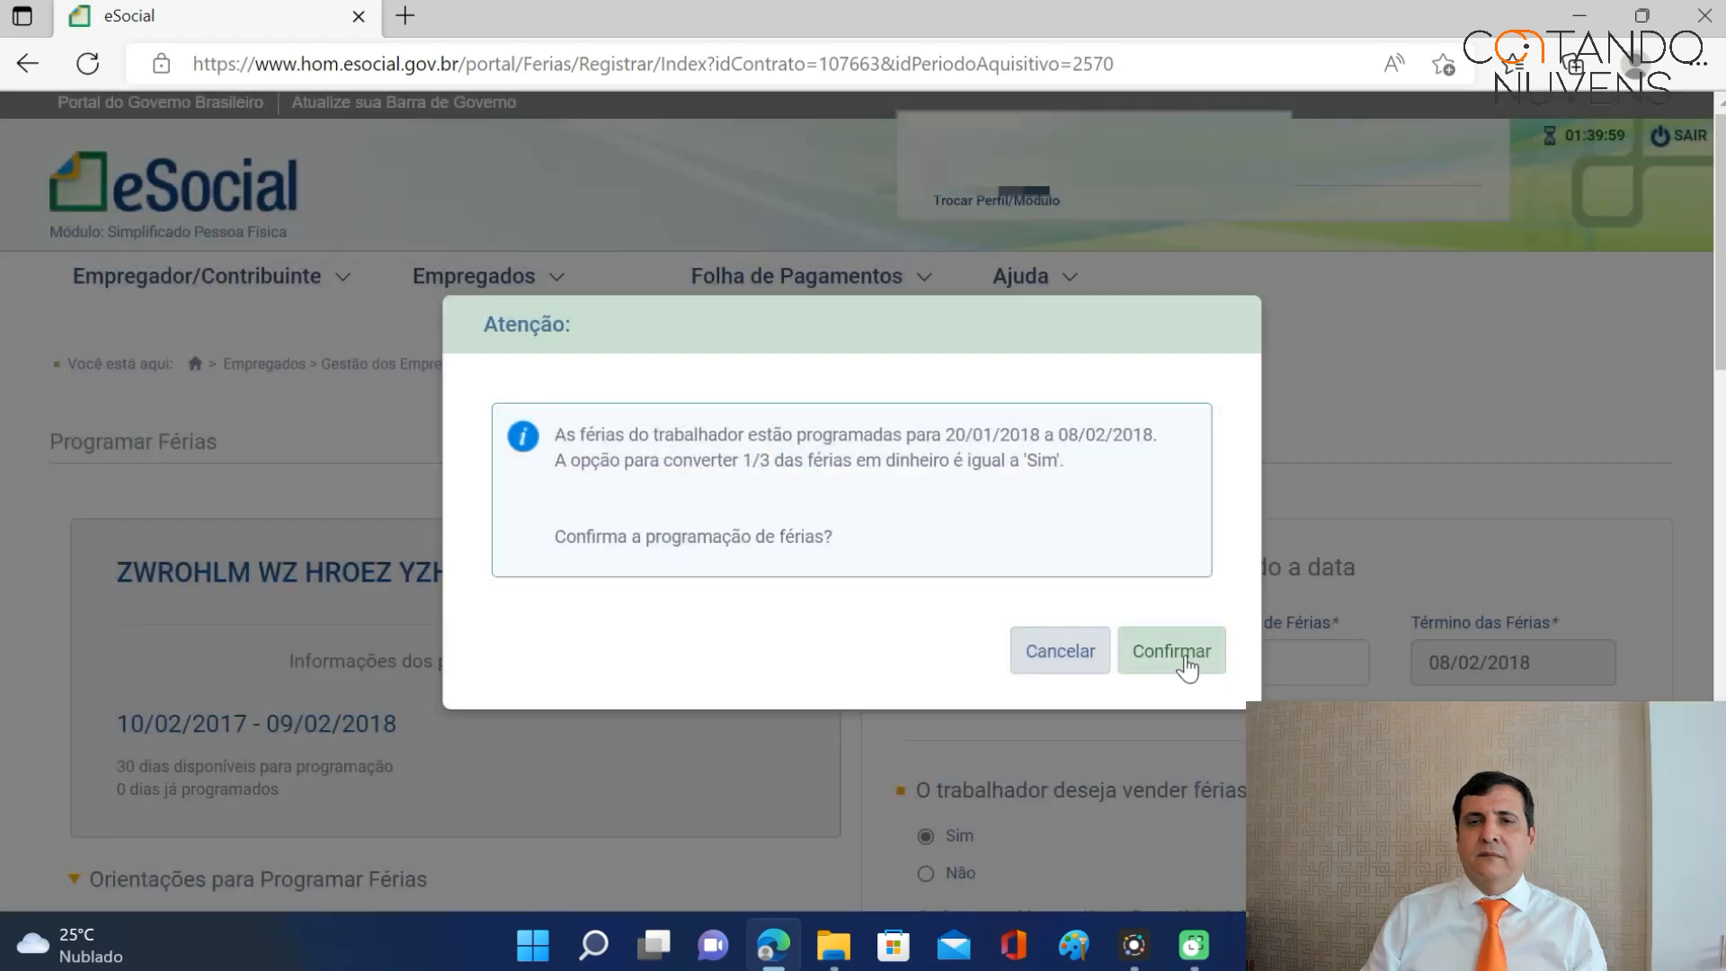
pyautogui.click(1183, 654)
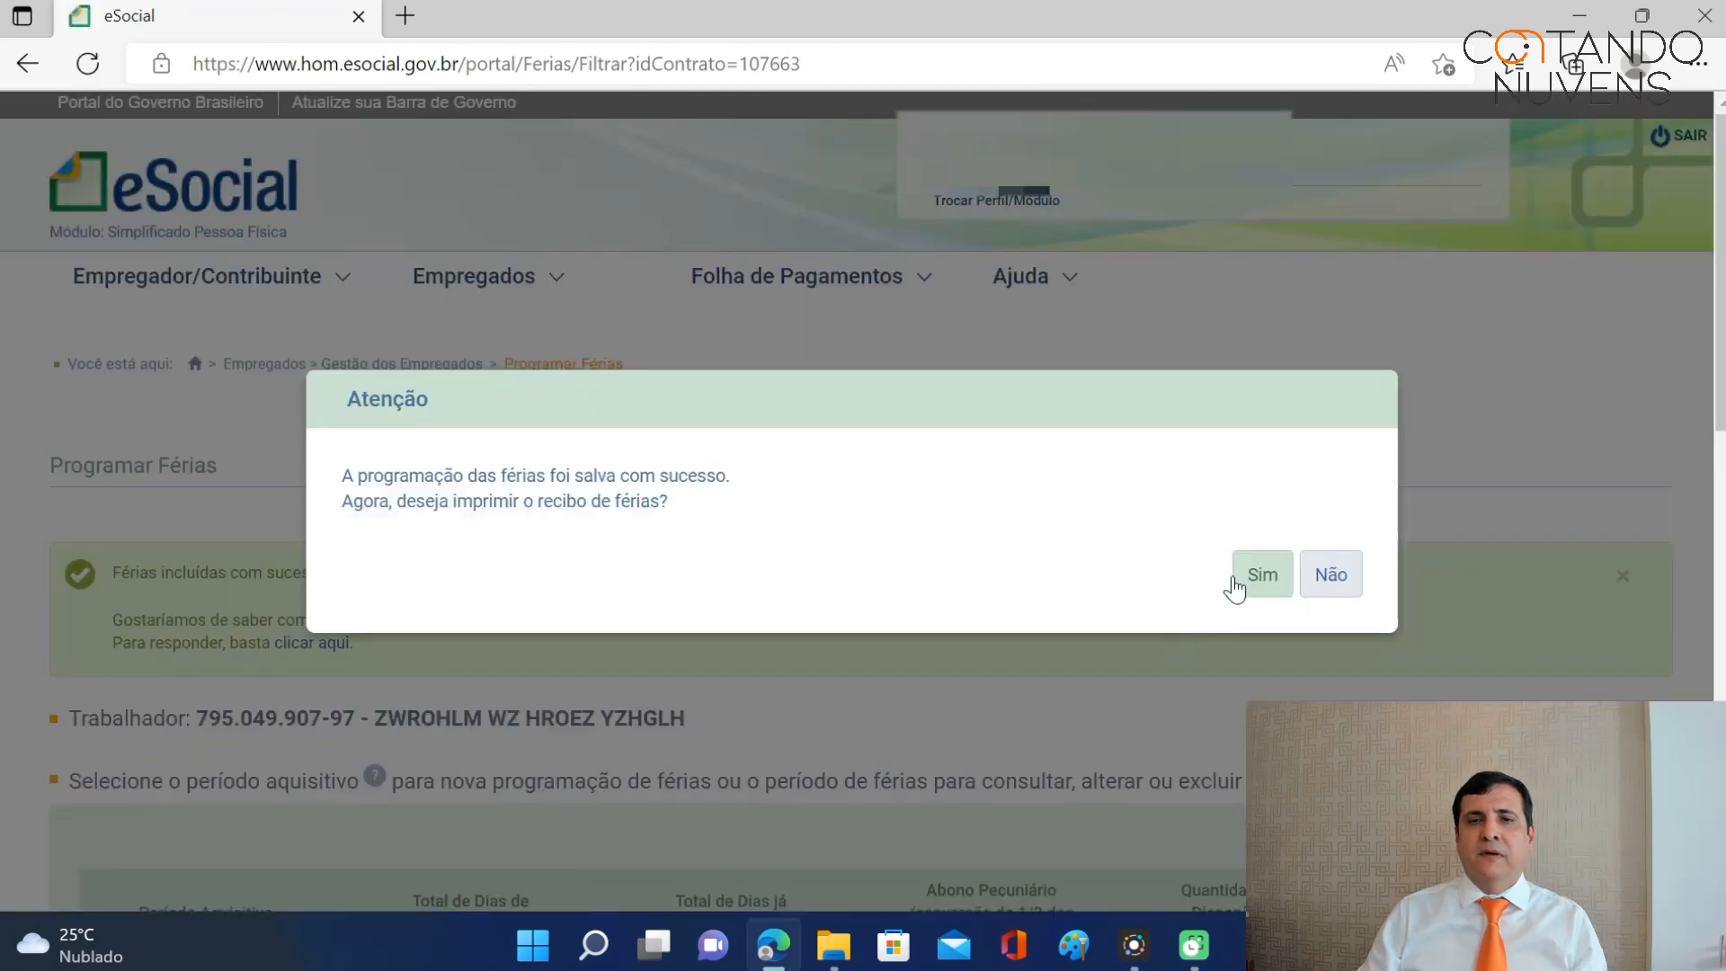
pyautogui.click(1252, 571)
pyautogui.scroll(-8, 1372, 492)
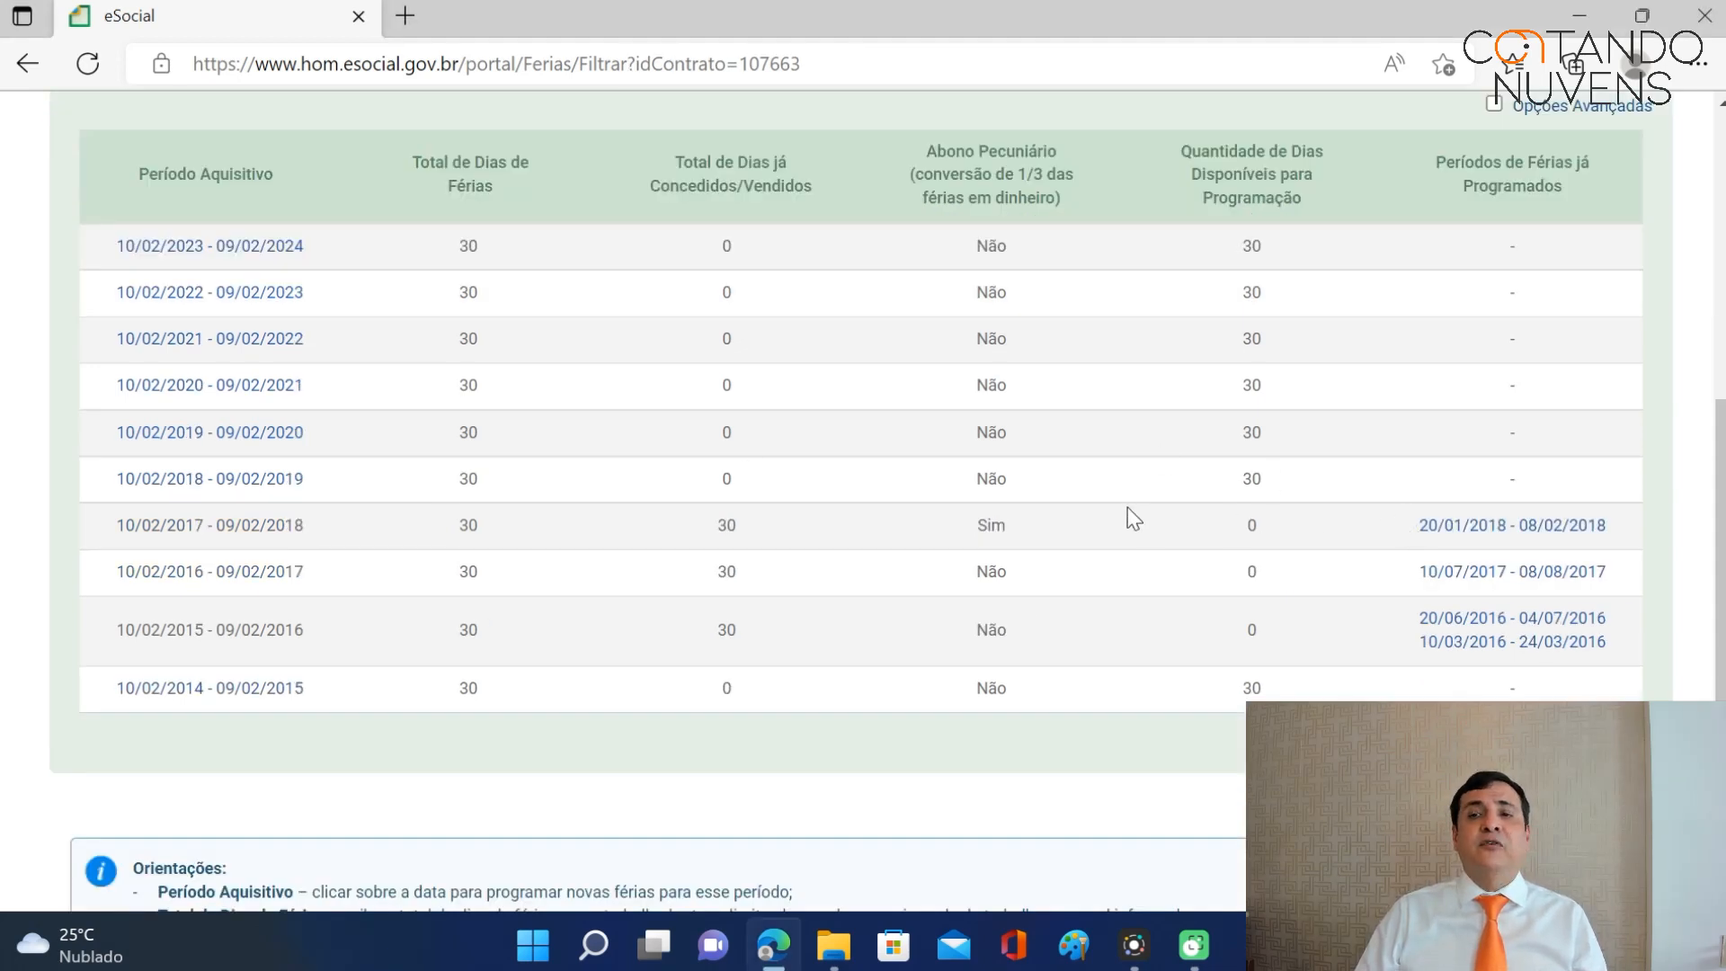
pyautogui.scroll(-1, 1125, 509)
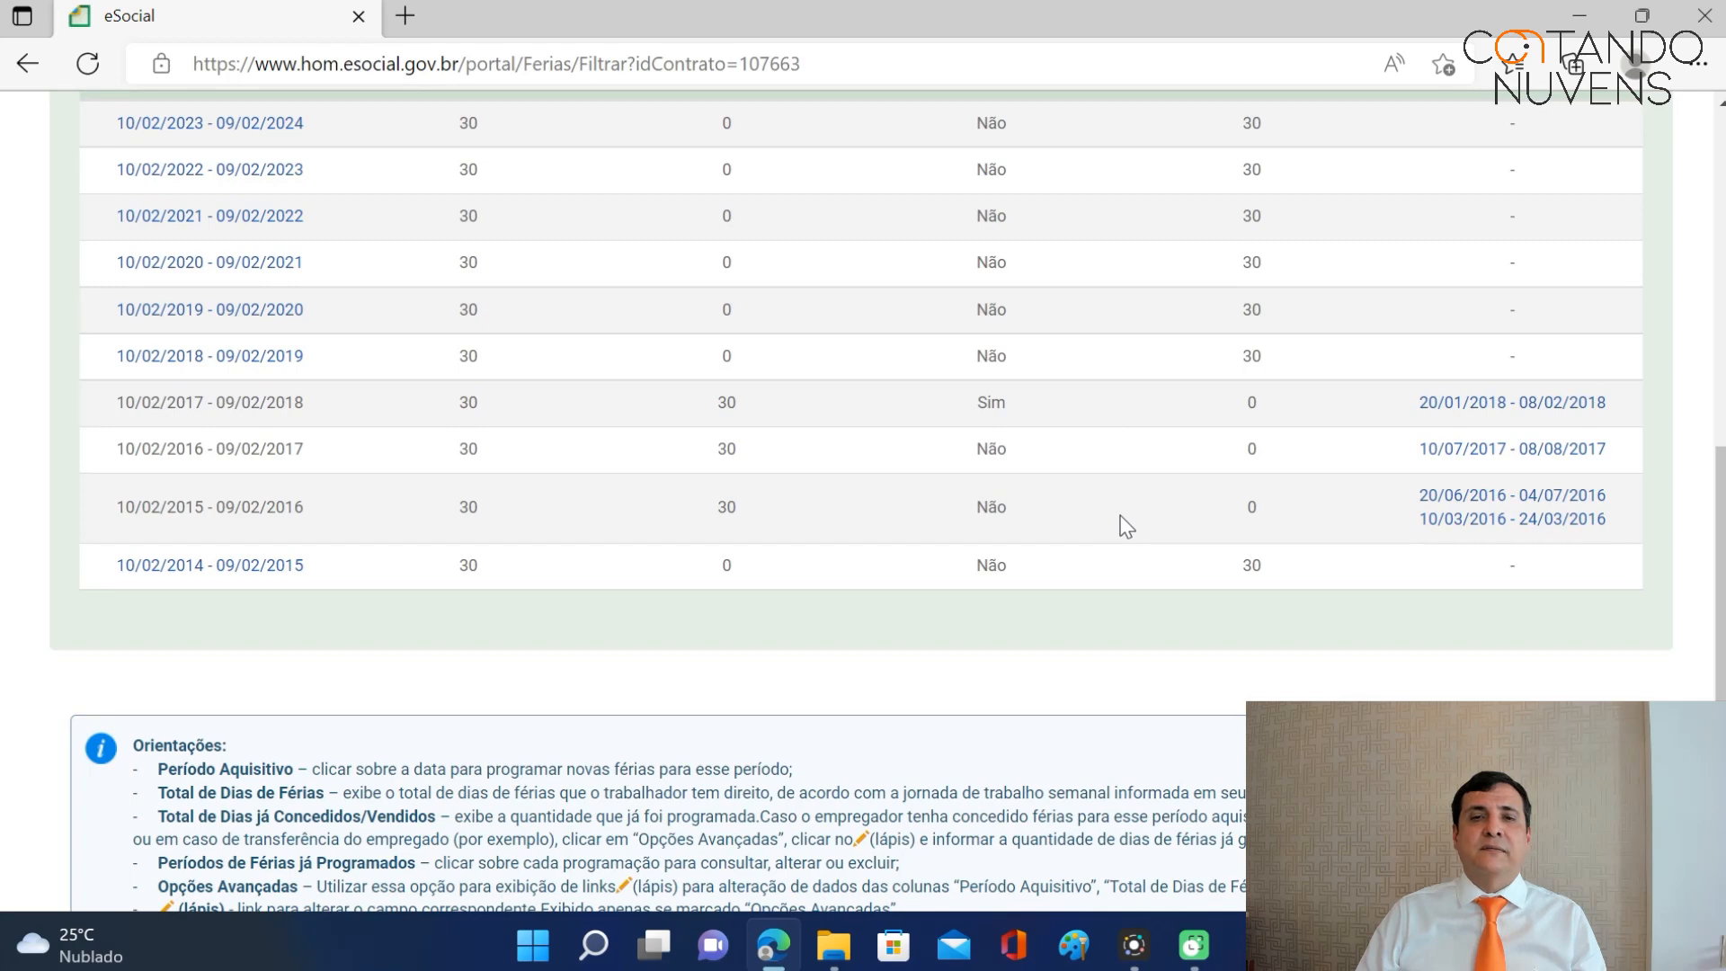
pyautogui.scroll(8, 1120, 515)
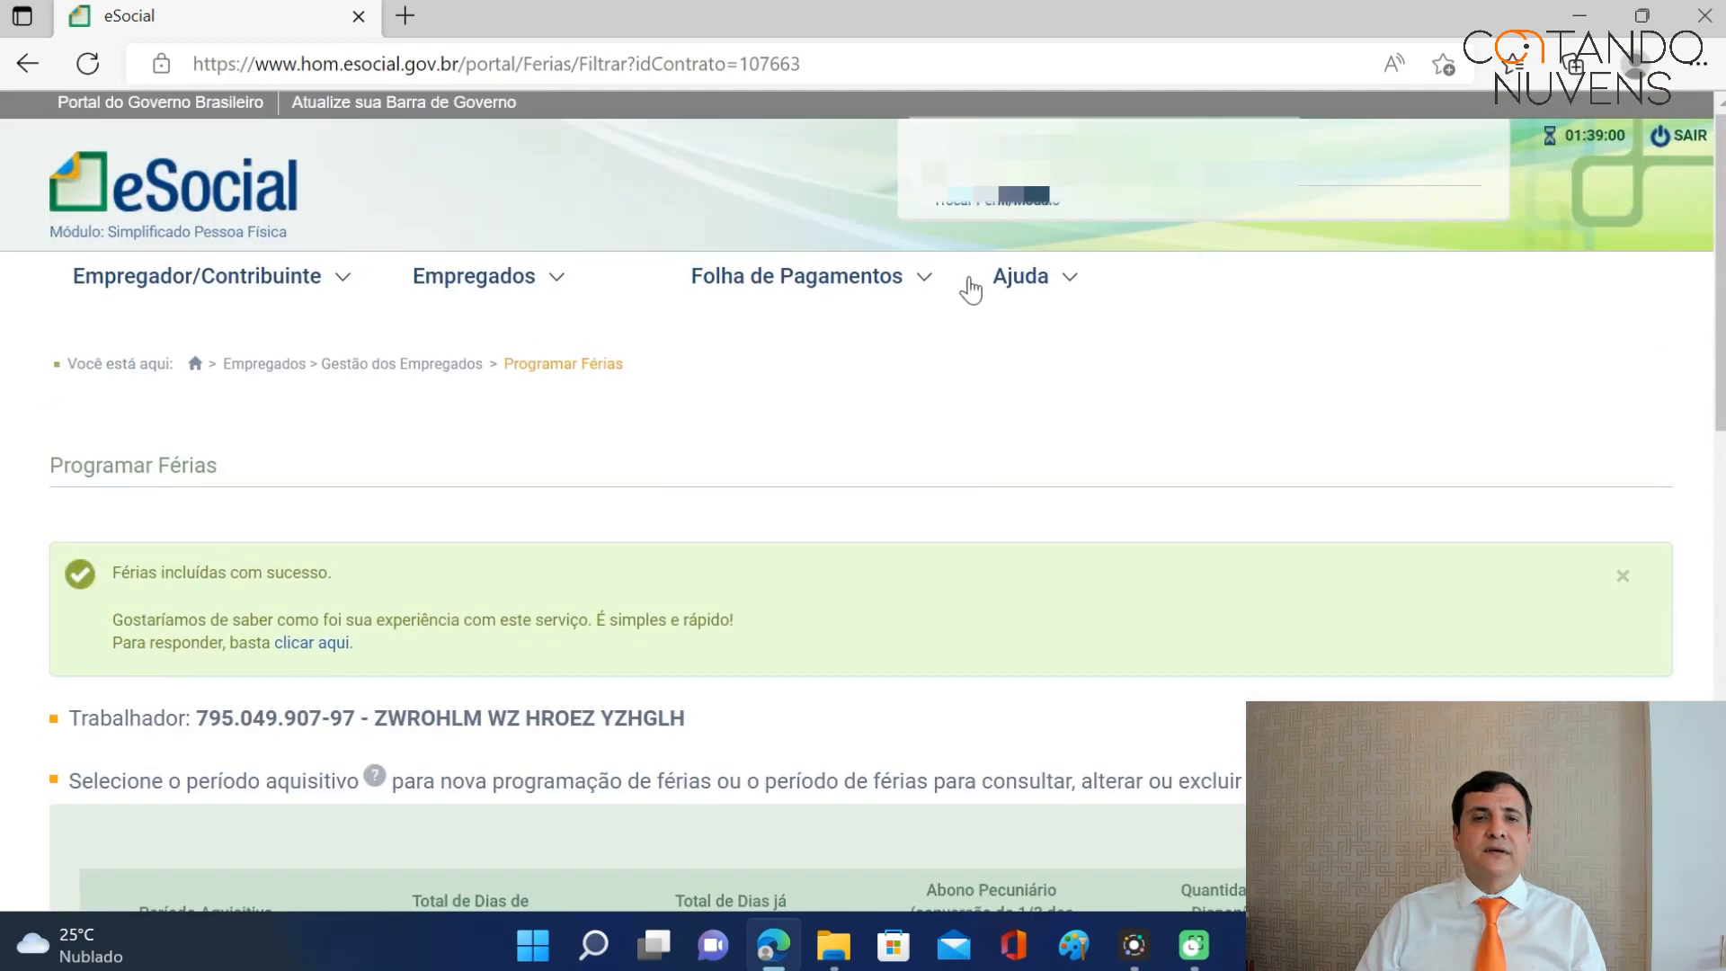
pyautogui.moveTo(525, 286)
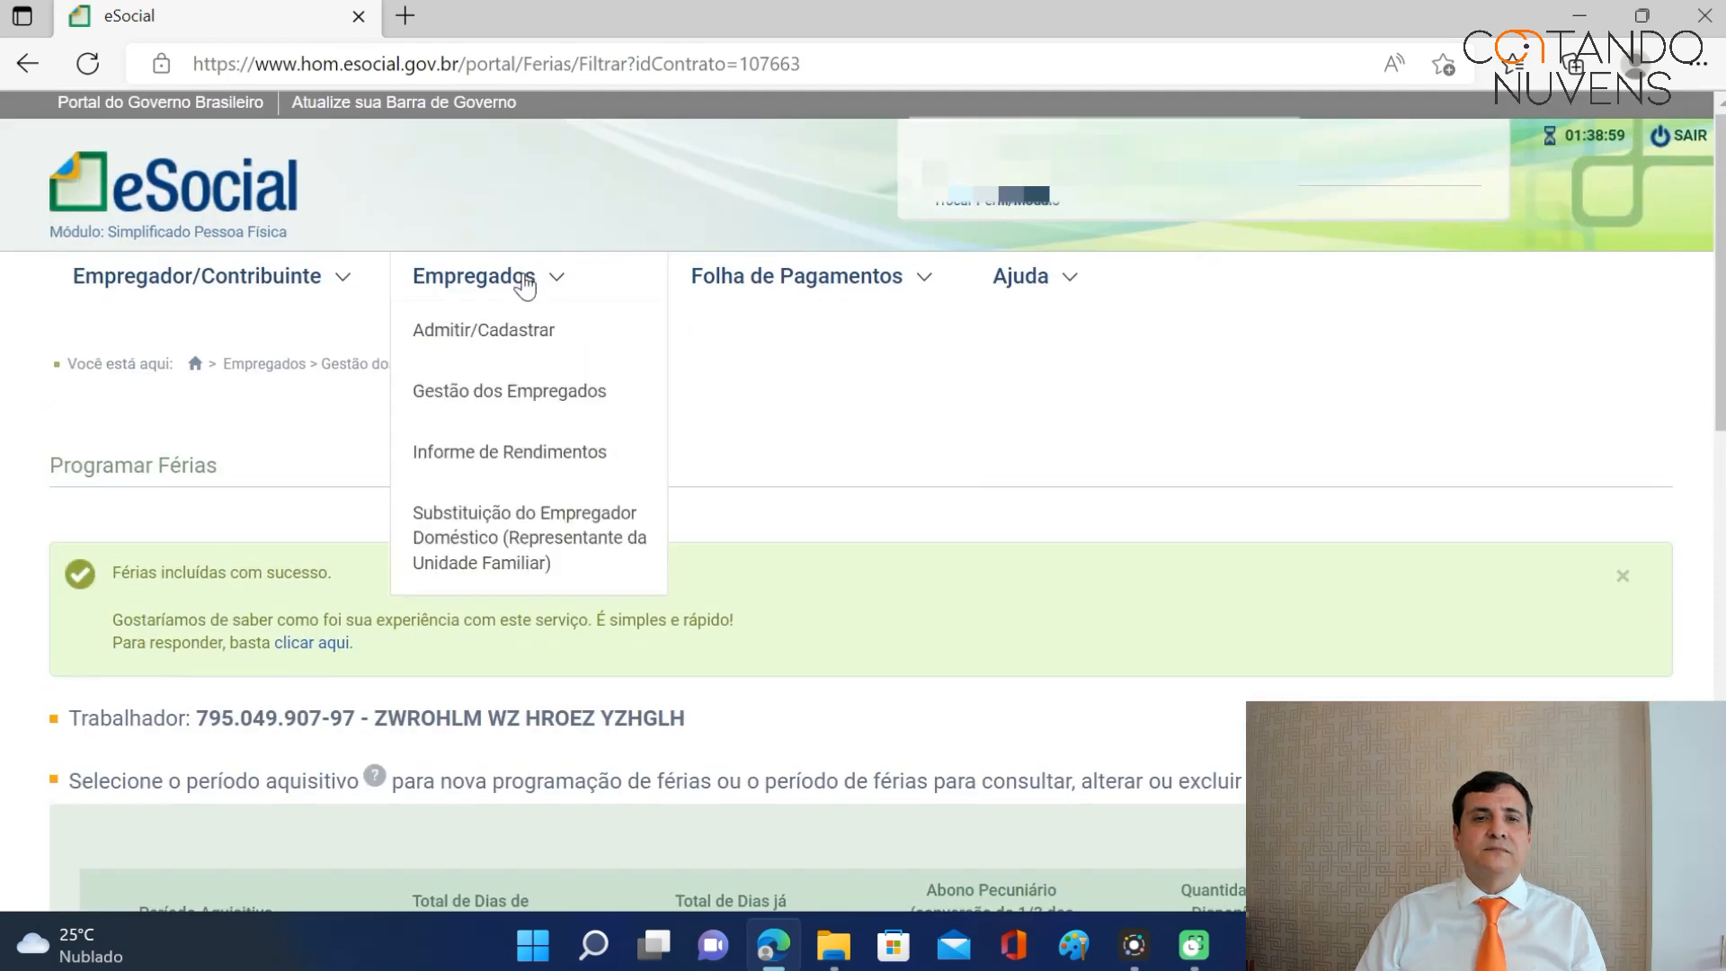
# Open the worker's Afastamento Temporário page listing the 02/10/2017 to 18/11/2017 leave.
pyautogui.click(531, 394)
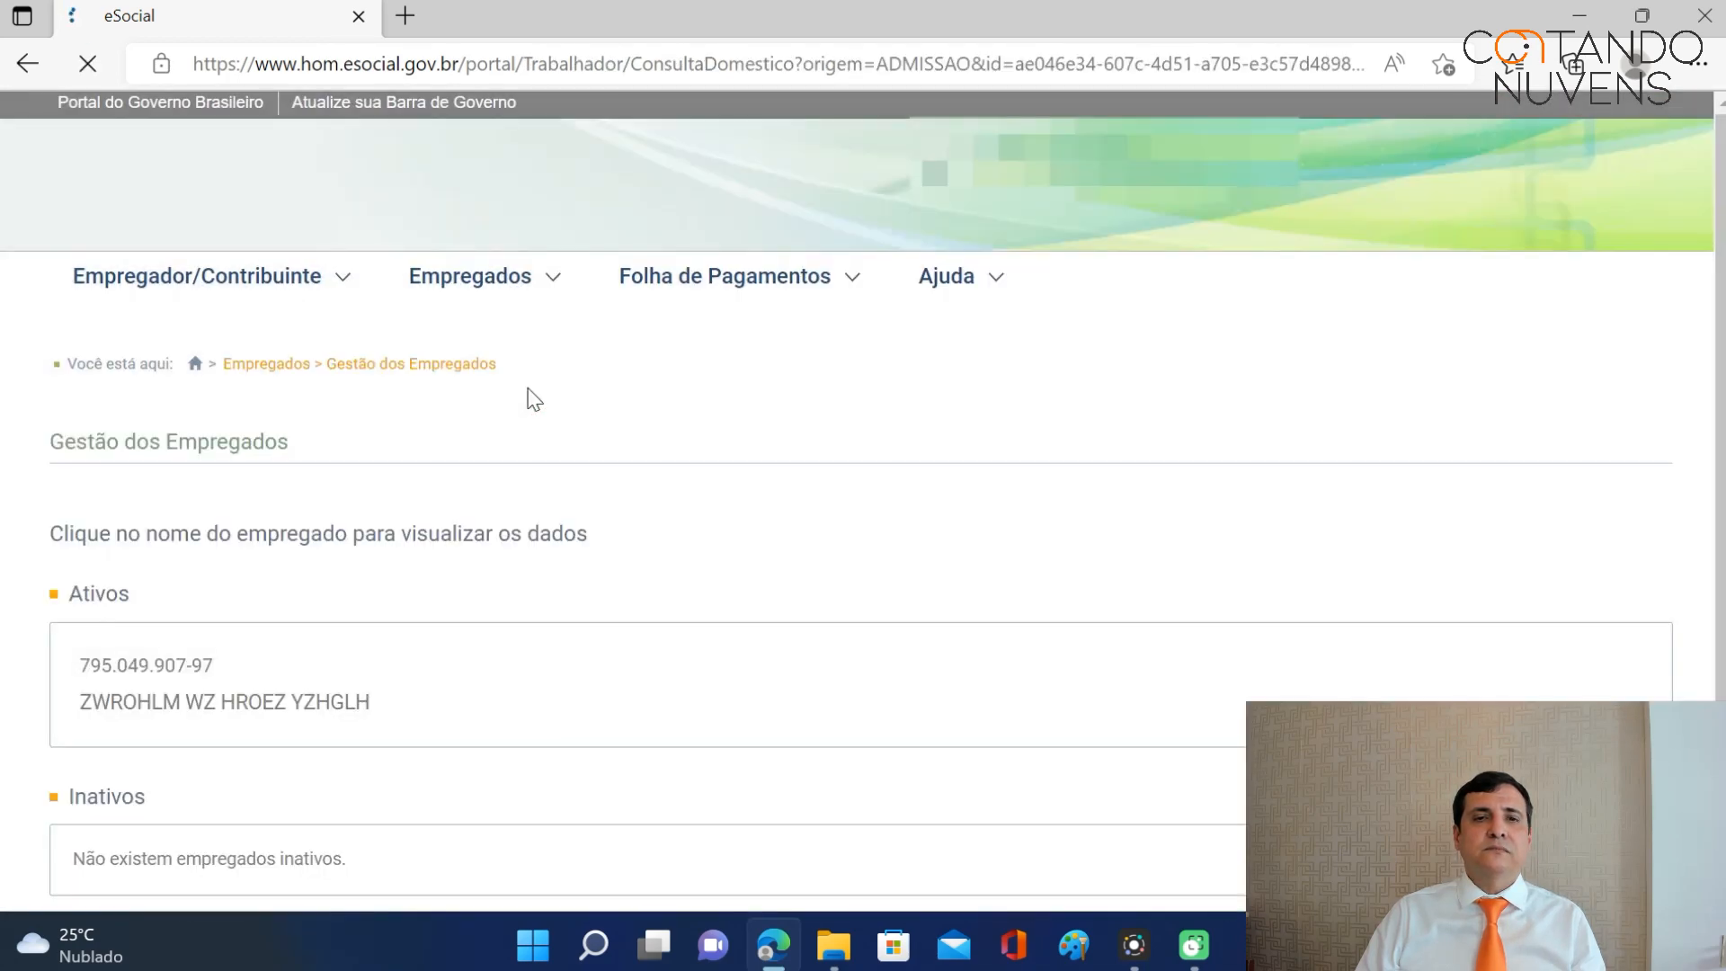
pyautogui.scroll(-1, 661, 450)
pyautogui.click(245, 572)
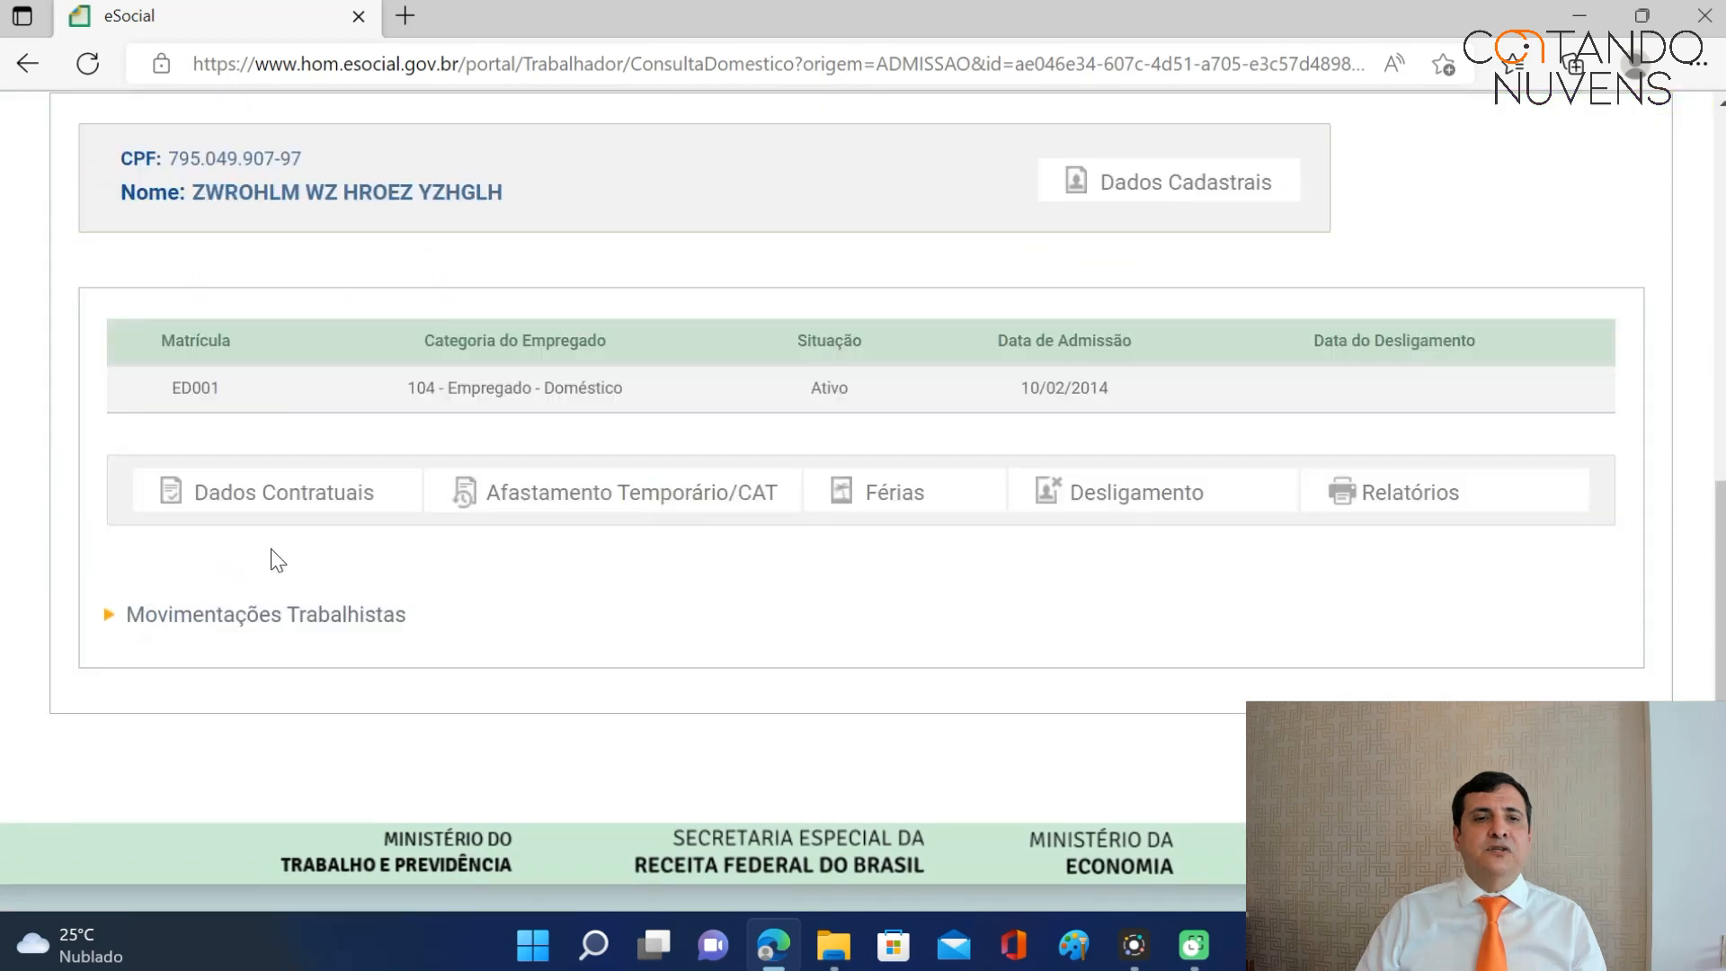
pyautogui.click(309, 614)
pyautogui.scroll(-5, 1040, 471)
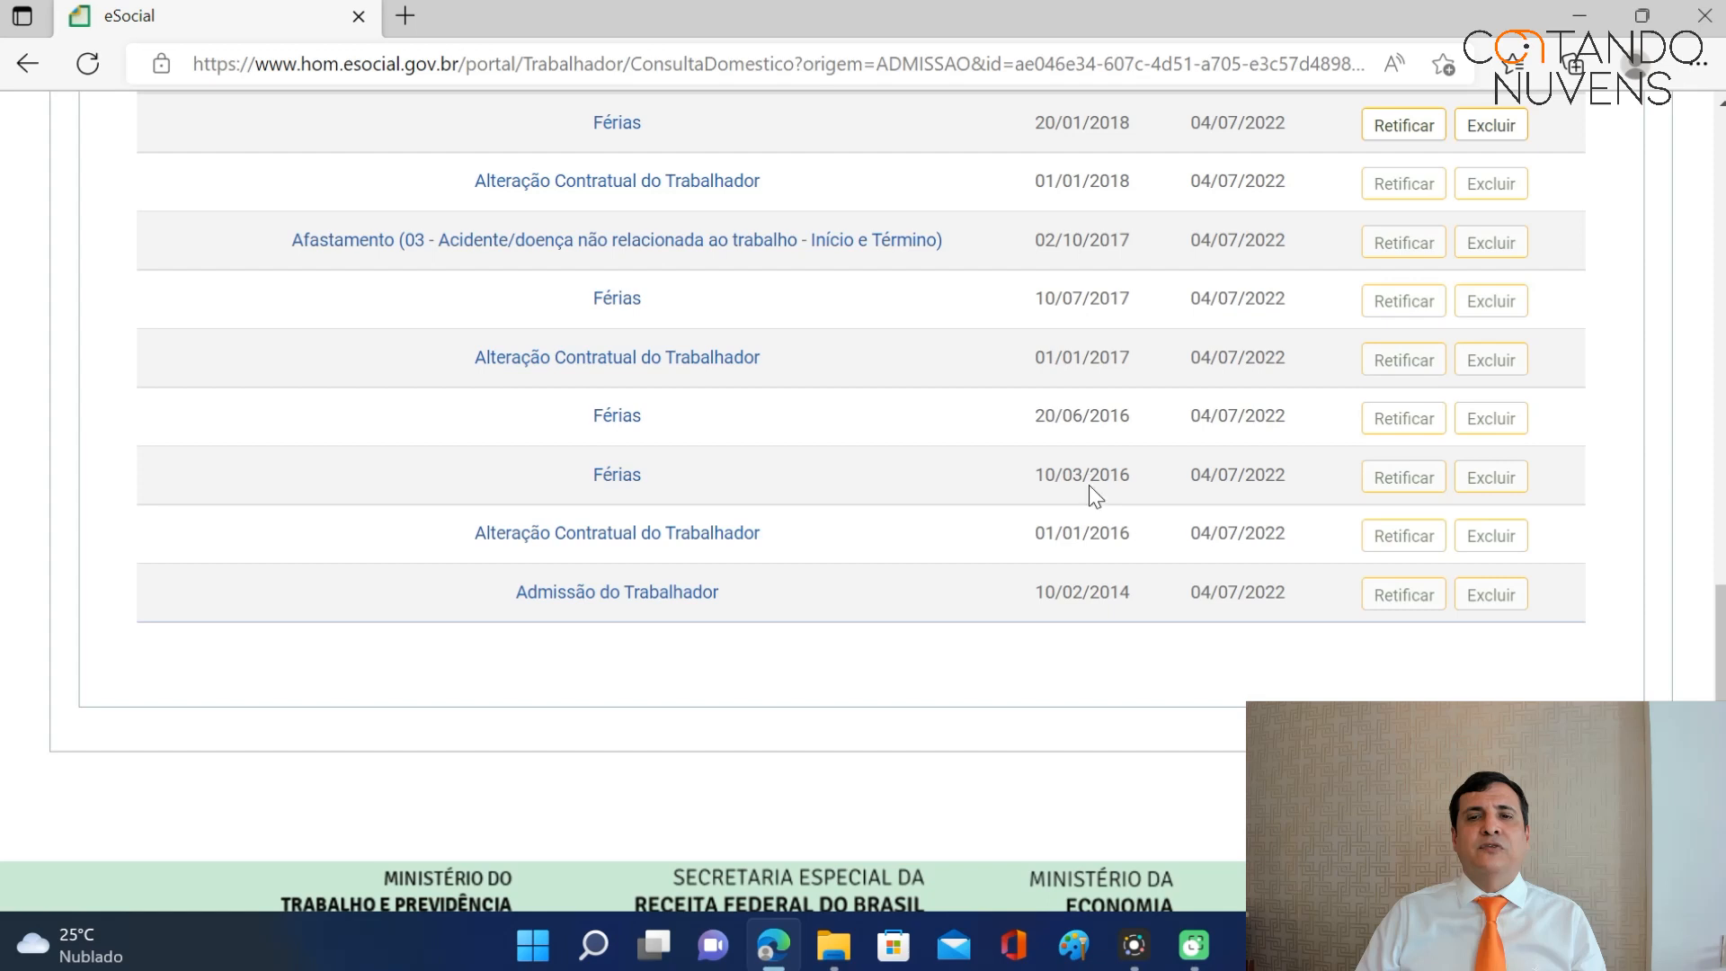
pyautogui.scroll(2, 1079, 485)
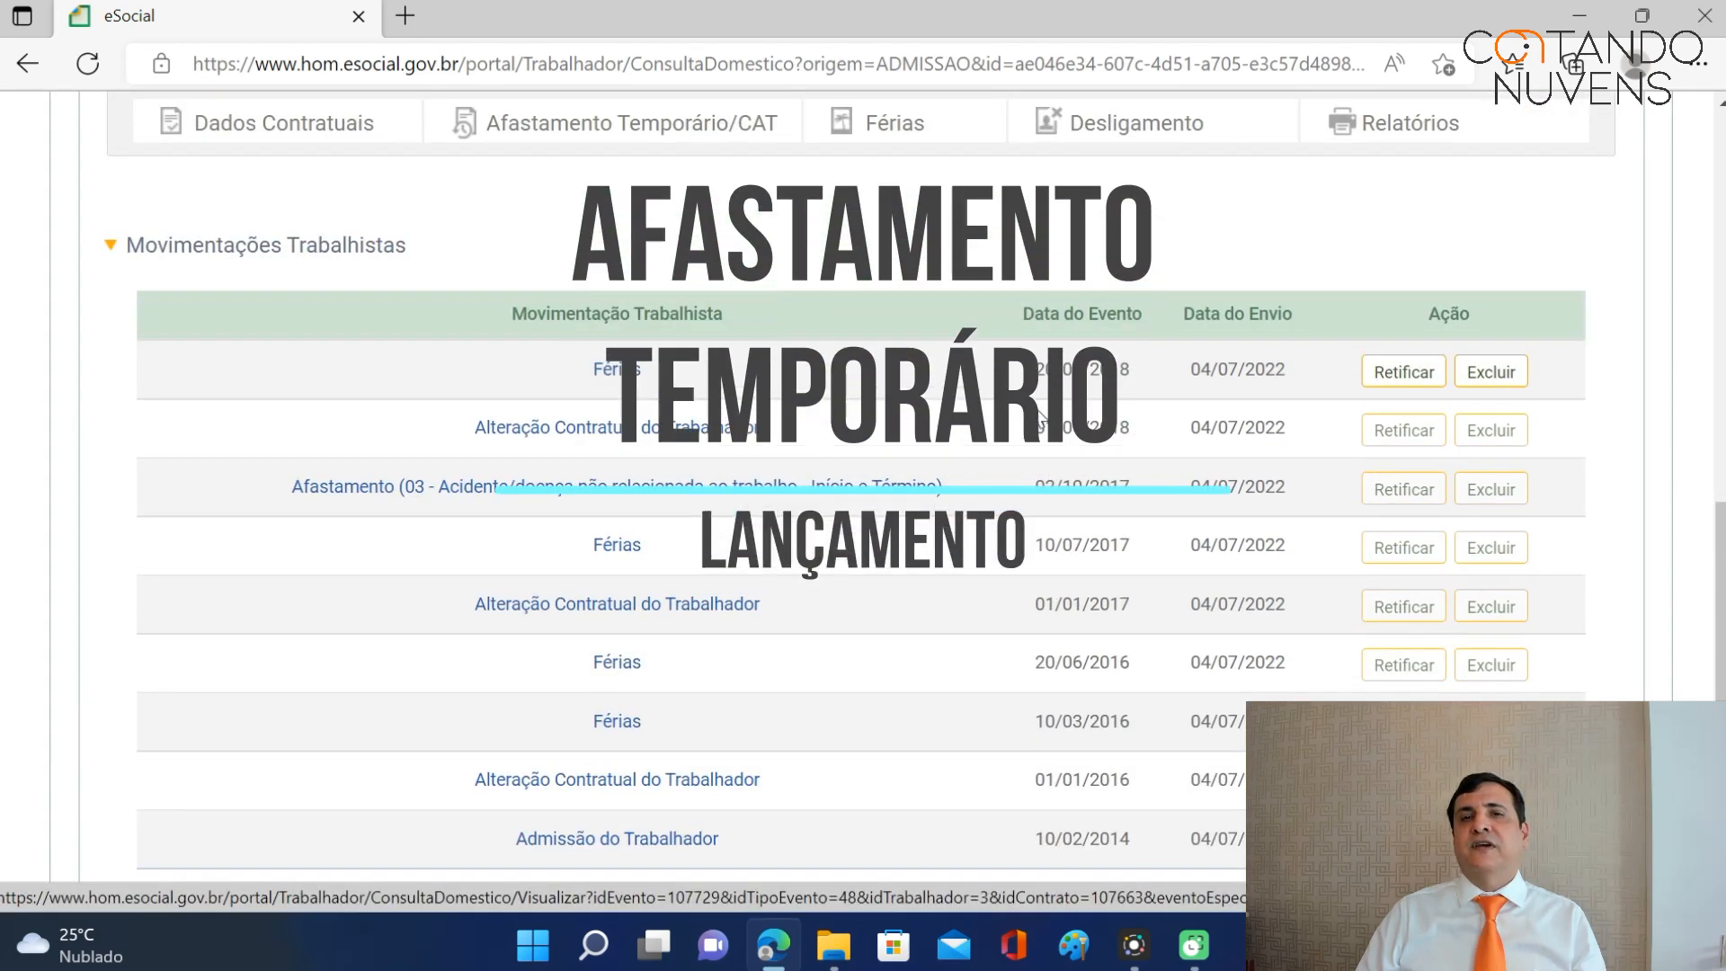
pyautogui.scroll(1, 958, 395)
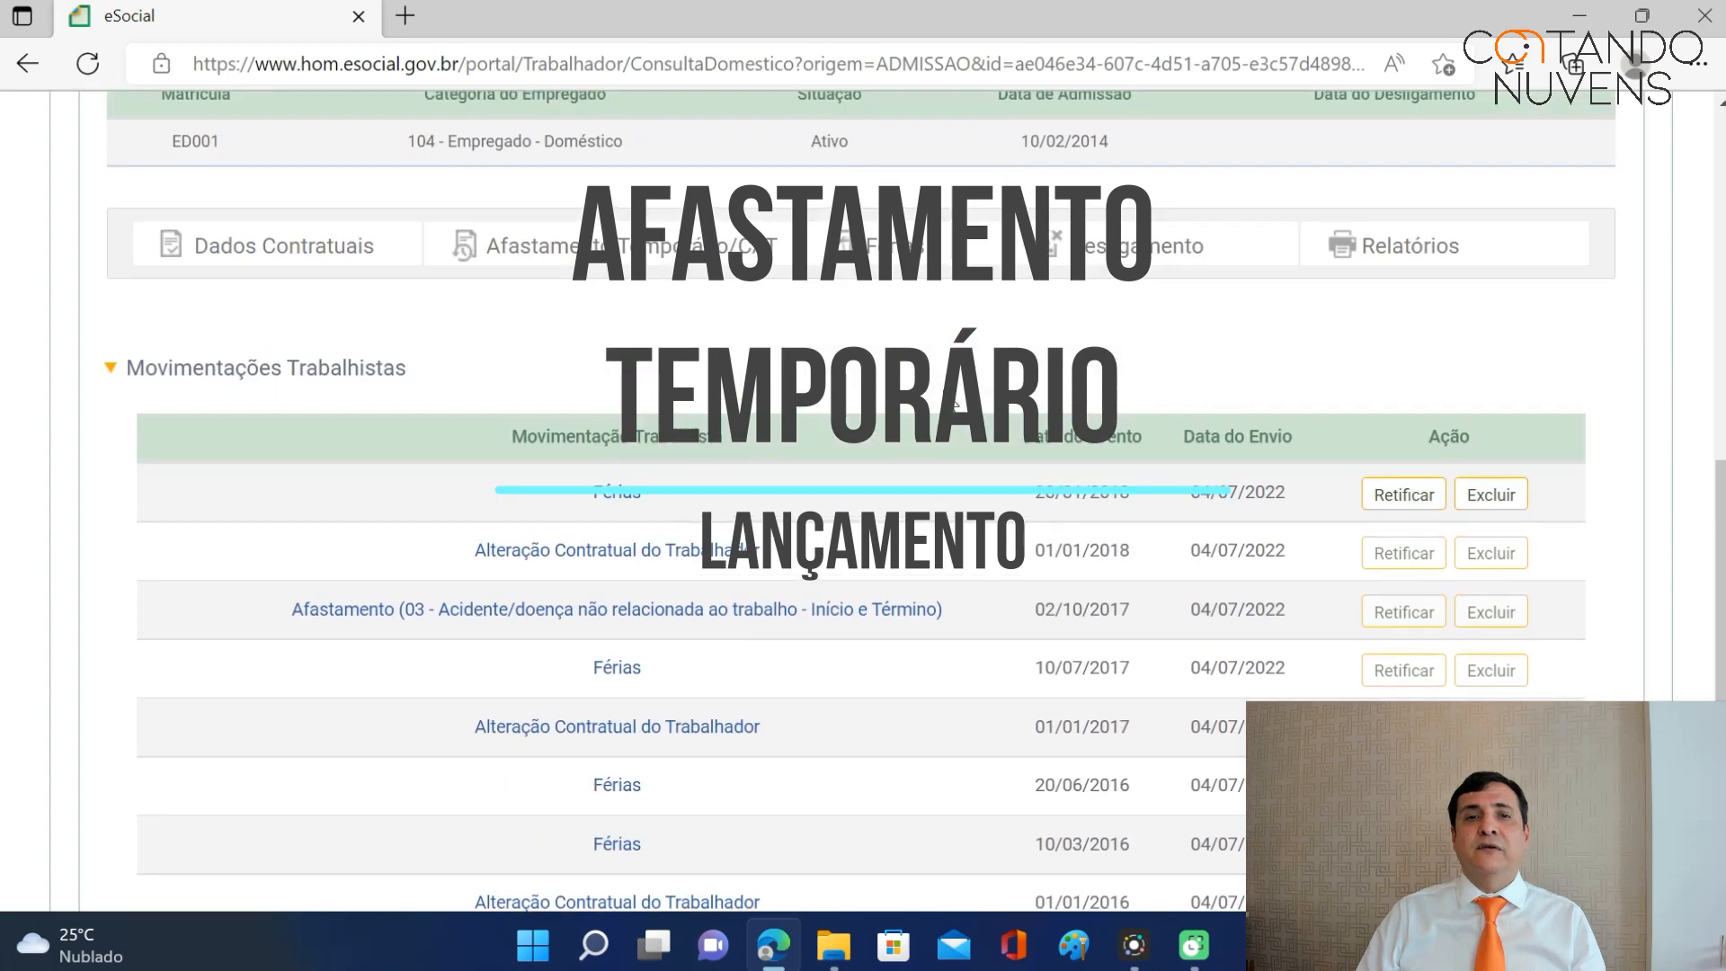
pyautogui.moveTo(683, 268)
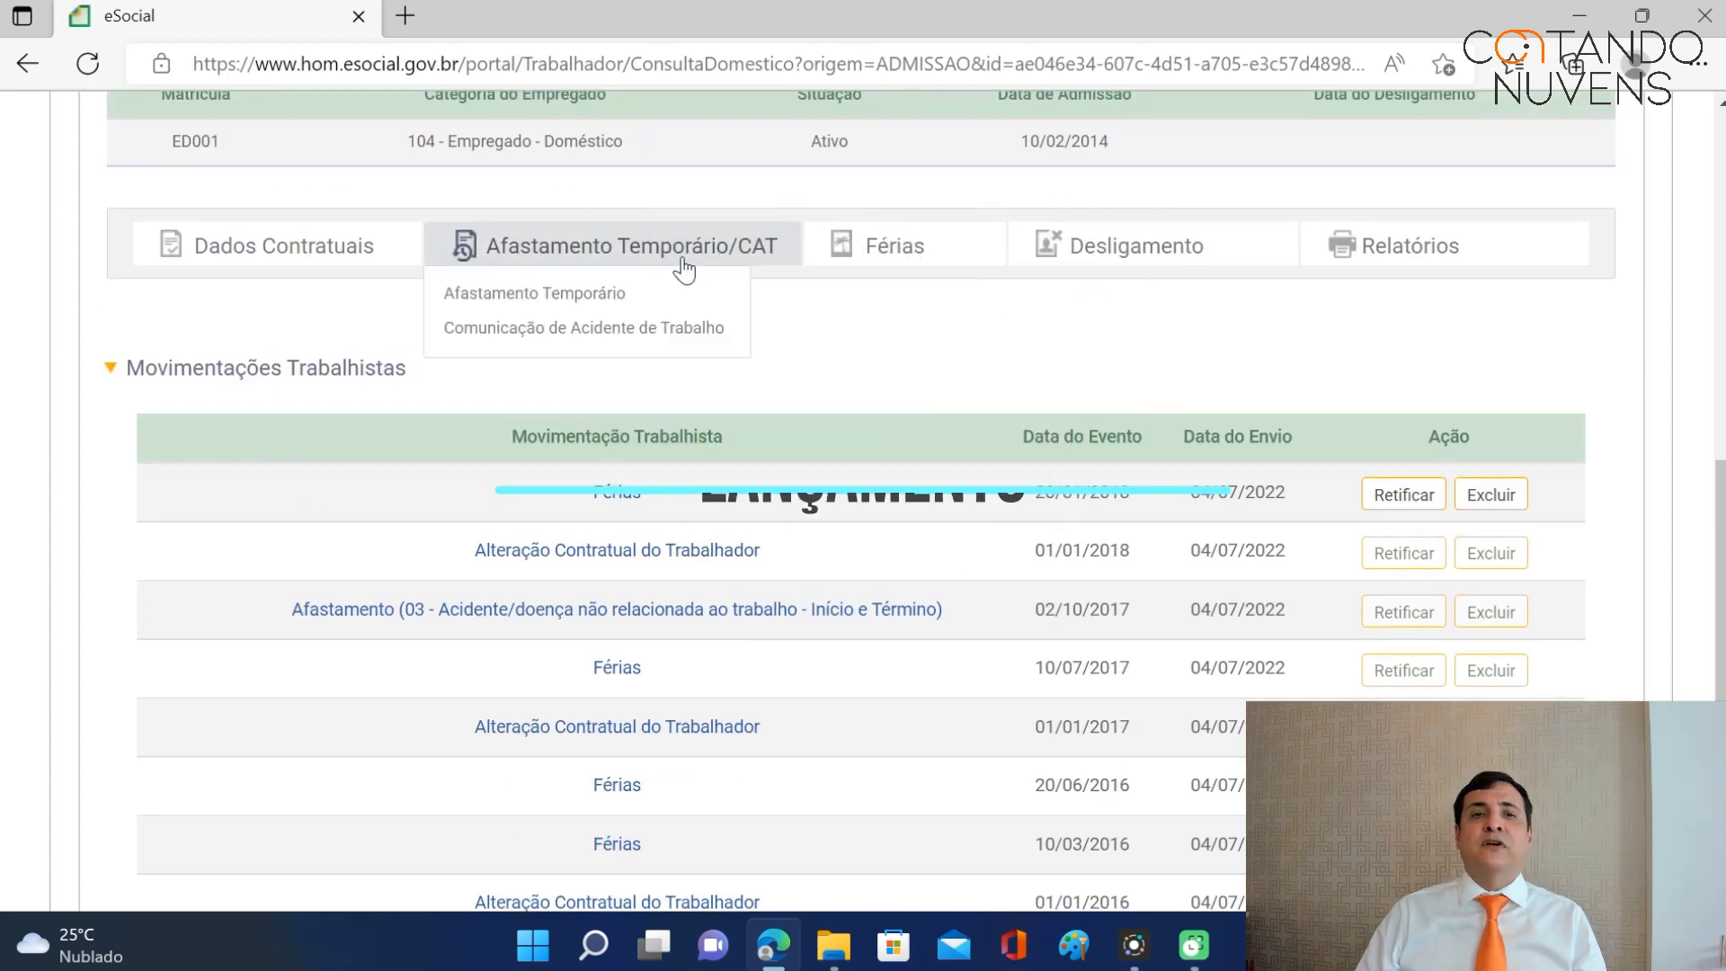
pyautogui.click(551, 304)
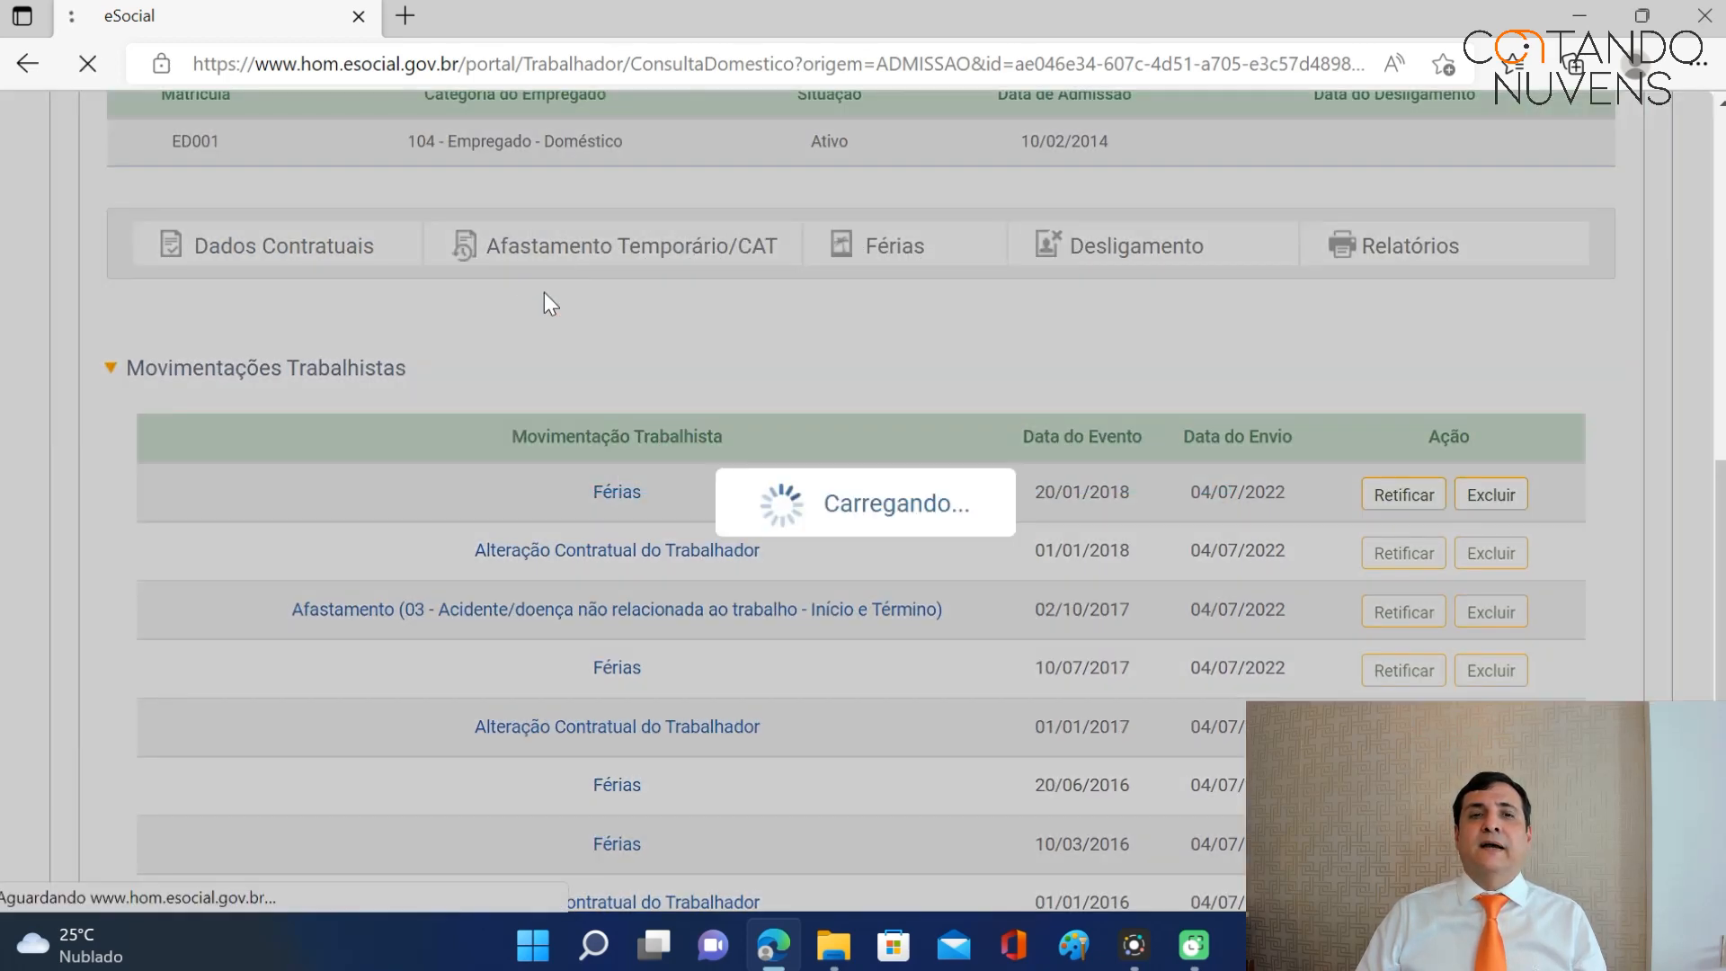
pyautogui.moveTo(543, 300)
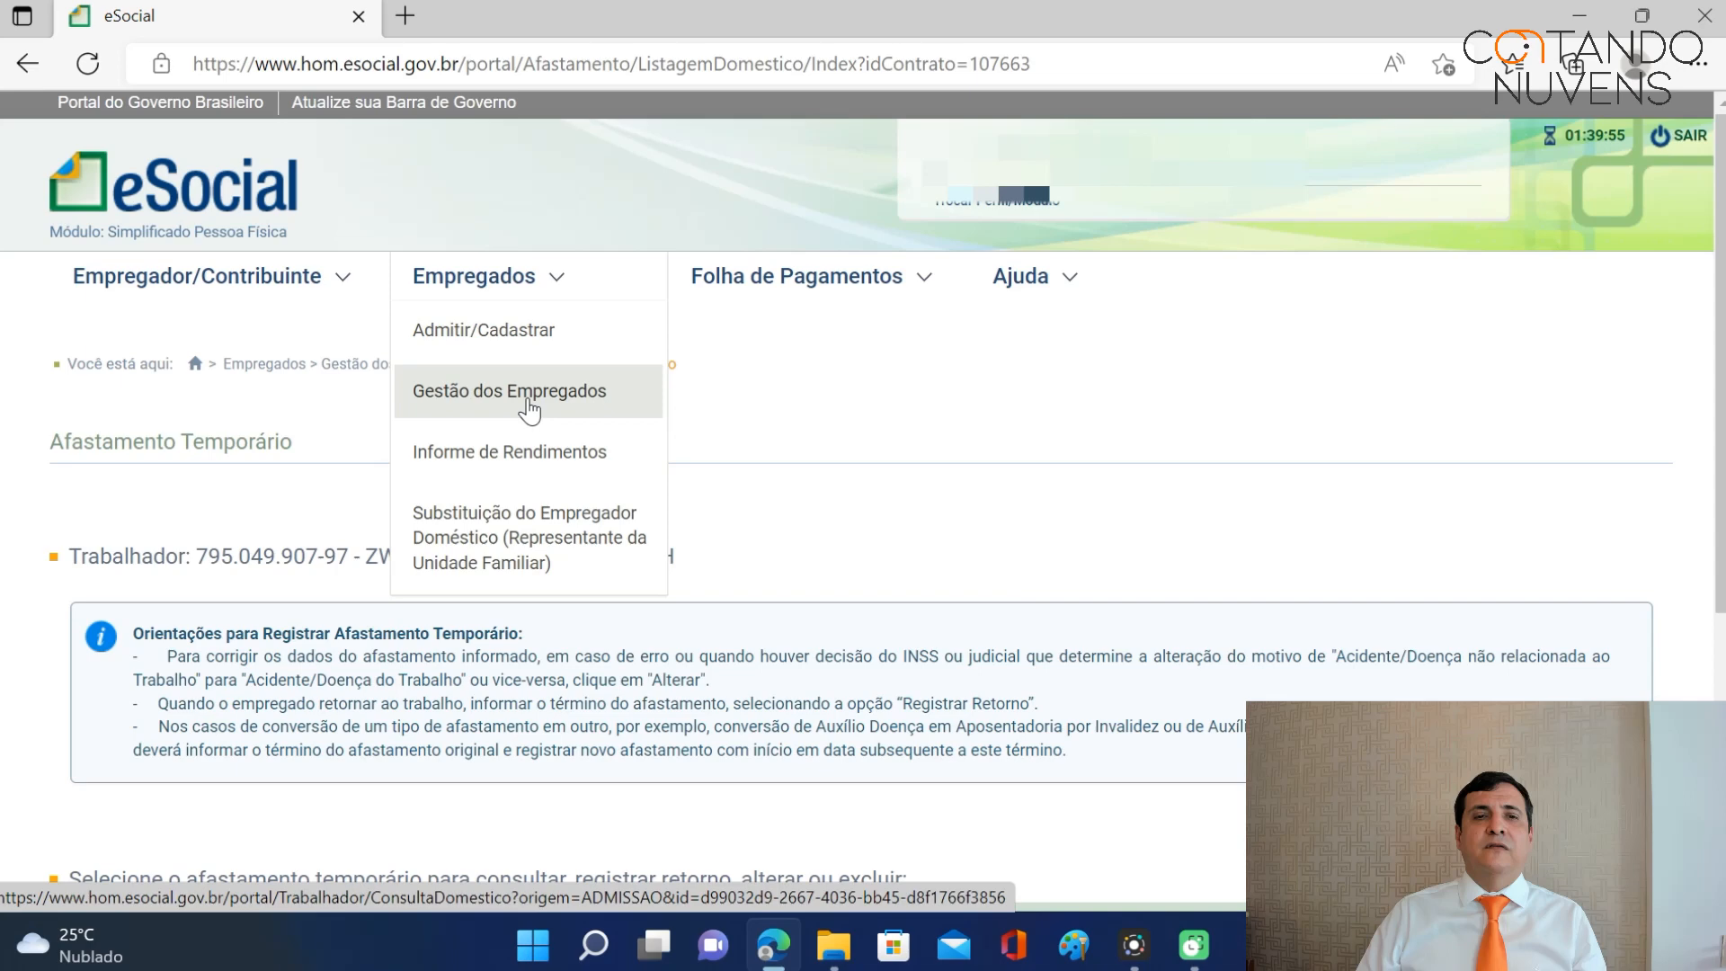
pyautogui.scroll(-5, 904, 499)
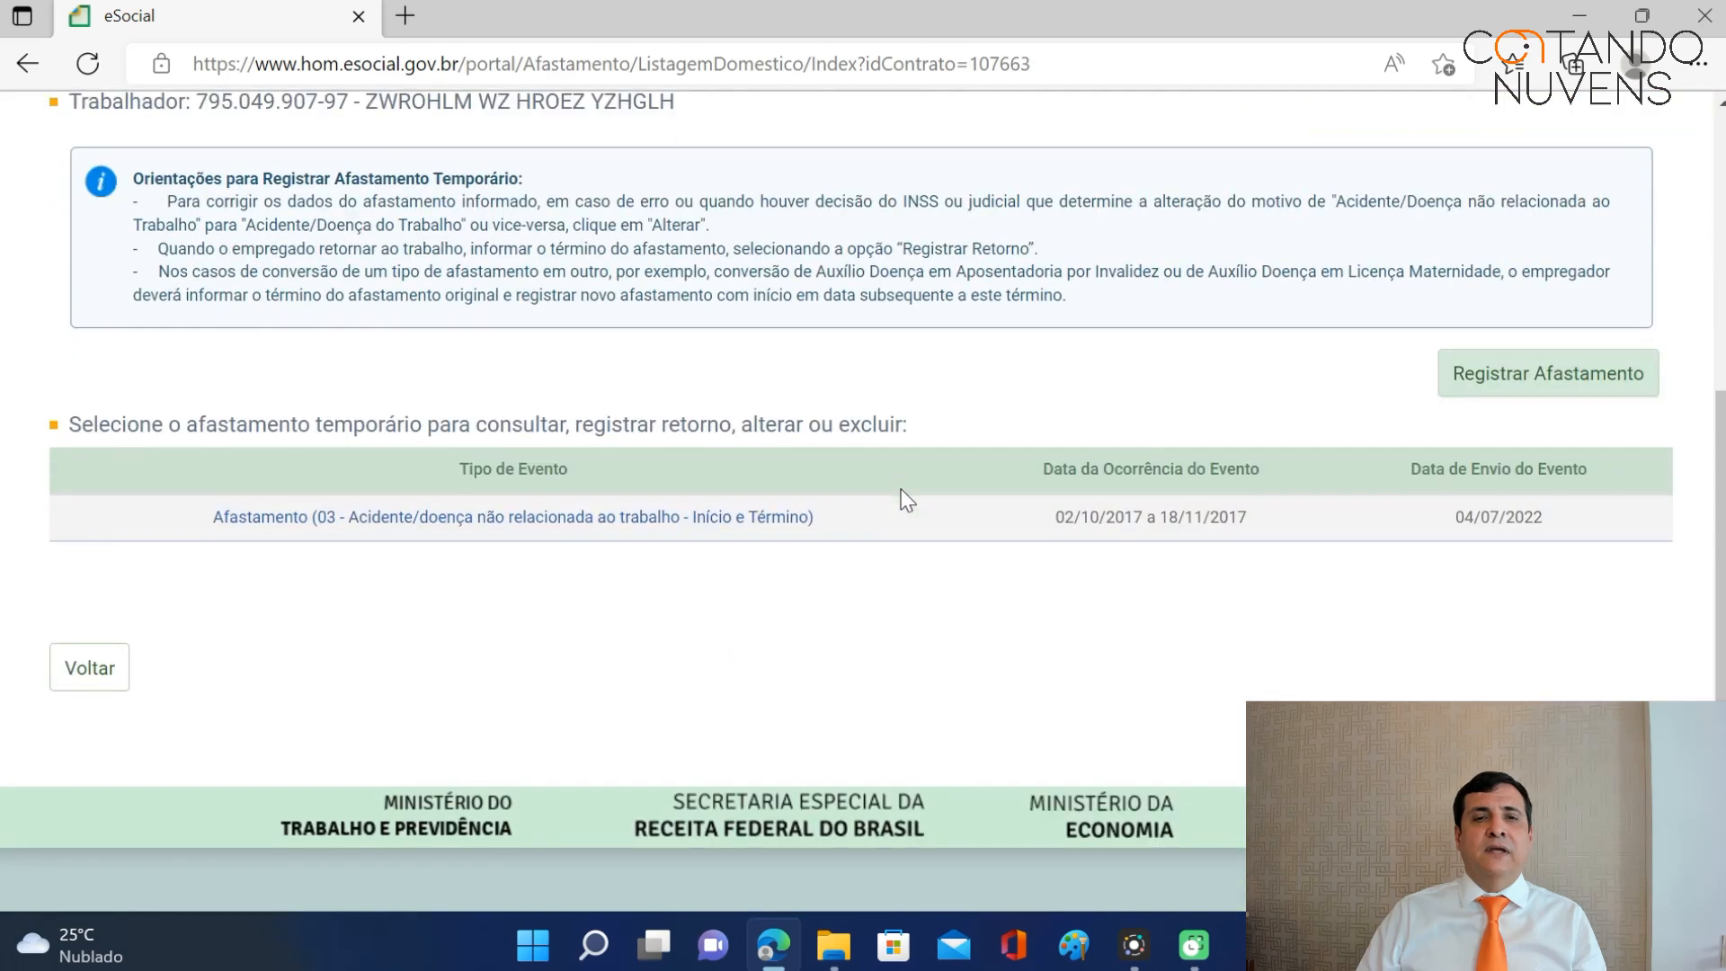
# Start a new leave beginning 10/05/2018 with no end date.
pyautogui.click(1494, 382)
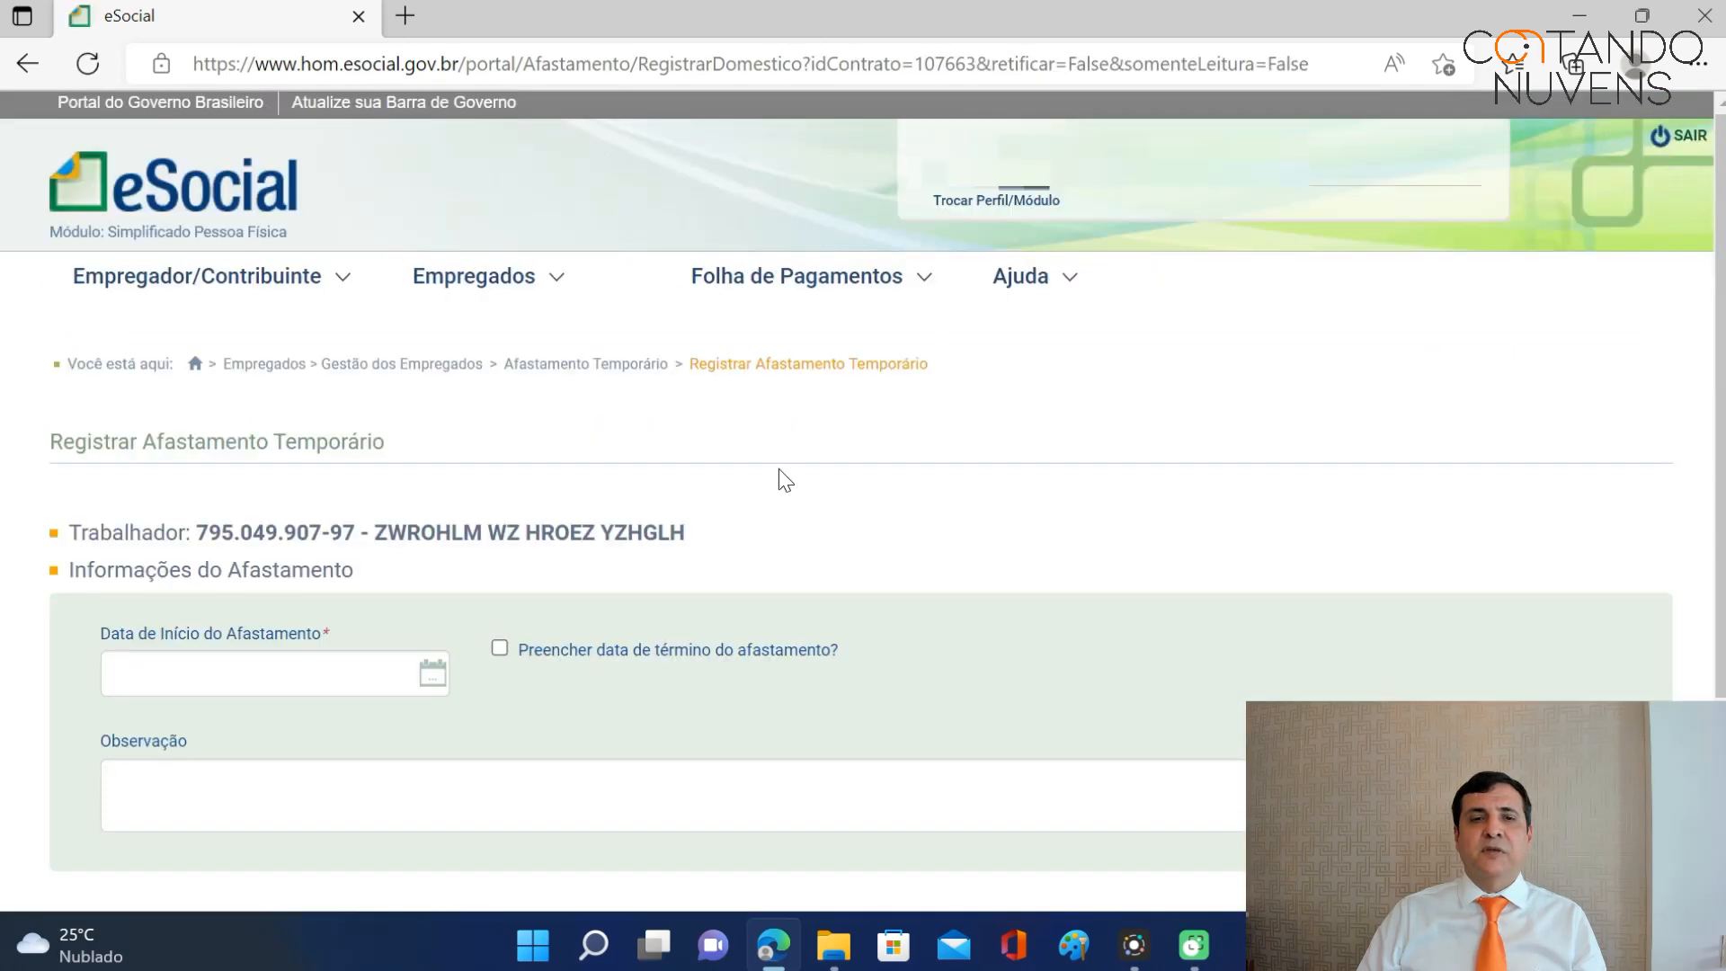
pyautogui.click(191, 672)
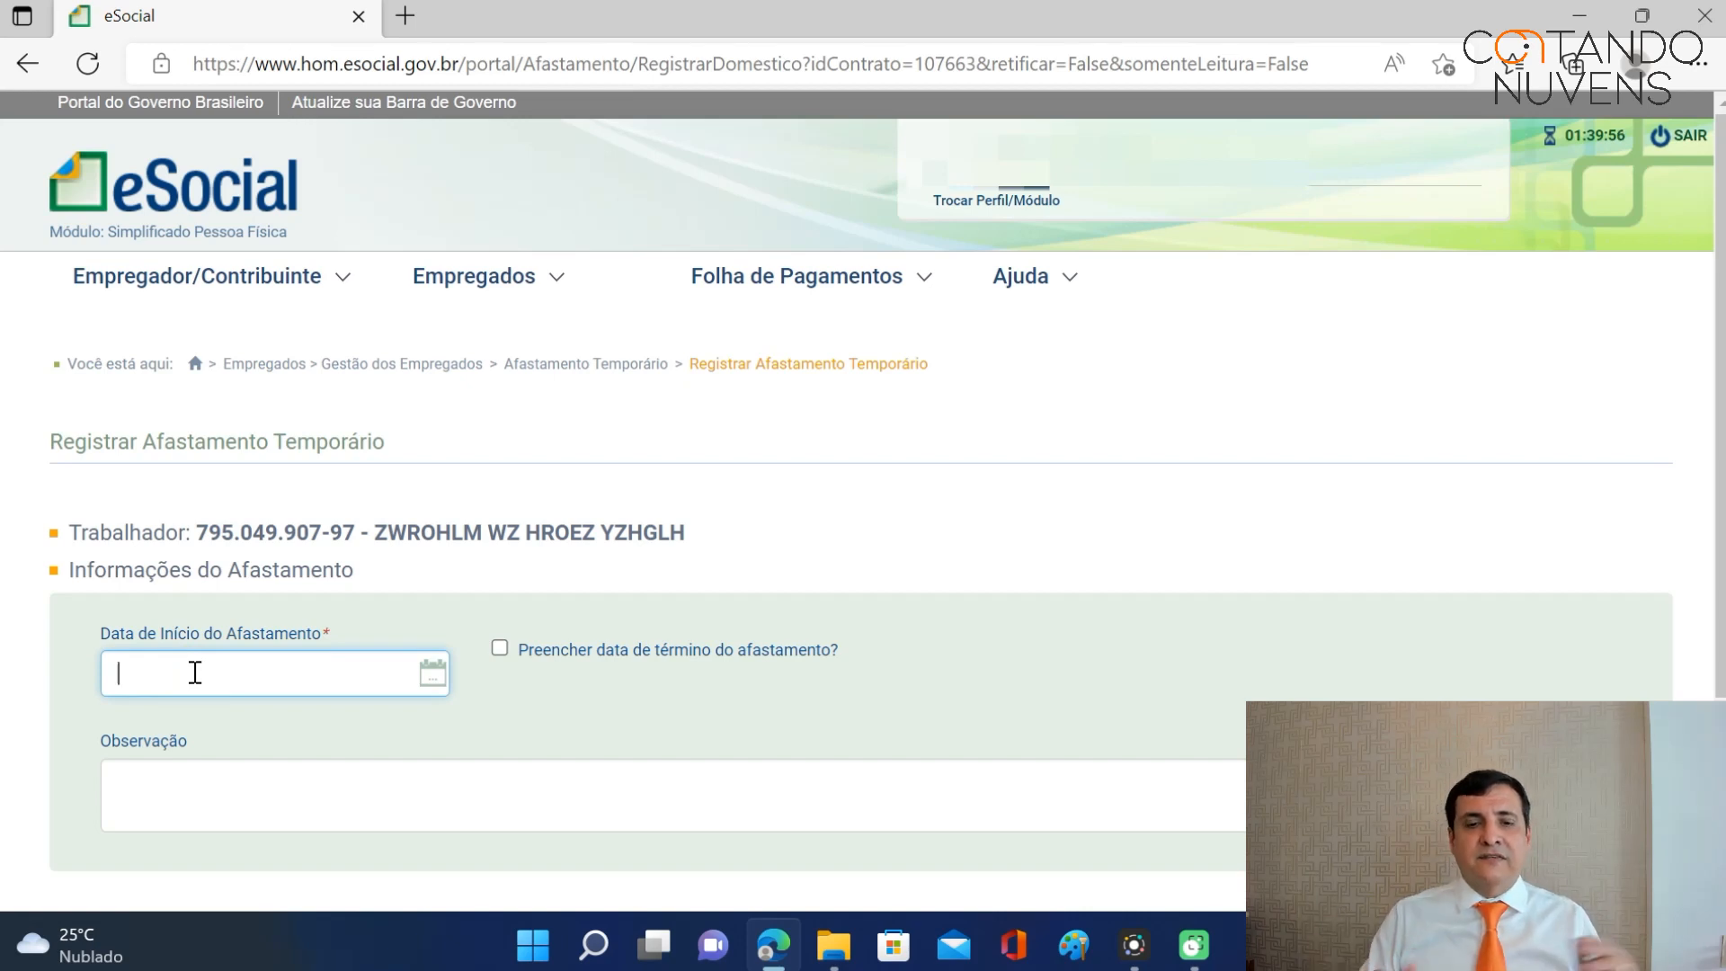
pyautogui.write('10/05/2018')
pyautogui.press('Tab')
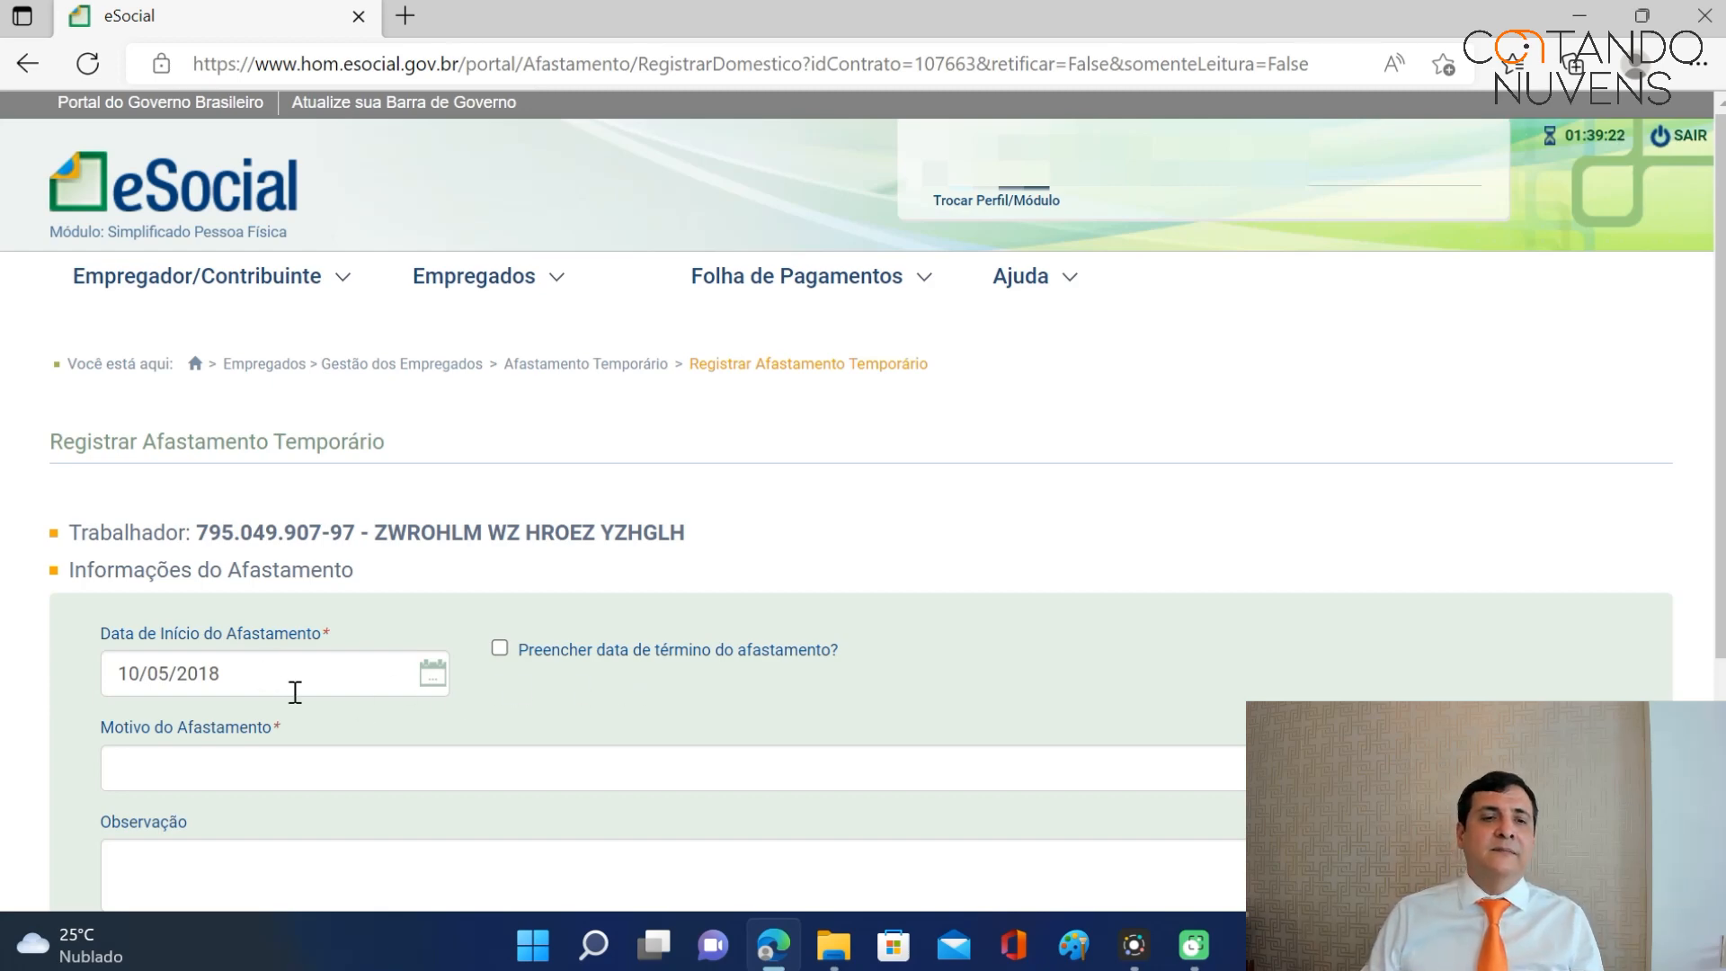
pyautogui.moveTo(503, 652)
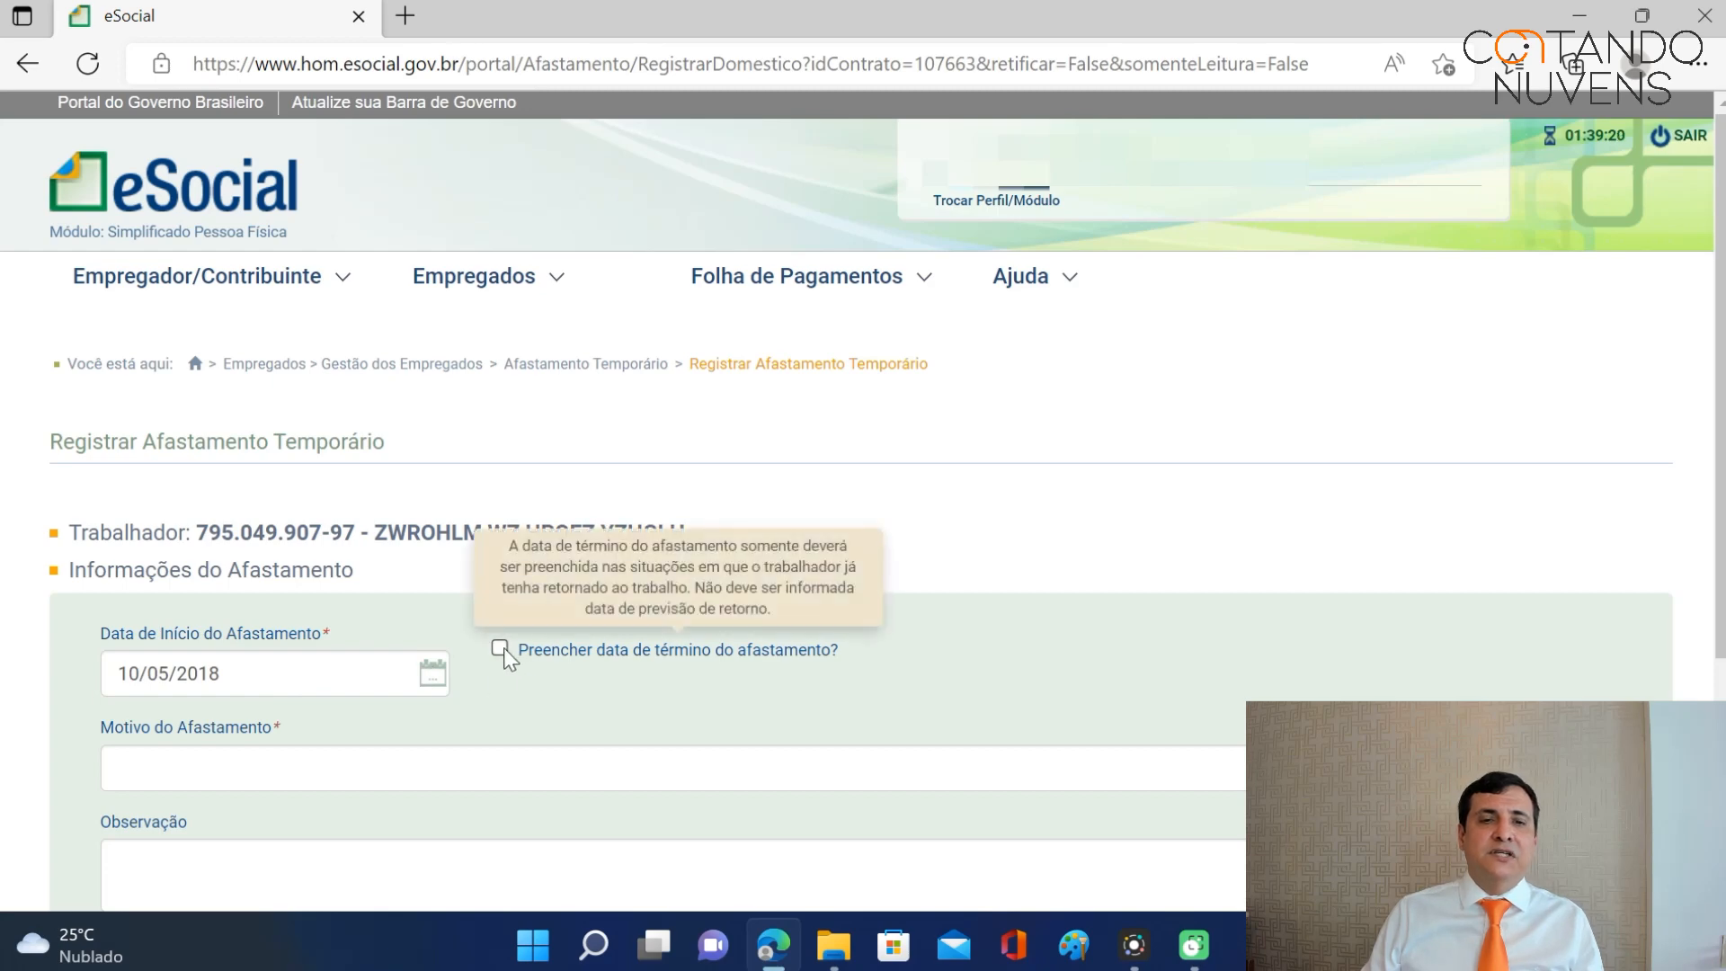
pyautogui.click(500, 649)
pyautogui.click(631, 678)
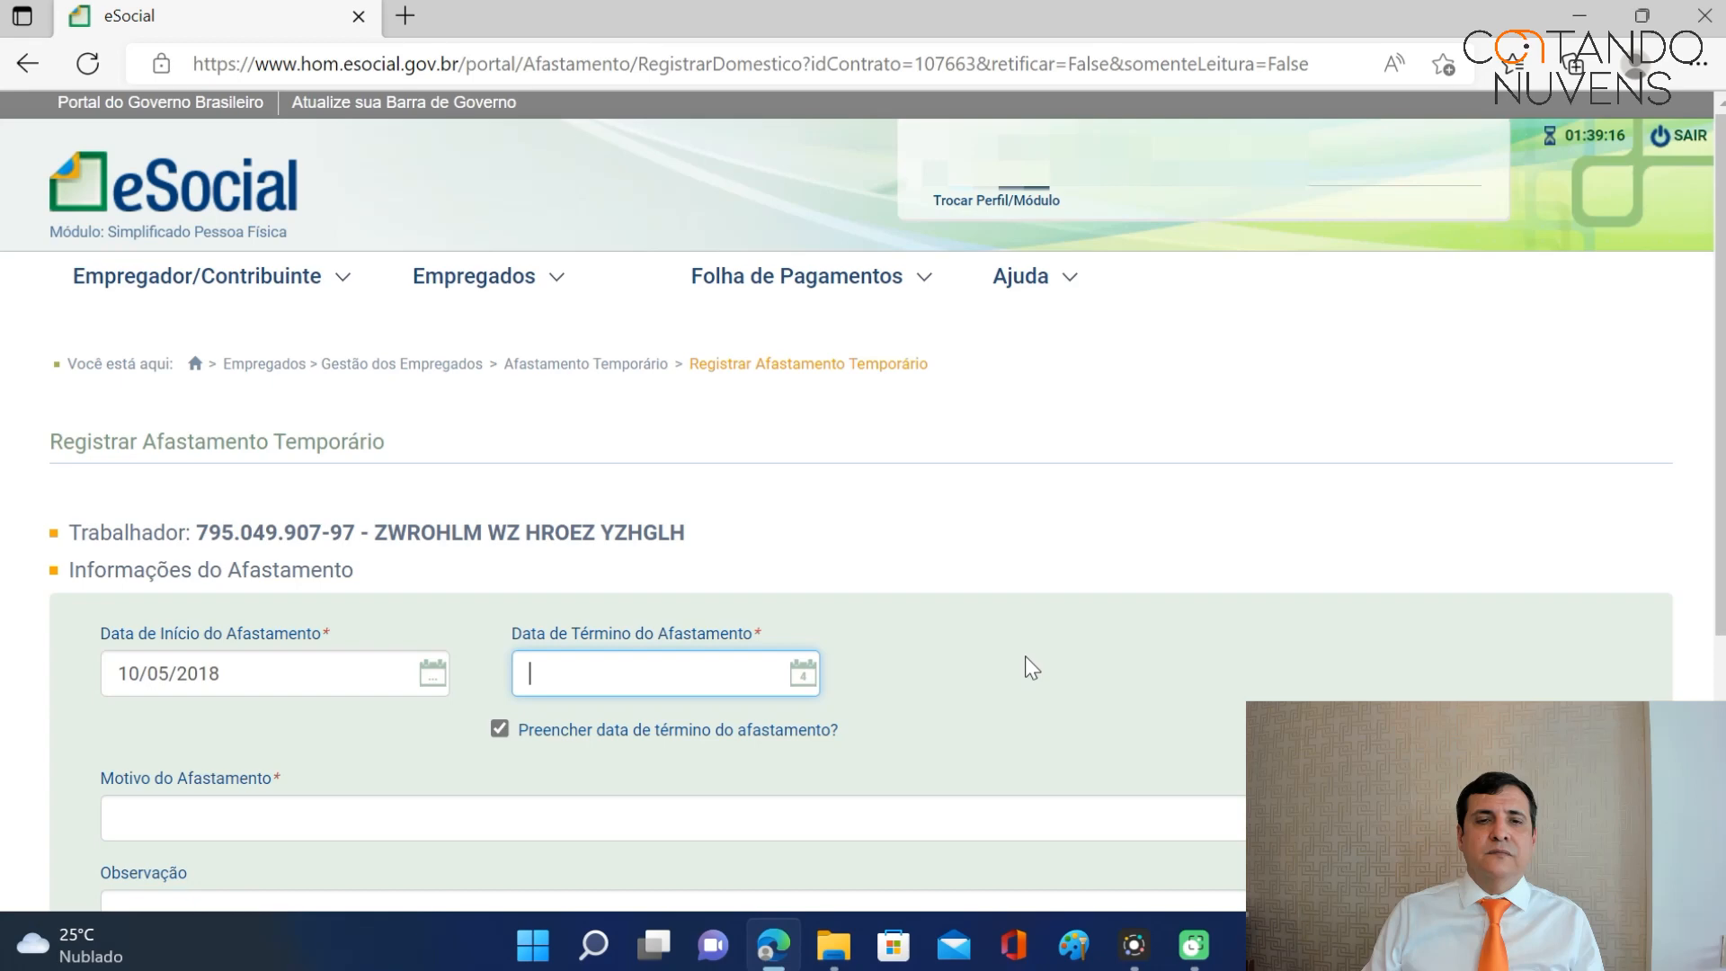
pyautogui.click(500, 729)
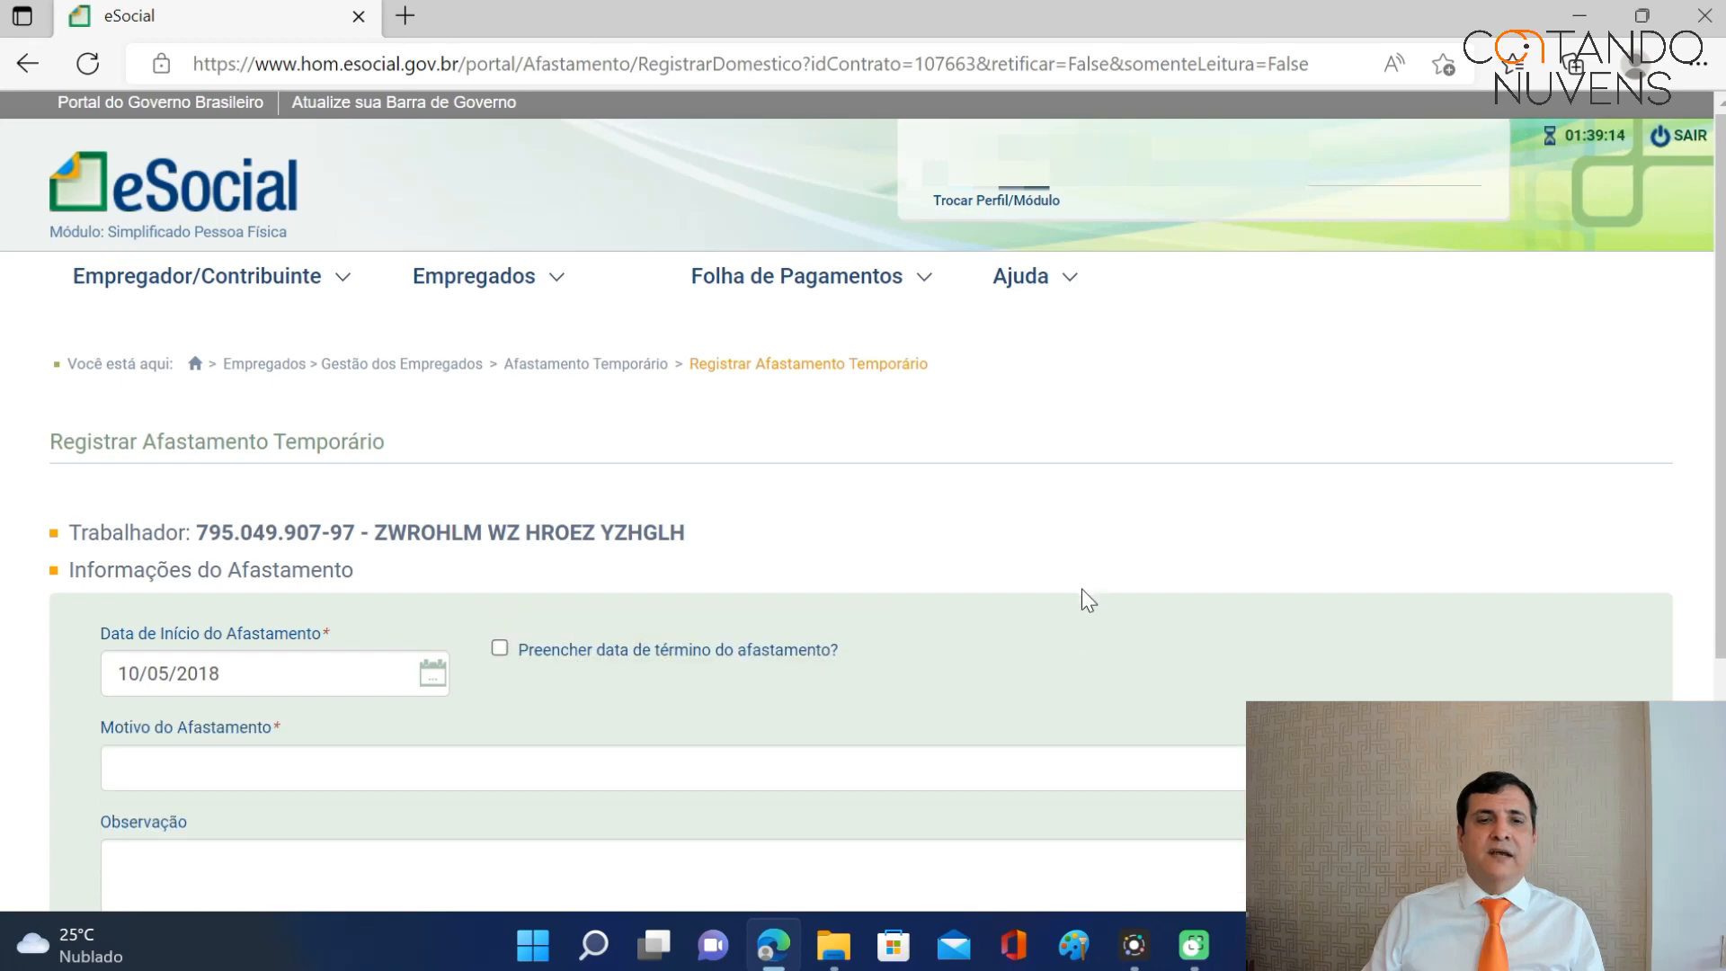
pyautogui.scroll(-3, 1083, 603)
# Choose reason 03 (non-work-related accident/illness), answer Não to the 60-day question, and save.
pyautogui.click(1609, 522)
pyautogui.click(506, 152)
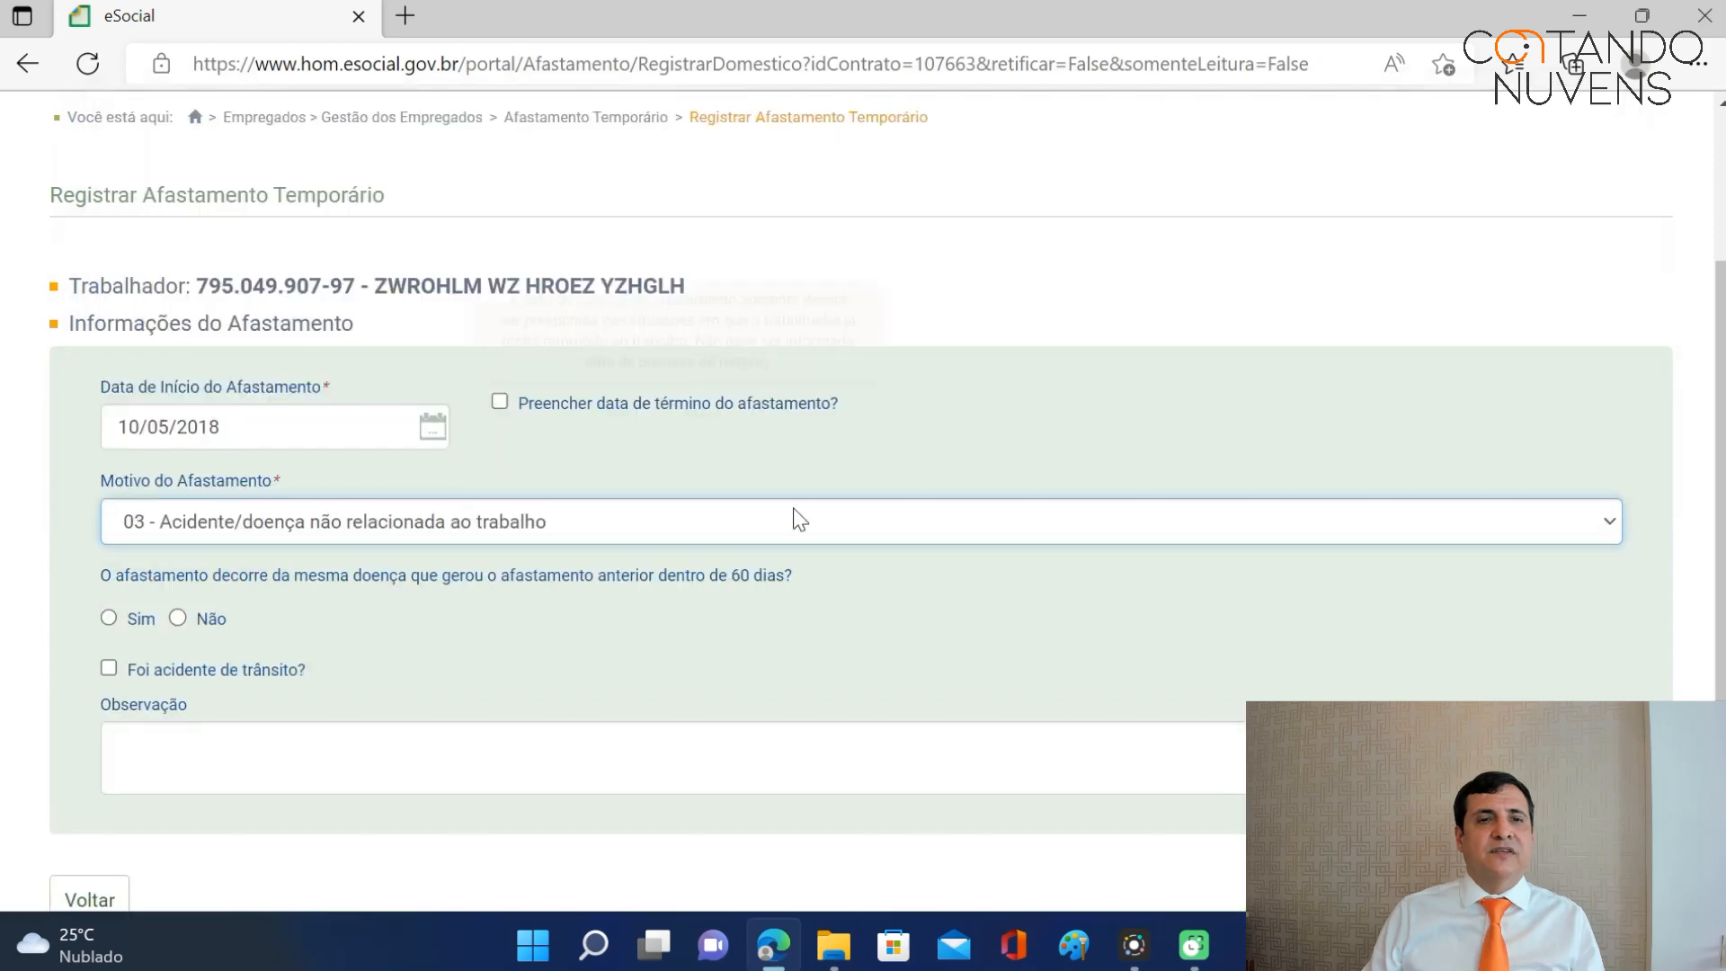
pyautogui.click(175, 618)
pyautogui.scroll(-3, 1032, 501)
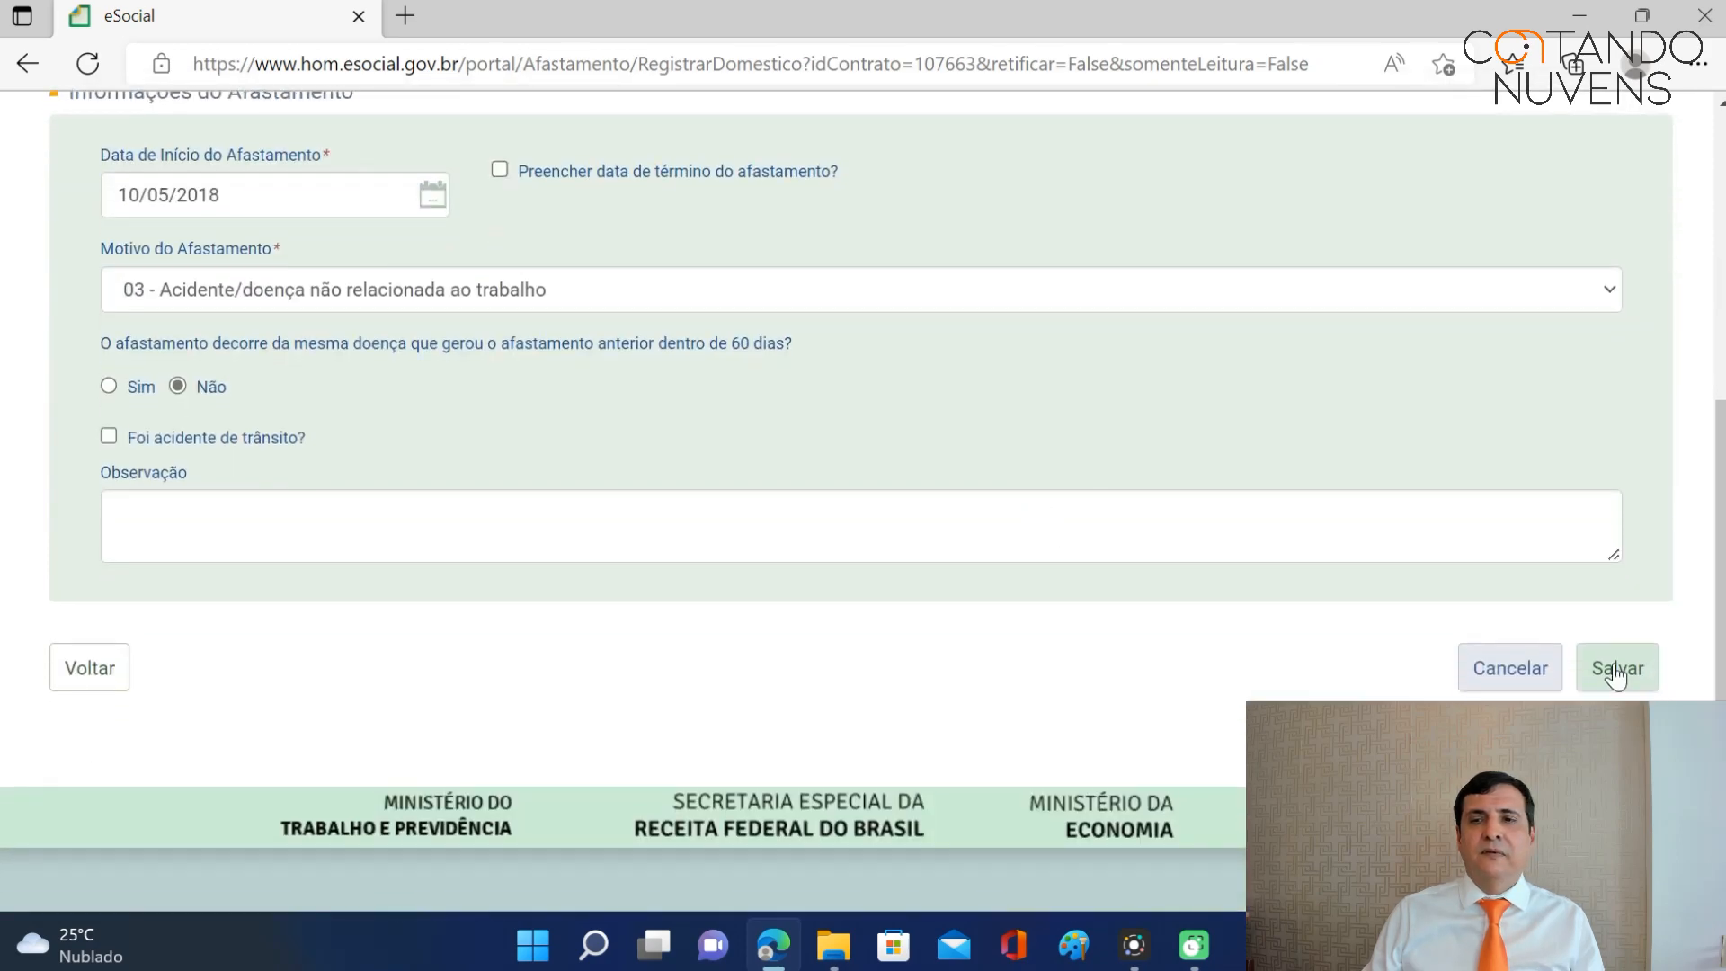
pyautogui.click(1616, 668)
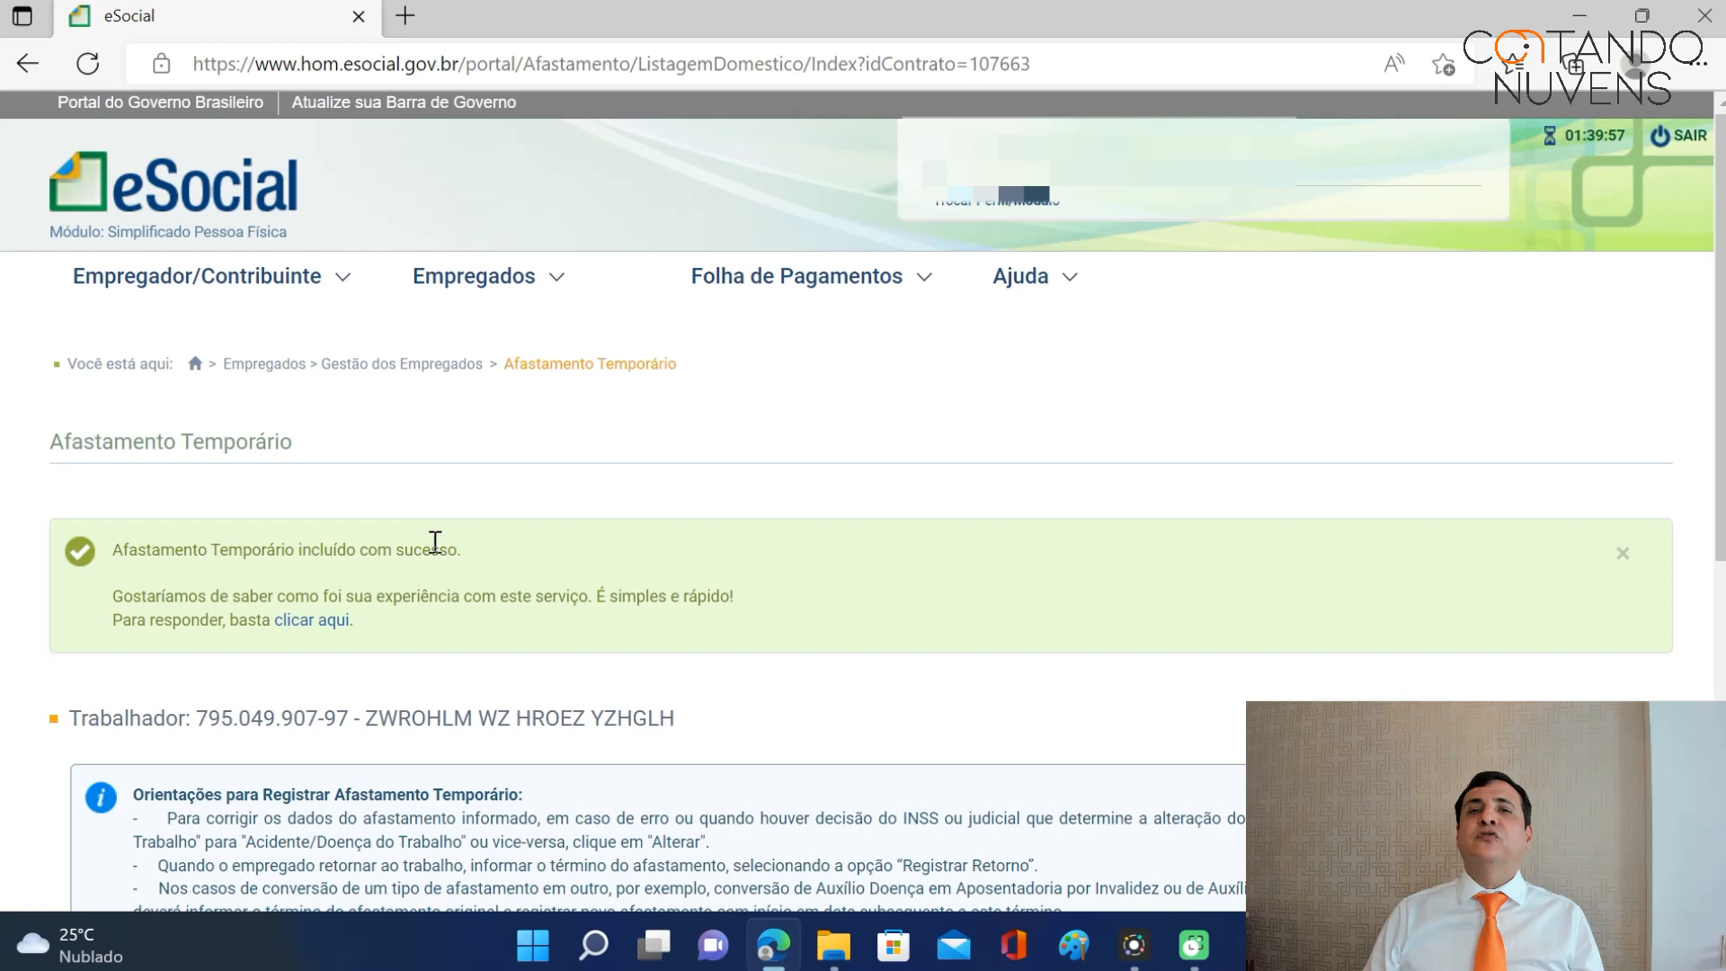
# Verify the 10/05/2018 leave appears in the worker's leave listing, then open Dados de Folha de Pagamento.
pyautogui.moveTo(493, 280)
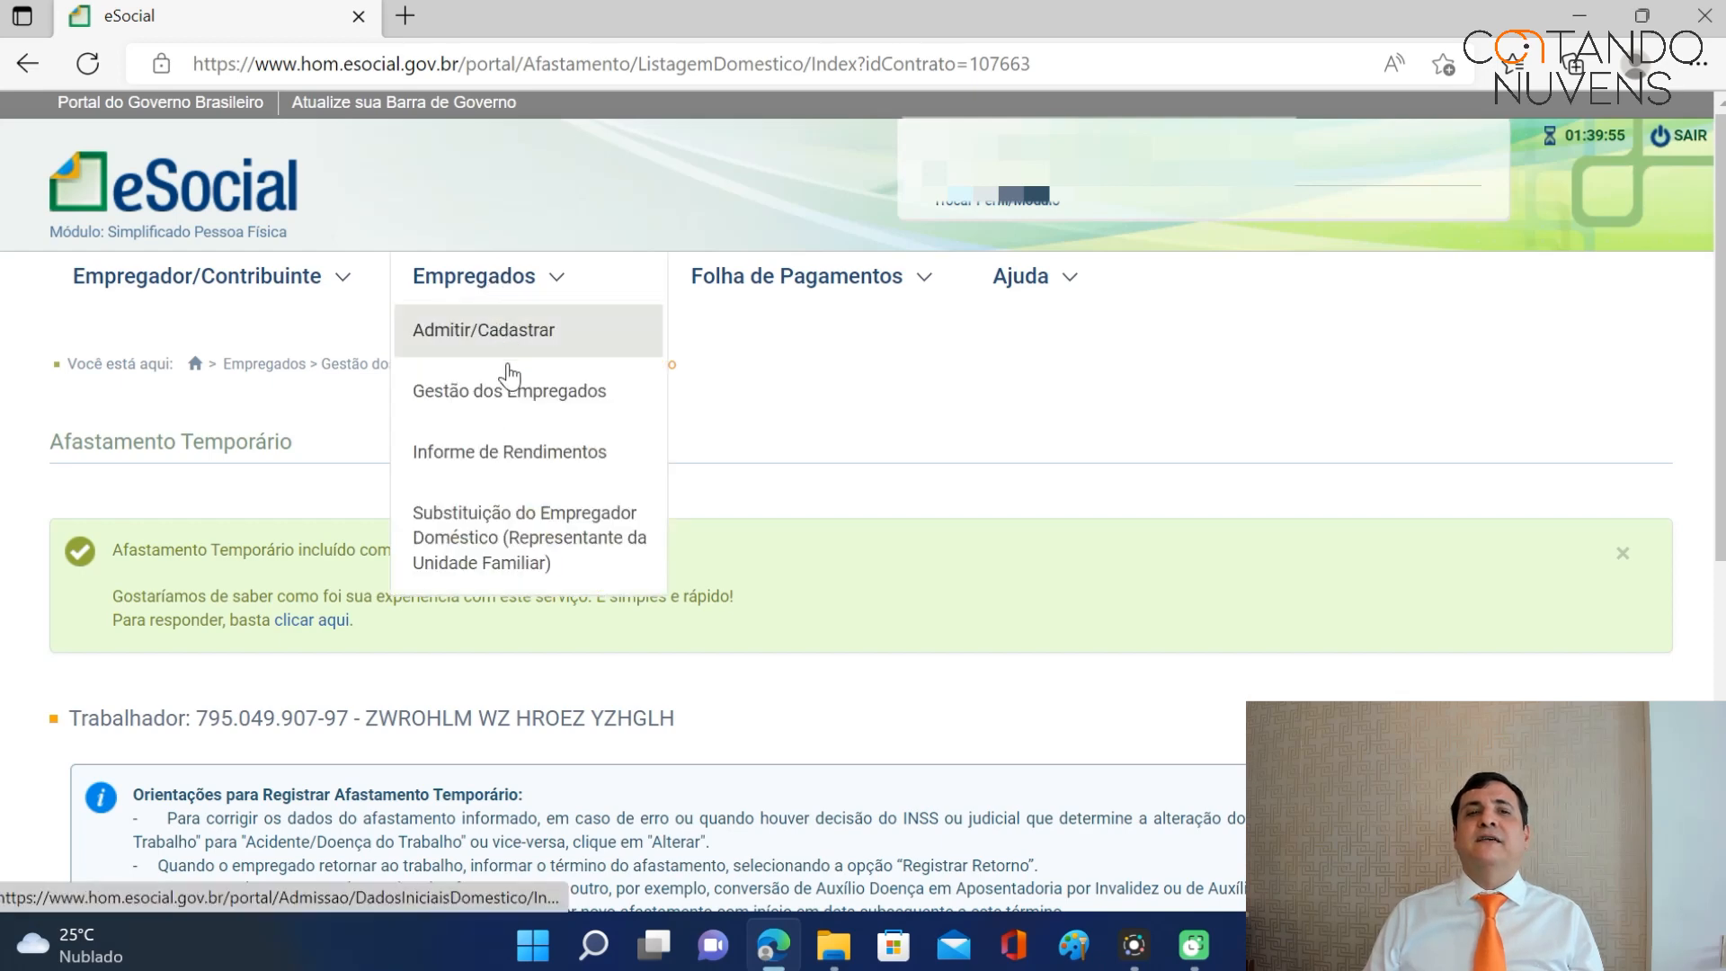
pyautogui.click(503, 395)
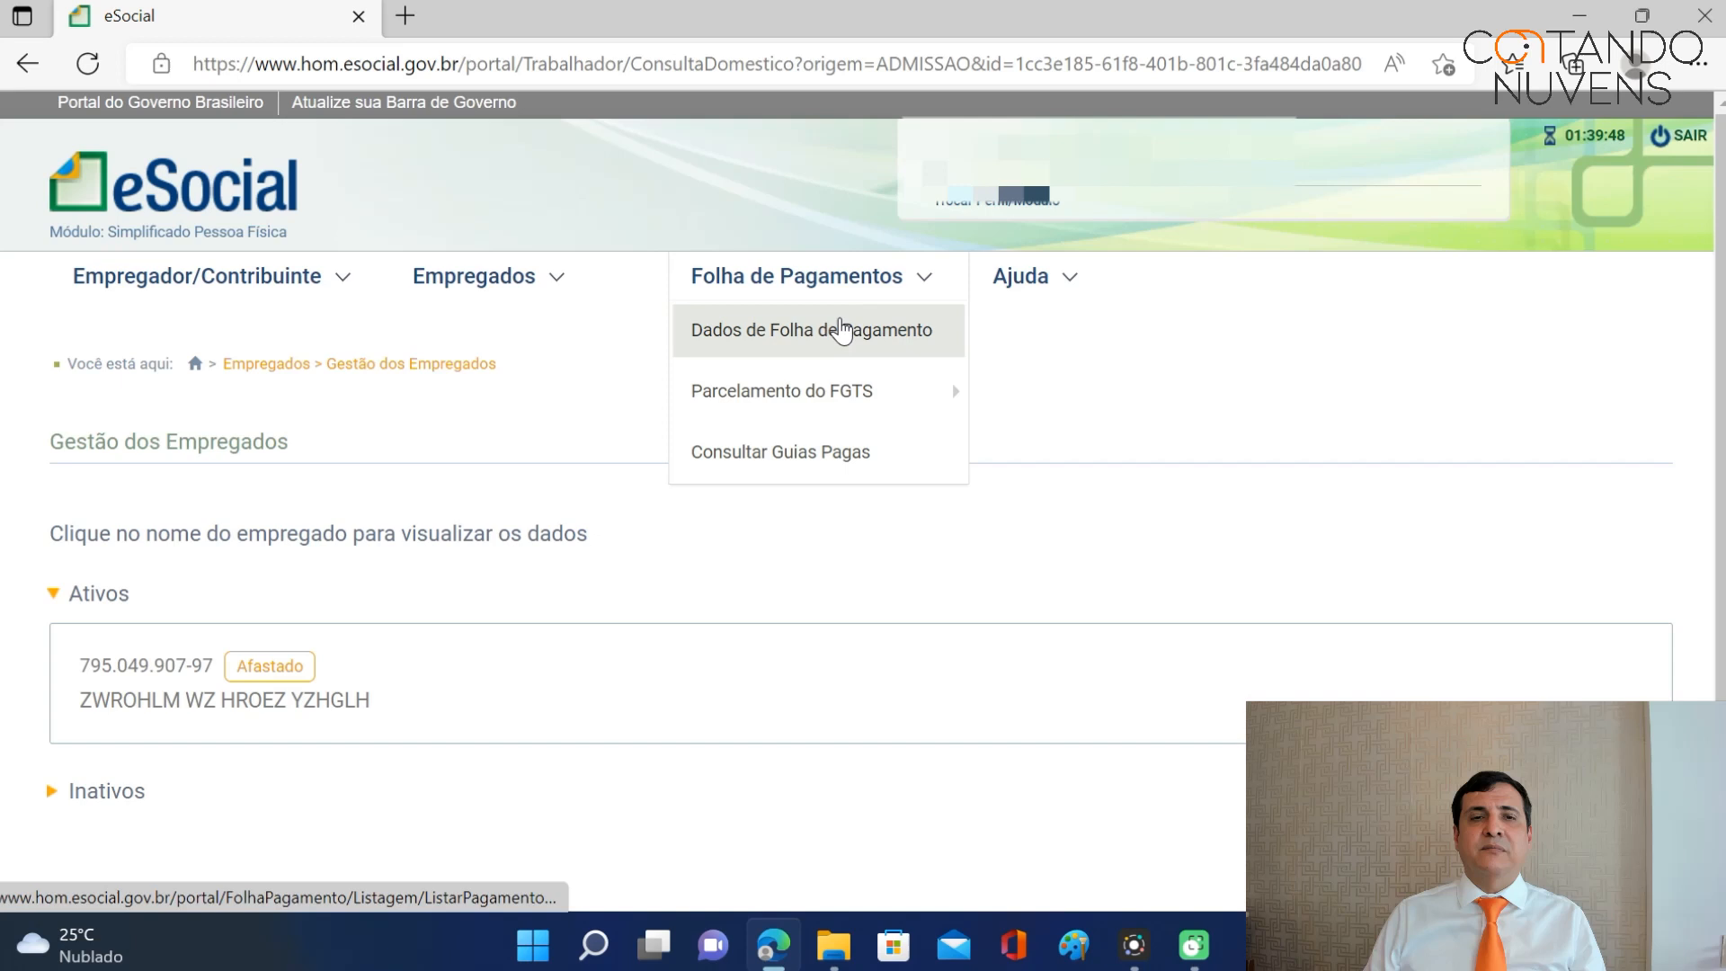
pyautogui.moveTo(532, 281)
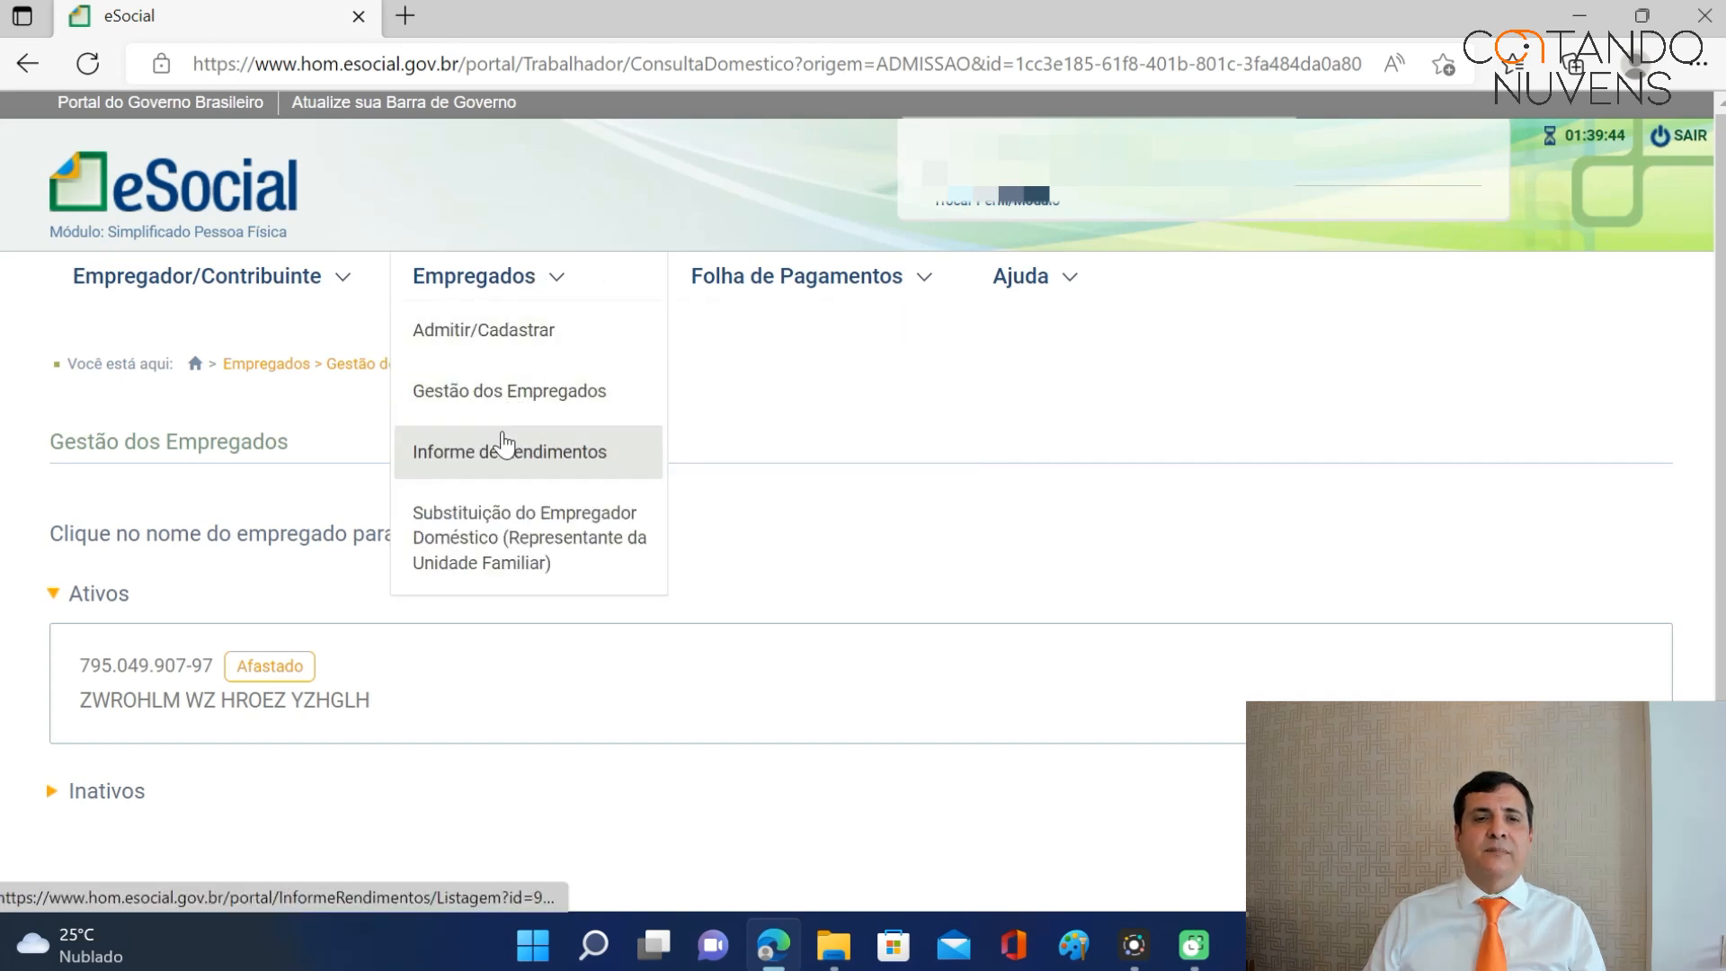
pyautogui.click(259, 700)
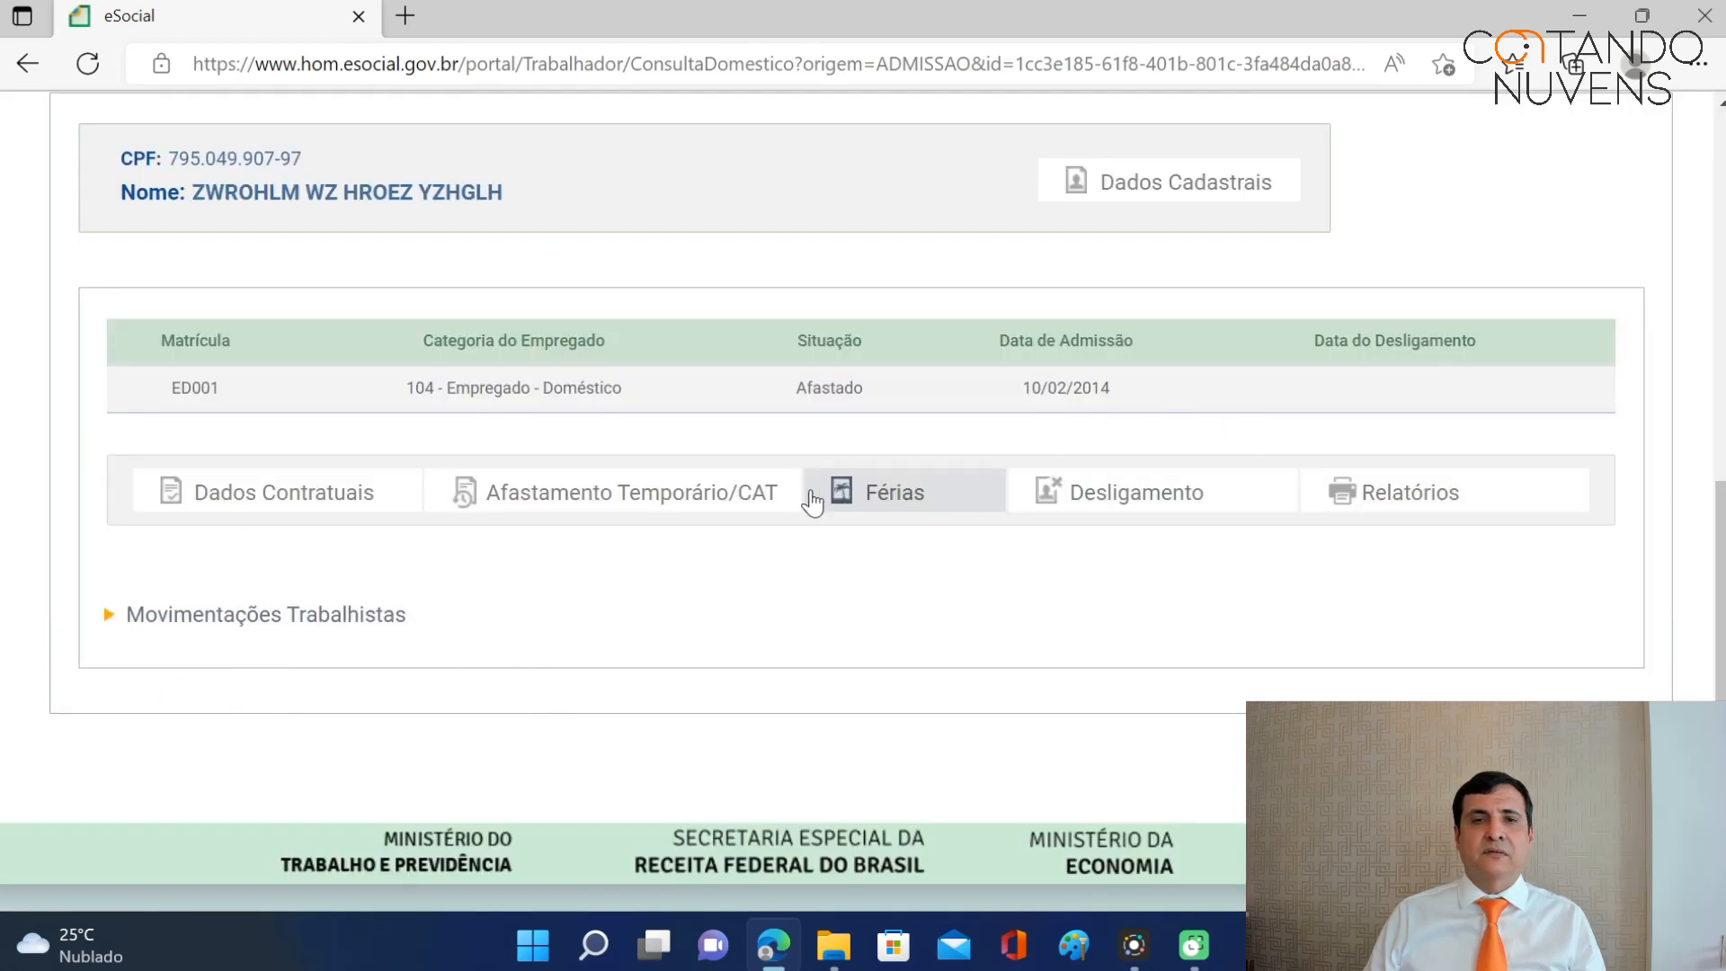
pyautogui.click(713, 493)
pyautogui.click(570, 536)
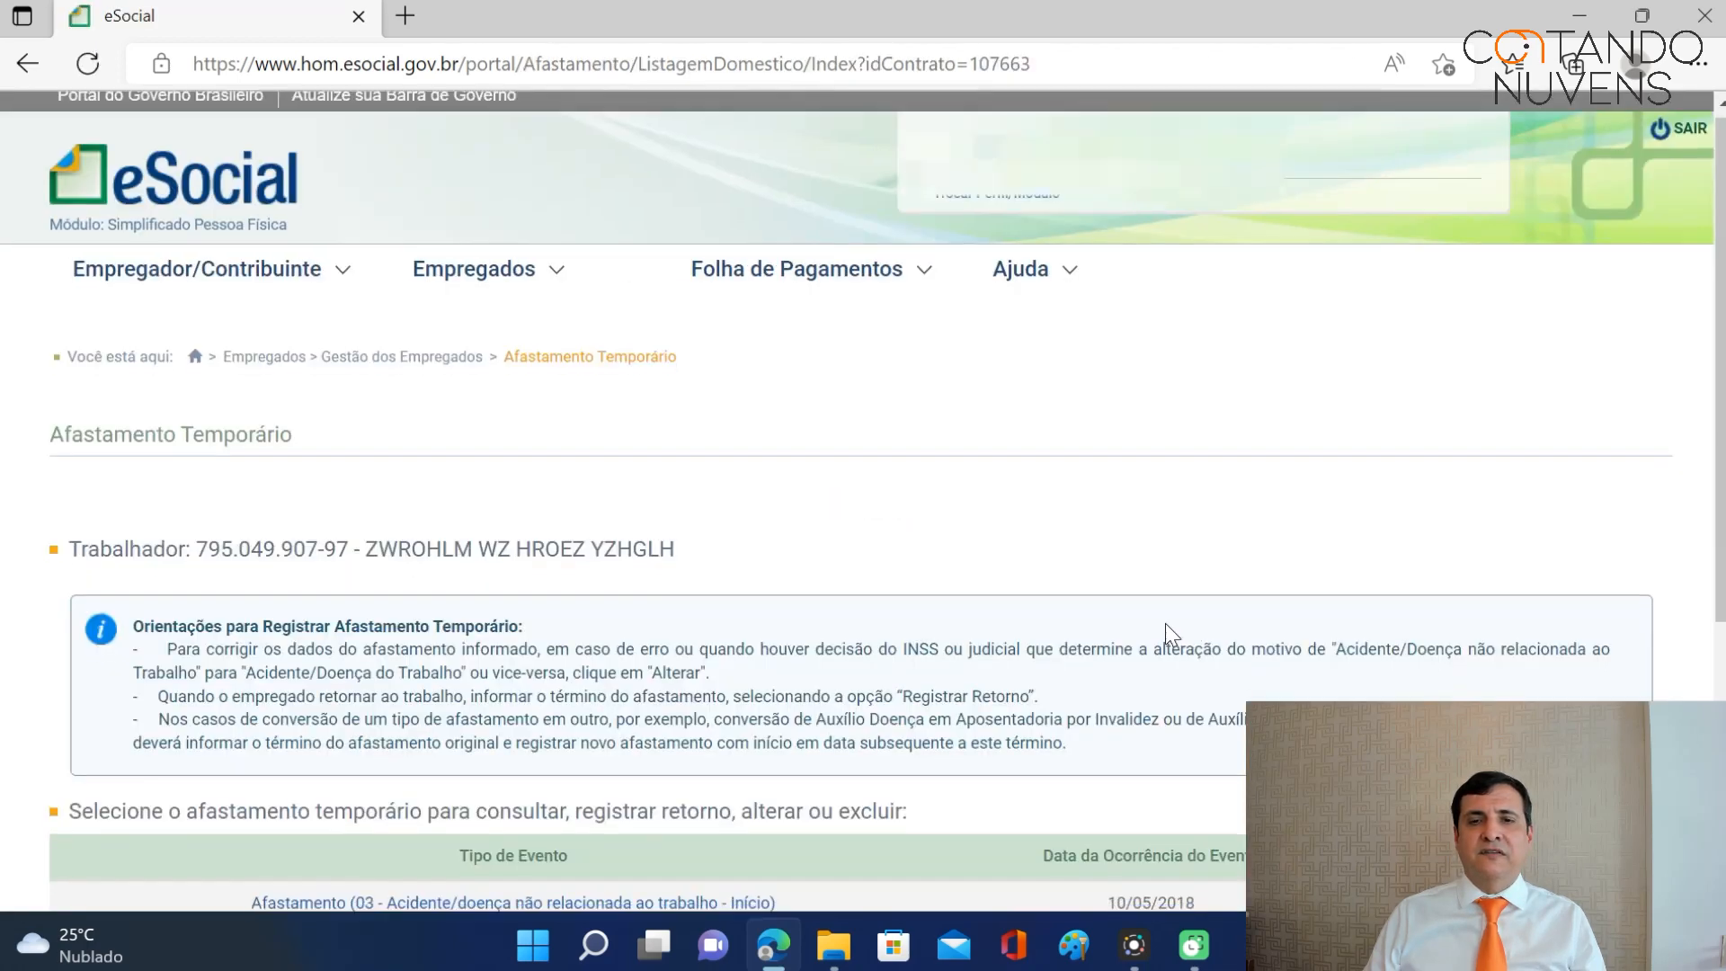
pyautogui.scroll(-5, 1191, 576)
pyautogui.scroll(5, 1187, 450)
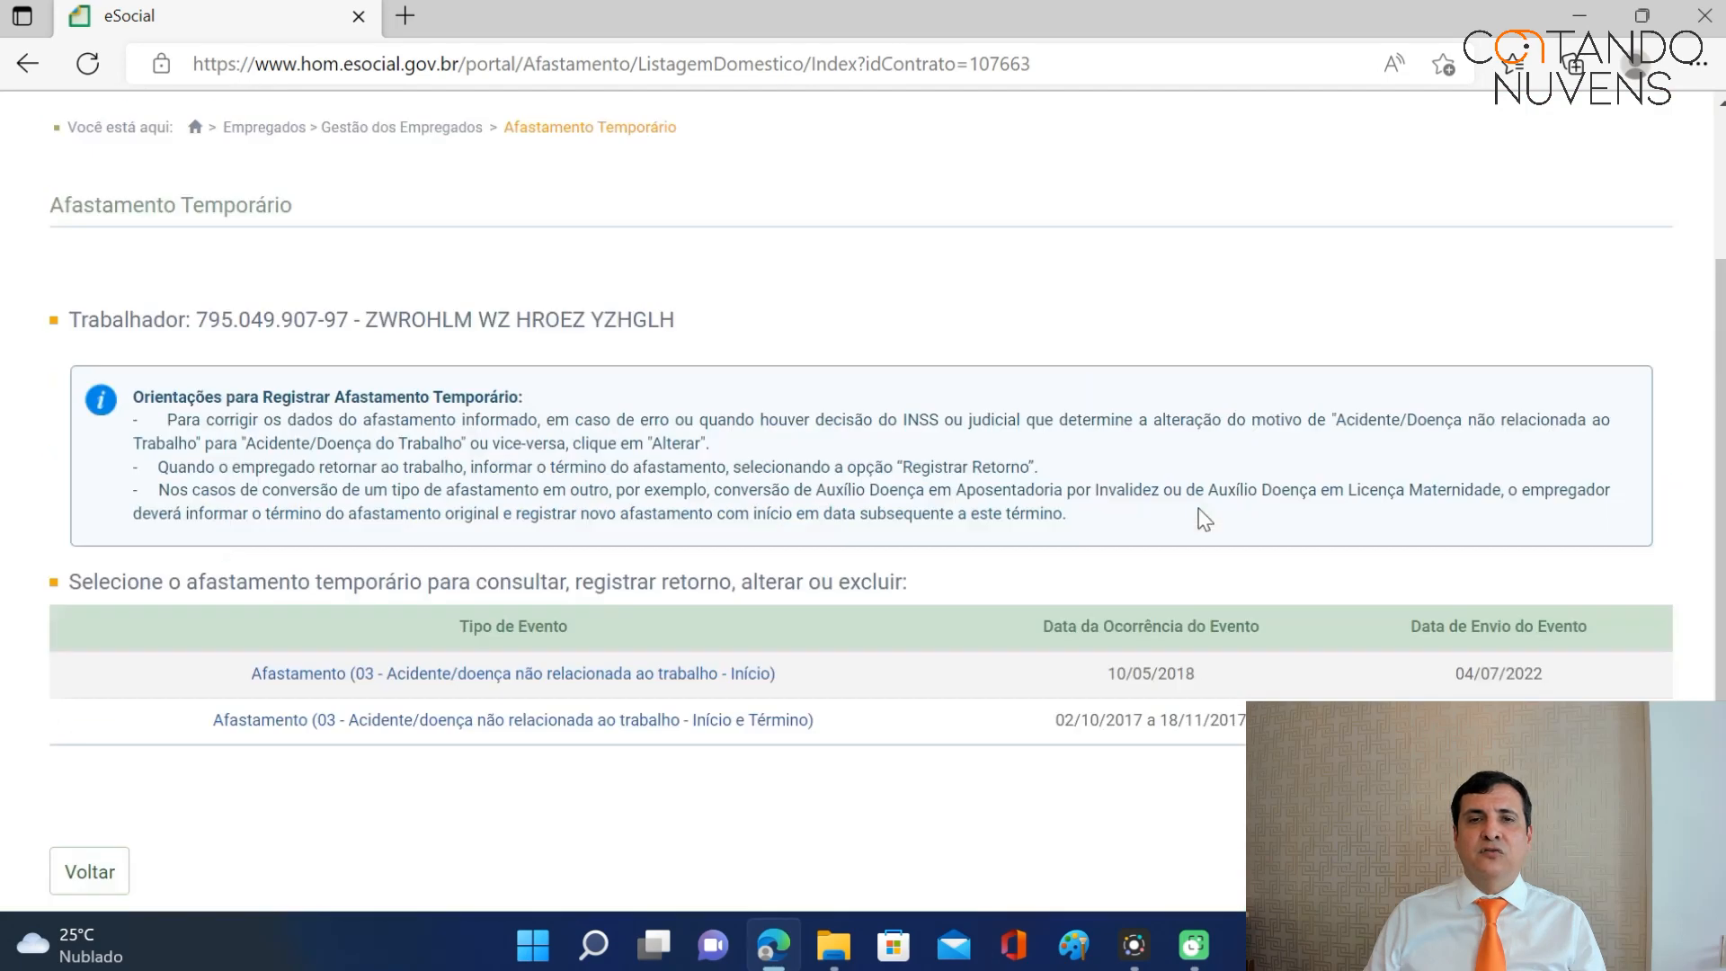
pyautogui.click(917, 286)
pyautogui.click(832, 332)
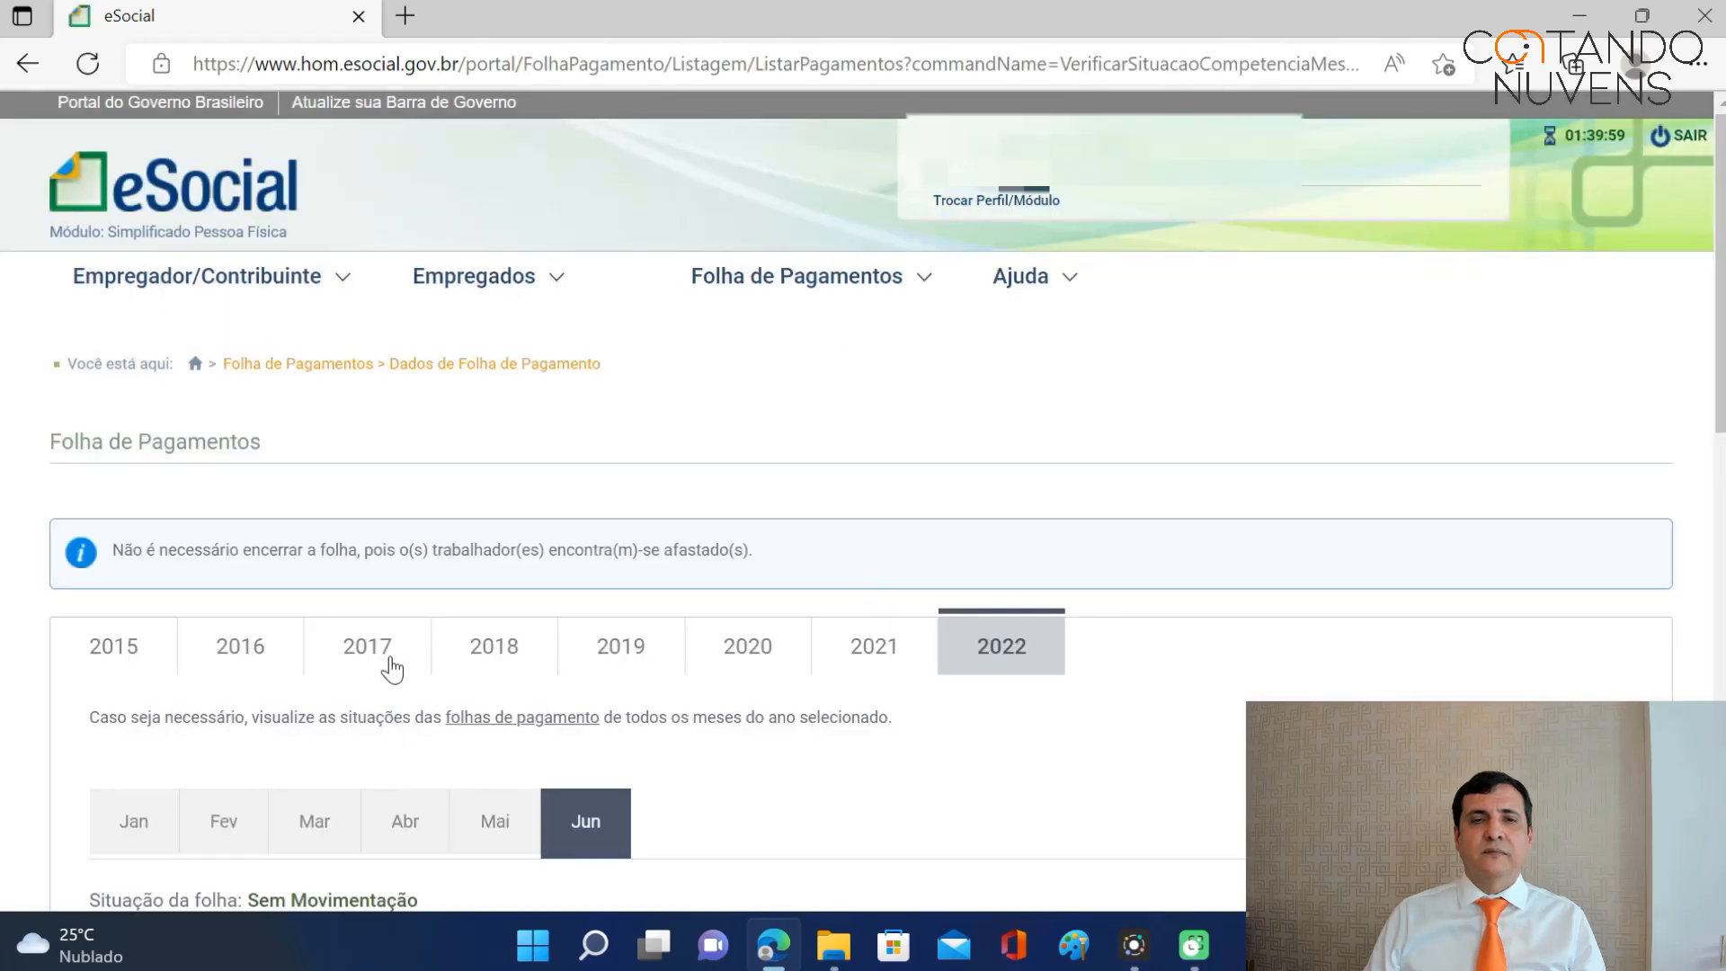
# Open the worker's June 2018 remuneration: no items, net R$ 0,00, paid 30/06/2018.
pyautogui.click(470, 653)
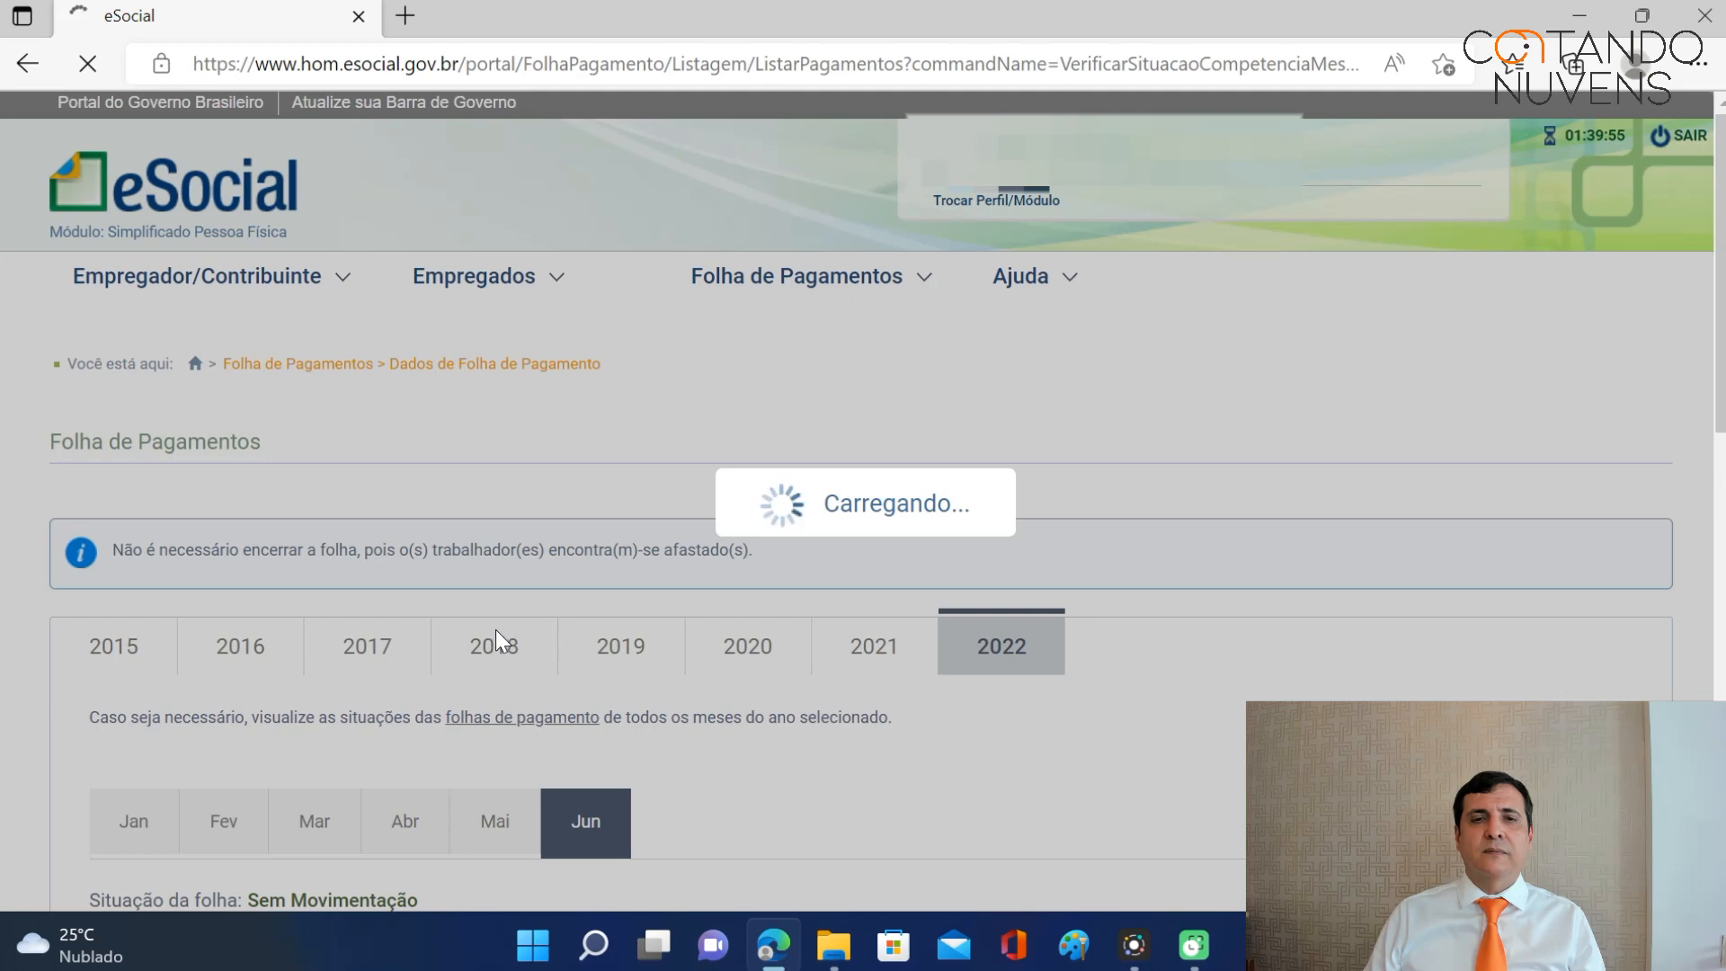
pyautogui.scroll(-4, 603, 598)
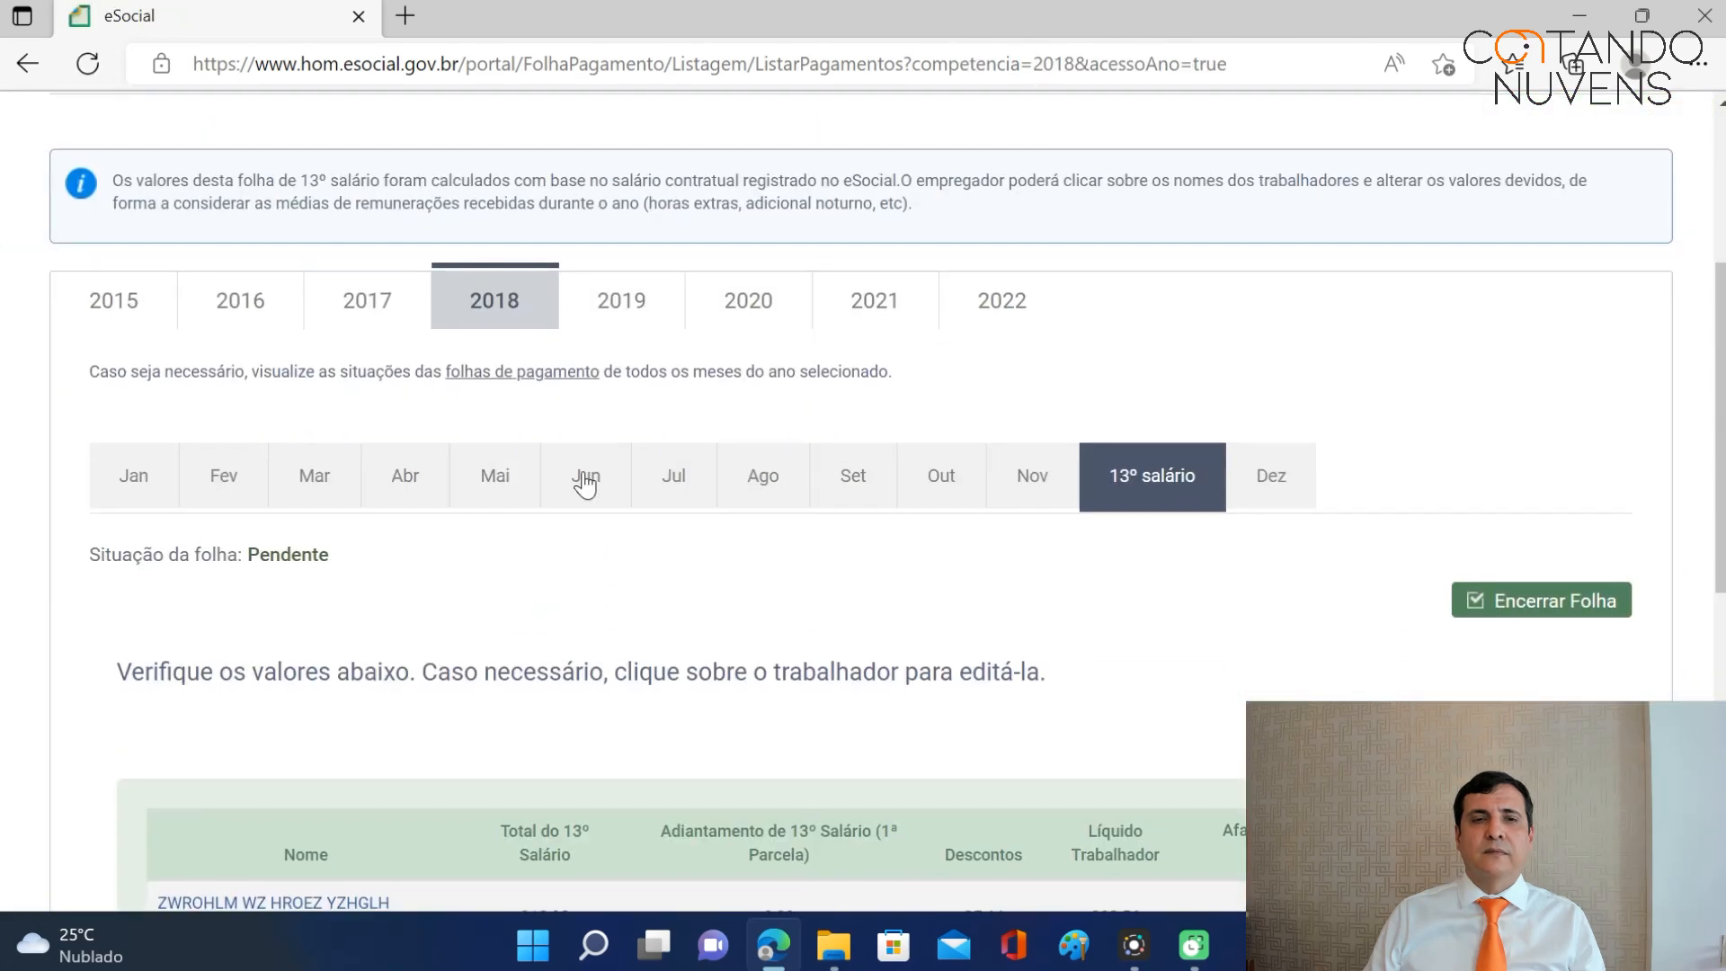
pyautogui.click(584, 476)
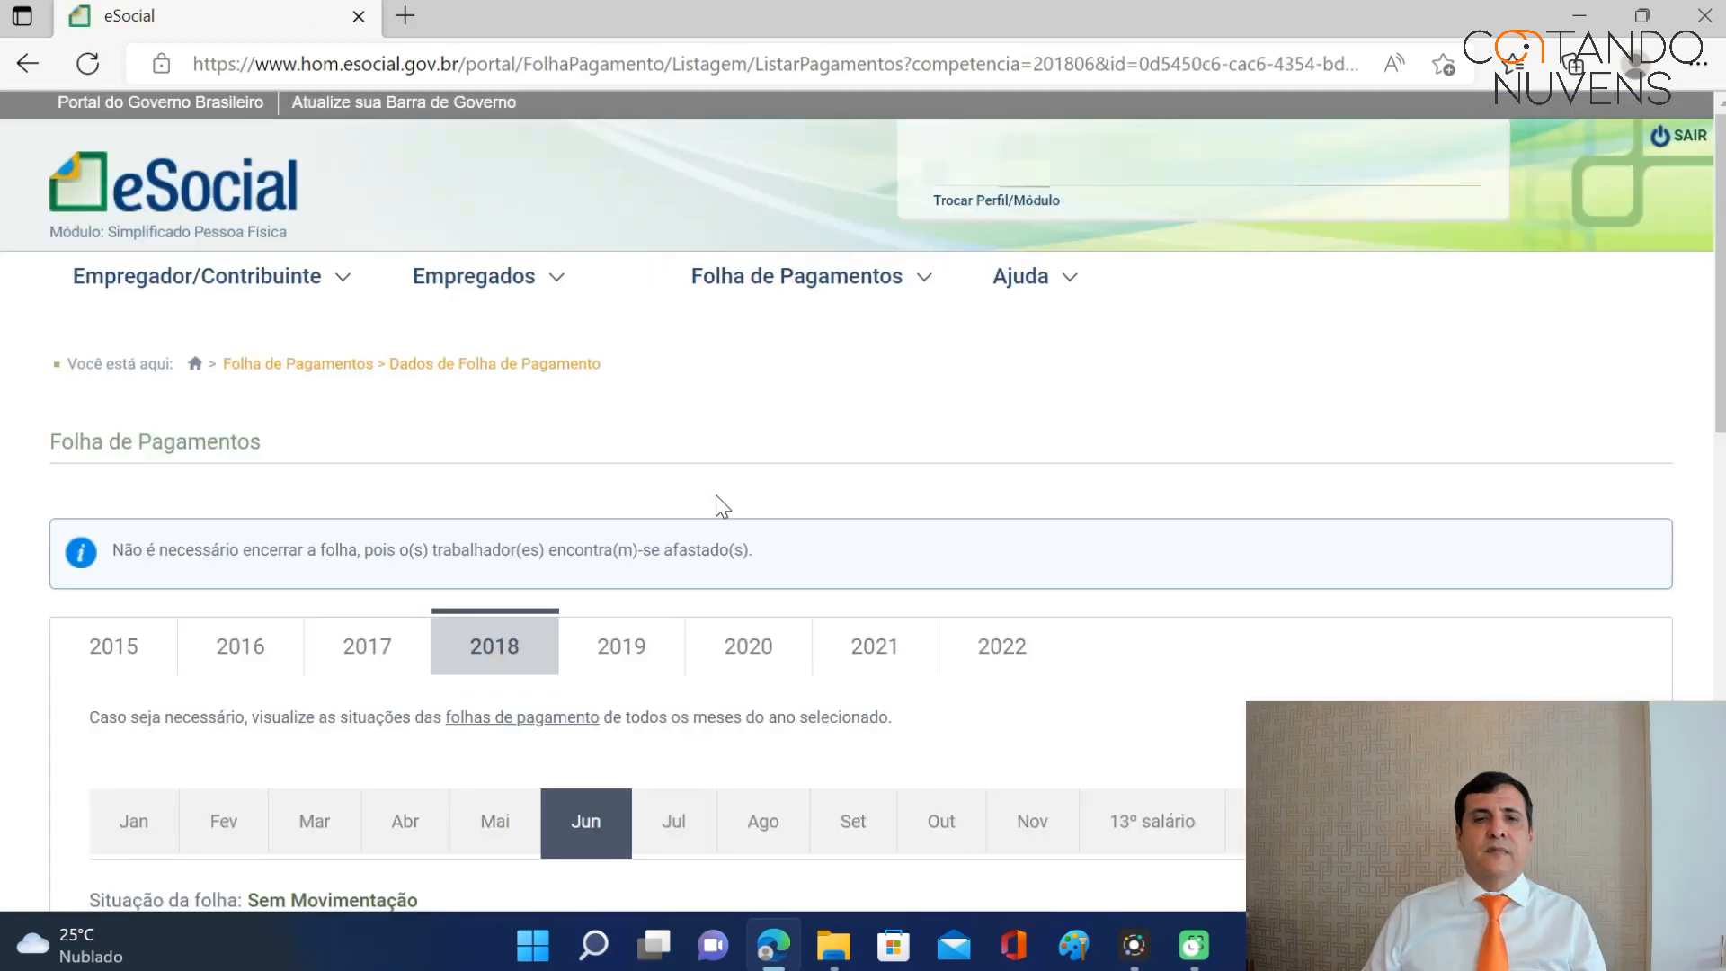
pyautogui.scroll(-5, 716, 497)
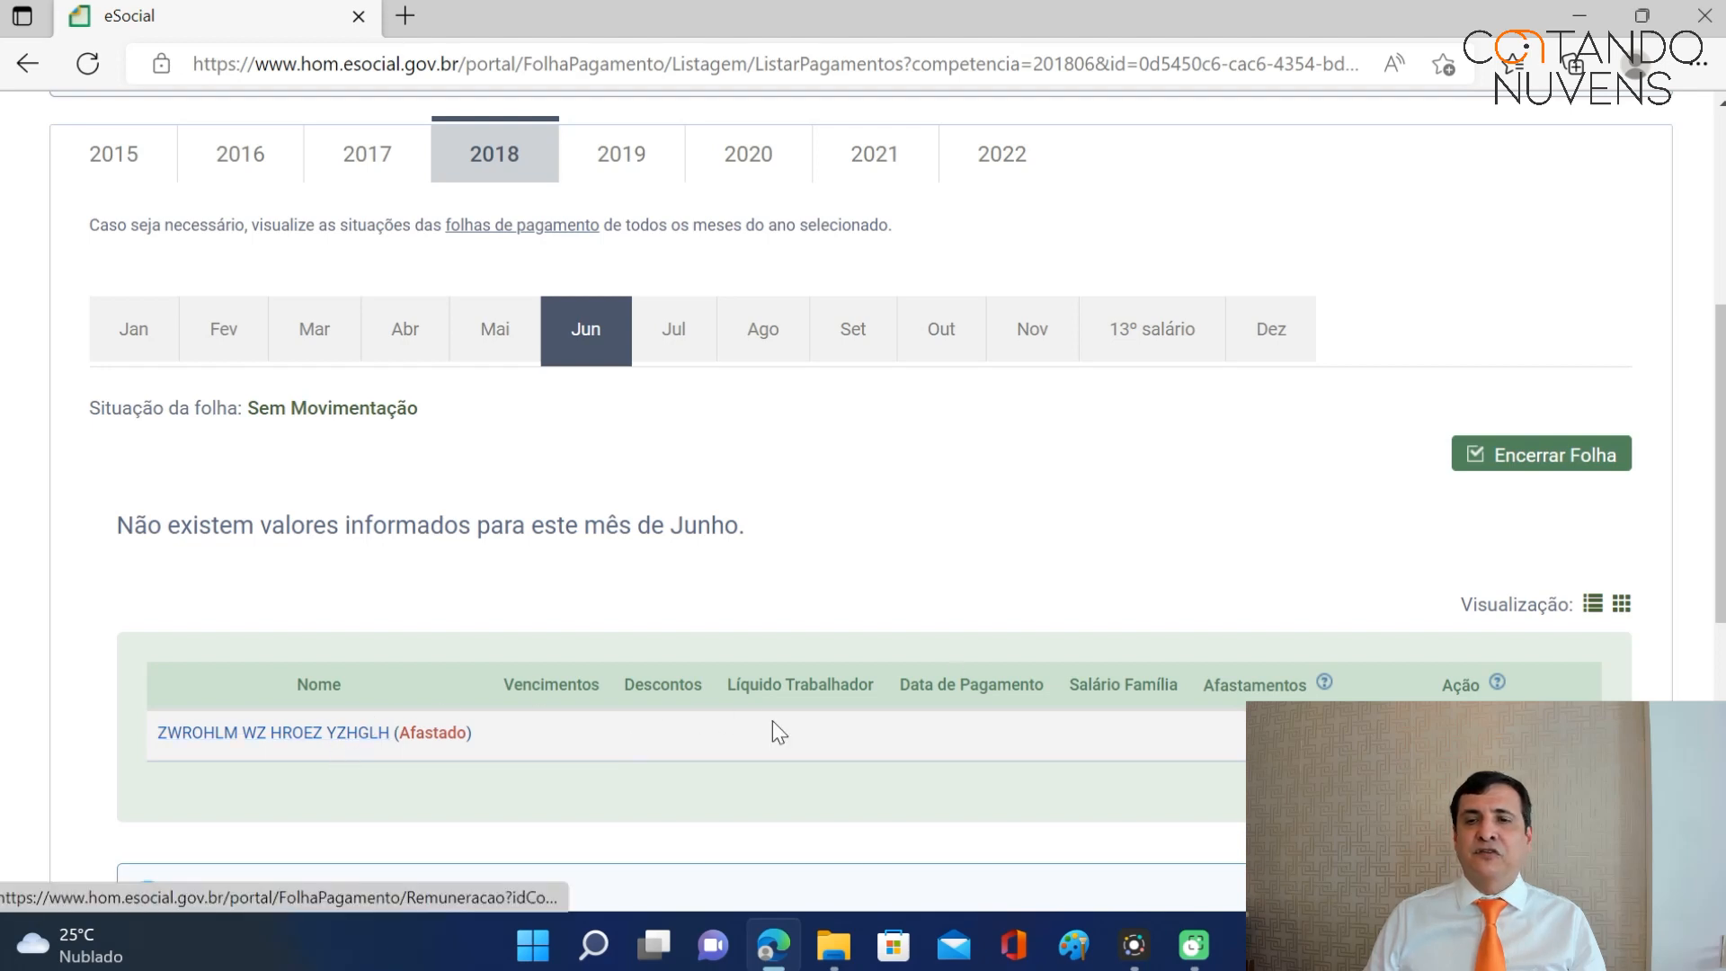
pyautogui.scroll(-2, 1026, 646)
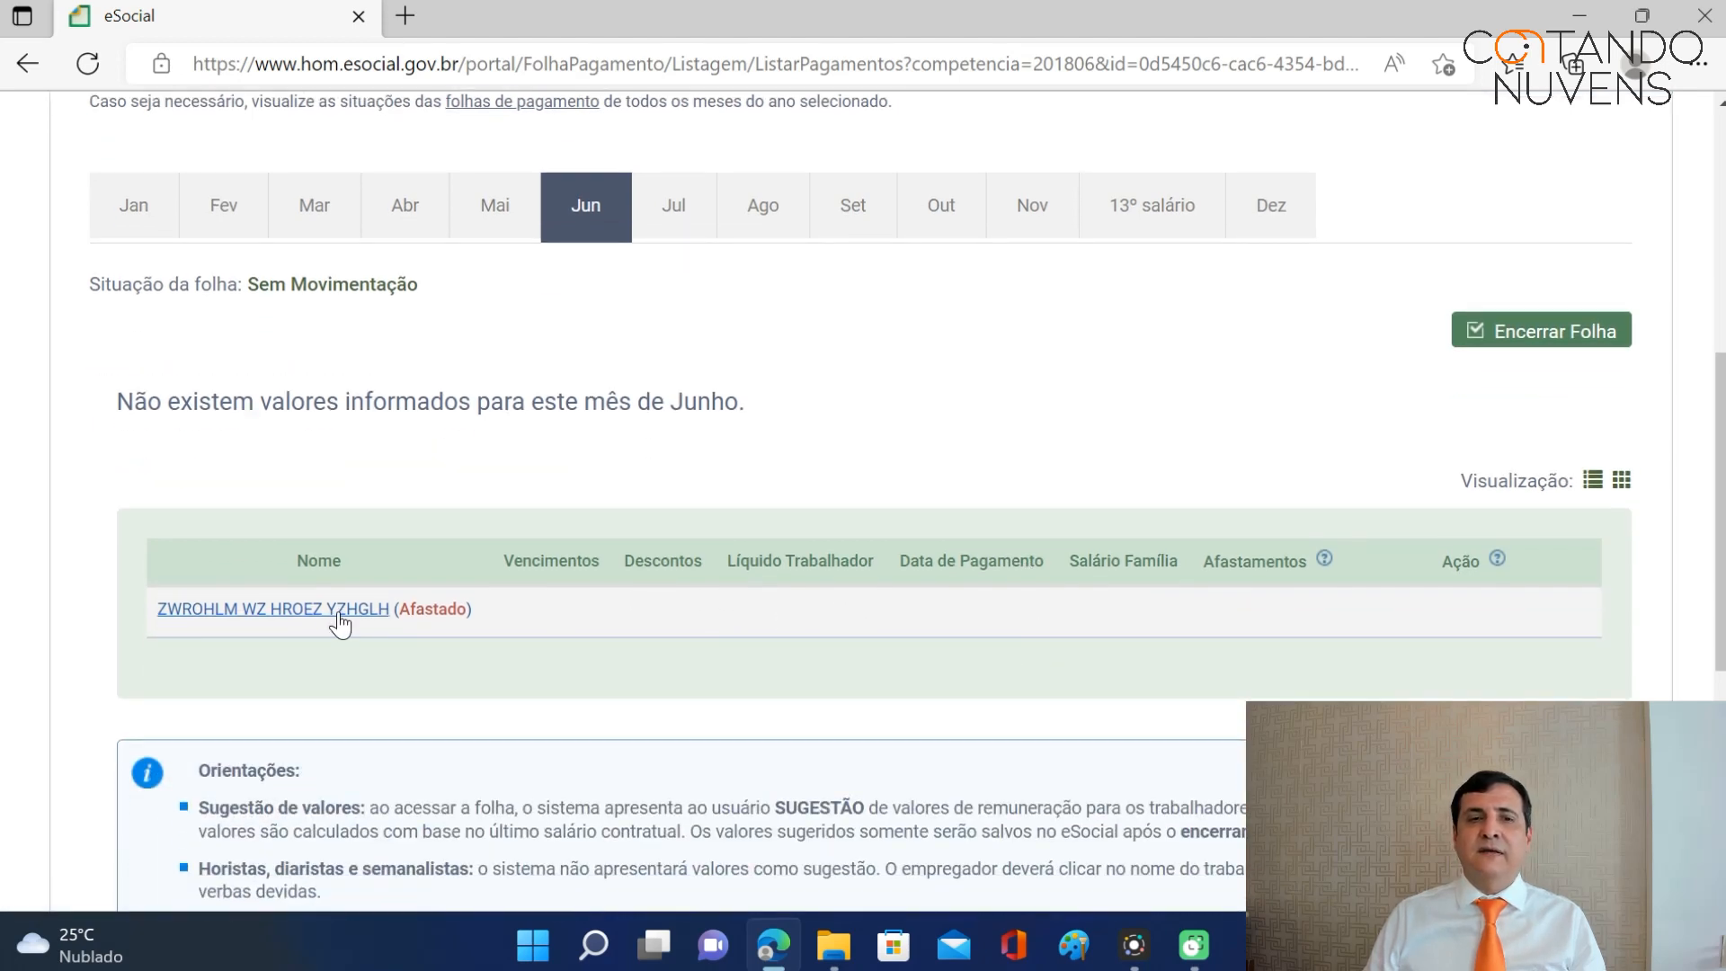
pyautogui.click(332, 612)
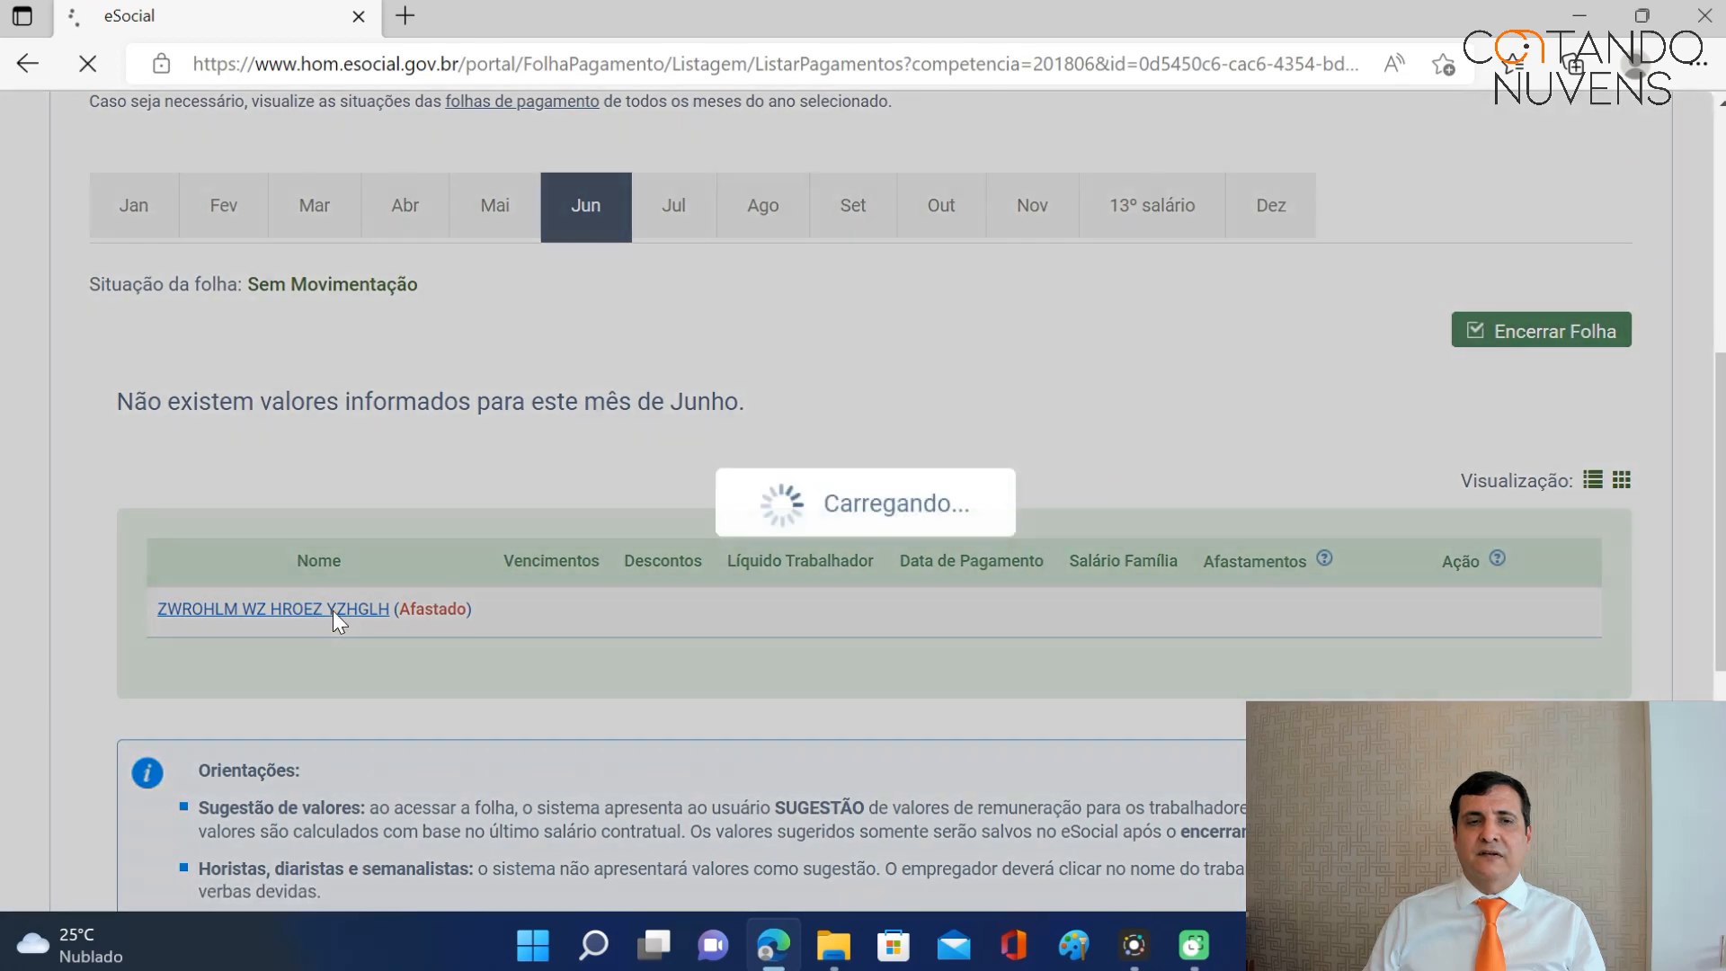
# Browse the Adicionar Outros Vencimentos/Pagamentos list and cancel without adding anything.
pyautogui.scroll(-4, 935, 485)
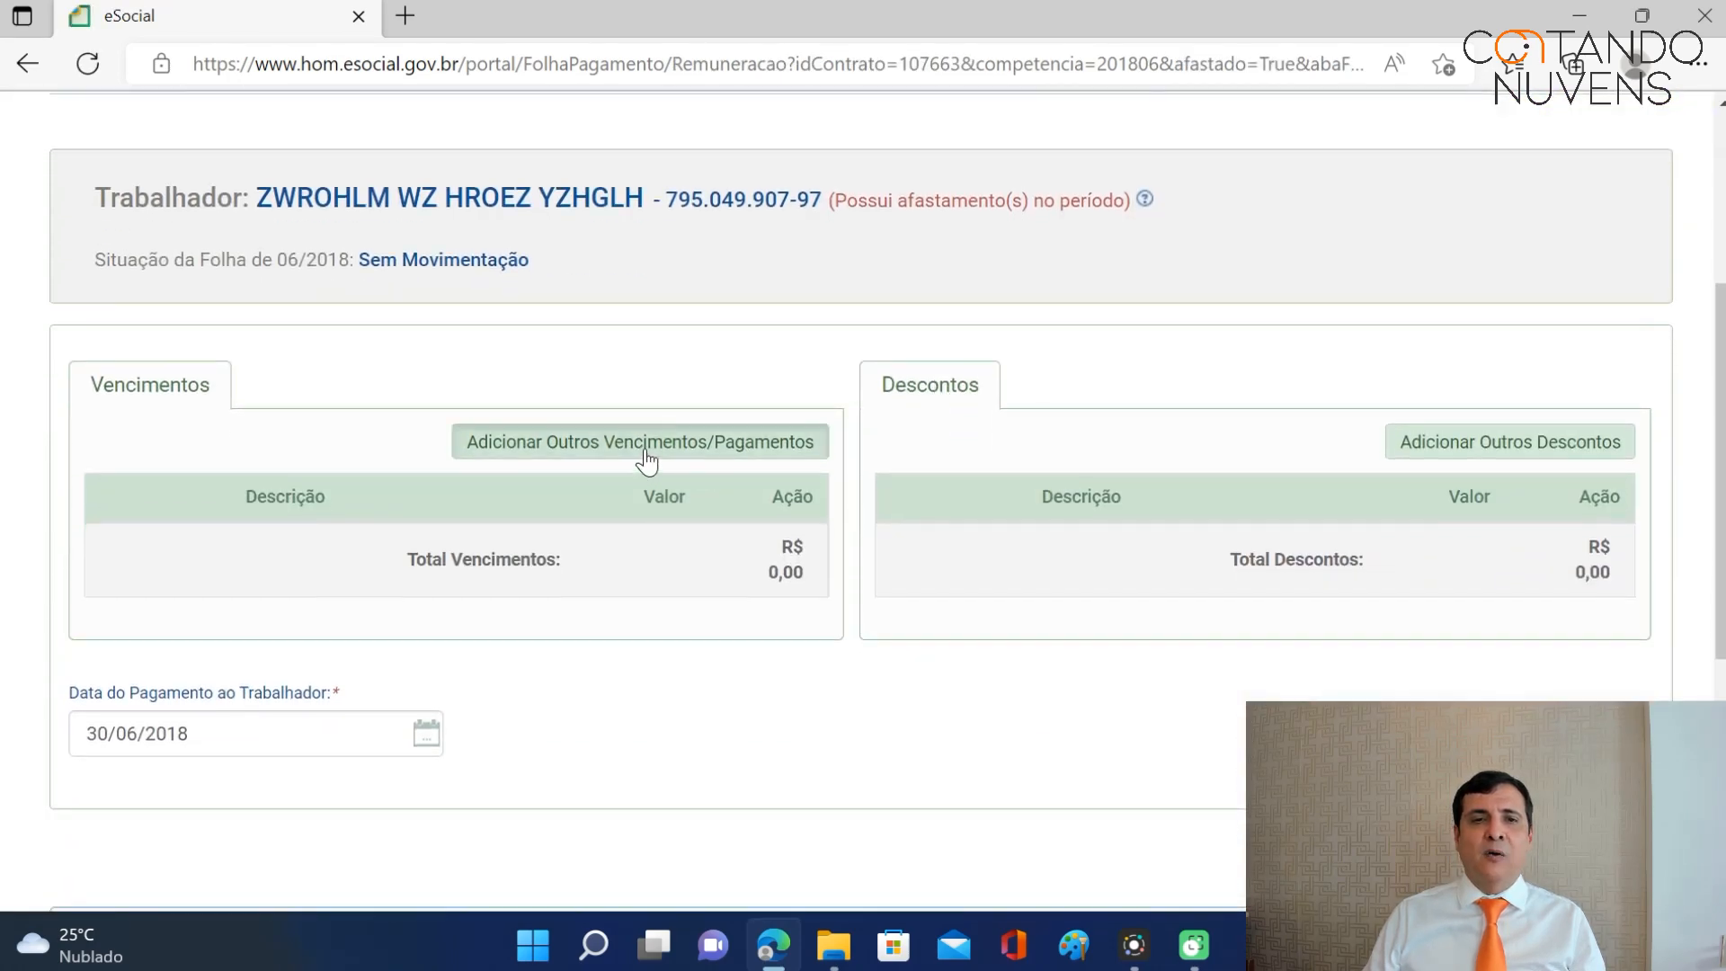
pyautogui.click(644, 445)
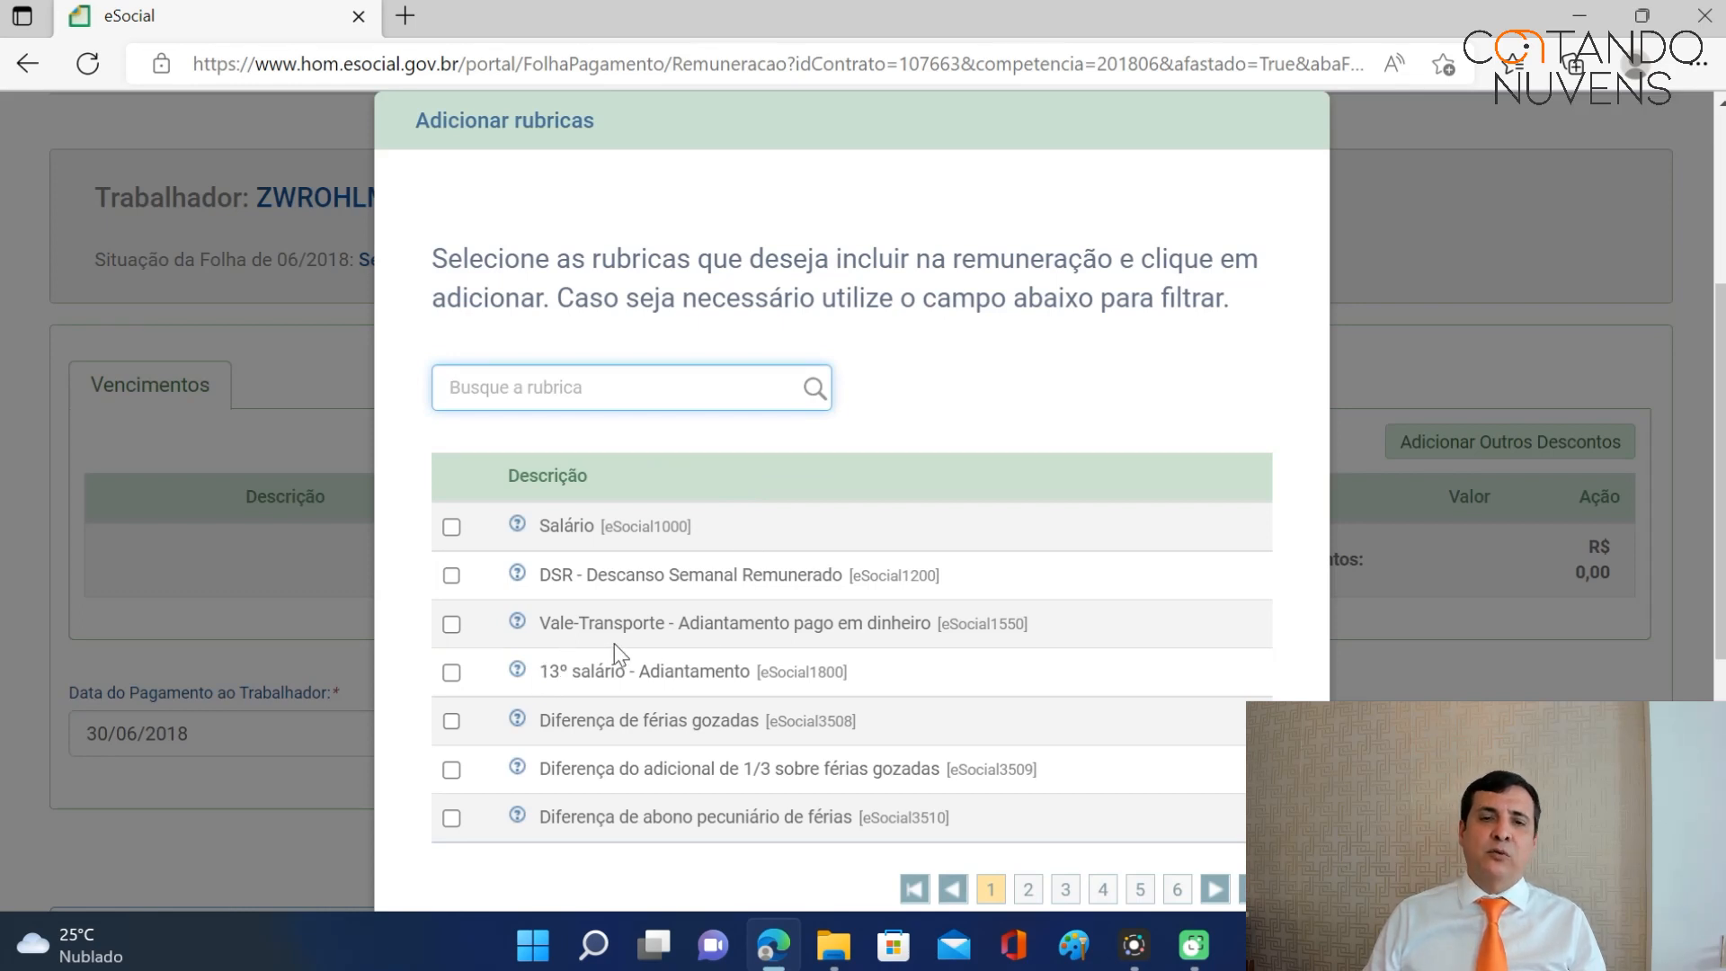
pyautogui.scroll(-1, 613, 645)
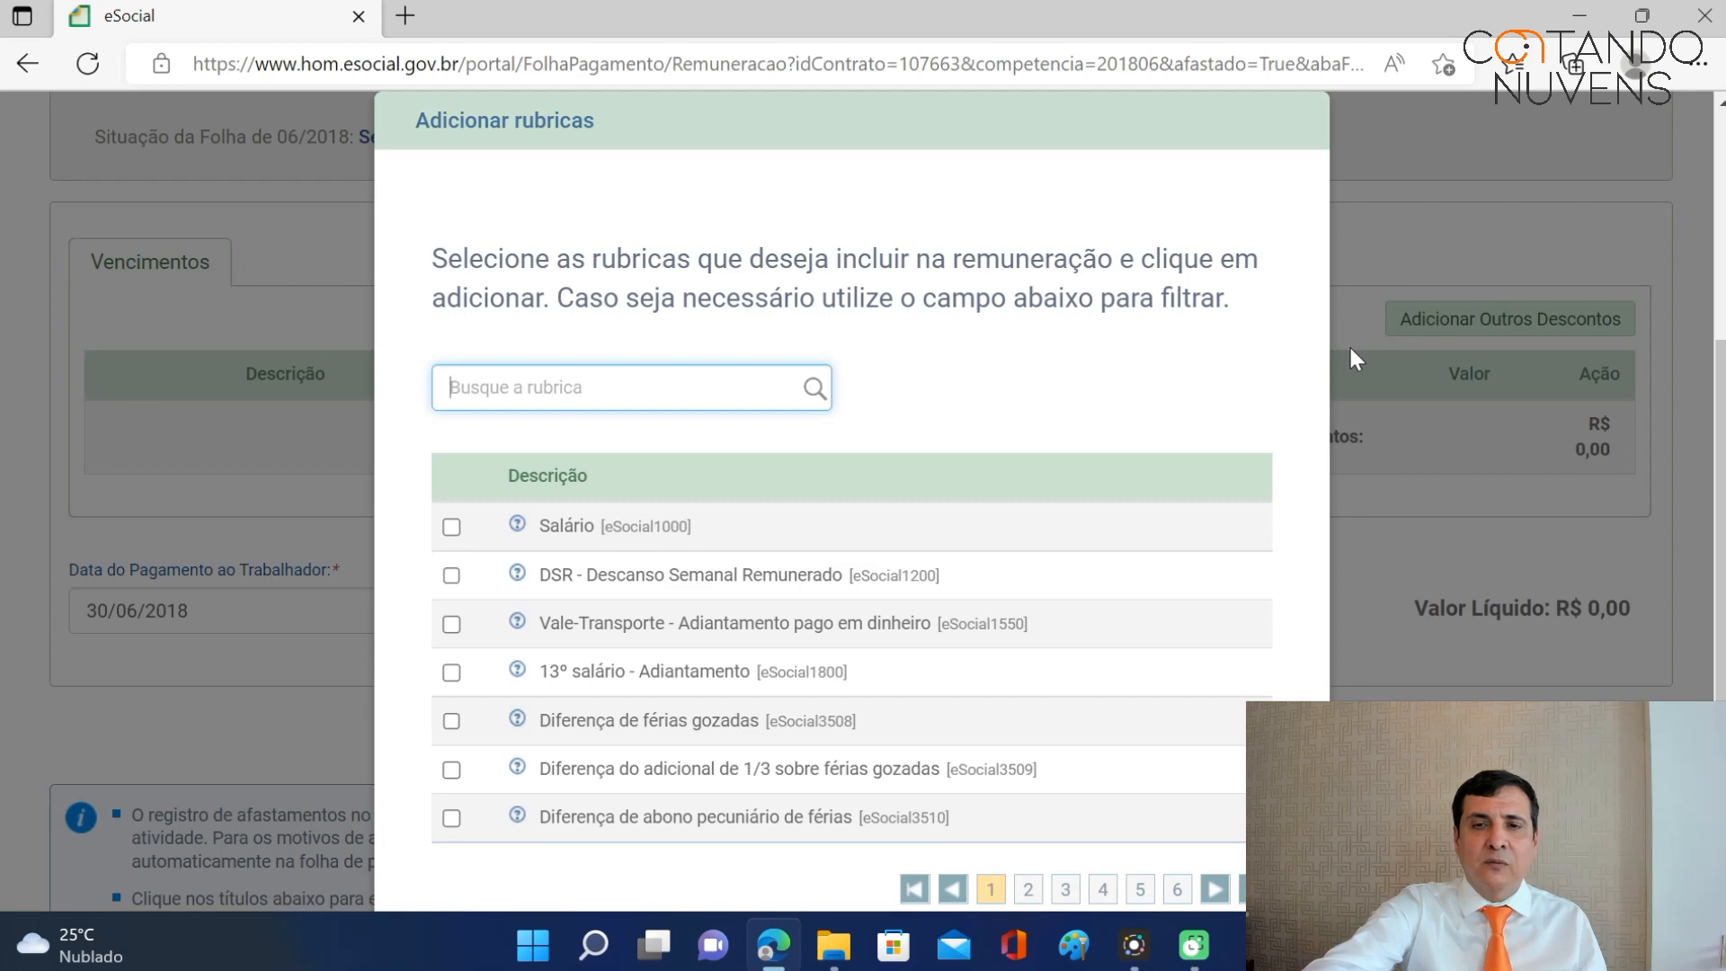
pyautogui.press('F11')
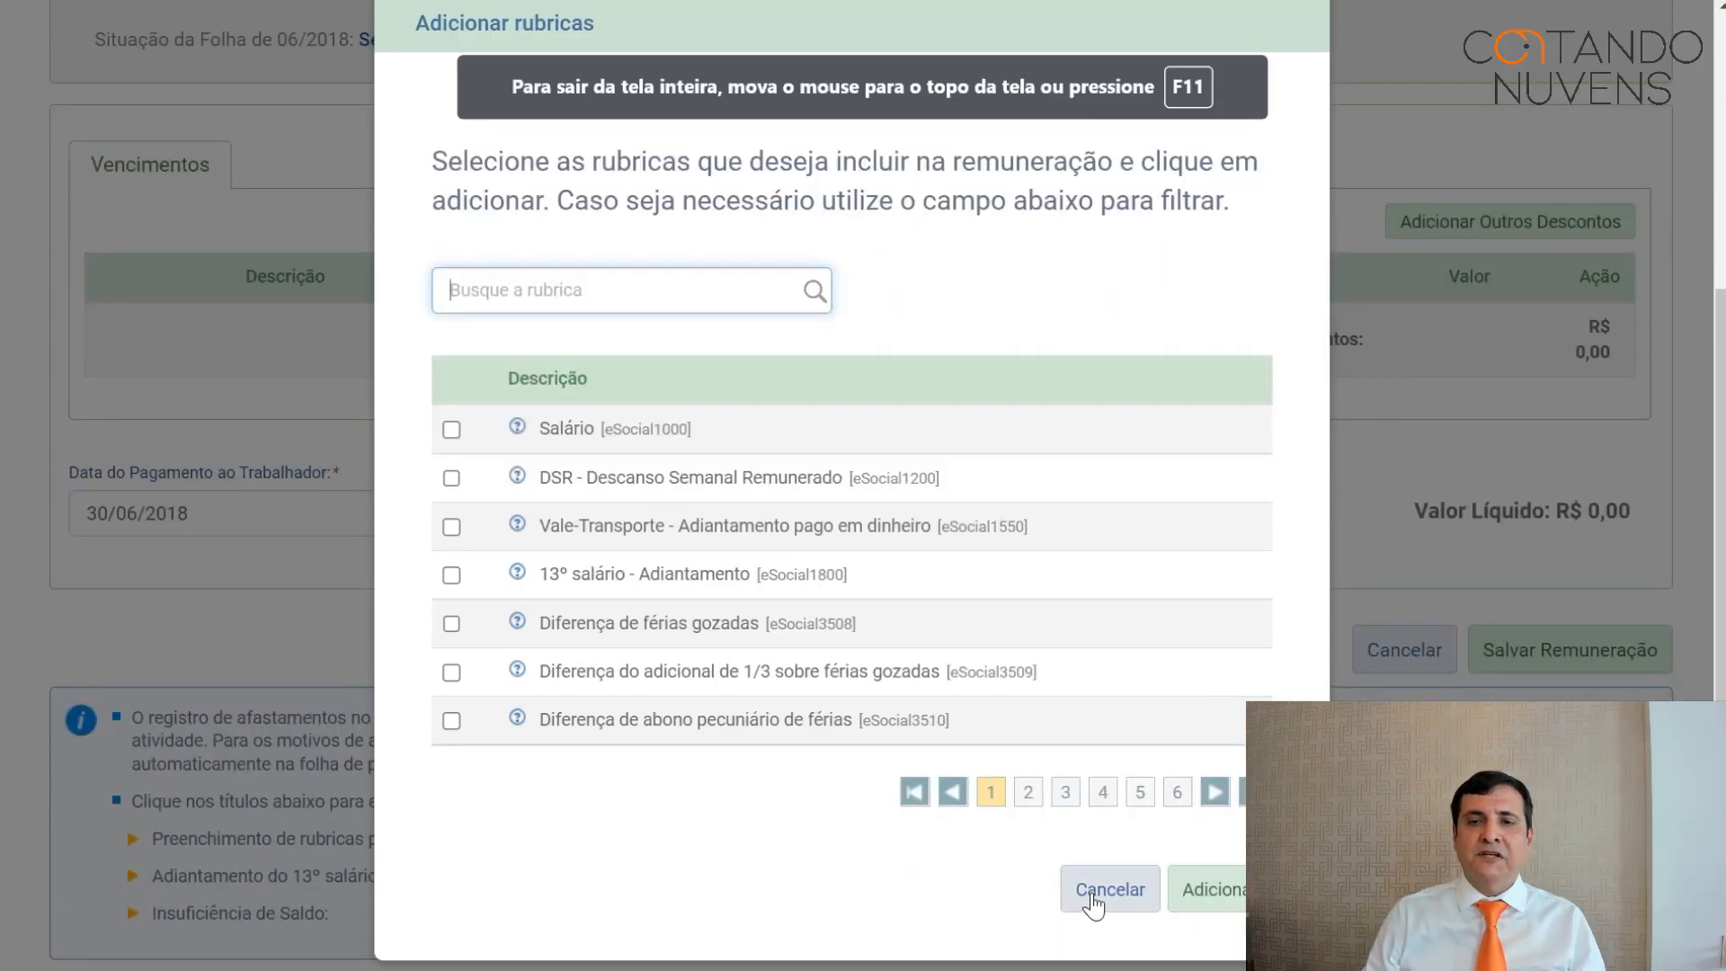
pyautogui.click(1091, 892)
pyautogui.press('F11')
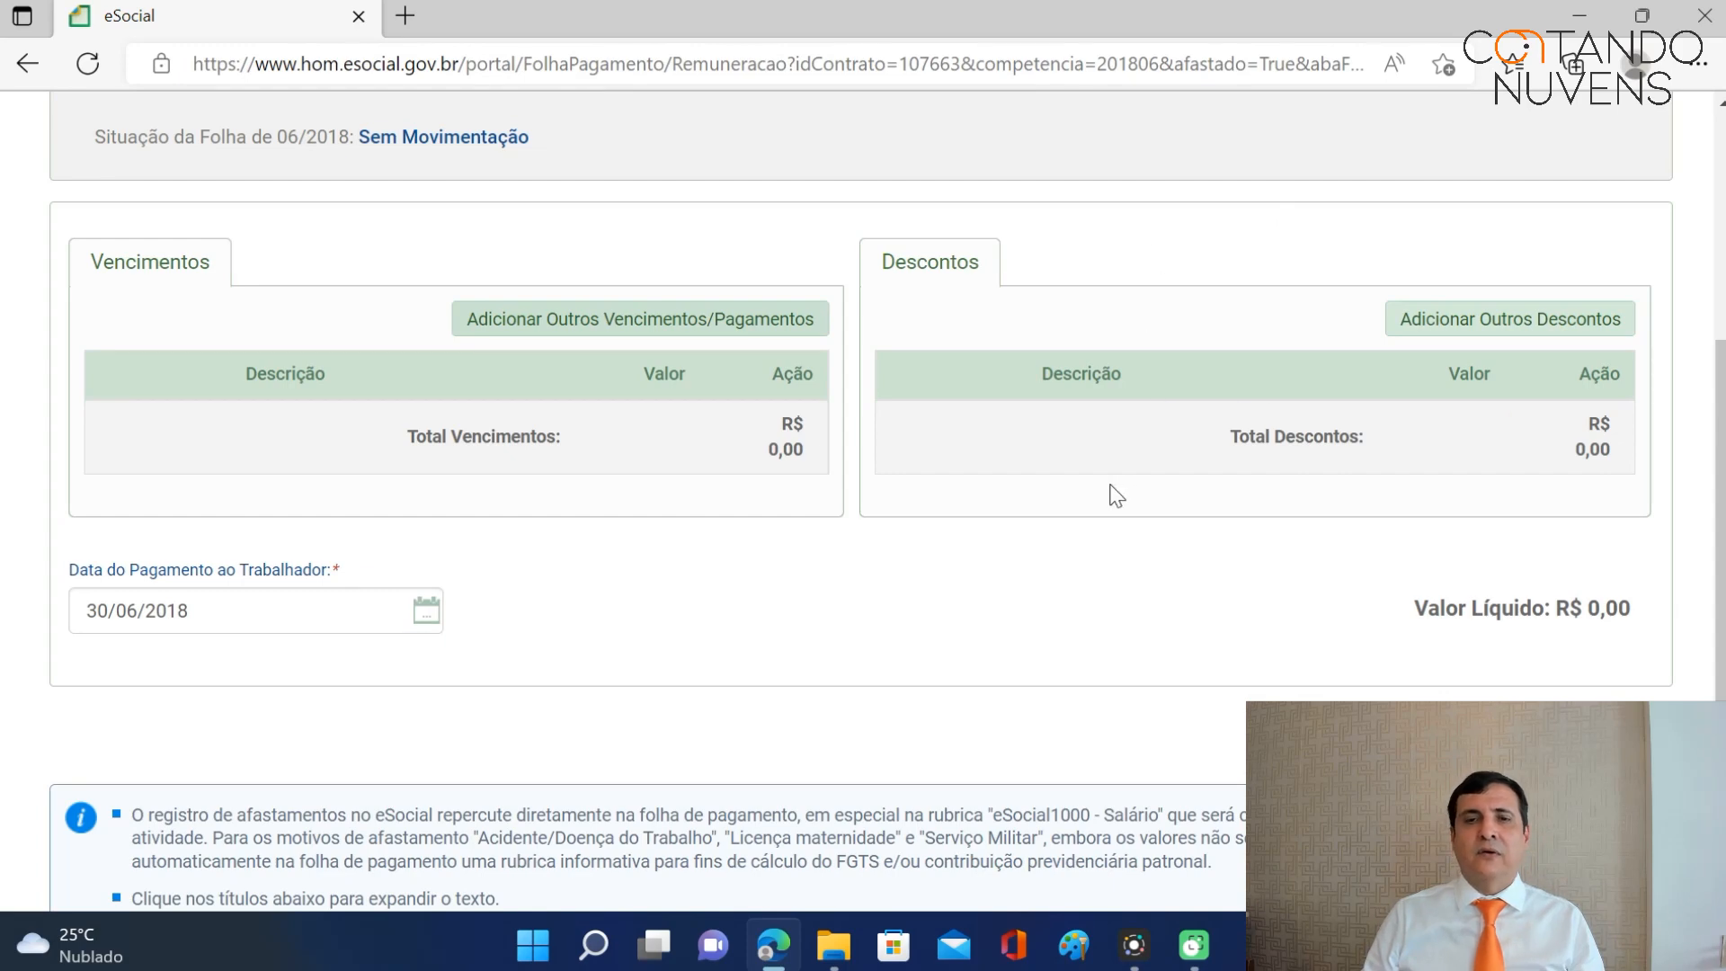
pyautogui.scroll(5, 1109, 492)
pyautogui.moveTo(493, 288)
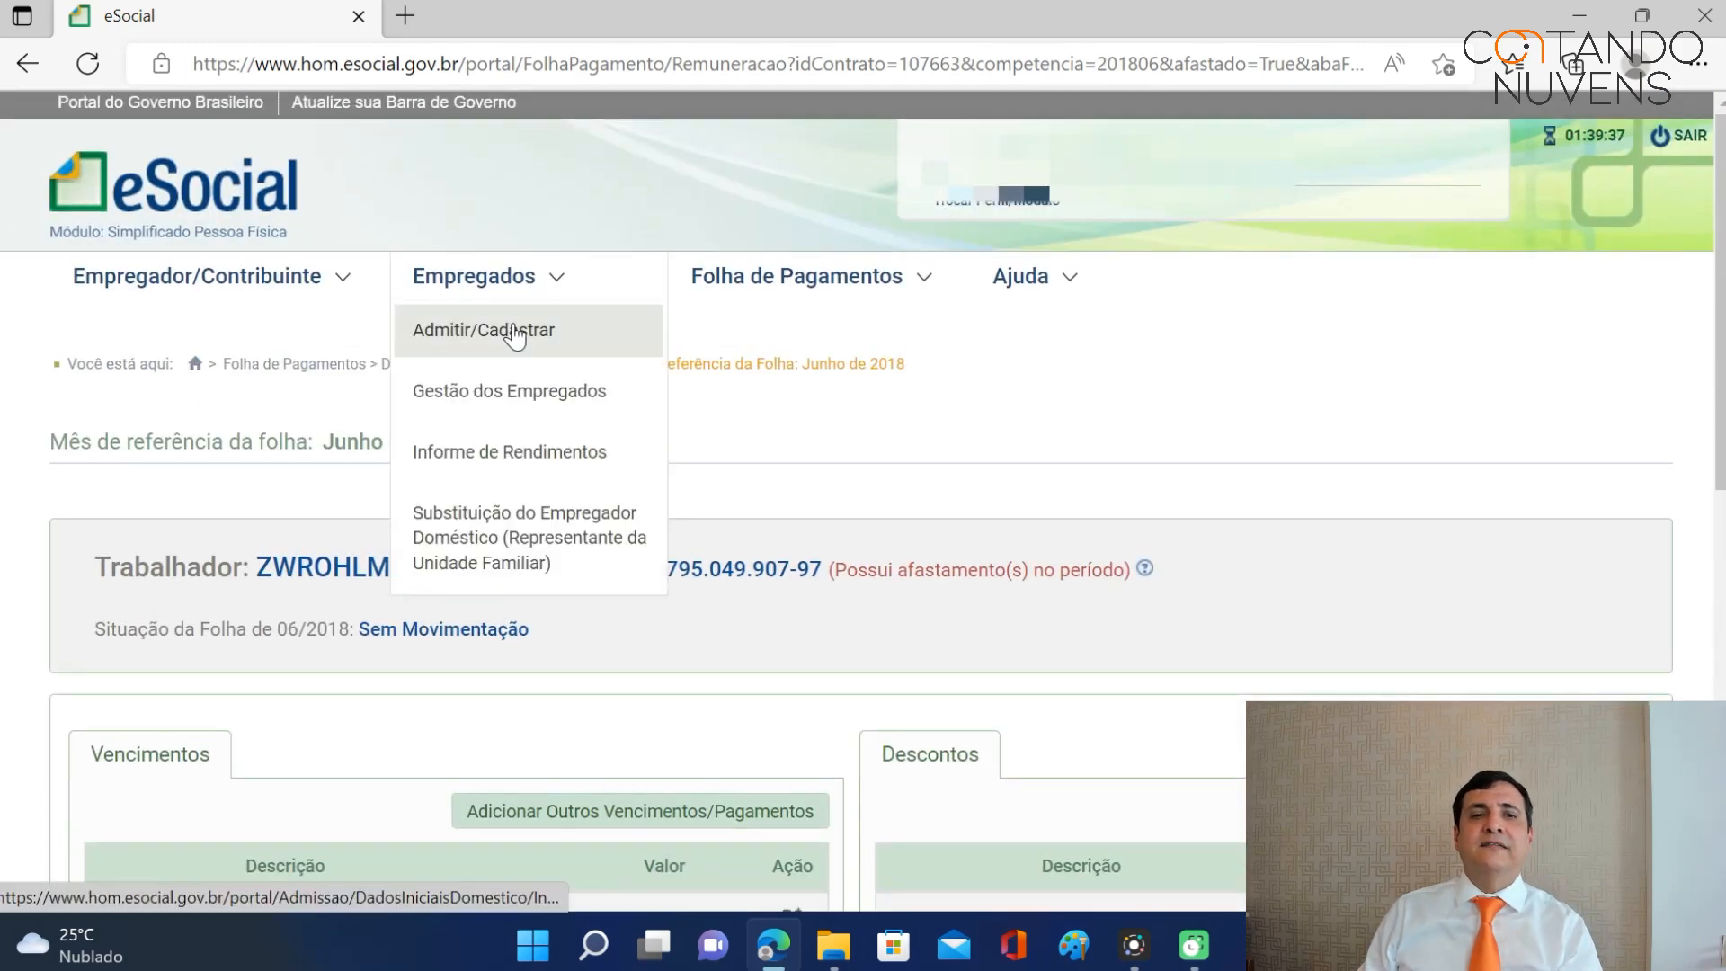
# Open the employee's record and expand Movimentações Trabalhistas to list their events and submission dates.
pyautogui.click(505, 393)
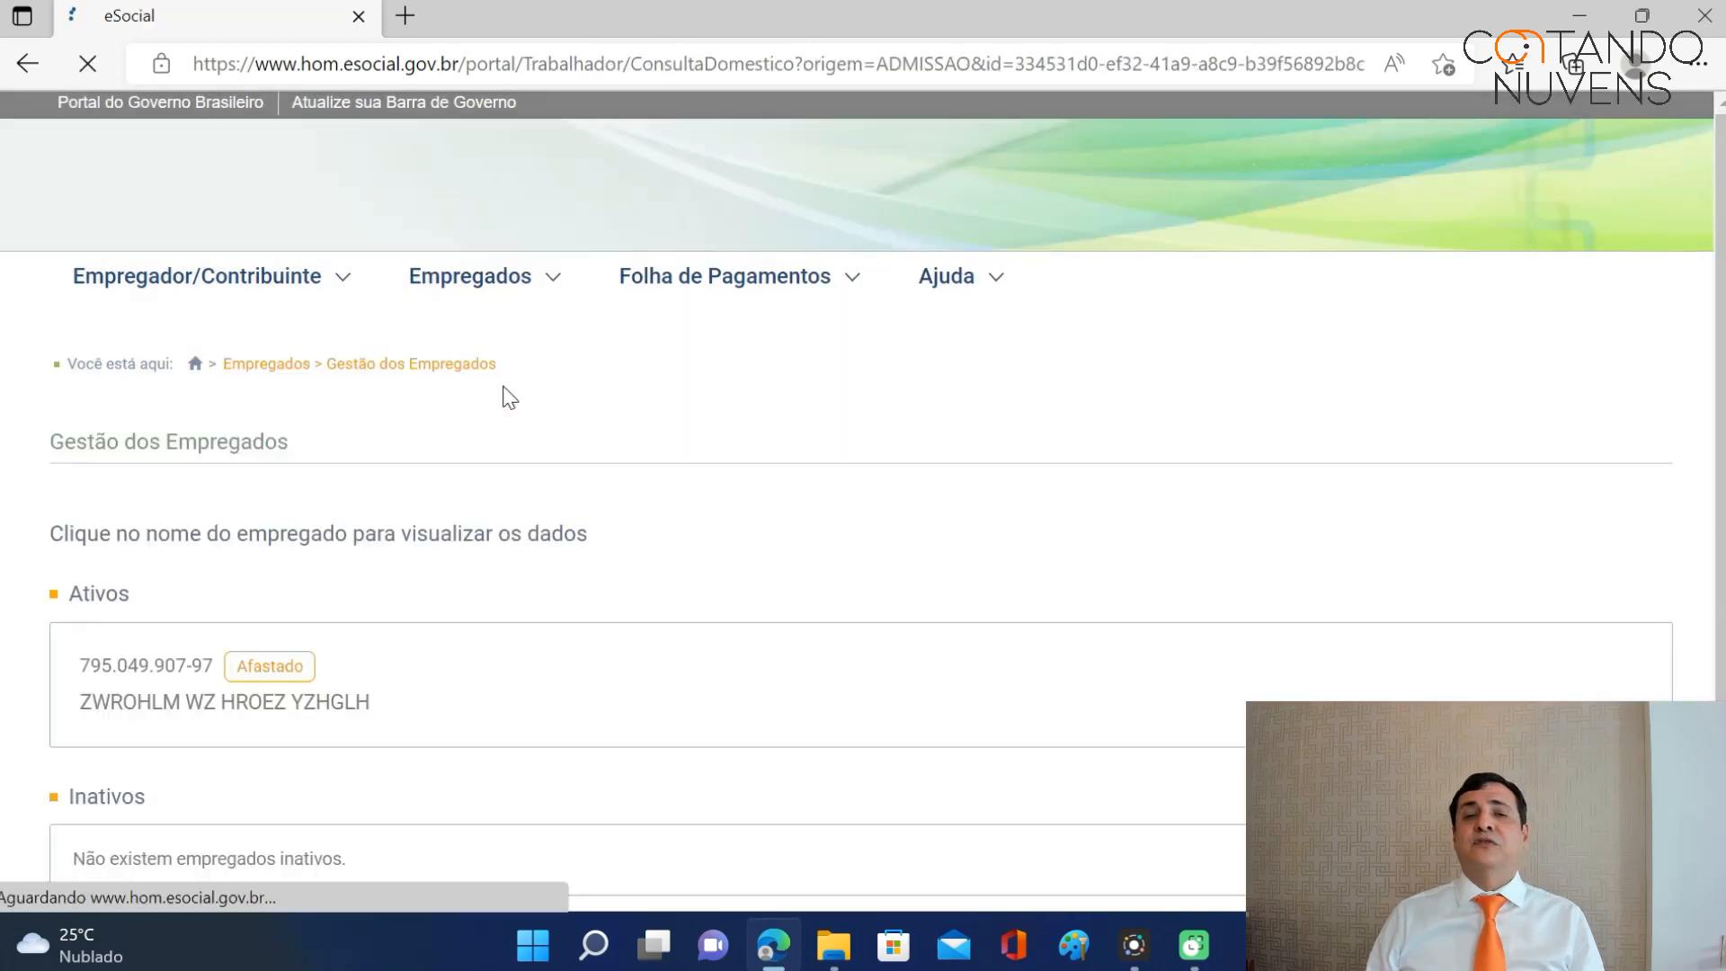
pyautogui.scroll(-1, 731, 432)
pyautogui.scroll(-1, 731, 432)
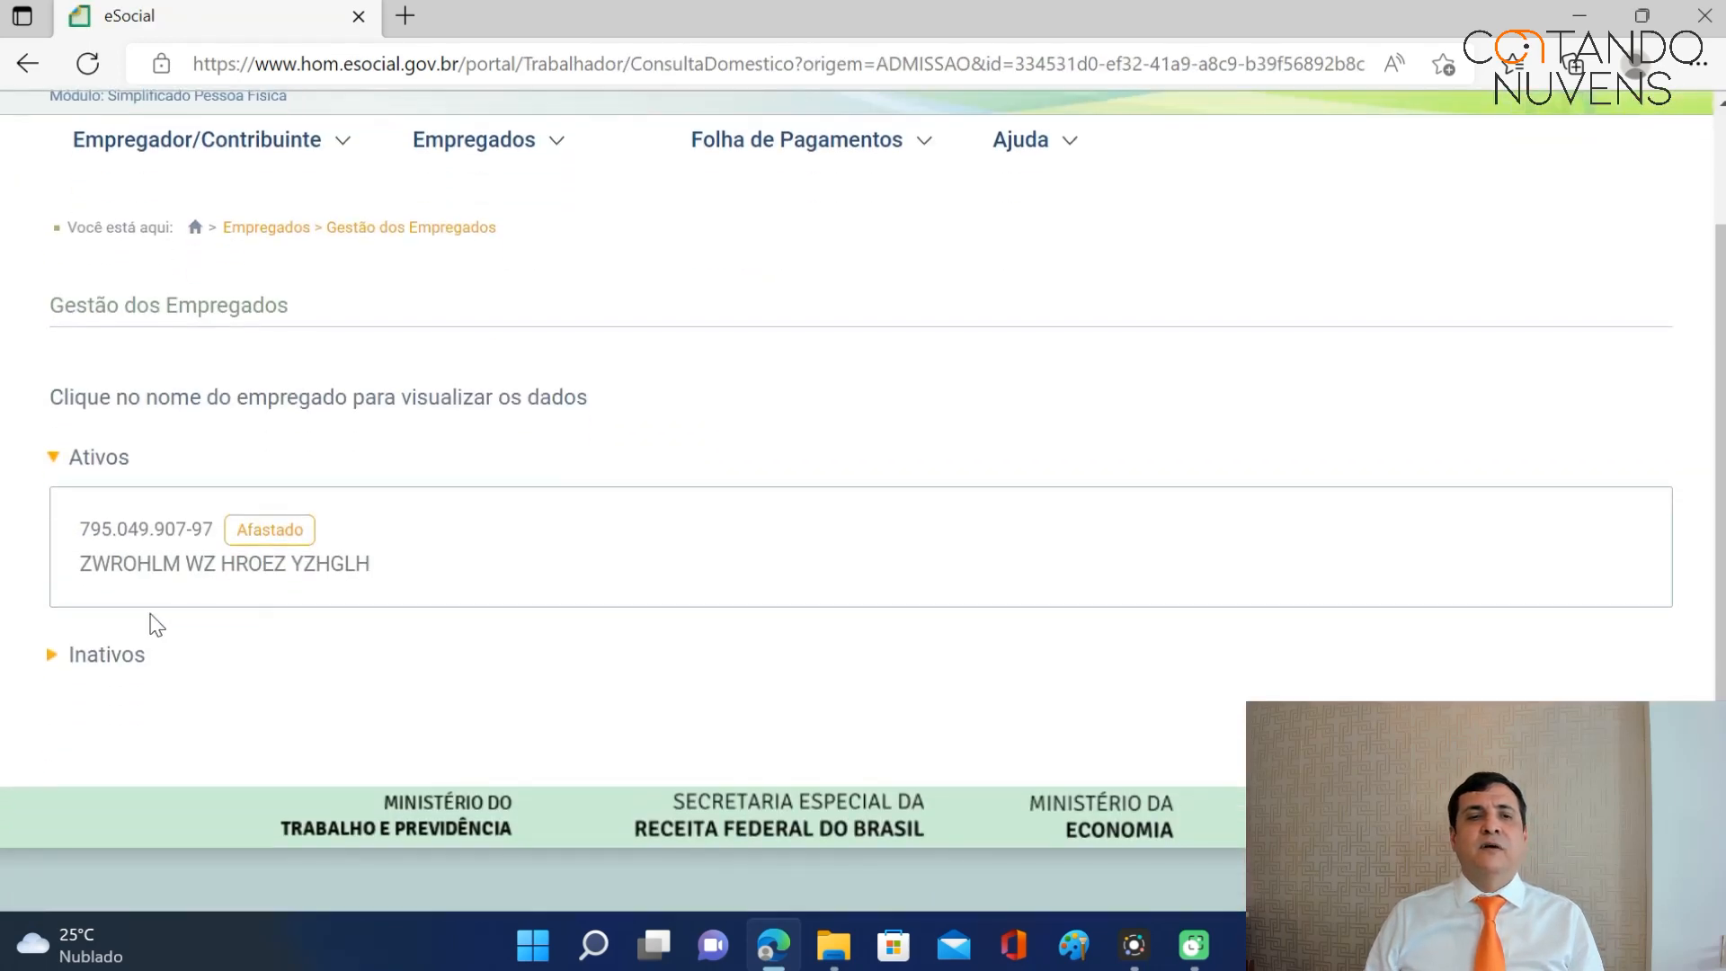
pyautogui.click(165, 566)
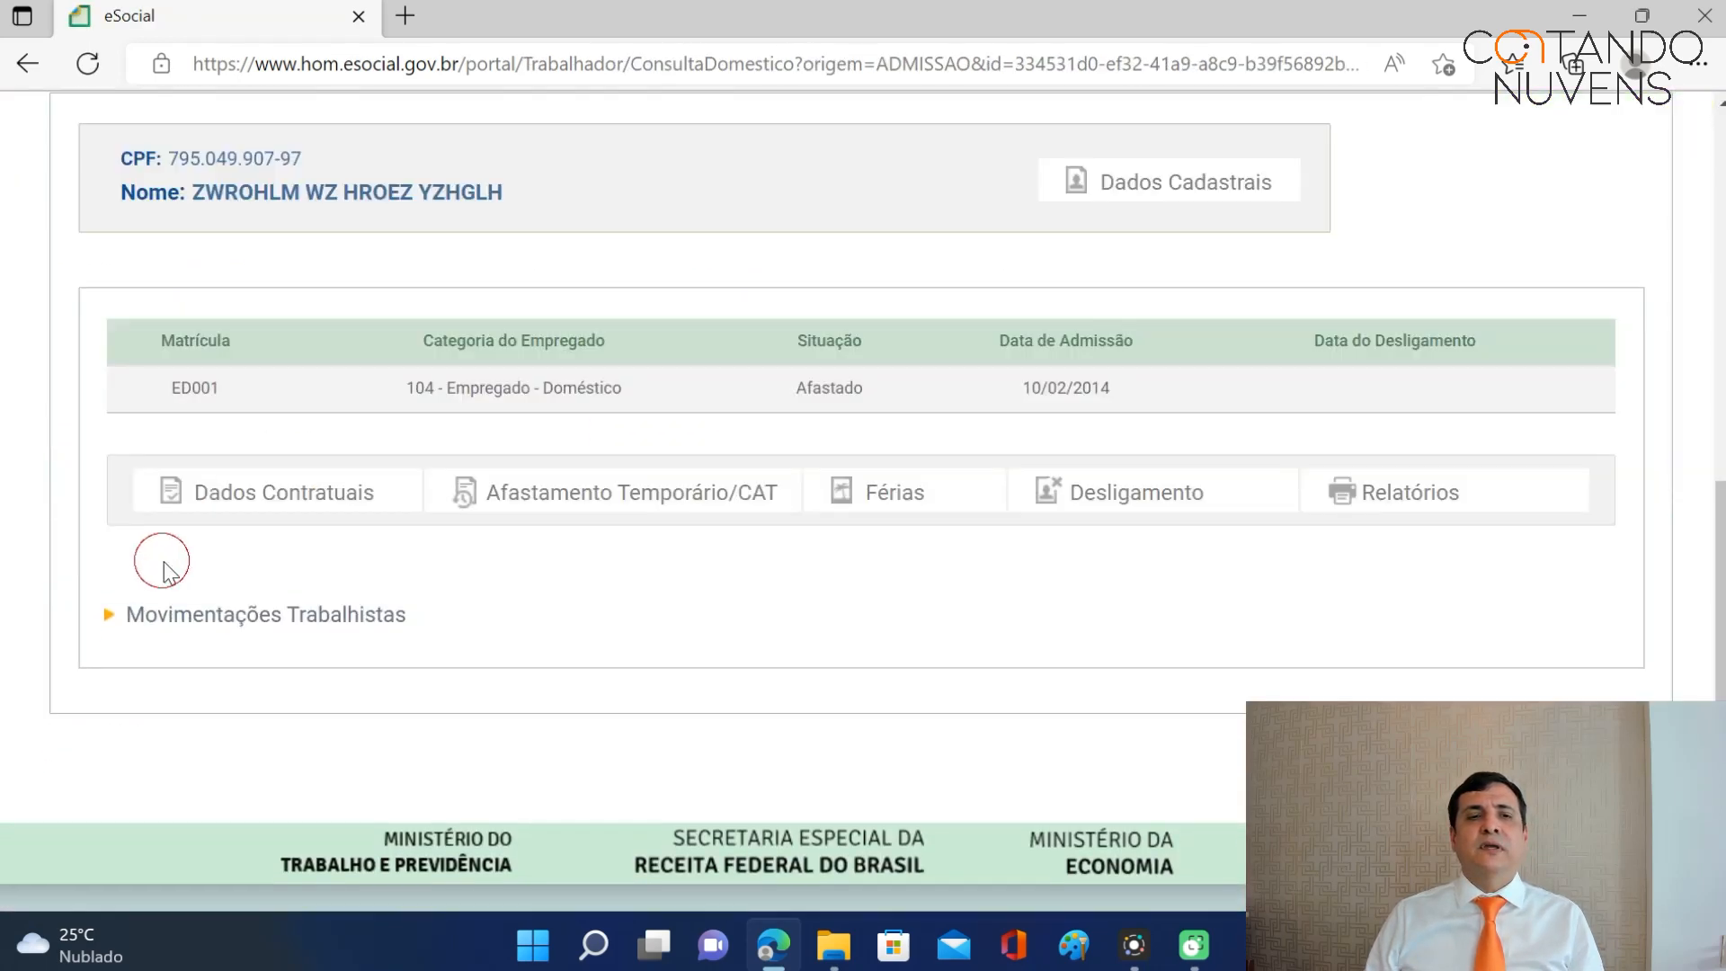
pyautogui.click(263, 615)
pyautogui.scroll(-4, 558, 405)
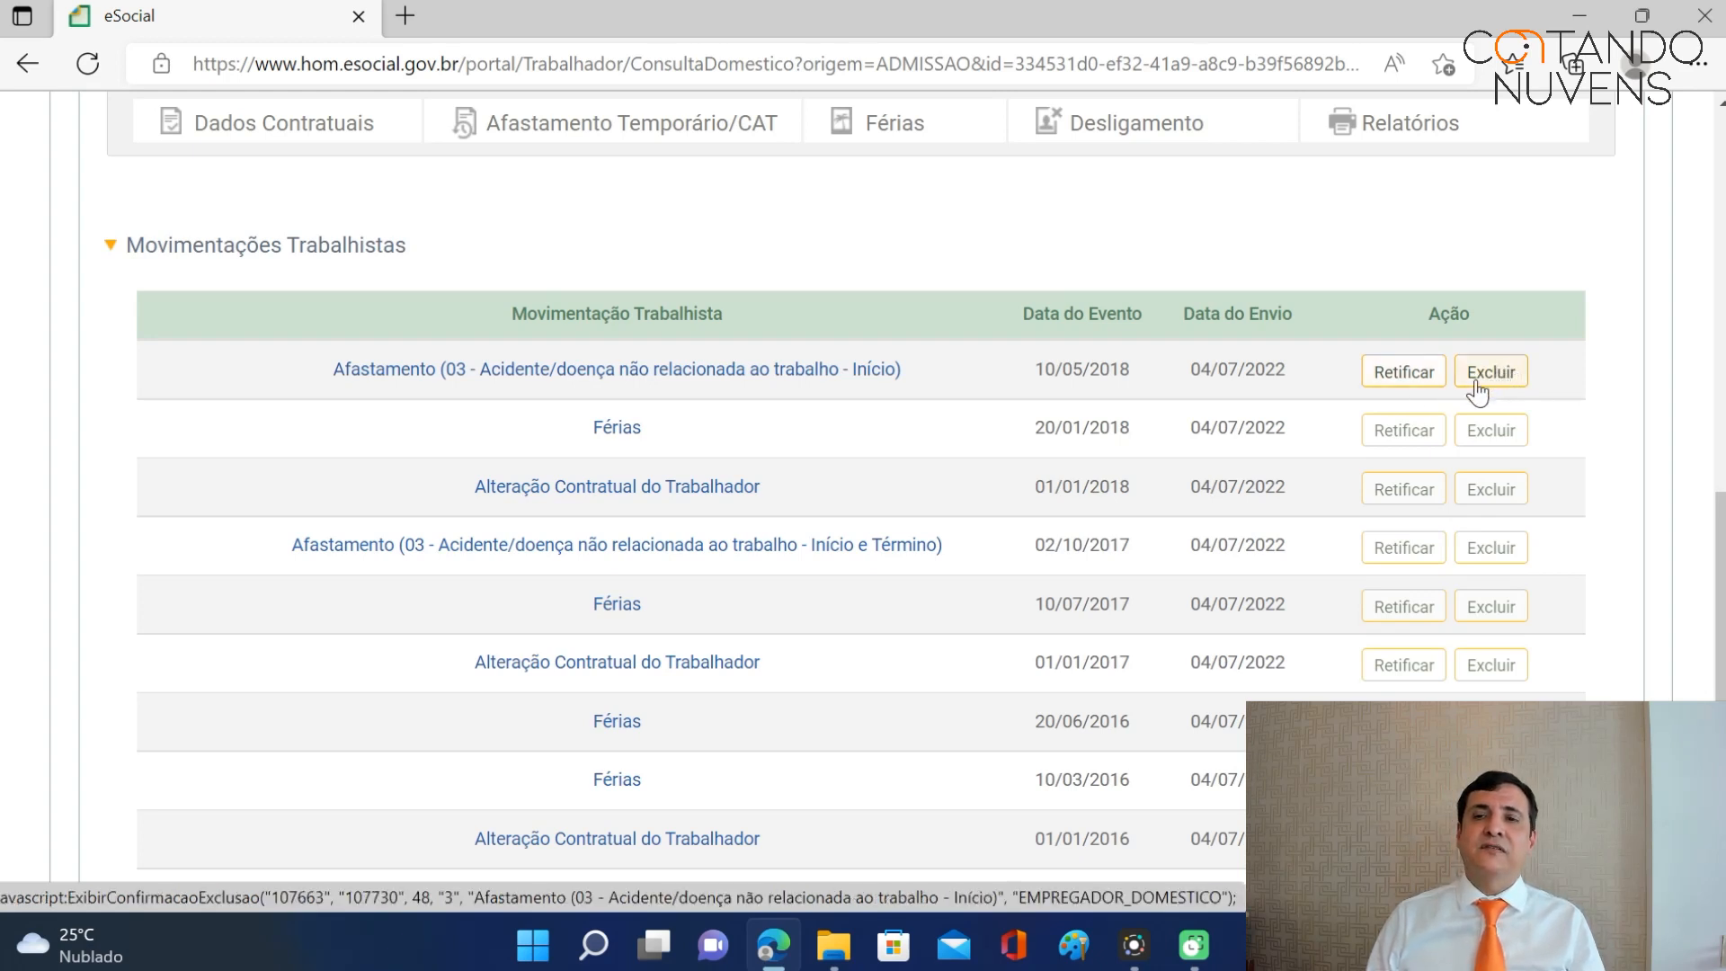
# Rectify the 10/05/2018 leave to reason 17 - Licença maternidade - 120 dias, then save and confirm.
pyautogui.click(1405, 375)
pyautogui.scroll(-4, 1380, 374)
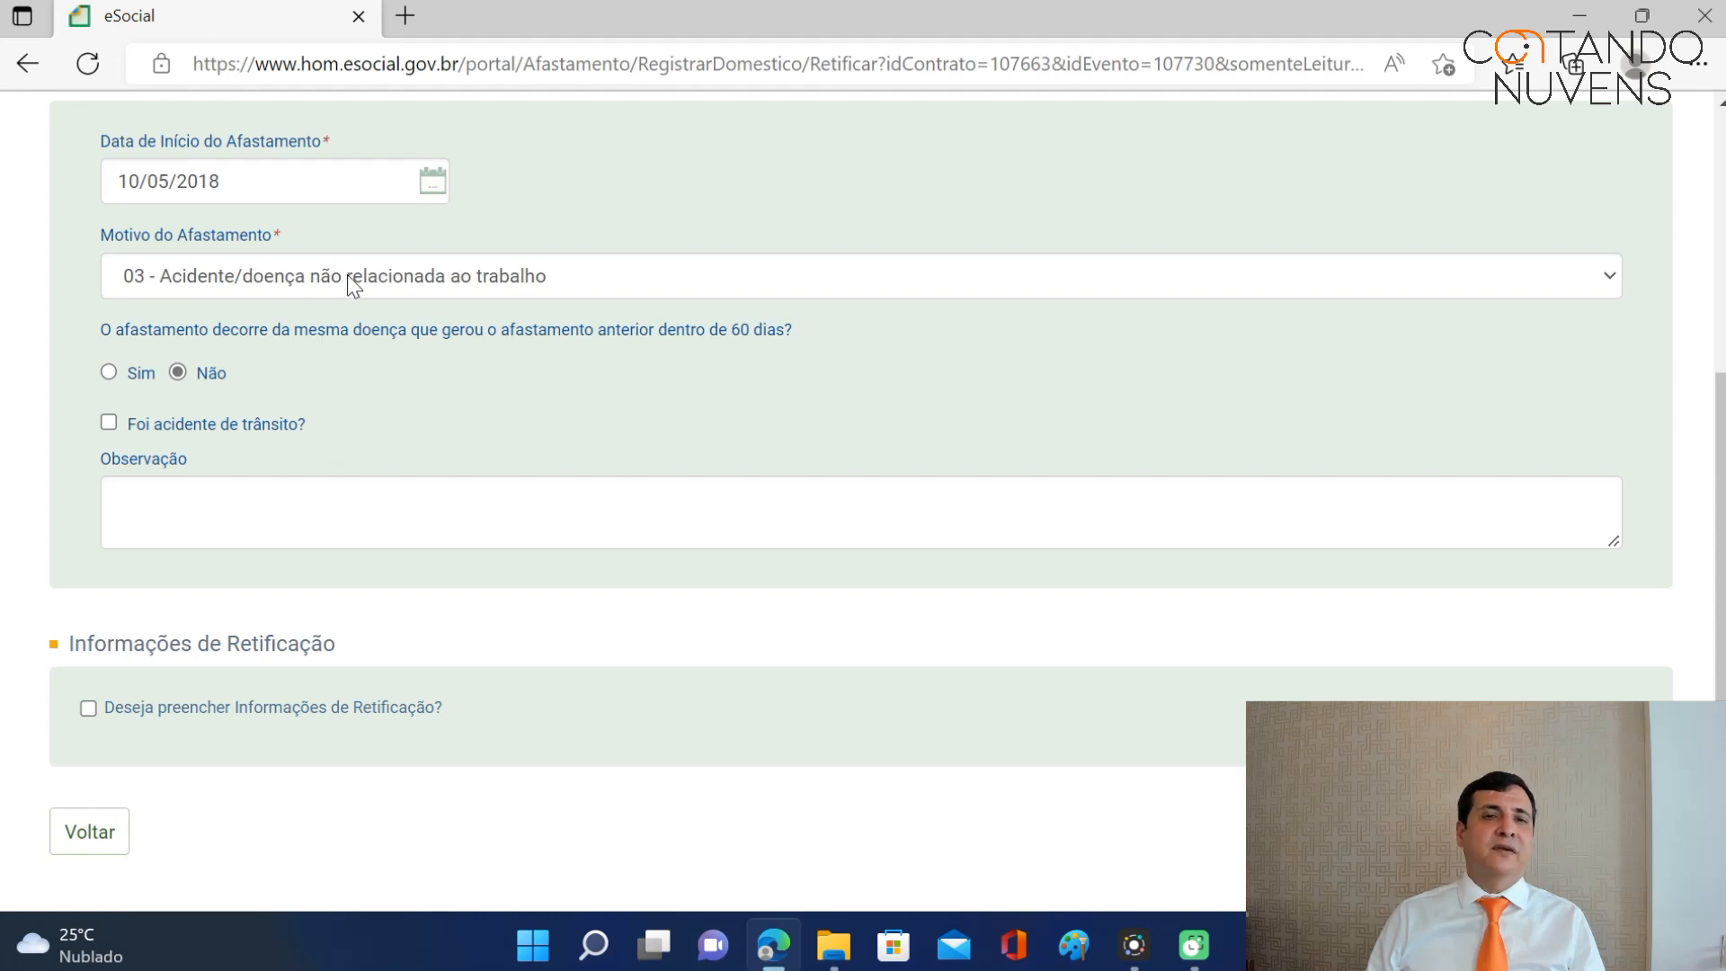
pyautogui.click(1616, 279)
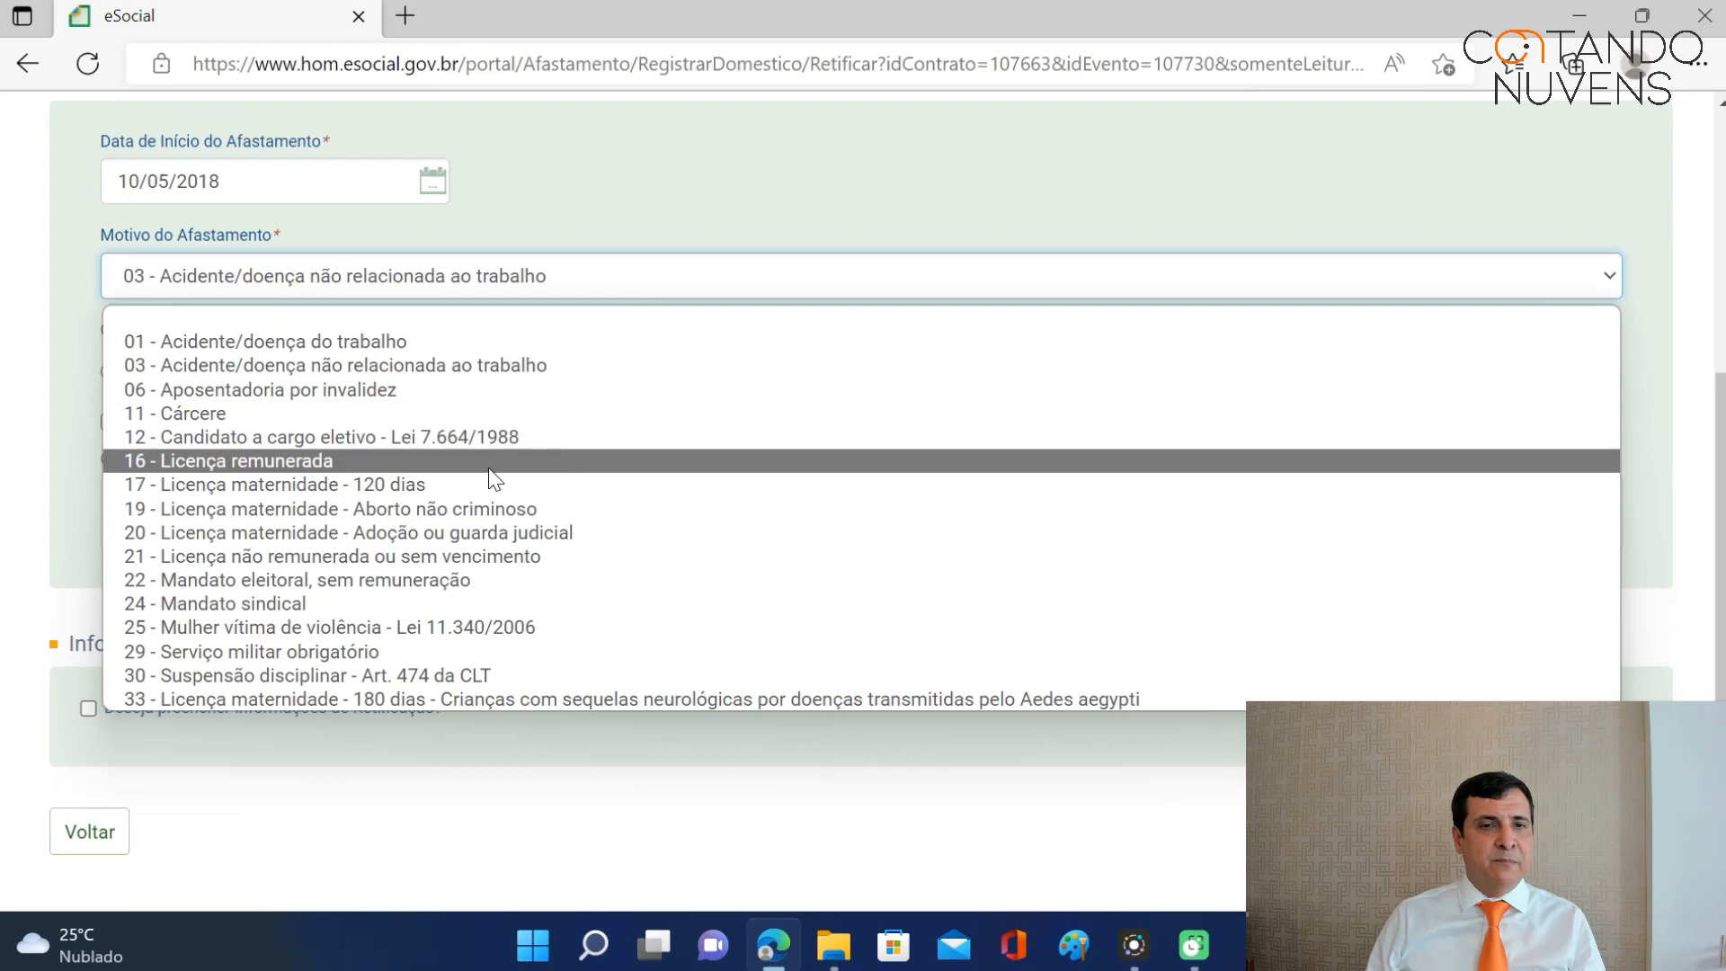
pyautogui.click(446, 490)
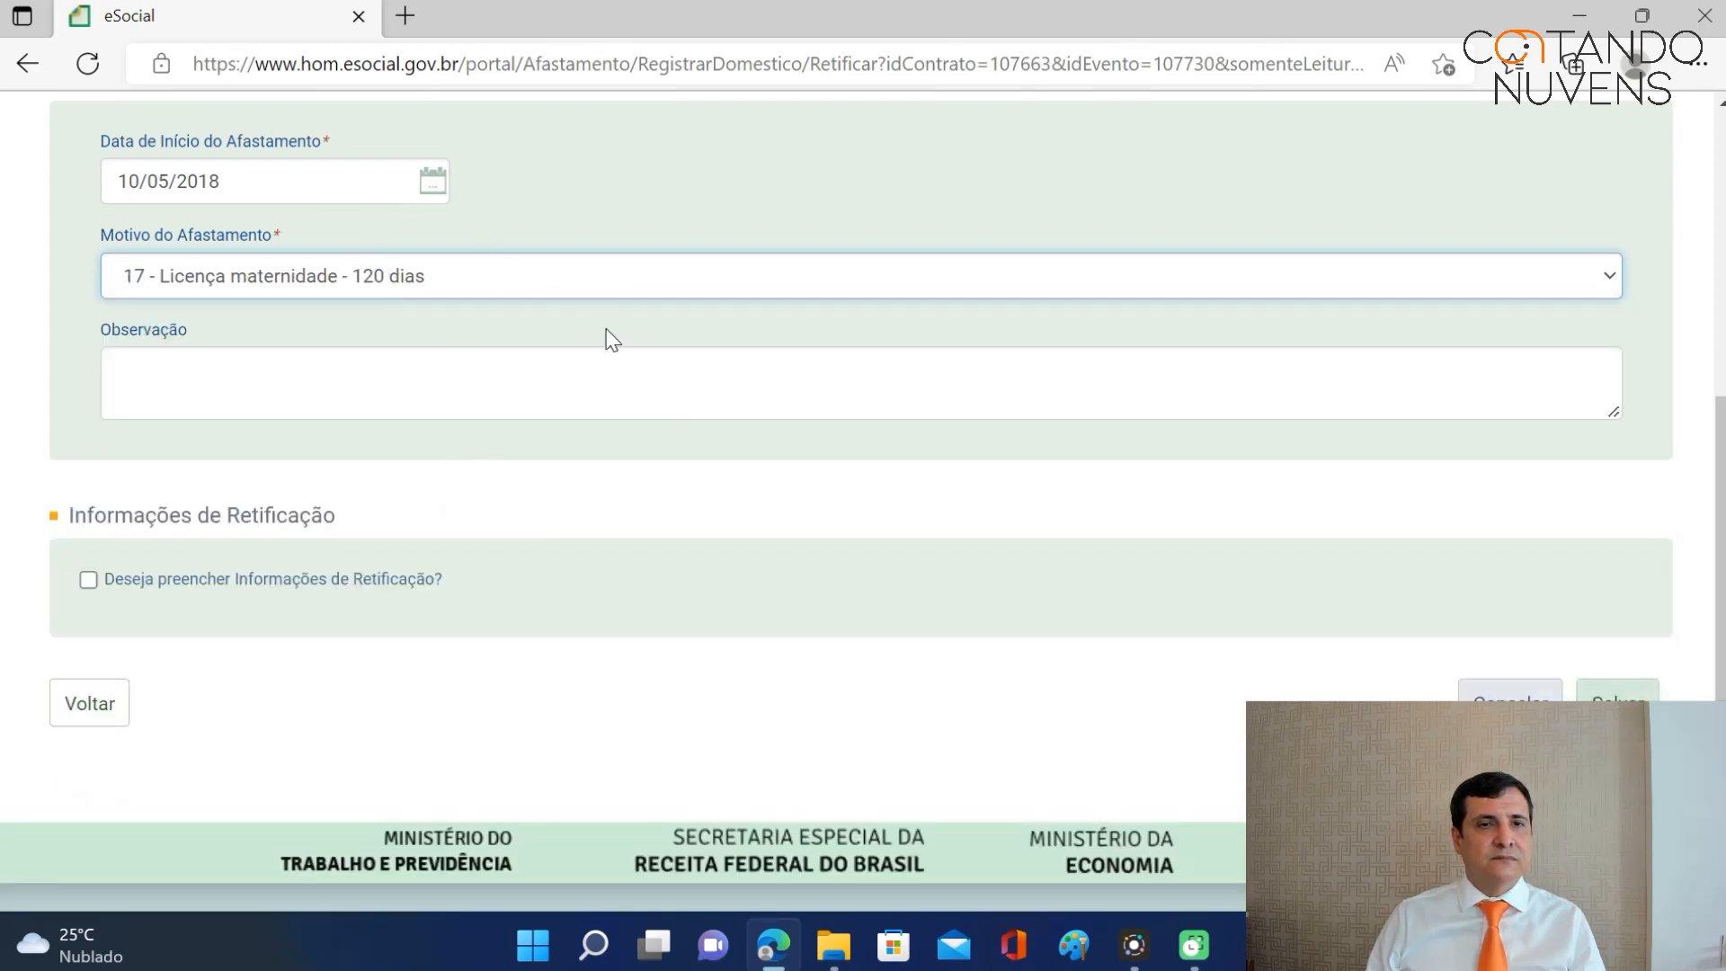
pyautogui.scroll(3, 909, 396)
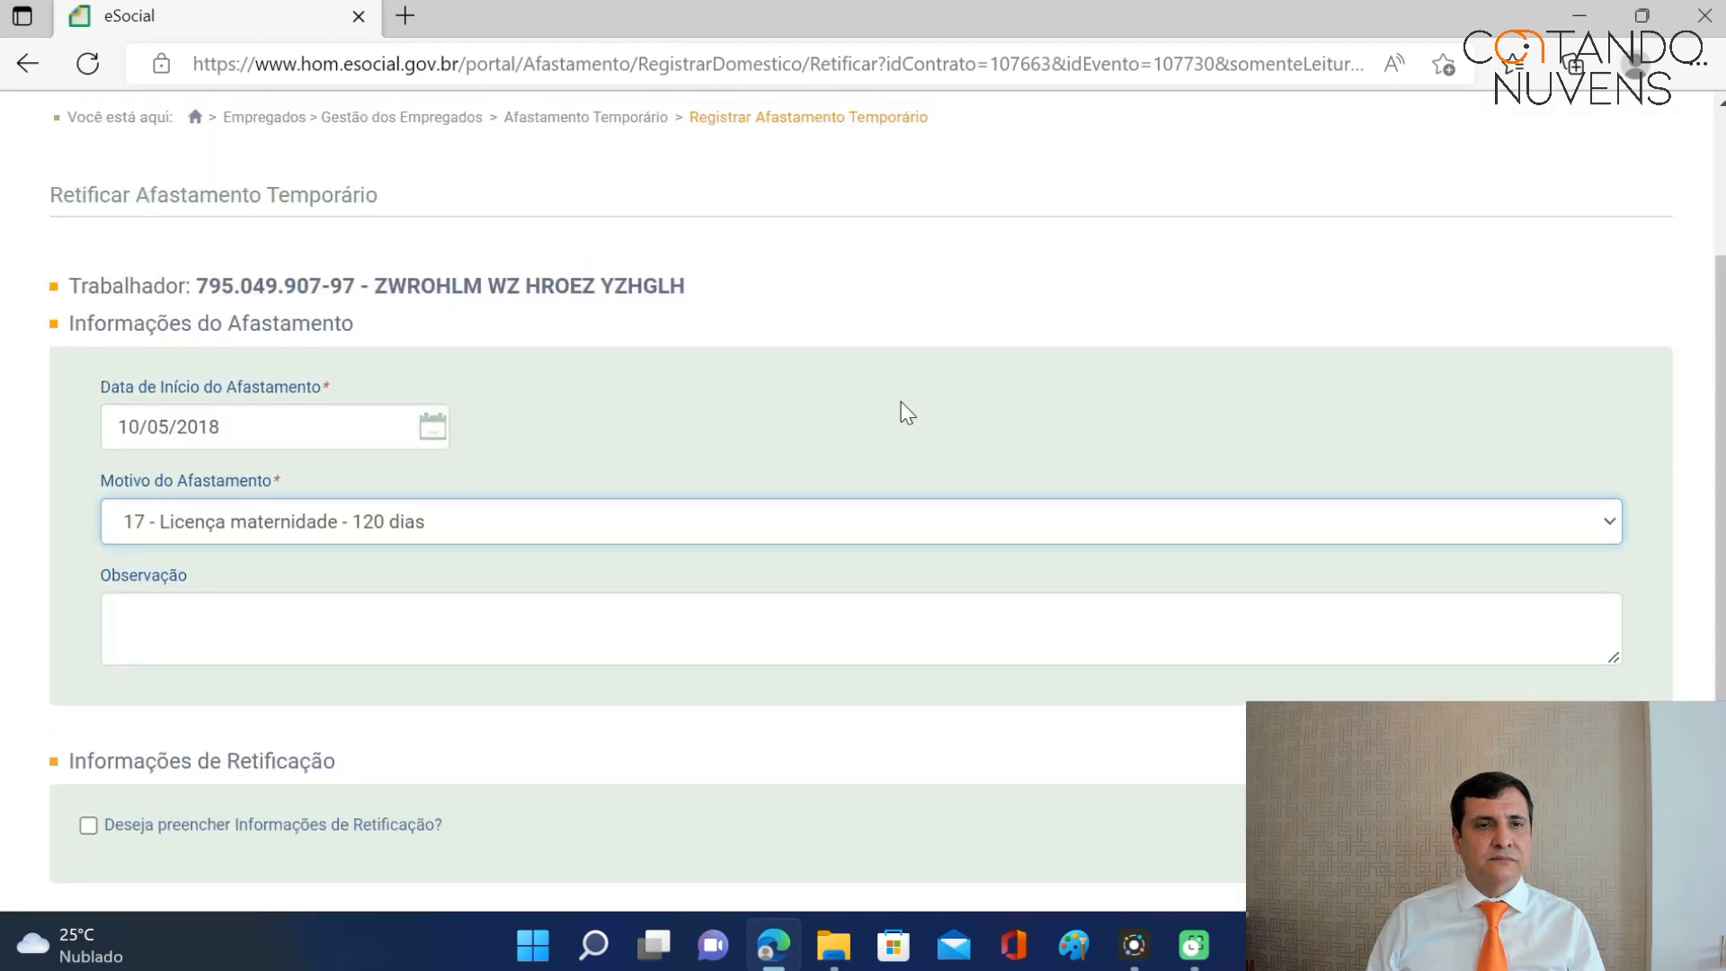
pyautogui.scroll(-2, 797, 597)
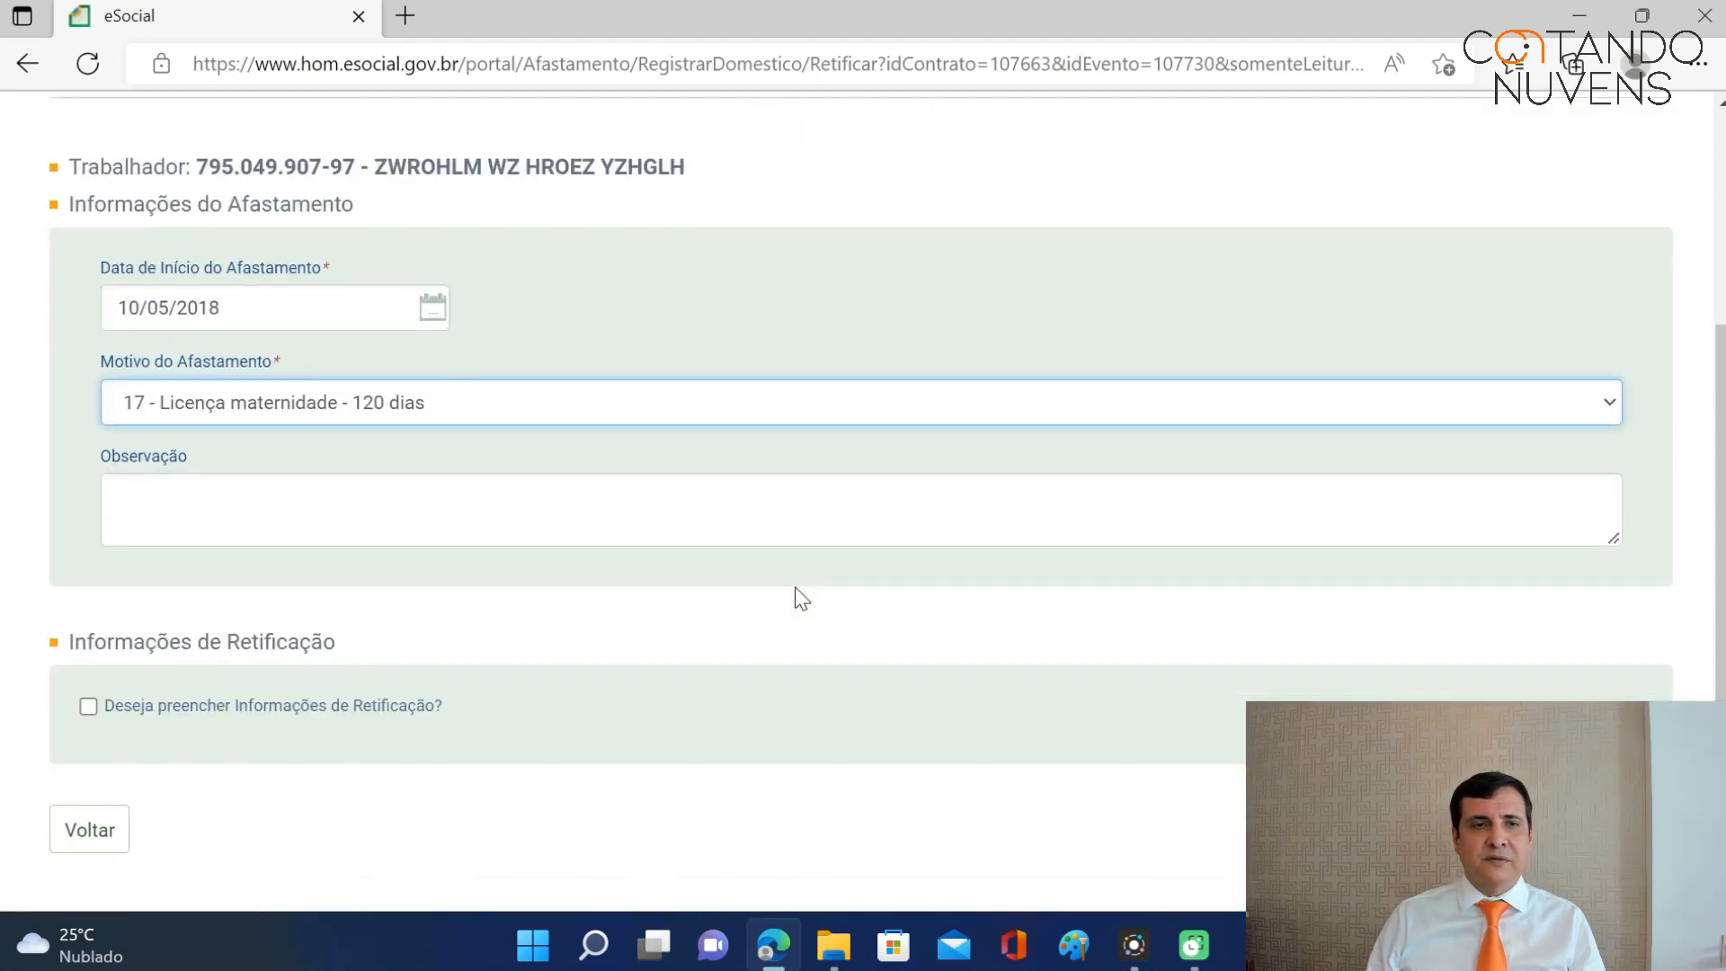
pyautogui.click(496, 500)
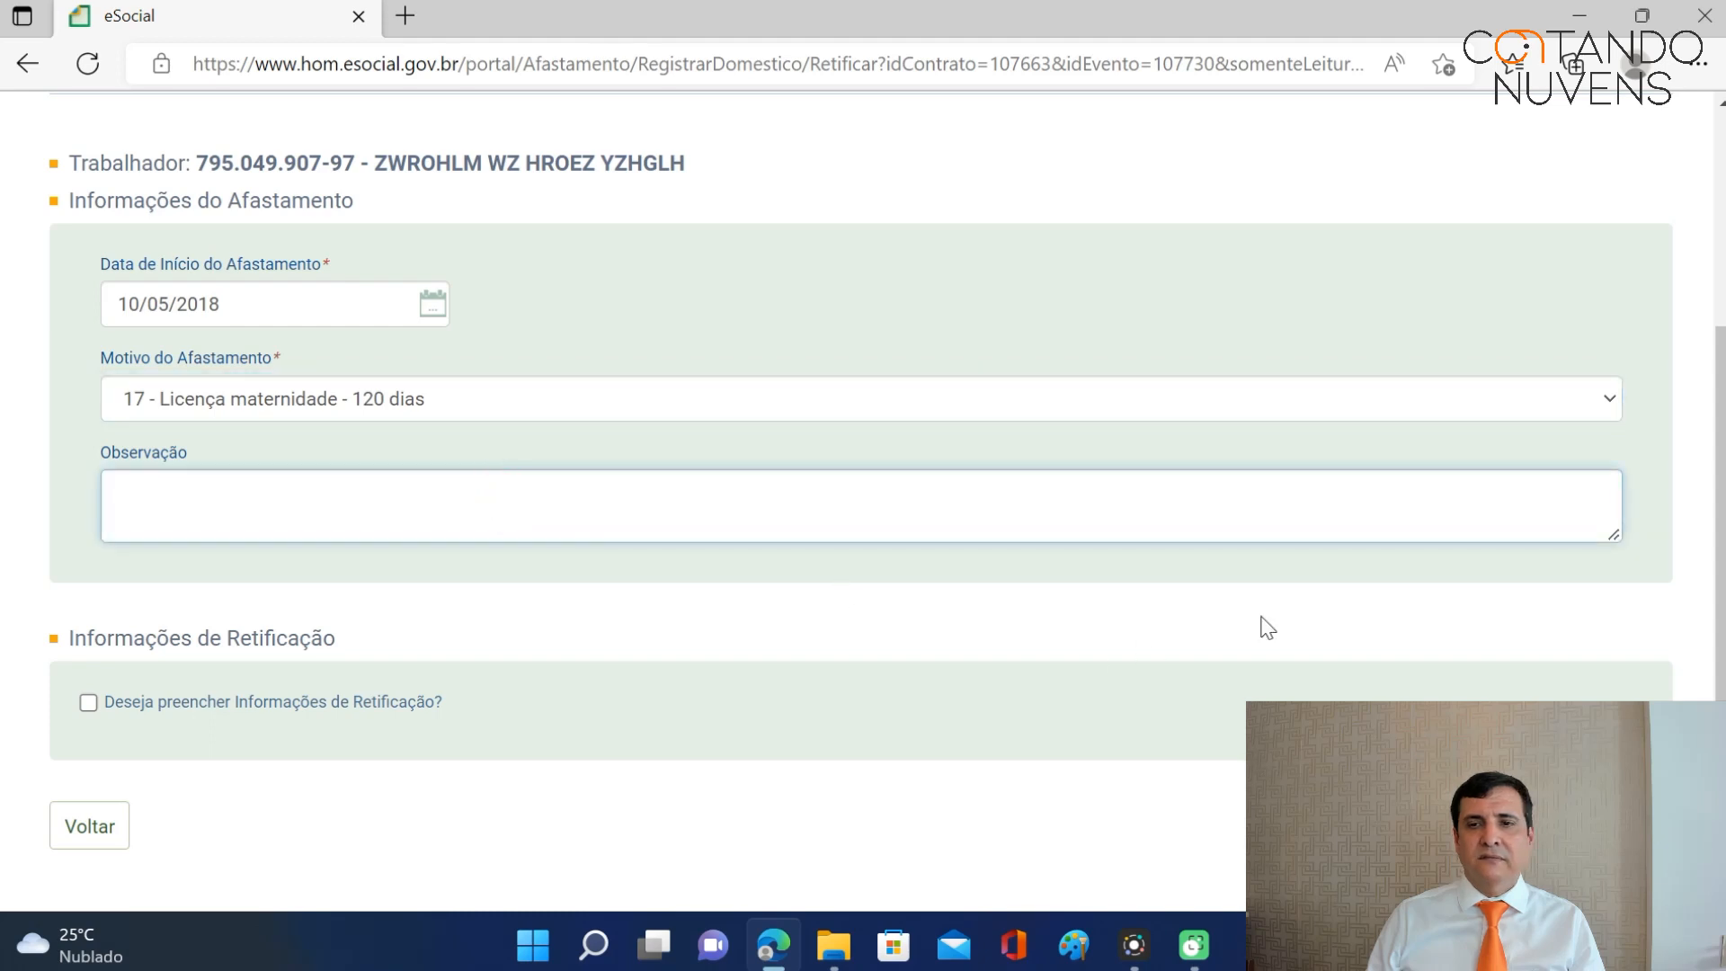
pyautogui.scroll(-2, 1383, 548)
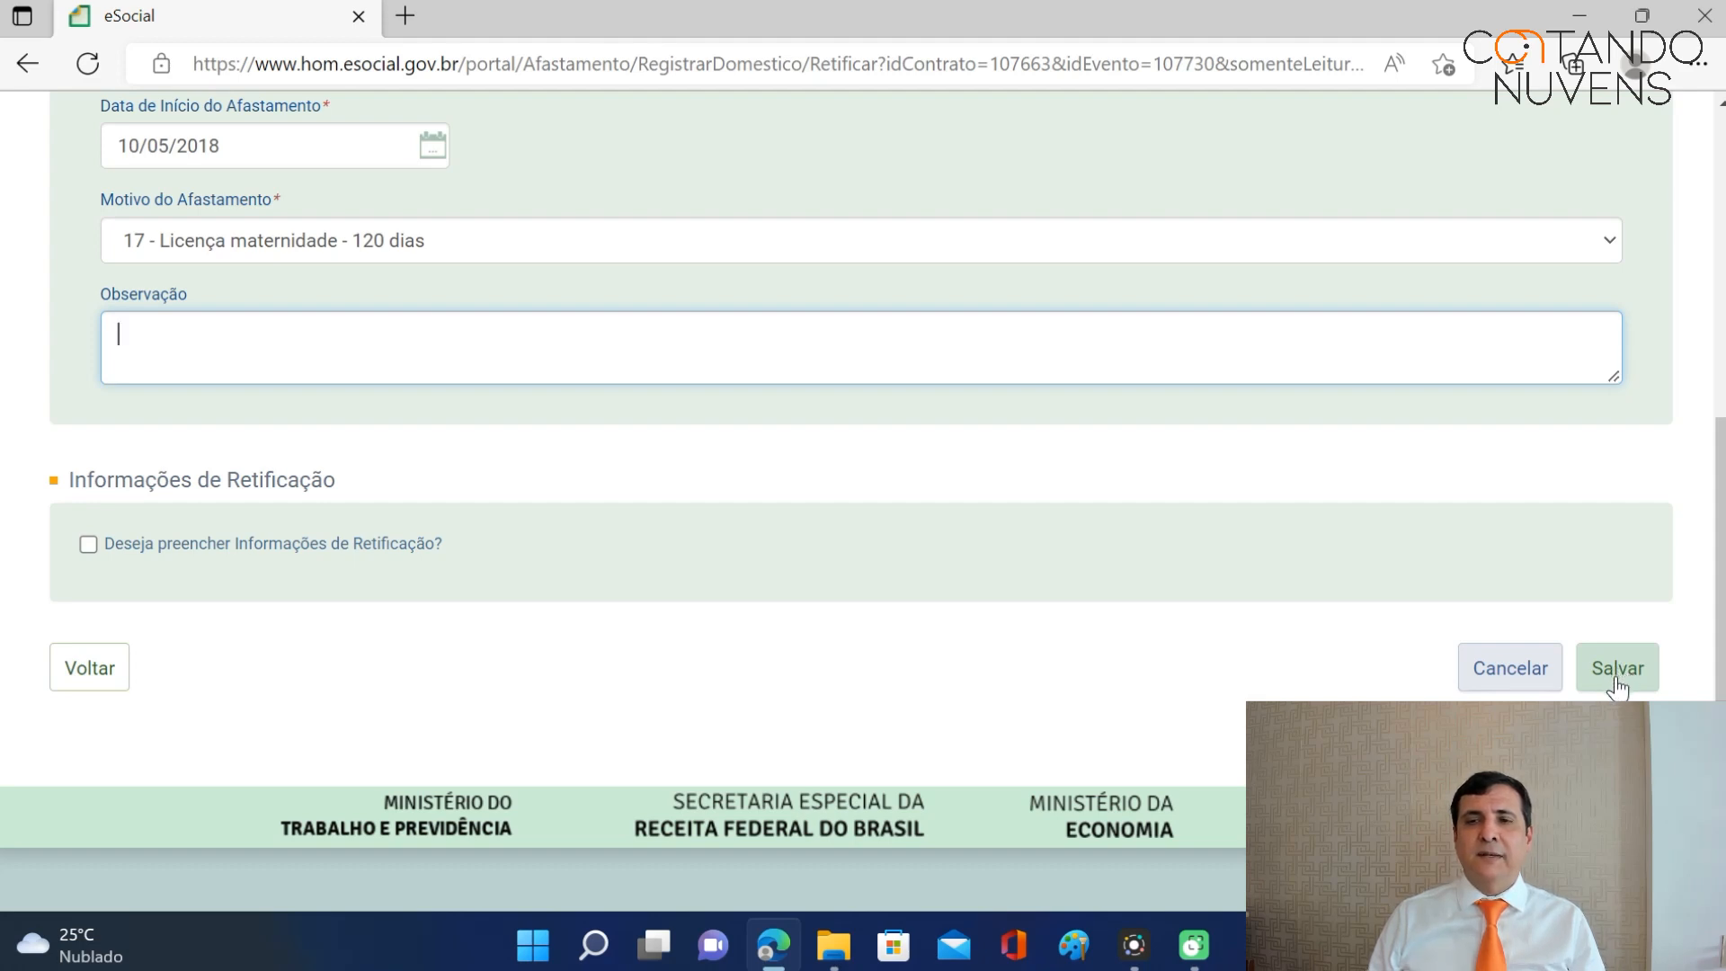
pyautogui.click(1618, 681)
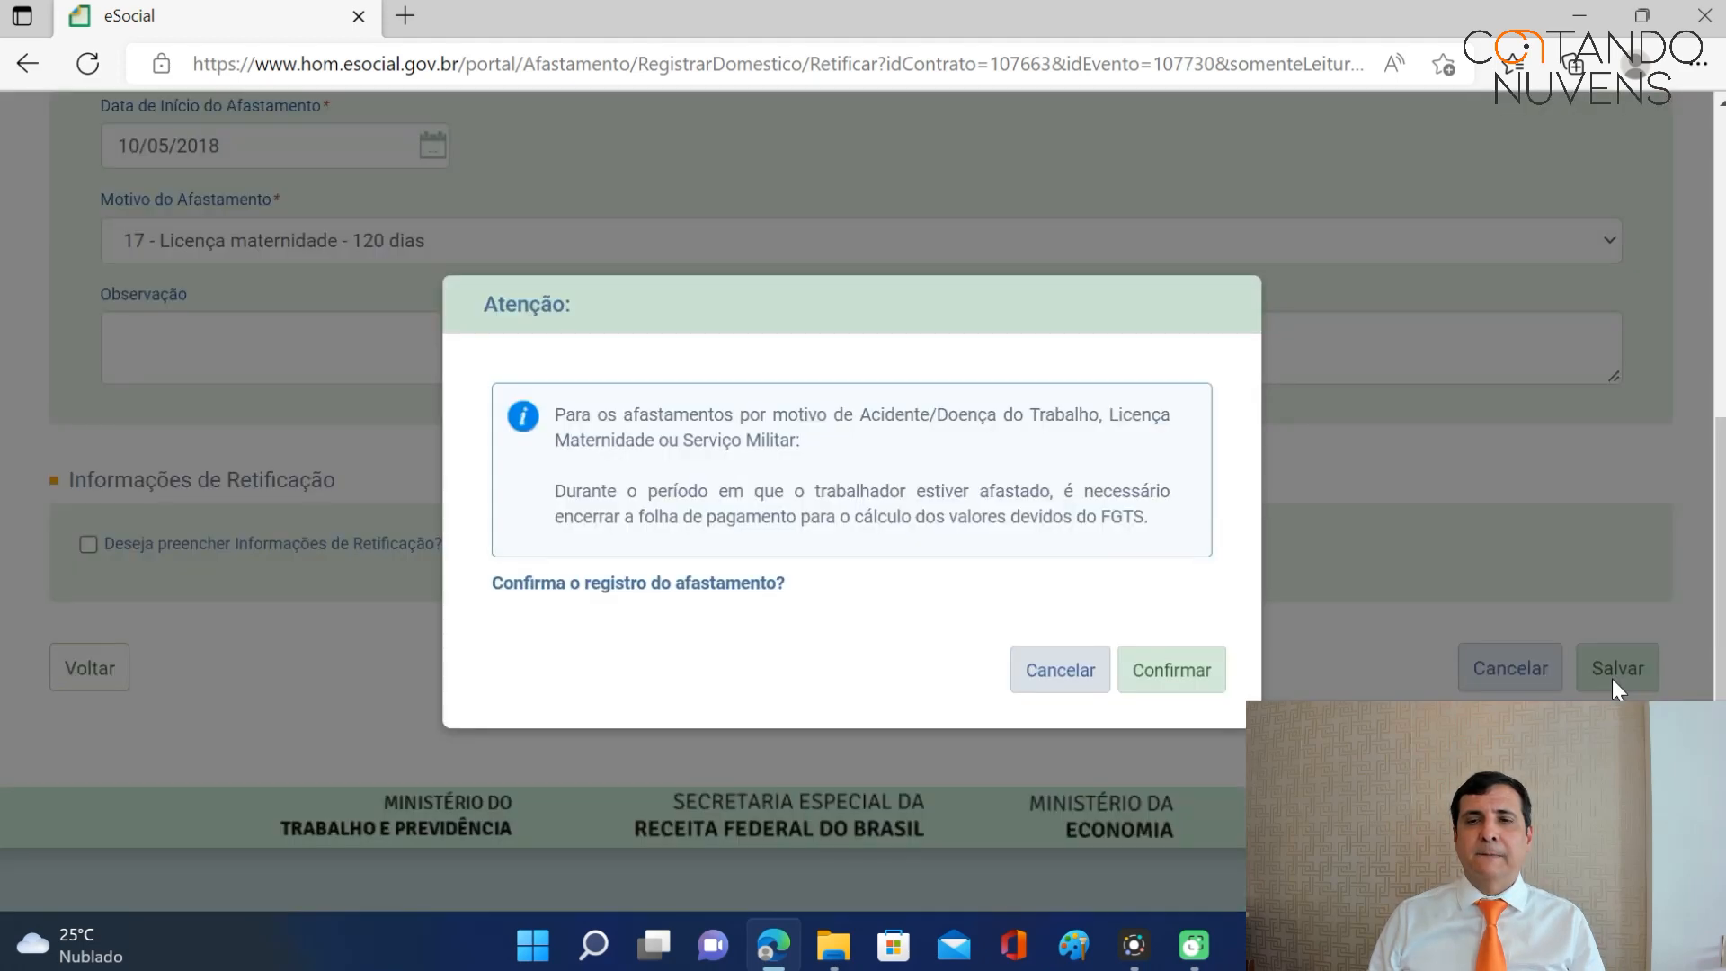
pyautogui.click(1192, 685)
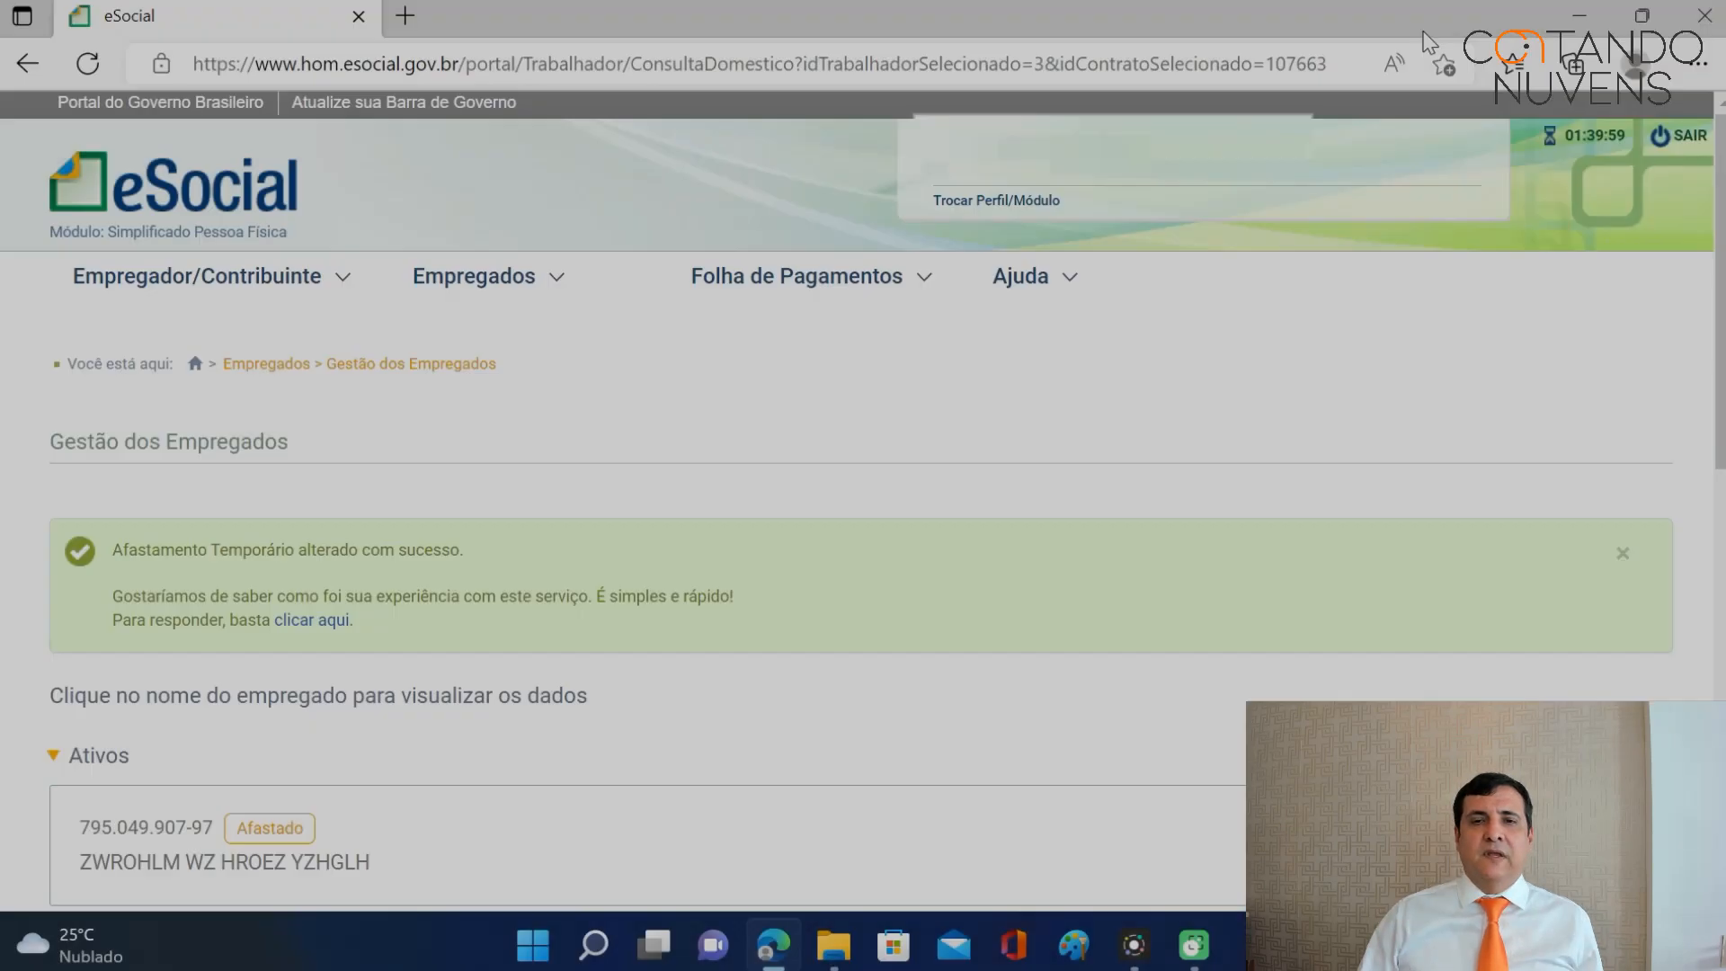
# Display the pending June 2018 payroll from Dados de Folha de Pagamento, showing 954,00 in leave amounts.
pyautogui.scroll(-5, 1215, 437)
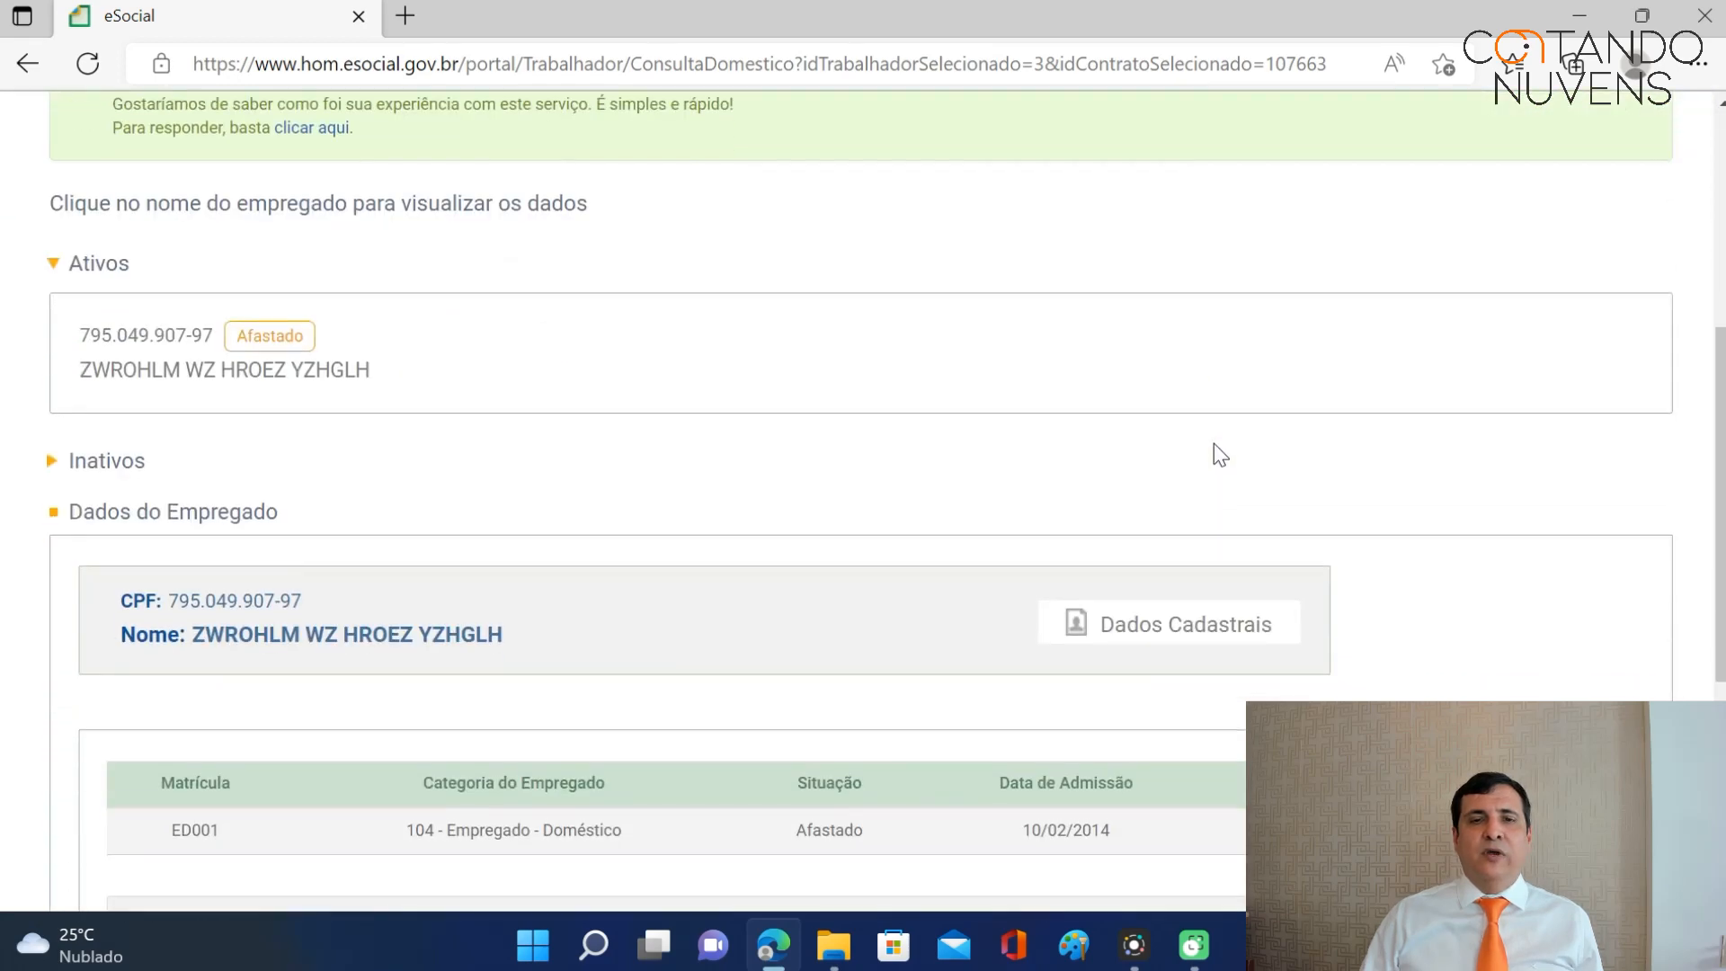
pyautogui.scroll(-1, 1214, 444)
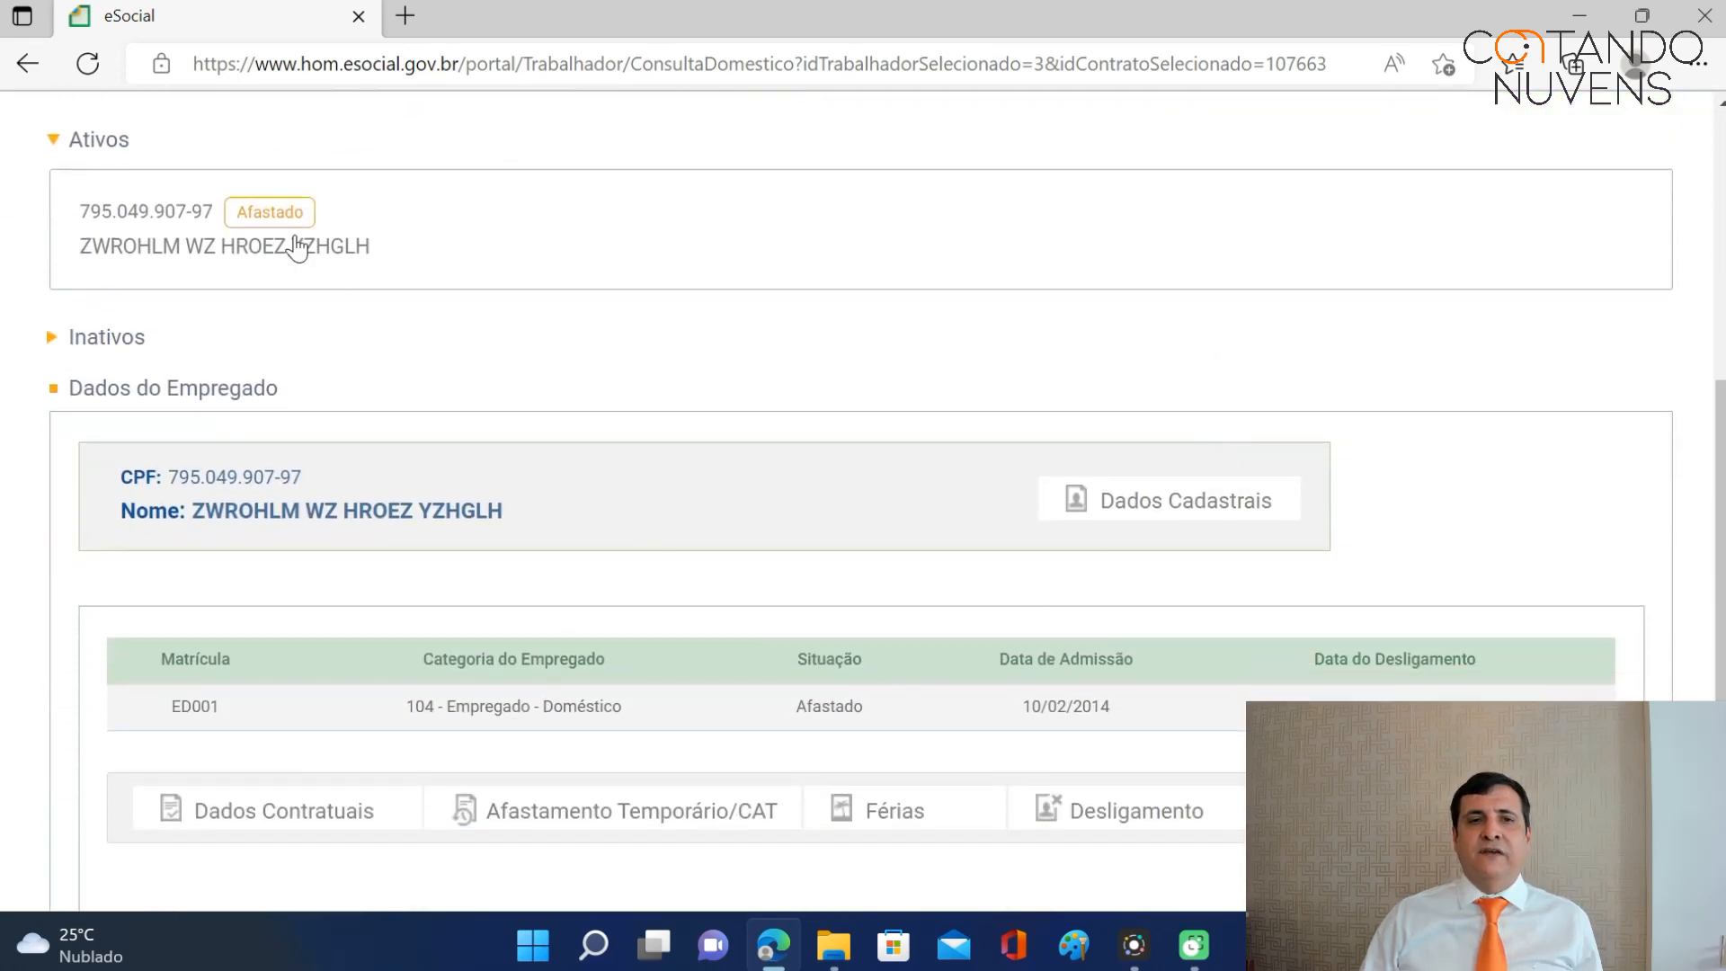
pyautogui.scroll(5, 1121, 454)
pyautogui.moveTo(877, 285)
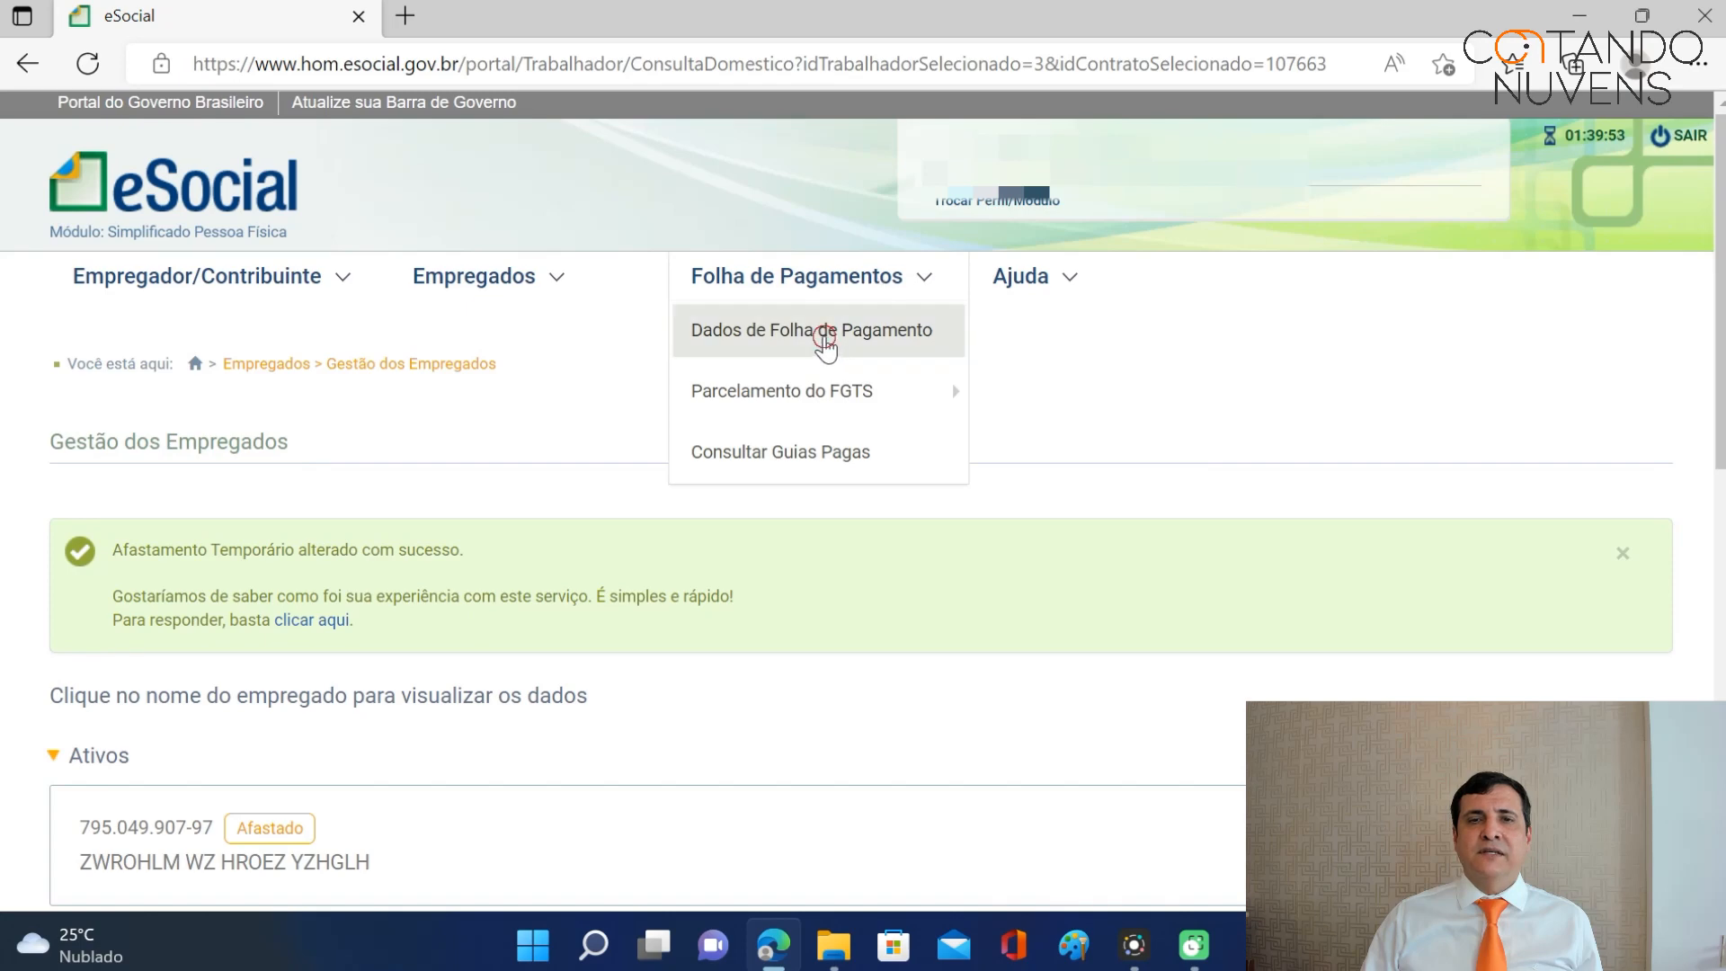
pyautogui.click(824, 335)
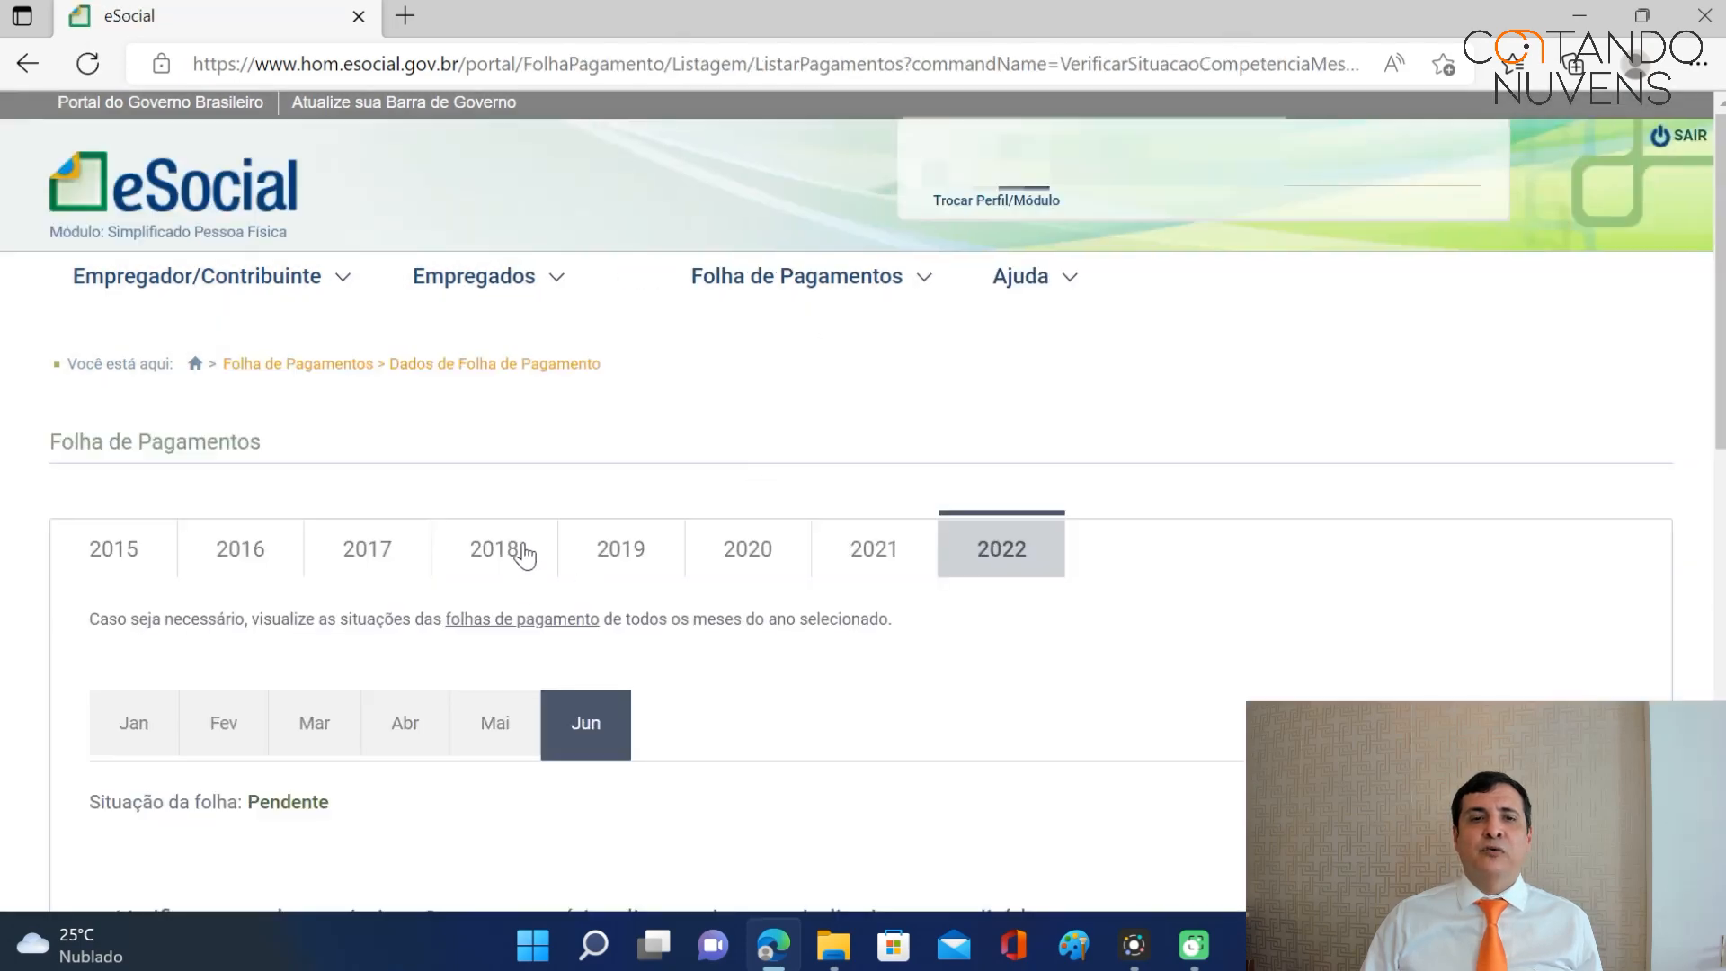
pyautogui.click(503, 550)
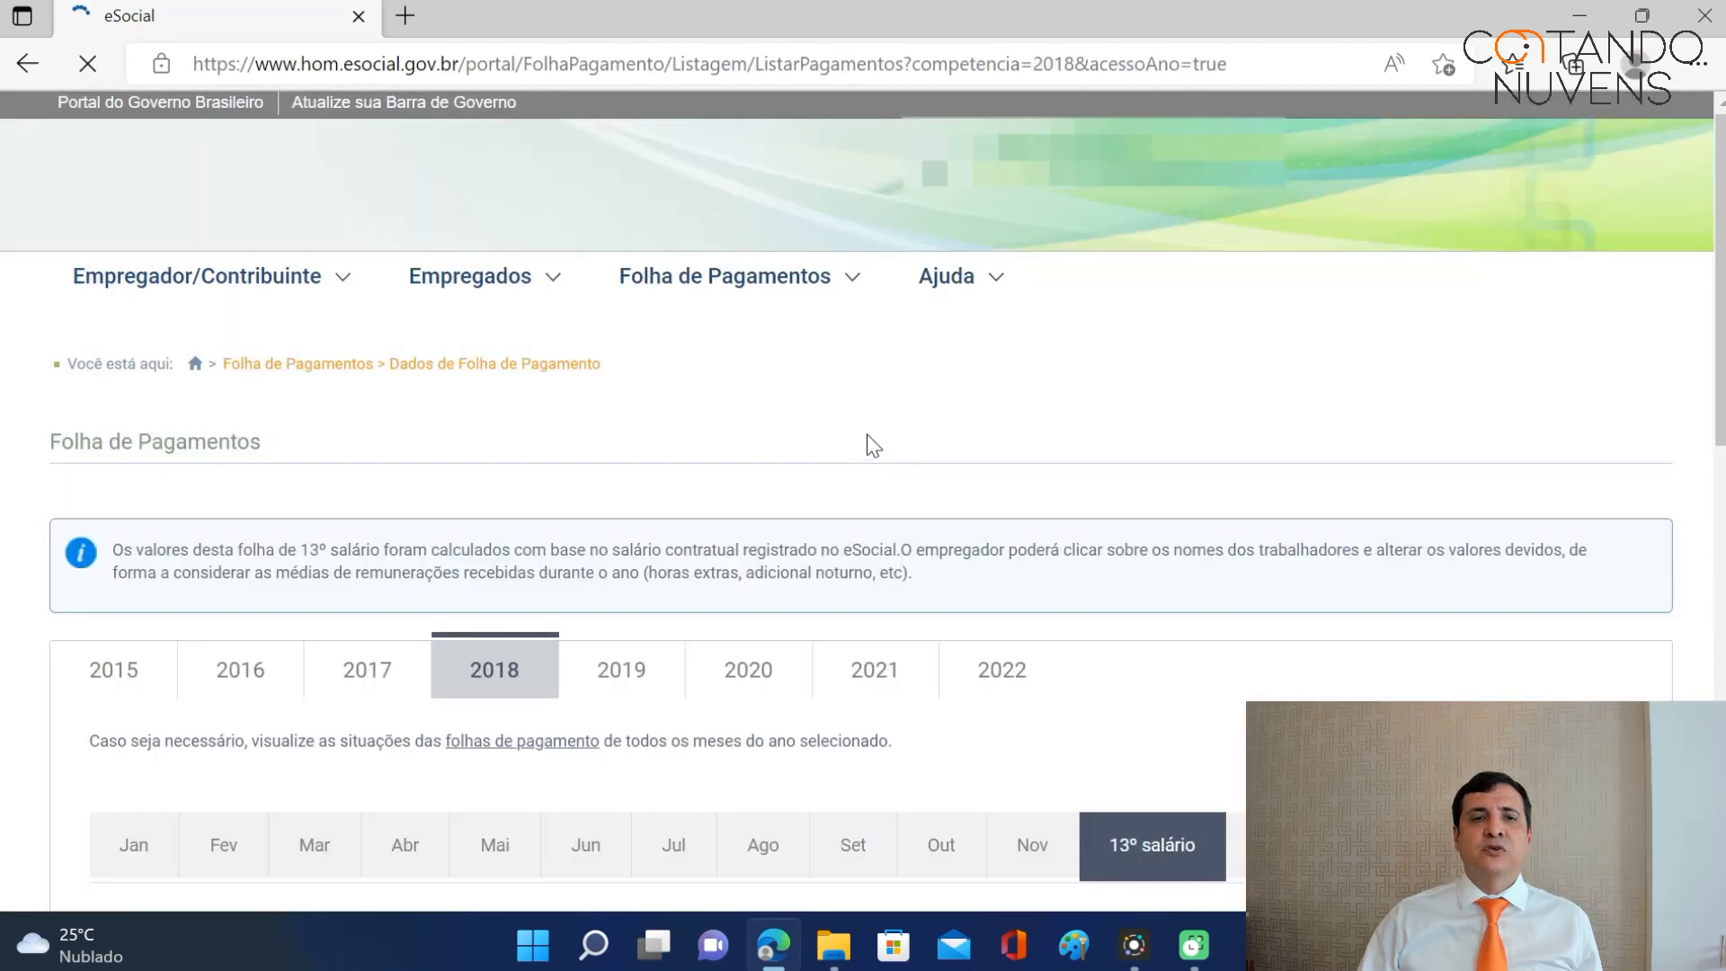
pyautogui.scroll(-4, 797, 439)
pyautogui.click(595, 493)
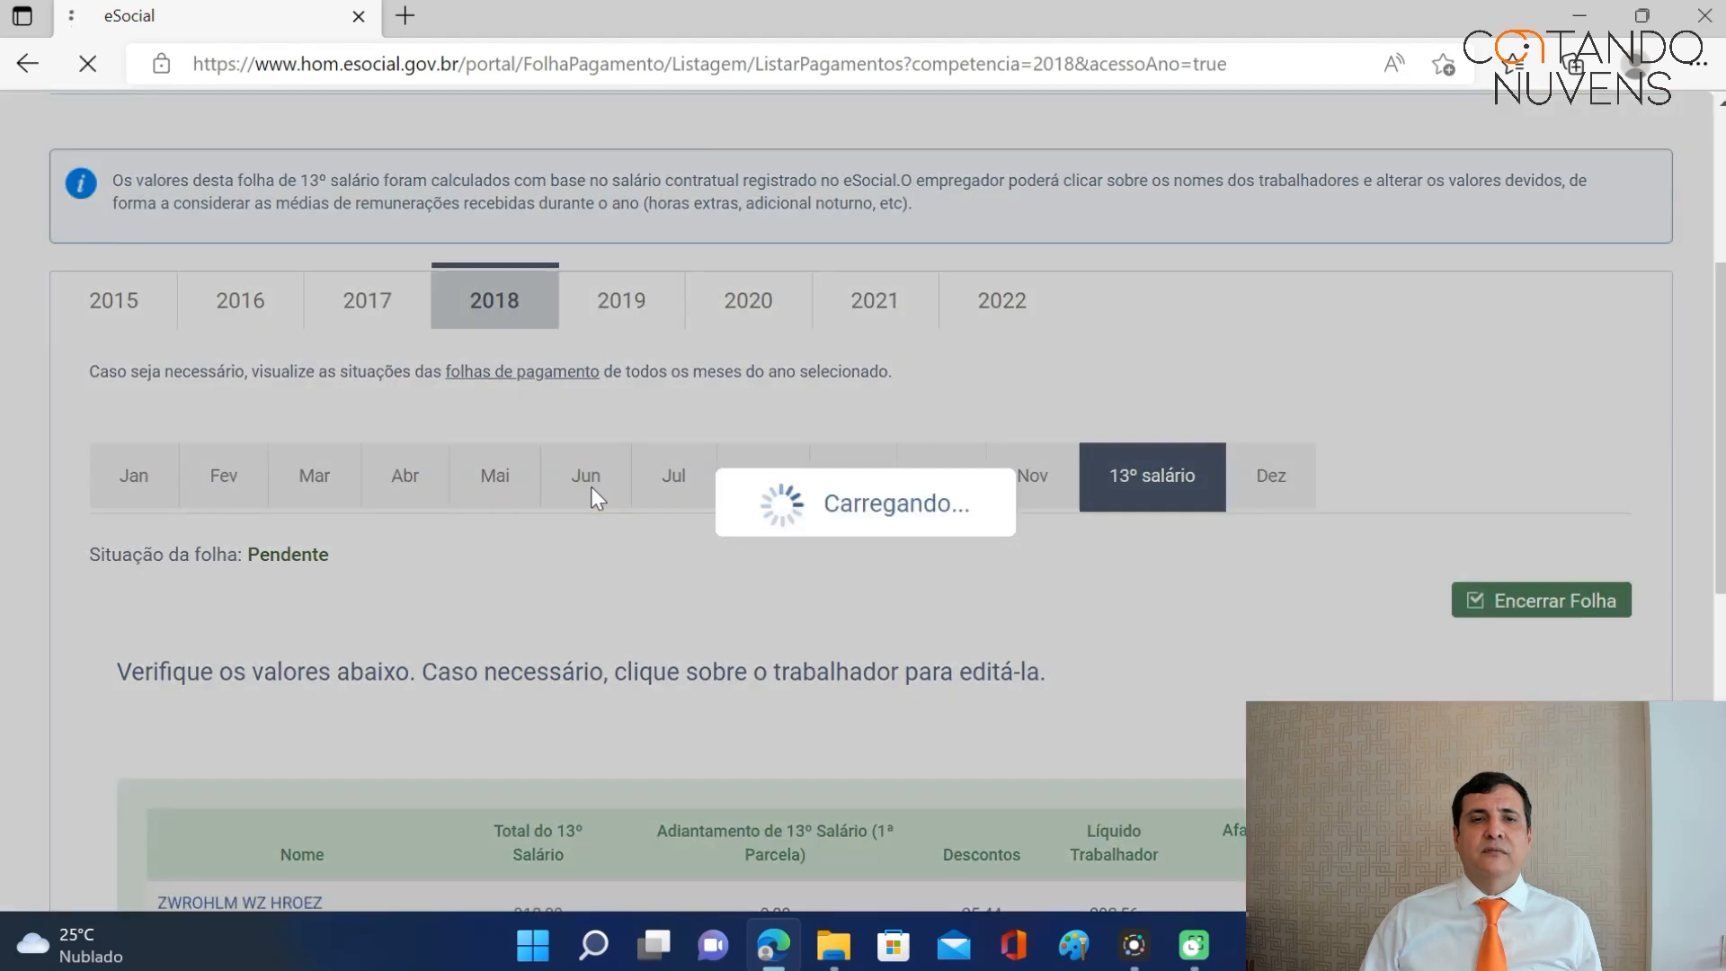
pyautogui.scroll(-5, 609, 483)
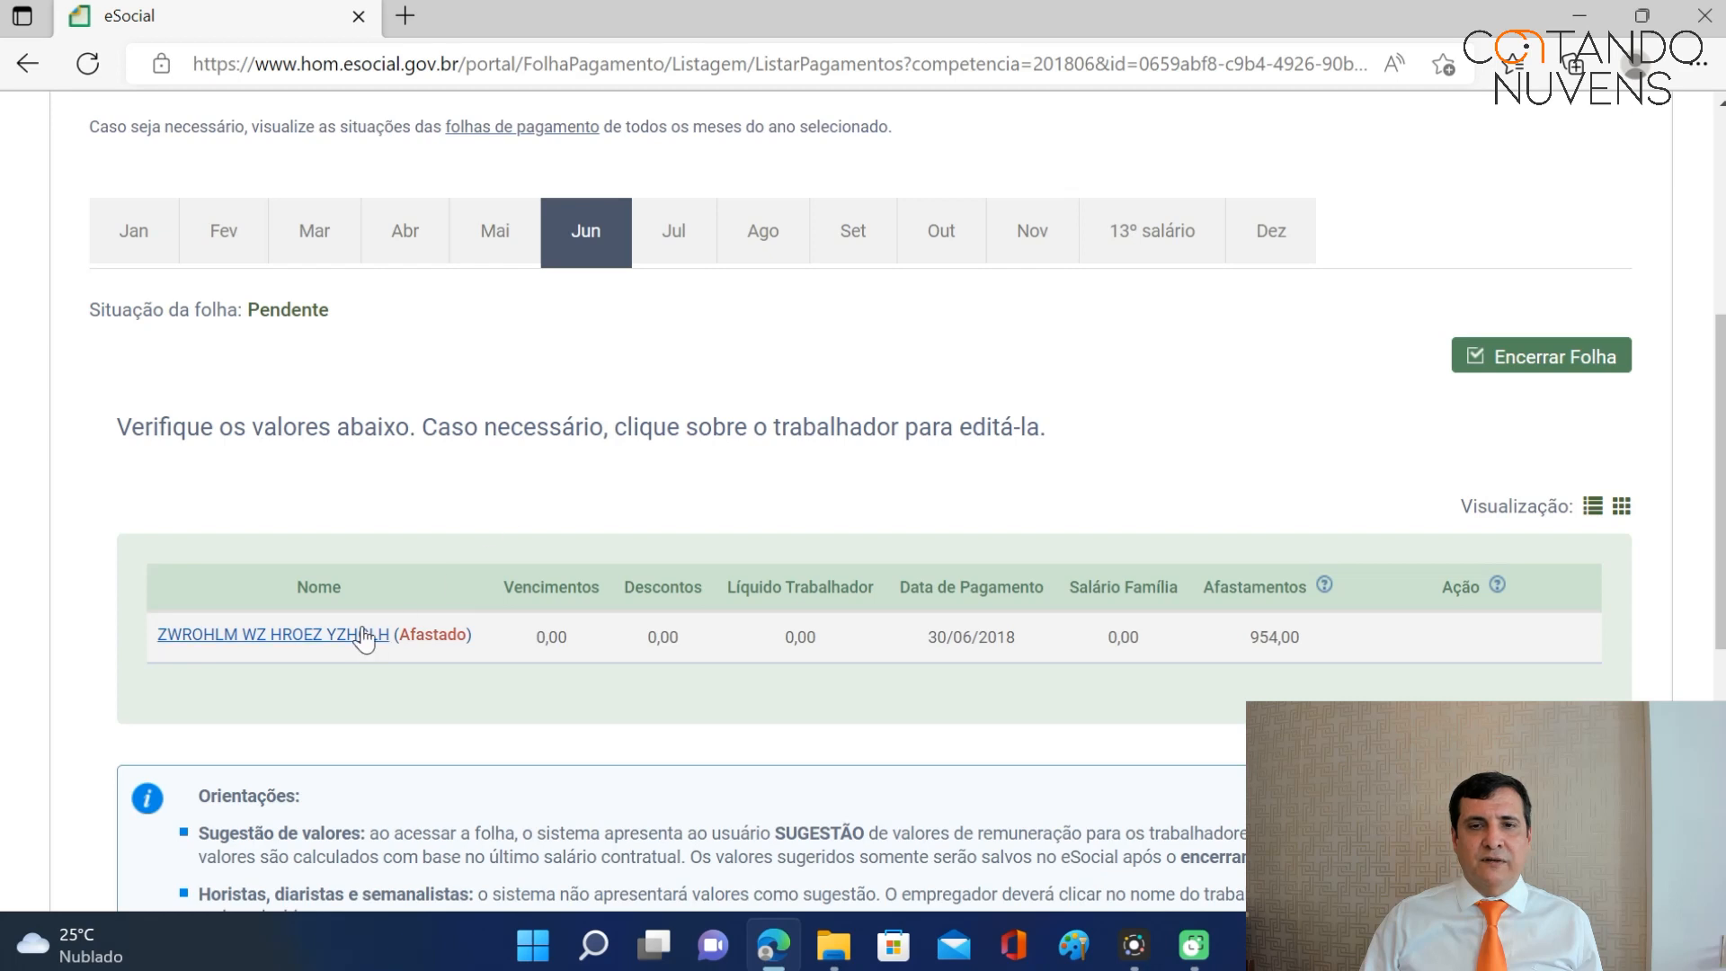
# Close the June 2018 payroll after reviewing the R$ 106,84 DAE preview.
pyautogui.click(1526, 360)
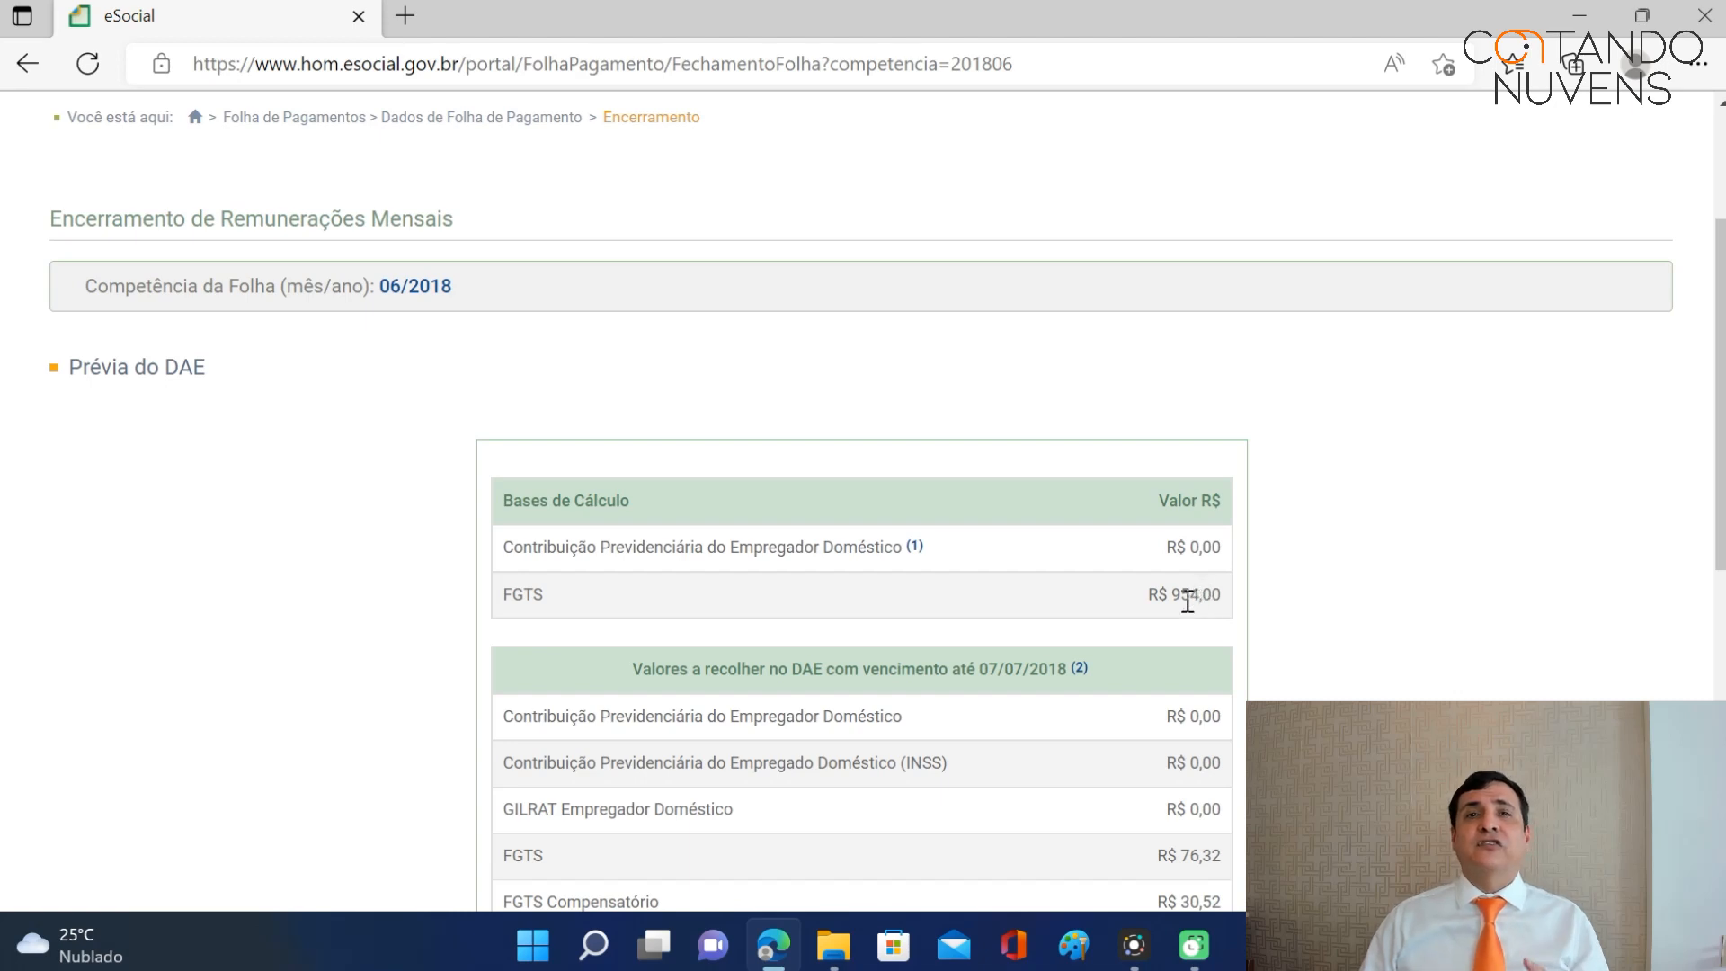
pyautogui.scroll(-3, 1183, 585)
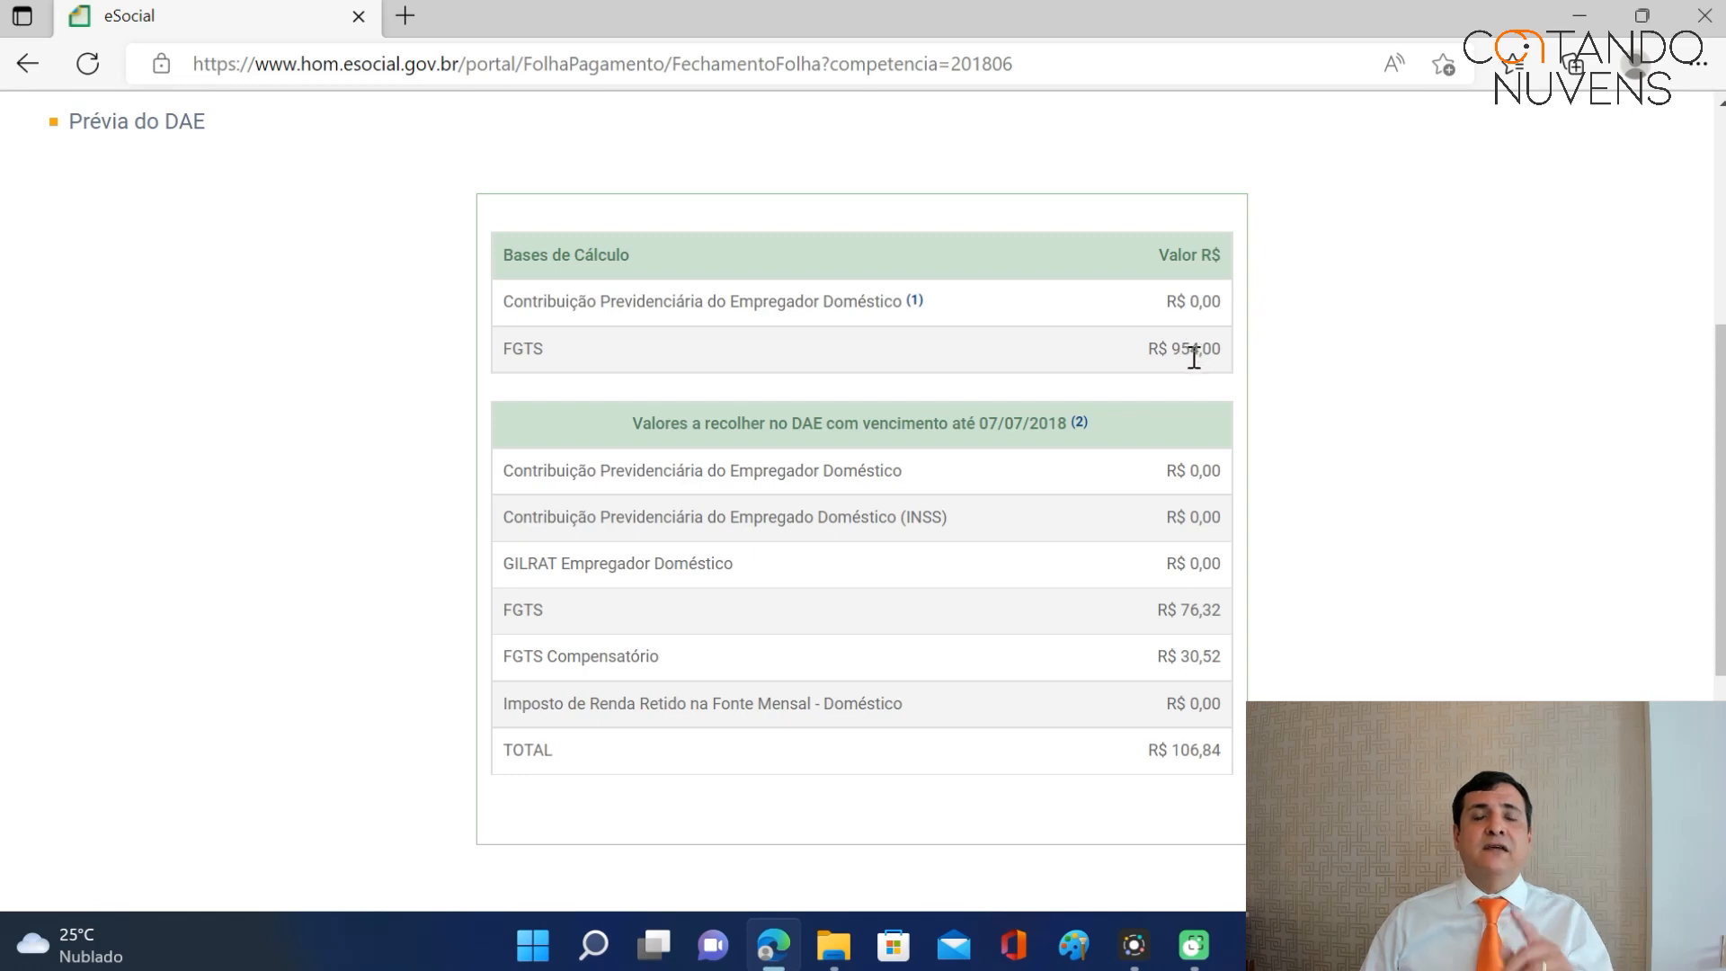
pyautogui.scroll(-3, 1191, 378)
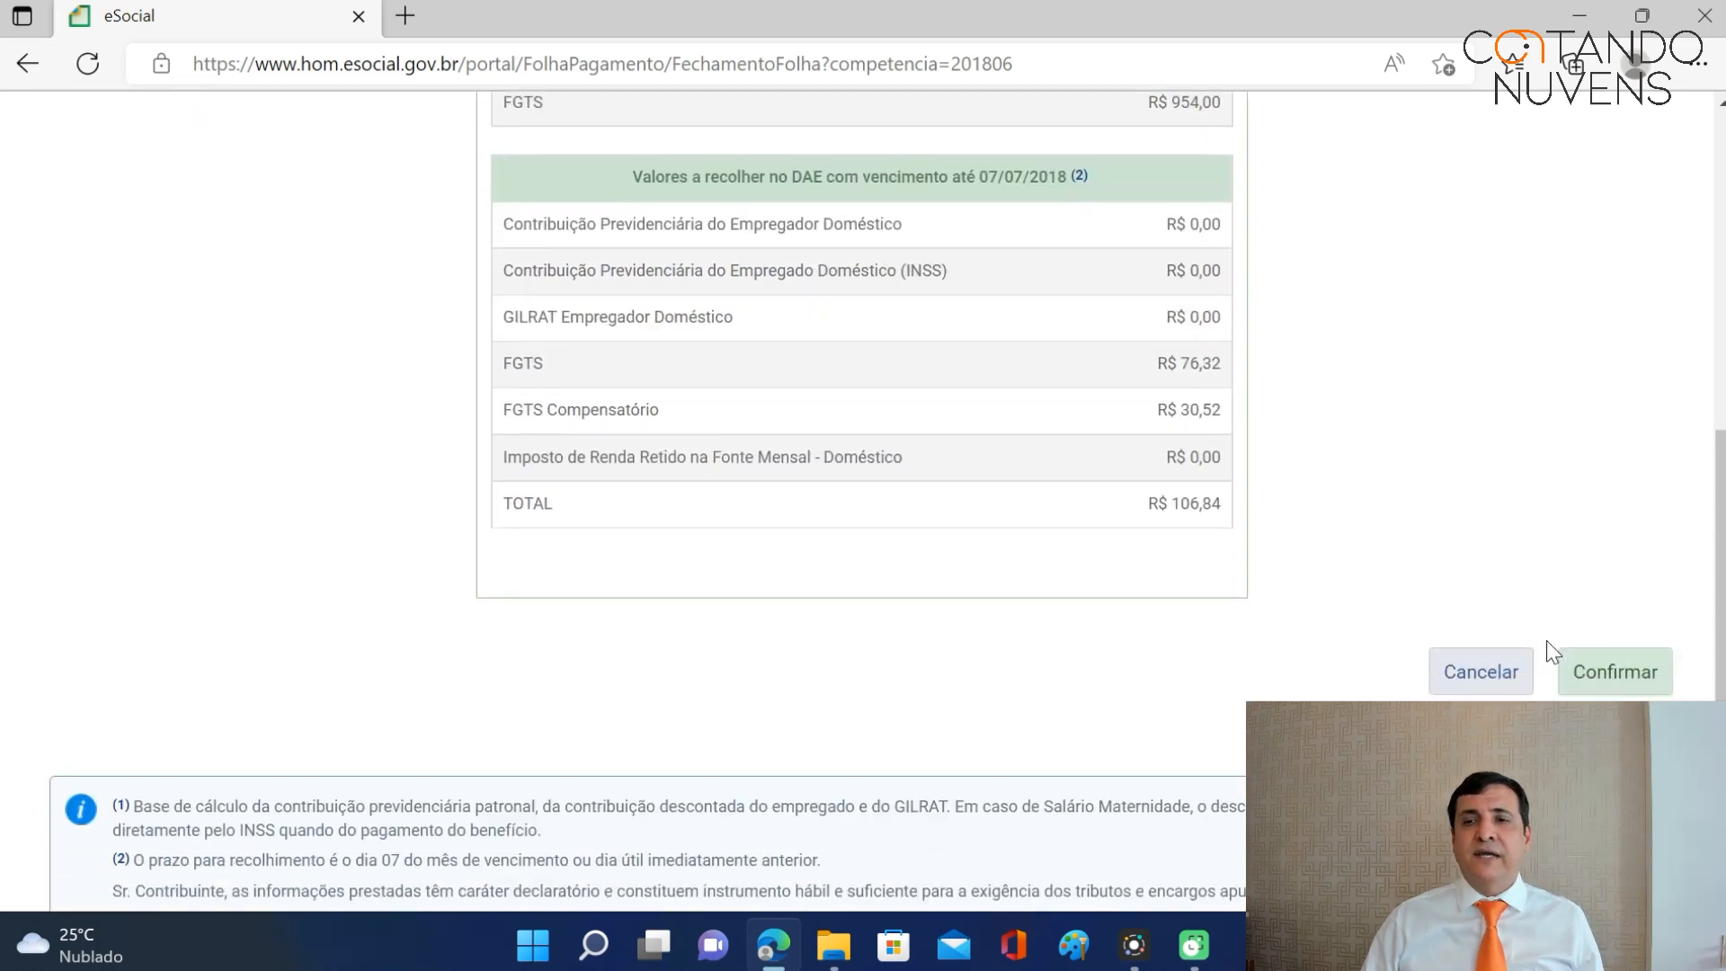
pyautogui.click(1593, 664)
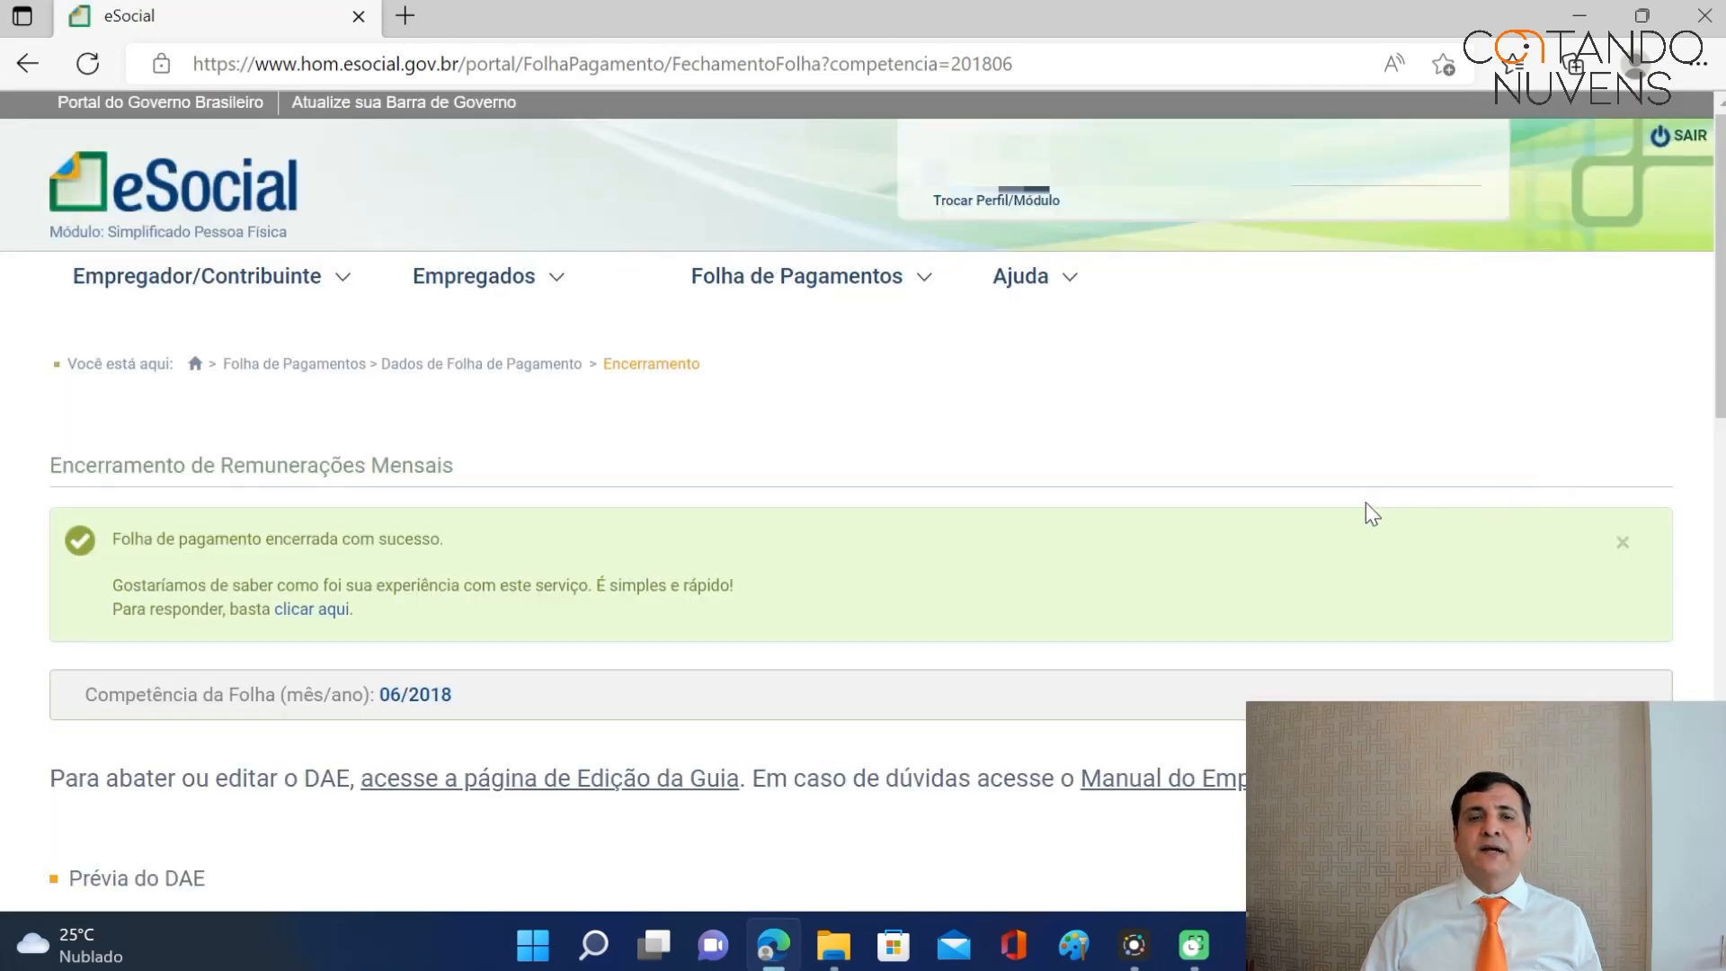
# Issue the DAE payment guide for the closed June 2018 payroll.
pyautogui.scroll(-5, 1366, 503)
pyautogui.scroll(-3, 1356, 528)
pyautogui.scroll(2, 1351, 535)
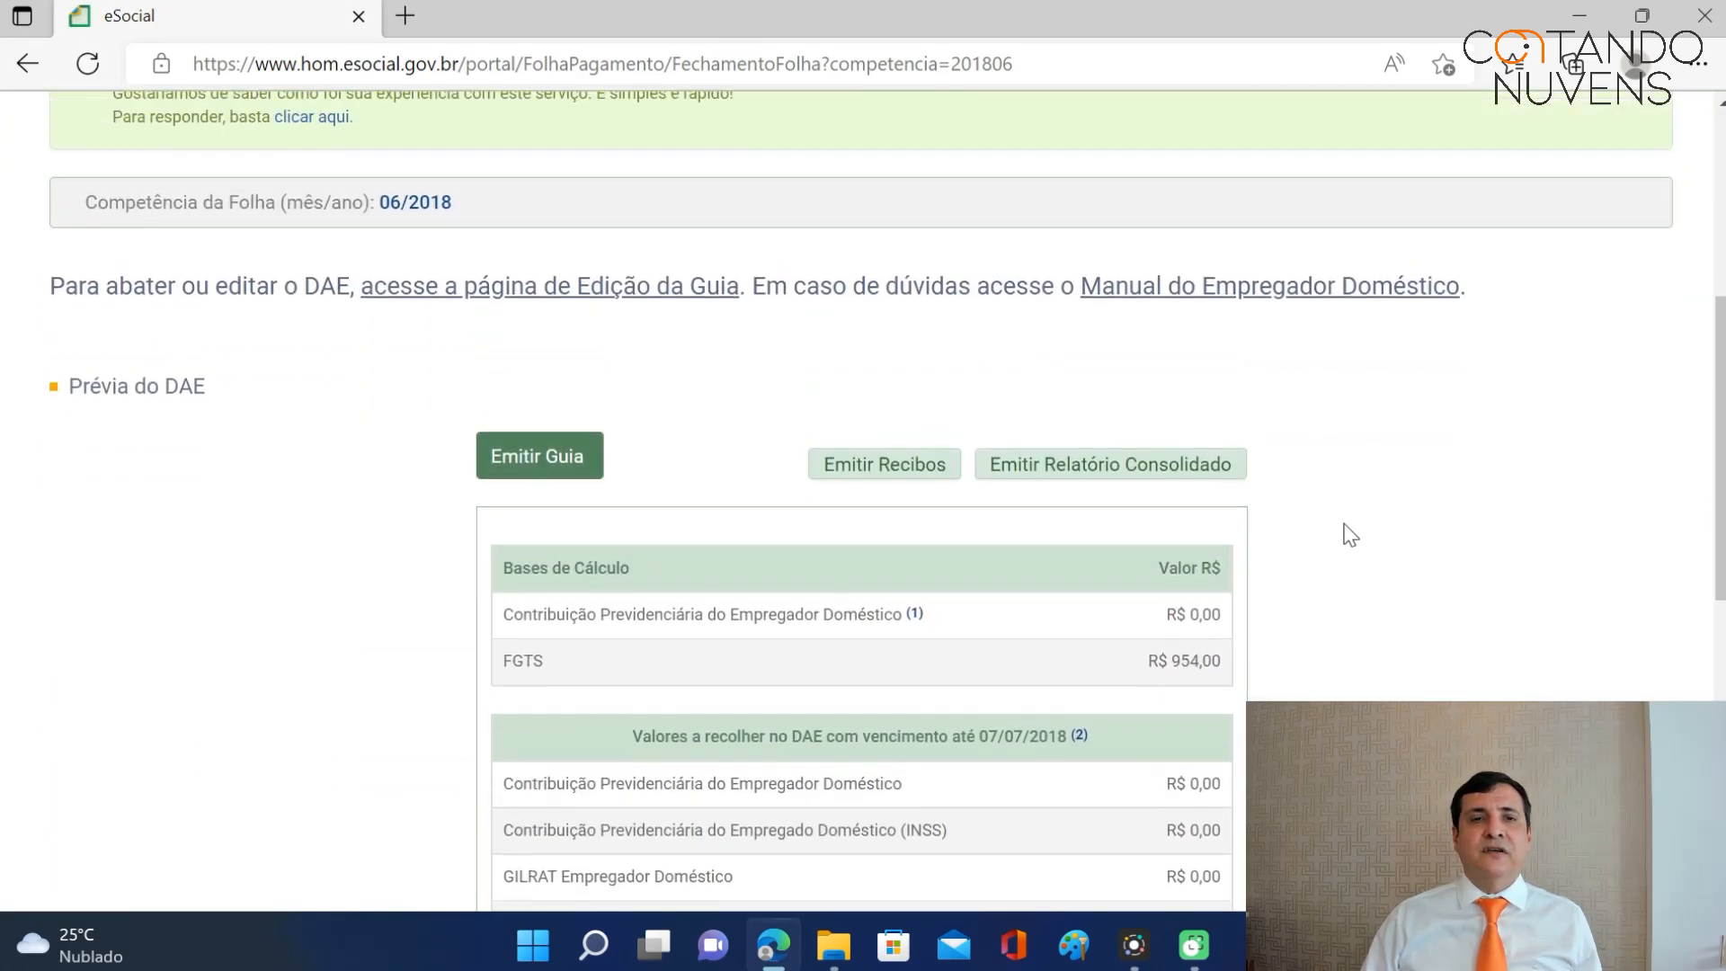
pyautogui.scroll(-1, 1347, 534)
pyautogui.click(502, 347)
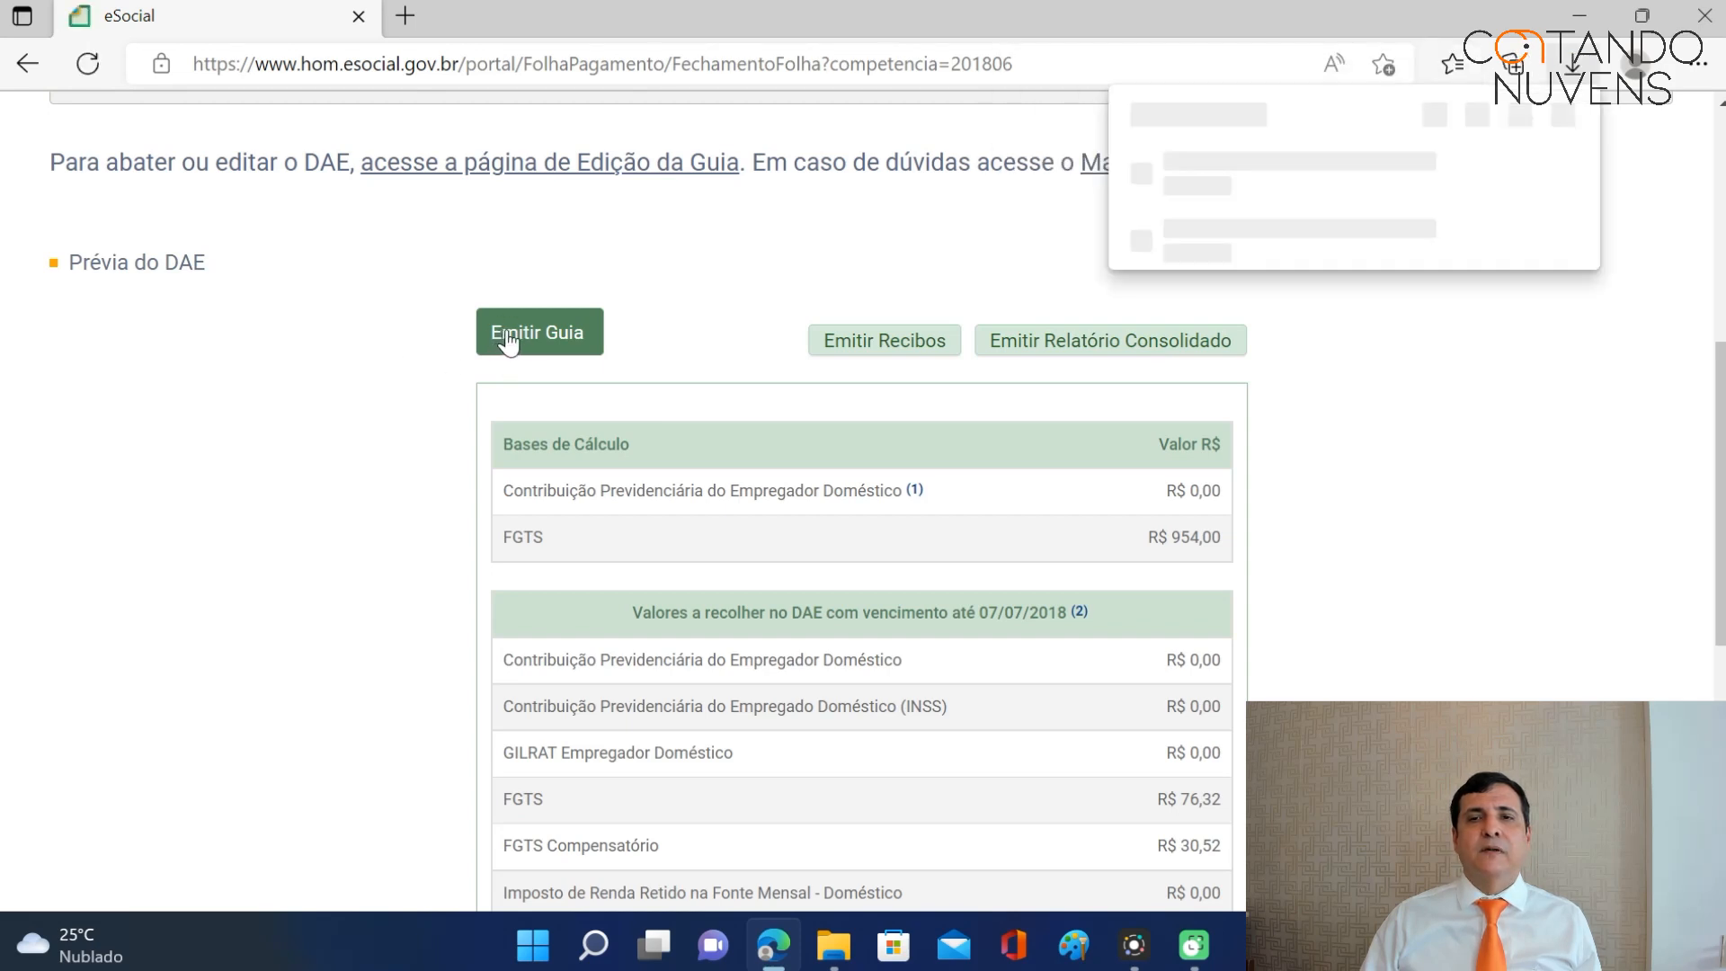
# Review the downloaded 143,91 payment guide PDF and close it.
pyautogui.click(1205, 184)
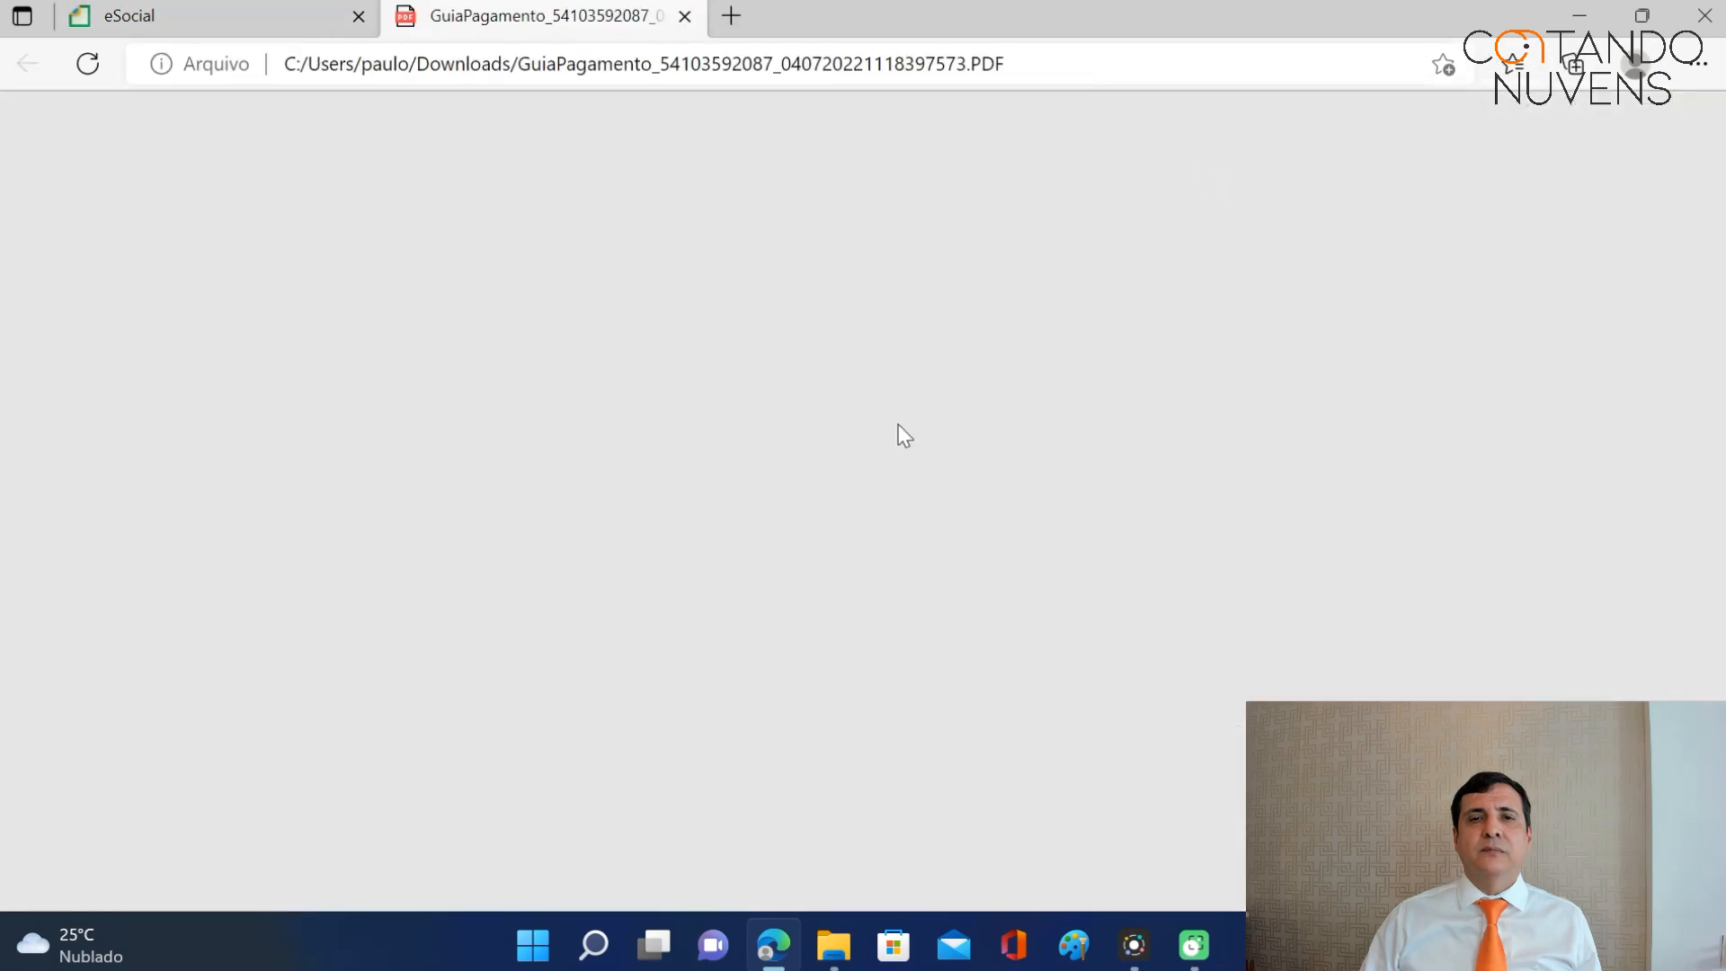
pyautogui.scroll(-3, 1104, 449)
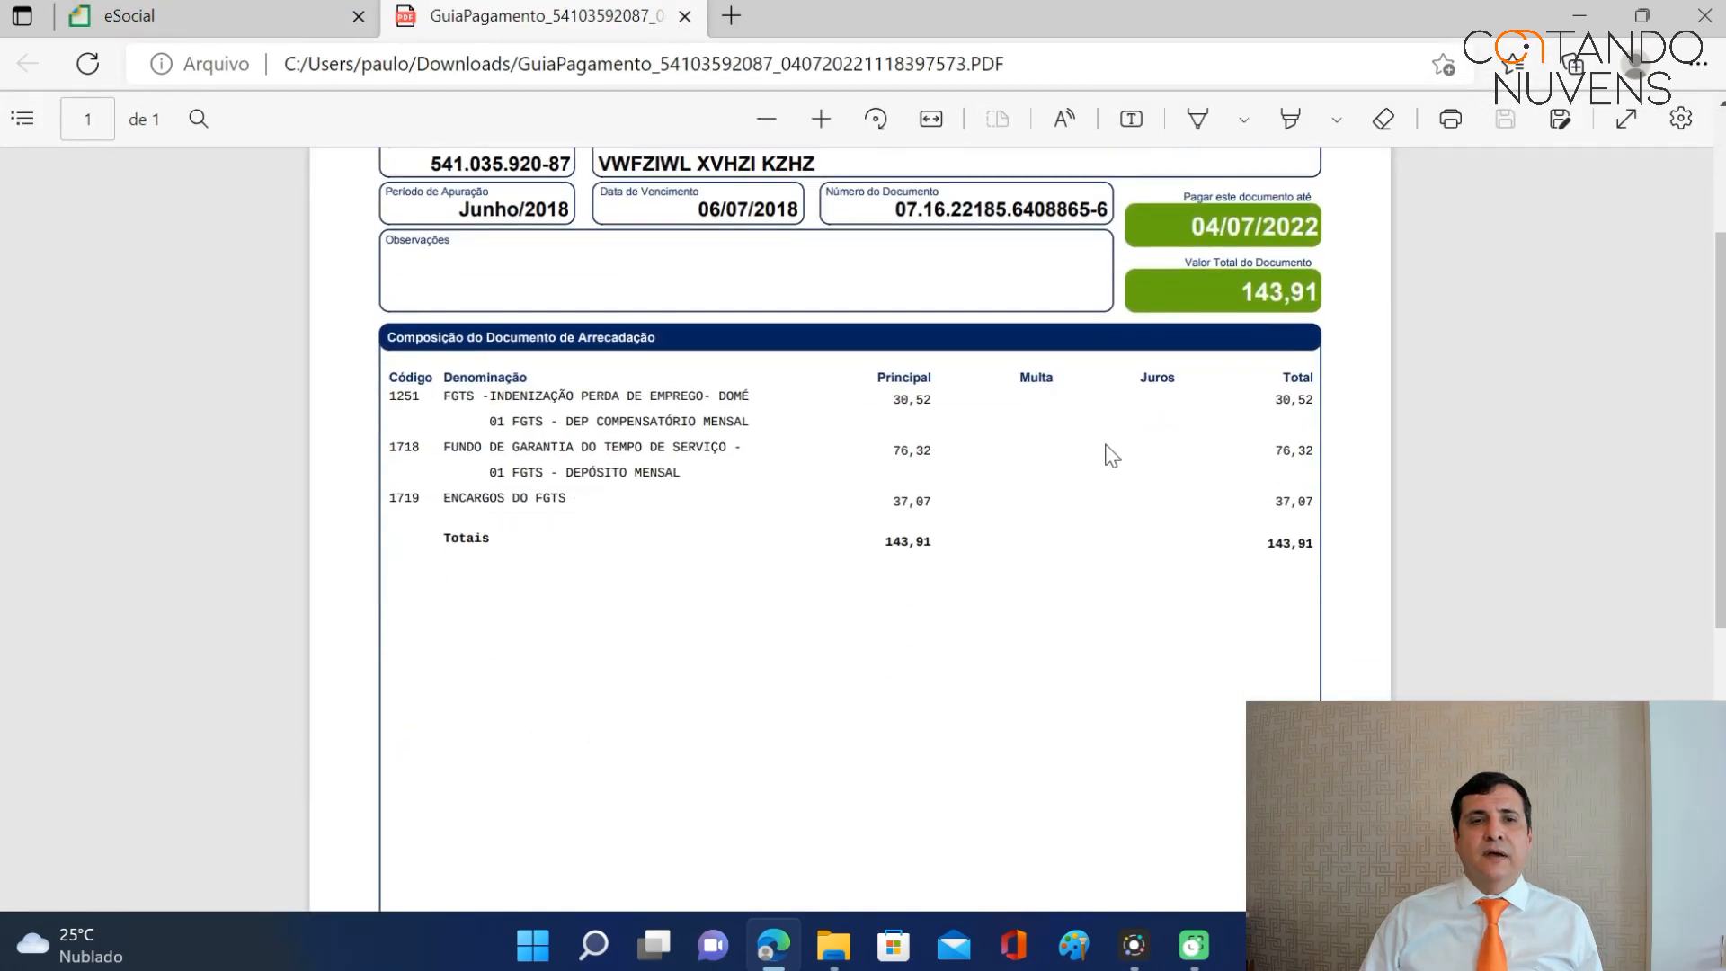
pyautogui.click(685, 17)
# Issue the June 2018 FGTS receipts, review the receipt PDF, and return to eSocial.
pyautogui.click(910, 358)
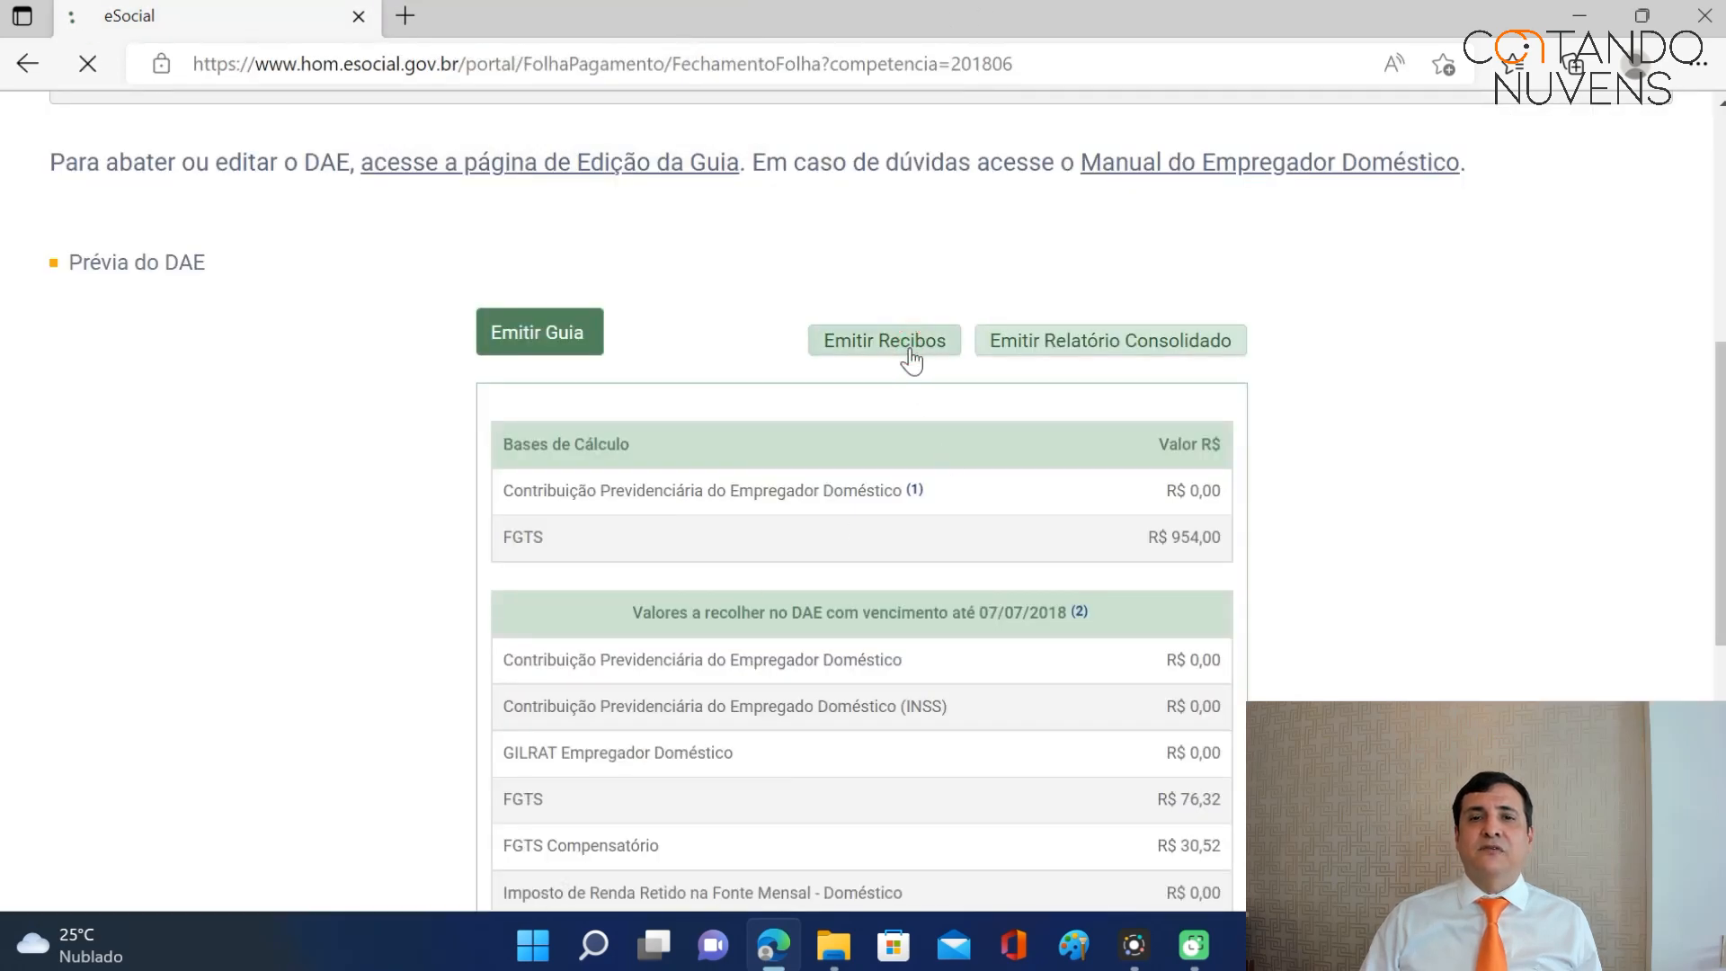
pyautogui.click(1205, 184)
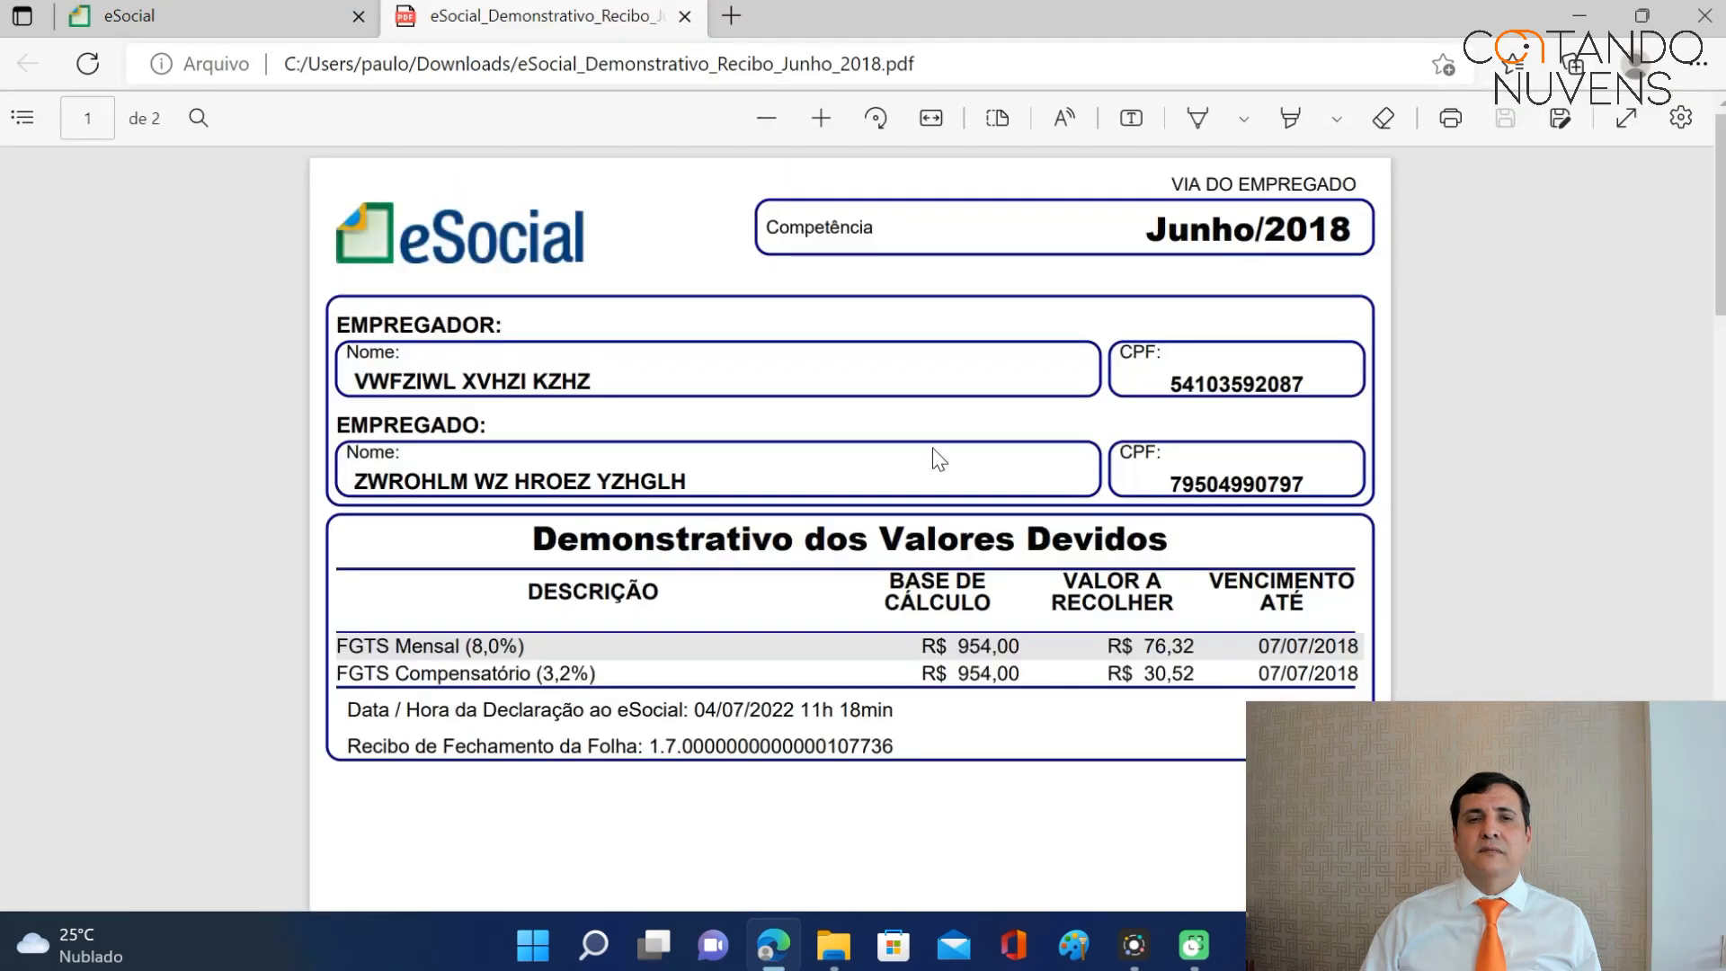
pyautogui.scroll(-15, 931, 453)
pyautogui.scroll(-9, 916, 473)
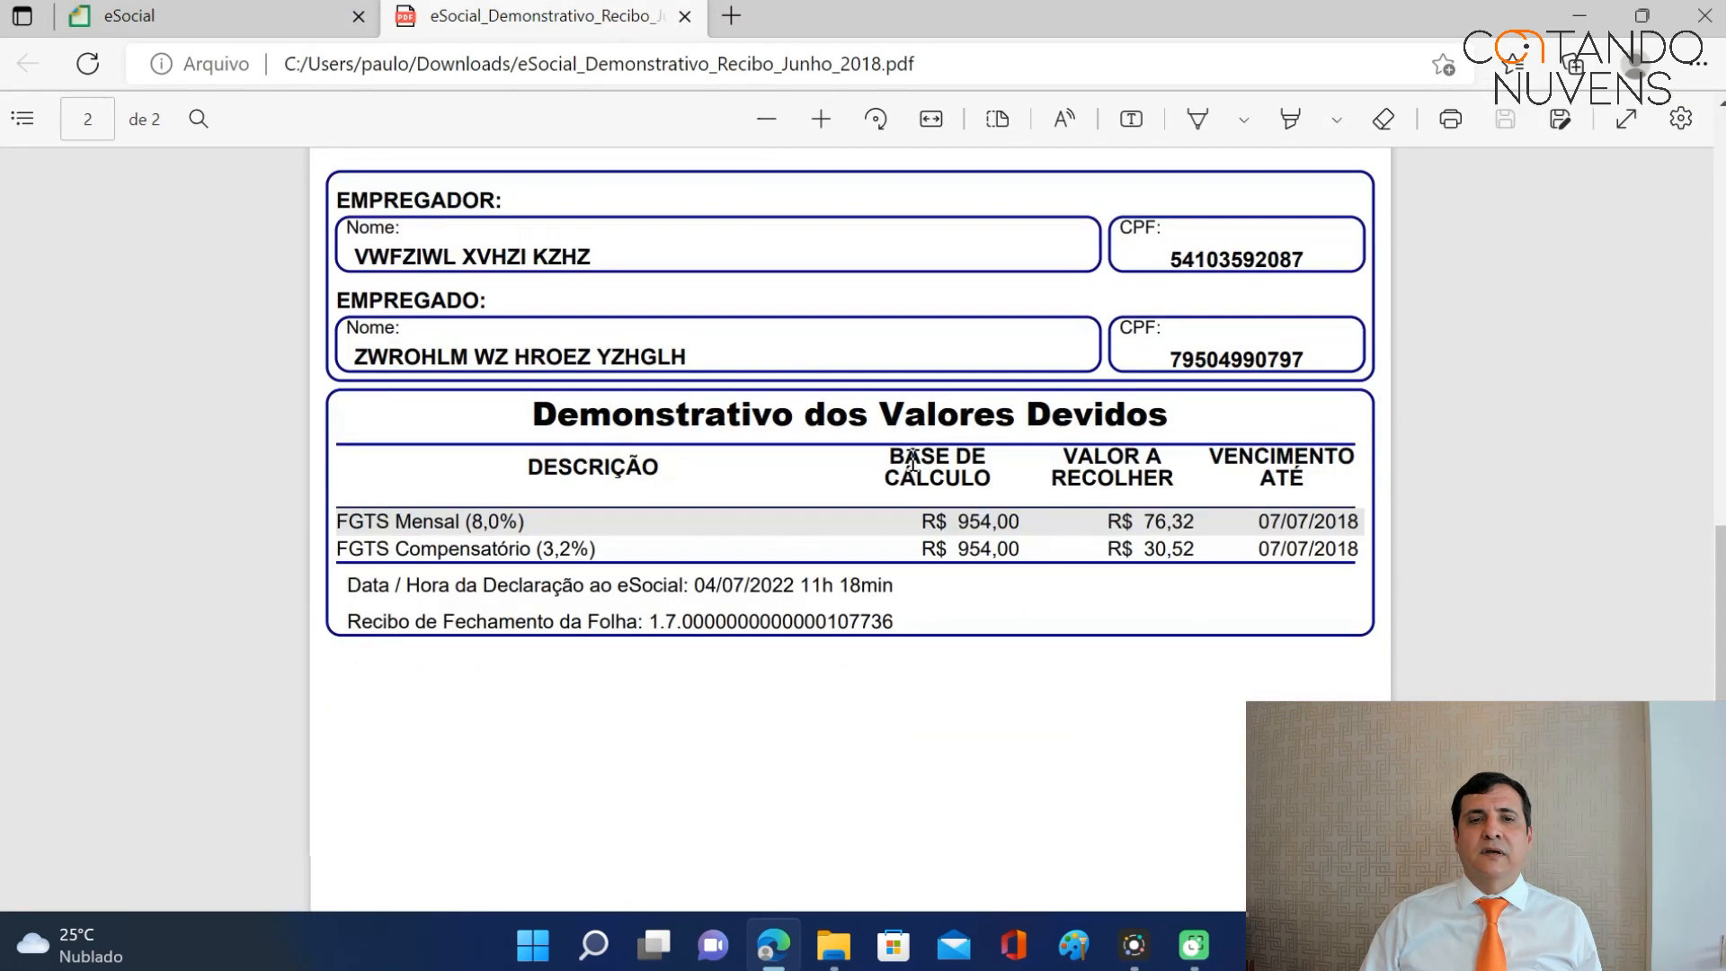
pyautogui.scroll(9, 897, 485)
pyautogui.scroll(10, 895, 479)
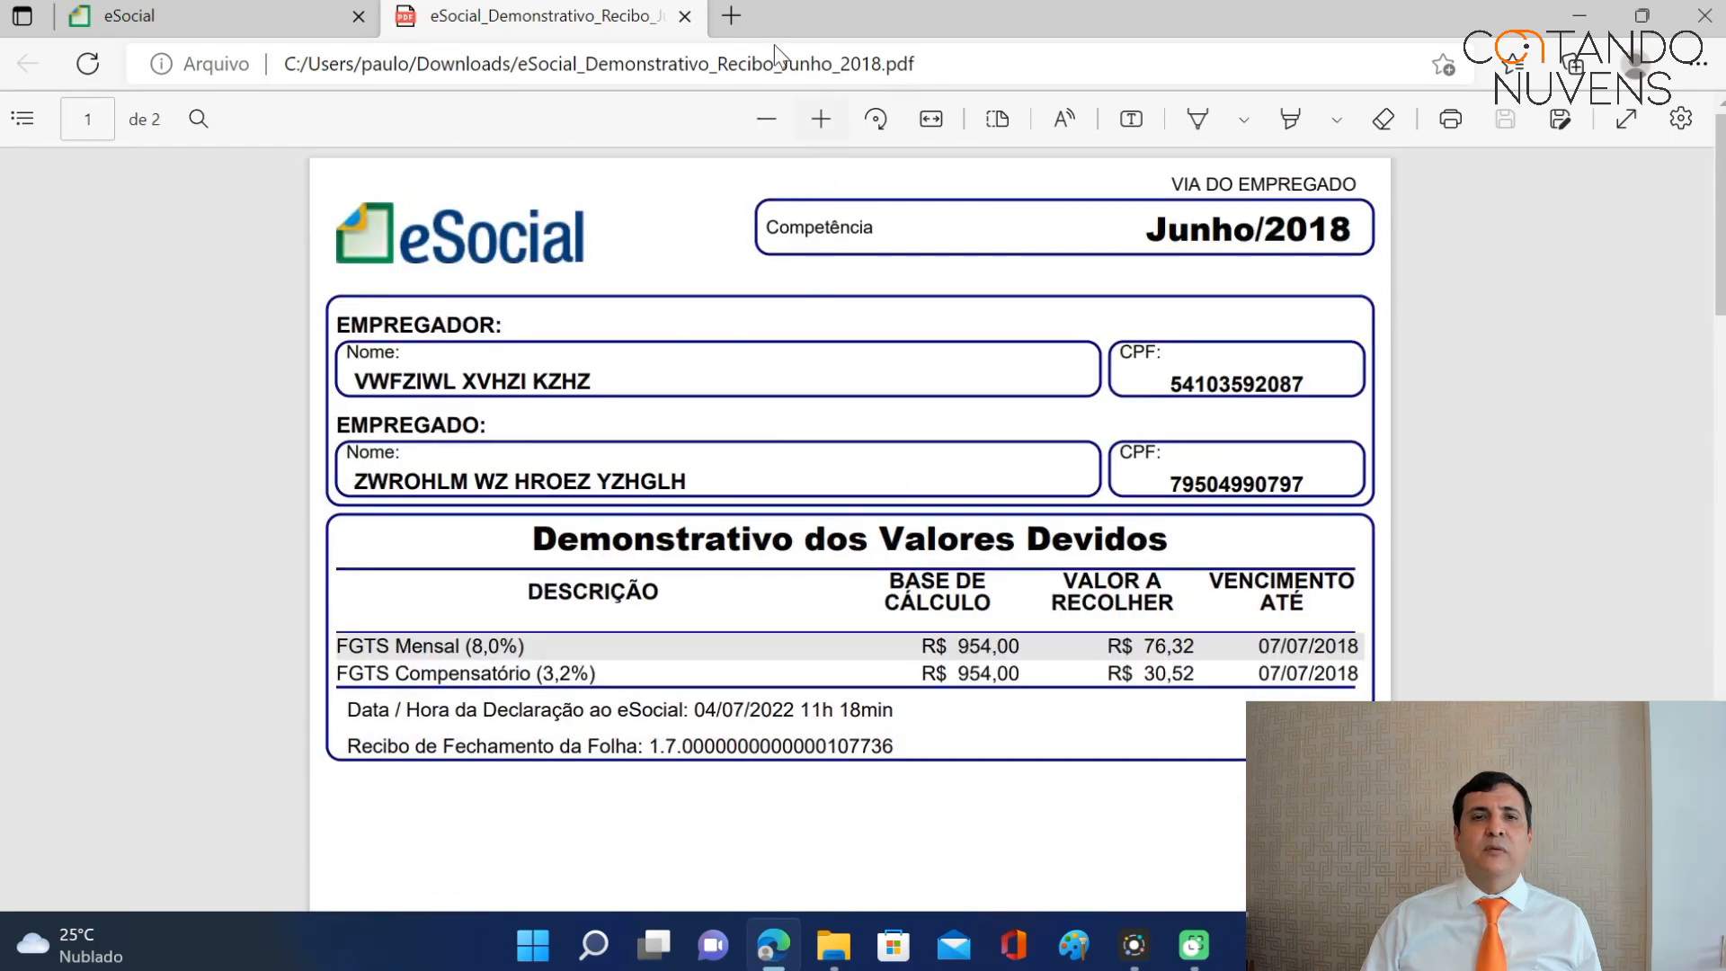
pyautogui.click(685, 17)
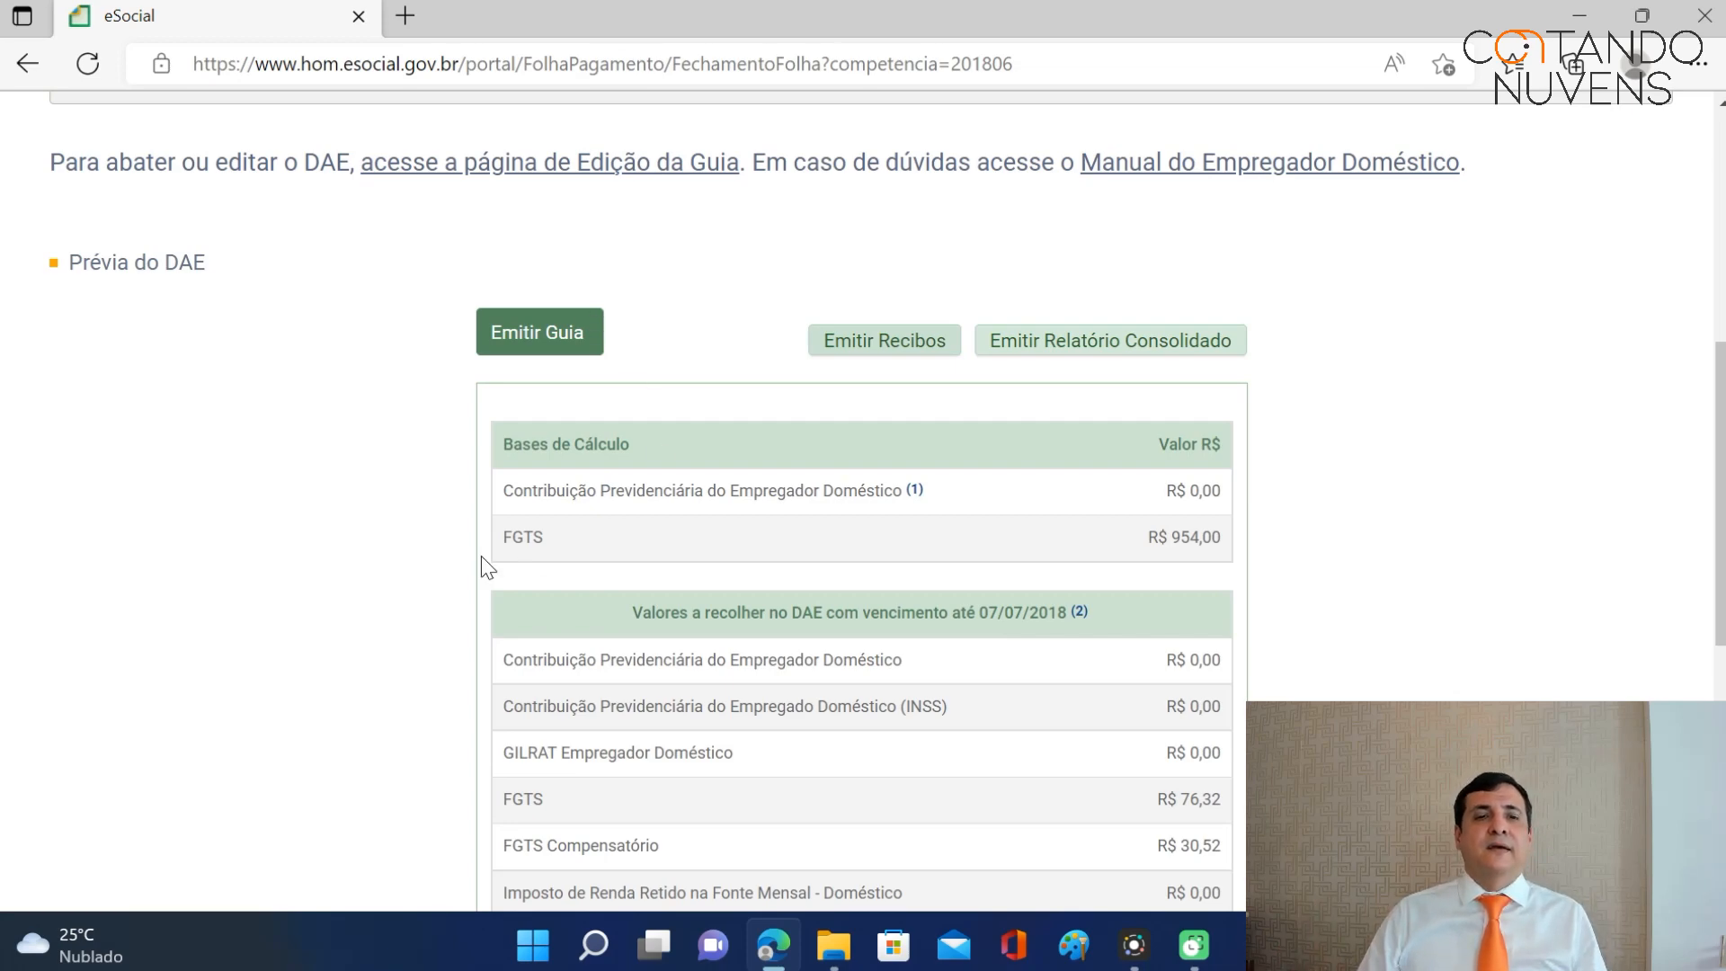
# Go back home, then open the on-leave employee's Afastamento Temporário records.
pyautogui.scroll(-7, 485, 563)
pyautogui.click(97, 455)
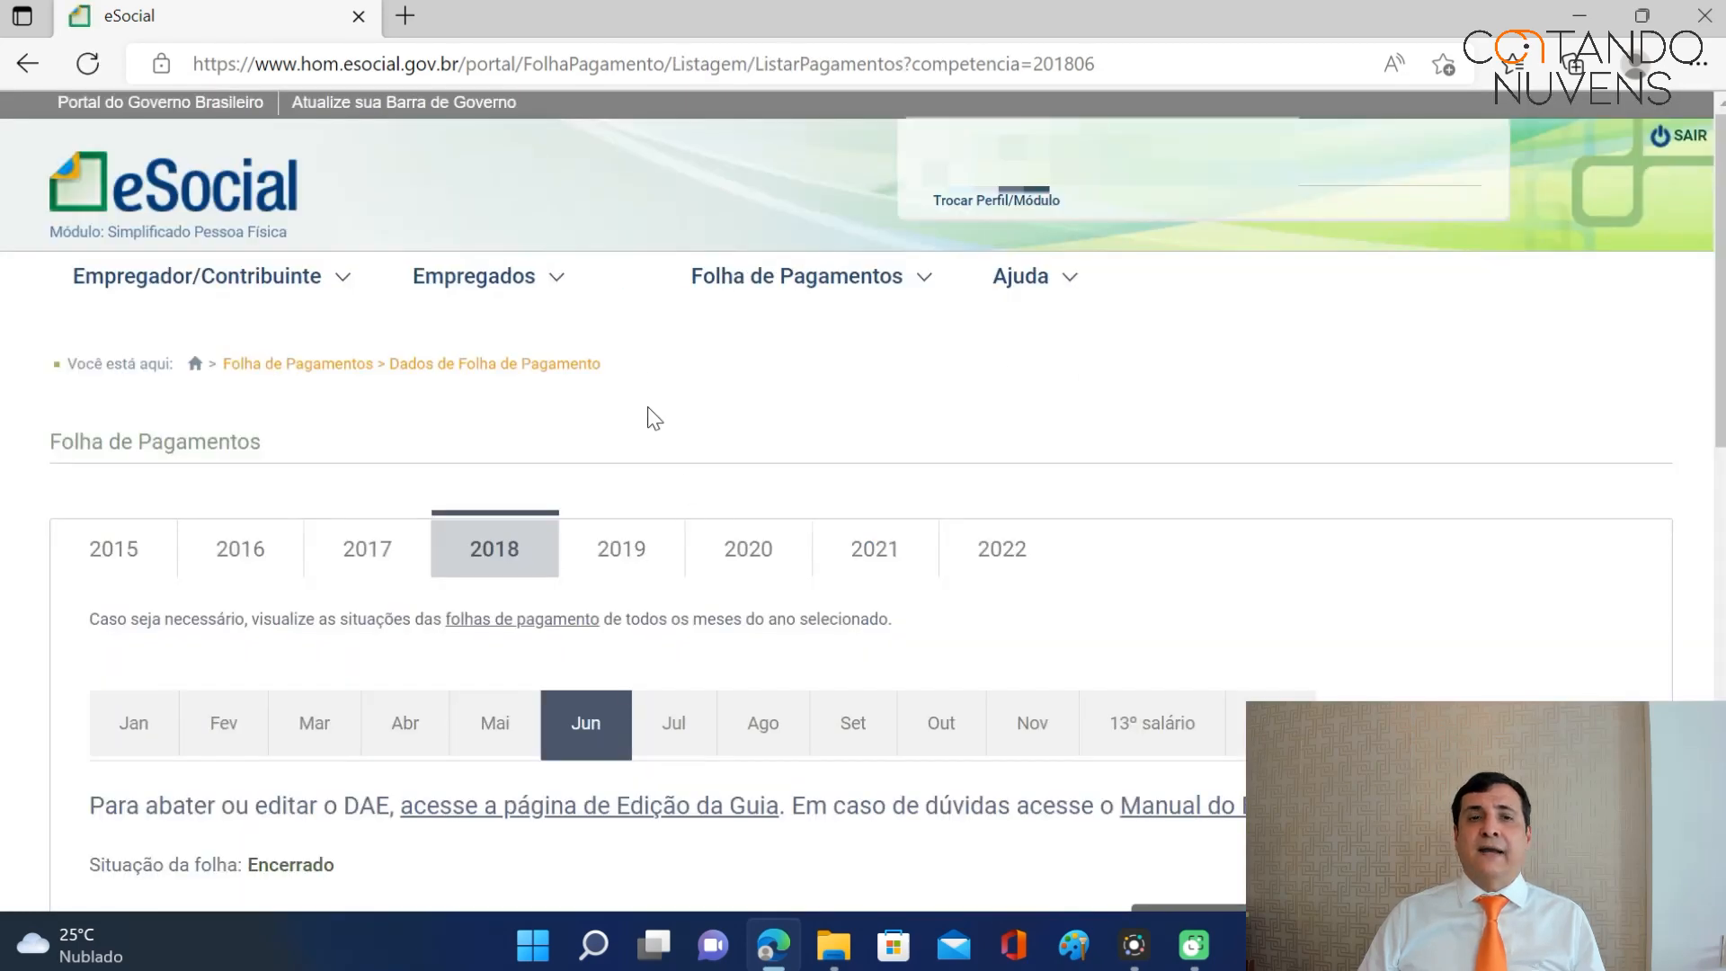
pyautogui.click(194, 369)
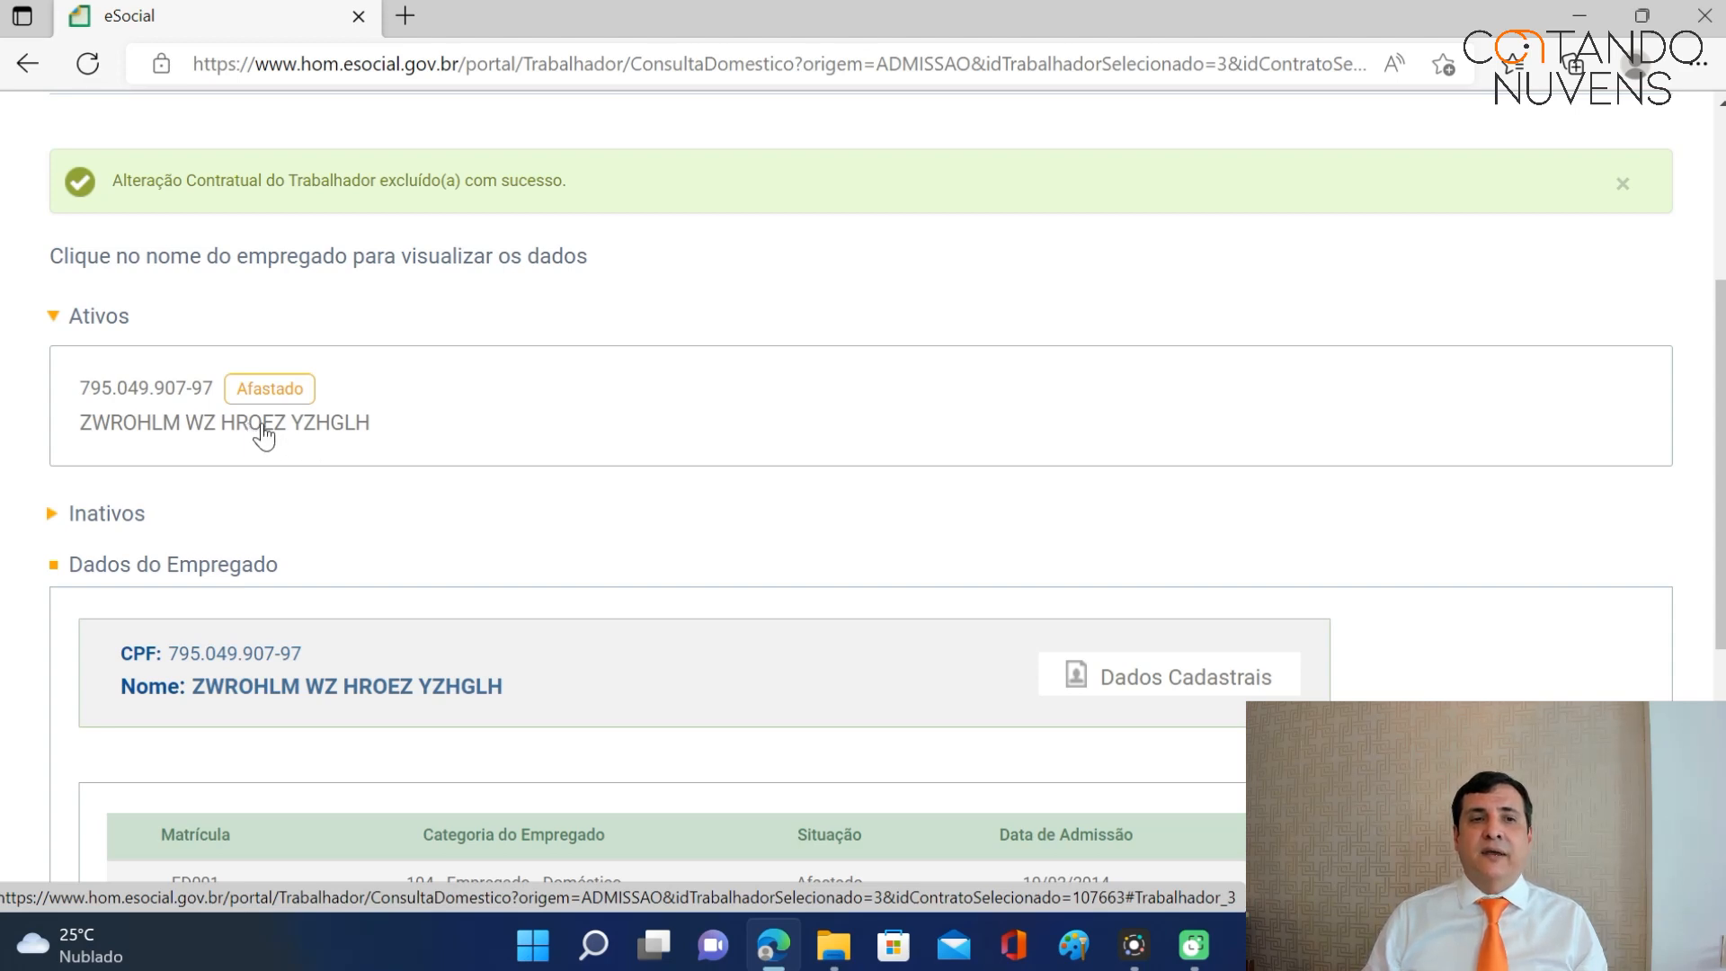
pyautogui.click(263, 435)
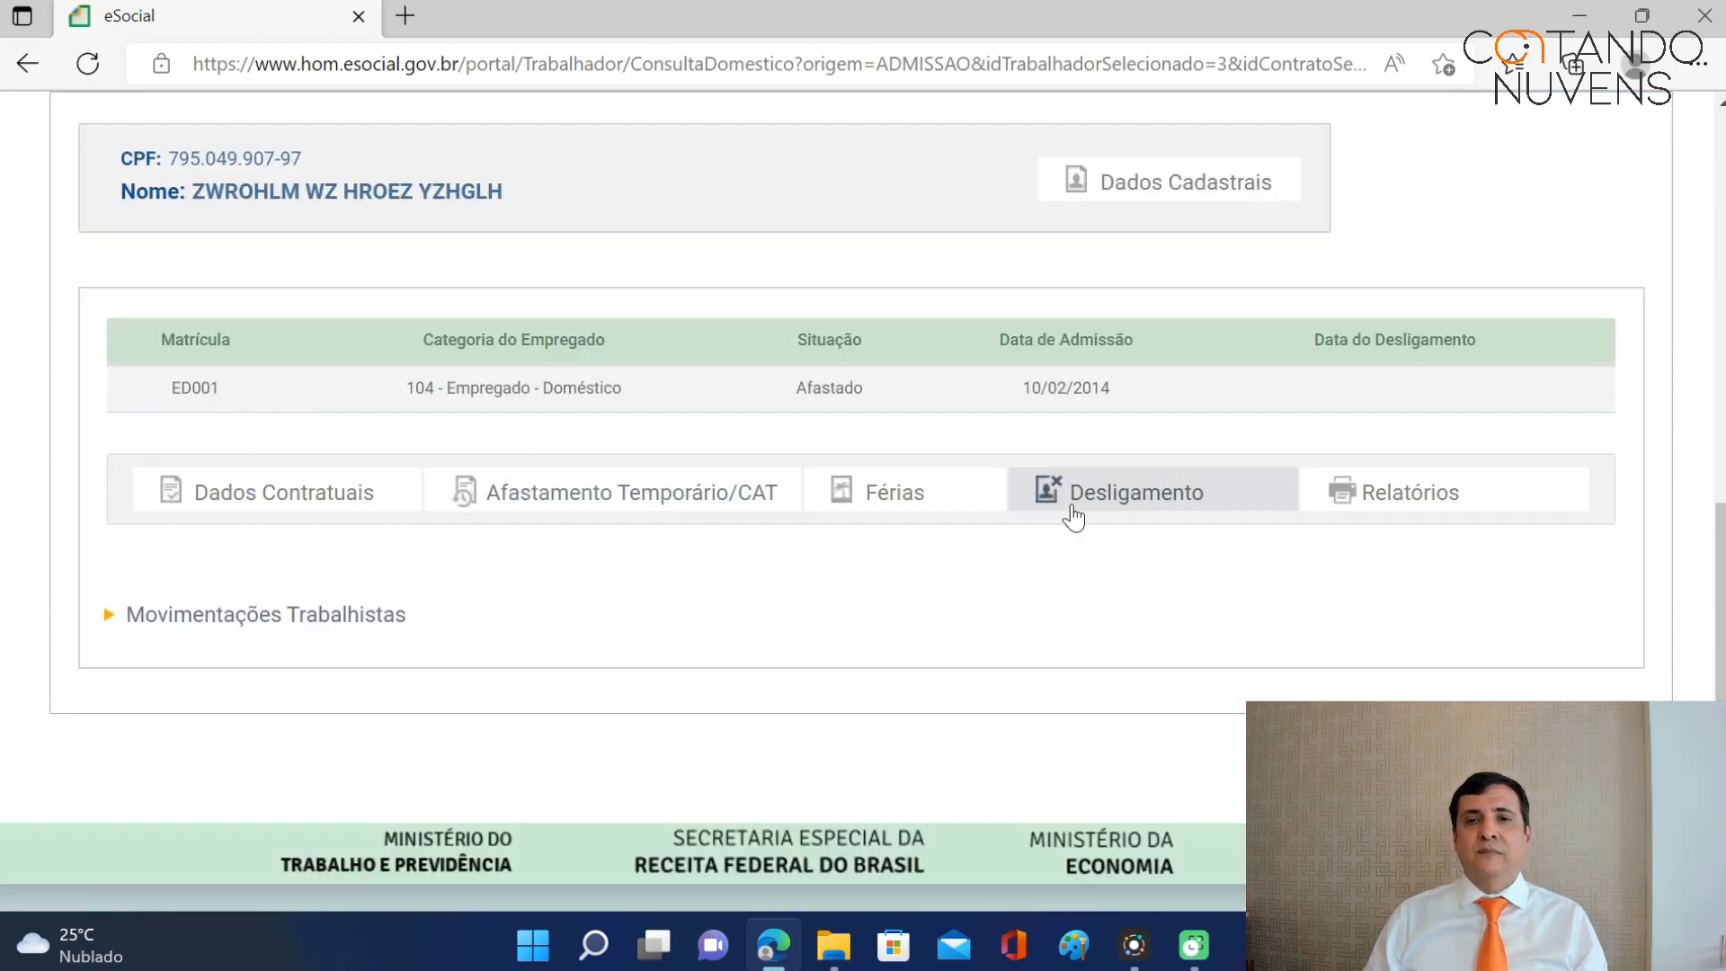
pyautogui.moveTo(664, 514)
pyautogui.click(563, 539)
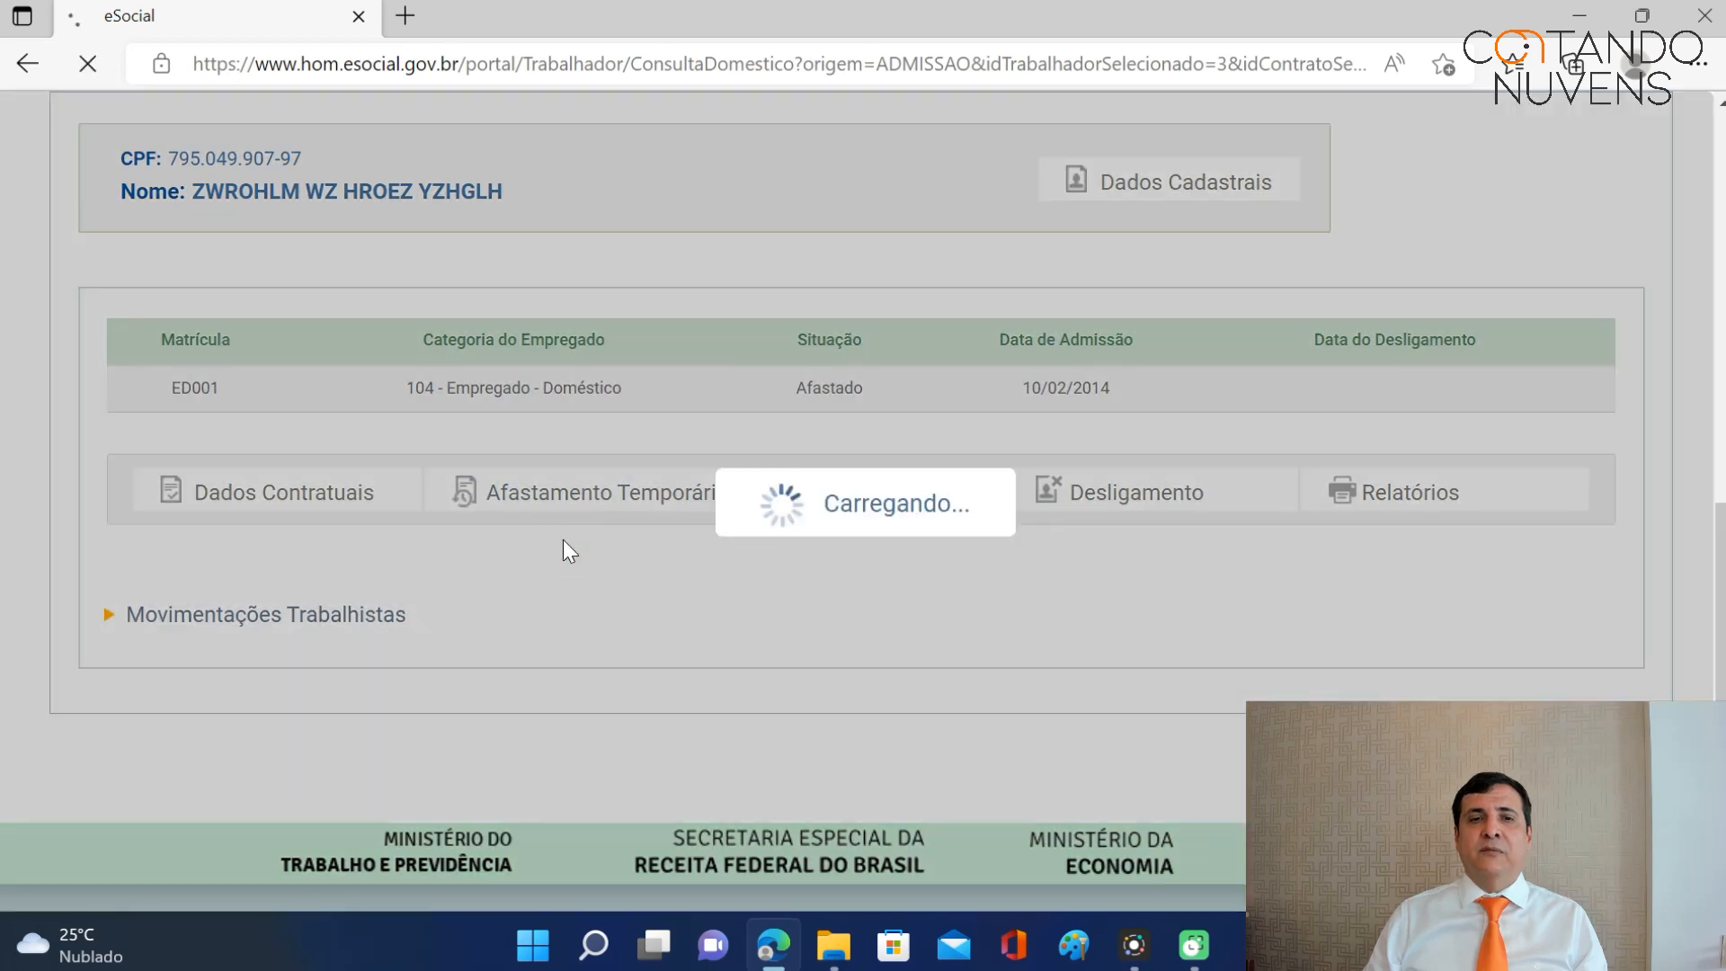
pyautogui.scroll(-5, 626, 550)
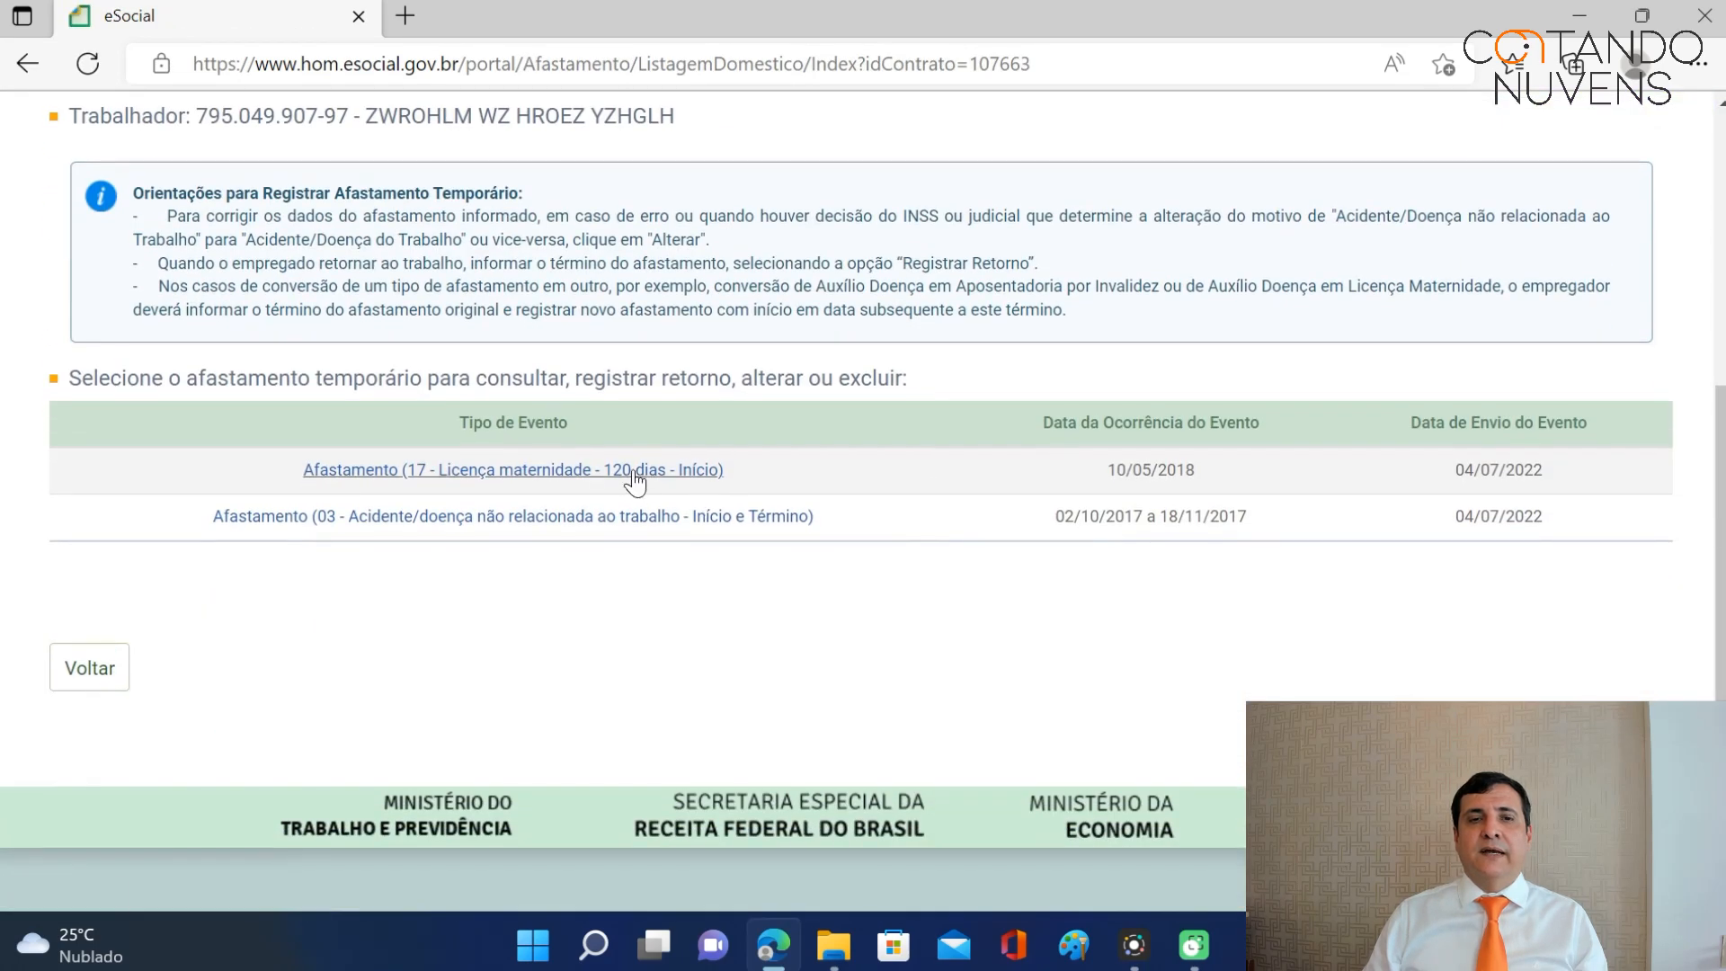
# Register the return from the 10/05/2018 maternity leave with end date 10/09/2018 and save.
pyautogui.click(619, 471)
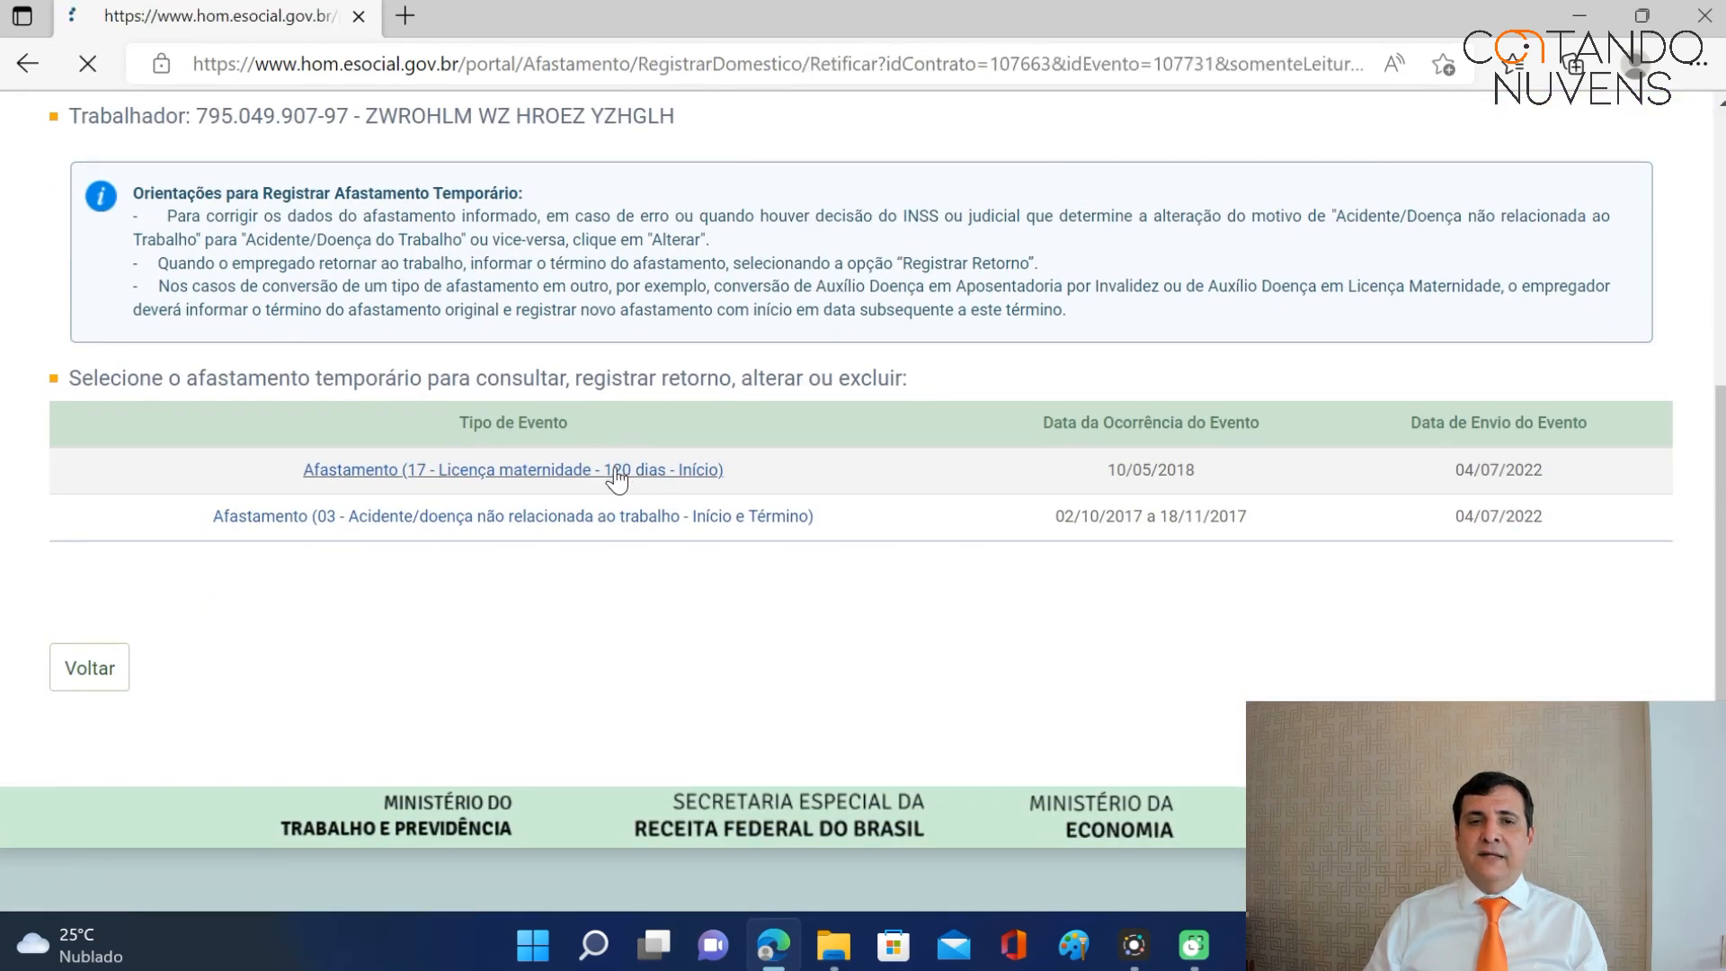
pyautogui.scroll(-4, 1075, 439)
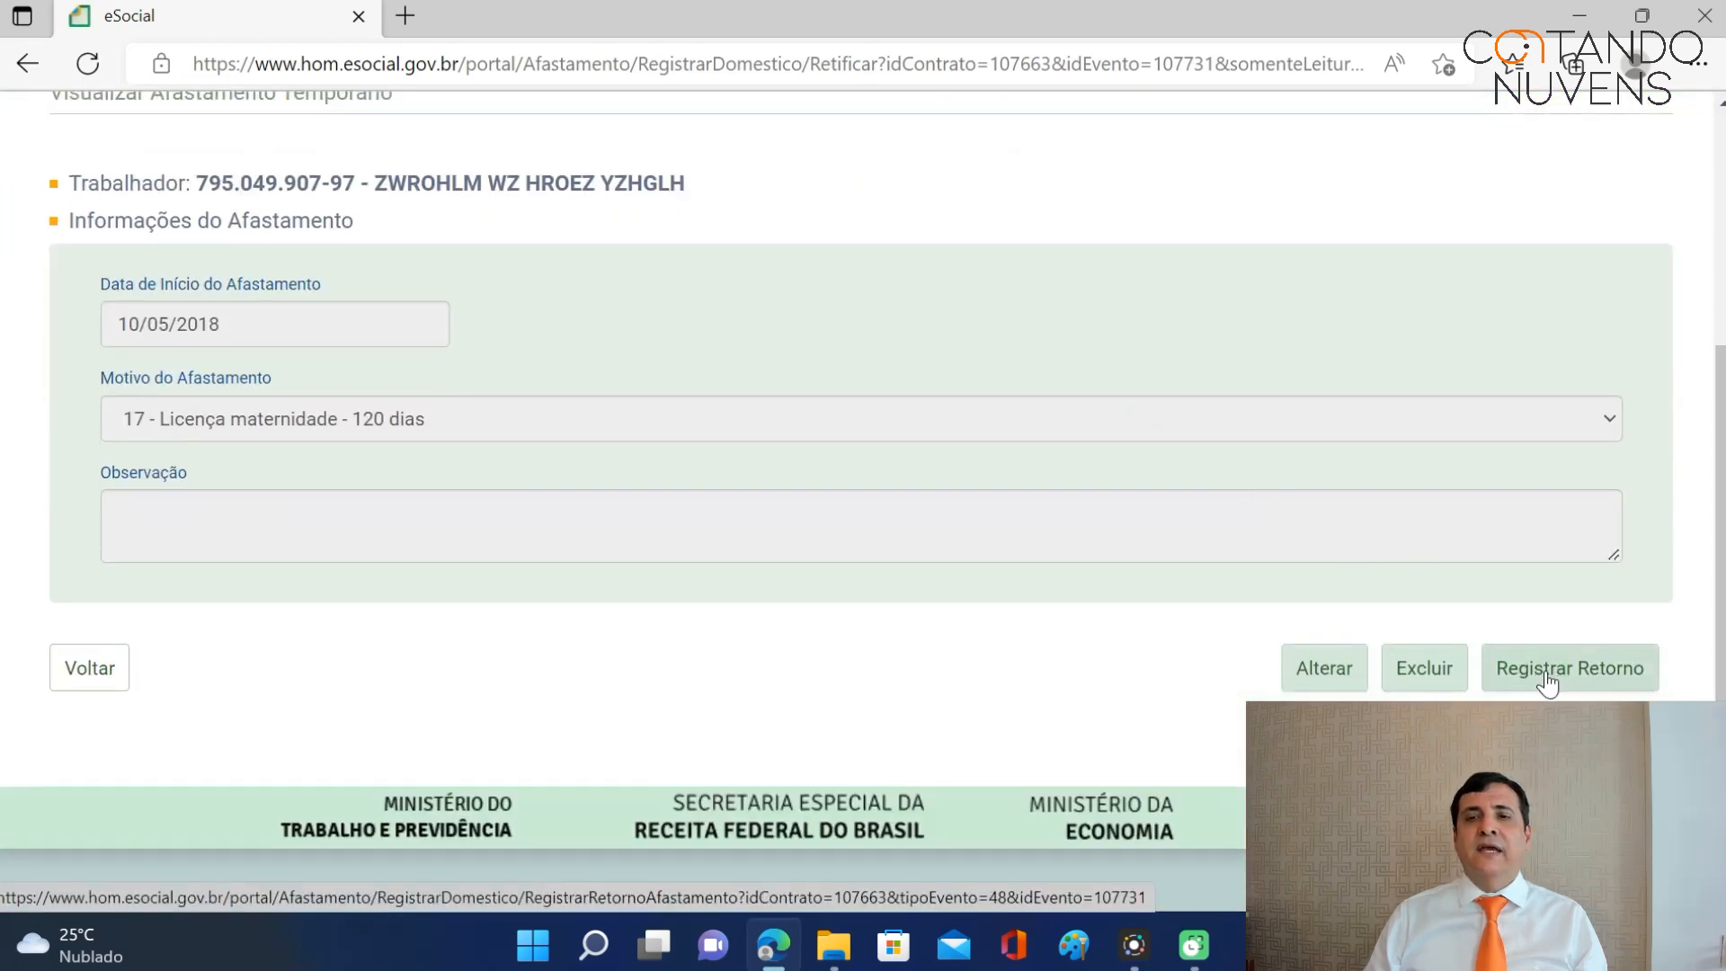
pyautogui.click(1544, 672)
pyautogui.scroll(-4, 908, 391)
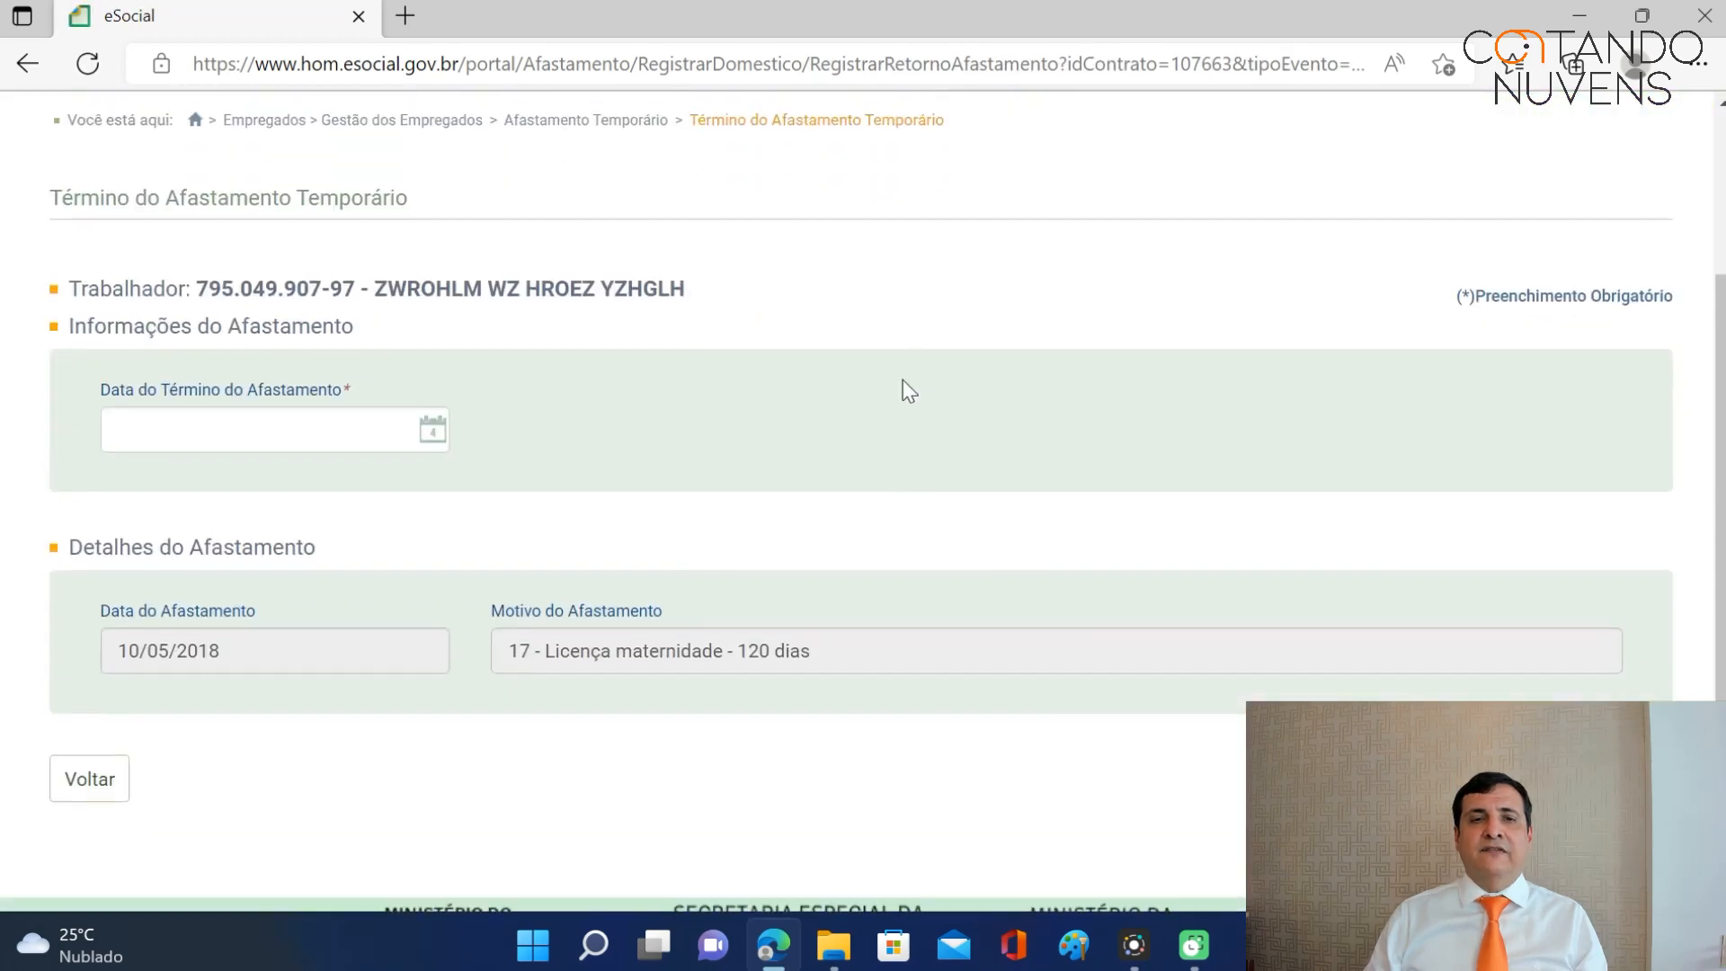
pyautogui.scroll(-2, 902, 392)
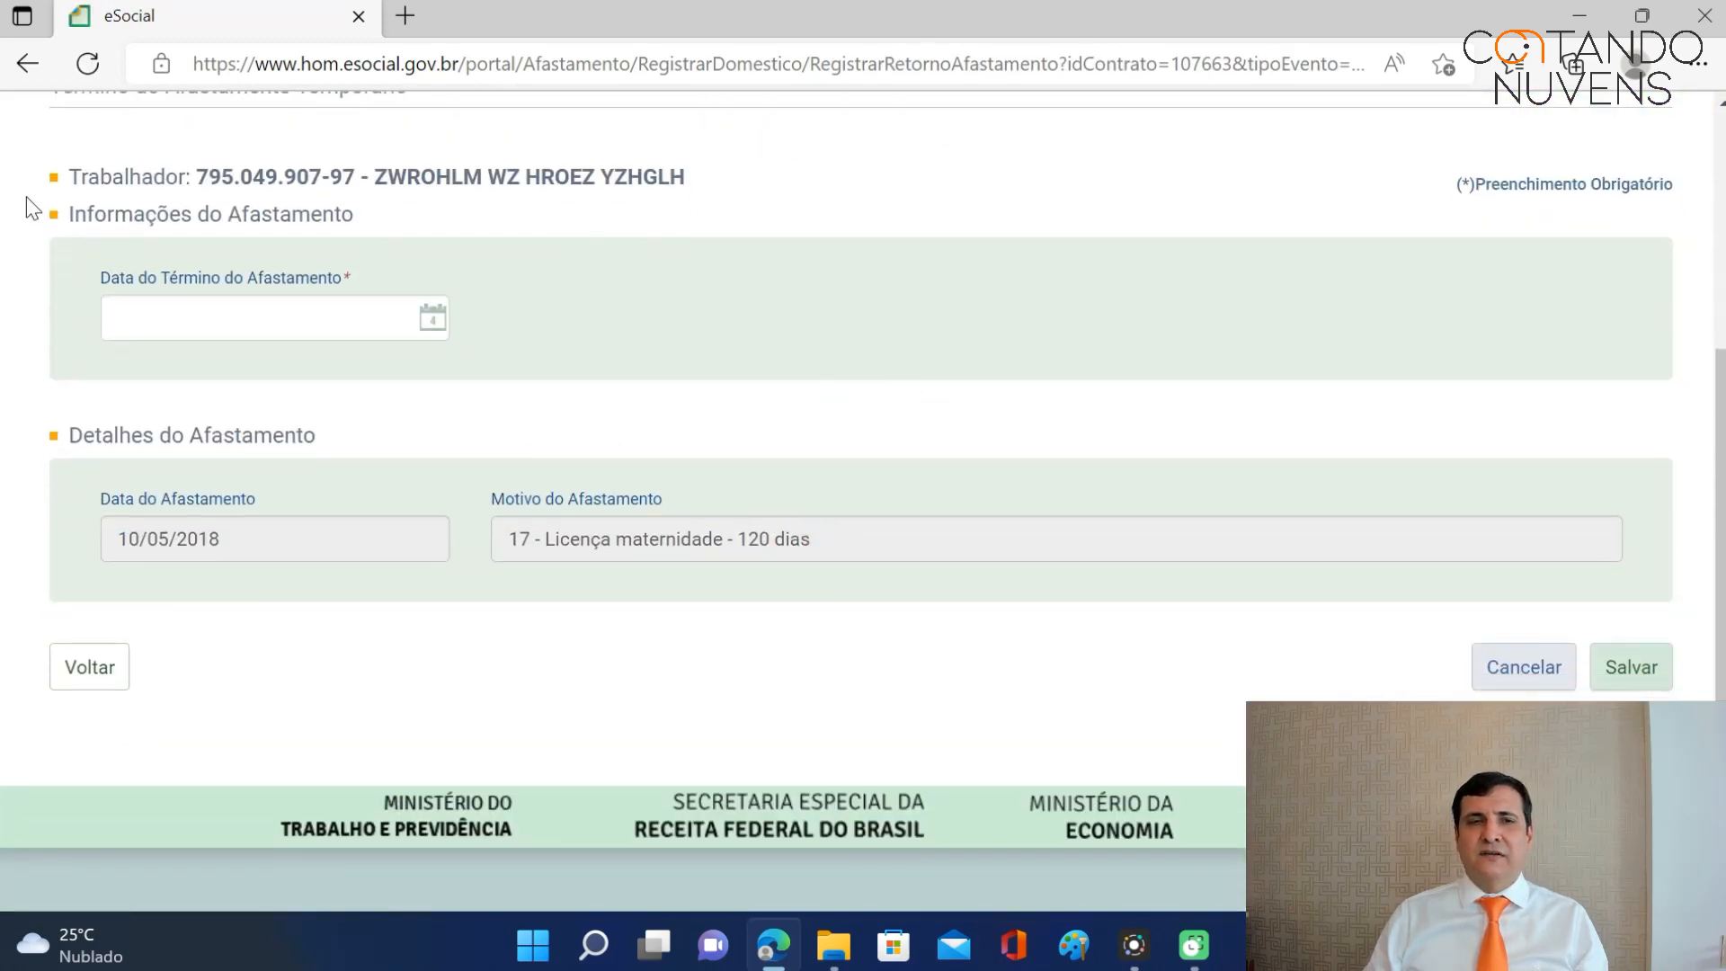
pyautogui.click(214, 328)
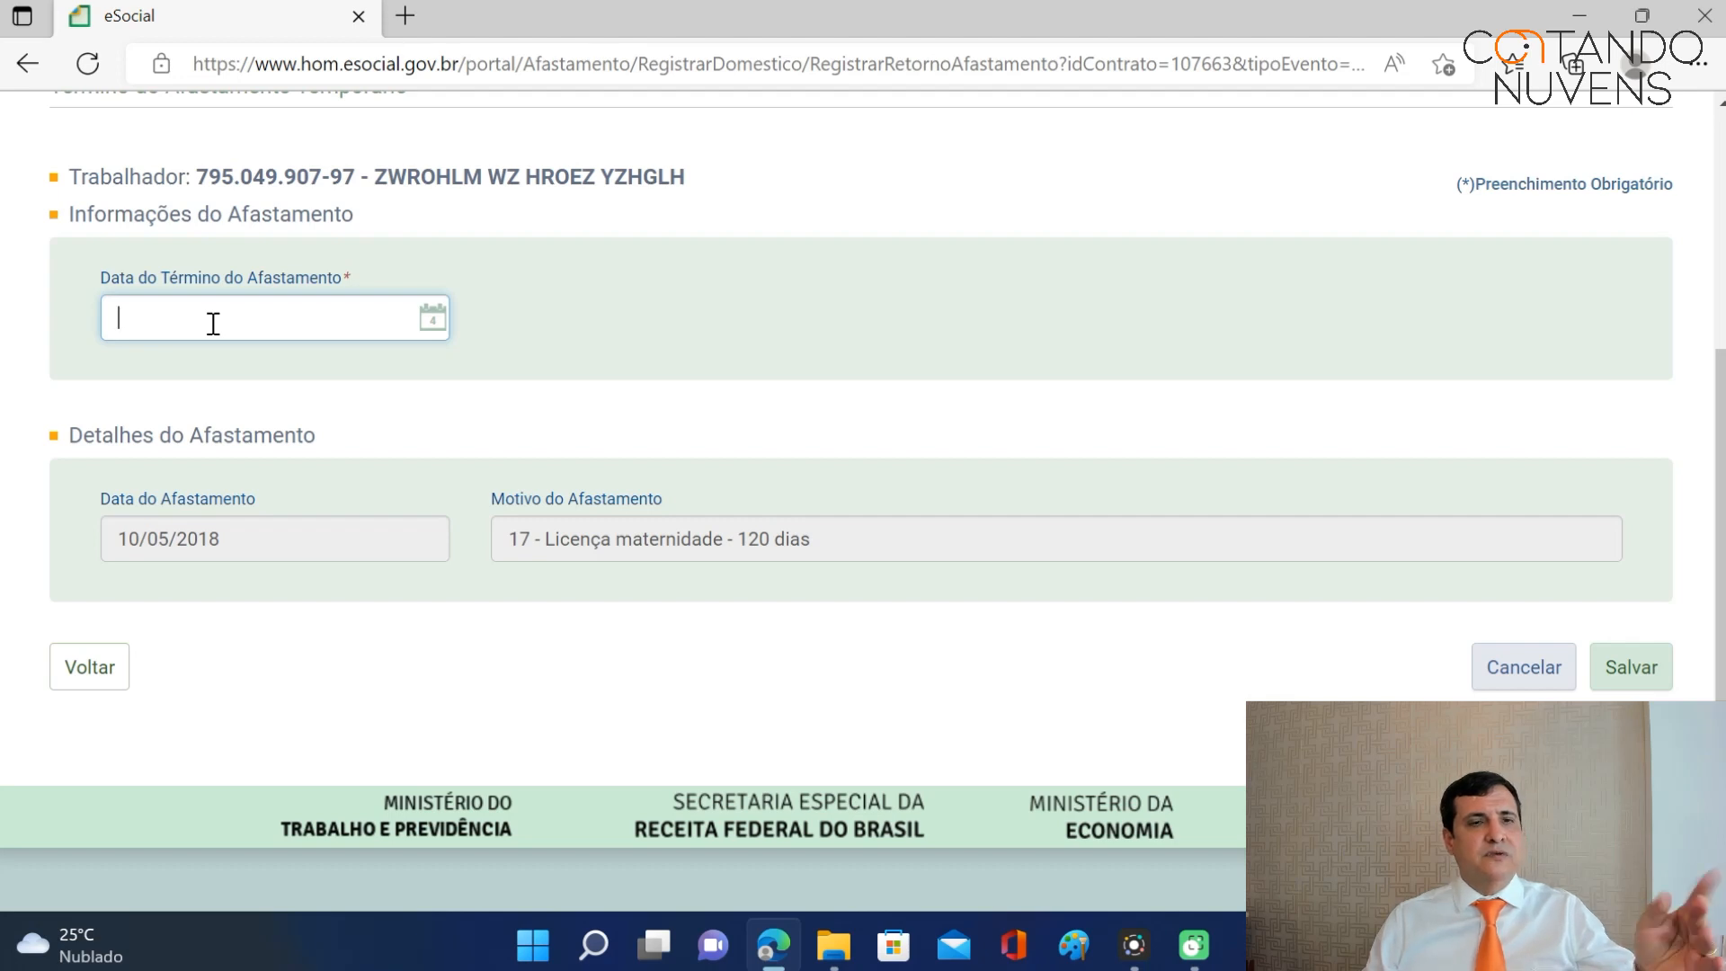
pyautogui.write('10/09/20')
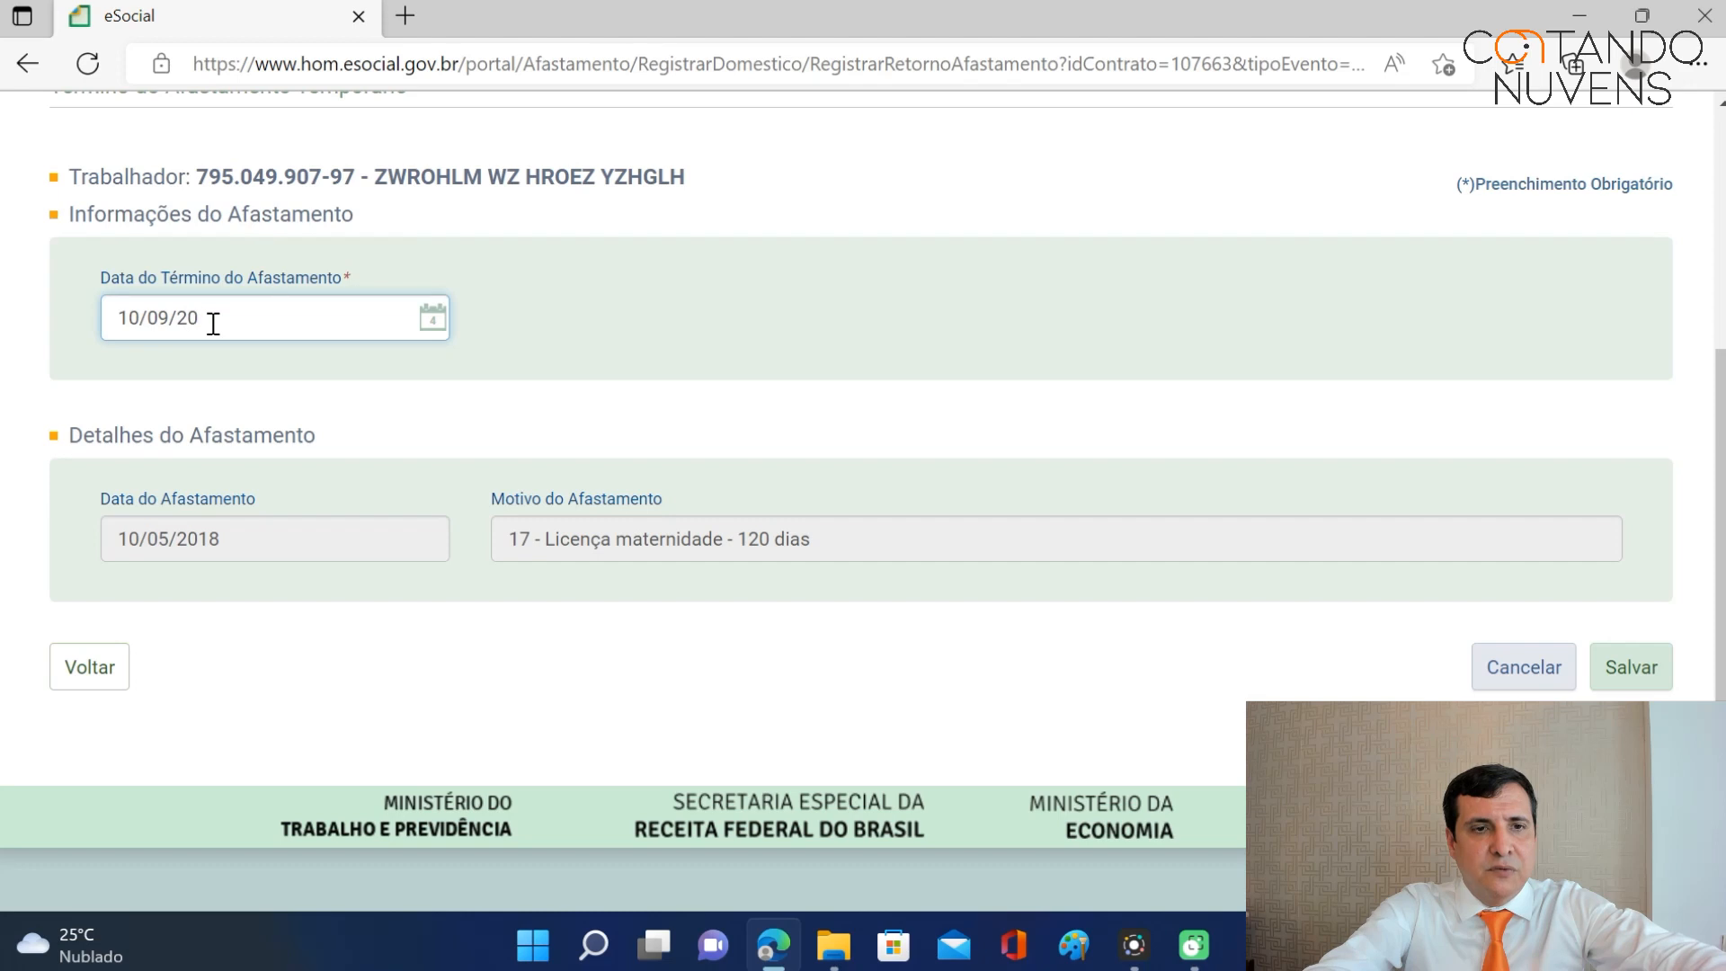
pyautogui.write('18')
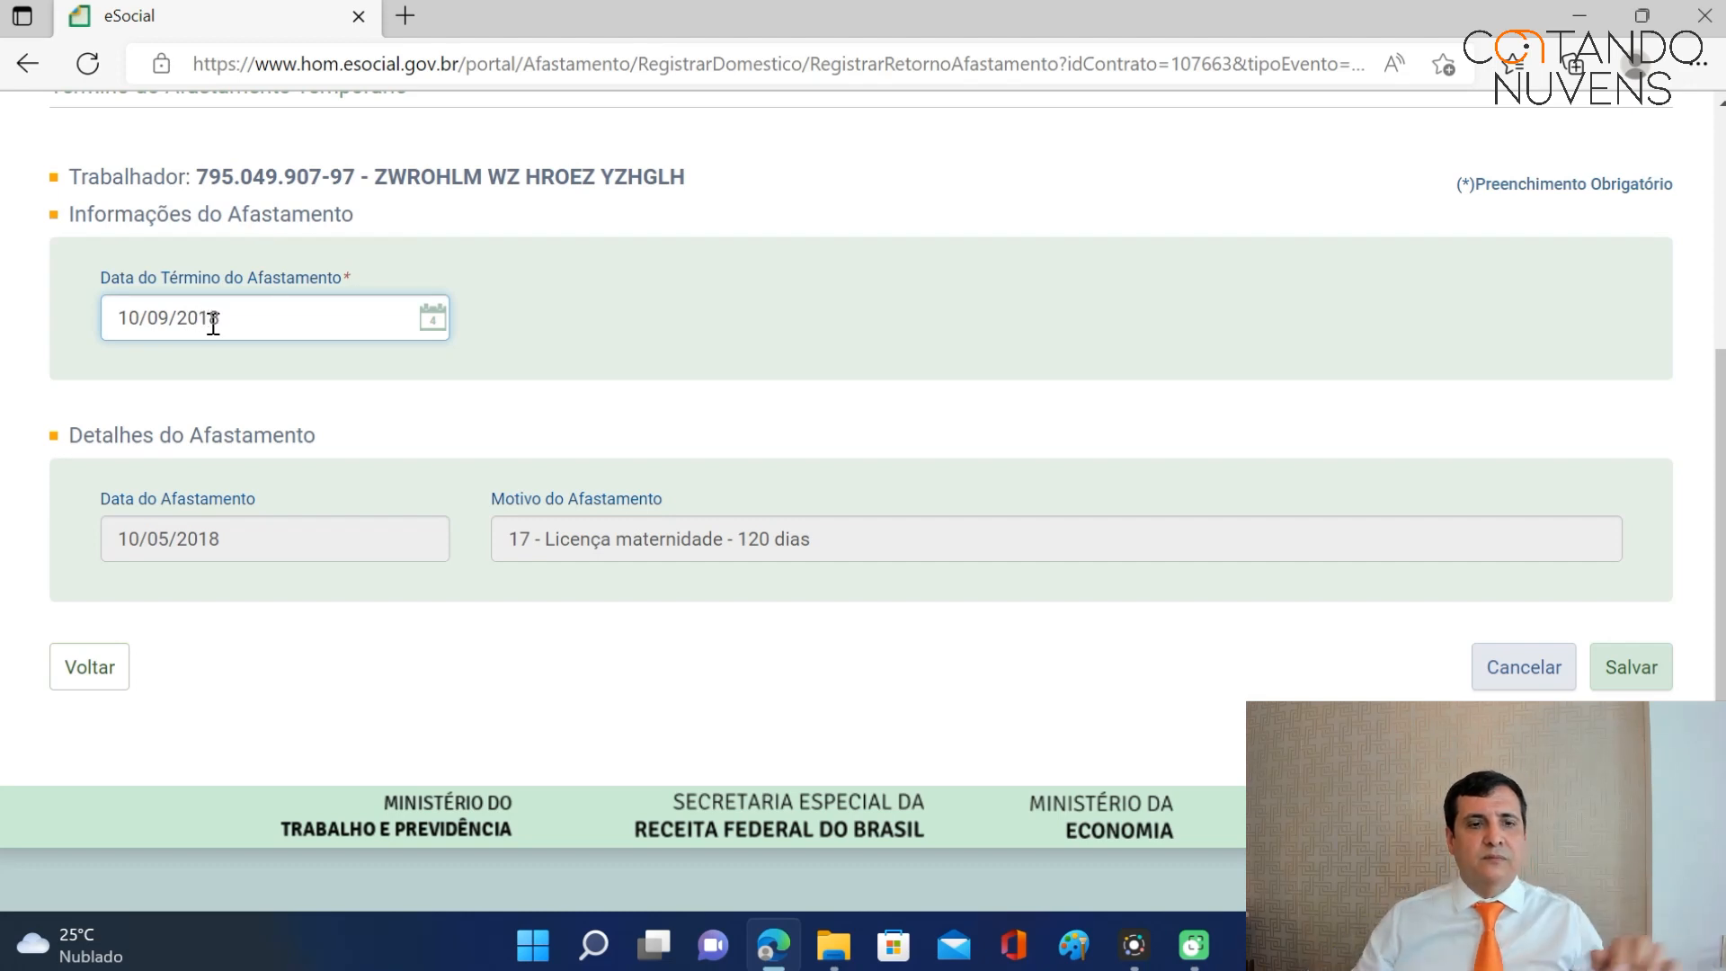
pyautogui.press('Tab')
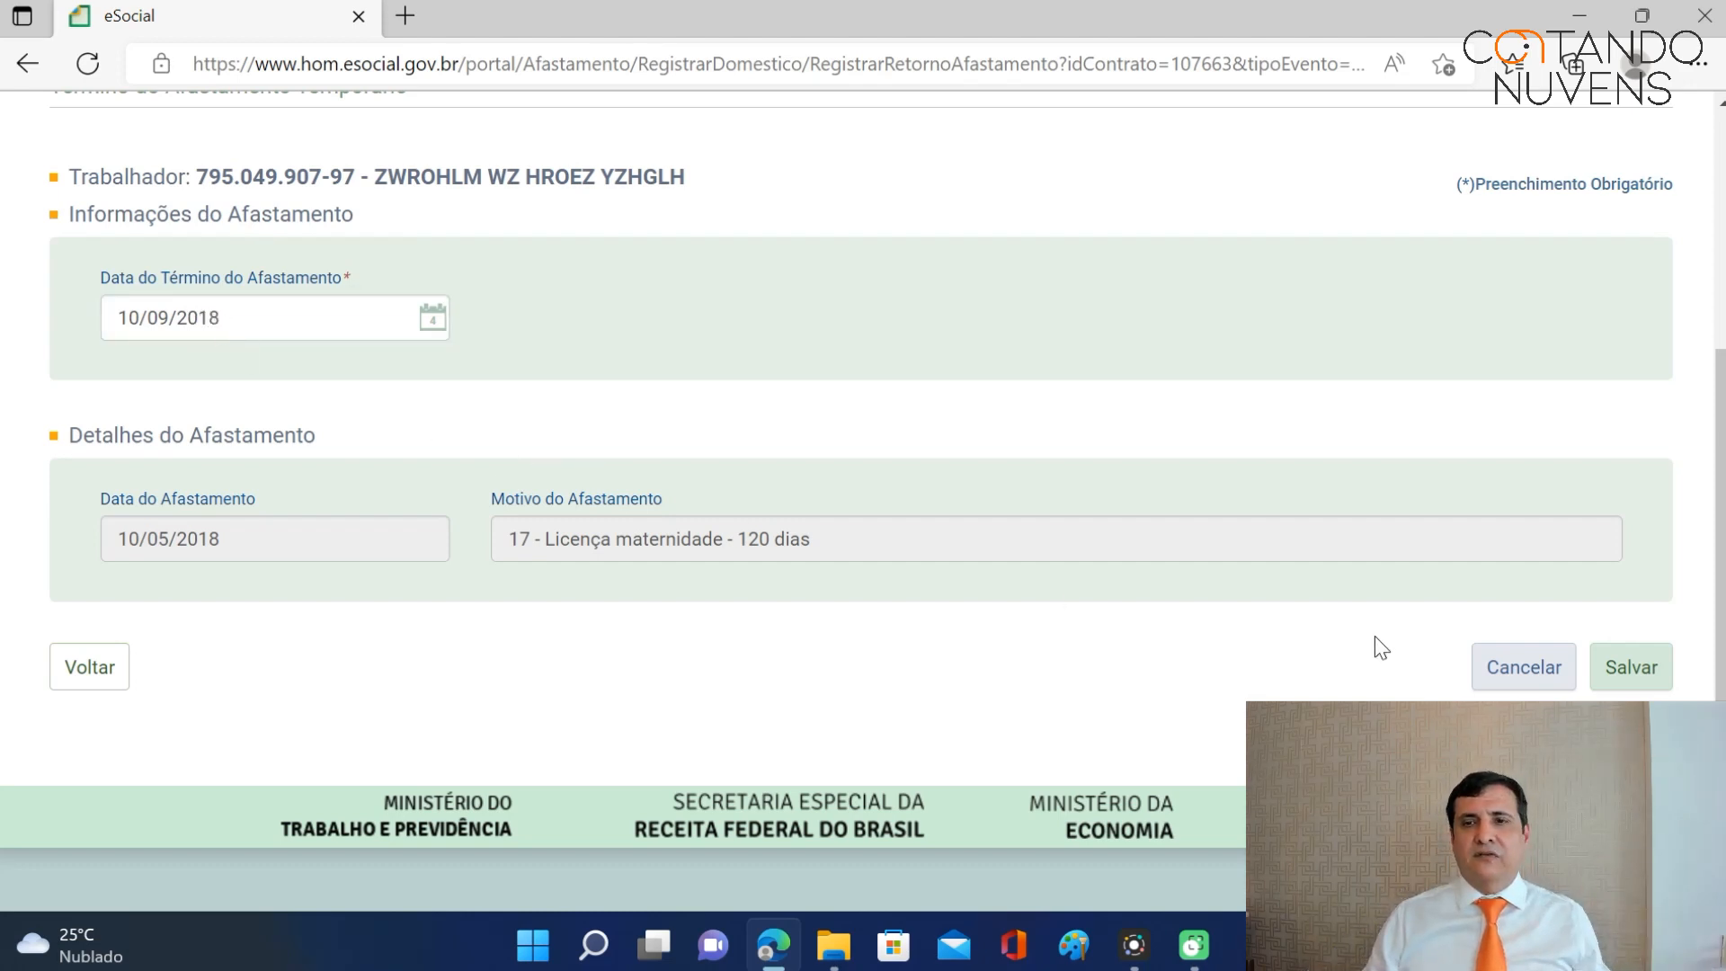
pyautogui.click(1639, 670)
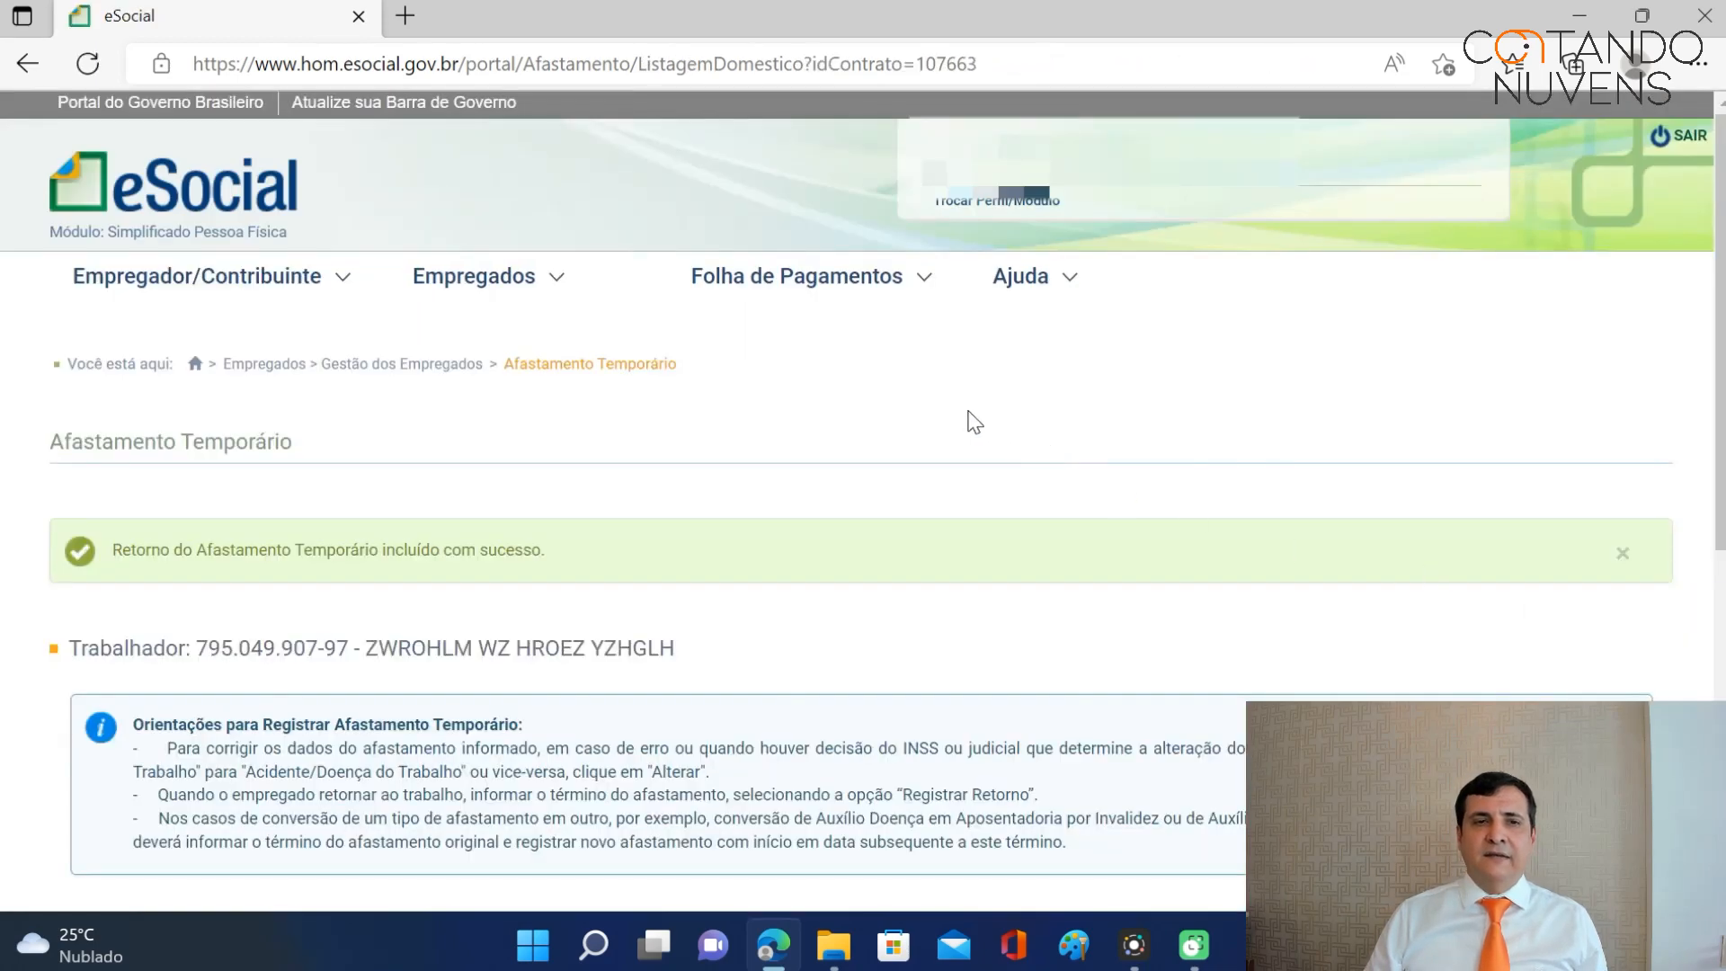
# Open the employee from Gestão dos Empregados and go to their Afastamento Temporário records.
pyautogui.click(477, 297)
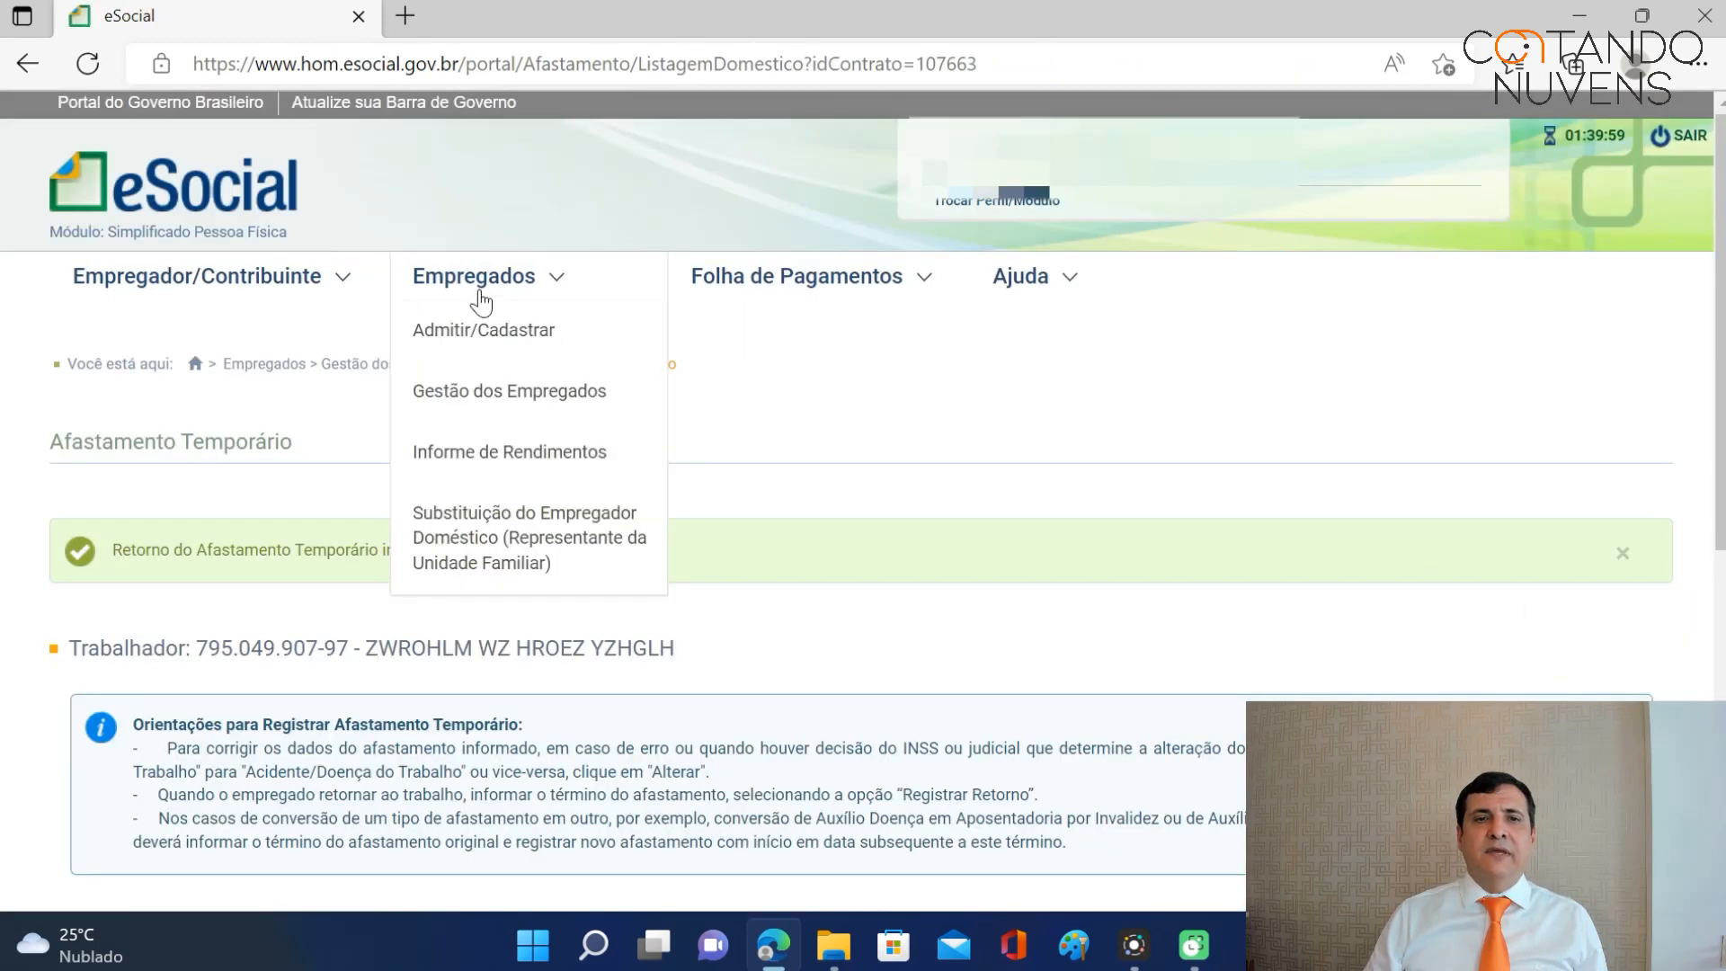
pyautogui.click(476, 394)
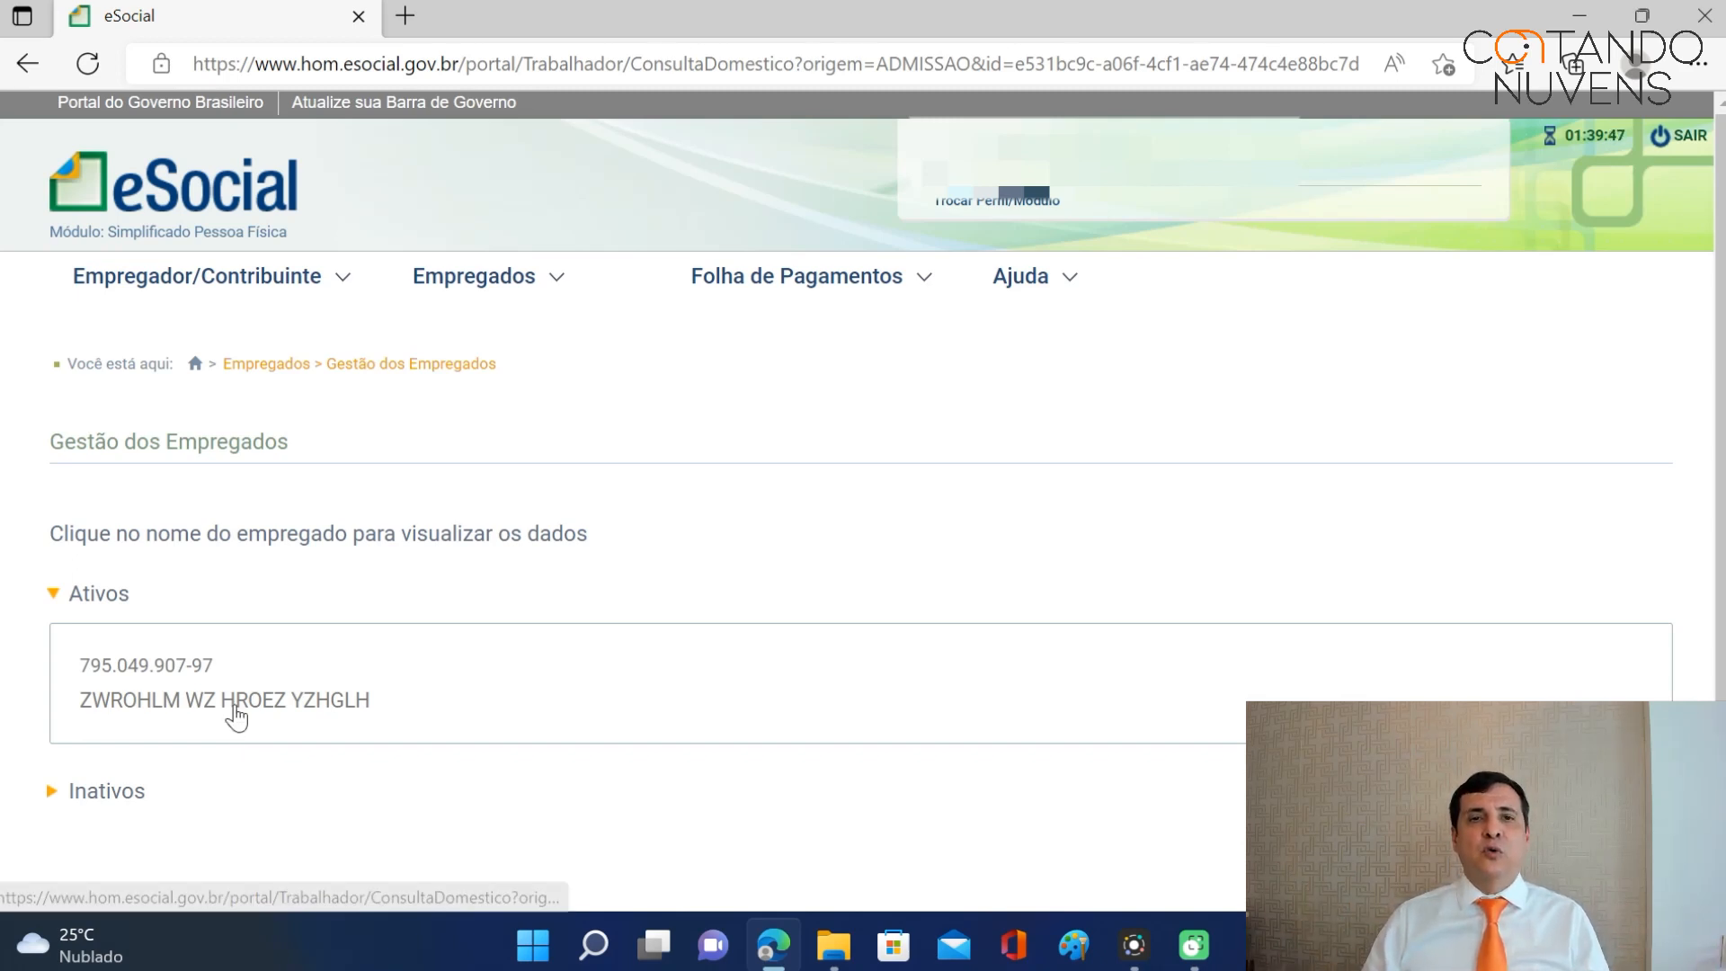
pyautogui.click(485, 279)
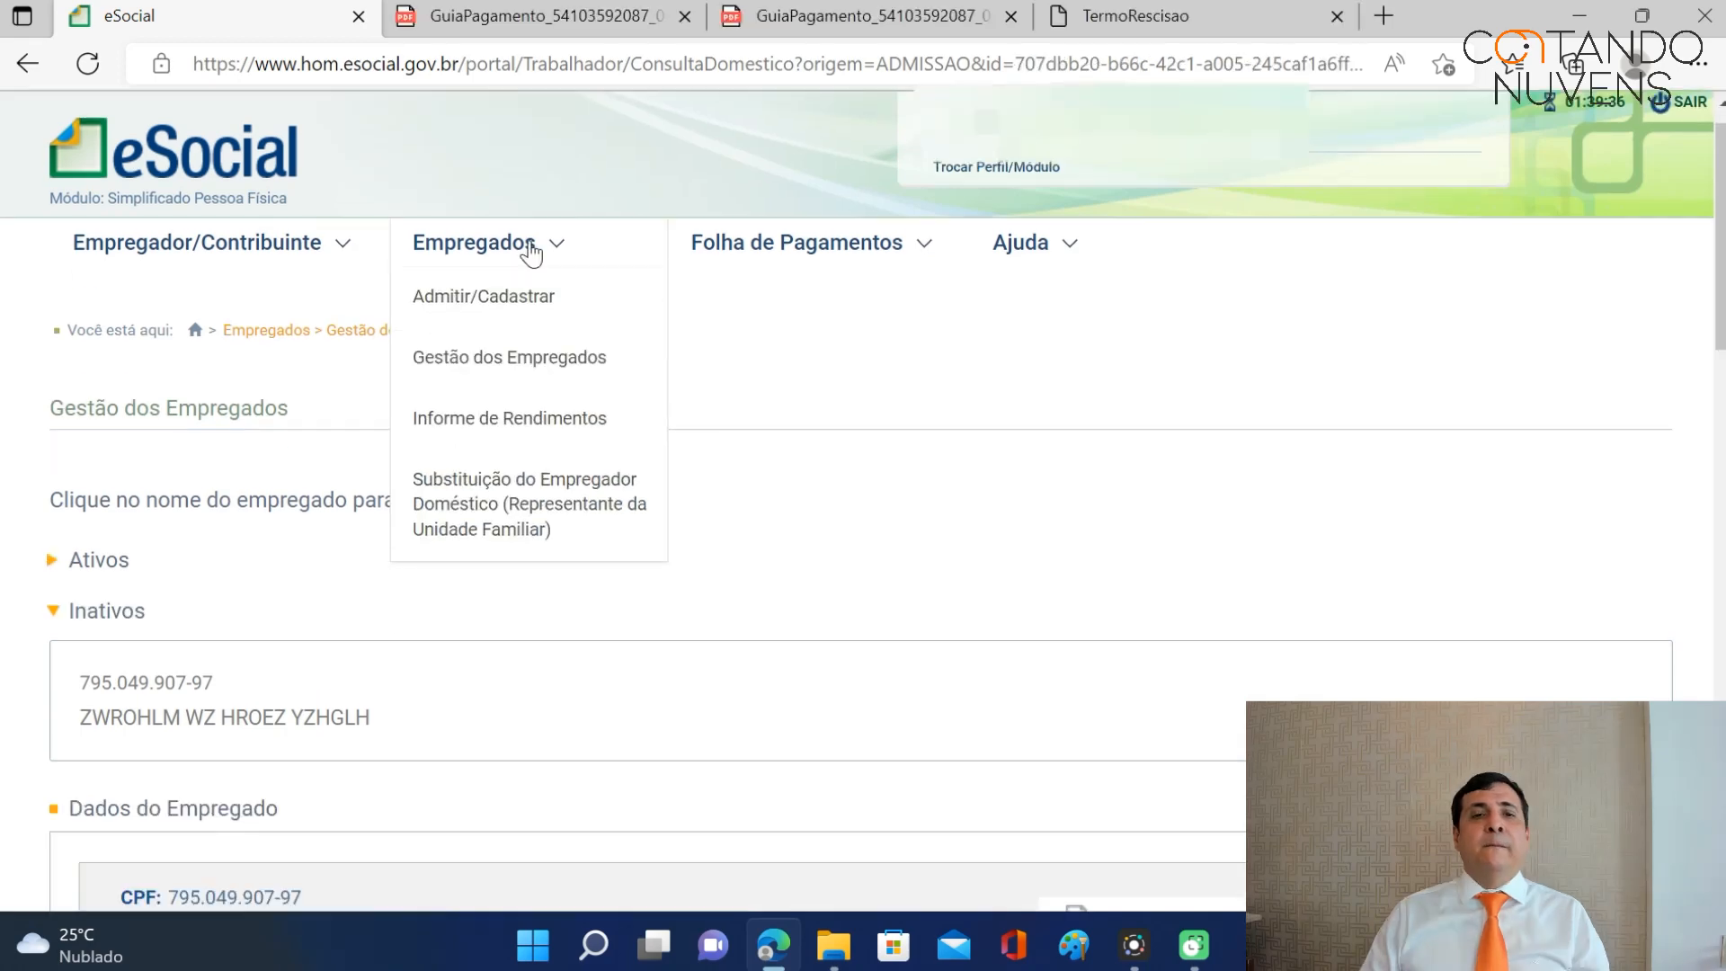
pyautogui.click(510, 357)
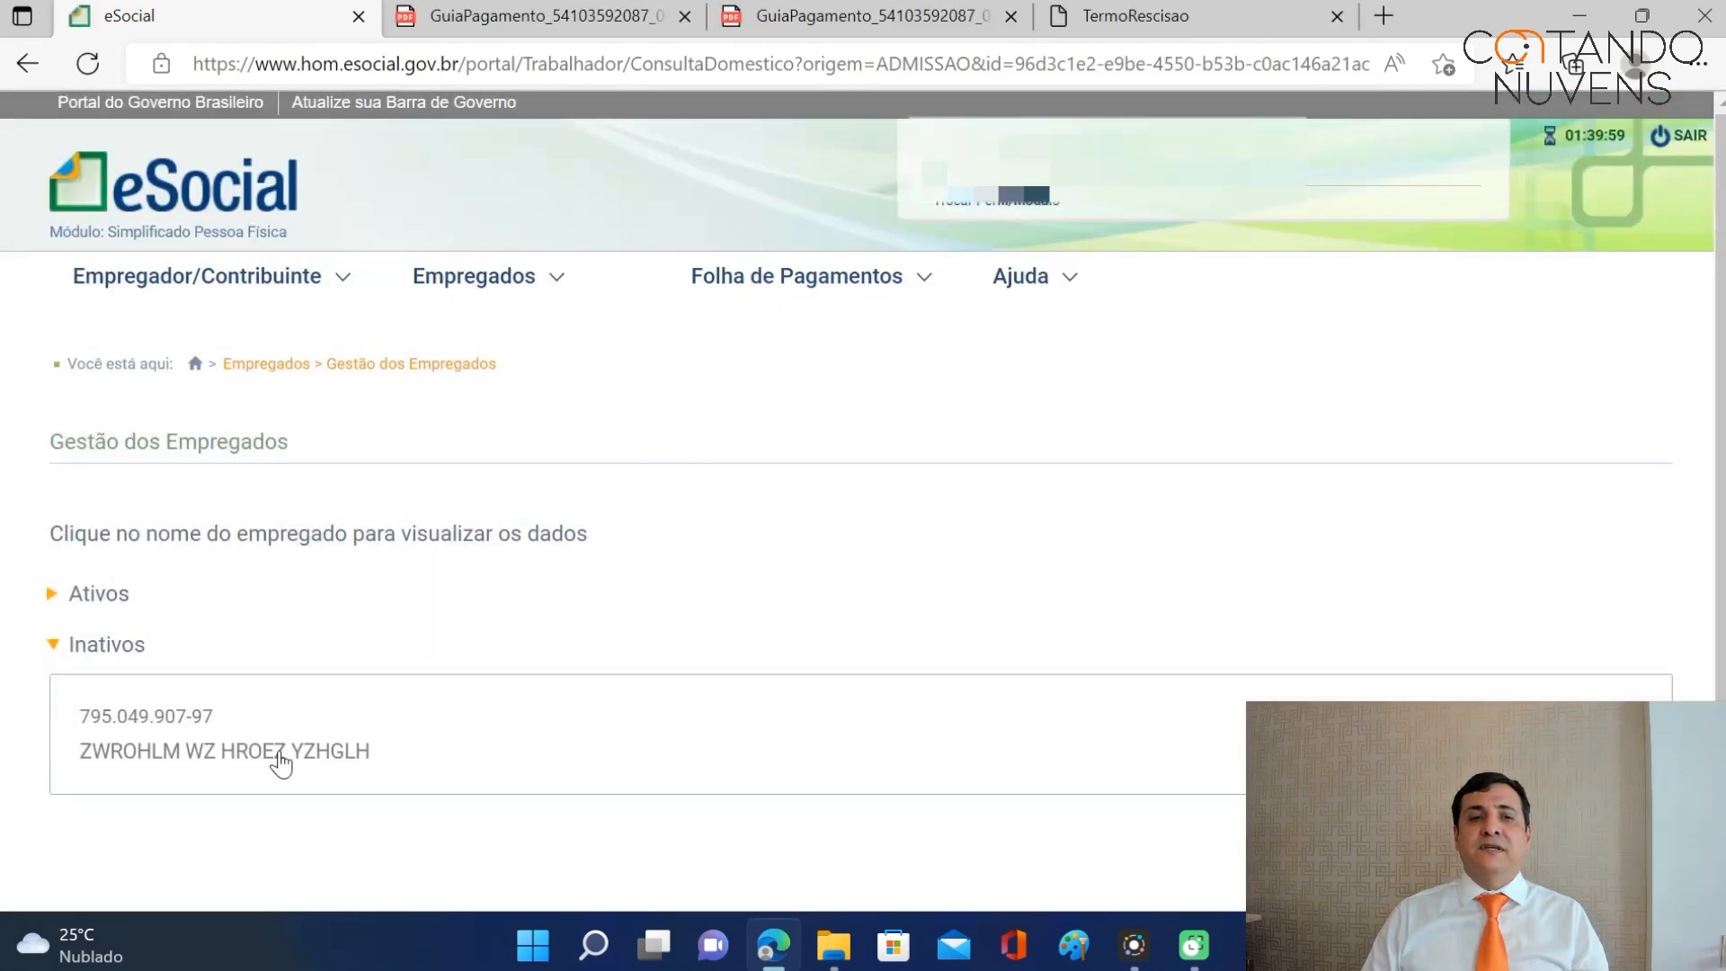
pyautogui.click(280, 758)
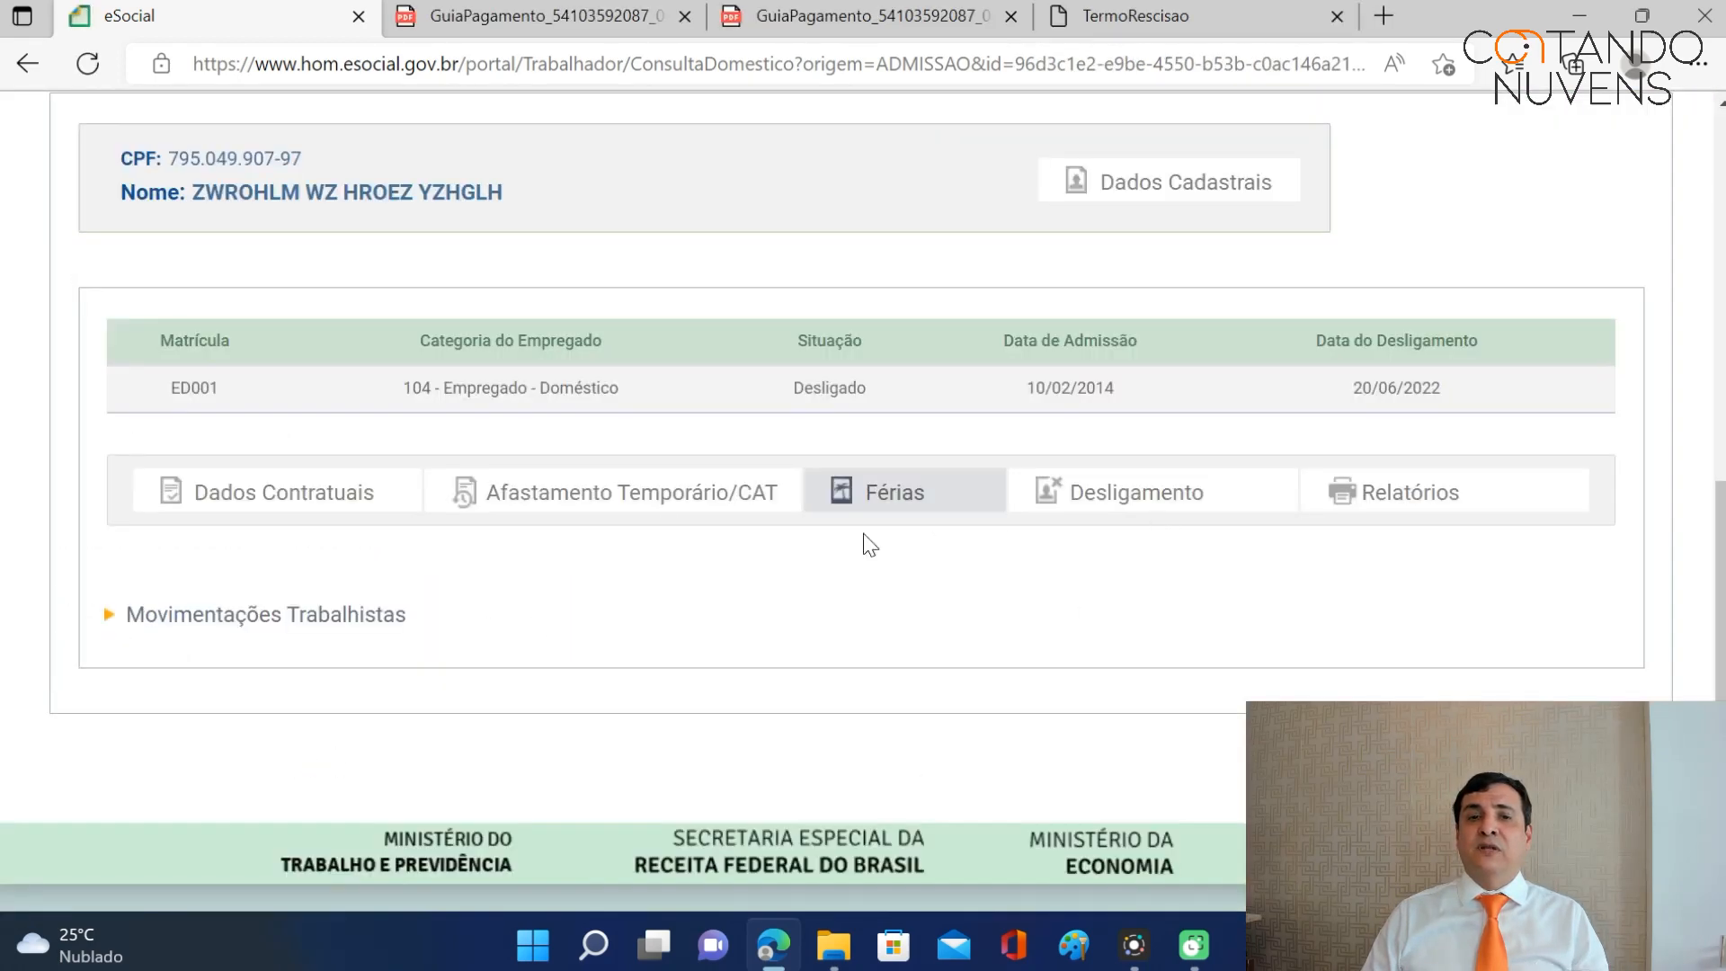
pyautogui.moveTo(621, 499)
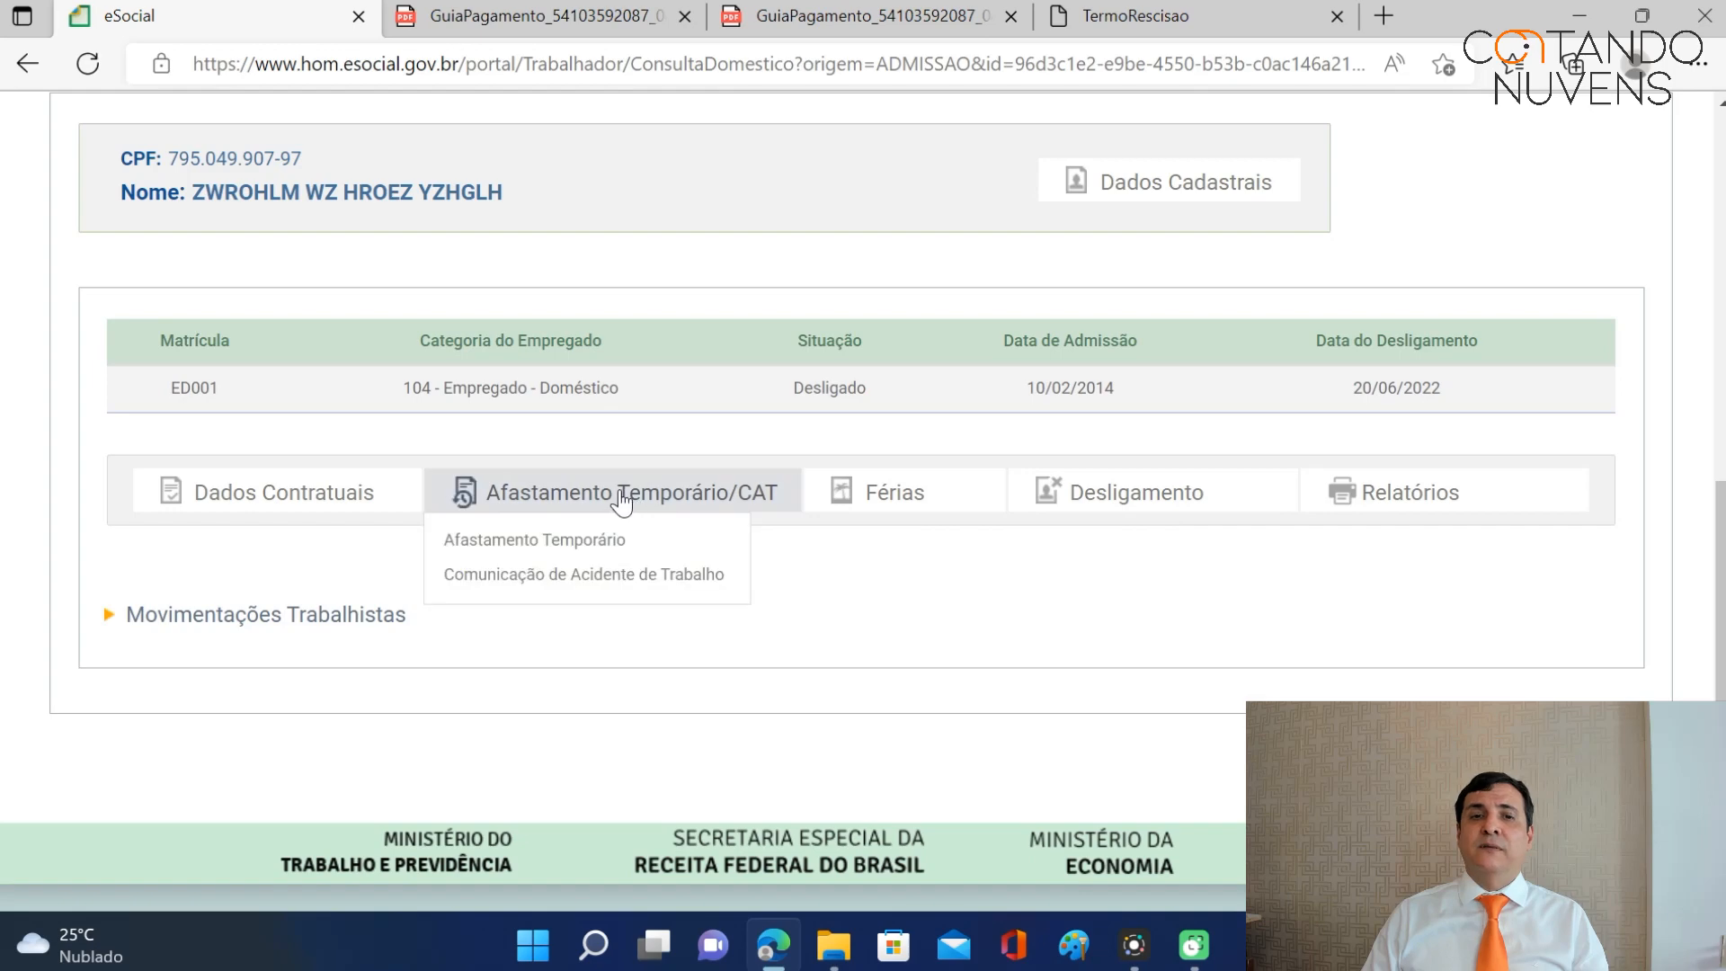
pyautogui.click(586, 539)
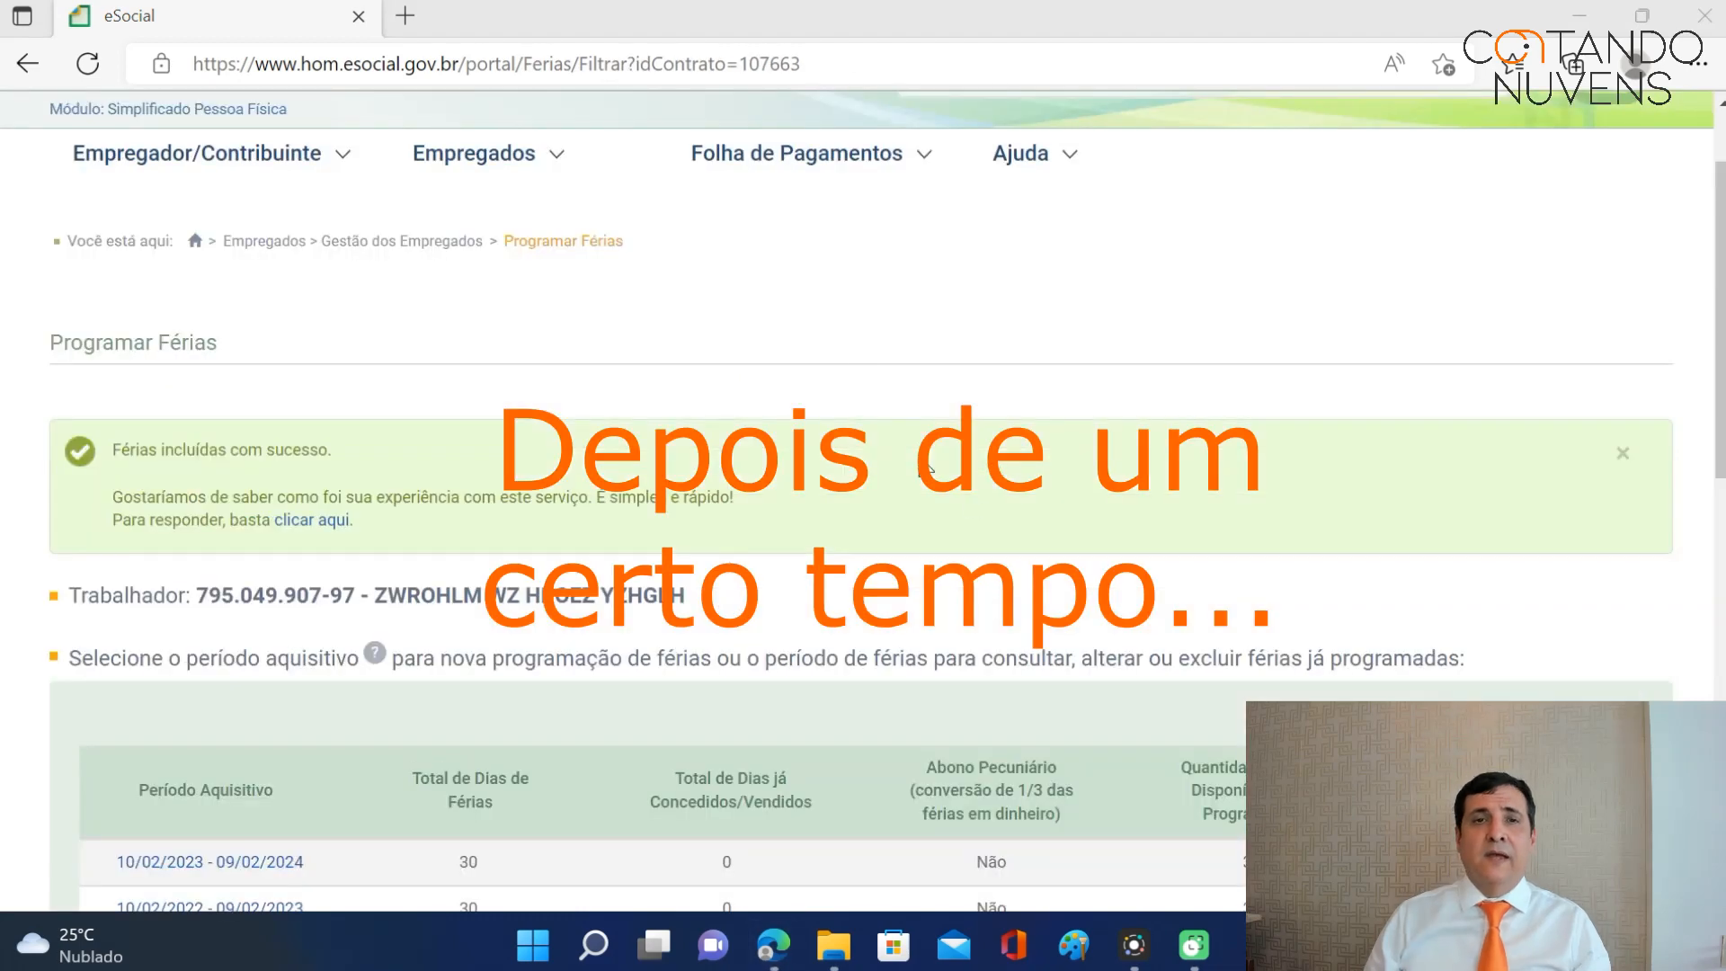
# Open the employee's details and scroll through the Movimentações Trabalhistas history, topped by the 01/11/2021 vacation.
pyautogui.click(474, 153)
pyautogui.click(552, 268)
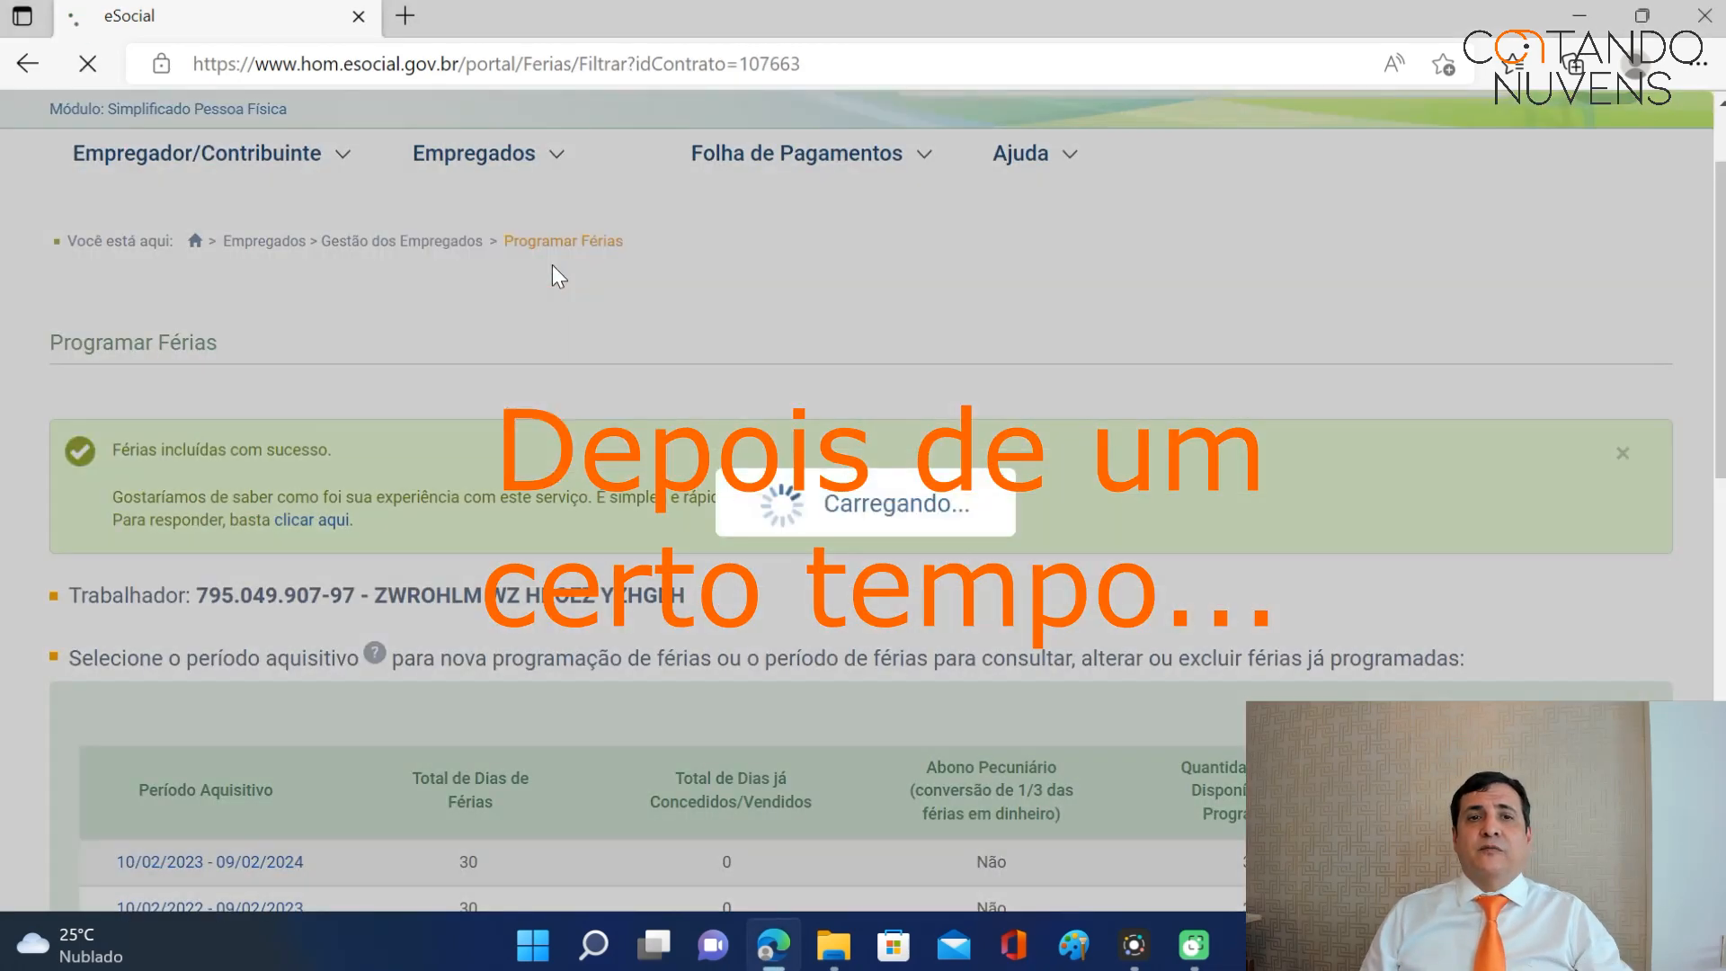
pyautogui.click(325, 701)
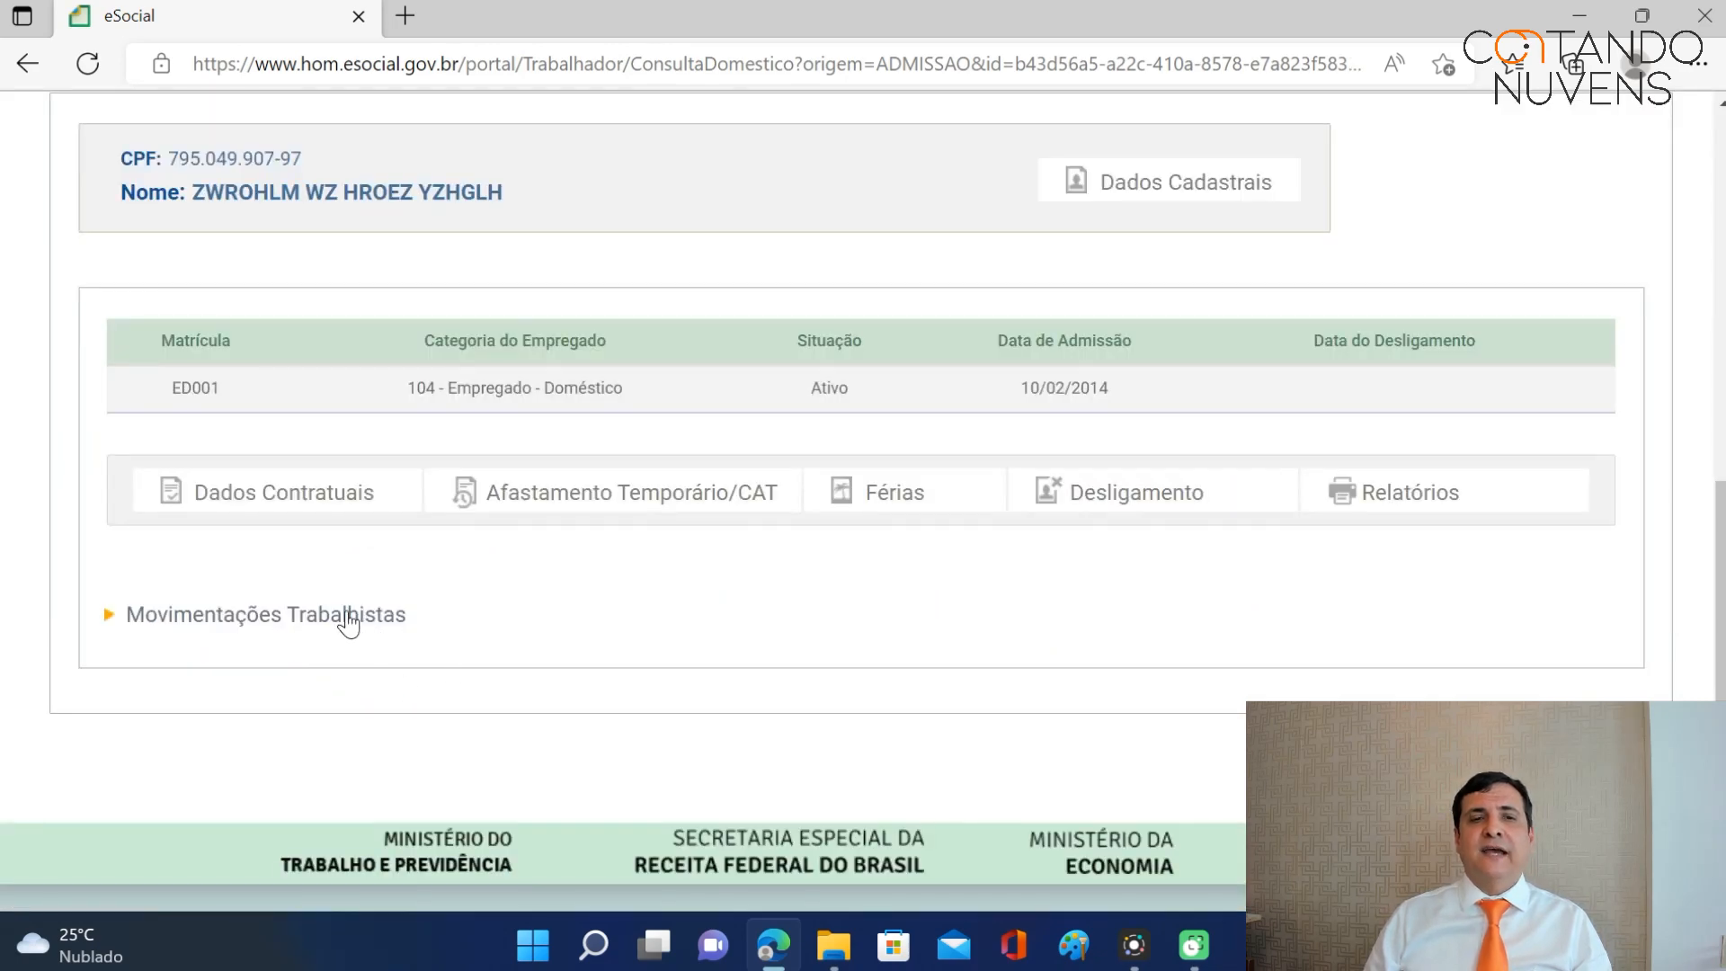
pyautogui.click(347, 616)
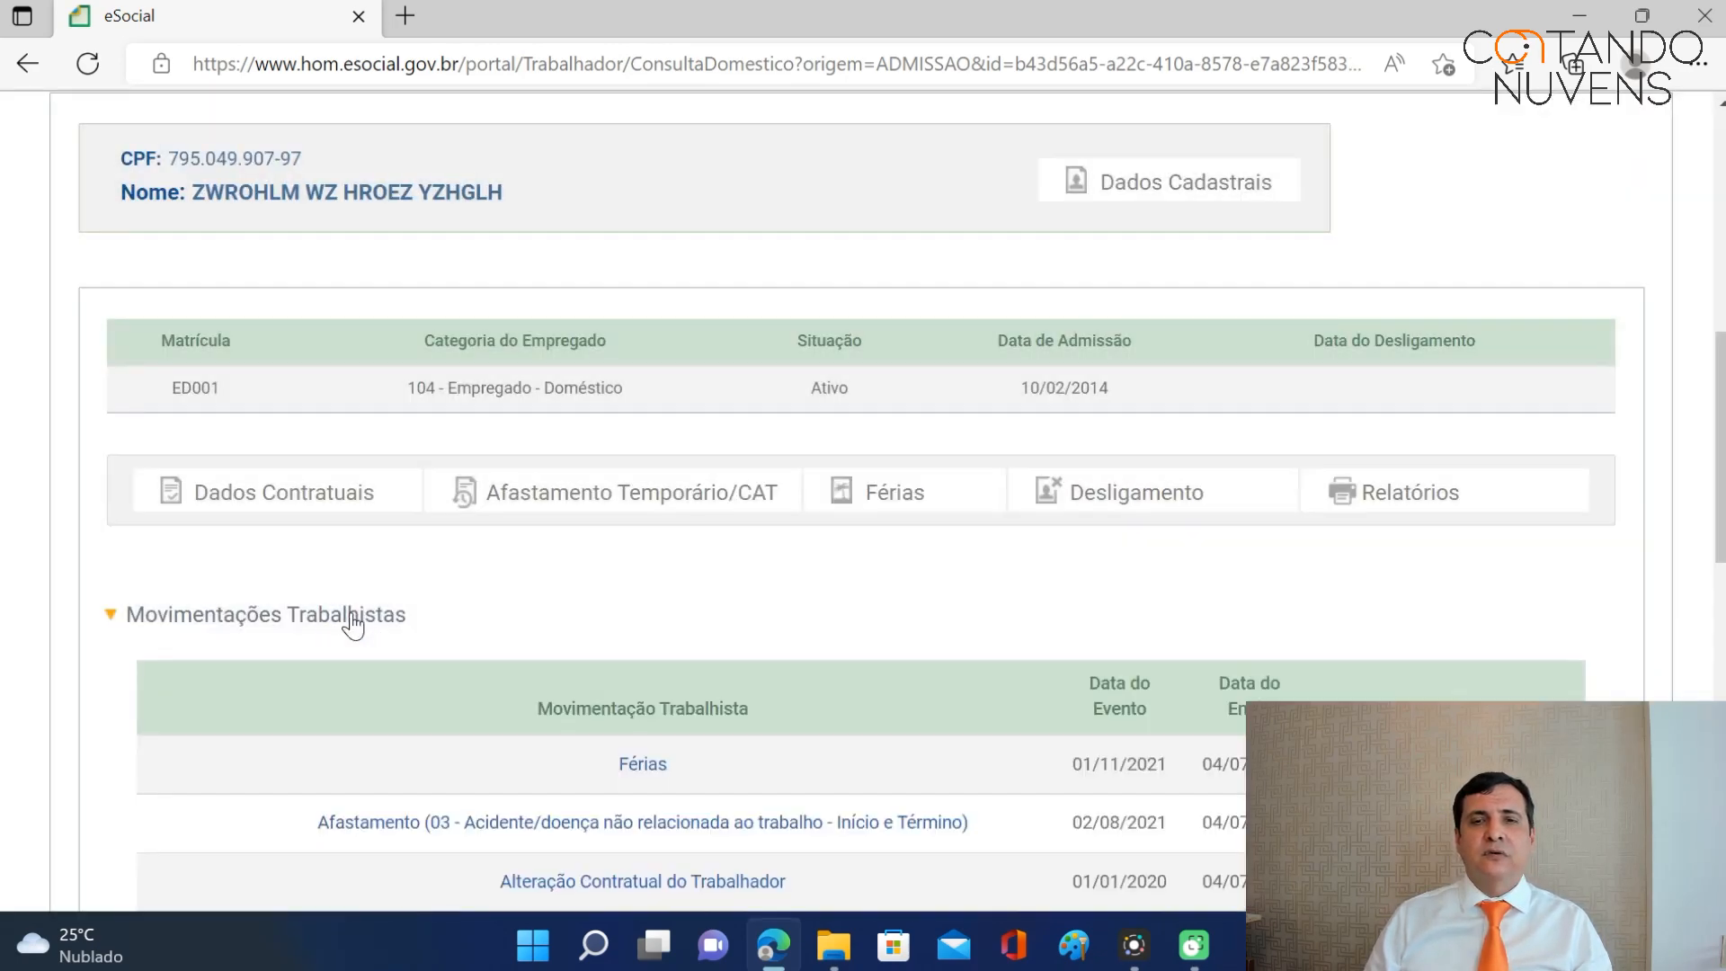
pyautogui.scroll(-5, 575, 549)
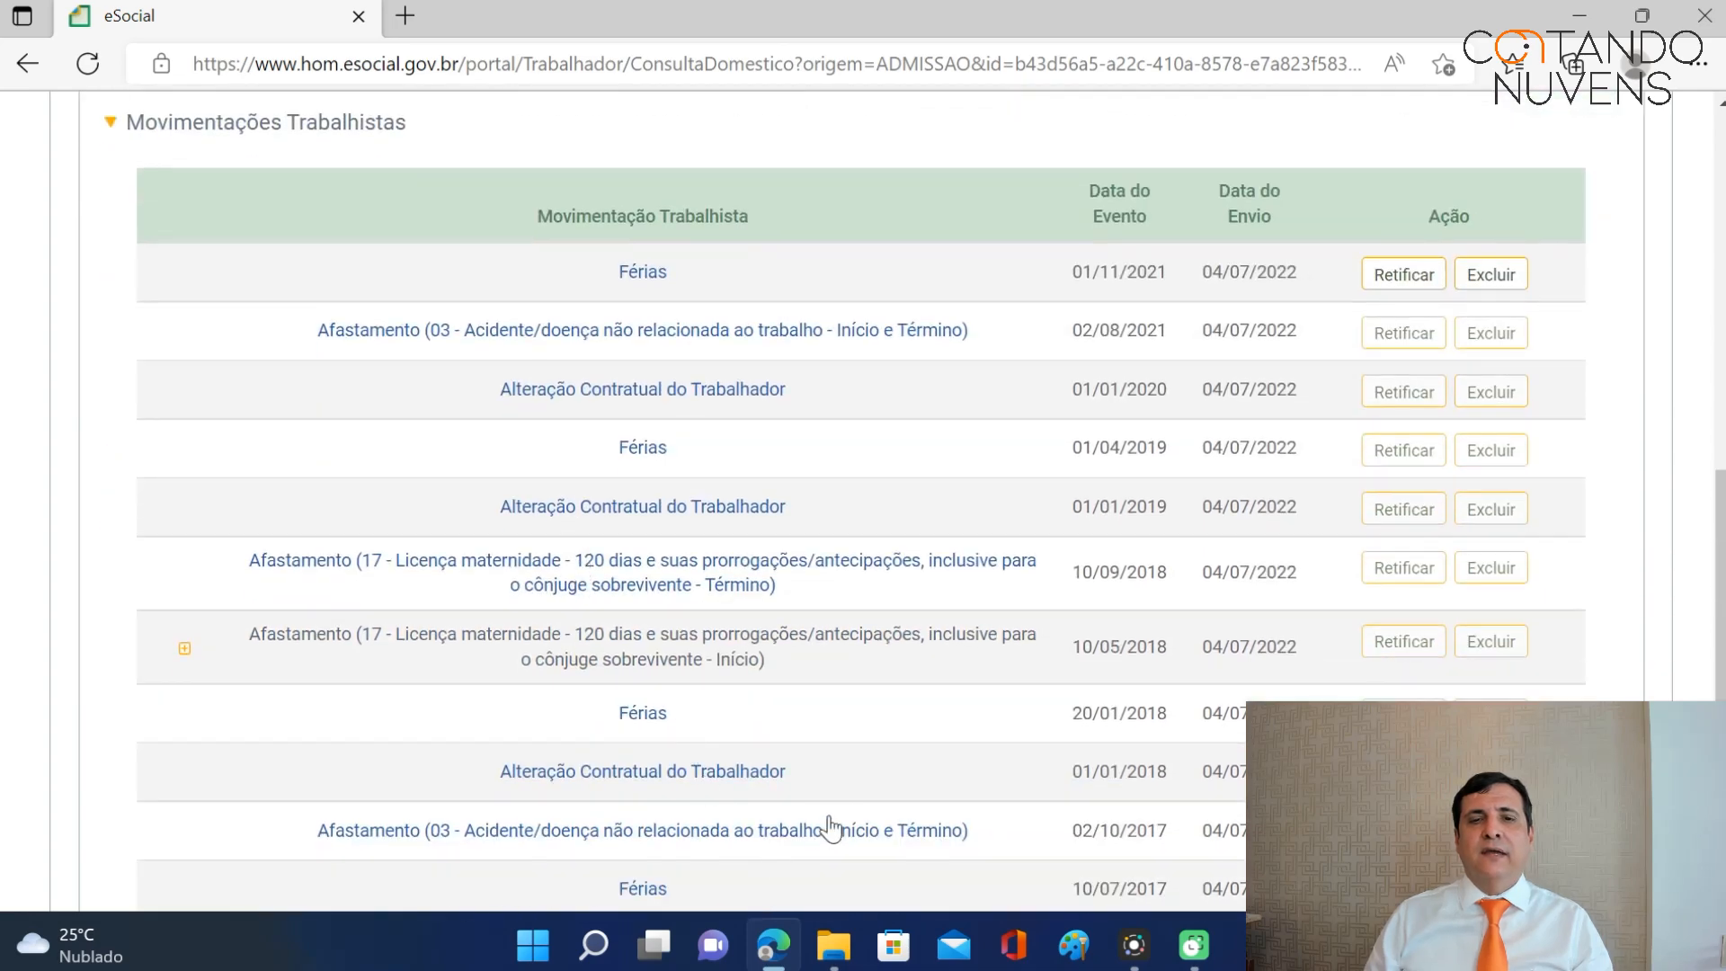
pyautogui.scroll(-3, 853, 800)
pyautogui.scroll(-3, 762, 828)
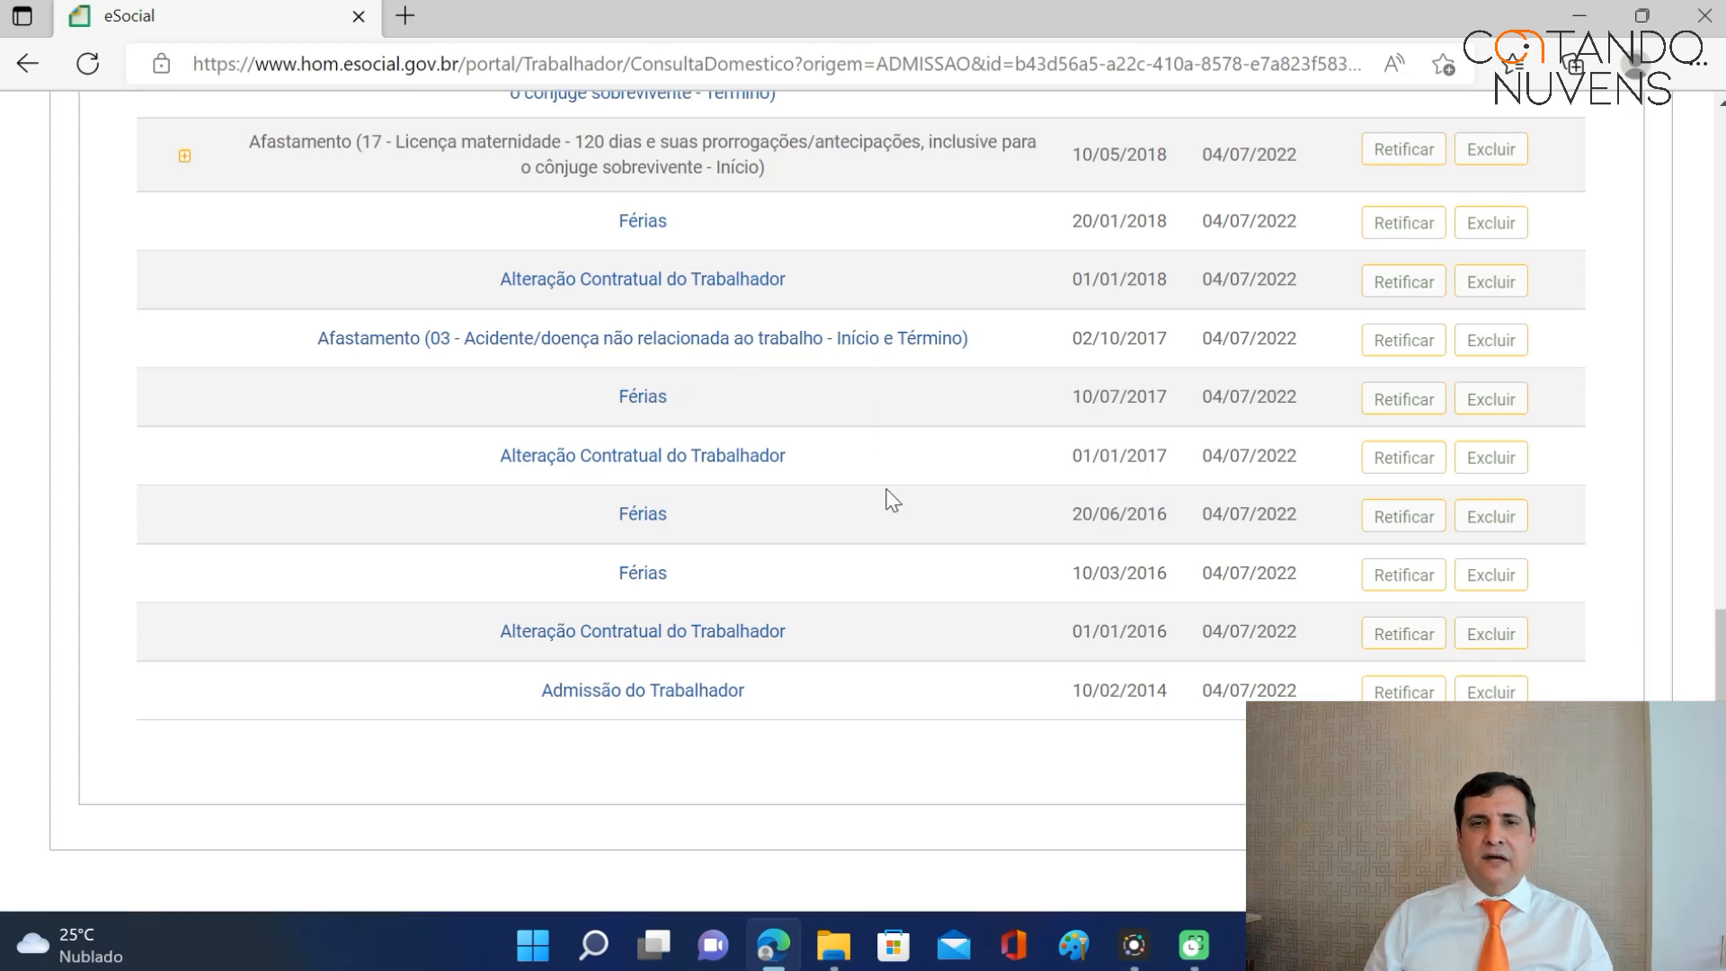
pyautogui.scroll(1, 885, 493)
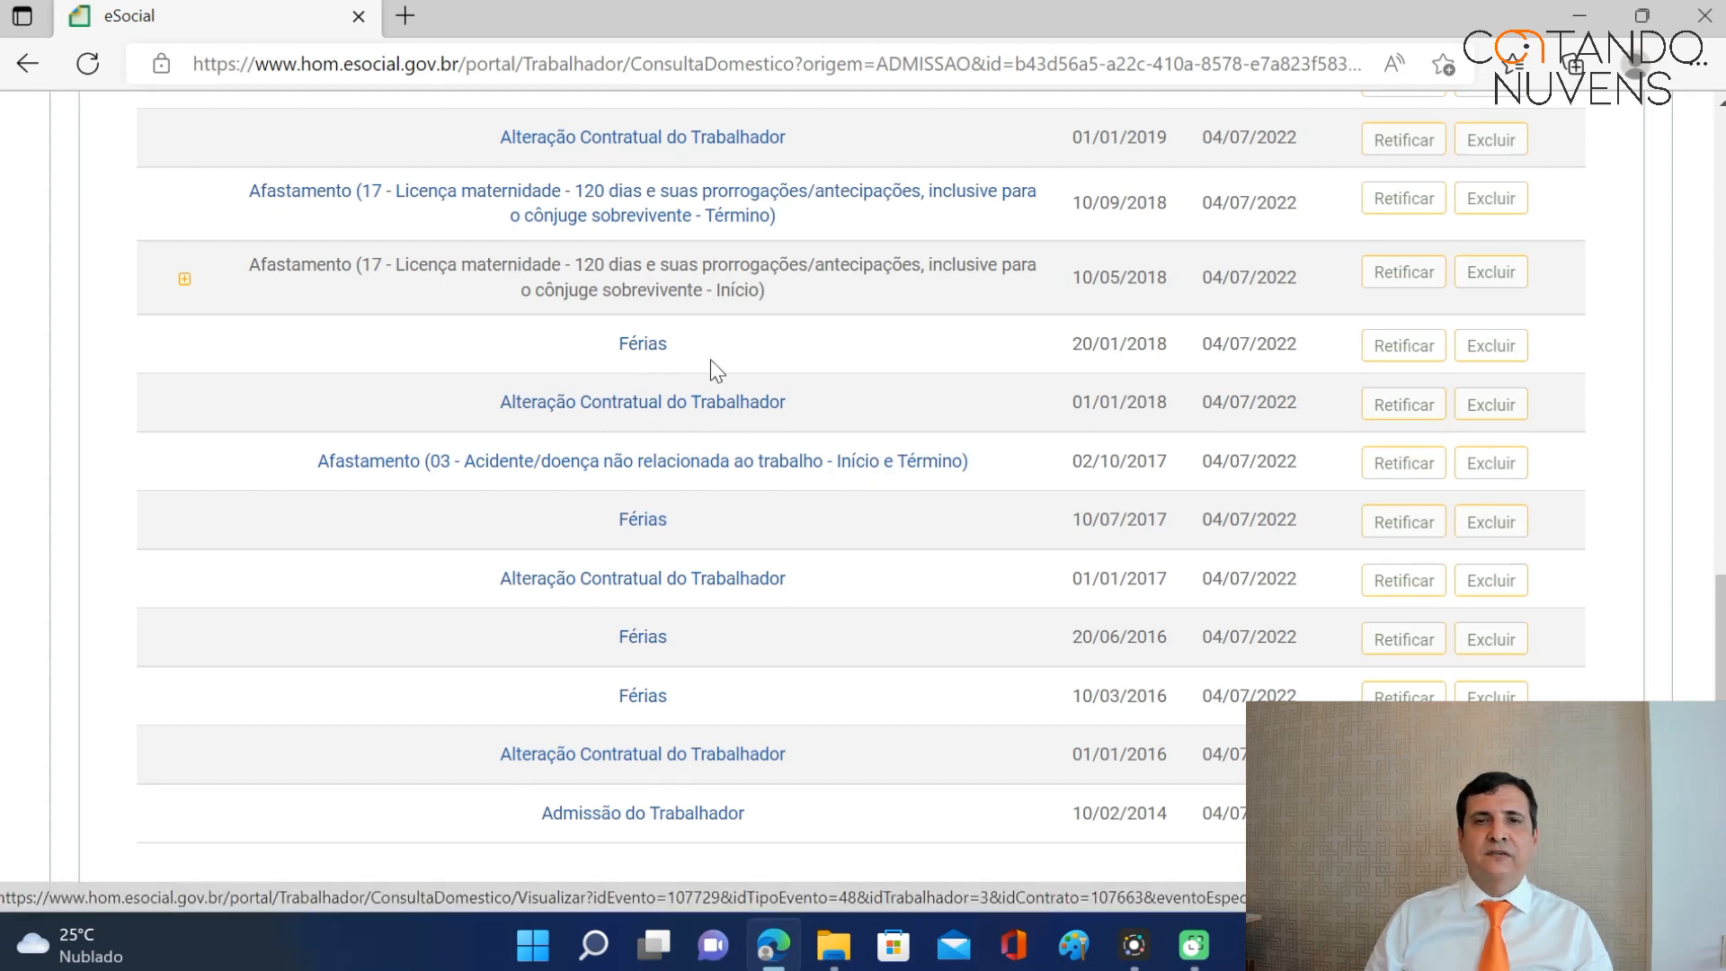
pyautogui.scroll(3, 710, 360)
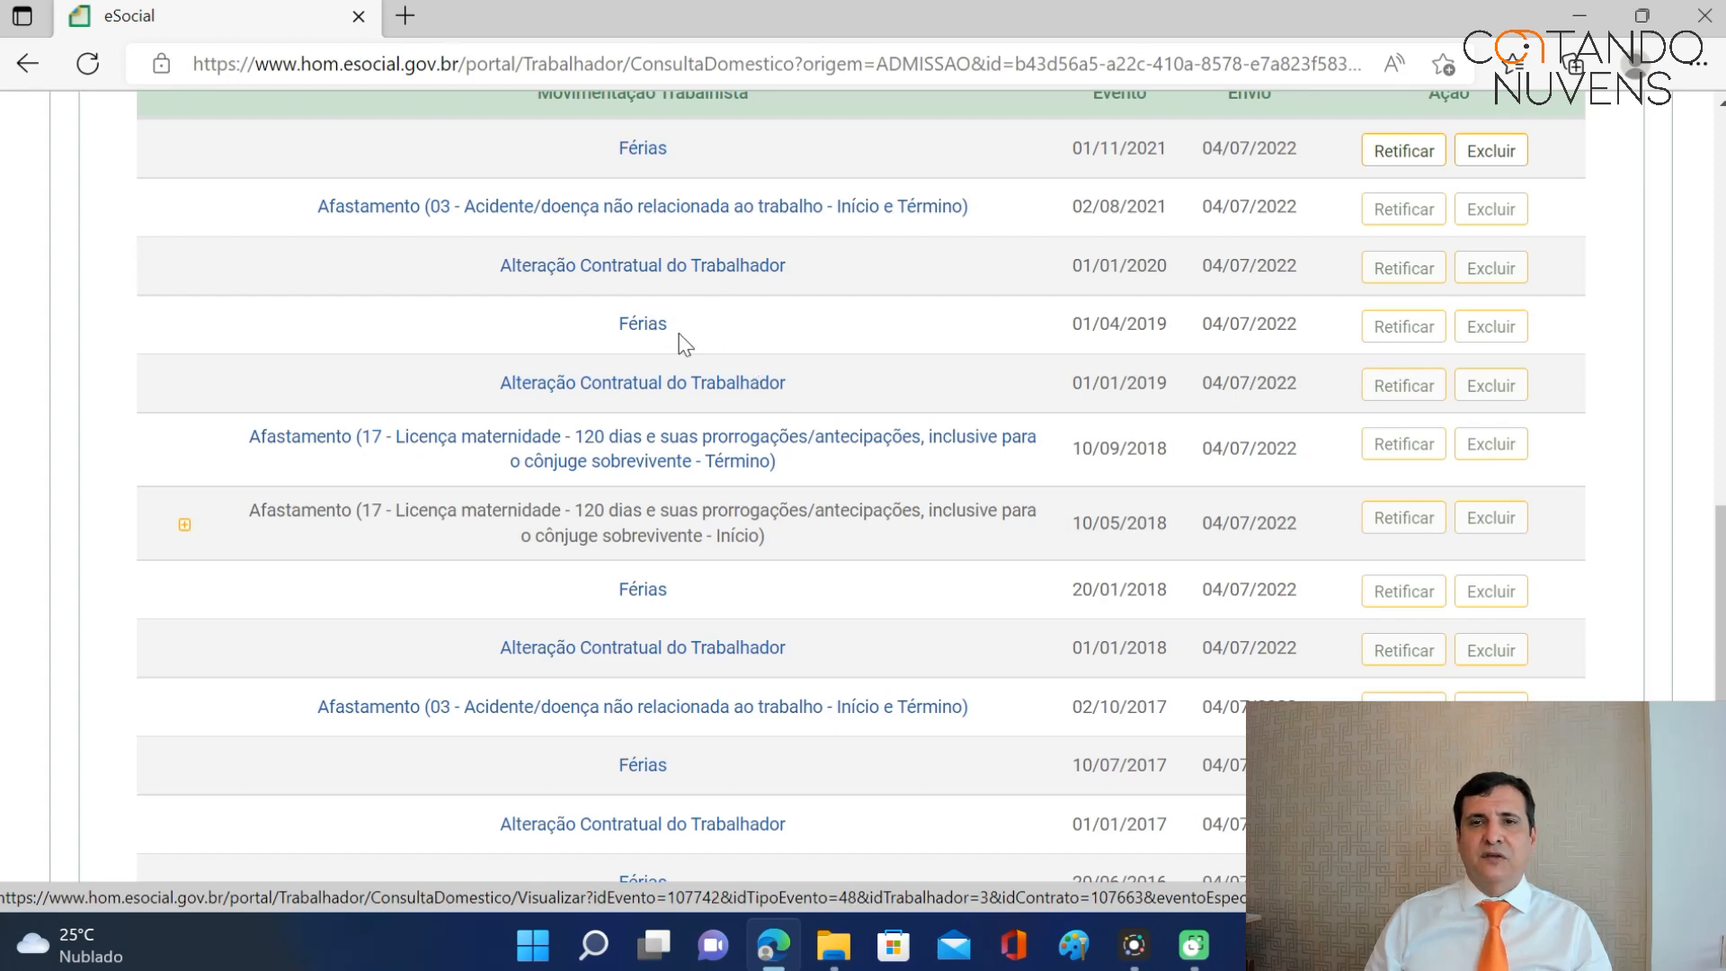
pyautogui.scroll(3, 703, 353)
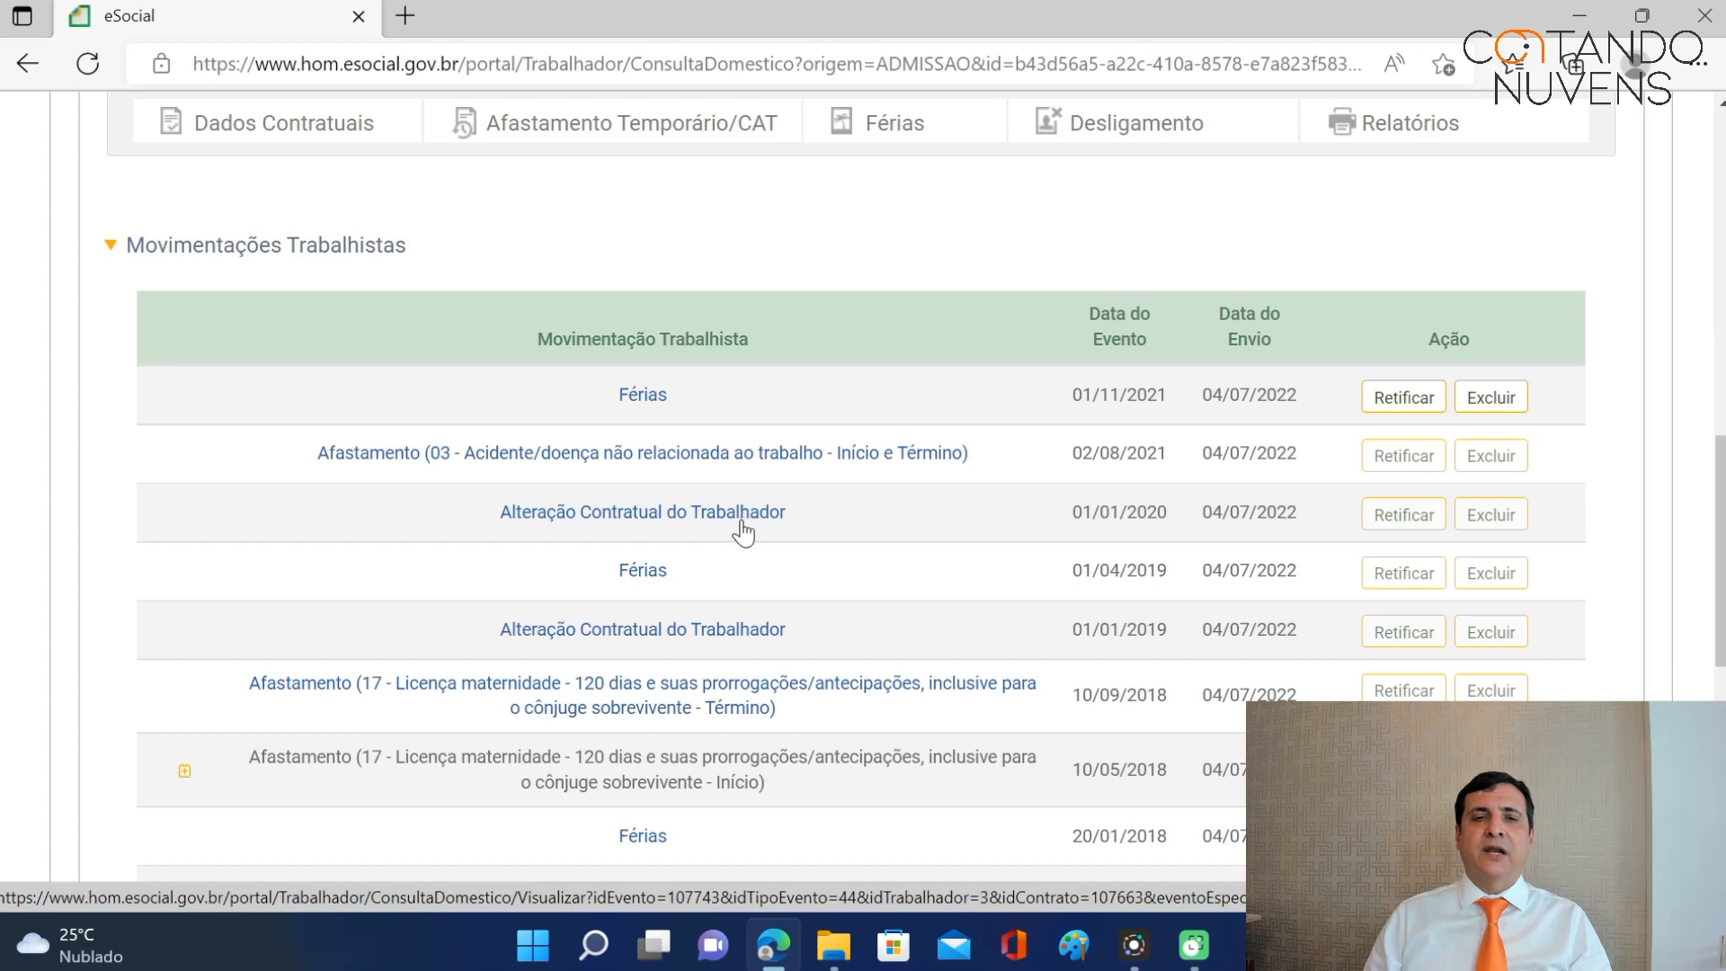
# Return home and reopen the ED001 domestic employee's record from Gestão dos Empregados.
pyautogui.click(685, 514)
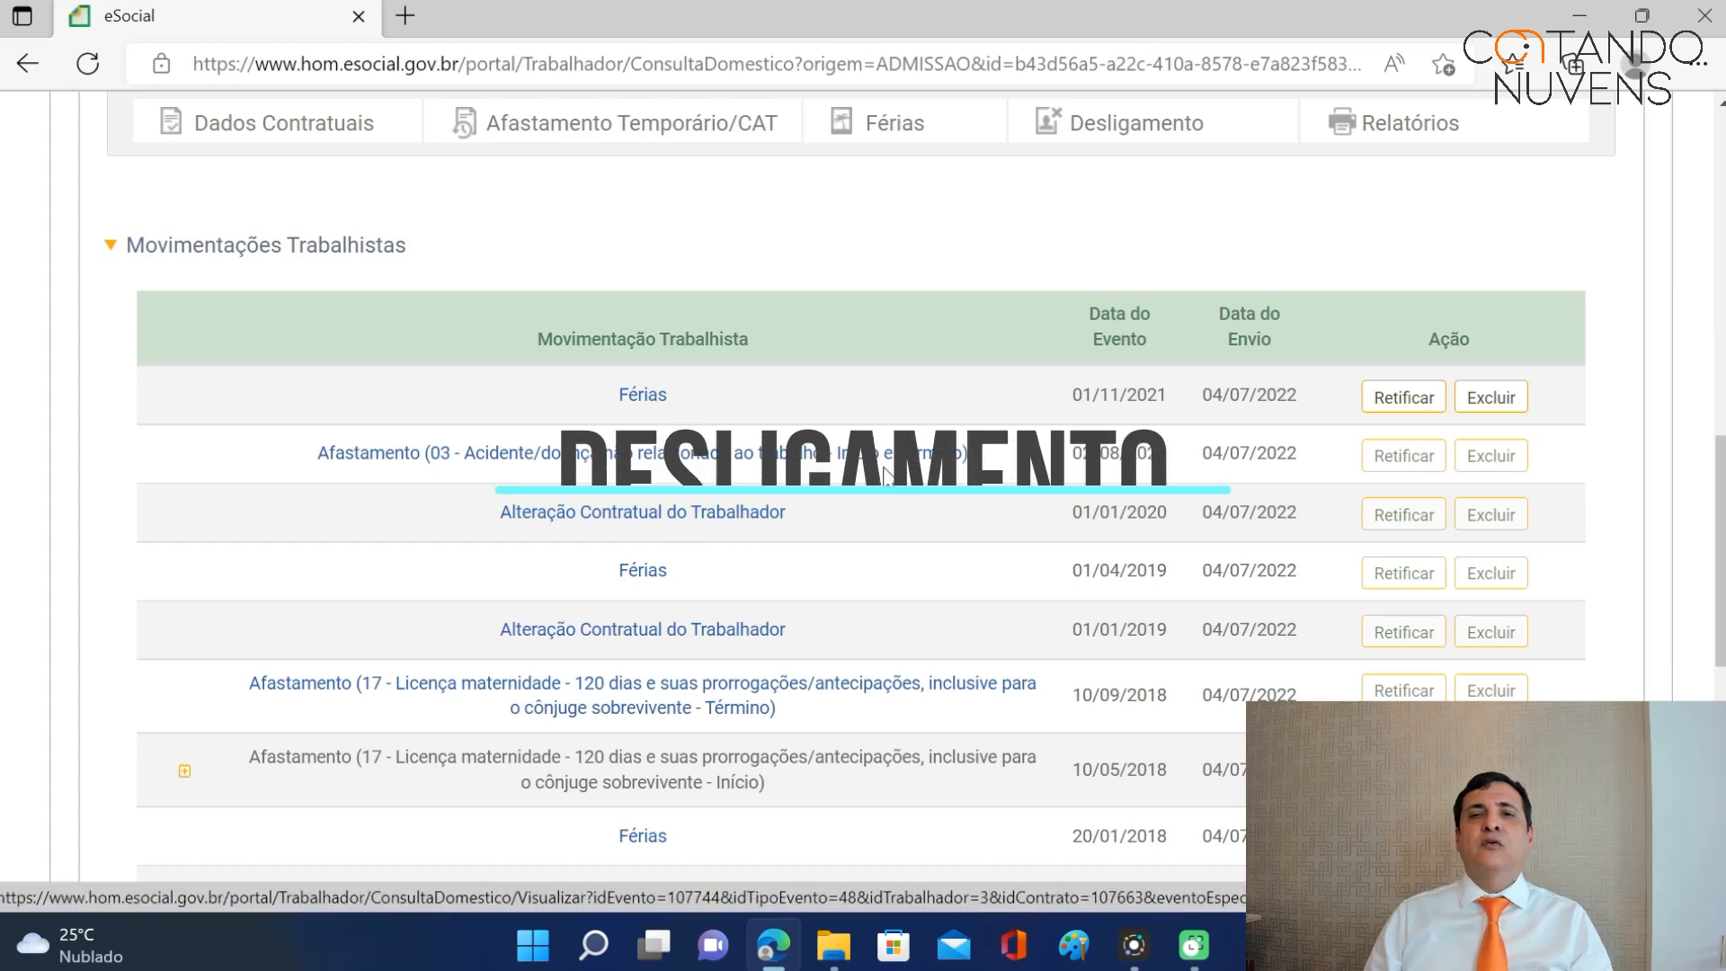
pyautogui.scroll(3, 1043, 460)
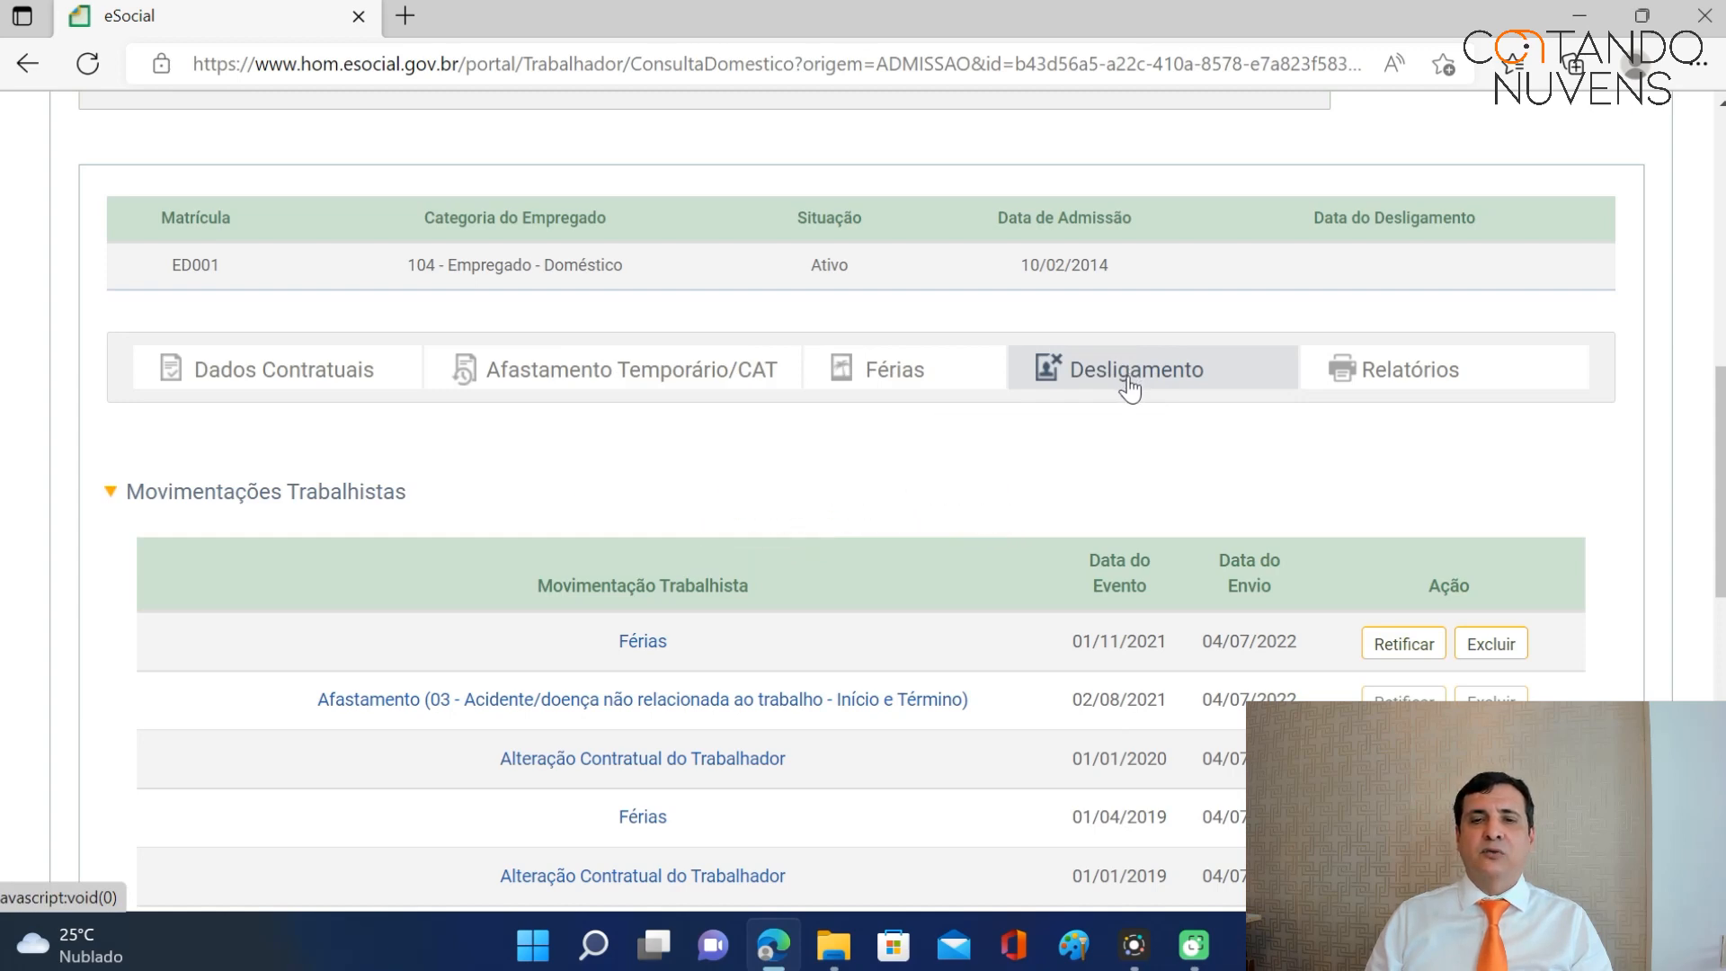
pyautogui.scroll(-1, 930, 719)
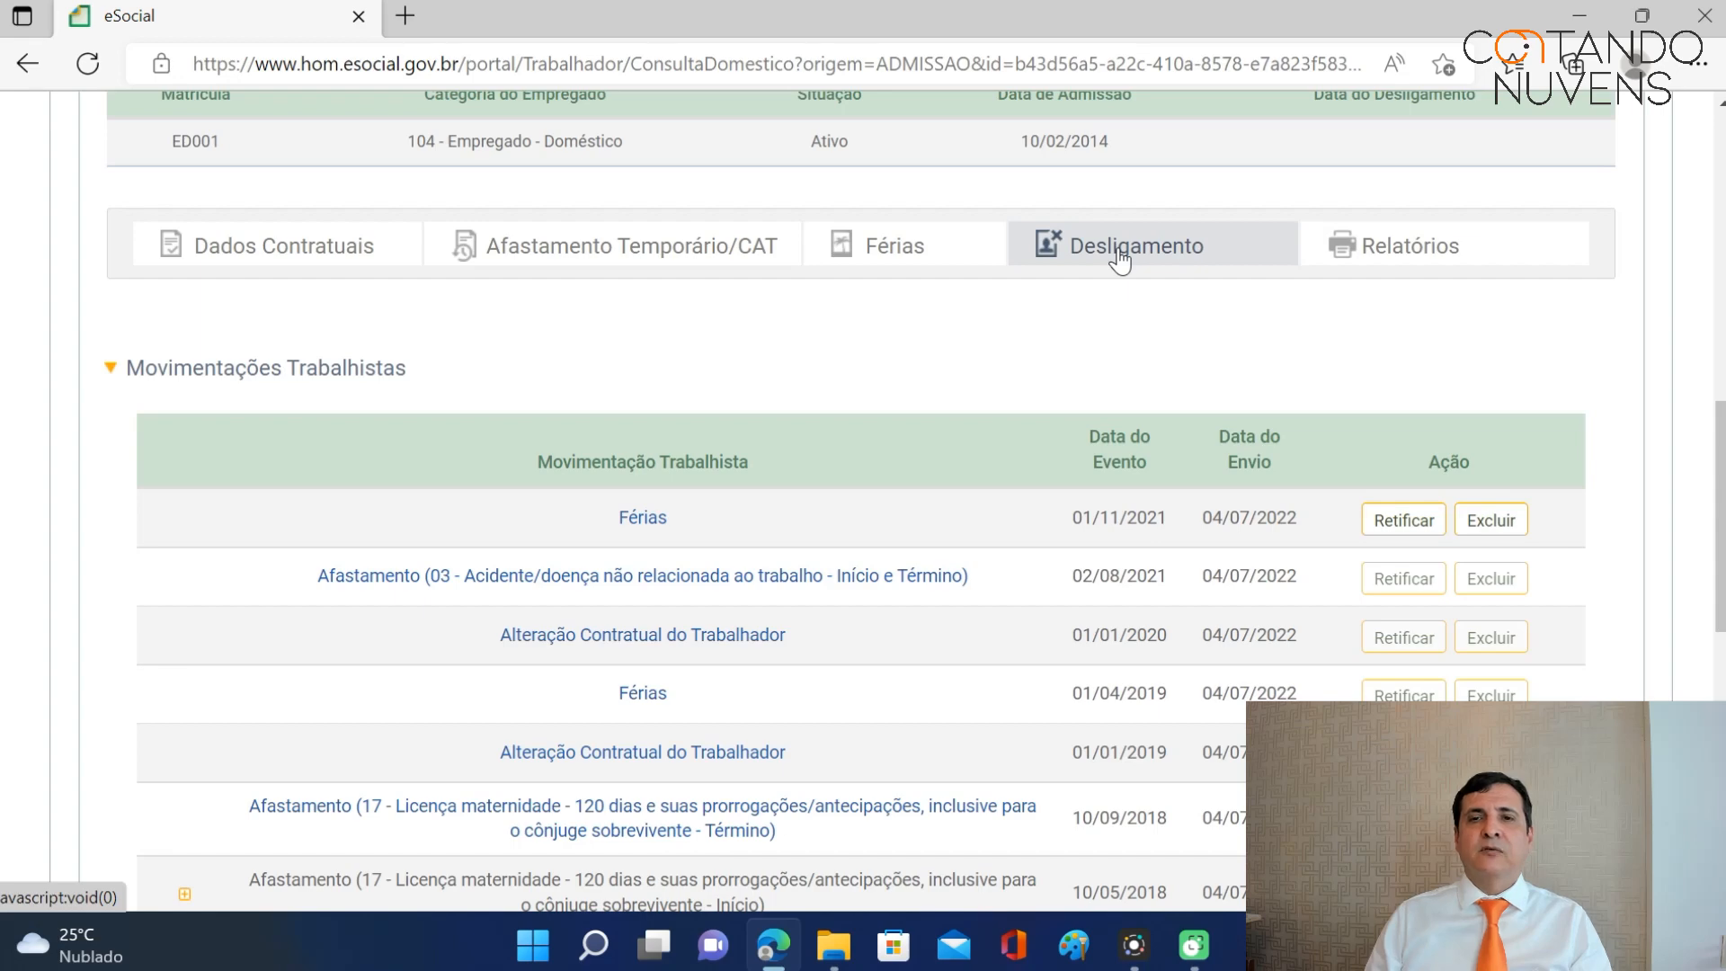
pyautogui.scroll(6, 1134, 286)
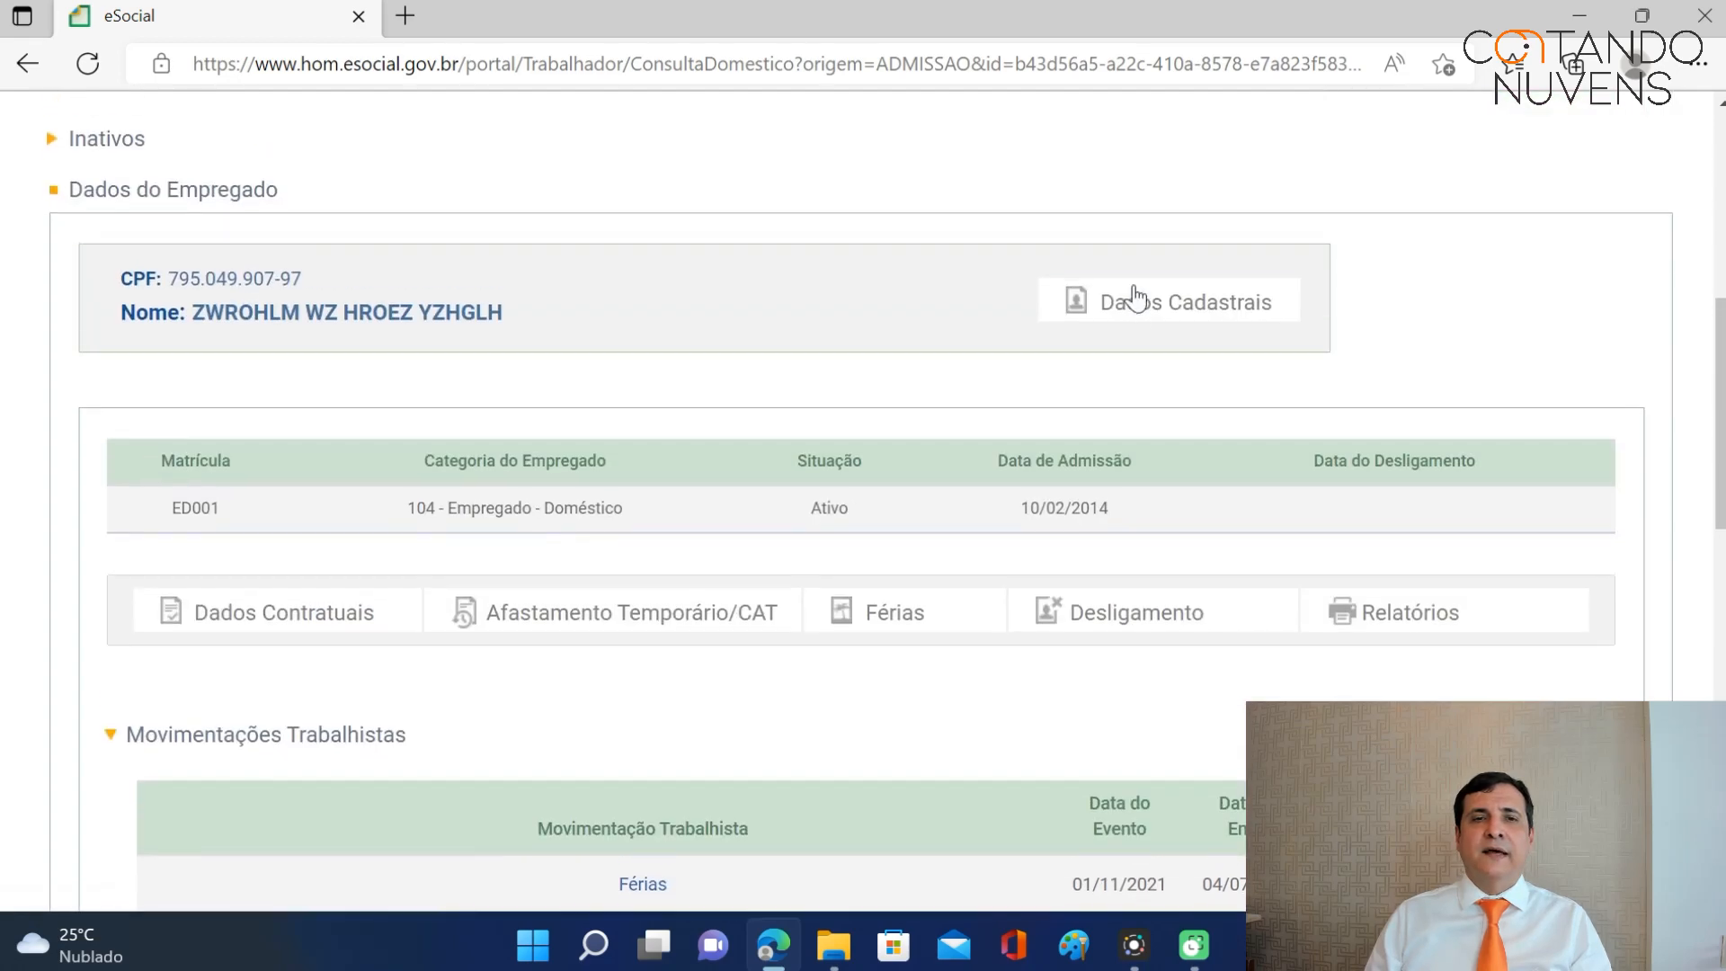
pyautogui.scroll(4, 652, 253)
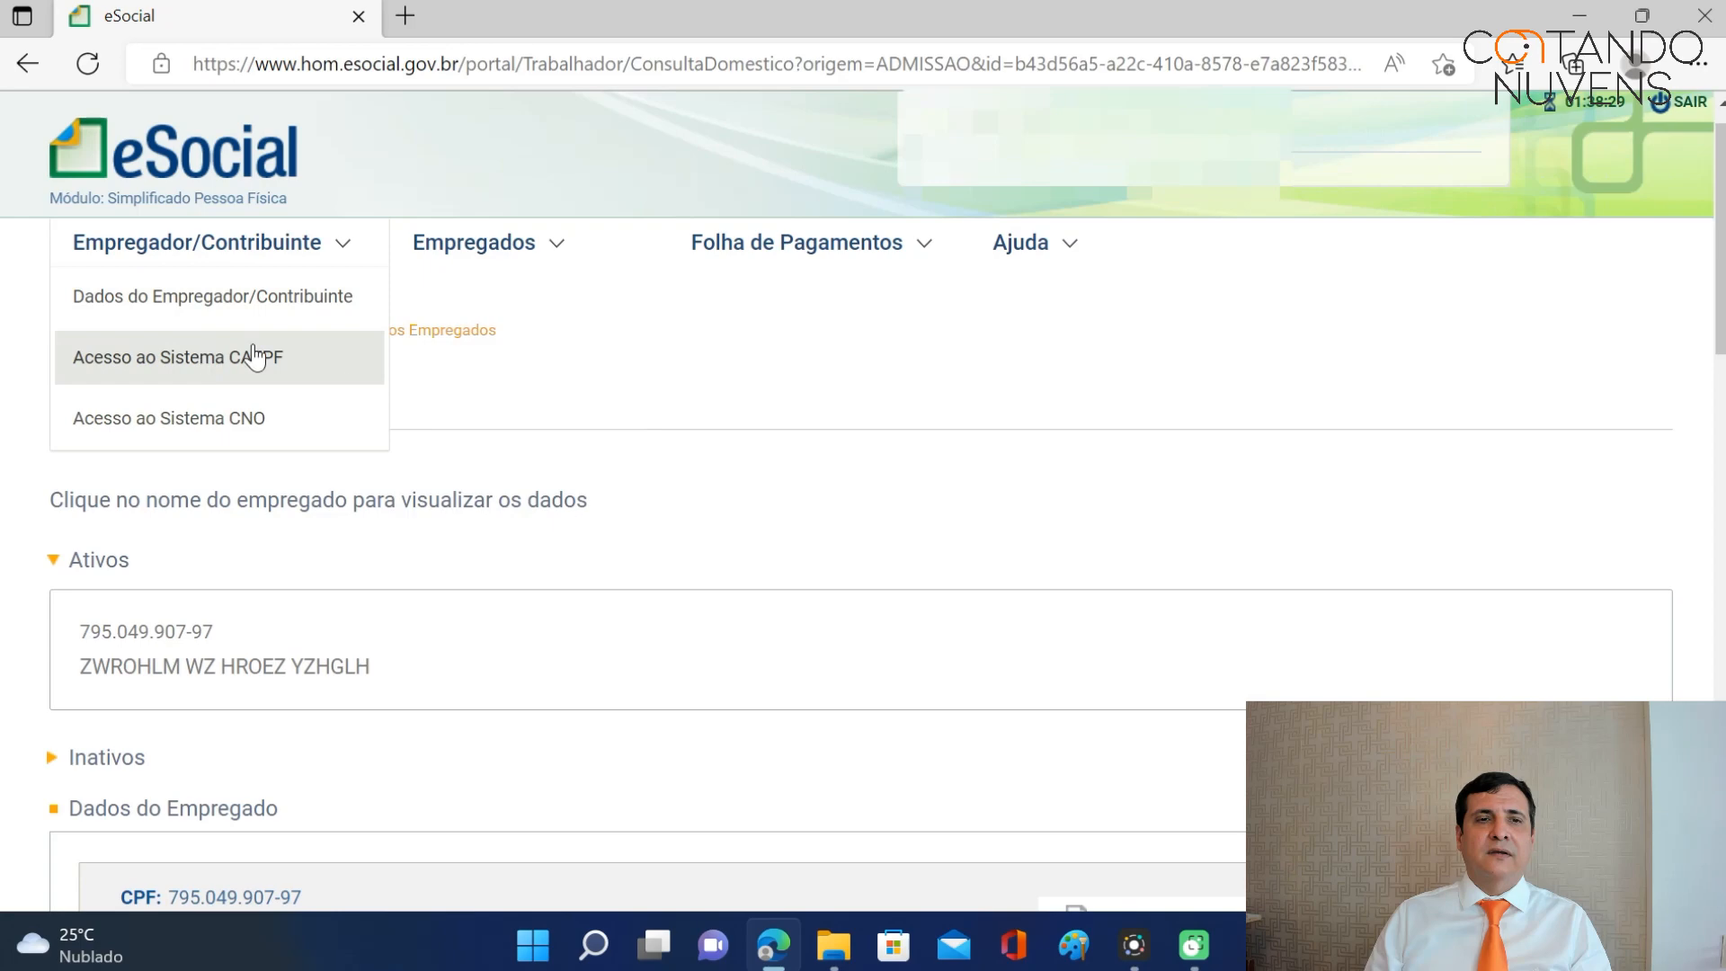
pyautogui.moveTo(492, 245)
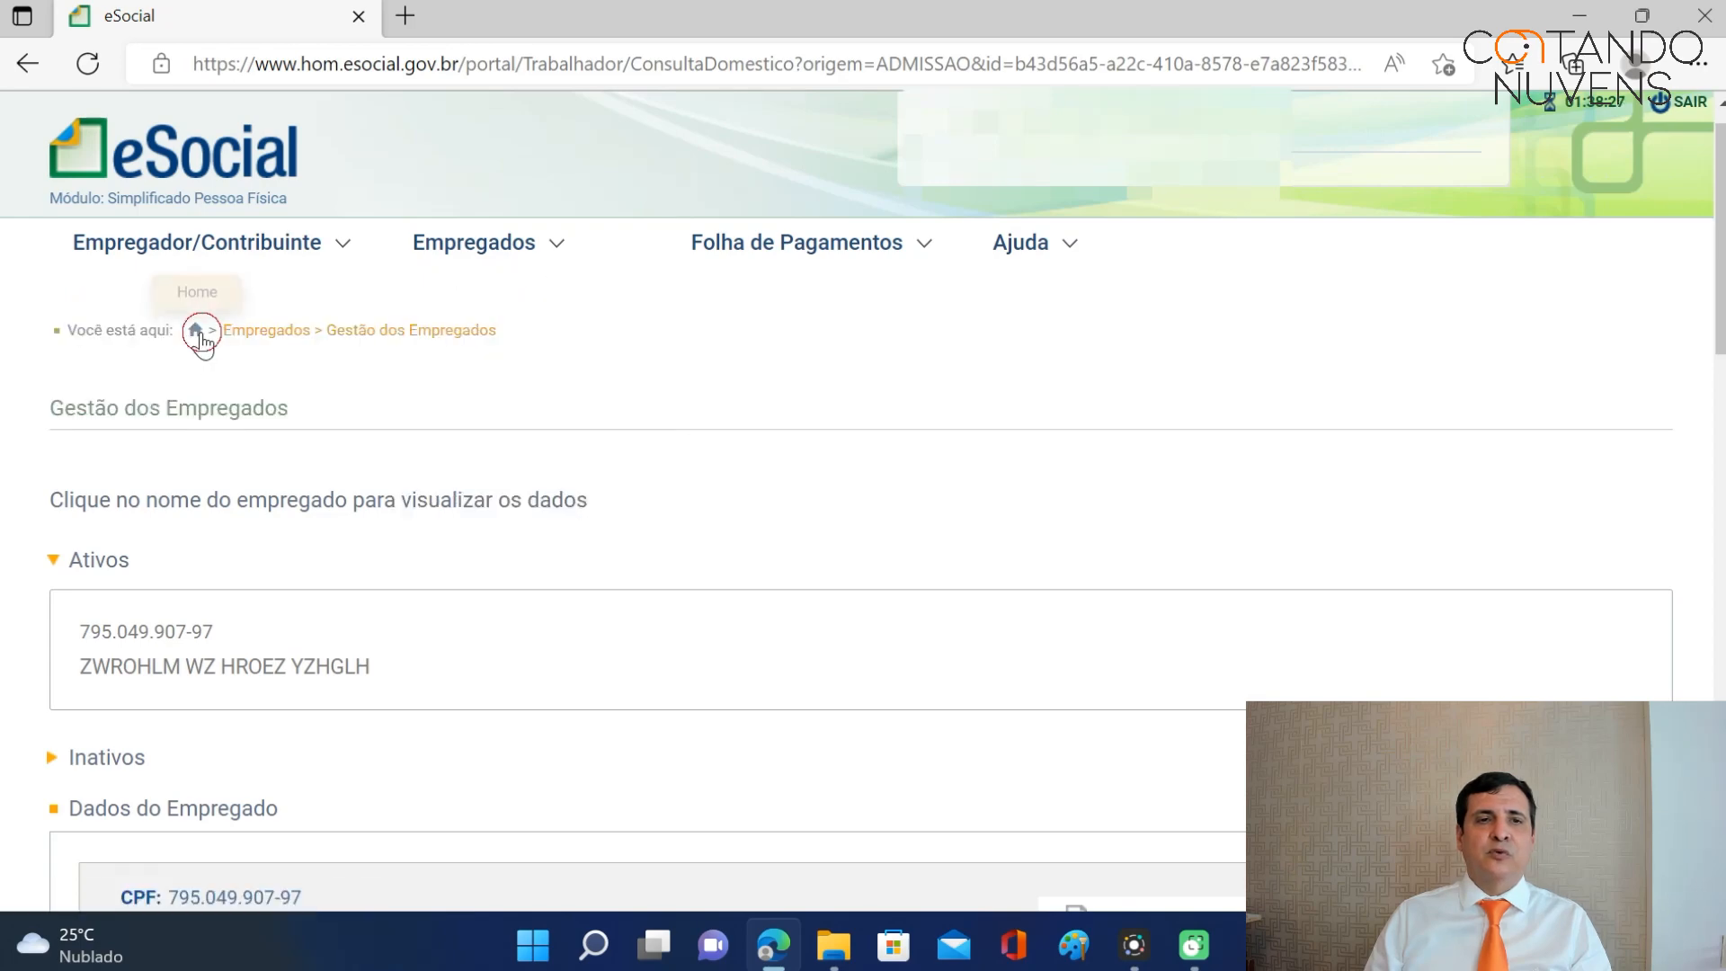
pyautogui.click(193, 332)
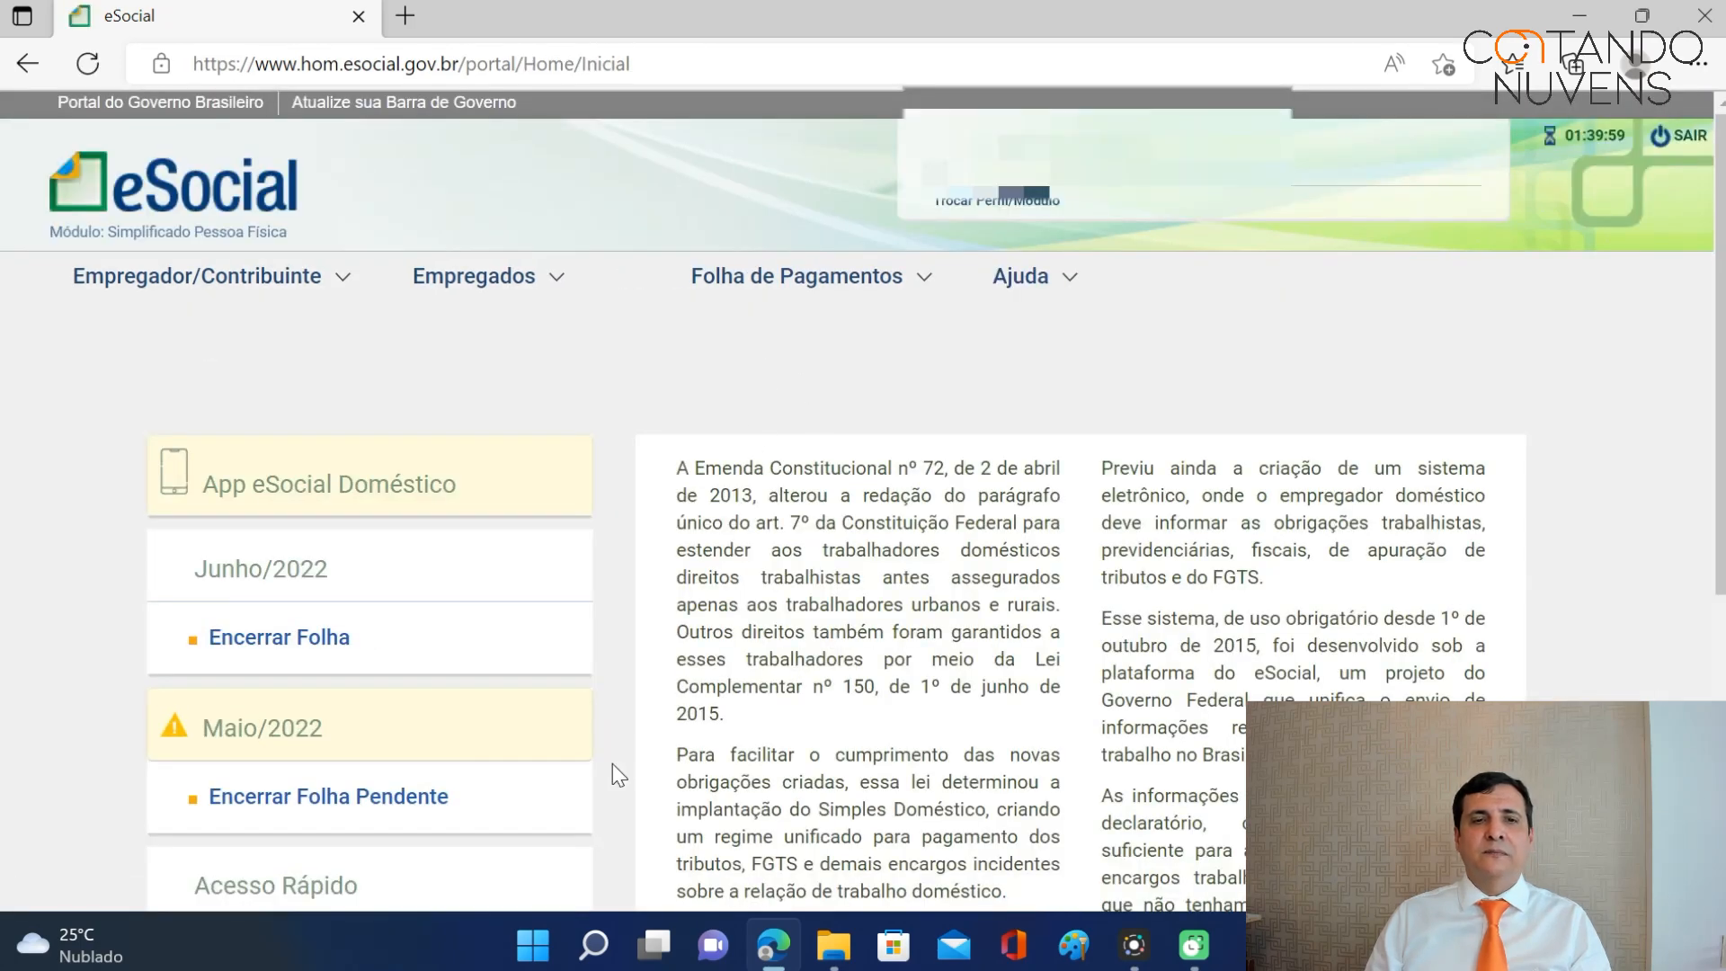
pyautogui.scroll(-4, 613, 764)
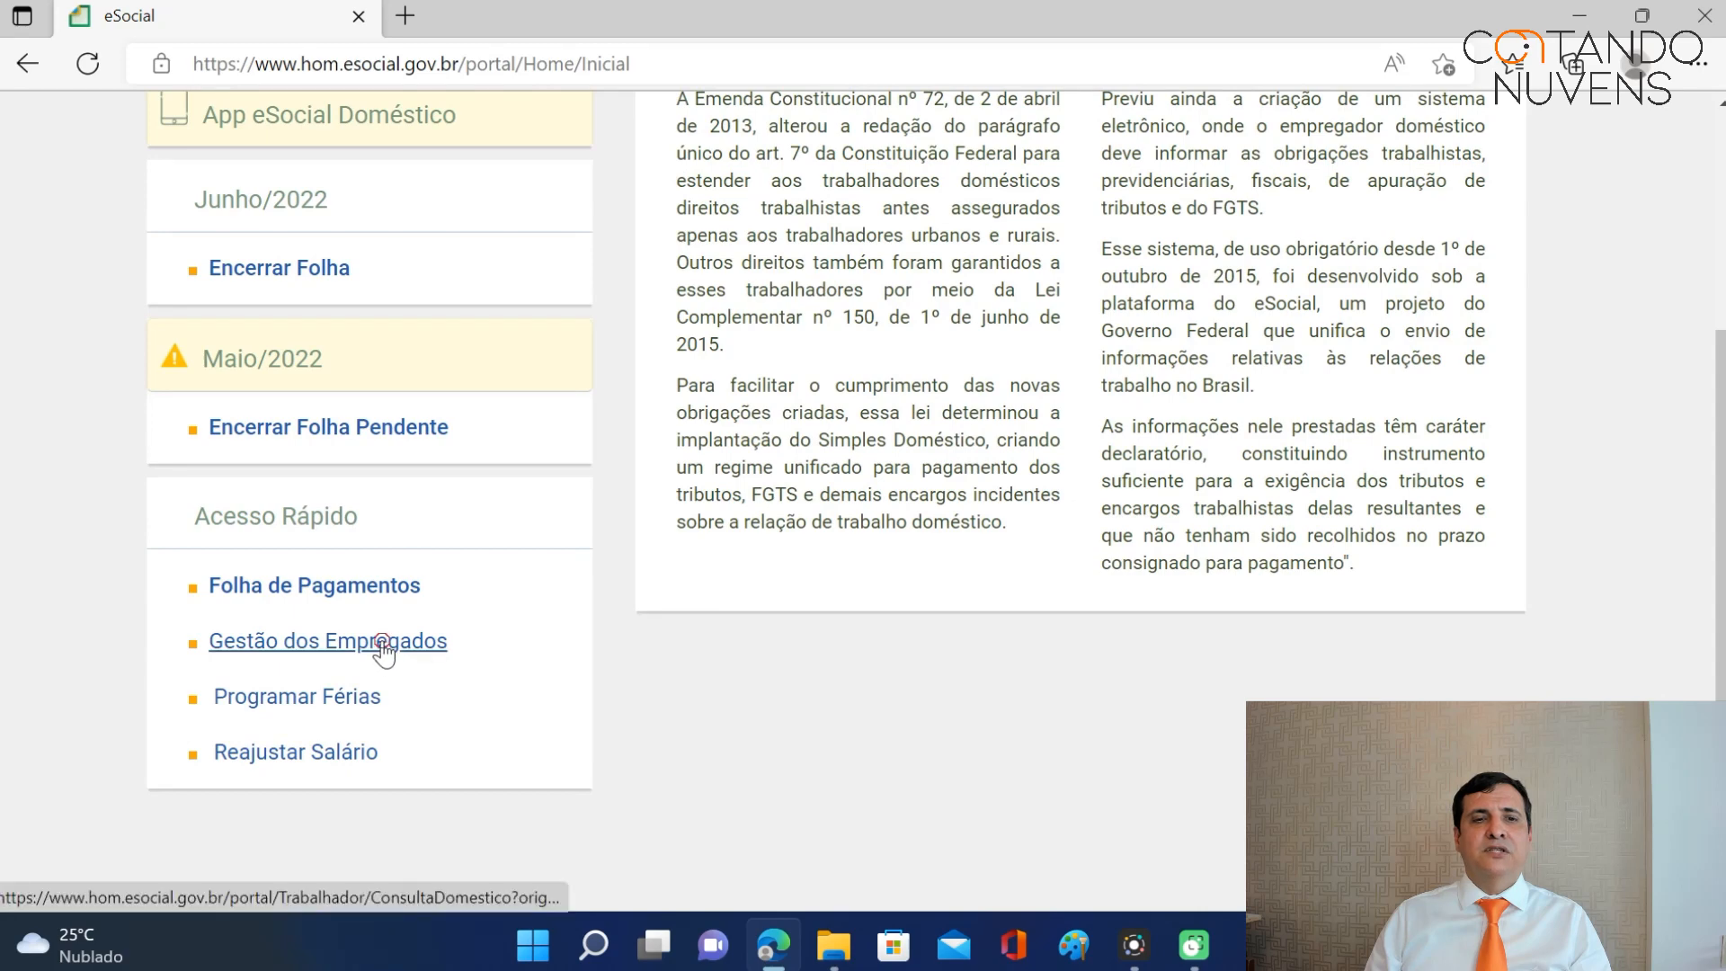
pyautogui.click(382, 643)
pyautogui.click(234, 708)
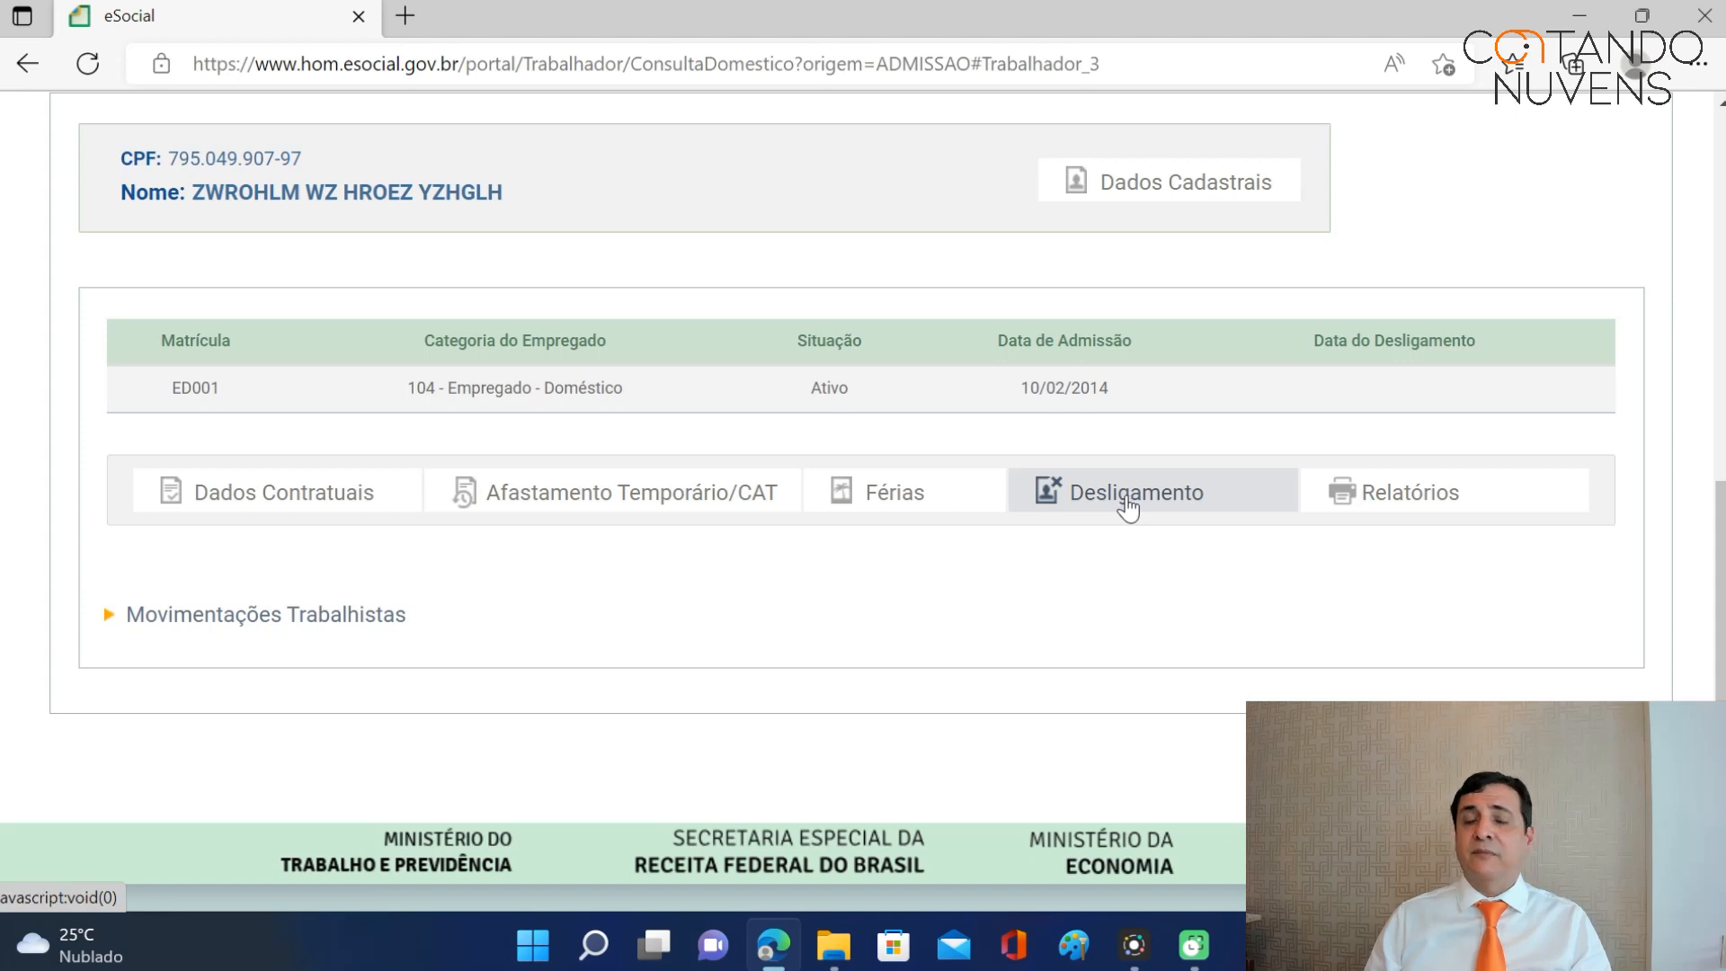
# Review the employee's vacation table, showing 01/11/2021–30/11/2021 programmed for 2021–2022.
pyautogui.click(896, 500)
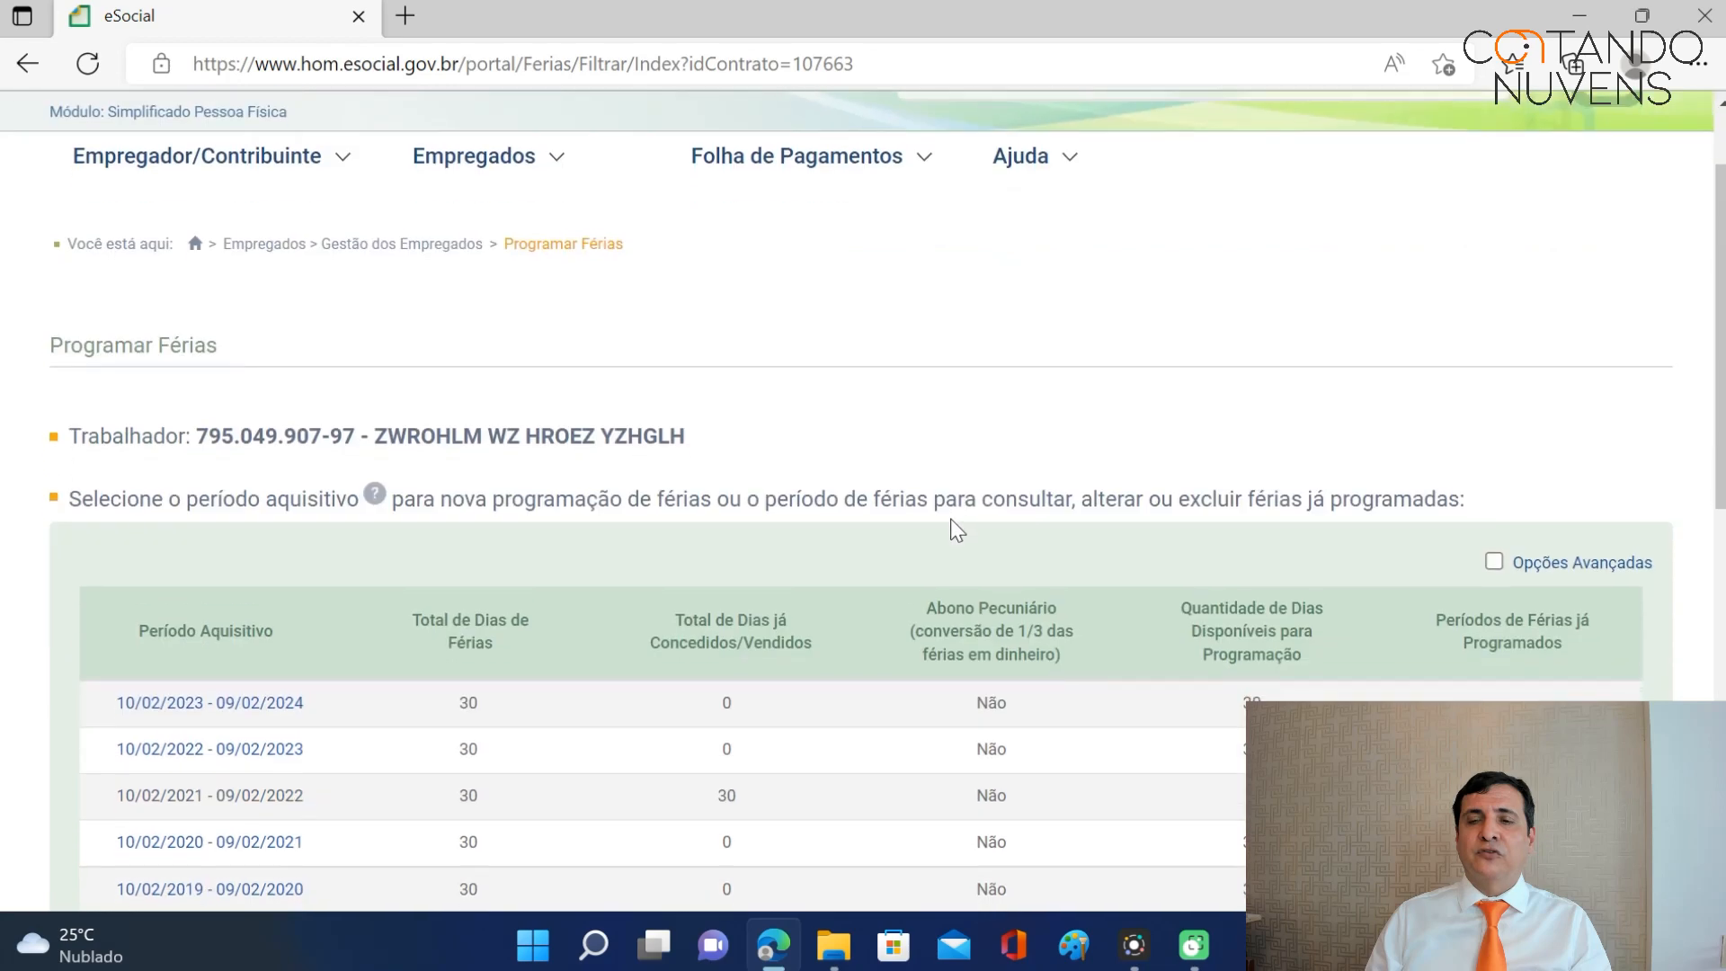
pyautogui.scroll(-4, 951, 521)
pyautogui.scroll(-2, 951, 526)
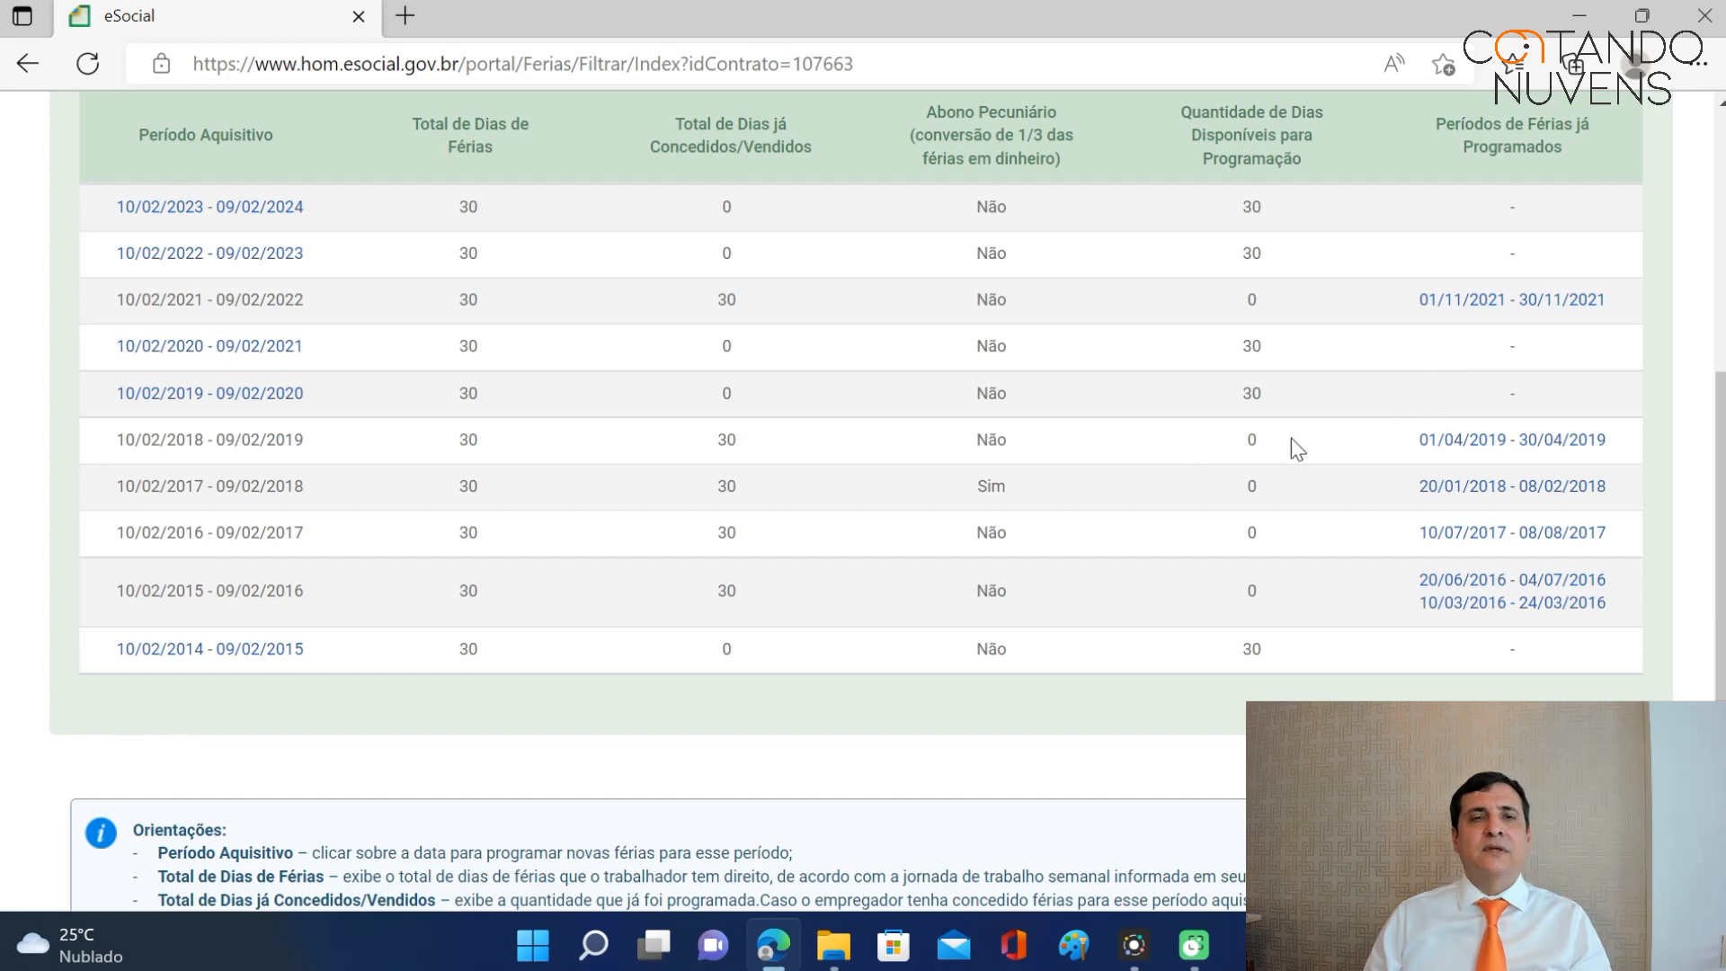
pyautogui.scroll(7, 1089, 526)
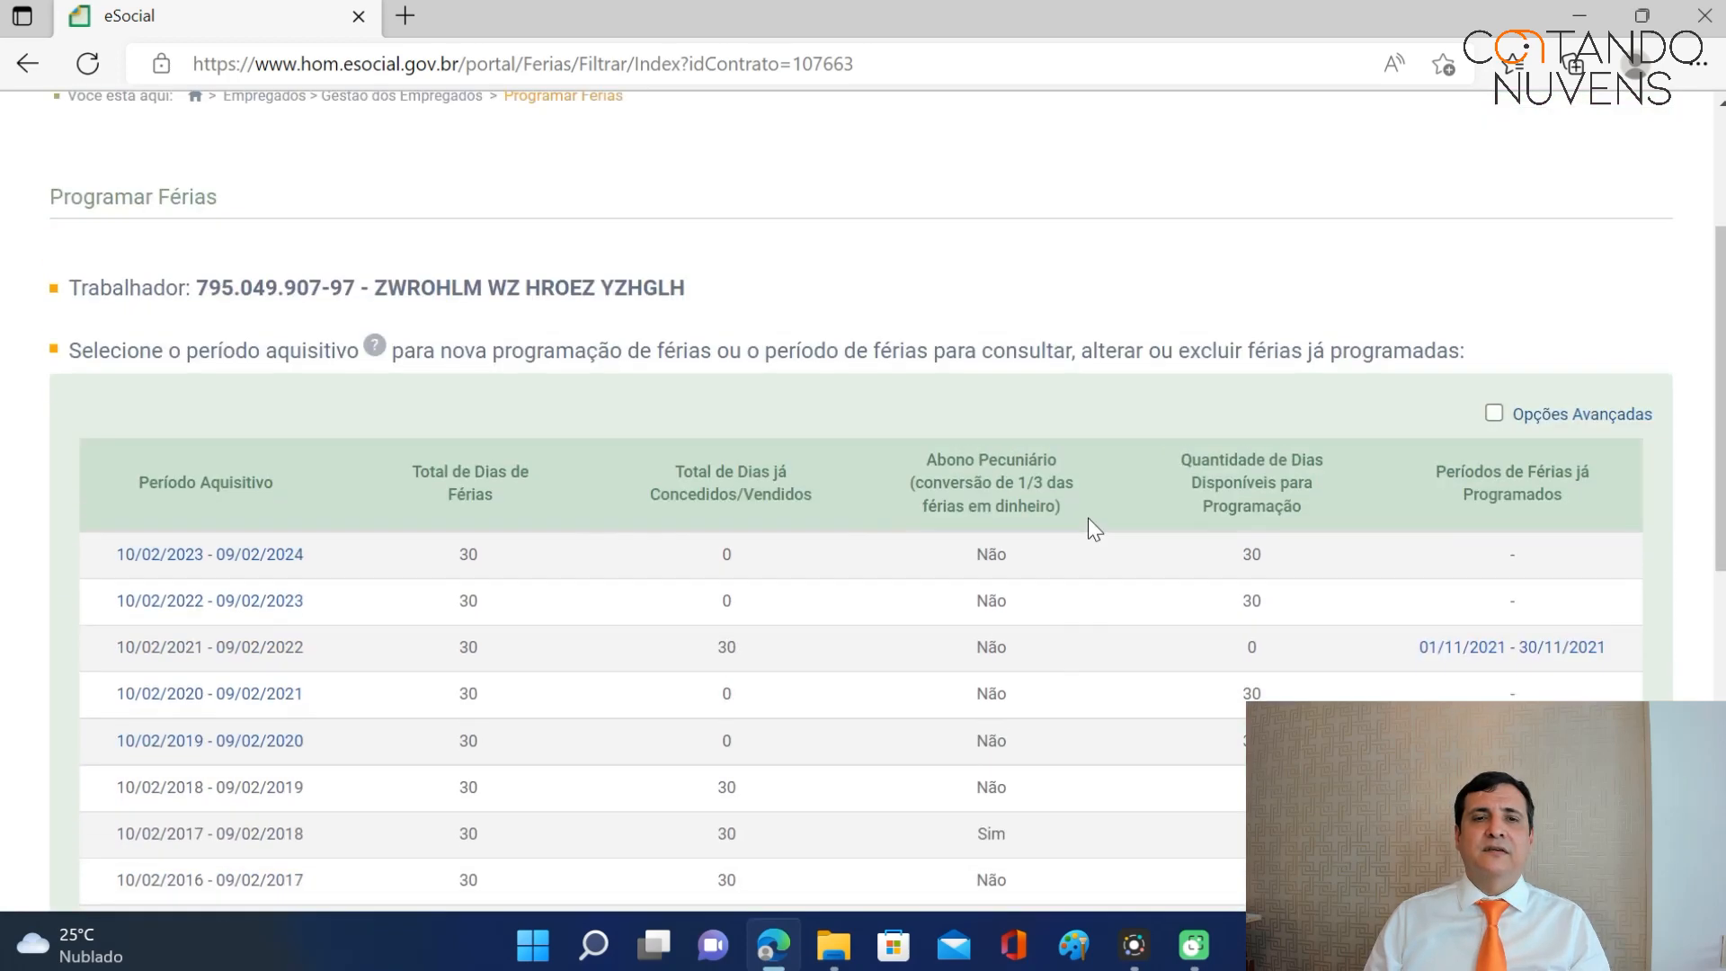
# Return to the Gestão dos Empregados list via the Empregados menu.
pyautogui.click(844, 292)
pyautogui.click(474, 278)
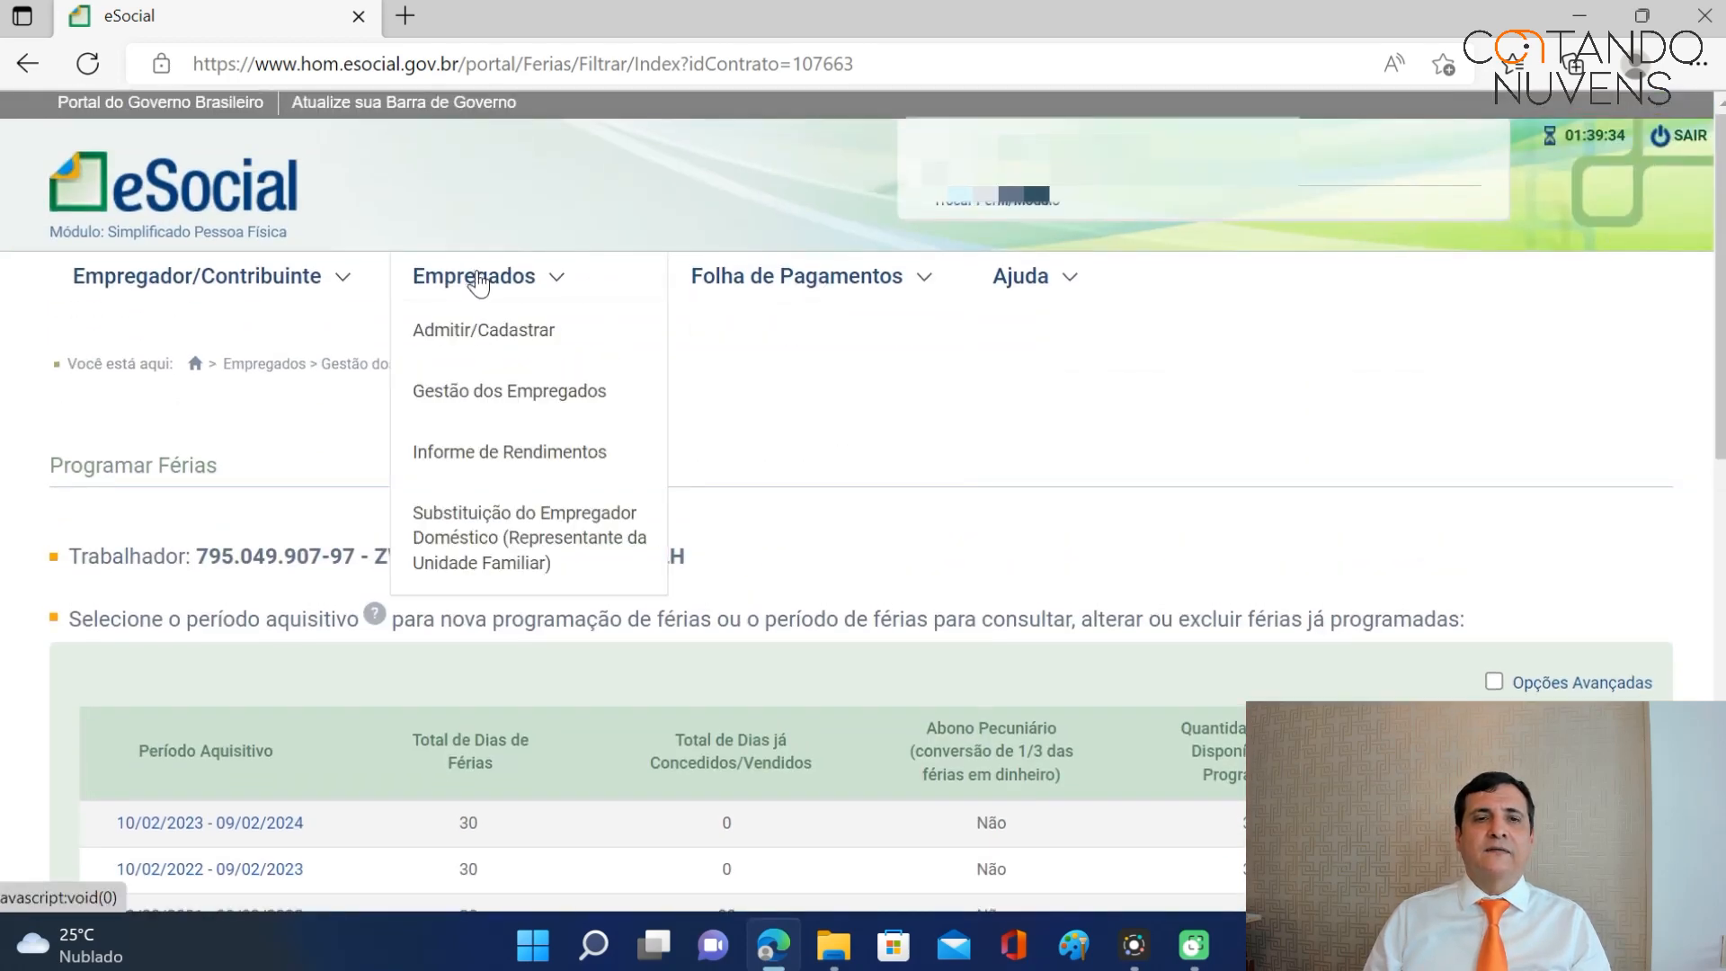
pyautogui.click(497, 389)
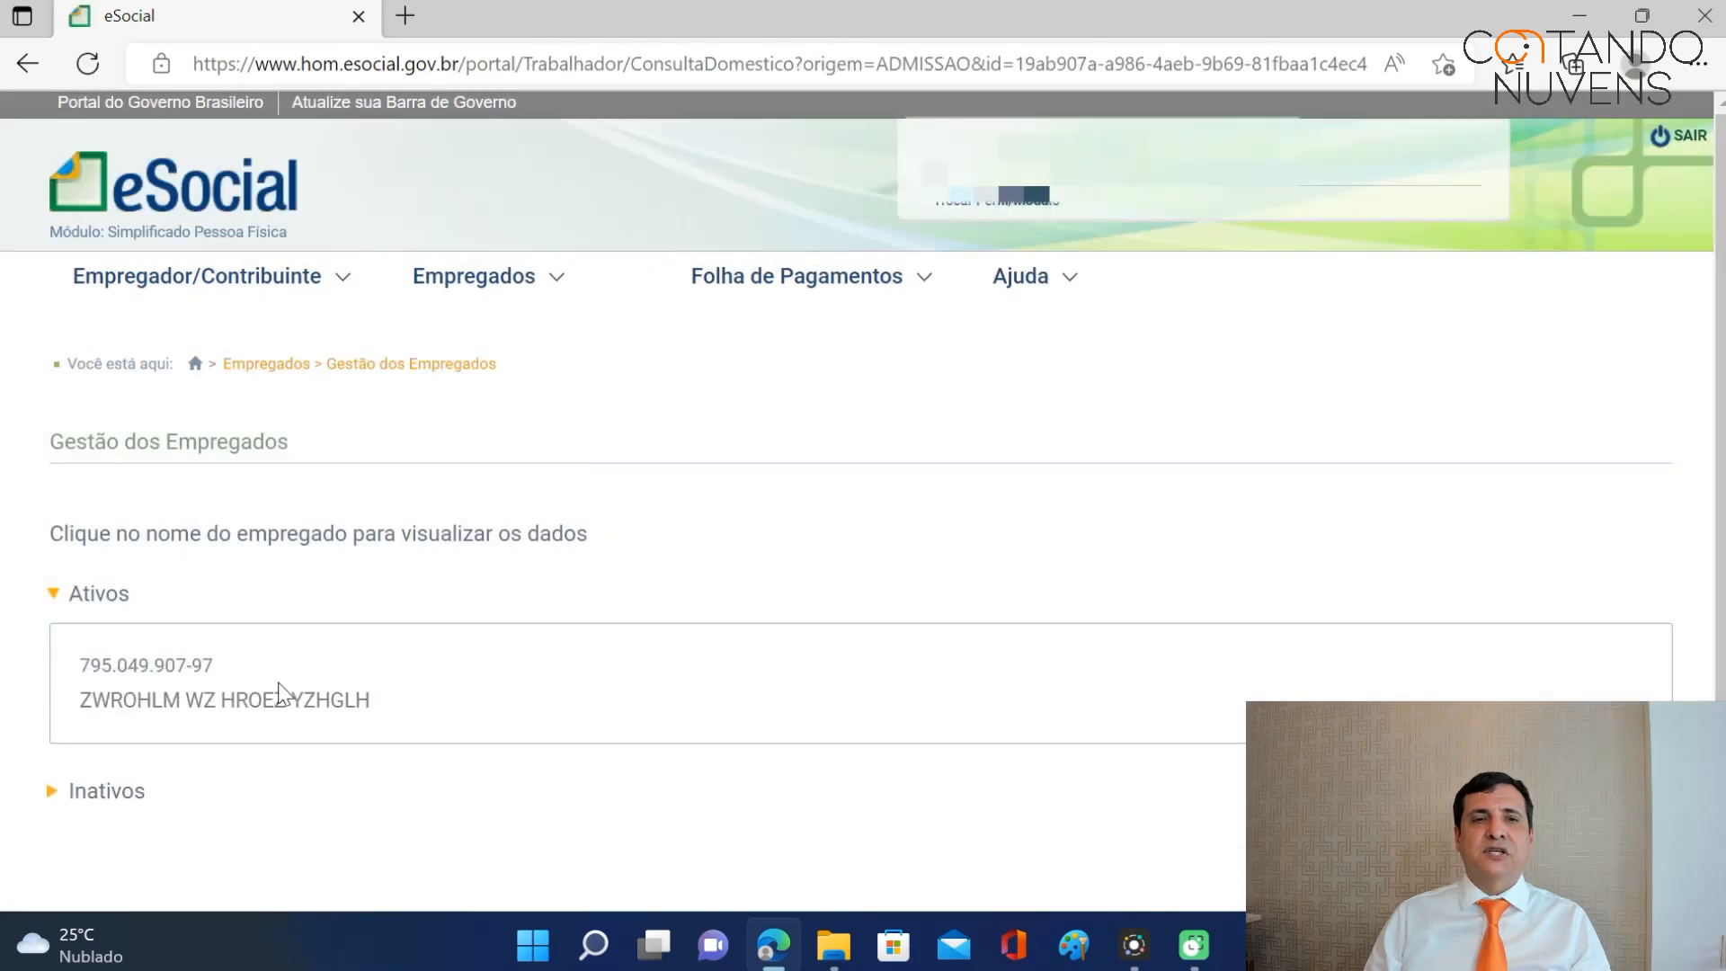
# Start the employee's Desligamento with termination date 20/06/2022.
pyautogui.click(269, 699)
pyautogui.click(1148, 493)
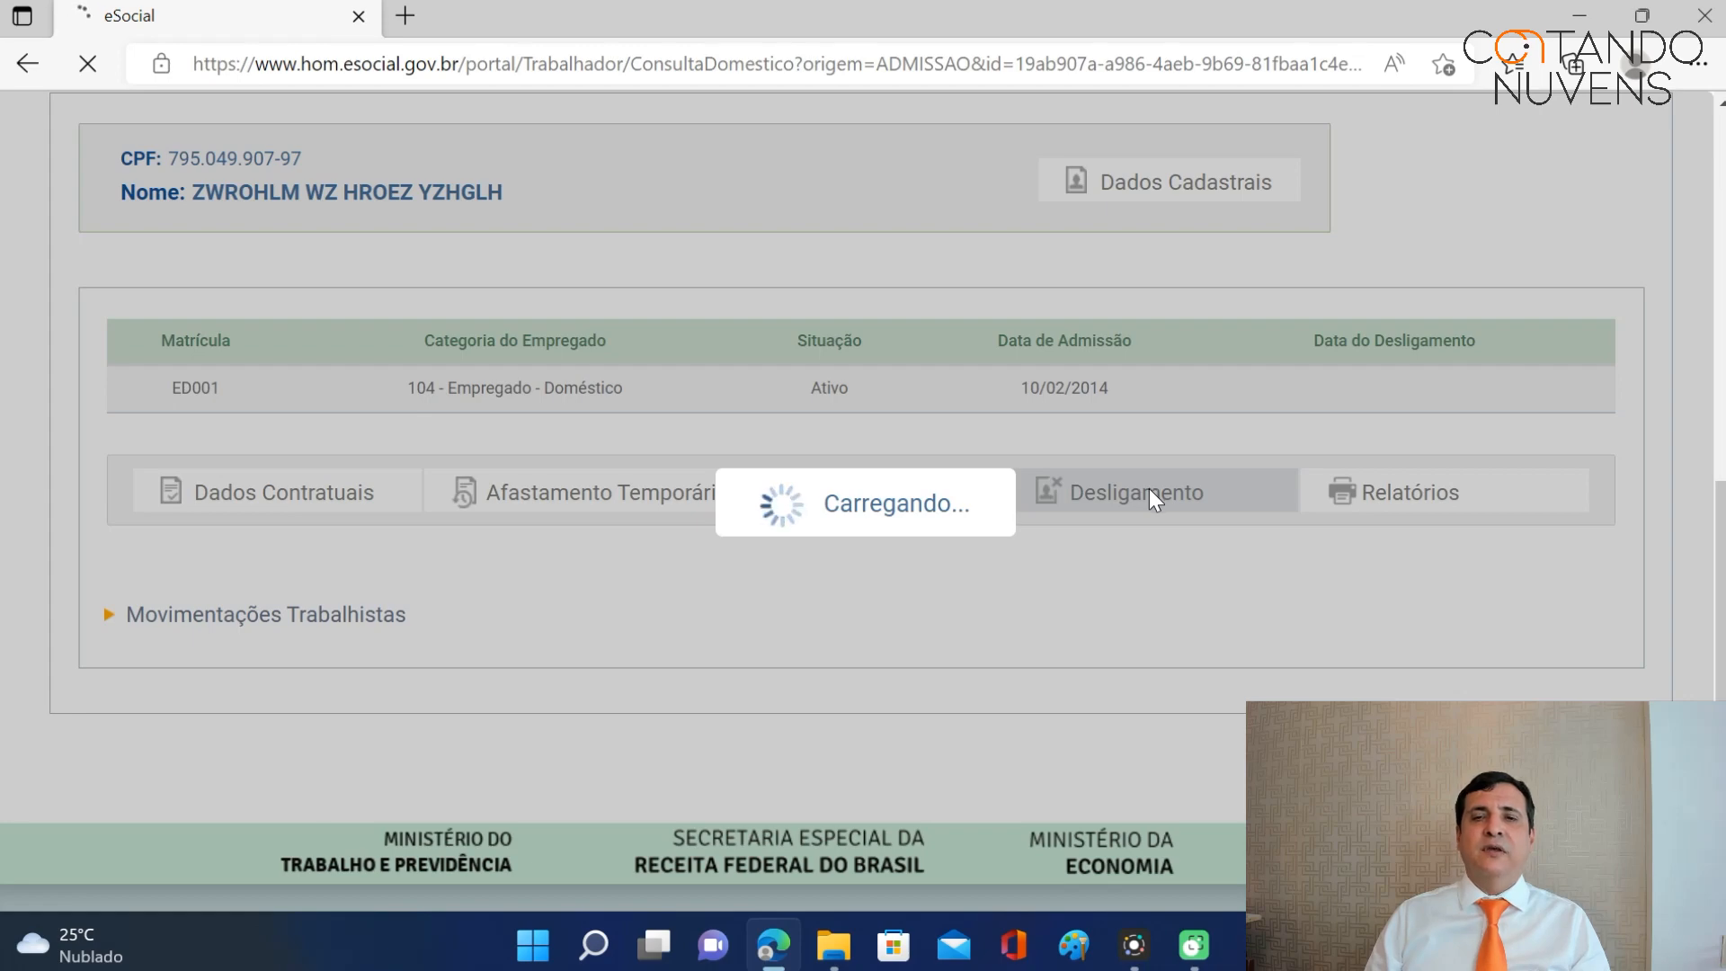
pyautogui.scroll(-3, 979, 526)
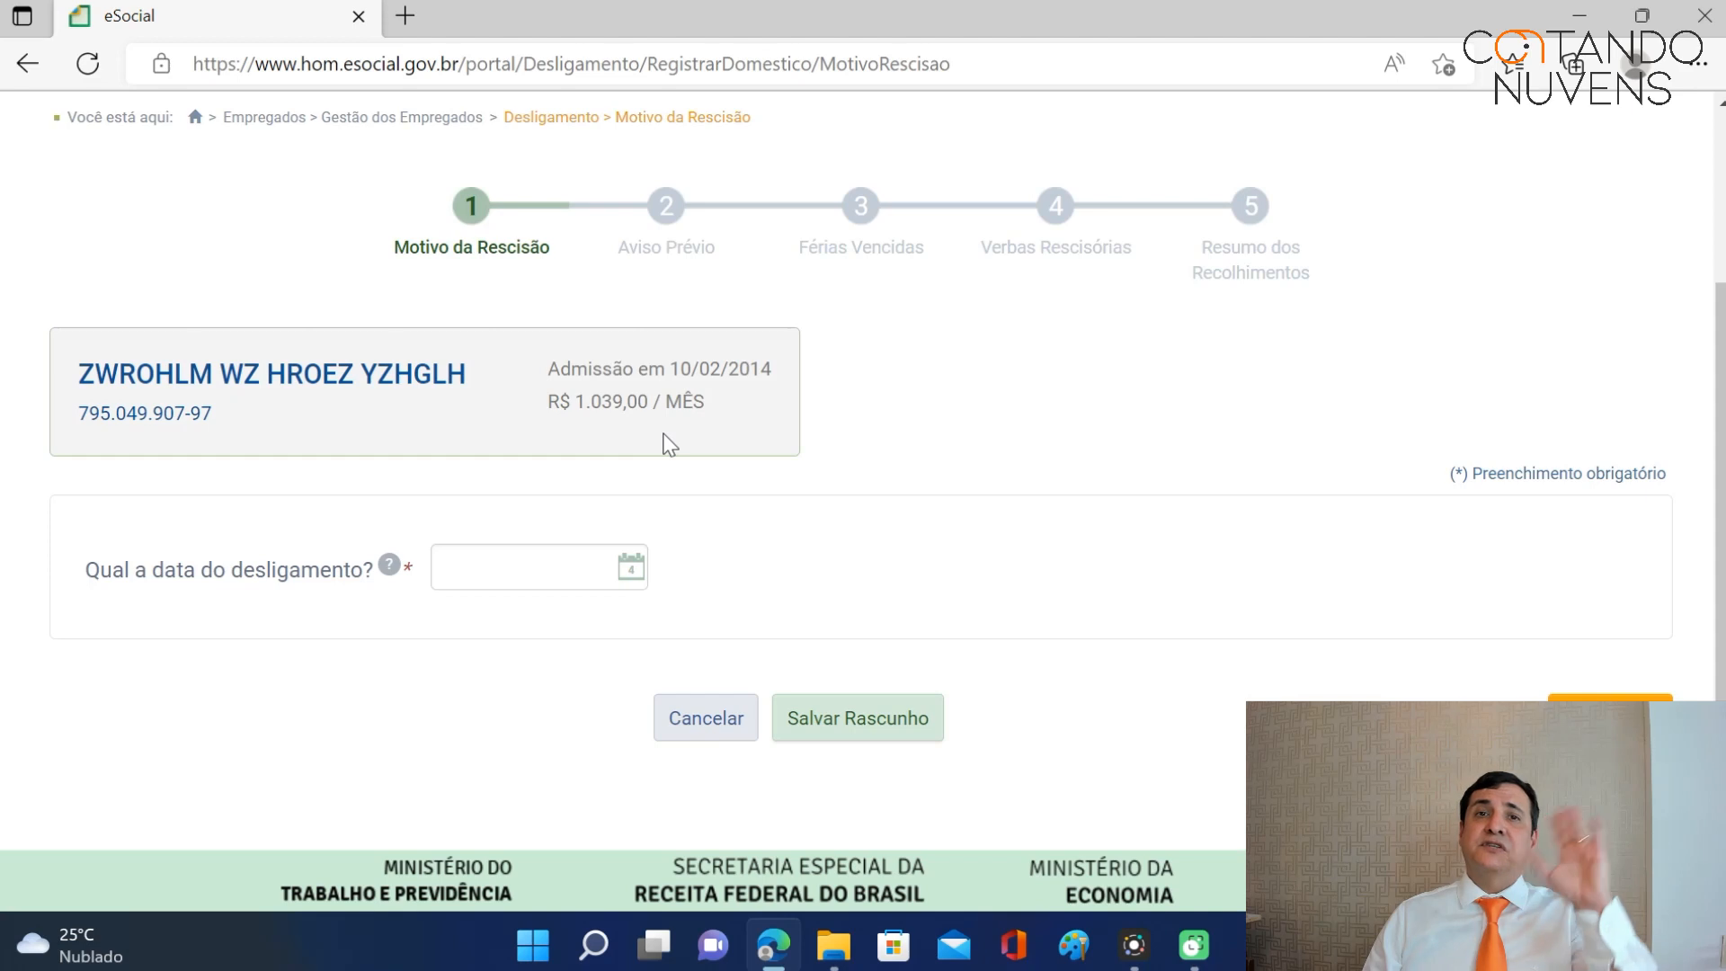
pyautogui.click(498, 565)
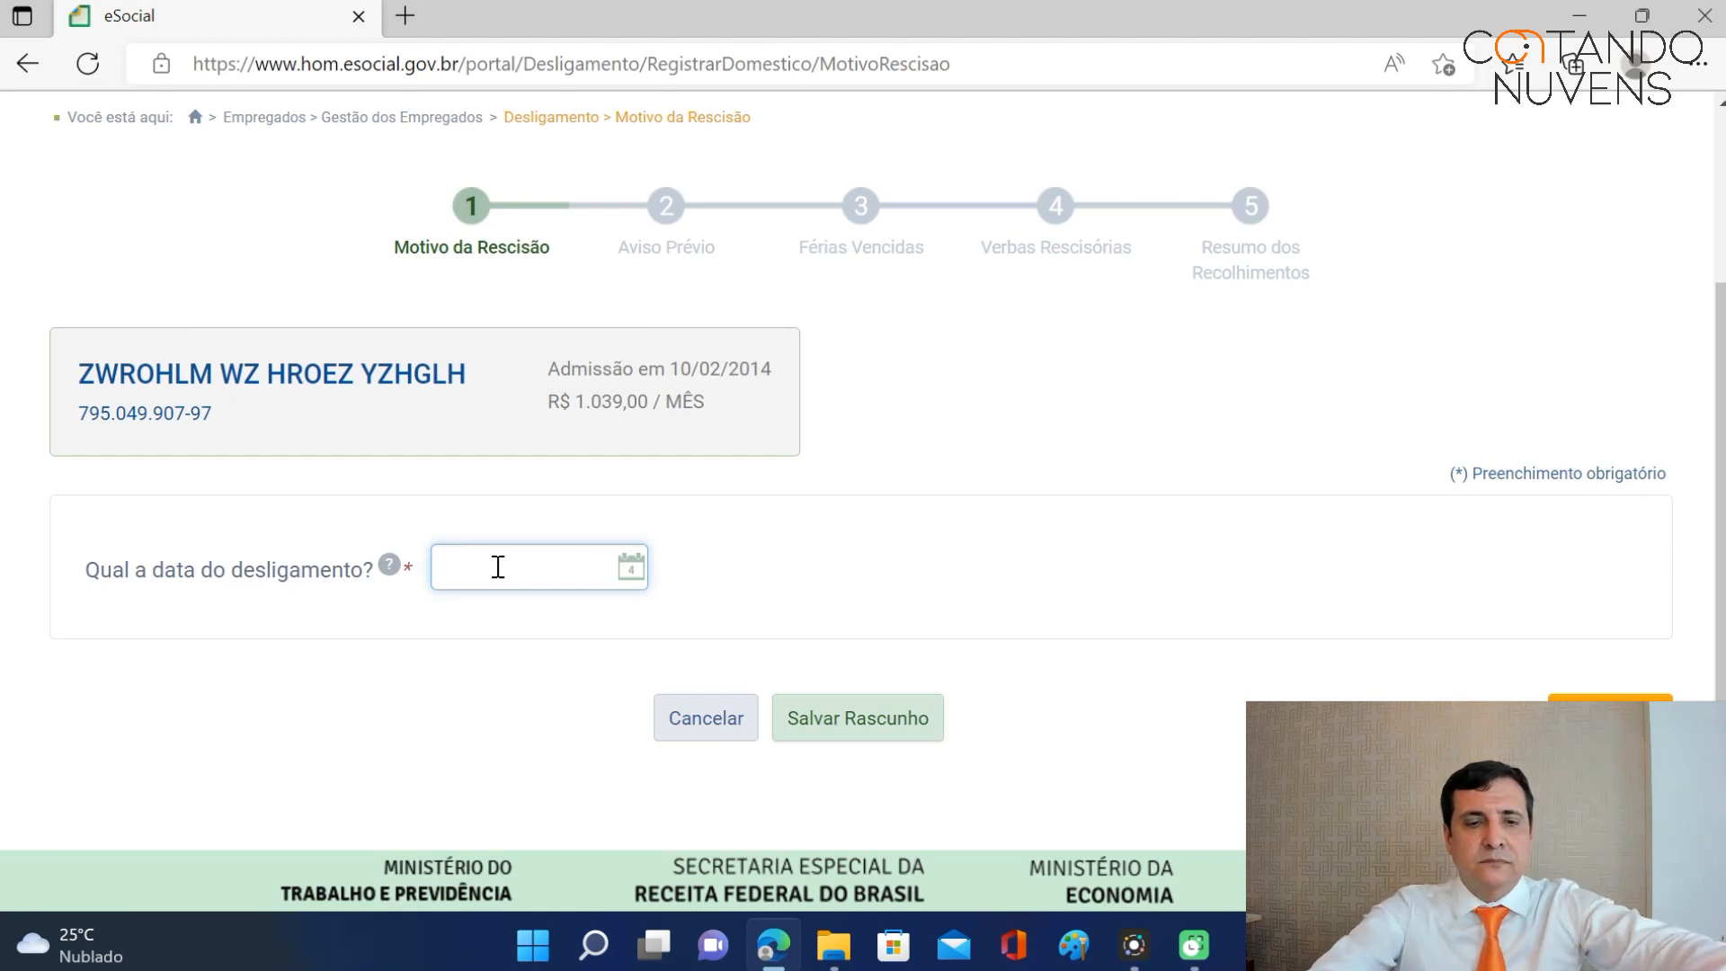
pyautogui.write('0/06/2022')
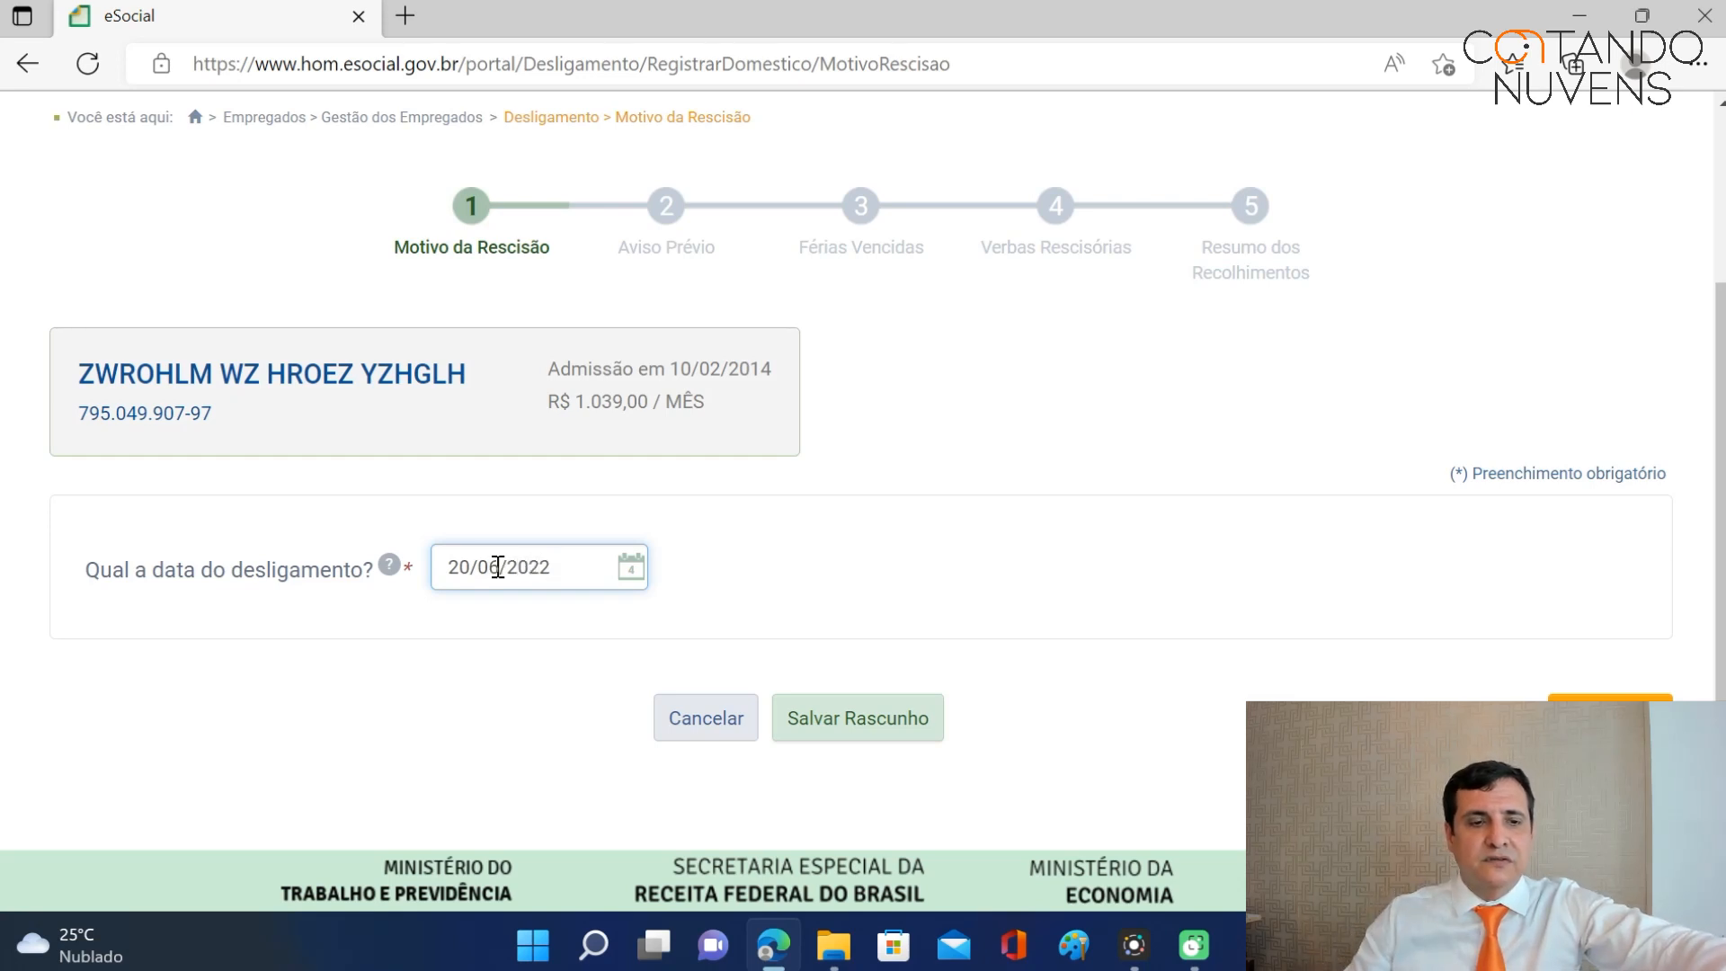
pyautogui.press('Tab')
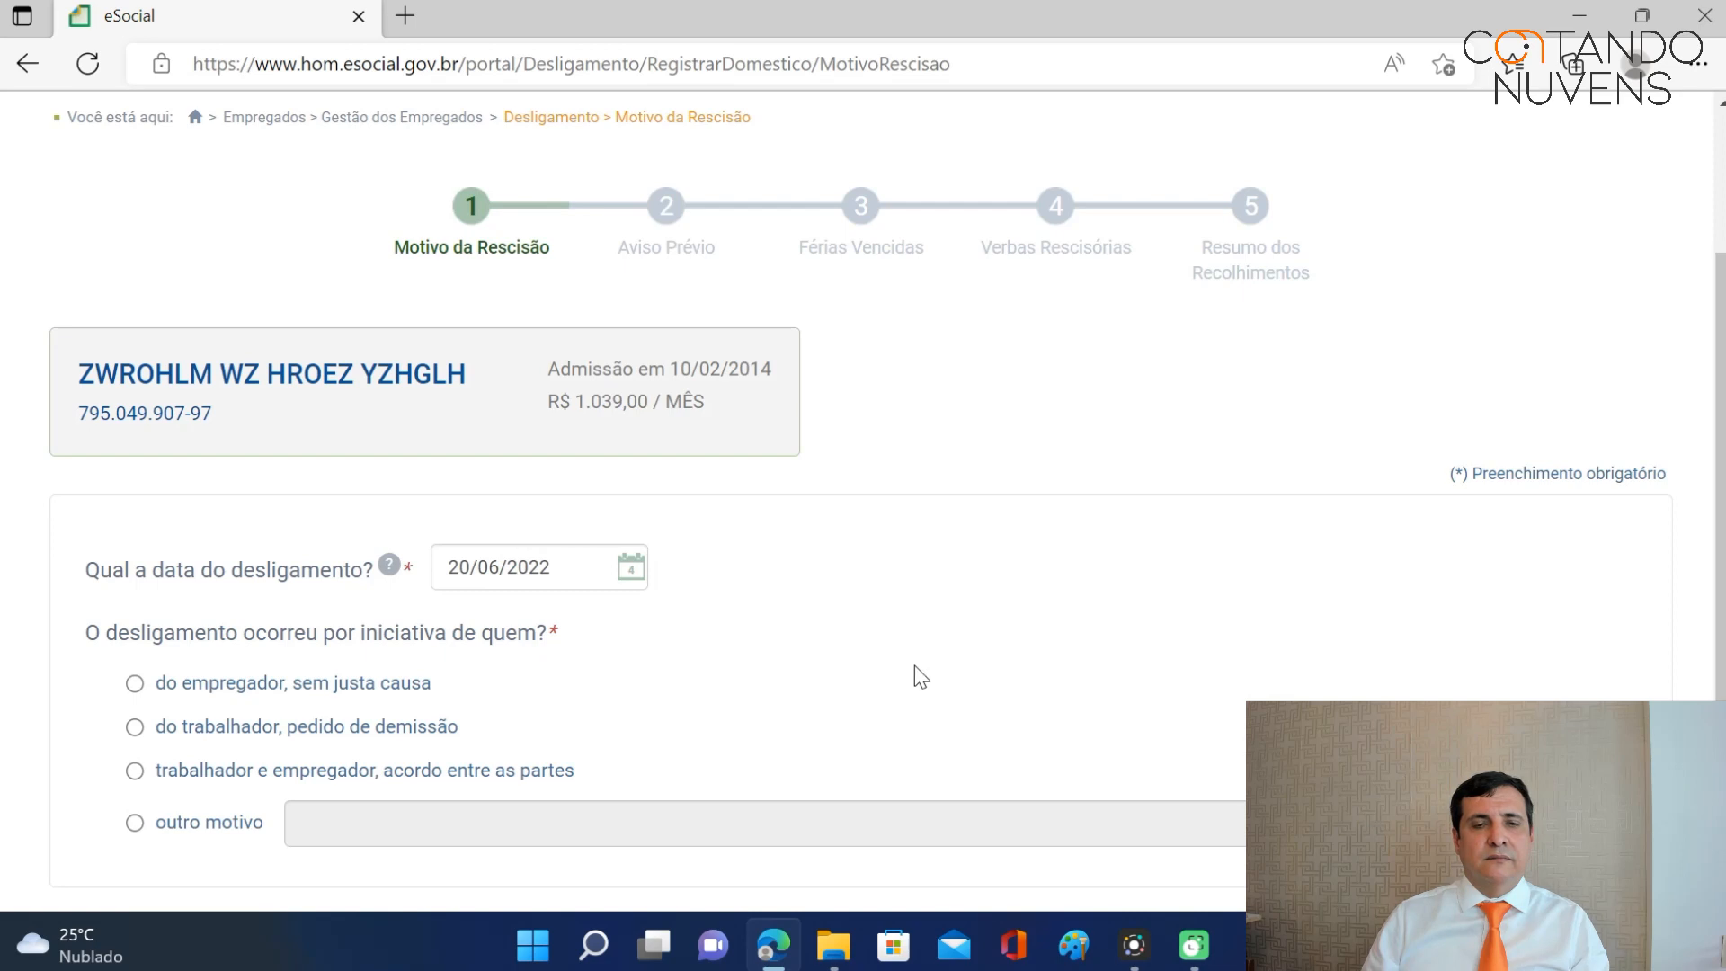
# Choose 'do empregador, sem justa causa' as the termination reason and save the draft.
pyautogui.scroll(-3, 1045, 552)
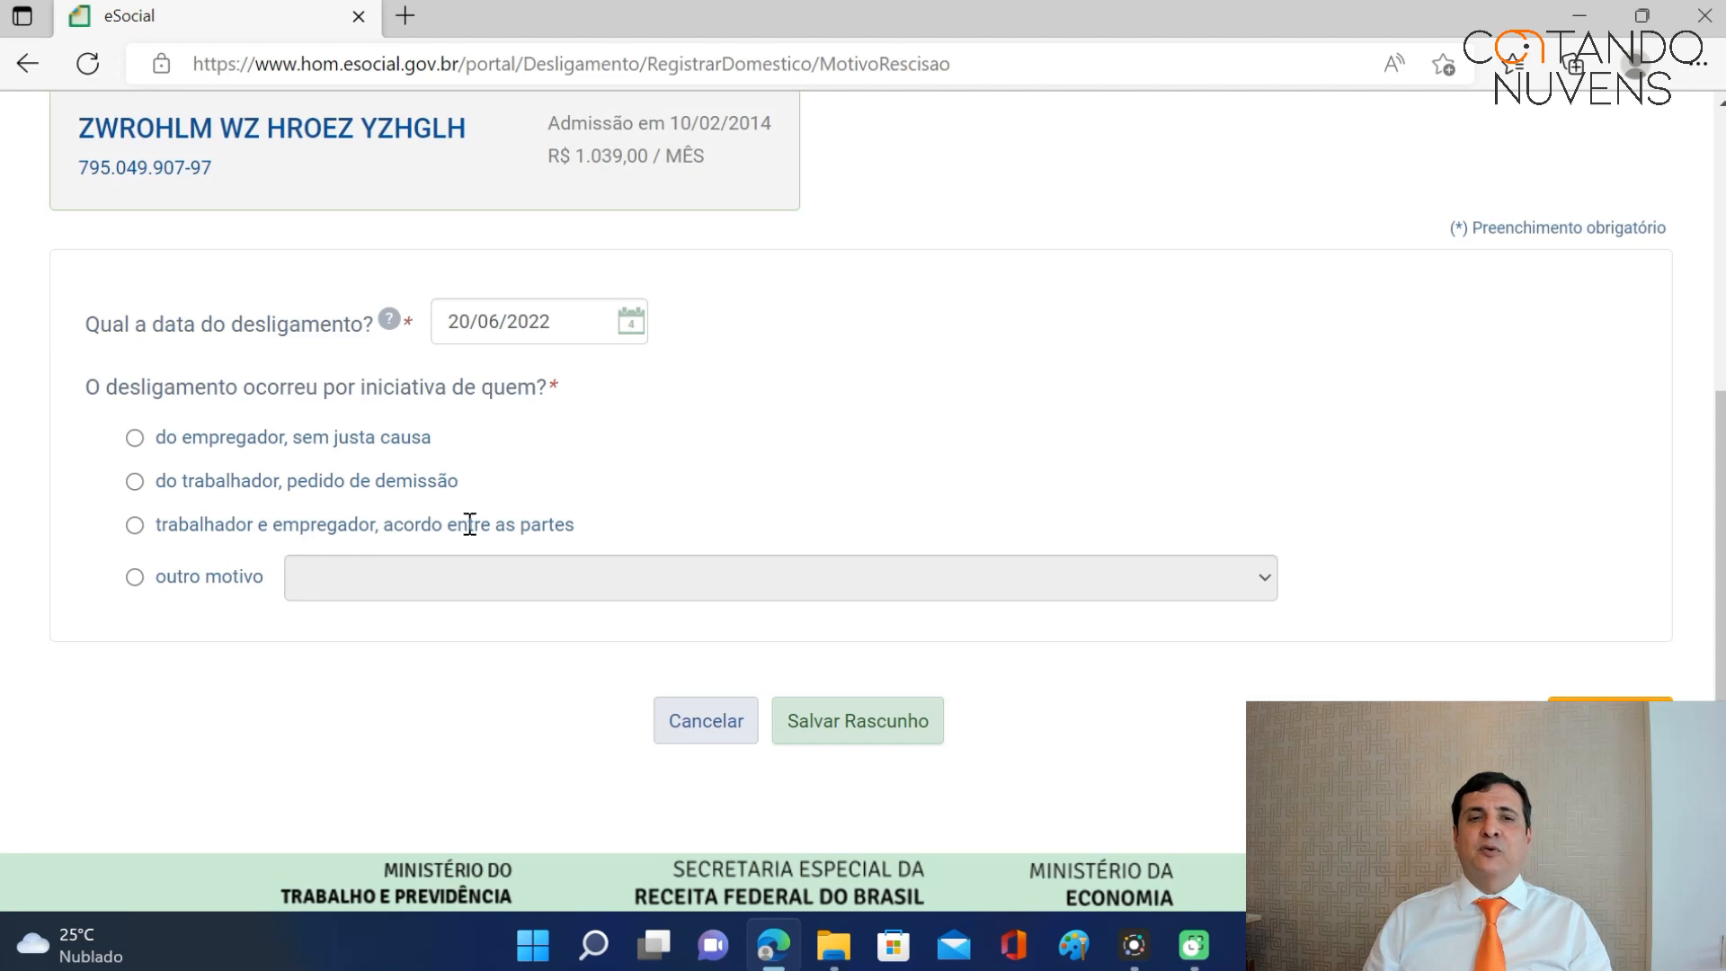
pyautogui.click(135, 578)
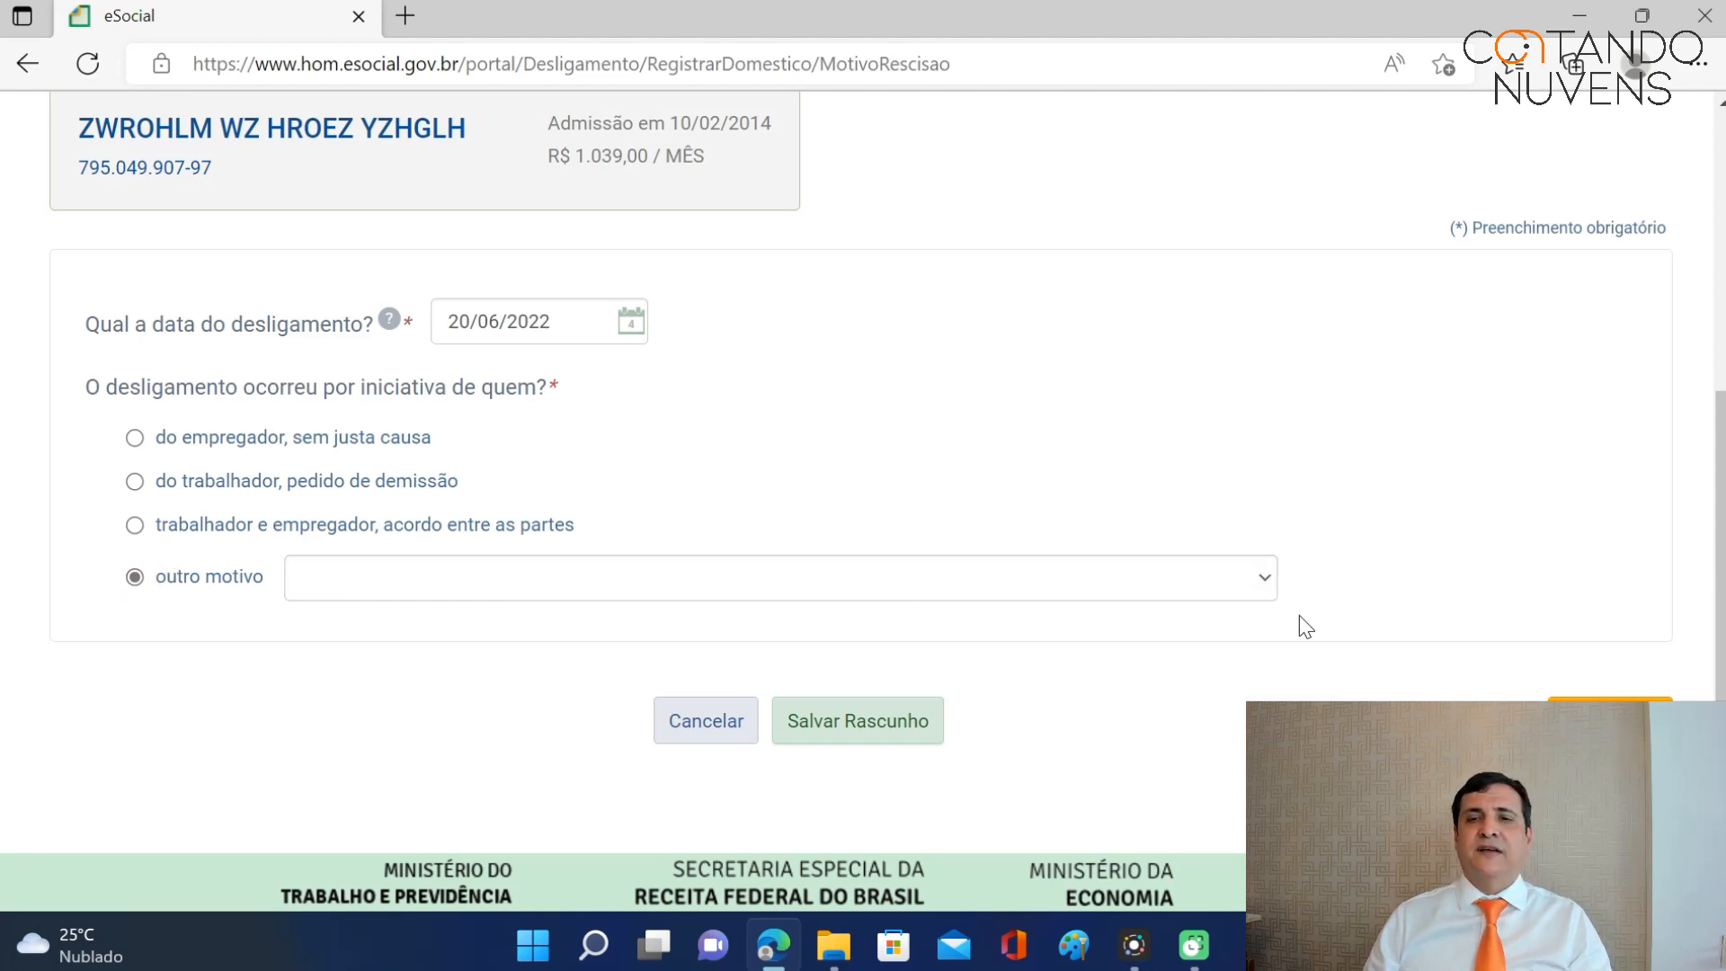
pyautogui.click(1269, 583)
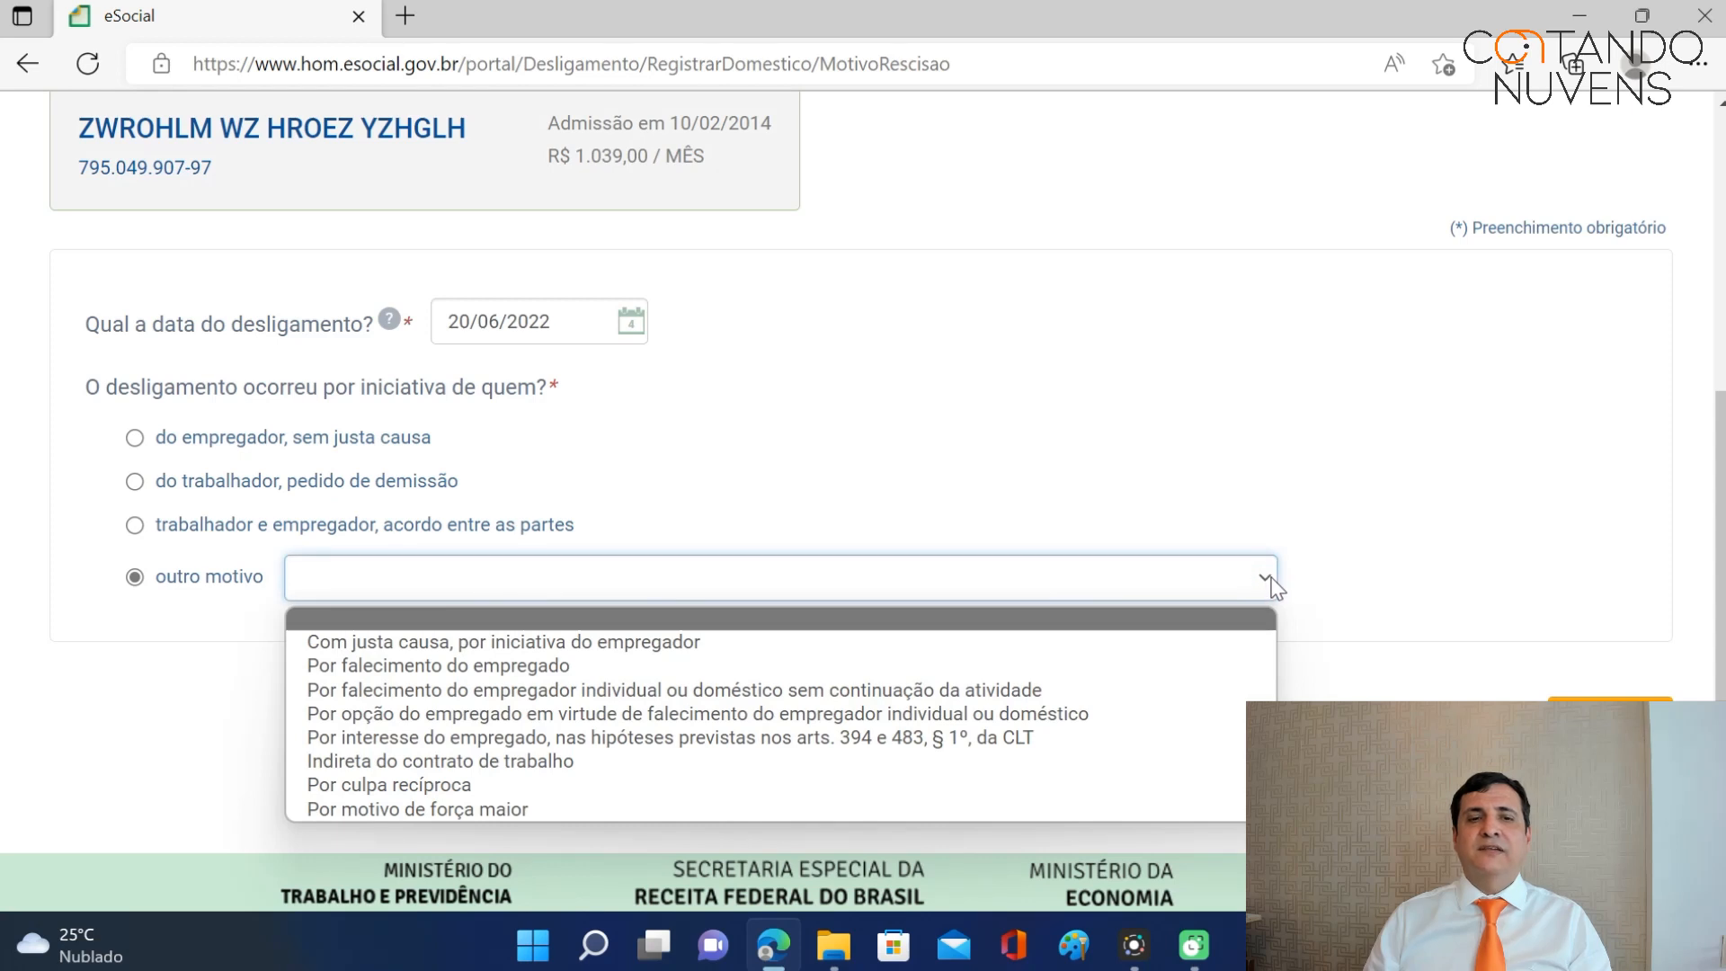
pyautogui.click(1269, 583)
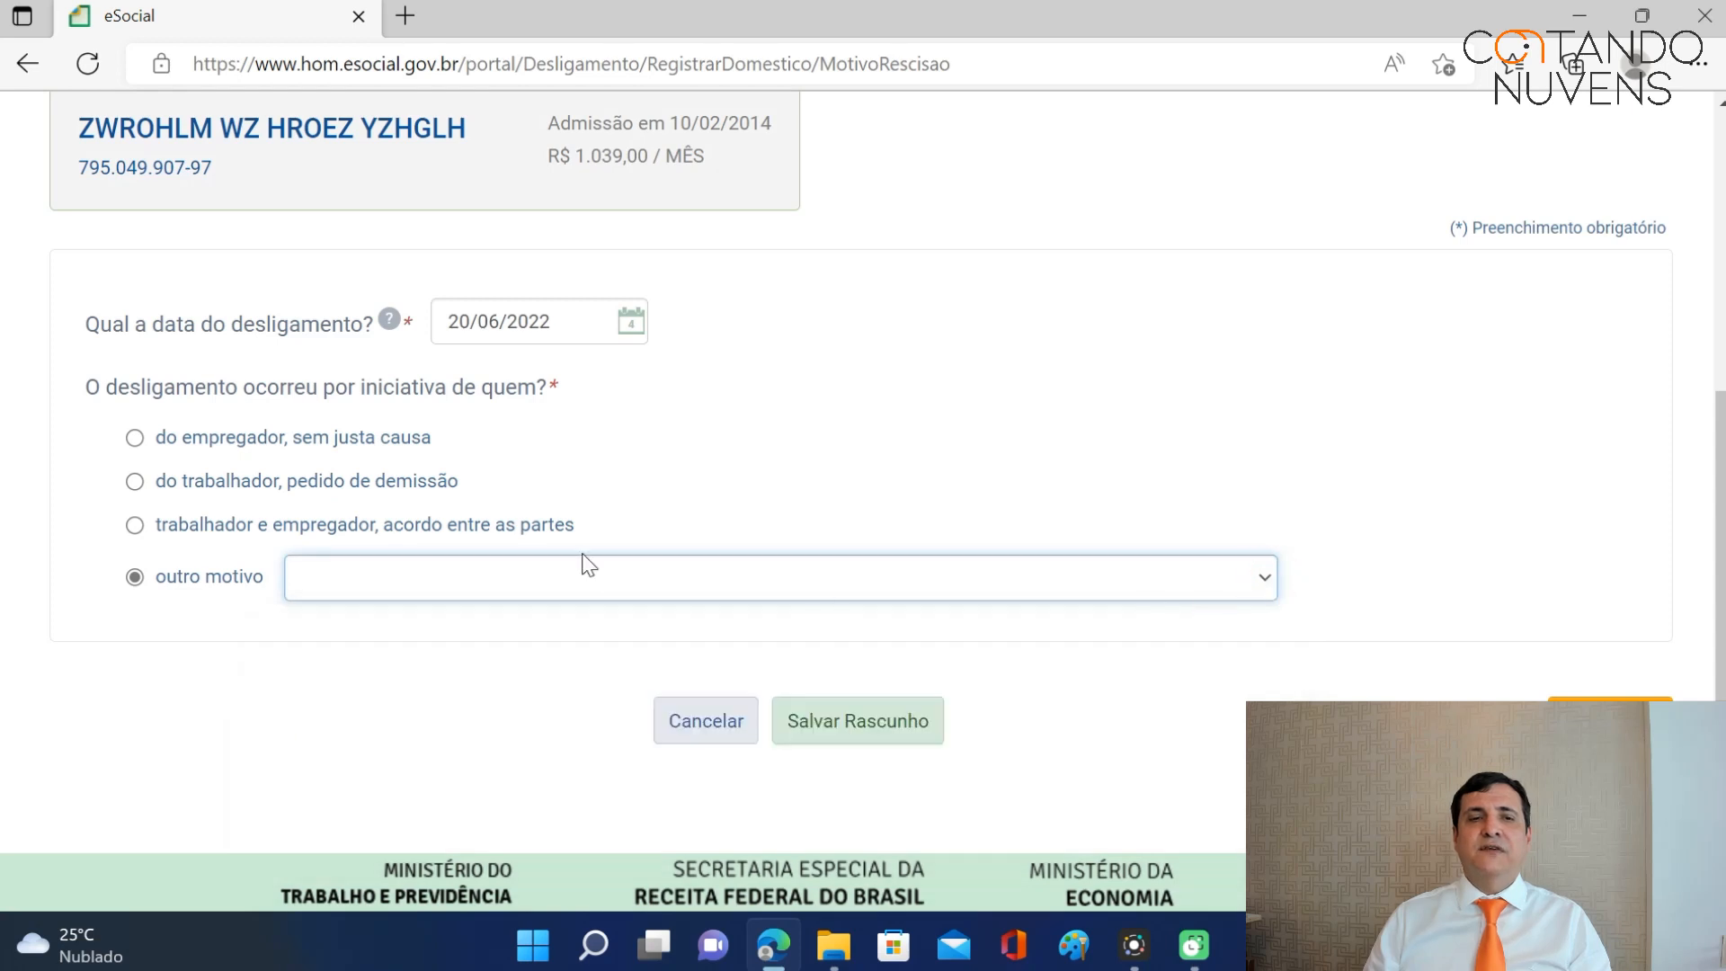
pyautogui.click(135, 439)
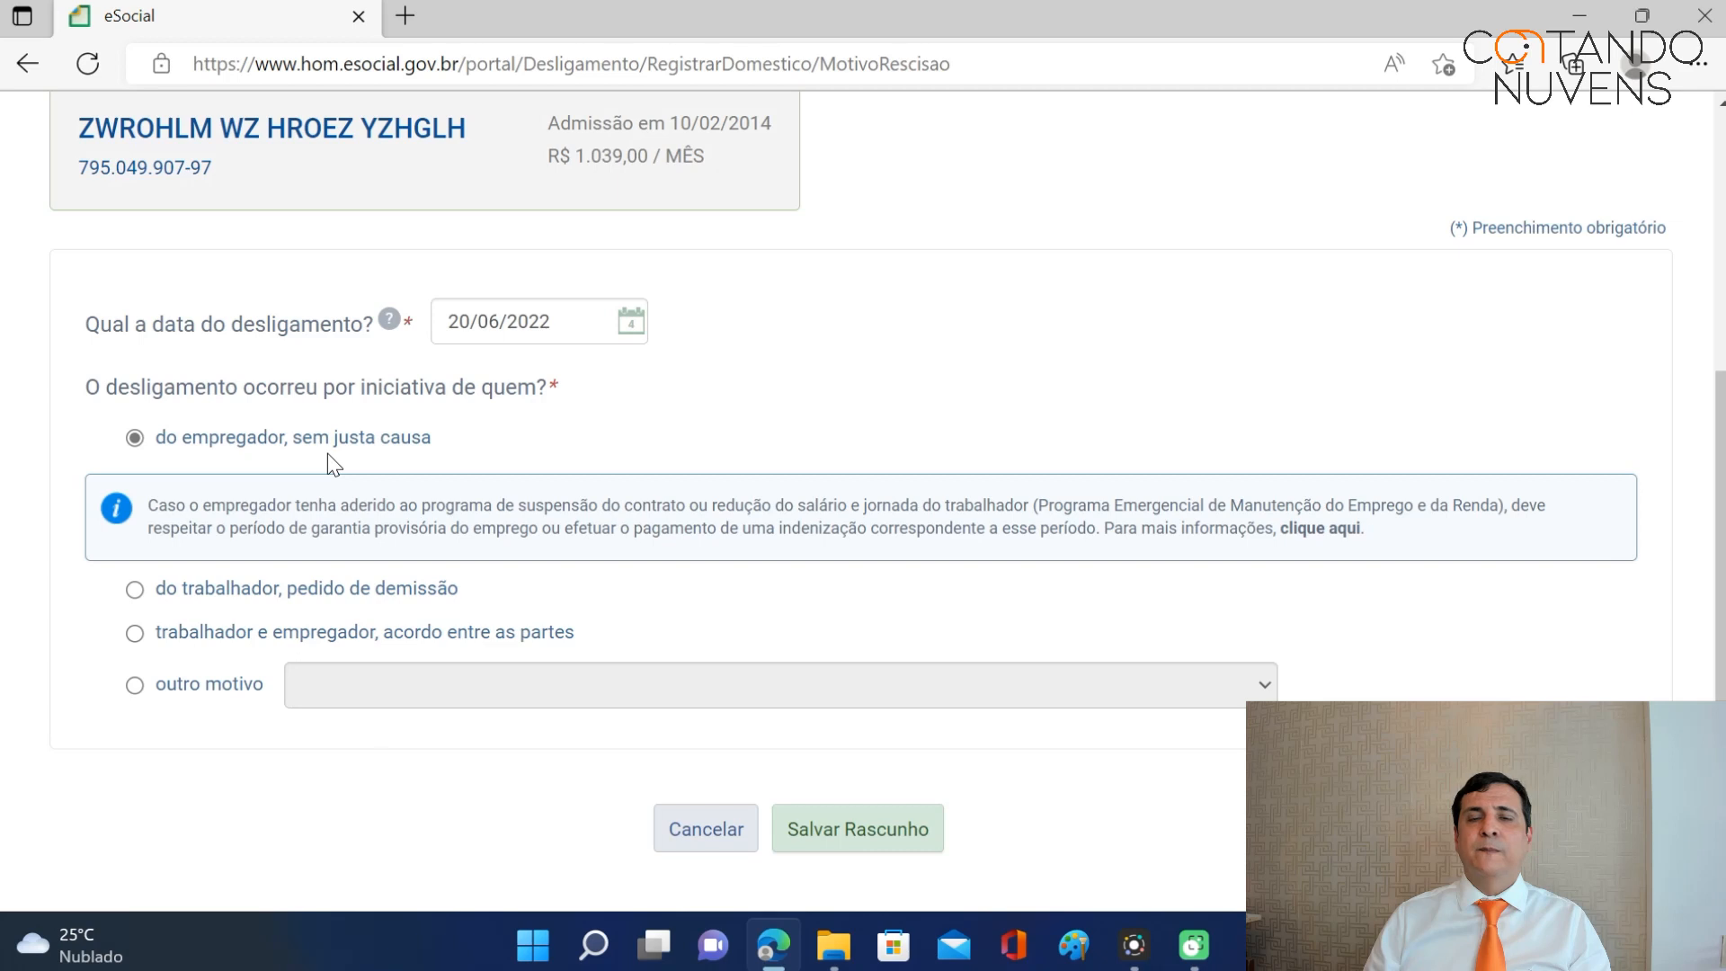
pyautogui.scroll(-2, 908, 526)
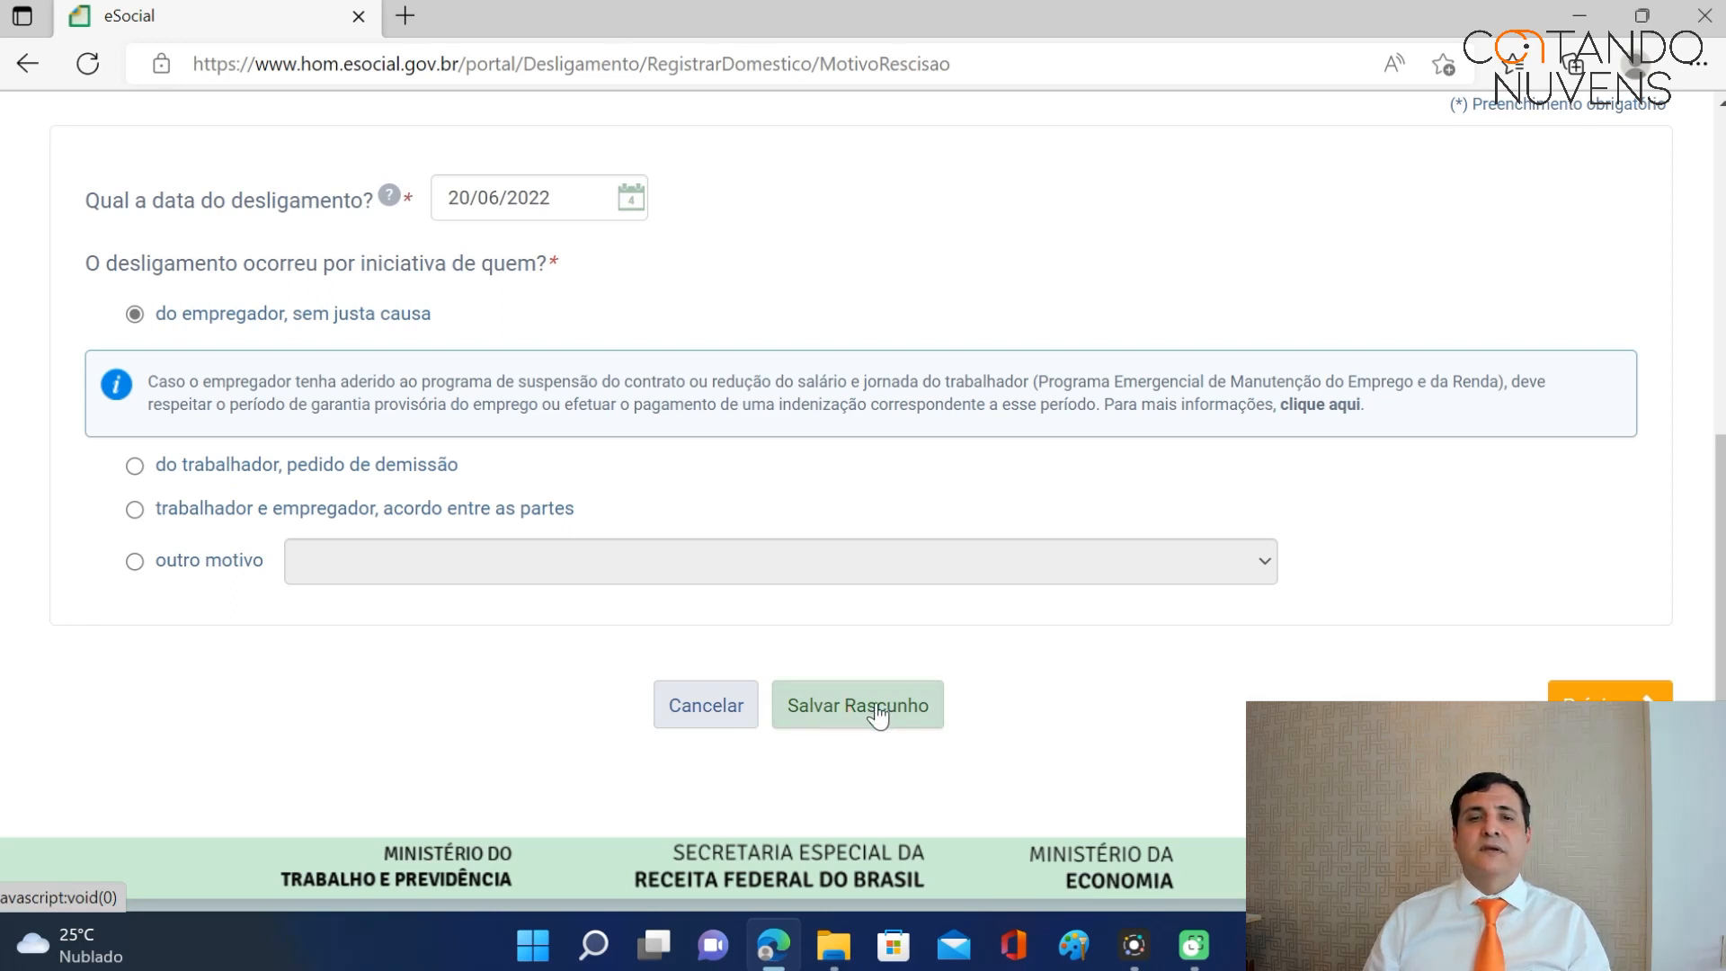
pyautogui.click(882, 715)
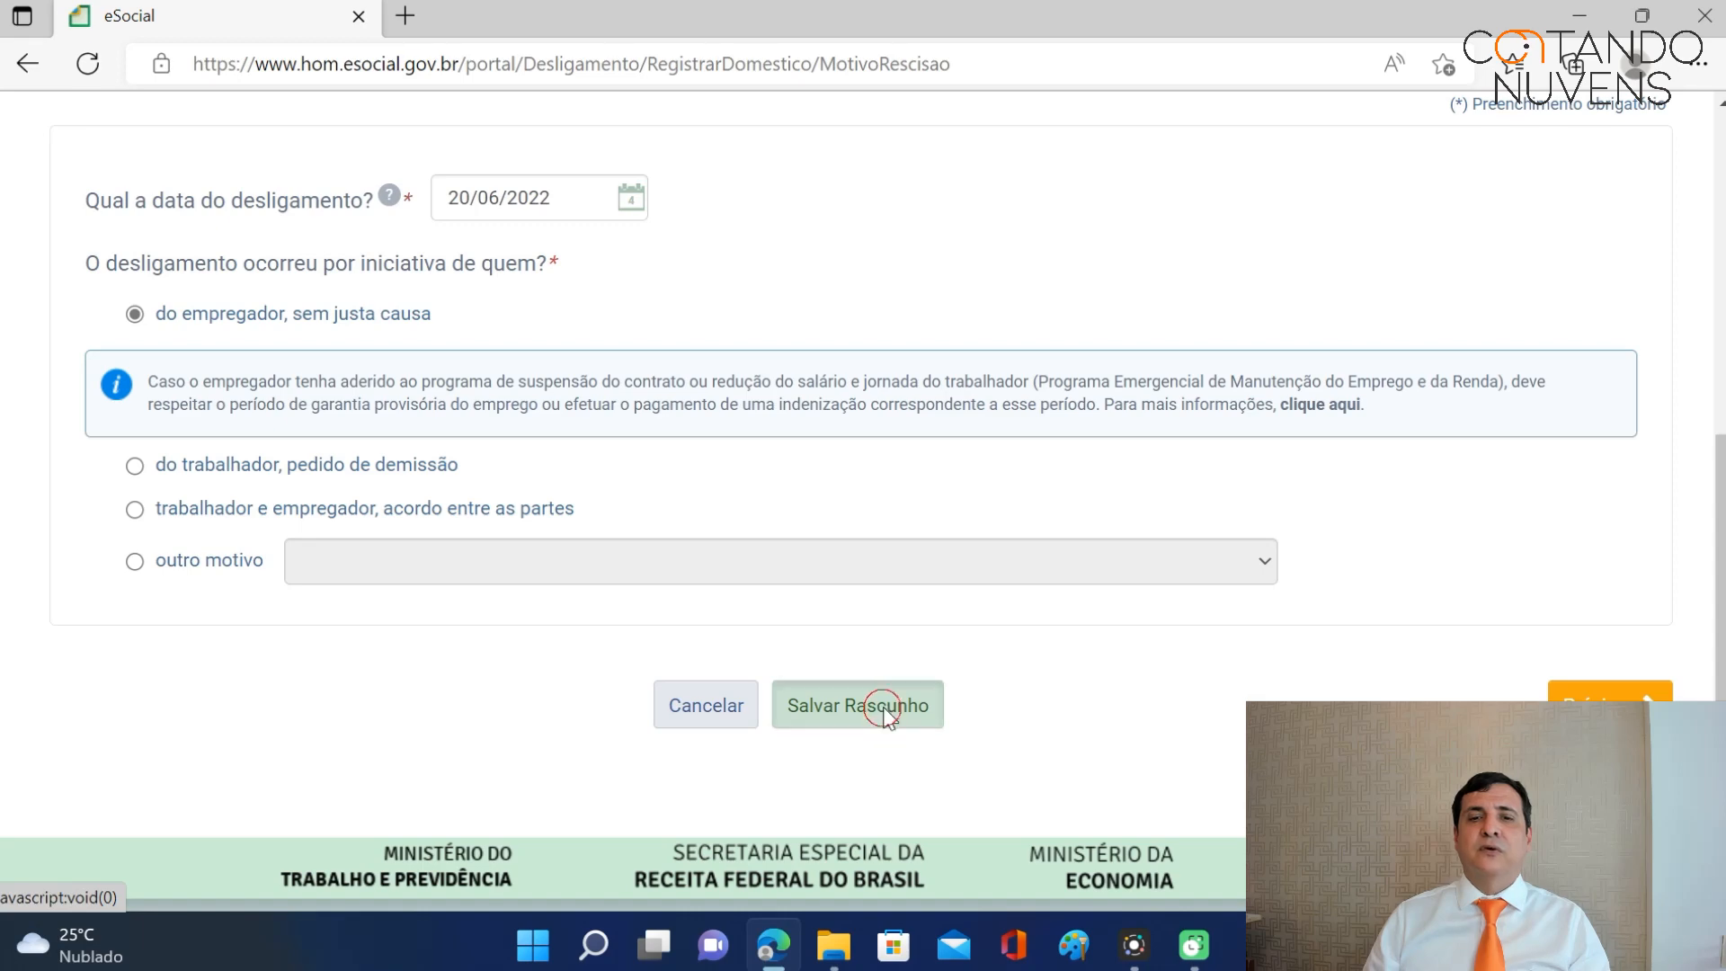
pyautogui.scroll(-5, 1091, 611)
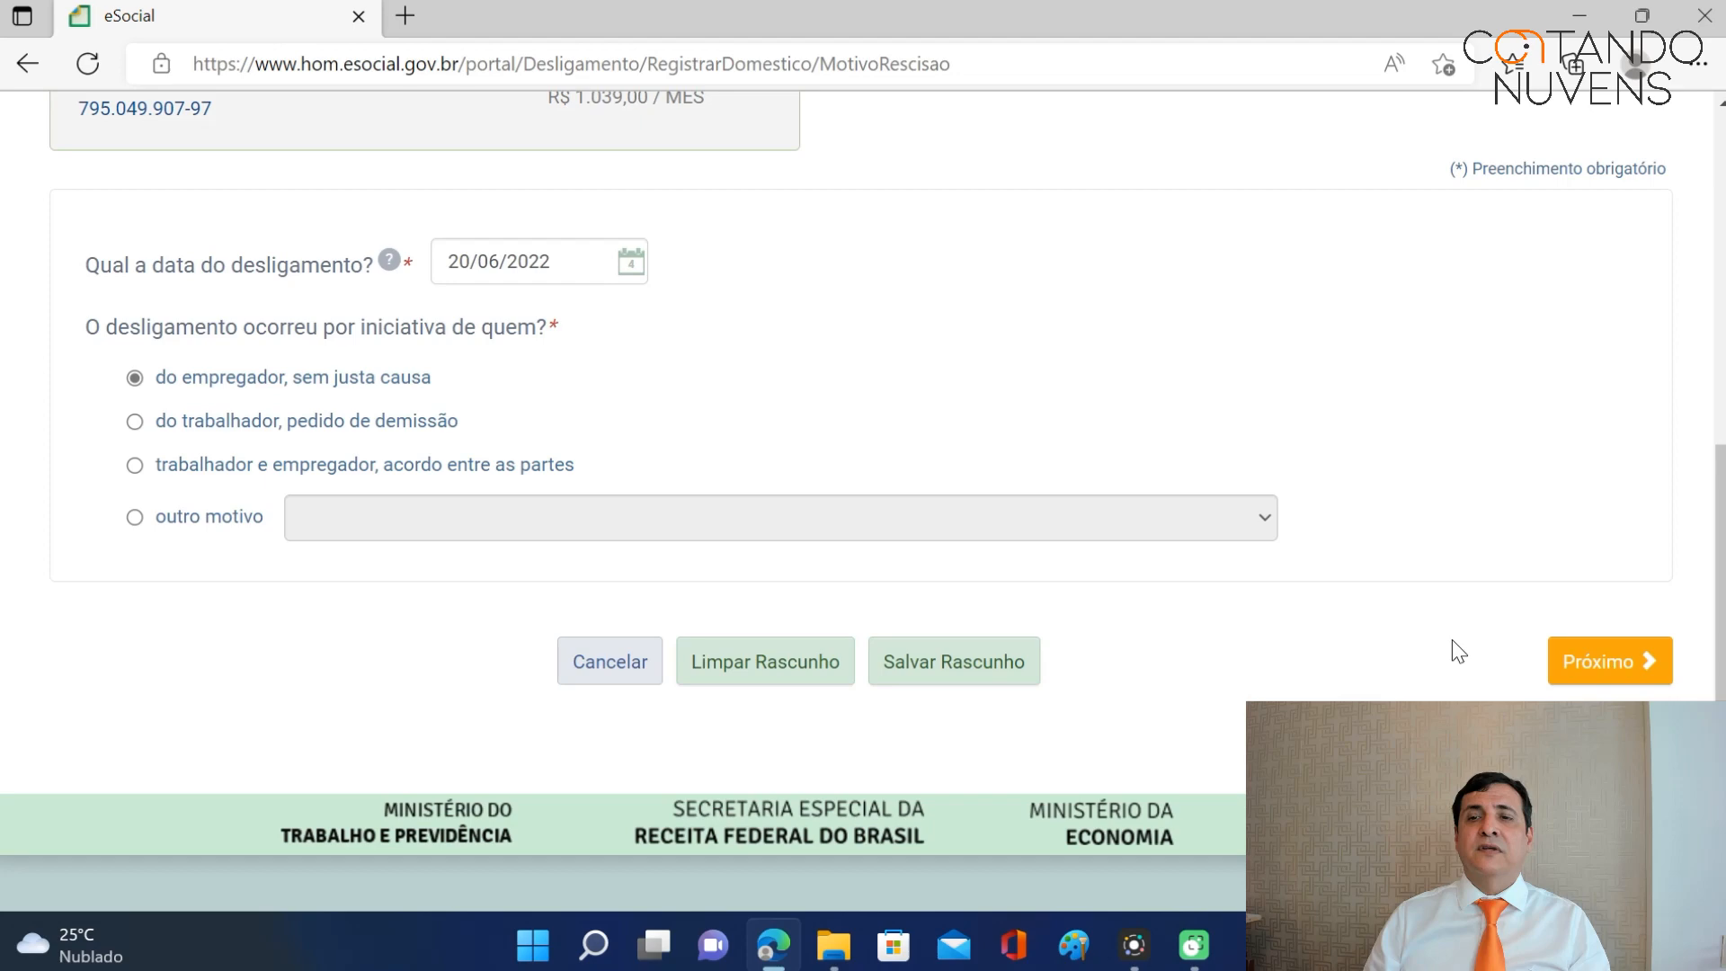
pyautogui.scroll(2, 1205, 660)
pyautogui.scroll(1, 1203, 657)
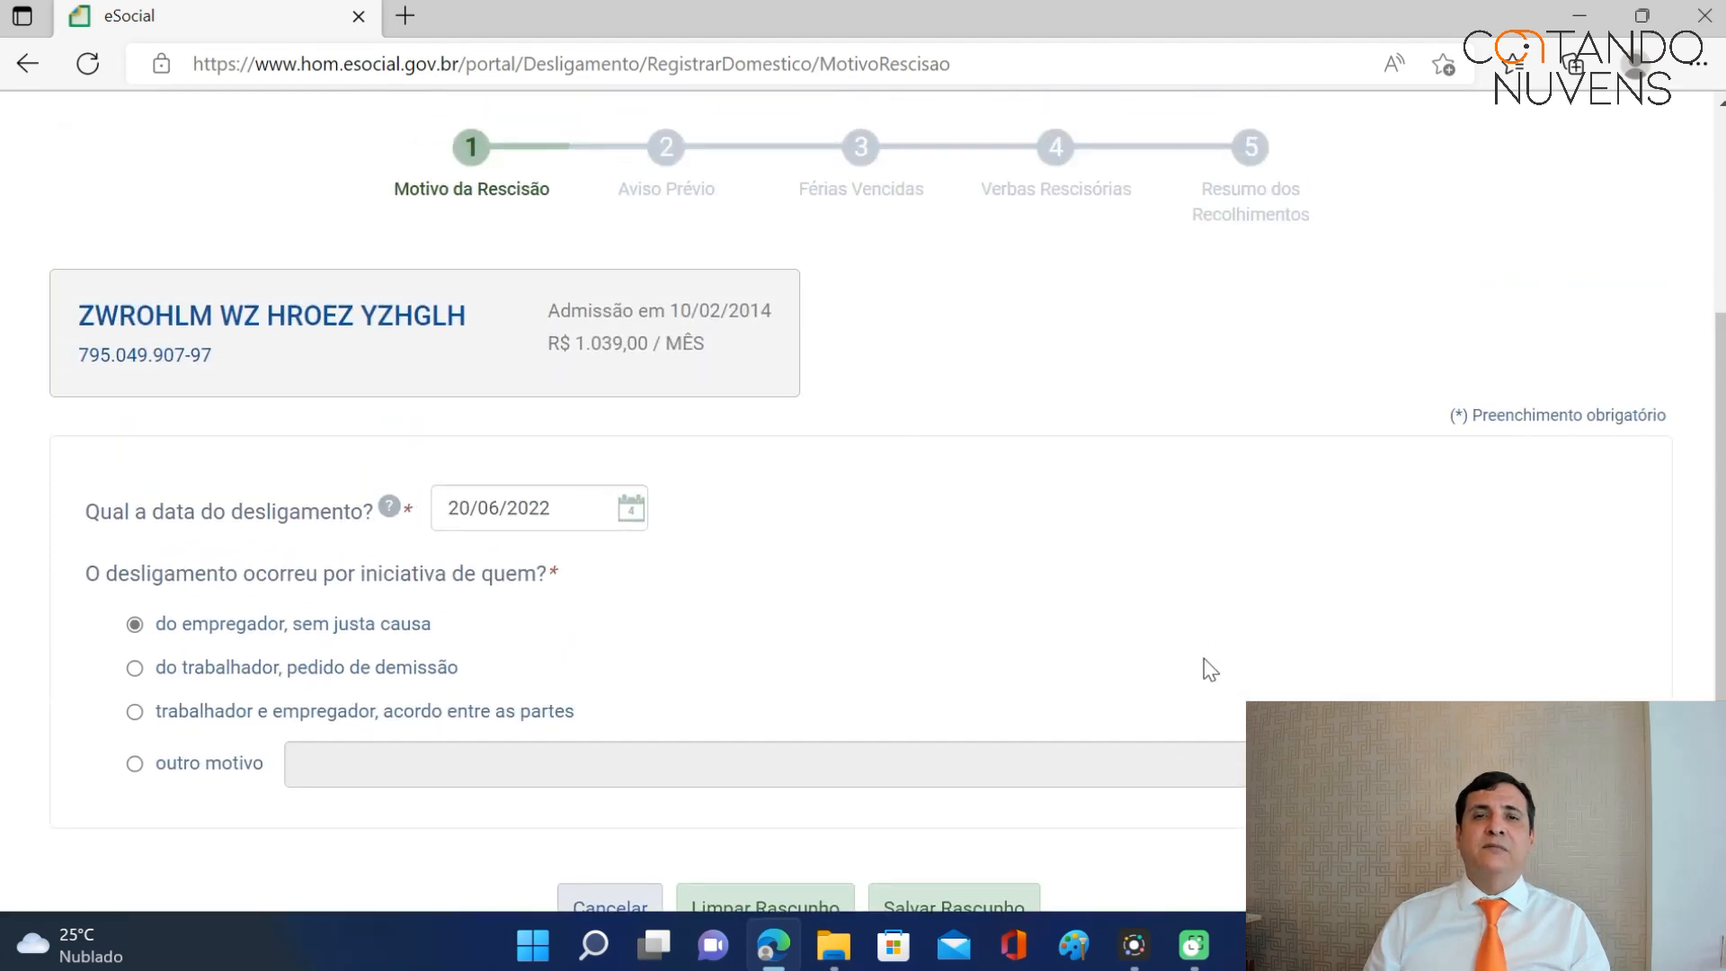
pyautogui.scroll(-3, 1205, 658)
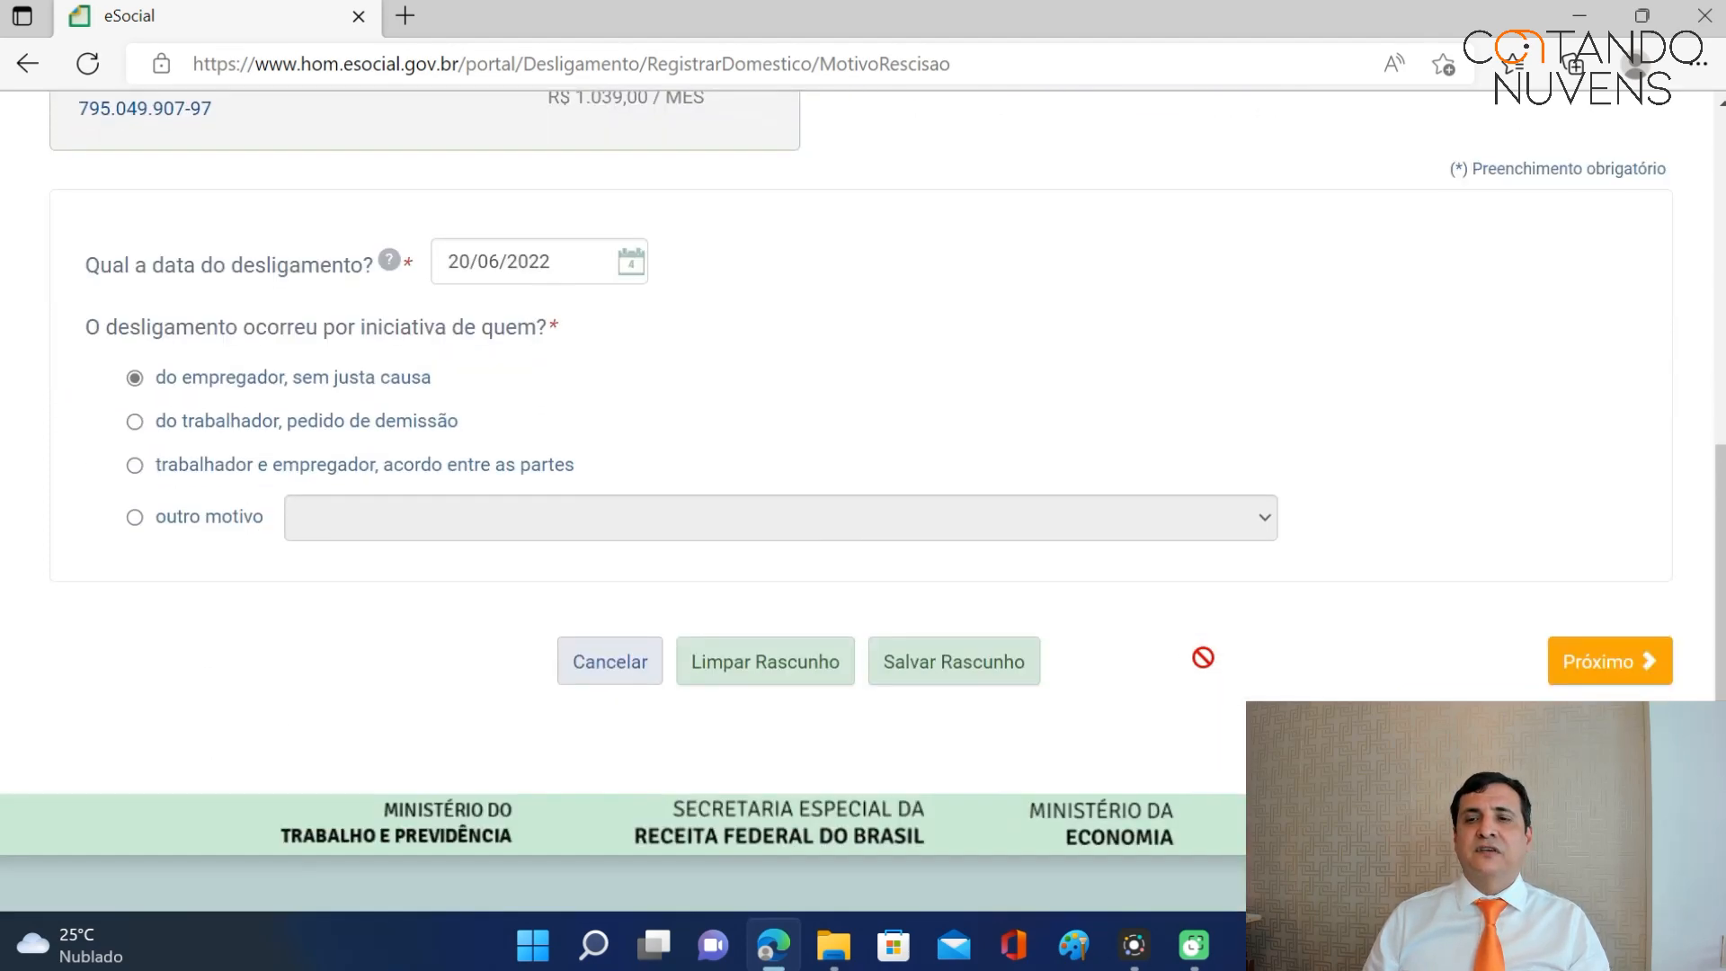
# On the Aviso Prévio step, mark the 54-day notice as 'Indenizado' and save the draft.
pyautogui.click(1606, 667)
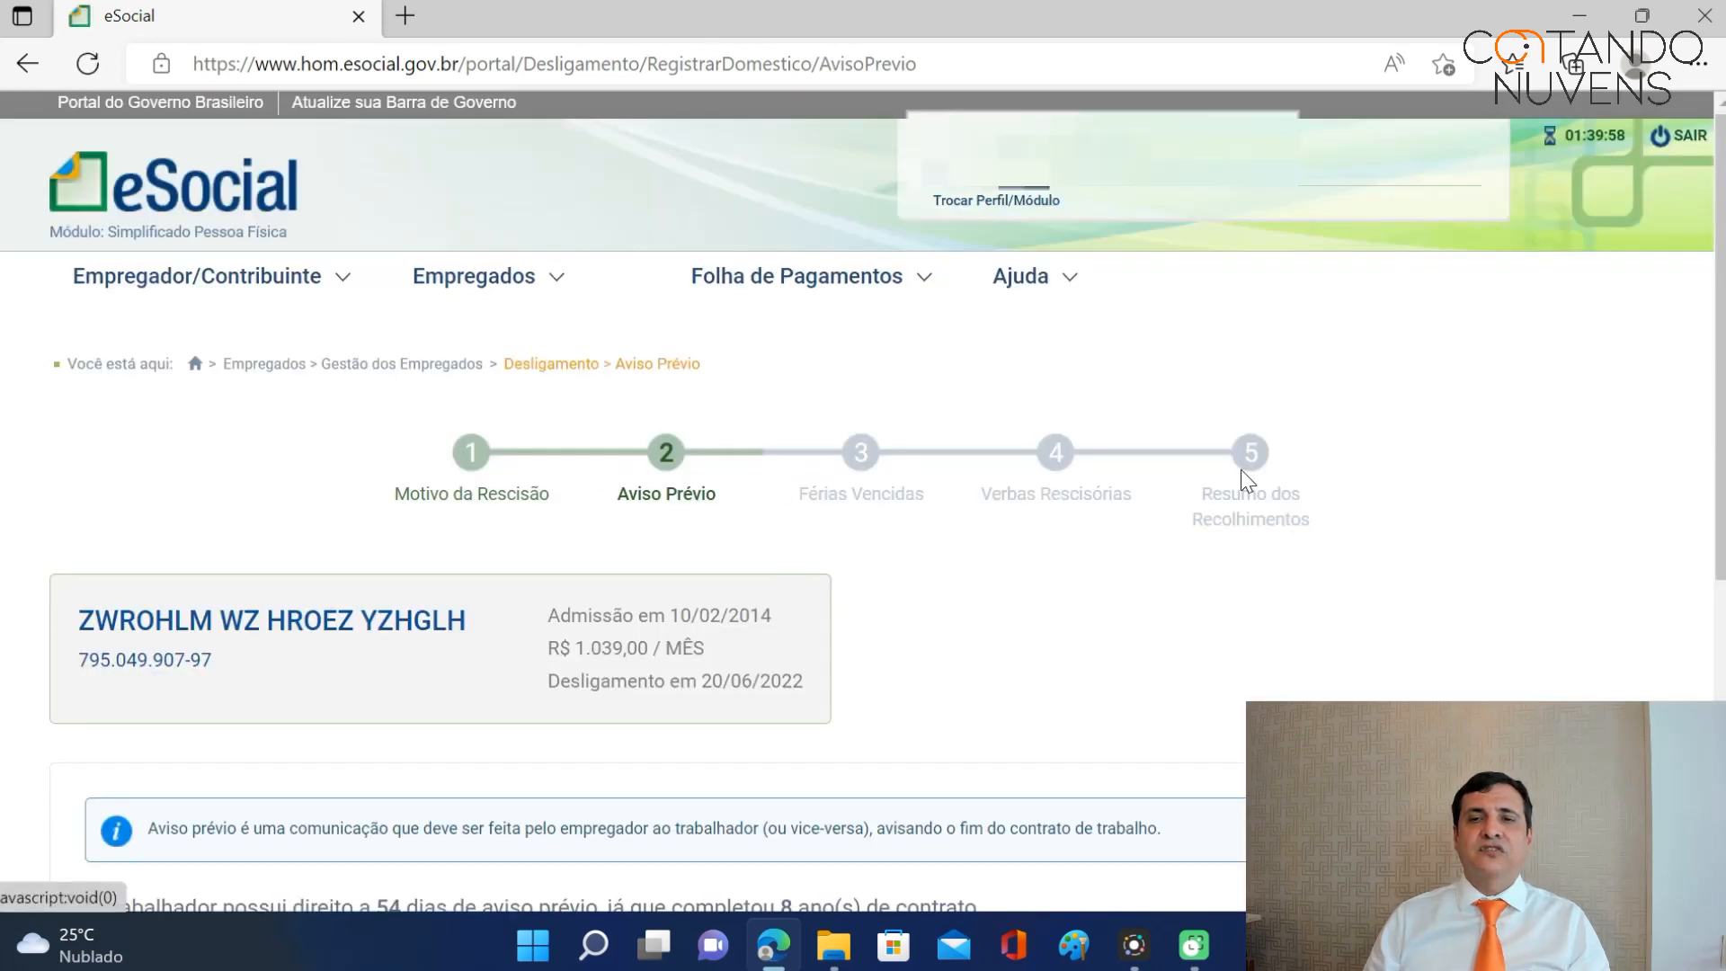
pyautogui.scroll(-3, 1312, 449)
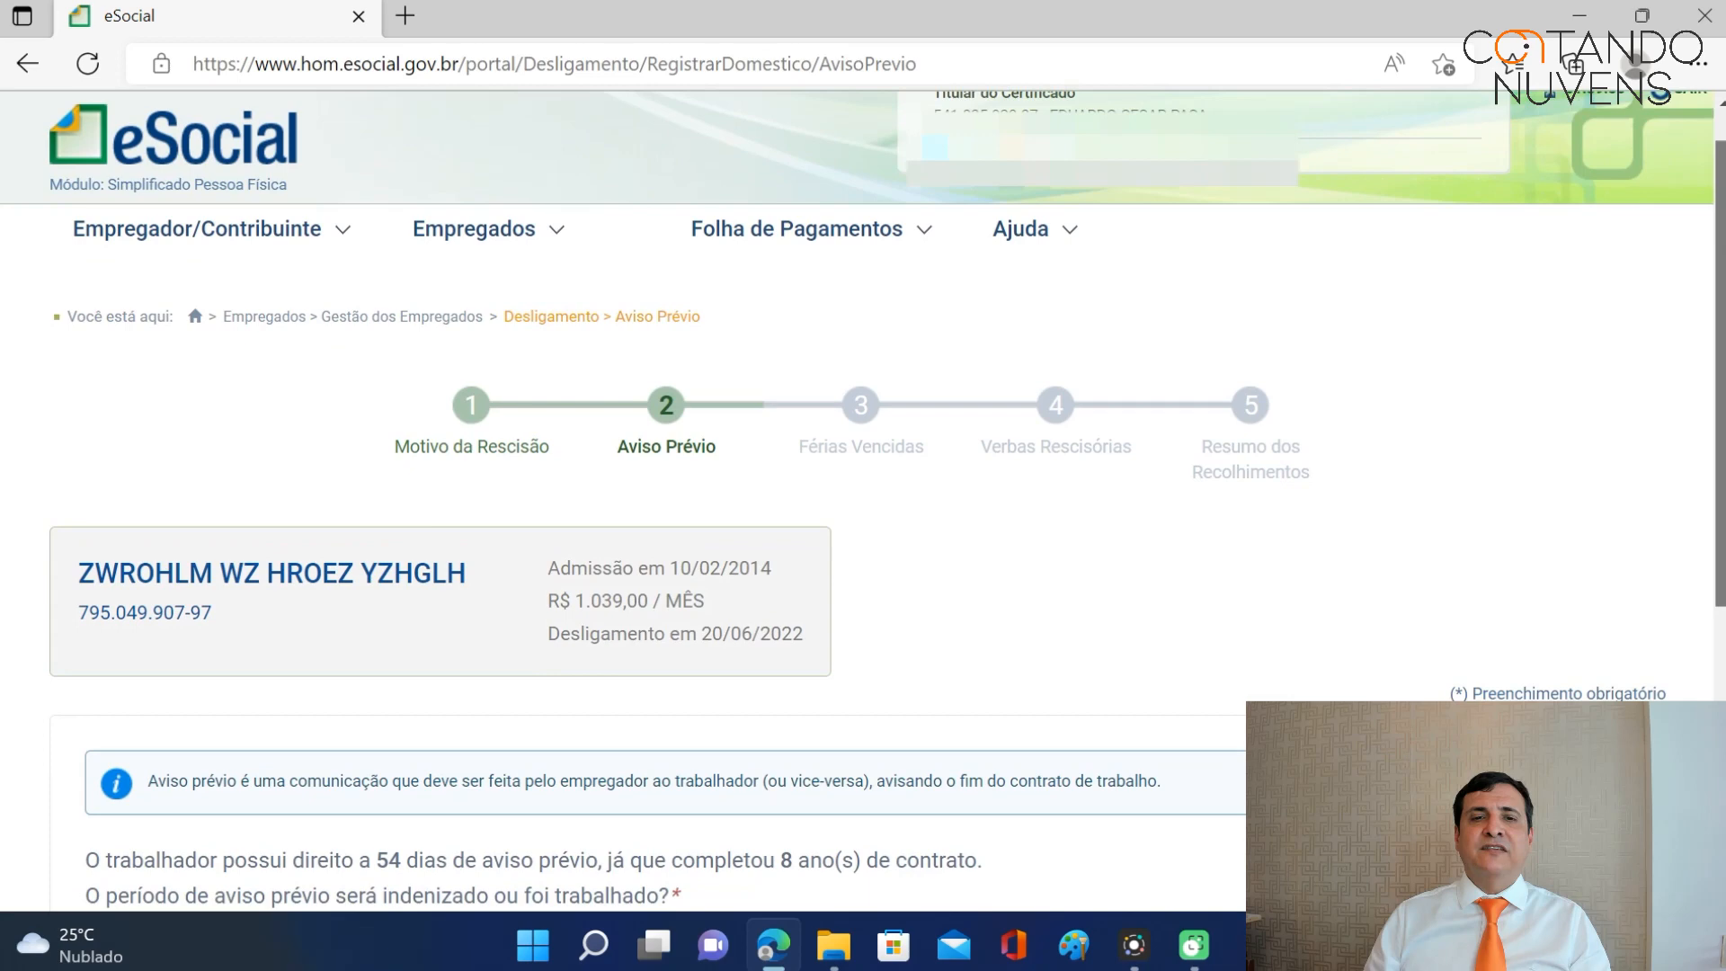
pyautogui.scroll(-1, 863, 503)
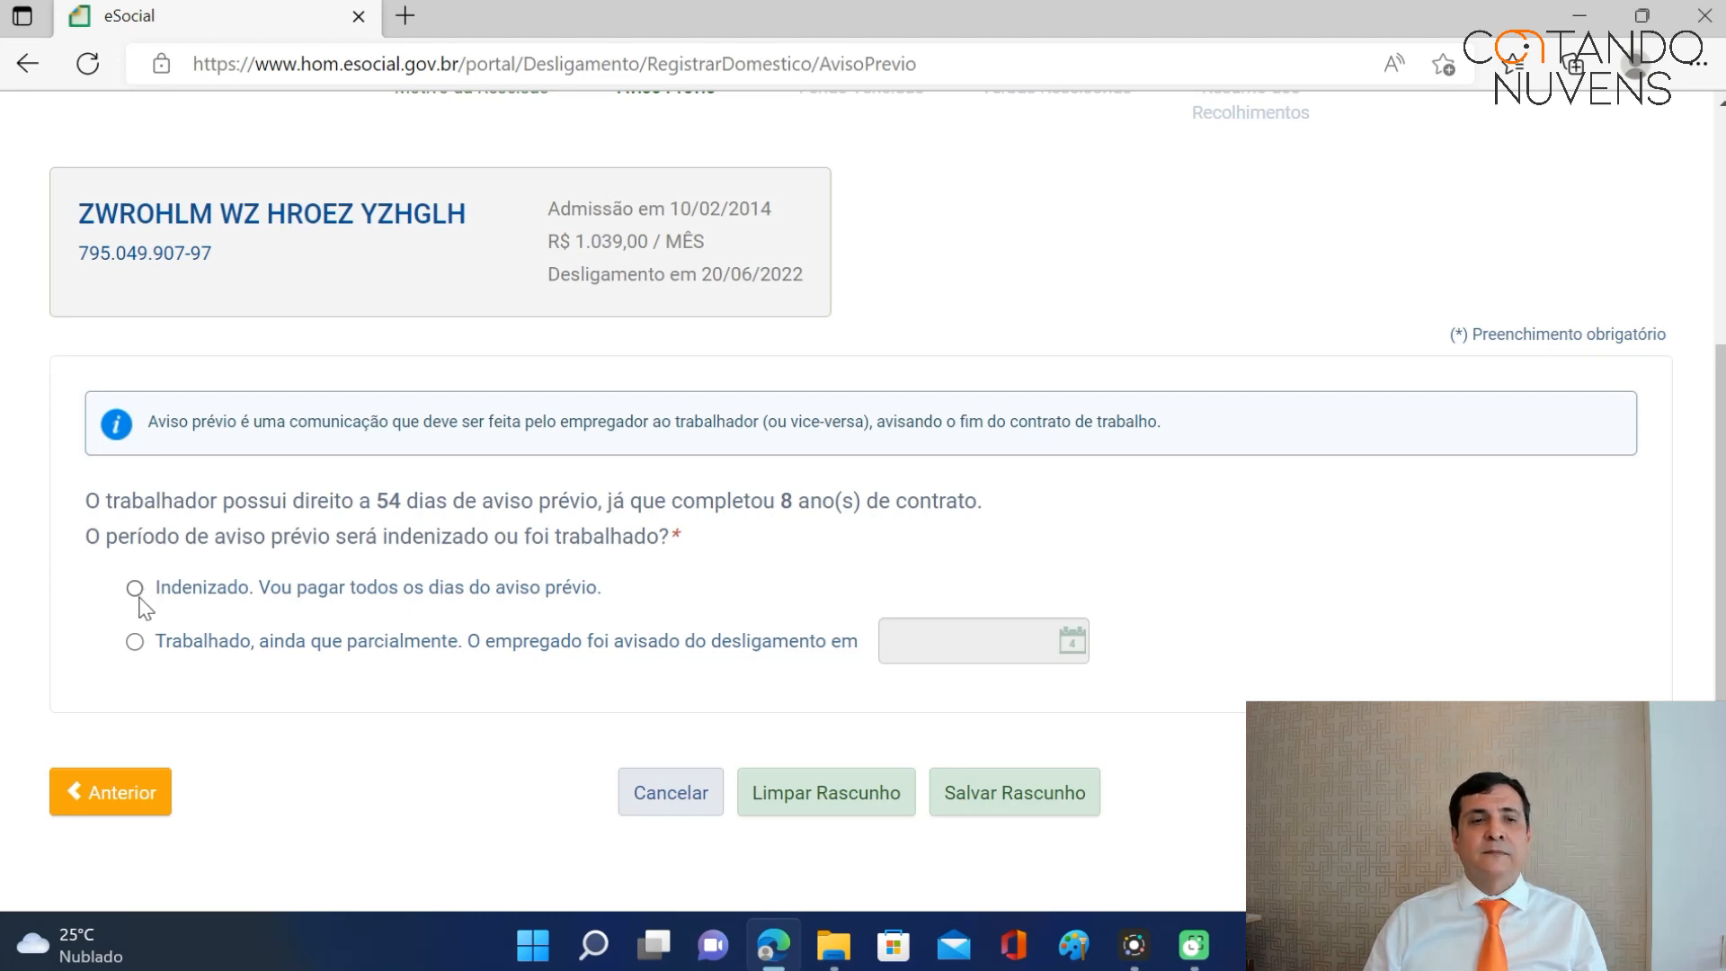
pyautogui.click(136, 589)
pyautogui.click(1039, 793)
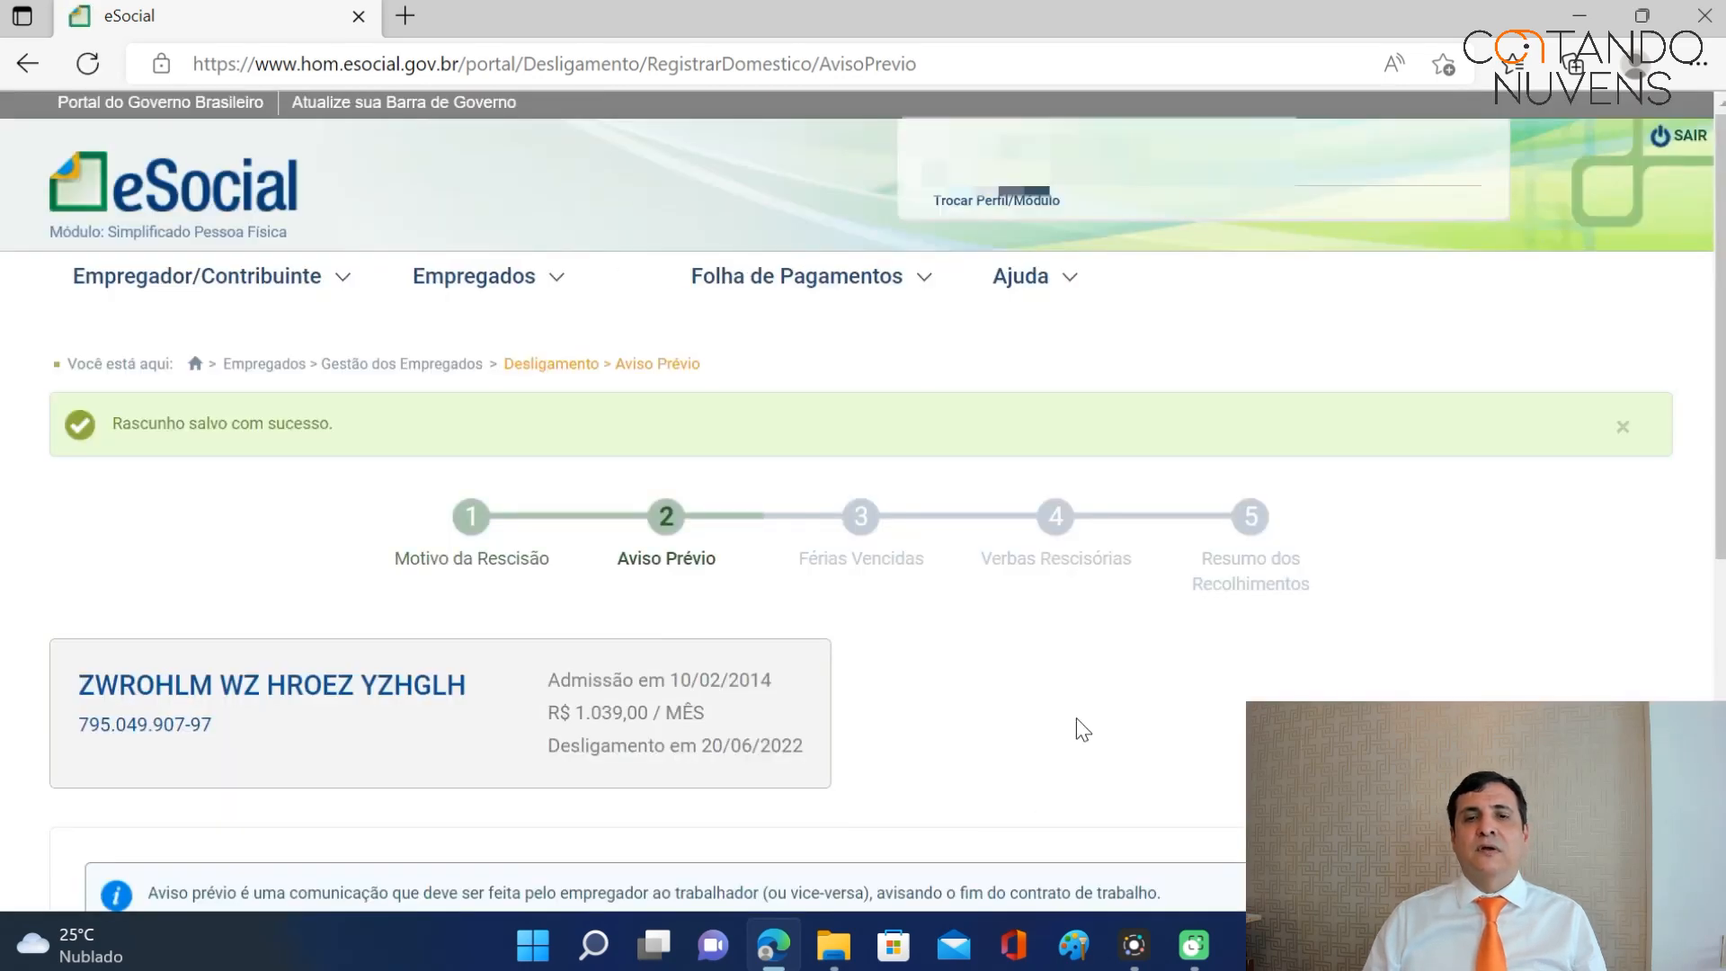
pyautogui.scroll(-6, 1110, 666)
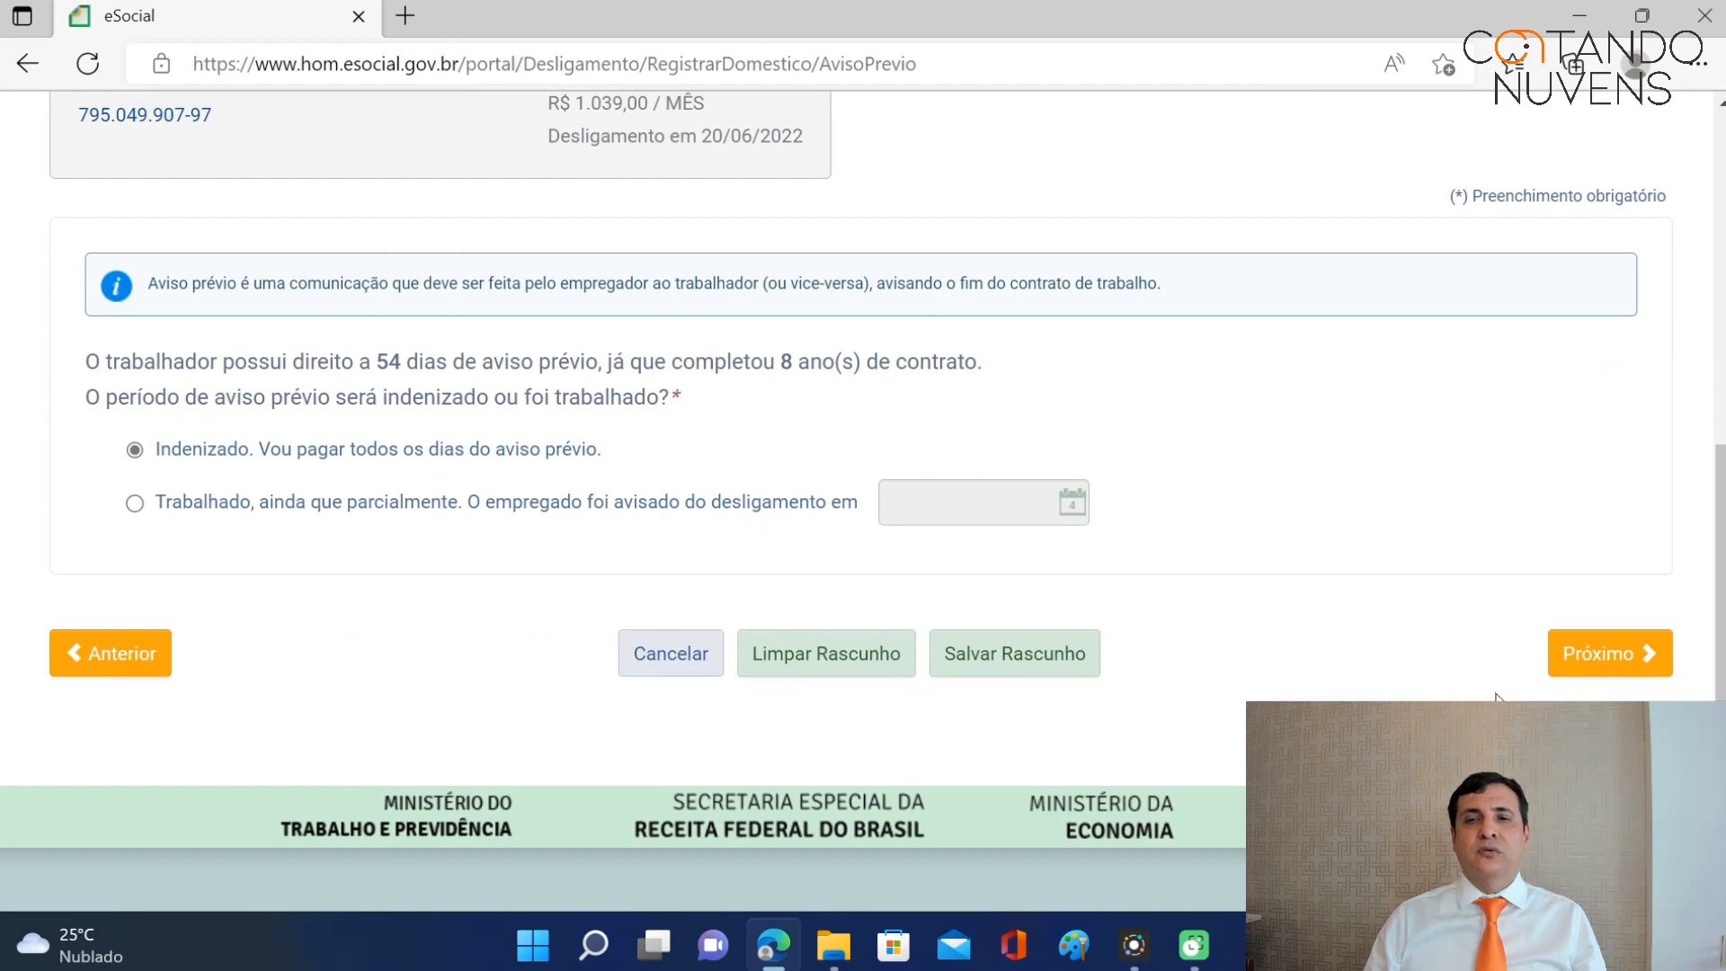
# Advance to Férias Vencidas, with the 10/02/2020–09/02/2021 period marked Incluir.
pyautogui.click(1584, 655)
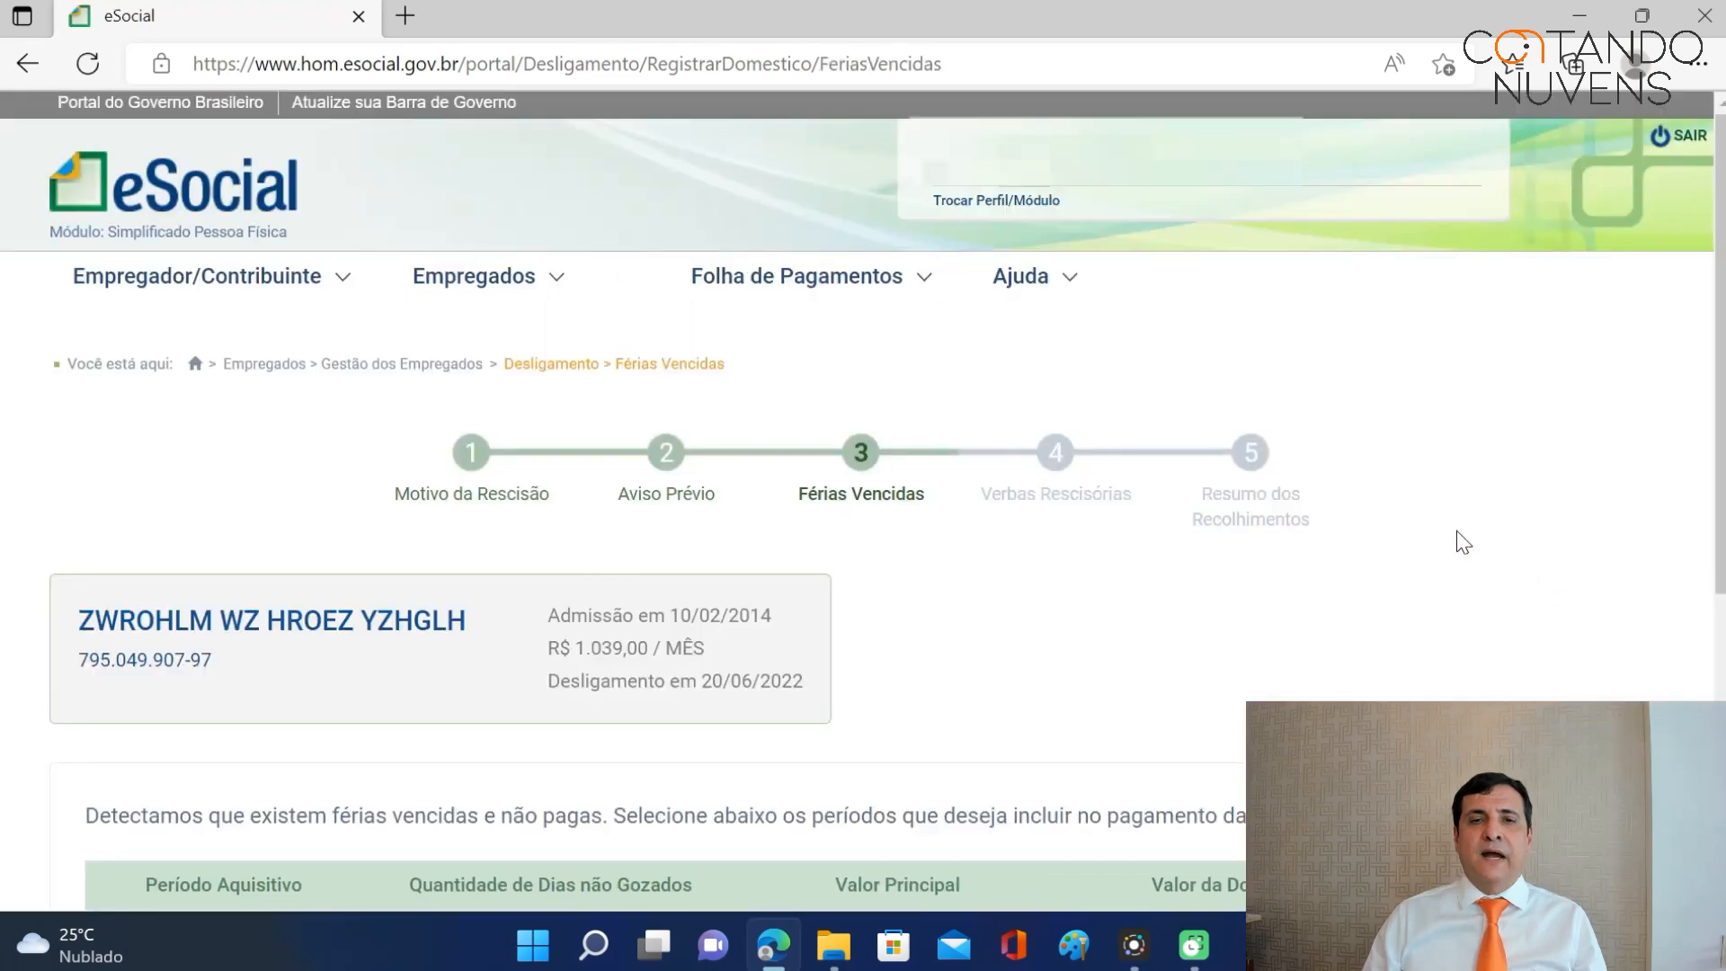
pyautogui.scroll(-3, 1461, 540)
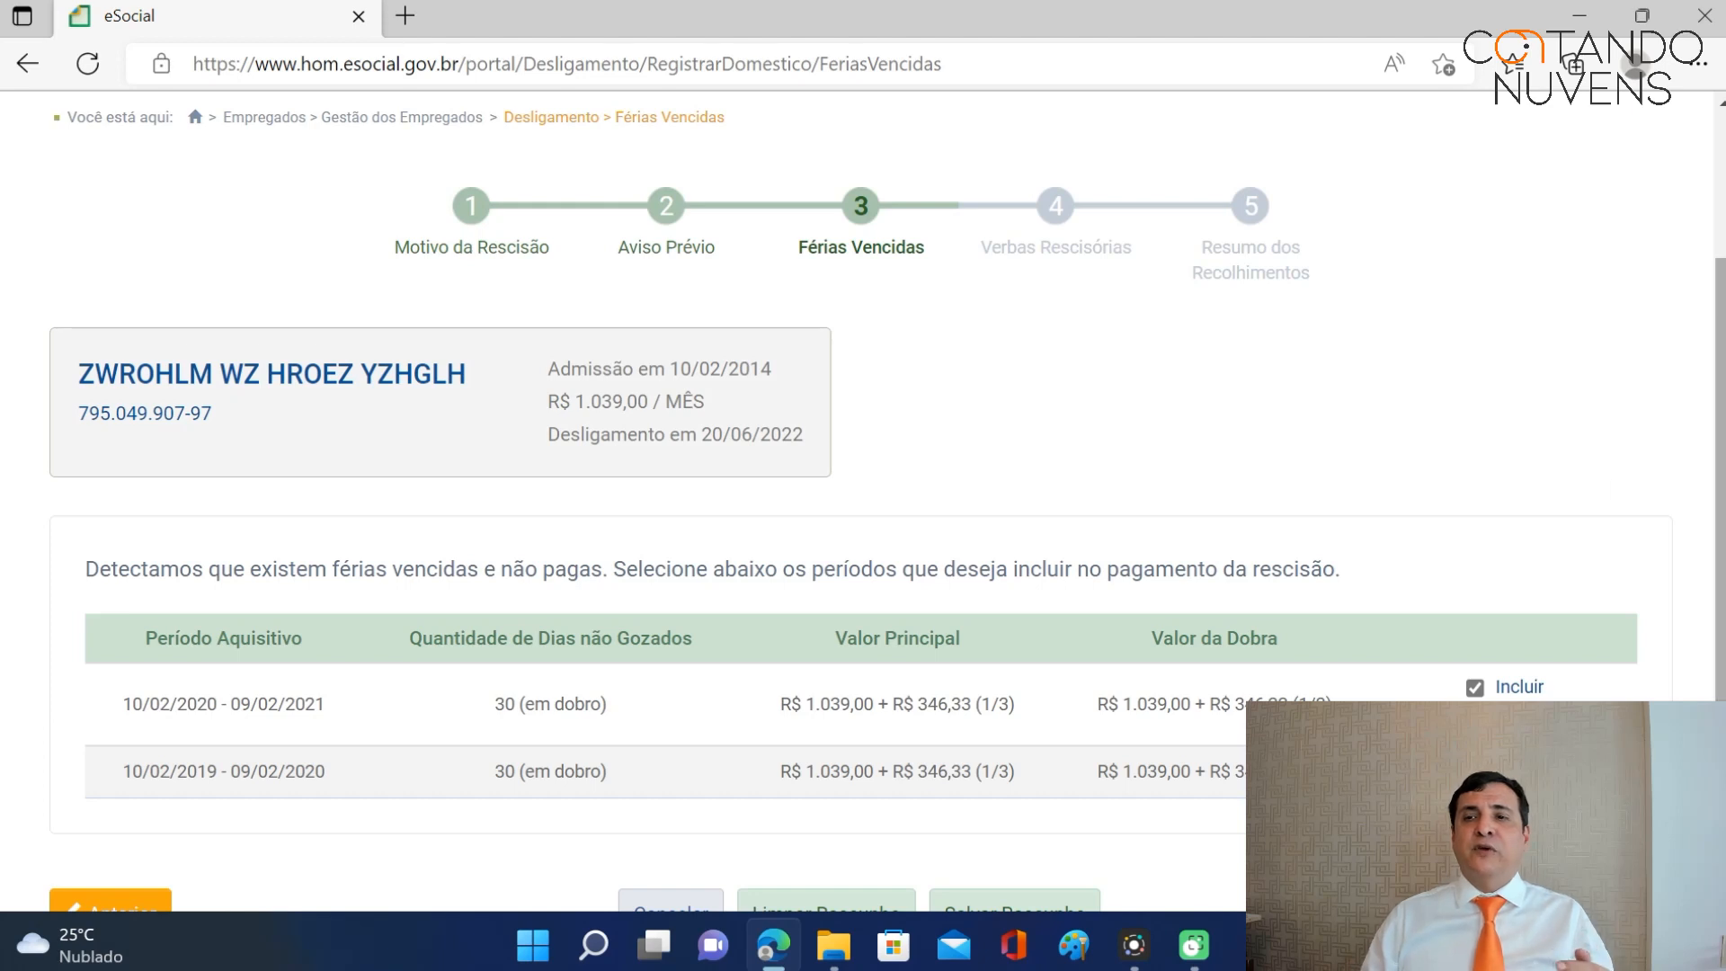
pyautogui.scroll(-2, 1719, 492)
pyautogui.moveTo(1721, 611); pyautogui.dragTo(1722, 625)
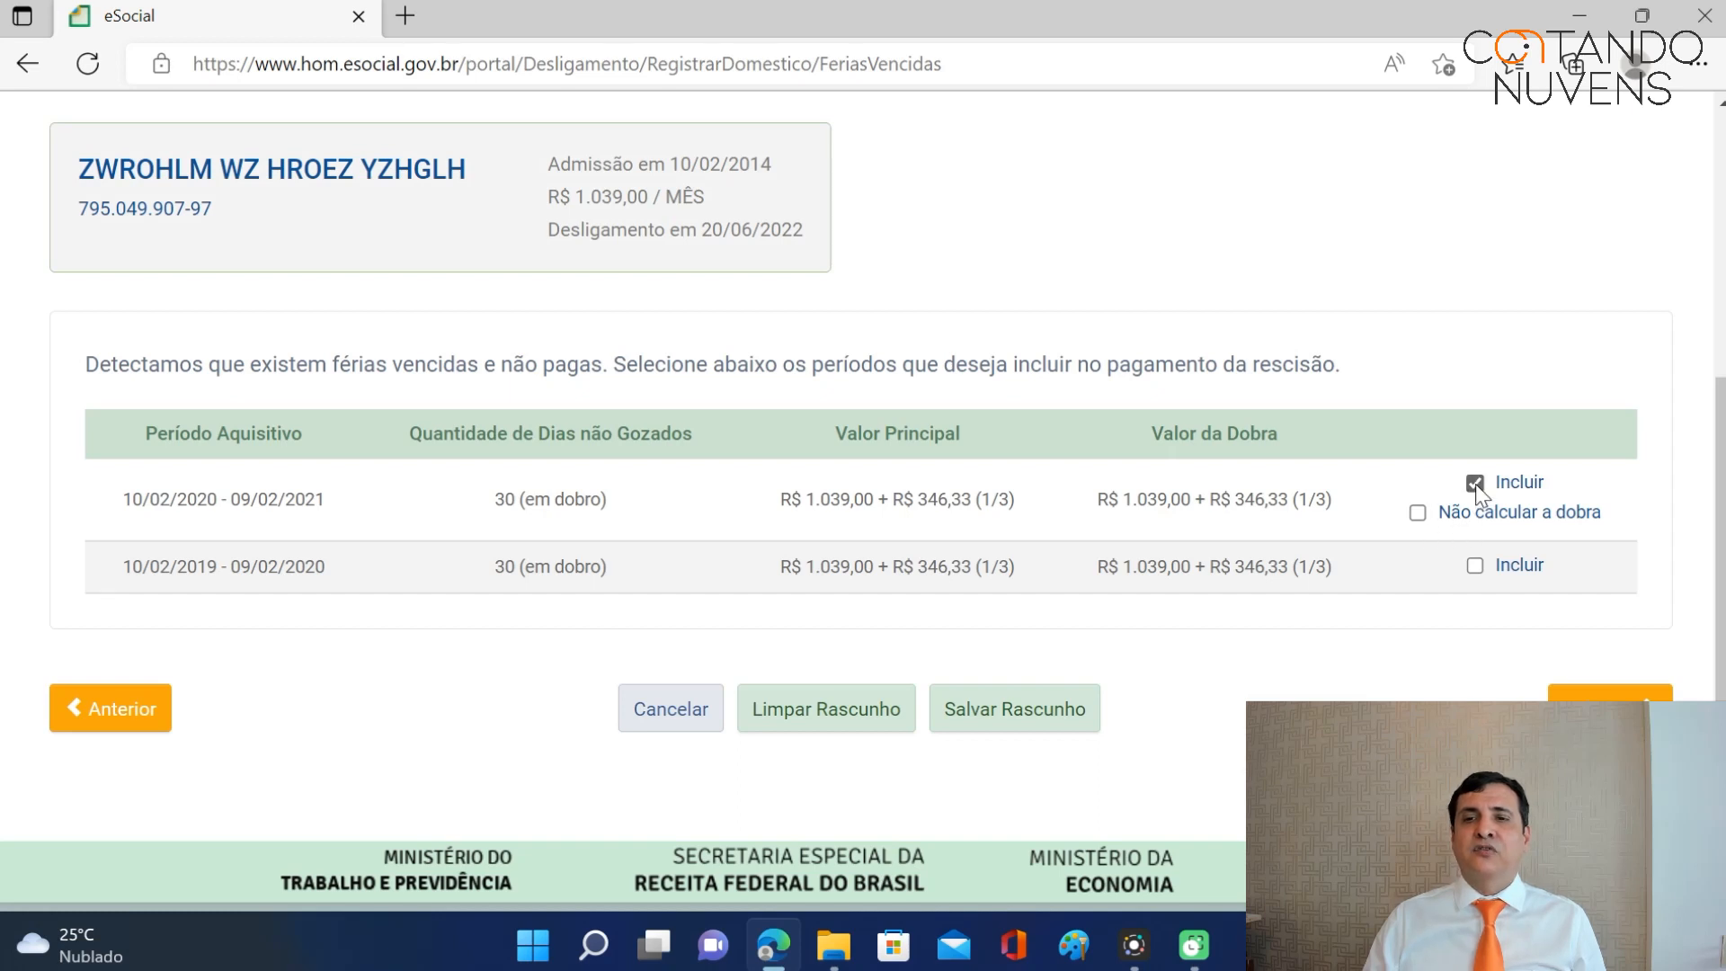
# Toggle 'Não calcular a dobra' on and off for 2020–2021, keeping double pay calculated.
pyautogui.click(1419, 514)
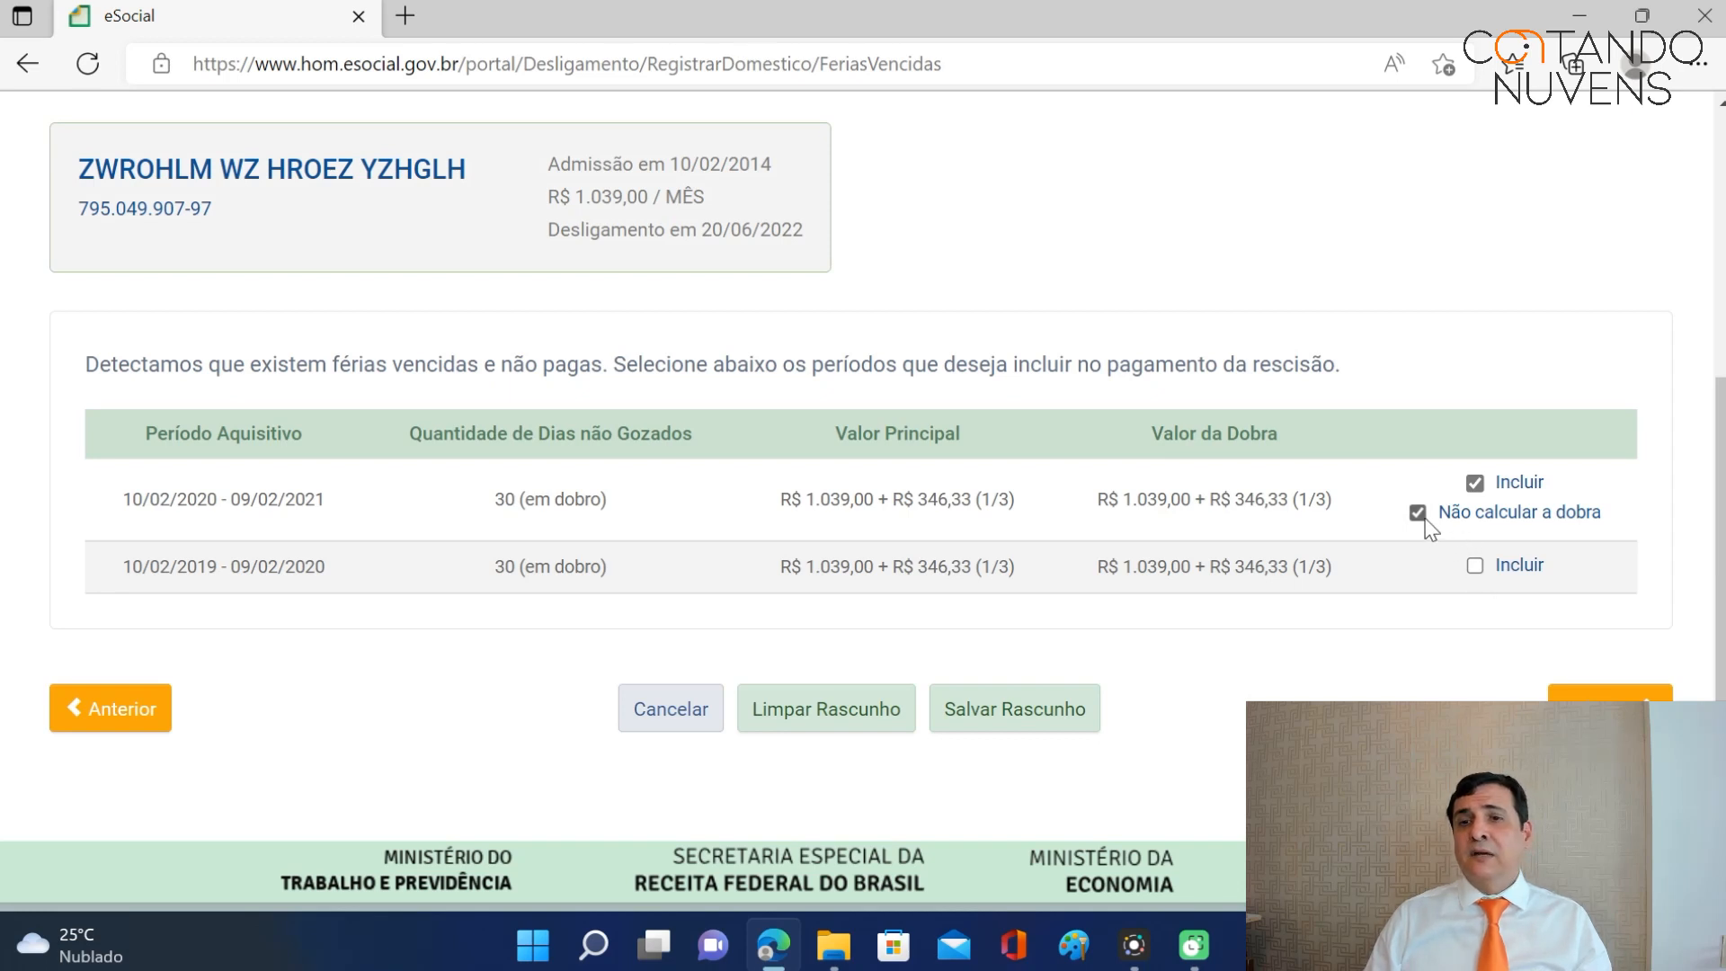
pyautogui.click(1418, 513)
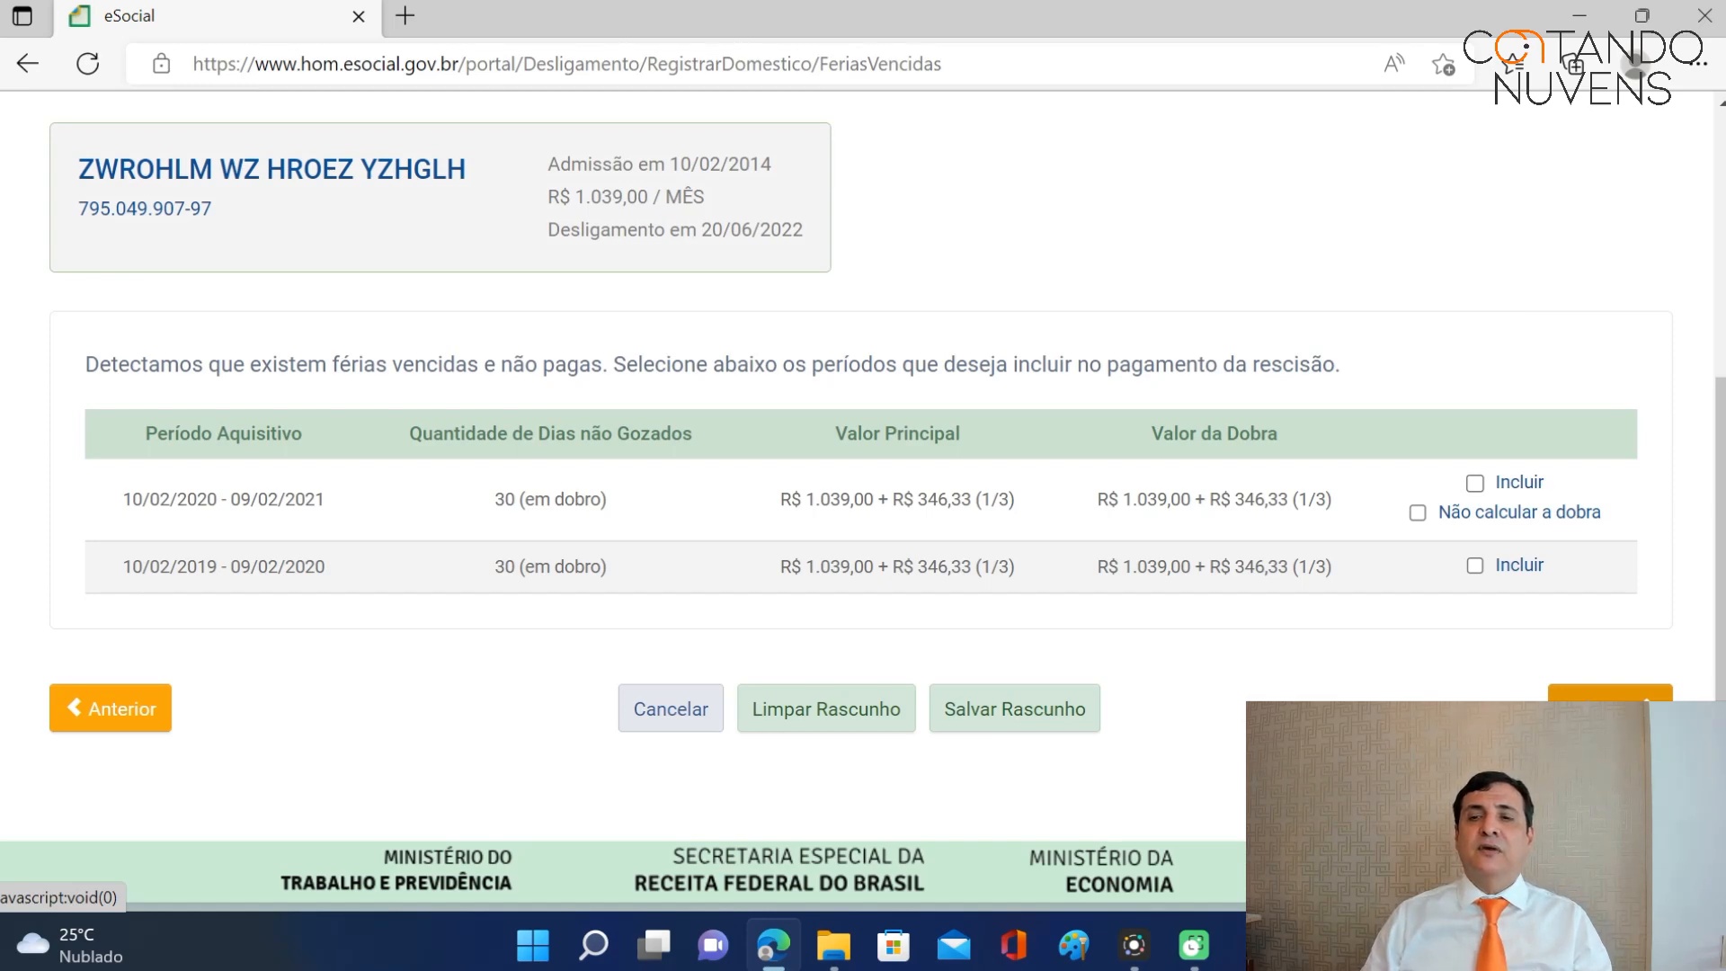
# Leave the wizard and go to the Gestão dos Empregados list.
pyautogui.click(1610, 709)
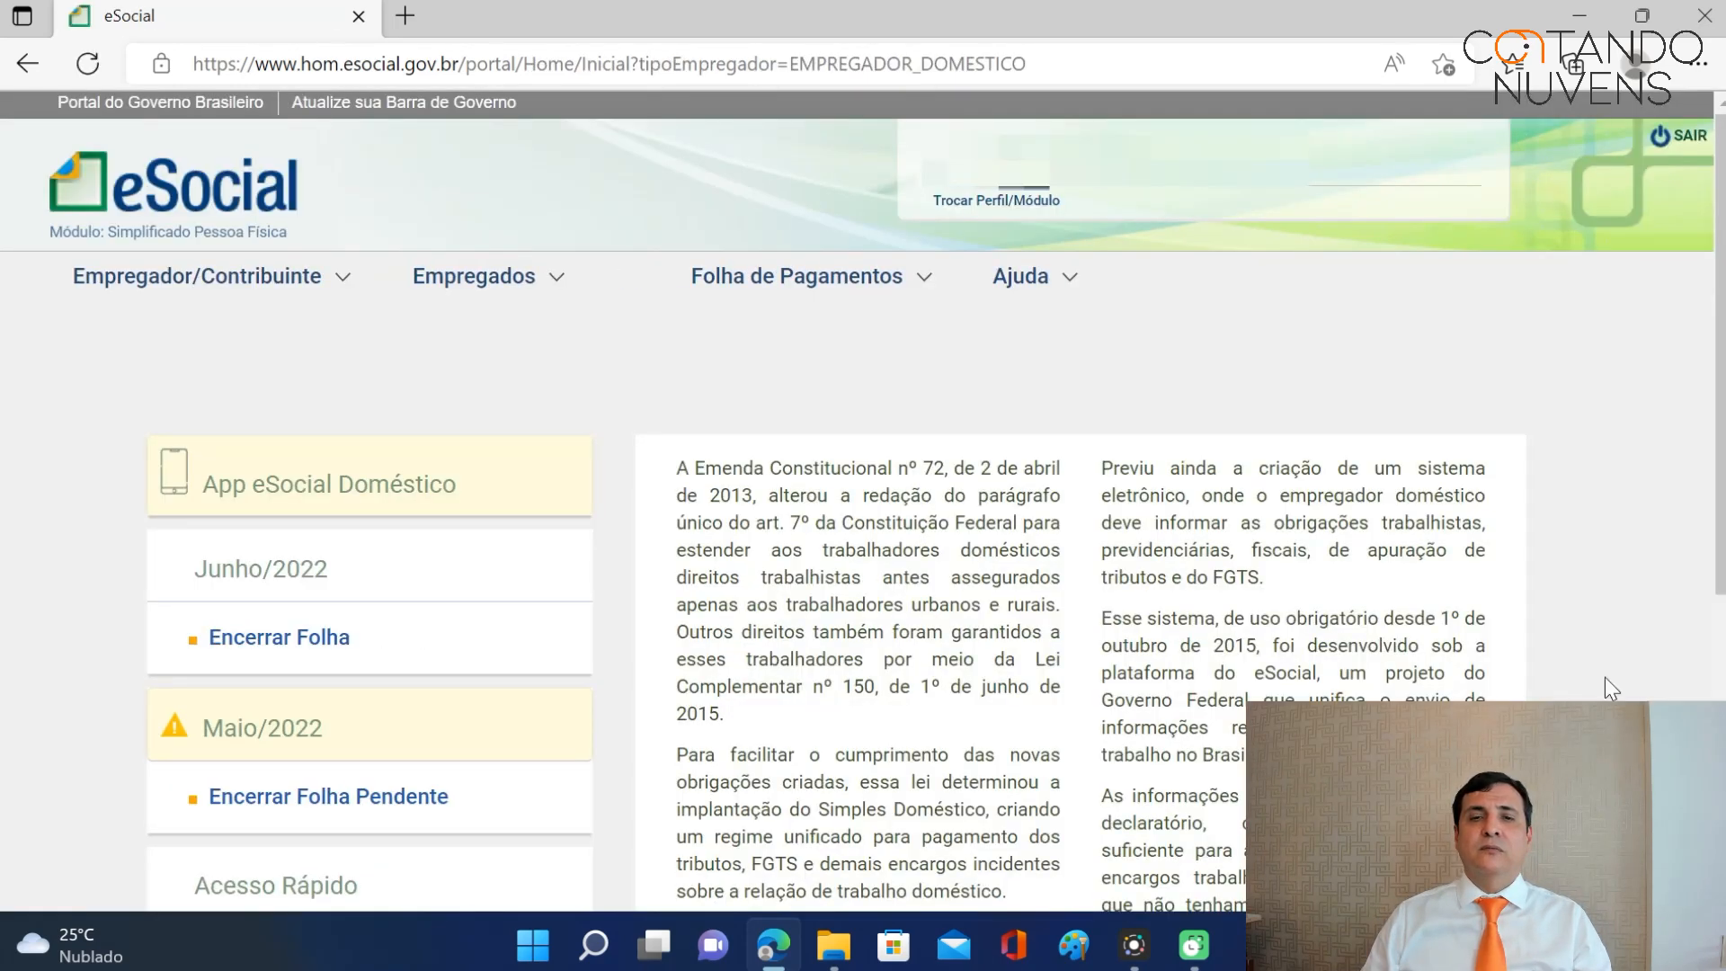
pyautogui.moveTo(504, 331)
pyautogui.click(509, 392)
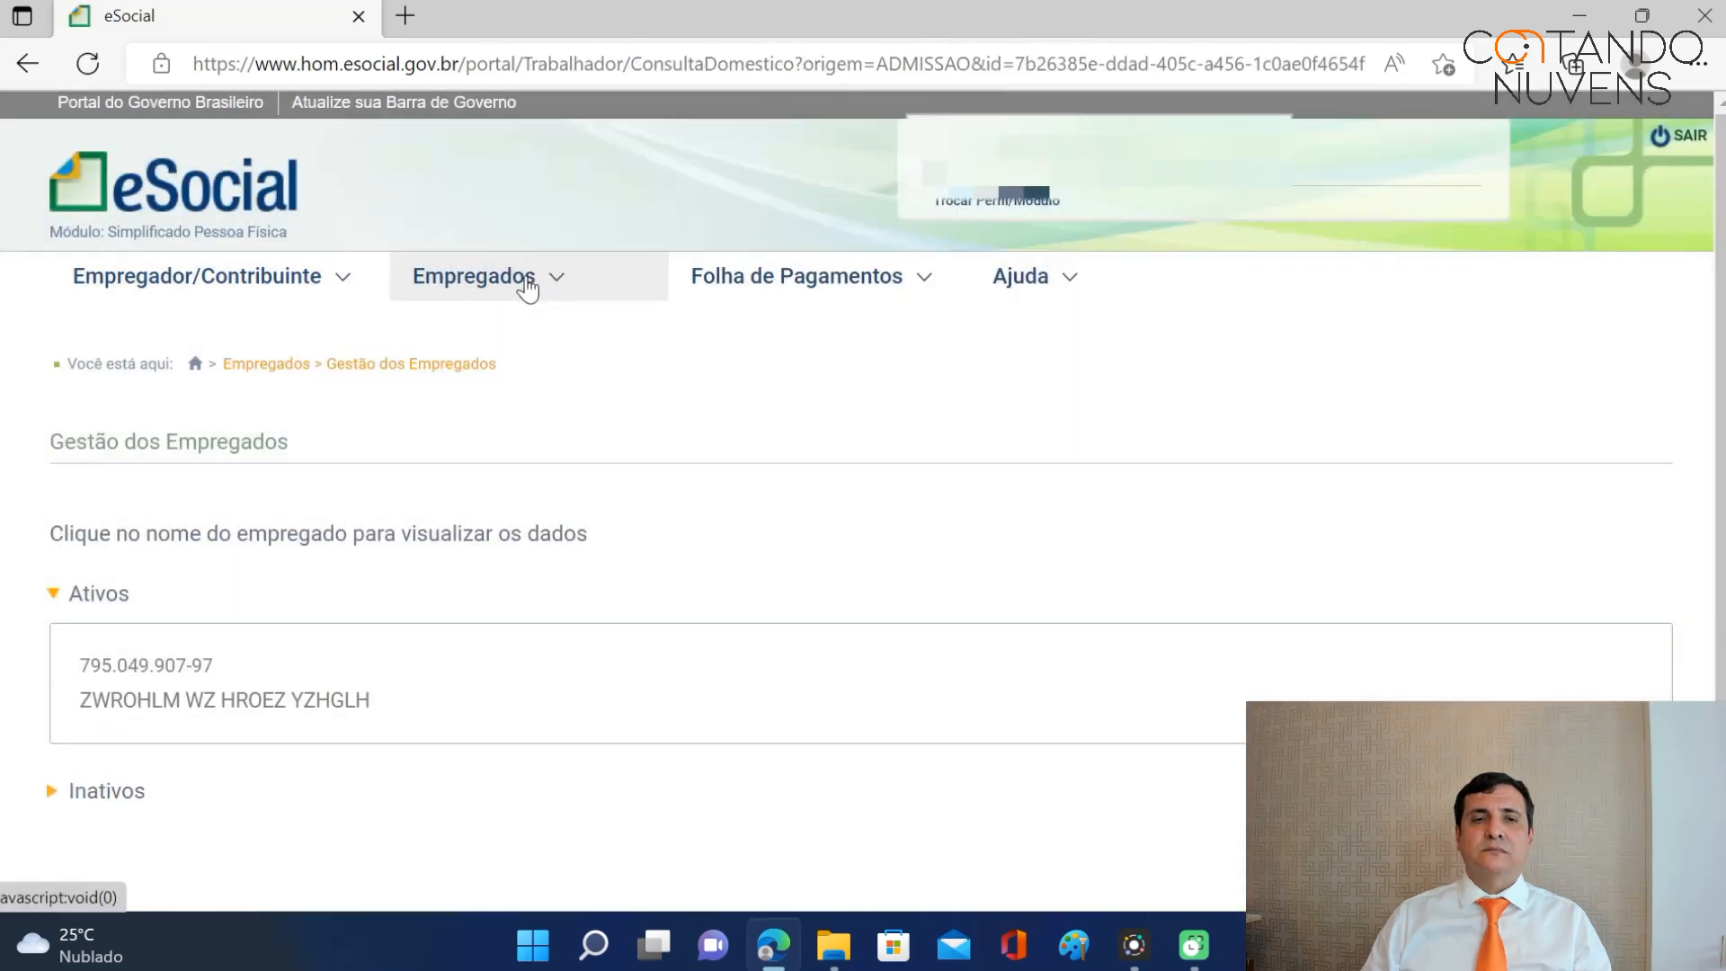
# Reopen the employee's dismissal draft and continue past the indemnified notice to Férias Vencidas.
pyautogui.click(262, 699)
pyautogui.click(1162, 499)
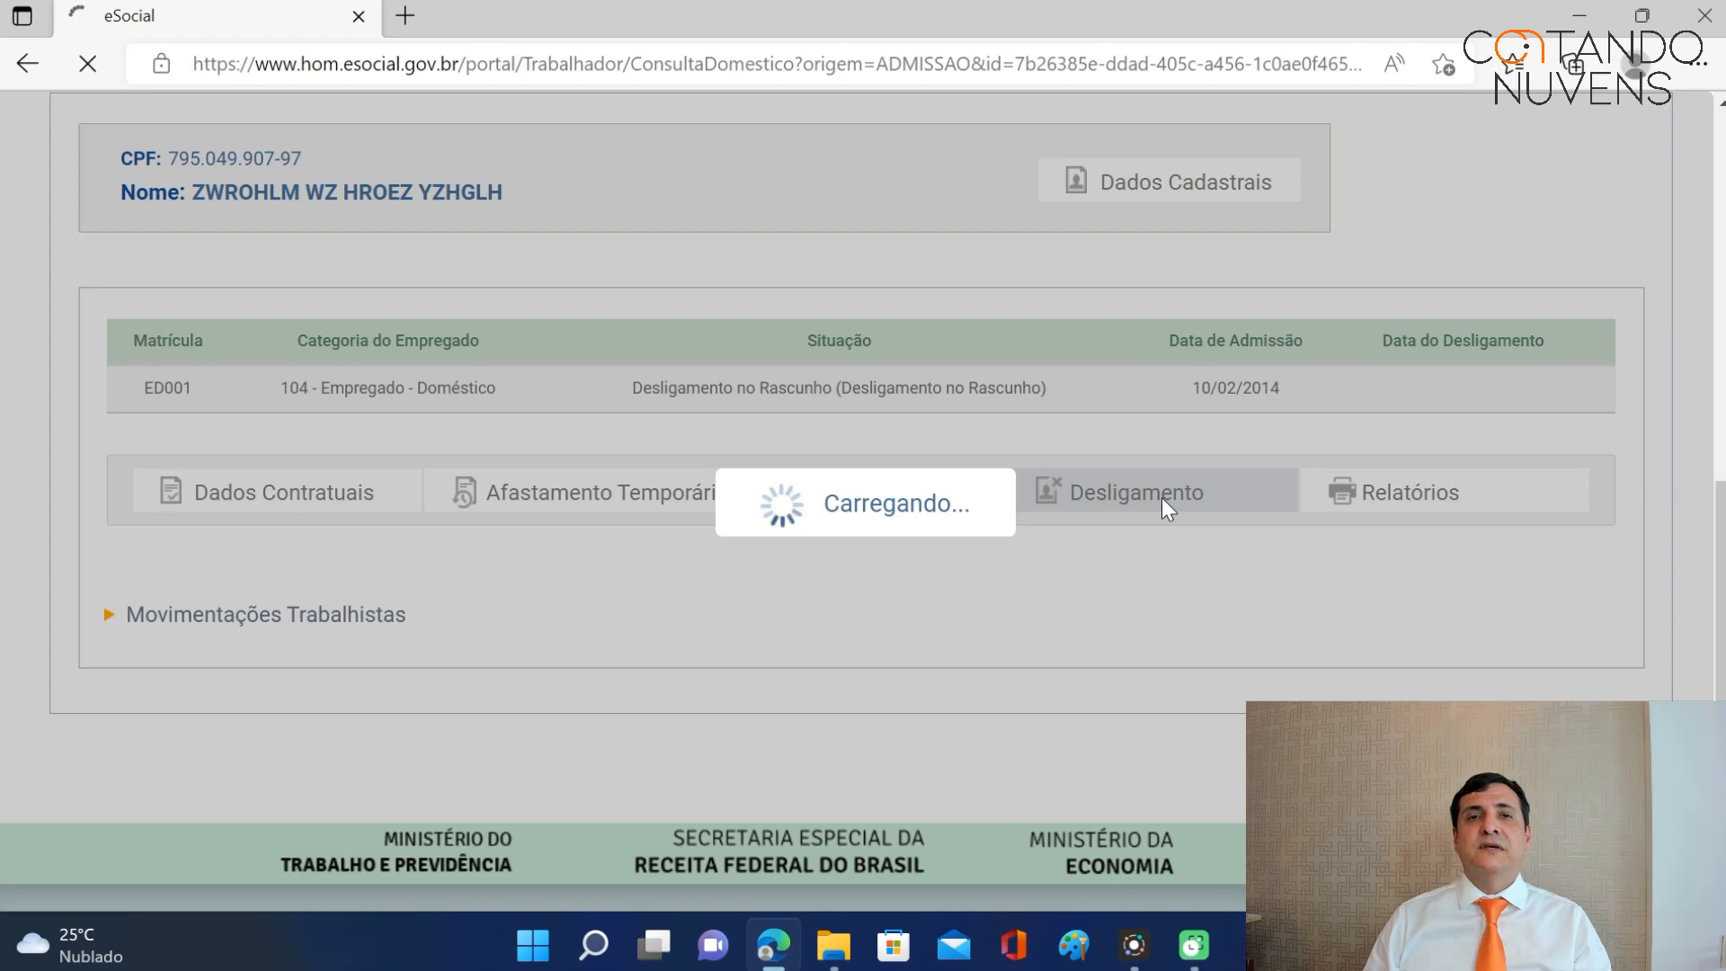
pyautogui.scroll(-6, 1201, 539)
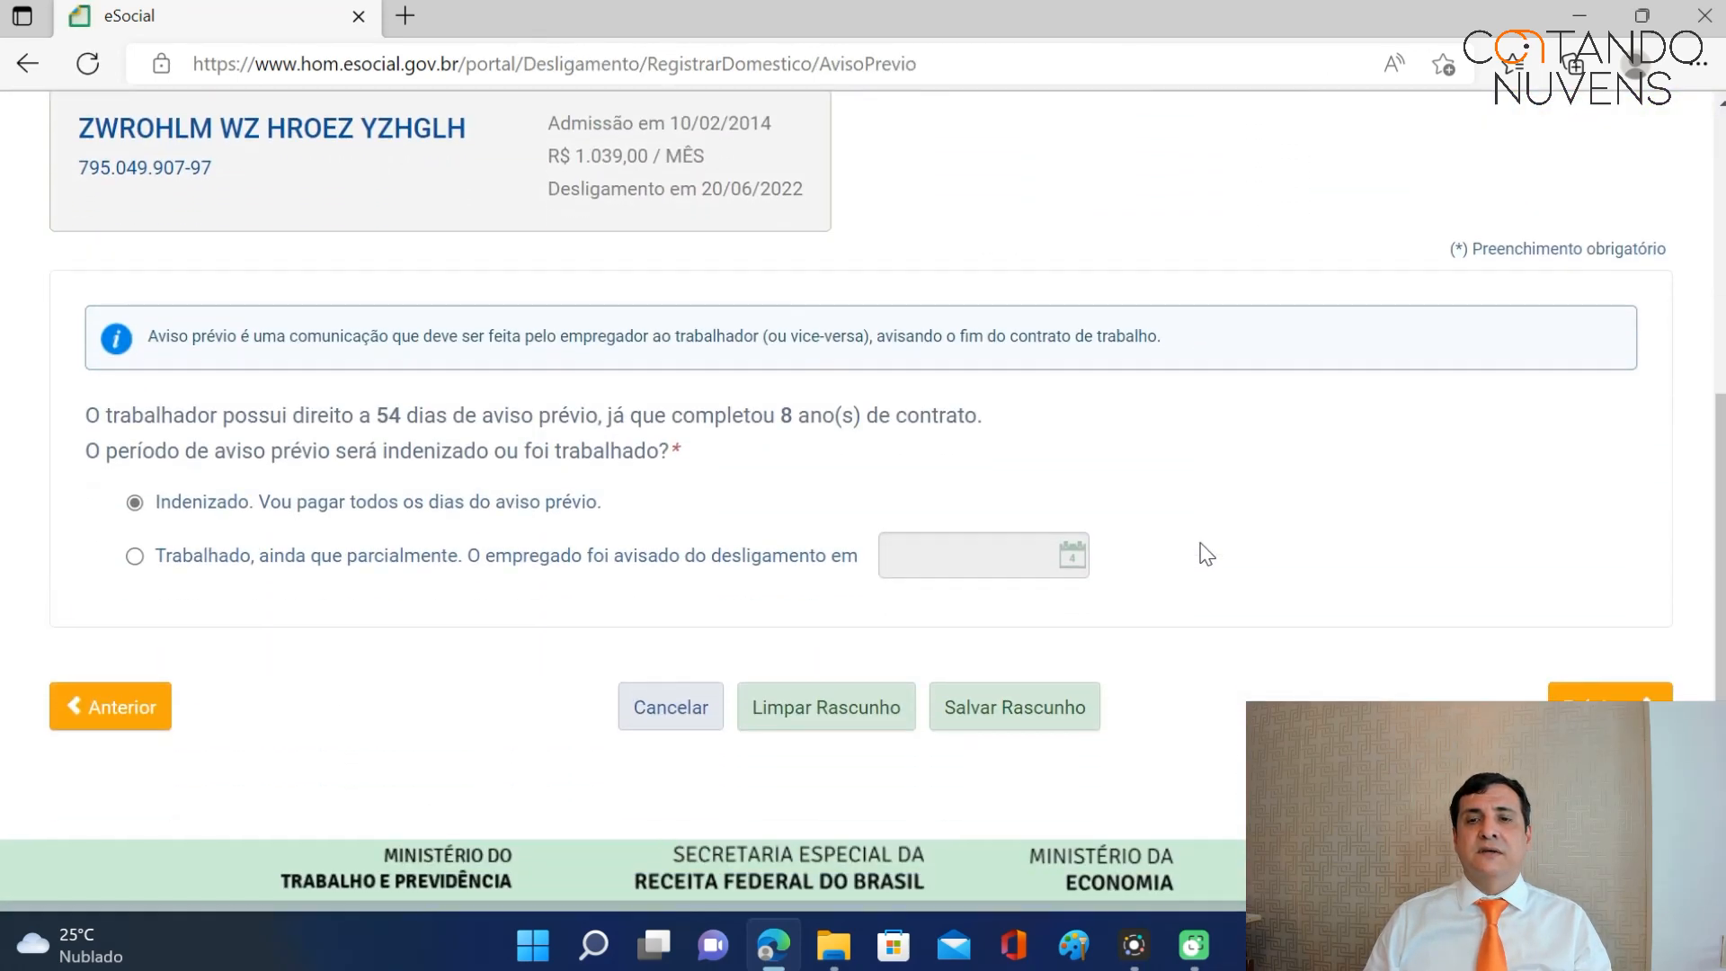
pyautogui.scroll(3, 1000, 553)
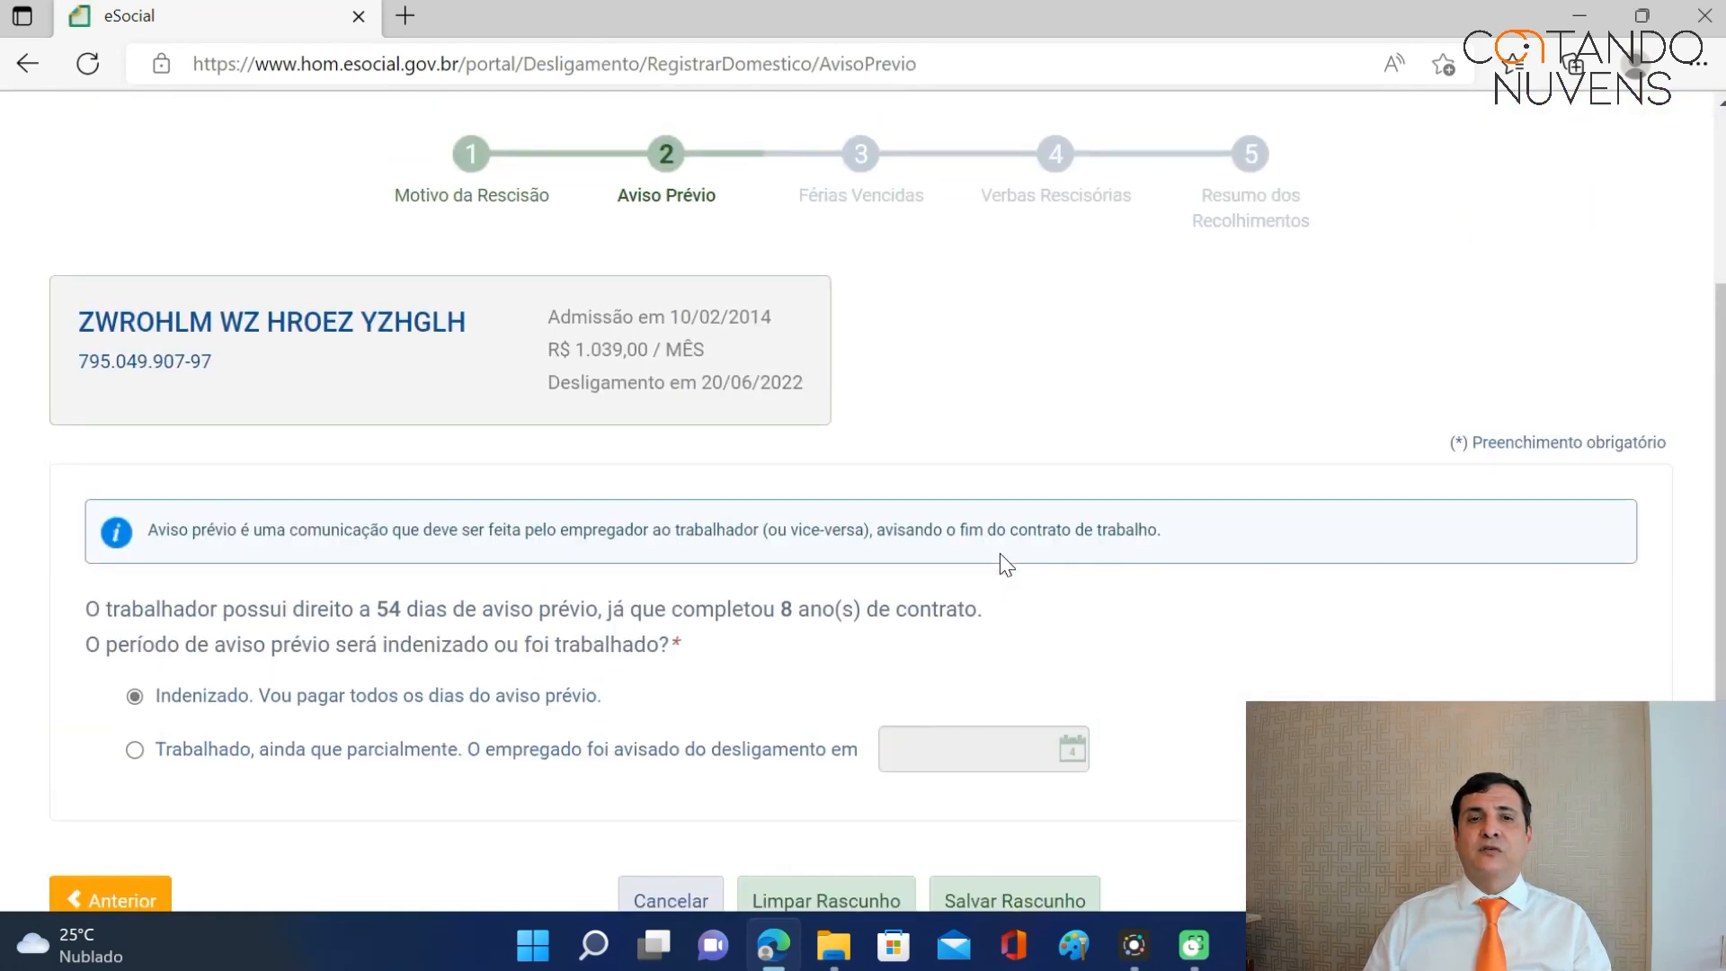
pyautogui.scroll(-3, 1000, 553)
pyautogui.click(1605, 654)
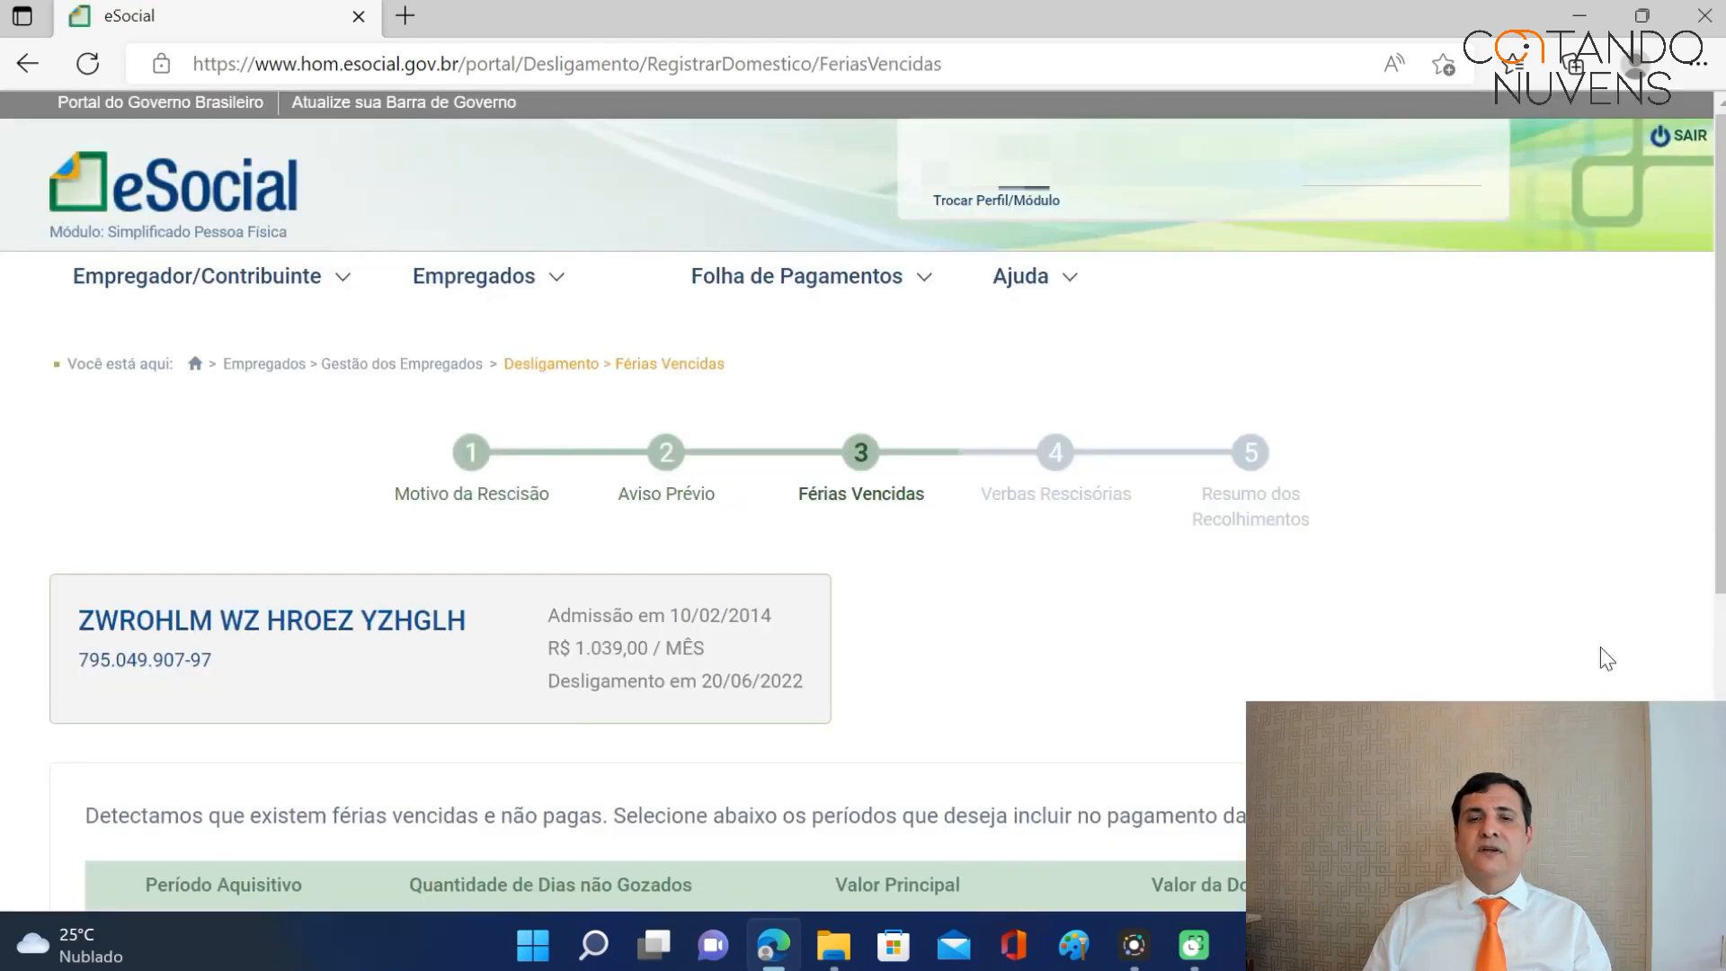
pyautogui.scroll(-4, 1438, 539)
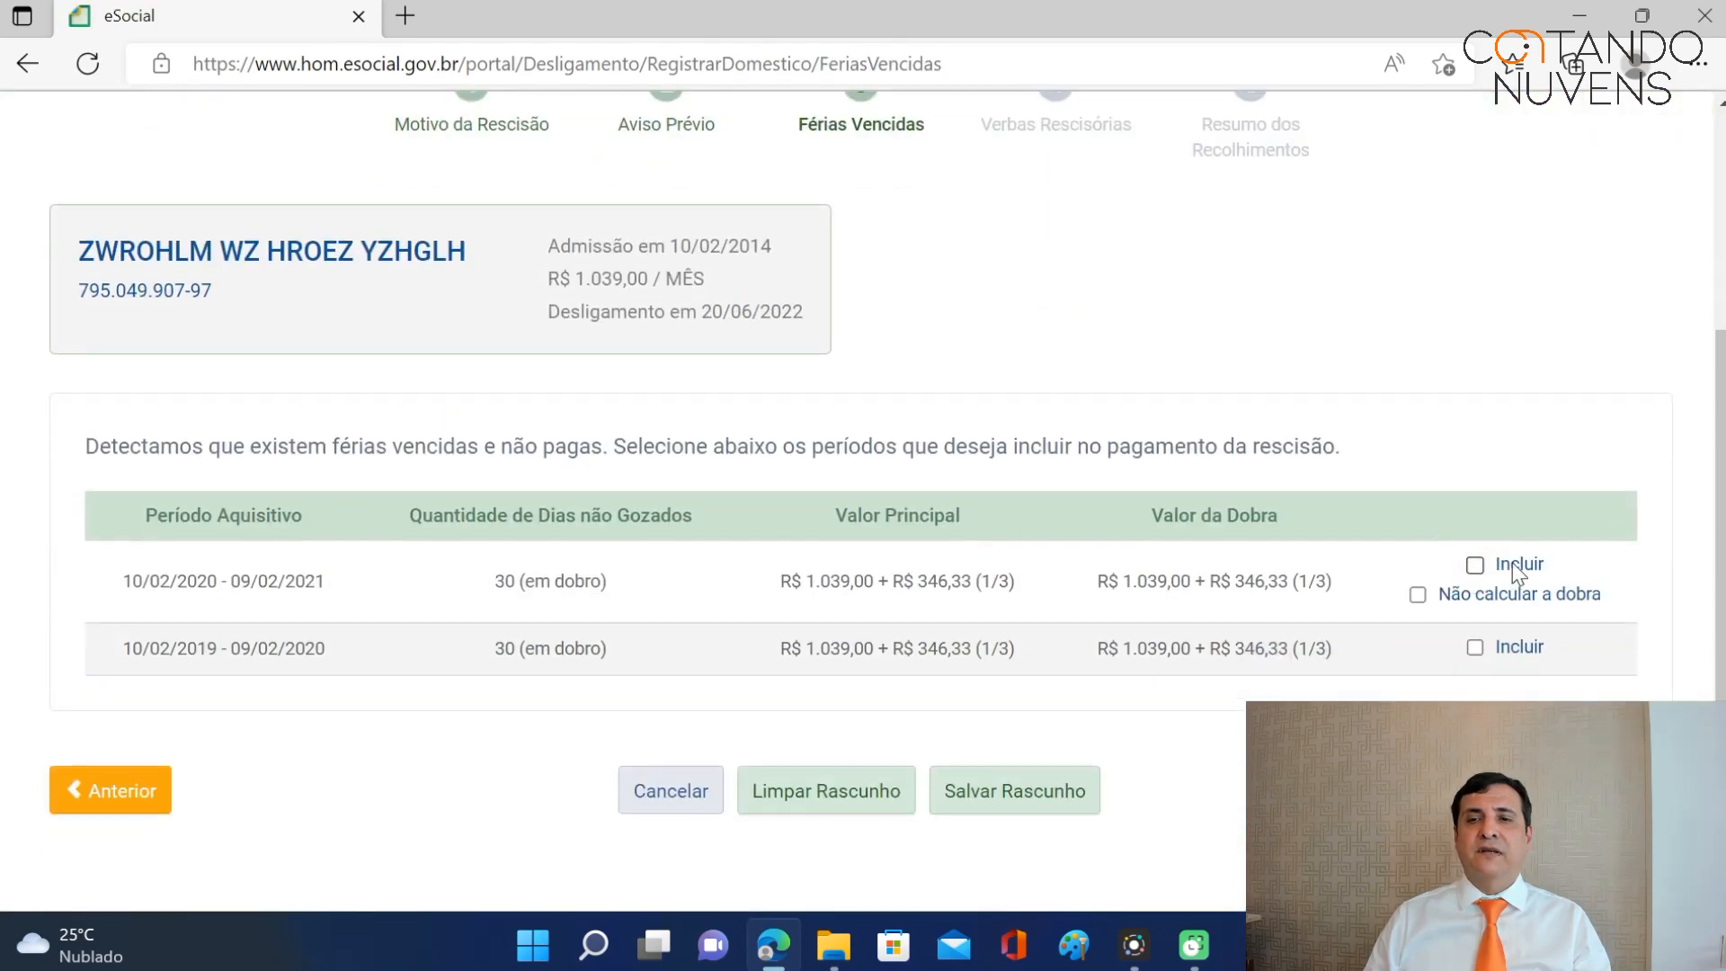
pyautogui.scroll(-2, 1704, 462)
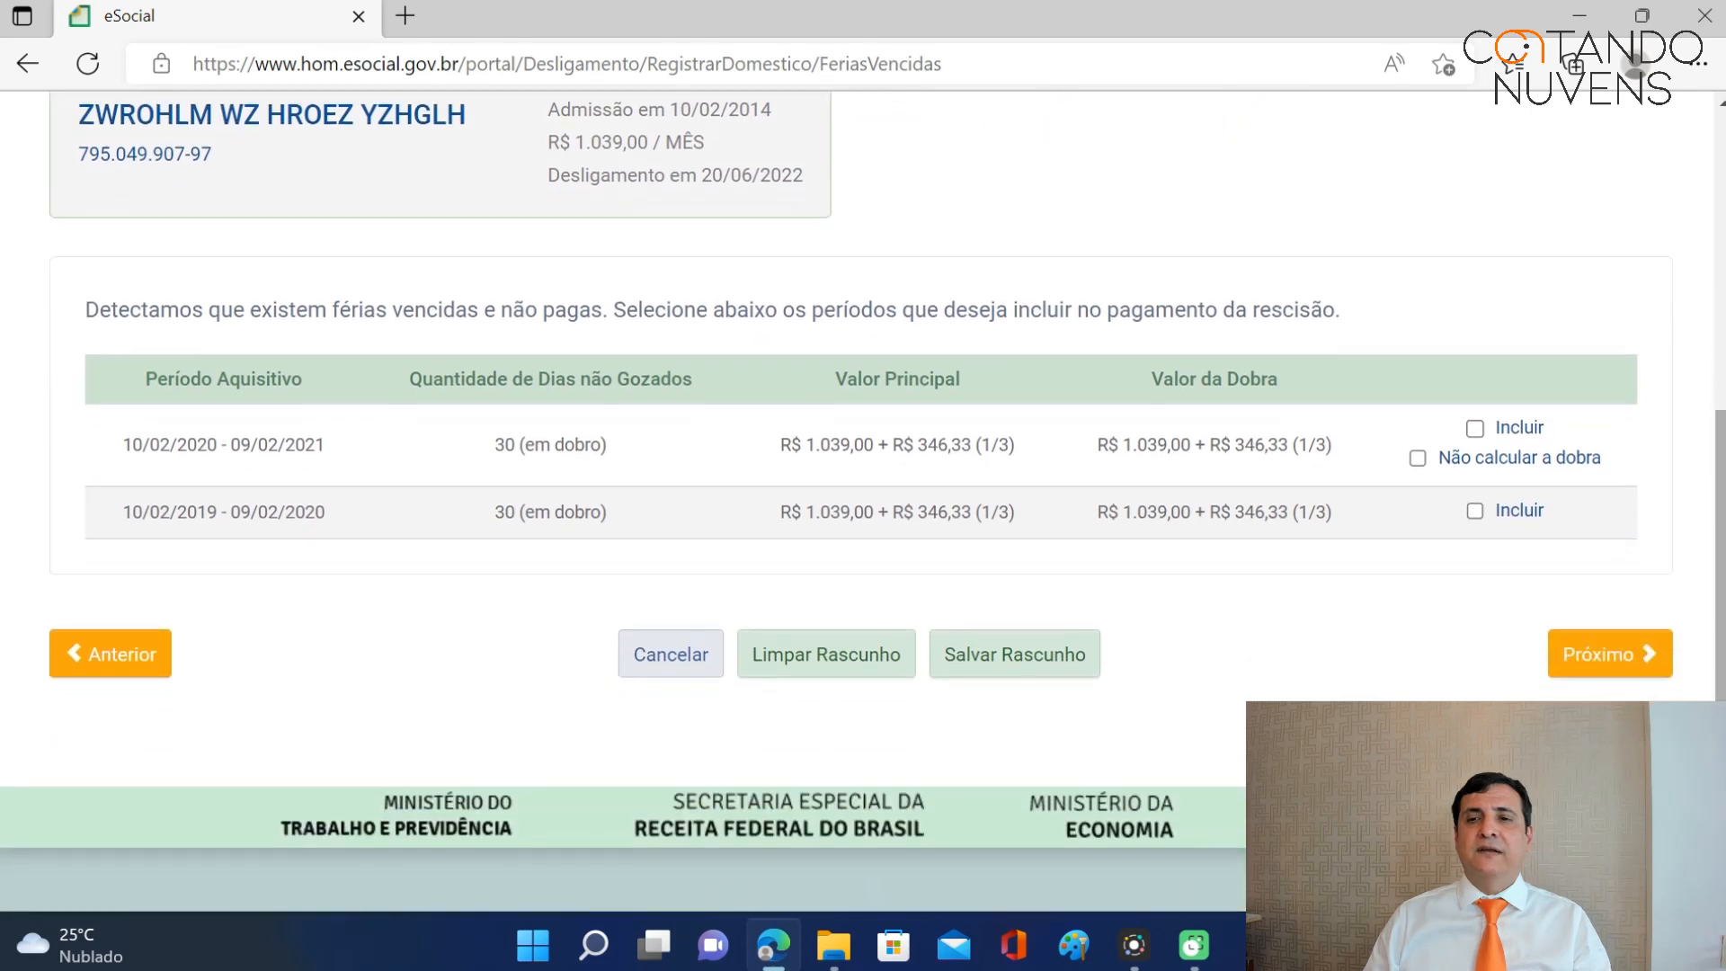
# Advance to Verbas Rescisórias and set the payment date to 01/07/2022.
pyautogui.click(1627, 644)
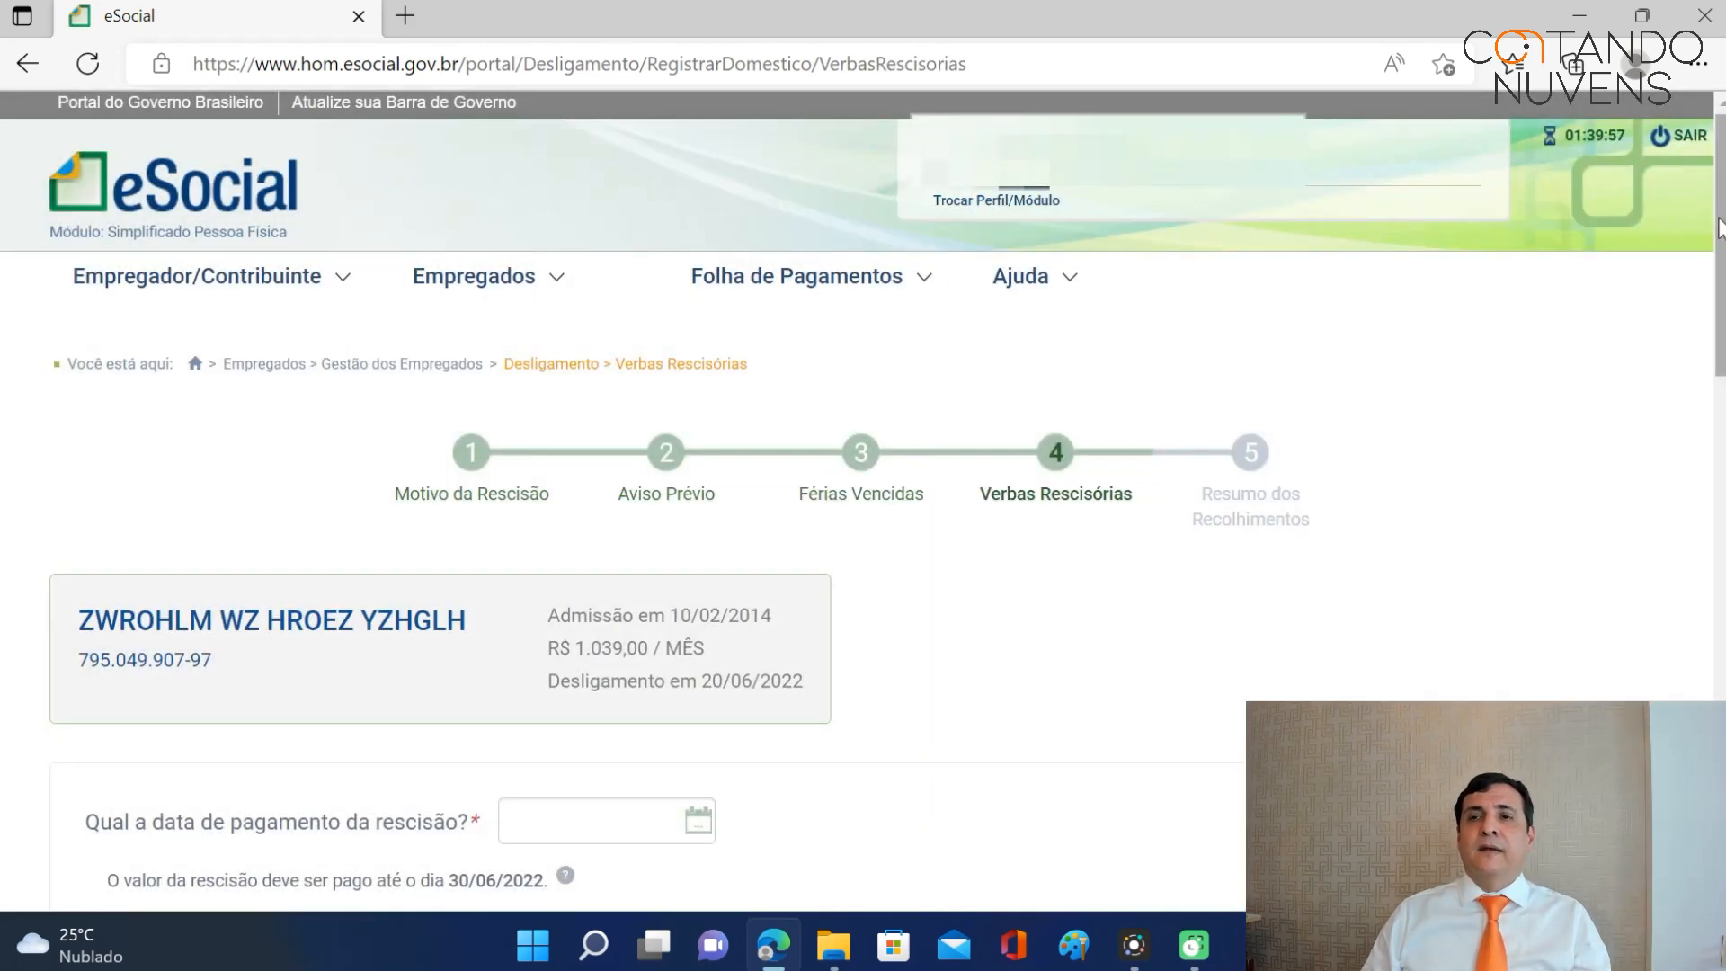
pyautogui.scroll(-4, 863, 495)
pyautogui.scroll(-1, 863, 494)
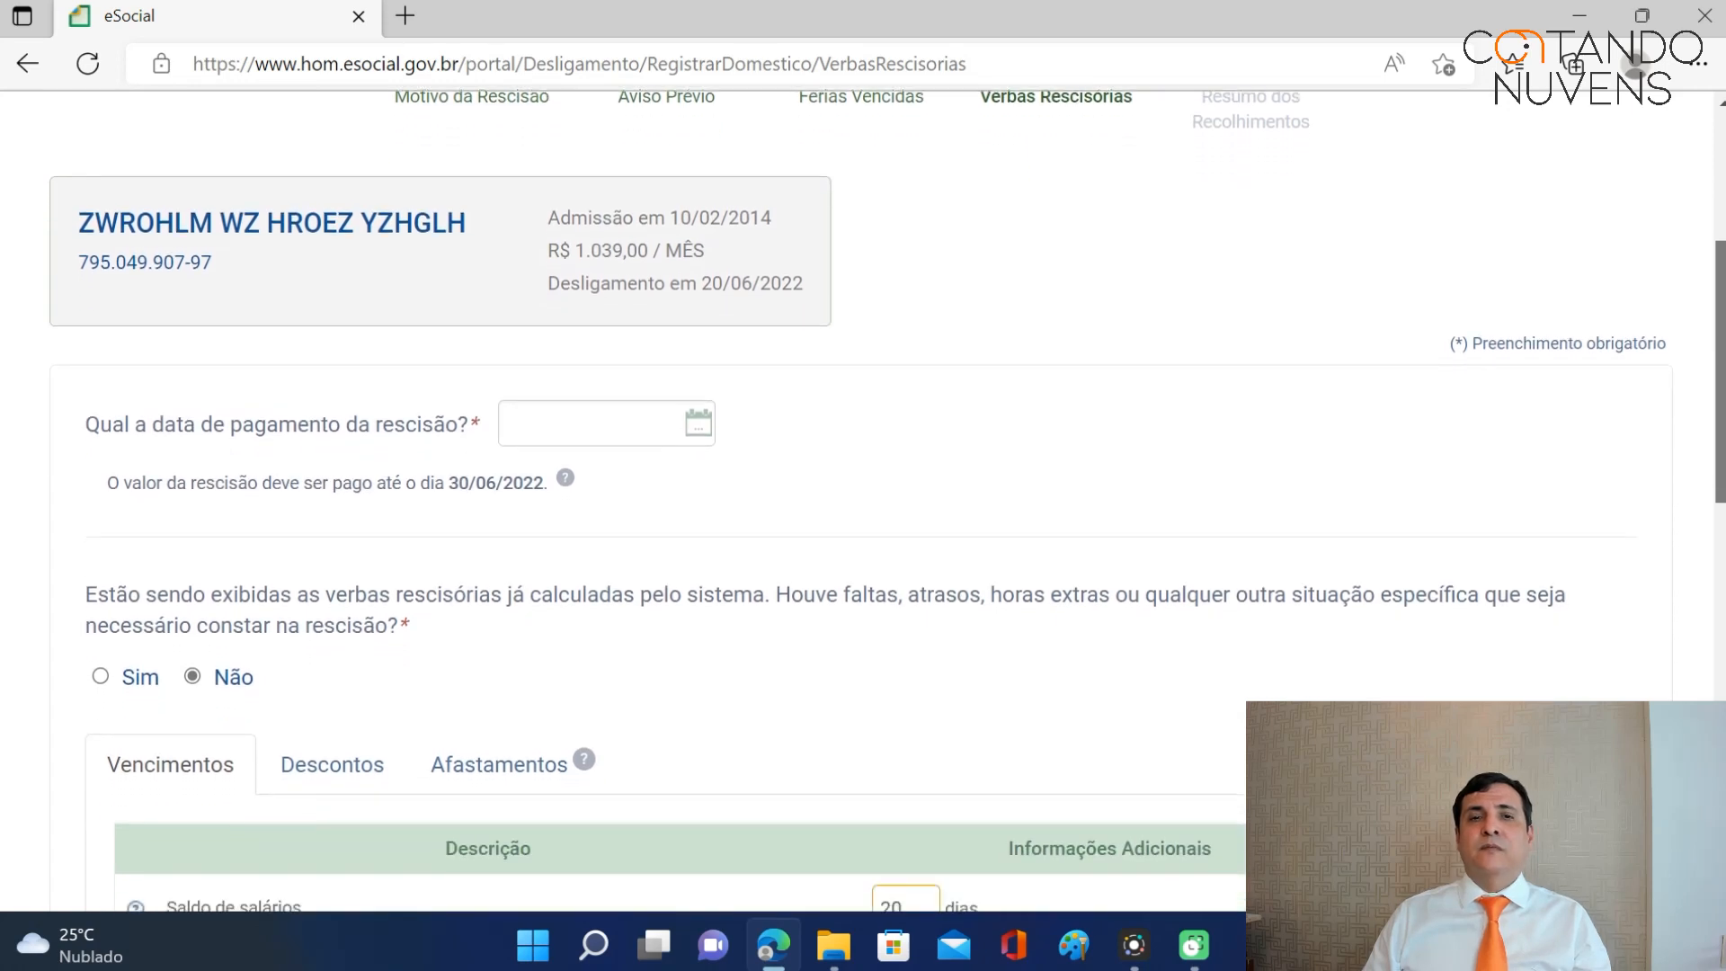
pyautogui.scroll(1, 1109, 185)
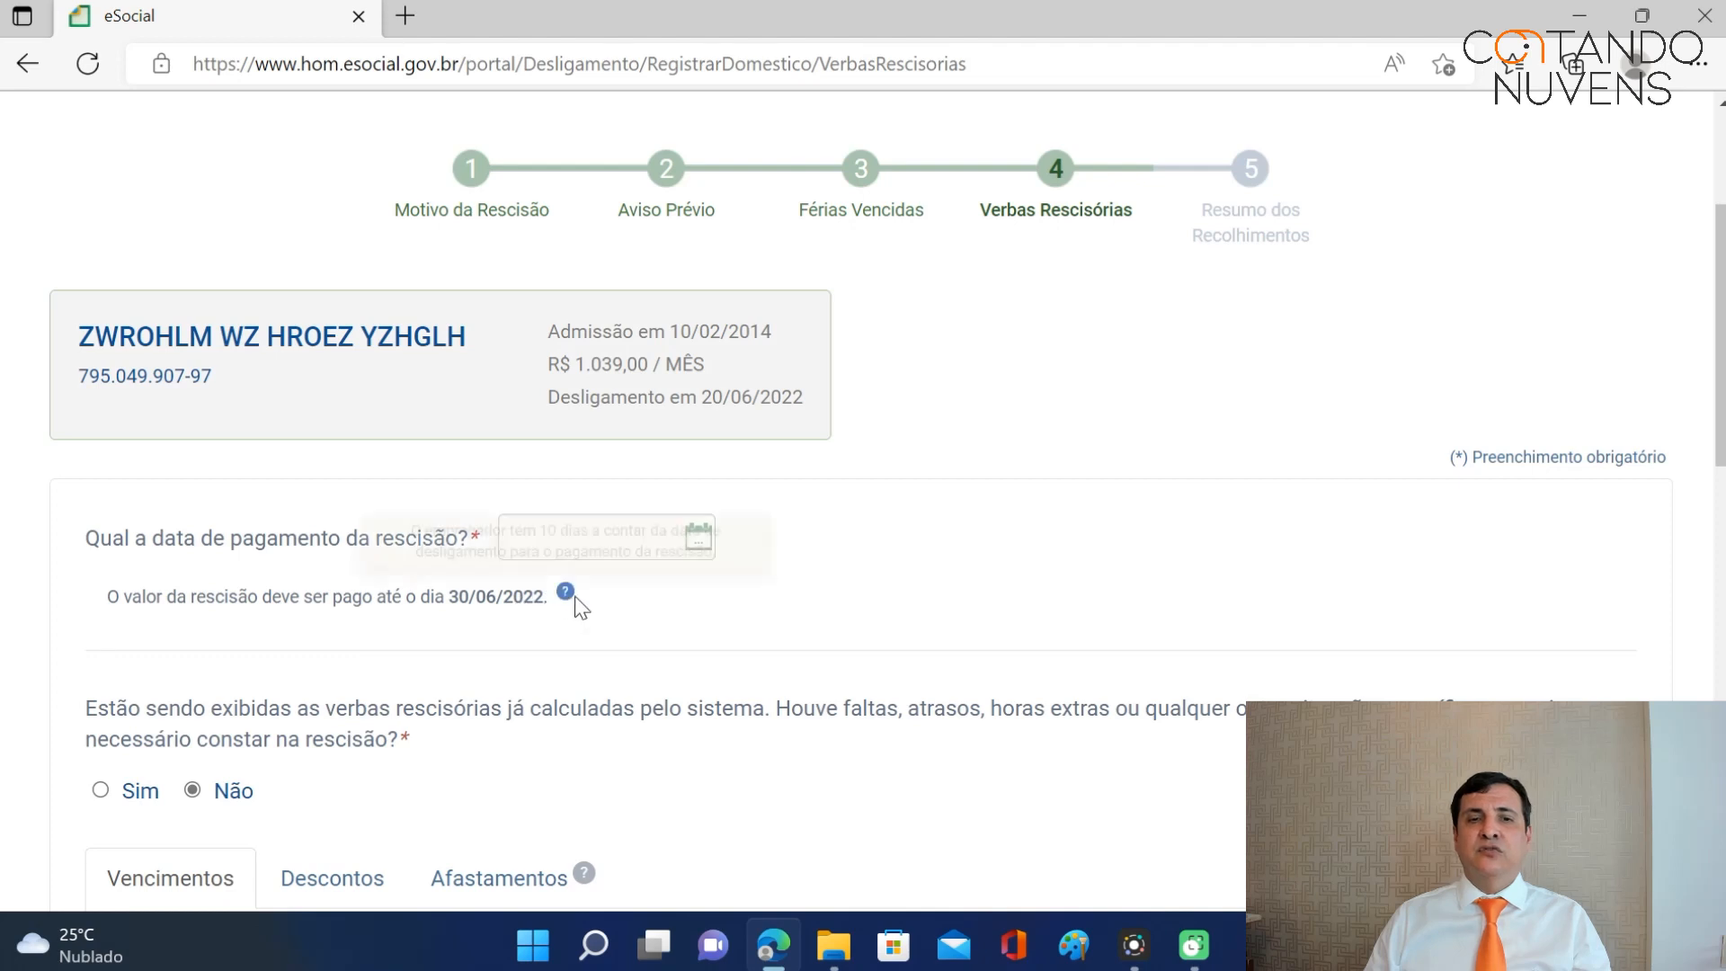
pyautogui.click(567, 537)
pyautogui.write('01')
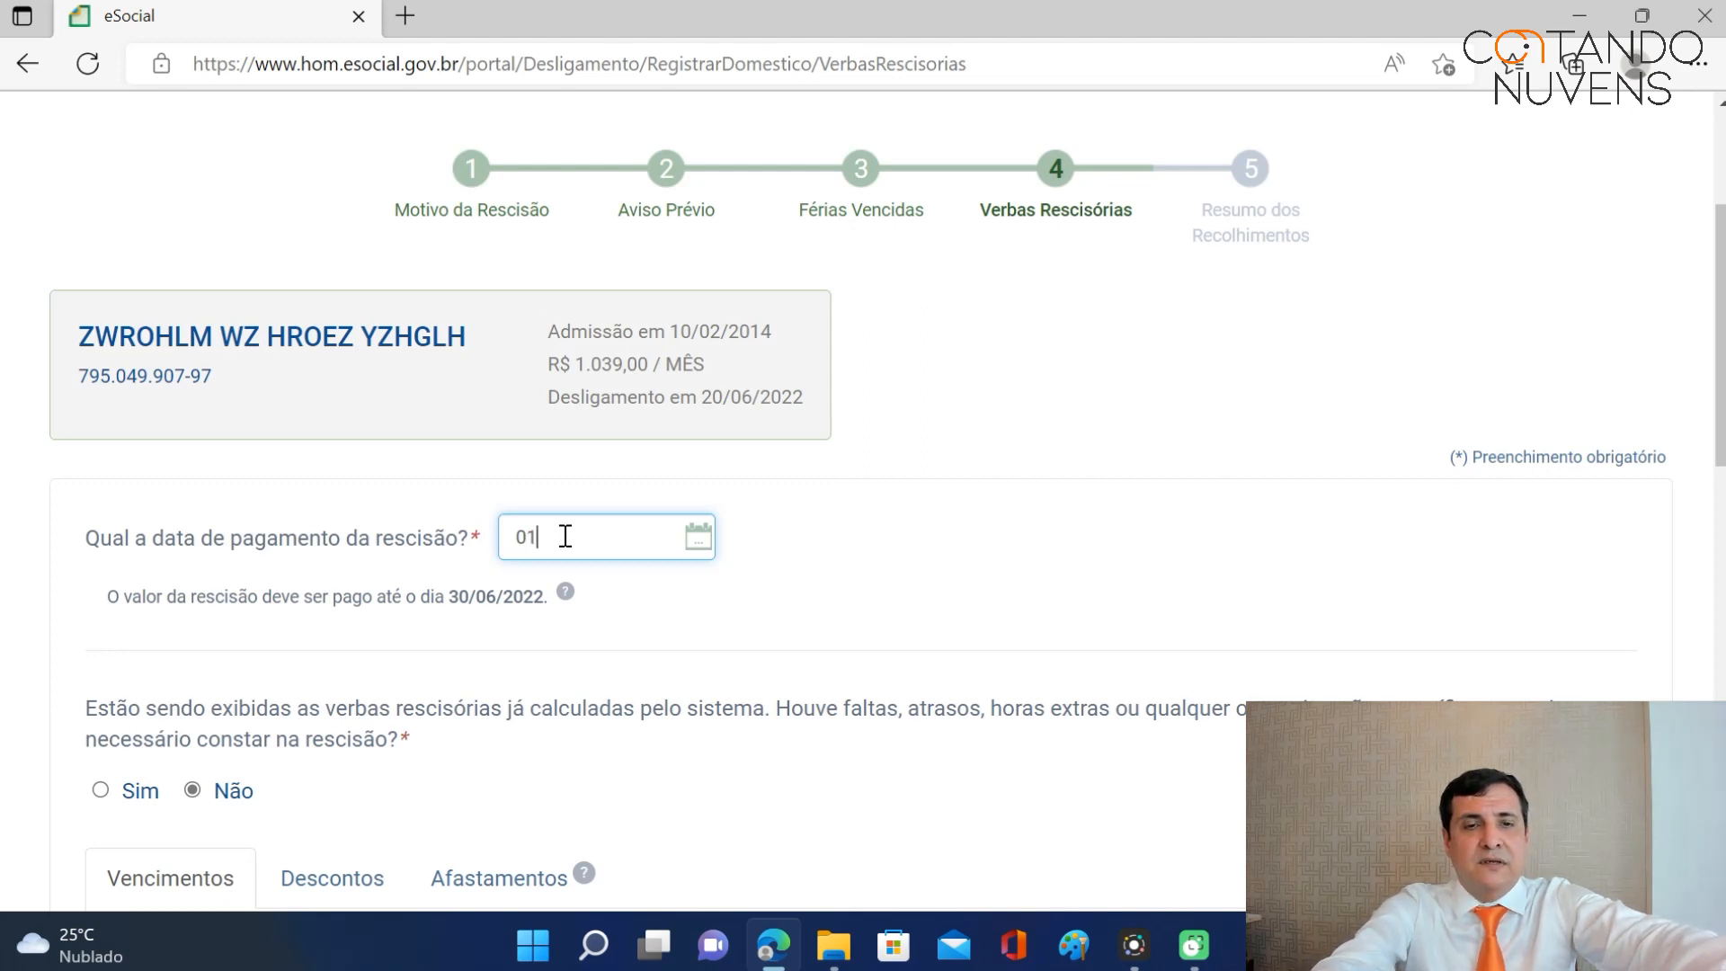
pyautogui.write('/07/2022')
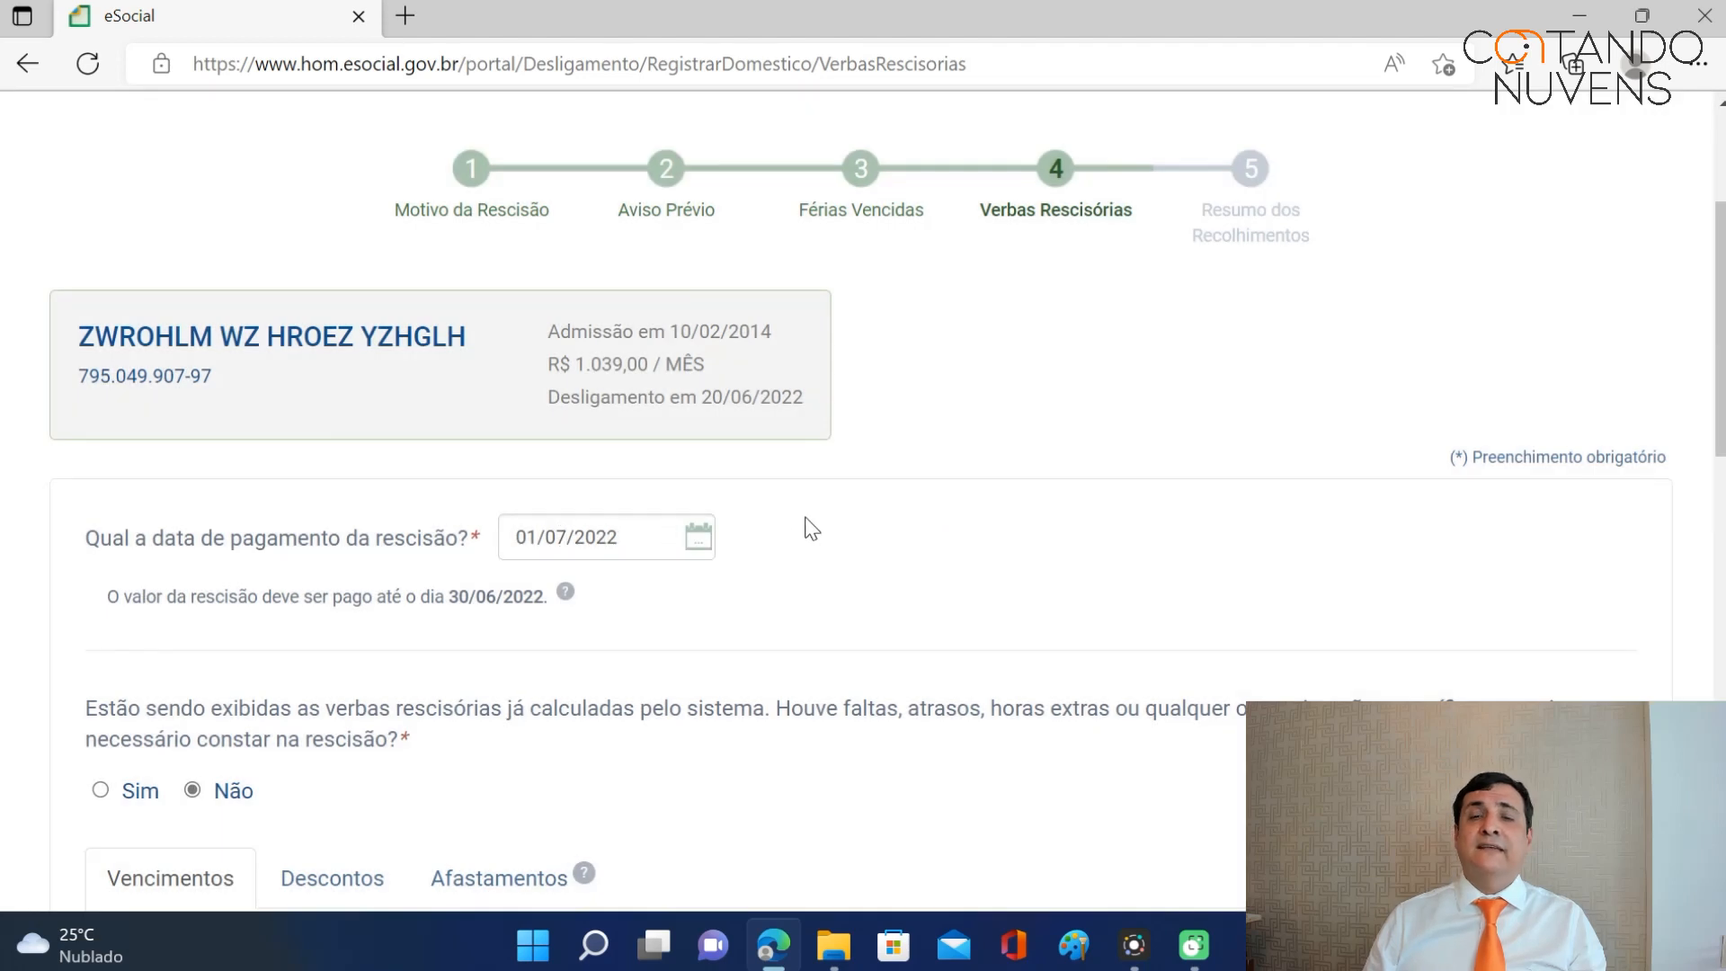
# Review the Vencimentos table: salary balance 692,67, indemnified notice 1.870,20, late fine 1.039,00.
pyautogui.scroll(-6, 1719, 296)
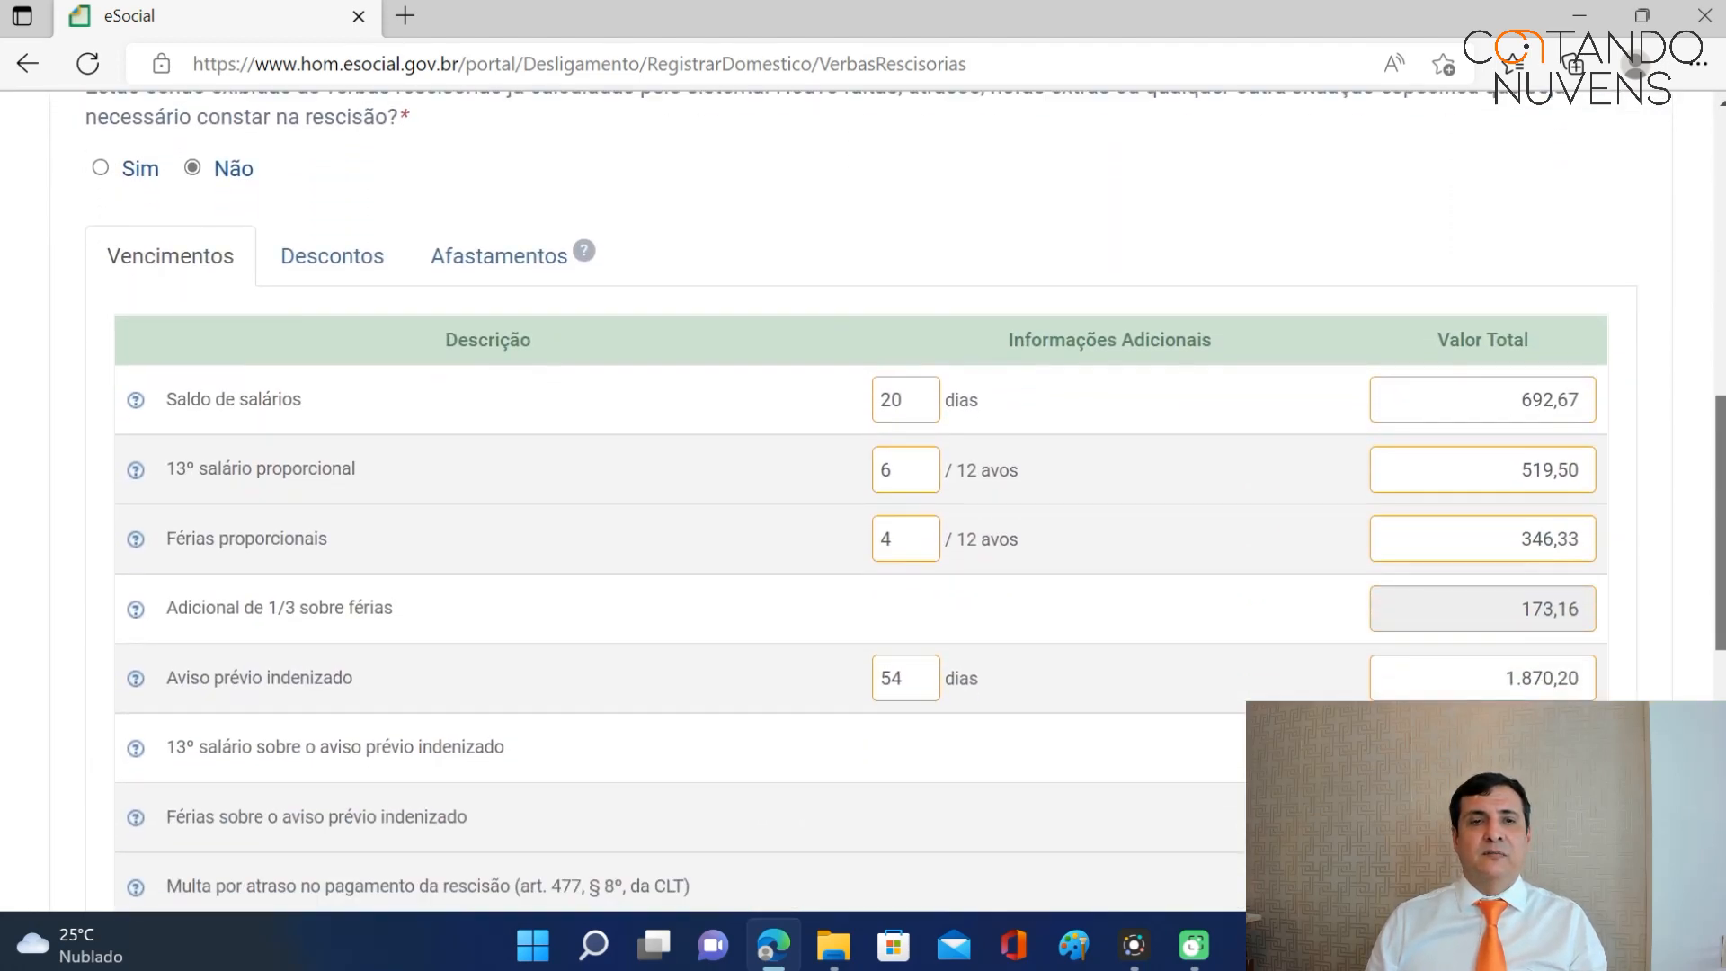
pyautogui.scroll(4, 904, 502)
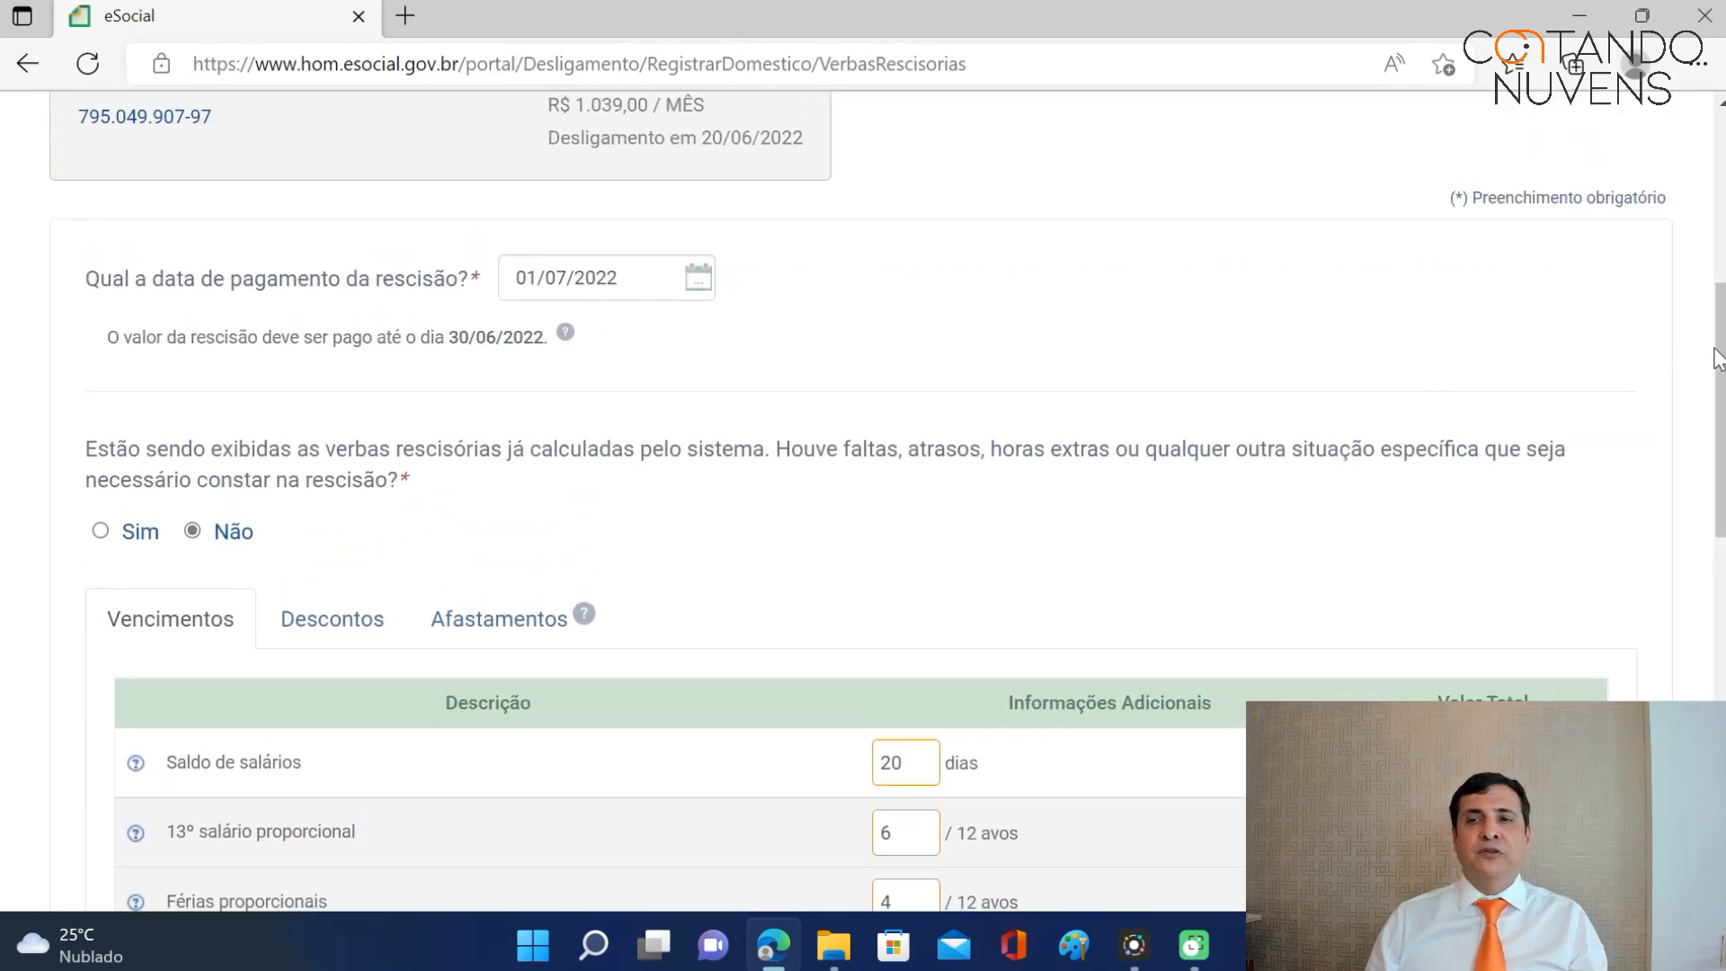
pyautogui.scroll(-5, 1722, 360)
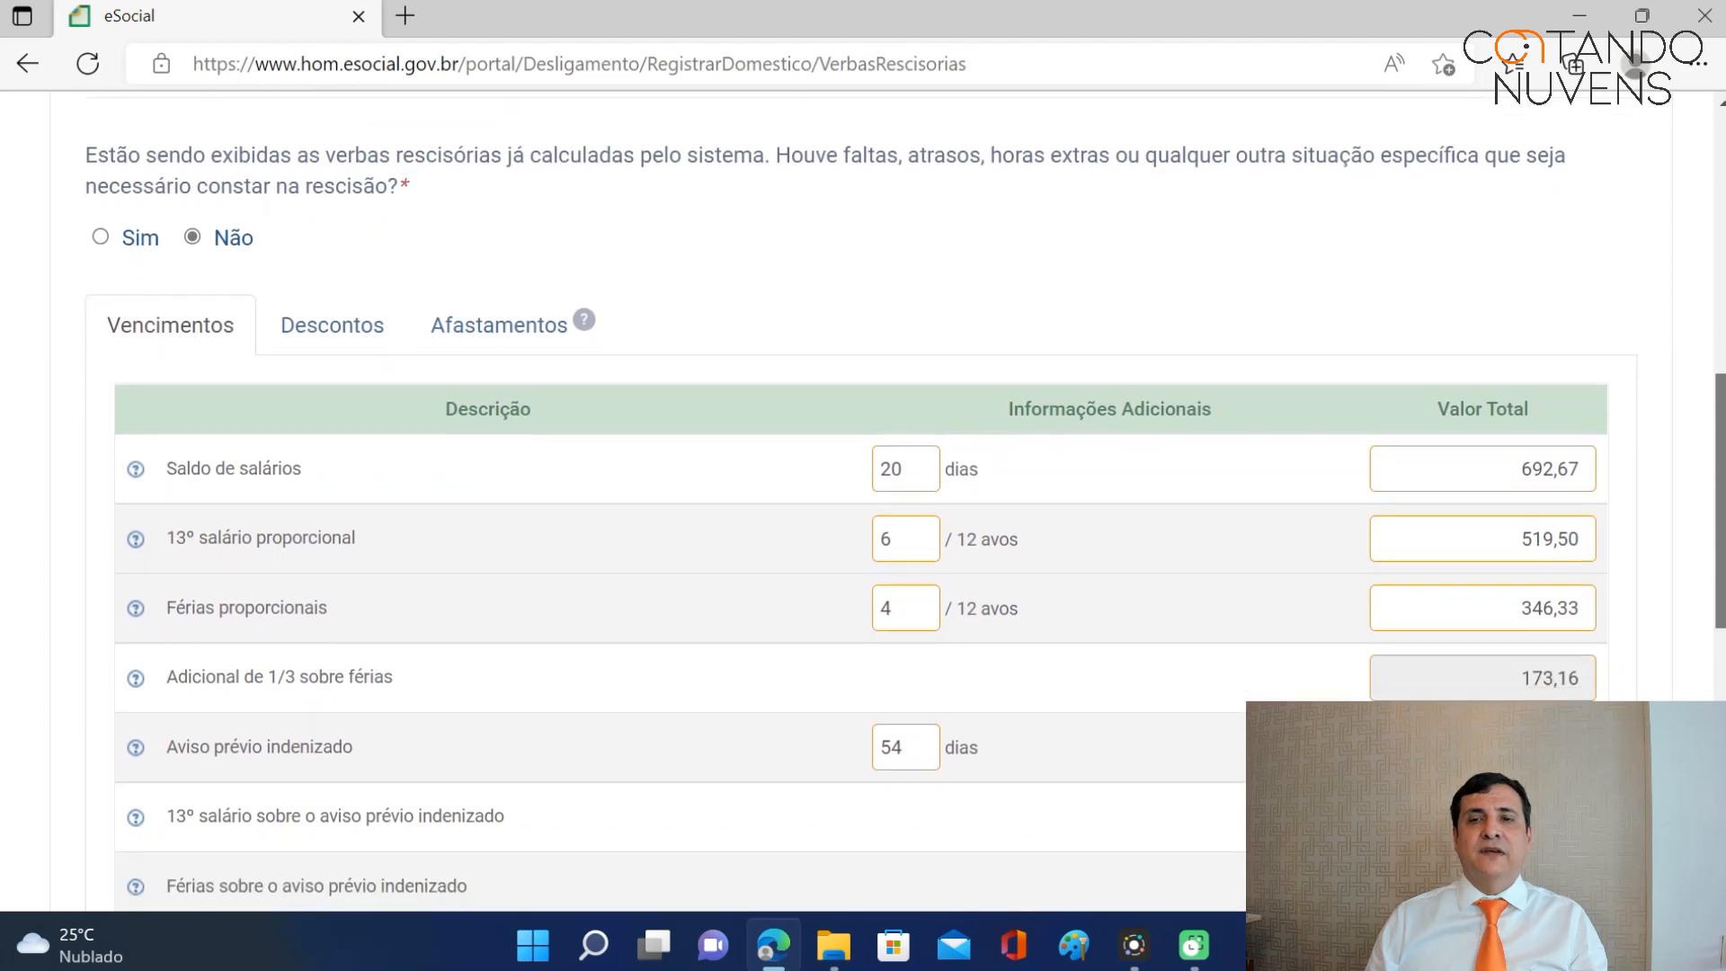
pyautogui.scroll(-3, 1415, 572)
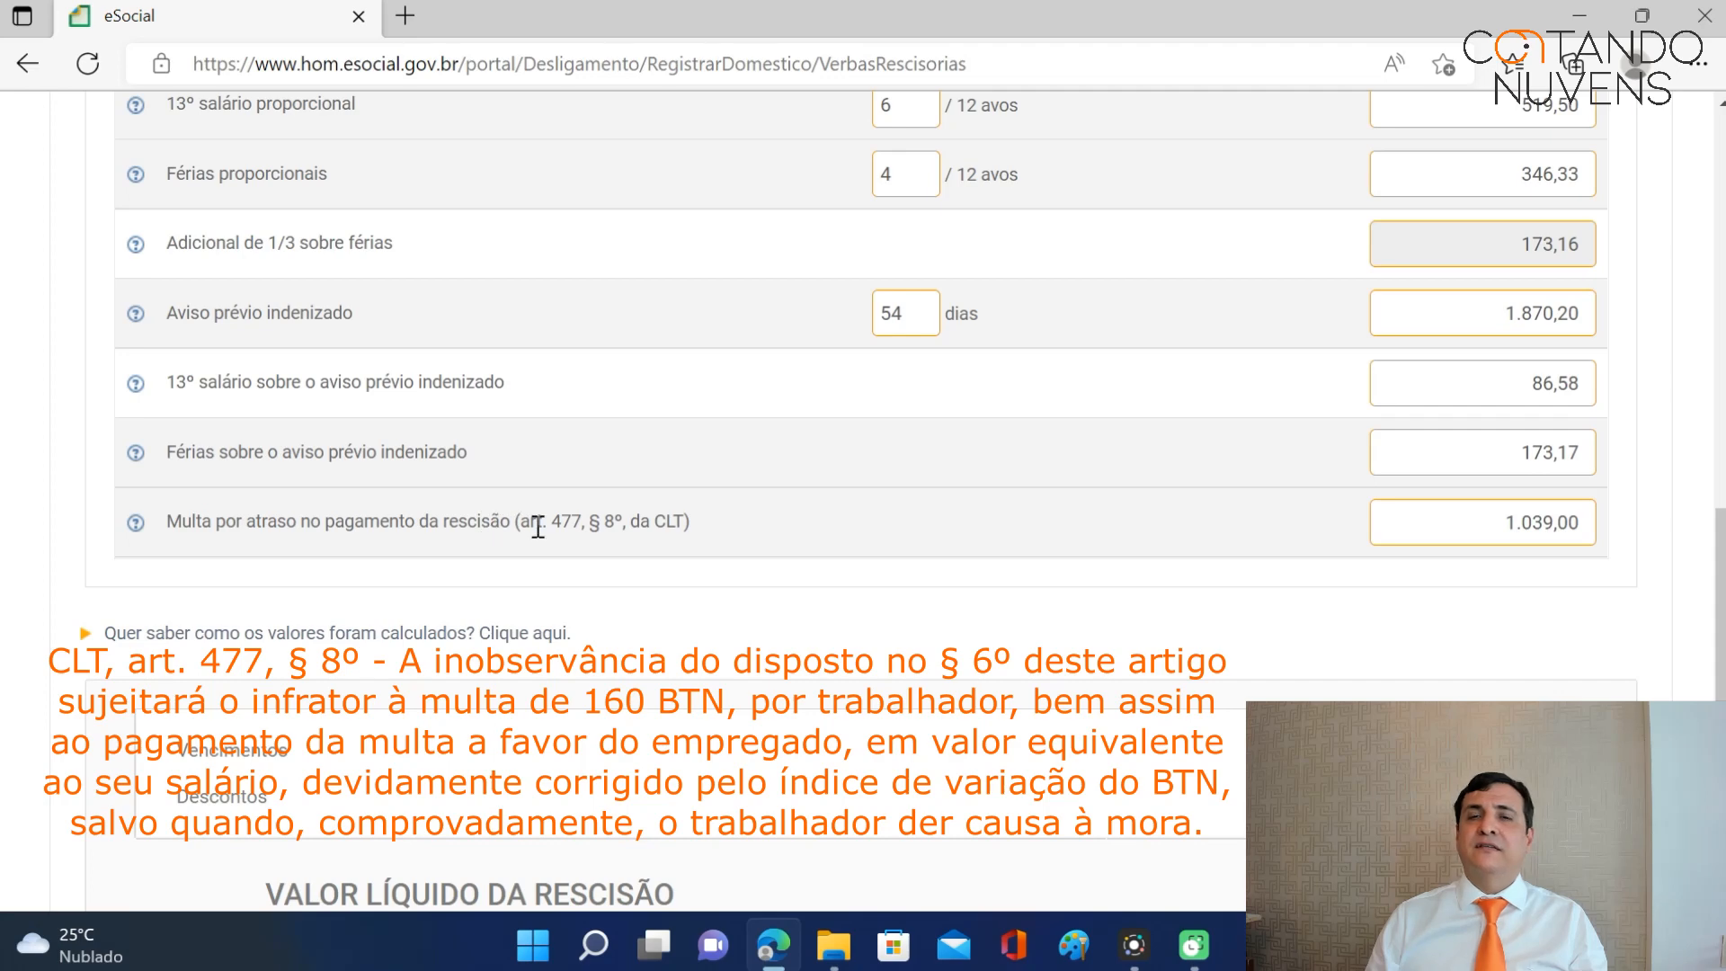
pyautogui.scroll(2, 1719, 593)
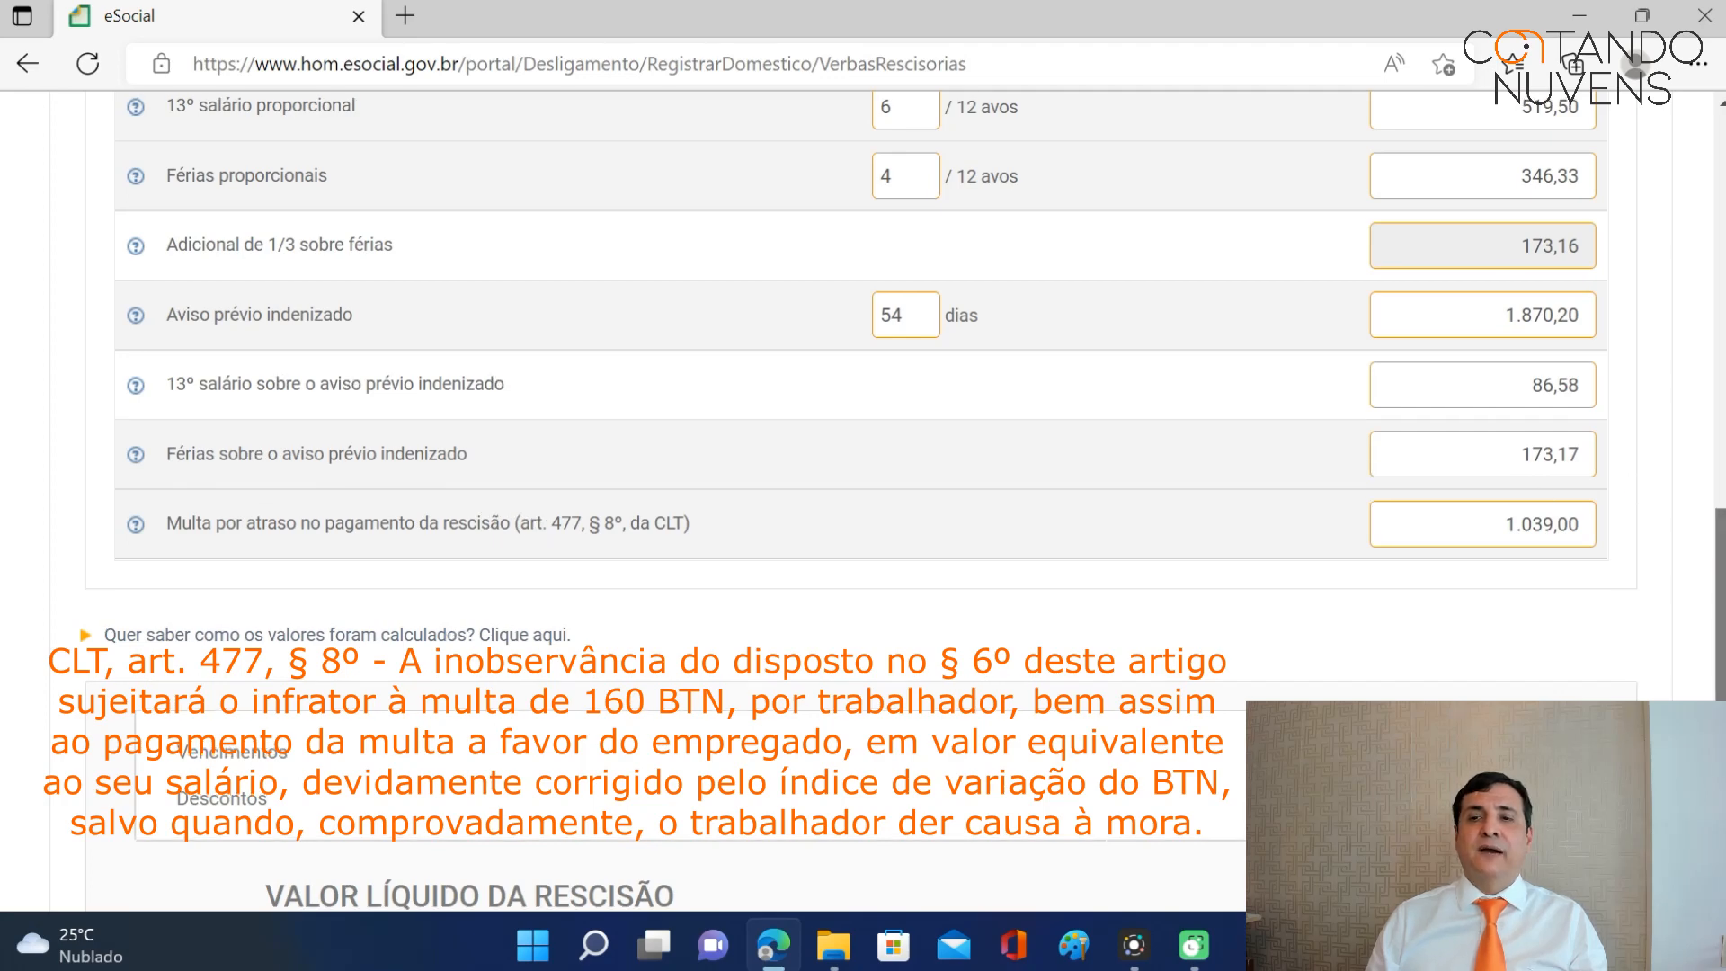
pyautogui.scroll(4, 863, 504)
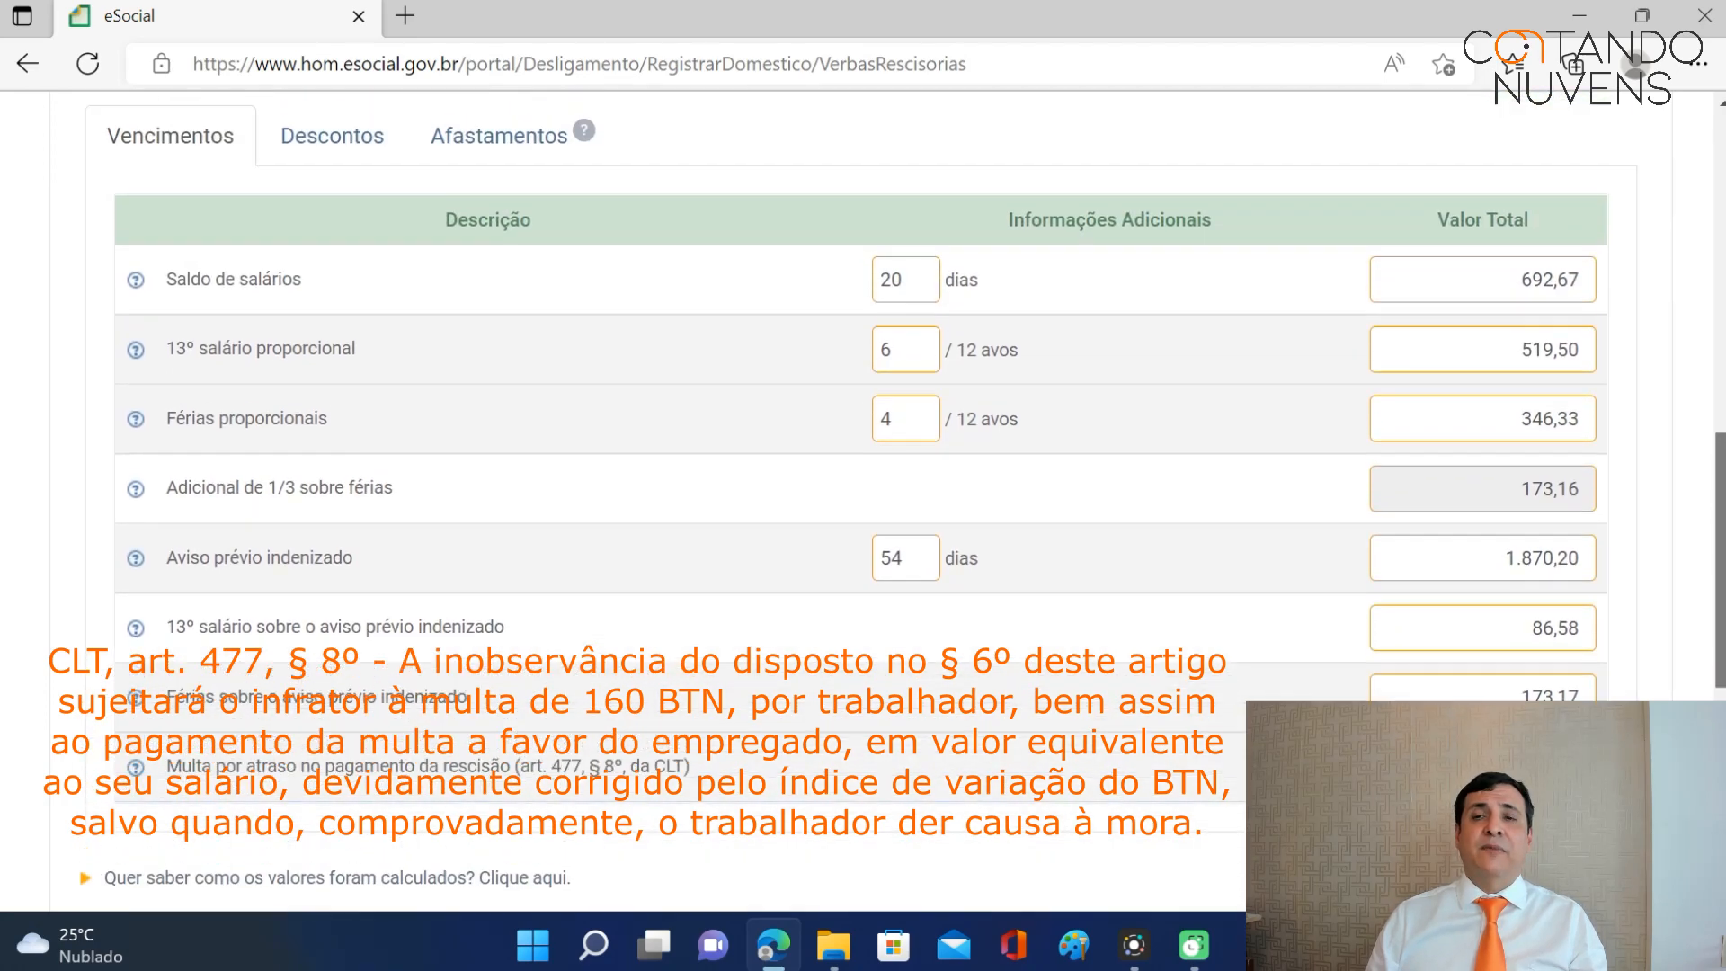
pyautogui.scroll(-2, 863, 504)
pyautogui.scroll(-3, 1515, 522)
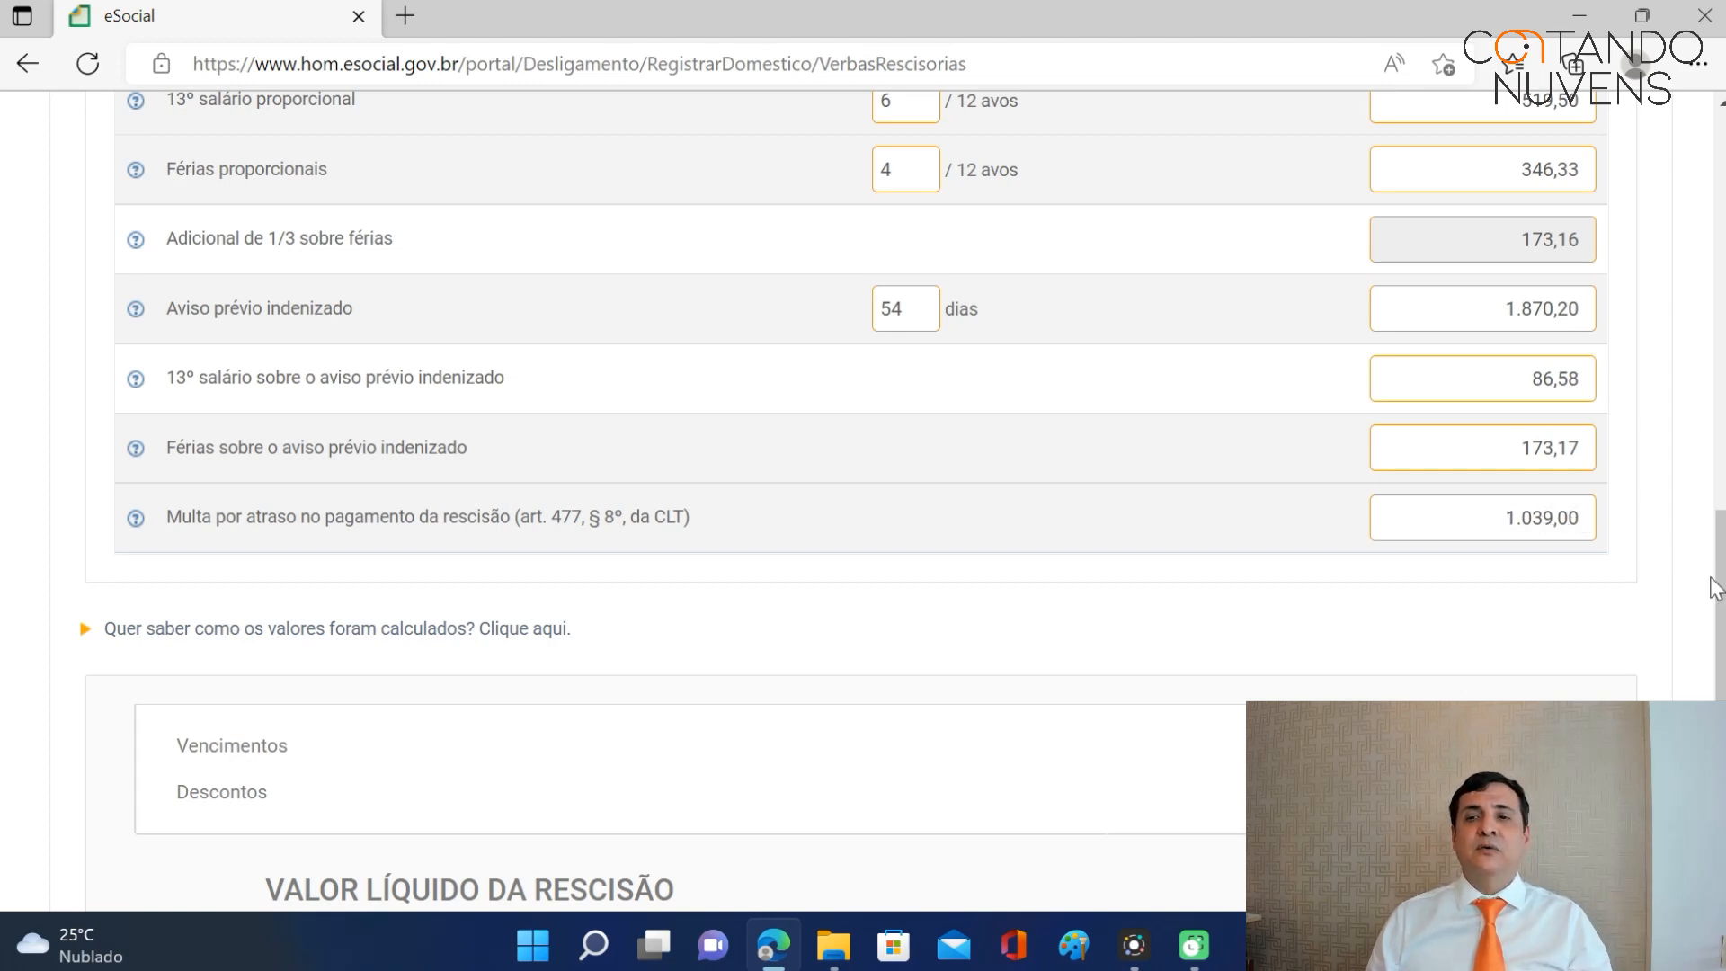
pyautogui.moveTo(1716, 589); pyautogui.dragTo(1715, 489)
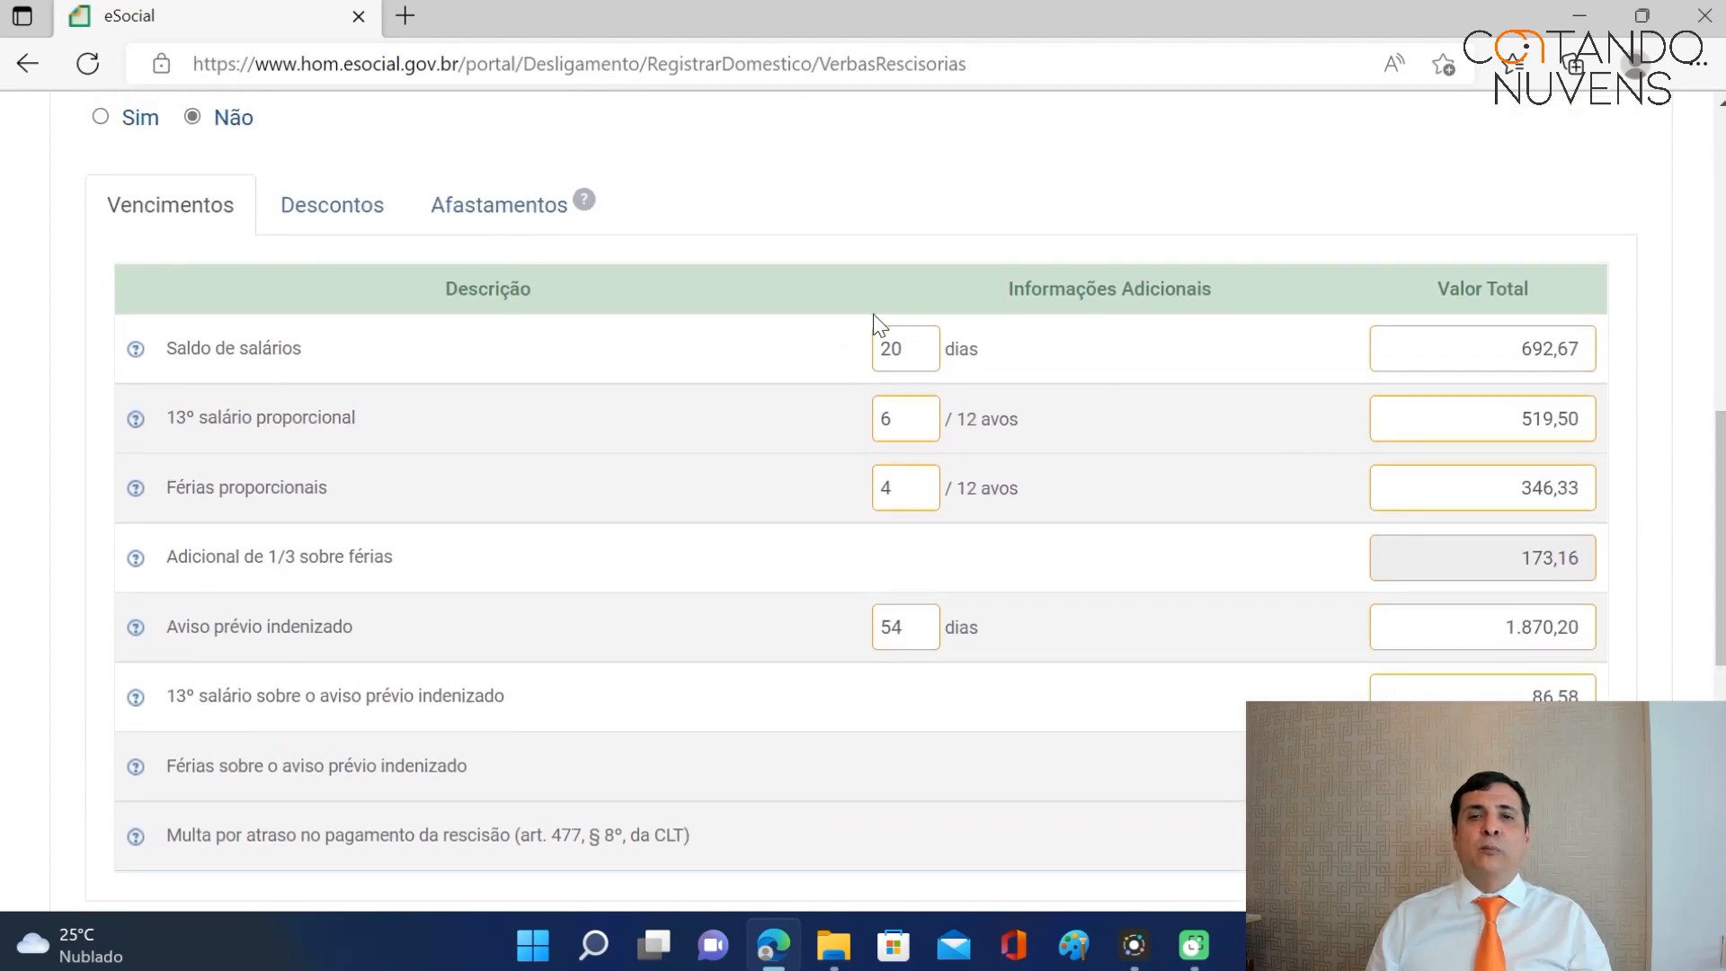
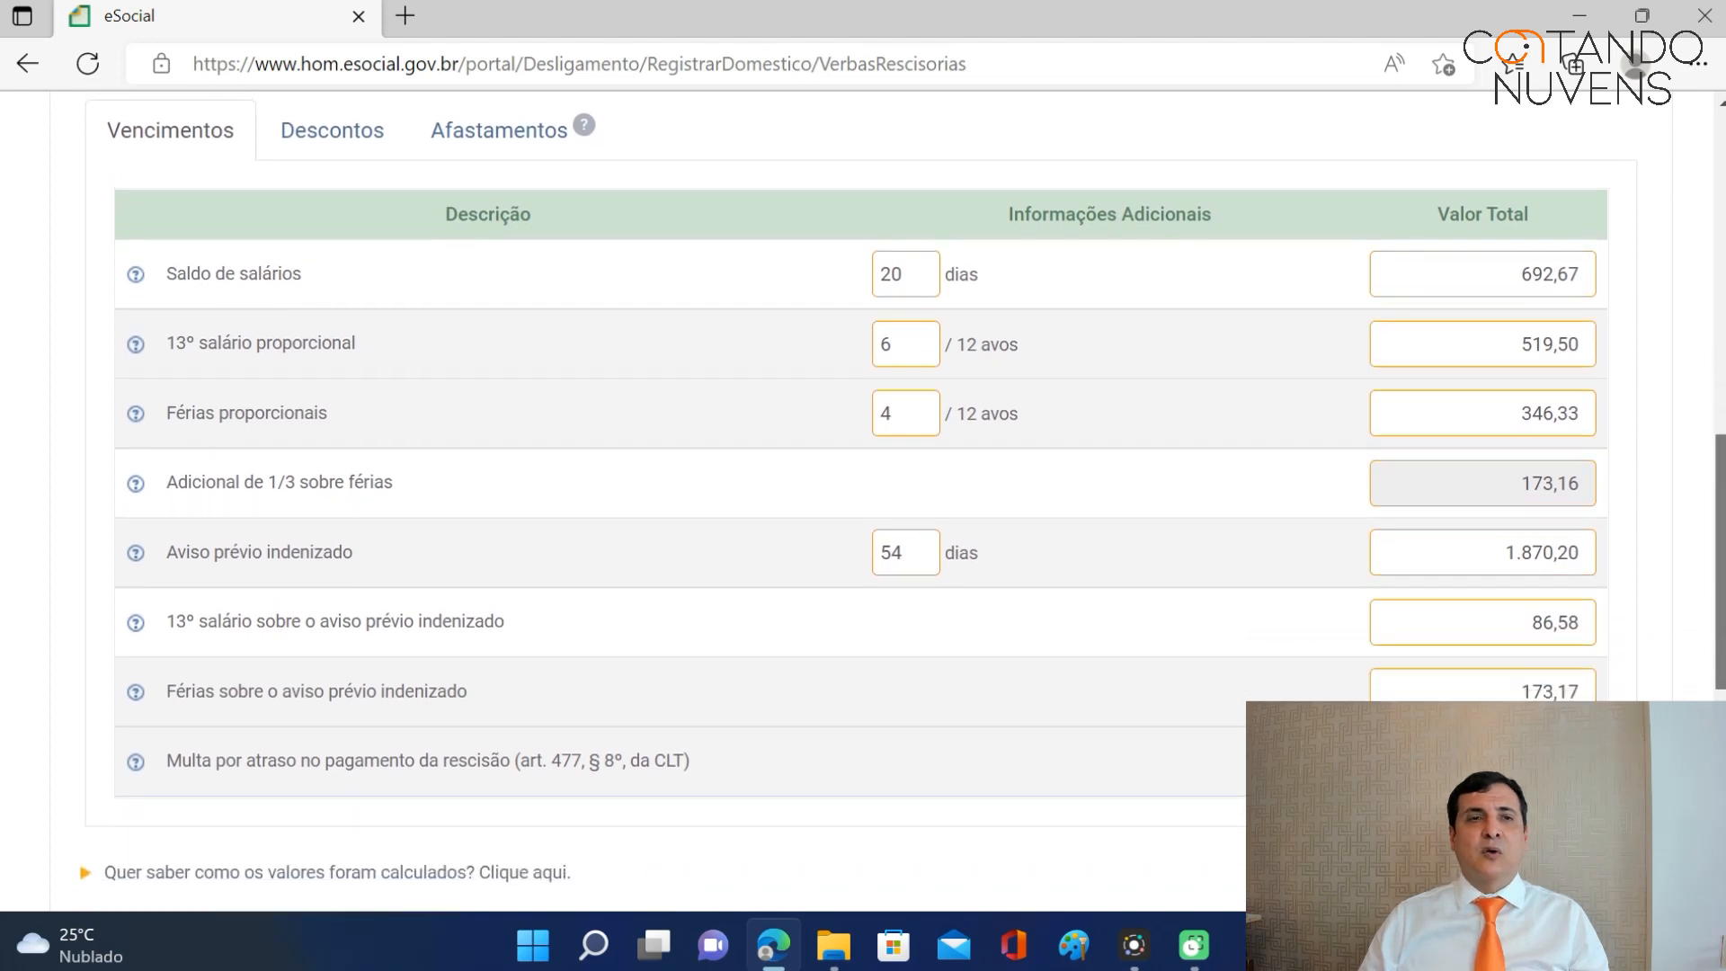
# Compare the calculated discount and earnings amounts in the severance table.
pyautogui.scroll(2, 629, 485)
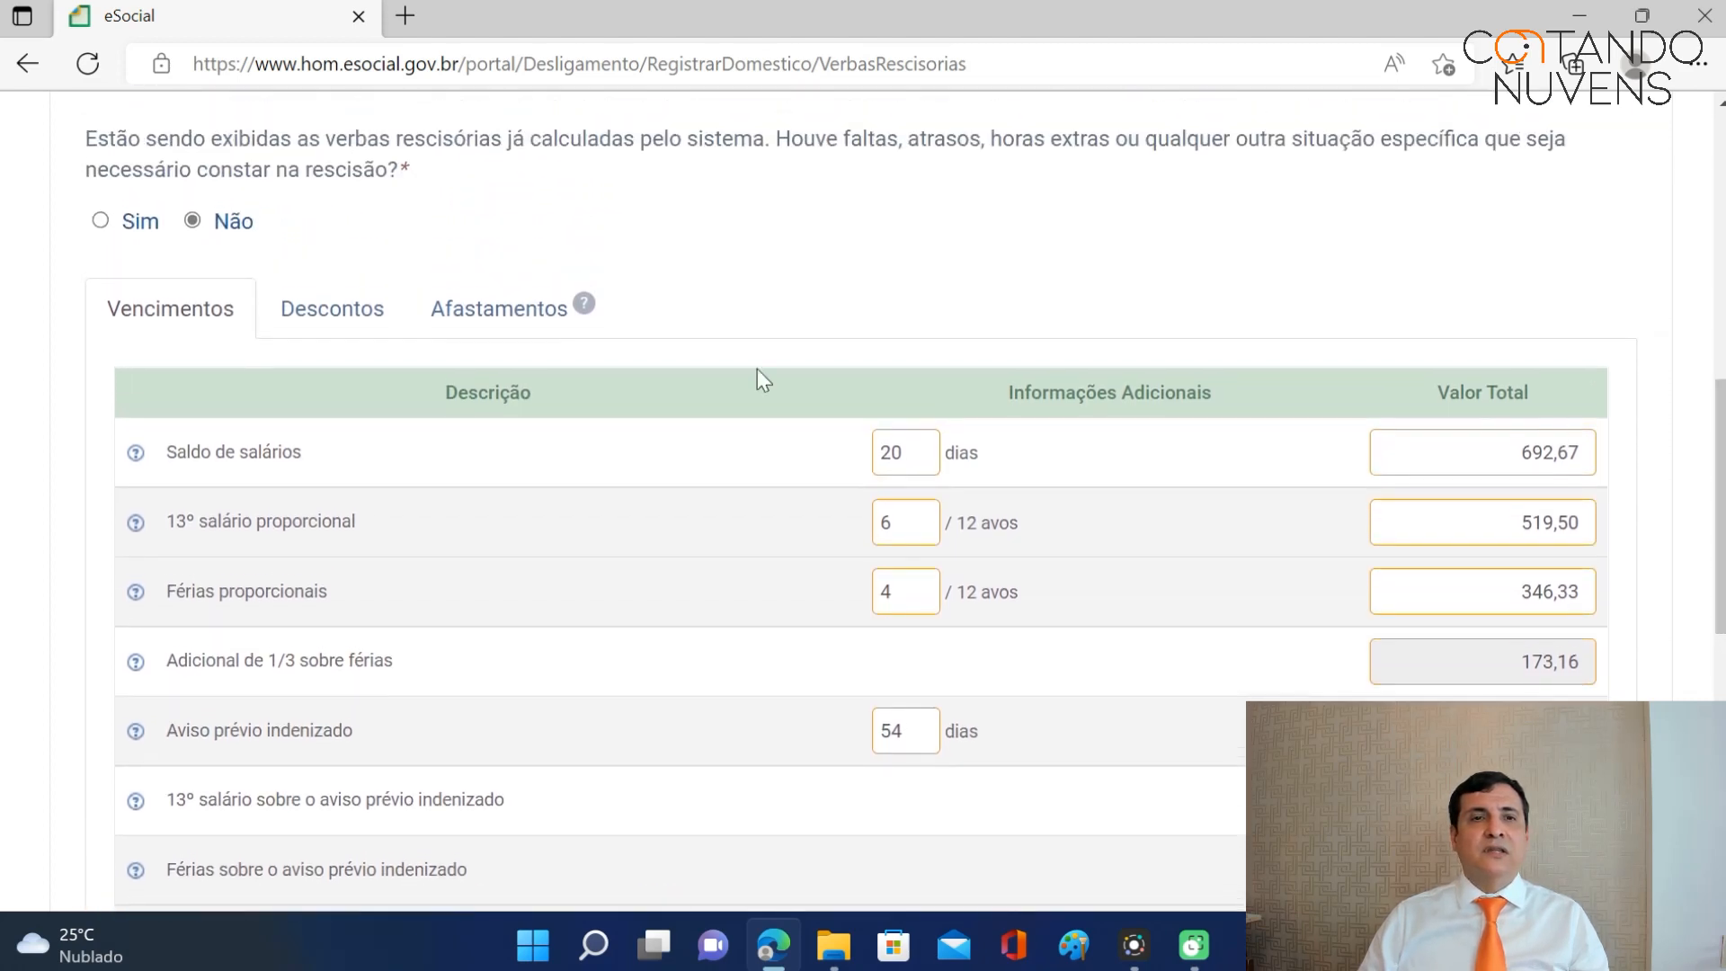
pyautogui.click(338, 313)
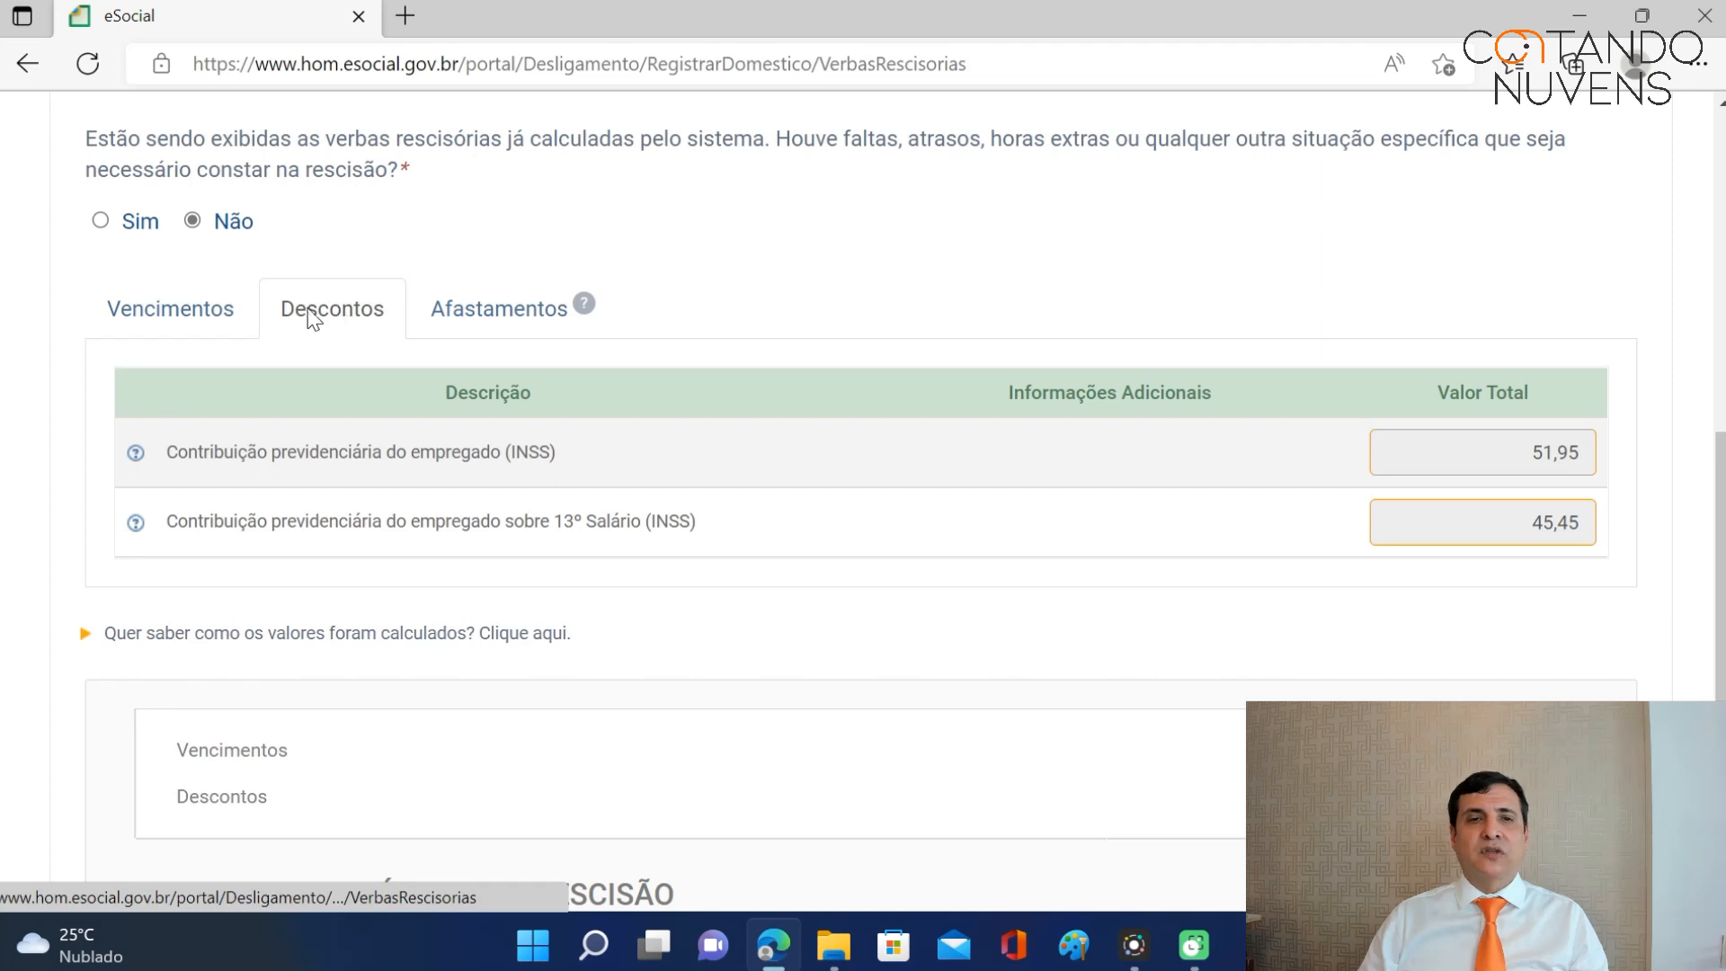
pyautogui.click(176, 311)
pyautogui.scroll(3, 899, 501)
pyautogui.scroll(-1, 861, 501)
pyautogui.scroll(-1, 861, 502)
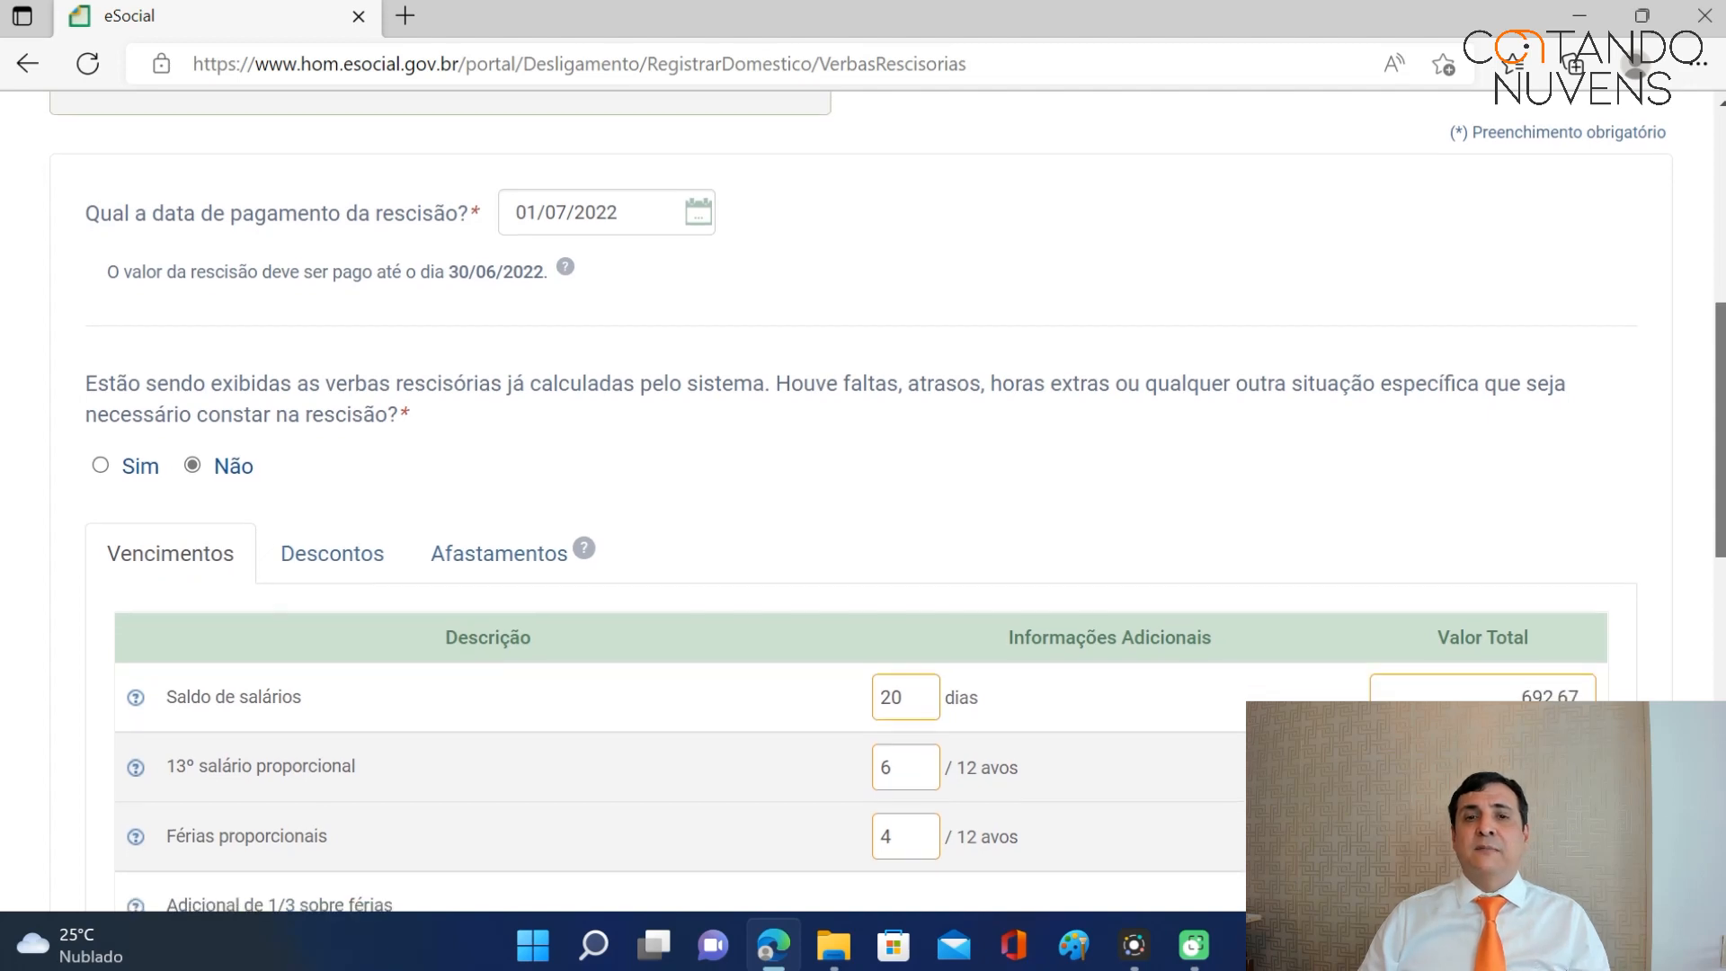
pyautogui.scroll(-1, 861, 502)
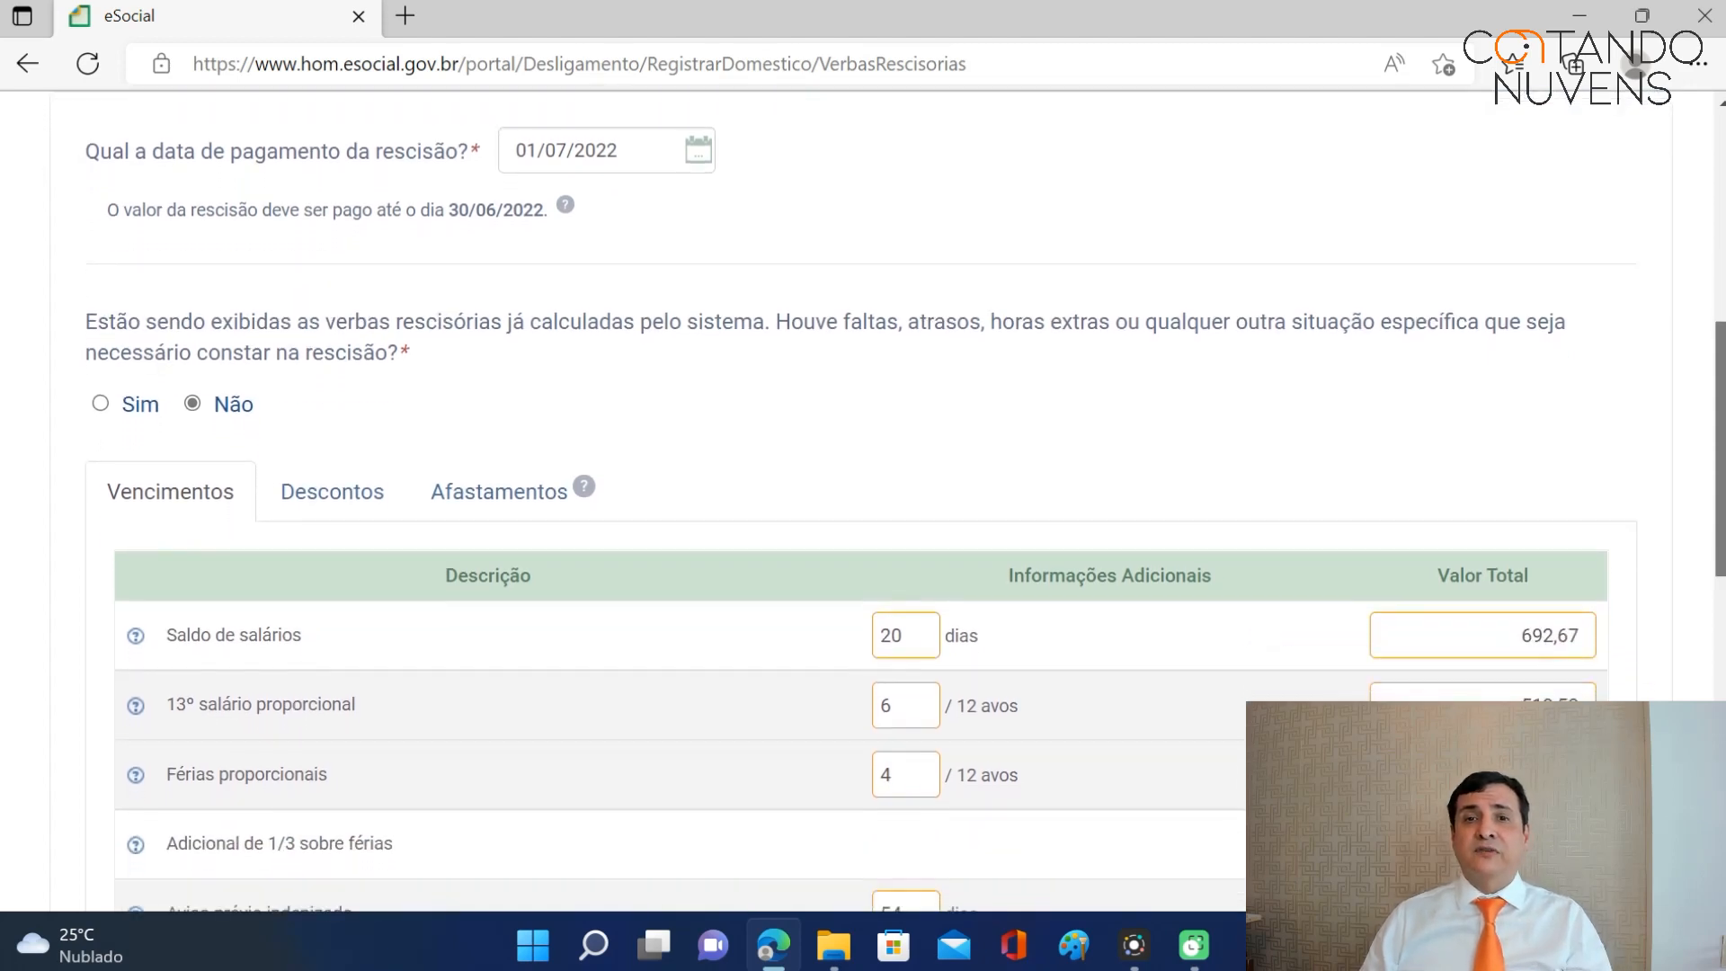
pyautogui.scroll(-1, 862, 502)
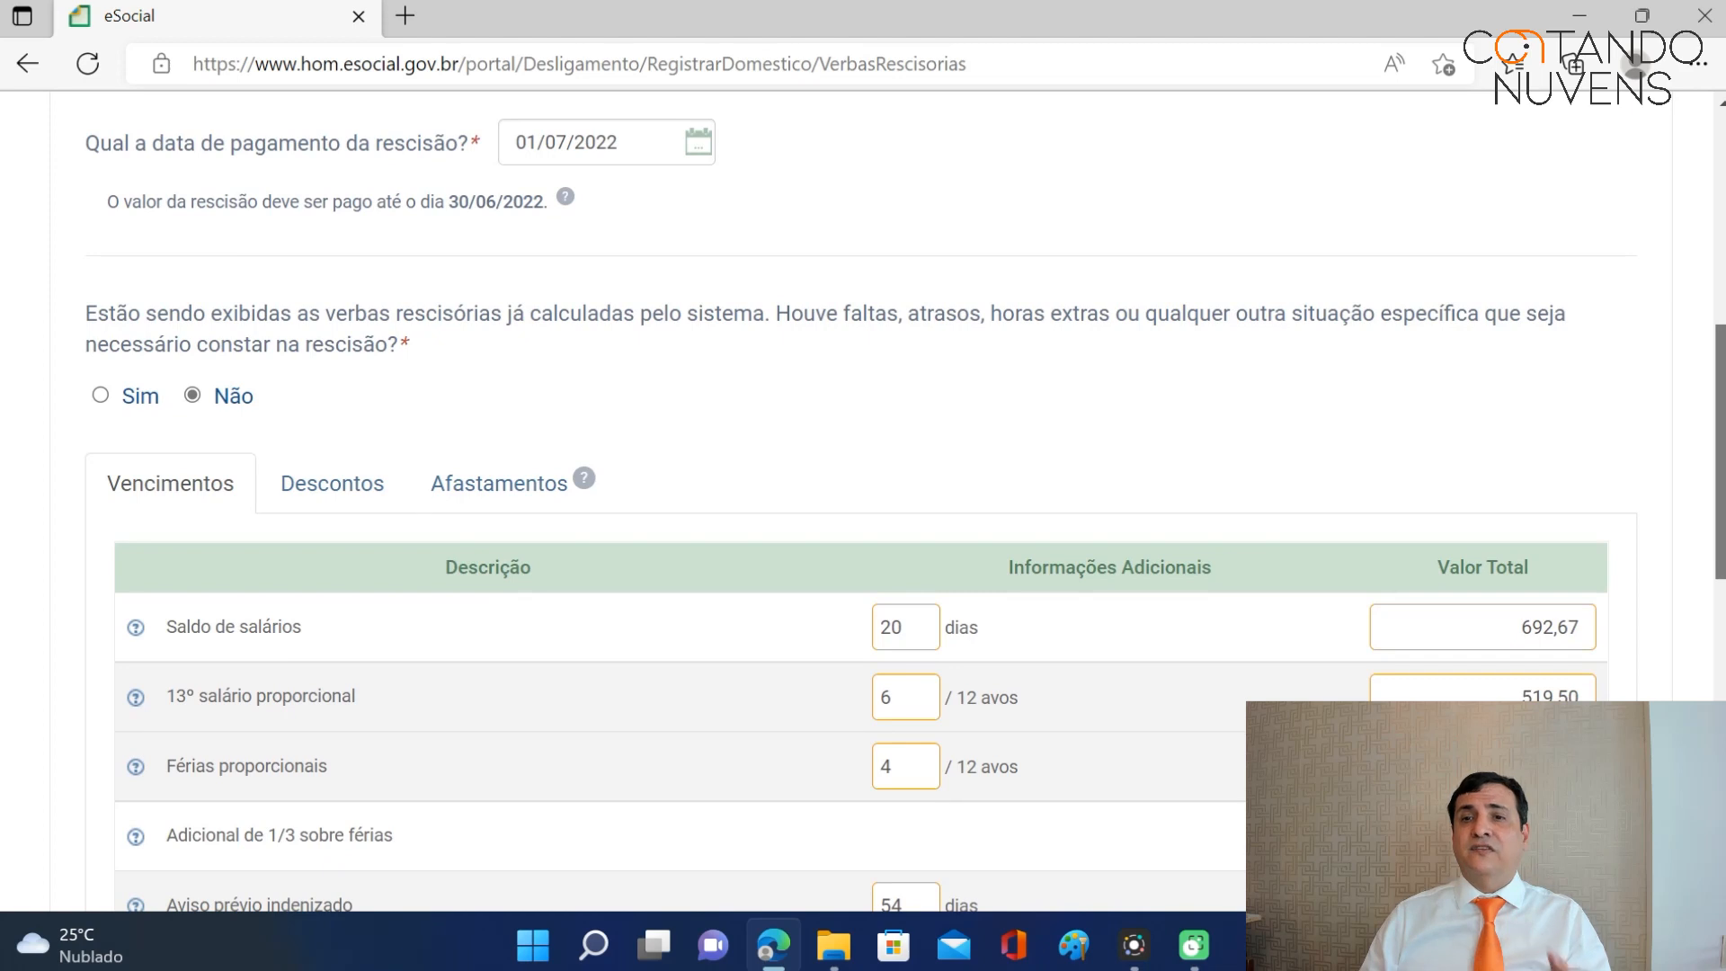
pyautogui.scroll(-2, 861, 501)
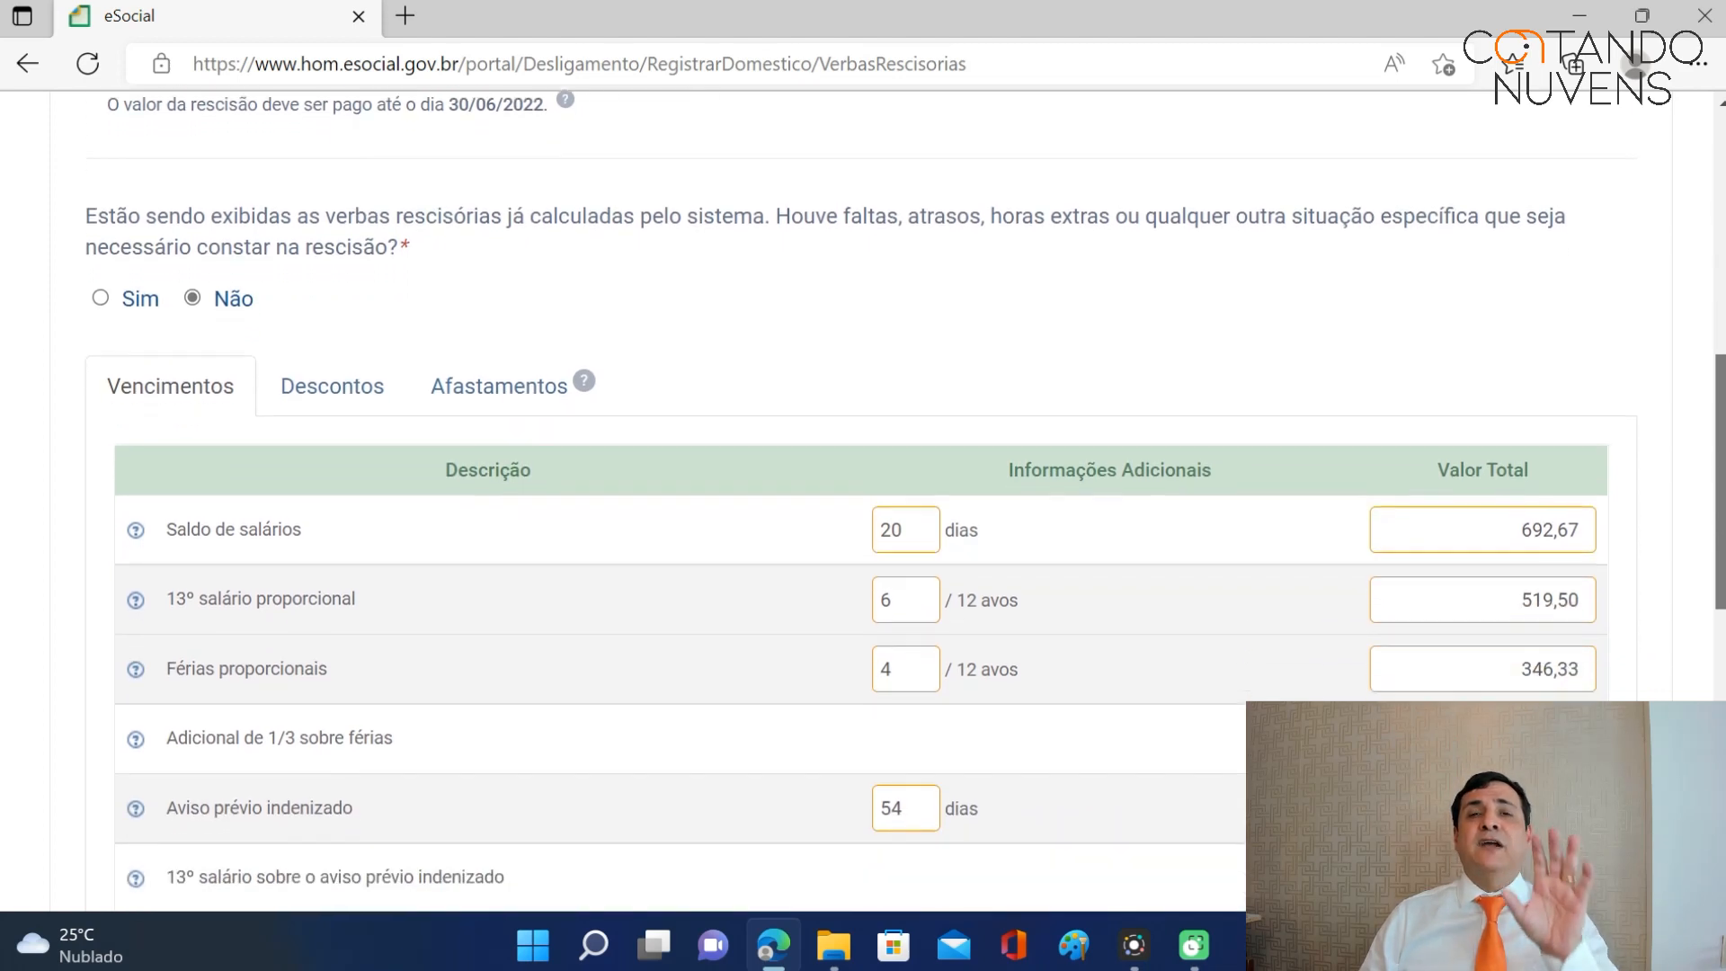
pyautogui.scroll(-1, 861, 501)
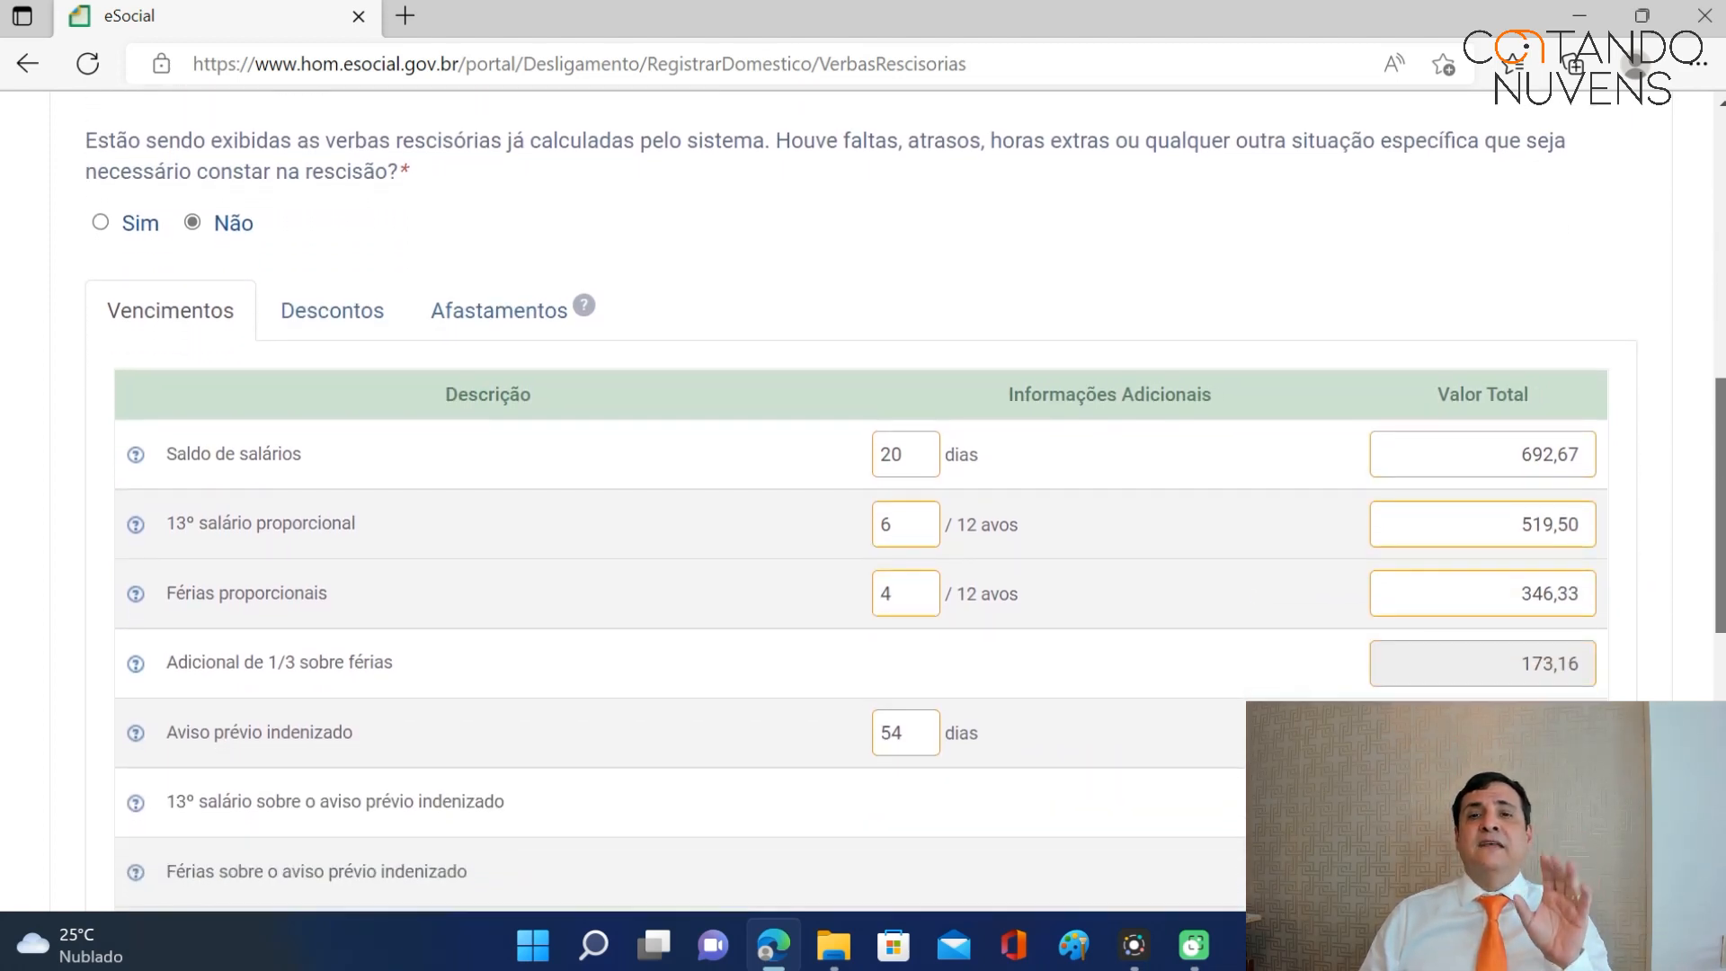
pyautogui.scroll(-1, 1276, 440)
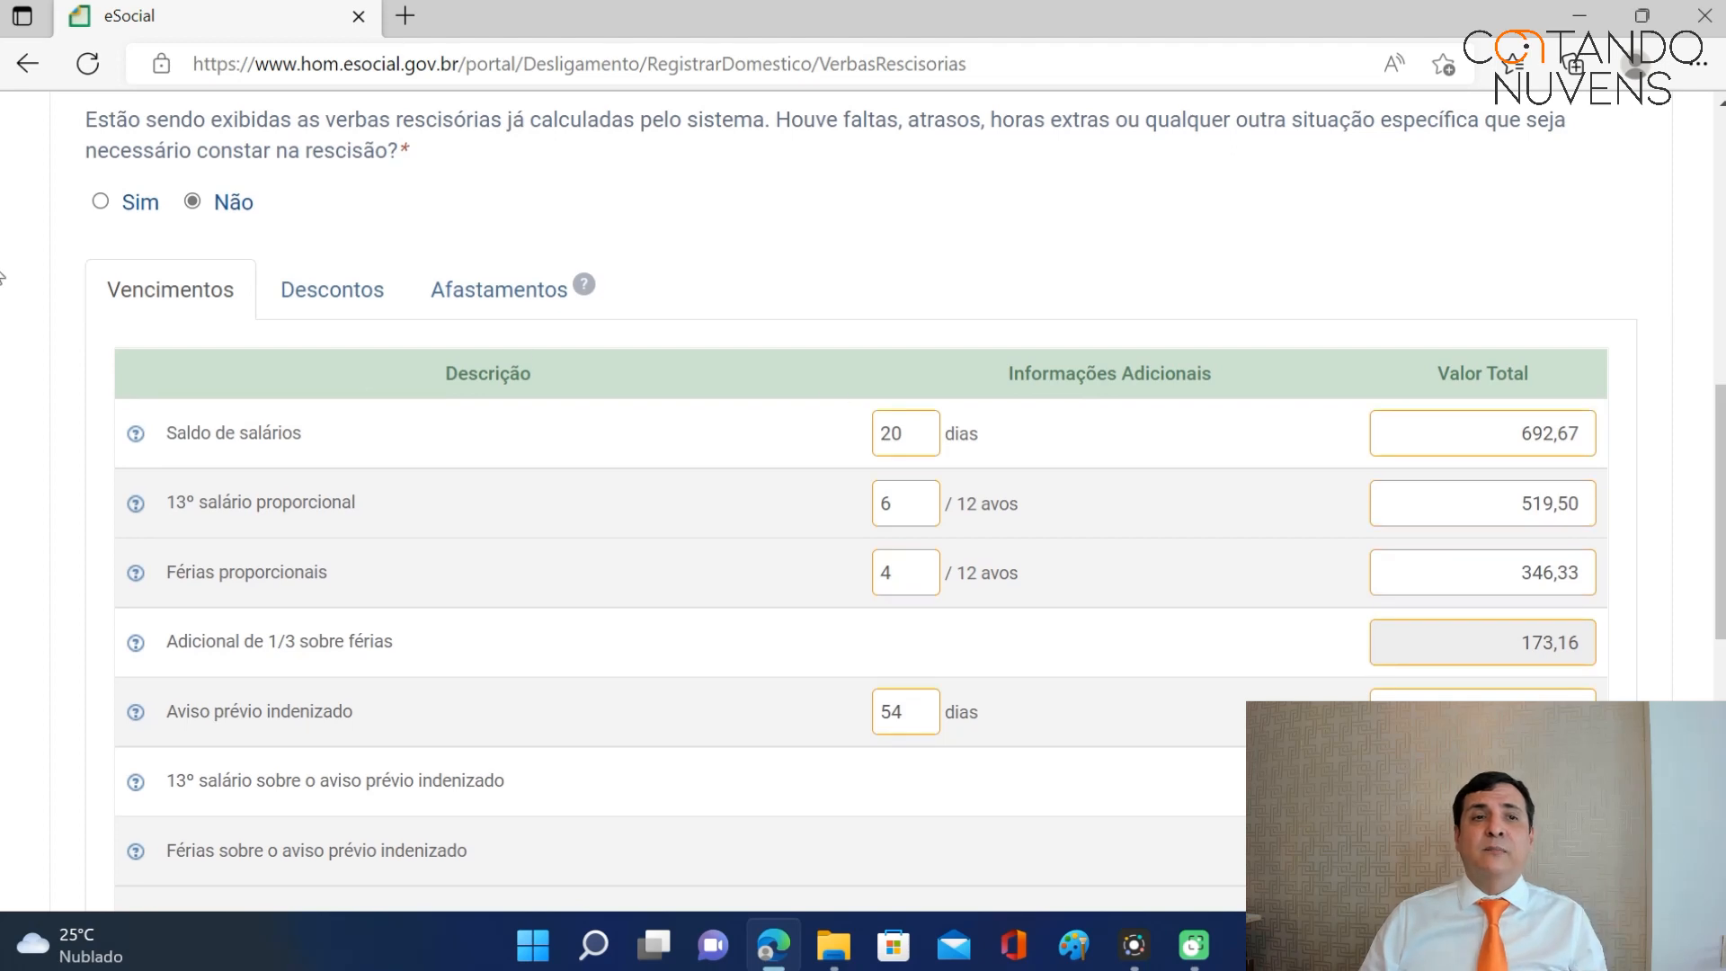
# Check the editable discount items, then answer Não to entering extra severance items.
pyautogui.click(101, 201)
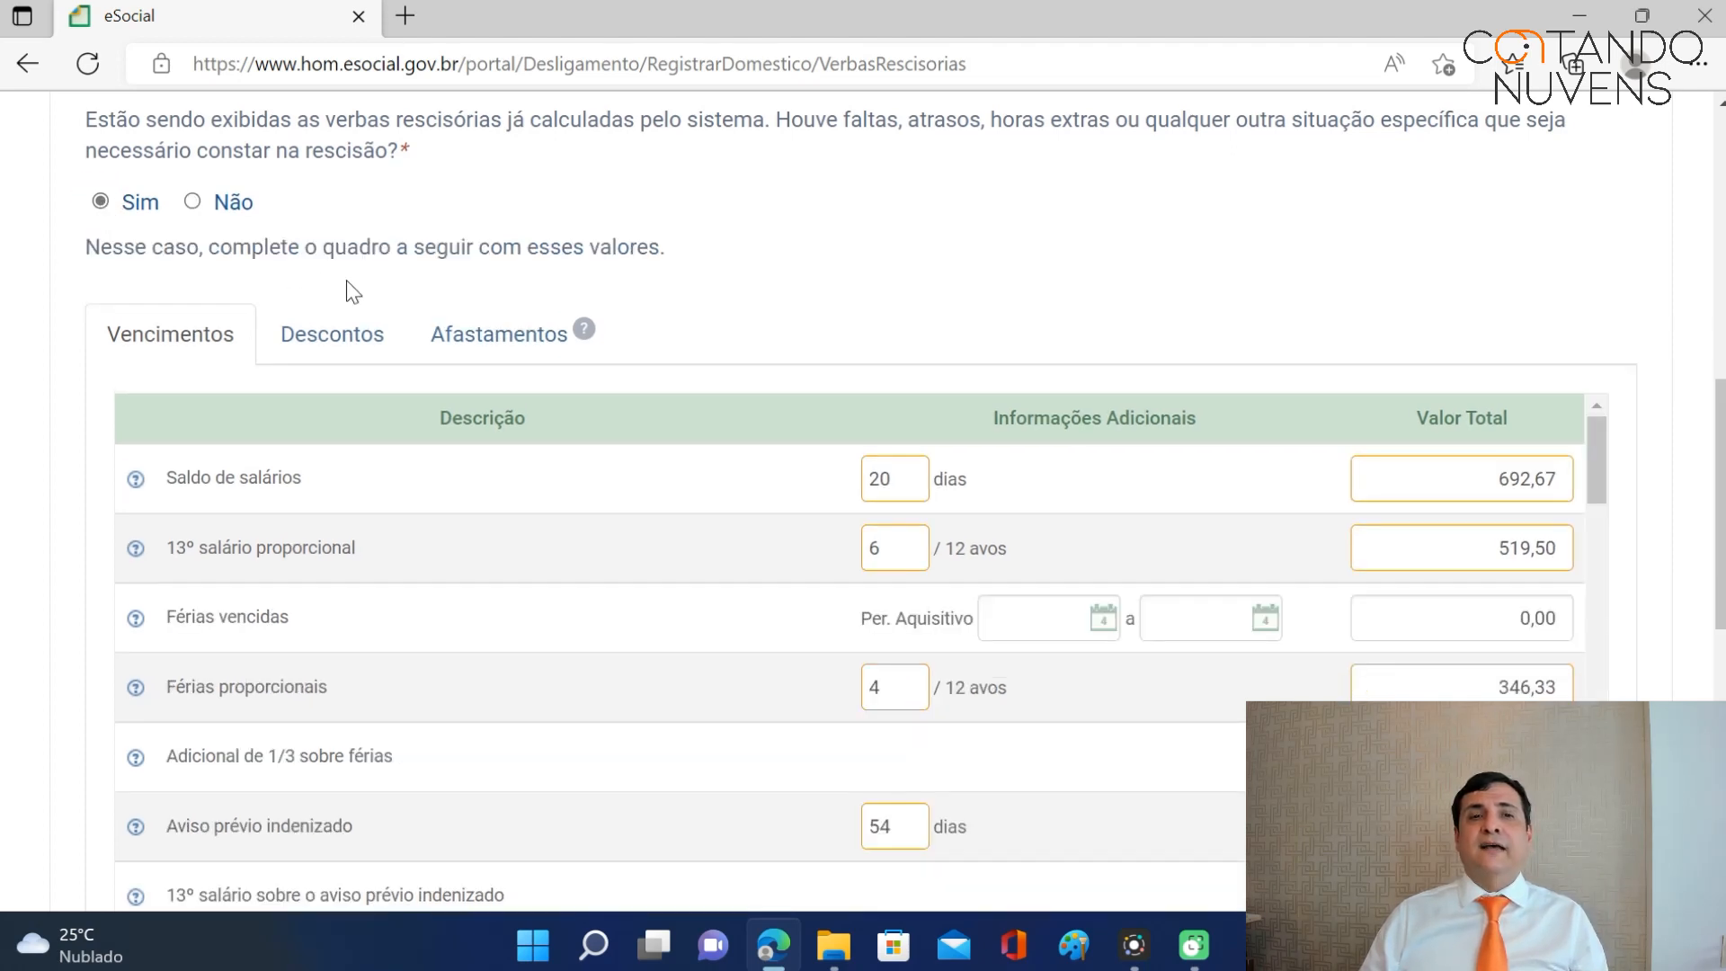
pyautogui.scroll(-5, 1638, 175)
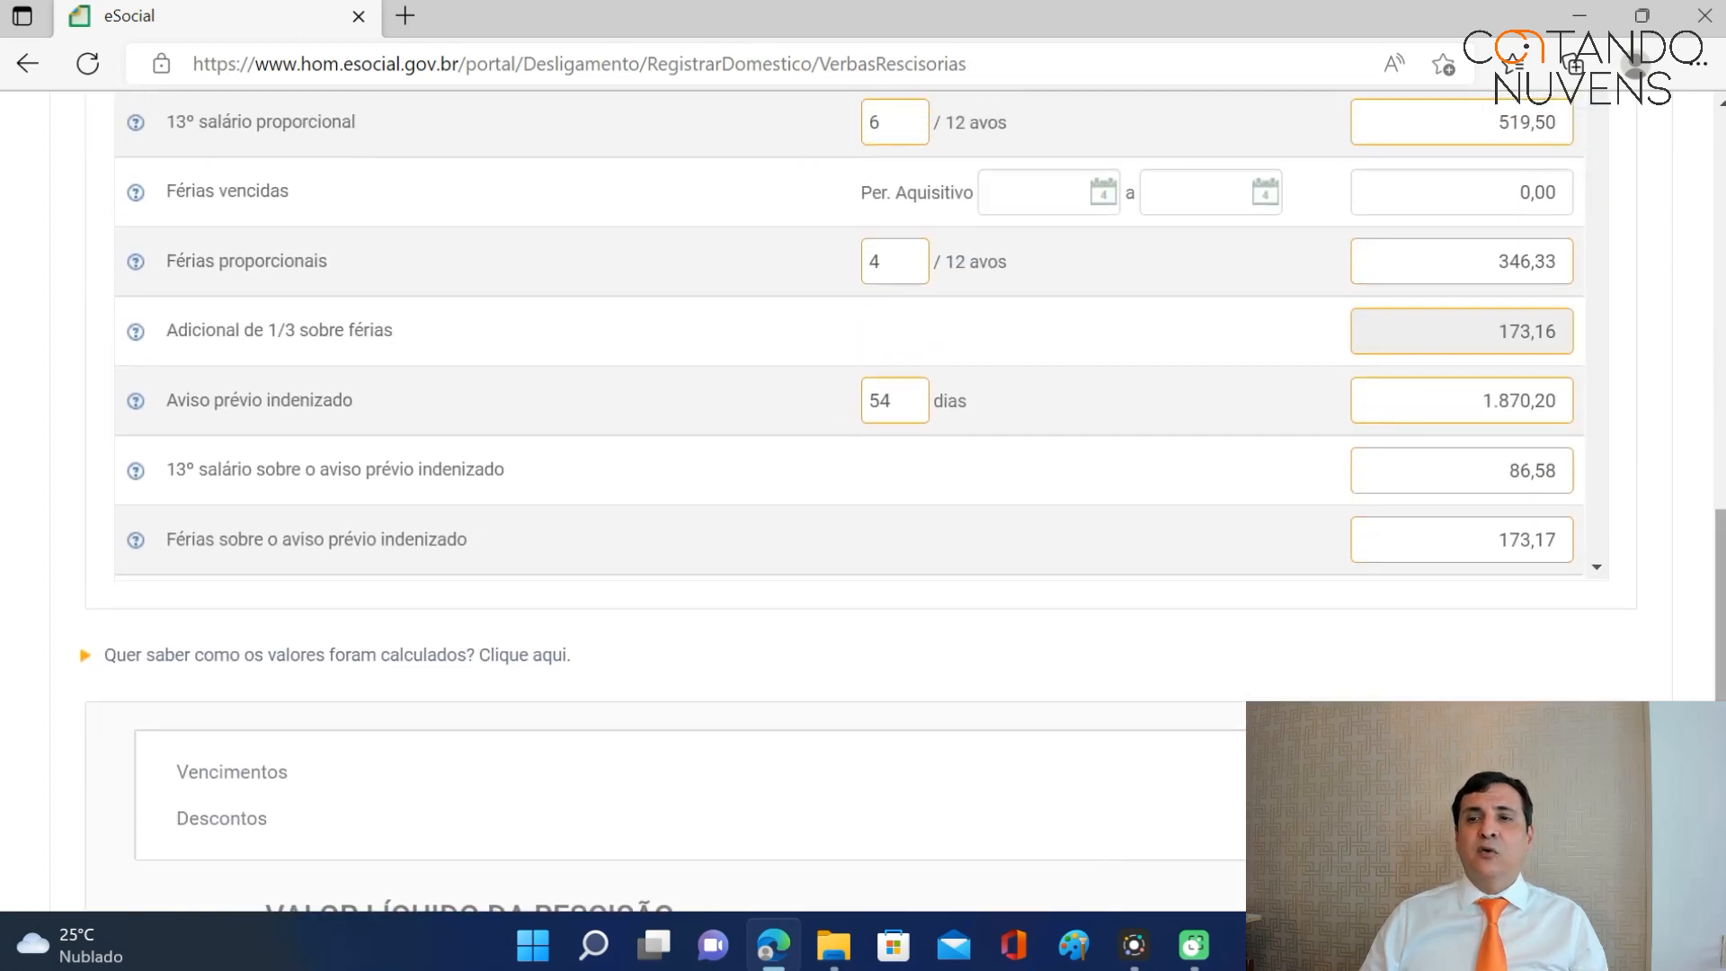
pyautogui.scroll(3, 1672, 360)
pyautogui.moveTo(1601, 334); pyautogui.dragTo(1615, 445)
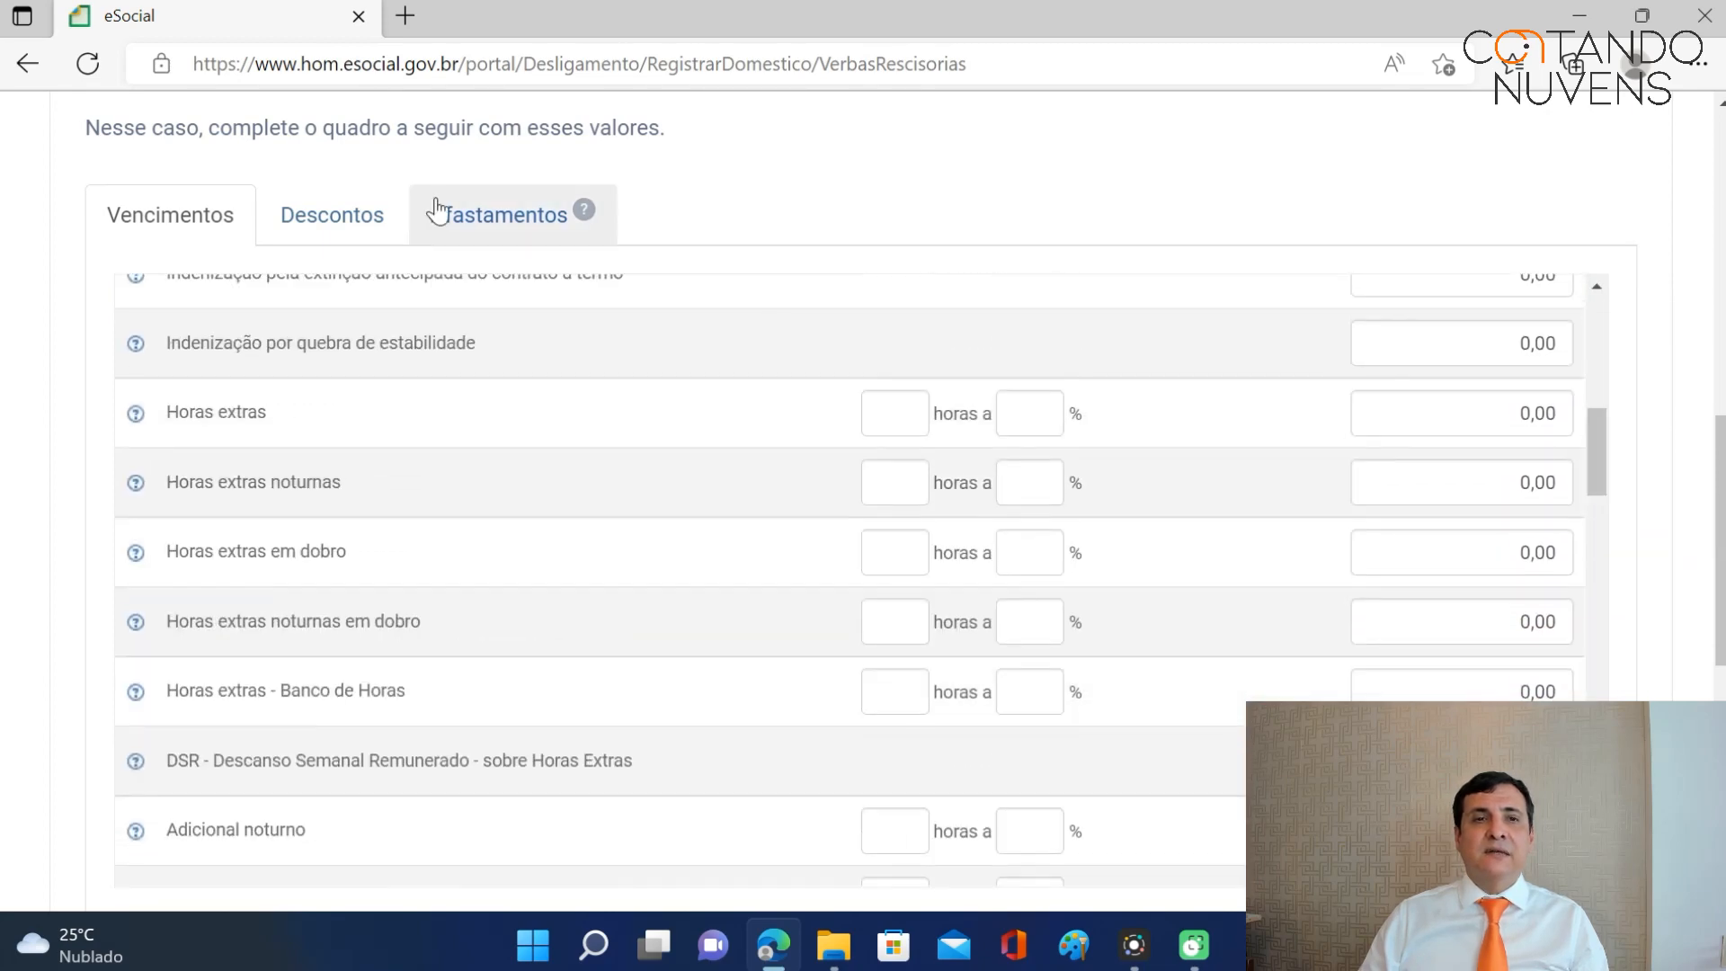
pyautogui.click(360, 220)
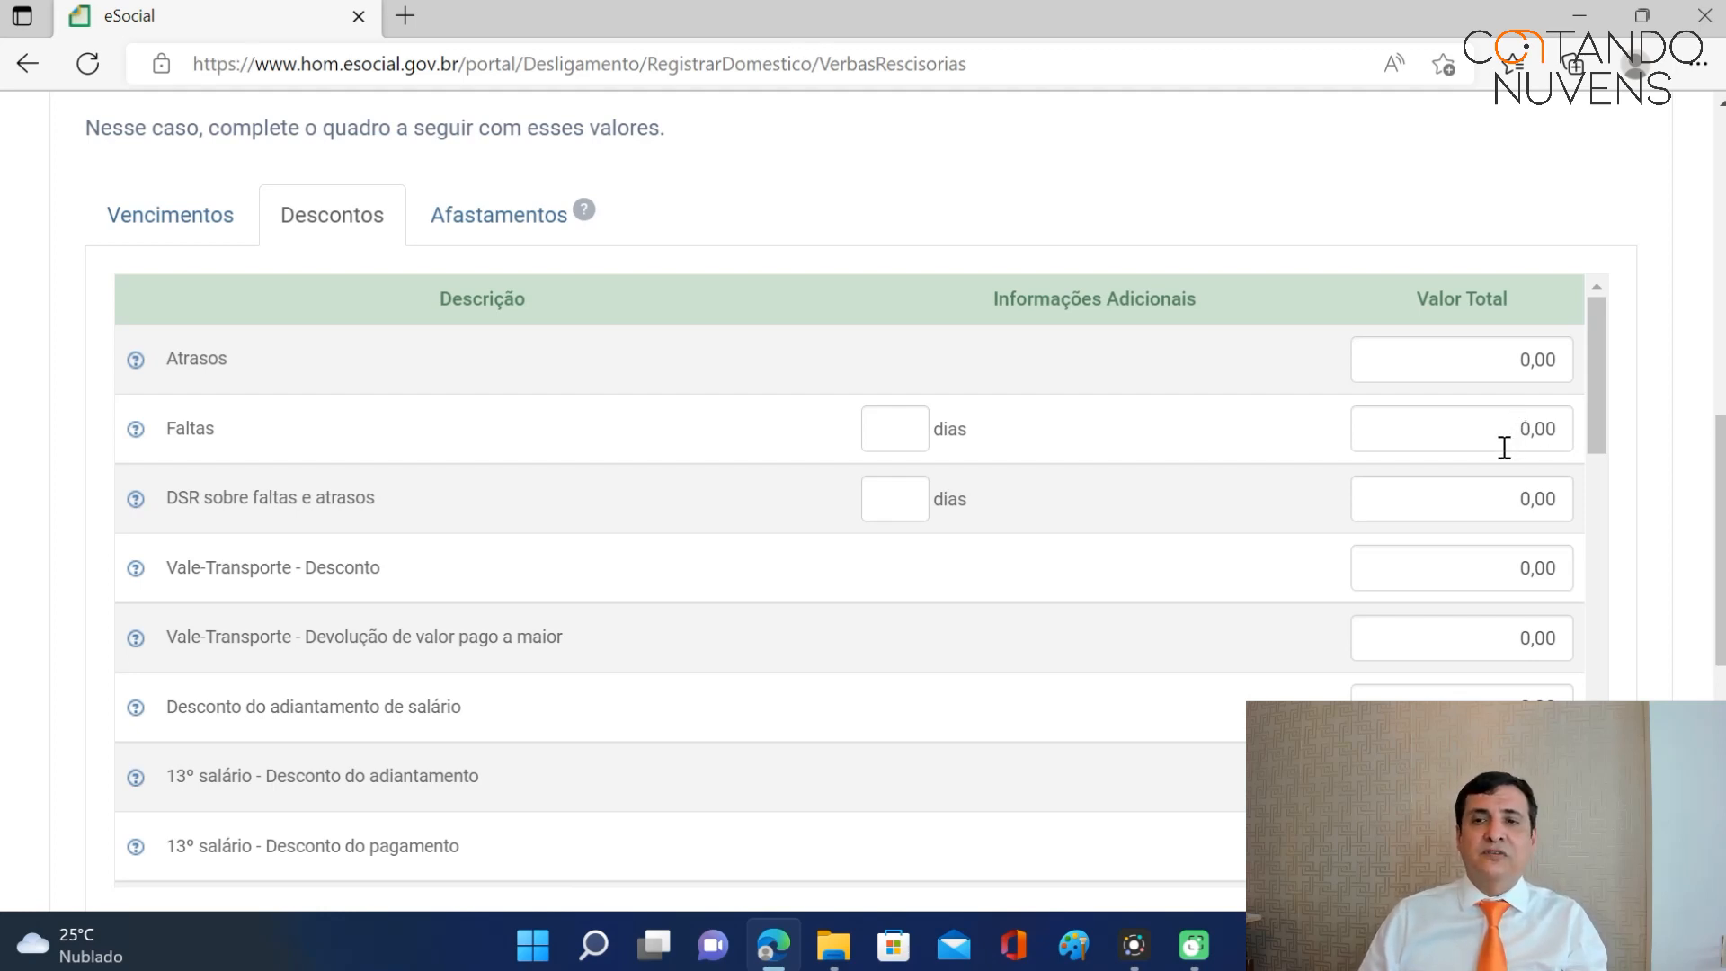
pyautogui.moveTo(1599, 397)
pyautogui.mouseDown()
pyautogui.moveTo(1600, 438)
pyautogui.moveTo(1599, 383)
pyautogui.mouseUp()
pyautogui.moveTo(1723, 500); pyautogui.dragTo(1723, 444)
pyautogui.click(192, 269)
pyautogui.click(1546, 500)
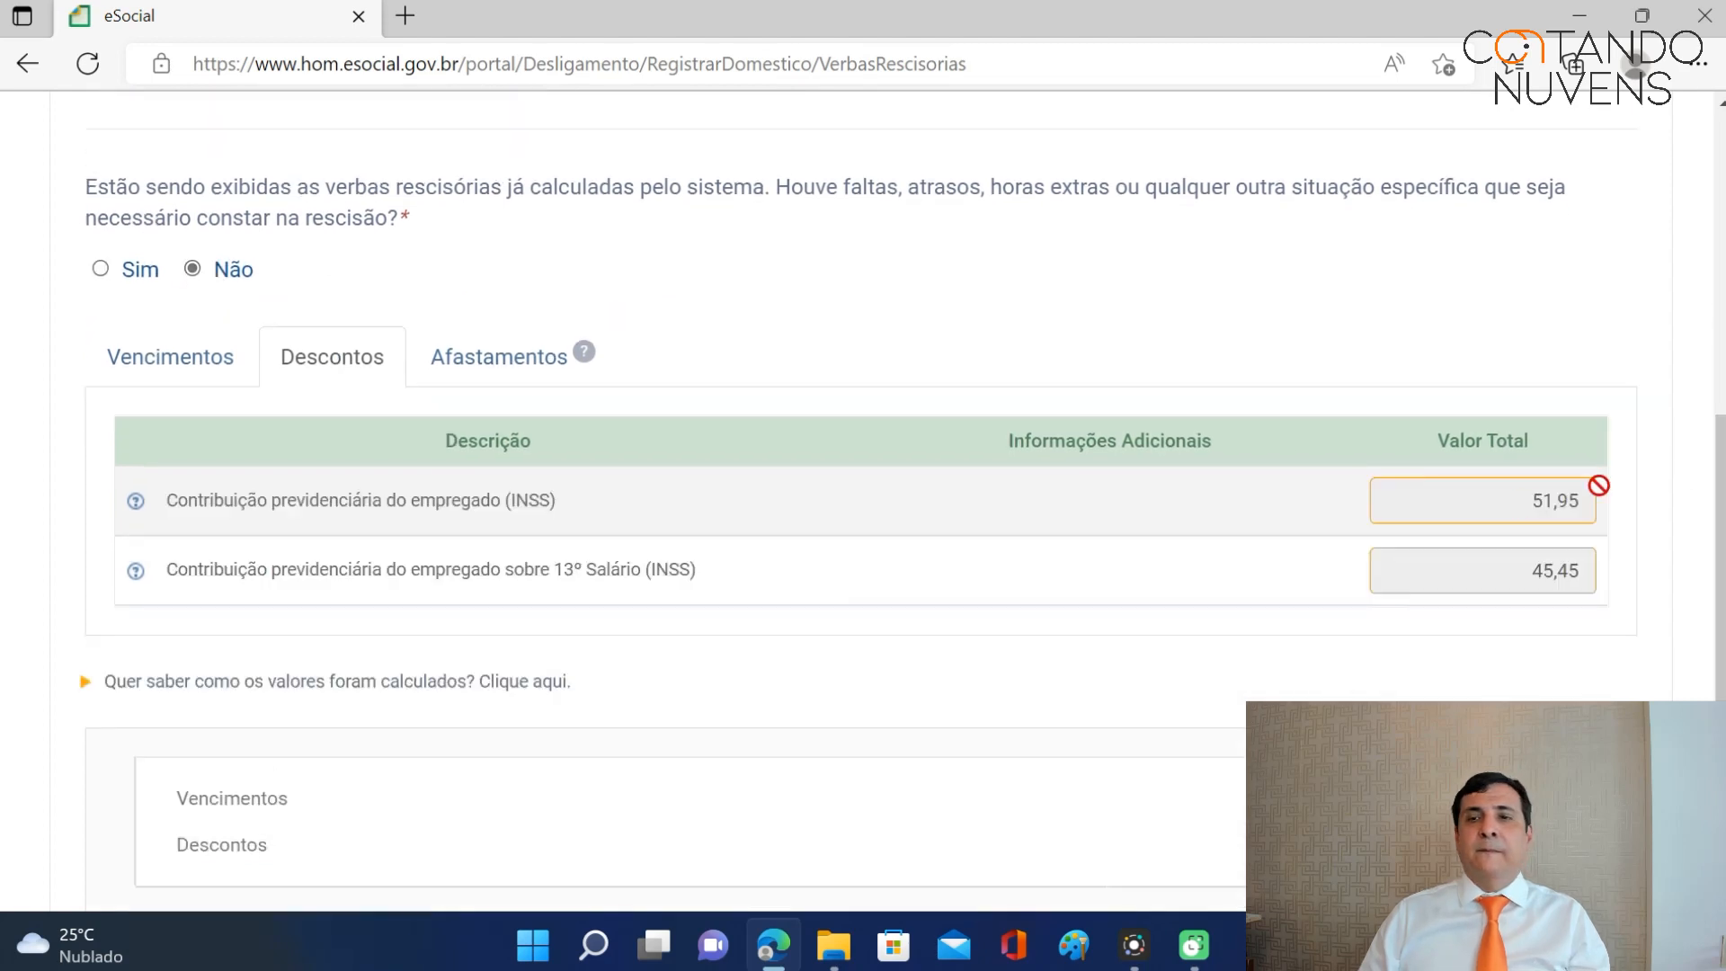
pyautogui.moveTo(1721, 464); pyautogui.dragTo(1722, 633)
# Save the draft with R$ 4.900,61 earnings and R$ 4.803,21 net, then continue.
pyautogui.click(1041, 674)
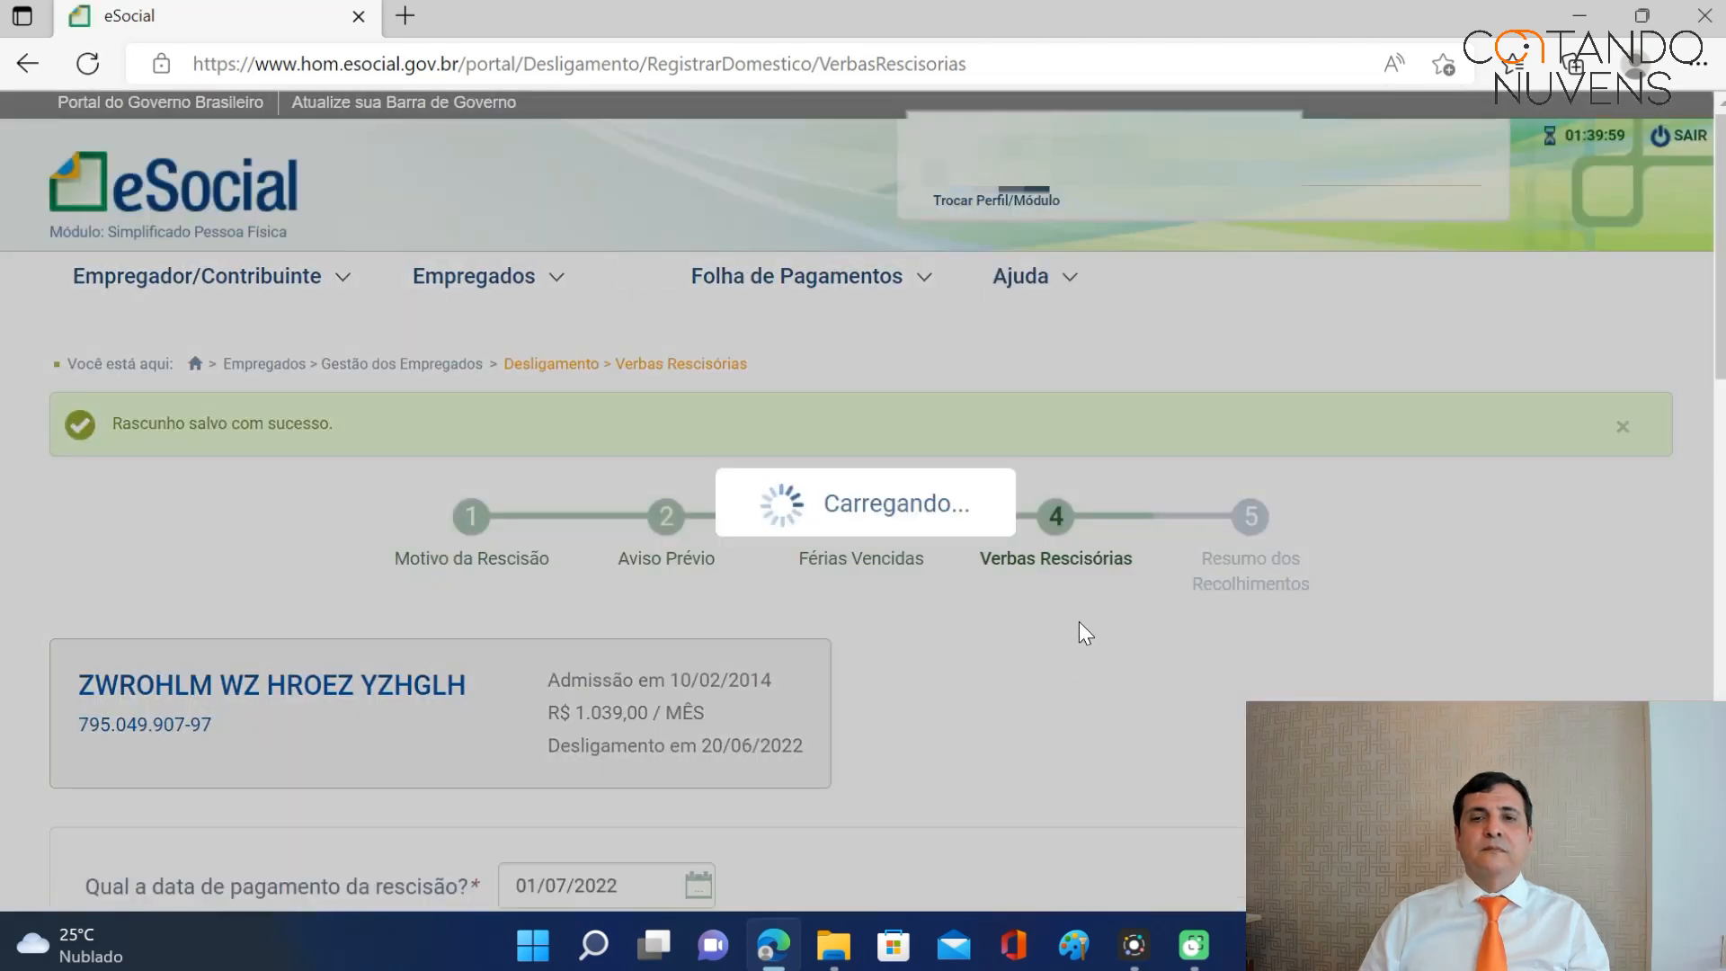
pyautogui.scroll(-8, 1078, 621)
pyautogui.scroll(-12, 1081, 613)
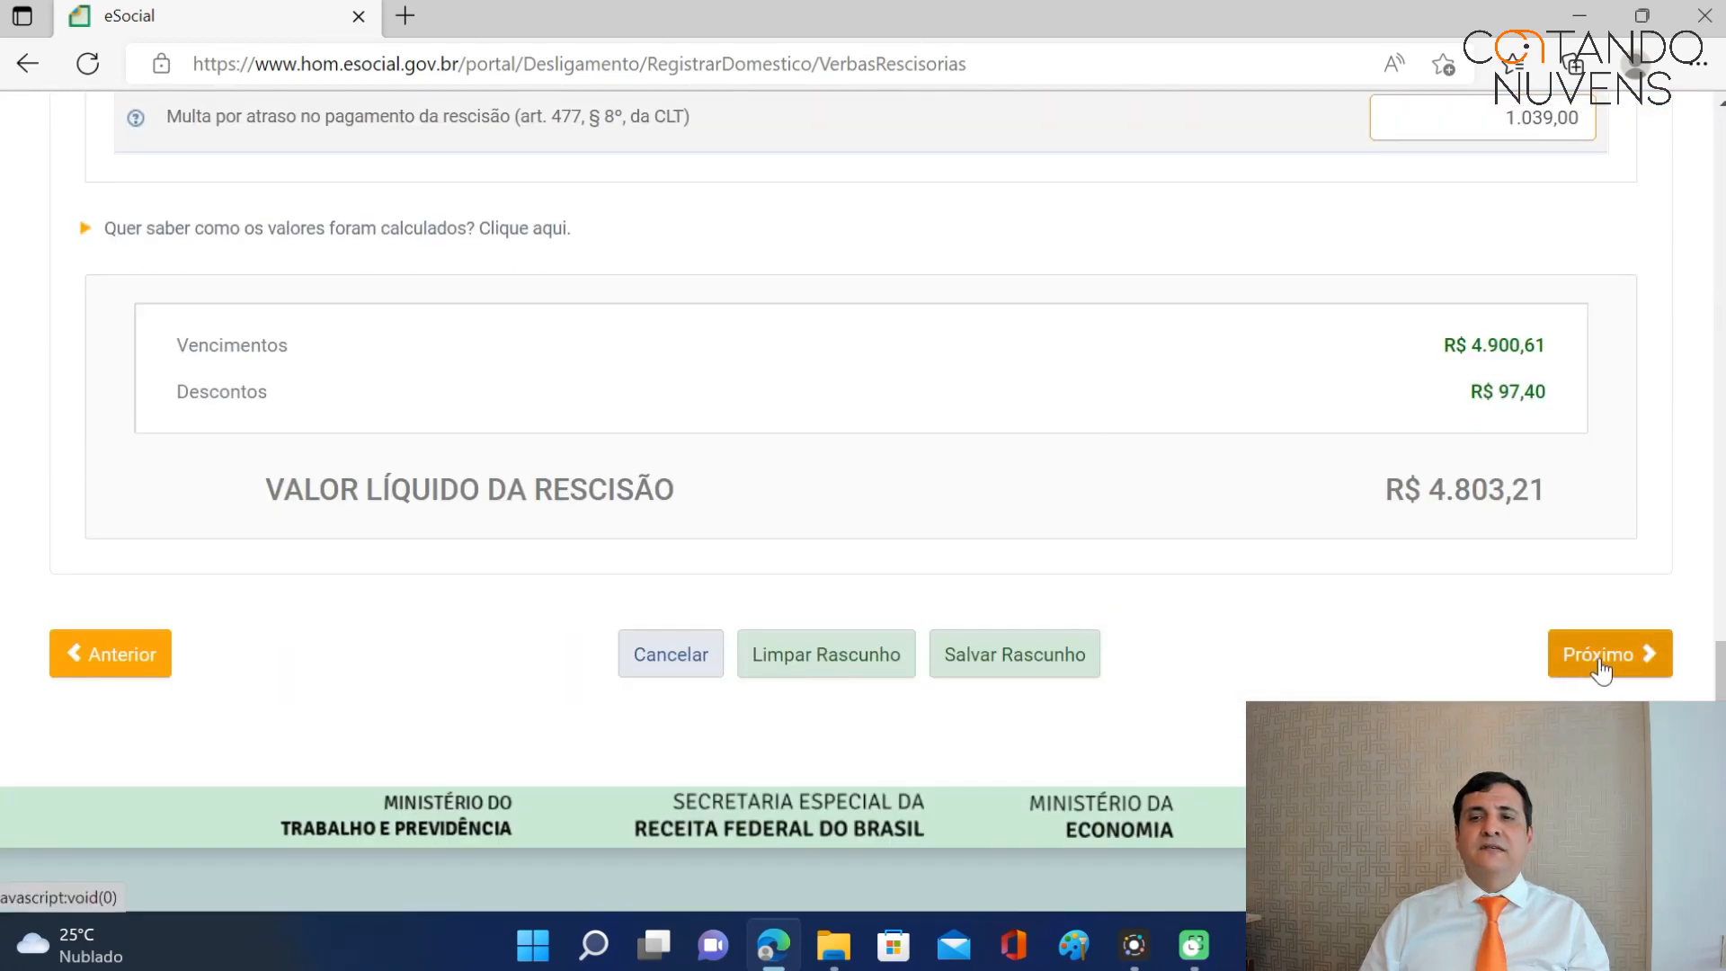
pyautogui.click(1601, 661)
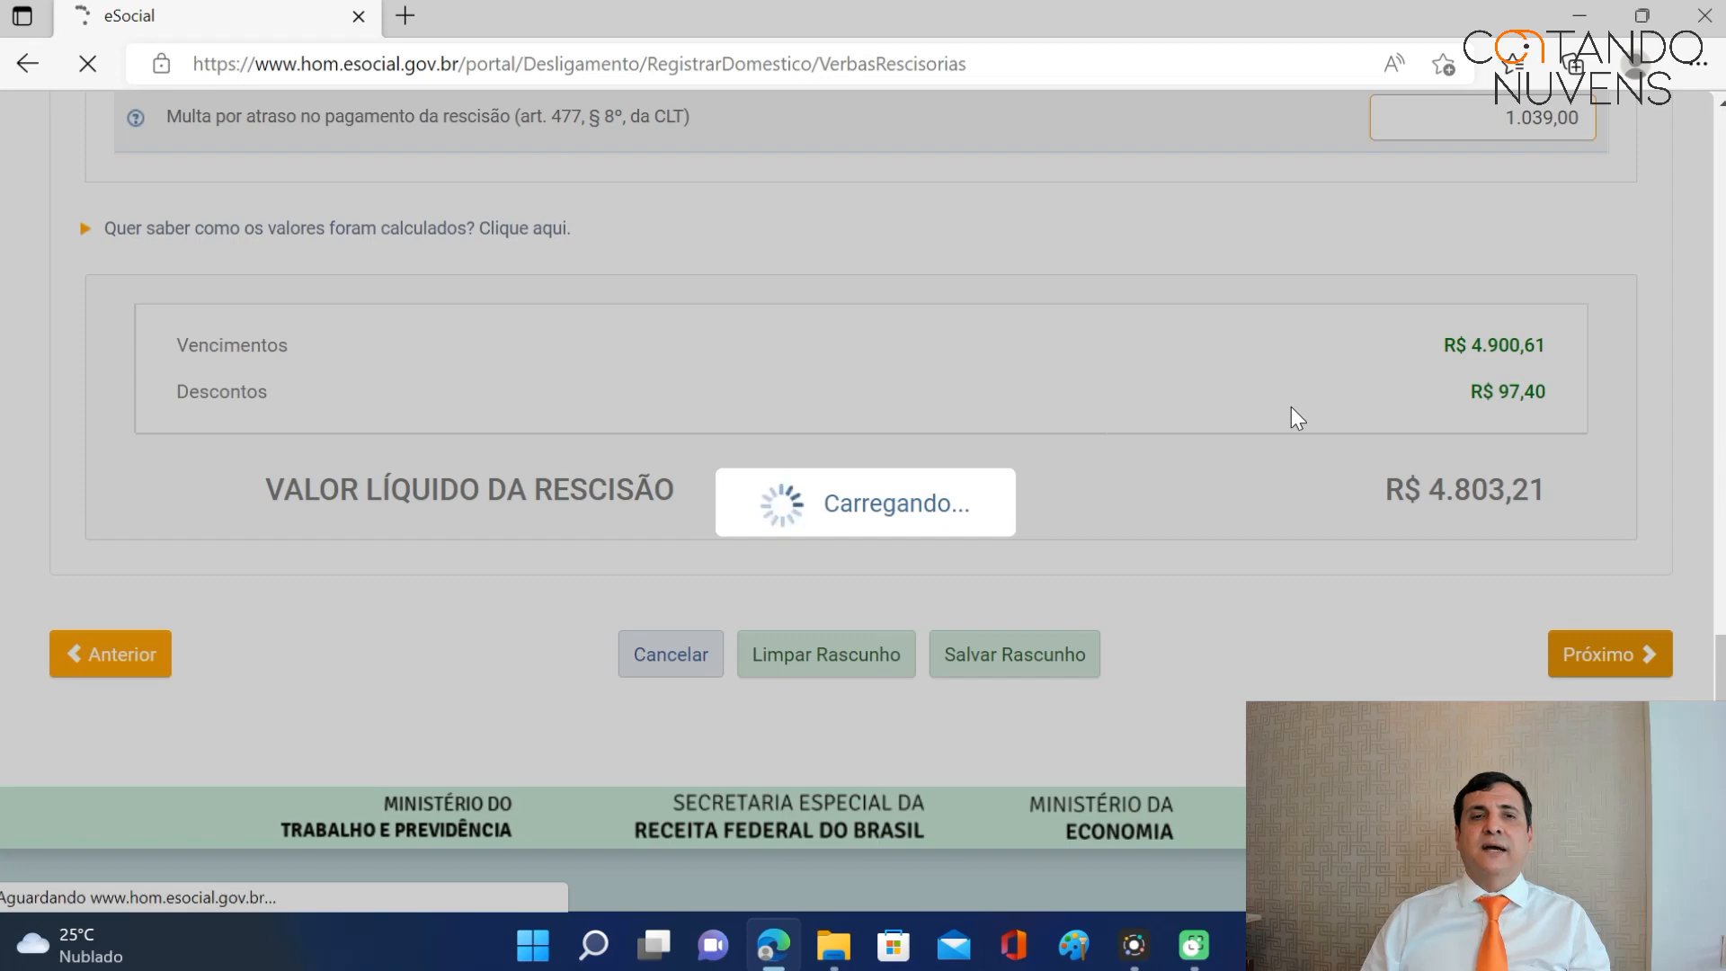
# Review the FGTS and DAE summary, keep pensão alimentícia at Não, and conclude the termination.
pyautogui.scroll(-3, 1266, 389)
pyautogui.scroll(-3, 1263, 431)
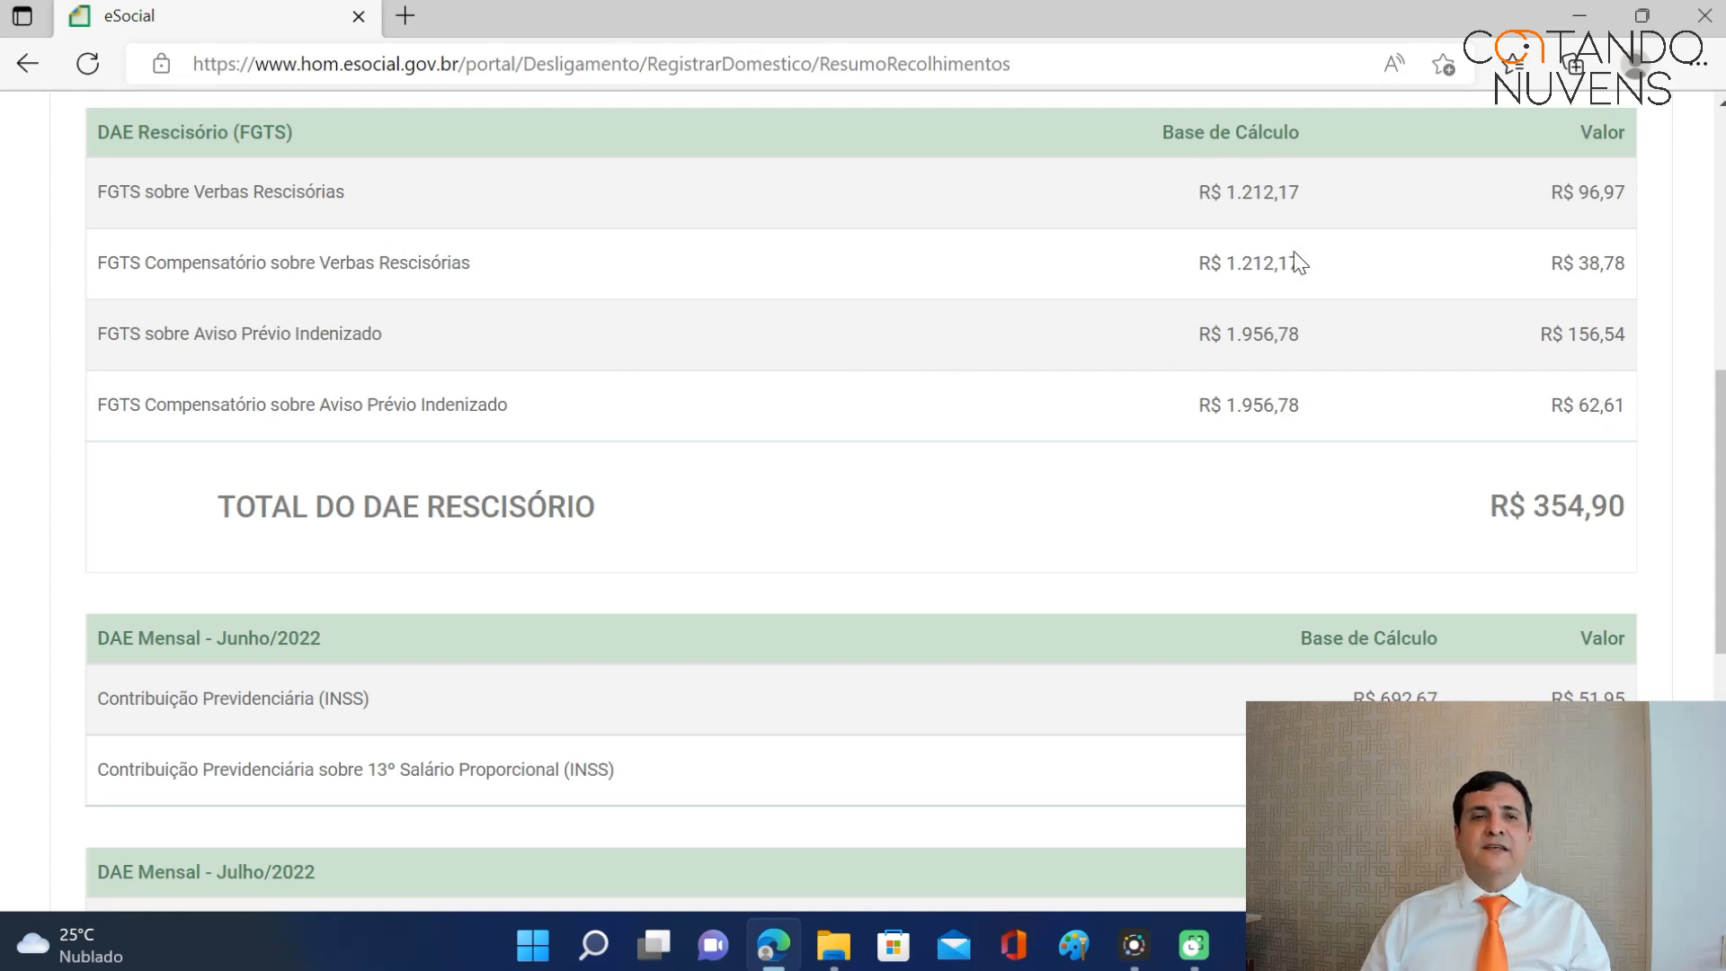
pyautogui.scroll(-2, 1330, 365)
pyautogui.scroll(-3, 1339, 378)
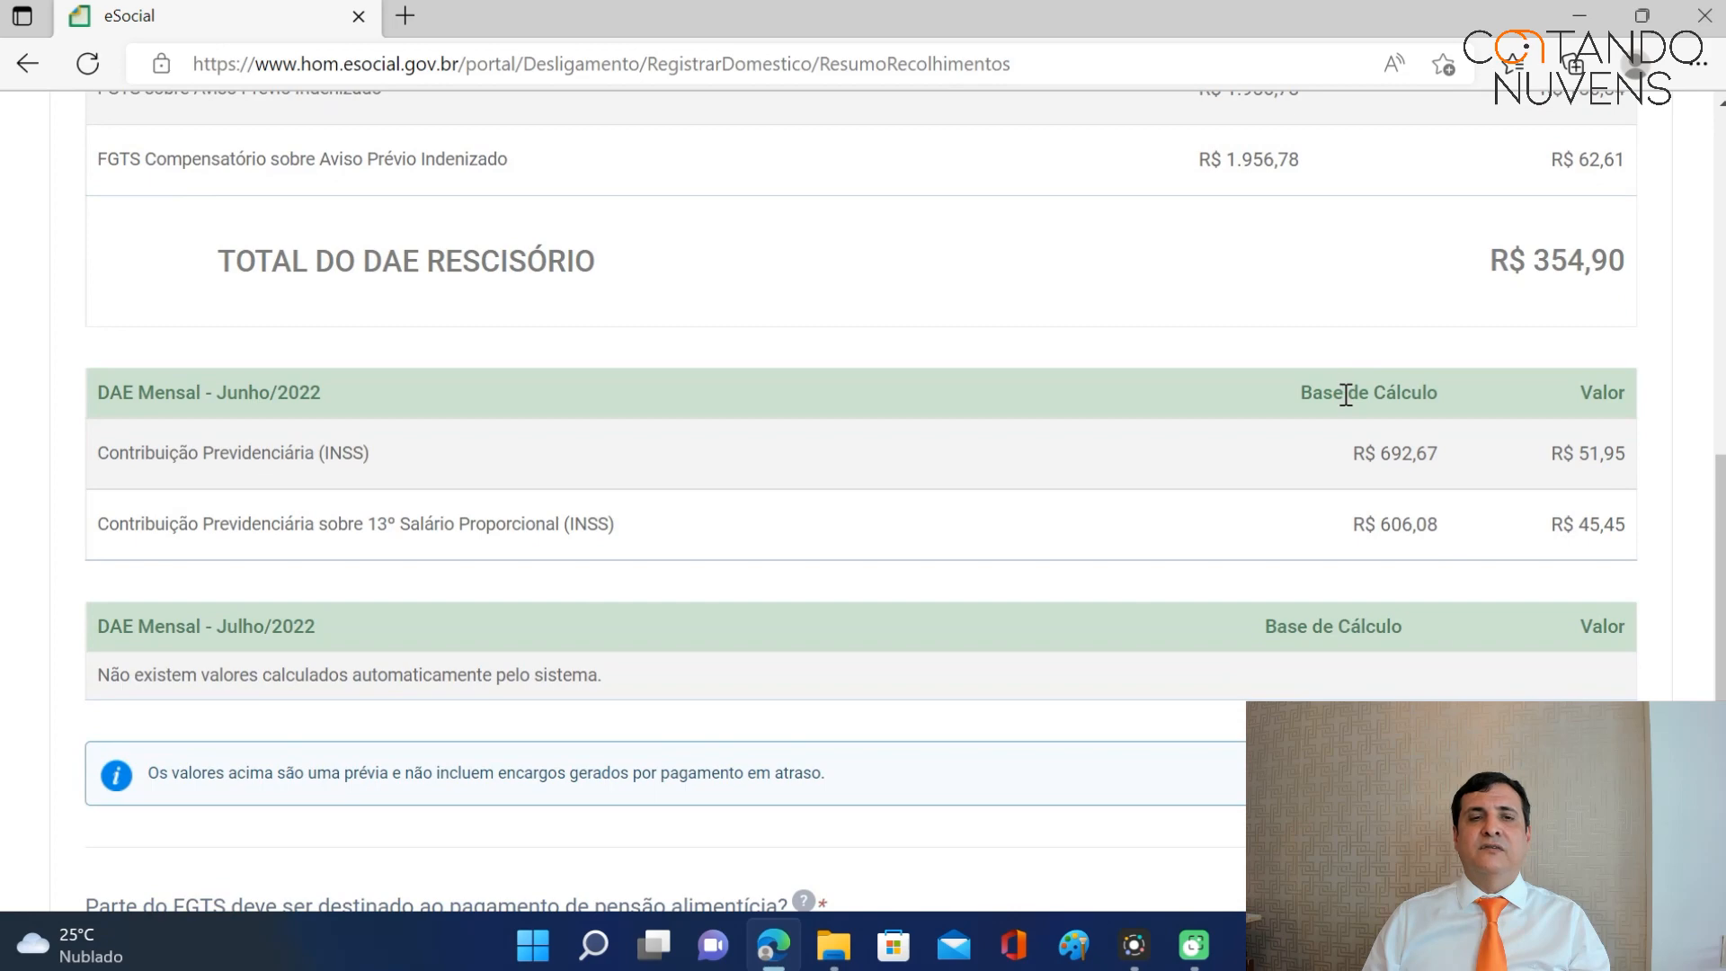
pyautogui.scroll(-3, 1355, 421)
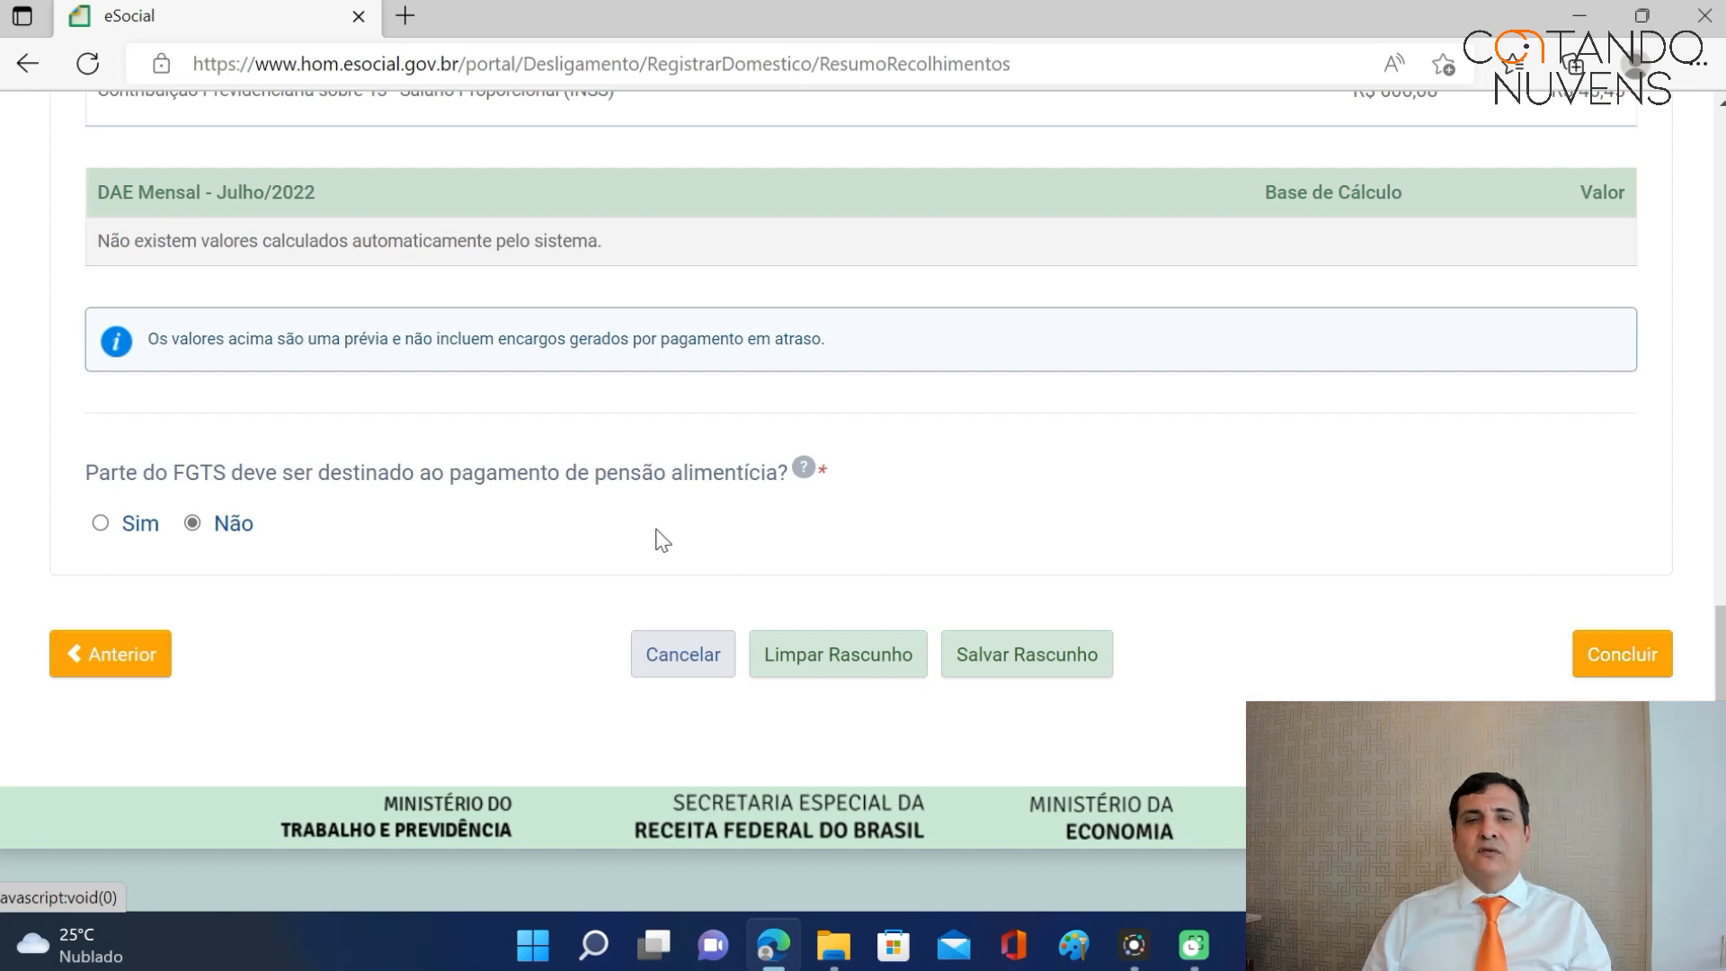
pyautogui.click(1623, 656)
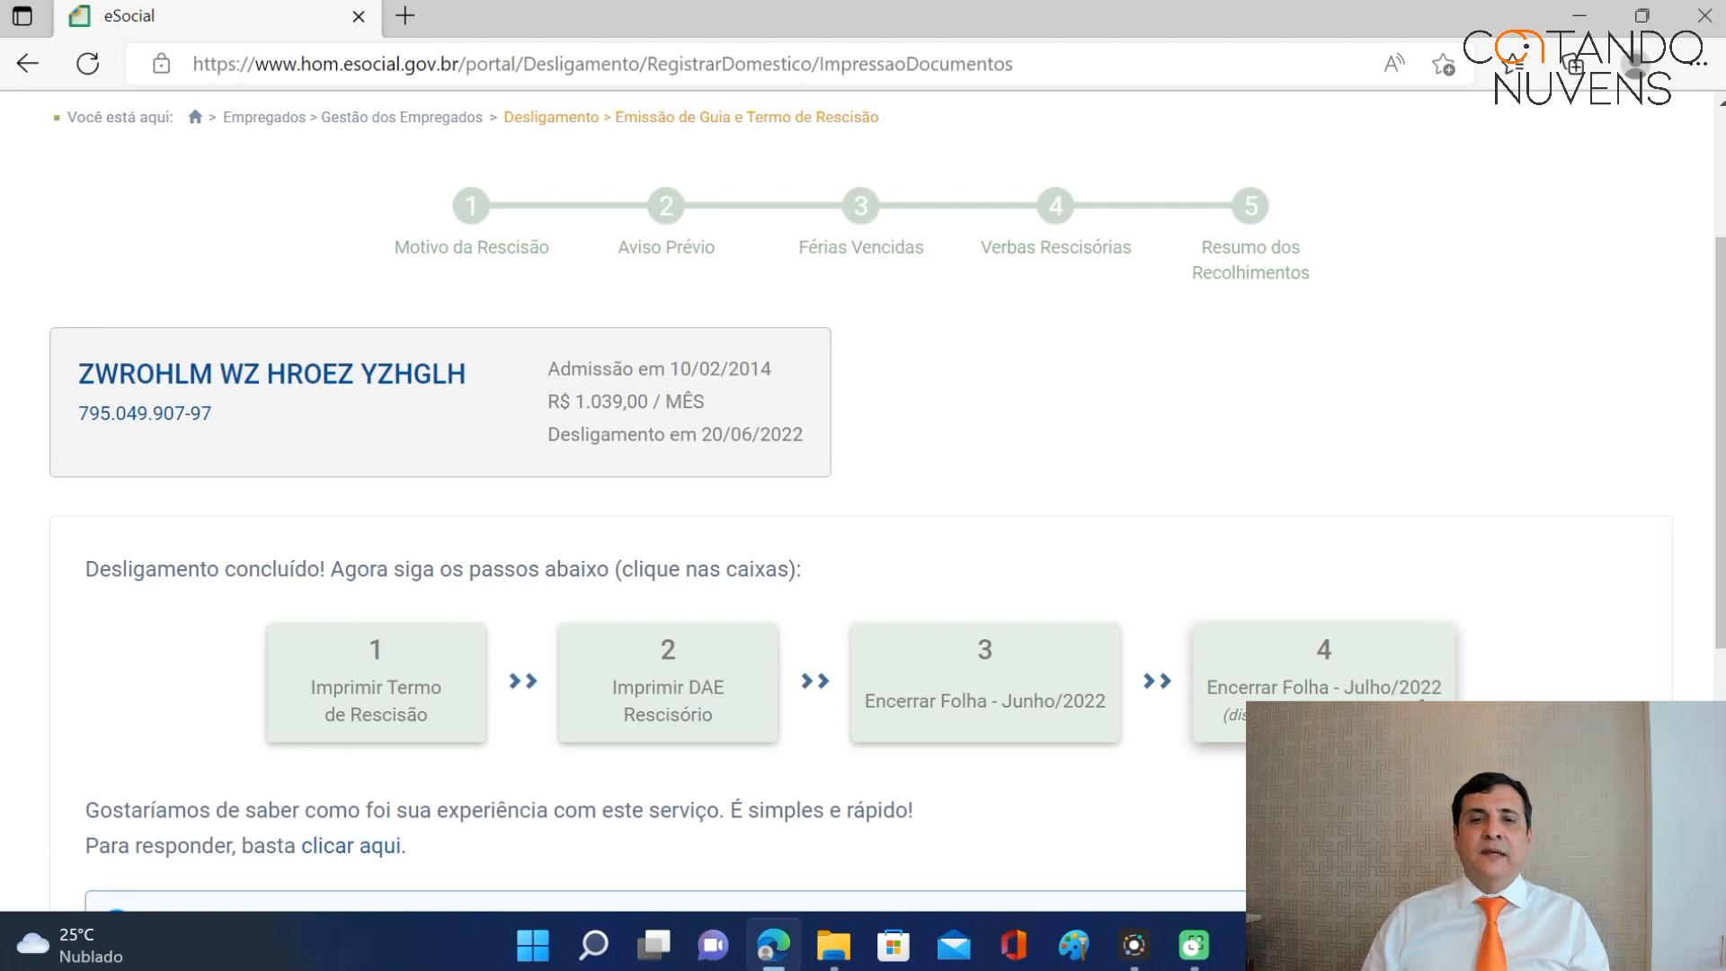
# Open the two-page Termo de Rescisão PDF, scroll through it, and return to eSocial.
pyautogui.click(390, 716)
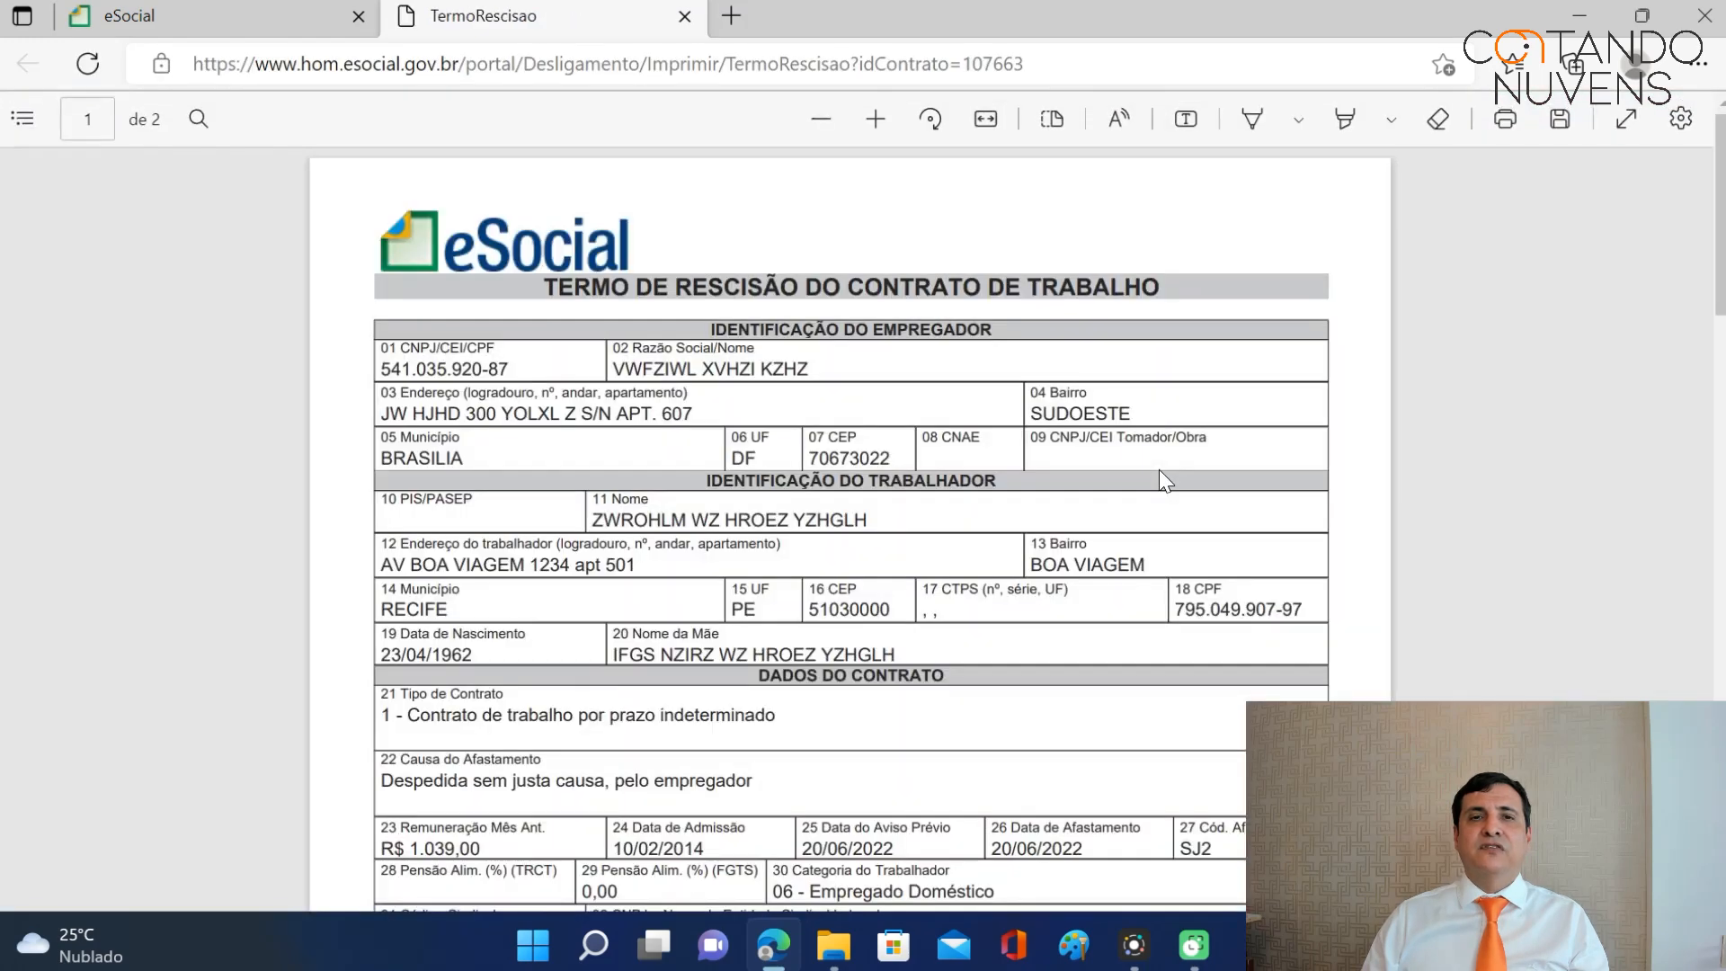
pyautogui.scroll(-7, 1072, 331)
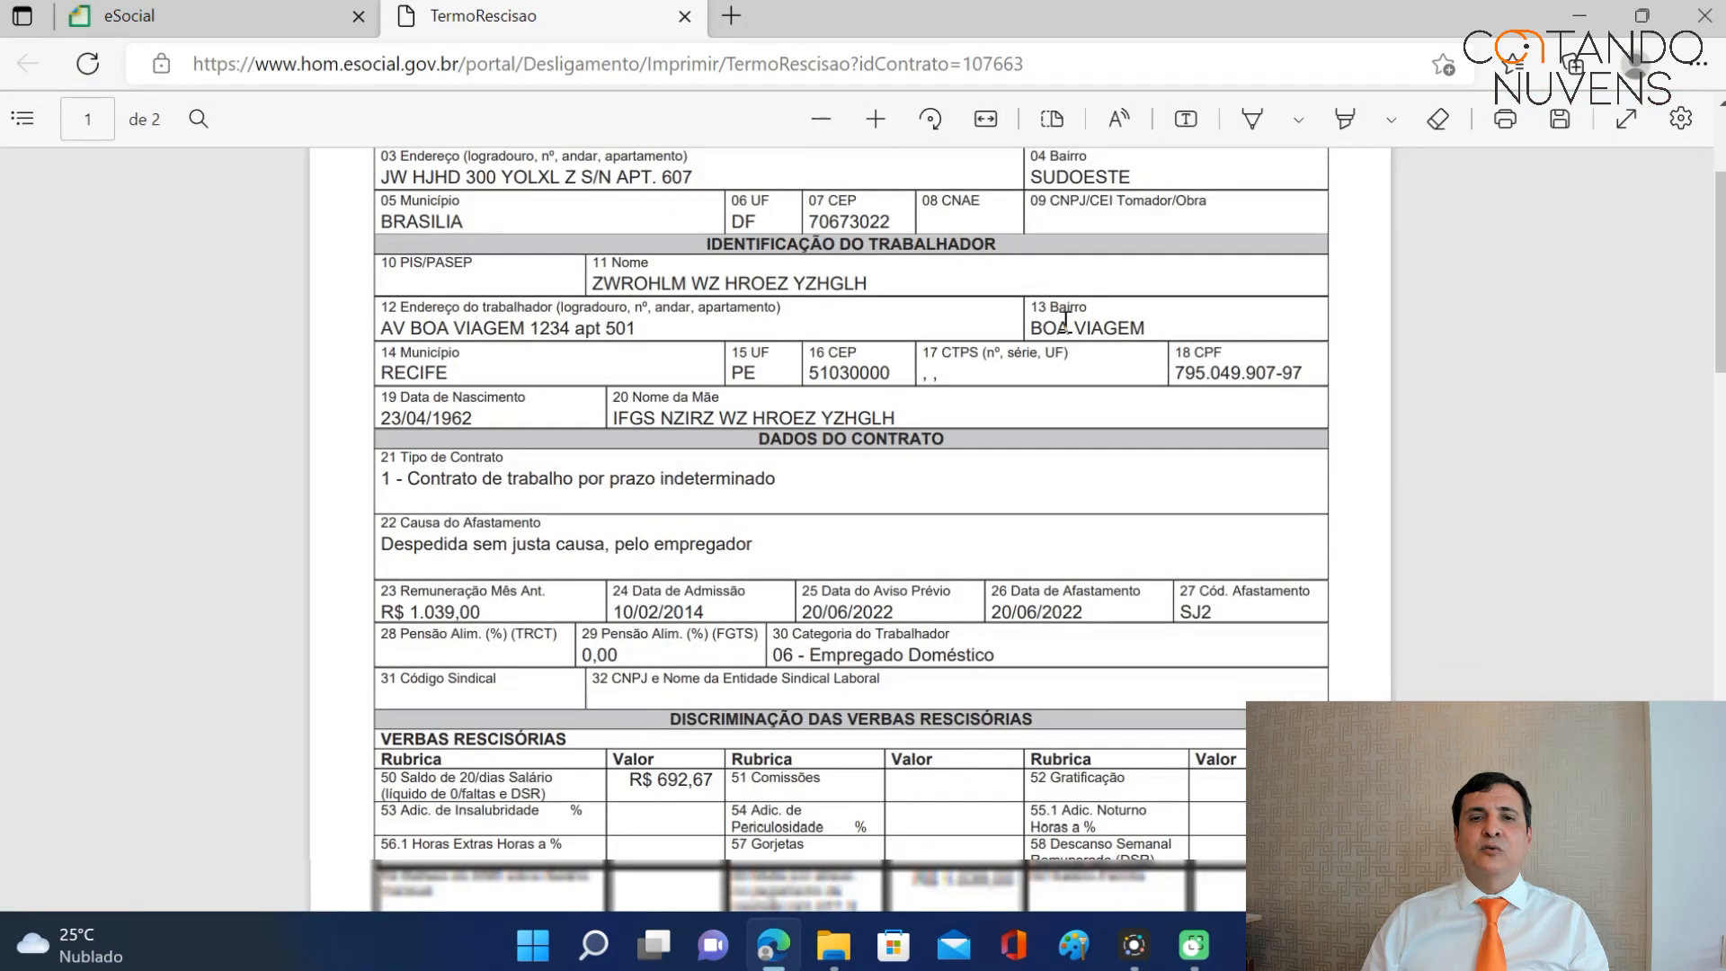
pyautogui.scroll(-8, 1050, 331)
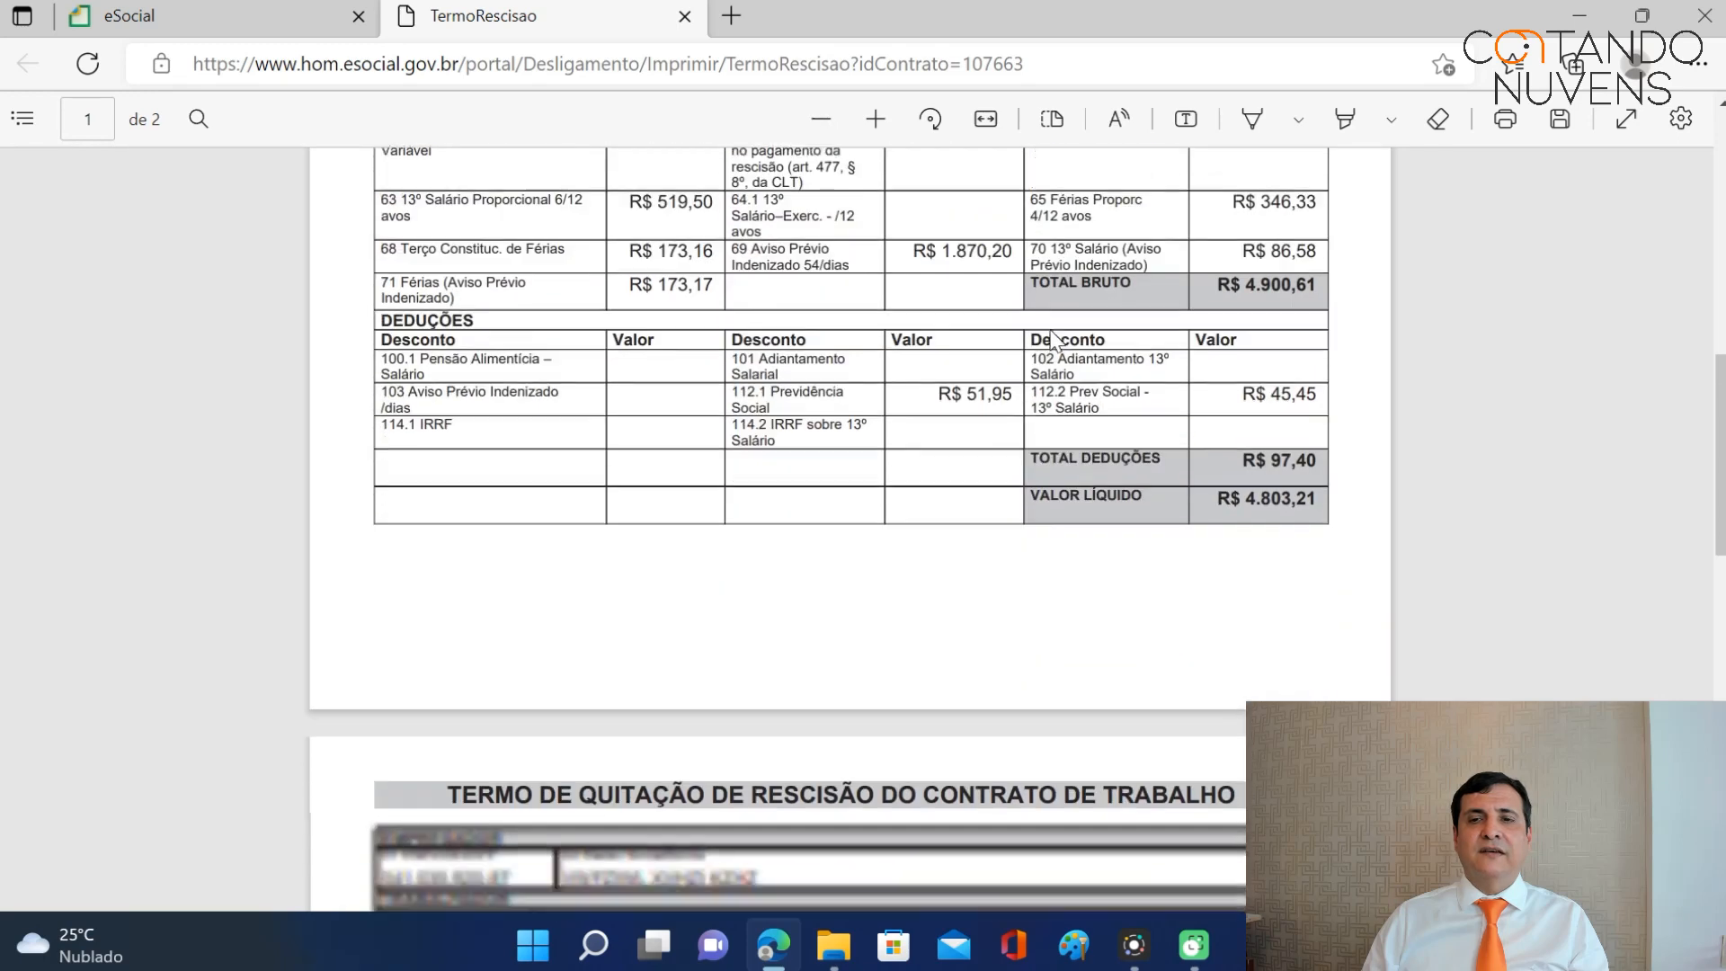
pyautogui.moveTo(1720, 549); pyautogui.dragTo(1720, 217)
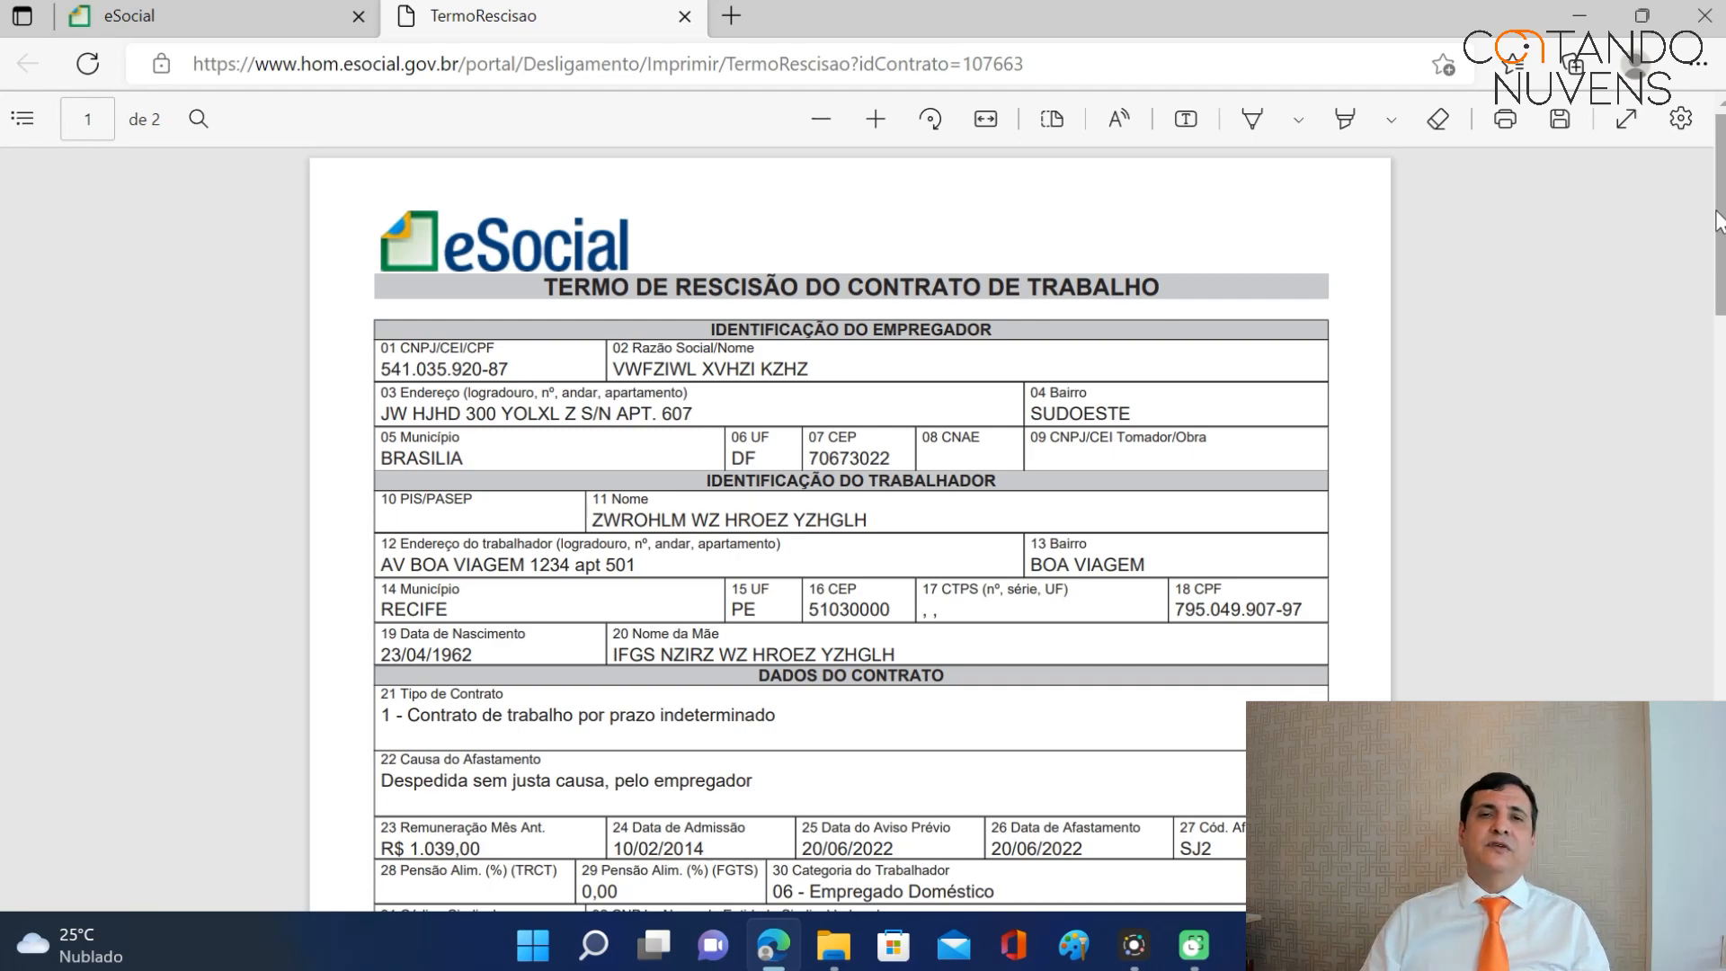
pyautogui.click(171, 15)
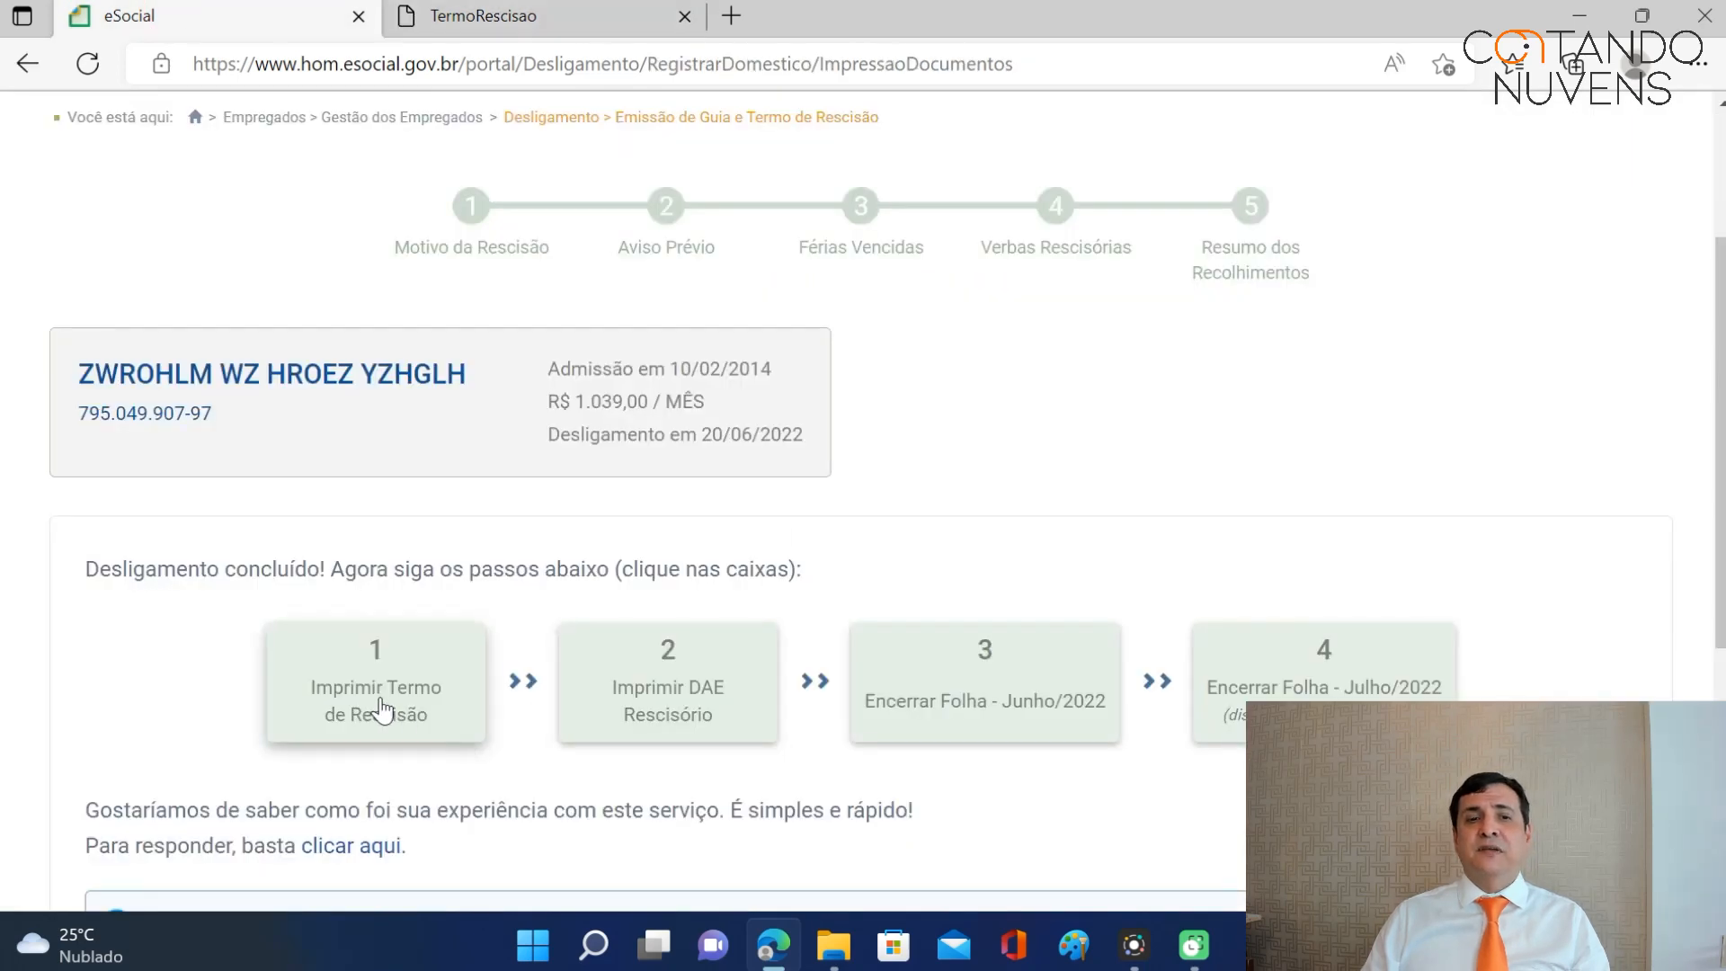
# Issue the rescisory FGTS DAE with the system-generated date, leaving the date option unchecked.
pyautogui.click(684, 692)
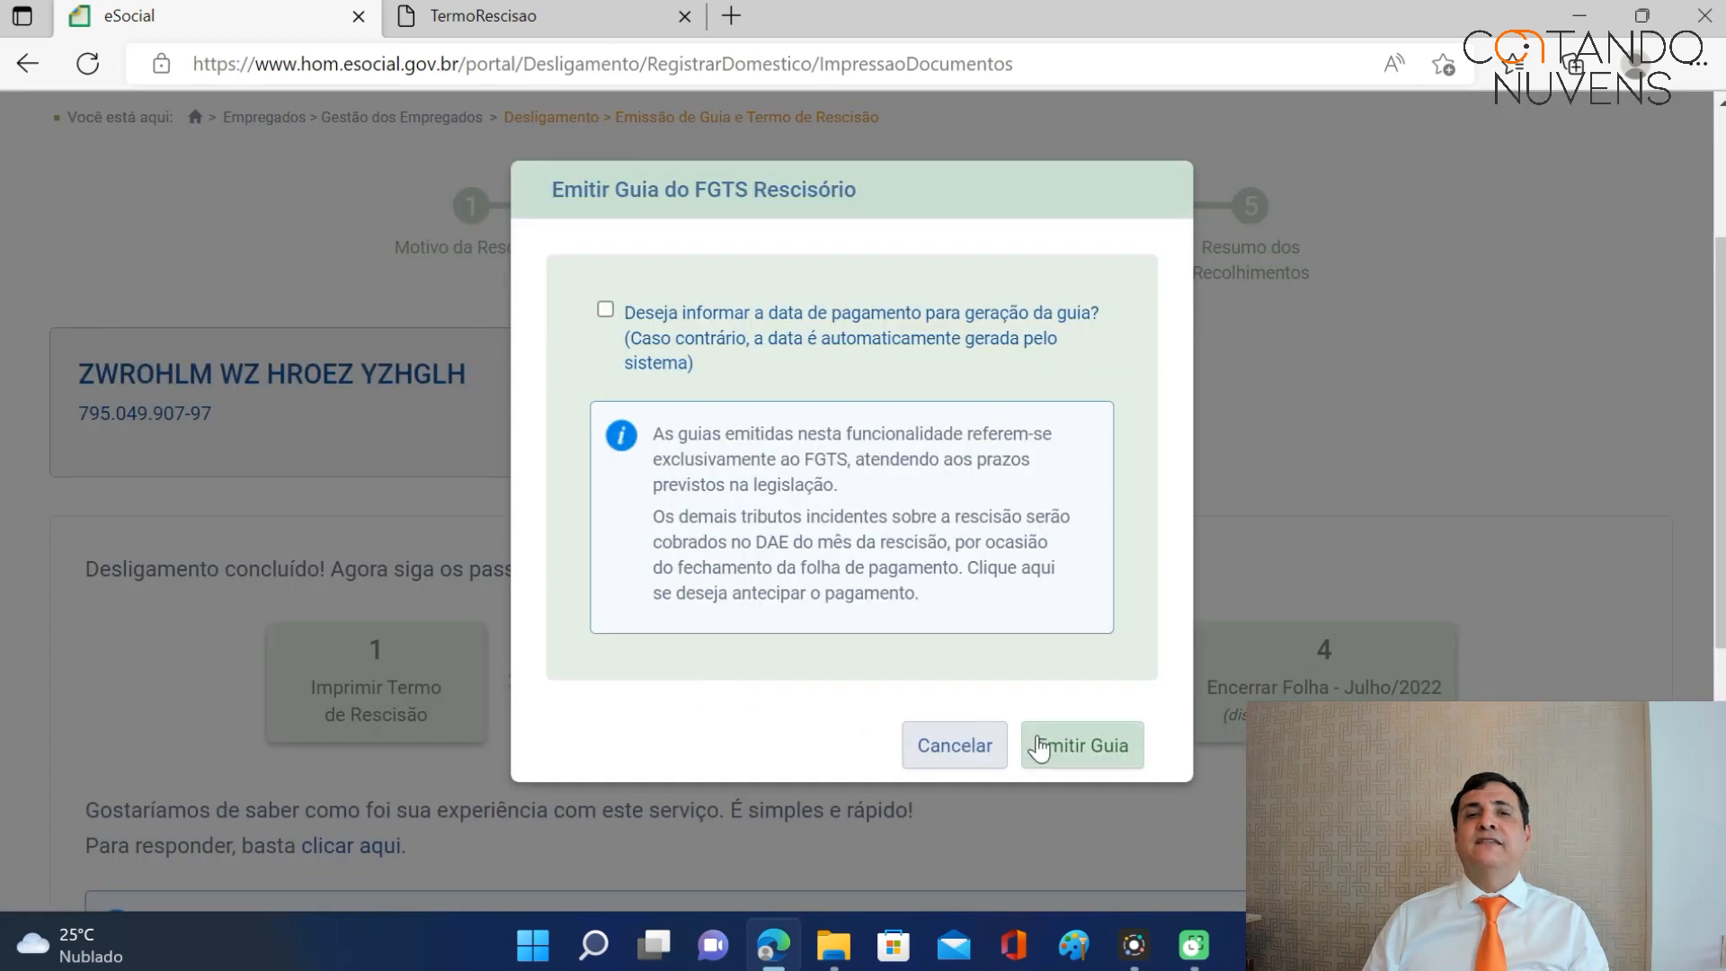
pyautogui.click(606, 311)
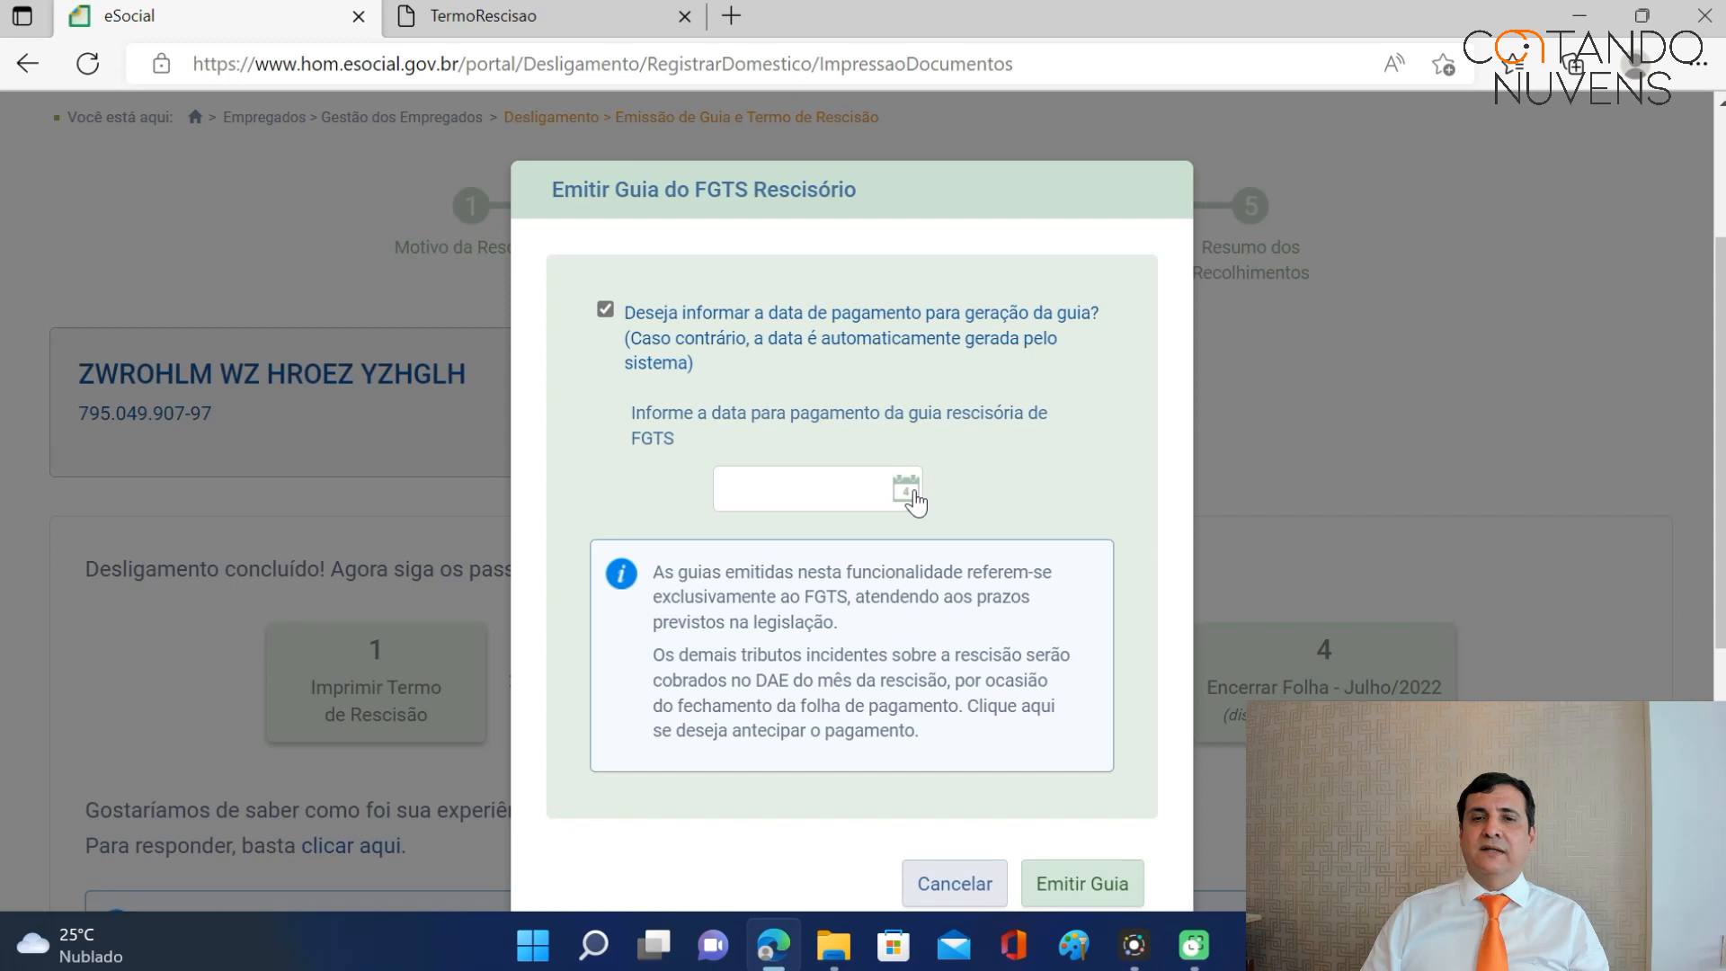
pyautogui.click(976, 890)
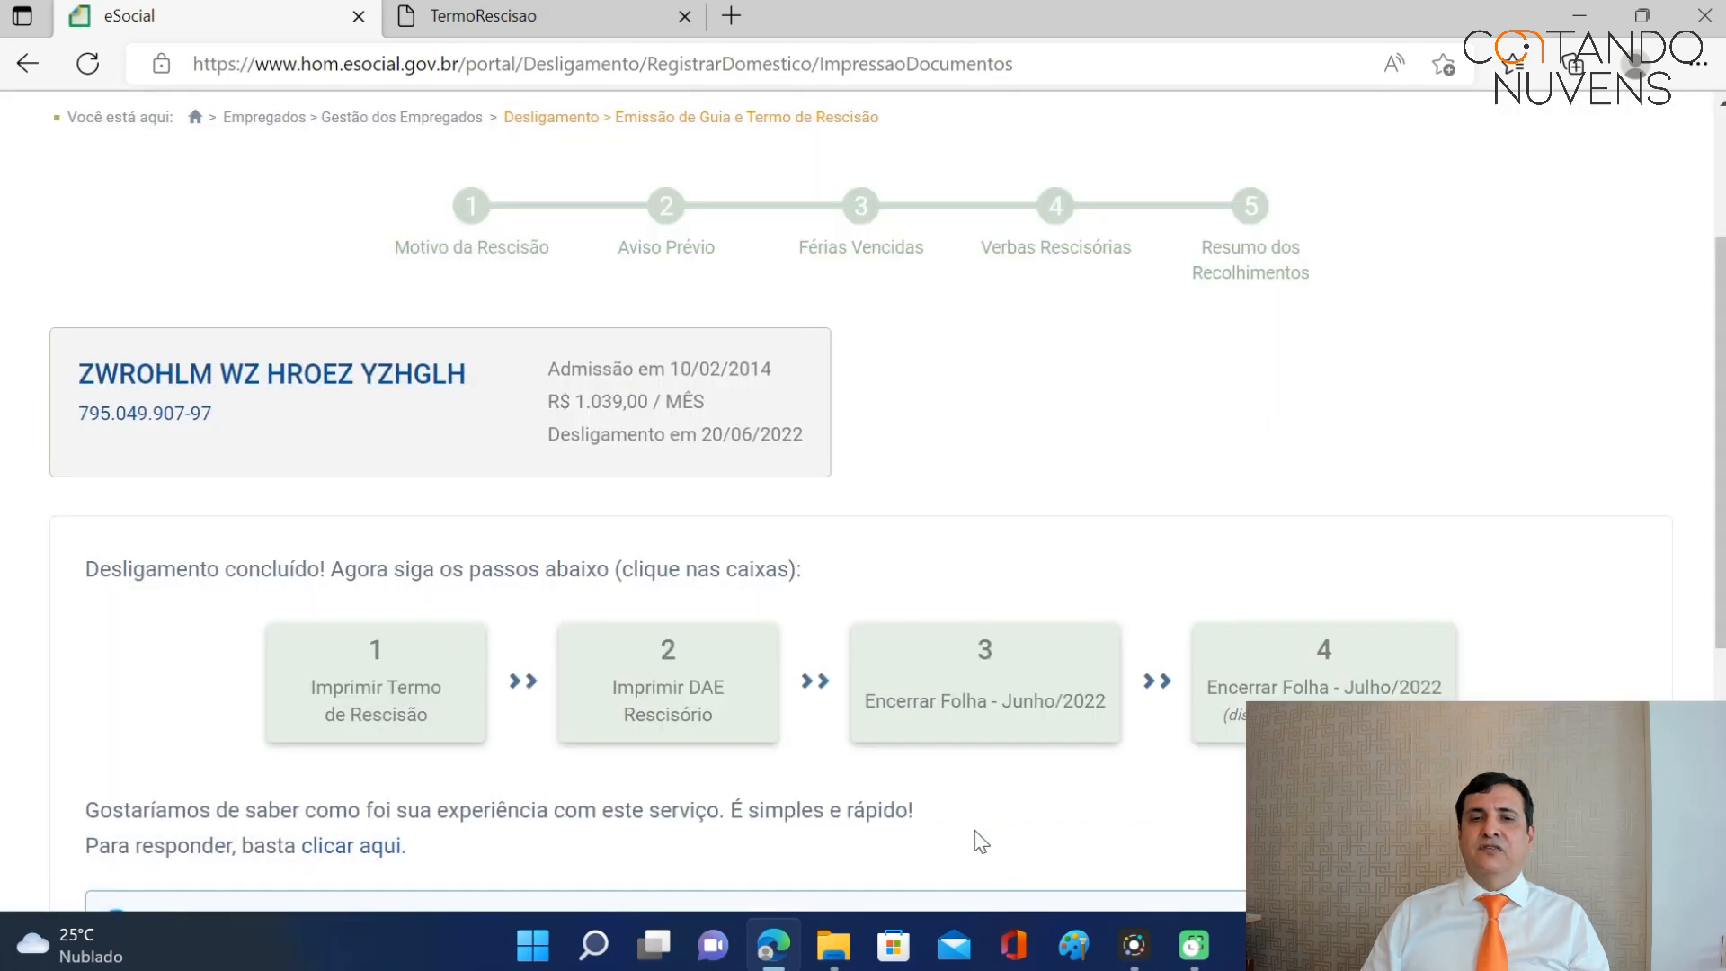
pyautogui.click(707, 714)
pyautogui.click(1092, 746)
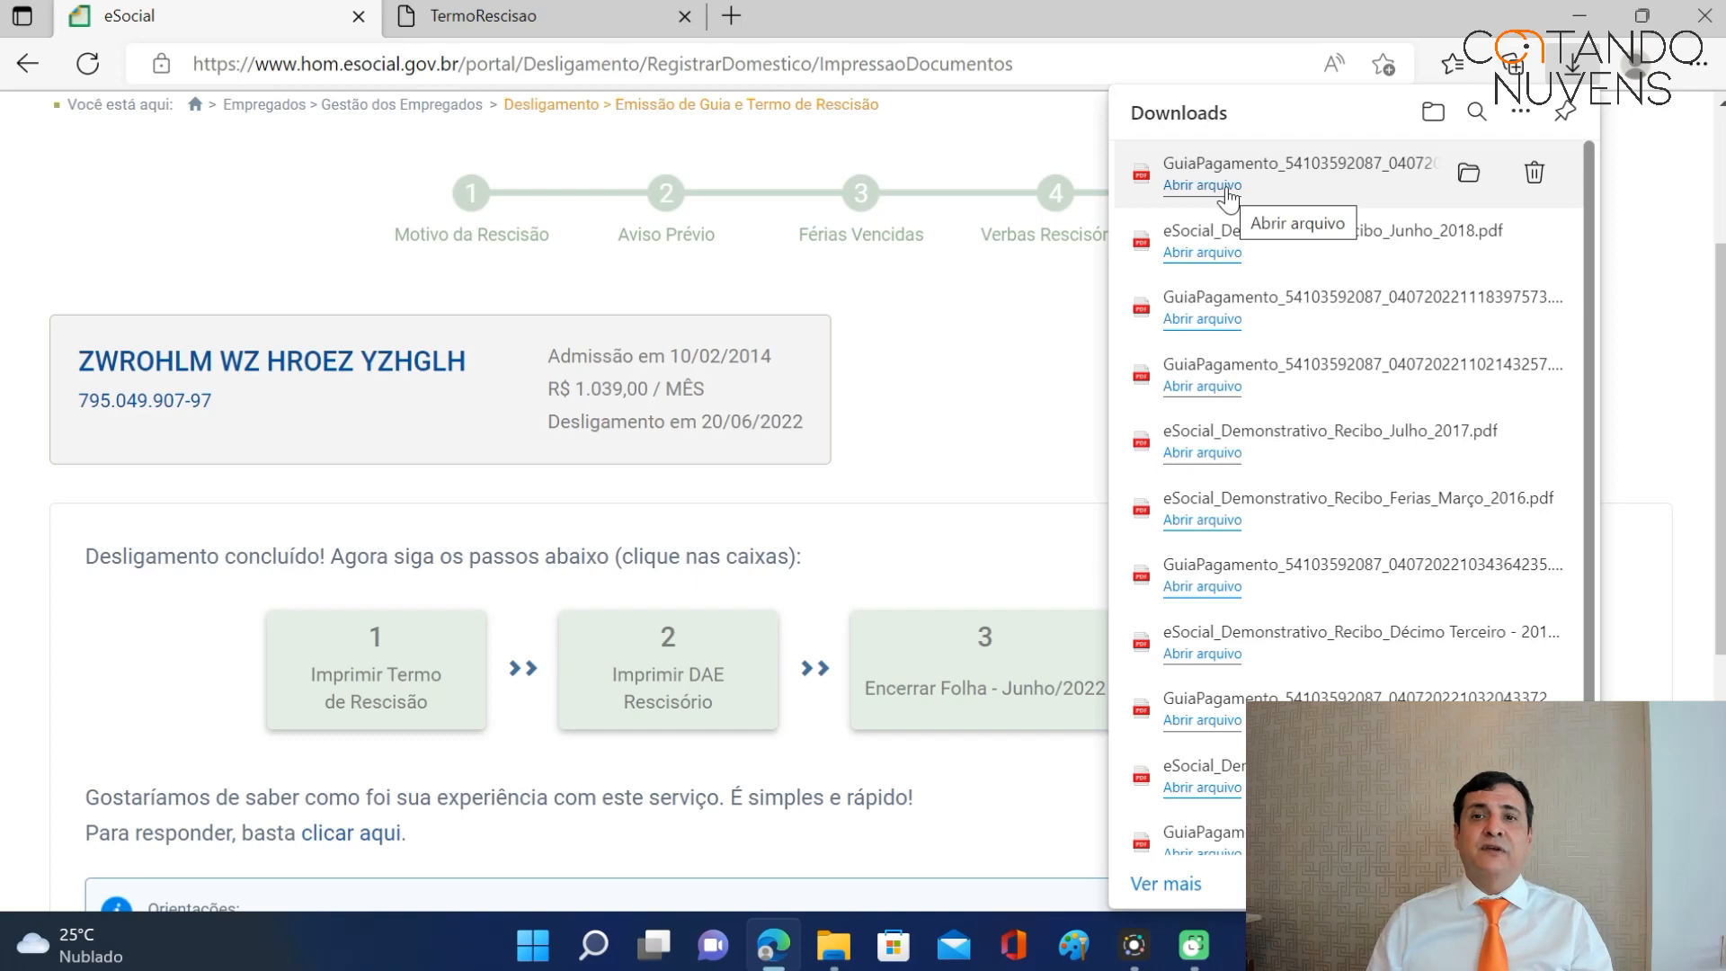
pyautogui.click(1223, 187)
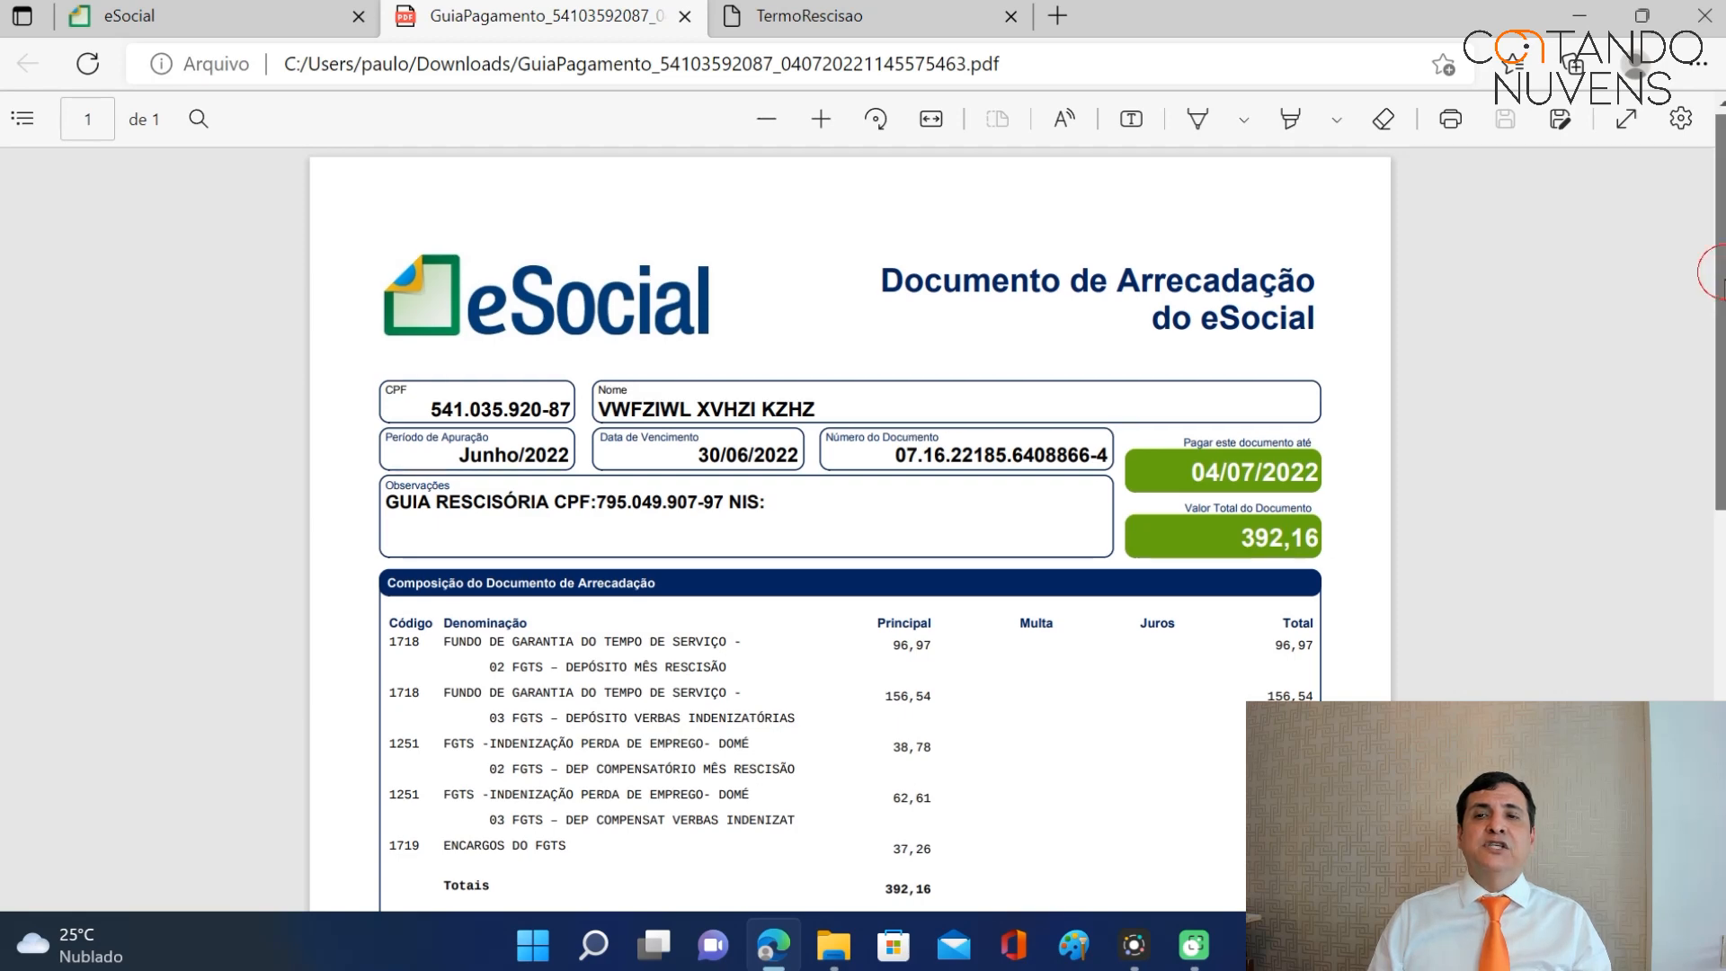
pyautogui.scroll(-3, 1722, 281)
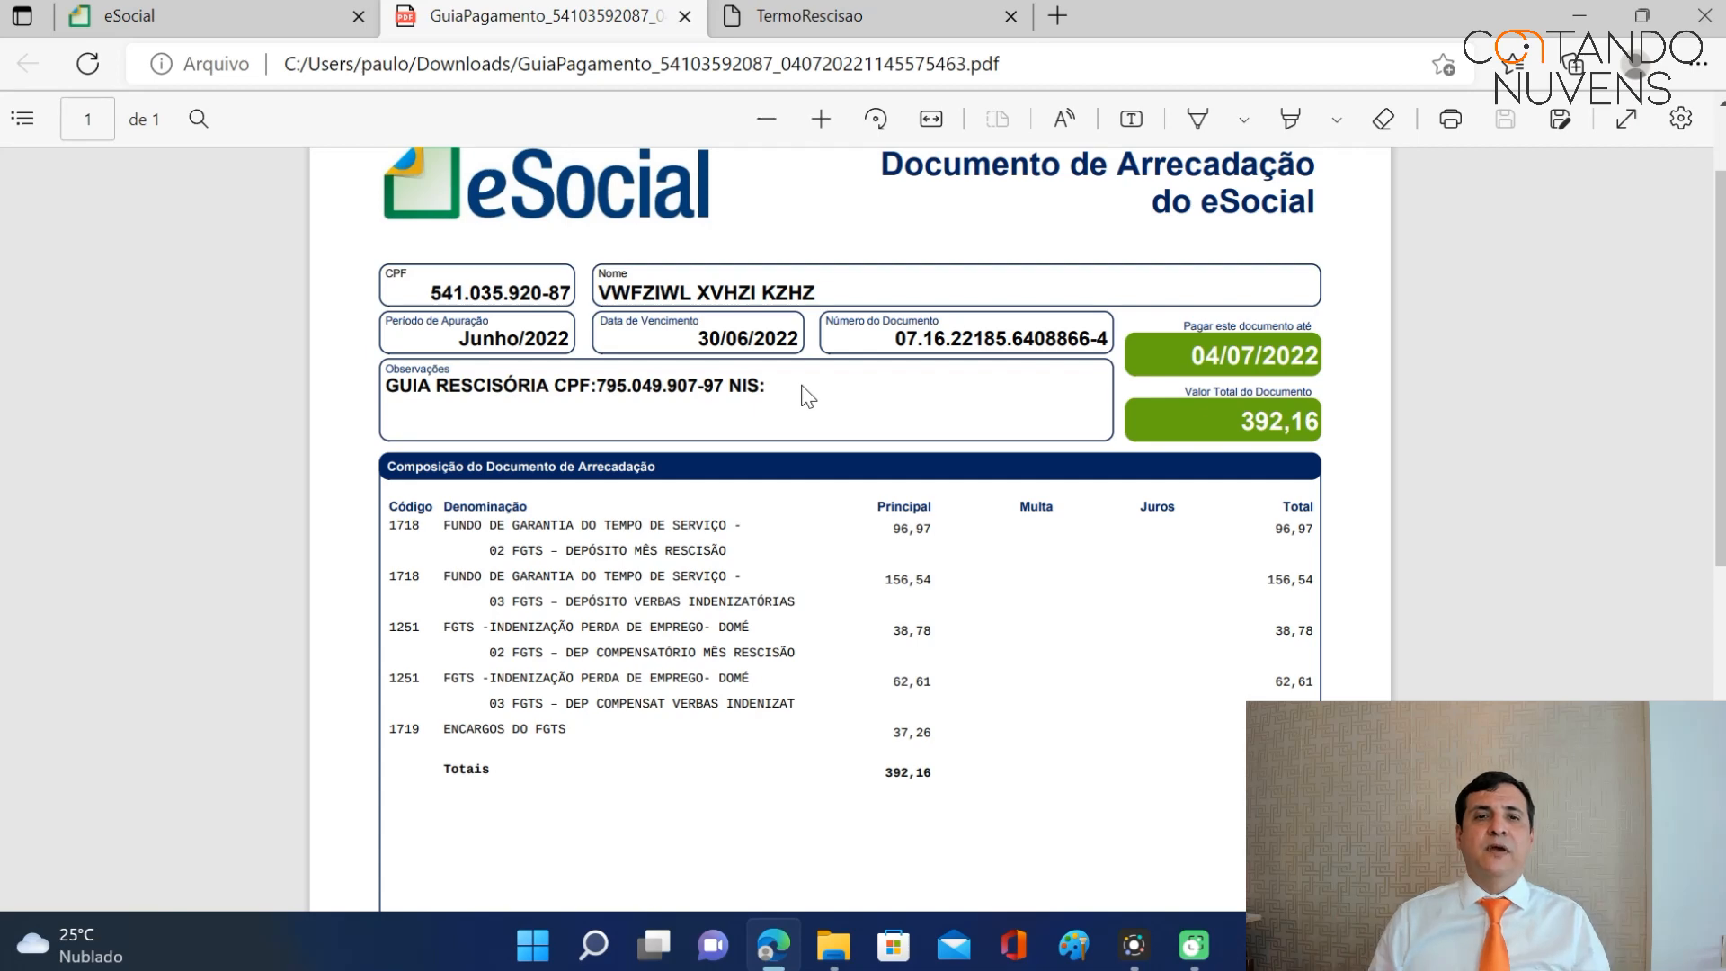
pyautogui.scroll(-3, 827, 535)
pyautogui.scroll(3, 827, 536)
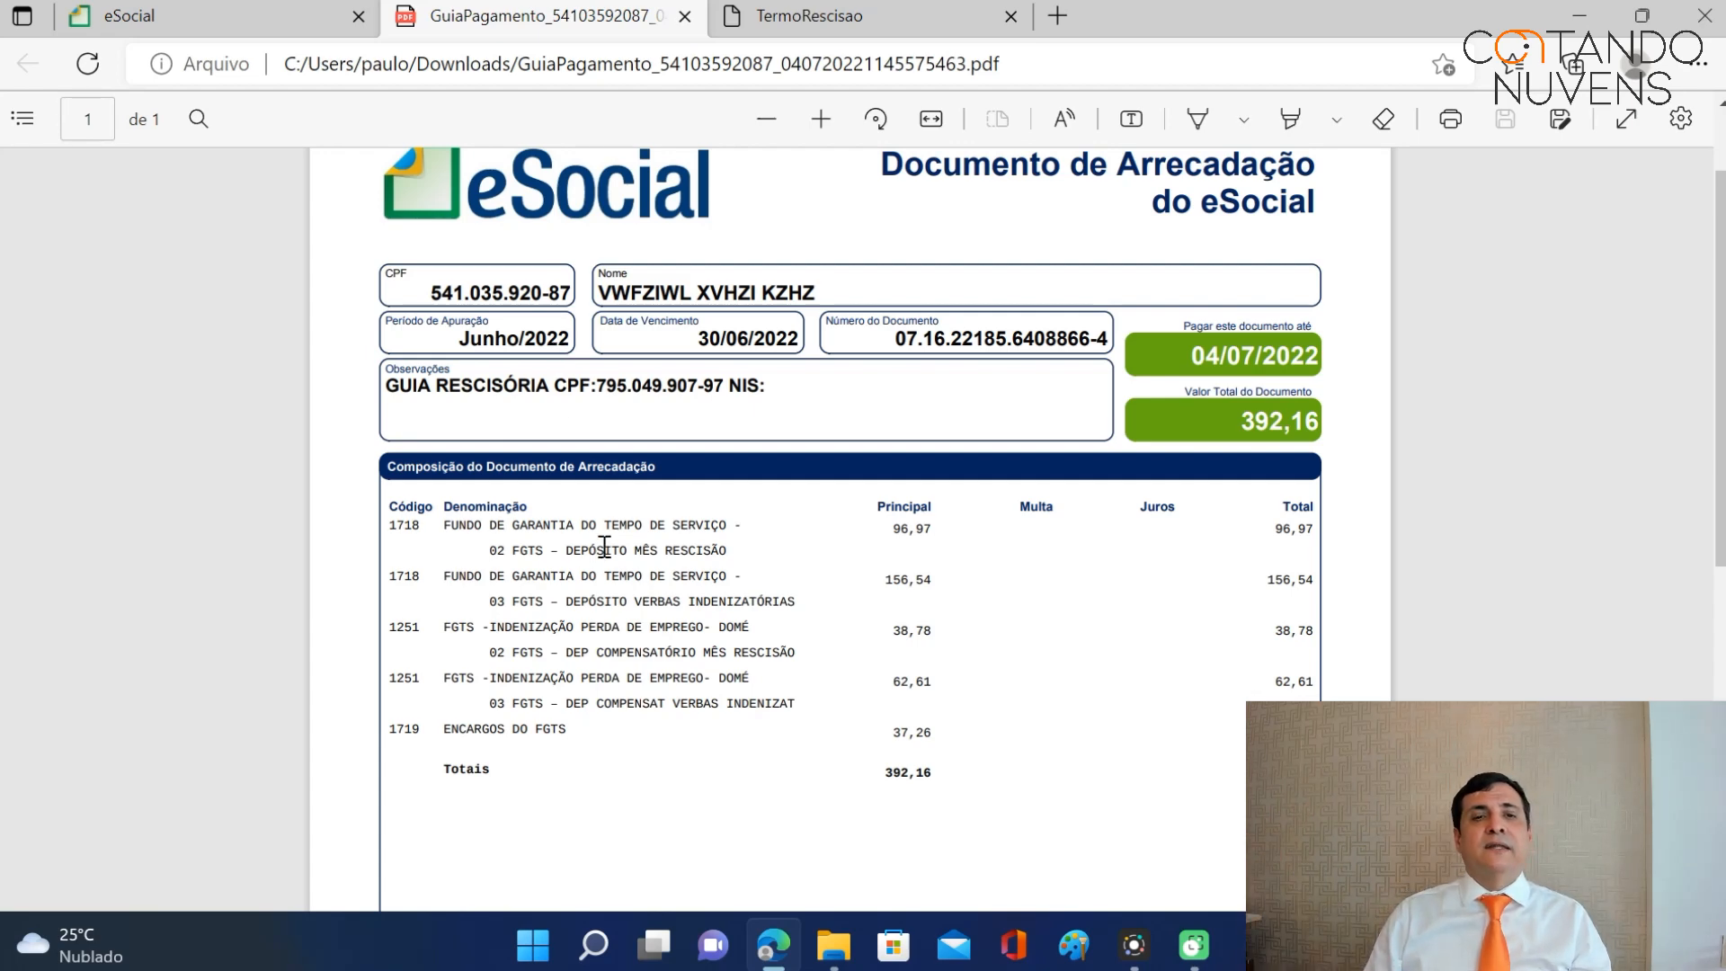
pyautogui.scroll(-3, 601, 544)
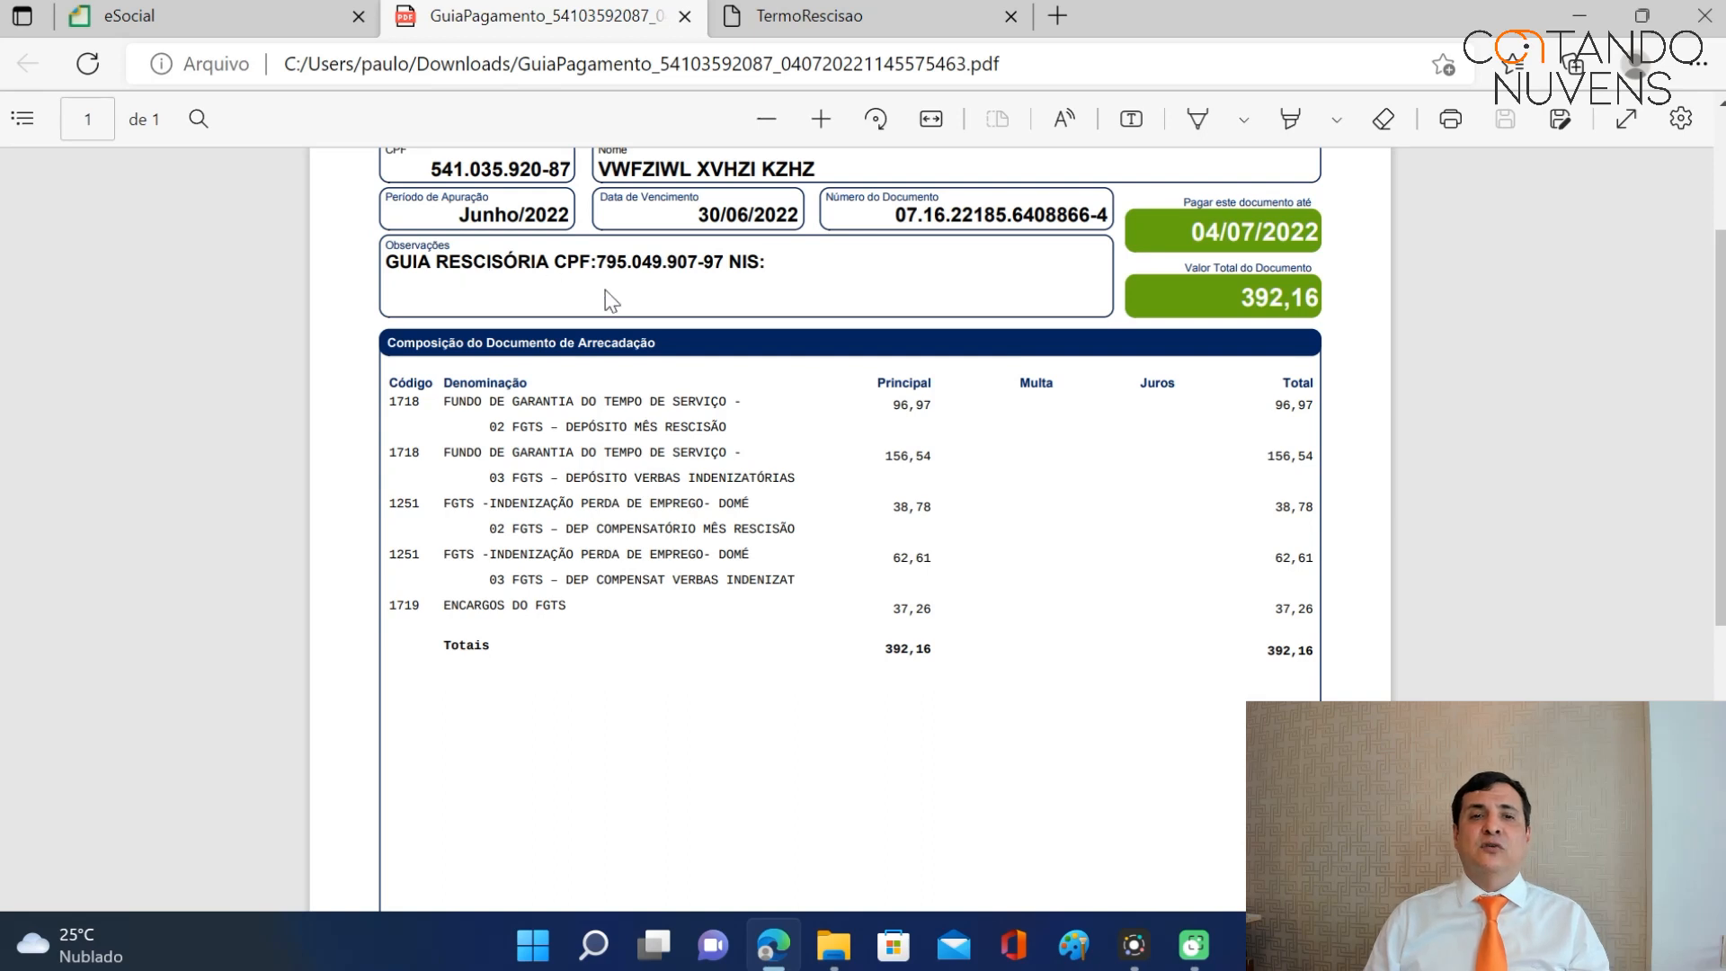
pyautogui.moveTo(444, 405); pyautogui.dragTo(648, 629)
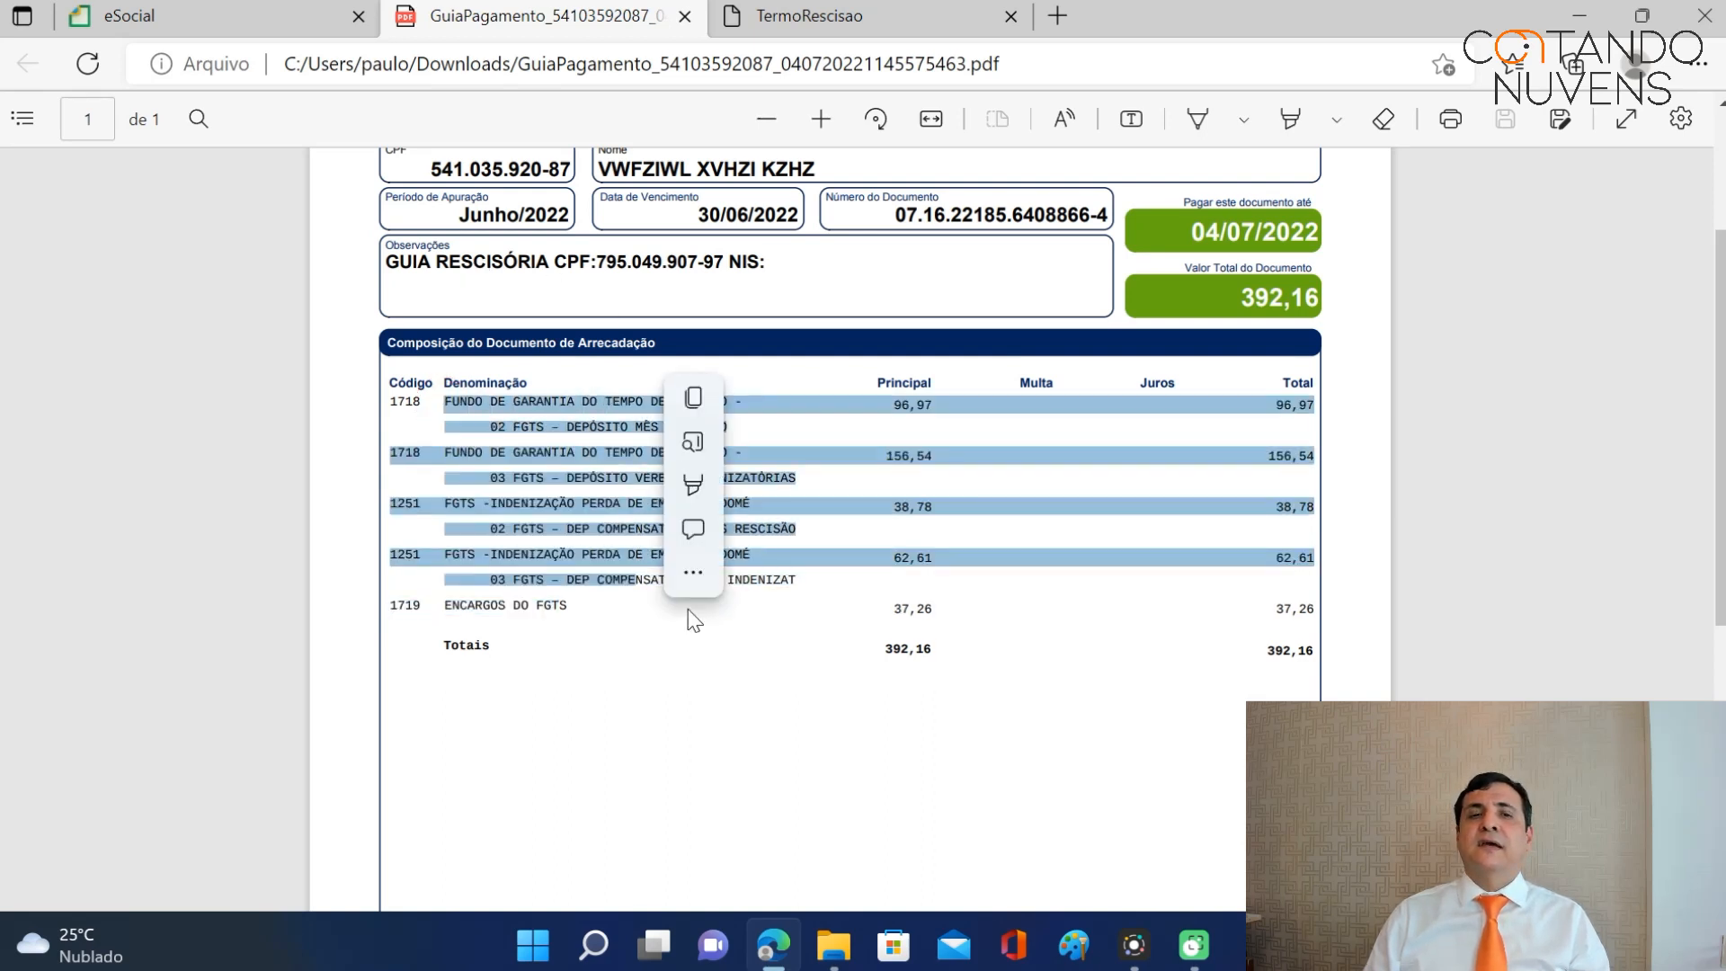
pyautogui.click(684, 611)
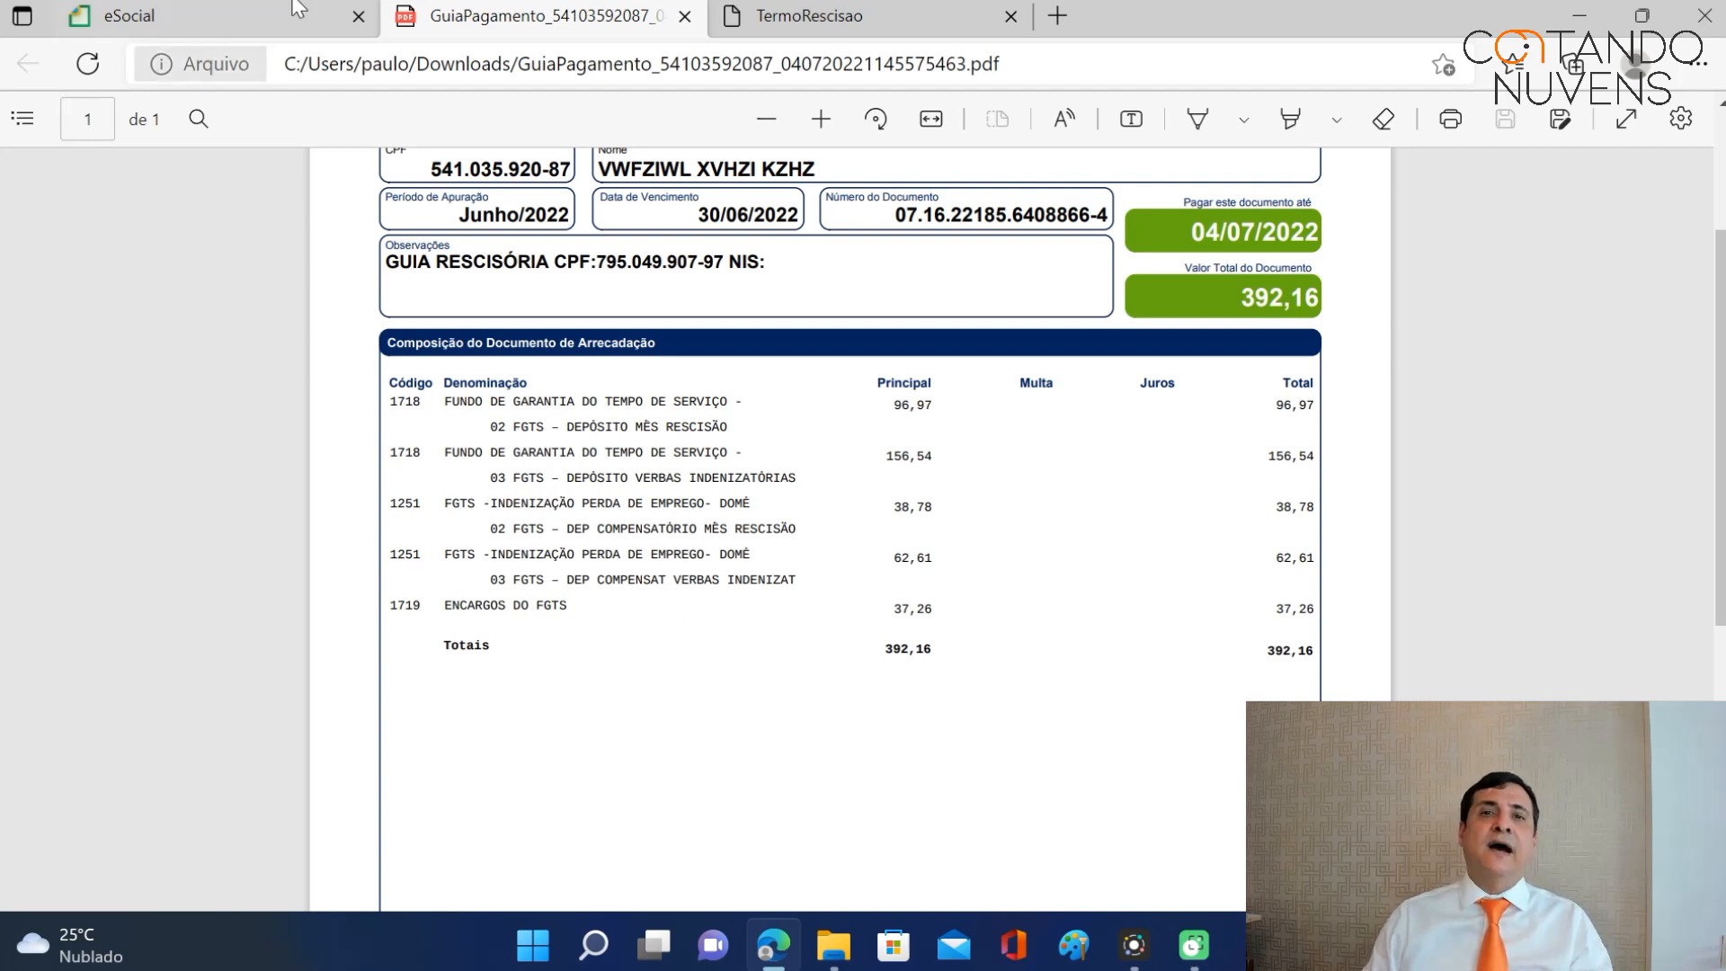
# Glance at the TermoRescisao PDF and return to eSocial's next-steps page.
pyautogui.click(832, 30)
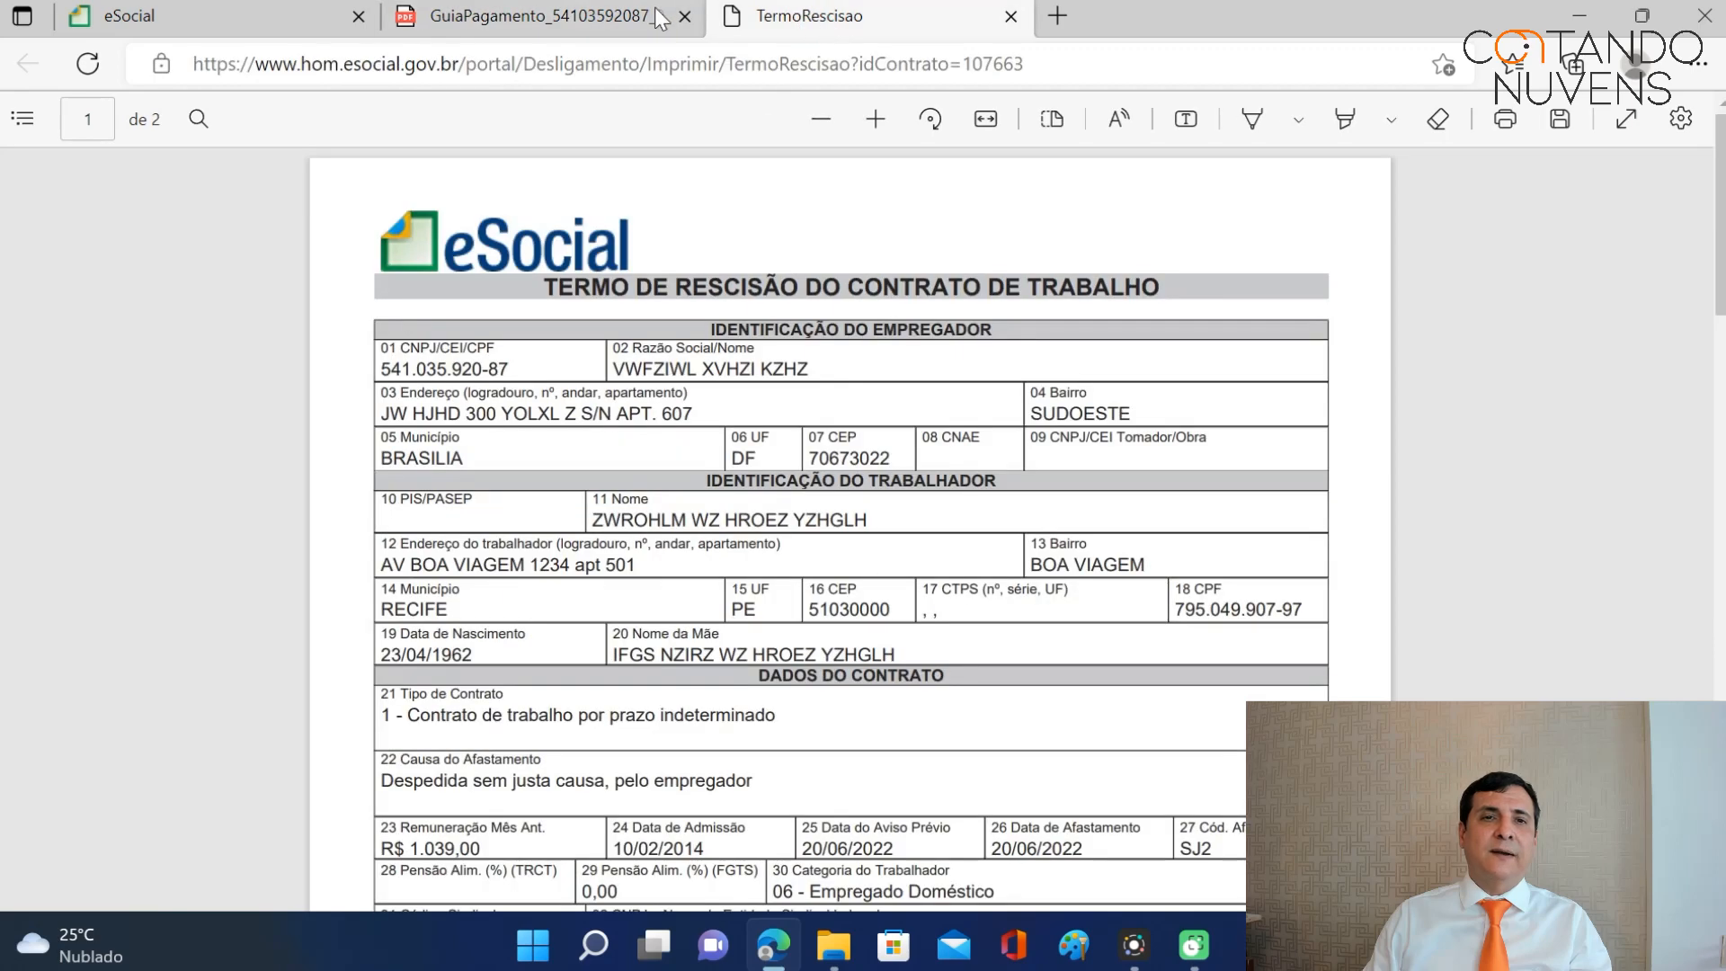
pyautogui.click(310, 18)
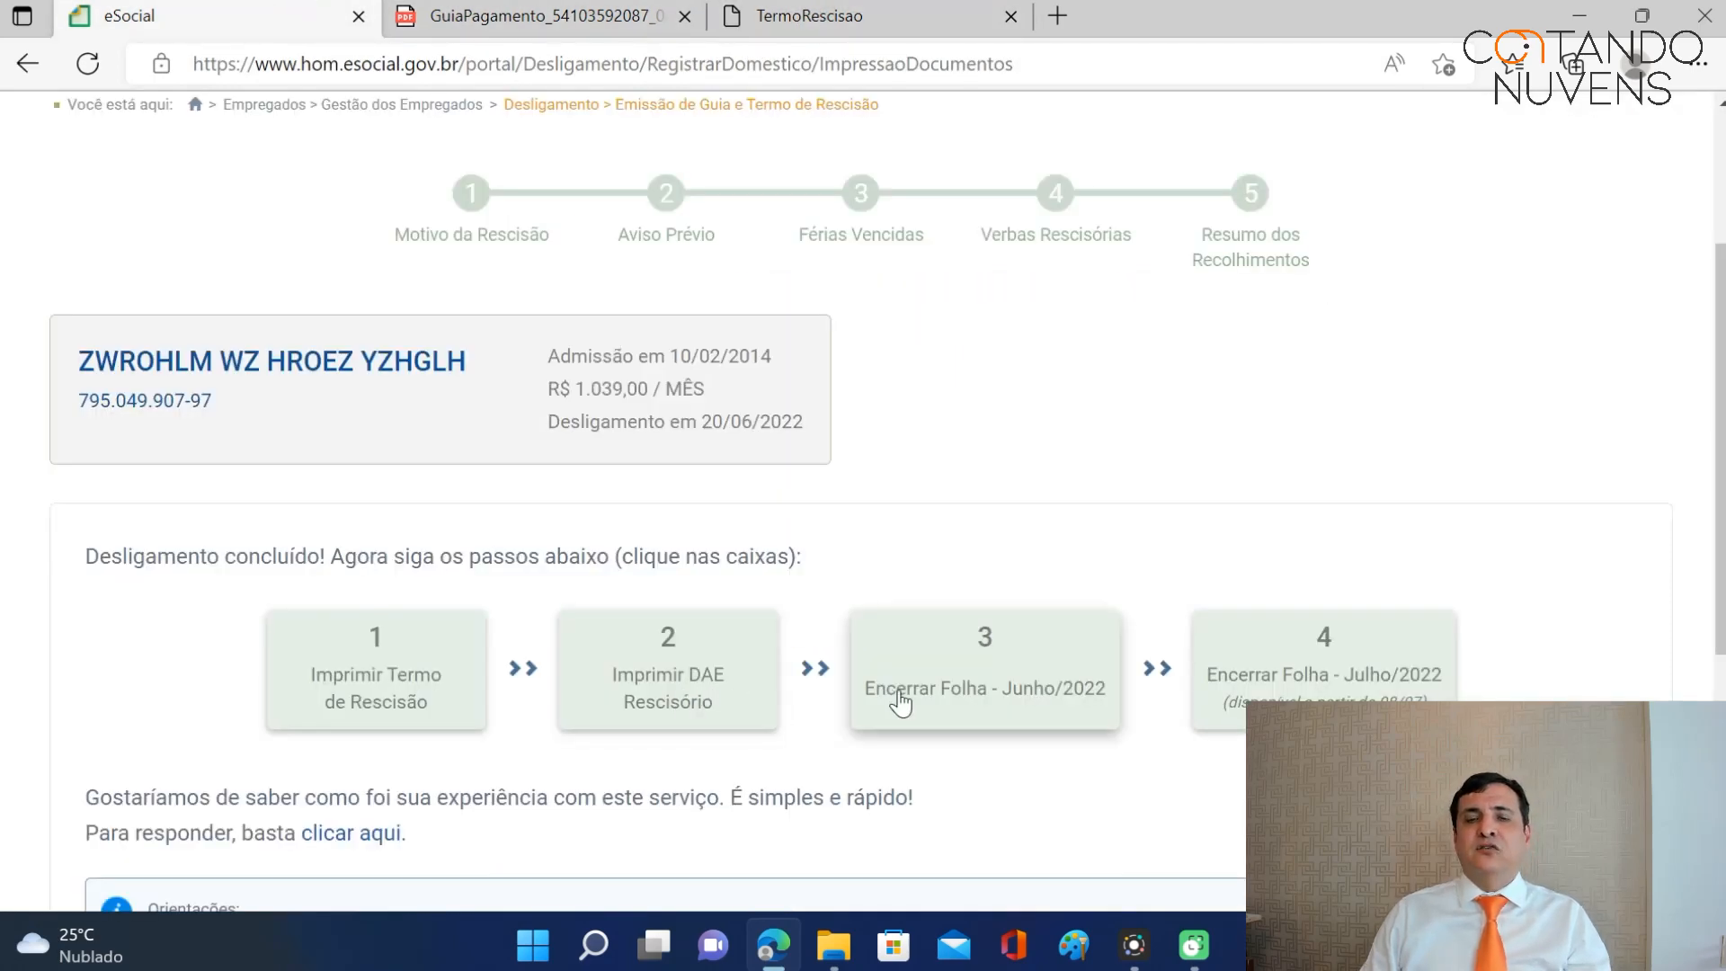
# Open the Junho/2022 payroll and review it, including the dismissed worker's net 4.803.
pyautogui.click(999, 683)
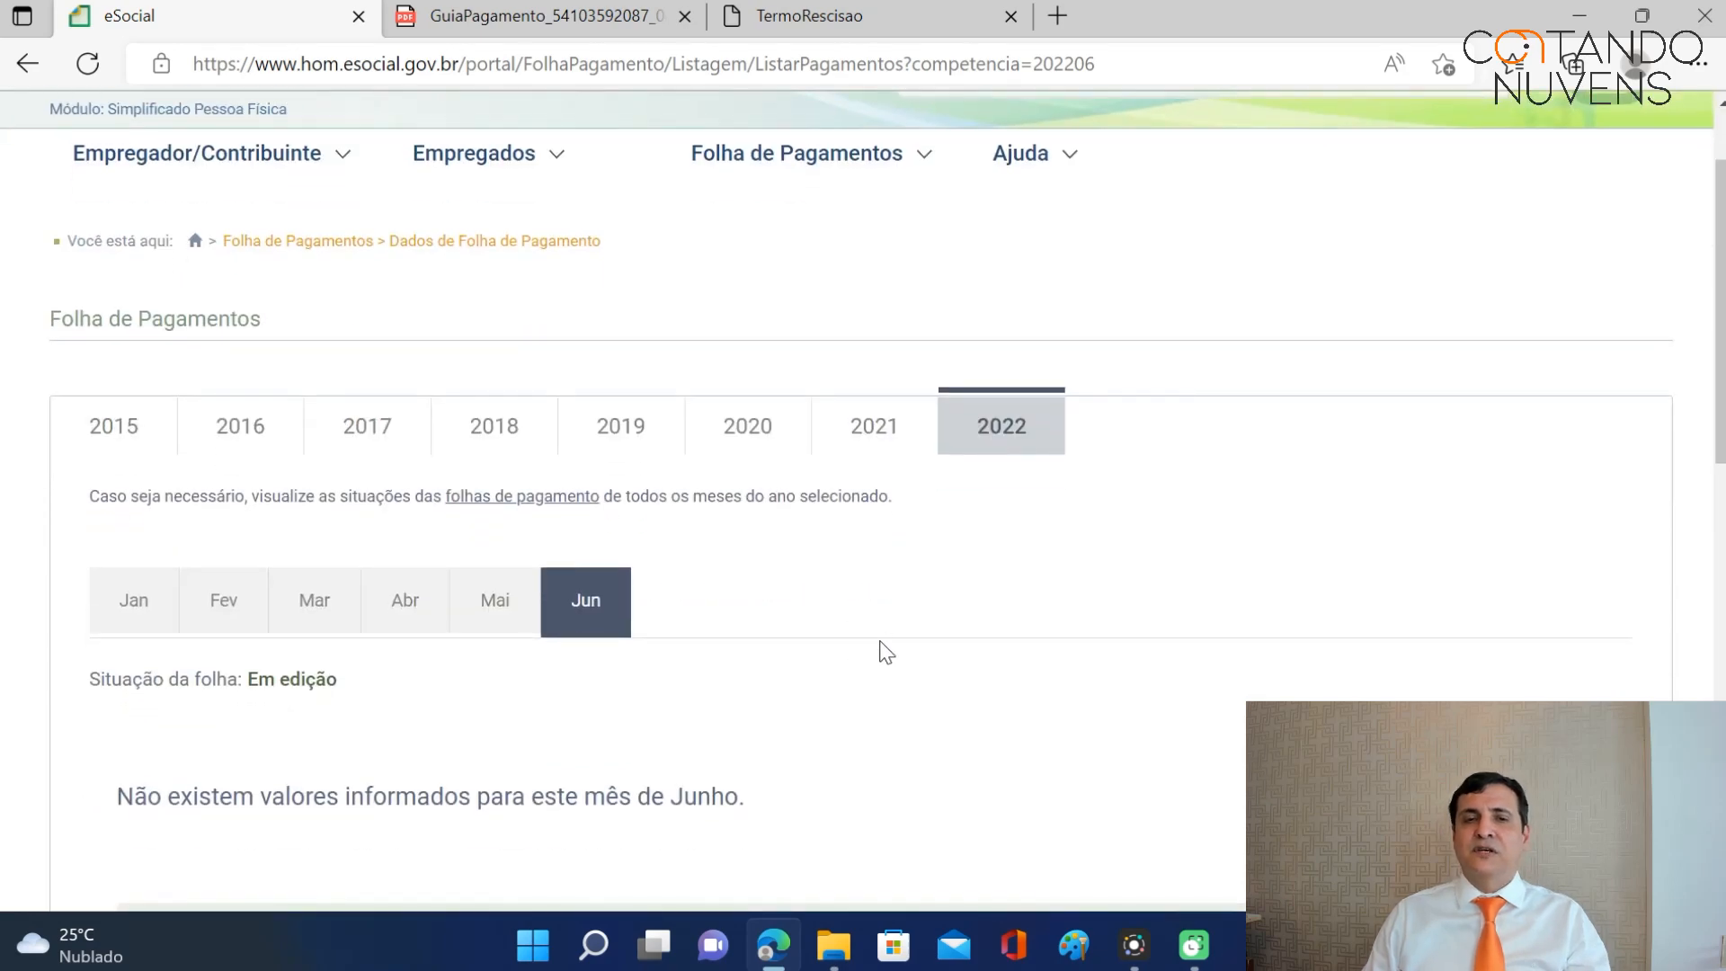
pyautogui.scroll(-3, 881, 648)
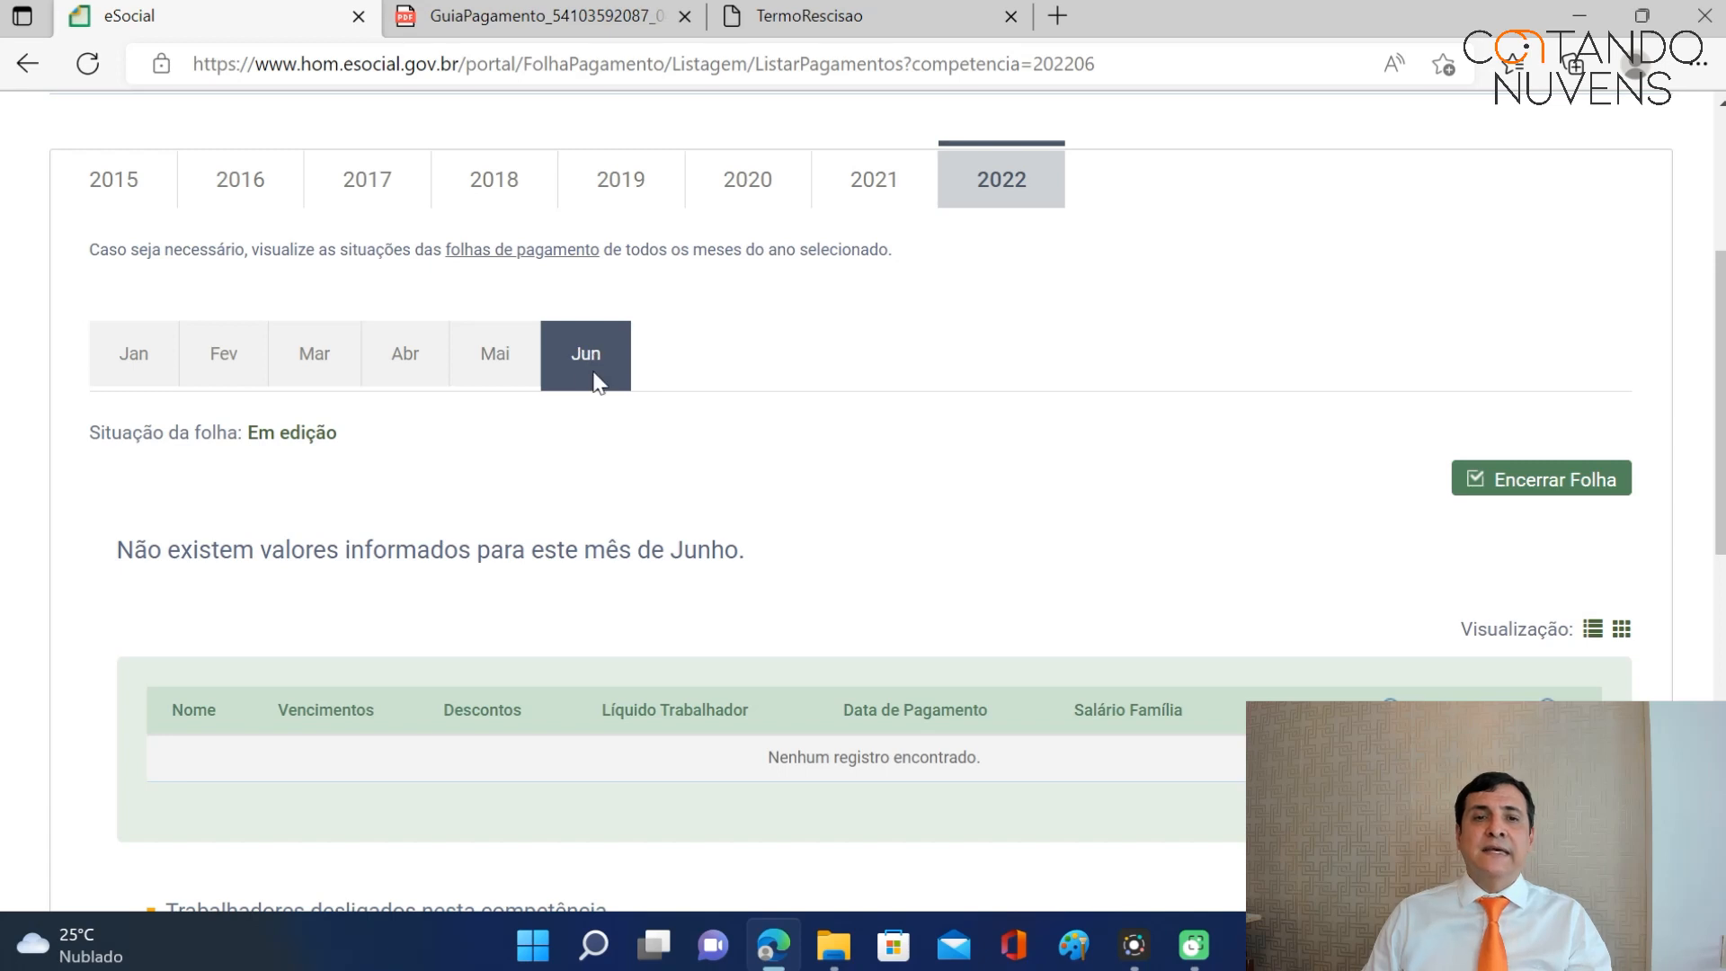
pyautogui.scroll(-2, 590, 362)
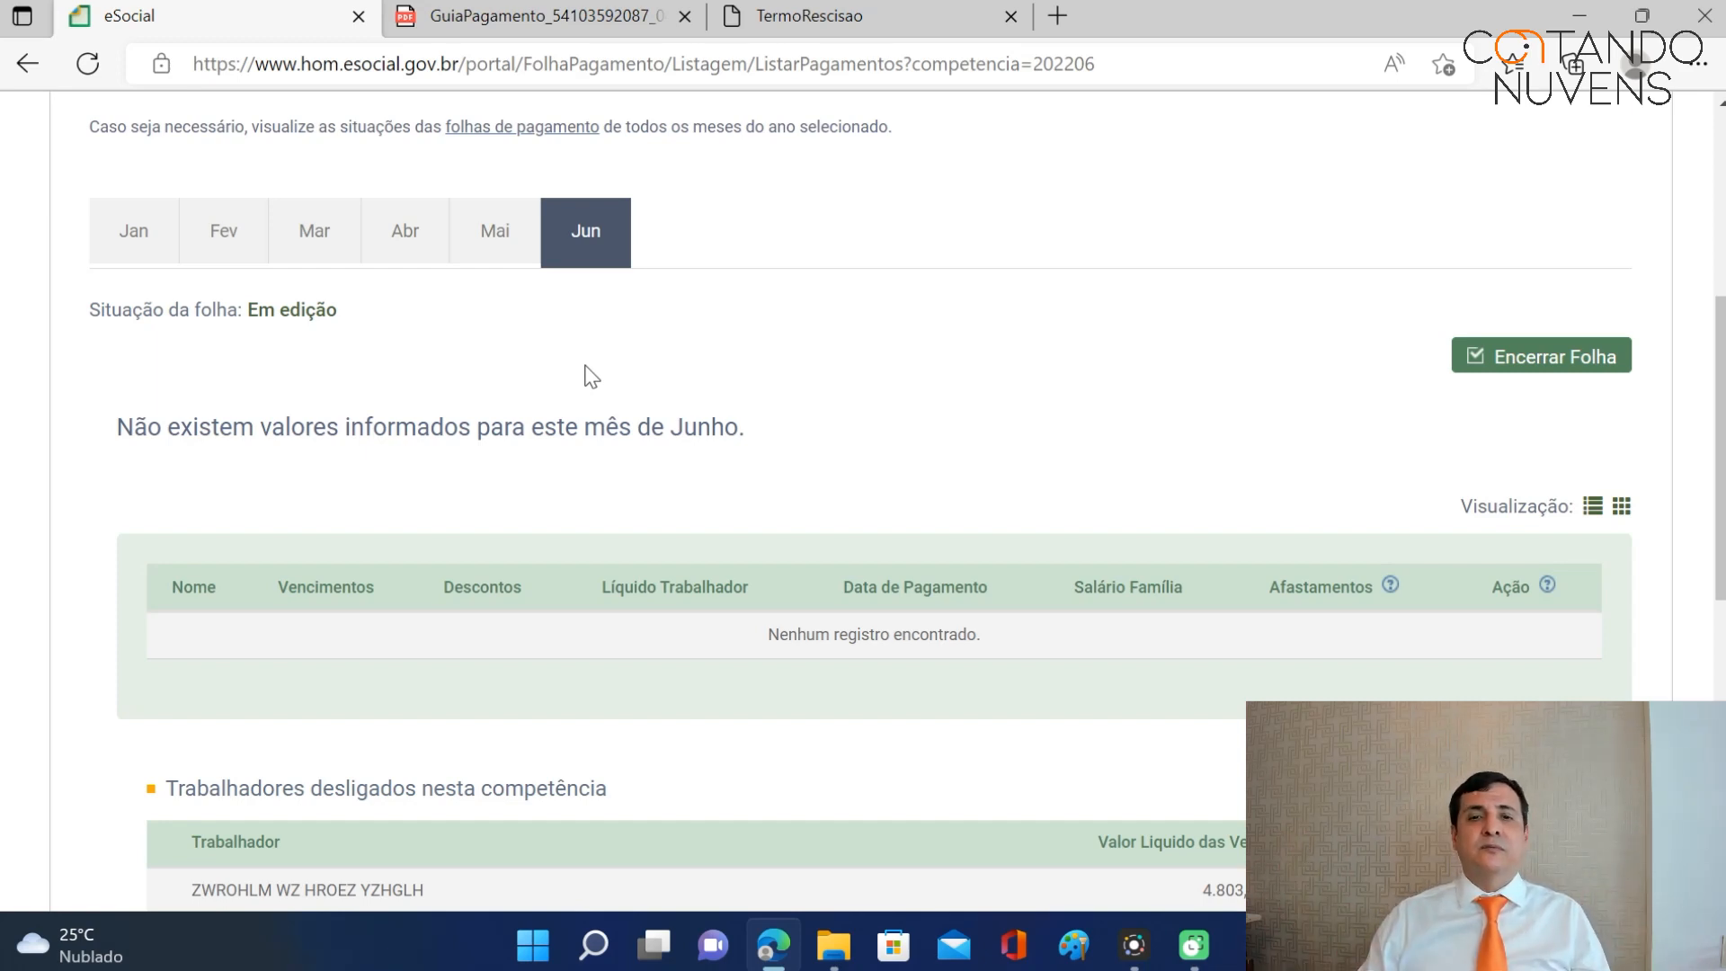
pyautogui.scroll(-1, 621, 265)
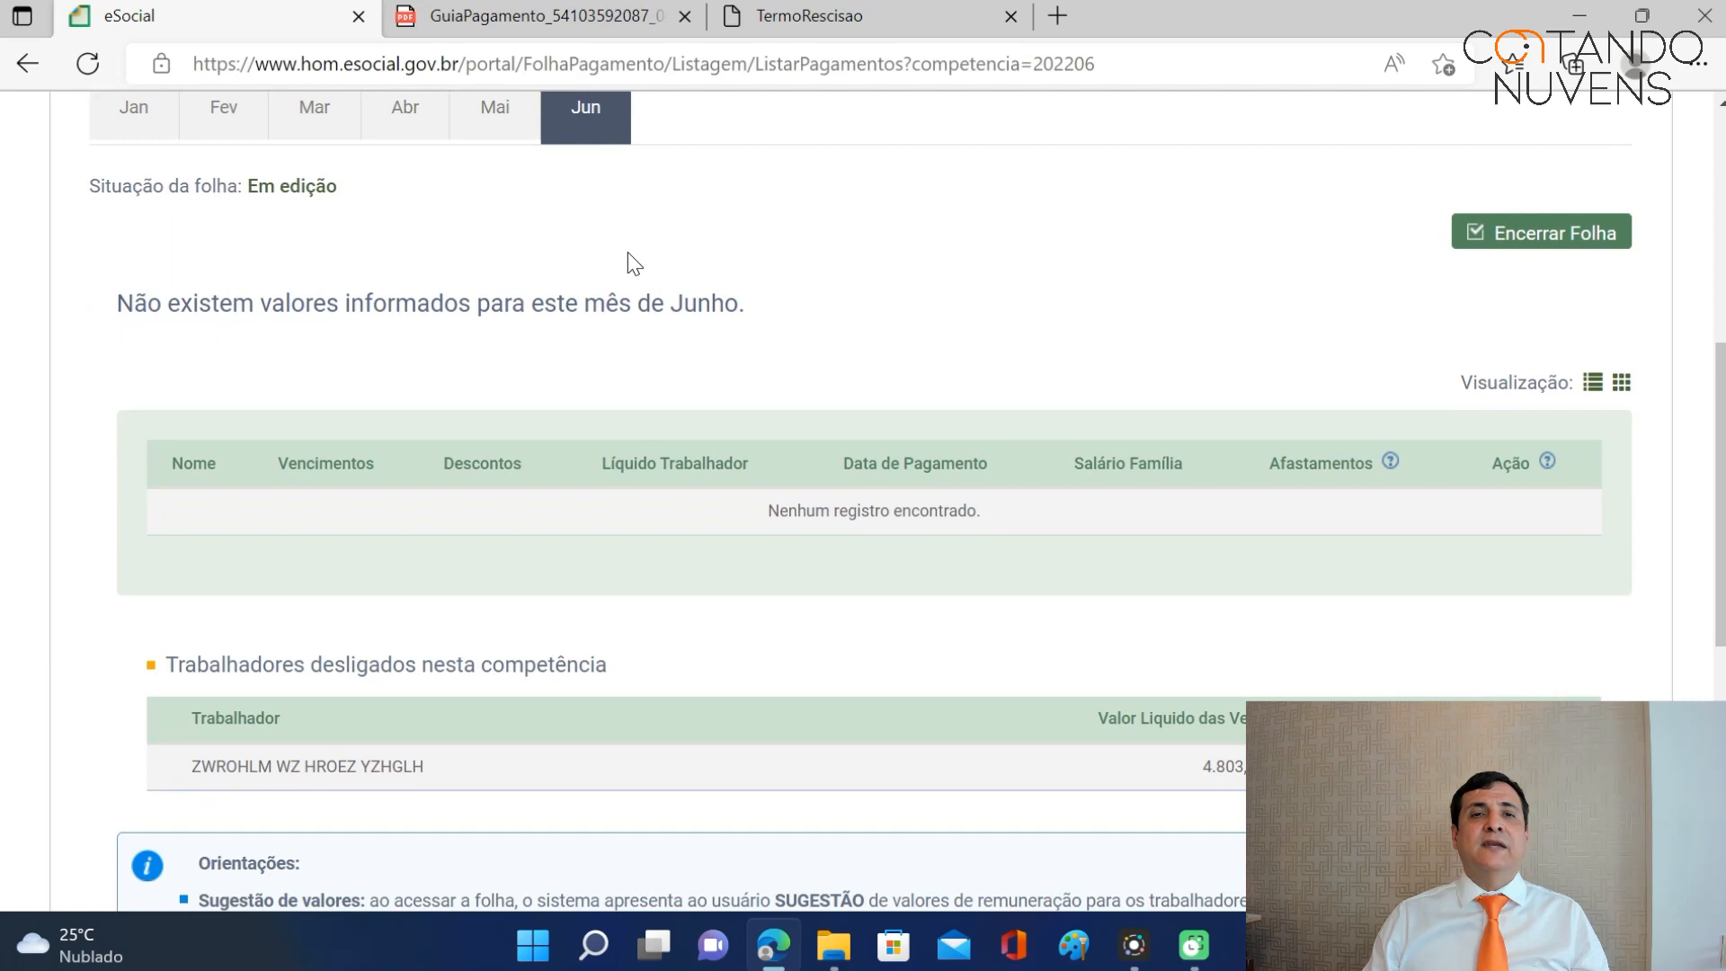
pyautogui.scroll(-1, 674, 293)
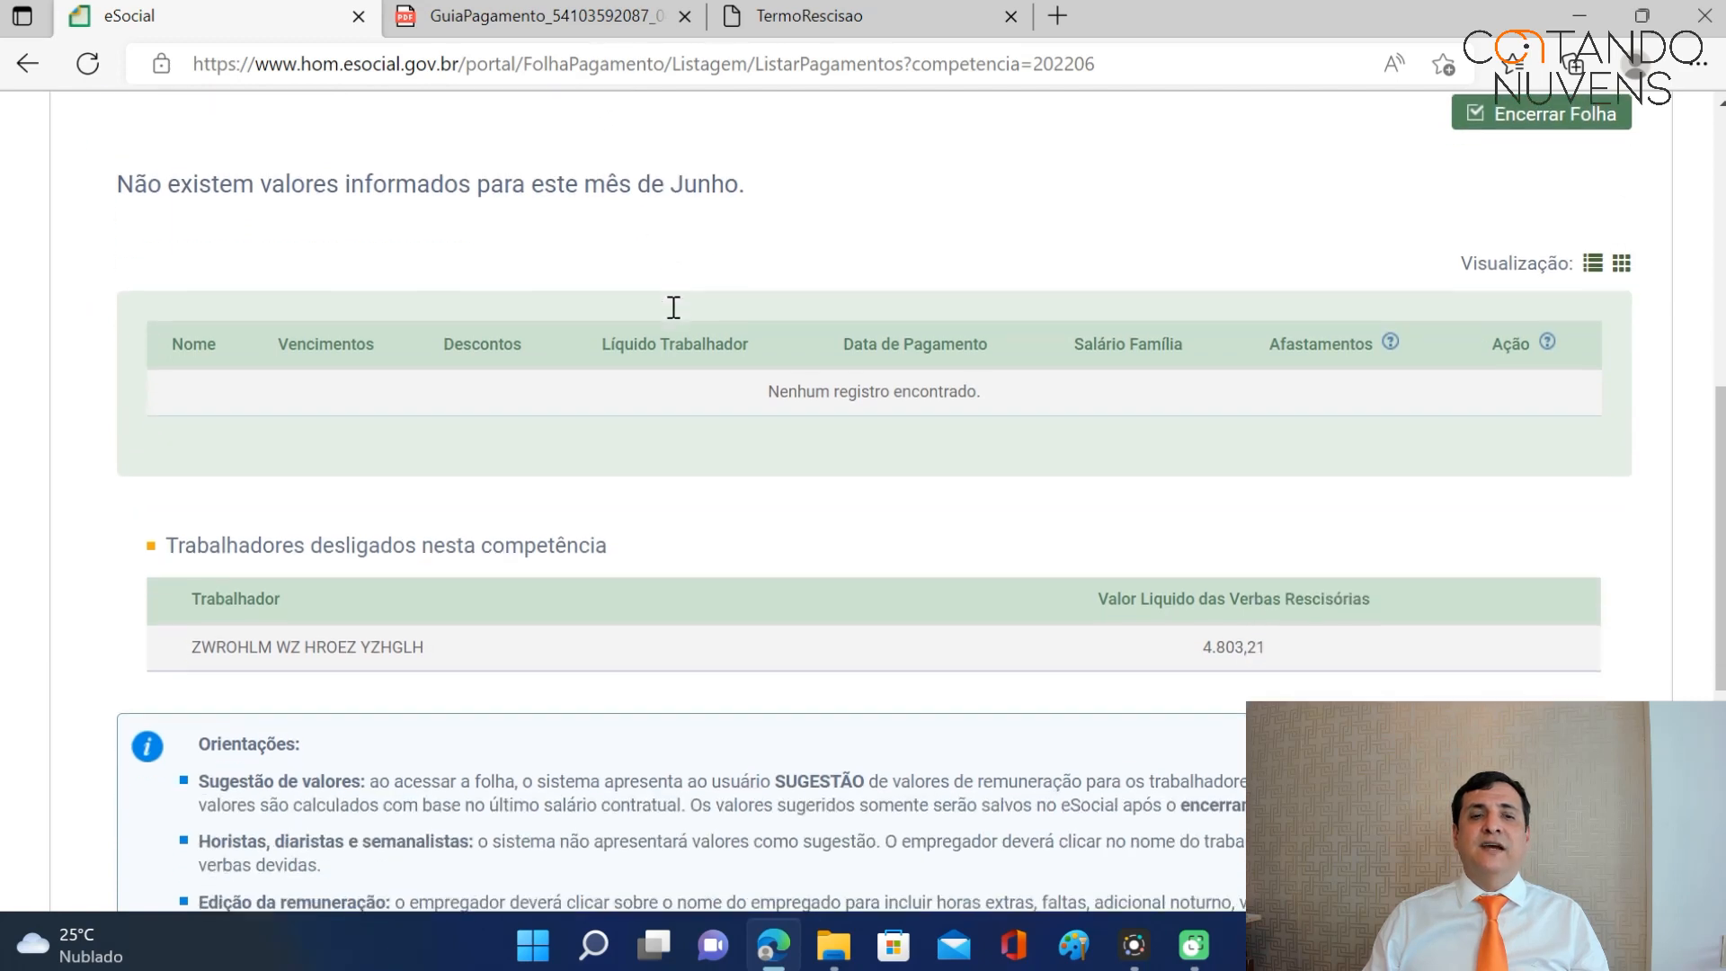
pyautogui.scroll(1, 855, 300)
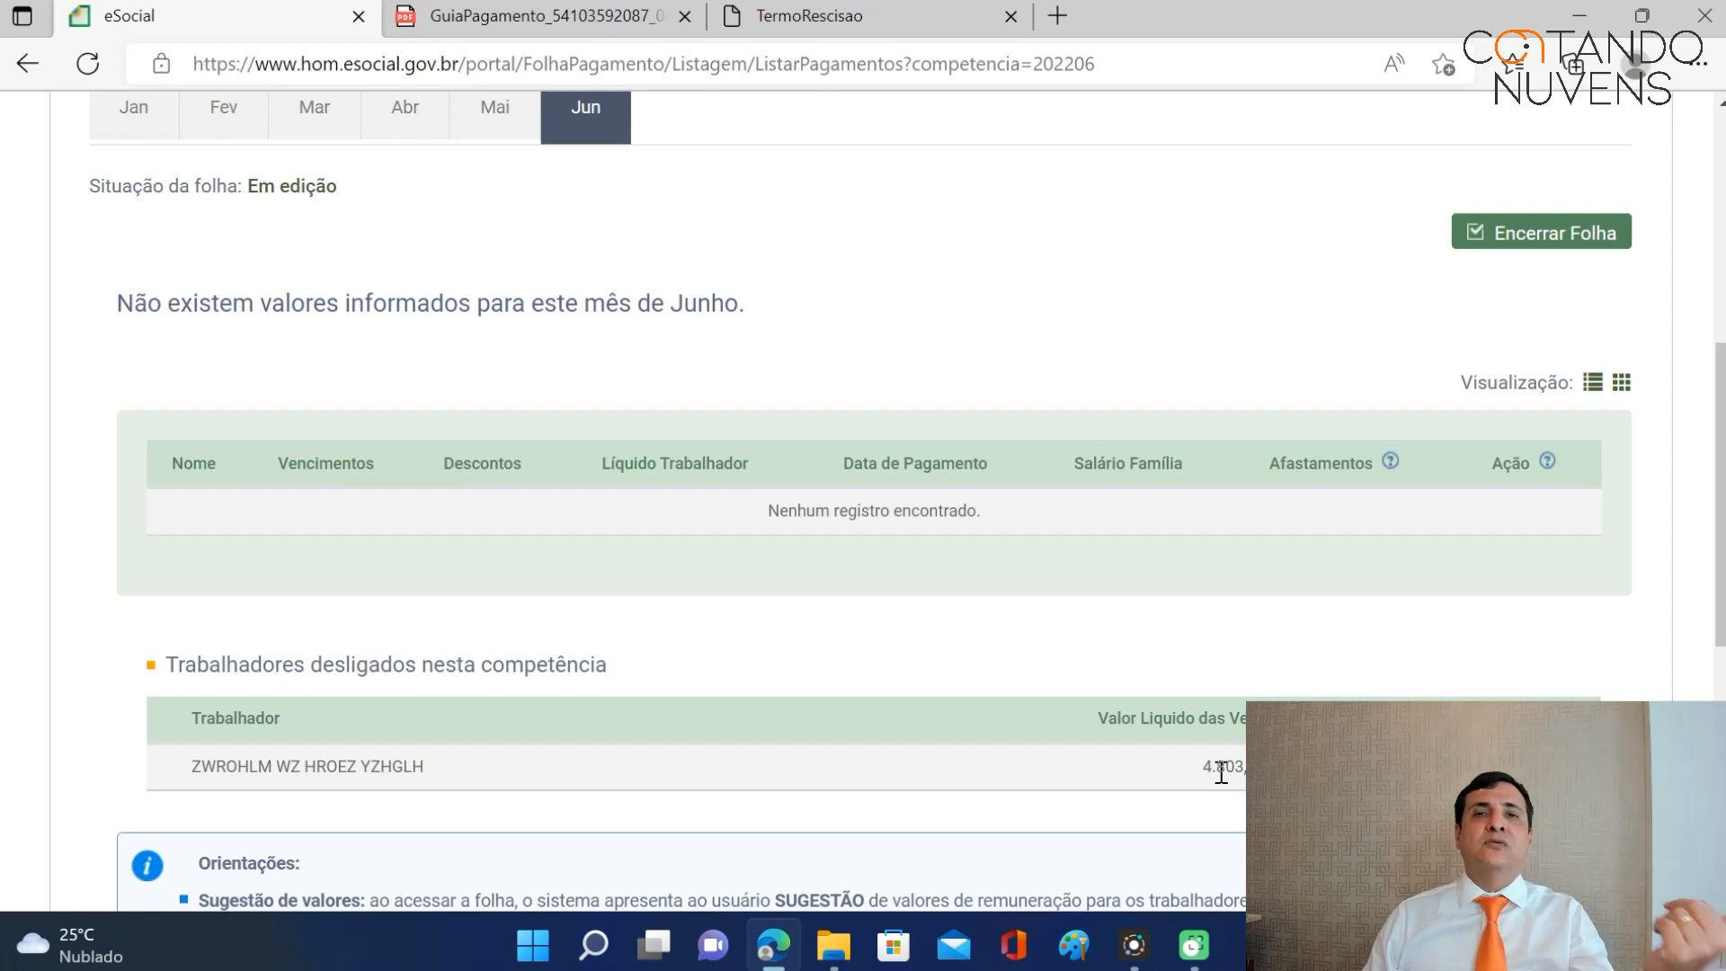
# Close the June 2022 payroll and issue its R$ 211,69 DAE due 07/07/2022.
pyautogui.click(1548, 241)
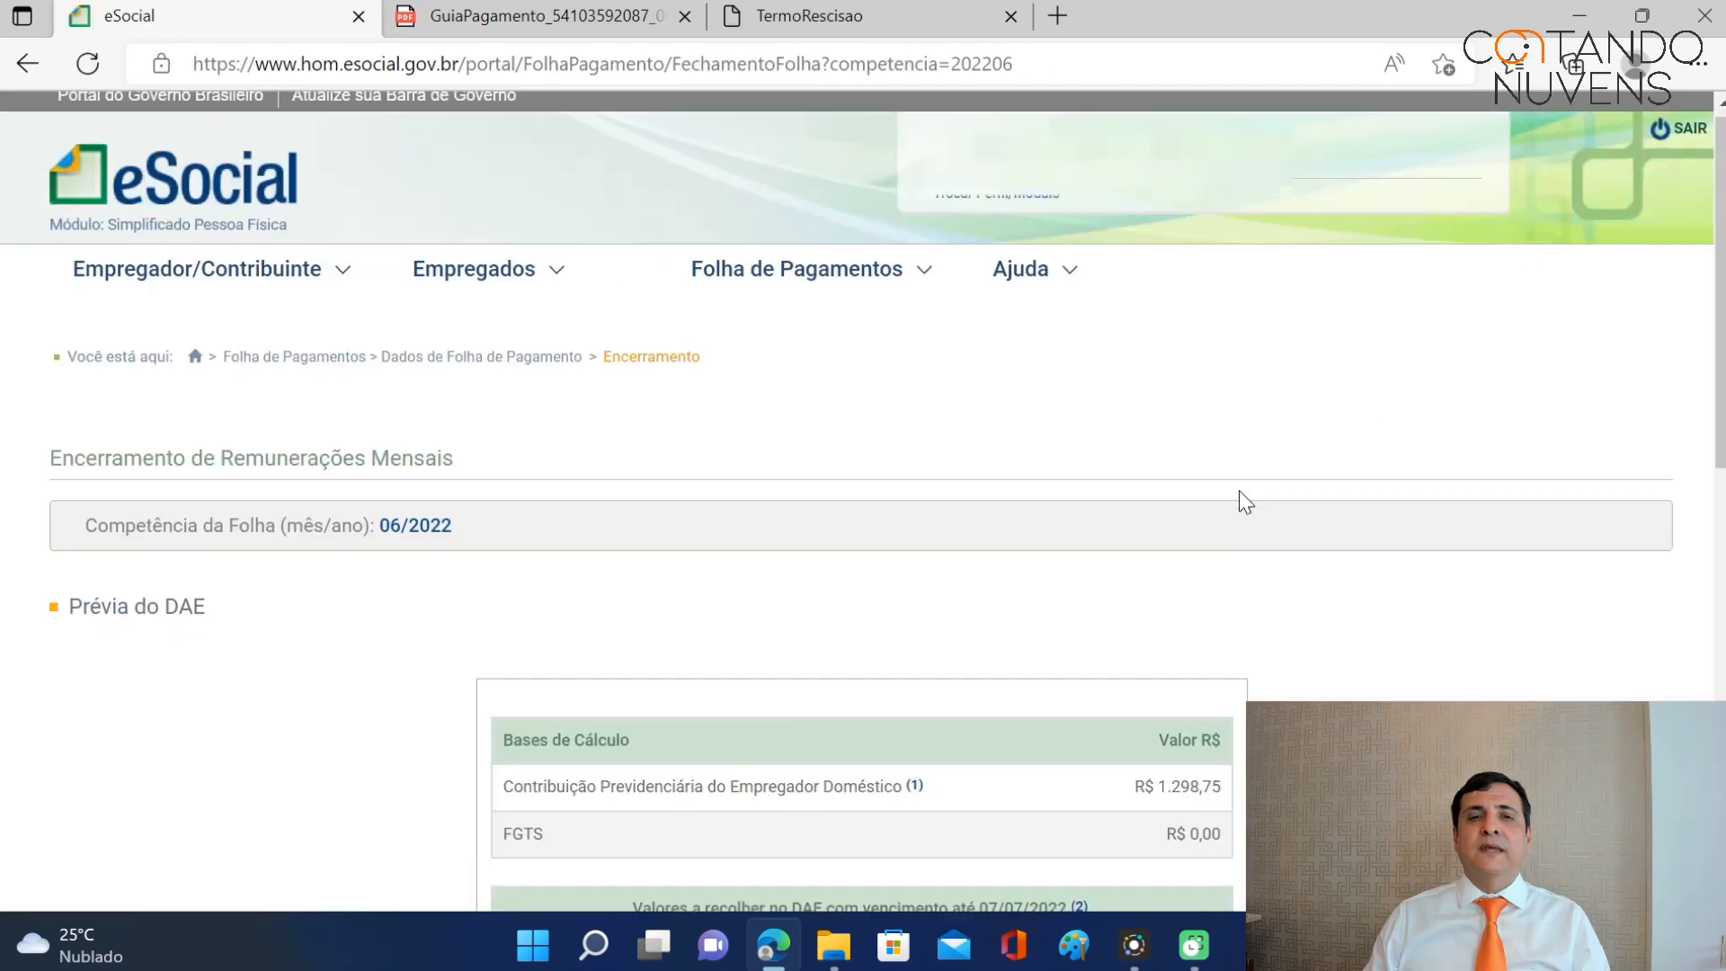
pyautogui.scroll(-10, 1239, 489)
pyautogui.click(1597, 667)
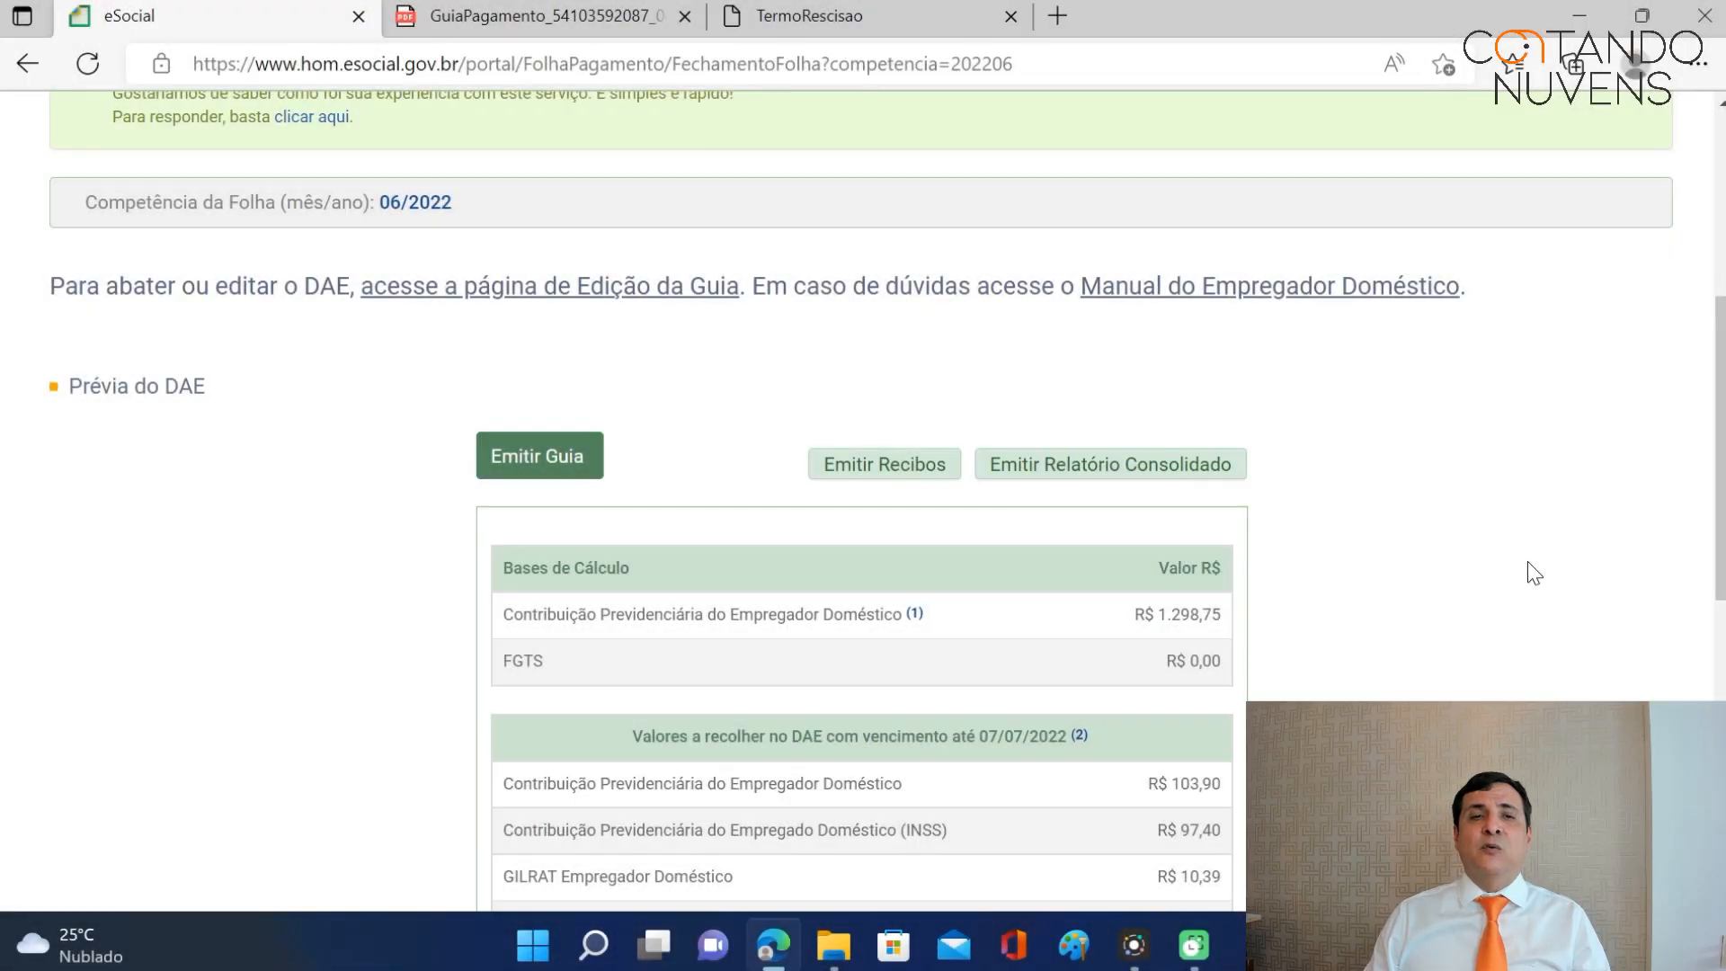
pyautogui.scroll(-1, 1528, 563)
pyautogui.click(545, 342)
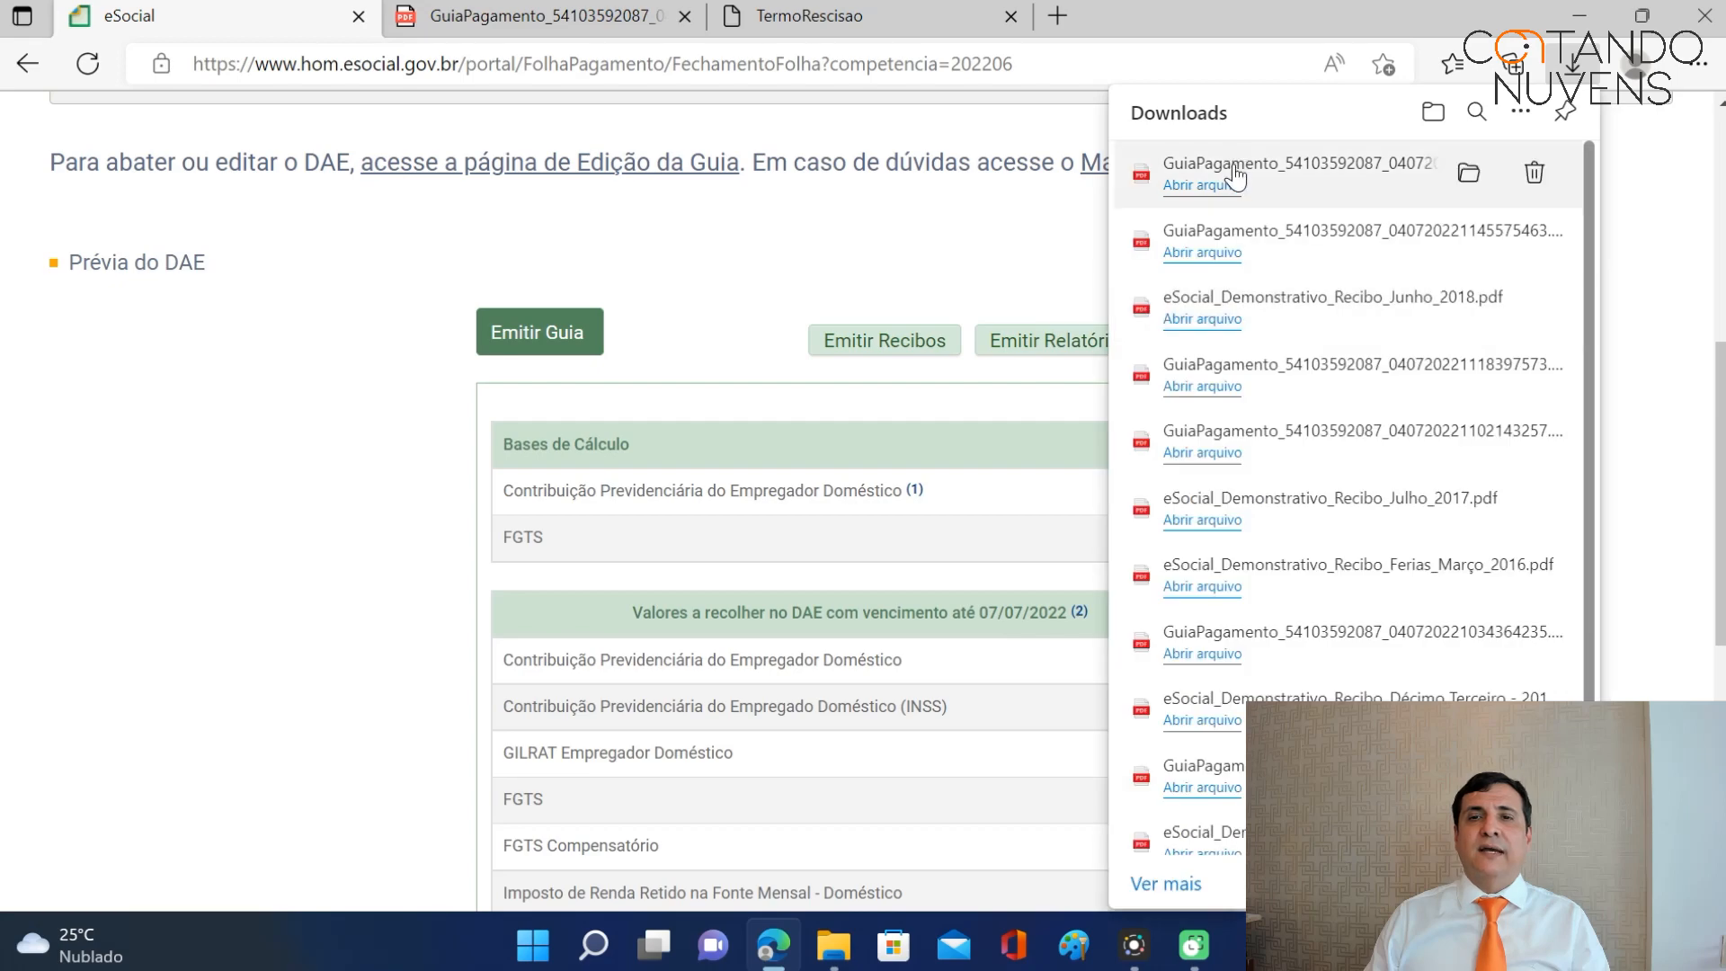
# Open the 211,69 June DAE, select its contribution rows, then view the 392,16 rescisory guide.
pyautogui.click(1222, 173)
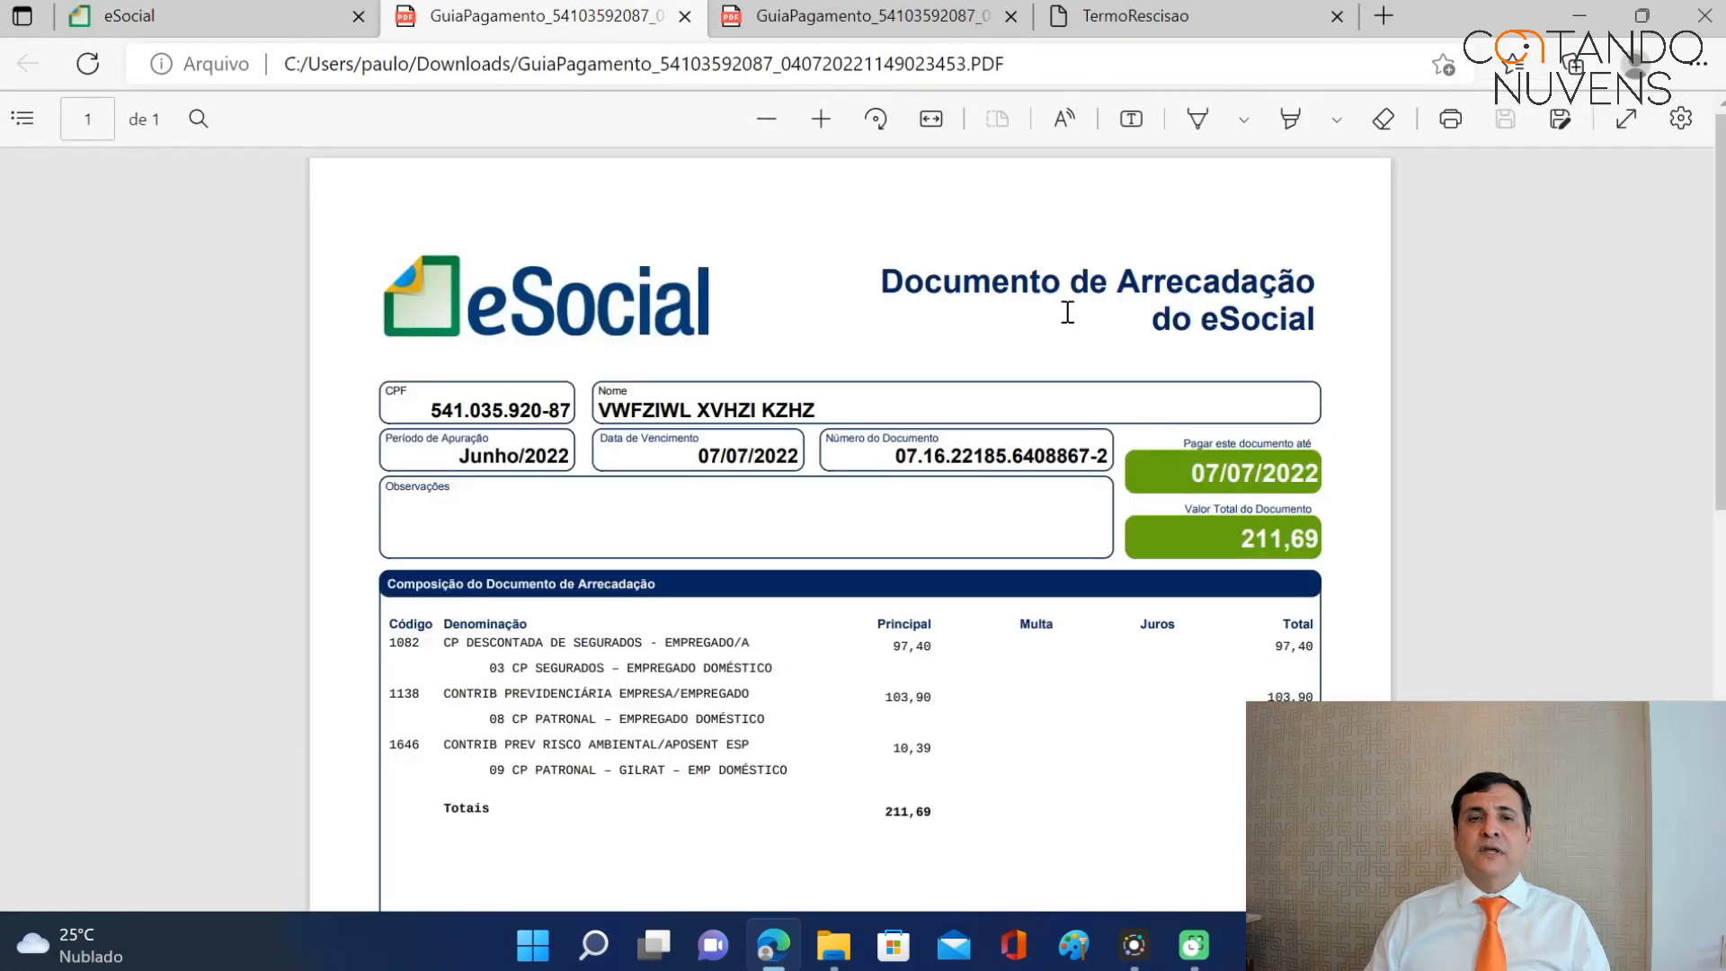
pyautogui.scroll(-1, 652, 617)
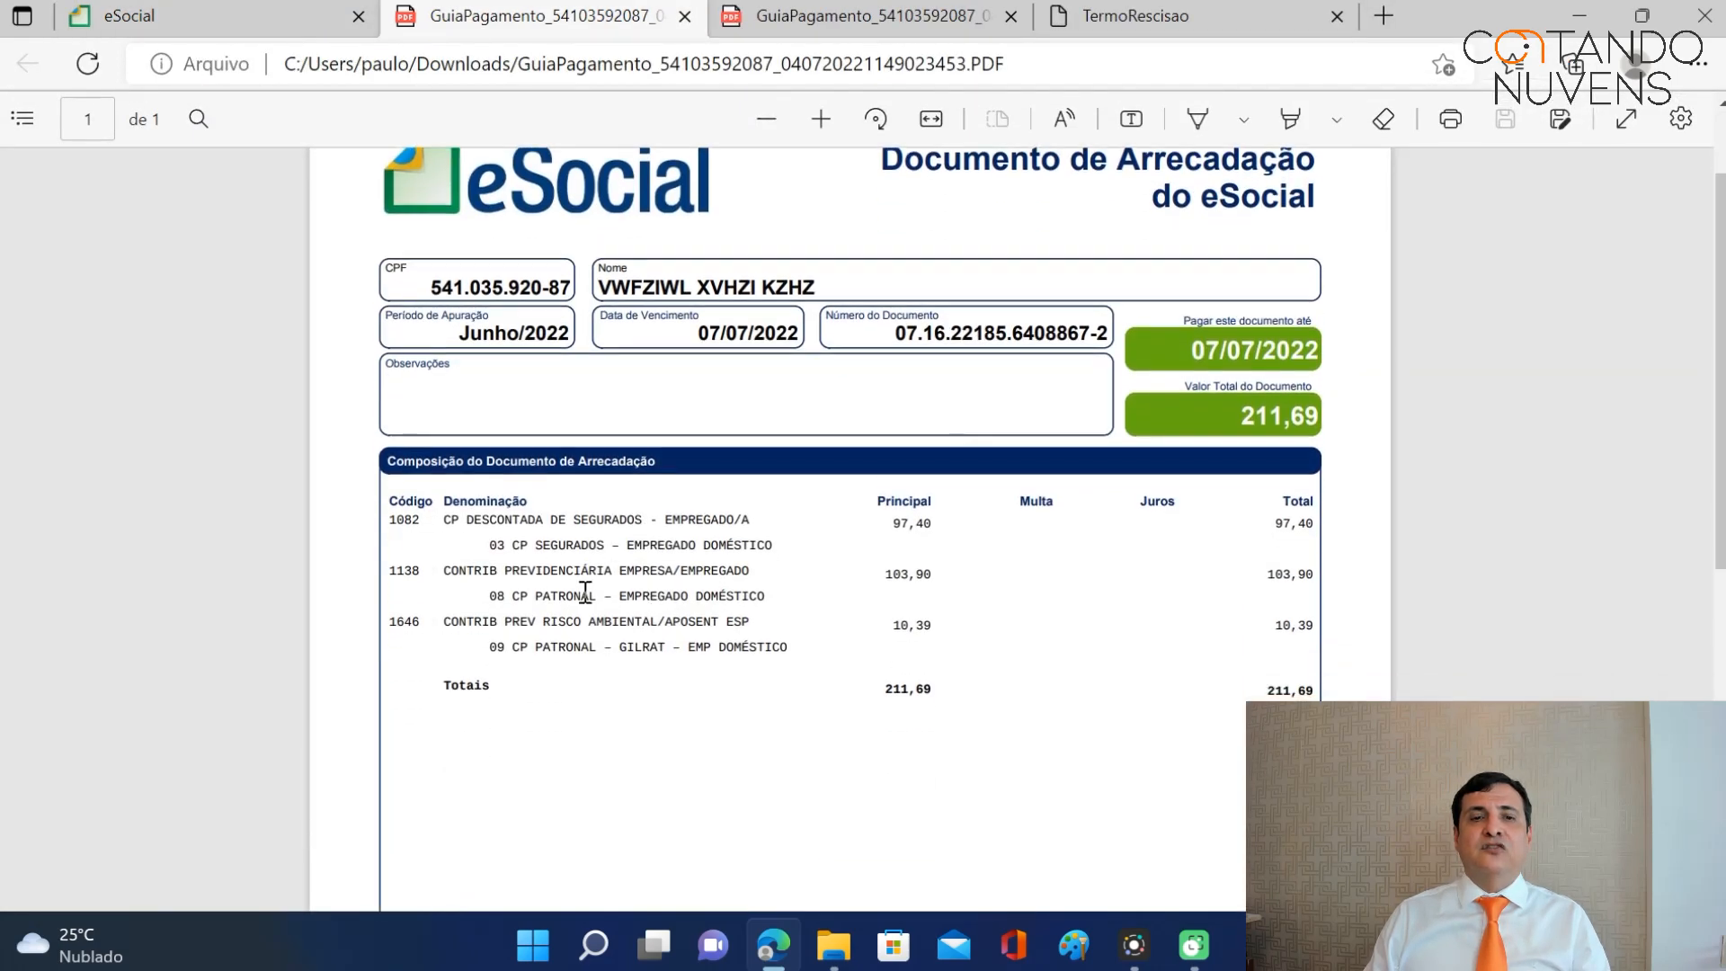
pyautogui.moveTo(442, 520); pyautogui.dragTo(796, 651)
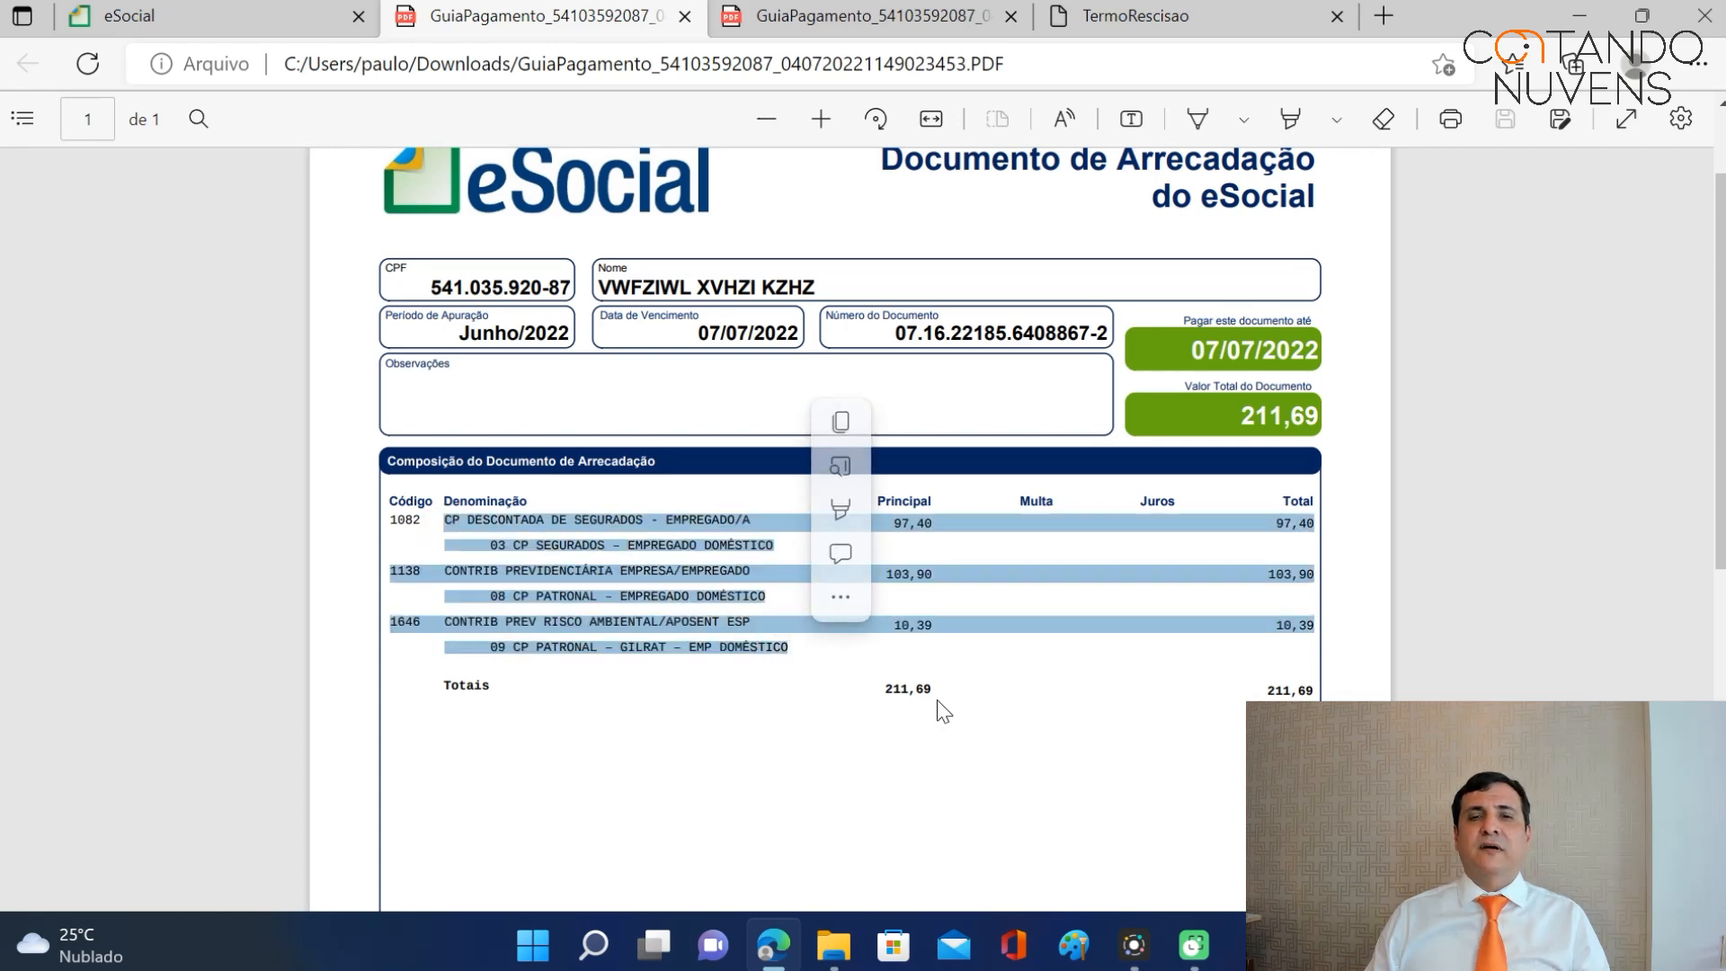
pyautogui.click(829, 27)
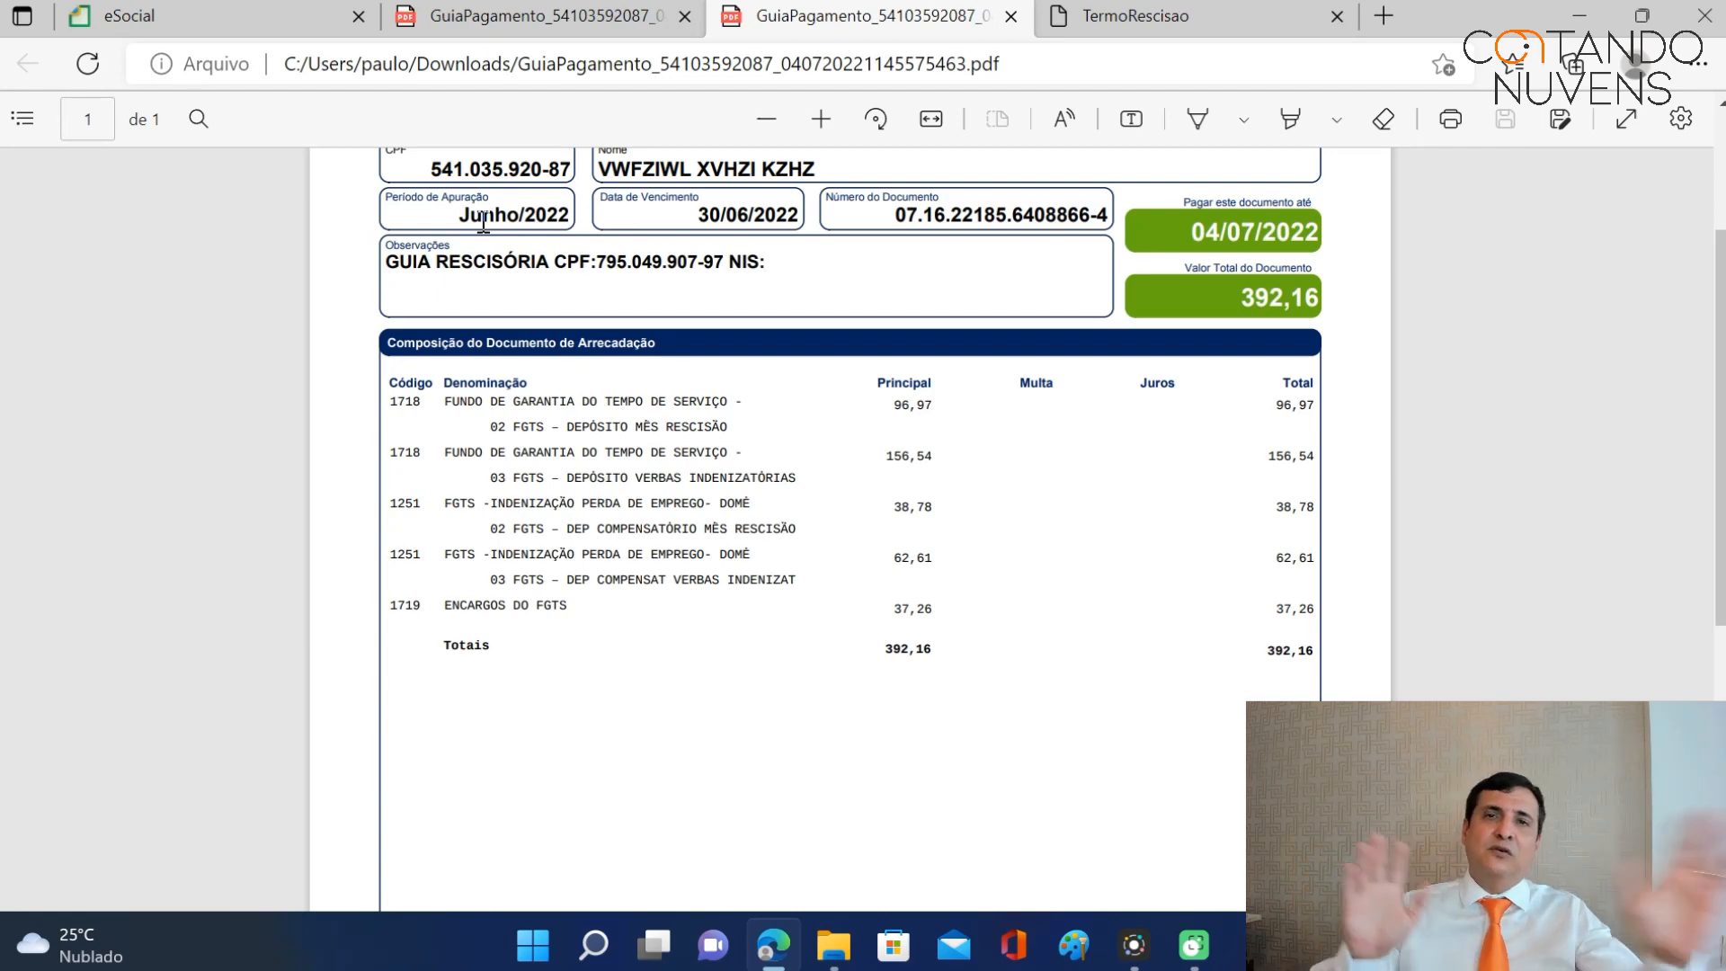
pyautogui.click(229, 8)
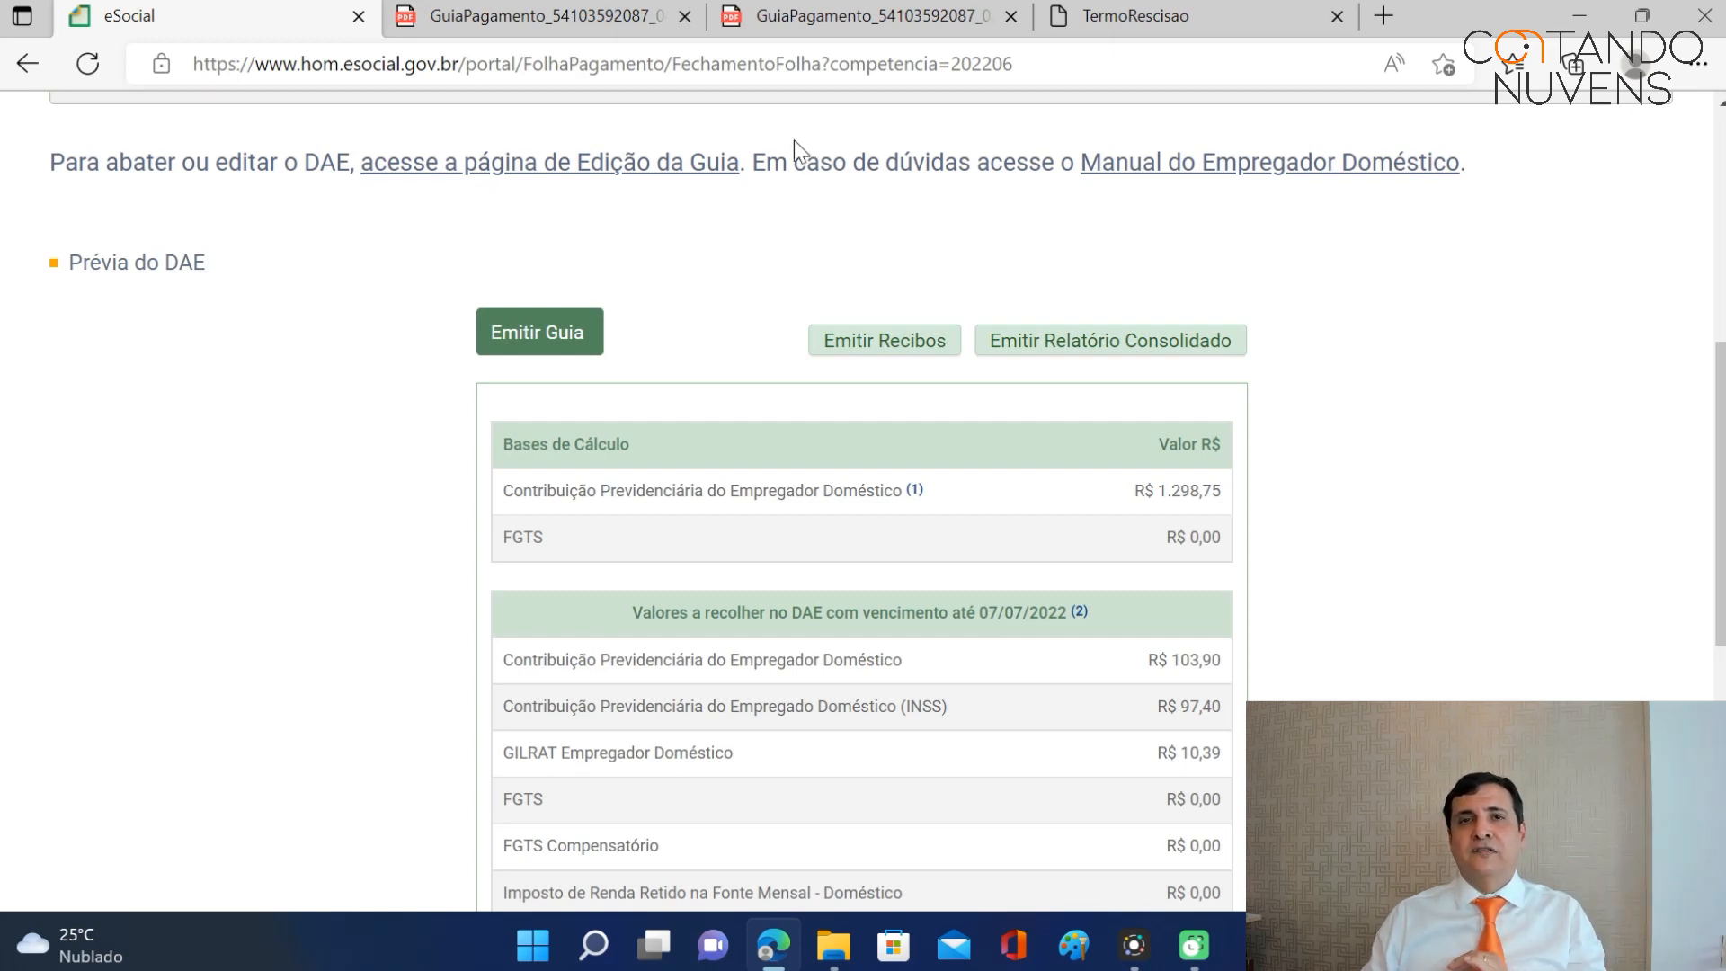
pyautogui.click(605, 18)
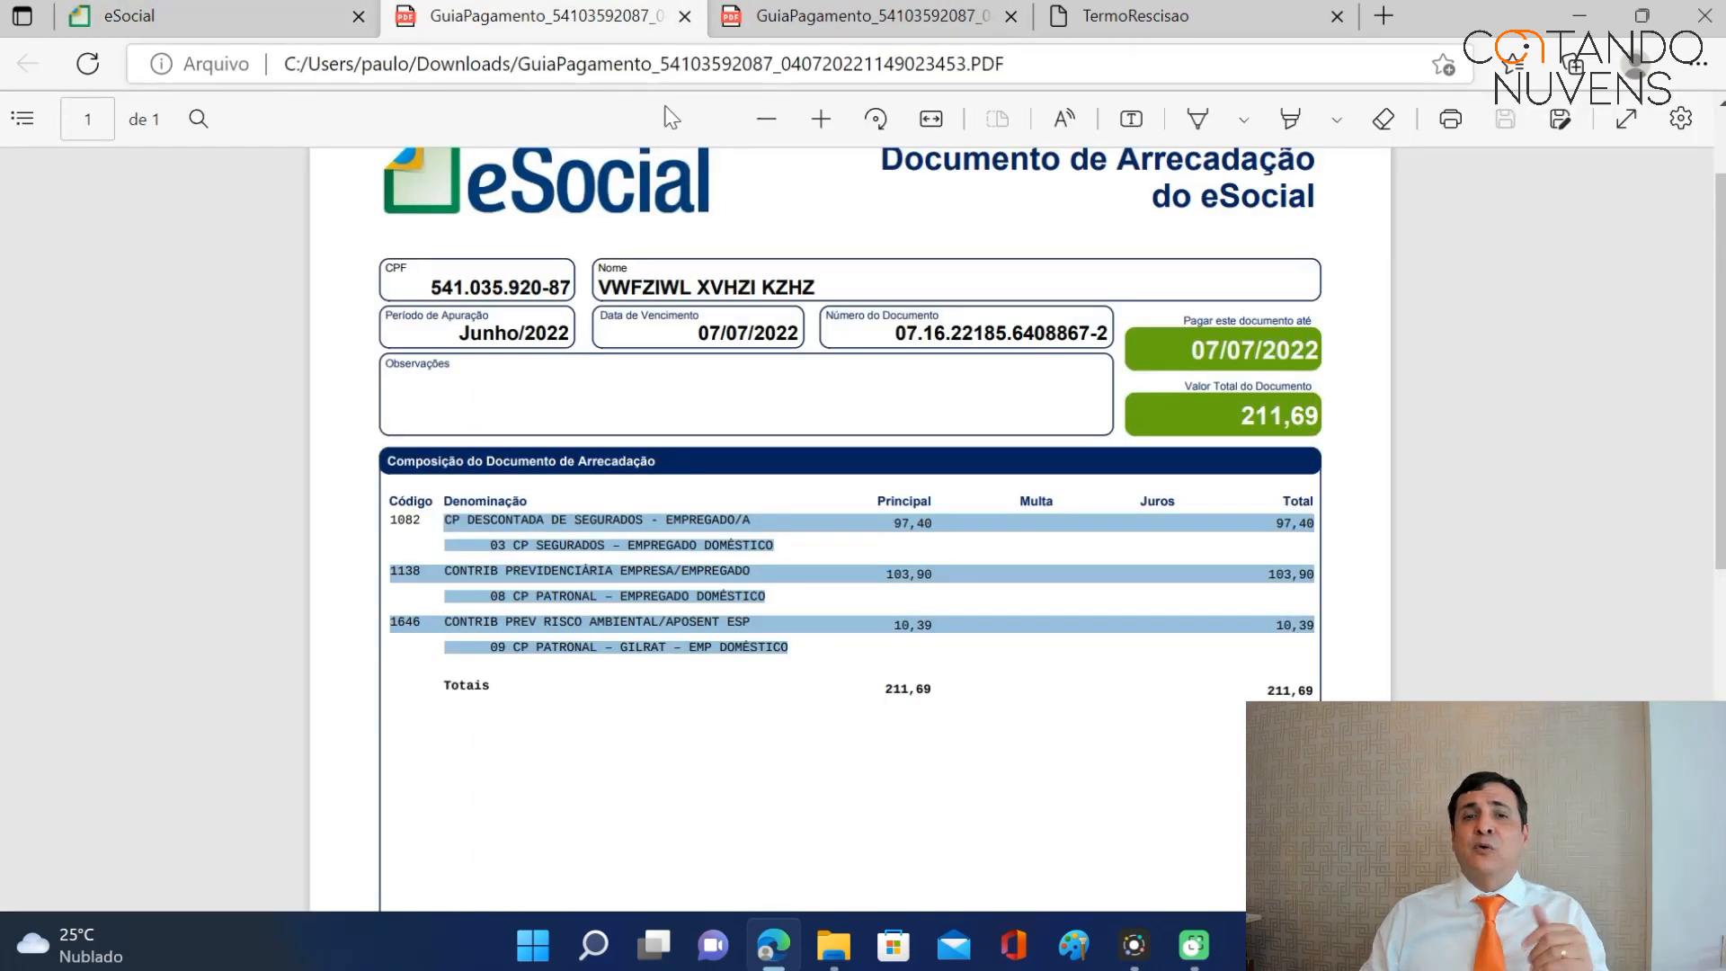
pyautogui.click(809, 485)
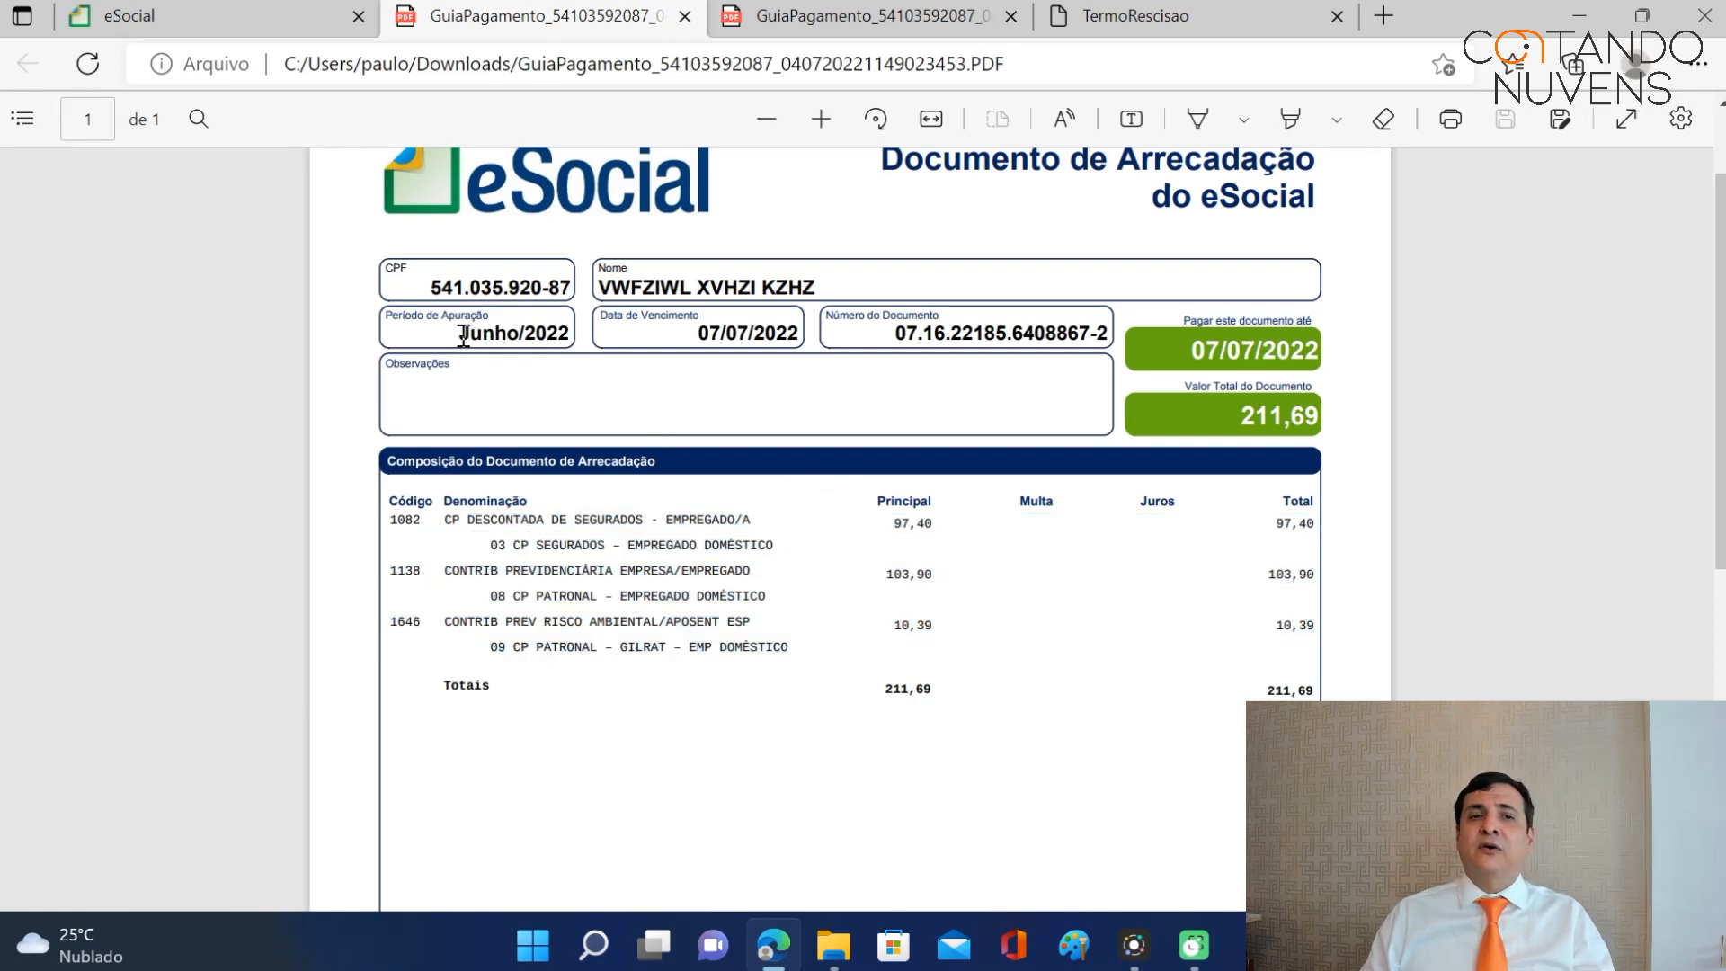
pyautogui.moveTo(461, 335); pyautogui.dragTo(569, 335)
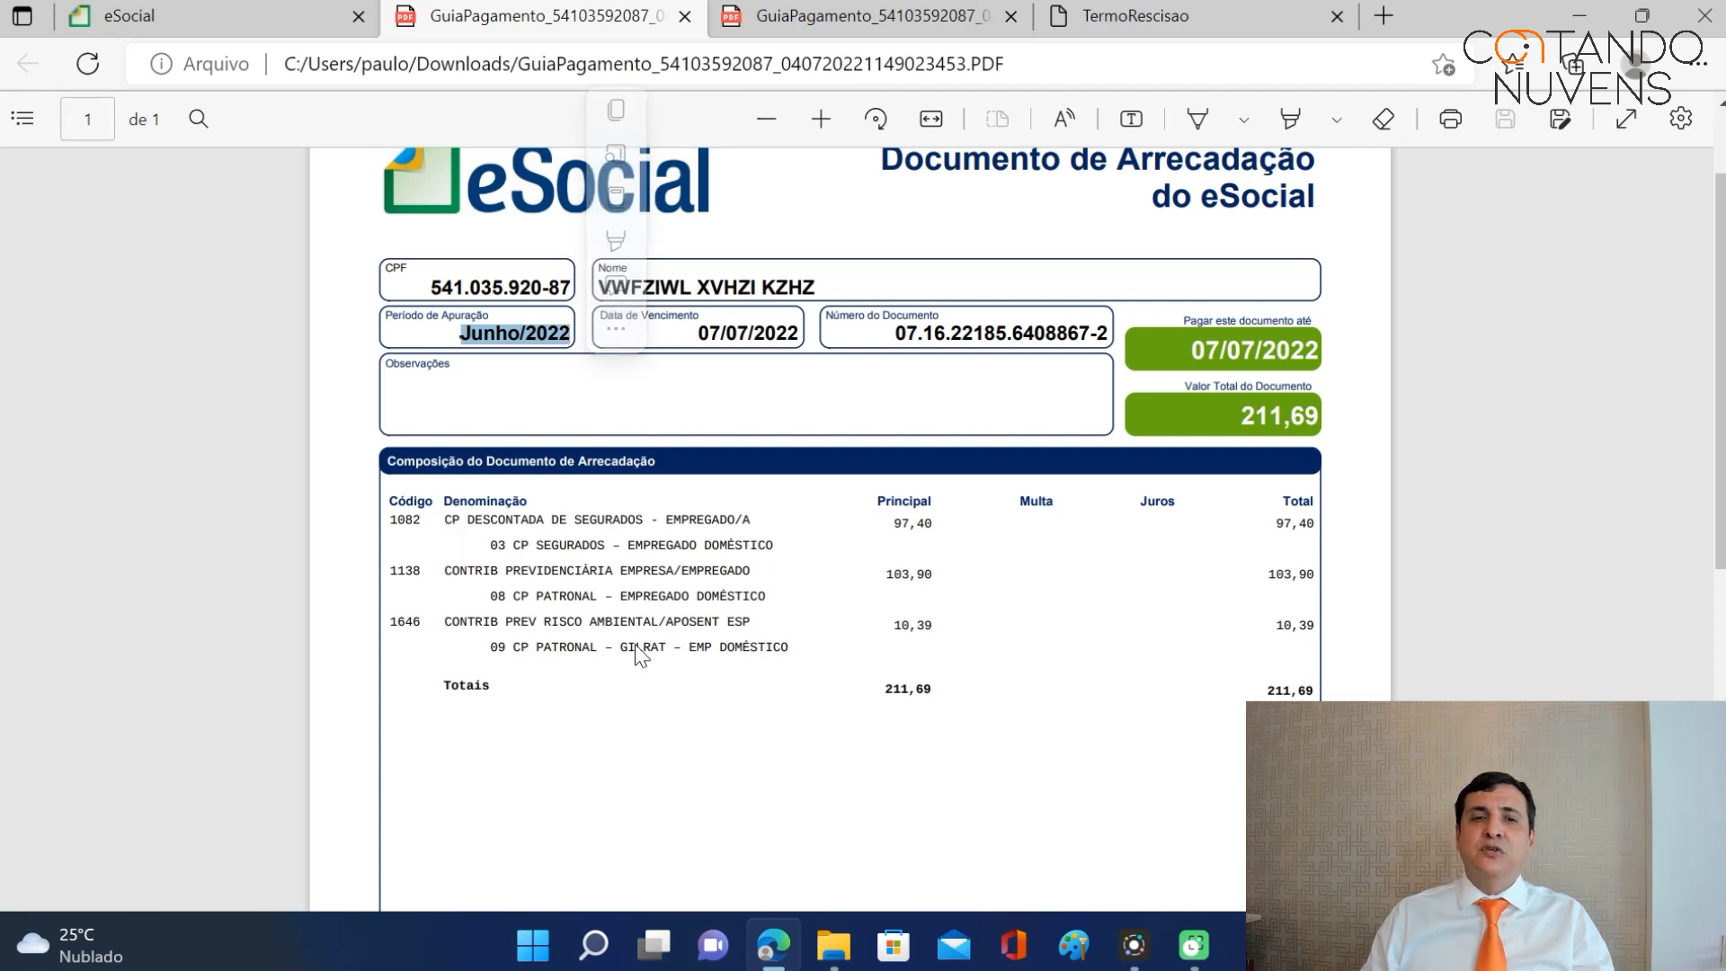
pyautogui.click(836, 16)
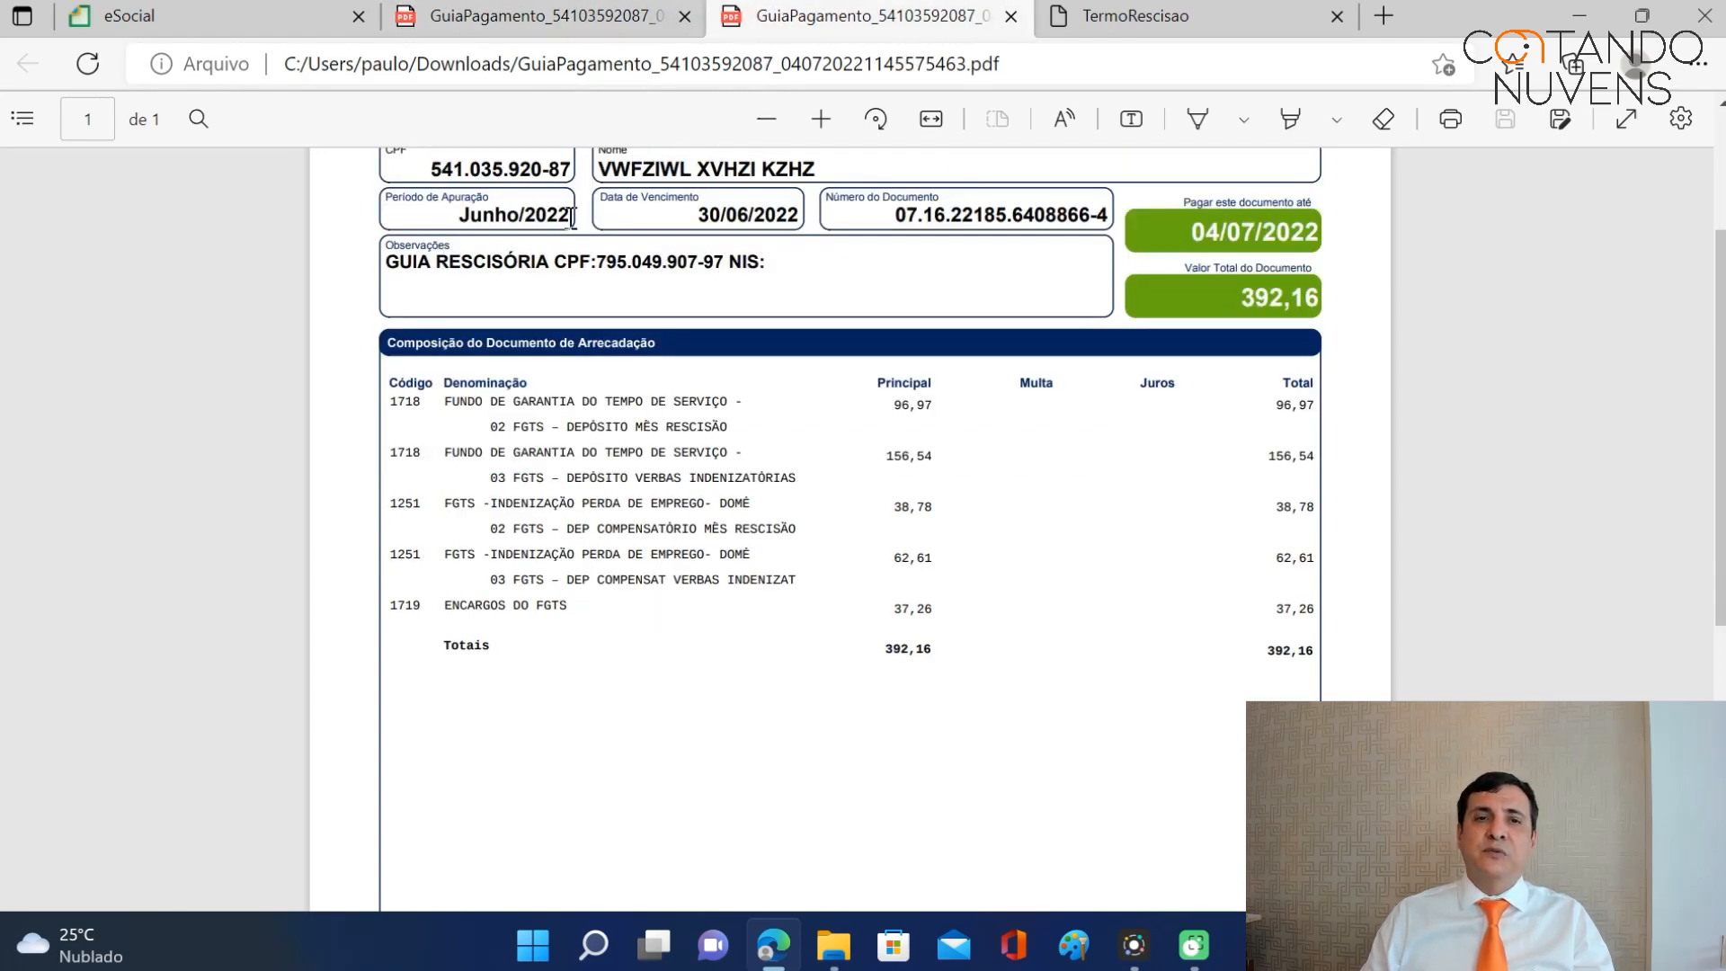
pyautogui.moveTo(446, 404); pyautogui.dragTo(635, 617)
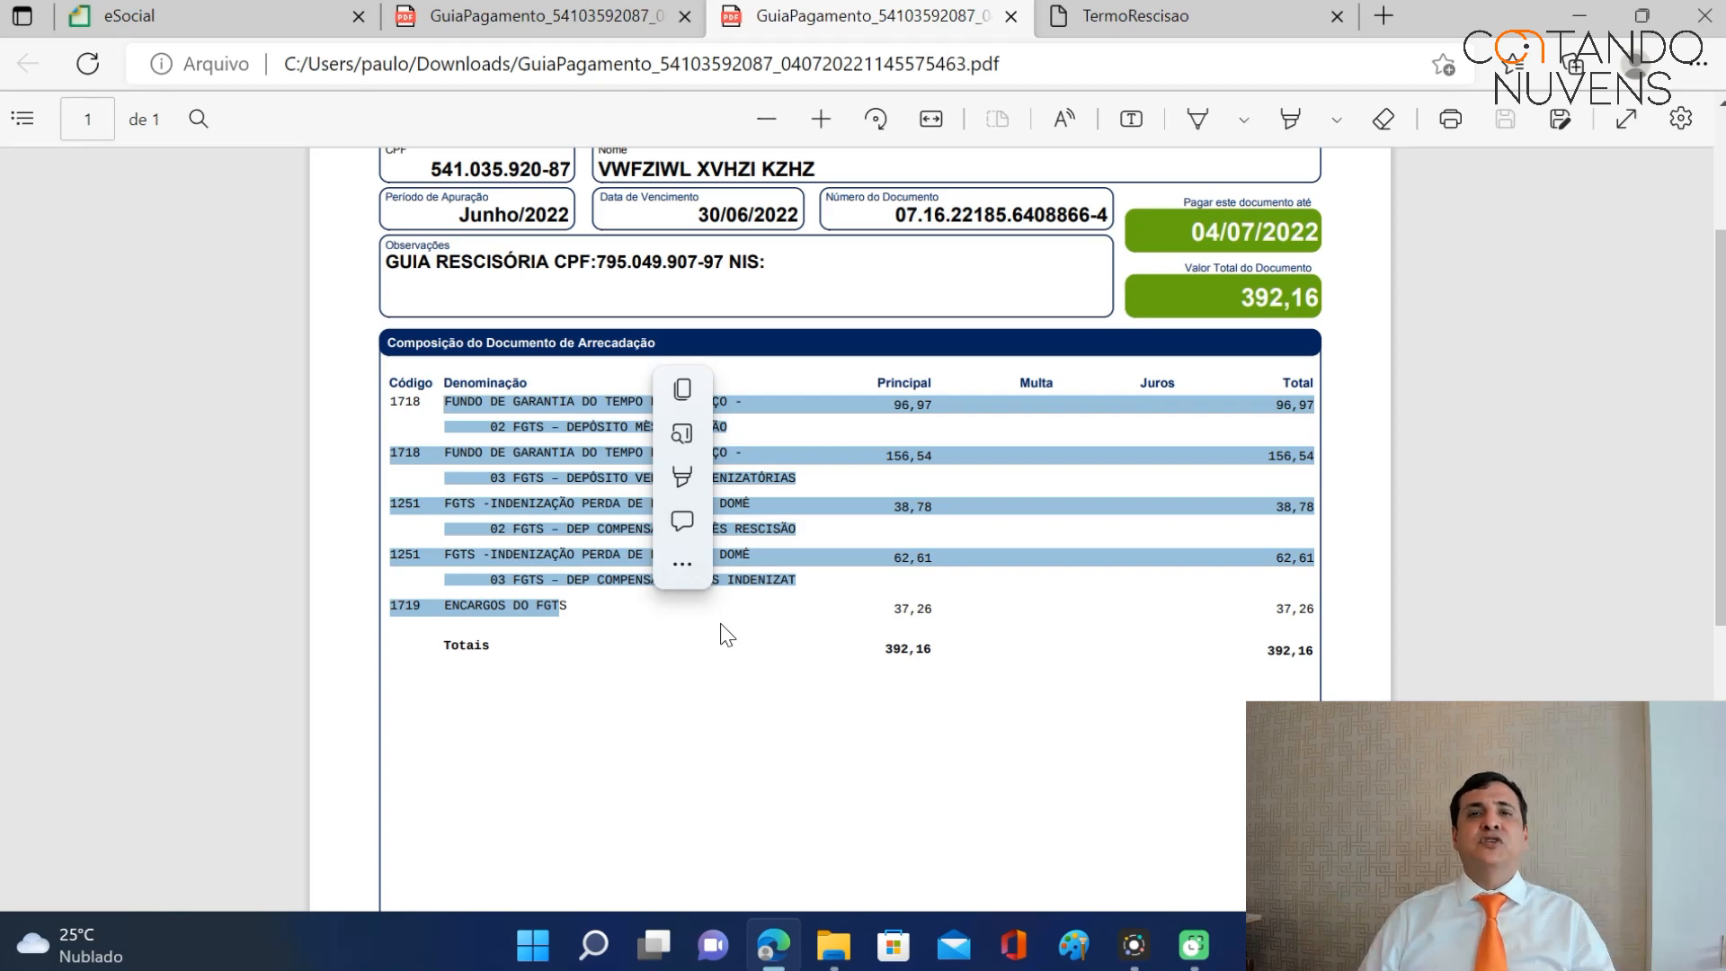
# Open the inactive employee in Gestão dos Empregados and expand Movimentações Trabalhistas to see the 20/06/2022 Desligamento.
pyautogui.click(241, 17)
pyautogui.scroll(5, 697, 315)
pyautogui.moveTo(524, 153)
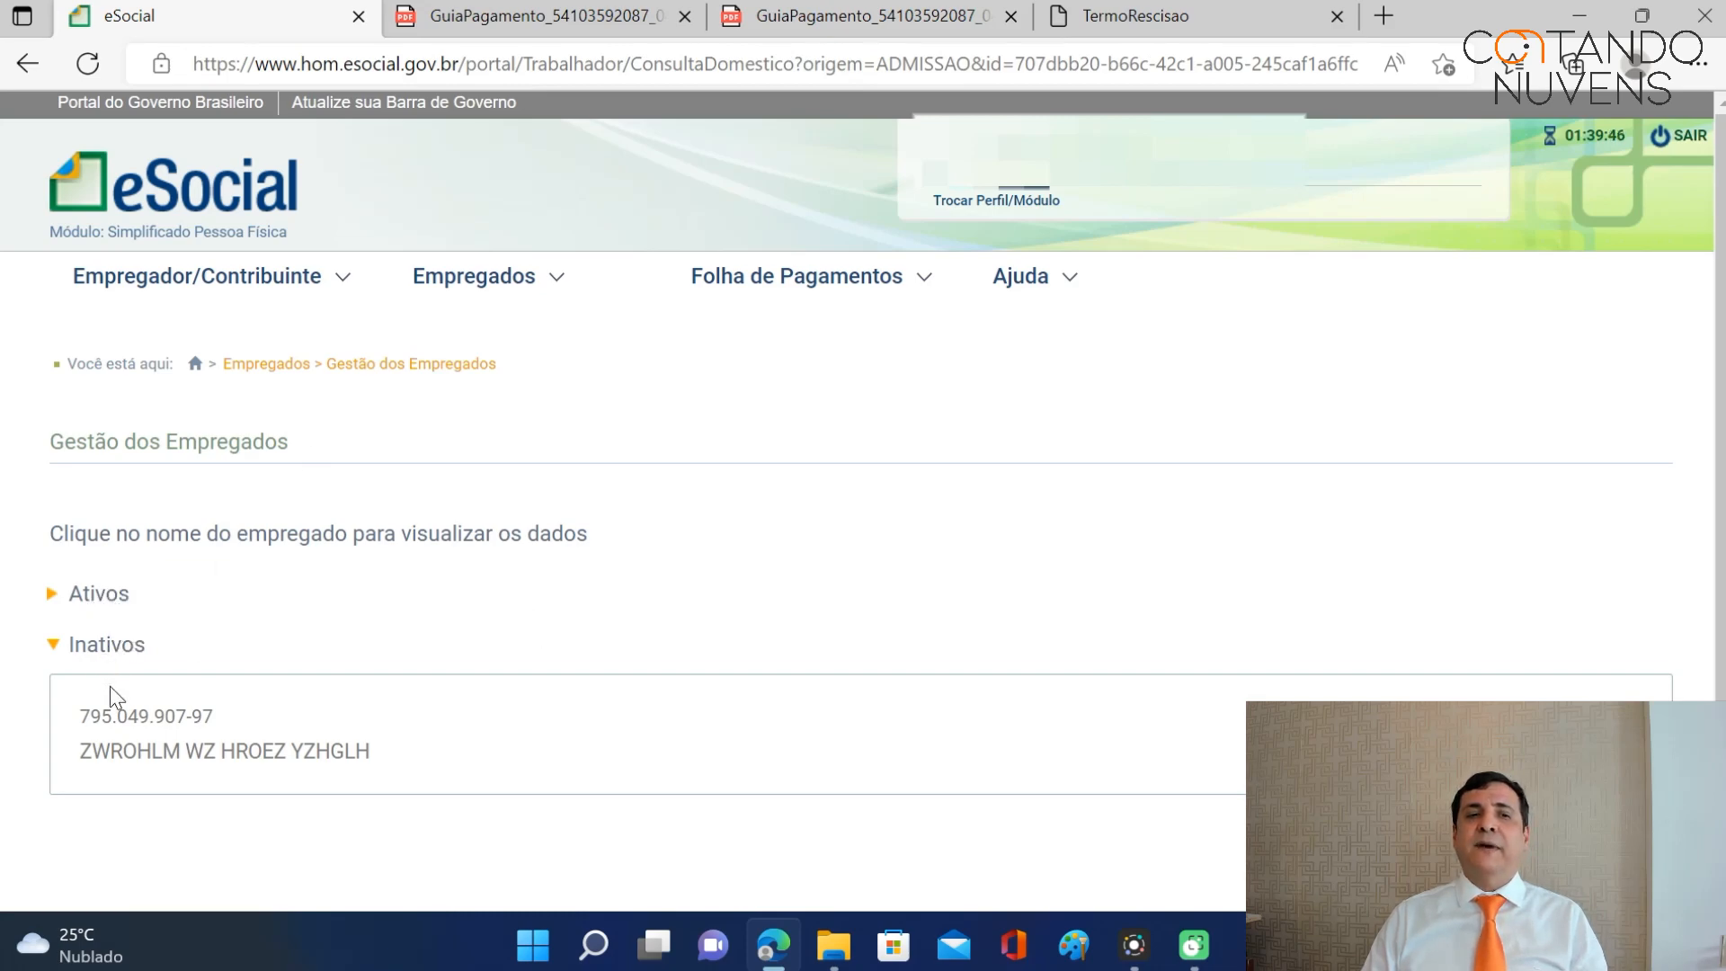
pyautogui.click(127, 755)
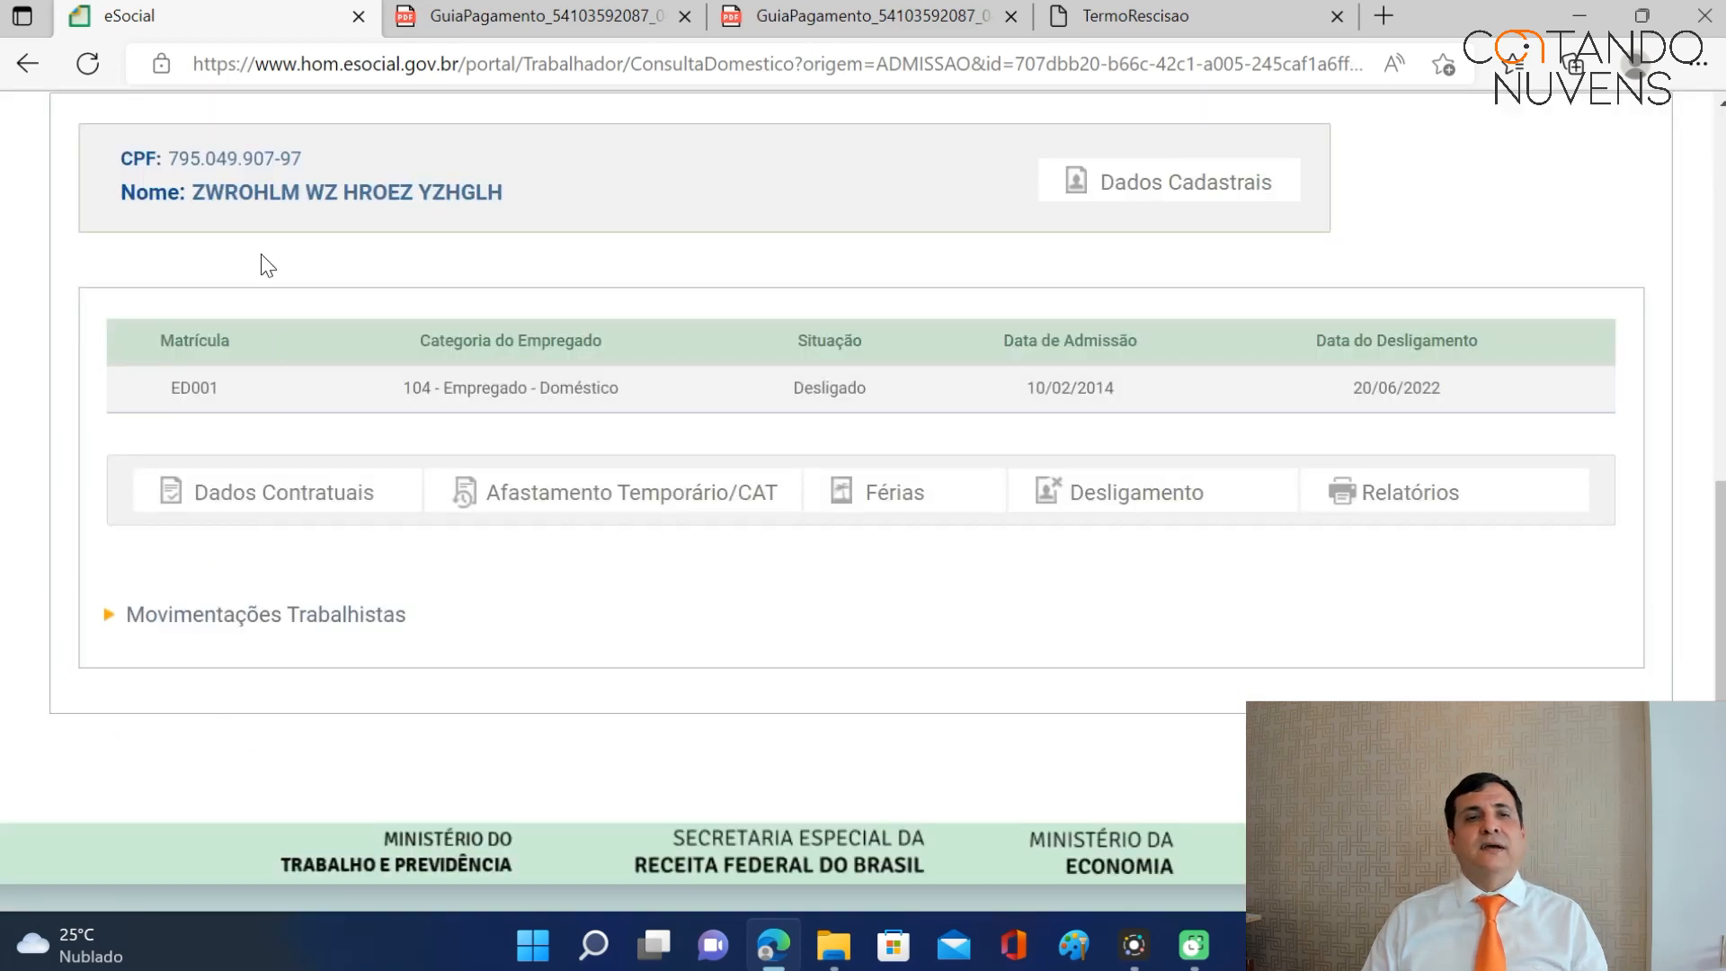
pyautogui.click(350, 617)
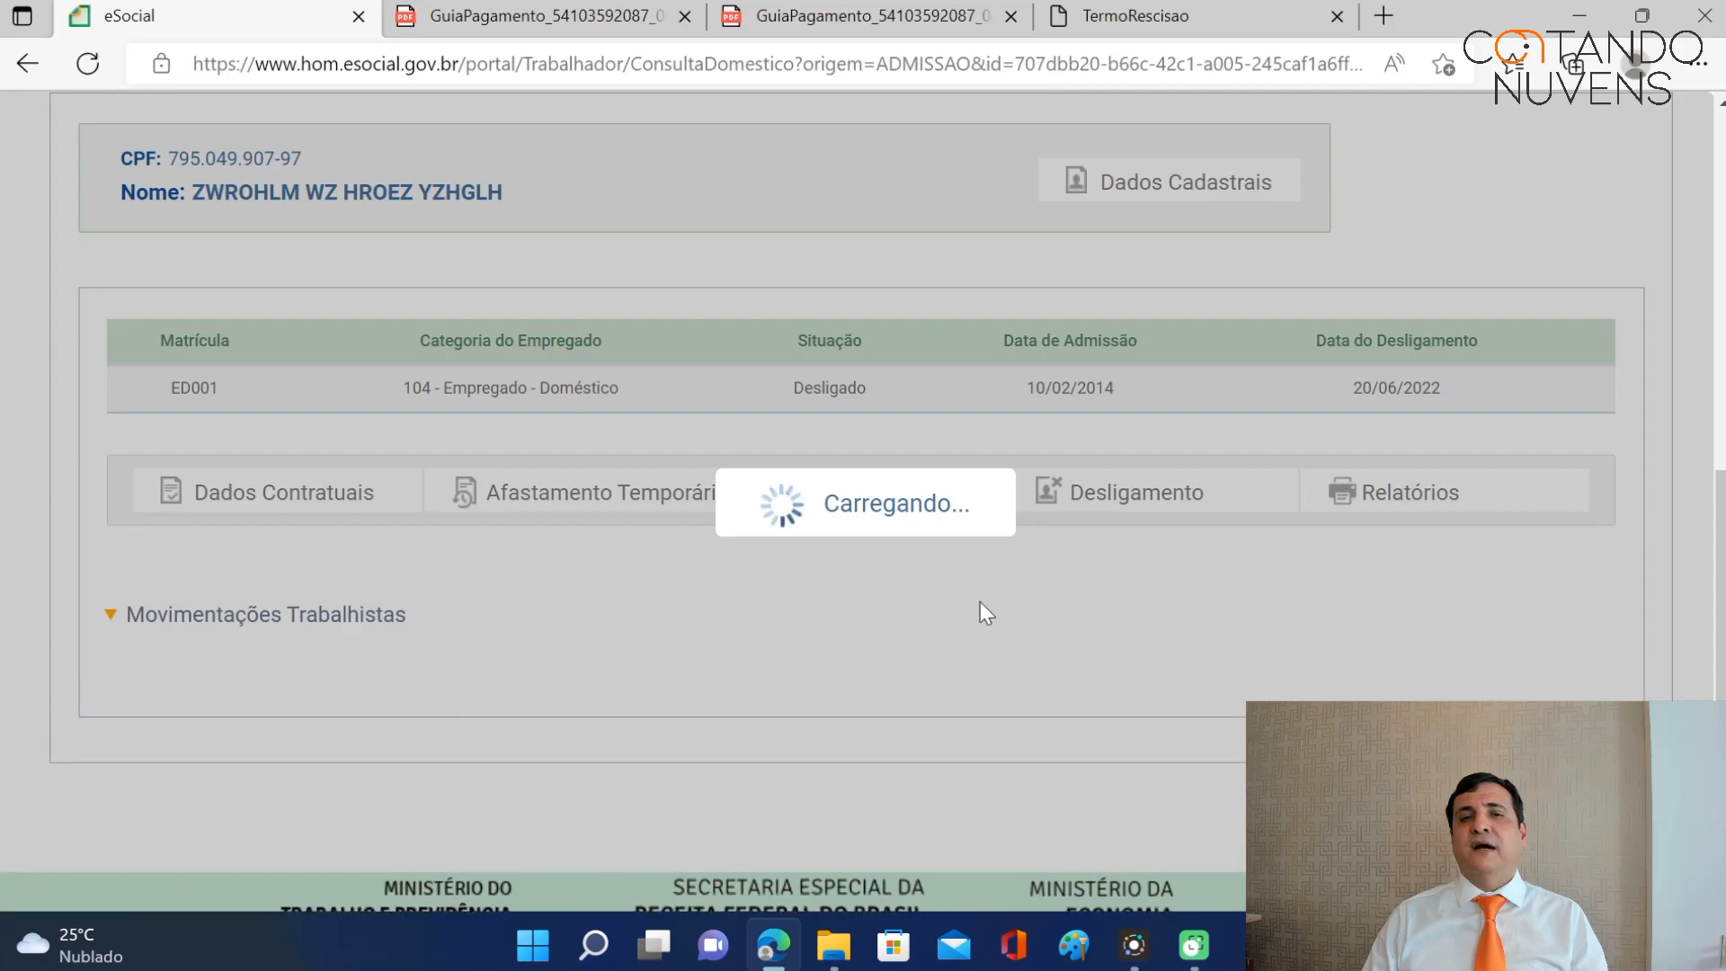
pyautogui.scroll(-4, 1034, 598)
pyautogui.scroll(-2, 1041, 633)
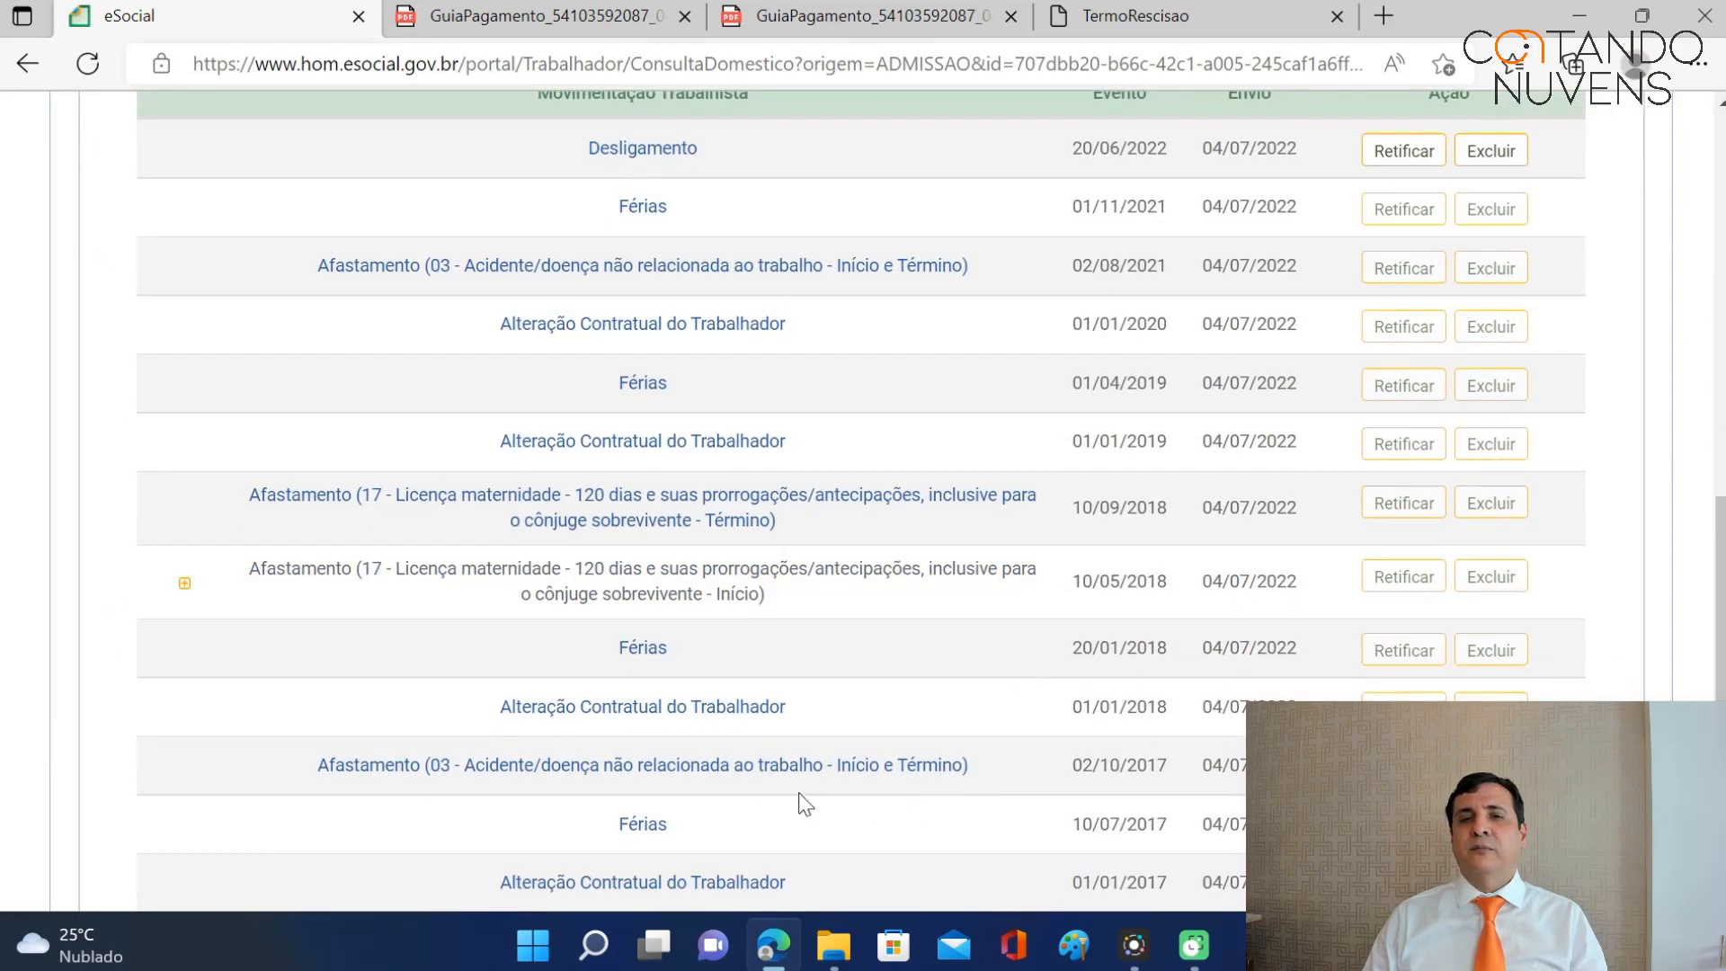
pyautogui.scroll(7, 782, 624)
pyautogui.scroll(5, 781, 622)
pyautogui.moveTo(540, 246)
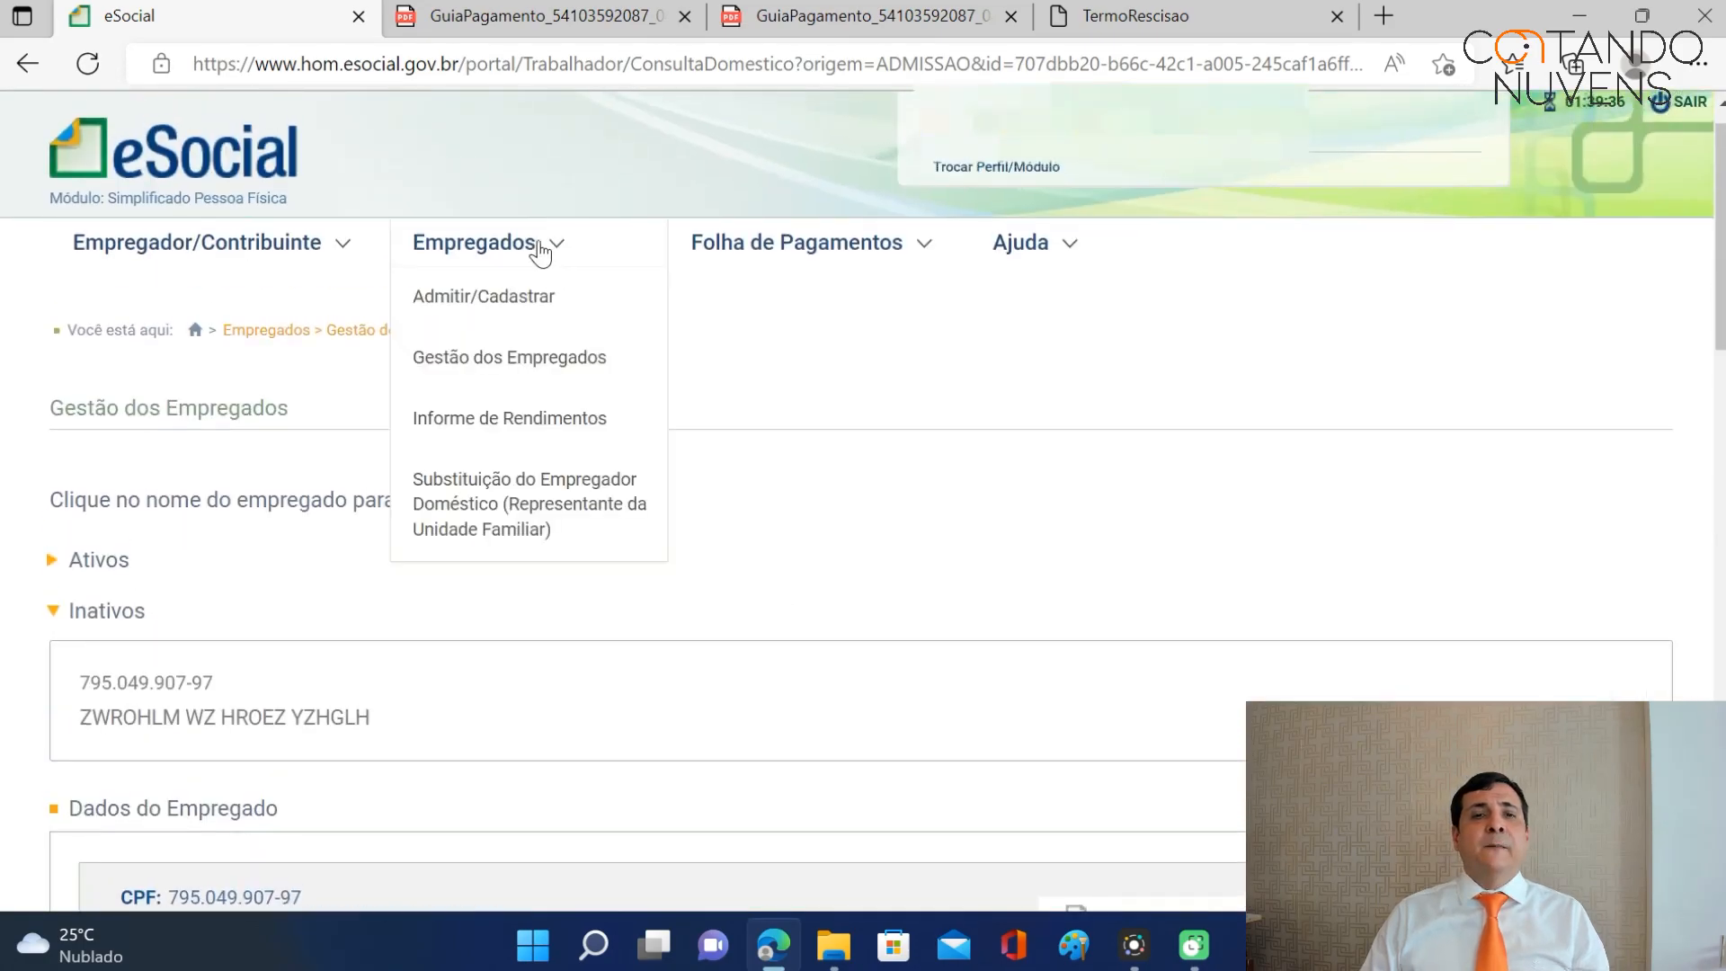